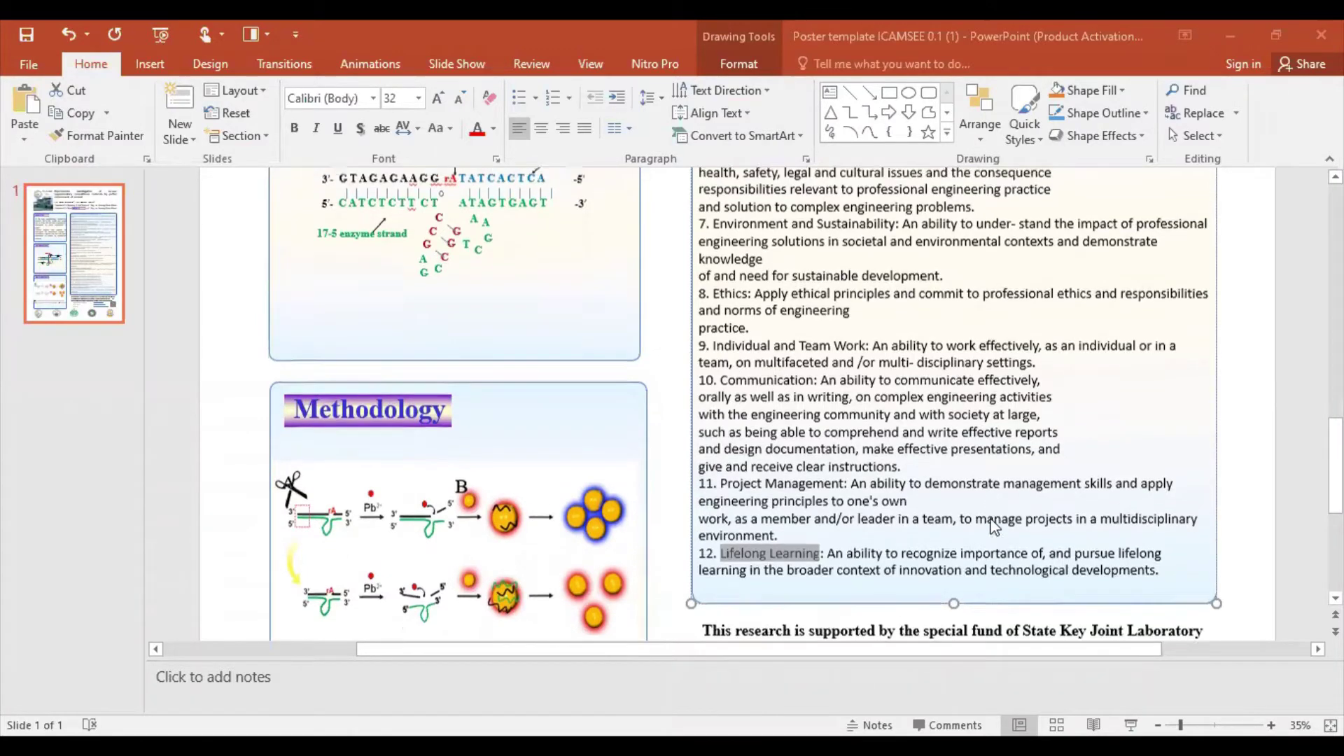
Step: Copy the PLO 1 Engineering Knowledge description from the poster's Results box and switch to Word
{"action": "scroll", "coordinate": [994, 525], "scroll_direction": "up", "scroll_amount": 2}
{"action": "scroll", "coordinate": [990, 525], "scroll_direction": "up", "scroll_amount": 2}
{"action": "scroll", "coordinate": [994, 522], "scroll_direction": "up", "scroll_amount": 4}
{"action": "scroll", "coordinate": [998, 518], "scroll_direction": "up", "scroll_amount": 5}
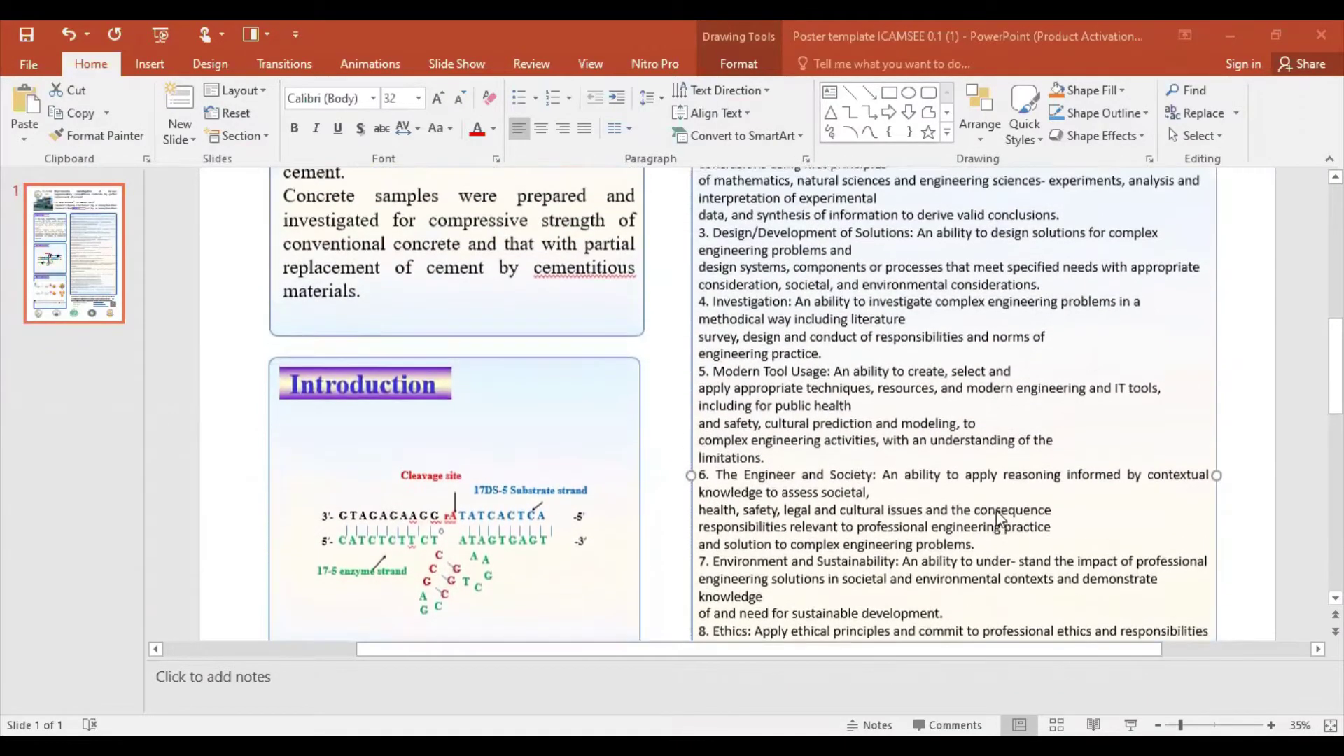
{"action": "scroll", "coordinate": [1002, 511], "scroll_direction": "up", "scroll_amount": 1}
{"action": "scroll", "coordinate": [1002, 511], "scroll_direction": "up", "scroll_amount": 2}
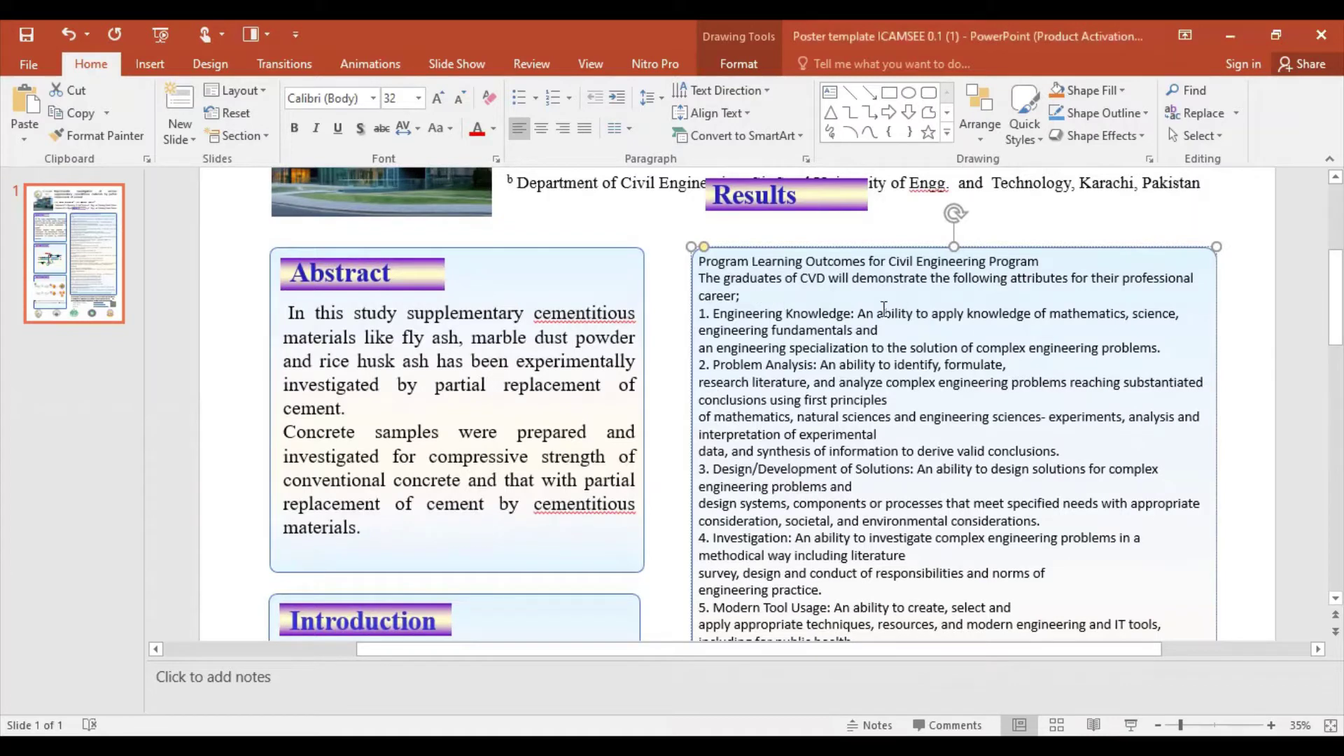
{"action": "mouse_move", "coordinate": [861, 311]}
{"action": "left_mouse_down"}
{"action": "mouse_move", "coordinate": [1013, 349]}
{"action": "mouse_move", "coordinate": [1188, 348]}
{"action": "left_mouse_up"}
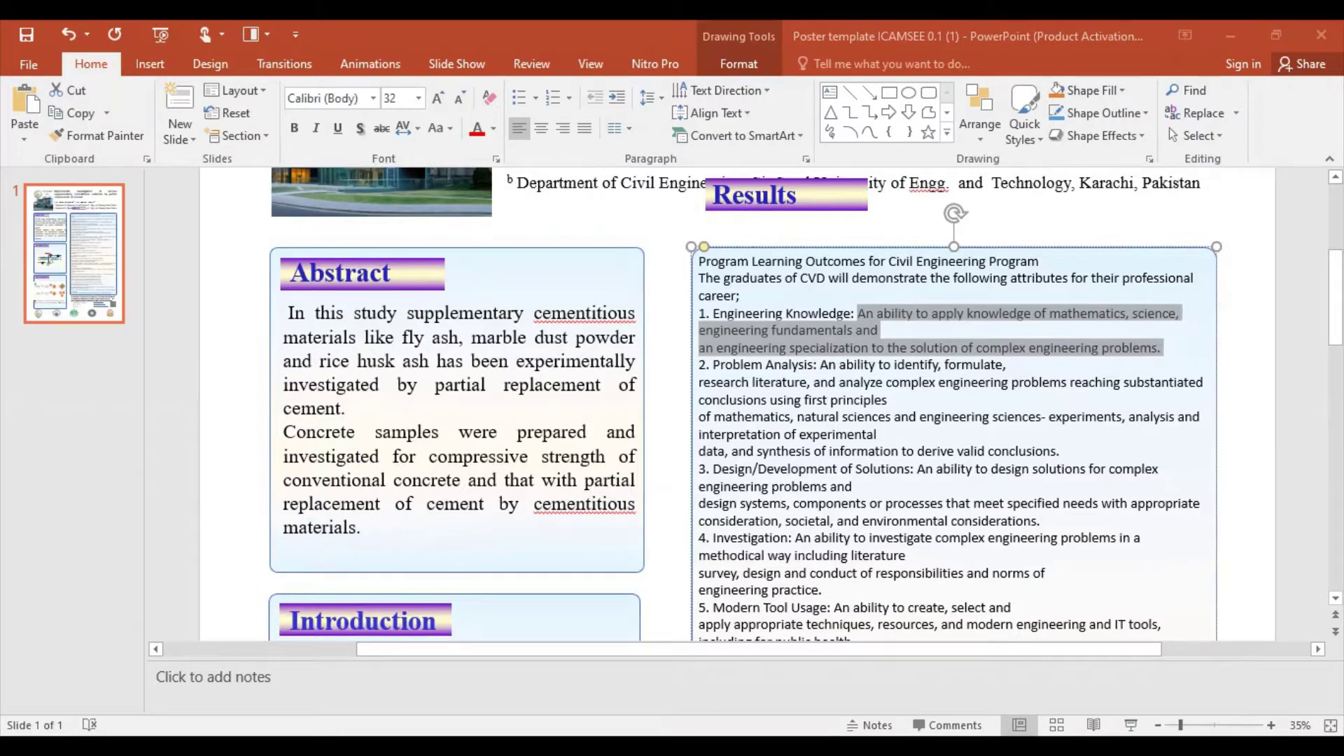
{"action": "key", "text": "alt+Tab"}
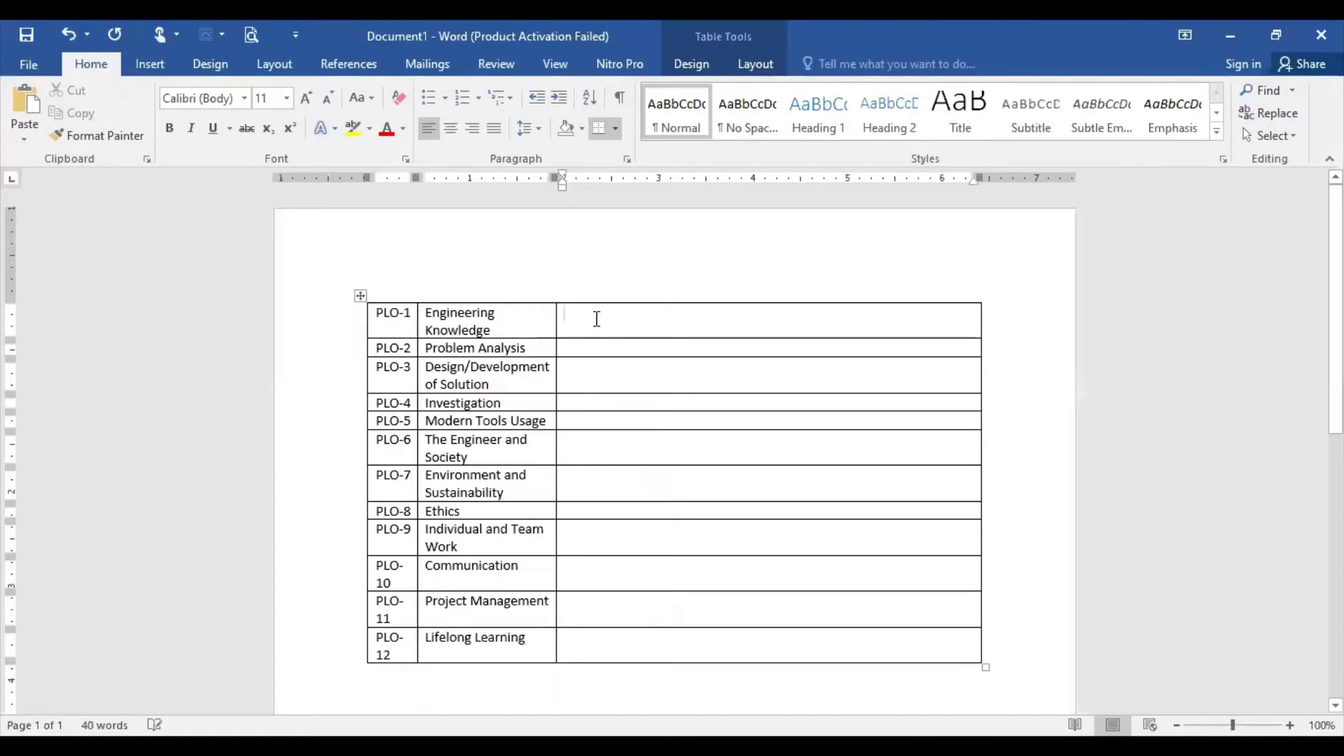
Step: Paste the Engineering Knowledge description into the PLO-1 cell and join its broken line into one paragraph
{"action": "type", "text": "An ability to apply knowledge of mathematics, science, engineering fundamentals and an engineering specialization to the solution of complex engineering problems."}
{"action": "left_click", "coordinate": [565, 348]}
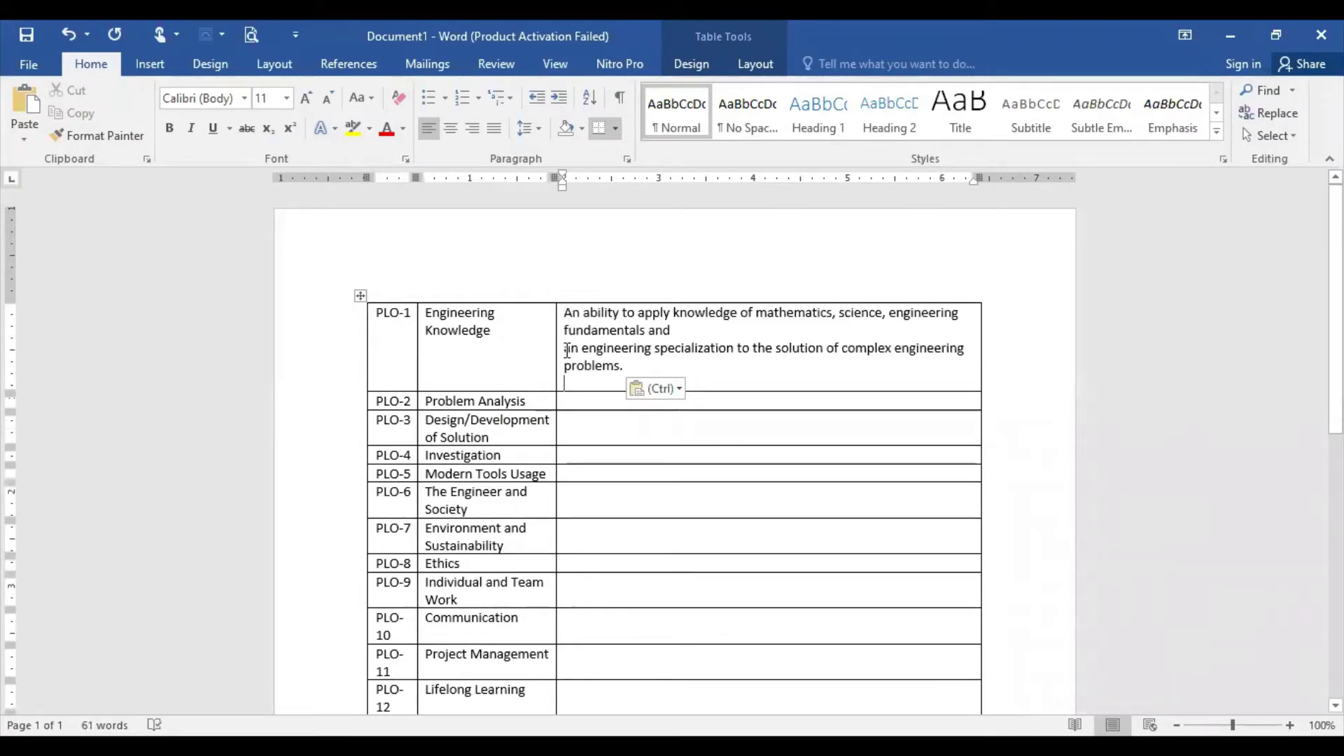
{"action": "key", "text": "BackSpace"}
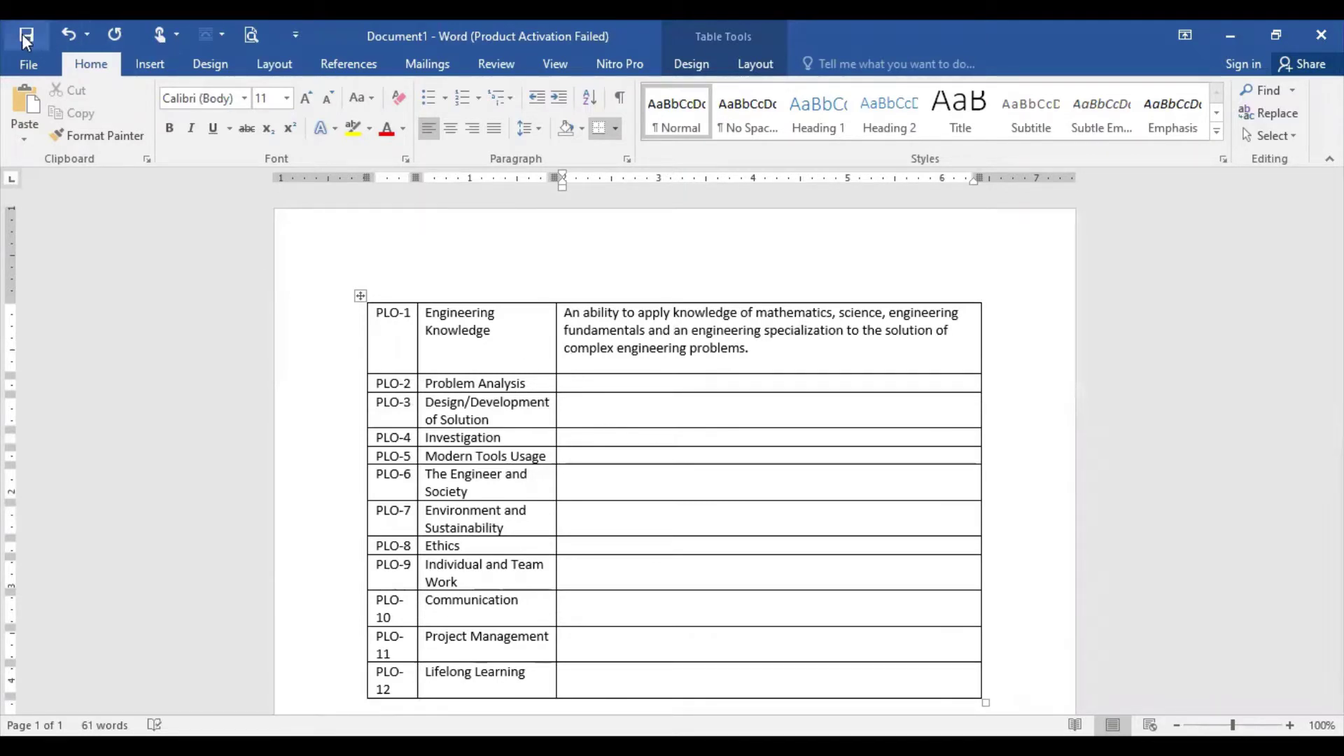
{"action": "left_click", "coordinate": [31, 70]}
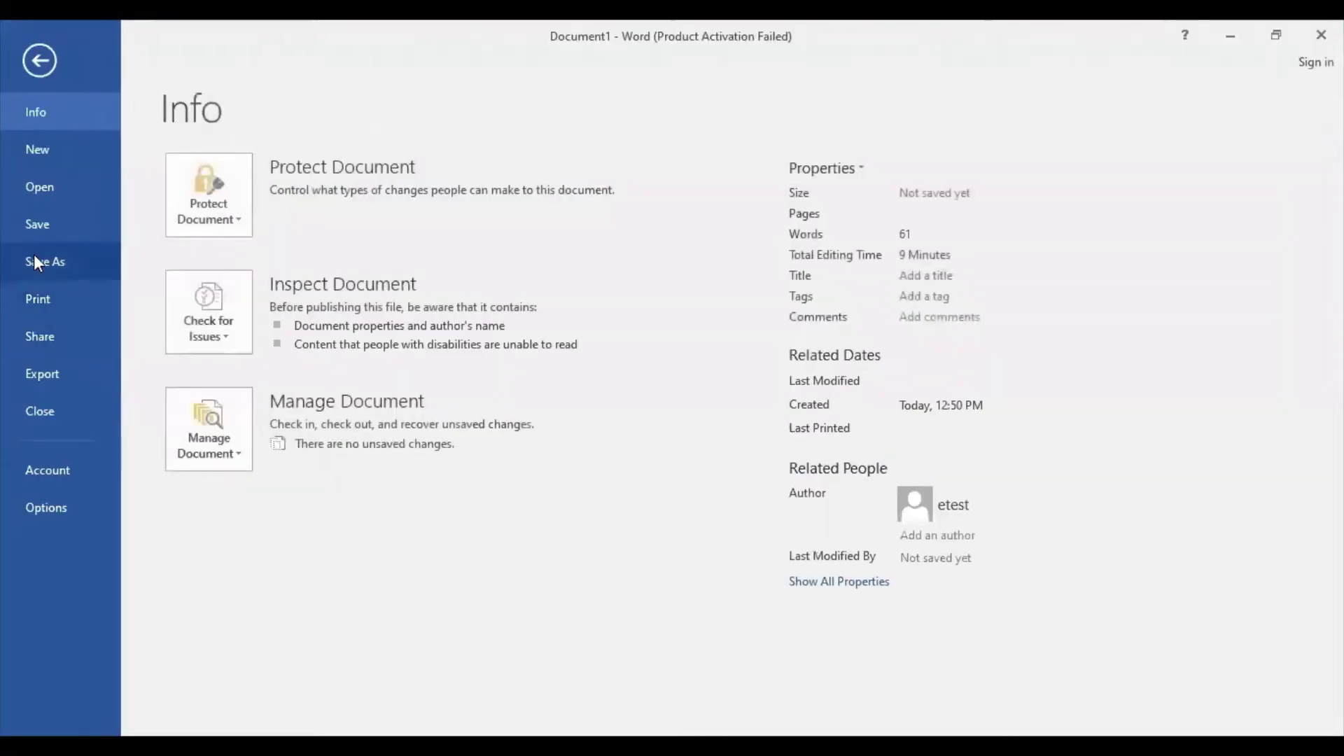
Step: Use Save As to store the document as 'OBE WORKING' in Desktop > OBE POSTER
{"action": "left_click", "coordinate": [86, 260]}
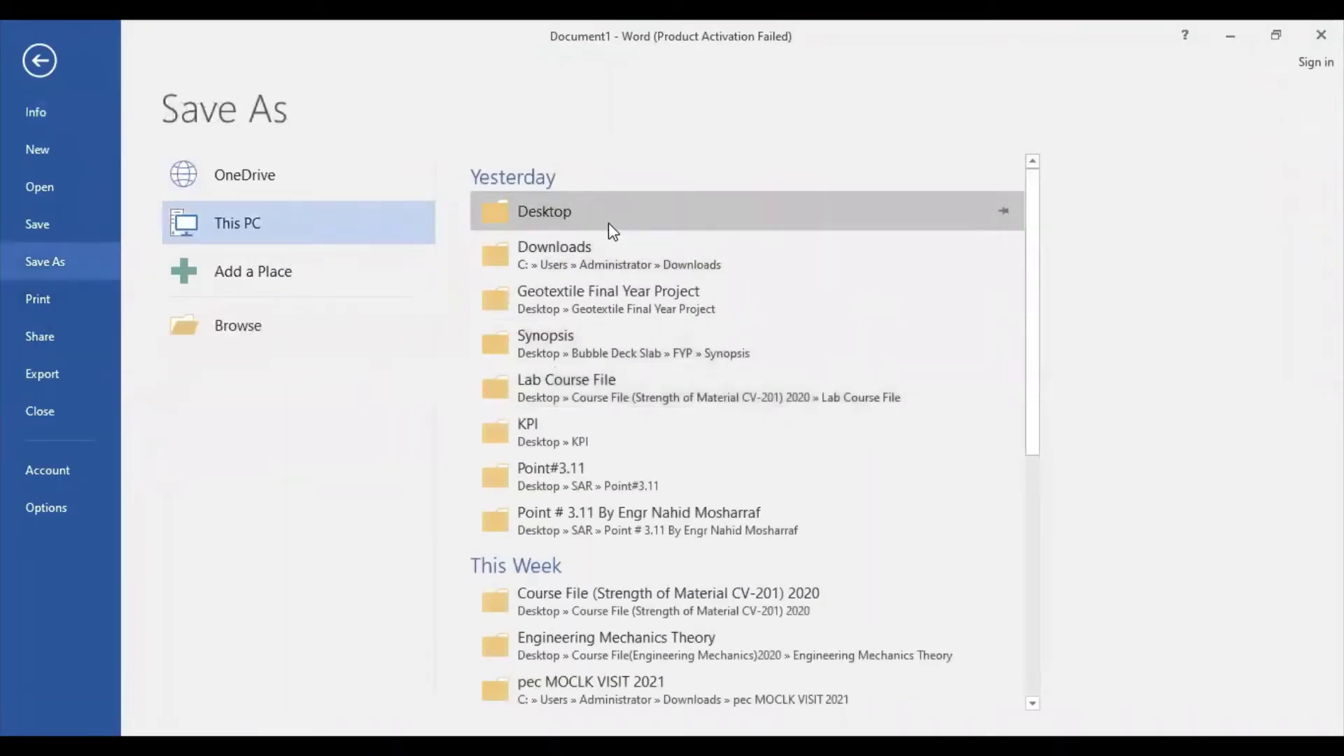
{"action": "left_click", "coordinate": [607, 223]}
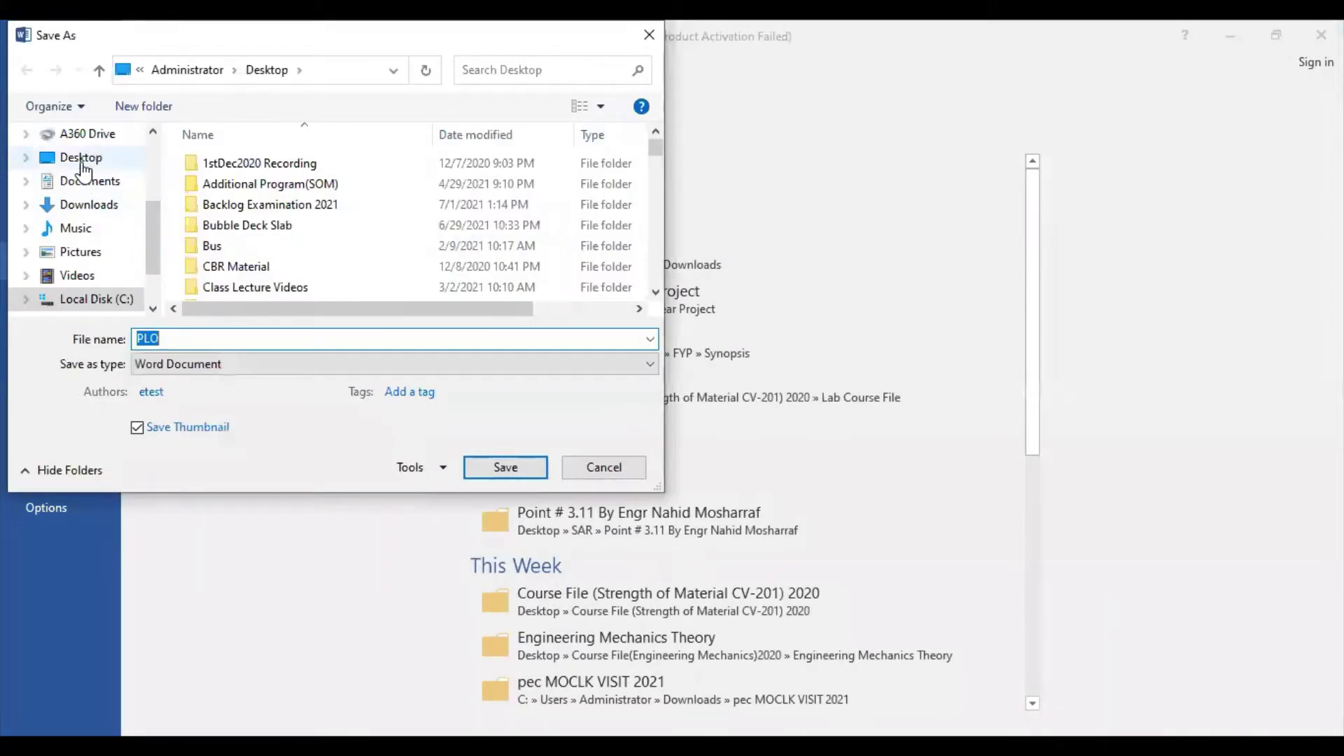
{"action": "left_click", "coordinate": [286, 241]}
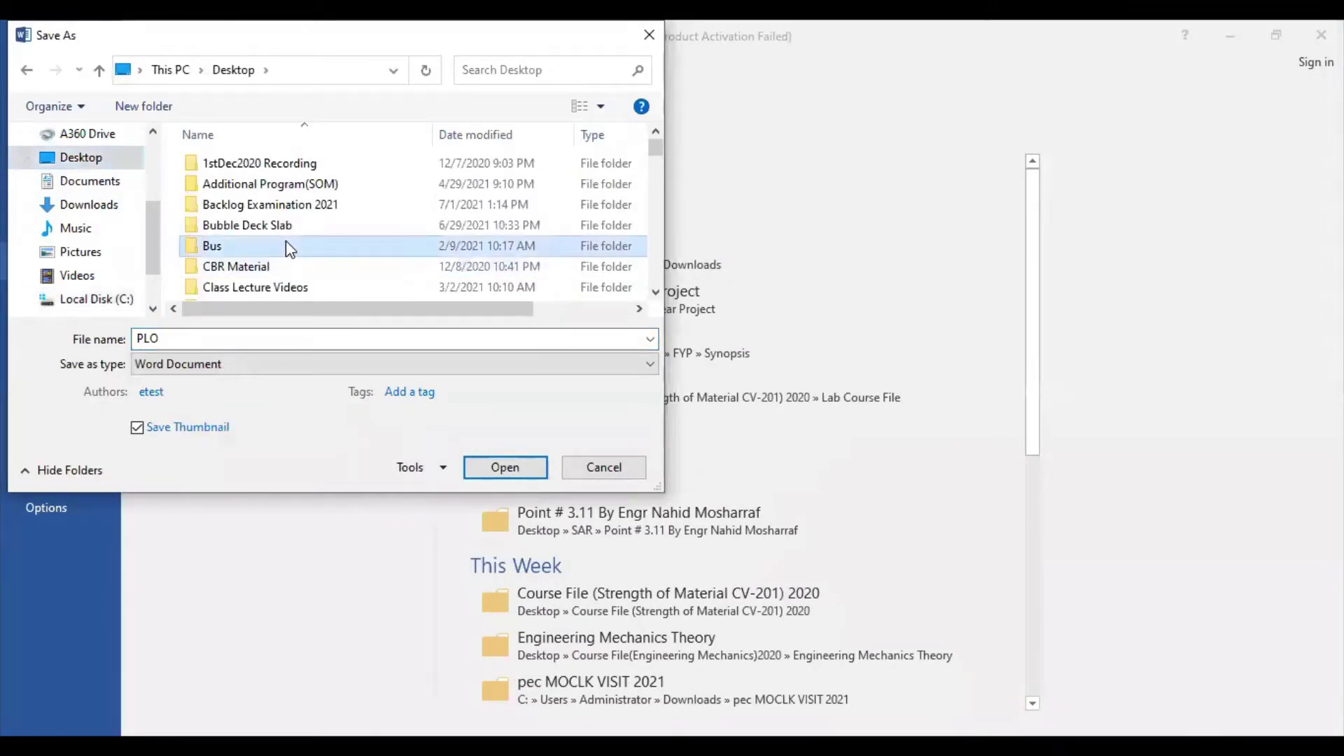
{"action": "key", "text": "o"}
{"action": "double_click", "coordinate": [263, 155]}
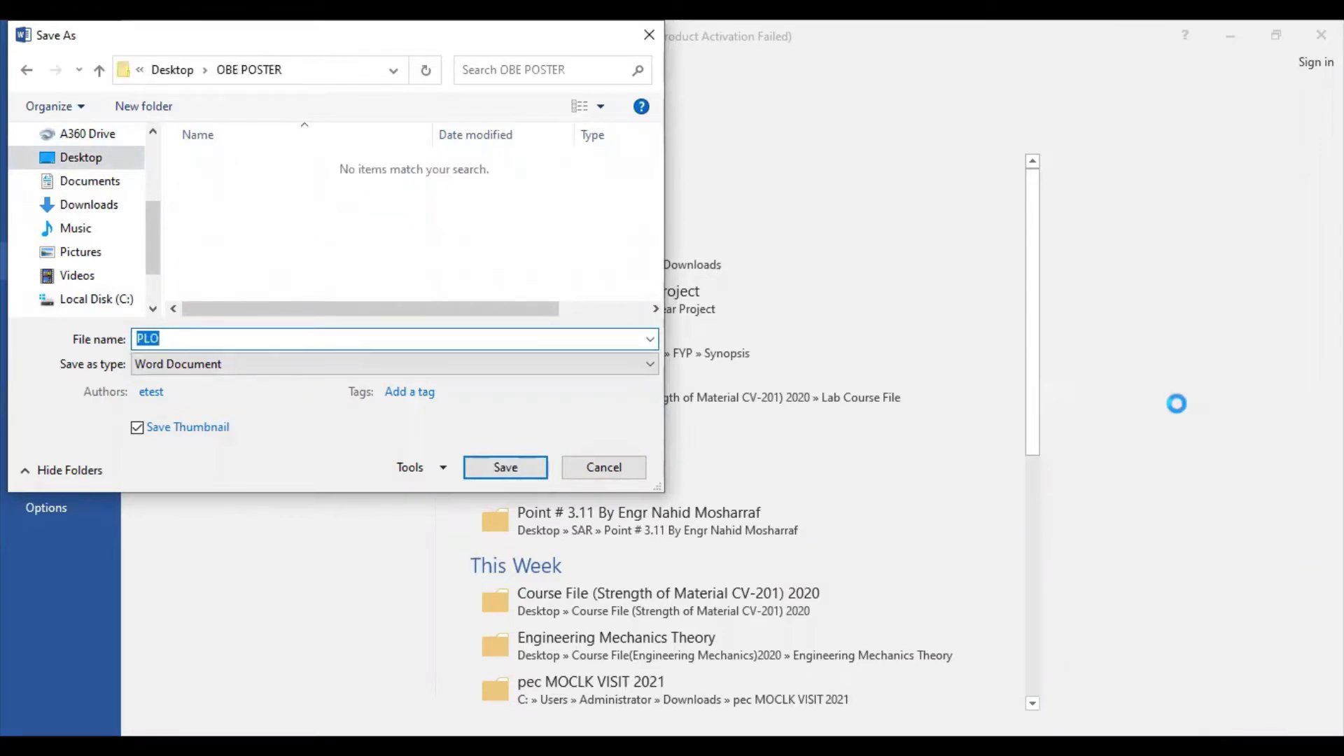
{"action": "type", "text": "OBE WORKING"}
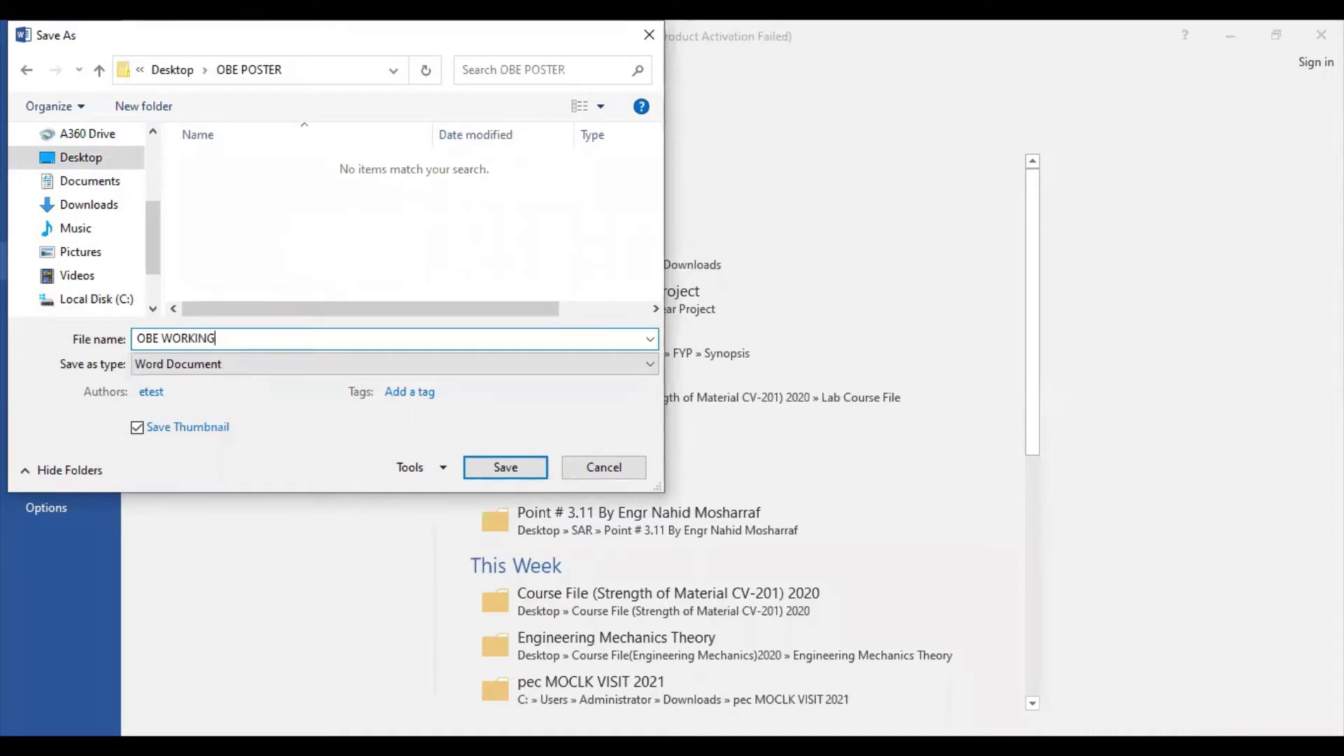
{"action": "left_click", "coordinate": [476, 472]}
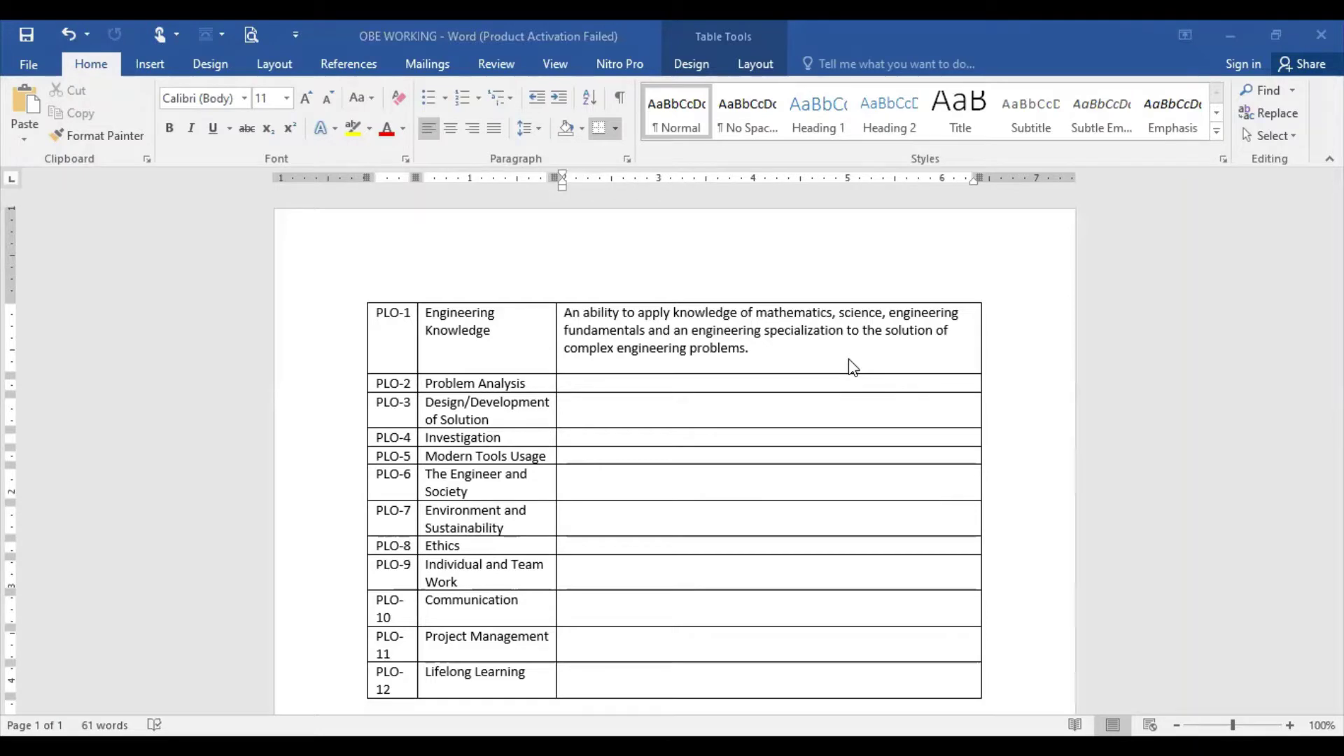
Step: Copy the PLO 2 to PLO 12 outcome descriptions from the poster's Results box and return to Word
{"action": "key", "text": "alt+Tab"}
{"action": "scroll", "coordinate": [777, 406], "scroll_direction": "down", "scroll_amount": 1}
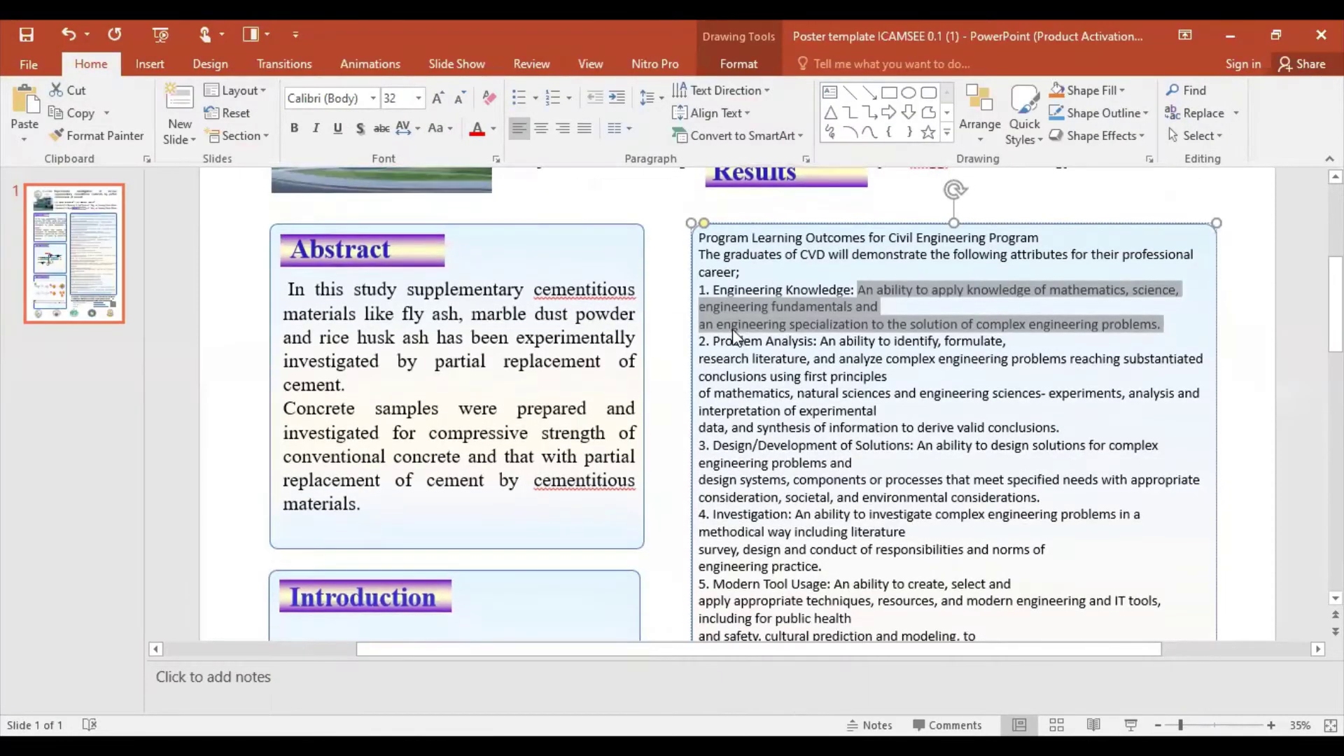
{"action": "mouse_move", "coordinate": [699, 341]}
{"action": "left_mouse_down"}
{"action": "mouse_move", "coordinate": [917, 575]}
{"action": "mouse_move", "coordinate": [923, 378]}
{"action": "mouse_move", "coordinate": [954, 374]}
{"action": "left_mouse_up"}
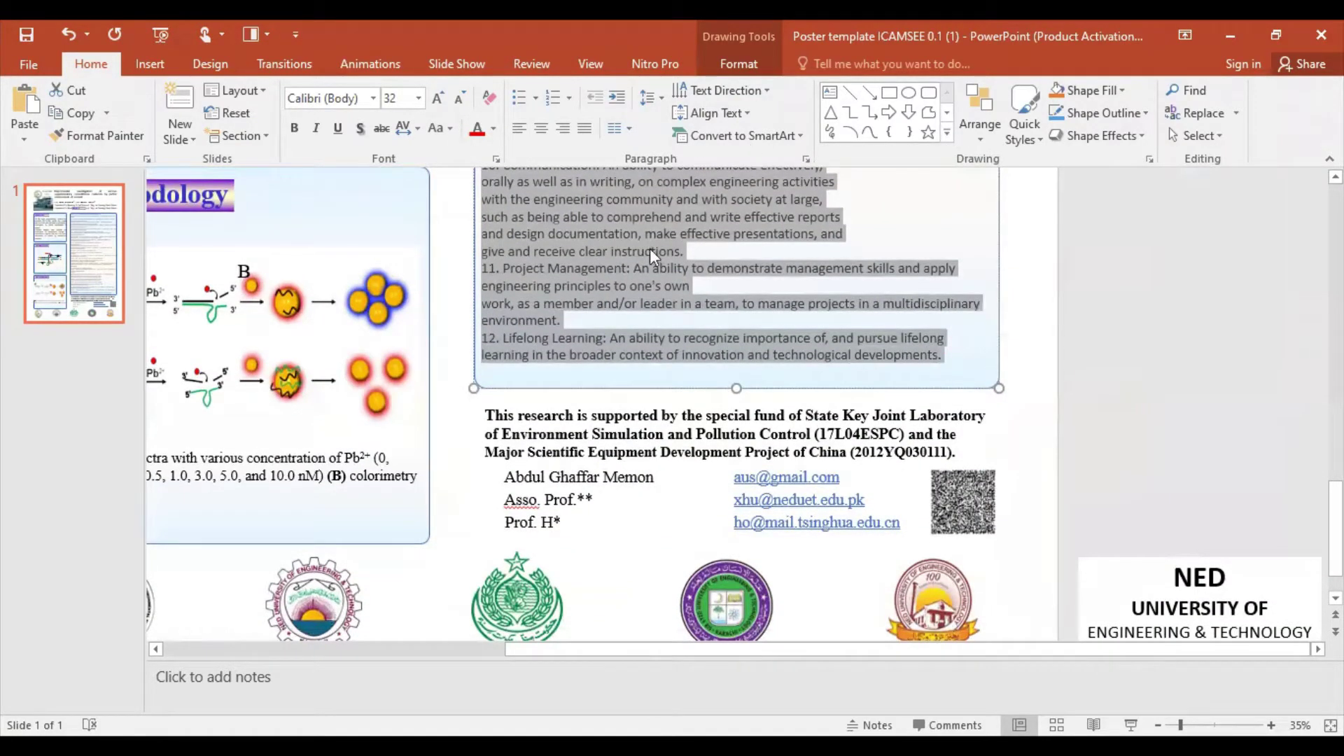
{"action": "key", "text": "alt+Tab"}
{"action": "scroll", "coordinate": [750, 662], "scroll_direction": "down", "scroll_amount": 5}
Step: Paste the copied PLO 2–12 outcome descriptions below the Word table
{"action": "scroll", "coordinate": [753, 656], "scroll_direction": "down", "scroll_amount": 5}
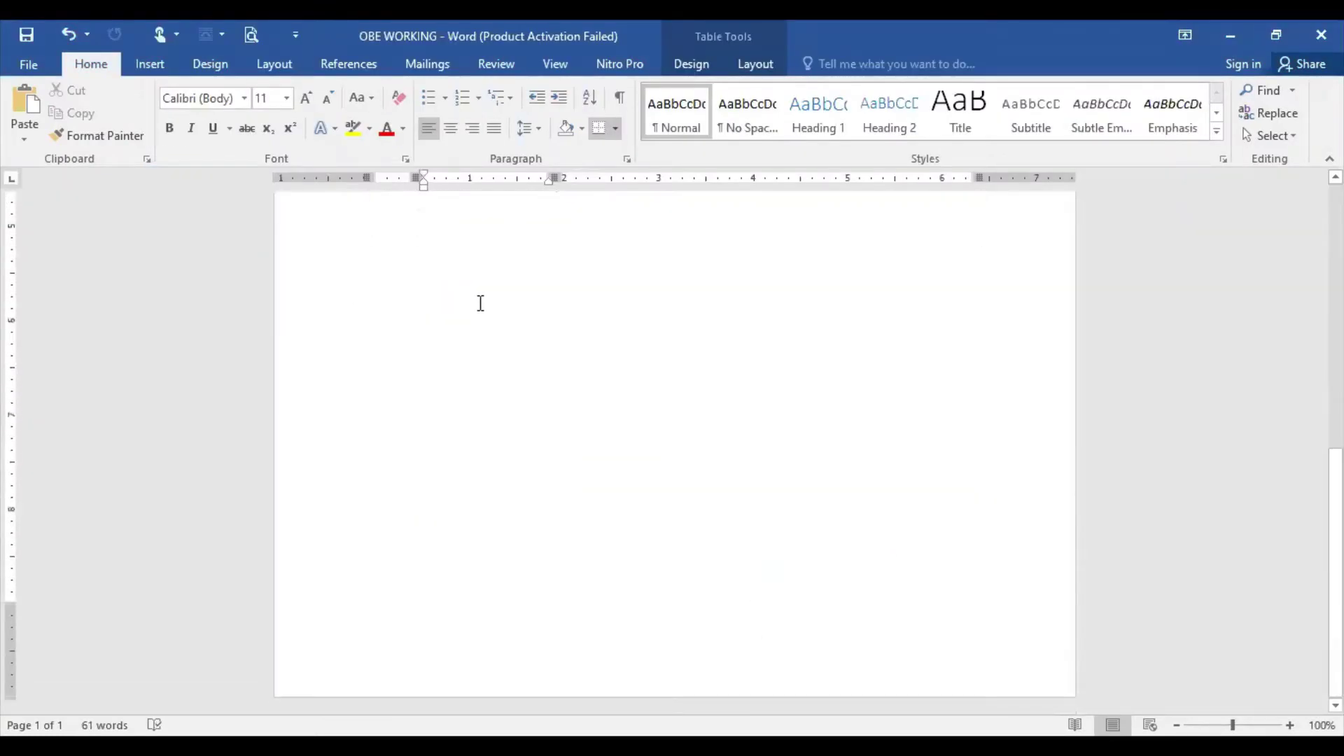
{"action": "left_click", "coordinate": [480, 303]}
{"action": "scroll", "coordinate": [420, 364], "scroll_direction": "up", "scroll_amount": 3}
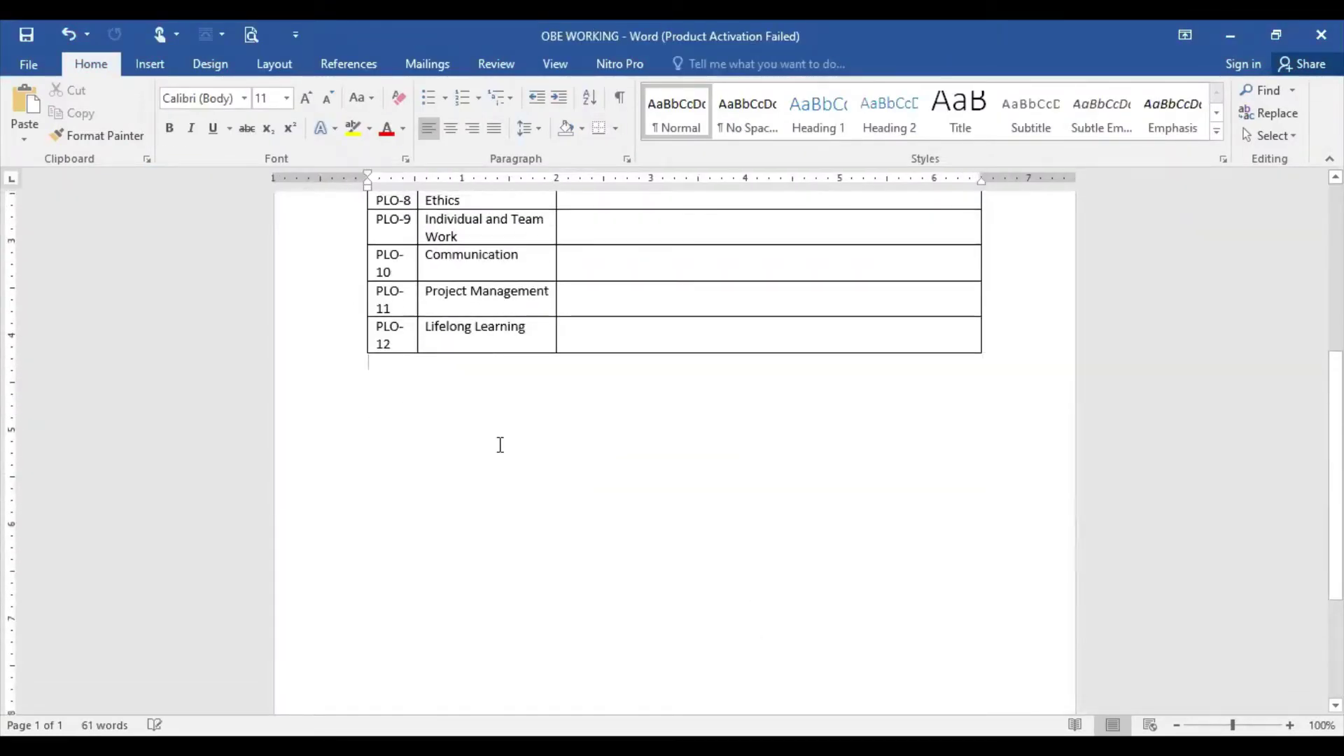
{"action": "key", "text": "ctrl+v"}
{"action": "scroll", "coordinate": [675, 534], "scroll_direction": "up", "scroll_amount": 5}
{"action": "scroll", "coordinate": [674, 535], "scroll_direction": "up", "scroll_amount": 4}
{"action": "scroll", "coordinate": [675, 534], "scroll_direction": "up", "scroll_amount": 5}
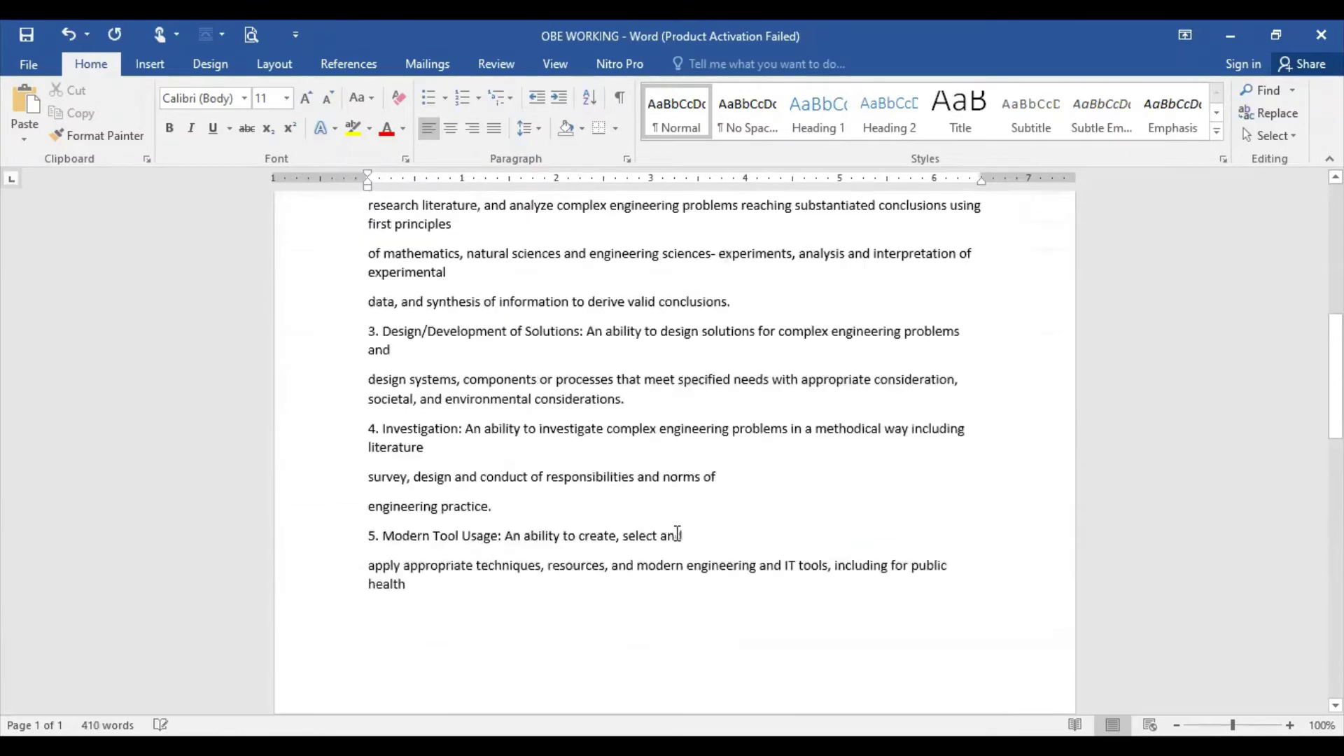
{"action": "scroll", "coordinate": [651, 539], "scroll_direction": "up", "scroll_amount": 3}
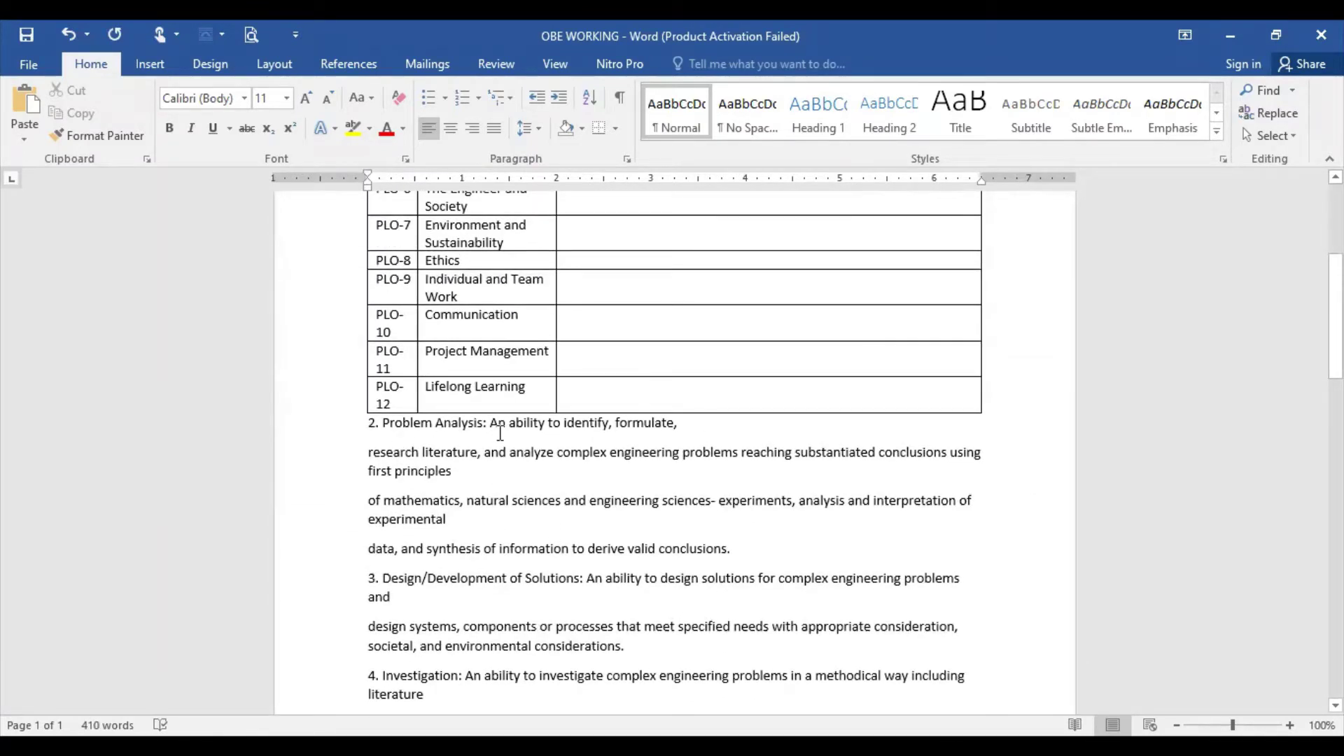
Step: Paste the Problem Analysis description into the PLO-2 cell and justify it
{"action": "double_click", "coordinate": [546, 498]}
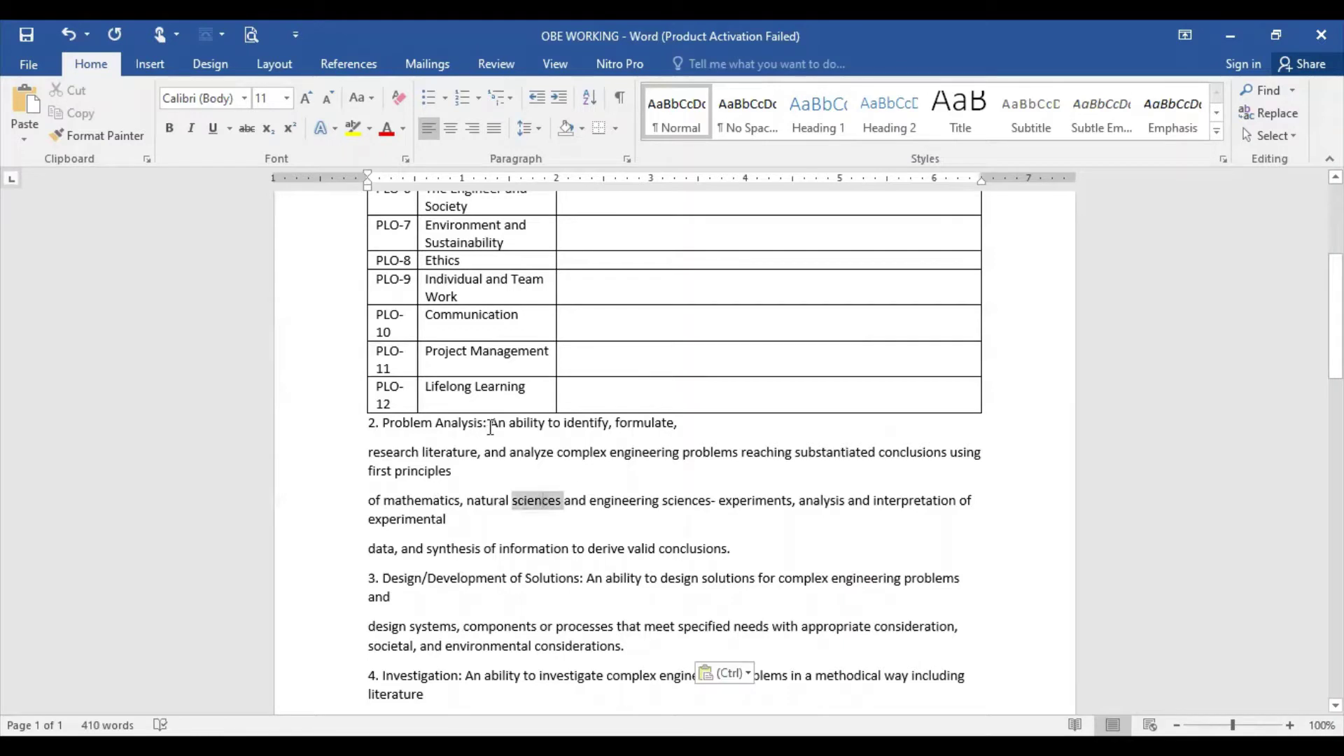
{"action": "left_click_drag", "start_coordinate": [491, 424], "coordinate": [529, 527]}
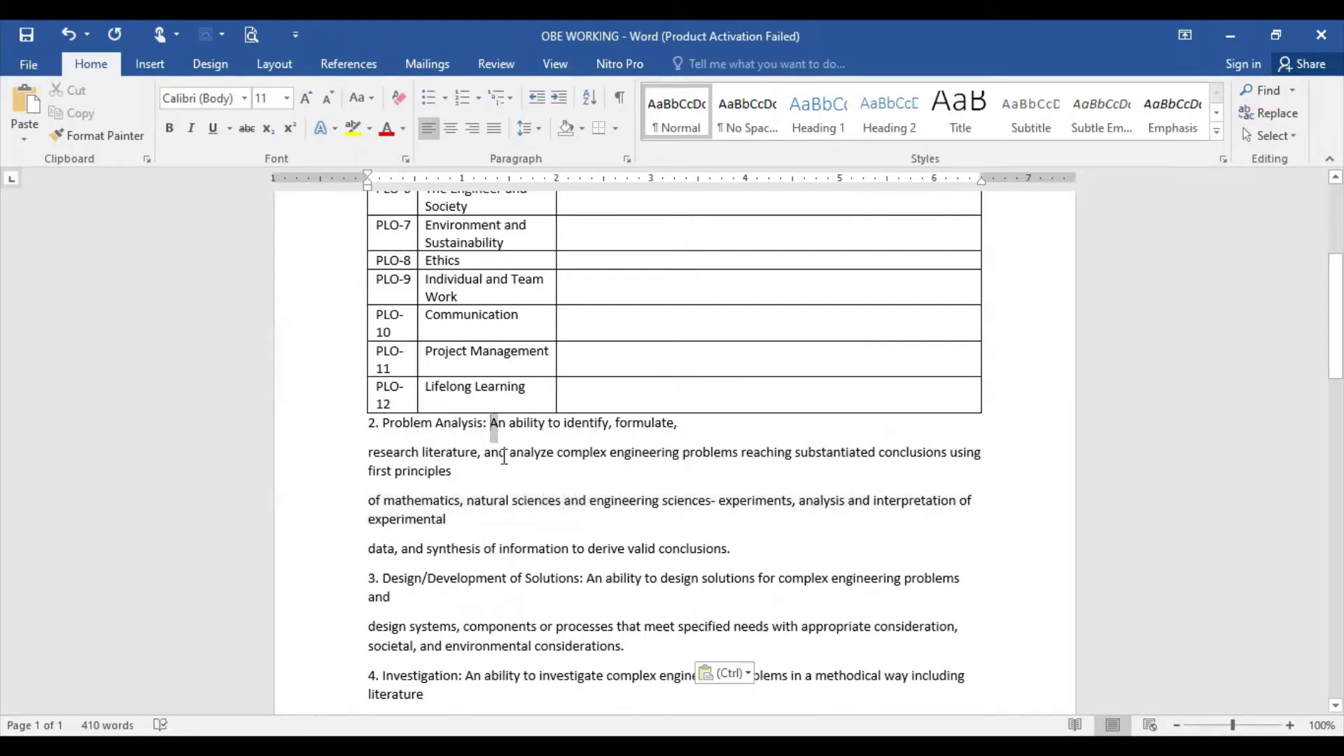
{"action": "left_click", "coordinate": [528, 513]}
{"action": "left_click_drag", "start_coordinate": [491, 425], "coordinate": [740, 552]}
{"action": "key", "text": "ctrl+c"}
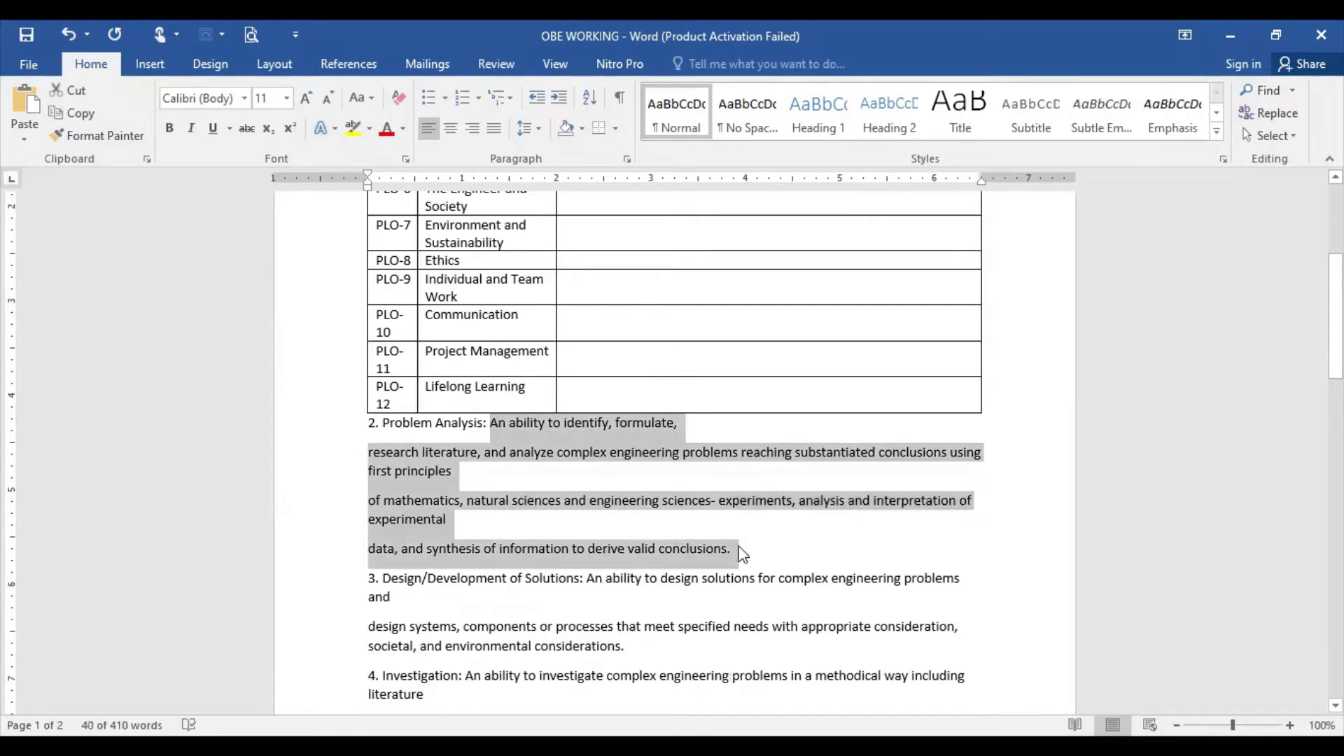
{"action": "scroll", "coordinate": [882, 557], "scroll_direction": "up", "scroll_amount": 3}
{"action": "scroll", "coordinate": [700, 398], "scroll_direction": "up", "scroll_amount": 4}
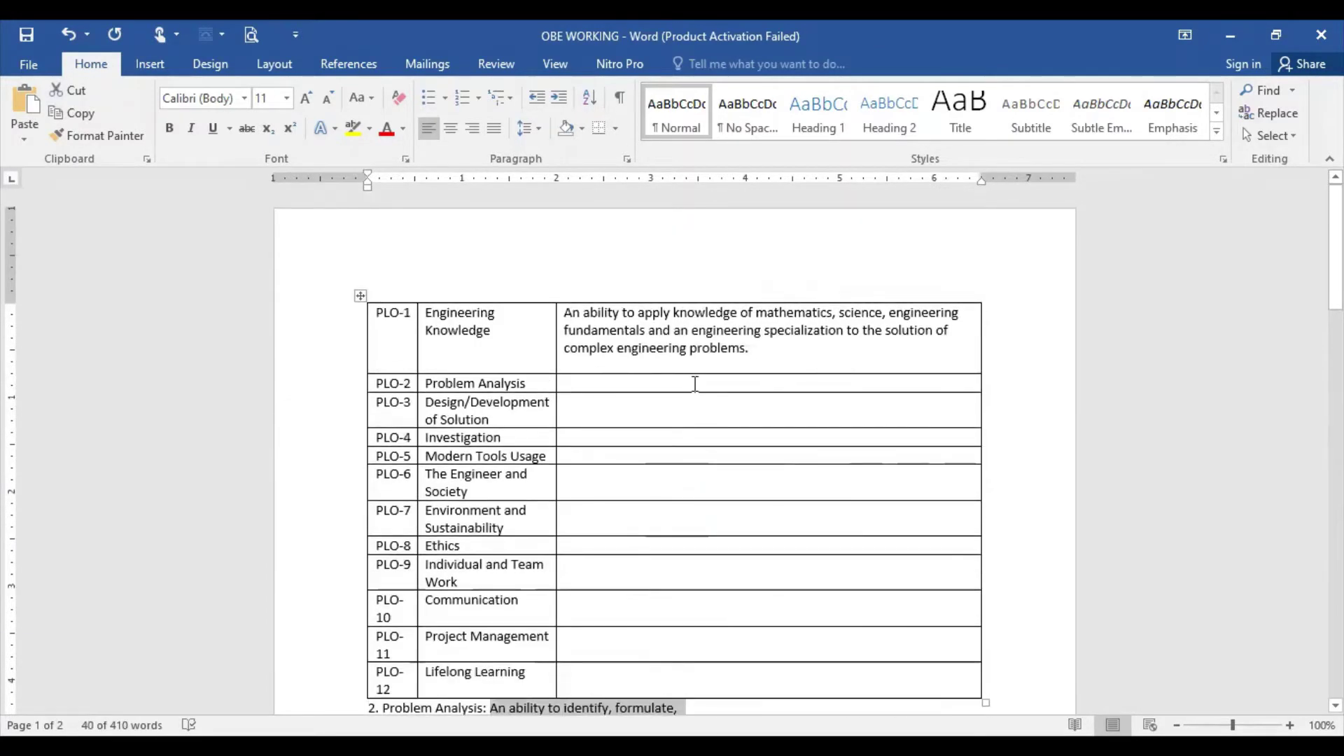
{"action": "left_click", "coordinate": [695, 384]}
{"action": "key", "text": "ctrl+v"}
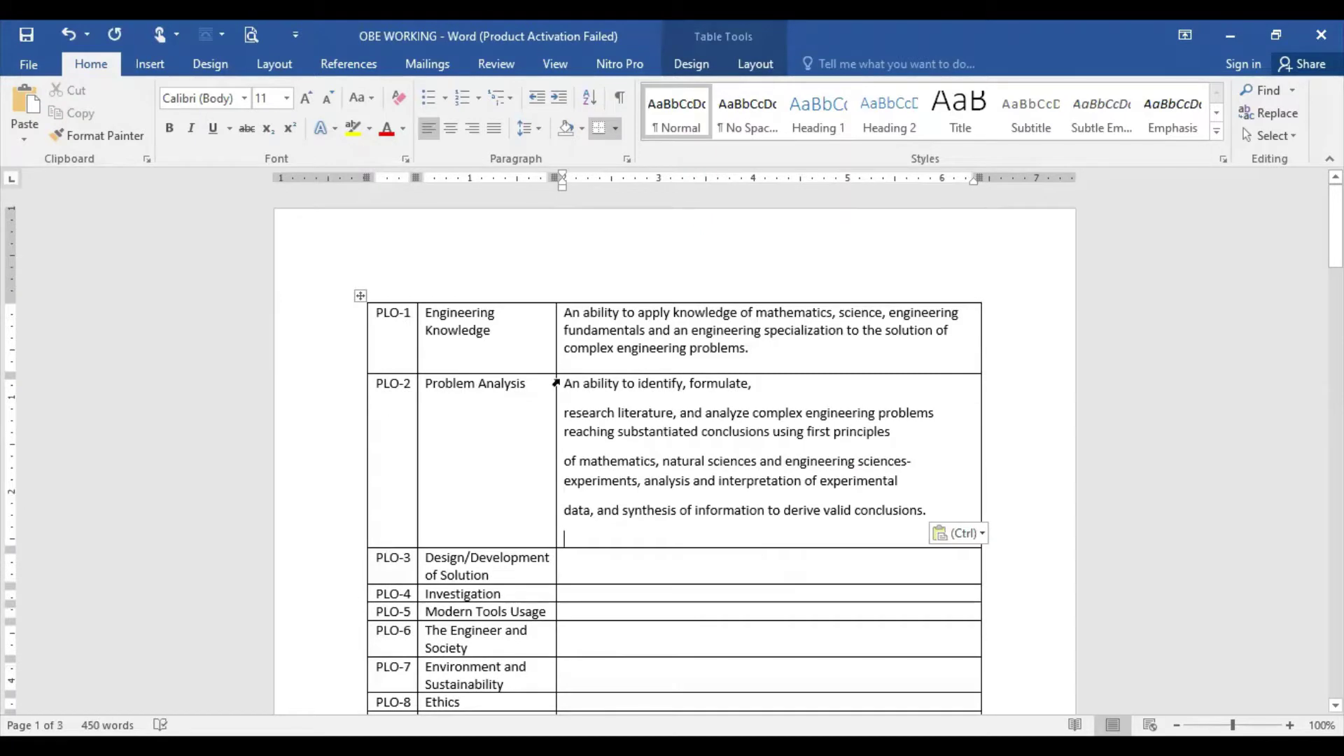
{"action": "left_click_drag", "start_coordinate": [566, 390], "coordinate": [924, 535]}
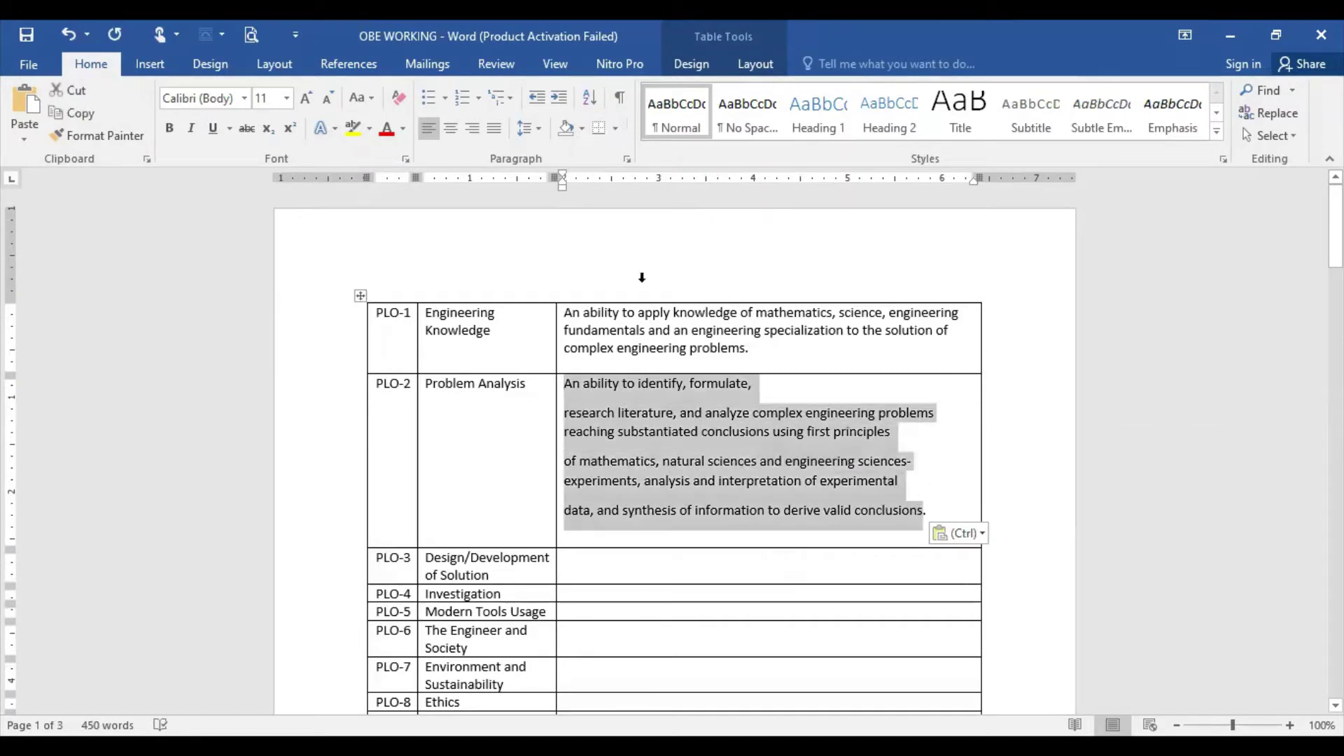
{"action": "left_click", "coordinate": [495, 128]}
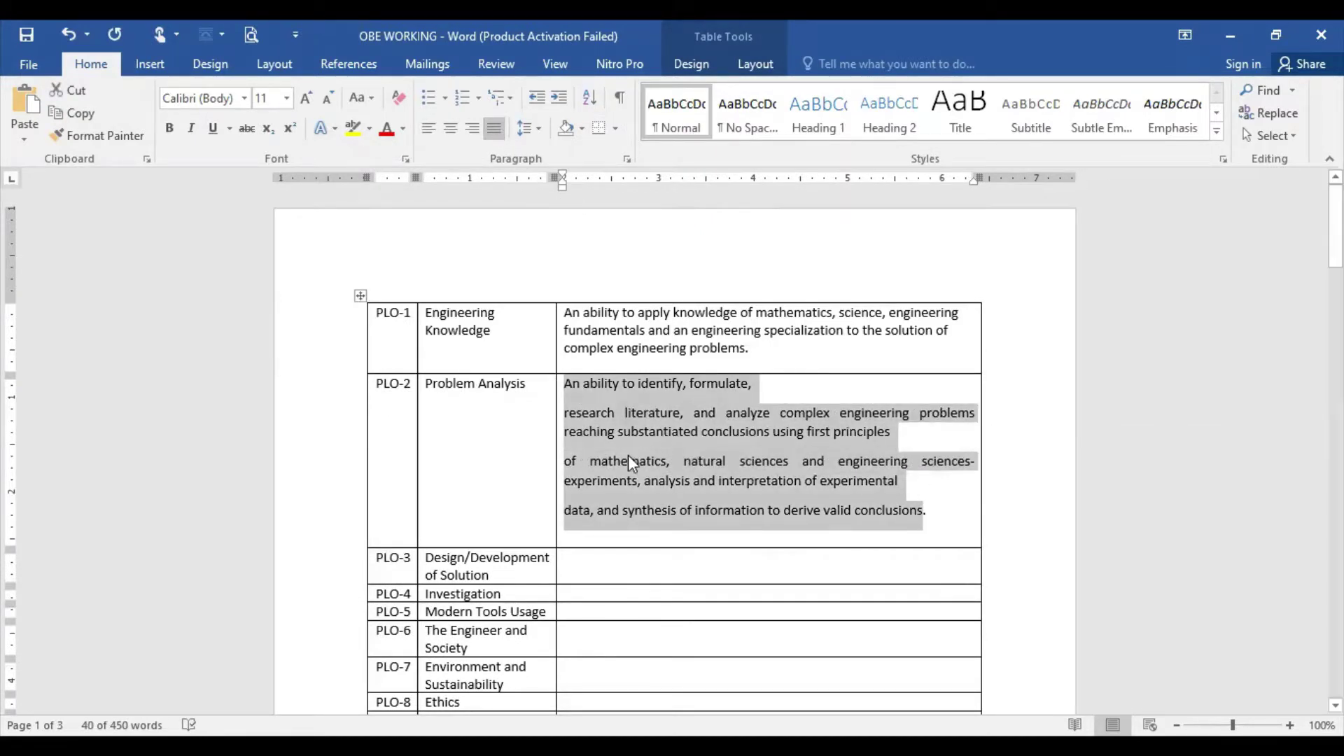
Step: Apply No Spacing to the PLO-2 text, join its broken lines, and justify it again
{"action": "left_click", "coordinate": [553, 382]}
{"action": "left_click_drag", "start_coordinate": [564, 384], "coordinate": [929, 519]}
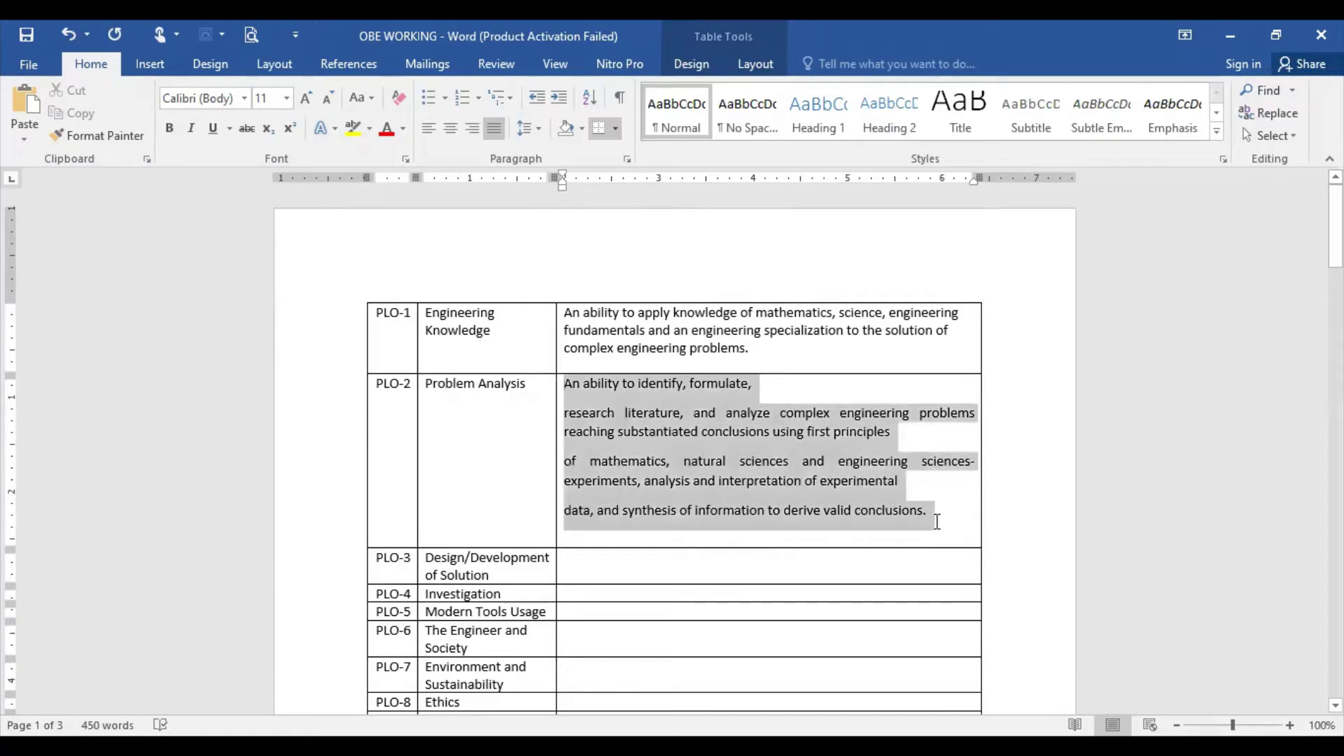
{"action": "left_click", "coordinate": [747, 112]}
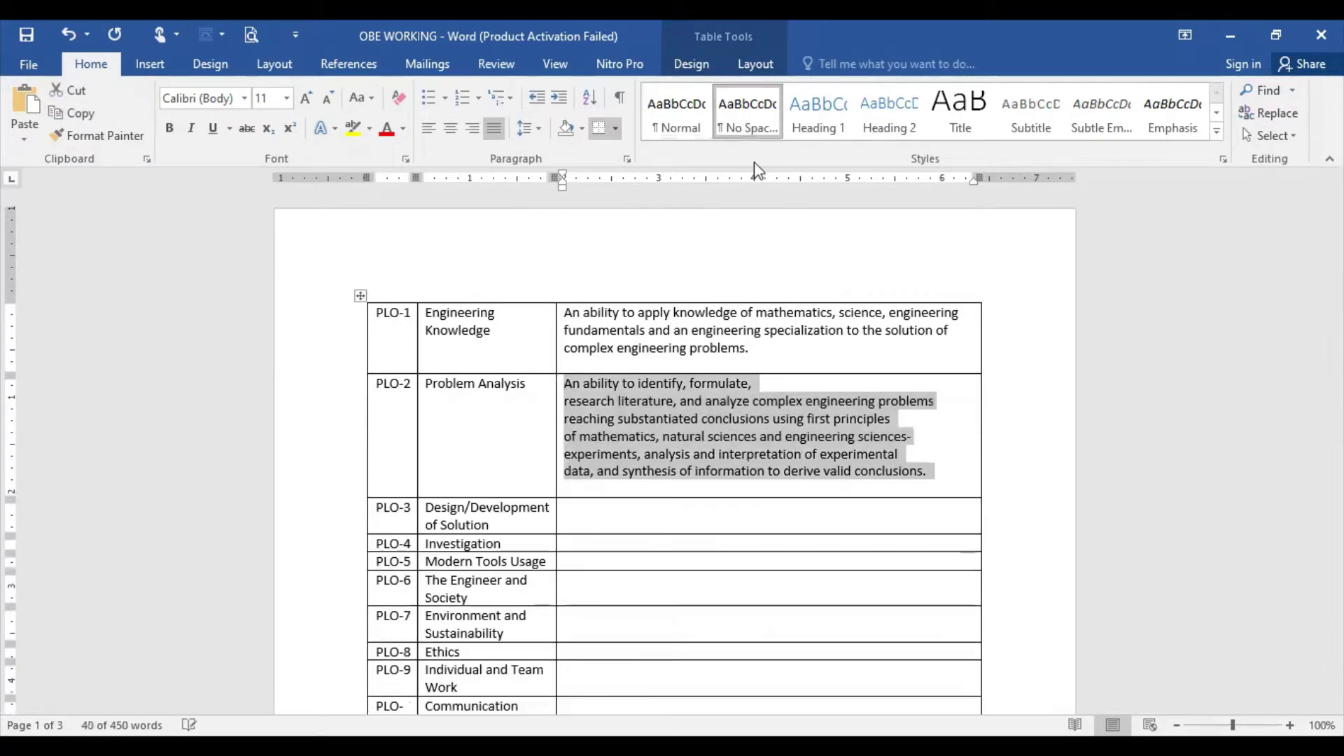
{"action": "left_click", "coordinate": [565, 401]}
{"action": "key", "text": "BackSpace"}
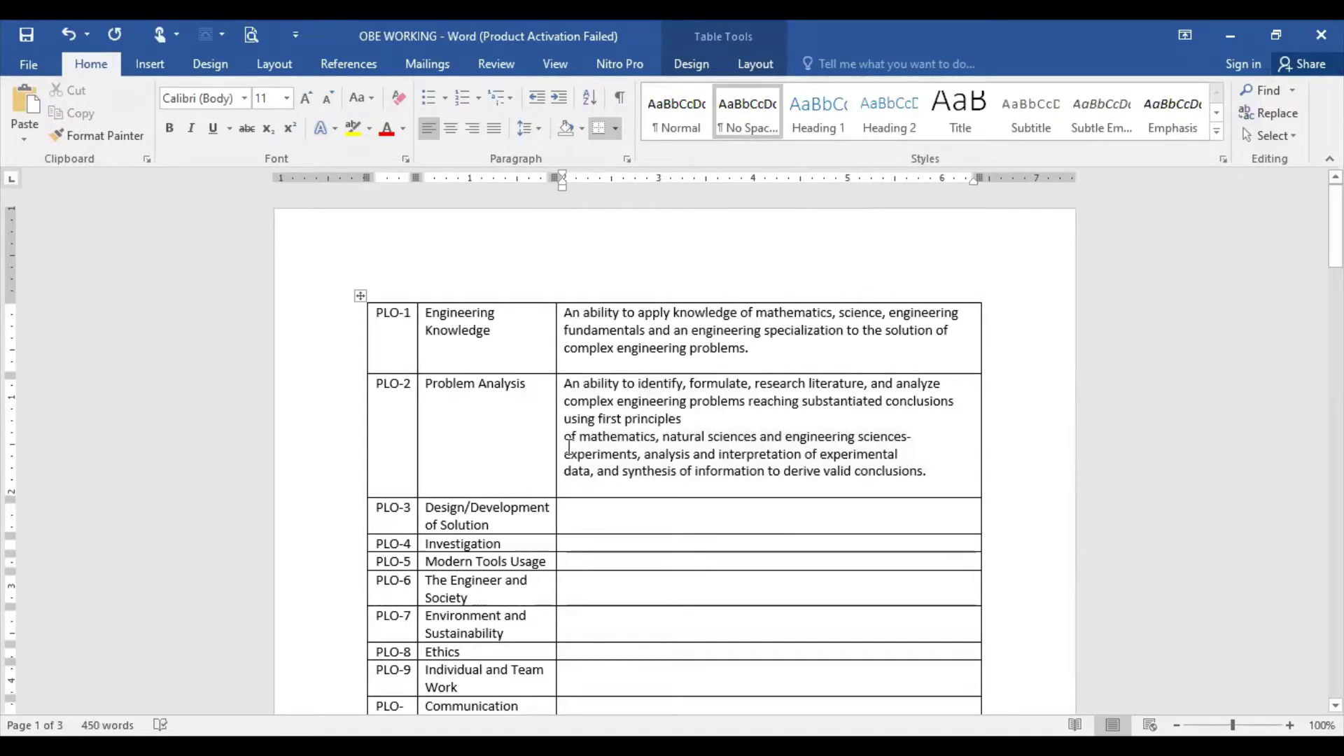
{"action": "key", "text": "BackSpace"}
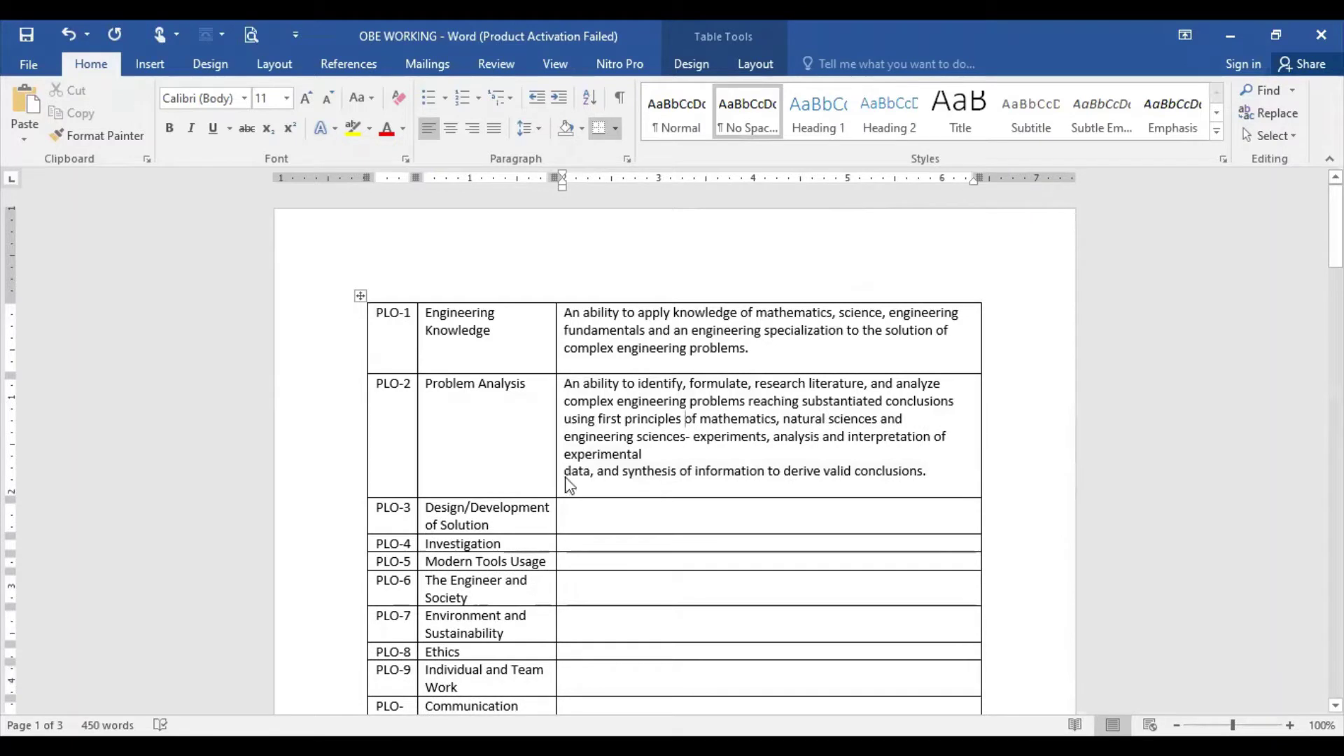
{"action": "left_click", "coordinate": [566, 478]}
{"action": "key", "text": "BackSpace"}
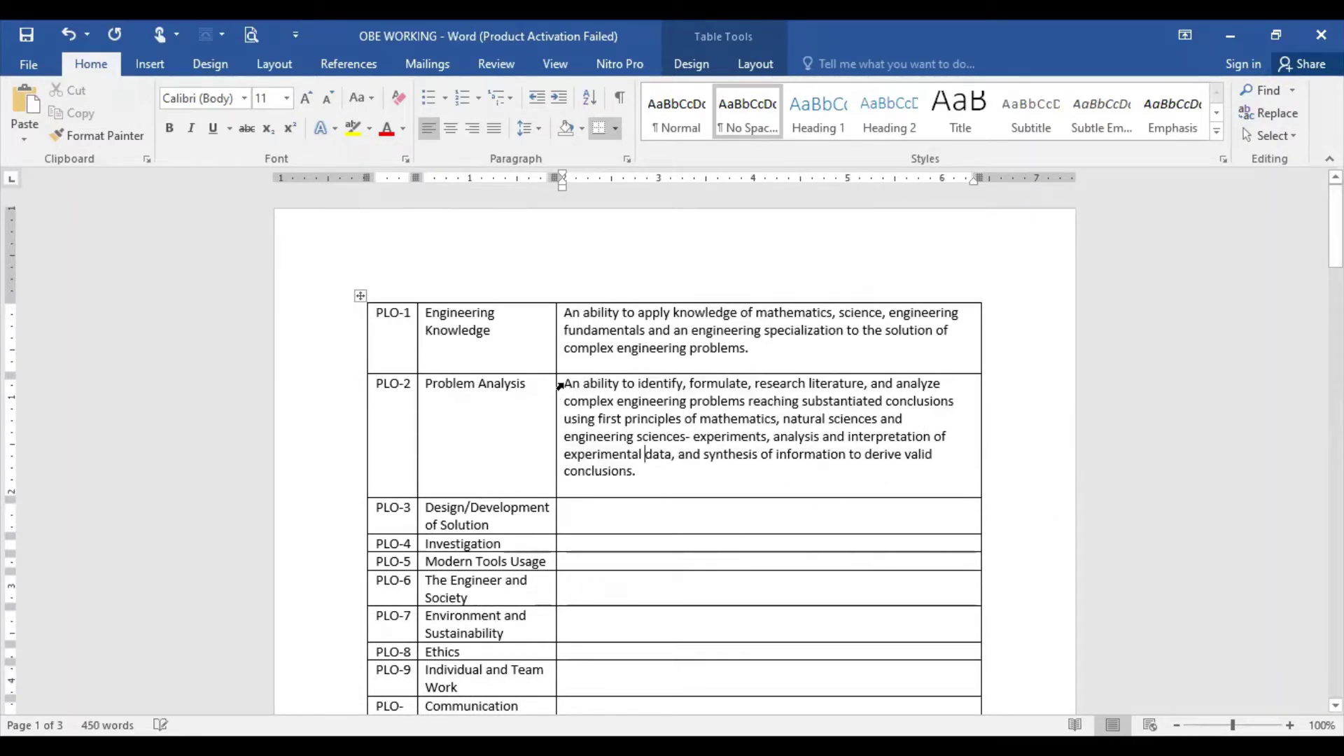
{"action": "left_click", "coordinate": [563, 384]}
{"action": "left_click", "coordinate": [497, 129]}
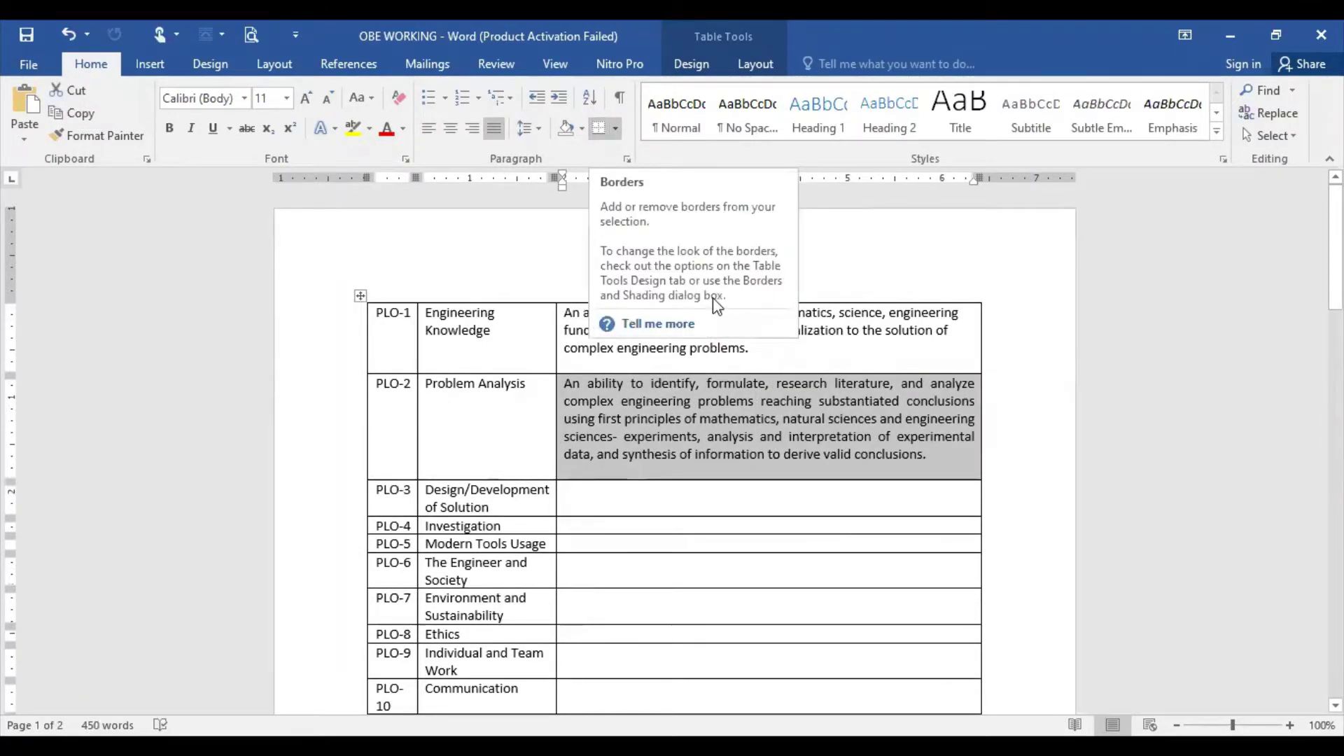
Step: Paste the item 3 and 4 descriptions from below the table into the PLO-3 cell
{"action": "scroll", "coordinate": [725, 606], "scroll_direction": "down", "scroll_amount": 5}
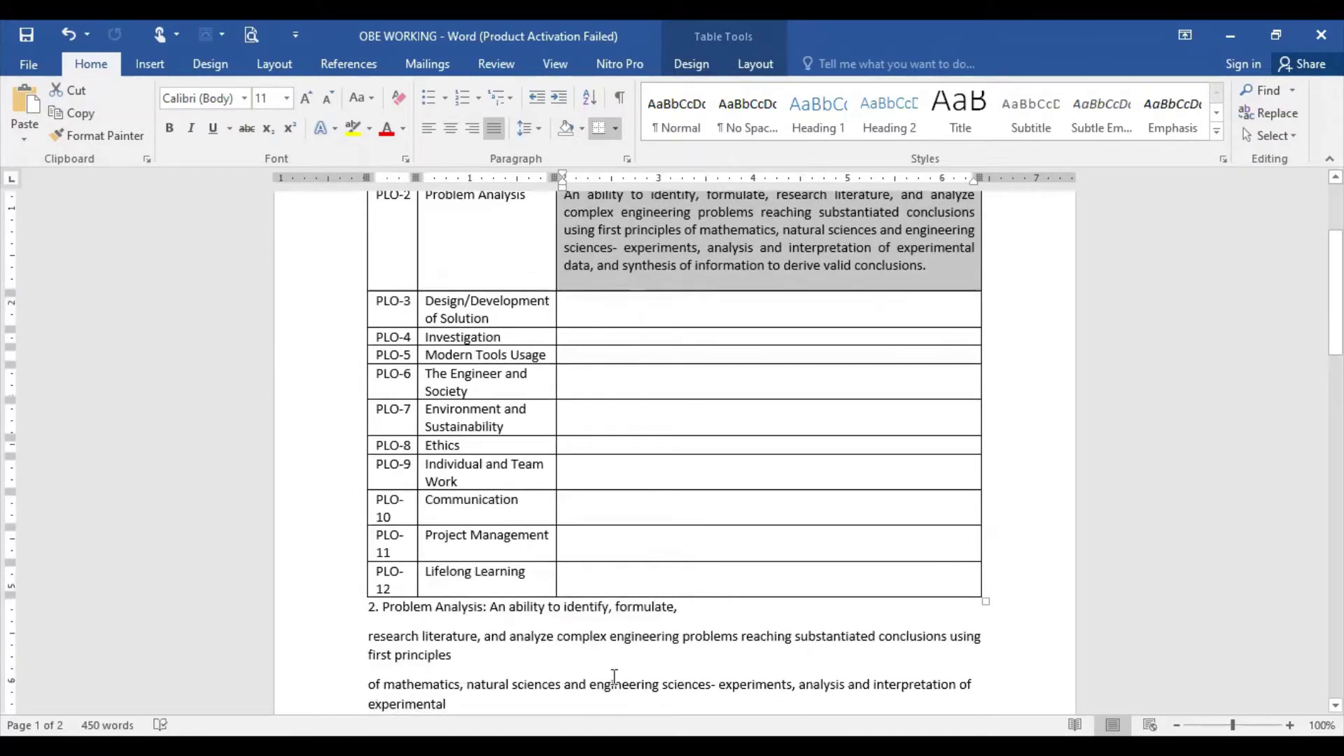
{"action": "scroll", "coordinate": [615, 683], "scroll_direction": "down", "scroll_amount": 4}
{"action": "scroll", "coordinate": [420, 506], "scroll_direction": "down", "scroll_amount": 4}
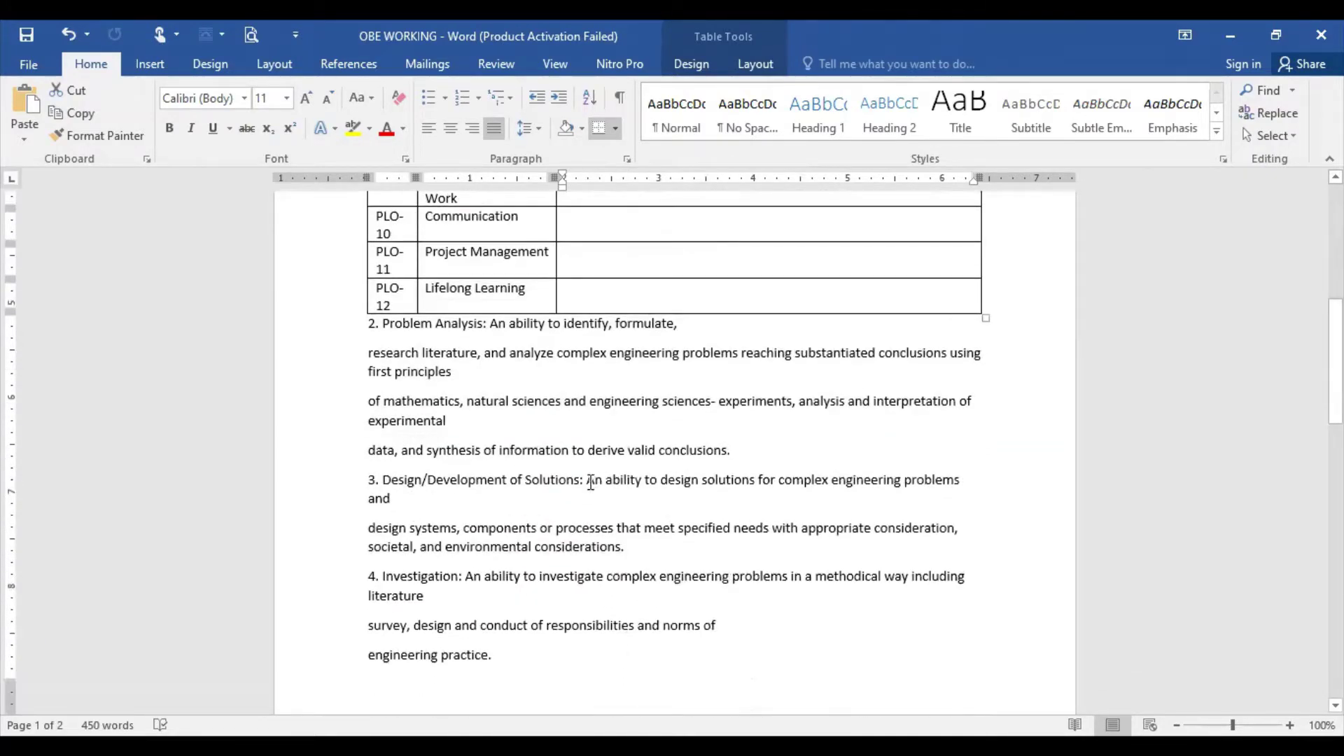
{"action": "mouse_move", "coordinate": [587, 480]}
{"action": "left_mouse_down"}
{"action": "mouse_move", "coordinate": [754, 625]}
{"action": "mouse_move", "coordinate": [735, 665]}
{"action": "left_mouse_up"}
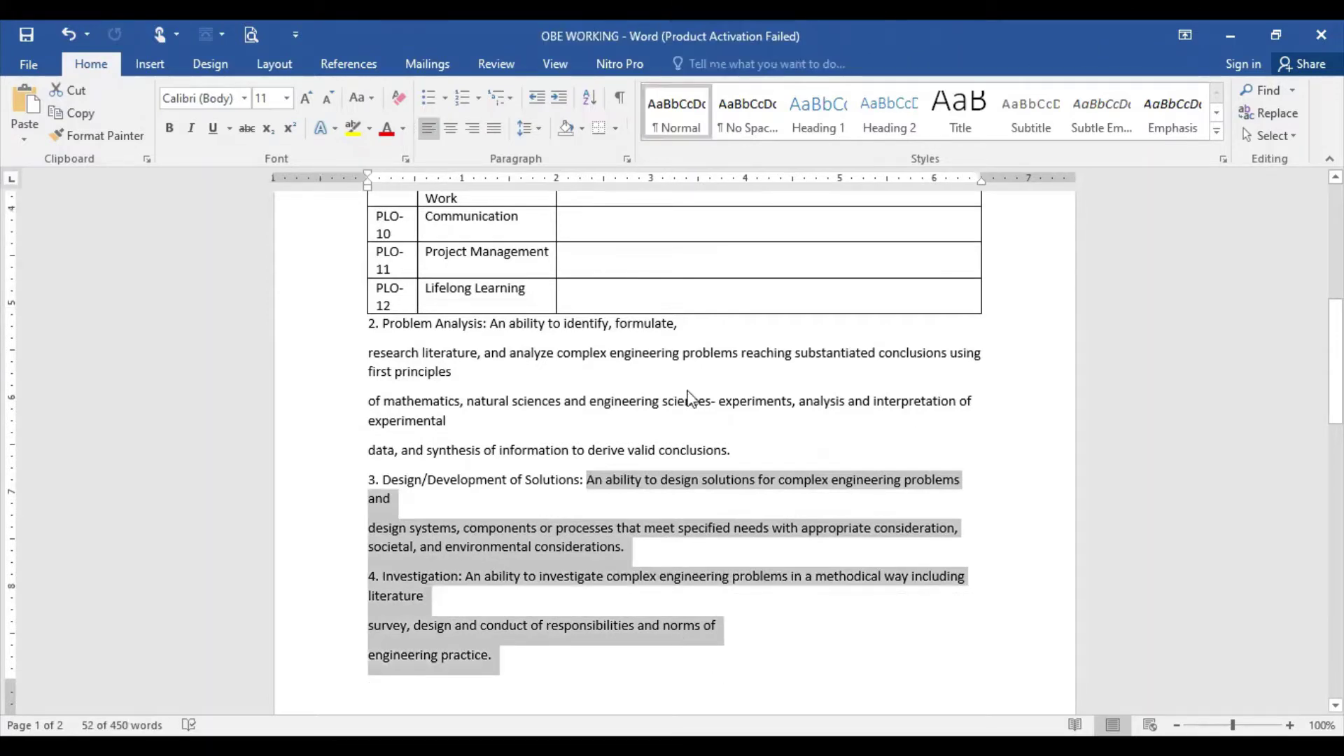
{"action": "key", "text": "ctrl+z"}
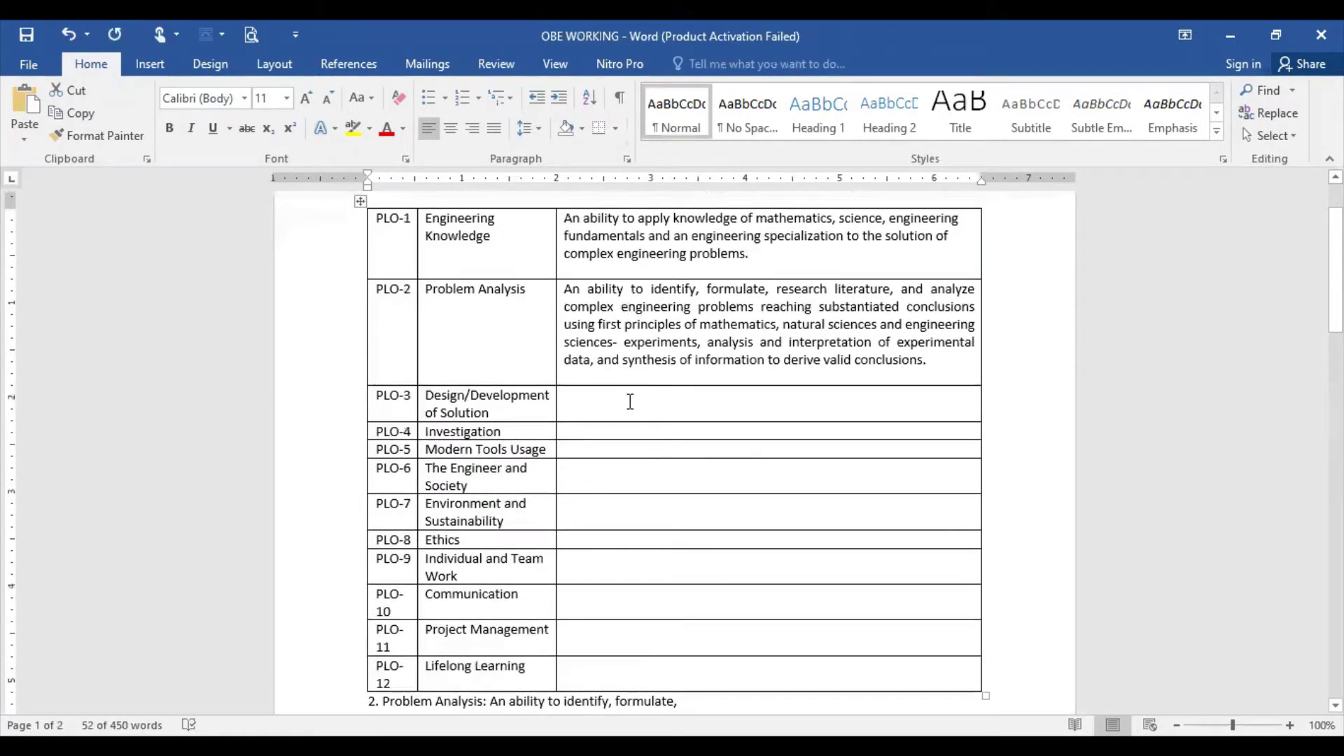
{"action": "right_click", "coordinate": [628, 400]}
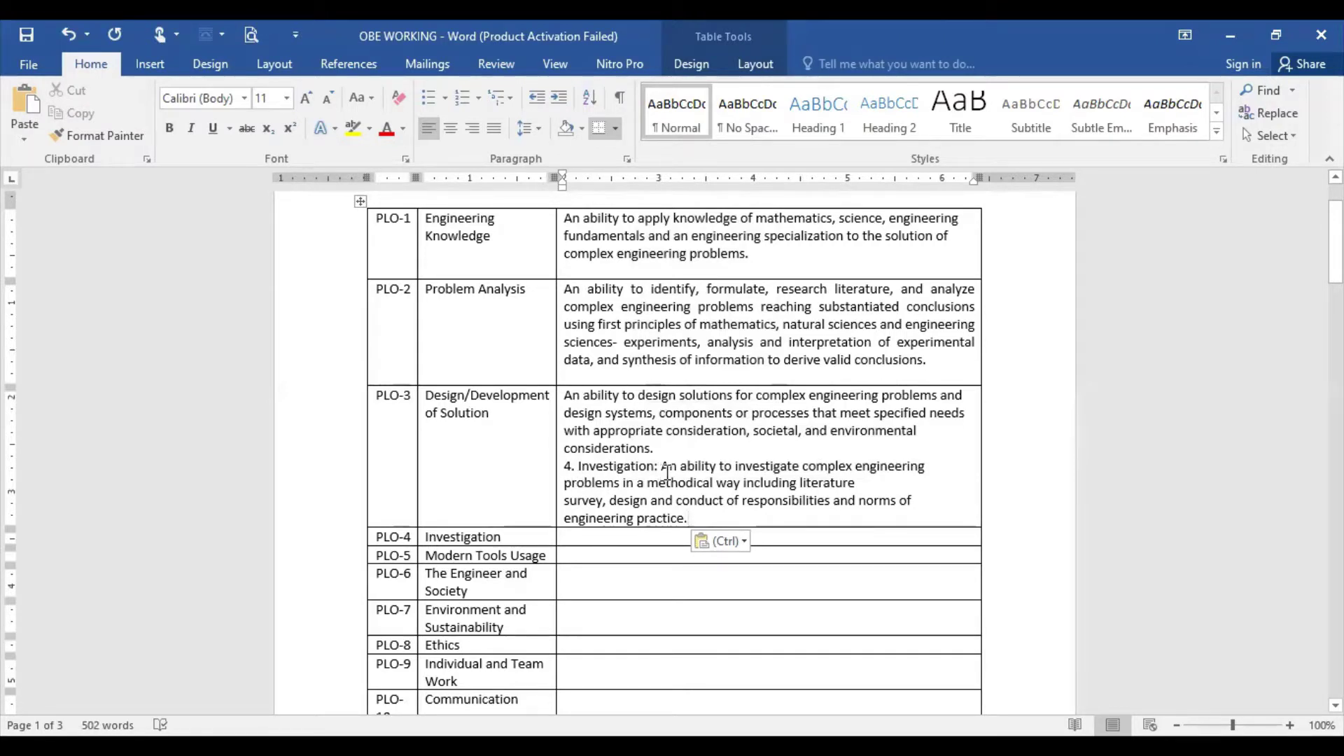
Step: Move the Investigation description into PLO-4 and delete the duplicate text from PLO-3
{"action": "left_click_drag", "start_coordinate": [663, 468], "coordinate": [701, 520]}
{"action": "key", "text": "ctrl+c"}
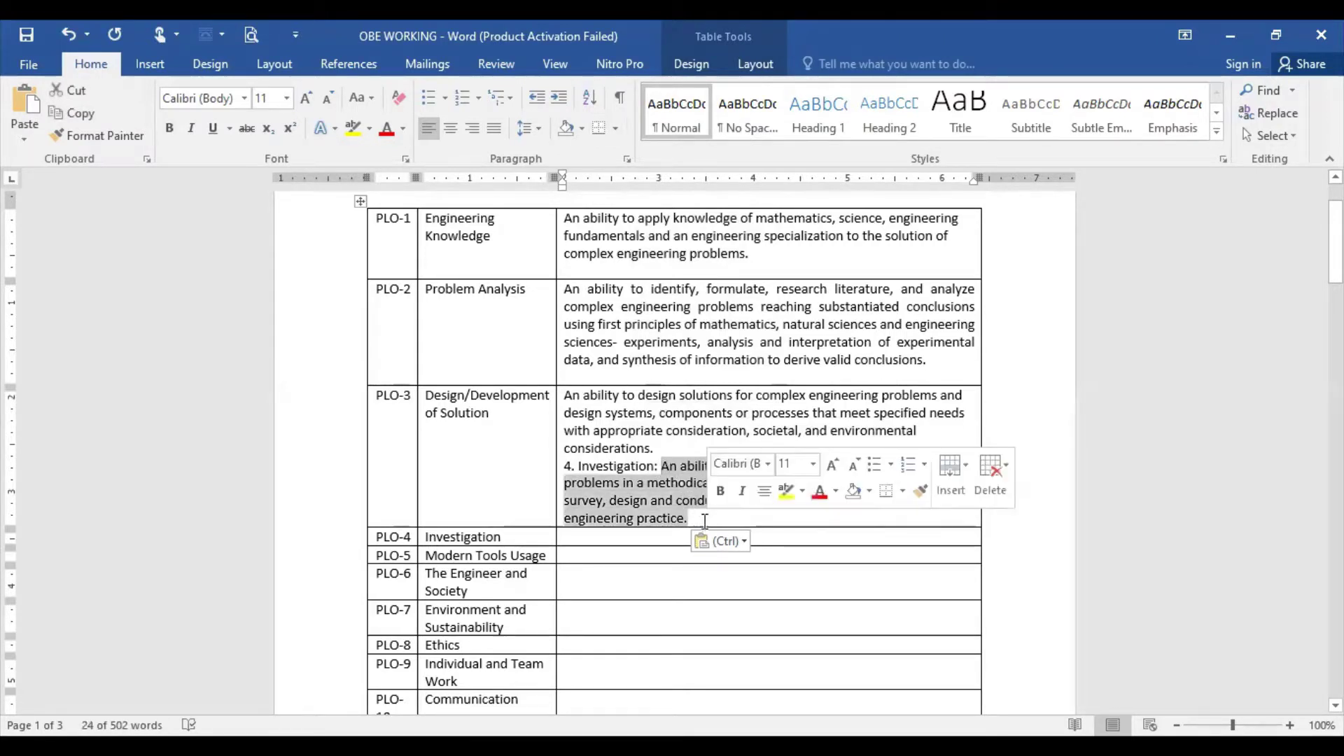
{"action": "left_click", "coordinate": [637, 536]}
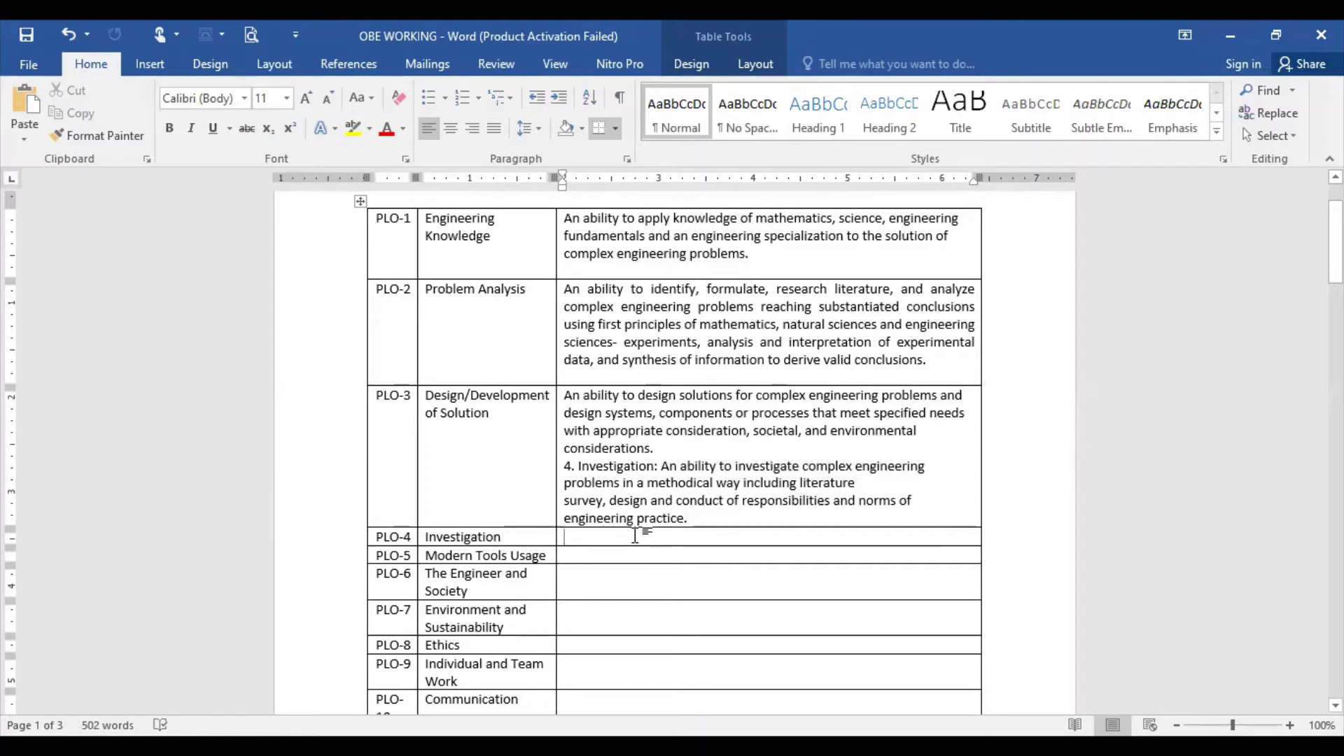
{"action": "key", "text": "ctrl+v"}
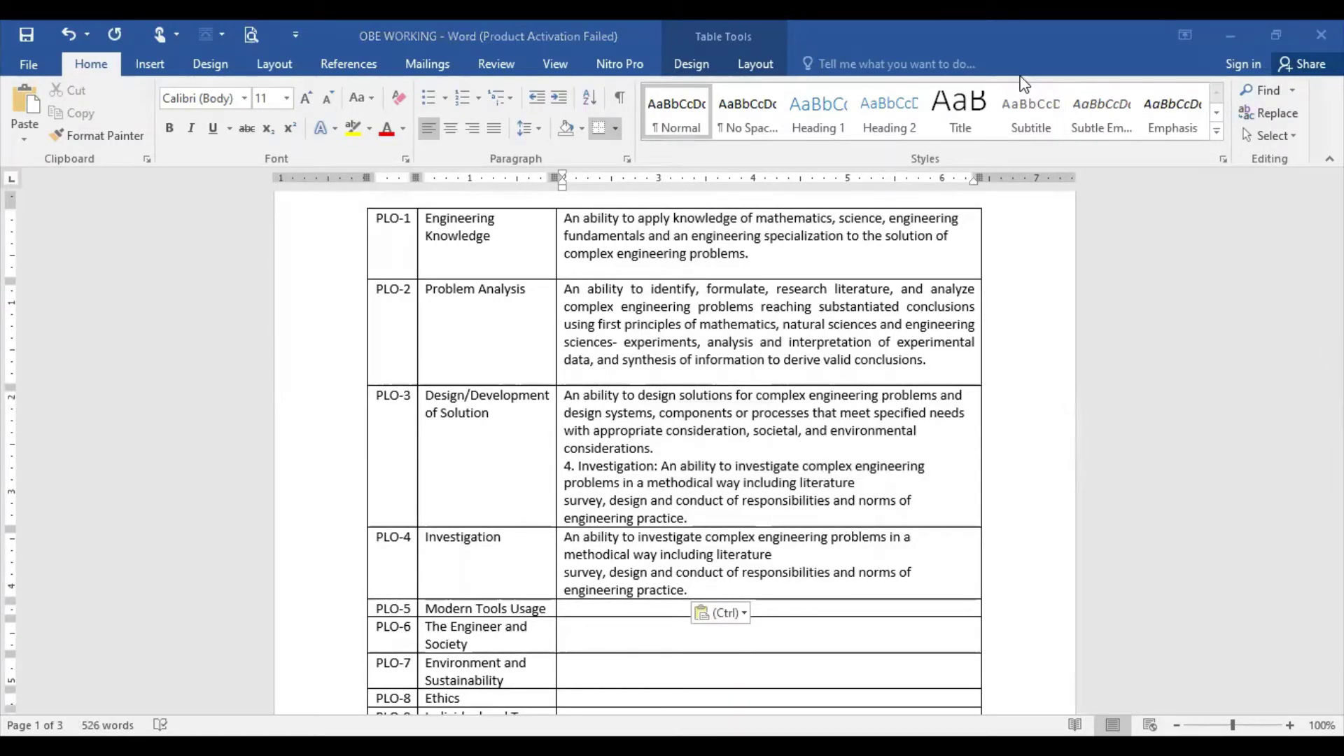
{"action": "left_click", "coordinate": [576, 461]}
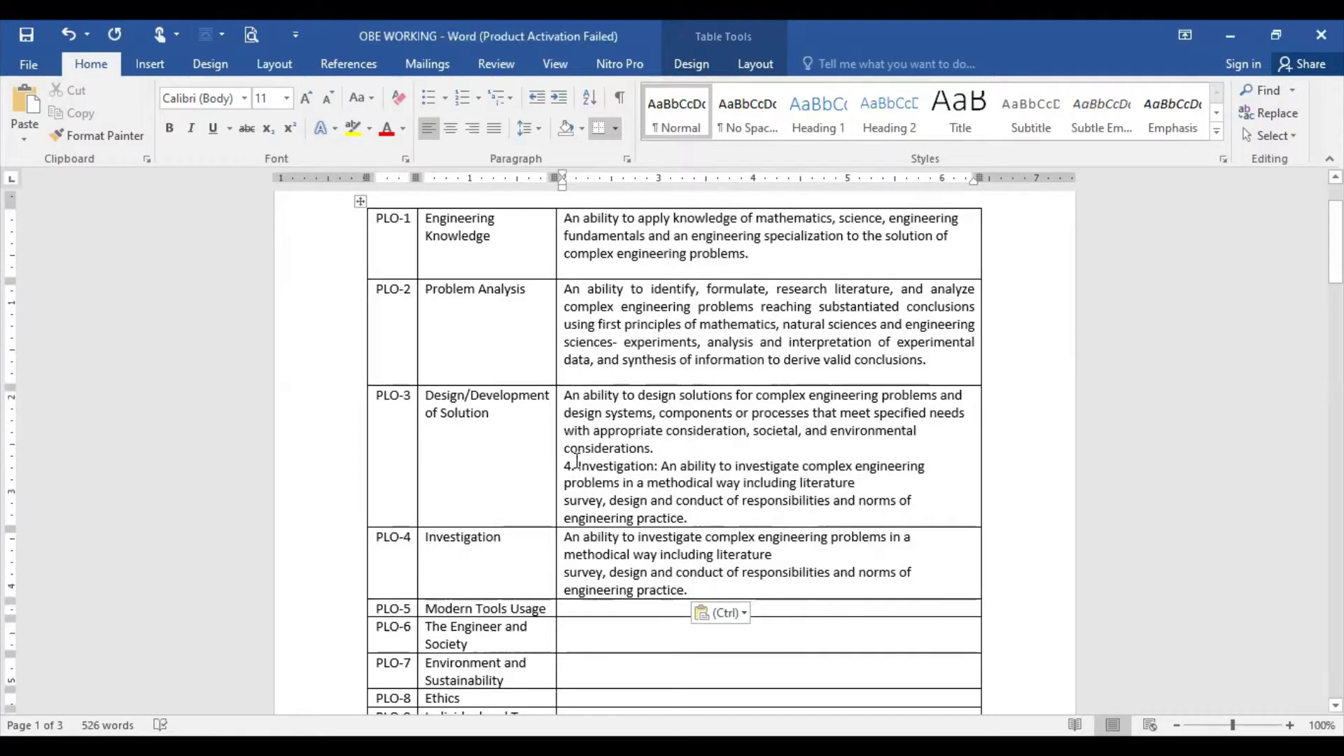
{"action": "left_click_drag", "start_coordinate": [564, 466], "coordinate": [703, 516]}
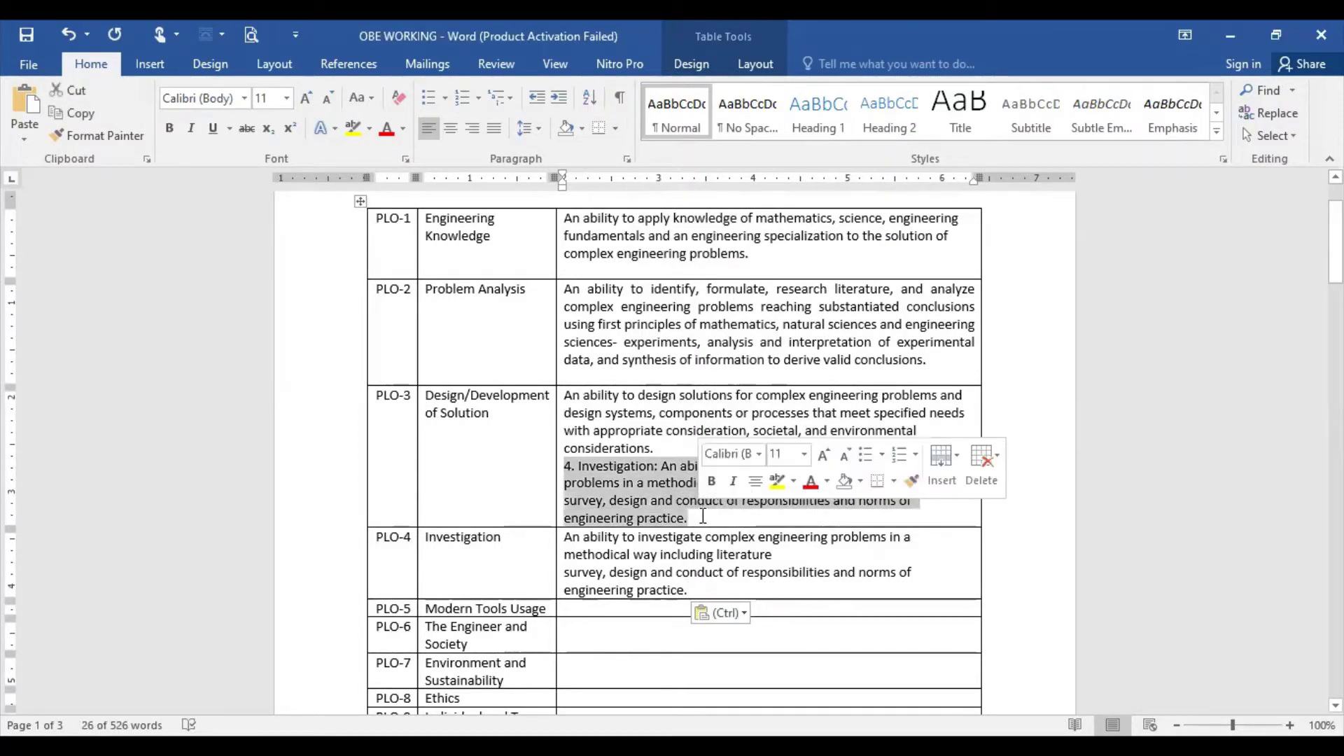
{"action": "key", "text": "Delete"}
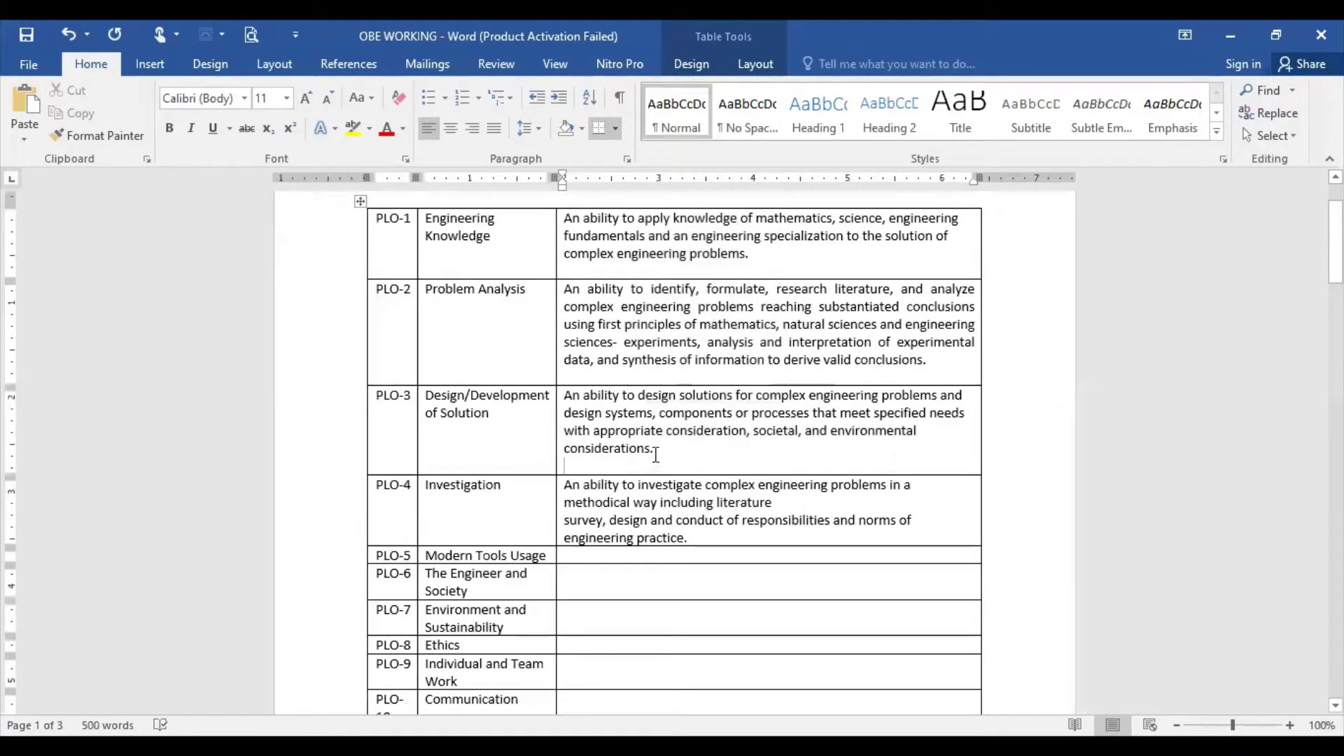
{"action": "key", "text": "BackSpace"}
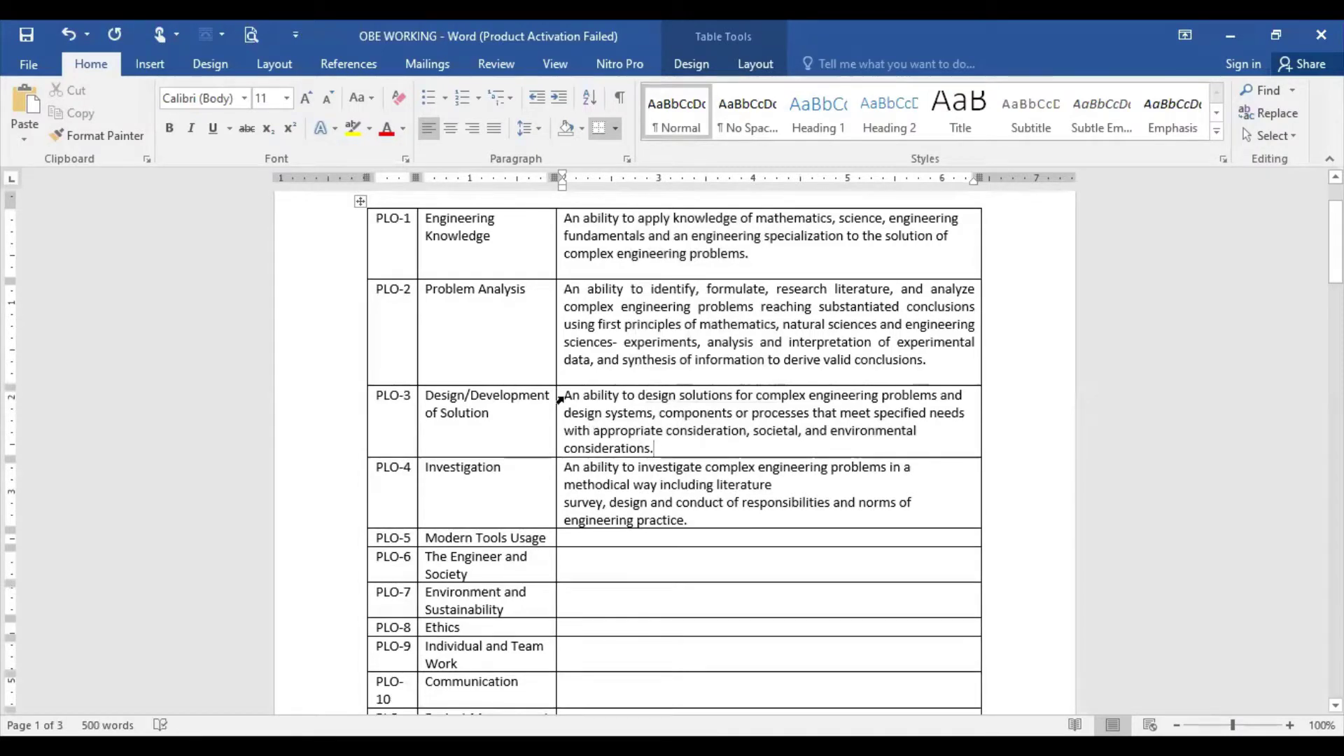
Step: Justify the PLO-3 and PLO-4 descriptions and join PLO-4's broken lines
{"action": "left_click_drag", "start_coordinate": [565, 395], "coordinate": [654, 449]}
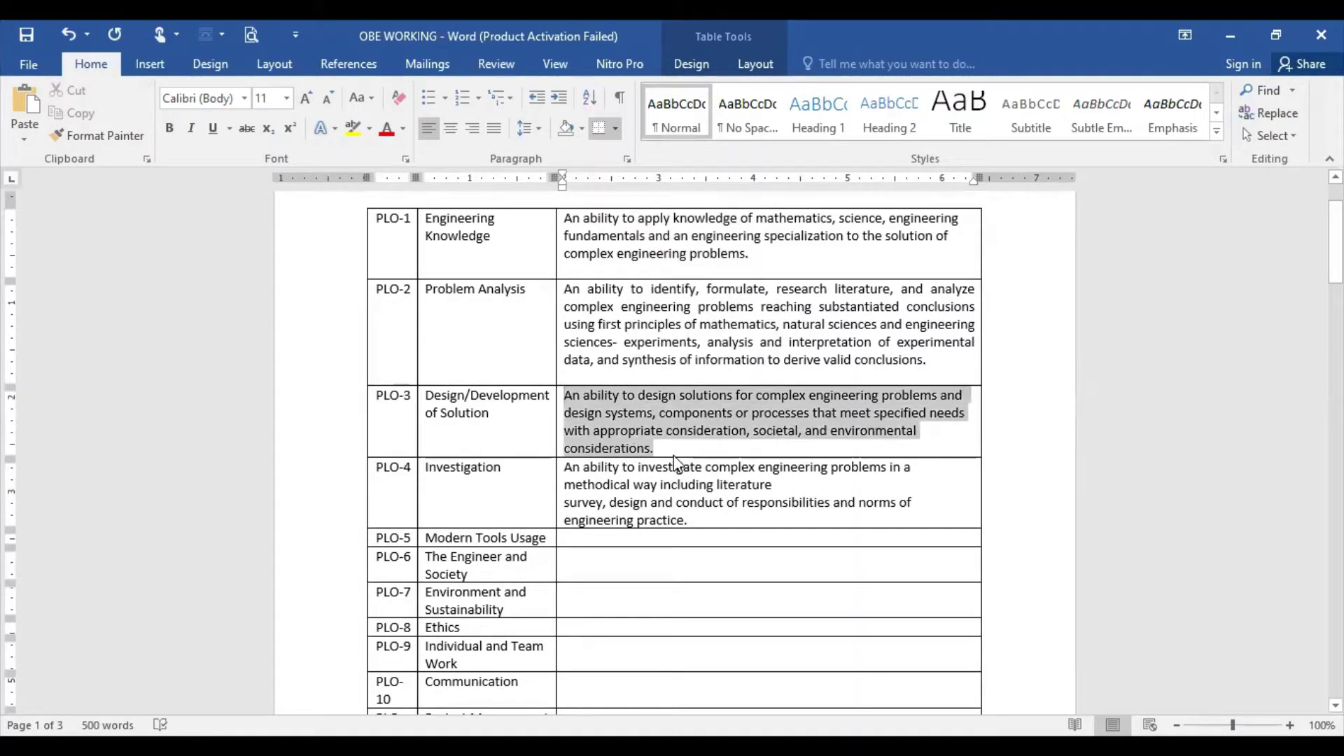
{"action": "left_click", "coordinate": [493, 133]}
{"action": "scroll", "coordinate": [930, 598], "scroll_direction": "down", "scroll_amount": 3}
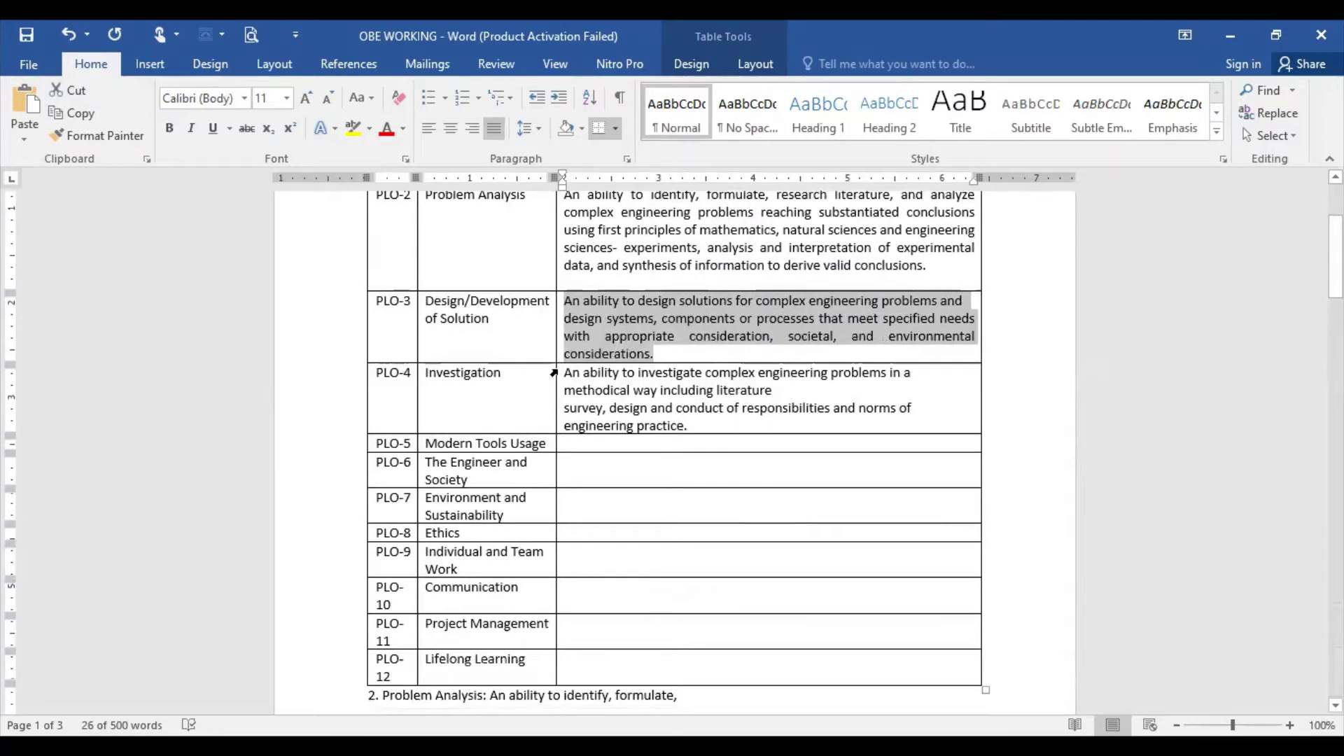
{"action": "left_click", "coordinate": [553, 373]}
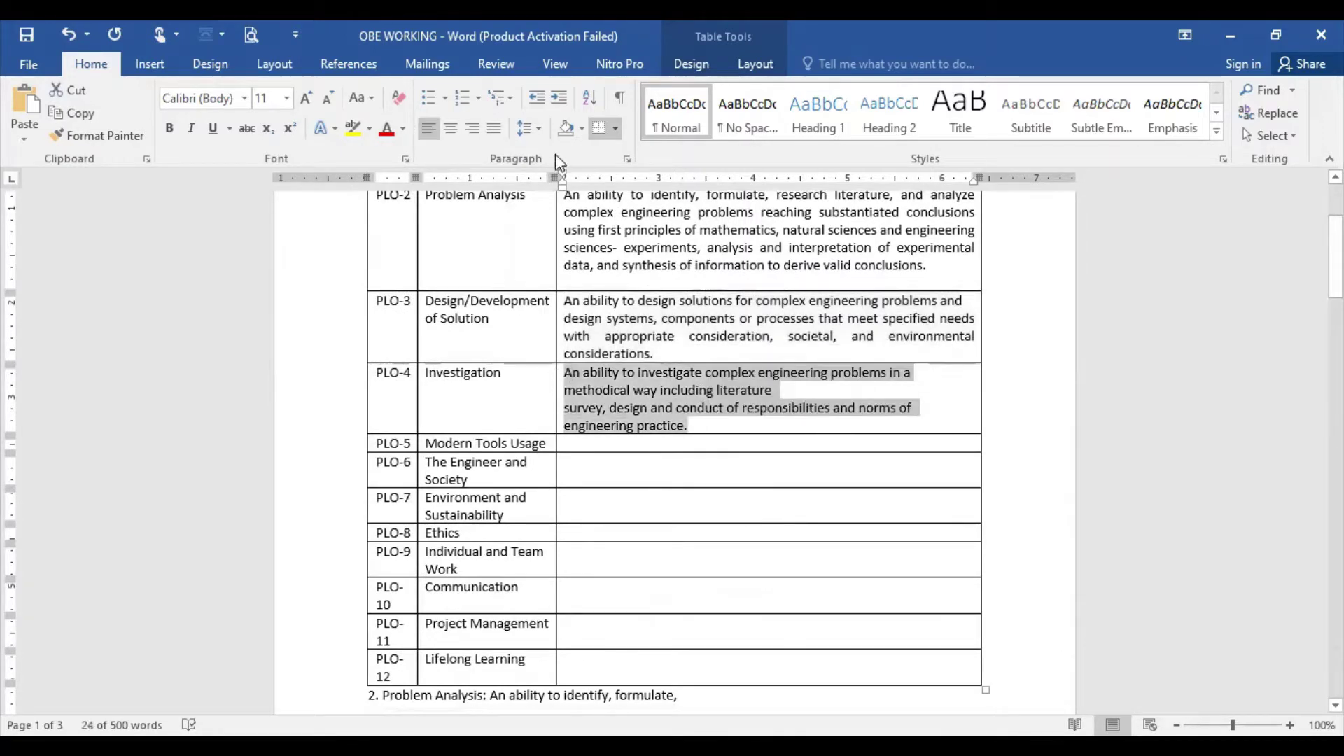
{"action": "left_click", "coordinate": [493, 128]}
{"action": "left_click", "coordinate": [566, 411]}
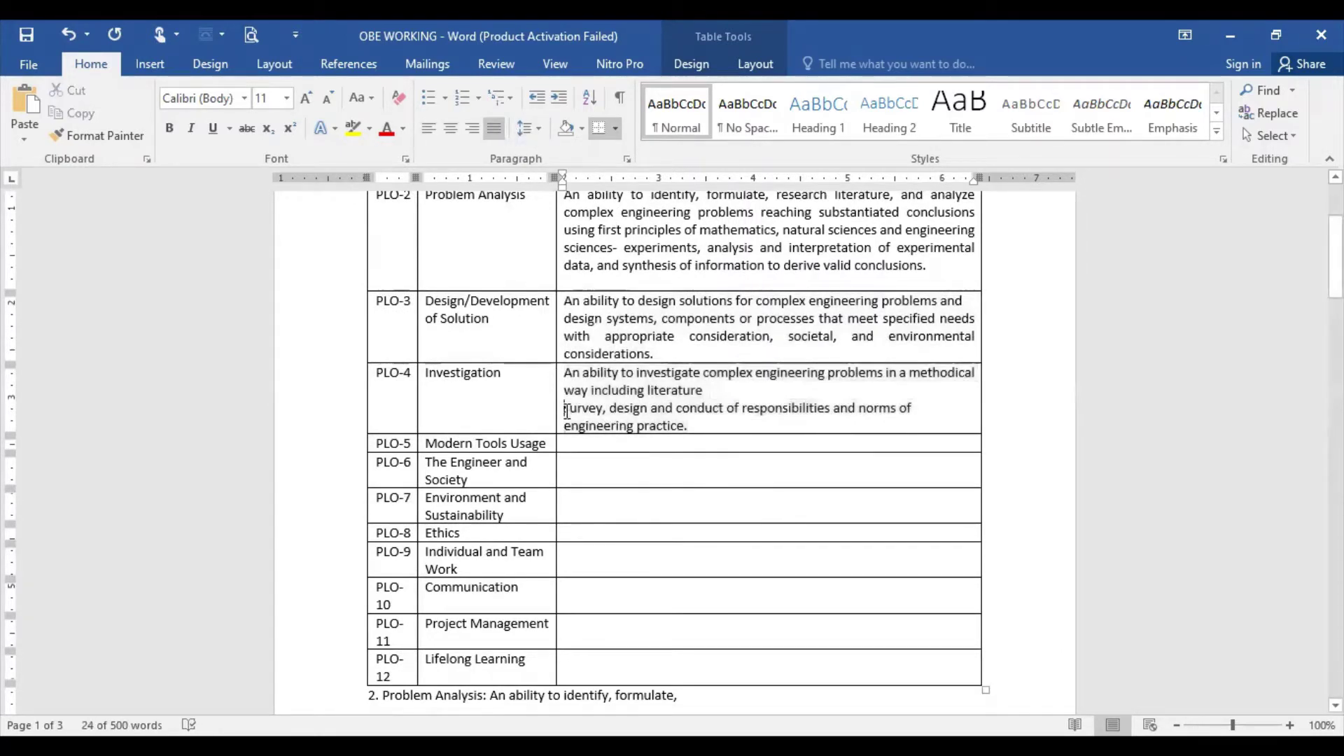
{"action": "key", "text": "BackSpace"}
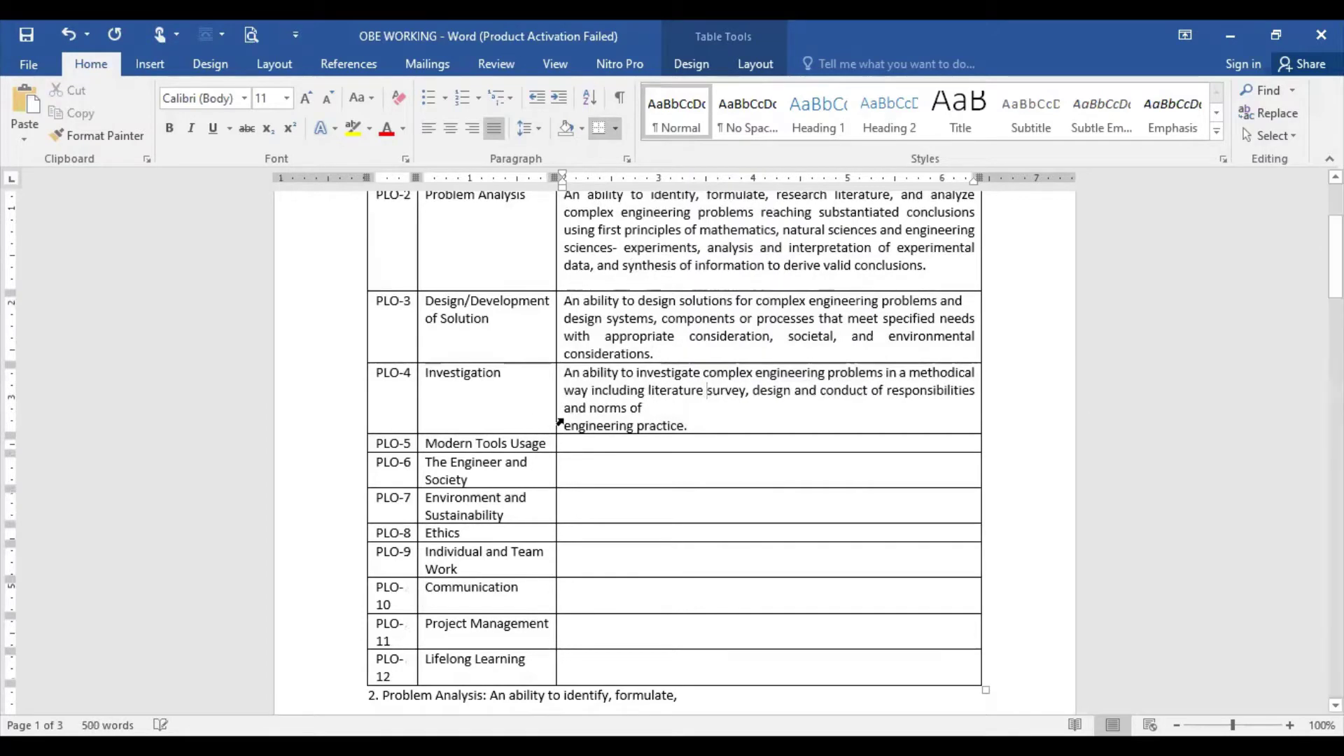
{"action": "left_click", "coordinate": [568, 426]}
{"action": "key", "text": "BackSpace"}
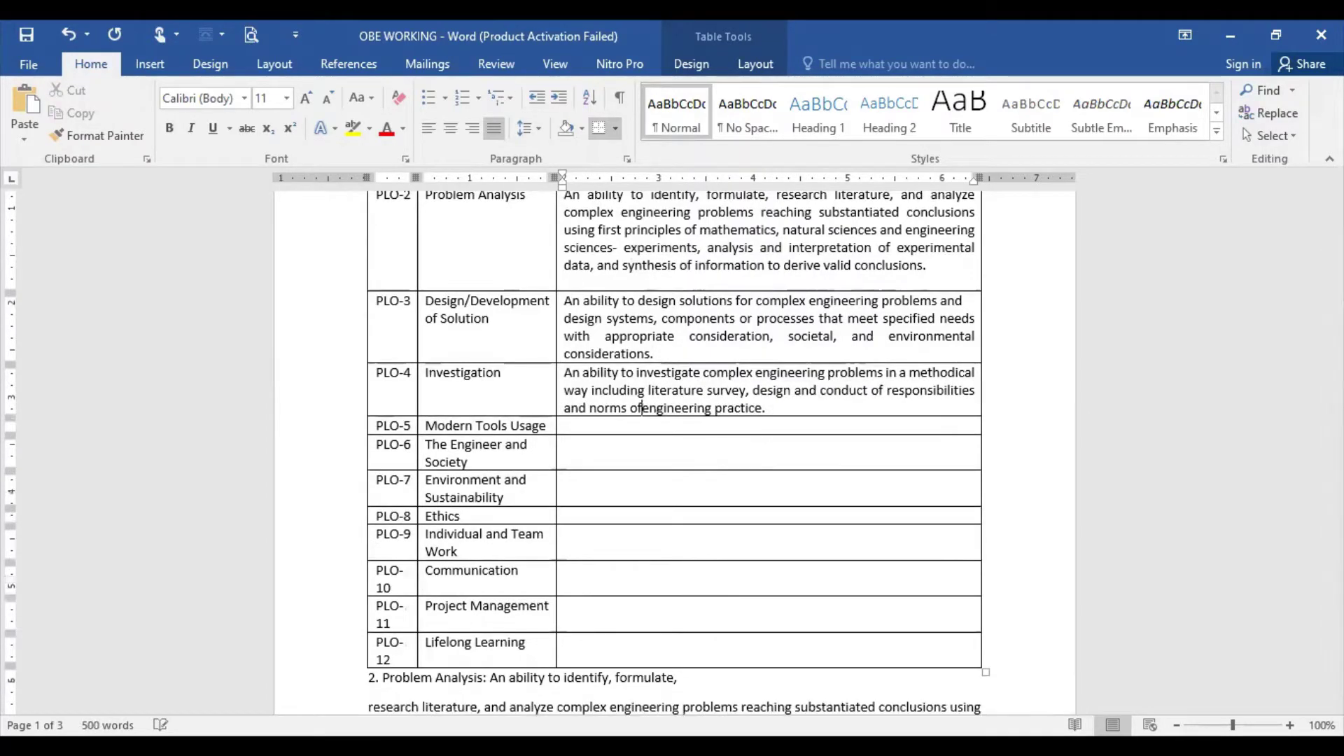
Step: Delete the already-used items 2 through 4 from below the table
{"action": "scroll", "coordinate": [799, 616], "scroll_direction": "down", "scroll_amount": 3}
{"action": "scroll", "coordinate": [447, 399], "scroll_direction": "down", "scroll_amount": 2}
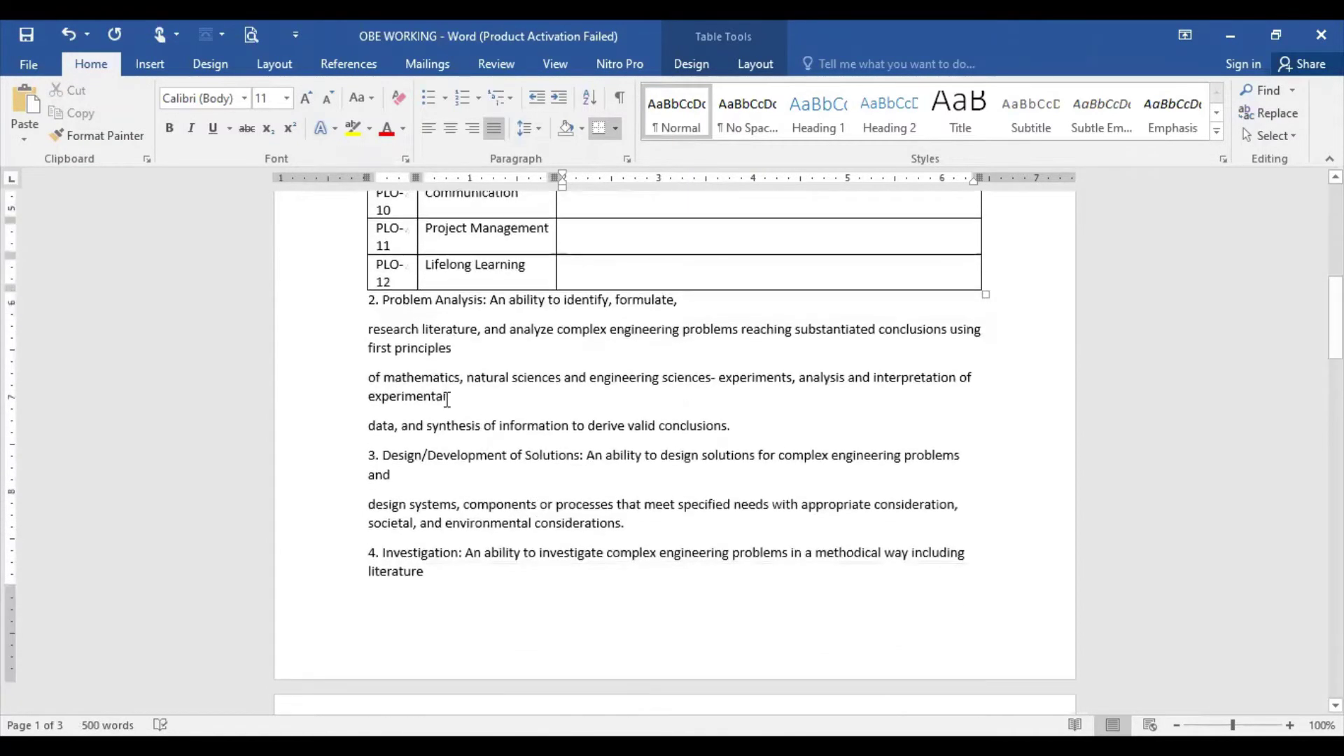
{"action": "left_click_drag", "start_coordinate": [372, 300], "coordinate": [563, 625]}
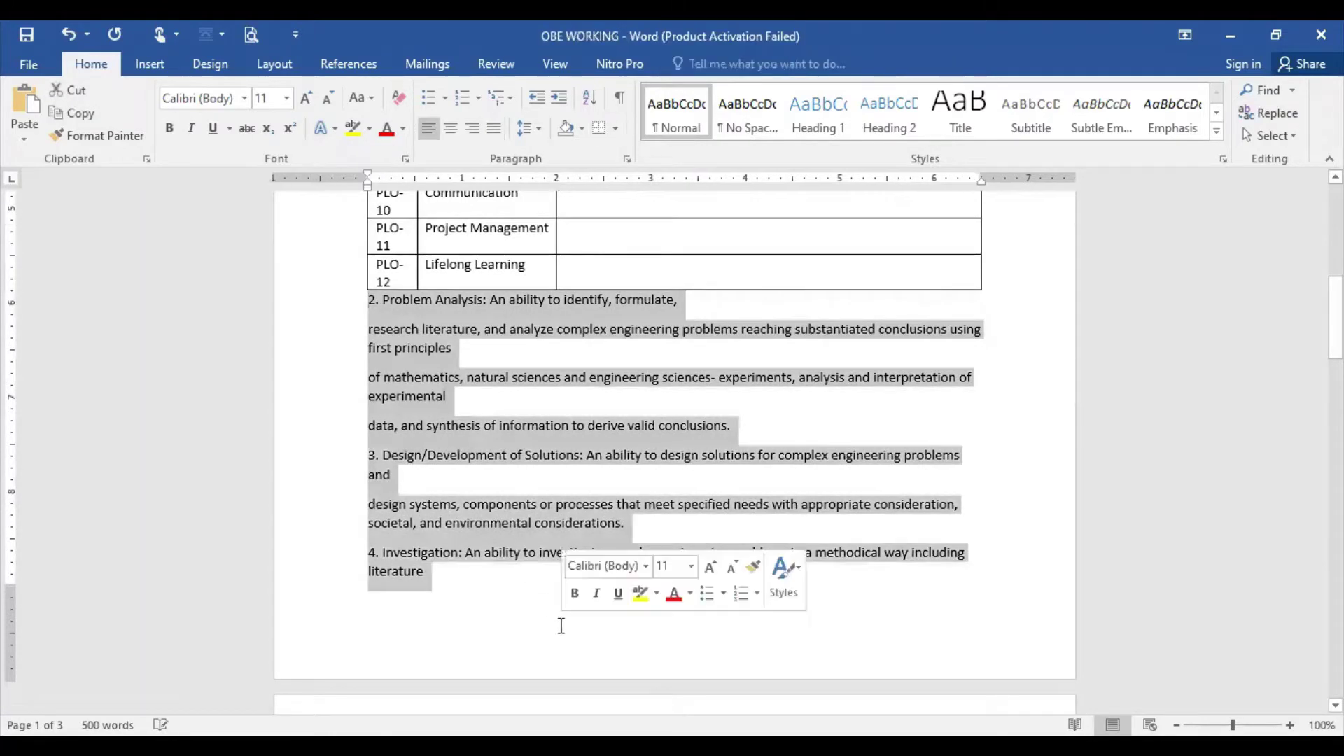
{"action": "key", "text": "Delete"}
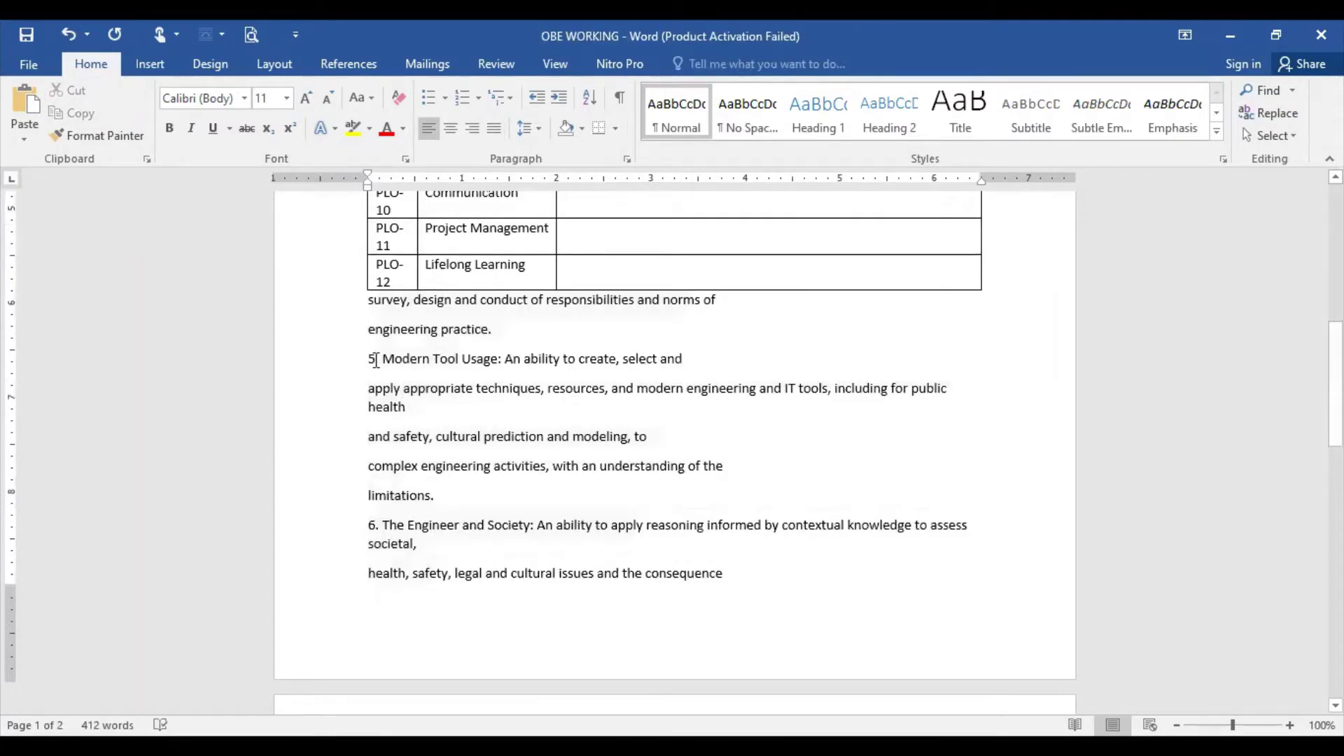
Step: Paste the Modern Tool Usage description into the PLO-5 cell and join its first broken lines
{"action": "left_click_drag", "start_coordinate": [505, 359], "coordinate": [526, 498]}
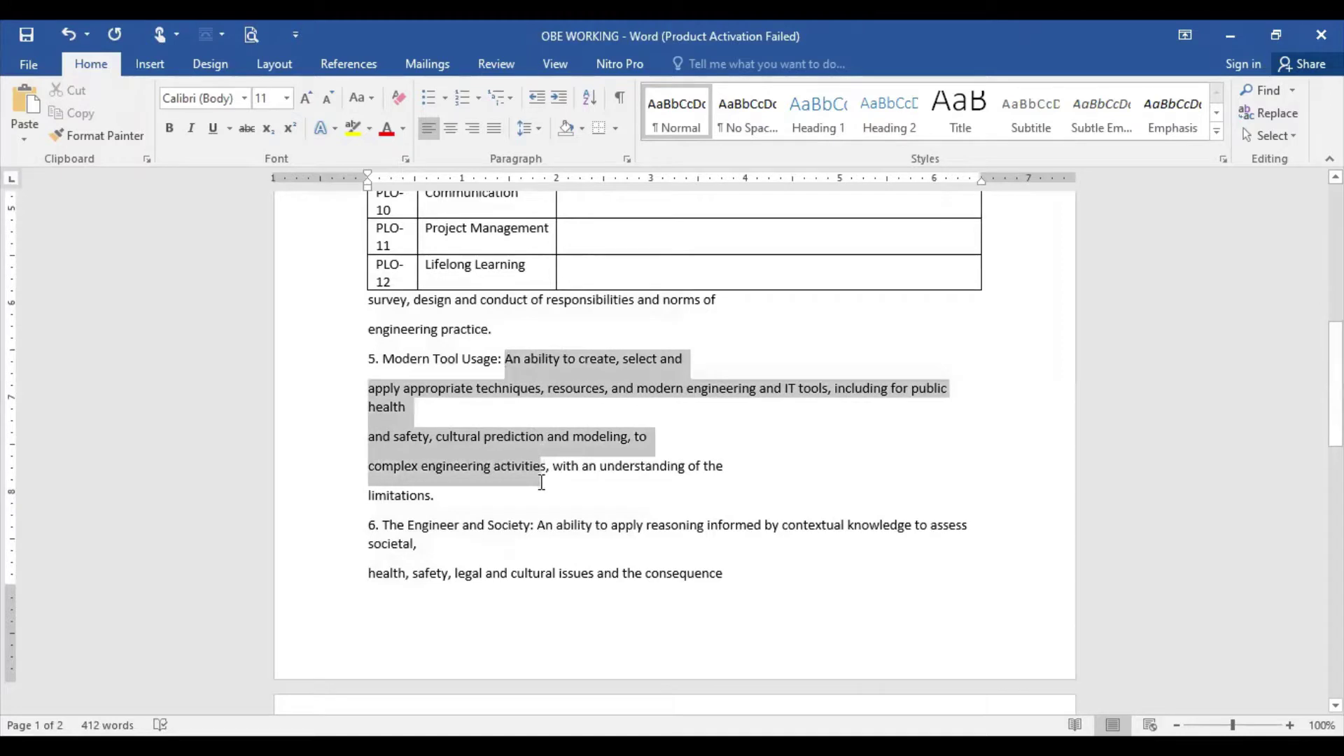
{"action": "scroll", "coordinate": [753, 486], "scroll_direction": "up", "scroll_amount": 2}
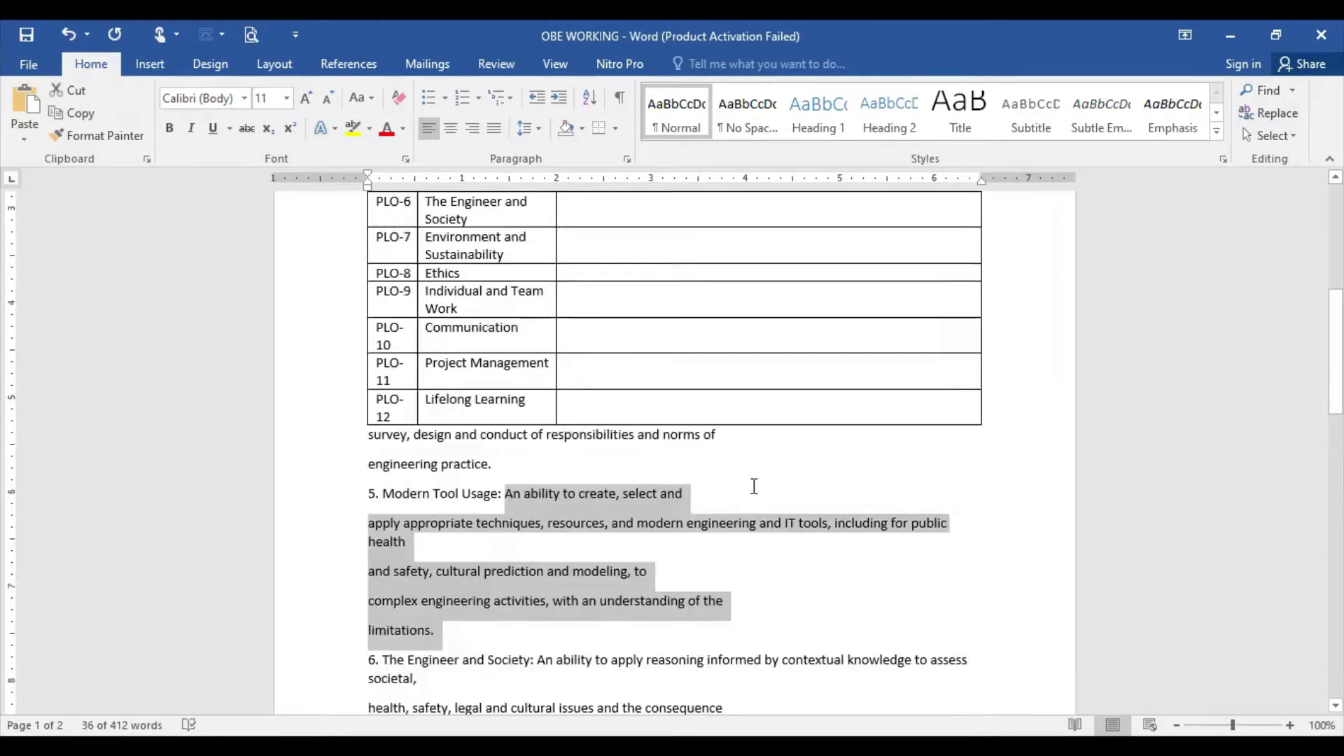
{"action": "scroll", "coordinate": [690, 399], "scroll_direction": "up", "scroll_amount": 3}
{"action": "left_click", "coordinate": [652, 426]}
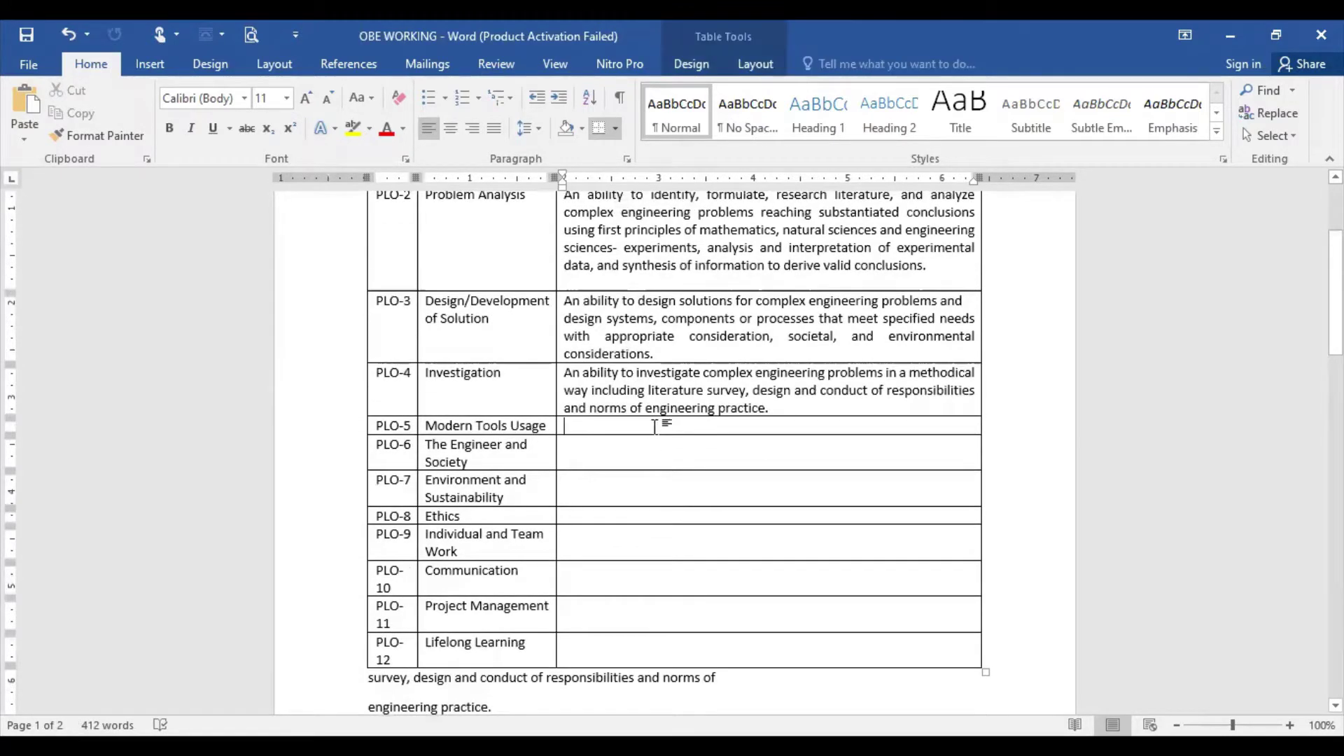
{"action": "type", "text": "An ability to create, select and apply appropriate techniques, resources, and modern engineering and IT tools, including for public health and safety, cultural prediction and modeling, to complex engineering activities, with an understanding of the limitations."}
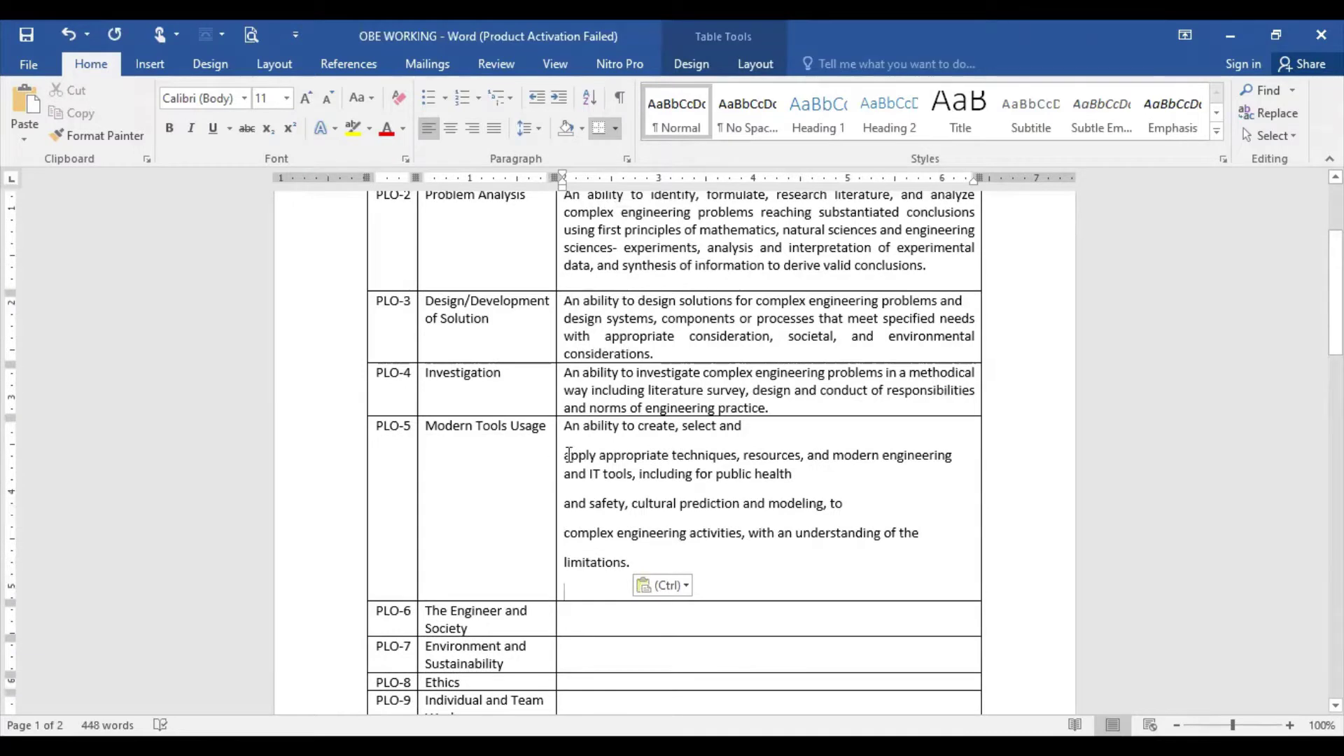
{"action": "left_click", "coordinate": [564, 455]}
{"action": "key", "text": "BackSpace"}
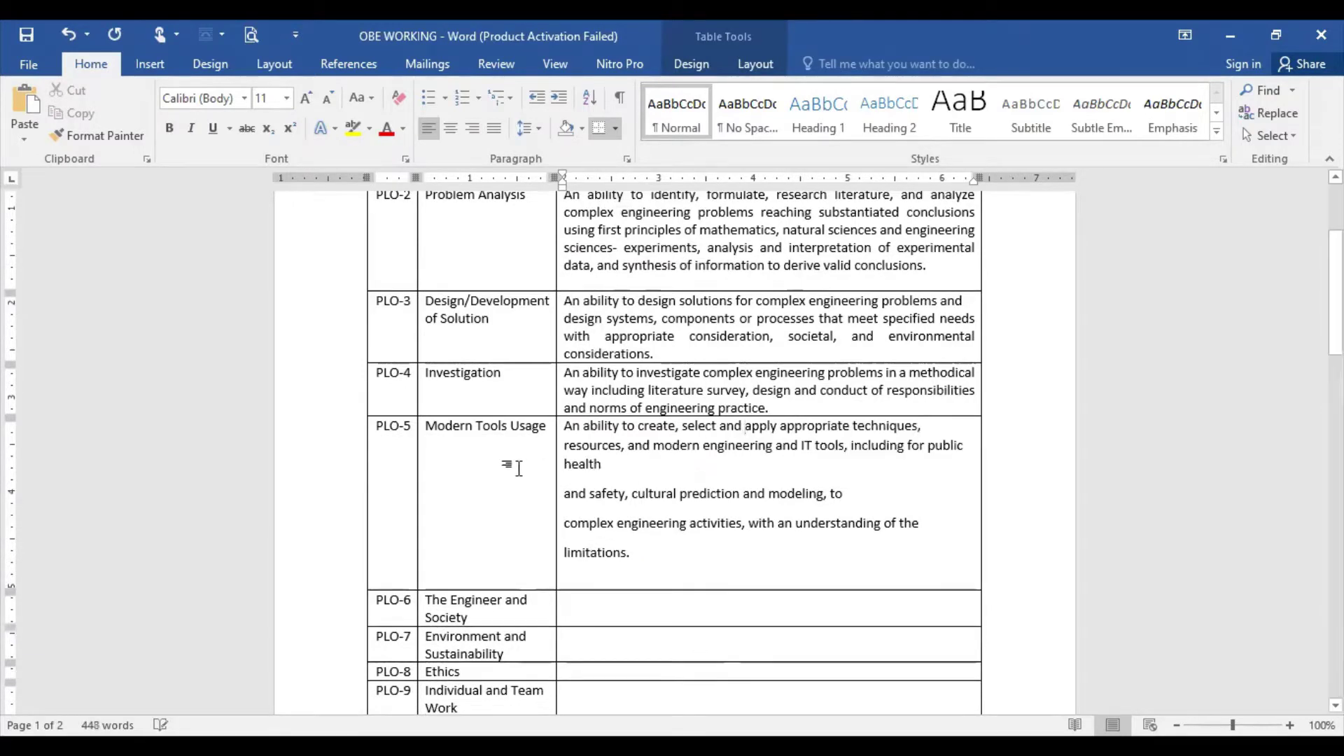
{"action": "left_click", "coordinate": [564, 496]}
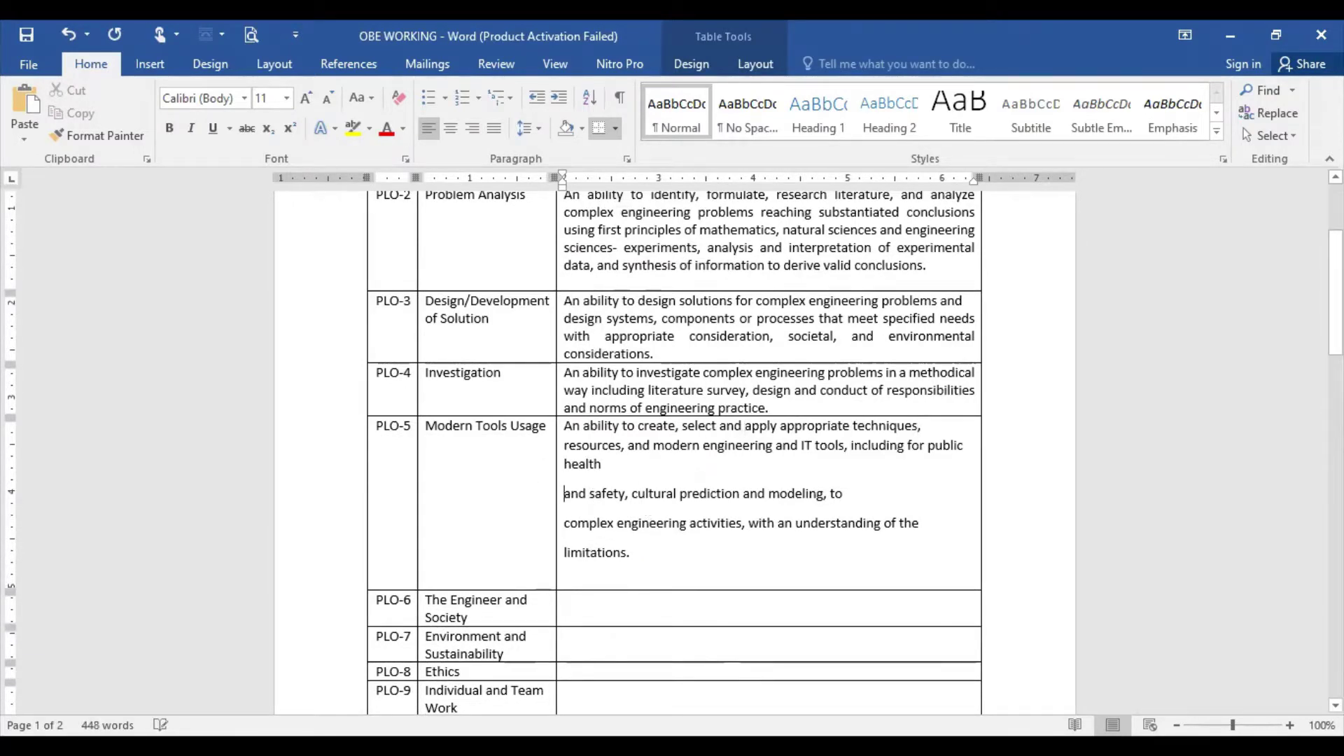
{"action": "key", "text": "BackSpace"}
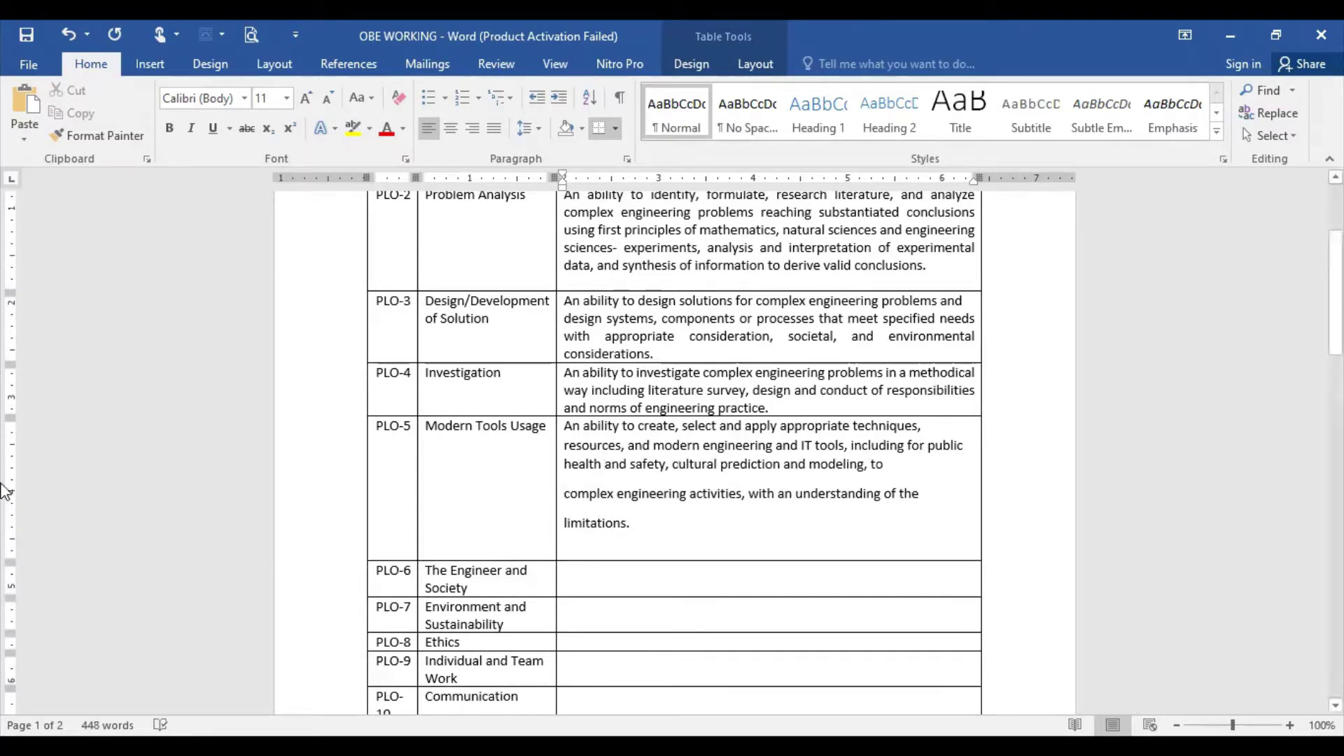
Step: Justify the PLO-5 text with No Spacing and join its remaining line breaks
{"action": "left_click_drag", "start_coordinate": [569, 426], "coordinate": [634, 528]}
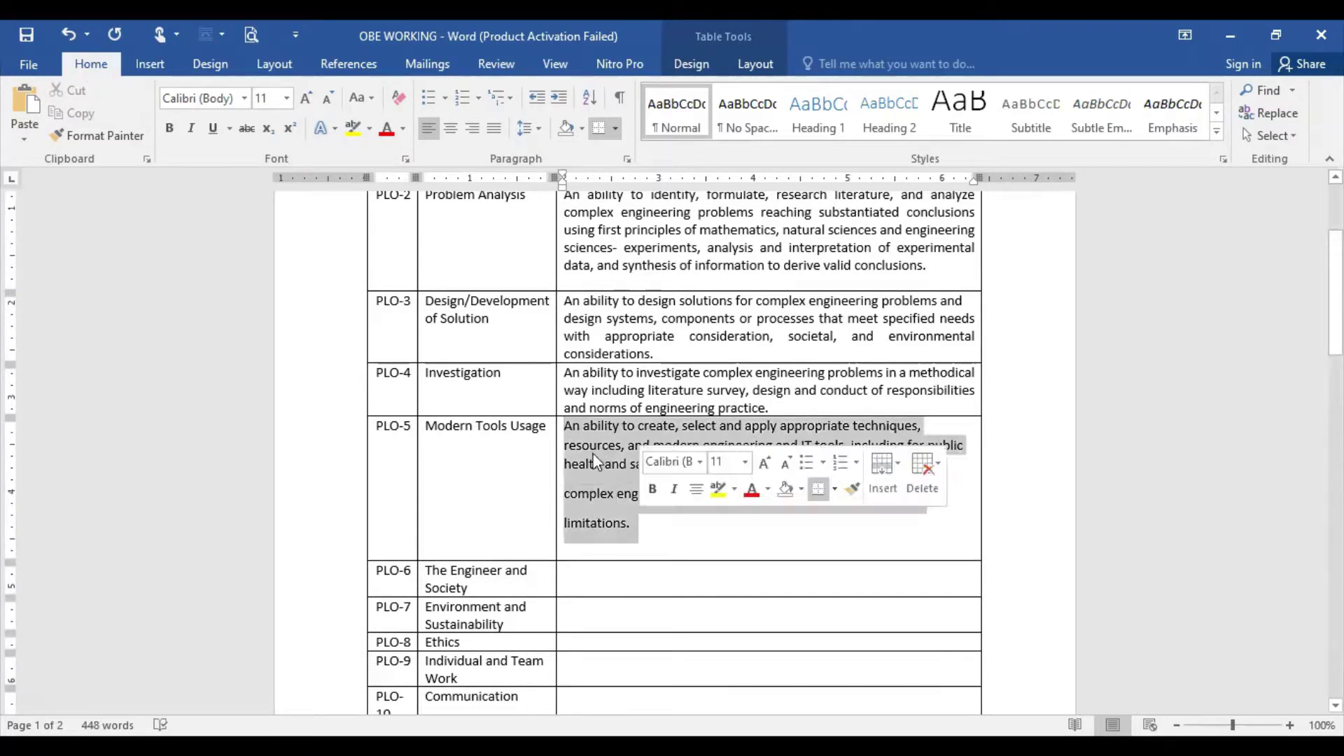
{"action": "left_click", "coordinate": [495, 128]}
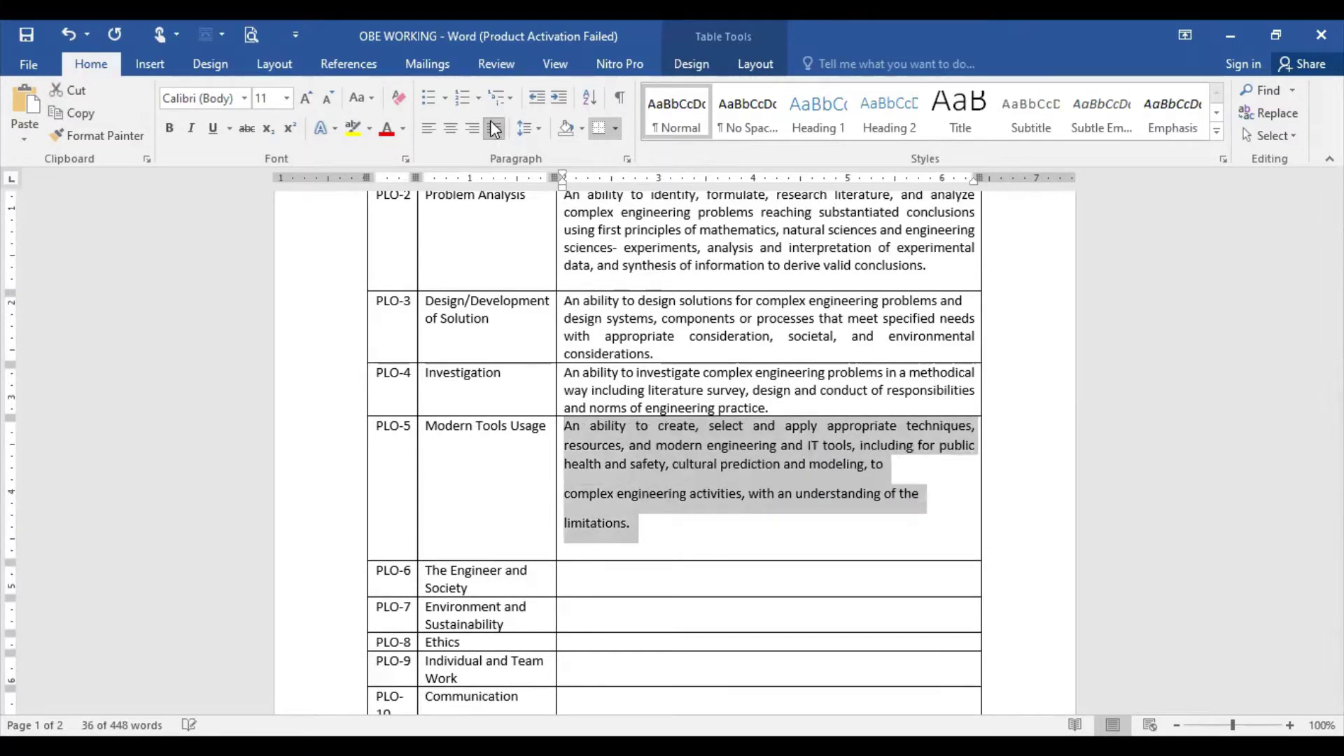
{"action": "left_click", "coordinate": [748, 112]}
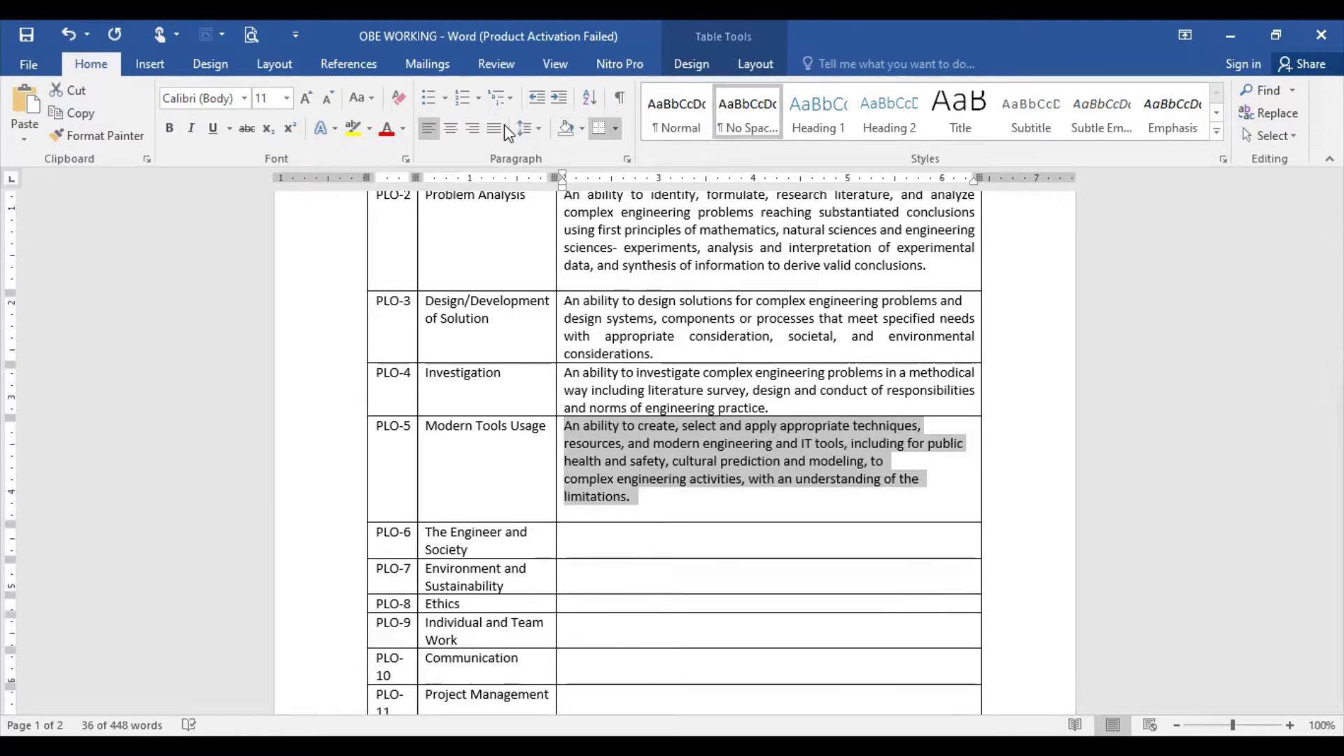
{"action": "left_click", "coordinate": [831, 505]}
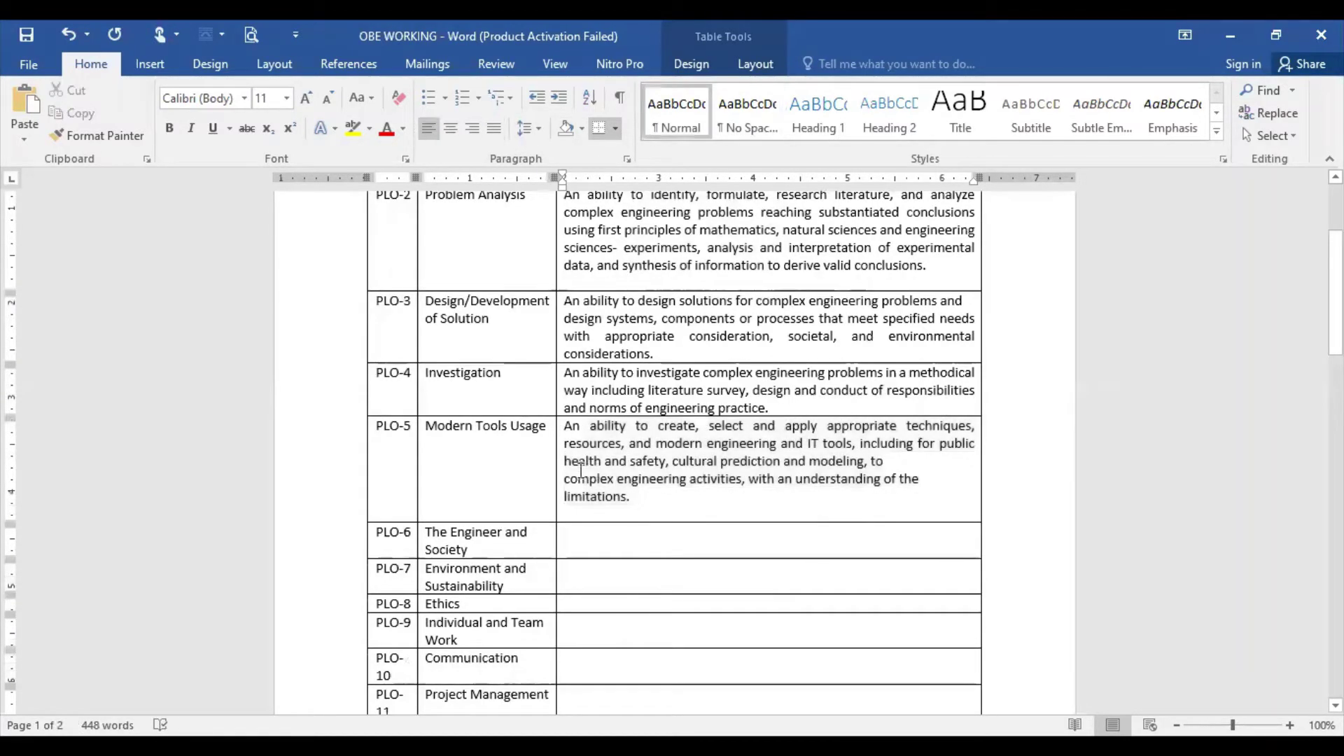
{"action": "left_click", "coordinate": [570, 482]}
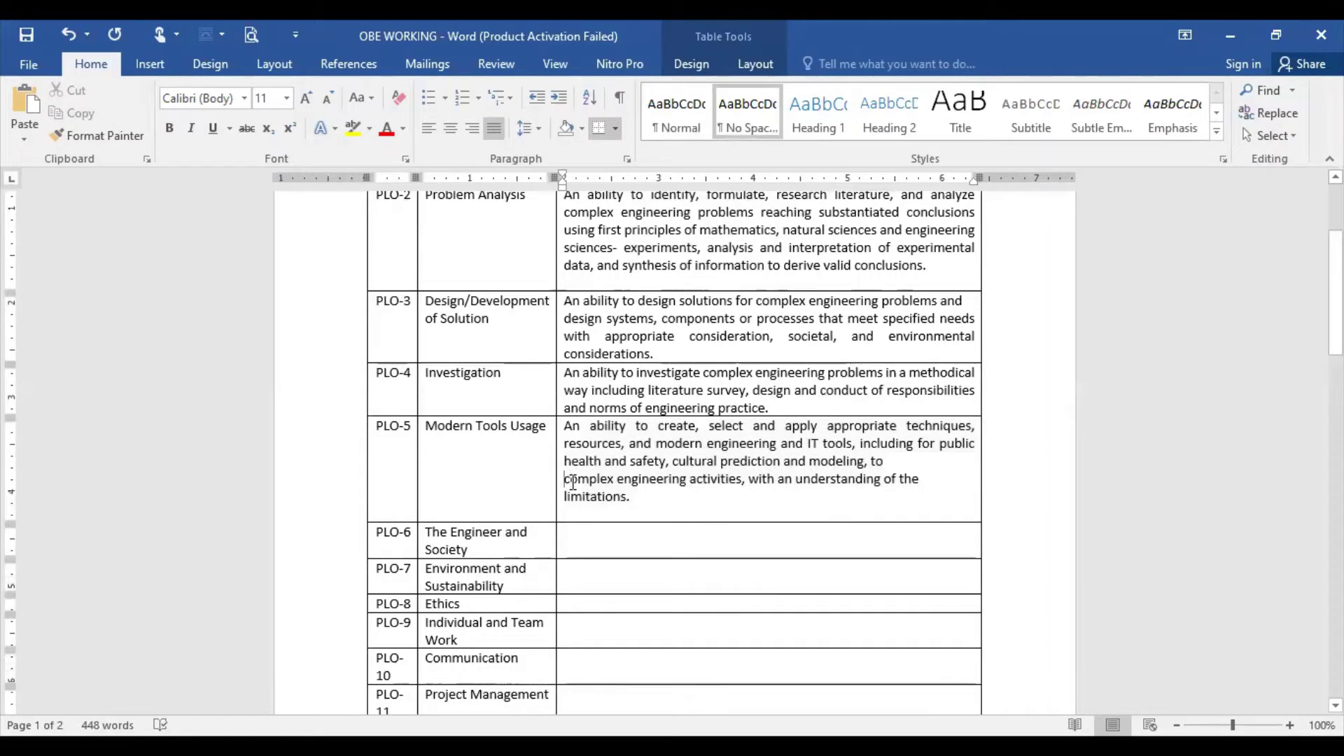
{"action": "key", "text": "BackSpace"}
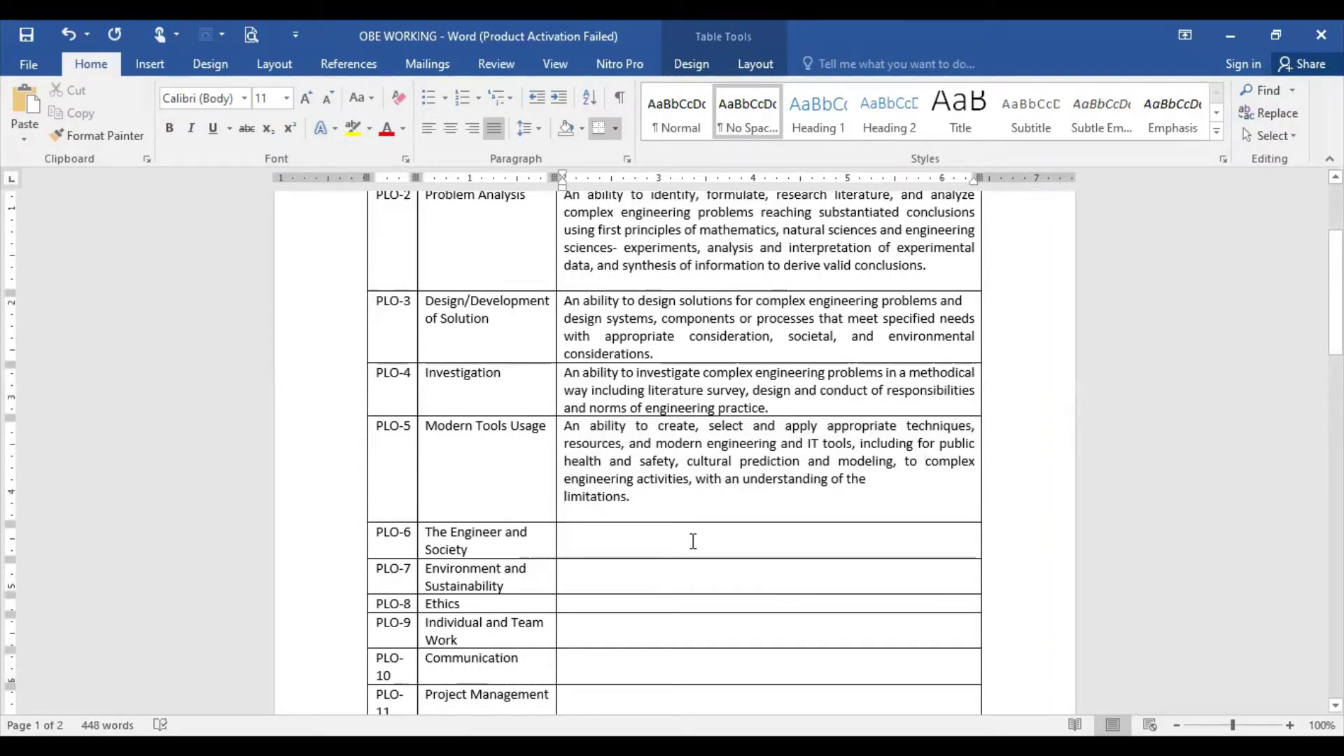
{"action": "key", "text": "Delete"}
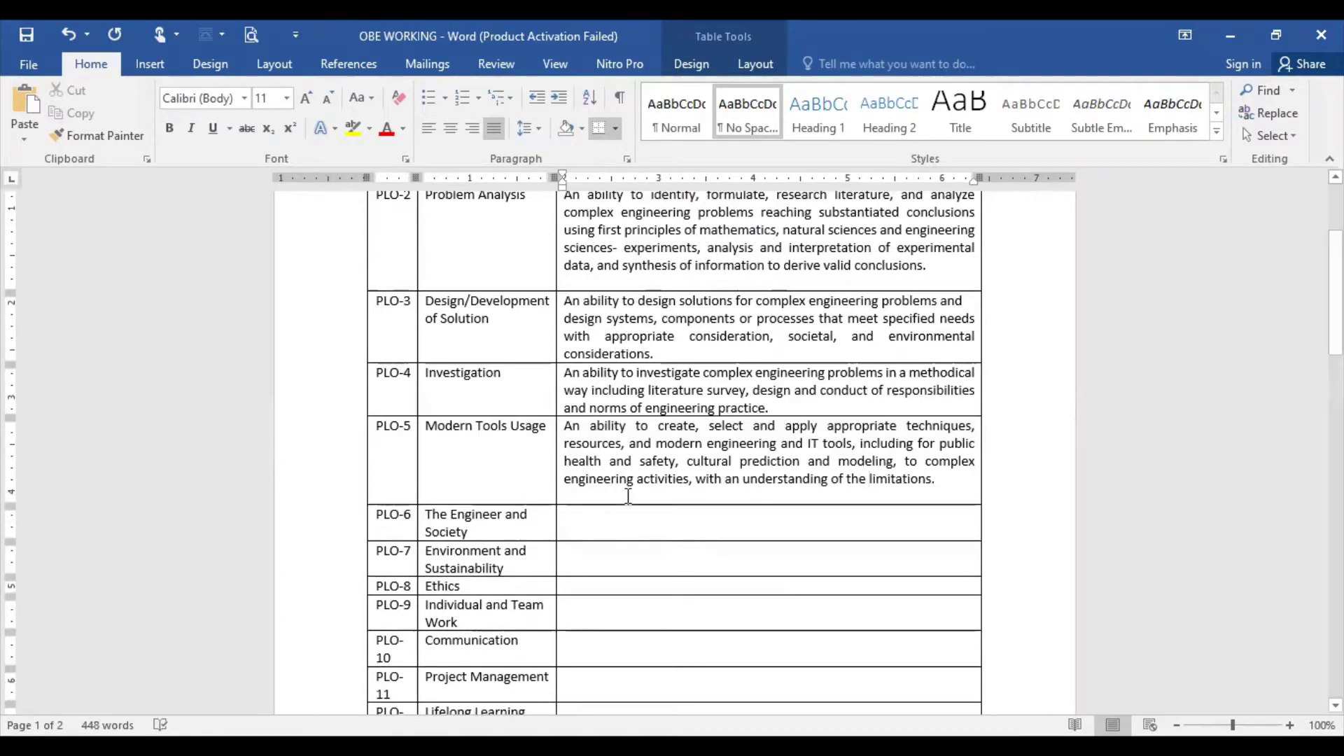
Step: Paste the Engineer and Society description from page 2 into the empty PLO-6 cell
{"action": "scroll", "coordinate": [687, 693], "scroll_direction": "down", "scroll_amount": 5}
{"action": "scroll", "coordinate": [711, 639], "scroll_direction": "down", "scroll_amount": 8}
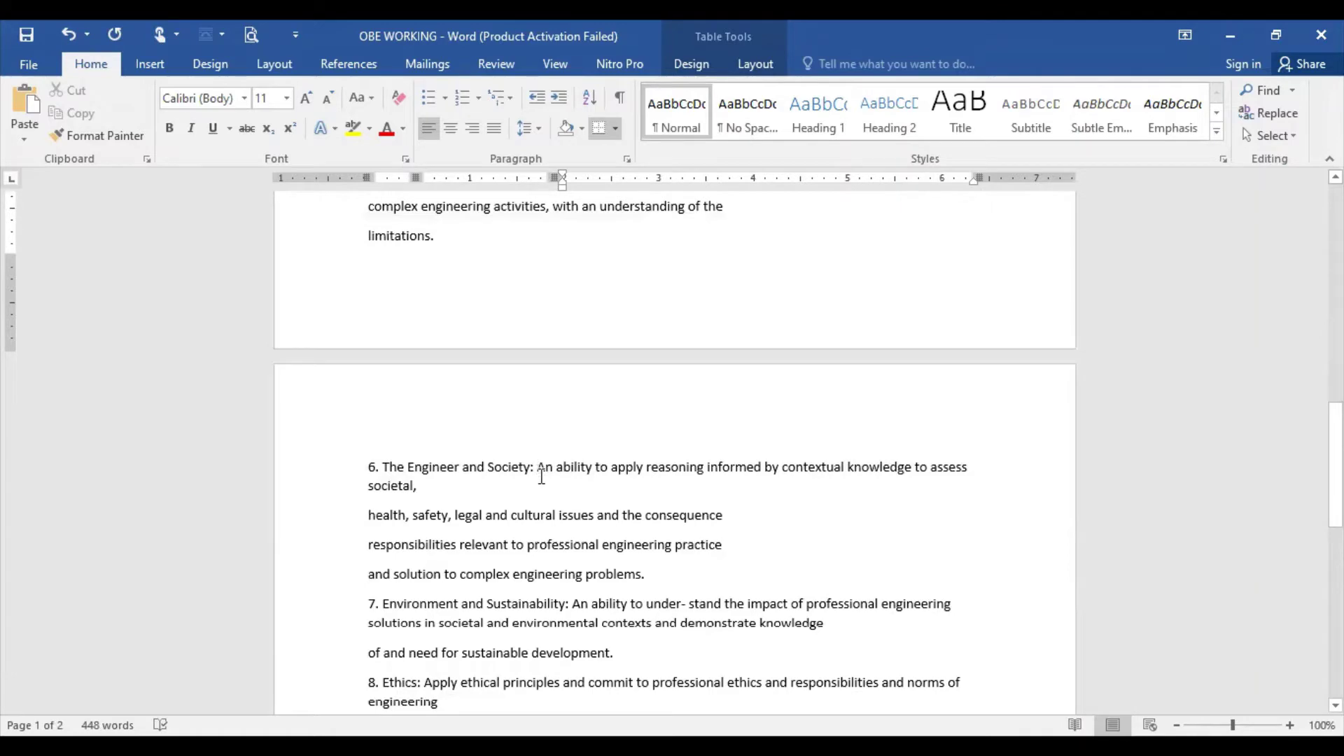
{"action": "left_click_drag", "start_coordinate": [538, 467], "coordinate": [667, 577]}
{"action": "key", "text": "ctrl+c"}
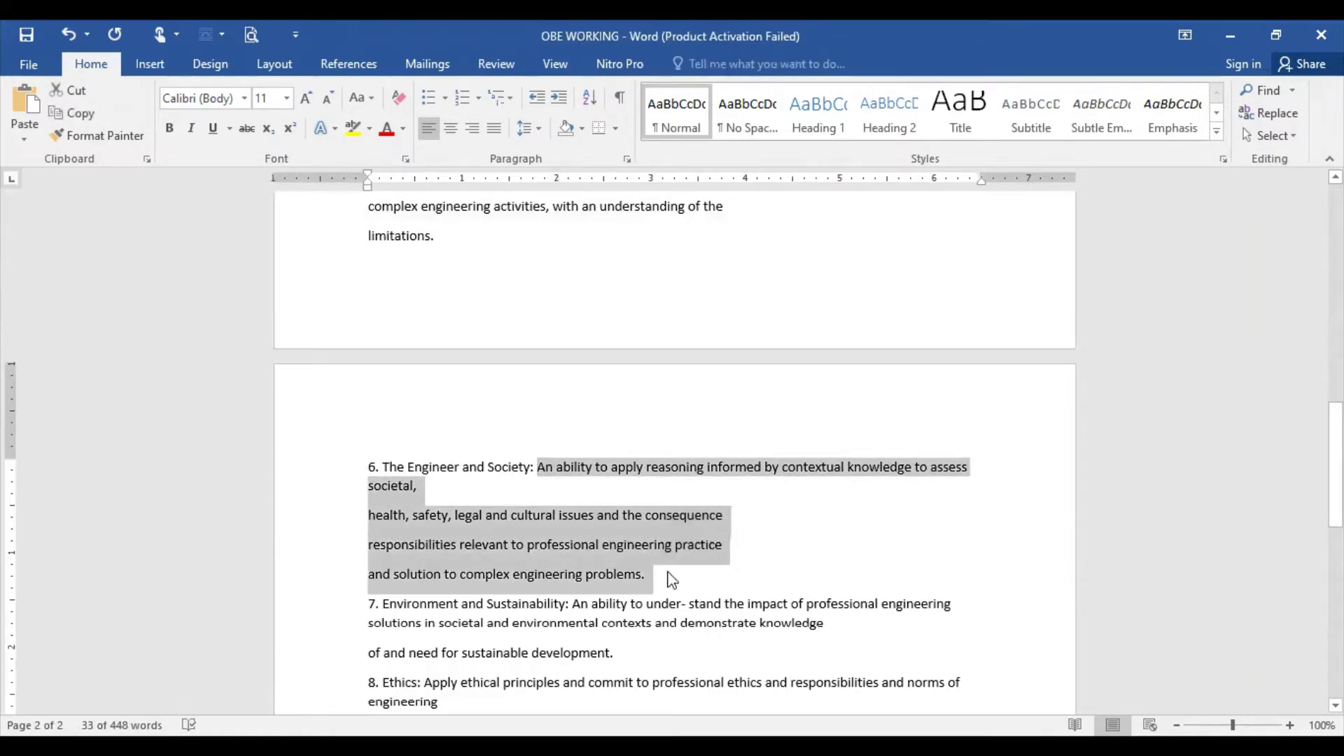
{"action": "scroll", "coordinate": [693, 556], "scroll_direction": "up", "scroll_amount": 10}
{"action": "scroll", "coordinate": [693, 553], "scroll_direction": "up", "scroll_amount": 5}
{"action": "left_click", "coordinate": [666, 426]}
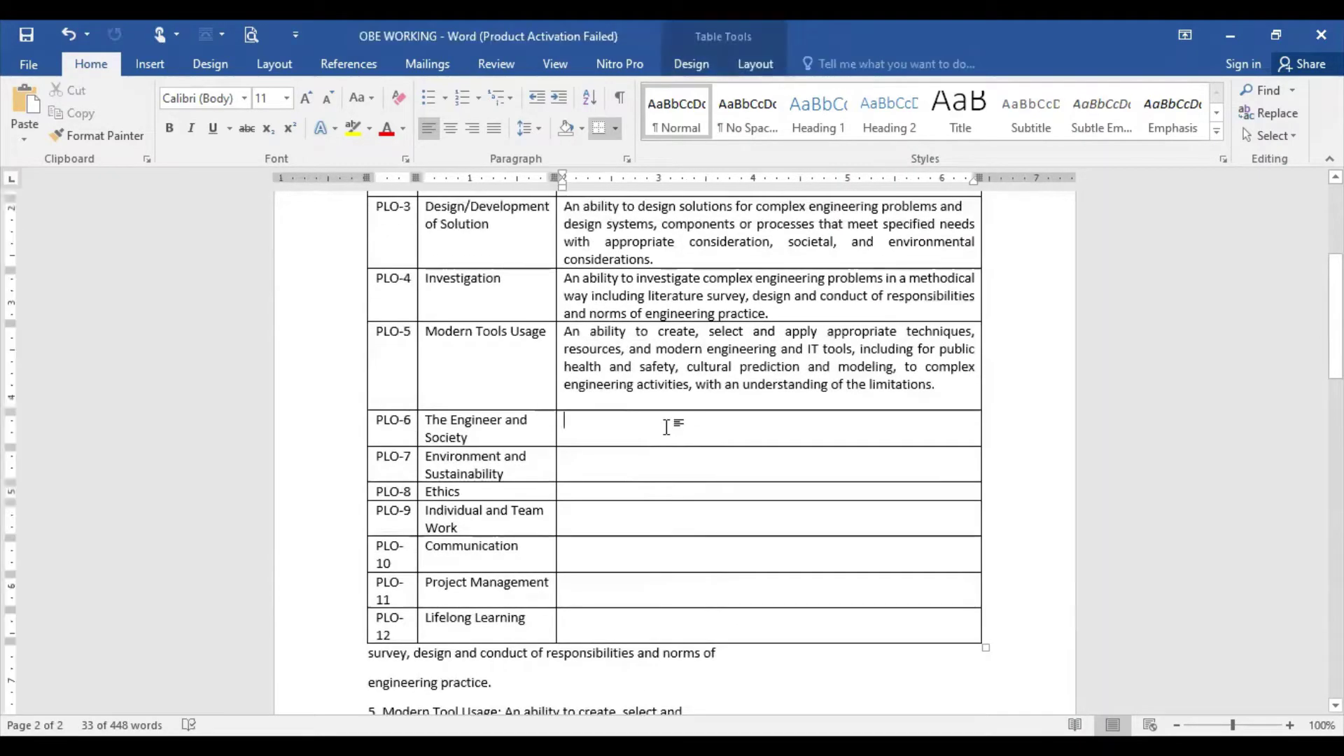
{"action": "key", "text": "ctrl+v"}
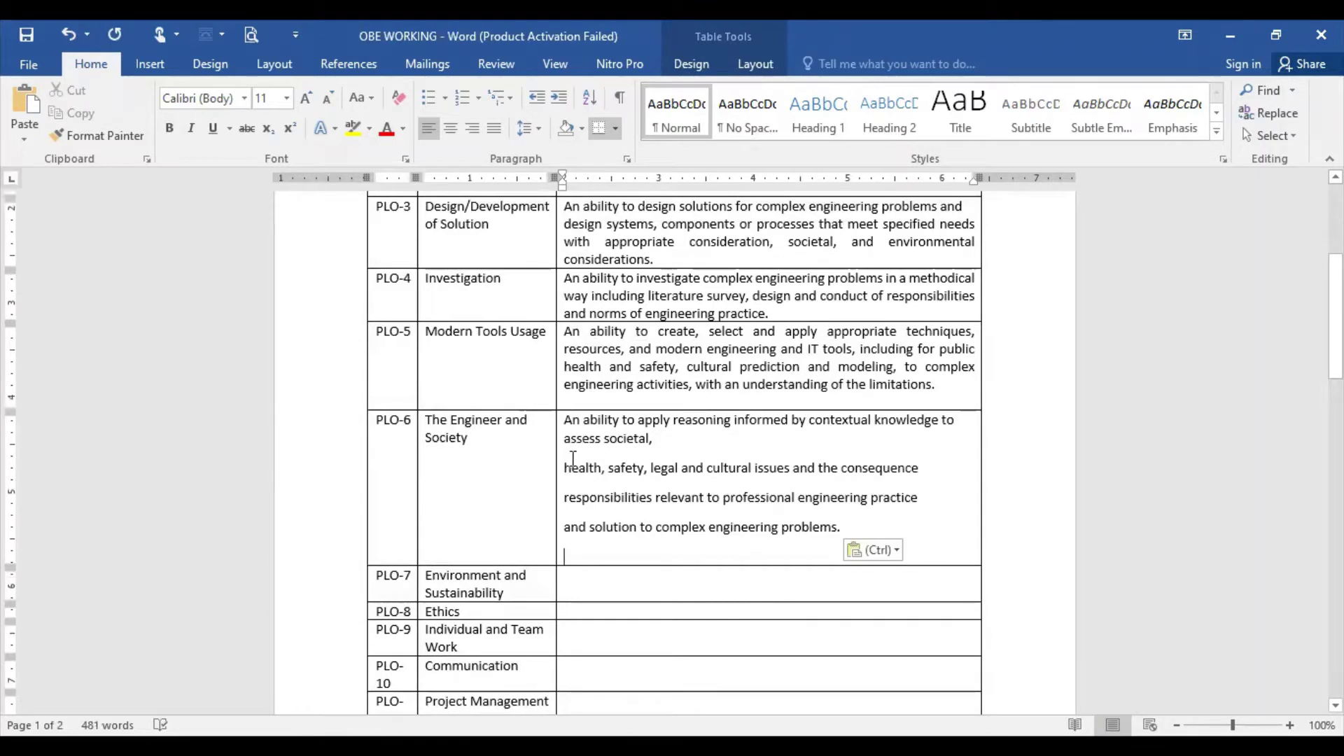
Step: Justify the PLO-6 description and join its three broken lines into one paragraph
{"action": "left_click", "coordinate": [558, 423]}
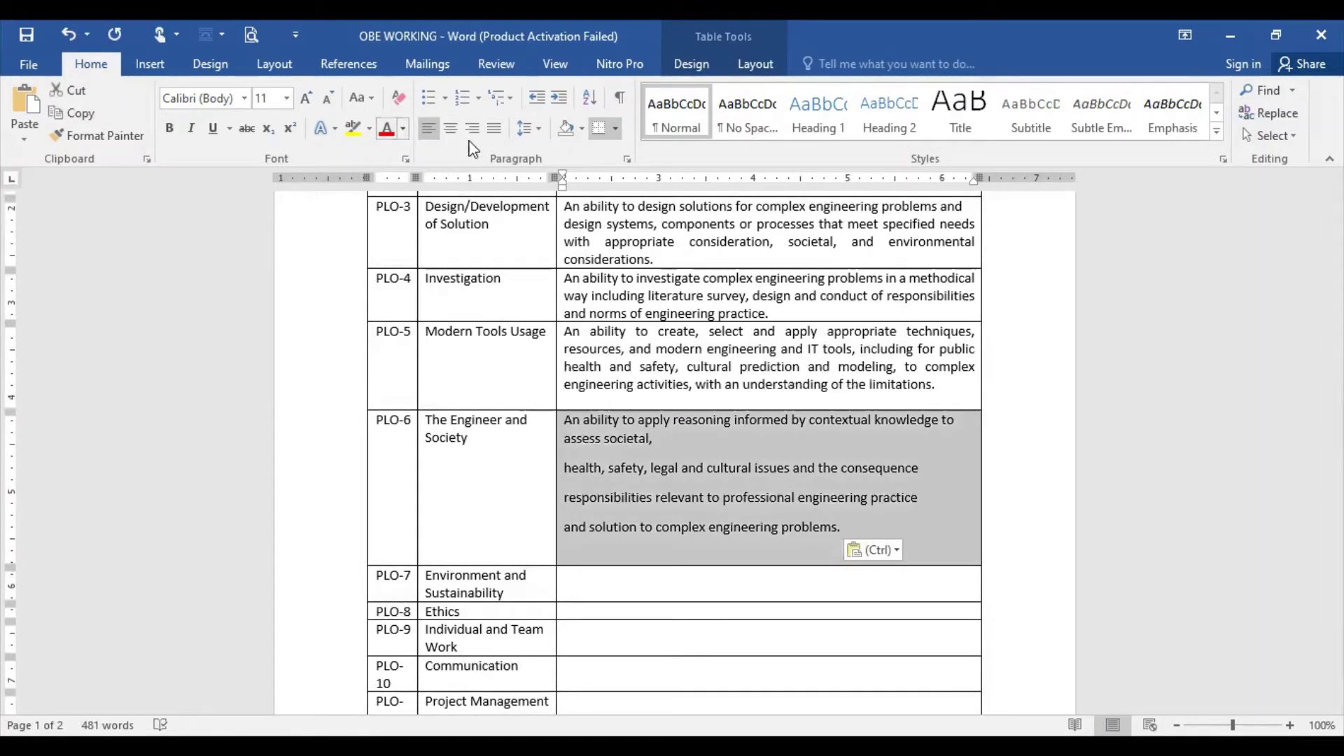
{"action": "left_click", "coordinate": [494, 129]}
{"action": "left_click", "coordinate": [594, 474]}
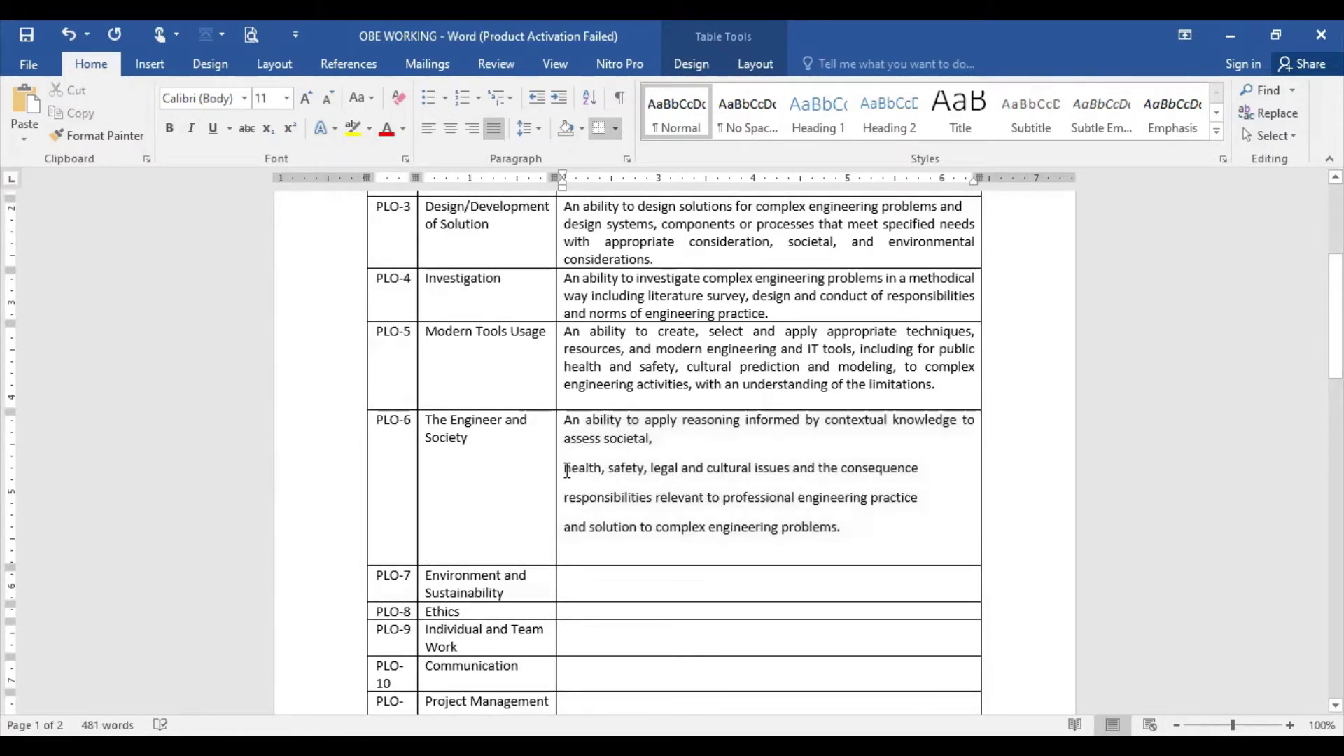
{"action": "left_click", "coordinate": [565, 468]}
{"action": "key", "text": "BackSpace"}
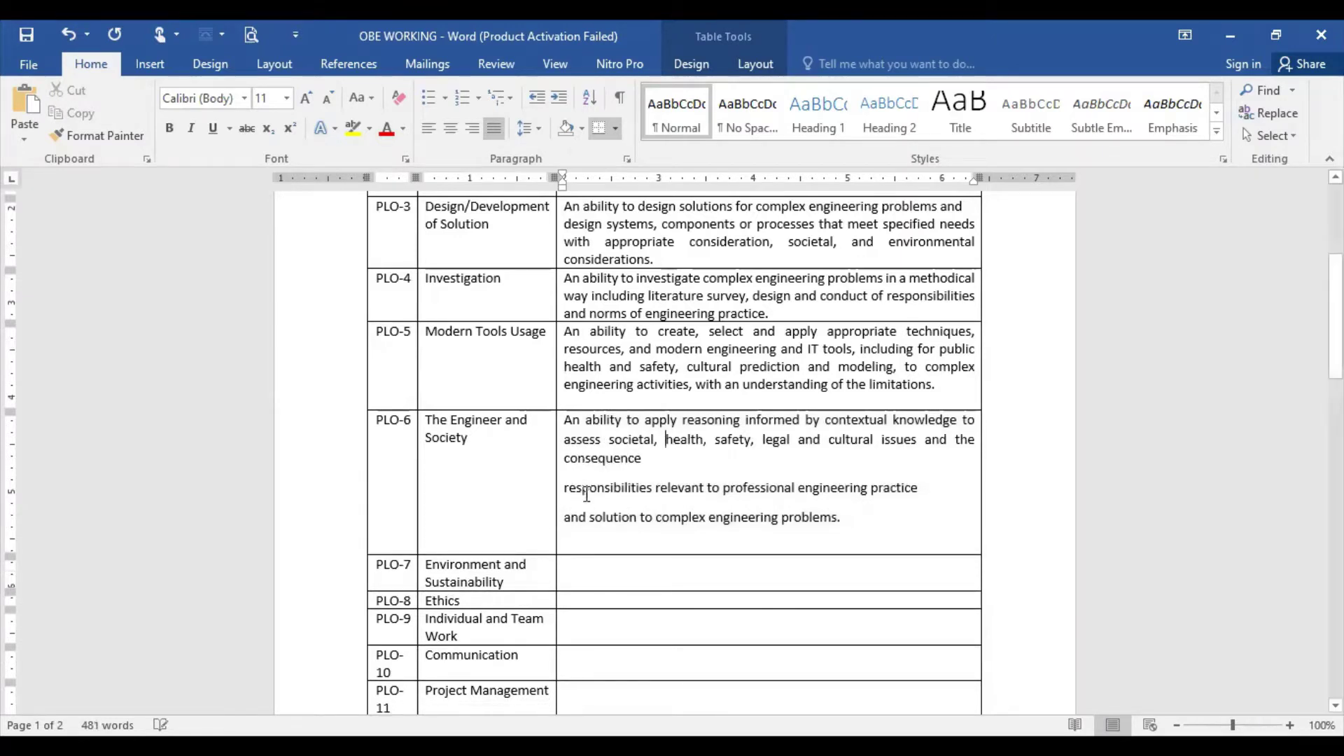
{"action": "left_click", "coordinate": [564, 487]}
{"action": "key", "text": "BackSpace"}
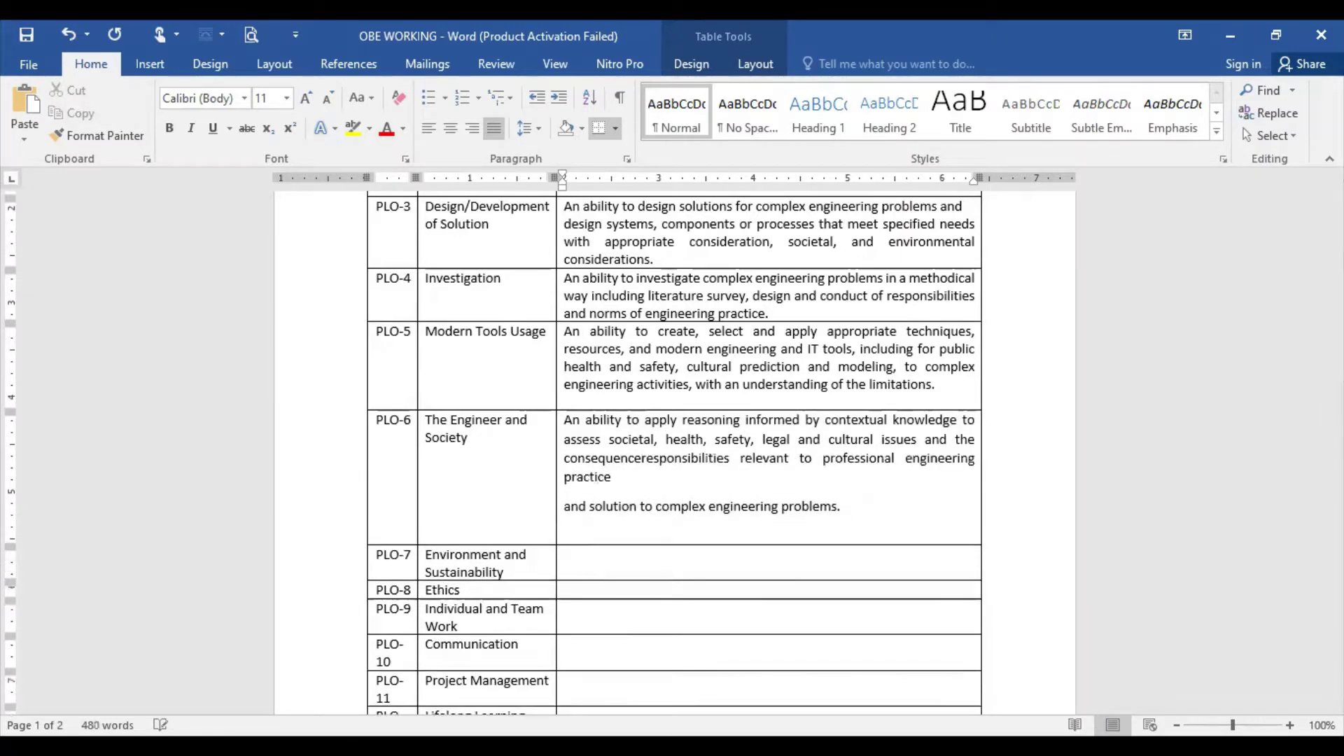
{"action": "left_click", "coordinate": [566, 507]}
{"action": "key", "text": "BackSpace"}
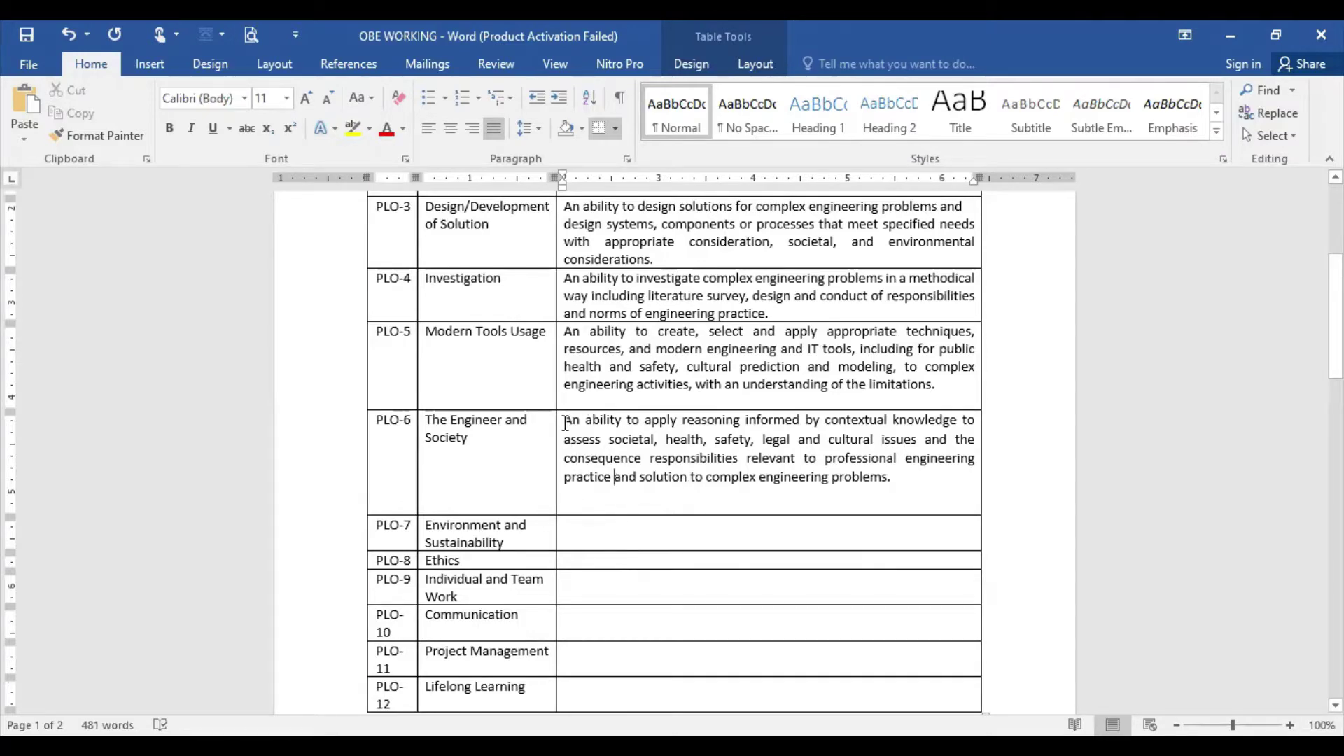
Step: Paste the Environment and Sustainability description from item 7 into the empty PLO-7 cell
{"action": "scroll", "coordinate": [795, 586], "scroll_direction": "down", "scroll_amount": 5}
{"action": "scroll", "coordinate": [790, 586], "scroll_direction": "down", "scroll_amount": 4}
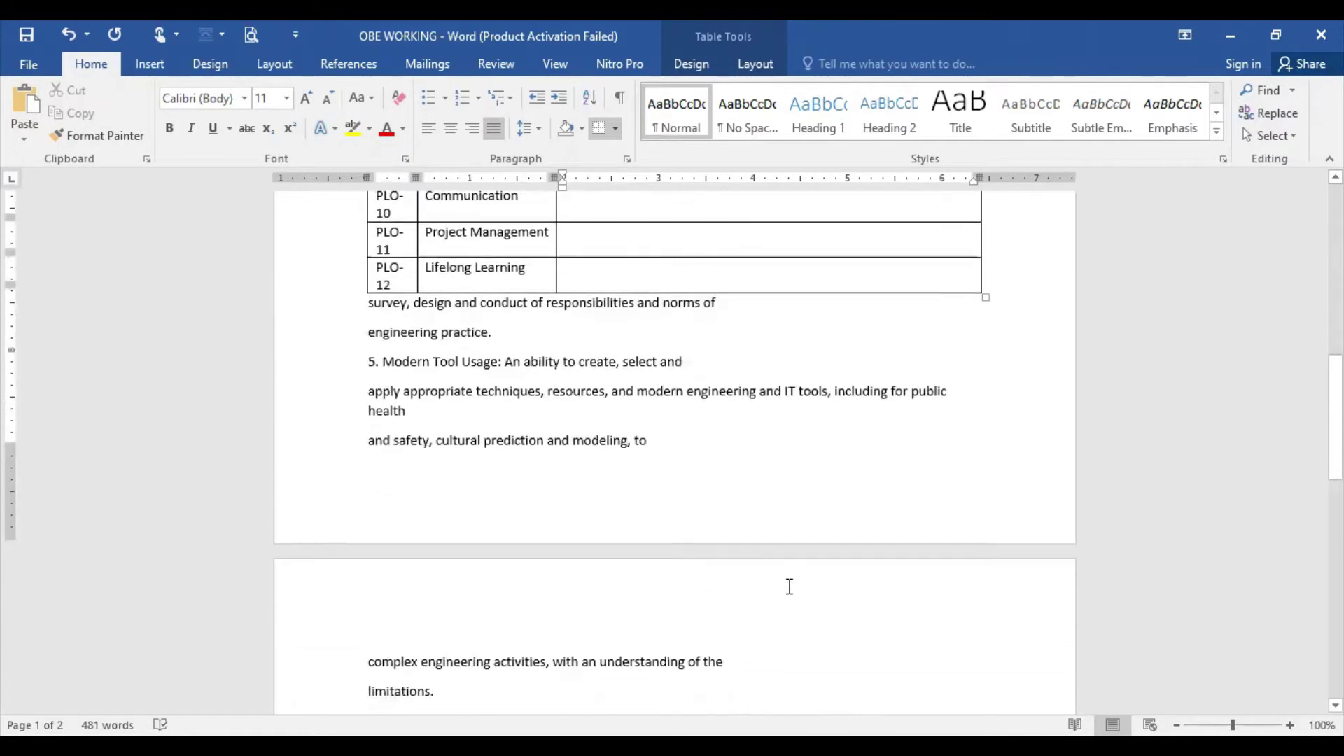
{"action": "scroll", "coordinate": [789, 587], "scroll_direction": "down", "scroll_amount": 8}
{"action": "scroll", "coordinate": [790, 587], "scroll_direction": "down", "scroll_amount": 1}
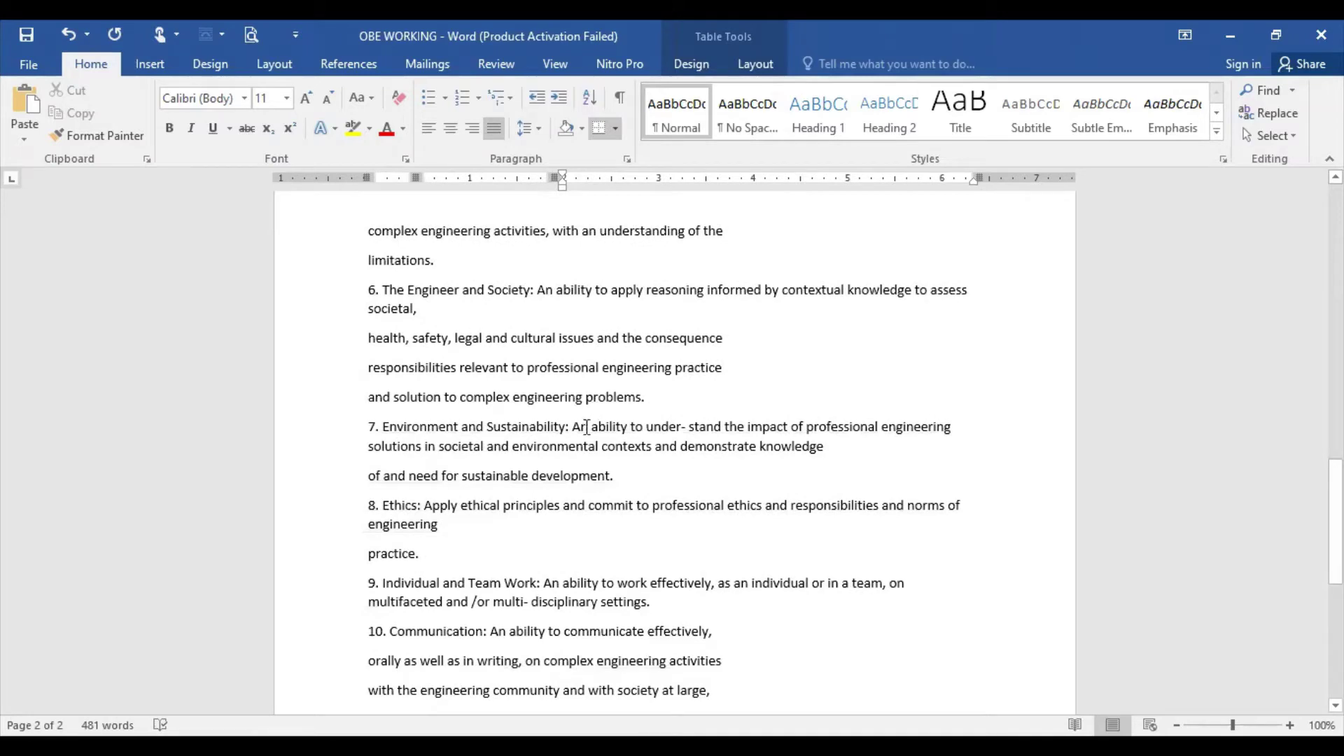
{"action": "left_click_drag", "start_coordinate": [575, 429], "coordinate": [620, 483]}
{"action": "key", "text": "ctrl+c"}
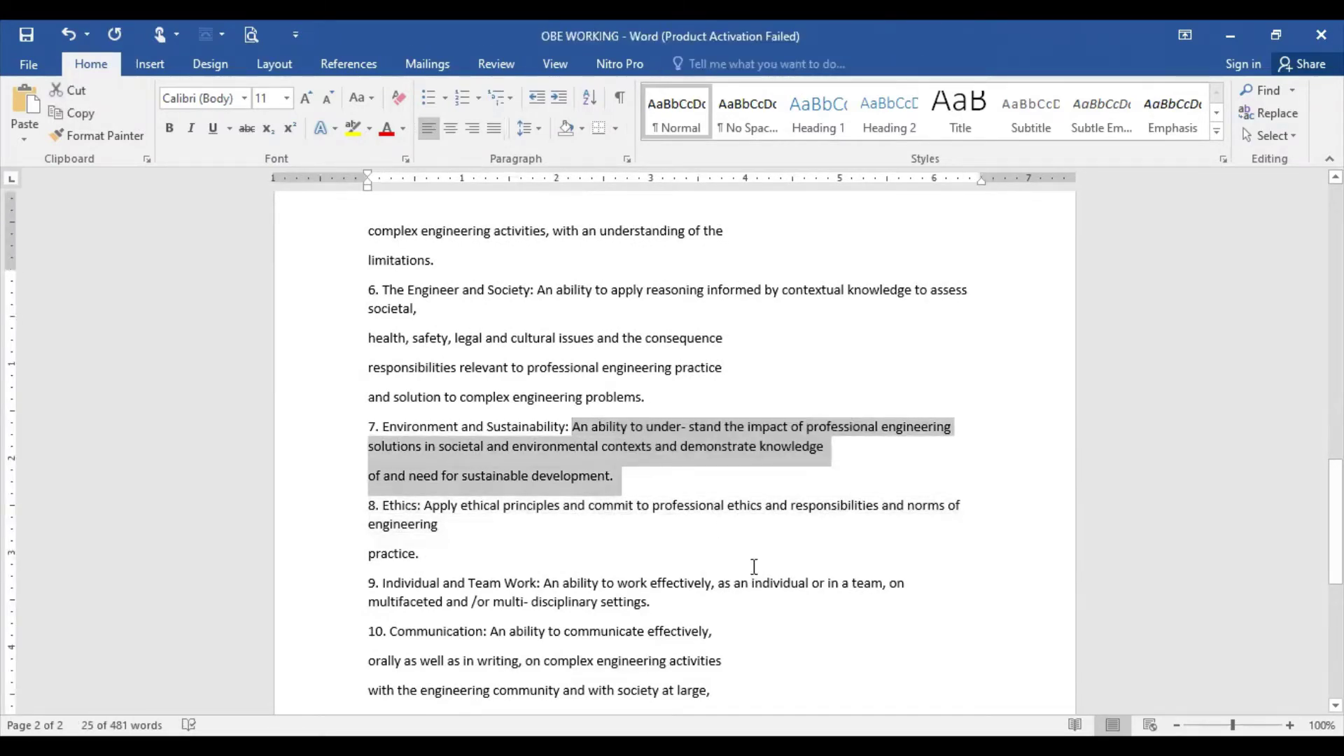
{"action": "scroll", "coordinate": [753, 567], "scroll_direction": "up", "scroll_amount": 6}
{"action": "scroll", "coordinate": [732, 539], "scroll_direction": "up", "scroll_amount": 4}
{"action": "scroll", "coordinate": [733, 539], "scroll_direction": "up", "scroll_amount": 2}
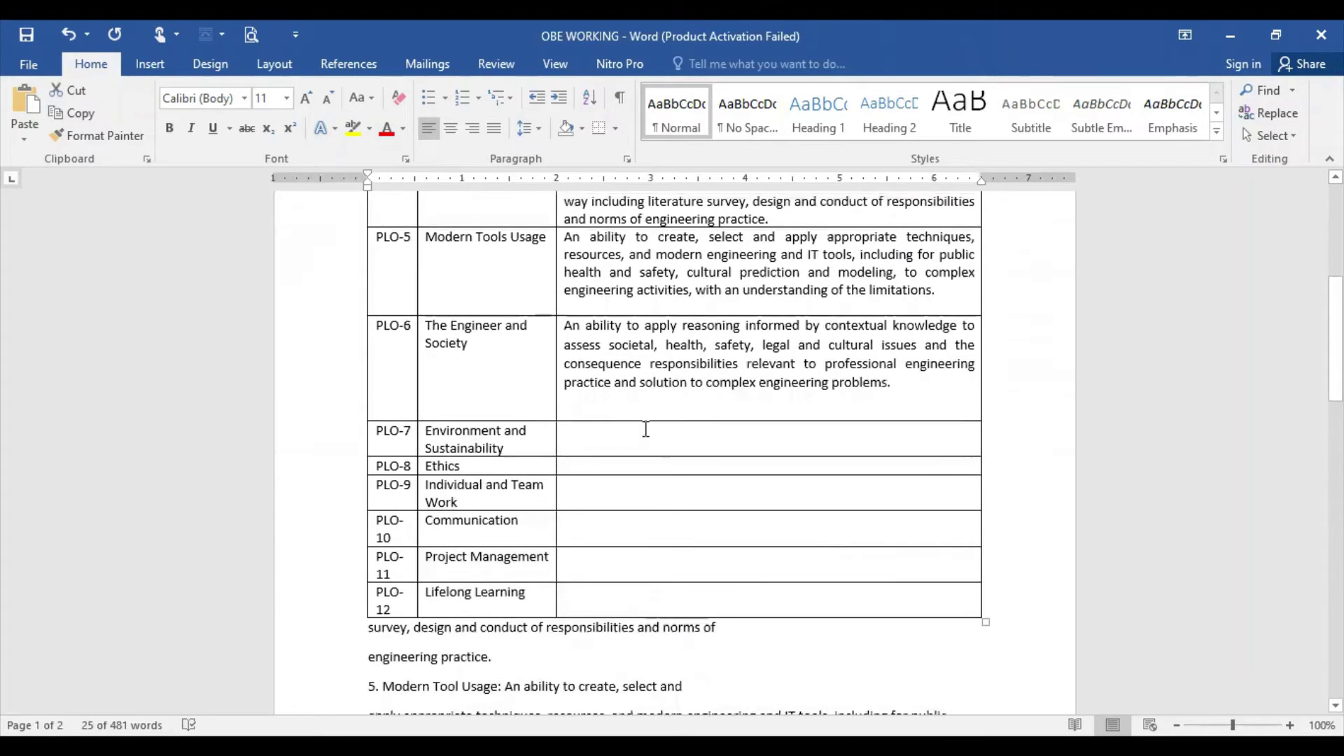
{"action": "left_click", "coordinate": [645, 430]}
{"action": "key", "text": "ctrl+v"}
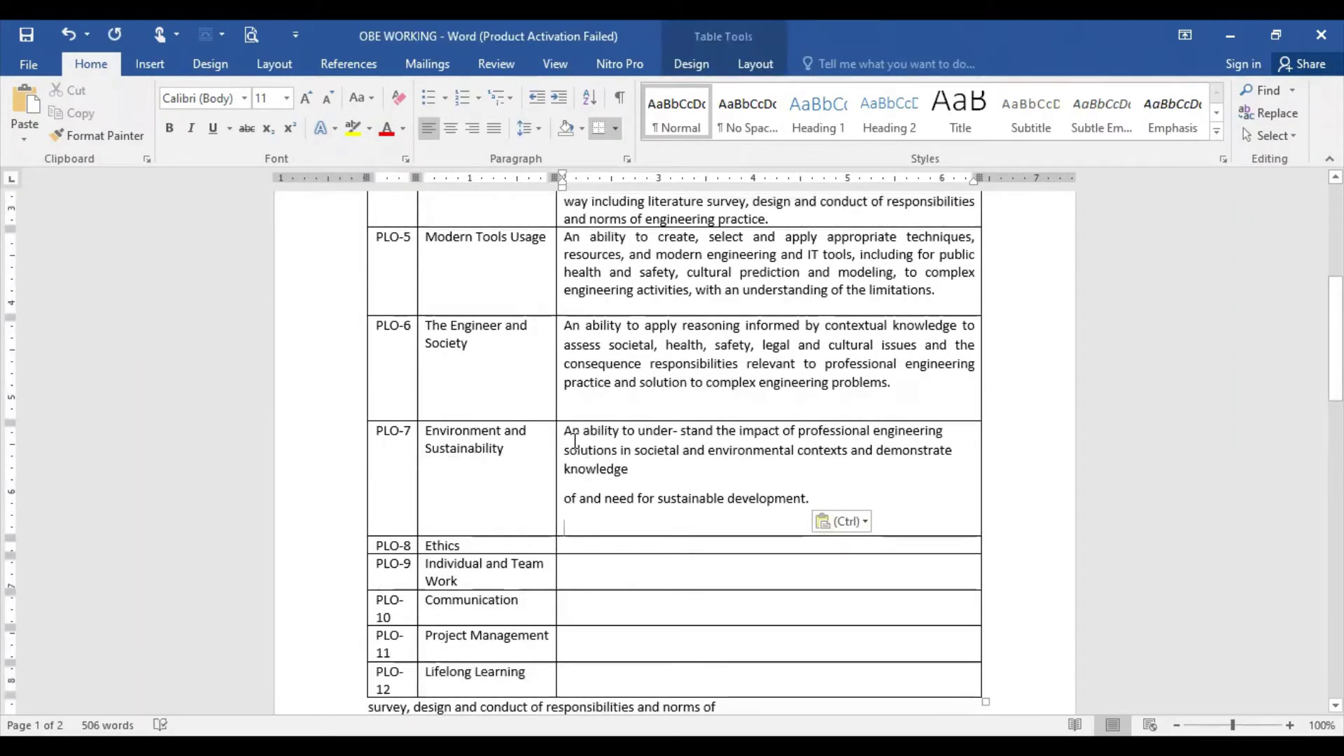
Step: Justify the PLO-7 description and join its broken line
{"action": "left_click_drag", "start_coordinate": [574, 437], "coordinate": [856, 490]}
{"action": "left_click", "coordinate": [495, 128]}
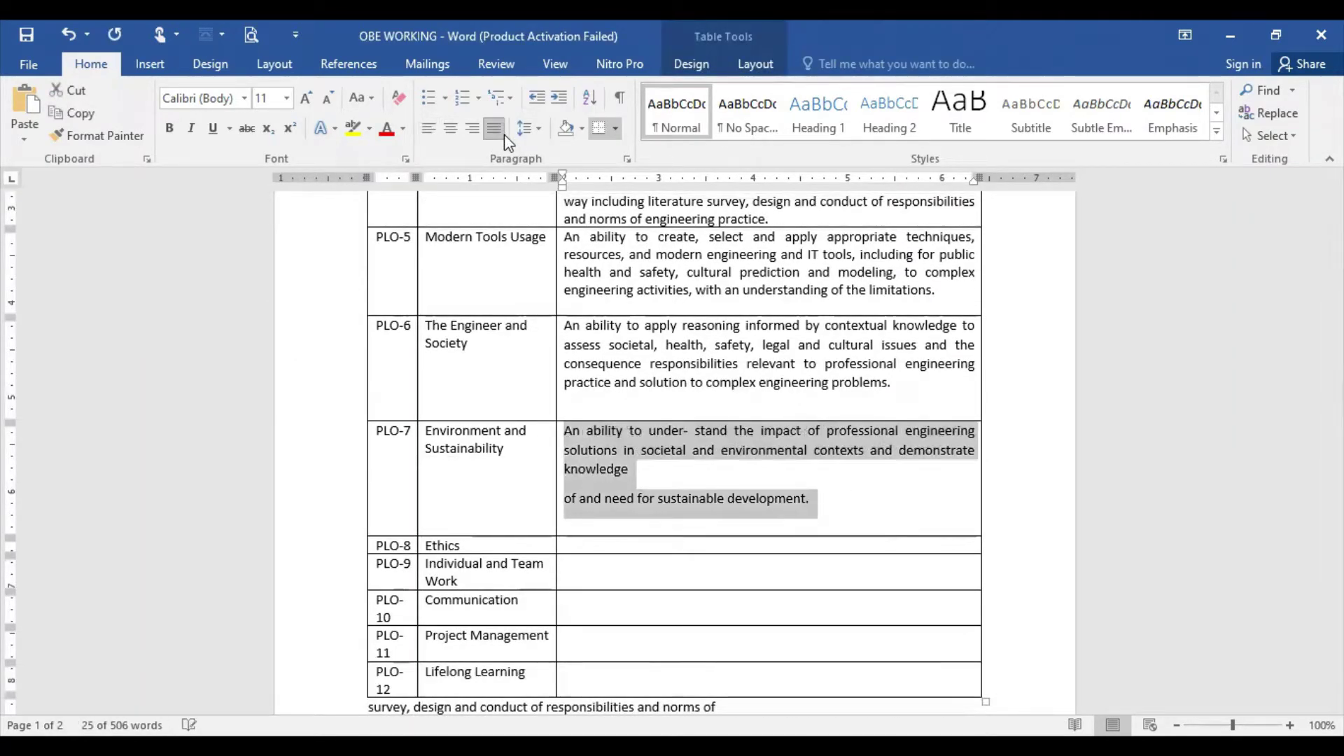
{"action": "left_click", "coordinate": [566, 523]}
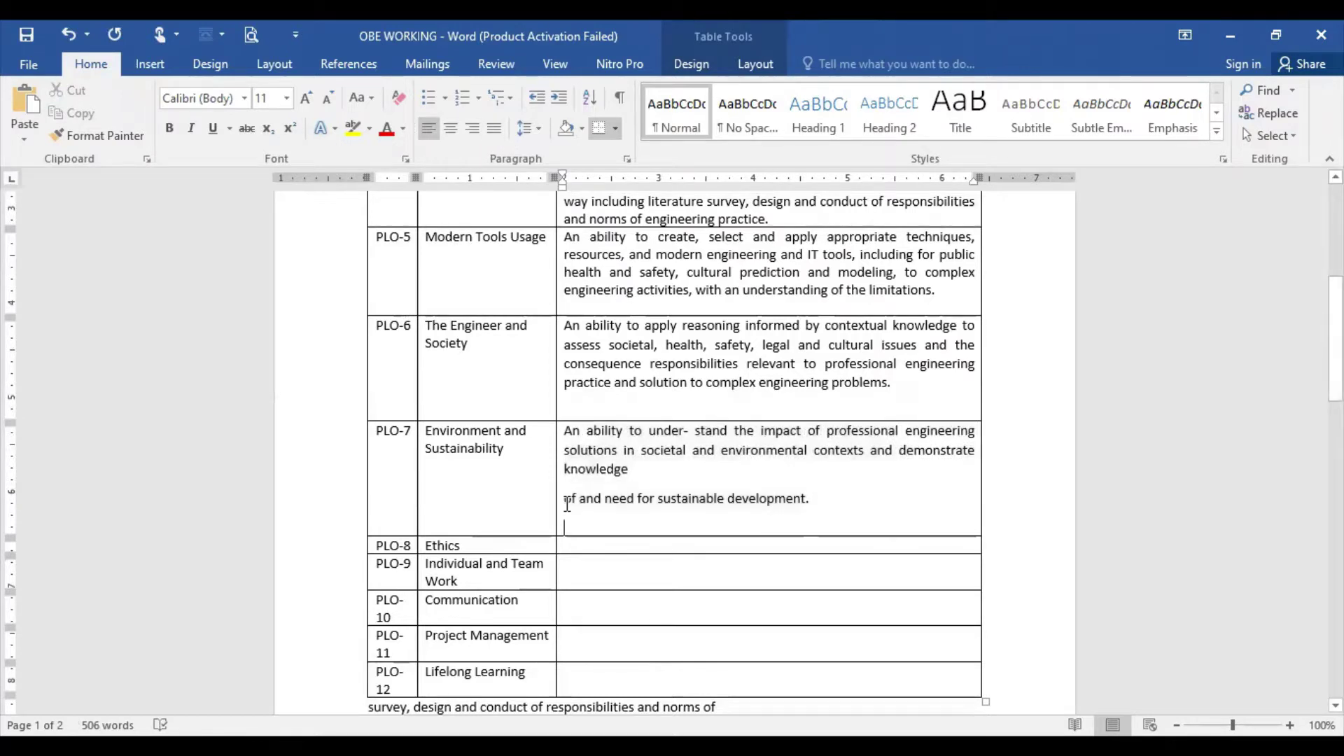
{"action": "left_click", "coordinate": [566, 499]}
{"action": "key", "text": "BackSpace"}
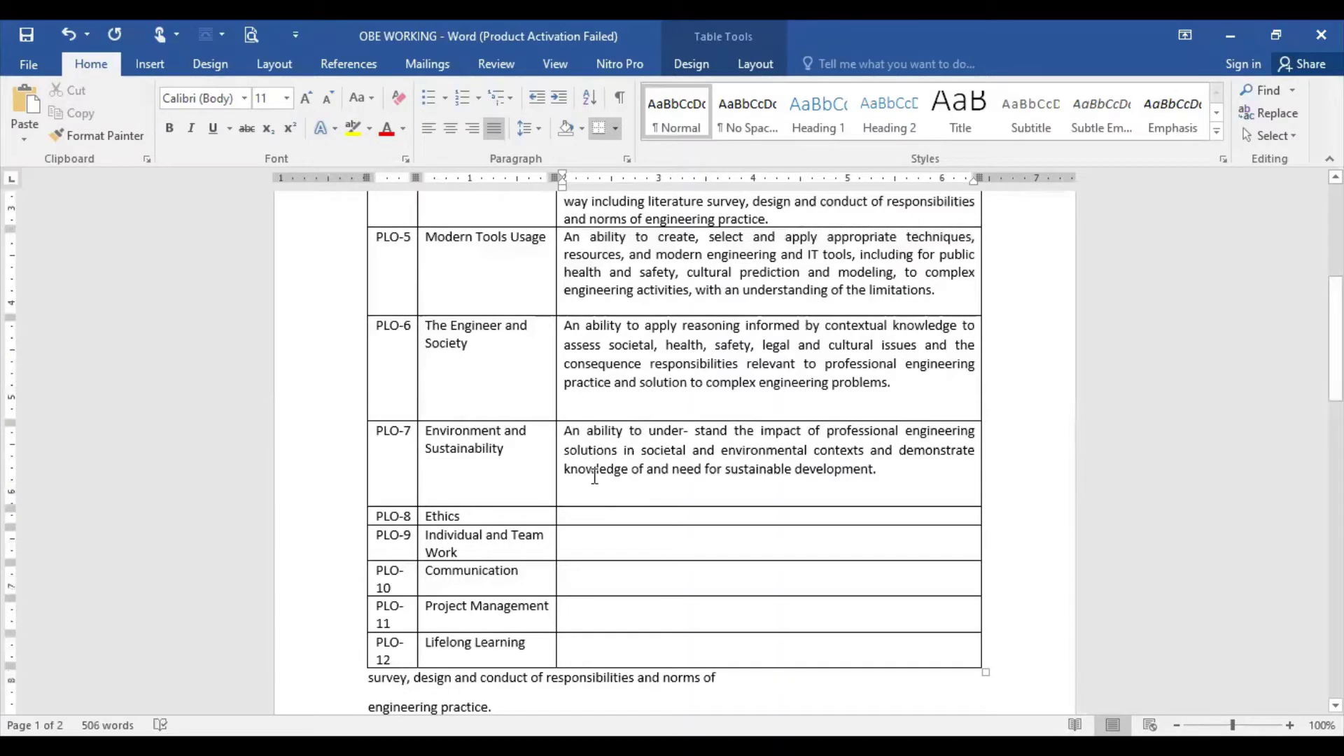
Step: Delete the blank lines left in the PLO-7 and PLO-6 cells
{"action": "left_click_drag", "start_coordinate": [594, 420], "coordinate": [594, 417]}
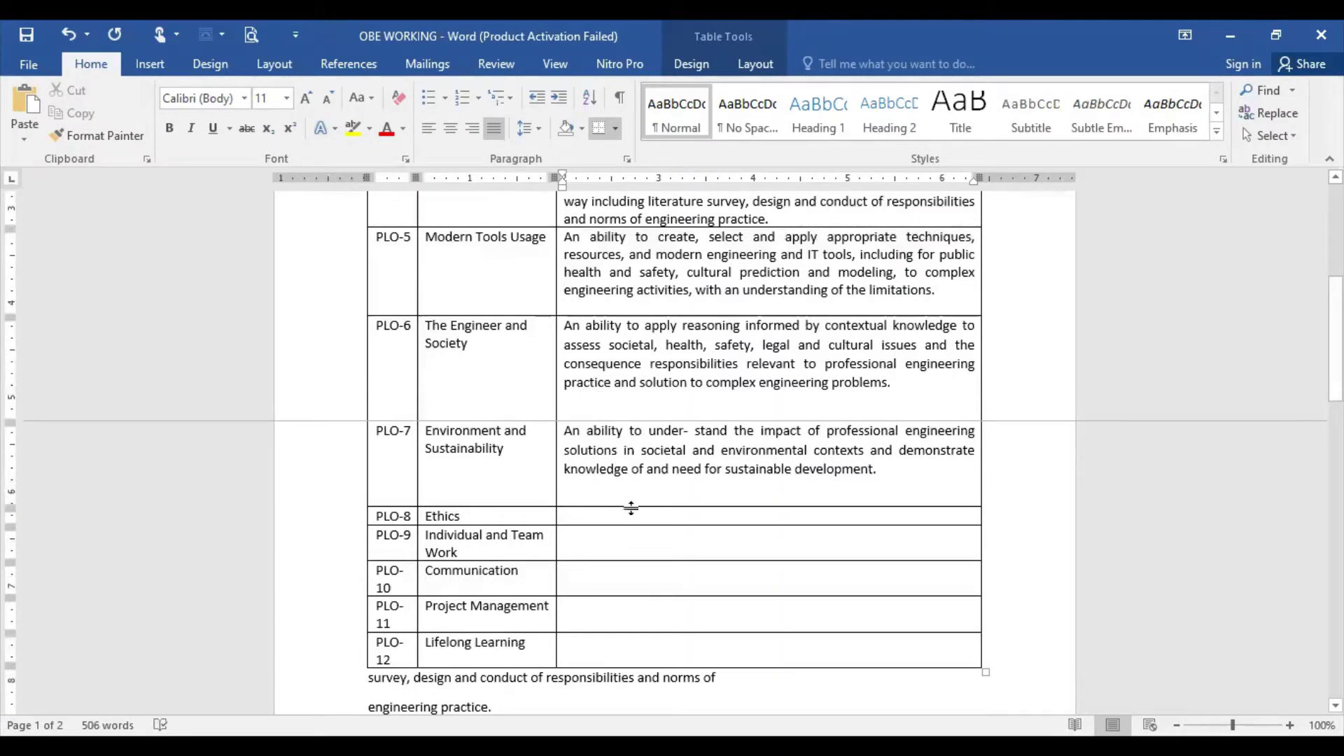
{"action": "left_click_drag", "start_coordinate": [631, 508], "coordinate": [572, 505]}
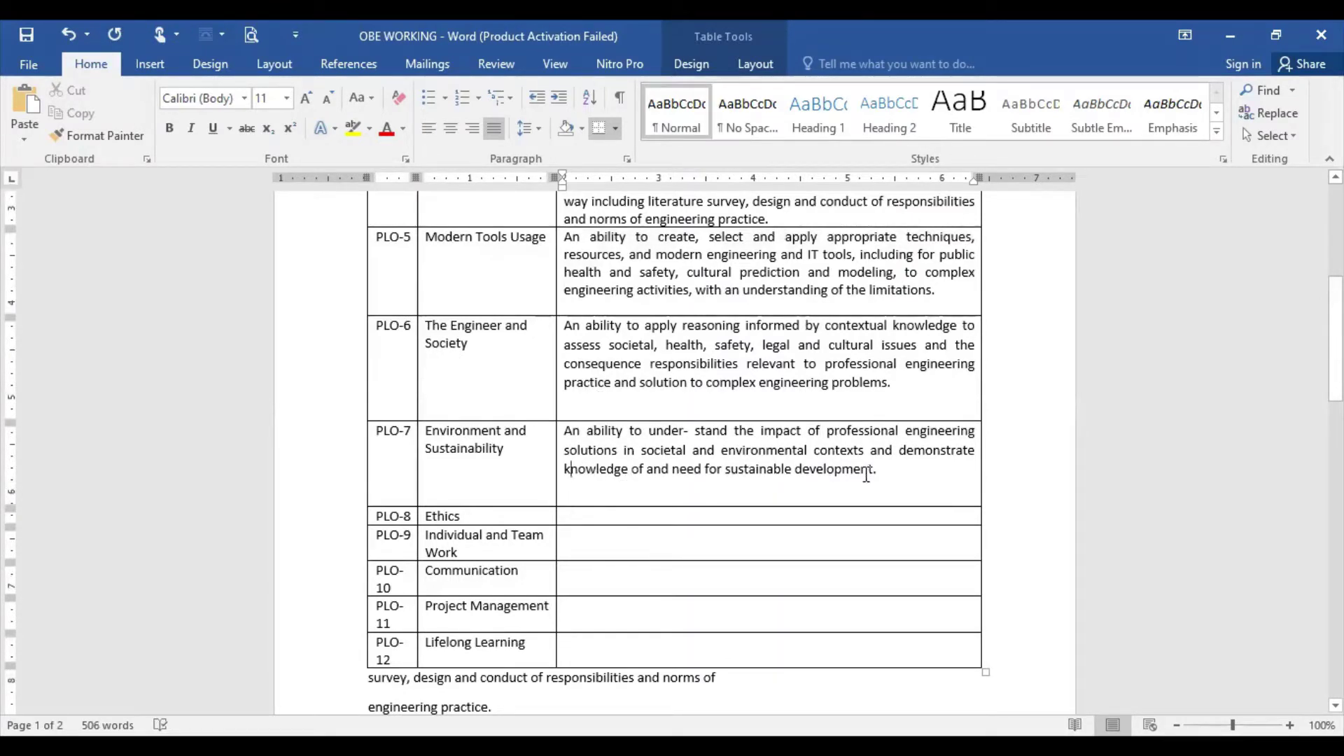
{"action": "left_click", "coordinate": [567, 492]}
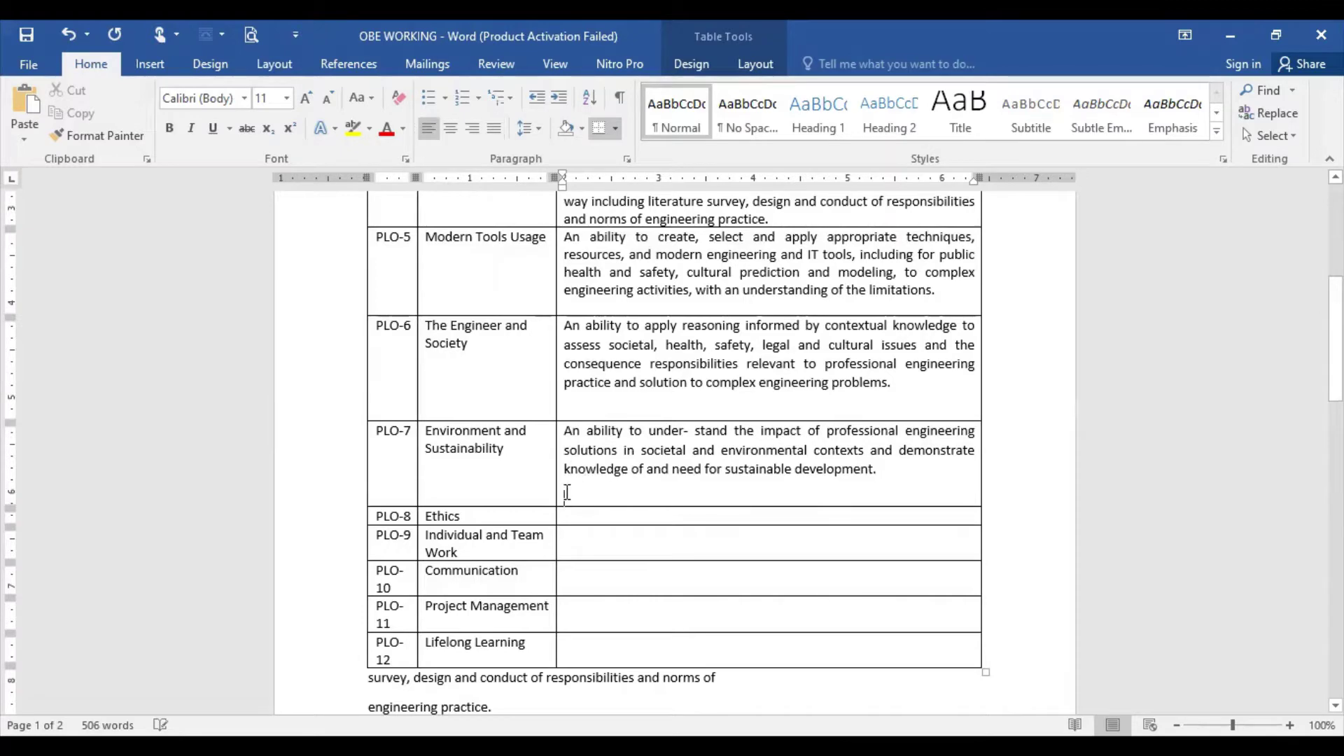
{"action": "key", "text": "BackSpace"}
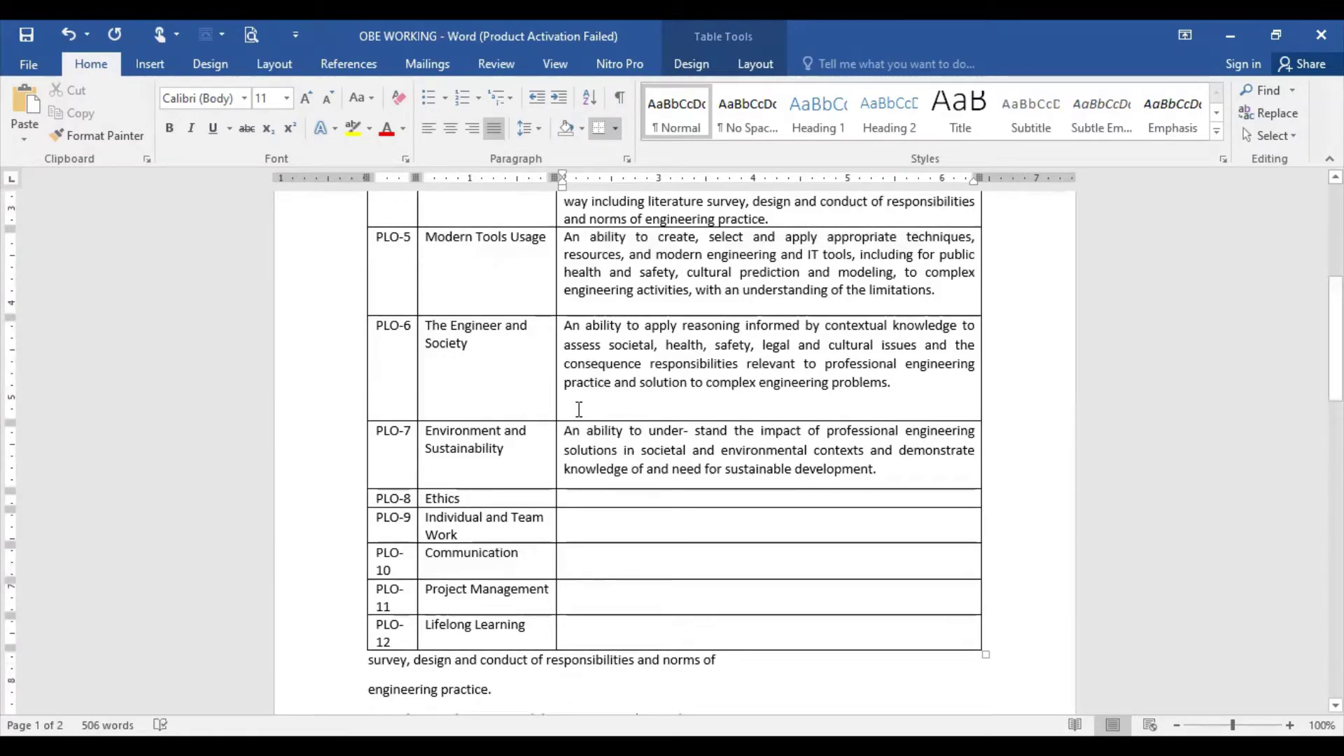
{"action": "key", "text": "BackSpace"}
Step: Copy the item 8 Ethics description into the empty PLO-8 cell
{"action": "scroll", "coordinate": [766, 490], "scroll_direction": "down", "scroll_amount": 2}
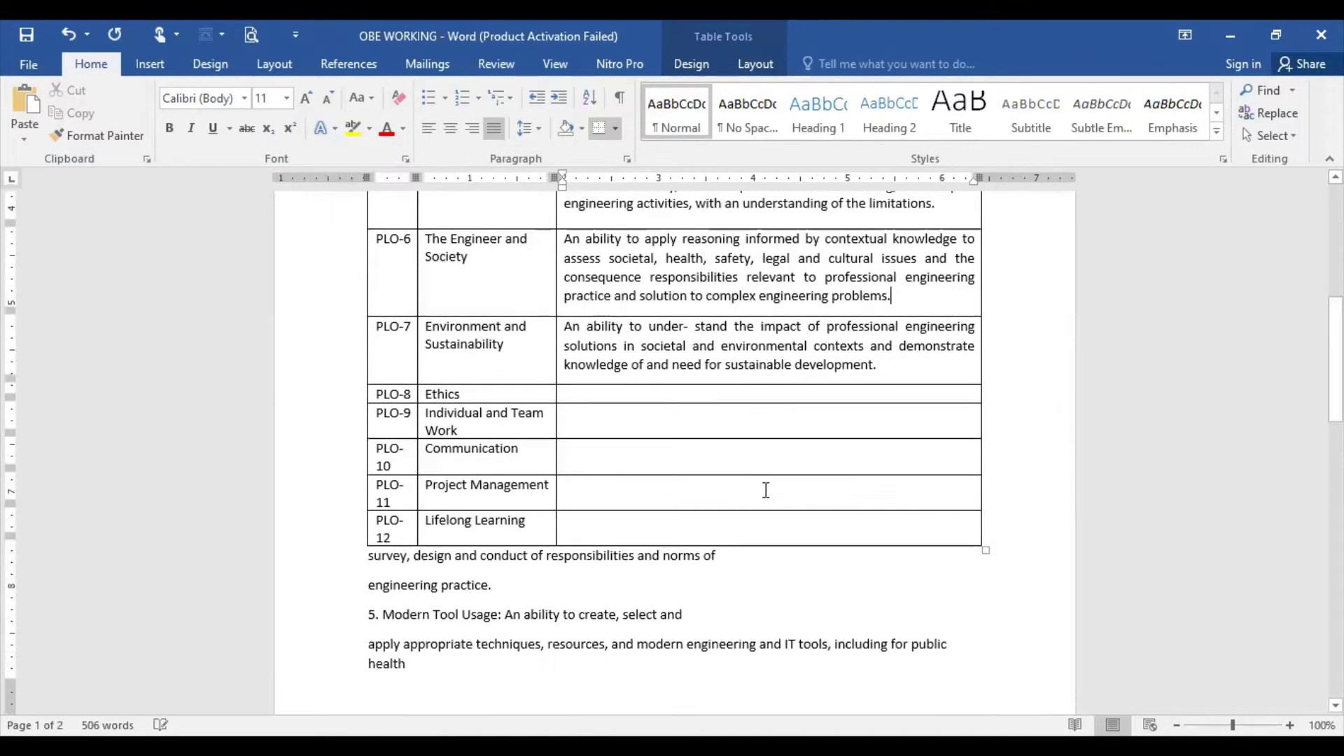
{"action": "scroll", "coordinate": [769, 502], "scroll_direction": "down", "scroll_amount": 5}
{"action": "scroll", "coordinate": [770, 502], "scroll_direction": "down", "scroll_amount": 8}
{"action": "scroll", "coordinate": [769, 502], "scroll_direction": "down", "scroll_amount": 8}
{"action": "scroll", "coordinate": [769, 502], "scroll_direction": "down", "scroll_amount": 1}
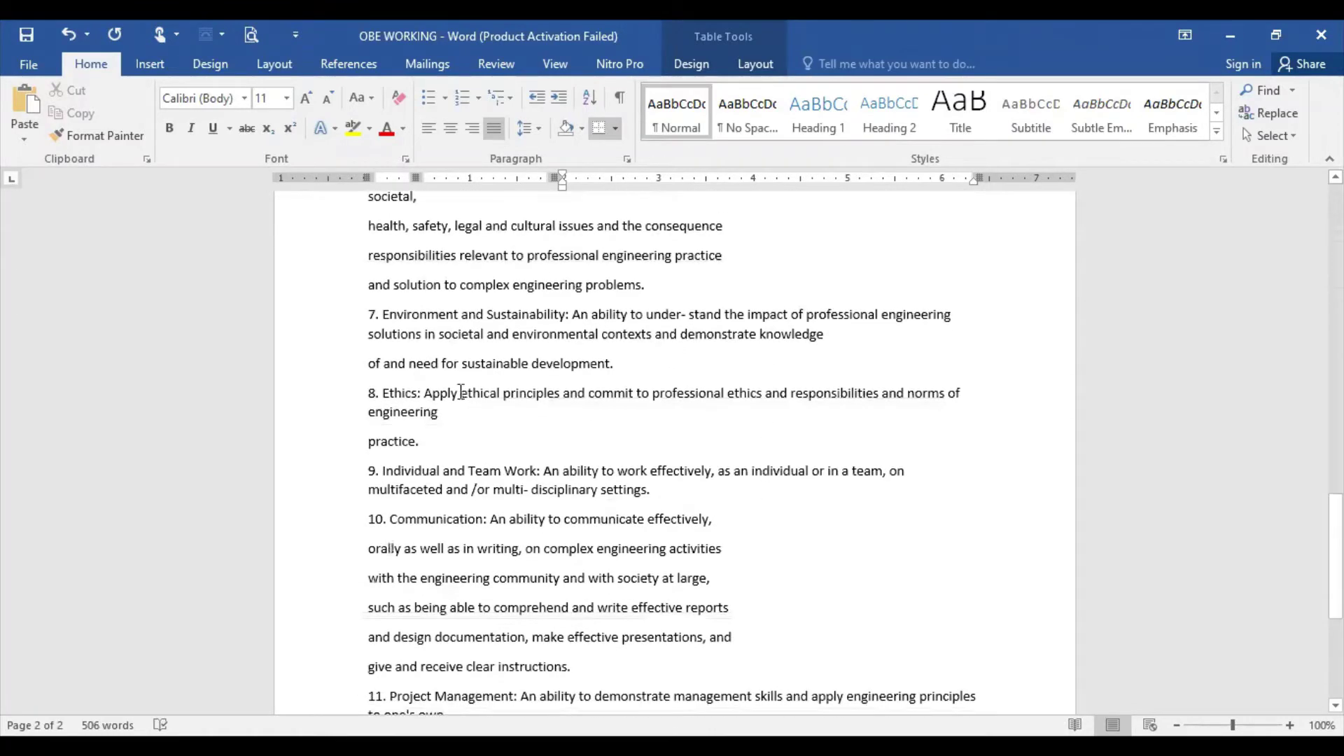
{"action": "mouse_move", "coordinate": [427, 396]}
{"action": "left_mouse_down"}
{"action": "mouse_move", "coordinate": [506, 441]}
{"action": "mouse_move", "coordinate": [662, 454]}
{"action": "left_mouse_up"}
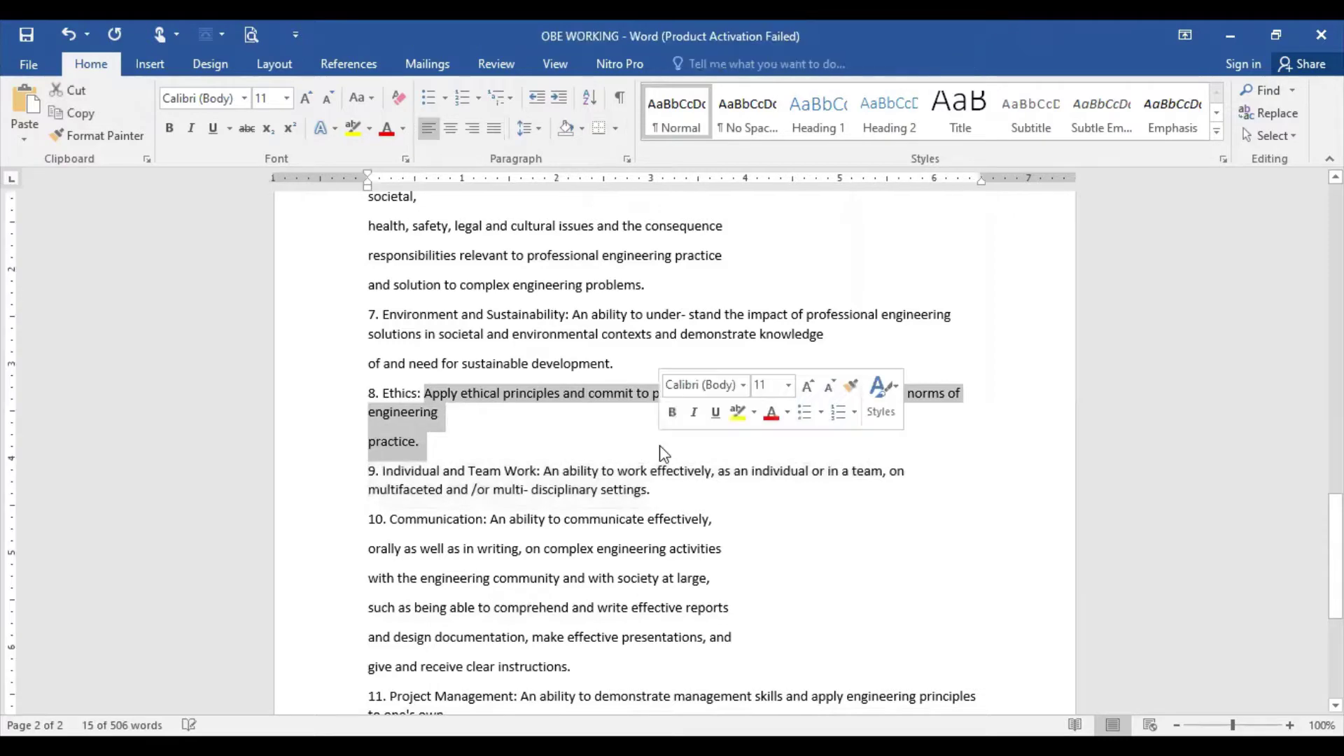
{"action": "scroll", "coordinate": [848, 559], "scroll_direction": "up", "scroll_amount": 6}
{"action": "scroll", "coordinate": [864, 548], "scroll_direction": "up", "scroll_amount": 7}
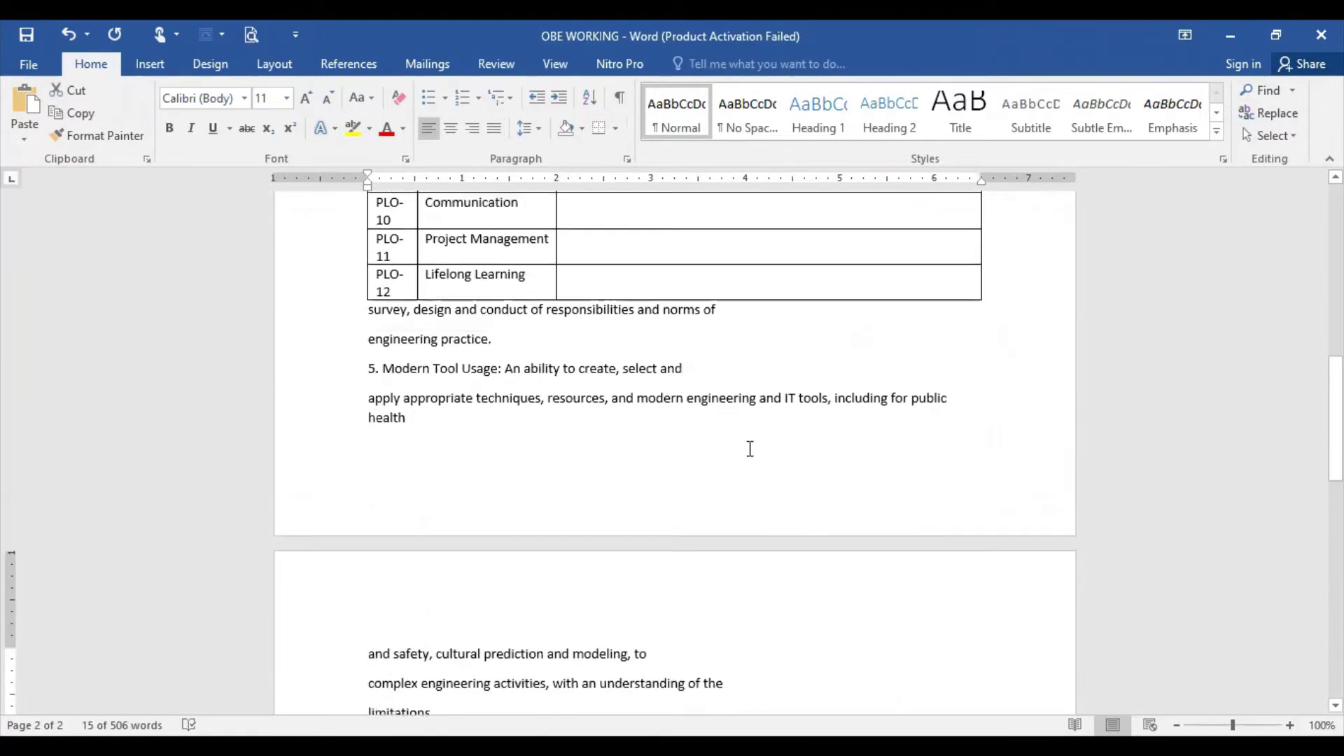
{"action": "scroll", "coordinate": [749, 450], "scroll_direction": "up", "scroll_amount": 5}
{"action": "left_click", "coordinate": [644, 340]}
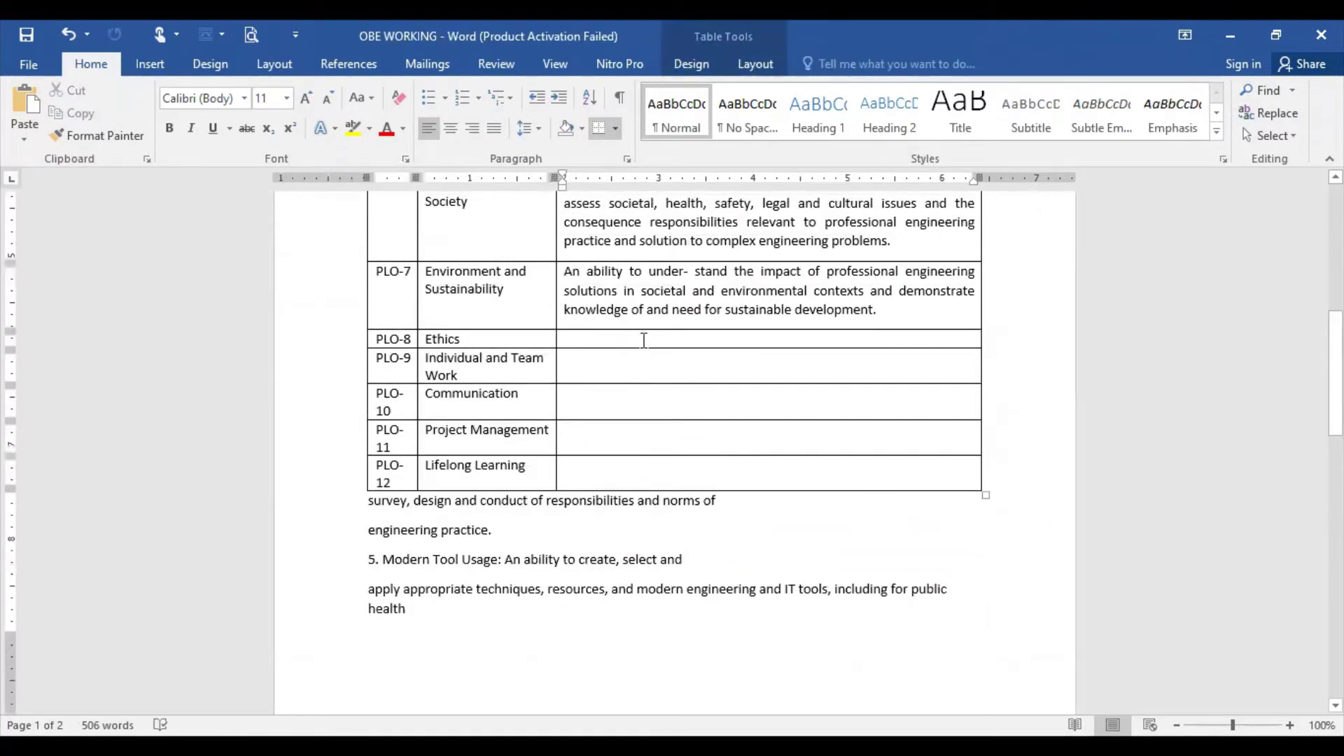
{"action": "type", "text": "Apply ethical principles and commit to professional ethics and responsibilities and norms of engineering practice."}
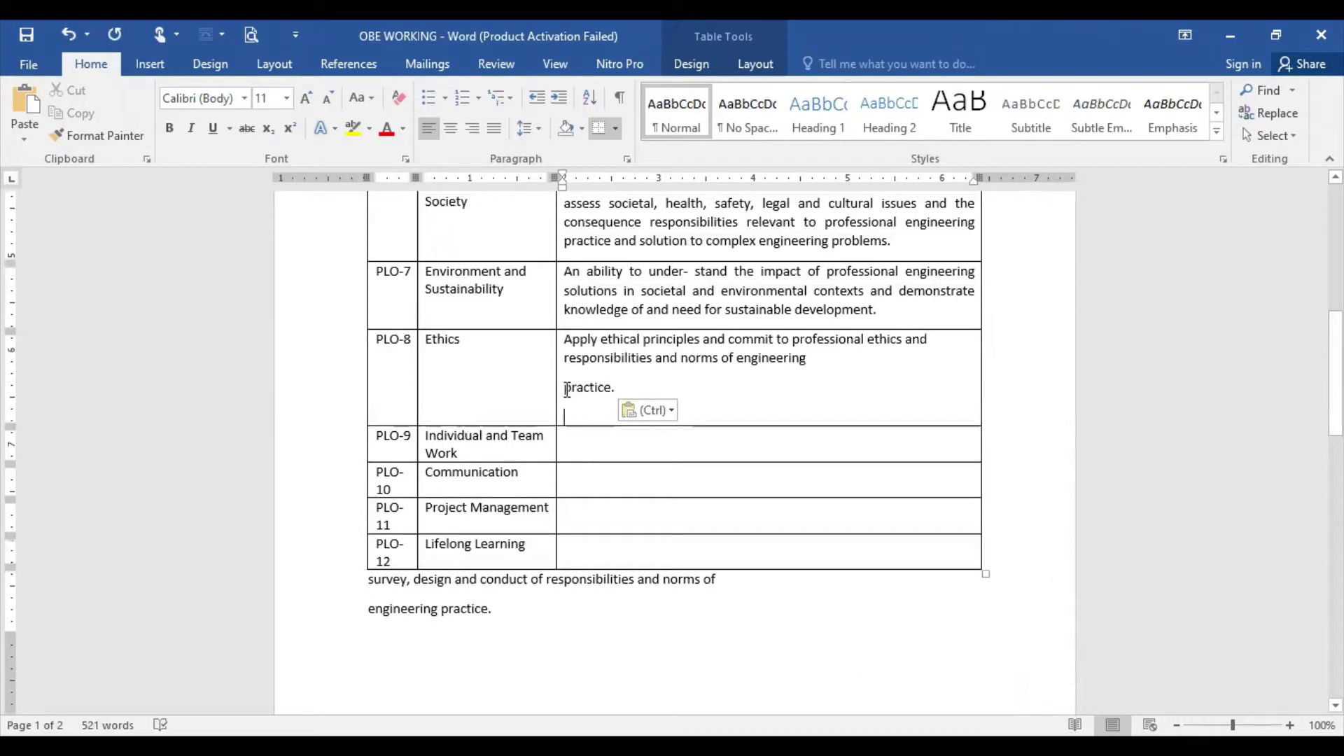
Step: Join the PLO-8 text onto two lines, removing the empty paragraph, and justify it
{"action": "left_click", "coordinate": [565, 387]}
{"action": "key", "text": "BackSpace"}
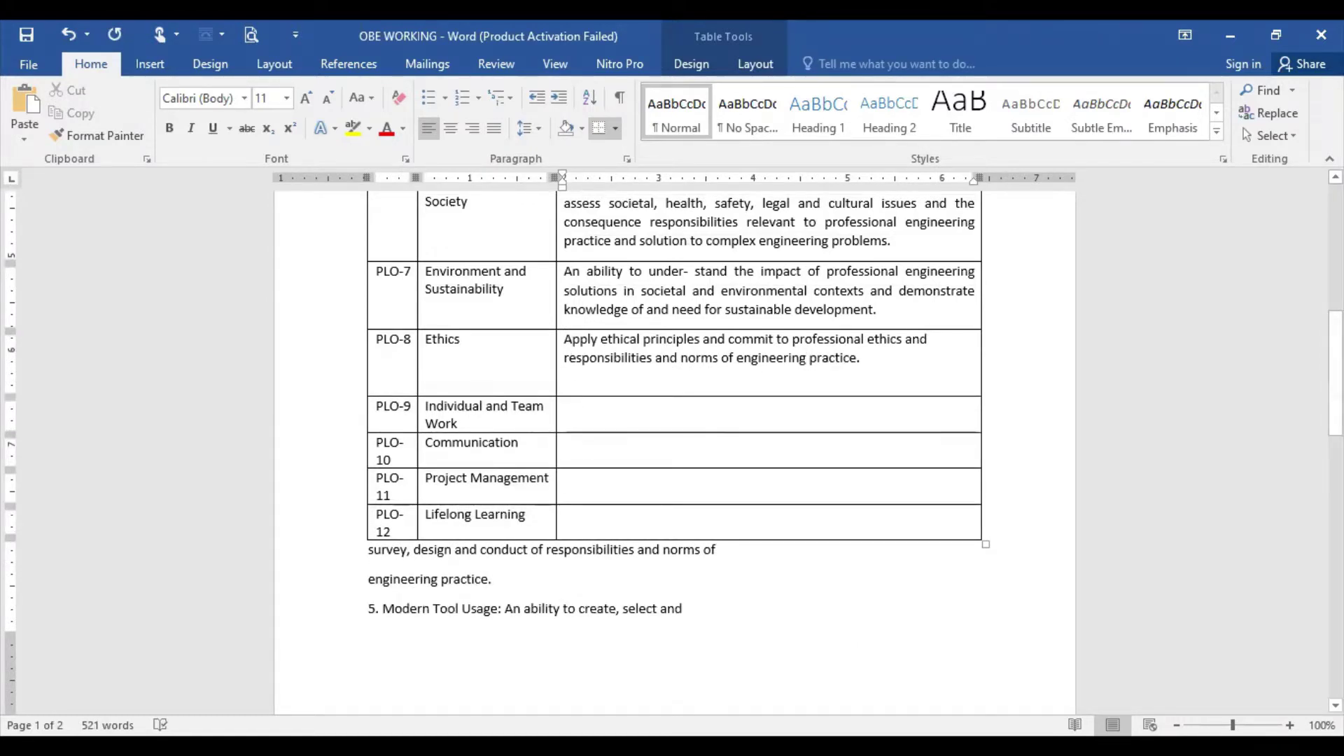
{"action": "key", "text": "BackSpace"}
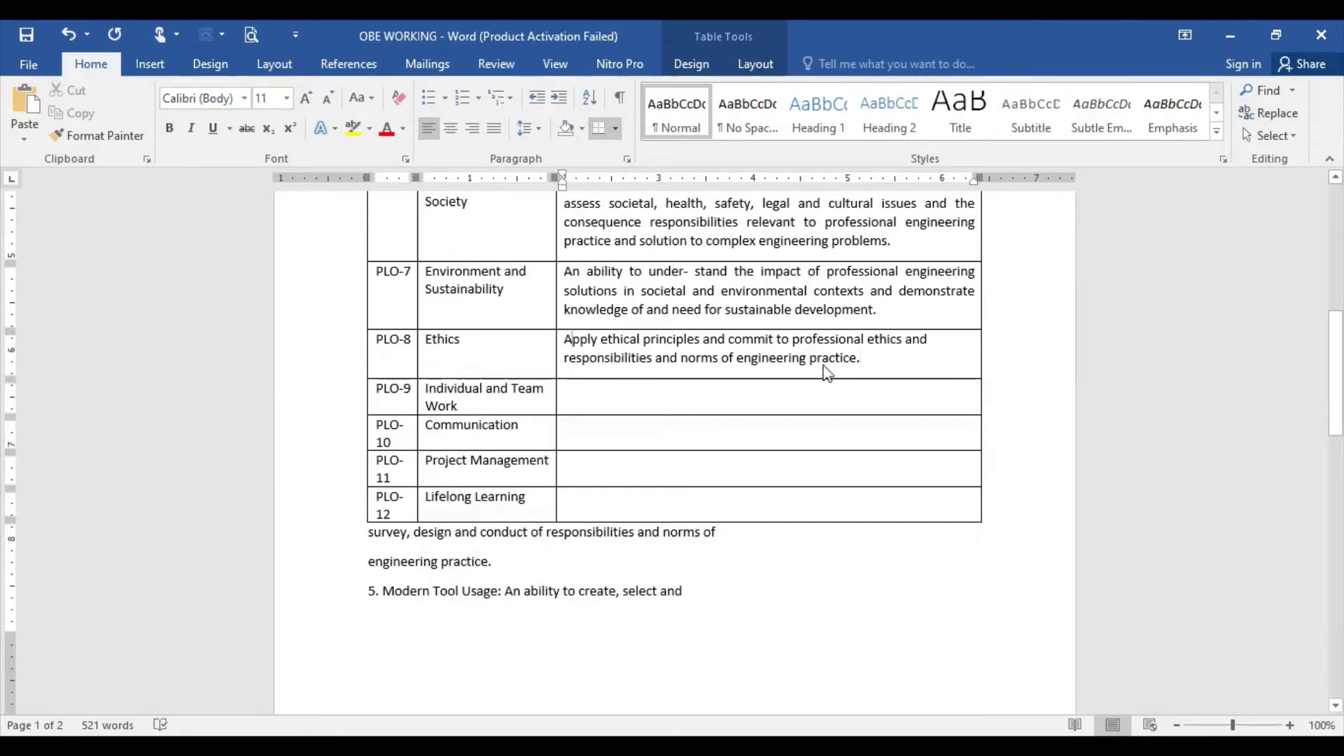
{"action": "left_click", "coordinate": [865, 373], "text": "shift"}
{"action": "key", "text": "ctrl+j"}
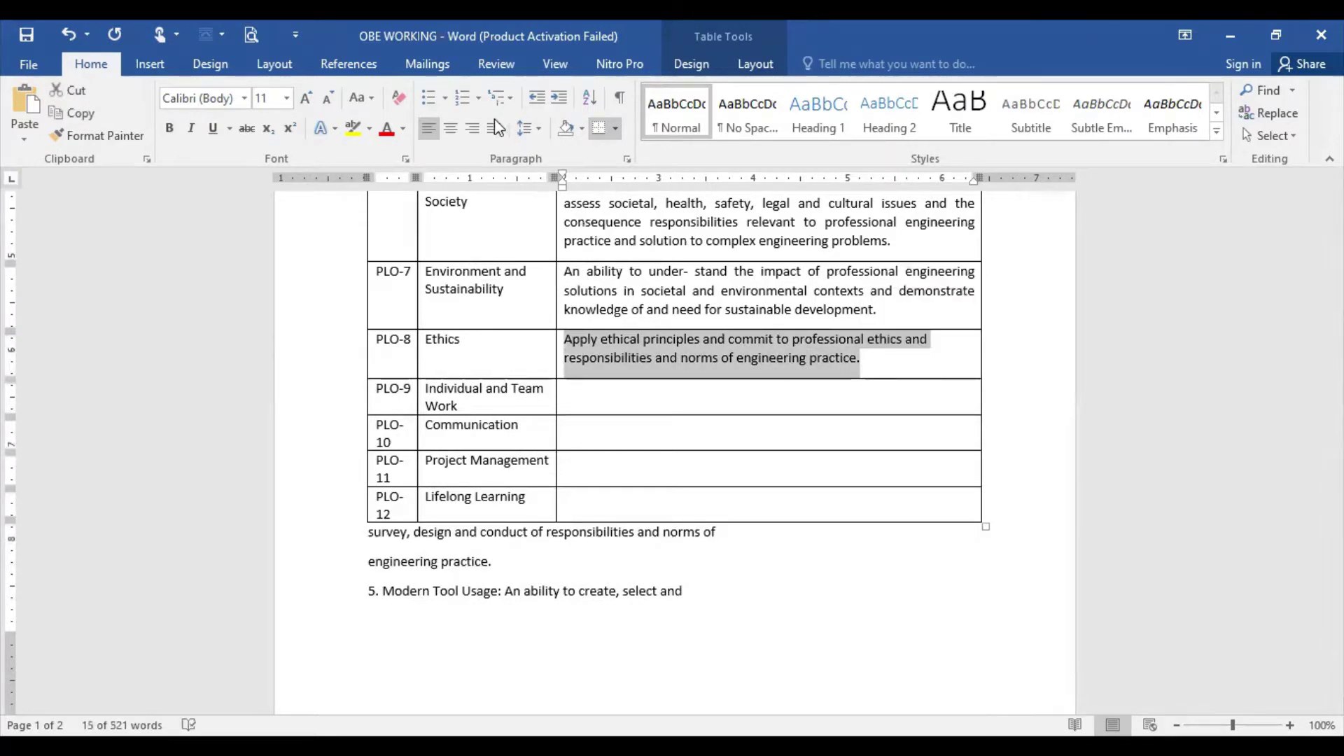
Step: Copy the item 9 Individual and Team Work description into the PLO-9 cell
{"action": "scroll", "coordinate": [914, 530], "scroll_direction": "down", "scroll_amount": 2}
{"action": "scroll", "coordinate": [910, 529], "scroll_direction": "down", "scroll_amount": 2}
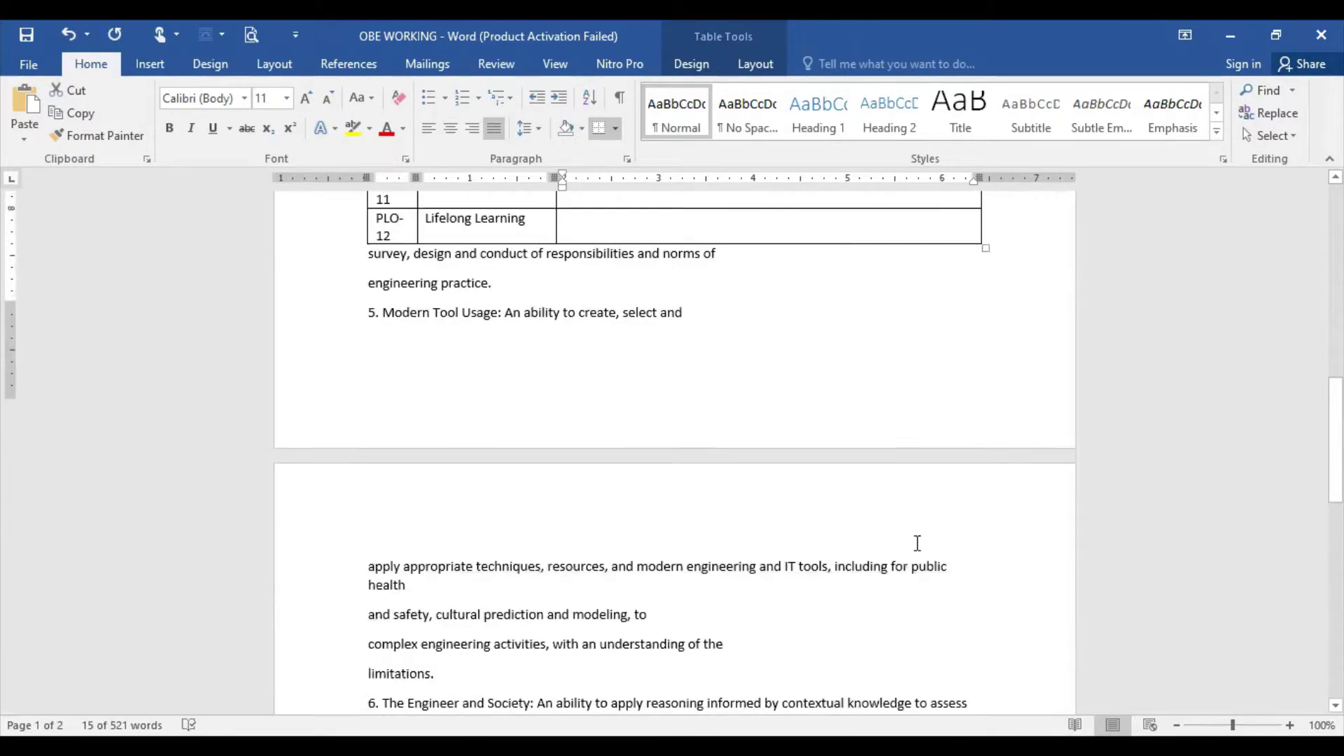
{"action": "scroll", "coordinate": [917, 542], "scroll_direction": "down", "scroll_amount": 5}
{"action": "scroll", "coordinate": [918, 553], "scroll_direction": "down", "scroll_amount": 2}
{"action": "scroll", "coordinate": [919, 559], "scroll_direction": "down", "scroll_amount": 3}
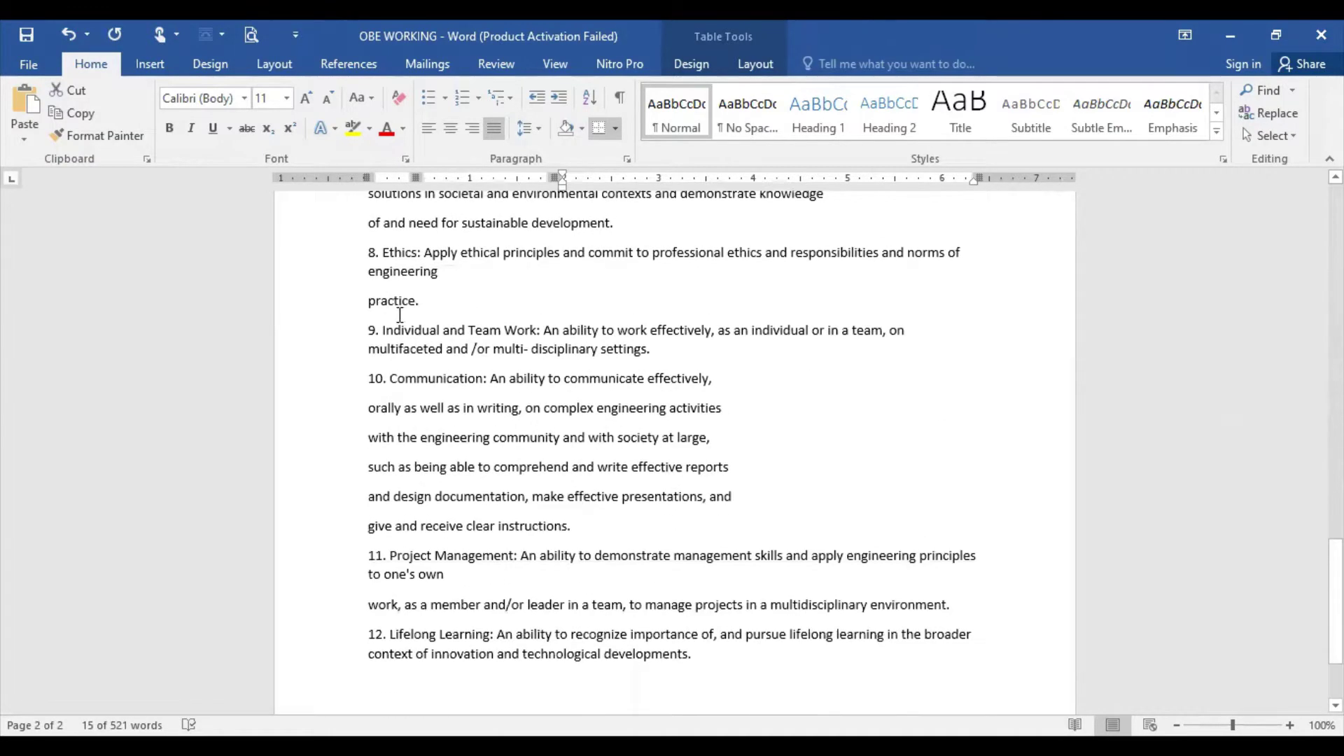
{"action": "left_click_drag", "start_coordinate": [552, 335], "coordinate": [665, 344]}
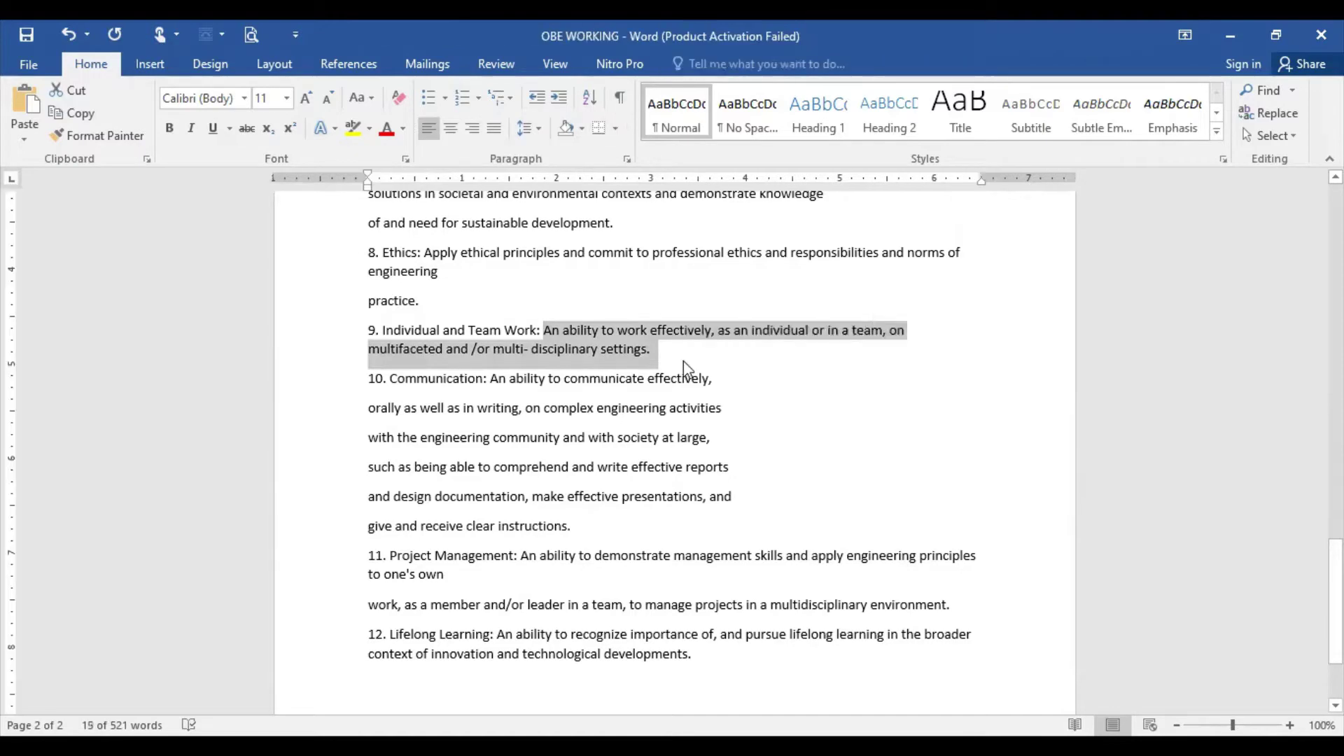
{"action": "scroll", "coordinate": [897, 456], "scroll_direction": "up", "scroll_amount": 6}
{"action": "scroll", "coordinate": [897, 456], "scroll_direction": "up", "scroll_amount": 8}
{"action": "scroll", "coordinate": [897, 452], "scroll_direction": "up", "scroll_amount": 7}
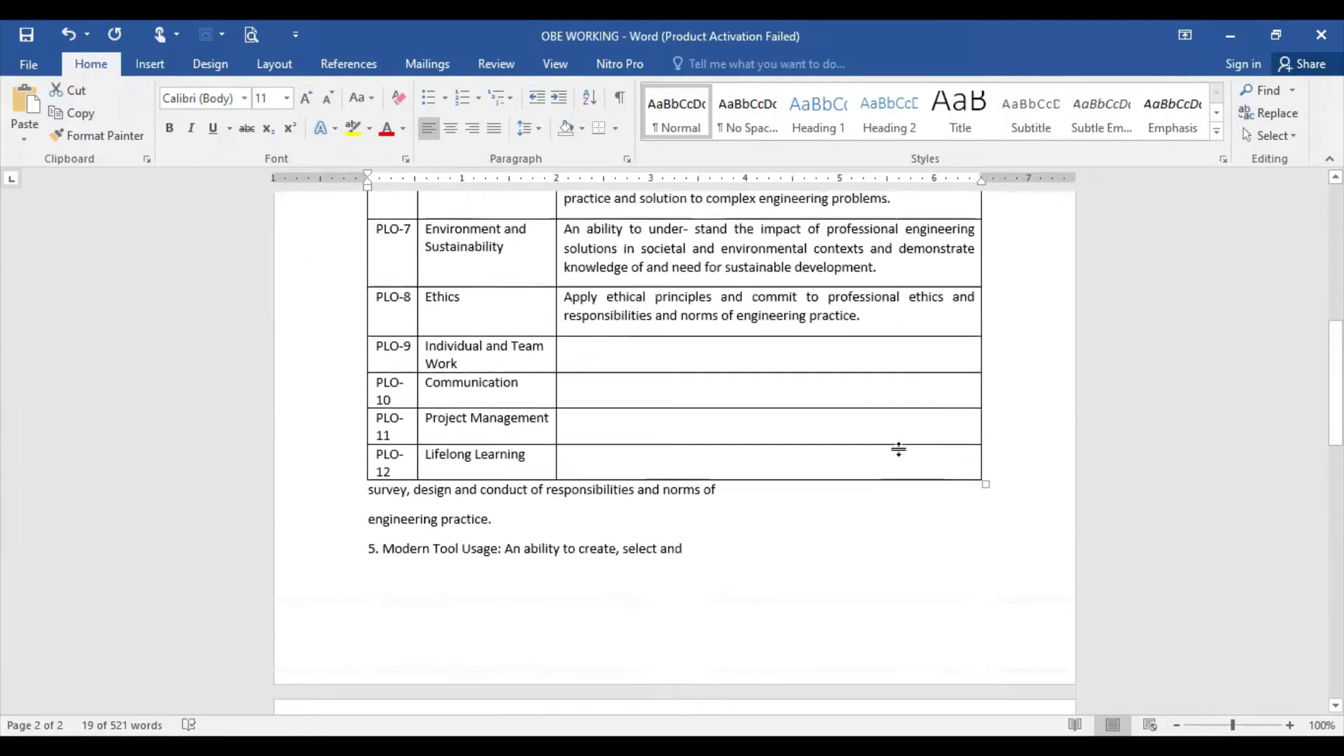
{"action": "scroll", "coordinate": [897, 451], "scroll_direction": "up", "scroll_amount": 6}
{"action": "left_click", "coordinate": [685, 585]}
{"action": "key", "text": "ctrl+v"}
{"action": "key", "text": "ctrl+v"}
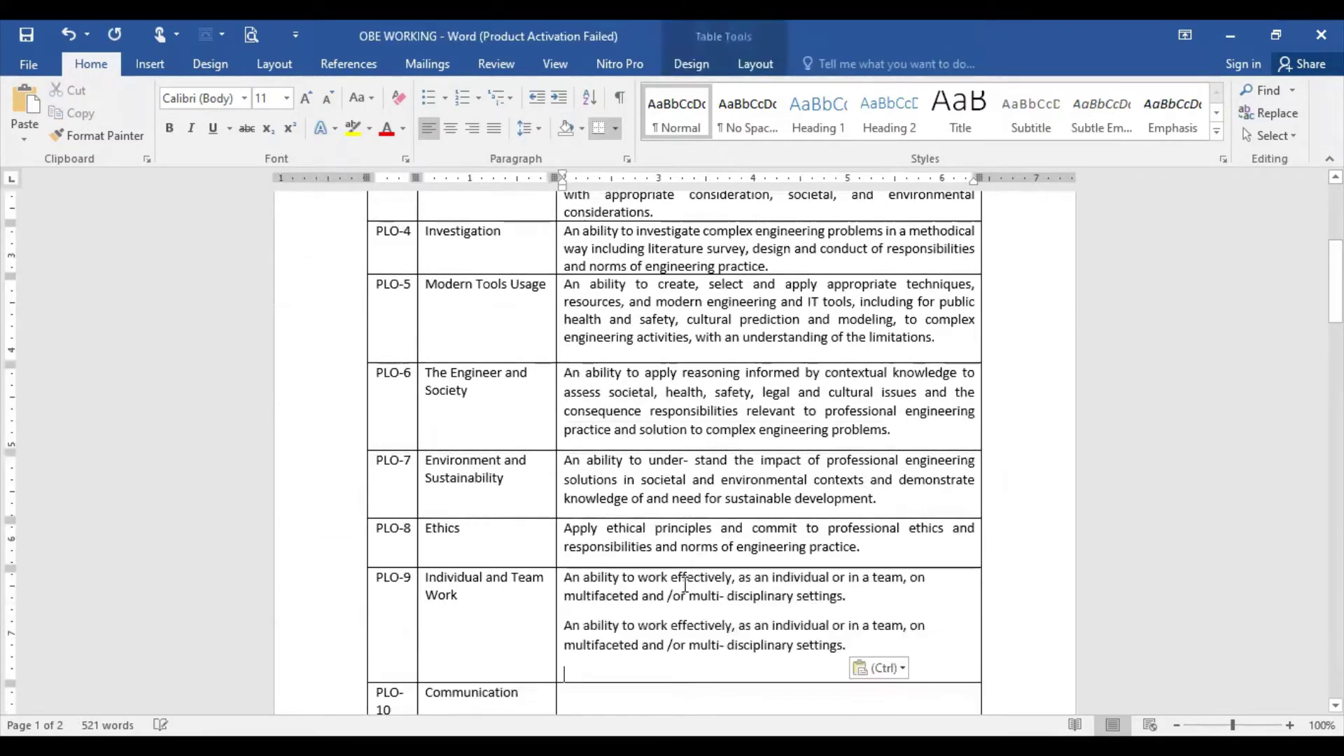
Step: Delete the duplicated paragraph and blank line in PLO-9, then justify the description
{"action": "scroll", "coordinate": [735, 651], "scroll_direction": "down", "scroll_amount": 1}
{"action": "scroll", "coordinate": [734, 651], "scroll_direction": "down", "scroll_amount": 3}
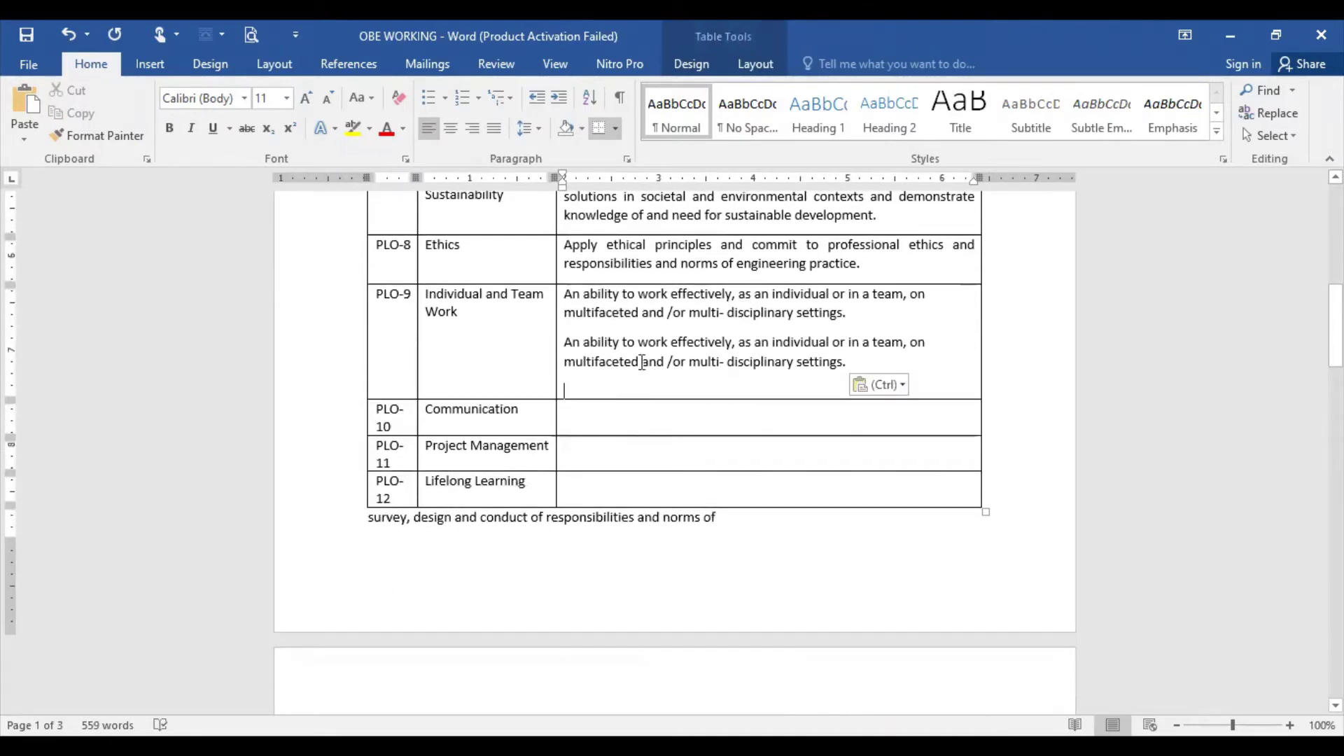
{"action": "left_click", "coordinate": [560, 348]}
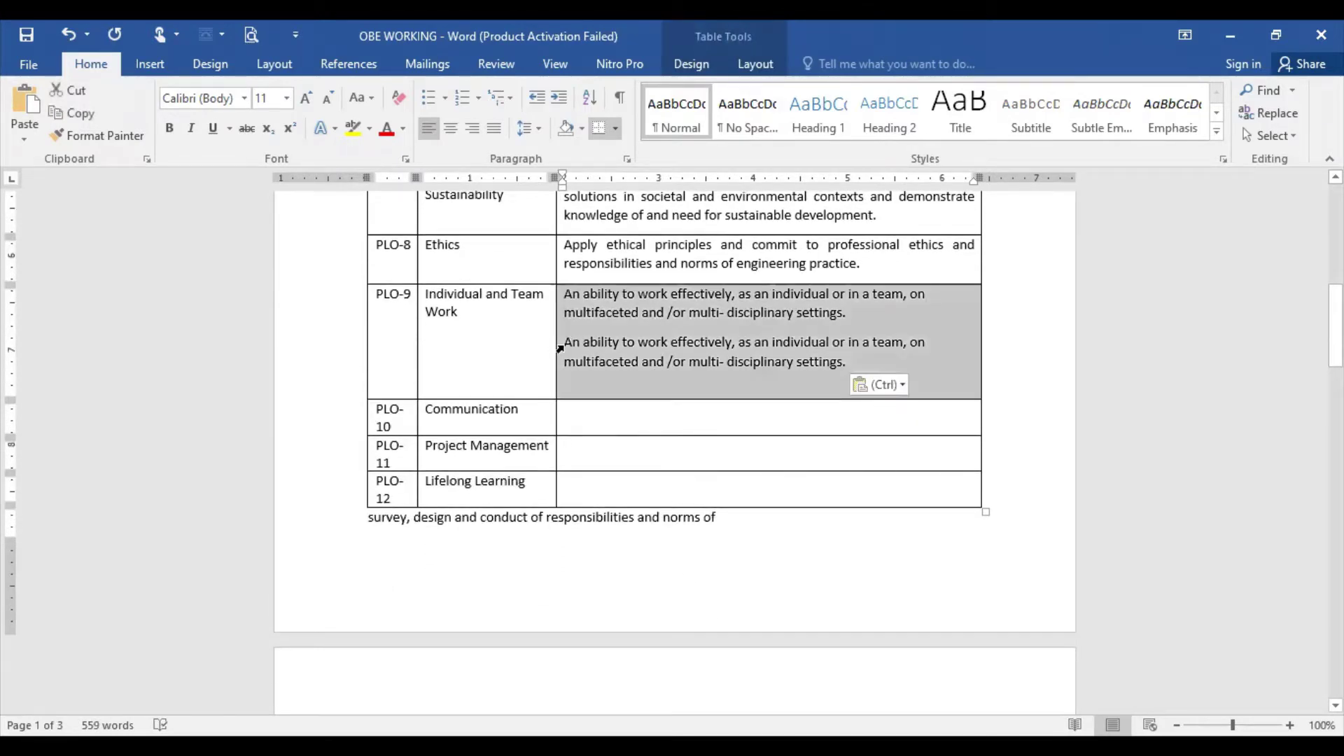
{"action": "left_click_drag", "start_coordinate": [569, 345], "coordinate": [861, 362]}
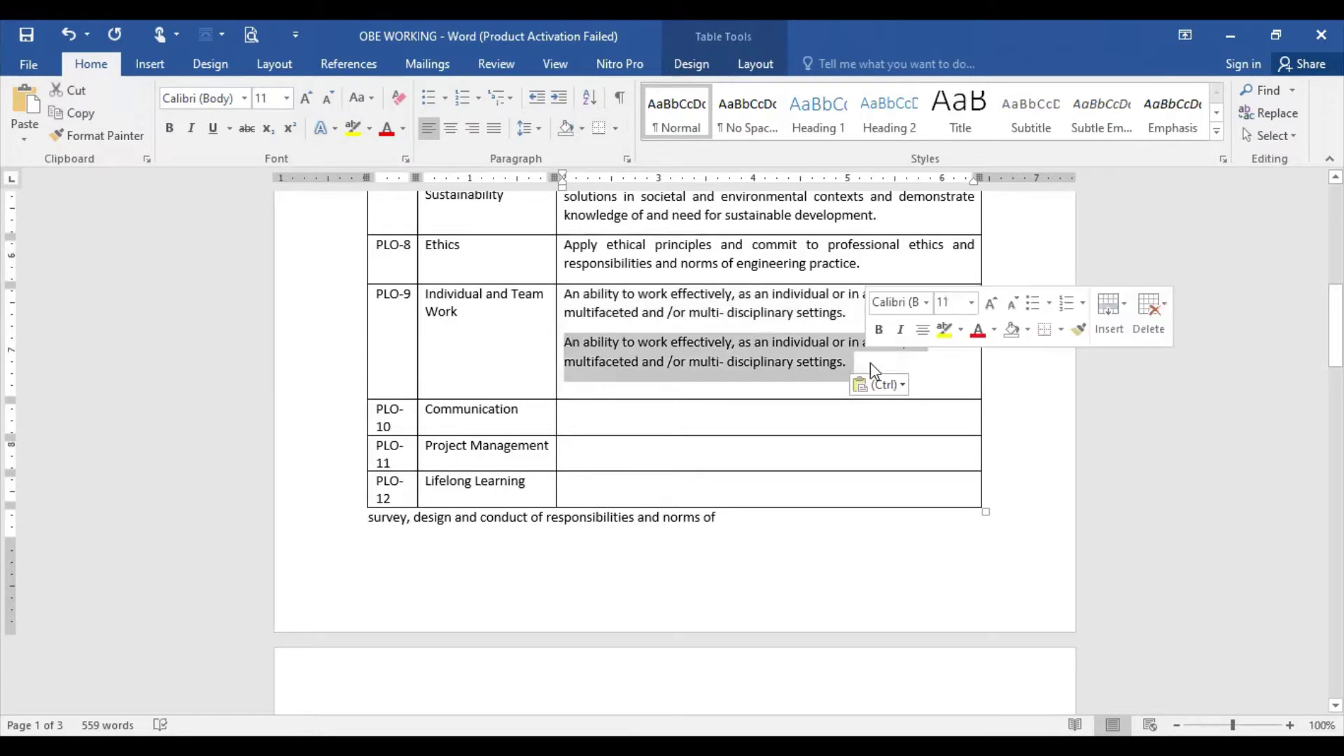
{"action": "key", "text": "Delete"}
{"action": "key", "text": "BackSpace"}
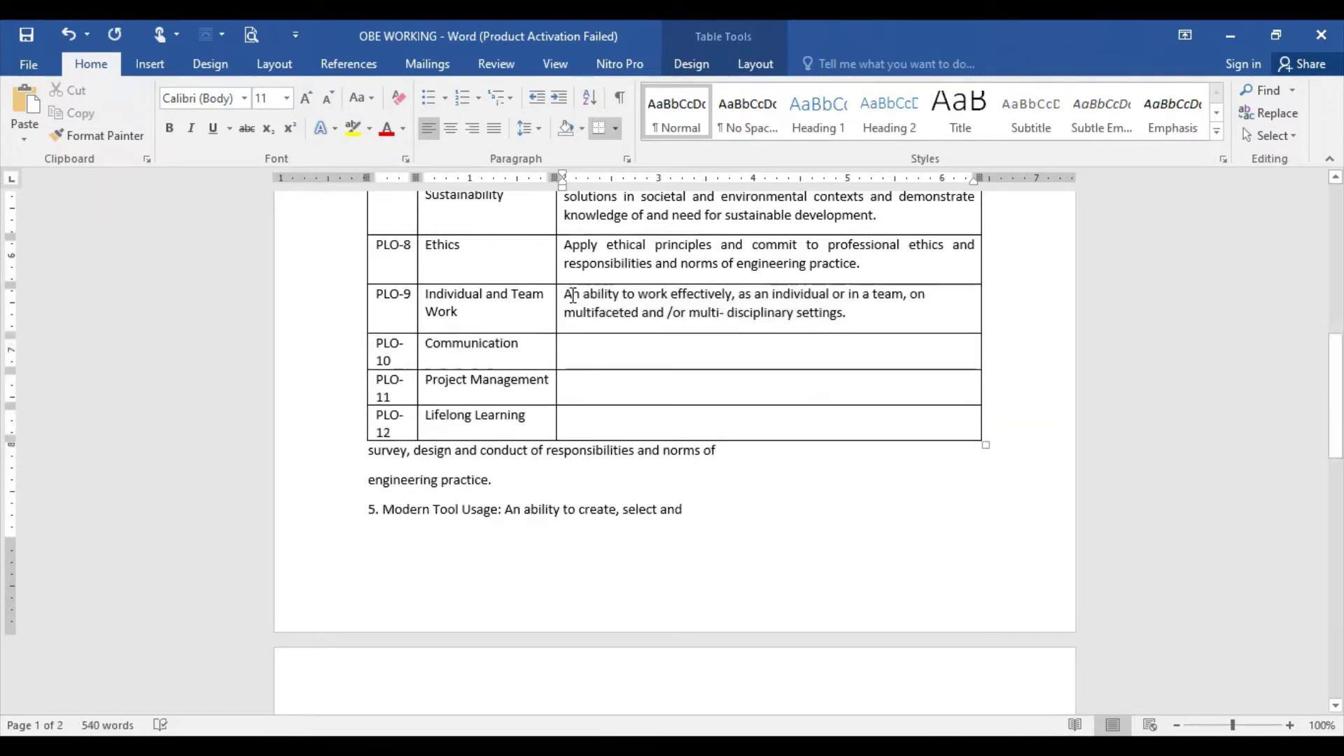
{"action": "triple_click", "coordinate": [773, 313]}
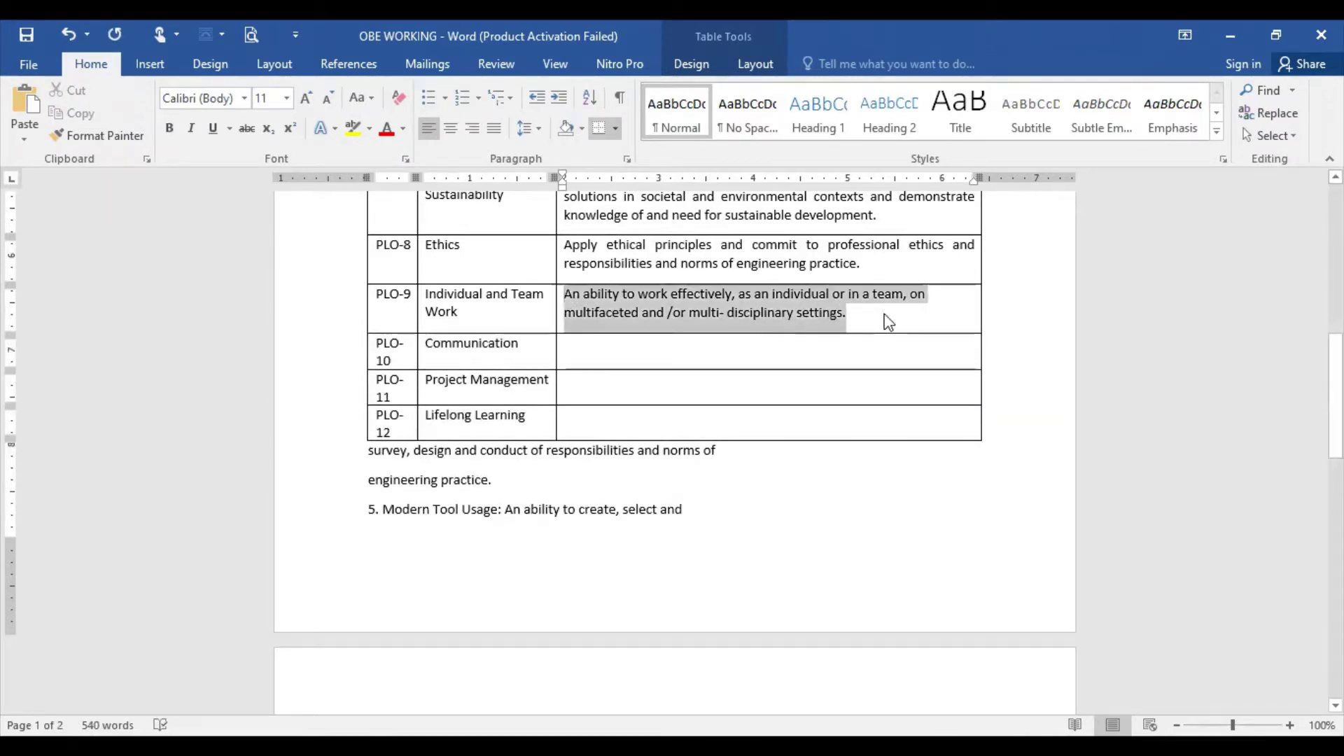
{"action": "left_click", "coordinate": [494, 128]}
{"action": "left_click", "coordinate": [908, 341]}
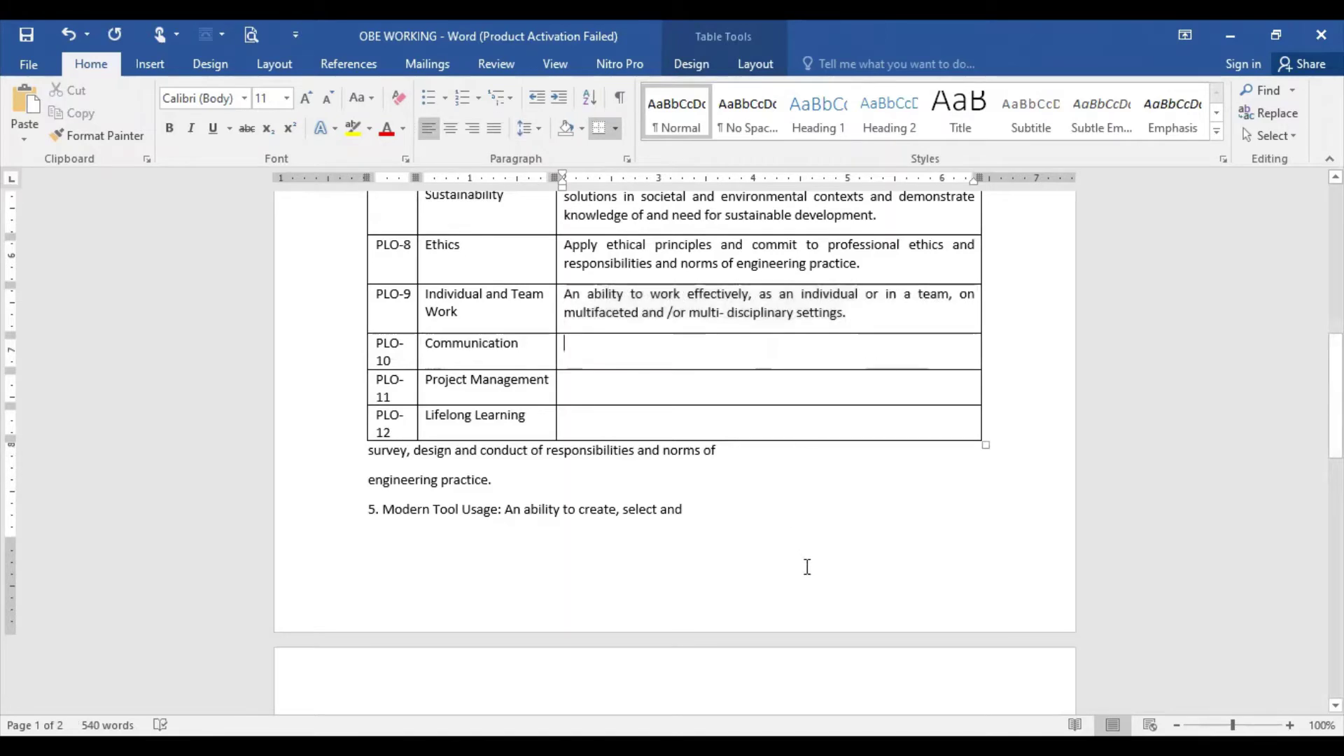
Step: Paste the item 10 Communication description into PLO-10, removing extra line spacing and justifying it
{"action": "scroll", "coordinate": [805, 563], "scroll_direction": "down", "scroll_amount": 6}
{"action": "scroll", "coordinate": [808, 568], "scroll_direction": "down", "scroll_amount": 5}
{"action": "scroll", "coordinate": [807, 568], "scroll_direction": "down", "scroll_amount": 3}
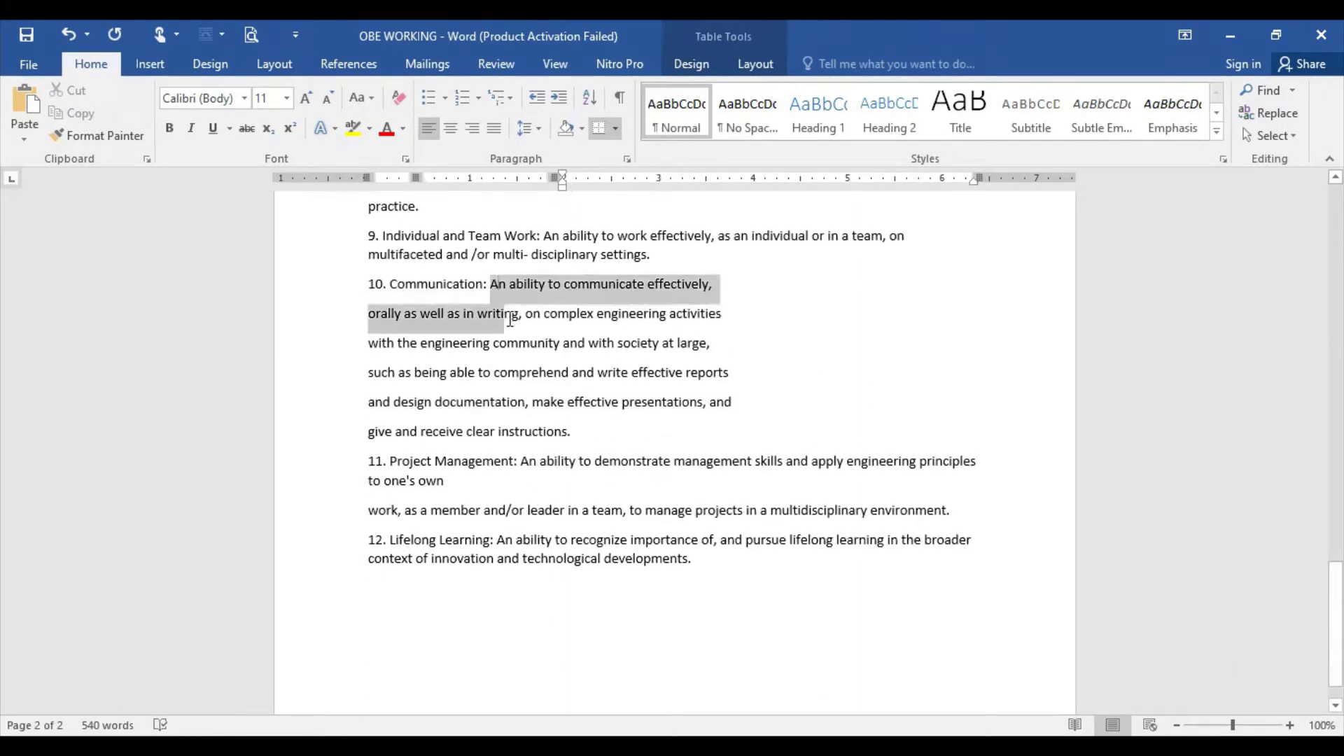
{"action": "left_click_drag", "start_coordinate": [491, 283], "coordinate": [591, 432]}
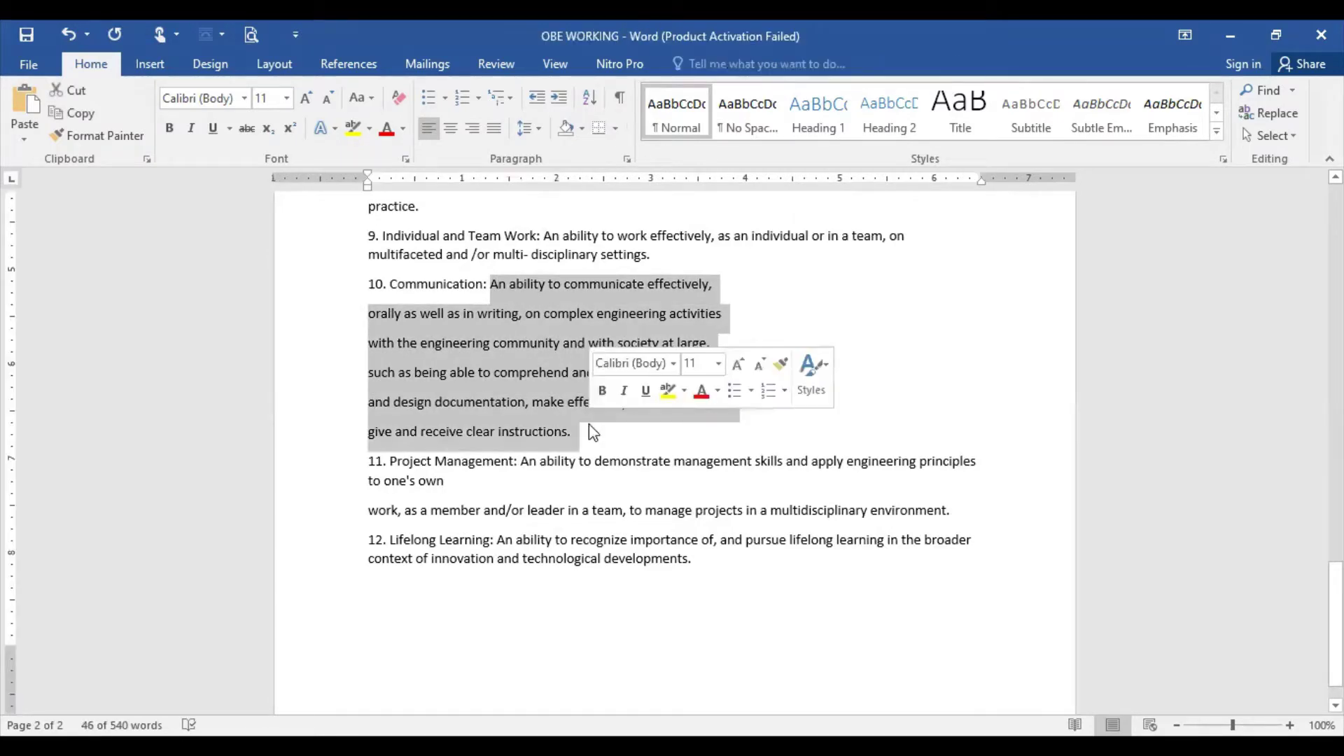
{"action": "scroll", "coordinate": [903, 509], "scroll_direction": "up", "scroll_amount": 2}
{"action": "scroll", "coordinate": [903, 505], "scroll_direction": "up", "scroll_amount": 5}
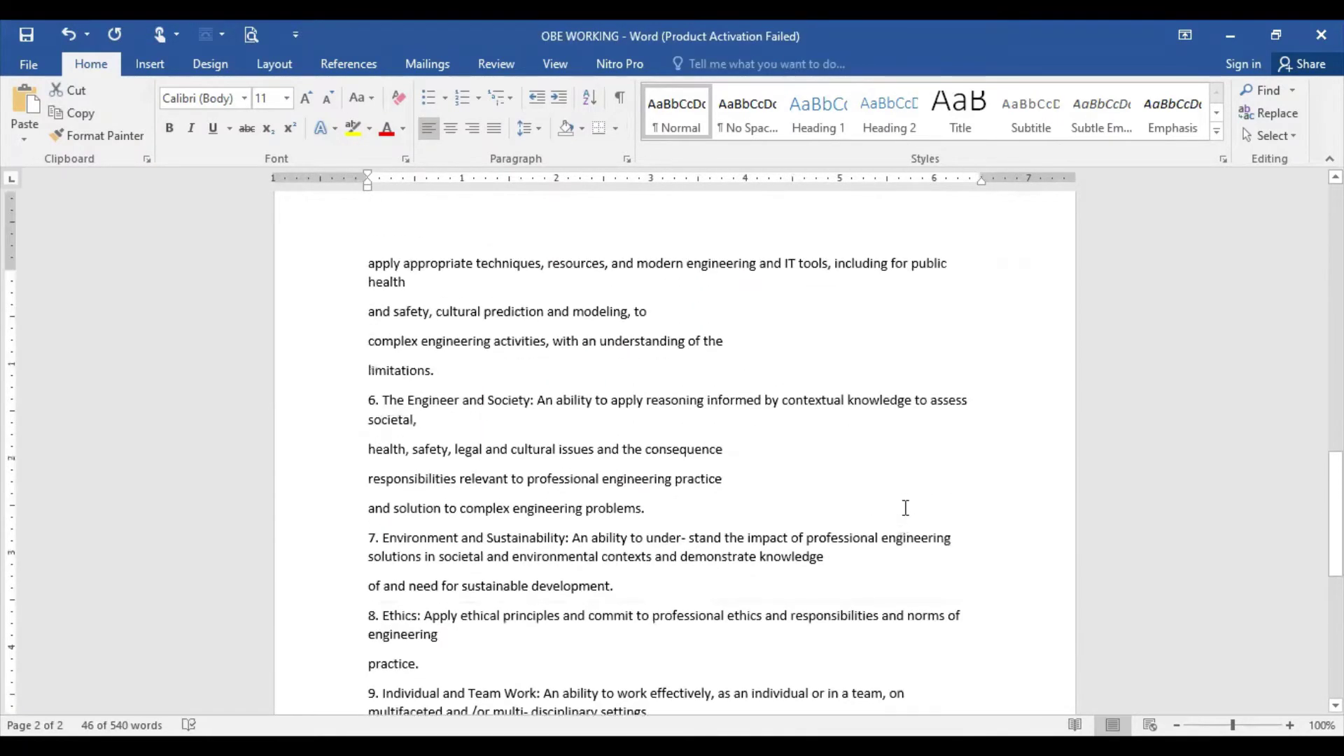
{"action": "scroll", "coordinate": [883, 501], "scroll_direction": "up", "scroll_amount": 5}
{"action": "scroll", "coordinate": [779, 469], "scroll_direction": "up", "scroll_amount": 2}
{"action": "left_click", "coordinate": [763, 456]}
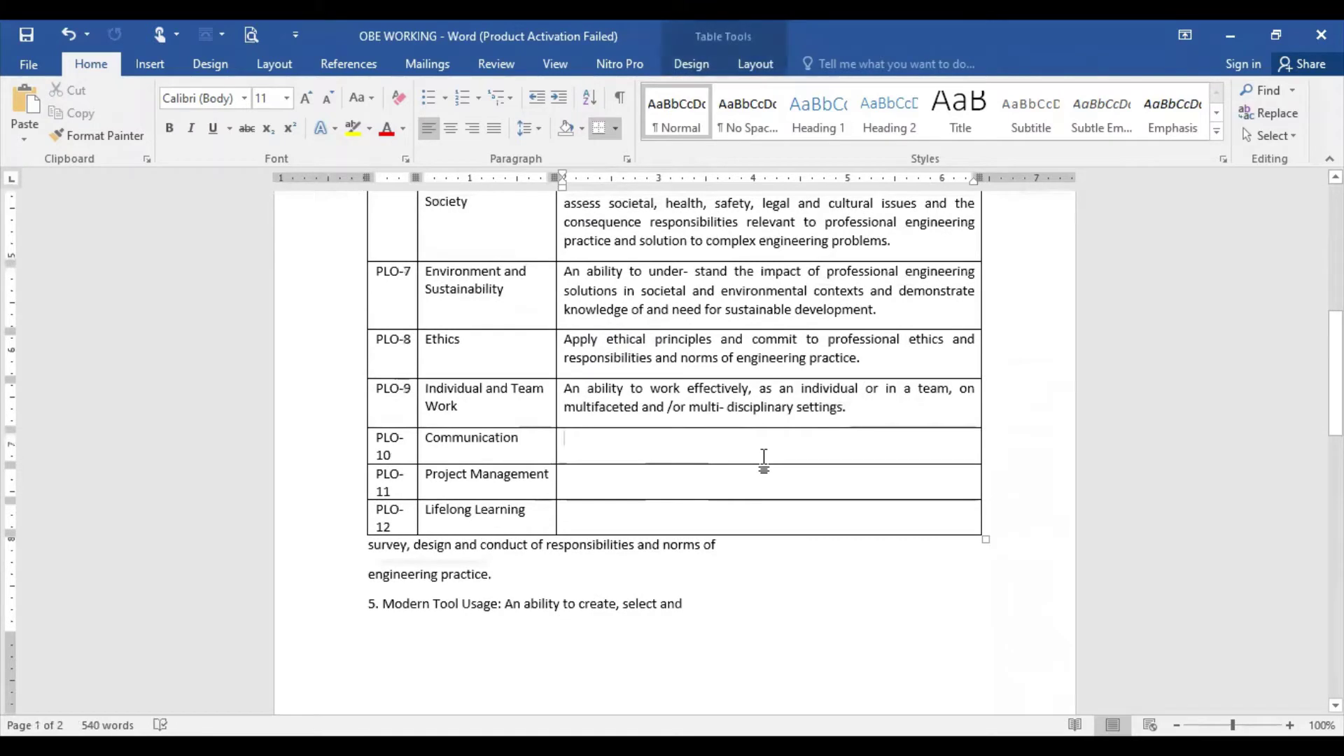
{"action": "type", "text": "An ability to communicate effectively, orally as well as in writing, on complex engineering activities with the engineering community and with society at large, such as being able to comprehend and write effective reports and design documentation, make effective presentations, and give and receive clear instructions."}
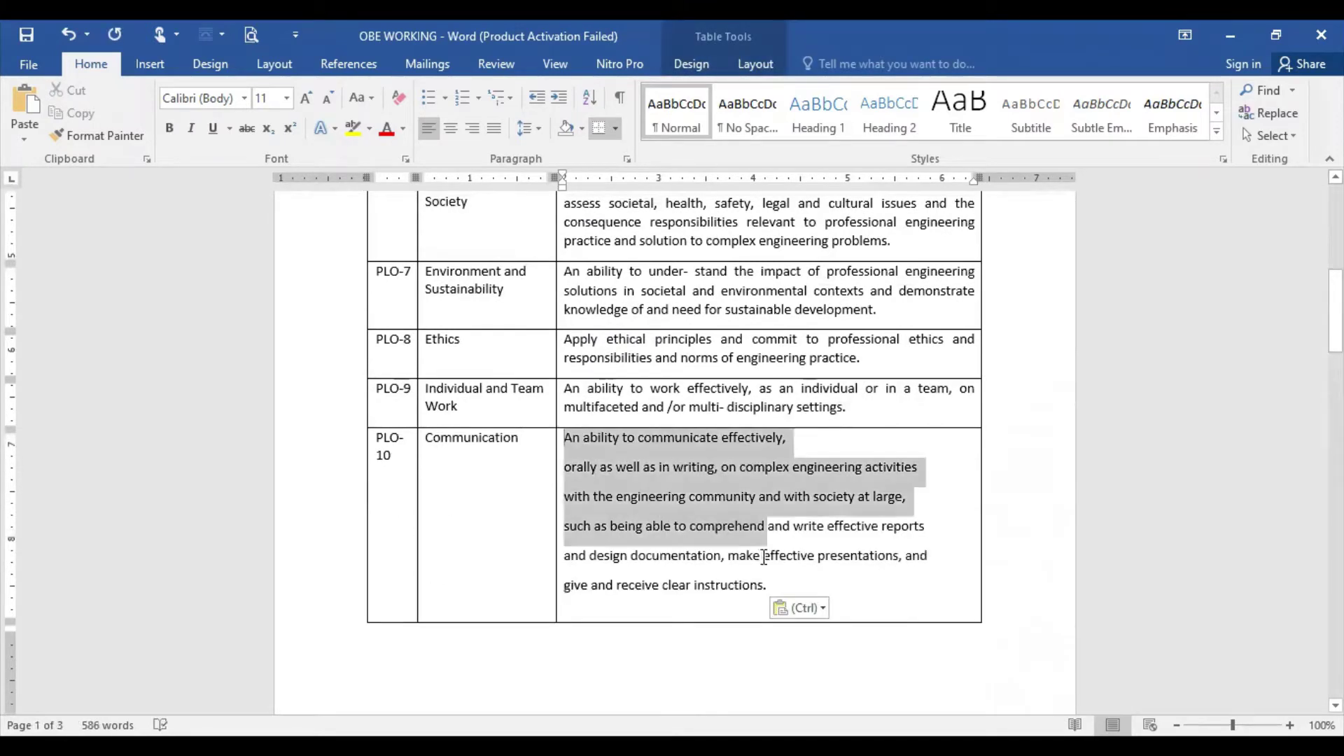
{"action": "left_click_drag", "start_coordinate": [567, 439], "coordinate": [770, 604]}
{"action": "left_click", "coordinate": [748, 112]}
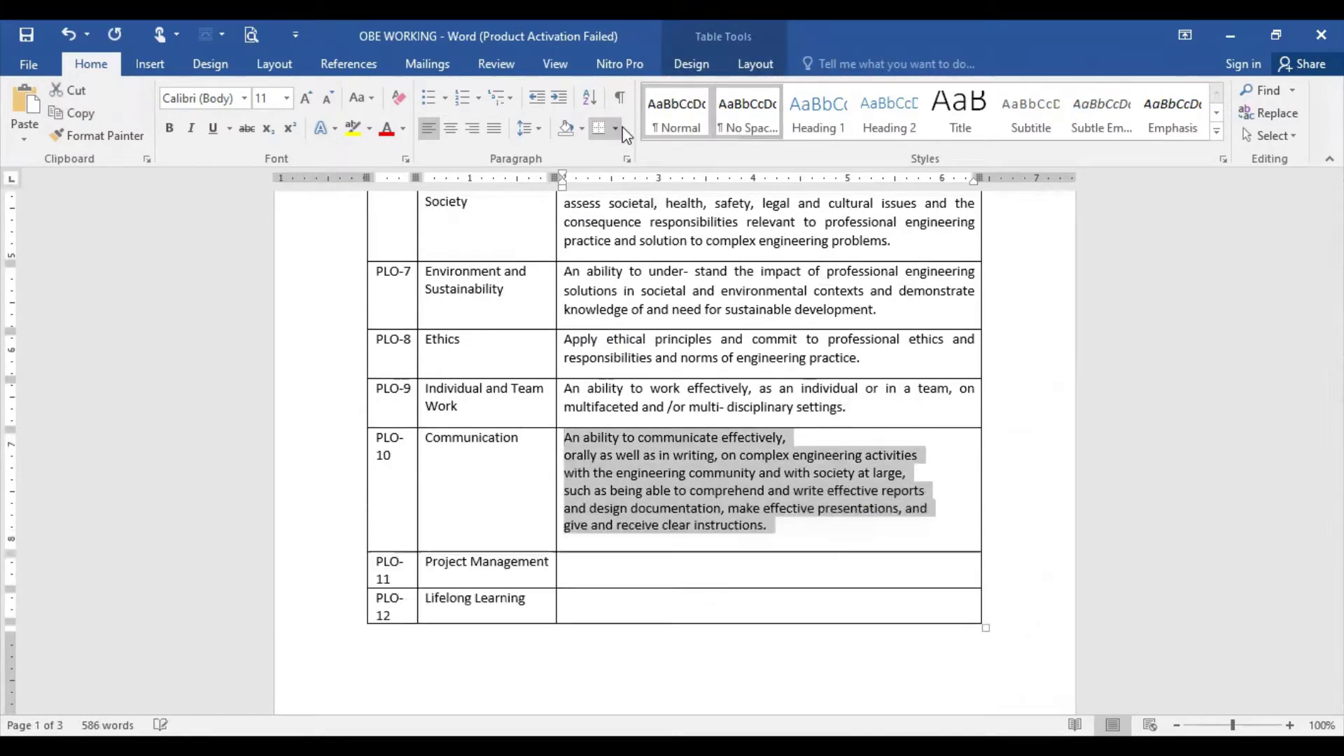
{"action": "left_click", "coordinate": [494, 129]}
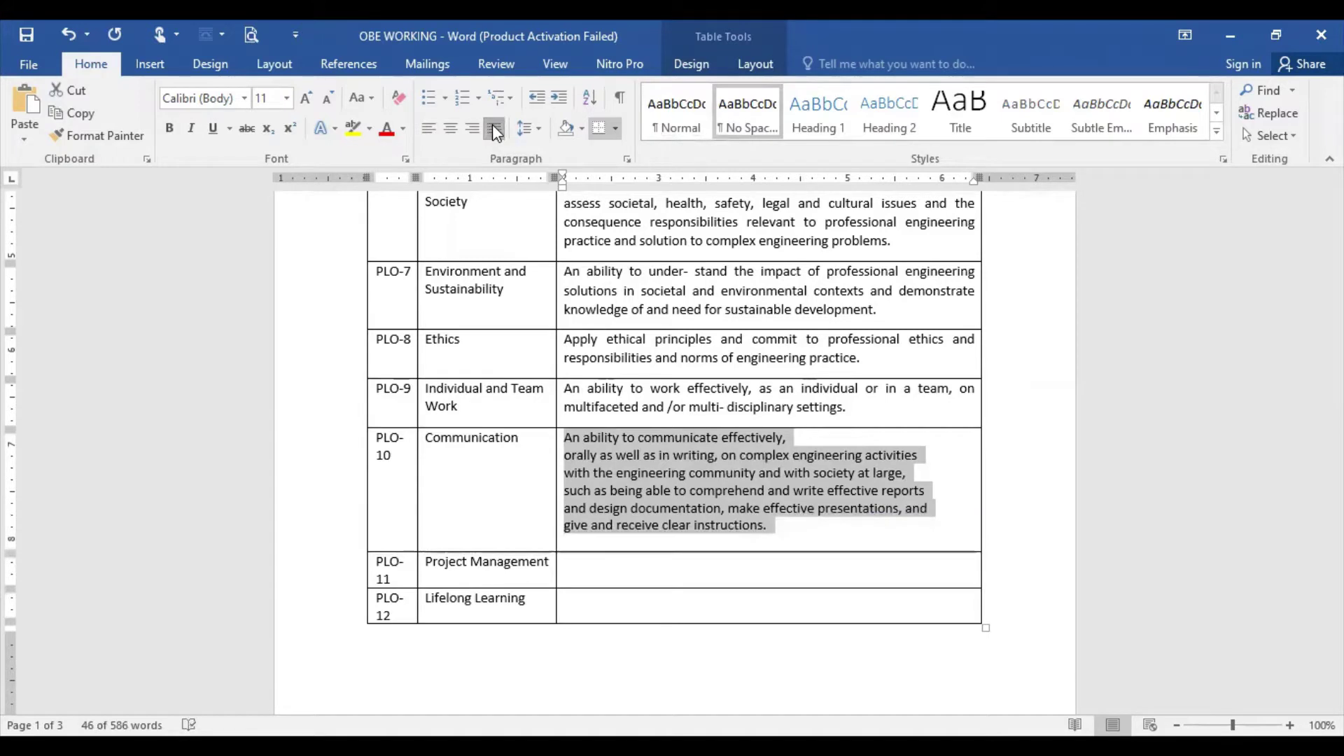
Step: Join the five broken PLO-10 lines into one paragraph and justify it again
{"action": "left_click", "coordinate": [865, 492]}
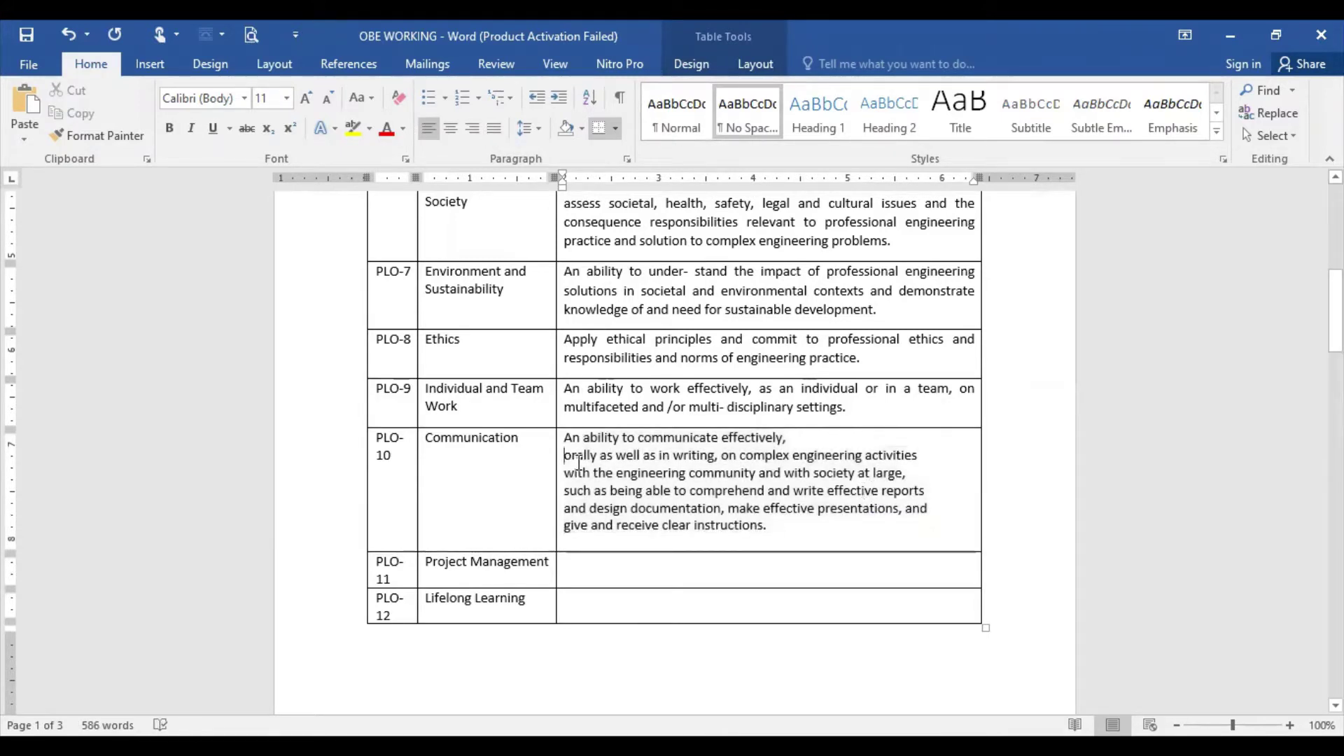
{"action": "key", "text": "BackSpace"}
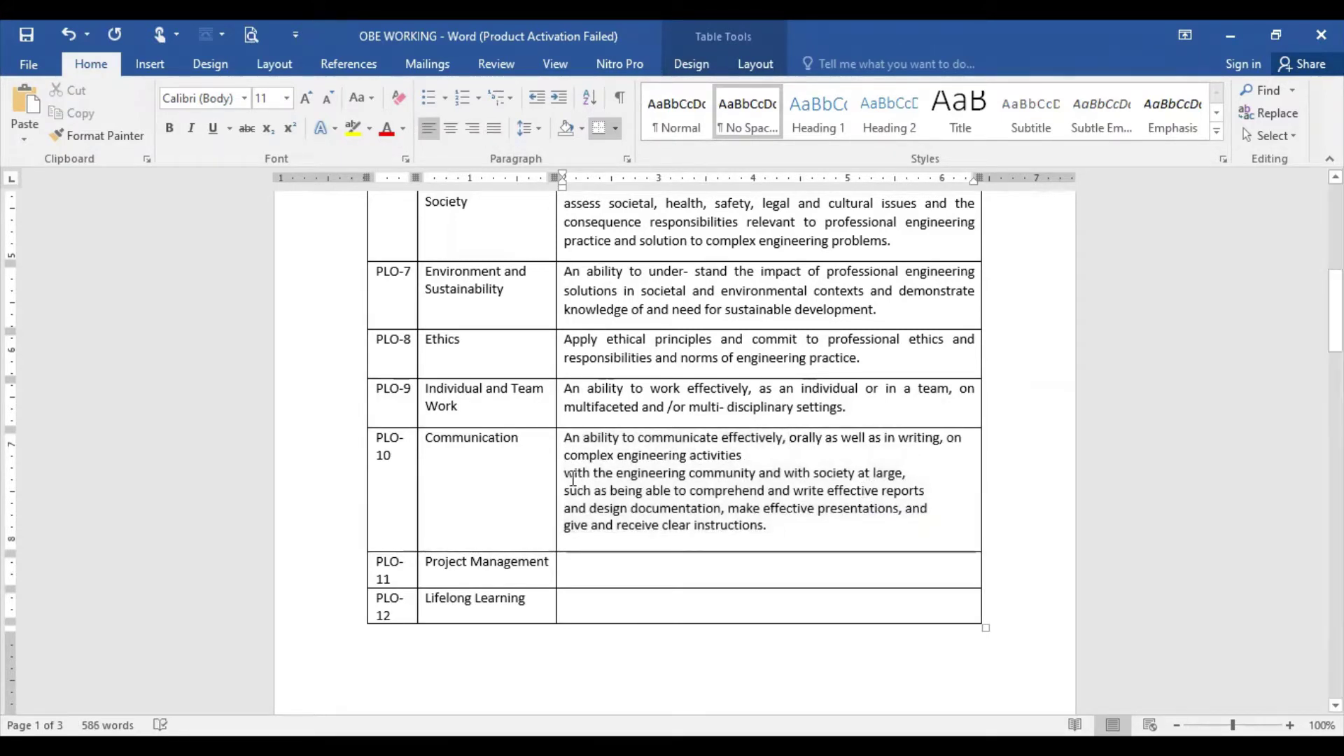
{"action": "key", "text": "BackSpace"}
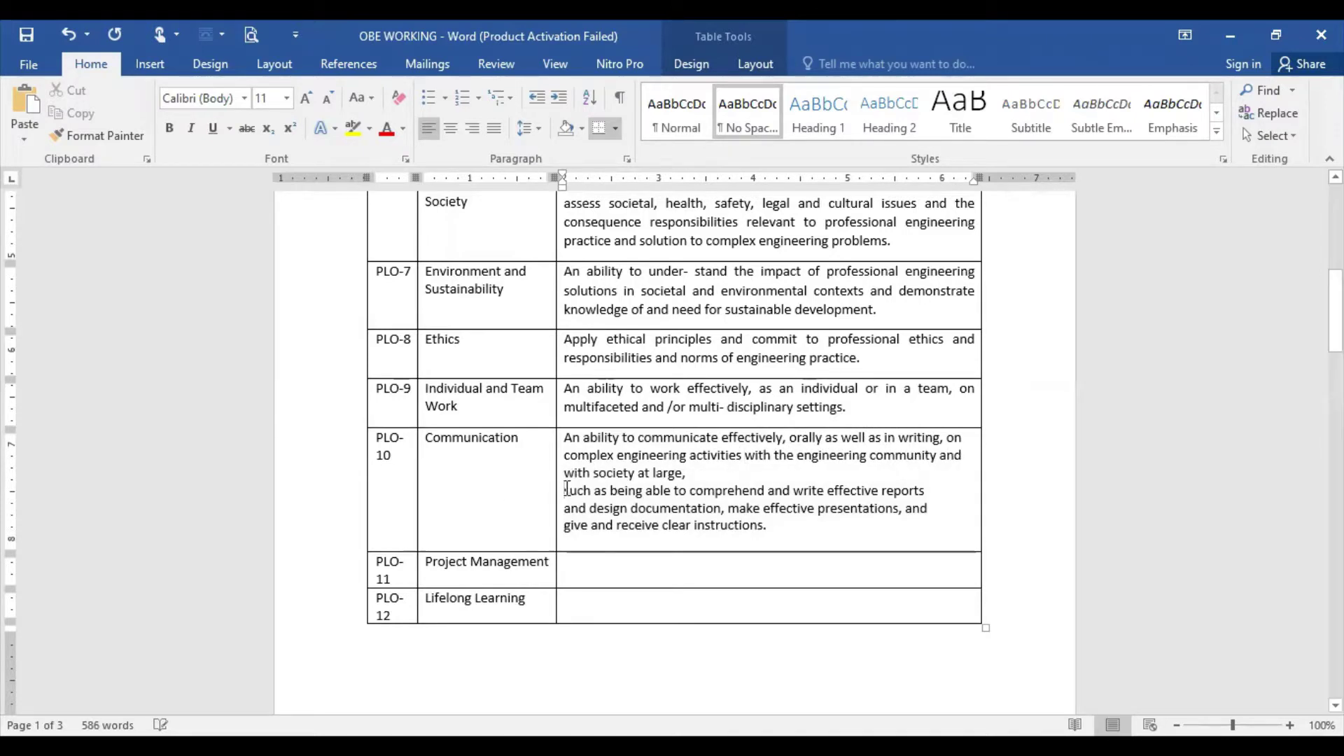
{"action": "key", "text": "BackSpace"}
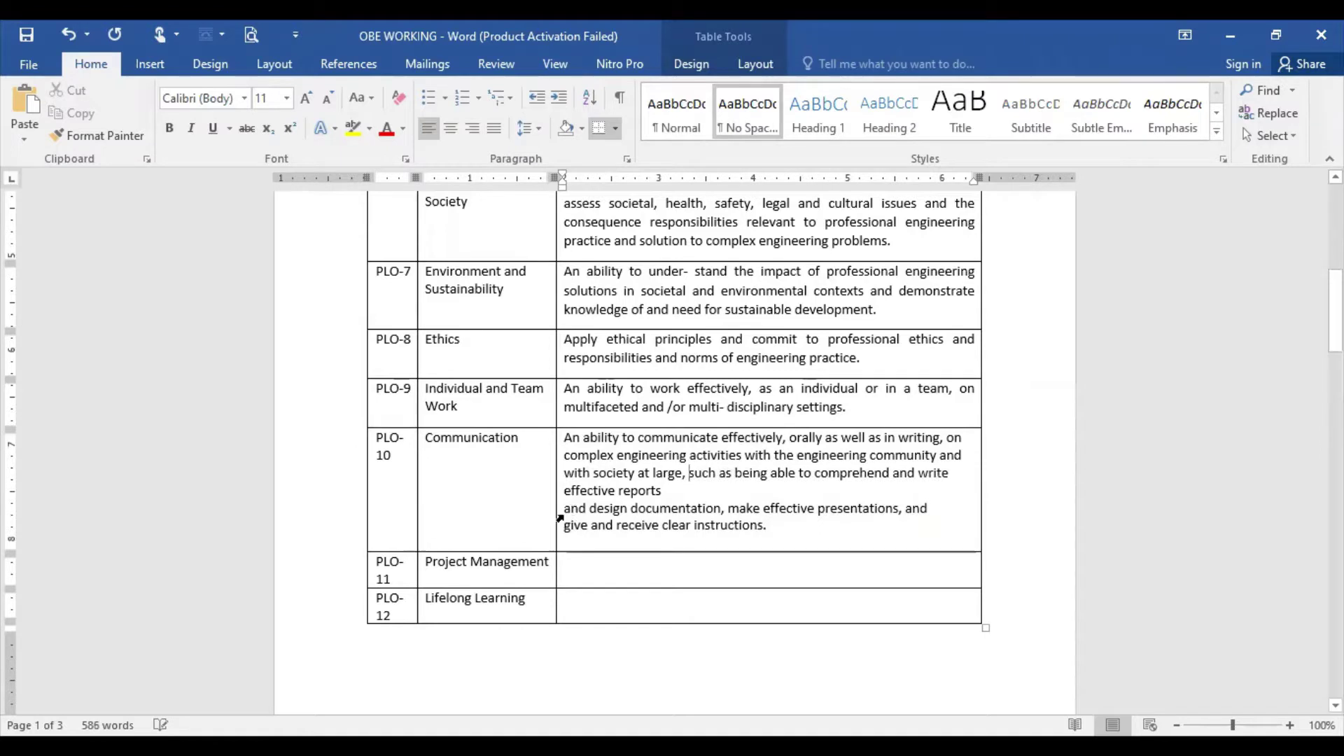
{"action": "key", "text": "BackSpace"}
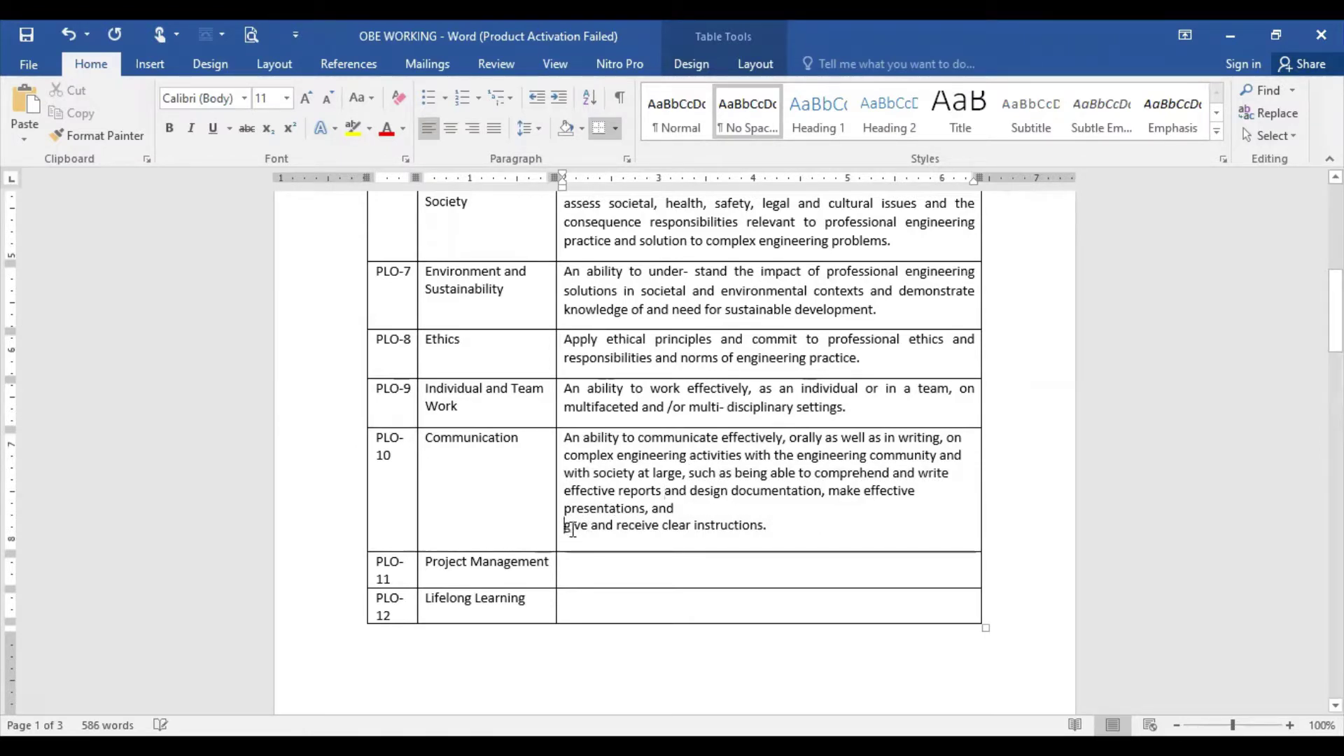
{"action": "key", "text": "BackSpace"}
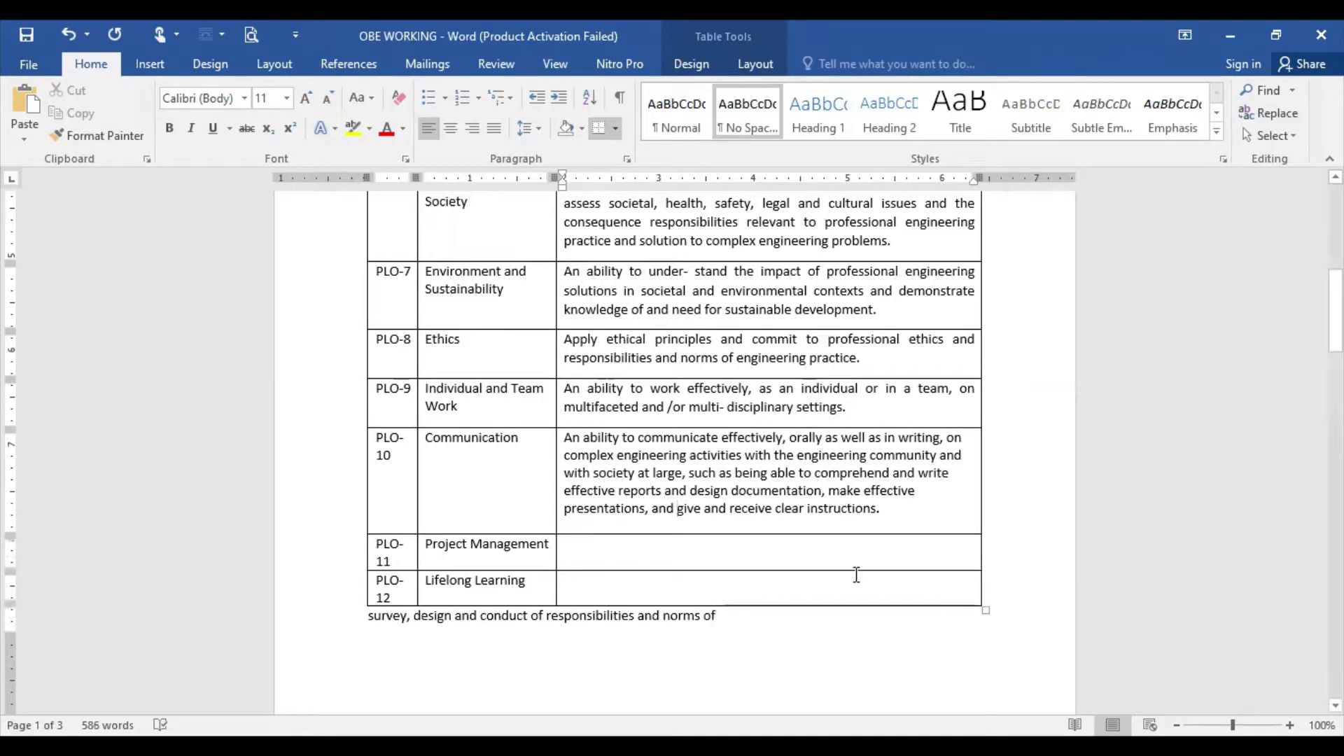
{"action": "scroll", "coordinate": [855, 571], "scroll_direction": "down", "scroll_amount": 5}
{"action": "scroll", "coordinate": [833, 512], "scroll_direction": "up", "scroll_amount": 2}
{"action": "scroll", "coordinate": [833, 512], "scroll_direction": "up", "scroll_amount": 1}
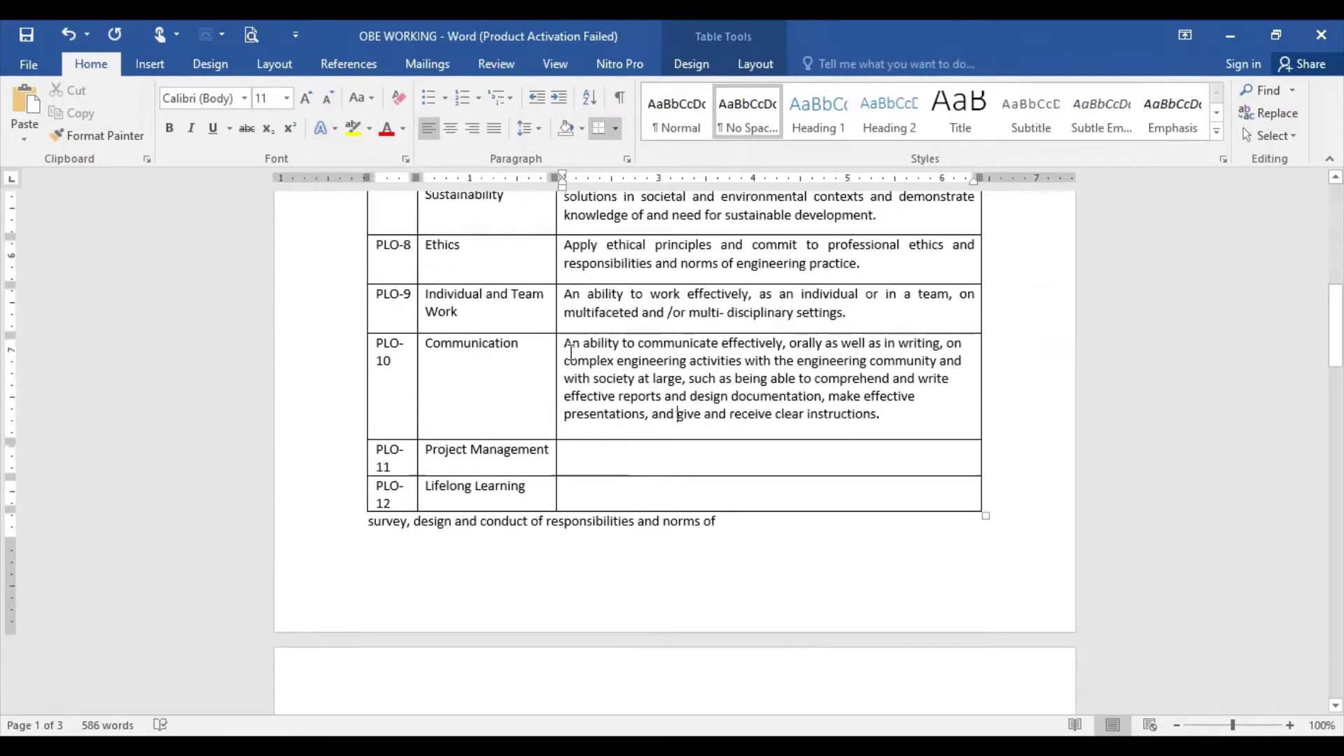
{"action": "left_click_drag", "start_coordinate": [565, 344], "coordinate": [887, 425]}
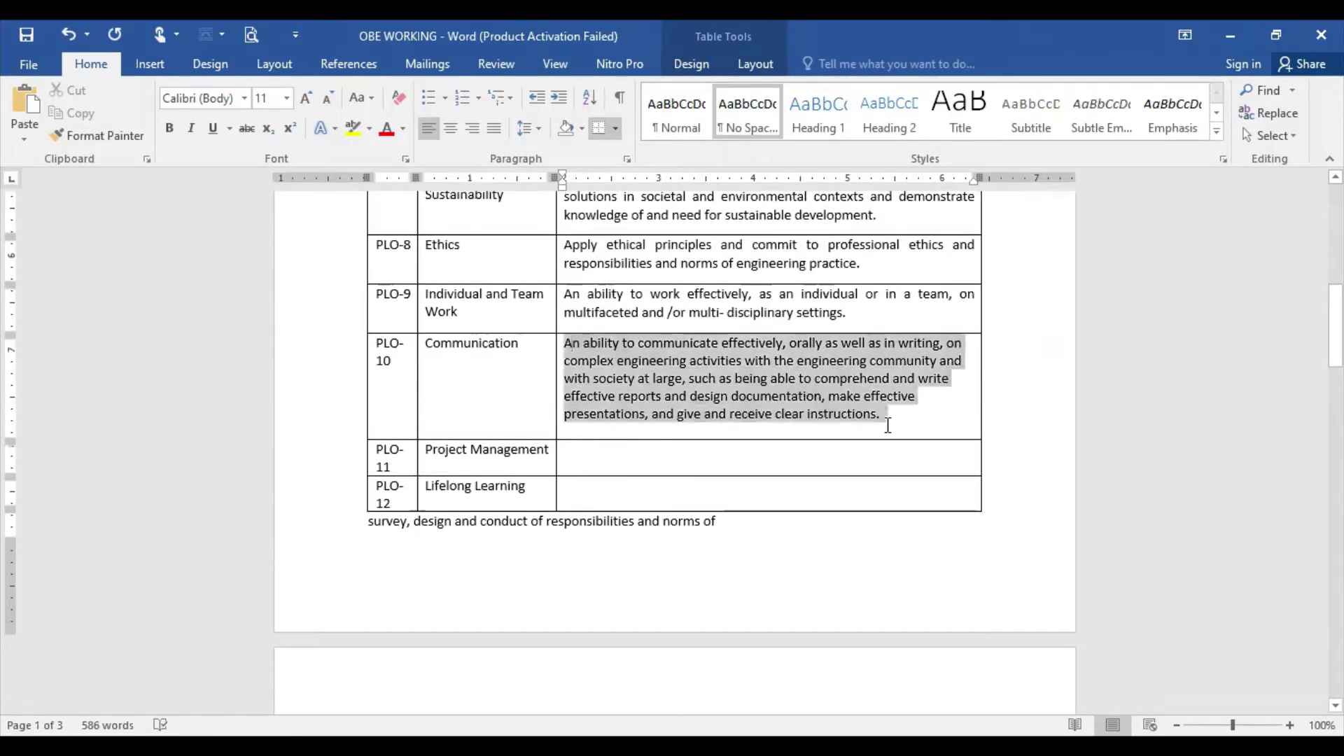
{"action": "left_click", "coordinate": [494, 128]}
Step: Copy the item 11 Project Management description into the PLO-11 cell and join its two lines
{"action": "scroll", "coordinate": [945, 540], "scroll_direction": "down", "scroll_amount": 4}
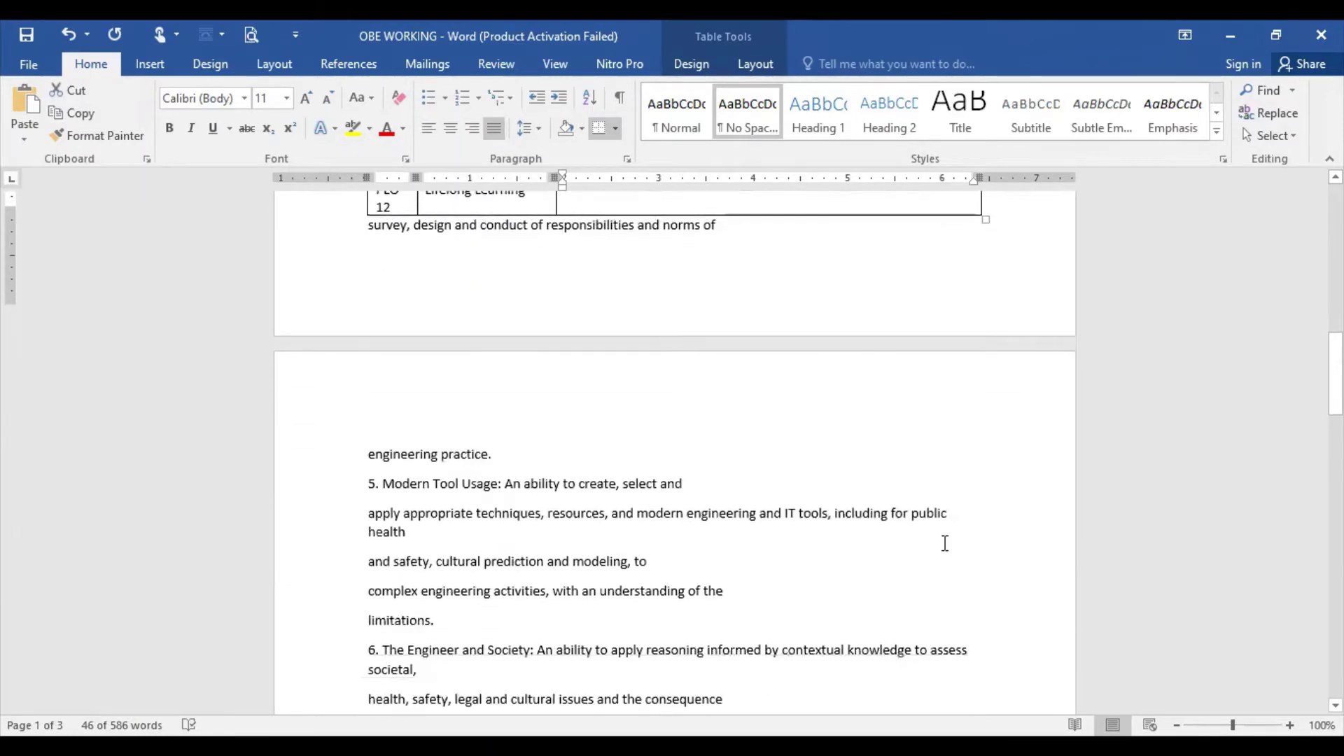
{"action": "scroll", "coordinate": [945, 541], "scroll_direction": "up", "scroll_amount": 2}
{"action": "scroll", "coordinate": [945, 543], "scroll_direction": "down", "scroll_amount": 3}
{"action": "scroll", "coordinate": [945, 543], "scroll_direction": "down", "scroll_amount": 4}
{"action": "scroll", "coordinate": [931, 549], "scroll_direction": "down", "scroll_amount": 4}
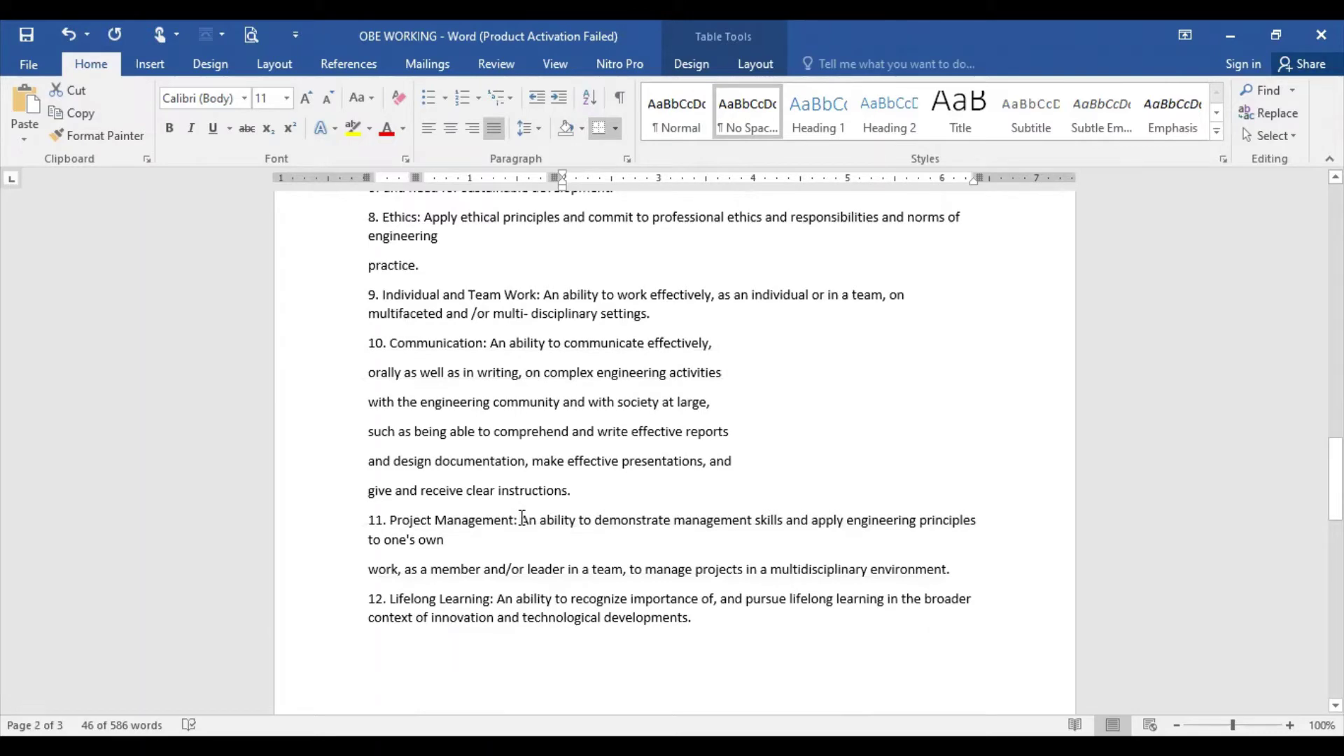
{"action": "mouse_move", "coordinate": [521, 518]}
{"action": "left_mouse_down"}
{"action": "mouse_move", "coordinate": [538, 556]}
{"action": "mouse_move", "coordinate": [970, 572]}
{"action": "left_mouse_up"}
{"action": "scroll", "coordinate": [880, 553], "scroll_direction": "up", "scroll_amount": 5}
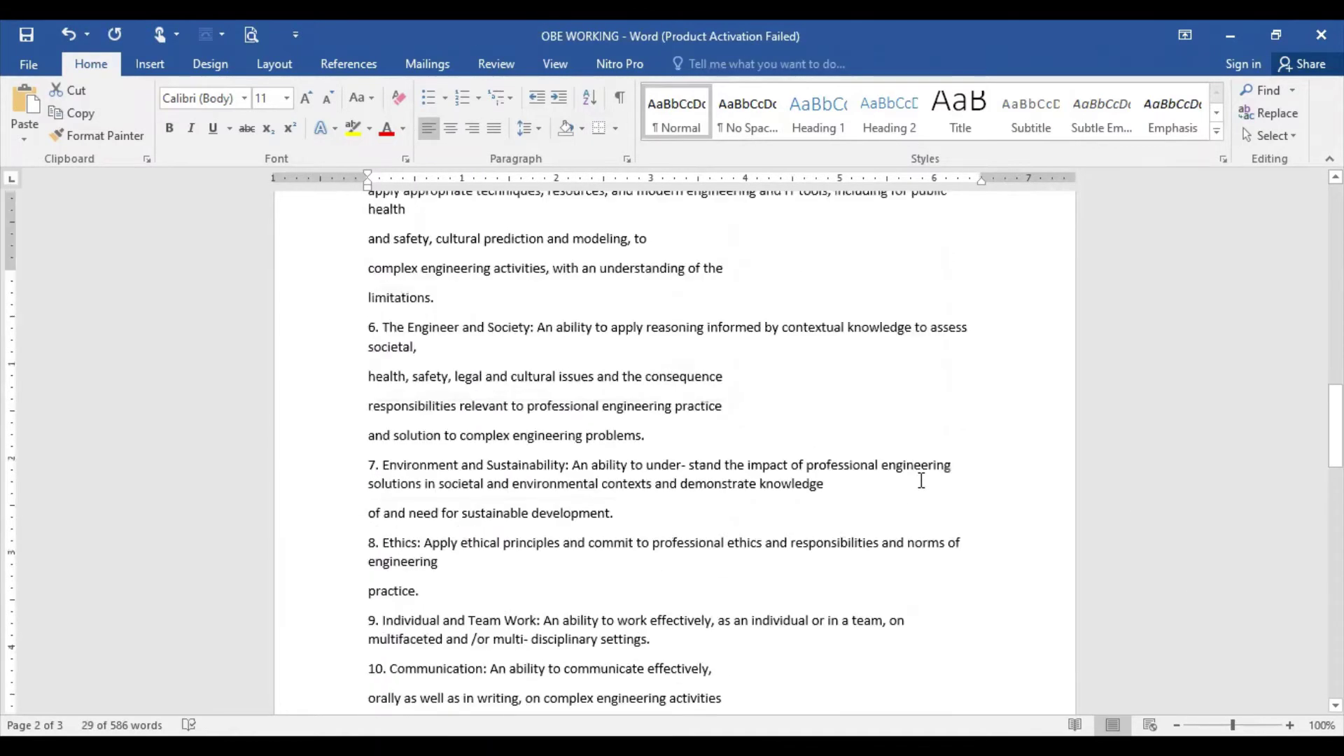
{"action": "scroll", "coordinate": [910, 490], "scroll_direction": "up", "scroll_amount": 5}
{"action": "scroll", "coordinate": [712, 471], "scroll_direction": "up", "scroll_amount": 3}
{"action": "left_click", "coordinate": [705, 450]}
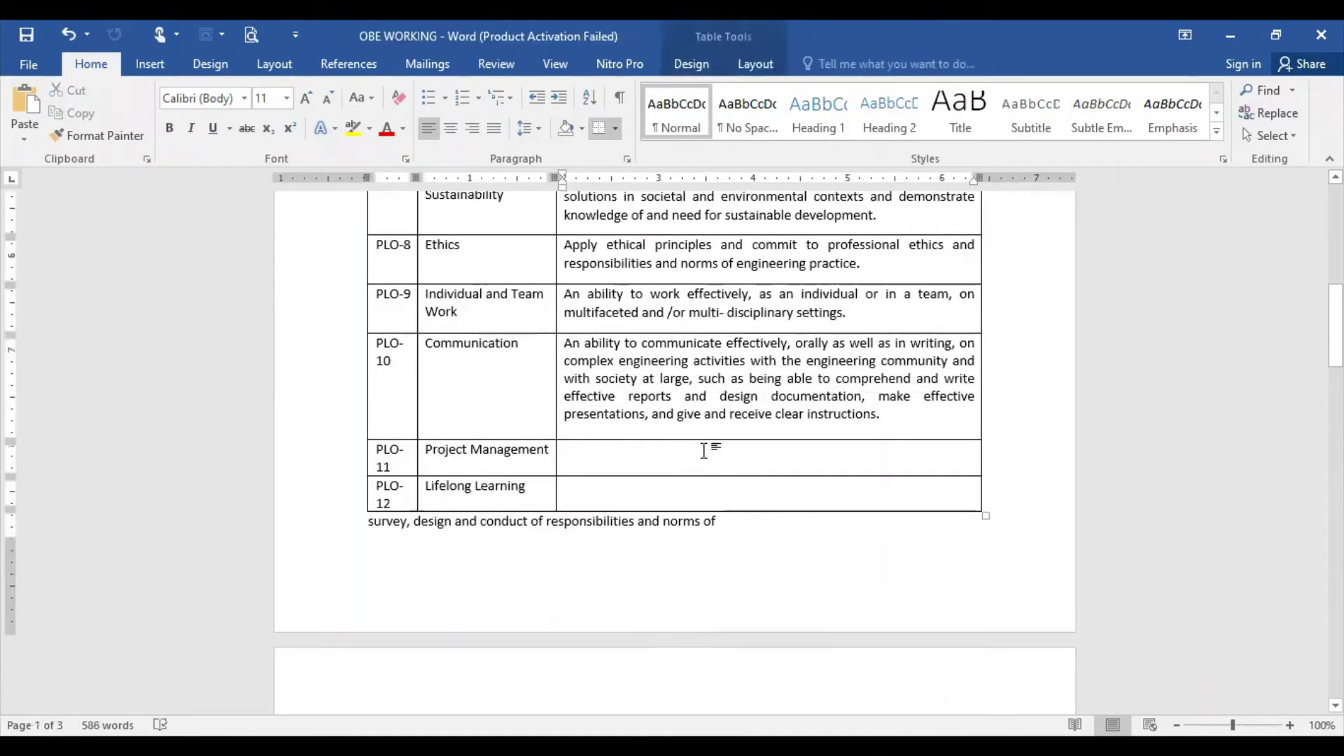
{"action": "type", "text": "An ability to demonstrate management skills and apply engineering principles to one's own work, as a member and/or leader in a team, to manage projects in a multidisciplinary environment."}
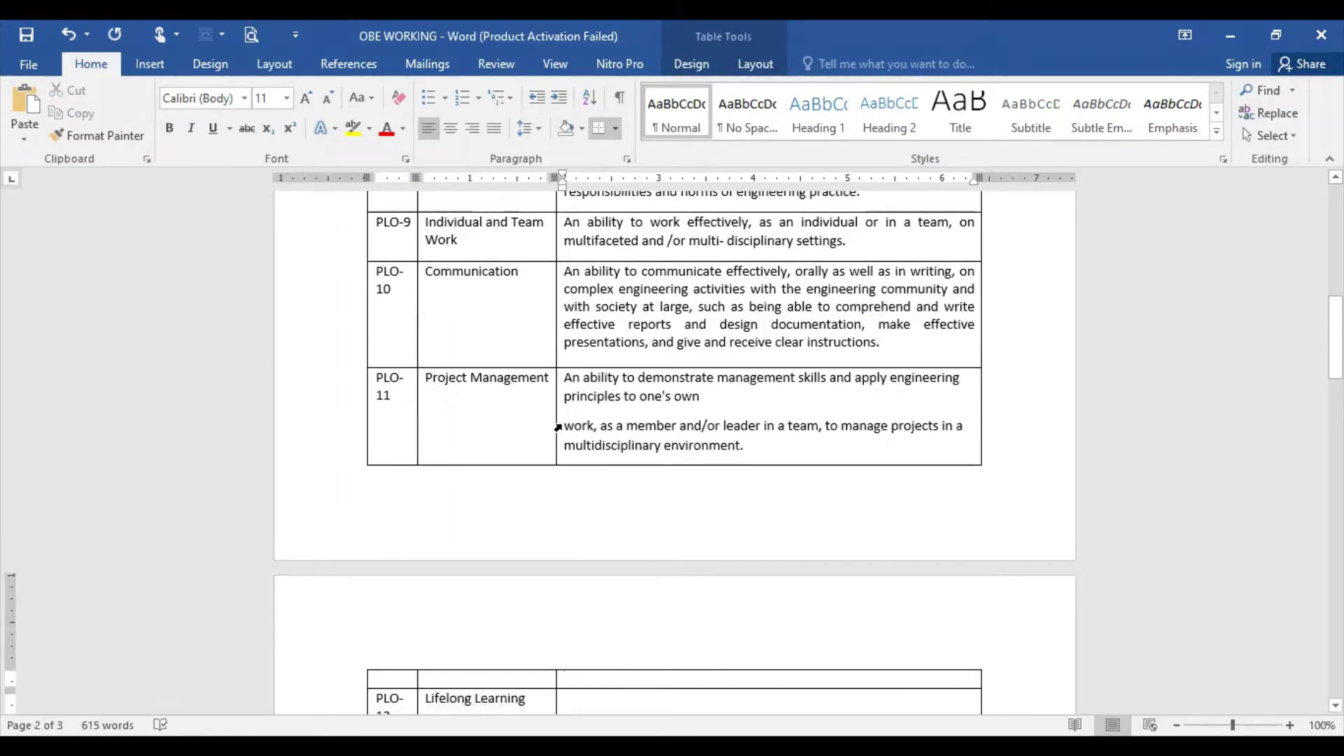
{"action": "left_click", "coordinate": [564, 425]}
{"action": "key", "text": "BackSpace"}
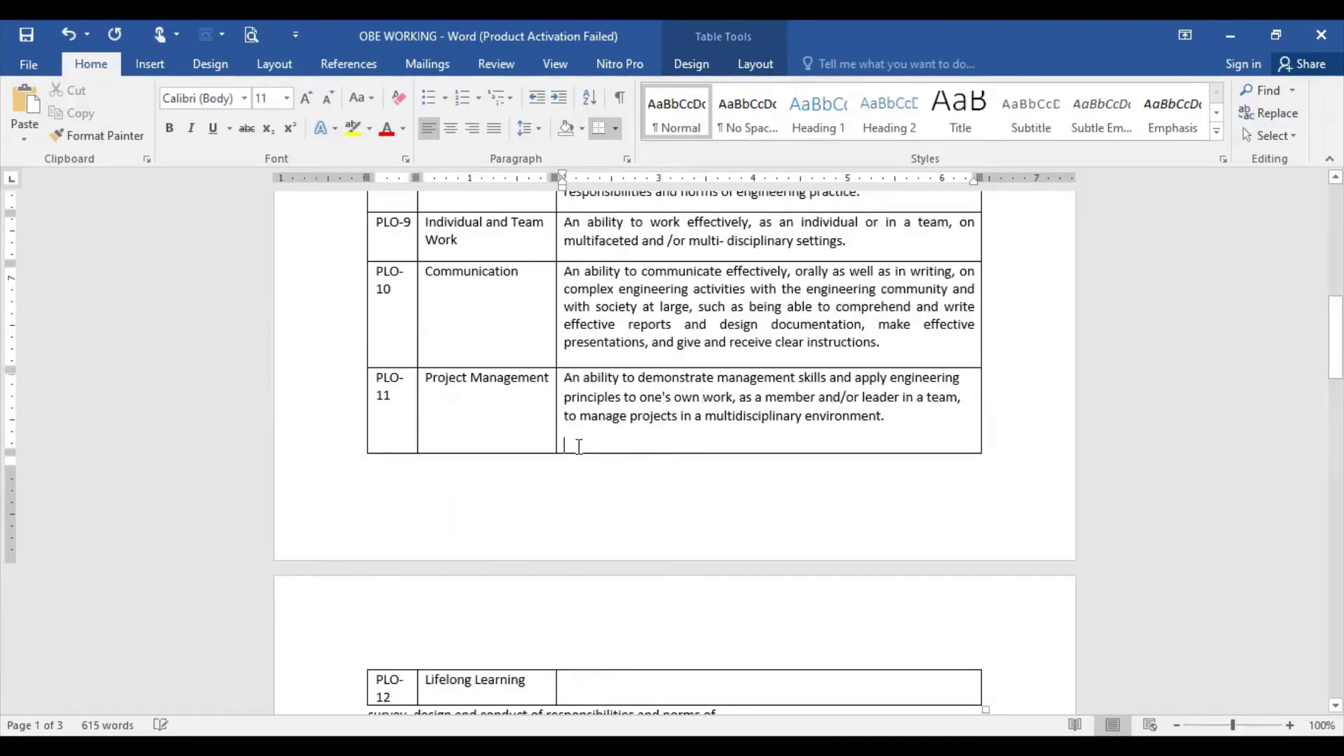
Step: Paste the item 12 Lifelong Learning description into the PLO-12 cell and delete the trailing empty line
{"action": "scroll", "coordinate": [754, 550], "scroll_direction": "down", "scroll_amount": 10}
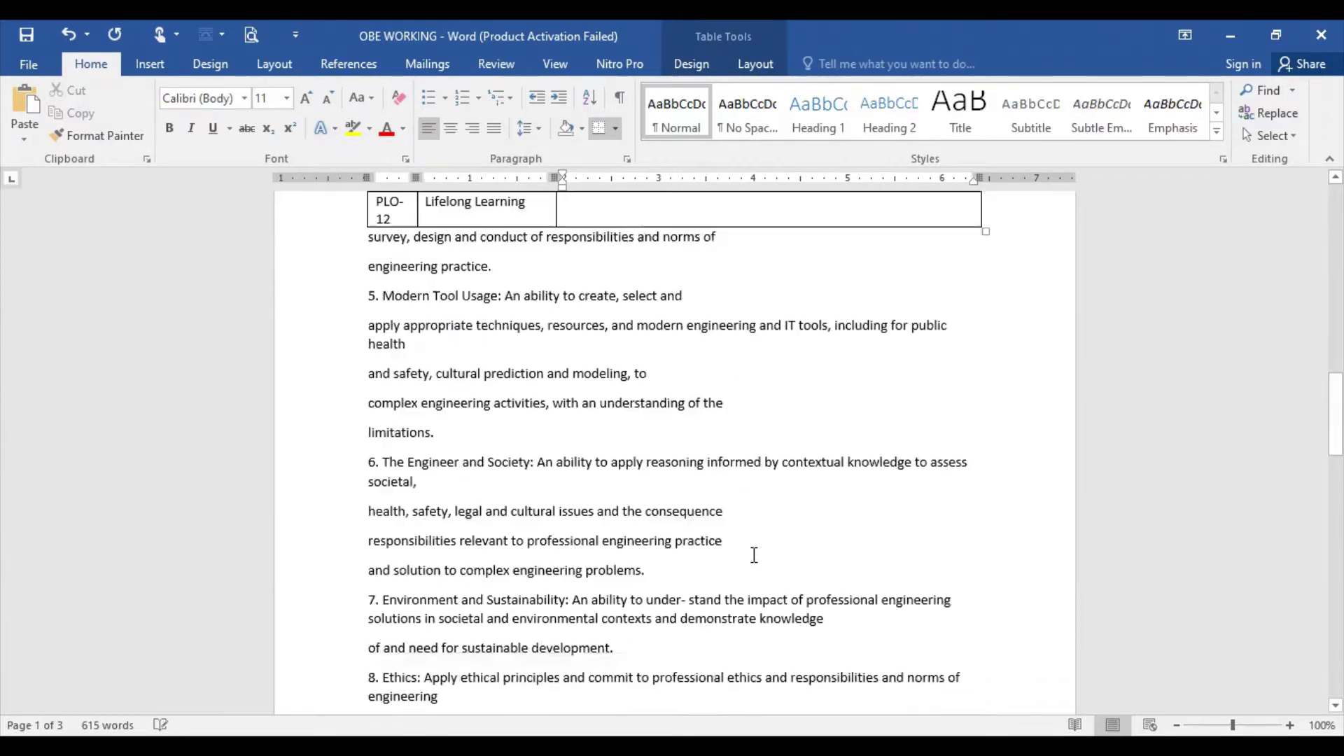
{"action": "scroll", "coordinate": [751, 560], "scroll_direction": "down", "scroll_amount": 5}
{"action": "scroll", "coordinate": [749, 564], "scroll_direction": "down", "scroll_amount": 8}
{"action": "scroll", "coordinate": [465, 534], "scroll_direction": "down", "scroll_amount": 9}
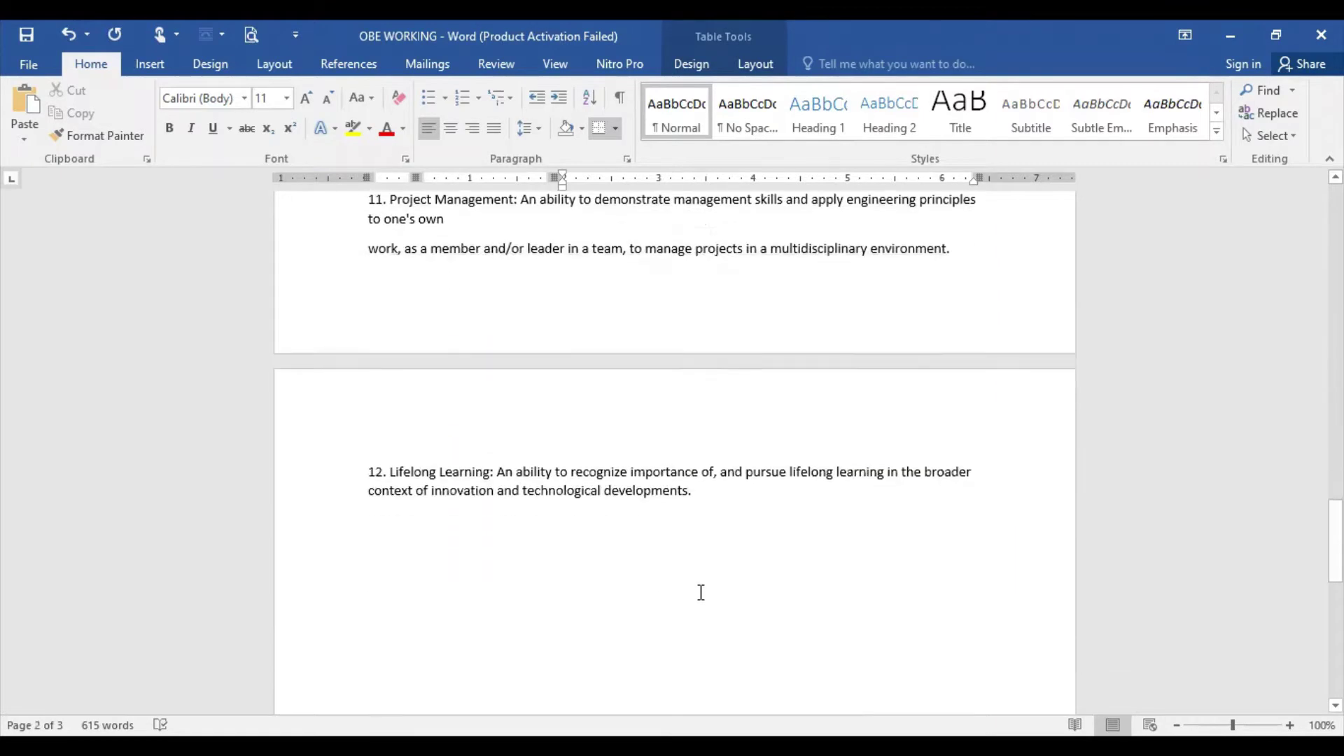
{"action": "left_click", "coordinate": [713, 436], "text": "shift"}
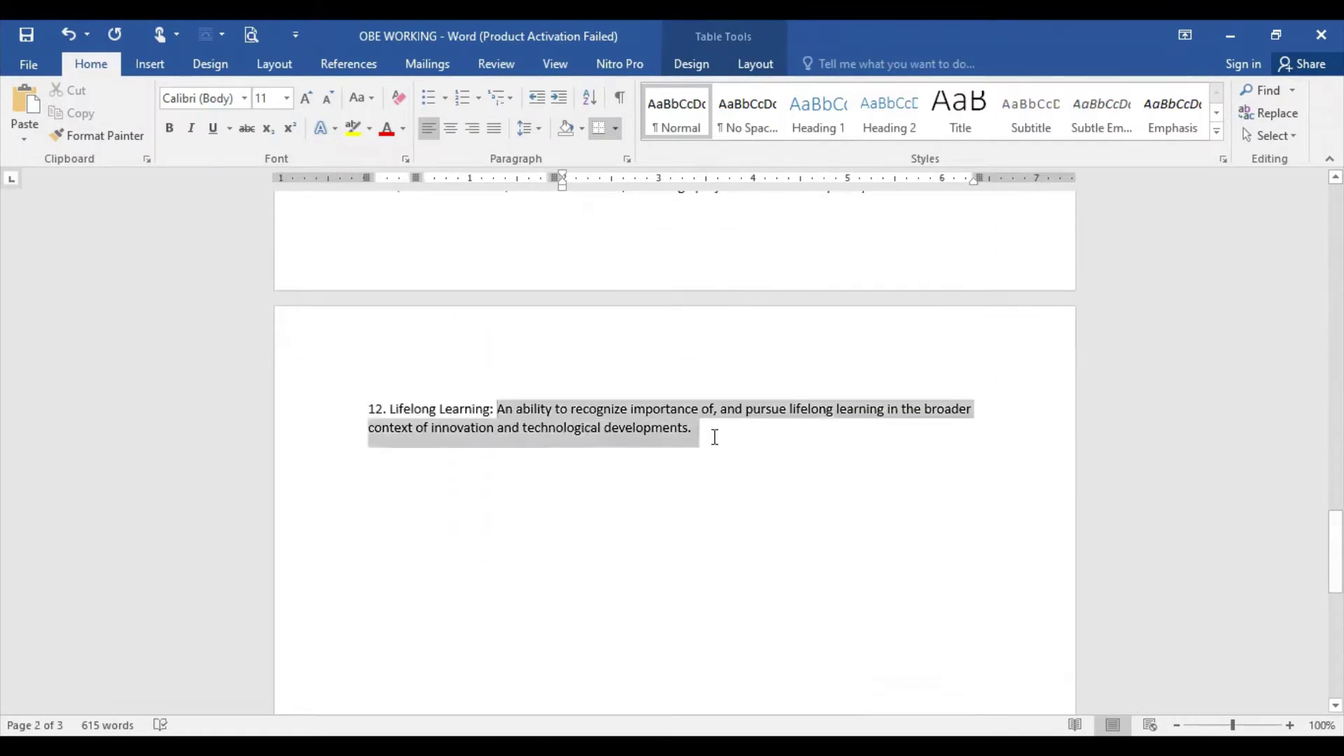
{"action": "scroll", "coordinate": [873, 521], "scroll_direction": "up", "scroll_amount": 3}
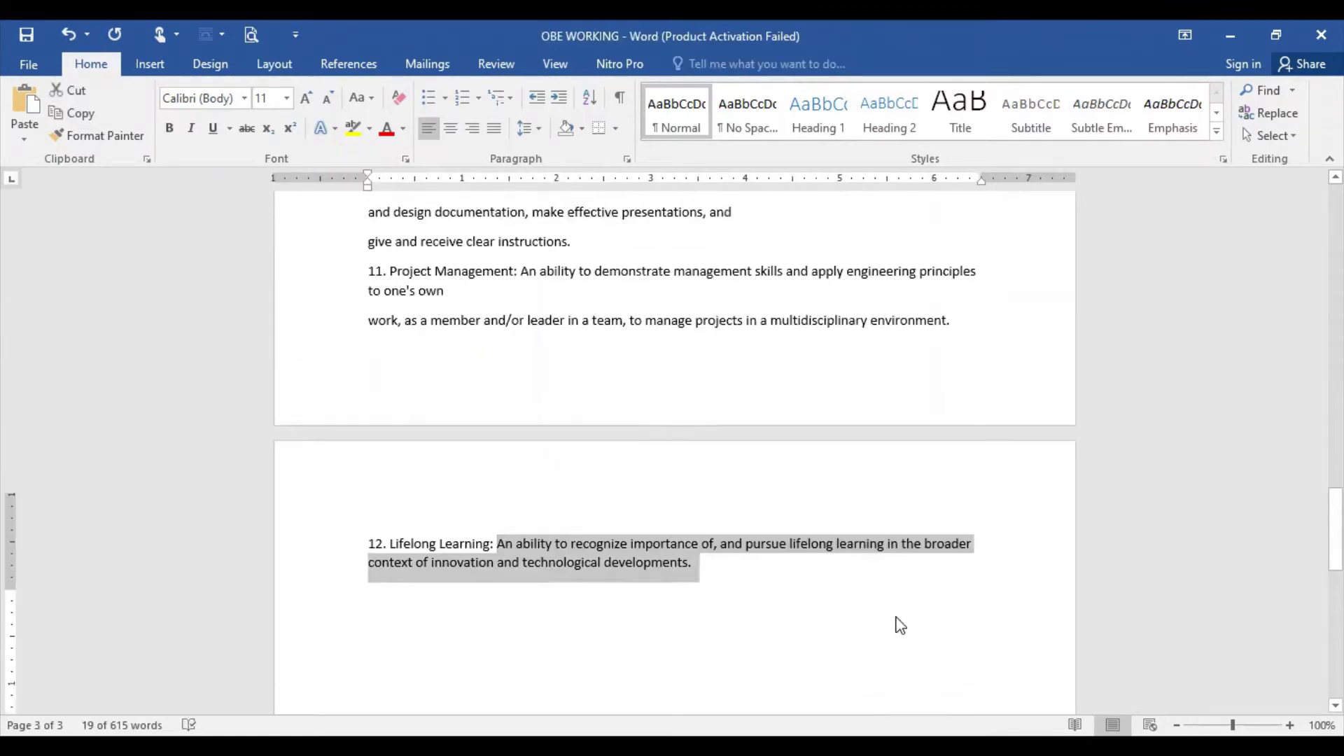
{"action": "scroll", "coordinate": [895, 624], "scroll_direction": "up", "scroll_amount": 4}
{"action": "scroll", "coordinate": [741, 549], "scroll_direction": "up", "scroll_amount": 4}
{"action": "scroll", "coordinate": [760, 516], "scroll_direction": "up", "scroll_amount": 8}
{"action": "scroll", "coordinate": [762, 500], "scroll_direction": "up", "scroll_amount": 3}
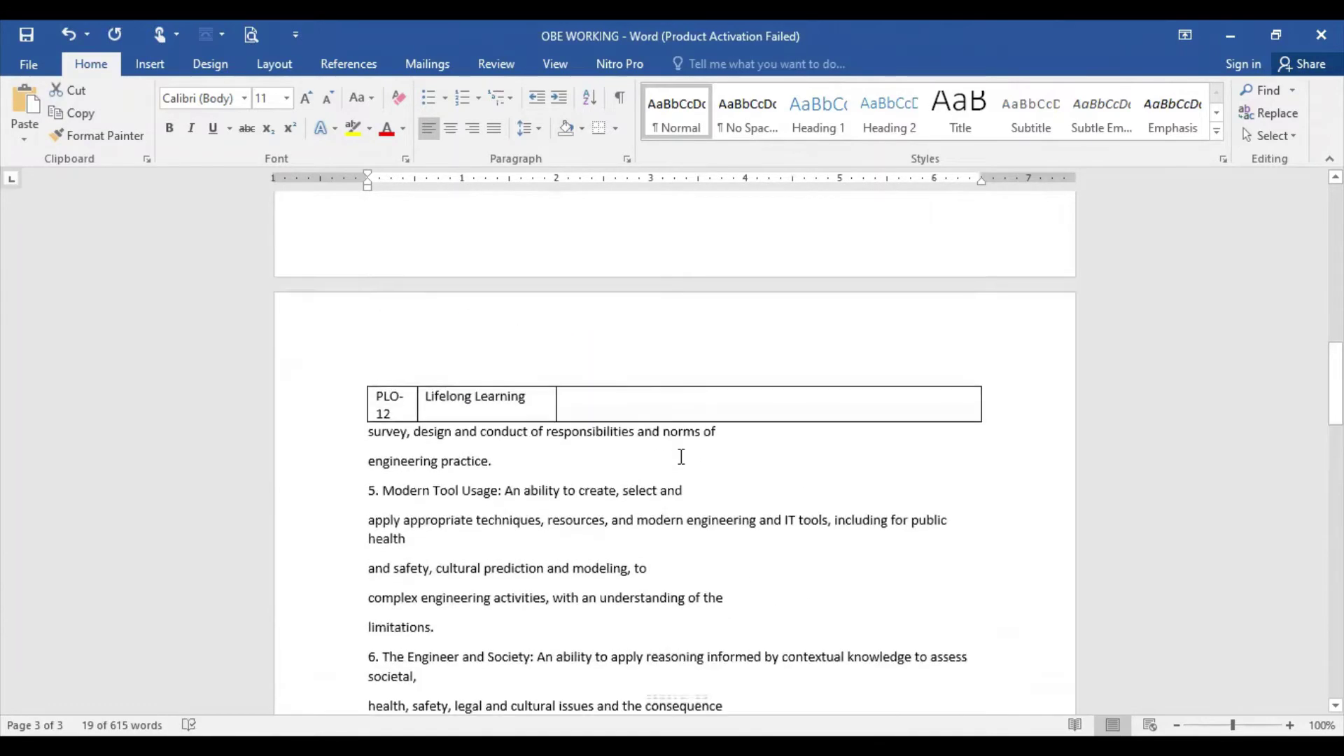
{"action": "left_click", "coordinate": [624, 399]}
{"action": "type", "text": "An ability to recognize importance of, and pursue lifelong learning in the broader context of innovation and technological developments."}
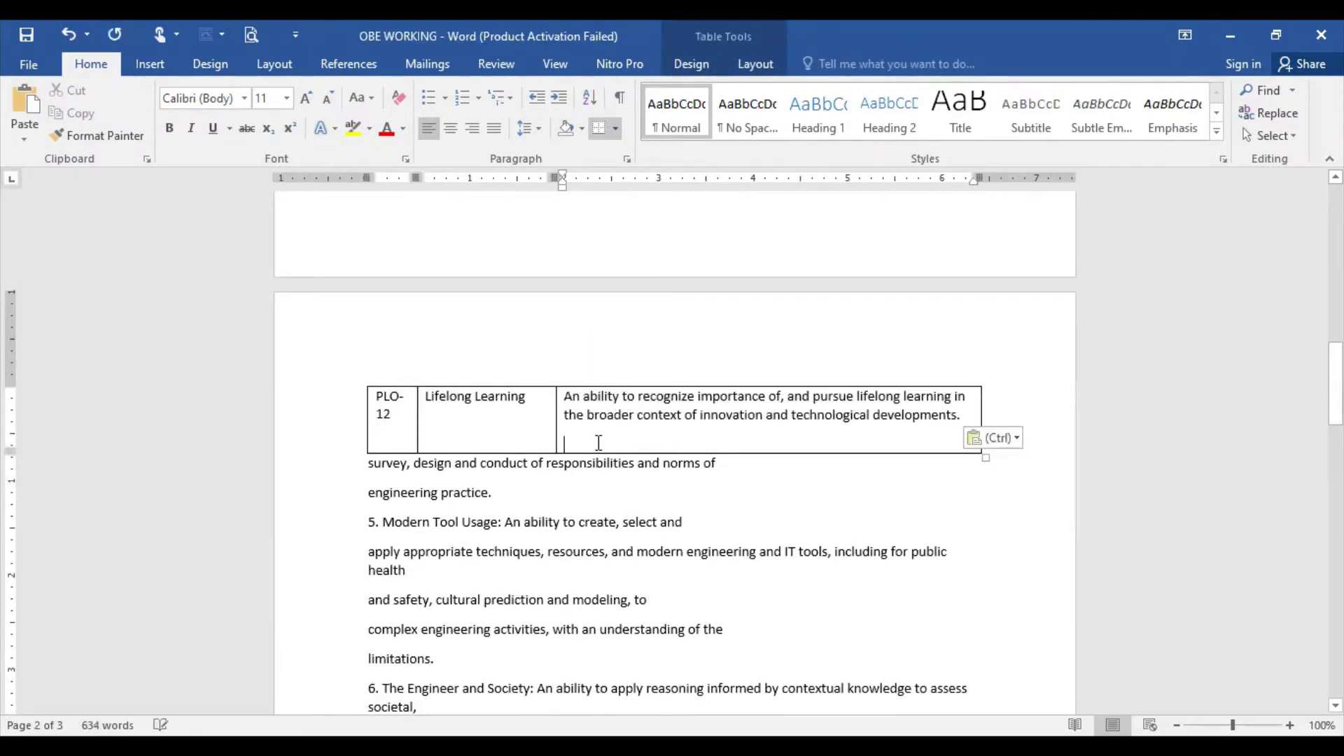
{"action": "key", "text": "BackSpace"}
{"action": "scroll", "coordinate": [667, 555], "scroll_direction": "up", "scroll_amount": 5}
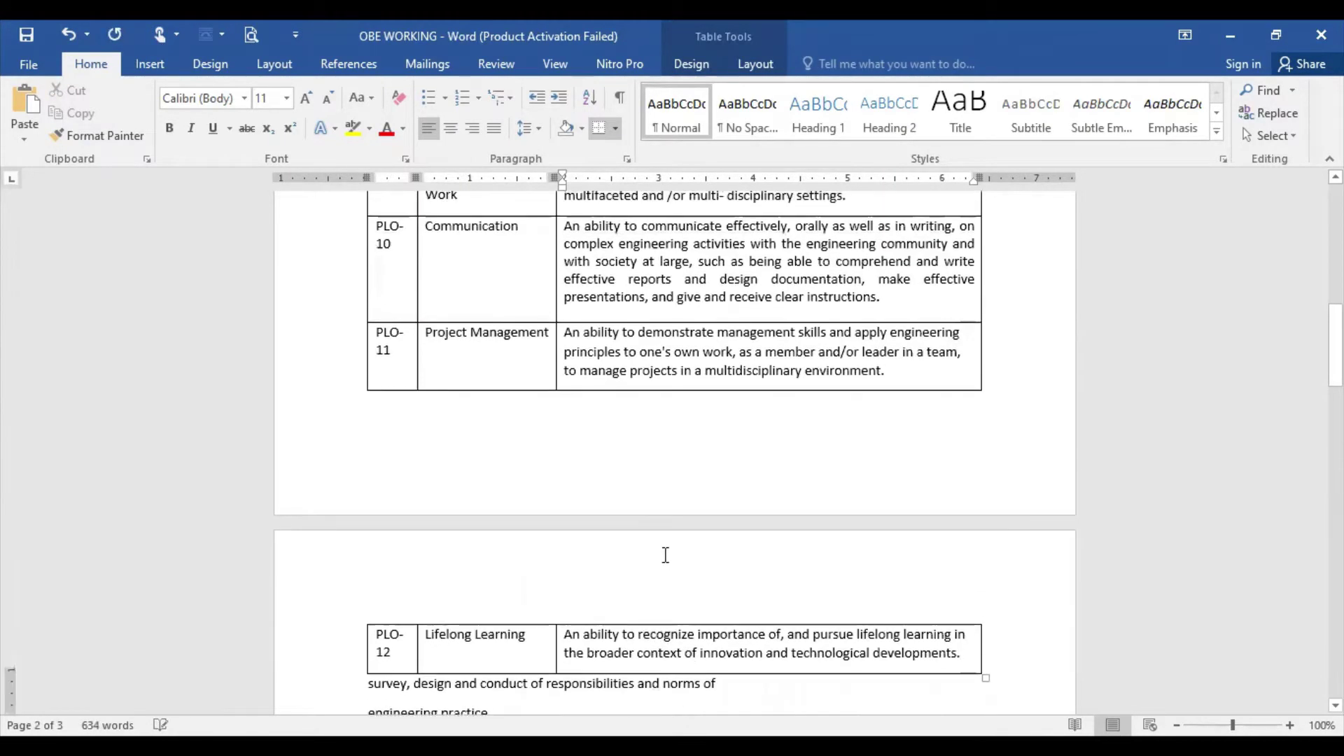
{"action": "scroll", "coordinate": [651, 549], "scroll_direction": "up", "scroll_amount": 10}
{"action": "scroll", "coordinate": [643, 544], "scroll_direction": "up", "scroll_amount": 7}
{"action": "scroll", "coordinate": [490, 481], "scroll_direction": "up", "scroll_amount": 3}
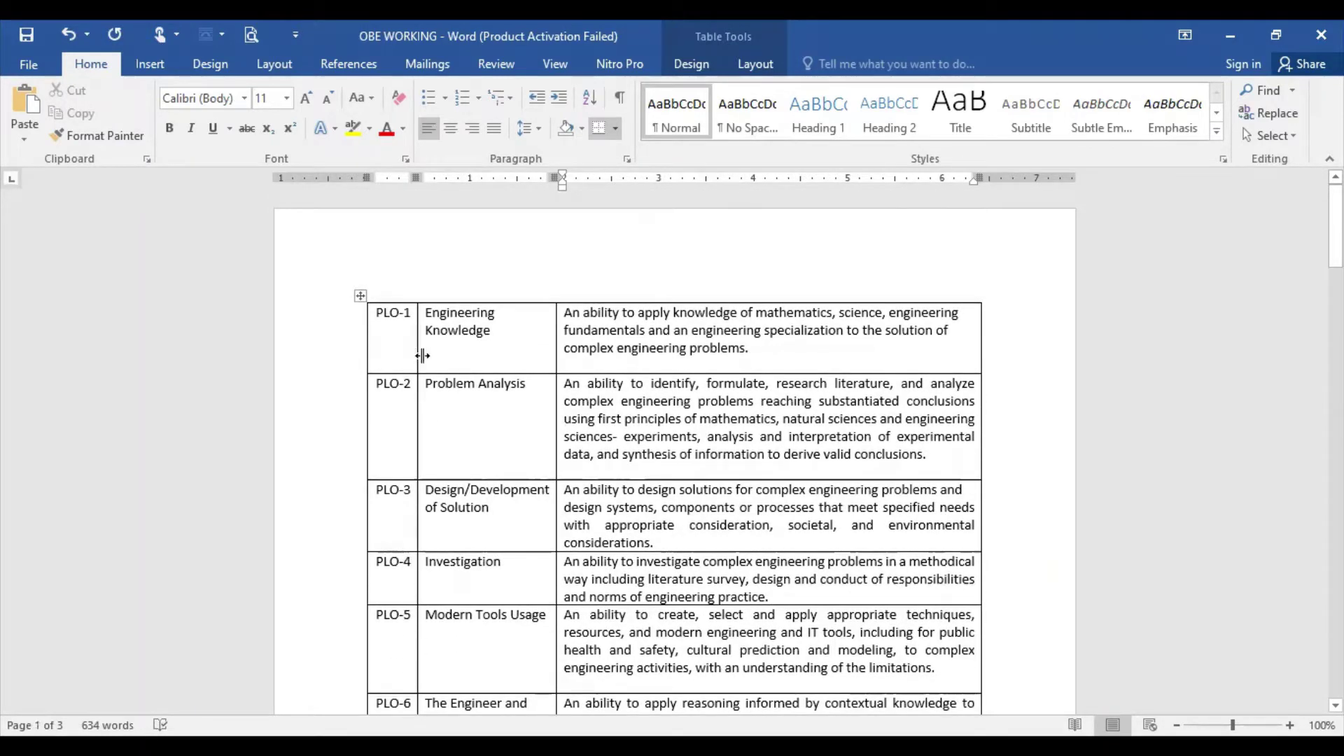
Step: Delete the leftover numbered-list text, including the item 12 paragraph, below the Word PLO table
{"action": "key", "text": "End"}
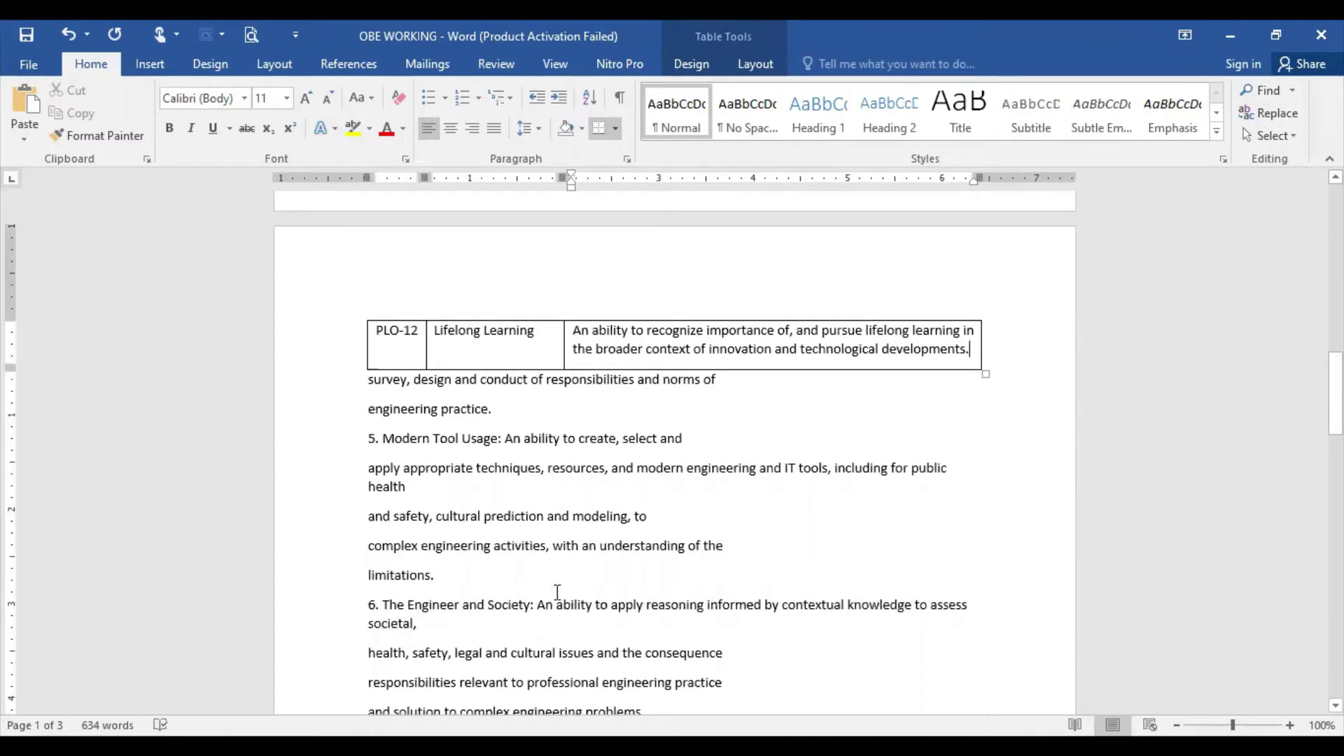
{"action": "scroll", "coordinate": [639, 591], "scroll_direction": "up", "scroll_amount": 1}
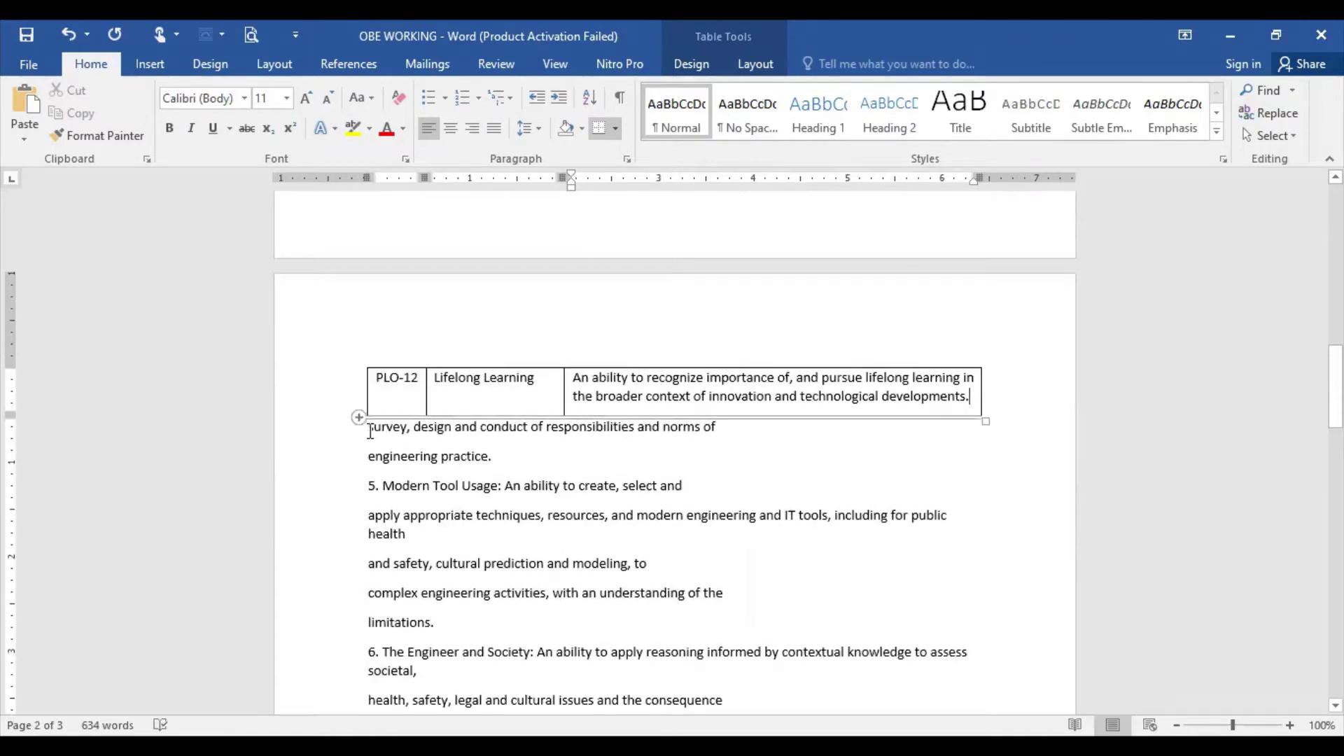
{"action": "left_click_drag", "start_coordinate": [368, 426], "coordinate": [900, 679]}
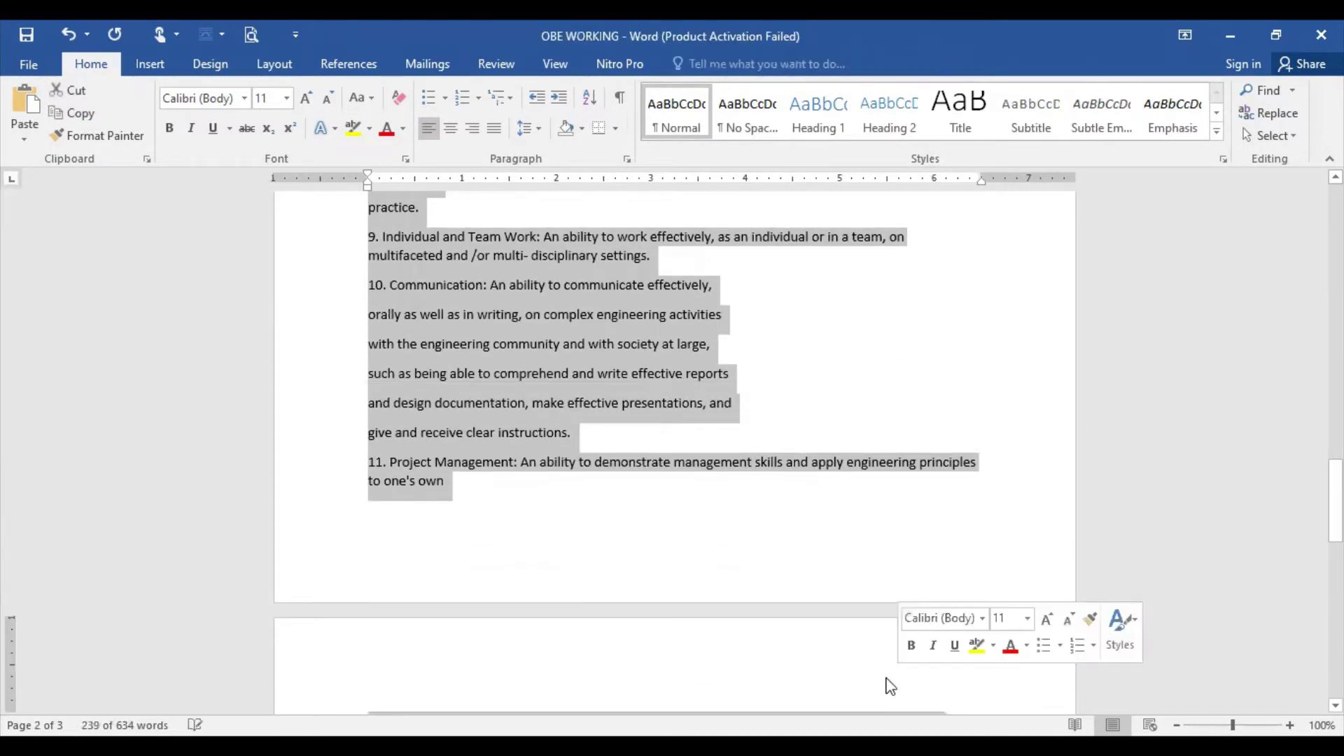
{"action": "key", "text": "Delete"}
{"action": "scroll", "coordinate": [889, 651], "scroll_direction": "up", "scroll_amount": 5}
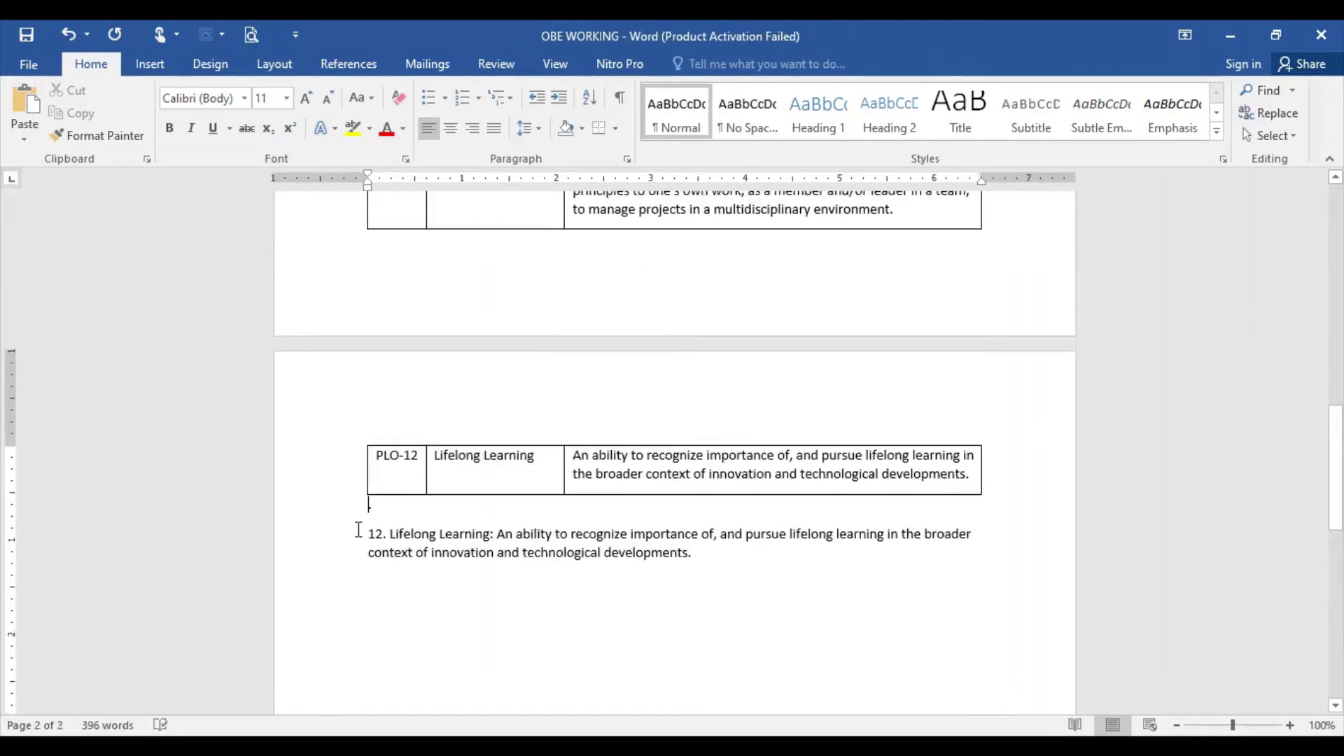
{"action": "left_click_drag", "start_coordinate": [359, 530], "coordinate": [703, 575]}
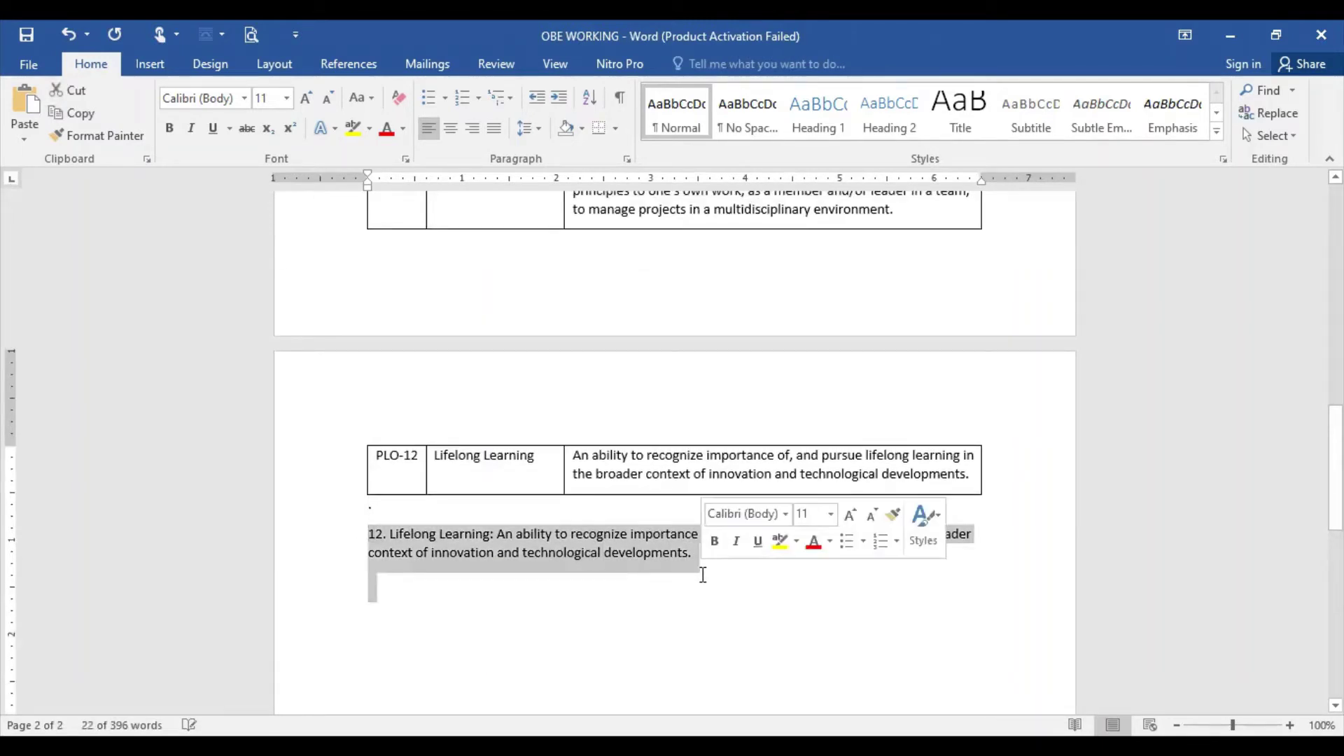
{"action": "key", "text": "Delete"}
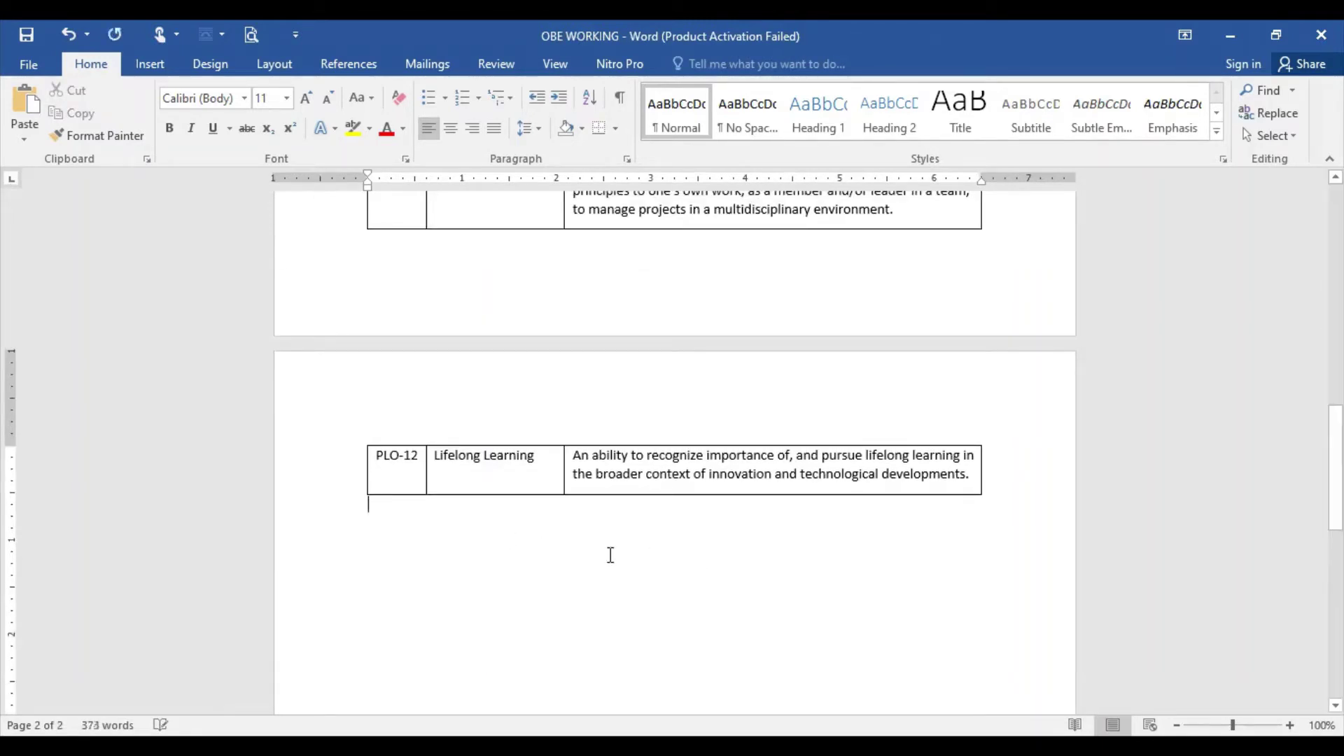
{"action": "scroll", "coordinate": [777, 591], "scroll_direction": "up", "scroll_amount": 4}
{"action": "scroll", "coordinate": [875, 560], "scroll_direction": "down", "scroll_amount": 3}
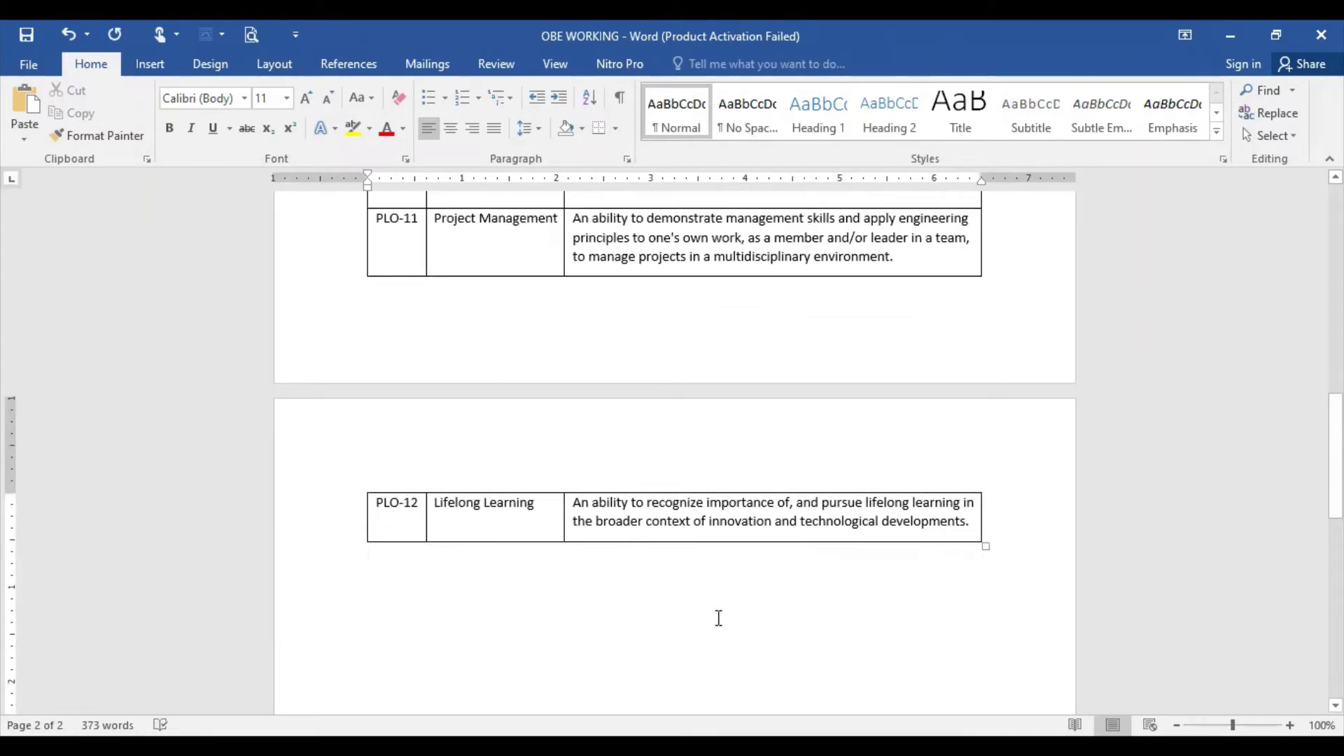
{"action": "scroll", "coordinate": [870, 378], "scroll_direction": "up", "scroll_amount": 2}
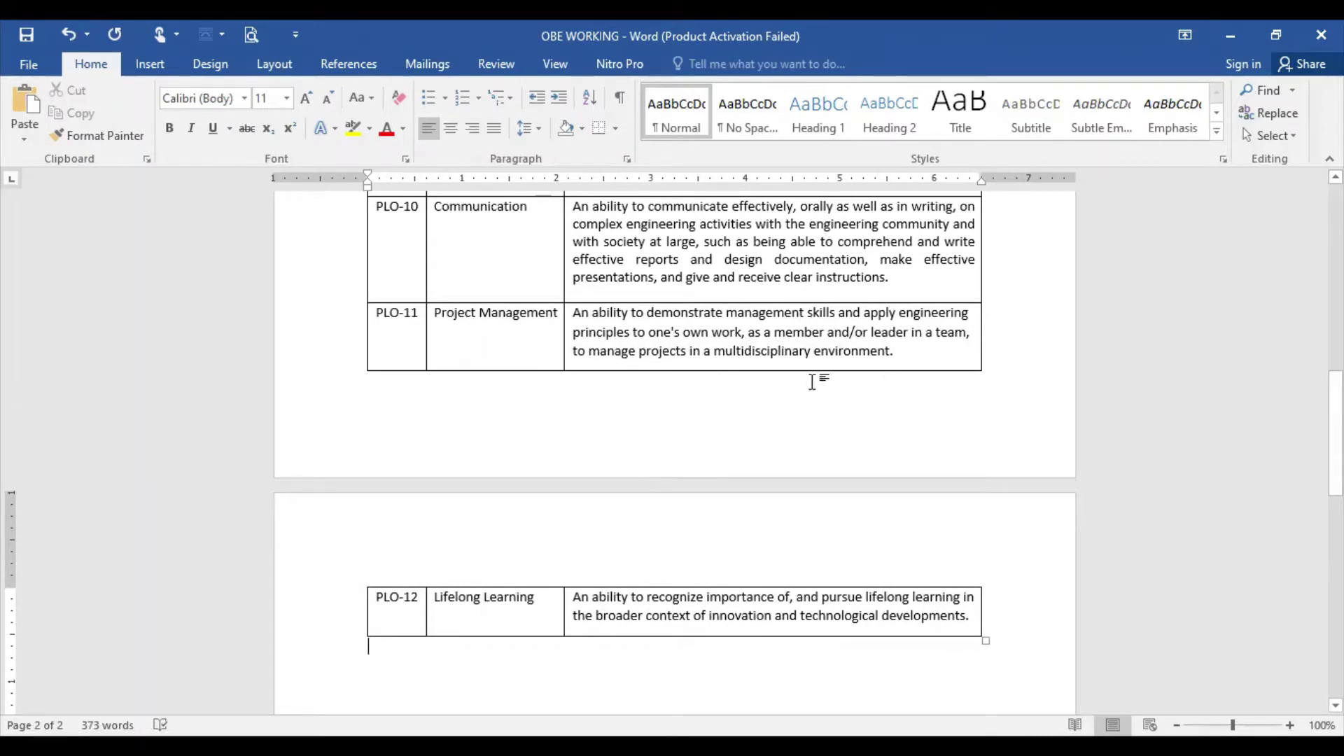
{"action": "scroll", "coordinate": [761, 522], "scroll_direction": "up", "scroll_amount": 1}
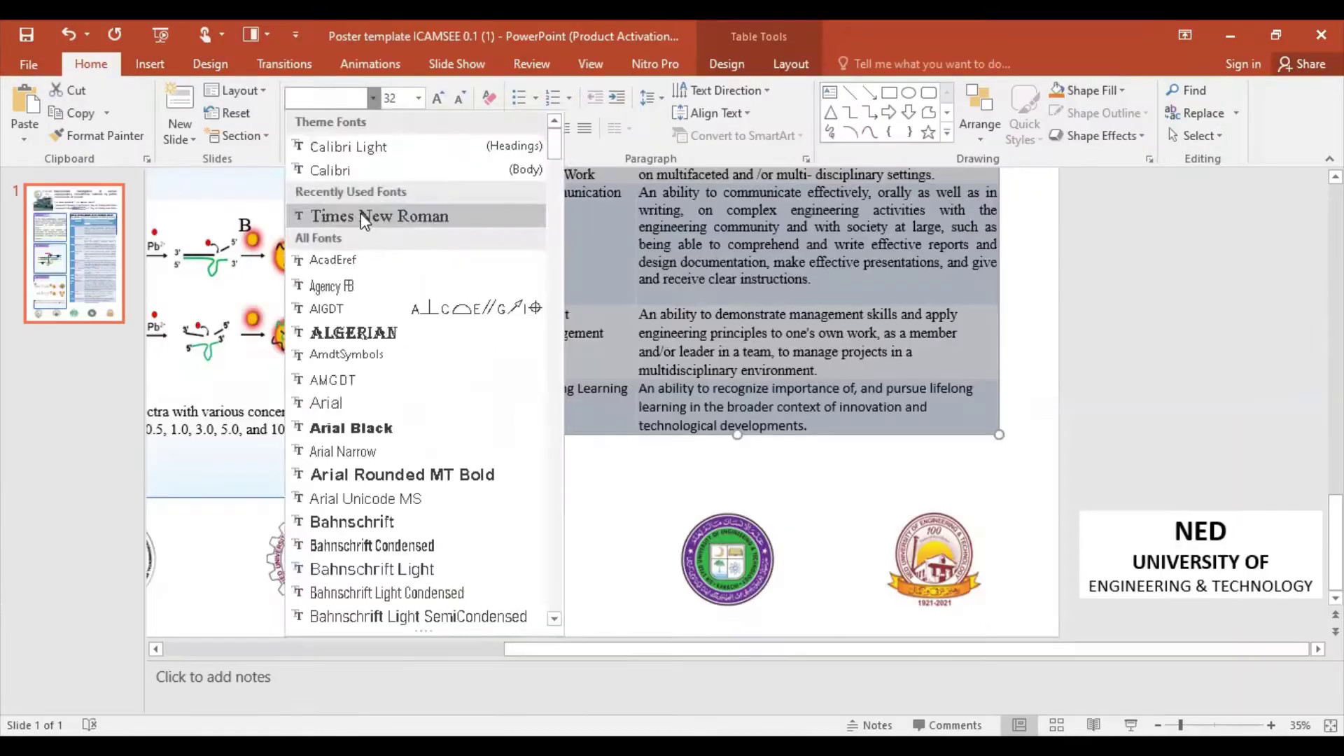
Step: Make all the text in the pasted PLO table bold
{"action": "left_click", "coordinate": [294, 128]}
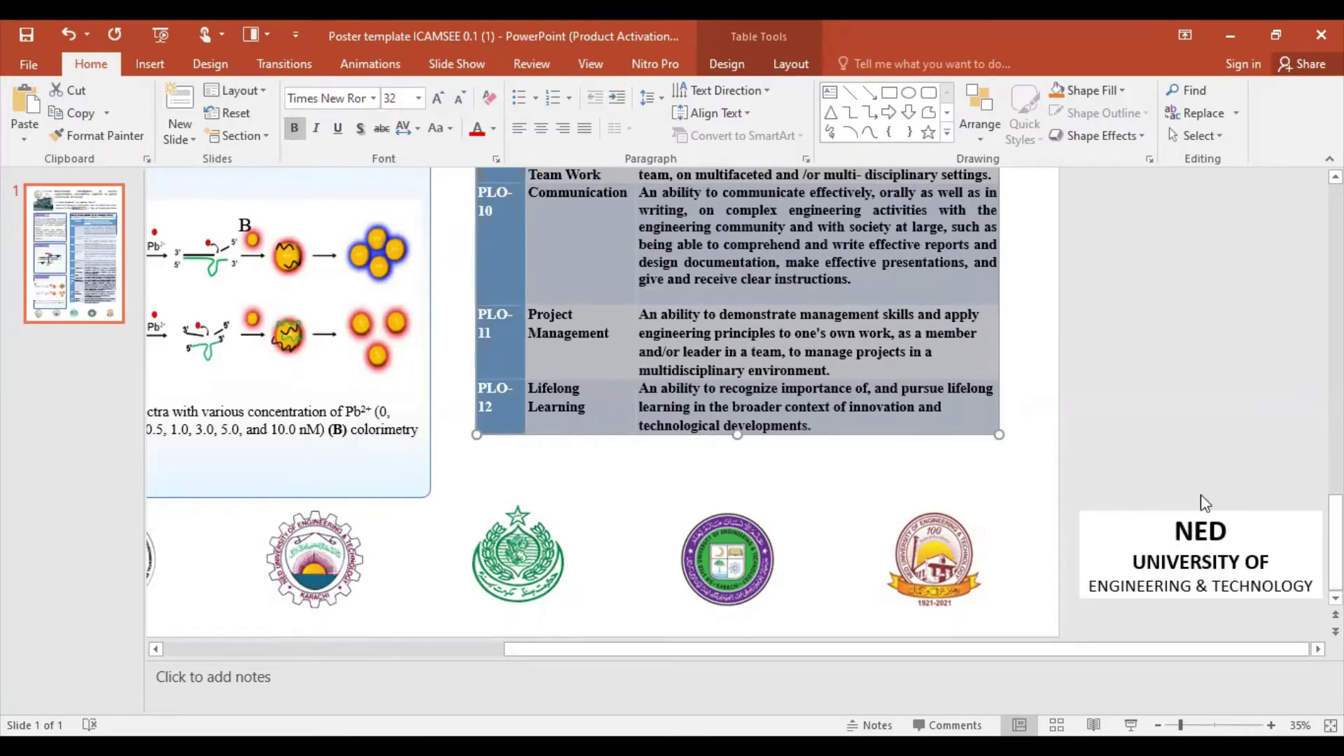
{"action": "scroll", "coordinate": [785, 532], "scroll_direction": "up", "scroll_amount": 5}
{"action": "scroll", "coordinate": [785, 532], "scroll_direction": "up", "scroll_amount": 5}
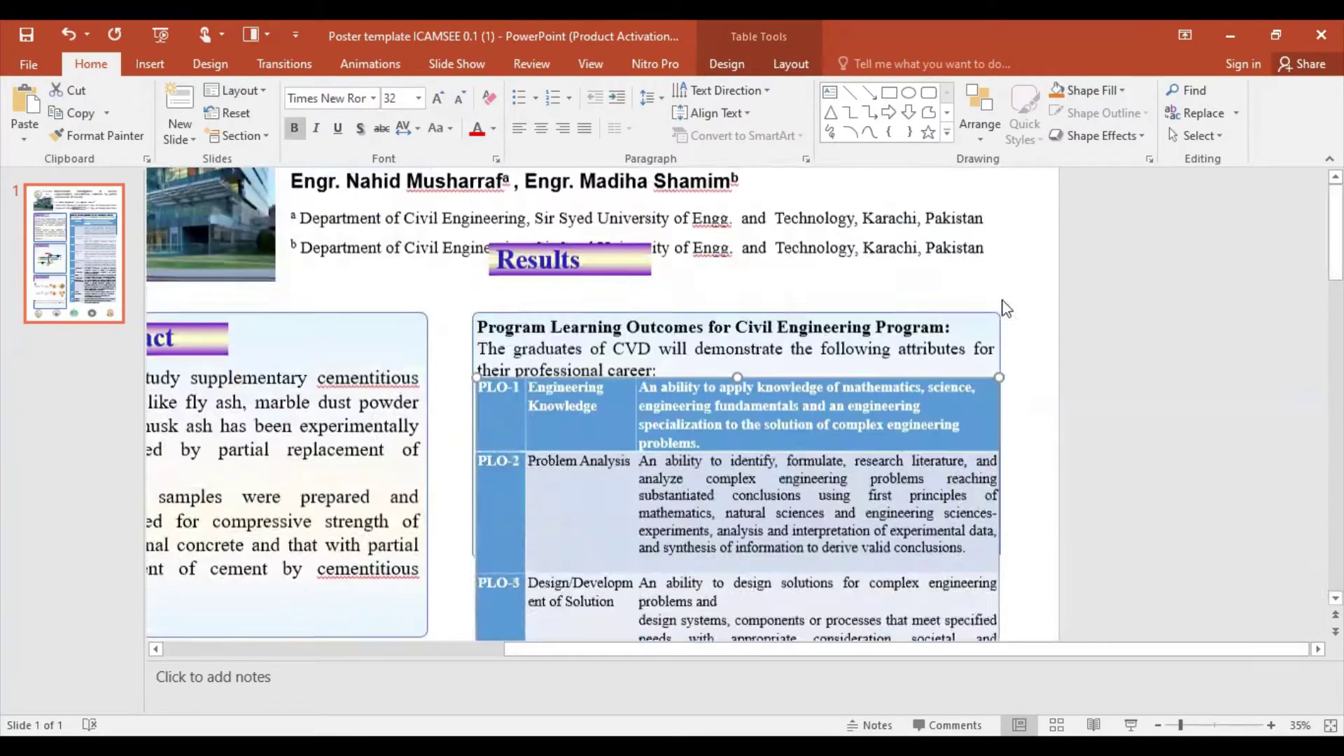
{"action": "scroll", "coordinate": [785, 532], "scroll_direction": "down", "scroll_amount": 3}
{"action": "scroll", "coordinate": [785, 532], "scroll_direction": "down", "scroll_amount": 3}
{"action": "scroll", "coordinate": [785, 532], "scroll_direction": "down", "scroll_amount": 2}
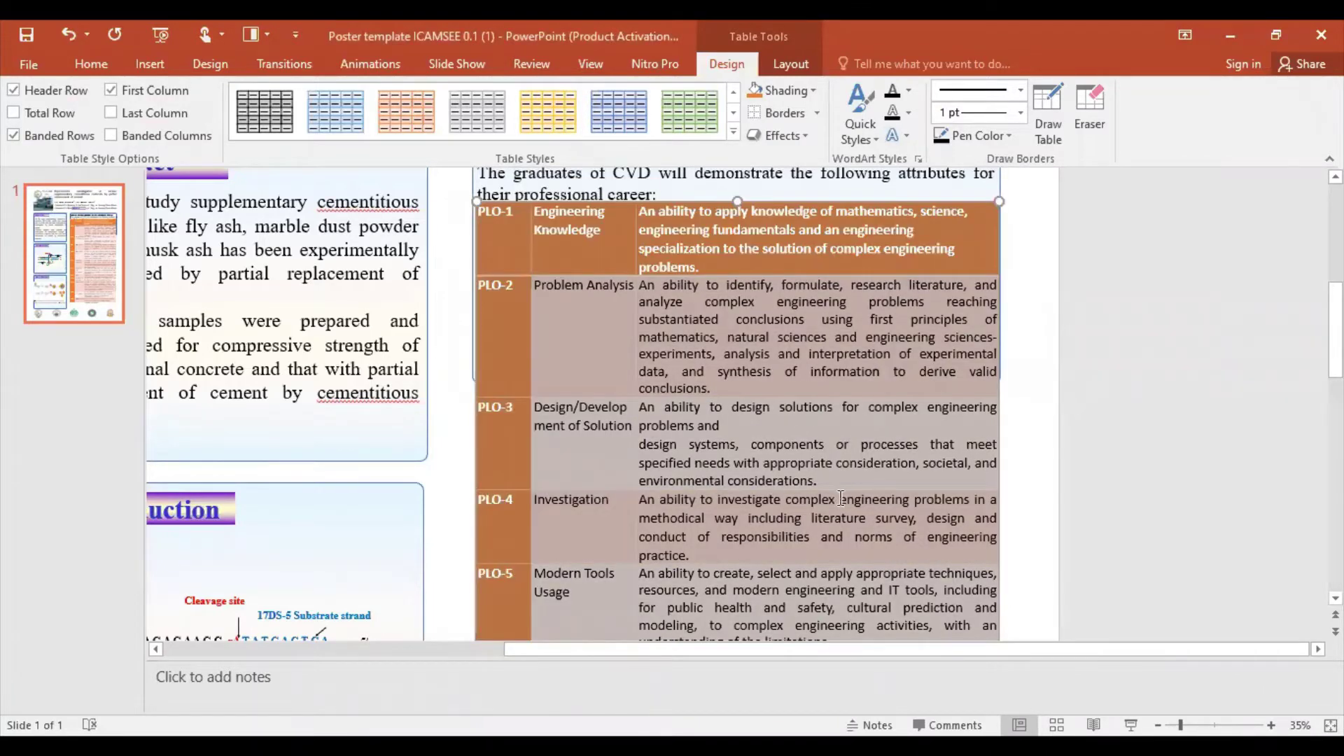
Step: Apply the yellow table style to the PLO table, then browse the remaining rows of table styles
{"action": "left_click", "coordinate": [538, 86]}
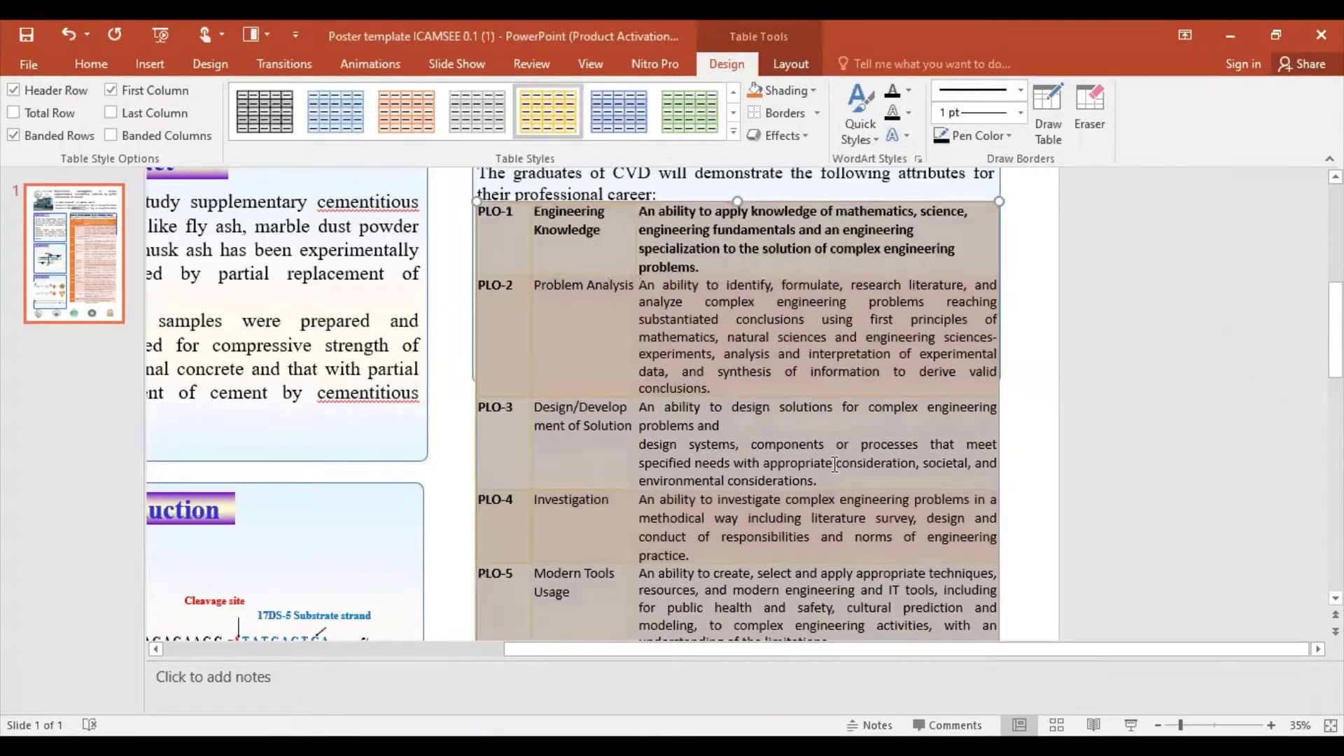
{"action": "scroll", "coordinate": [838, 499], "scroll_direction": "down", "scroll_amount": 1}
{"action": "scroll", "coordinate": [838, 499], "scroll_direction": "down", "scroll_amount": 3}
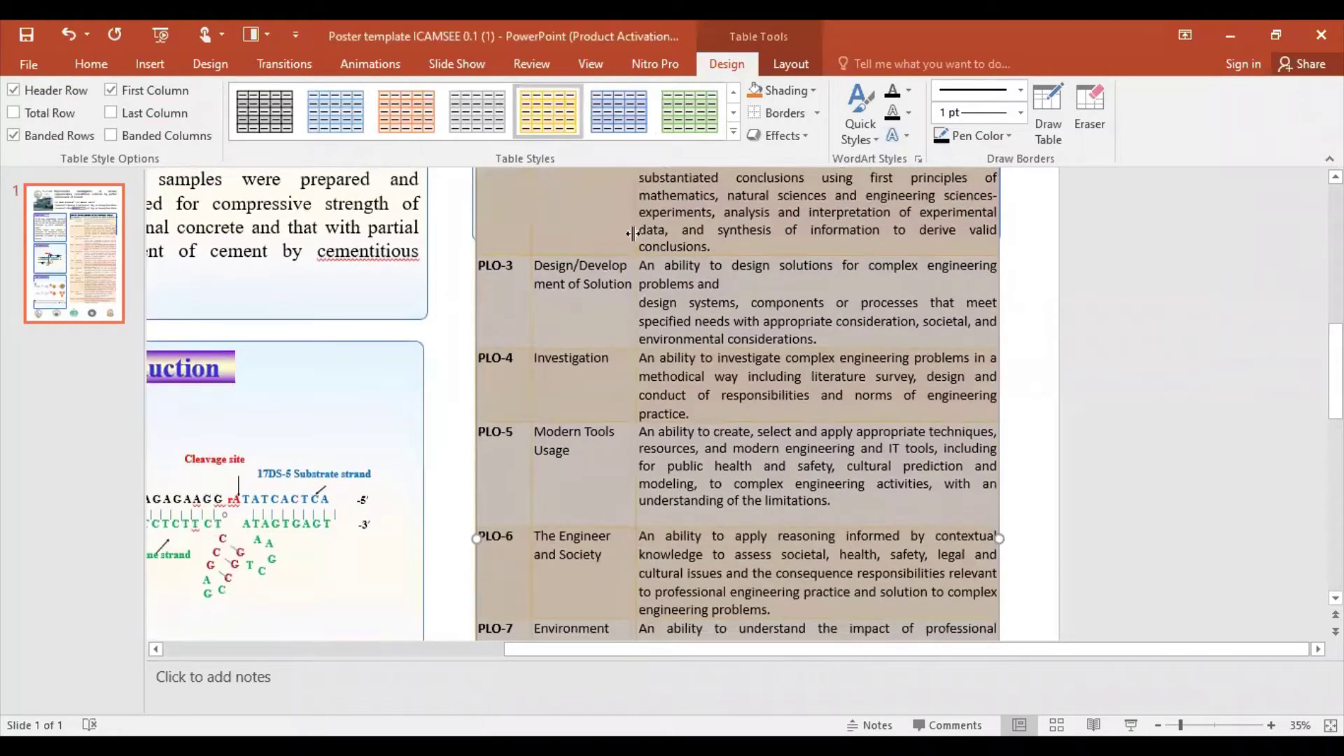
{"action": "left_click", "coordinate": [734, 115]}
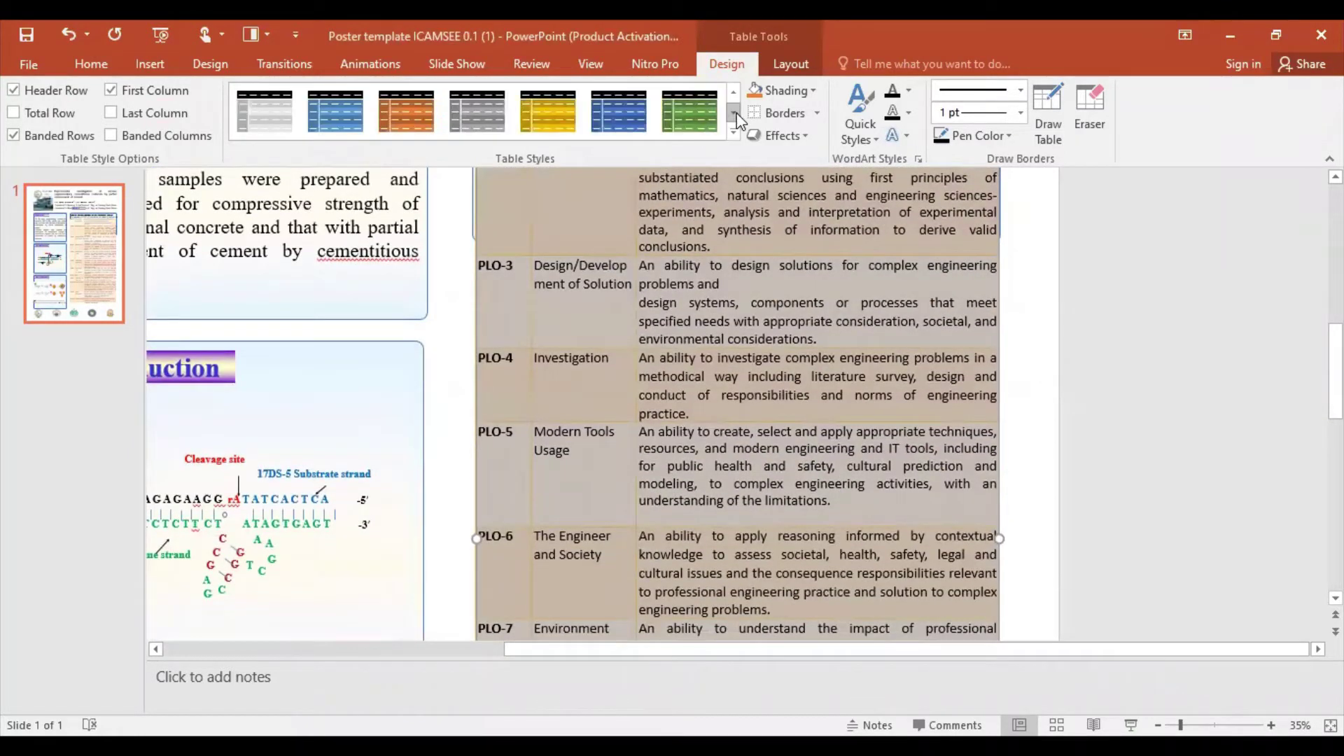
{"action": "left_click", "coordinate": [734, 114]}
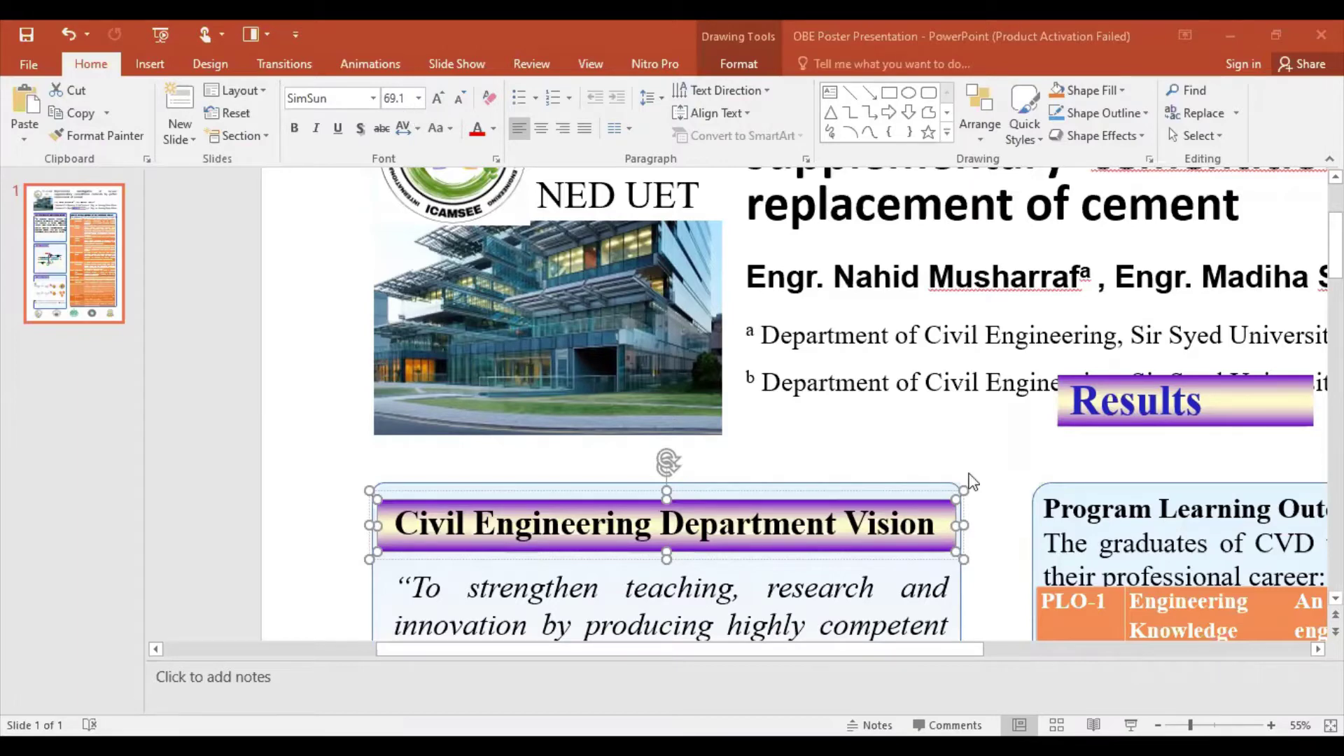
Step: Make the whole Department Vision quote bold and remove its italics
{"action": "left_click", "coordinate": [1005, 519]}
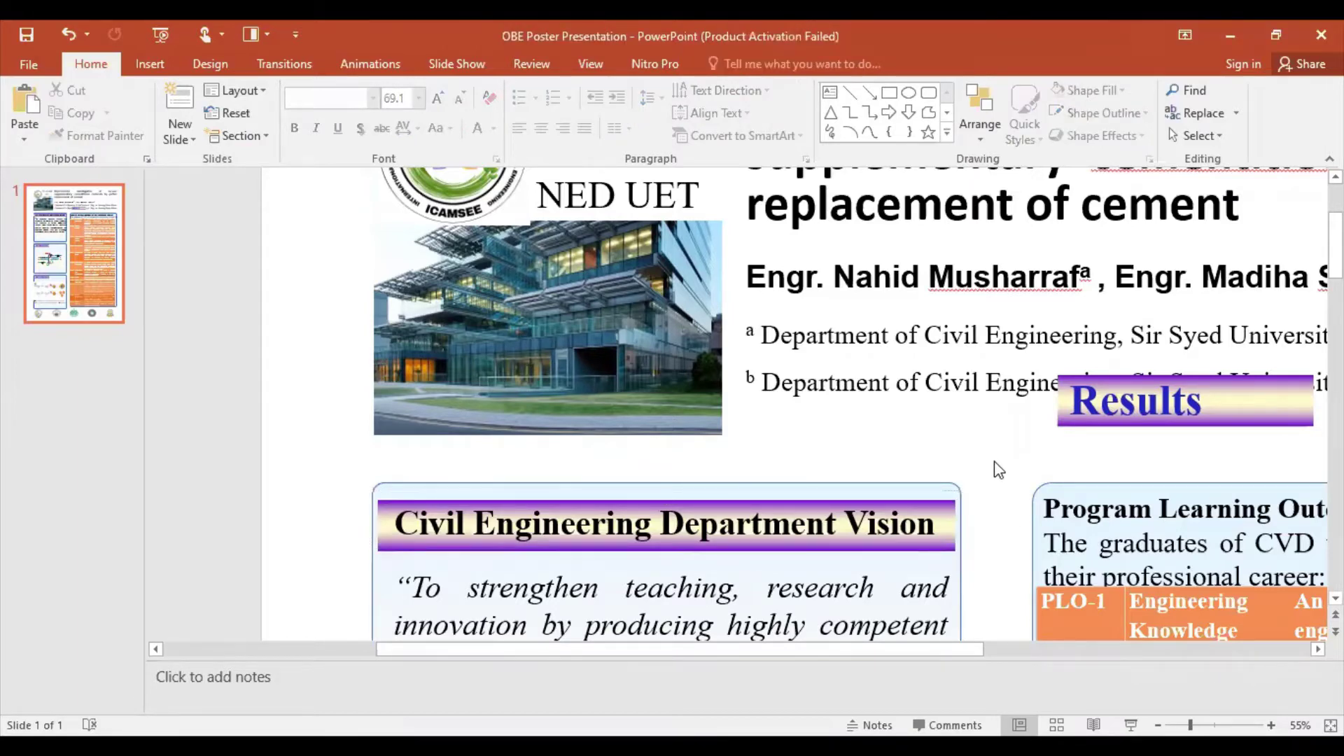
{"action": "scroll", "coordinate": [994, 460], "scroll_direction": "down", "scroll_amount": 2}
{"action": "scroll", "coordinate": [997, 468], "scroll_direction": "down", "scroll_amount": 2}
{"action": "scroll", "coordinate": [997, 468], "scroll_direction": "down", "scroll_amount": 2}
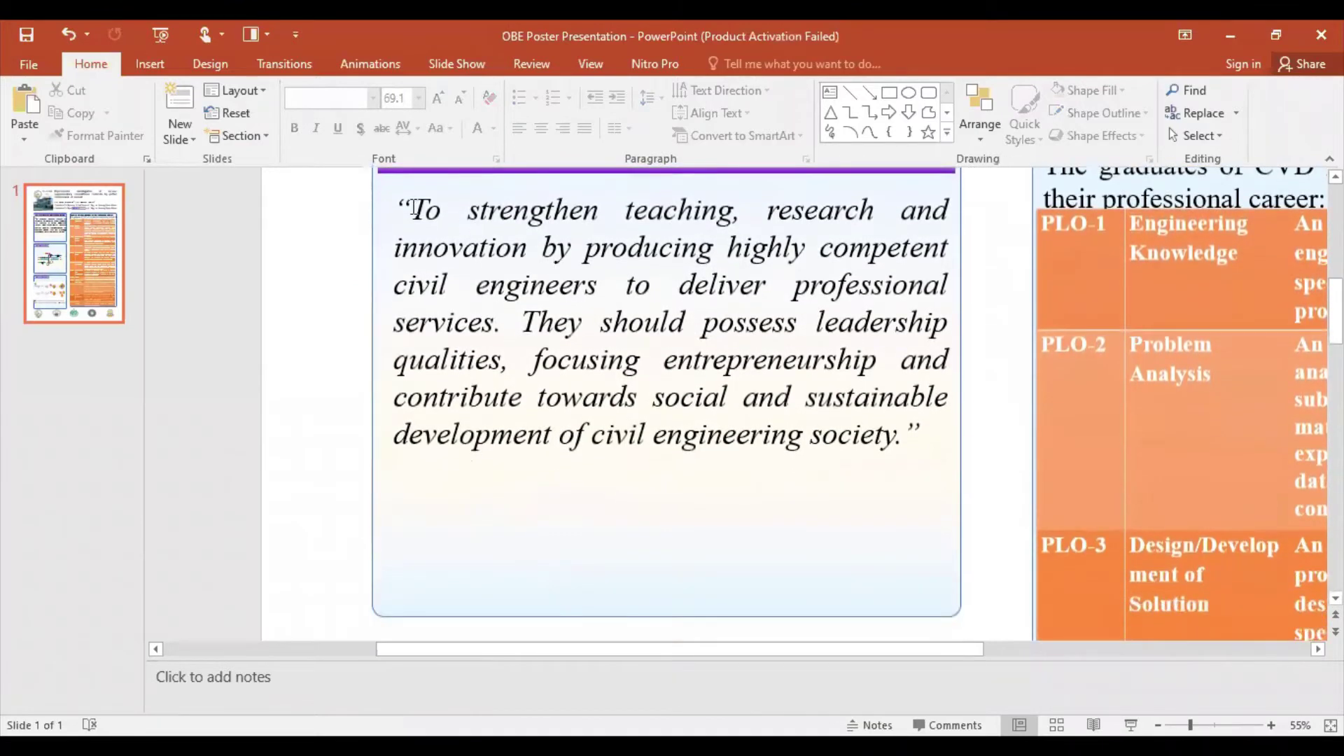
{"action": "left_click_drag", "start_coordinate": [399, 207], "coordinate": [918, 438]}
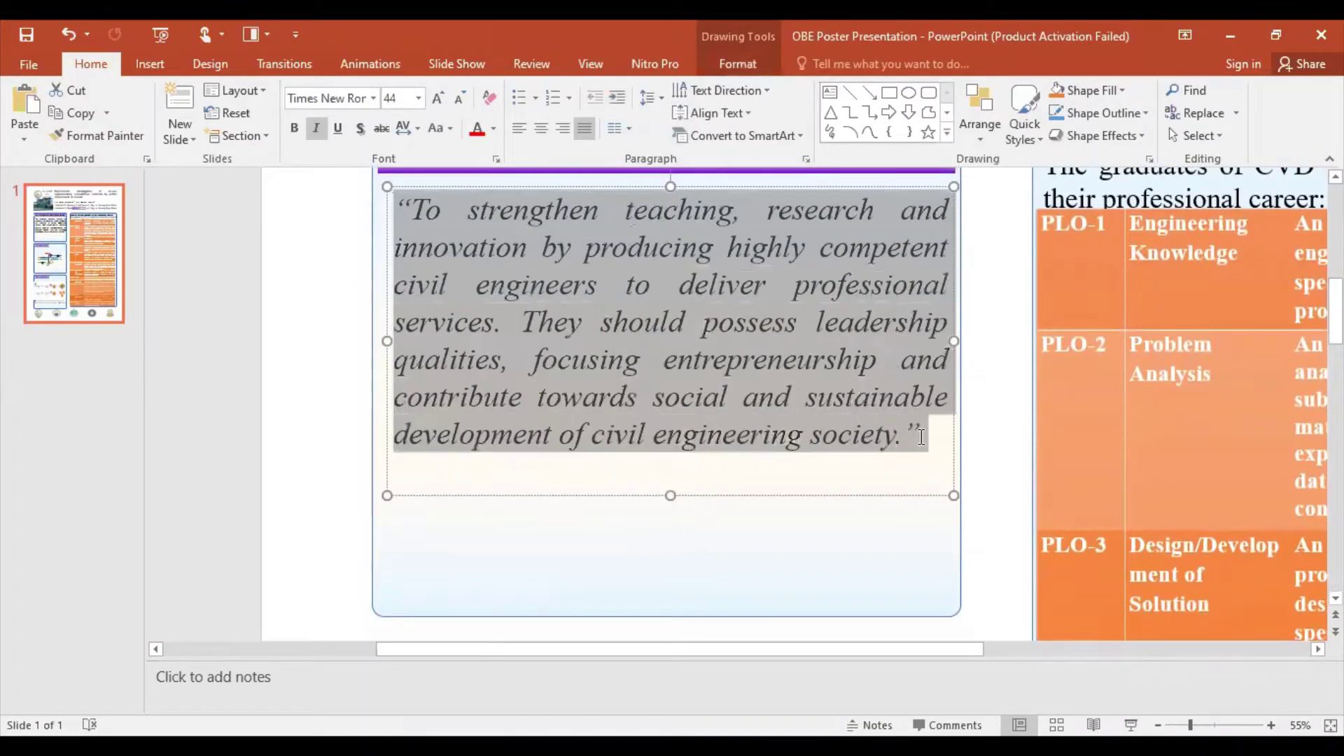
{"action": "key", "text": "ctrl+b"}
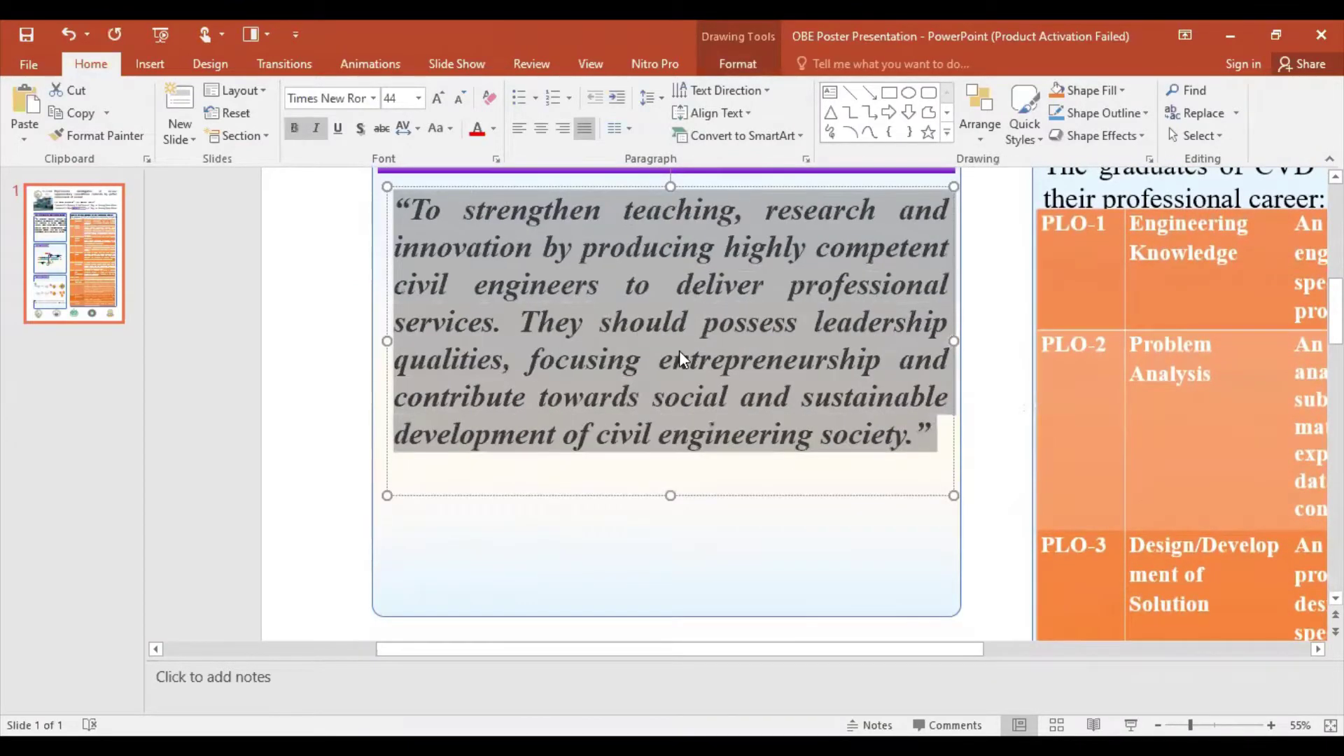
{"action": "scroll", "coordinate": [666, 435], "scroll_direction": "up", "scroll_amount": 2}
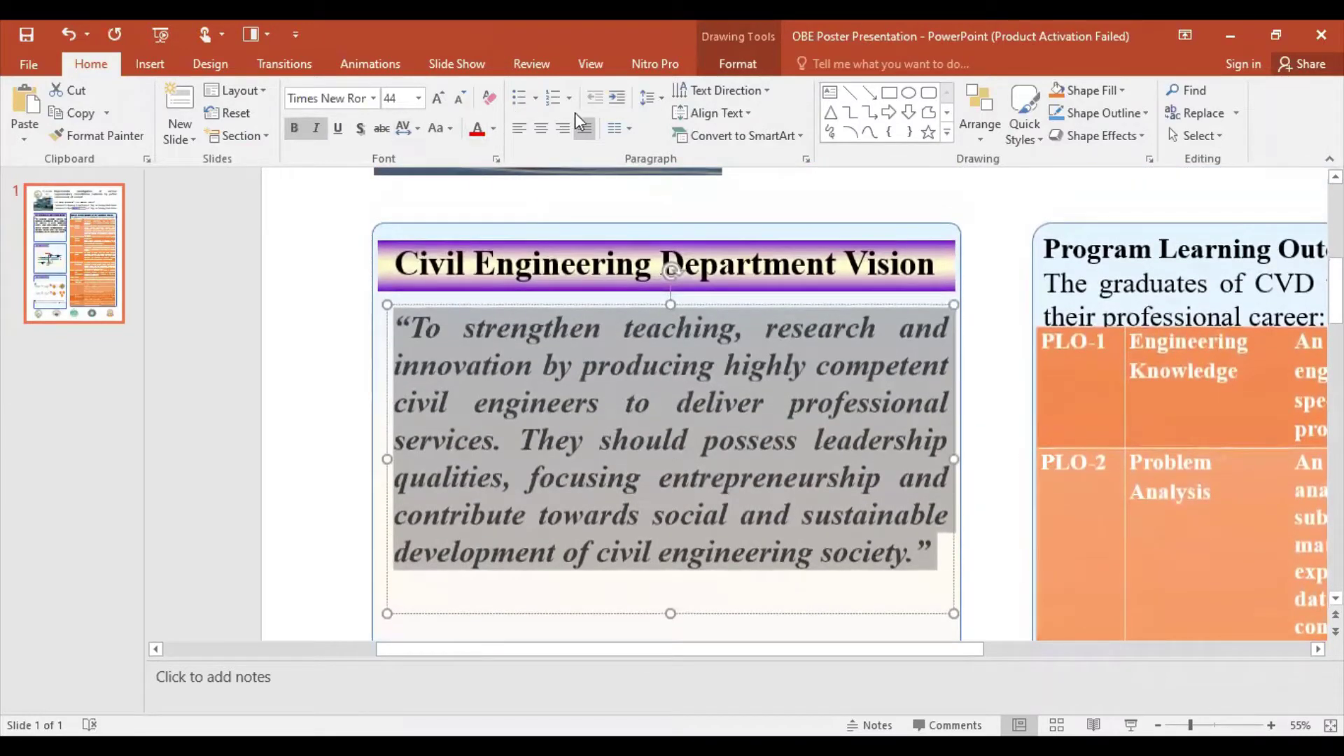
{"action": "left_click", "coordinate": [315, 128]}
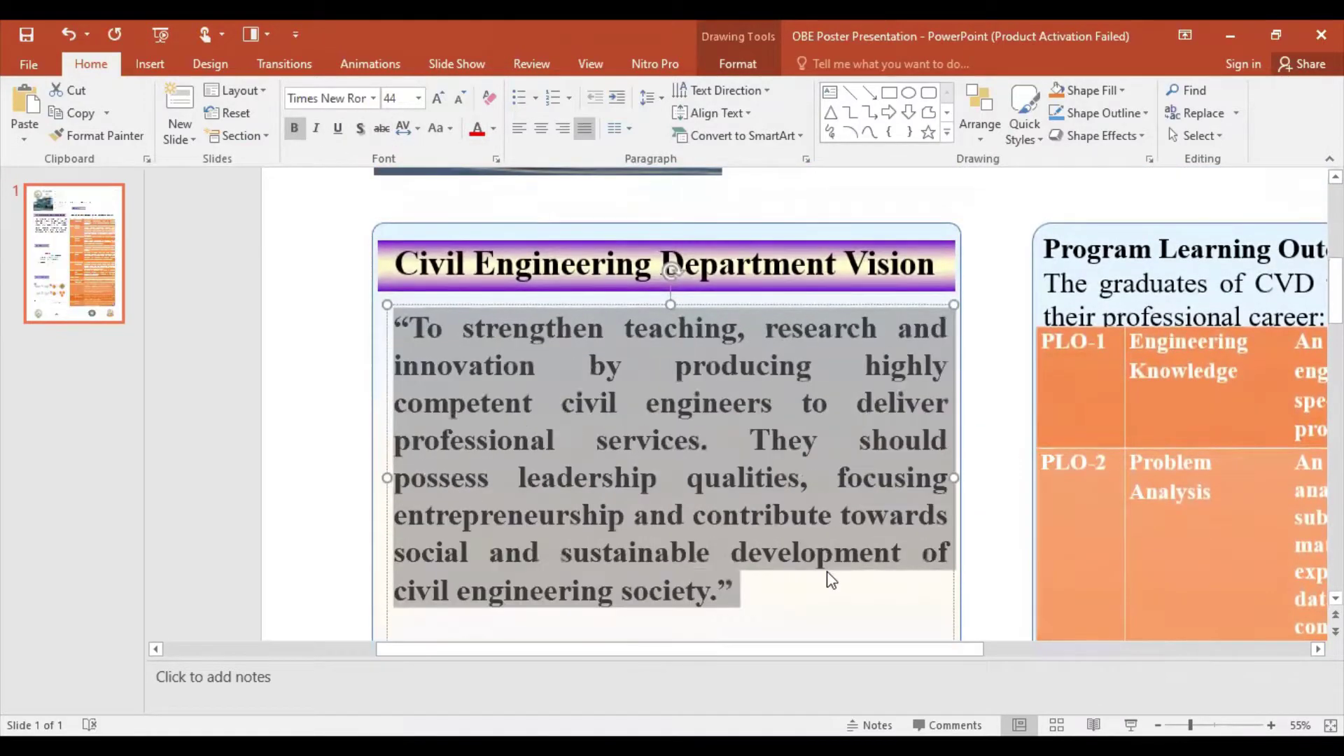
{"action": "scroll", "coordinate": [829, 568], "scroll_direction": "down", "scroll_amount": 4}
{"action": "scroll", "coordinate": [830, 568], "scroll_direction": "up", "scroll_amount": 2}
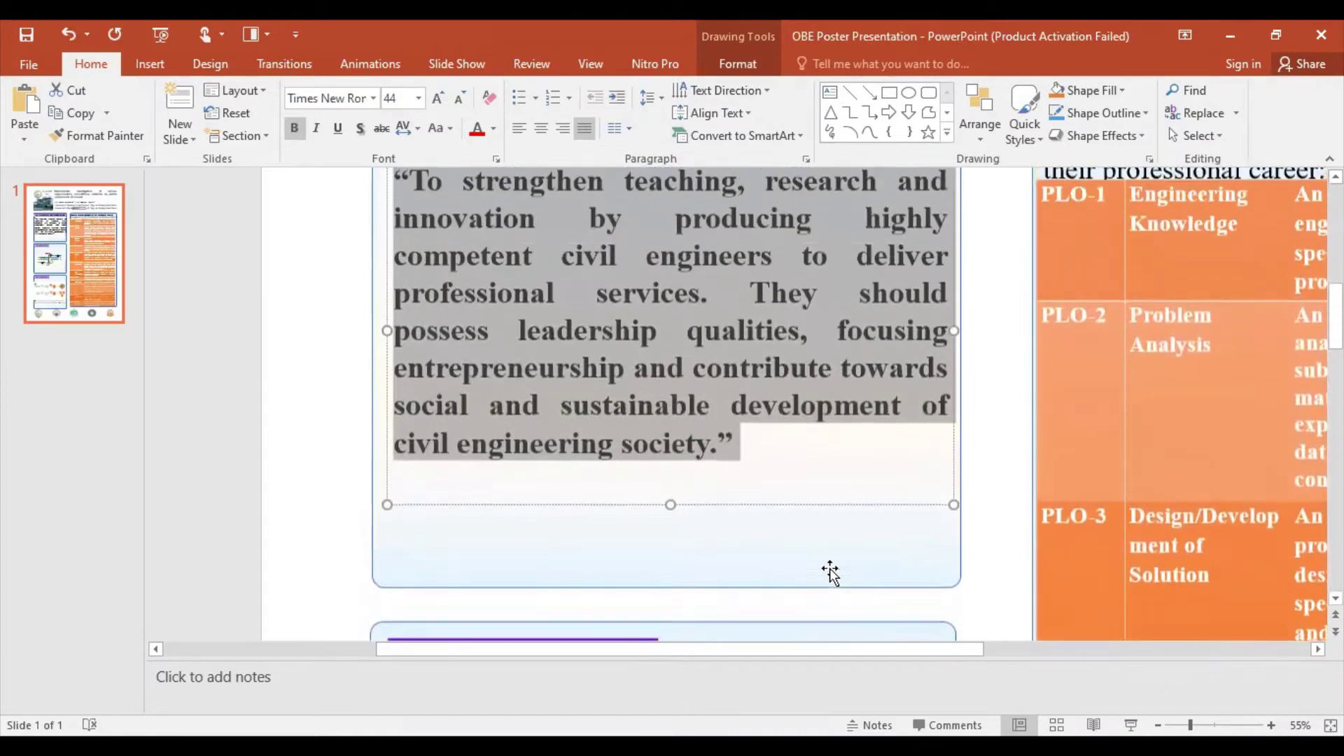
{"action": "scroll", "coordinate": [830, 569], "scroll_direction": "up", "scroll_amount": 2}
{"action": "scroll", "coordinate": [762, 542], "scroll_direction": "down", "scroll_amount": 2}
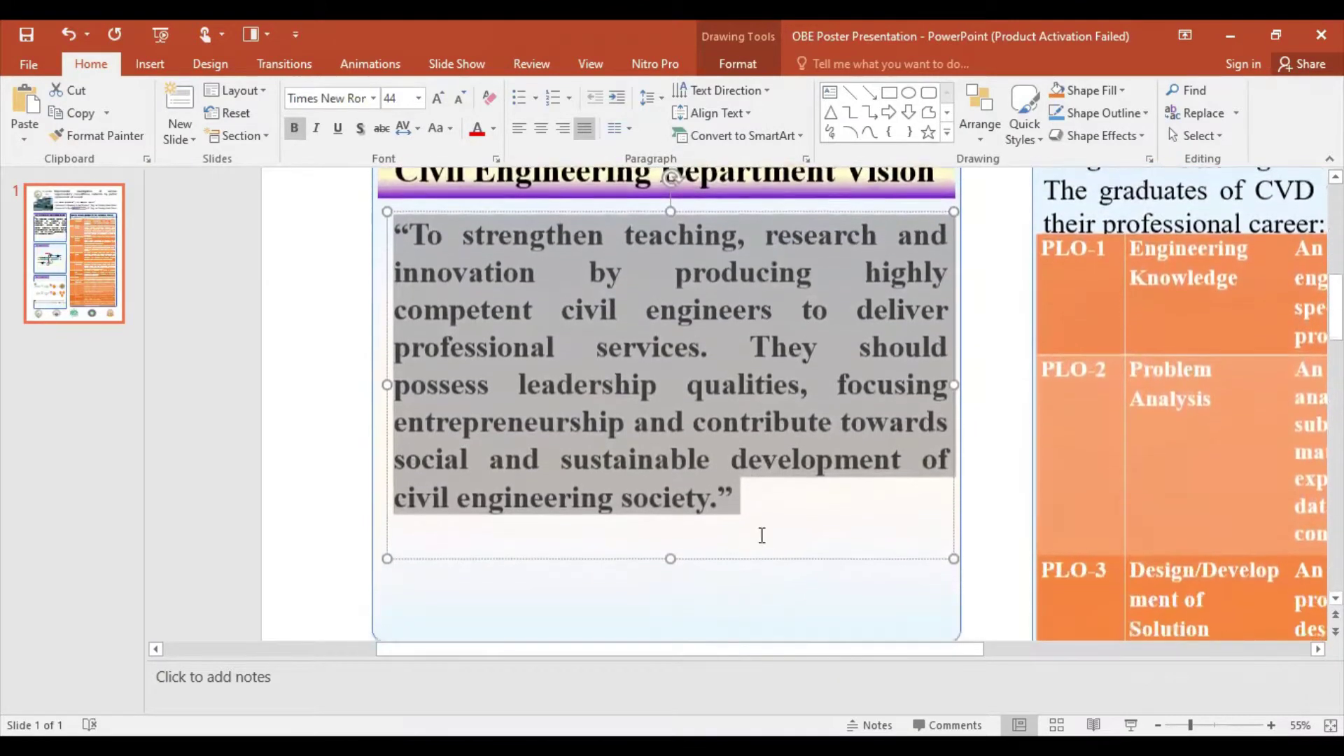
{"action": "scroll", "coordinate": [761, 542], "scroll_direction": "down", "scroll_amount": 2}
{"action": "scroll", "coordinate": [762, 539], "scroll_direction": "down", "scroll_amount": 3}
{"action": "scroll", "coordinate": [762, 536], "scroll_direction": "up", "scroll_amount": 3}
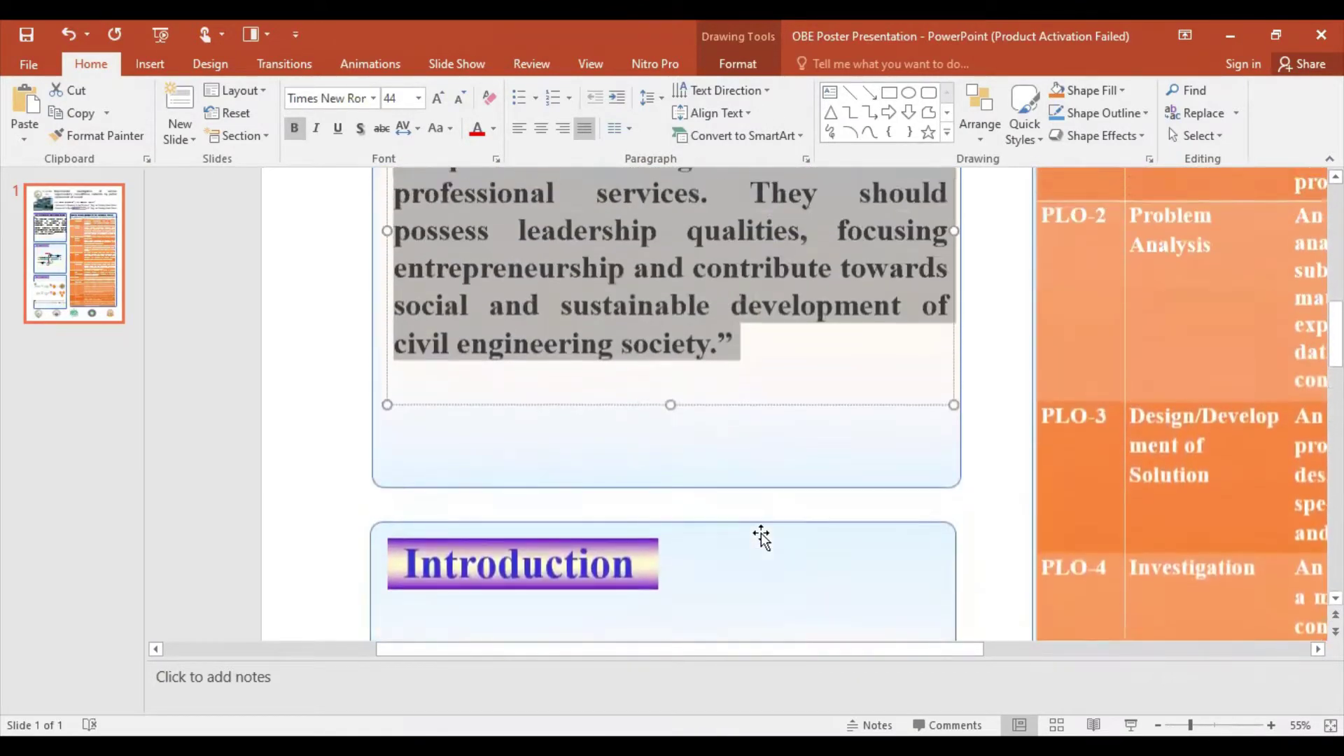
{"action": "scroll", "coordinate": [761, 532], "scroll_direction": "up", "scroll_amount": 2}
{"action": "scroll", "coordinate": [761, 527], "scroll_direction": "up", "scroll_amount": 3}
Step: Select the Civil Engineering Department Vision title box as a whole object
{"action": "left_click", "coordinate": [601, 357]}
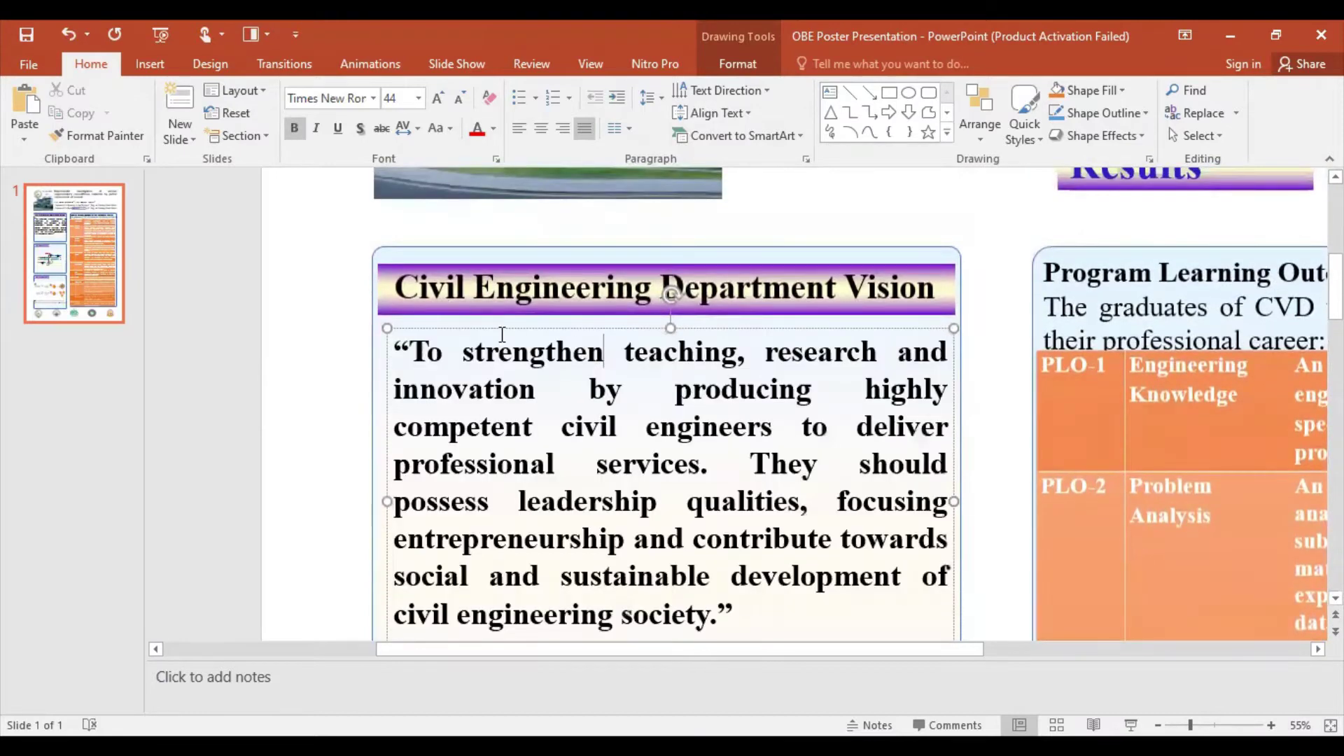
{"action": "left_click", "coordinate": [425, 262]}
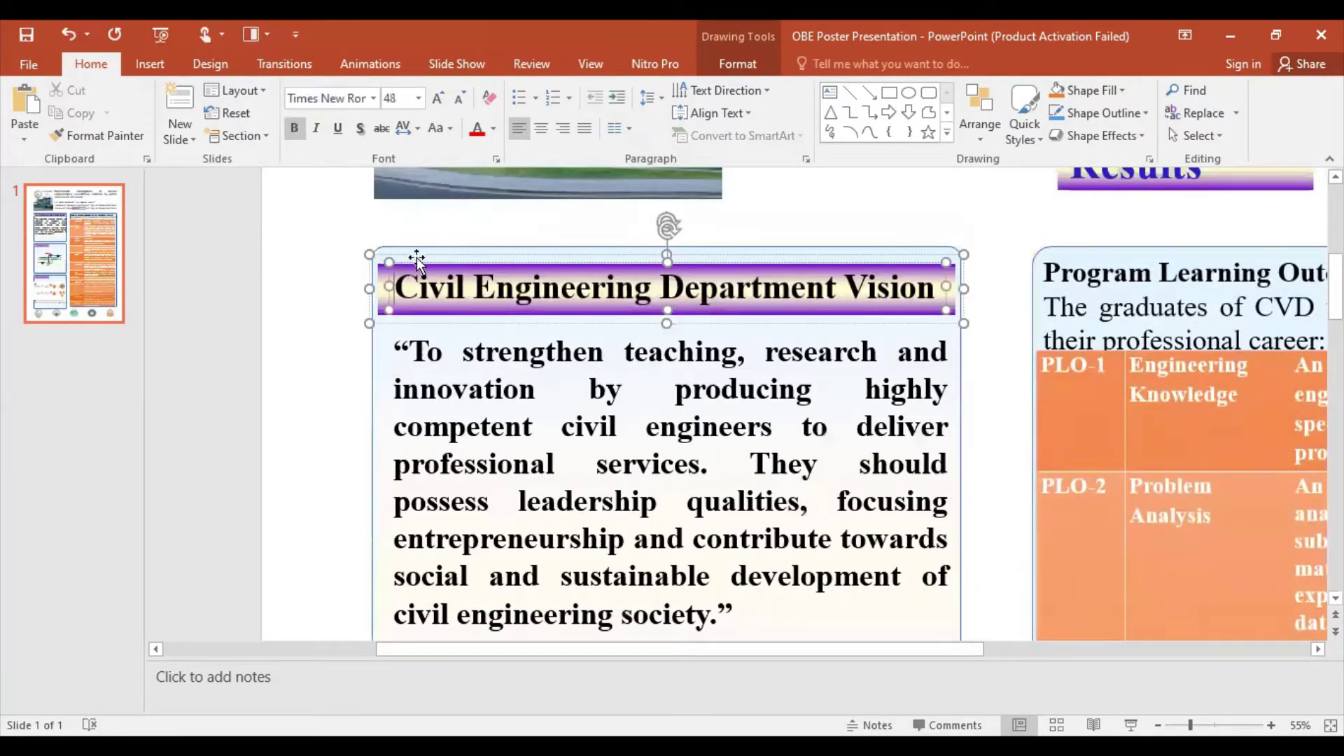
{"action": "left_click", "coordinate": [416, 257]}
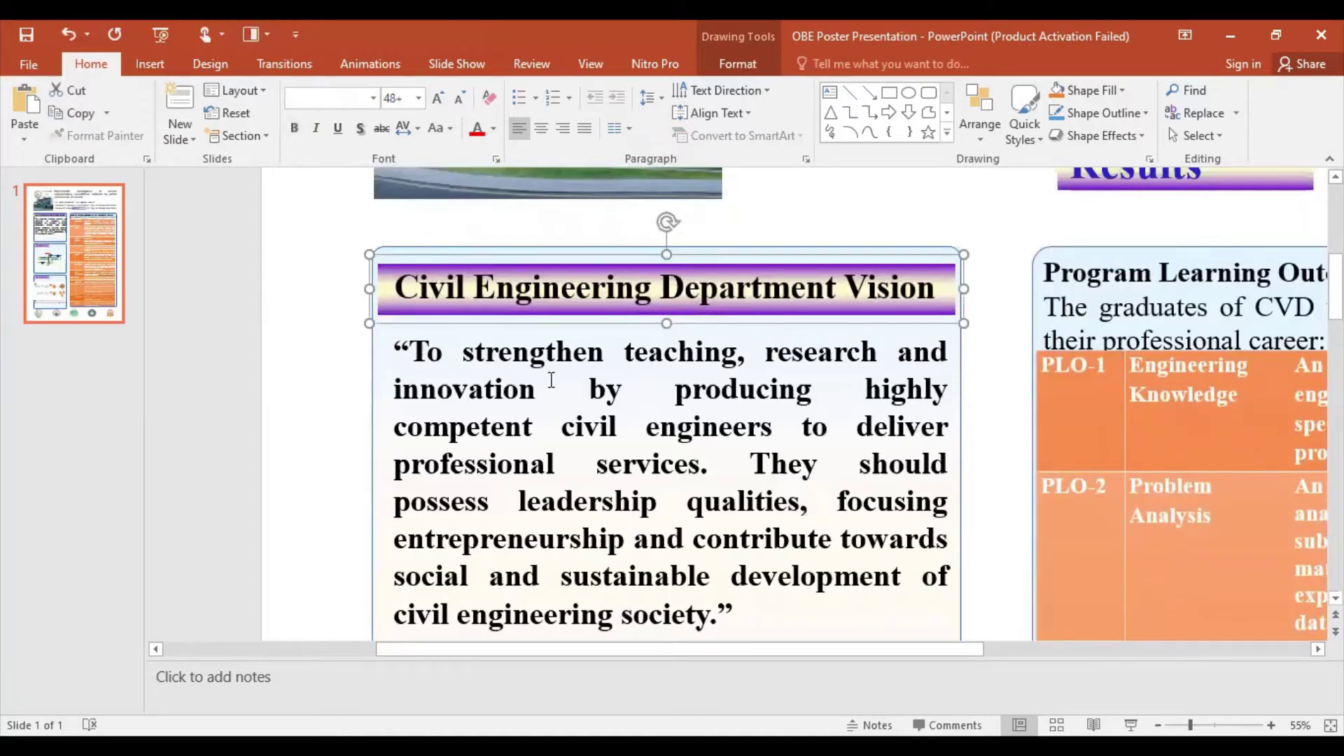
{"action": "scroll", "coordinate": [700, 455], "scroll_direction": "down", "scroll_amount": 3}
Step: Paste a copy of the Civil Engineering Department Vision title onto the slide
{"action": "scroll", "coordinate": [805, 534], "scroll_direction": "down", "scroll_amount": 3}
{"action": "left_click", "coordinate": [533, 483]}
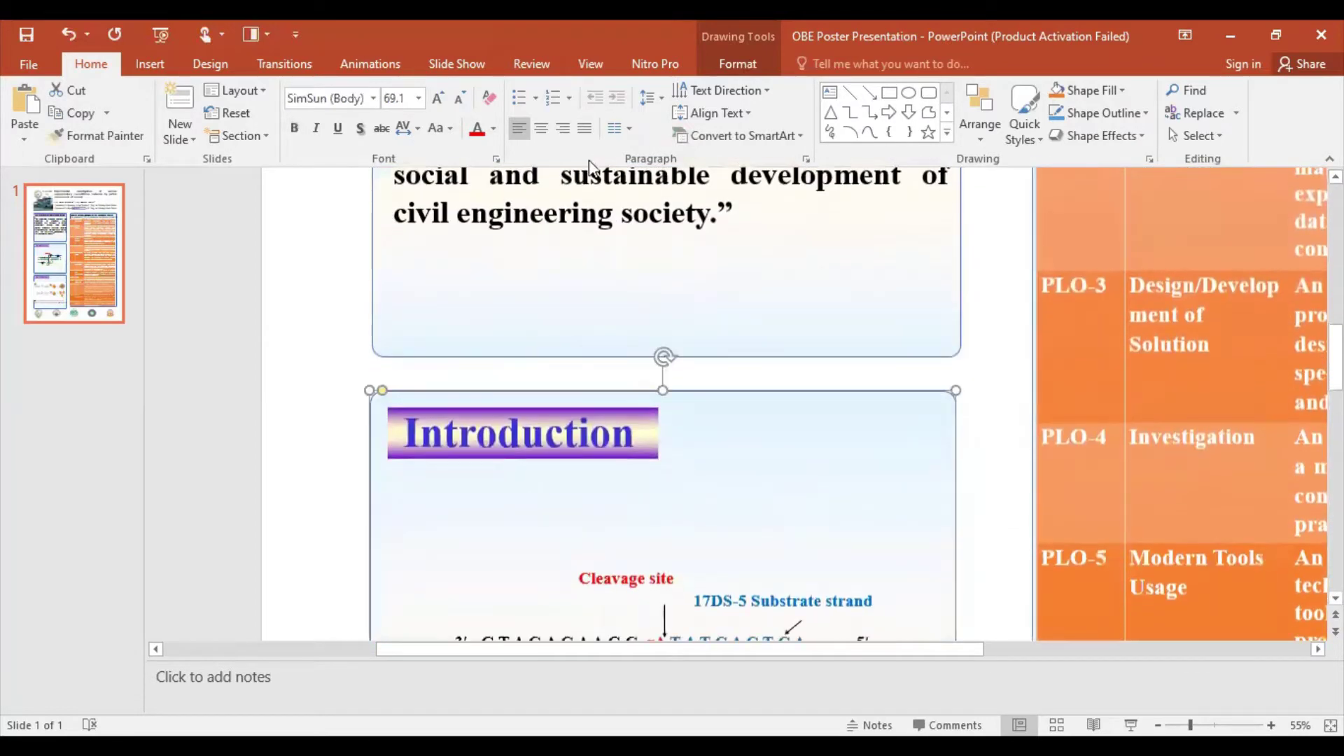
{"action": "right_click", "coordinate": [579, 188]}
{"action": "left_click", "coordinate": [574, 198]}
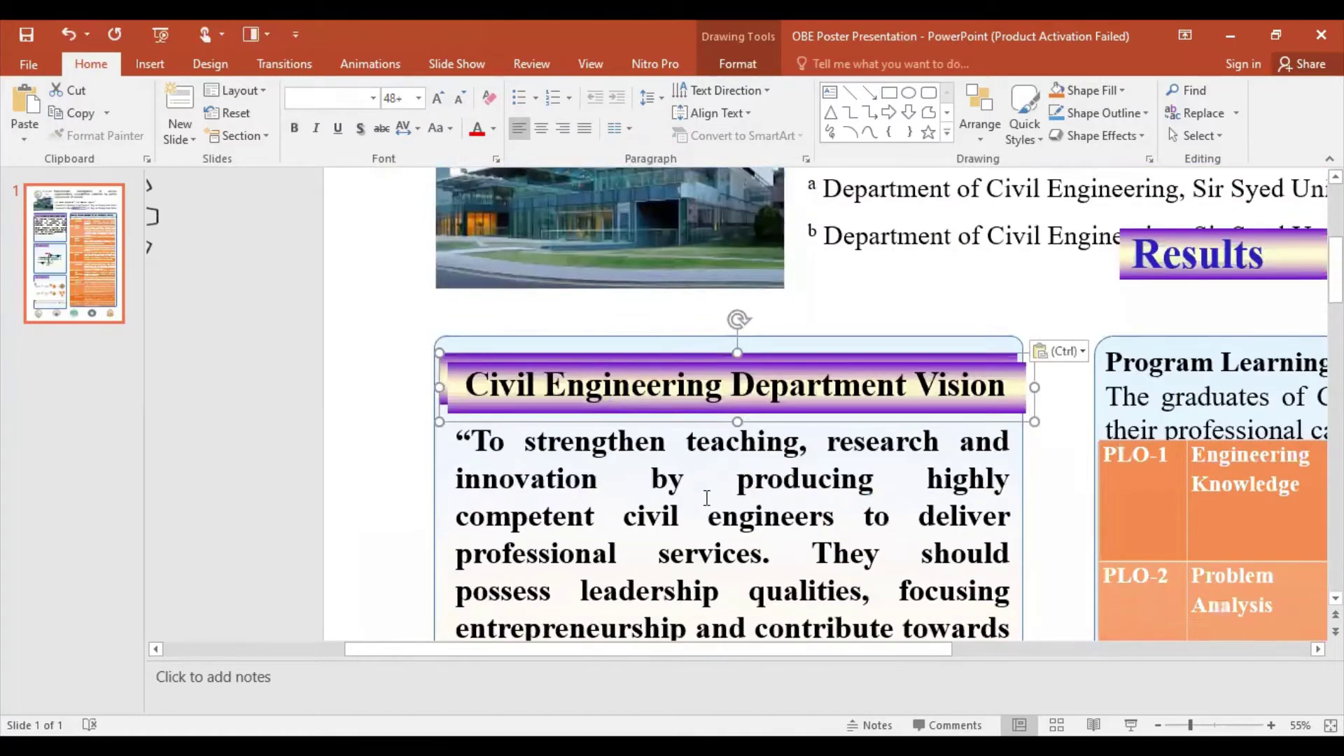
Step: Delete the old Introduction title text and its gradient bar from the lower box
{"action": "scroll", "coordinate": [705, 498], "scroll_direction": "down", "scroll_amount": 3}
{"action": "scroll", "coordinate": [706, 498], "scroll_direction": "down", "scroll_amount": 3}
{"action": "left_click", "coordinate": [682, 504]}
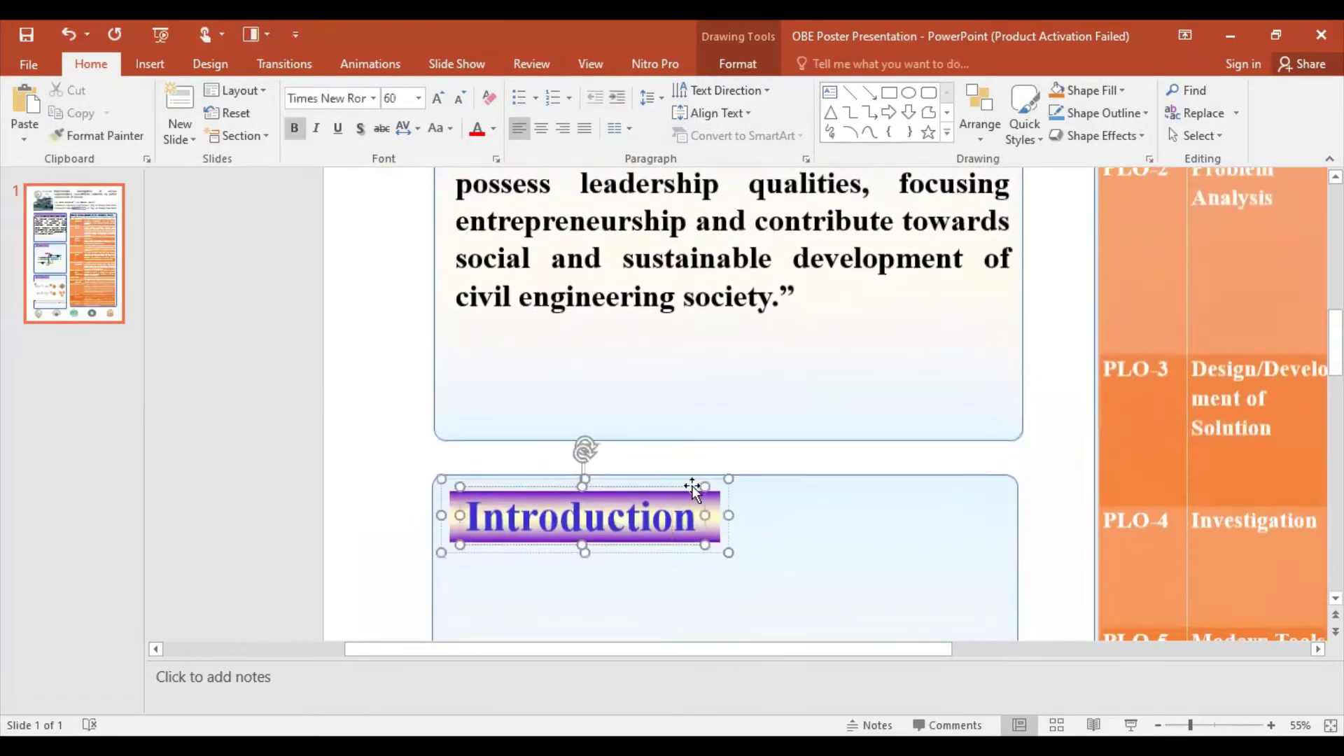
{"action": "left_click", "coordinate": [693, 485]}
{"action": "key", "text": "Delete"}
{"action": "left_click", "coordinate": [694, 491]}
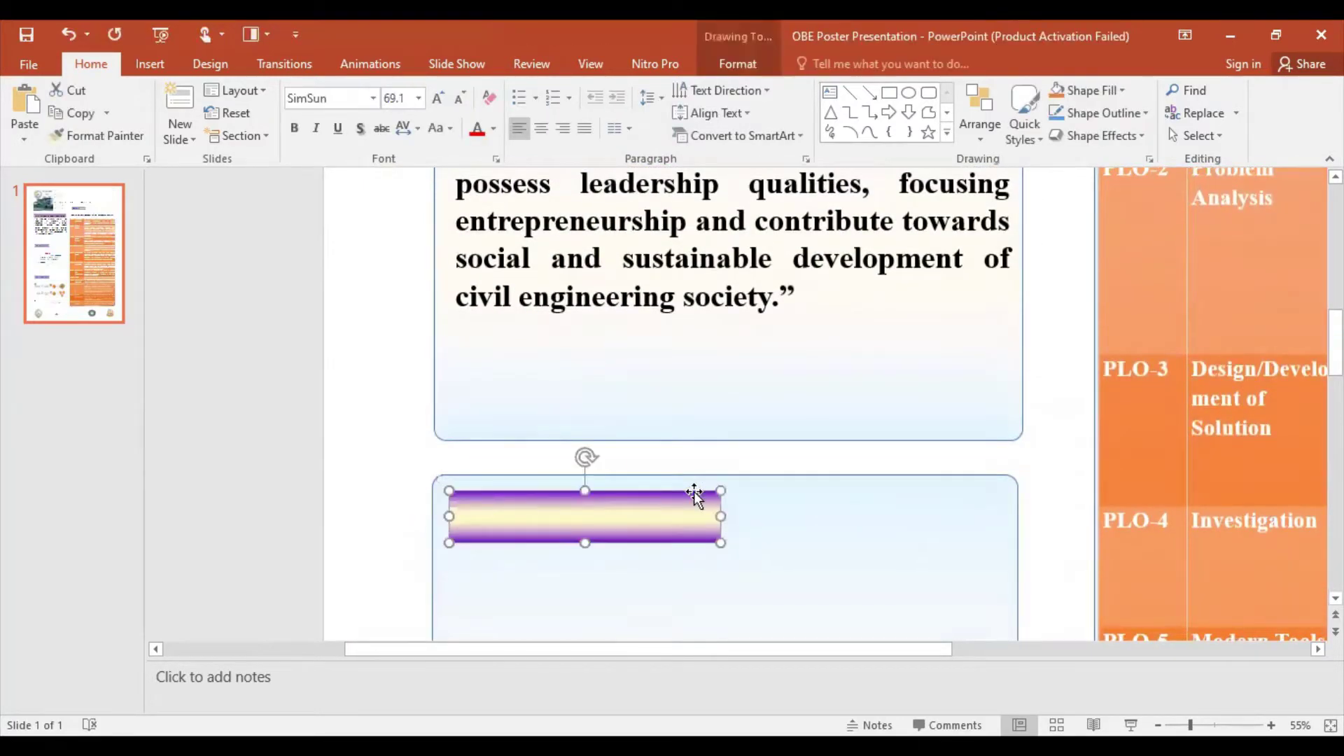
{"action": "key", "text": "Delete"}
Step: Move the copied purple gradient bar down onto the lower empty box
{"action": "scroll", "coordinate": [784, 529], "scroll_direction": "up", "scroll_amount": 3}
{"action": "scroll", "coordinate": [777, 420], "scroll_direction": "up", "scroll_amount": 2}
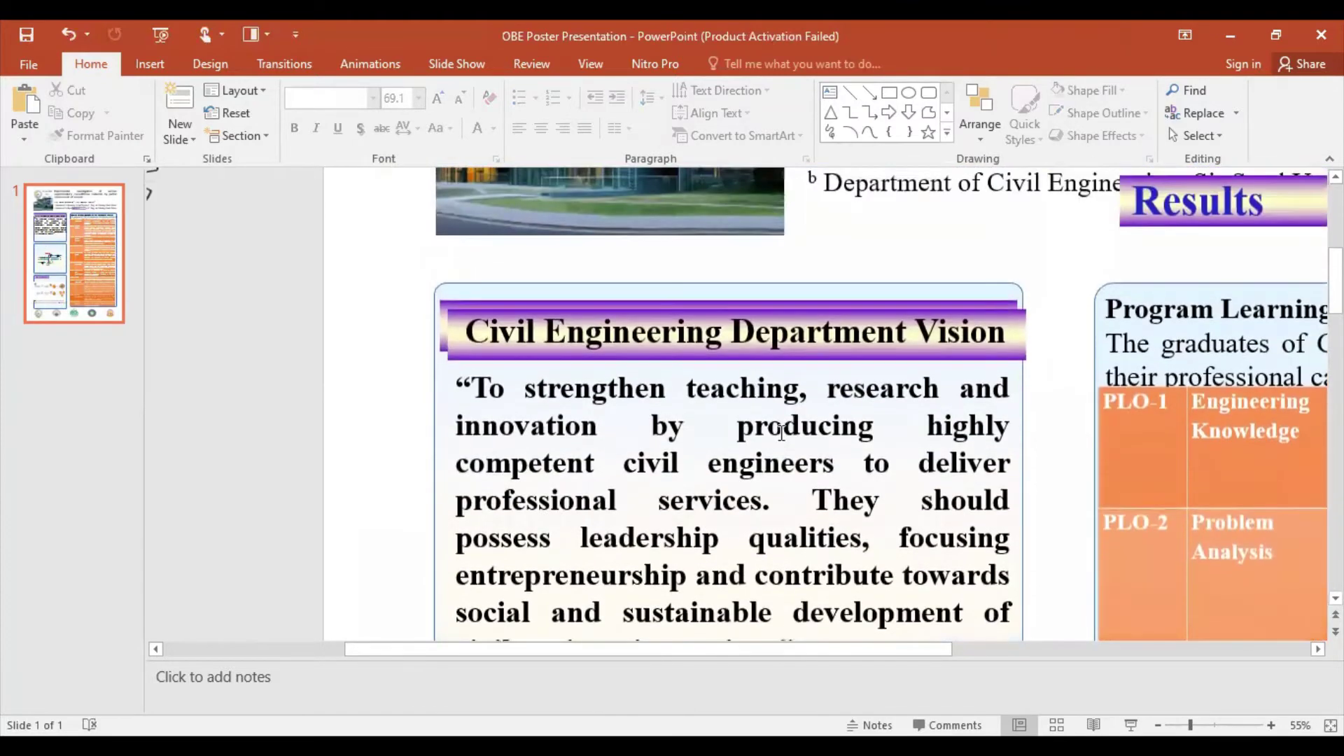
{"action": "left_click", "coordinate": [717, 317]}
{"action": "left_click_drag", "start_coordinate": [715, 361], "coordinate": [710, 561]}
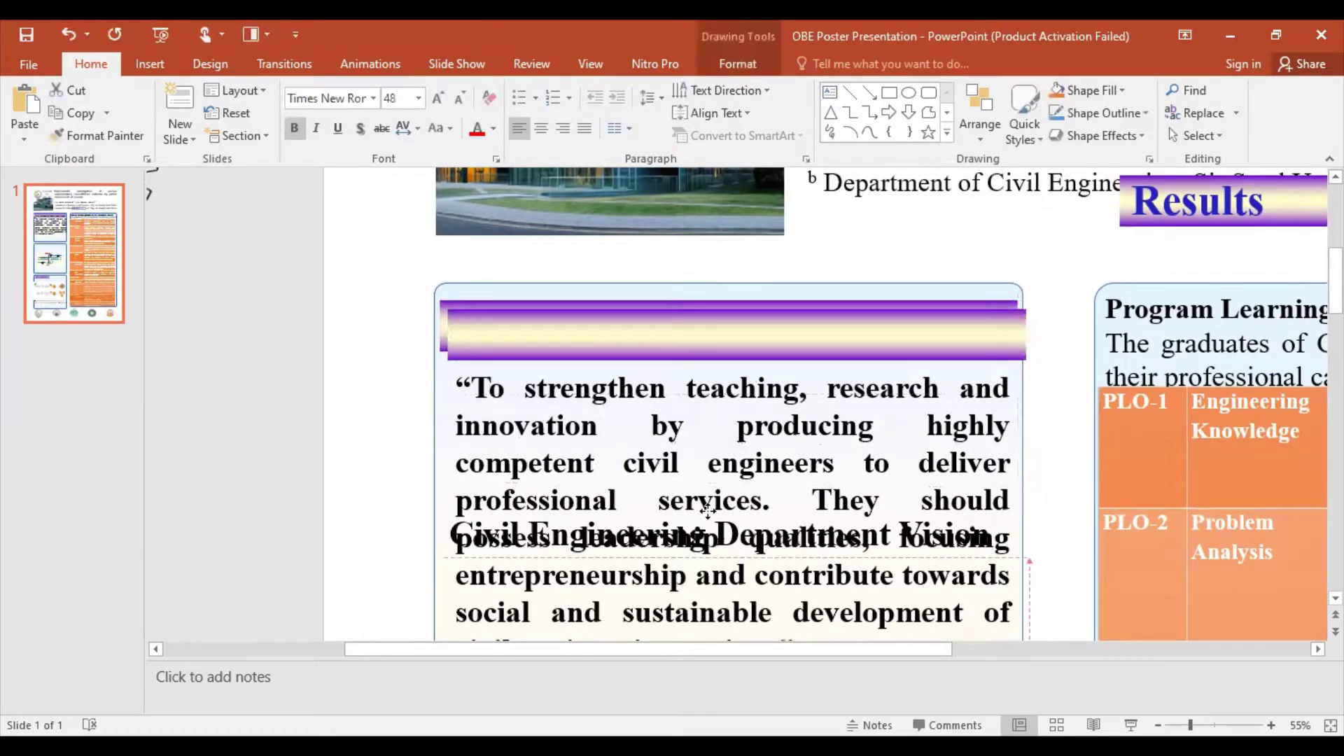
{"action": "left_click_drag", "start_coordinate": [729, 339], "coordinate": [555, 476]}
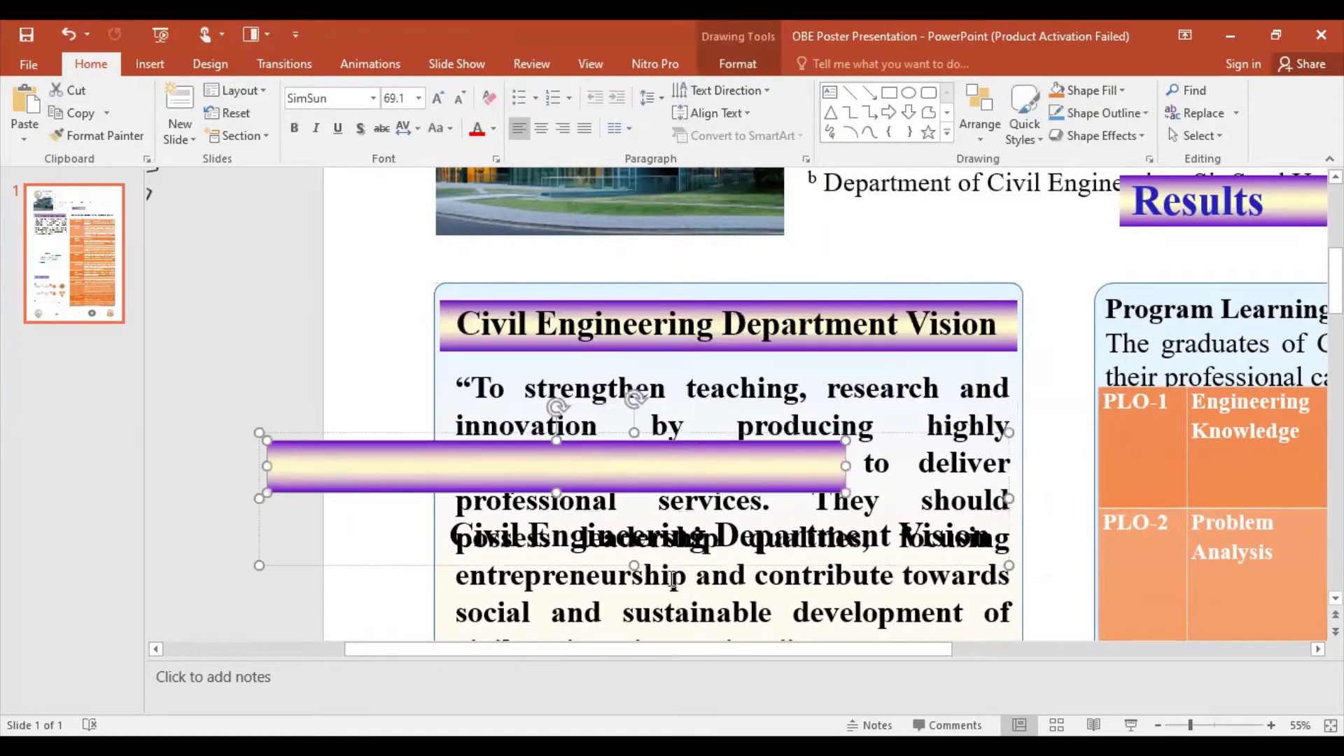
{"action": "scroll", "coordinate": [819, 609], "scroll_direction": "down", "scroll_amount": 1}
{"action": "scroll", "coordinate": [819, 611], "scroll_direction": "down", "scroll_amount": 3}
{"action": "scroll", "coordinate": [819, 611], "scroll_direction": "down", "scroll_amount": 2}
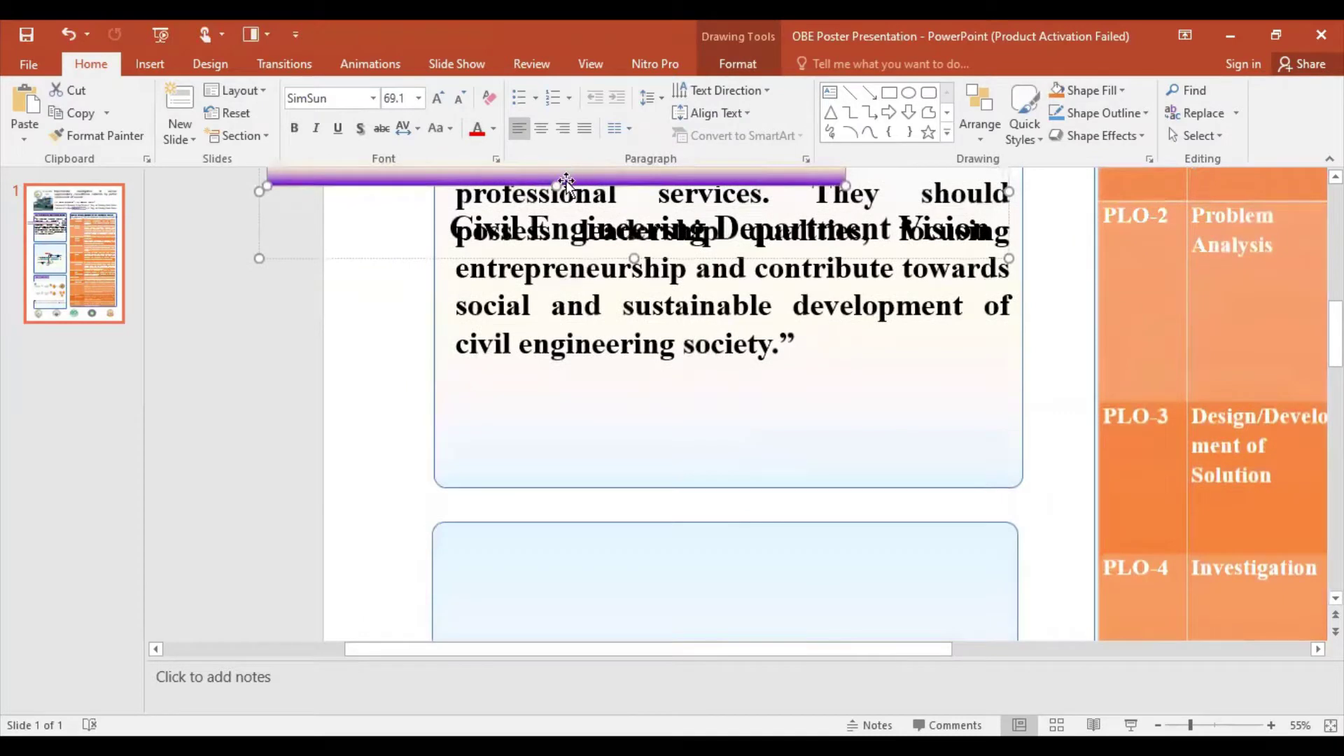
{"action": "left_click_drag", "start_coordinate": [568, 183], "coordinate": [737, 575]}
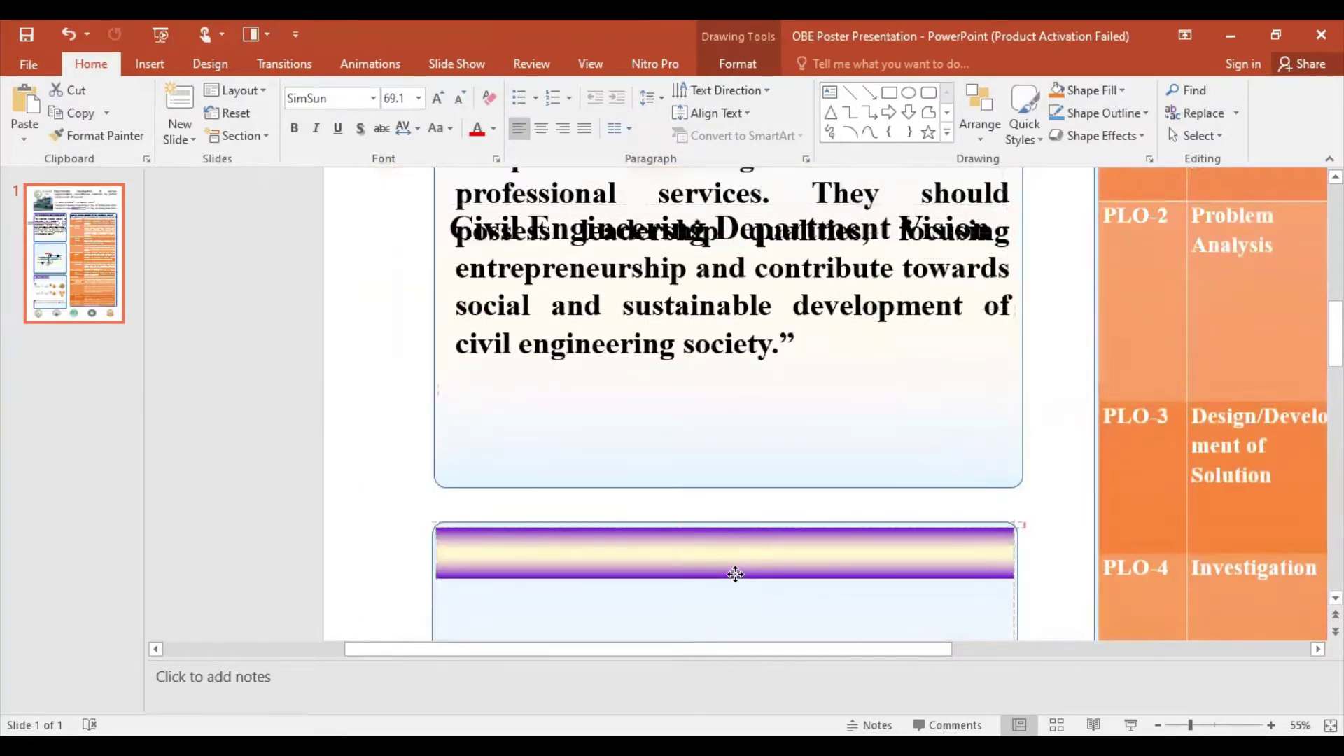
Step: Place the title on the bar, replace Vision with Mission, and nudge it left
{"action": "left_click", "coordinate": [735, 229]}
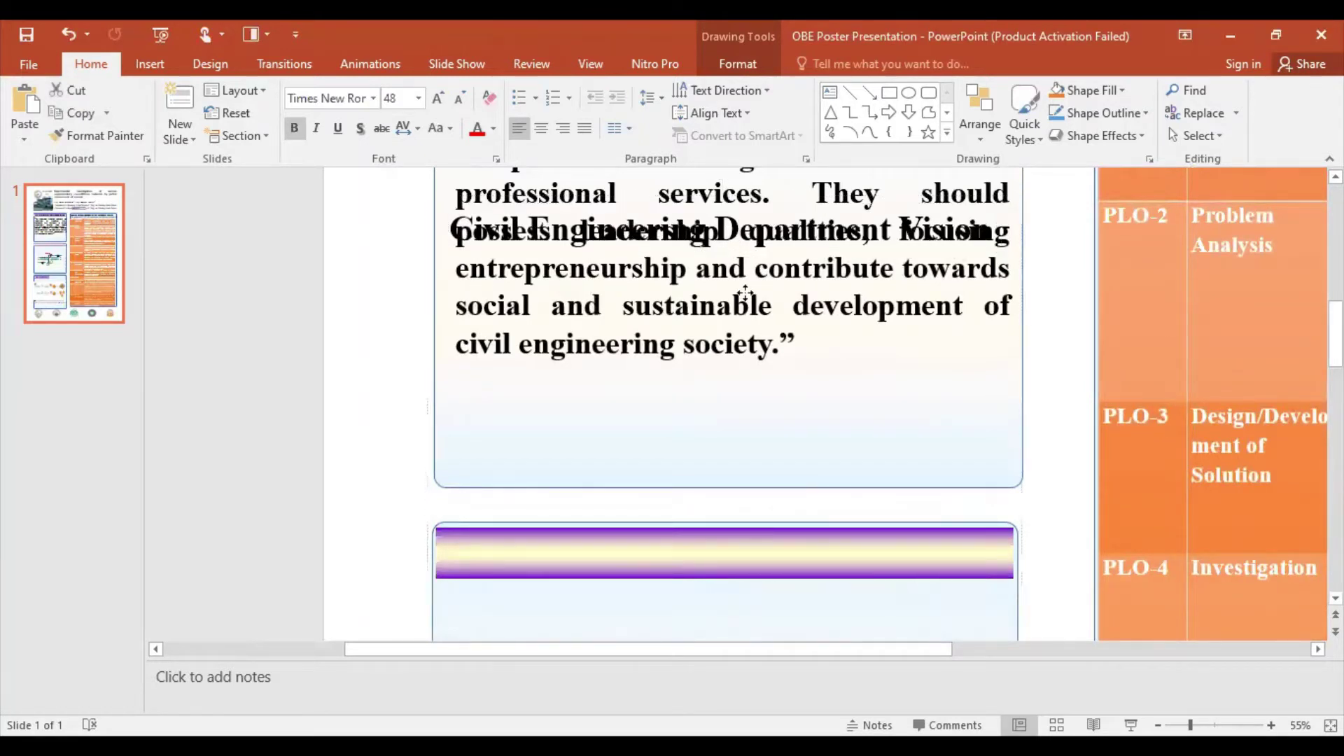
{"action": "mouse_move", "coordinate": [756, 270]}
{"action": "left_mouse_down"}
{"action": "mouse_move", "coordinate": [756, 569]}
{"action": "mouse_move", "coordinate": [735, 581]}
{"action": "left_mouse_up"}
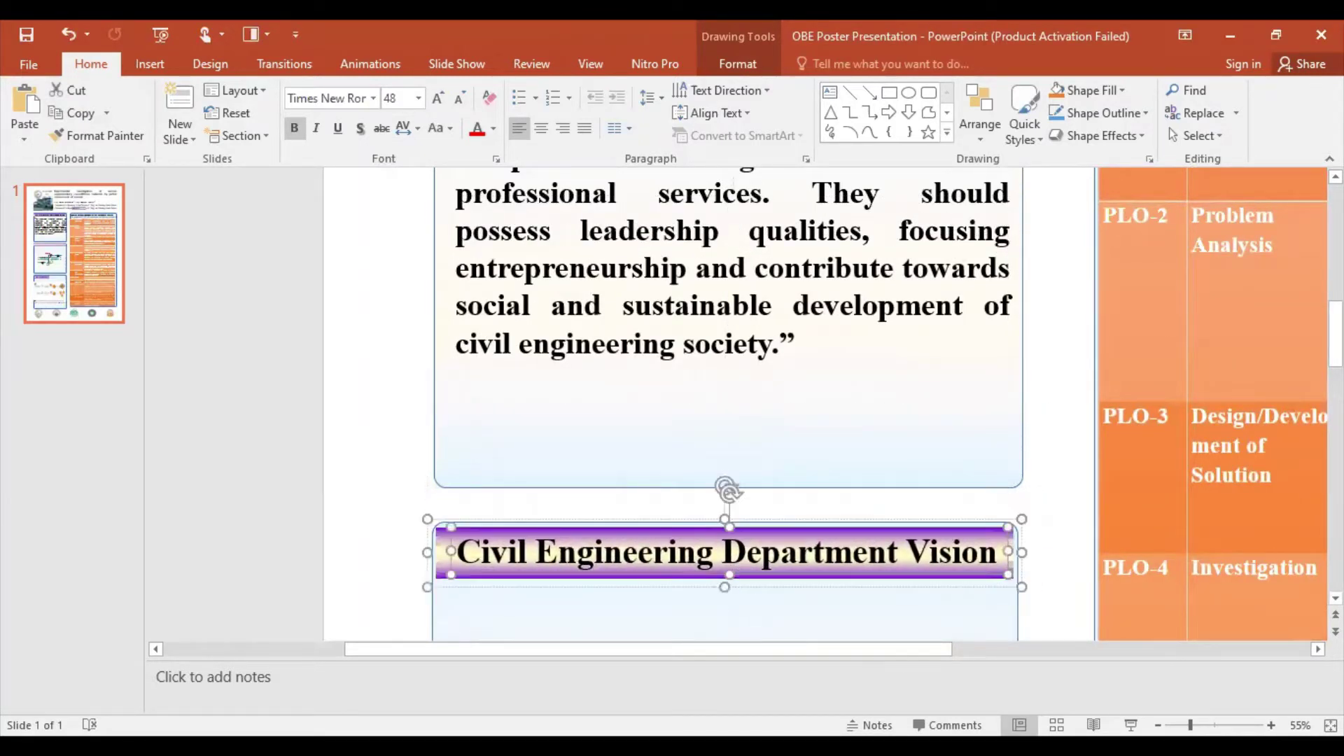
{"action": "left_click_drag", "start_coordinate": [907, 557], "coordinate": [1000, 568]}
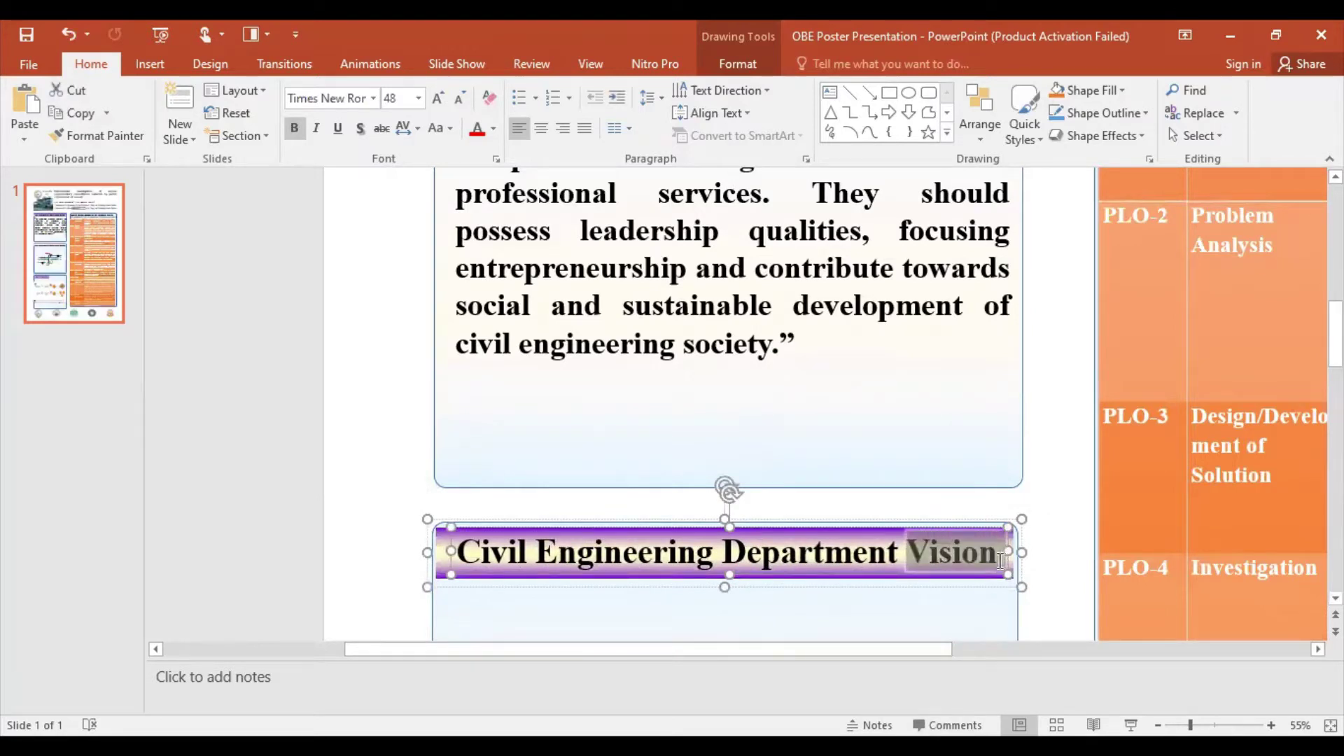
{"action": "type", "text": "Mi"}
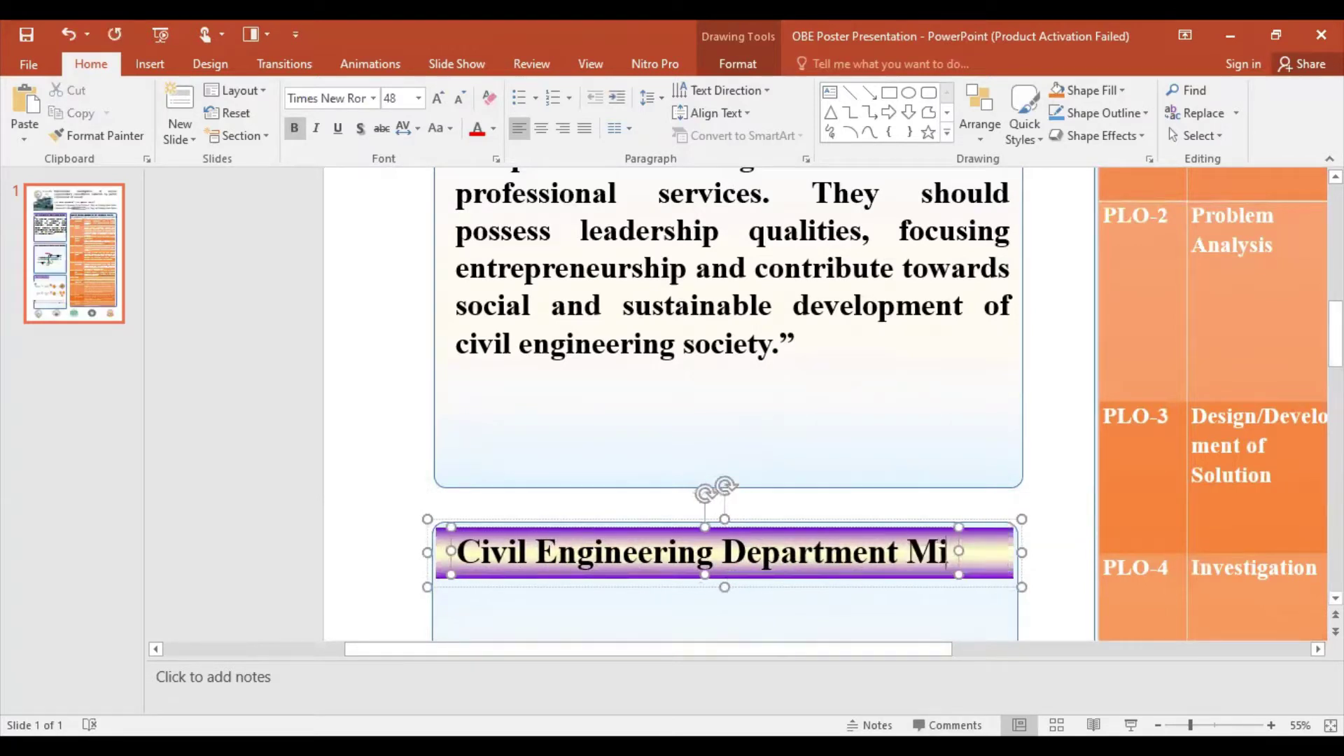
{"action": "type", "text": "ssion"}
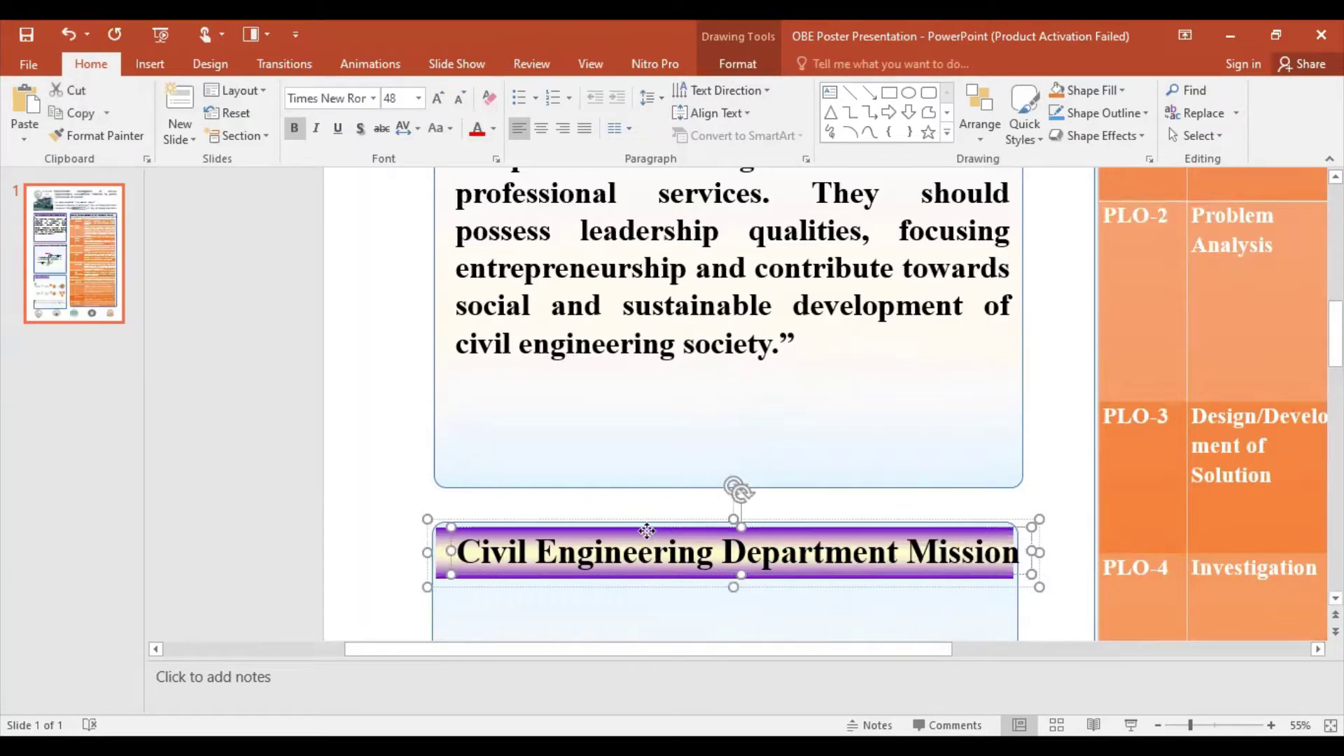
{"action": "left_click_drag", "start_coordinate": [643, 530], "coordinate": [635, 527]}
Step: Delete the DNA diagram group from the Mission box
{"action": "scroll", "coordinate": [803, 621], "scroll_direction": "down", "scroll_amount": 3}
{"action": "scroll", "coordinate": [852, 609], "scroll_direction": "down", "scroll_amount": 4}
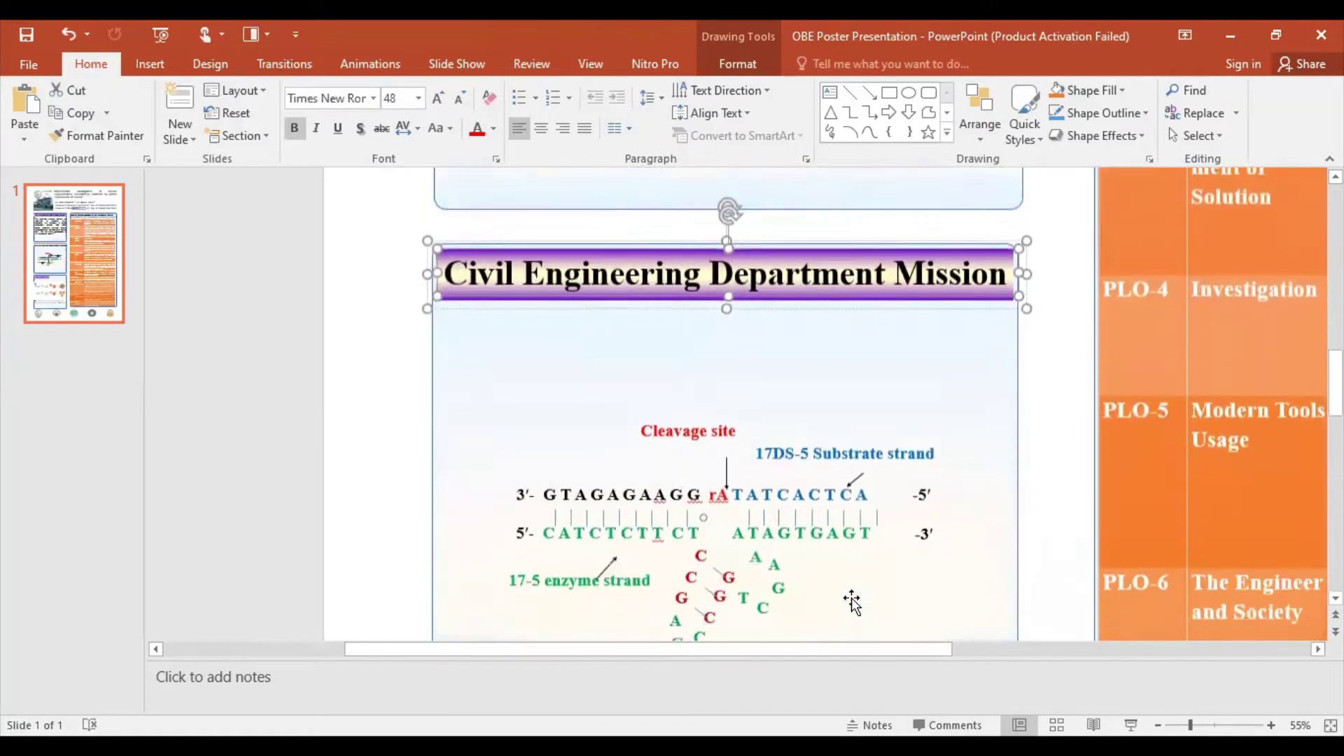
{"action": "left_click", "coordinate": [804, 462]}
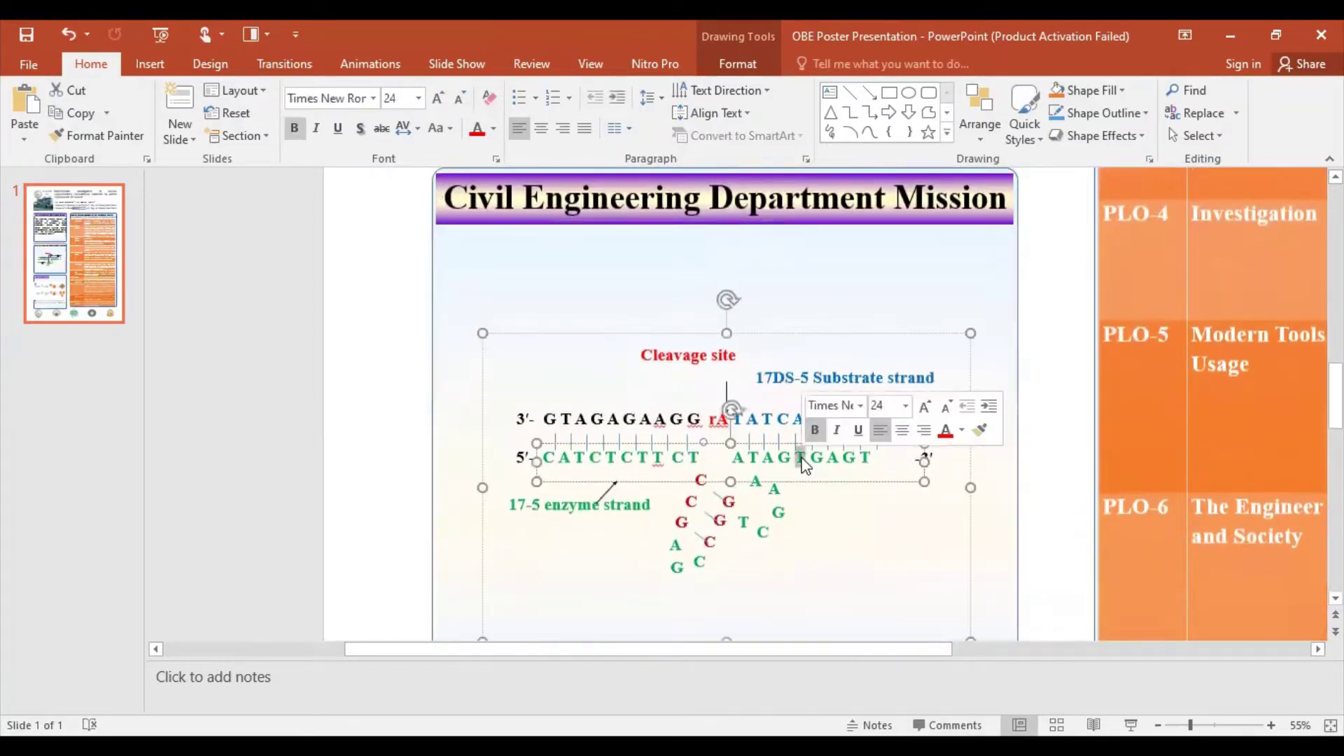
{"action": "left_click", "coordinate": [817, 339]}
{"action": "key", "text": "Delete"}
Step: Duplicate the vision paragraph text box by pasting a copy
{"action": "scroll", "coordinate": [933, 543], "scroll_direction": "up", "scroll_amount": 1}
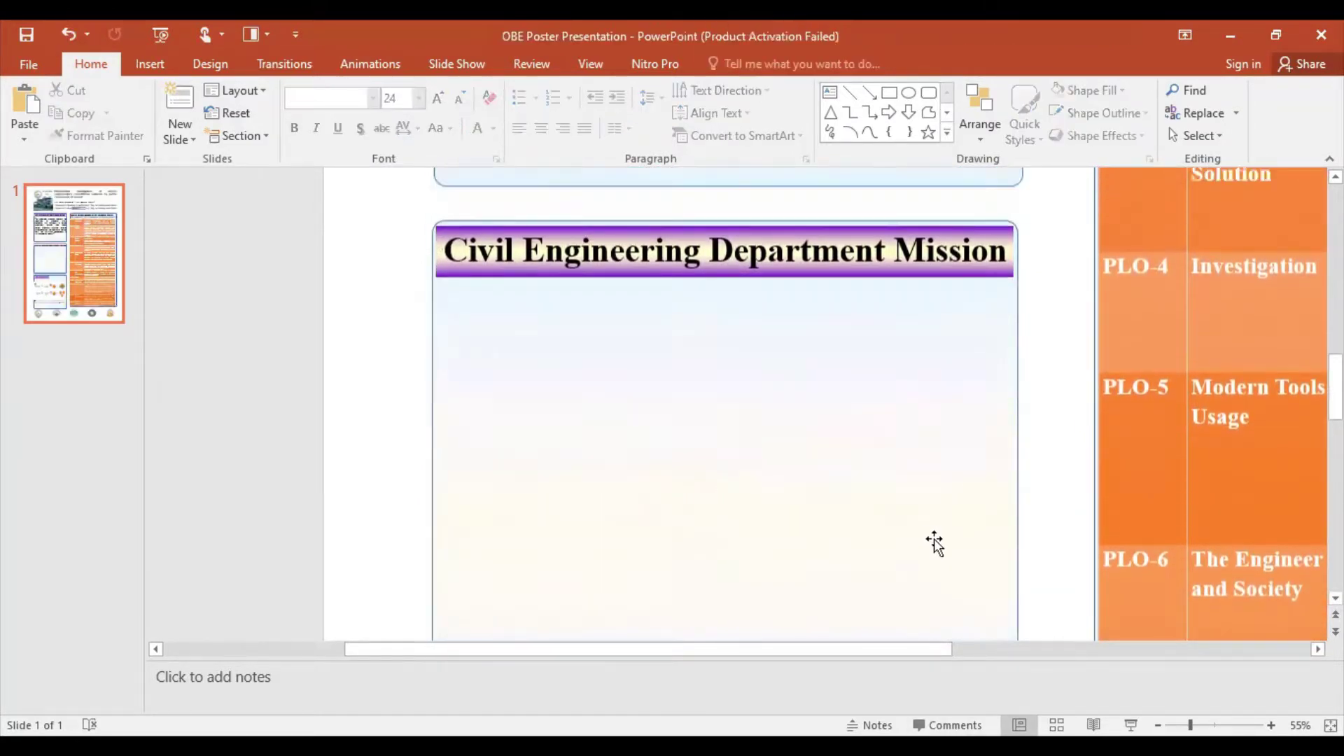
{"action": "scroll", "coordinate": [931, 531], "scroll_direction": "up", "scroll_amount": 4}
{"action": "scroll", "coordinate": [882, 498], "scroll_direction": "up", "scroll_amount": 4}
{"action": "left_click", "coordinate": [802, 397]}
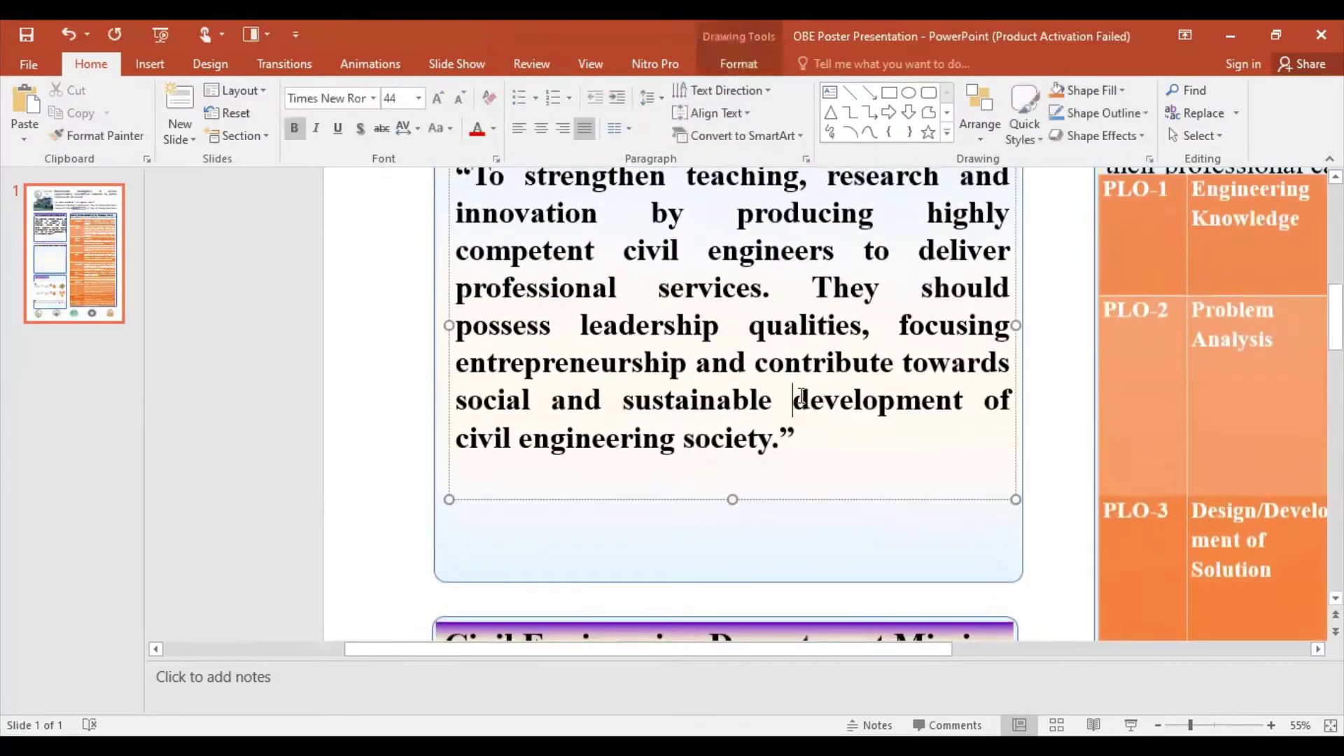
{"action": "left_click", "coordinate": [764, 499]}
{"action": "scroll", "coordinate": [886, 420], "scroll_direction": "down", "scroll_amount": 6}
{"action": "scroll", "coordinate": [777, 444], "scroll_direction": "down", "scroll_amount": 2}
{"action": "left_click", "coordinate": [778, 444]}
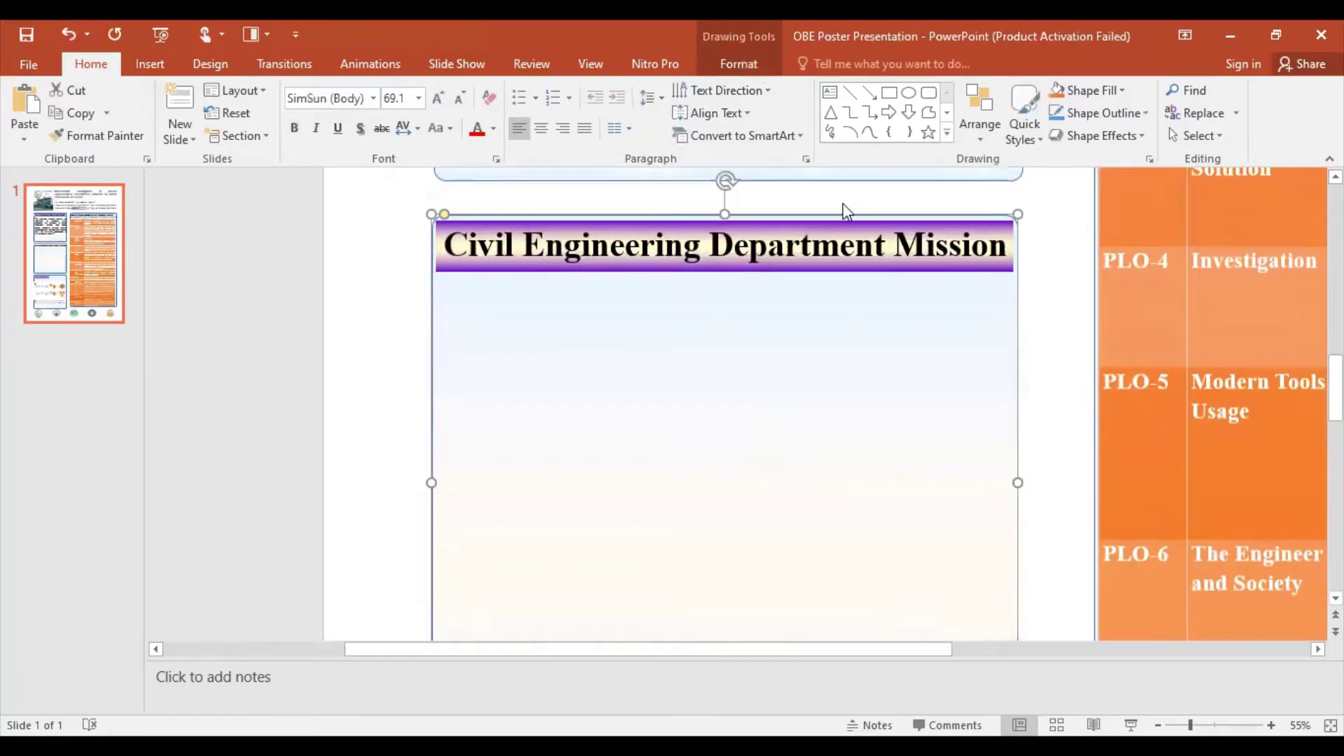
{"action": "key", "text": "ctrl+v"}
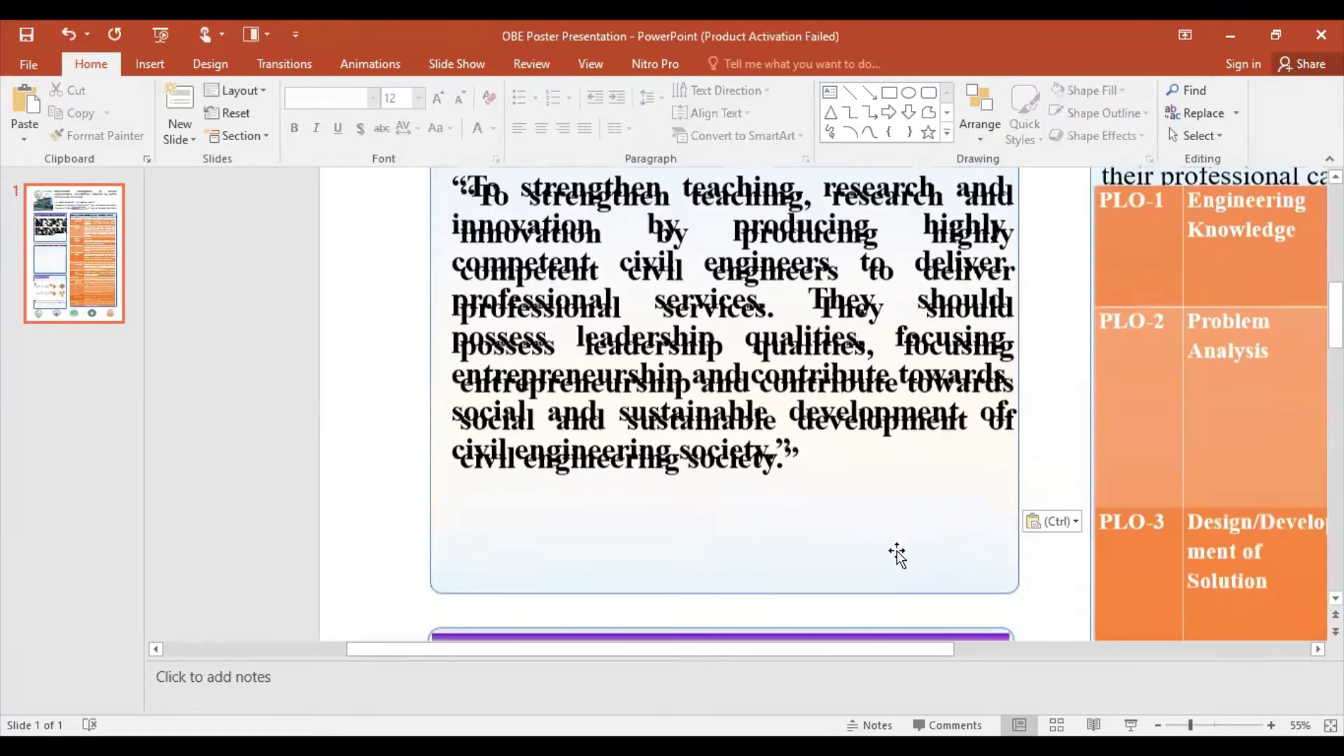
Step: Move the pasted paragraph down into the Mission box under its heading
{"action": "scroll", "coordinate": [897, 554], "scroll_direction": "down", "scroll_amount": 3}
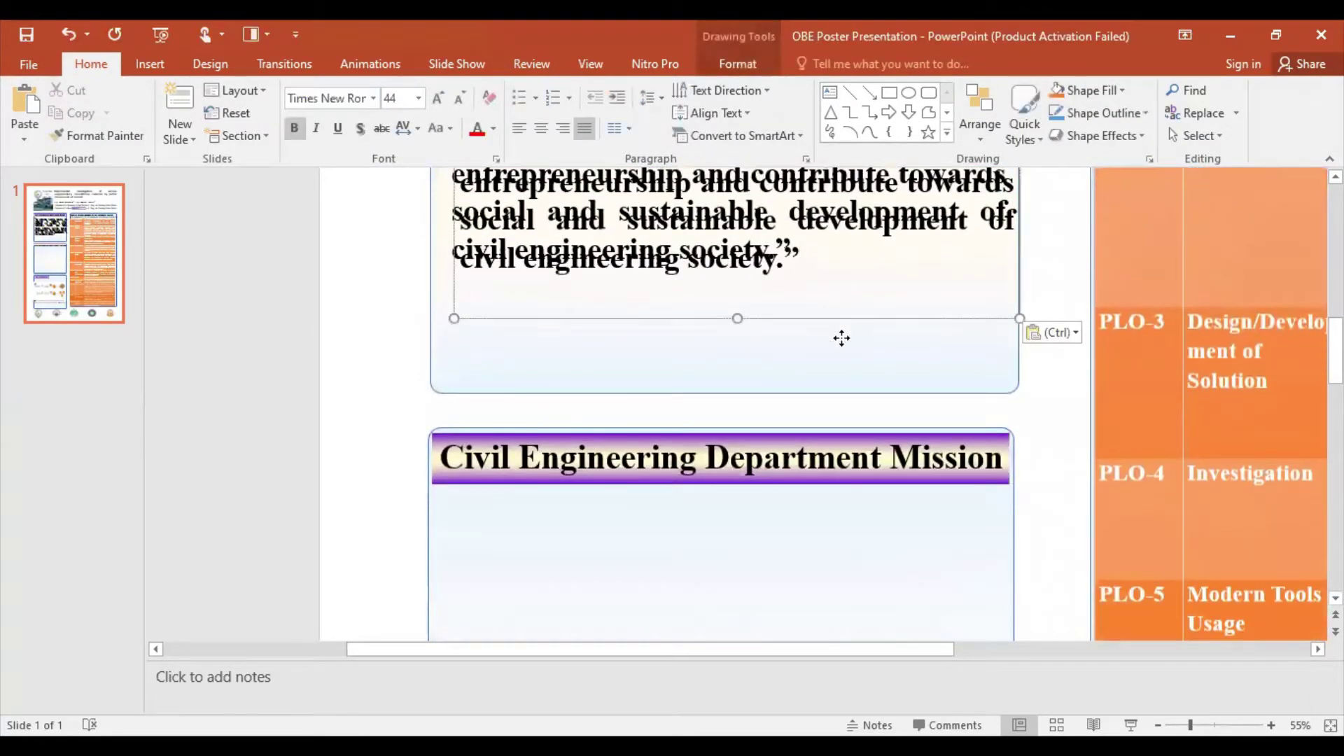
{"action": "mouse_move", "coordinate": [842, 338]}
{"action": "left_mouse_down"}
{"action": "mouse_move", "coordinate": [867, 385]}
{"action": "mouse_move", "coordinate": [838, 556]}
{"action": "left_mouse_up"}
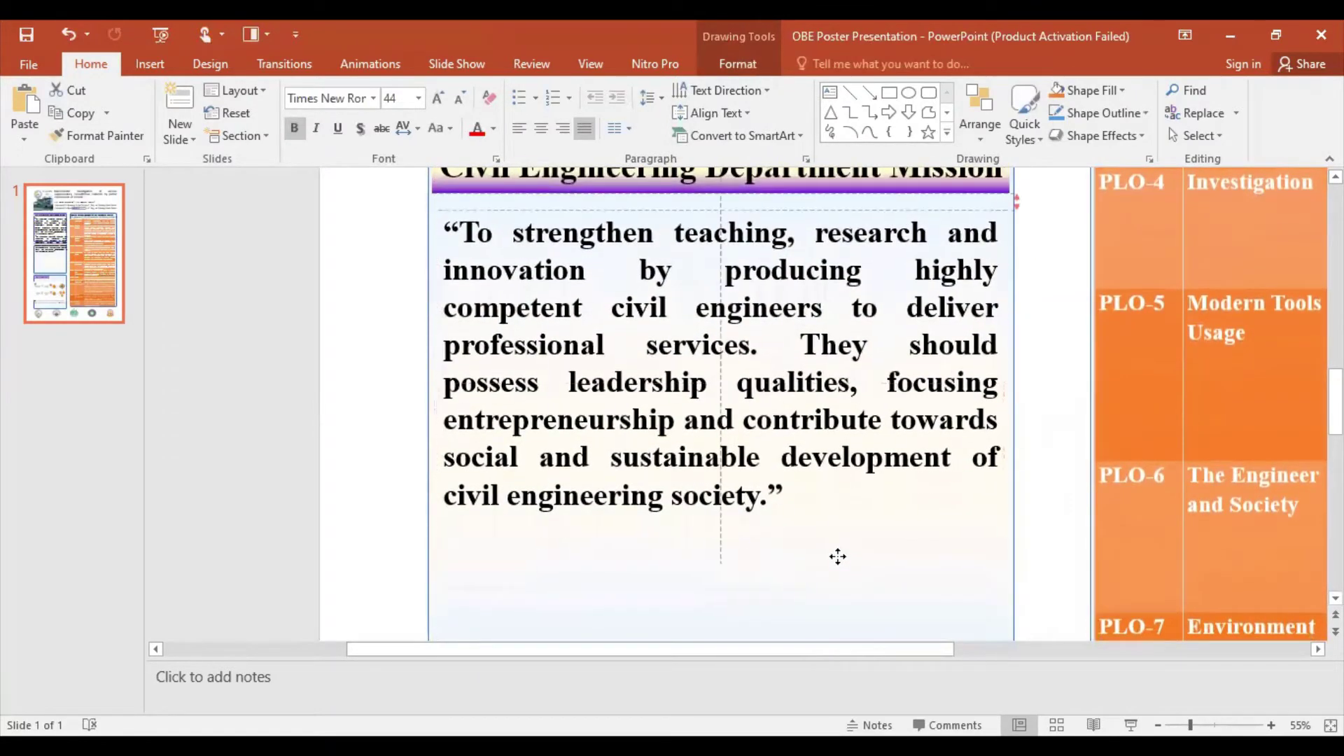
{"action": "left_click_drag", "start_coordinate": [838, 556], "coordinate": [837, 562]}
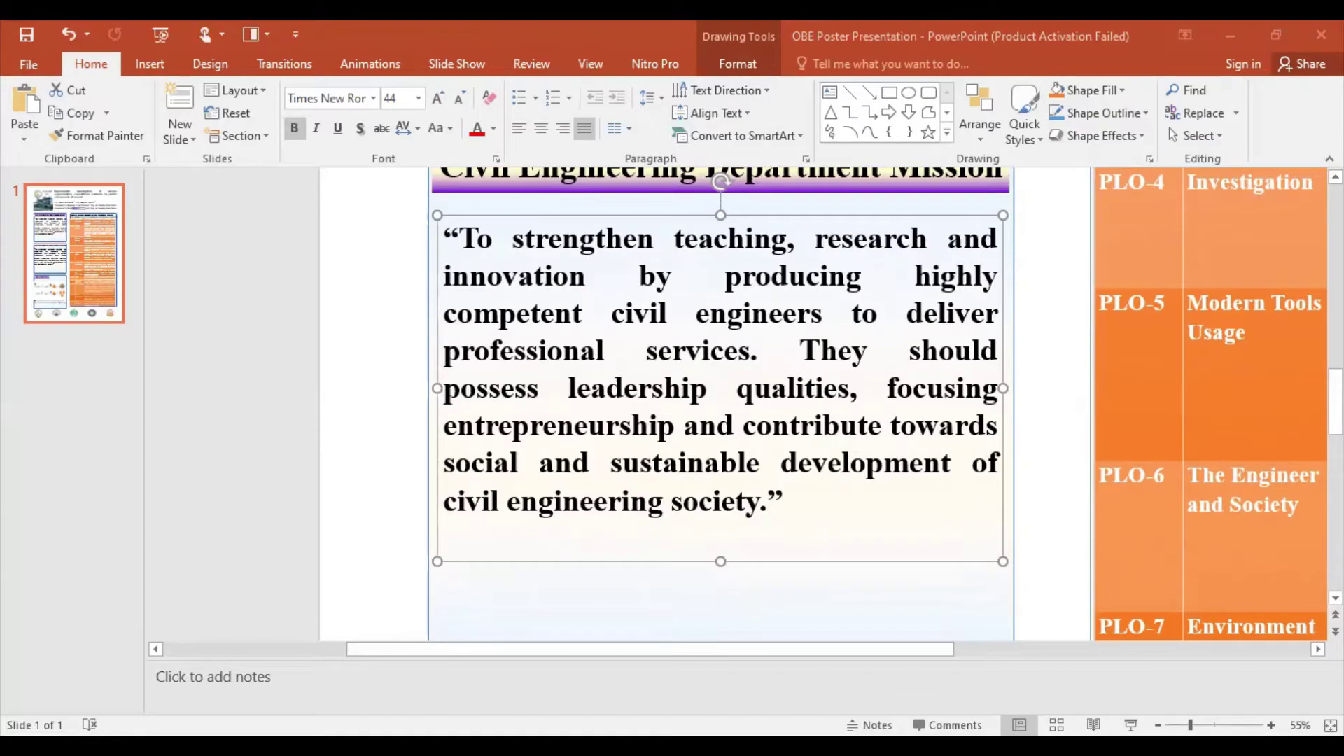
{"action": "scroll", "coordinate": [715, 598], "scroll_direction": "down", "scroll_amount": 2}
{"action": "scroll", "coordinate": [715, 598], "scroll_direction": "up", "scroll_amount": 2}
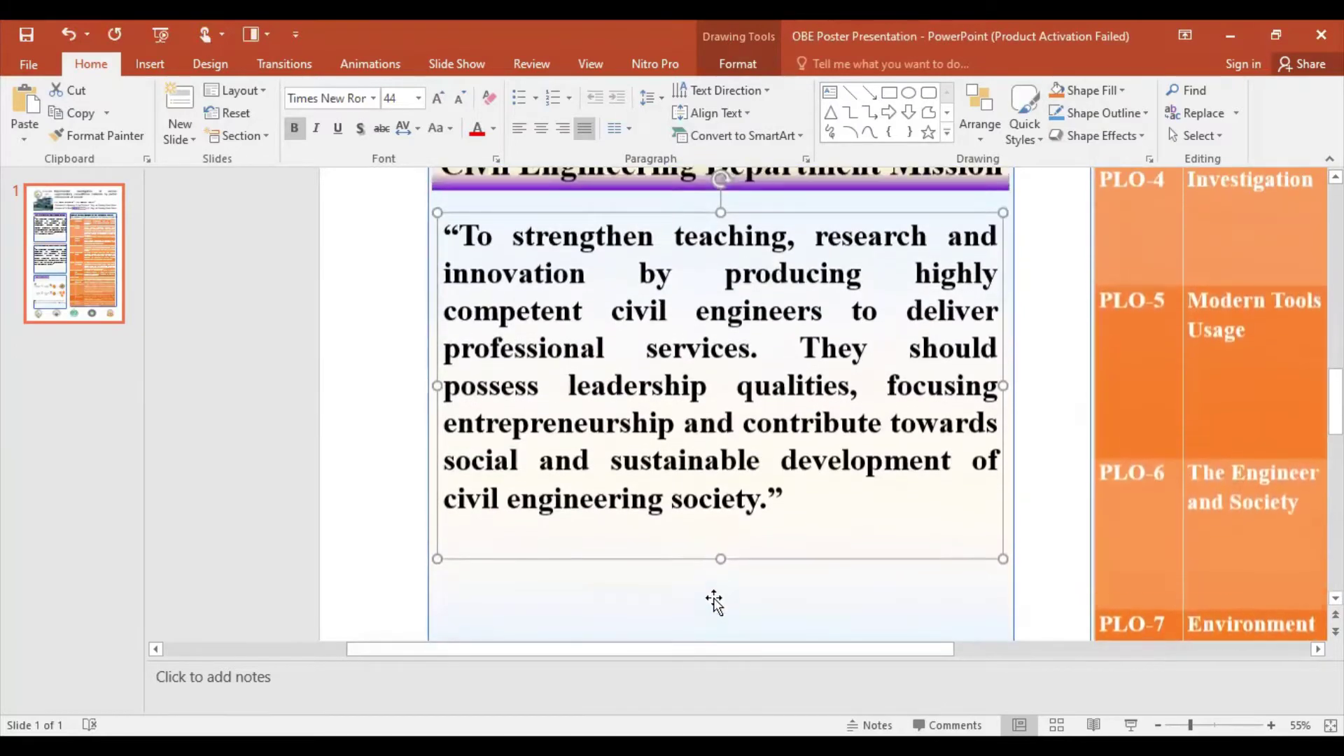
{"action": "scroll", "coordinate": [716, 598], "scroll_direction": "up", "scroll_amount": 2}
{"action": "scroll", "coordinate": [716, 596], "scroll_direction": "up", "scroll_amount": 1}
{"action": "scroll", "coordinate": [716, 595], "scroll_direction": "up", "scroll_amount": 2}
{"action": "scroll", "coordinate": [716, 596], "scroll_direction": "up", "scroll_amount": 1}
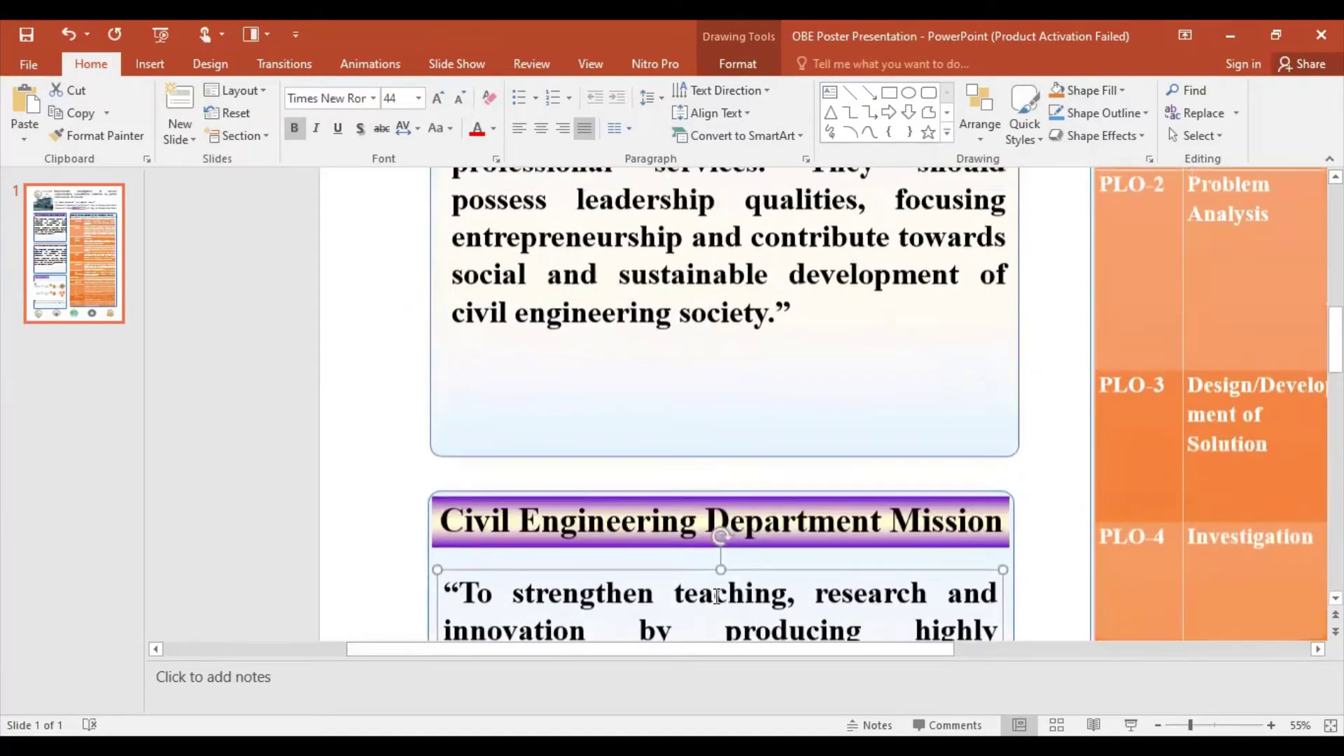
{"action": "scroll", "coordinate": [716, 596], "scroll_direction": "up", "scroll_amount": 2}
{"action": "scroll", "coordinate": [714, 595], "scroll_direction": "down", "scroll_amount": 1}
{"action": "scroll", "coordinate": [713, 591], "scroll_direction": "down", "scroll_amount": 2}
{"action": "scroll", "coordinate": [707, 581], "scroll_direction": "down", "scroll_amount": 2}
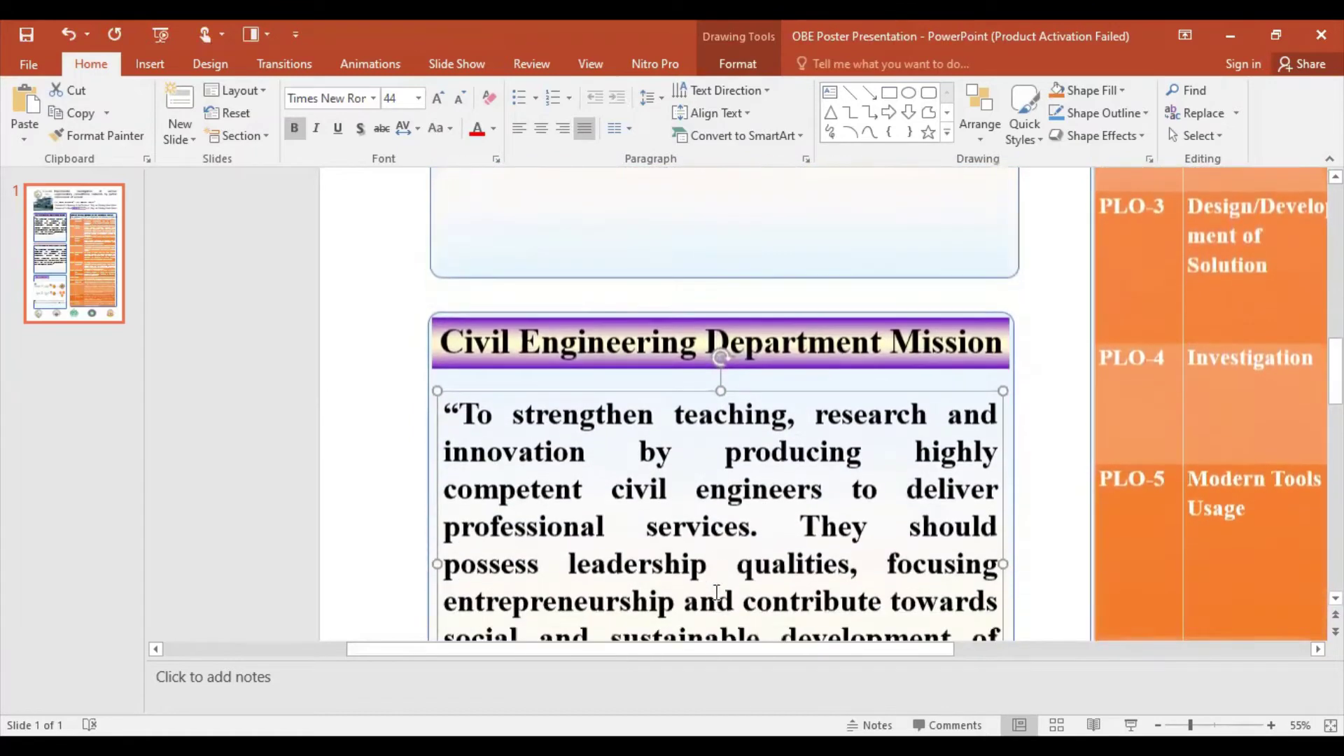
{"action": "scroll", "coordinate": [705, 570], "scroll_direction": "down", "scroll_amount": 2}
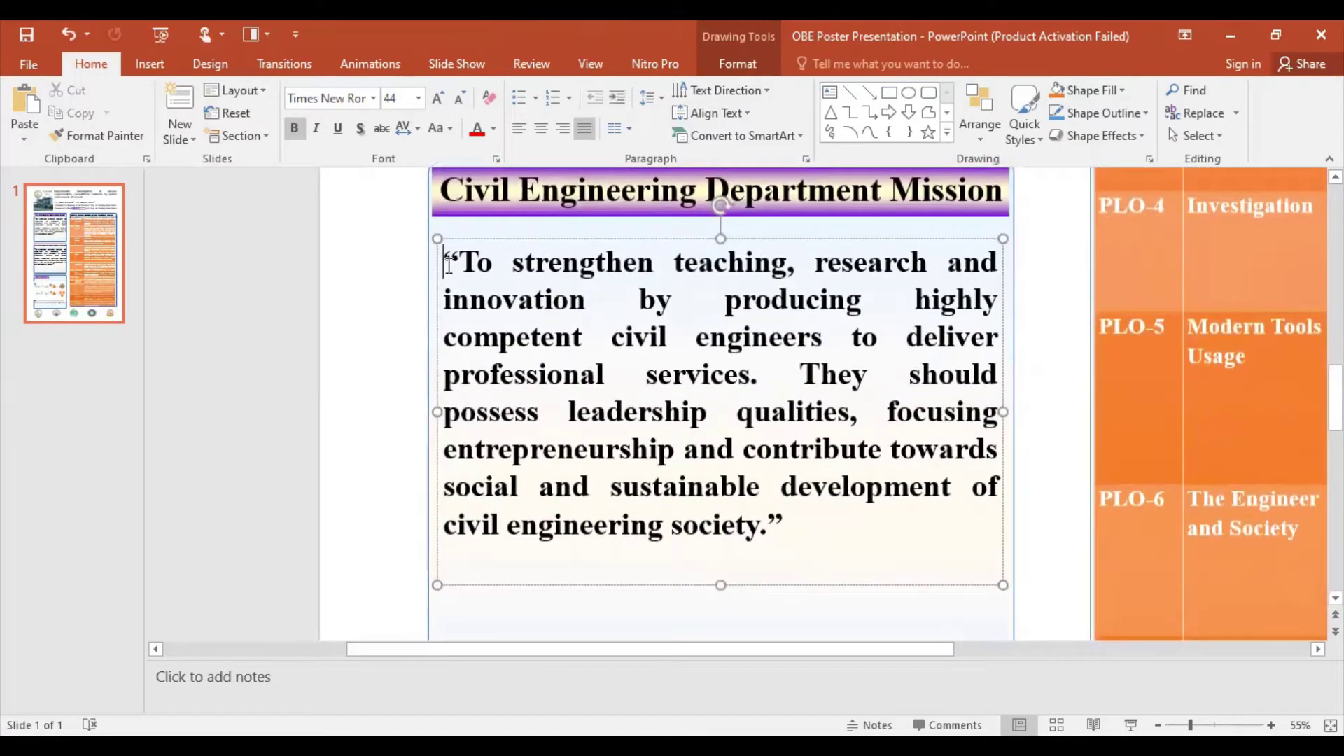
Step: Replace the copied text with the mission statement, set it bold and not italic
{"action": "left_click_drag", "start_coordinate": [454, 264], "coordinate": [825, 524]}
{"action": "type", "text": "“To impart quality education through modern teaching tools and techniques for socio-economic development and meet the future challenges. To prepare graduates to lead and excel as professional and produce practical solution to the industry through research, innovation and entrepreneurship.”."}
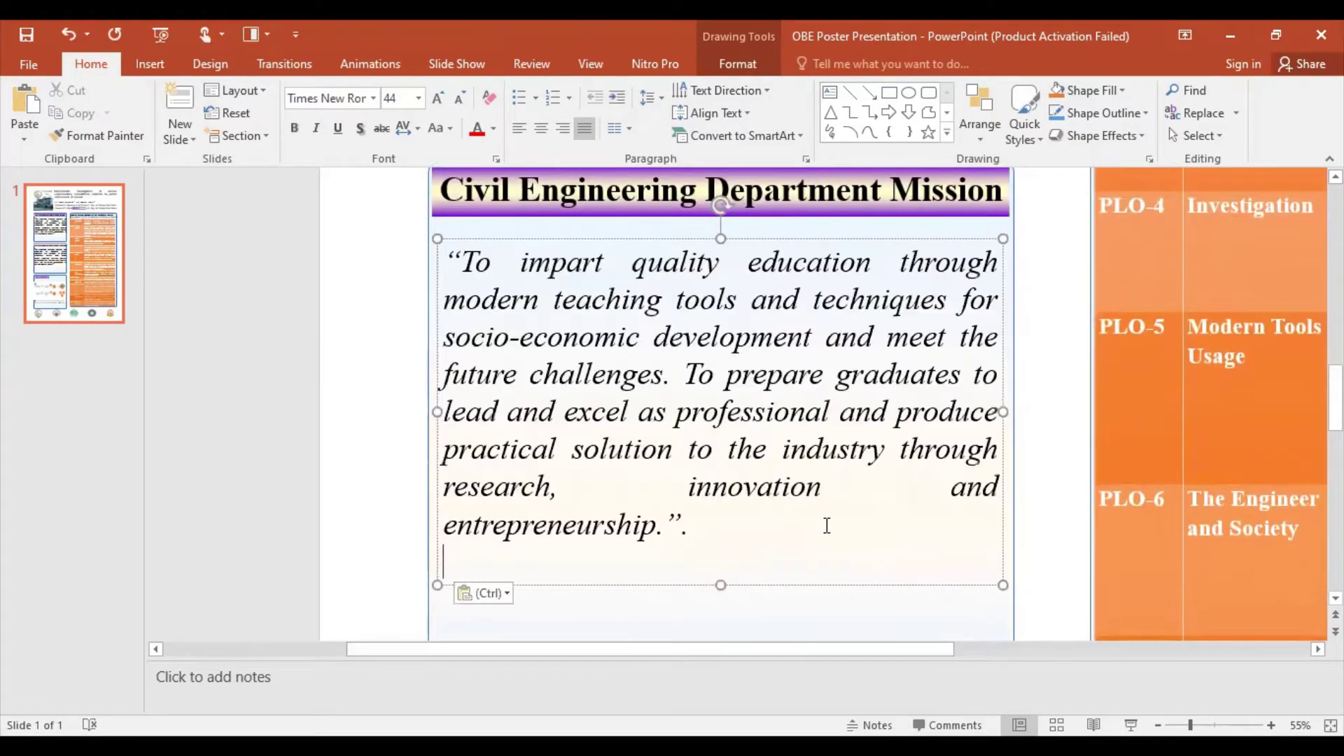
{"action": "left_click_drag", "start_coordinate": [455, 259], "coordinate": [703, 539]}
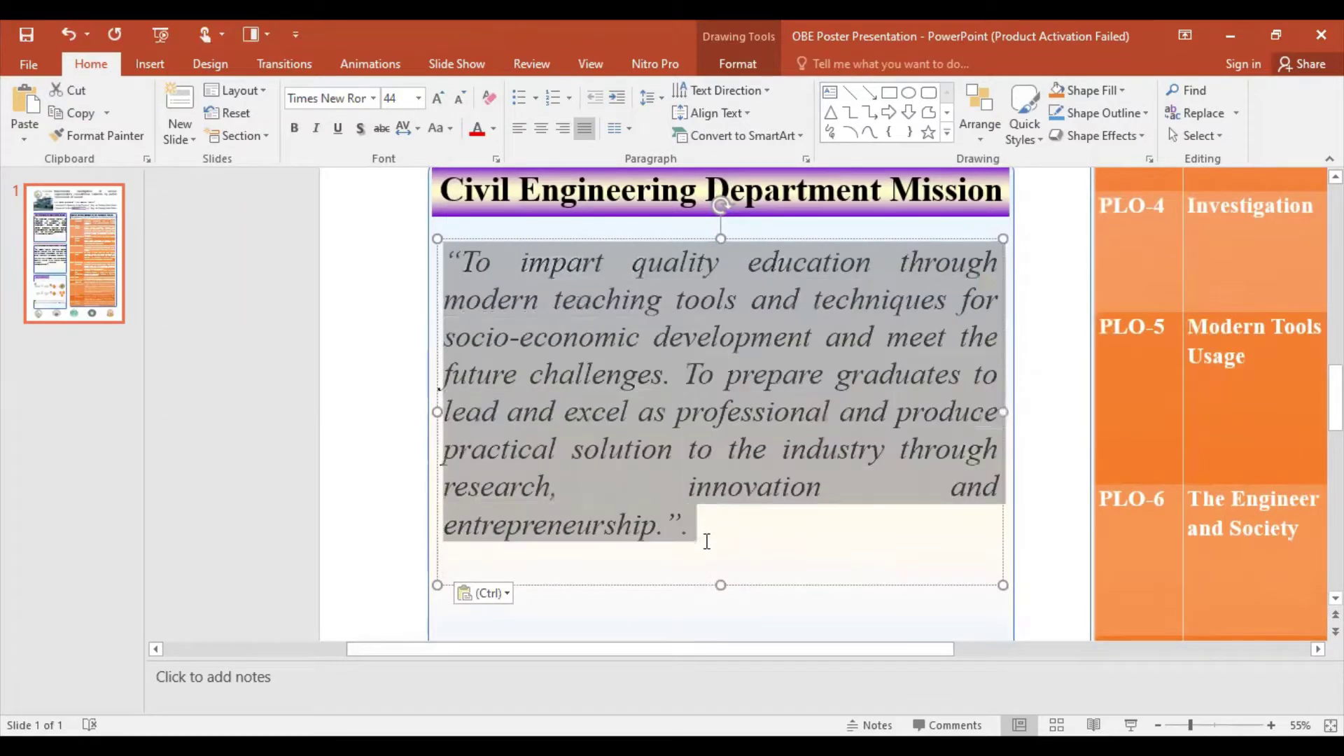
{"action": "left_click", "coordinate": [295, 128]}
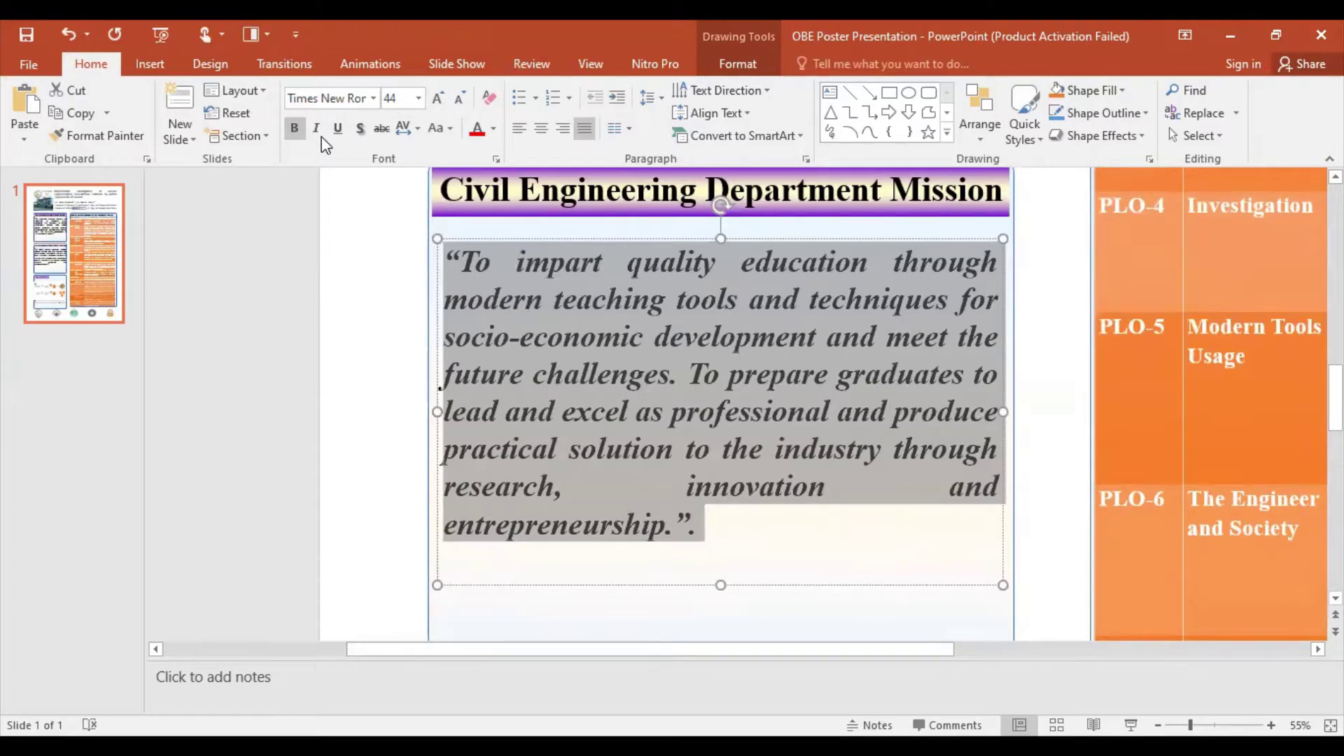
{"action": "left_click", "coordinate": [316, 128]}
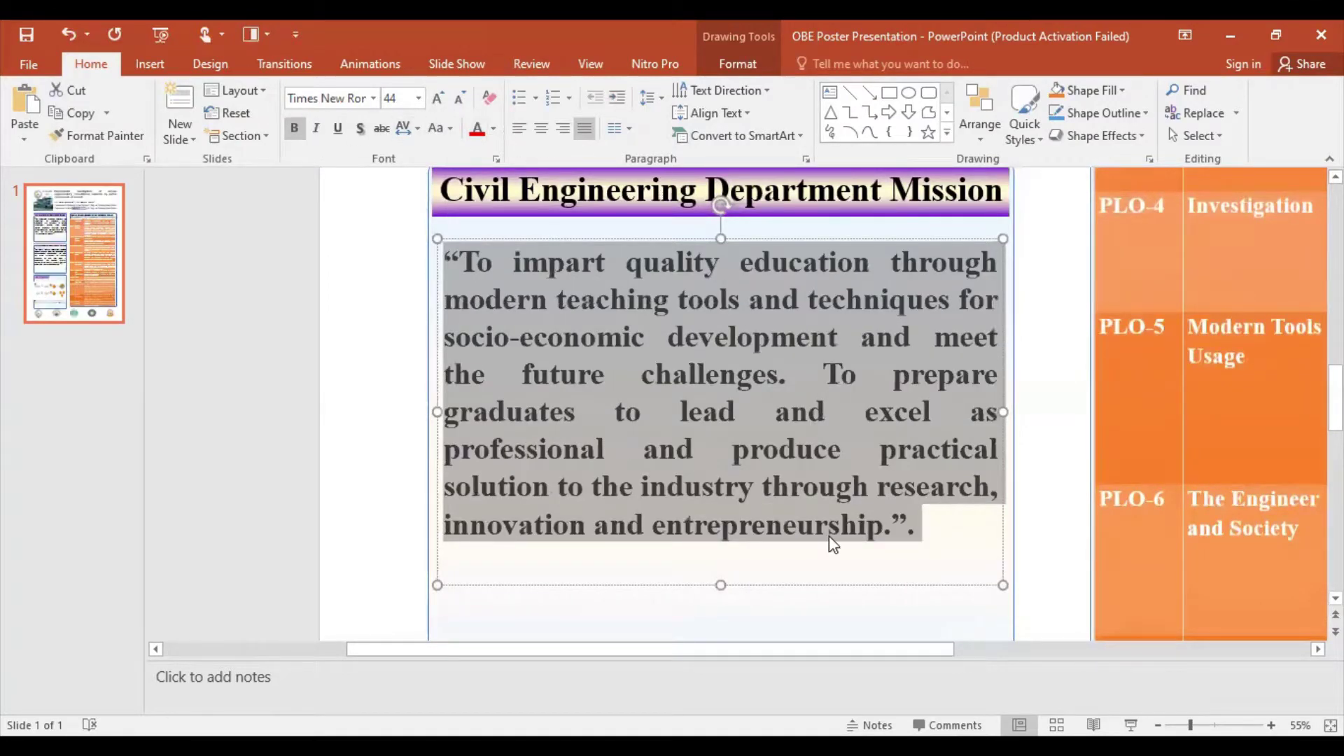
{"action": "left_click", "coordinate": [917, 530]}
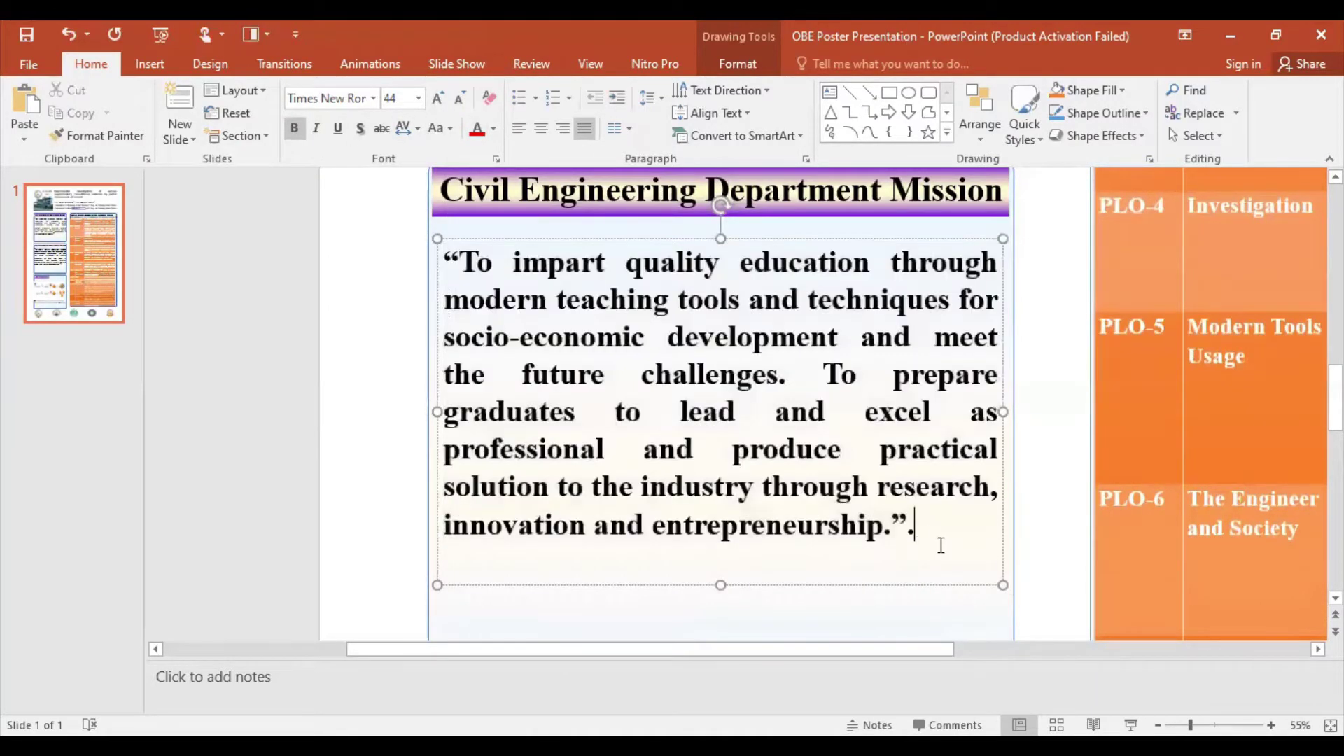
{"action": "scroll", "coordinate": [942, 564], "scroll_direction": "down", "scroll_amount": 2}
{"action": "scroll", "coordinate": [943, 564], "scroll_direction": "down", "scroll_amount": 1}
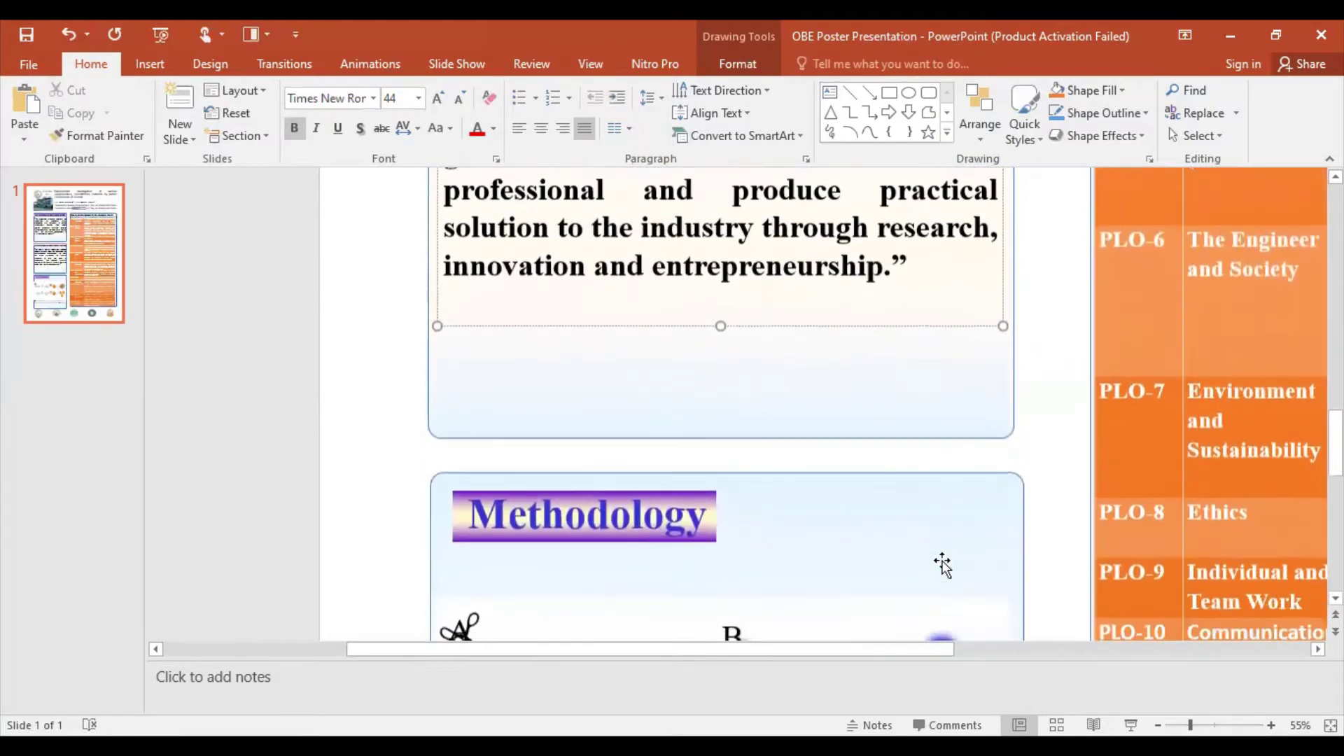
{"action": "scroll", "coordinate": [943, 563], "scroll_direction": "up", "scroll_amount": 1}
{"action": "scroll", "coordinate": [944, 561], "scroll_direction": "up", "scroll_amount": 2}
{"action": "scroll", "coordinate": [944, 560], "scroll_direction": "up", "scroll_amount": 2}
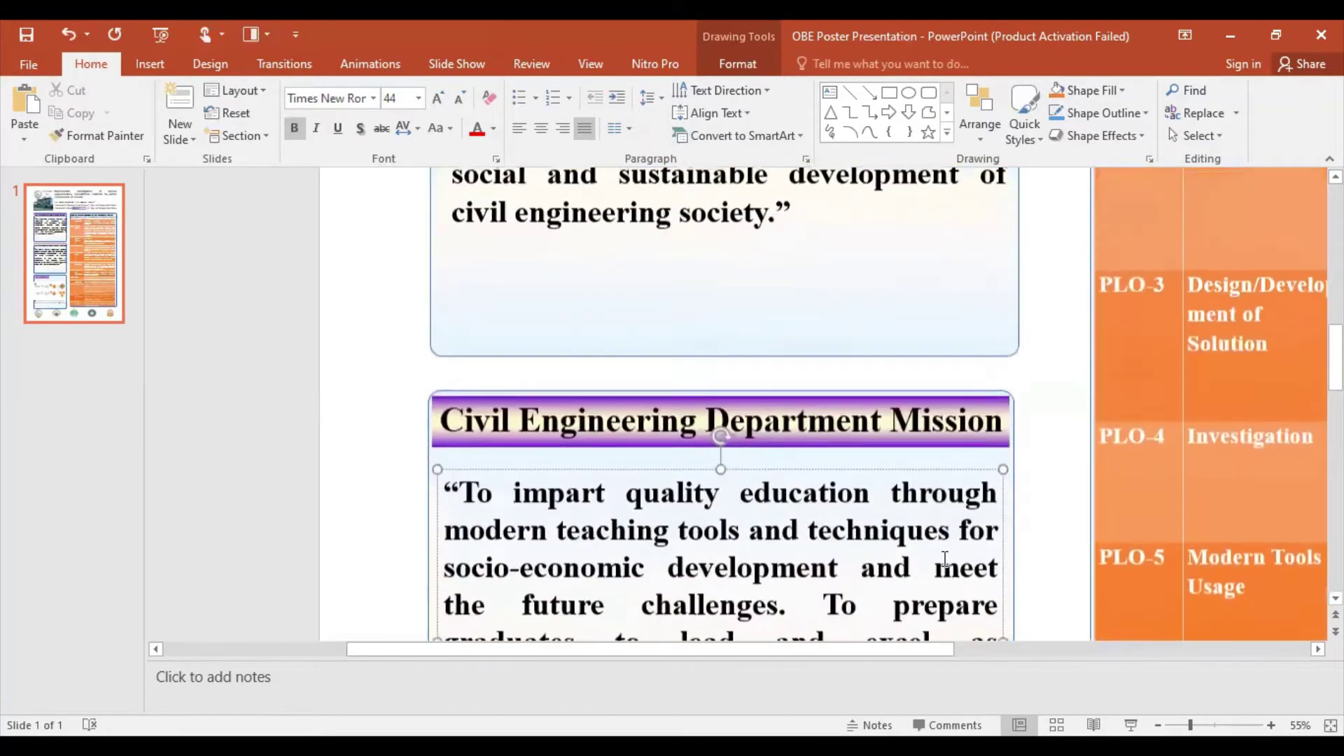
{"action": "scroll", "coordinate": [944, 553], "scroll_direction": "down", "scroll_amount": 2}
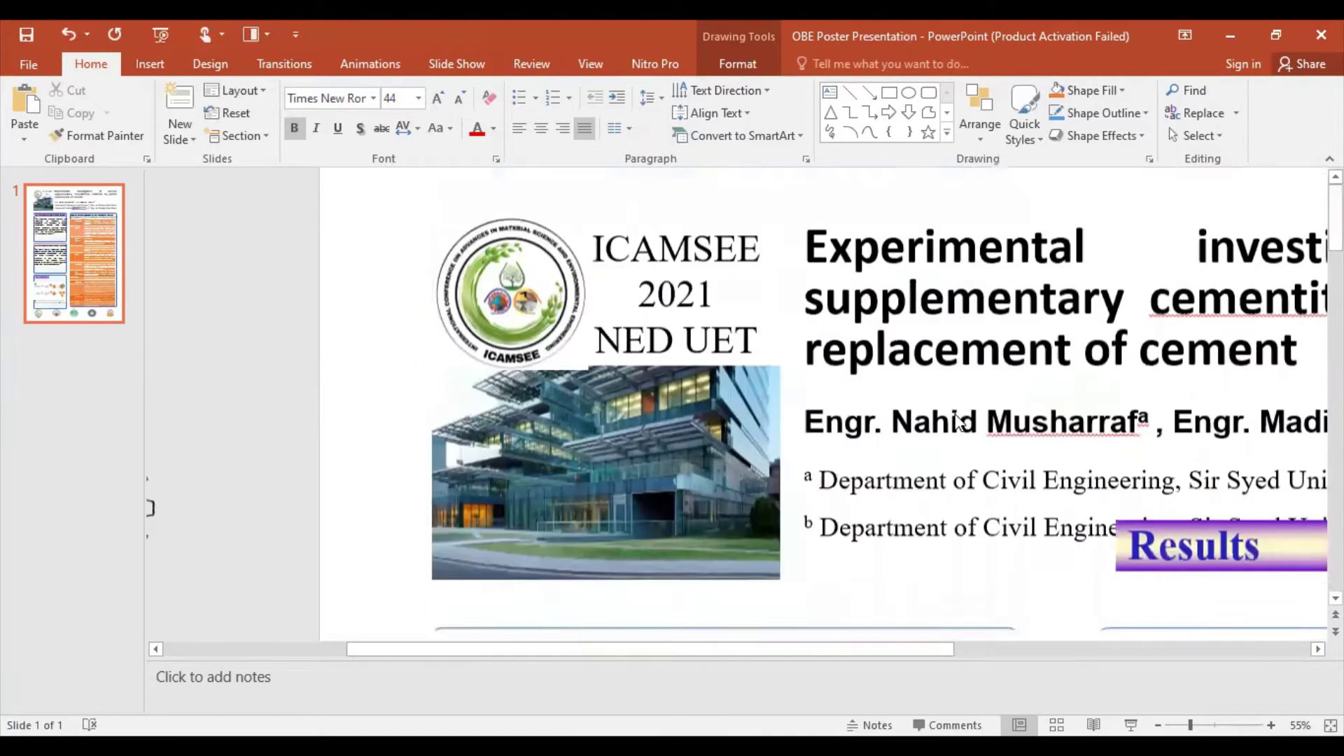
{"action": "scroll", "coordinate": [921, 471], "scroll_direction": "up", "scroll_amount": 10}
{"action": "scroll", "coordinate": [922, 471], "scroll_direction": "down", "scroll_amount": 3}
{"action": "scroll", "coordinate": [922, 472], "scroll_direction": "down", "scroll_amount": 3}
{"action": "scroll", "coordinate": [922, 471], "scroll_direction": "down", "scroll_amount": 3}
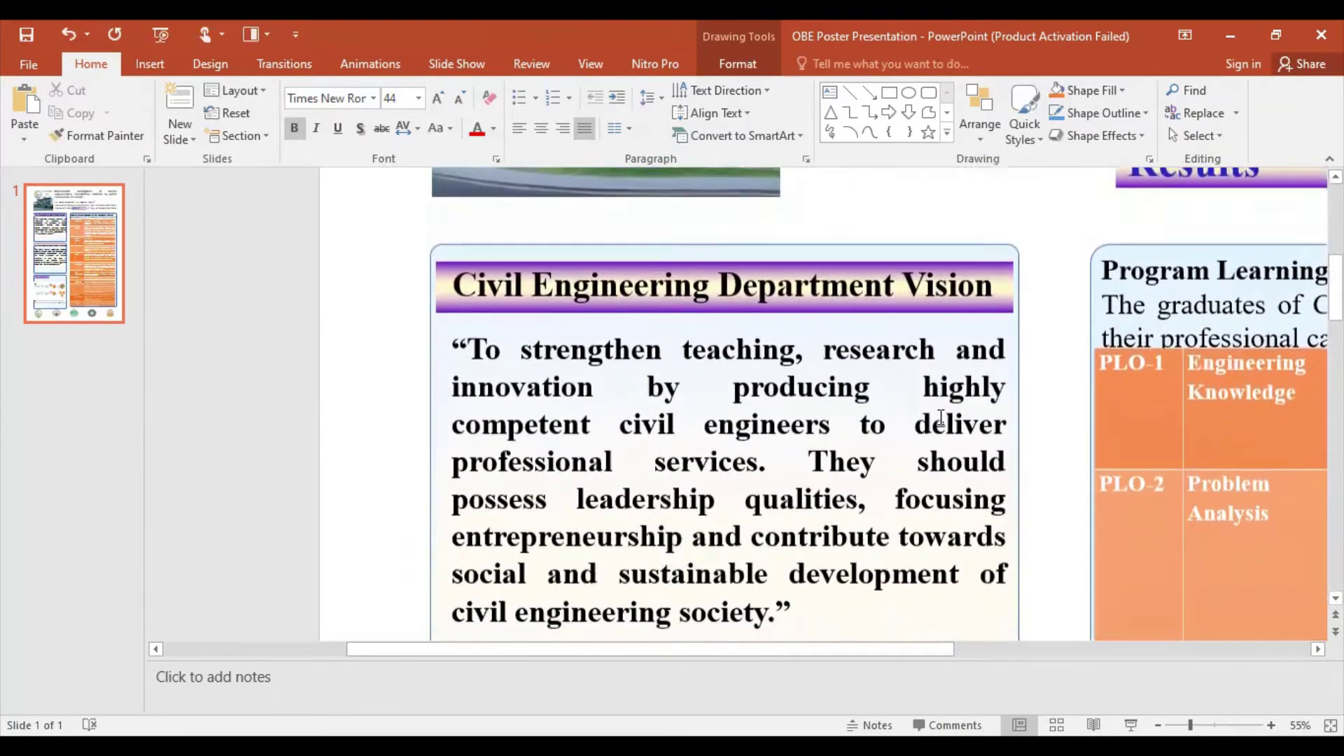
{"action": "scroll", "coordinate": [938, 411], "scroll_direction": "up", "scroll_amount": 1}
{"action": "scroll", "coordinate": [938, 410], "scroll_direction": "up", "scroll_amount": 1}
{"action": "scroll", "coordinate": [813, 484], "scroll_direction": "down", "scroll_amount": 2}
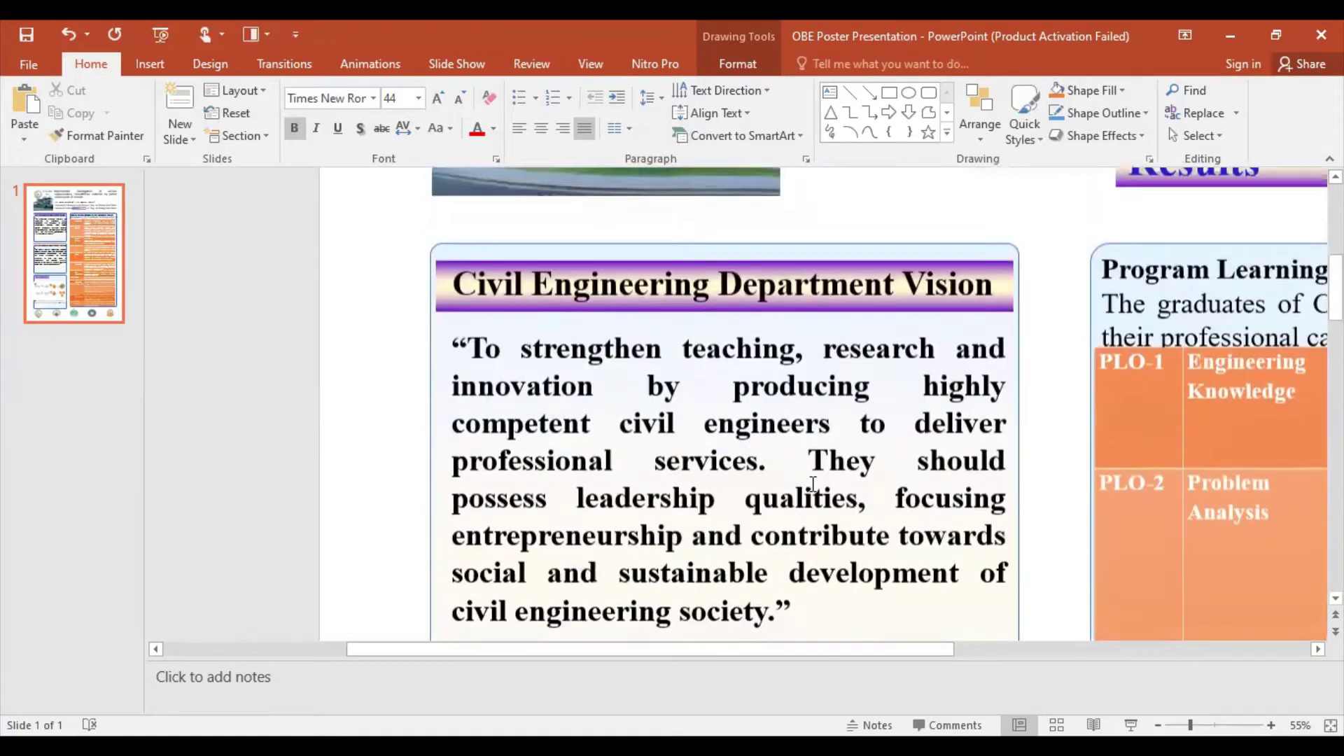
{"action": "scroll", "coordinate": [812, 483], "scroll_direction": "down", "scroll_amount": 3}
{"action": "scroll", "coordinate": [813, 484], "scroll_direction": "down", "scroll_amount": 2}
{"action": "scroll", "coordinate": [812, 484], "scroll_direction": "down", "scroll_amount": 3}
{"action": "scroll", "coordinate": [813, 484], "scroll_direction": "down", "scroll_amount": 3}
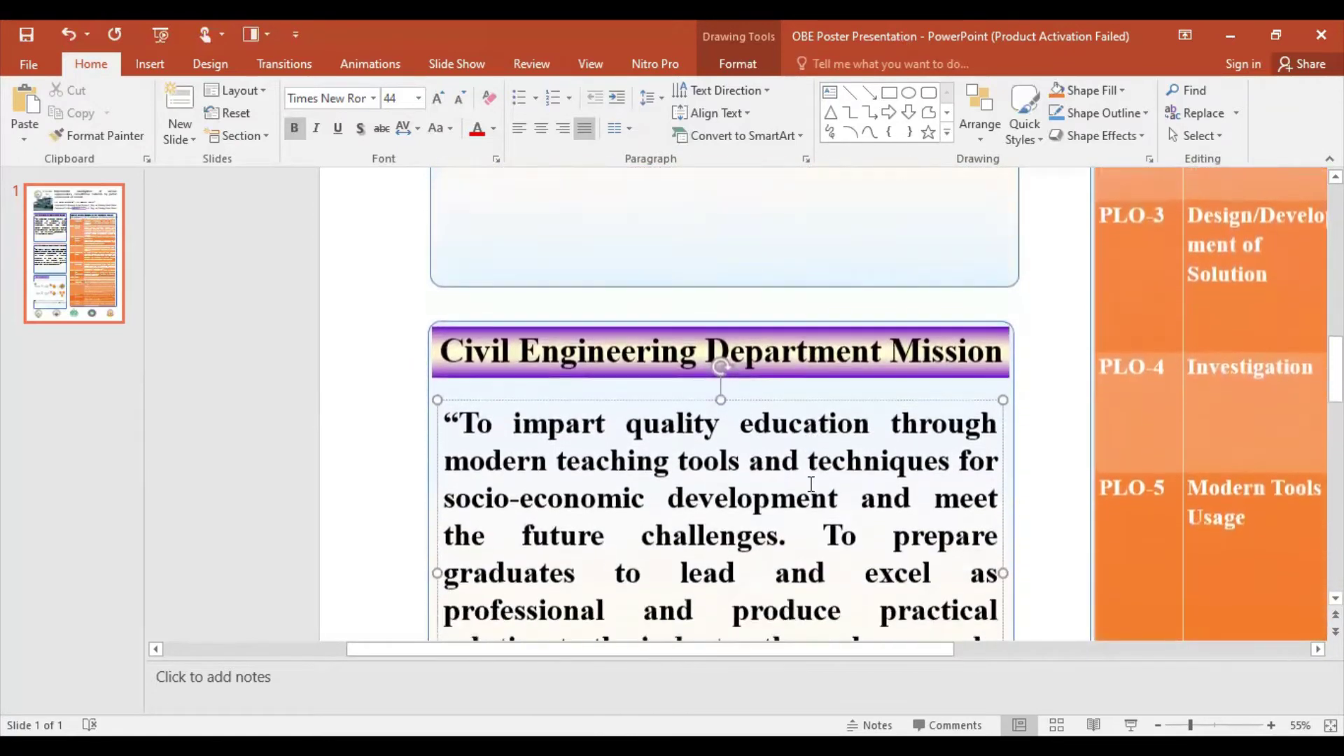
{"action": "scroll", "coordinate": [811, 484], "scroll_direction": "down", "scroll_amount": 1}
{"action": "scroll", "coordinate": [811, 484], "scroll_direction": "down", "scroll_amount": 3}
{"action": "scroll", "coordinate": [811, 483], "scroll_direction": "down", "scroll_amount": 3}
{"action": "scroll", "coordinate": [812, 484], "scroll_direction": "down", "scroll_amount": 2}
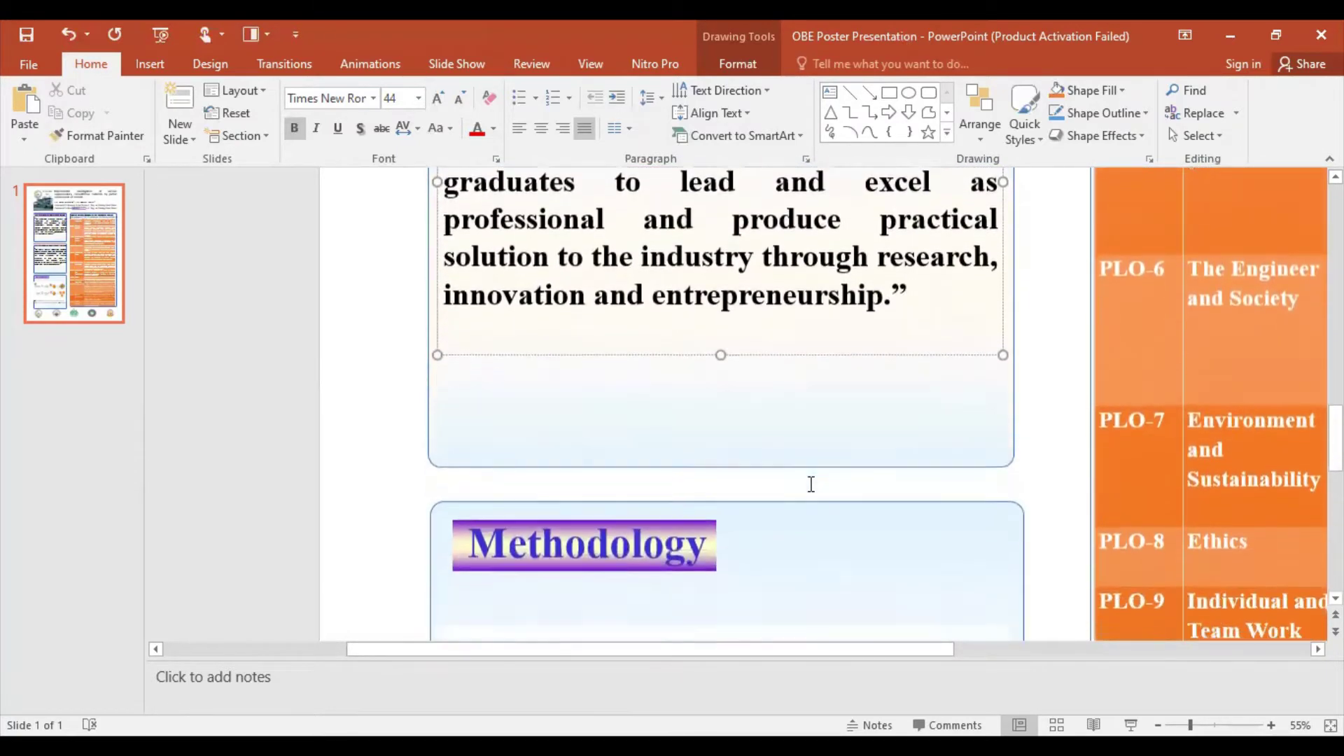
{"action": "scroll", "coordinate": [811, 483], "scroll_direction": "down", "scroll_amount": 3}
{"action": "scroll", "coordinate": [812, 484], "scroll_direction": "down", "scroll_amount": 1}
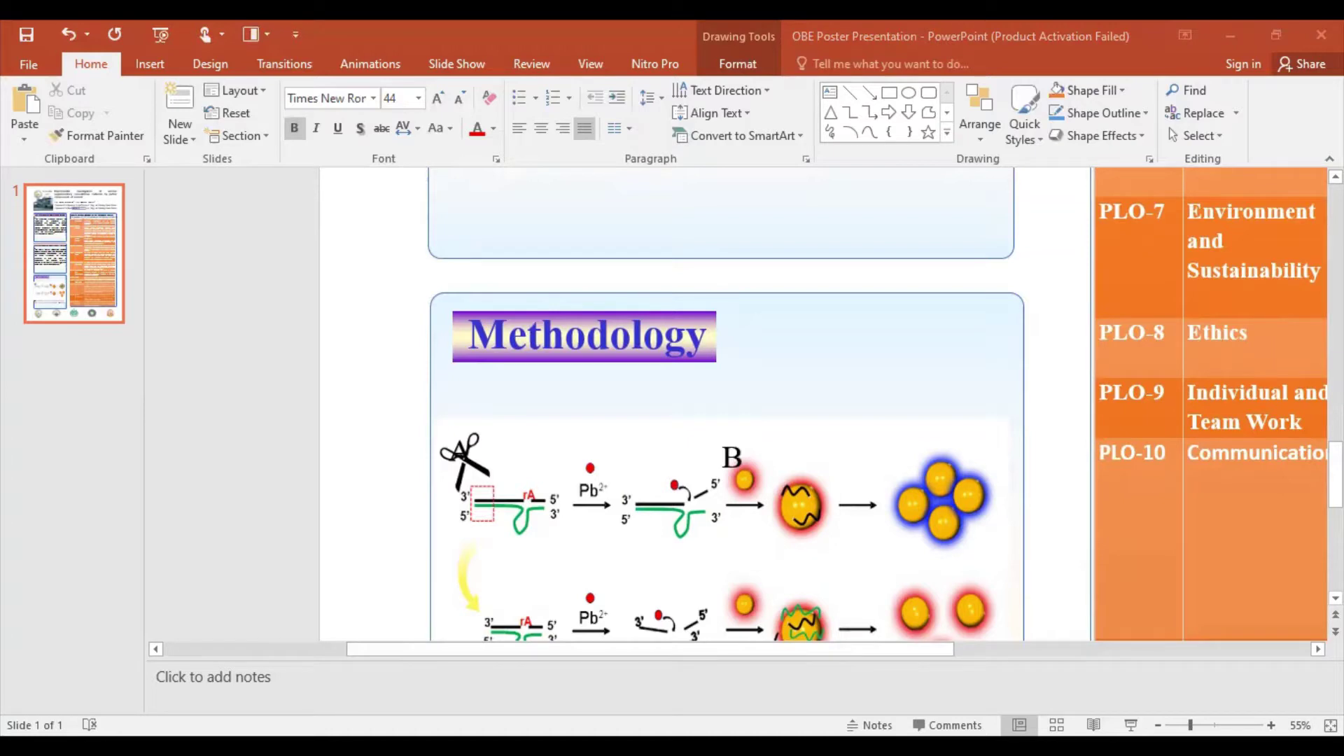
Step: Delete the old diagram picture and its B and A labels from the Methodology box
{"action": "scroll", "coordinate": [864, 292], "scroll_direction": "down", "scroll_amount": 2}
{"action": "left_click", "coordinate": [865, 291]}
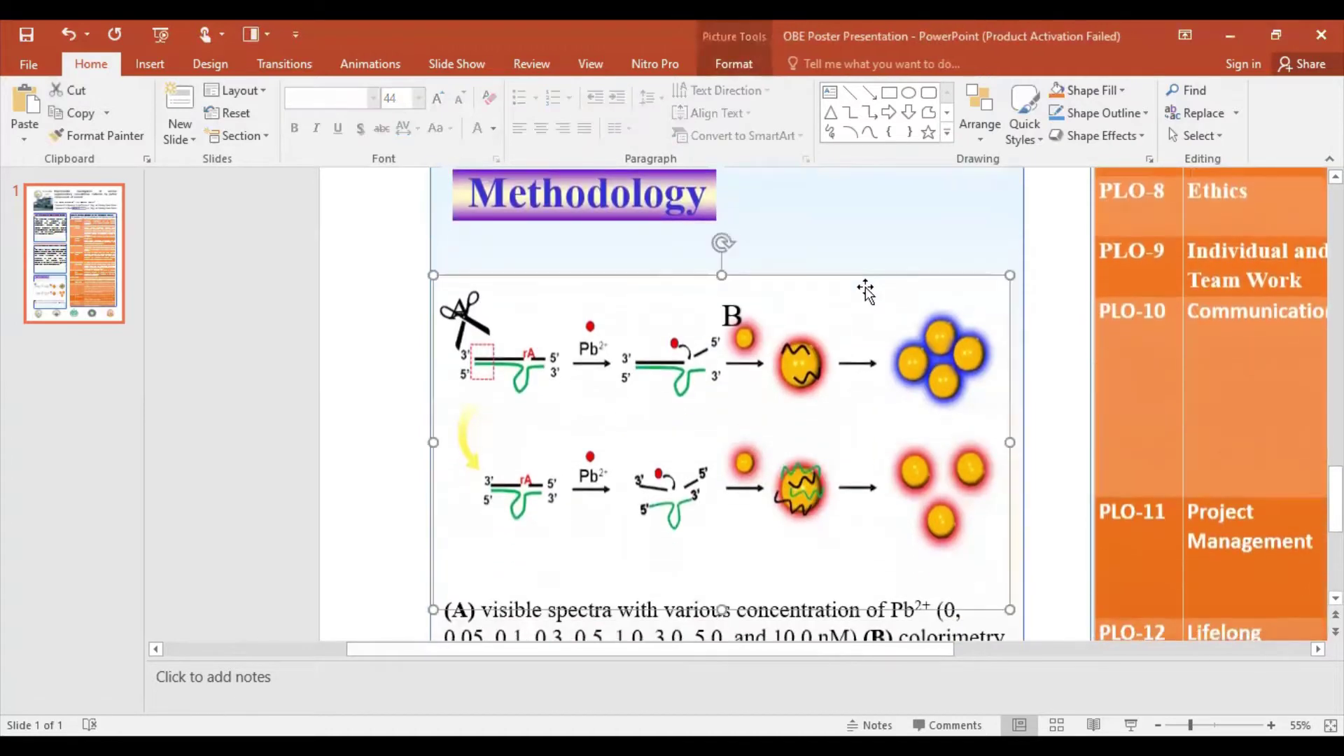
{"action": "key", "text": "Delete"}
{"action": "left_click", "coordinate": [732, 317]}
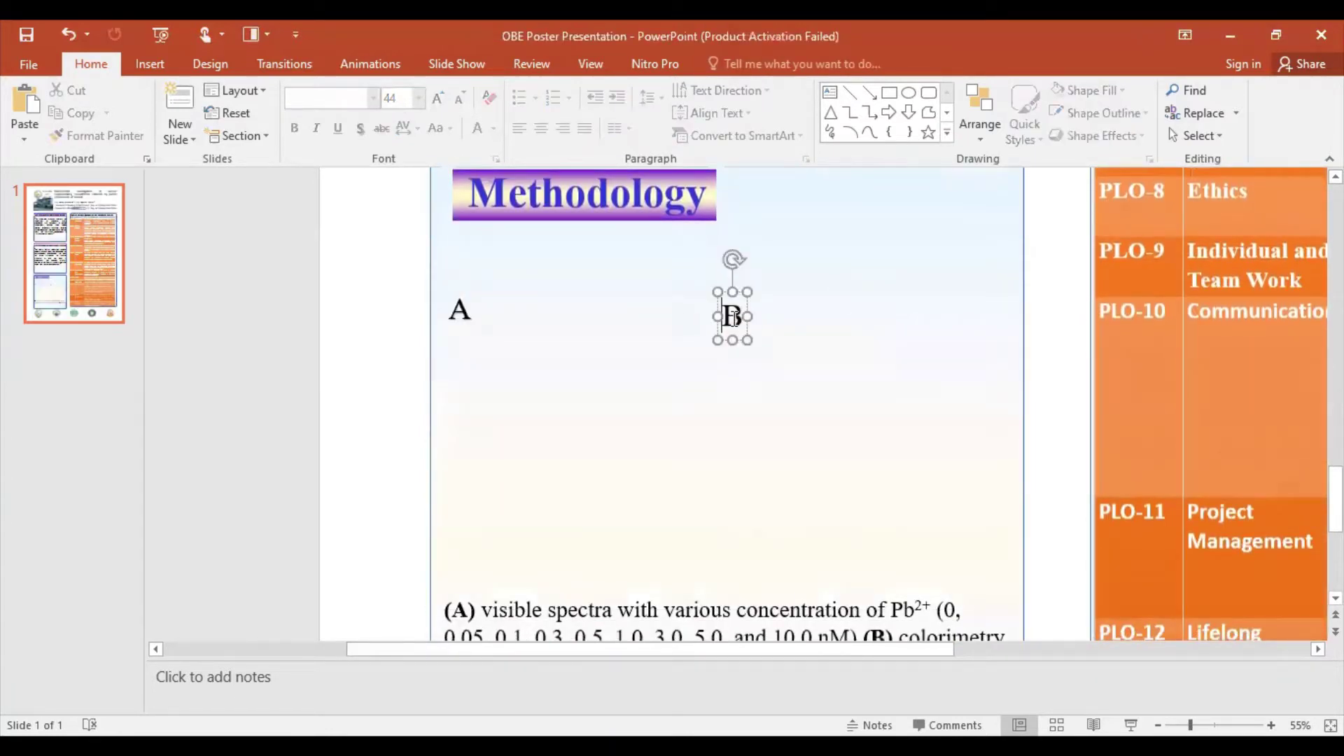
{"action": "key", "text": "Delete"}
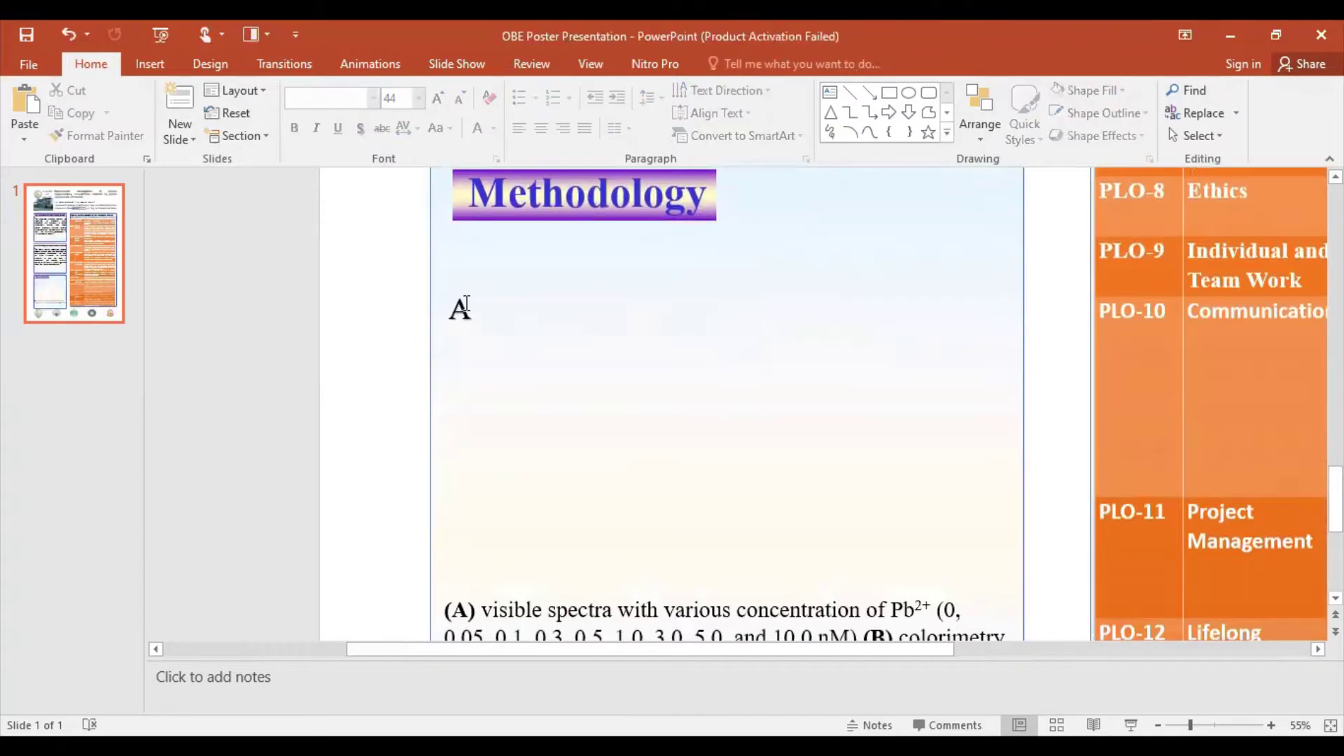
{"action": "left_click", "coordinate": [459, 307]}
{"action": "key", "text": "Delete"}
Step: Try pasting the copied content into the Methodology box, then undo the paste
{"action": "left_click", "coordinate": [625, 358]}
{"action": "right_click", "coordinate": [712, 413]}
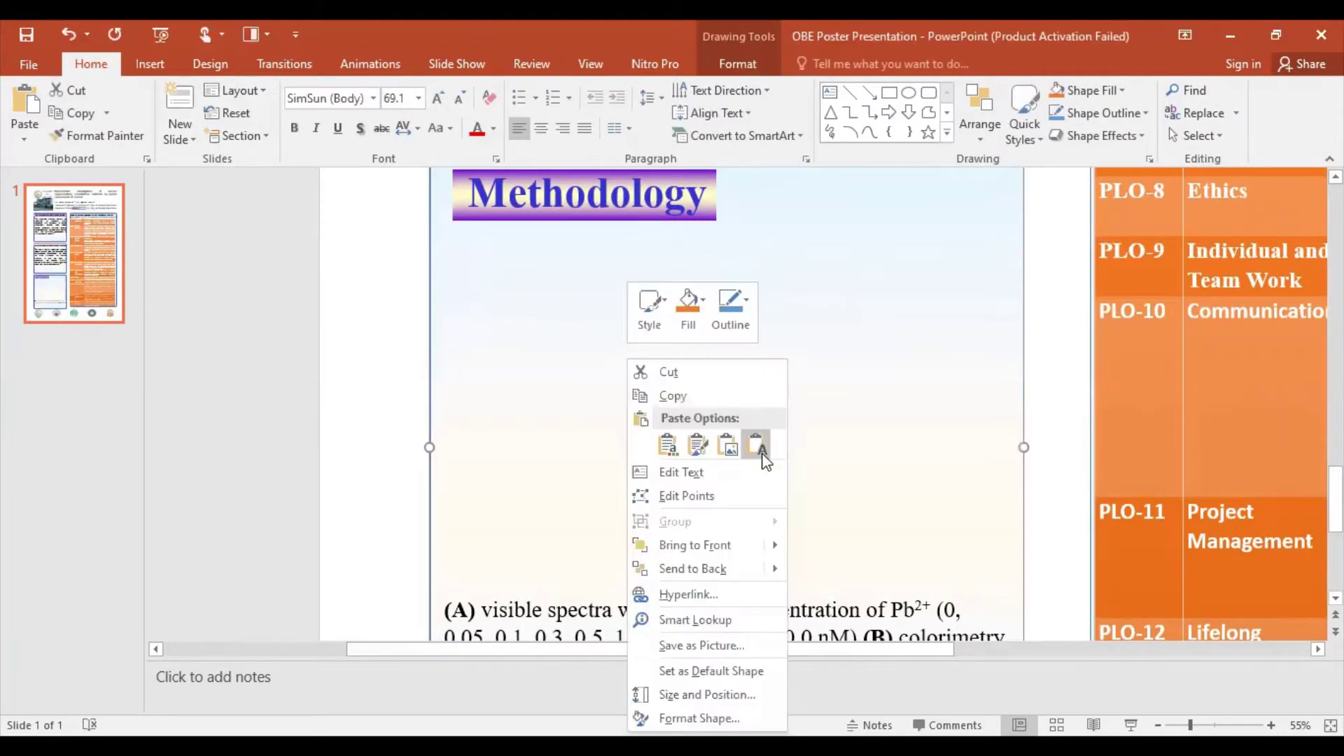
{"action": "left_click", "coordinate": [668, 448]}
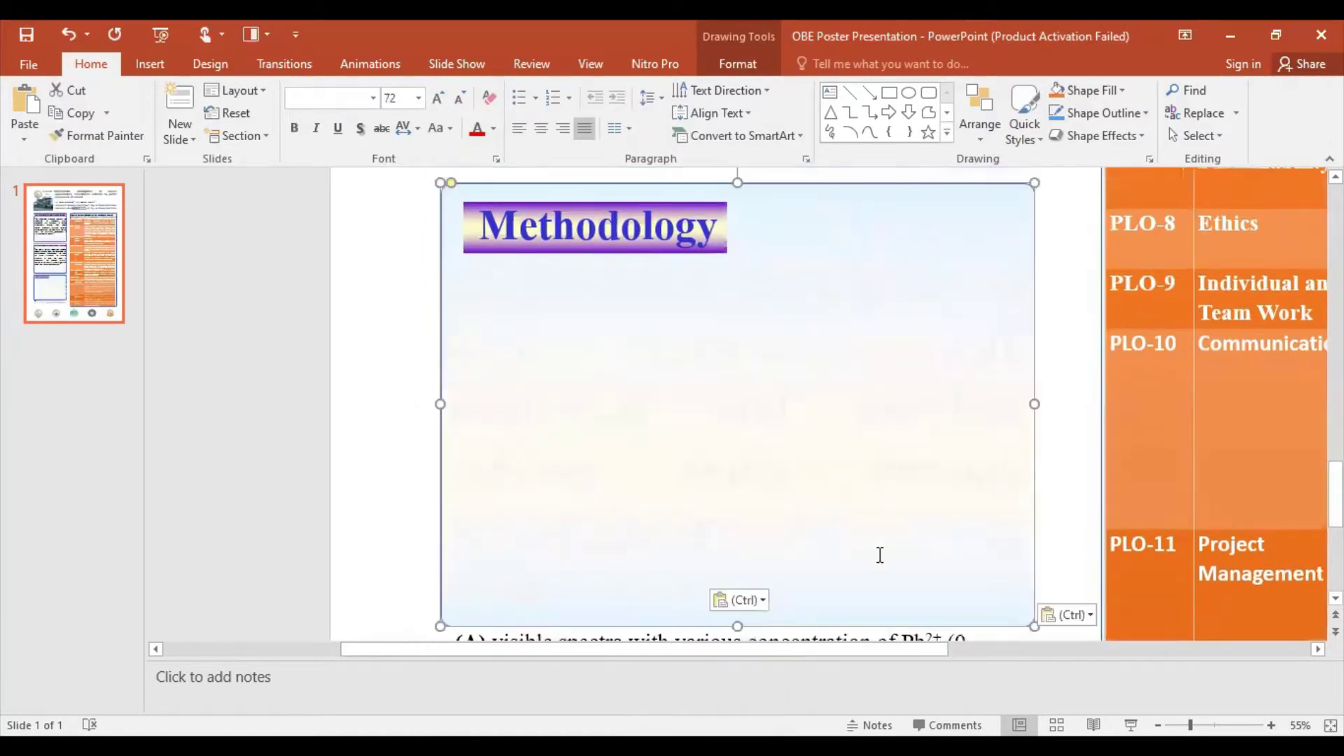
{"action": "scroll", "coordinate": [878, 553], "scroll_direction": "down", "scroll_amount": 3}
{"action": "scroll", "coordinate": [877, 553], "scroll_direction": "down", "scroll_amount": 1}
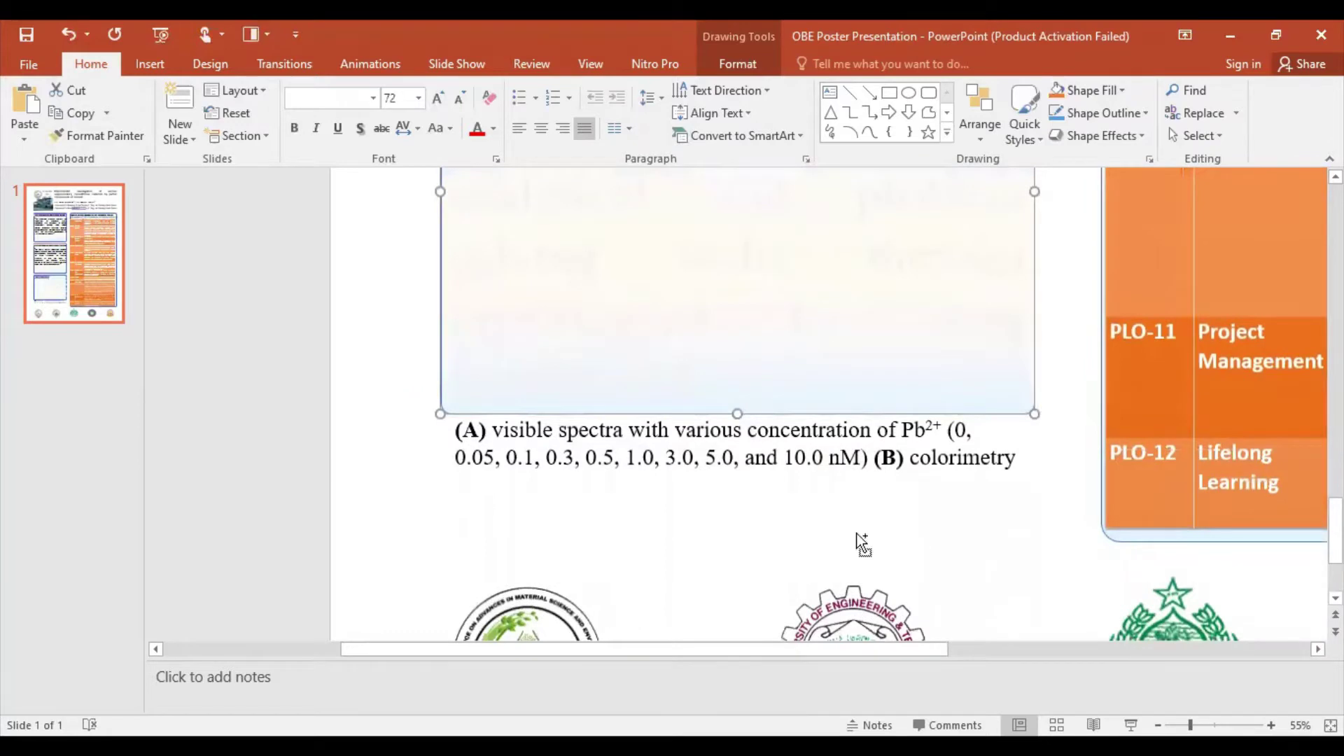
{"action": "key", "text": "ctrl+z"}
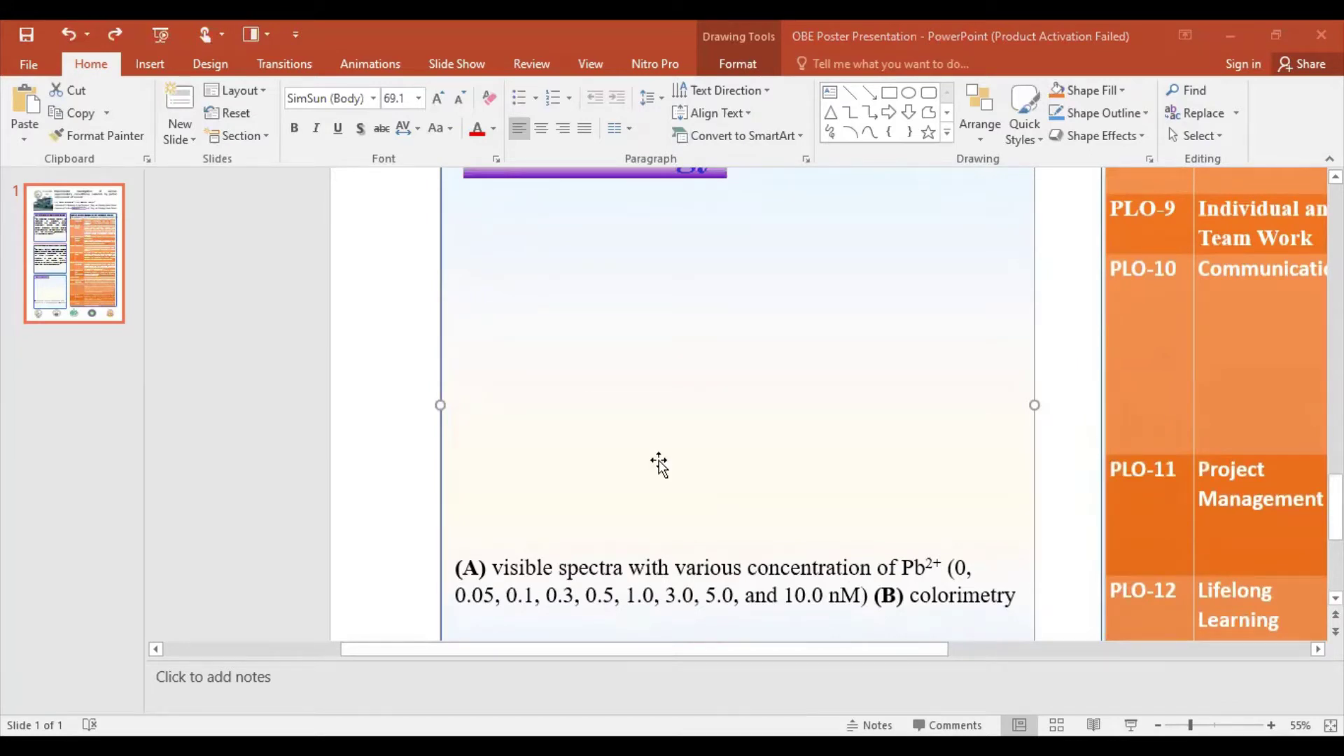
Step: Paste the PEO 1–3 SmartArt into the poster using the destination theme
{"action": "right_click", "coordinate": [653, 436]}
{"action": "left_click", "coordinate": [694, 148]}
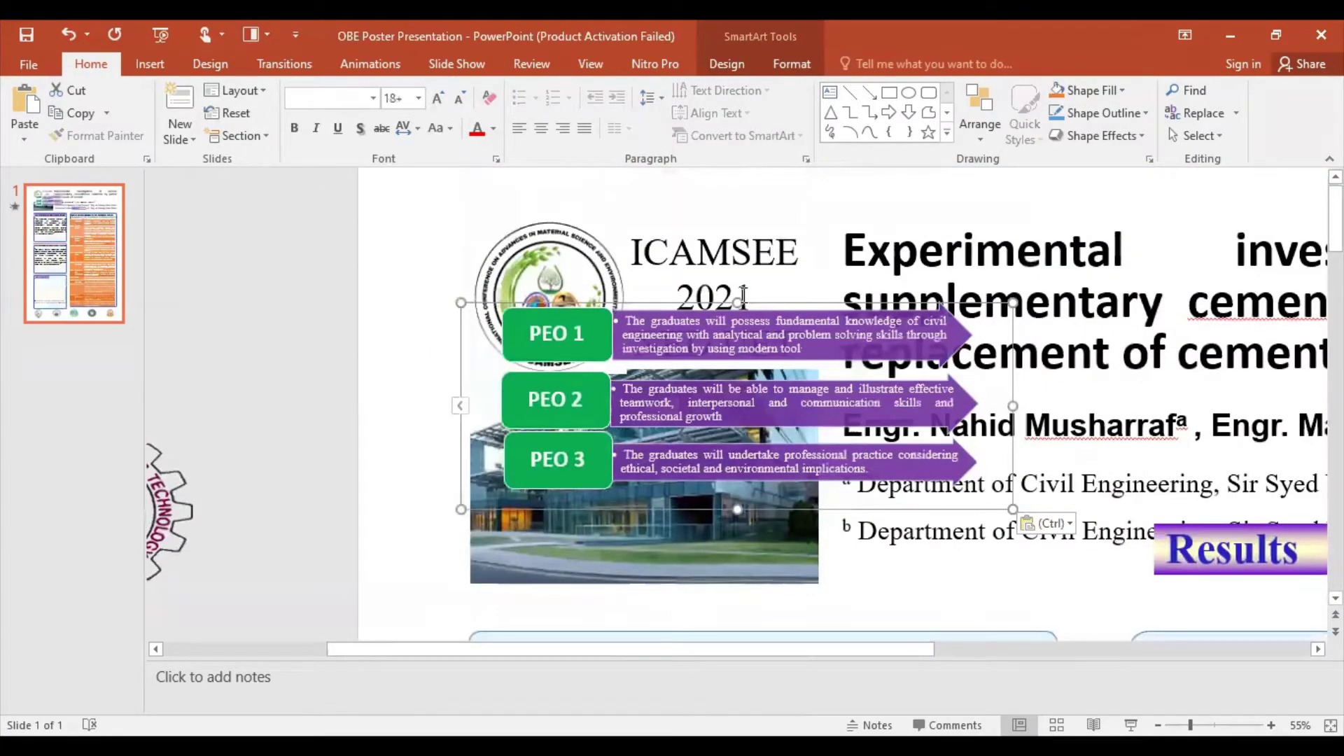
{"action": "left_click", "coordinate": [760, 301]}
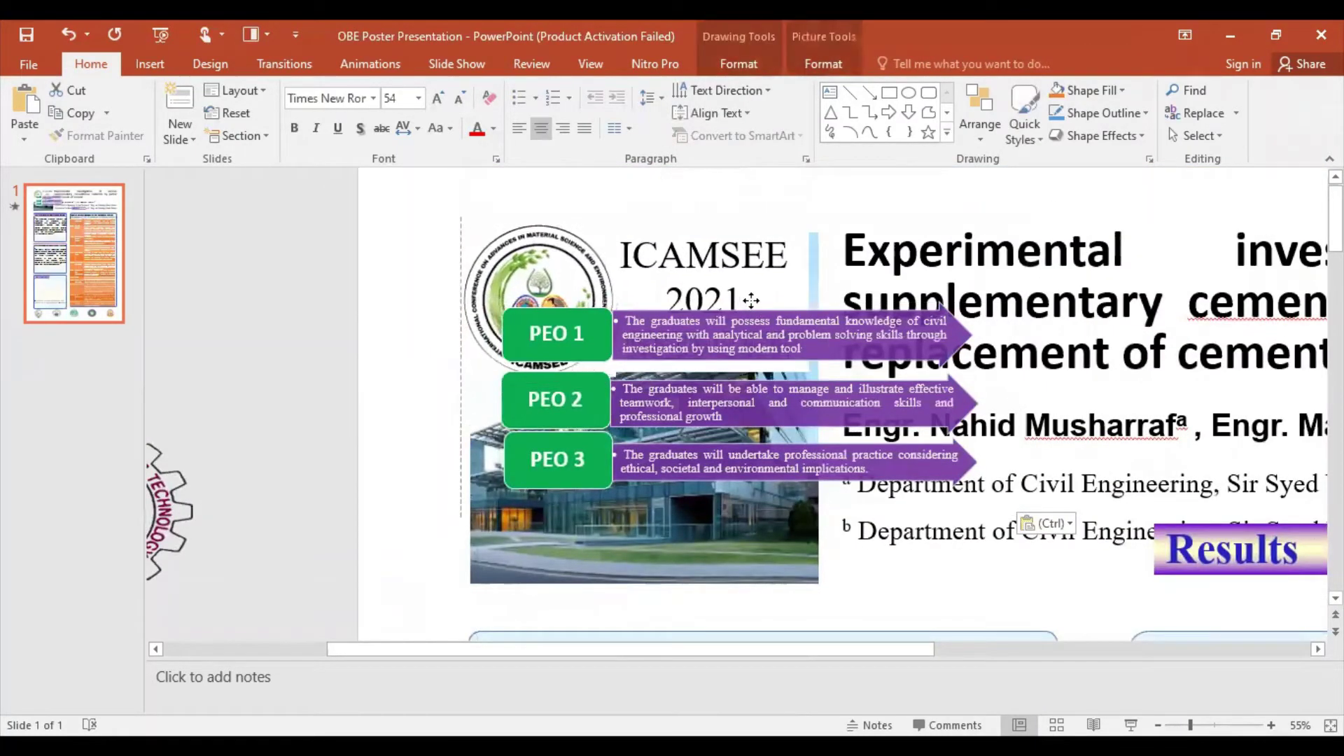
{"action": "left_click", "coordinate": [760, 301]}
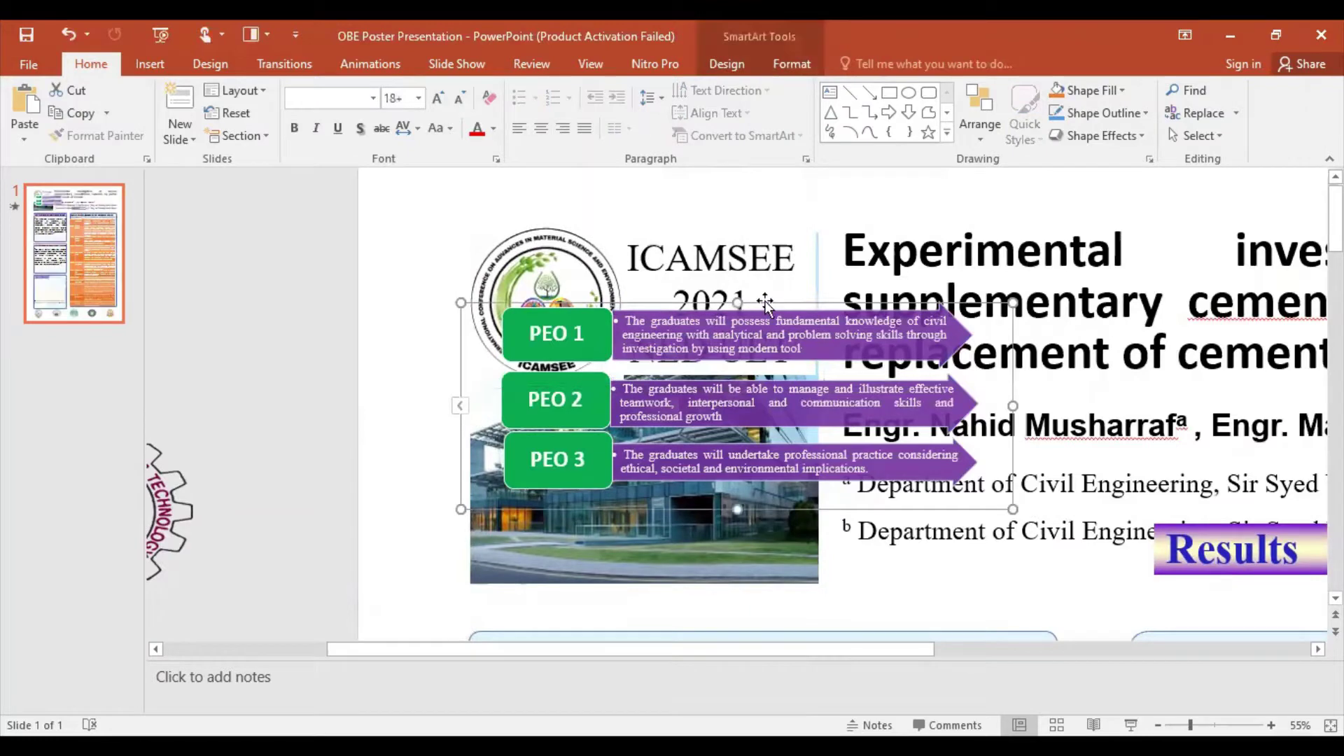
{"action": "left_click_drag", "start_coordinate": [765, 301], "coordinate": [917, 455]}
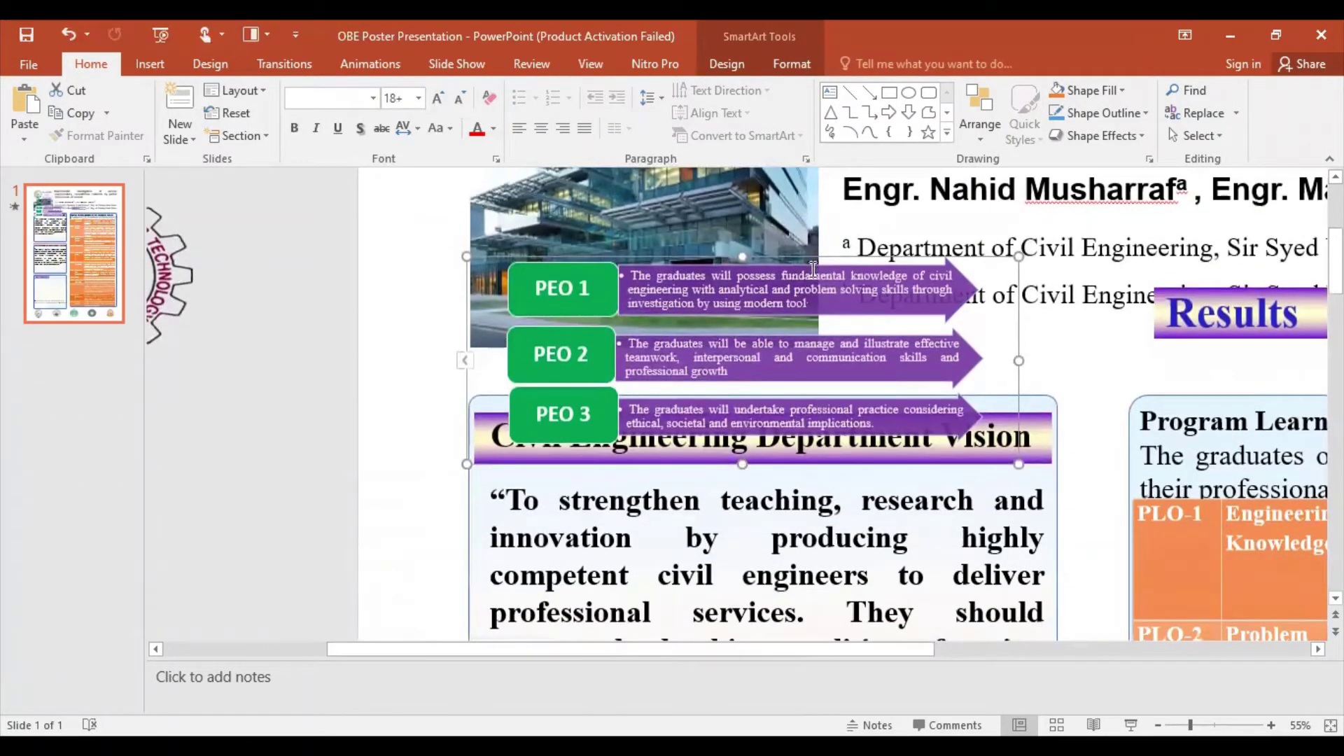
{"action": "left_click_drag", "start_coordinate": [812, 259], "coordinate": [918, 565]}
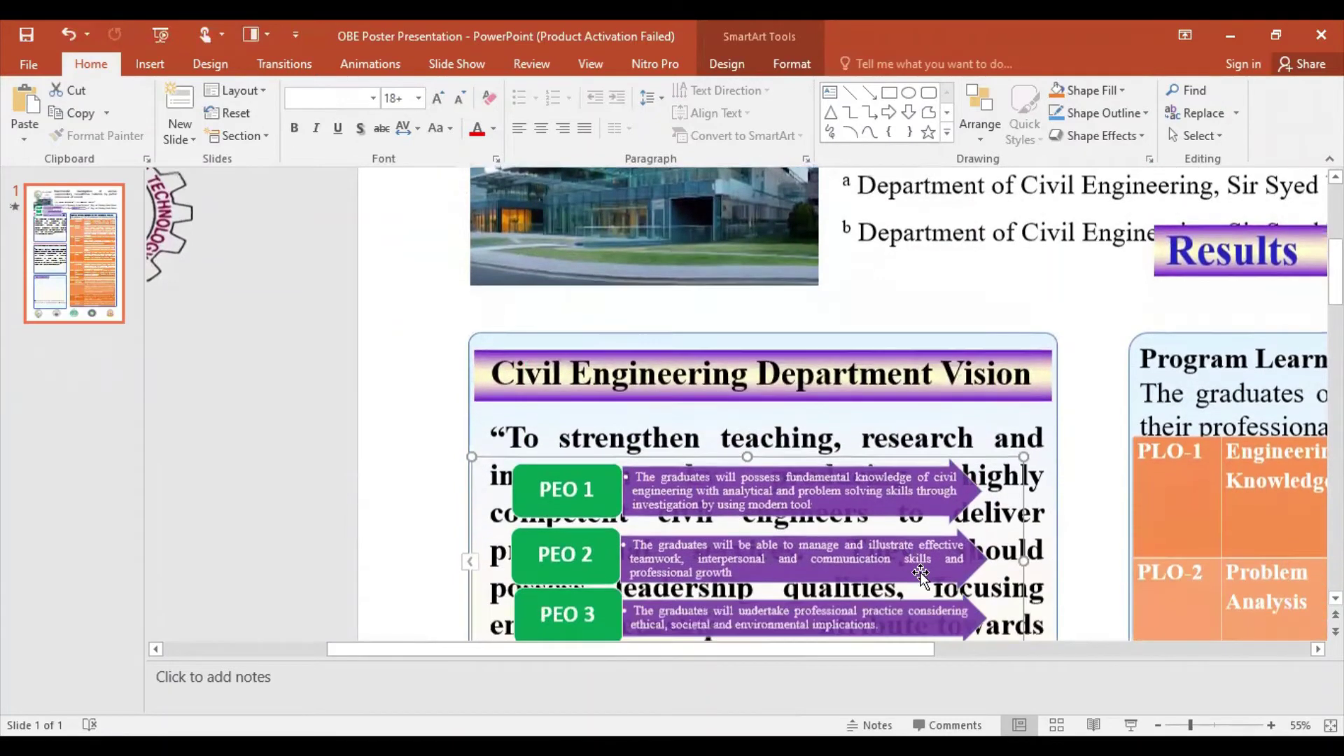
Step: Drag the PEO SmartArt down the poster to just above the Methodology box
{"action": "scroll", "coordinate": [910, 549], "scroll_direction": "down", "scroll_amount": 3}
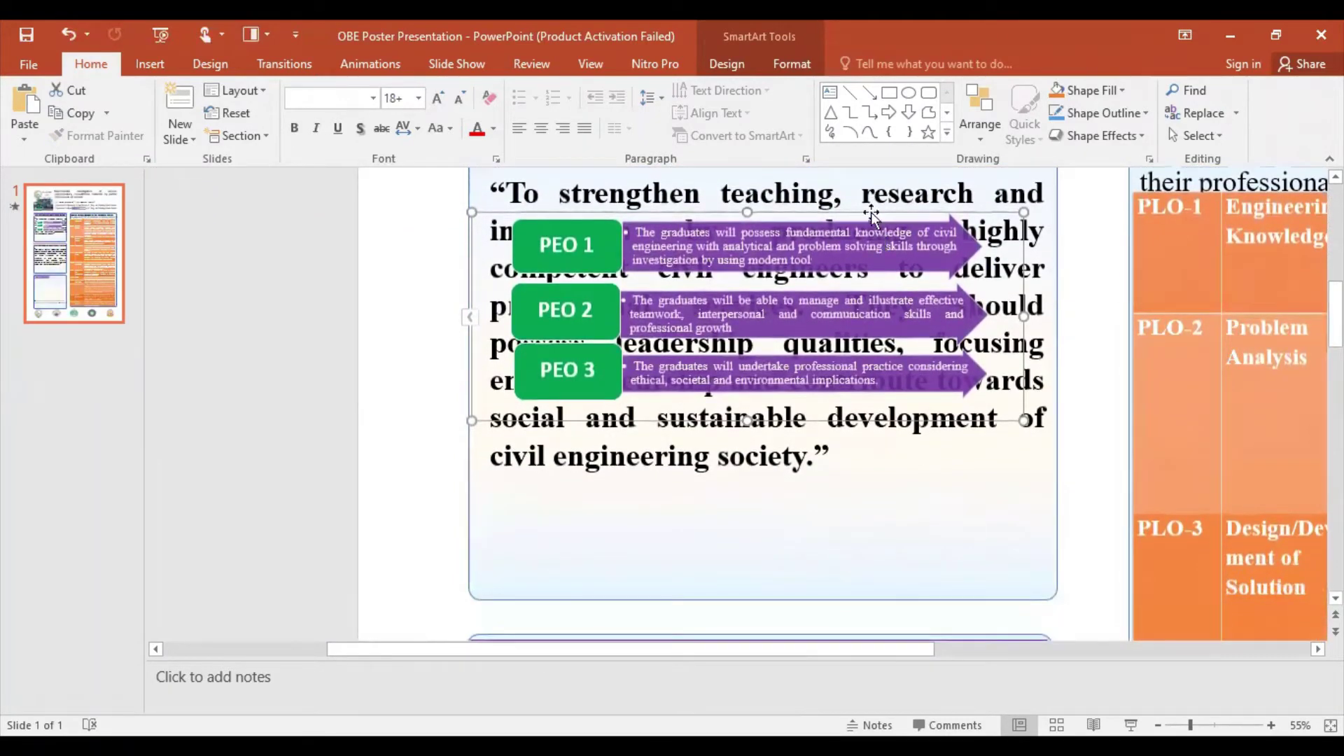
{"action": "left_click_drag", "start_coordinate": [869, 212], "coordinate": [1046, 532]}
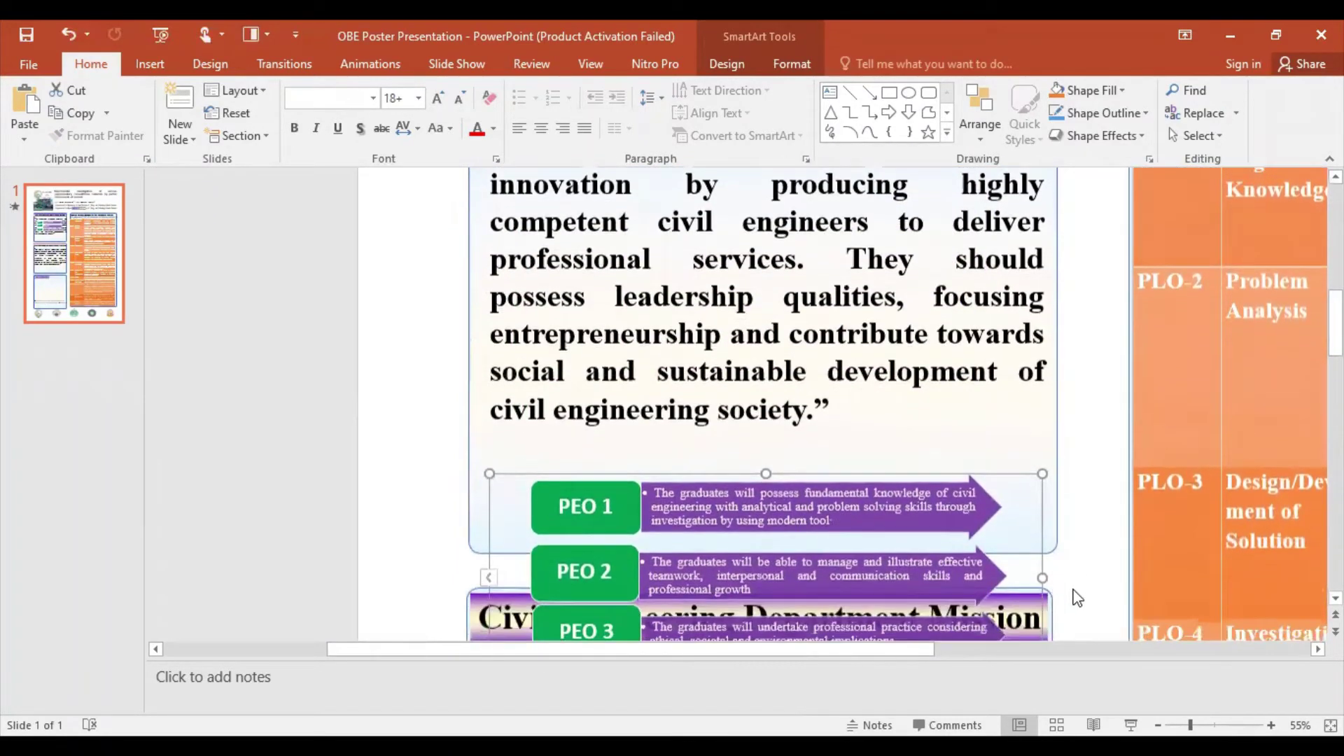
{"action": "scroll", "coordinate": [696, 306], "scroll_direction": "down", "scroll_amount": 5}
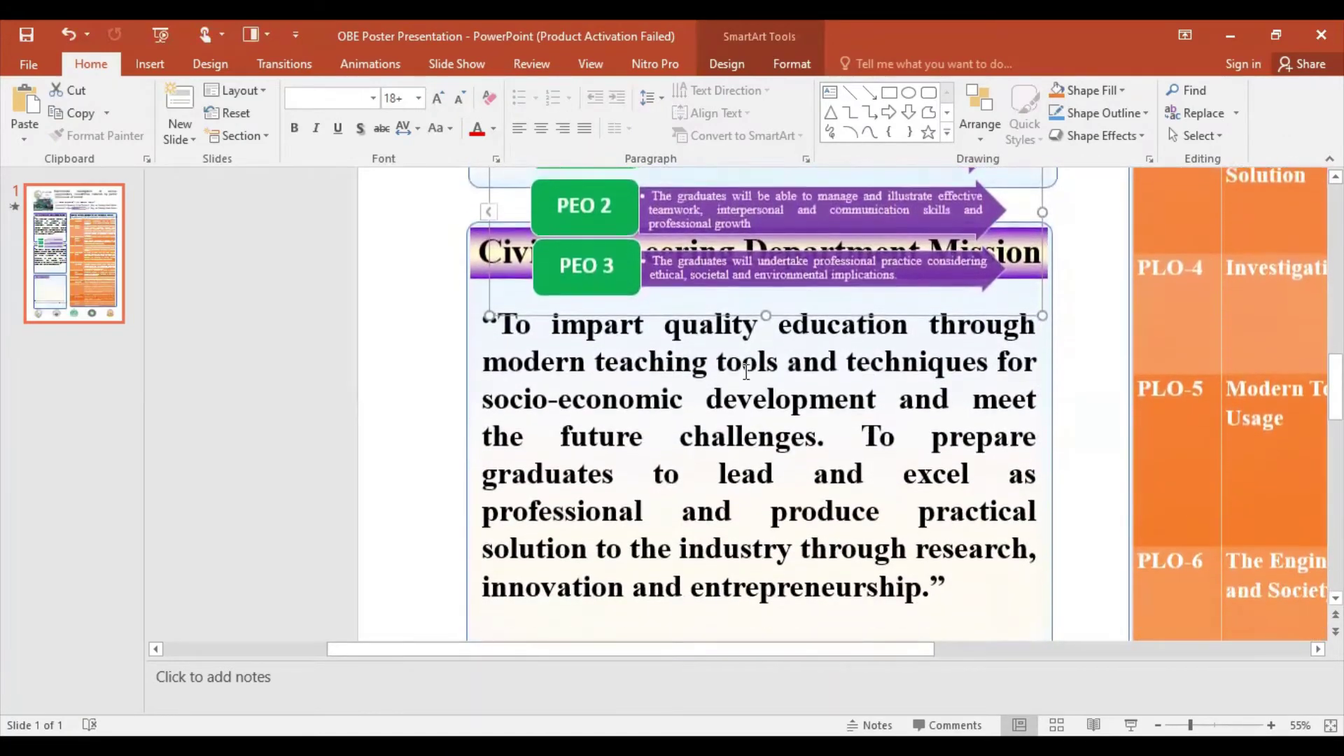
{"action": "left_click_drag", "start_coordinate": [696, 306], "coordinate": [928, 580]}
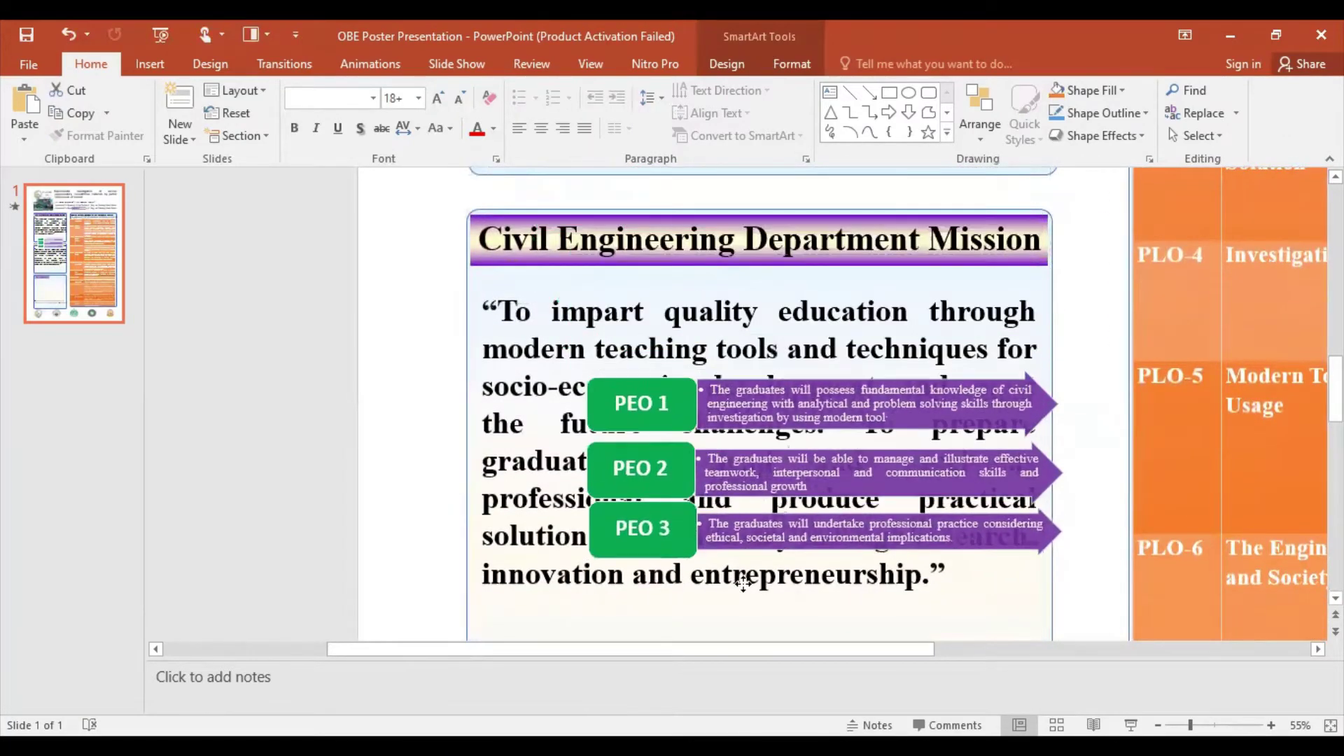
{"action": "scroll", "coordinate": [928, 570], "scroll_direction": "down", "scroll_amount": 1}
{"action": "scroll", "coordinate": [903, 553], "scroll_direction": "down", "scroll_amount": 2}
{"action": "scroll", "coordinate": [900, 548], "scroll_direction": "down", "scroll_amount": 2}
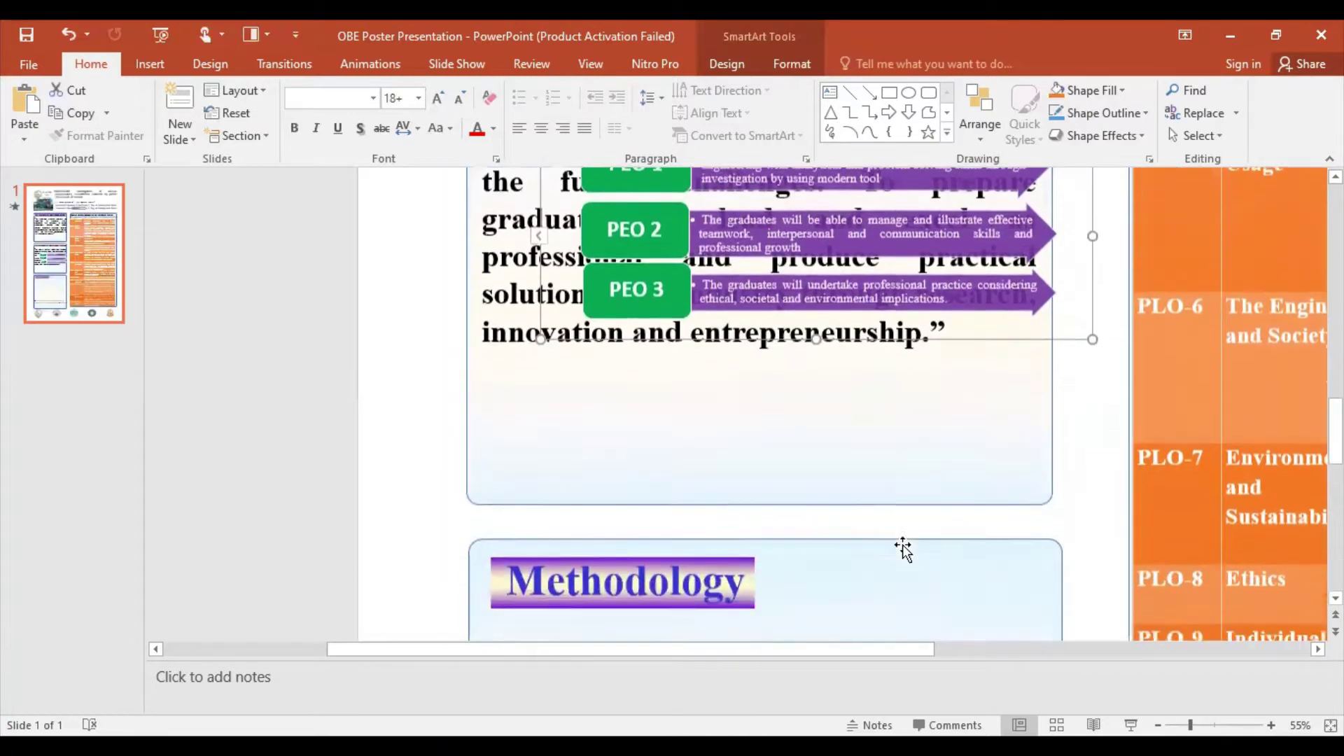
{"action": "scroll", "coordinate": [889, 322], "scroll_direction": "down", "scroll_amount": 1}
{"action": "left_click_drag", "start_coordinate": [888, 316], "coordinate": [909, 588]}
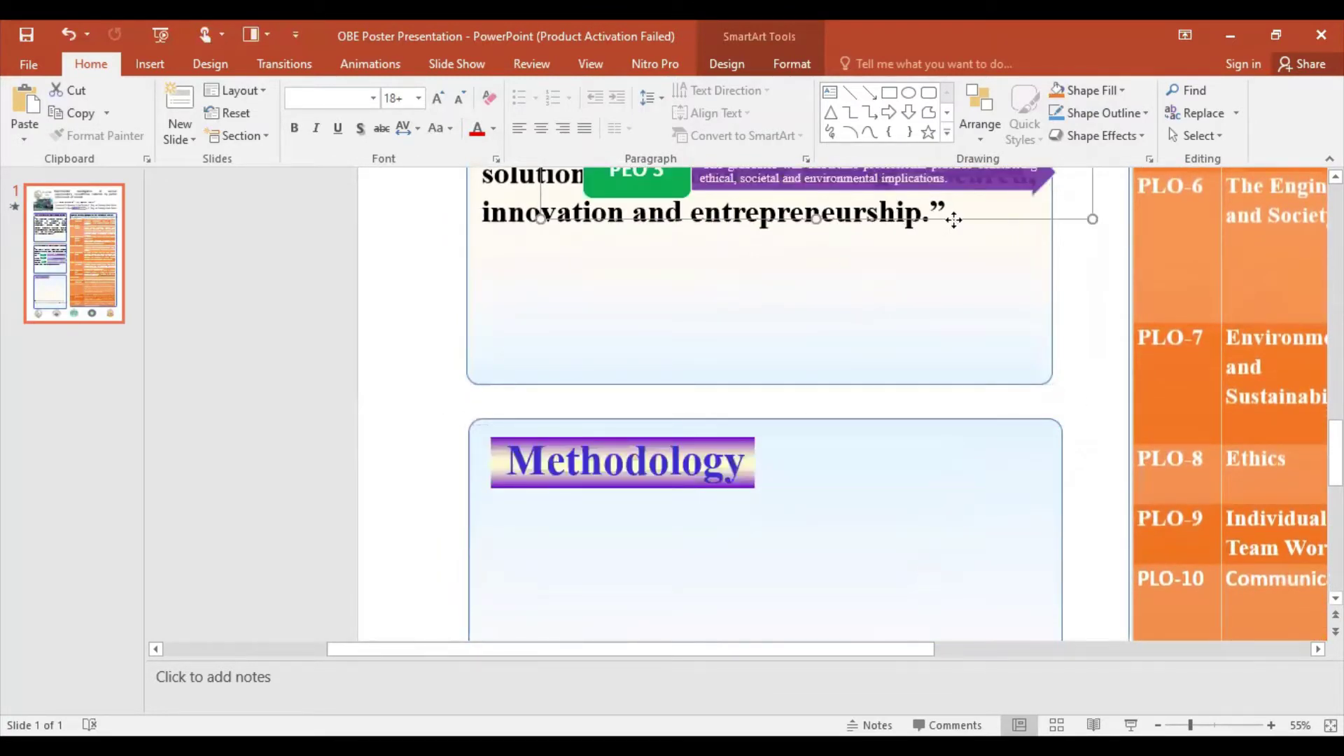
{"action": "mouse_move", "coordinate": [909, 588]}
{"action": "left_mouse_down"}
{"action": "mouse_move", "coordinate": [938, 454]}
{"action": "mouse_move", "coordinate": [931, 489]}
{"action": "left_mouse_up"}
Step: Position the PEO graduate-objectives graphic inside the Methodology box beneath its heading
{"action": "scroll", "coordinate": [1031, 489], "scroll_direction": "up", "scroll_amount": 2}
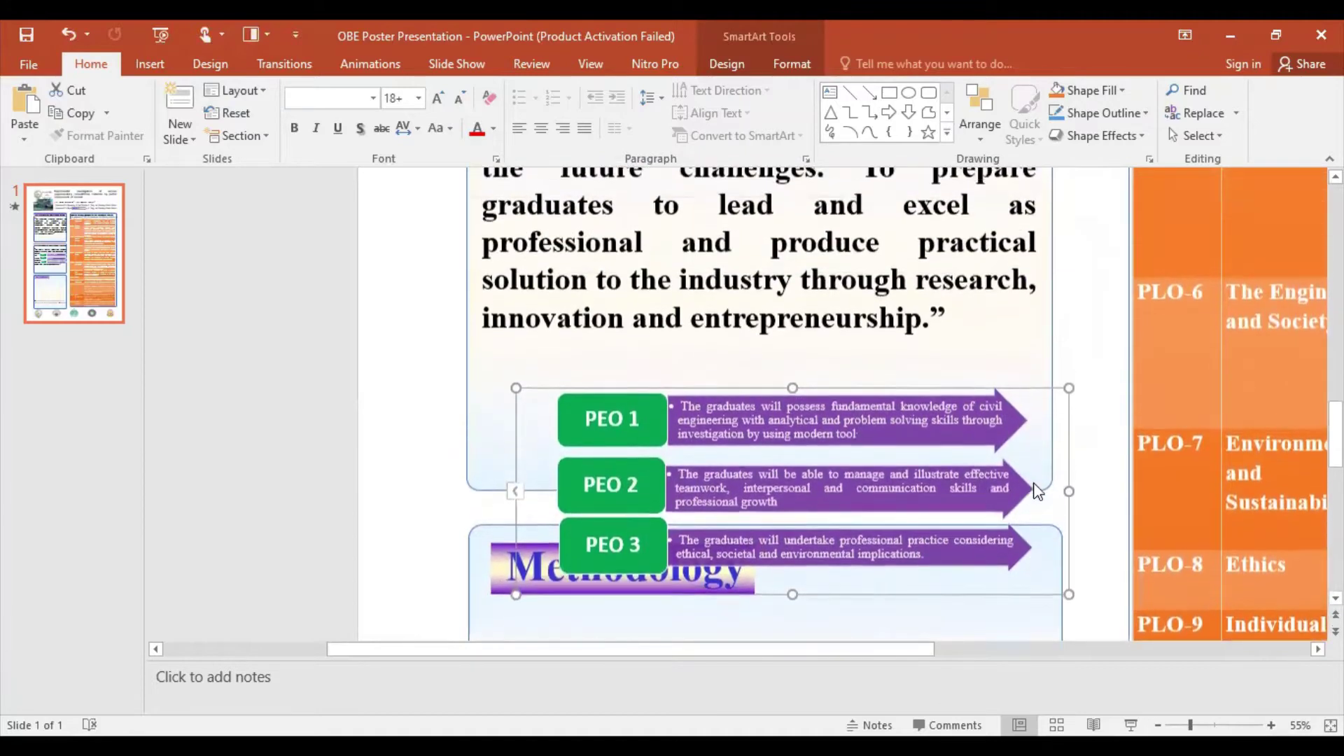
{"action": "scroll", "coordinate": [1036, 490], "scroll_direction": "up", "scroll_amount": 2}
{"action": "scroll", "coordinate": [1038, 490], "scroll_direction": "up", "scroll_amount": 2}
{"action": "scroll", "coordinate": [1038, 489], "scroll_direction": "up", "scroll_amount": 2}
{"action": "scroll", "coordinate": [1037, 488], "scroll_direction": "up", "scroll_amount": 2}
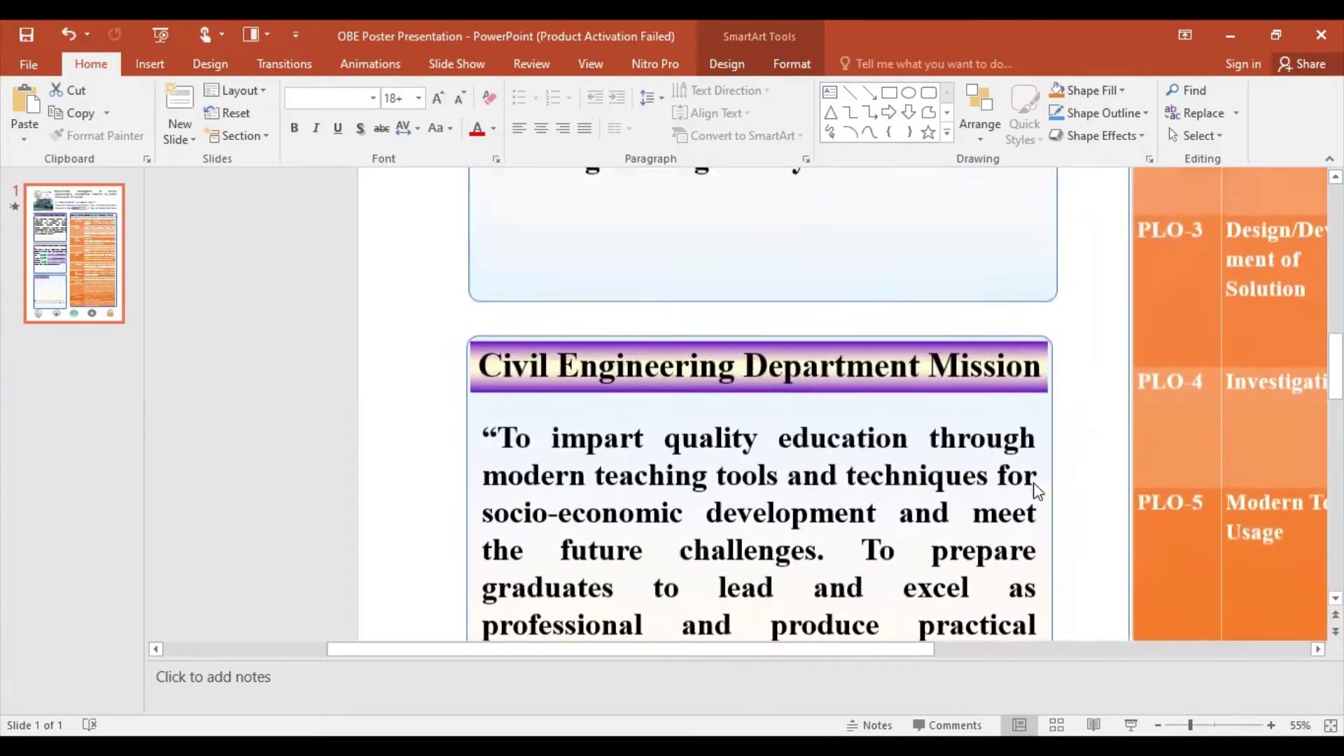
{"action": "scroll", "coordinate": [1035, 485], "scroll_direction": "up", "scroll_amount": 4}
{"action": "scroll", "coordinate": [1034, 486], "scroll_direction": "up", "scroll_amount": 1}
{"action": "scroll", "coordinate": [1035, 486], "scroll_direction": "down", "scroll_amount": 3}
{"action": "scroll", "coordinate": [1035, 486], "scroll_direction": "down", "scroll_amount": 2}
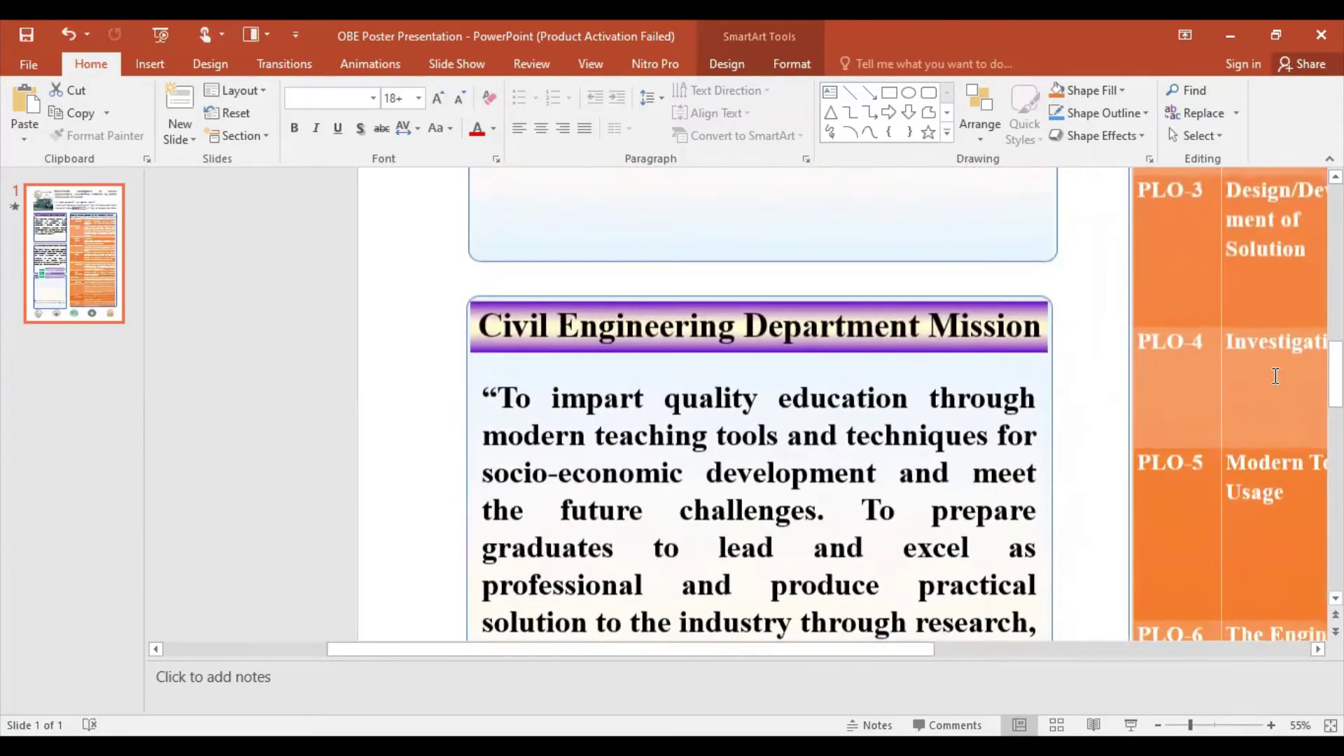
{"action": "scroll", "coordinate": [938, 553], "scroll_direction": "down", "scroll_amount": 5}
{"action": "scroll", "coordinate": [938, 553], "scroll_direction": "down", "scroll_amount": 5}
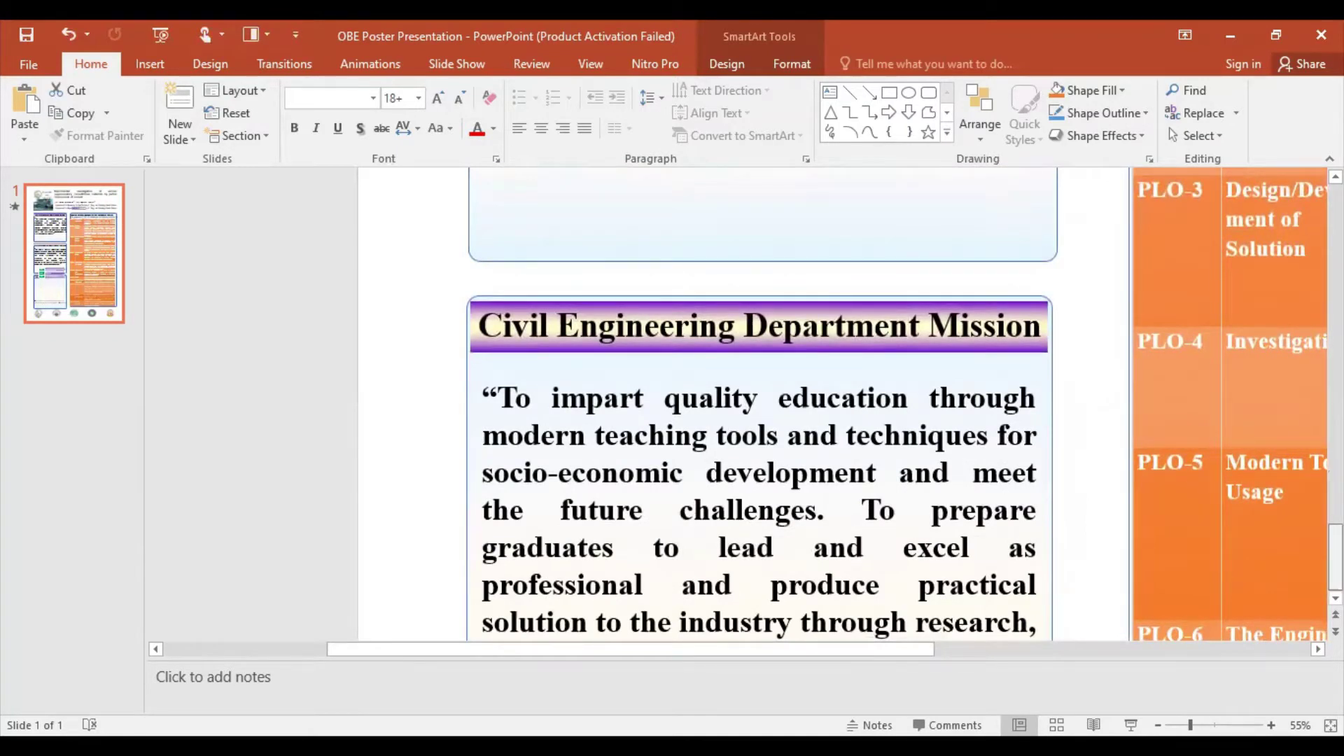
{"action": "scroll", "coordinate": [938, 553], "scroll_direction": "up", "scroll_amount": 1}
{"action": "scroll", "coordinate": [940, 525], "scroll_direction": "up", "scroll_amount": 3}
{"action": "scroll", "coordinate": [946, 517], "scroll_direction": "up", "scroll_amount": 4}
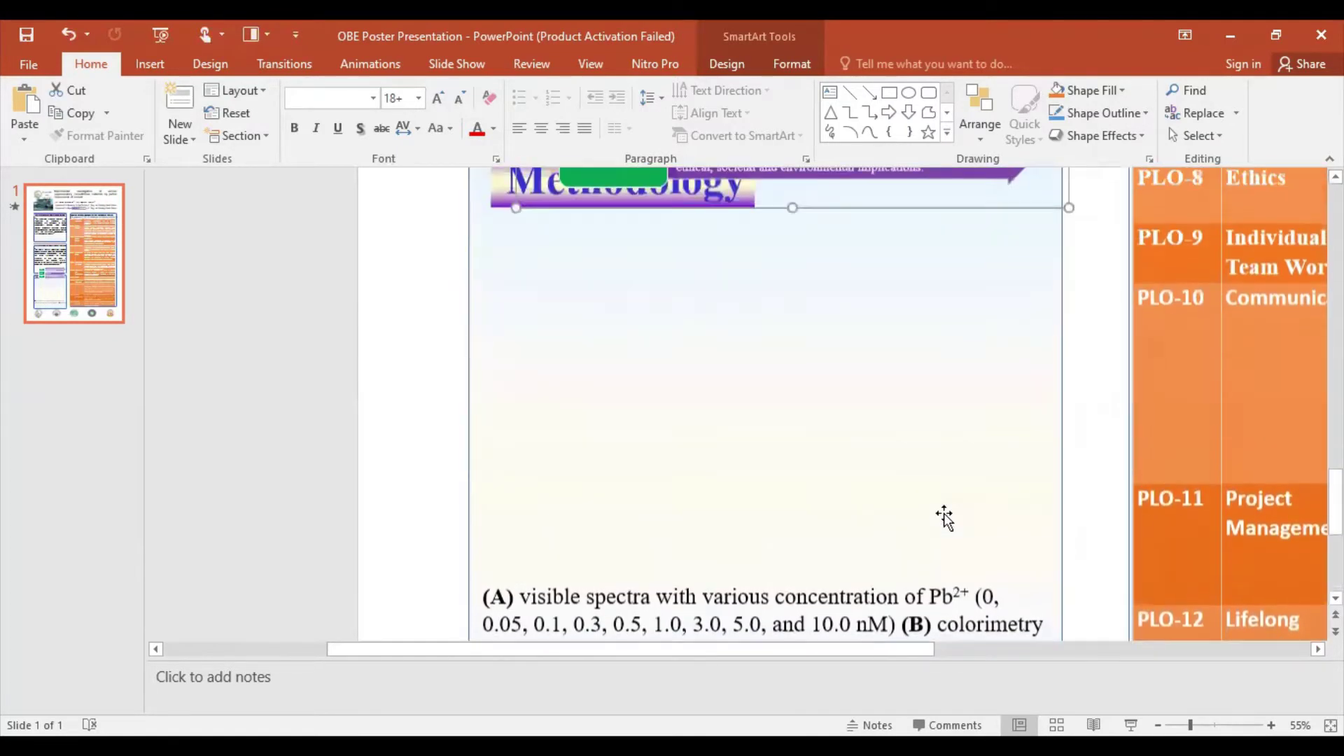
{"action": "scroll", "coordinate": [918, 395], "scroll_direction": "up", "scroll_amount": 2}
{"action": "left_click_drag", "start_coordinate": [901, 270], "coordinate": [875, 536]}
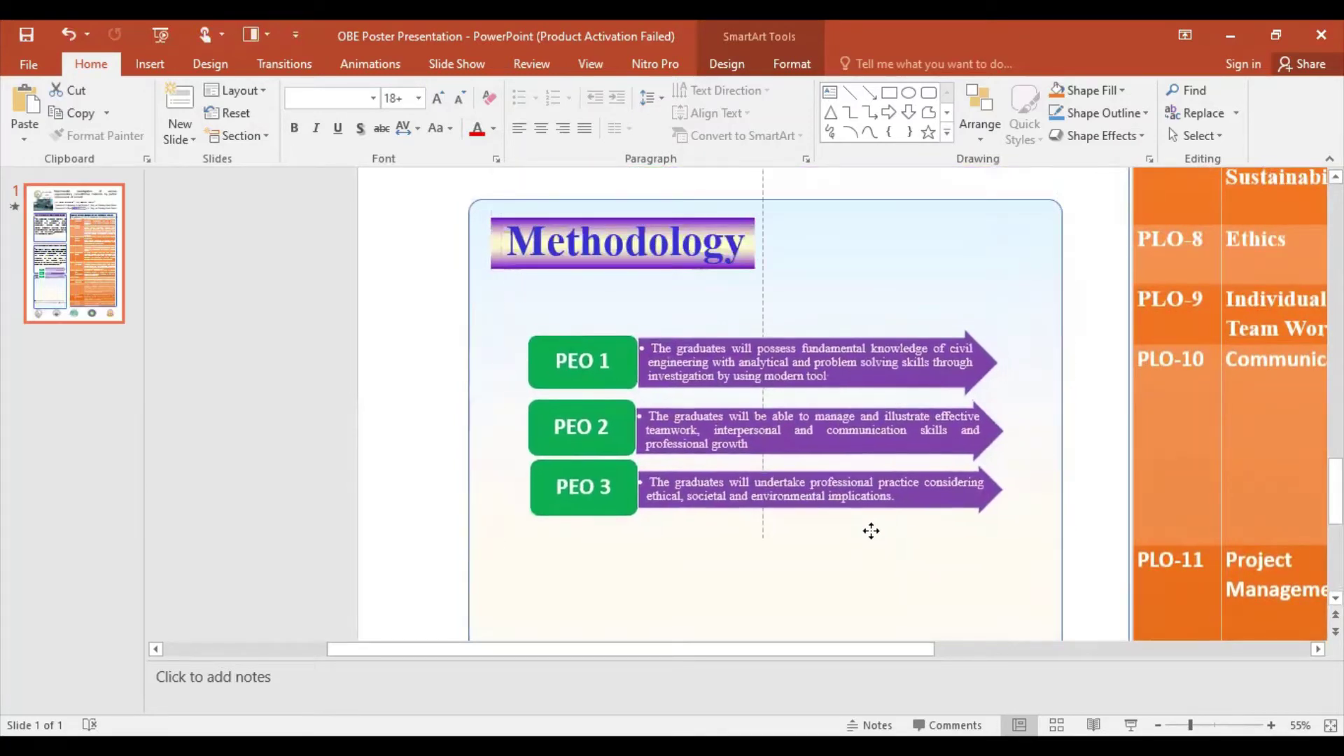
{"action": "left_click_drag", "start_coordinate": [875, 536], "coordinate": [871, 533]}
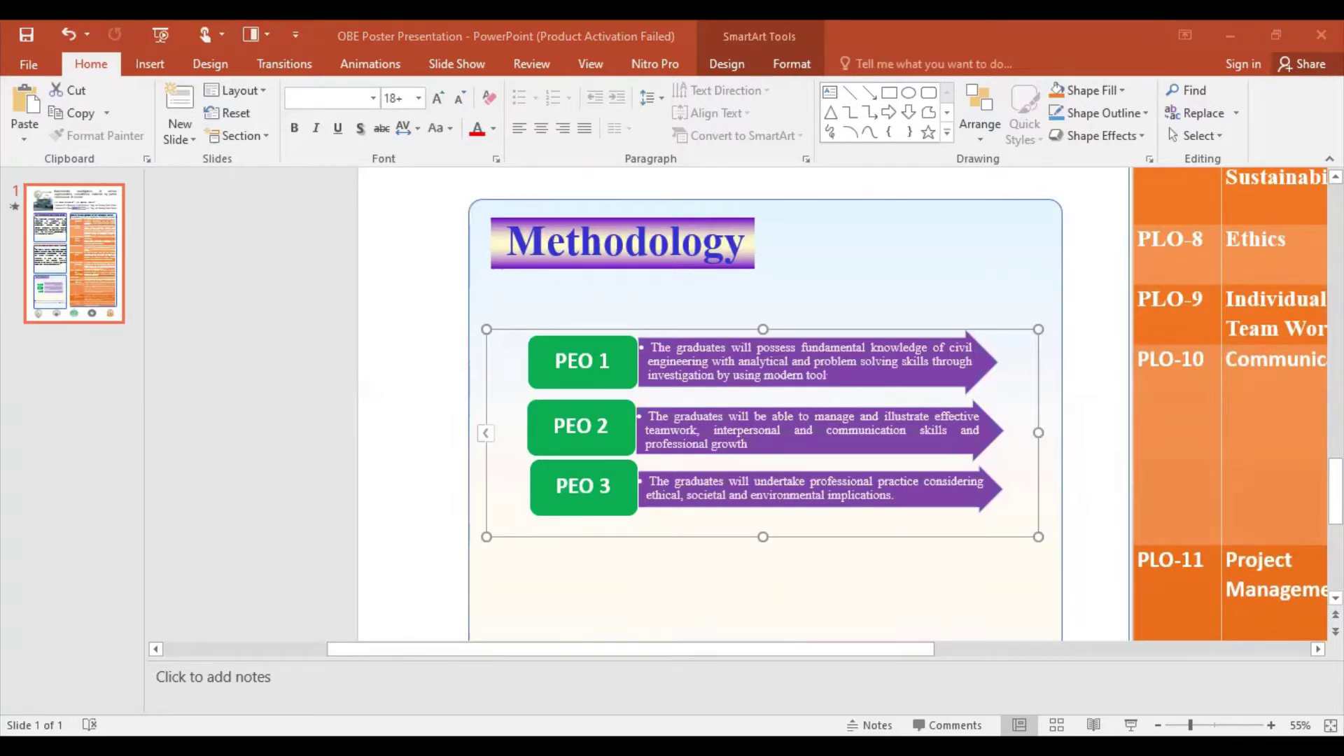
Step: Move the Mission heading up so it sits just beneath the Vision quote
{"action": "scroll", "coordinate": [763, 404], "scroll_direction": "down", "scroll_amount": 2}
{"action": "scroll", "coordinate": [763, 403], "scroll_direction": "down", "scroll_amount": 2}
{"action": "scroll", "coordinate": [763, 404], "scroll_direction": "down", "scroll_amount": 1}
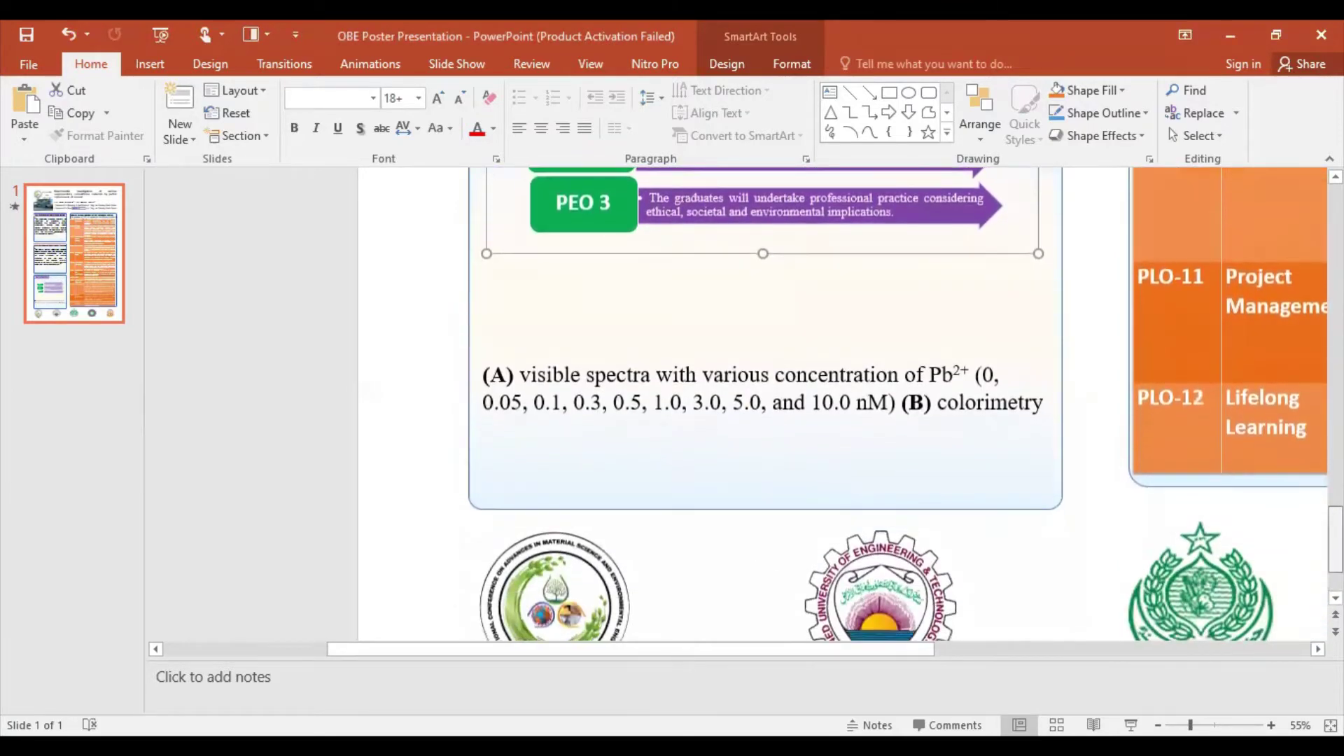
{"action": "scroll", "coordinate": [1013, 455], "scroll_direction": "up", "scroll_amount": 5}
{"action": "scroll", "coordinate": [1014, 455], "scroll_direction": "up", "scroll_amount": 3}
{"action": "scroll", "coordinate": [1014, 455], "scroll_direction": "up", "scroll_amount": 8}
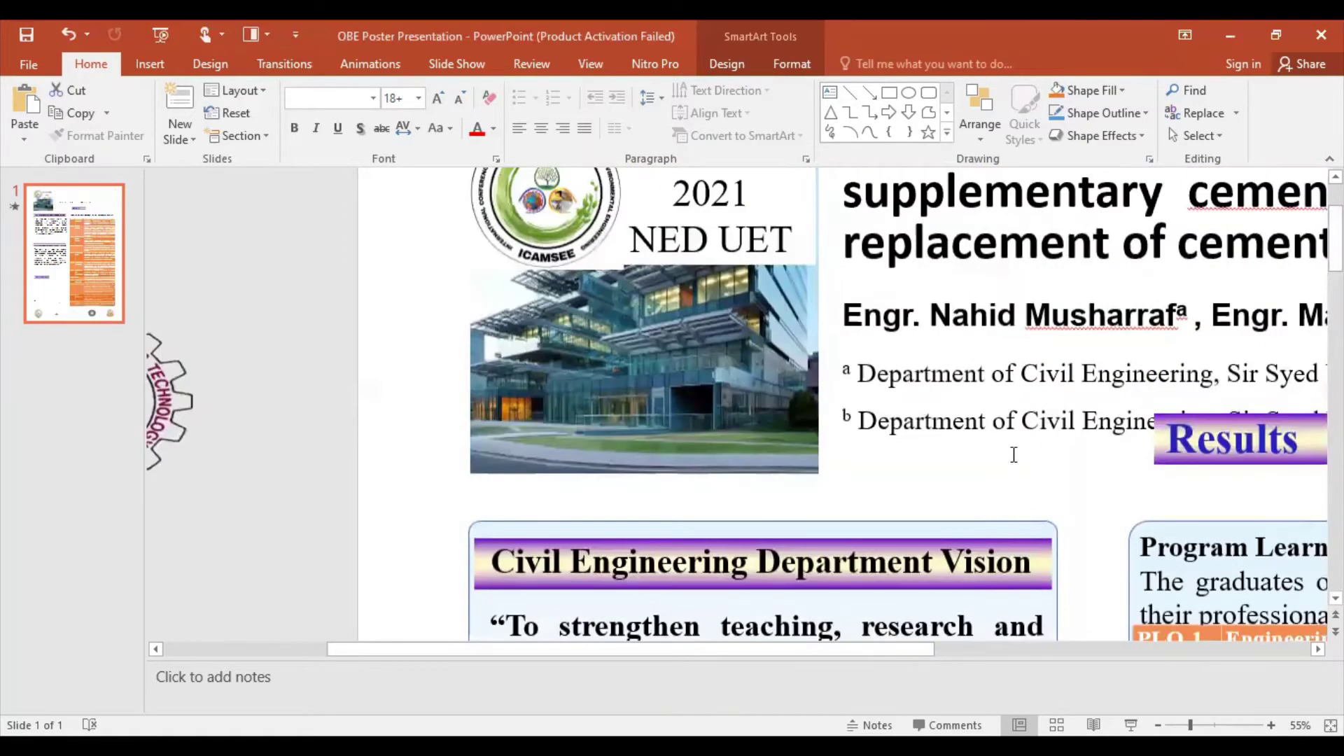
{"action": "scroll", "coordinate": [950, 590], "scroll_direction": "down", "scroll_amount": 1}
{"action": "scroll", "coordinate": [950, 590], "scroll_direction": "down", "scroll_amount": 2}
{"action": "scroll", "coordinate": [950, 590], "scroll_direction": "down", "scroll_amount": 2}
{"action": "scroll", "coordinate": [951, 590], "scroll_direction": "down", "scroll_amount": 1}
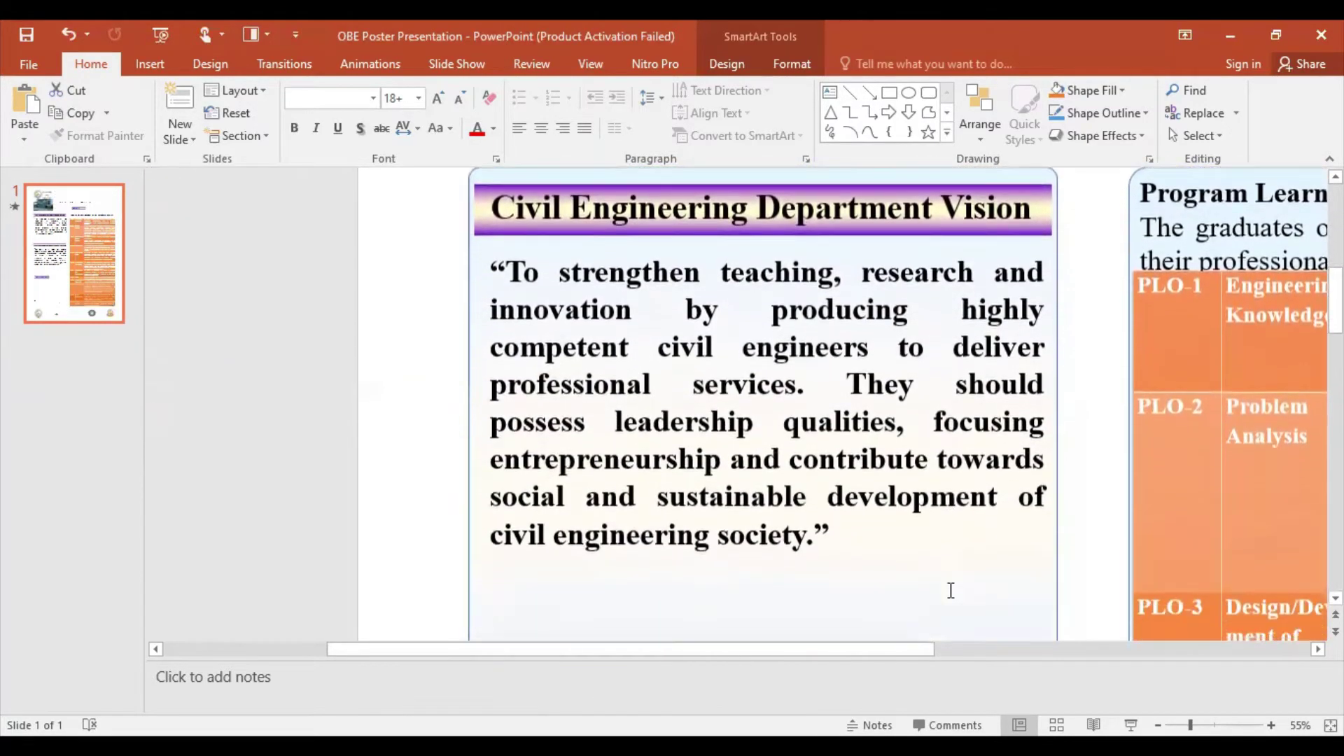
{"action": "scroll", "coordinate": [950, 590], "scroll_direction": "down", "scroll_amount": 1}
{"action": "scroll", "coordinate": [951, 590], "scroll_direction": "down", "scroll_amount": 1}
{"action": "scroll", "coordinate": [949, 578], "scroll_direction": "down", "scroll_amount": 1}
{"action": "scroll", "coordinate": [948, 569], "scroll_direction": "down", "scroll_amount": 1}
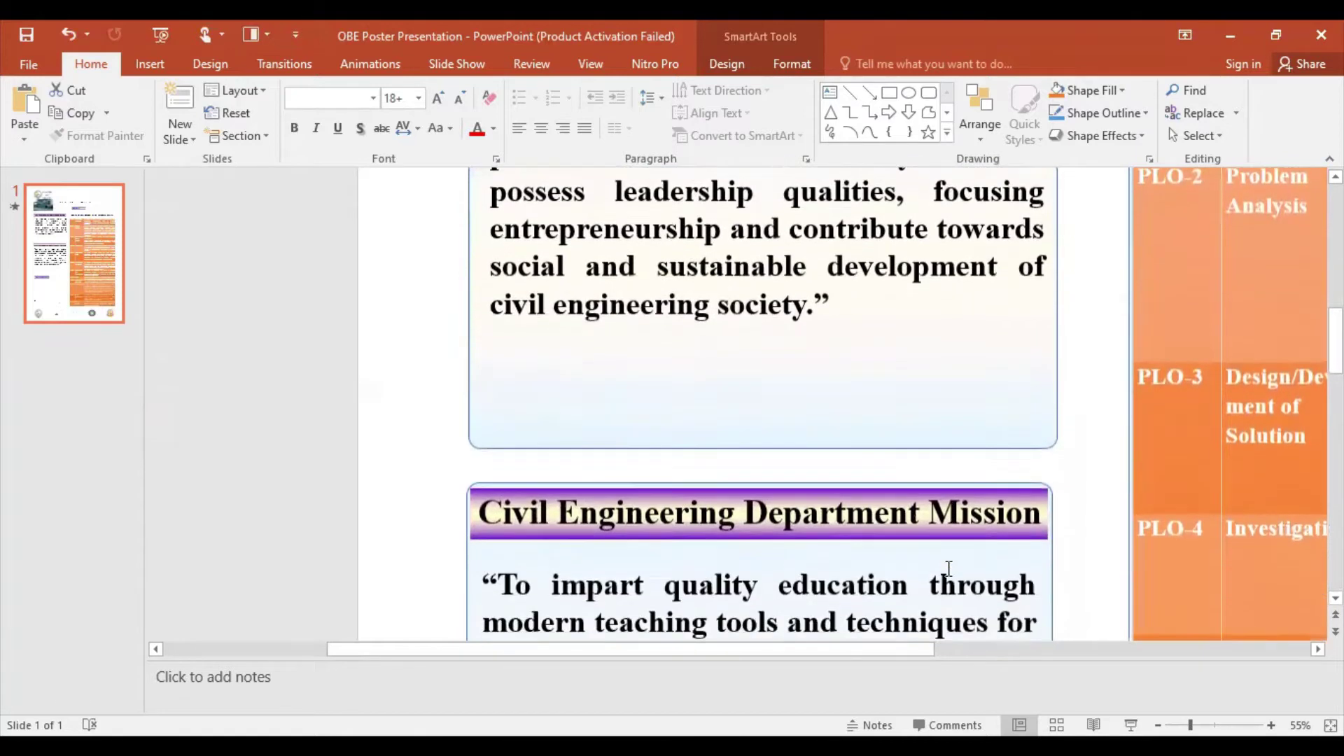
{"action": "scroll", "coordinate": [949, 568], "scroll_direction": "down", "scroll_amount": 1}
{"action": "left_click", "coordinate": [793, 432]}
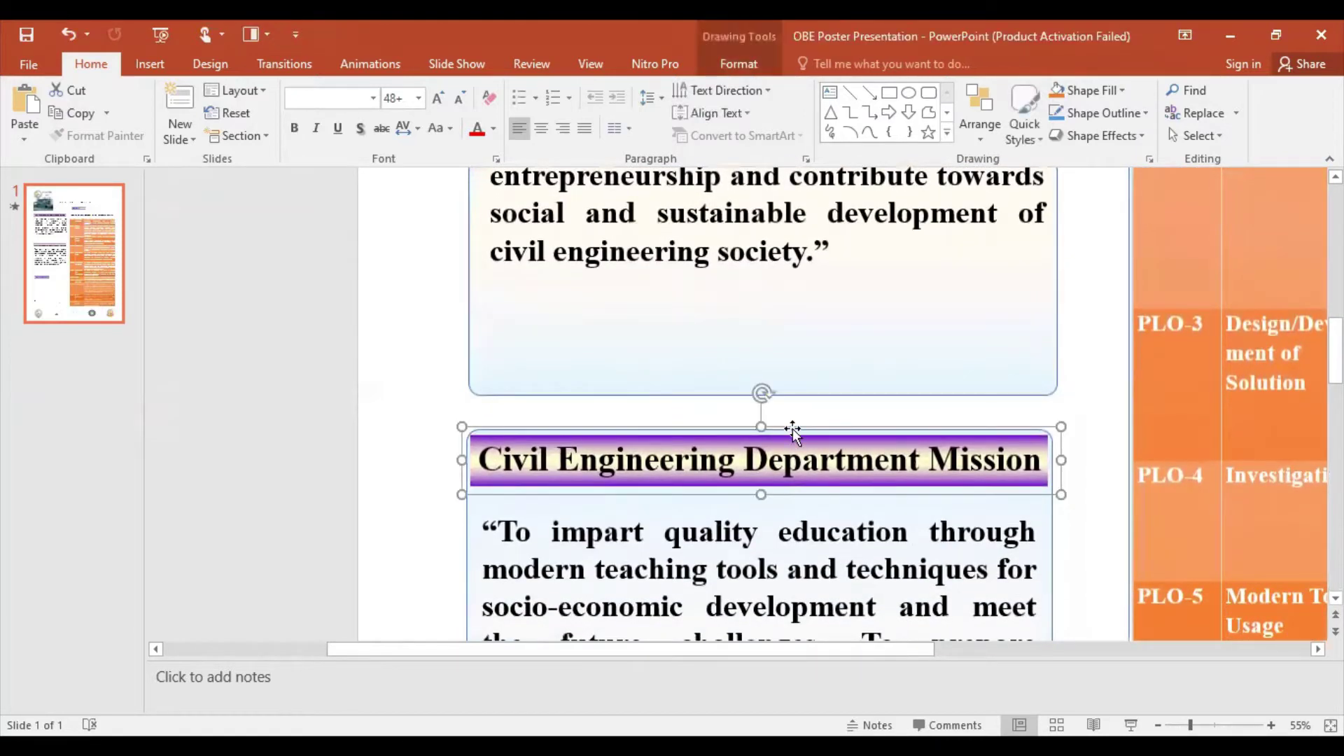
{"action": "left_click_drag", "start_coordinate": [793, 431], "coordinate": [796, 265]}
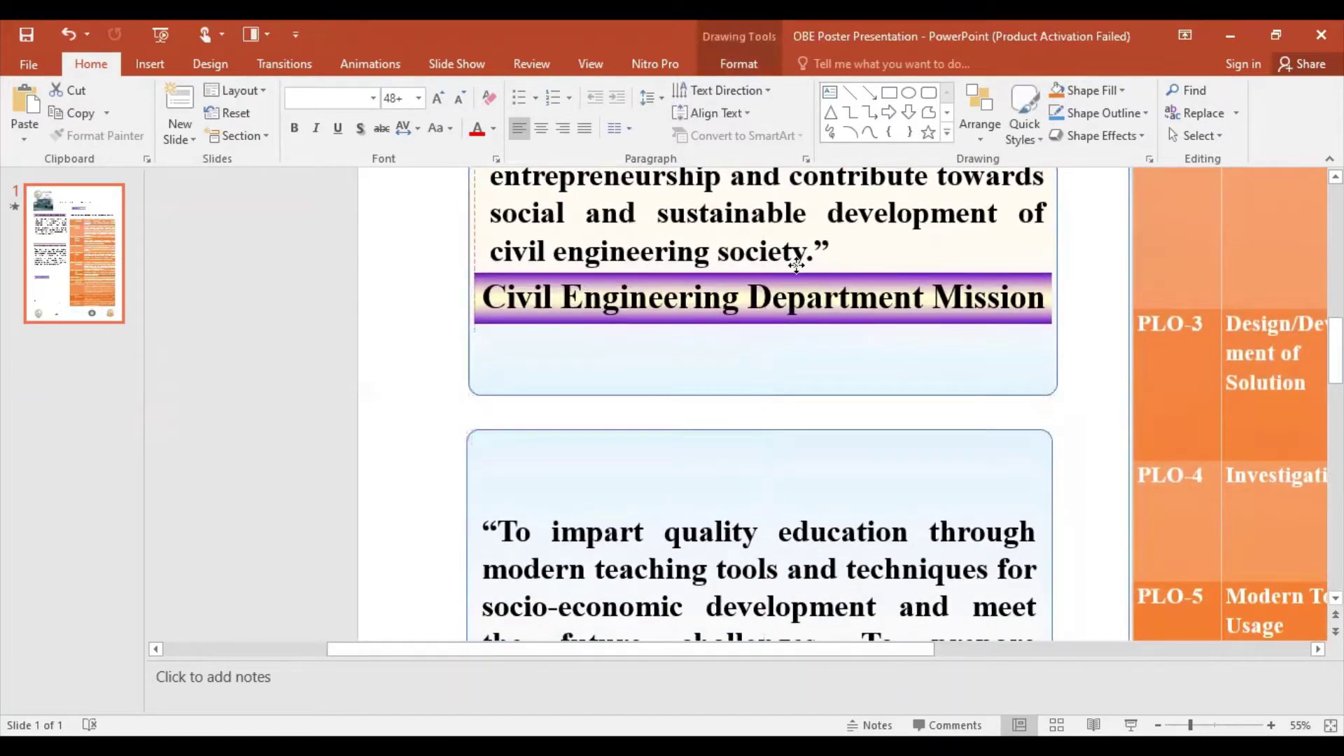
Step: Increase the Vision rounded panel's height step by step to 17.4 inches
{"action": "scroll", "coordinate": [829, 312], "scroll_direction": "down", "scroll_amount": 1}
{"action": "scroll", "coordinate": [829, 312], "scroll_direction": "down", "scroll_amount": 2}
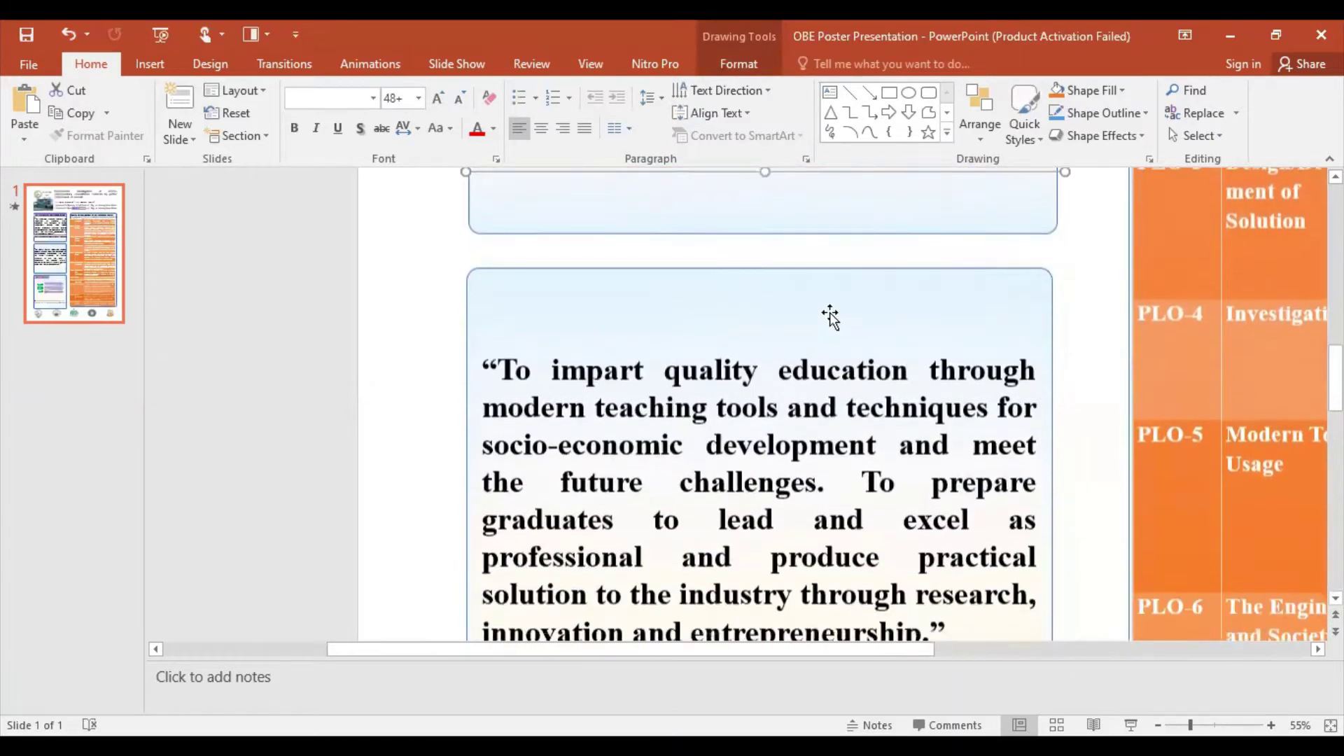
{"action": "left_click", "coordinate": [832, 223]}
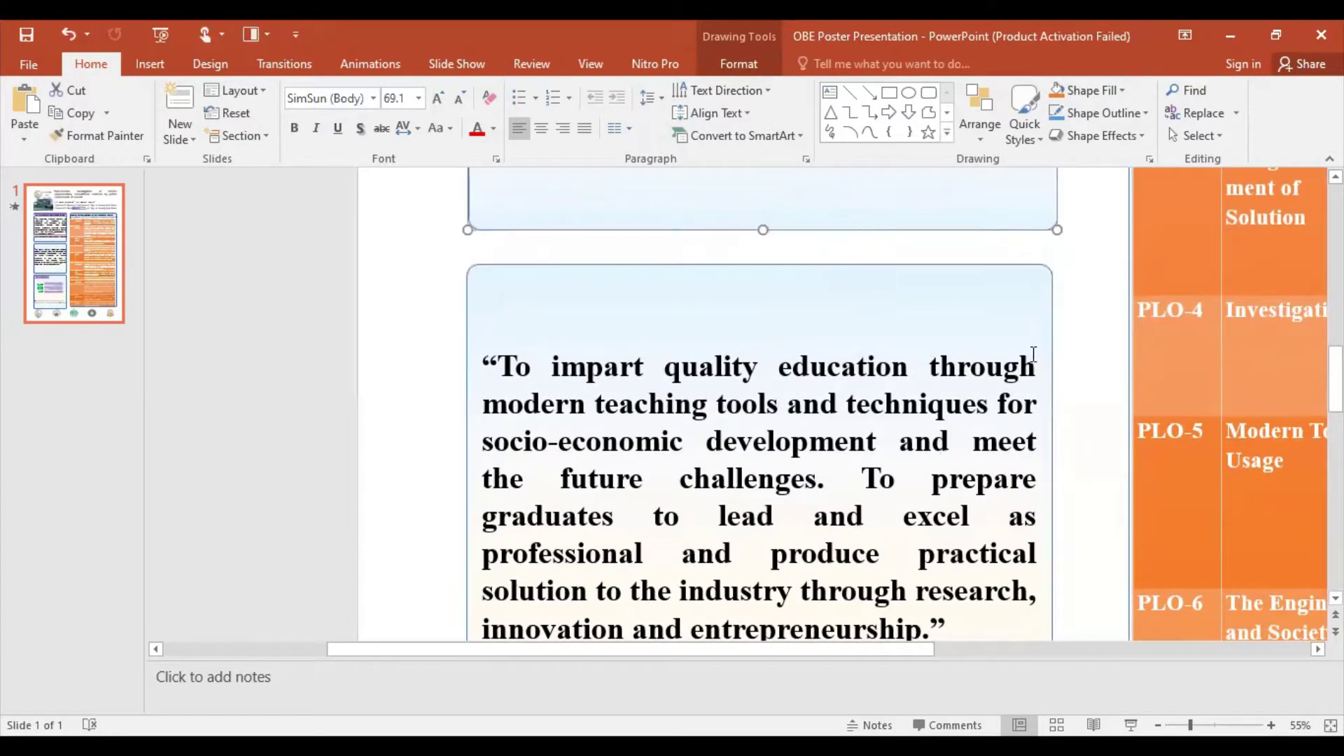
{"action": "left_click", "coordinate": [745, 63]}
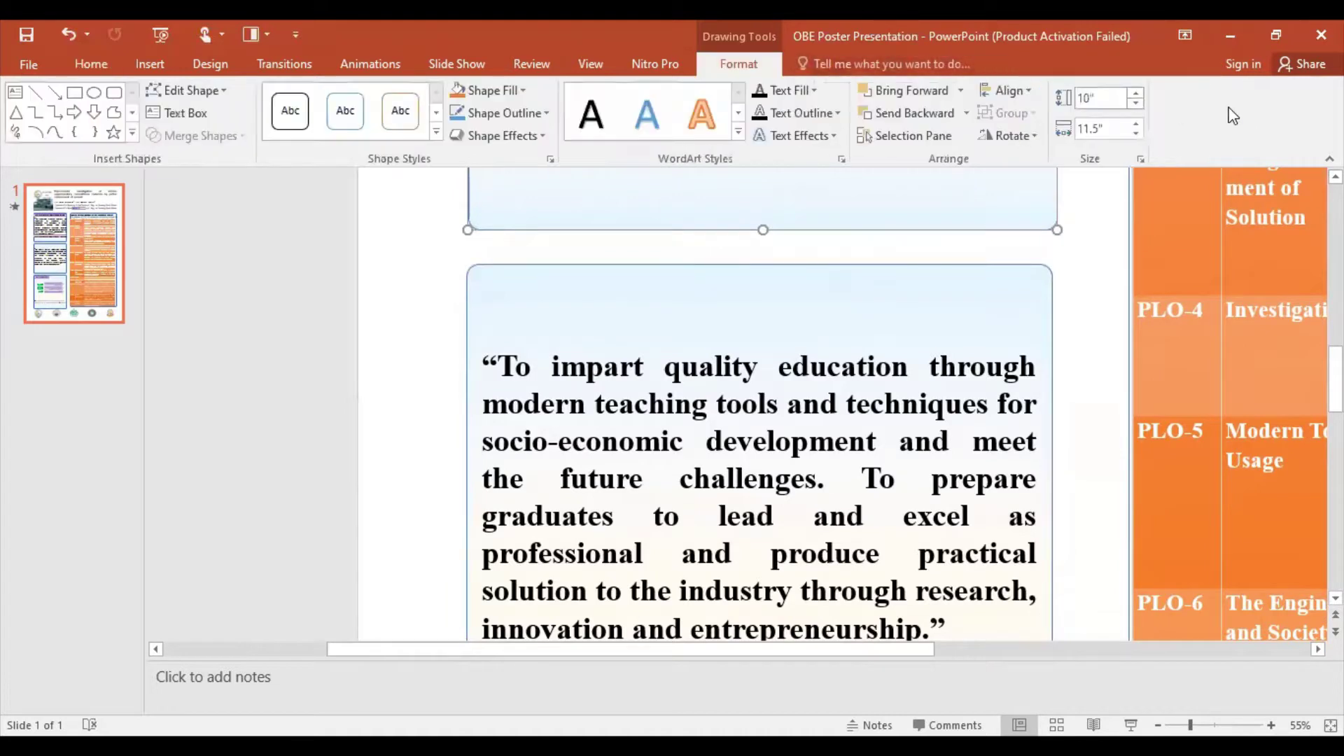
{"action": "left_click", "coordinate": [1137, 97]}
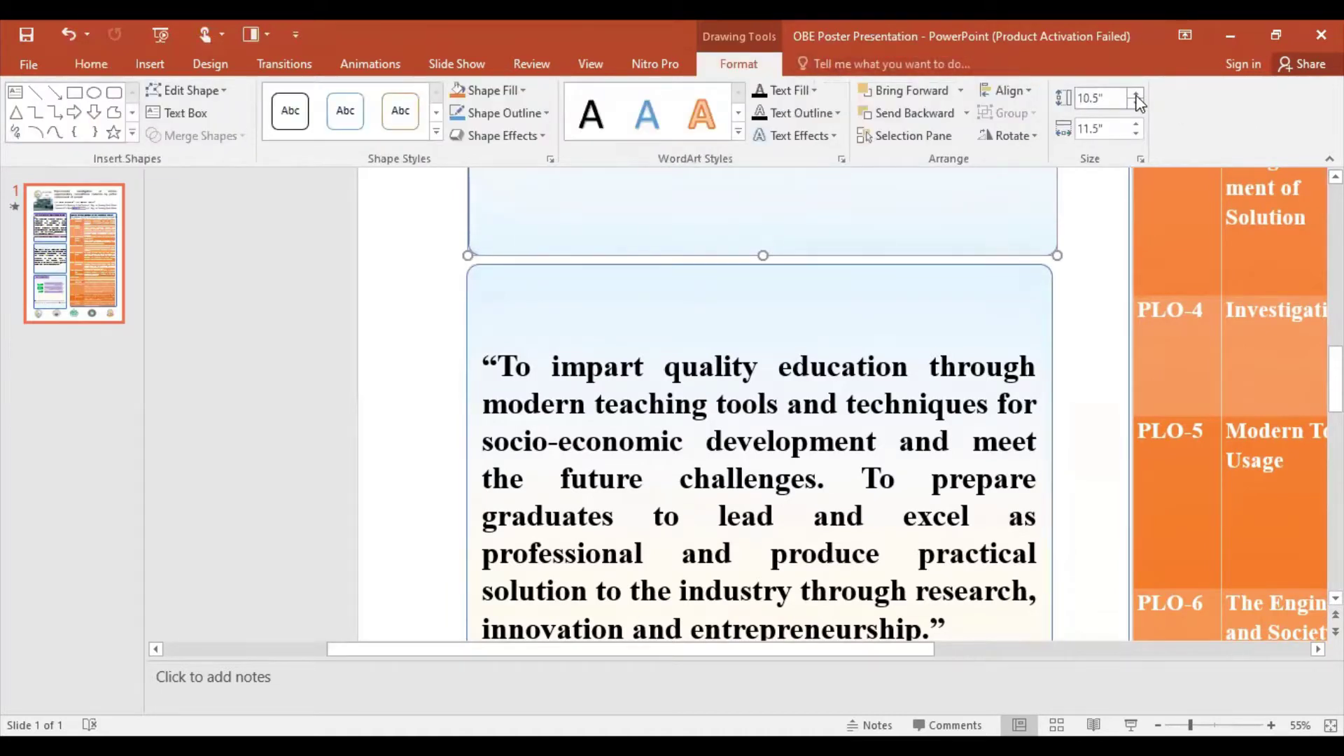
{"action": "left_click", "coordinate": [1137, 97]}
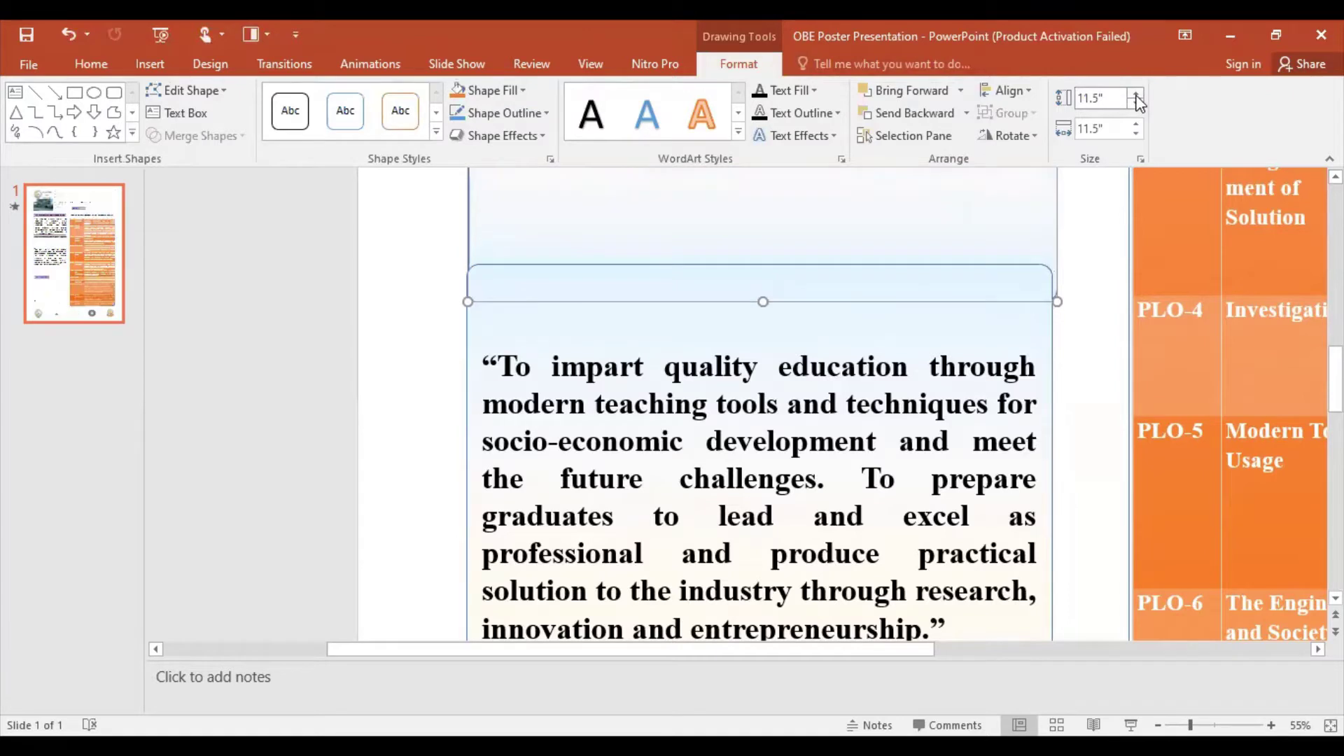
{"action": "left_click", "coordinate": [1137, 96]}
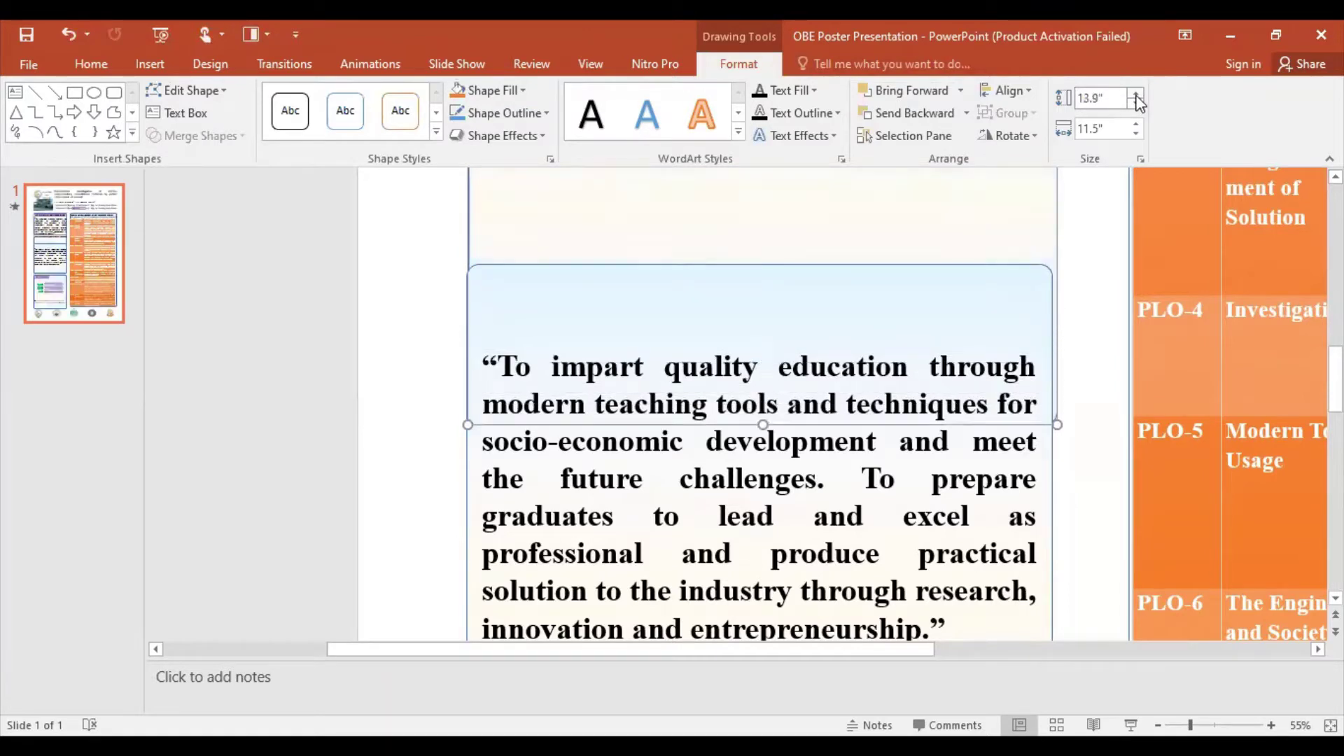
{"action": "left_click", "coordinate": [1137, 98]}
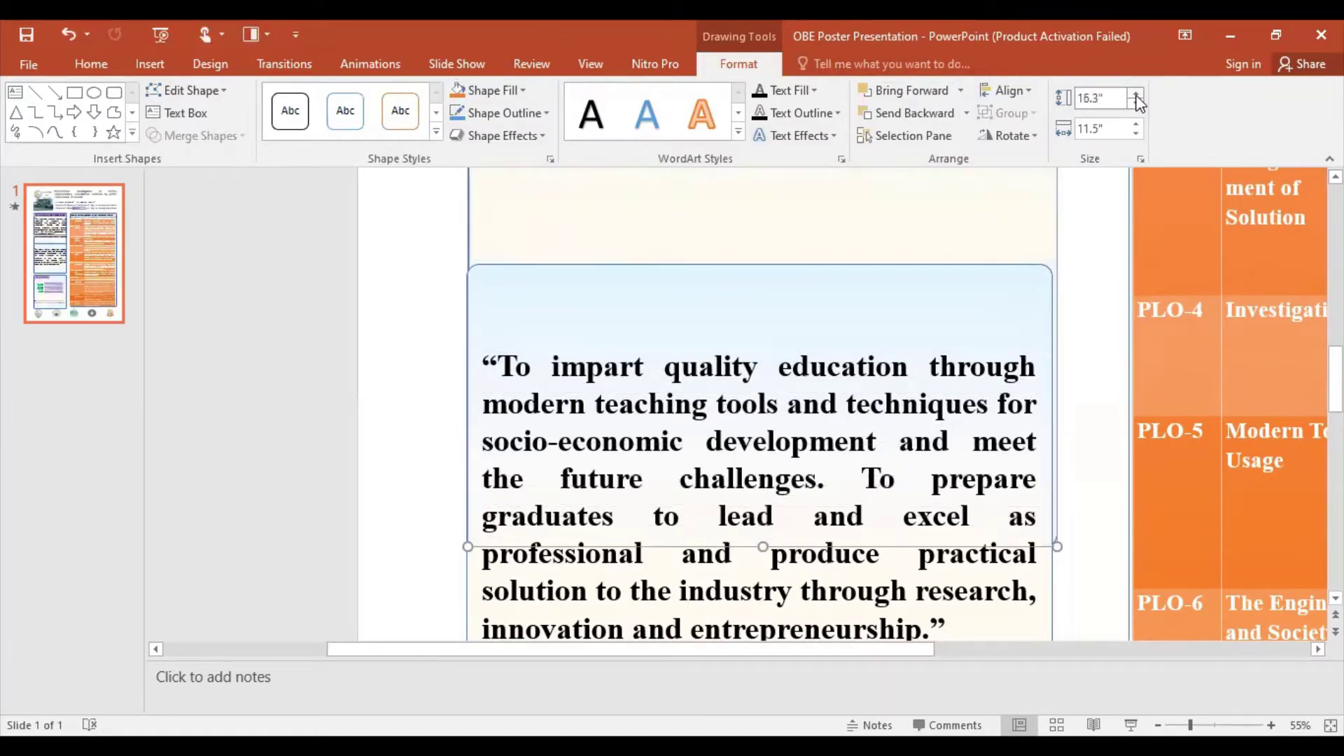
Step: Select the Mission quote and surrounding panels, undoing an accidental change
{"action": "left_click", "coordinate": [927, 341]}
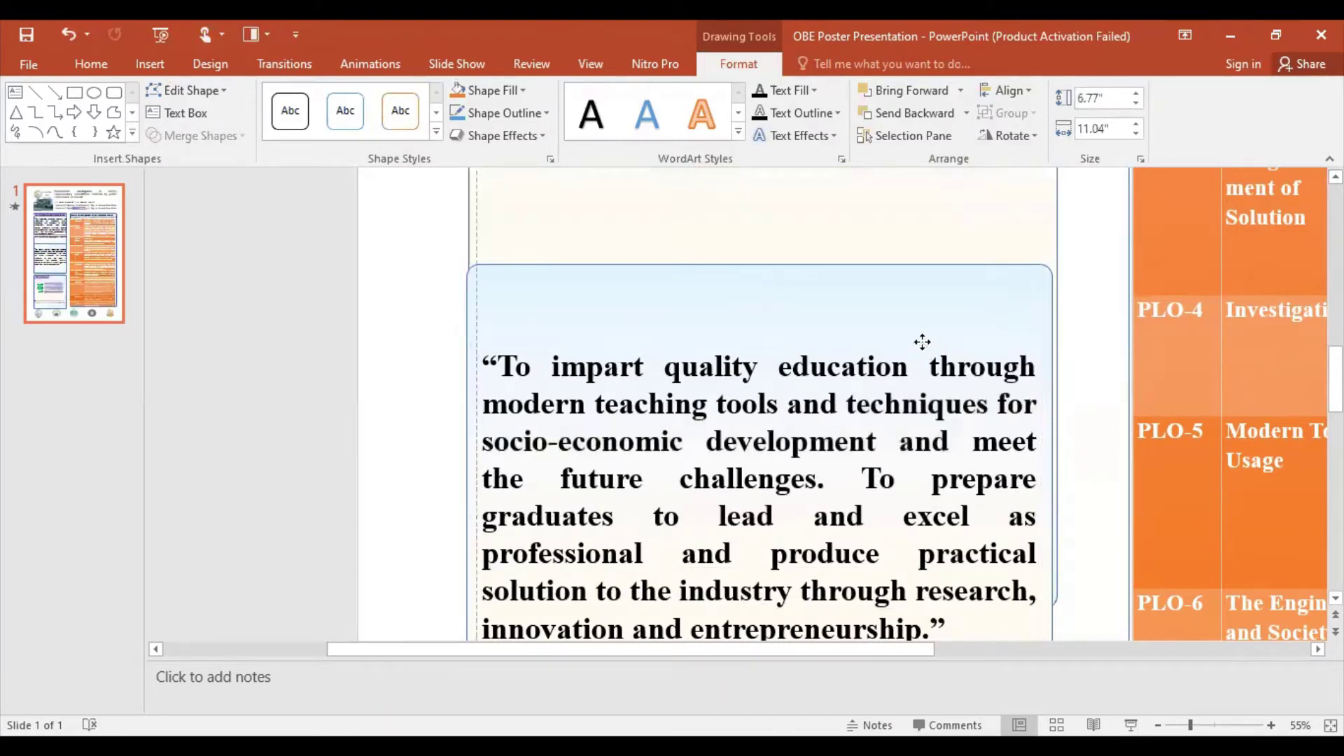
{"action": "left_click", "coordinate": [947, 266]}
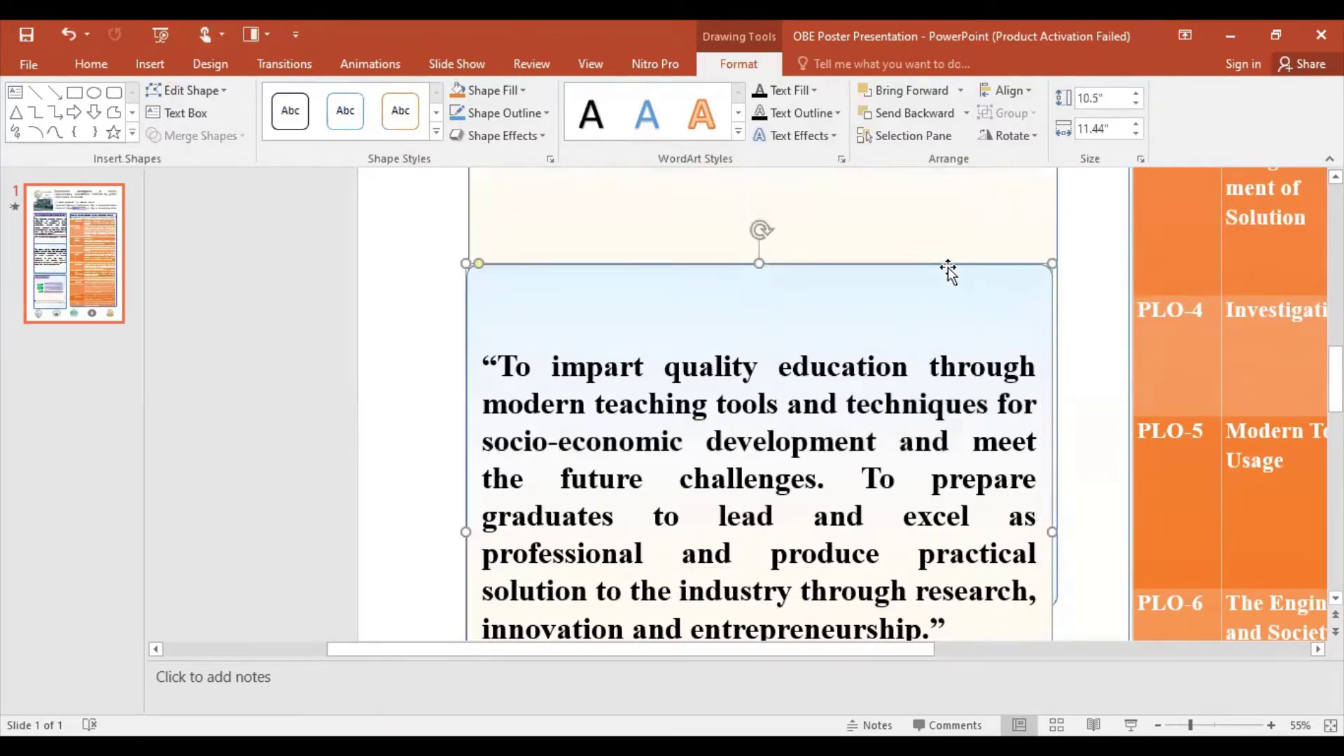
{"action": "left_click", "coordinate": [929, 363]}
{"action": "left_click", "coordinate": [917, 329]}
{"action": "left_click", "coordinate": [915, 315]}
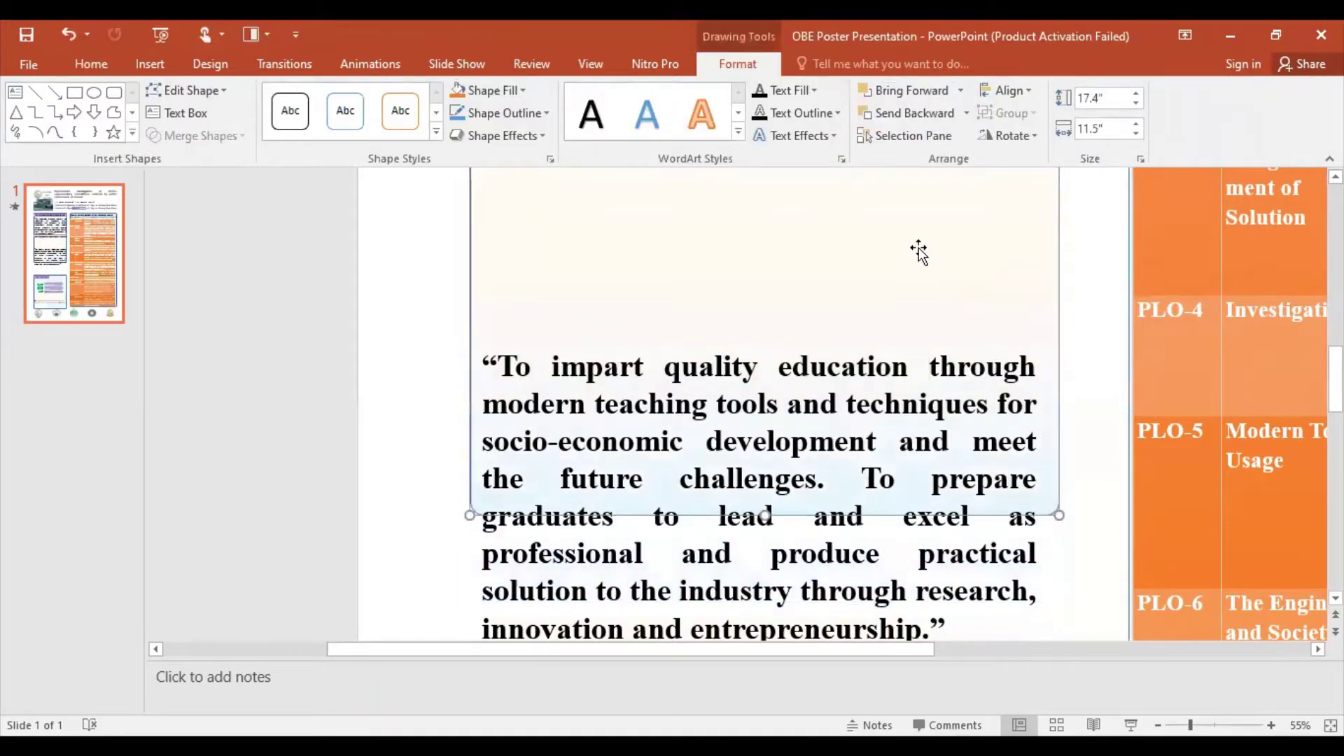
{"action": "key", "text": "ctrl+z"}
Step: Move the Mission quote text box up beneath the Mission heading
{"action": "left_click", "coordinate": [929, 343]}
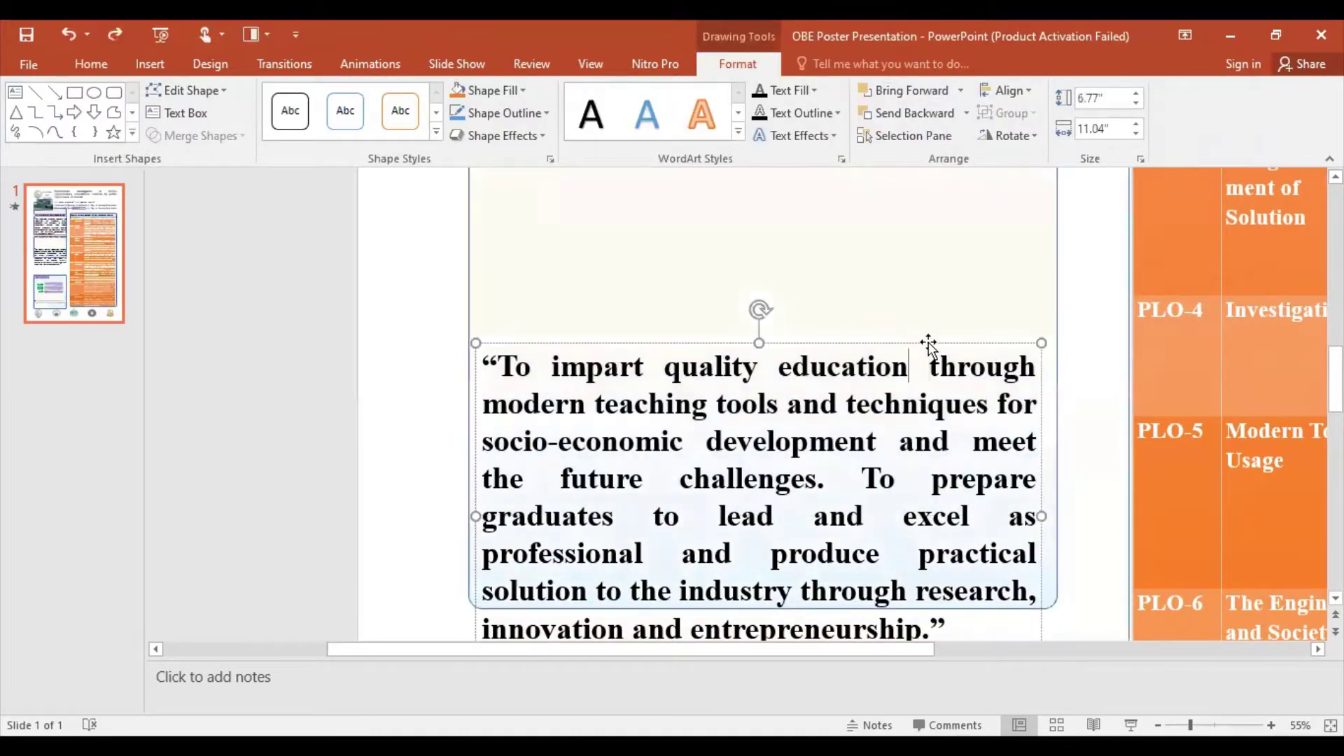
{"action": "left_click_drag", "start_coordinate": [928, 343], "coordinate": [924, 286]}
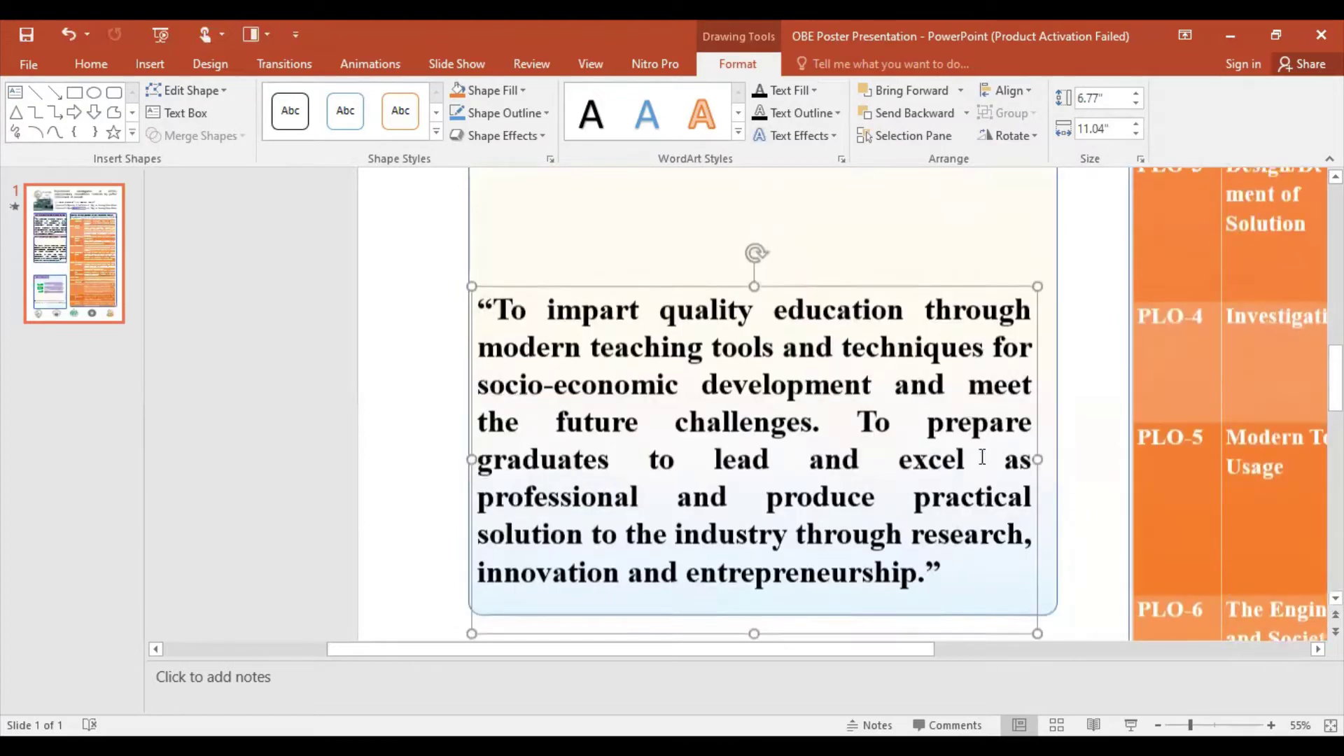
{"action": "scroll", "coordinate": [880, 311], "scroll_direction": "up", "scroll_amount": 1}
{"action": "left_click_drag", "start_coordinate": [873, 303], "coordinate": [882, 195]}
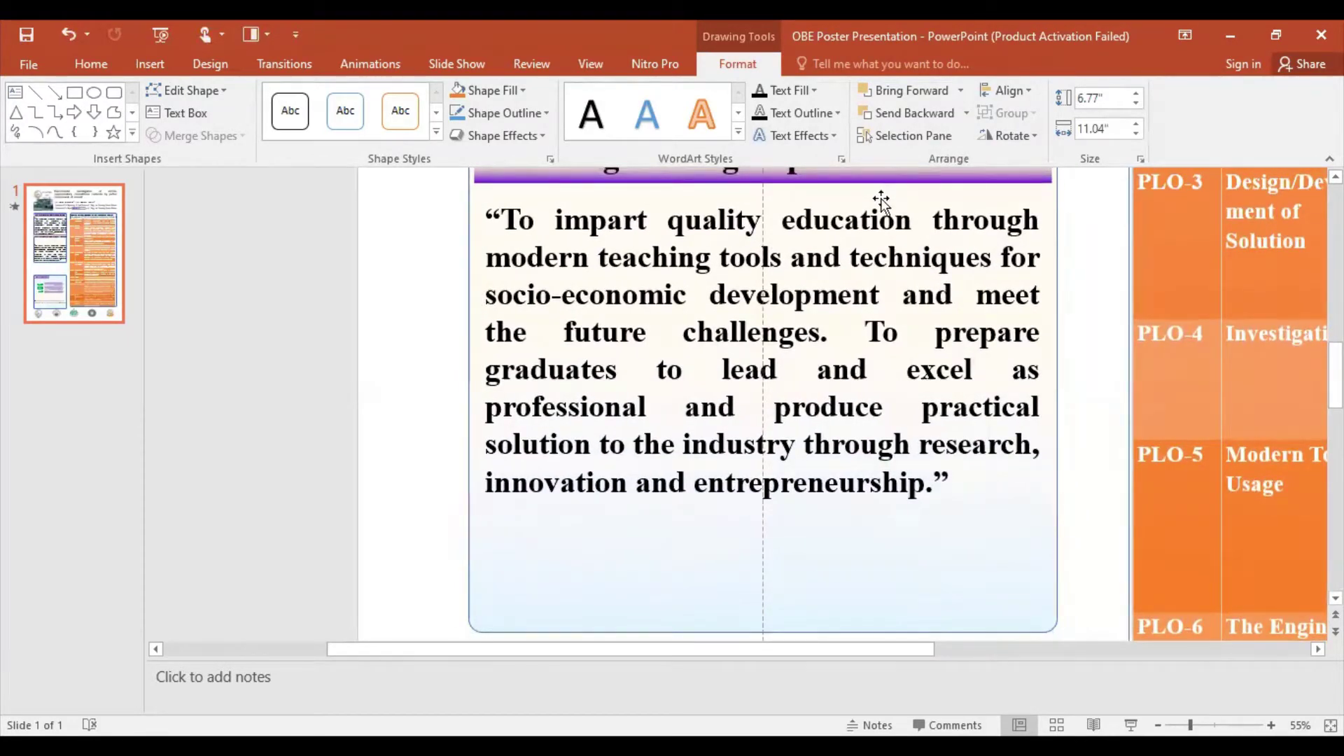
{"action": "scroll", "coordinate": [881, 210], "scroll_direction": "up", "scroll_amount": 1}
{"action": "scroll", "coordinate": [887, 280], "scroll_direction": "up", "scroll_amount": 2}
{"action": "scroll", "coordinate": [889, 297], "scroll_direction": "up", "scroll_amount": 3}
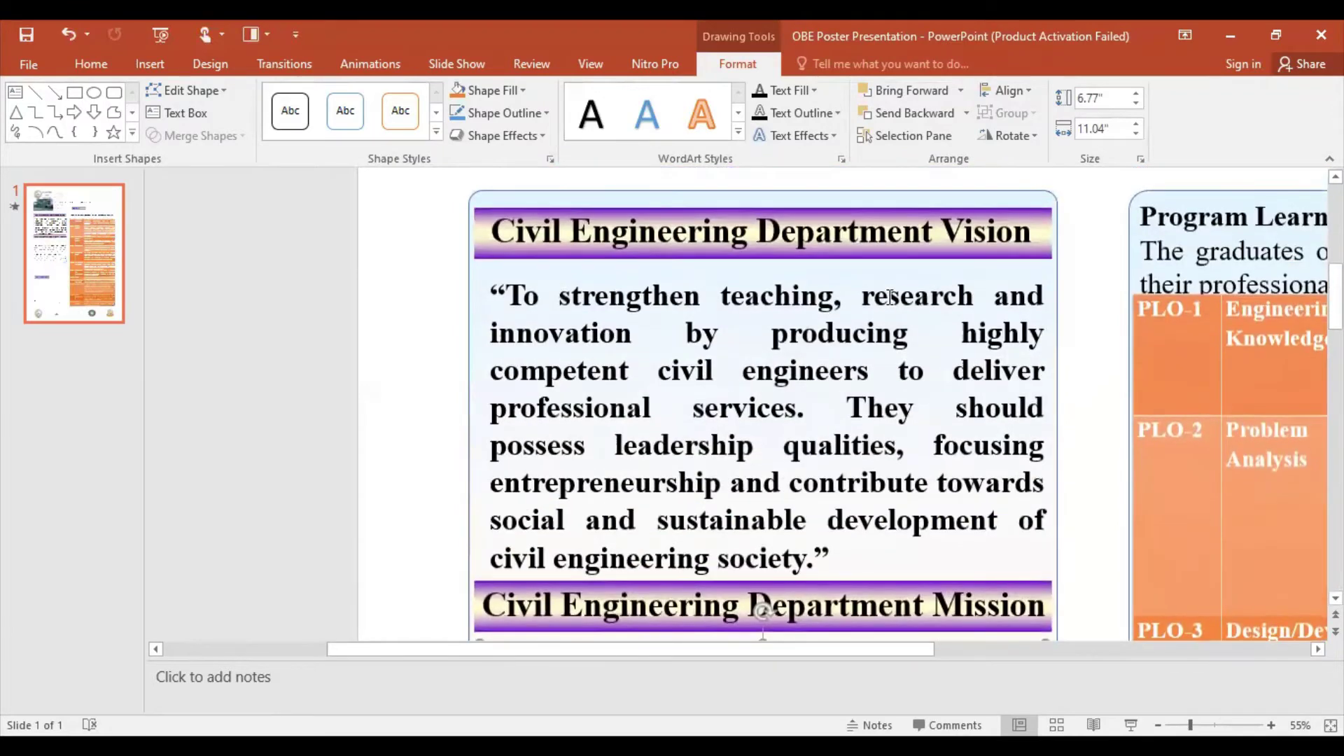
{"action": "scroll", "coordinate": [888, 296], "scroll_direction": "down", "scroll_amount": 3}
{"action": "scroll", "coordinate": [886, 297], "scroll_direction": "down", "scroll_amount": 1}
{"action": "scroll", "coordinate": [885, 297], "scroll_direction": "down", "scroll_amount": 3}
{"action": "scroll", "coordinate": [882, 300], "scroll_direction": "down", "scroll_amount": 2}
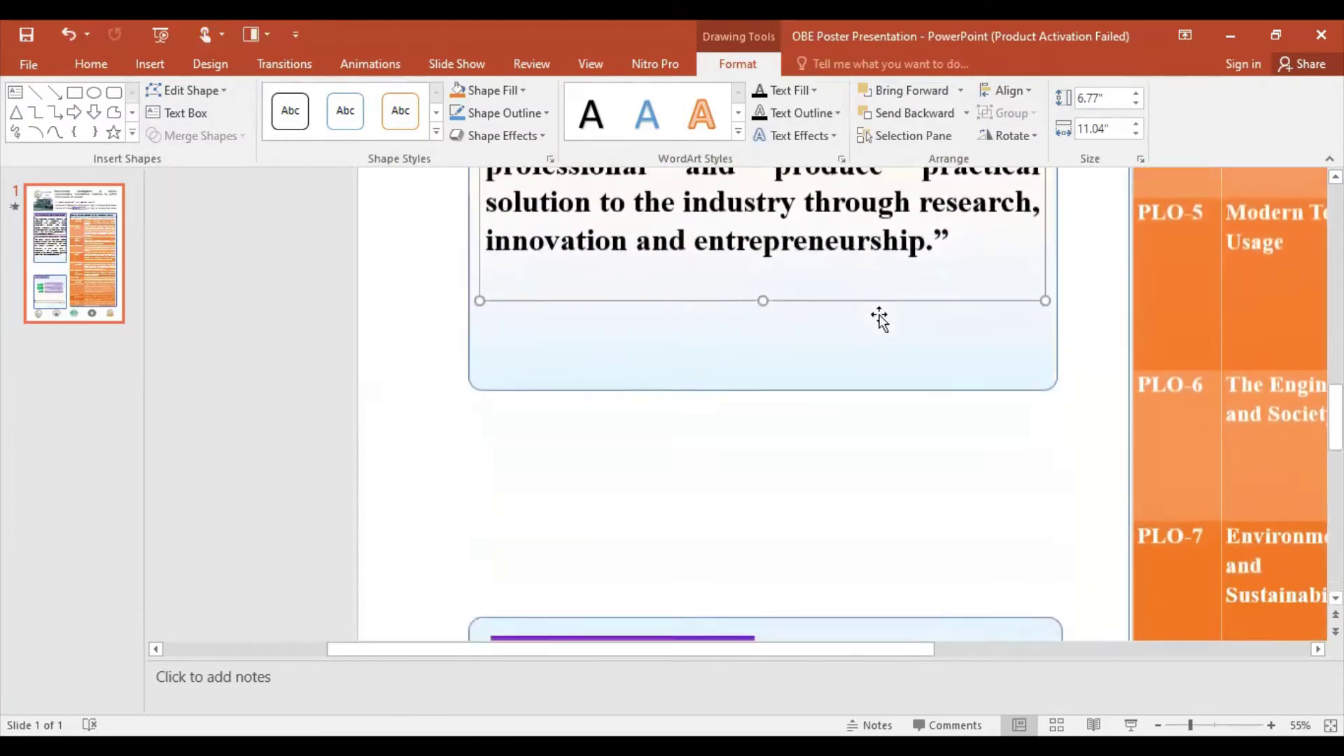
{"action": "scroll", "coordinate": [879, 318], "scroll_direction": "down", "scroll_amount": 2}
{"action": "scroll", "coordinate": [879, 378], "scroll_direction": "down", "scroll_amount": 1}
{"action": "scroll", "coordinate": [875, 379], "scroll_direction": "up", "scroll_amount": 2}
{"action": "scroll", "coordinate": [829, 350], "scroll_direction": "up", "scroll_amount": 1}
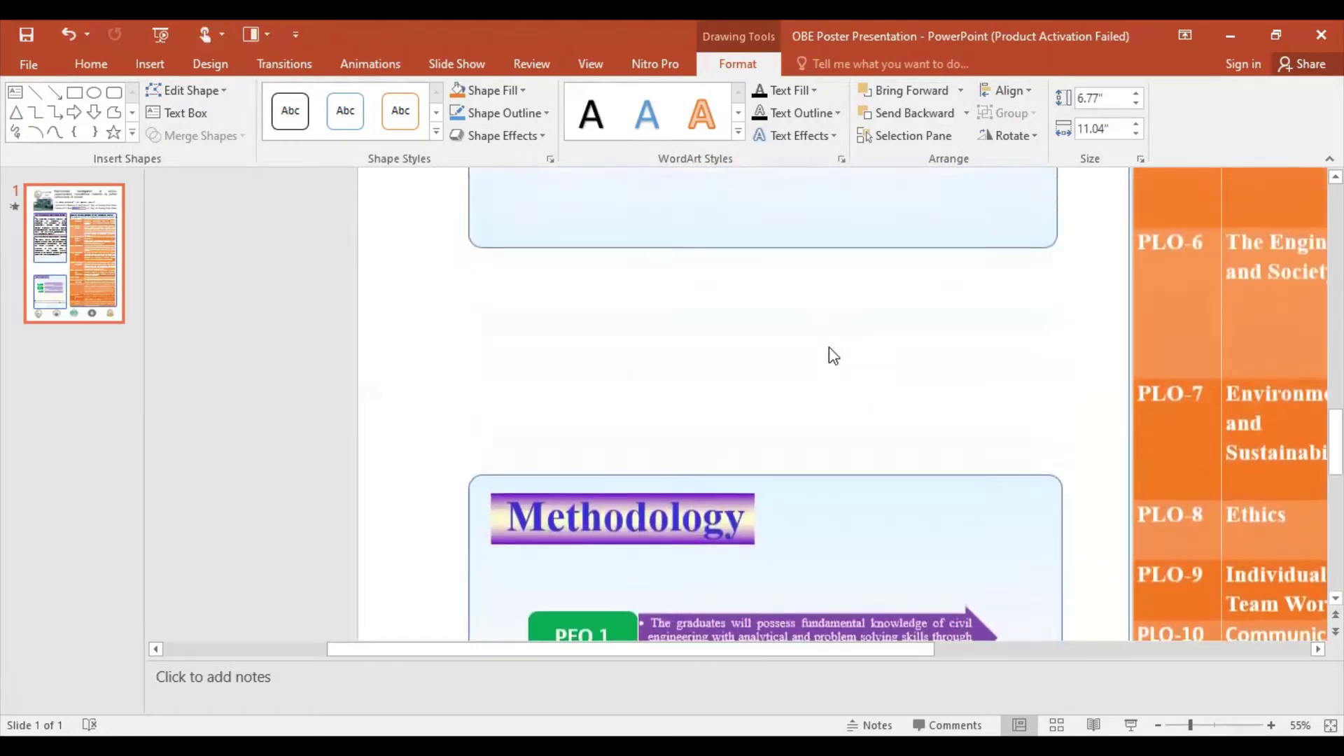
{"action": "scroll", "coordinate": [805, 315], "scroll_direction": "up", "scroll_amount": 1}
Step: Lengthen the tall Vision–Mission panel to 19.7 inches using the Height spinner
{"action": "left_click", "coordinate": [780, 279]}
{"action": "left_click_drag", "start_coordinate": [763, 278], "coordinate": [759, 483]}
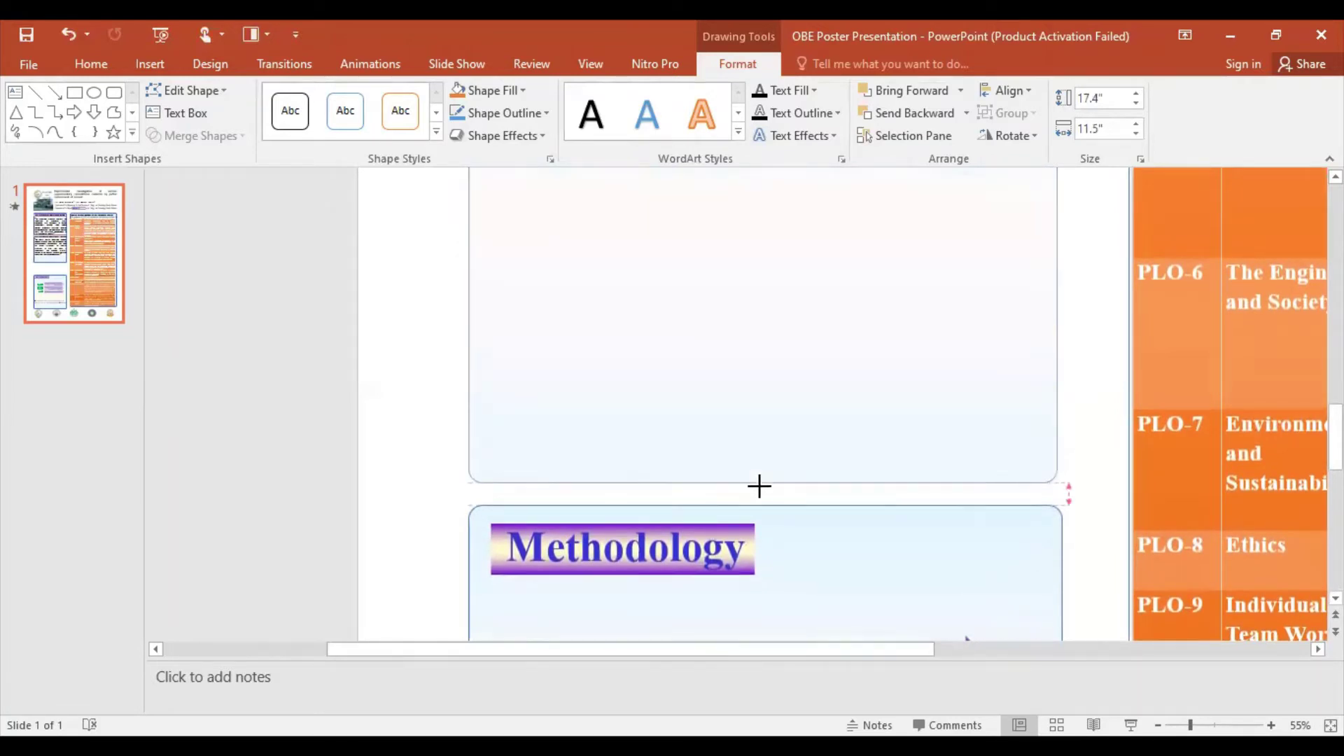
{"action": "key", "text": "ctrl+z"}
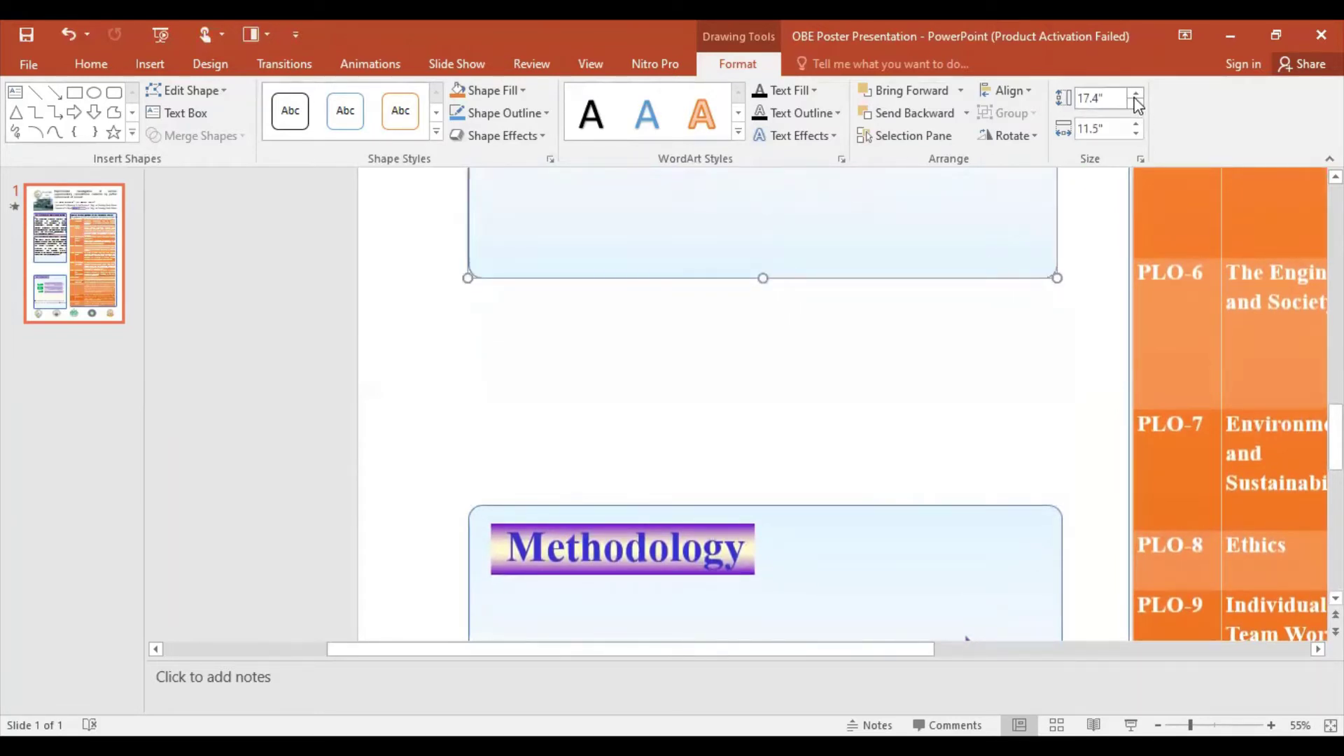
{"action": "left_click", "coordinate": [1135, 95]}
{"action": "left_click", "coordinate": [1136, 94]}
{"action": "left_click", "coordinate": [1135, 94]}
{"action": "left_click", "coordinate": [1136, 95]}
{"action": "left_click", "coordinate": [1136, 94]}
{"action": "left_click", "coordinate": [1135, 94]}
{"action": "left_click", "coordinate": [1135, 94]}
{"action": "left_click", "coordinate": [1135, 94]}
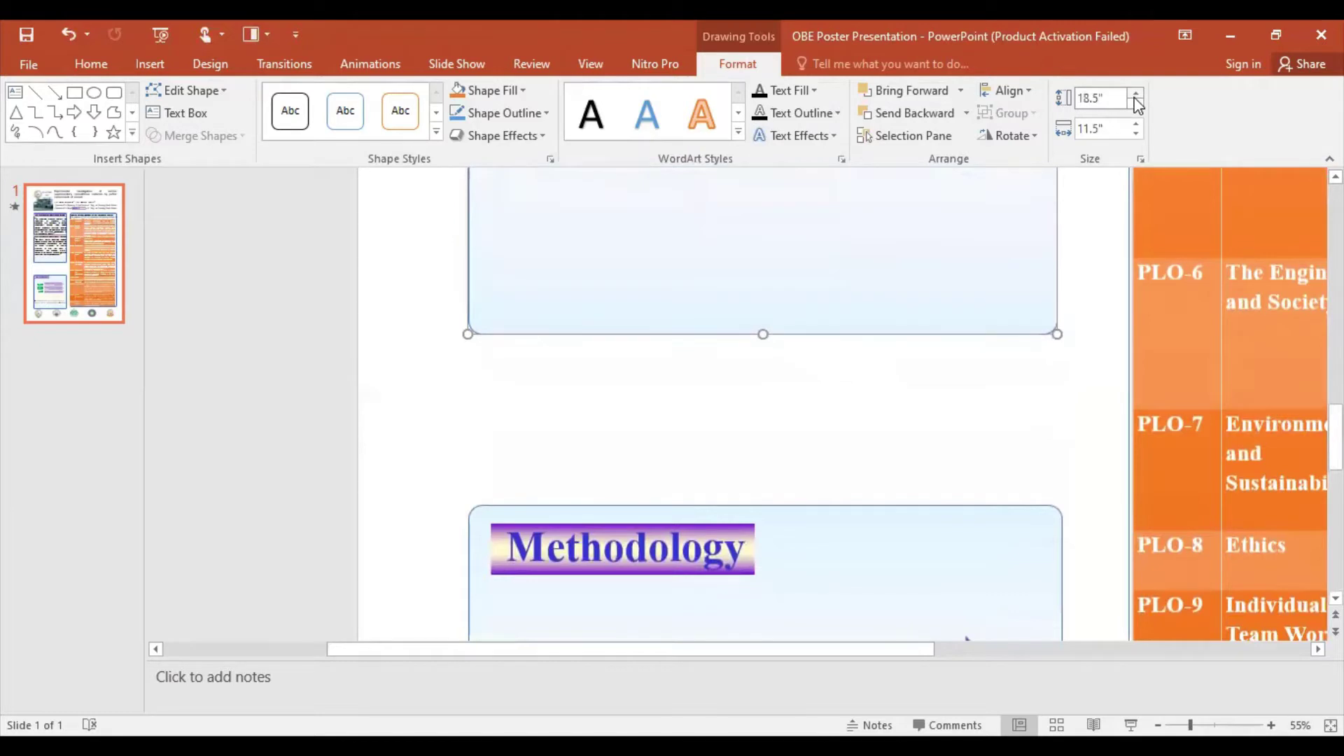
{"action": "left_click", "coordinate": [1136, 95]}
{"action": "left_click", "coordinate": [1136, 95]}
{"action": "left_click", "coordinate": [1136, 94]}
{"action": "left_click", "coordinate": [1136, 95]}
{"action": "left_click", "coordinate": [1135, 94]}
{"action": "left_click", "coordinate": [1135, 94]}
{"action": "left_click", "coordinate": [1135, 95]}
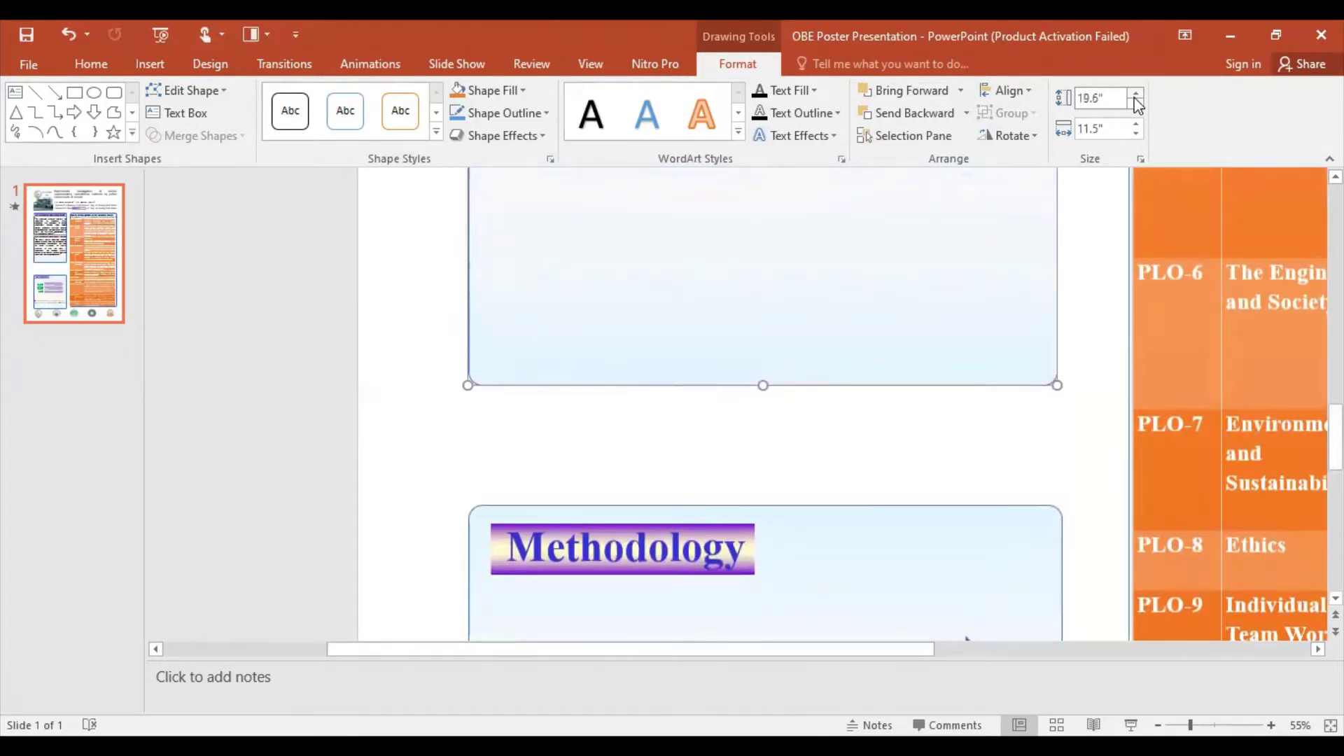
{"action": "left_click", "coordinate": [1135, 95]}
{"action": "left_click", "coordinate": [1135, 95]}
Step: Select the whole PEO arrow diagram
{"action": "scroll", "coordinate": [926, 595], "scroll_direction": "down", "scroll_amount": 5}
{"action": "left_click", "coordinate": [896, 476]}
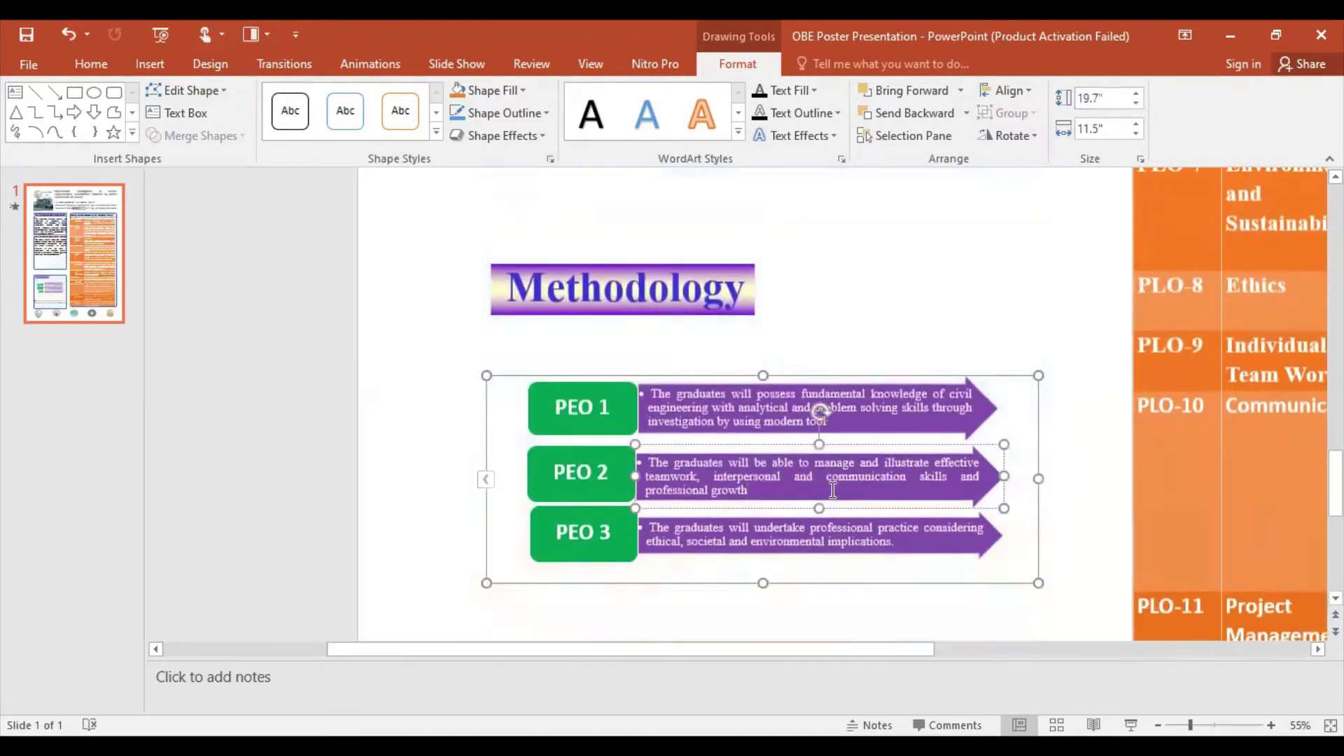
{"action": "left_click", "coordinate": [863, 376]}
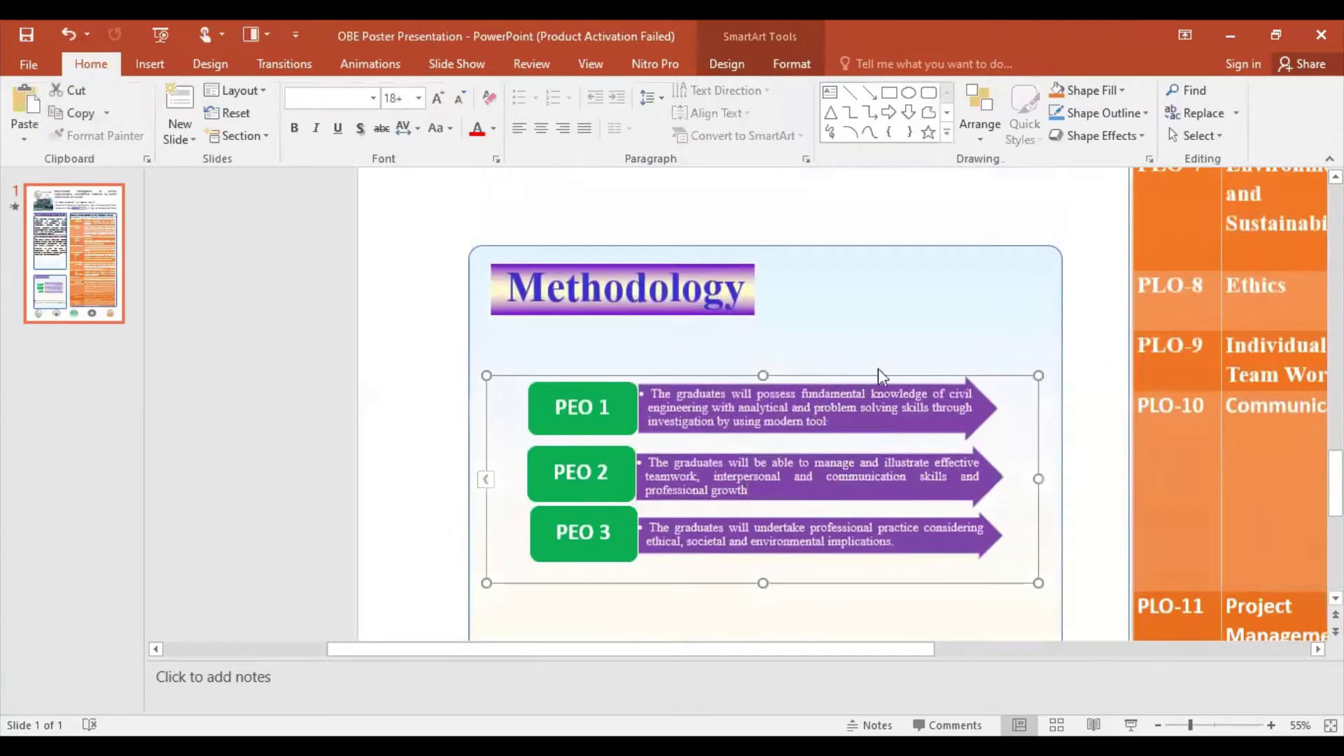
Step: Paste the copied PEO diagram from the mission box's right-click menu
{"action": "scroll", "coordinate": [879, 456], "scroll_direction": "up", "scroll_amount": 2}
{"action": "scroll", "coordinate": [880, 455], "scroll_direction": "up", "scroll_amount": 2}
{"action": "scroll", "coordinate": [879, 455], "scroll_direction": "up", "scroll_amount": 1}
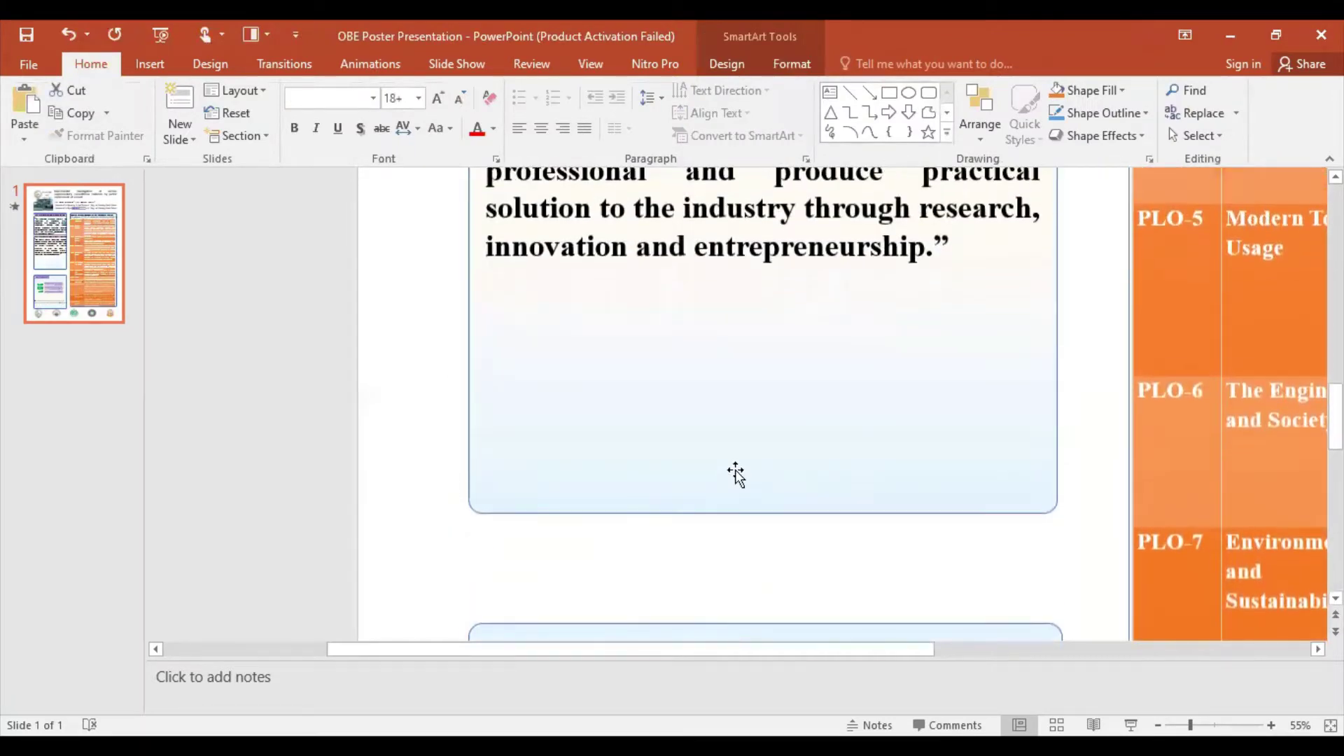
{"action": "left_click", "coordinate": [742, 431]}
{"action": "right_click", "coordinate": [742, 437]}
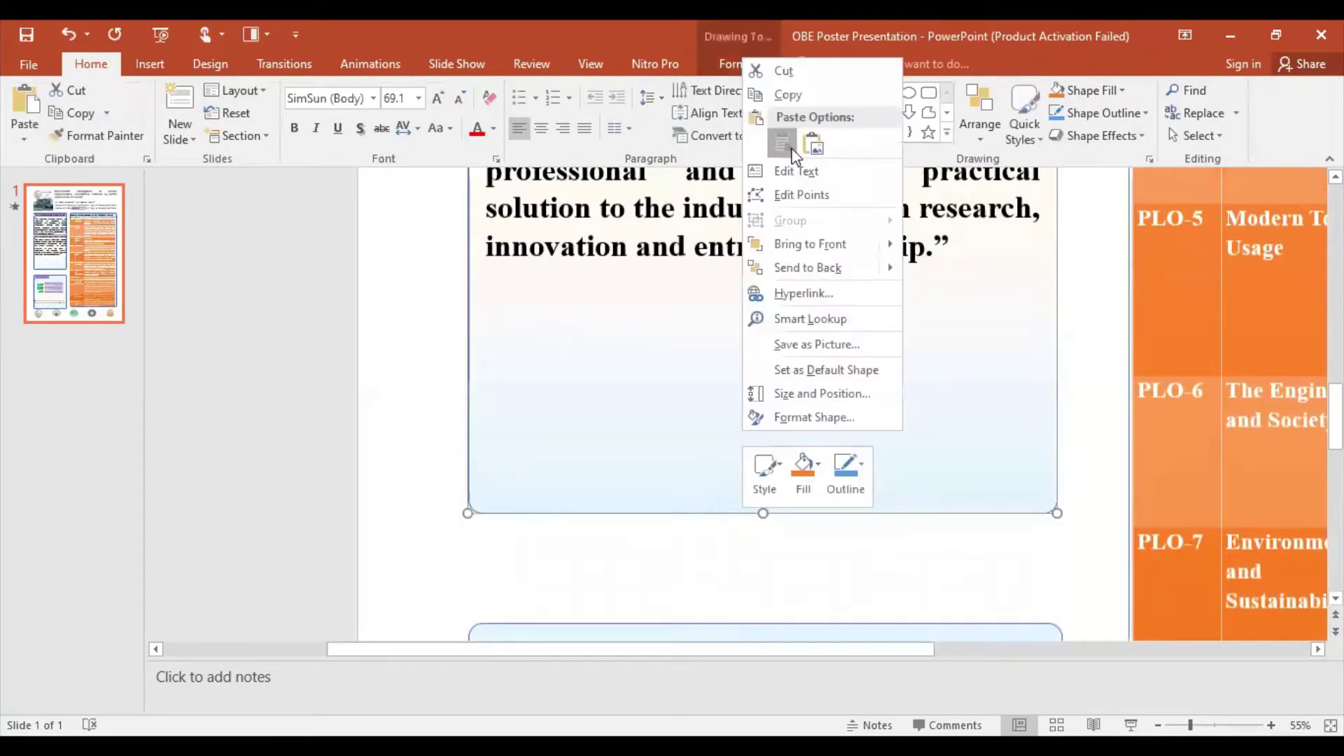
{"action": "left_click", "coordinate": [792, 149]}
Step: Drag the pasted PEO diagram up into the Mission panel below the statement
{"action": "left_click_drag", "start_coordinate": [828, 309], "coordinate": [823, 177]}
{"action": "key", "text": "ctrl+z"}
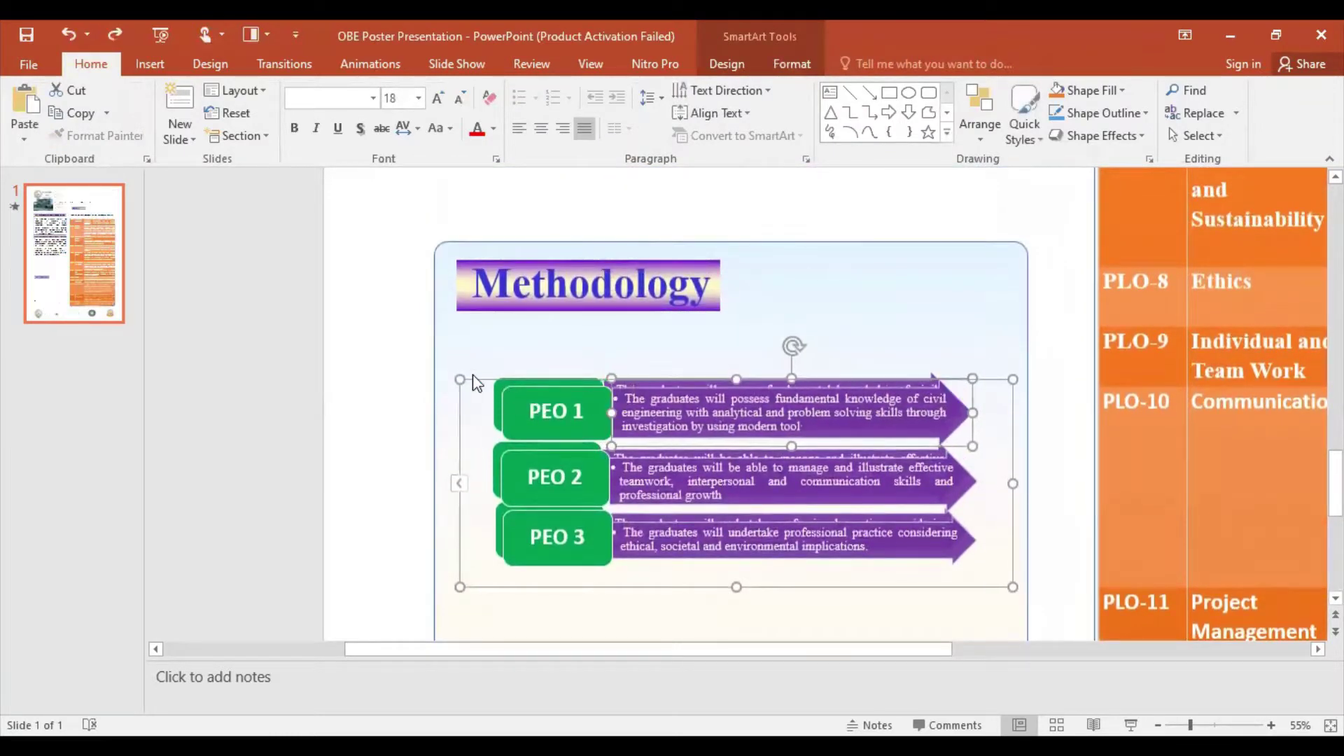
{"action": "left_click", "coordinate": [475, 358]}
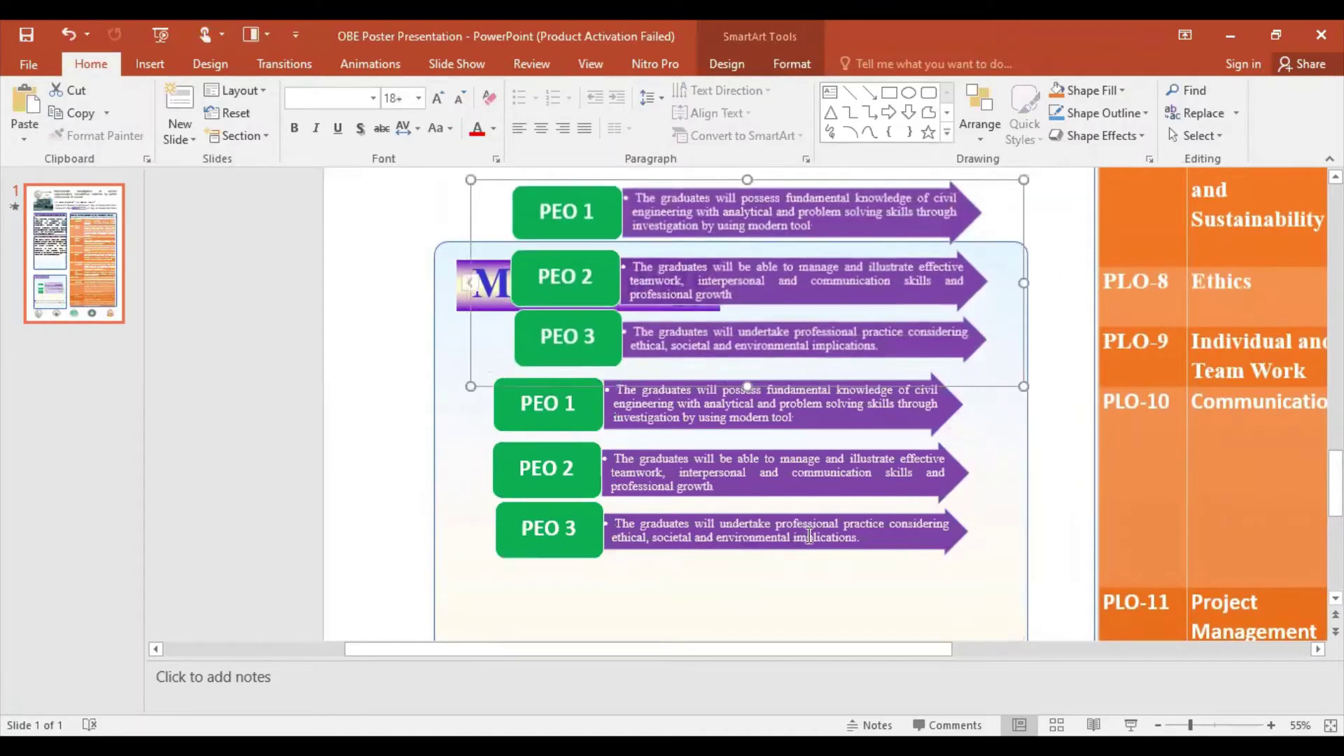
{"action": "scroll", "coordinate": [625, 345], "scroll_direction": "up", "scroll_amount": 3}
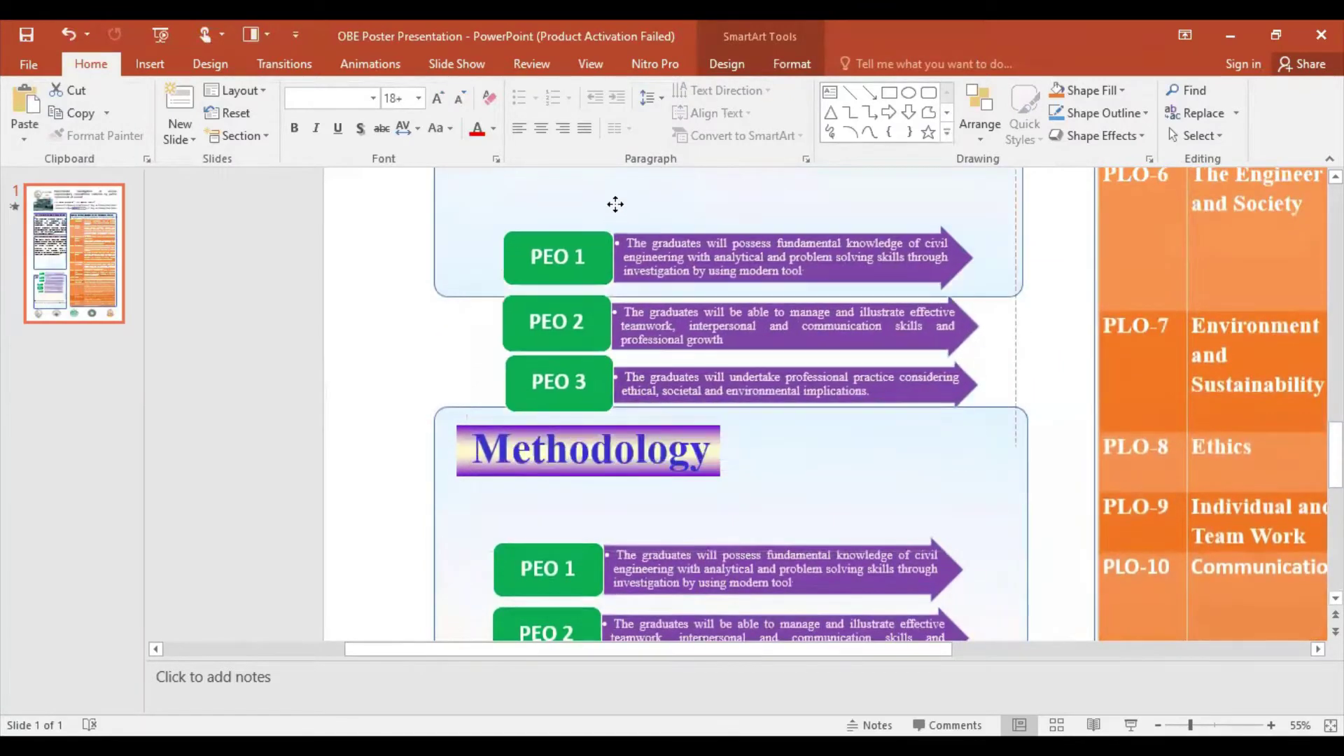
{"action": "left_click_drag", "start_coordinate": [625, 345], "coordinate": [620, 175]}
{"action": "scroll", "coordinate": [761, 418], "scroll_direction": "up", "scroll_amount": 3}
{"action": "scroll", "coordinate": [762, 418], "scroll_direction": "up", "scroll_amount": 1}
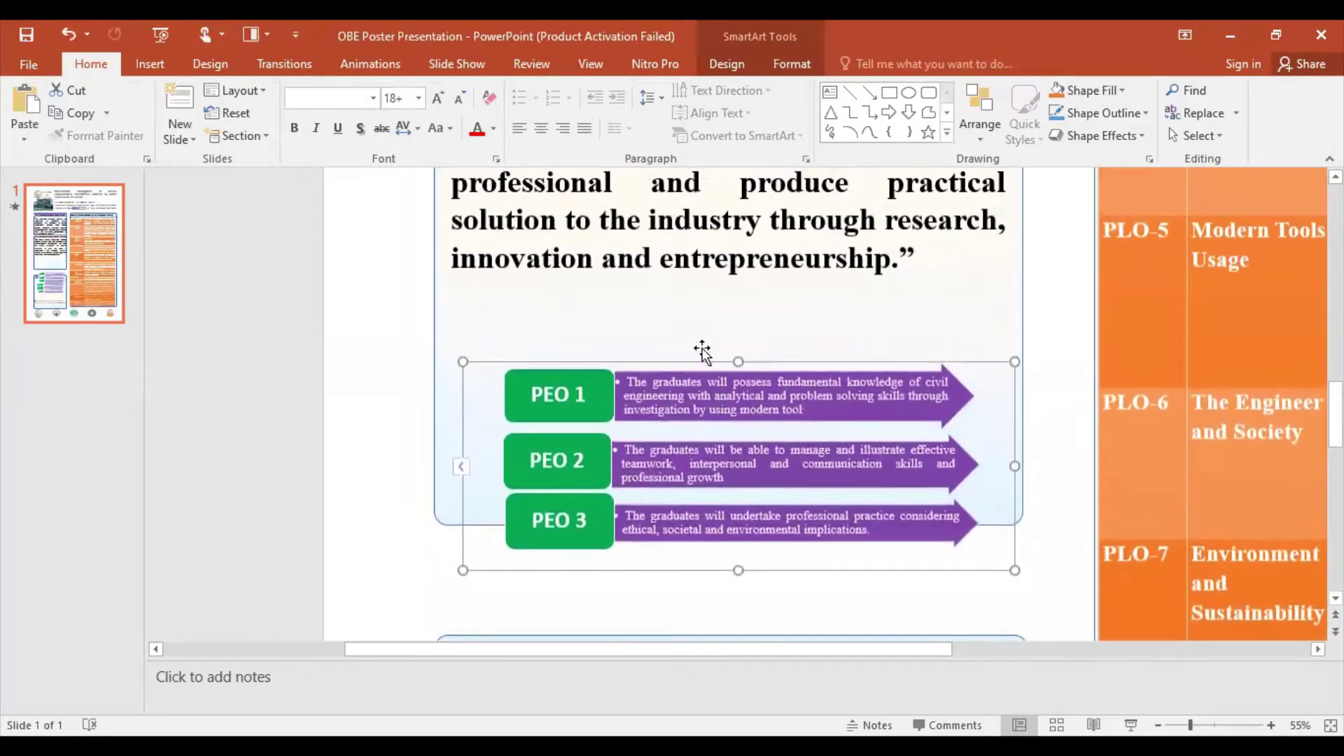
{"action": "left_click_drag", "start_coordinate": [699, 359], "coordinate": [683, 296]}
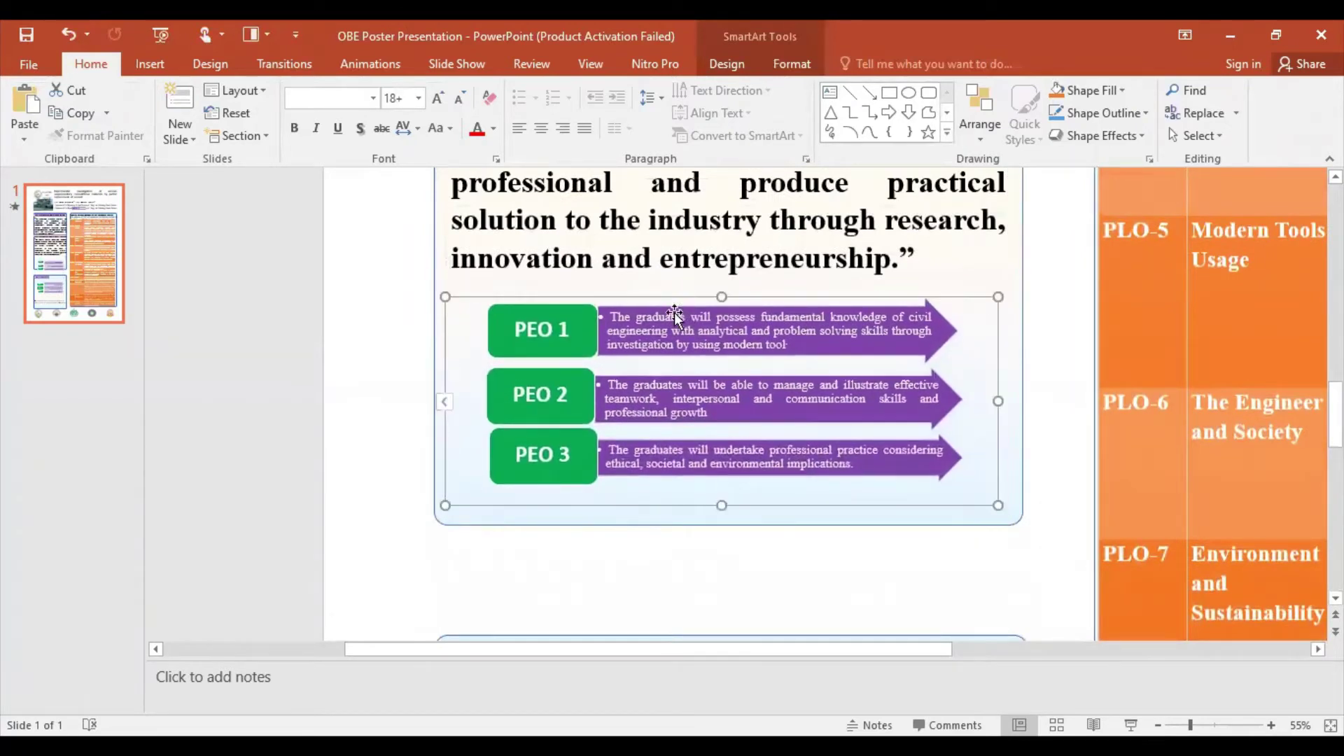
Step: Bold the PEO 1 and PEO 2 text and enlarge PEO 2 to size 20
{"action": "left_click", "coordinate": [612, 323]}
{"action": "key", "text": "ctrl+a"}
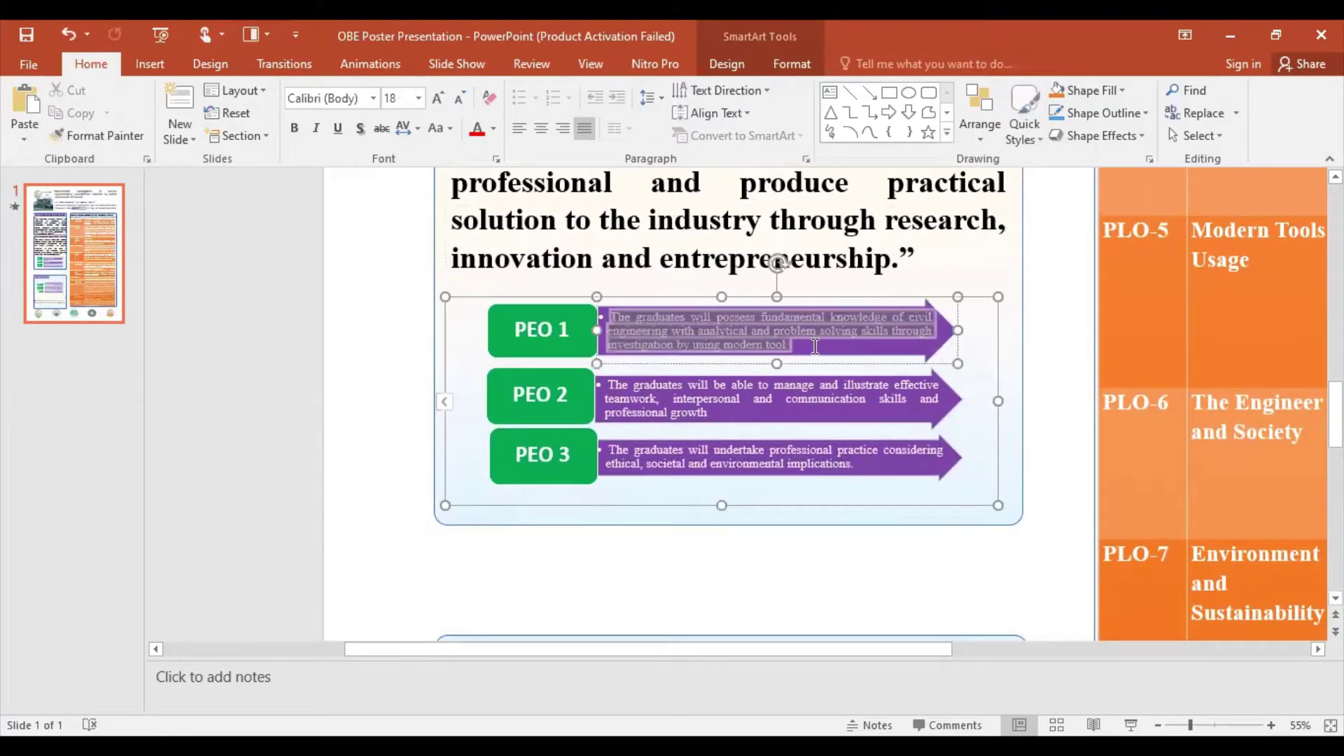
{"action": "left_click", "coordinate": [294, 128]}
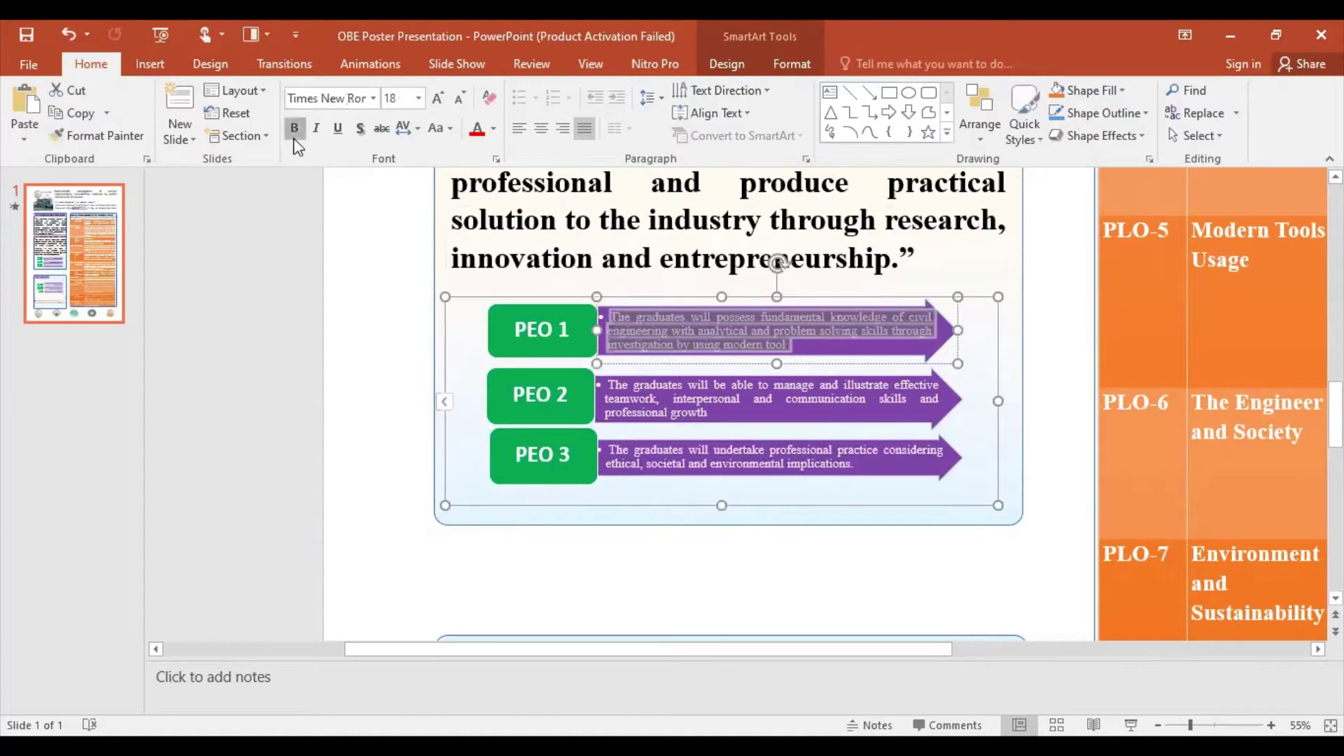
{"action": "left_click", "coordinate": [438, 99]}
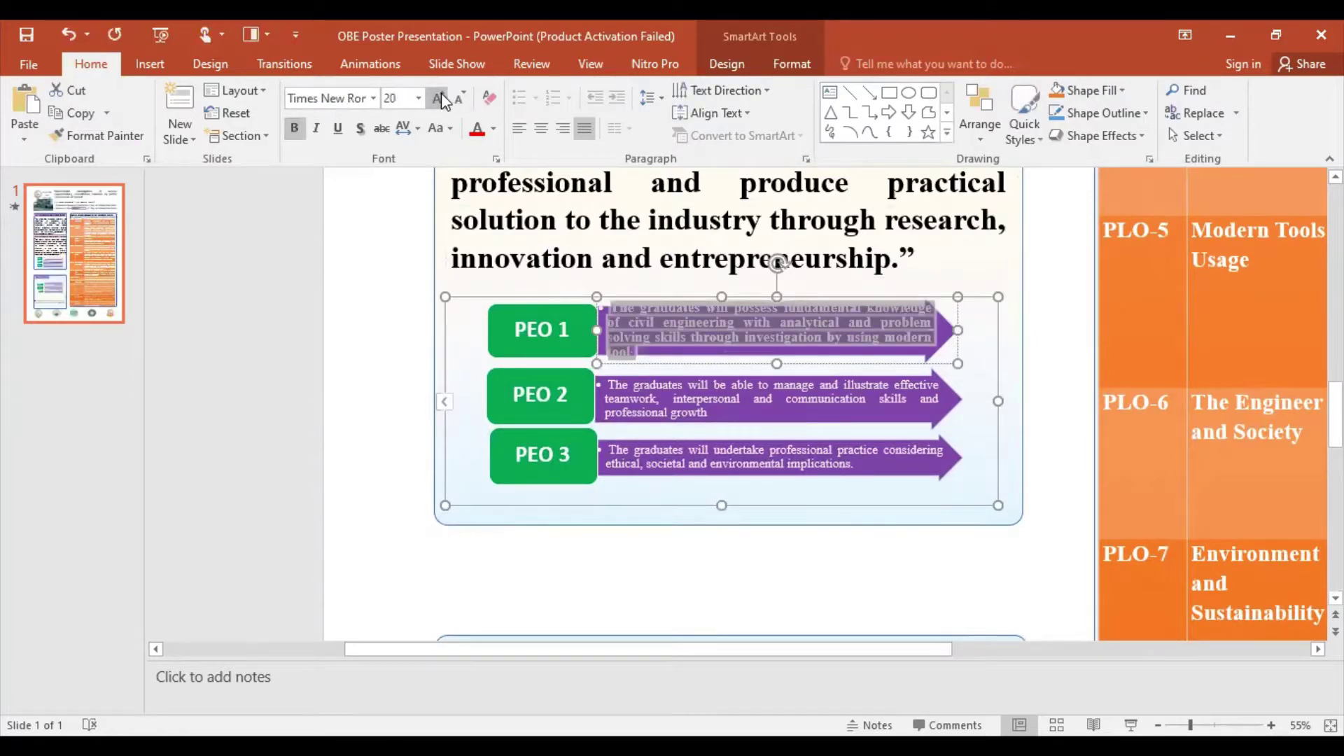
{"action": "key", "text": "ctrl+z"}
{"action": "left_click", "coordinate": [818, 515]}
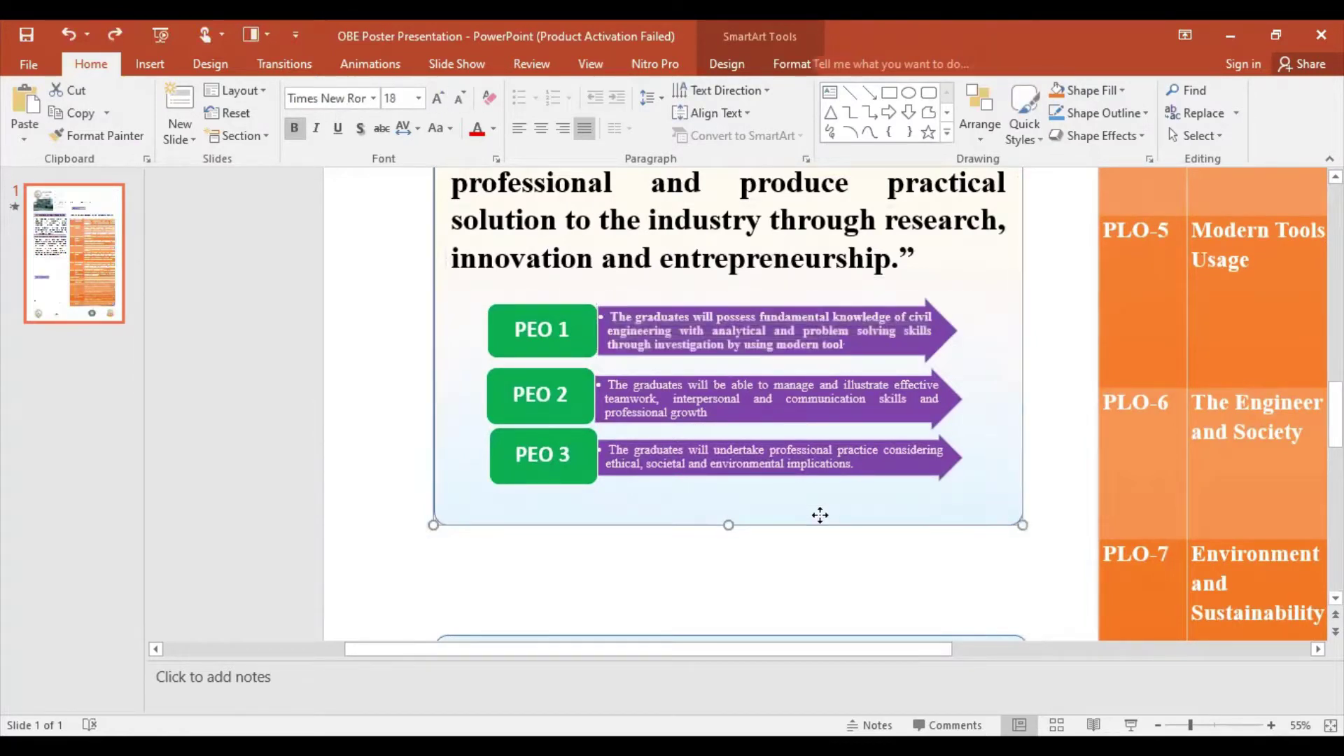
{"action": "triple_click", "coordinate": [607, 382]}
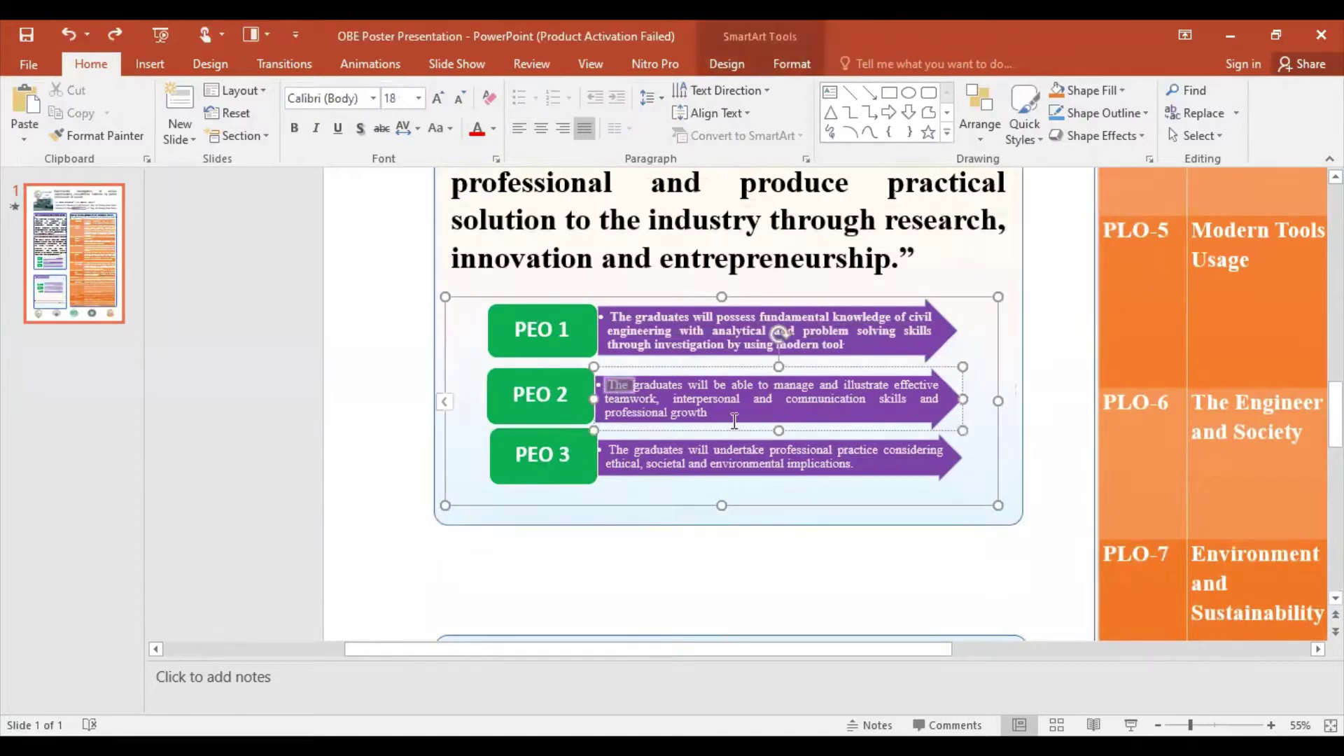
{"action": "left_click", "coordinate": [438, 99]}
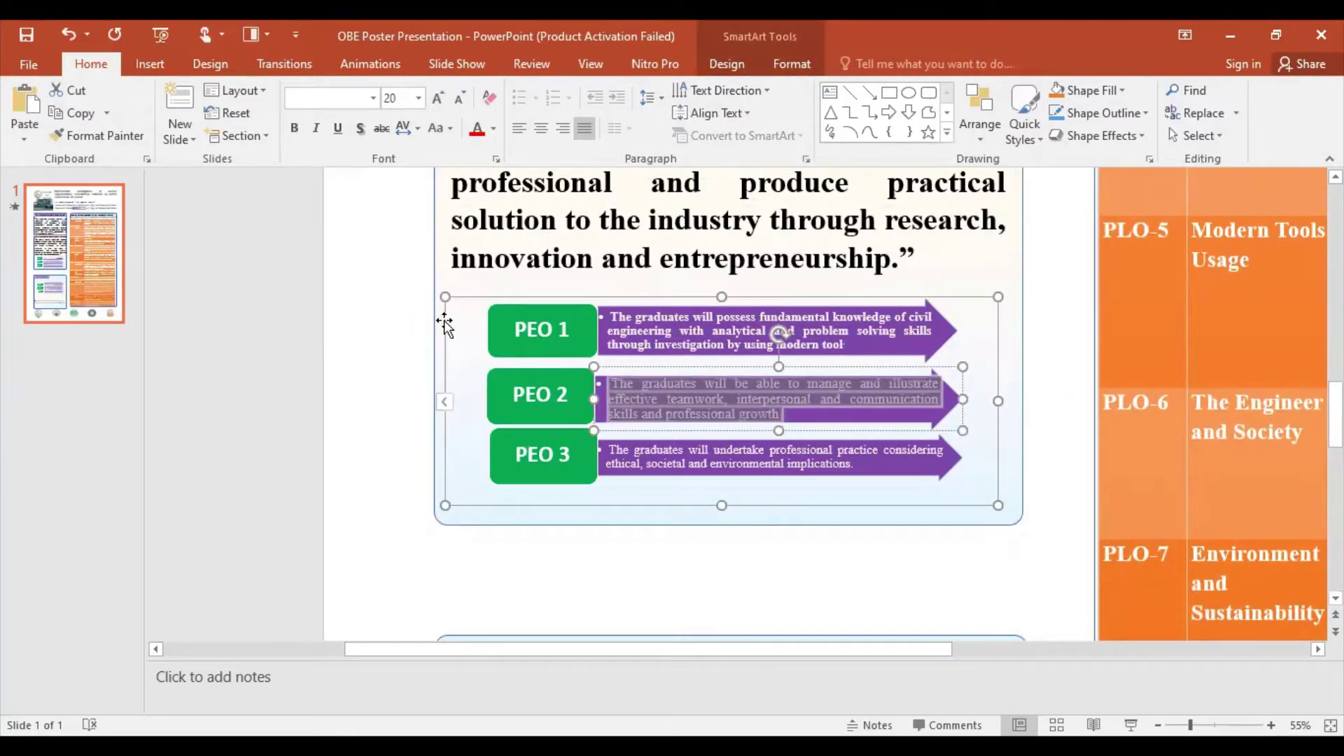
{"action": "left_click", "coordinate": [294, 129]}
Step: Bold the PEO 3 text at size 20 and make its arrow taller to fit
{"action": "left_click", "coordinate": [648, 457]}
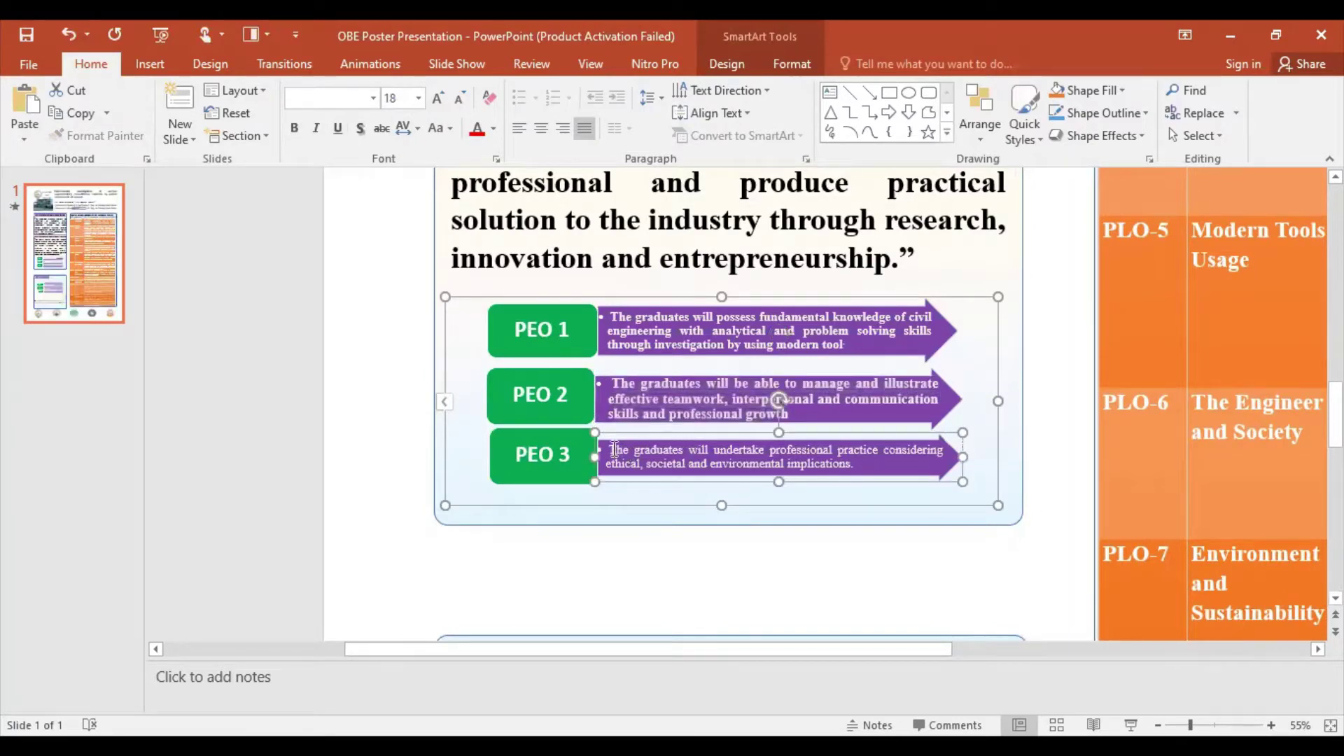
{"action": "left_click_drag", "start_coordinate": [614, 449], "coordinate": [858, 465]}
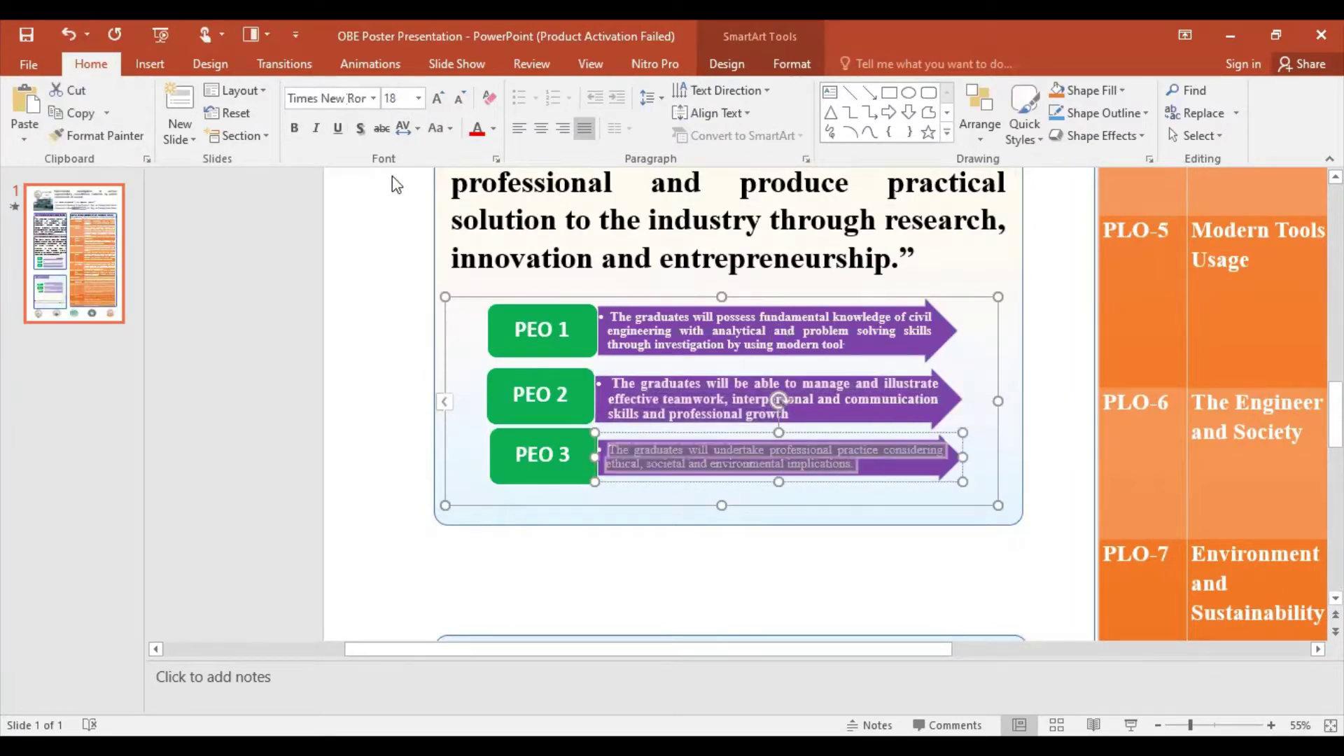
{"action": "left_click", "coordinate": [294, 129]}
{"action": "left_click", "coordinate": [439, 98]}
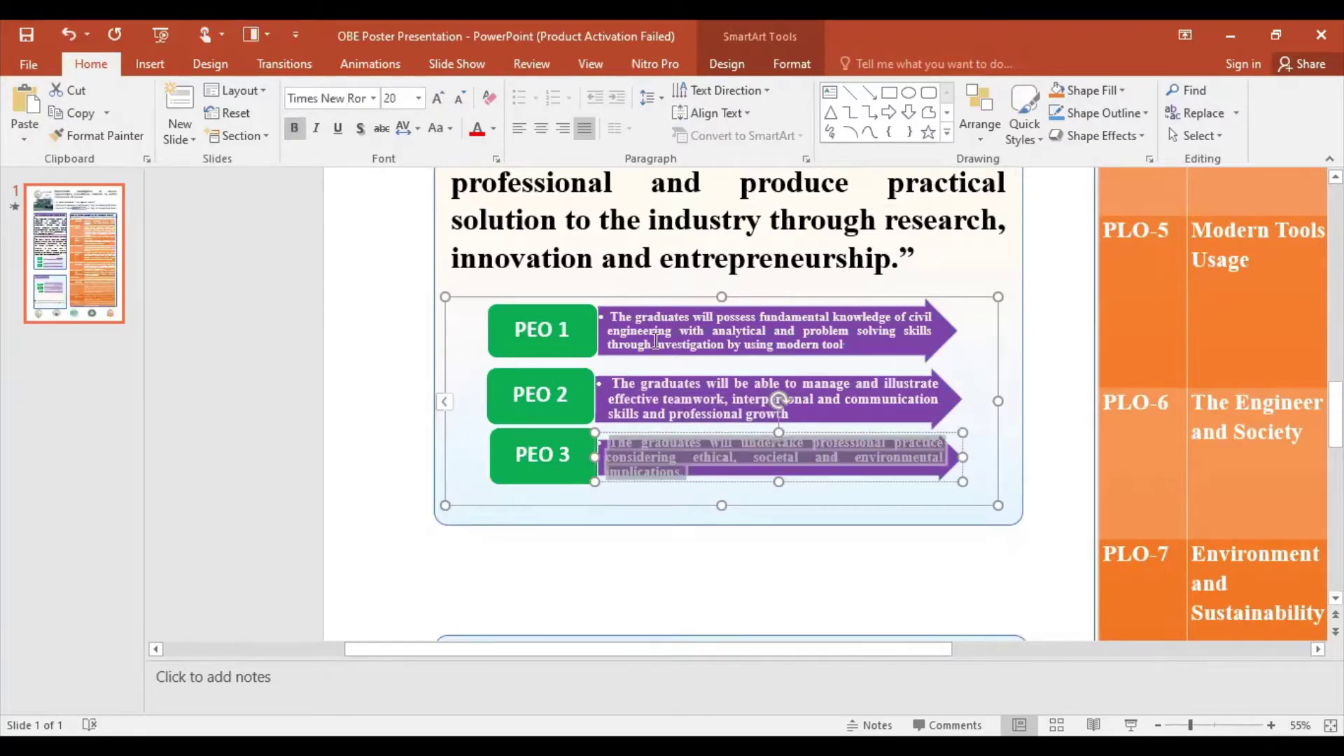
{"action": "left_click", "coordinate": [842, 541]}
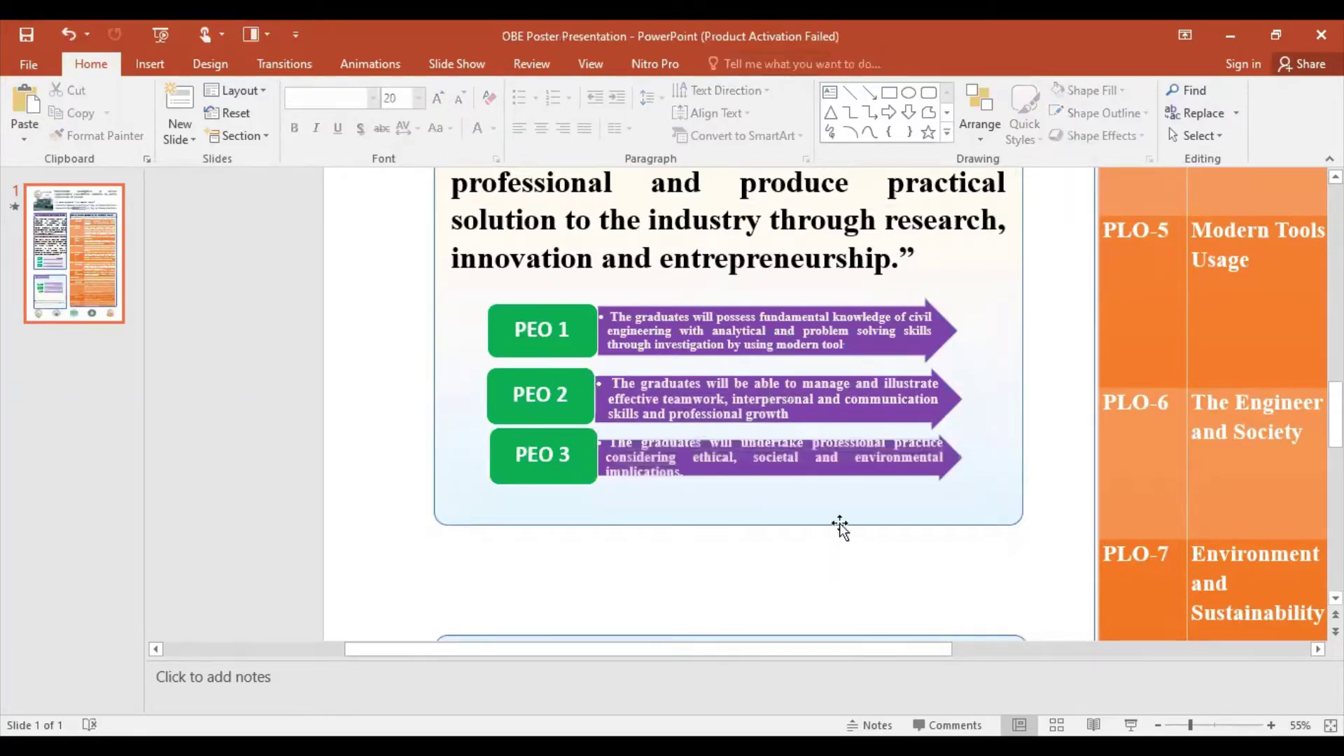
{"action": "left_click", "coordinate": [872, 472]}
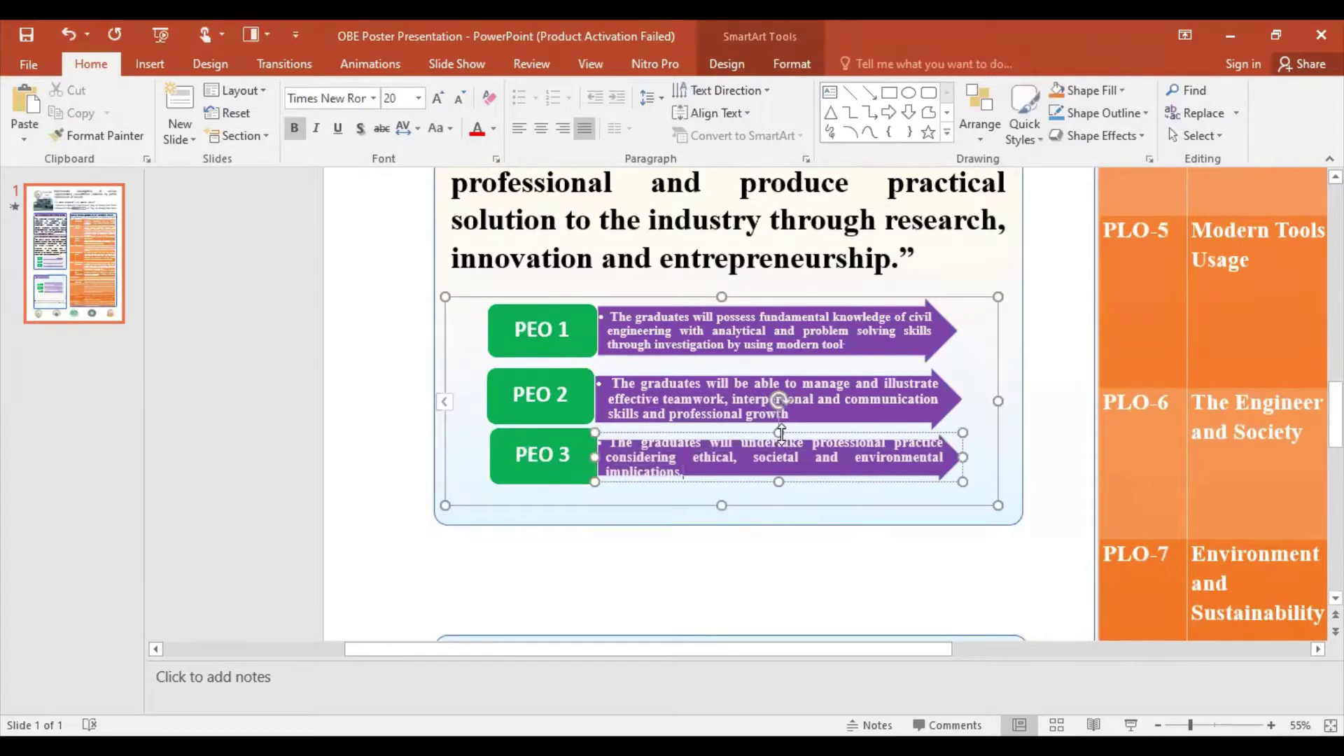
{"action": "left_click_drag", "start_coordinate": [780, 432], "coordinate": [779, 422]}
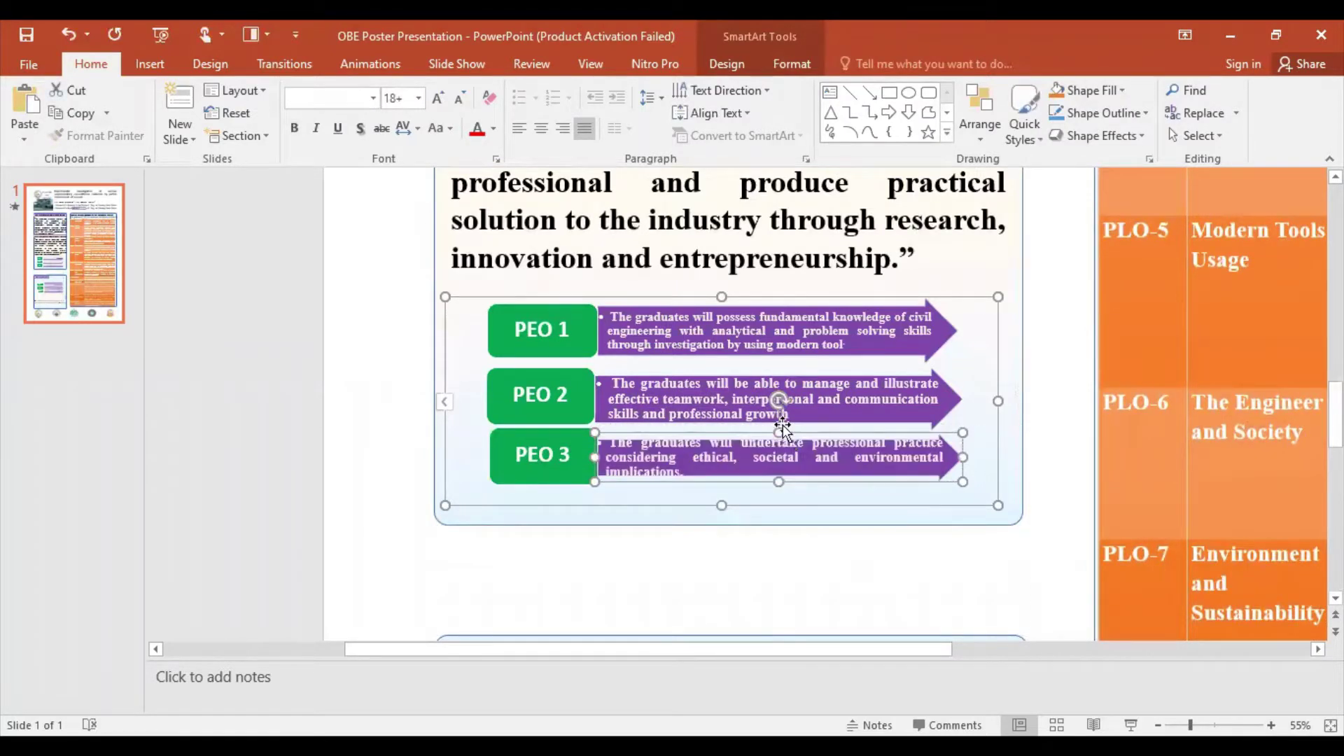
{"action": "left_click", "coordinate": [805, 518]}
Step: Set the PEO 1 arrow text to font size 20
{"action": "left_click", "coordinate": [584, 490]}
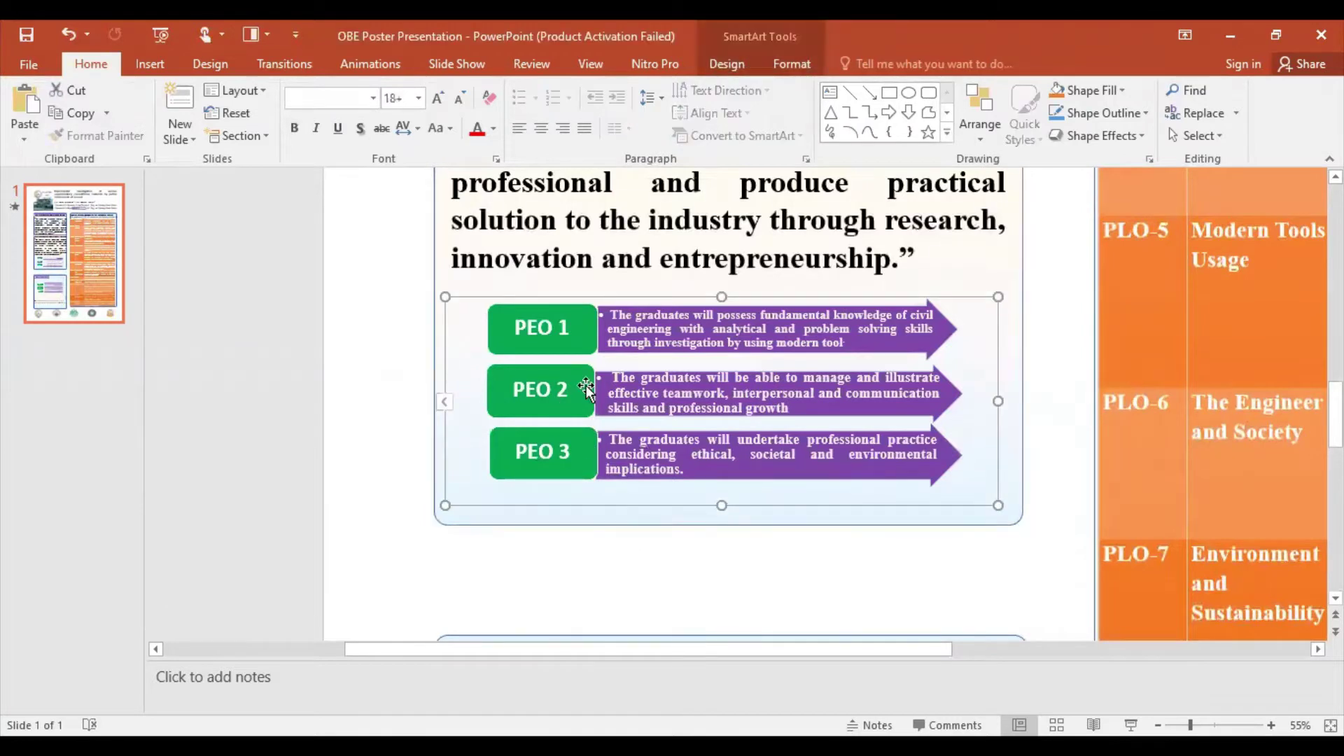
{"action": "left_click", "coordinate": [633, 327]}
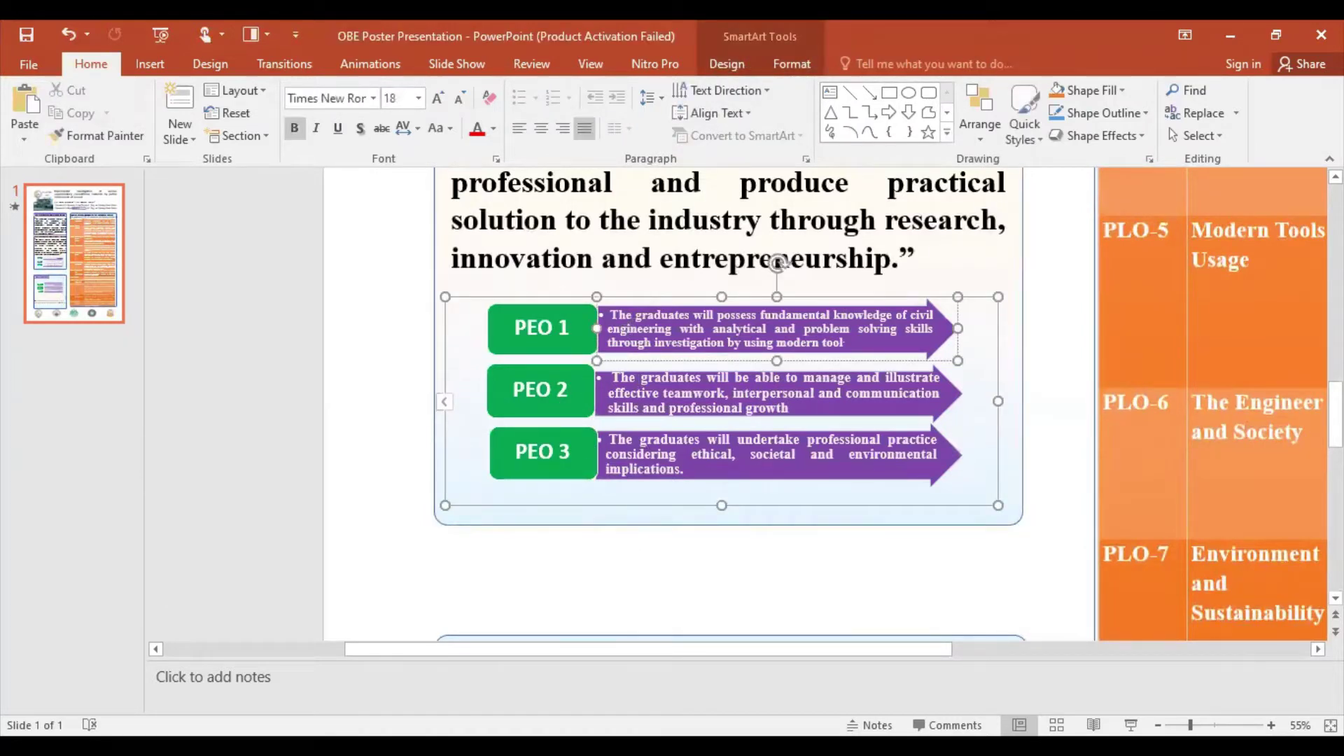
{"action": "left_click", "coordinate": [396, 98]}
{"action": "type", "text": "20"}
{"action": "key", "text": "Return"}
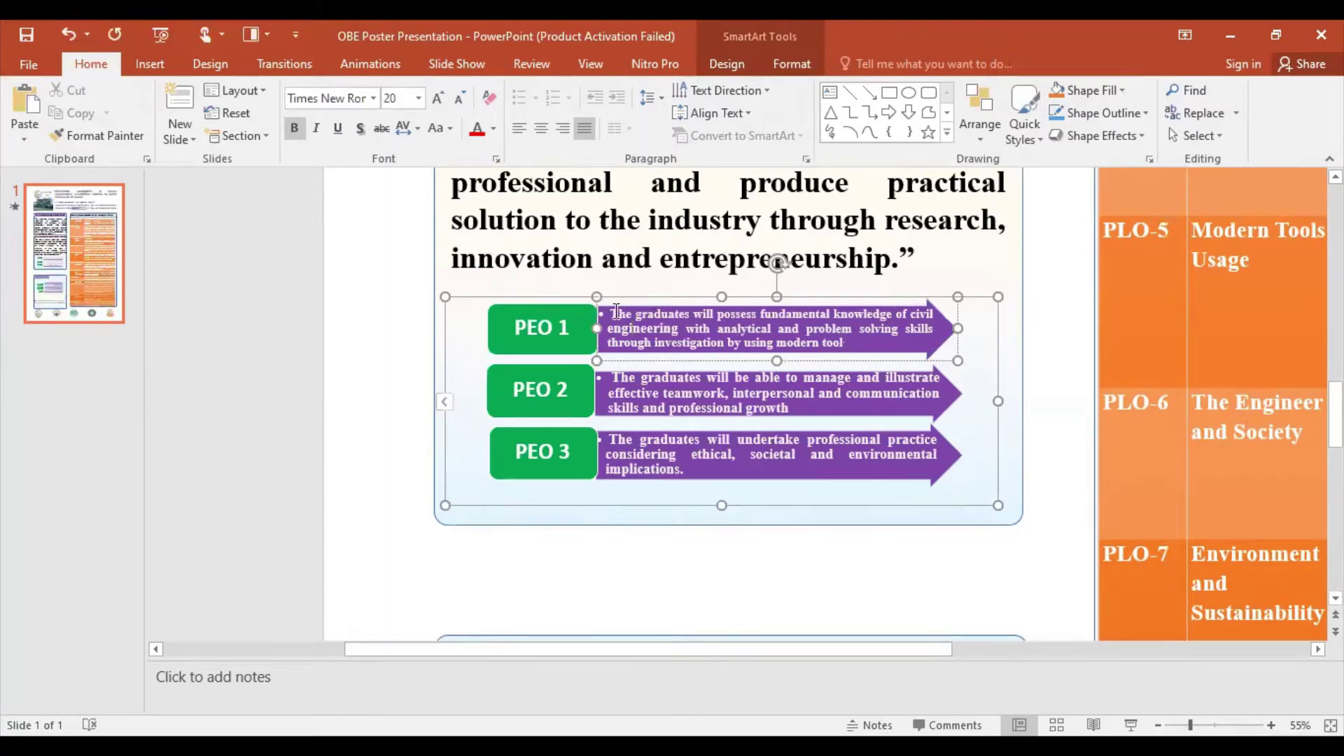
{"action": "left_click_drag", "start_coordinate": [609, 312], "coordinate": [847, 343]}
{"action": "left_click", "coordinate": [437, 98]}
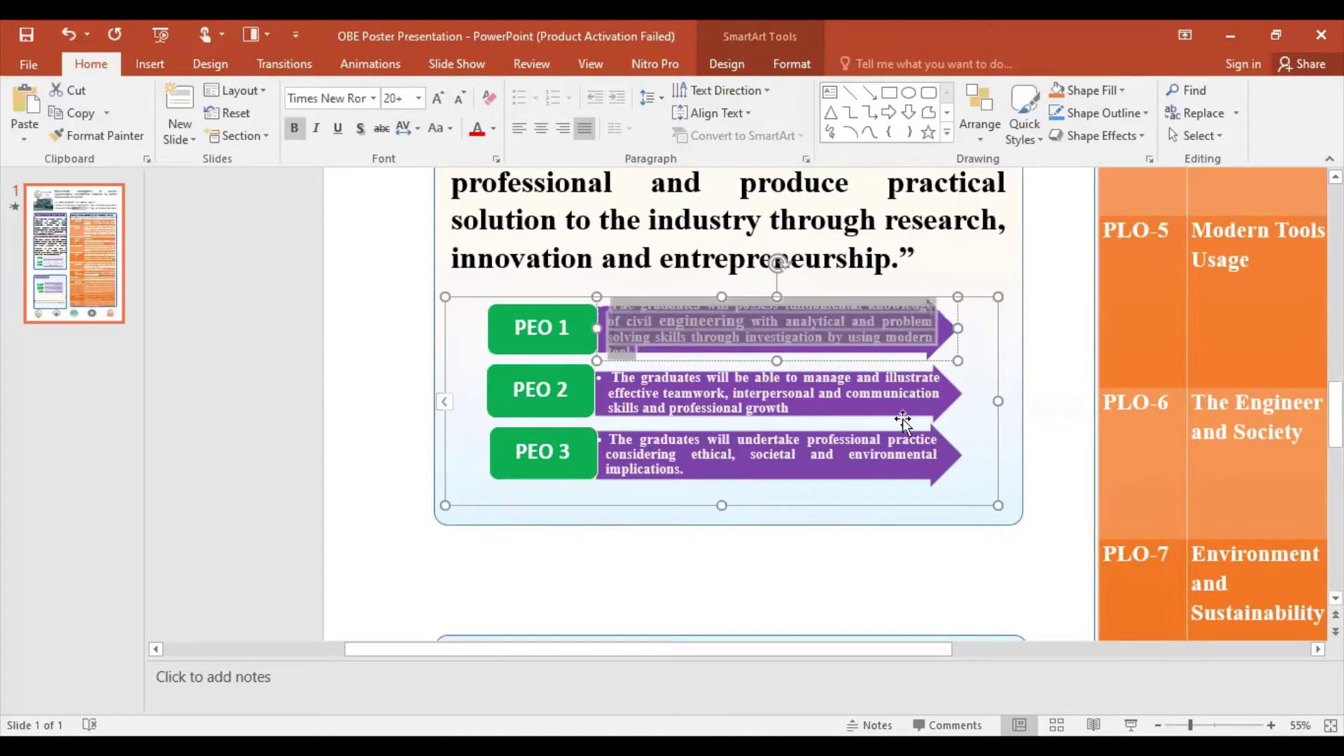
{"action": "left_click", "coordinate": [392, 98]}
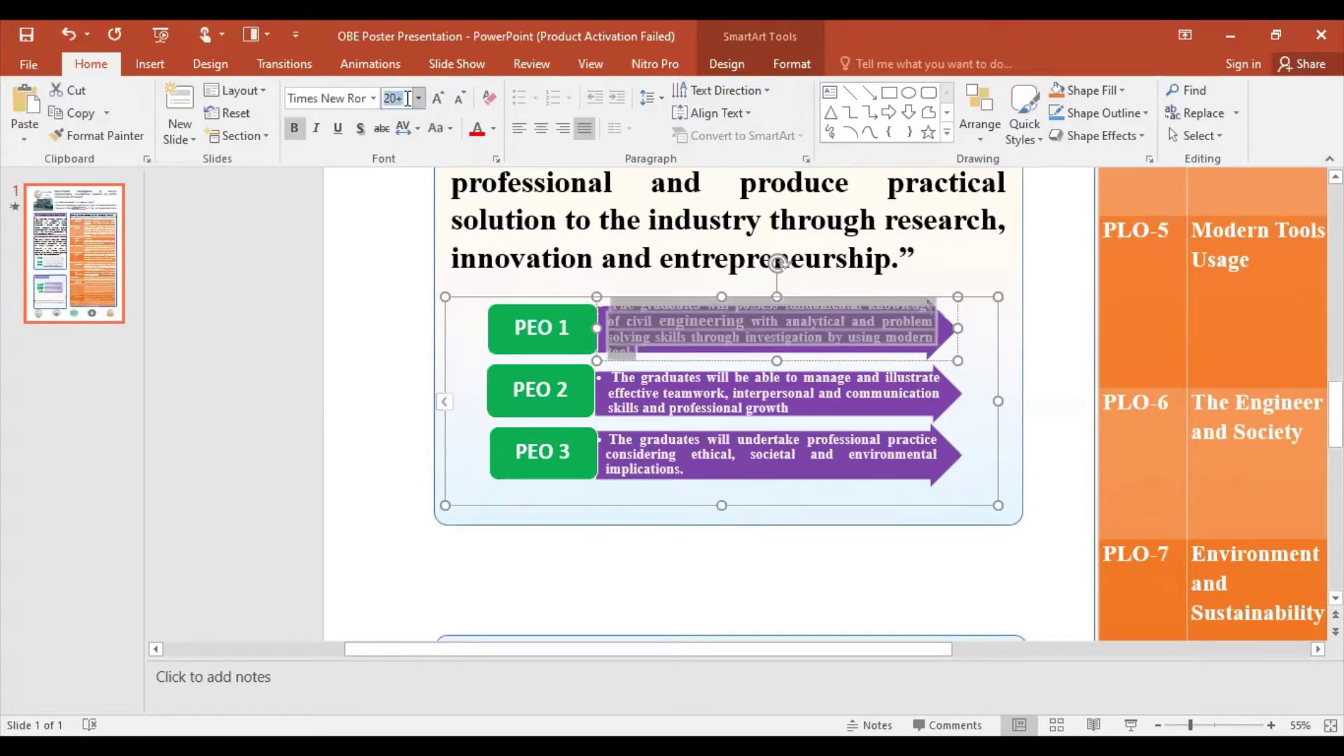
{"action": "scroll", "coordinate": [728, 404], "scroll_direction": "down", "scroll_amount": 1}
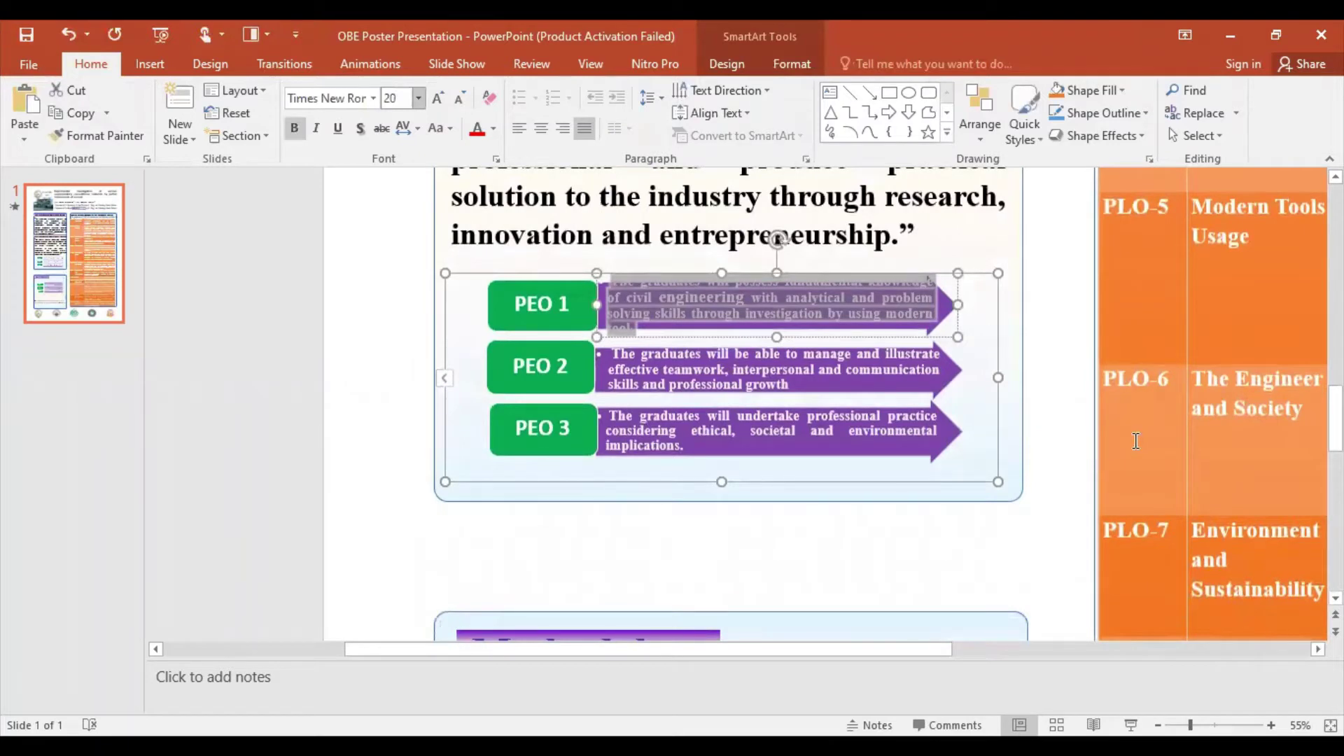
Step: Raise the PEO diagram's top, reposition the PEO 1 arrow, and heighten the PEO 1 box
{"action": "left_click", "coordinate": [641, 517]}
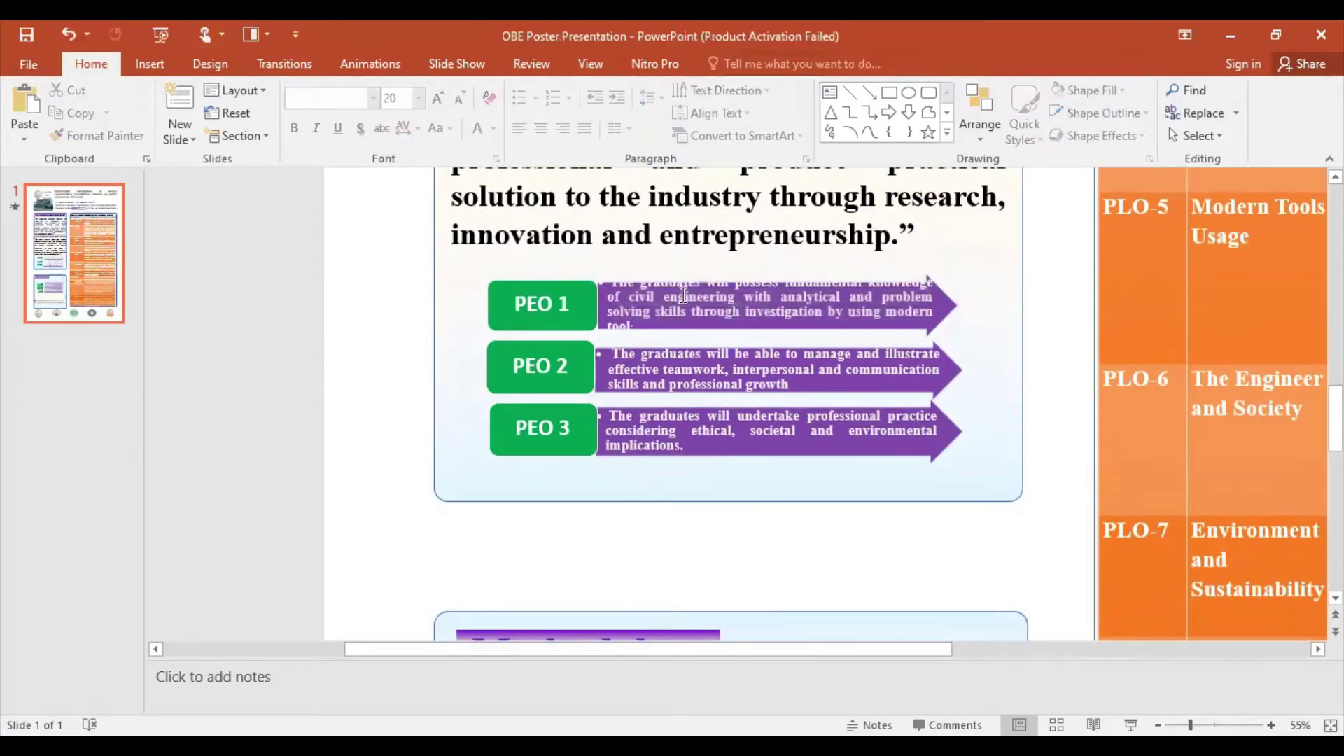
{"action": "left_click", "coordinate": [683, 295]}
{"action": "left_click_drag", "start_coordinate": [715, 266], "coordinate": [724, 256]}
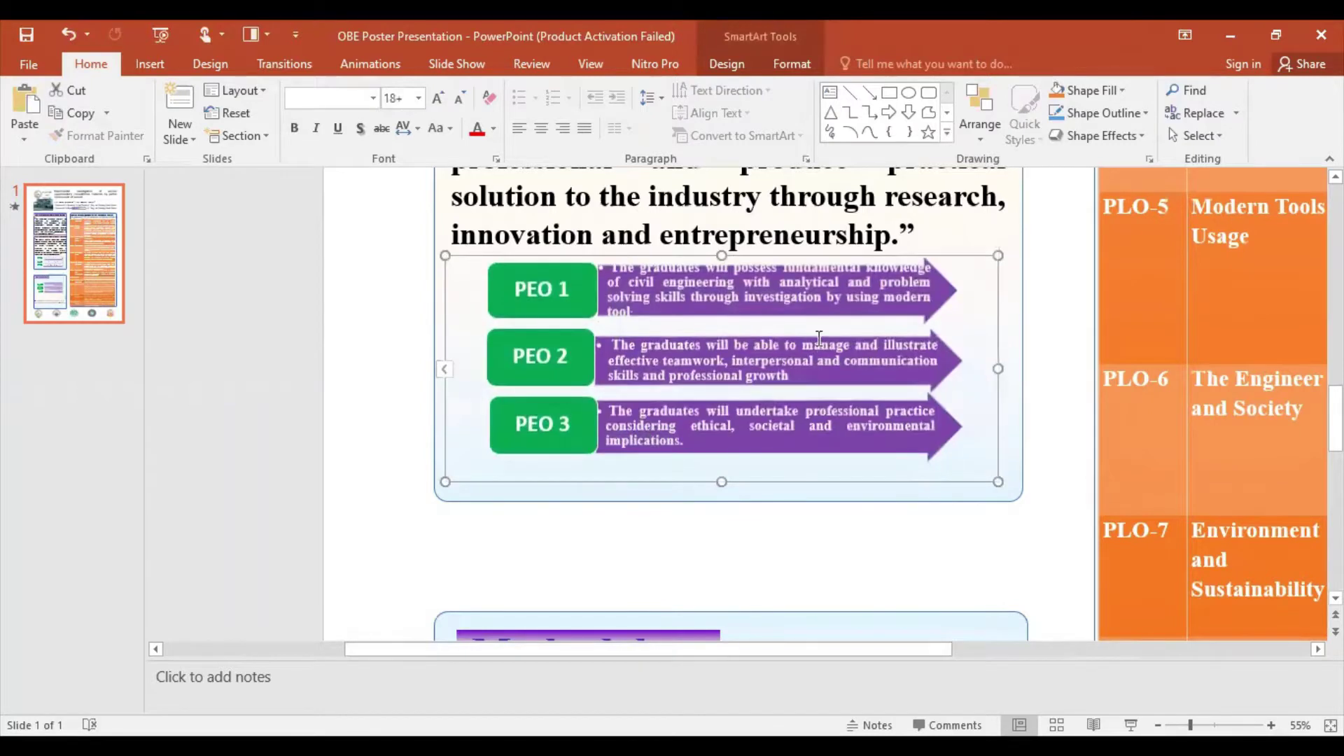
{"action": "left_click", "coordinate": [761, 314]}
{"action": "left_click", "coordinate": [777, 320]}
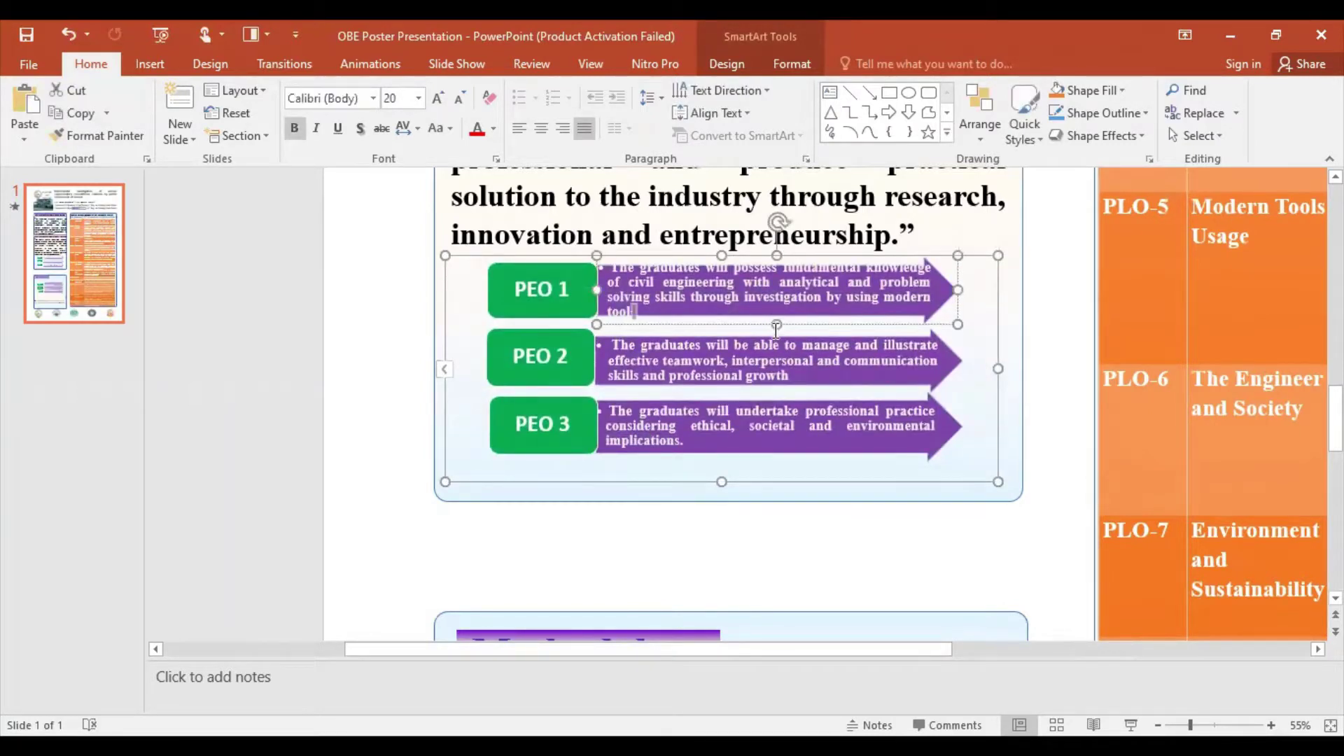
{"action": "left_click_drag", "start_coordinate": [777, 321], "coordinate": [779, 329]}
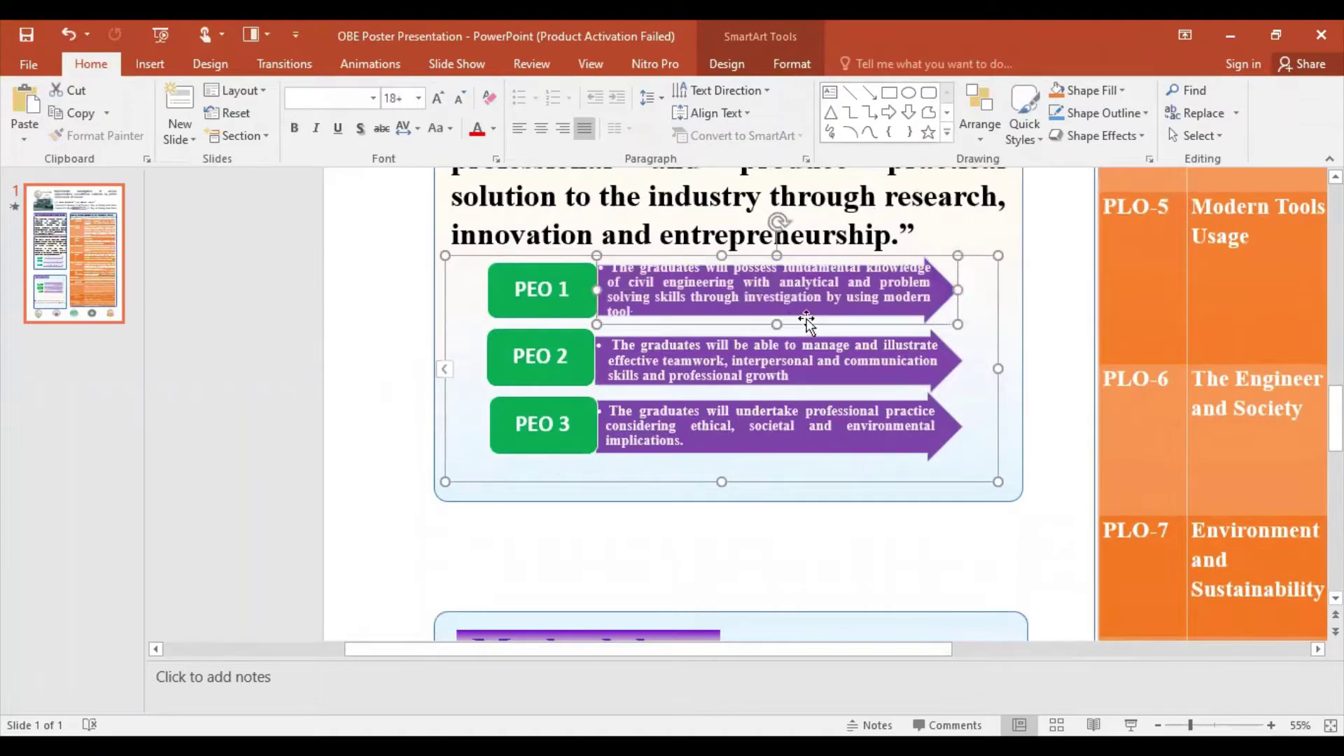
{"action": "left_click", "coordinate": [565, 295]}
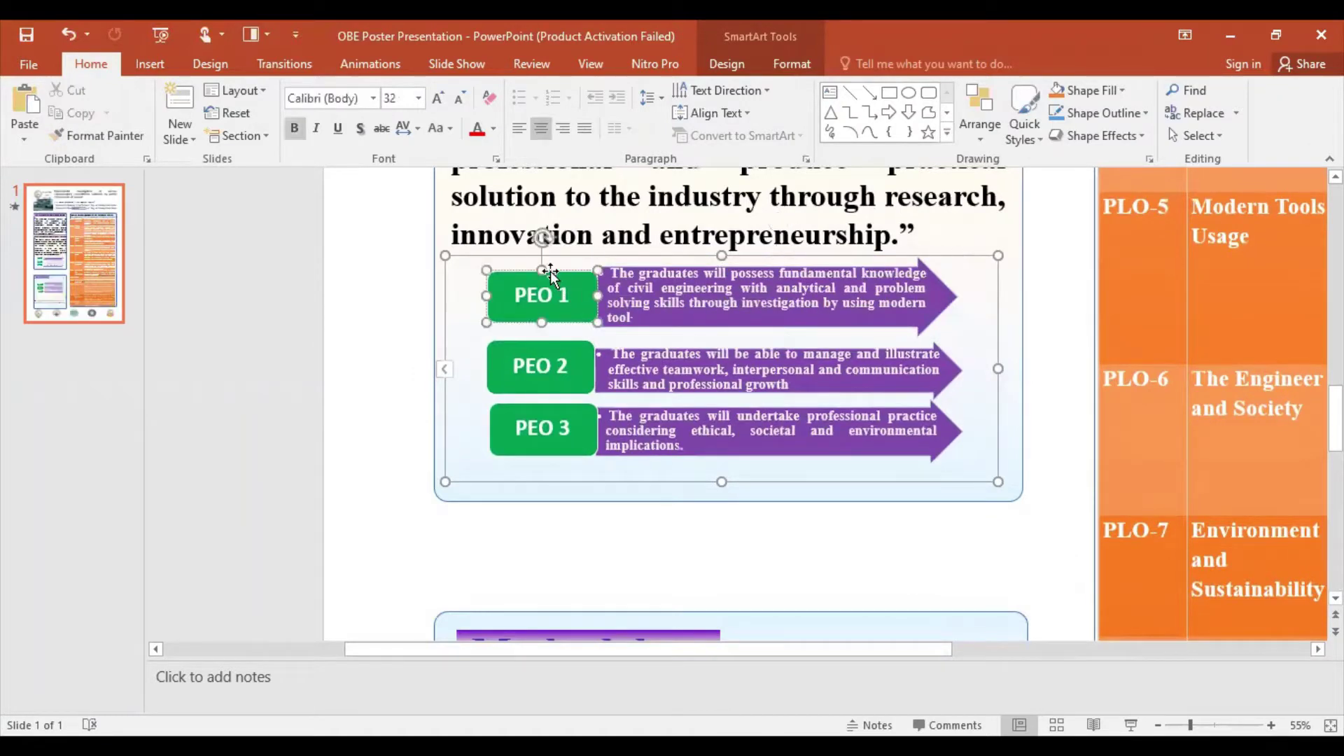
{"action": "left_click_drag", "start_coordinate": [542, 271], "coordinate": [543, 264]}
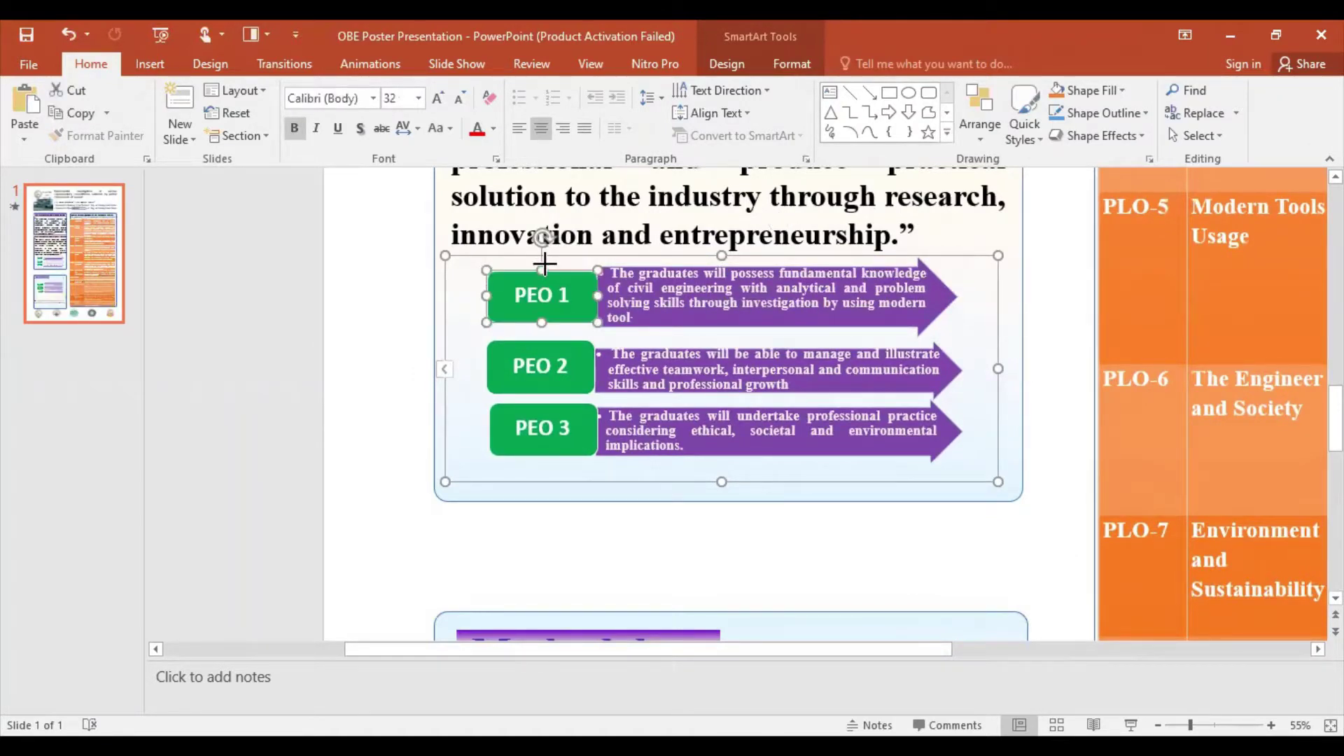
Step: Stretch the PEO 2 arrow's top upward and nudge the arrow slightly higher
{"action": "left_click", "coordinate": [562, 383]}
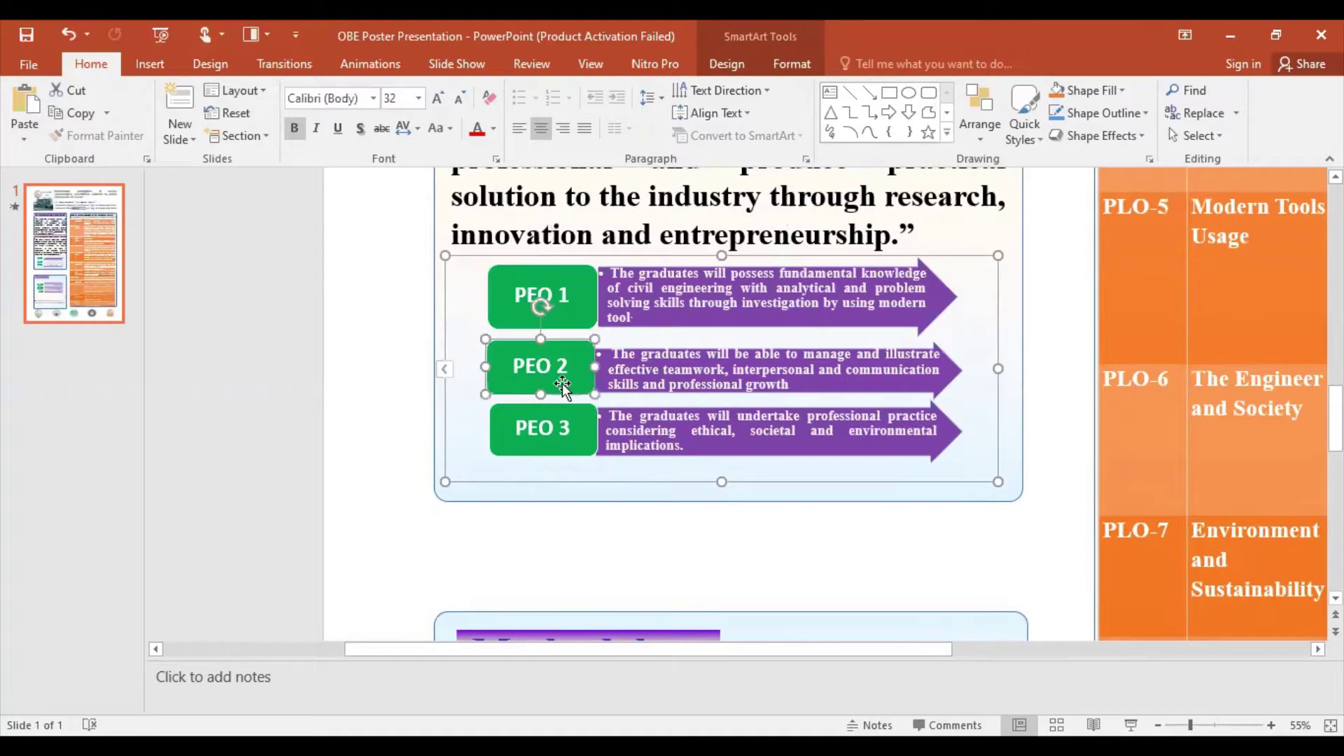
{"action": "left_click", "coordinate": [660, 348]}
{"action": "left_click_drag", "start_coordinate": [778, 340], "coordinate": [773, 335]}
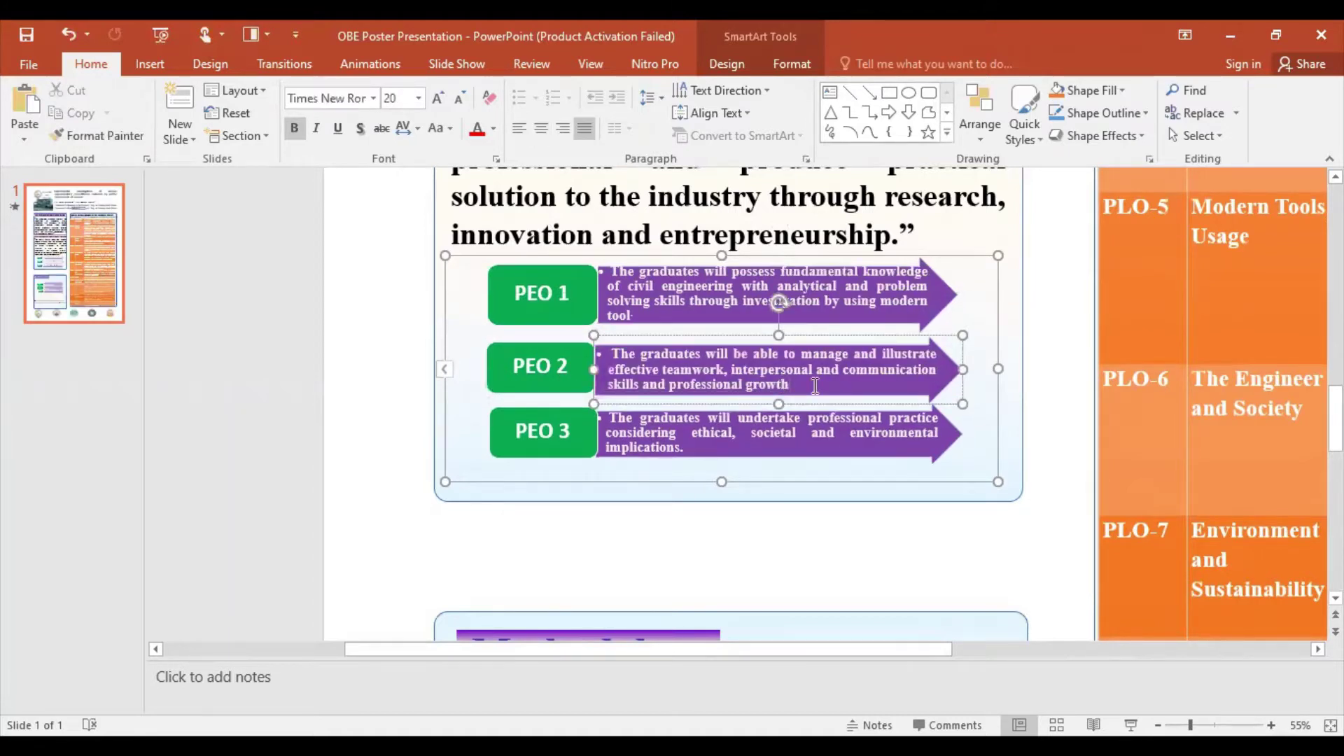
{"action": "left_click_drag", "start_coordinate": [816, 397], "coordinate": [816, 392]}
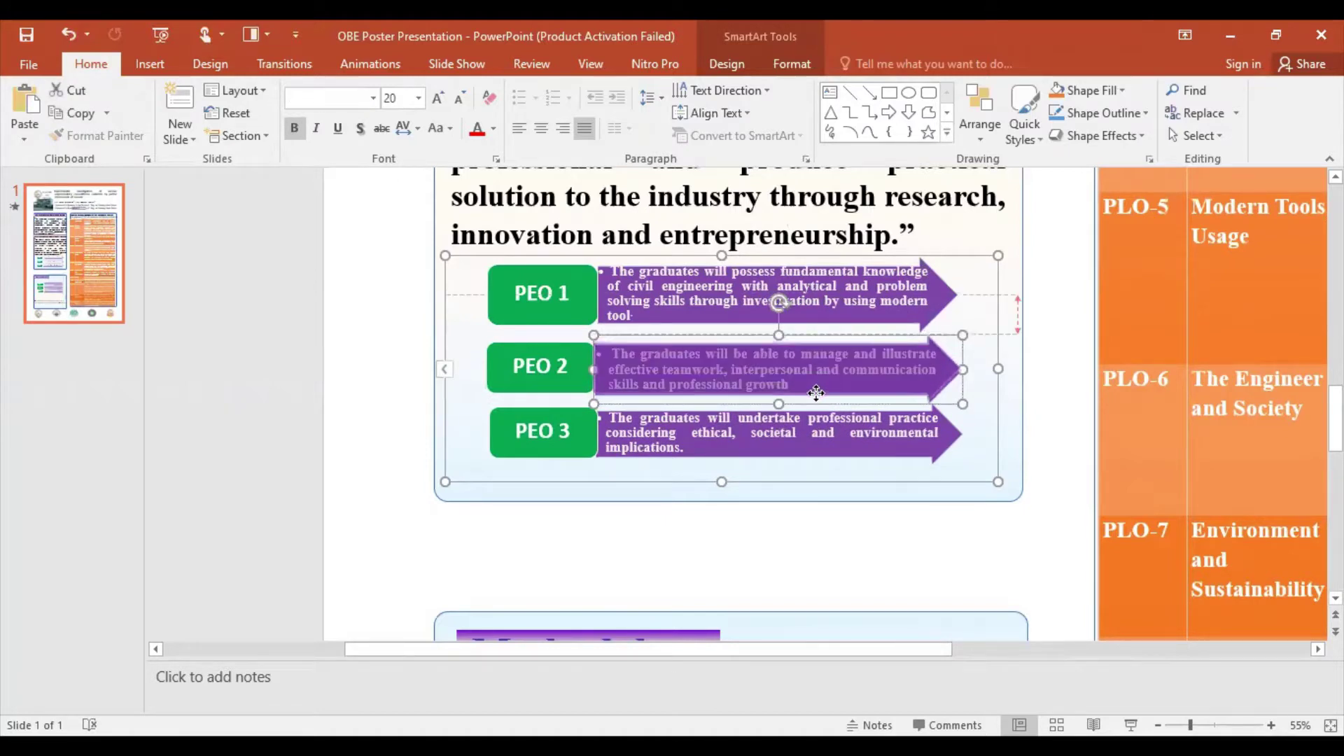
{"action": "left_click_drag", "start_coordinate": [816, 397], "coordinate": [816, 395]}
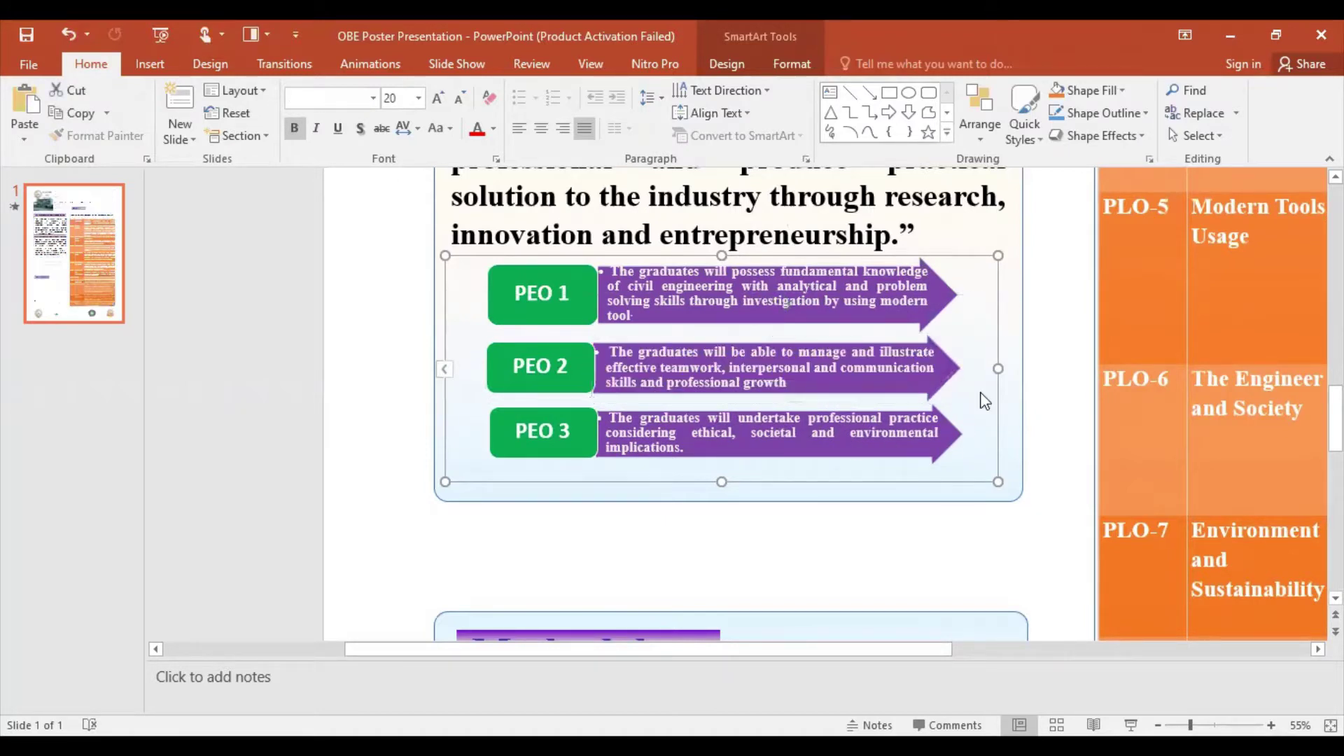
{"action": "left_click", "coordinate": [805, 483]}
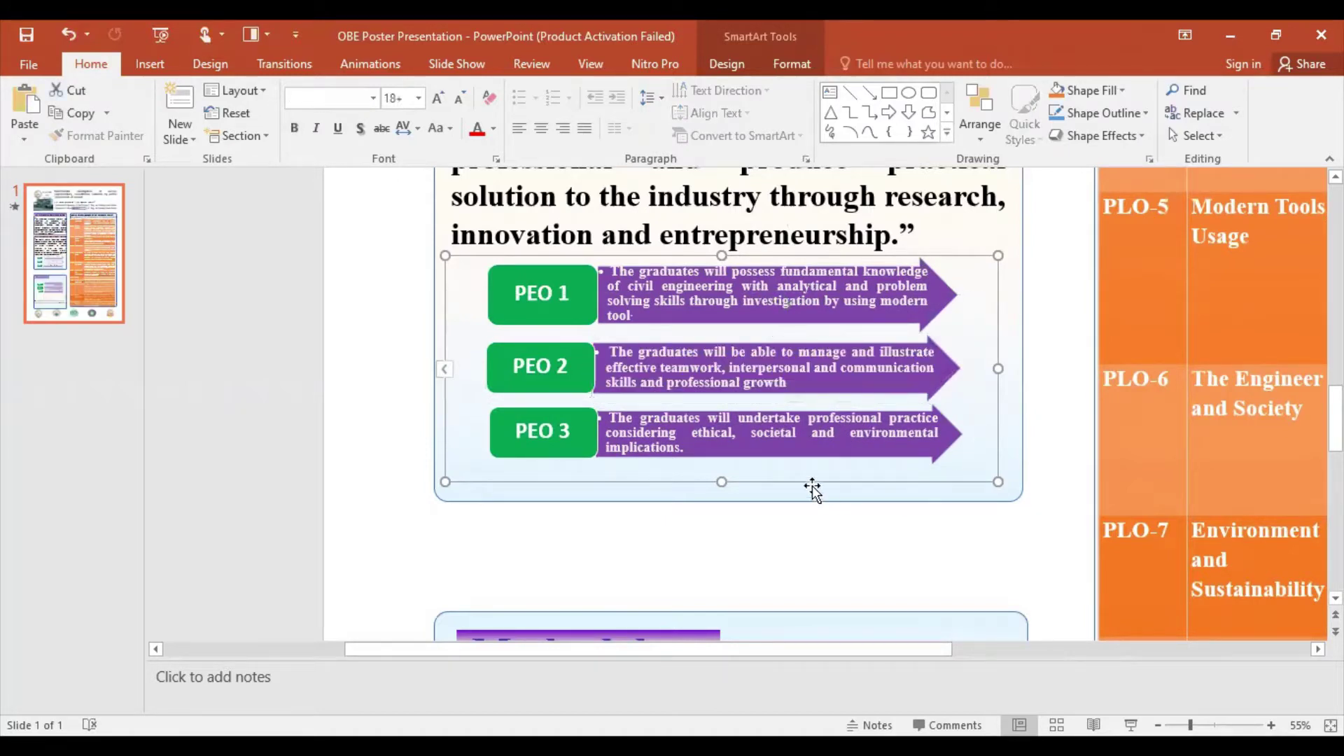
Step: Shift the PEO 1 arrow up and widen the PEO 1 green box
{"action": "left_click", "coordinate": [811, 281]}
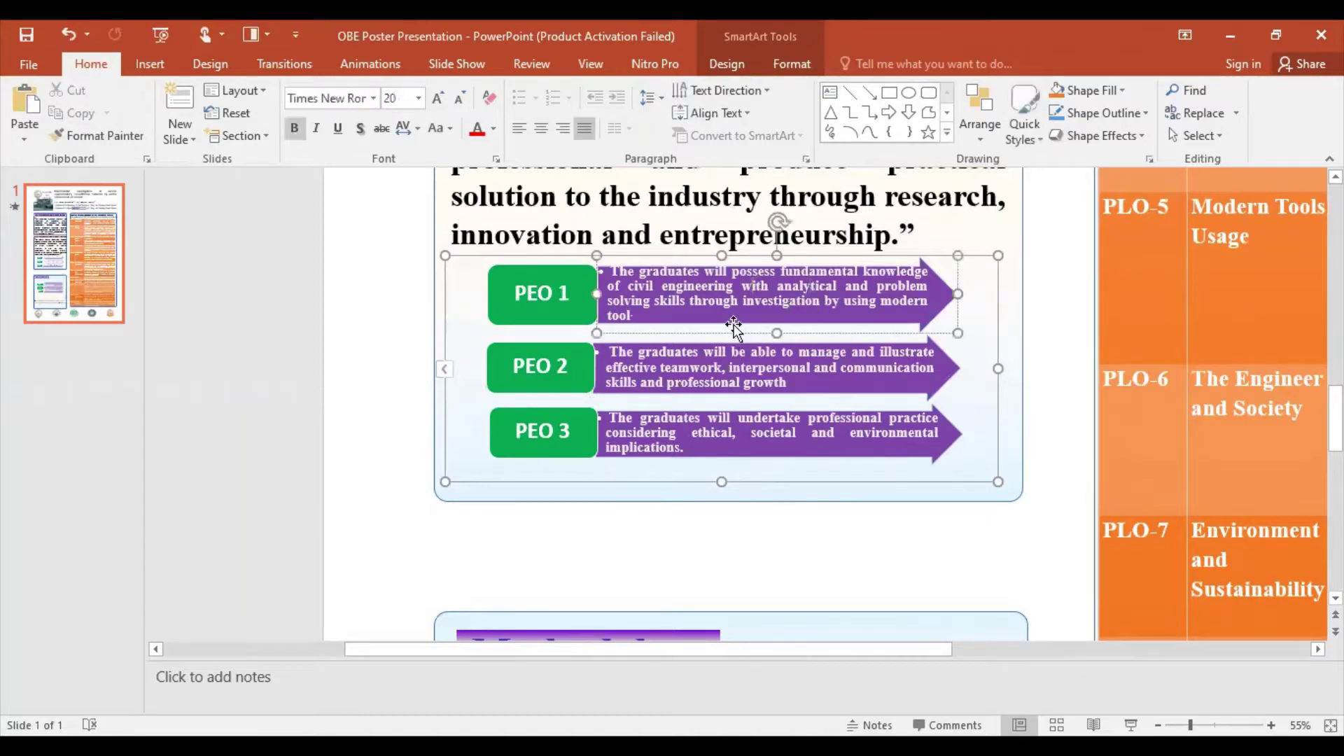
{"action": "left_click_drag", "start_coordinate": [733, 258], "coordinate": [730, 251]}
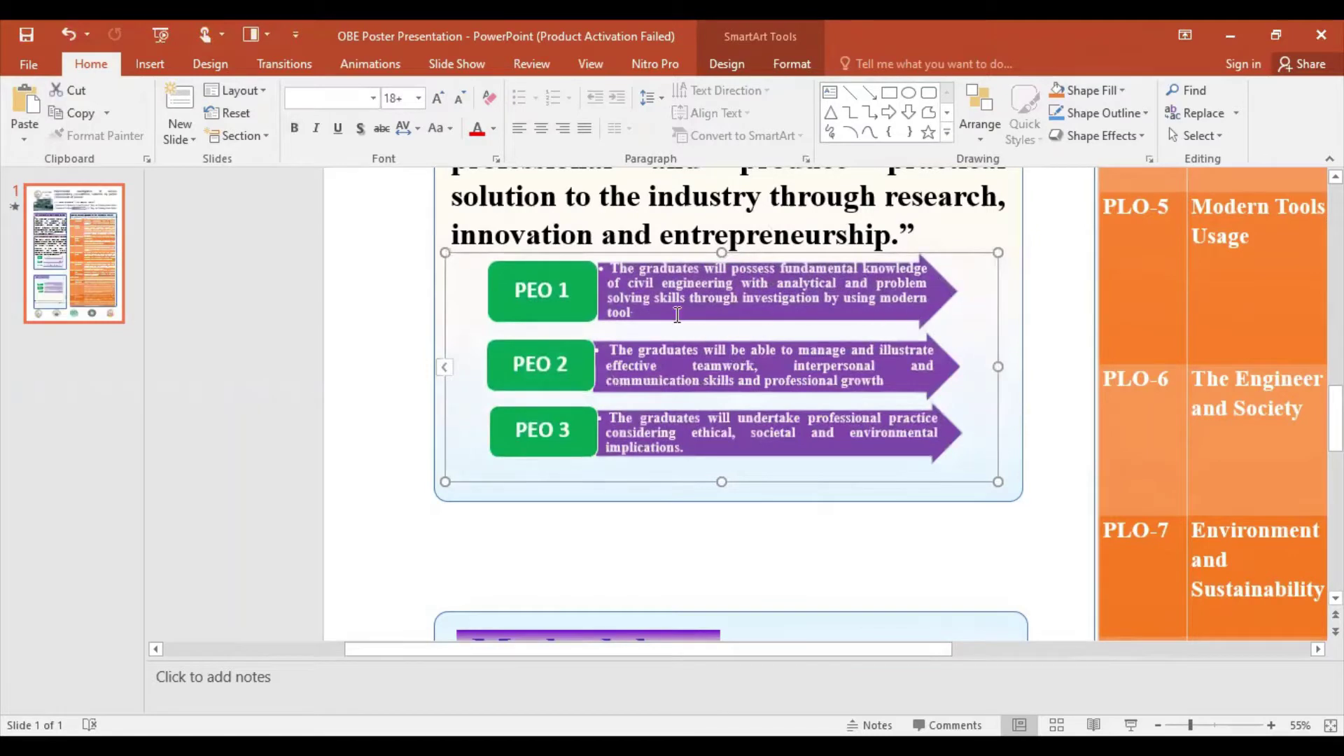
{"action": "left_click", "coordinate": [619, 301]}
{"action": "type", "text": "."}
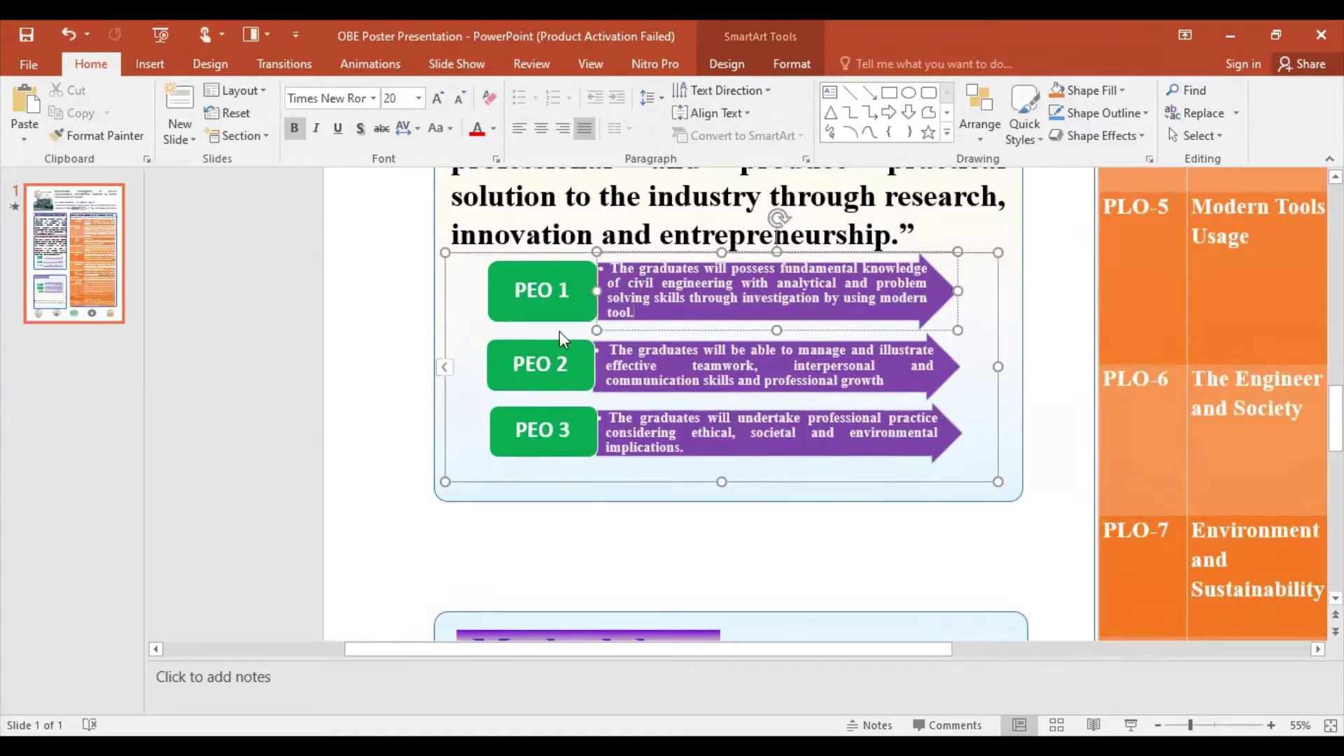
{"action": "left_click", "coordinate": [490, 297]}
{"action": "left_click_drag", "start_coordinate": [488, 291], "coordinate": [466, 291]}
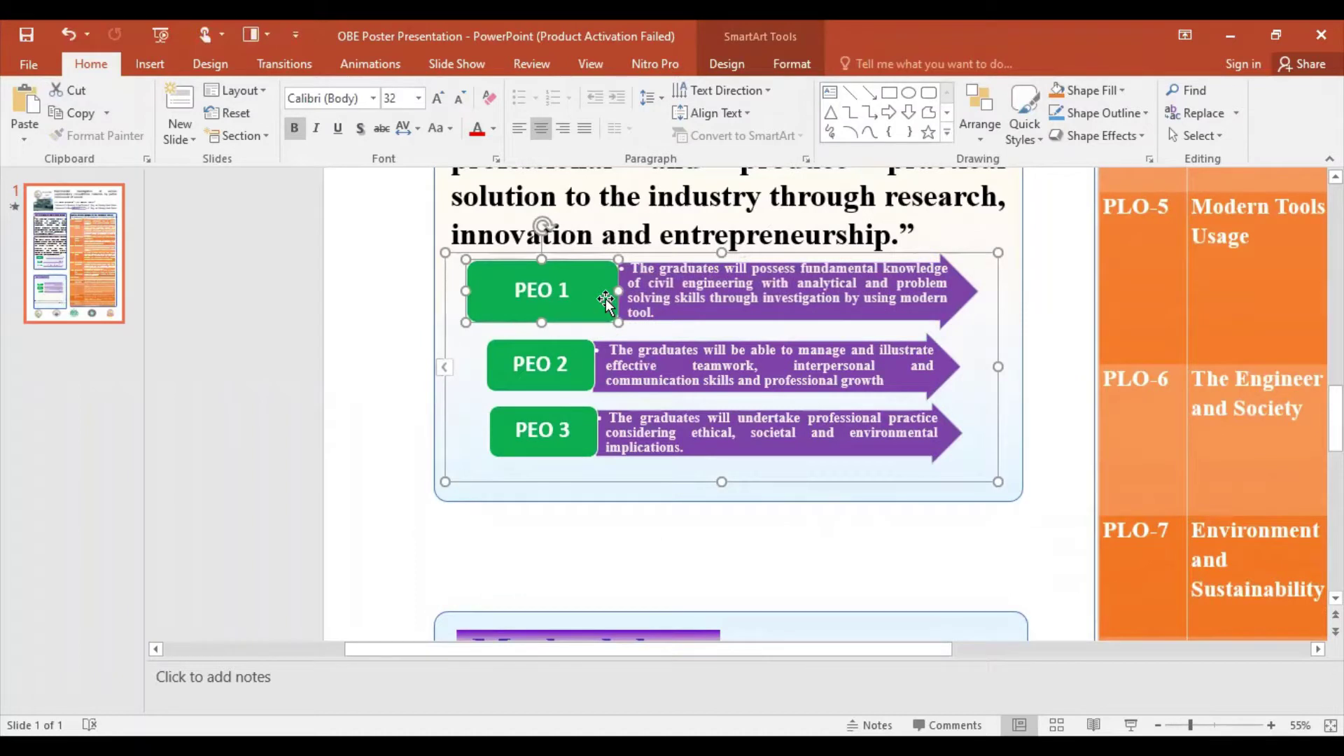
Step: Undo the PEO 1 box widening and widen the three purple PEO arrows to the right
{"action": "key", "text": "ctrl+z"}
{"action": "left_click", "coordinate": [910, 297]}
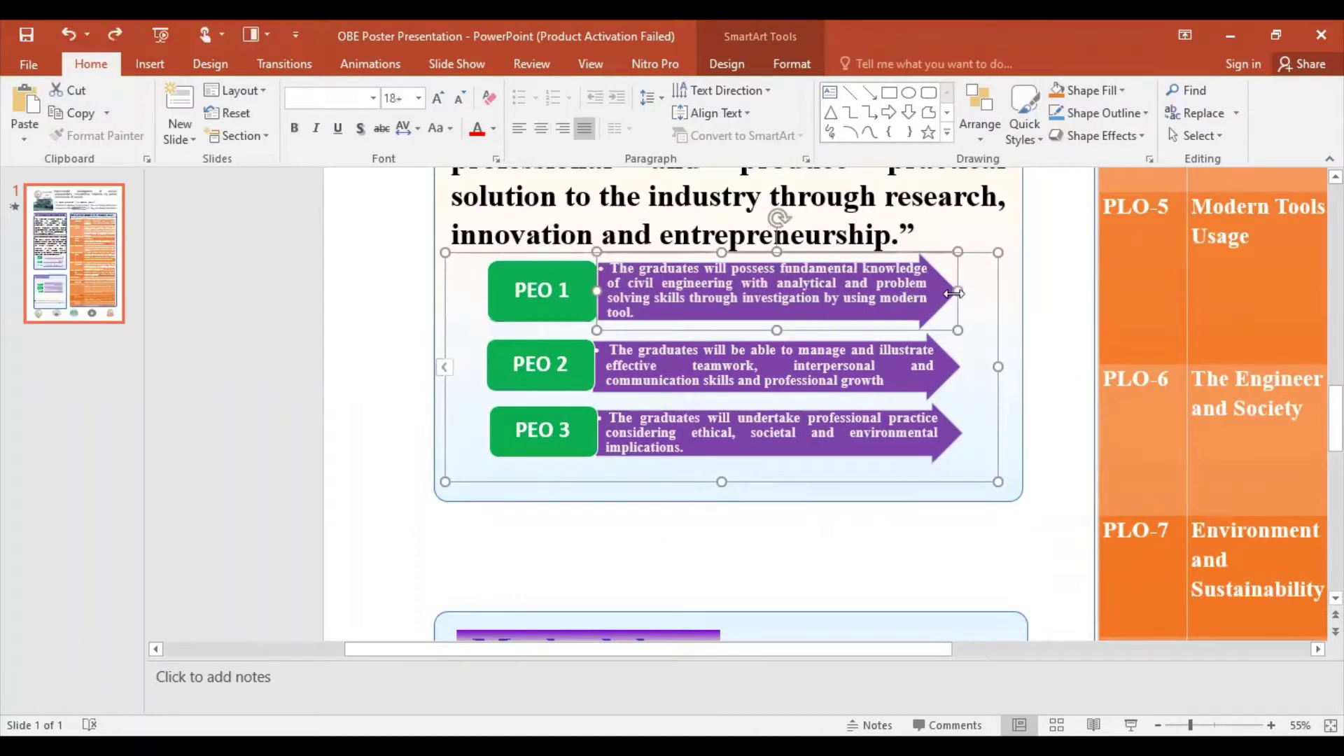
{"action": "left_click_drag", "start_coordinate": [957, 291], "coordinate": [987, 290]}
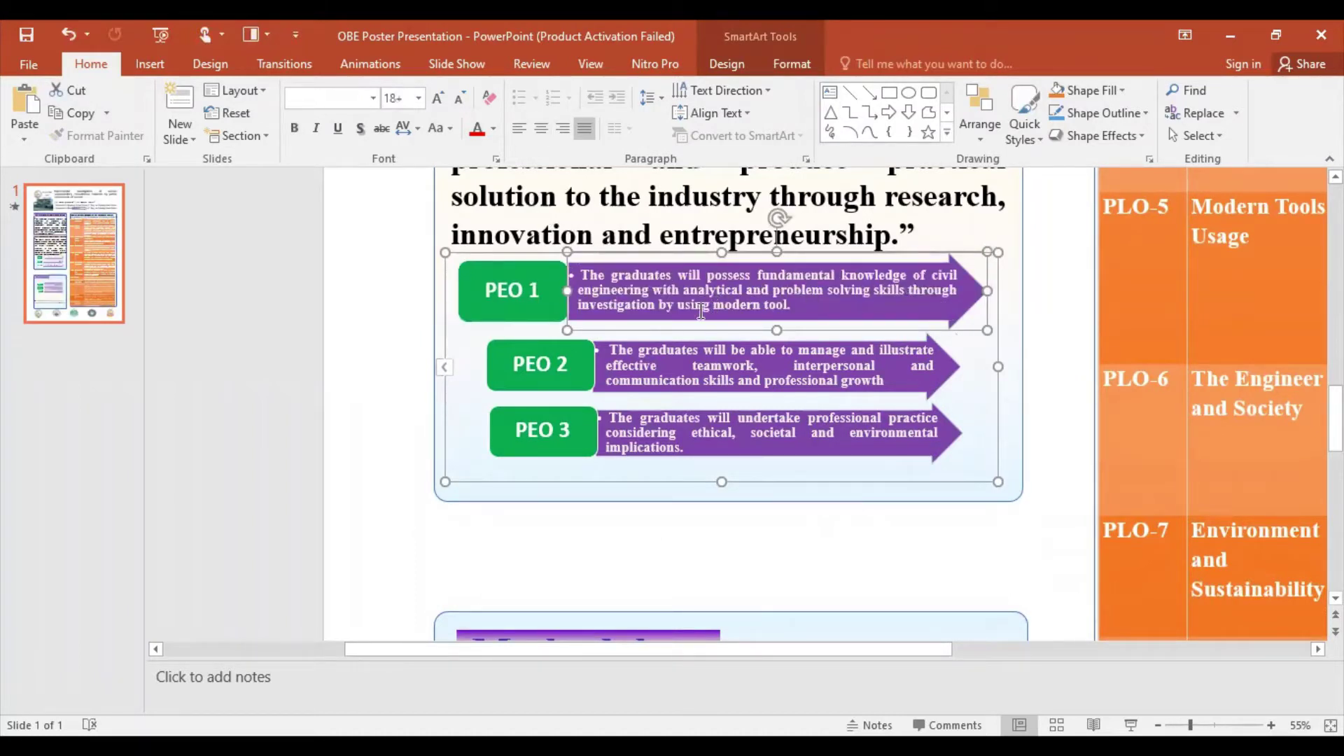
{"action": "left_click", "coordinate": [894, 361]}
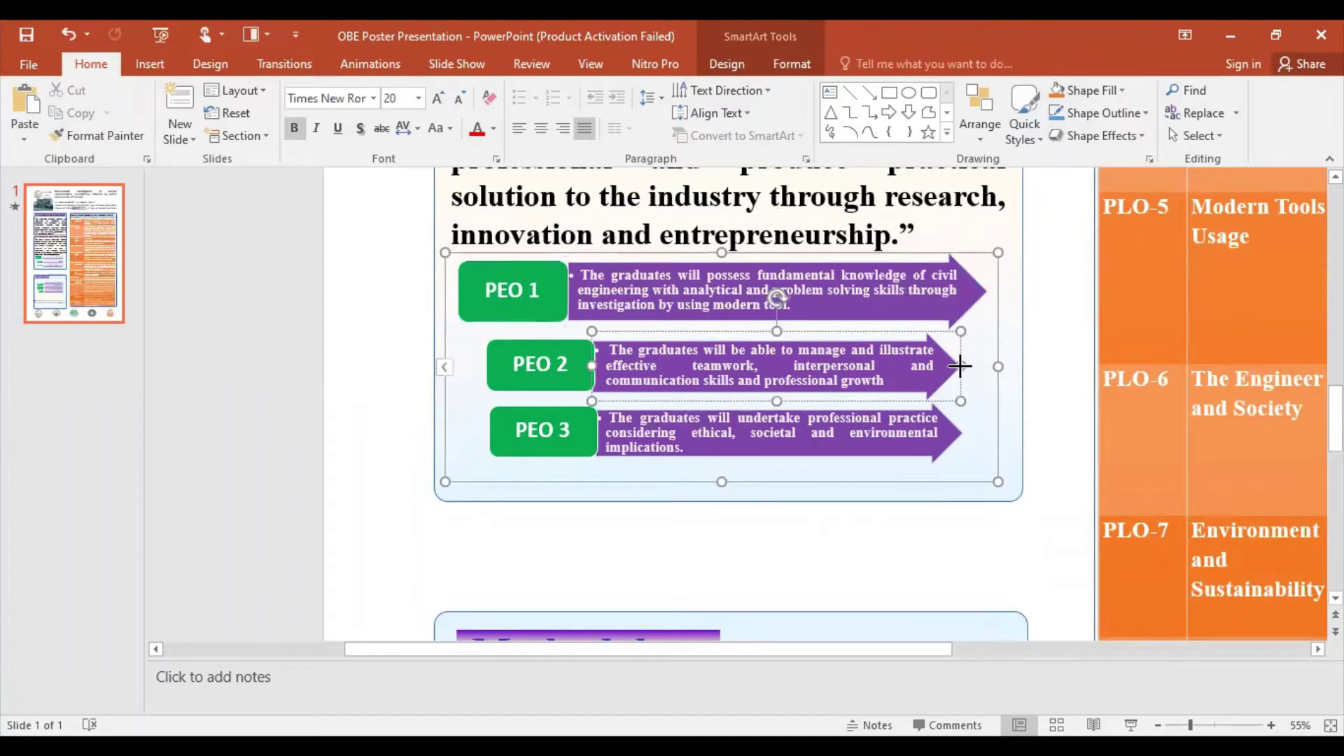
{"action": "left_click_drag", "start_coordinate": [959, 366], "coordinate": [985, 365]}
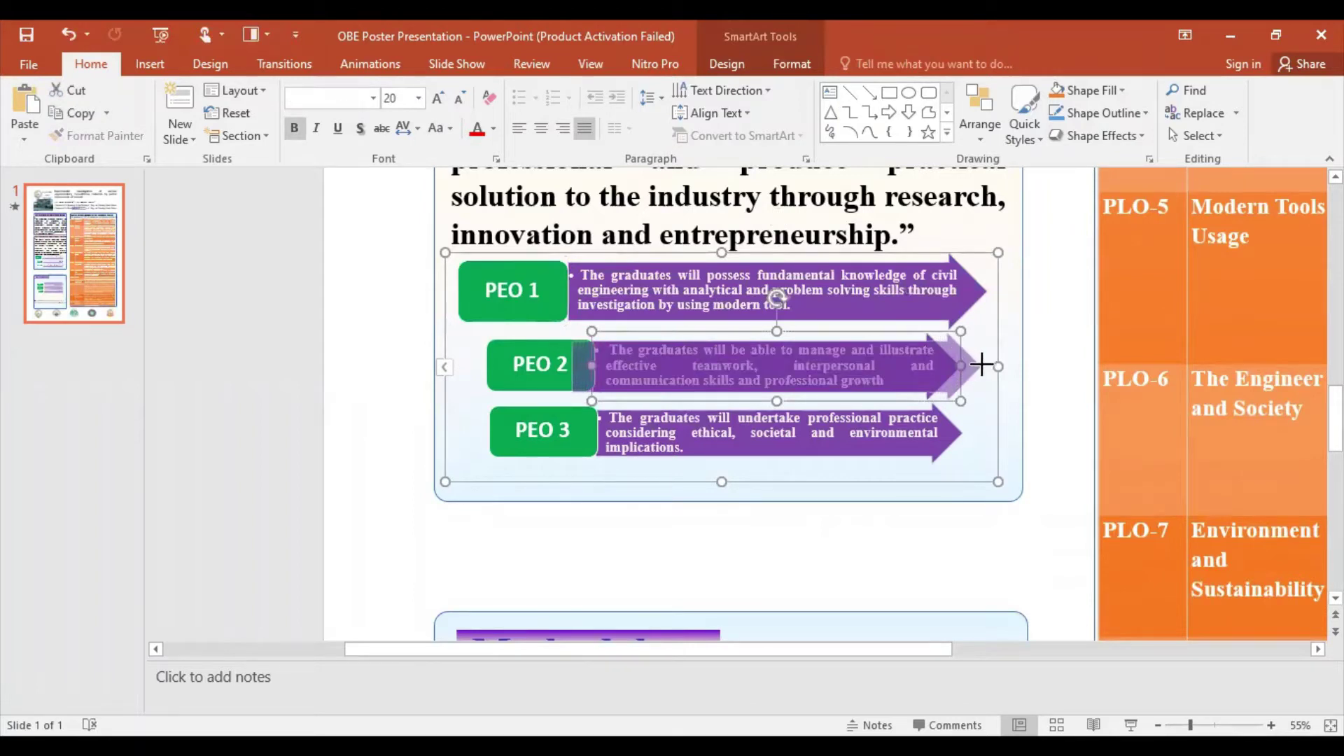
{"action": "left_click", "coordinate": [945, 452]}
{"action": "left_click_drag", "start_coordinate": [964, 432], "coordinate": [980, 428]}
{"action": "left_click", "coordinate": [851, 523]}
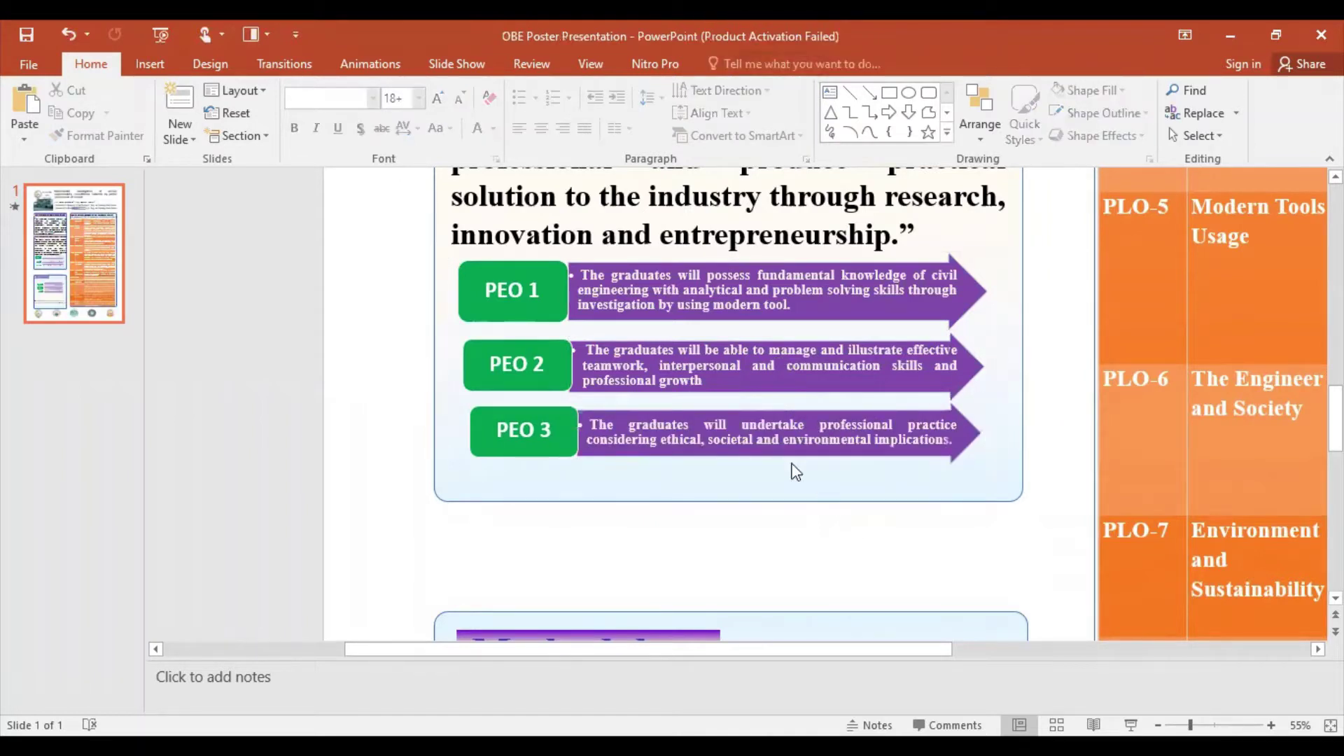
{"action": "left_click", "coordinate": [737, 436]}
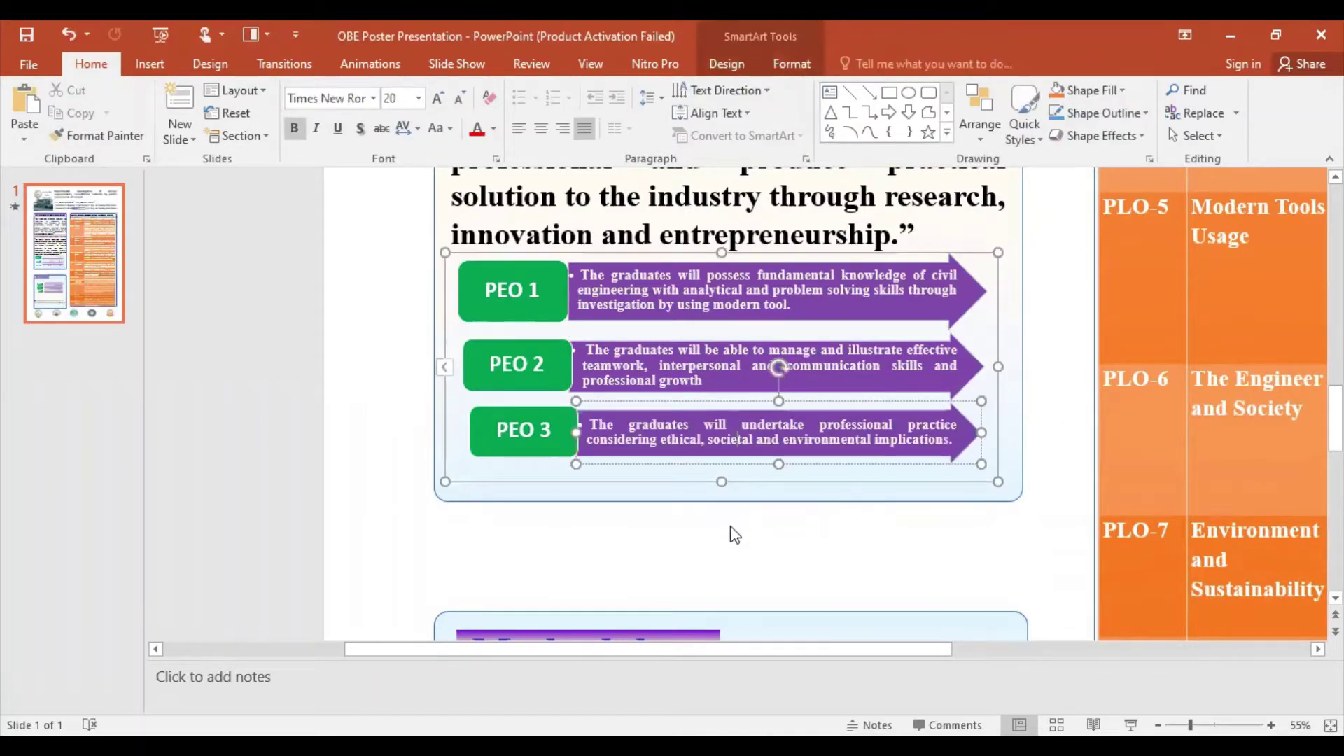
{"action": "left_click", "coordinate": [895, 302]}
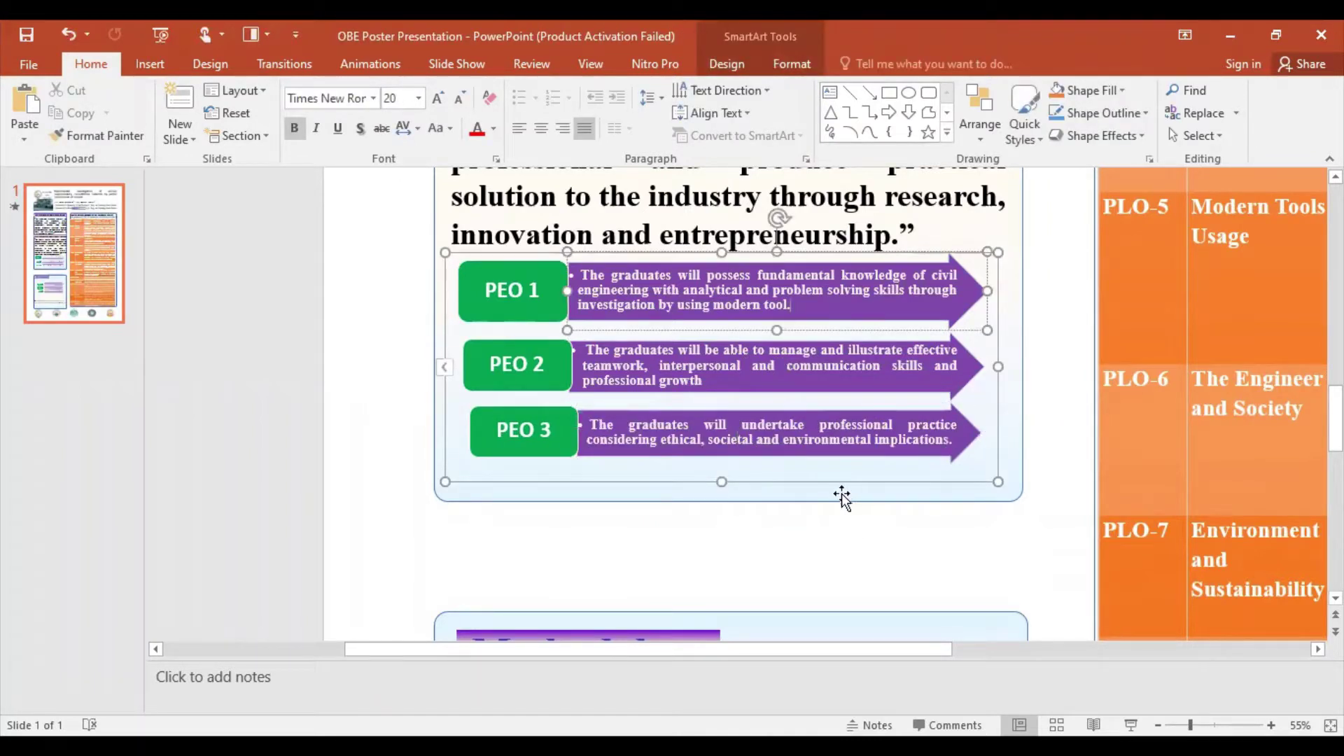
Step: Move the green PEO 2 and PEO 3 boxes left to line up under PEO 1
{"action": "left_click", "coordinate": [526, 439]}
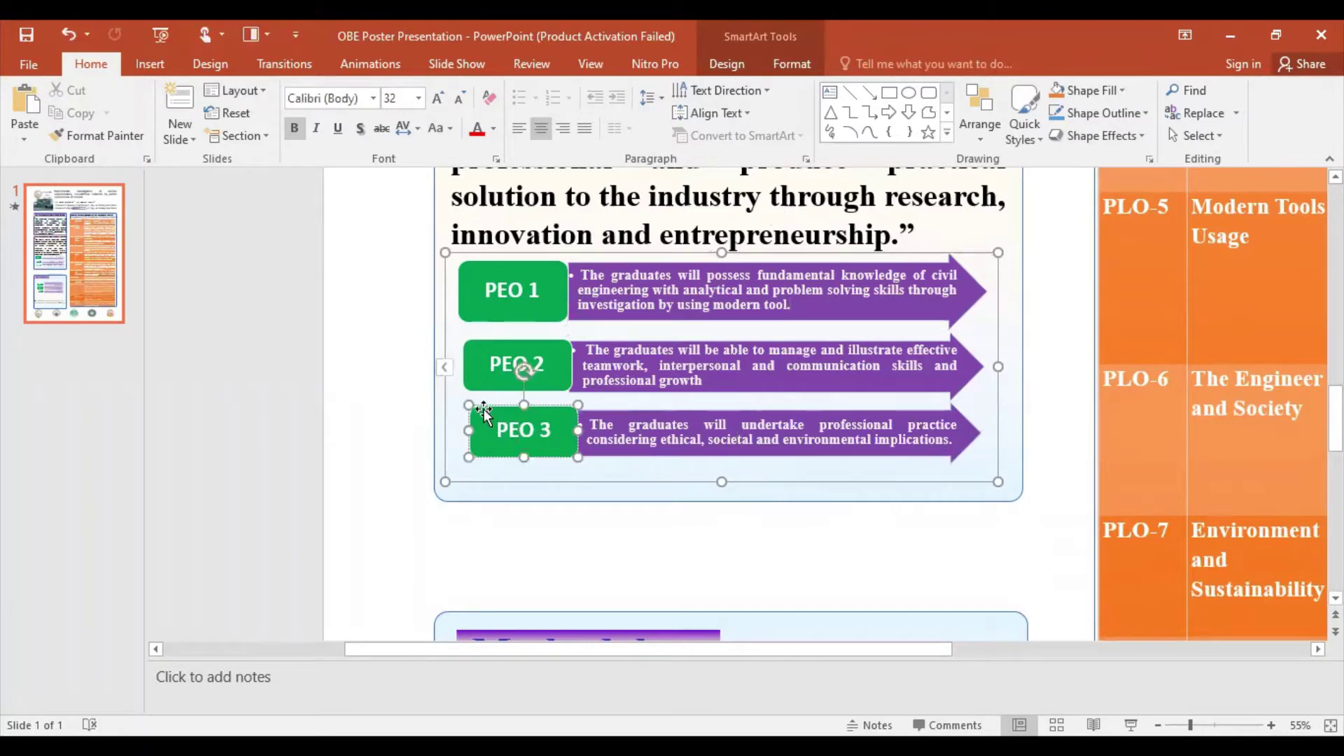
{"action": "left_click", "coordinate": [495, 339]}
{"action": "left_click_drag", "start_coordinate": [495, 341], "coordinate": [488, 340]}
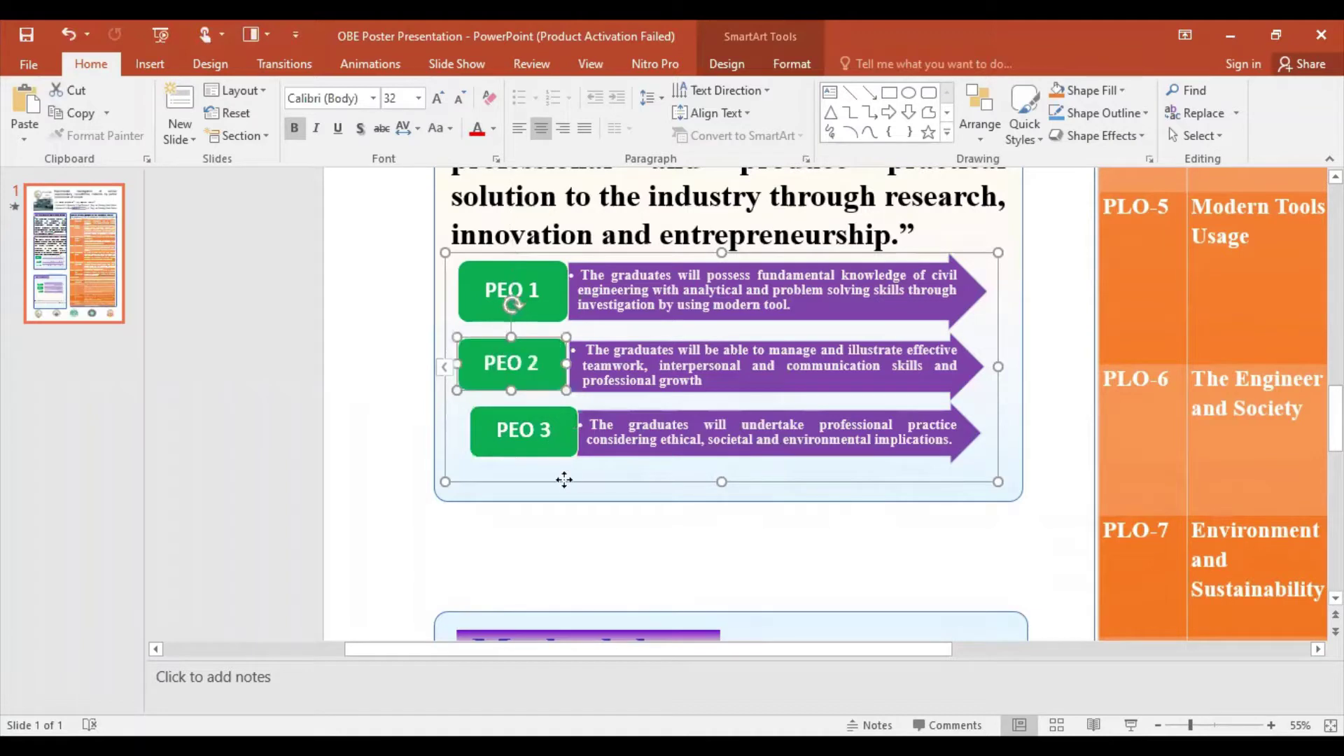
{"action": "left_click", "coordinate": [572, 374]}
{"action": "left_click", "coordinate": [566, 378]}
{"action": "left_click_drag", "start_coordinate": [568, 362], "coordinate": [572, 362]}
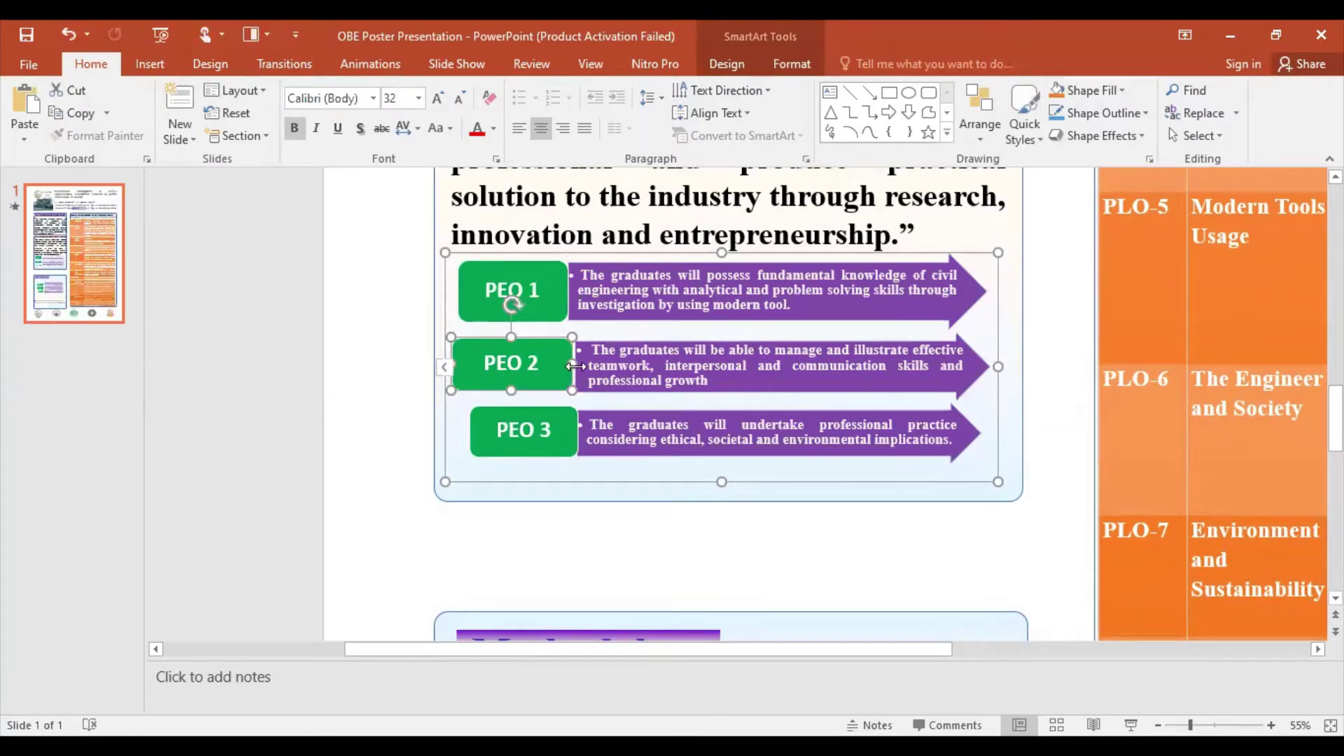
{"action": "left_click_drag", "start_coordinate": [570, 365], "coordinate": [572, 365]}
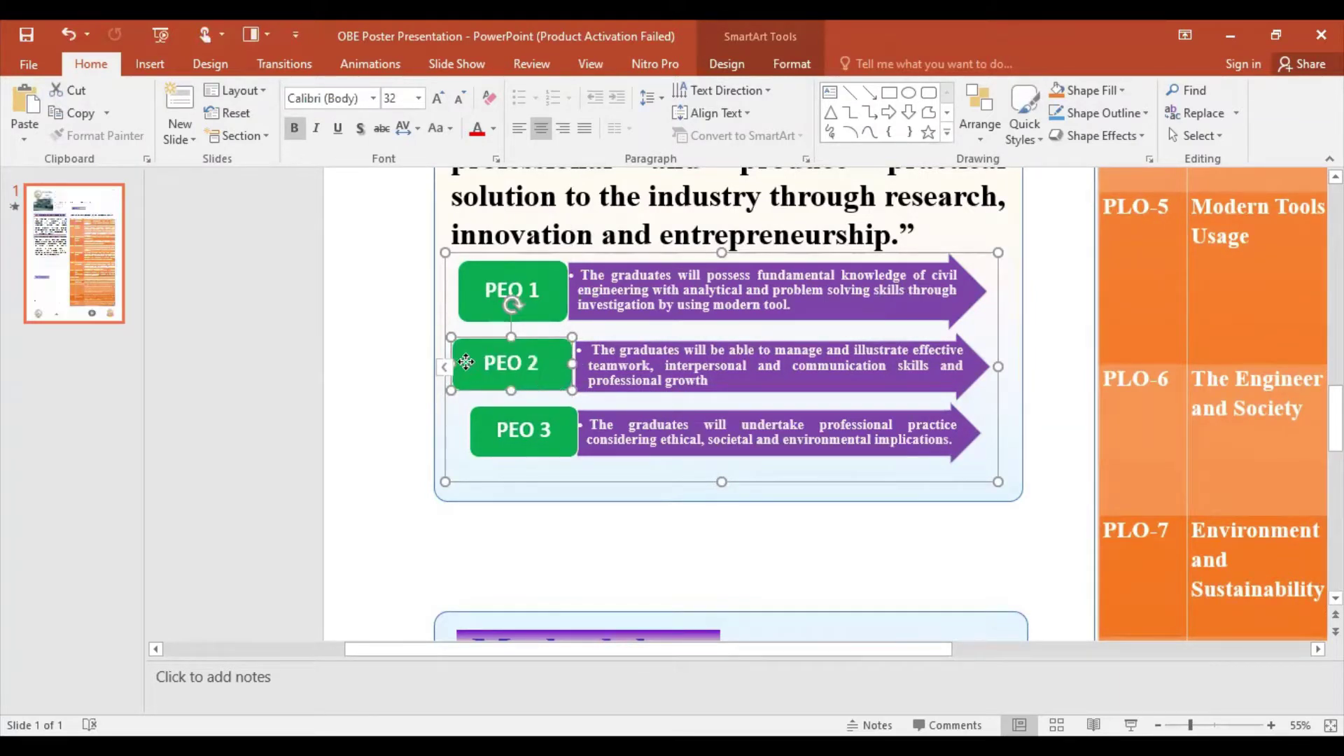
{"action": "left_click", "coordinate": [570, 440]}
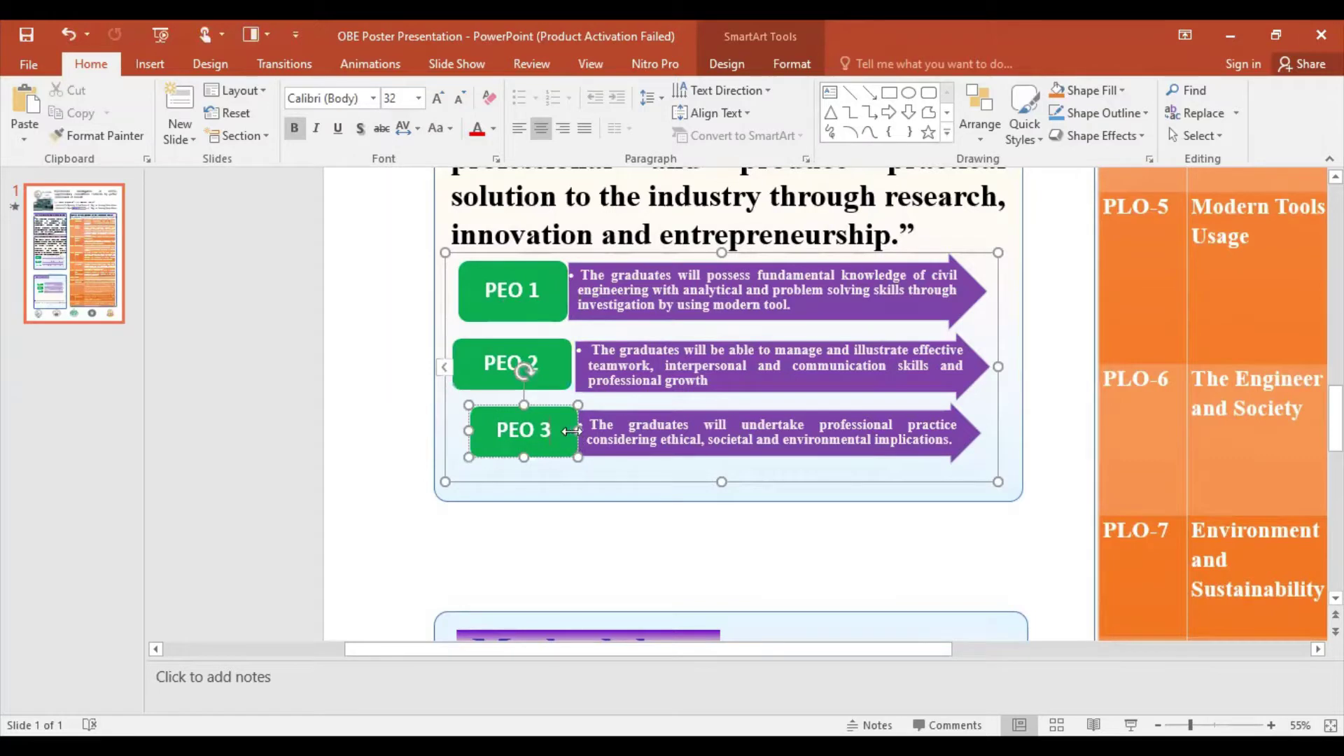
{"action": "left_click_drag", "start_coordinate": [564, 423], "coordinate": [556, 426]}
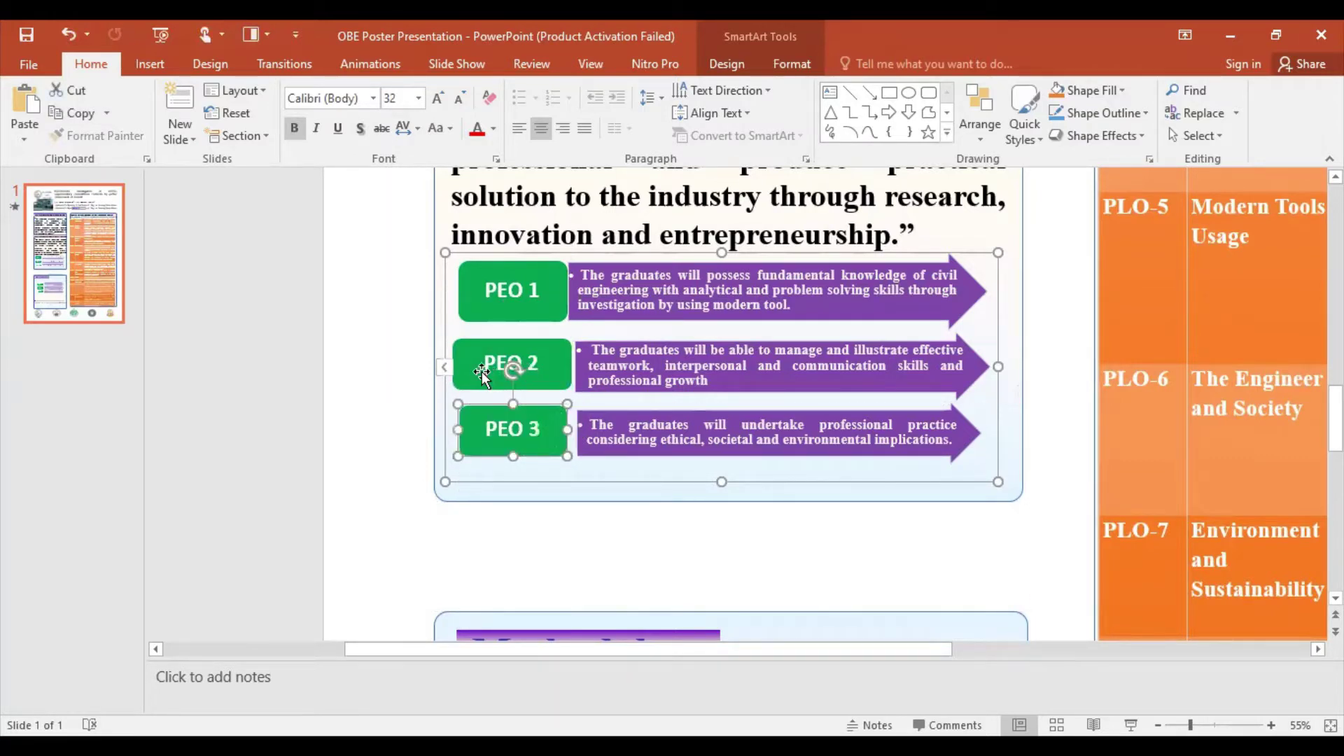
{"action": "left_click", "coordinate": [518, 368]}
{"action": "left_click_drag", "start_coordinate": [455, 366], "coordinate": [465, 365]}
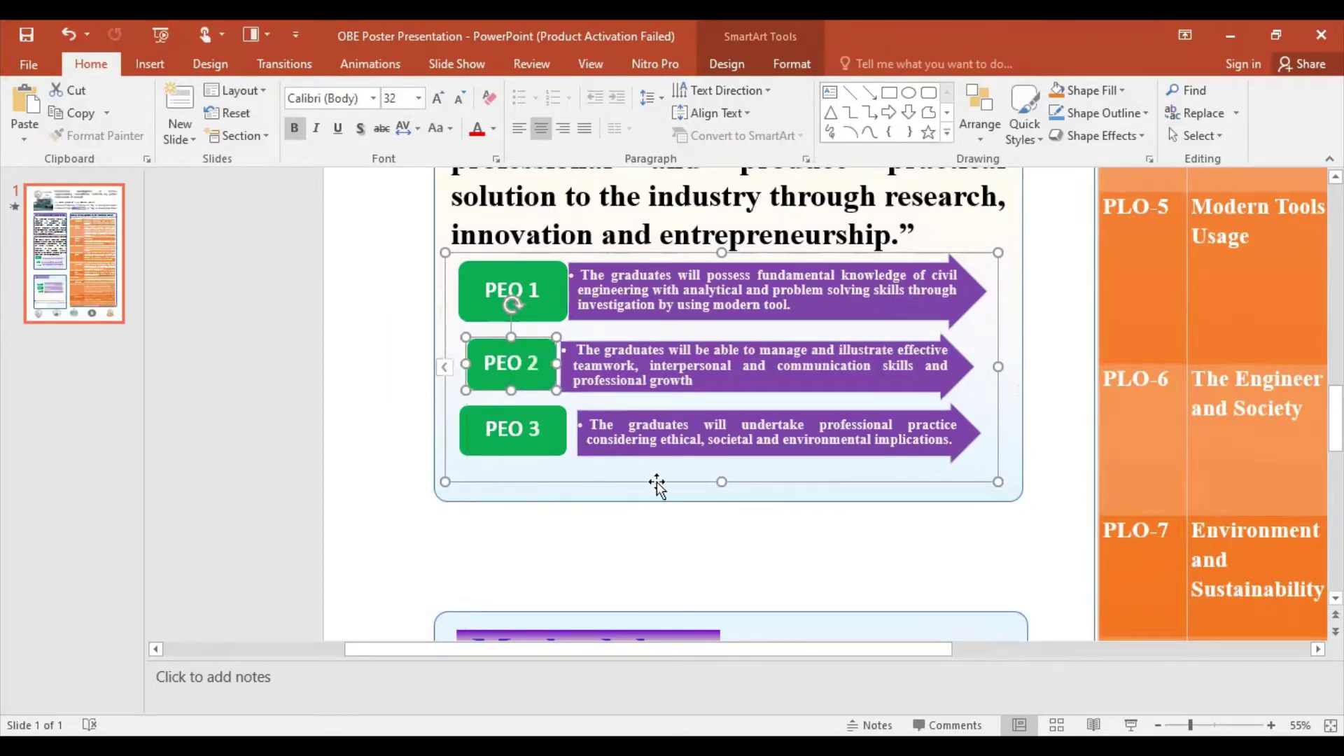
Step: Try stretching the PEO 3 arrow's left edge, undo it, and review the layout
{"action": "left_click", "coordinate": [576, 434]}
{"action": "left_click_drag", "start_coordinate": [576, 434], "coordinate": [564, 433]}
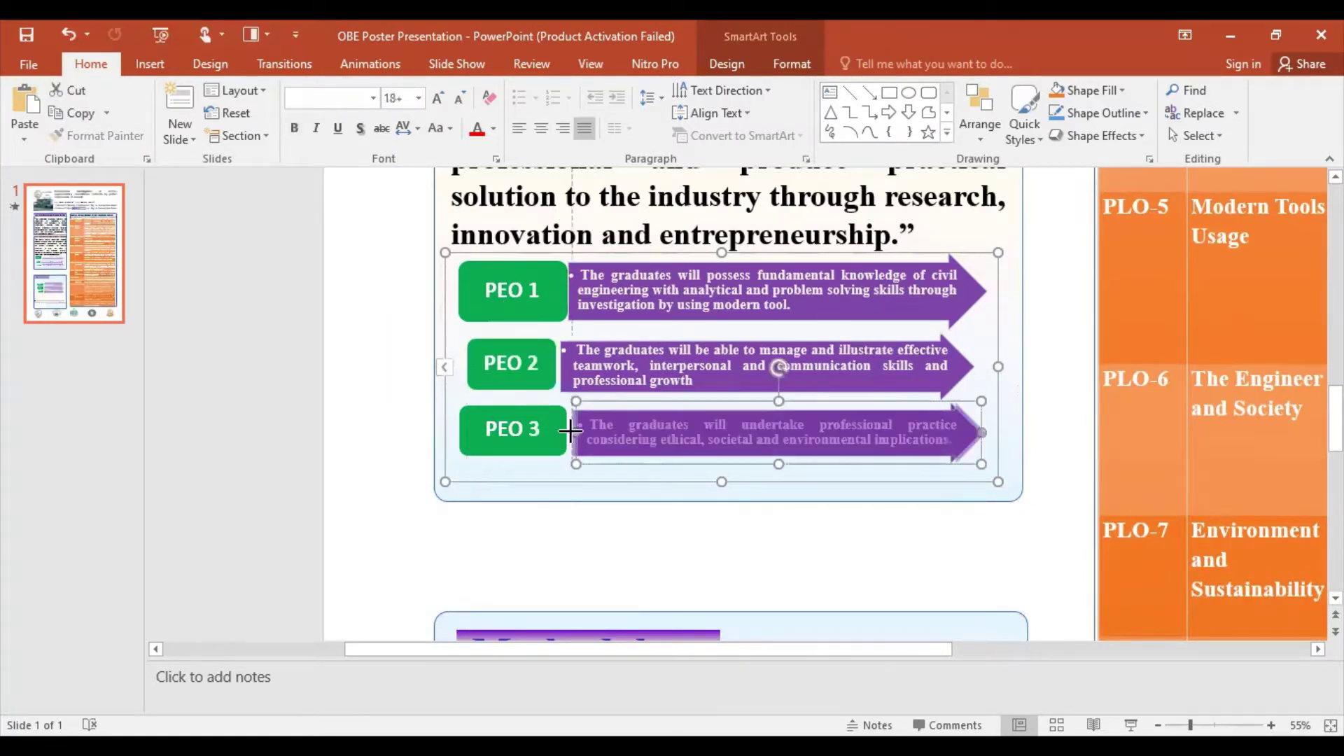
{"action": "left_click", "coordinate": [767, 498]}
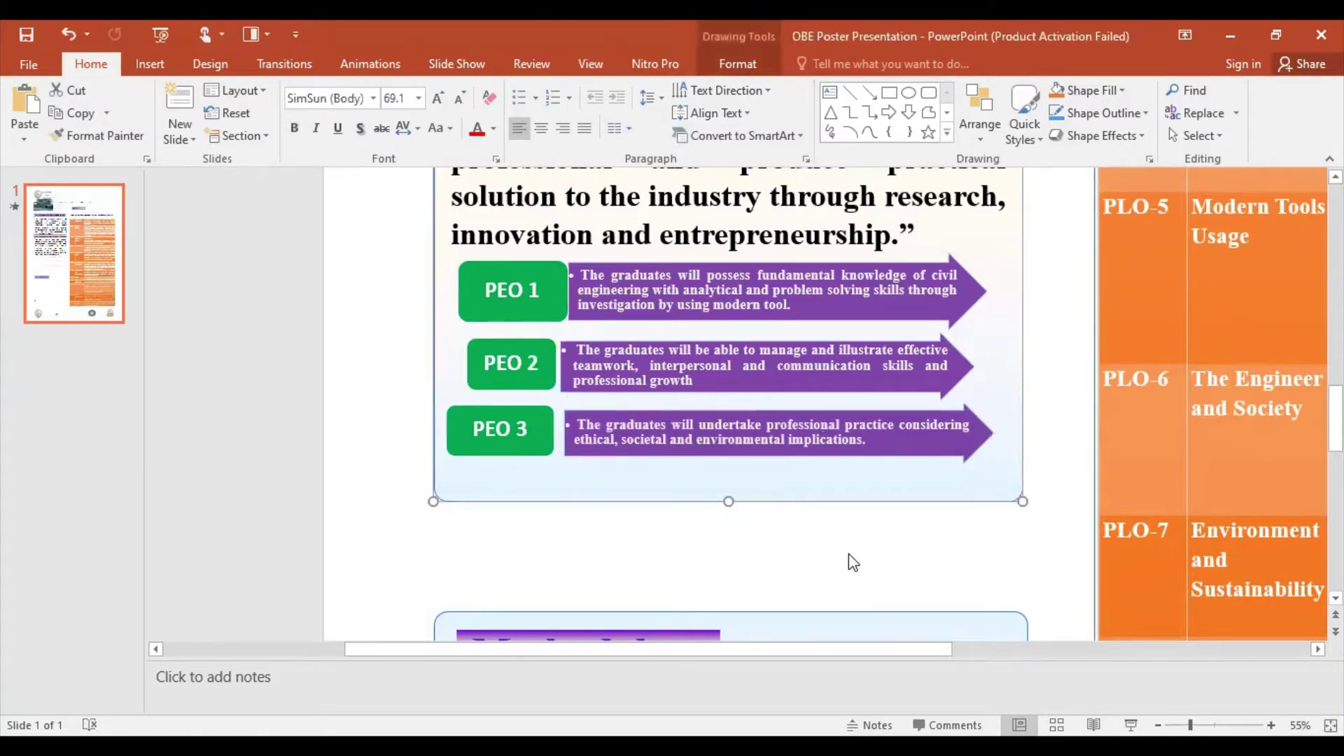
{"action": "key", "text": "ctrl+z"}
{"action": "key", "text": "ctrl+z"}
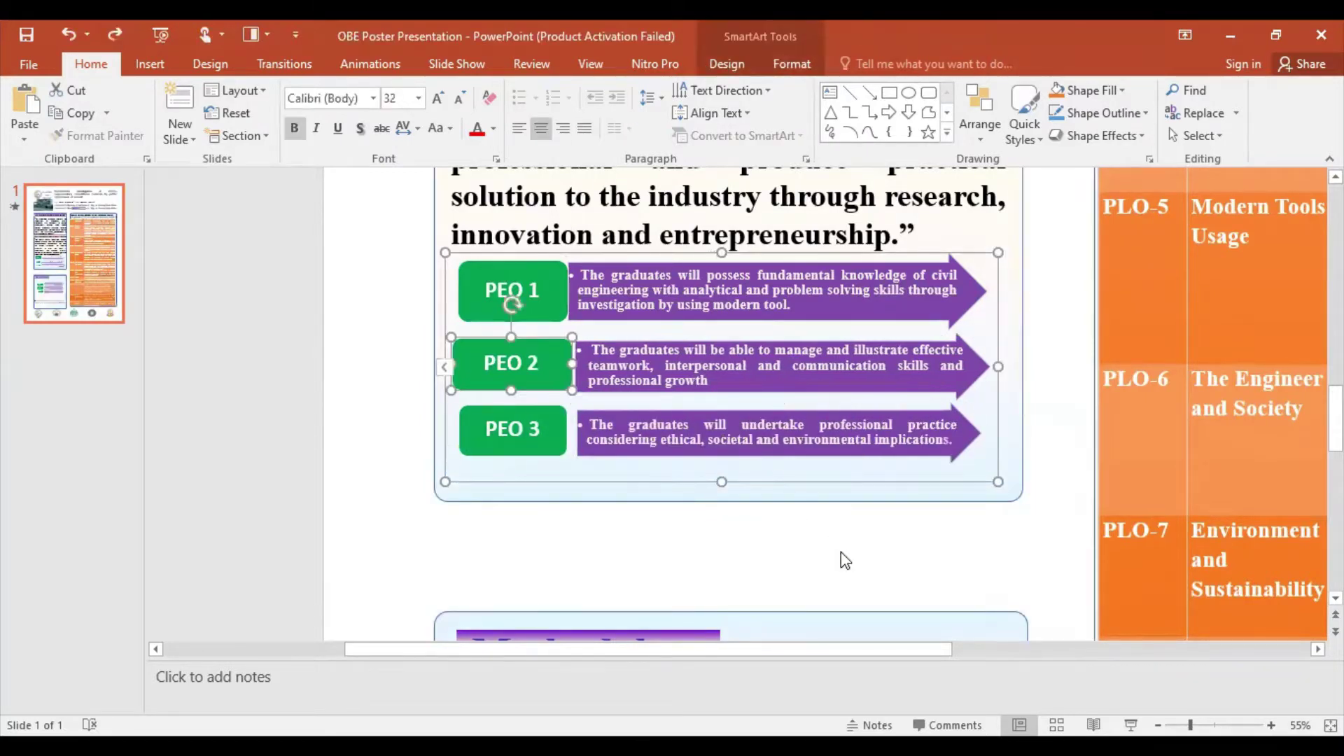
{"action": "left_click", "coordinate": [855, 549]}
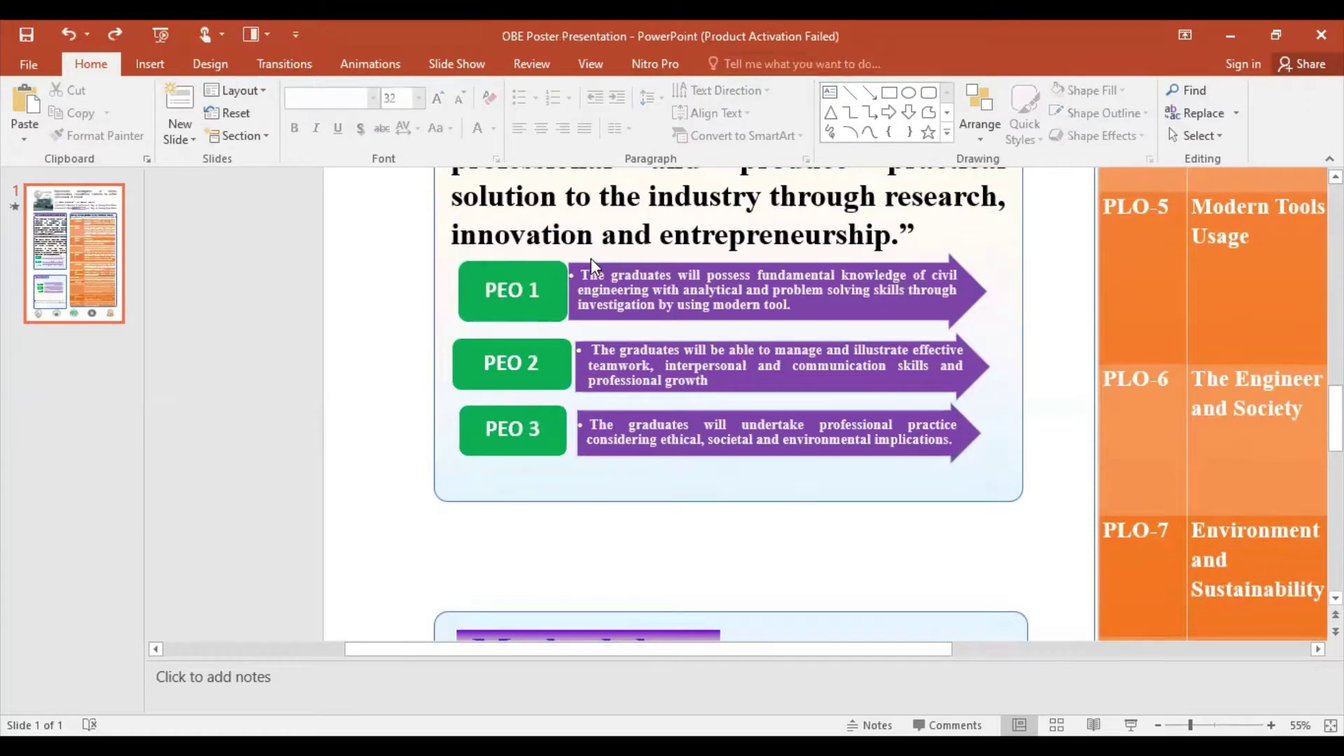
Step: Scroll to the duplicate PEO SmartArt graphic and select it
{"action": "scroll", "coordinate": [796, 556], "scroll_direction": "up", "scroll_amount": 1}
{"action": "scroll", "coordinate": [819, 520], "scroll_direction": "up", "scroll_amount": 1}
{"action": "scroll", "coordinate": [829, 480], "scroll_direction": "up", "scroll_amount": 2}
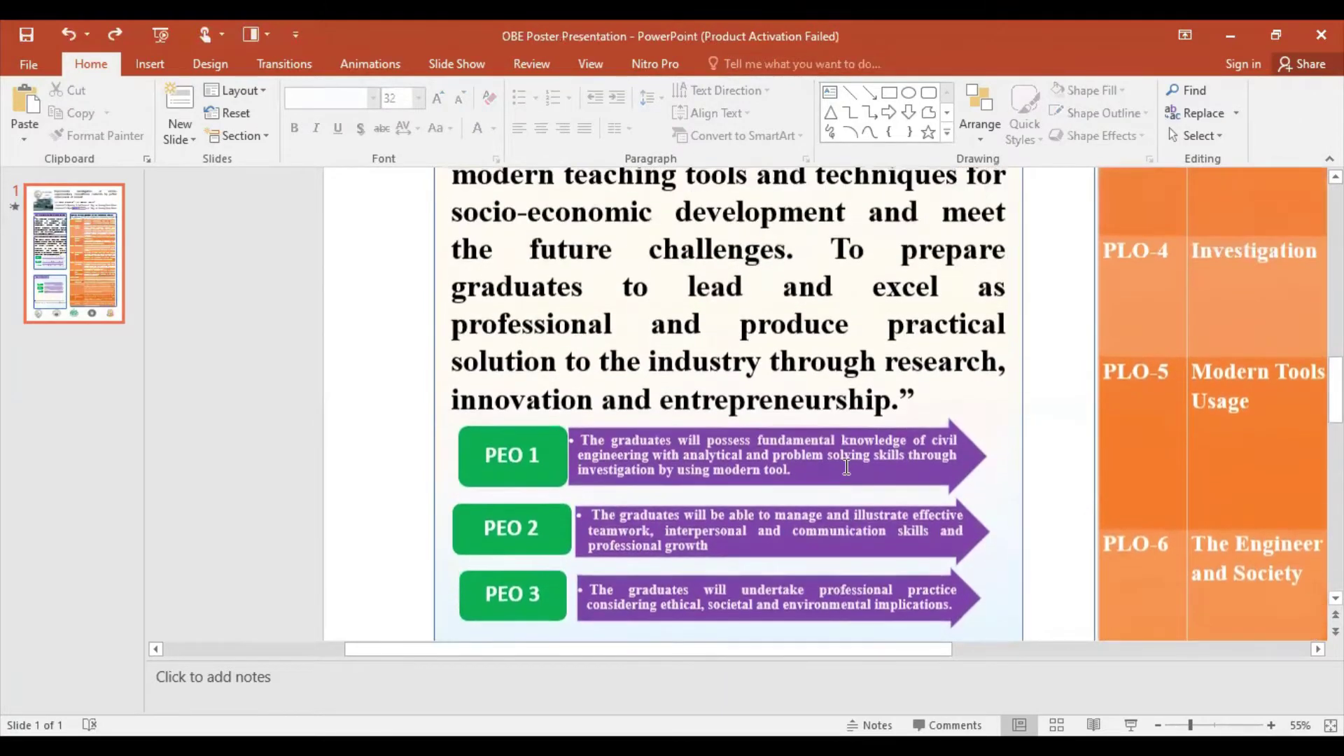
{"action": "scroll", "coordinate": [840, 455], "scroll_direction": "up", "scroll_amount": 3}
{"action": "scroll", "coordinate": [856, 427], "scroll_direction": "up", "scroll_amount": 1}
{"action": "scroll", "coordinate": [858, 413], "scroll_direction": "up", "scroll_amount": 1}
{"action": "scroll", "coordinate": [861, 399], "scroll_direction": "up", "scroll_amount": 2}
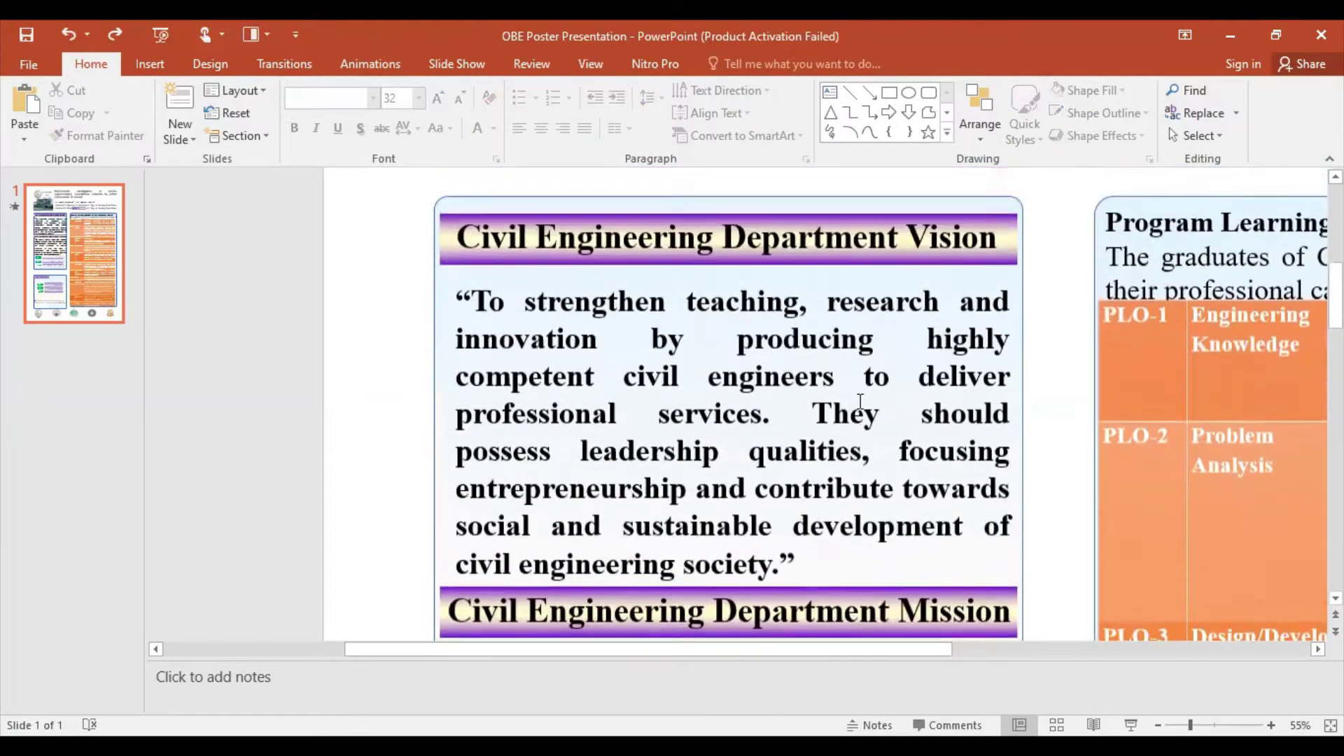
{"action": "scroll", "coordinate": [864, 388], "scroll_direction": "down", "scroll_amount": 1}
{"action": "scroll", "coordinate": [865, 387], "scroll_direction": "down", "scroll_amount": 2}
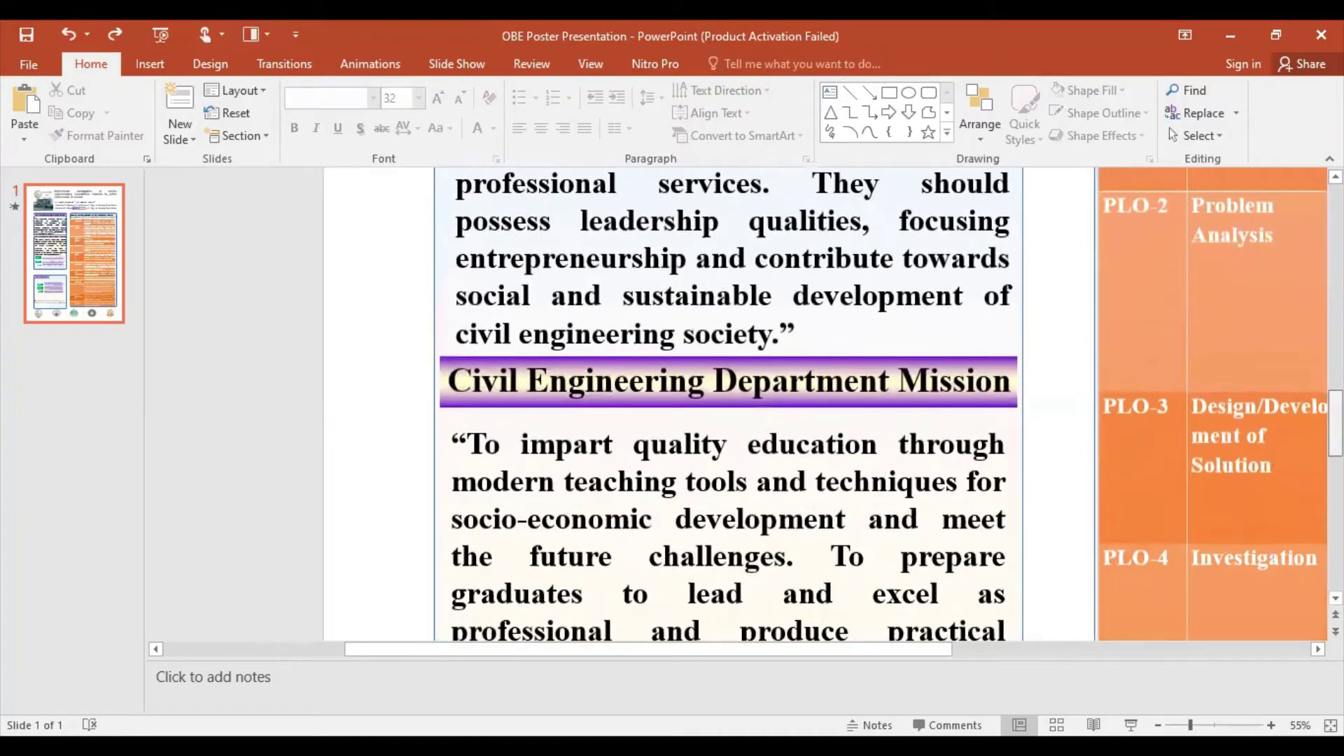
{"action": "scroll", "coordinate": [1254, 449], "scroll_direction": "down", "scroll_amount": 7}
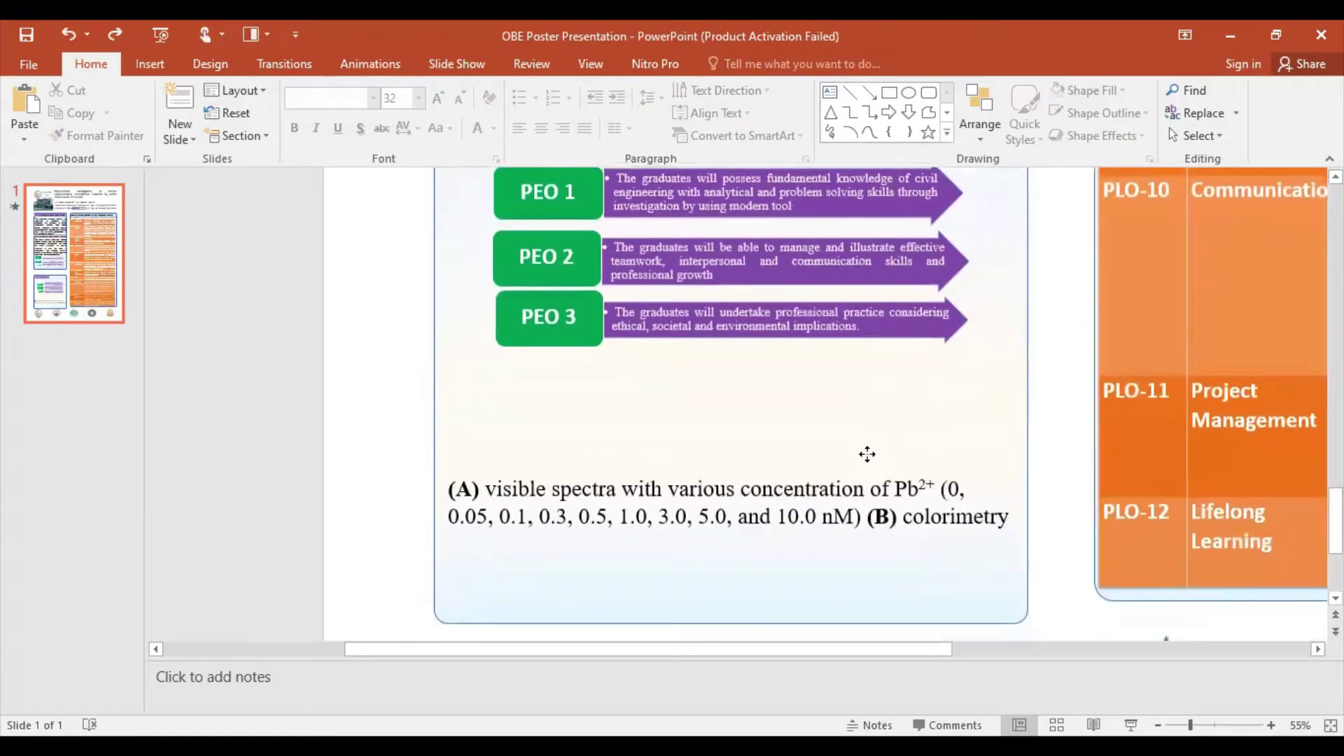
{"action": "scroll", "coordinate": [867, 455], "scroll_direction": "up", "scroll_amount": 1}
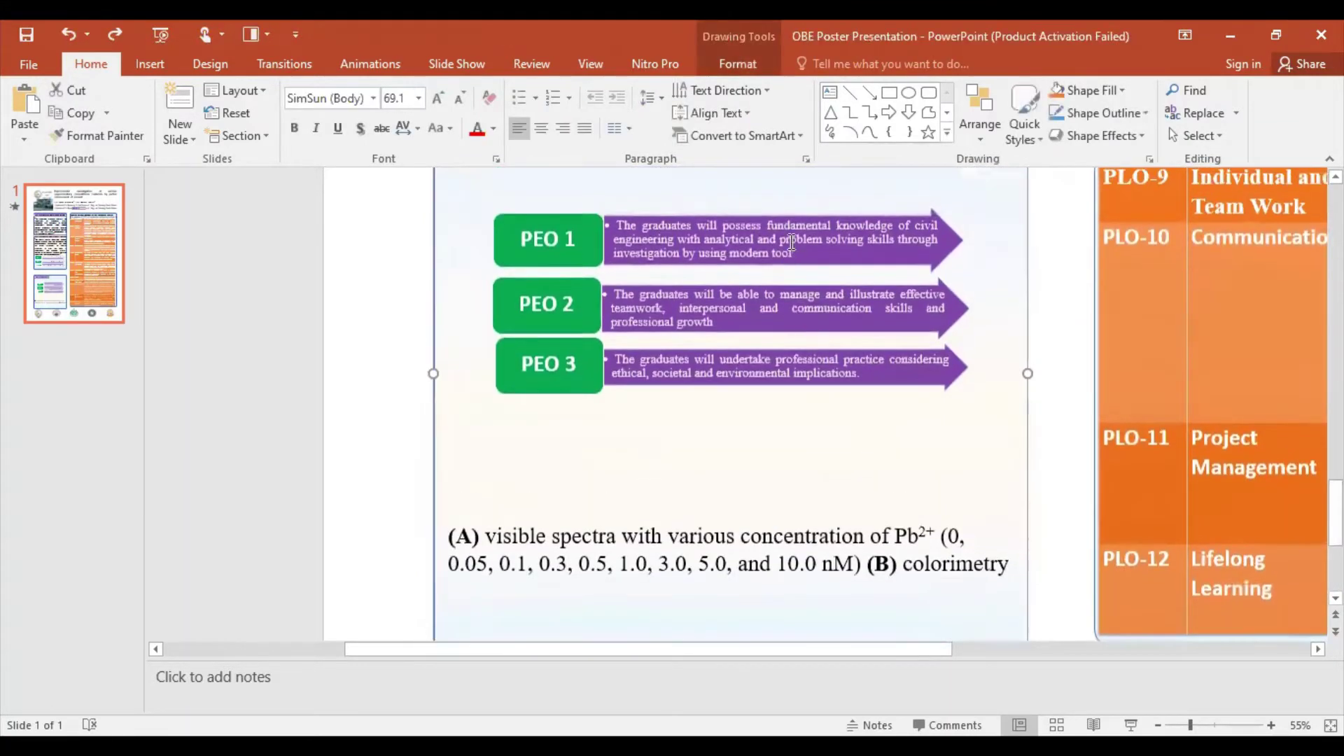
{"action": "left_click", "coordinate": [793, 207]}
Step: Delete the duplicate PEO graphic and the leftover '(A) visible spectra' caption text box
{"action": "key", "text": "Delete"}
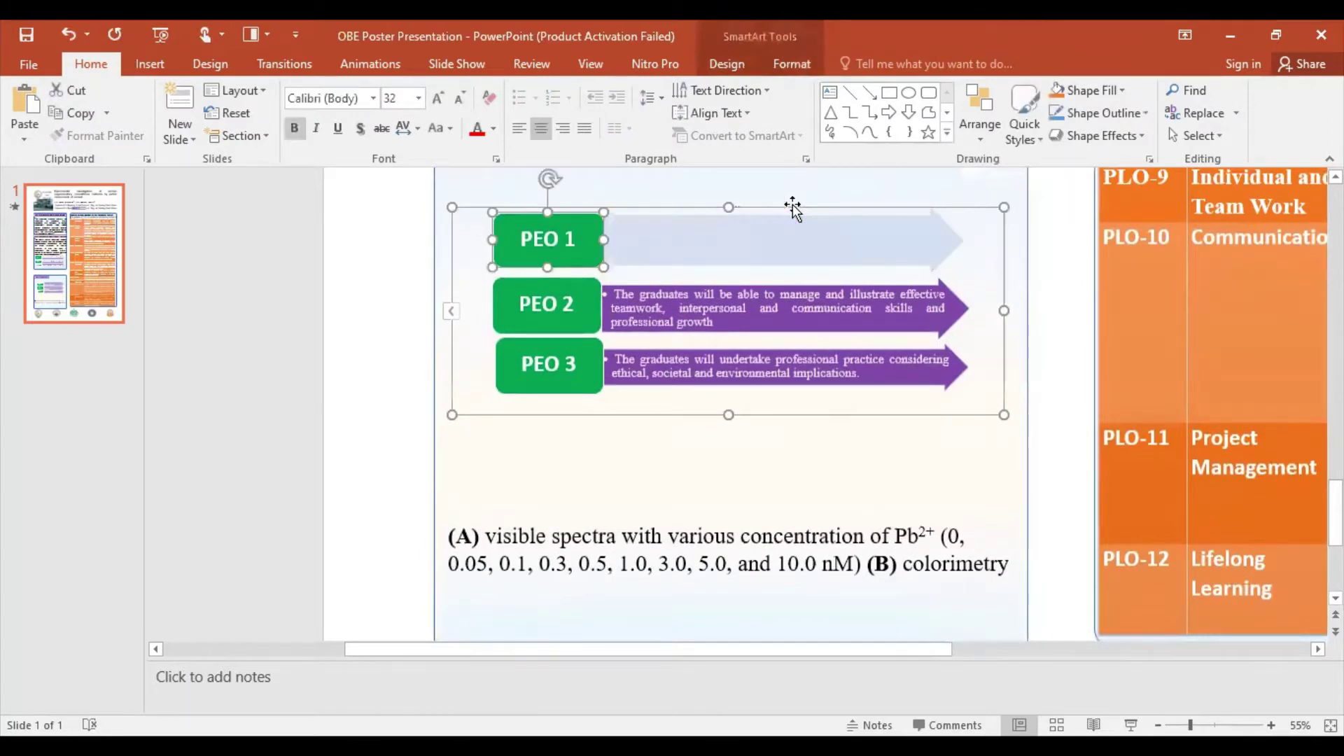
{"action": "key", "text": "Delete"}
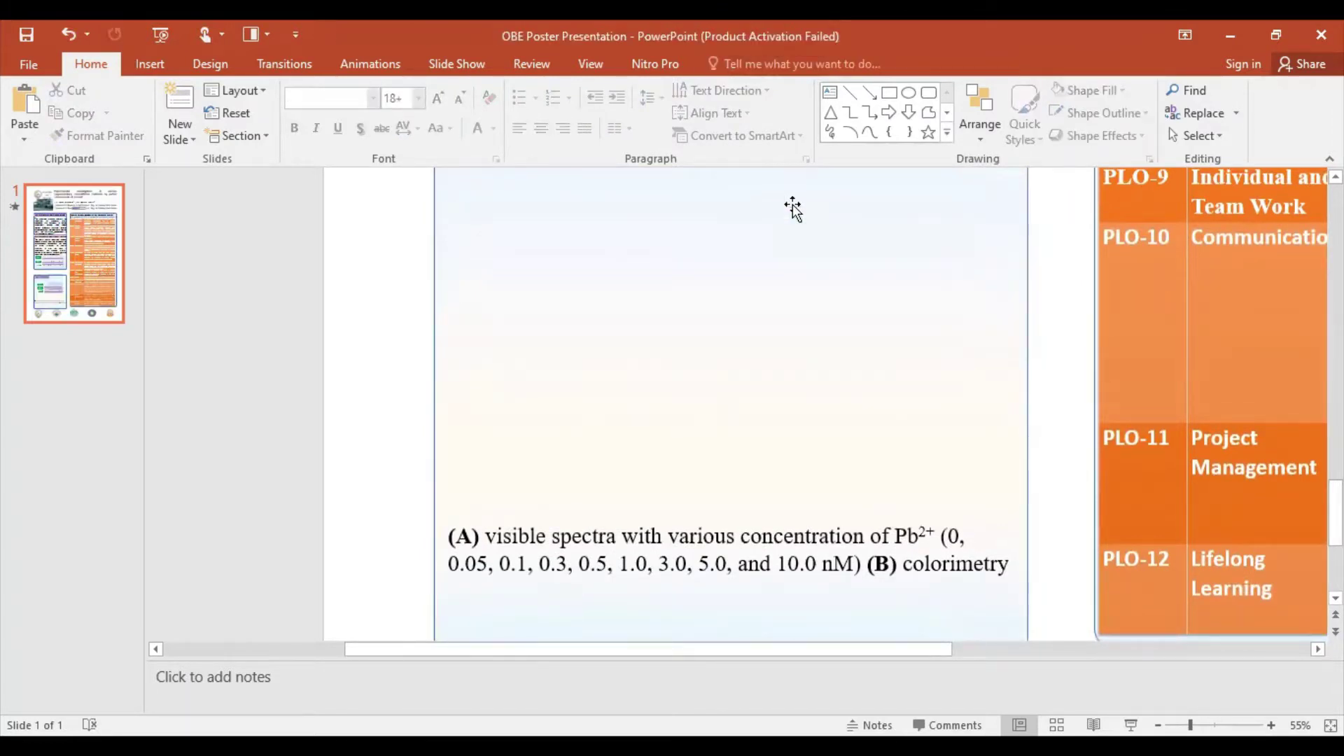
{"action": "left_click", "coordinate": [456, 536]}
{"action": "left_click_drag", "start_coordinate": [456, 536], "coordinate": [564, 532]}
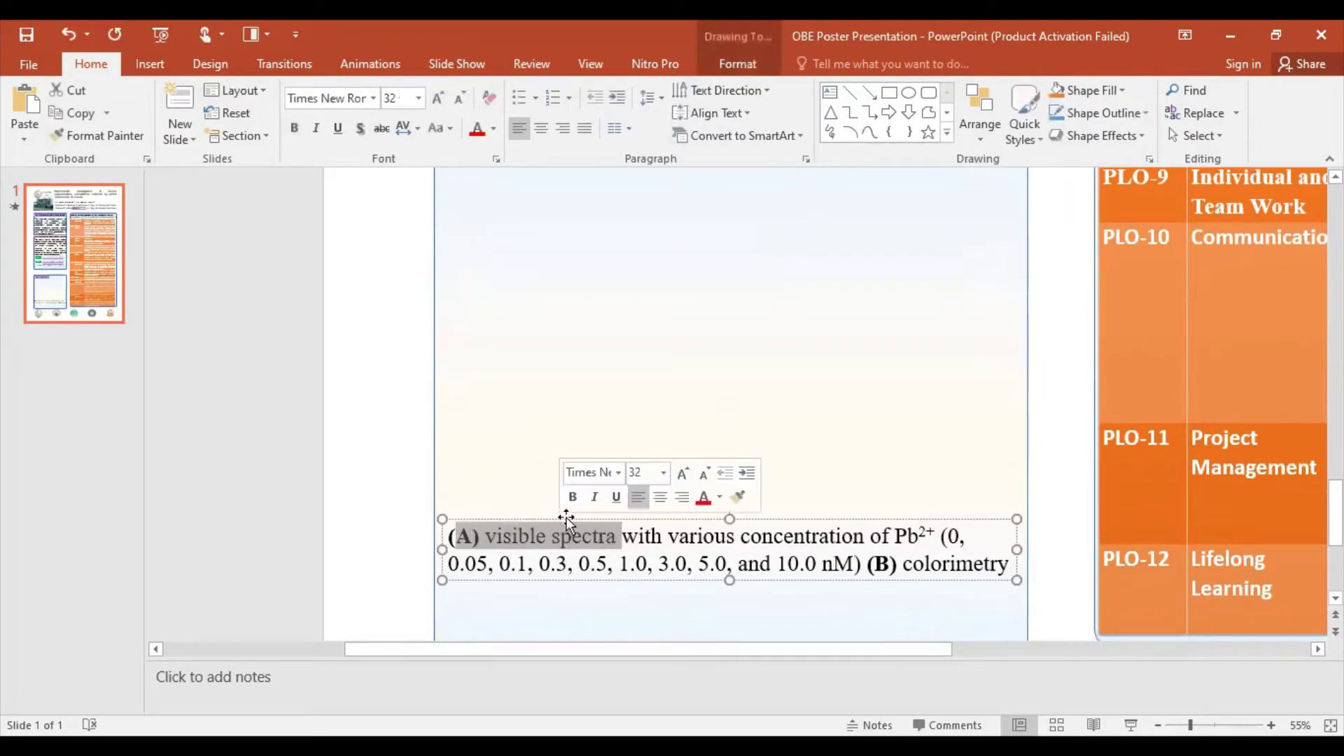
{"action": "left_click", "coordinate": [564, 519]}
{"action": "key", "text": "Delete"}
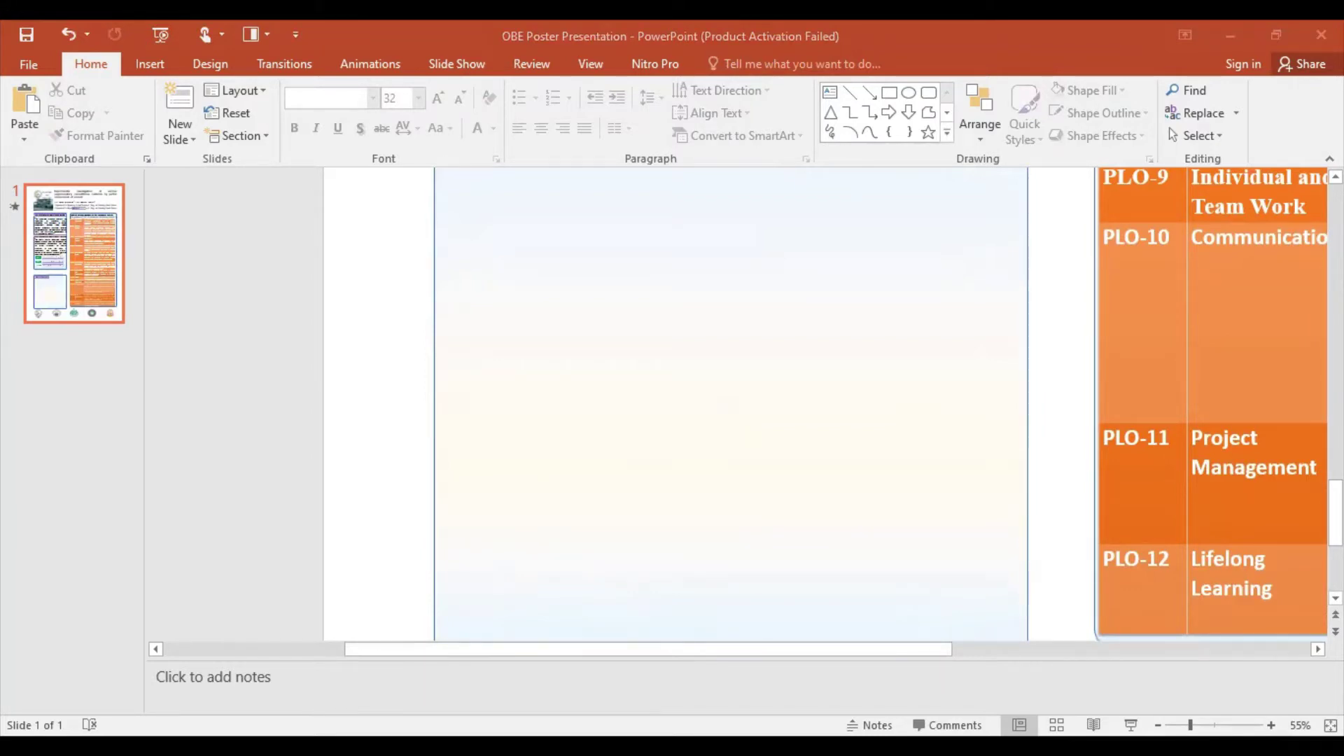
Step: Paste the purple Results heading onto the poster next to the empty Methodology box
{"action": "scroll", "coordinate": [794, 474], "scroll_direction": "up", "scroll_amount": 2}
{"action": "scroll", "coordinate": [777, 471], "scroll_direction": "up", "scroll_amount": 2}
{"action": "scroll", "coordinate": [744, 420], "scroll_direction": "up", "scroll_amount": 2}
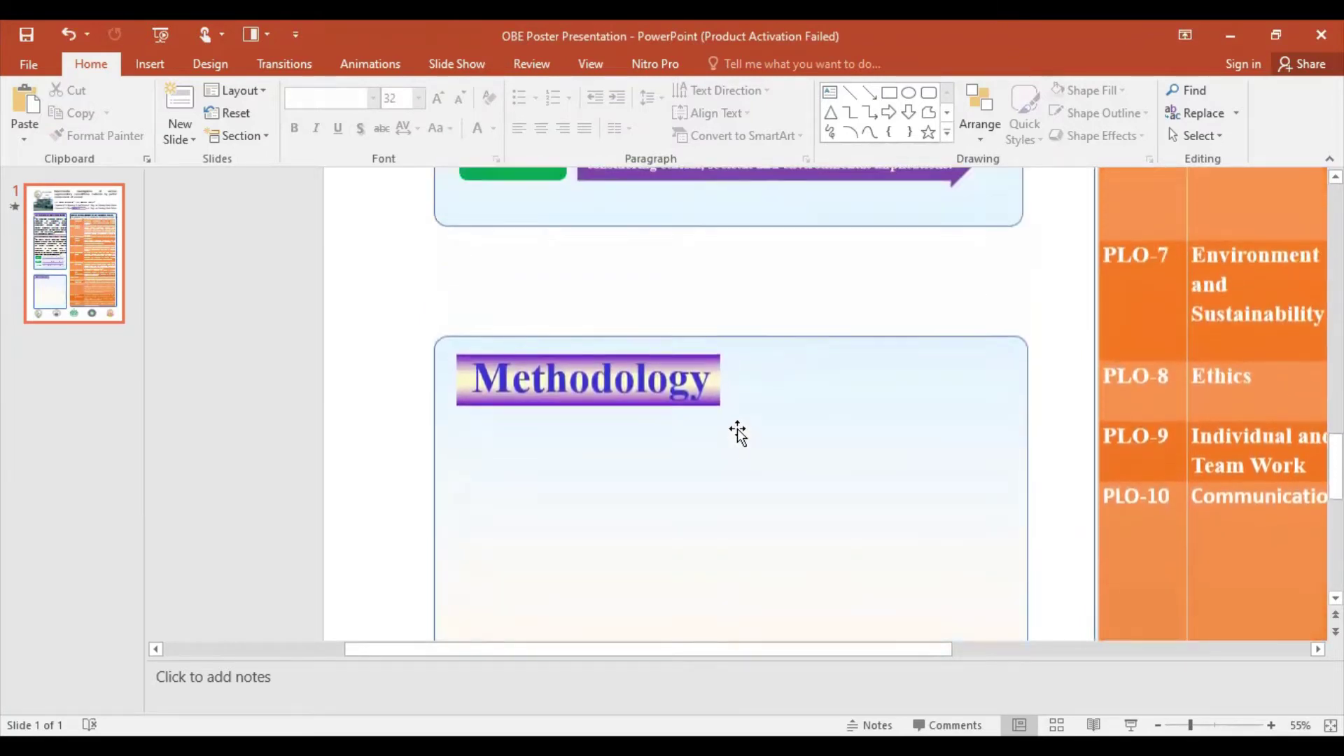
{"action": "scroll", "coordinate": [738, 432], "scroll_direction": "down", "scroll_amount": 3}
{"action": "left_click", "coordinate": [641, 479]}
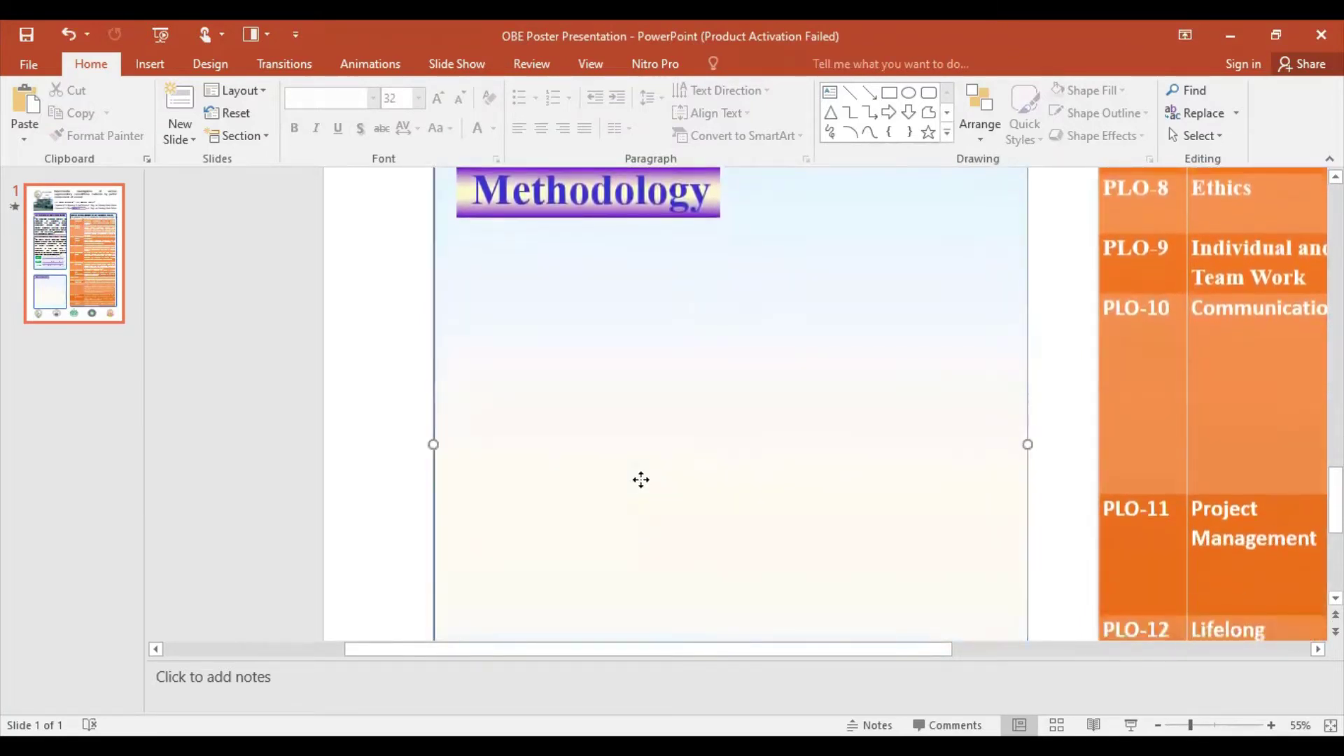
{"action": "right_click", "coordinate": [693, 258]}
{"action": "left_click", "coordinate": [682, 203]}
{"action": "scroll", "coordinate": [825, 429], "scroll_direction": "down", "scroll_amount": 1}
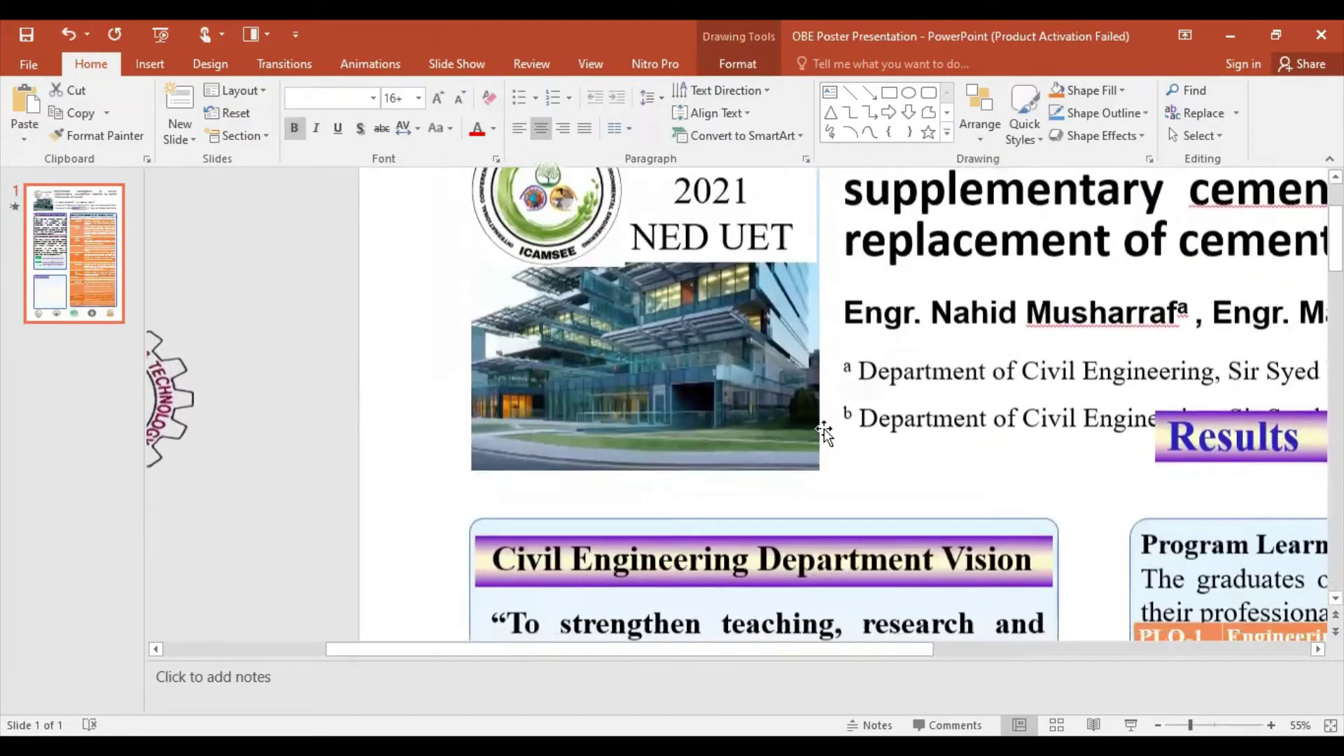
{"action": "scroll", "coordinate": [824, 429], "scroll_direction": "down", "scroll_amount": 2}
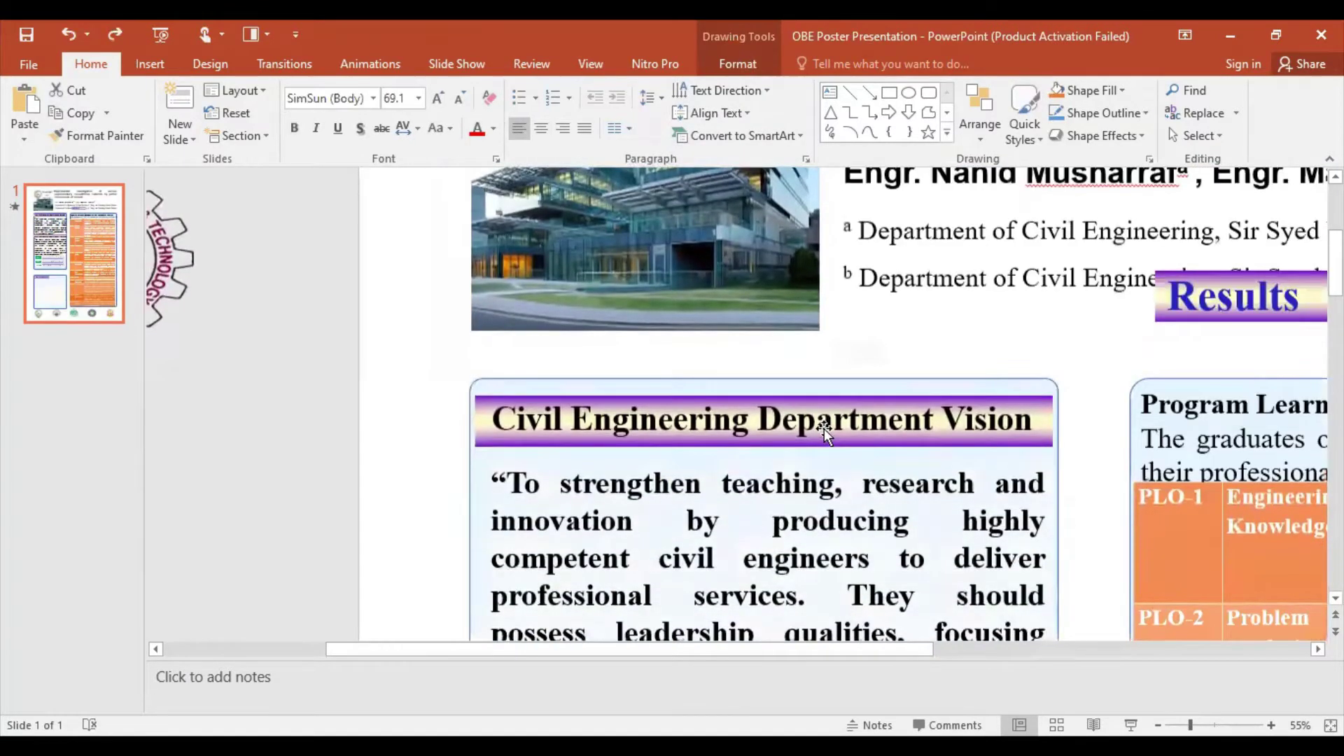
{"action": "scroll", "coordinate": [825, 428], "scroll_direction": "down", "scroll_amount": 5}
{"action": "scroll", "coordinate": [872, 485], "scroll_direction": "down", "scroll_amount": 2}
{"action": "scroll", "coordinate": [903, 532], "scroll_direction": "down", "scroll_amount": 2}
{"action": "scroll", "coordinate": [987, 585], "scroll_direction": "down", "scroll_amount": 1}
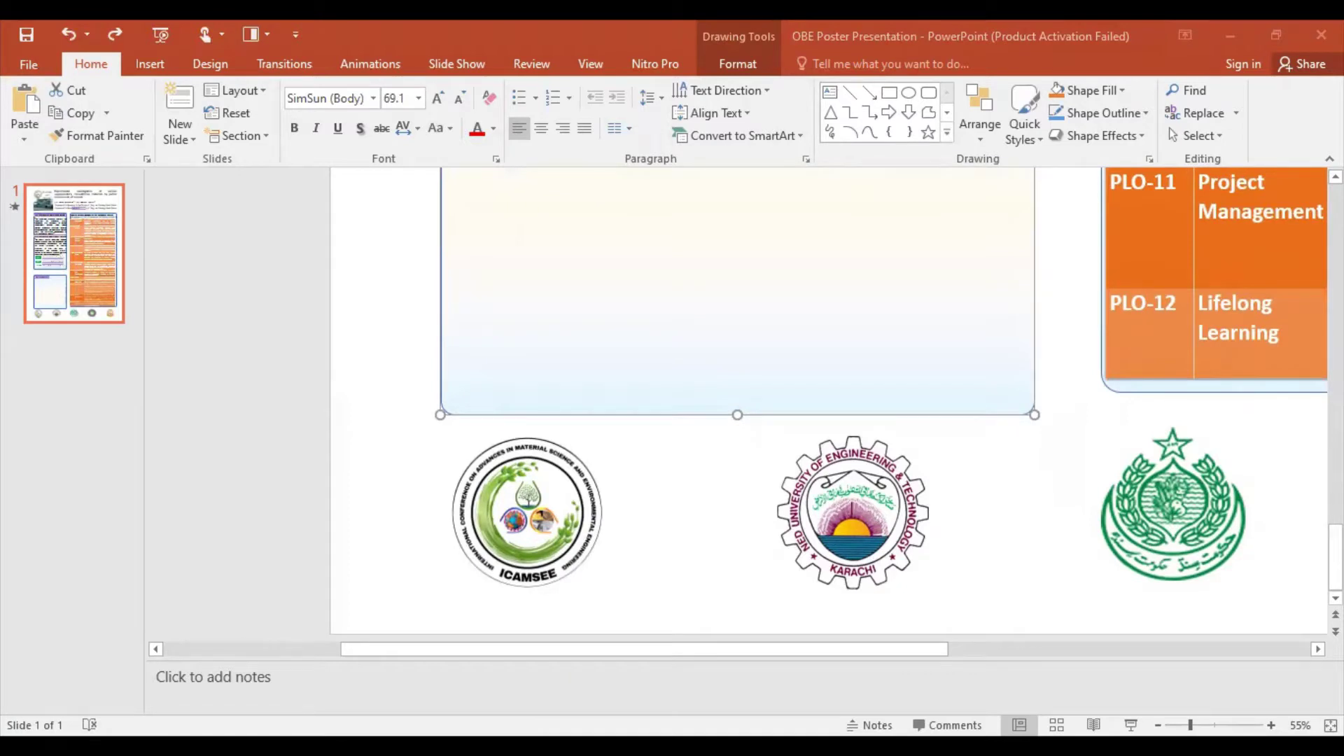
Step: Paste the copied OBE-cycle flowchart onto the slide, redoing the paste with Ctrl+V
{"action": "right_click", "coordinate": [1043, 226]}
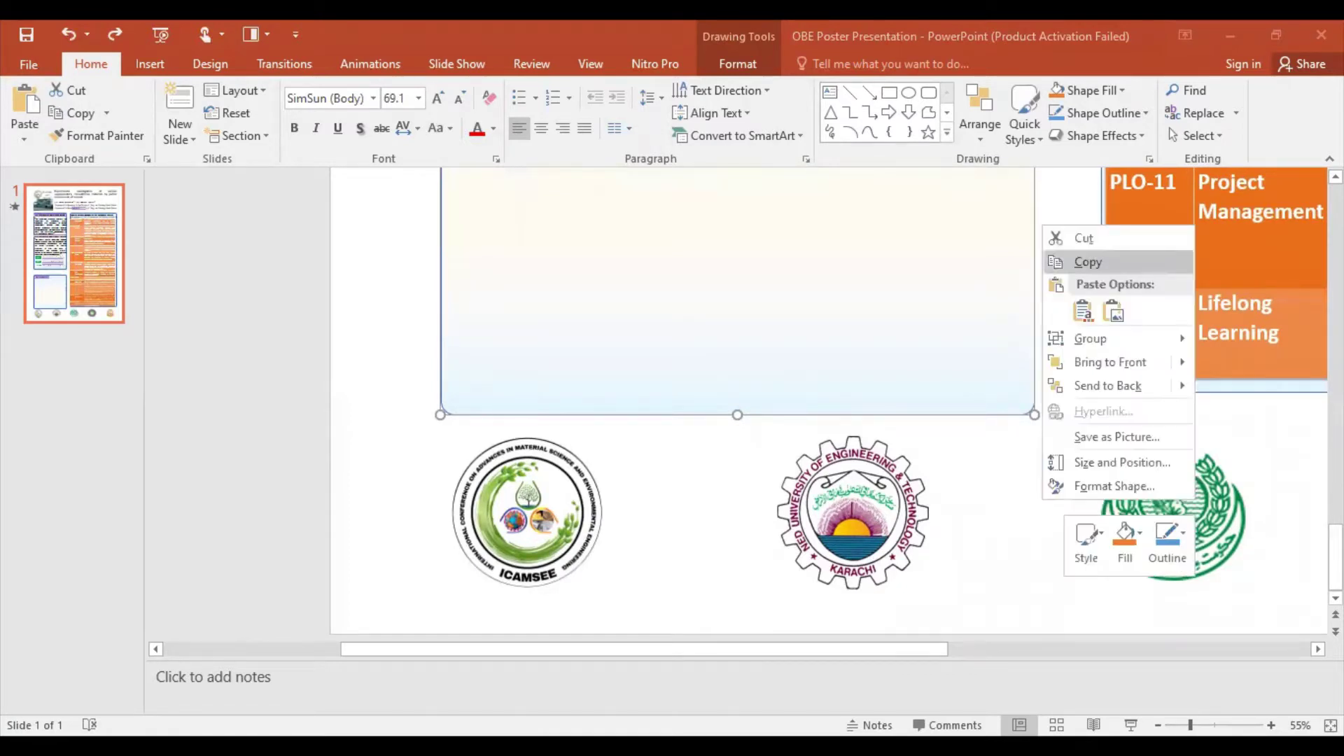
{"action": "left_click", "coordinate": [1088, 262]}
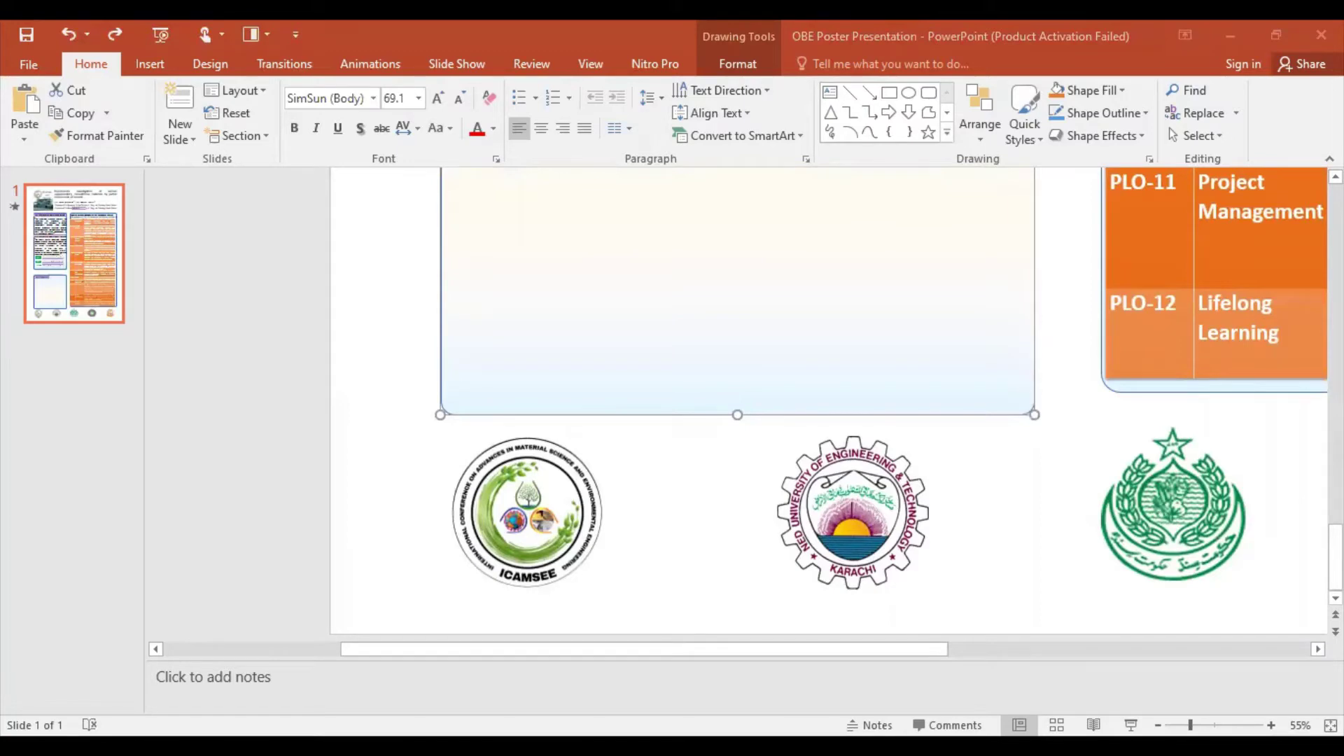
{"action": "right_click", "coordinate": [788, 307]}
{"action": "left_click", "coordinate": [855, 394]}
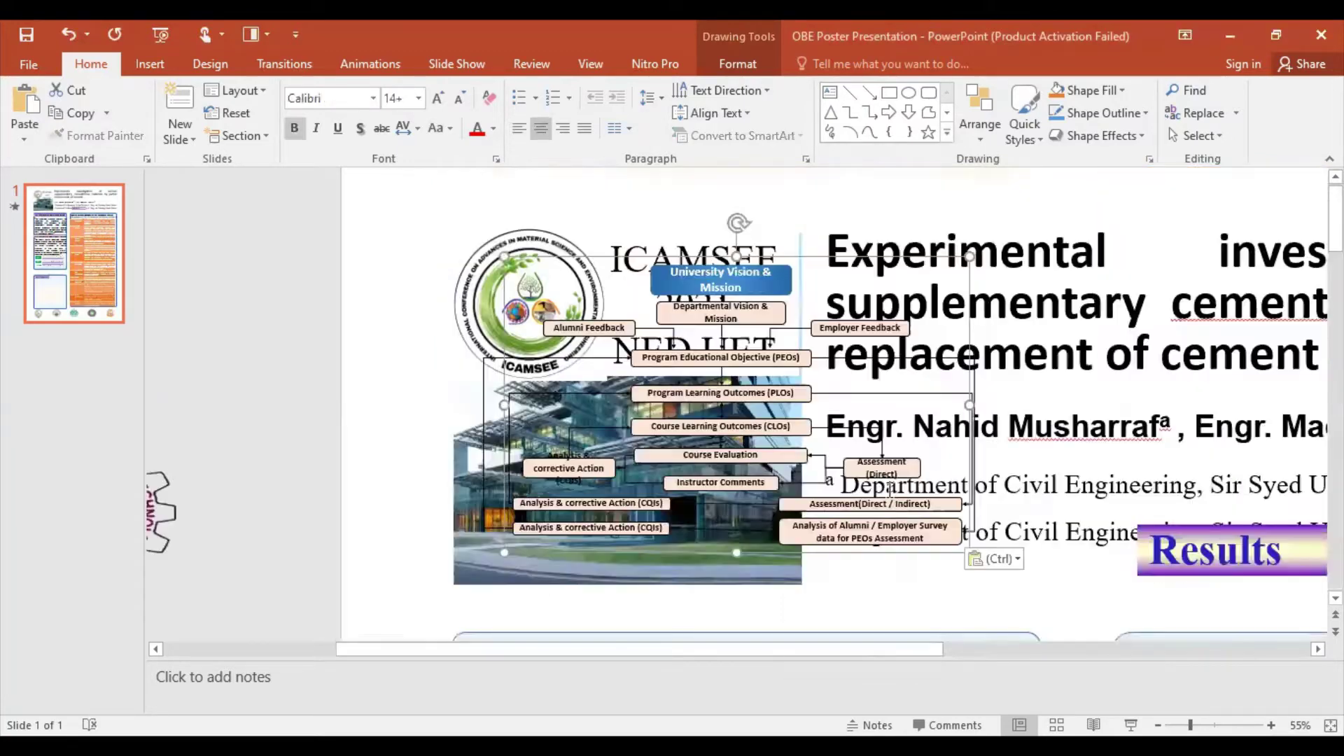
{"action": "key", "text": "ctrl+z"}
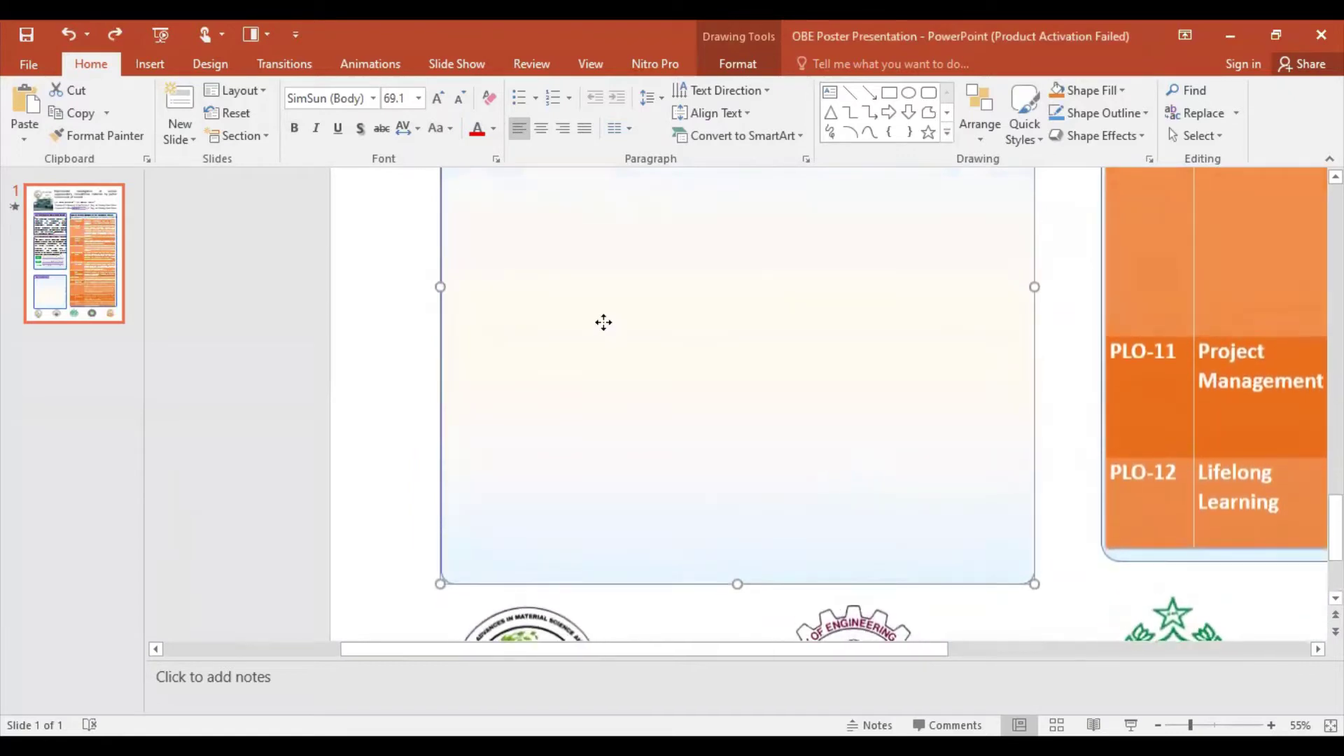
{"action": "left_click", "coordinate": [653, 419]}
{"action": "key", "text": "ctrl+v"}
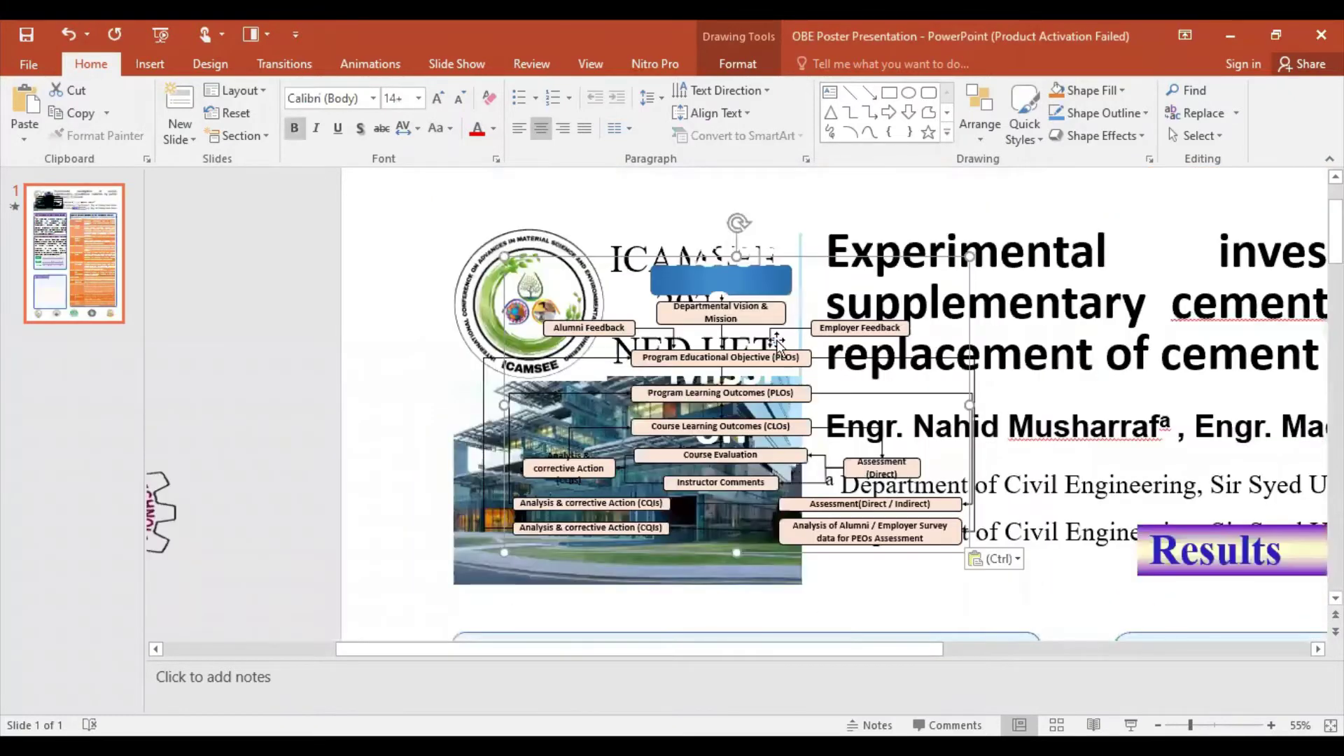
Step: Drag the flowchart down from the slide top to below the Mission text
{"action": "mouse_move", "coordinate": [784, 262]}
{"action": "left_mouse_down"}
{"action": "mouse_move", "coordinate": [803, 524]}
{"action": "mouse_move", "coordinate": [831, 442]}
{"action": "left_mouse_up"}
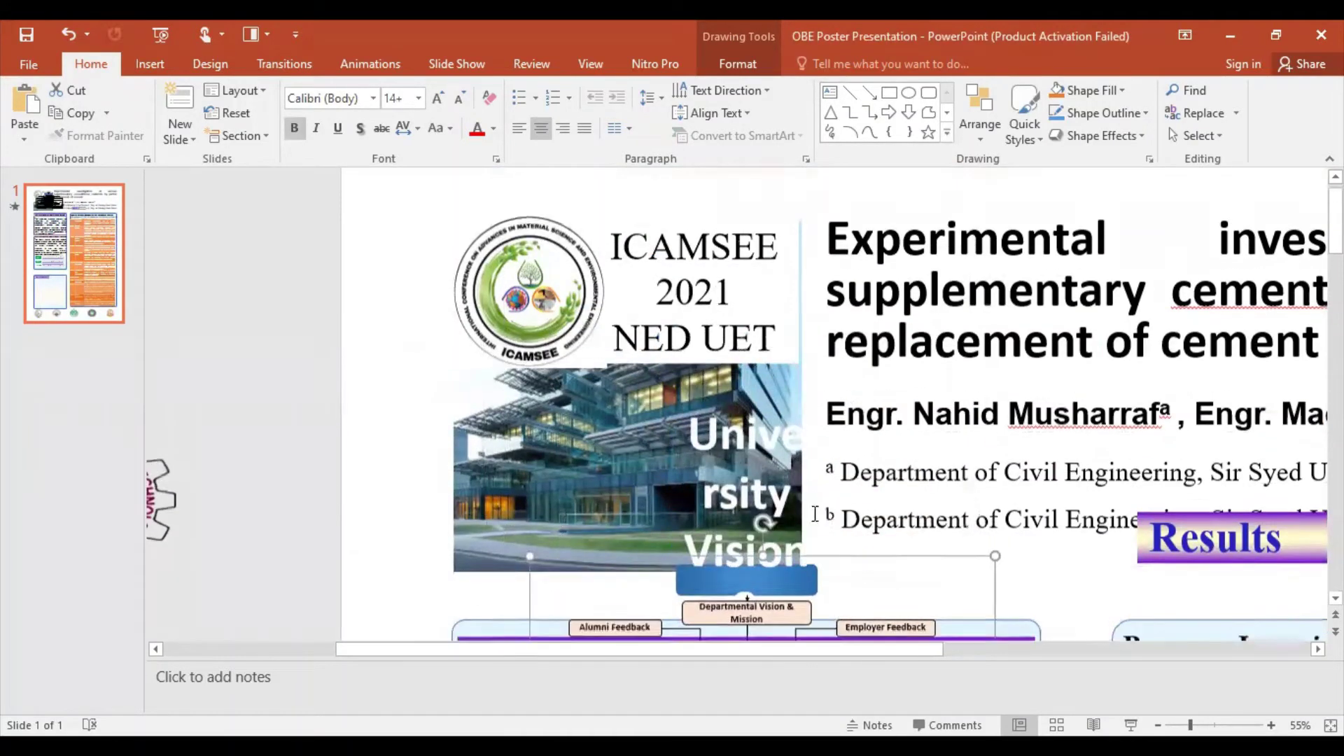
{"action": "scroll", "coordinate": [831, 443], "scroll_direction": "down", "scroll_amount": 3}
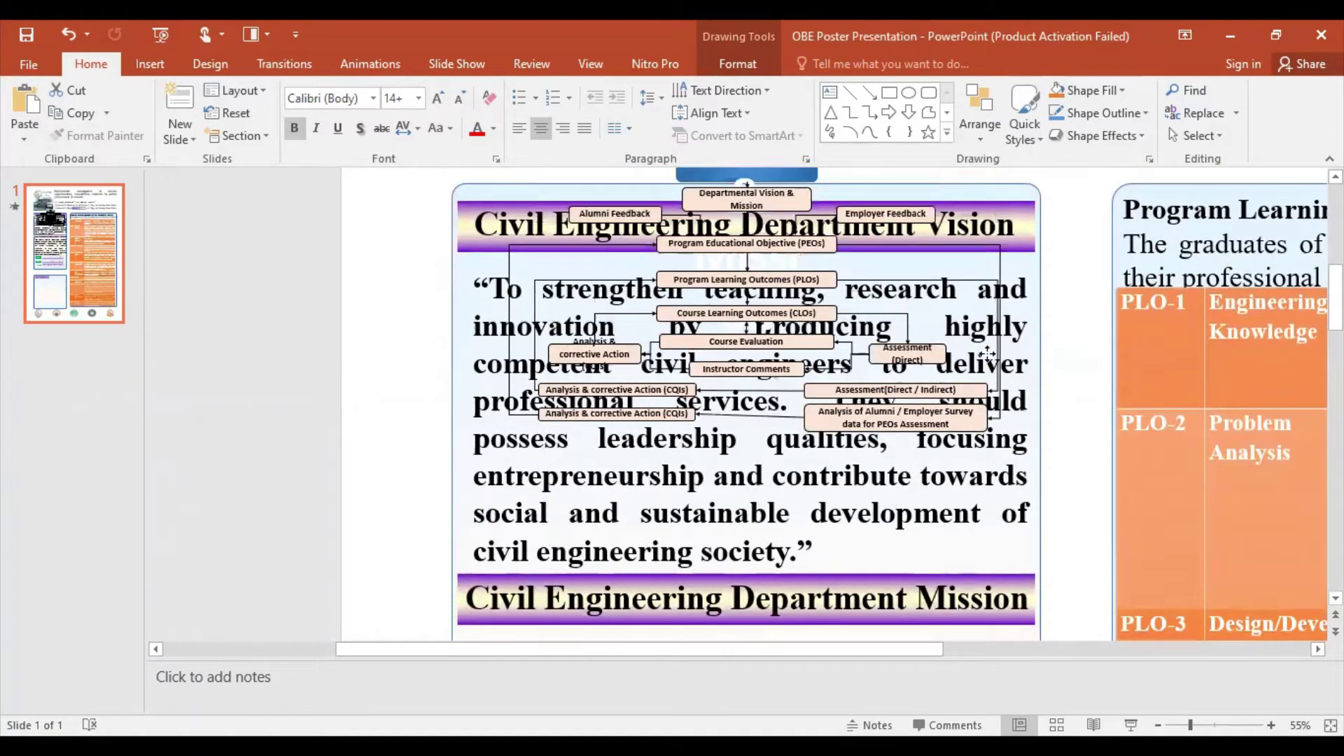
{"action": "left_click_drag", "start_coordinate": [992, 204], "coordinate": [992, 477]}
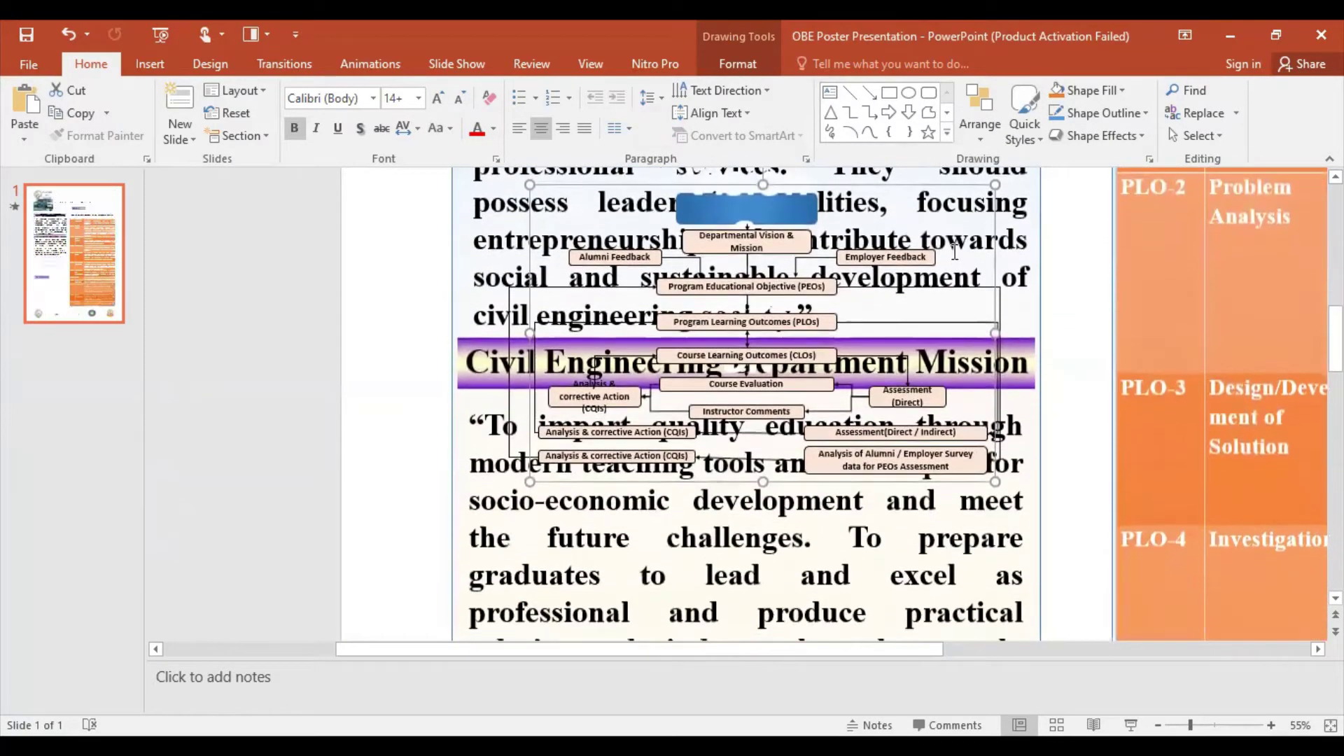
{"action": "left_click_drag", "start_coordinate": [993, 478], "coordinate": [982, 595]}
{"action": "scroll", "coordinate": [982, 595], "scroll_direction": "down", "scroll_amount": 1}
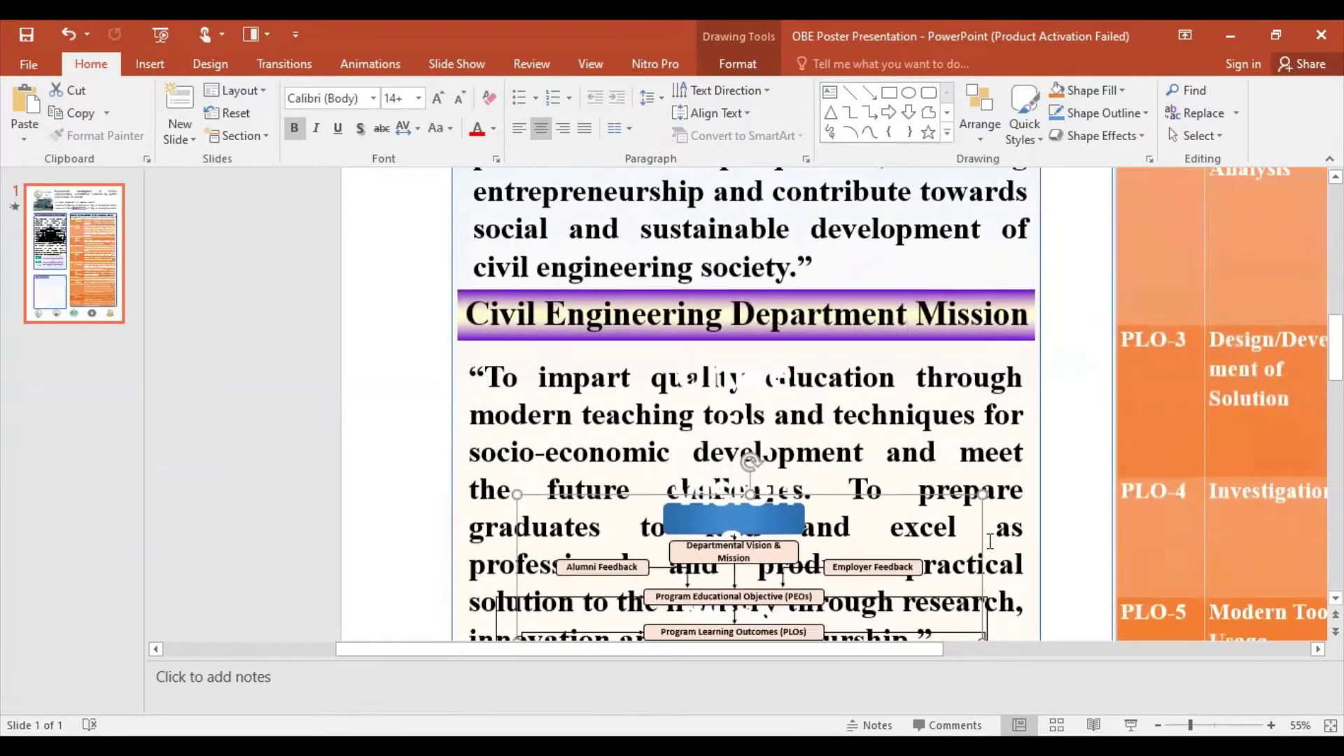
{"action": "scroll", "coordinate": [980, 525], "scroll_direction": "down", "scroll_amount": 2}
{"action": "scroll", "coordinate": [978, 450], "scroll_direction": "down", "scroll_amount": 1}
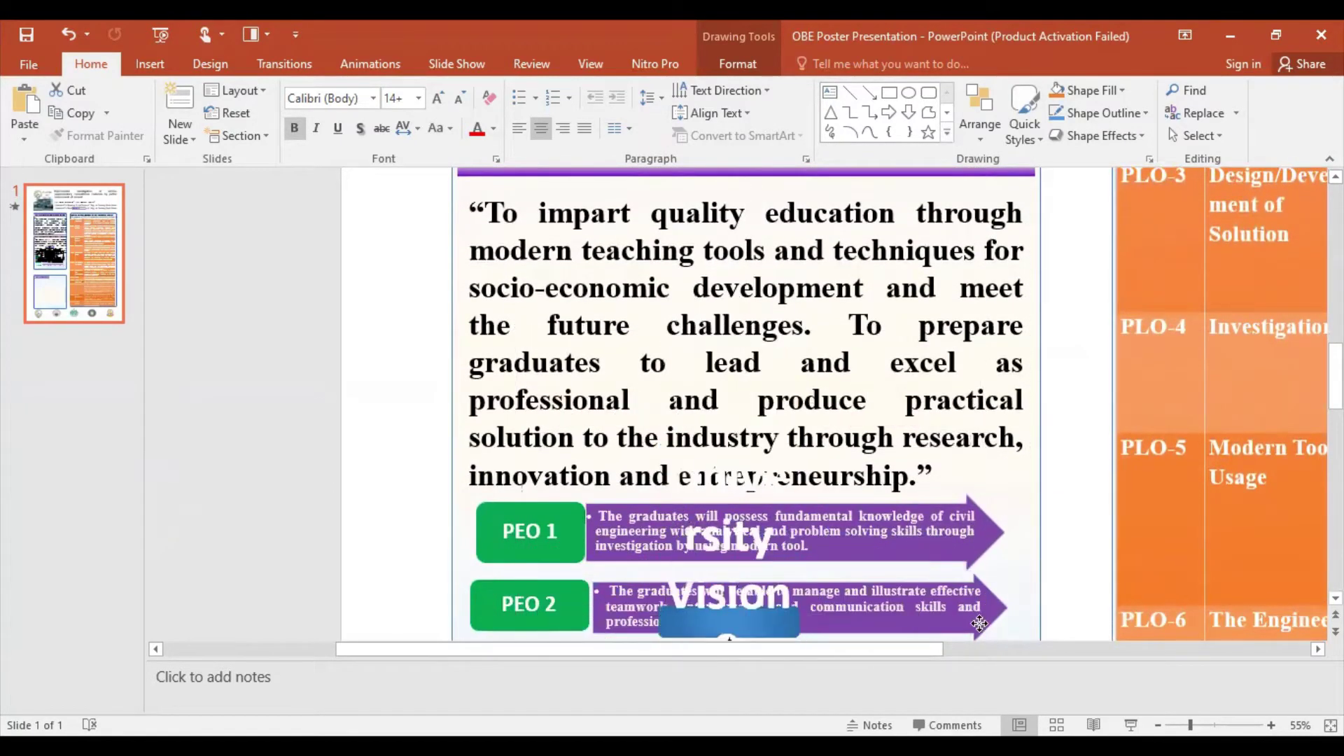
{"action": "left_click_drag", "start_coordinate": [983, 352], "coordinate": [989, 603]}
Step: Settle the flowchart inside the Methodology box, undoing one accidental move
{"action": "scroll", "coordinate": [989, 602], "scroll_direction": "down", "scroll_amount": 3}
{"action": "scroll", "coordinate": [968, 521], "scroll_direction": "down", "scroll_amount": 1}
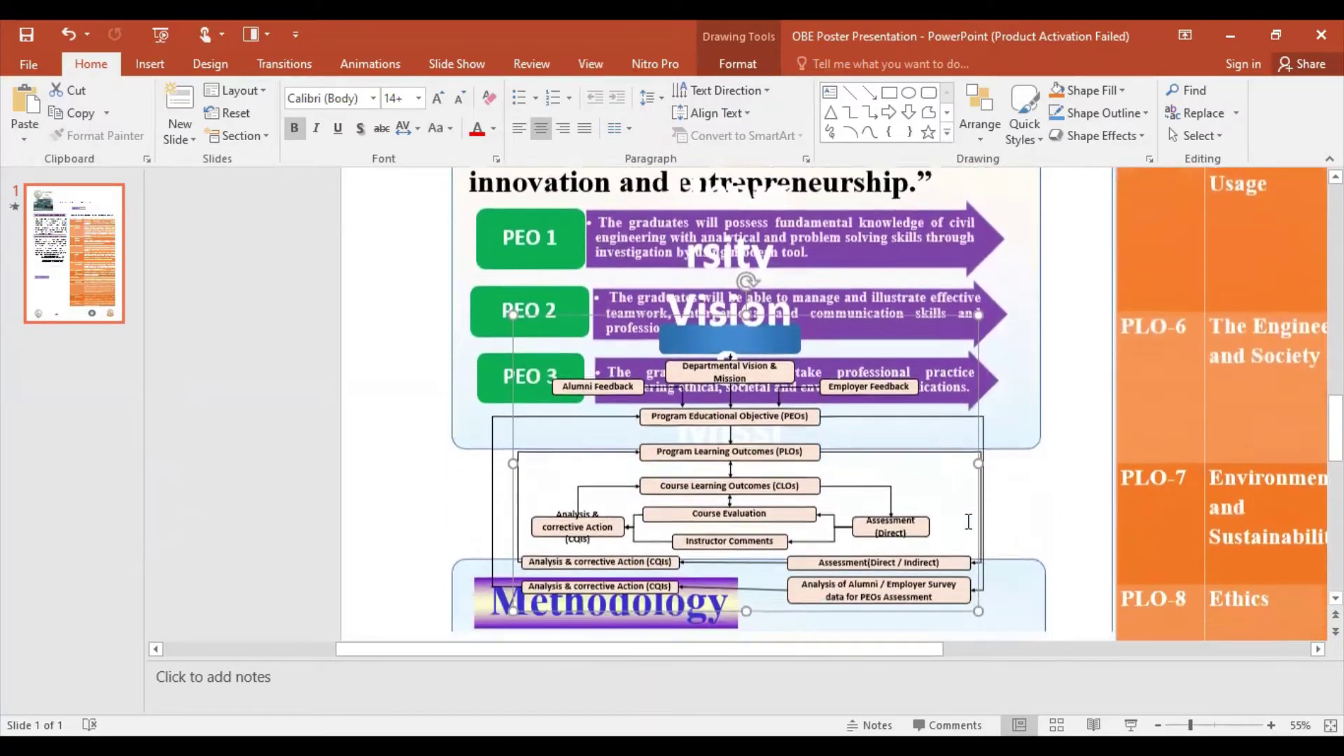
{"action": "scroll", "coordinate": [972, 420], "scroll_direction": "down", "scroll_amount": 2}
{"action": "left_click_drag", "start_coordinate": [977, 312], "coordinate": [1011, 648]}
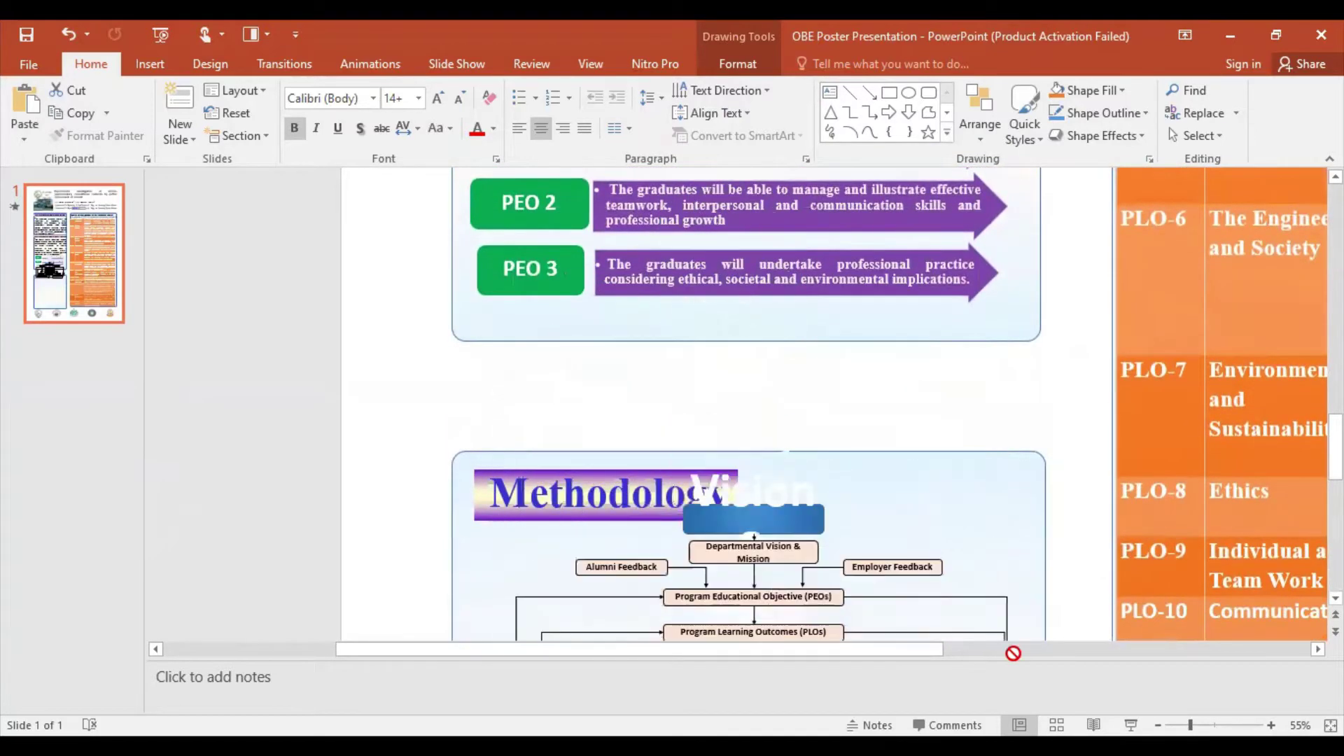
{"action": "key", "text": "ctrl+z"}
{"action": "scroll", "coordinate": [1001, 546], "scroll_direction": "down", "scroll_amount": 1}
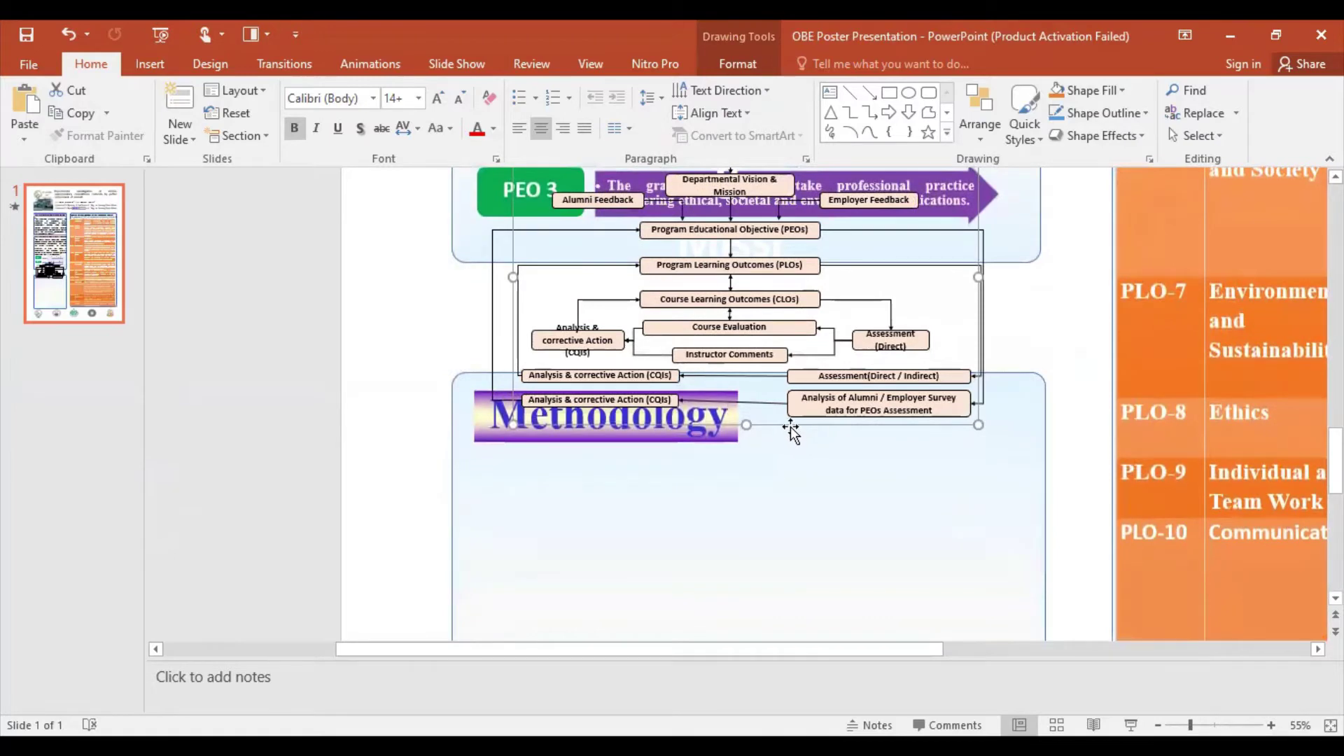
{"action": "left_click_drag", "start_coordinate": [798, 437], "coordinate": [807, 625]}
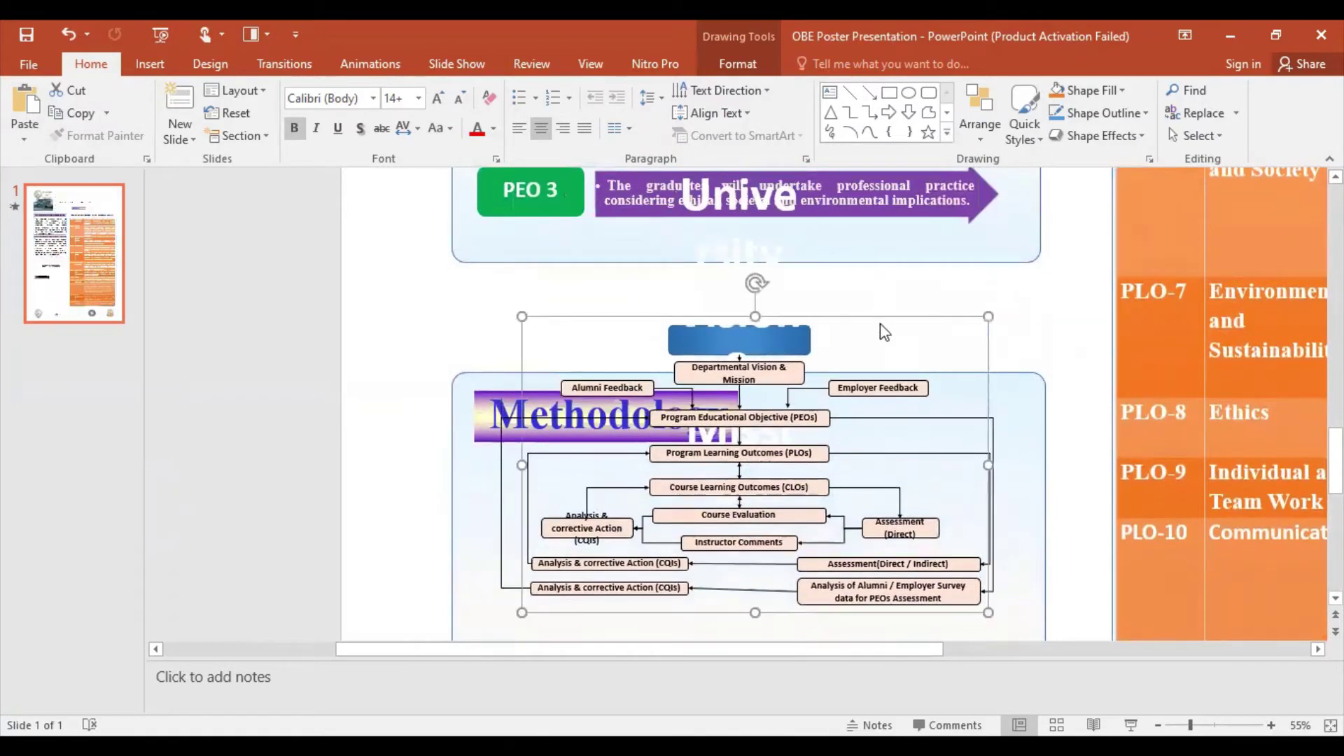
{"action": "mouse_move", "coordinate": [882, 318]}
{"action": "left_mouse_down"}
{"action": "mouse_move", "coordinate": [871, 557]}
{"action": "mouse_move", "coordinate": [870, 504]}
{"action": "left_mouse_up"}
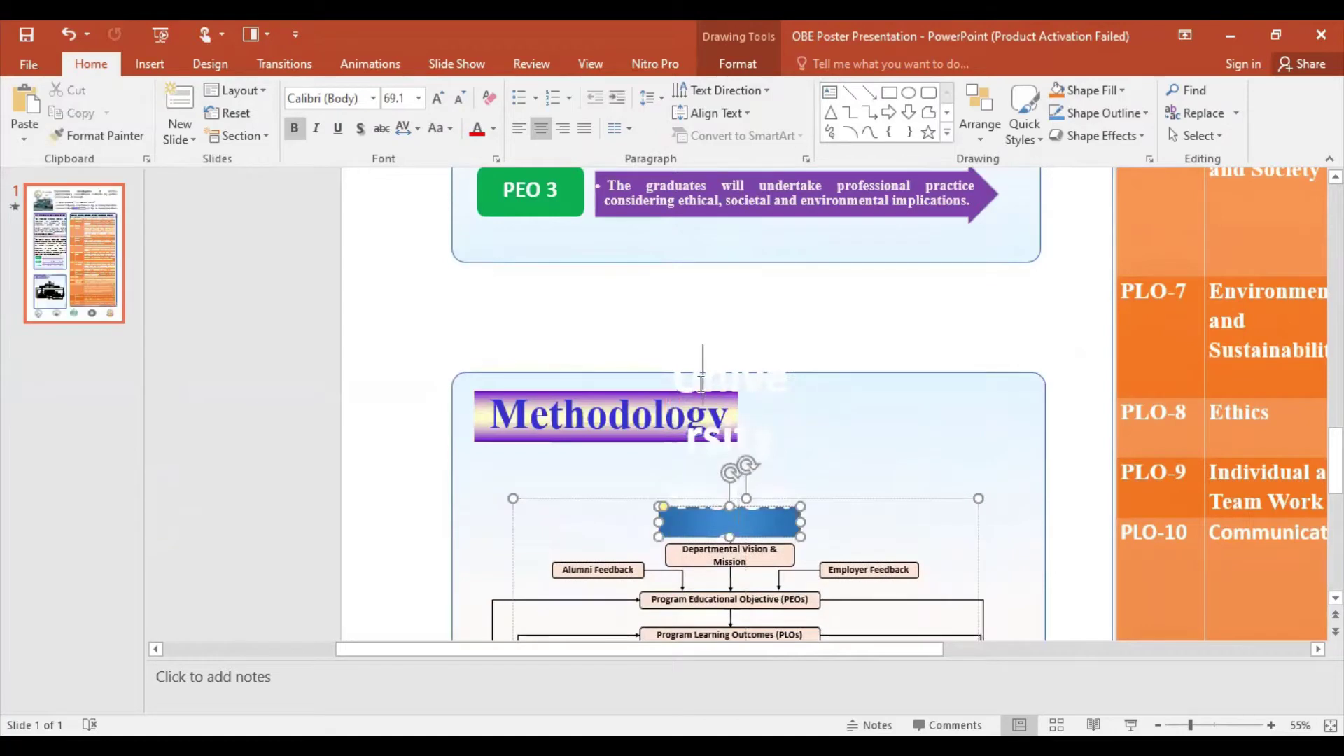
Step: Shrink the top flowchart box's text size several steps, then enlarge it slightly
{"action": "left_click_drag", "start_coordinate": [674, 382], "coordinate": [783, 486]}
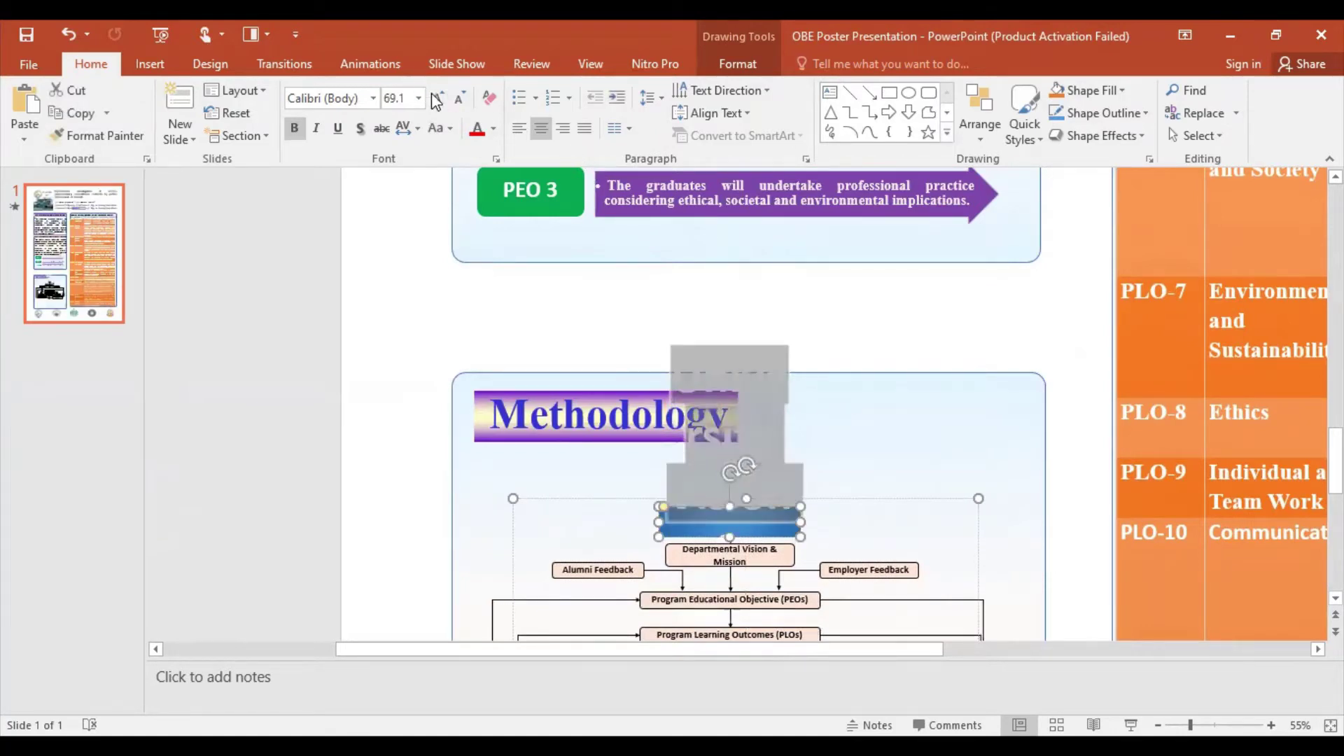
{"action": "left_click", "coordinate": [460, 98]}
{"action": "left_click", "coordinate": [460, 98]}
{"action": "left_click", "coordinate": [460, 98]}
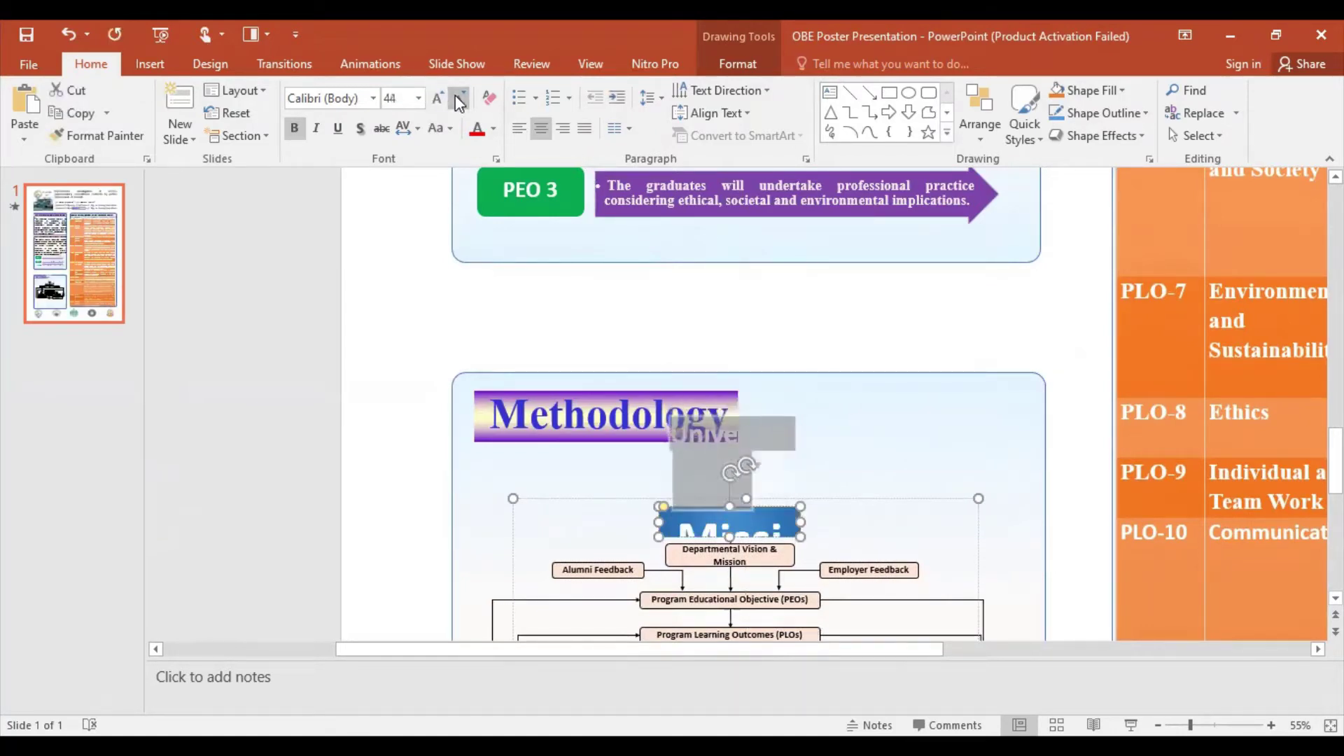
{"action": "left_click", "coordinate": [461, 98]}
{"action": "left_click", "coordinate": [458, 98]}
{"action": "left_click", "coordinate": [459, 98]}
{"action": "left_click", "coordinate": [458, 98]}
{"action": "left_click", "coordinate": [458, 98]}
{"action": "left_click", "coordinate": [458, 98]}
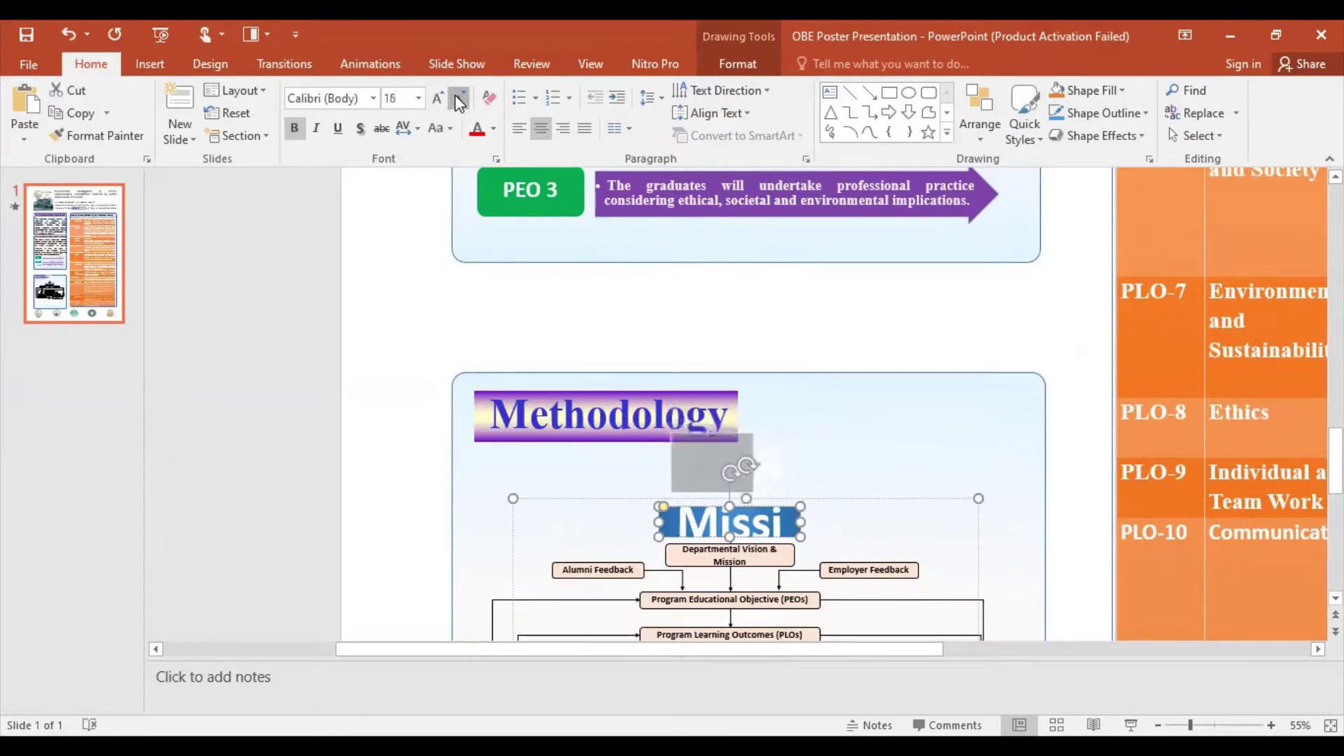
{"action": "left_click", "coordinate": [459, 98]}
{"action": "left_click", "coordinate": [458, 98]}
{"action": "left_click", "coordinate": [458, 98]}
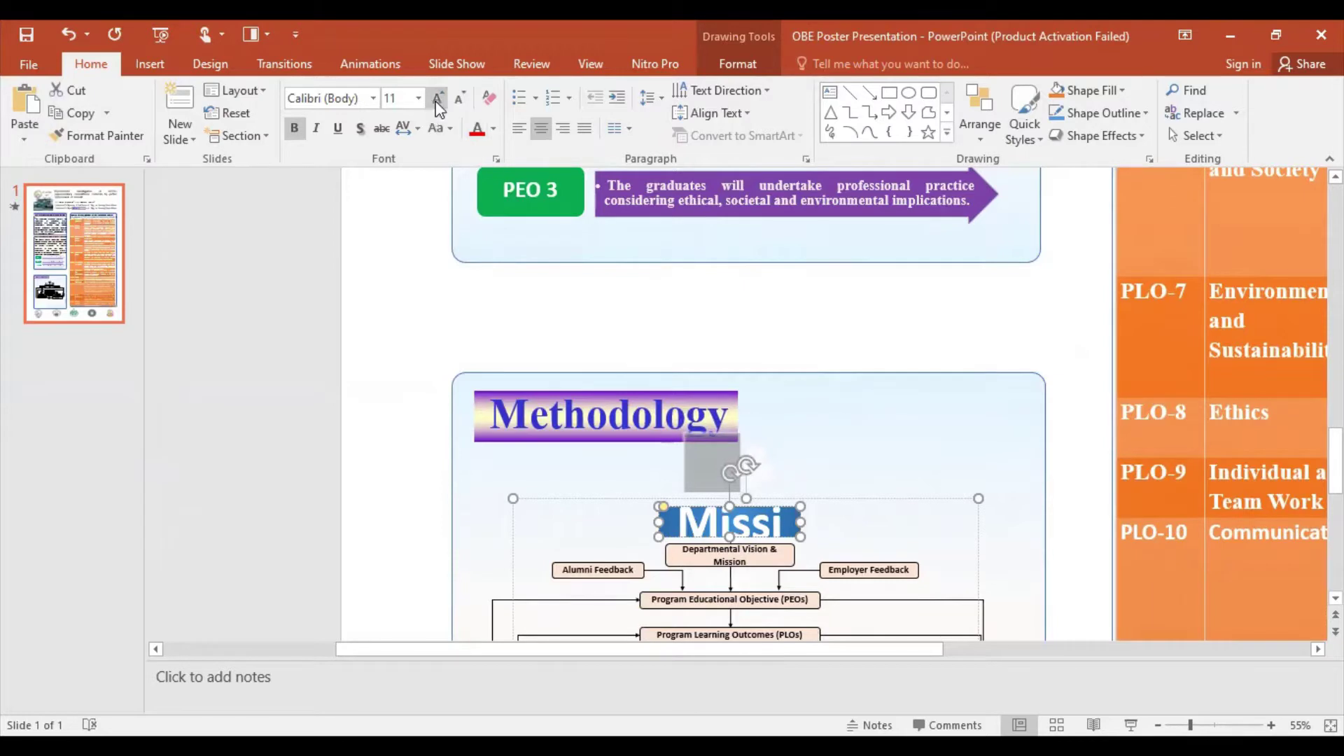
{"action": "left_click", "coordinate": [438, 98]}
{"action": "left_click", "coordinate": [439, 98]}
{"action": "left_click", "coordinate": [438, 98]}
{"action": "left_click", "coordinate": [443, 101]}
{"action": "left_click", "coordinate": [443, 101]}
{"action": "left_click", "coordinate": [443, 101]}
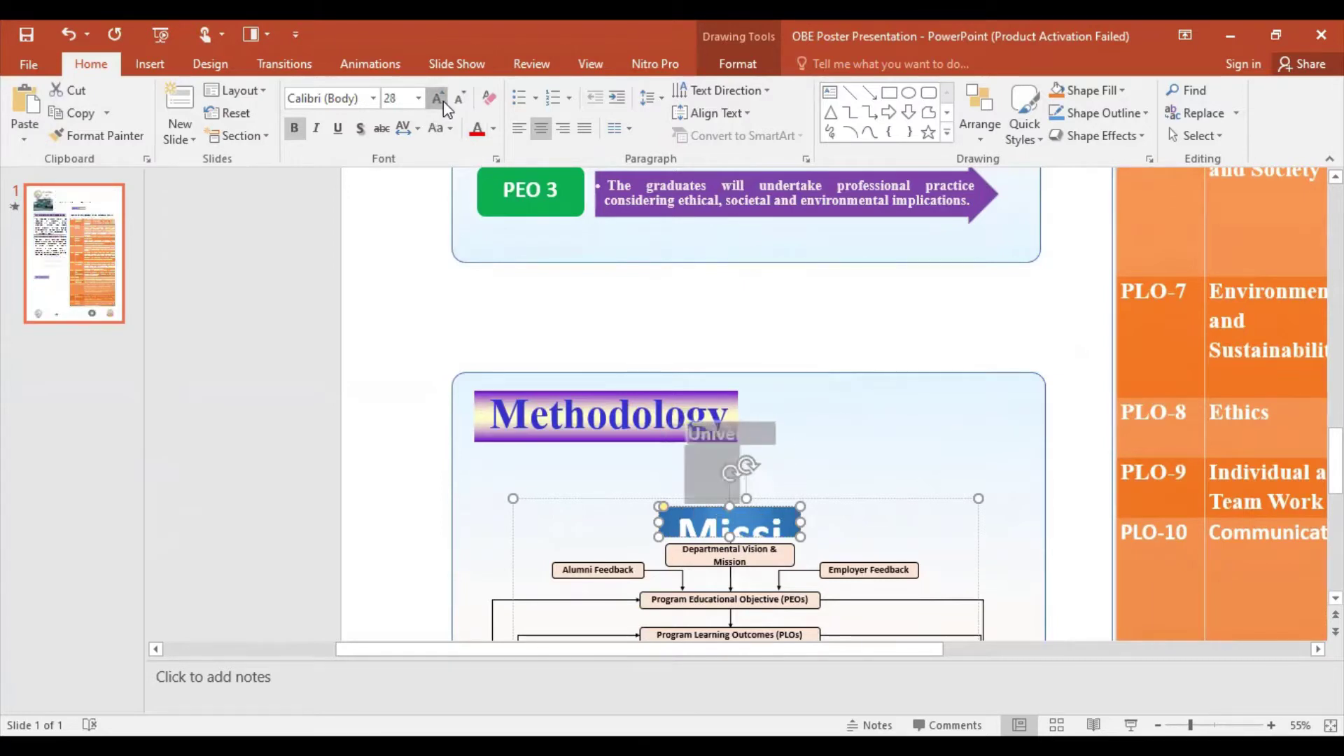
{"action": "left_click", "coordinate": [443, 101]}
{"action": "left_click", "coordinate": [443, 101]}
{"action": "left_click", "coordinate": [443, 101]}
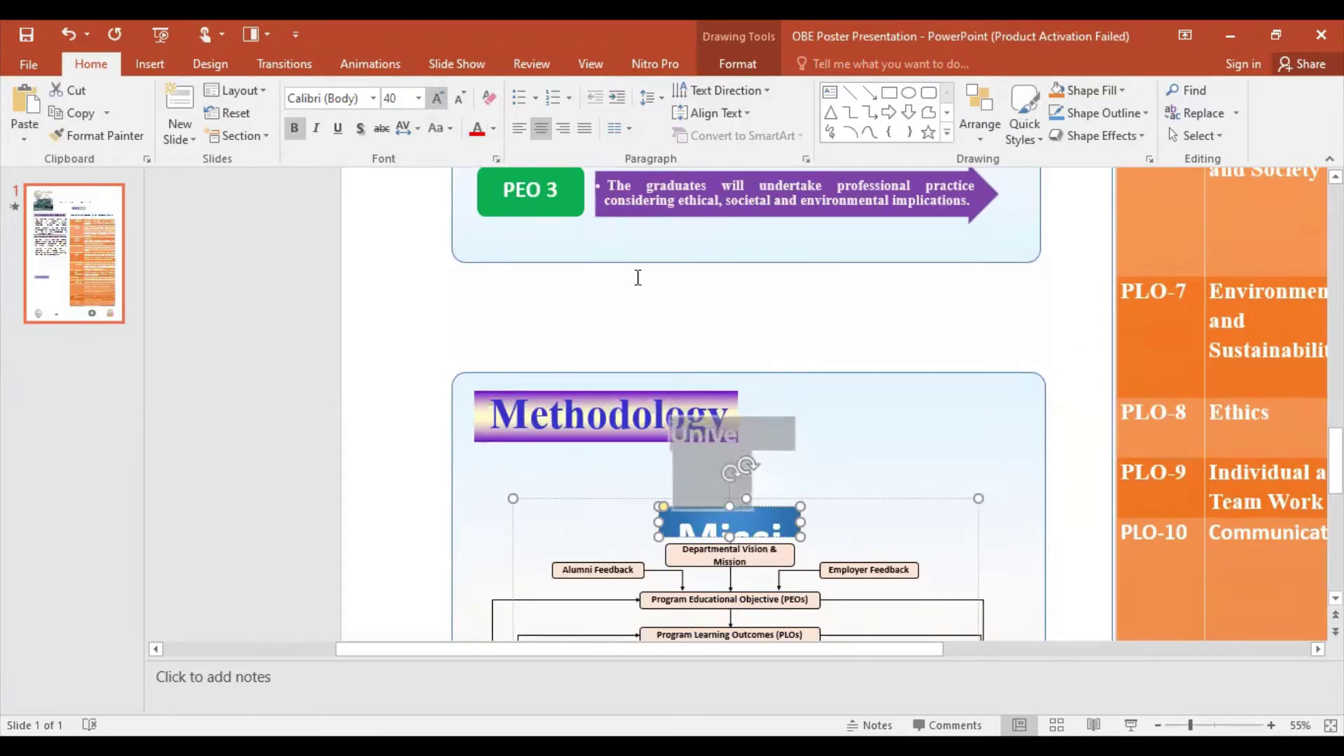
Step: Widen the text box to both sides and adjust its height so the text reflows
{"action": "left_click", "coordinate": [799, 521]}
{"action": "left_click_drag", "start_coordinate": [737, 505], "coordinate": [742, 410]}
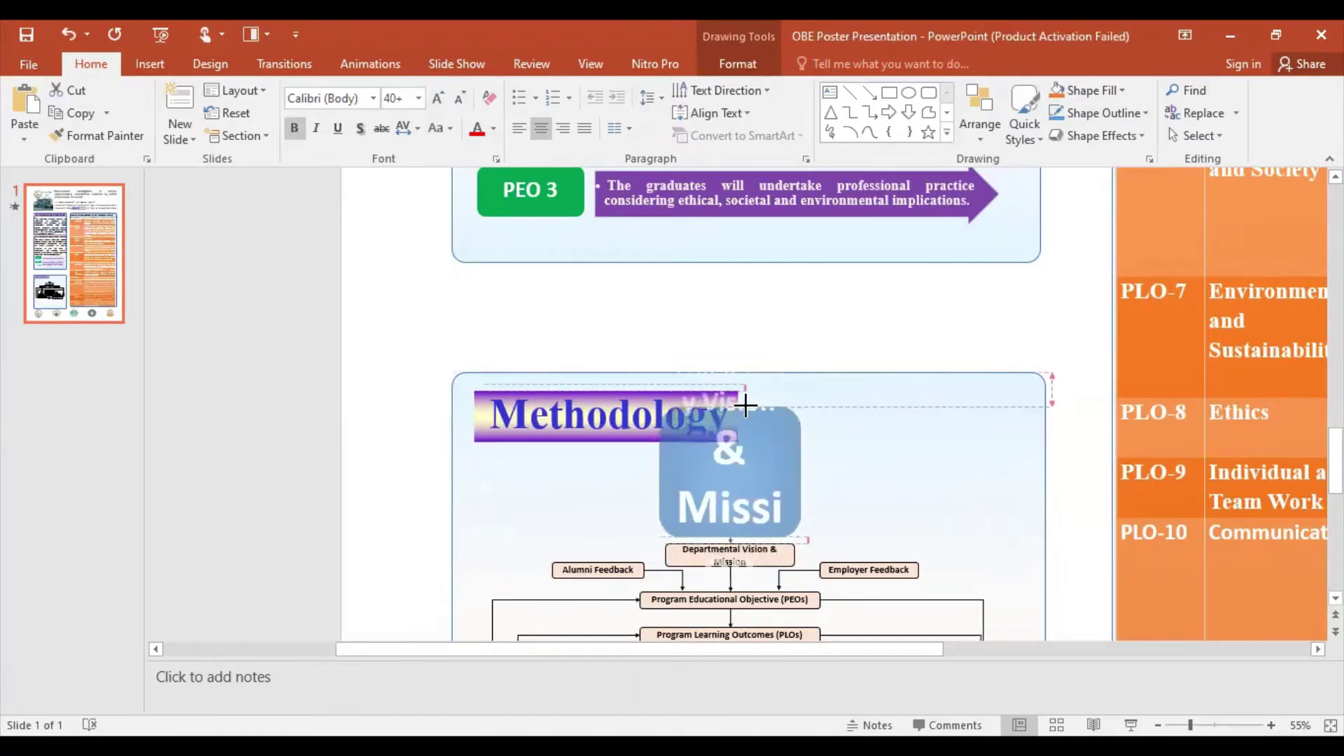
{"action": "left_click_drag", "start_coordinate": [800, 466], "coordinate": [917, 462]}
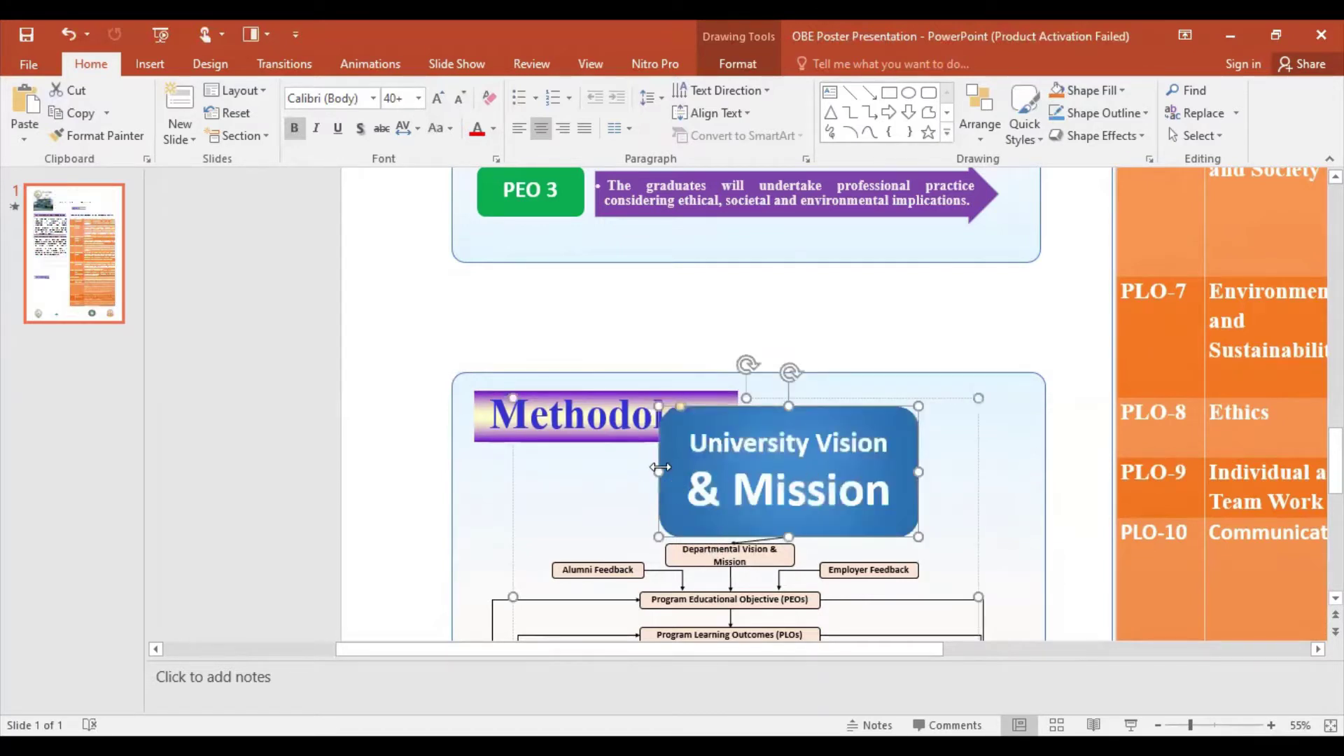
{"action": "left_click_drag", "start_coordinate": [660, 470], "coordinate": [540, 468]}
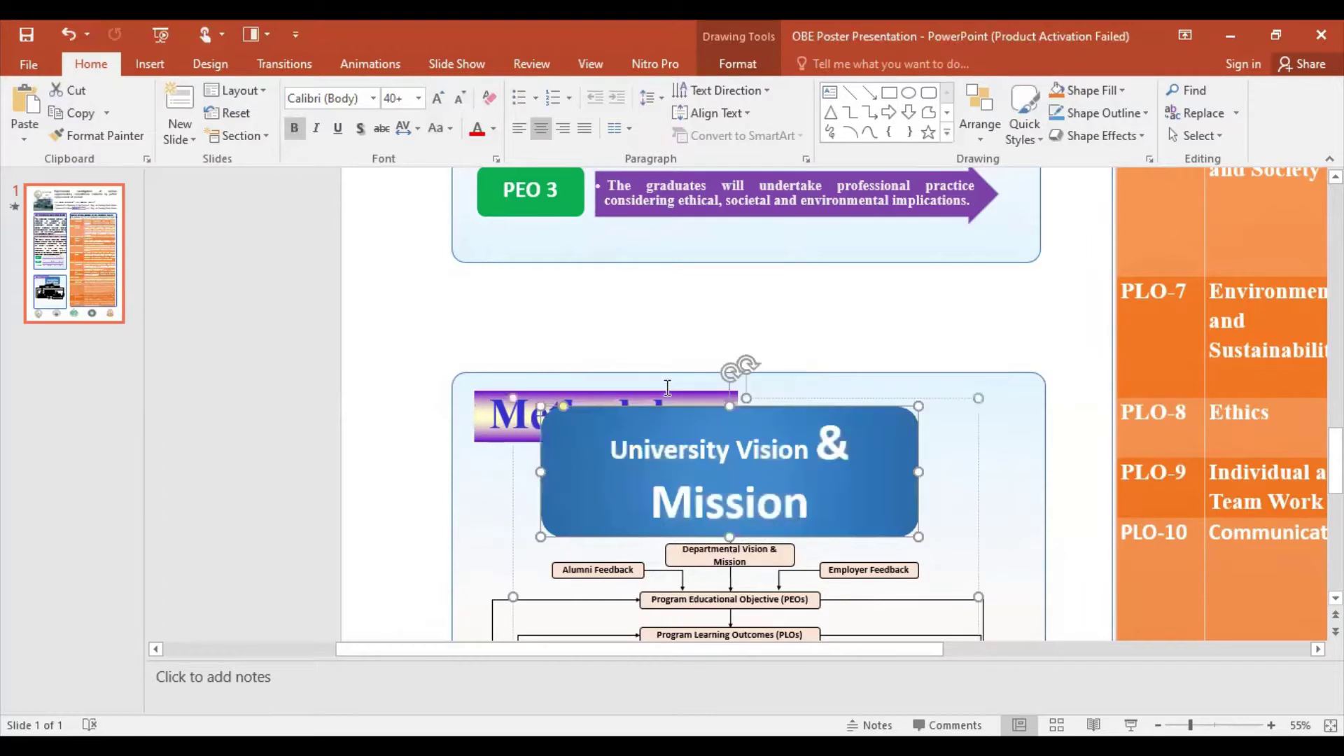
{"action": "left_click_drag", "start_coordinate": [729, 408], "coordinate": [730, 446]}
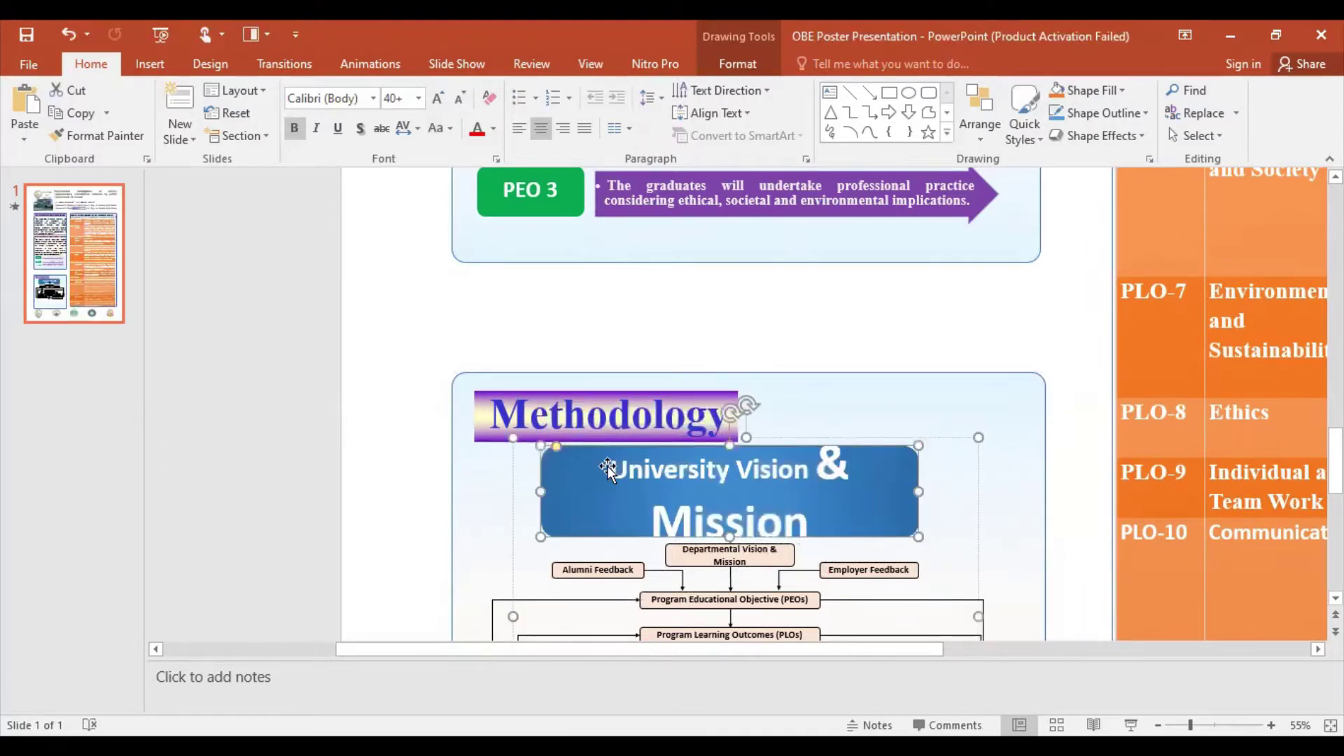
Step: Set the University Vision & Mission text to Times New Roman at 28 pt
{"action": "left_click_drag", "start_coordinate": [607, 465], "coordinate": [858, 514]}
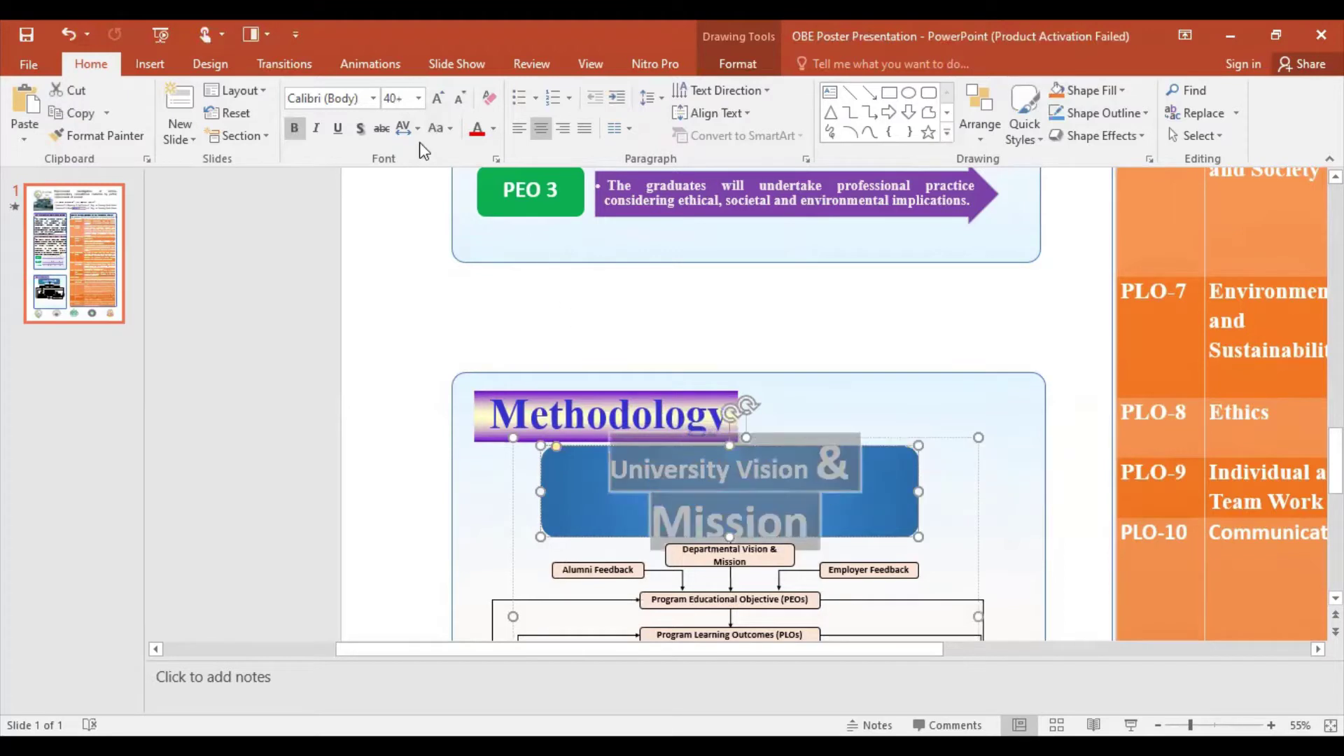
{"action": "left_click", "coordinate": [459, 101]}
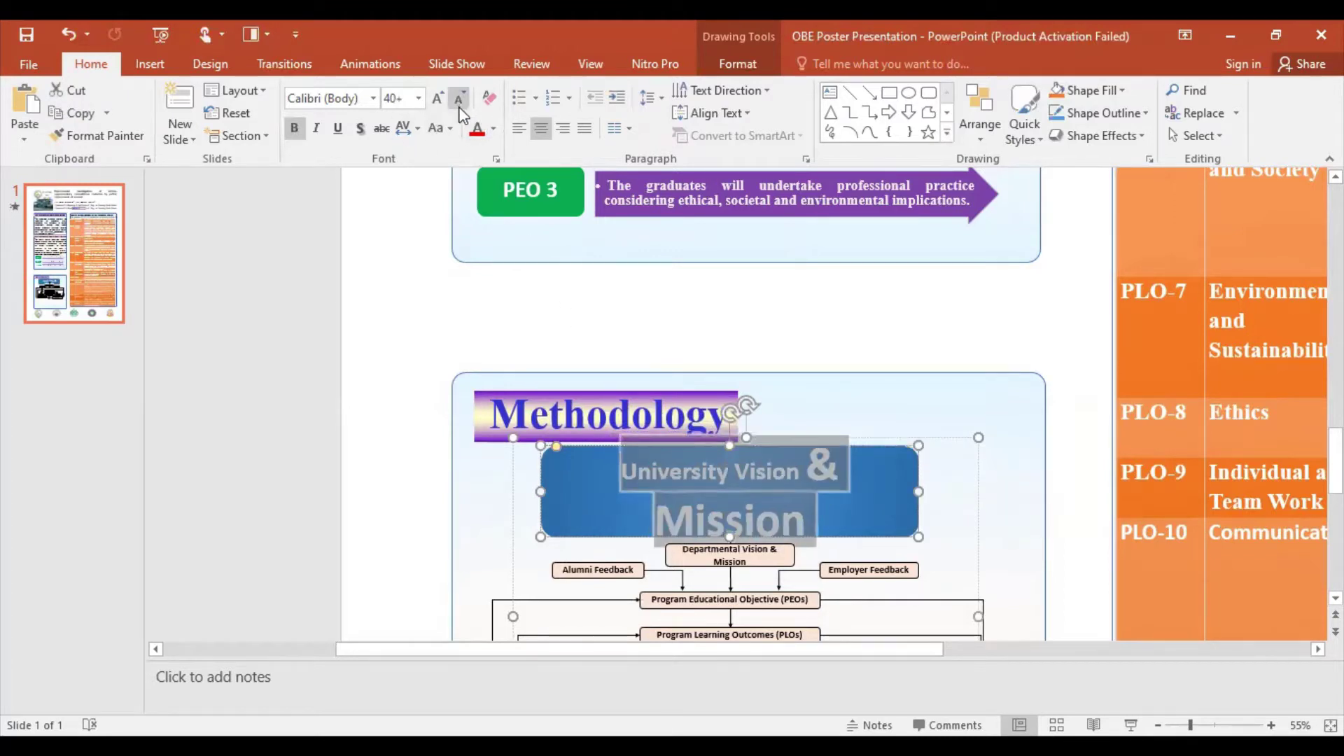
{"action": "left_click", "coordinate": [373, 98]}
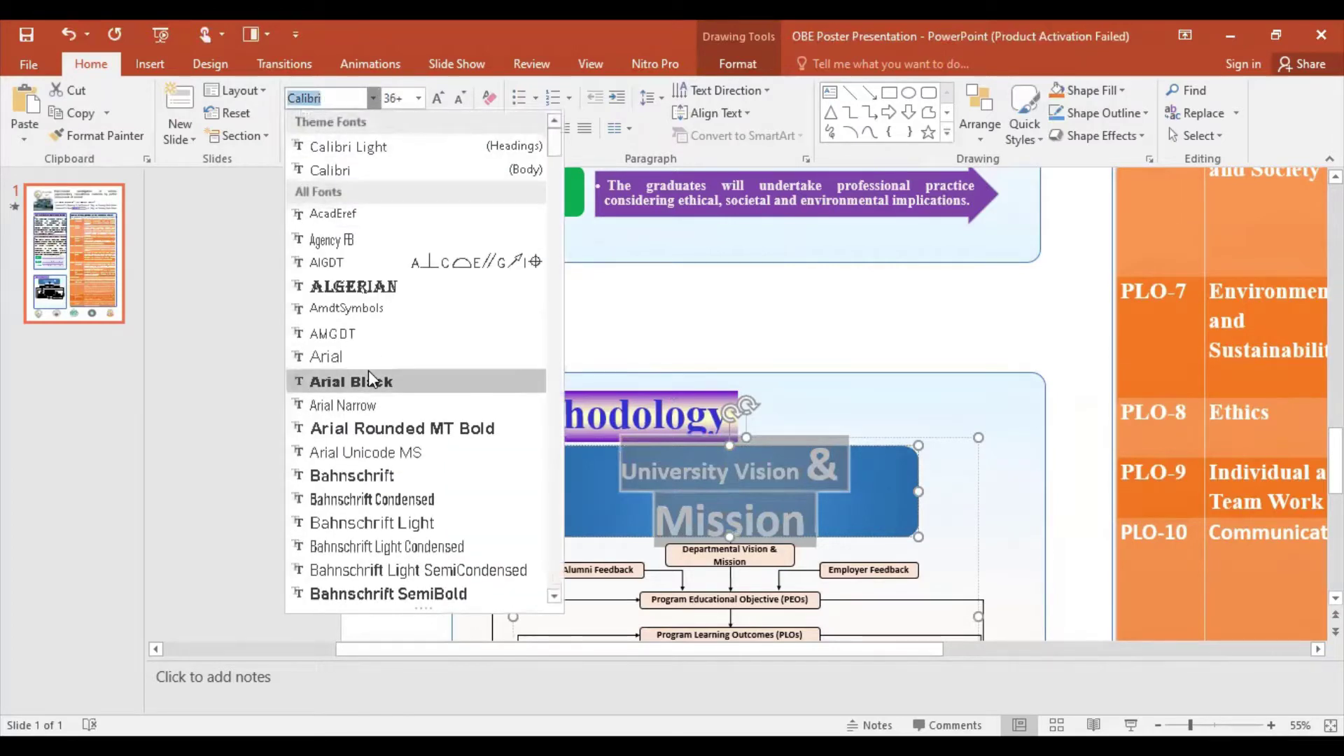
{"action": "type", "text": "times New Ror"}
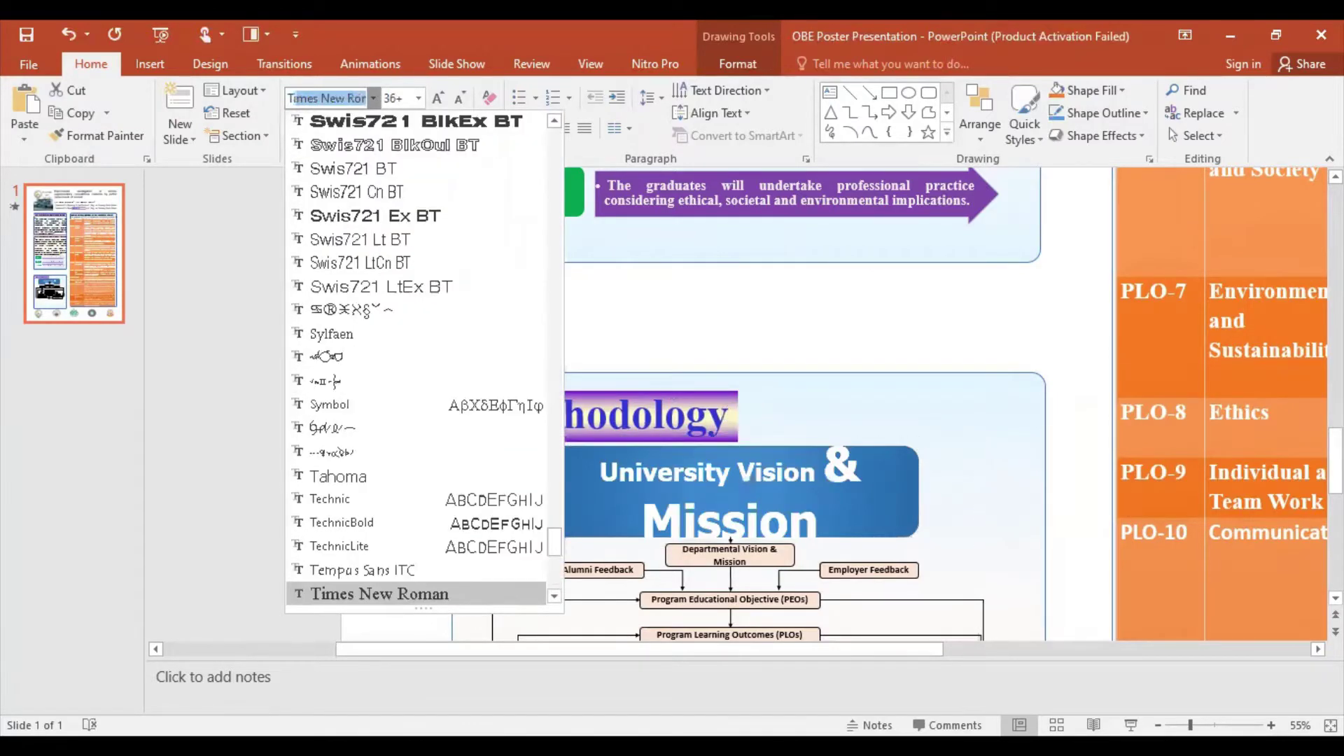
{"action": "key", "text": "Return"}
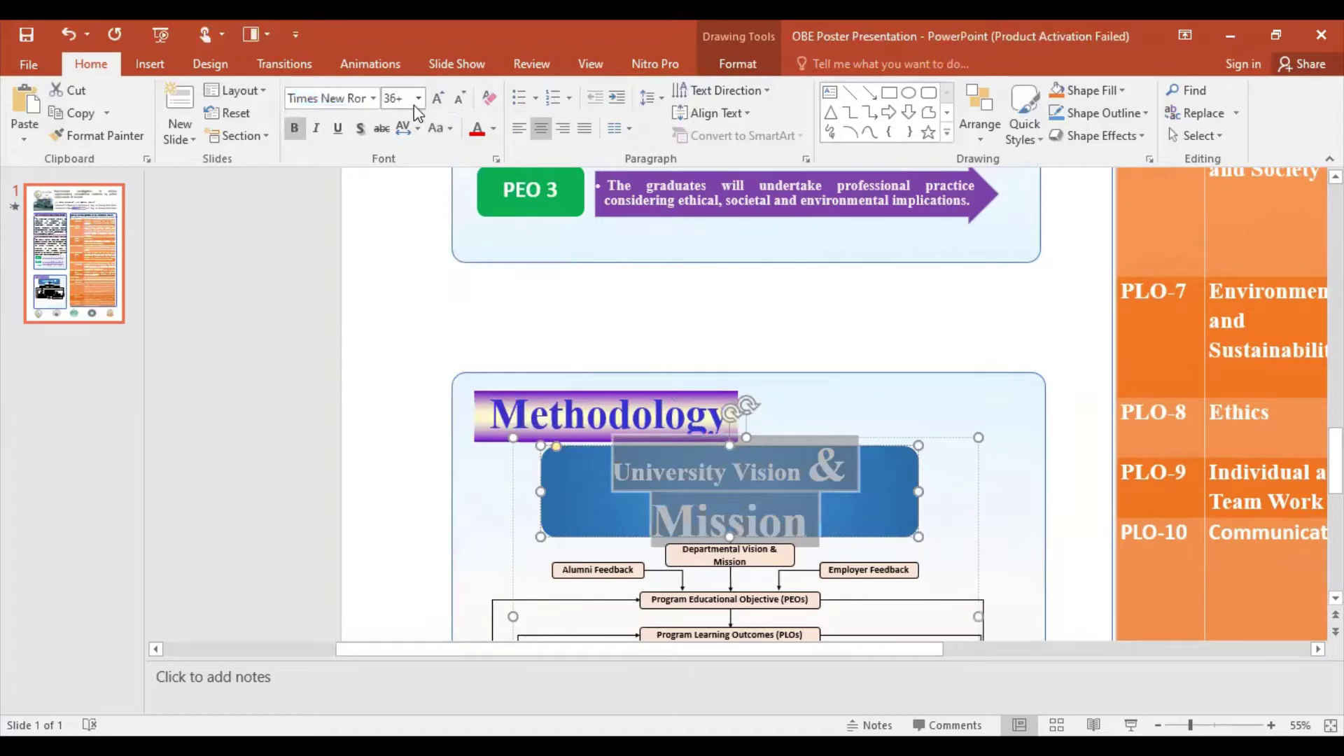
{"action": "left_click", "coordinate": [415, 102]}
{"action": "type", "text": "2"}
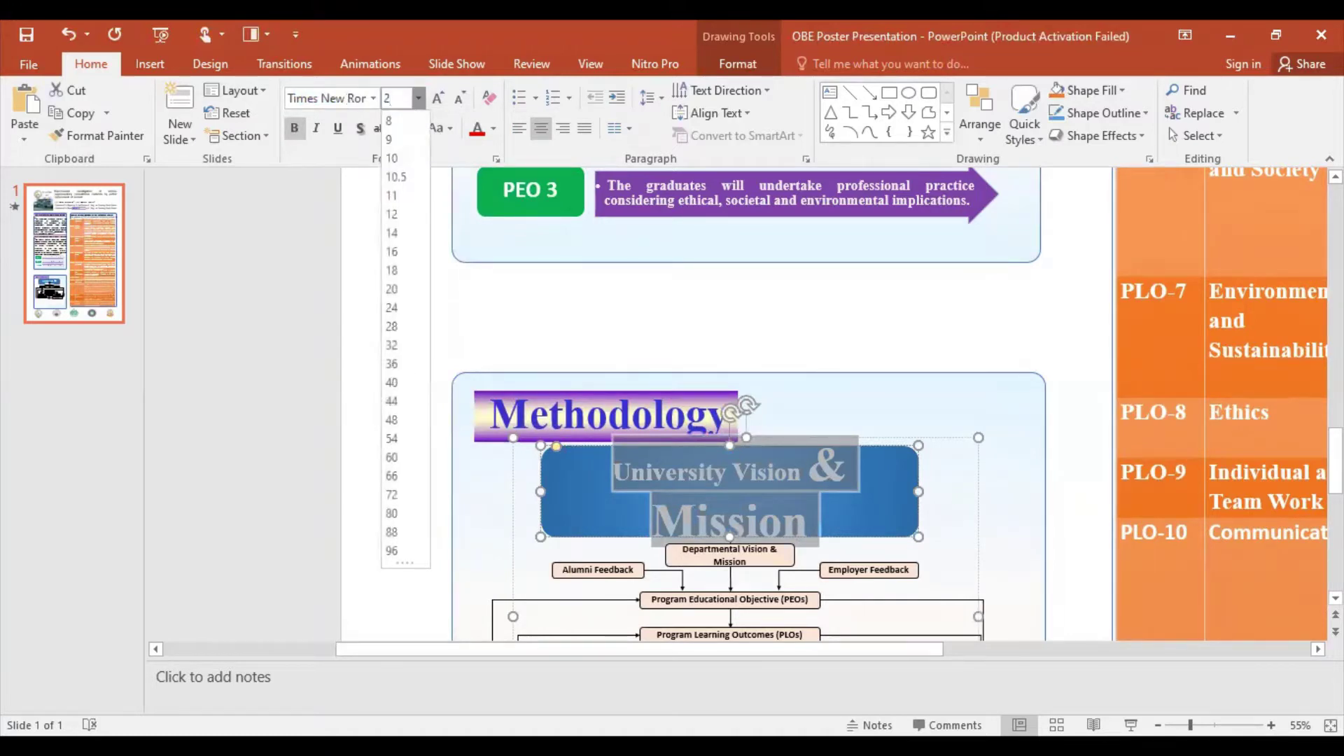
{"action": "type", "text": "8"}
{"action": "key", "text": "Return"}
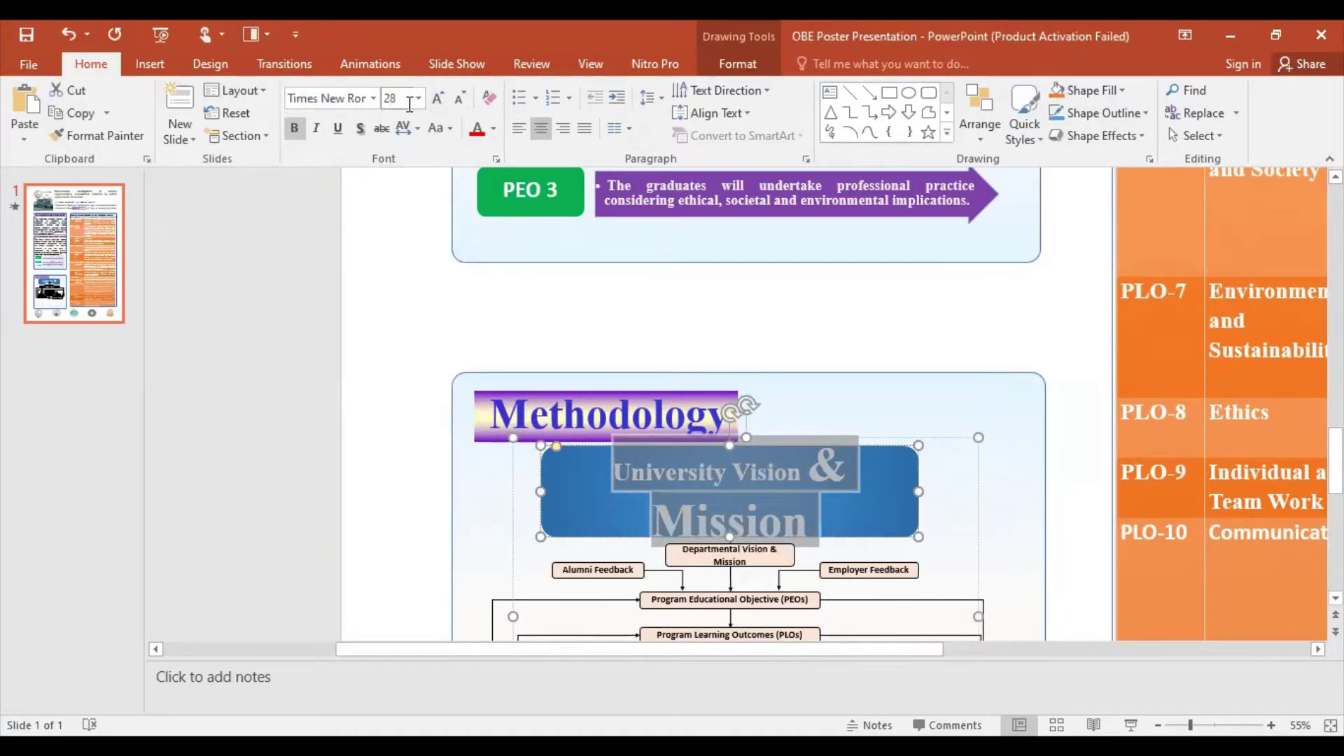
Step: Select the outer Methodology box rather than the flowchart group
{"action": "left_click", "coordinate": [909, 415]}
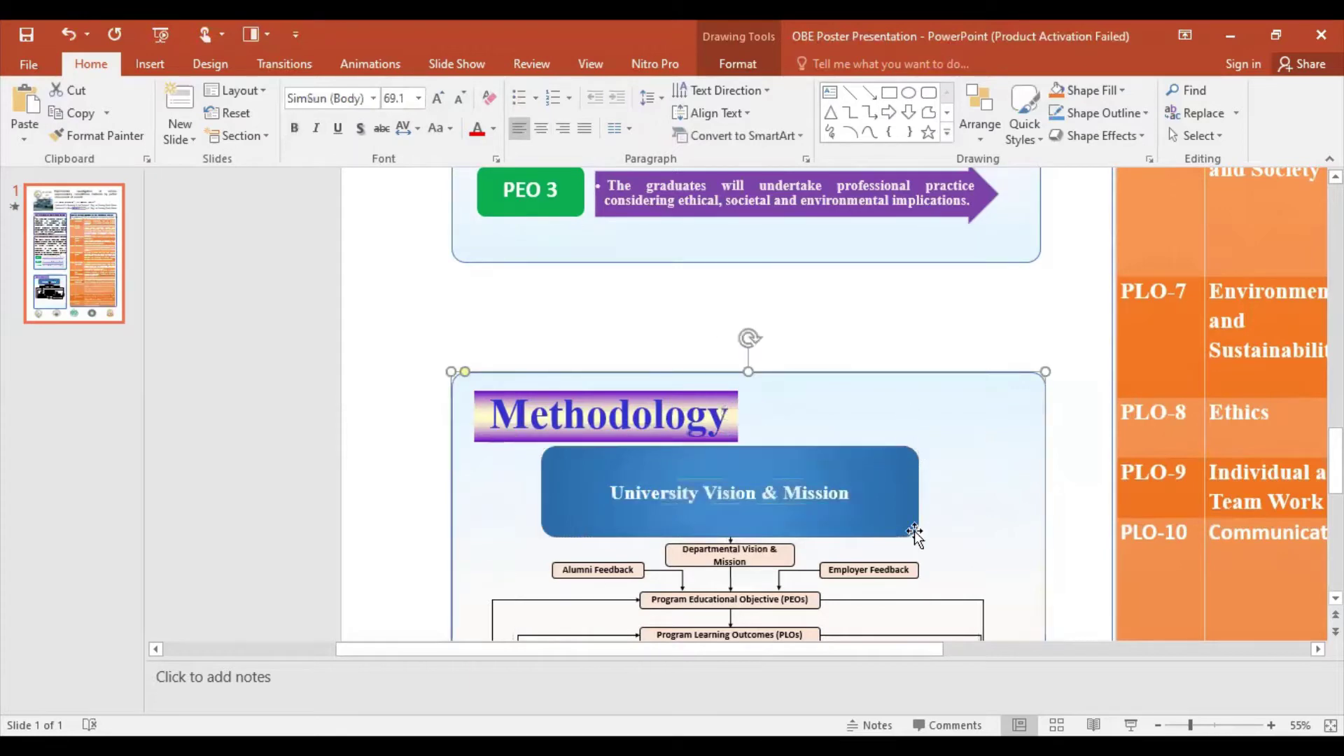
{"action": "scroll", "coordinate": [917, 539], "scroll_direction": "down", "scroll_amount": 2}
{"action": "scroll", "coordinate": [924, 546], "scroll_direction": "down", "scroll_amount": 3}
{"action": "left_click", "coordinate": [934, 507]}
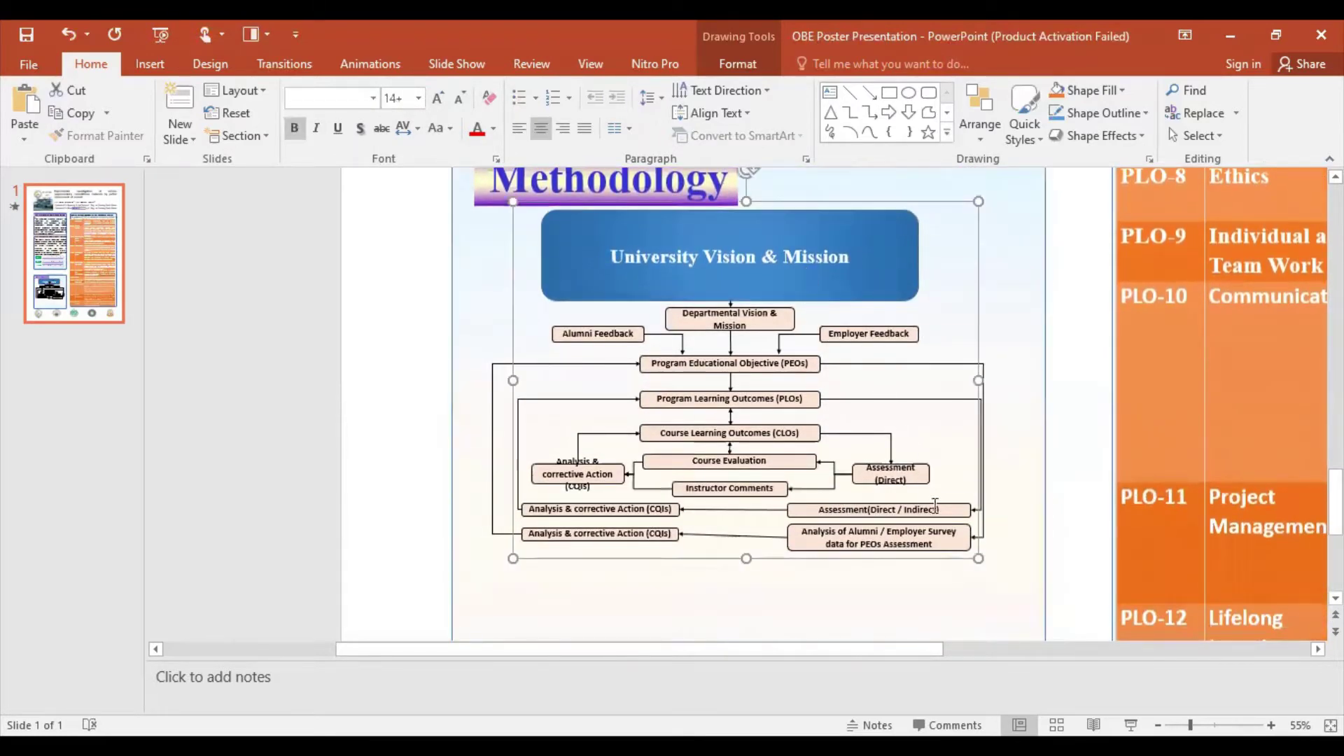
{"action": "scroll", "coordinate": [962, 623], "scroll_direction": "down", "scroll_amount": 3}
{"action": "scroll", "coordinate": [777, 489], "scroll_direction": "down", "scroll_amount": 2}
{"action": "left_click", "coordinate": [773, 493]}
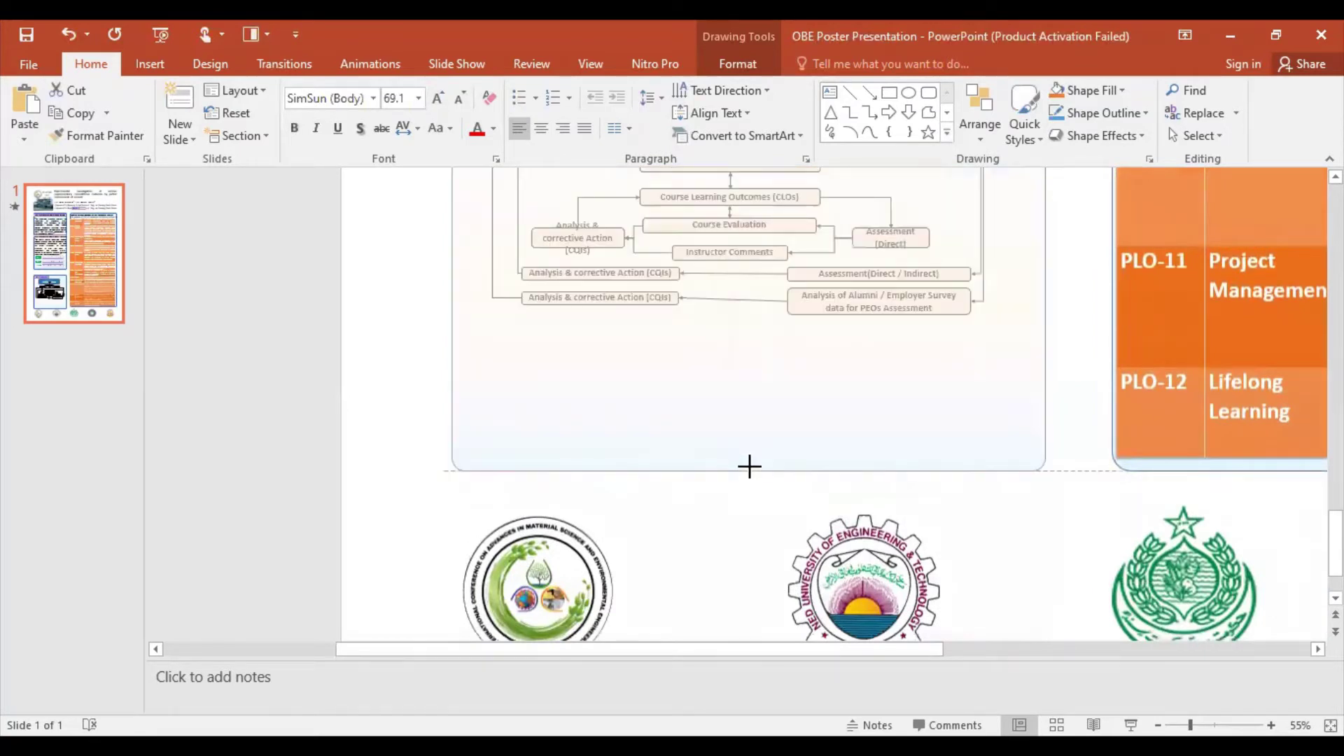
{"action": "left_click_drag", "start_coordinate": [749, 492], "coordinate": [749, 492]}
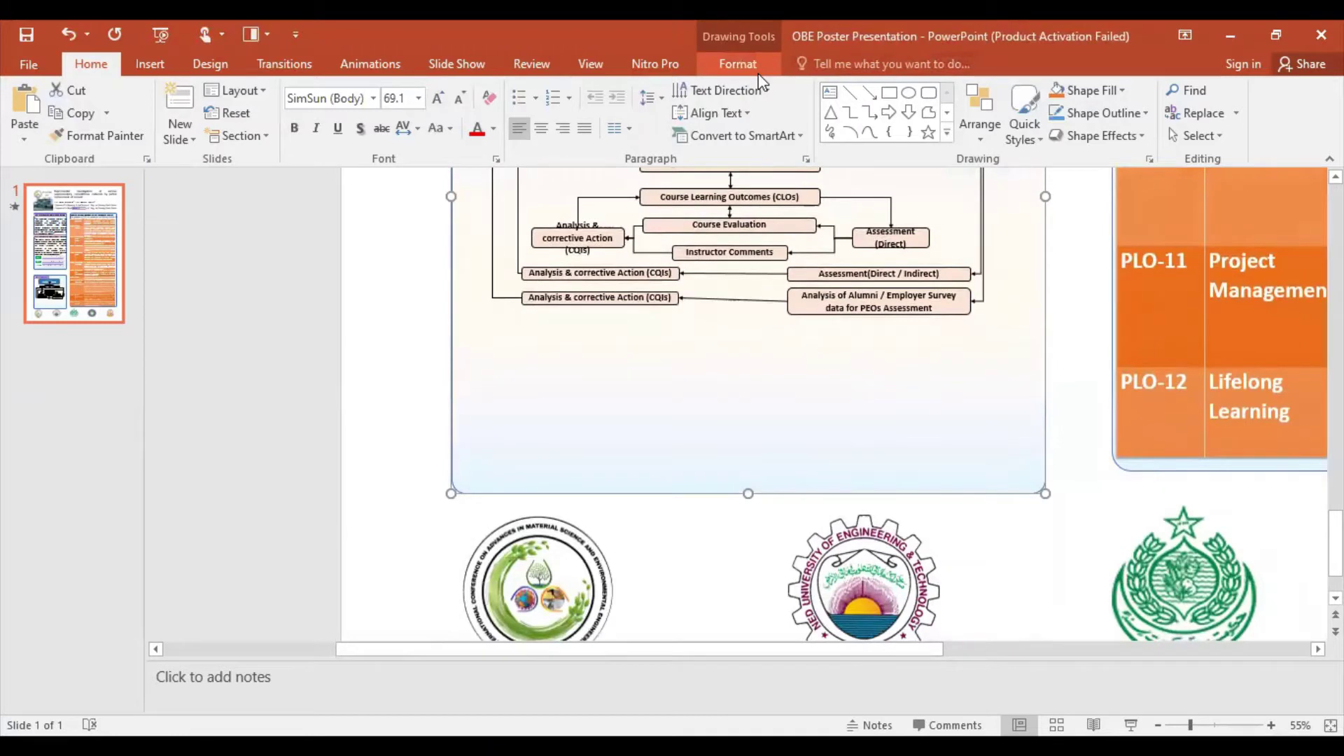
Step: Lower the Methodology box's Shape Height to 11.2 inches, then deselect it
{"action": "left_click", "coordinate": [738, 64]}
{"action": "left_click", "coordinate": [1137, 105]}
{"action": "left_click", "coordinate": [1137, 105]}
{"action": "left_click", "coordinate": [1137, 105]}
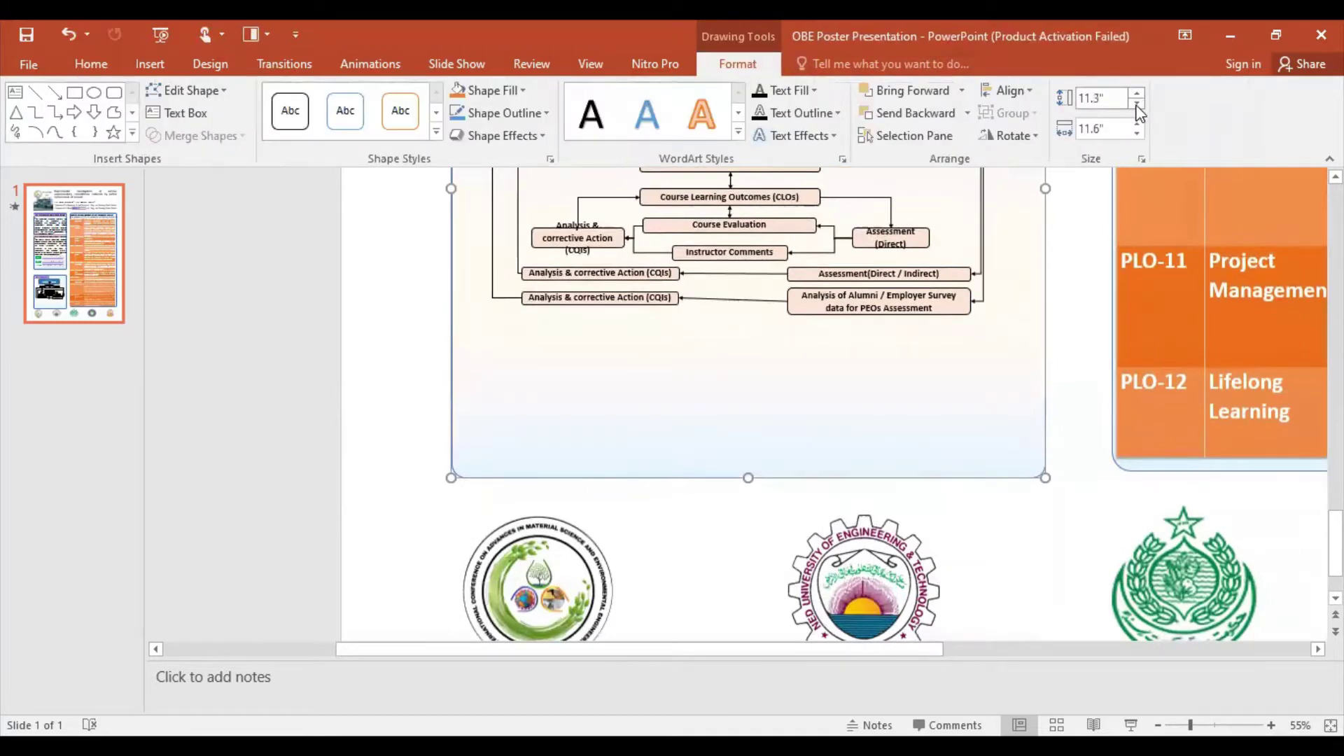
{"action": "left_click", "coordinate": [1137, 105]}
{"action": "left_click", "coordinate": [1136, 105]}
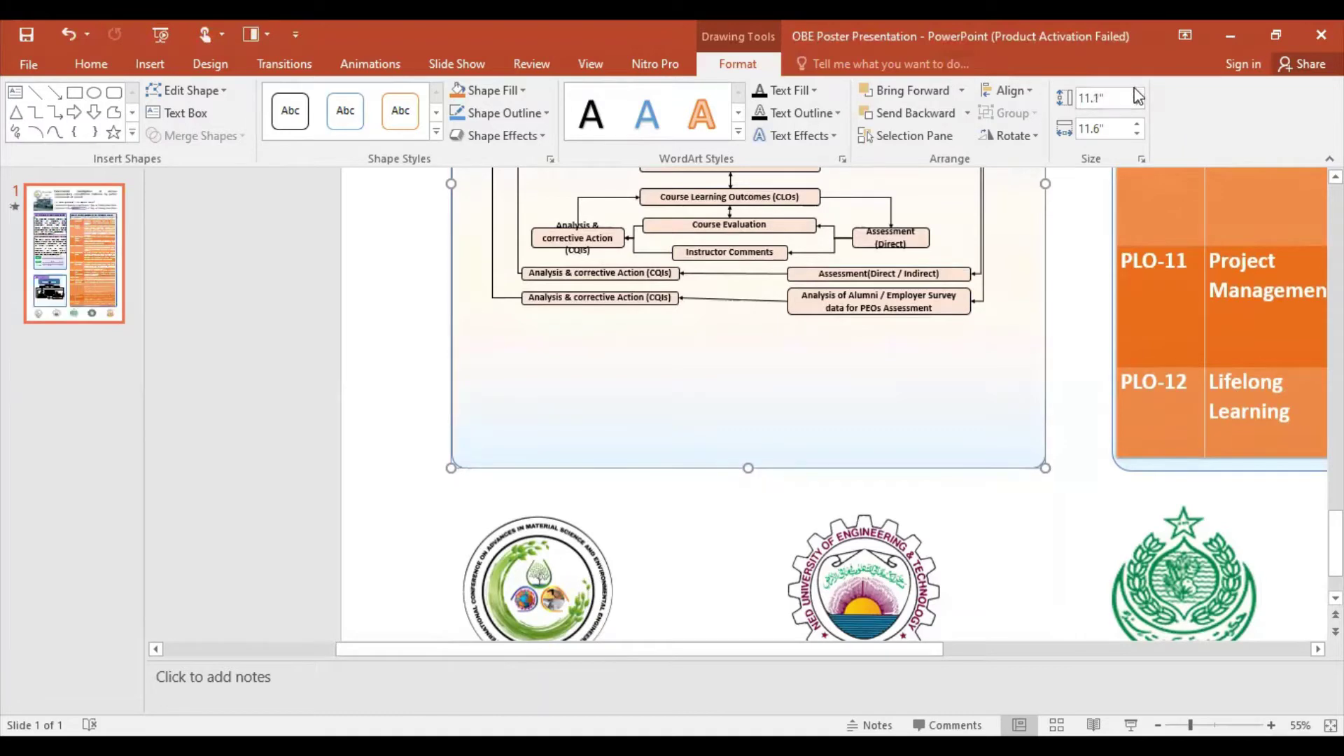
{"action": "left_click", "coordinate": [1136, 93]}
{"action": "left_click", "coordinate": [1073, 544]}
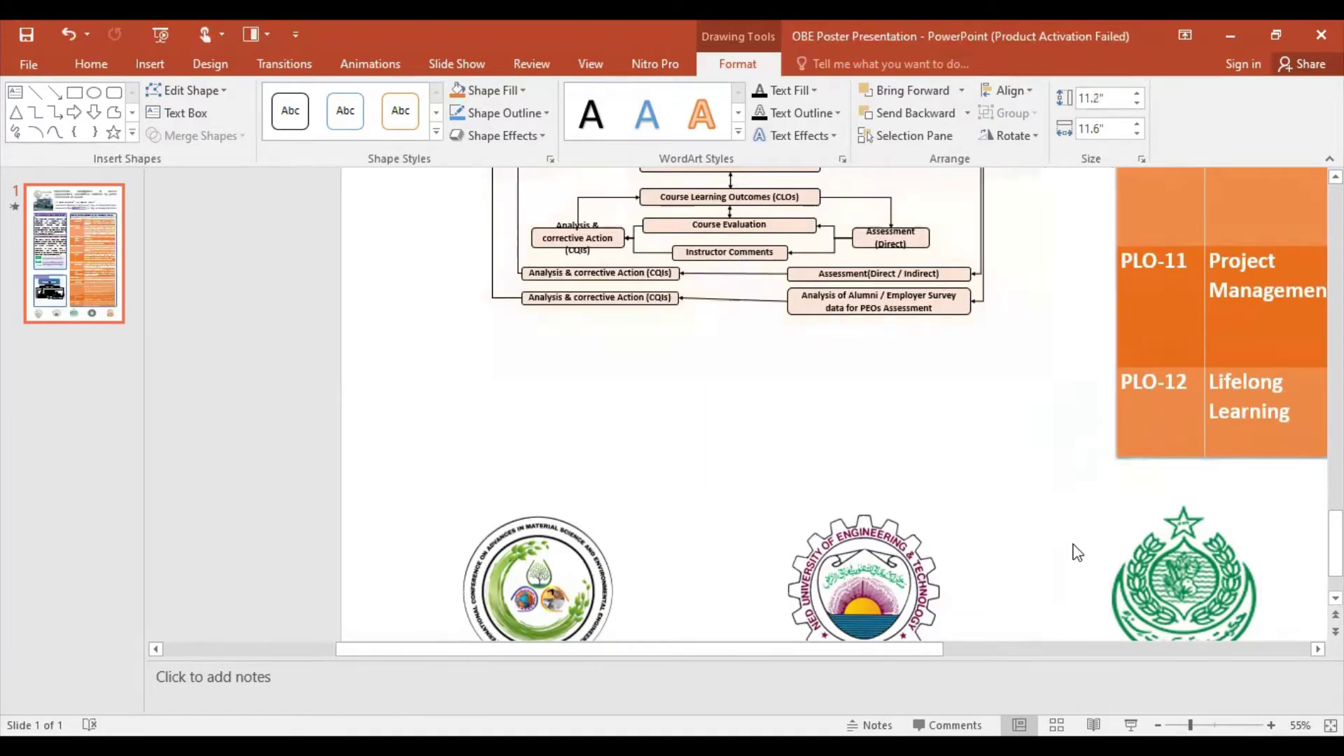
{"action": "scroll", "coordinate": [1078, 539], "scroll_direction": "up", "scroll_amount": 2}
{"action": "scroll", "coordinate": [1077, 539], "scroll_direction": "up", "scroll_amount": 2}
Step: Resize the OBE flowchart group, pulling its left edge inward to sit inside the Methodology border
{"action": "scroll", "coordinate": [858, 358], "scroll_direction": "up", "scroll_amount": 1}
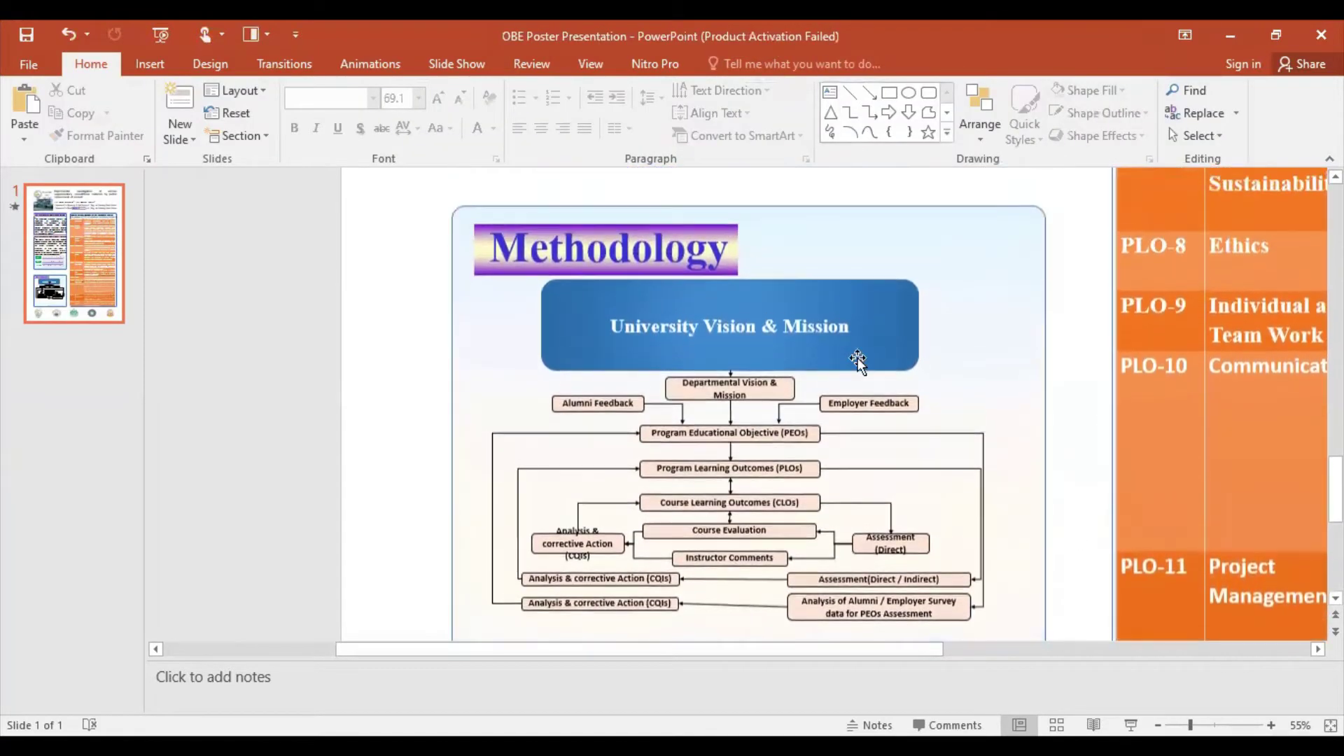
{"action": "left_click", "coordinate": [896, 455]}
{"action": "left_click_drag", "start_coordinate": [975, 394], "coordinate": [976, 435]}
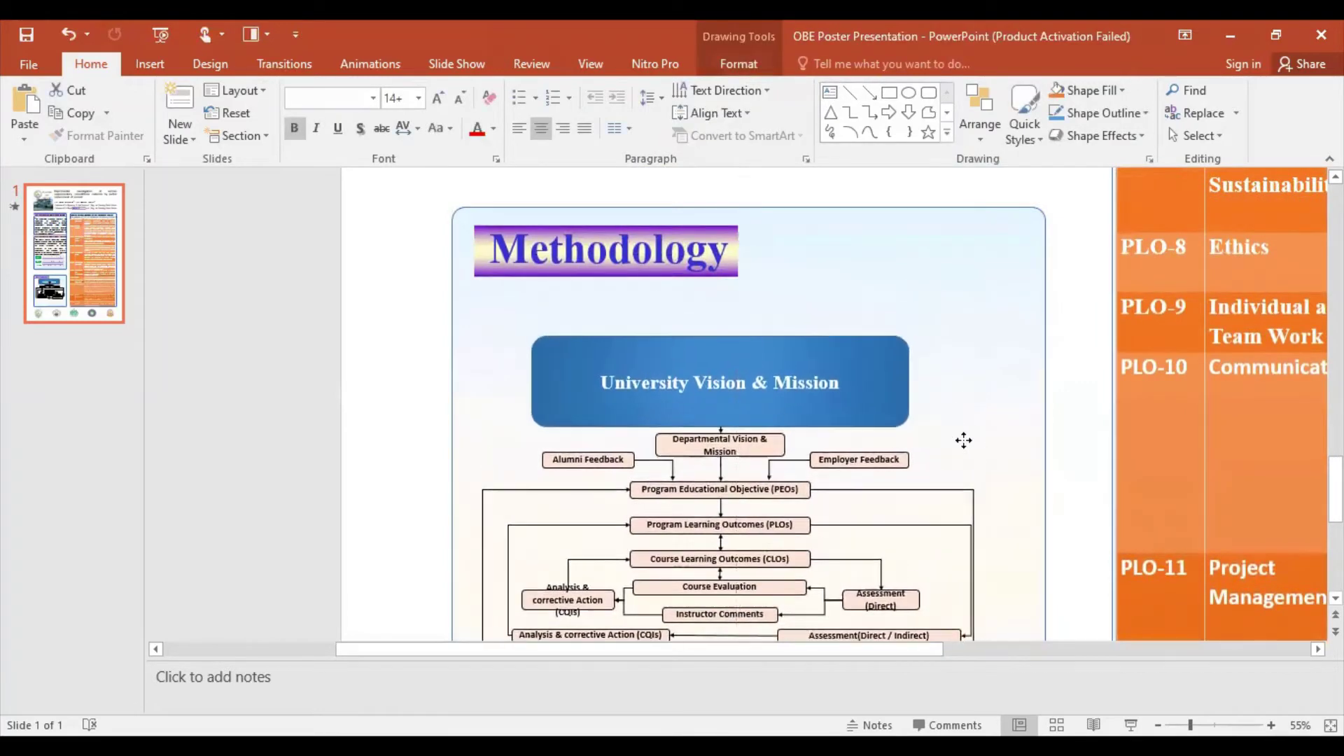
{"action": "scroll", "coordinate": [976, 427], "scroll_direction": "down", "scroll_amount": 1}
{"action": "scroll", "coordinate": [975, 427], "scroll_direction": "down", "scroll_amount": 1}
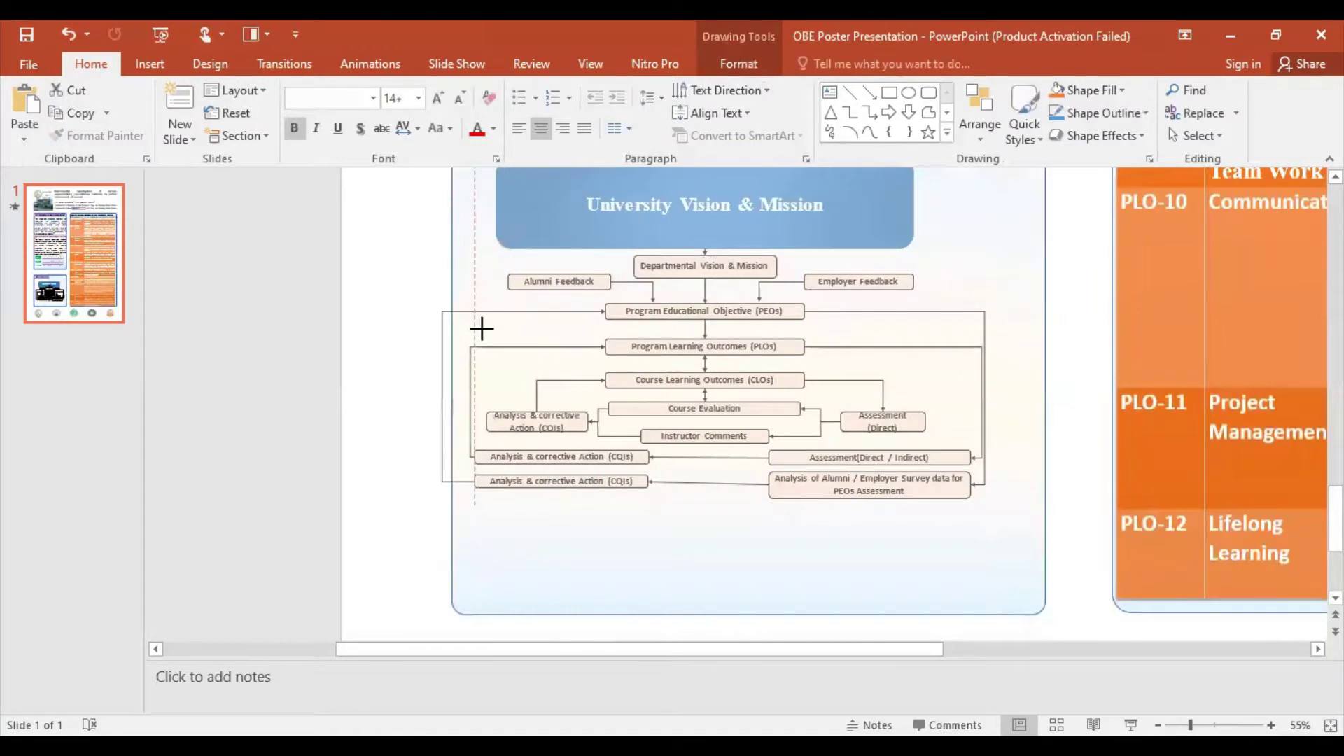
{"action": "left_click_drag", "start_coordinate": [475, 328], "coordinate": [978, 506]}
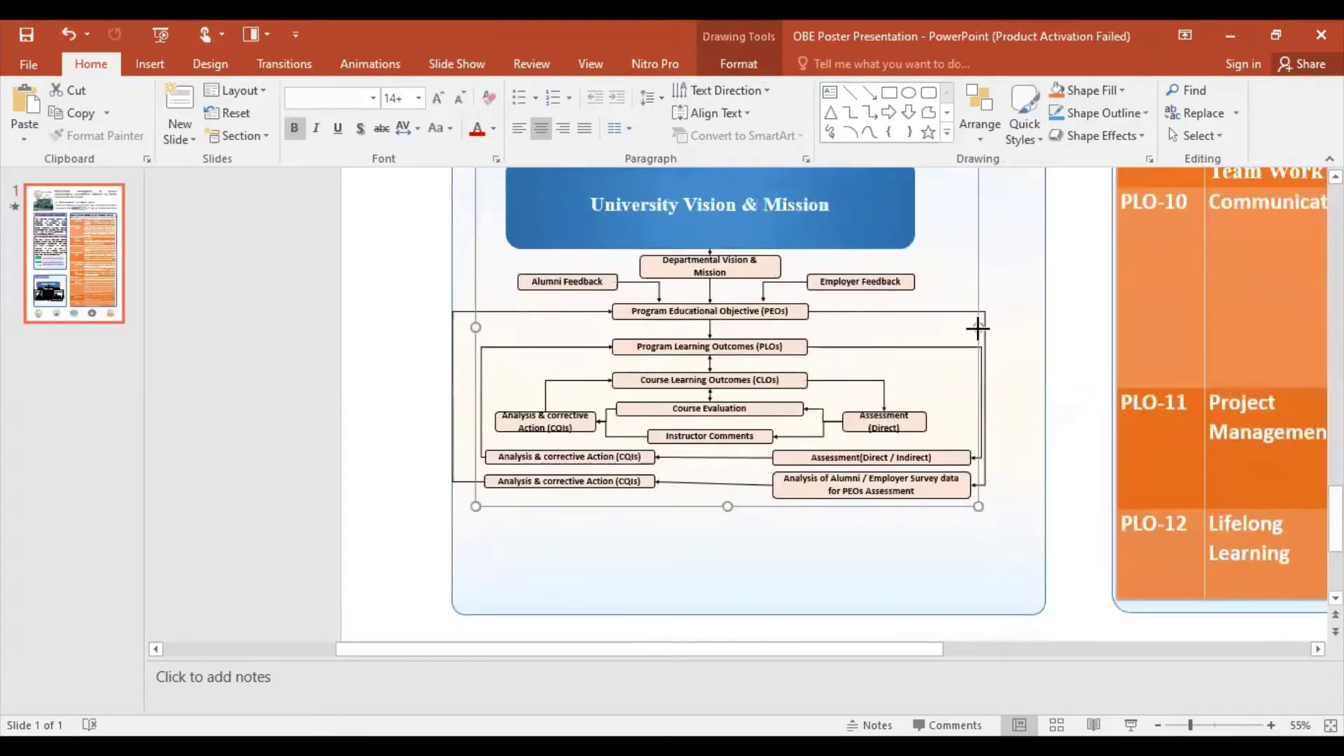
{"action": "left_click_drag", "start_coordinate": [978, 327], "coordinate": [1036, 327]}
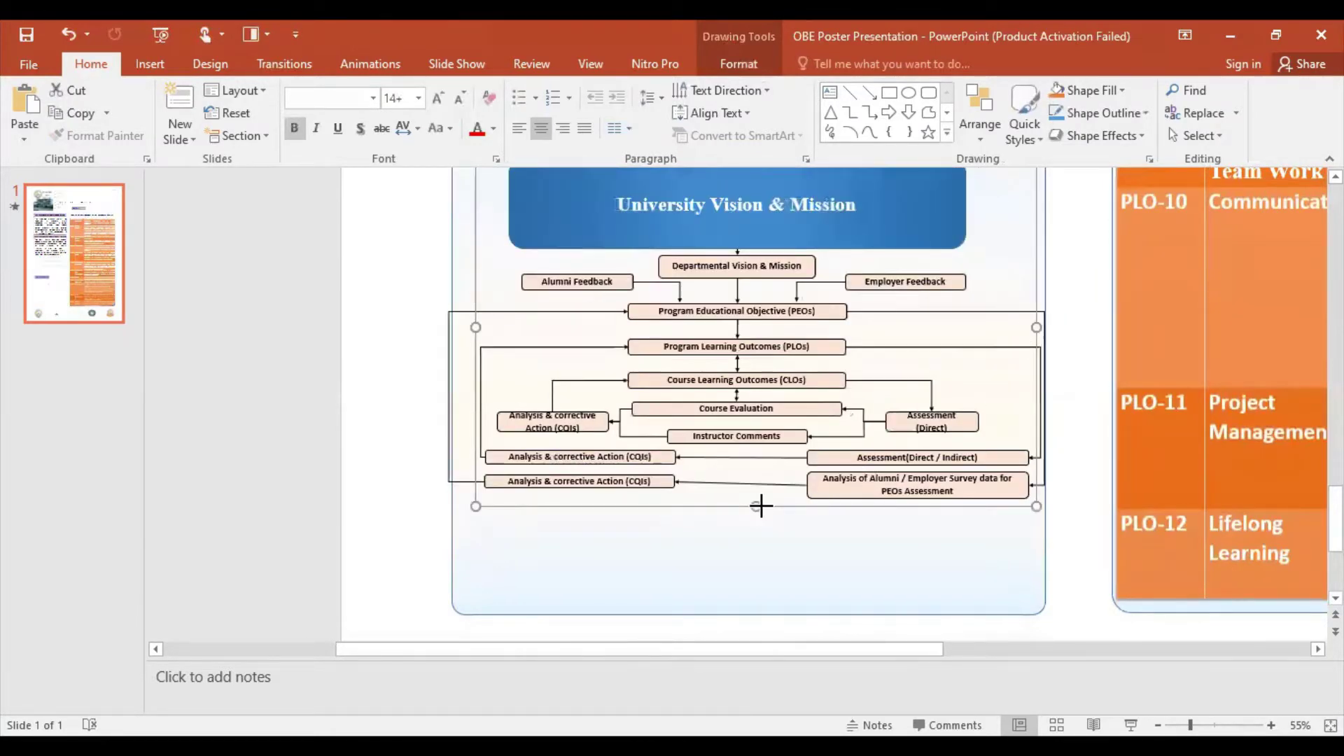
{"action": "left_click_drag", "start_coordinate": [756, 506], "coordinate": [756, 608]}
{"action": "left_click_drag", "start_coordinate": [476, 379], "coordinate": [483, 378]}
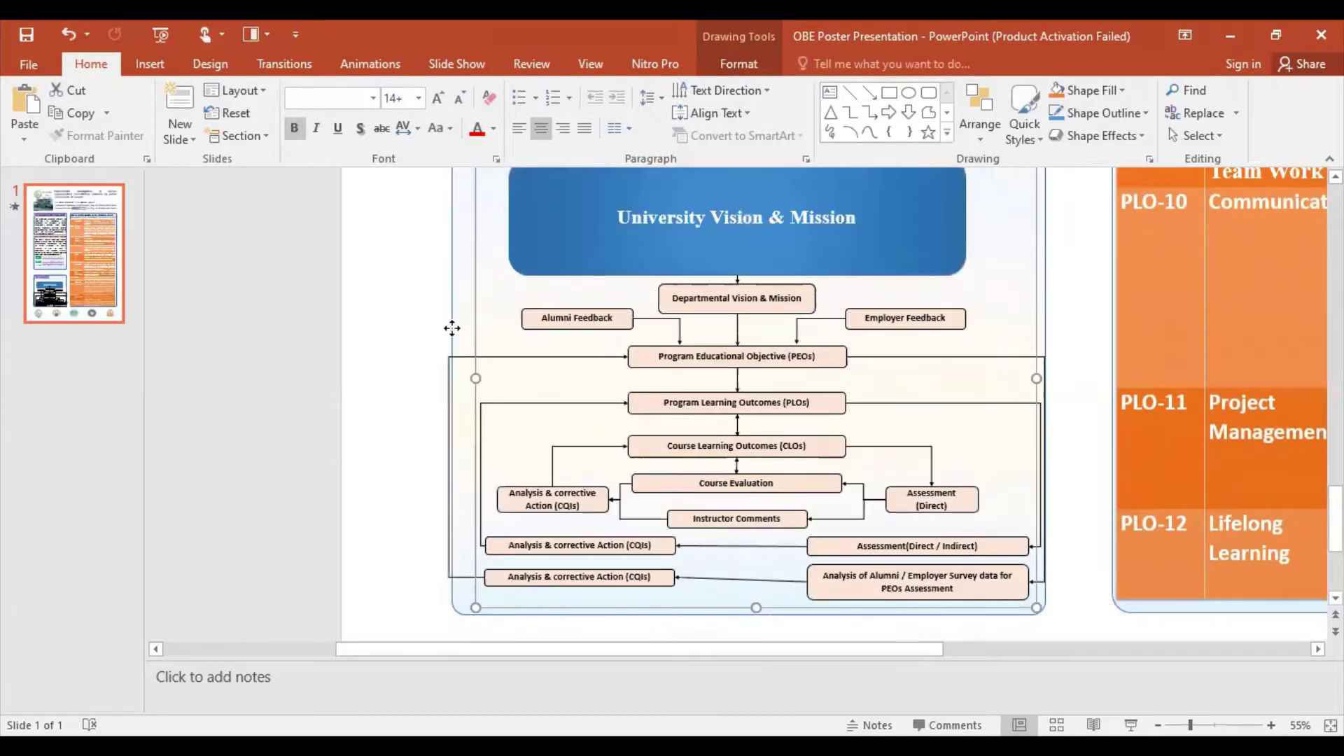
{"action": "left_click_drag", "start_coordinate": [453, 329], "coordinate": [493, 381]}
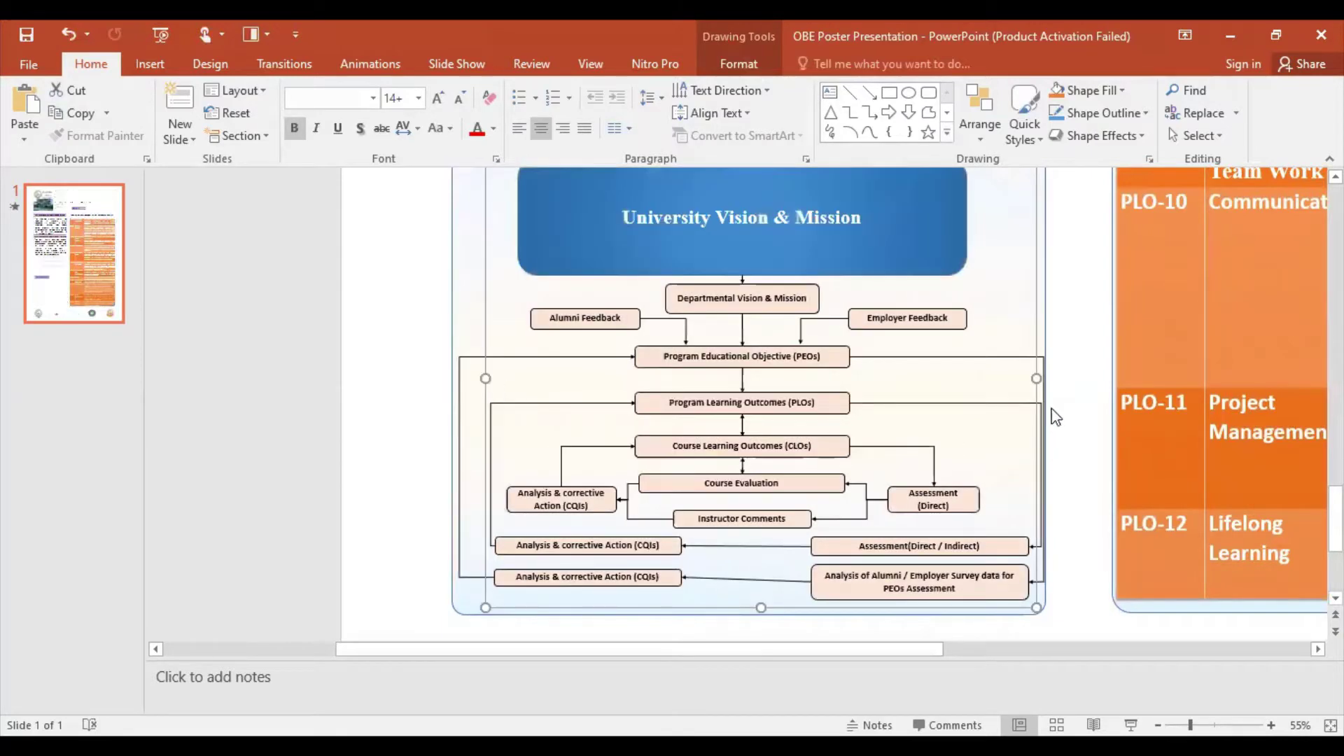
Step: Select the University Vision & Mission group above the flowchart
{"action": "scroll", "coordinate": [927, 506], "scroll_direction": "up", "scroll_amount": 2}
{"action": "scroll", "coordinate": [928, 507], "scroll_direction": "up", "scroll_amount": 2}
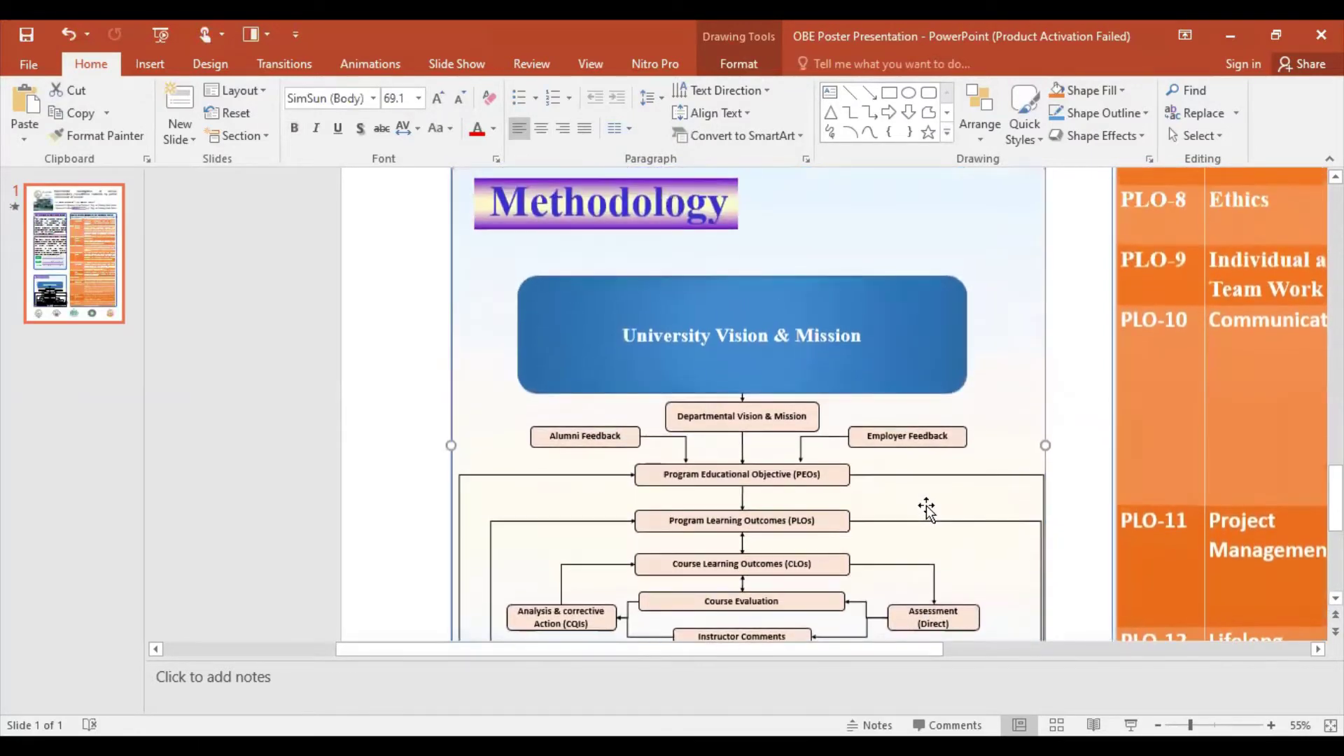
{"action": "scroll", "coordinate": [928, 508], "scroll_direction": "down", "scroll_amount": 2}
{"action": "scroll", "coordinate": [927, 507], "scroll_direction": "down", "scroll_amount": 2}
{"action": "scroll", "coordinate": [710, 322], "scroll_direction": "up", "scroll_amount": 2}
{"action": "left_click", "coordinate": [675, 294]}
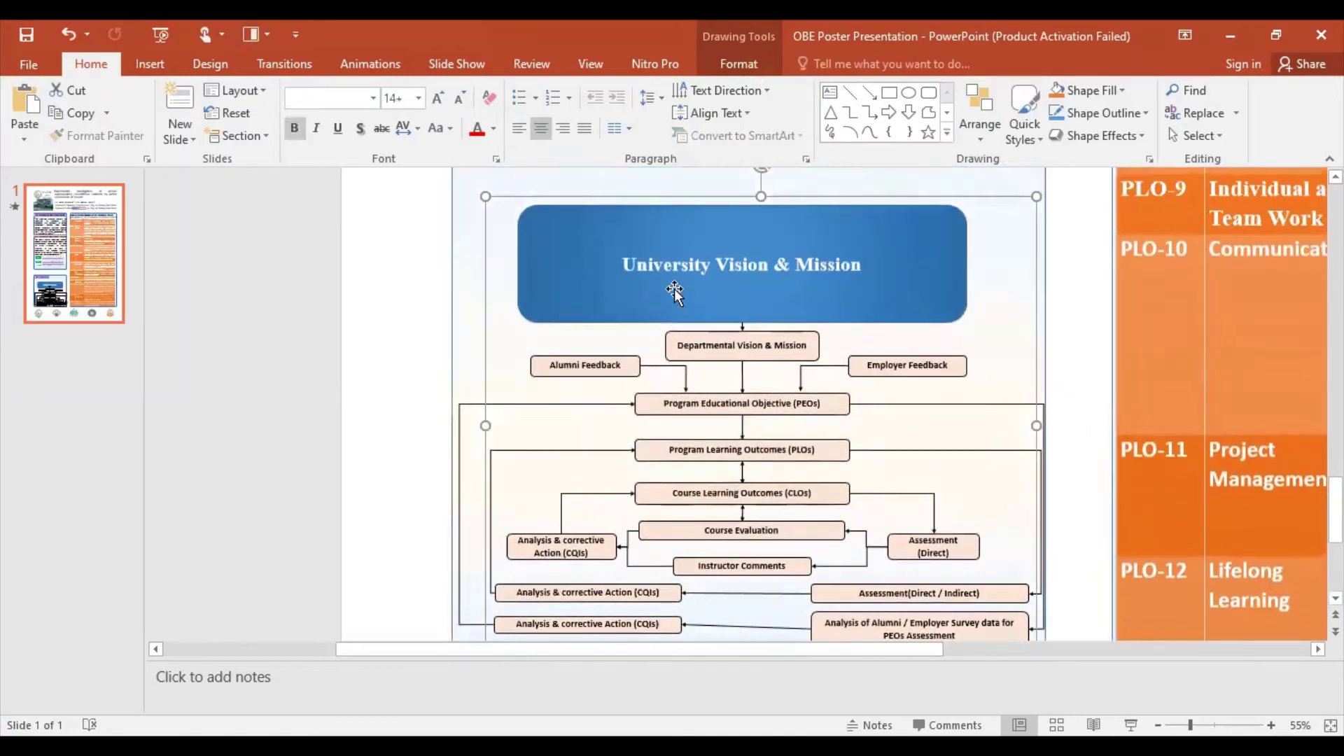
{"action": "scroll", "coordinate": [851, 357], "scroll_direction": "up", "scroll_amount": 2}
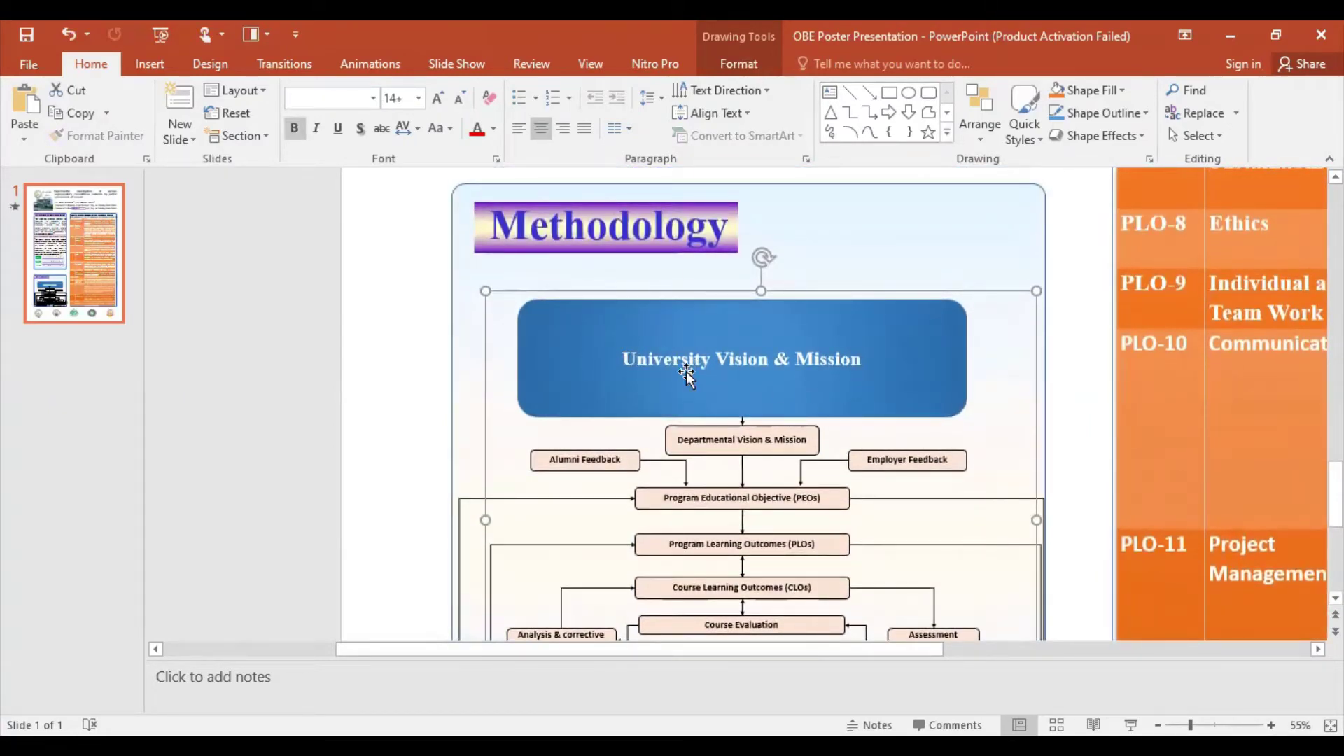
{"action": "left_click", "coordinate": [659, 246]}
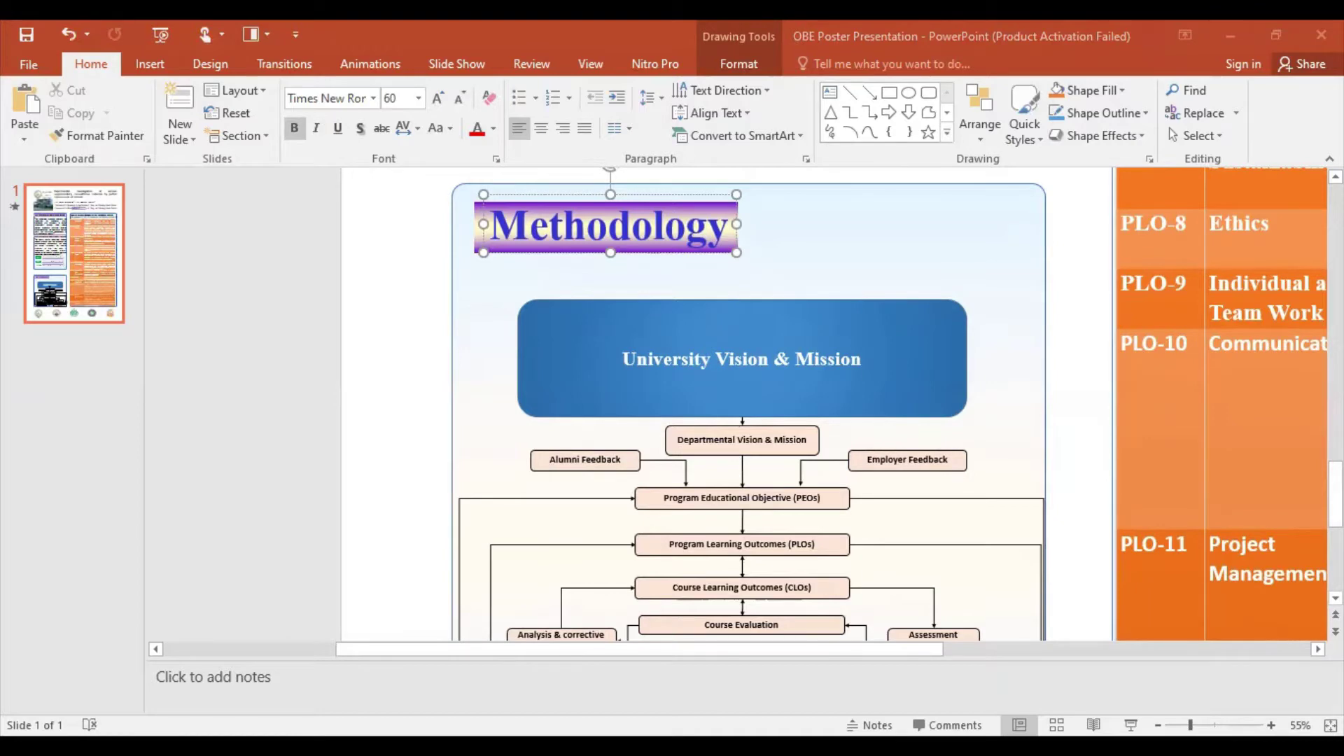
Step: Drag the Methodology panel upward until its top sits just below the Vision–Mission panel
{"action": "scroll", "coordinate": [735, 403], "scroll_direction": "down", "scroll_amount": 2, "text": "ctrl"}
{"action": "scroll", "coordinate": [883, 530], "scroll_direction": "down", "scroll_amount": 1, "text": "ctrl"}
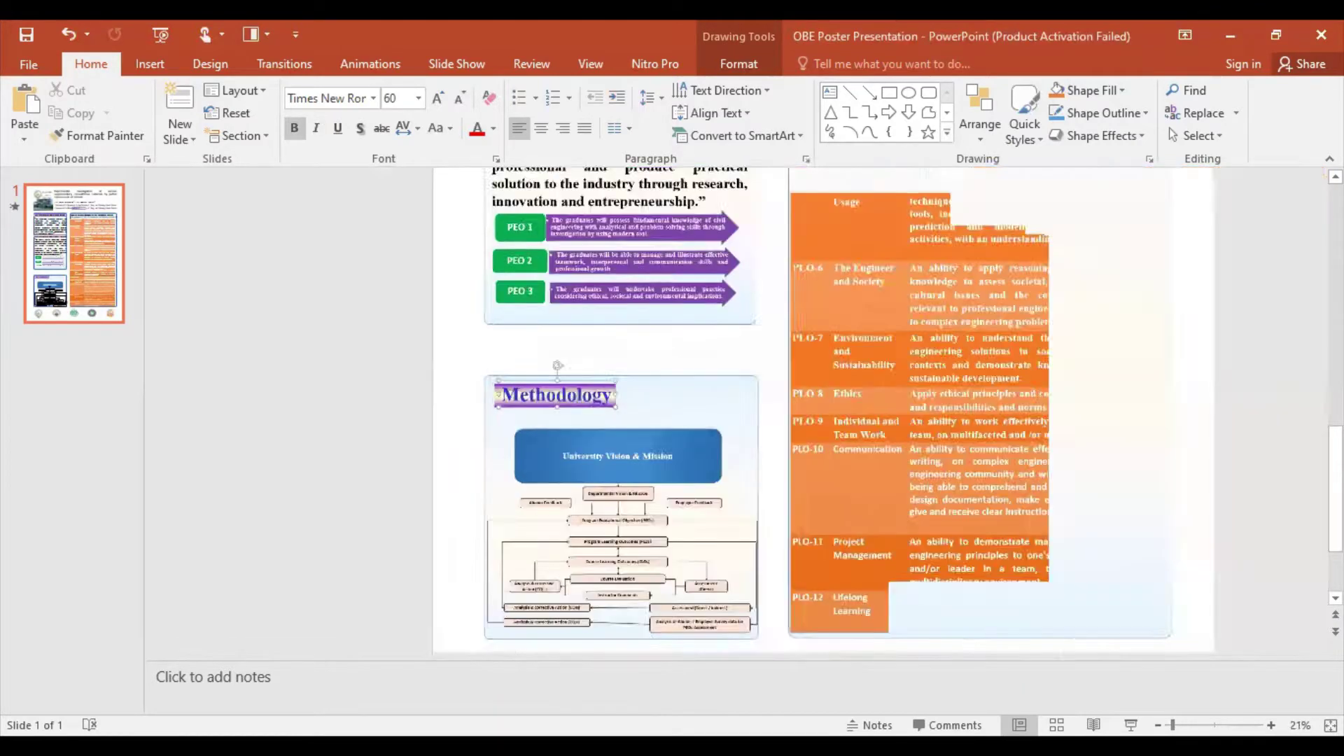
{"action": "scroll", "coordinate": [883, 530], "scroll_direction": "down", "scroll_amount": 1, "text": "ctrl"}
{"action": "scroll", "coordinate": [884, 527], "scroll_direction": "up", "scroll_amount": 1}
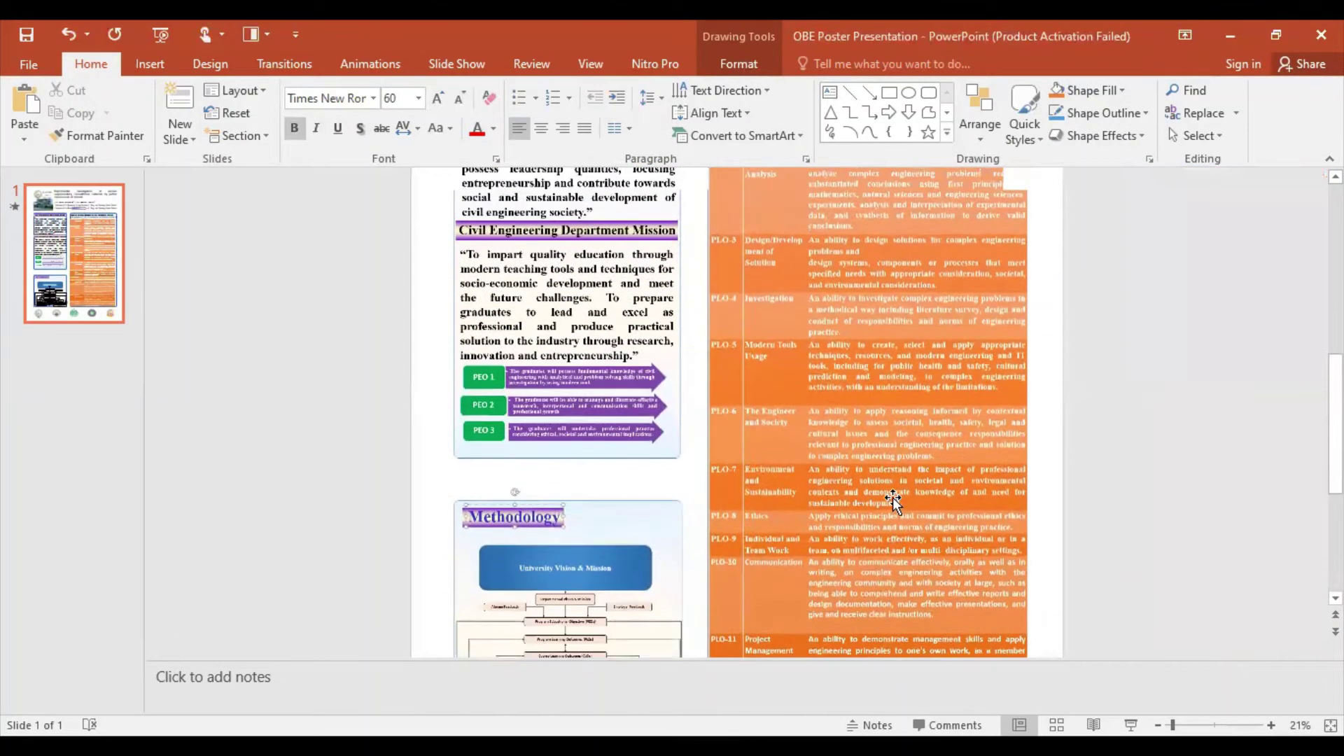
{"action": "scroll", "coordinate": [884, 527], "scroll_direction": "up", "scroll_amount": 1}
{"action": "scroll", "coordinate": [937, 406], "scroll_direction": "up", "scroll_amount": 3}
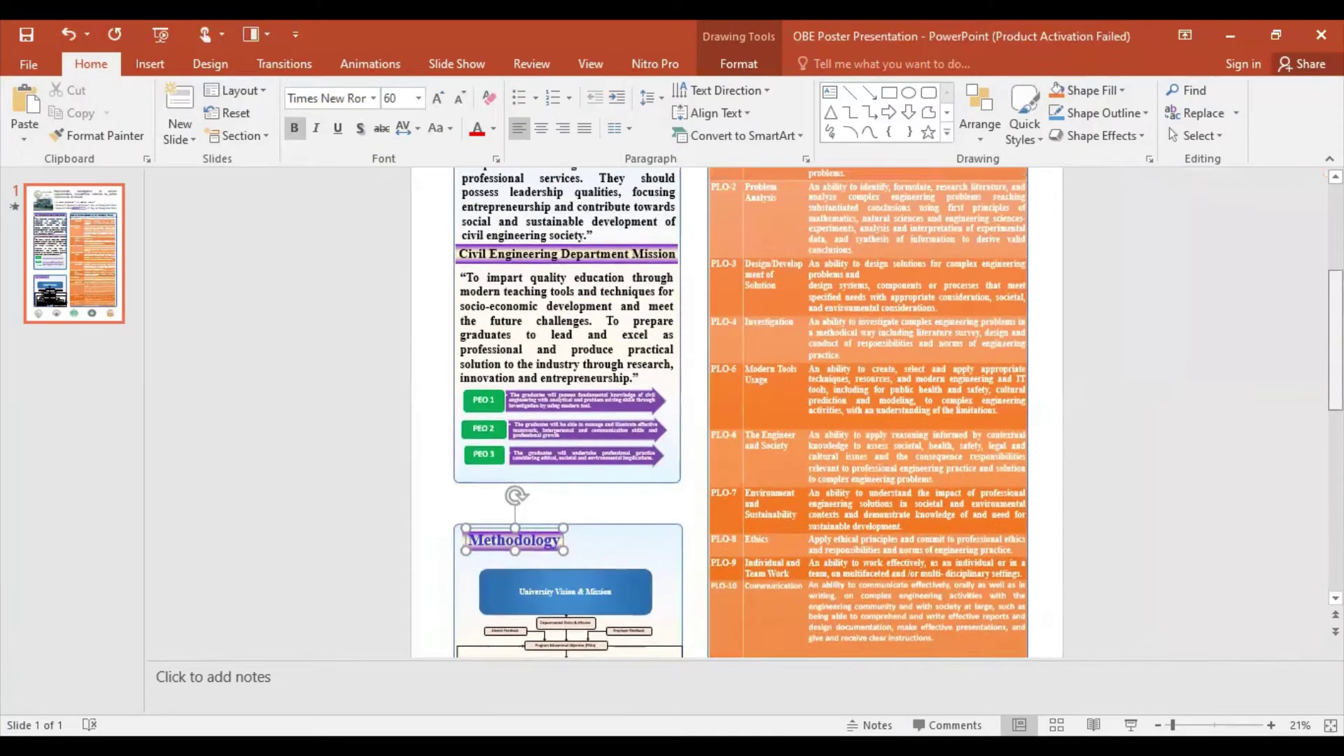
{"action": "scroll", "coordinate": [936, 406], "scroll_direction": "up", "scroll_amount": 3}
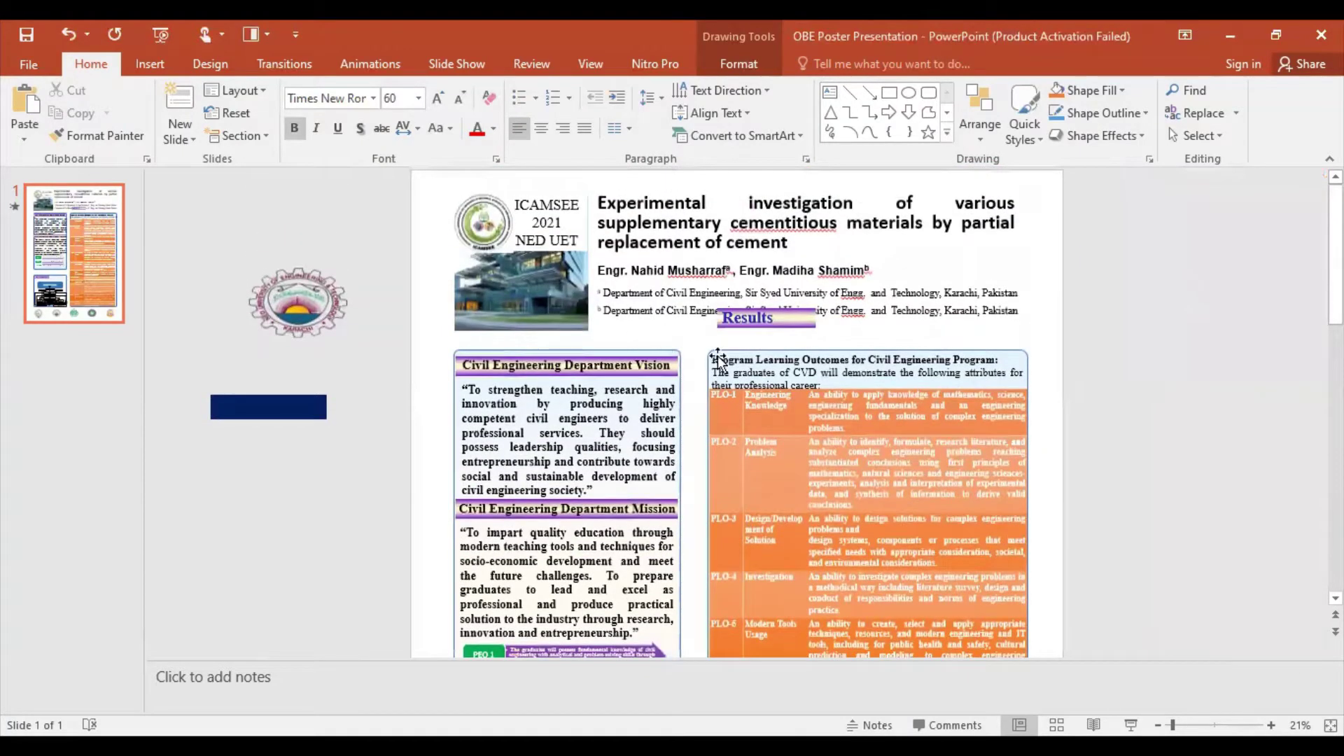
{"action": "scroll", "coordinate": [718, 357], "scroll_direction": "down", "scroll_amount": 3}
{"action": "scroll", "coordinate": [662, 392], "scroll_direction": "down", "scroll_amount": 4}
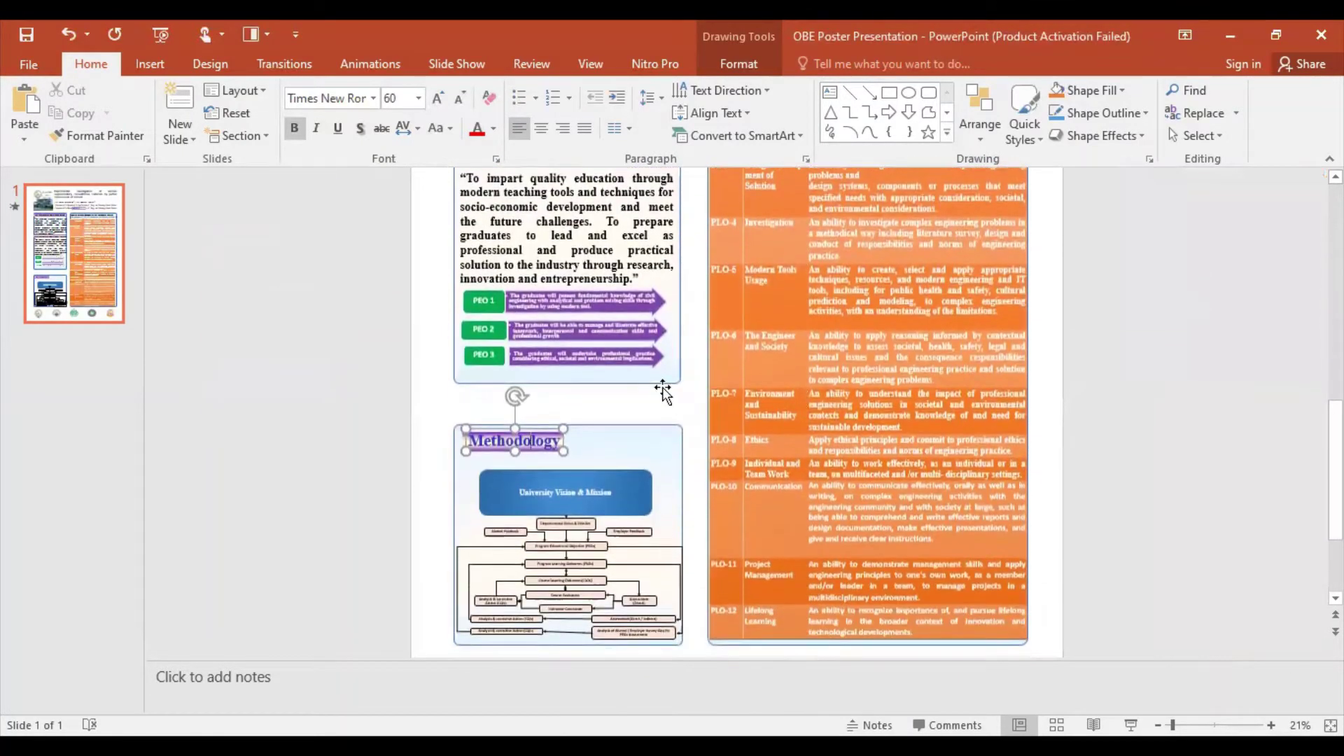
{"action": "left_click", "coordinate": [623, 431]}
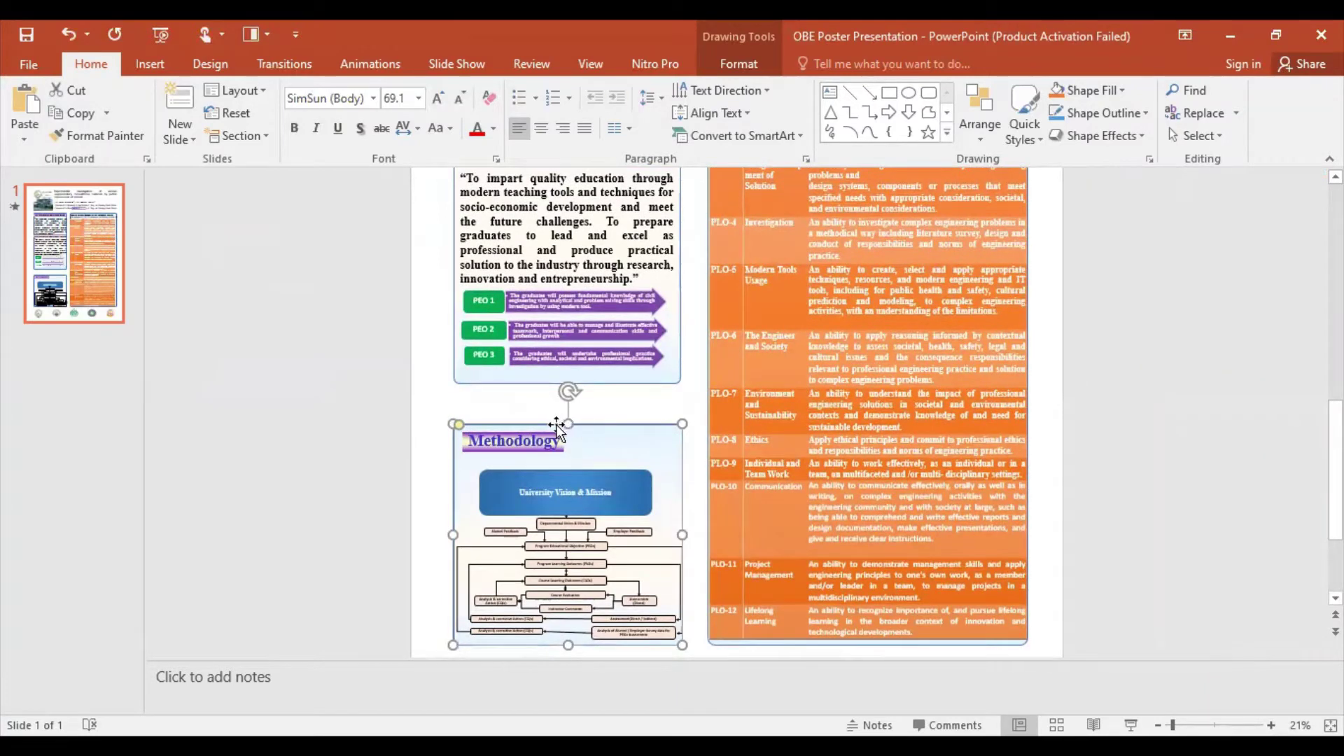
{"action": "left_click_drag", "start_coordinate": [560, 424], "coordinate": [558, 399]}
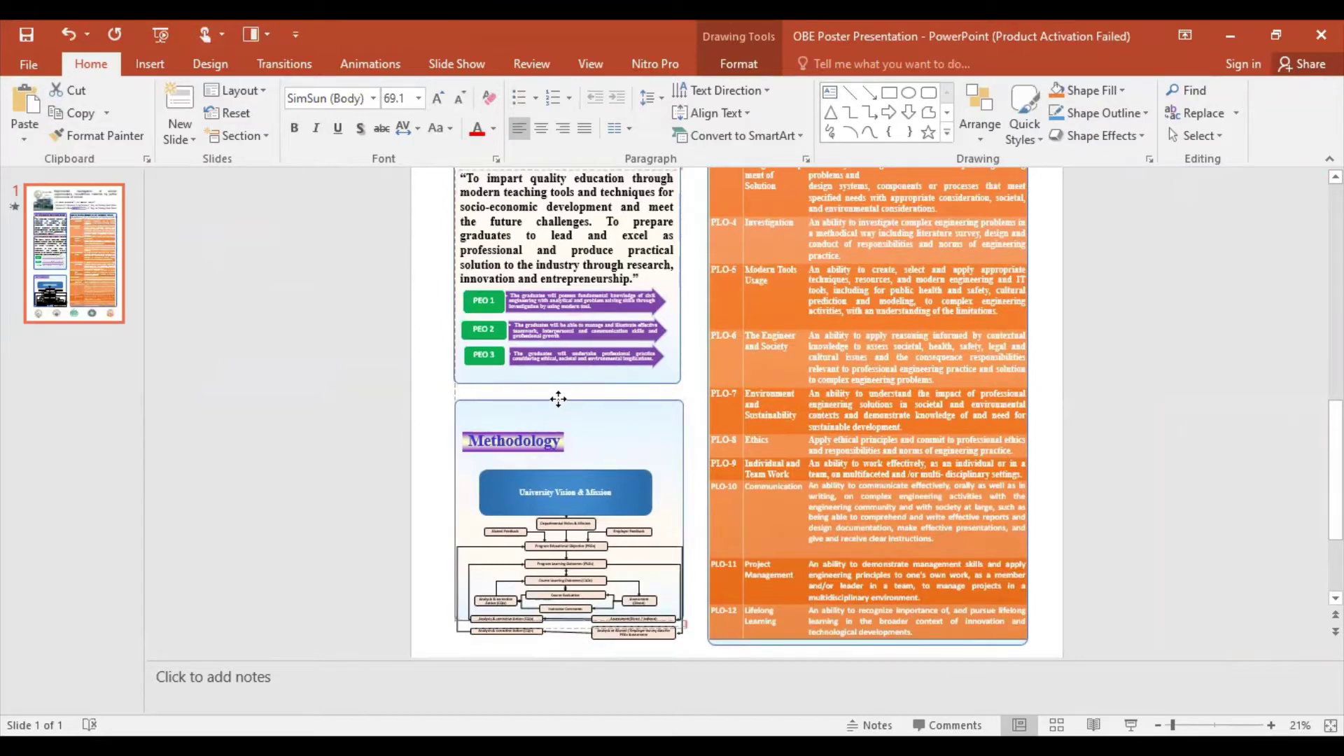
{"action": "left_click_drag", "start_coordinate": [558, 399], "coordinate": [558, 399]}
Step: Scroll through the poster to check the raised Methodology panel
{"action": "scroll", "coordinate": [554, 384], "scroll_direction": "up", "scroll_amount": 2}
{"action": "scroll", "coordinate": [553, 383], "scroll_direction": "up", "scroll_amount": 2}
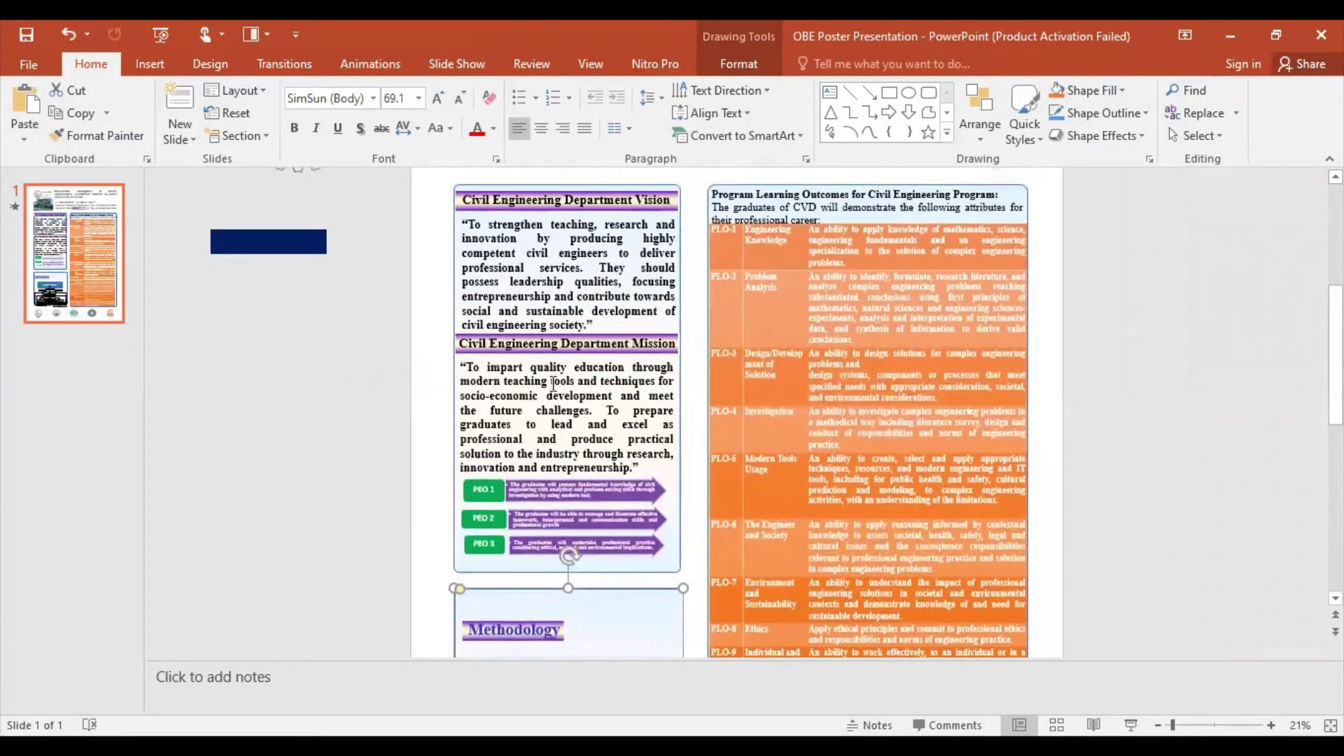
{"action": "scroll", "coordinate": [553, 384], "scroll_direction": "up", "scroll_amount": 1}
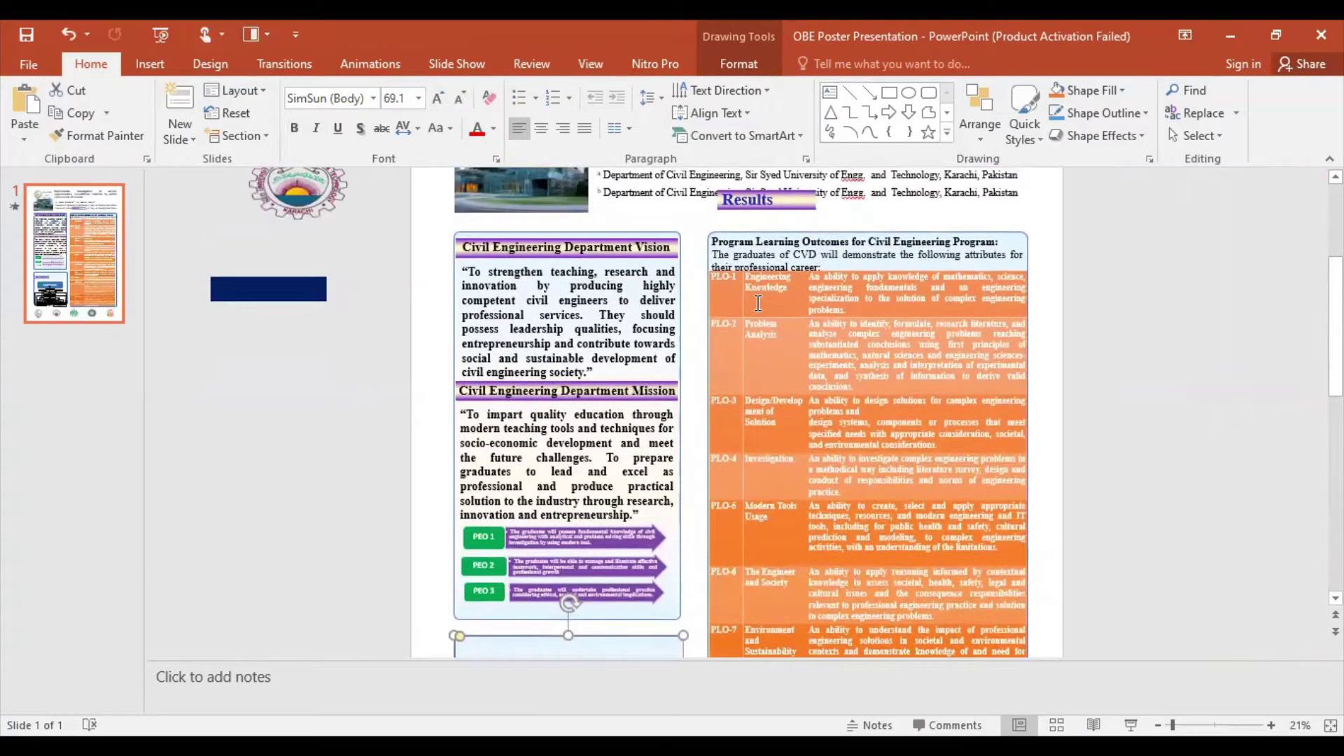
{"action": "scroll", "coordinate": [902, 614], "scroll_direction": "down", "scroll_amount": 1}
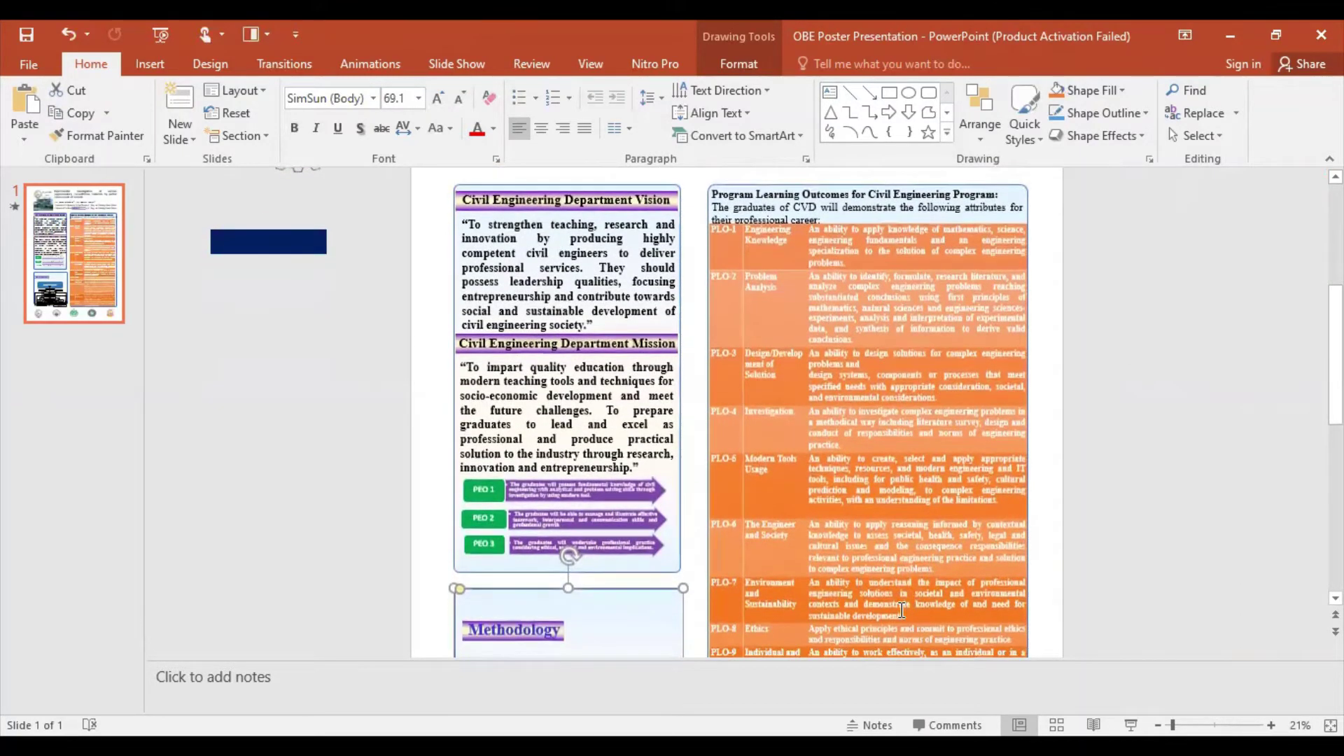
{"action": "scroll", "coordinate": [900, 609], "scroll_direction": "down", "scroll_amount": 1}
{"action": "scroll", "coordinate": [894, 602], "scroll_direction": "down", "scroll_amount": 3}
{"action": "scroll", "coordinate": [770, 504], "scroll_direction": "down", "scroll_amount": 1}
Step: Reposition the Methodology heading back onto its purple gradient bar at the panel top
{"action": "left_click", "coordinate": [629, 406]}
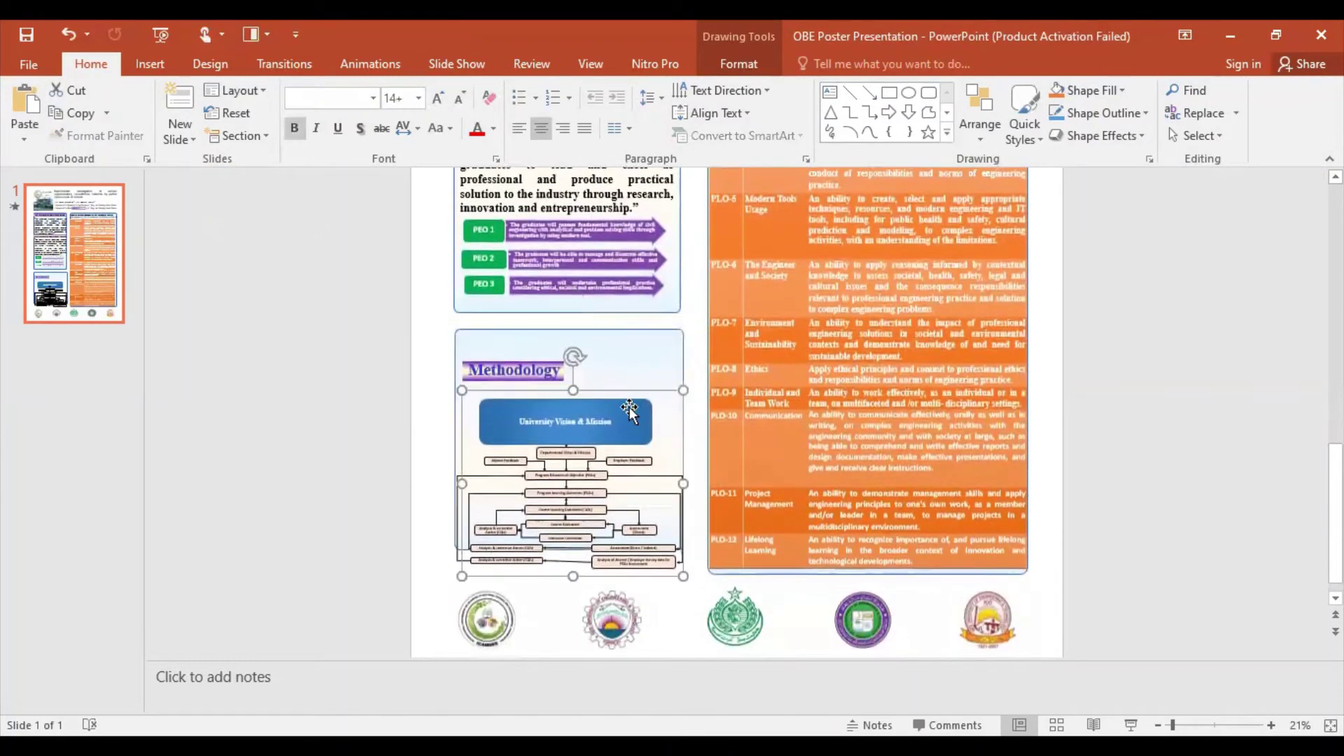
{"action": "left_click", "coordinate": [546, 370]}
{"action": "left_click_drag", "start_coordinate": [544, 358], "coordinate": [668, 330]}
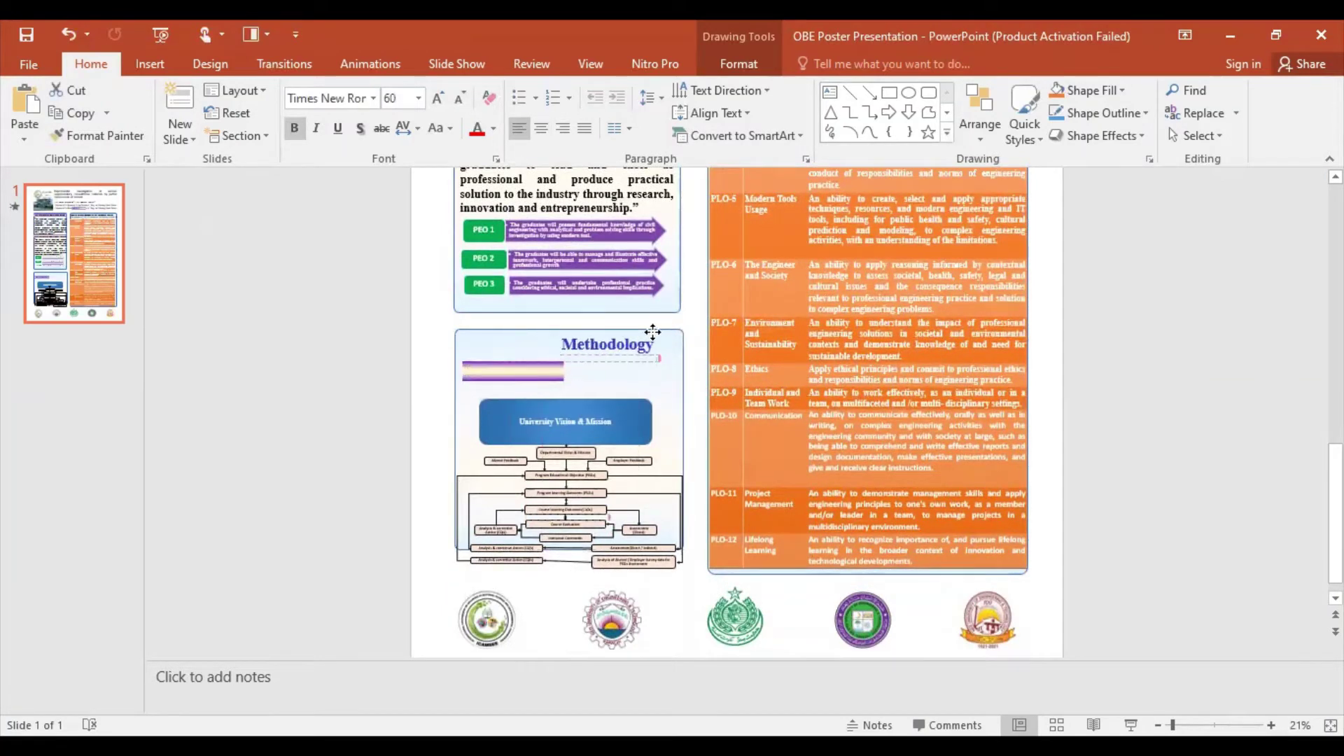
{"action": "left_click_drag", "start_coordinate": [532, 341], "coordinate": [525, 332]}
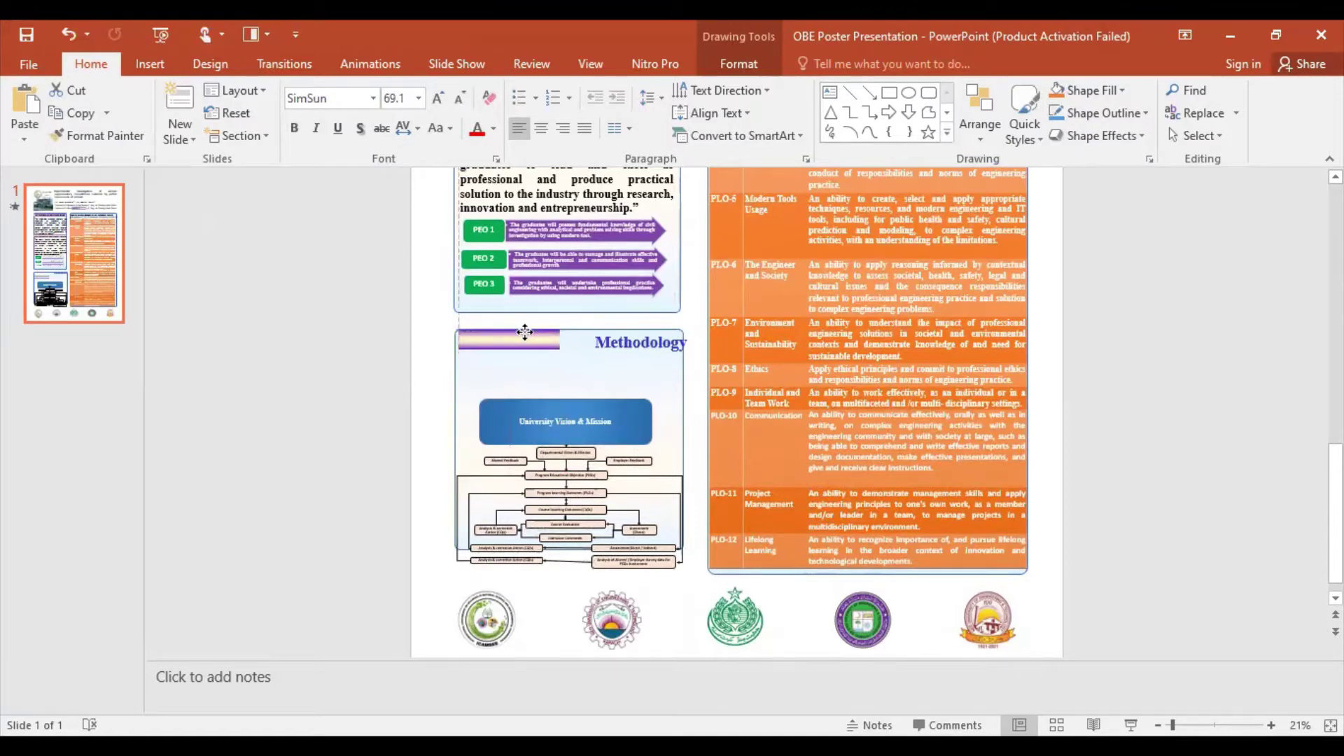
{"action": "left_click", "coordinate": [651, 331]}
{"action": "left_click_drag", "start_coordinate": [653, 327], "coordinate": [523, 323]}
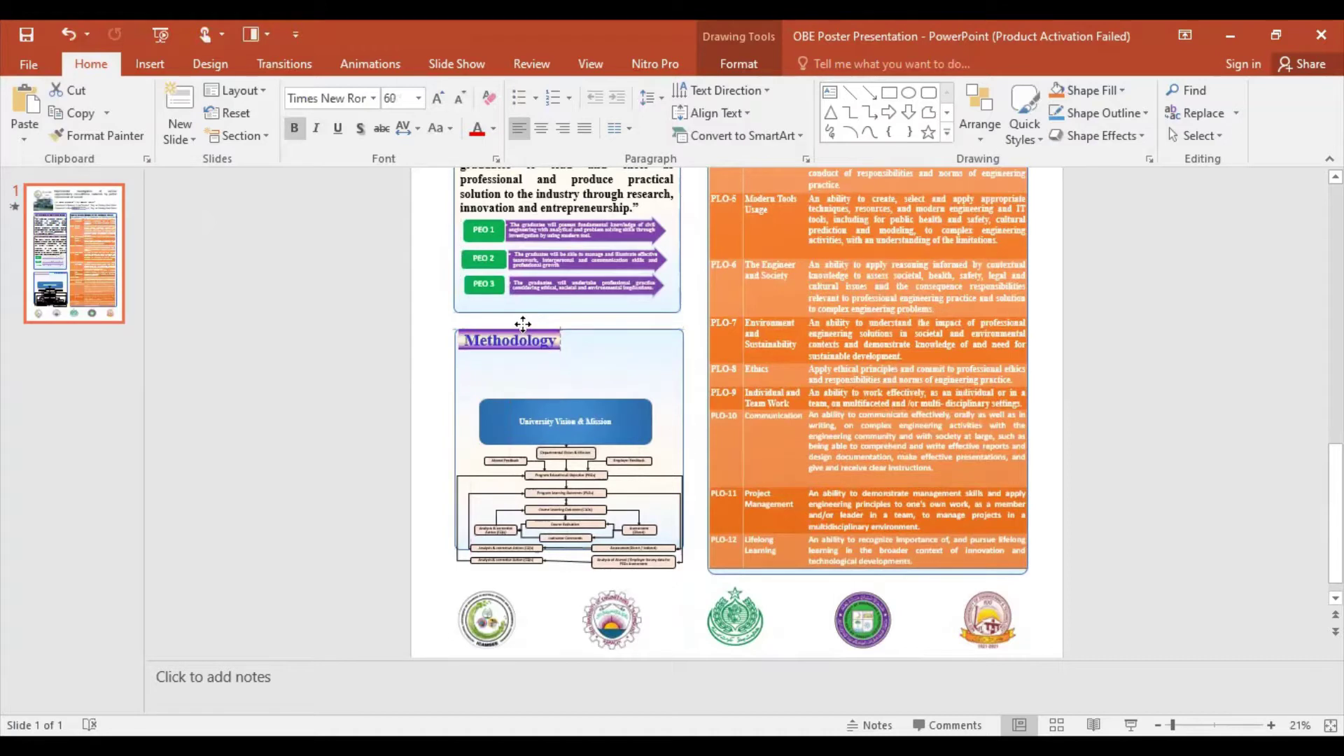
Step: Undo the stray panel moves with Ctrl+Z and raise the flowchart within the panel
{"action": "left_click", "coordinate": [574, 387]}
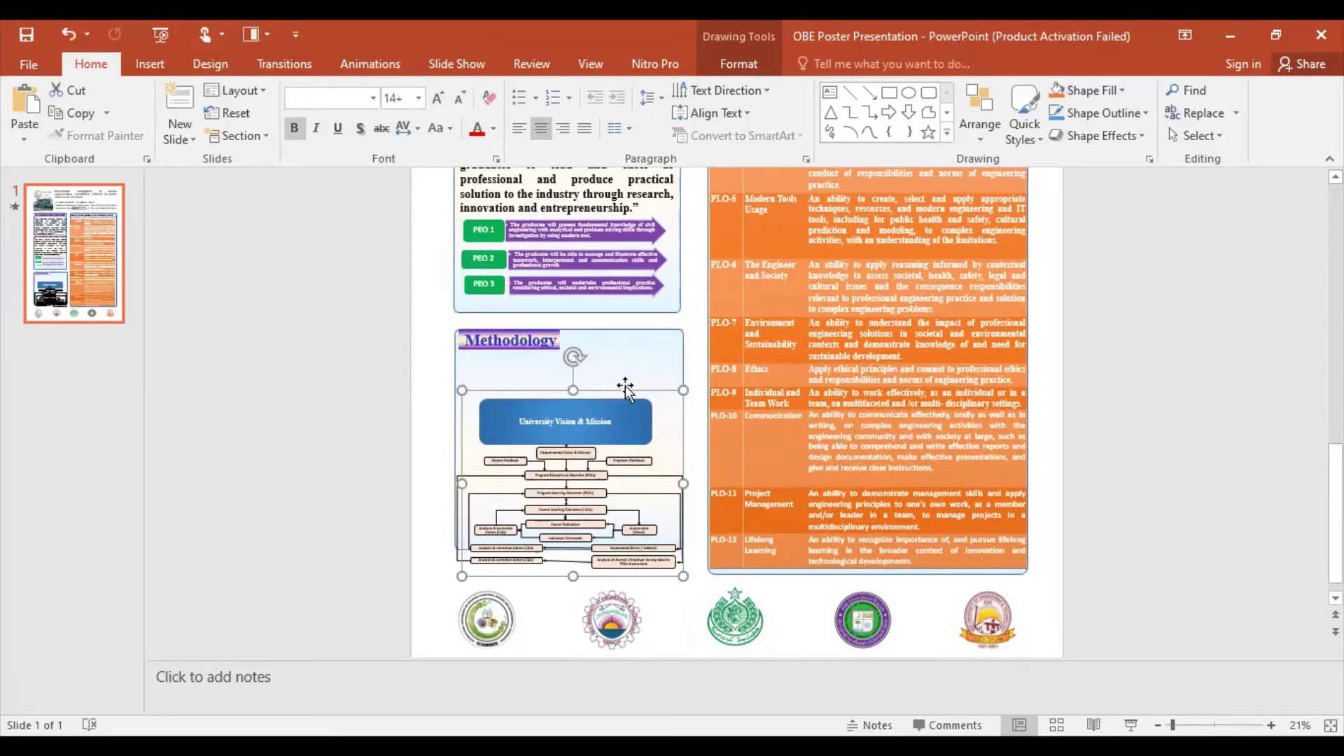
{"action": "left_click_drag", "start_coordinate": [627, 383], "coordinate": [625, 371]}
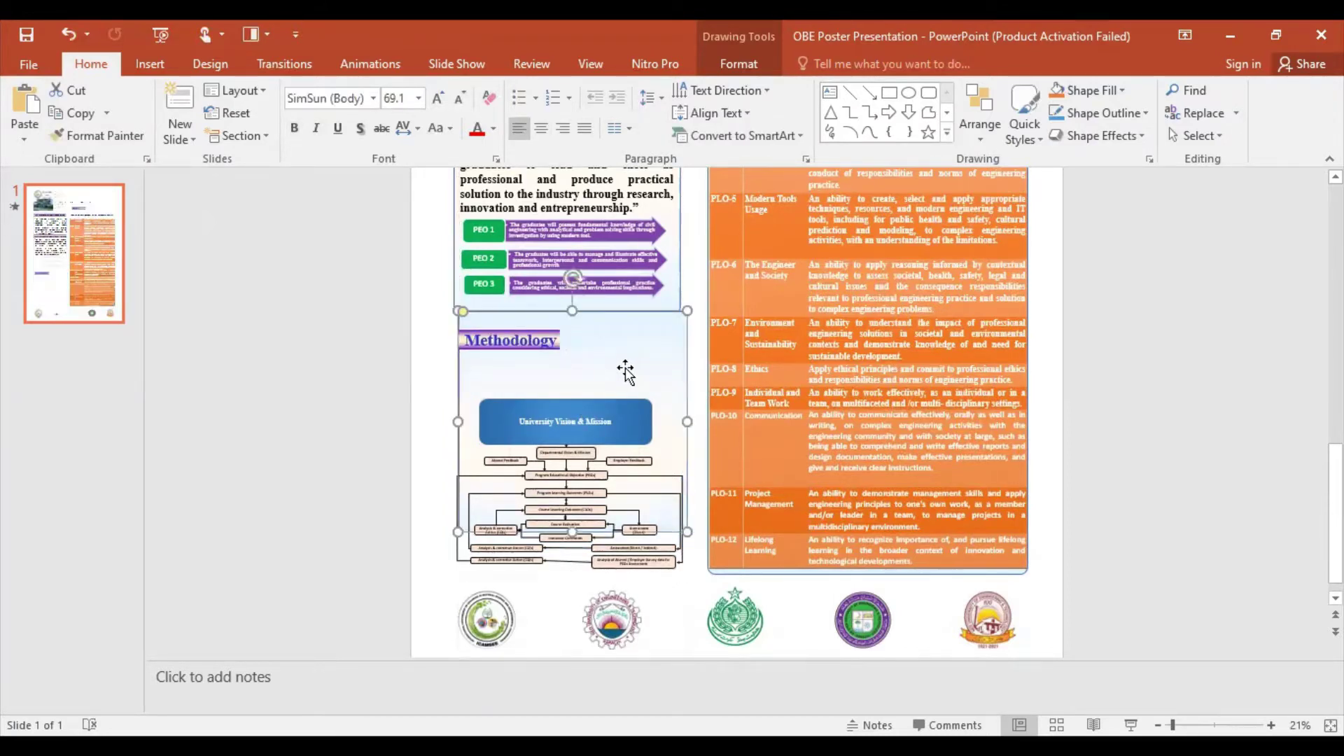
{"action": "key", "text": "ctrl+z"}
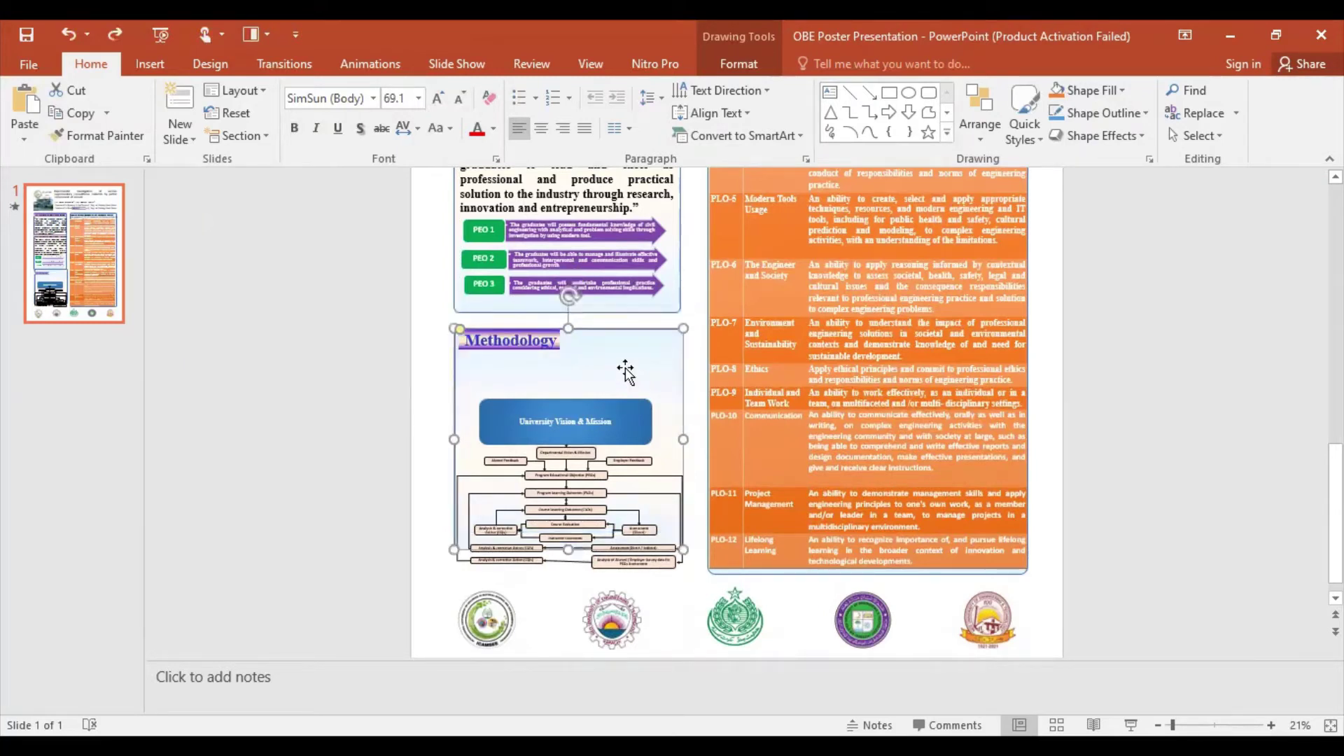
{"action": "key", "text": "ctrl+z"}
{"action": "key", "text": "ctrl+z"}
{"action": "left_click_drag", "start_coordinate": [631, 363], "coordinate": [629, 356]}
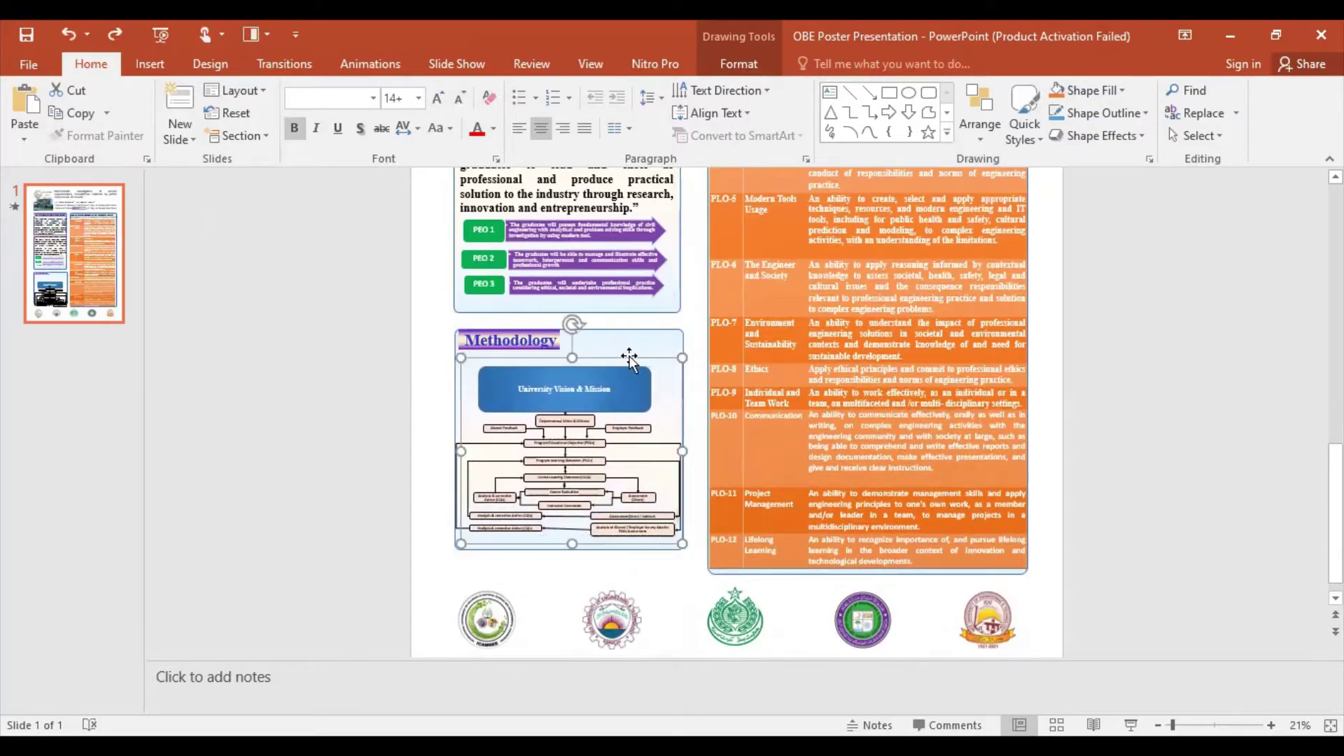
Step: Move the OBE flowchart up directly beneath the Methodology heading
{"action": "left_click", "coordinate": [602, 554]}
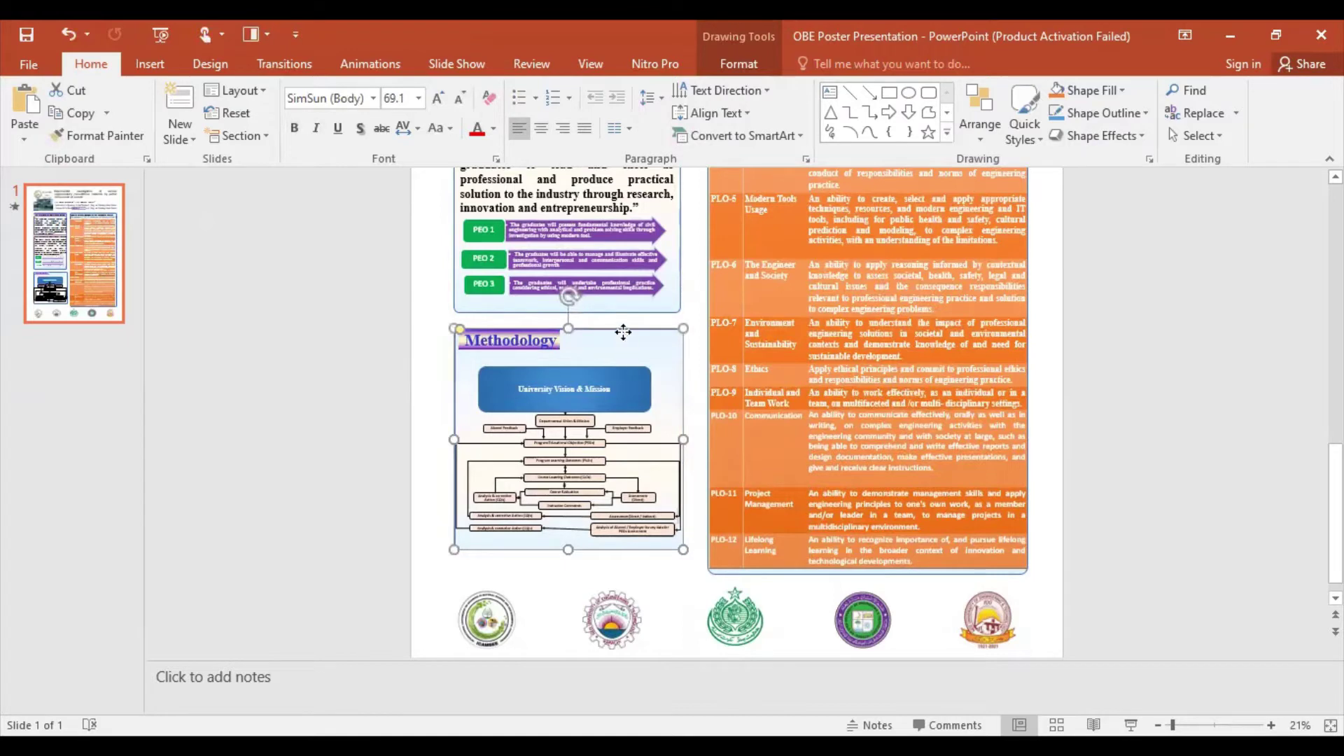
{"action": "left_click_drag", "start_coordinate": [623, 332], "coordinate": [546, 332]}
{"action": "left_click", "coordinate": [545, 334]}
{"action": "left_click", "coordinate": [546, 332]}
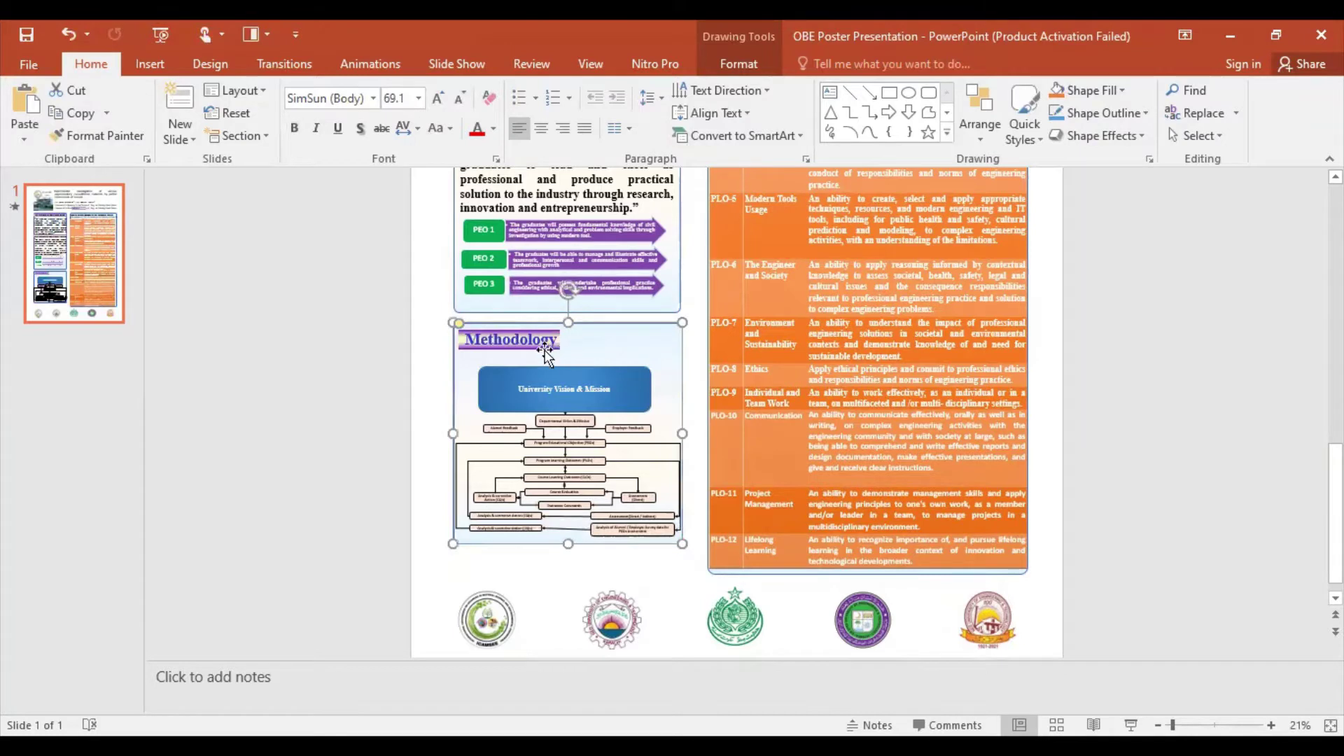
{"action": "left_click", "coordinate": [545, 348]}
{"action": "left_click_drag", "start_coordinate": [545, 354], "coordinate": [527, 354]}
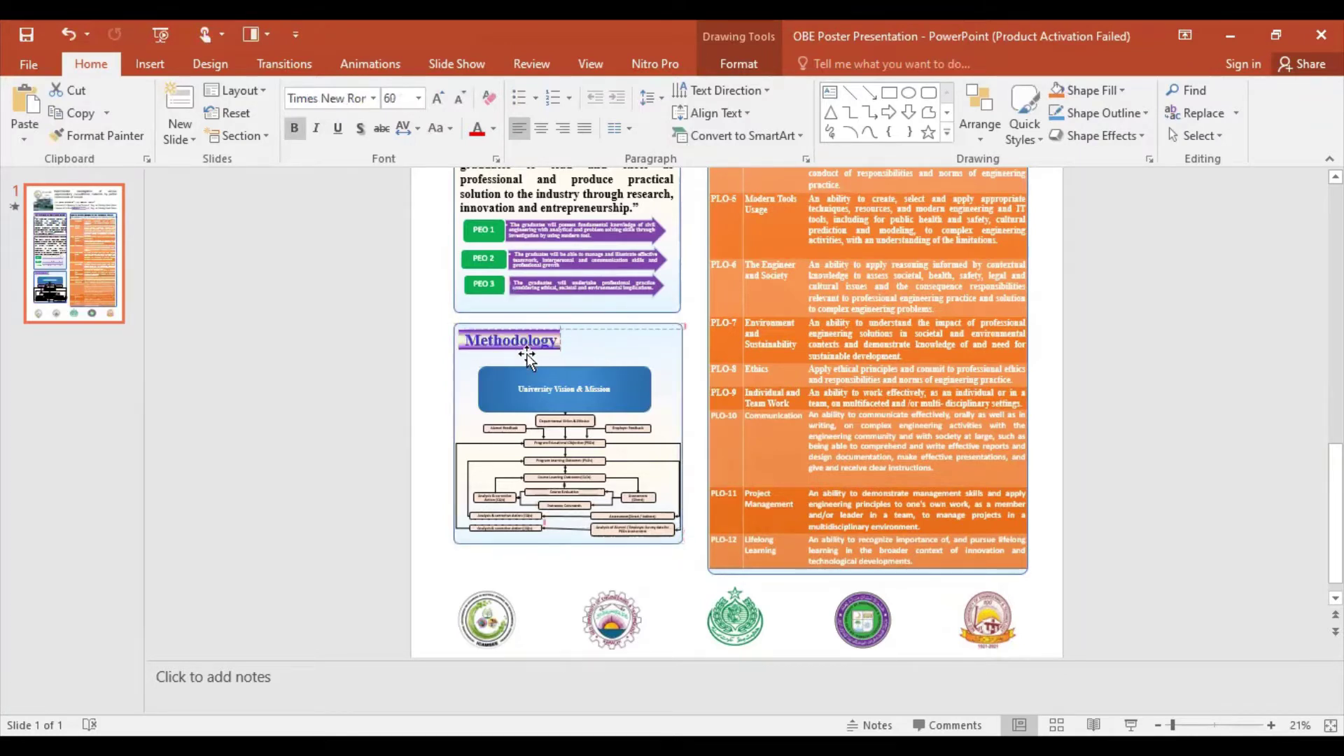
{"action": "left_click_drag", "start_coordinate": [570, 352], "coordinate": [570, 339]}
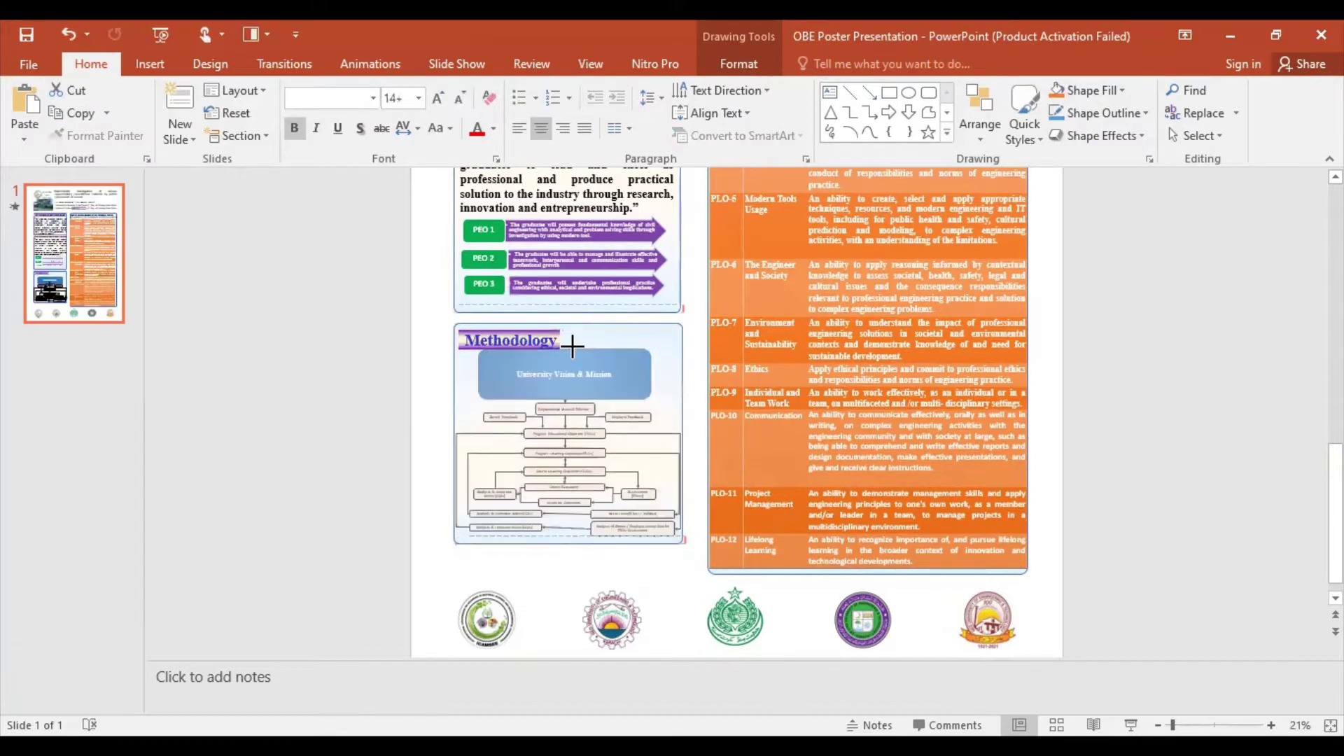
Step: Increase the Methodology background rectangle's Shape Height to 12.6 inches
{"action": "left_click", "coordinate": [454, 539]}
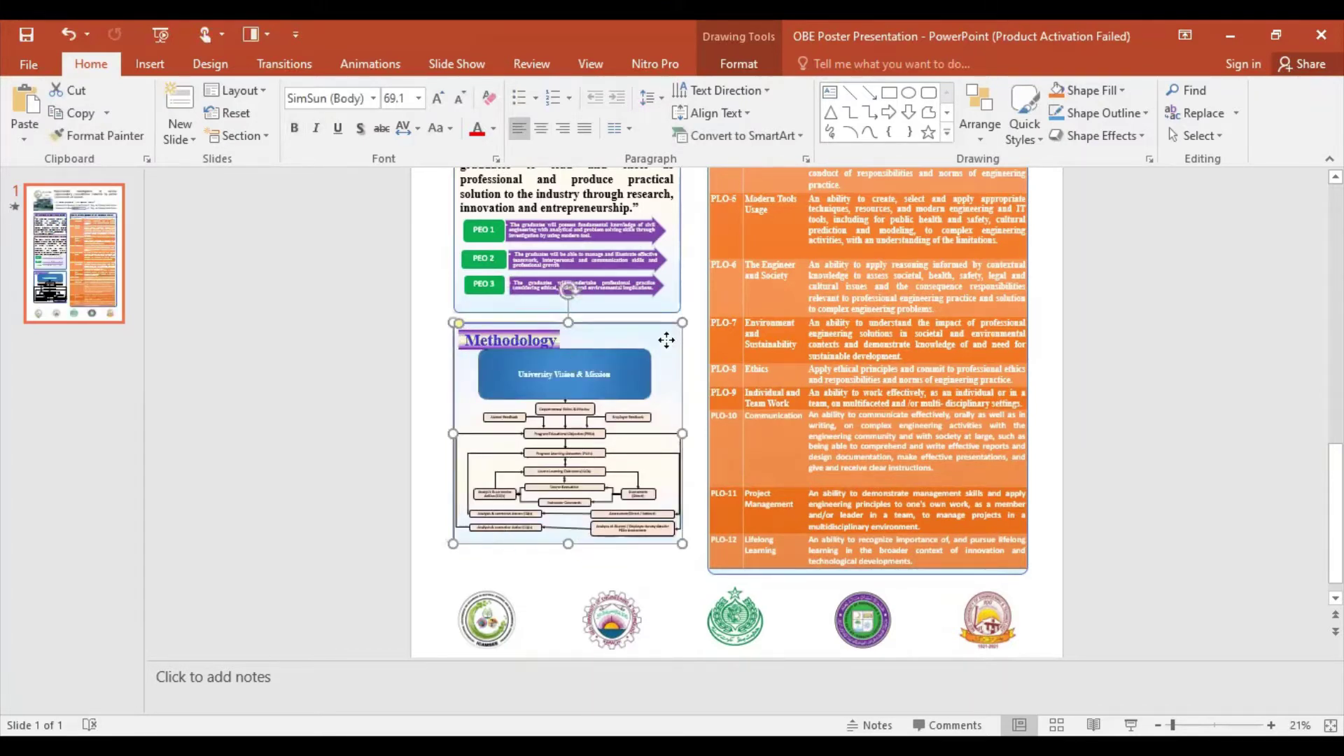
{"action": "left_click", "coordinate": [741, 63]}
{"action": "left_click", "coordinate": [1136, 94]}
{"action": "left_click", "coordinate": [1136, 94]}
{"action": "left_click", "coordinate": [1136, 95]}
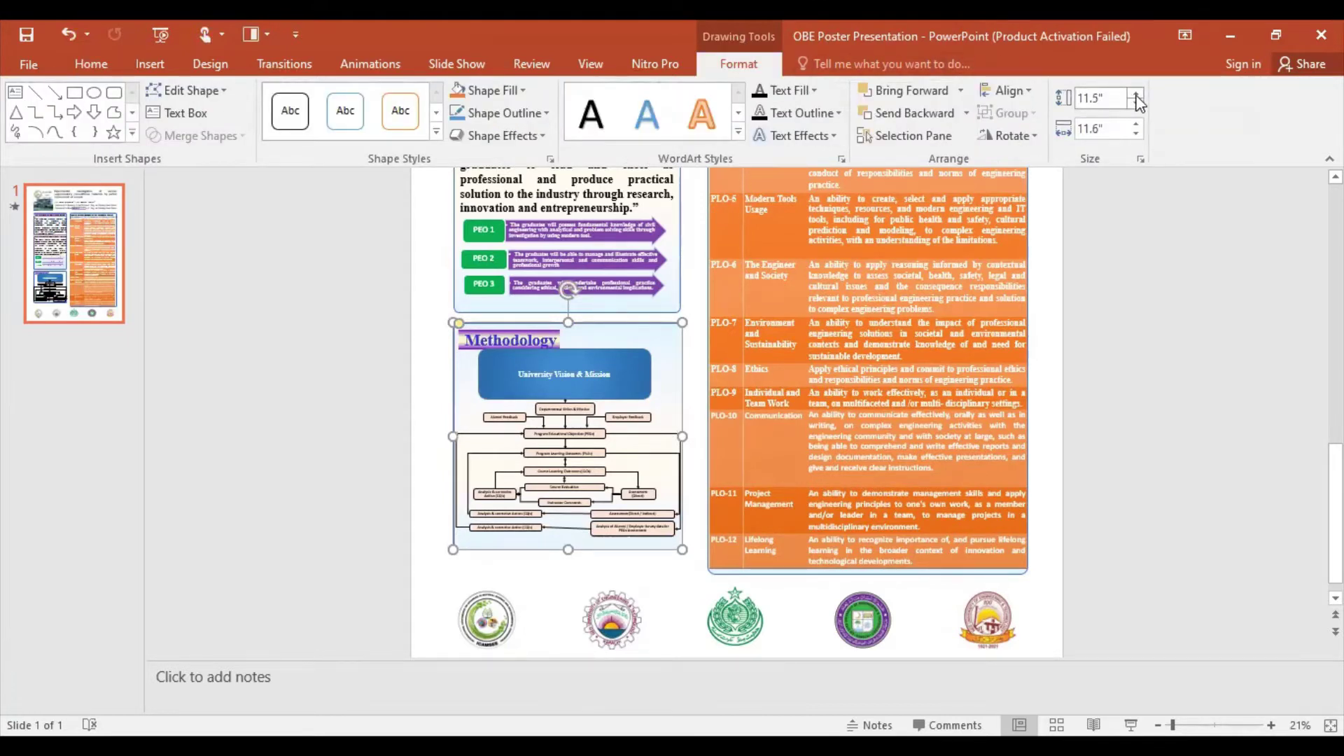
{"action": "left_click", "coordinate": [1136, 94]}
{"action": "left_click", "coordinate": [1136, 94]}
{"action": "left_click", "coordinate": [1136, 95]}
{"action": "left_click", "coordinate": [1136, 95]}
{"action": "left_click", "coordinate": [1136, 95]}
{"action": "left_click", "coordinate": [1136, 95]}
{"action": "left_click", "coordinate": [1136, 95]}
{"action": "left_click", "coordinate": [1137, 95]}
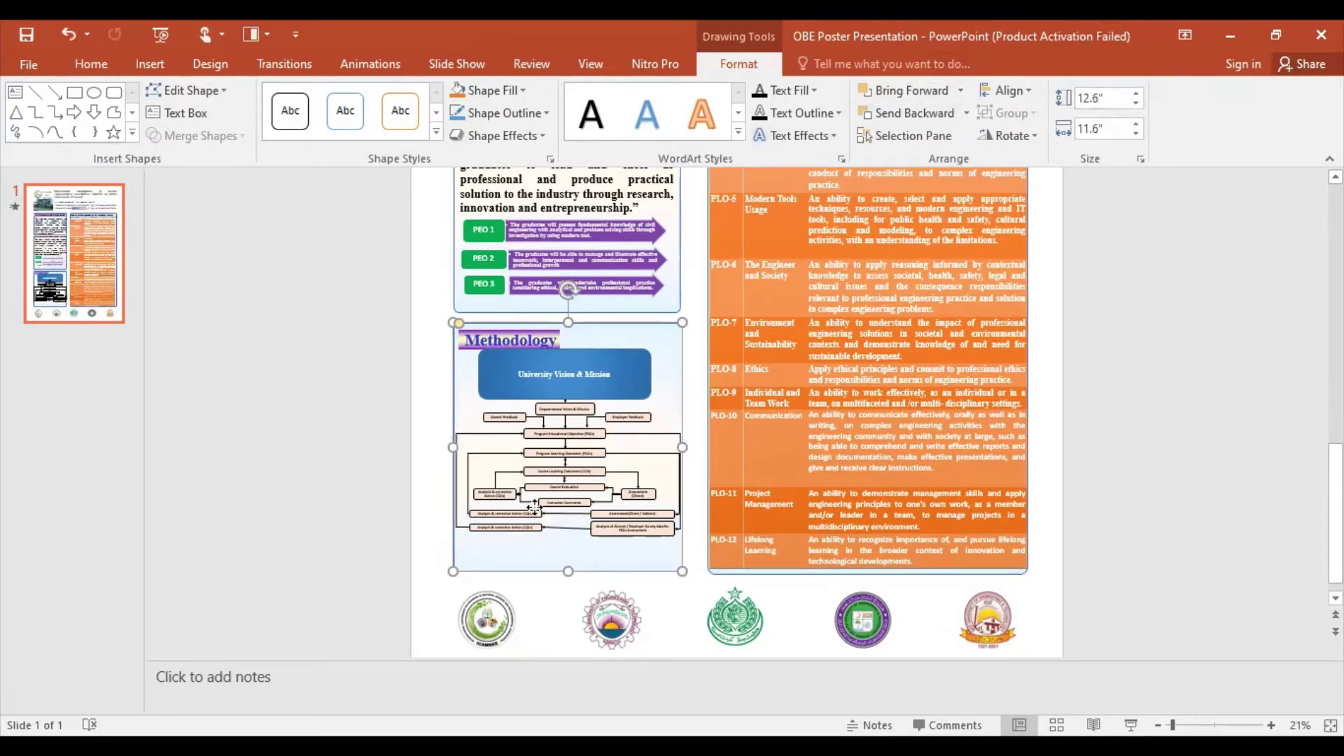
{"action": "left_click", "coordinate": [602, 381]}
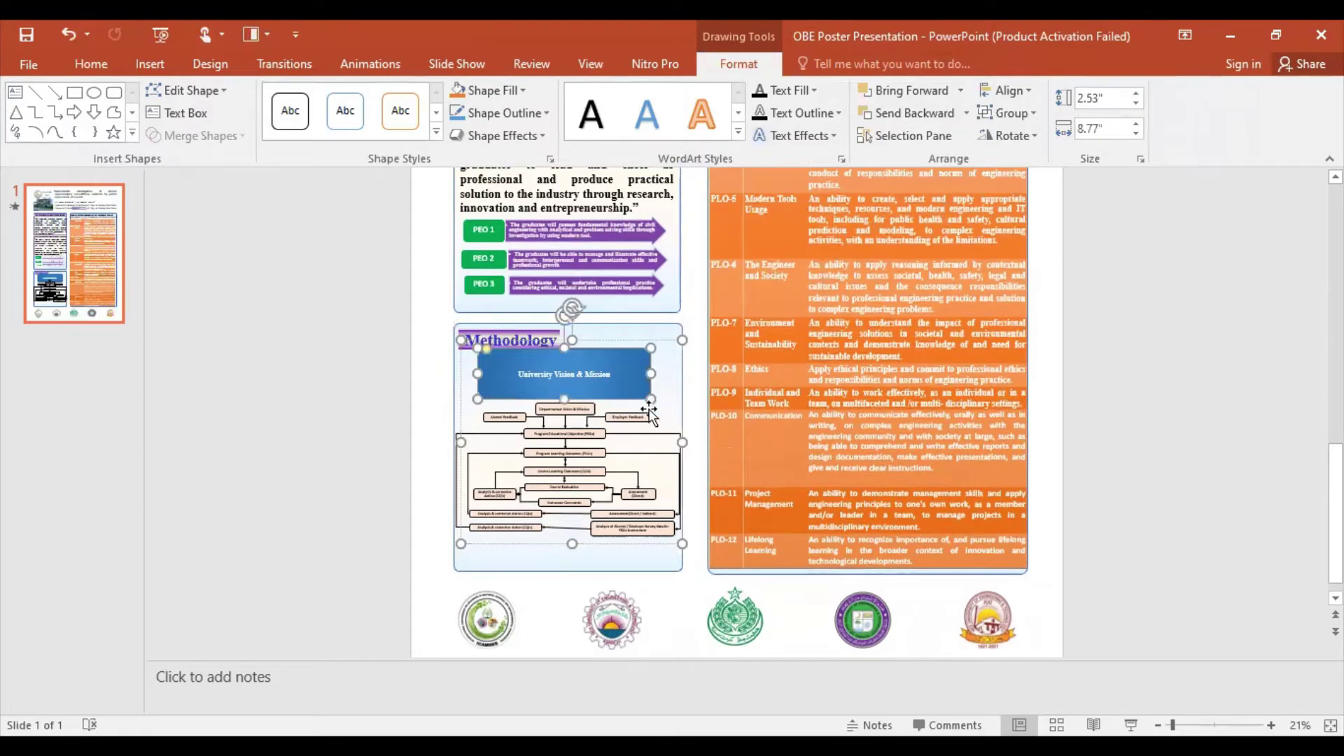
{"action": "left_click", "coordinate": [661, 424]}
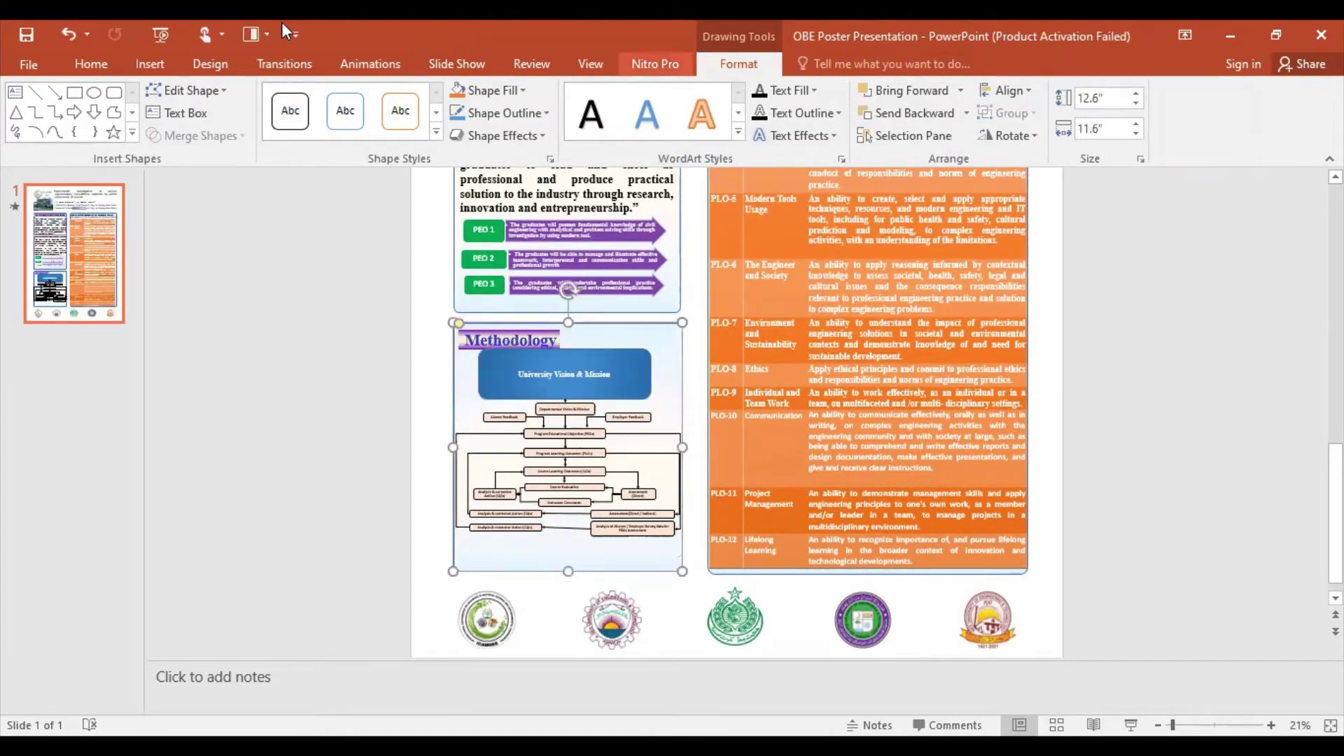
Step: Save the poster file and return to the title header
{"action": "left_click", "coordinate": [24, 22]}
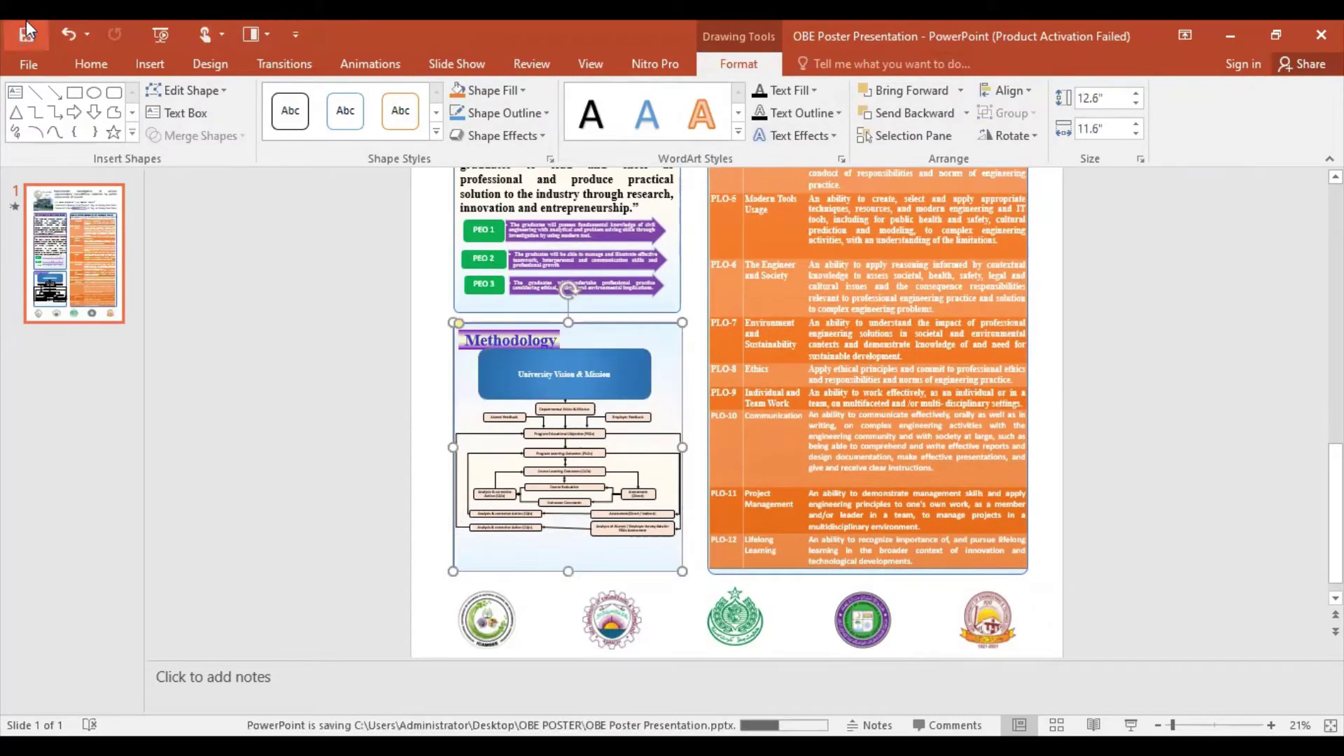
{"action": "scroll", "coordinate": [742, 546], "scroll_direction": "up", "scroll_amount": 1}
{"action": "scroll", "coordinate": [745, 547], "scroll_direction": "up", "scroll_amount": 1}
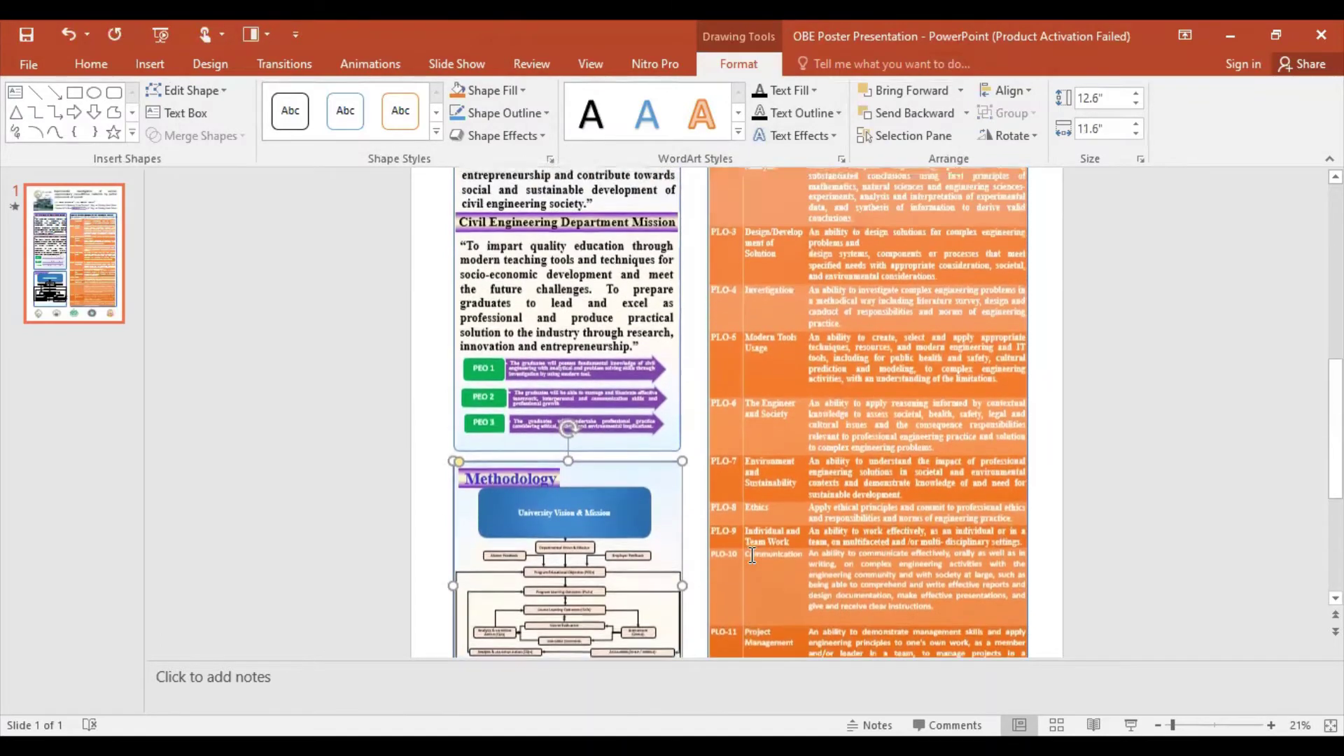
{"action": "scroll", "coordinate": [754, 550], "scroll_direction": "up", "scroll_amount": 2}
{"action": "scroll", "coordinate": [754, 549], "scroll_direction": "up", "scroll_amount": 3}
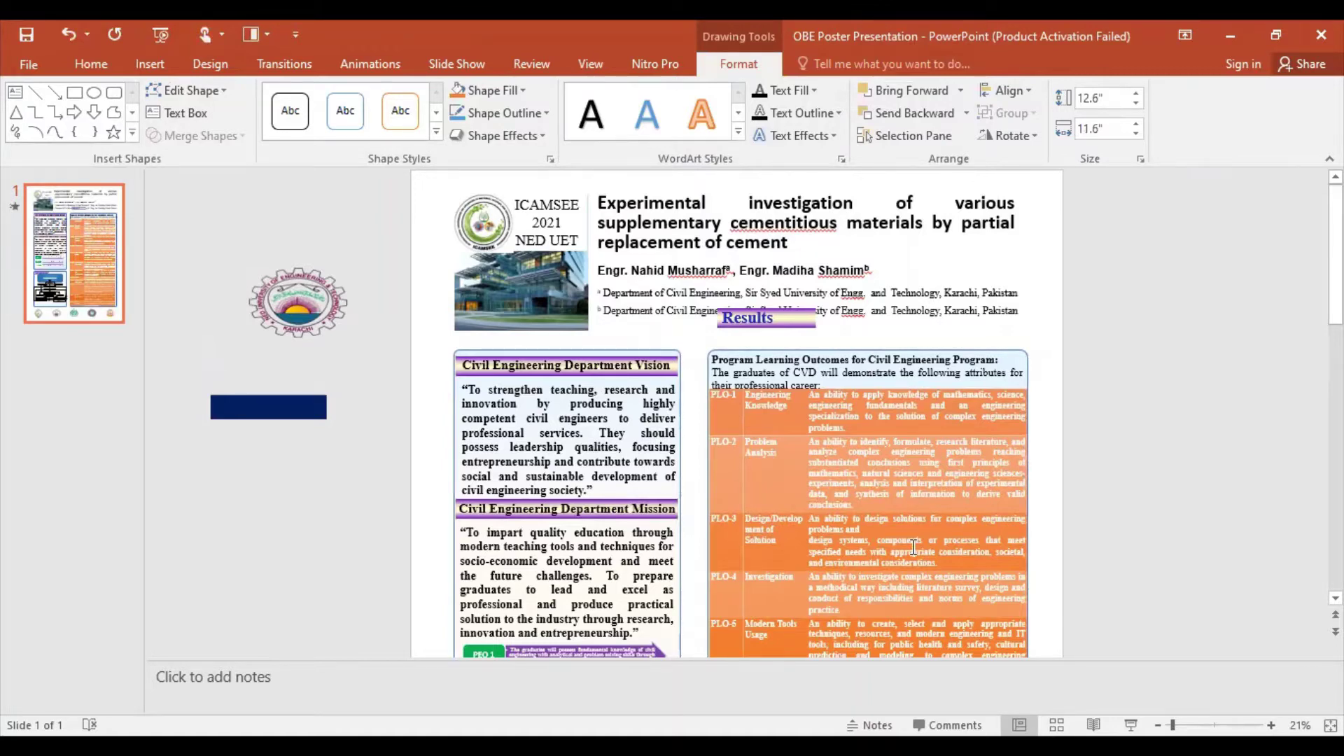
Step: Scroll down and back through the poster to review the full layout down to the logos
{"action": "scroll", "coordinate": [914, 546], "scroll_direction": "down", "scroll_amount": 3}
{"action": "scroll", "coordinate": [700, 504], "scroll_direction": "down", "scroll_amount": 3}
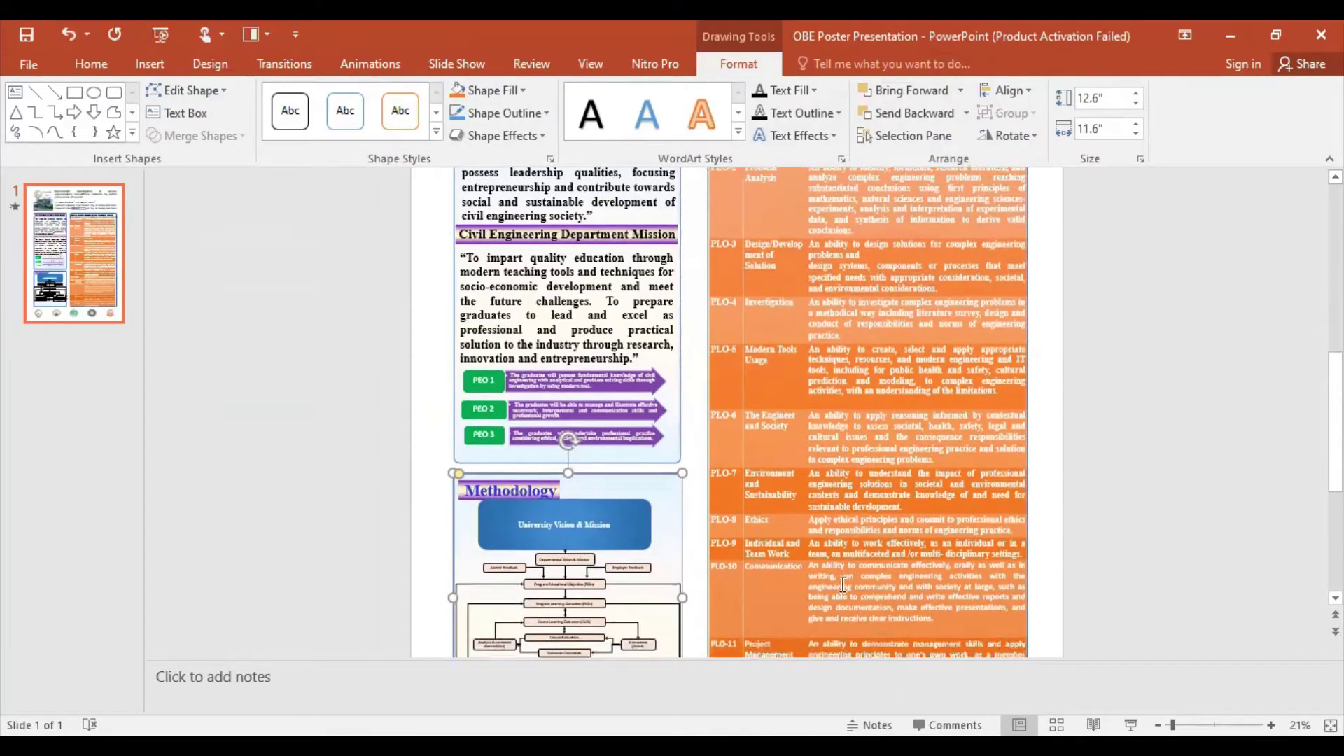
{"action": "scroll", "coordinate": [910, 574], "scroll_direction": "down", "scroll_amount": 3}
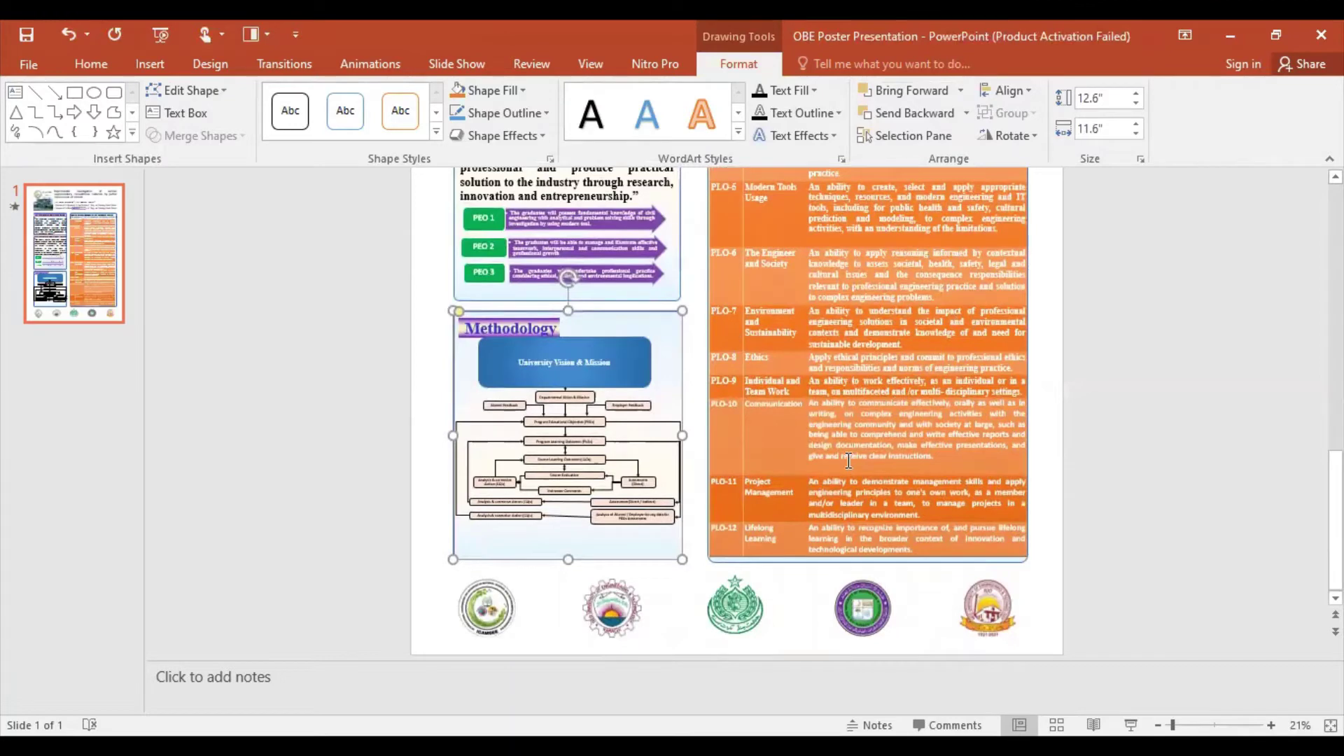
{"action": "scroll", "coordinate": [848, 459], "scroll_direction": "up", "scroll_amount": 1}
{"action": "scroll", "coordinate": [851, 469], "scroll_direction": "up", "scroll_amount": 2}
{"action": "scroll", "coordinate": [854, 483], "scroll_direction": "up", "scroll_amount": 1}
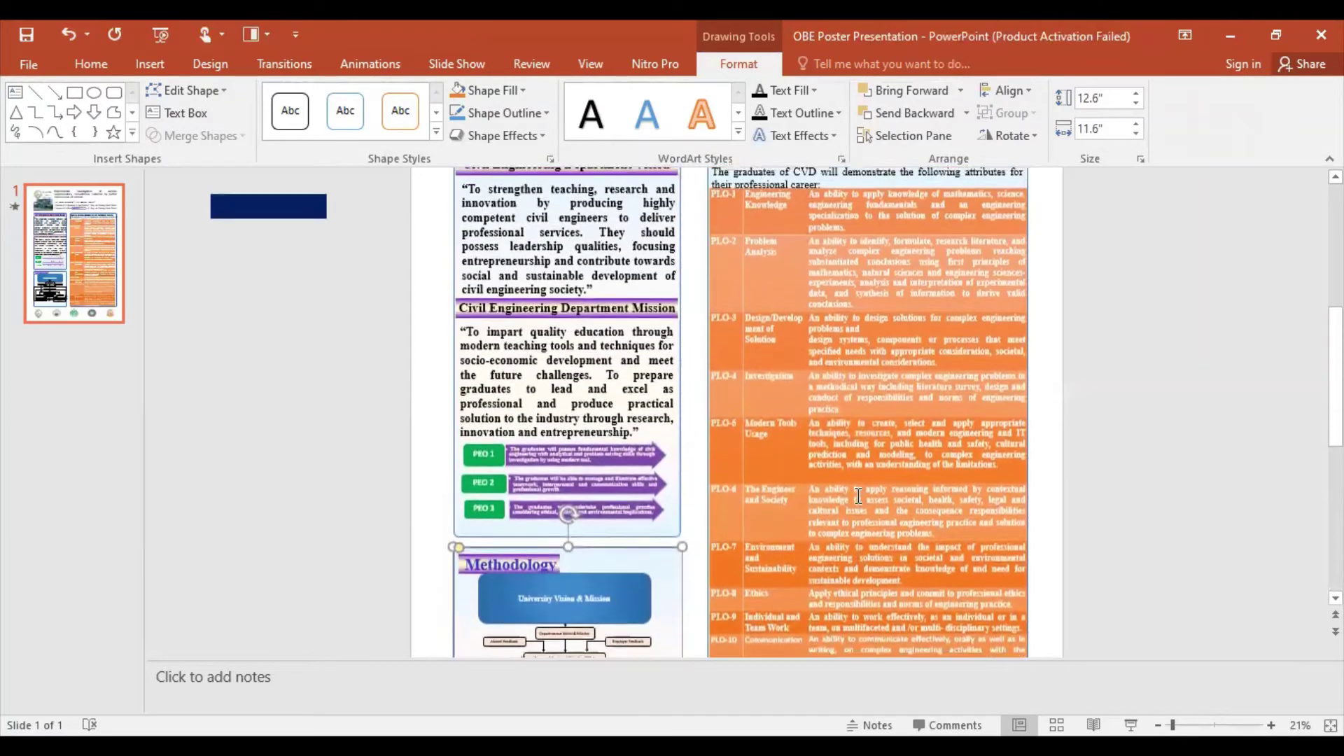
{"action": "scroll", "coordinate": [860, 497], "scroll_direction": "up", "scroll_amount": 1}
{"action": "scroll", "coordinate": [860, 497], "scroll_direction": "up", "scroll_amount": 2}
{"action": "scroll", "coordinate": [860, 497], "scroll_direction": "down", "scroll_amount": 2}
{"action": "scroll", "coordinate": [860, 497], "scroll_direction": "down", "scroll_amount": 1}
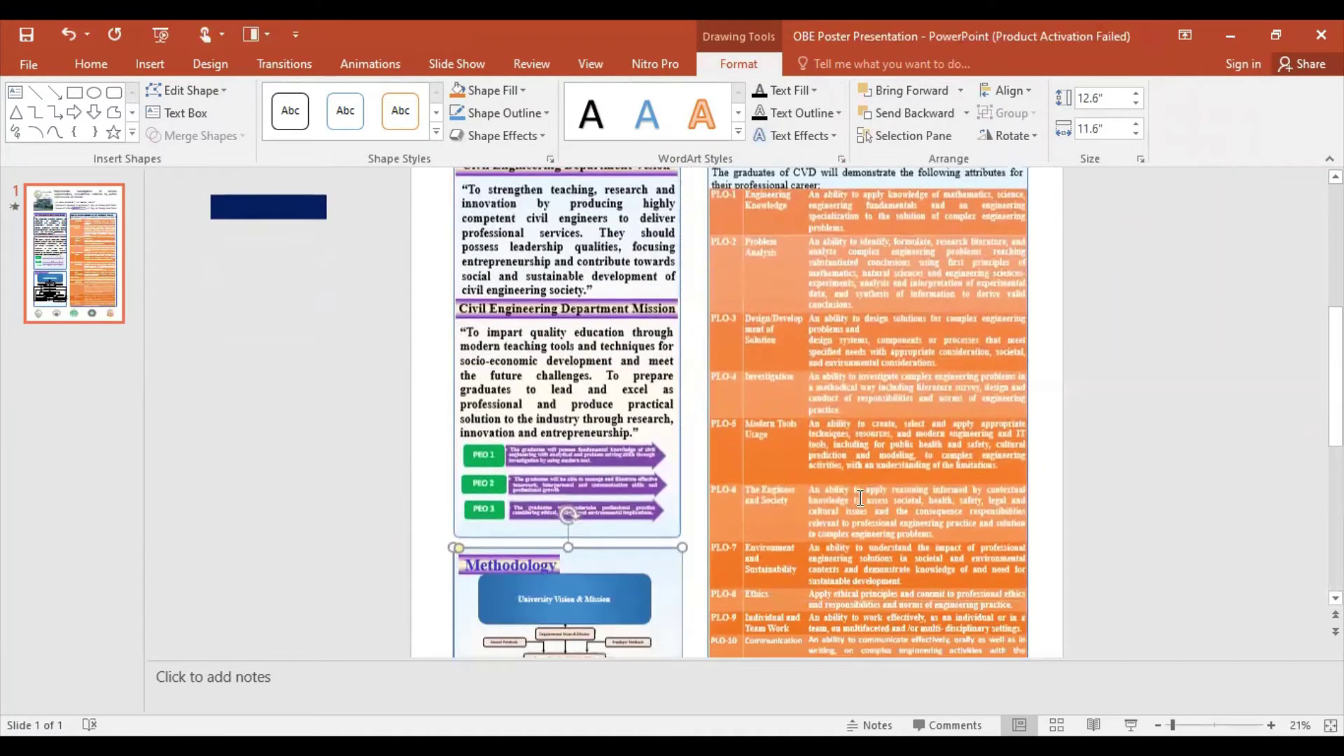
{"action": "scroll", "coordinate": [861, 497], "scroll_direction": "down", "scroll_amount": 1}
{"action": "scroll", "coordinate": [861, 497], "scroll_direction": "down", "scroll_amount": 2}
{"action": "scroll", "coordinate": [860, 497], "scroll_direction": "down", "scroll_amount": 2}
{"action": "scroll", "coordinate": [860, 497], "scroll_direction": "up", "scroll_amount": 1}
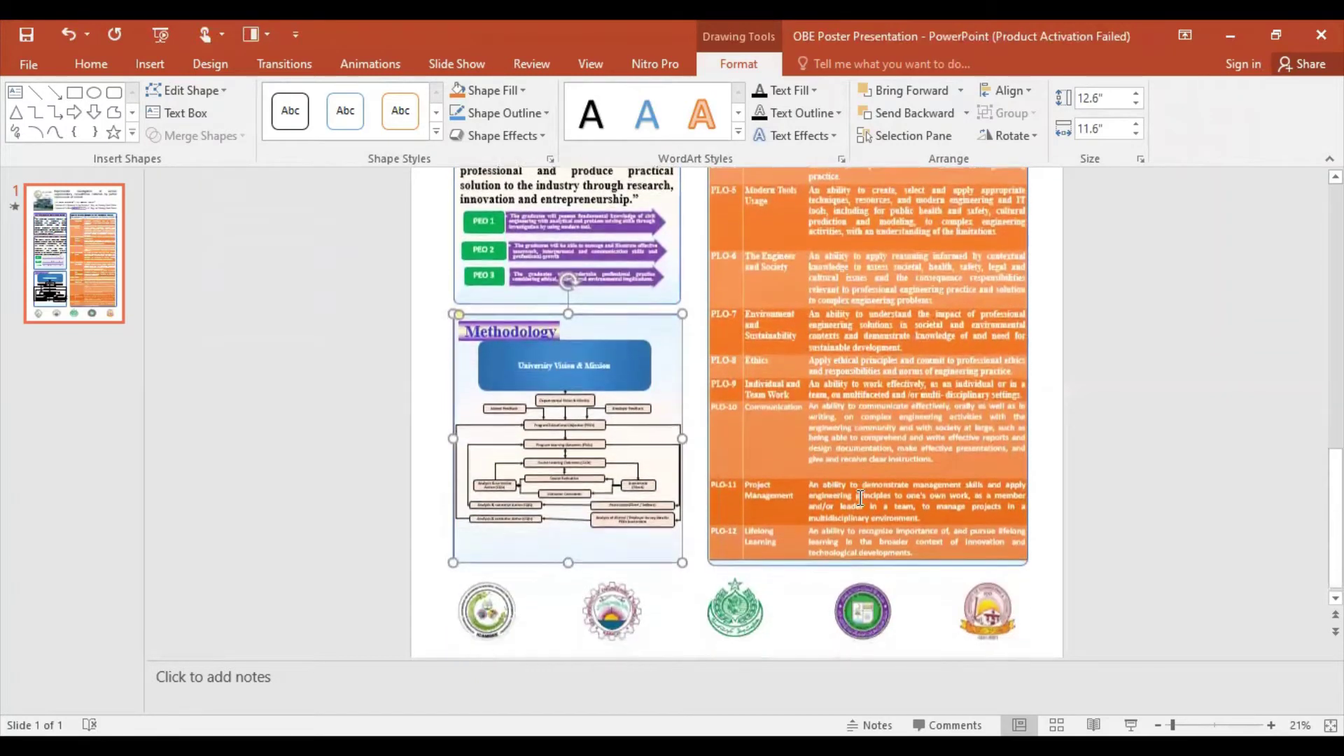
{"action": "scroll", "coordinate": [861, 497], "scroll_direction": "up", "scroll_amount": 1}
{"action": "scroll", "coordinate": [860, 497], "scroll_direction": "up", "scroll_amount": 2}
{"action": "scroll", "coordinate": [861, 497], "scroll_direction": "up", "scroll_amount": 2}
{"action": "scroll", "coordinate": [860, 497], "scroll_direction": "up", "scroll_amount": 2}
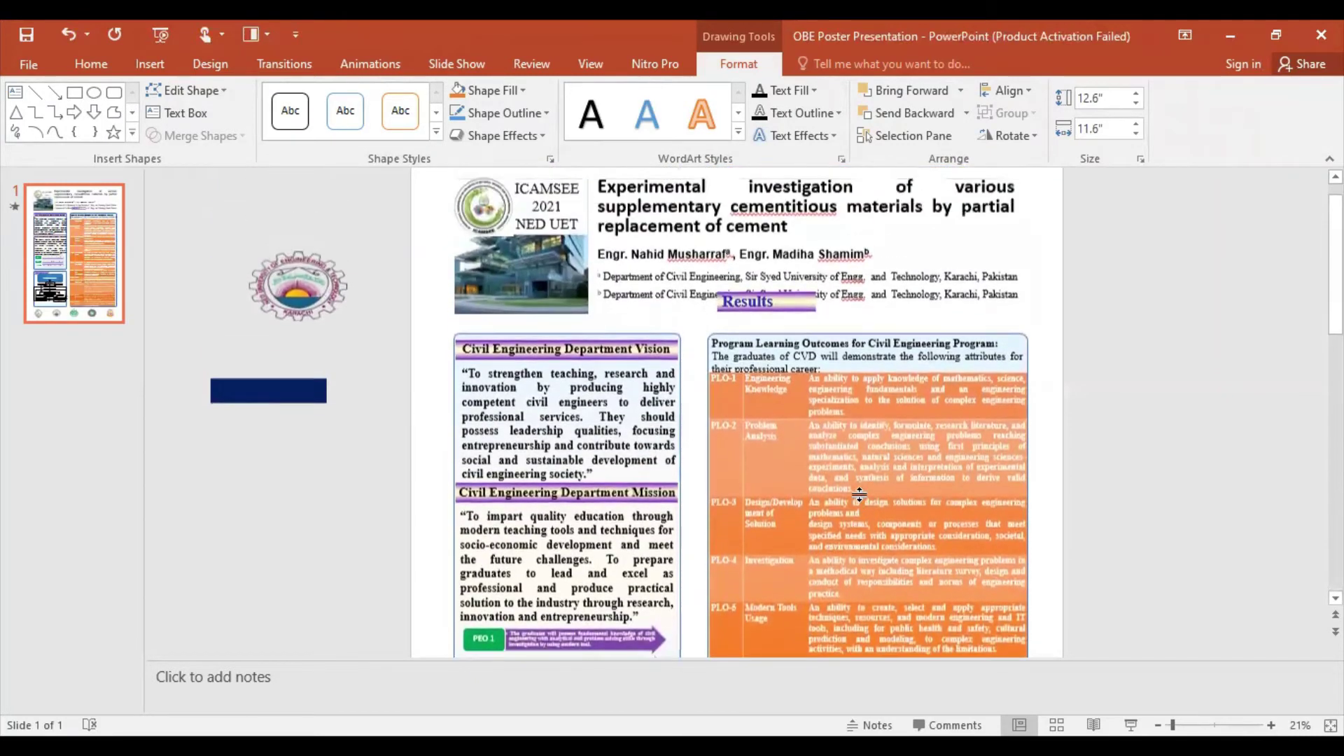
{"action": "scroll", "coordinate": [860, 494], "scroll_direction": "down", "scroll_amount": 1}
{"action": "scroll", "coordinate": [859, 494], "scroll_direction": "down", "scroll_amount": 2}
{"action": "scroll", "coordinate": [860, 494], "scroll_direction": "down", "scroll_amount": 1}
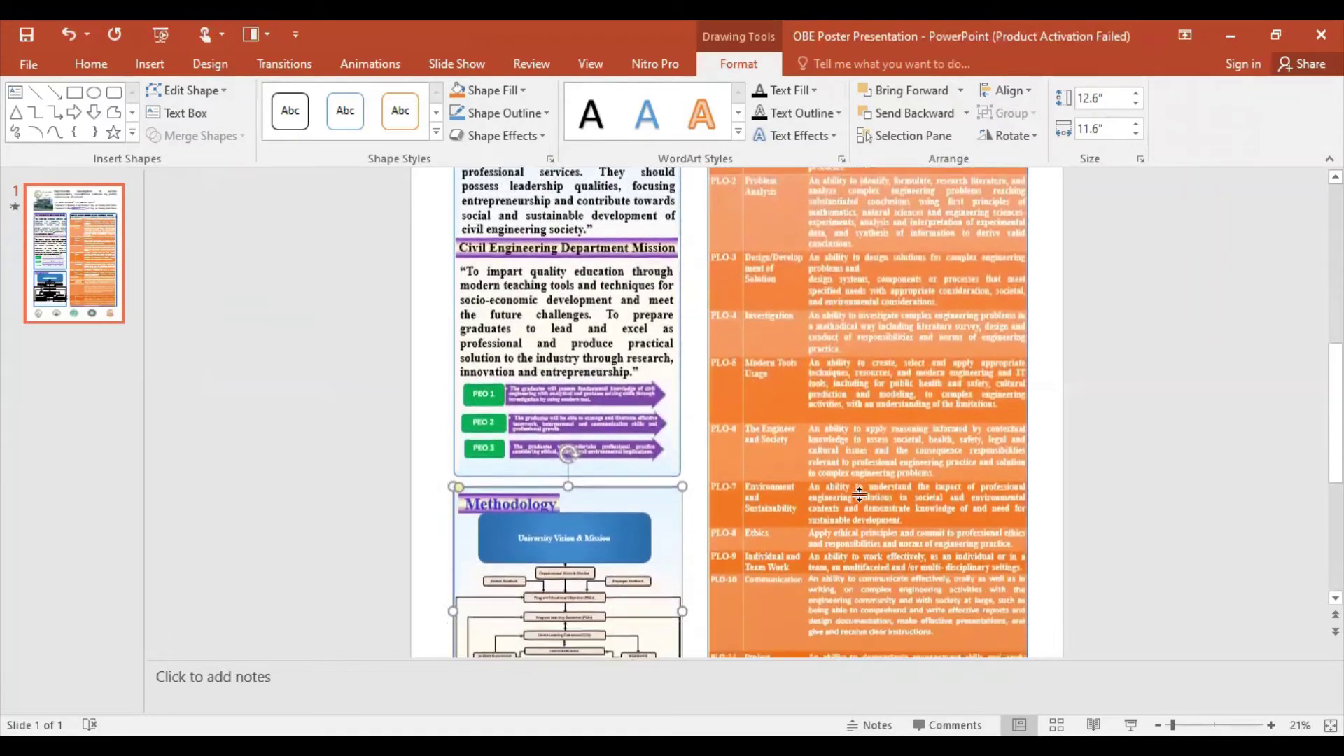
{"action": "scroll", "coordinate": [859, 494], "scroll_direction": "down", "scroll_amount": 2}
{"action": "scroll", "coordinate": [860, 495], "scroll_direction": "down", "scroll_amount": 1}
{"action": "scroll", "coordinate": [859, 494], "scroll_direction": "down", "scroll_amount": 1}
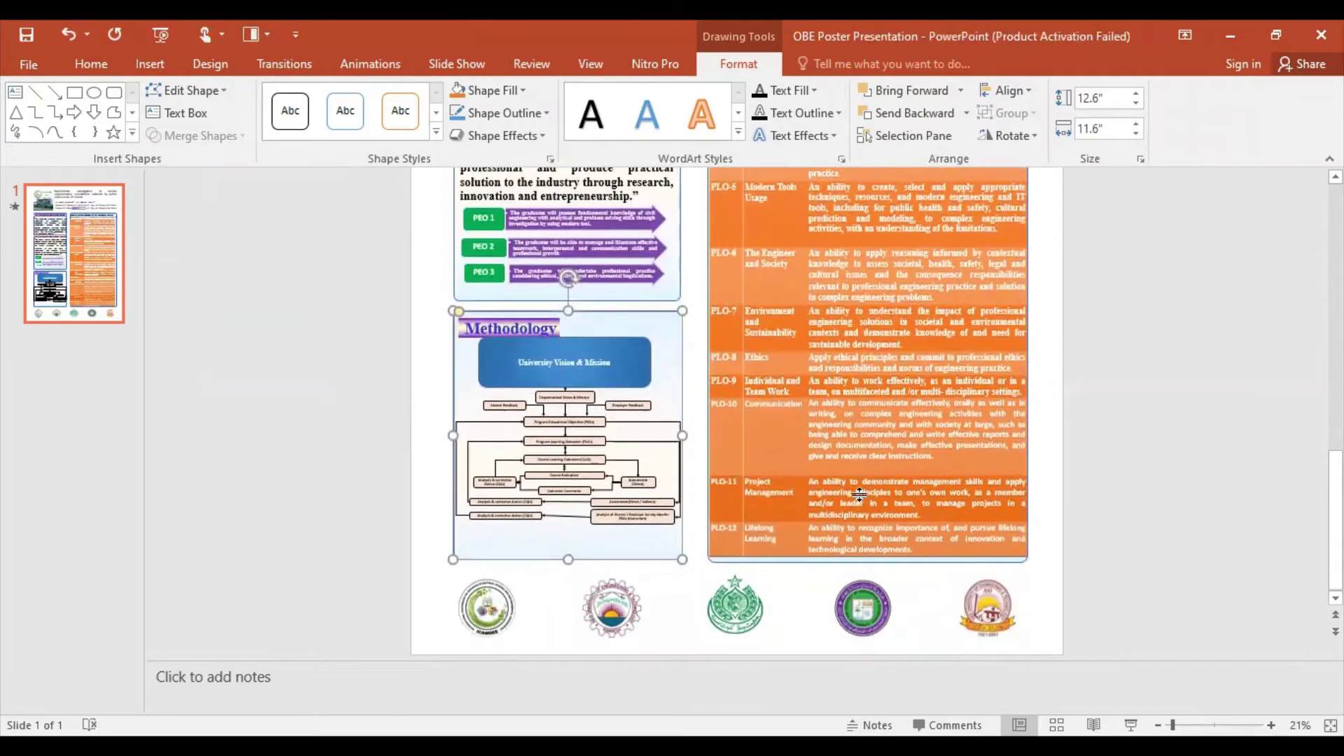
{"action": "scroll", "coordinate": [860, 494], "scroll_direction": "up", "scroll_amount": 1}
{"action": "scroll", "coordinate": [860, 495], "scroll_direction": "up", "scroll_amount": 2}
{"action": "scroll", "coordinate": [859, 494], "scroll_direction": "up", "scroll_amount": 2}
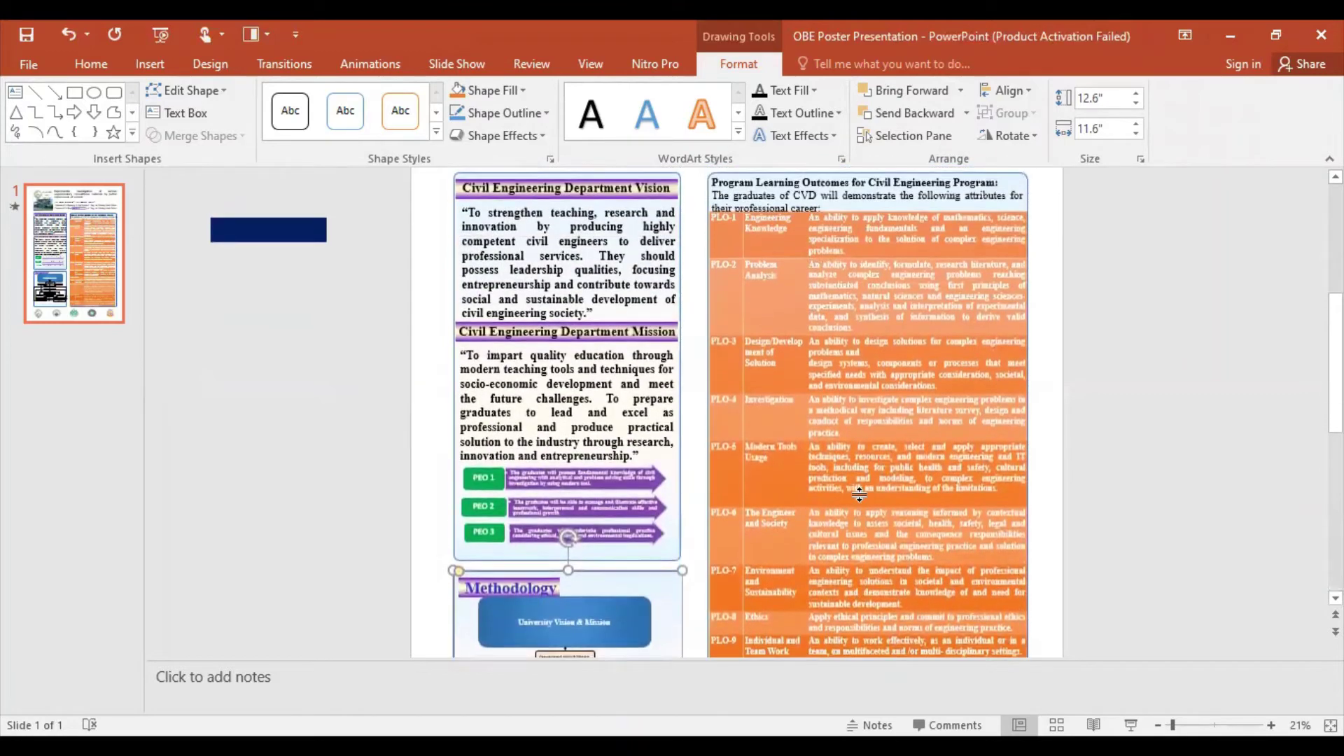
{"action": "scroll", "coordinate": [860, 495], "scroll_direction": "up", "scroll_amount": 1}
{"action": "scroll", "coordinate": [859, 494], "scroll_direction": "up", "scroll_amount": 1}
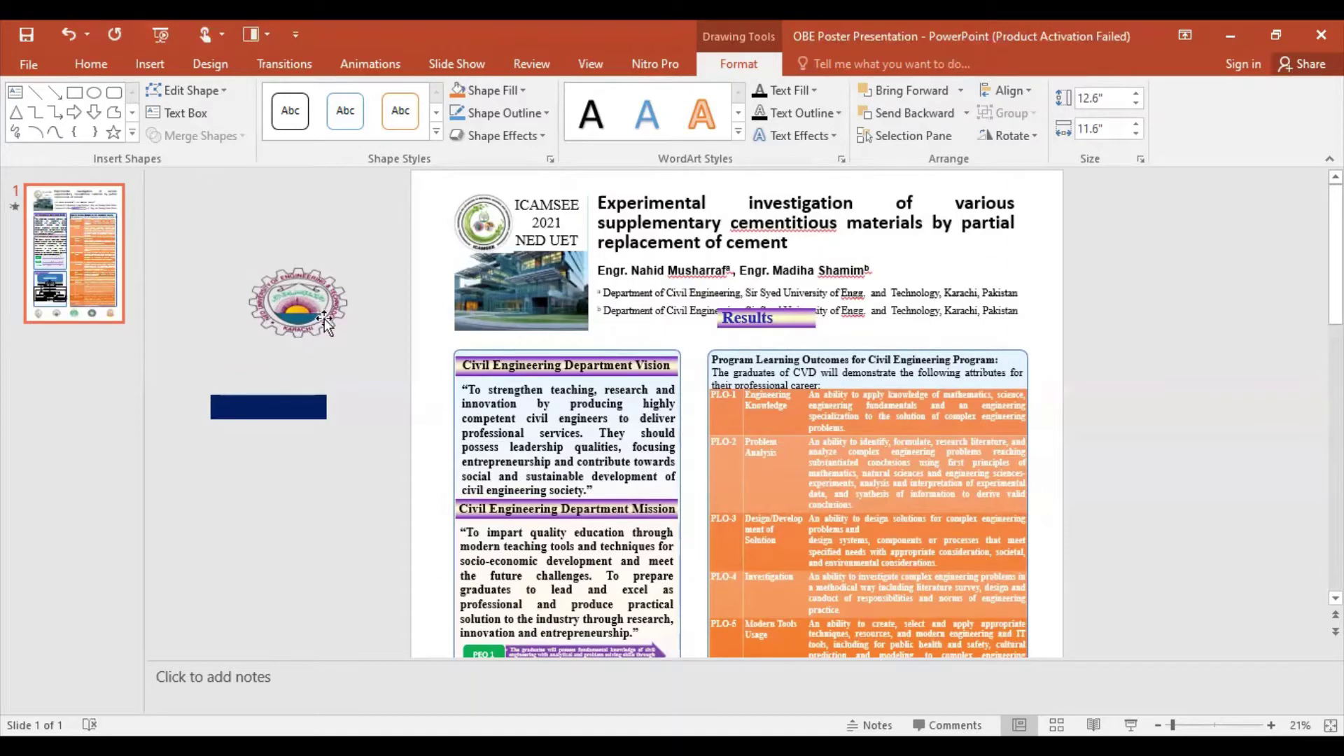
Step: Save the poster and check the PLO table further down
{"action": "left_click", "coordinate": [17, 35]}
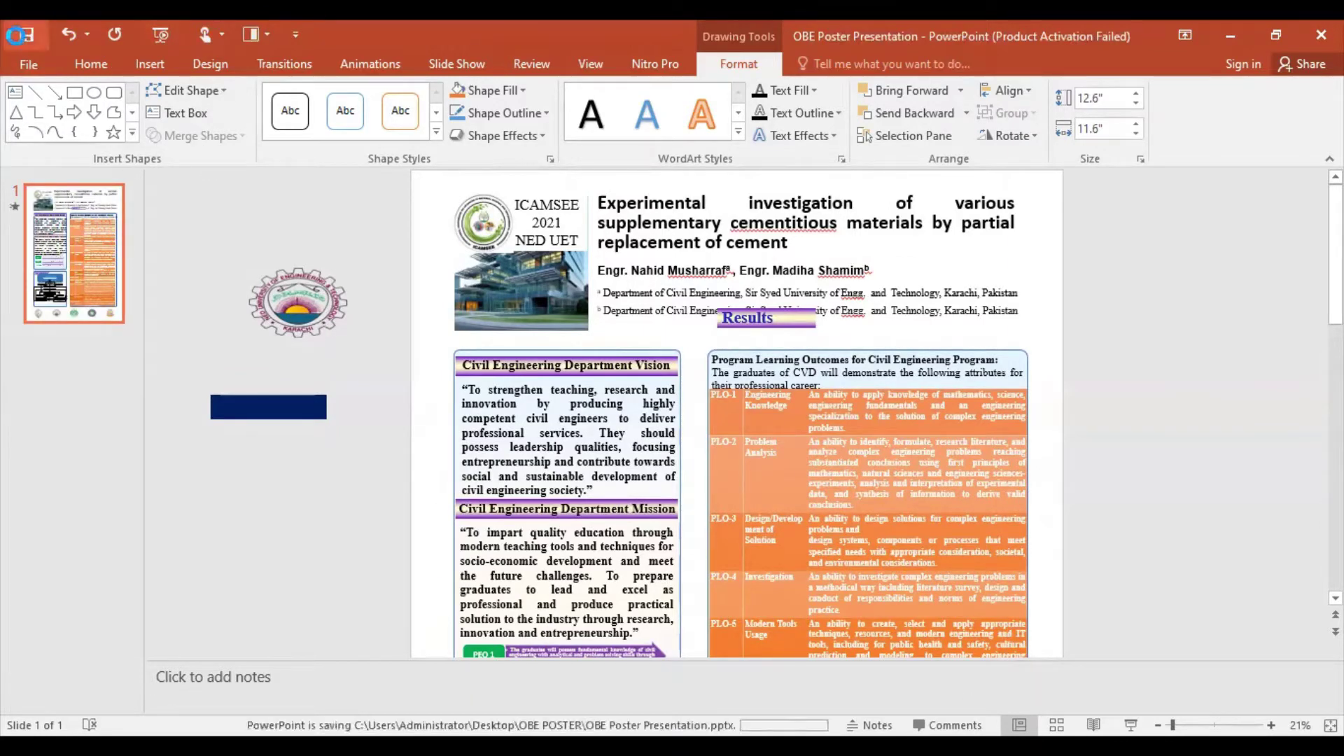
{"action": "scroll", "coordinate": [589, 380], "scroll_direction": "down", "scroll_amount": 3}
{"action": "scroll", "coordinate": [742, 498], "scroll_direction": "down", "scroll_amount": 1}
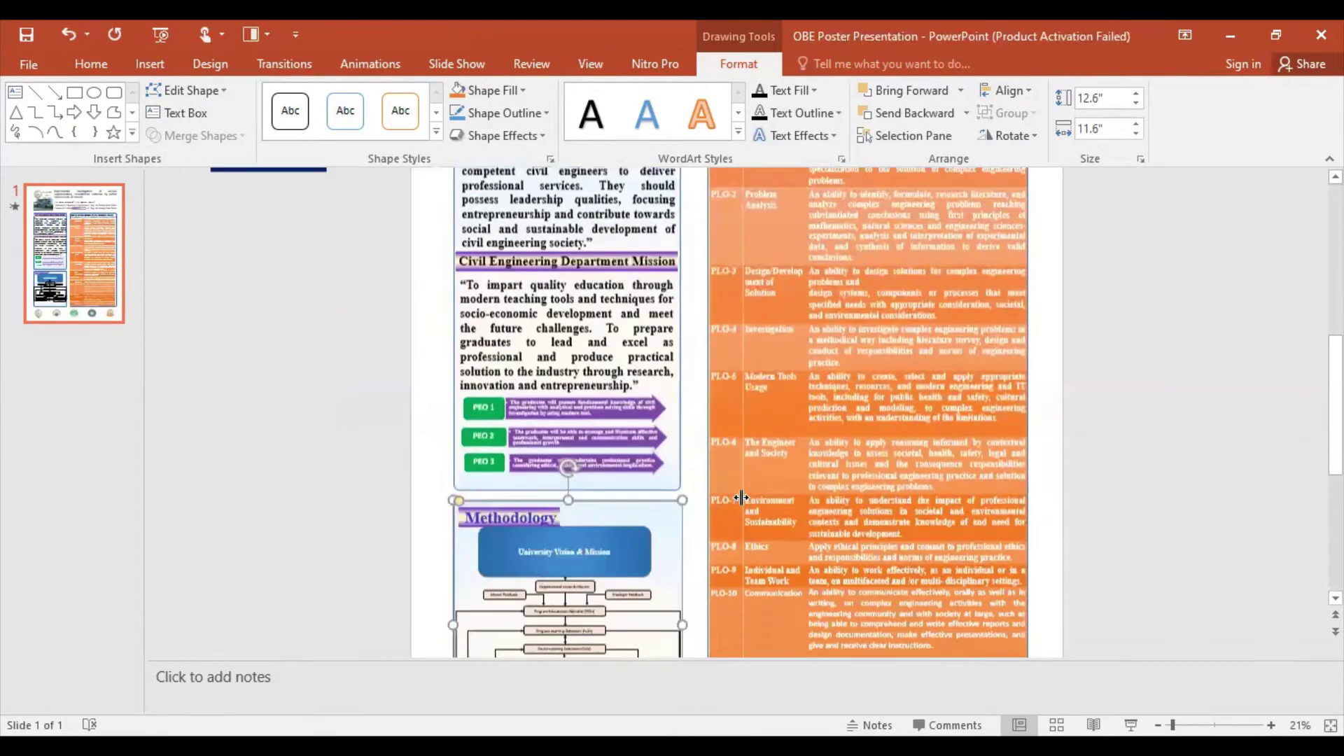
{"action": "scroll", "coordinate": [742, 498], "scroll_direction": "down", "scroll_amount": 2}
{"action": "left_click", "coordinate": [798, 490]}
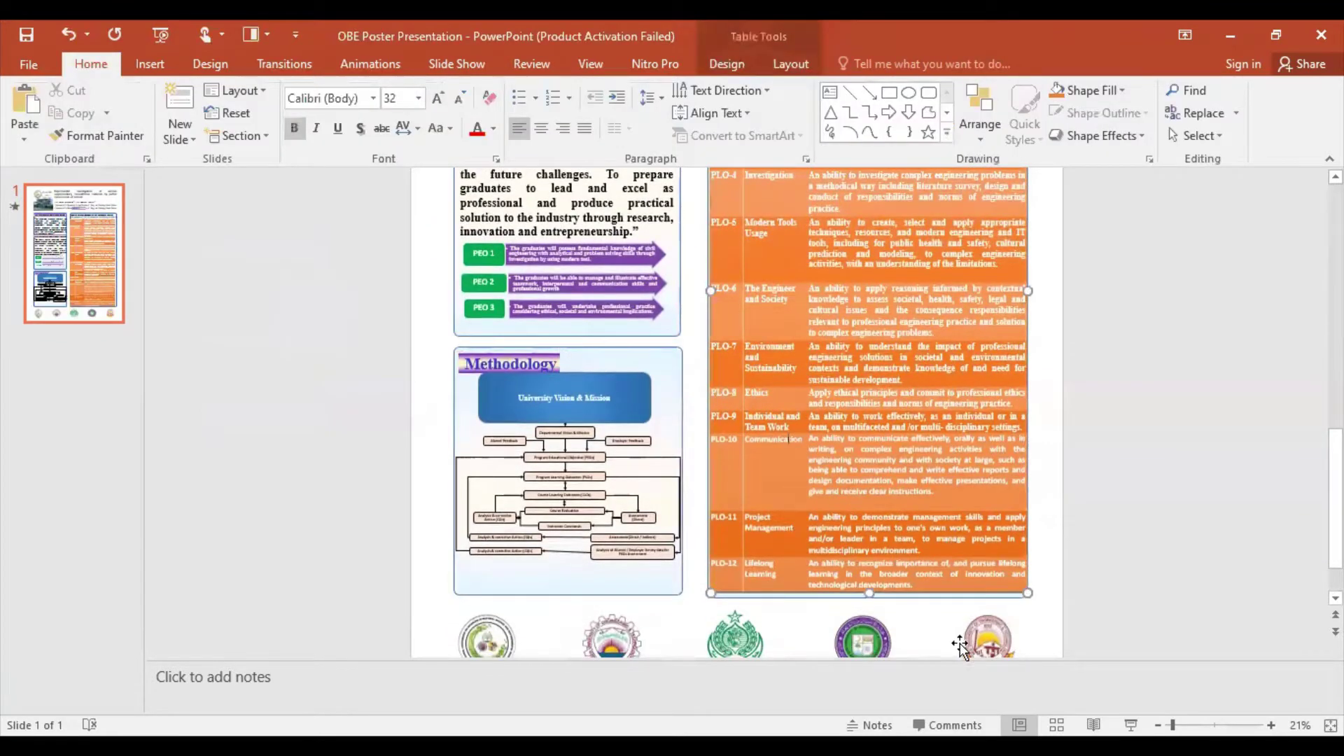
{"action": "scroll", "coordinate": [960, 644], "scroll_direction": "down", "scroll_amount": 1}
{"action": "left_click", "coordinate": [448, 626]}
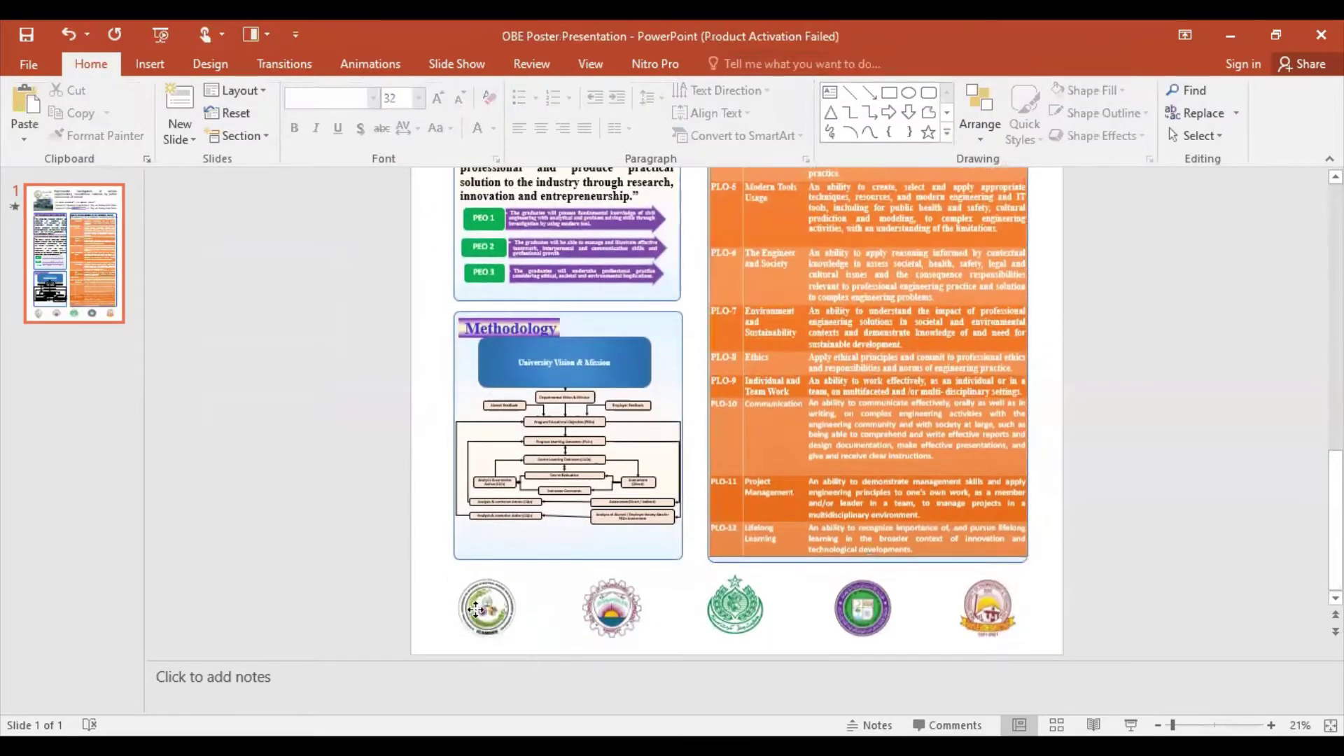
Step: Inspect the bottom logo row and the ICAMSEE logo group at the top
{"action": "left_click", "coordinate": [476, 609]}
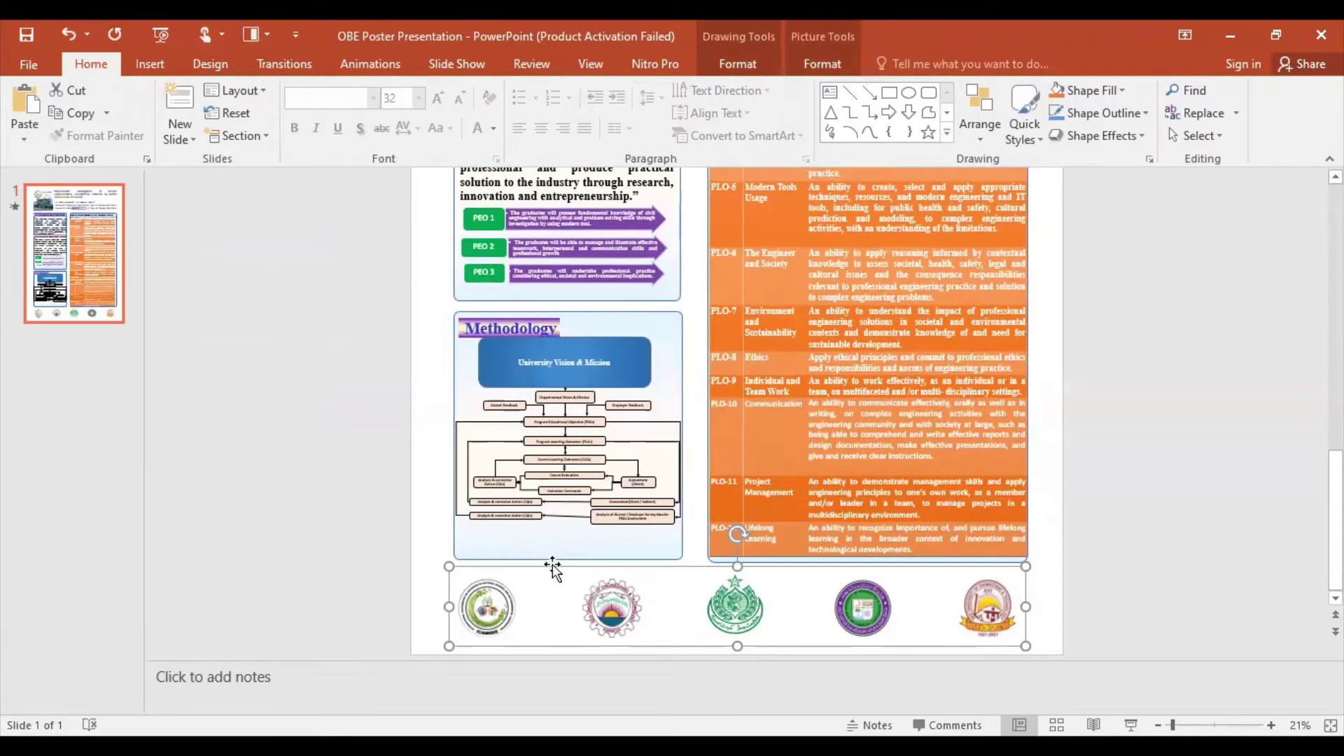
{"action": "left_click", "coordinate": [588, 619]}
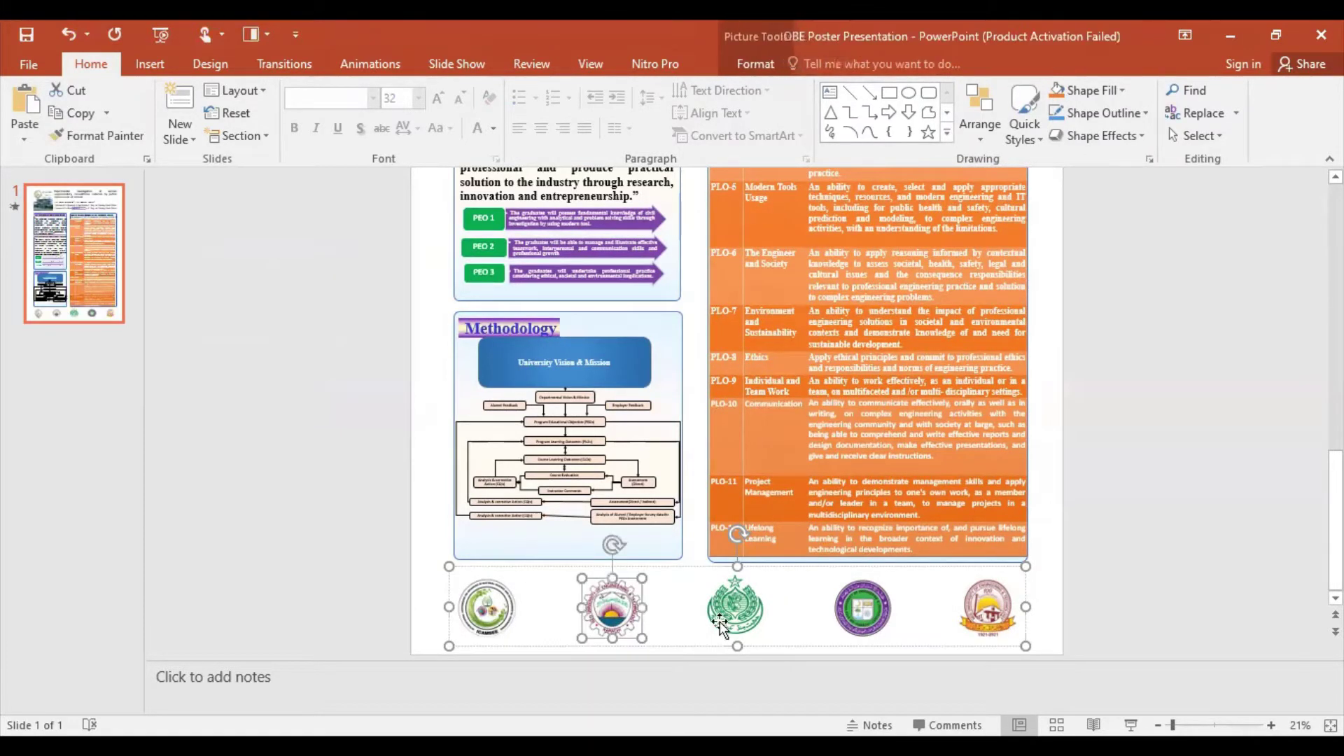
{"action": "scroll", "coordinate": [795, 421], "scroll_direction": "up", "scroll_amount": 3}
{"action": "scroll", "coordinate": [795, 421], "scroll_direction": "up", "scroll_amount": 3}
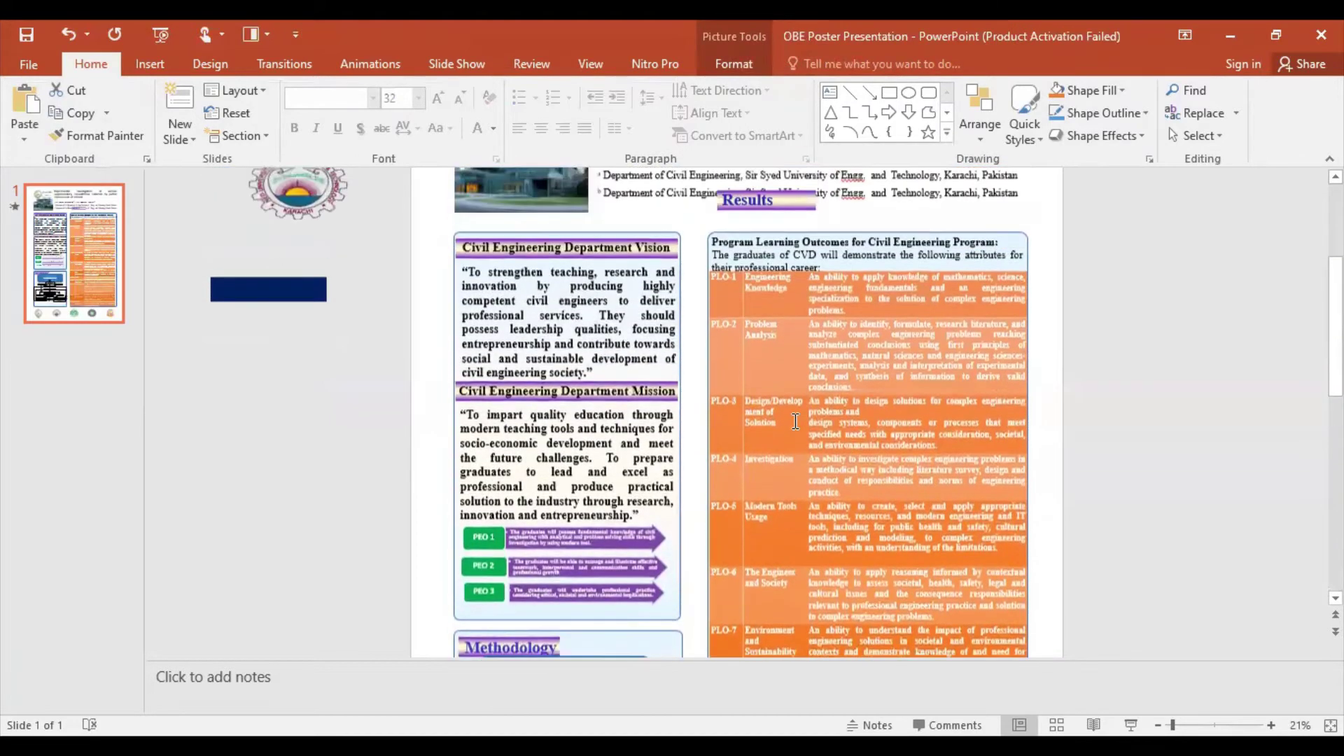
{"action": "scroll", "coordinate": [795, 421], "scroll_direction": "up", "scroll_amount": 3}
{"action": "left_click", "coordinate": [483, 241]}
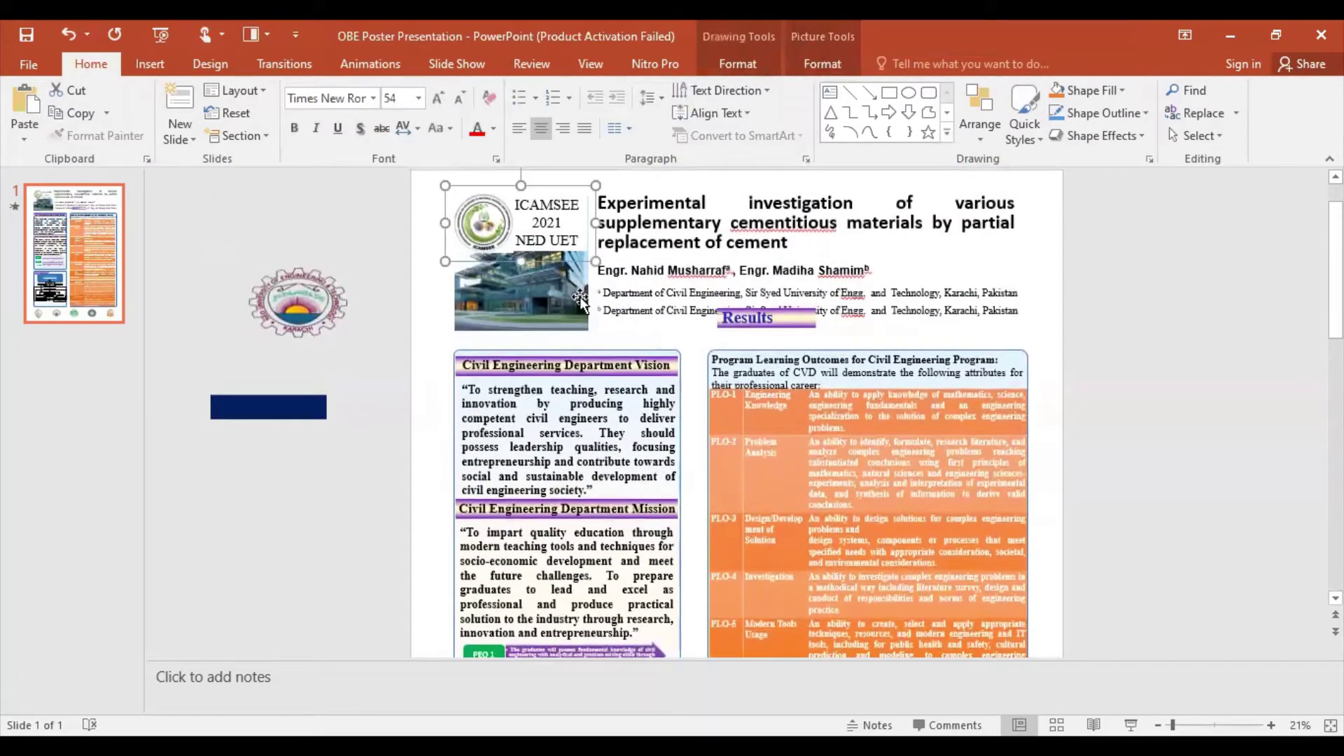
Step: Delete the spare gear logo and the navy rectangle beside the slide
{"action": "left_click", "coordinate": [336, 307]}
{"action": "key", "text": "Delete"}
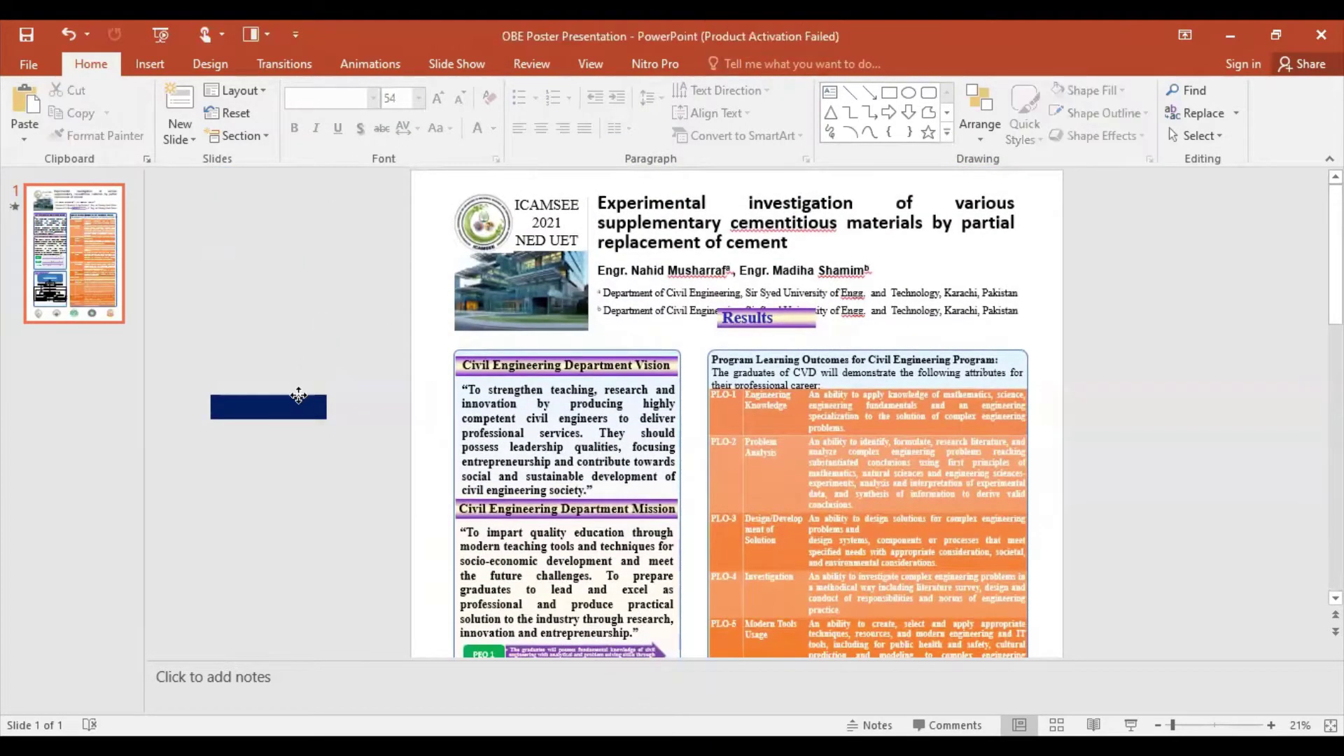
{"action": "left_click", "coordinate": [299, 395]}
{"action": "key", "text": "Delete"}
Step: Select the PLO table after checking the ICAMSEE logo and title
{"action": "left_click", "coordinate": [579, 272]}
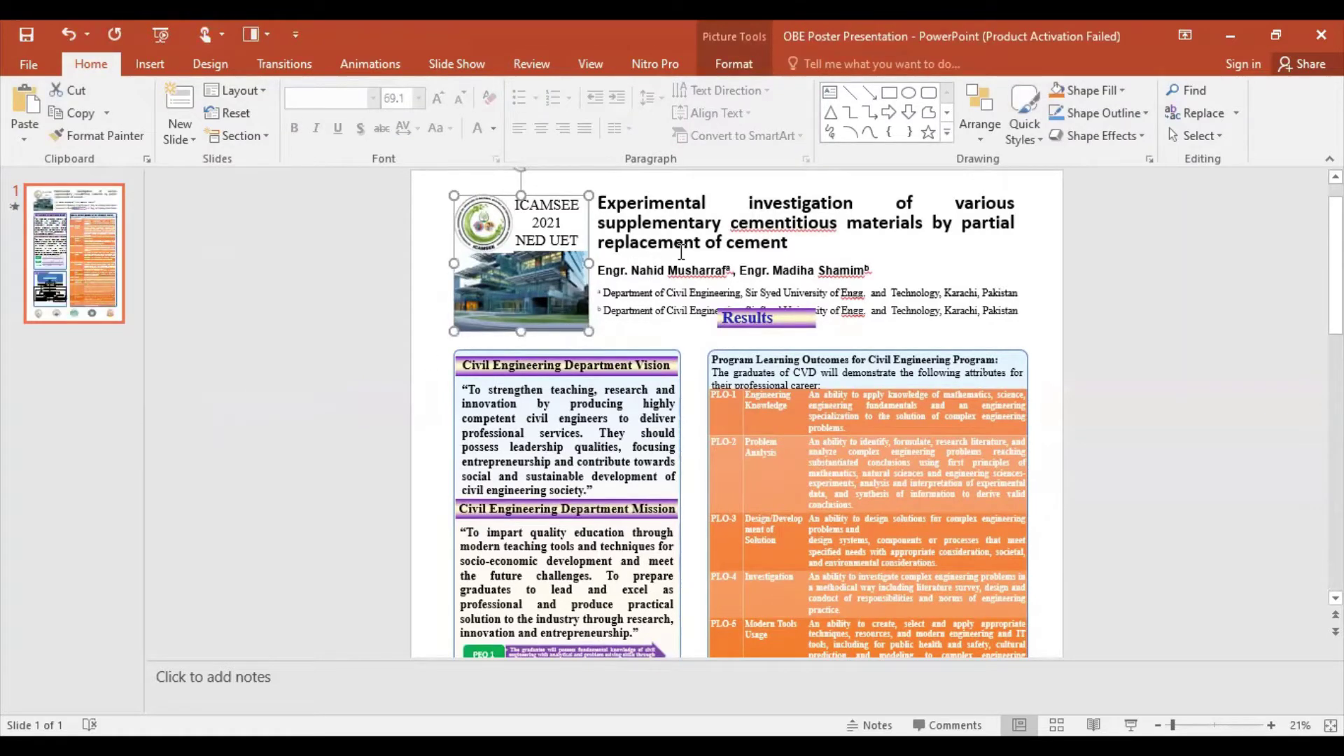
{"action": "left_click", "coordinate": [681, 250]}
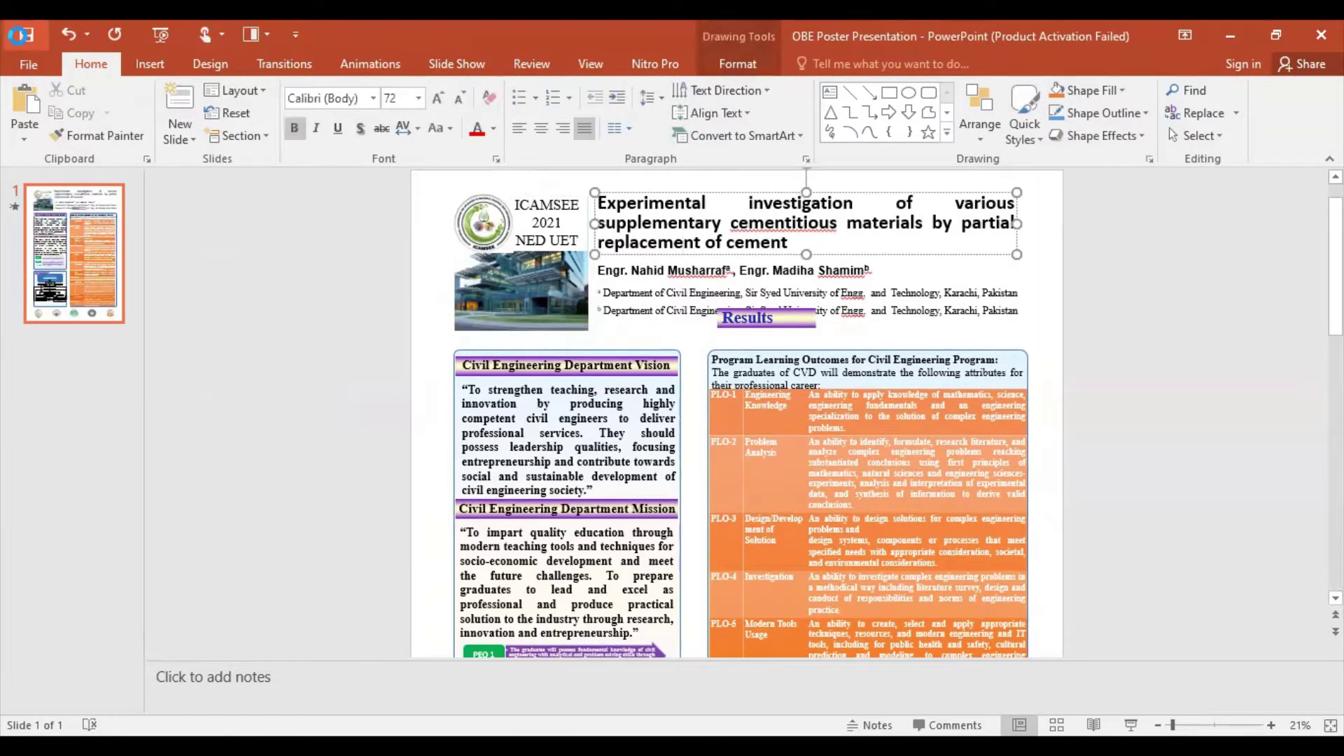
{"action": "left_click", "coordinate": [788, 464]}
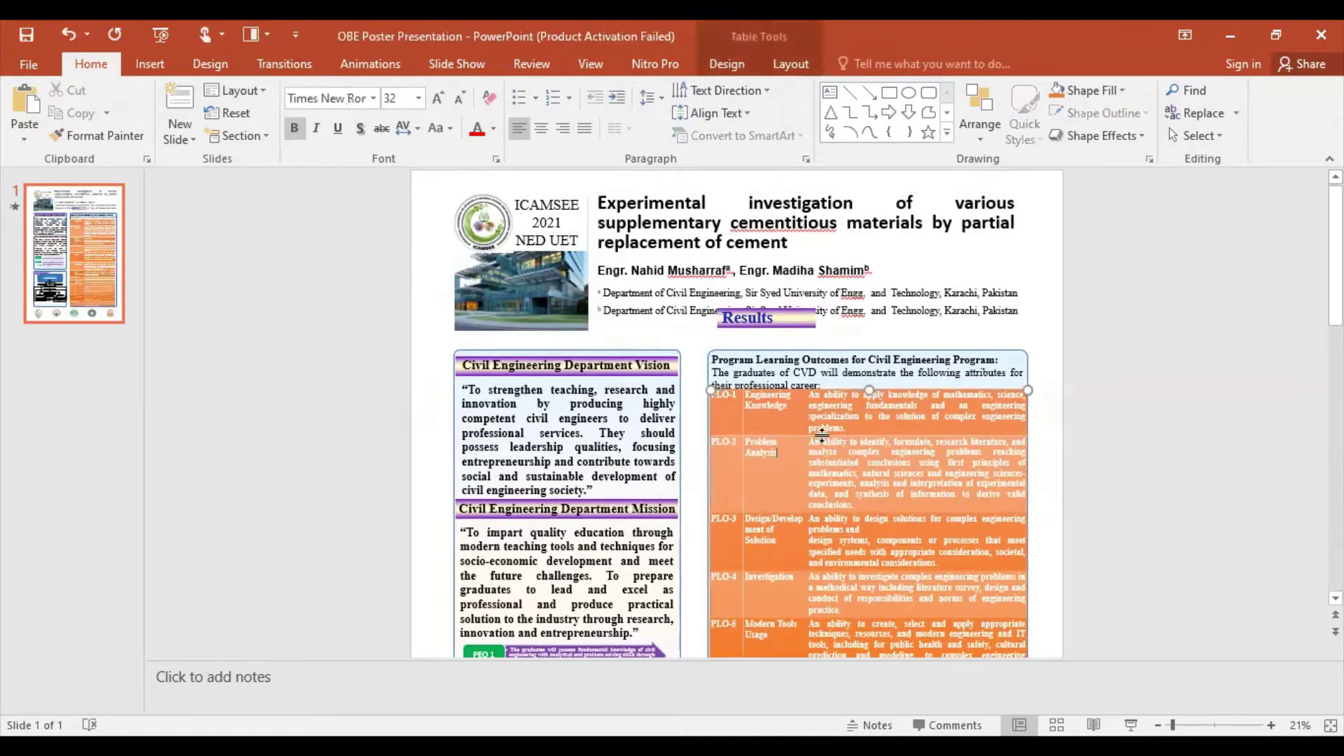
Step: Try green, orange and blue table styles on the PLO table, ending on a blue-header style
{"action": "left_click", "coordinate": [747, 56]}
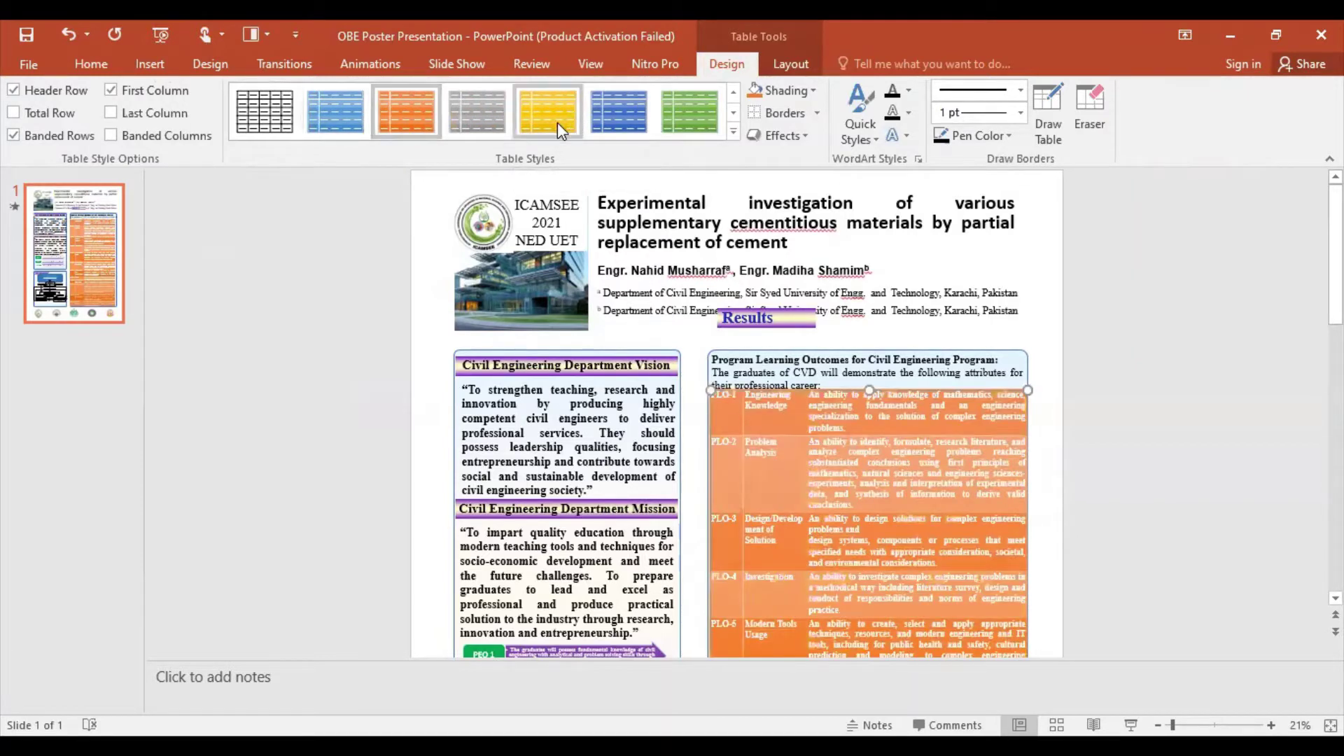
{"action": "left_click", "coordinate": [668, 123]}
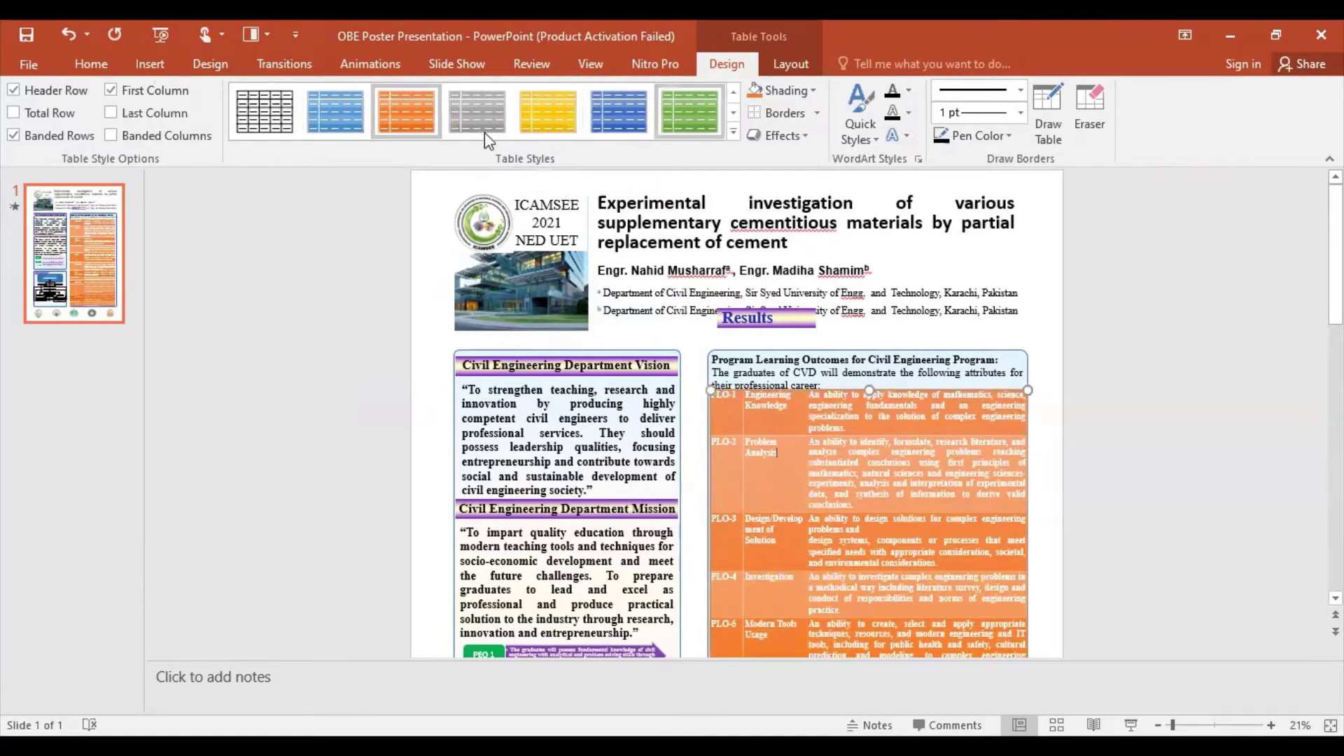
{"action": "left_click", "coordinate": [430, 130]}
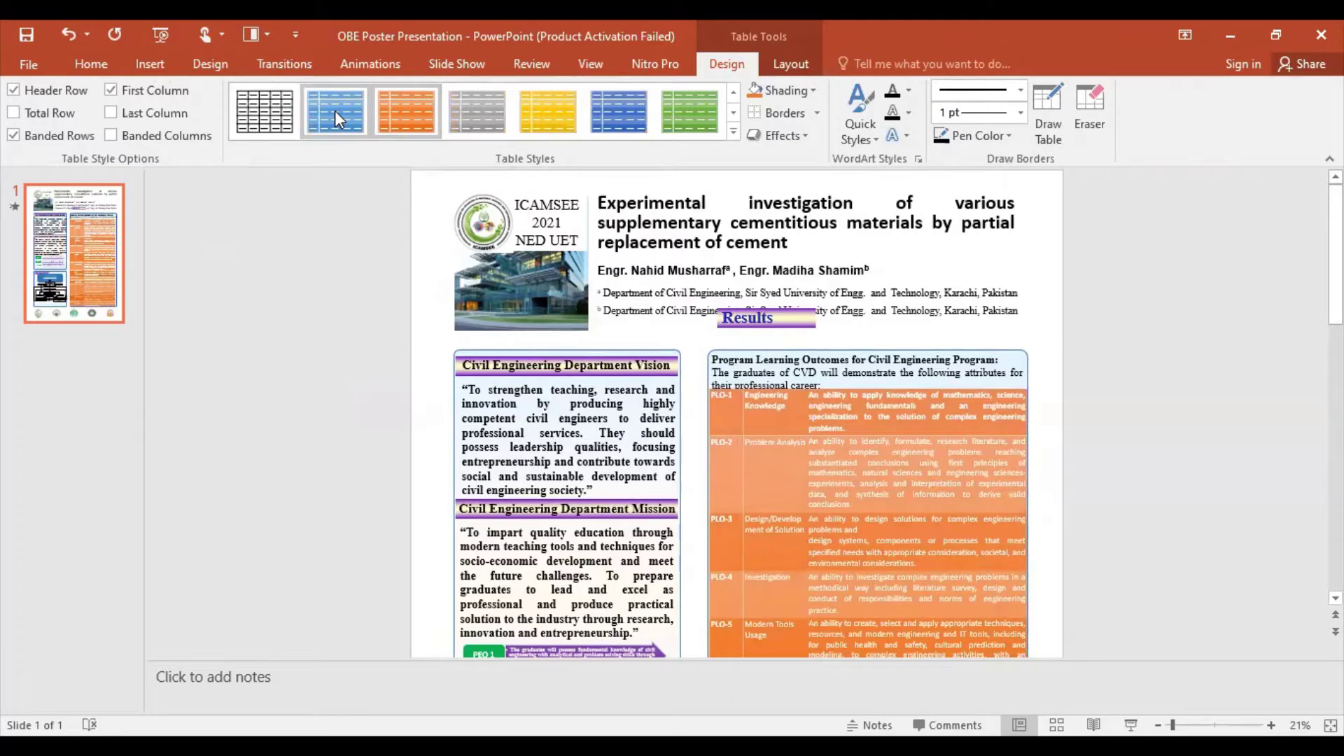
{"action": "left_click", "coordinate": [335, 110]}
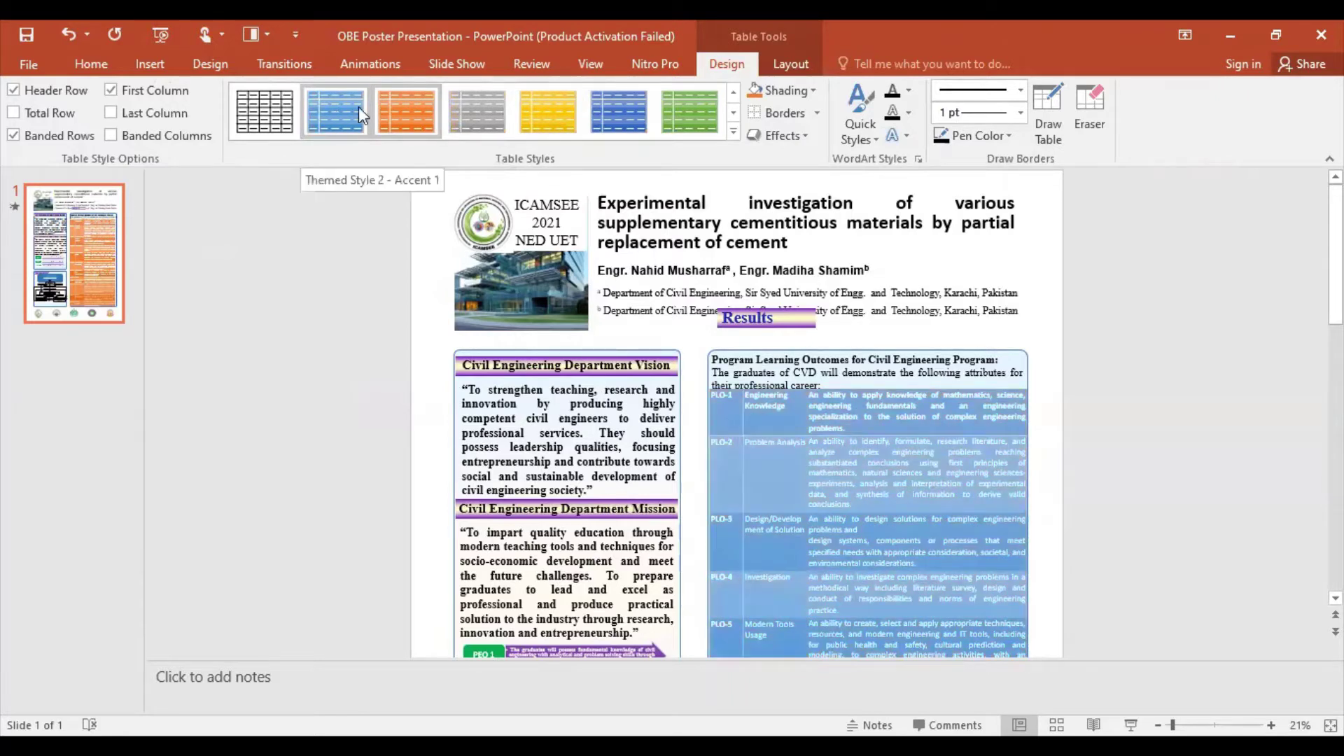
{"action": "left_click", "coordinate": [735, 115]}
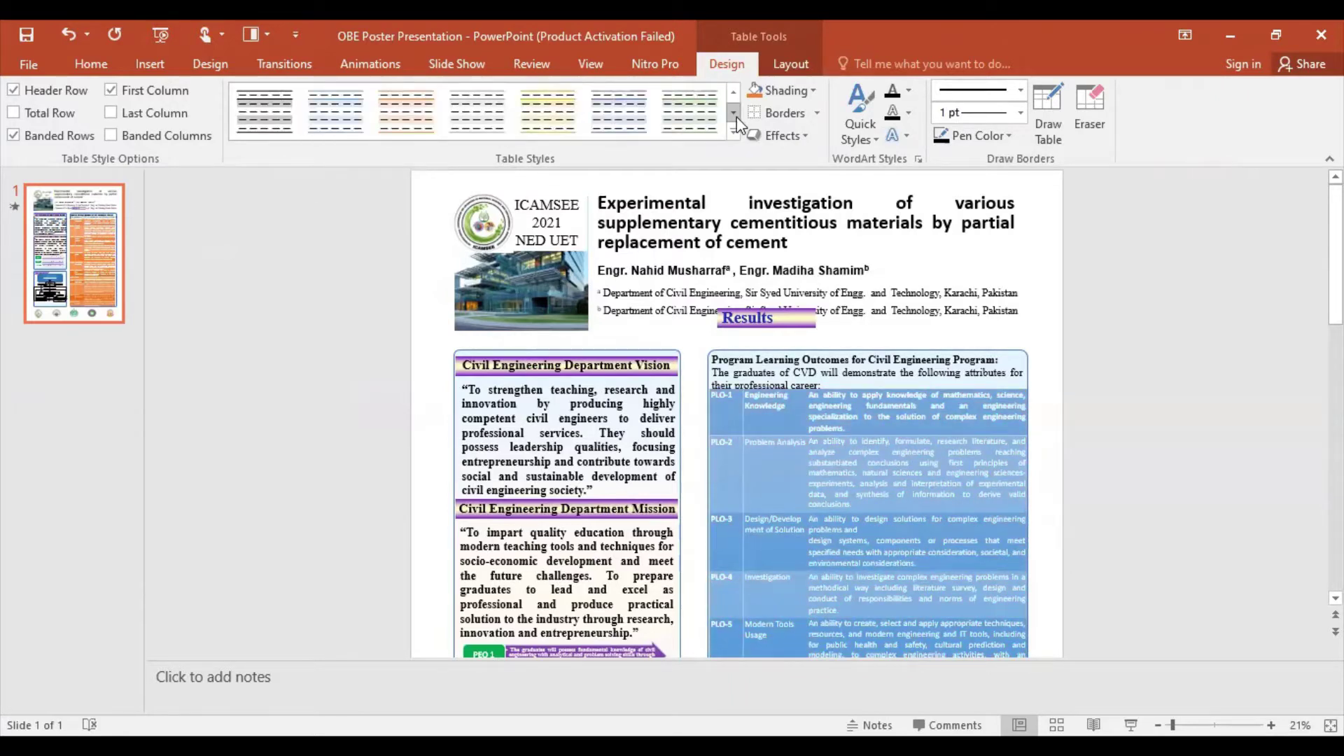
{"action": "left_click", "coordinate": [734, 112]}
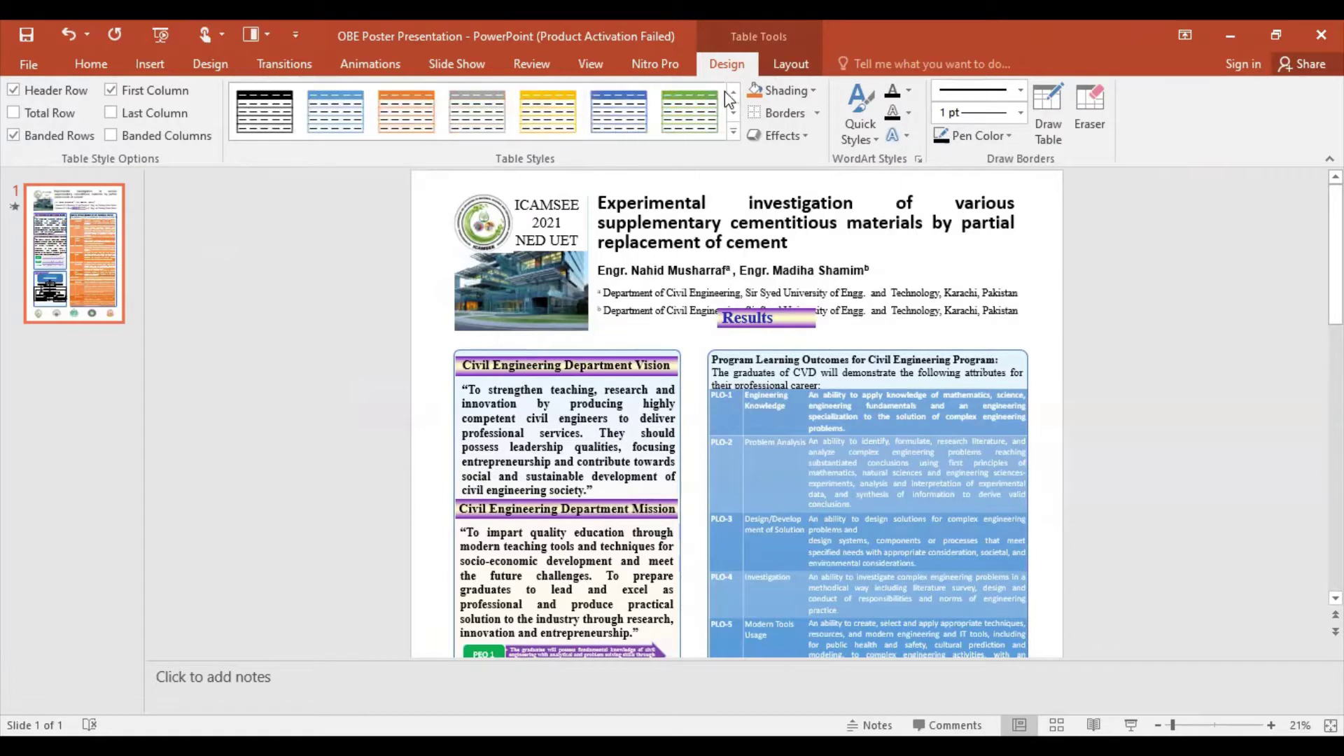
{"action": "left_click", "coordinate": [733, 93]}
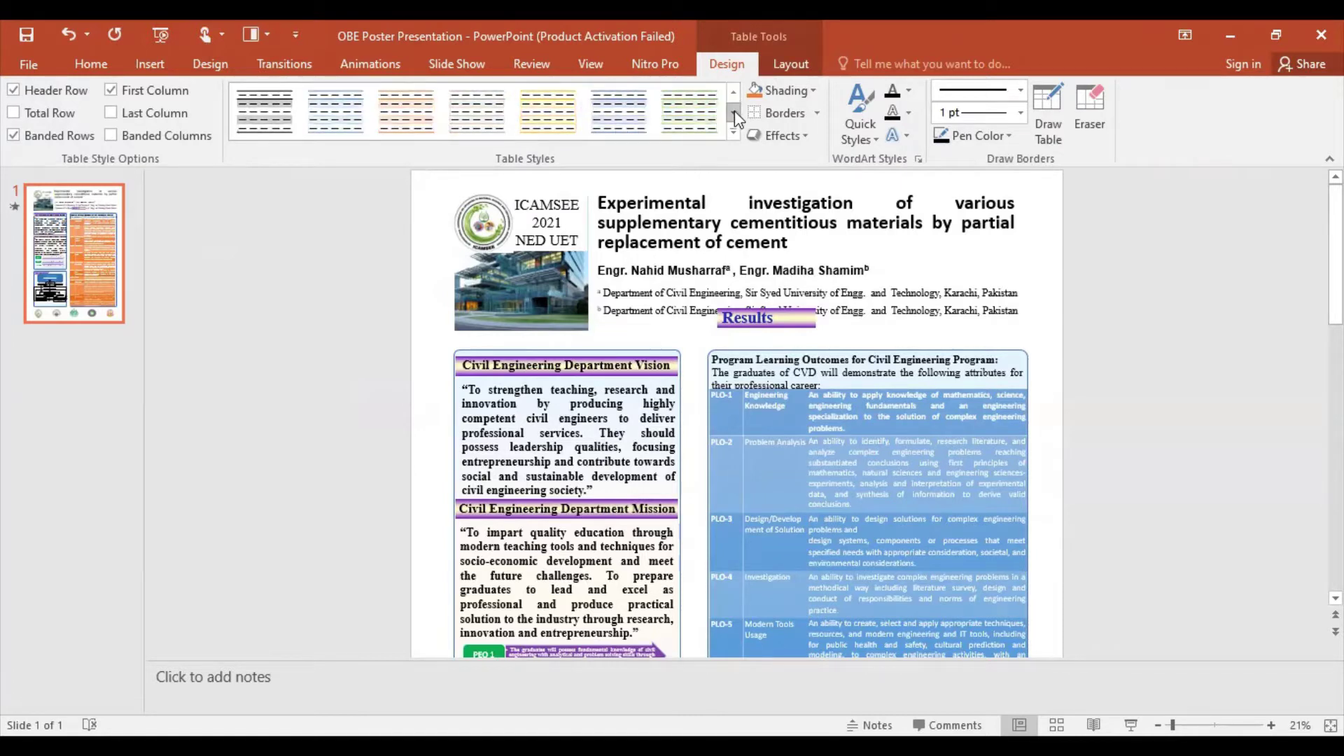
{"action": "left_click", "coordinate": [734, 112]}
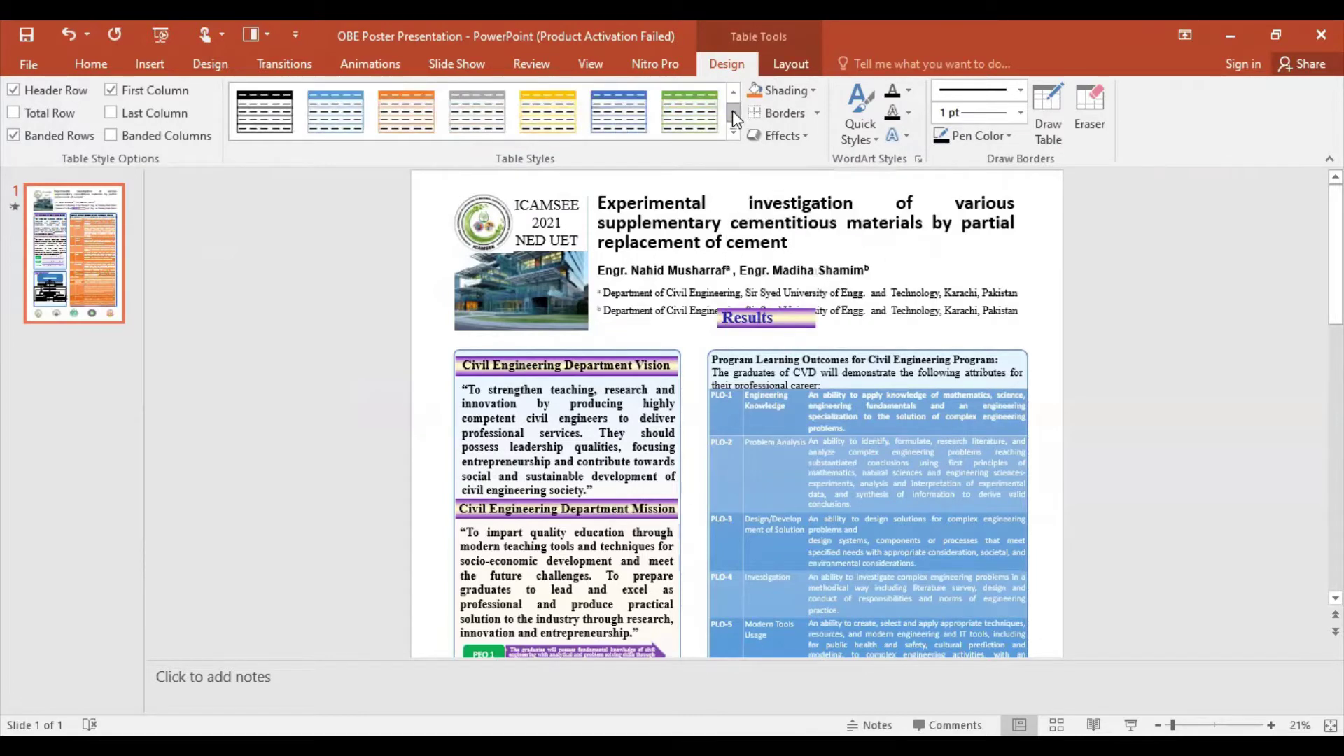
{"action": "left_click", "coordinate": [614, 120]}
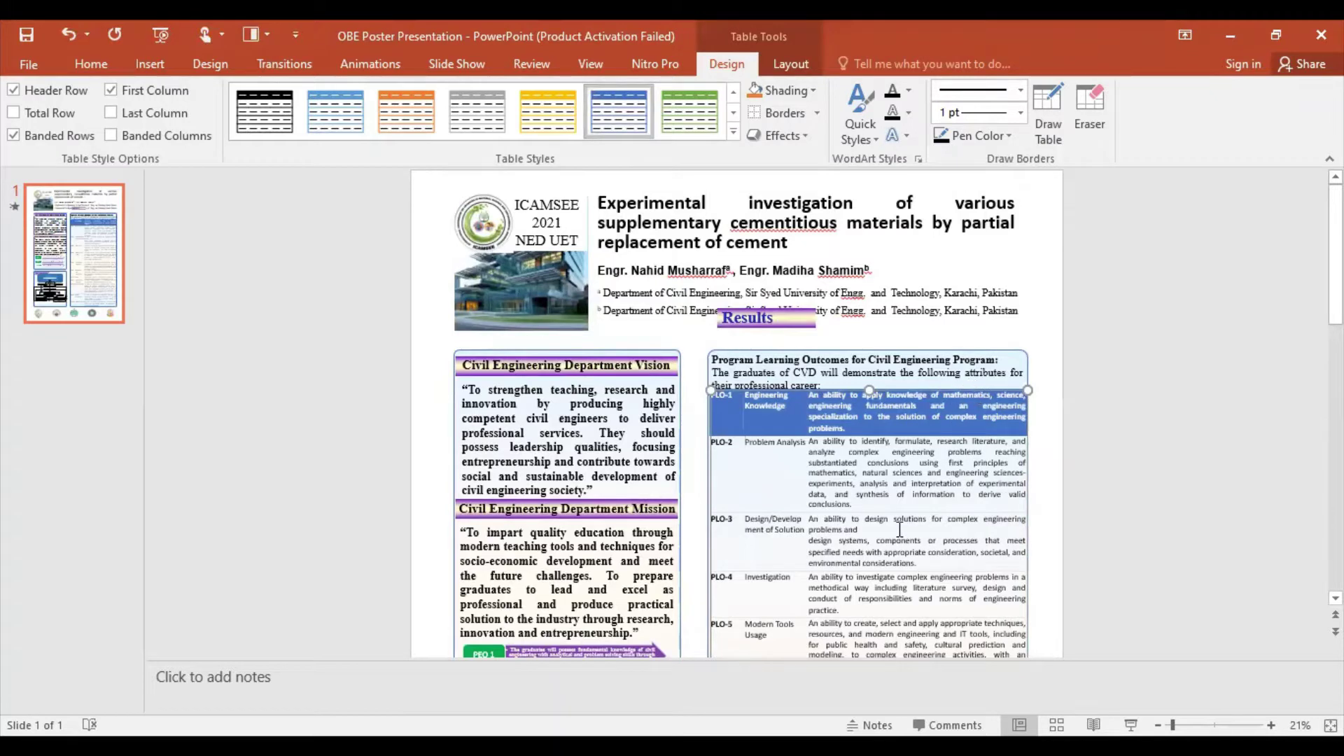
Step: Apply the light blue Accent 1 grid style to the PLO table
{"action": "left_click", "coordinate": [734, 92]}
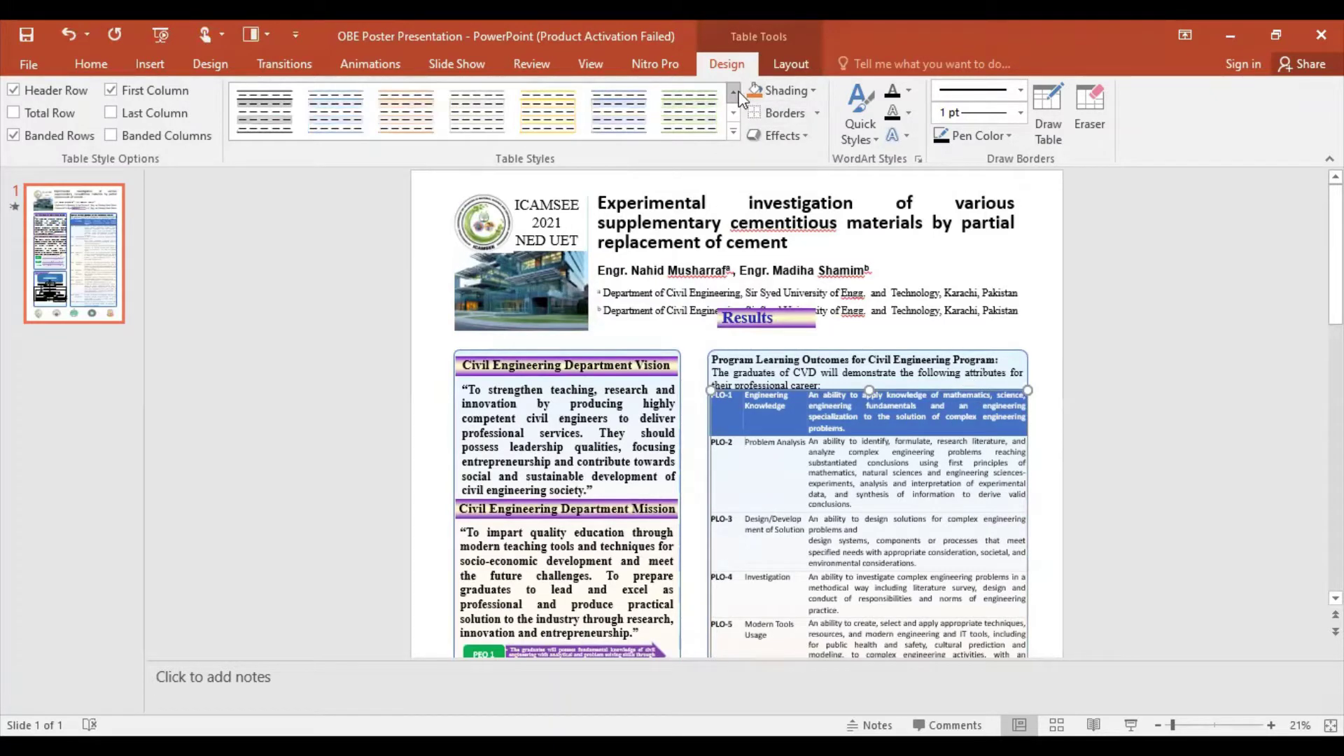
{"action": "left_click", "coordinate": [739, 92]}
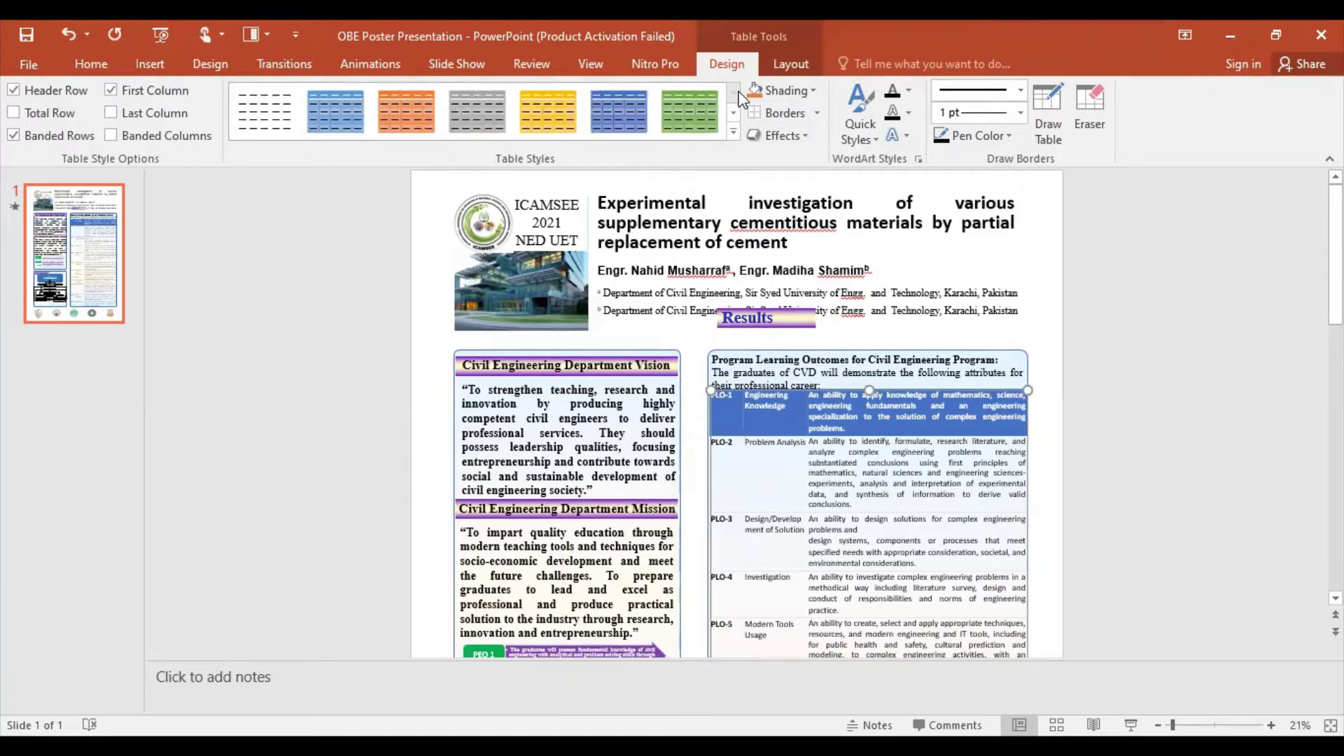
{"action": "left_click", "coordinate": [735, 113]}
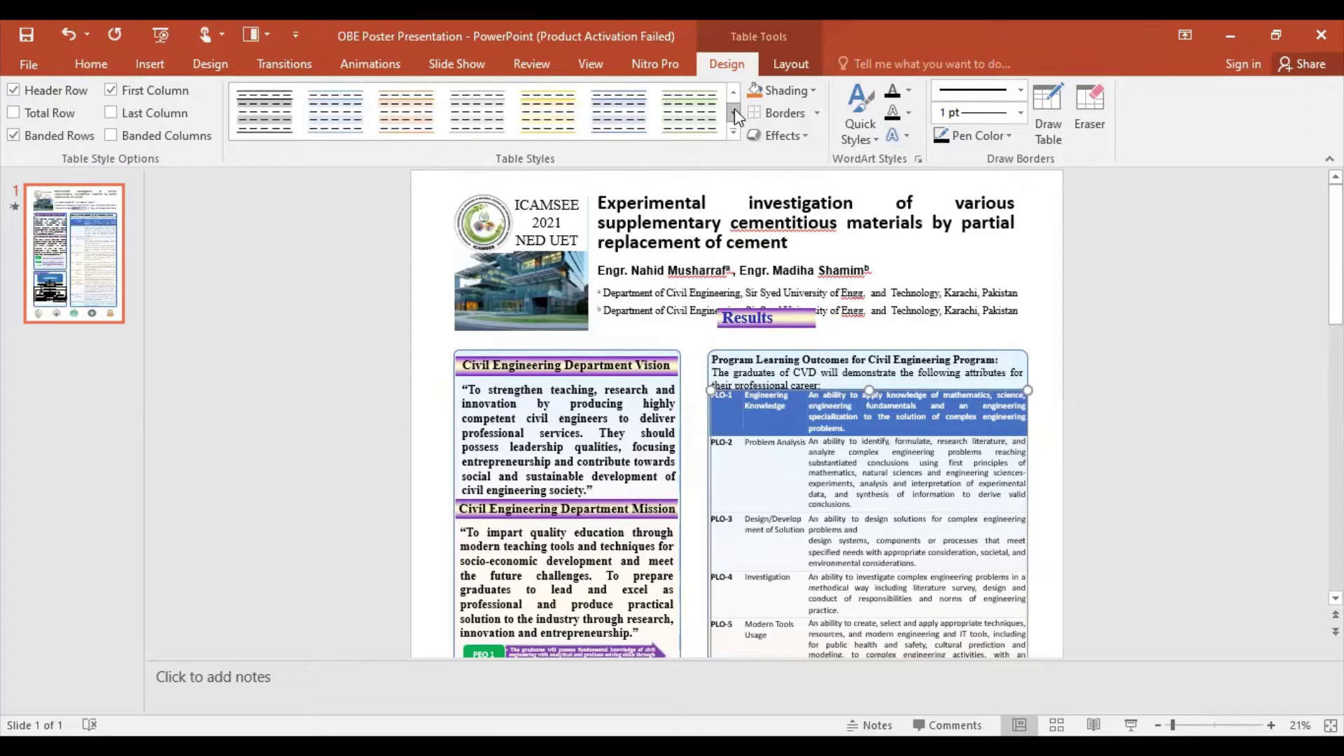
{"action": "left_click", "coordinate": [734, 110]}
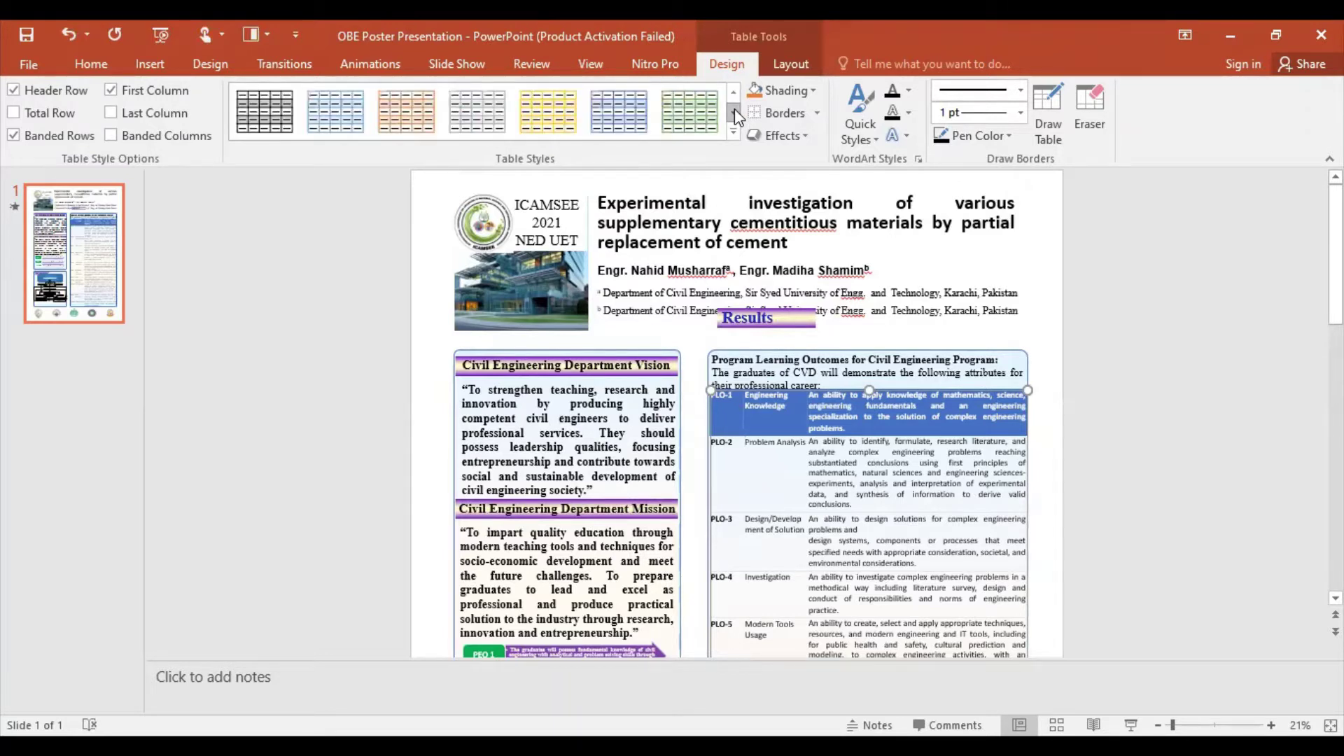
{"action": "left_click", "coordinate": [623, 120]}
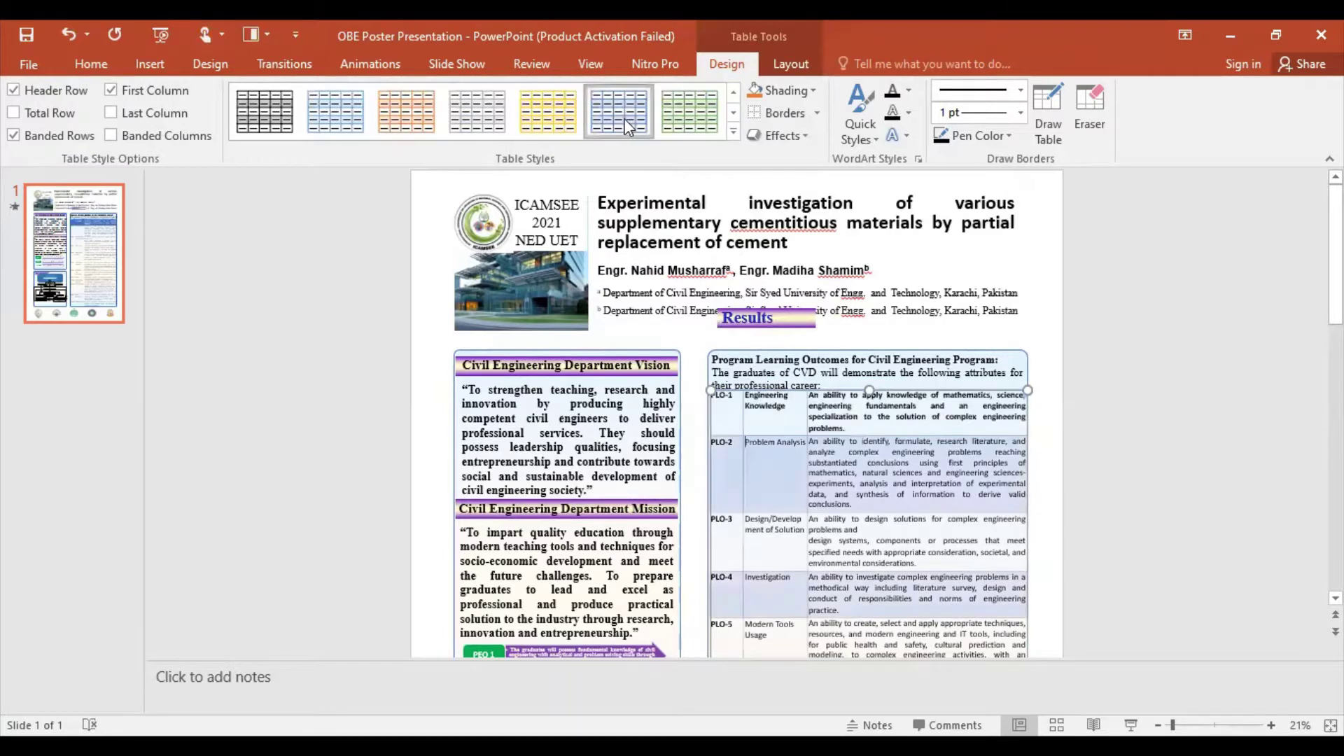
{"action": "scroll", "coordinate": [880, 546], "scroll_direction": "down", "scroll_amount": 1}
{"action": "scroll", "coordinate": [879, 581], "scroll_direction": "down", "scroll_amount": 3}
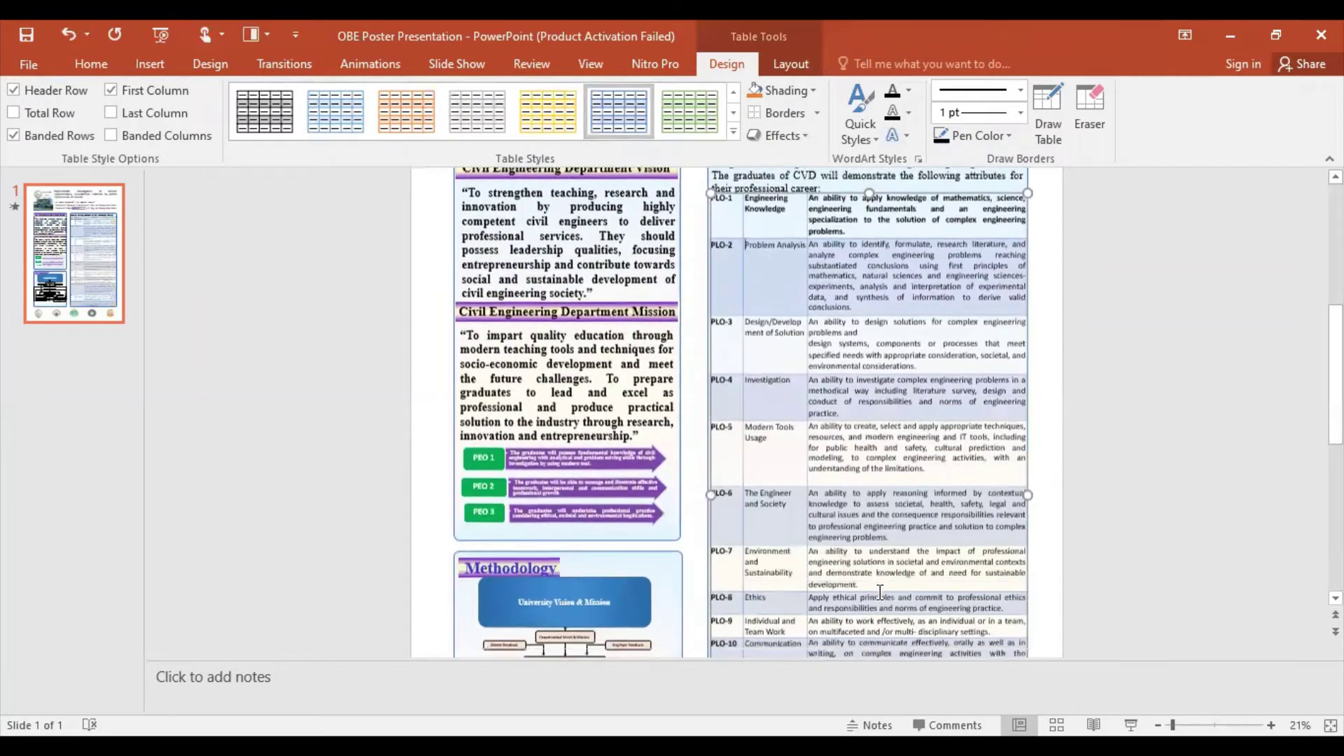
{"action": "scroll", "coordinate": [880, 592], "scroll_direction": "down", "scroll_amount": 1}
{"action": "scroll", "coordinate": [880, 592], "scroll_direction": "down", "scroll_amount": 1}
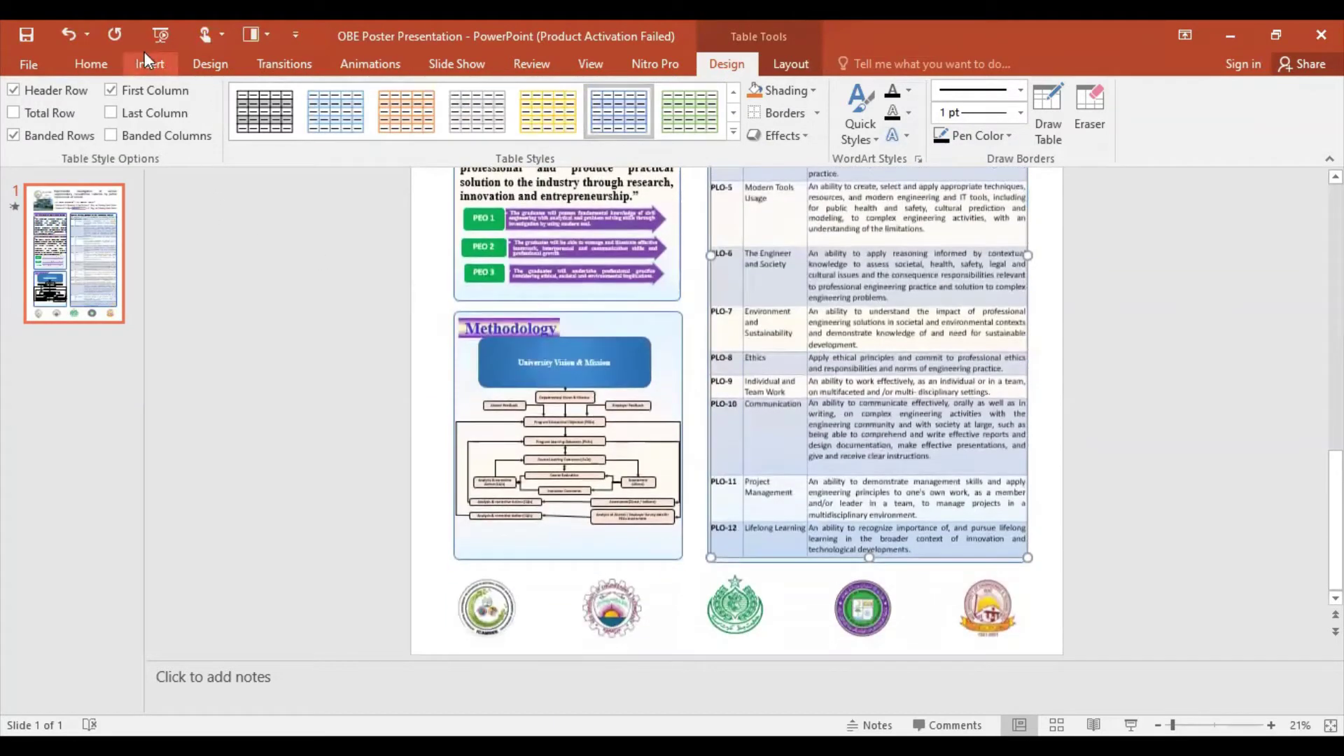
Step: Select every cell of the PLO outcomes table and apply bold to its text
{"action": "left_click", "coordinate": [96, 66]}
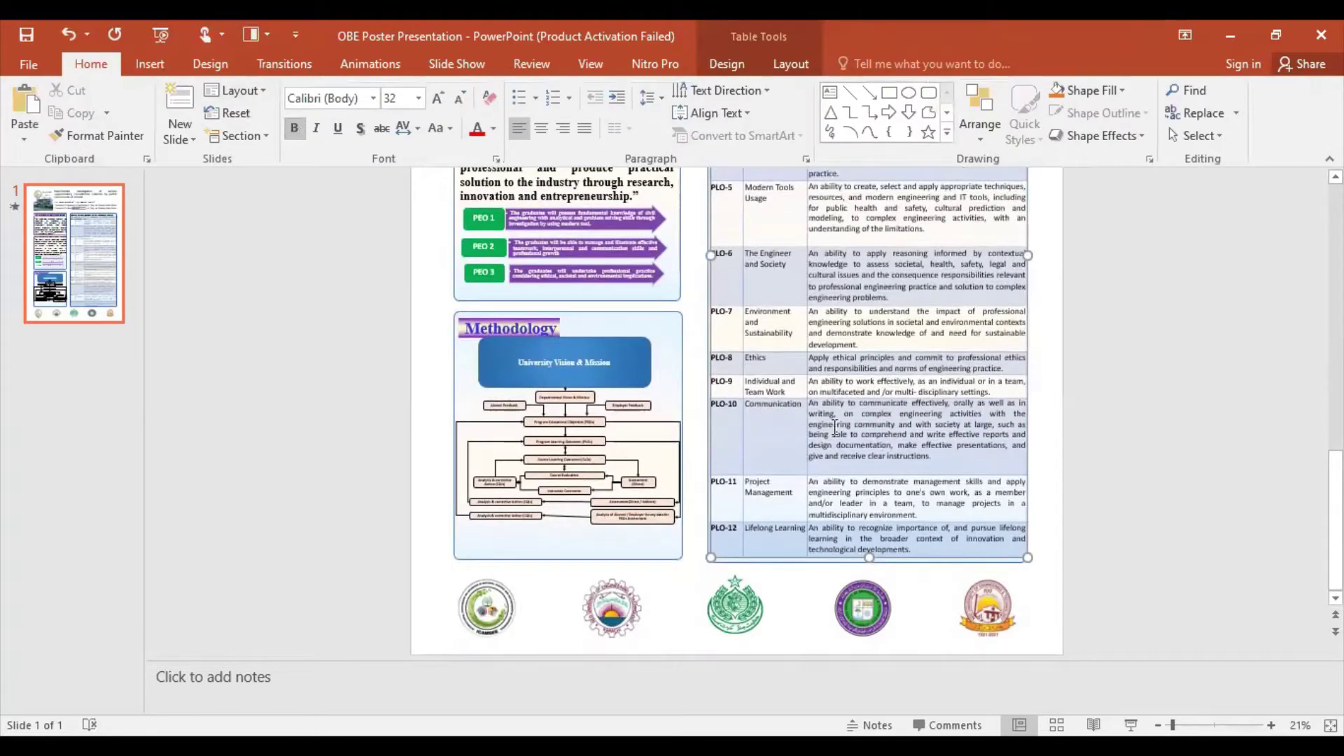
{"action": "scroll", "coordinate": [754, 264], "scroll_direction": "up", "scroll_amount": 1}
{"action": "scroll", "coordinate": [754, 264], "scroll_direction": "up", "scroll_amount": 2}
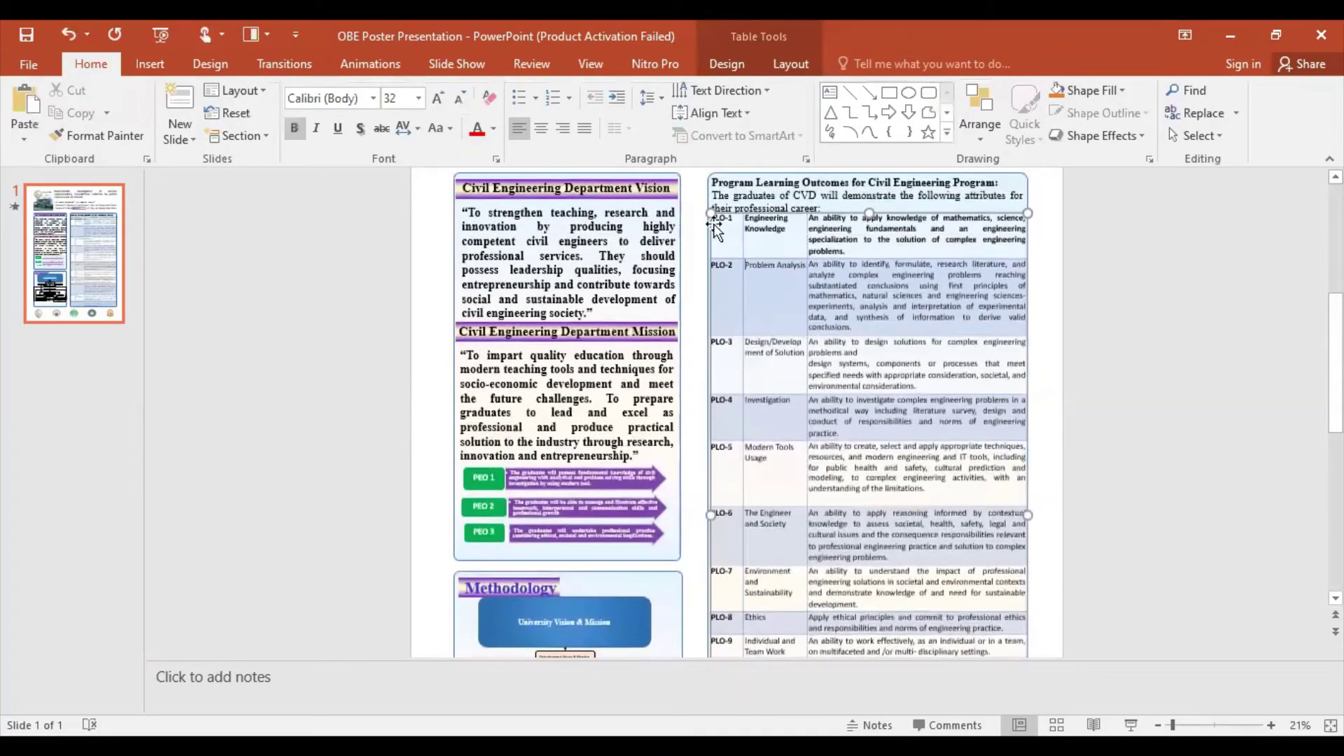
{"action": "scroll", "coordinate": [842, 282], "scroll_direction": "down", "scroll_amount": 1}
{"action": "left_click_drag", "start_coordinate": [842, 282], "coordinate": [915, 663]}
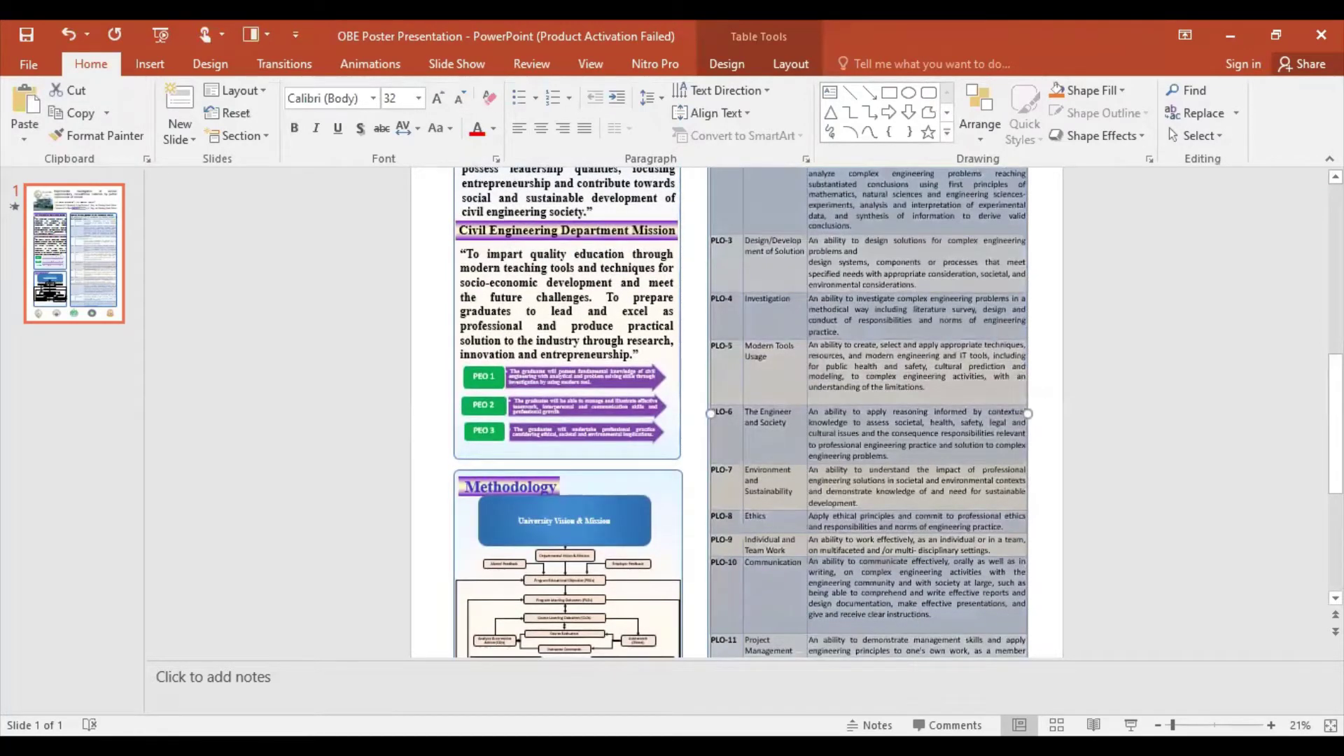
{"action": "left_click", "coordinate": [294, 129]}
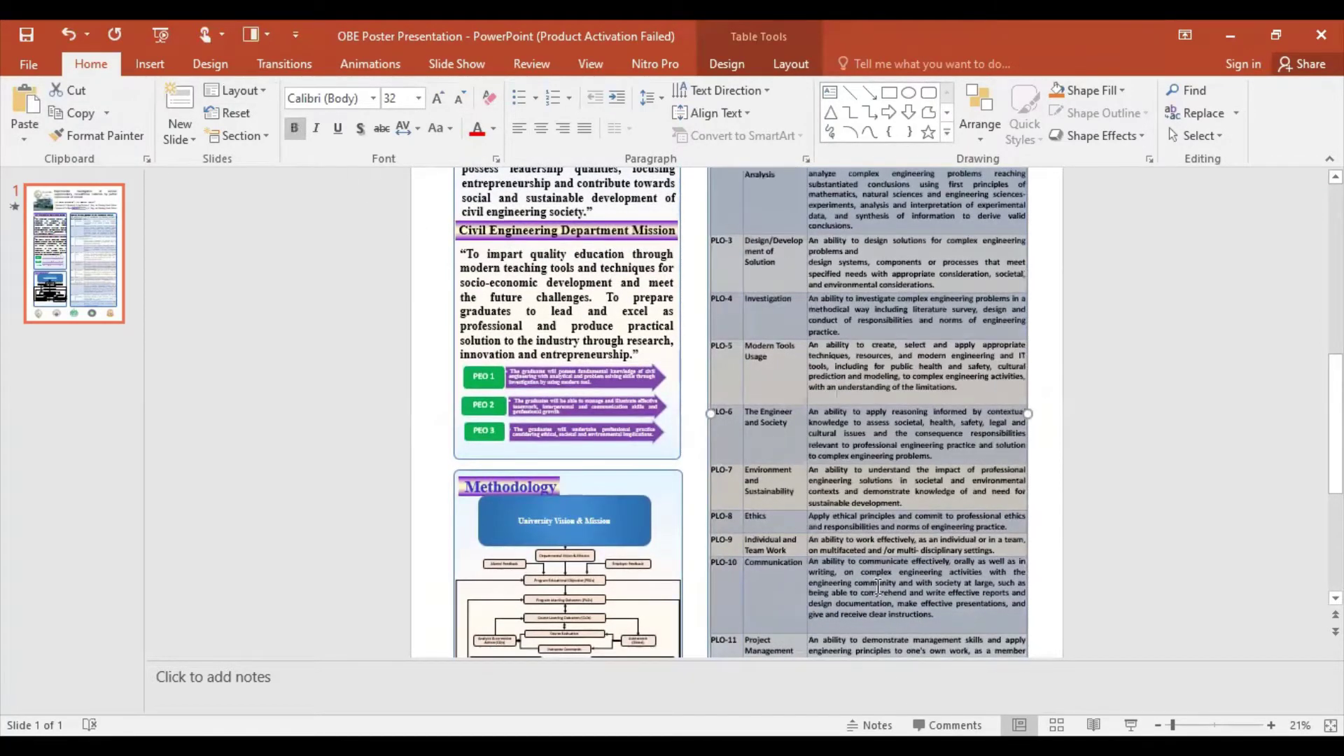
{"action": "scroll", "coordinate": [878, 587], "scroll_direction": "down", "scroll_amount": 3}
{"action": "left_click", "coordinate": [804, 611]}
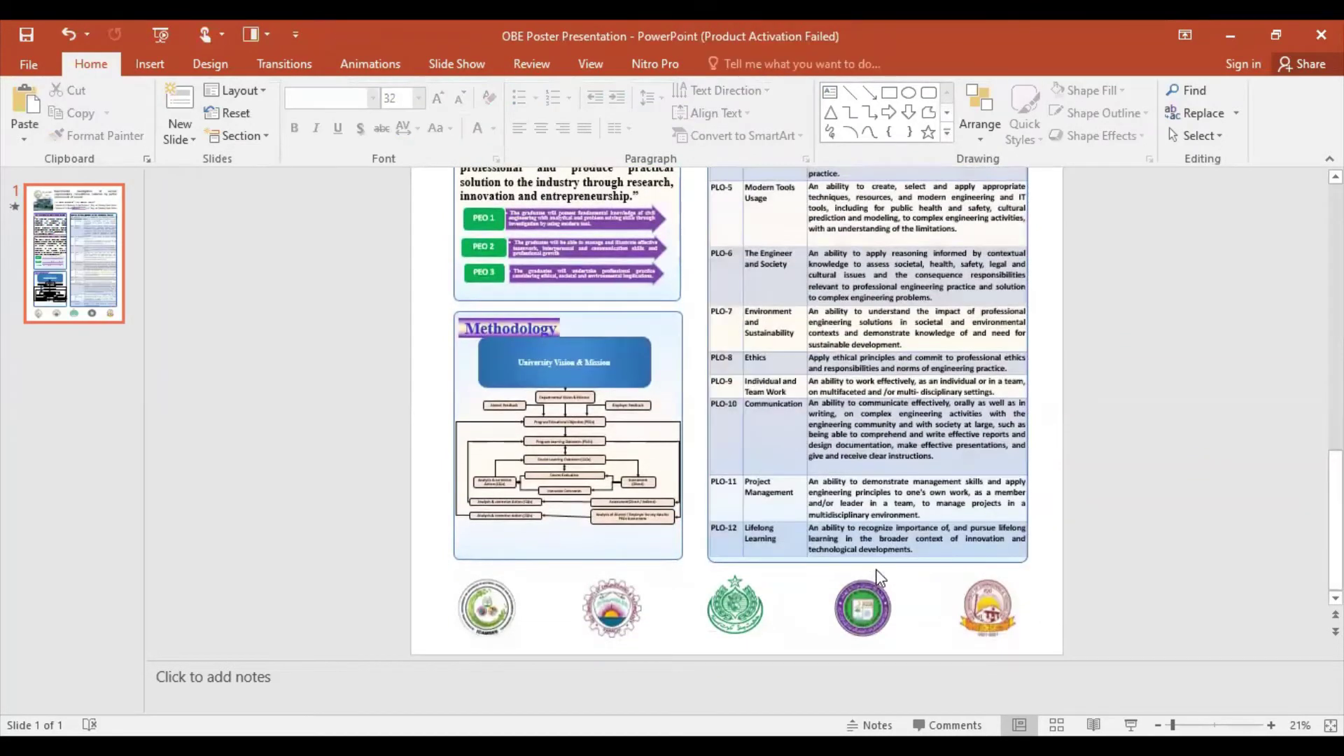
Step: Scroll up and select the Program Learning Outcomes heading text
{"action": "scroll", "coordinate": [878, 567], "scroll_direction": "up", "scroll_amount": 1}
{"action": "scroll", "coordinate": [878, 567], "scroll_direction": "up", "scroll_amount": 4}
{"action": "scroll", "coordinate": [878, 567], "scroll_direction": "up", "scroll_amount": 2}
{"action": "scroll", "coordinate": [877, 567], "scroll_direction": "up", "scroll_amount": 1}
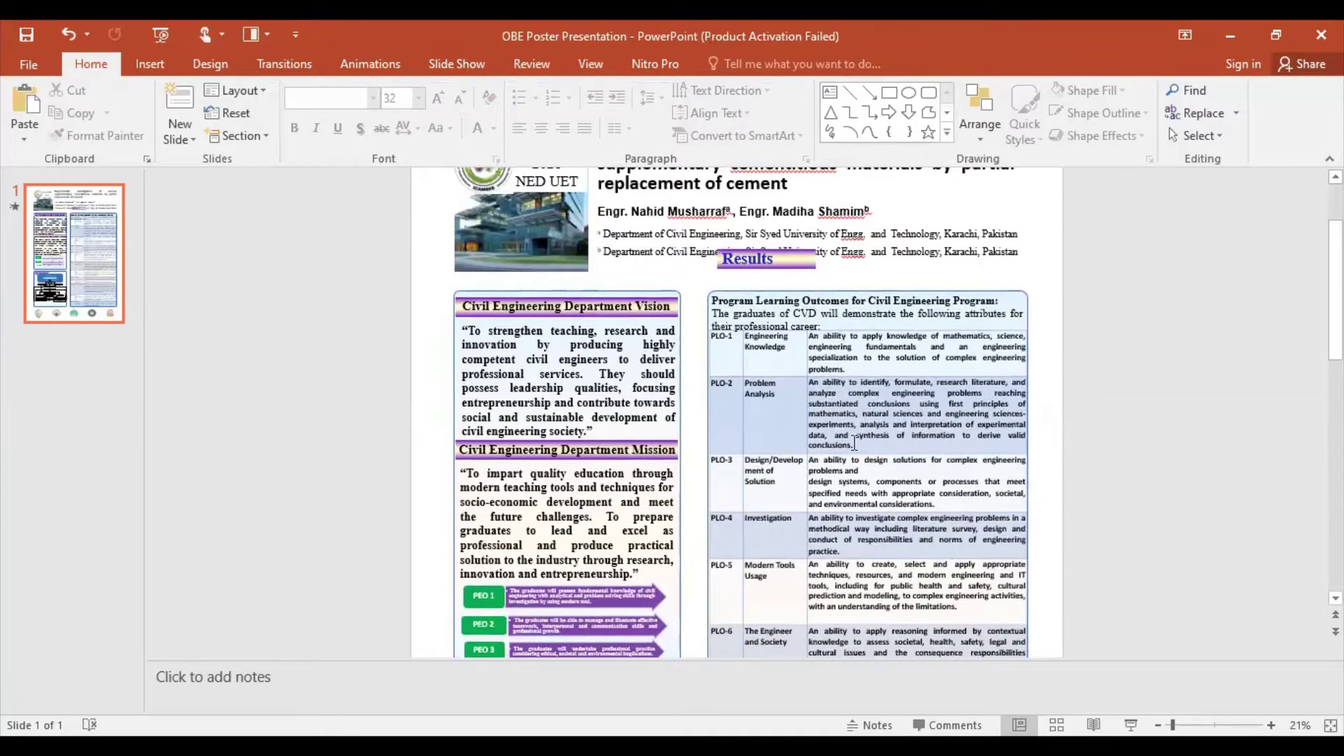
{"action": "scroll", "coordinate": [855, 443], "scroll_direction": "up", "scroll_amount": 1}
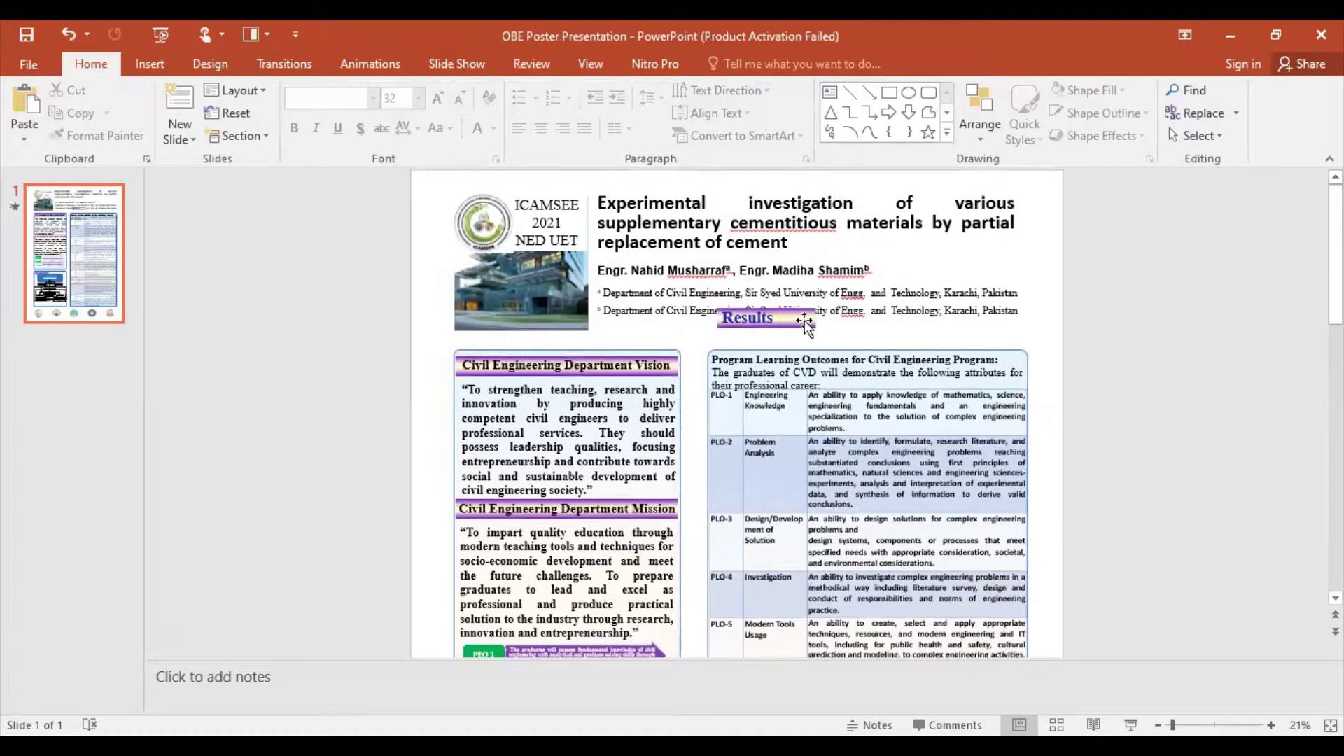
{"action": "left_click", "coordinate": [827, 357]}
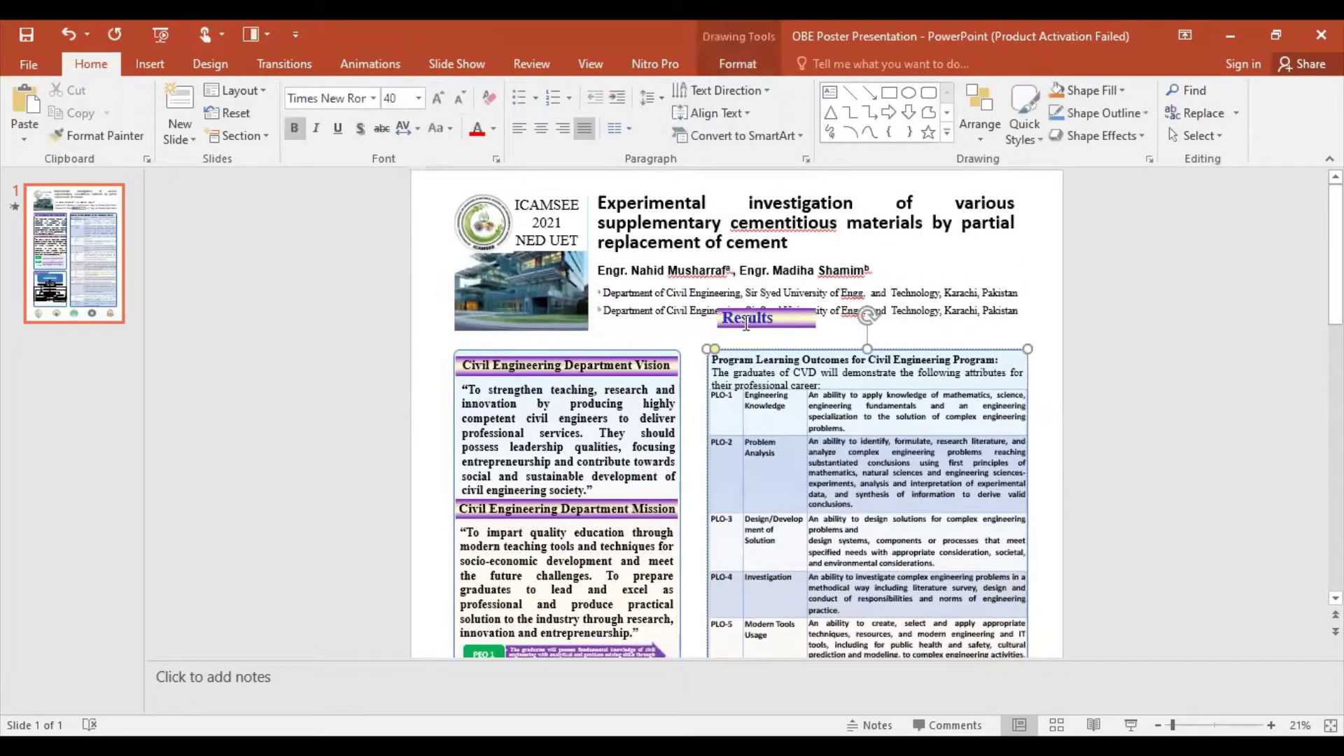
{"action": "left_click", "coordinate": [747, 322]}
{"action": "left_click_drag", "start_coordinate": [712, 364], "coordinate": [1006, 361]}
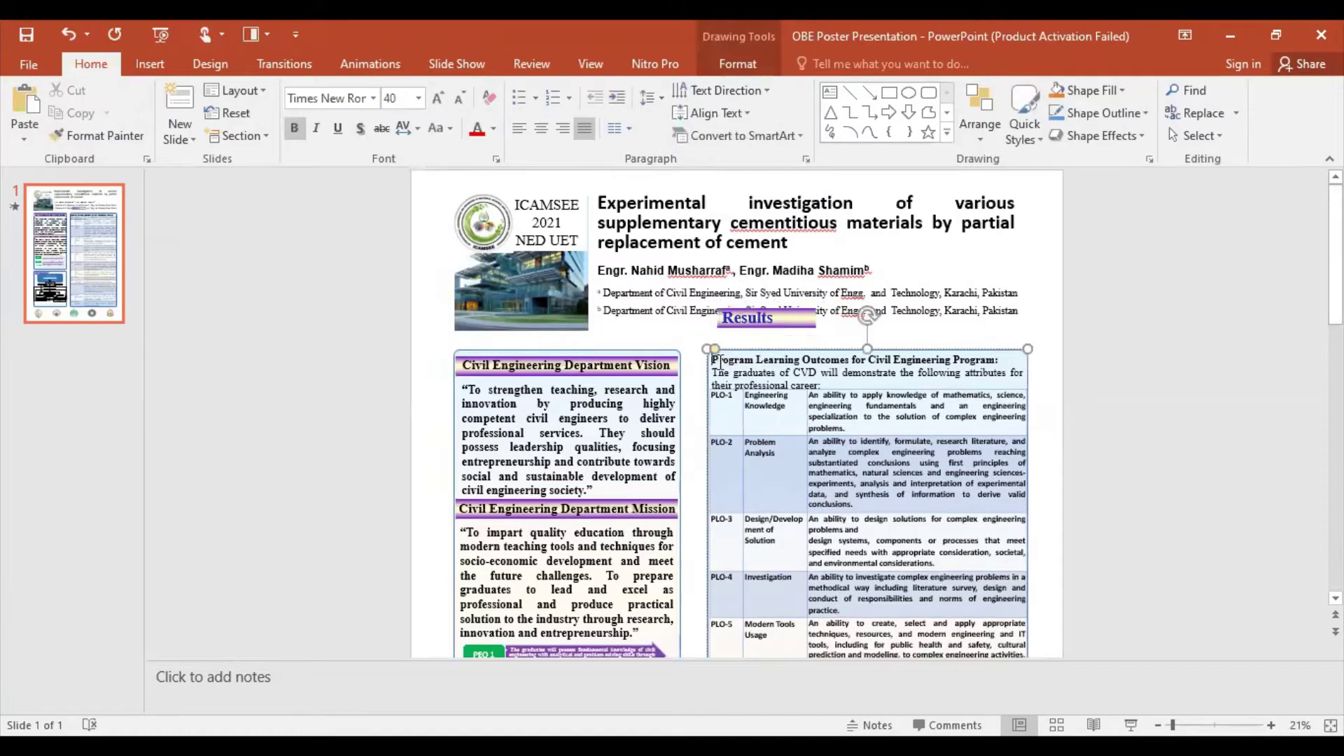
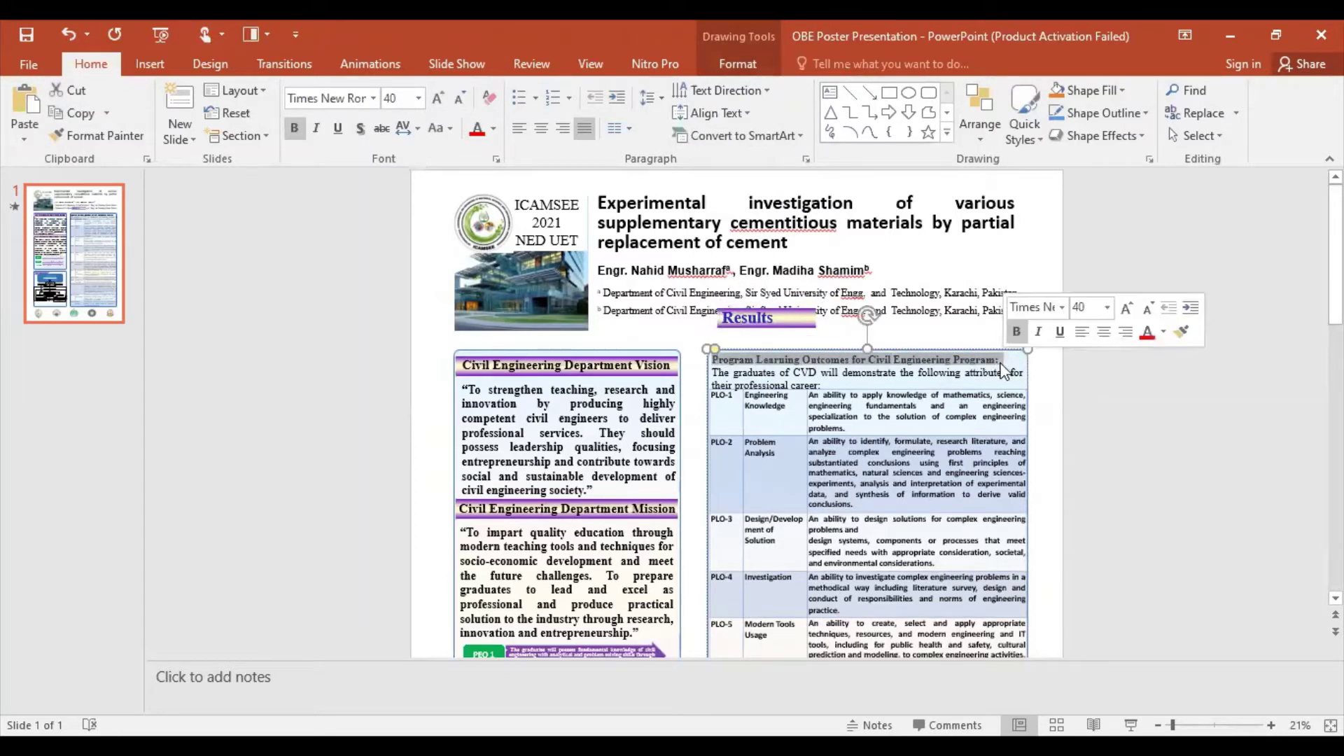
Step: Paste the outcomes heading over 'Results' in the title box and delete it from the table box
{"action": "left_click", "coordinate": [761, 318]}
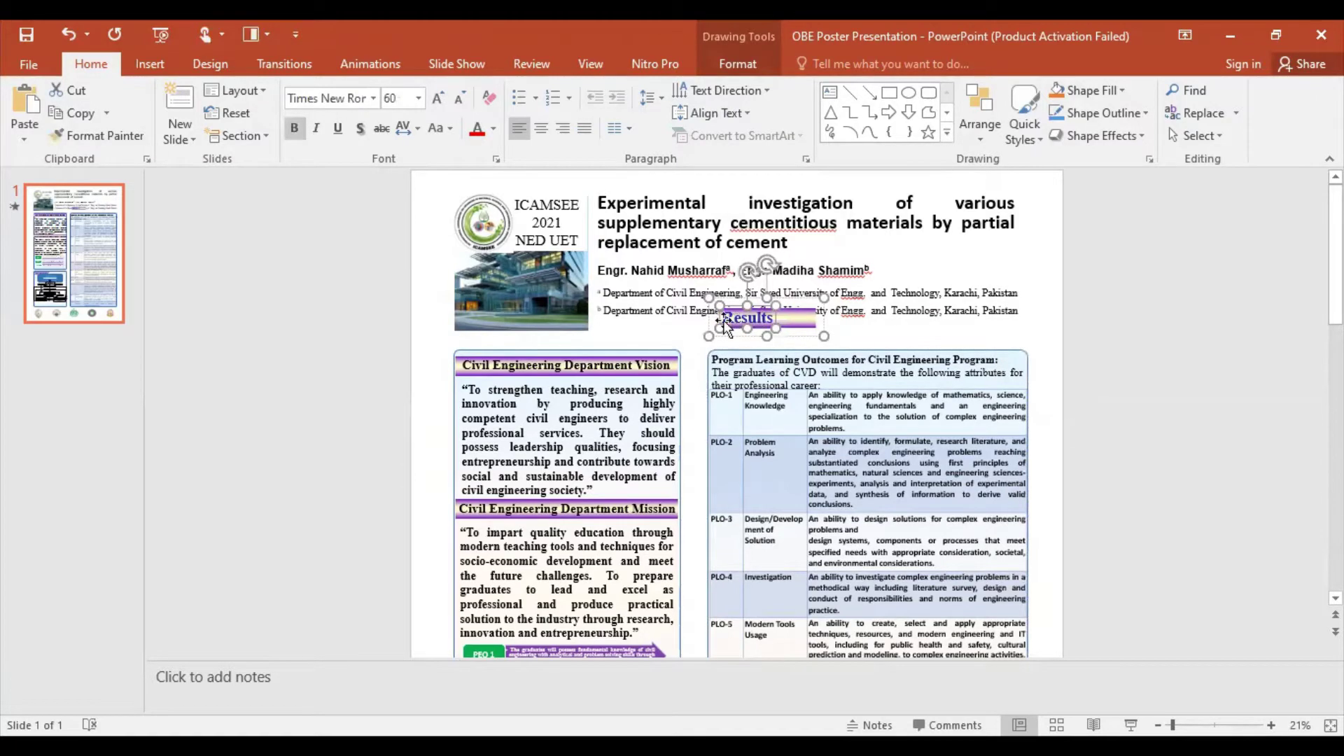
{"action": "left_click_drag", "start_coordinate": [728, 320], "coordinate": [774, 319]}
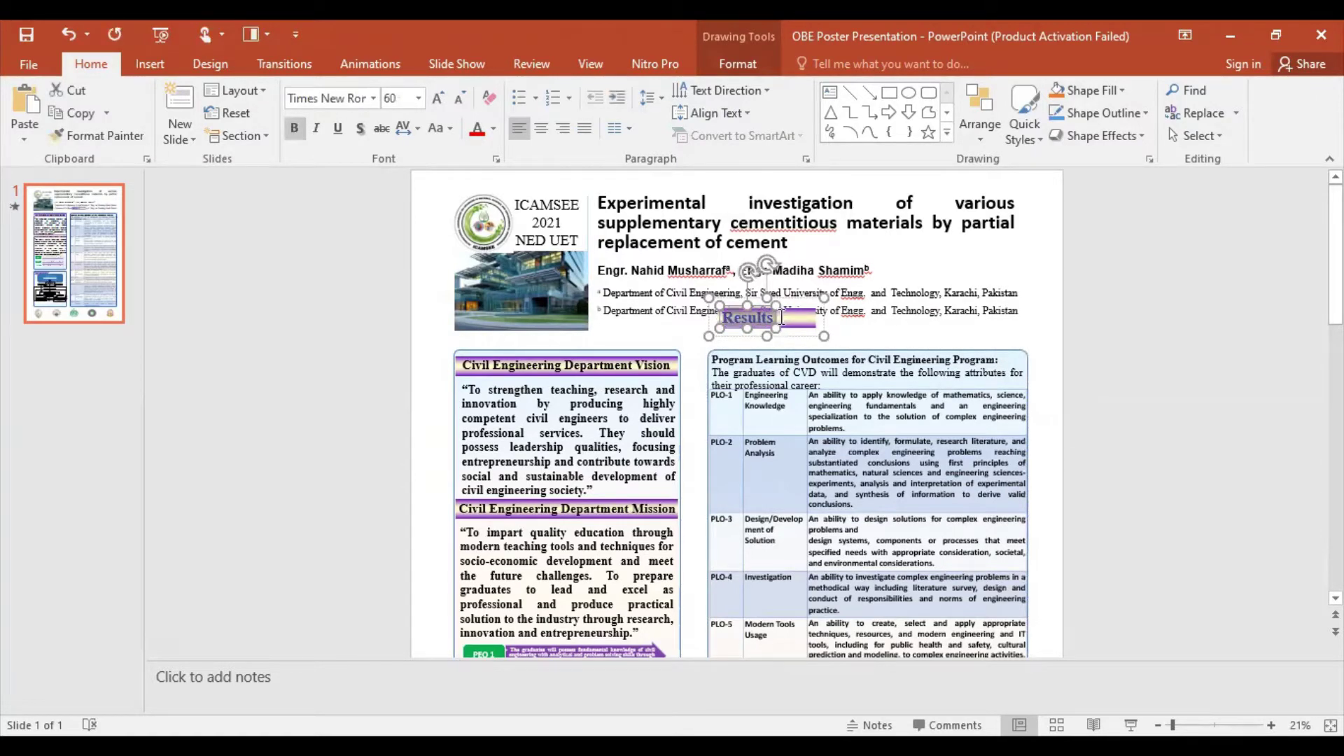
{"action": "key", "text": "ctrl+v"}
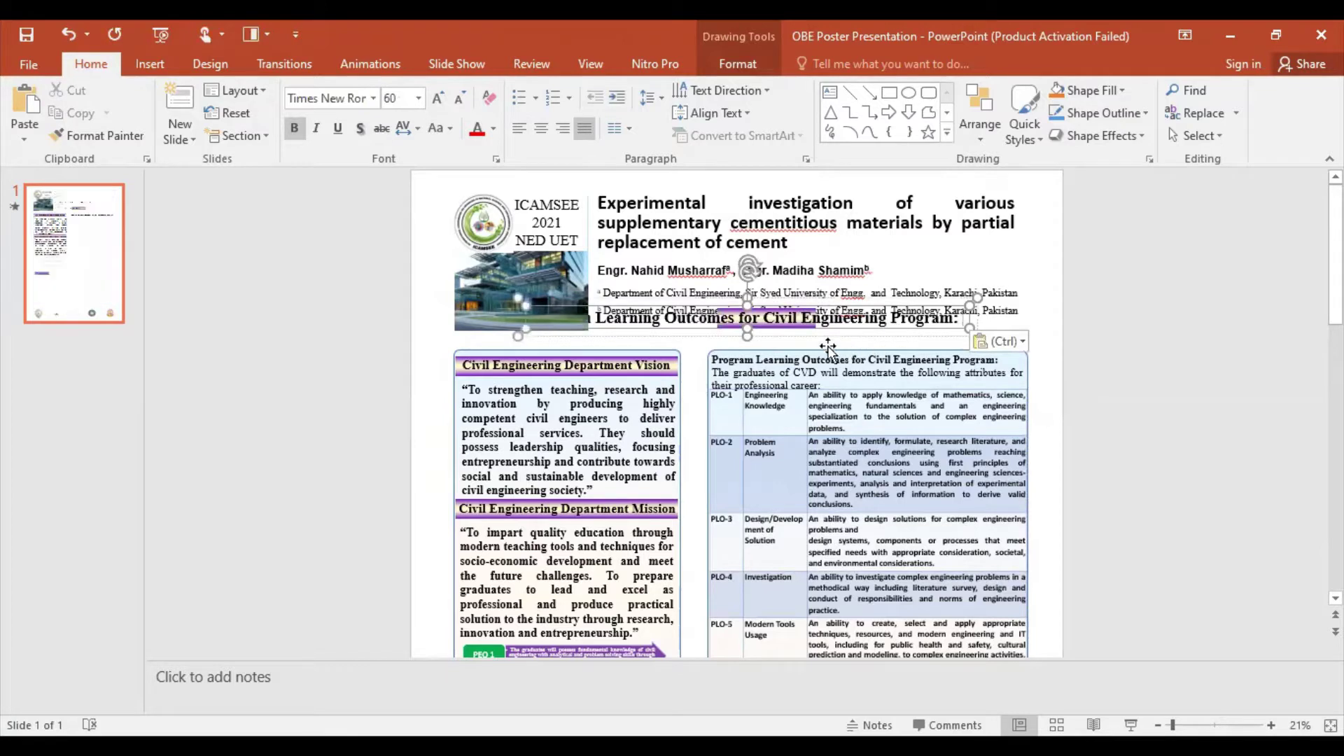
{"action": "left_click", "coordinate": [825, 360]}
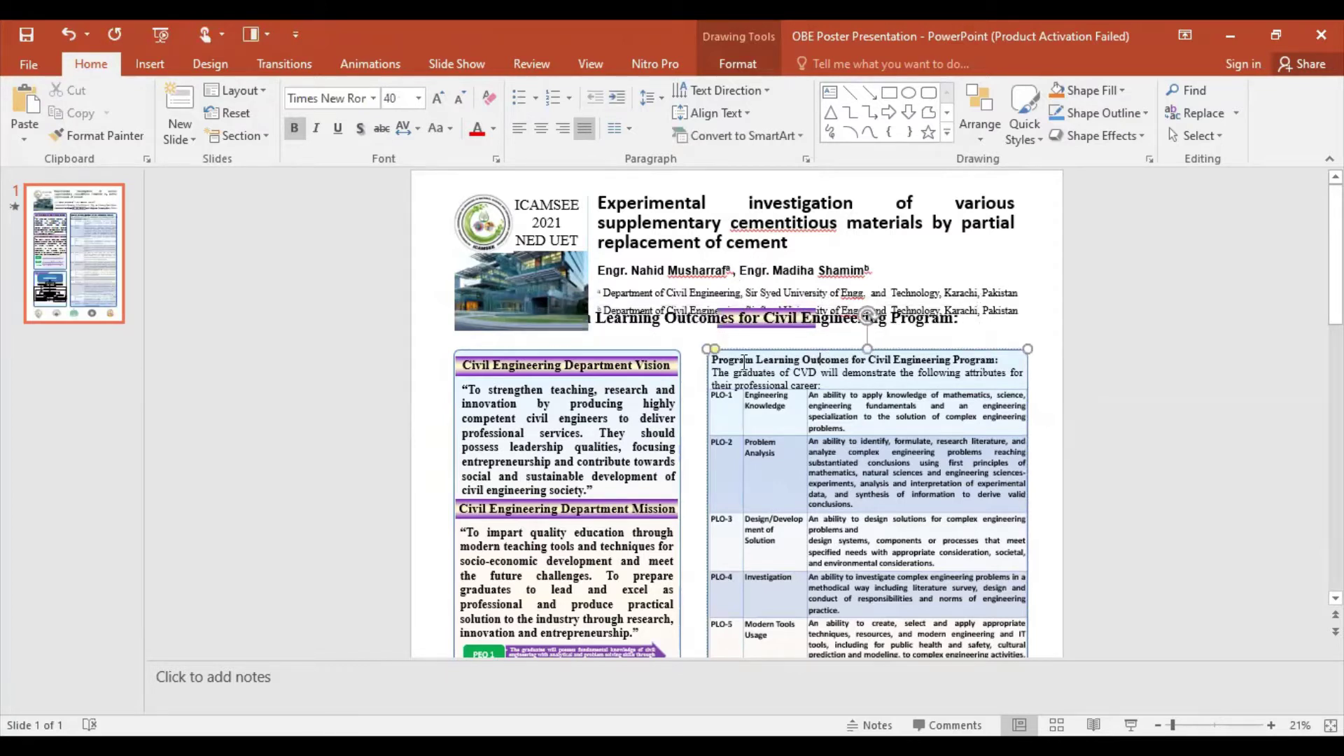
{"action": "left_click_drag", "start_coordinate": [713, 359], "coordinate": [997, 360]}
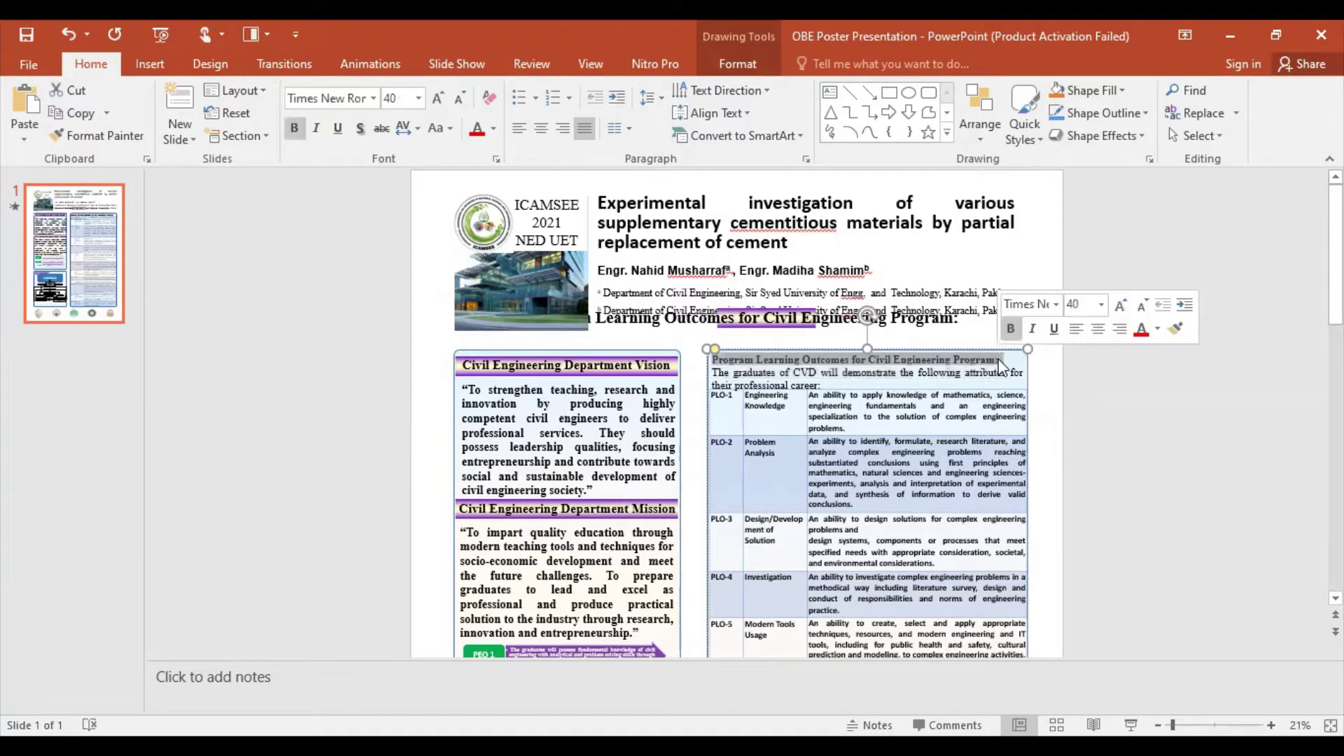
{"action": "key", "text": "Delete"}
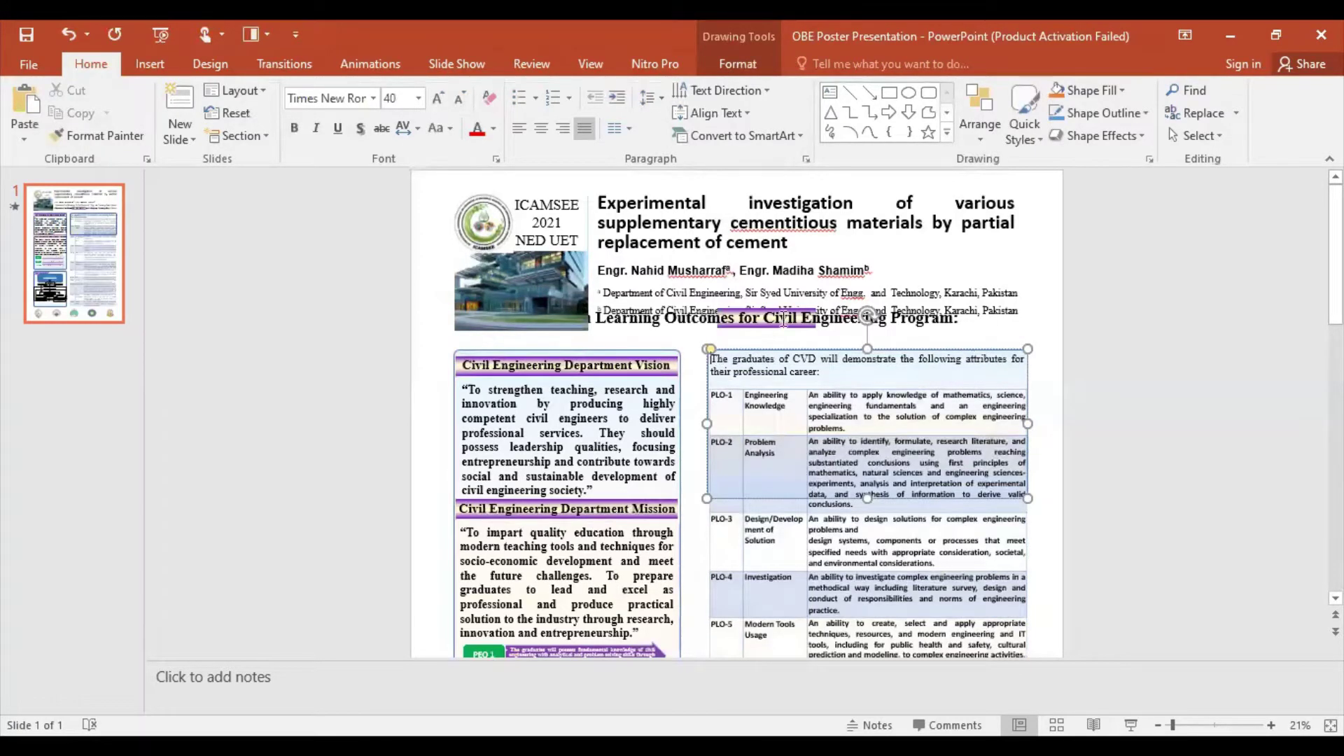
{"action": "key", "text": "Return"}
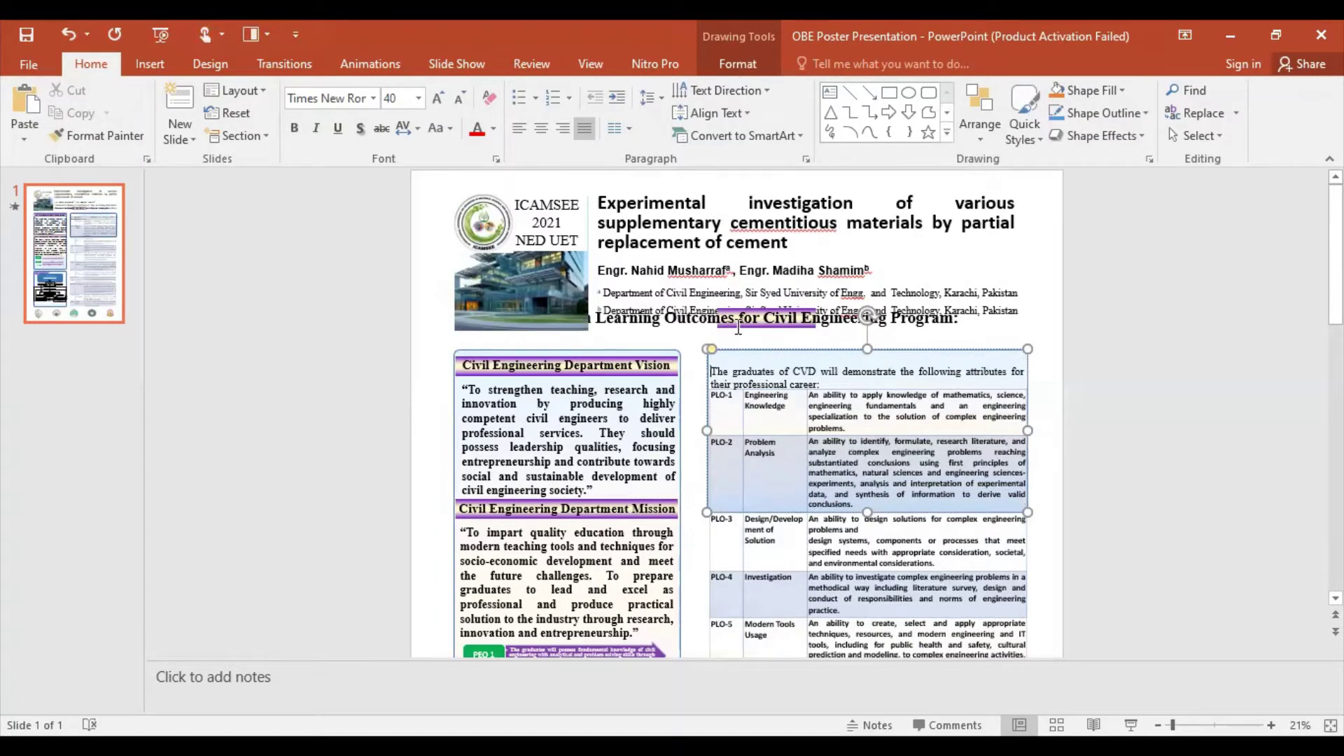
Step: Stretch the purple bar across the outcomes box and position the new heading on it
{"action": "mouse_move", "coordinate": [738, 327]}
{"action": "left_mouse_down"}
{"action": "mouse_move", "coordinate": [749, 343]}
{"action": "mouse_move", "coordinate": [784, 306]}
{"action": "mouse_move", "coordinate": [774, 348]}
{"action": "left_mouse_up"}
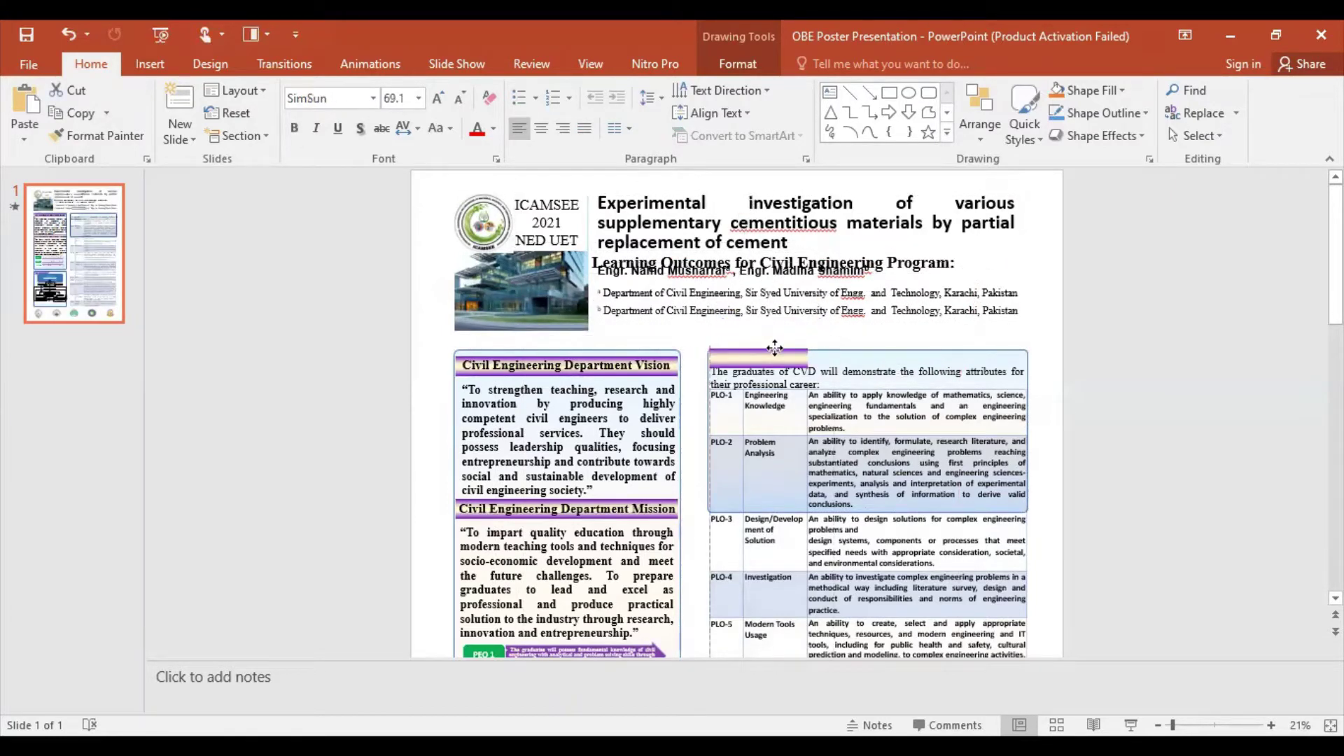
{"action": "left_click_drag", "start_coordinate": [807, 367], "coordinate": [1027, 369]}
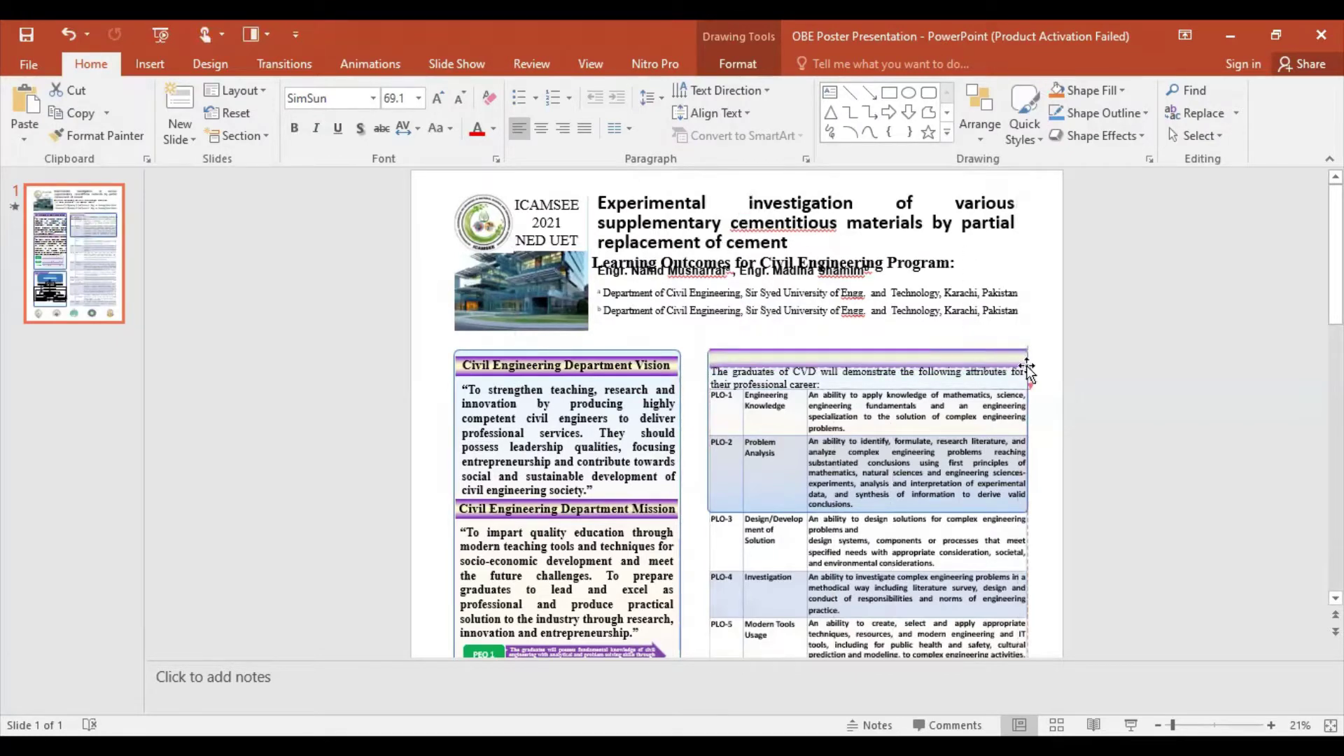
{"action": "left_click", "coordinate": [791, 258]}
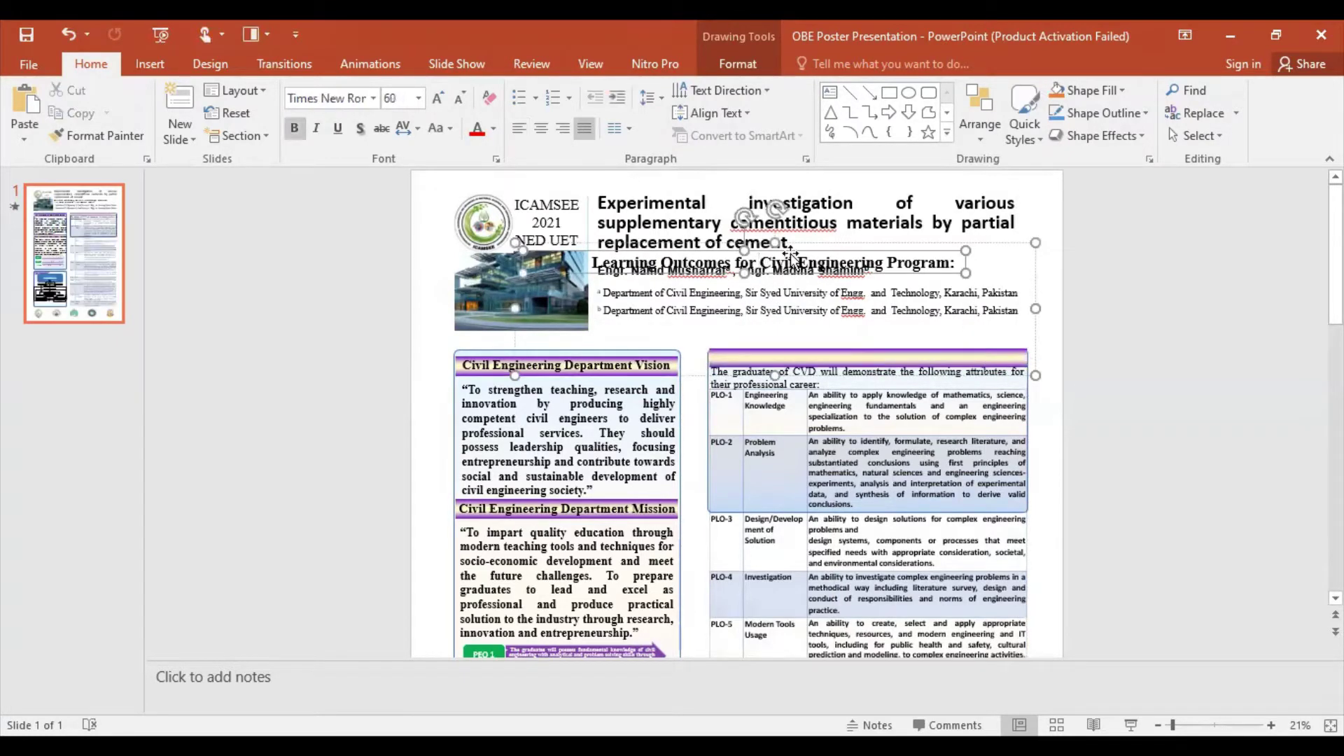
{"action": "left_click_drag", "start_coordinate": [789, 255], "coordinate": [986, 343]}
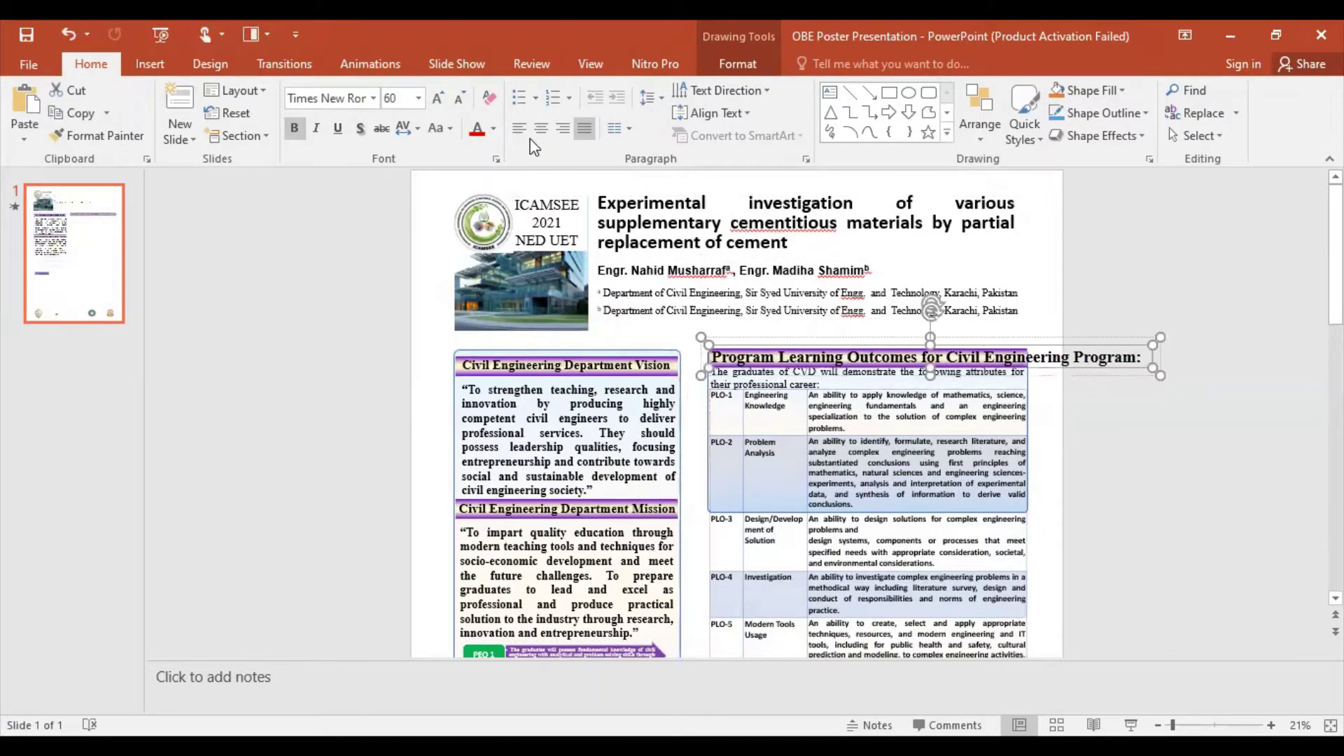
{"action": "left_click", "coordinate": [460, 99]}
{"action": "left_click", "coordinate": [459, 99]}
{"action": "left_click", "coordinate": [459, 99]}
{"action": "left_click", "coordinate": [459, 100]}
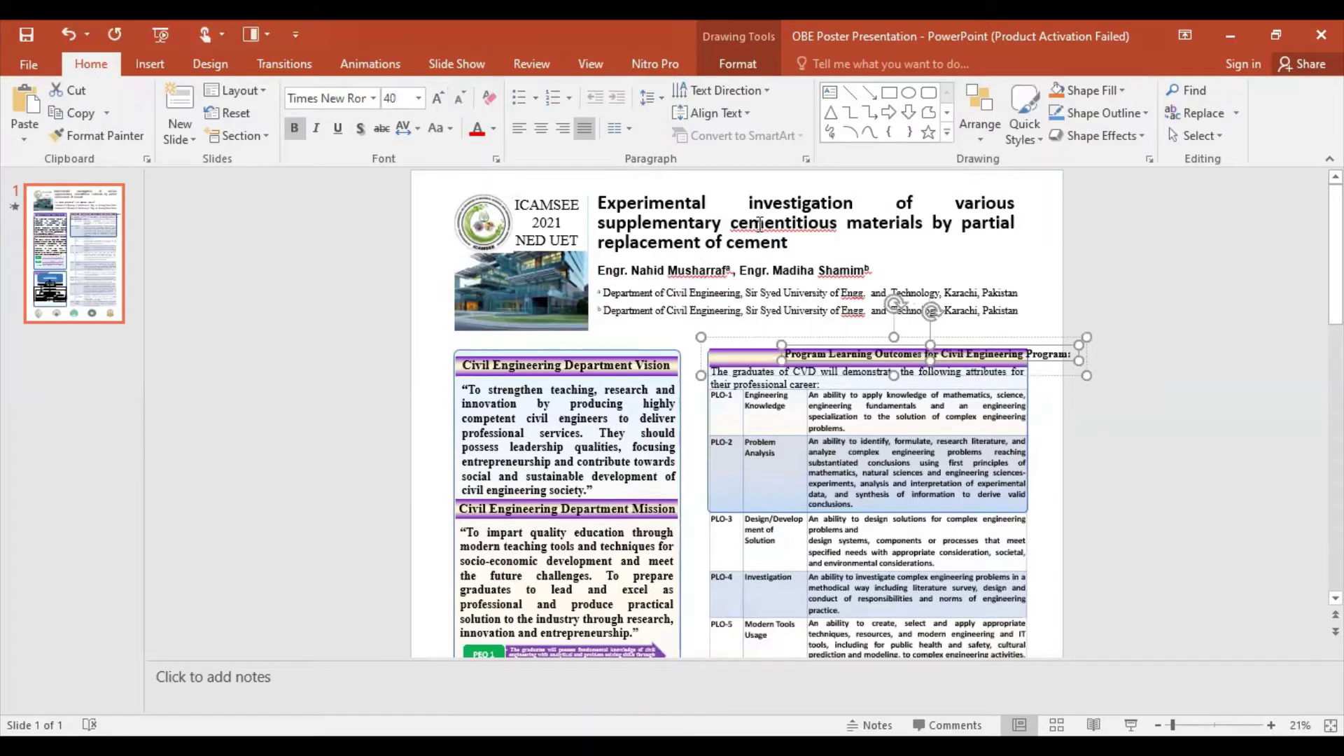
{"action": "left_click_drag", "start_coordinate": [1017, 350], "coordinate": [954, 350]}
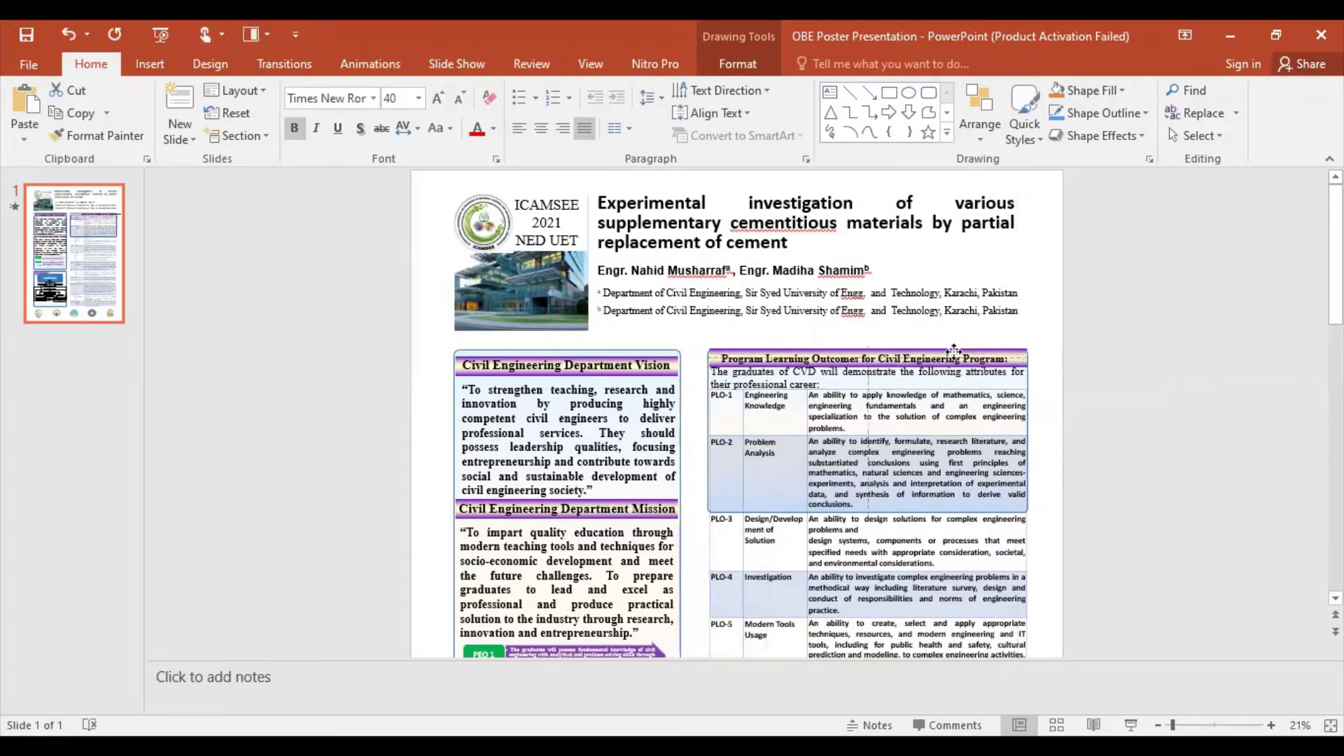
Step: Match the outcomes heading's font size to the Vision heading, at 44 pt
{"action": "left_click", "coordinate": [627, 361]}
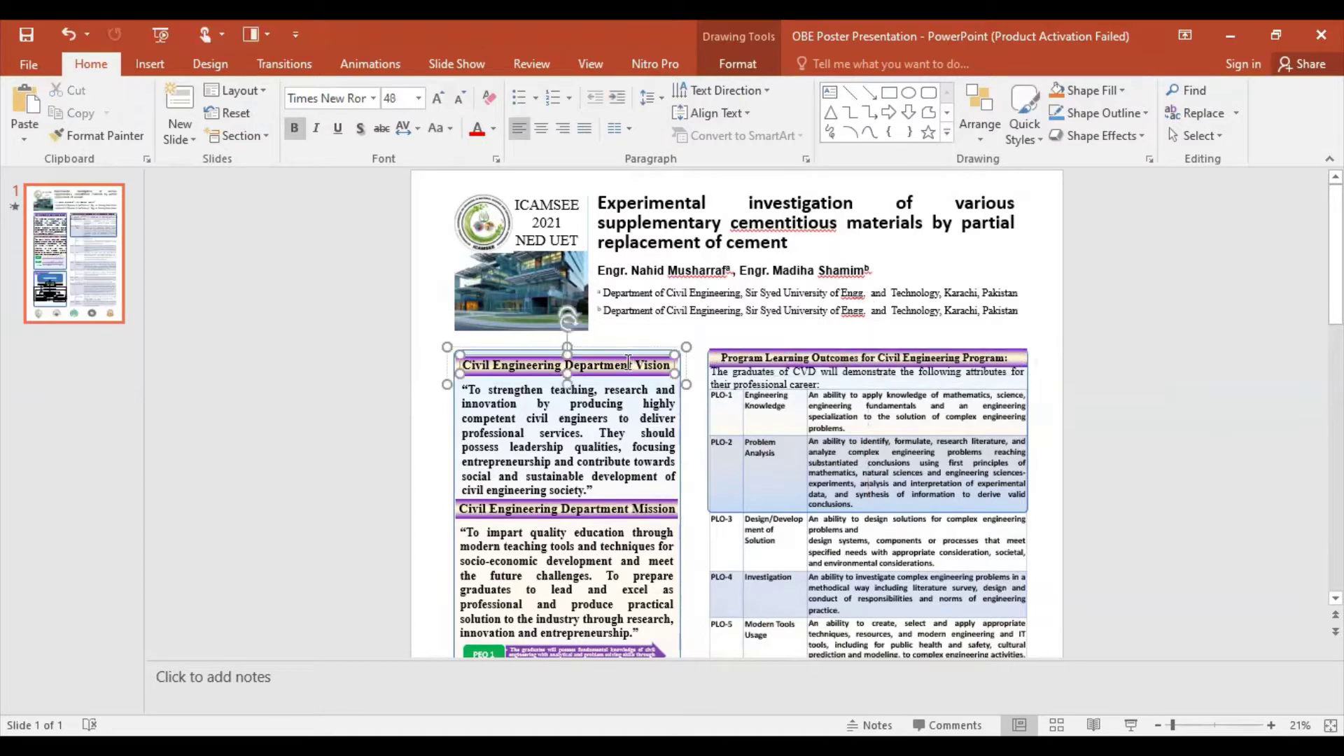
{"action": "left_click", "coordinate": [742, 359]}
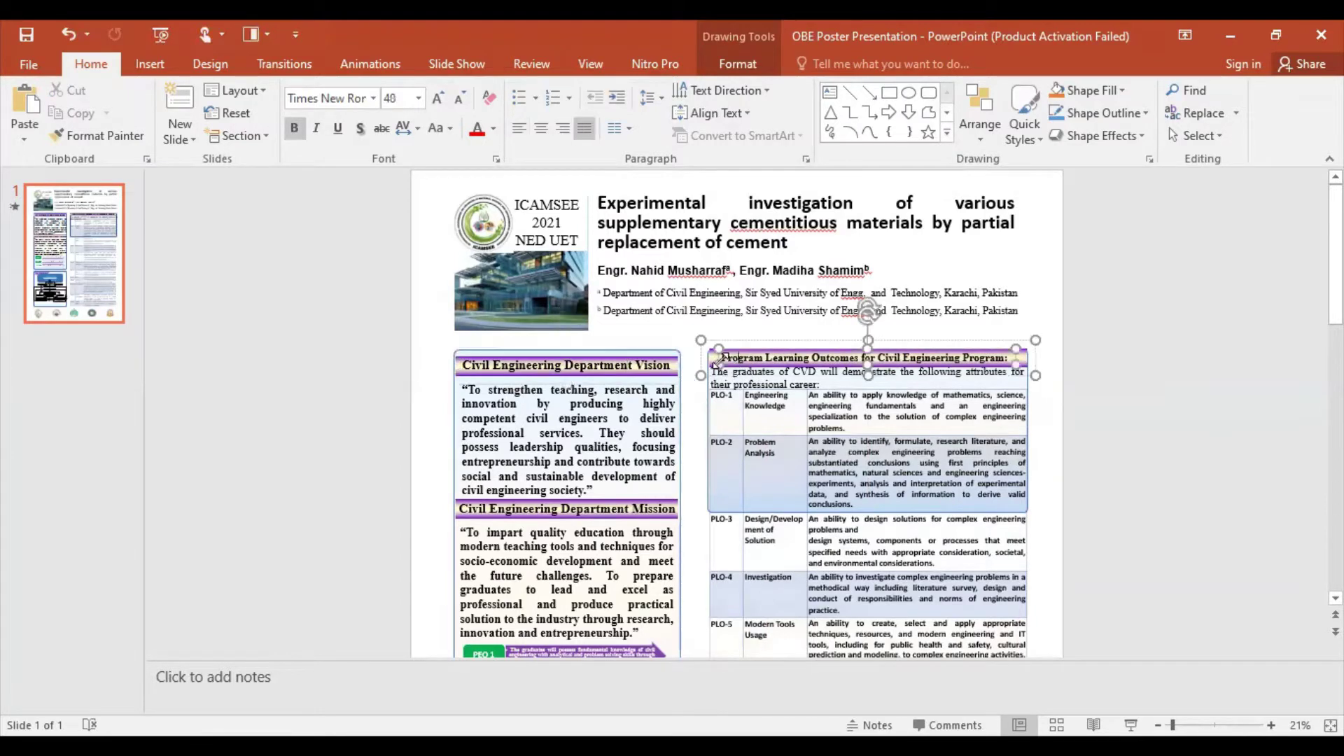
{"action": "left_click", "coordinate": [439, 105]}
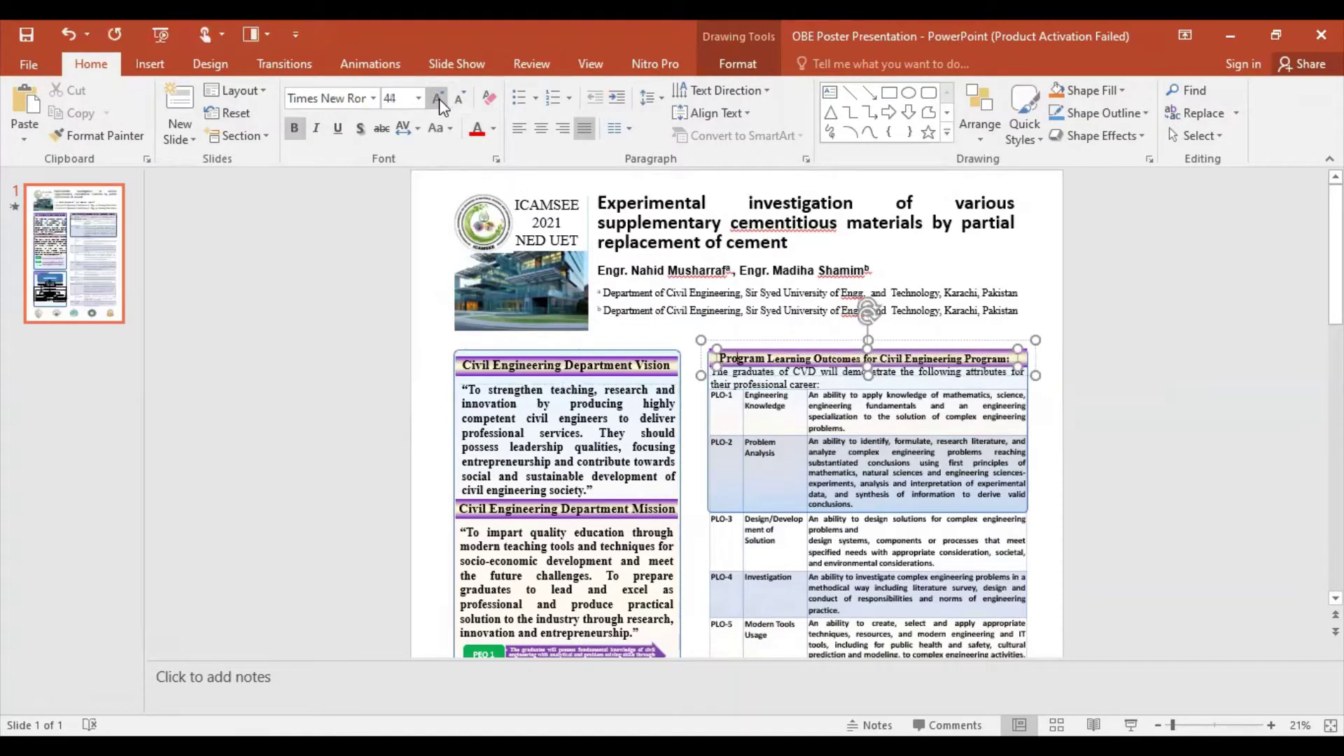
{"action": "left_click", "coordinate": [440, 105]}
{"action": "left_click", "coordinate": [992, 460]}
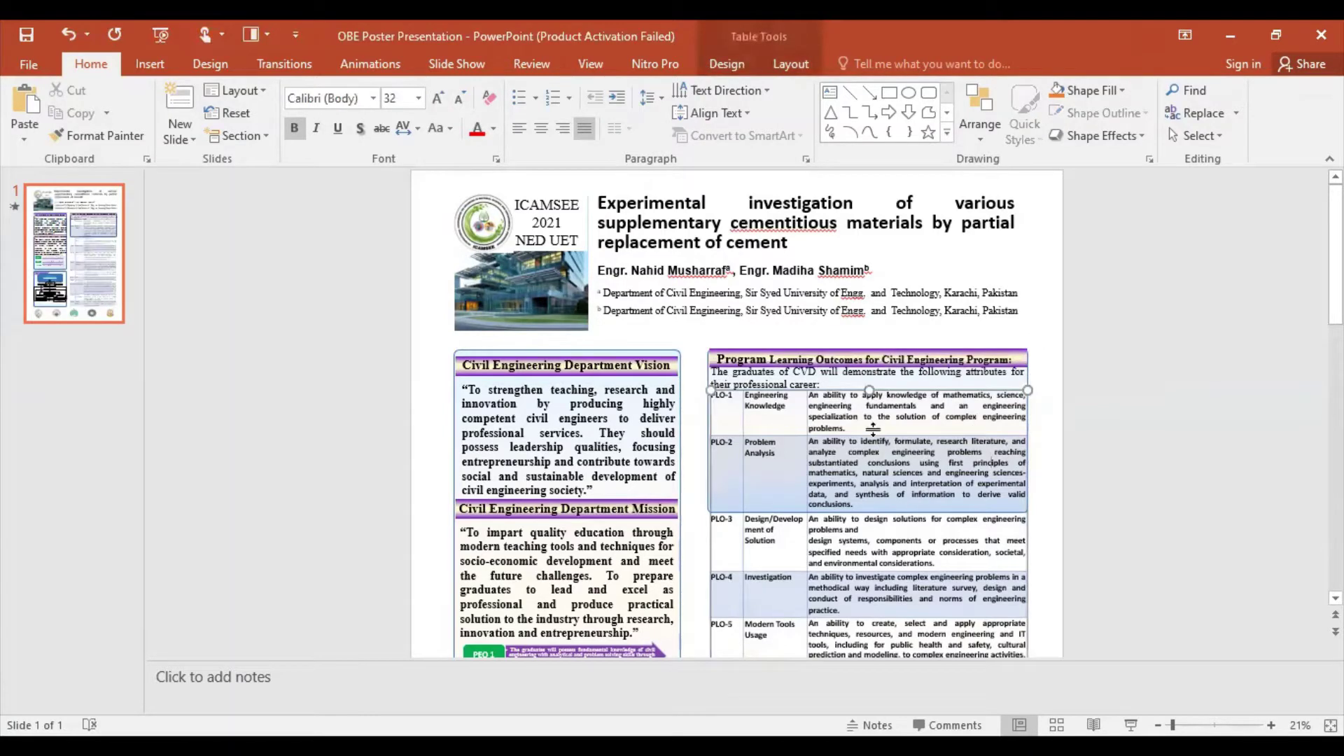
{"action": "scroll", "coordinate": [968, 557], "scroll_direction": "down", "scroll_amount": 3}
{"action": "scroll", "coordinate": [968, 557], "scroll_direction": "down", "scroll_amount": 3}
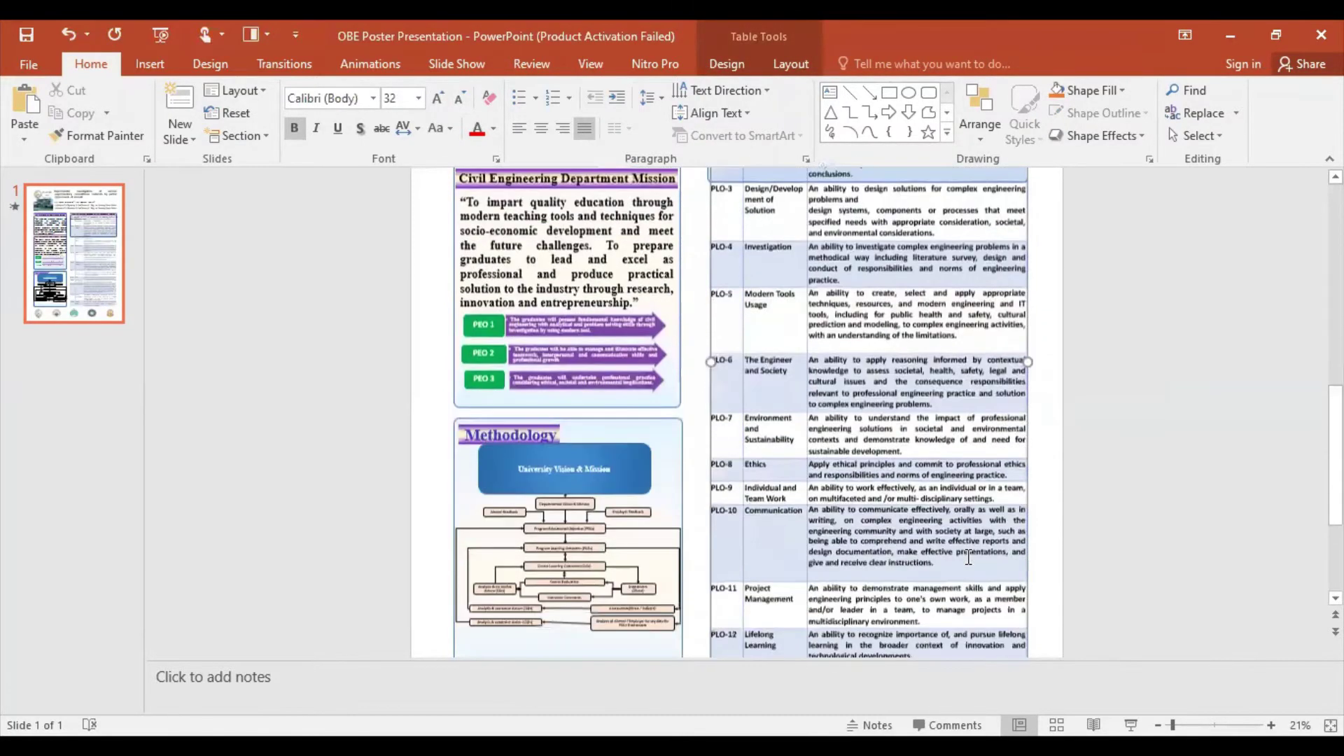
{"action": "scroll", "coordinate": [968, 556], "scroll_direction": "down", "scroll_amount": 2}
{"action": "scroll", "coordinate": [968, 557], "scroll_direction": "down", "scroll_amount": 1}
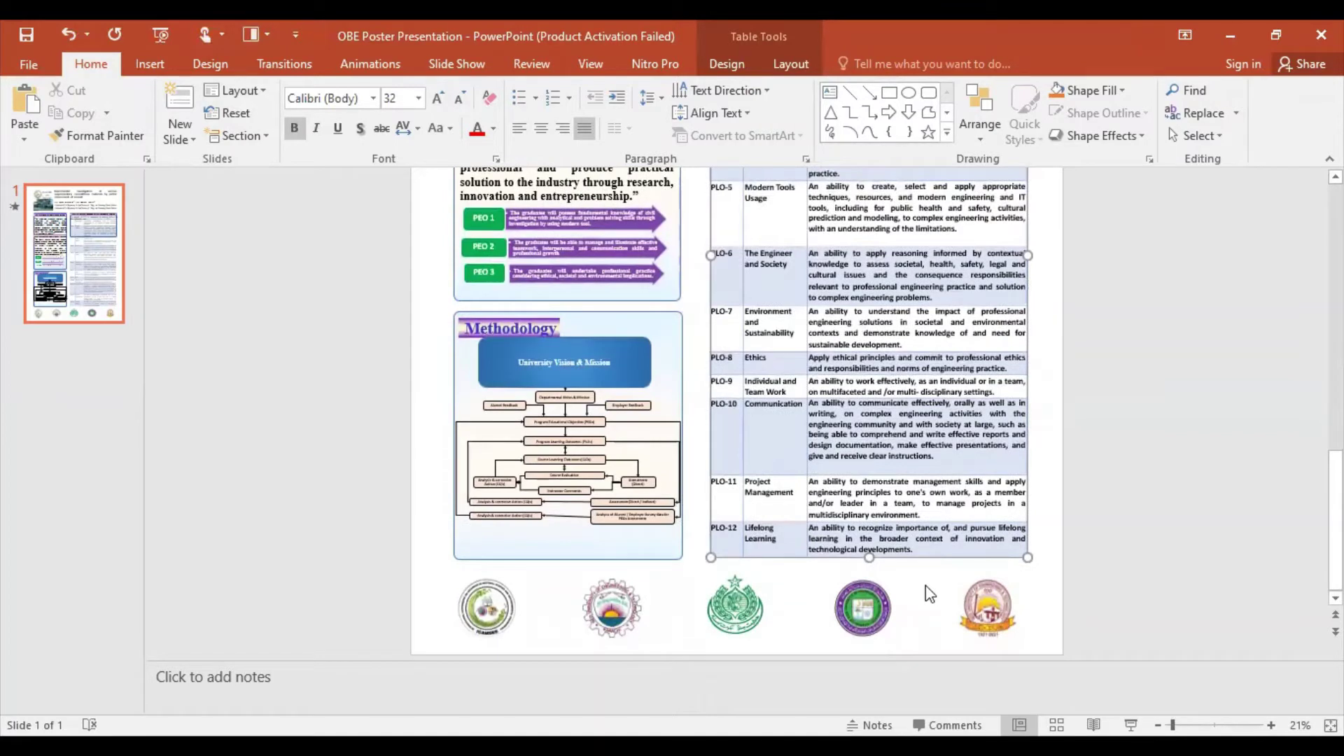
{"action": "left_click", "coordinate": [827, 466]}
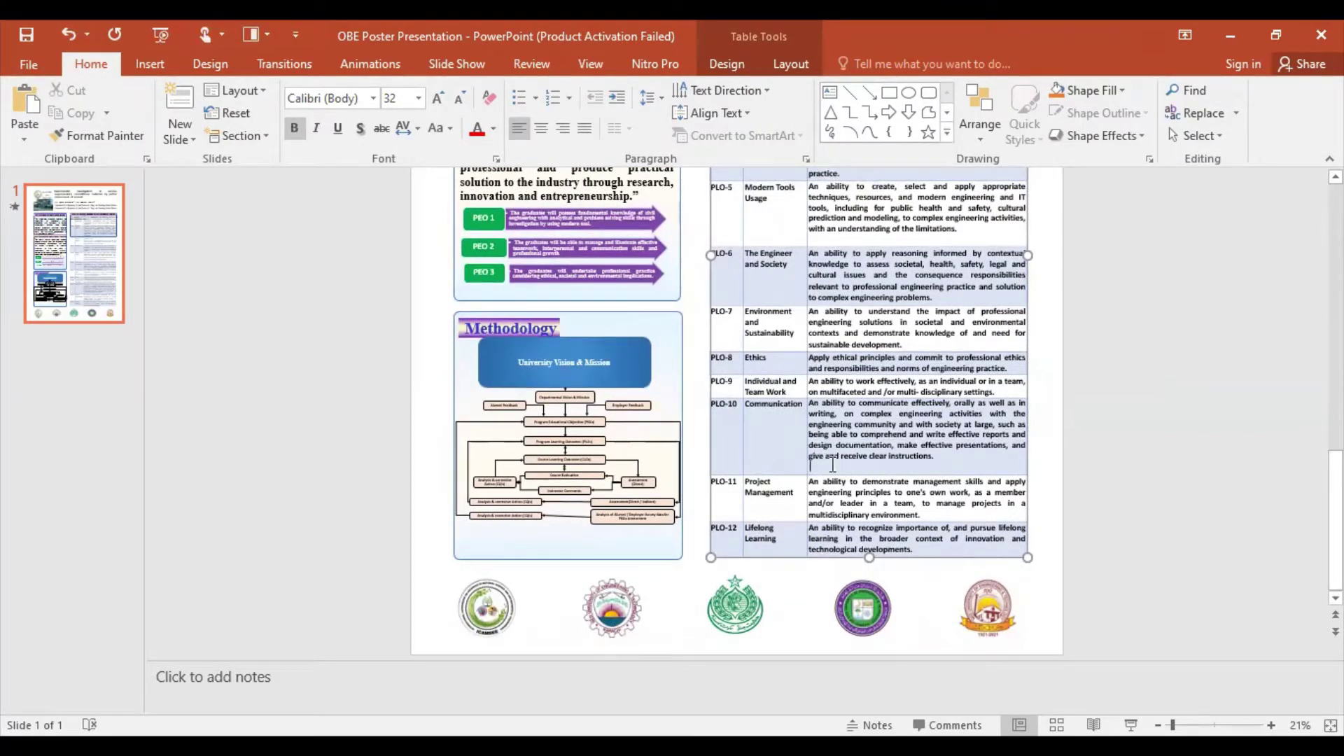
{"action": "key", "text": "BackSpace"}
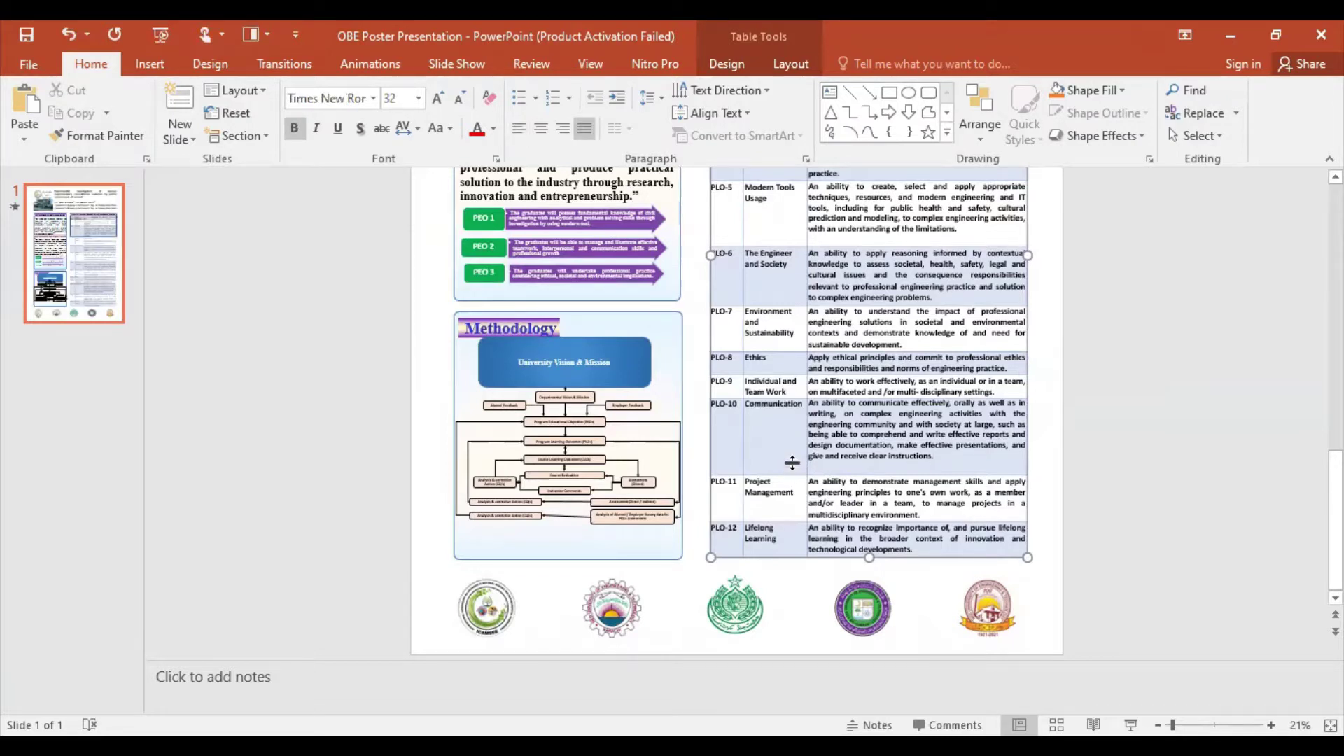
{"action": "left_click_drag", "start_coordinate": [796, 466], "coordinate": [796, 464]}
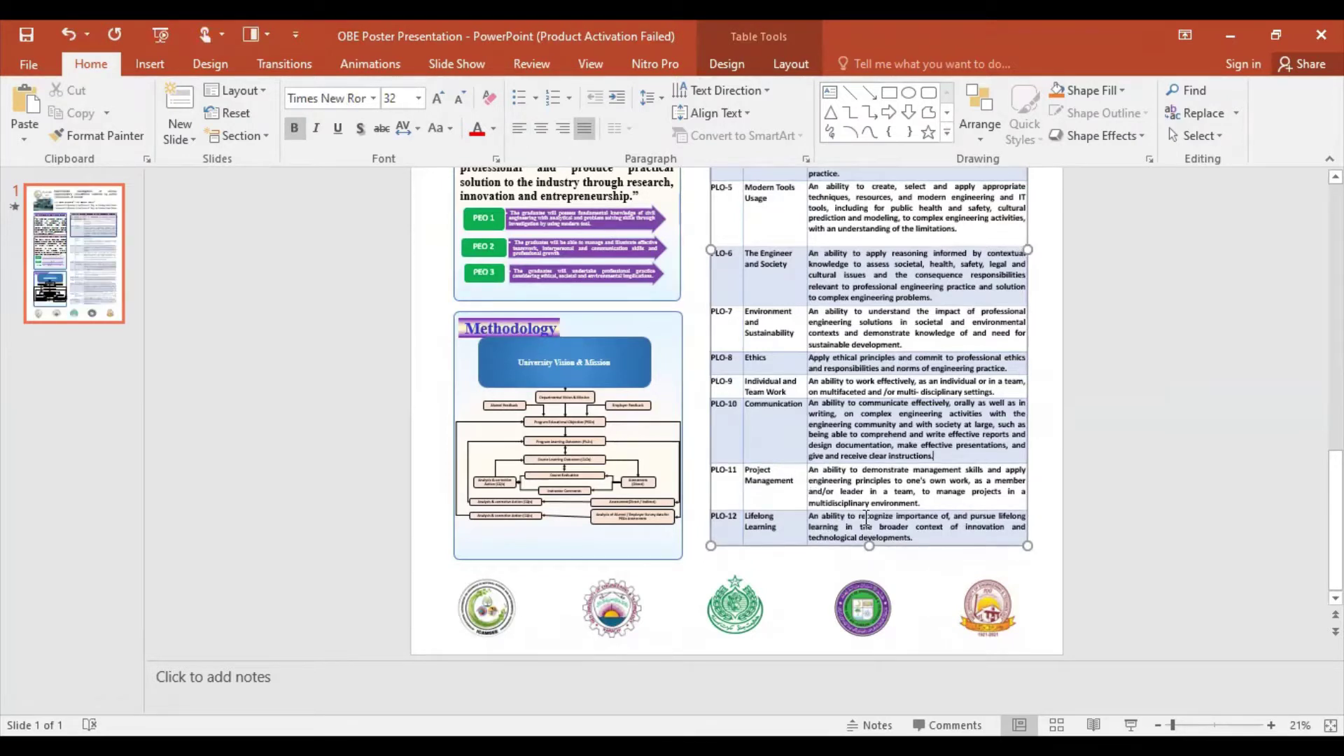
{"action": "scroll", "coordinate": [866, 520], "scroll_direction": "up", "scroll_amount": 2}
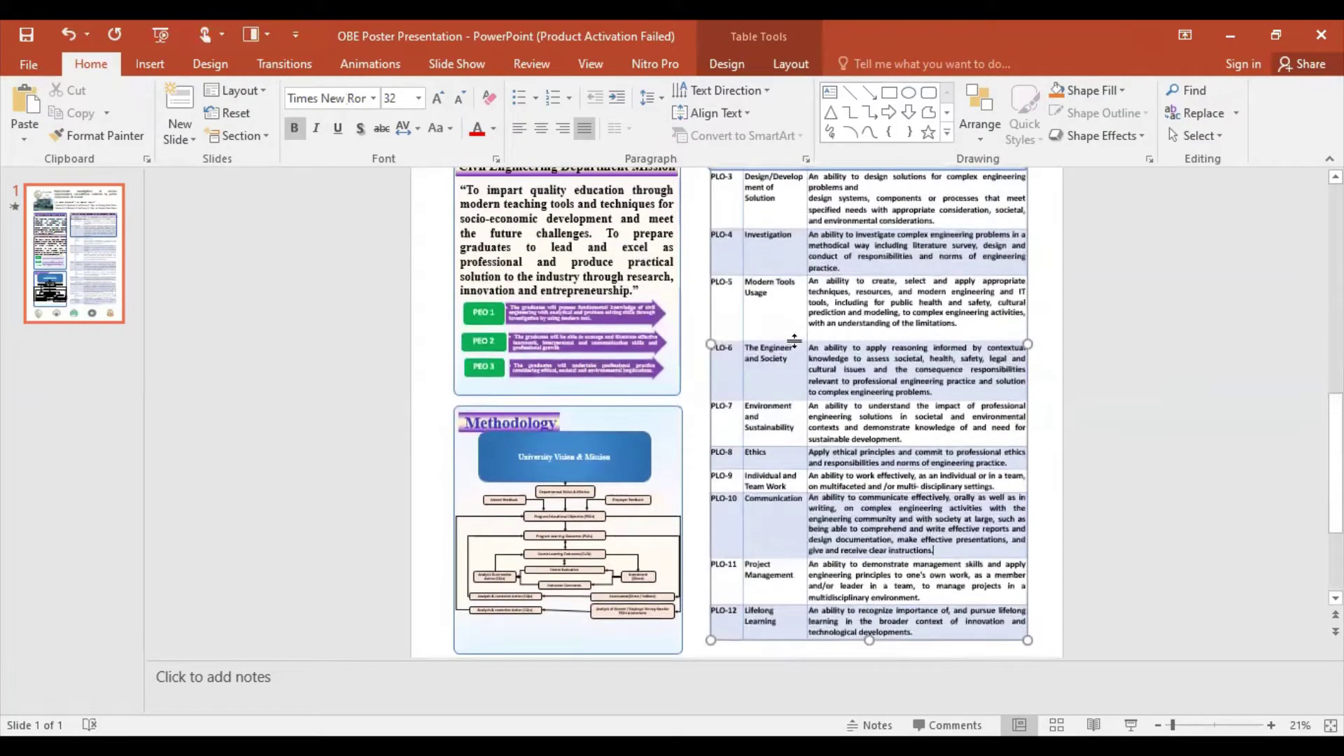
{"action": "left_click_drag", "start_coordinate": [799, 327], "coordinate": [799, 324]}
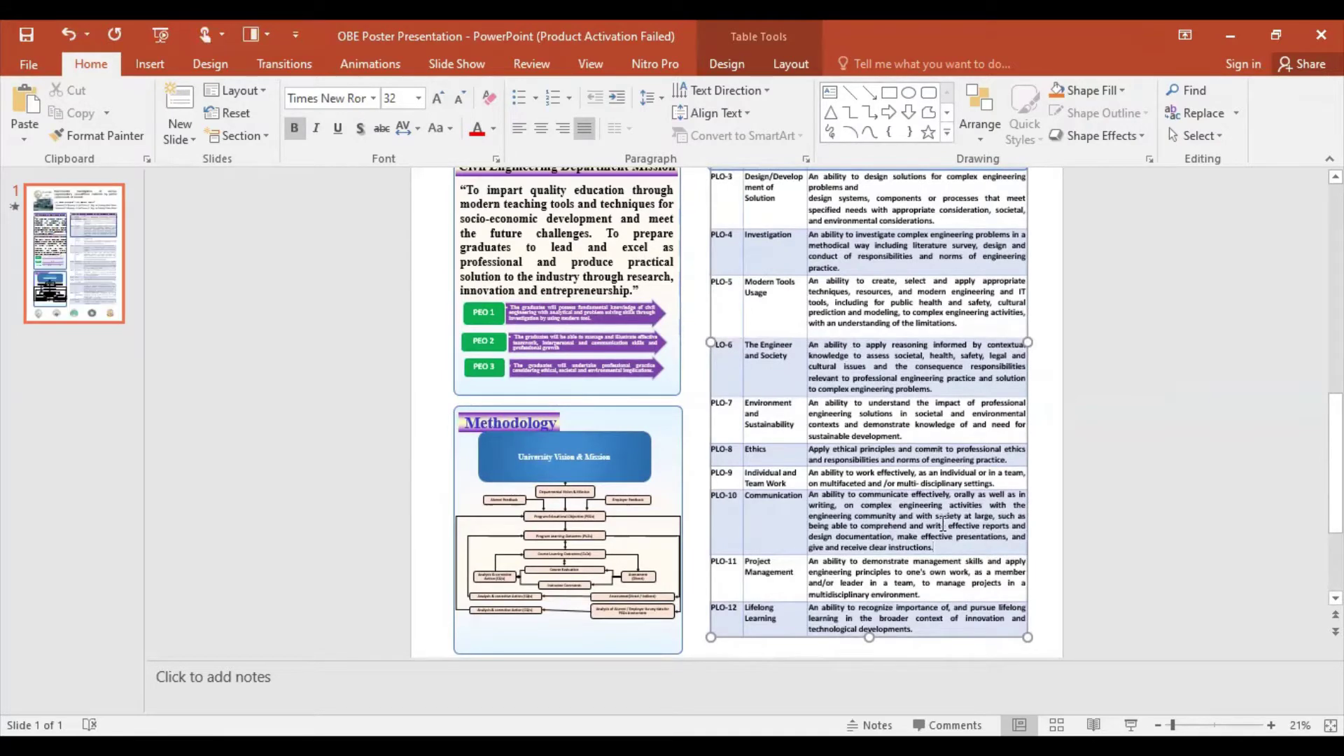
{"action": "scroll", "coordinate": [943, 522], "scroll_direction": "down", "scroll_amount": 2}
{"action": "scroll", "coordinate": [943, 522], "scroll_direction": "up", "scroll_amount": 3}
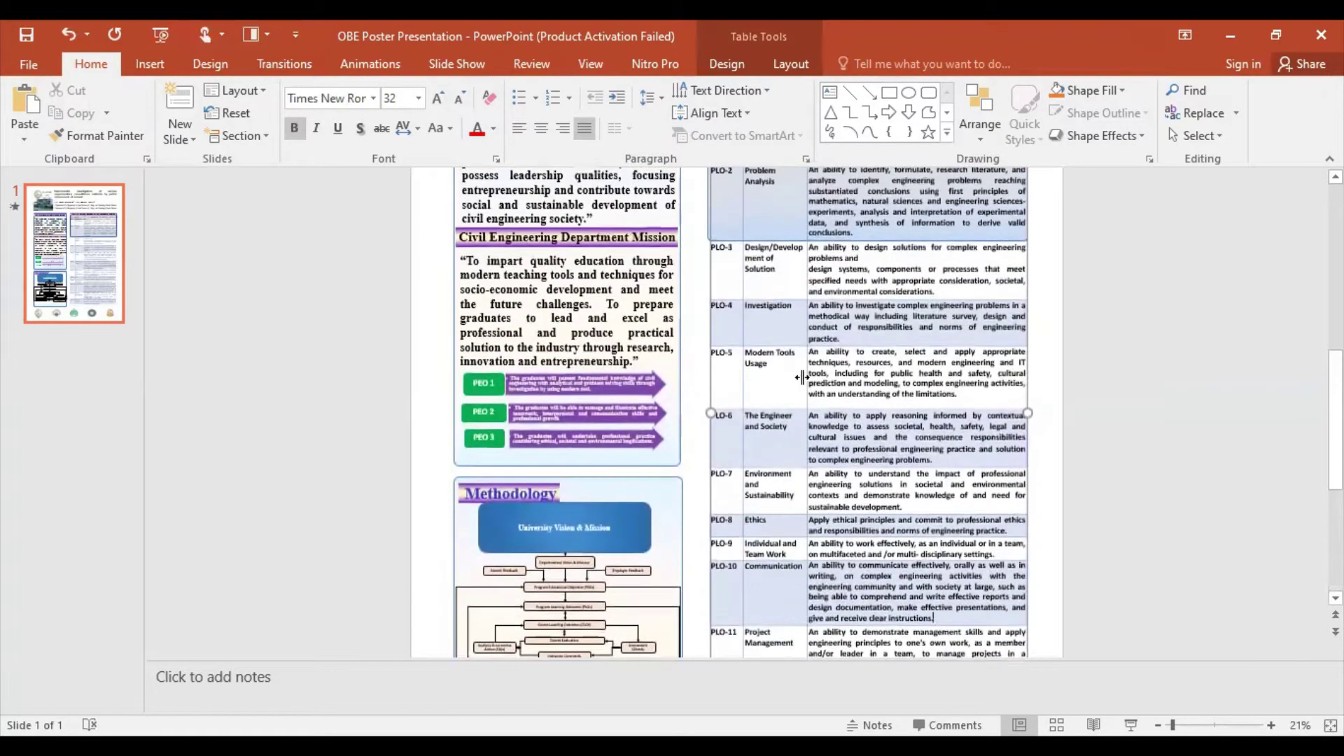
{"action": "left_click", "coordinate": [811, 404]}
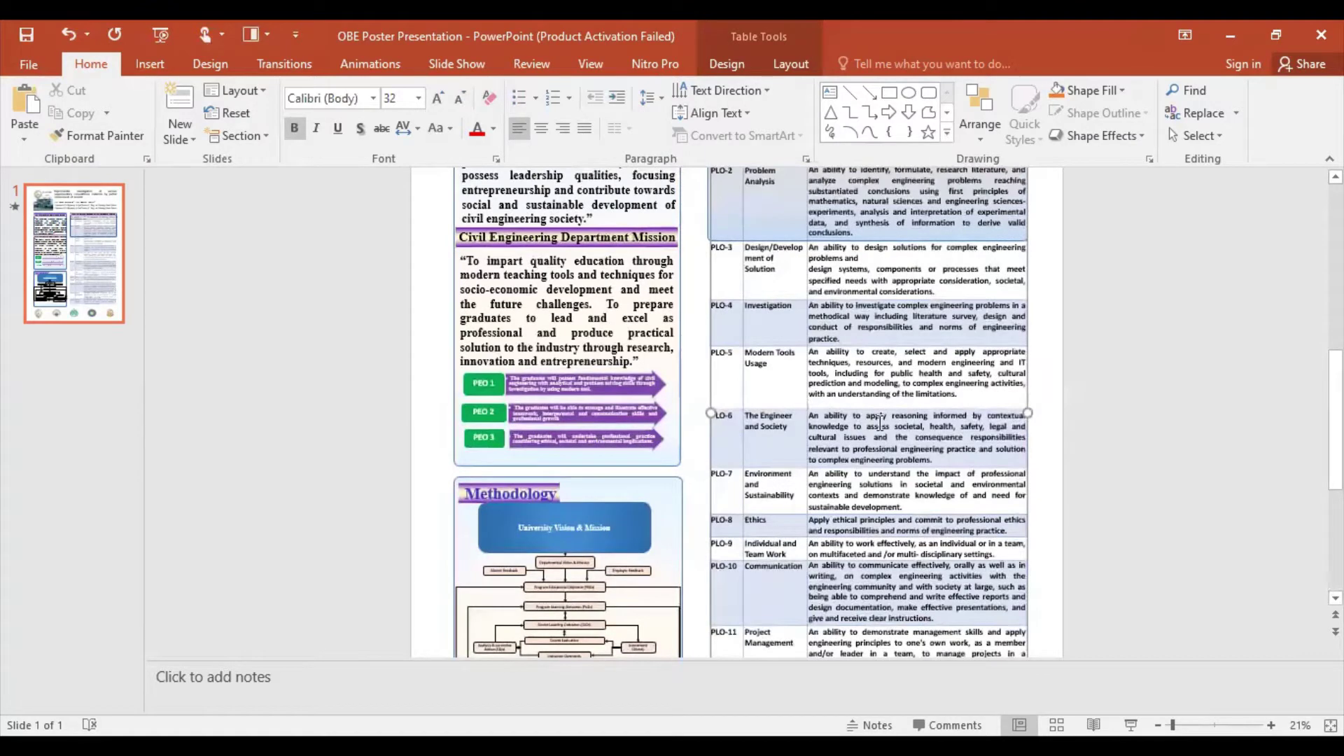
{"action": "left_click", "coordinate": [965, 392]}
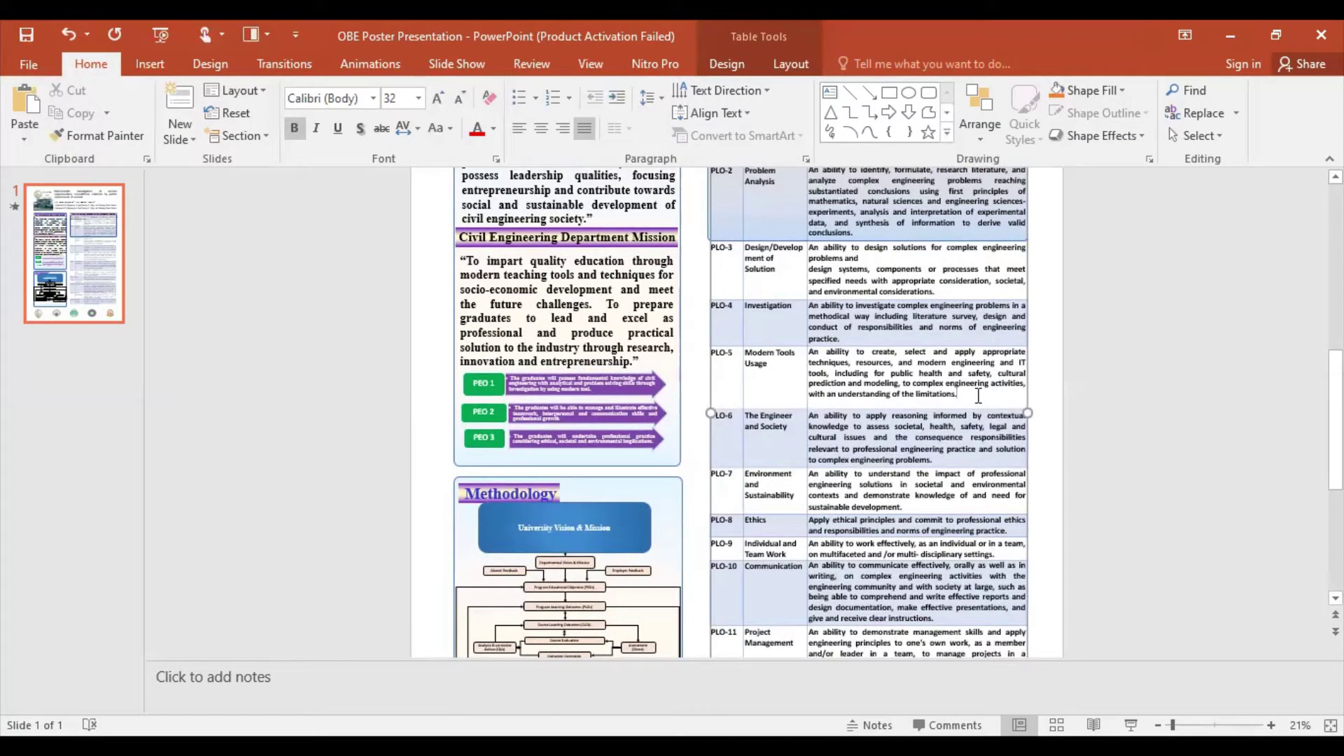
{"action": "key", "text": "Delete"}
{"action": "scroll", "coordinate": [928, 321], "scroll_direction": "up", "scroll_amount": 1}
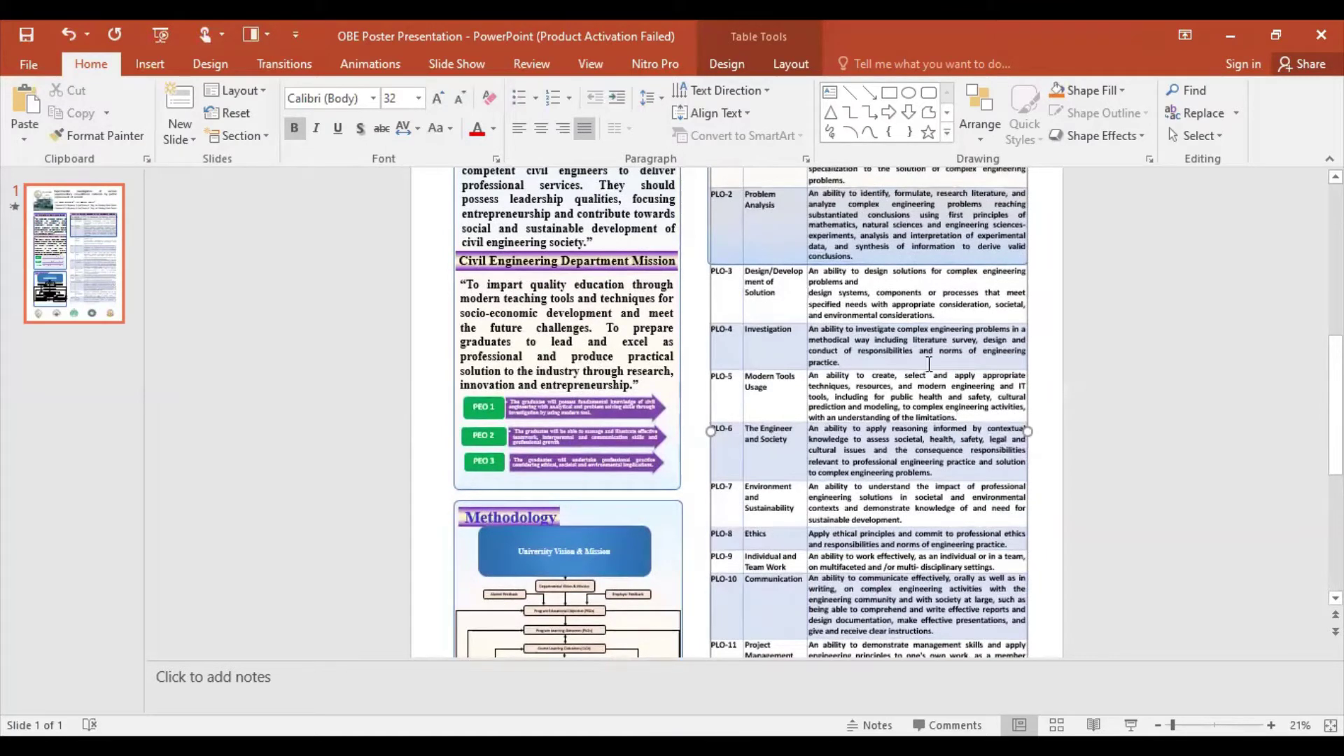
{"action": "key", "text": "Delete"}
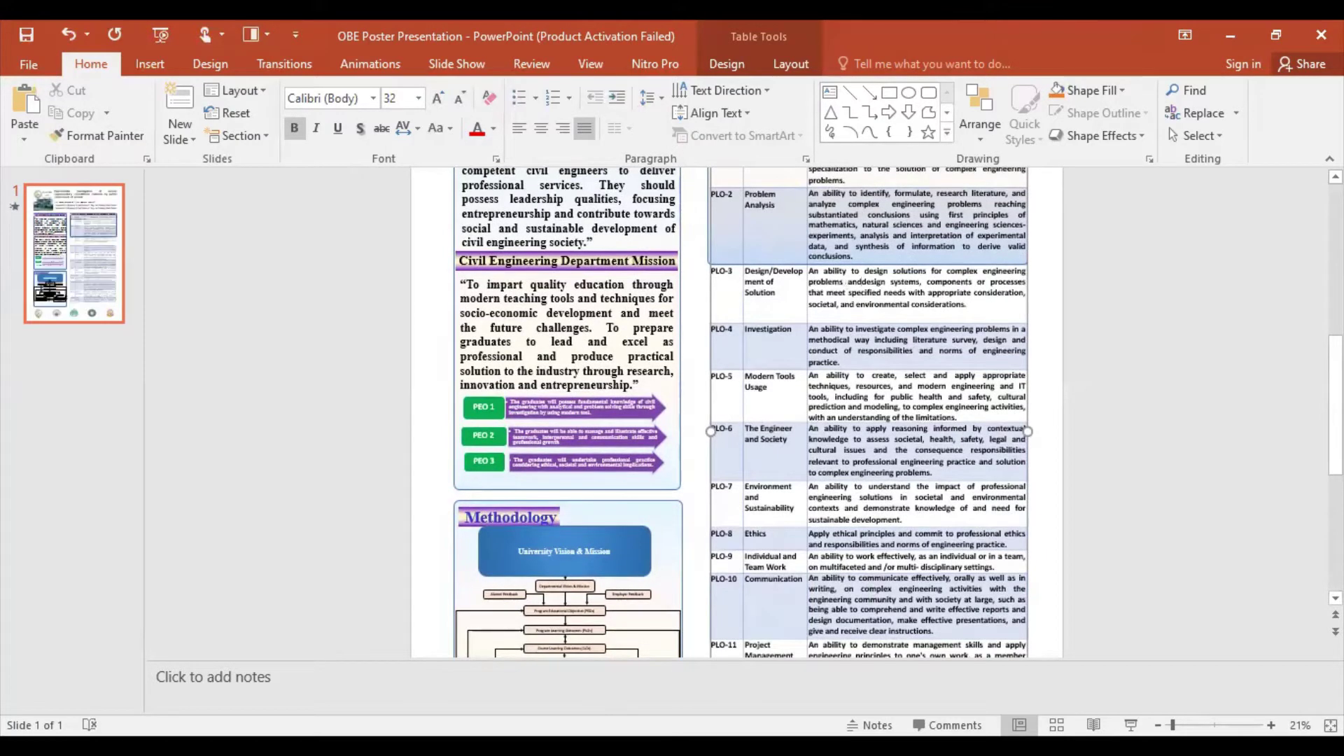
{"action": "left_click", "coordinate": [960, 320]}
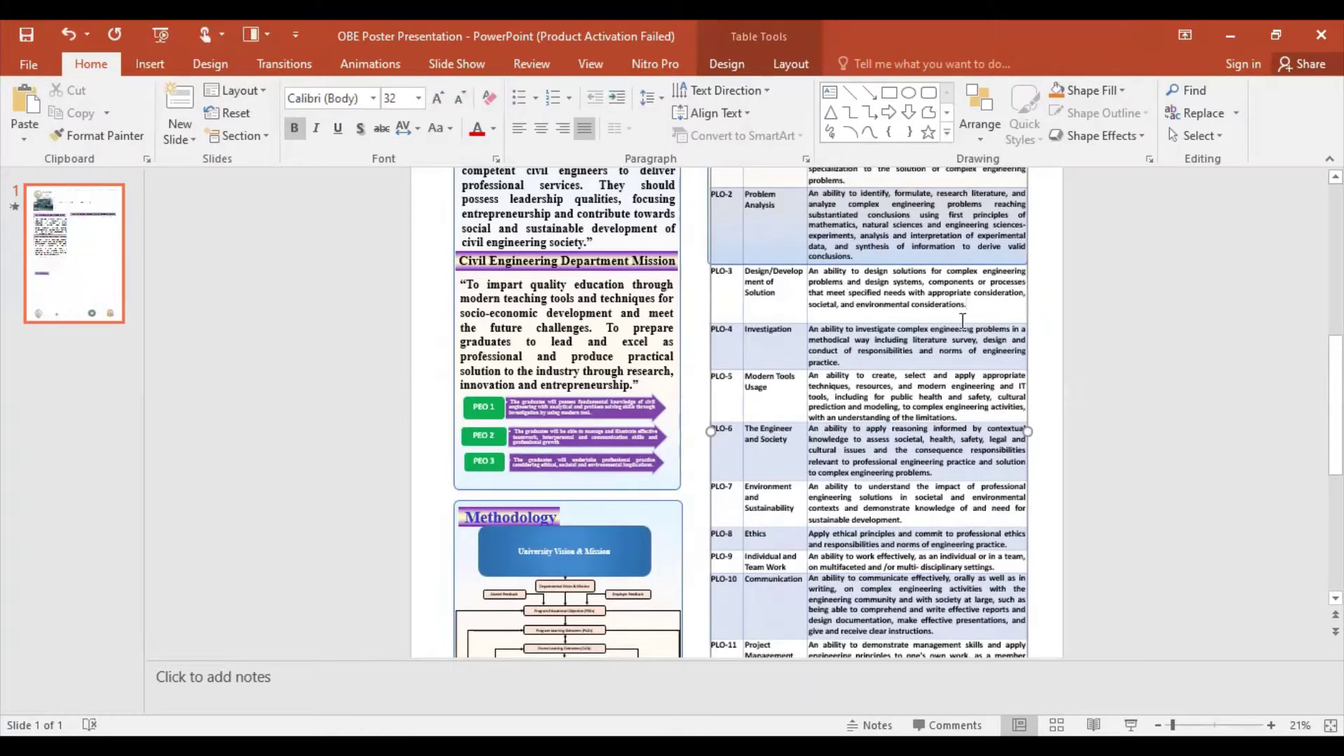
{"action": "left_click", "coordinate": [821, 312]}
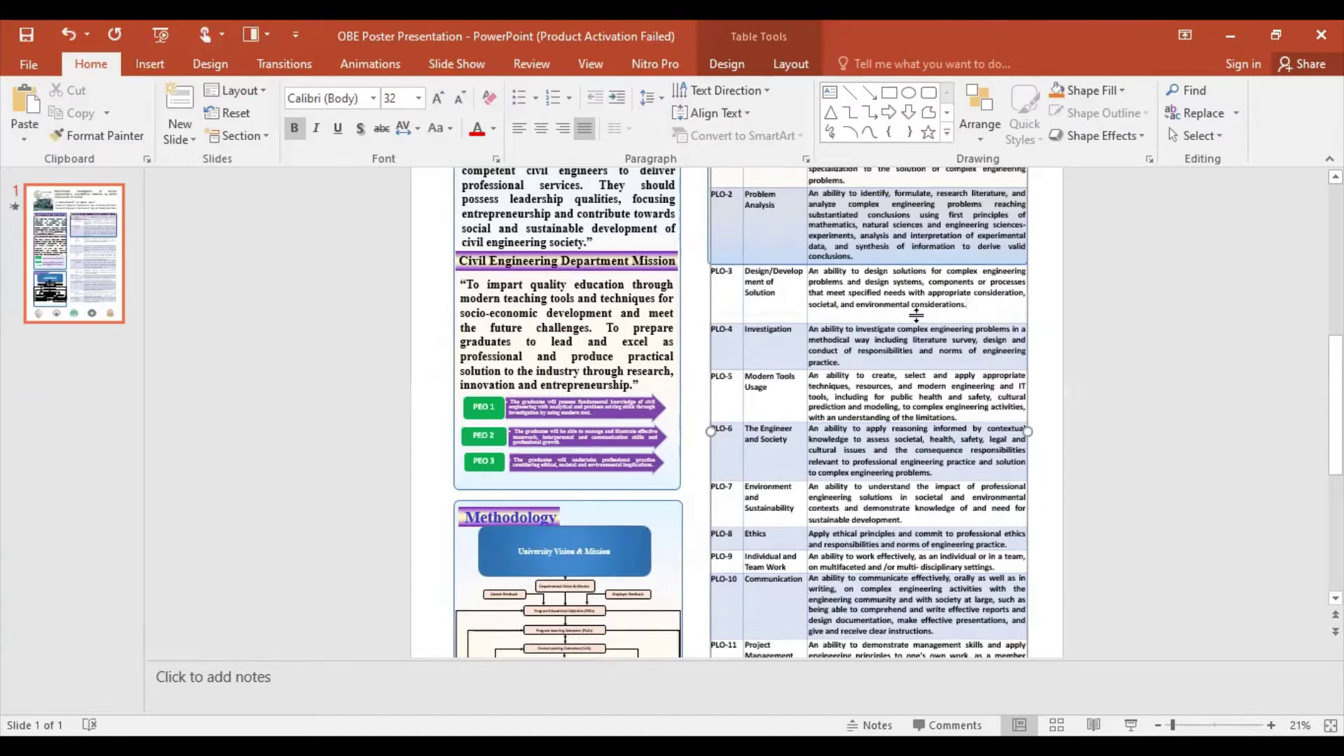
{"action": "scroll", "coordinate": [912, 313], "scroll_direction": "up", "scroll_amount": 1}
{"action": "scroll", "coordinate": [917, 364], "scroll_direction": "up", "scroll_amount": 3}
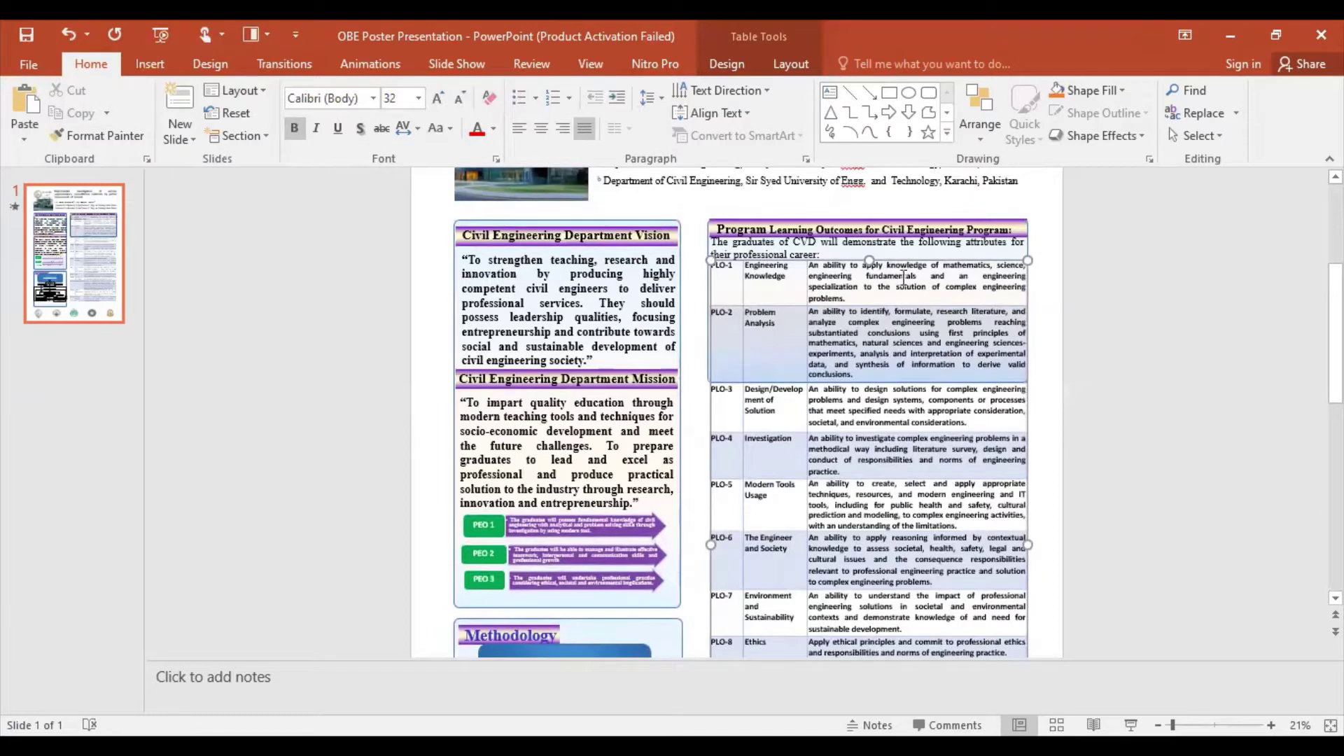
Step: Insert a blank line before the PLO intro sentence and move the table below it
{"action": "left_click", "coordinate": [713, 247]}
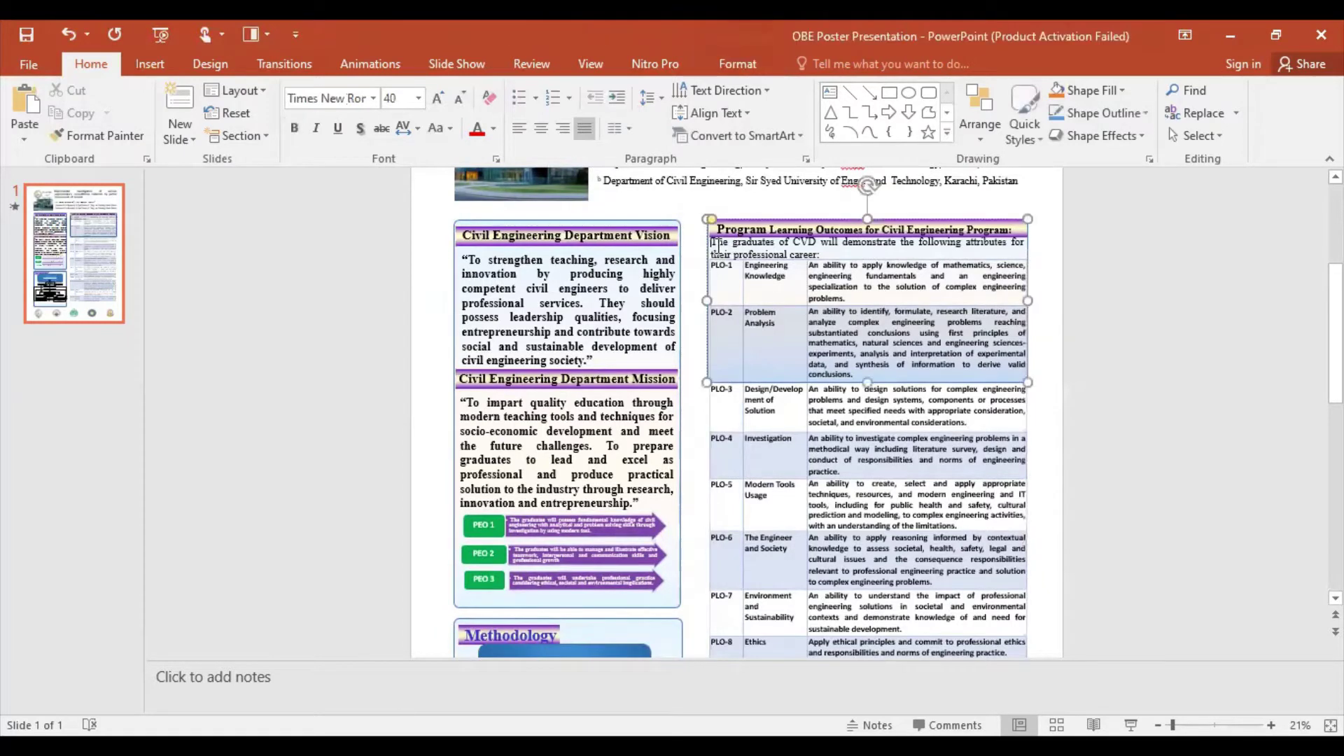
{"action": "key", "text": "Return"}
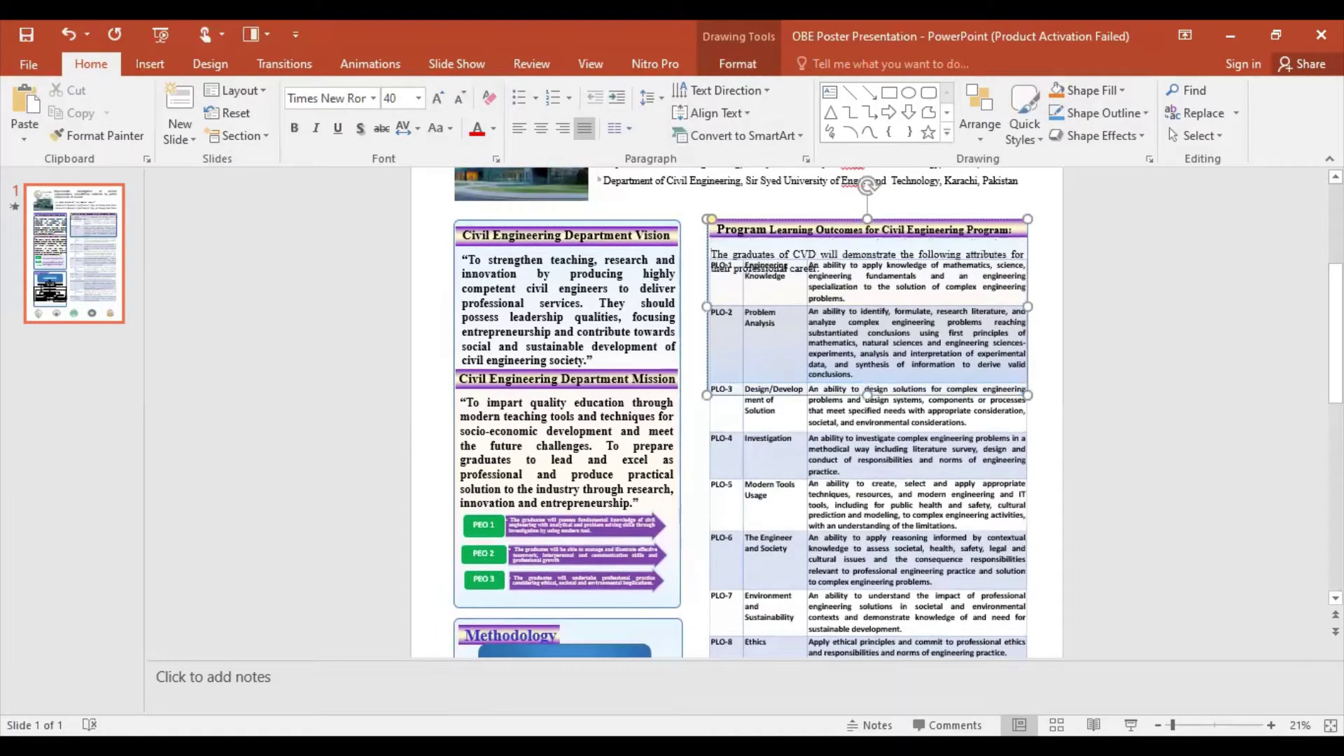
{"action": "left_click", "coordinate": [862, 438]}
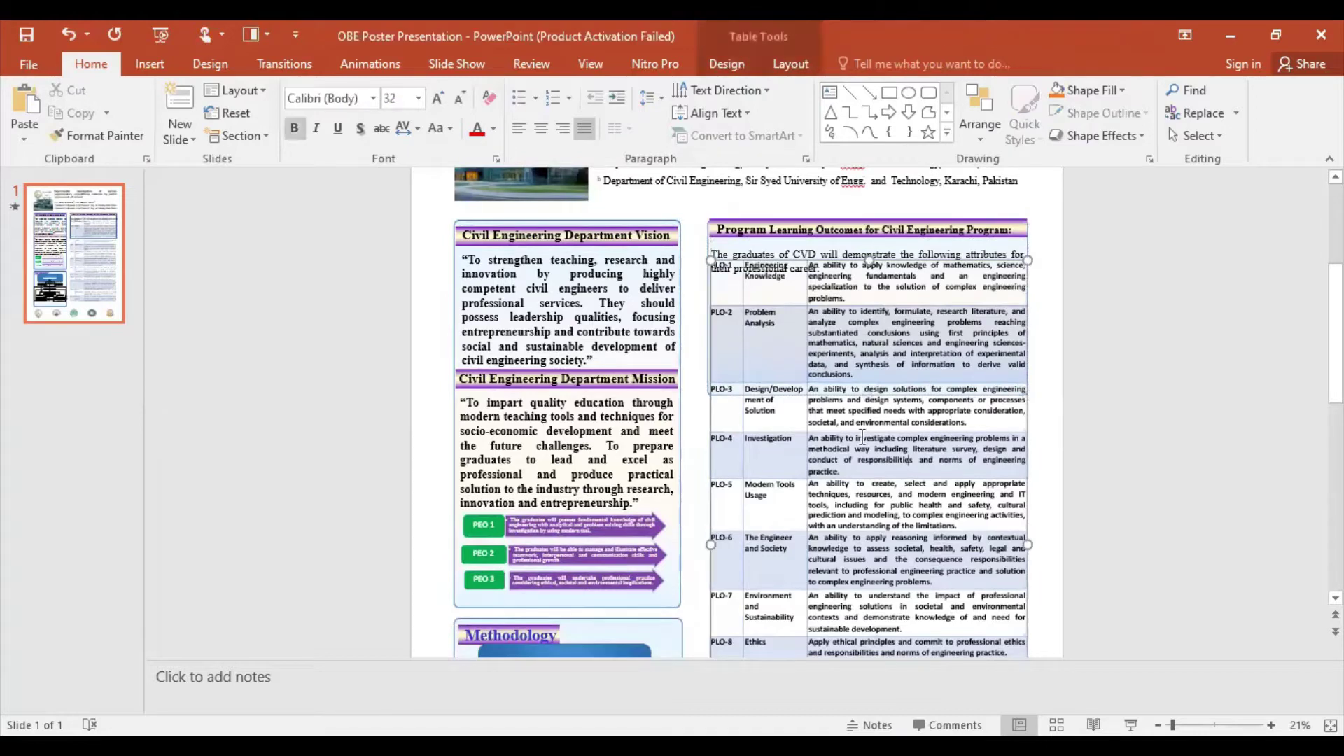
{"action": "left_click_drag", "start_coordinate": [860, 264], "coordinate": [855, 279]}
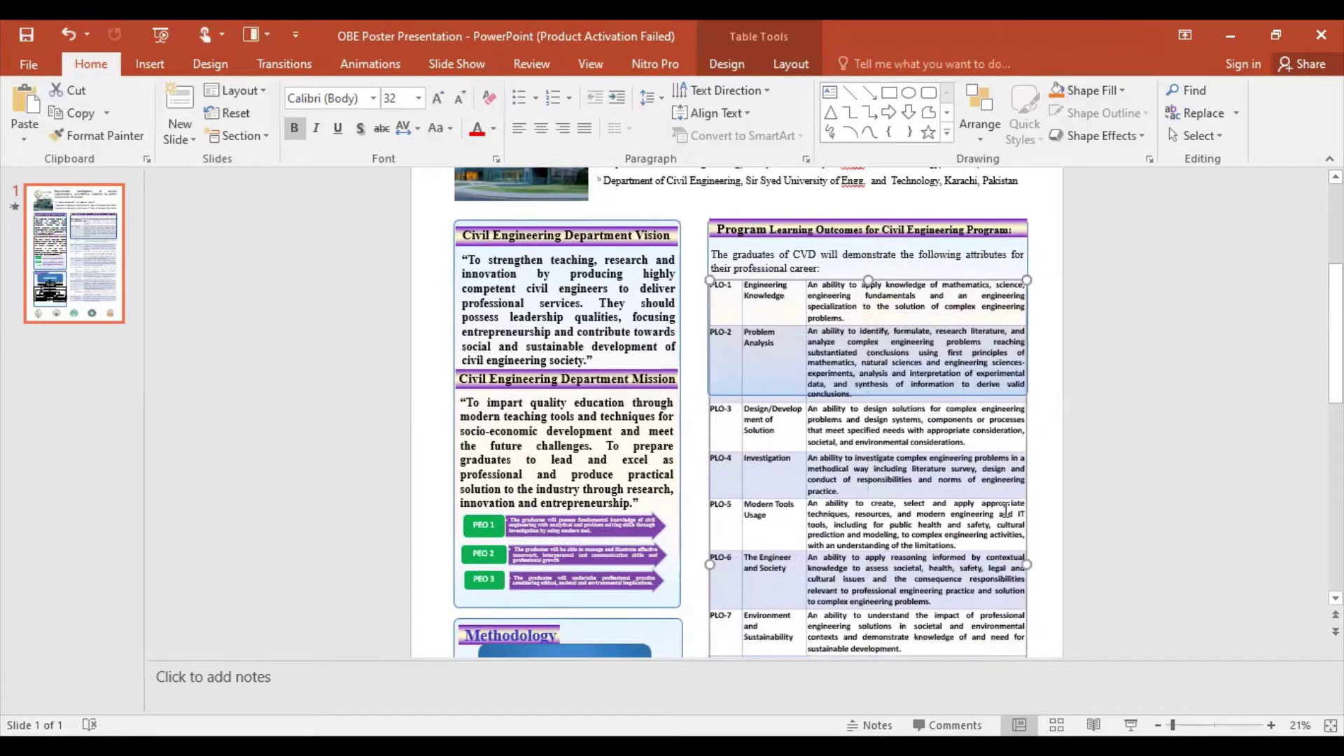
Step: Stretch the PLO table taller so it ends level with the Methodology box
{"action": "scroll", "coordinate": [1004, 512], "scroll_direction": "down", "scroll_amount": 5}
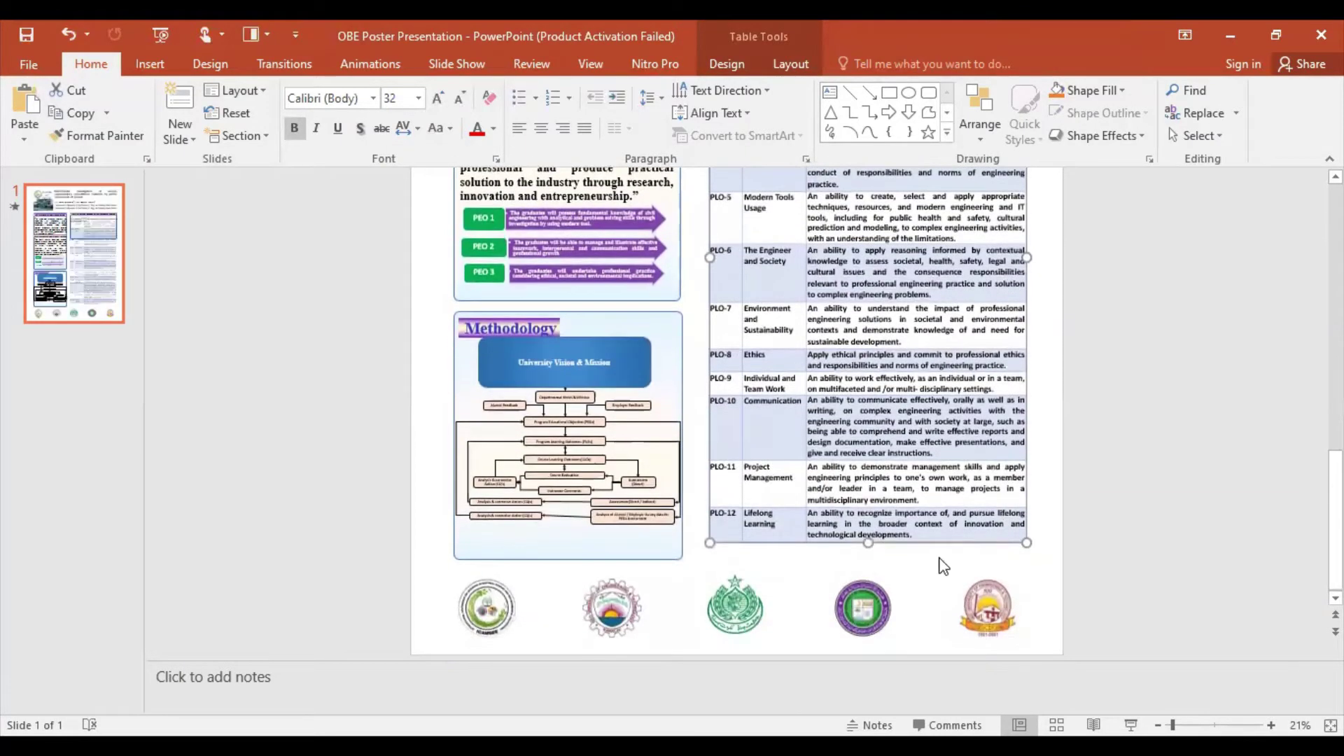
{"action": "left_click_drag", "start_coordinate": [868, 543], "coordinate": [868, 560]}
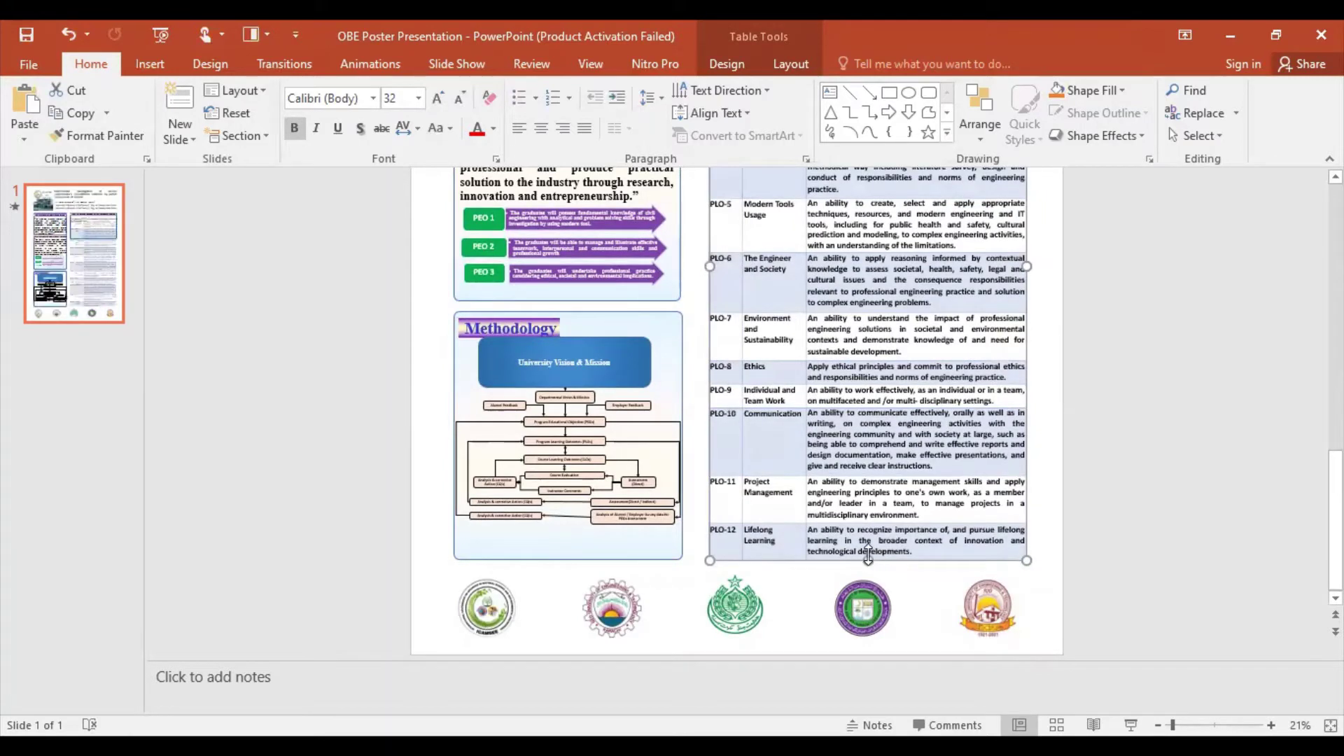
{"action": "left_click_drag", "start_coordinate": [868, 558], "coordinate": [868, 553]}
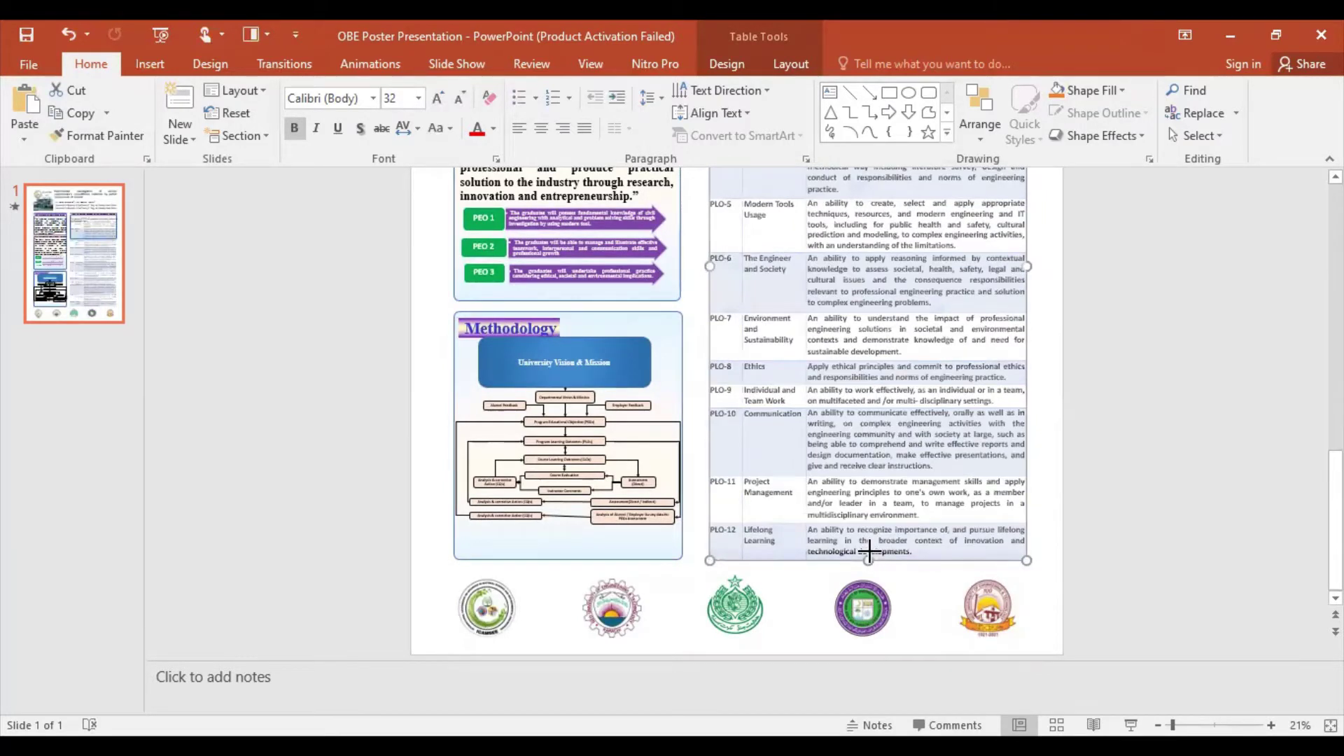
{"action": "left_click", "coordinate": [902, 586]}
{"action": "scroll", "coordinate": [986, 495], "scroll_direction": "up", "scroll_amount": 3}
{"action": "scroll", "coordinate": [985, 495], "scroll_direction": "up", "scroll_amount": 5}
{"action": "scroll", "coordinate": [921, 387], "scroll_direction": "up", "scroll_amount": 2}
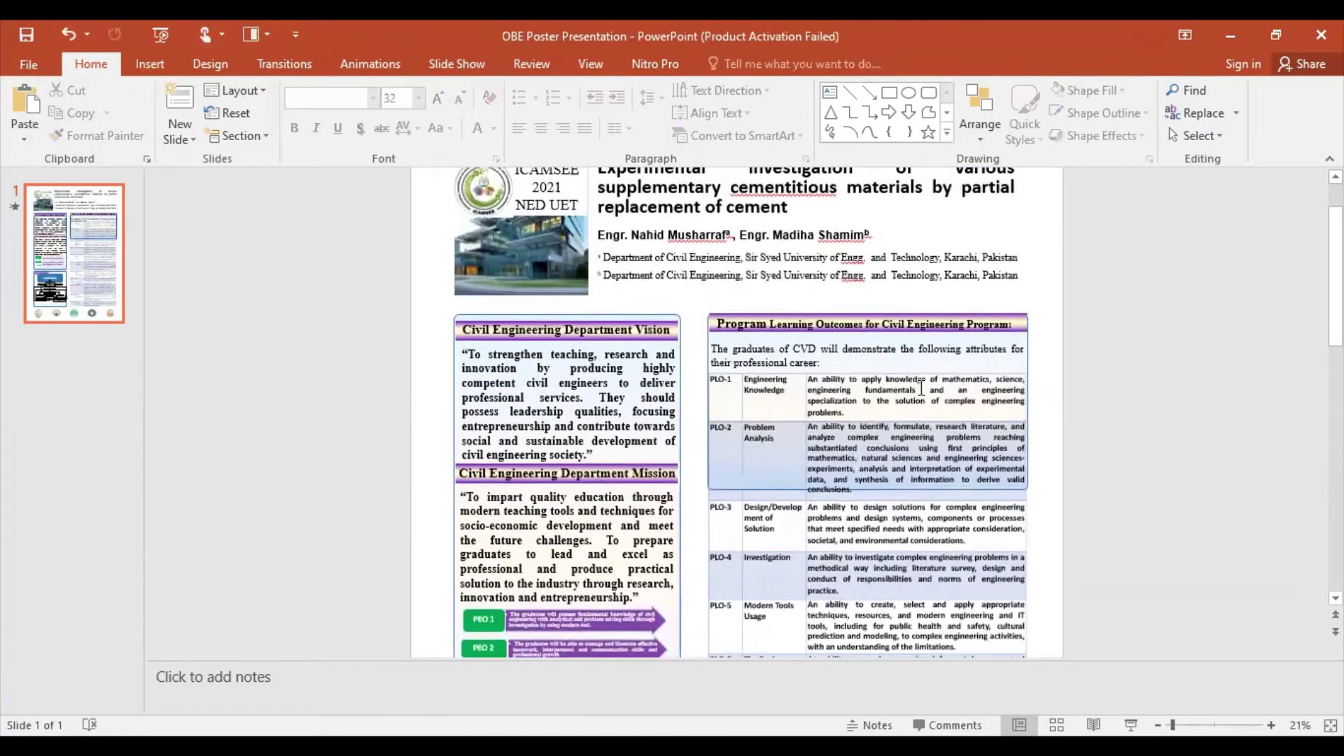
{"action": "left_click", "coordinate": [858, 490]}
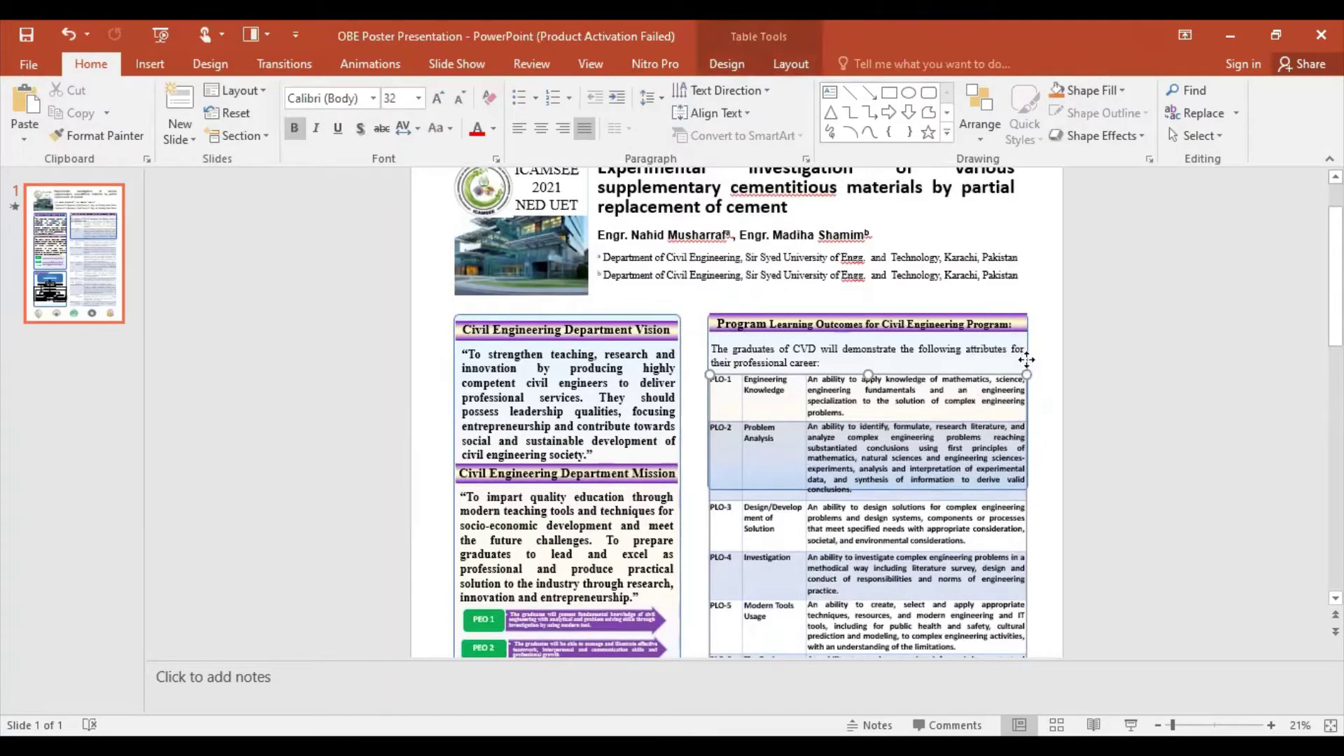
Step: Shrink the PLO heading text box height to 3" from the size controls, then undo it
{"action": "left_click", "coordinate": [1029, 375]}
{"action": "left_click_drag", "start_coordinate": [859, 488], "coordinate": [850, 372]}
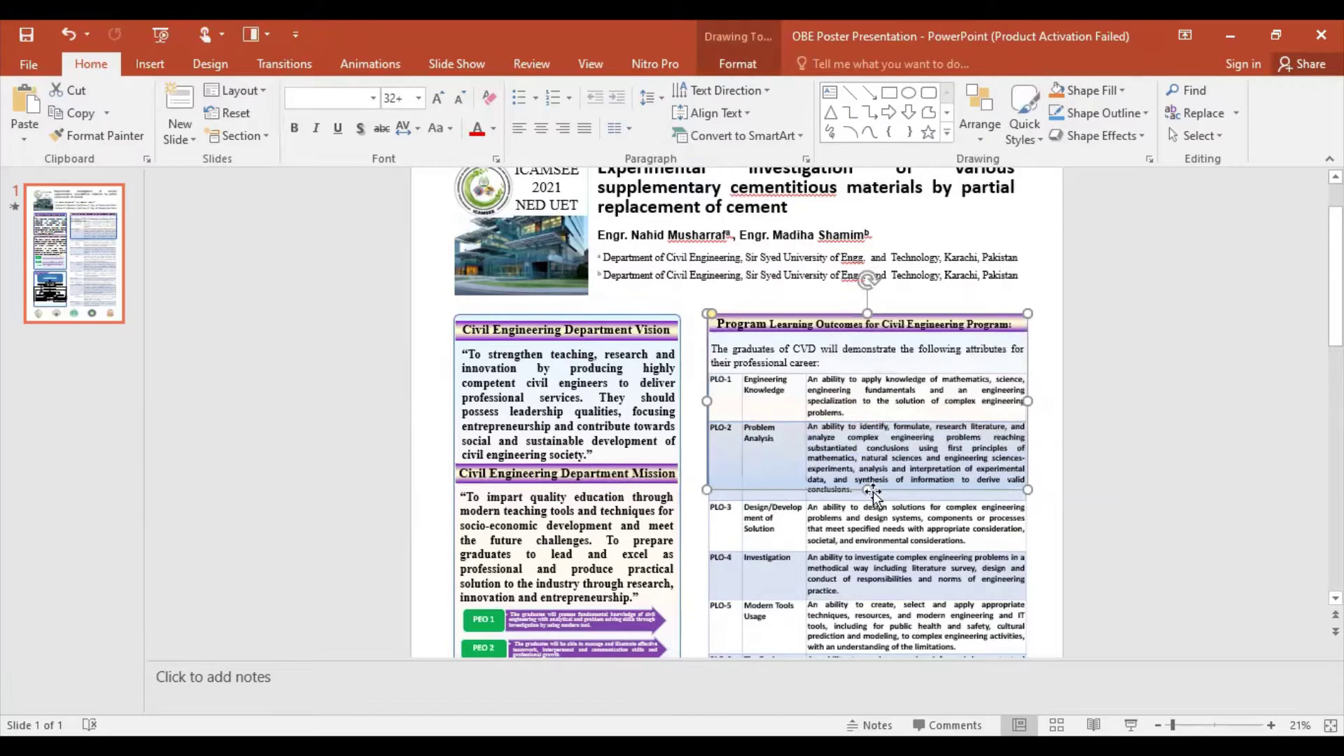
{"action": "left_click", "coordinate": [741, 64]}
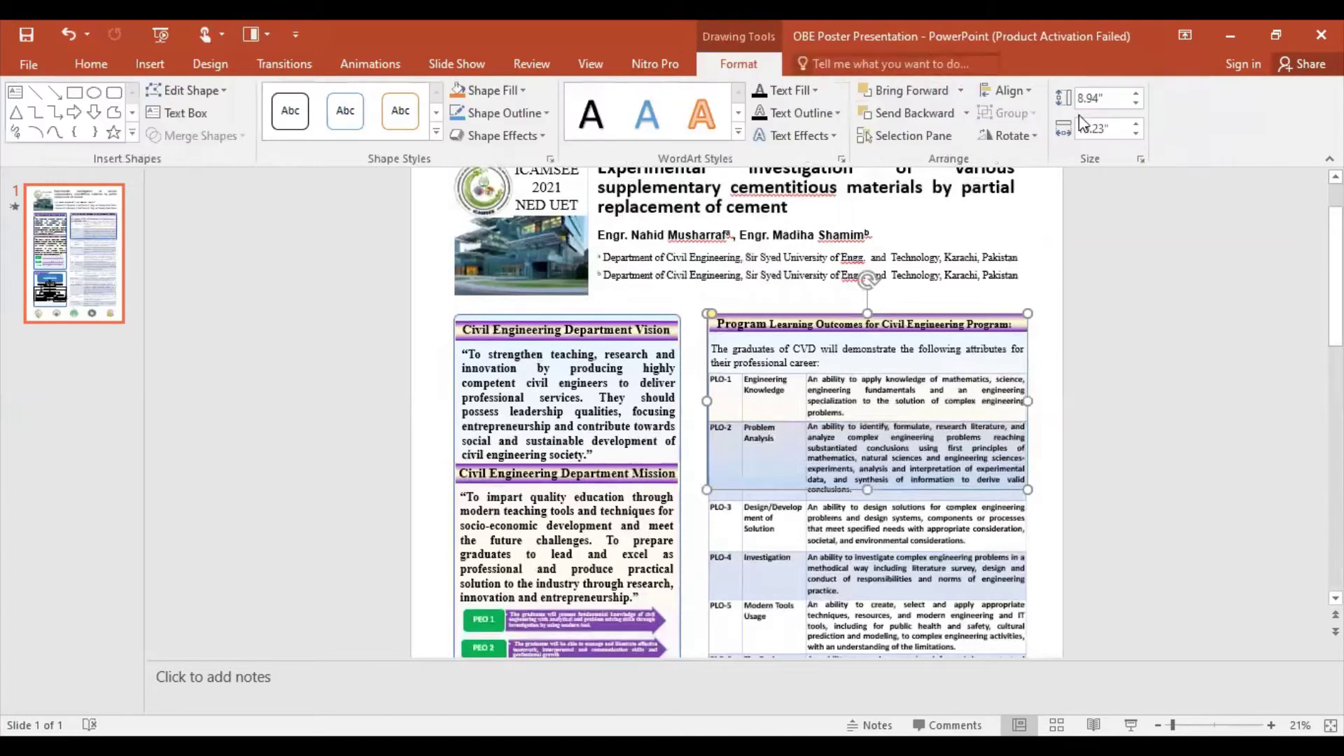
{"action": "left_click", "coordinate": [1136, 103]}
{"action": "left_click", "coordinate": [1136, 104]}
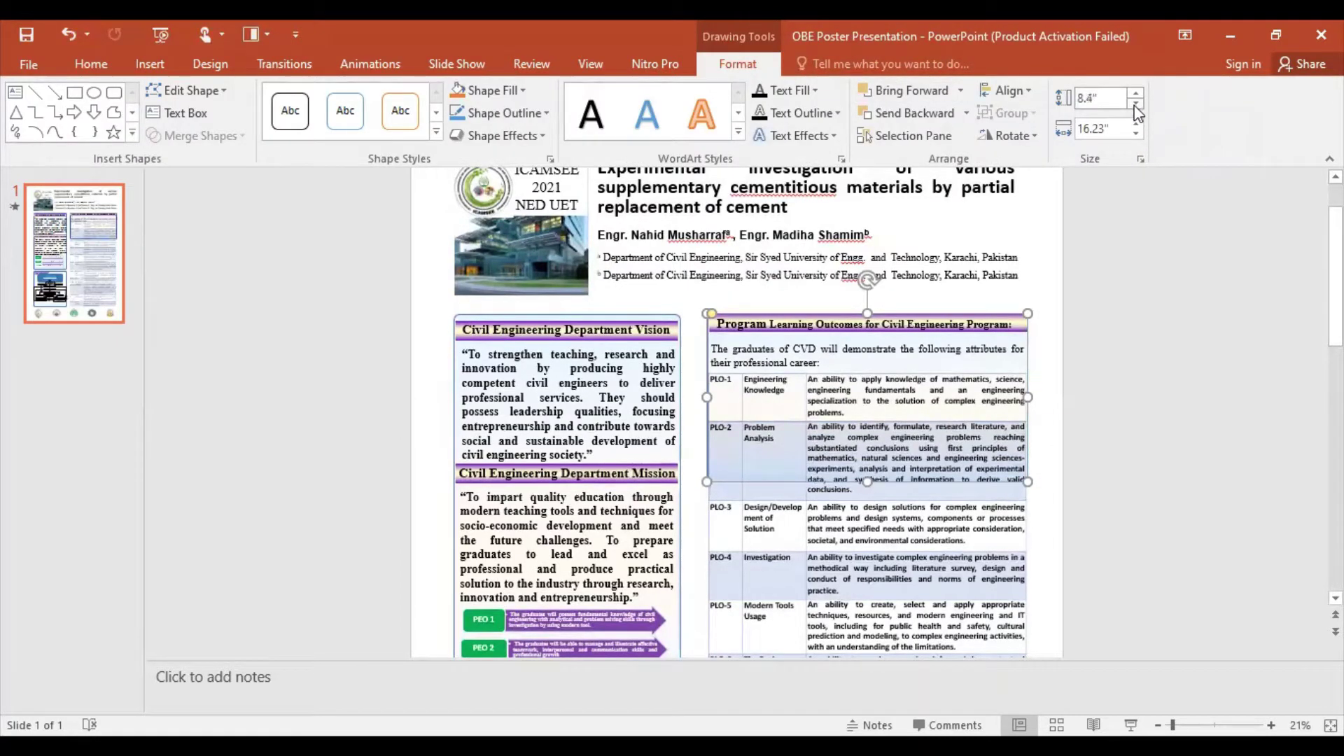
{"action": "left_click", "coordinate": [1136, 104]}
{"action": "left_click", "coordinate": [1135, 104]}
{"action": "left_click", "coordinate": [1136, 103]}
{"action": "left_click", "coordinate": [1135, 104]}
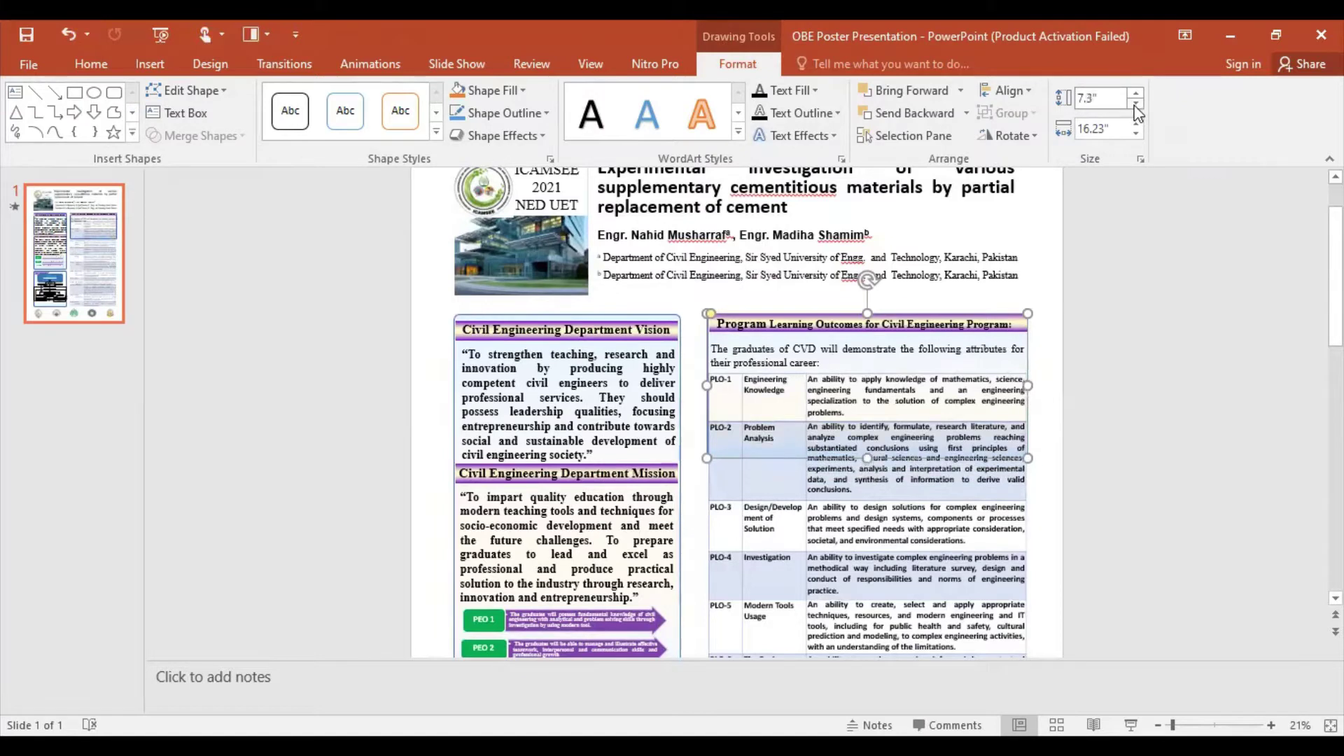
{"action": "left_click", "coordinate": [1135, 103]}
{"action": "left_click", "coordinate": [1135, 104]}
{"action": "left_click", "coordinate": [1135, 103]}
{"action": "left_click", "coordinate": [1135, 103]}
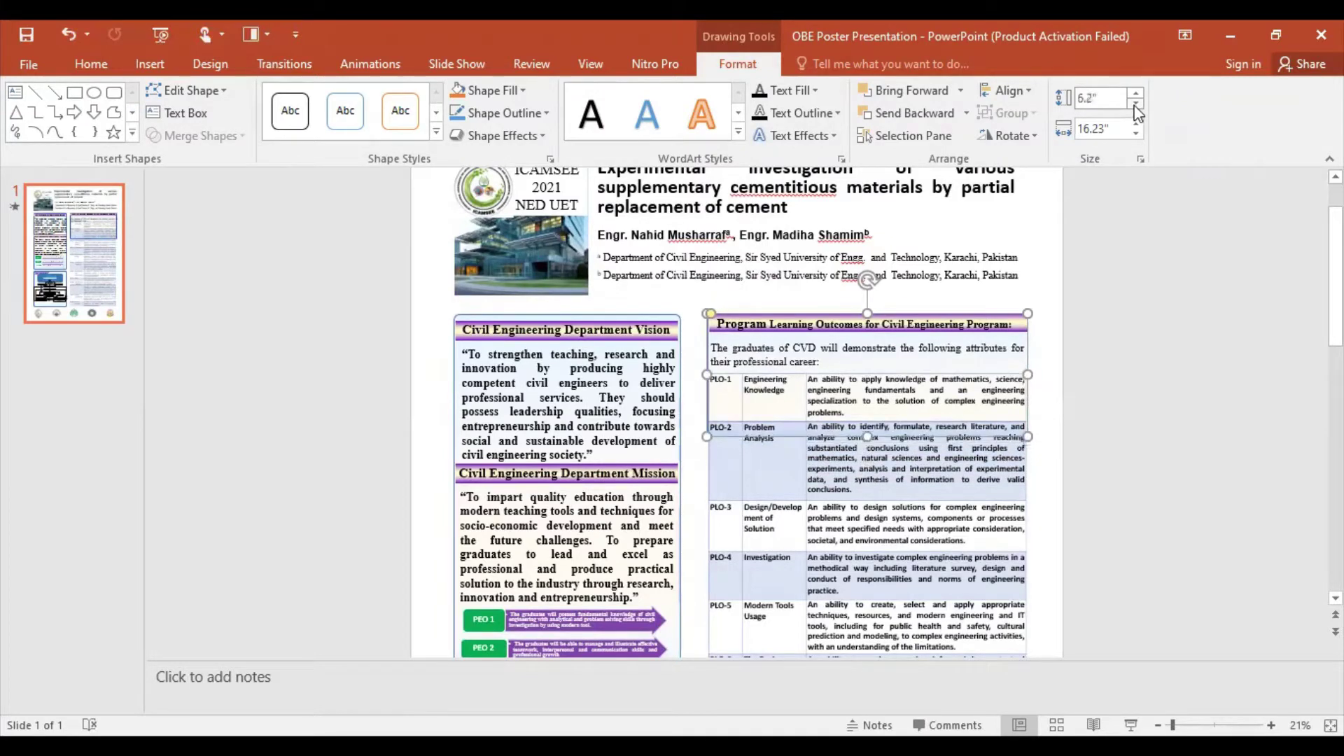
{"action": "left_click", "coordinate": [1136, 104]}
{"action": "left_click", "coordinate": [1136, 104]}
{"action": "left_click", "coordinate": [1136, 104]}
{"action": "left_click", "coordinate": [1136, 104]}
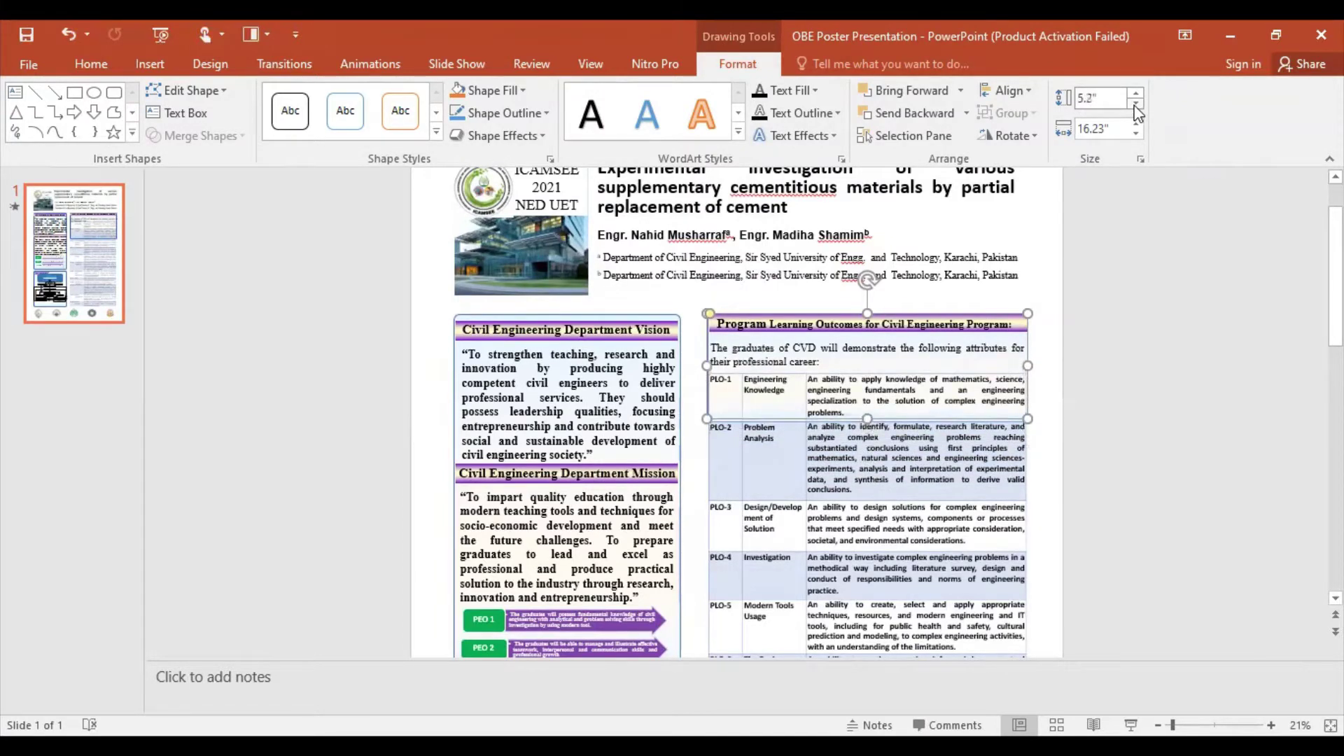
{"action": "left_click", "coordinate": [1136, 104]}
{"action": "left_click", "coordinate": [1135, 103]}
{"action": "left_click", "coordinate": [1136, 103]}
{"action": "left_click", "coordinate": [1135, 103]}
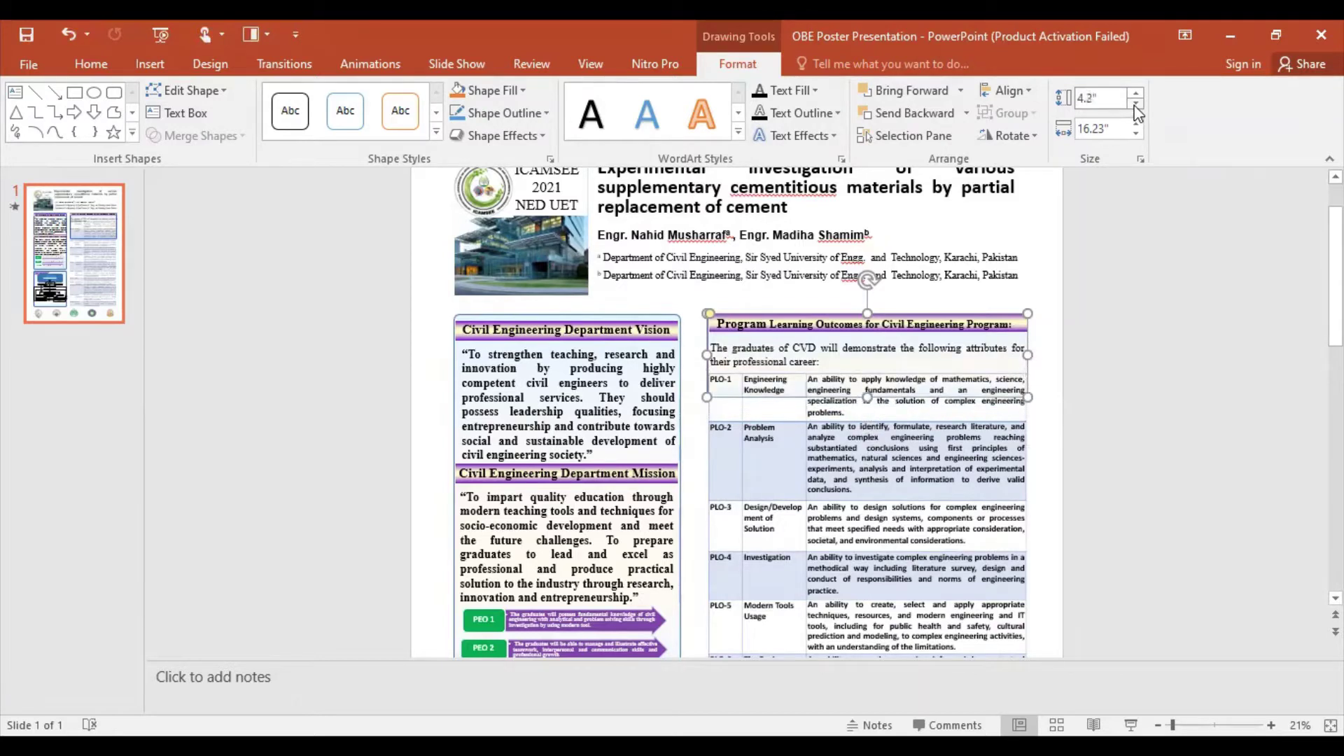
{"action": "left_click", "coordinate": [1135, 104]}
{"action": "left_click", "coordinate": [1135, 104]}
{"action": "left_click", "coordinate": [1135, 103]}
{"action": "left_click", "coordinate": [1135, 104]}
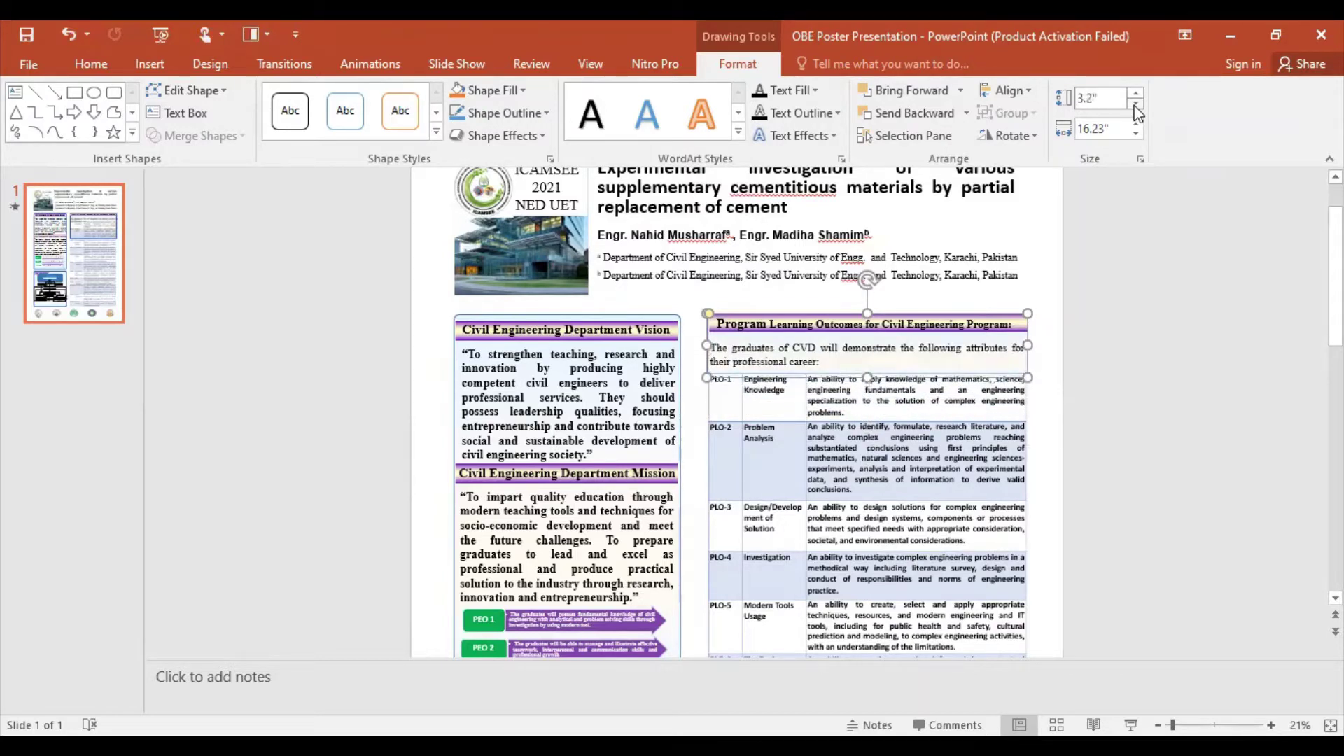
{"action": "left_click", "coordinate": [1136, 104]}
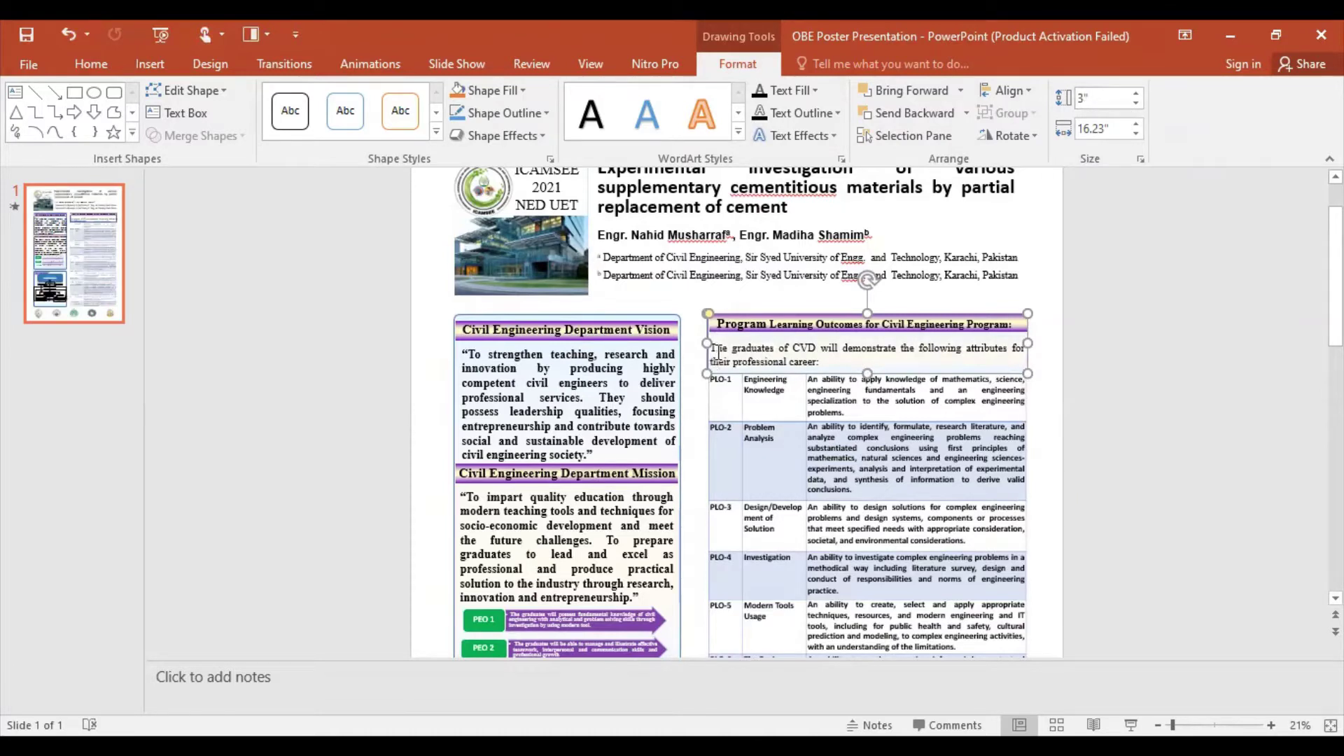
{"action": "left_click_drag", "start_coordinate": [717, 352], "coordinate": [828, 362]}
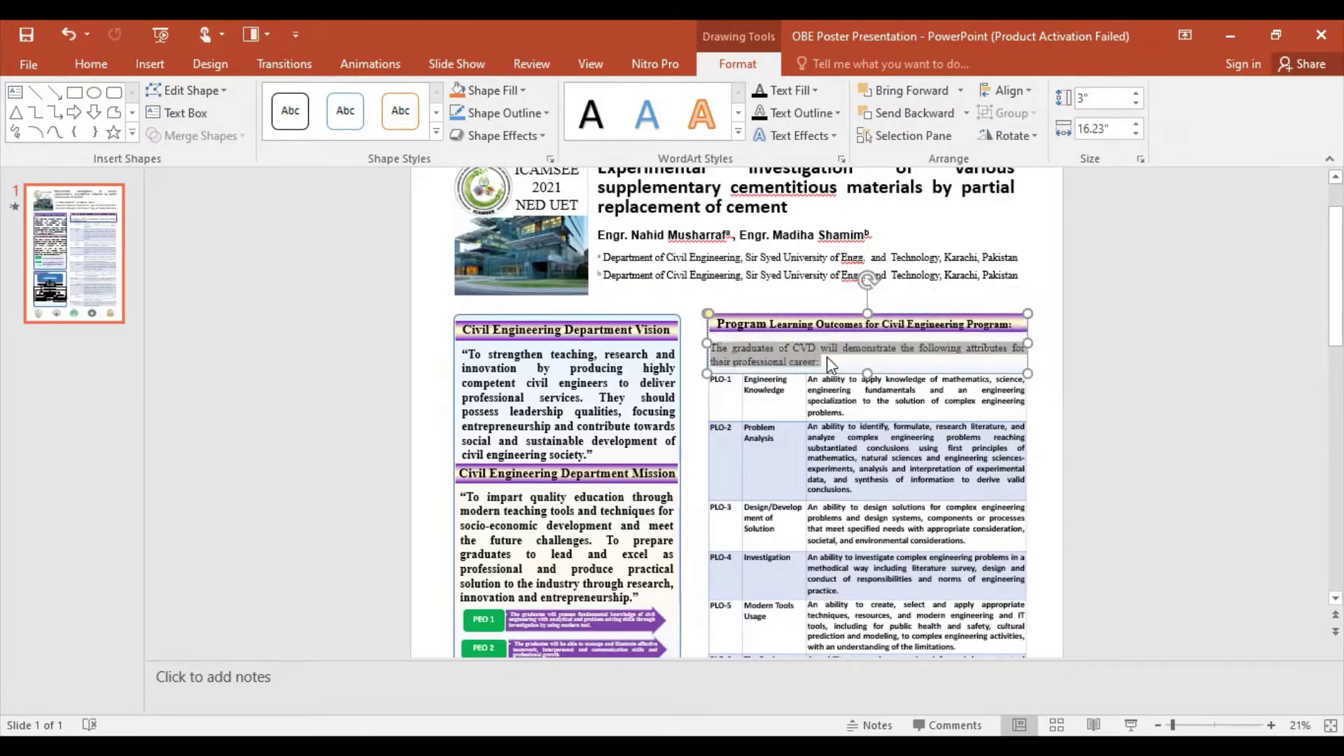
{"action": "key", "text": "ctrl+z"}
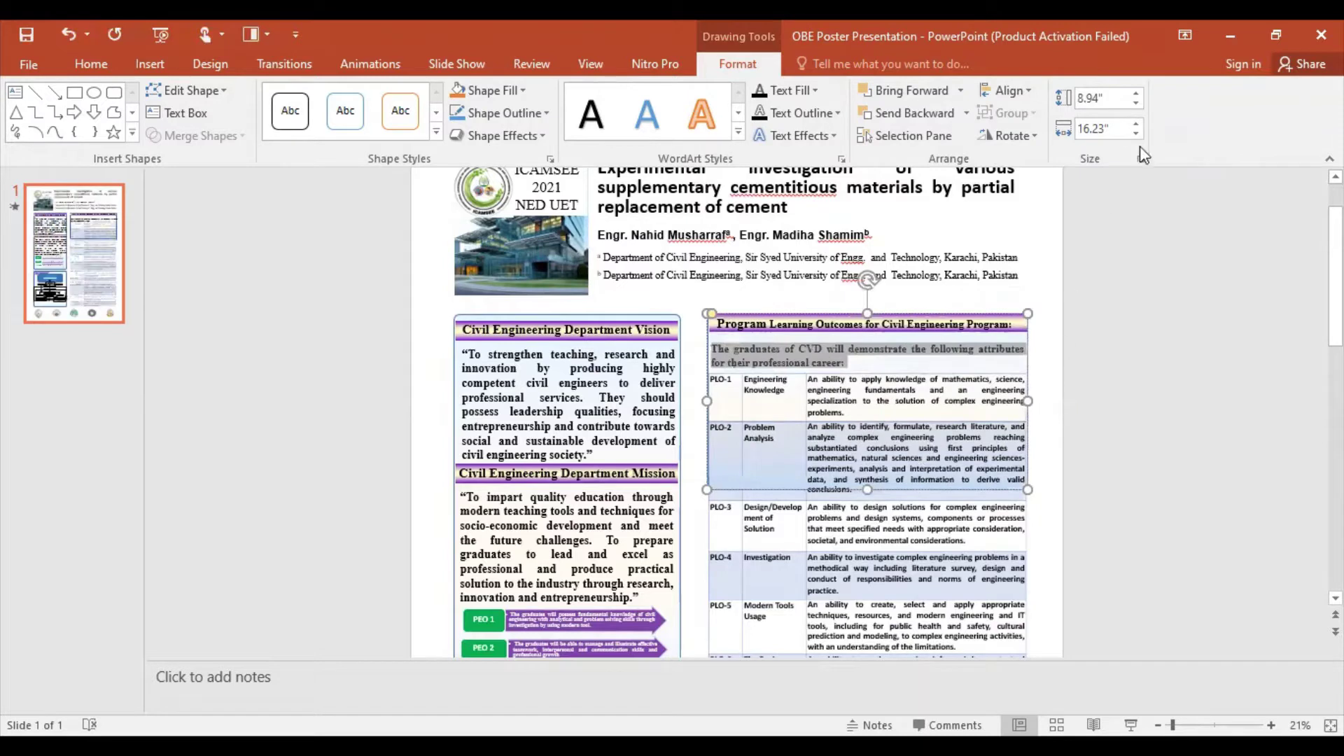
Step: Set the text box height to 3.1" and highlight the introductory sentence under the heading
{"action": "left_click", "coordinate": [1136, 104]}
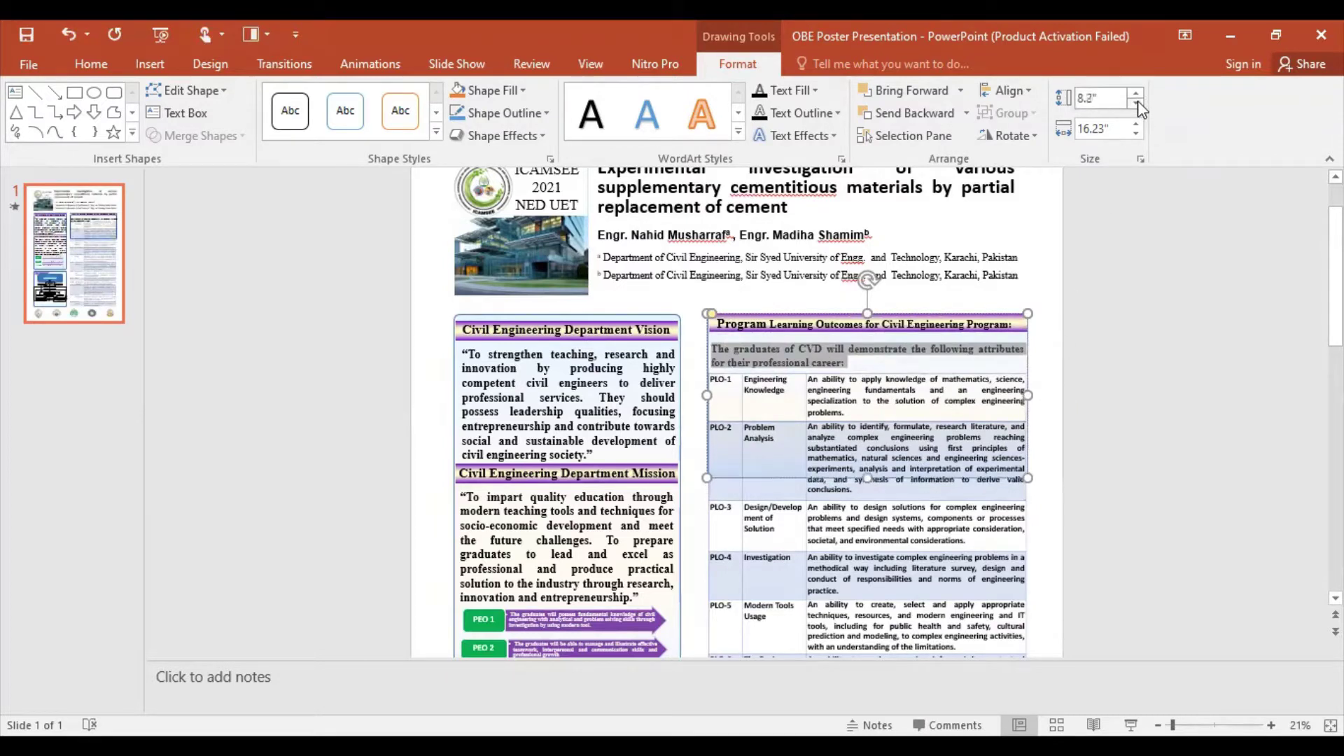
{"action": "left_click", "coordinate": [1136, 103]}
{"action": "left_click", "coordinate": [1136, 104]}
{"action": "left_click", "coordinate": [1136, 104]}
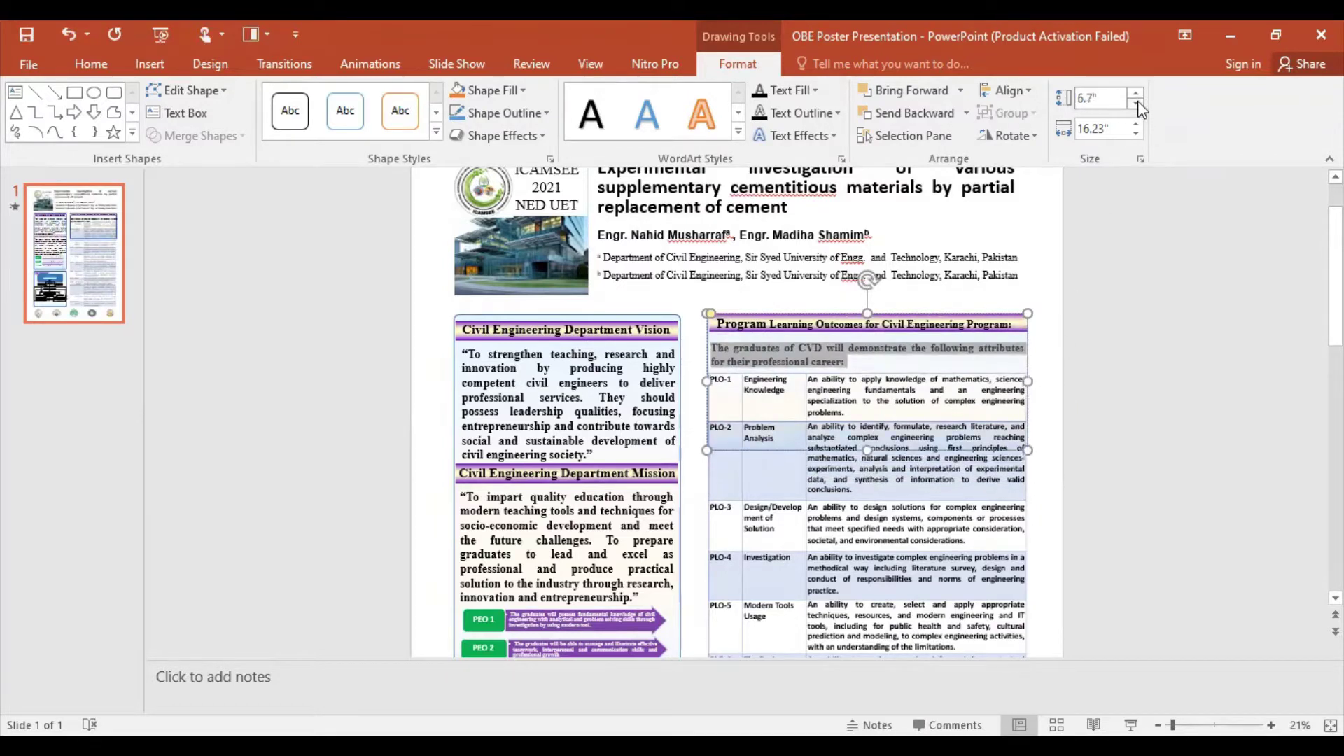
{"action": "left_click", "coordinate": [1136, 104]}
{"action": "left_click", "coordinate": [1136, 103]}
{"action": "left_click", "coordinate": [1137, 104]}
{"action": "left_click", "coordinate": [1136, 104]}
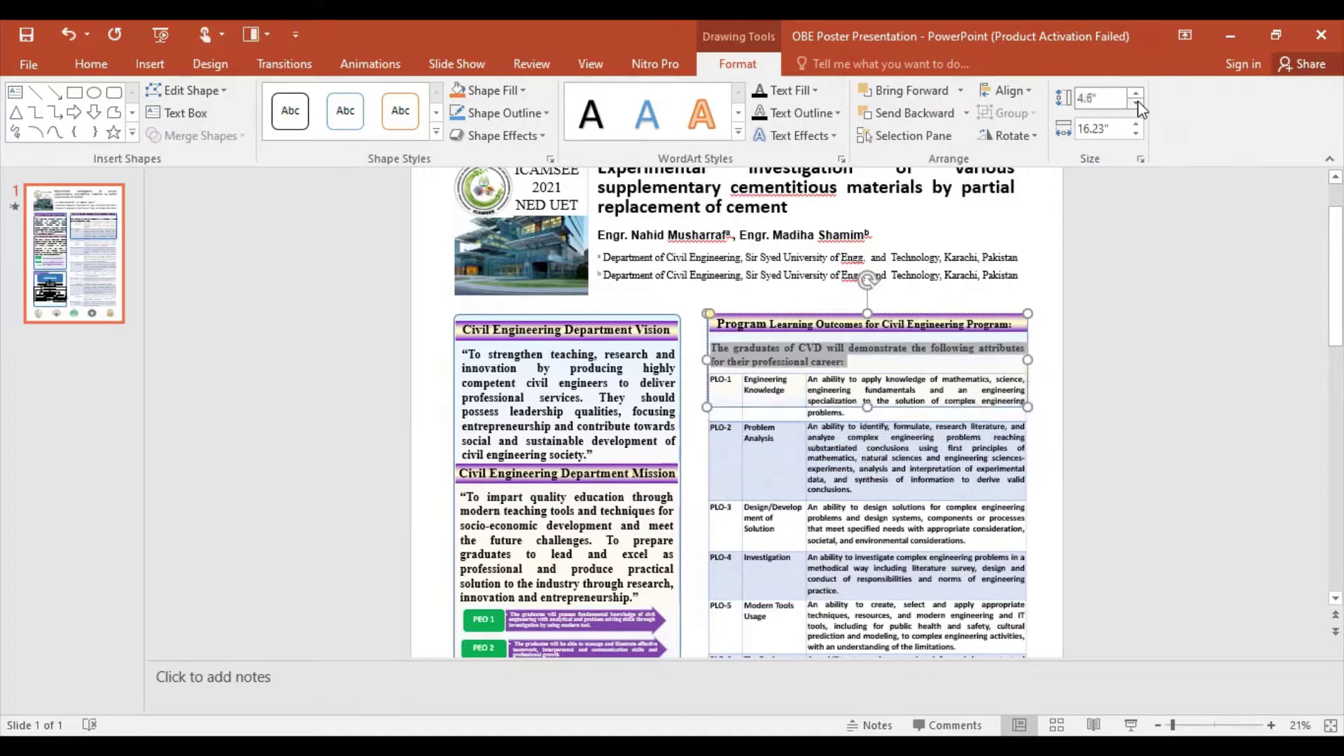
{"action": "left_click", "coordinate": [1136, 104]}
{"action": "left_click", "coordinate": [1136, 104]}
{"action": "left_click", "coordinate": [1136, 104]}
{"action": "left_click", "coordinate": [1137, 104]}
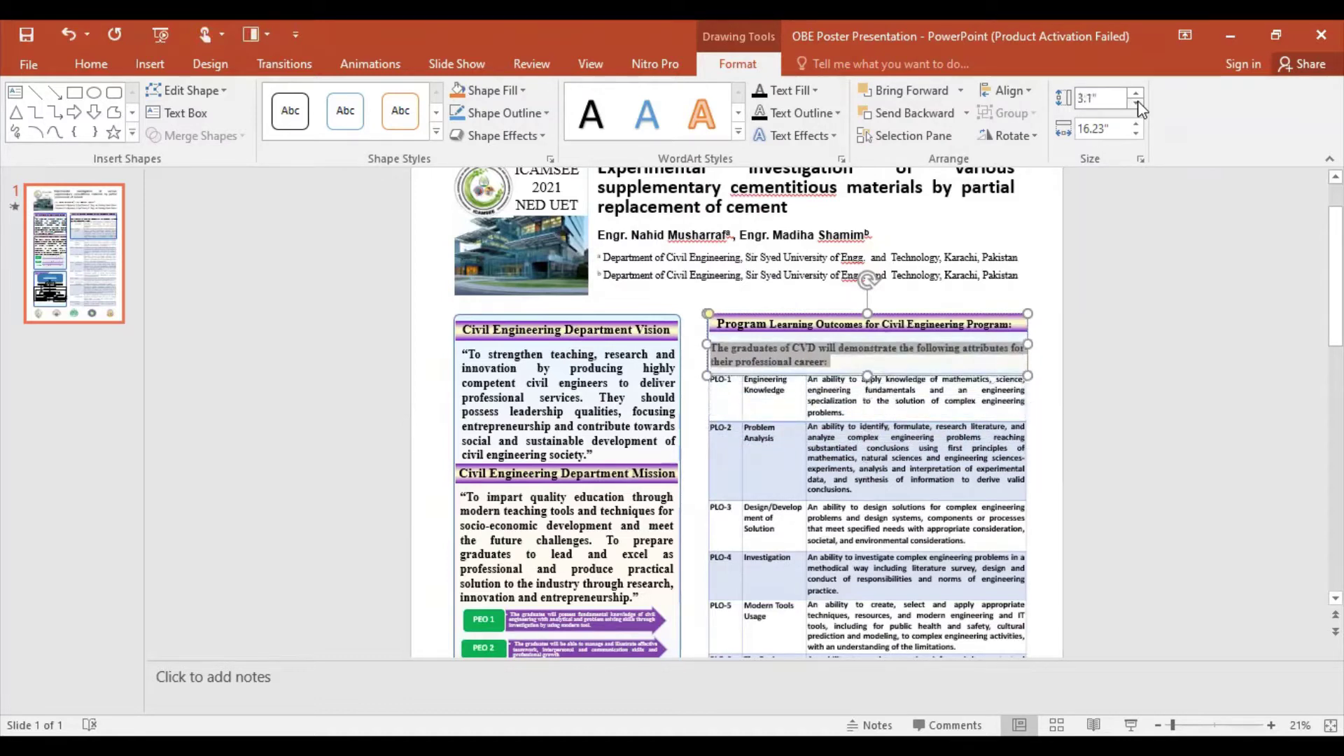
{"action": "left_click", "coordinate": [916, 325]}
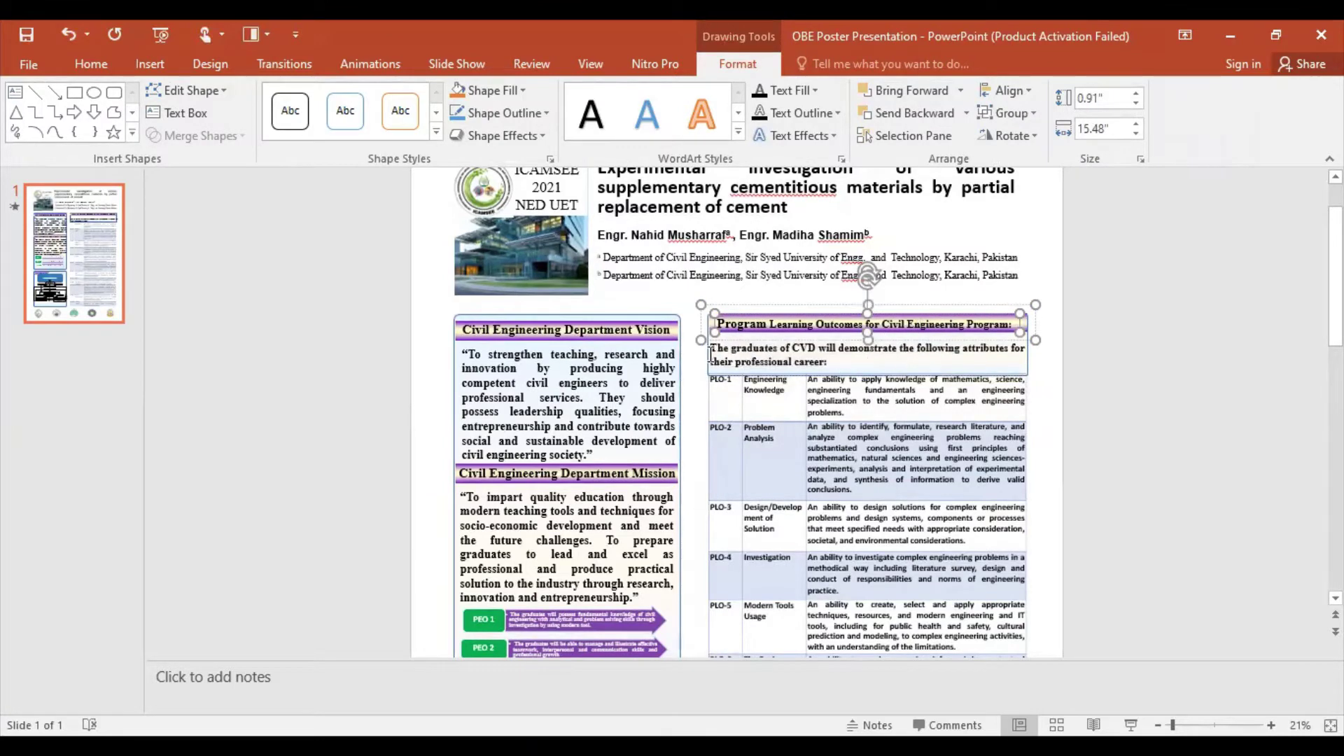
{"action": "left_click_drag", "start_coordinate": [712, 353], "coordinate": [845, 359]}
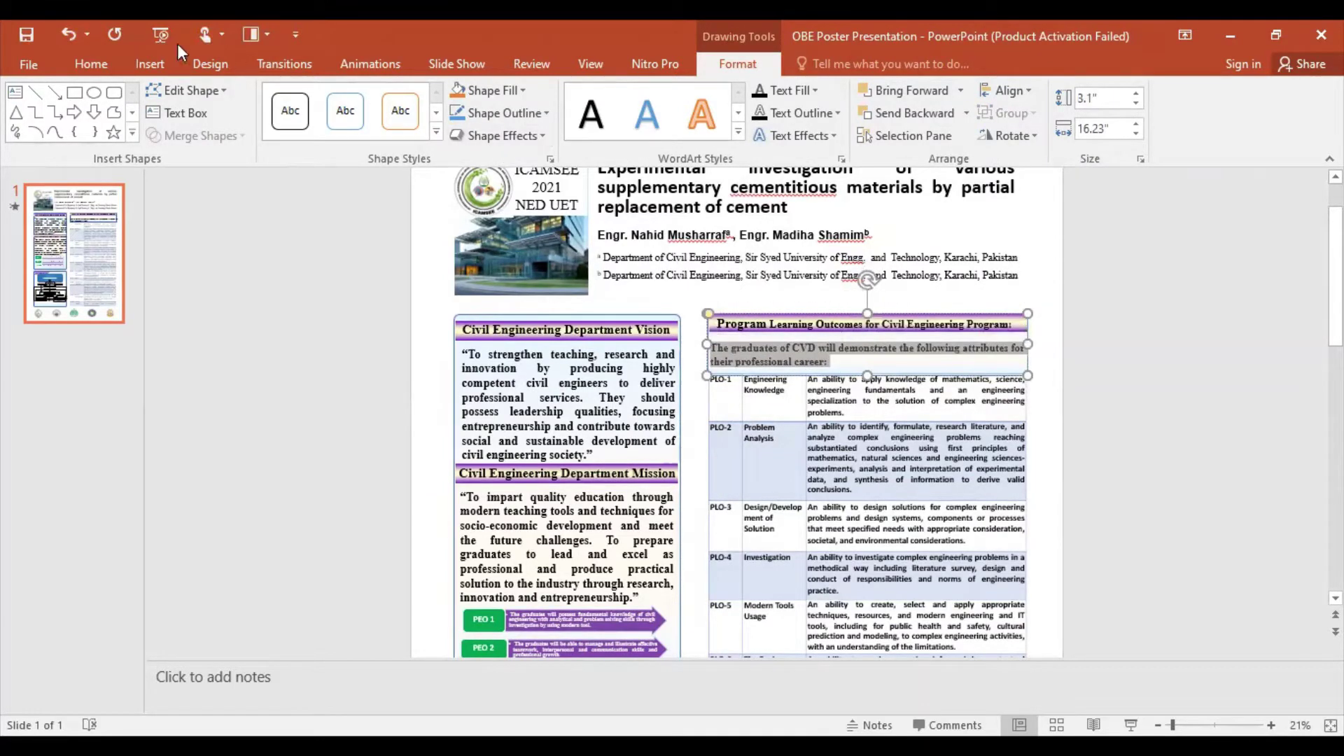
Step: Select the PLO table rows and switch their font from Calibri to Times New Roman
{"action": "left_click", "coordinate": [104, 63]}
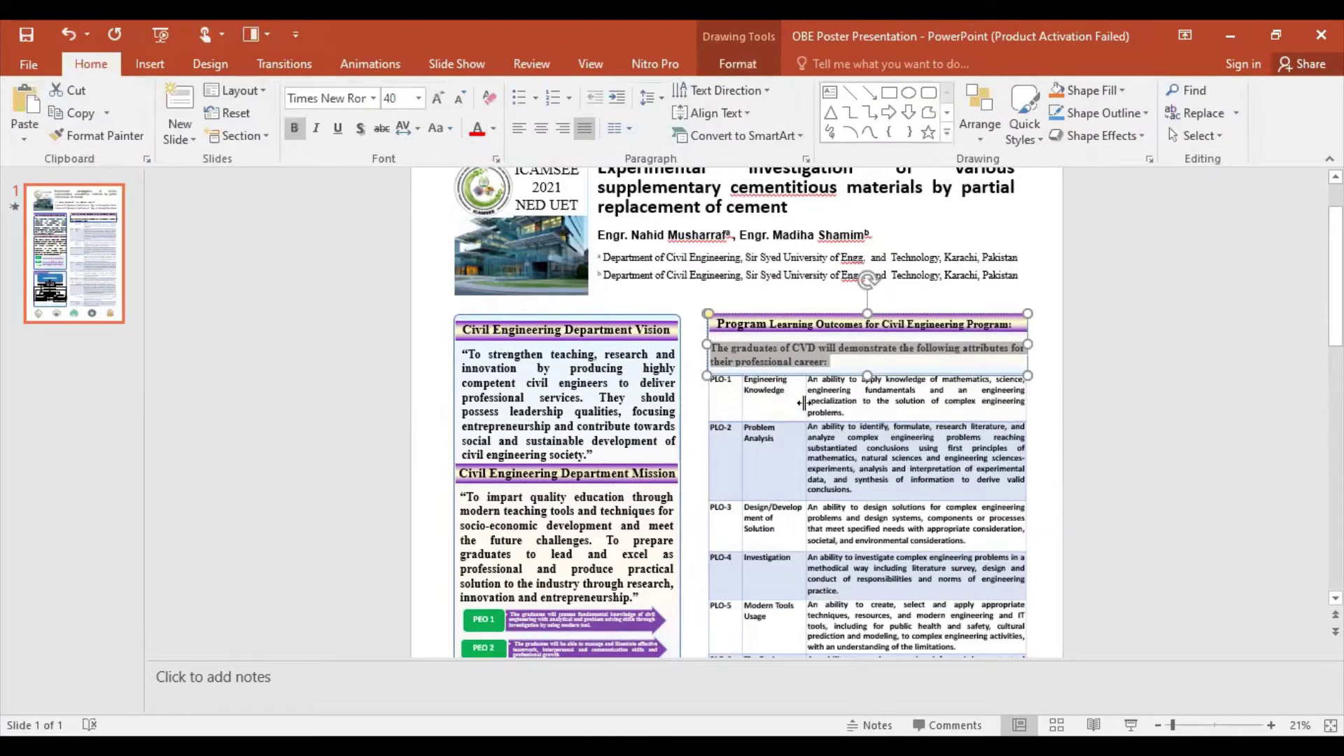
{"action": "left_click", "coordinate": [737, 395]}
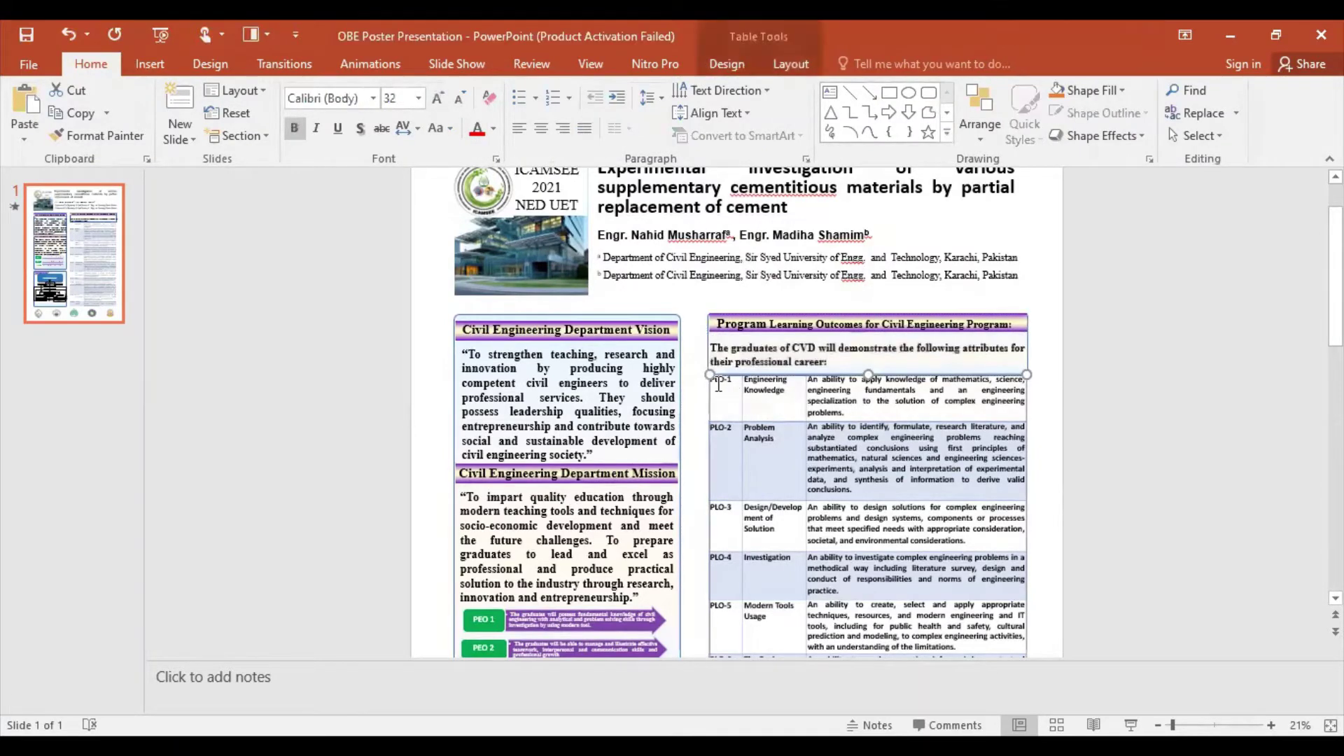
{"action": "scroll", "coordinate": [737, 396], "scroll_direction": "down", "scroll_amount": 3}
{"action": "left_click", "coordinate": [946, 418], "text": "shift"}
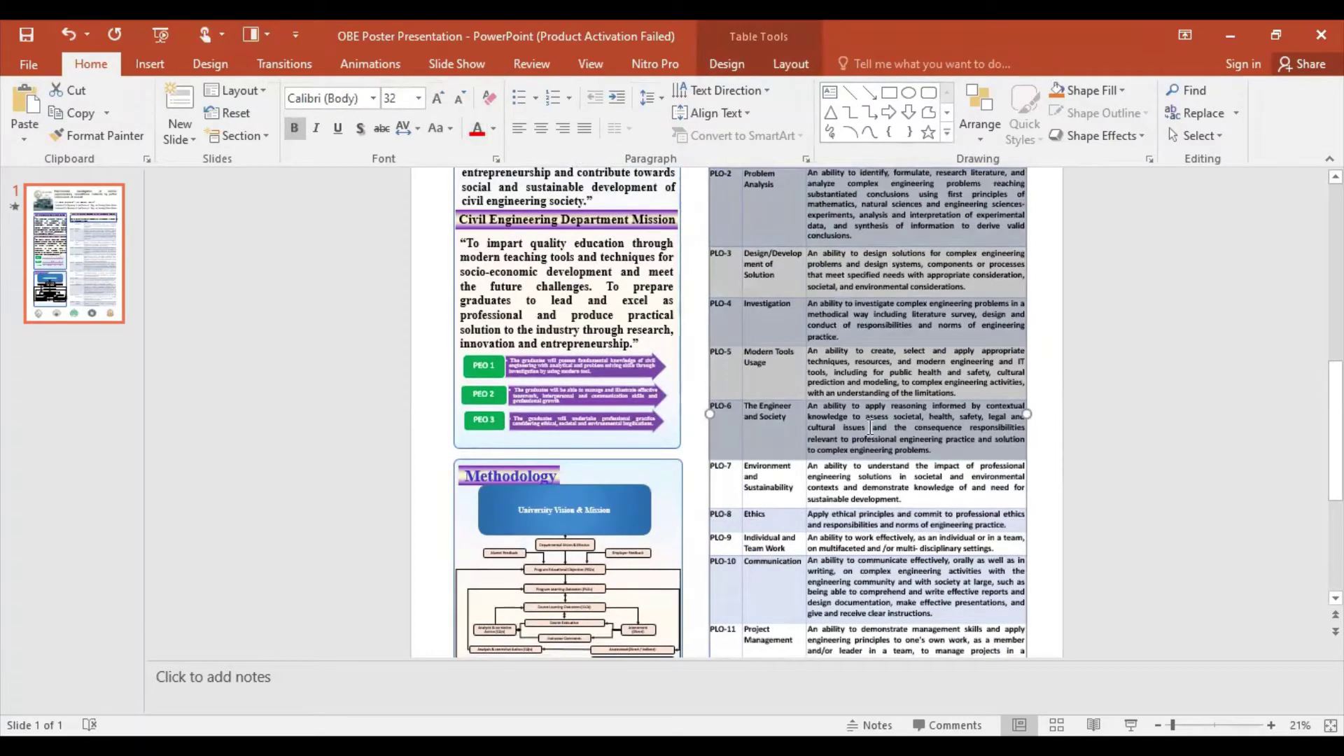
{"action": "scroll", "coordinate": [694, 222], "scroll_direction": "up", "scroll_amount": 2}
{"action": "left_click", "coordinate": [714, 219]}
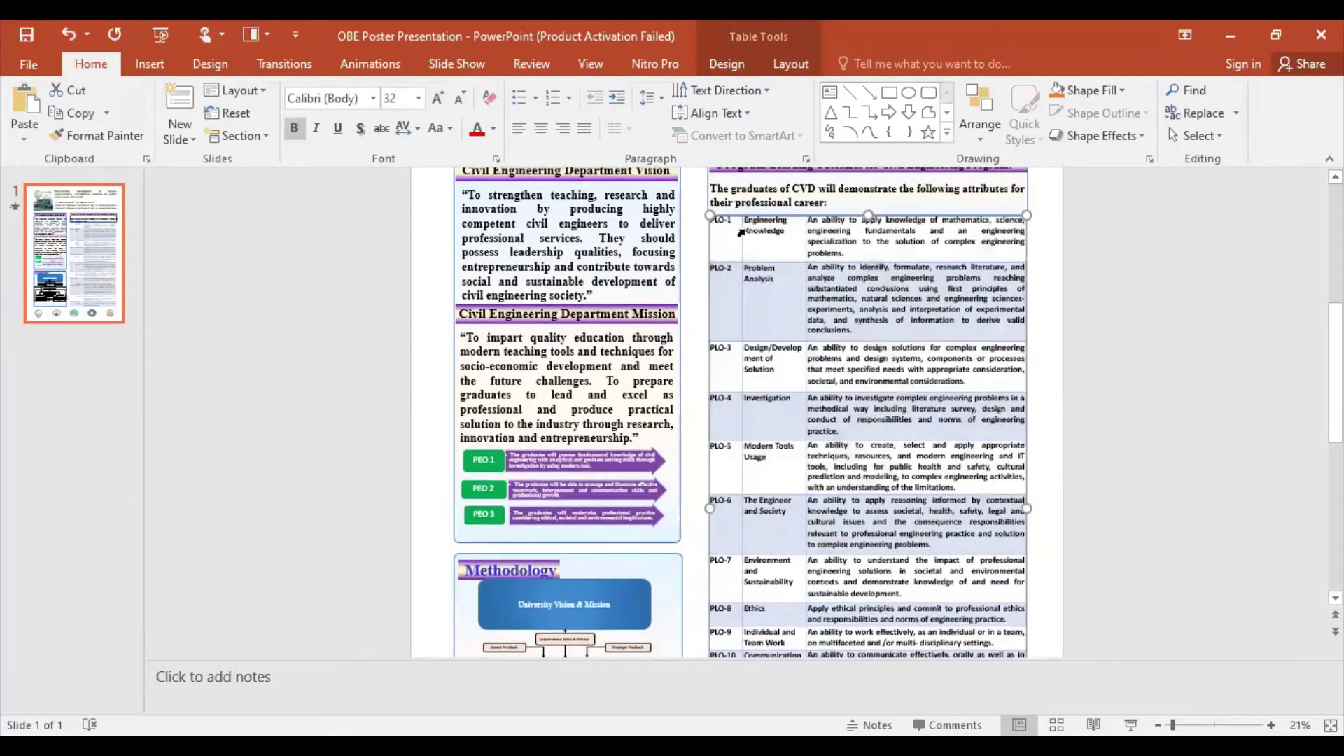
{"action": "double_click", "coordinate": [721, 222]}
{"action": "left_click_drag", "start_coordinate": [912, 450], "coordinate": [915, 663]}
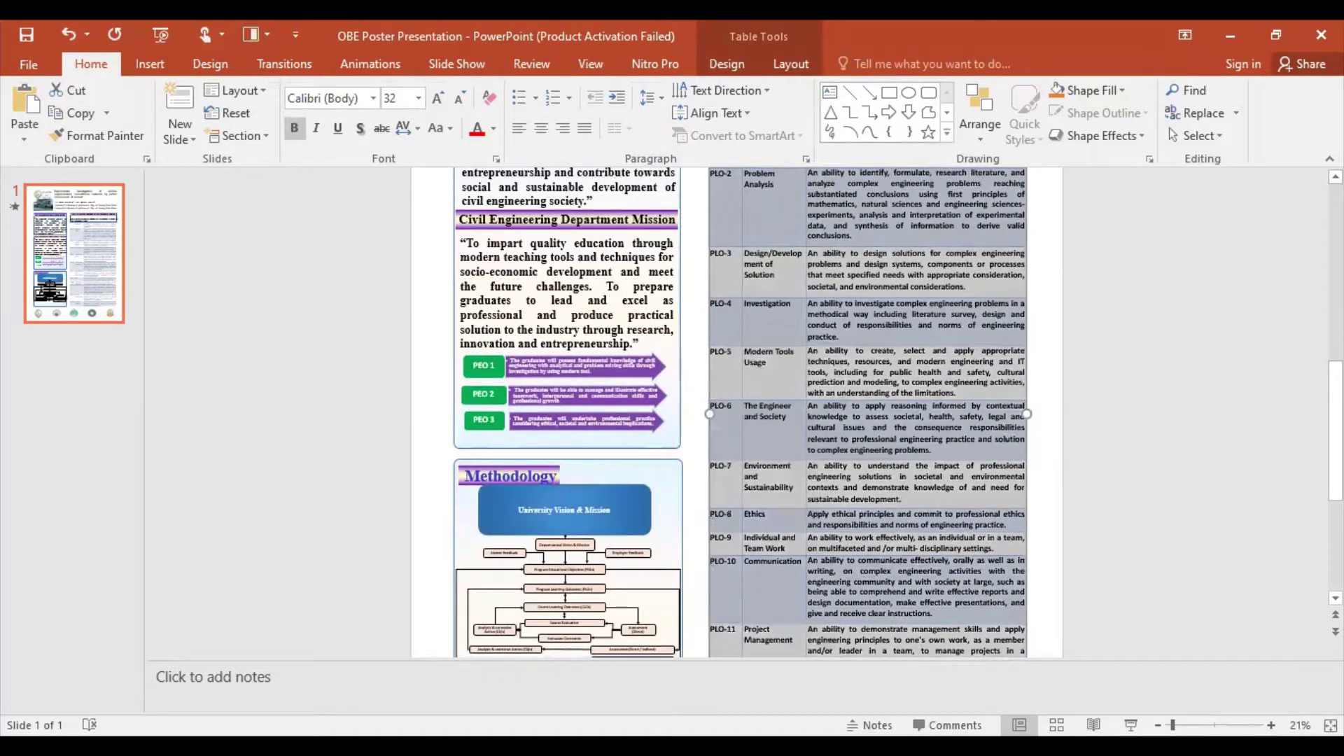
{"action": "left_click", "coordinate": [373, 98]}
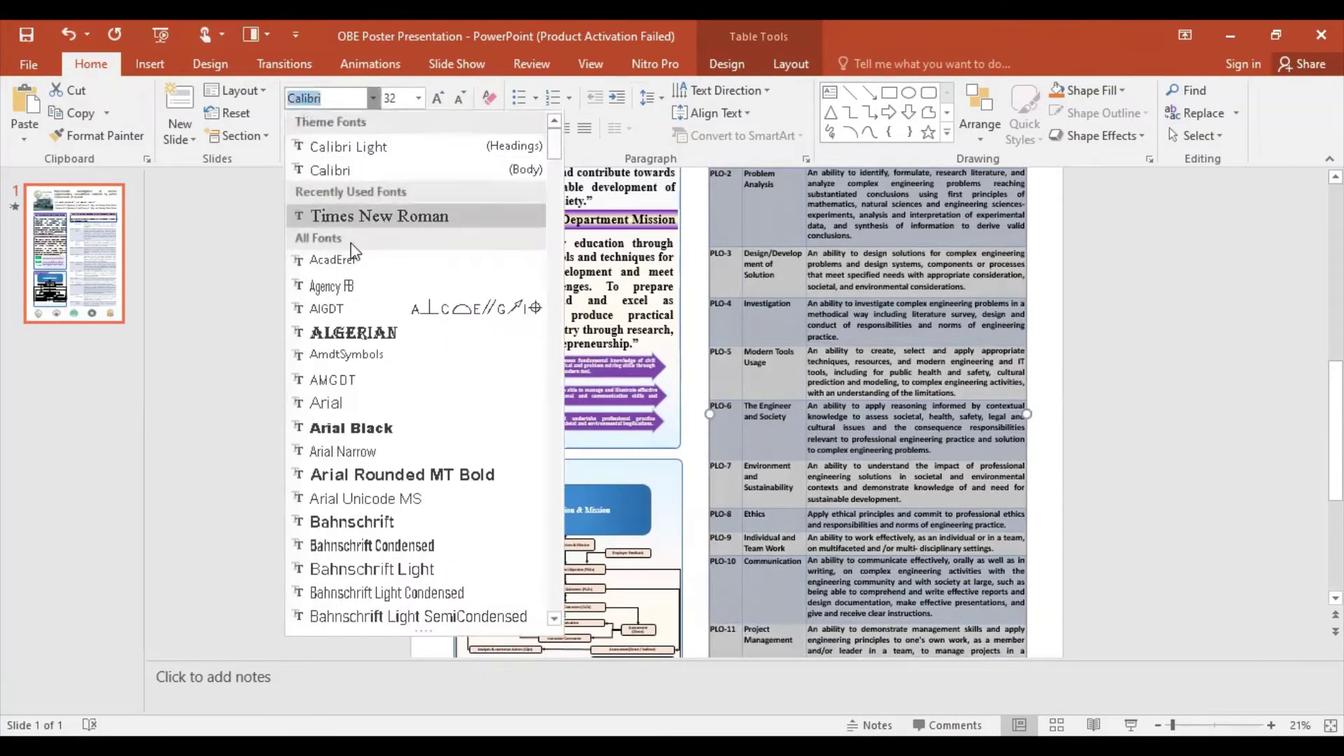
{"action": "left_click", "coordinate": [357, 217]}
{"action": "scroll", "coordinate": [910, 582], "scroll_direction": "down", "scroll_amount": 3}
{"action": "scroll", "coordinate": [909, 583], "scroll_direction": "down", "scroll_amount": 2}
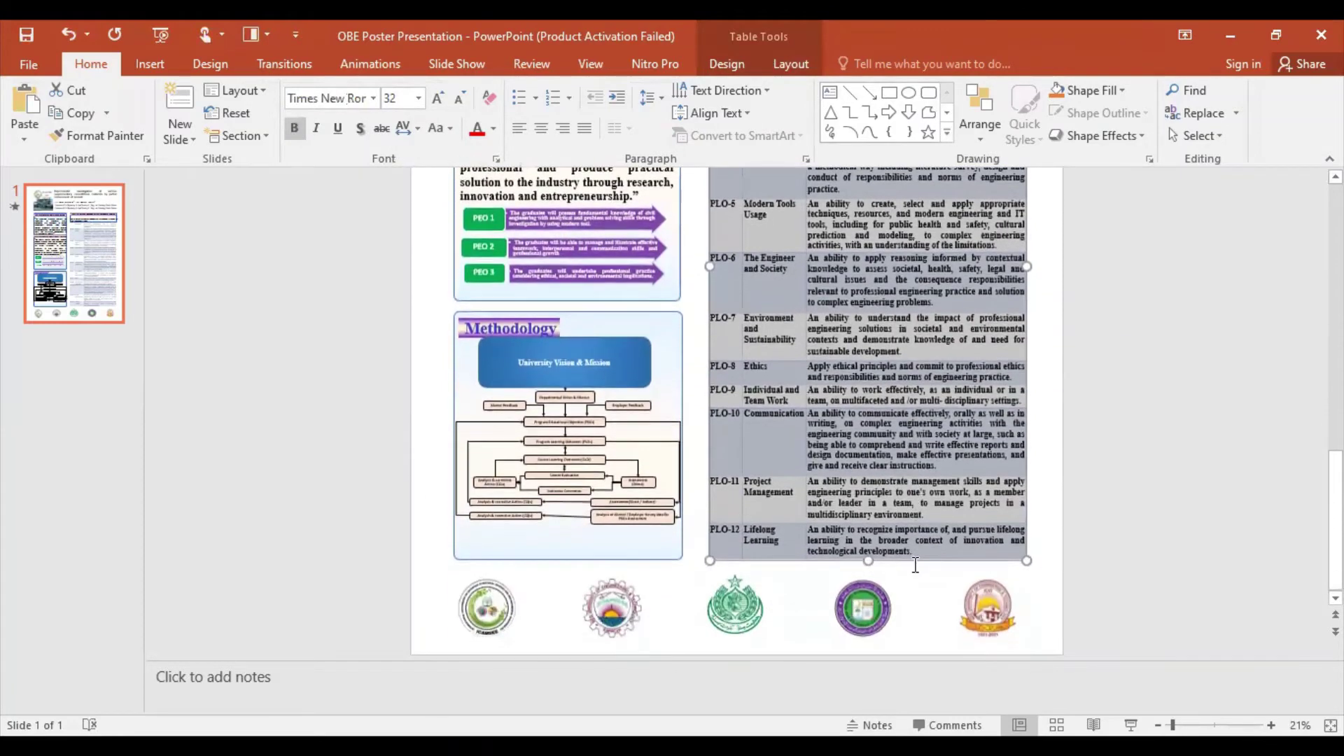
{"action": "left_click", "coordinate": [924, 586]}
{"action": "scroll", "coordinate": [915, 570], "scroll_direction": "up", "scroll_amount": 5}
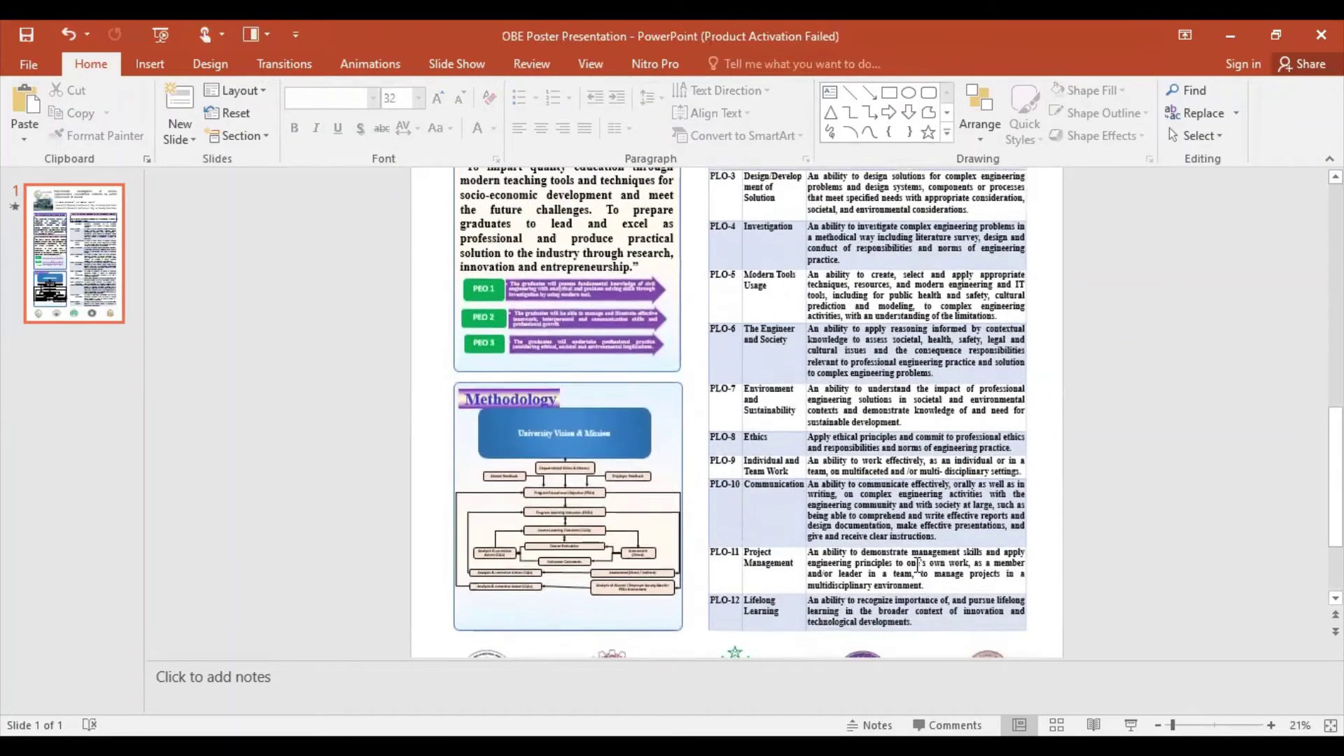
{"action": "left_click", "coordinate": [787, 390]}
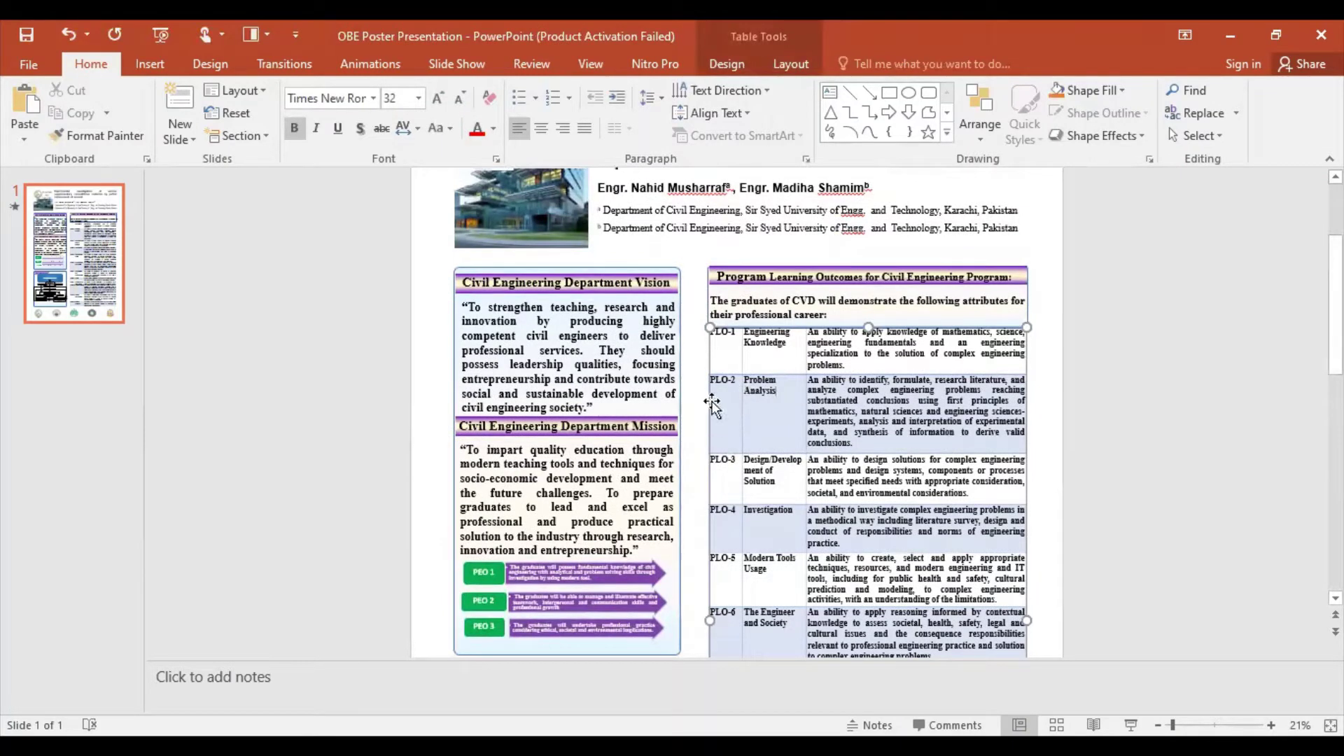
Step: Set the table pen weight to 3 pt and apply All Borders to the current cell
{"action": "left_click", "coordinate": [785, 63]}
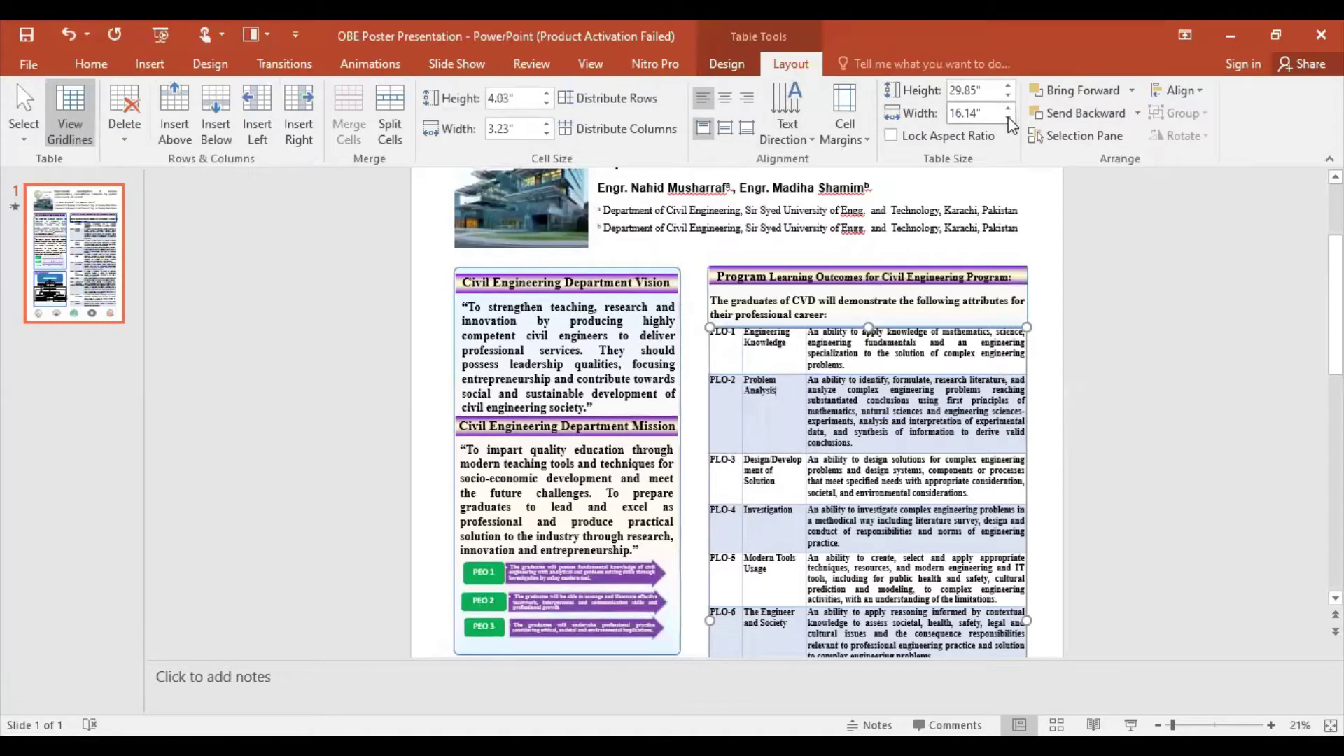
{"action": "left_click", "coordinate": [727, 63]}
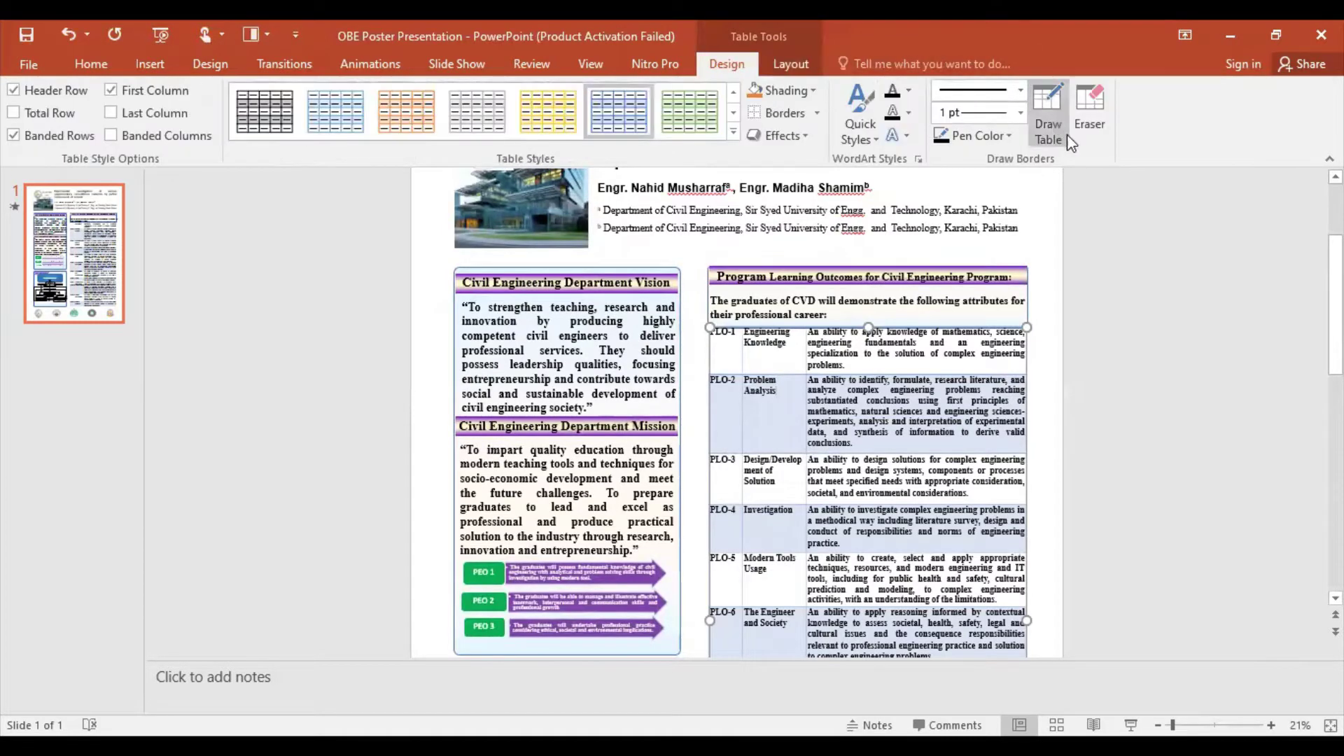
{"action": "left_click", "coordinate": [1024, 114]}
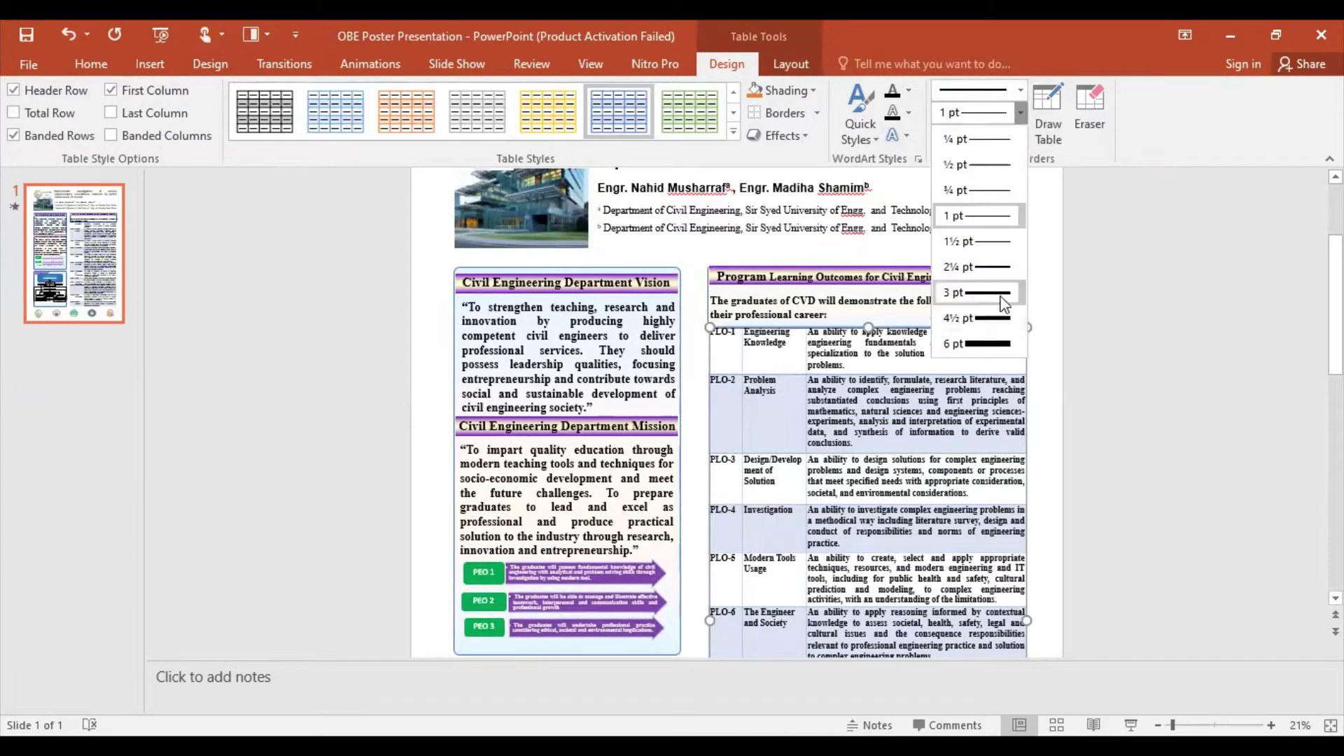
{"action": "left_click", "coordinate": [1005, 293]}
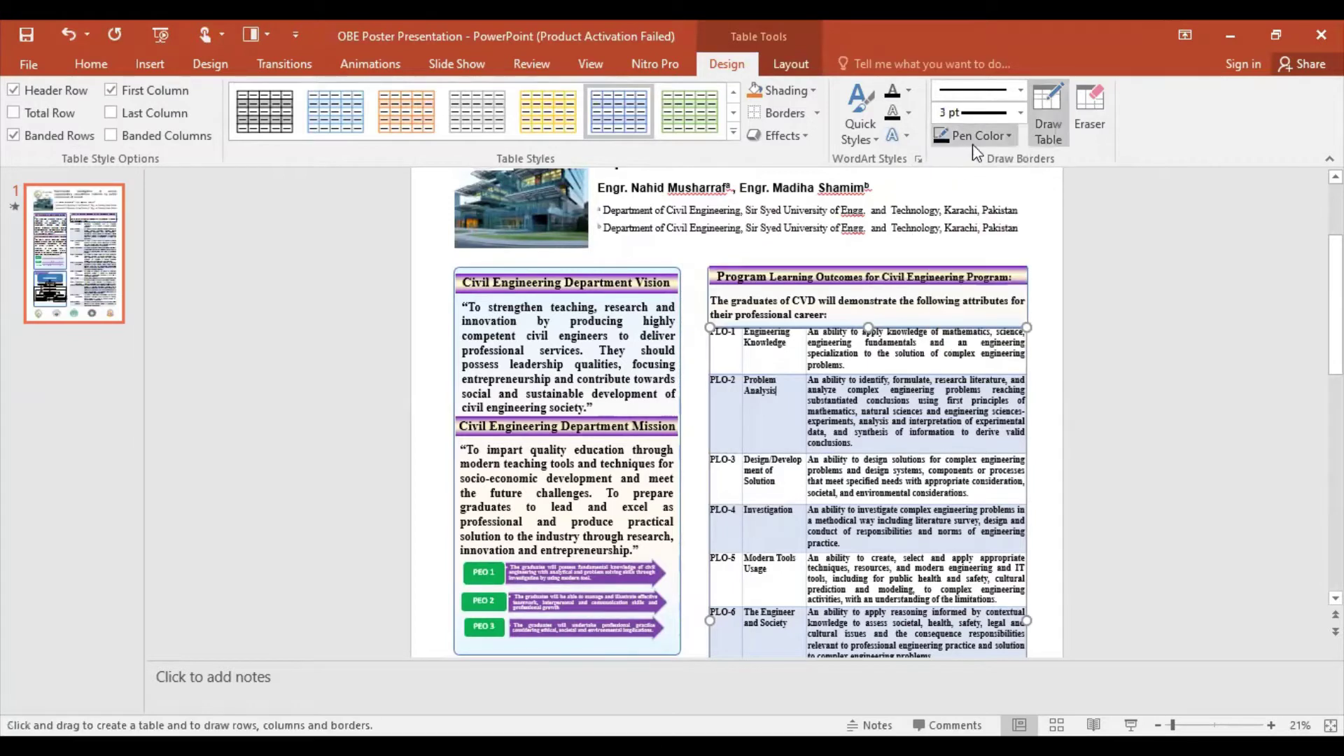
{"action": "left_click", "coordinate": [1048, 112]}
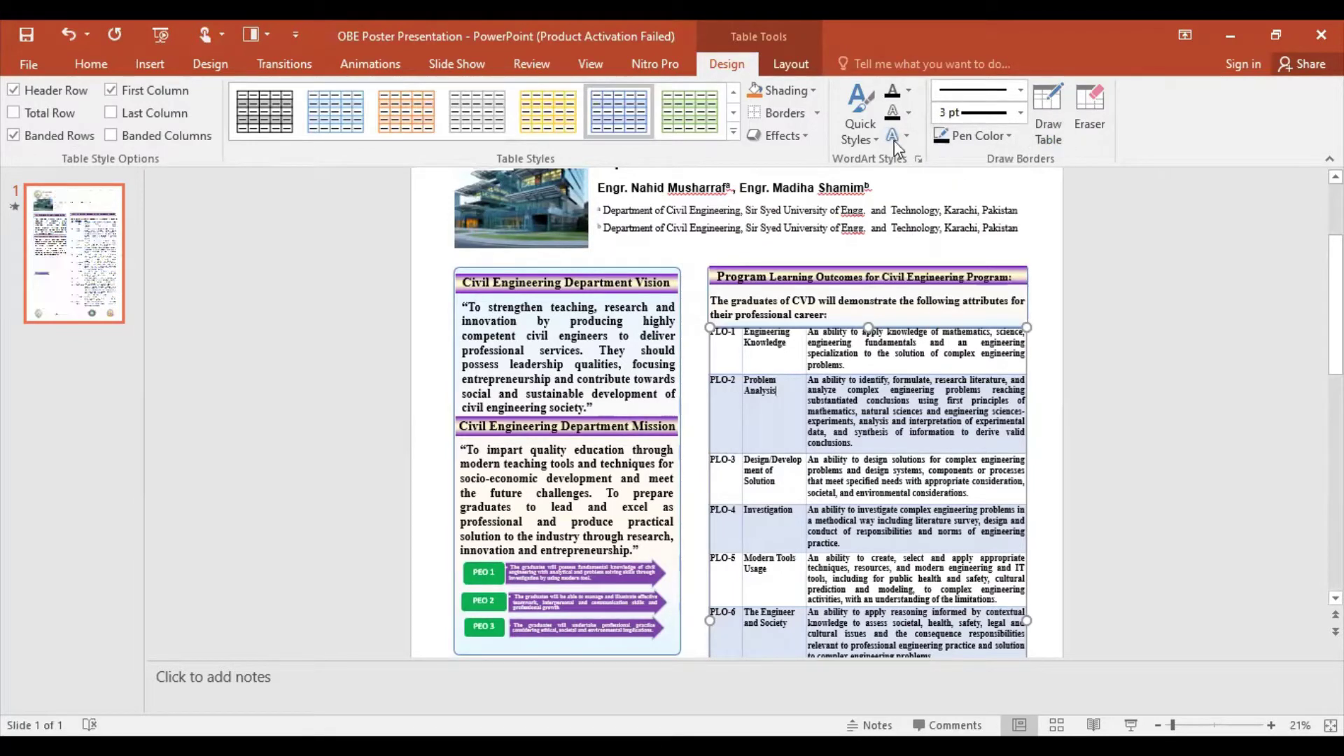
{"action": "left_click", "coordinate": [816, 112]}
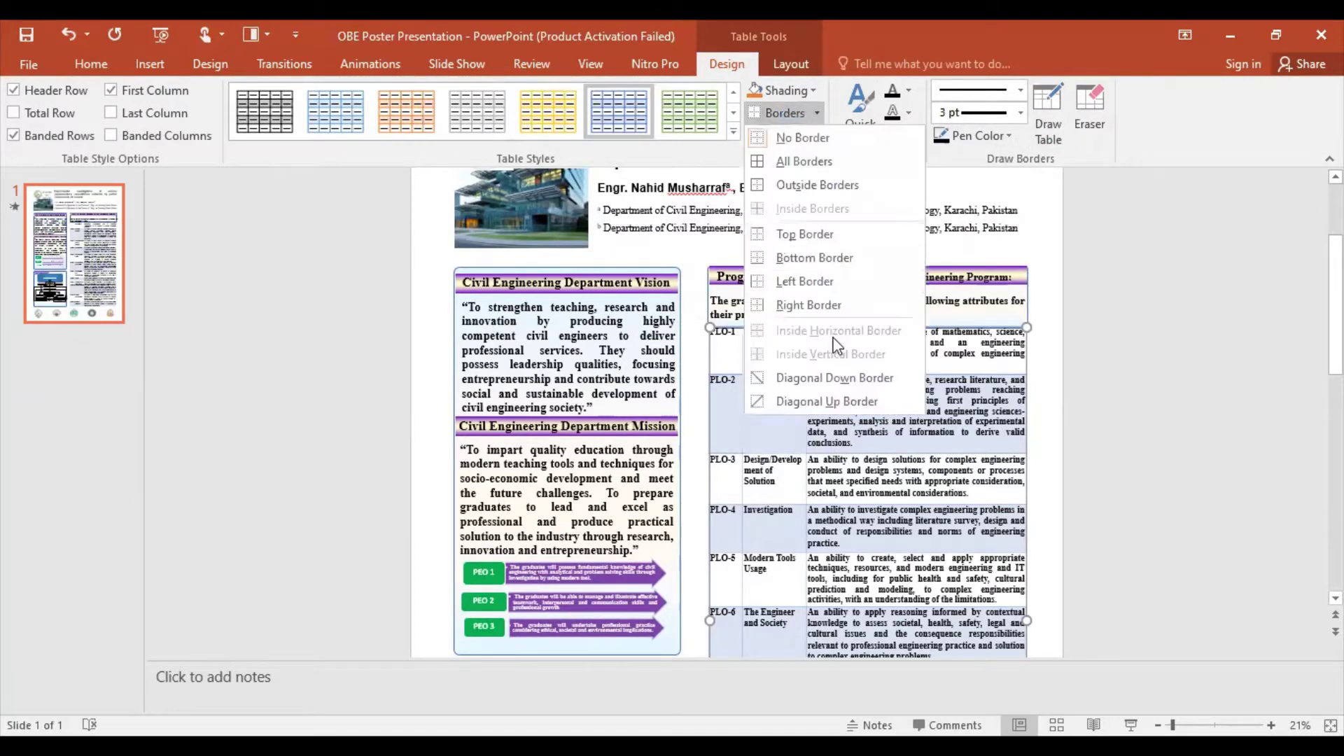
{"action": "left_click", "coordinate": [848, 161]}
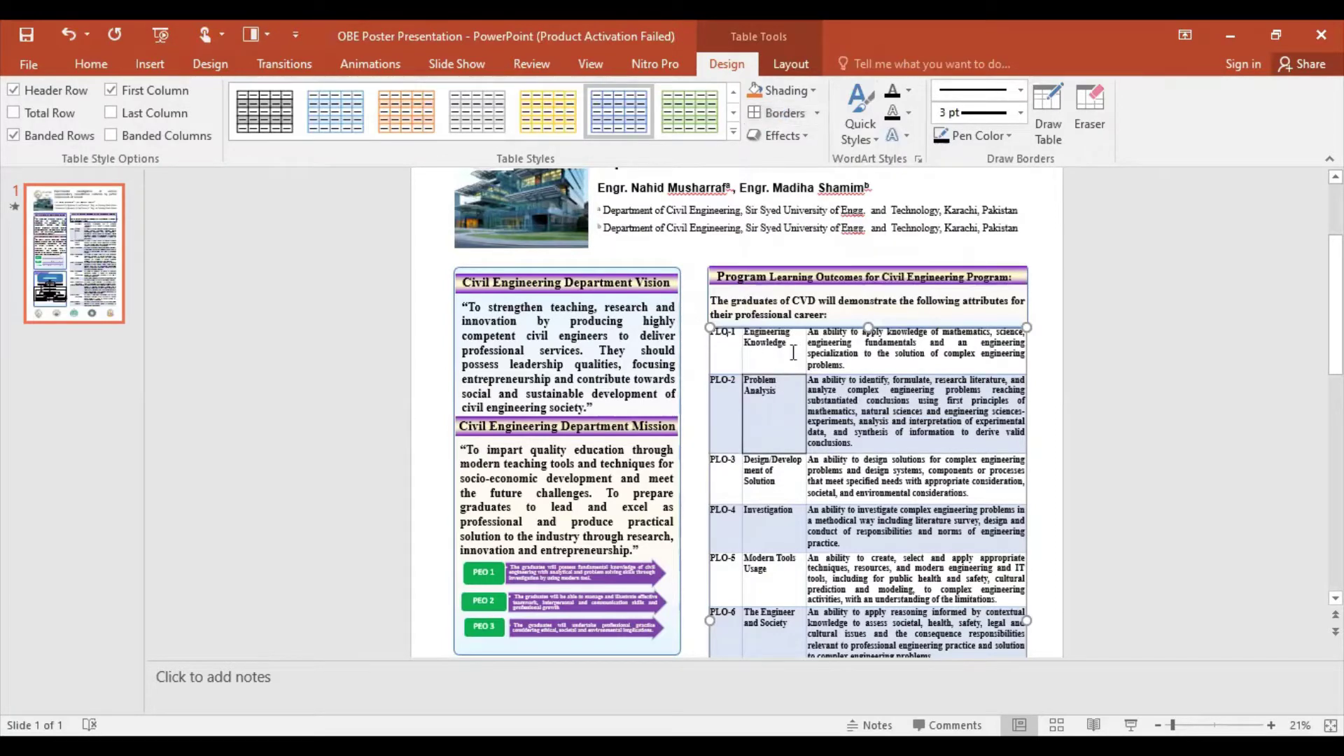
Step: Apply All Borders to every cell of the PLO table and check the result
{"action": "left_click_drag", "start_coordinate": [727, 334], "coordinate": [934, 693]}
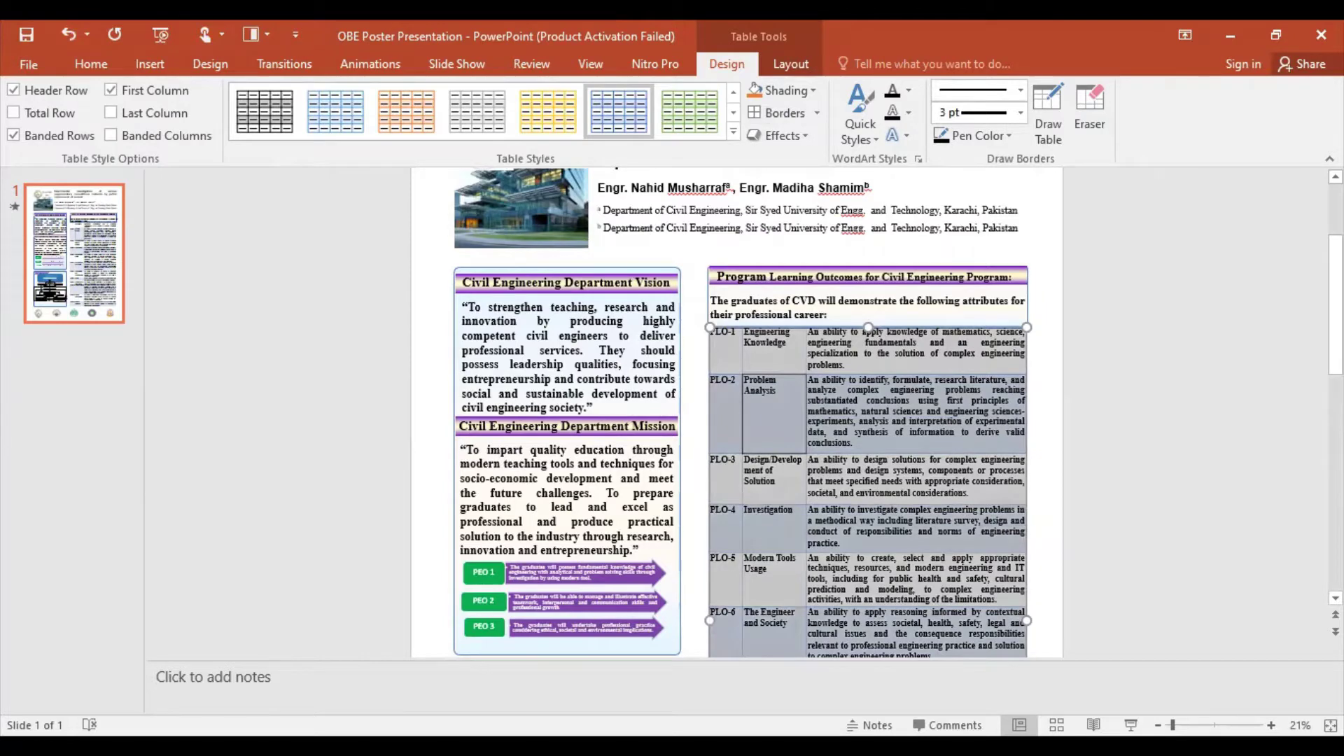
{"action": "scroll", "coordinate": [916, 613], "scroll_direction": "down", "scroll_amount": 1}
{"action": "scroll", "coordinate": [916, 614], "scroll_direction": "down", "scroll_amount": 2}
{"action": "scroll", "coordinate": [916, 614], "scroll_direction": "down", "scroll_amount": 1}
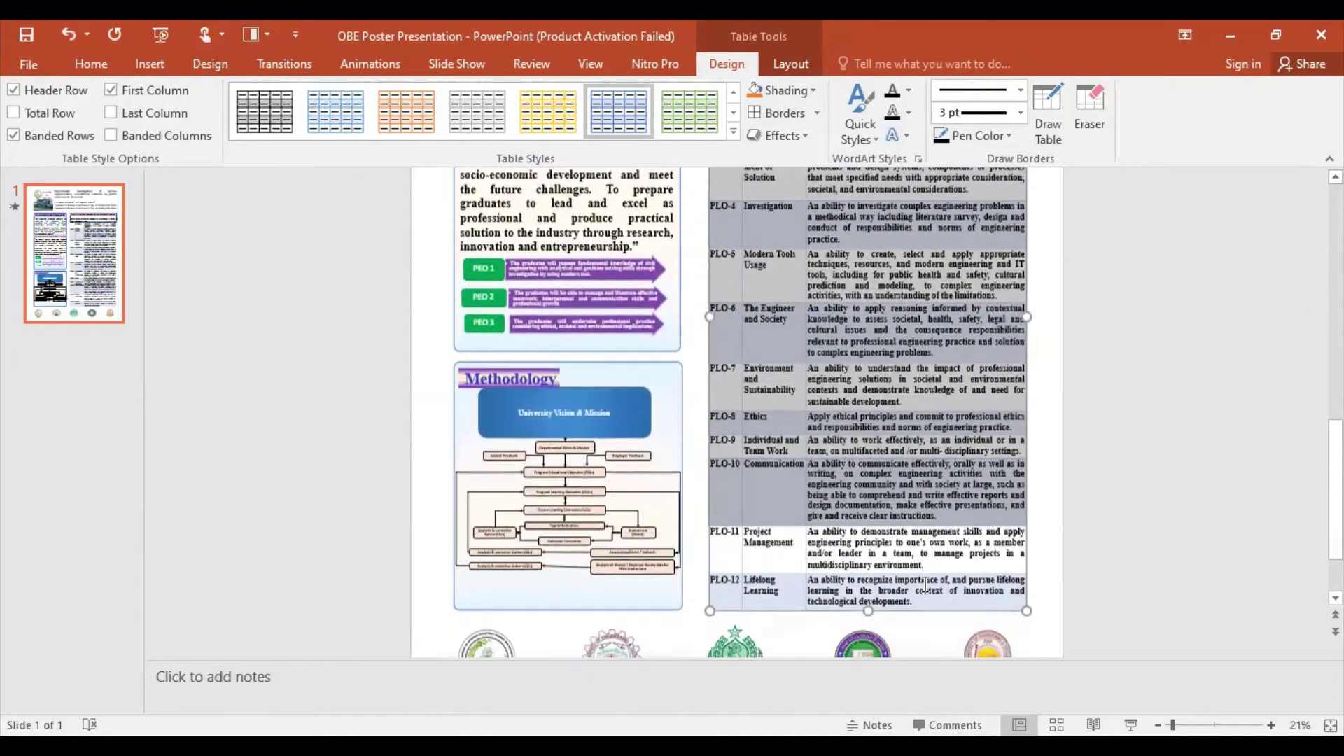
{"action": "scroll", "coordinate": [917, 248], "scroll_direction": "down", "scroll_amount": 1}
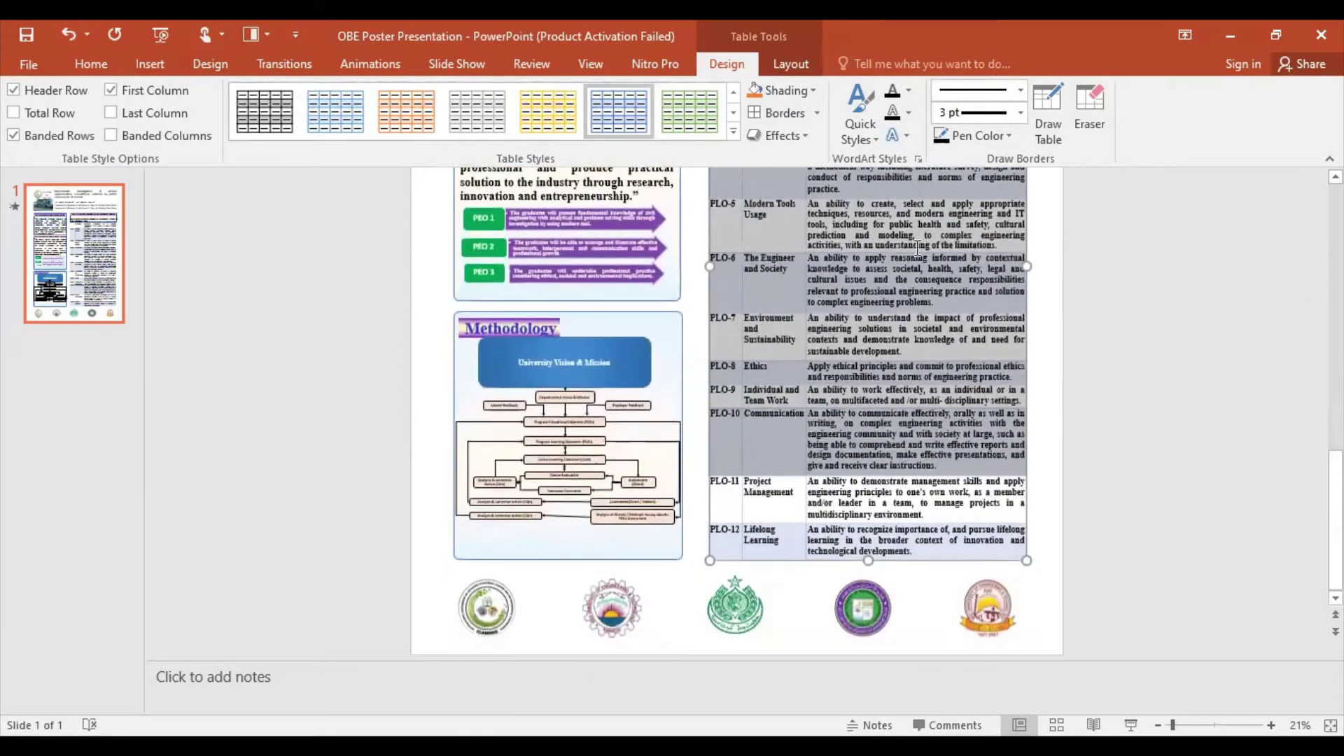
{"action": "left_click", "coordinate": [818, 112]}
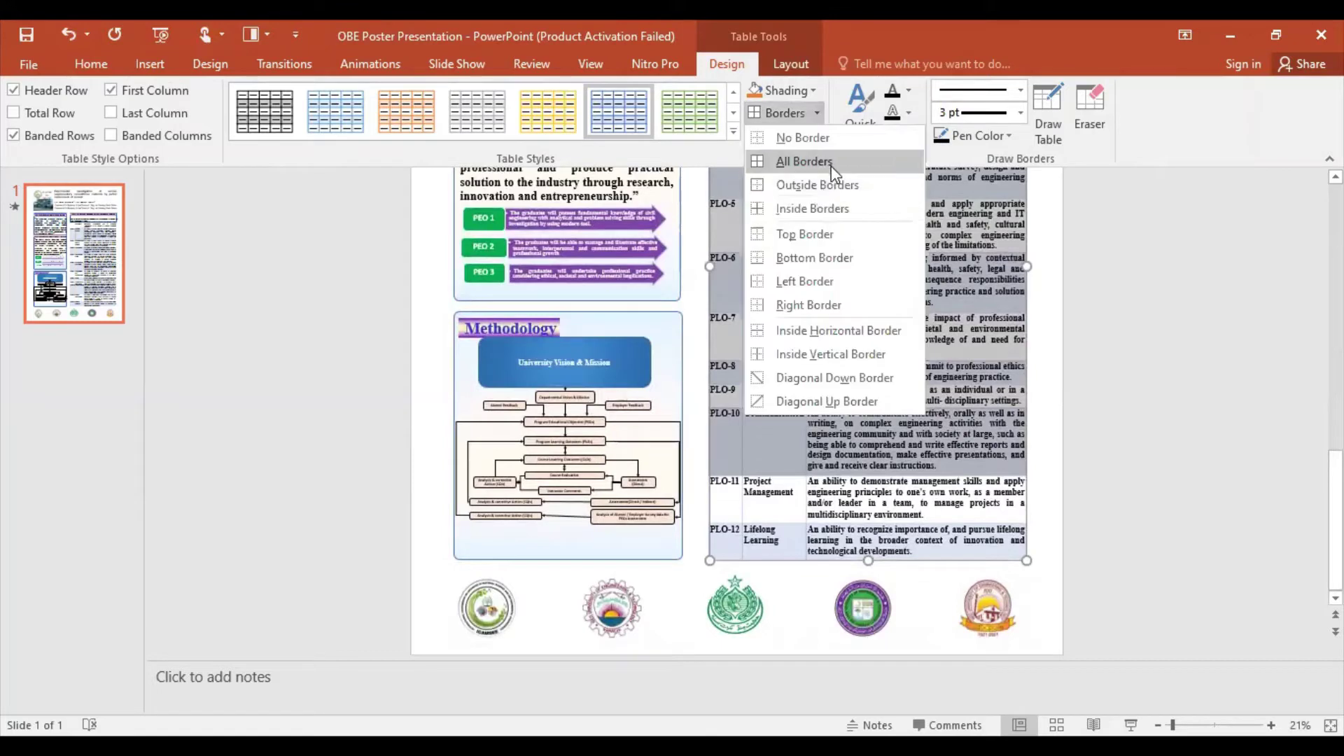
{"action": "left_click", "coordinate": [803, 162]}
{"action": "left_click", "coordinate": [721, 492]}
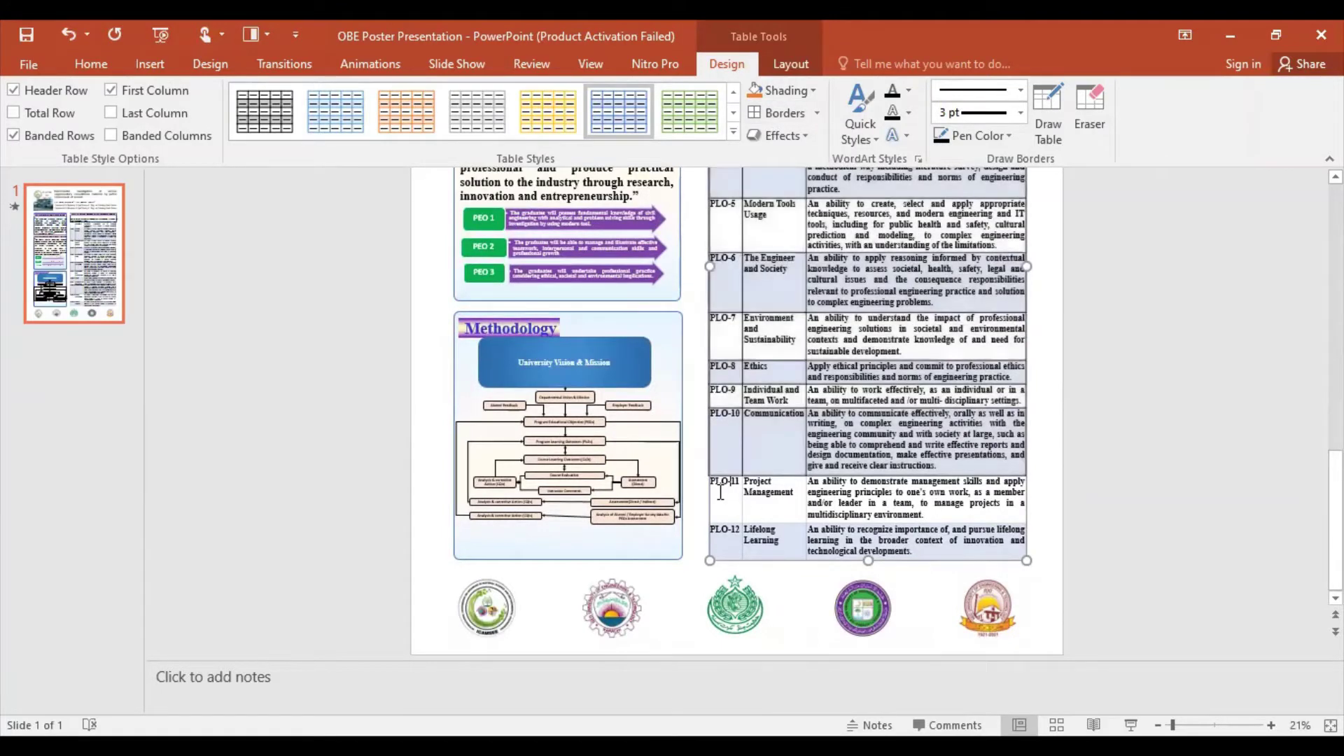
{"action": "scroll", "coordinate": [788, 496], "scroll_direction": "up", "scroll_amount": 4}
{"action": "scroll", "coordinate": [787, 497], "scroll_direction": "up", "scroll_amount": 1}
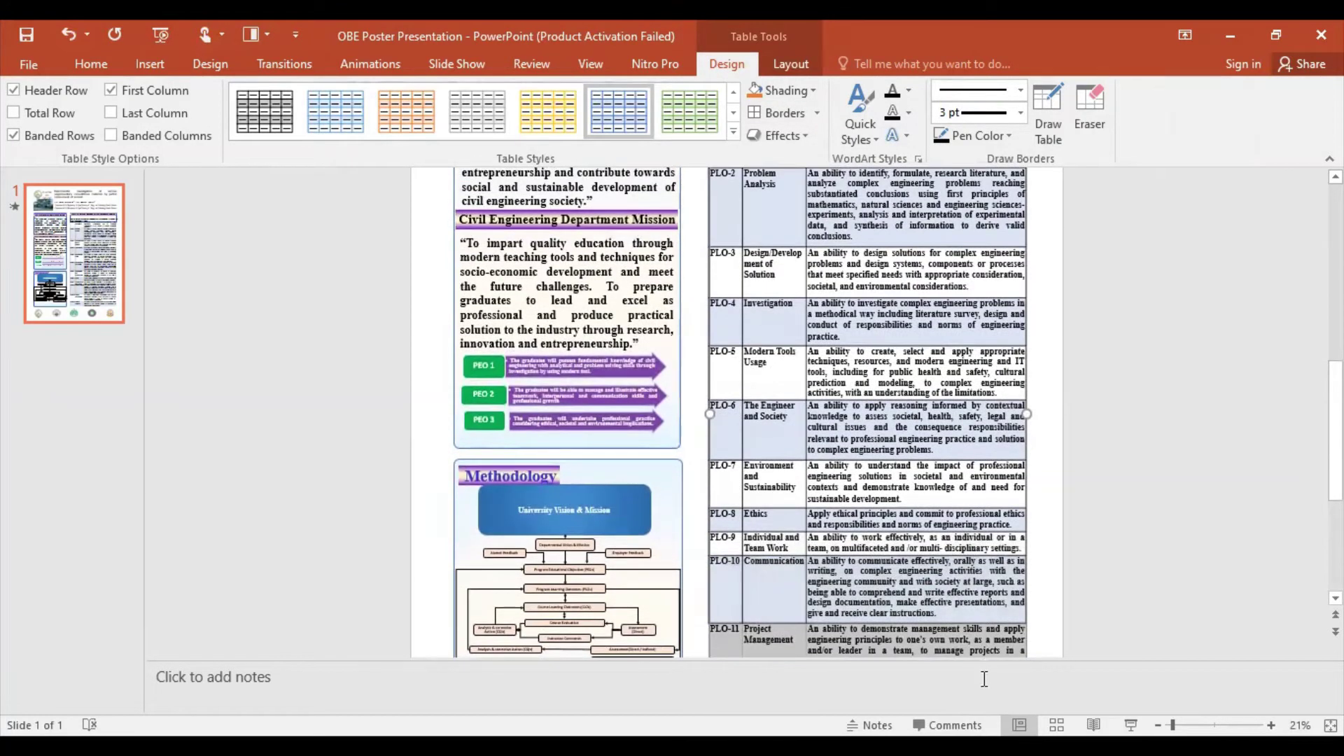
{"action": "scroll", "coordinate": [868, 420], "scroll_direction": "down", "scroll_amount": 2}
{"action": "scroll", "coordinate": [868, 420], "scroll_direction": "down", "scroll_amount": 2}
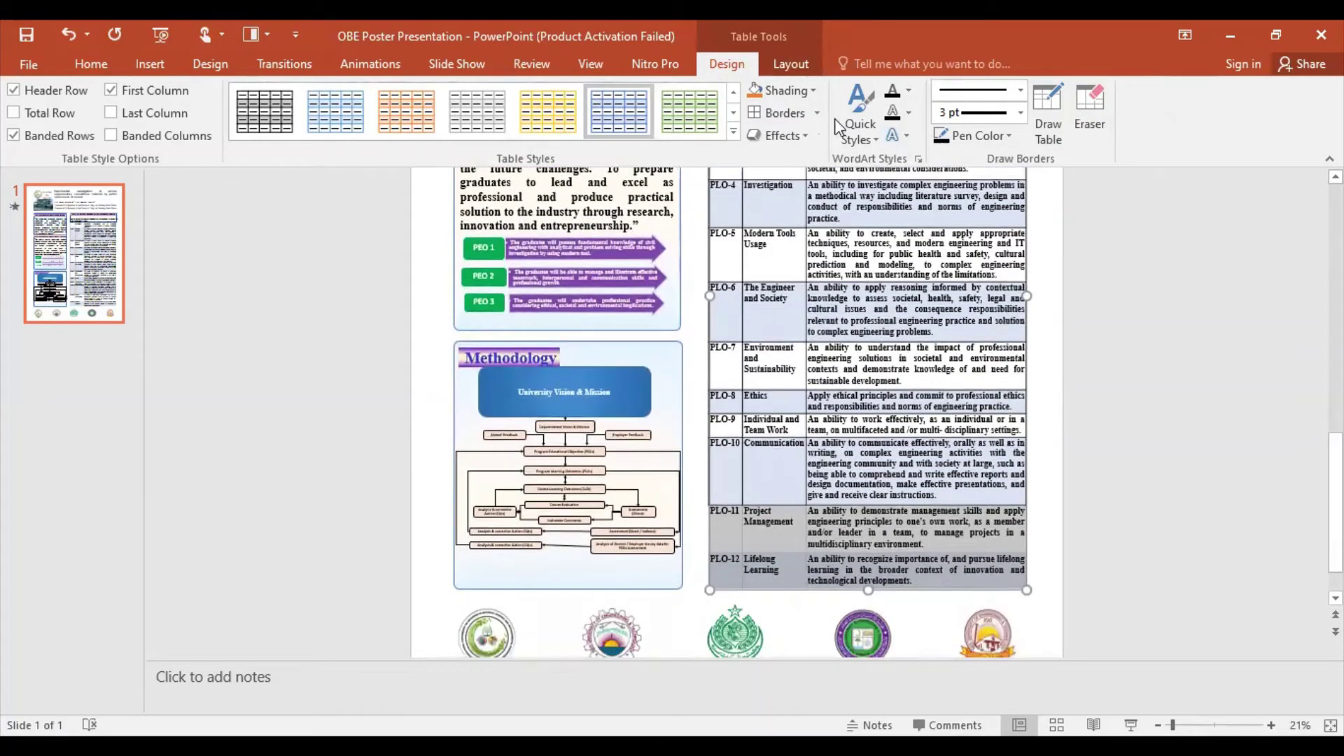
{"action": "left_click", "coordinate": [903, 494]}
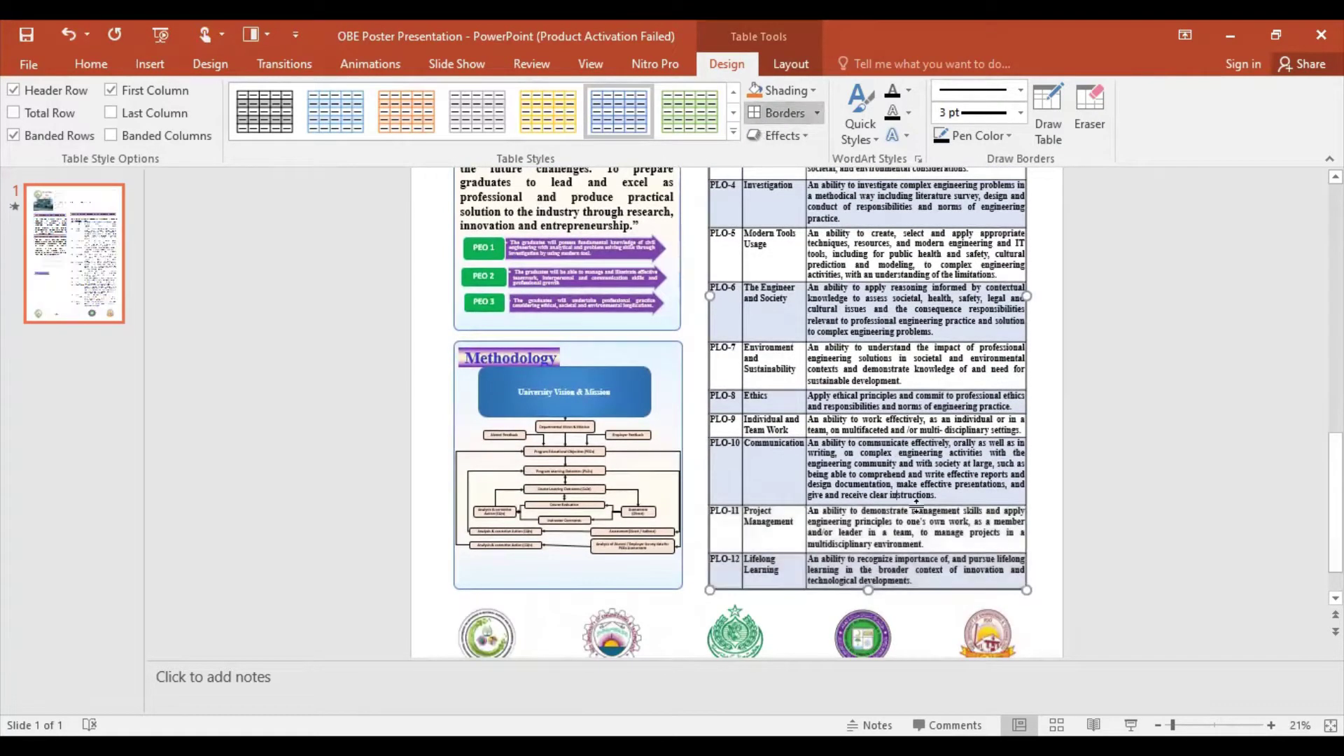
{"action": "scroll", "coordinate": [917, 502], "scroll_direction": "up", "scroll_amount": 2}
{"action": "scroll", "coordinate": [917, 502], "scroll_direction": "up", "scroll_amount": 5}
{"action": "scroll", "coordinate": [917, 502], "scroll_direction": "up", "scroll_amount": 2}
{"action": "scroll", "coordinate": [985, 481], "scroll_direction": "up", "scroll_amount": 2}
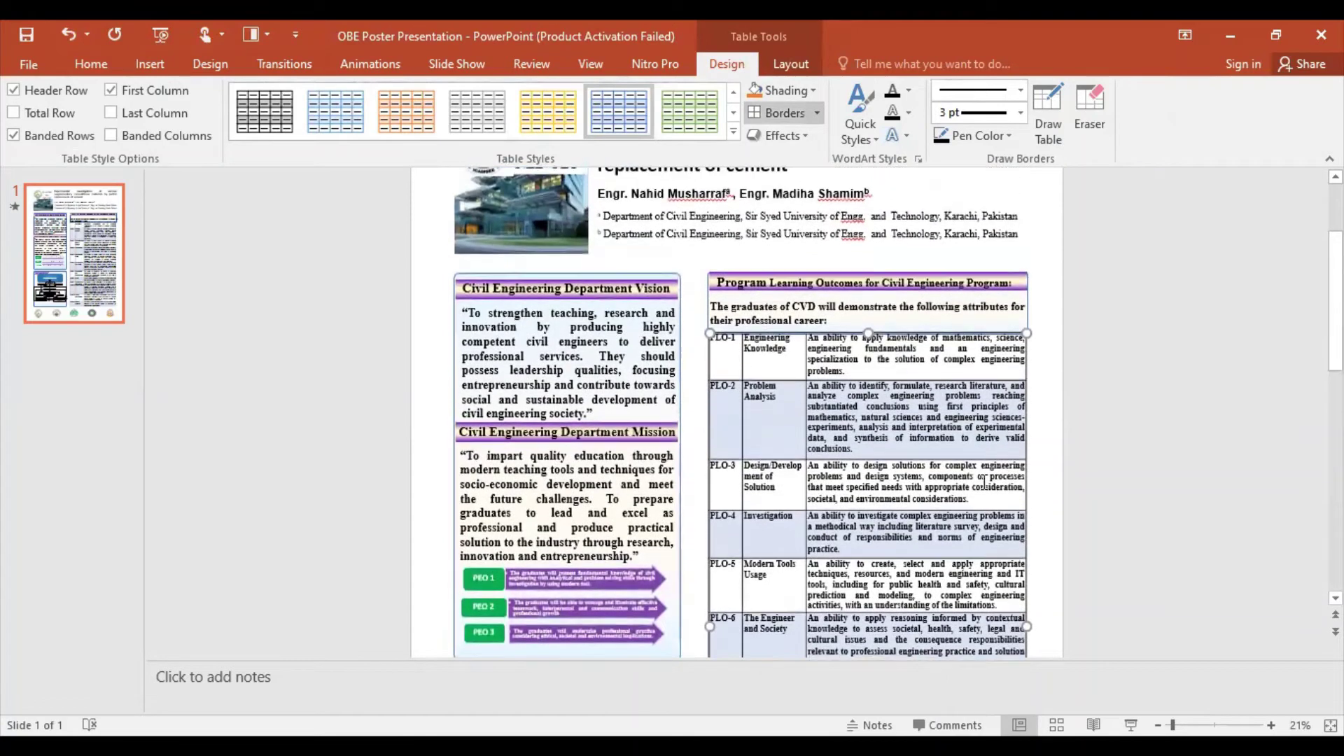
Step: Try nudging the PLO table, then undo so it stays in its original position
{"action": "left_click", "coordinate": [1055, 471]}
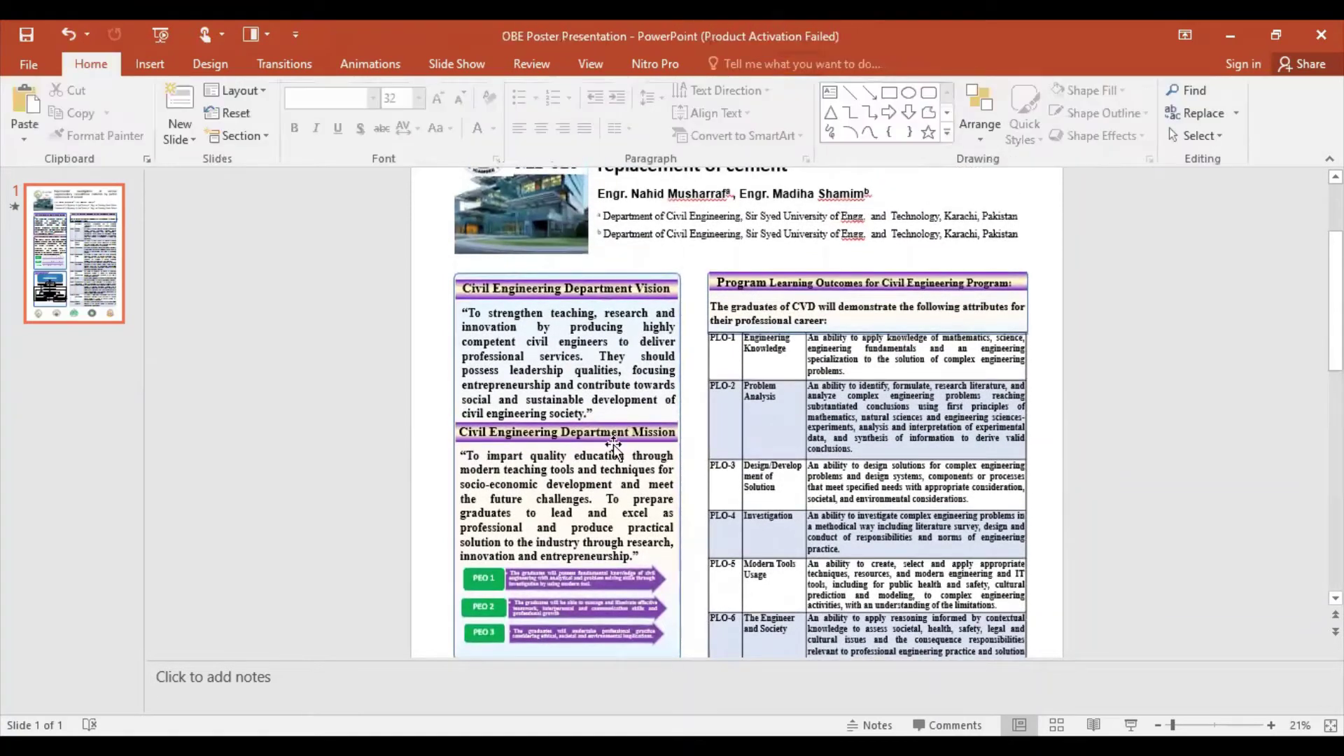
{"action": "left_click", "coordinate": [980, 314]}
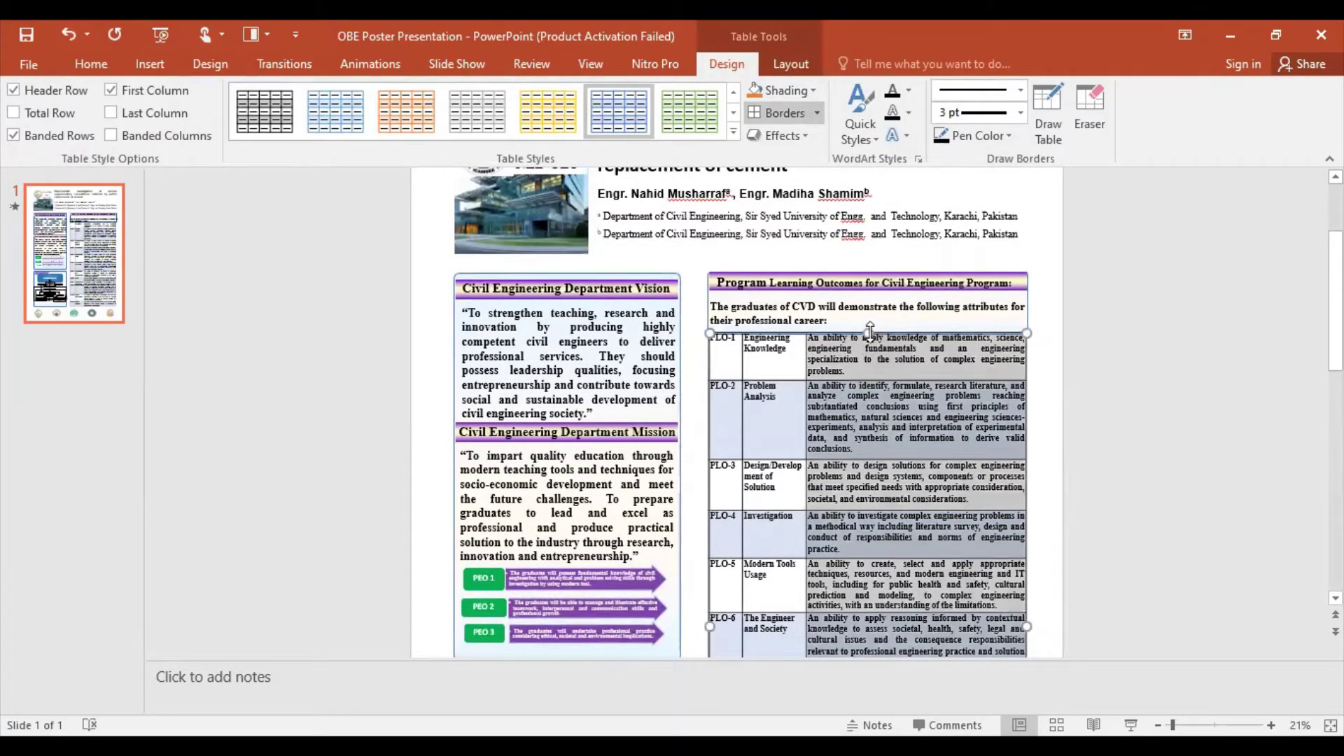
{"action": "left_click_drag", "start_coordinate": [866, 334], "coordinate": [869, 326]}
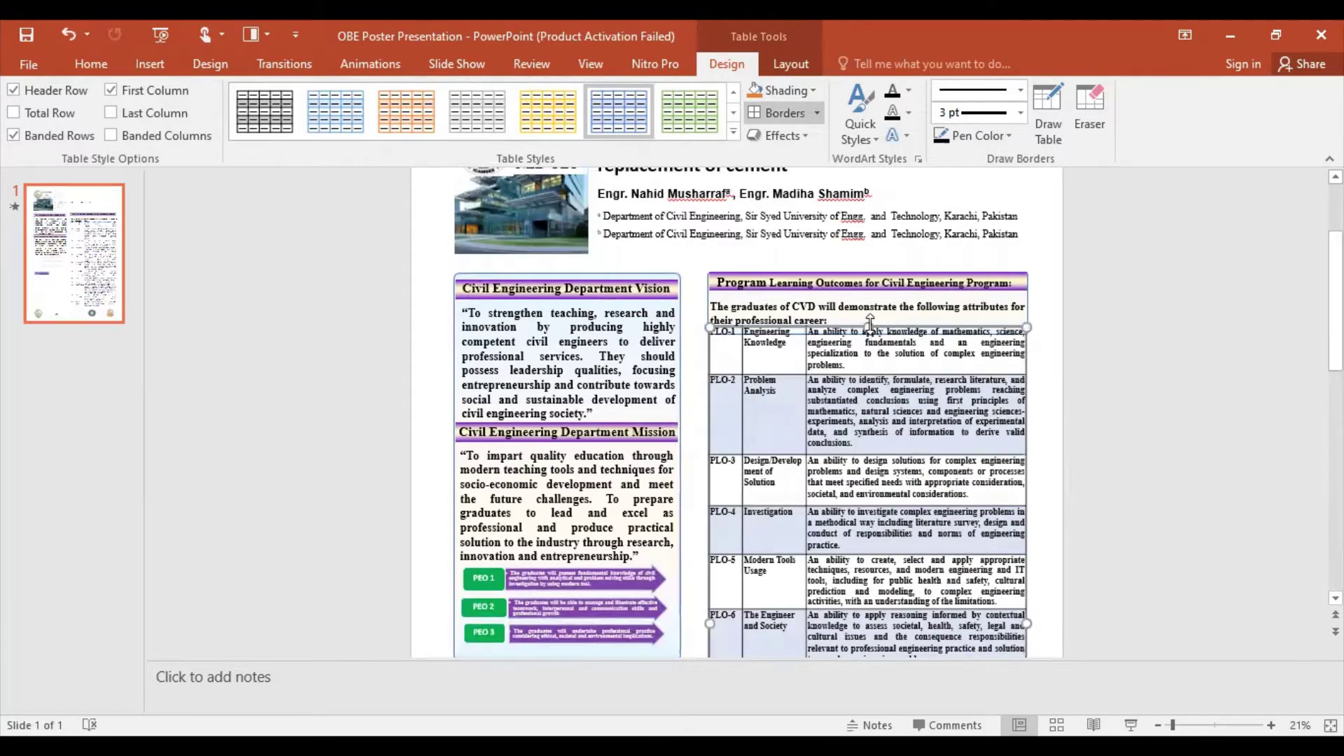
{"action": "key", "text": "ctrl+z"}
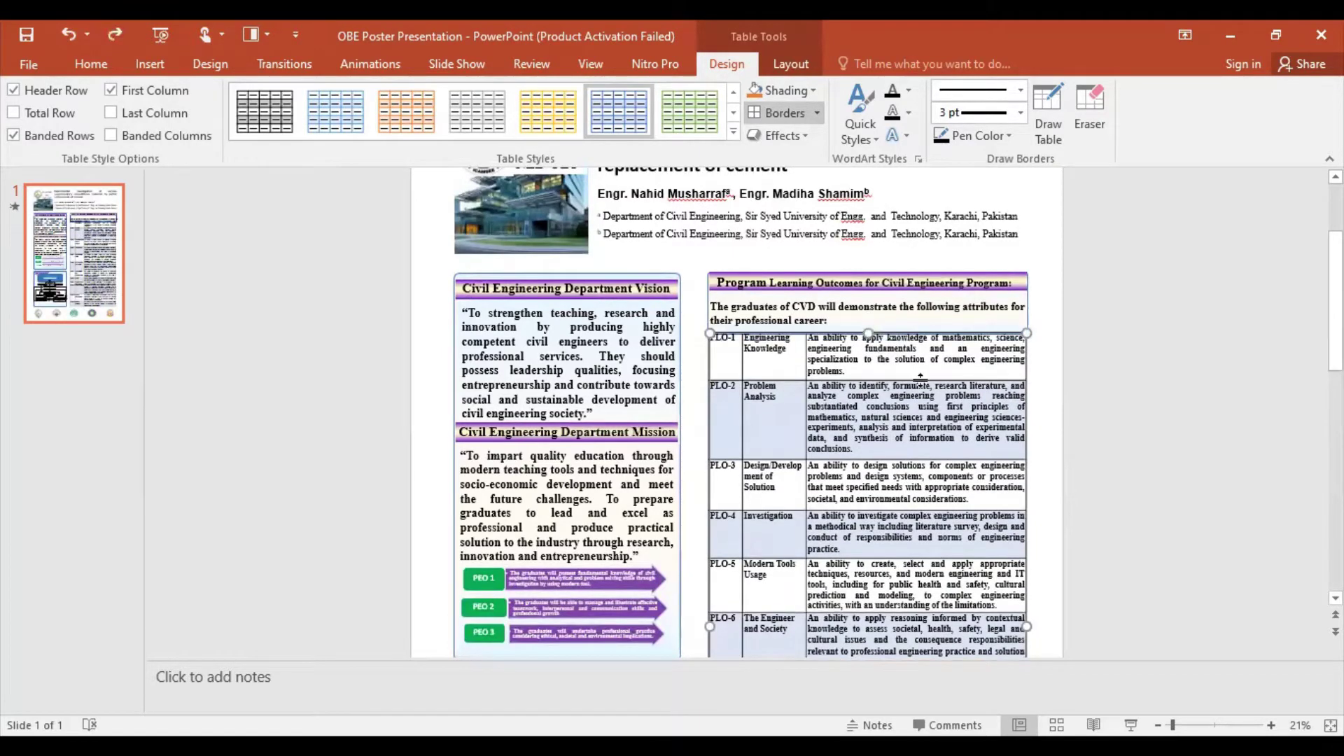
{"action": "left_click", "coordinate": [1054, 453]}
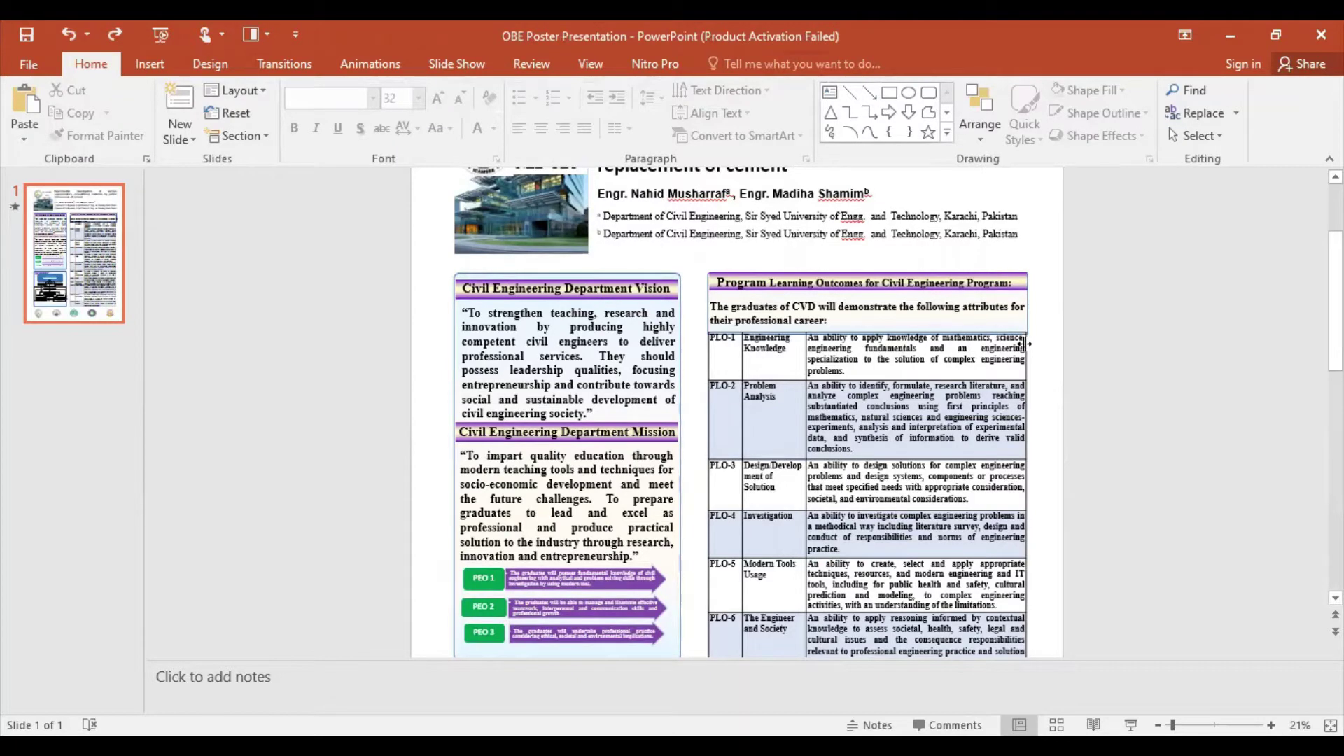
{"action": "left_click", "coordinate": [1024, 343]}
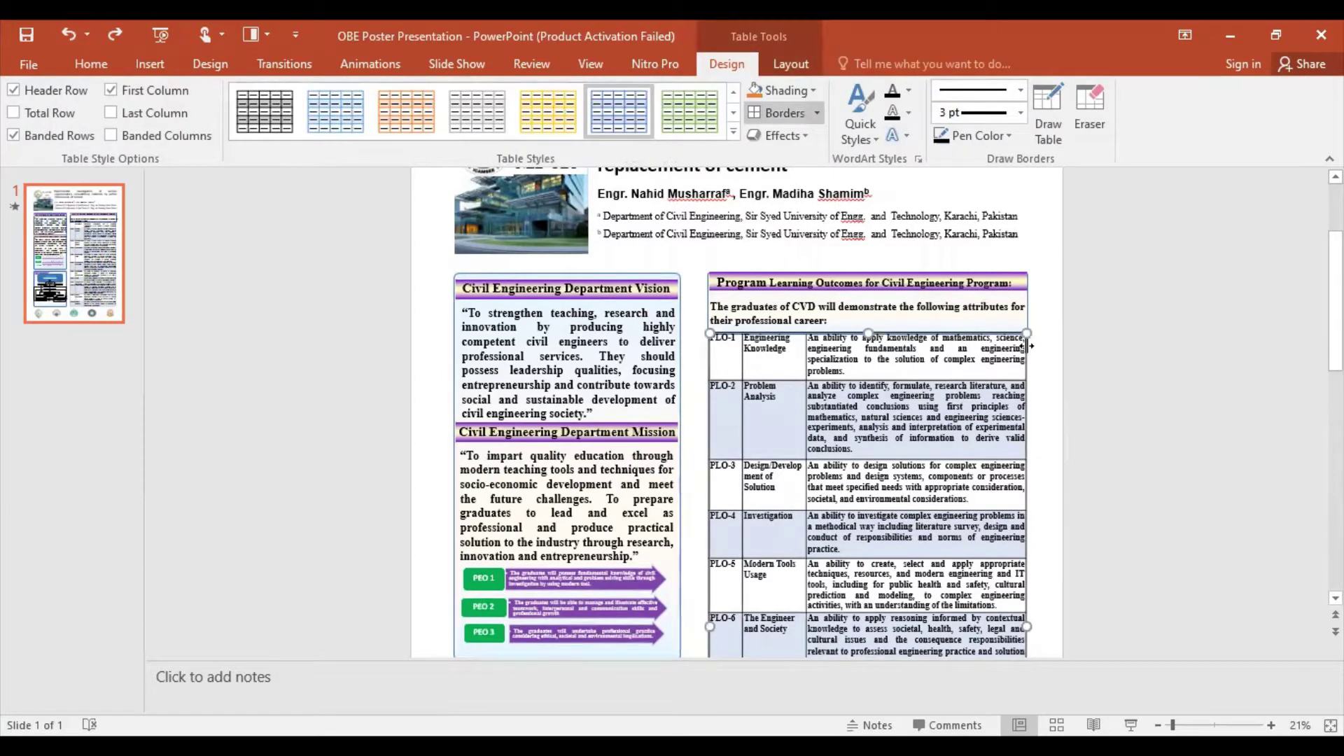
{"action": "left_click_drag", "start_coordinate": [1022, 420], "coordinate": [1064, 525]}
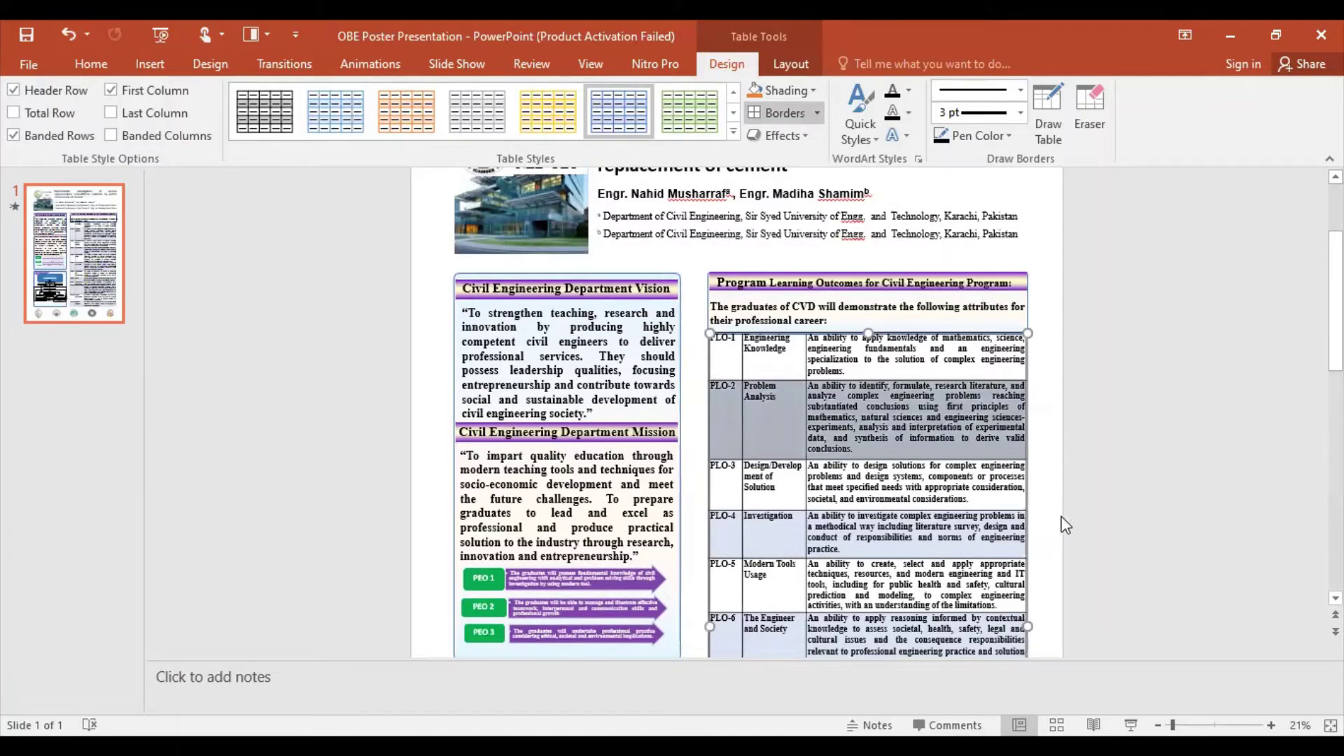
{"action": "left_click", "coordinate": [1046, 530]}
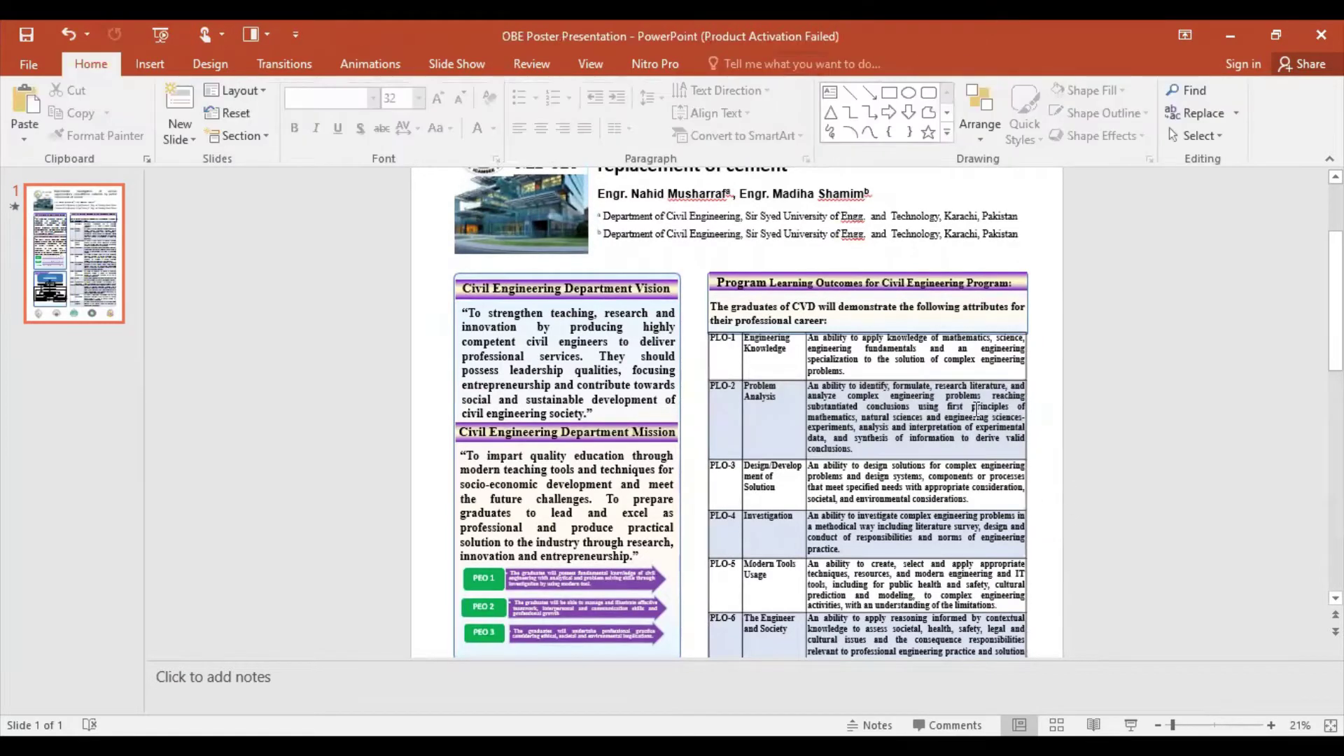
{"action": "left_click", "coordinate": [867, 331]}
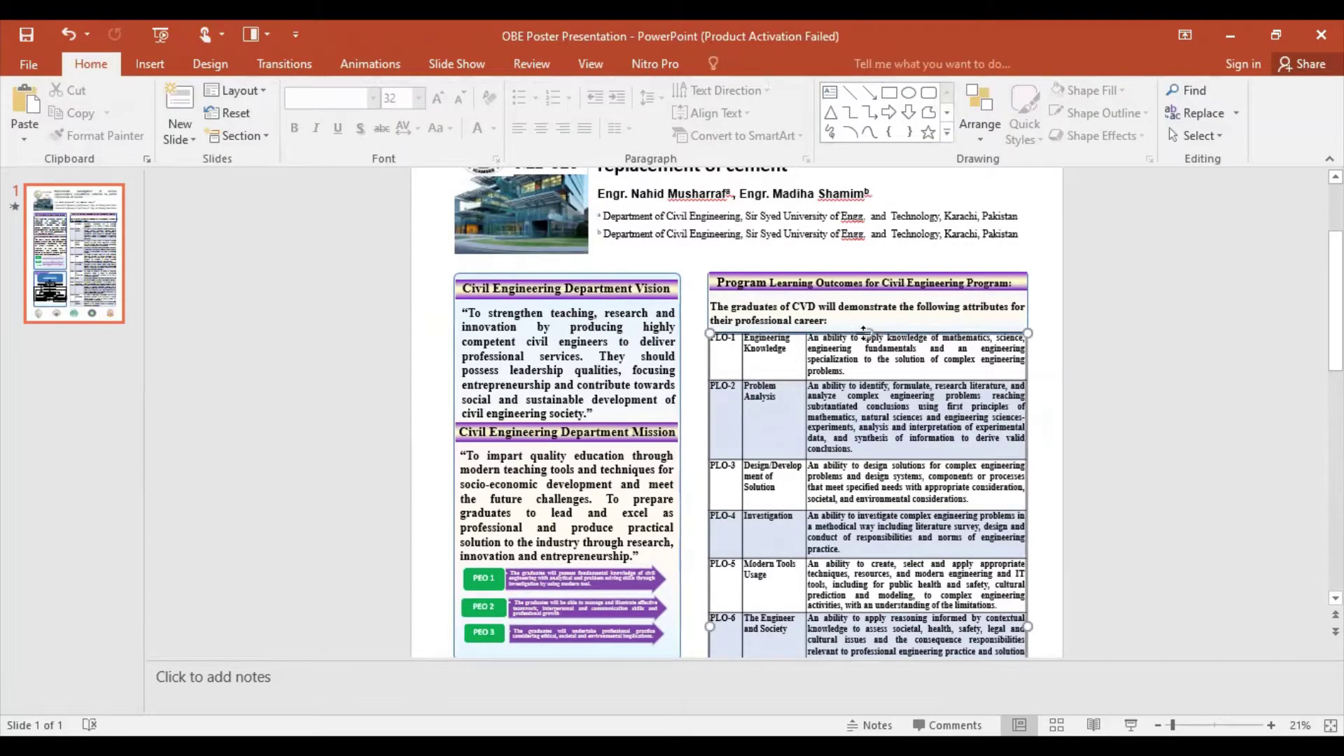
{"action": "key", "text": "Down"}
{"action": "key", "text": "Down"}
{"action": "key", "text": "Down"}
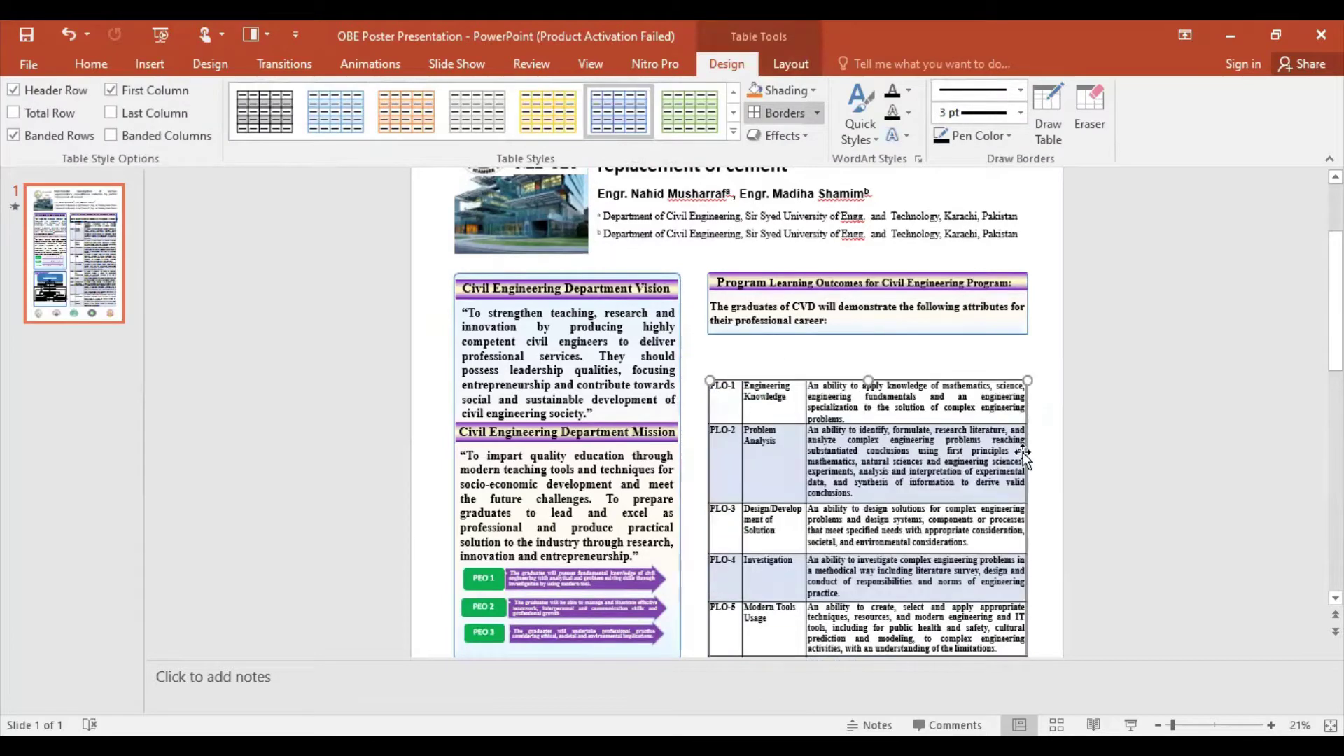
{"action": "key", "text": "ctrl+z"}
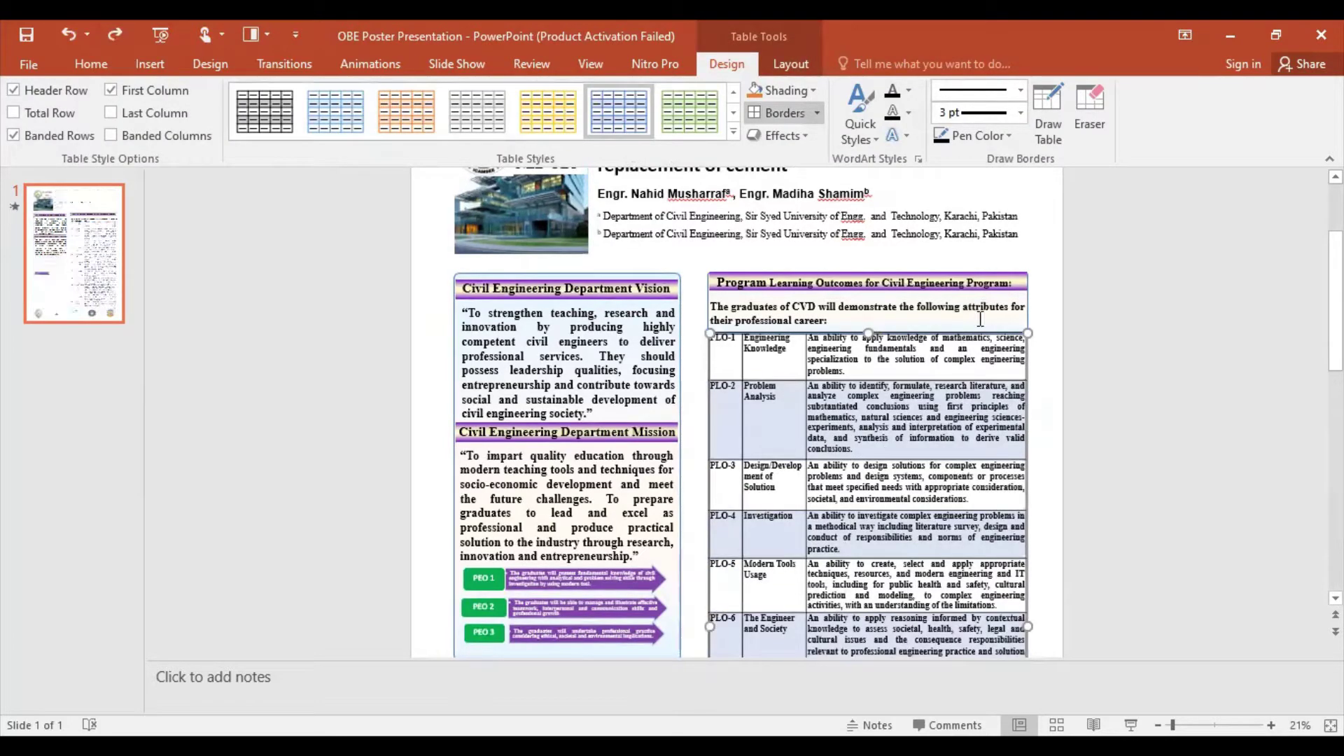
Step: Give the Program Learning Outcomes box a dark blue shape outline
{"action": "left_click", "coordinate": [980, 319], "text": "shift"}
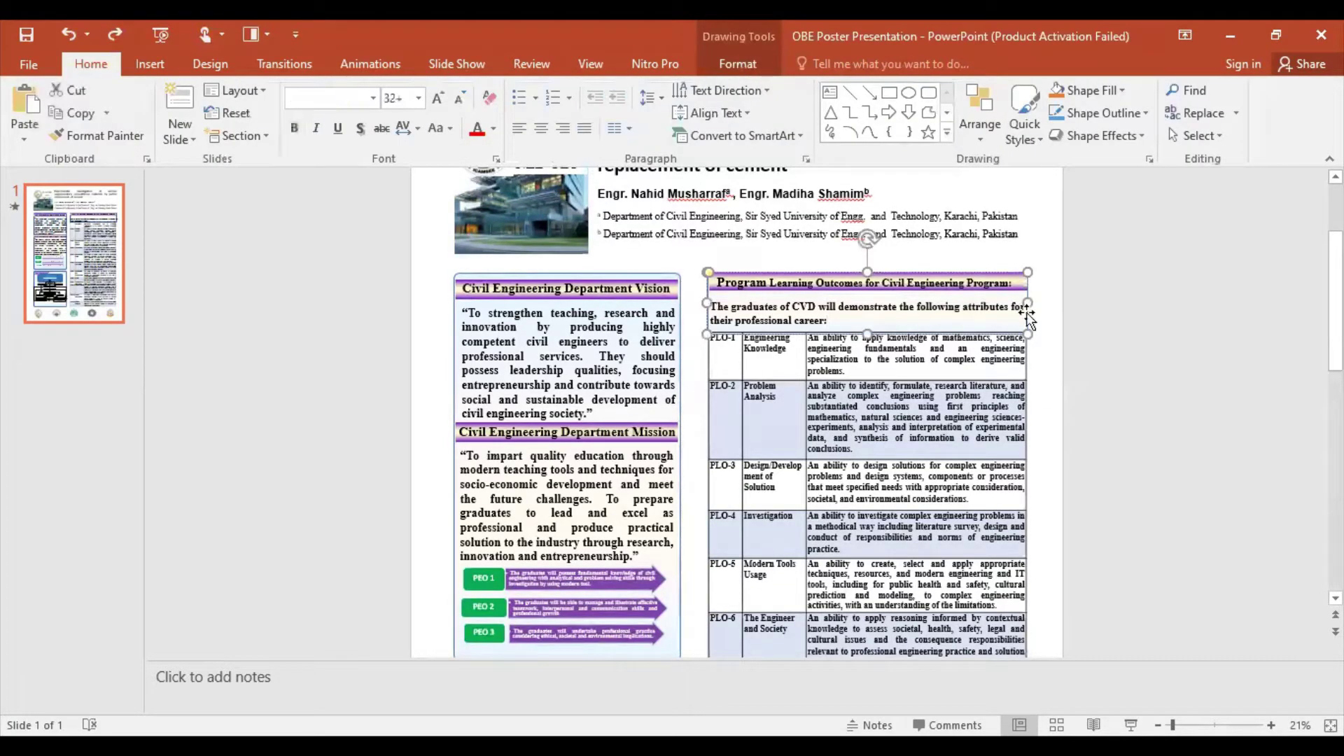
{"action": "left_click", "coordinate": [744, 65]}
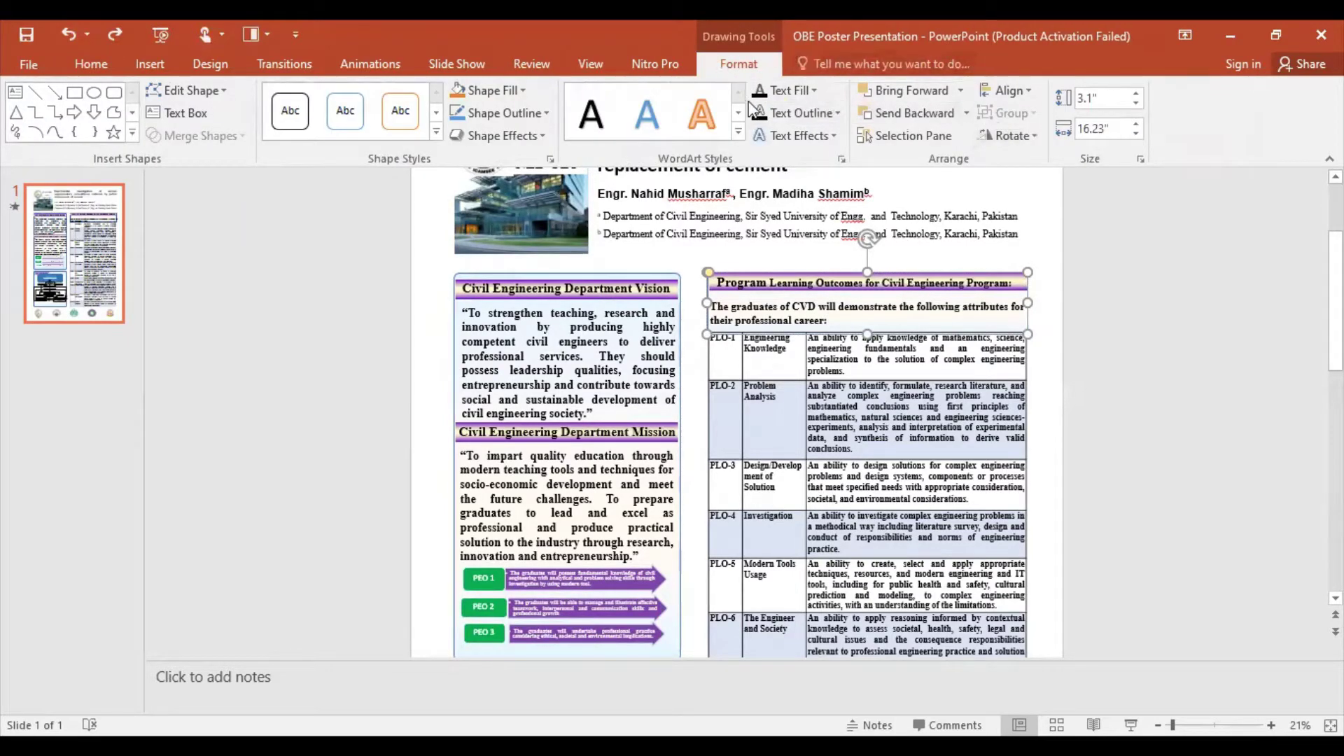
{"action": "left_click", "coordinate": [837, 112]}
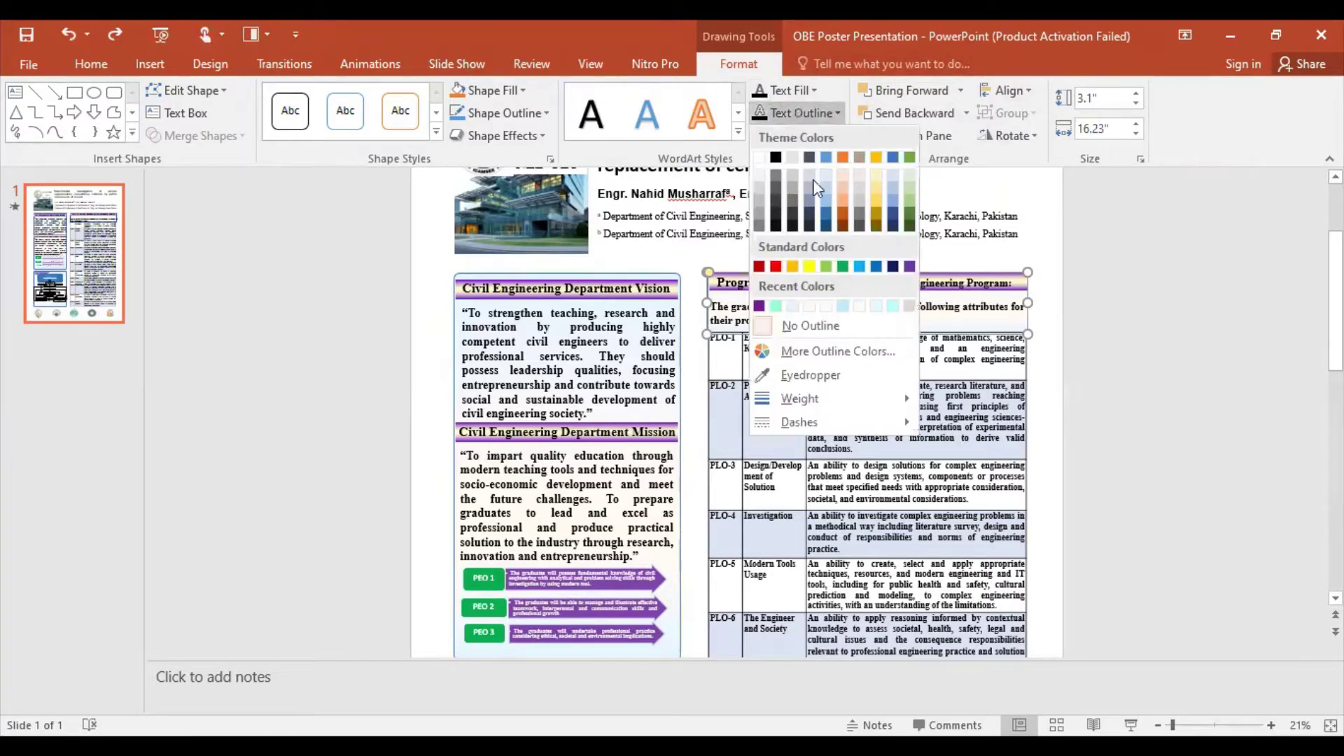
{"action": "left_click", "coordinate": [545, 113]}
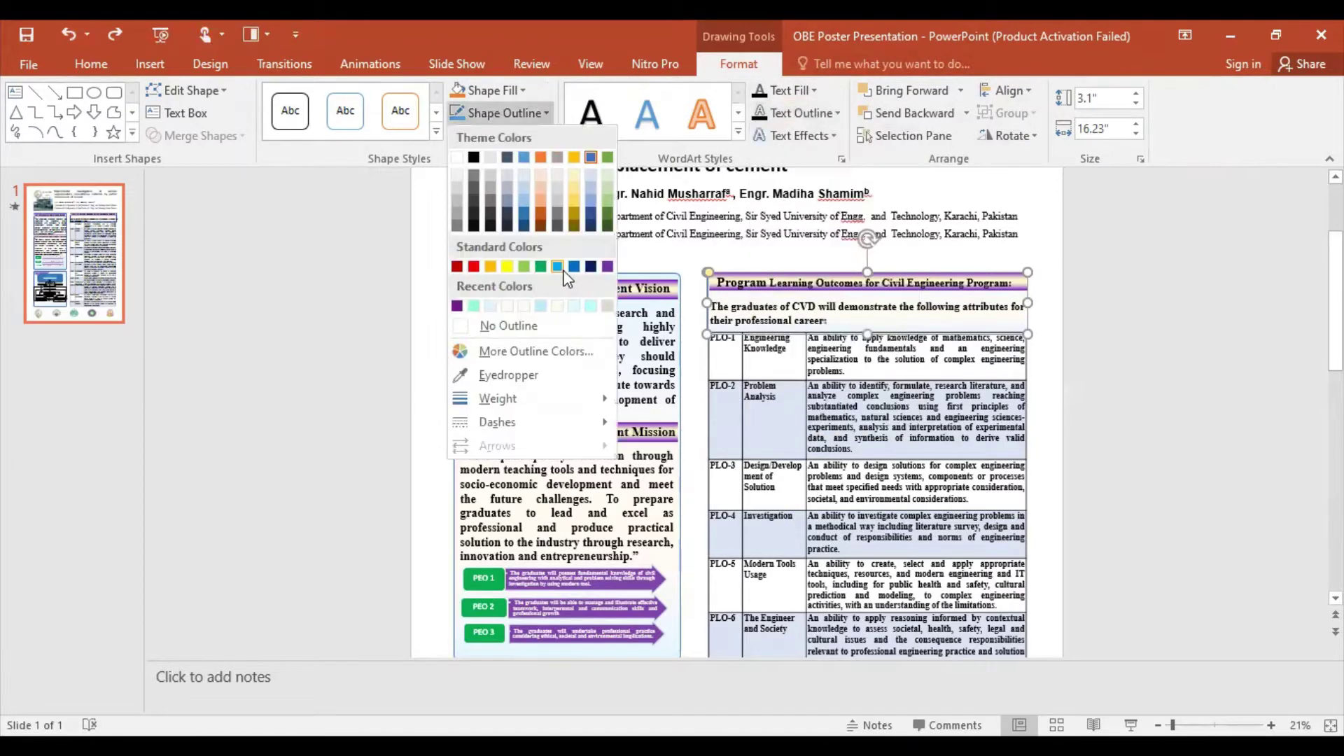
{"action": "left_click", "coordinate": [595, 212]}
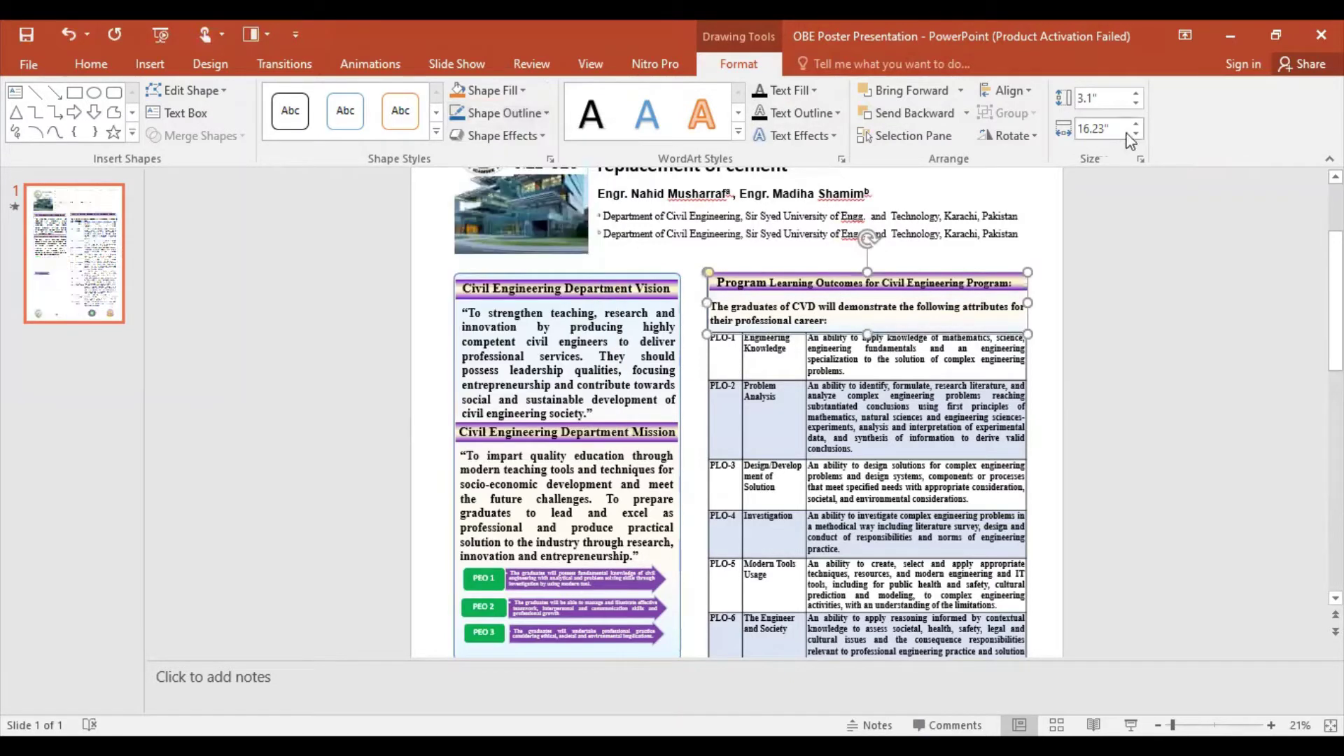
{"action": "left_click", "coordinate": [1048, 363]}
{"action": "double_click", "coordinate": [1029, 328]}
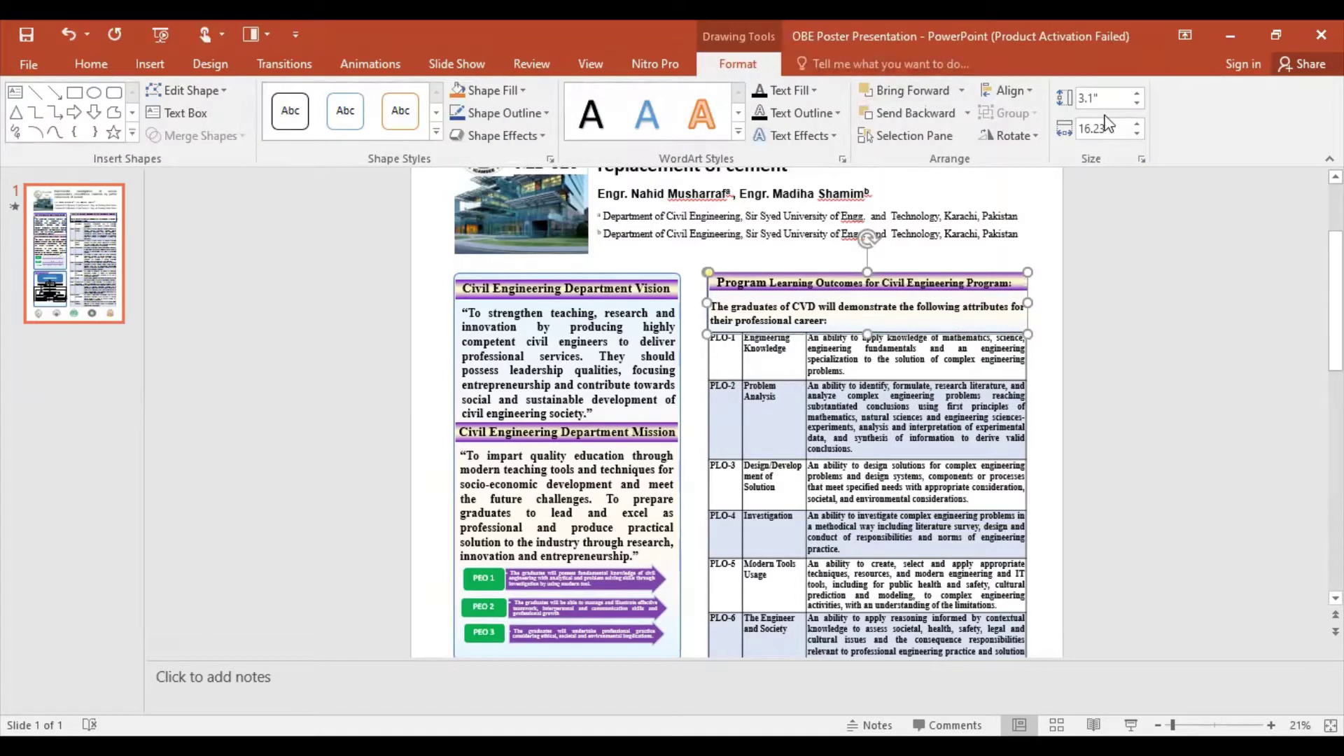
Step: Raise the outcomes box height to 4 inches
{"action": "left_click", "coordinate": [1137, 98]}
{"action": "left_click", "coordinate": [1137, 98]}
{"action": "left_click", "coordinate": [1137, 98]}
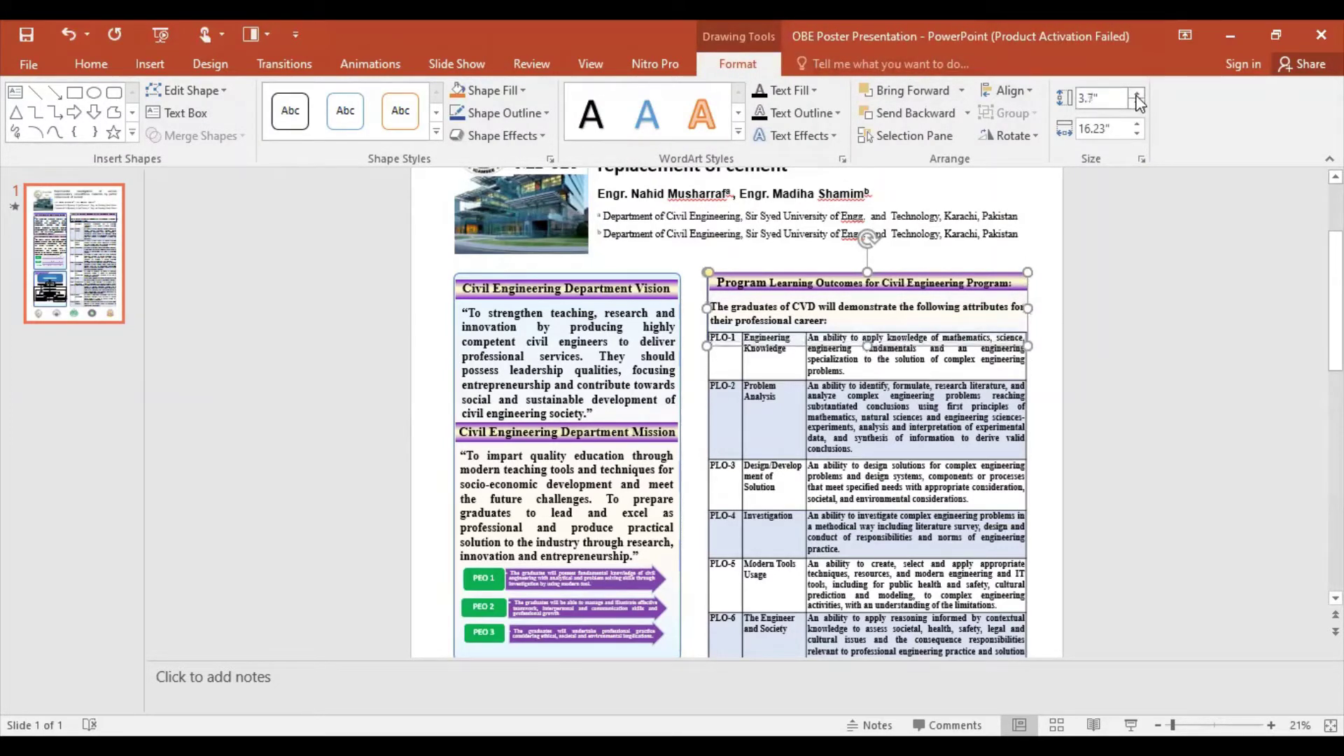
{"action": "left_click", "coordinate": [1138, 98]}
{"action": "left_click", "coordinate": [1138, 98]}
{"action": "left_click", "coordinate": [1060, 435]}
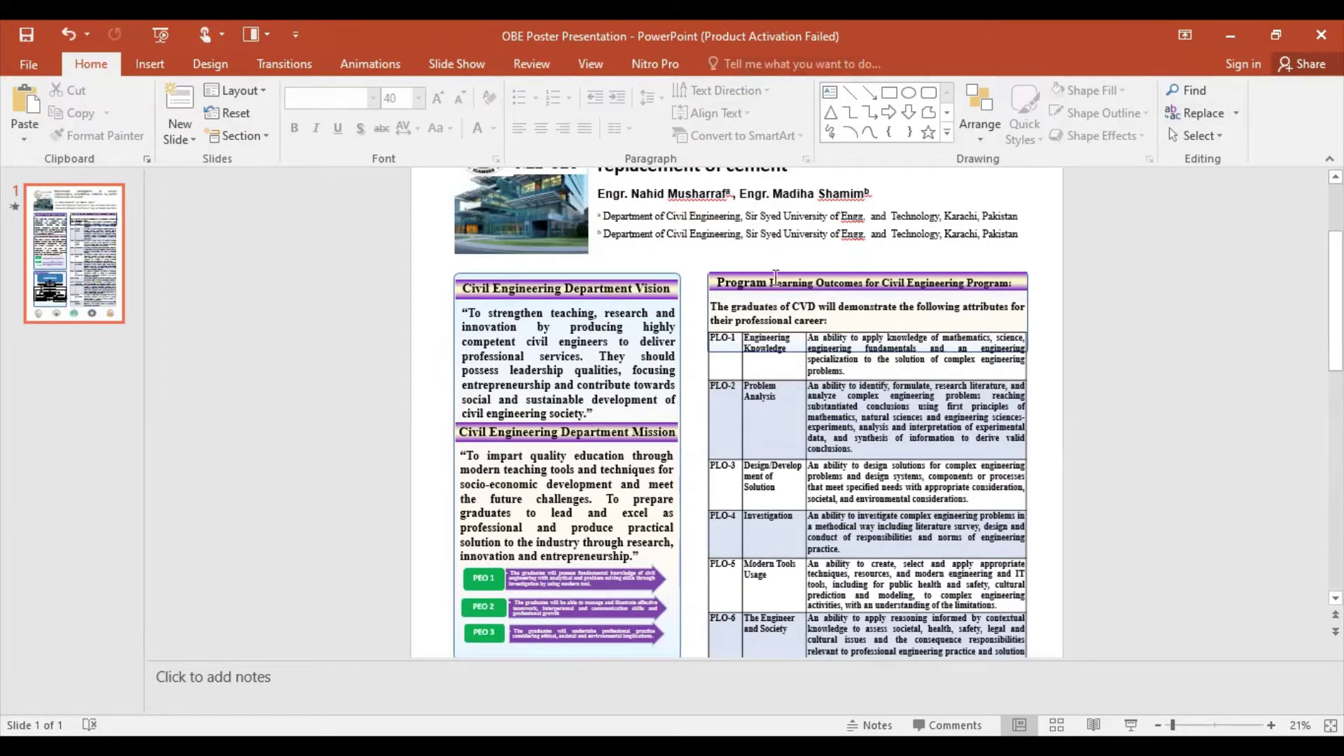
Step: Set the text box behind the PLO table to 33 inches tall
{"action": "left_click", "coordinate": [725, 355]}
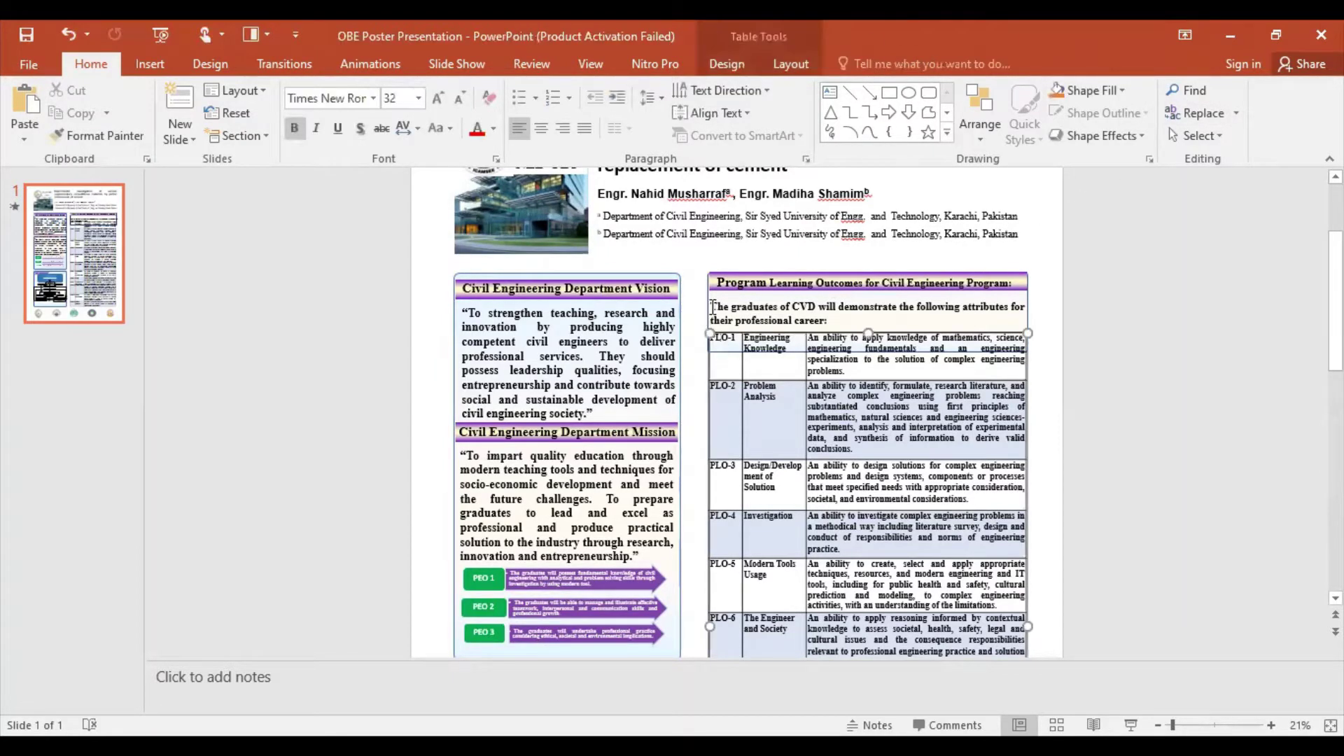
{"action": "left_click", "coordinate": [705, 297]}
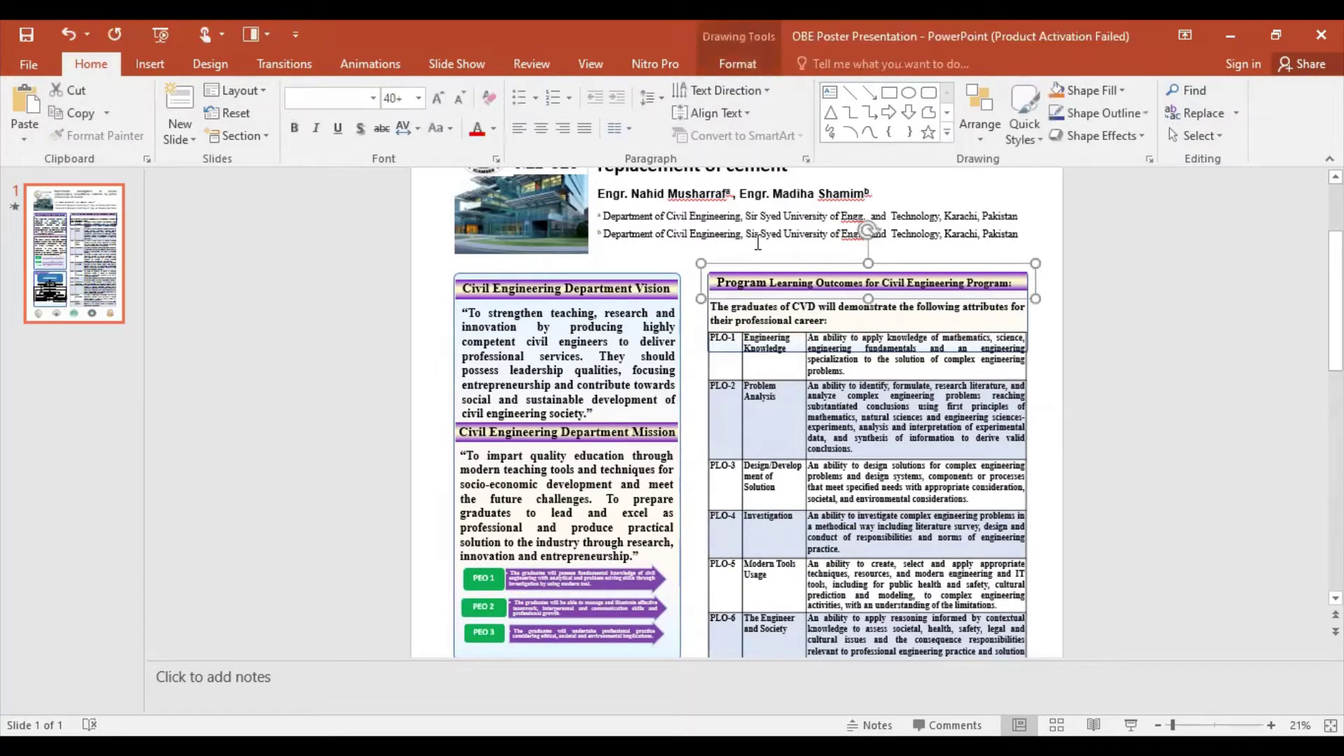
{"action": "left_click", "coordinate": [1027, 318]}
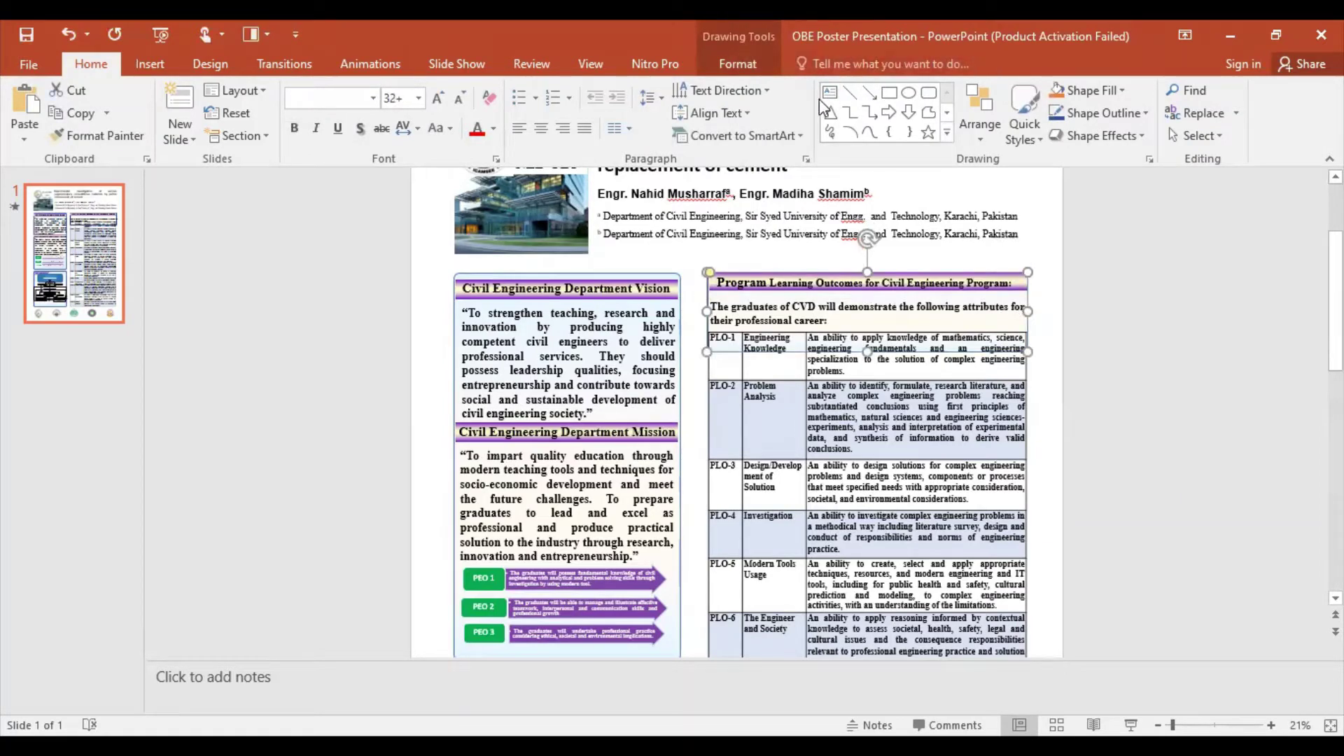
{"action": "left_click", "coordinate": [763, 62]}
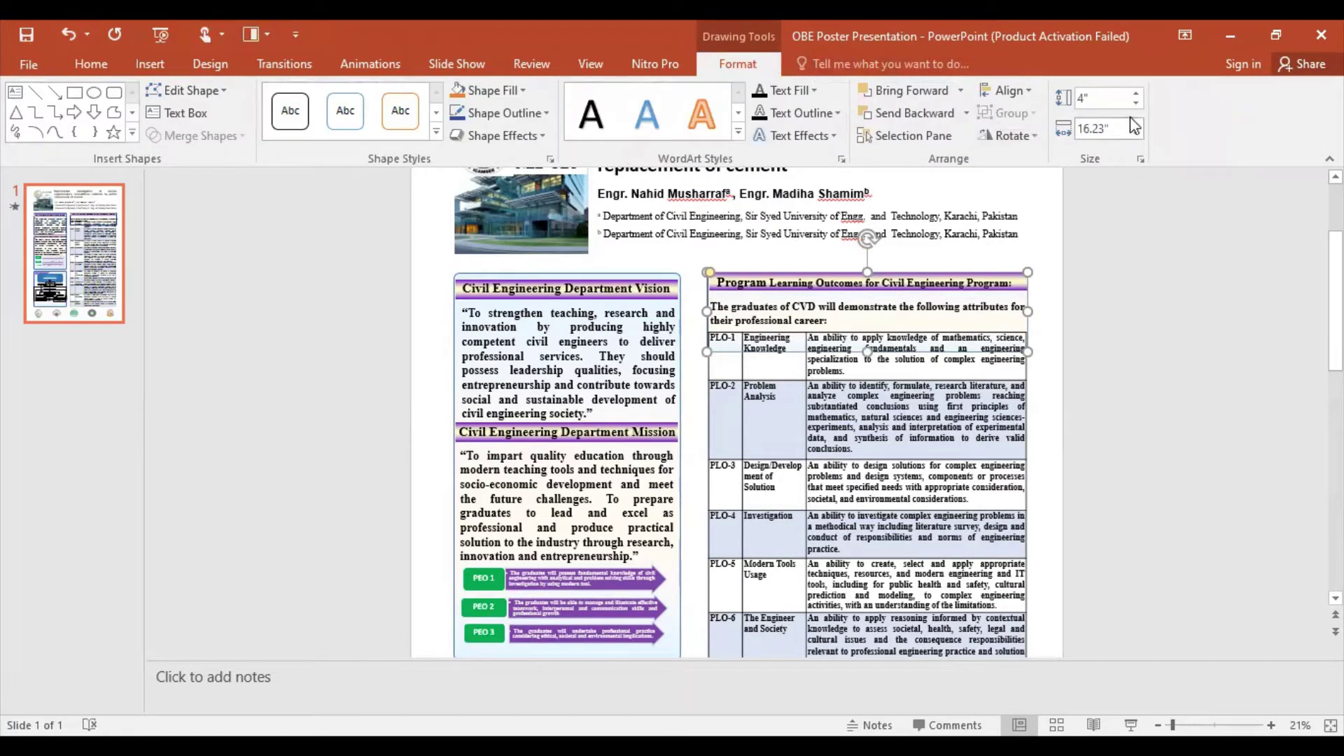
{"action": "left_click", "coordinate": [1136, 96]}
{"action": "left_click", "coordinate": [1136, 96]}
{"action": "left_click", "coordinate": [1136, 96]}
{"action": "left_click", "coordinate": [1136, 96]}
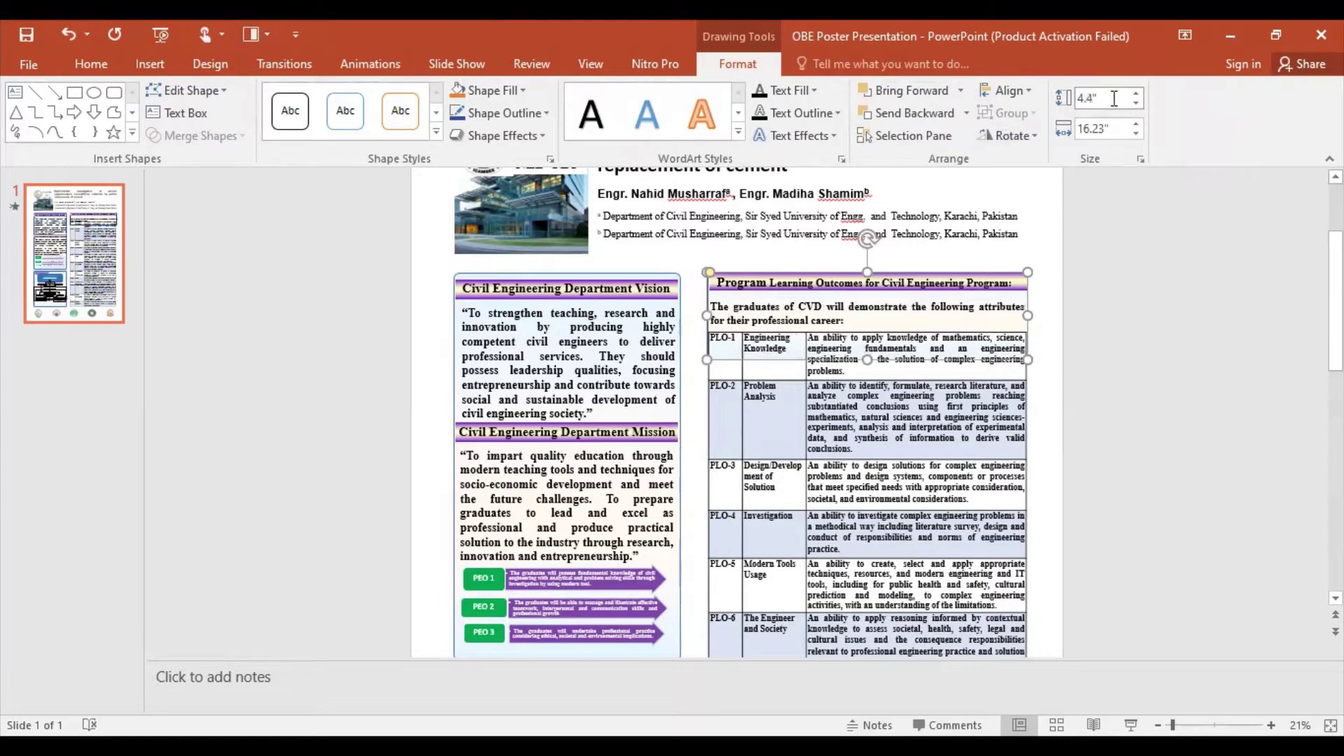
{"action": "type", "text": "33"}
{"action": "key", "text": "Return"}
Step: Scroll down to the Methodology section and try resizing its box
{"action": "scroll", "coordinate": [947, 496], "scroll_direction": "down", "scroll_amount": 3}
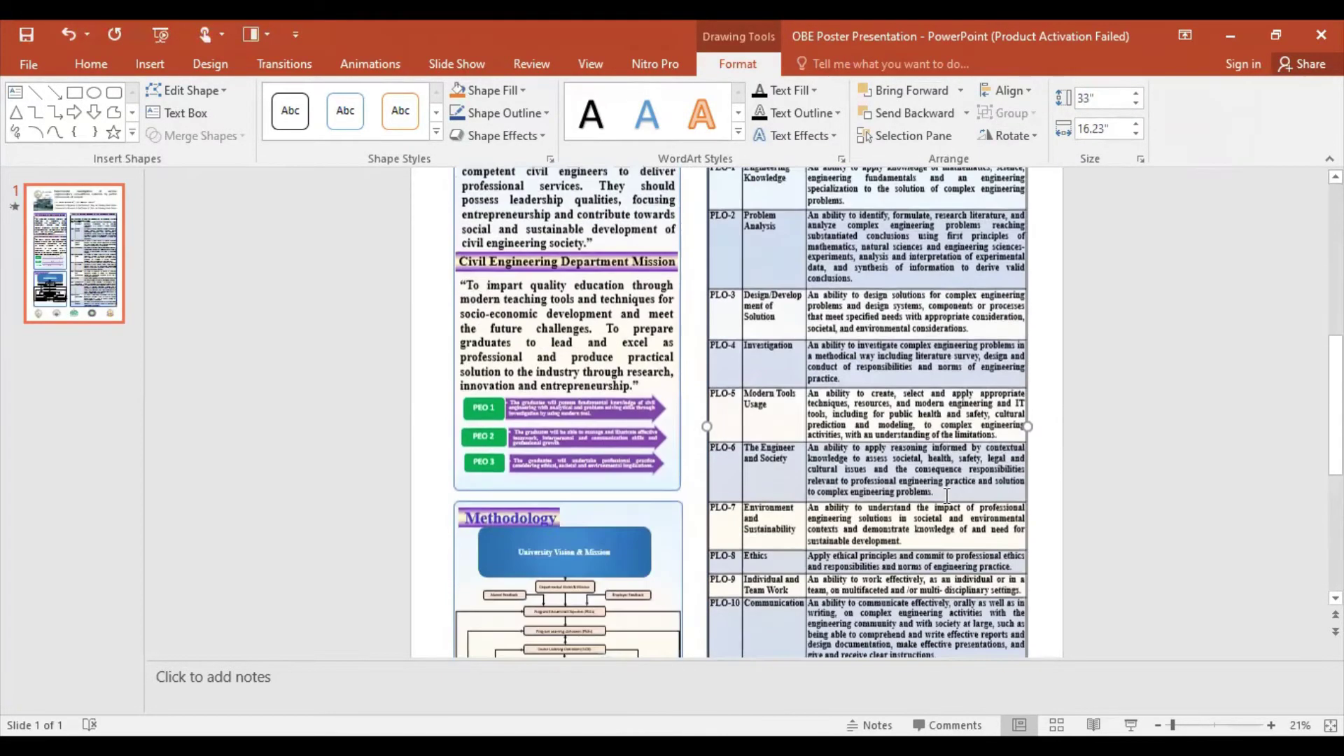
{"action": "scroll", "coordinate": [947, 496], "scroll_direction": "down", "scroll_amount": 3}
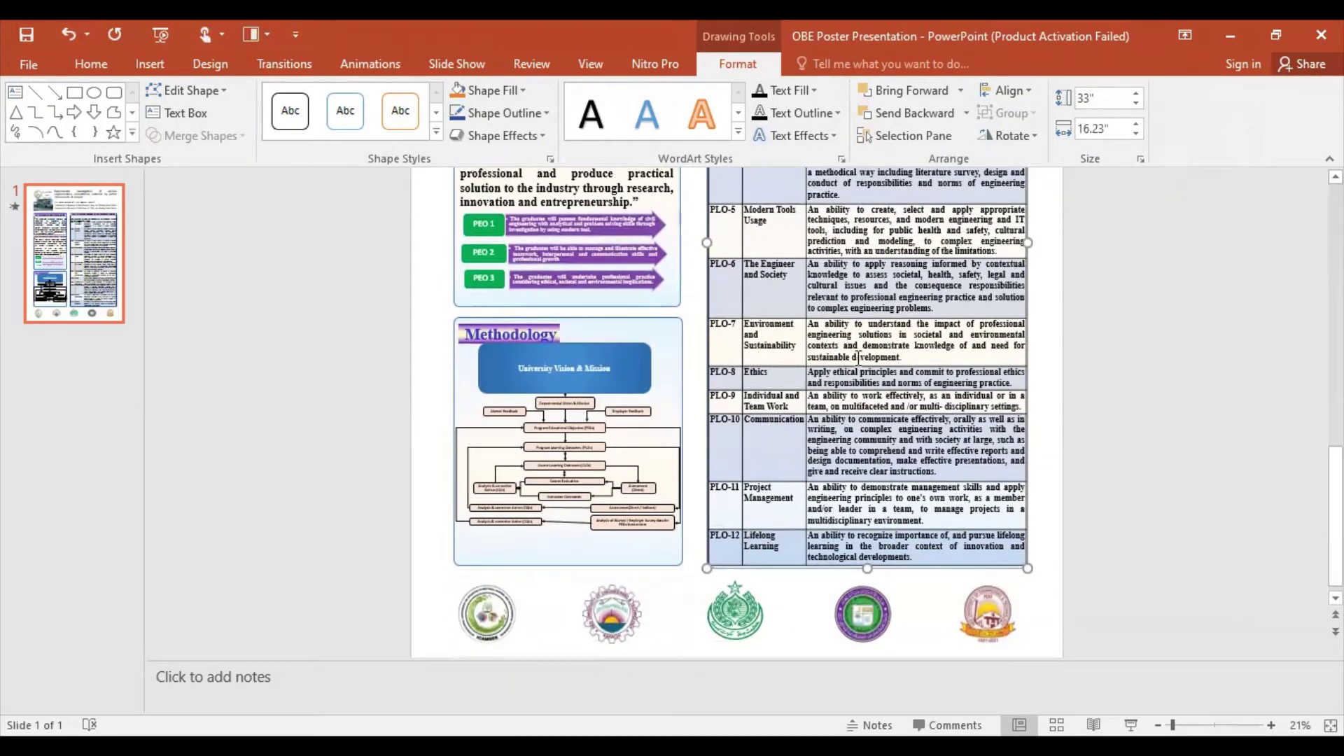
{"action": "left_click", "coordinate": [665, 564]}
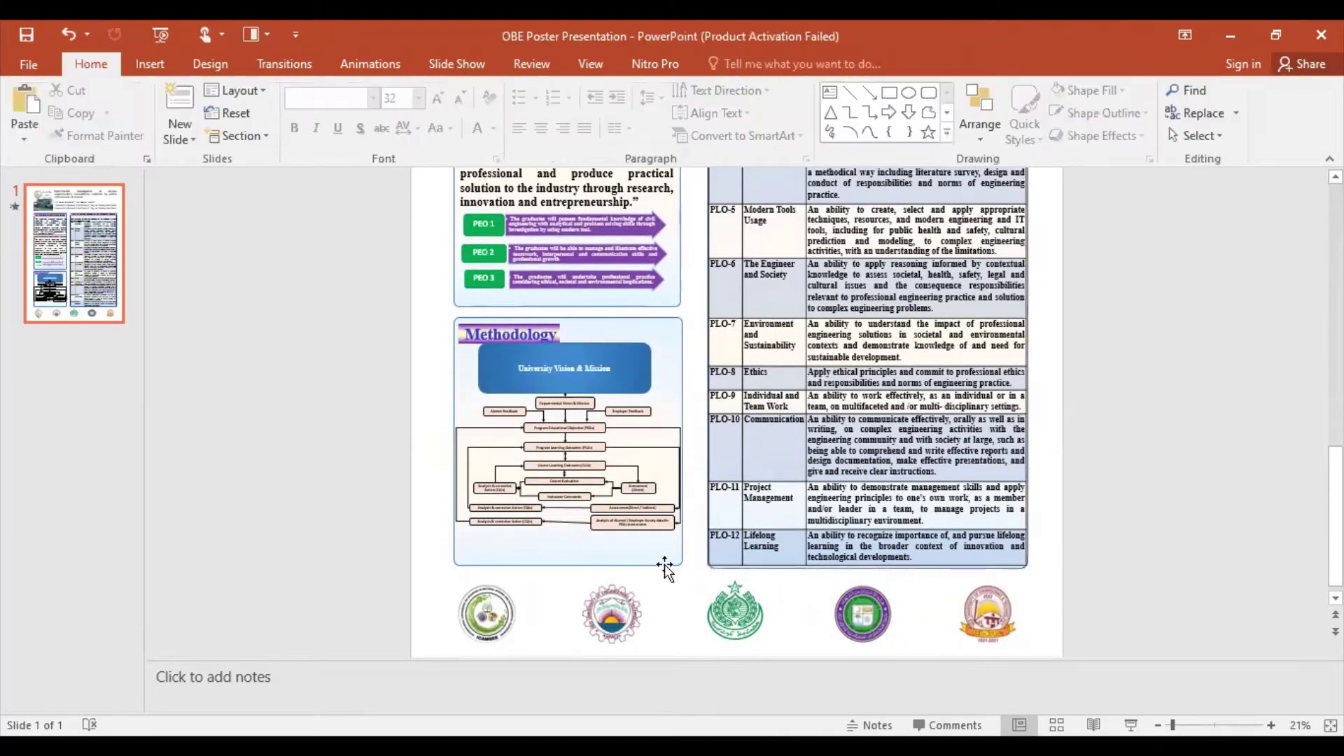
{"action": "left_click", "coordinate": [663, 566]}
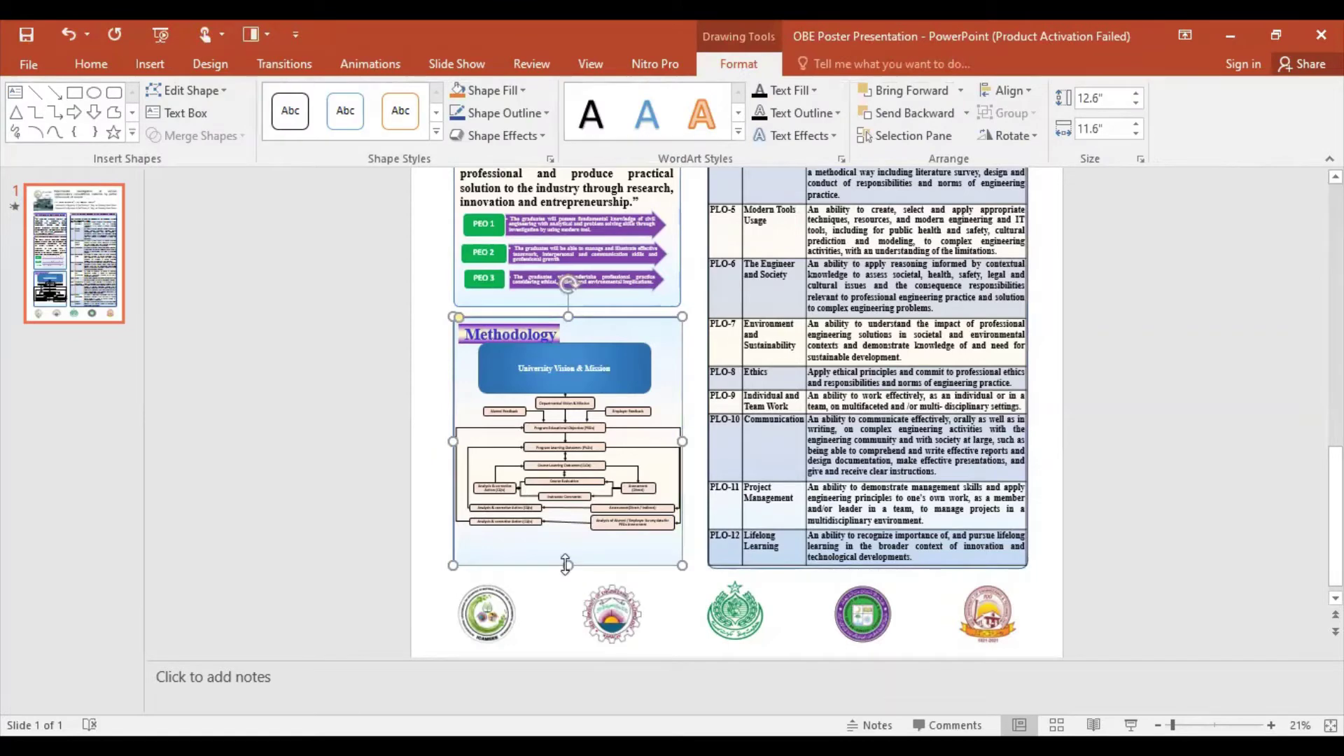
{"action": "left_click_drag", "start_coordinate": [568, 565], "coordinate": [572, 568]}
{"action": "left_click", "coordinate": [689, 595]}
{"action": "left_click", "coordinate": [612, 568]}
{"action": "left_click", "coordinate": [612, 569]}
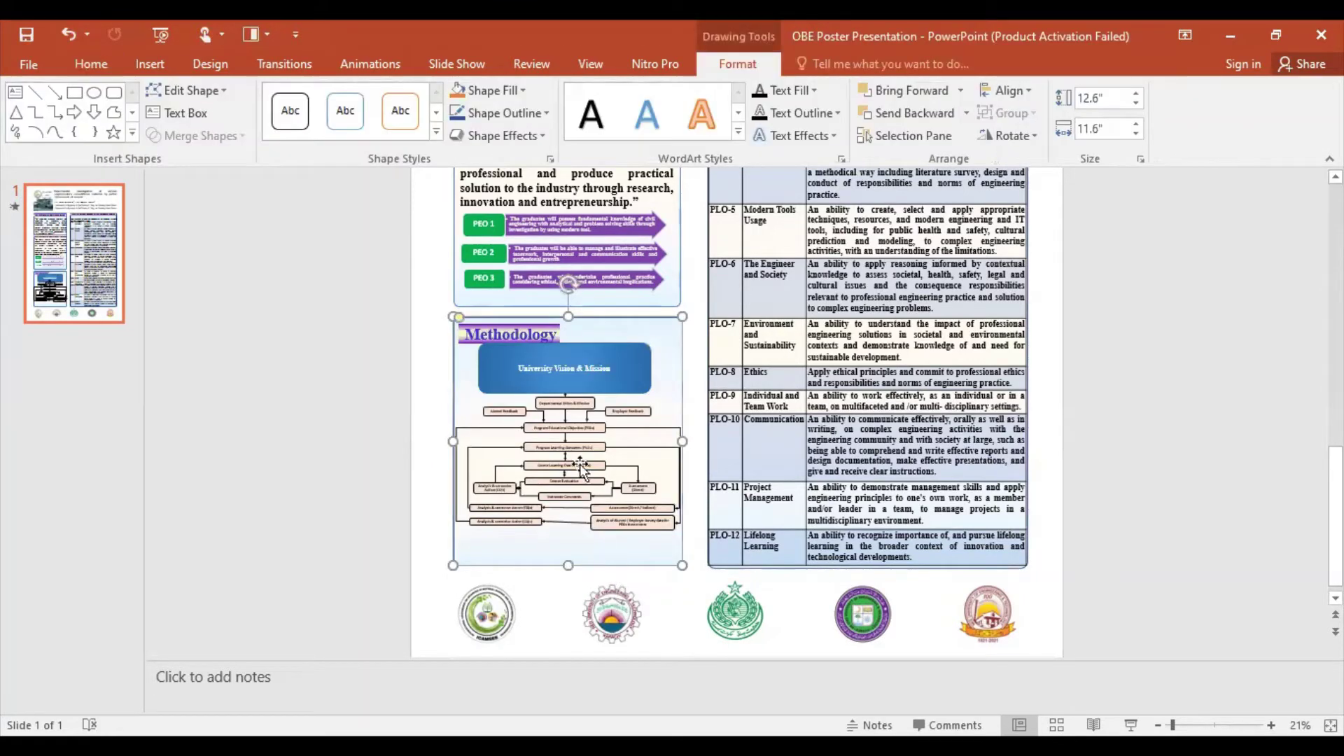
Step: Make the University Vision & Mission box shorter and preview its fill colour choices
{"action": "left_click", "coordinate": [588, 366]}
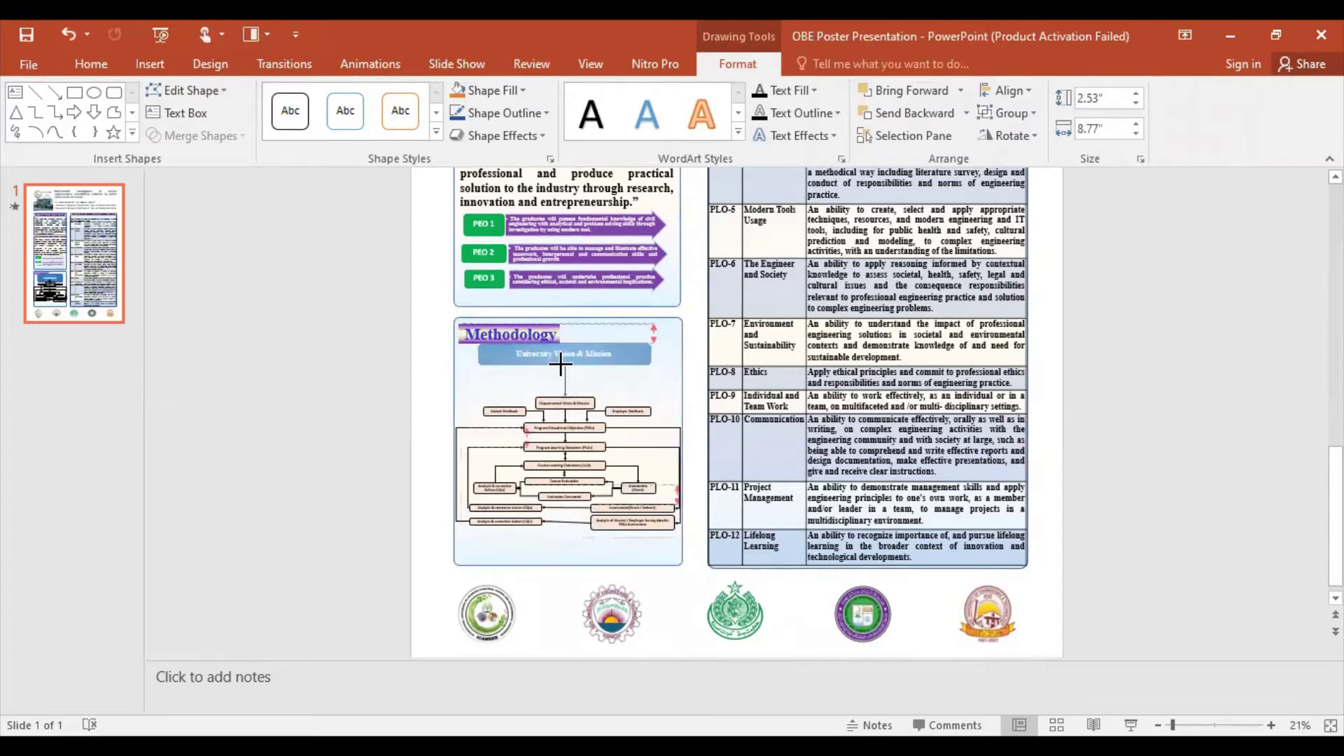
{"action": "mouse_move", "coordinate": [560, 389]}
{"action": "left_mouse_down"}
{"action": "mouse_move", "coordinate": [561, 366]}
{"action": "mouse_move", "coordinate": [591, 349]}
{"action": "left_mouse_up"}
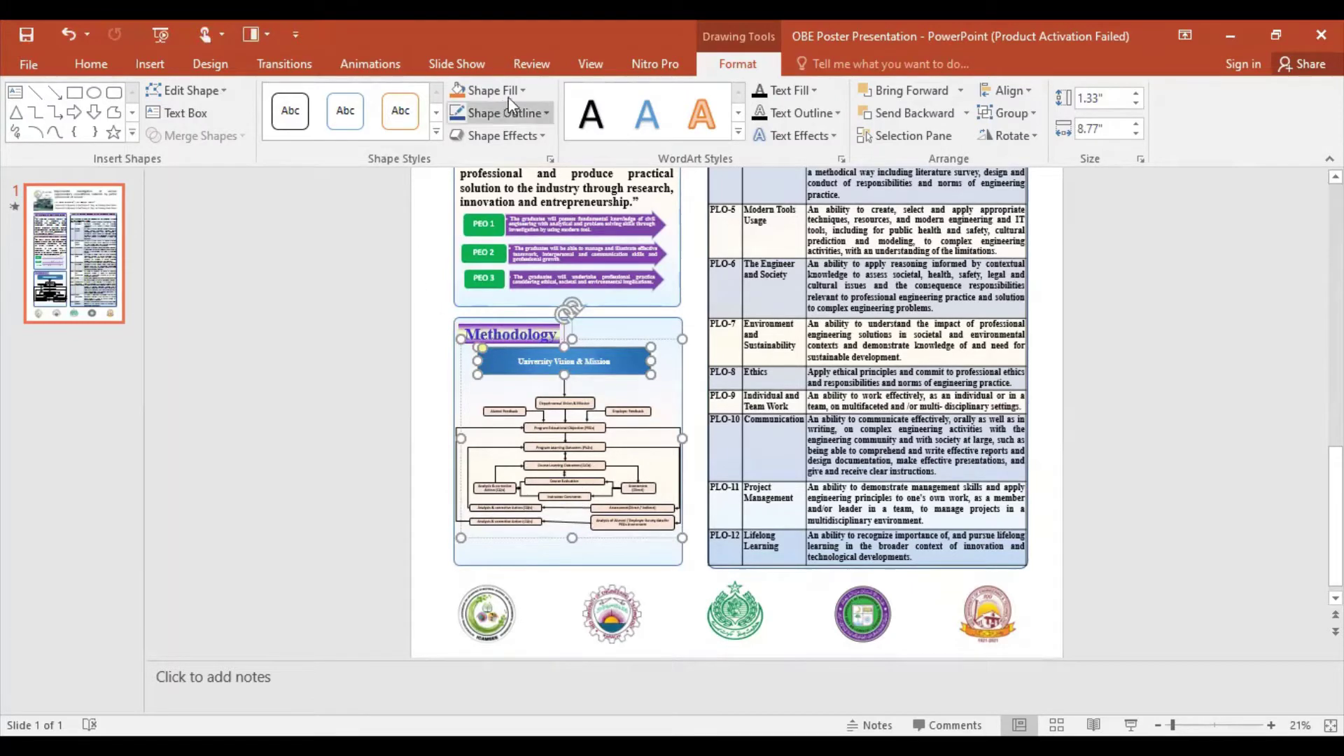
{"action": "left_click", "coordinate": [526, 91]}
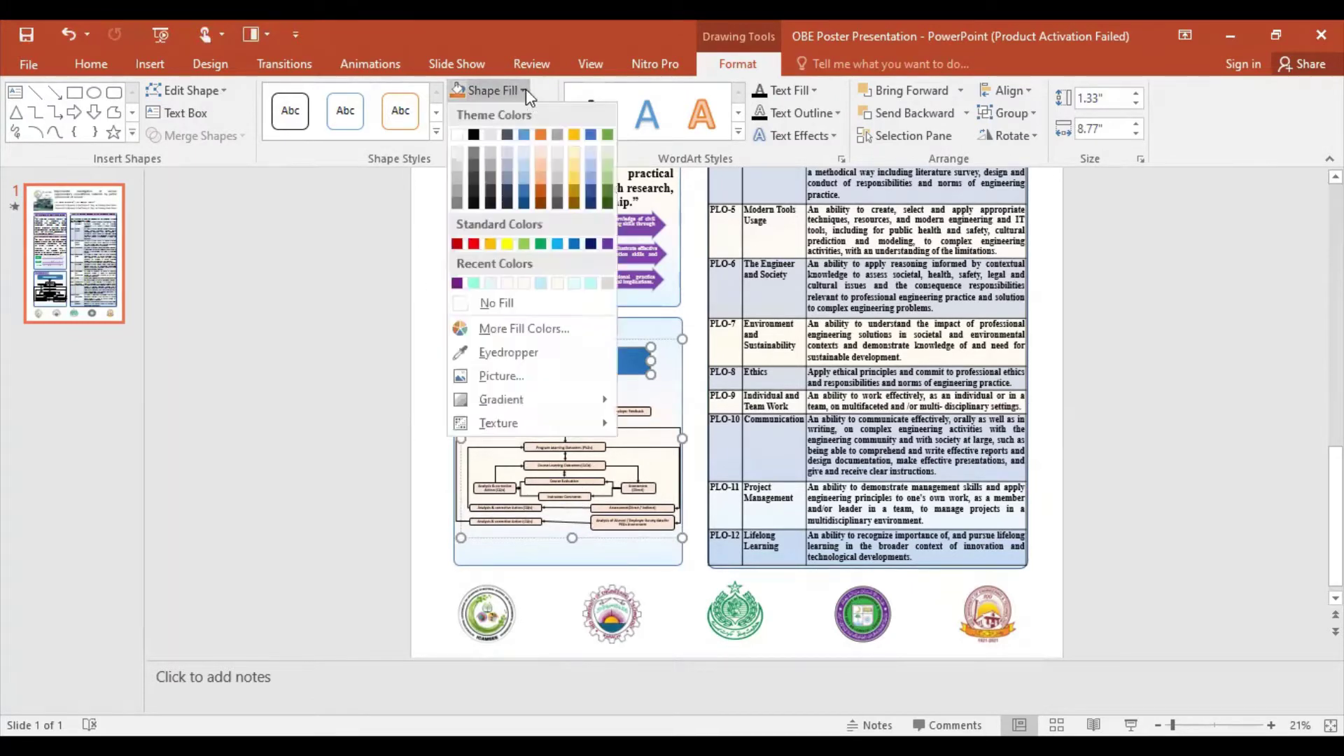
{"action": "key", "text": "Escape"}
{"action": "scroll", "coordinate": [742, 609], "scroll_direction": "up", "scroll_amount": 3}
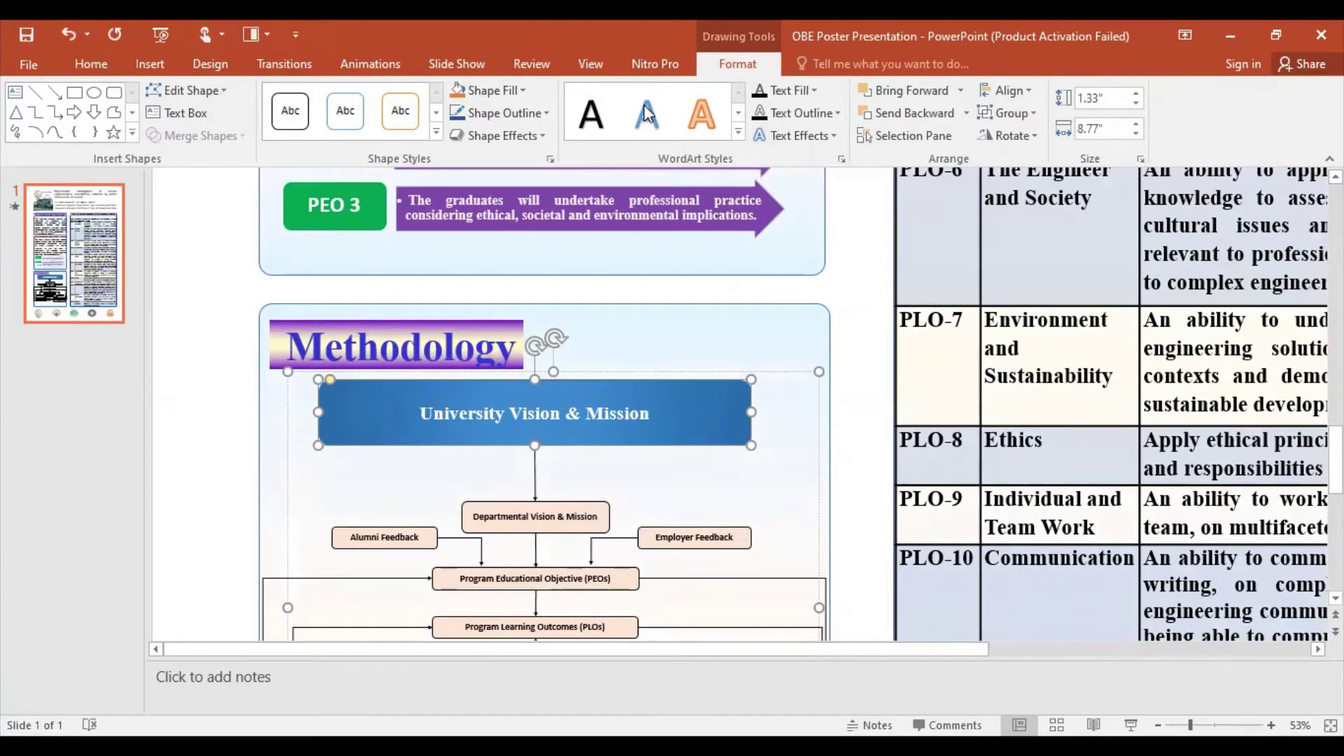
Step: Enlarge the University Vision & Mission title text to 32 pt
{"action": "left_click", "coordinate": [543, 441]}
{"action": "left_click", "coordinate": [543, 441]}
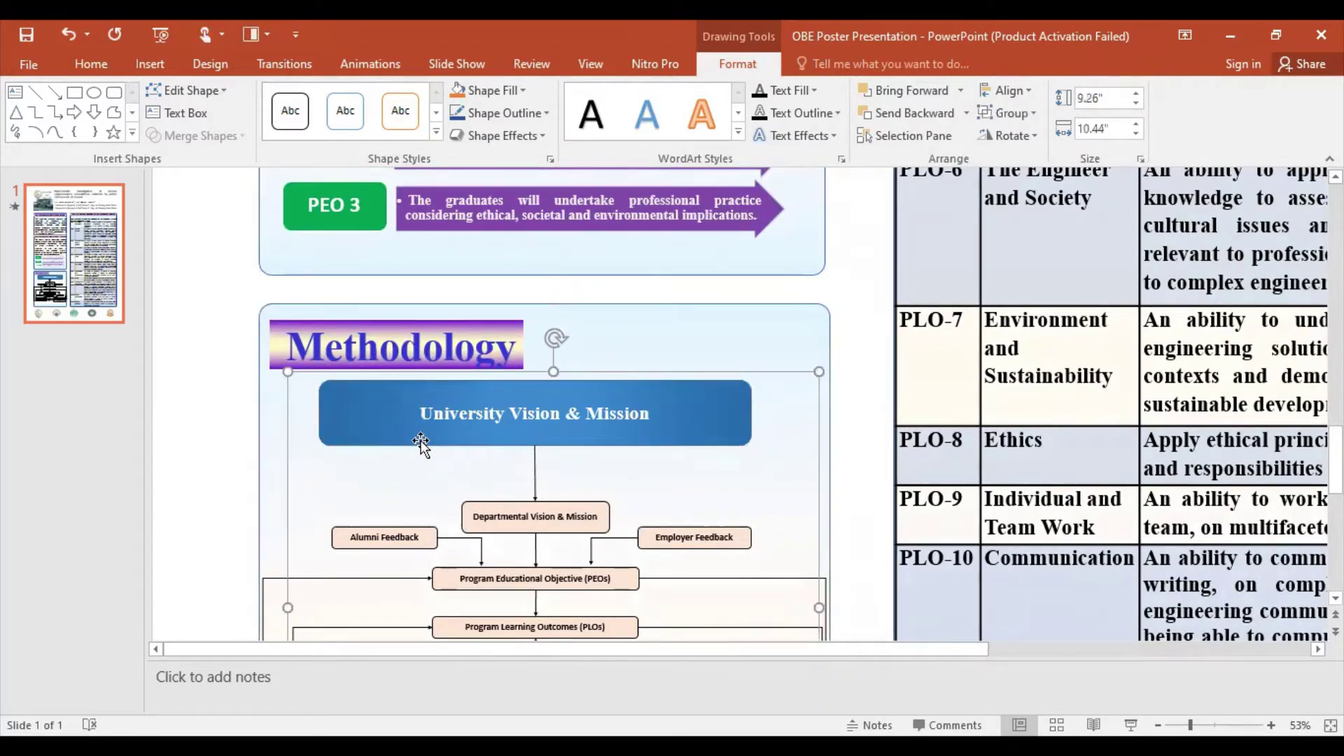
{"action": "left_click", "coordinate": [398, 353]}
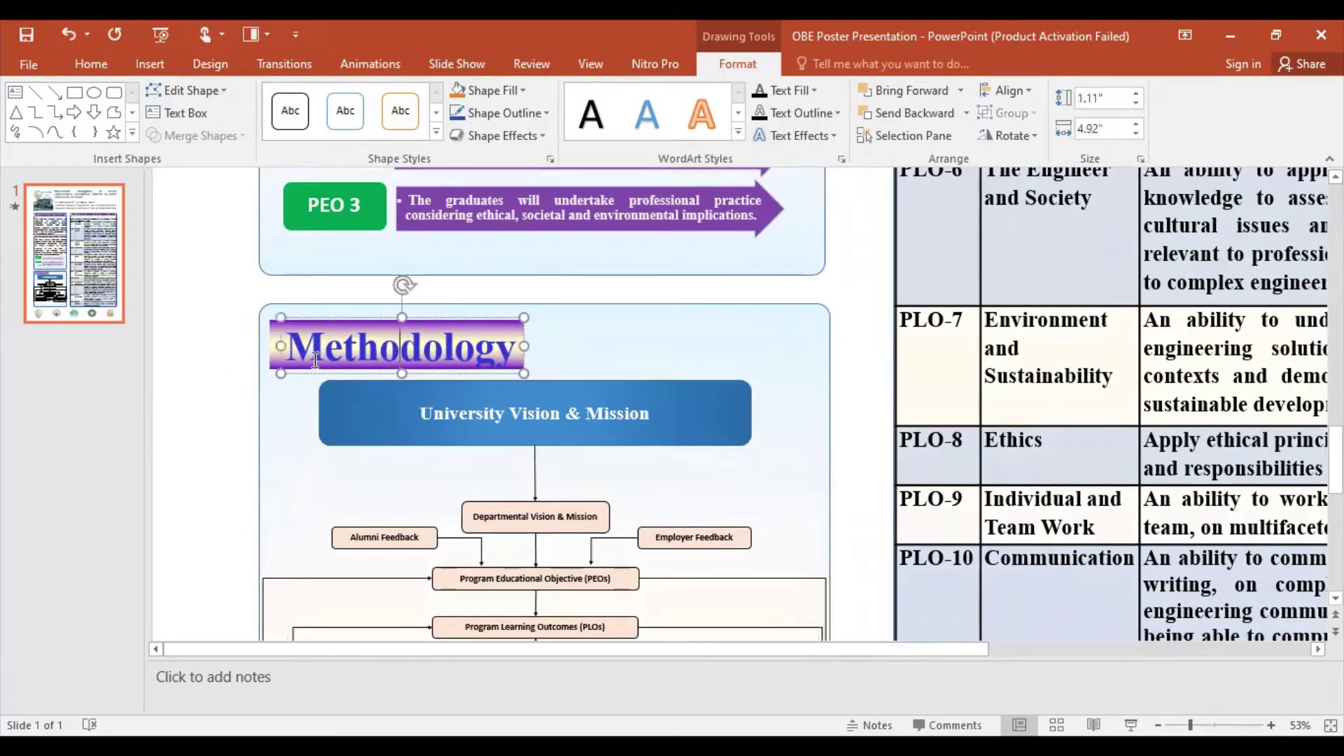
{"action": "left_click", "coordinate": [477, 416]}
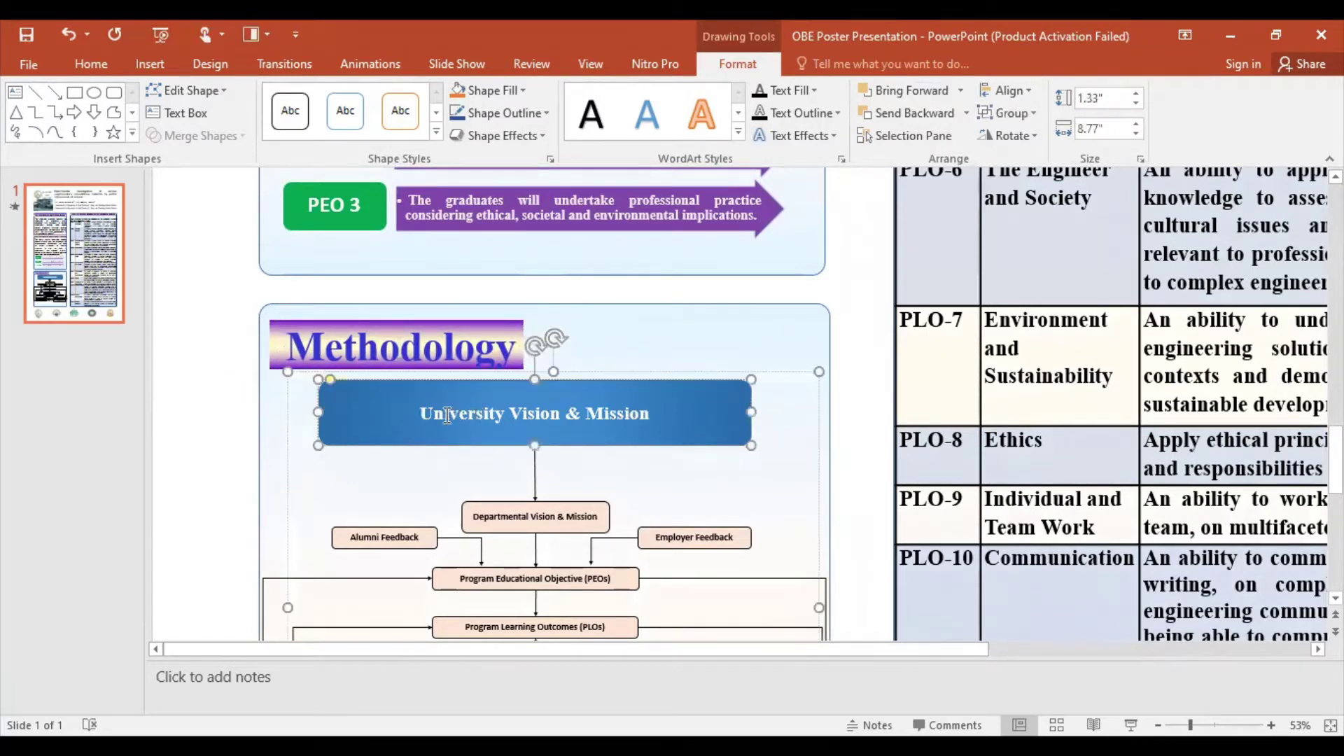
{"action": "left_click_drag", "start_coordinate": [429, 414], "coordinate": [696, 419]}
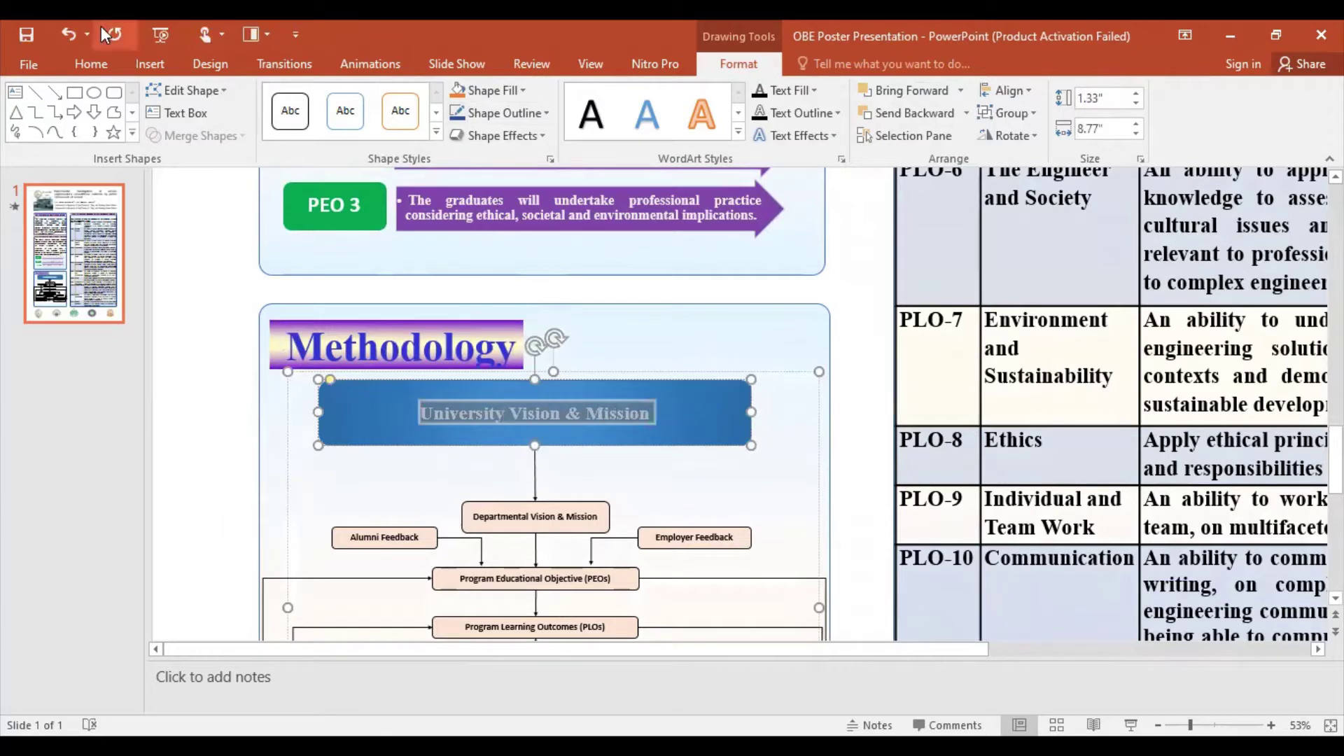
{"action": "left_click", "coordinate": [92, 62]}
{"action": "left_click", "coordinate": [437, 98]}
{"action": "left_click", "coordinate": [438, 99]}
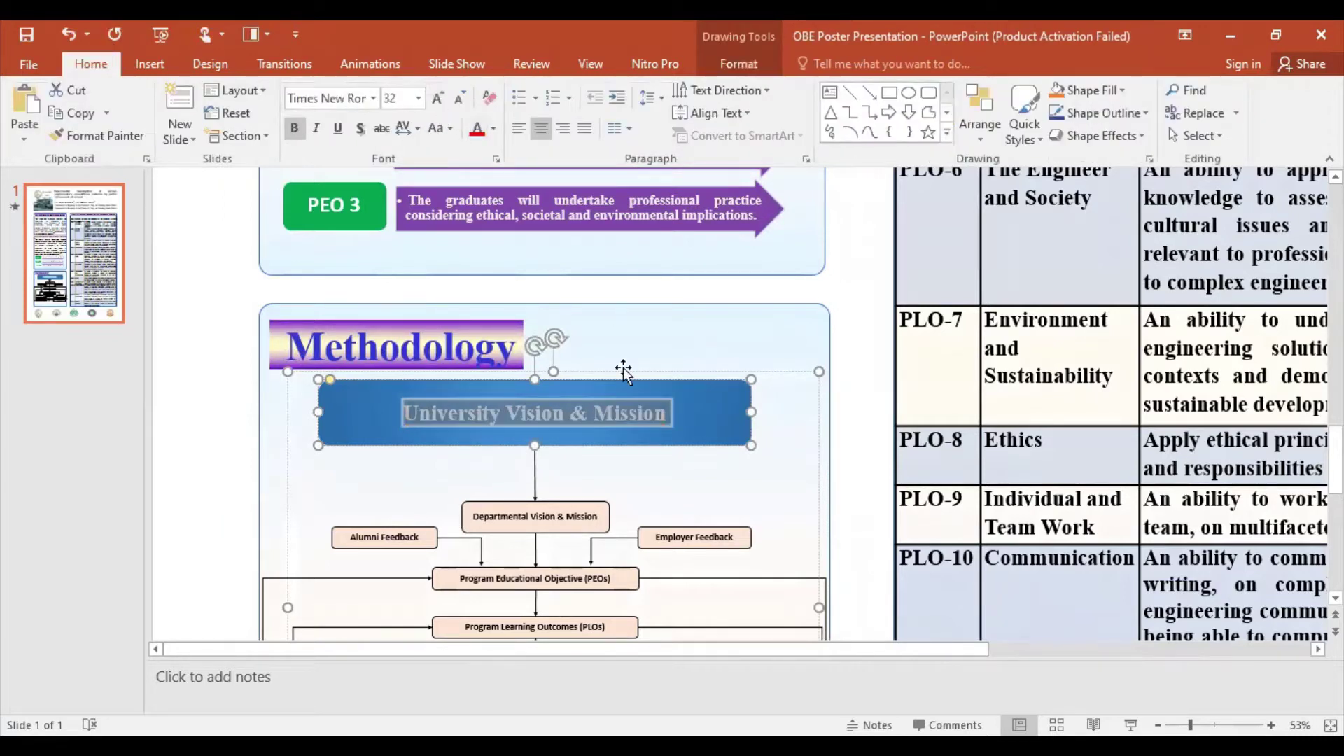
Step: Make the blue title box shorter and slightly narrower, then raise its text to 36 pt
{"action": "left_click_drag", "start_coordinate": [534, 446], "coordinate": [543, 424]}
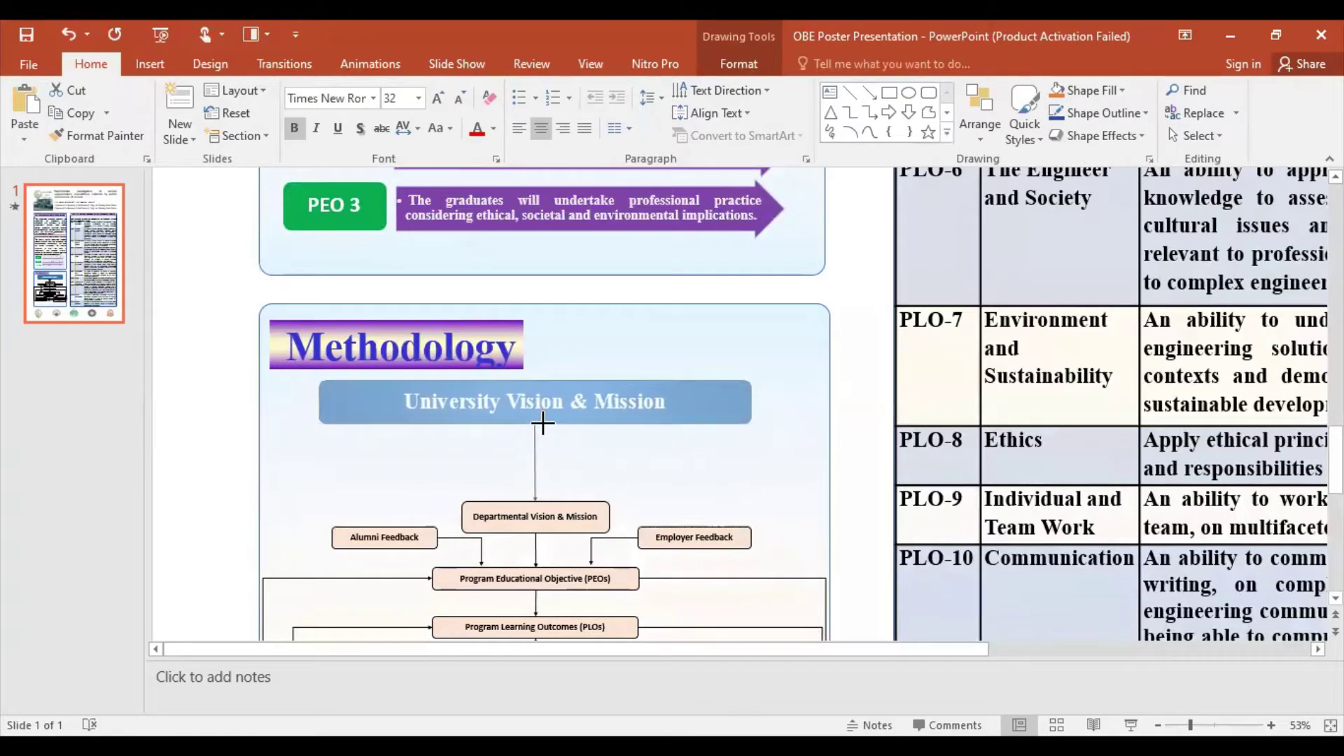
{"action": "left_click_drag", "start_coordinate": [752, 404], "coordinate": [743, 405]}
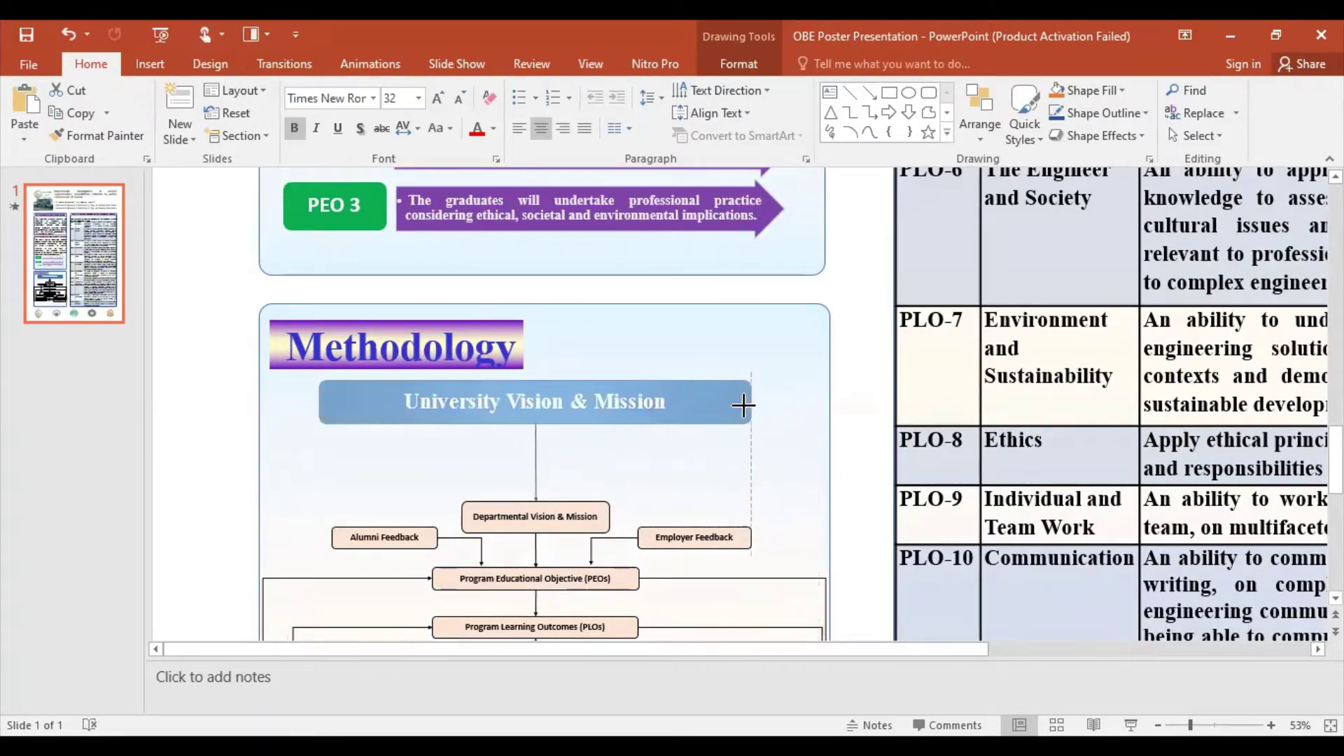
{"action": "left_click", "coordinate": [432, 444]}
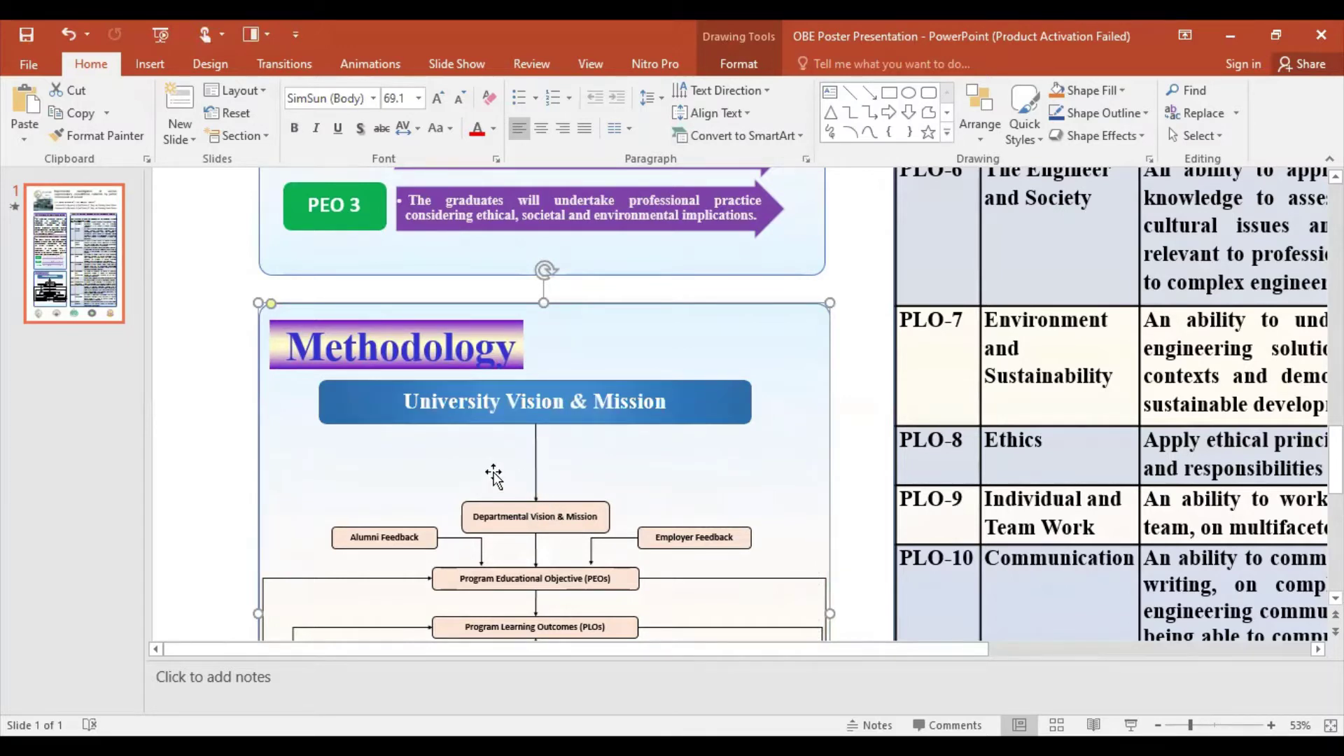
{"action": "left_click", "coordinate": [423, 402]}
{"action": "triple_click", "coordinate": [423, 402]}
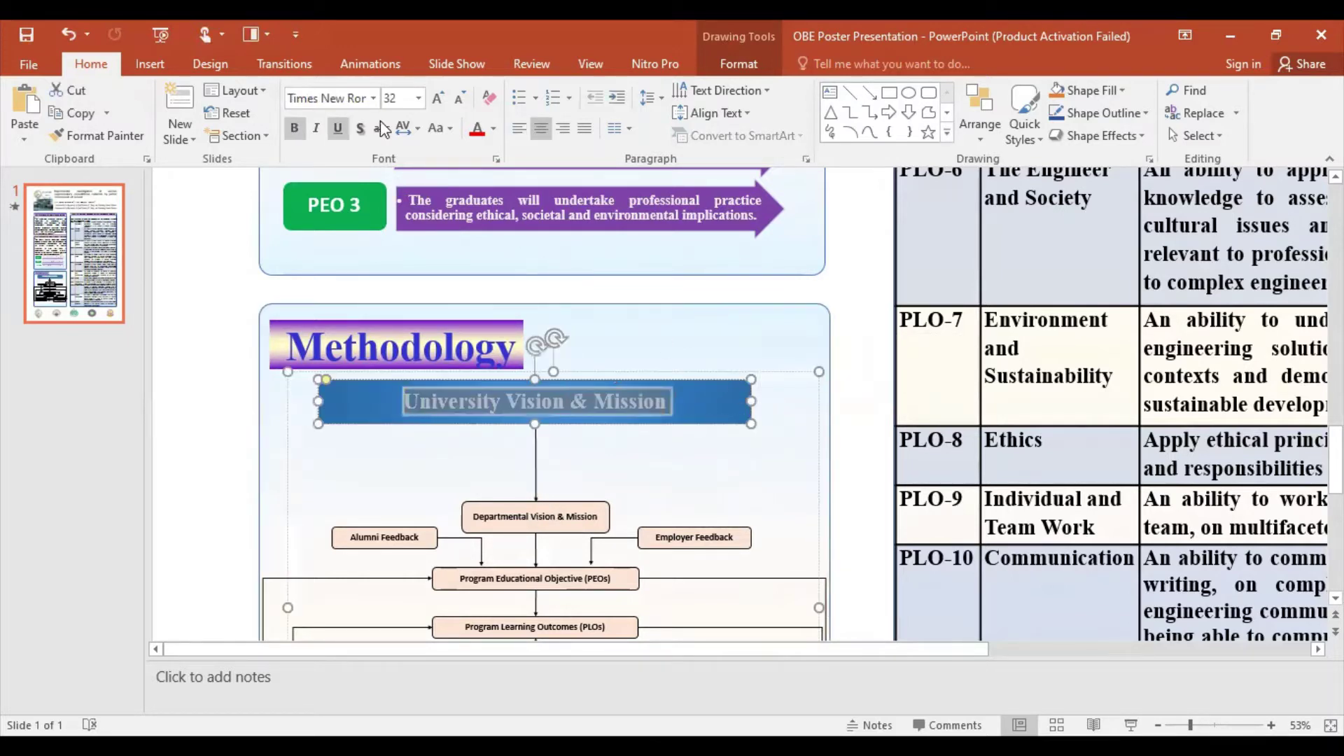
{"action": "left_click", "coordinate": [439, 98]}
Step: Set the Alumni Feedback label to Times New Roman and enlarge it past 20 pt
{"action": "scroll", "coordinate": [627, 456], "scroll_direction": "down", "scroll_amount": 2}
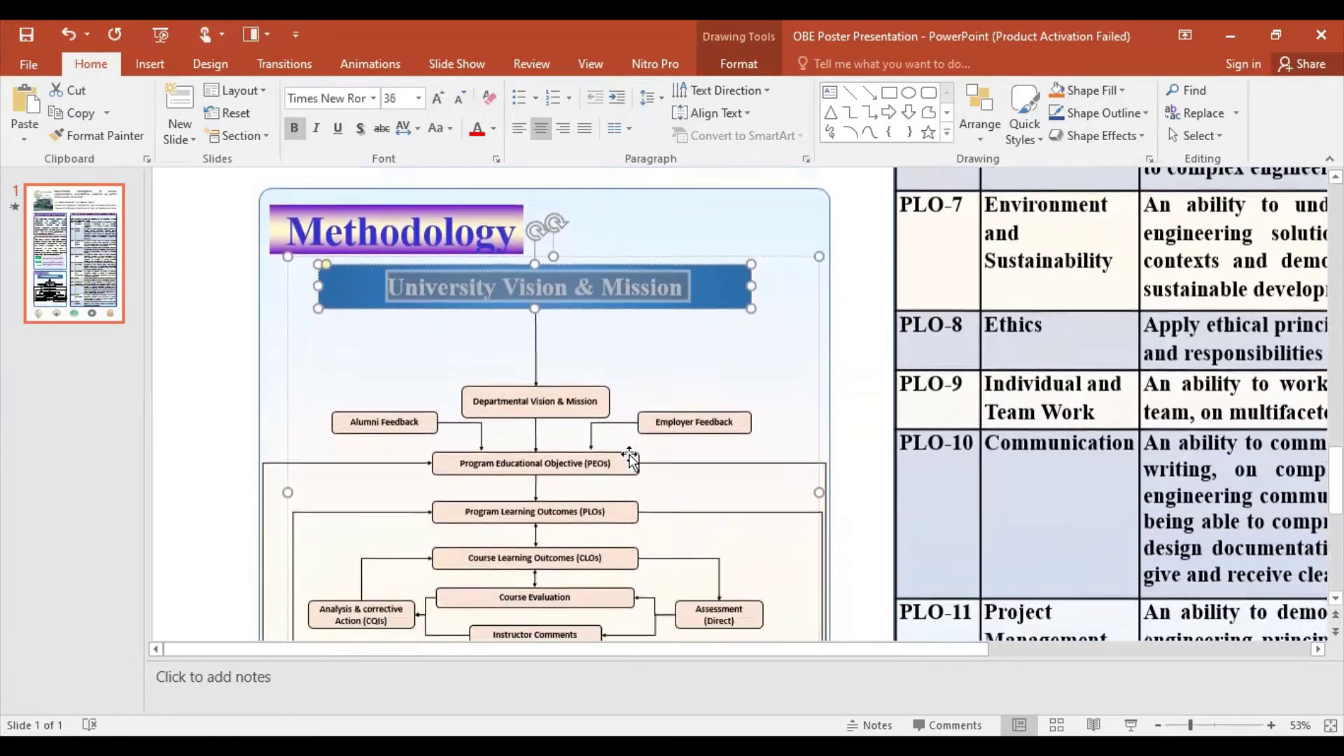
{"action": "scroll", "coordinate": [628, 455], "scroll_direction": "down", "scroll_amount": 2}
{"action": "left_click", "coordinate": [388, 297]}
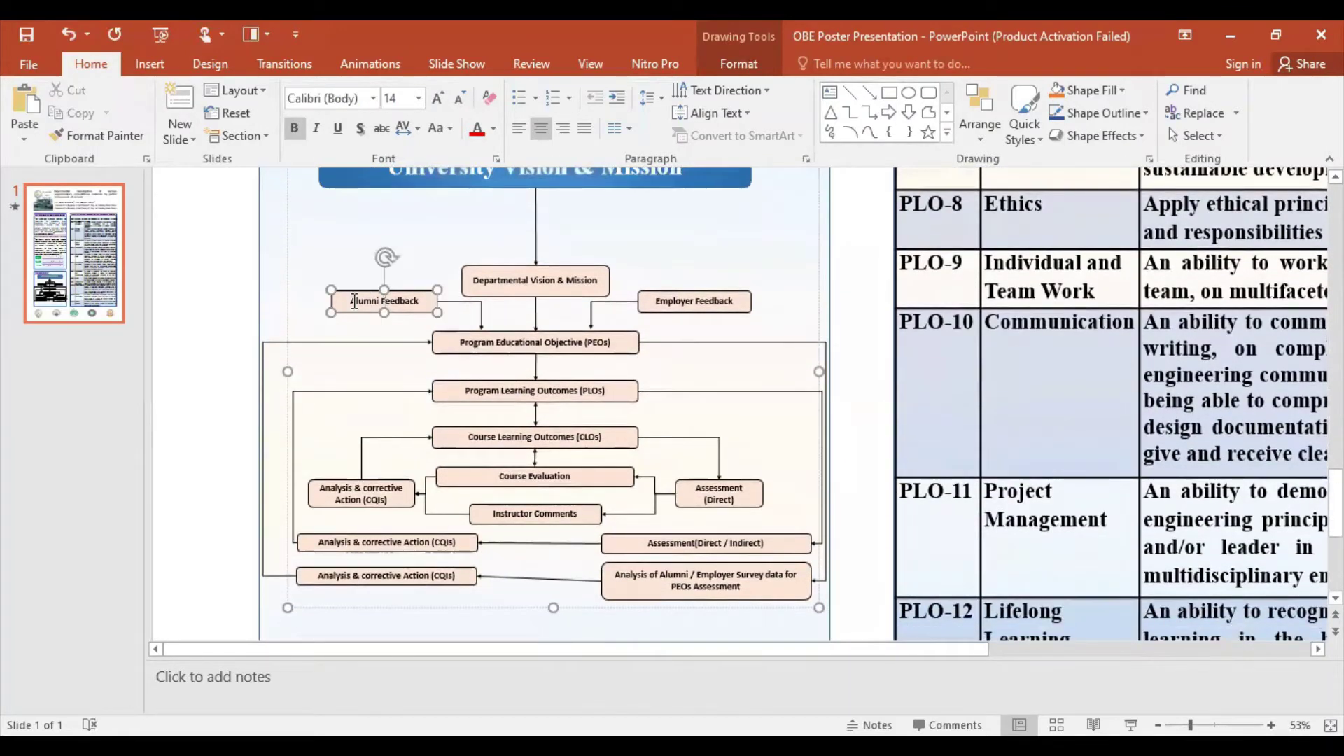
{"action": "triple_click", "coordinate": [354, 301]}
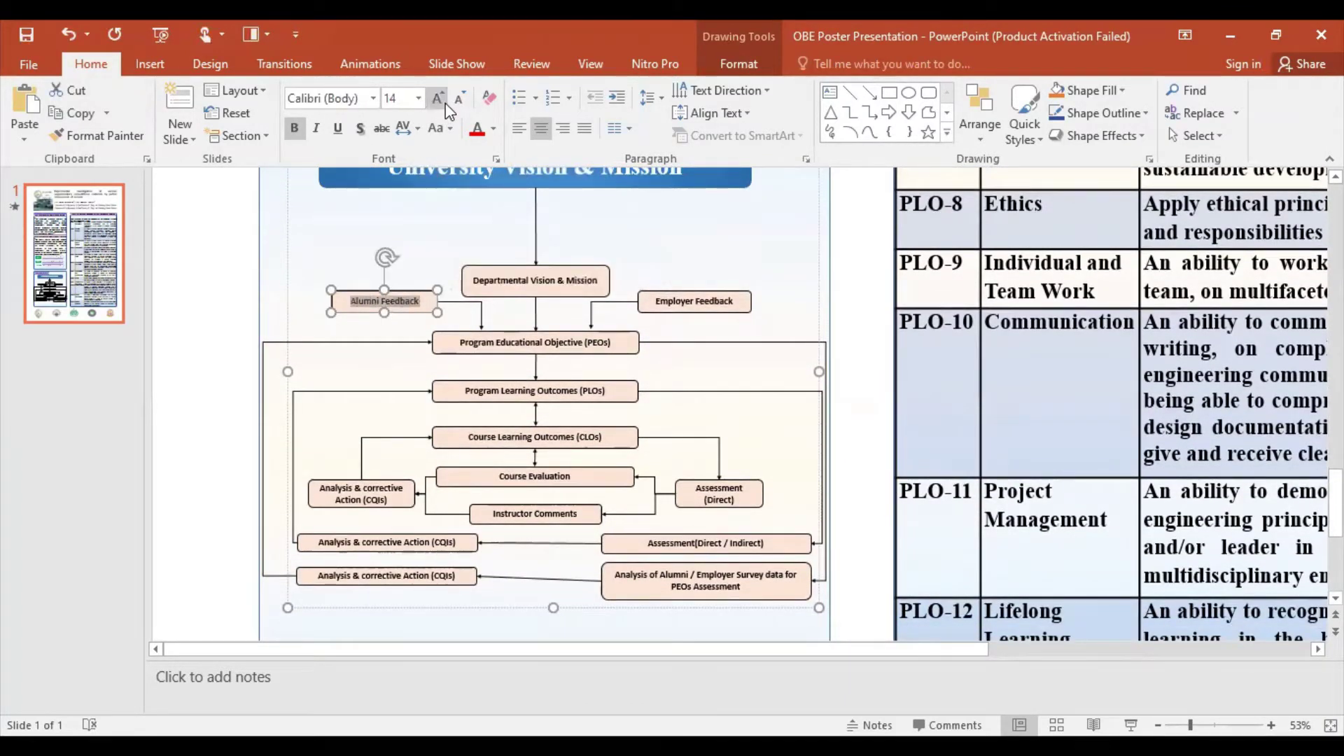
{"action": "left_click", "coordinate": [373, 98]}
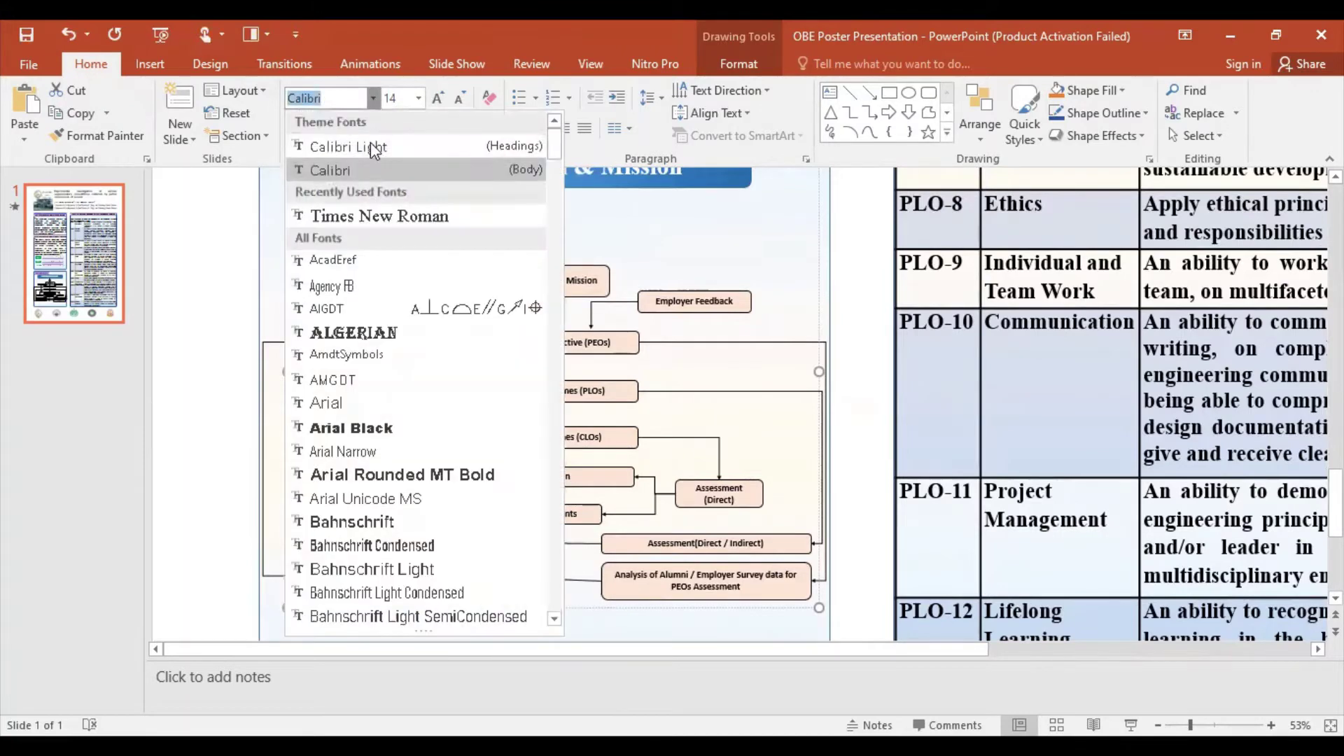
{"action": "left_click", "coordinate": [369, 216]}
{"action": "left_click", "coordinate": [438, 98]}
{"action": "left_click", "coordinate": [438, 98]}
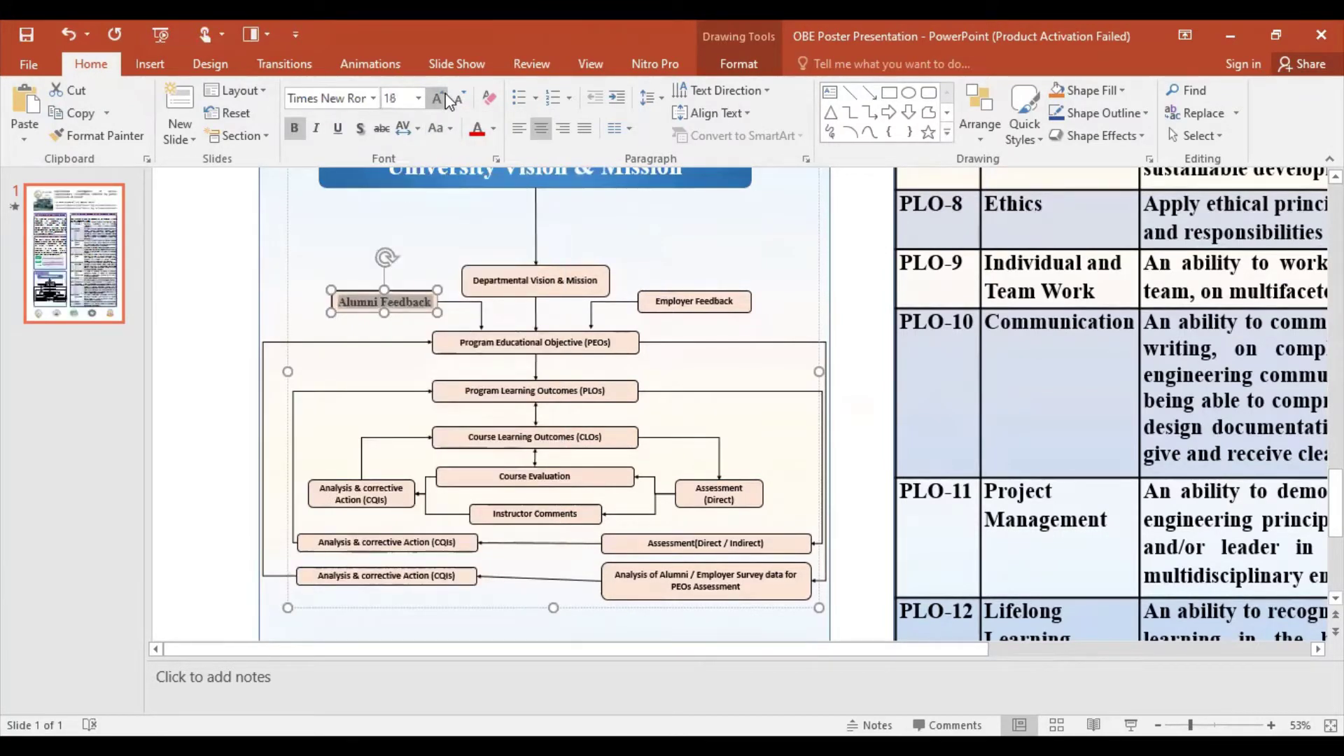
{"action": "left_click", "coordinate": [446, 98]}
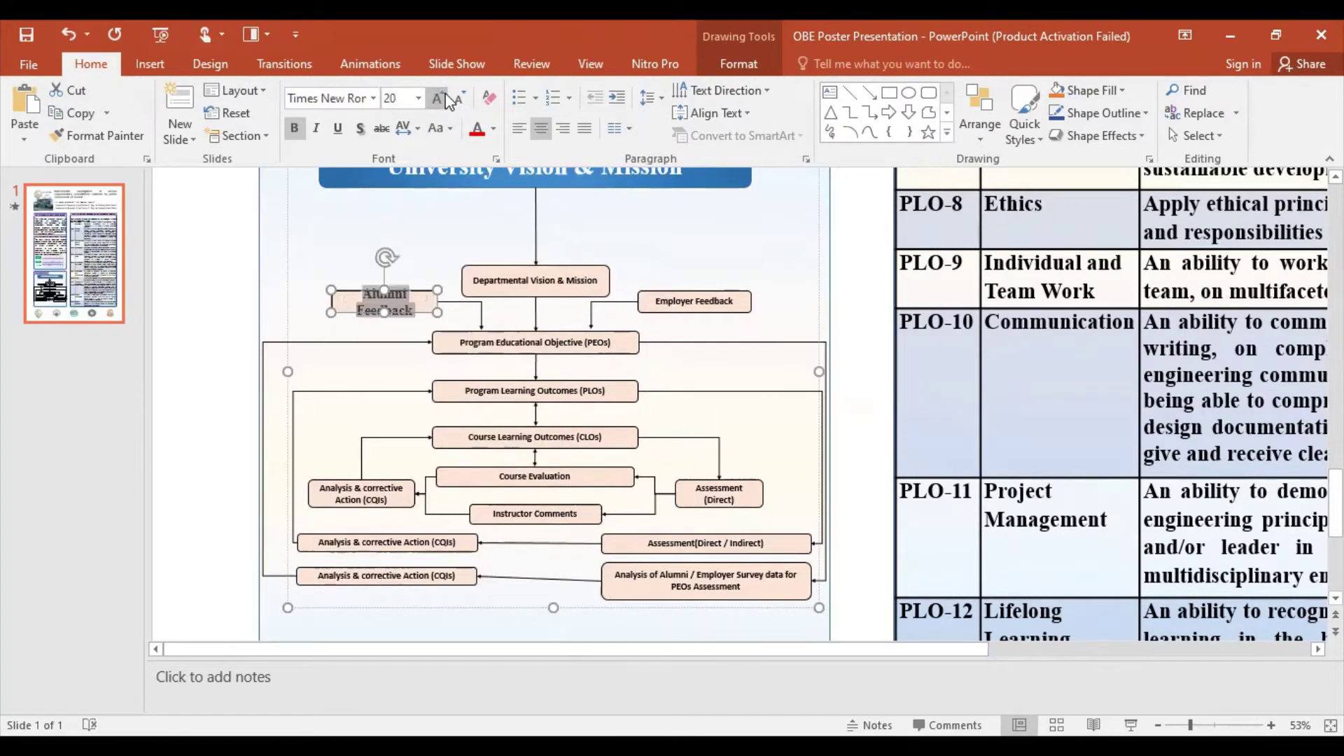
{"action": "left_click", "coordinate": [445, 99]}
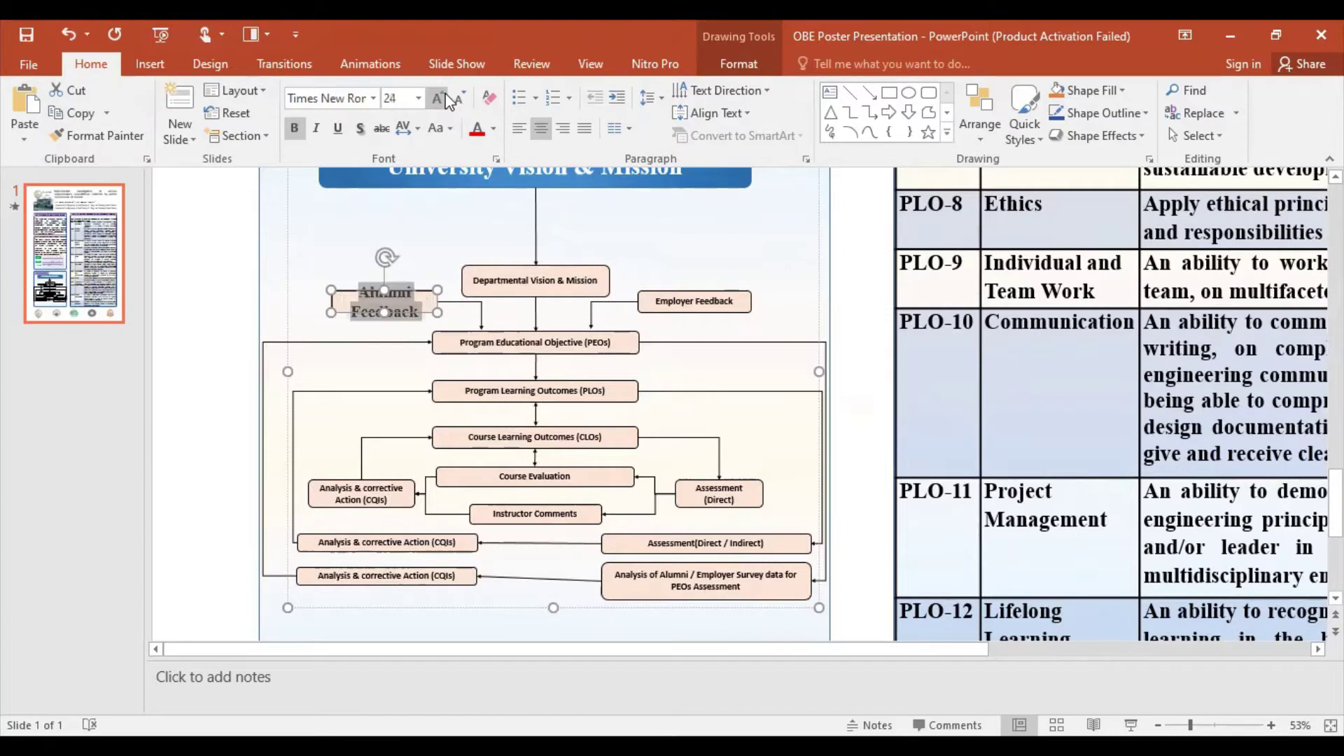
Step: Enlarge the Departmental Vision & Mission text to 24 pt and begin setting its font and size
{"action": "left_click", "coordinate": [471, 277]}
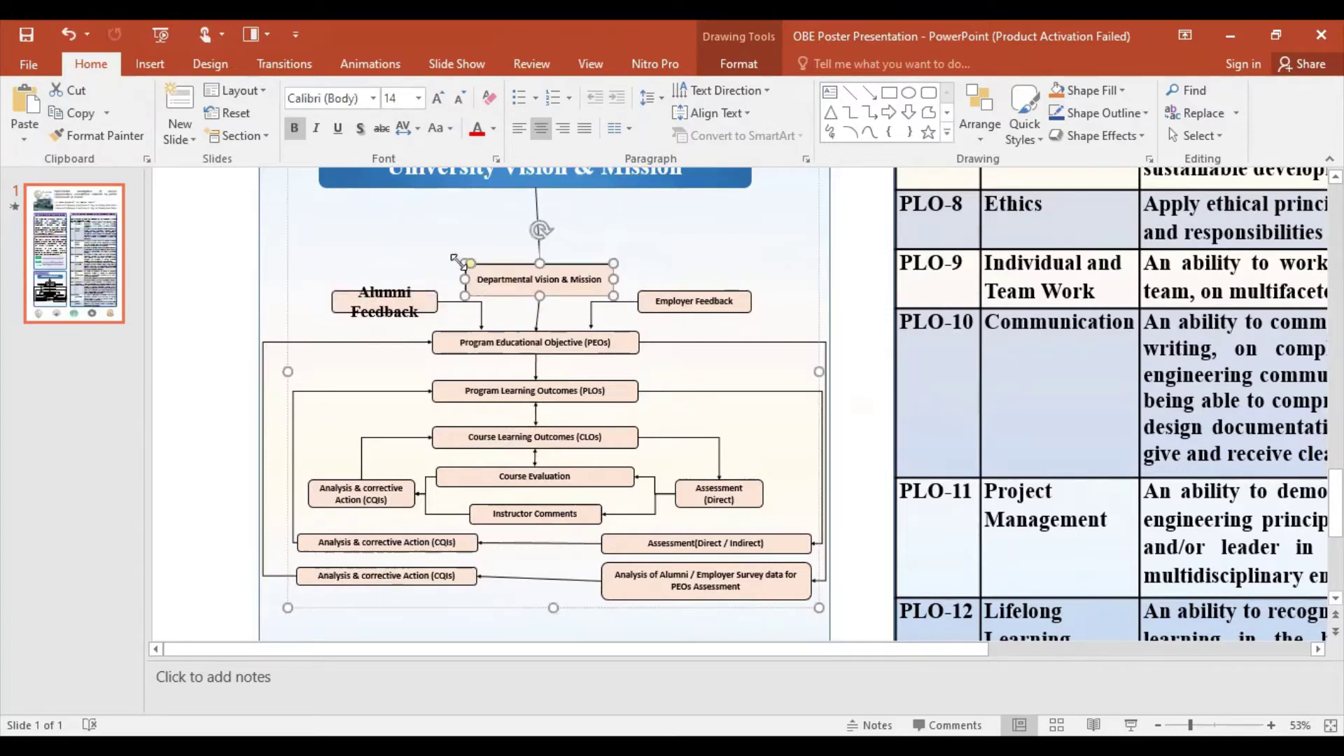
{"action": "key", "text": "ctrl+z"}
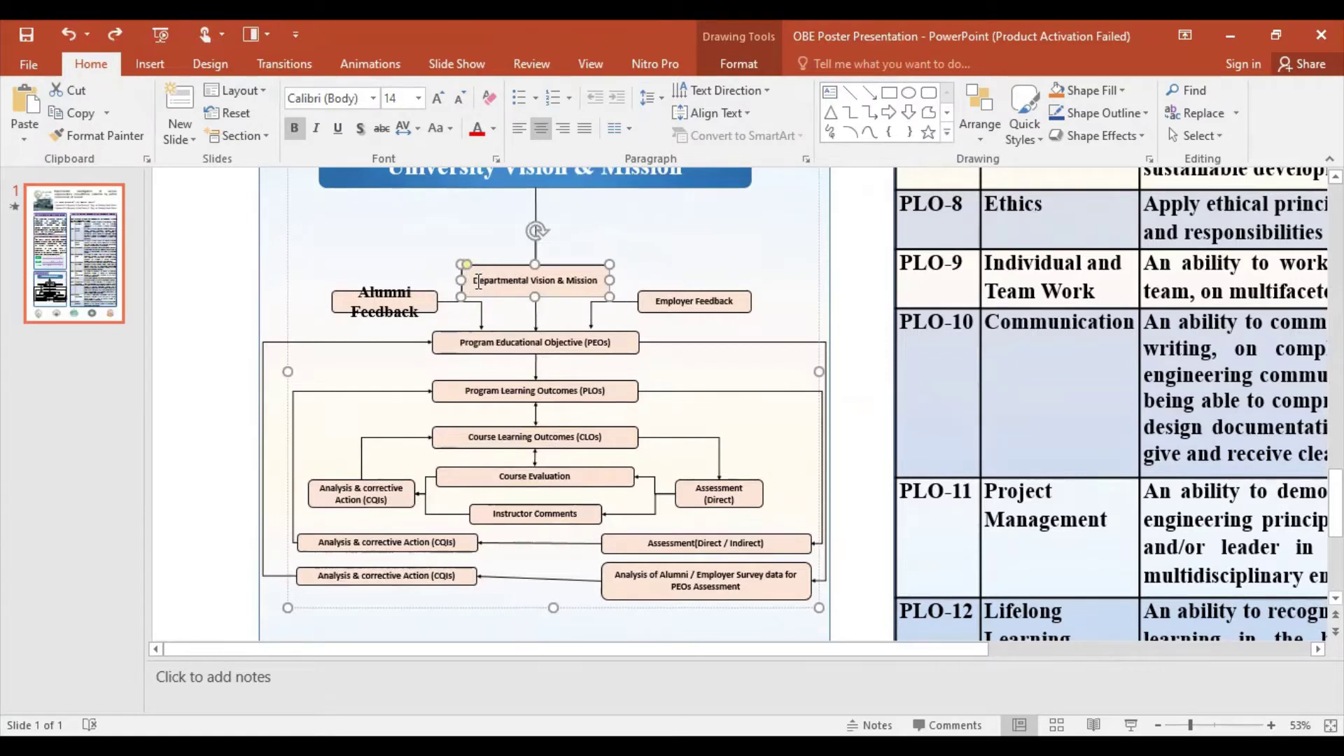
{"action": "mouse_move", "coordinate": [475, 280]}
{"action": "left_mouse_down"}
{"action": "mouse_move", "coordinate": [583, 293]}
{"action": "mouse_move", "coordinate": [599, 281]}
{"action": "left_mouse_up"}
{"action": "left_click", "coordinate": [438, 98]}
{"action": "left_click", "coordinate": [437, 98]}
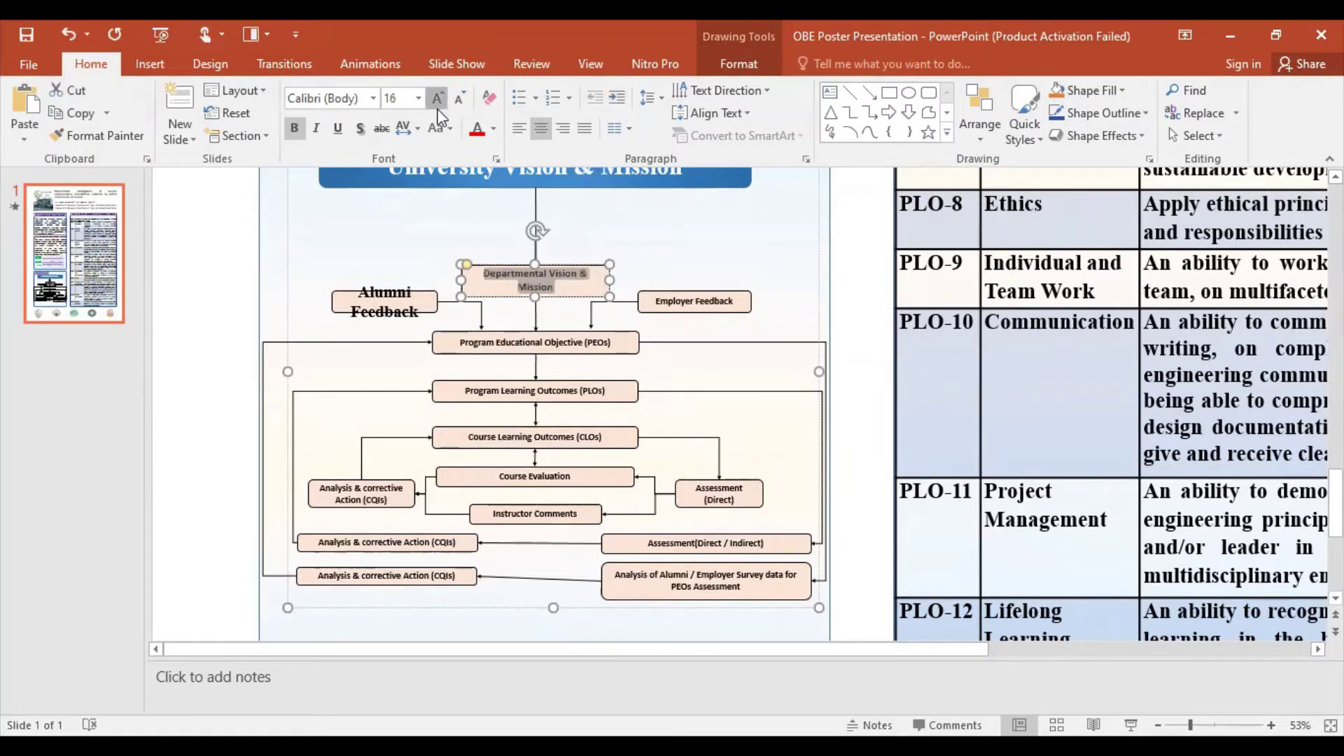
{"action": "left_click", "coordinate": [437, 98]}
{"action": "left_click", "coordinate": [438, 98]}
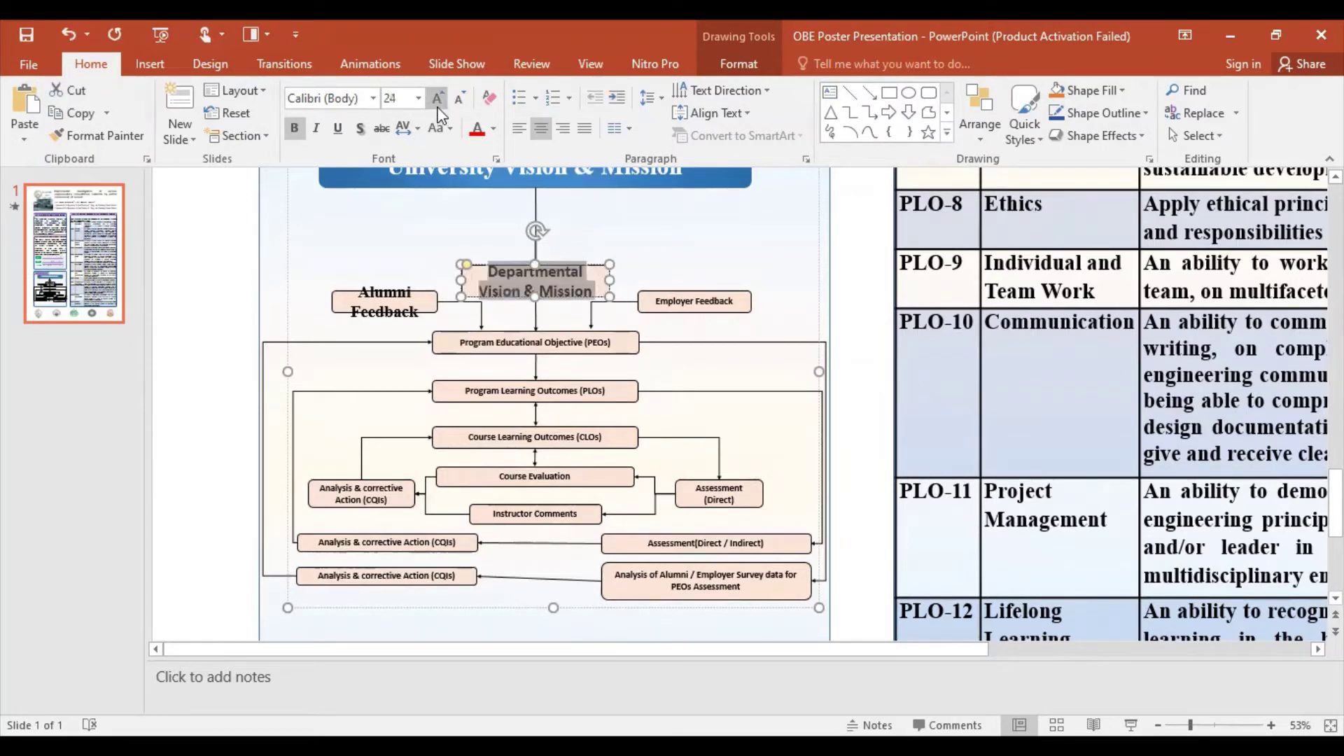
{"action": "left_click", "coordinate": [373, 98]}
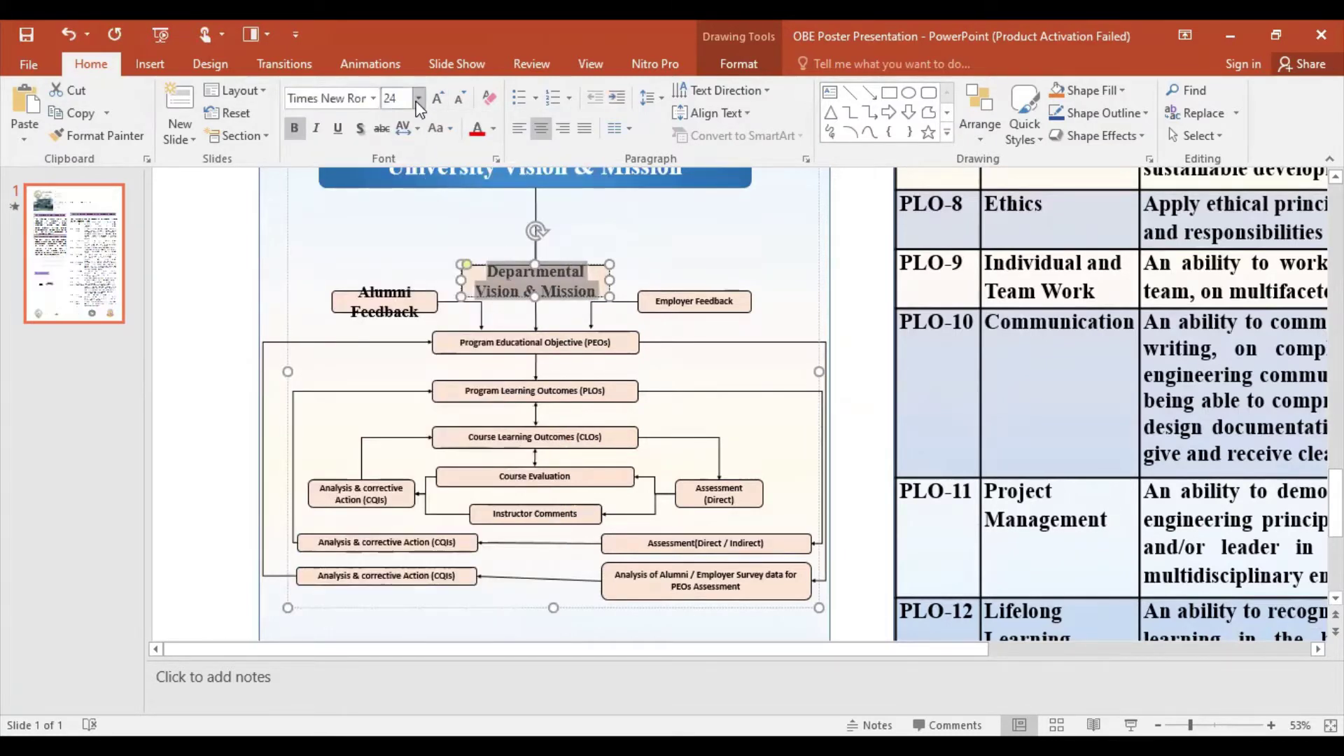
{"action": "left_click", "coordinate": [419, 98]}
Step: Set the Departmental Vision & Mission text to 28 pt, move its box higher and widen it leftward
{"action": "left_click", "coordinate": [392, 326]}
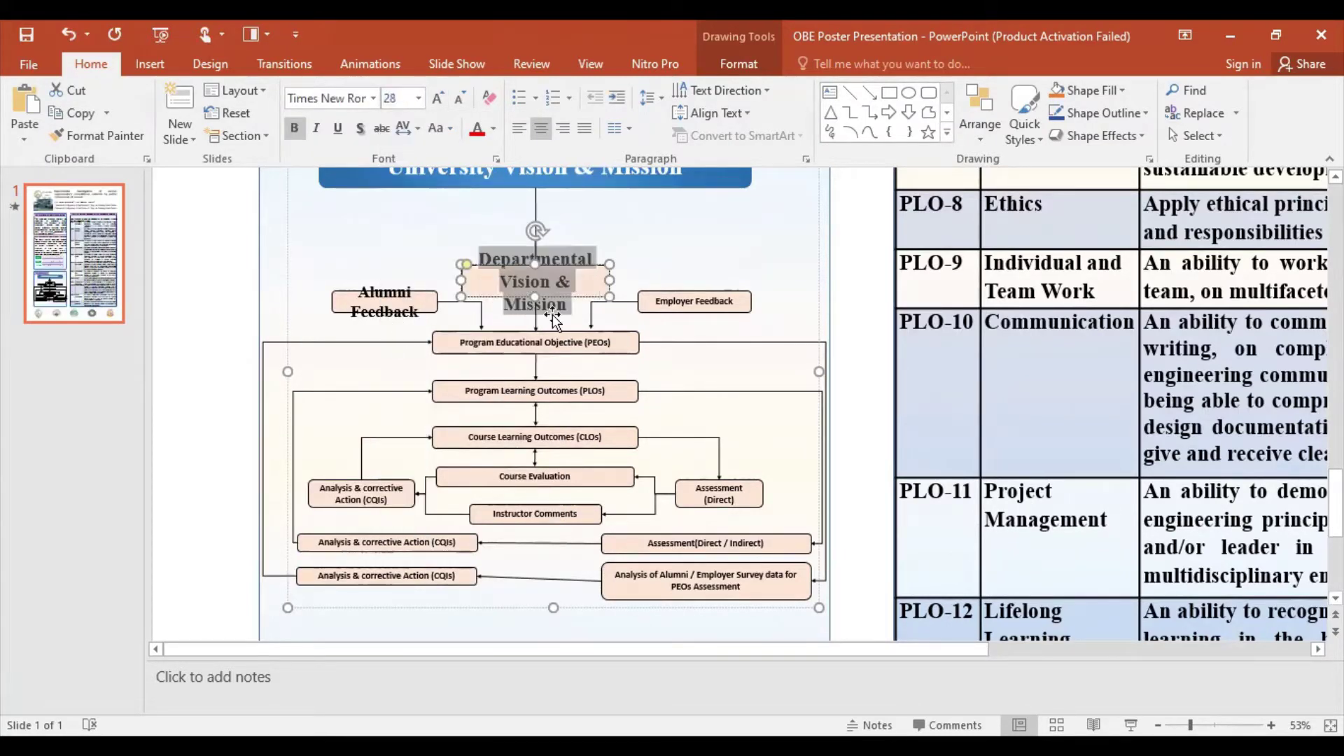
{"action": "left_click", "coordinate": [462, 279]}
{"action": "left_click_drag", "start_coordinate": [460, 279], "coordinate": [455, 280]}
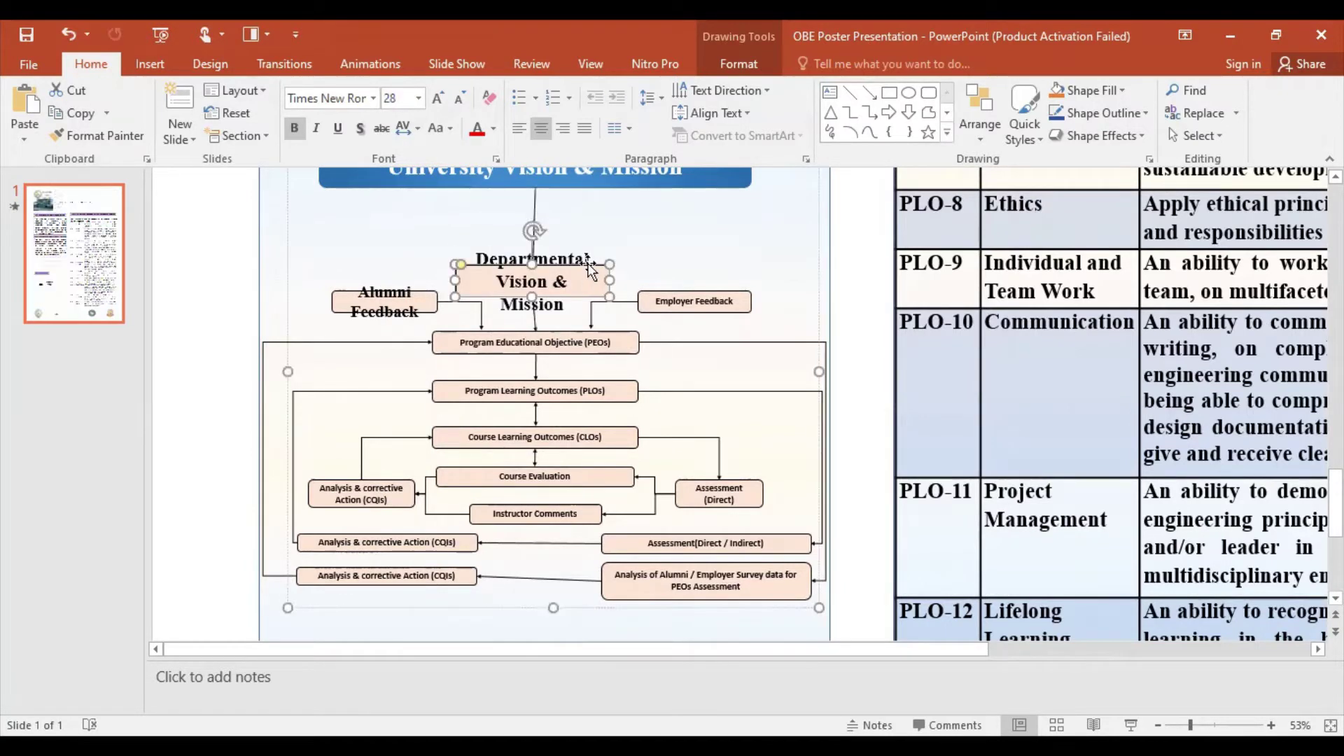
{"action": "left_click_drag", "start_coordinate": [588, 270], "coordinate": [590, 219]}
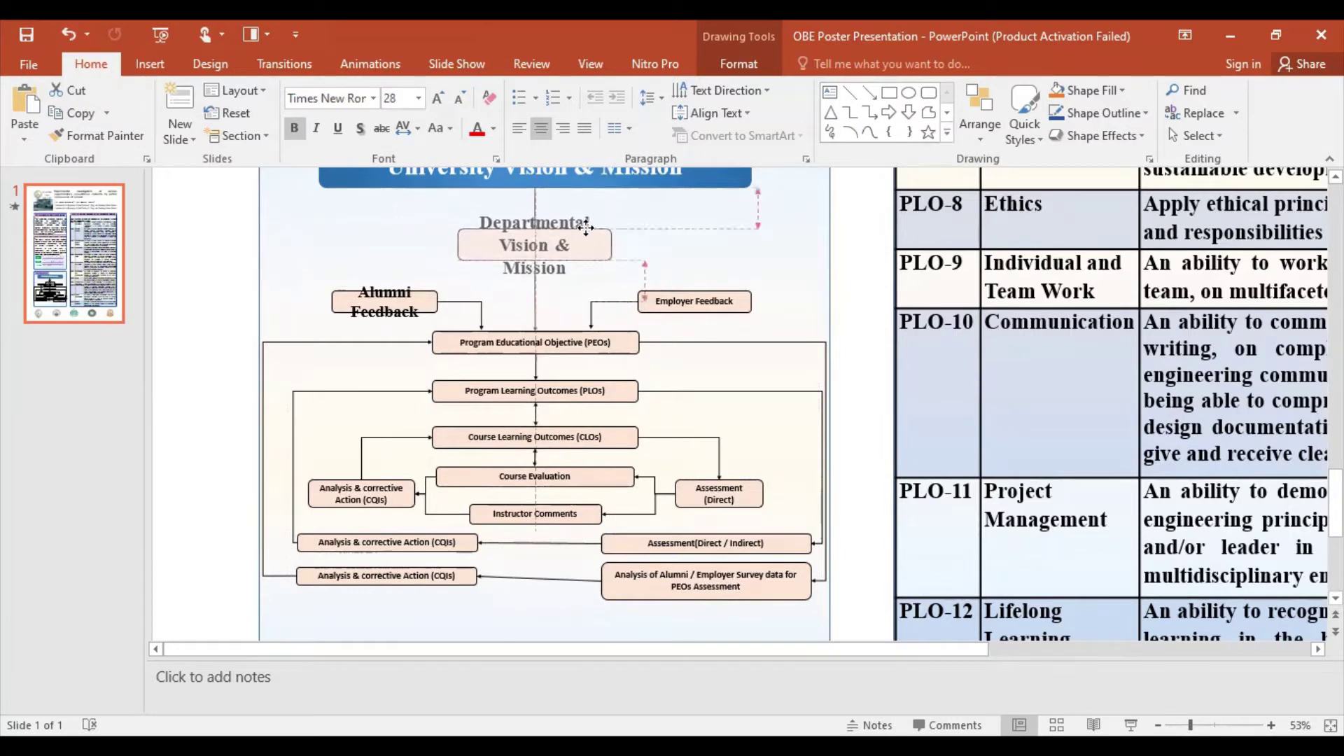
{"action": "left_click_drag", "start_coordinate": [590, 219], "coordinate": [644, 246]}
{"action": "left_click_drag", "start_coordinate": [458, 243], "coordinate": [415, 238]}
{"action": "left_click", "coordinate": [719, 254]}
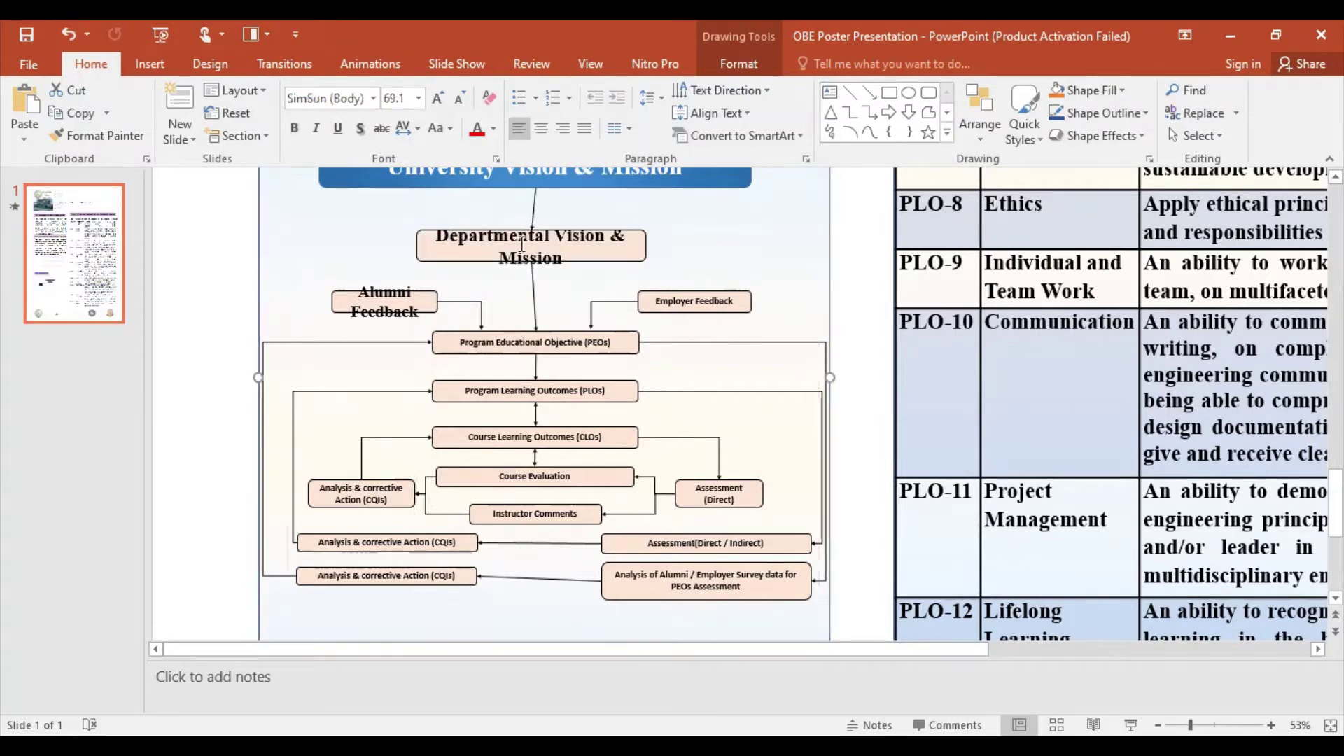
Step: Undo the accidental flowchart shift and stretch the Departmental box wider on both sides
{"action": "left_click_drag", "start_coordinate": [536, 221], "coordinate": [544, 227]}
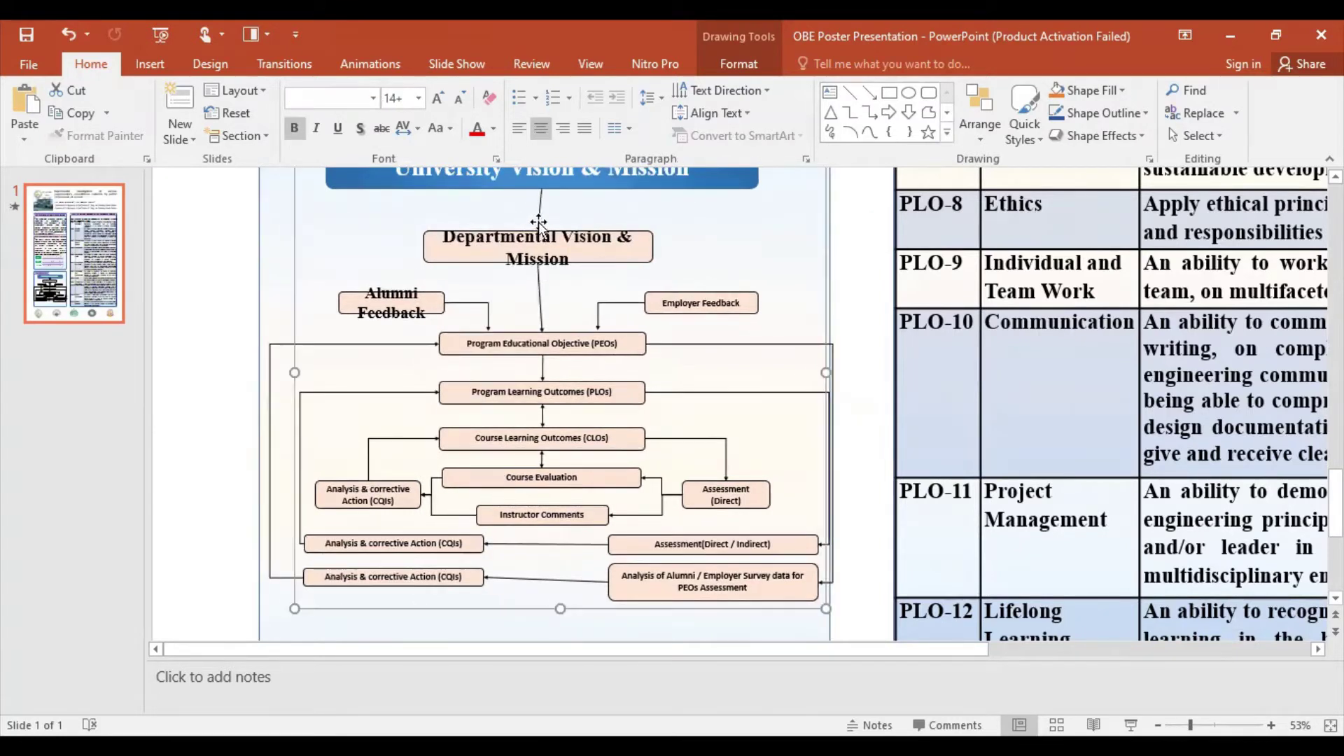
{"action": "key", "text": "ctrl+z"}
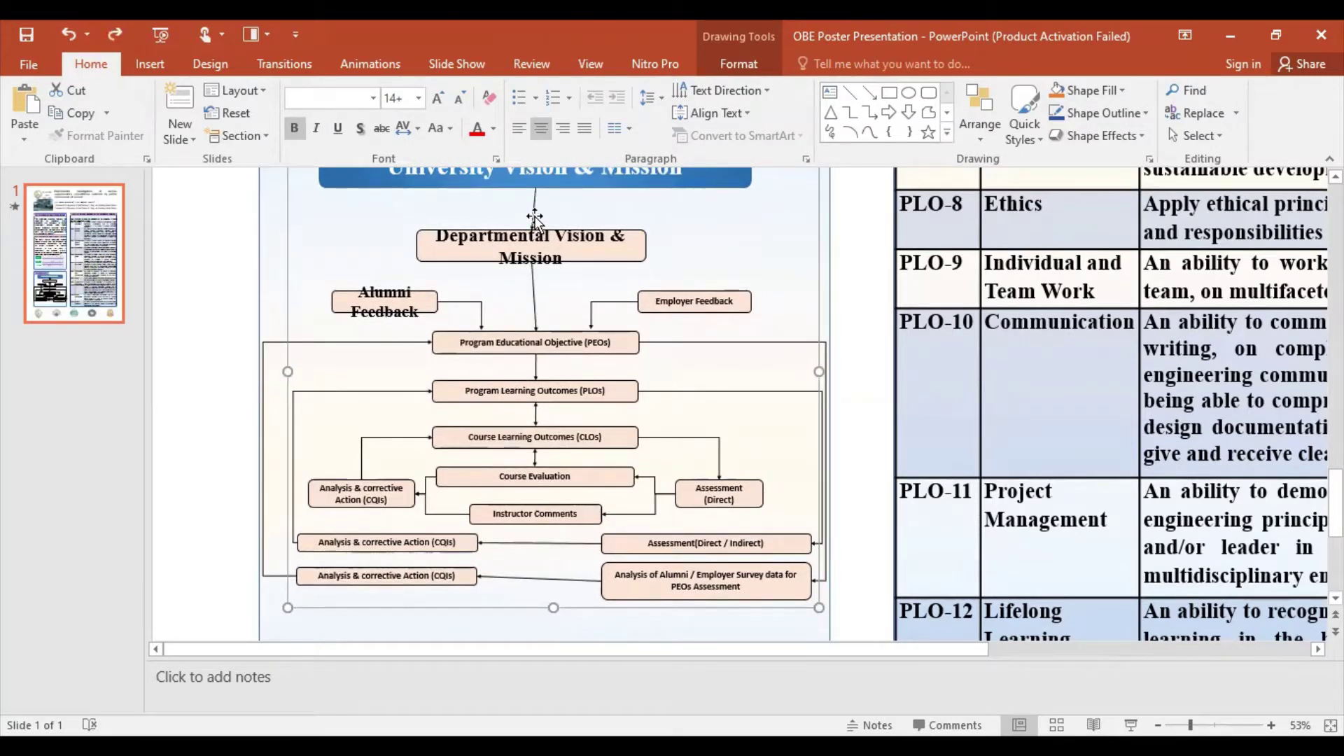
{"action": "left_click", "coordinate": [648, 254]}
{"action": "mouse_move", "coordinate": [645, 248]}
{"action": "left_mouse_down"}
{"action": "mouse_move", "coordinate": [720, 258]}
{"action": "mouse_move", "coordinate": [706, 258]}
{"action": "left_mouse_up"}
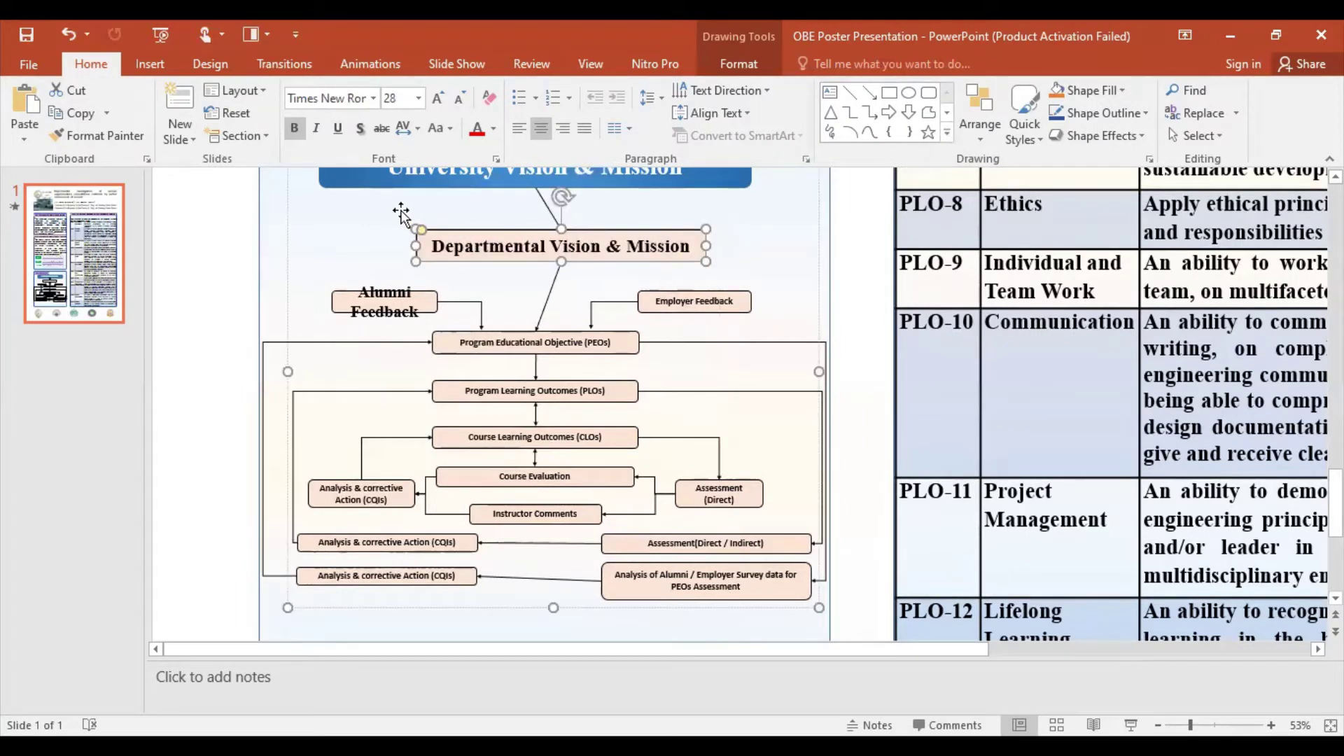
{"action": "left_click_drag", "start_coordinate": [418, 245], "coordinate": [365, 236]}
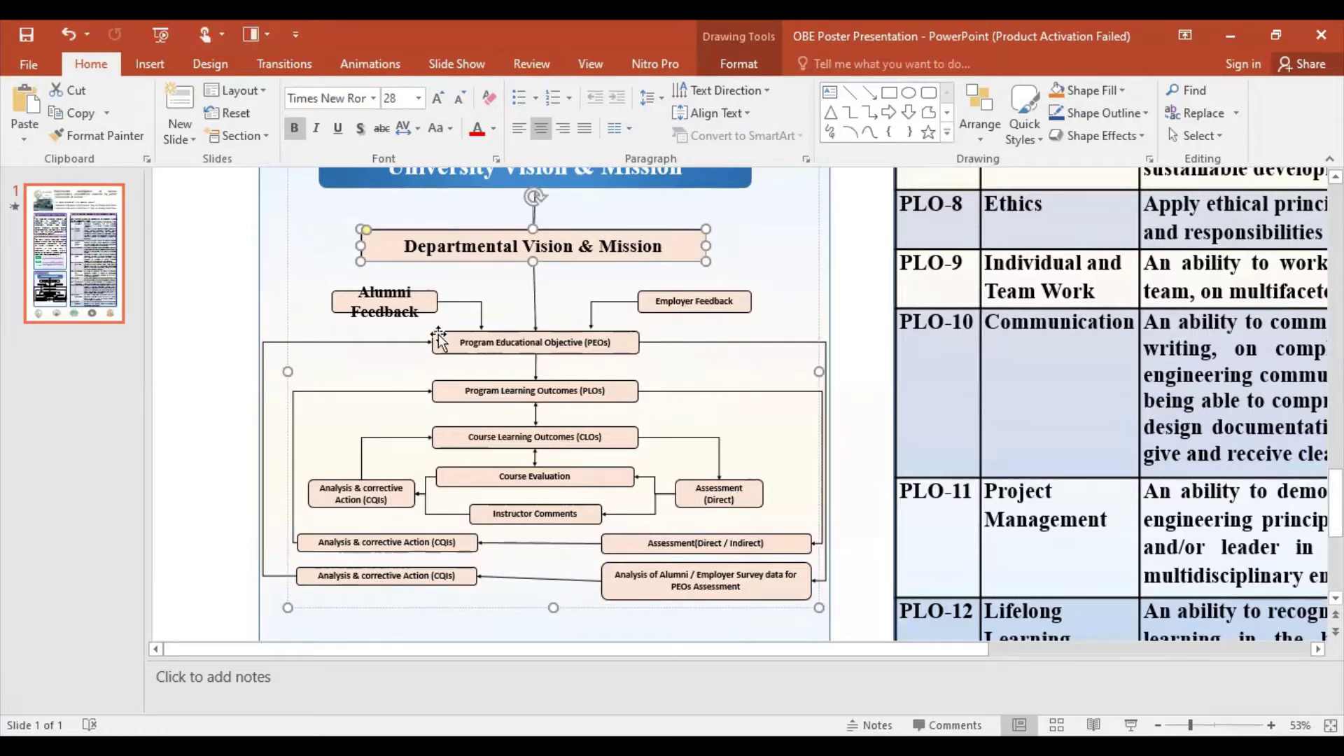
Step: Widen the Alumni Feedback box and move its connector's bend further right
{"action": "left_click", "coordinate": [337, 306]}
{"action": "left_click_drag", "start_coordinate": [323, 313], "coordinate": [290, 326]}
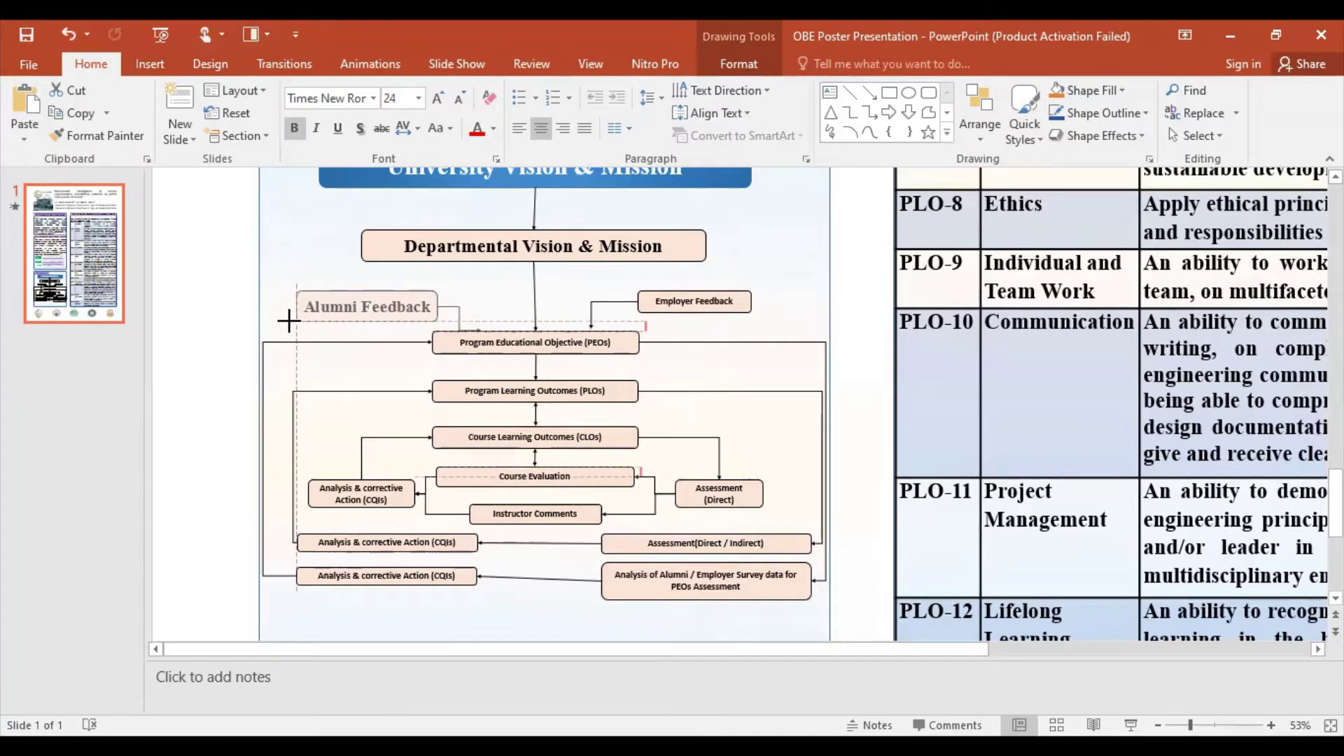
{"action": "left_click_drag", "start_coordinate": [290, 327], "coordinate": [325, 275]}
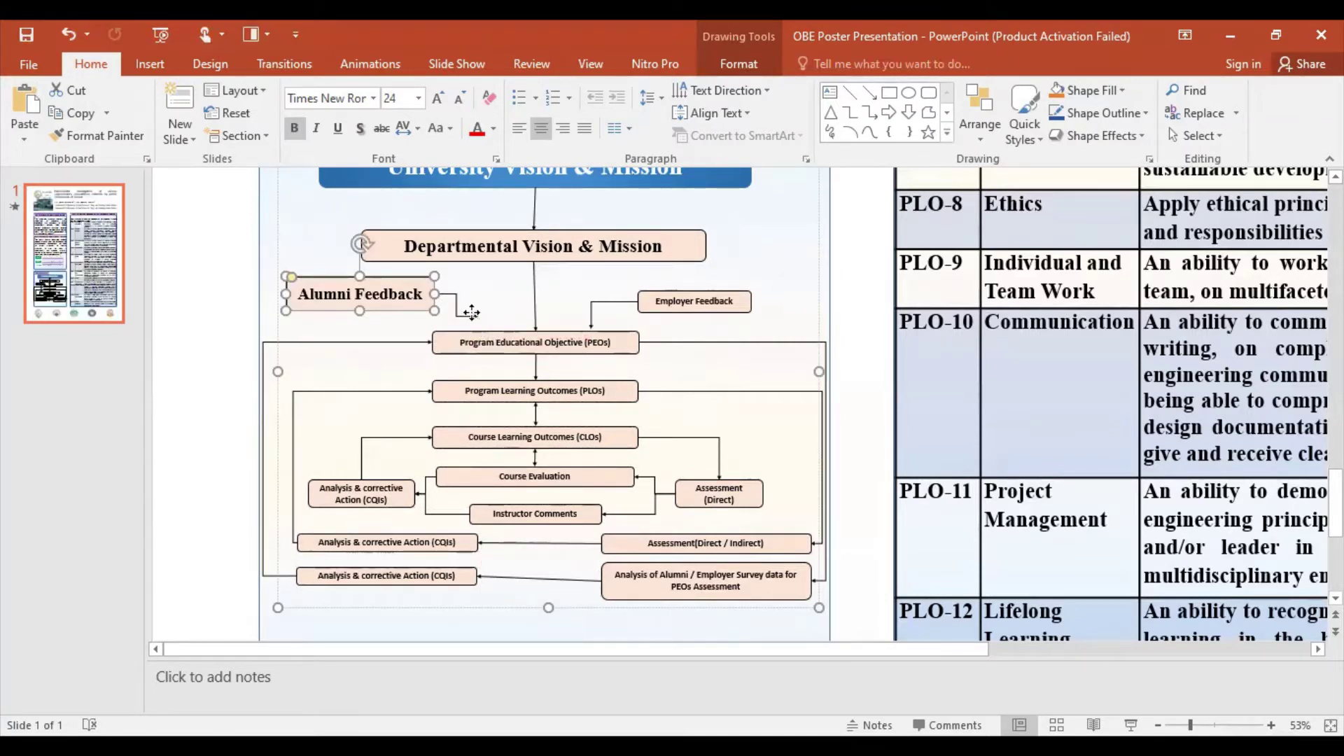
{"action": "left_click", "coordinate": [458, 312]}
{"action": "left_click_drag", "start_coordinate": [456, 306], "coordinate": [483, 301]}
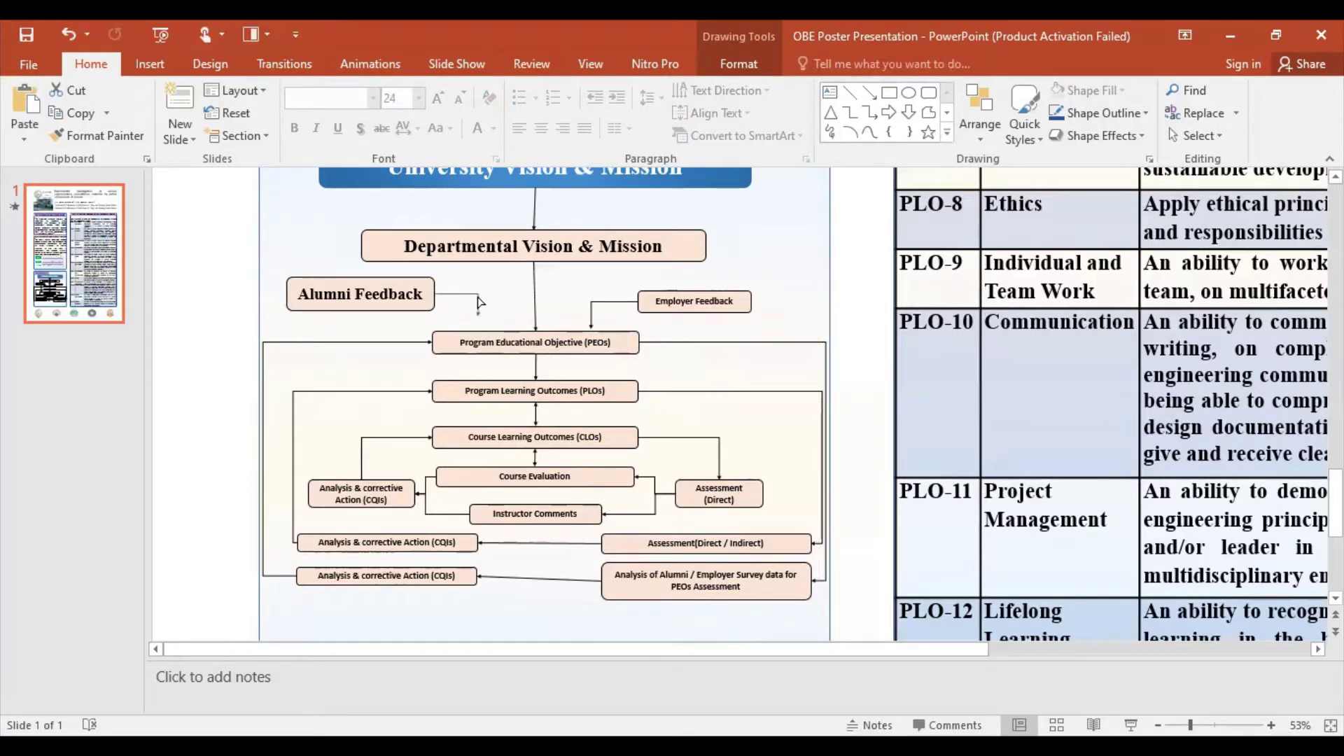
{"action": "left_click", "coordinate": [552, 312]}
Step: Enlarge the Alumni Feedback text to 28 pt and widen its box so it fits one line
{"action": "left_click", "coordinate": [533, 315]}
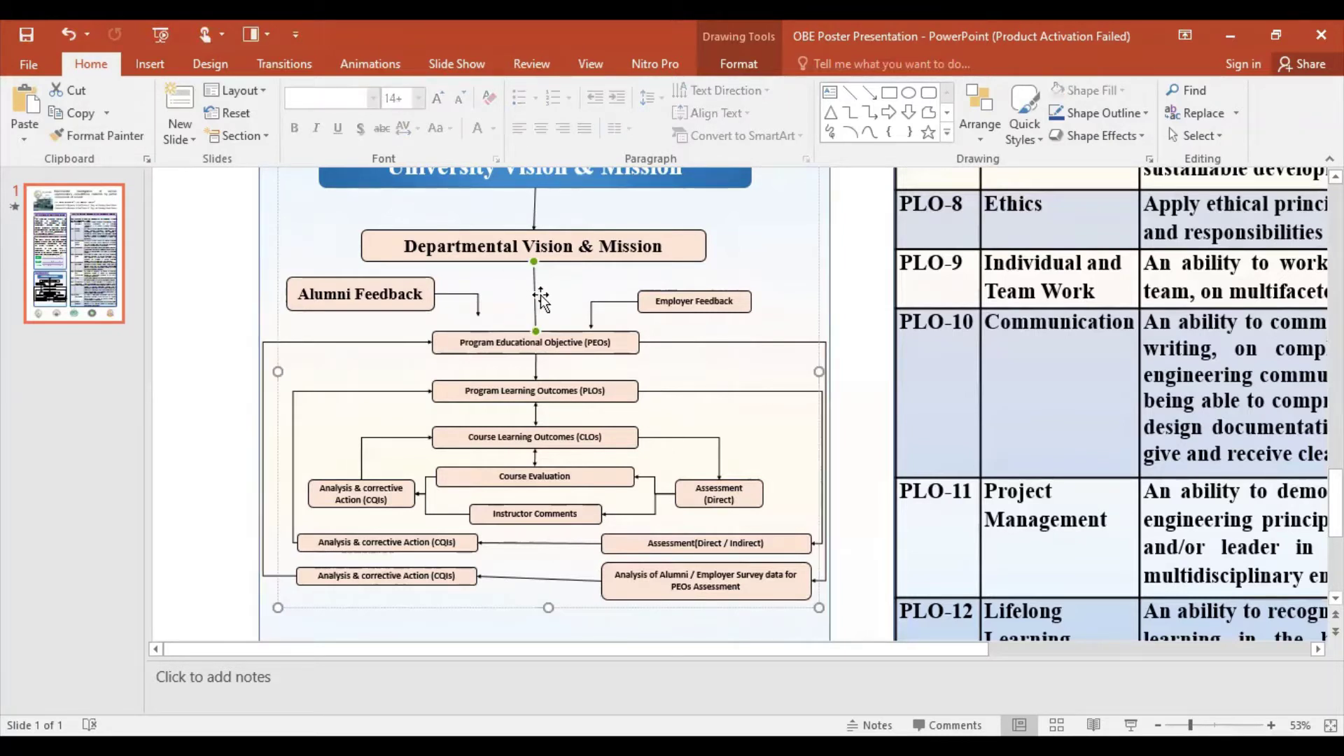
{"action": "left_click", "coordinate": [396, 301]}
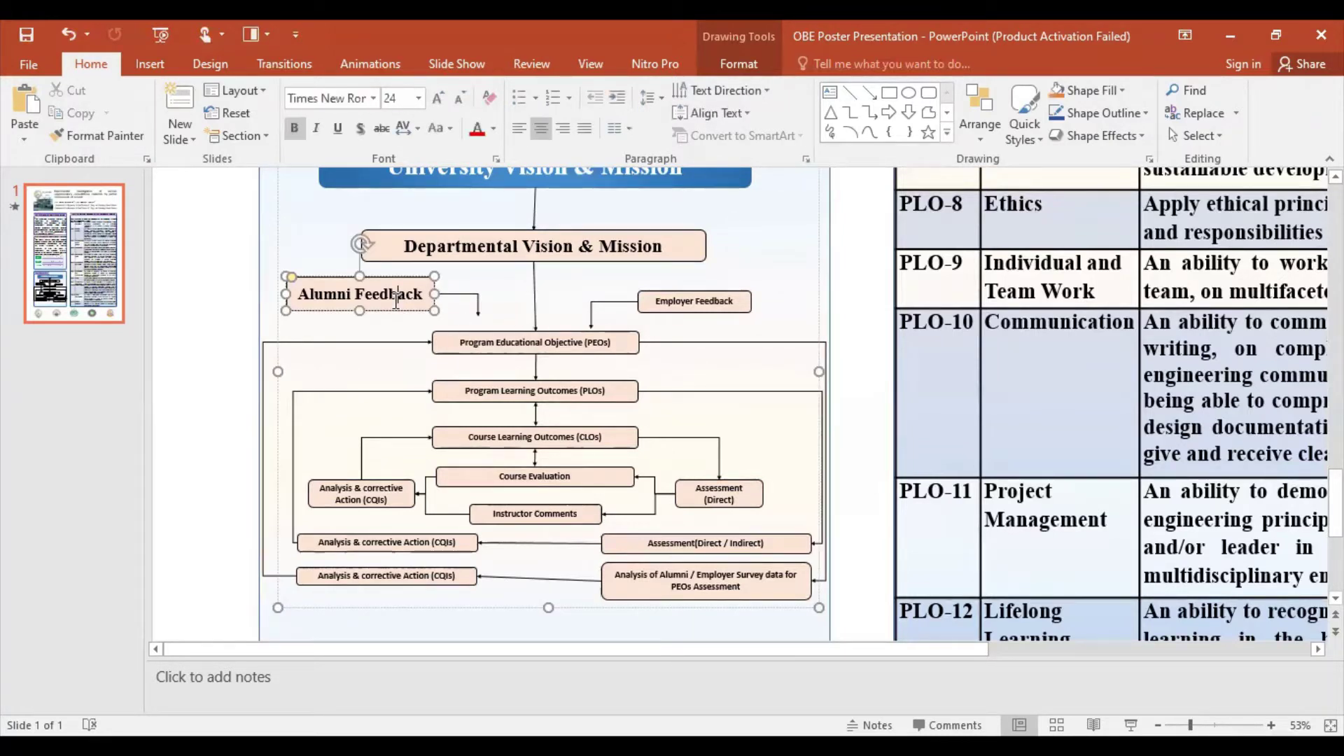
{"action": "triple_click", "coordinate": [301, 299]}
{"action": "left_click", "coordinate": [437, 98]}
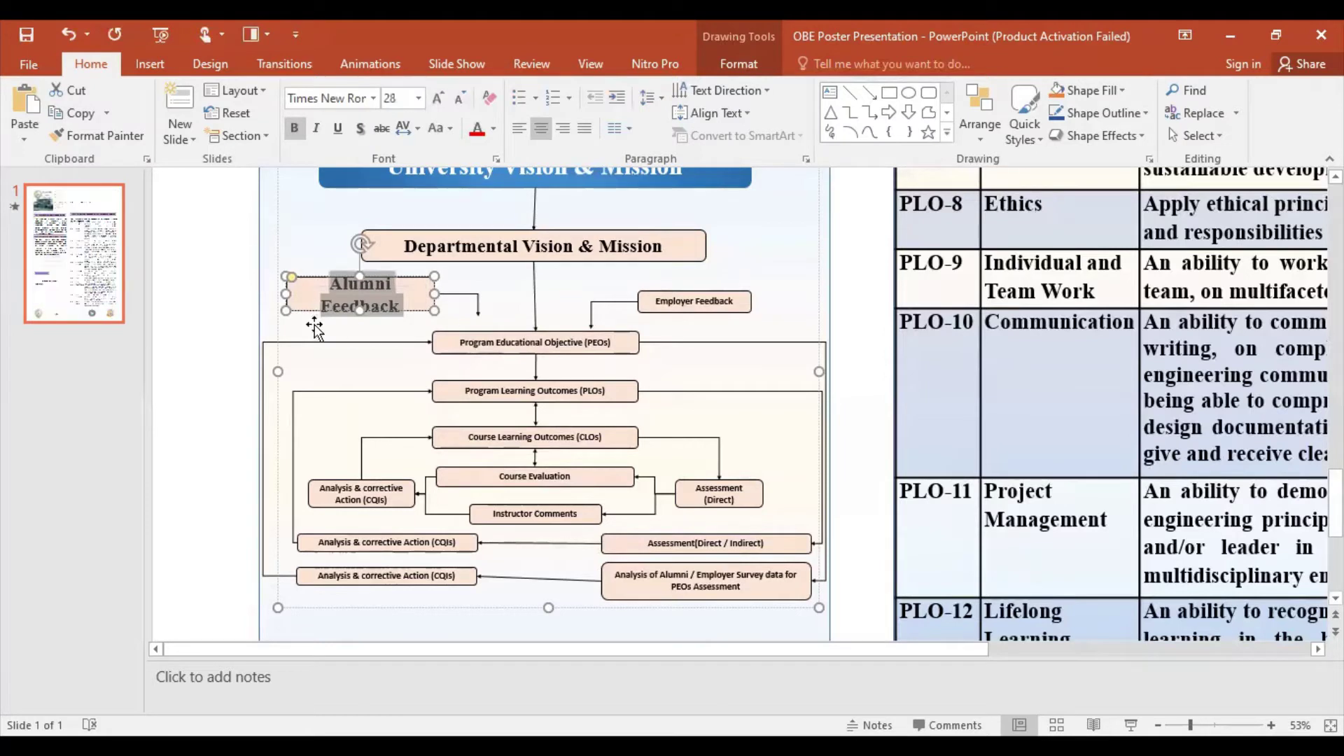
{"action": "left_click_drag", "start_coordinate": [286, 293], "coordinate": [275, 296]}
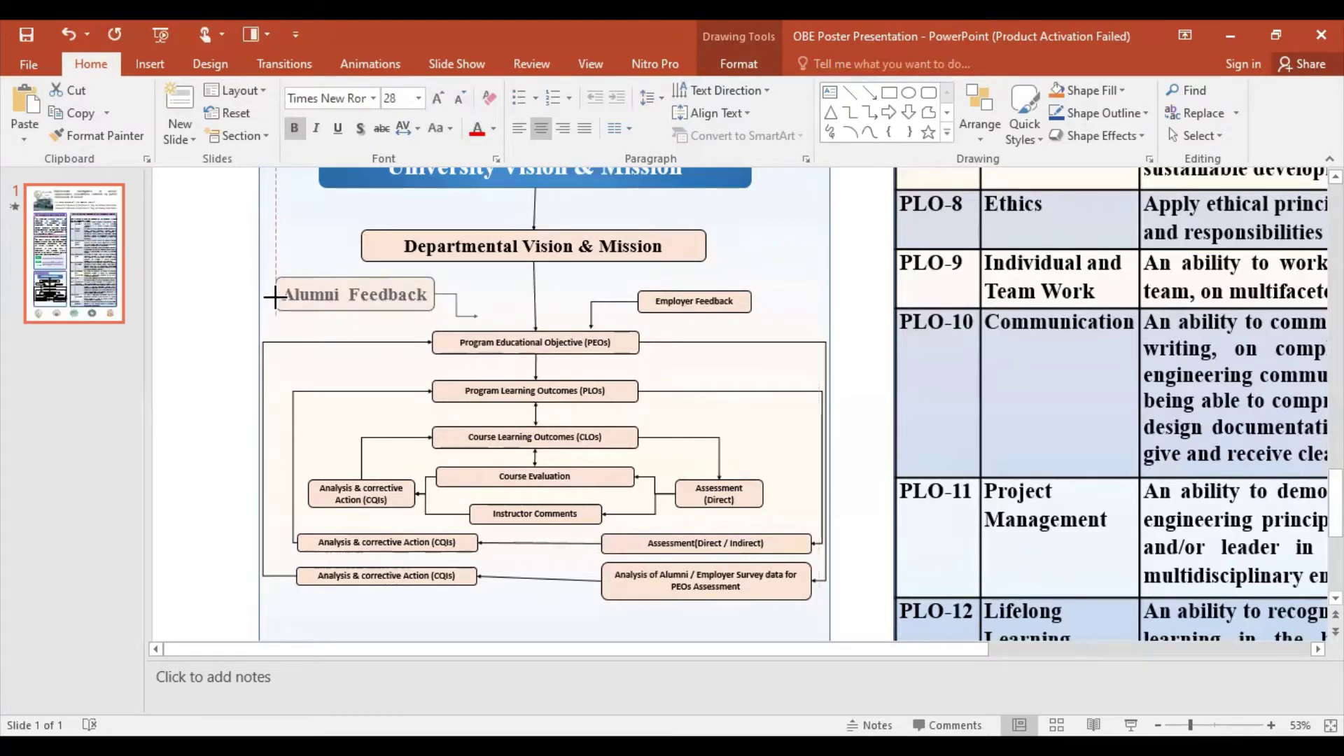
Step: Check the Alumni Feedback font, then select the Employer Feedback label text
{"action": "left_click", "coordinate": [662, 301]}
{"action": "left_click_drag", "start_coordinate": [677, 301], "coordinate": [730, 301]}
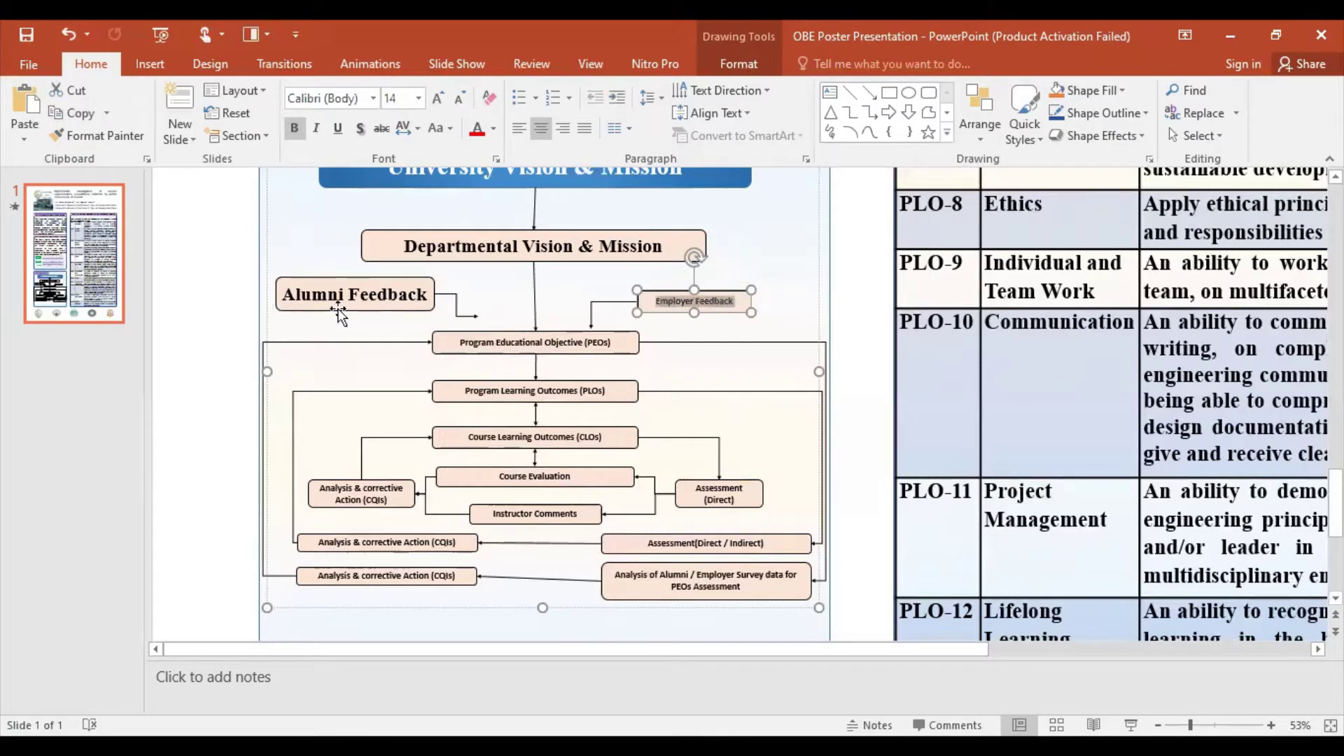
{"action": "left_click_drag", "start_coordinate": [291, 299], "coordinate": [428, 295]}
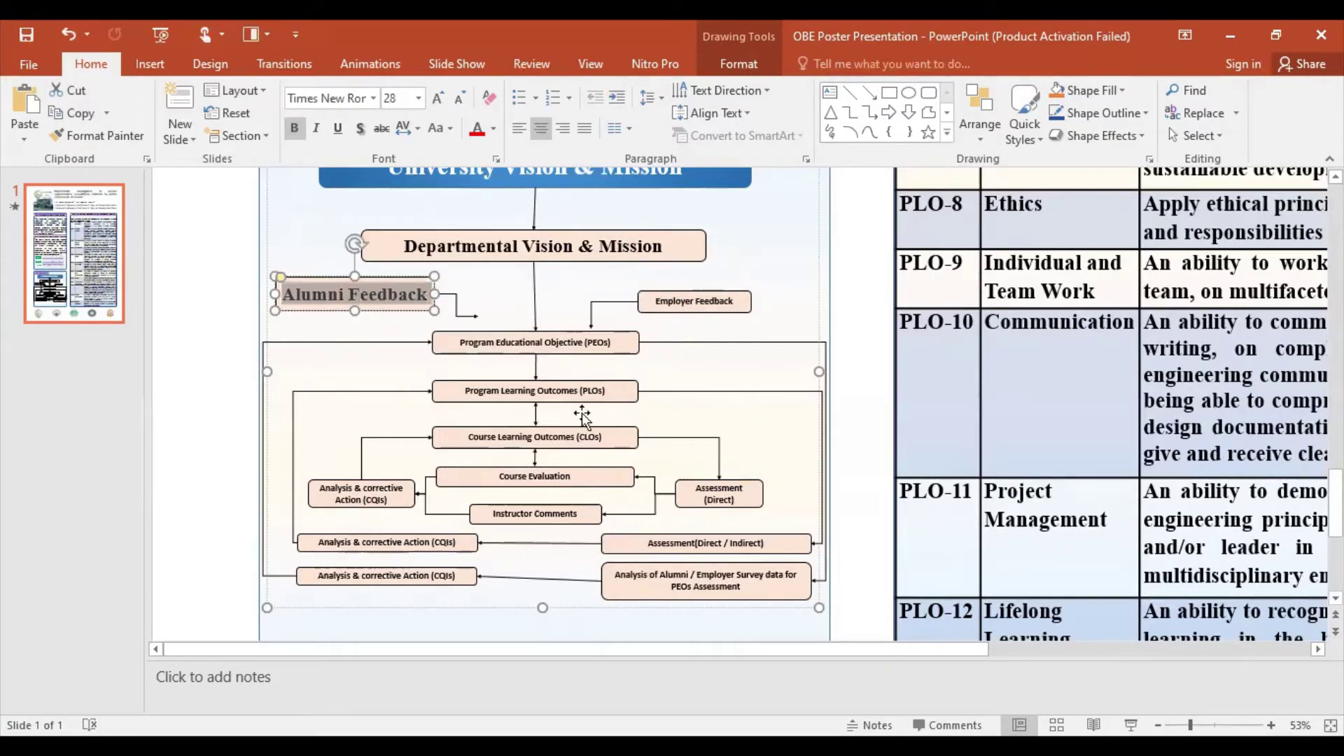
{"action": "left_click", "coordinate": [664, 301]}
{"action": "left_click_drag", "start_coordinate": [656, 301], "coordinate": [733, 301]}
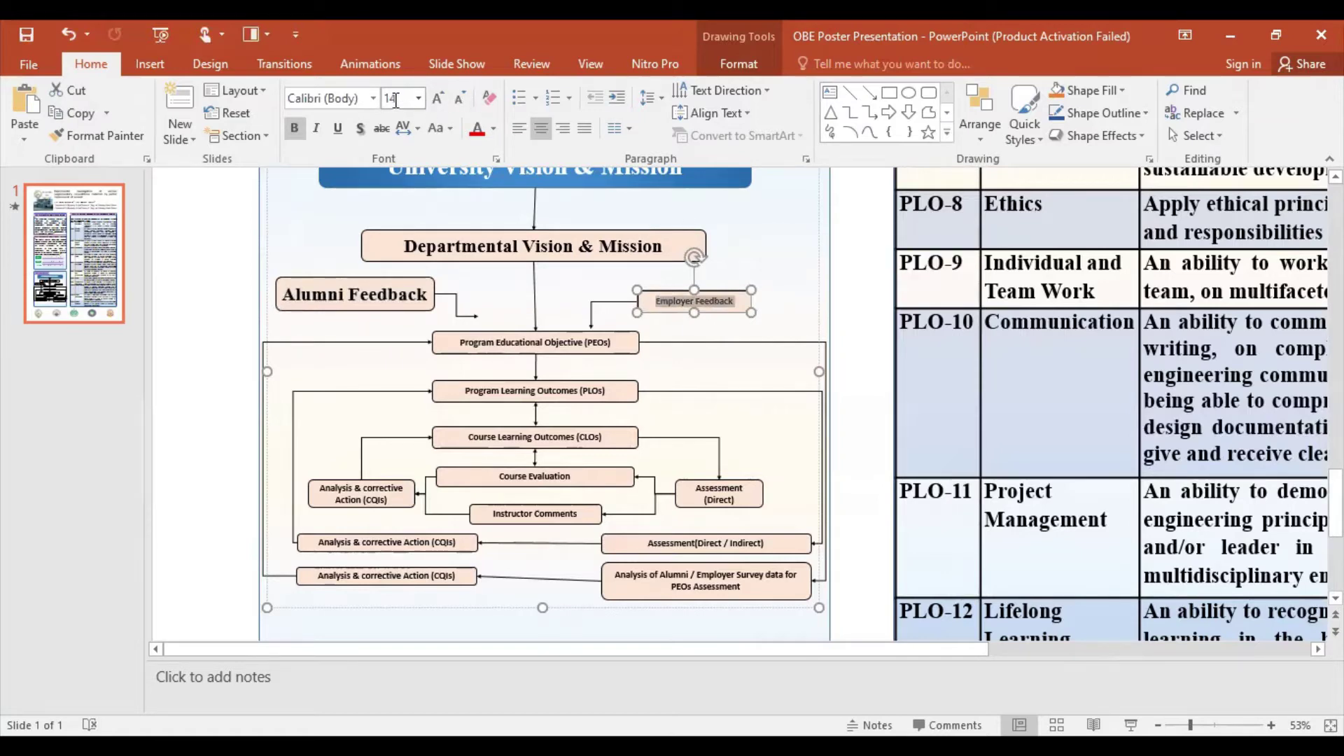
Step: Set Employer Feedback to Times New Roman 32 pt and compare it with Alumni Feedback
{"action": "left_click", "coordinate": [373, 98]}
{"action": "left_click", "coordinate": [350, 213]}
{"action": "left_click", "coordinate": [437, 98]}
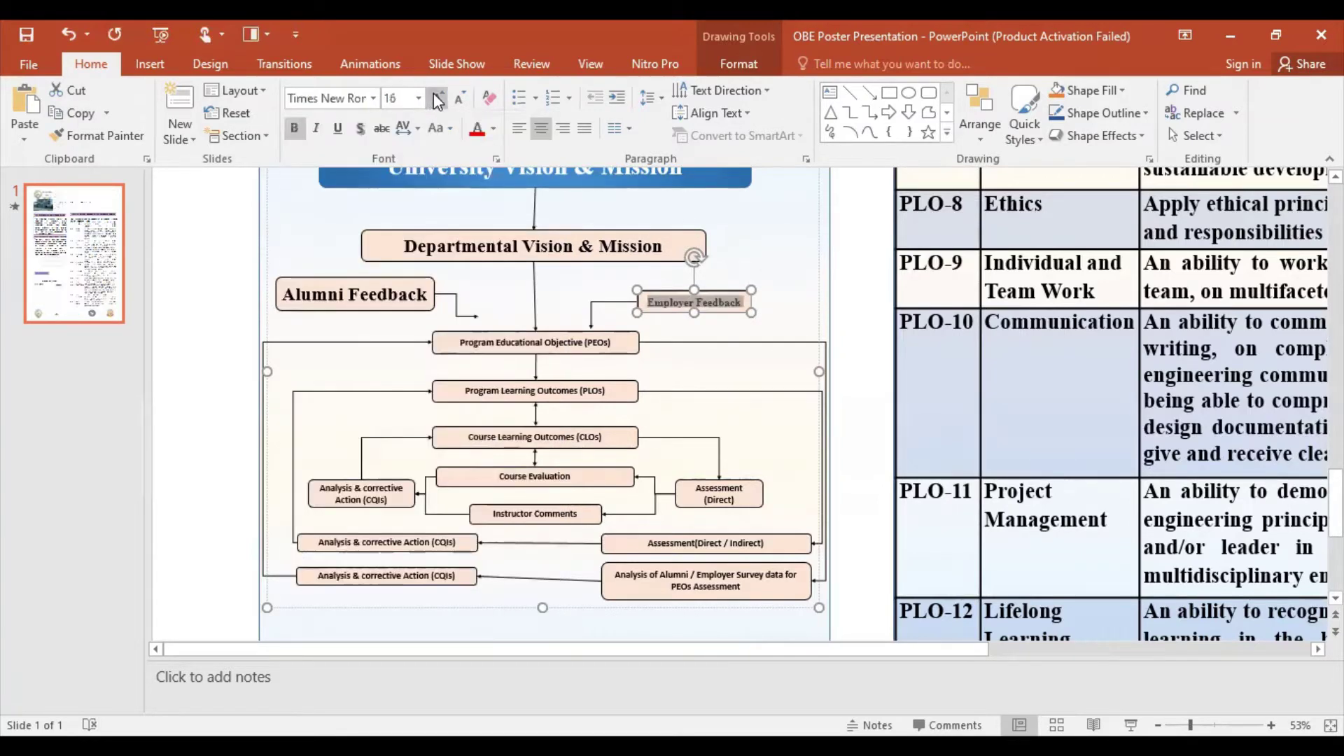
{"action": "left_click", "coordinate": [436, 98]}
{"action": "left_click", "coordinate": [437, 98]}
{"action": "left_click", "coordinate": [436, 98]}
{"action": "left_click", "coordinate": [437, 98]}
{"action": "left_click", "coordinate": [437, 98]}
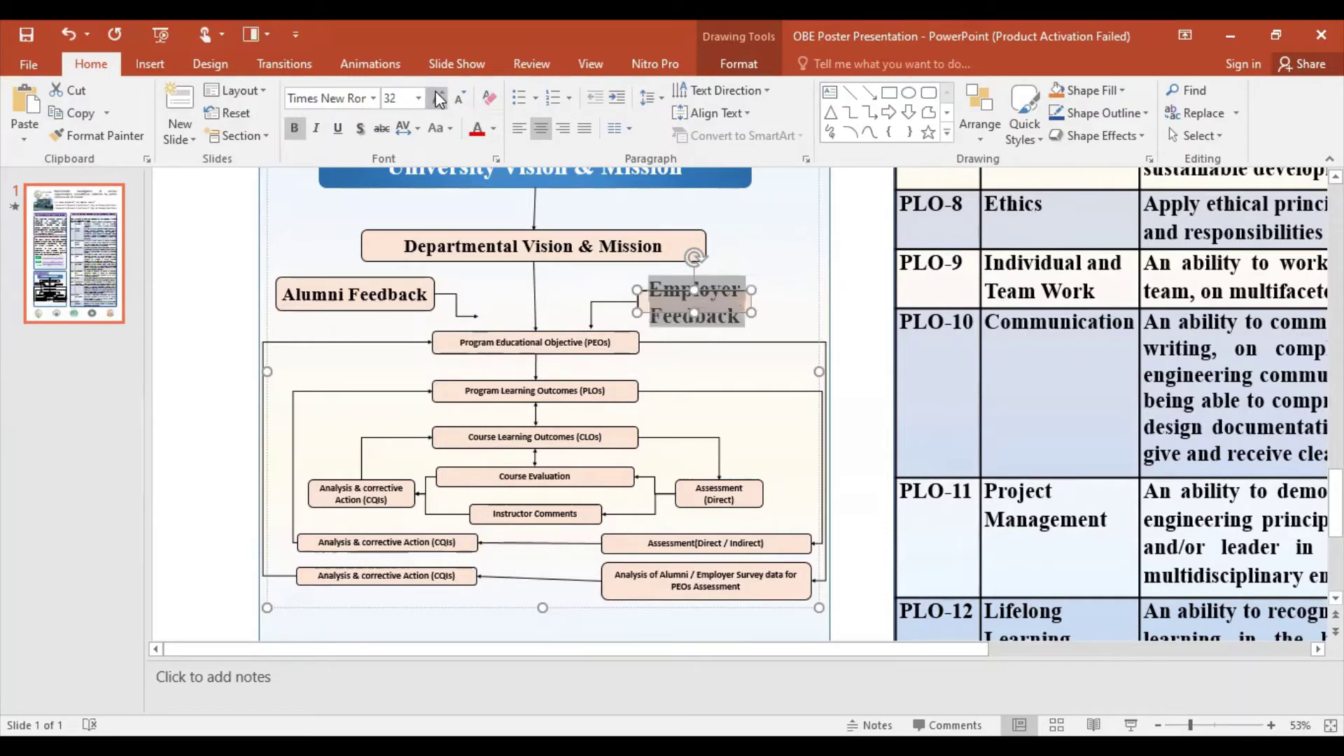
{"action": "left_click", "coordinate": [387, 295]}
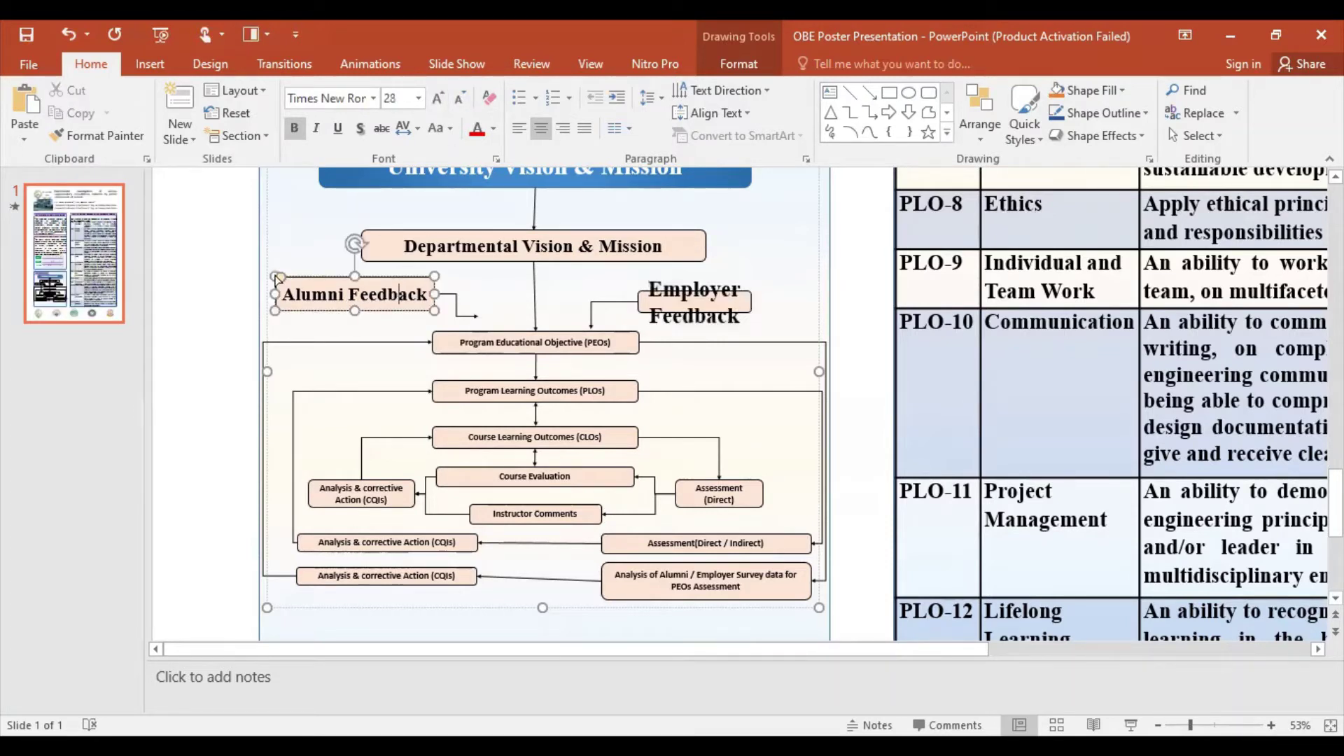
{"action": "left_click_drag", "start_coordinate": [284, 294], "coordinate": [430, 294]}
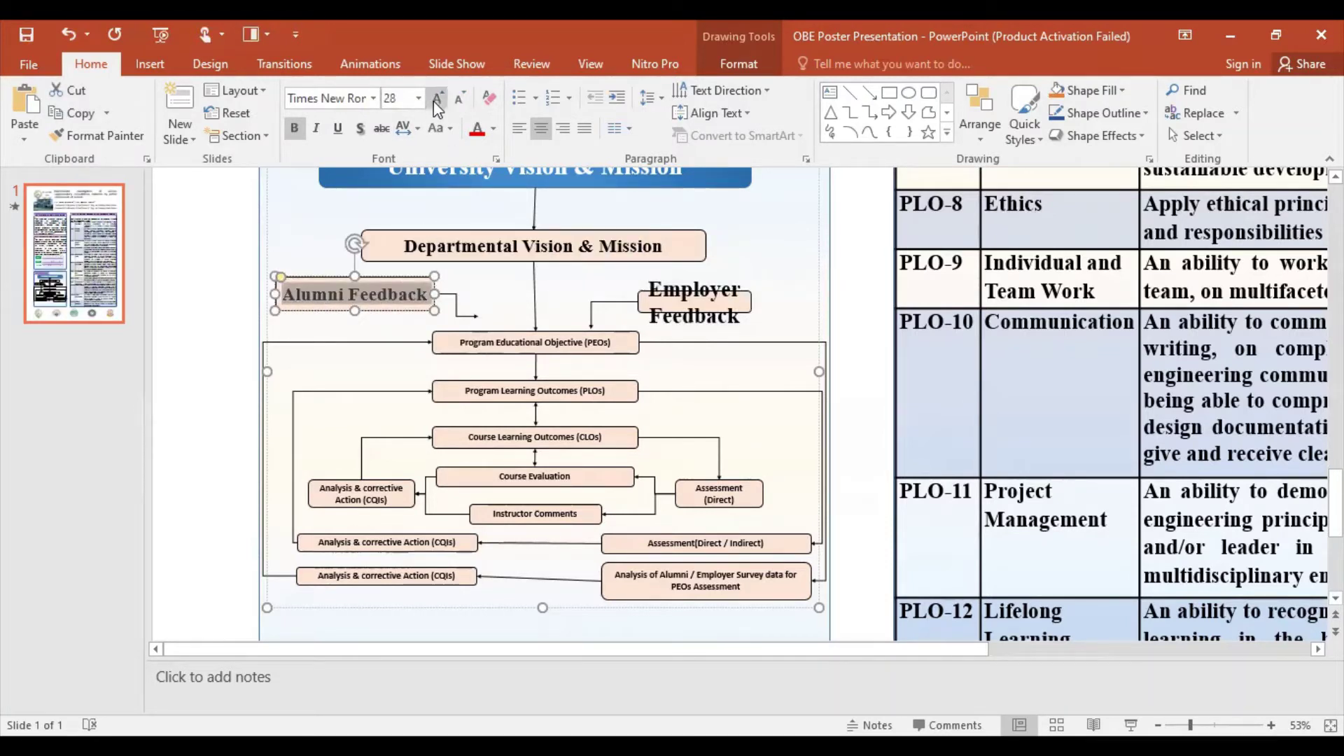
{"action": "left_click_drag", "start_coordinate": [657, 290], "coordinate": [764, 321]}
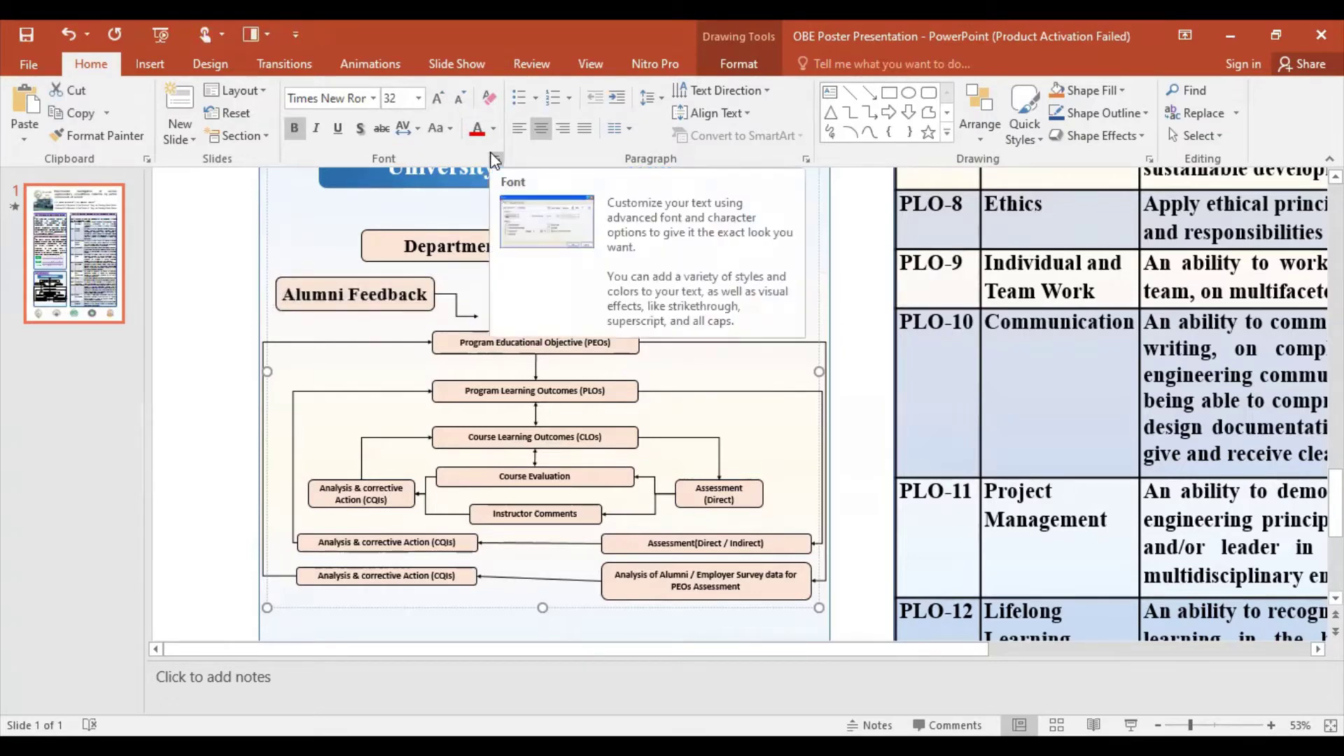
Step: Delete the Methodology title's purple gradient shape and its title text box
{"action": "scroll", "coordinate": [757, 365], "scroll_direction": "up", "scroll_amount": 2}
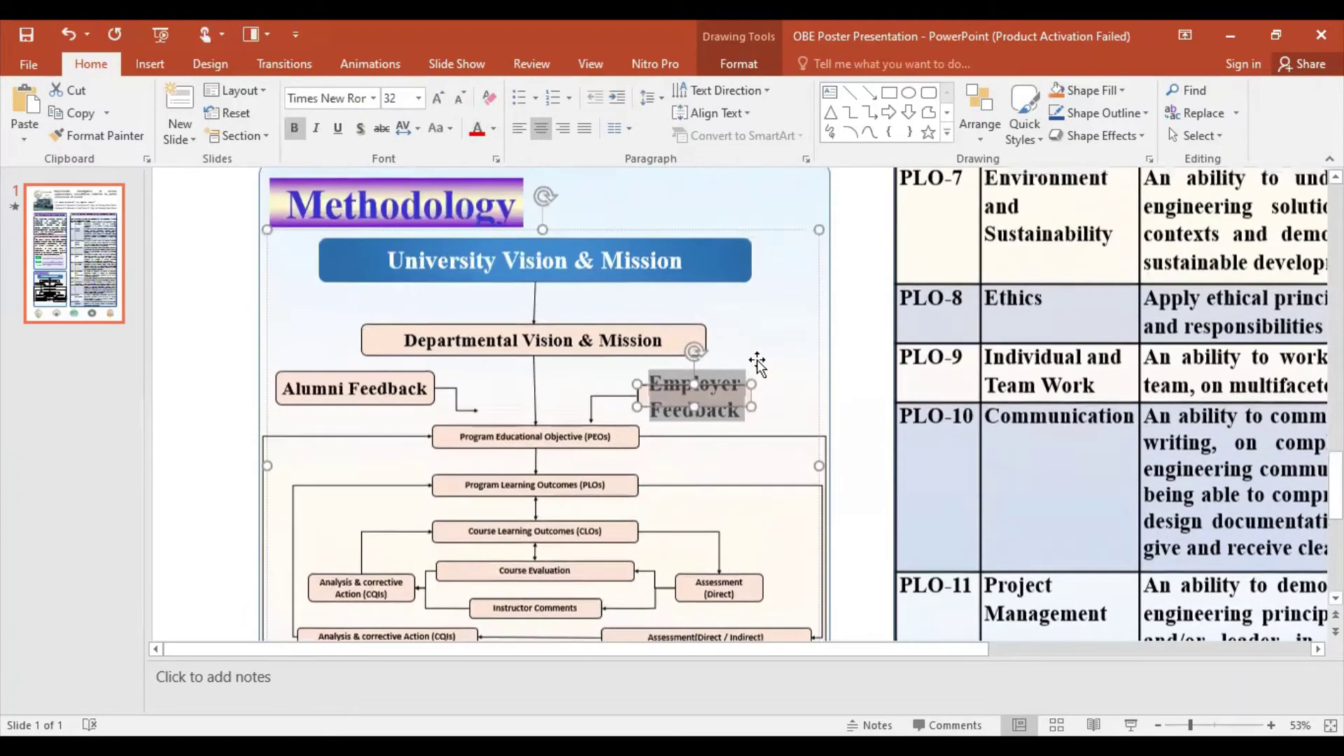
{"action": "scroll", "coordinate": [756, 360], "scroll_direction": "up", "scroll_amount": 1}
{"action": "left_click", "coordinate": [495, 220]}
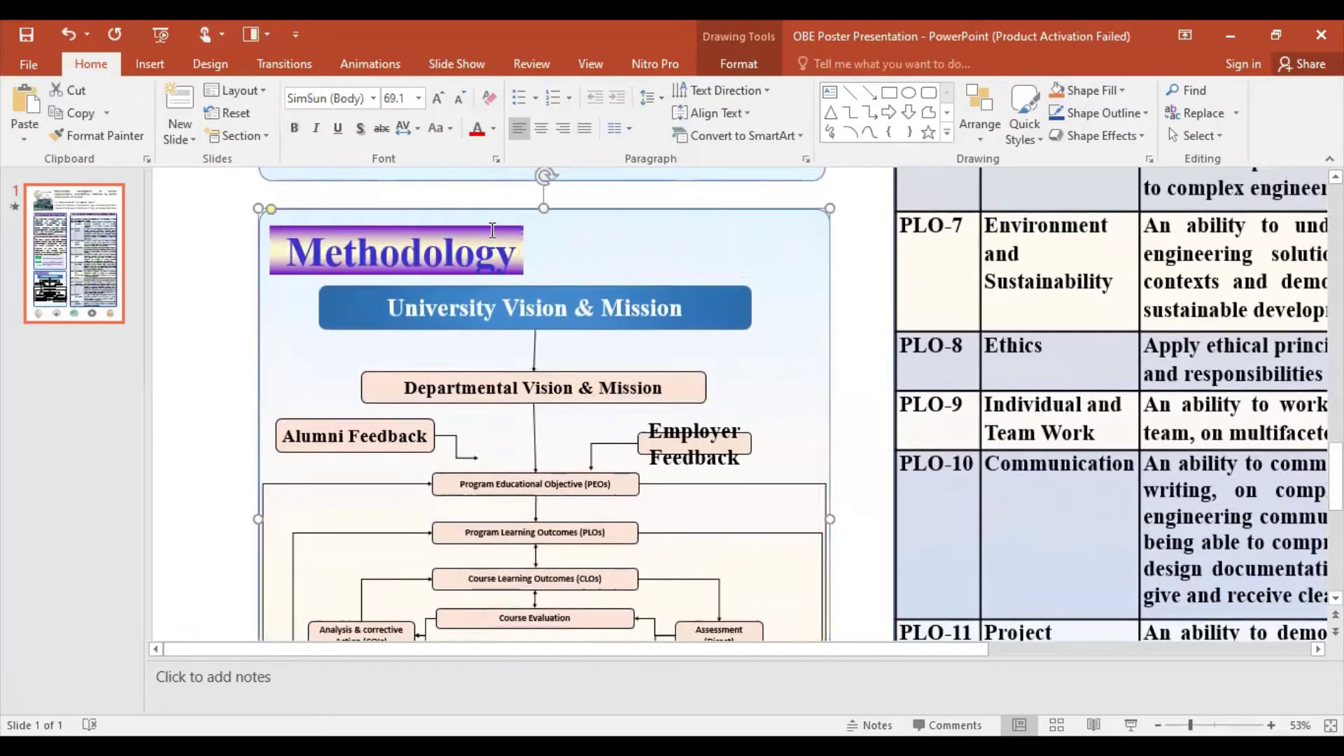
{"action": "left_click", "coordinate": [493, 229]}
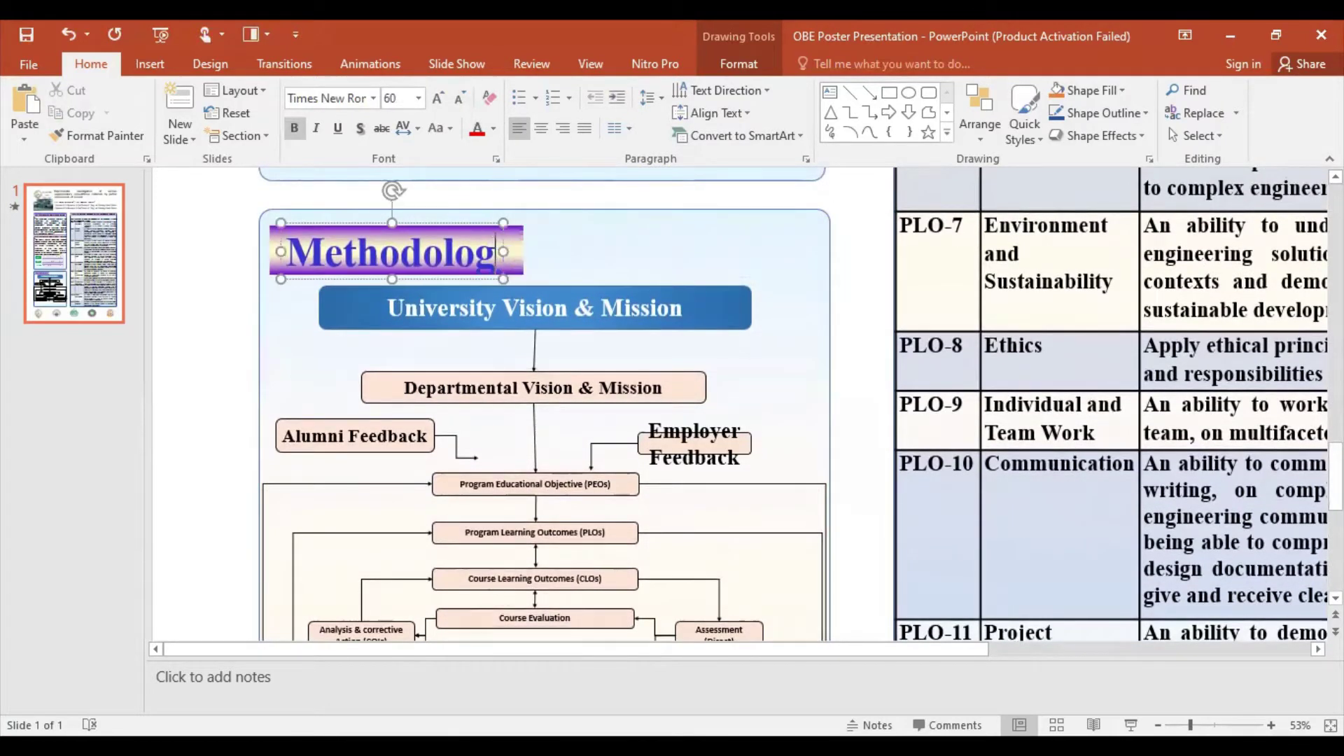
{"action": "left_click", "coordinate": [521, 234]}
{"action": "key", "text": "Delete"}
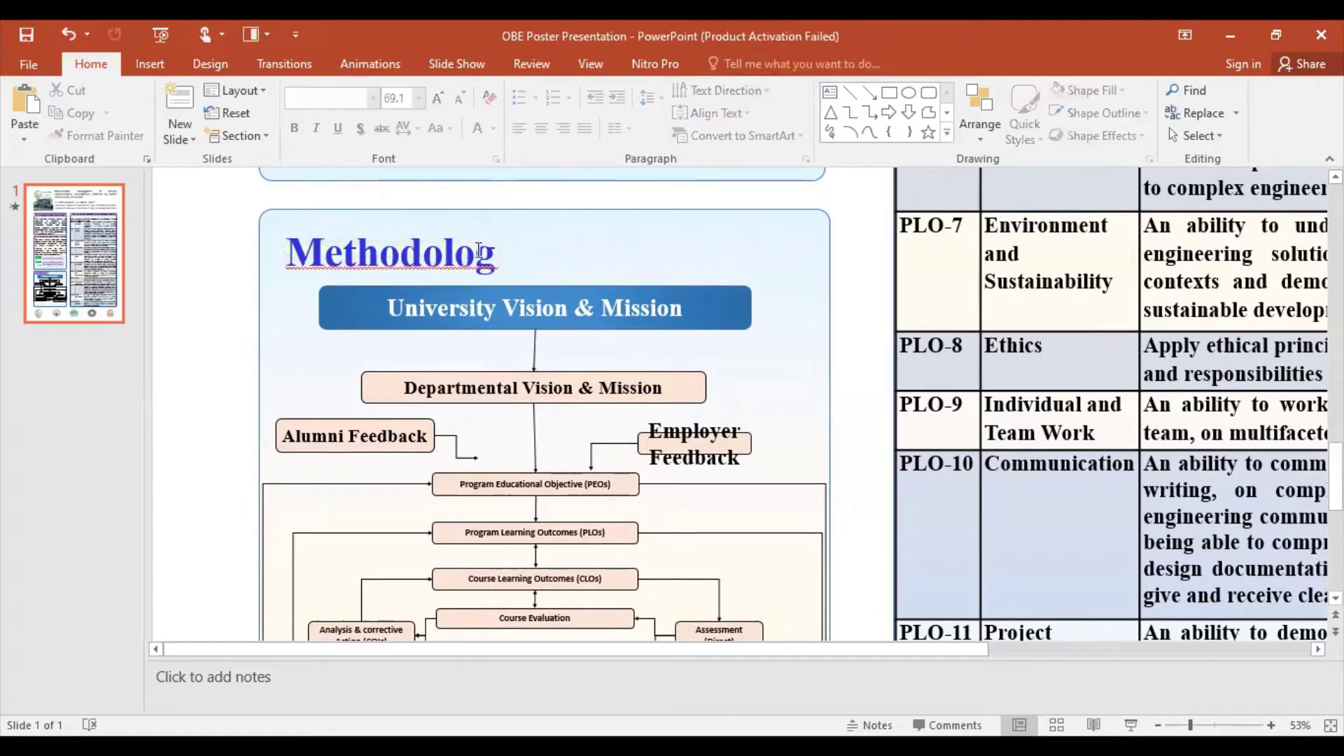
{"action": "left_click", "coordinate": [473, 238]}
{"action": "left_click", "coordinate": [471, 222]}
{"action": "key", "text": "Delete"}
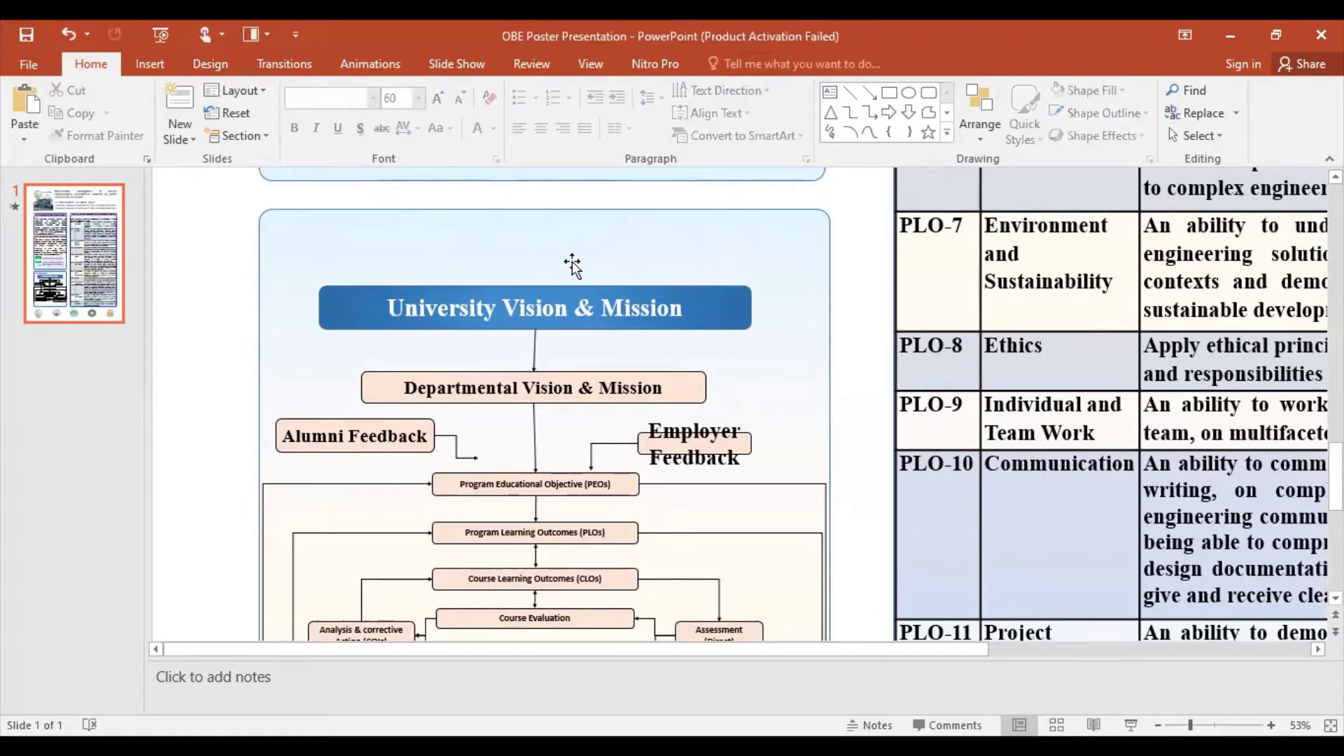
Step: Move the flowchart up to the top of its panel
{"action": "left_click", "coordinate": [570, 287]}
{"action": "left_click_drag", "start_coordinate": [569, 287], "coordinate": [572, 210]}
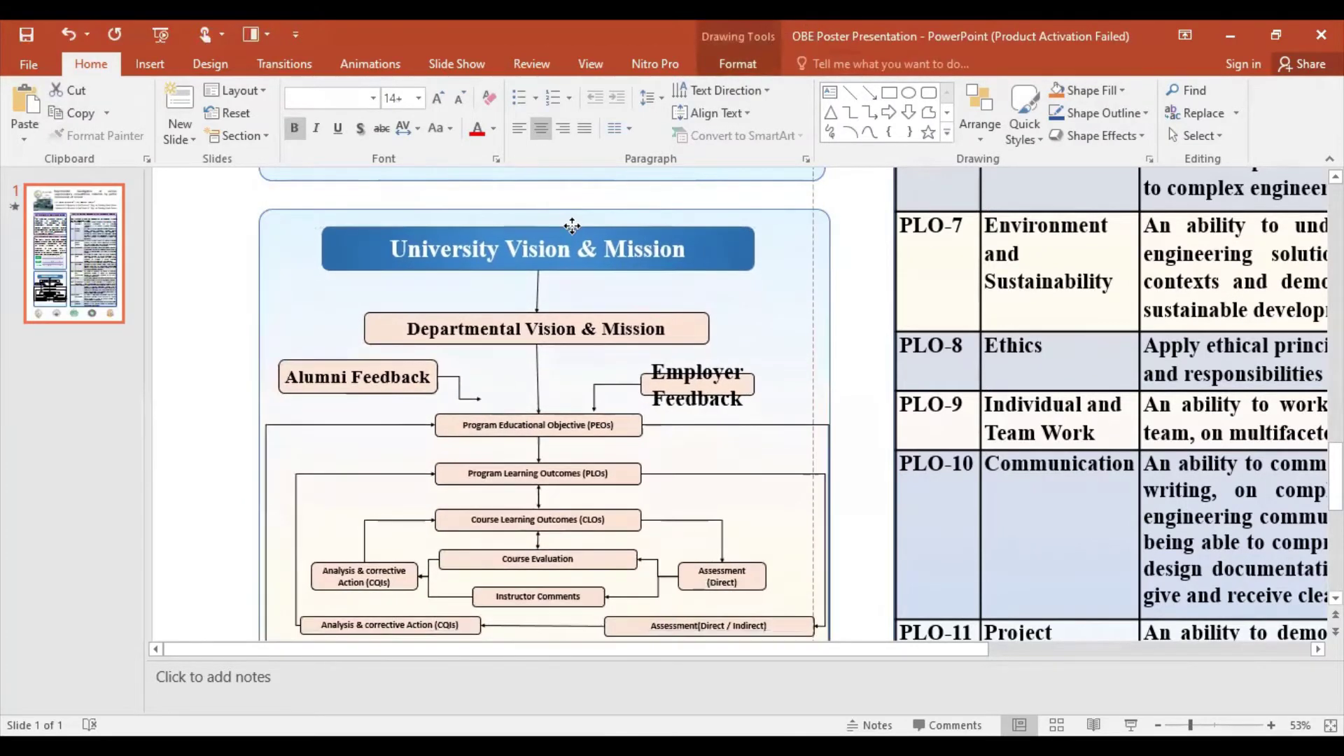
{"action": "scroll", "coordinate": [638, 470], "scroll_direction": "down", "scroll_amount": 1}
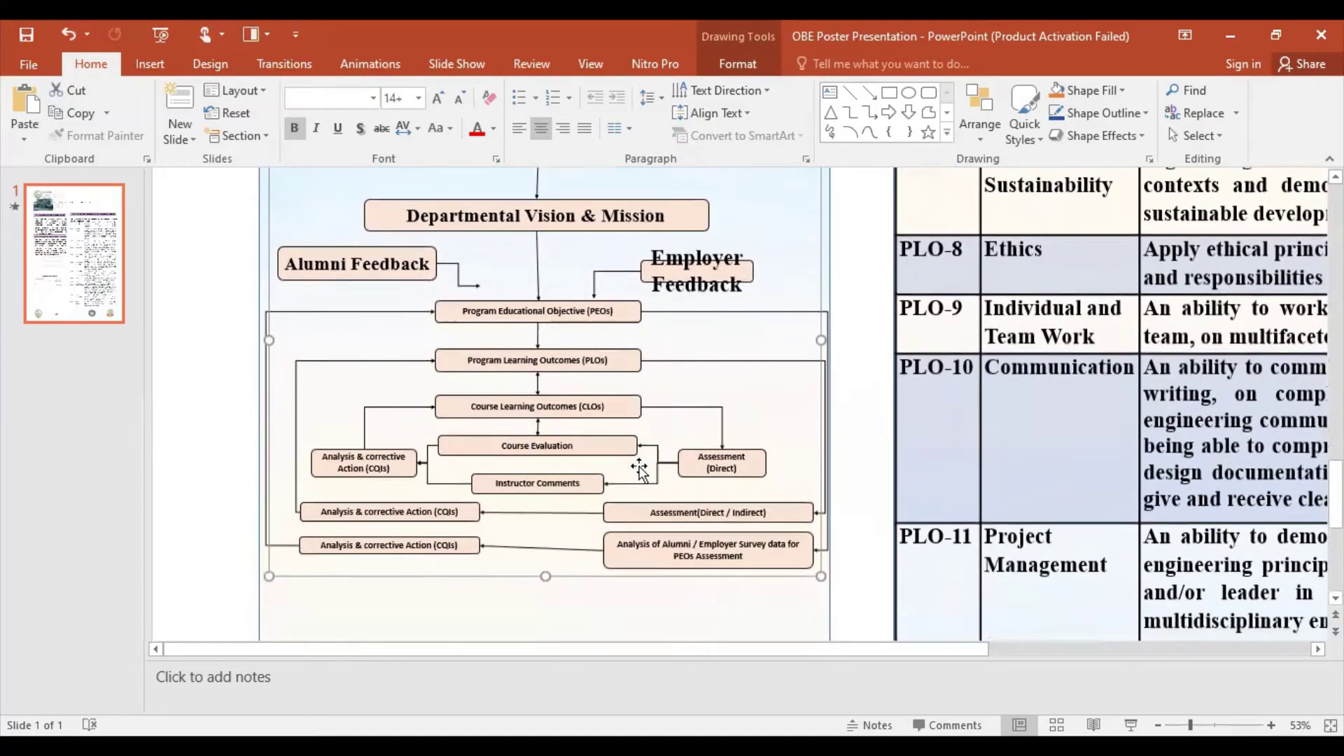
{"action": "scroll", "coordinate": [581, 511], "scroll_direction": "down", "scroll_amount": 1}
{"action": "scroll", "coordinate": [525, 548], "scroll_direction": "down", "scroll_amount": 1}
{"action": "scroll", "coordinate": [567, 553], "scroll_direction": "down", "scroll_amount": 1}
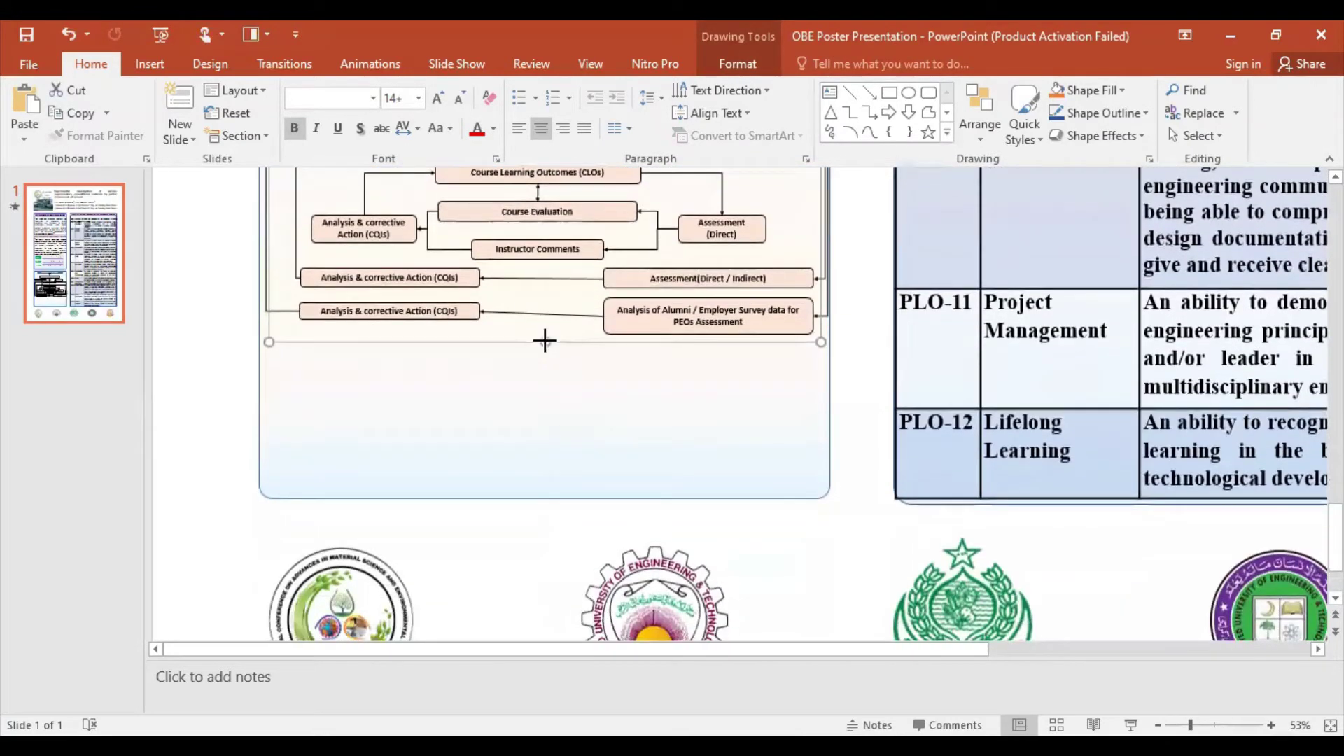
{"action": "left_click_drag", "start_coordinate": [543, 337], "coordinate": [545, 492]}
{"action": "scroll", "coordinate": [576, 445], "scroll_direction": "up", "scroll_amount": 1}
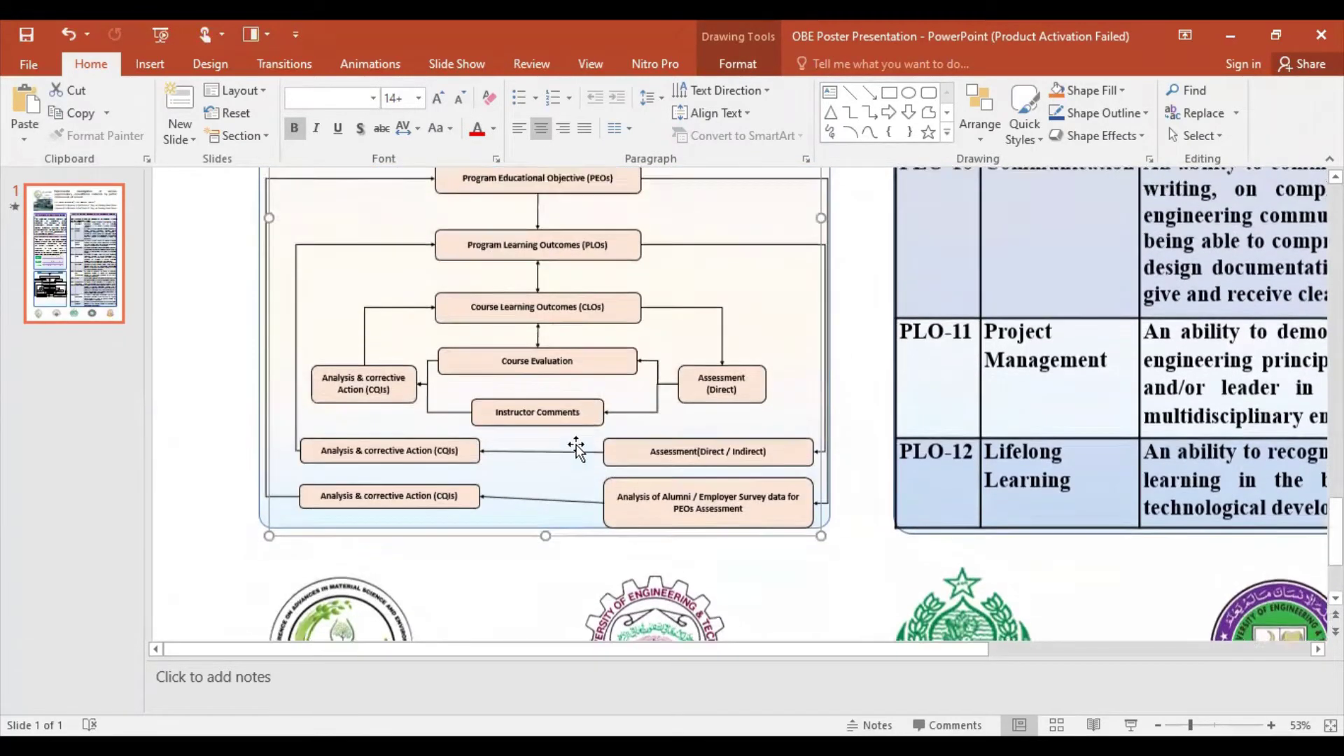
{"action": "scroll", "coordinate": [576, 447], "scroll_direction": "up", "scroll_amount": 1}
{"action": "scroll", "coordinate": [576, 448], "scroll_direction": "up", "scroll_amount": 1}
{"action": "scroll", "coordinate": [576, 448], "scroll_direction": "up", "scroll_amount": 1}
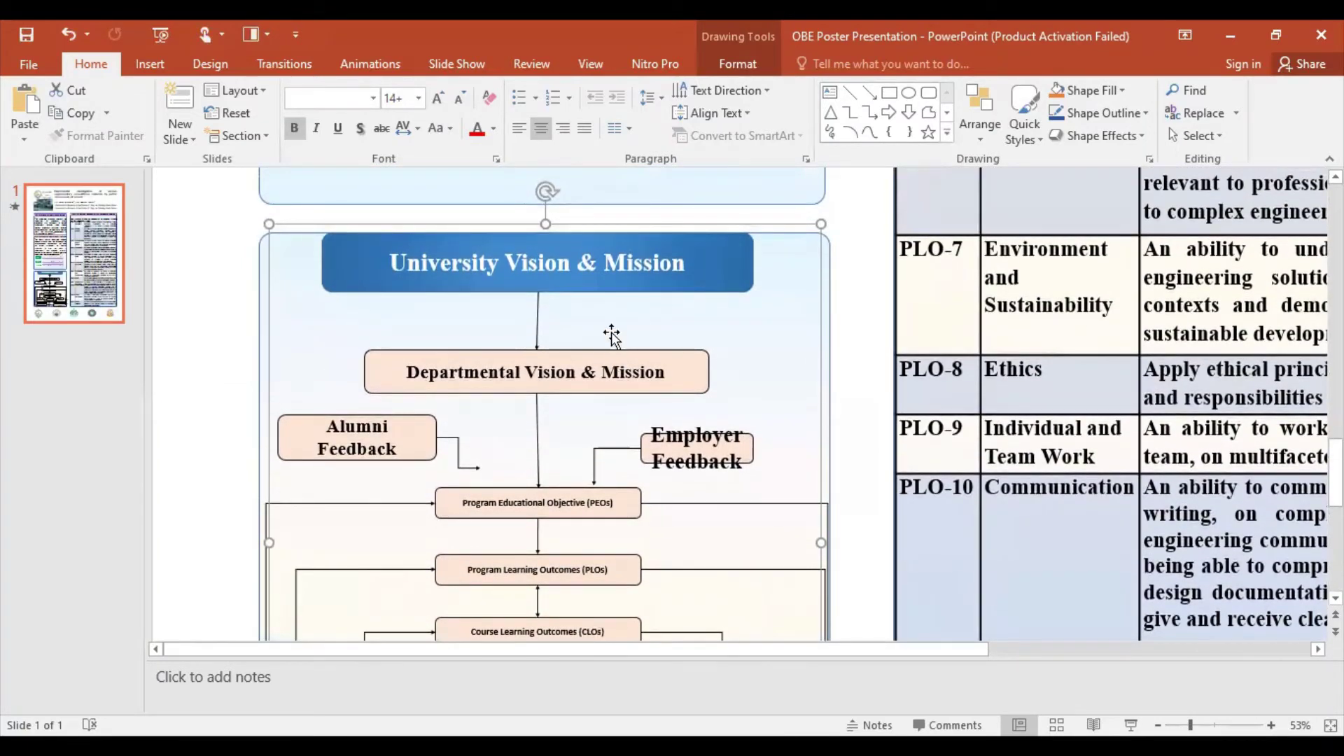
Step: Undo the accidental flowchart shifts and nudge the Departmental Vision & Mission box slightly upward
{"action": "left_click_drag", "start_coordinate": [606, 350], "coordinate": [615, 329]}
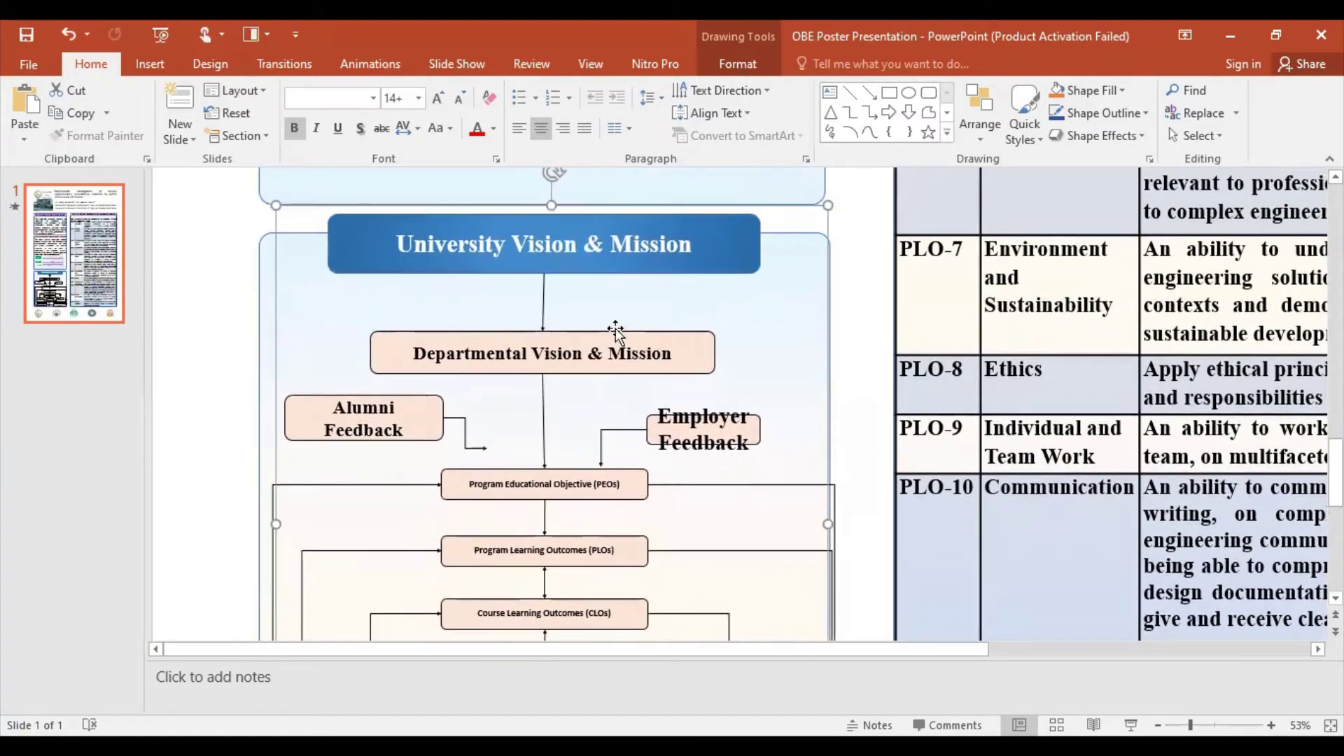
{"action": "key", "text": "ctrl+z"}
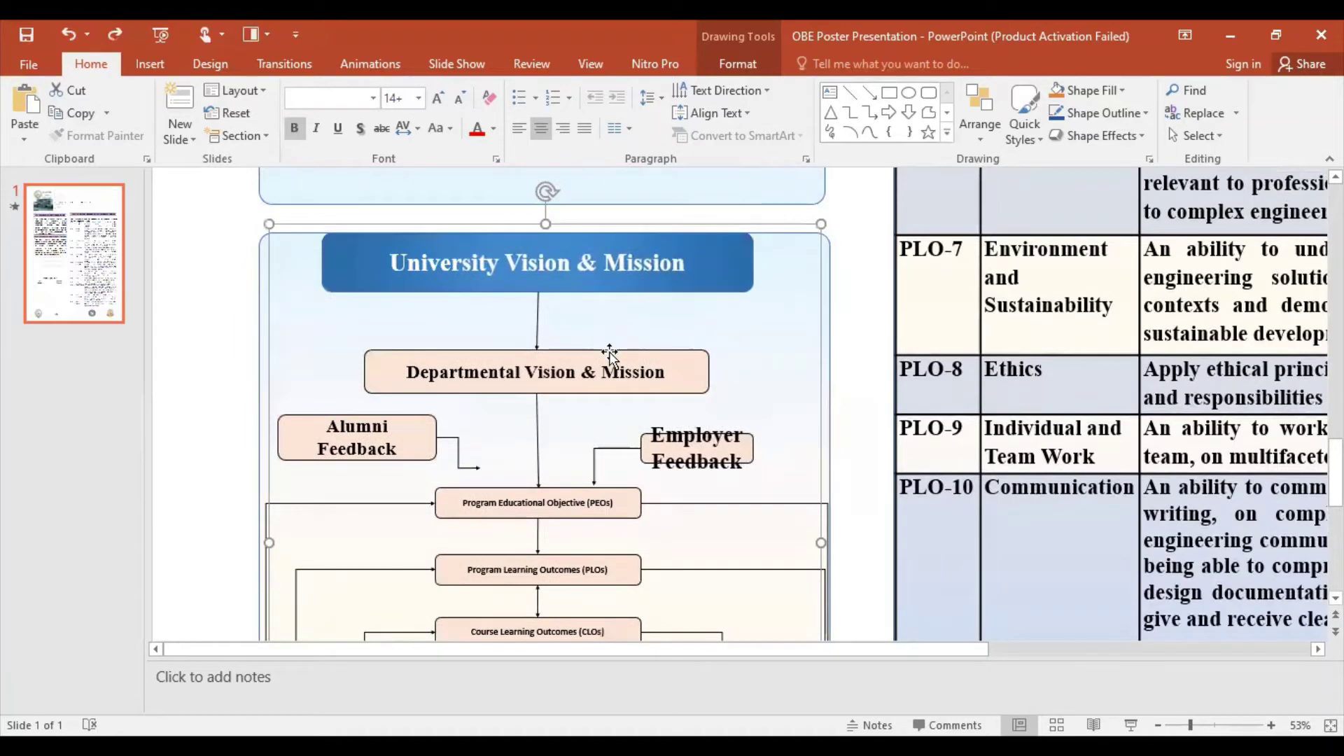
{"action": "key", "text": "ctrl+z"}
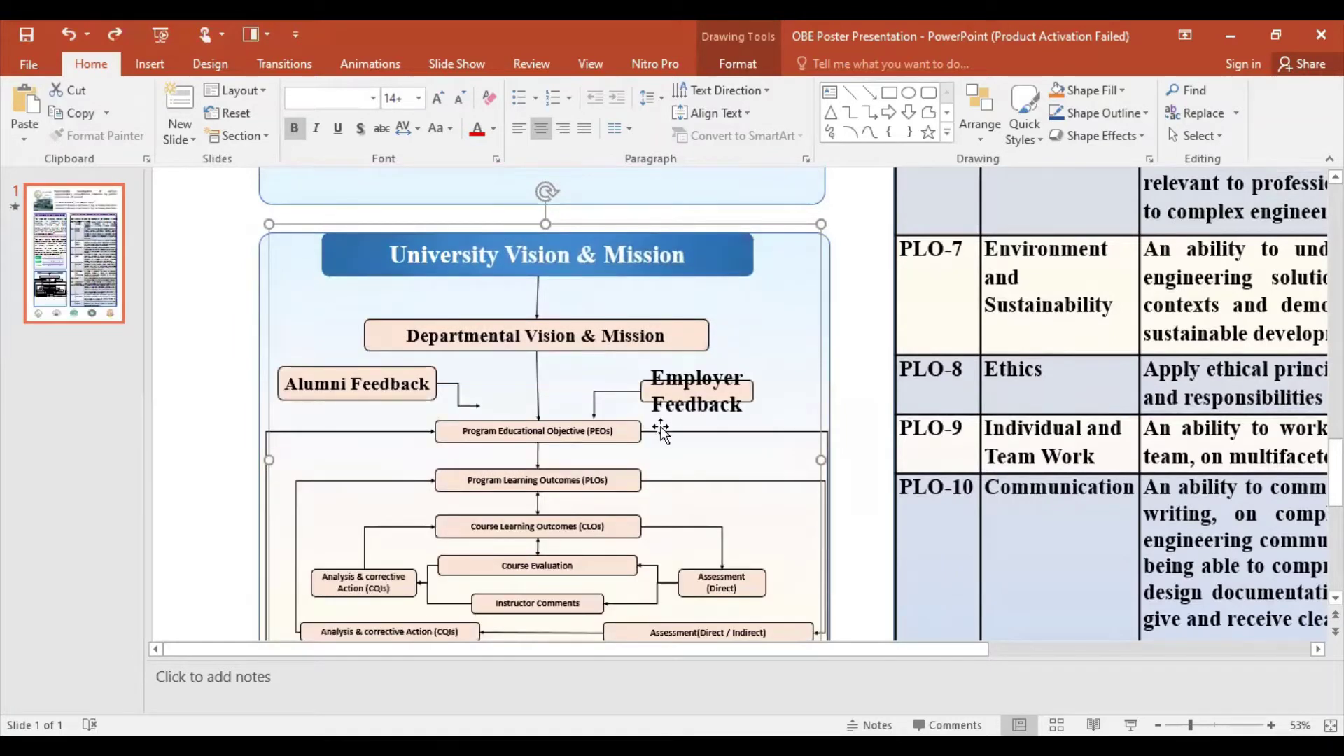
{"action": "left_click_drag", "start_coordinate": [609, 224], "coordinate": [614, 224]}
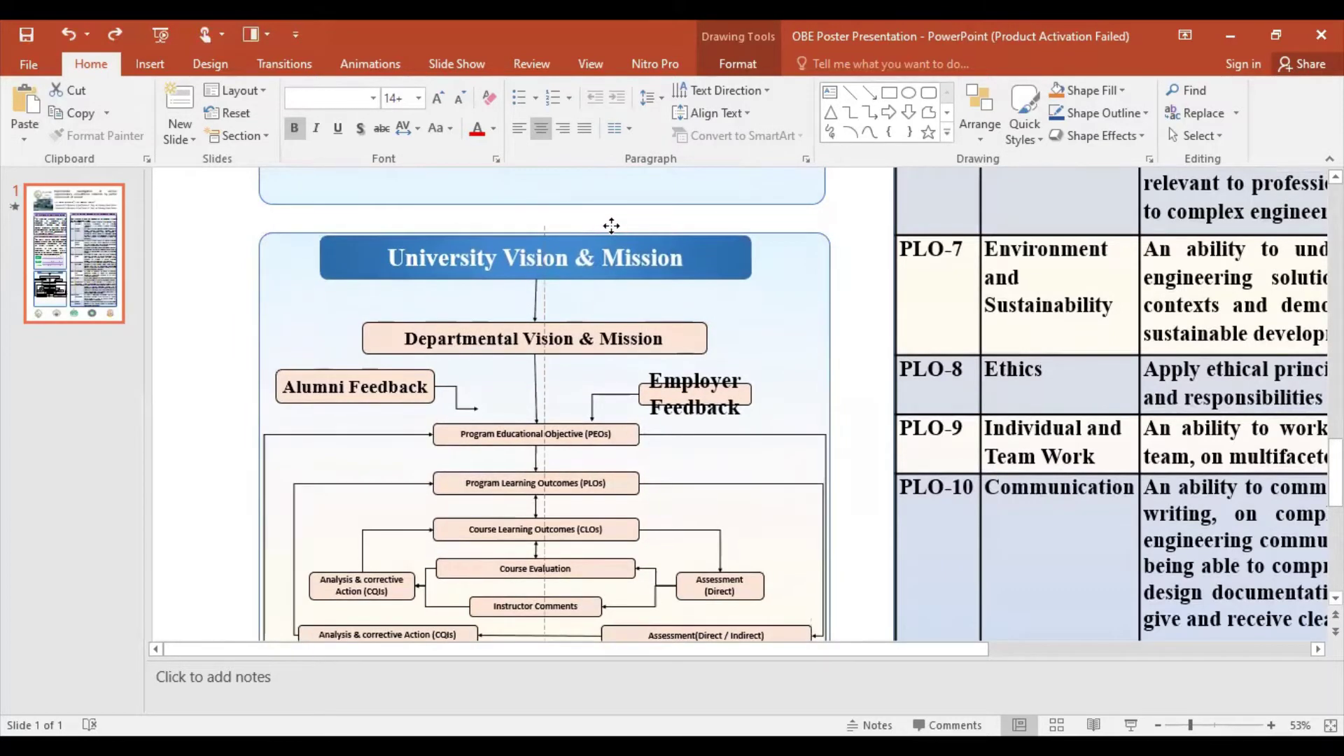
{"action": "scroll", "coordinate": [680, 483], "scroll_direction": "down", "scroll_amount": 3}
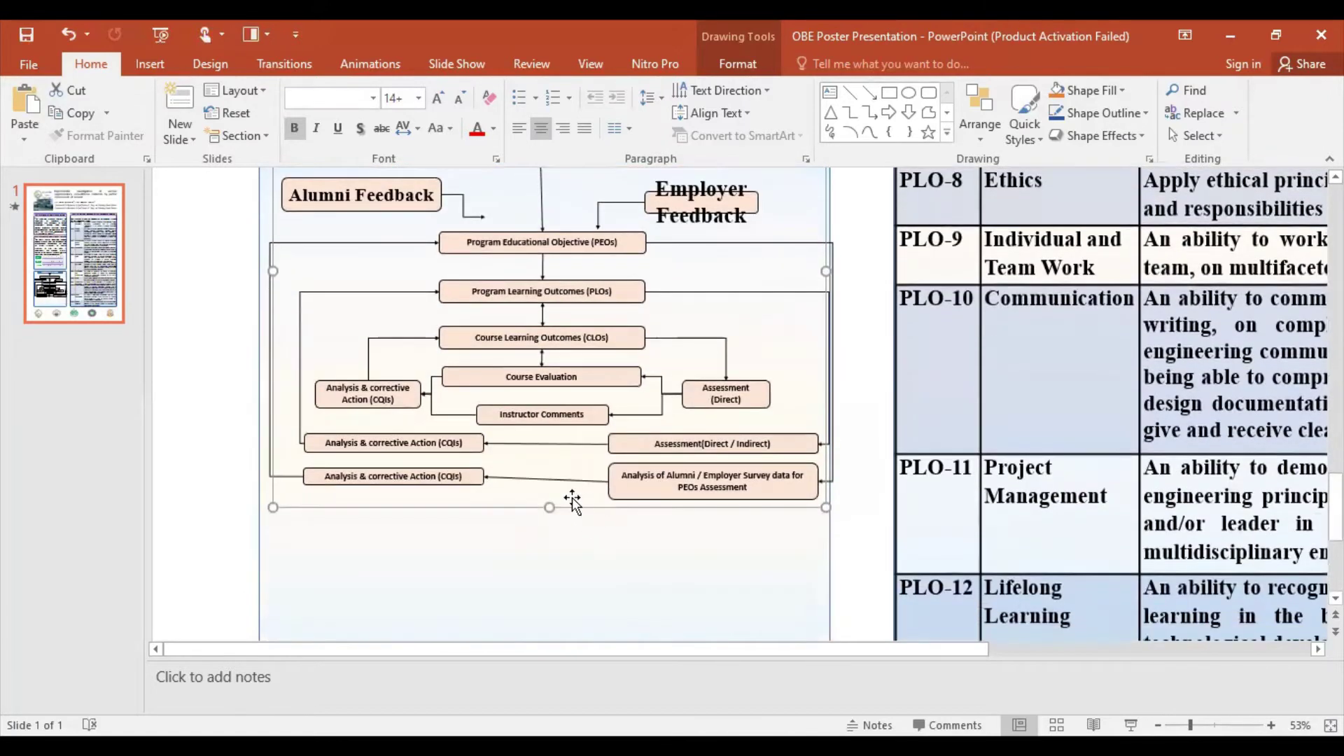
{"action": "scroll", "coordinate": [578, 475], "scroll_direction": "up", "scroll_amount": 2}
{"action": "scroll", "coordinate": [579, 474], "scroll_direction": "up", "scroll_amount": 1}
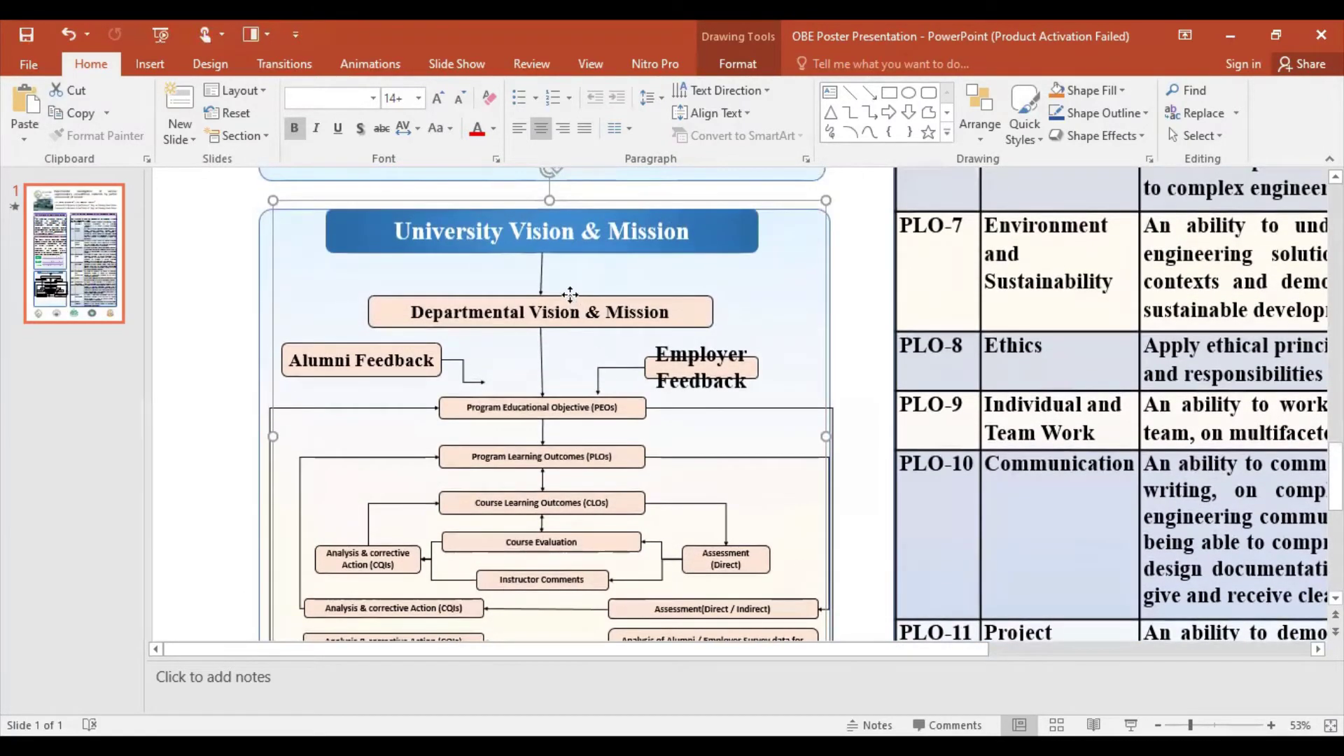
{"action": "key", "text": "ctrl+z"}
{"action": "key", "text": "ctrl+z"}
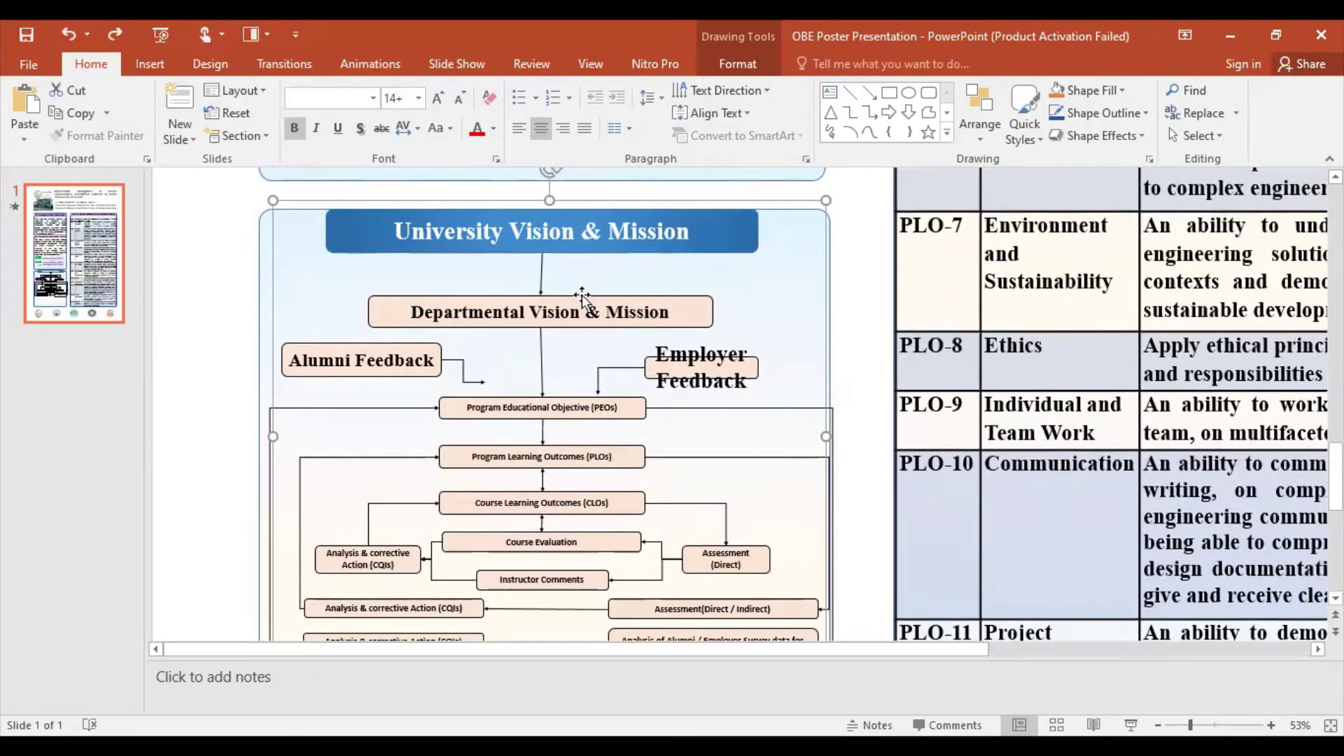
{"action": "left_click", "coordinate": [610, 304]}
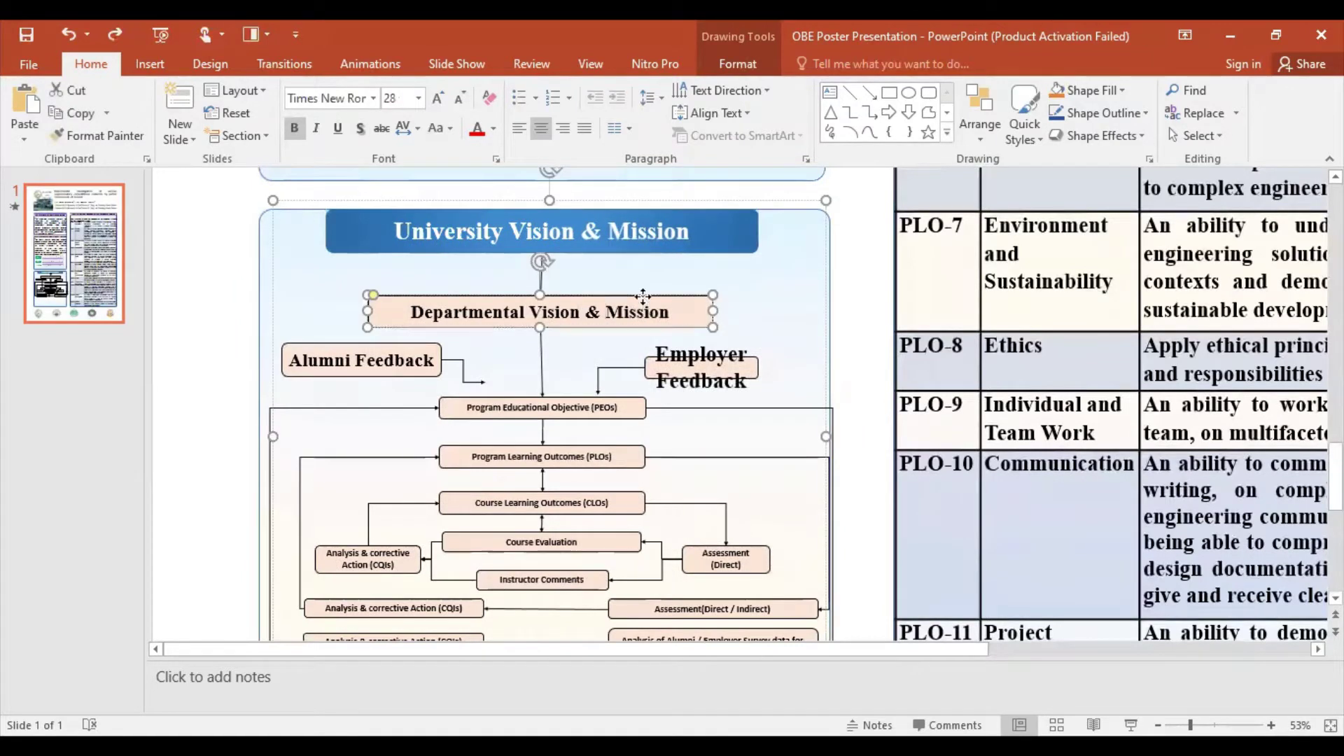
{"action": "left_click_drag", "start_coordinate": [642, 296], "coordinate": [644, 285]}
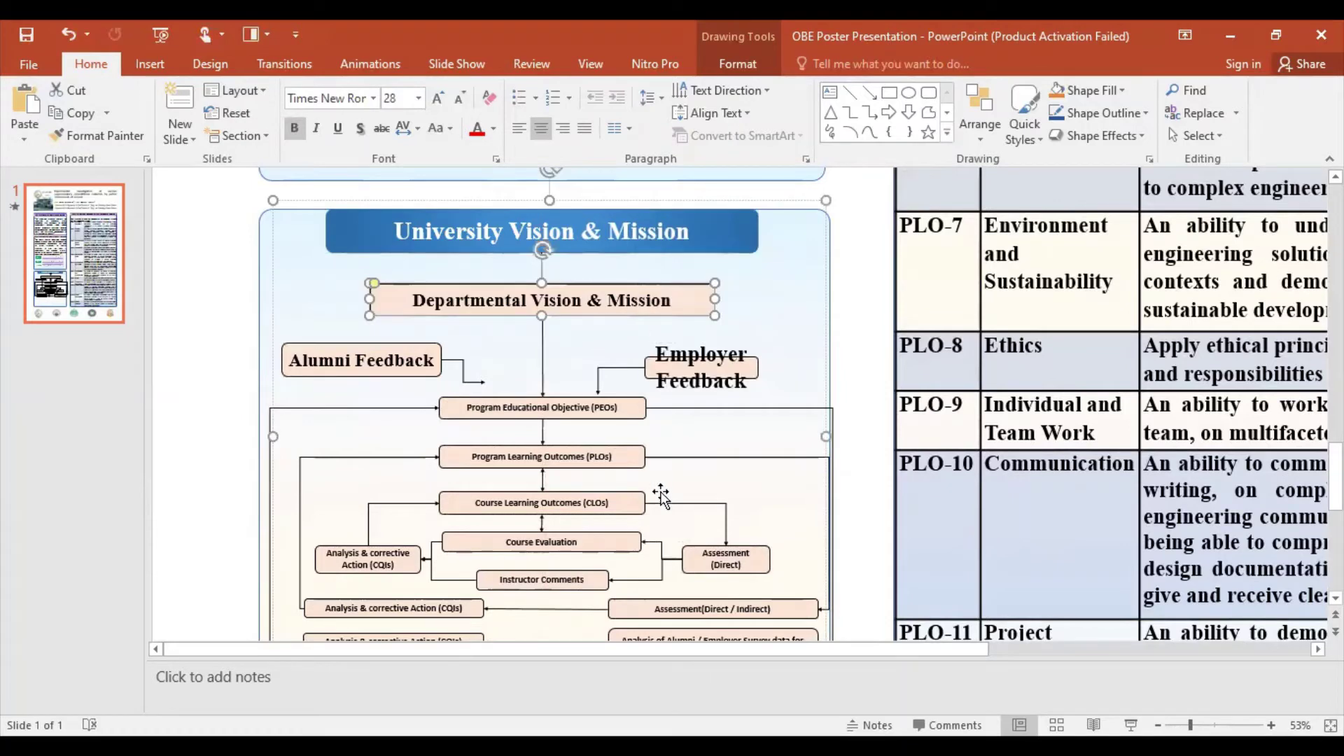
{"action": "scroll", "coordinate": [665, 491], "scroll_direction": "down", "scroll_amount": 3}
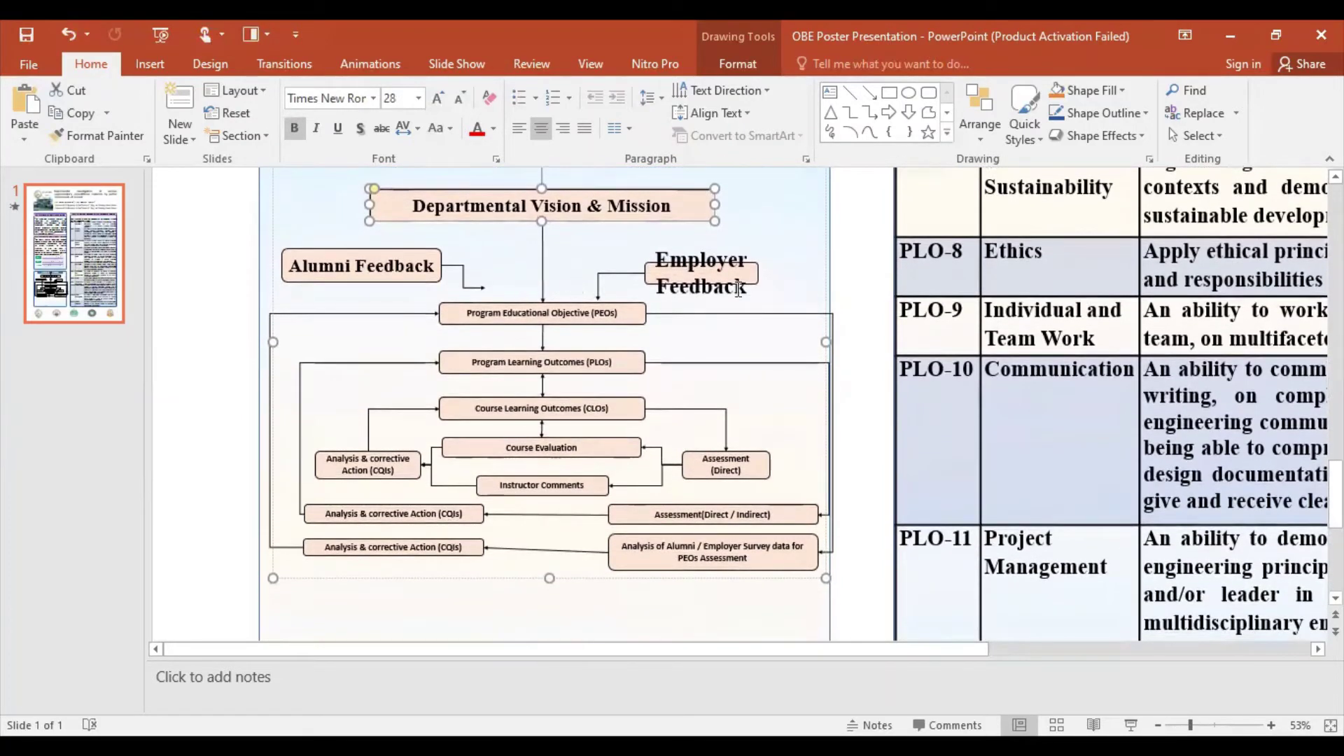
Step: Move the Employer Feedback box into its new spot and reroute its connector to it
{"action": "mouse_move", "coordinate": [759, 284]}
{"action": "left_mouse_down"}
{"action": "mouse_move", "coordinate": [754, 242]}
{"action": "mouse_move", "coordinate": [826, 266]}
{"action": "left_mouse_up"}
{"action": "mouse_move", "coordinate": [669, 267]}
{"action": "left_mouse_down"}
{"action": "mouse_move", "coordinate": [644, 268]}
{"action": "mouse_move", "coordinate": [729, 225]}
{"action": "left_mouse_up"}
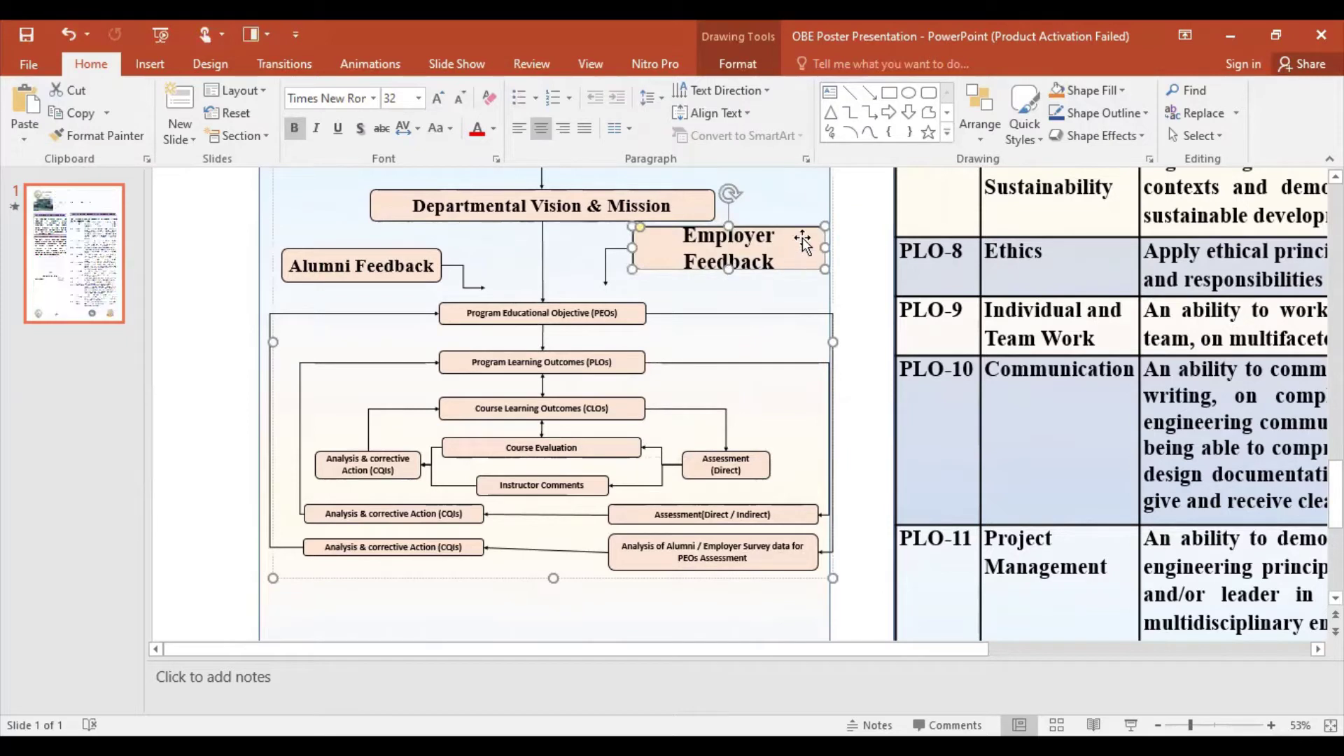
{"action": "left_click_drag", "start_coordinate": [729, 226], "coordinate": [798, 232]}
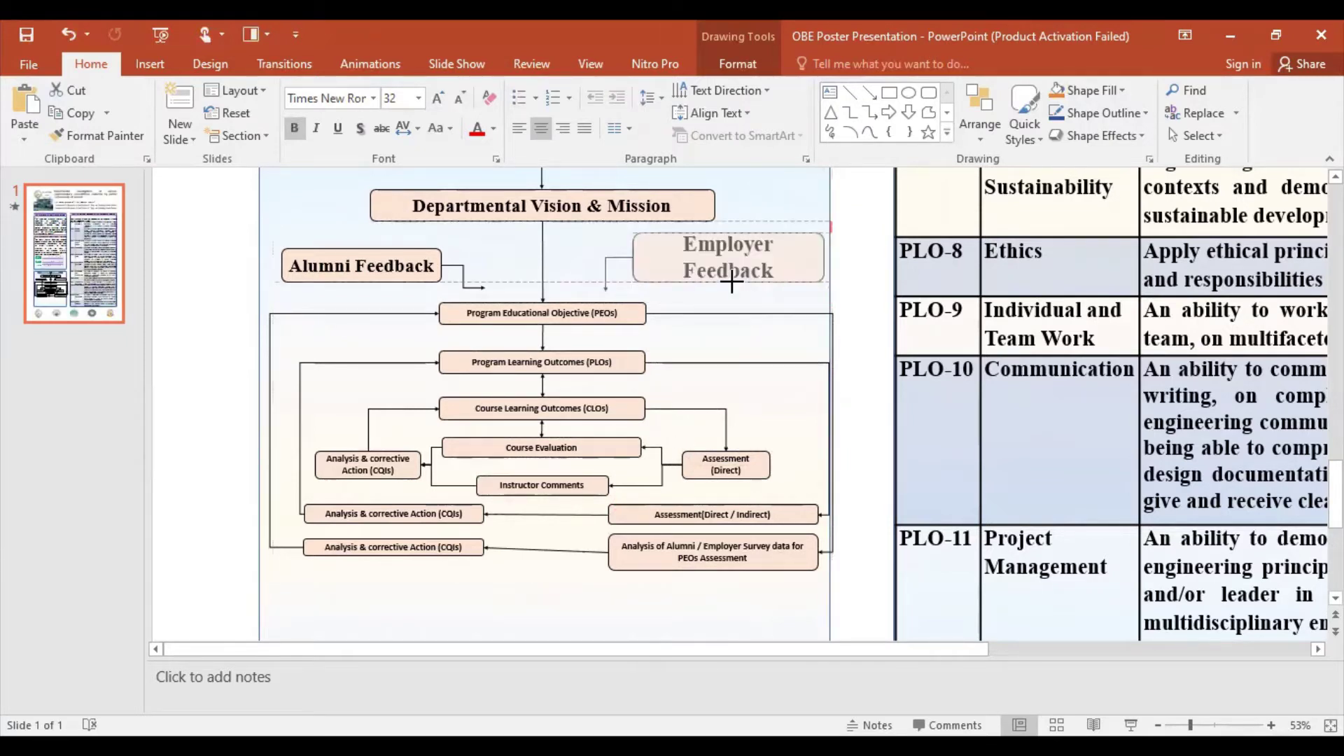
{"action": "left_click_drag", "start_coordinate": [732, 282], "coordinate": [732, 282]}
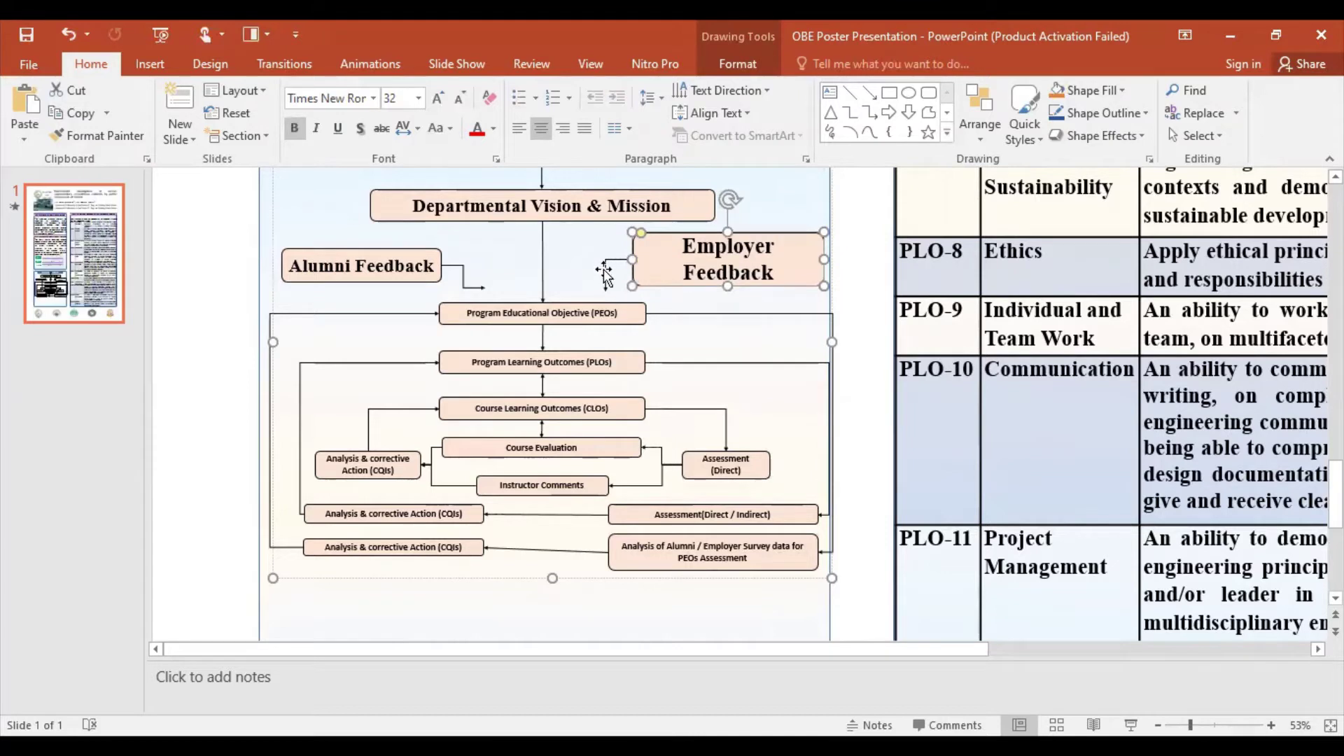
{"action": "mouse_move", "coordinate": [603, 274]}
{"action": "left_mouse_down"}
{"action": "mouse_move", "coordinate": [586, 280]}
{"action": "mouse_move", "coordinate": [641, 272]}
{"action": "mouse_move", "coordinate": [637, 250]}
{"action": "left_mouse_up"}
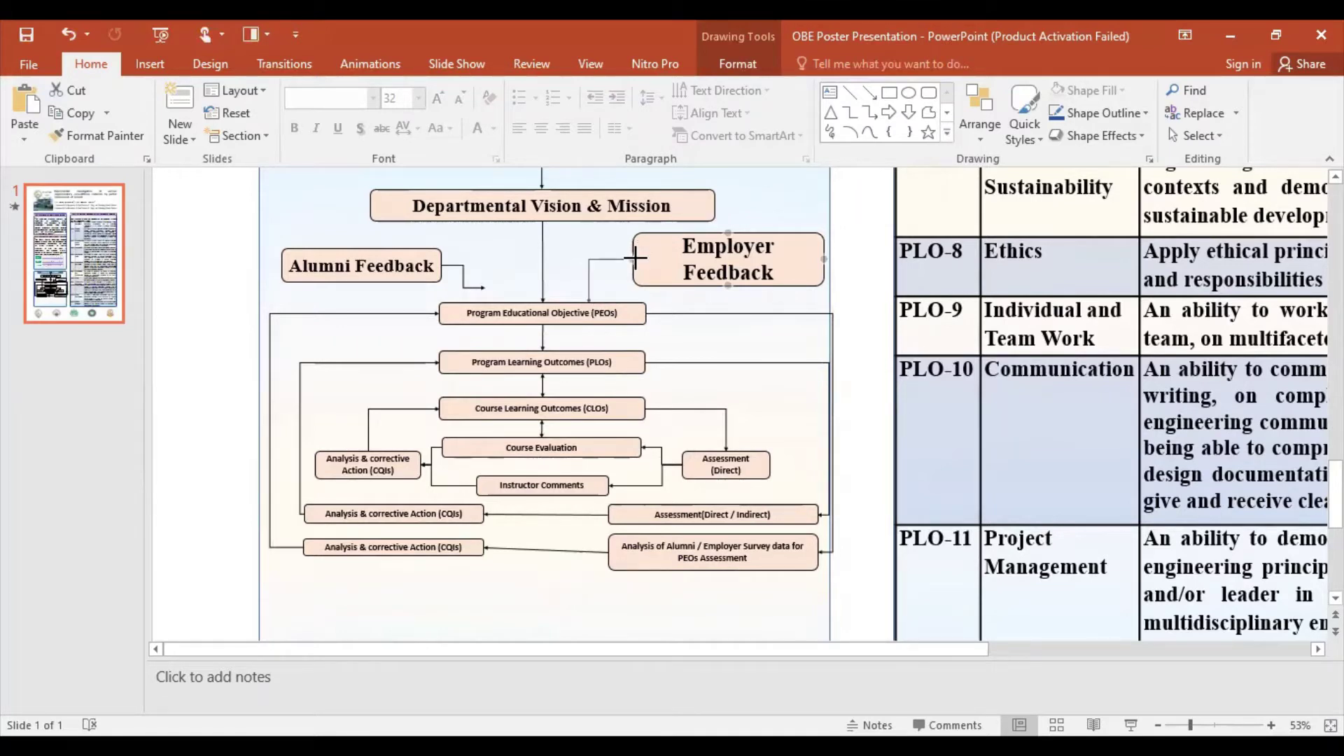
Step: Enlarge the Alumni Feedback box and raise its text size to match Employer Feedback
{"action": "left_click", "coordinate": [408, 275]}
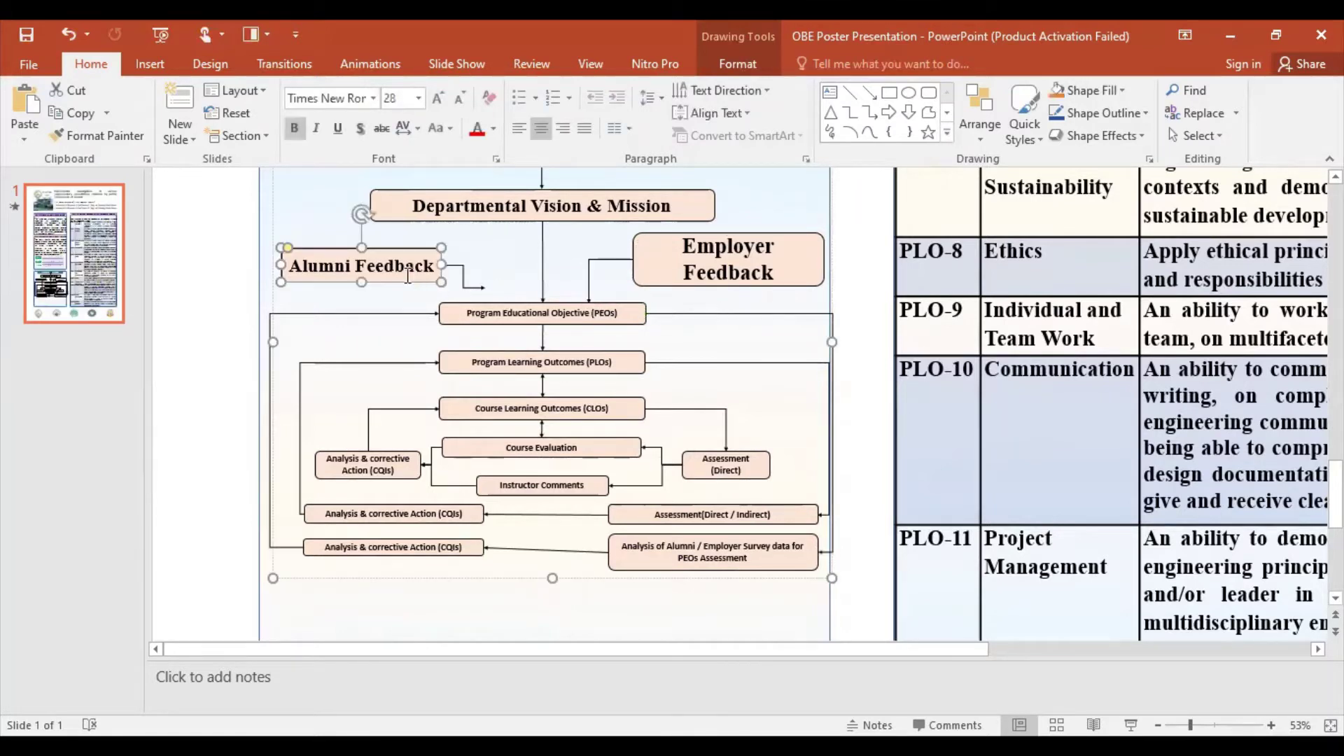
{"action": "left_click_drag", "start_coordinate": [359, 246], "coordinate": [359, 228]}
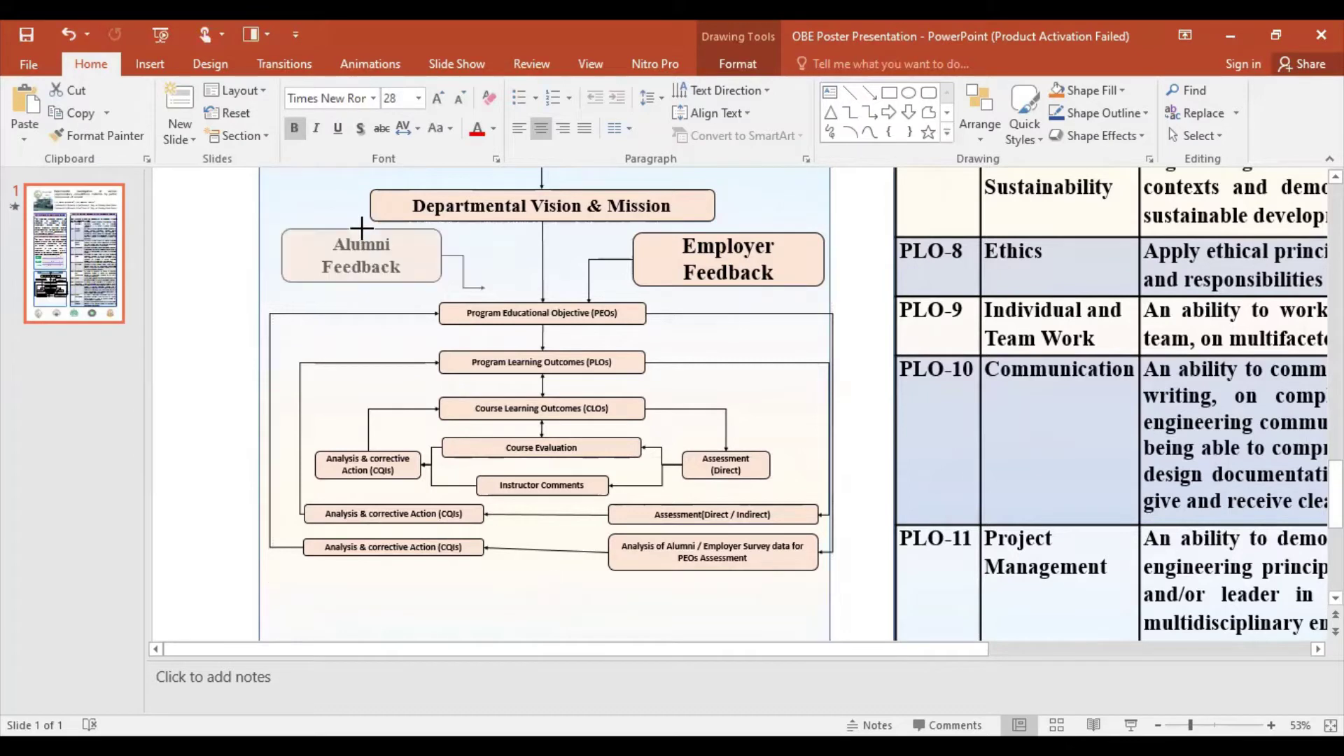
{"action": "left_click_drag", "start_coordinate": [280, 252], "coordinate": [267, 252]}
{"action": "left_click_drag", "start_coordinate": [684, 245], "coordinate": [777, 277]}
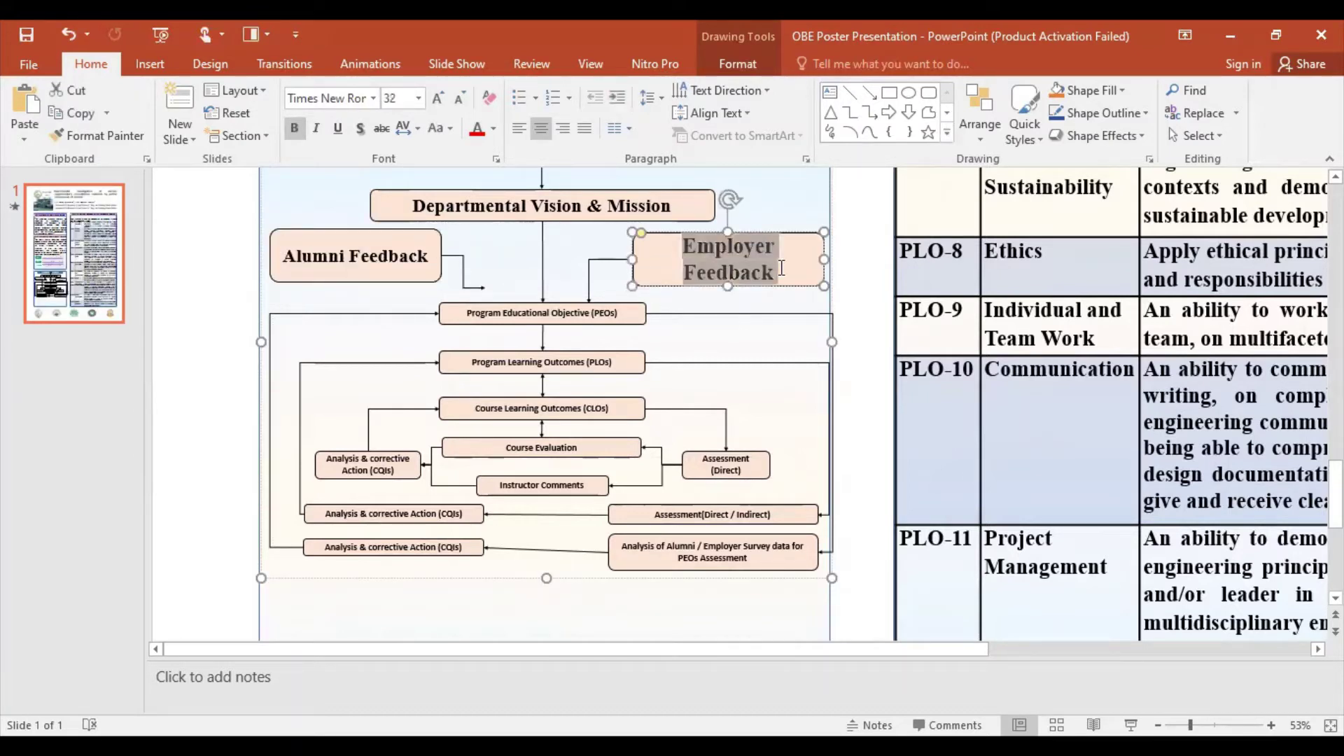
{"action": "left_click_drag", "start_coordinate": [287, 257], "coordinate": [428, 259]}
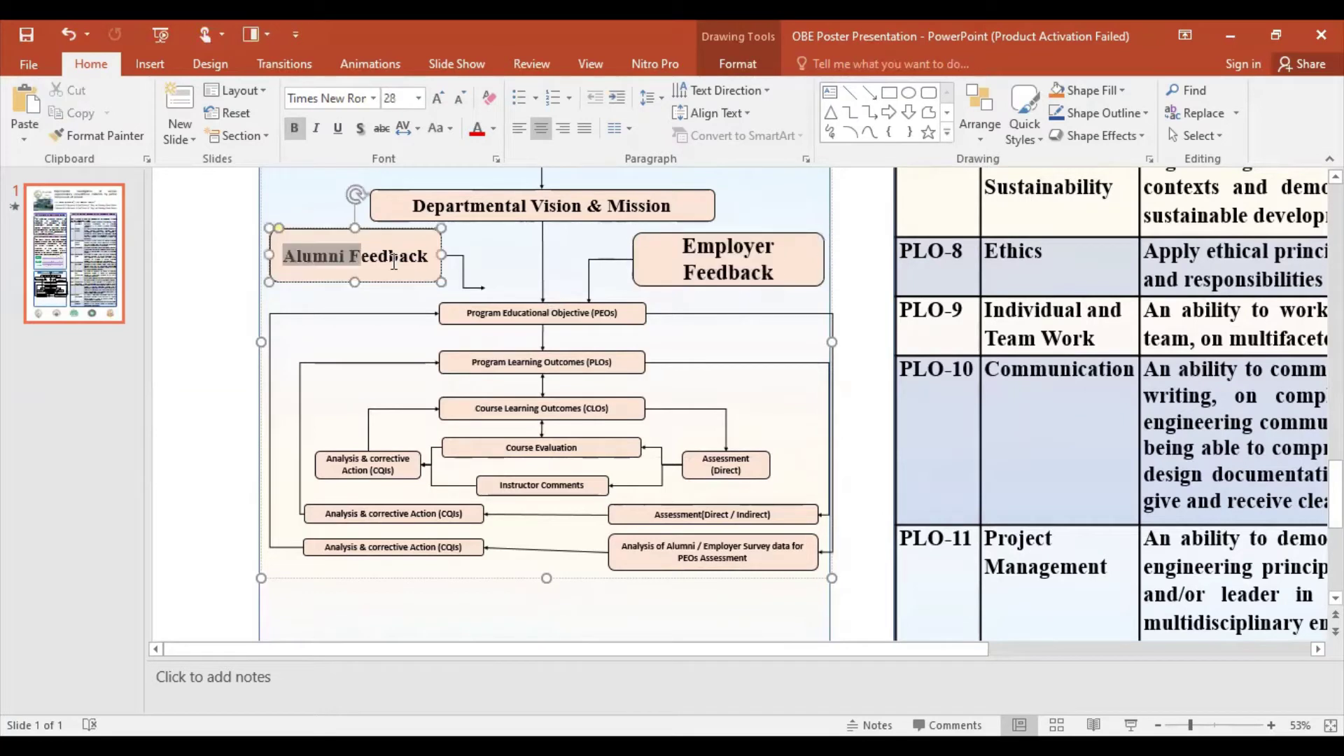
{"action": "left_click", "coordinate": [434, 102]}
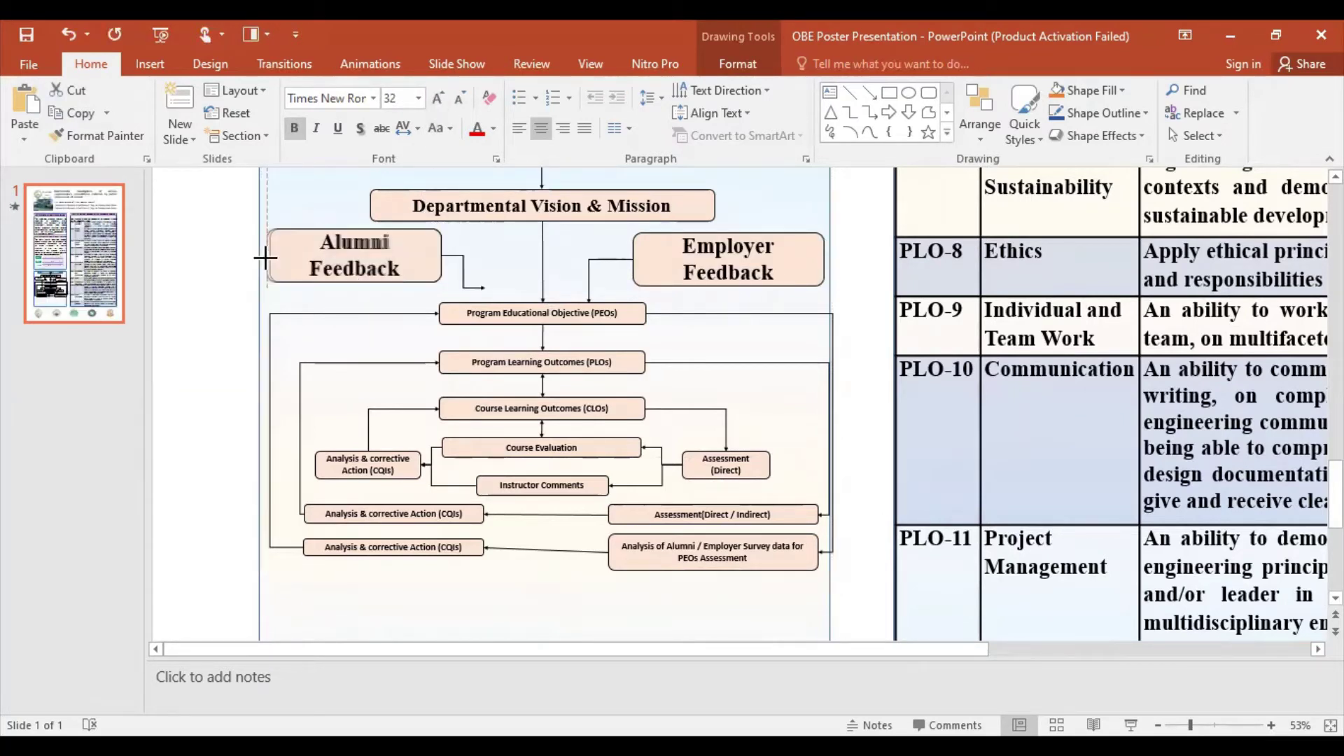
{"action": "left_click_drag", "start_coordinate": [269, 258], "coordinate": [260, 256]}
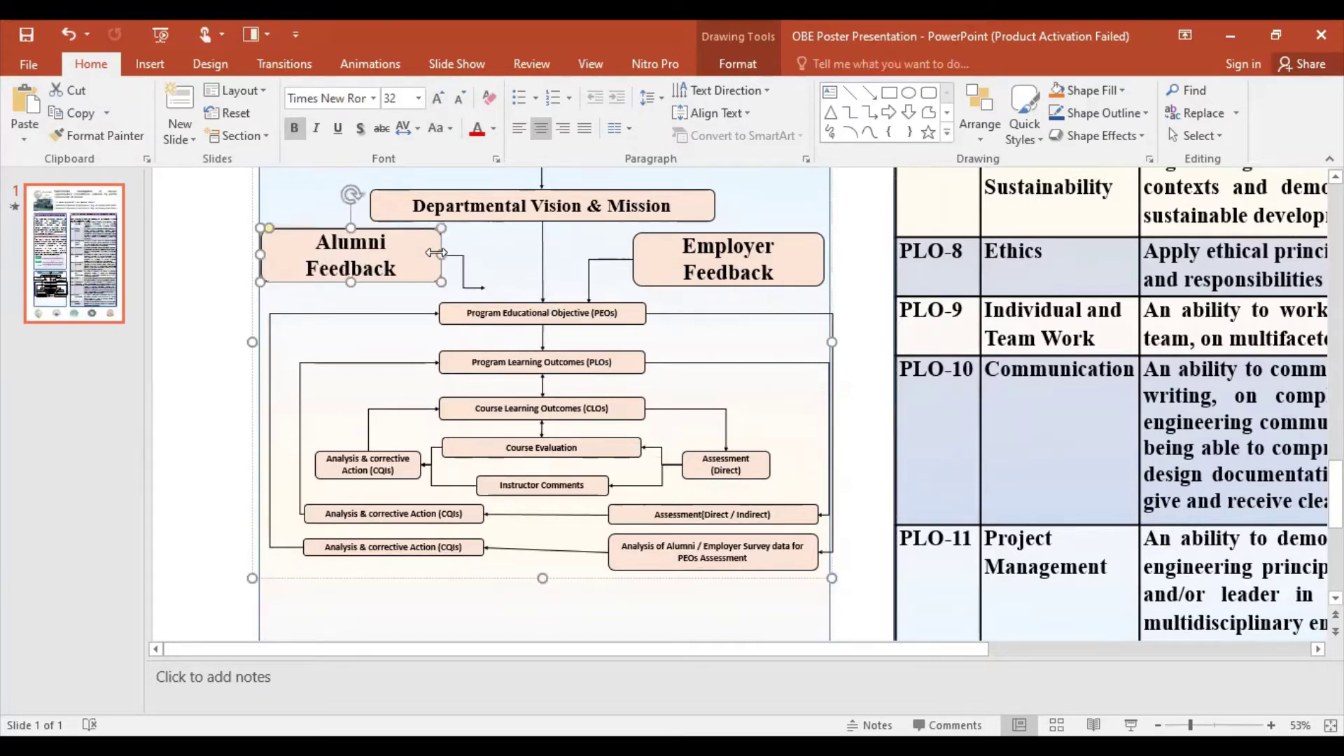
Step: Increase the Departmental Vision & Mission text to 32 pt
{"action": "scroll", "coordinate": [551, 267], "scroll_direction": "up", "scroll_amount": 2}
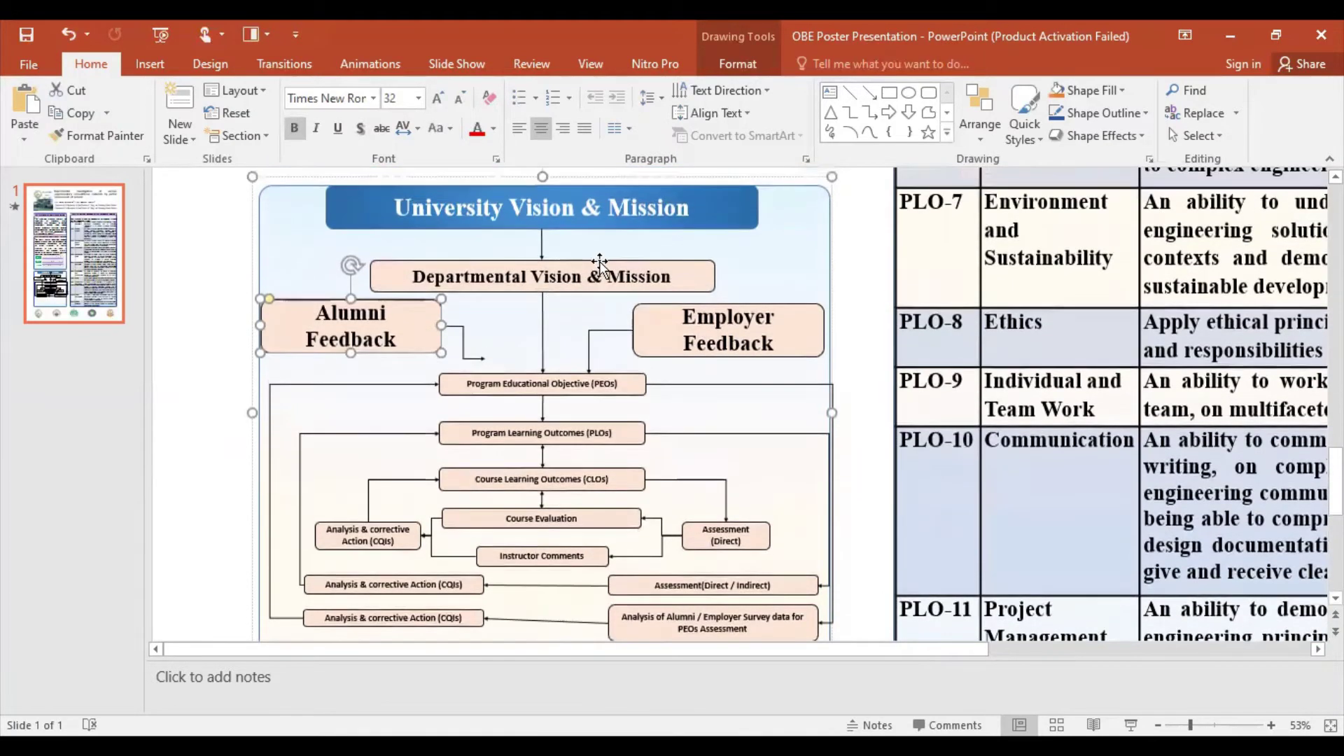
{"action": "left_click", "coordinate": [417, 279]}
{"action": "key", "text": "ctrl+a"}
{"action": "key", "text": "ctrl+shift+period"}
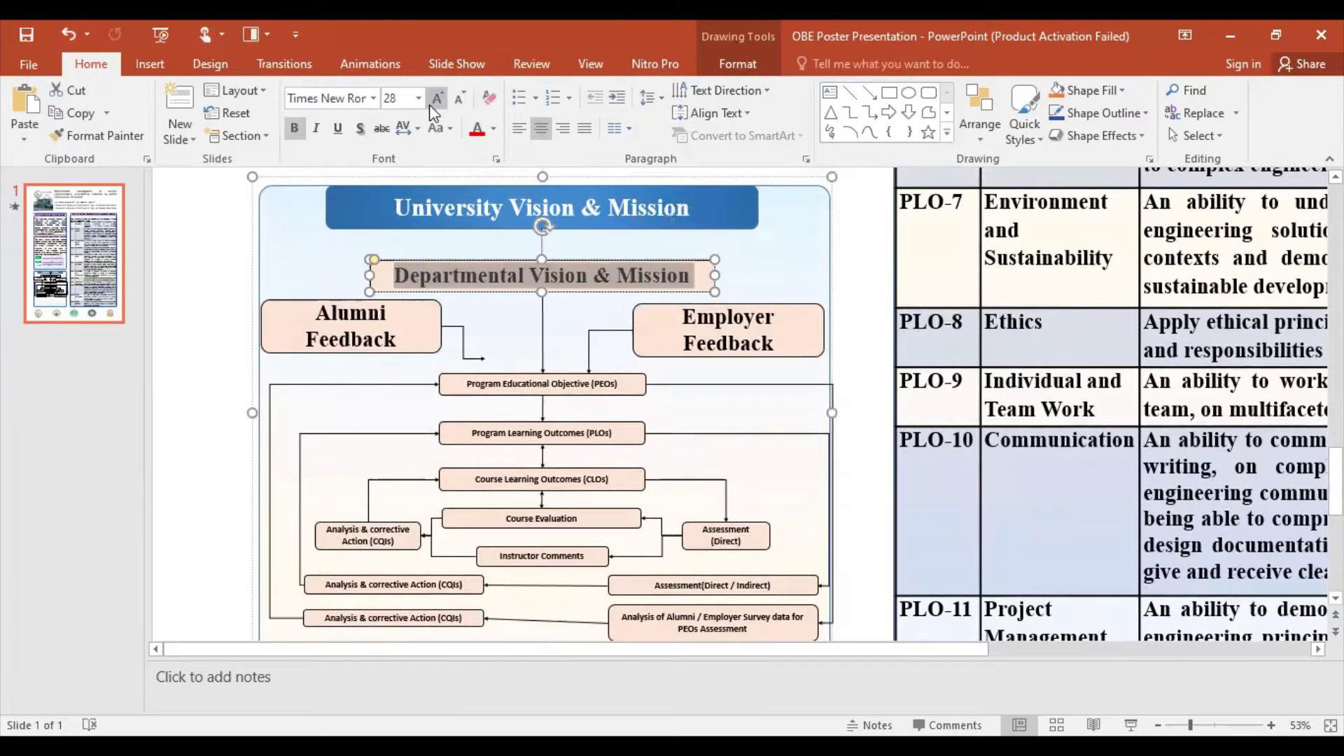
{"action": "left_click_drag", "start_coordinate": [395, 207], "coordinate": [690, 219]}
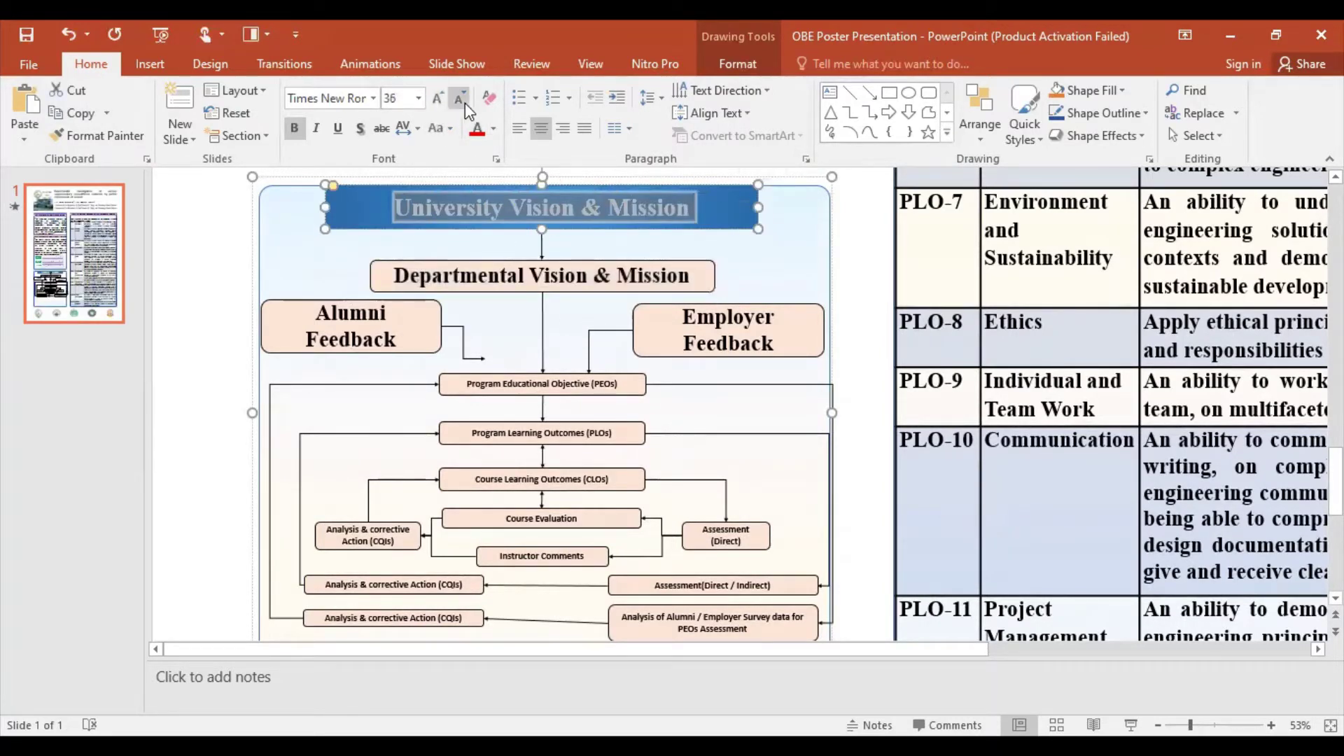
{"action": "left_click", "coordinate": [551, 275]}
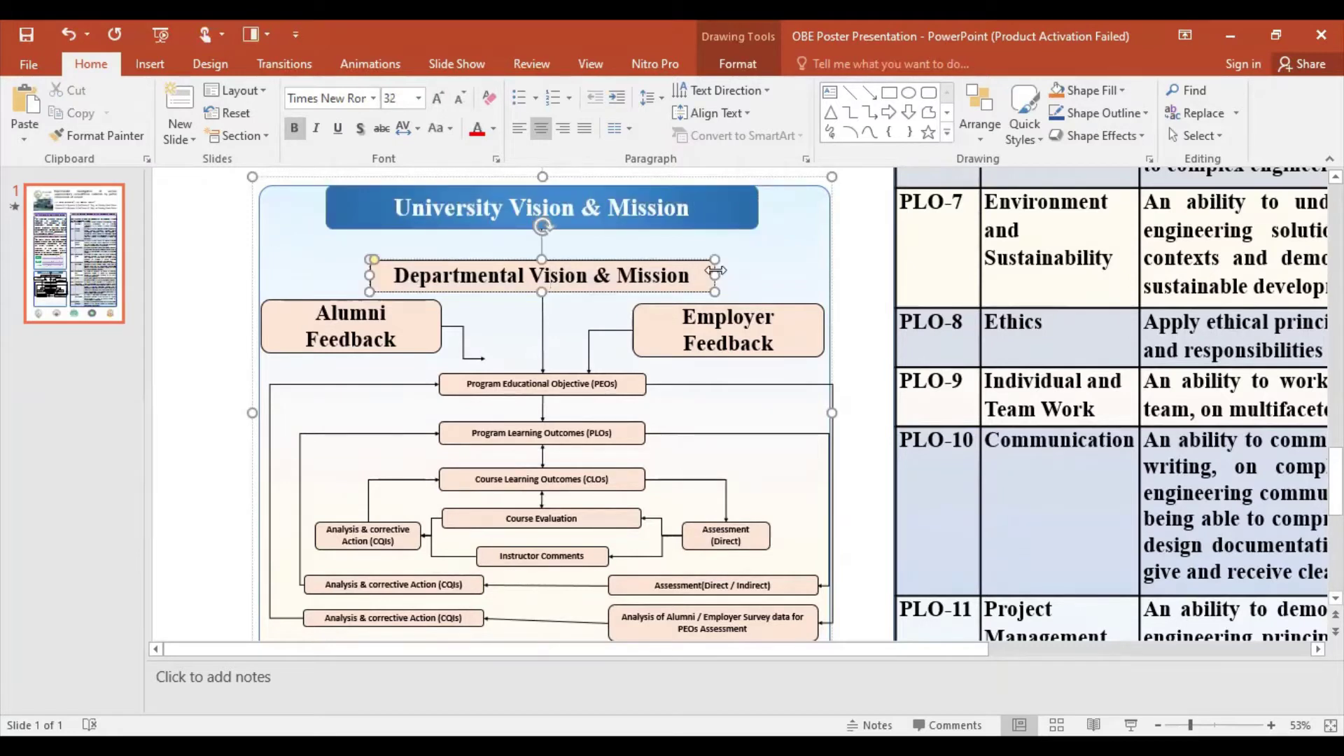
Step: Delete the misshapen connector below Alumni Feedback and nudge both feedback boxes upward
{"action": "left_click", "coordinate": [464, 342]}
{"action": "left_click_drag", "start_coordinate": [470, 338], "coordinate": [474, 339]}
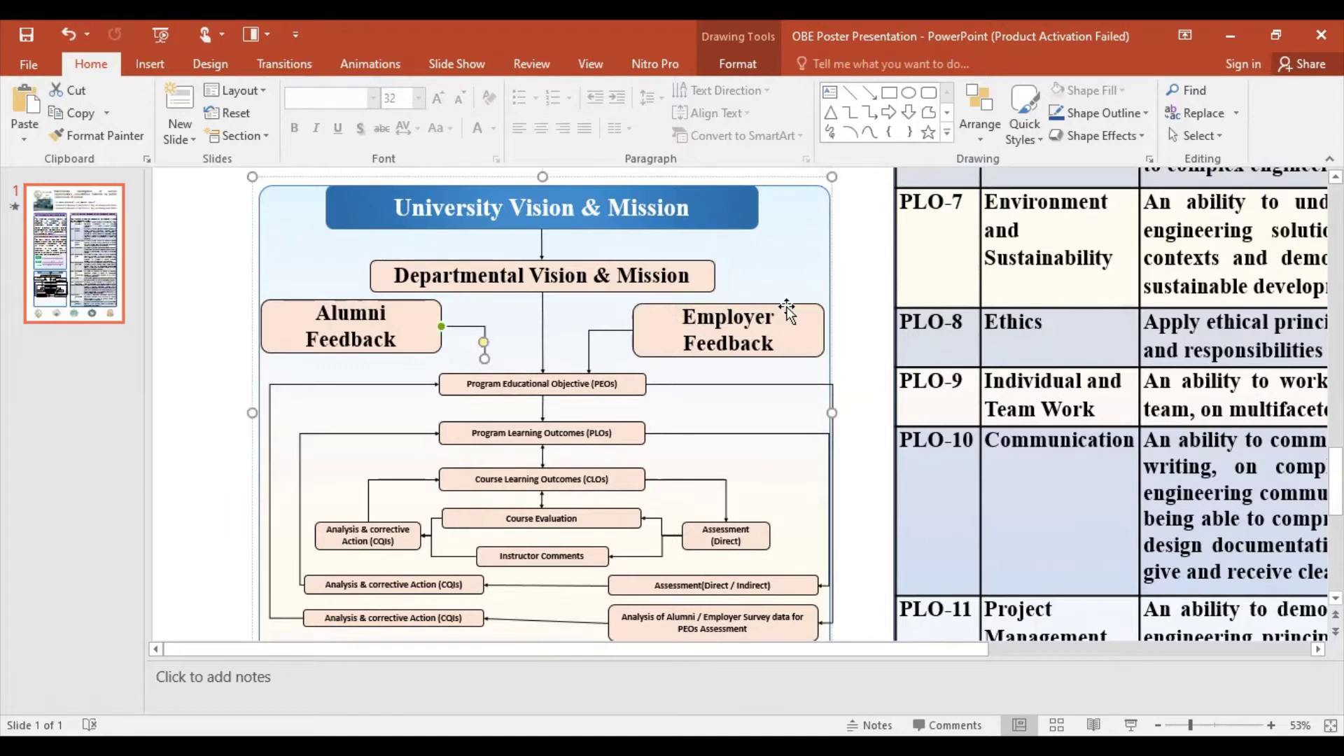
{"action": "left_click_drag", "start_coordinate": [787, 305], "coordinate": [787, 298]}
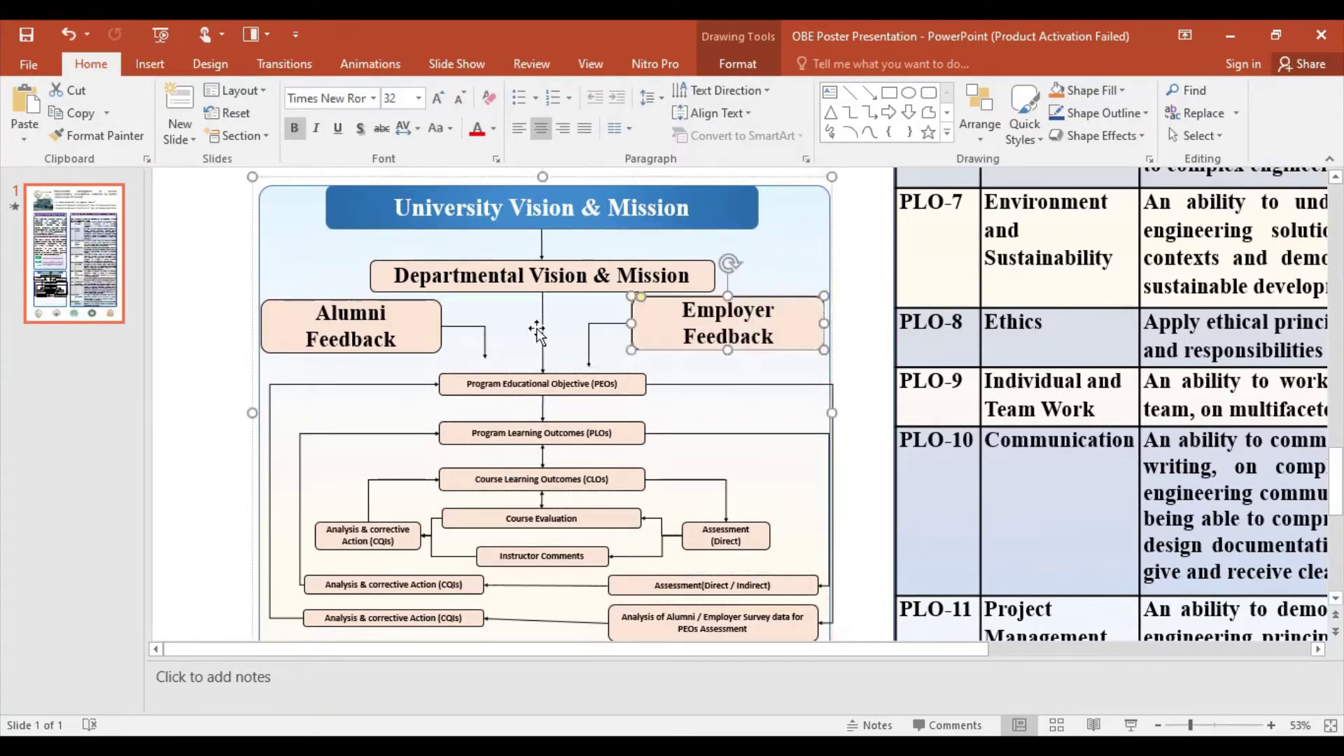
{"action": "left_click", "coordinate": [417, 312]}
{"action": "left_click", "coordinate": [484, 357]}
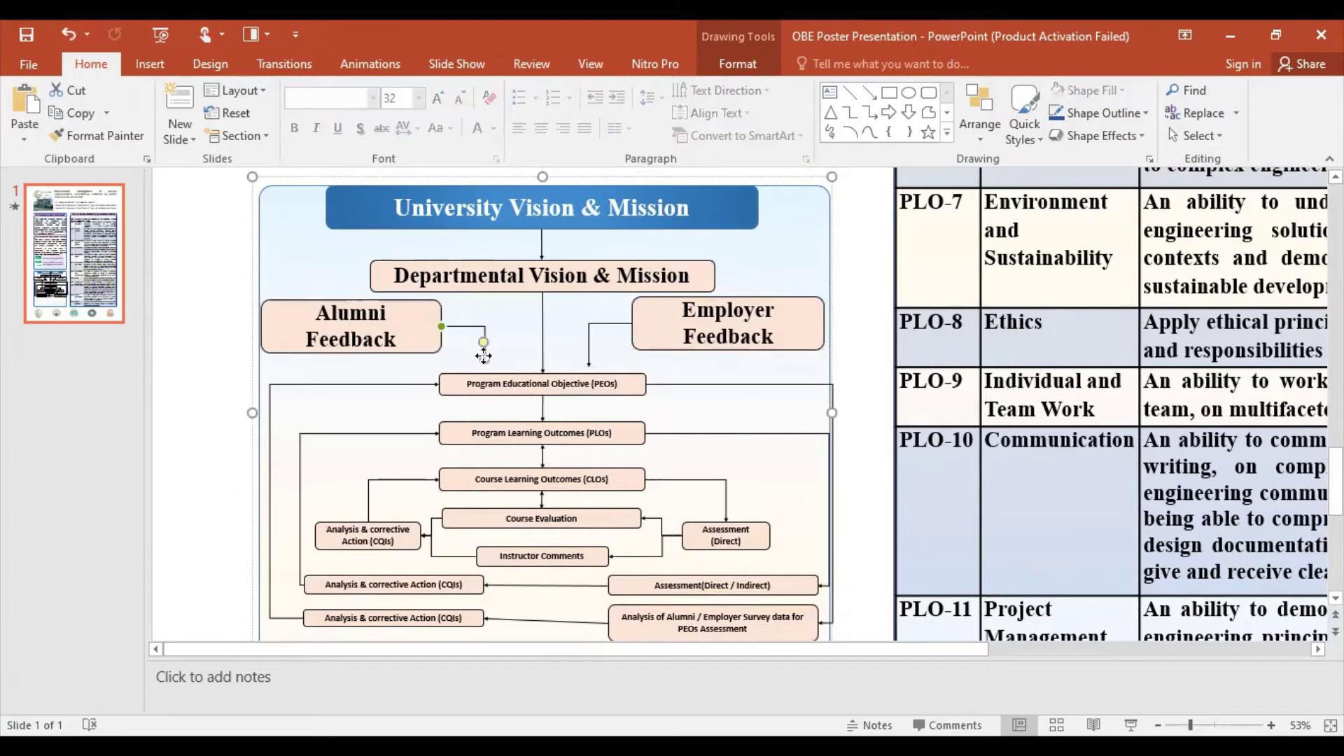
{"action": "left_click_drag", "start_coordinate": [484, 360], "coordinate": [499, 360]}
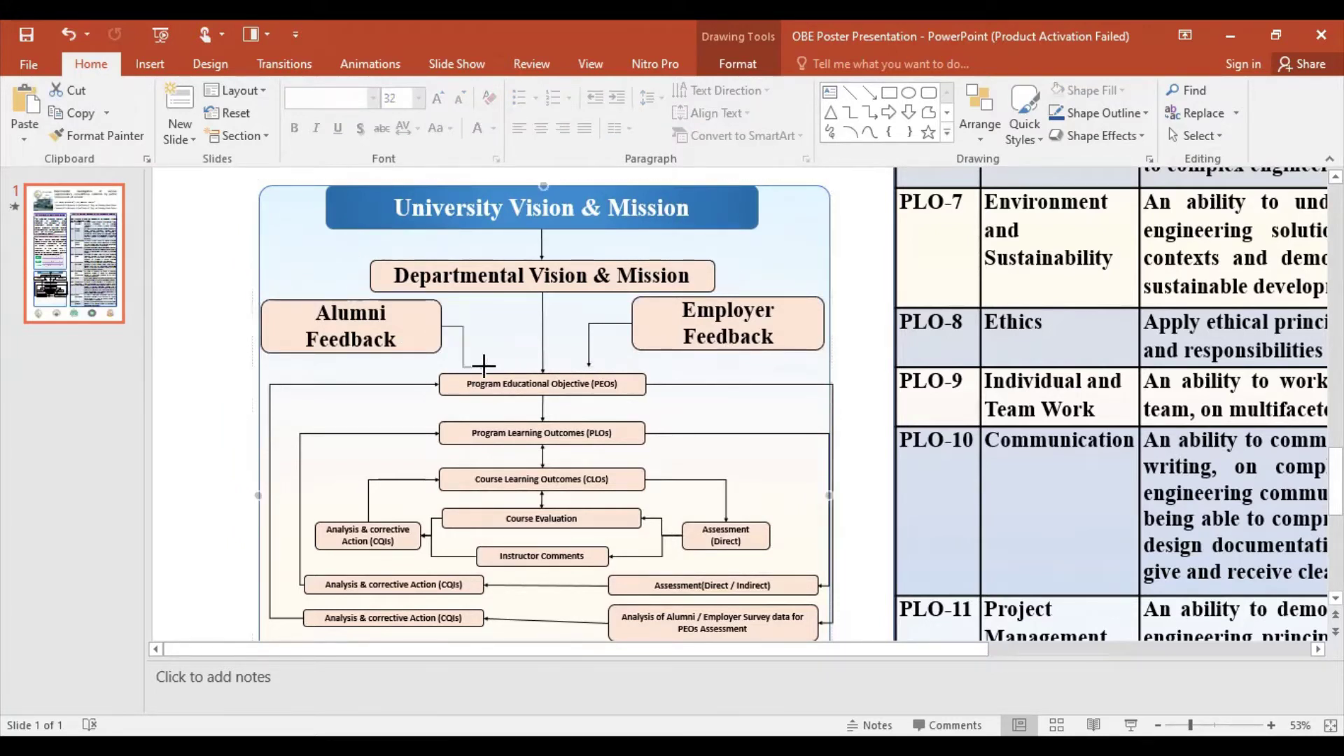
{"action": "key", "text": "Delete"}
{"action": "left_click", "coordinate": [385, 340]}
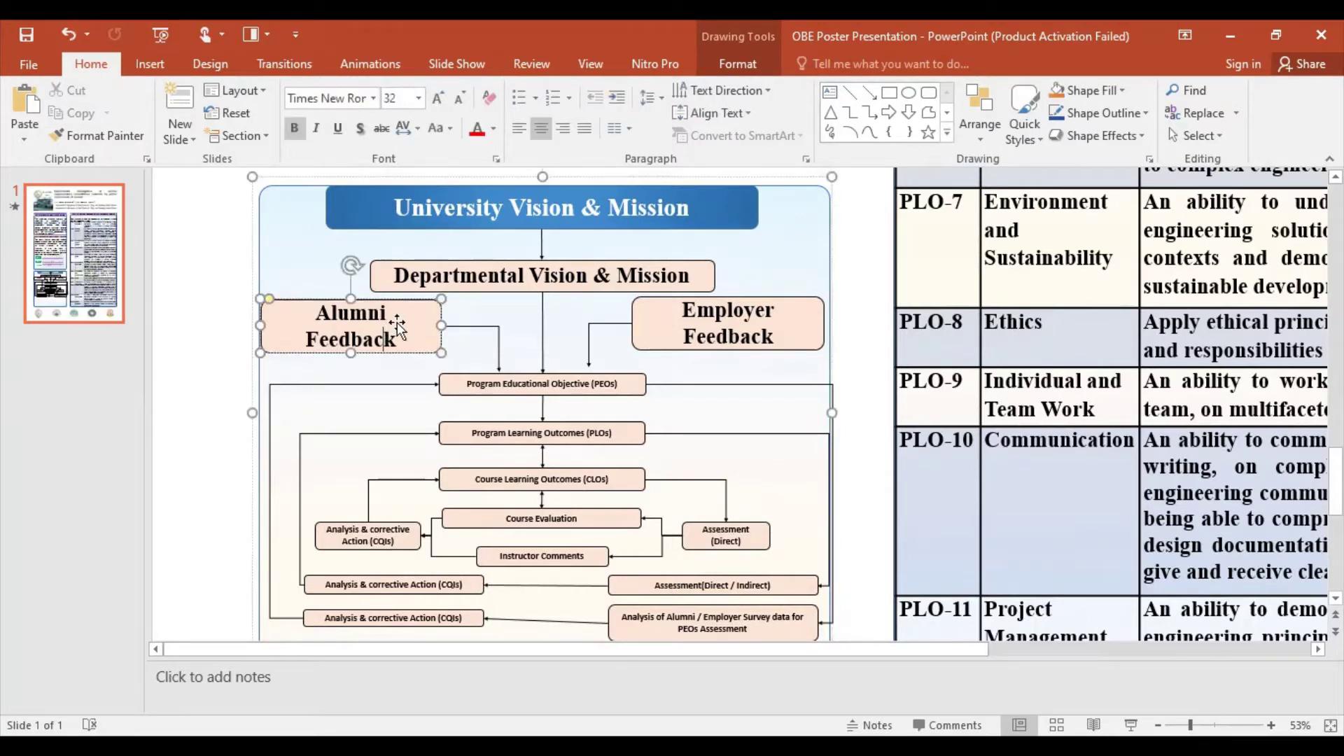
{"action": "left_click_drag", "start_coordinate": [403, 313], "coordinate": [406, 308]}
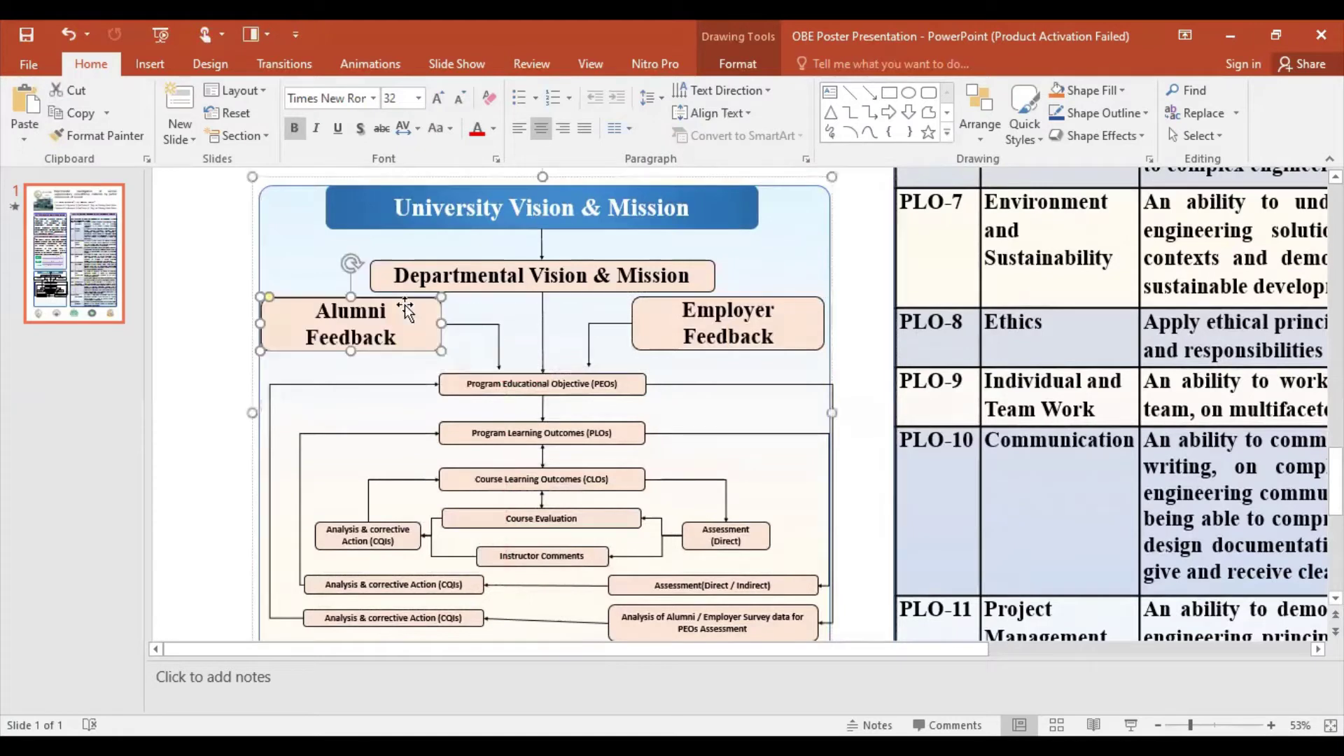
Step: Widen the Employer Feedback and Alumni Feedback boxes so each label fits one line
{"action": "left_click", "coordinate": [788, 336]}
{"action": "left_click_drag", "start_coordinate": [820, 323], "coordinate": [827, 323]}
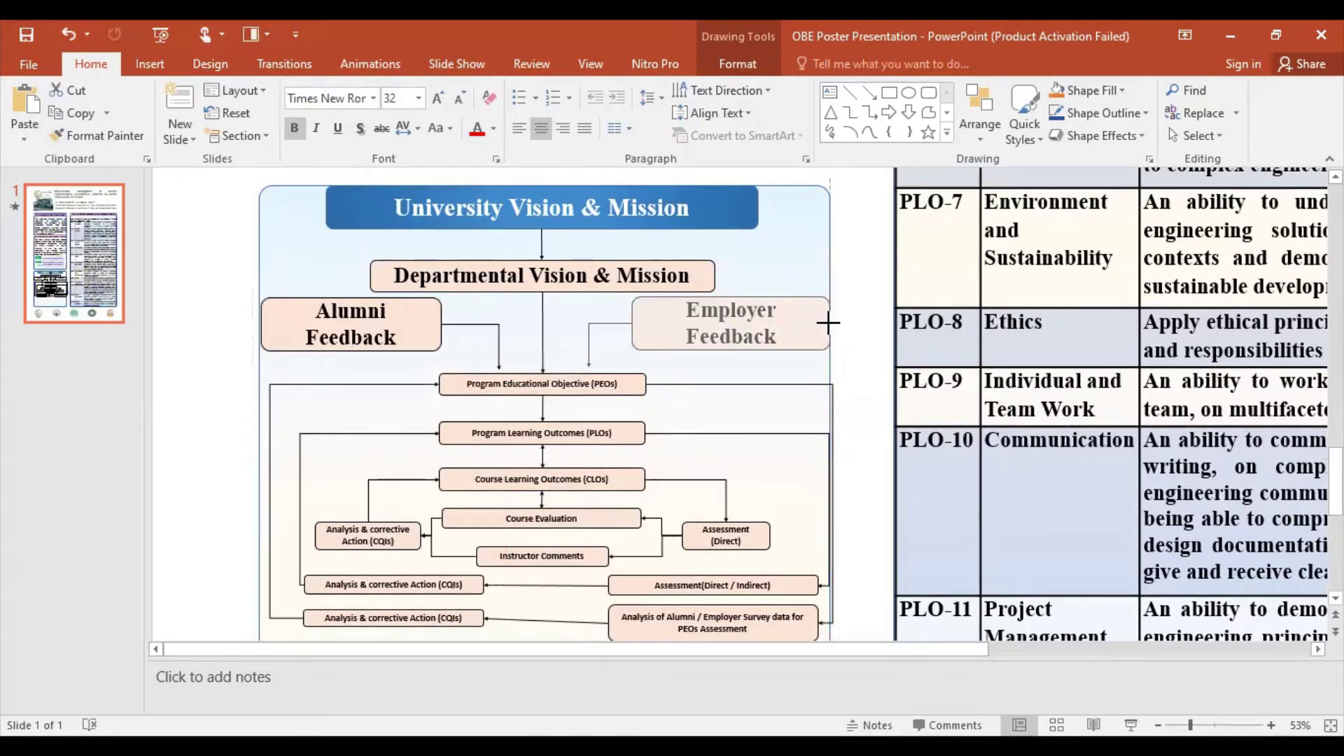
{"action": "left_click", "coordinate": [435, 340]}
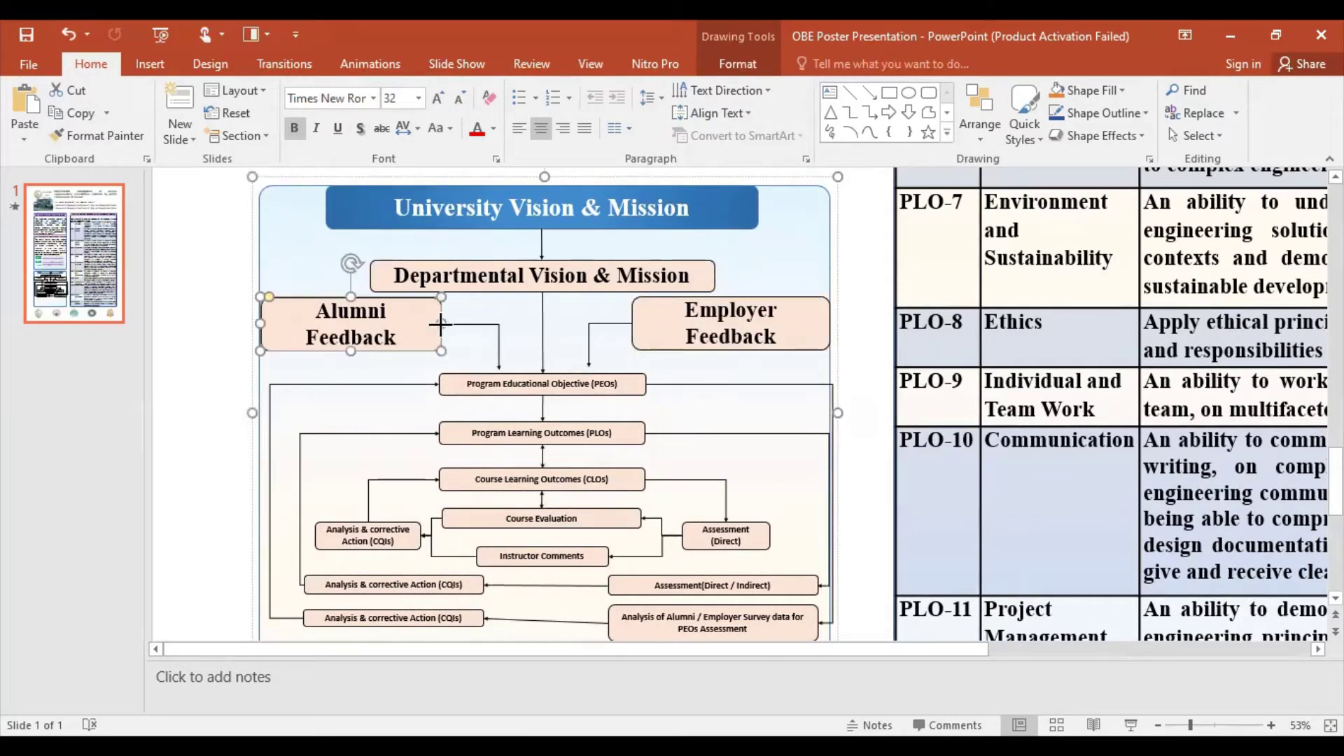
{"action": "left_click_drag", "start_coordinate": [439, 324], "coordinate": [442, 324]}
{"action": "left_click", "coordinate": [637, 321]}
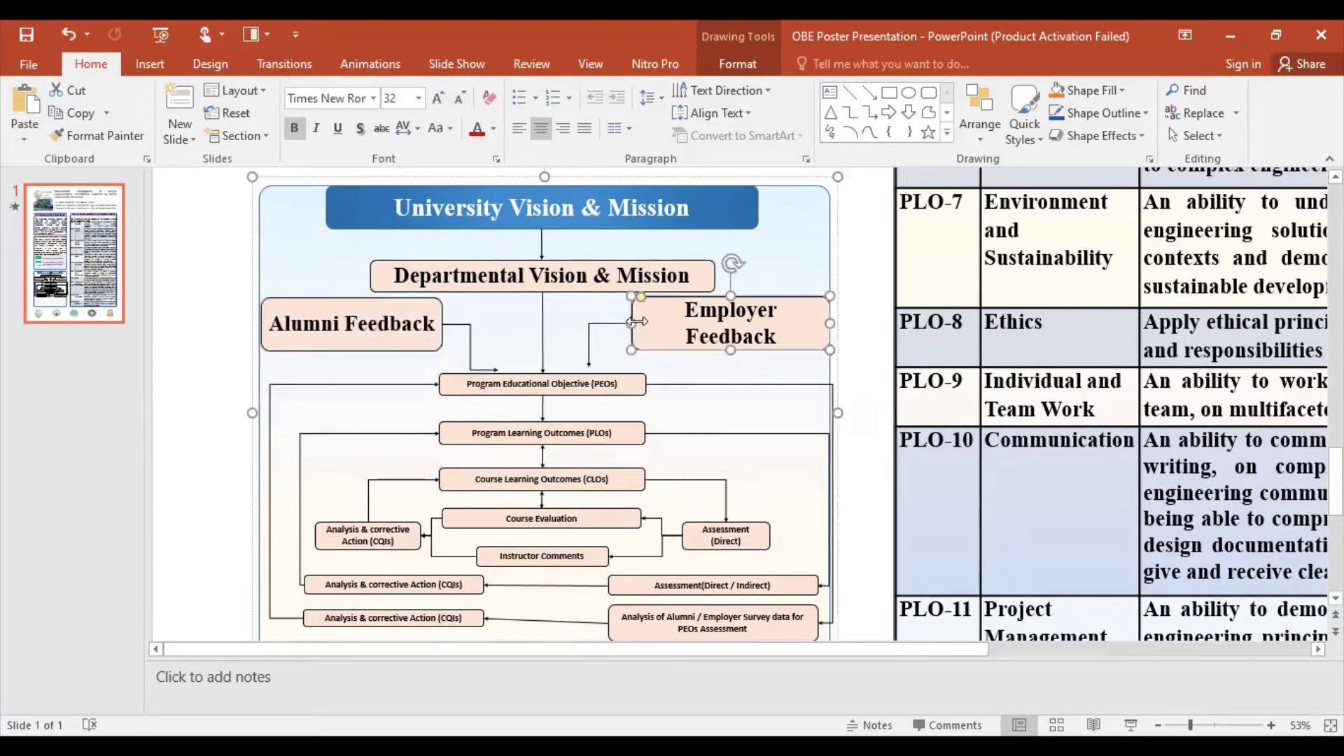
{"action": "left_click_drag", "start_coordinate": [630, 323], "coordinate": [630, 325]}
{"action": "left_click", "coordinate": [676, 372]}
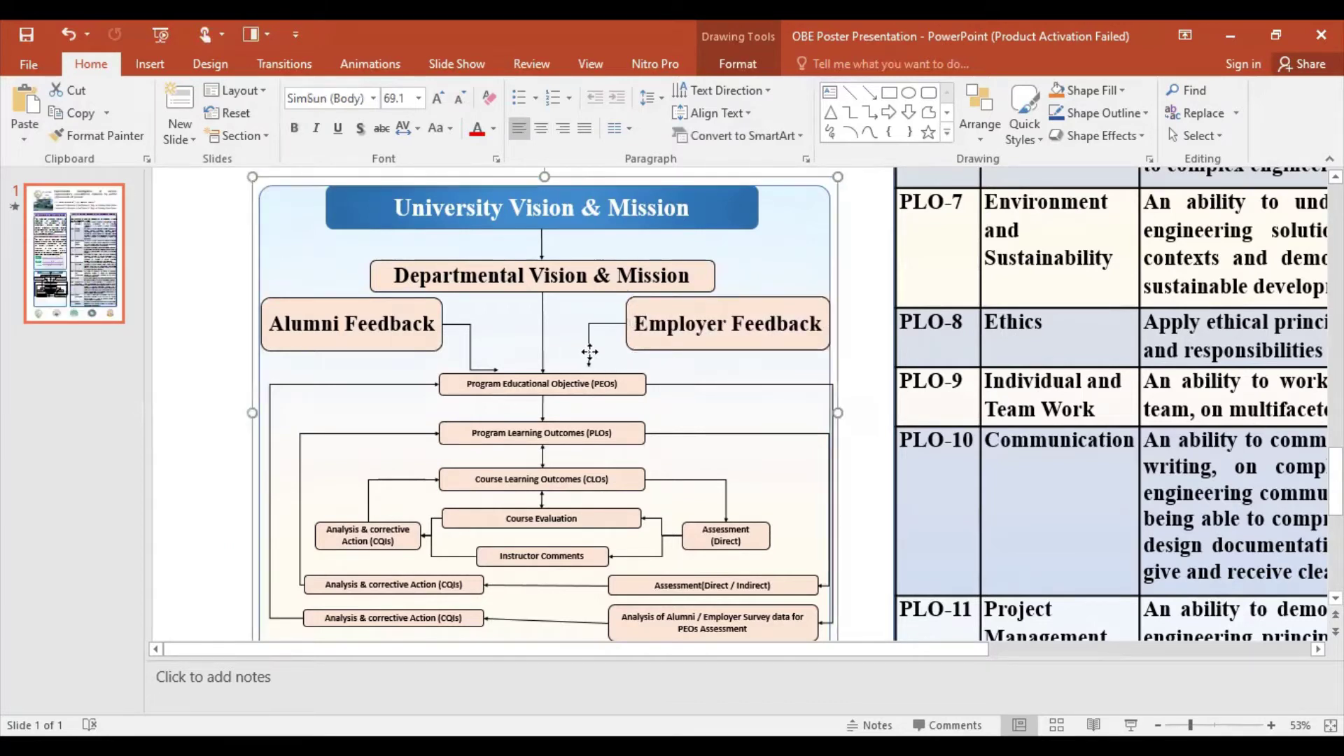
Step: Shift the Alumni Feedback connector's bend right to tidy the path into PEOs
{"action": "left_click", "coordinate": [588, 364]}
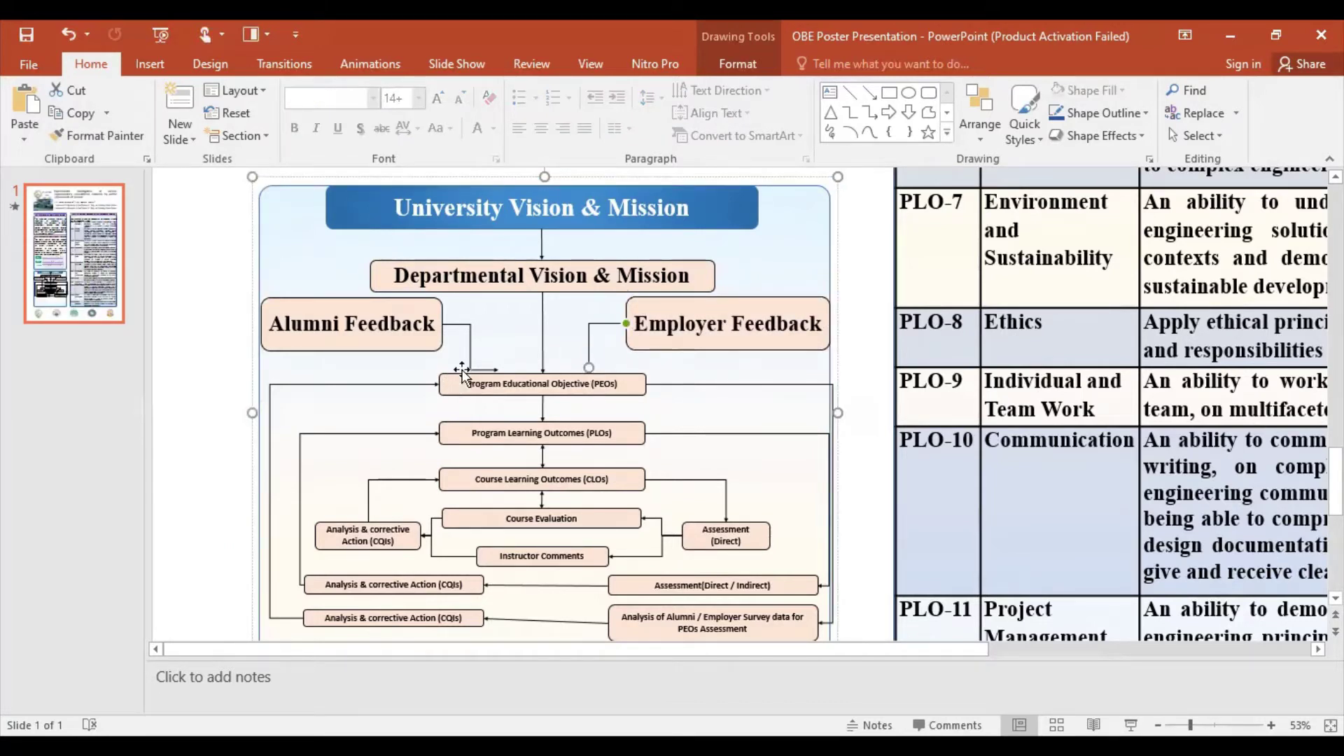
{"action": "left_click", "coordinate": [471, 348]}
{"action": "left_click_drag", "start_coordinate": [473, 350], "coordinate": [483, 352]}
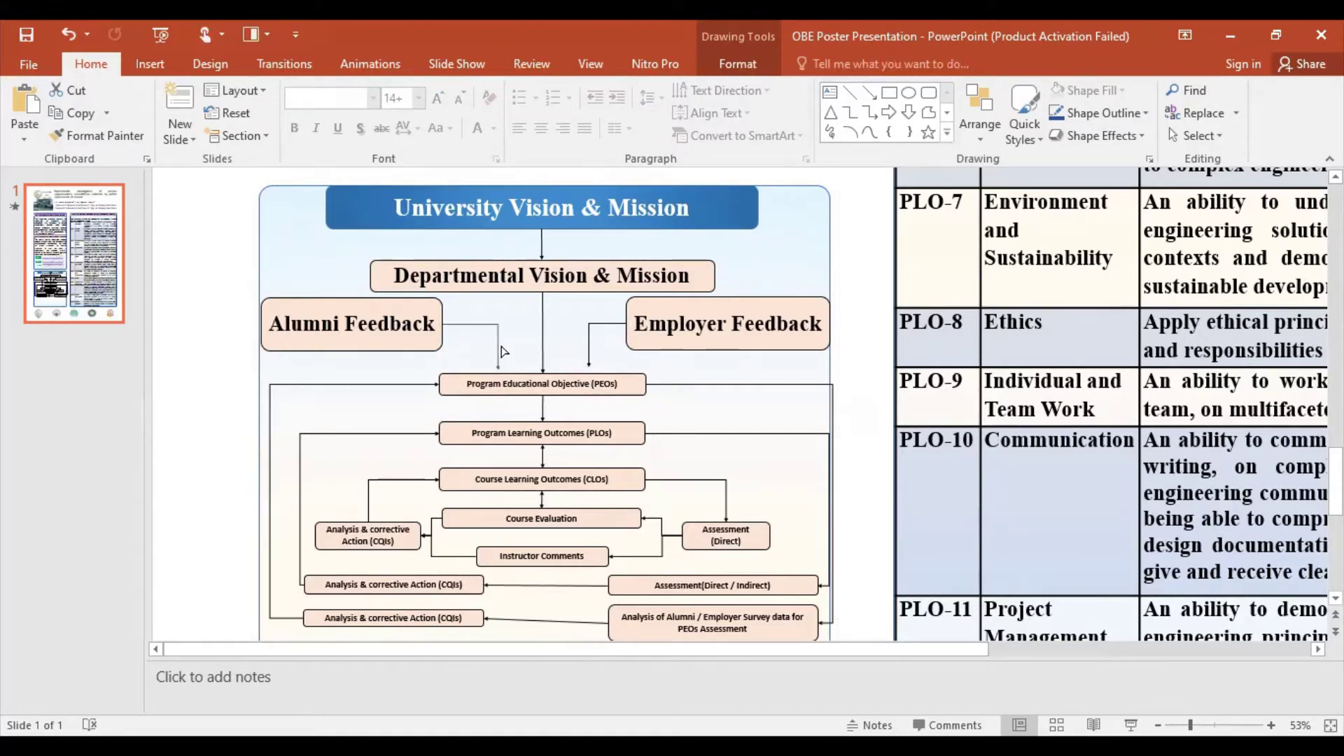
{"action": "left_click", "coordinate": [500, 348]}
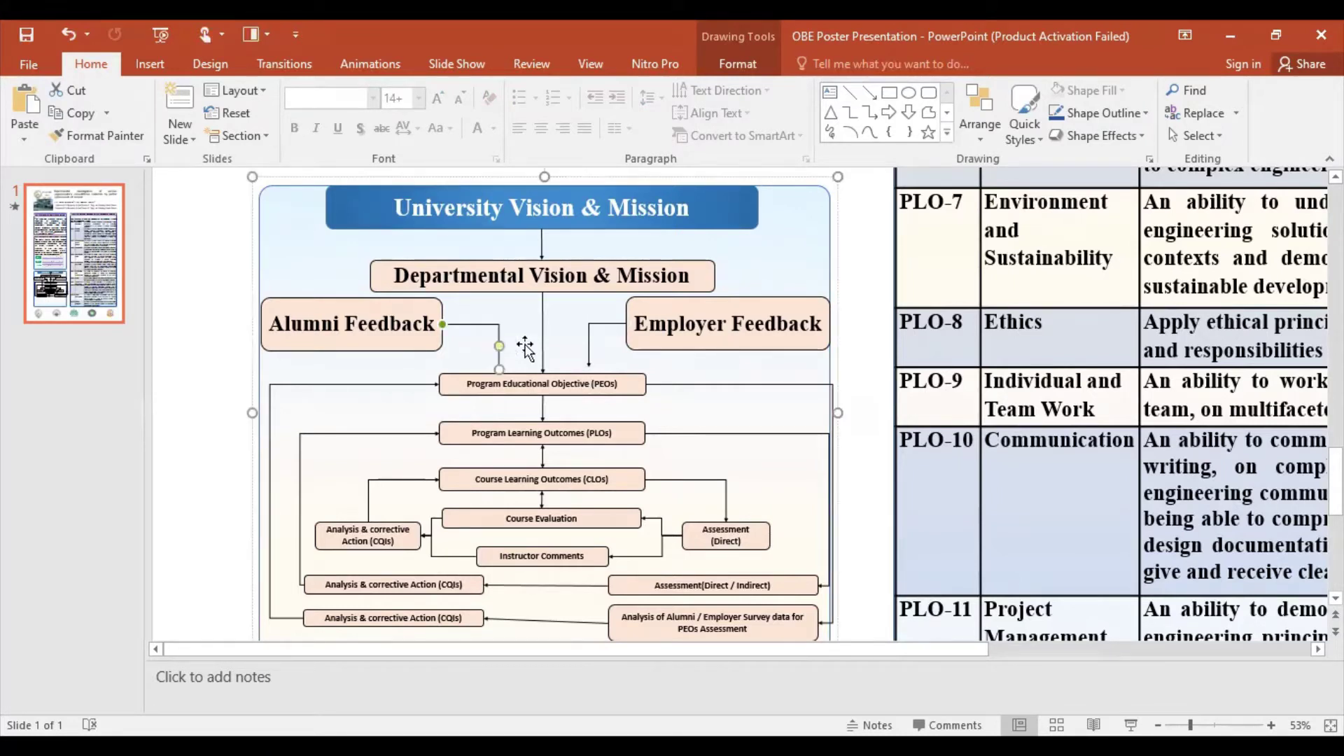
{"action": "left_click", "coordinate": [690, 389]}
Step: Format the PEOs text as 32 pt Times New Roman
{"action": "left_click", "coordinate": [568, 375]}
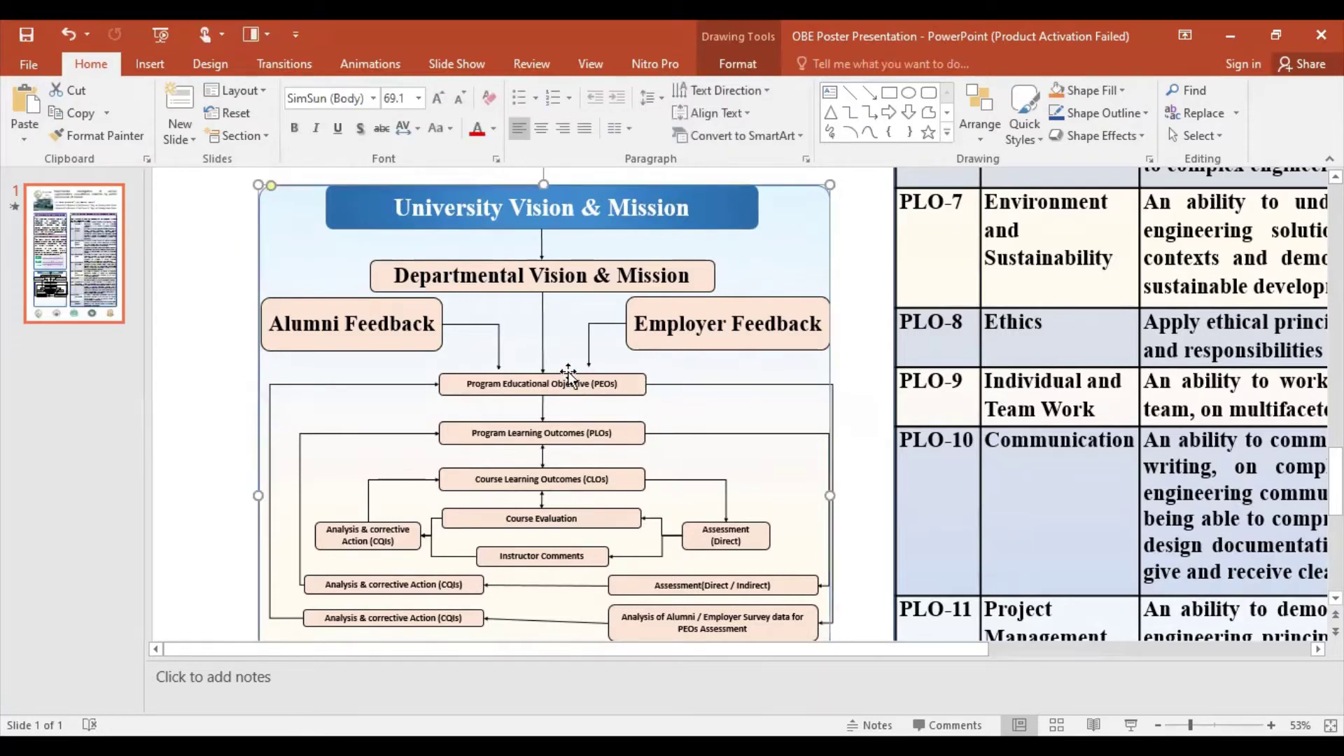
{"action": "left_click_drag", "start_coordinate": [471, 387], "coordinate": [630, 385]}
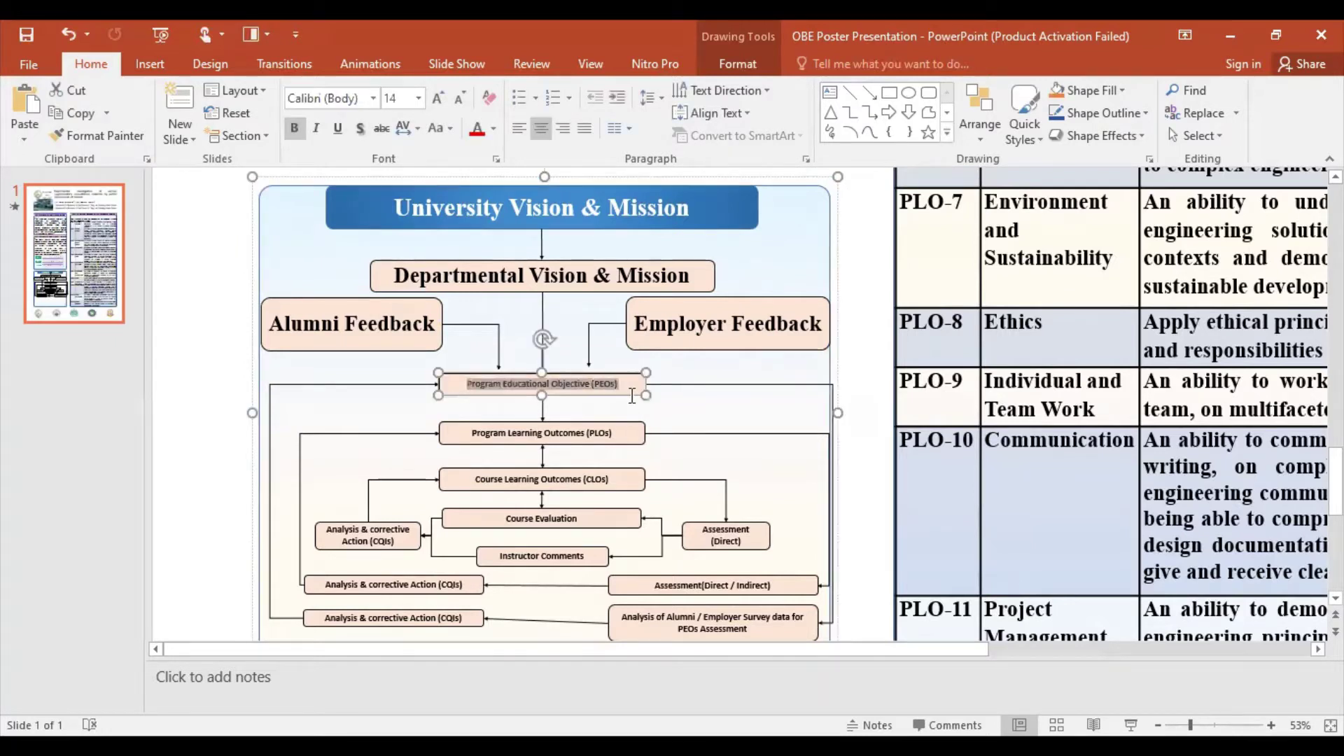
{"action": "left_click", "coordinate": [440, 97]}
{"action": "left_click", "coordinate": [441, 97]}
{"action": "left_click", "coordinate": [441, 97]}
{"action": "left_click", "coordinate": [441, 97]}
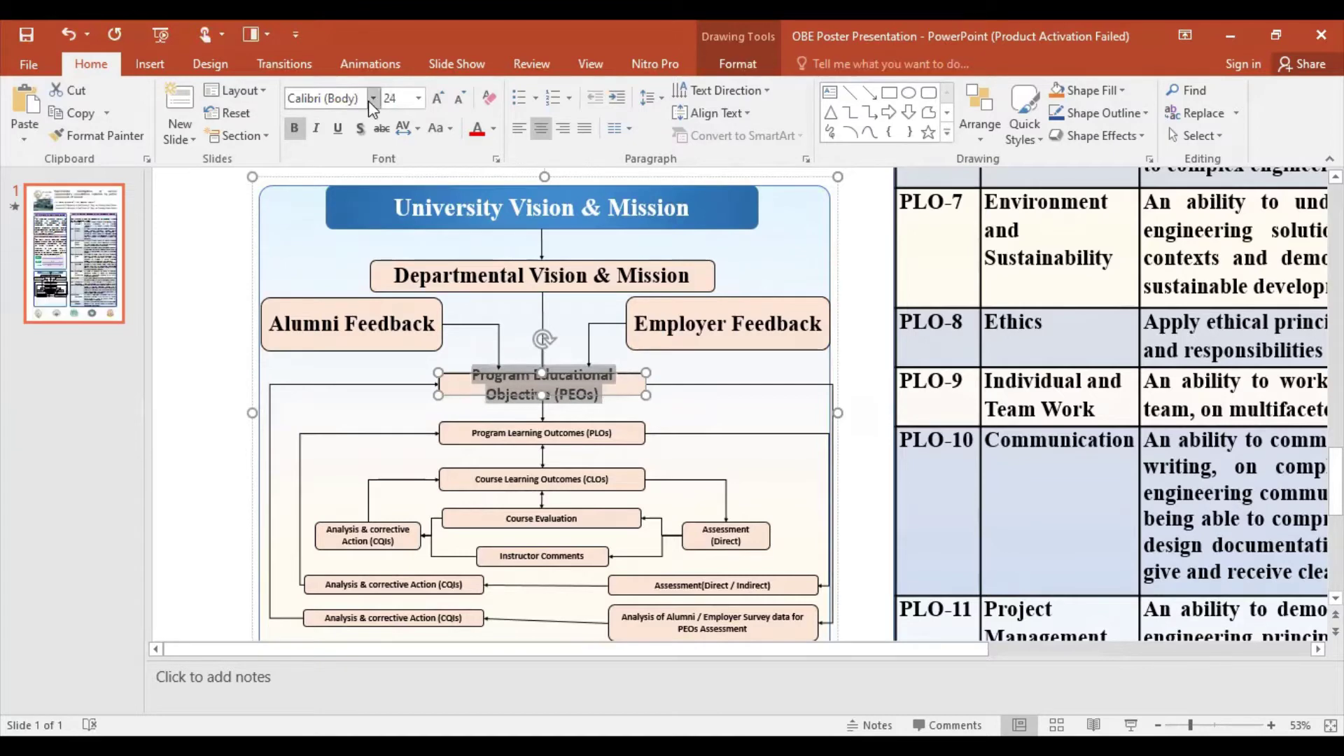
{"action": "left_click", "coordinate": [371, 98]}
{"action": "left_click", "coordinate": [379, 216]}
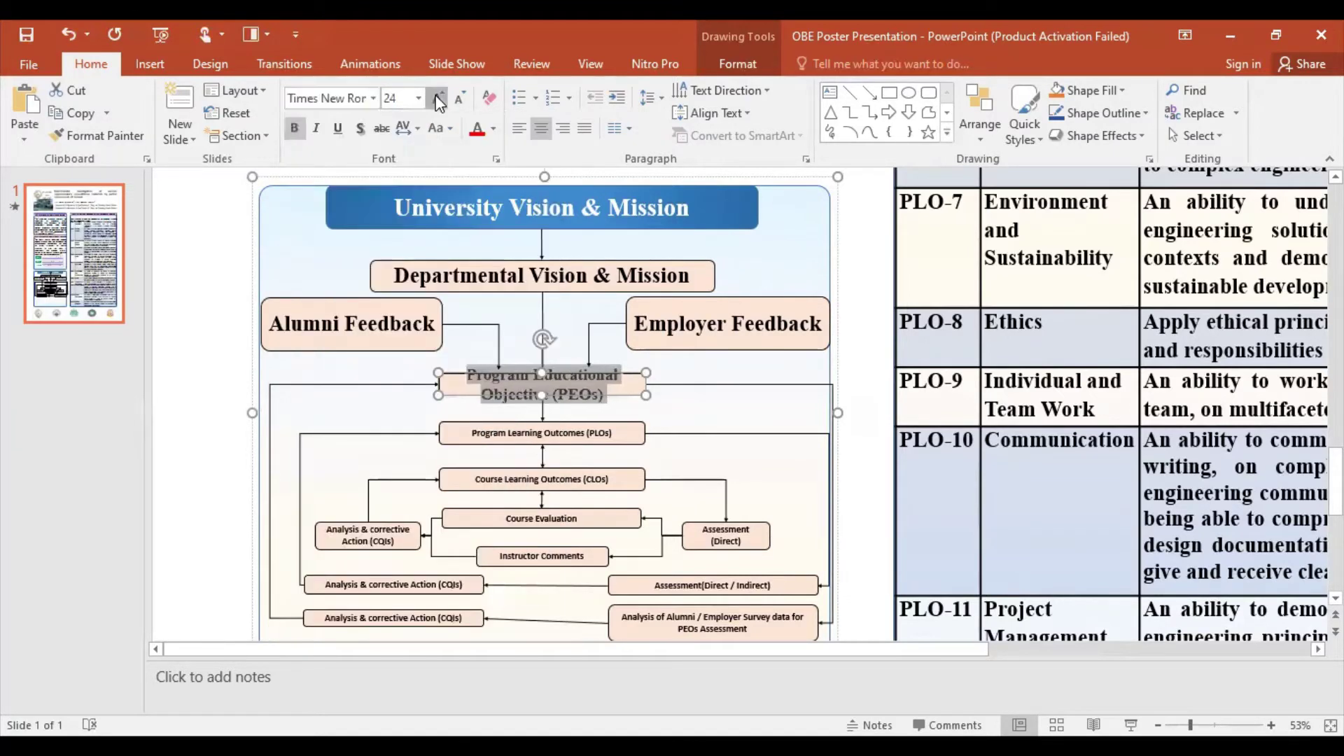
{"action": "left_click", "coordinate": [438, 98]}
{"action": "left_click", "coordinate": [438, 98]}
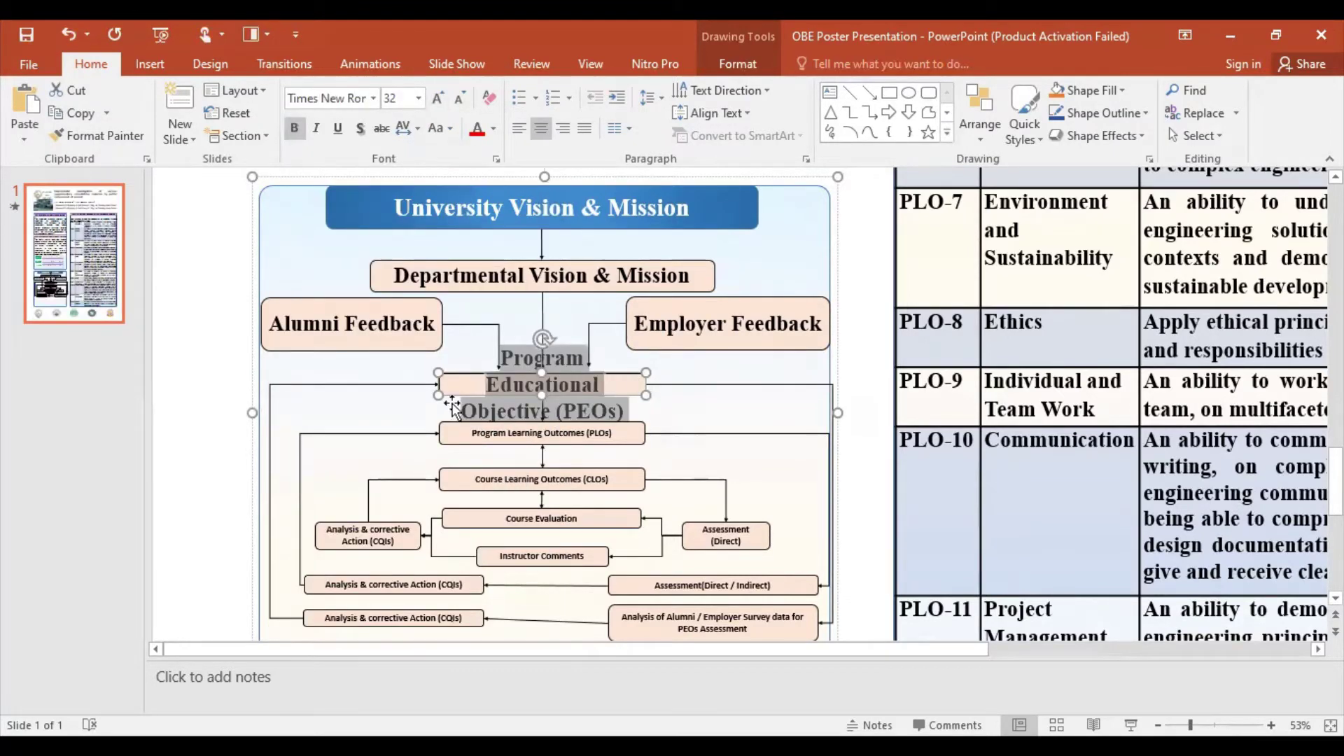
Step: Widen the PEOs box and reposition it within the flowchart
{"action": "left_click_drag", "start_coordinate": [436, 394], "coordinate": [330, 390]}
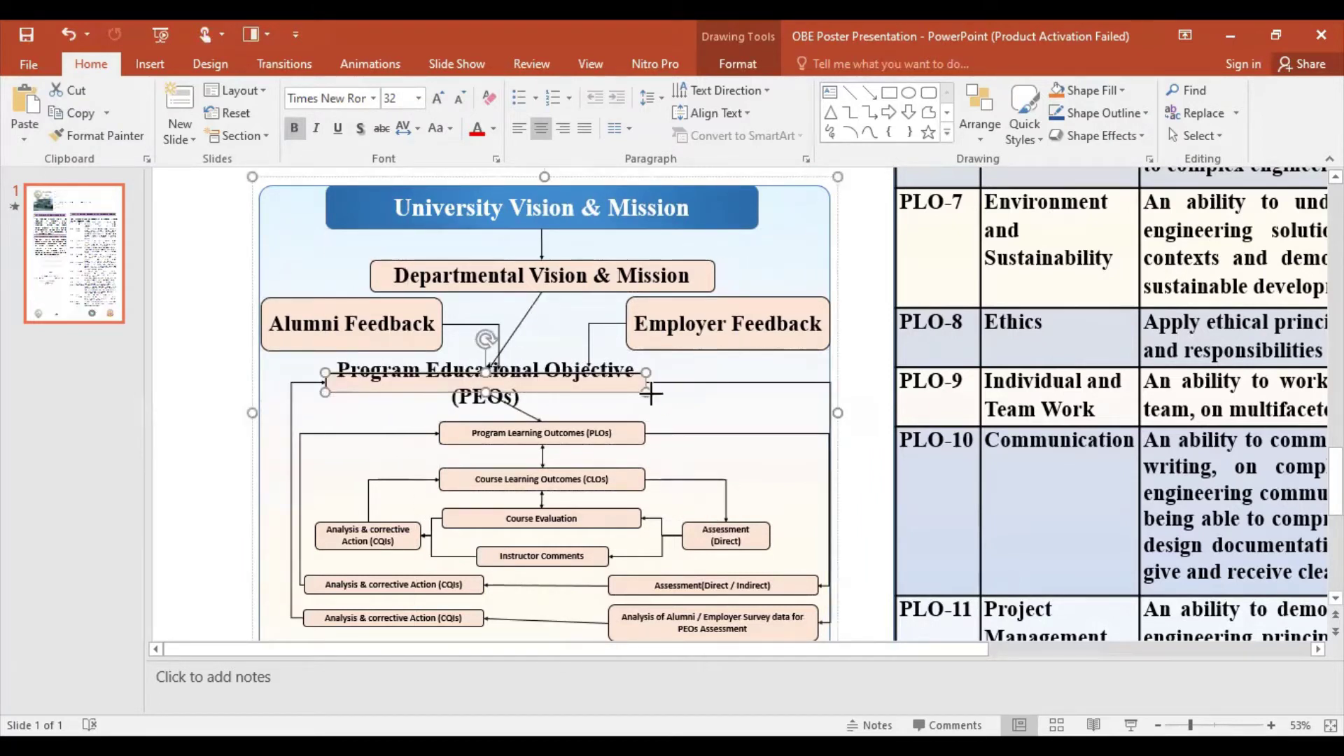
{"action": "key", "text": "Delete"}
{"action": "key", "text": "ctrl+v"}
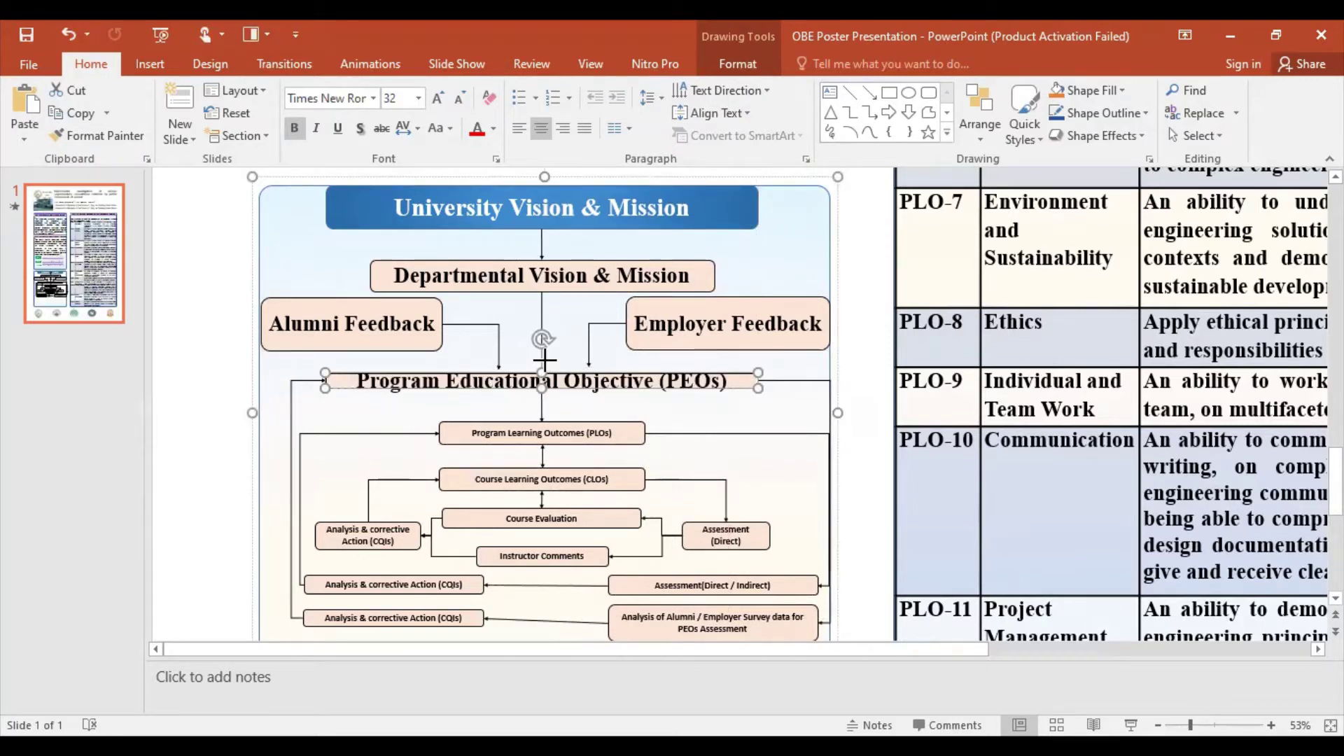
{"action": "left_click_drag", "start_coordinate": [544, 359], "coordinate": [543, 399]}
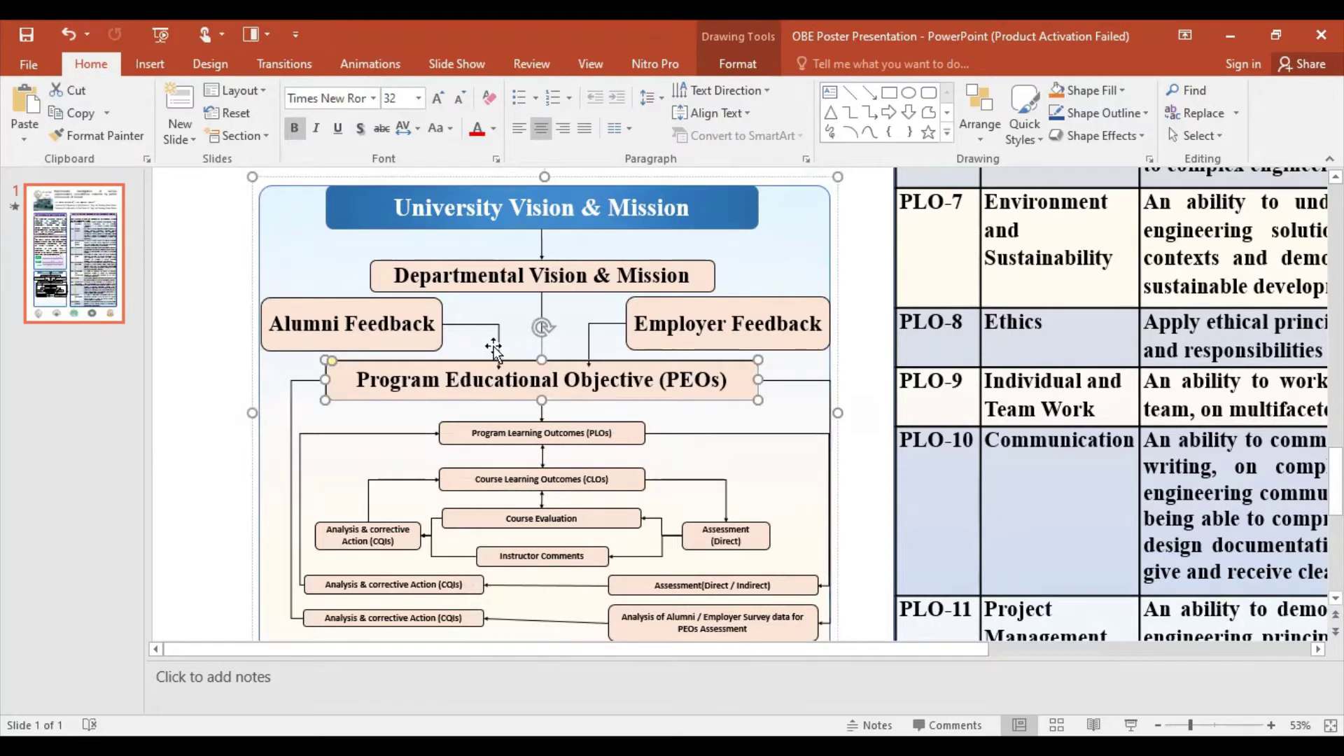
Step: Reattach the Alumni and Employer Feedback connectors to the top of the PEOs box
{"action": "mouse_move", "coordinate": [494, 348]}
{"action": "left_mouse_down"}
{"action": "mouse_move", "coordinate": [497, 369]}
{"action": "mouse_move", "coordinate": [508, 359]}
{"action": "left_mouse_up"}
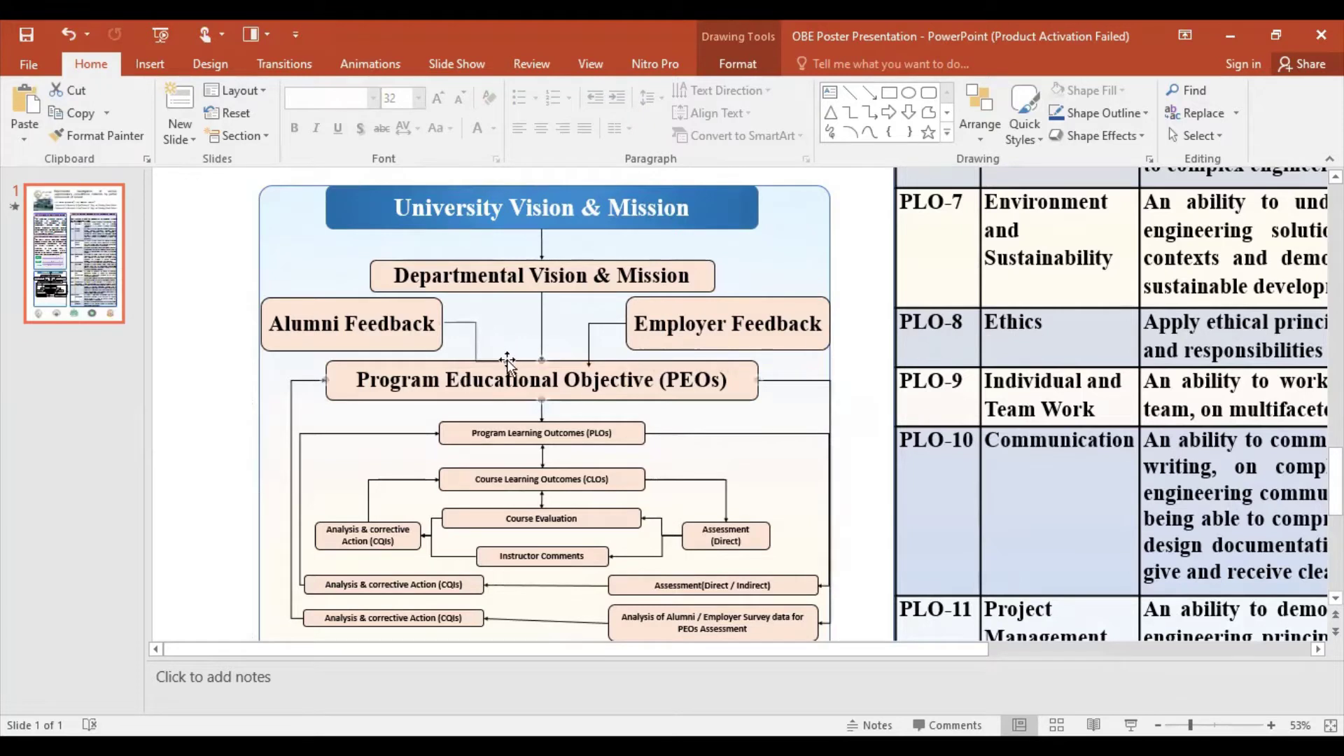
{"action": "left_click", "coordinate": [589, 361]}
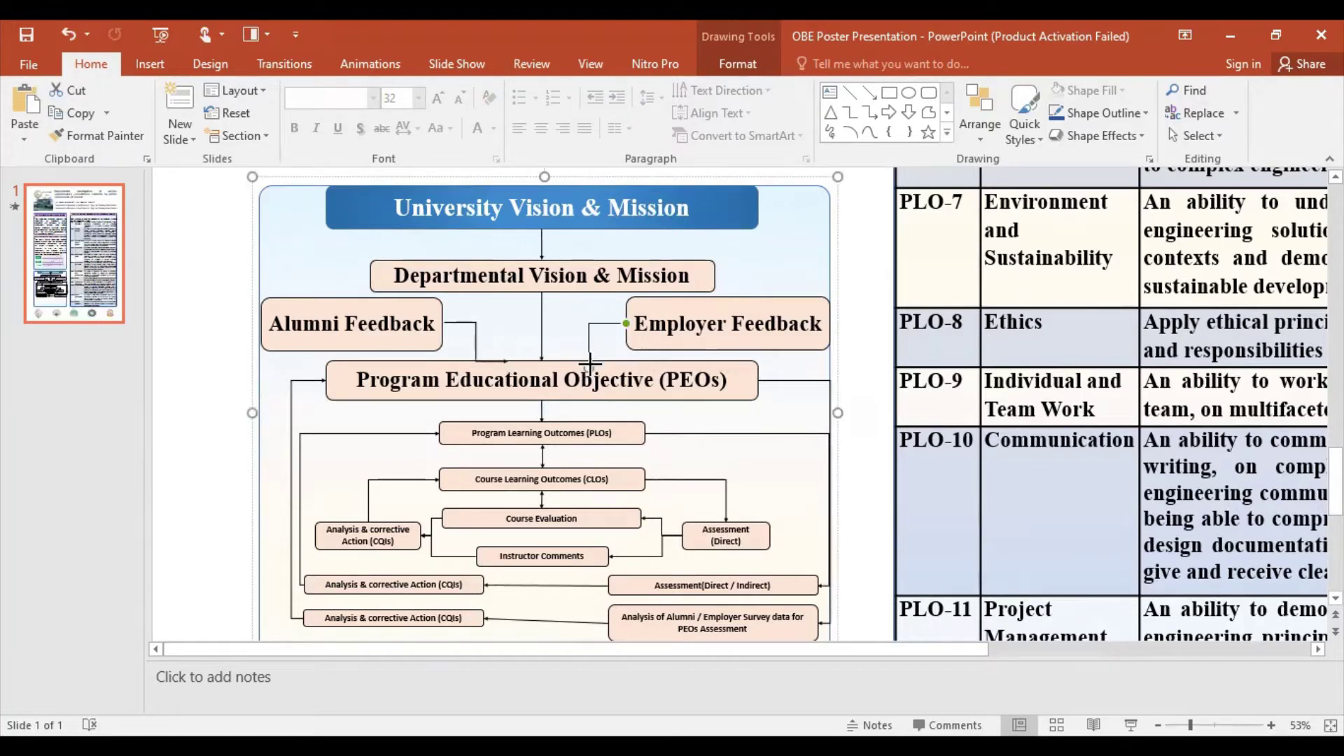
{"action": "left_click_drag", "start_coordinate": [590, 363], "coordinate": [594, 361]}
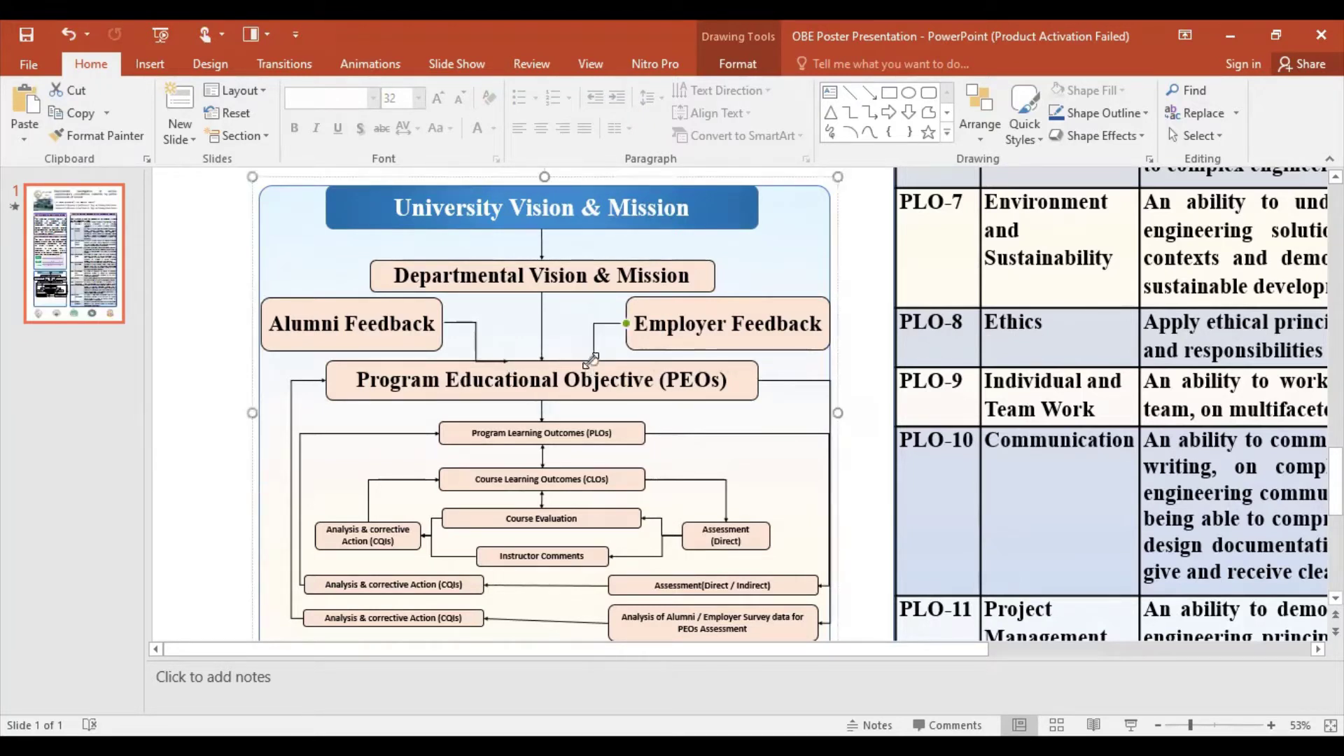
{"action": "left_click", "coordinate": [475, 340]}
{"action": "left_click_drag", "start_coordinate": [475, 342], "coordinate": [499, 336]}
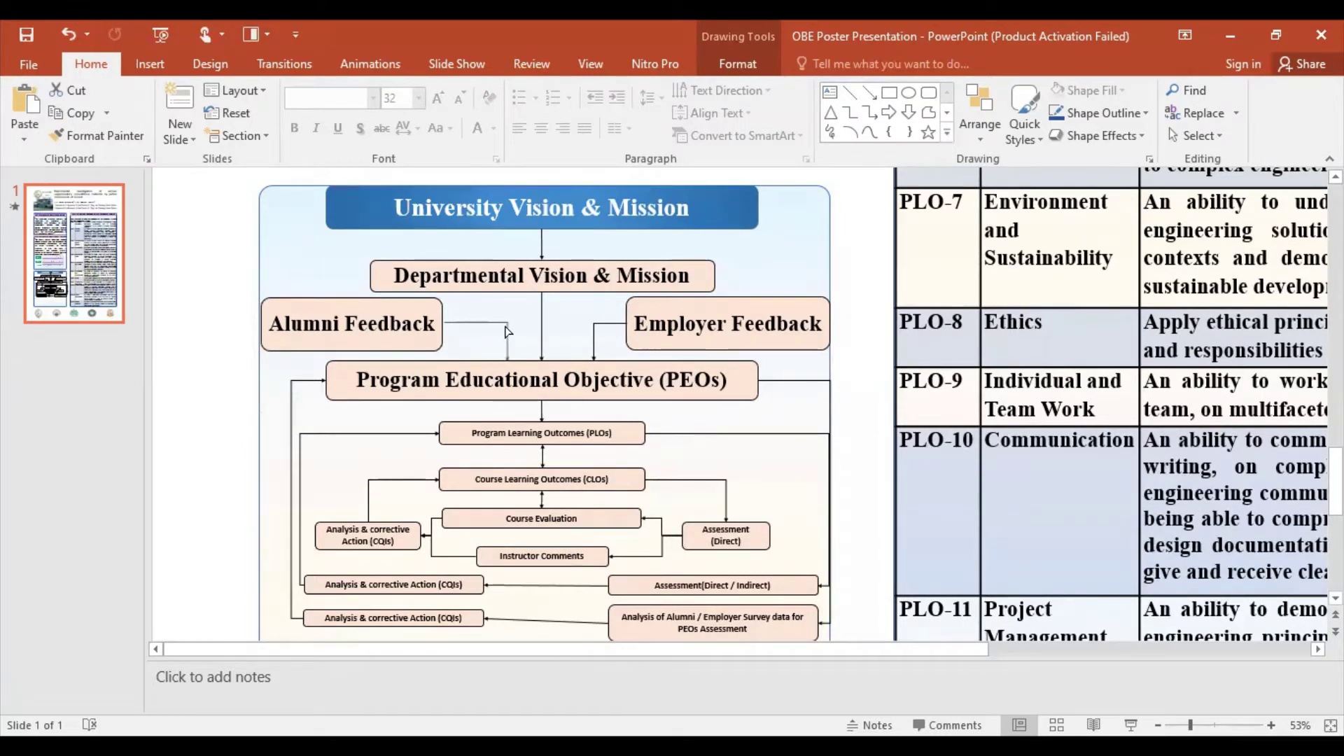
{"action": "left_click_drag", "start_coordinate": [616, 331], "coordinate": [613, 326]}
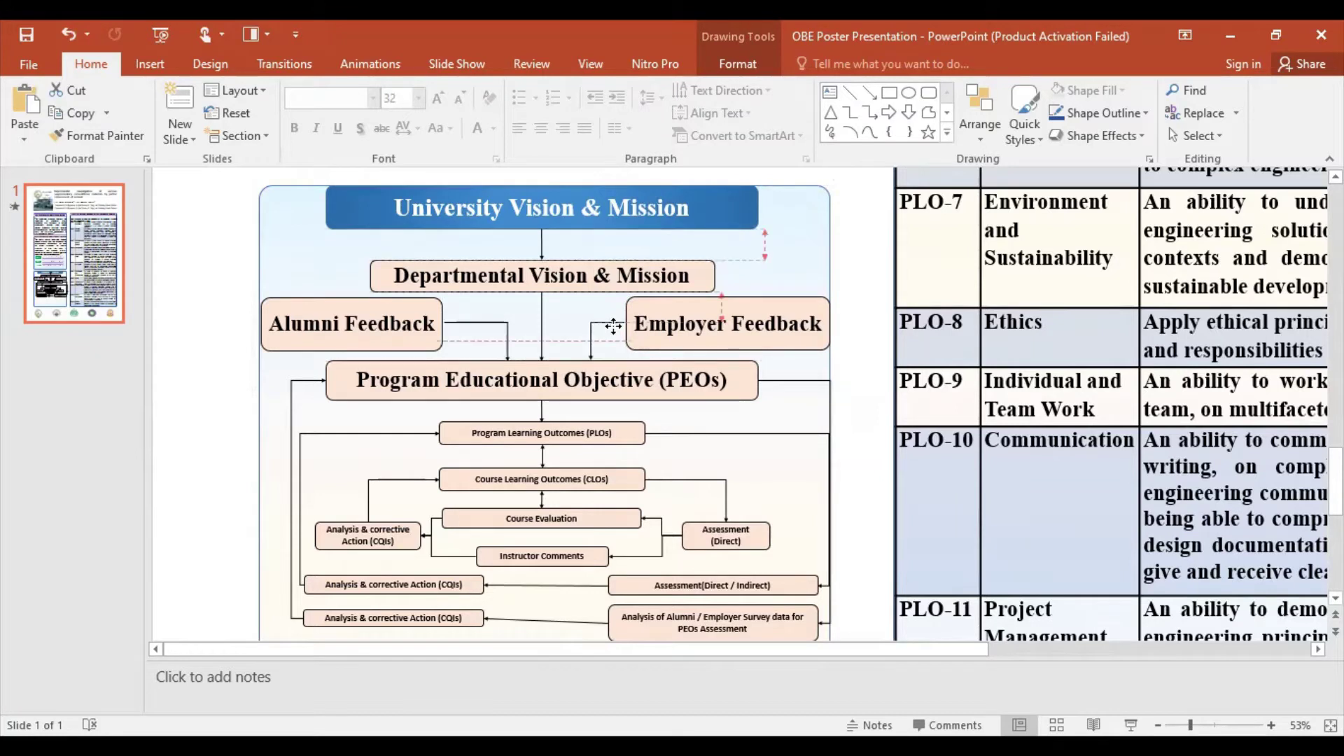
Step: Format the Program Learning Outcomes (PLOs) text as 32 pt Times New Roman
{"action": "left_click", "coordinate": [601, 441]}
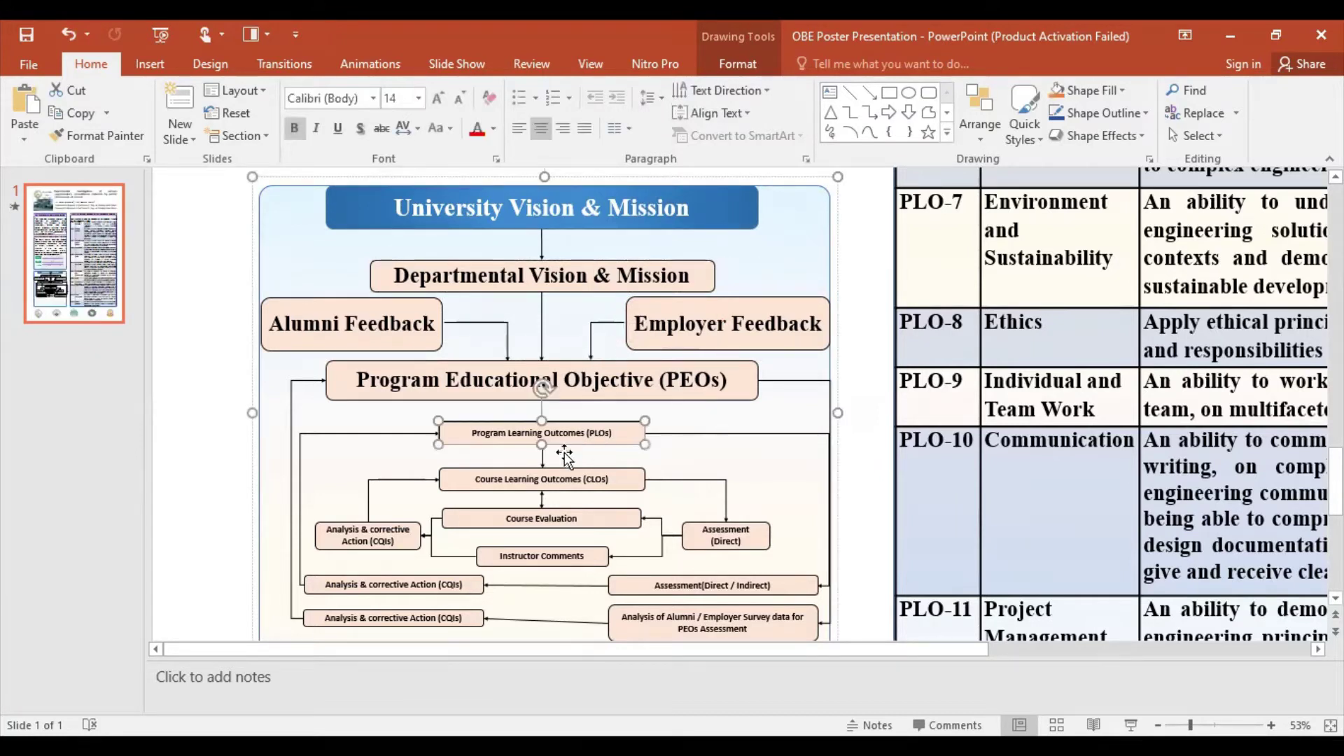
{"action": "left_click_drag", "start_coordinate": [471, 433], "coordinate": [615, 433]}
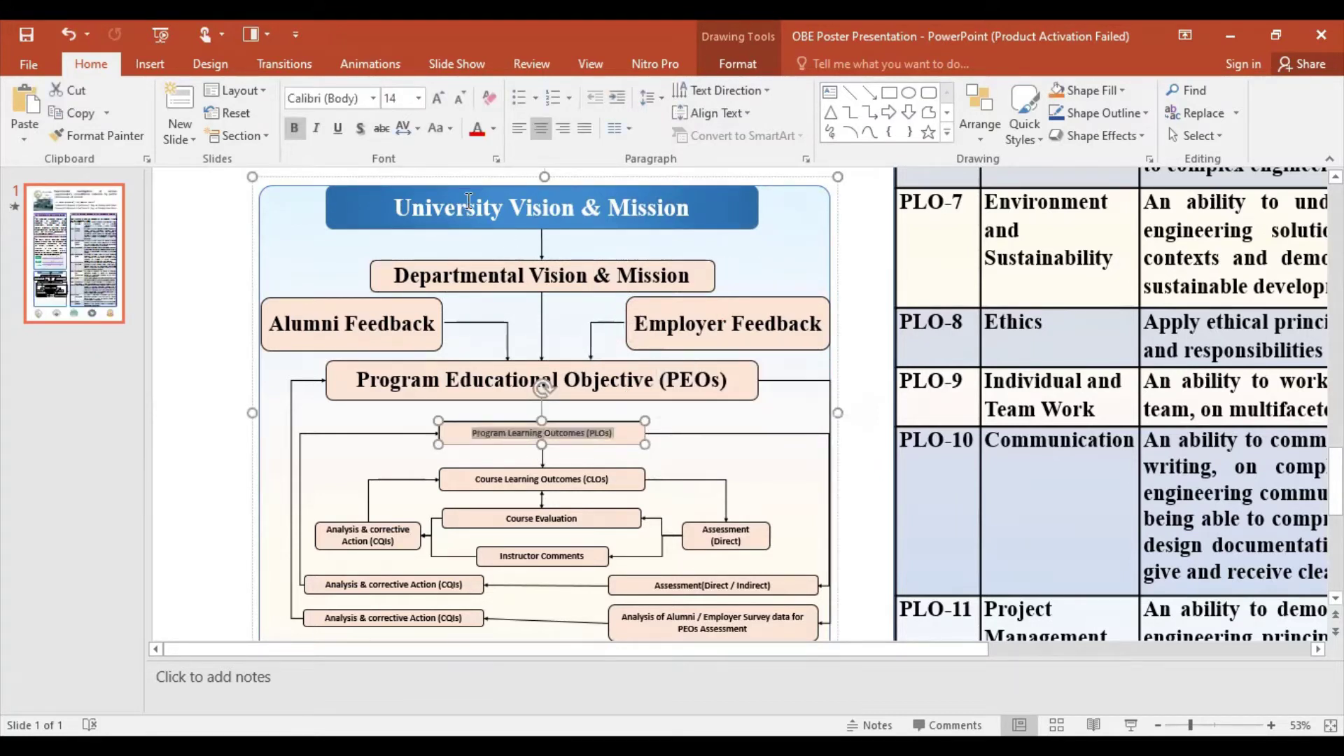
{"action": "left_click", "coordinate": [441, 99]}
{"action": "left_click", "coordinate": [442, 99]}
{"action": "left_click", "coordinate": [441, 100]}
{"action": "left_click", "coordinate": [442, 100]}
{"action": "left_click", "coordinate": [441, 99]}
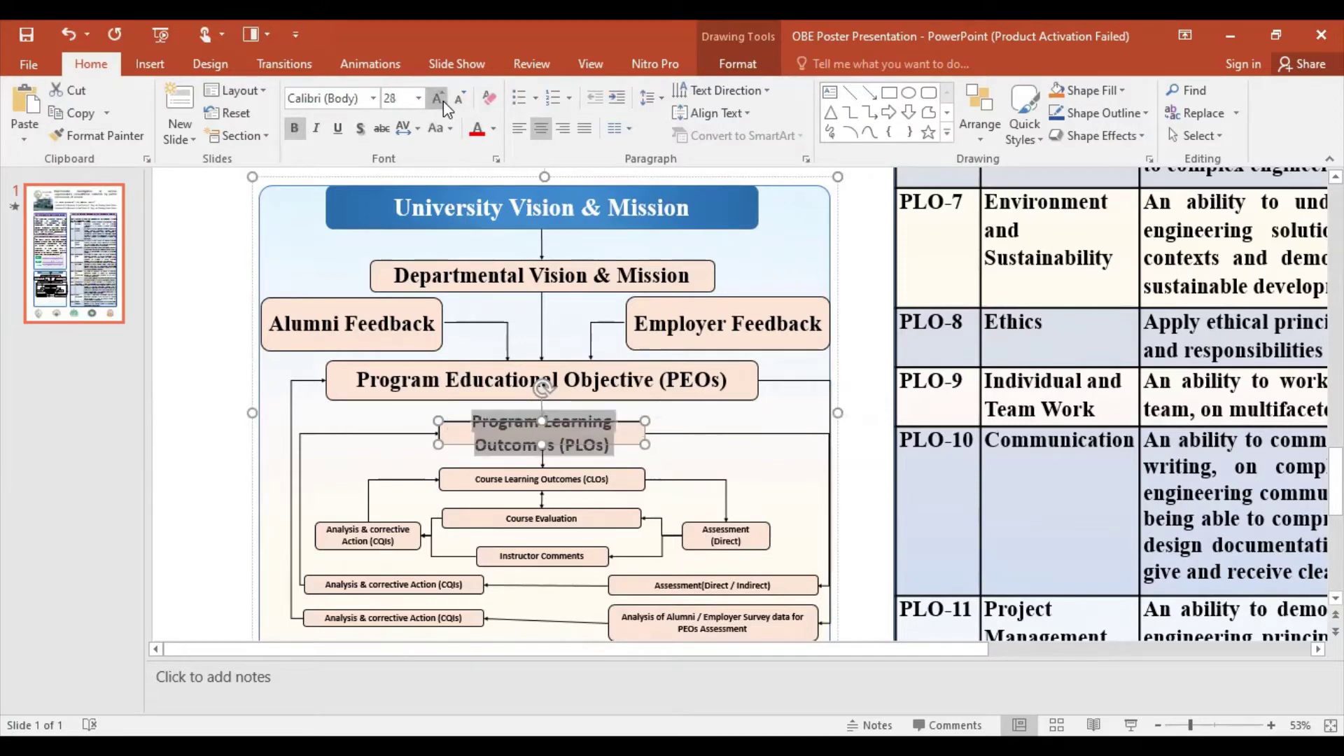
{"action": "left_click", "coordinate": [440, 99]}
{"action": "left_click", "coordinate": [373, 98]}
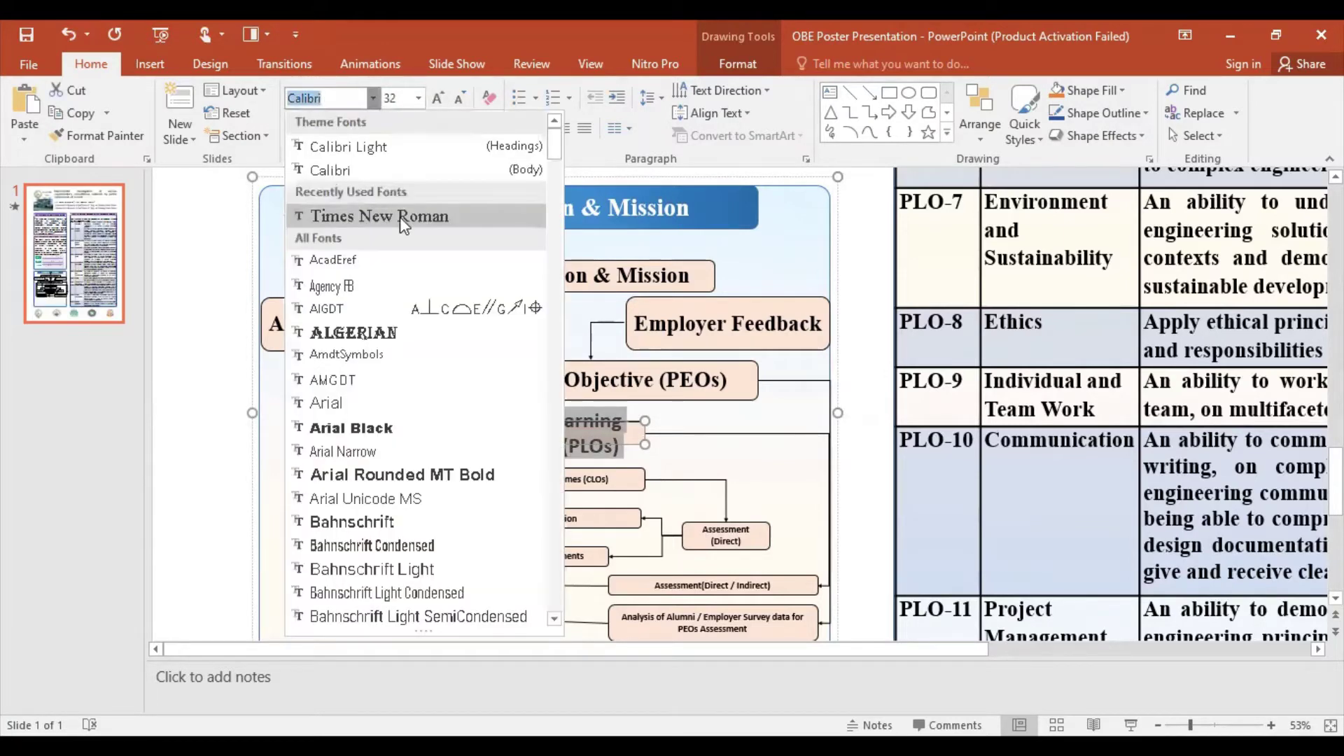
{"action": "left_click", "coordinate": [400, 216]}
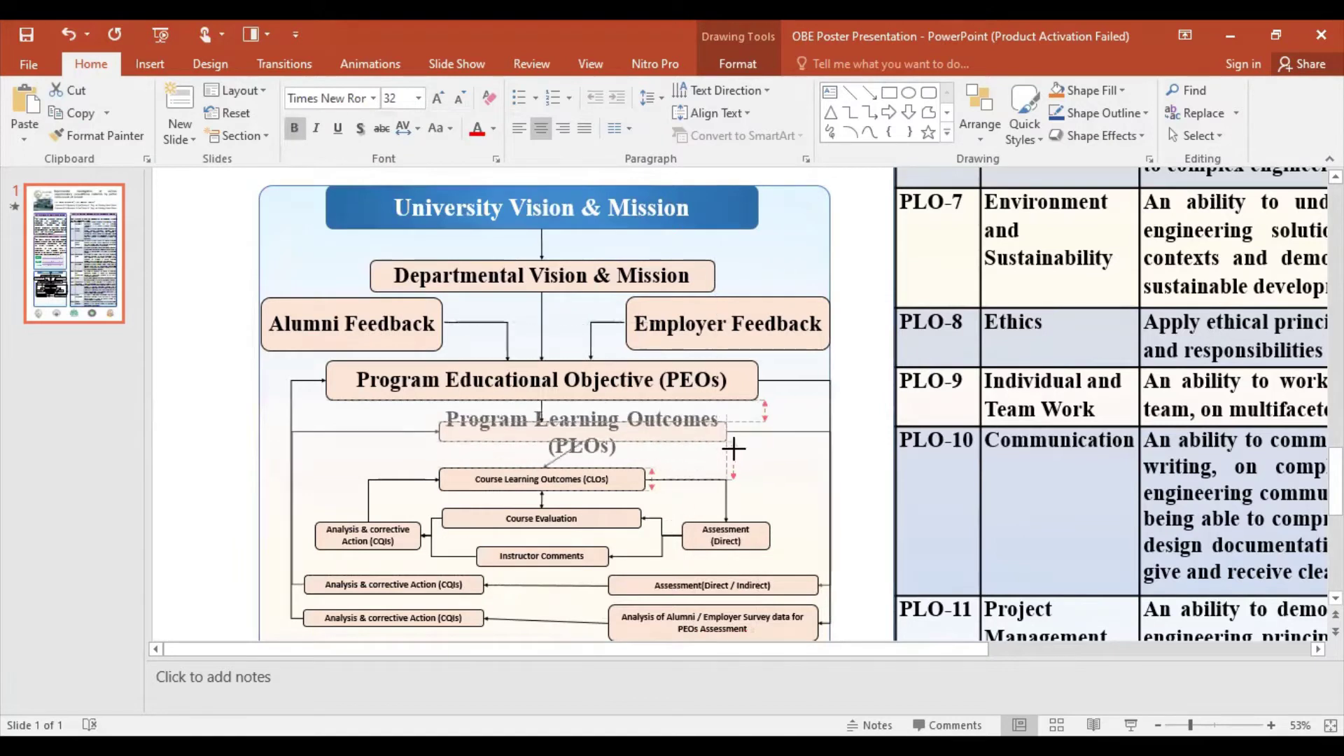
Step: Widen the PLOs box so its label fits on one line, keeping it centred
{"action": "left_click_drag", "start_coordinate": [734, 448], "coordinate": [786, 448]}
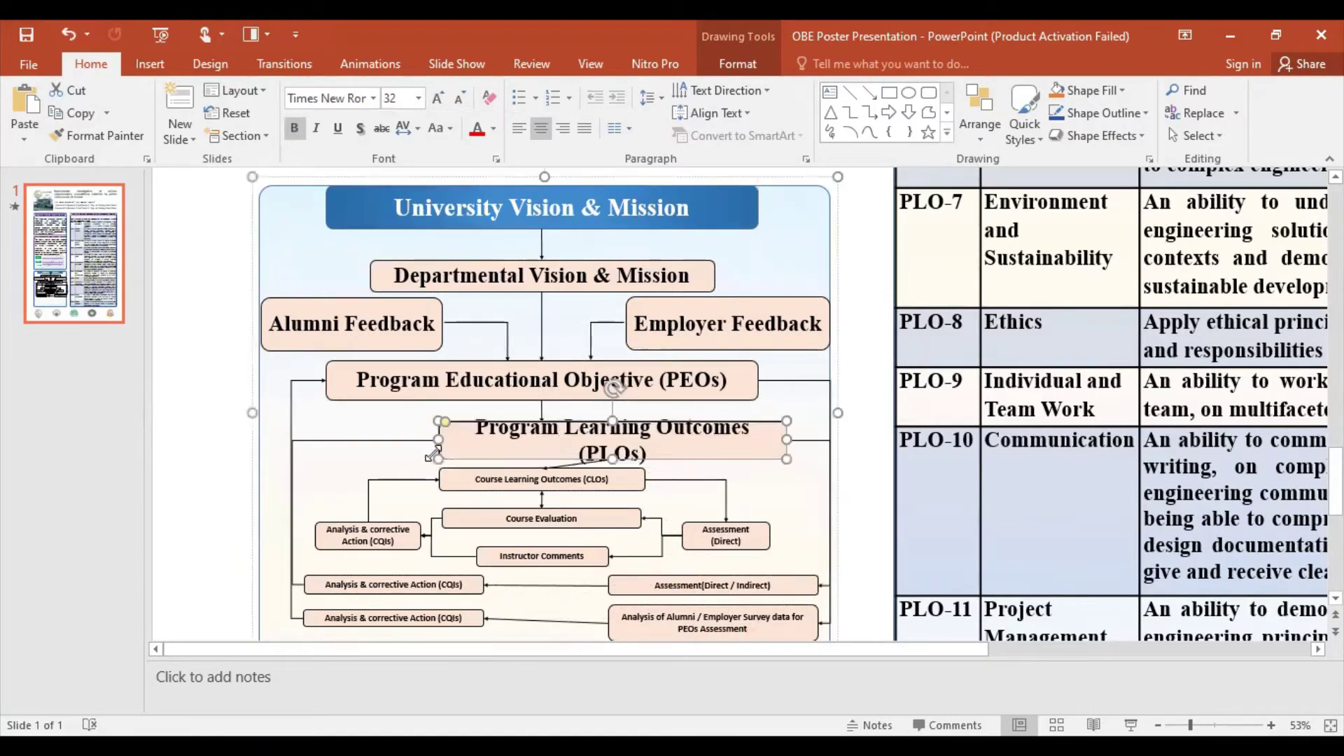
{"action": "left_click_drag", "start_coordinate": [430, 457], "coordinate": [326, 449]}
{"action": "left_click_drag", "start_coordinate": [786, 435], "coordinate": [758, 436]}
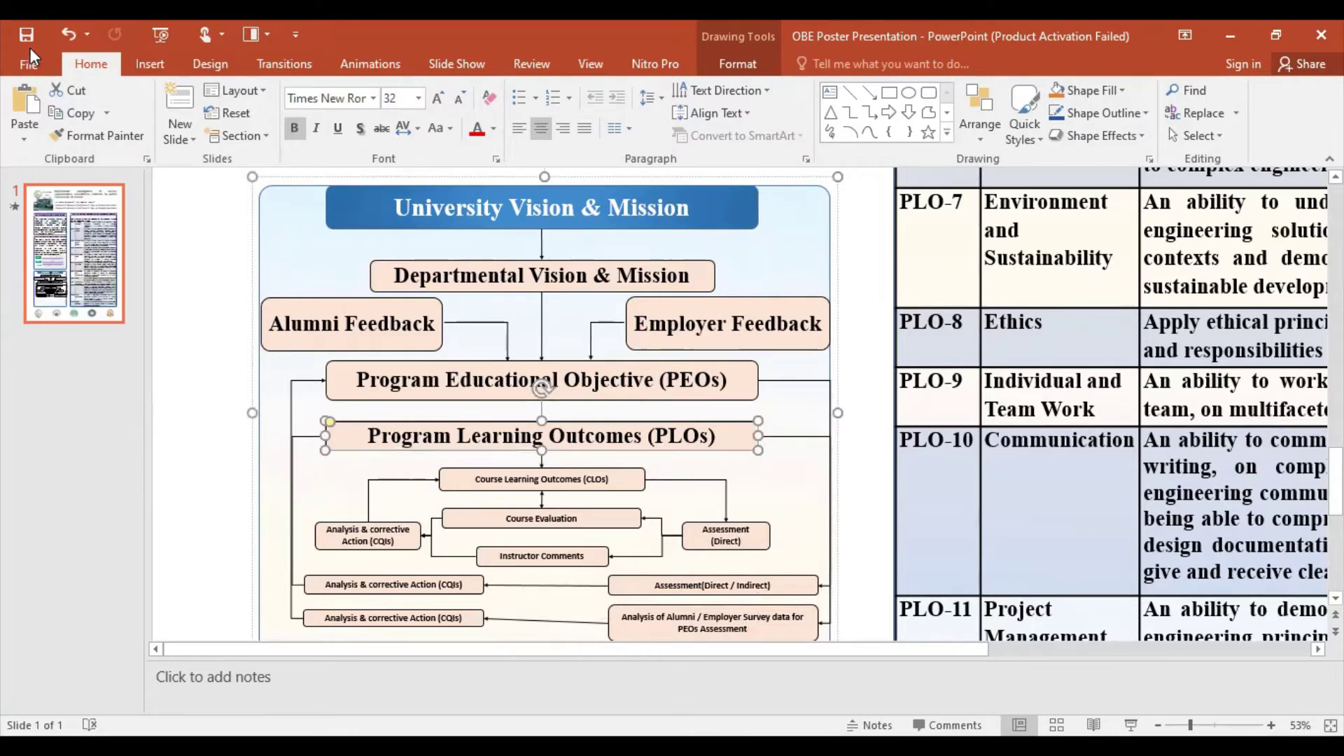
Step: Save the poster and pull the PLO box's top edge up toward the PEOs box
{"action": "key", "text": "ctrl+s"}
{"action": "left_click", "coordinate": [565, 431]}
{"action": "left_click_drag", "start_coordinate": [550, 422], "coordinate": [551, 415]}
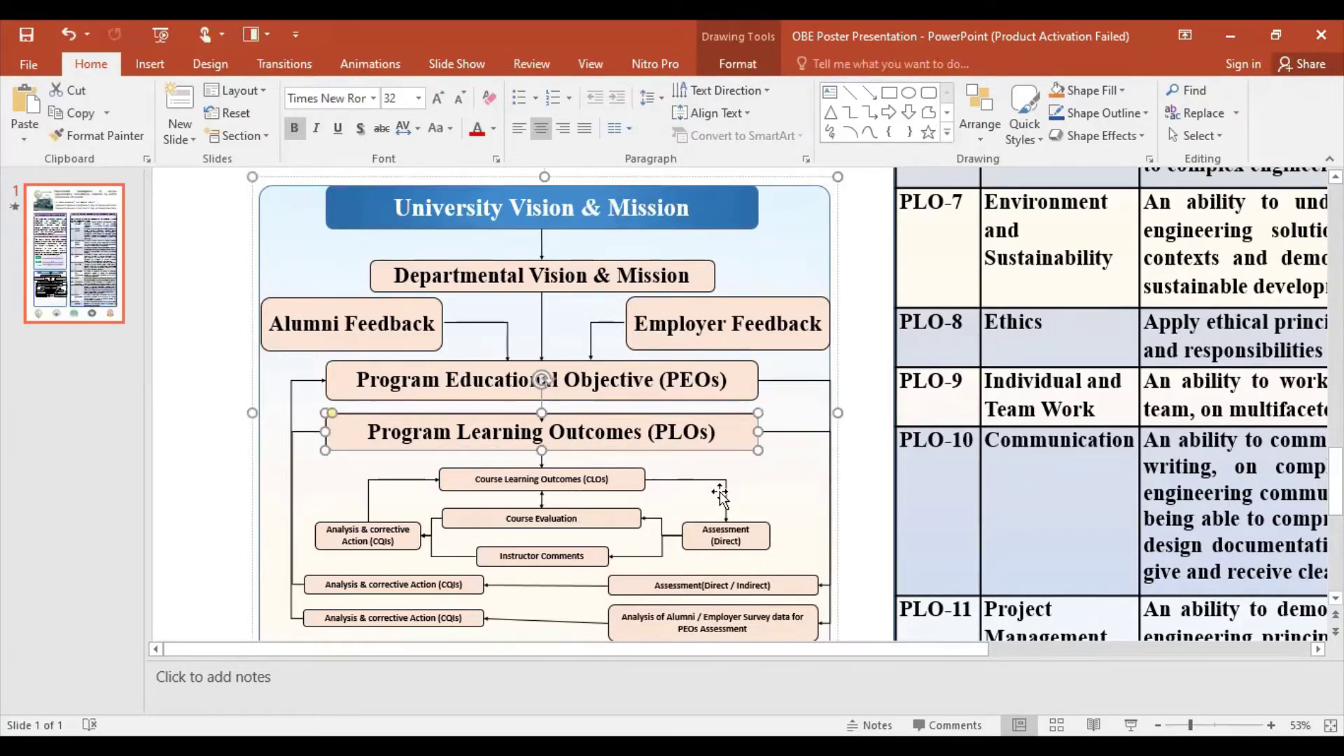
Step: Nudge the diagram content up and check the PEOs–PLOs and CLO–Assessment connectors
{"action": "left_click", "coordinate": [736, 470]}
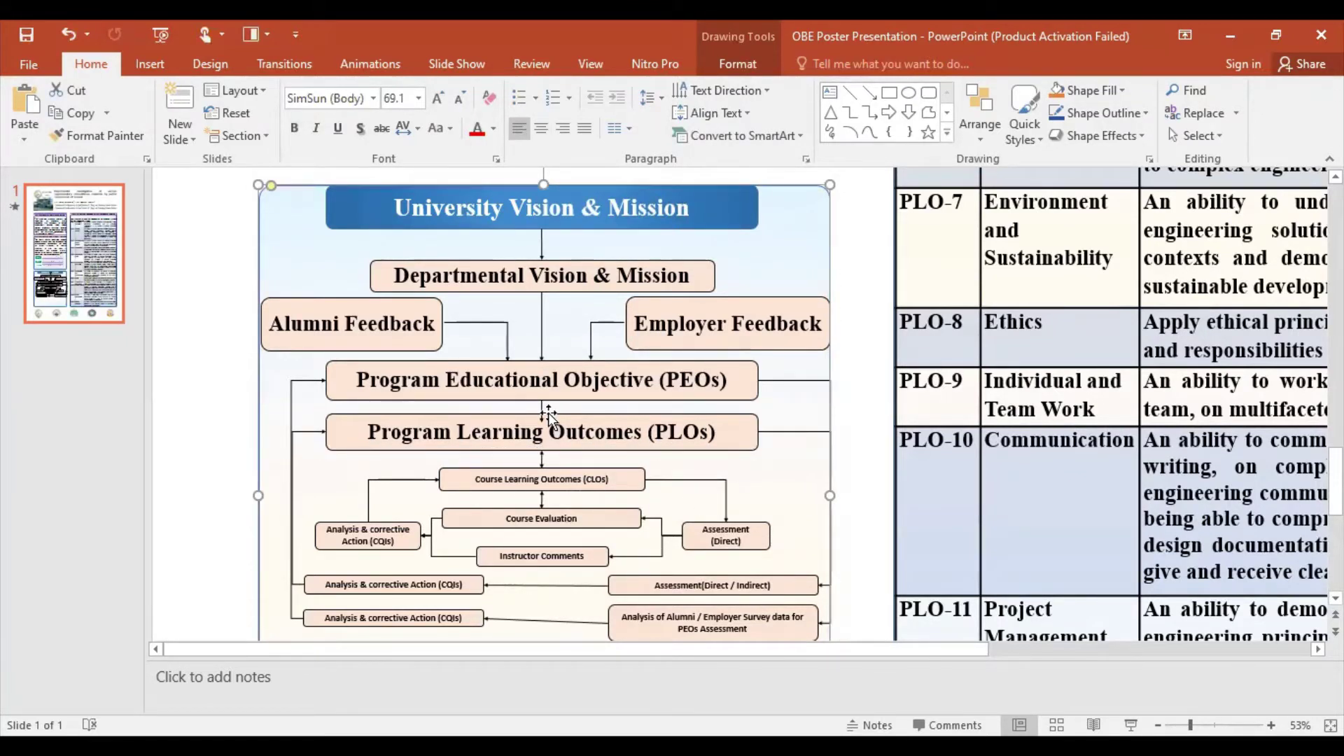
{"action": "left_click_drag", "start_coordinate": [540, 415], "coordinate": [540, 411]}
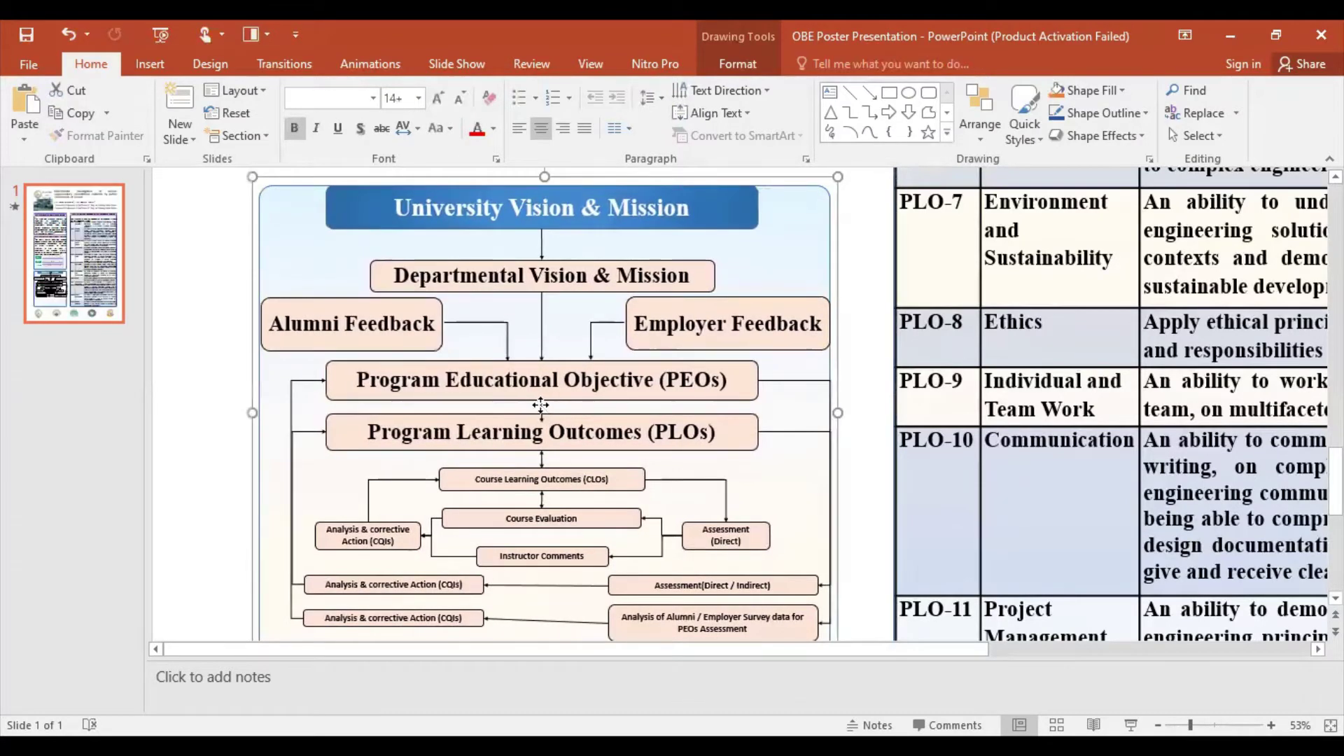
{"action": "left_click", "coordinate": [541, 412]}
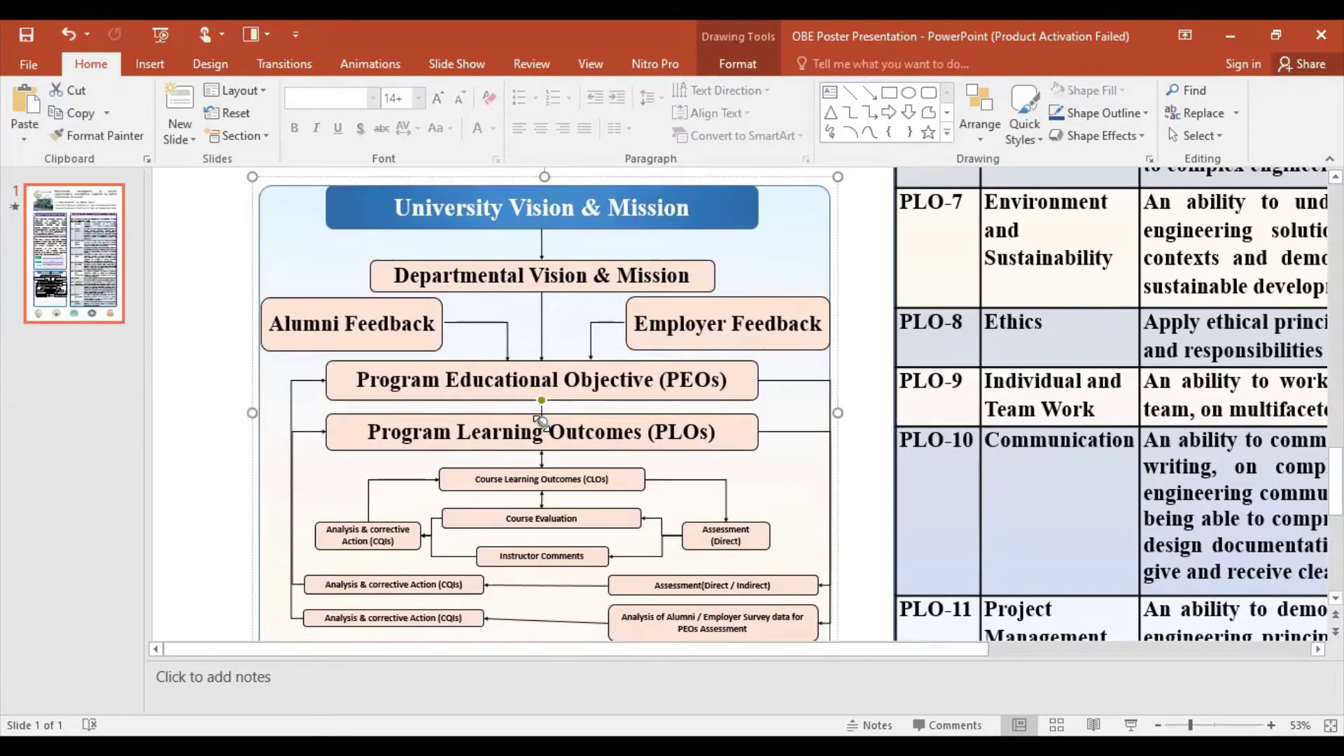
{"action": "left_click", "coordinate": [585, 479]}
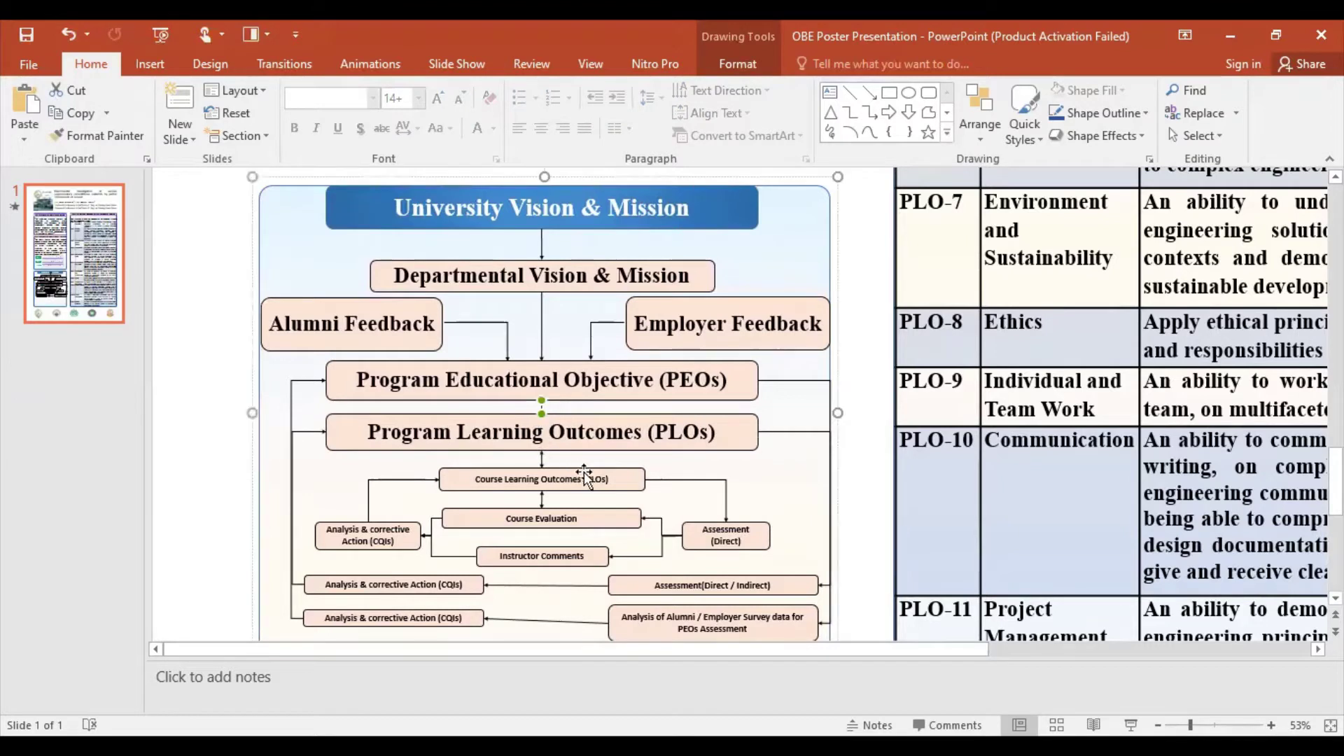
{"action": "left_click", "coordinate": [693, 482]}
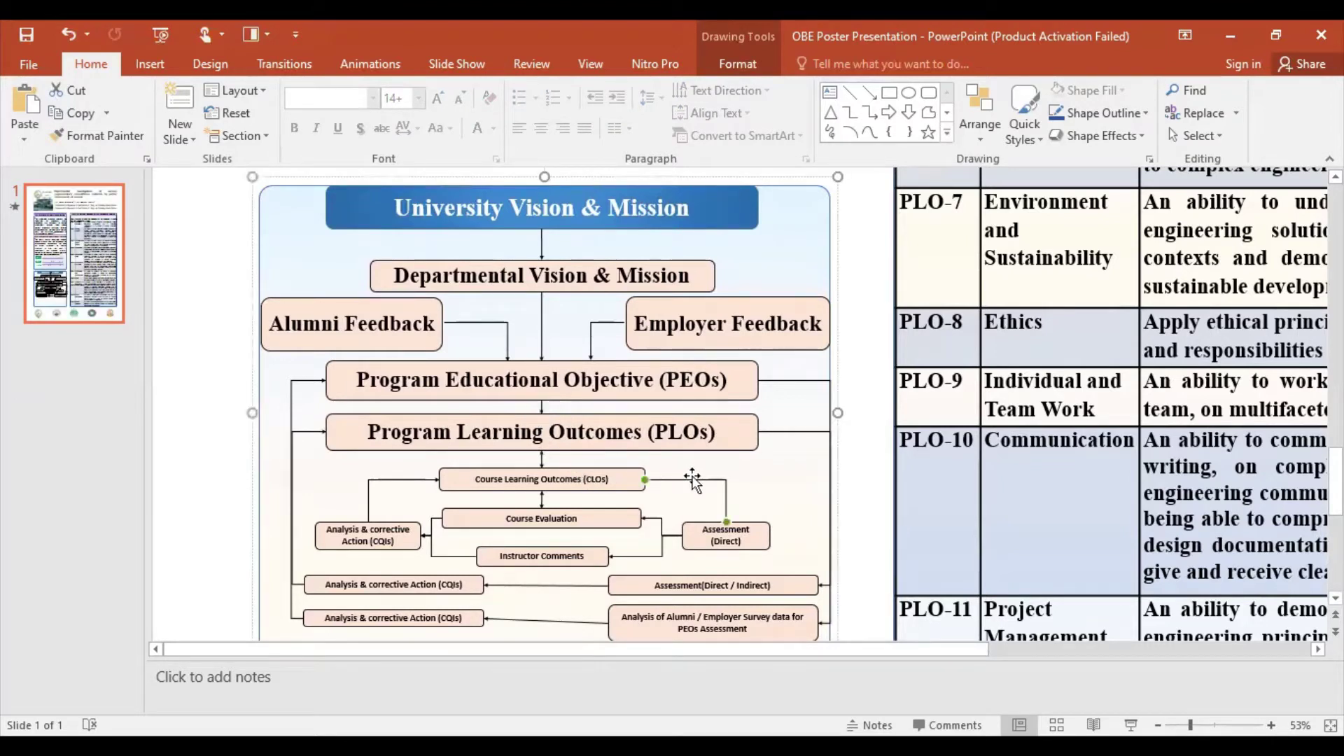
{"action": "left_click", "coordinate": [606, 482]}
Step: Set the Course Learning Outcomes text to 32 pt Times New Roman
{"action": "left_click_drag", "start_coordinate": [476, 479], "coordinate": [609, 479]}
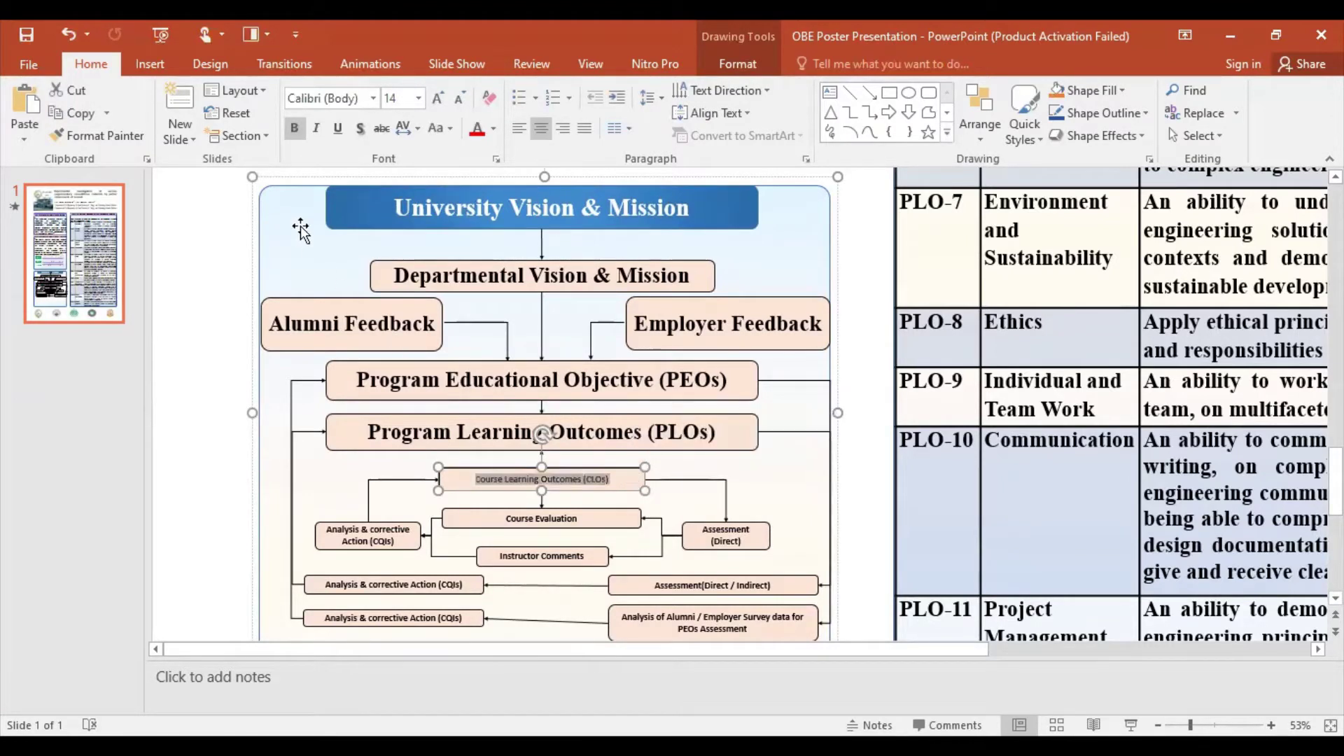
{"action": "left_click", "coordinate": [418, 98]}
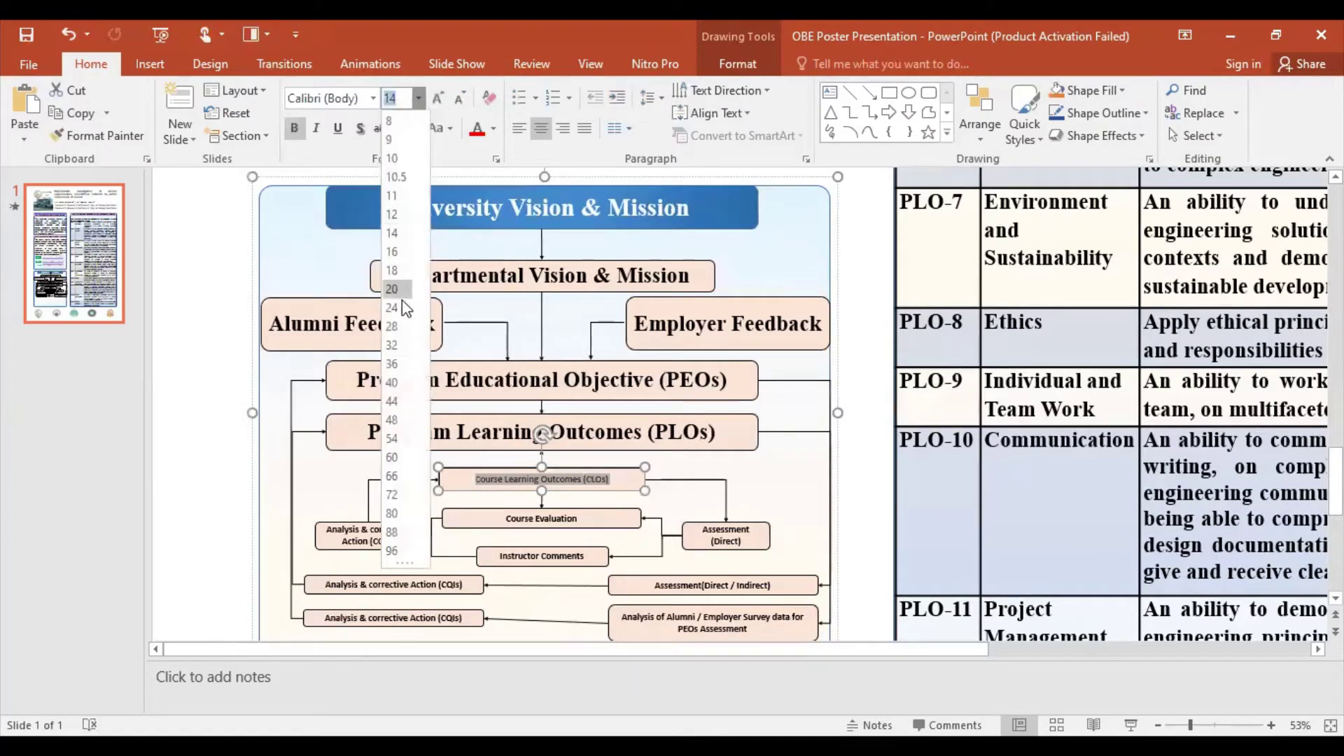
{"action": "left_click", "coordinate": [392, 345]}
{"action": "left_click", "coordinate": [373, 98]}
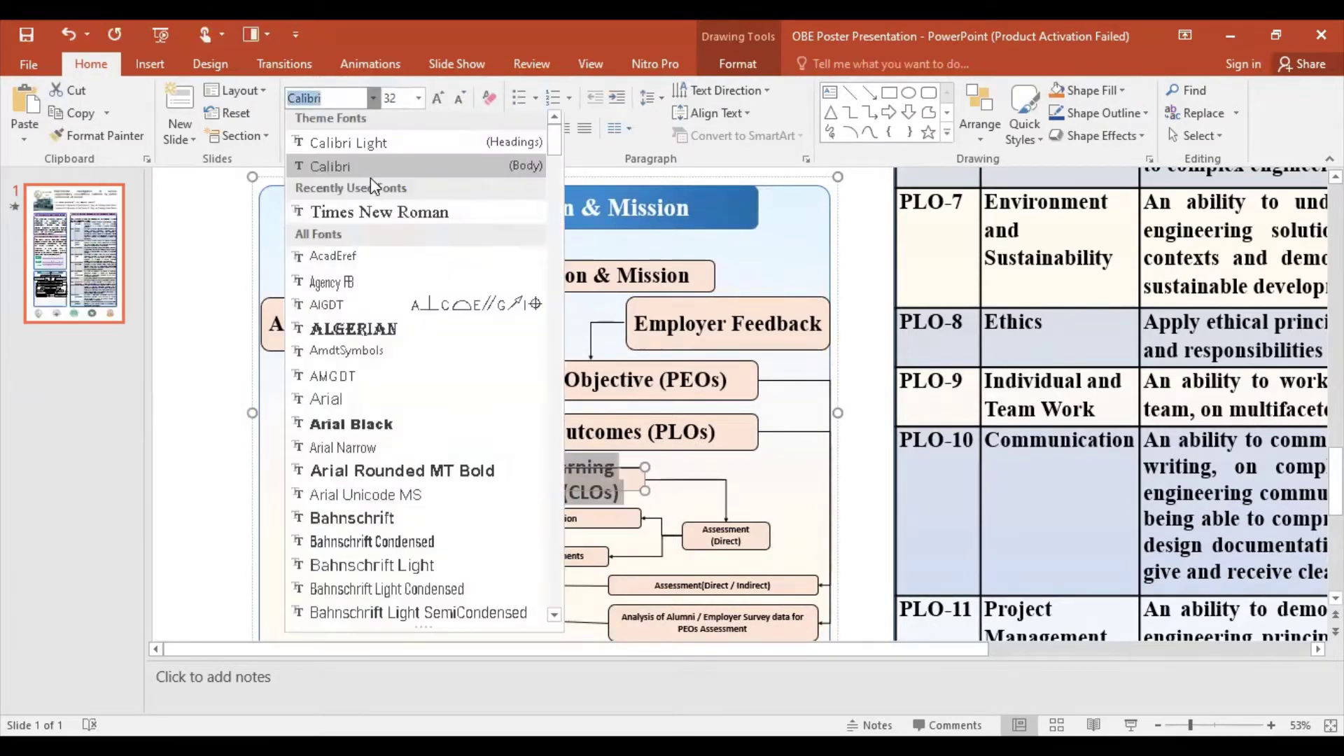
{"action": "left_click", "coordinate": [356, 217]}
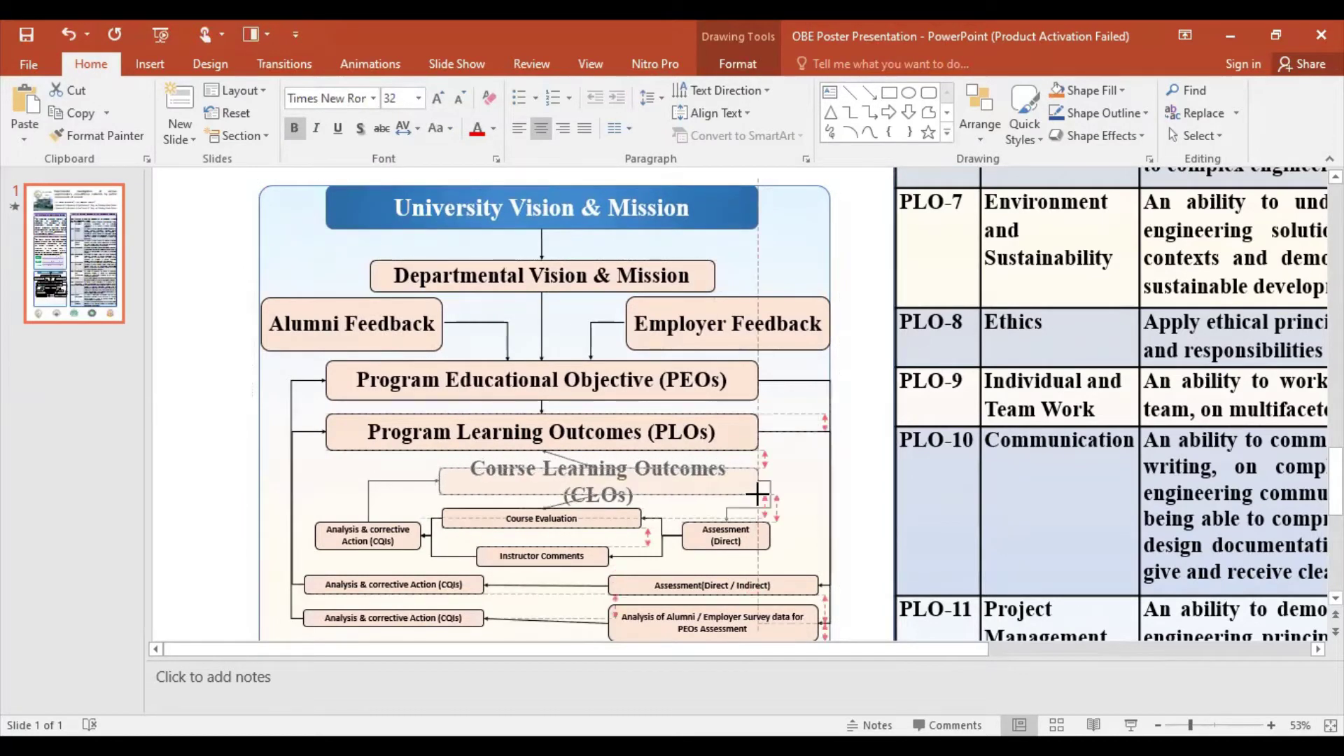
Step: Widen the CLOs box to fit one line and align its left edge with PLOs
{"action": "left_click_drag", "start_coordinate": [745, 482], "coordinate": [752, 490]}
{"action": "left_click_drag", "start_coordinate": [443, 495], "coordinate": [331, 489]}
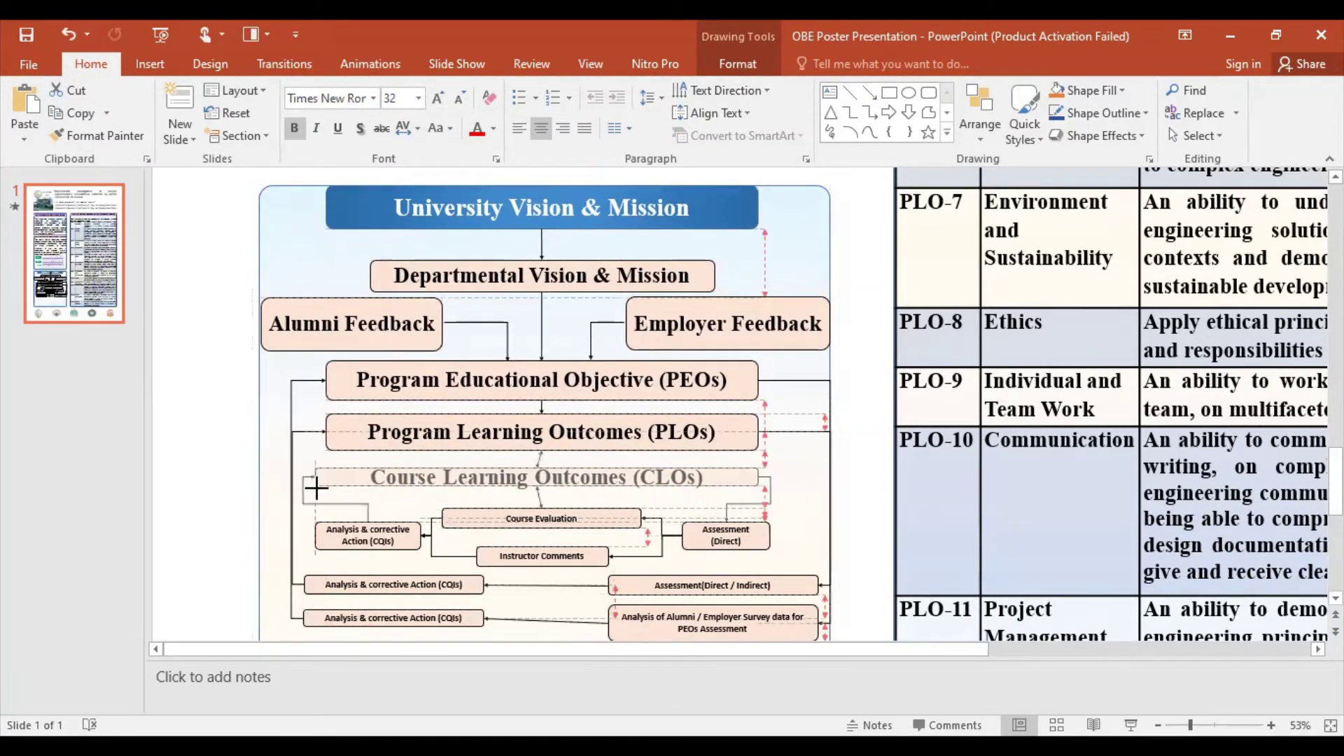
{"action": "left_click", "coordinate": [805, 471]}
{"action": "scroll", "coordinate": [657, 504], "scroll_direction": "down", "scroll_amount": 1}
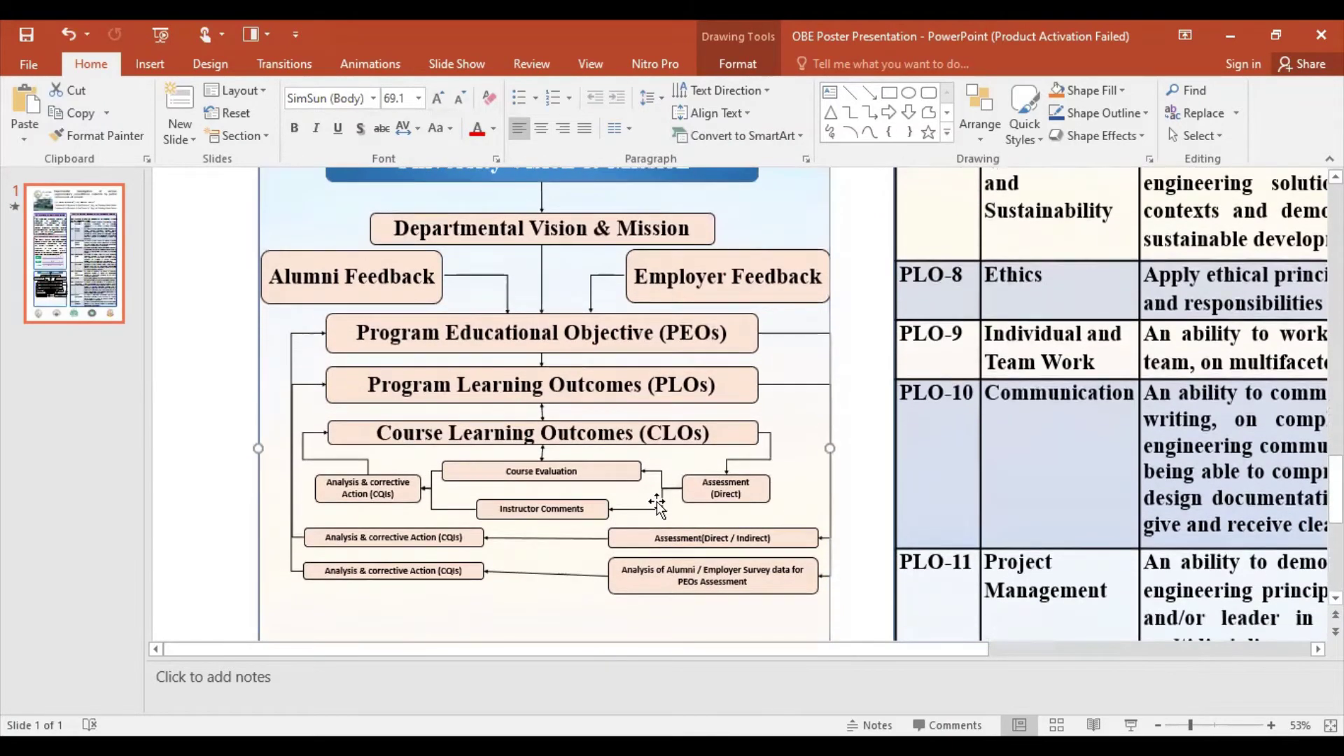
{"action": "left_click", "coordinate": [577, 429]}
{"action": "left_click_drag", "start_coordinate": [538, 418], "coordinate": [543, 452]}
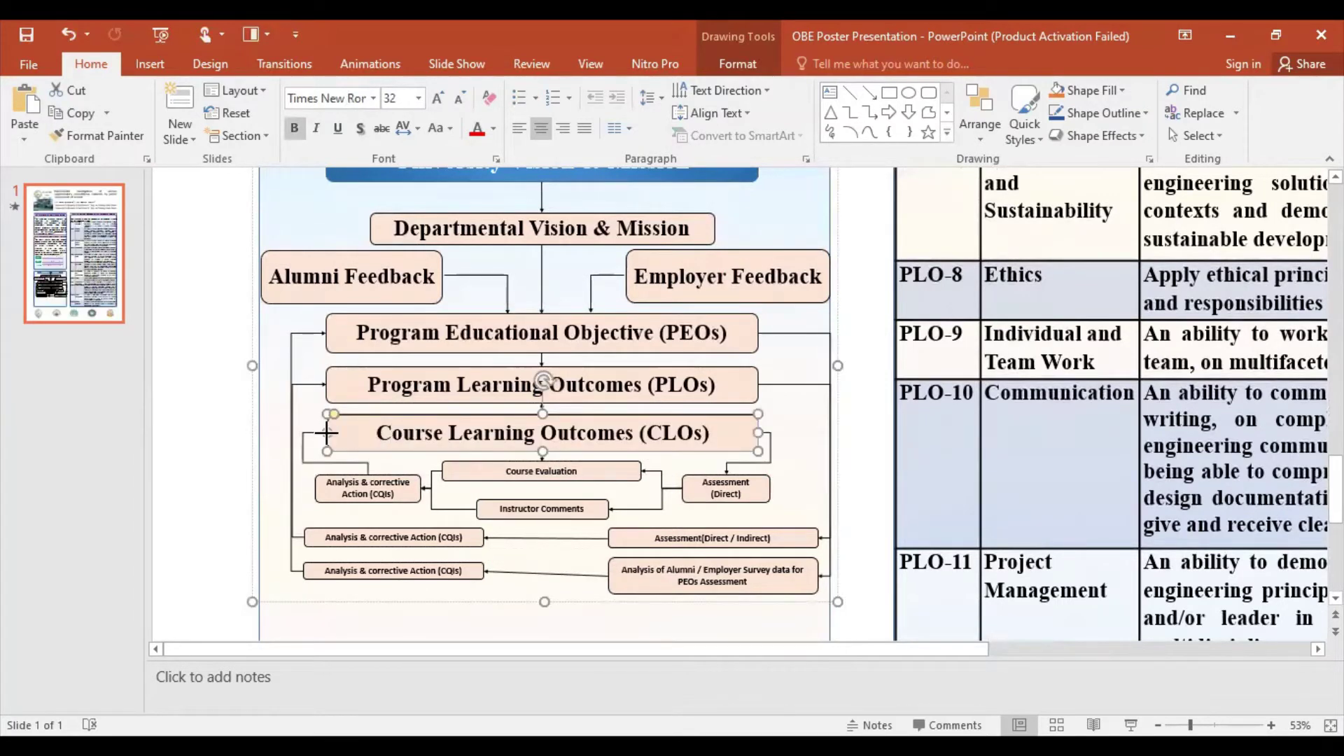
{"action": "left_click_drag", "start_coordinate": [312, 428], "coordinate": [310, 428]}
{"action": "scroll", "coordinate": [784, 488], "scroll_direction": "down", "scroll_amount": 3}
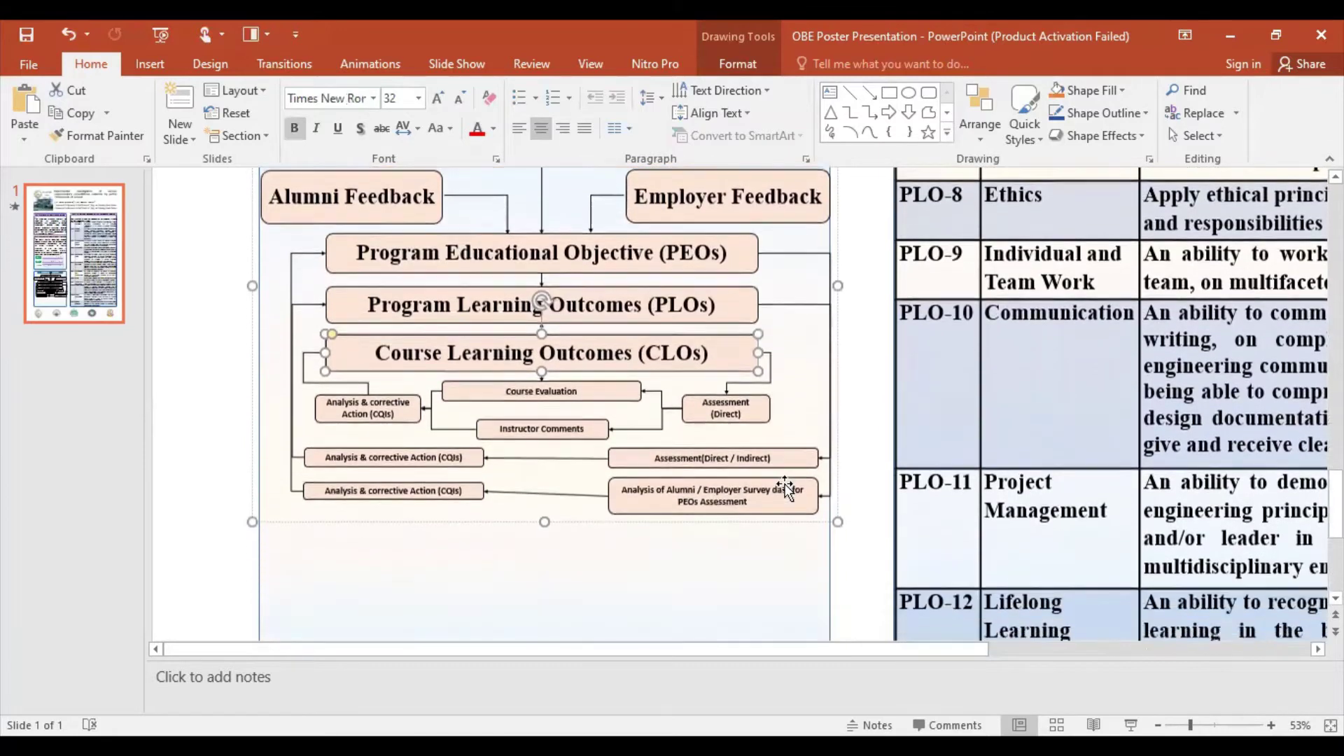
Step: Set the Analysis & corrective Action text to Times New Roman and enlarge it
{"action": "left_click", "coordinate": [353, 394]}
{"action": "left_click_drag", "start_coordinate": [326, 388], "coordinate": [412, 401]}
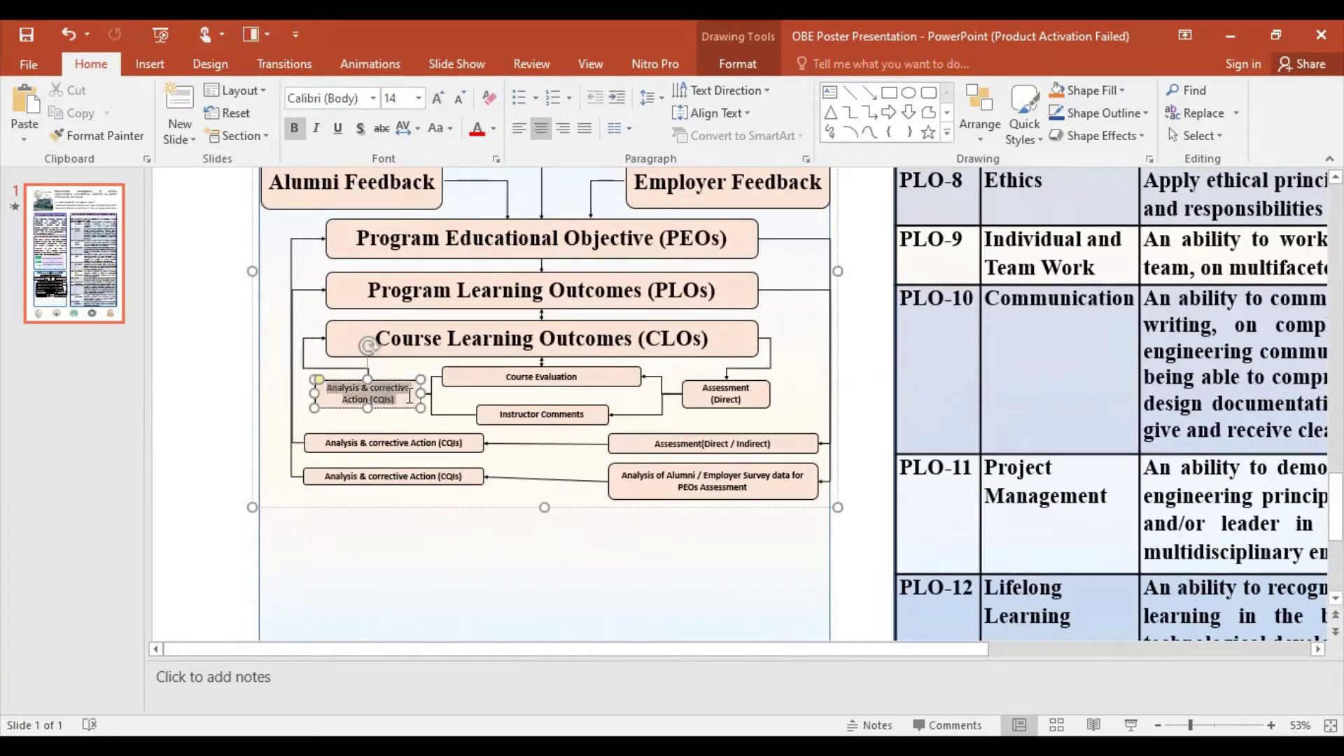
{"action": "left_click", "coordinate": [375, 99]}
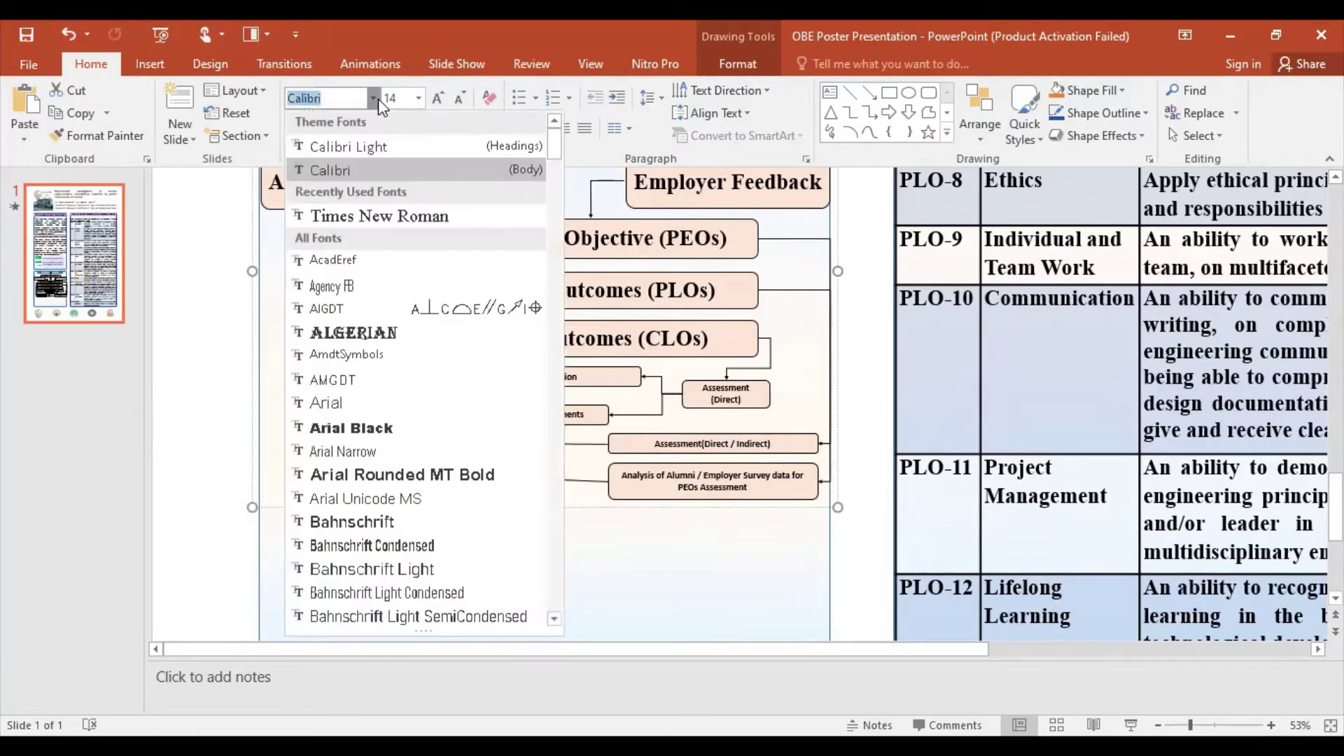
{"action": "left_click", "coordinate": [388, 217]}
{"action": "left_click", "coordinate": [432, 101]}
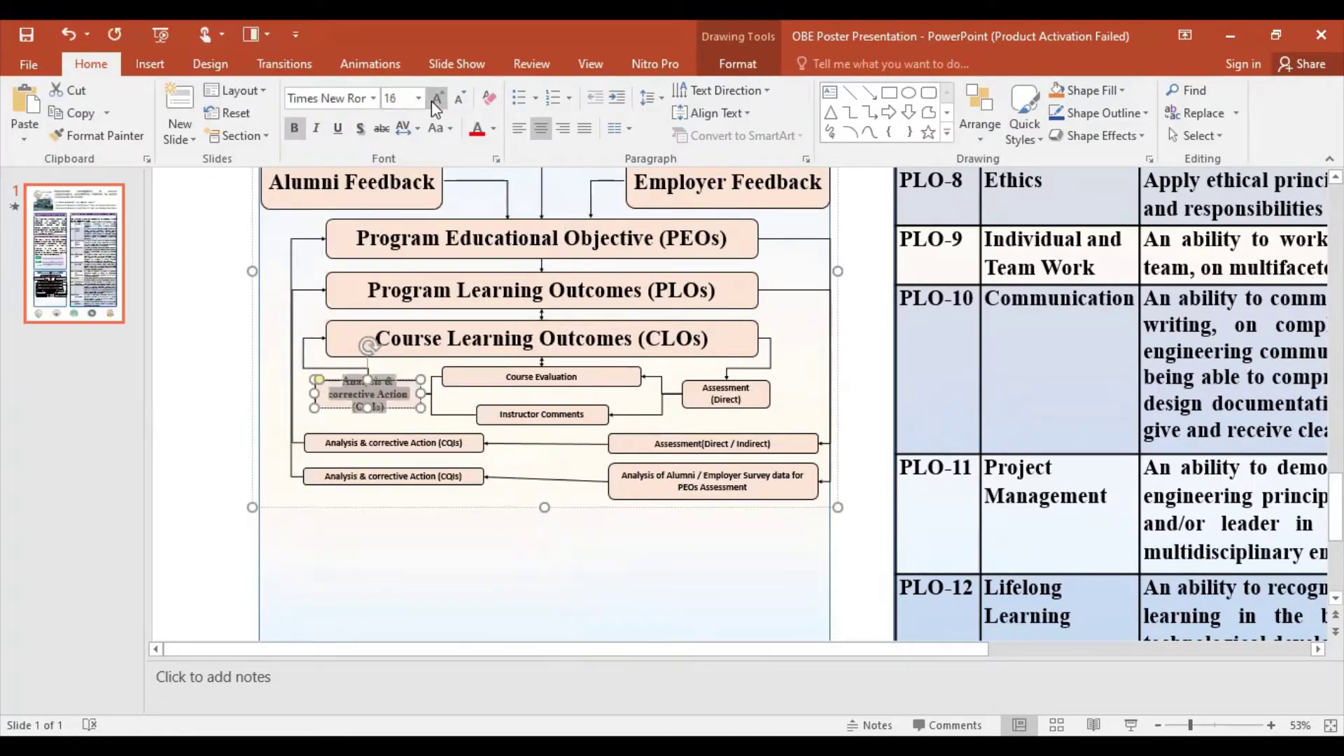
{"action": "left_click", "coordinate": [435, 99]}
{"action": "left_click", "coordinate": [435, 99]}
{"action": "left_click", "coordinate": [435, 99]}
{"action": "left_click", "coordinate": [435, 99]}
{"action": "left_click", "coordinate": [434, 99]}
{"action": "left_click", "coordinate": [435, 99]}
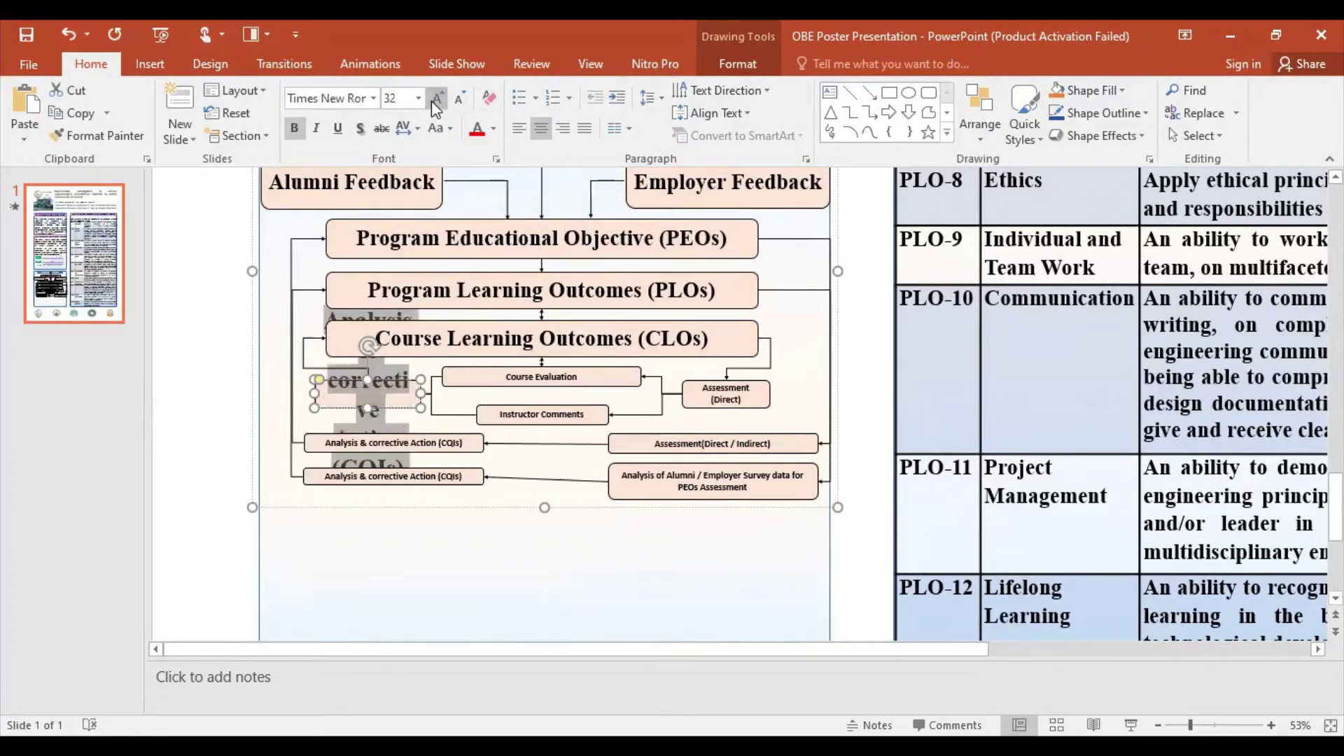
{"action": "left_click", "coordinate": [460, 99]}
Step: Widen the Analysis & corrective Action box so its text wraps cleanly
{"action": "left_click", "coordinate": [523, 381]}
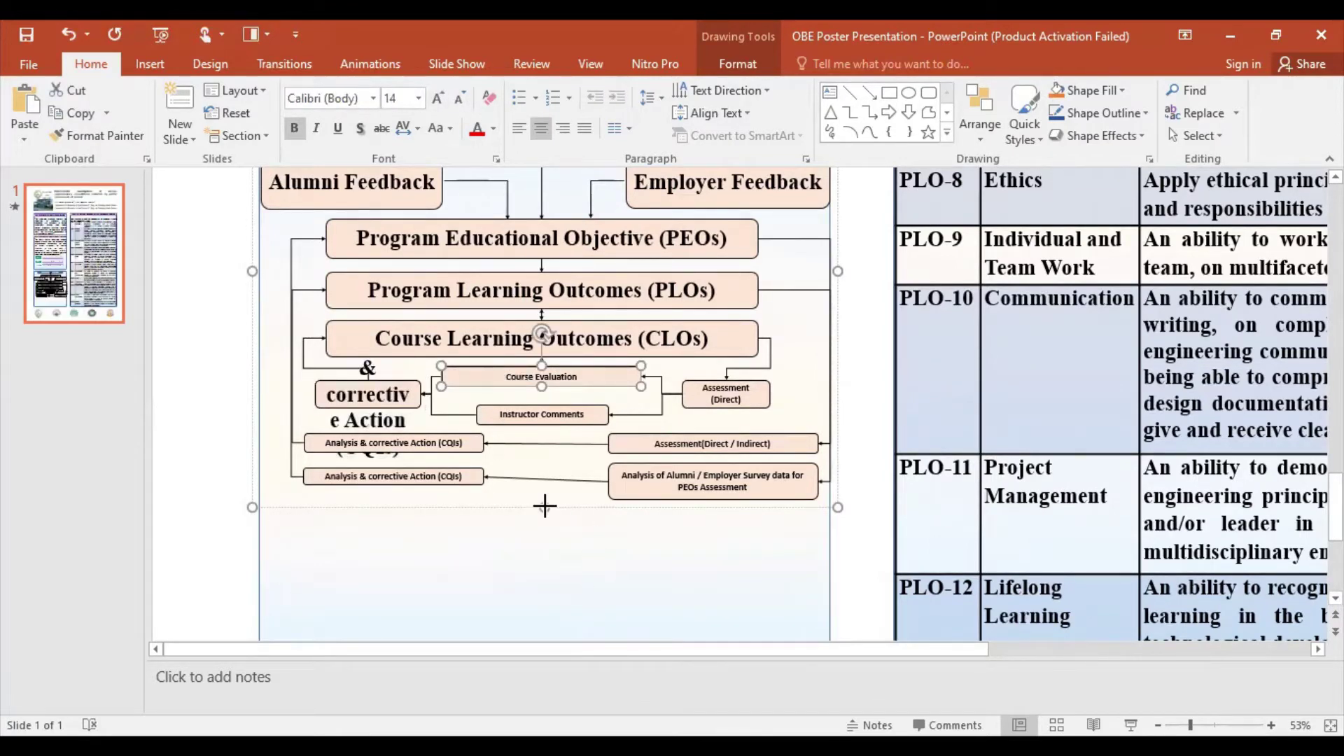
{"action": "left_click_drag", "start_coordinate": [545, 506], "coordinate": [567, 595]}
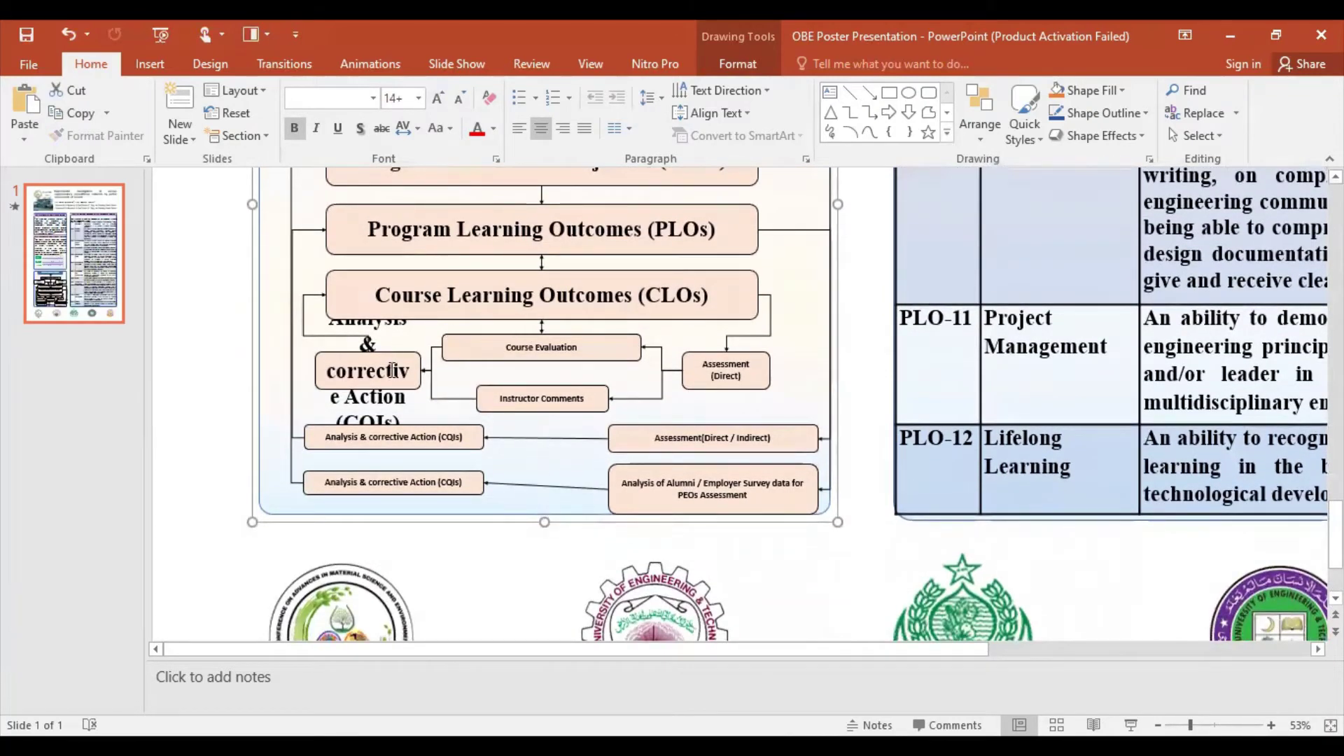
{"action": "left_click", "coordinate": [392, 371]}
{"action": "left_click_drag", "start_coordinate": [313, 373], "coordinate": [270, 371]}
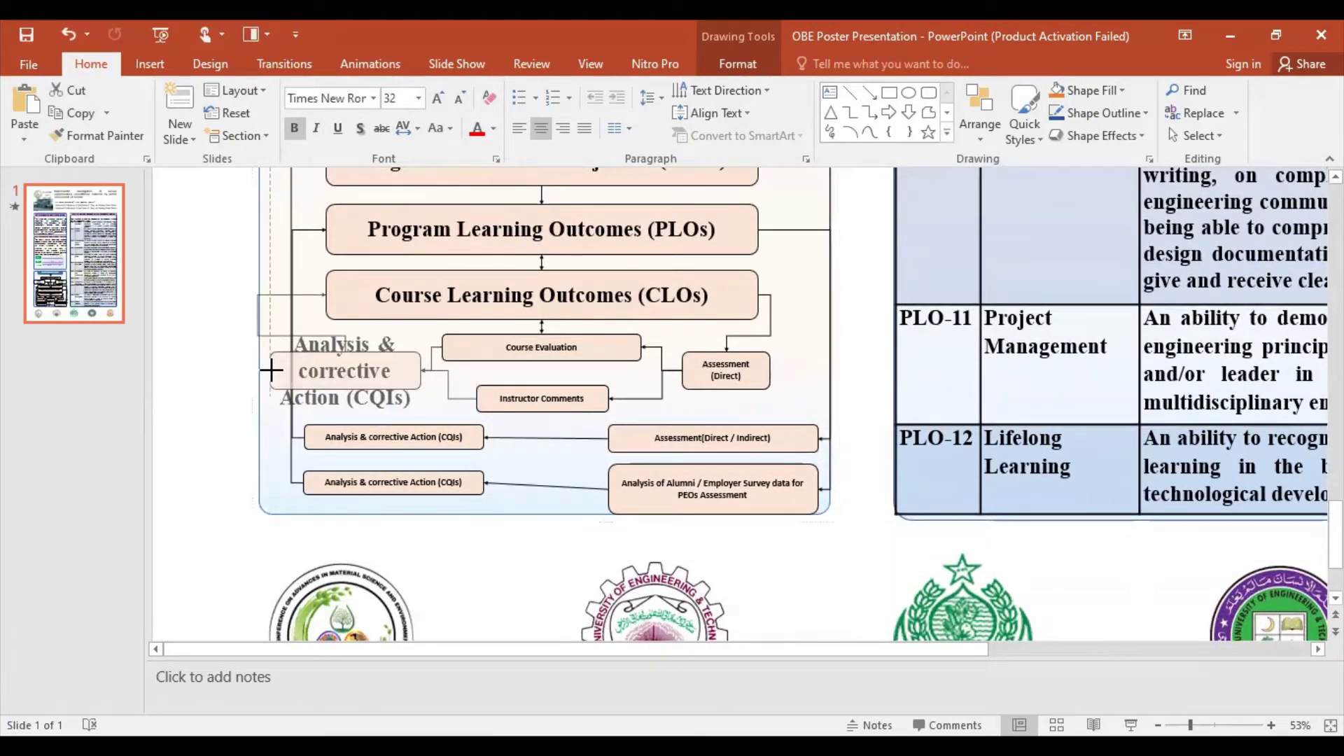
Step: Set the Course Evaluation text to 32 pt Times New Roman
{"action": "left_click", "coordinate": [505, 354]}
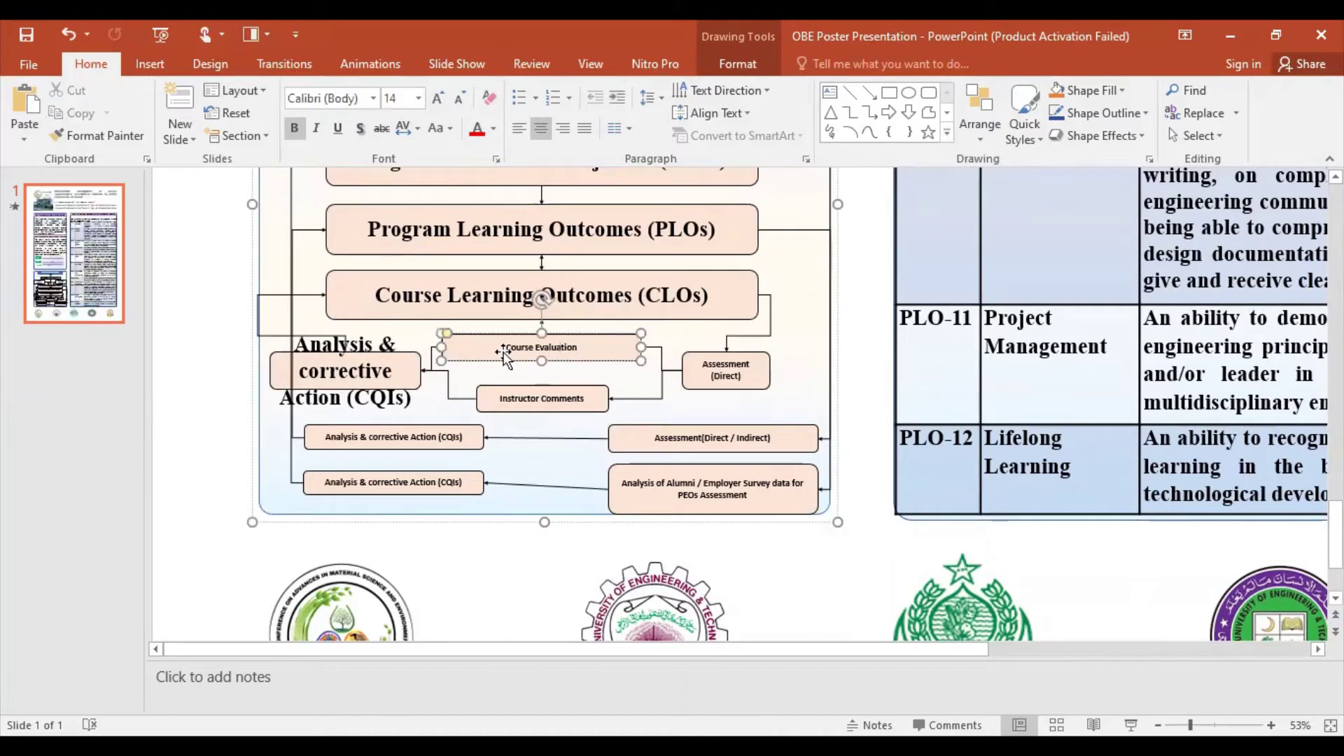
{"action": "left_click_drag", "start_coordinate": [509, 347], "coordinate": [605, 347]}
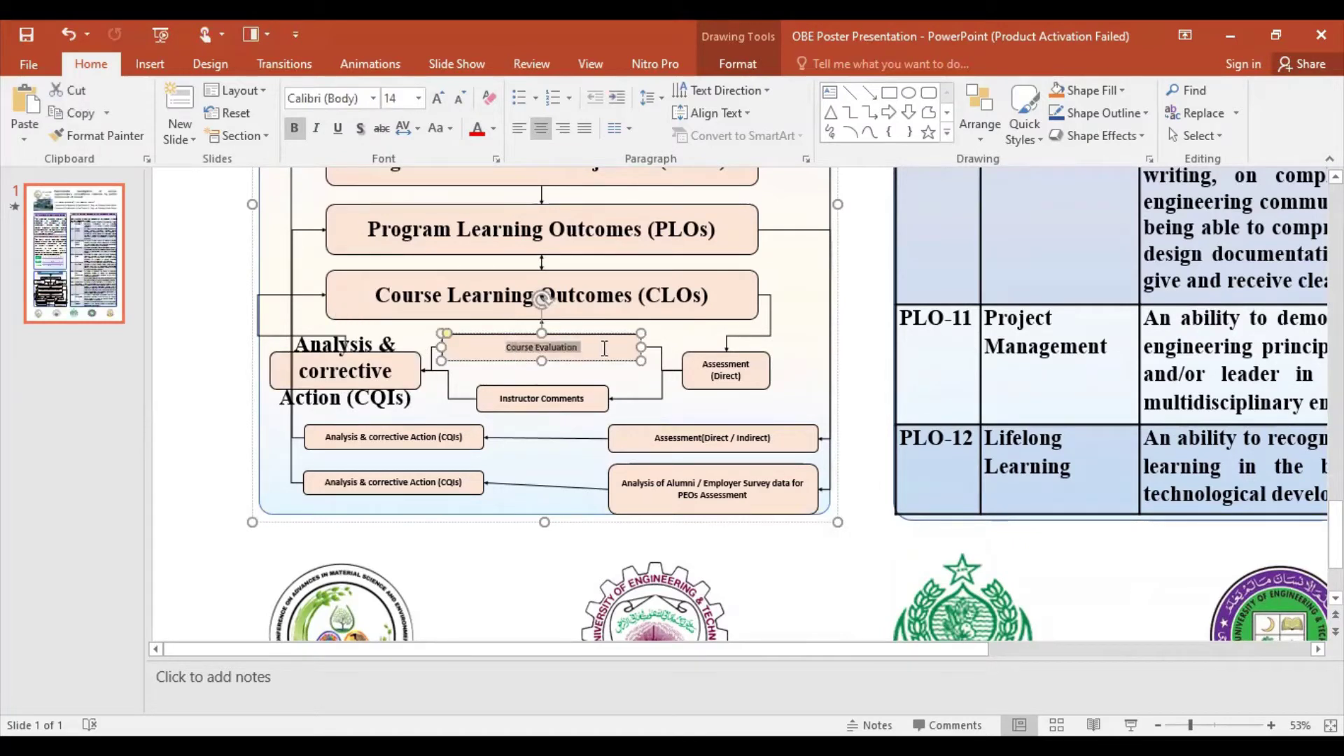
{"action": "left_click", "coordinate": [418, 98]}
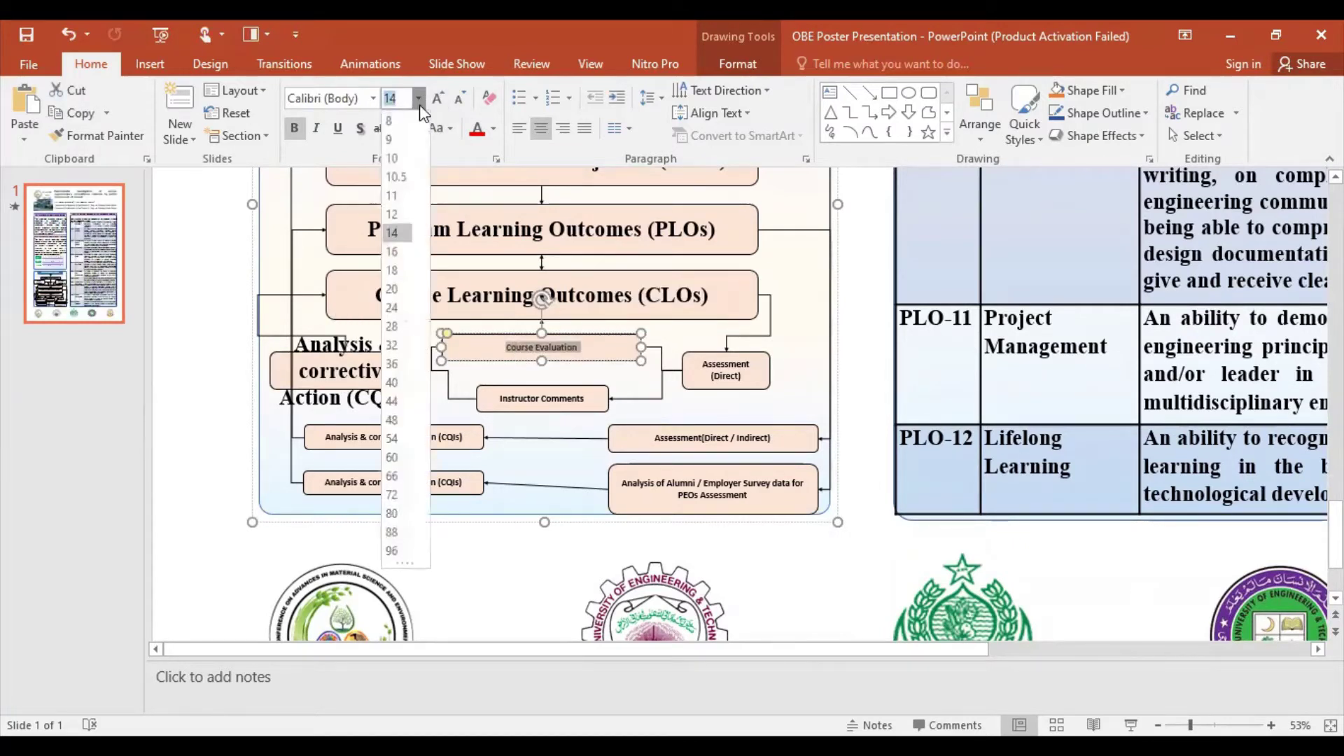
{"action": "left_click", "coordinate": [392, 345]}
{"action": "left_click", "coordinate": [373, 98]}
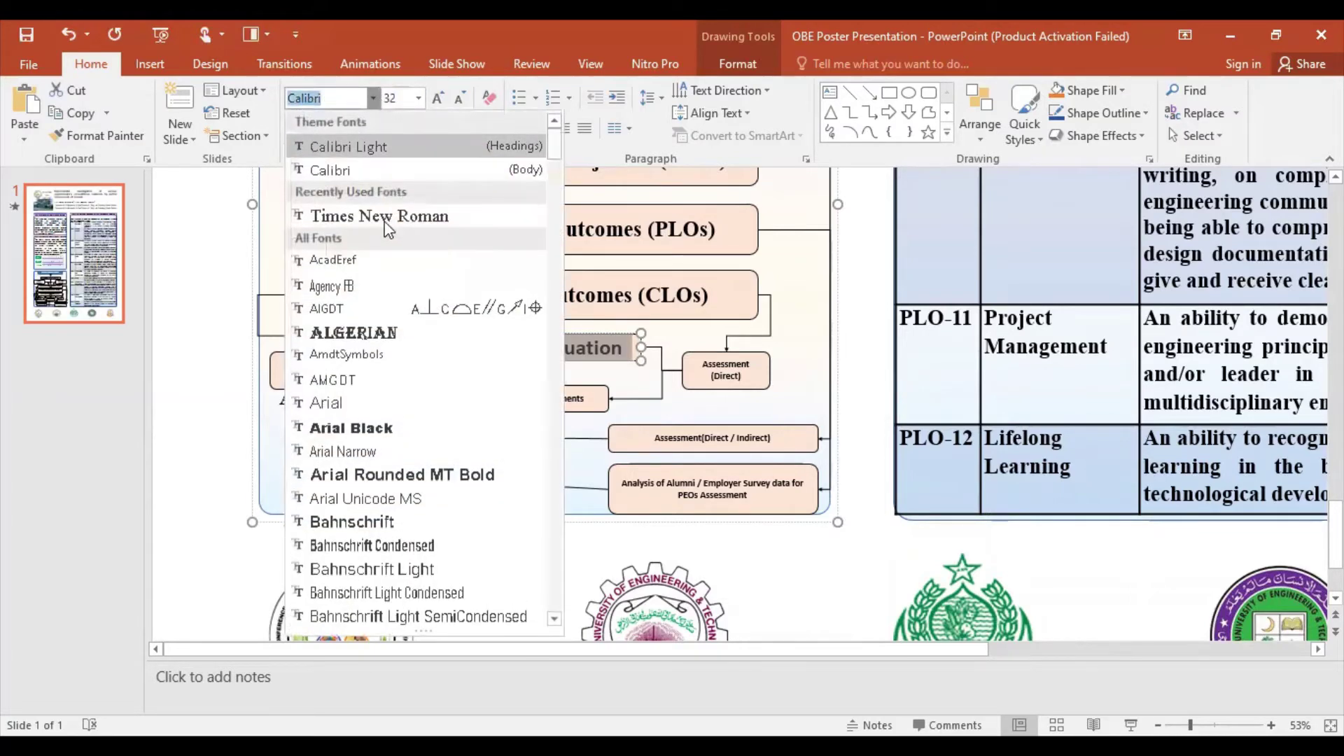
{"action": "left_click", "coordinate": [392, 210]}
Step: Set the Assessment (Direct) text to Times New Roman at 32 pt
{"action": "left_click", "coordinate": [700, 364]}
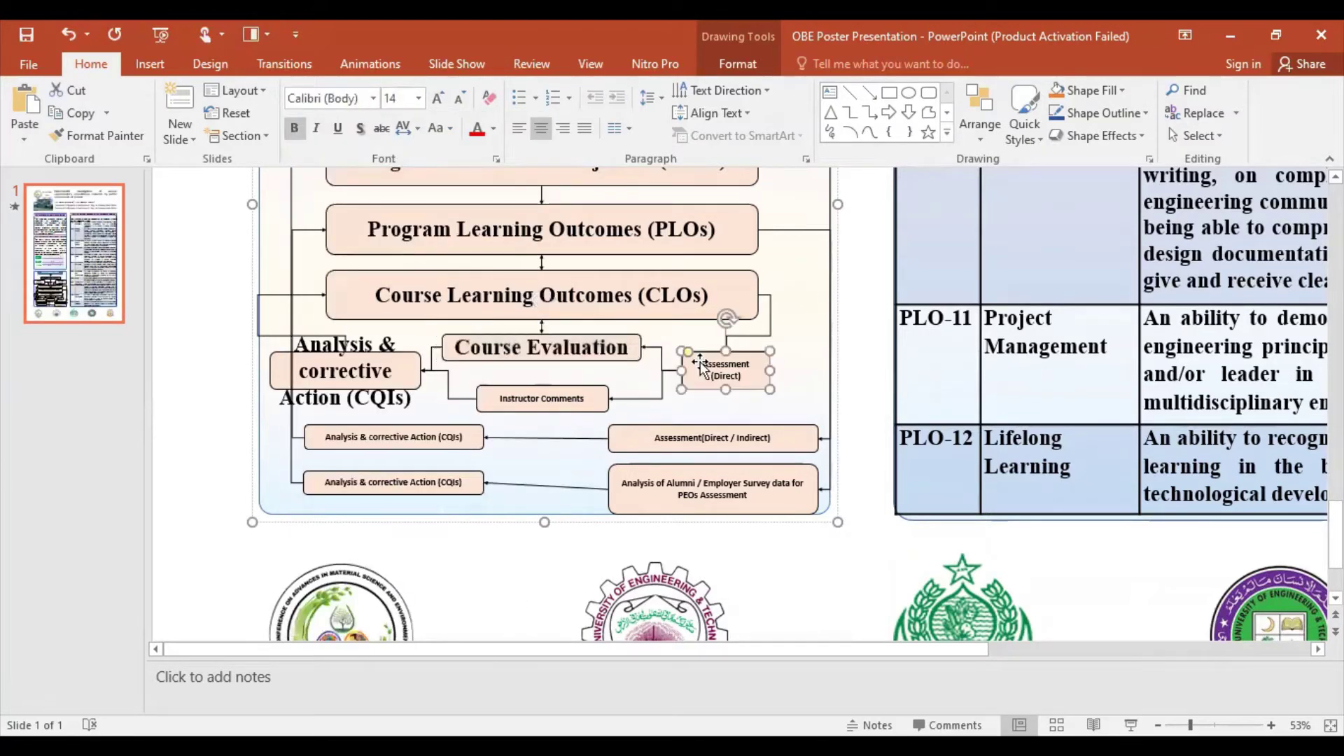
{"action": "left_click_drag", "start_coordinate": [705, 364], "coordinate": [763, 382]}
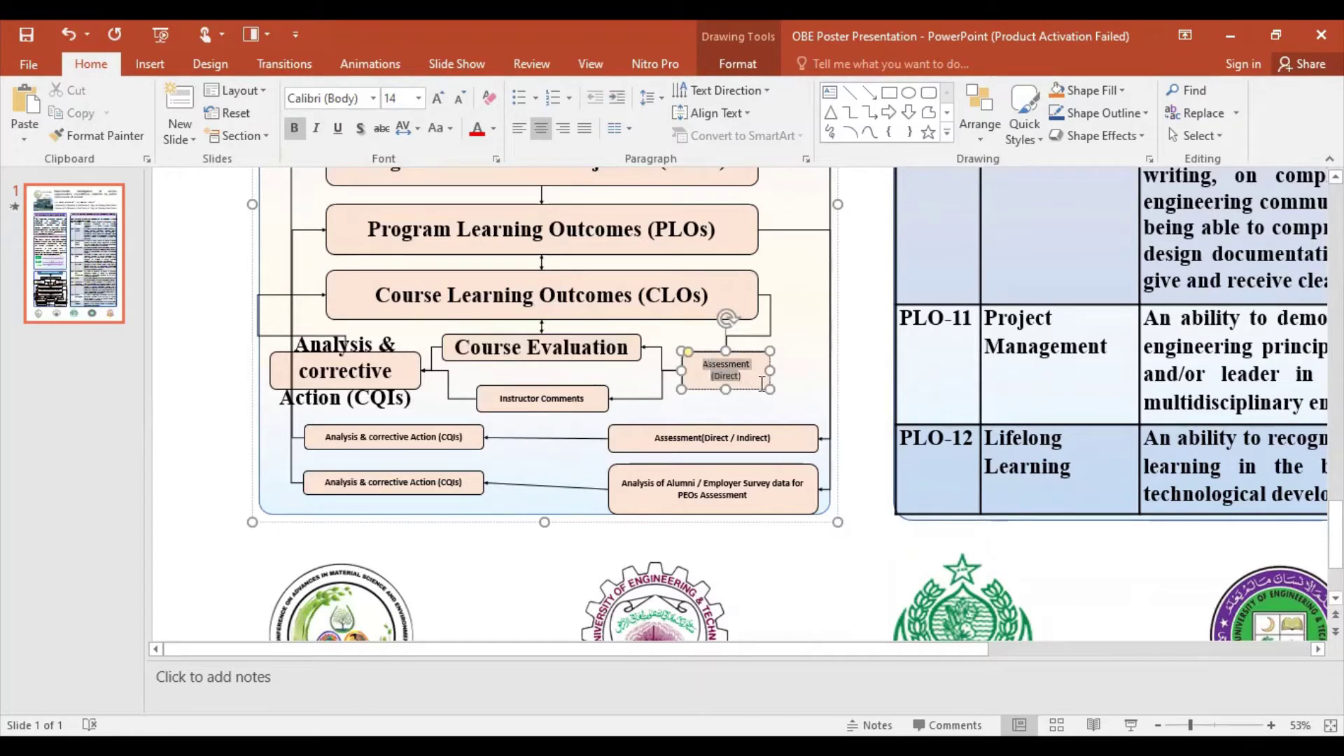
{"action": "left_click", "coordinate": [375, 98]}
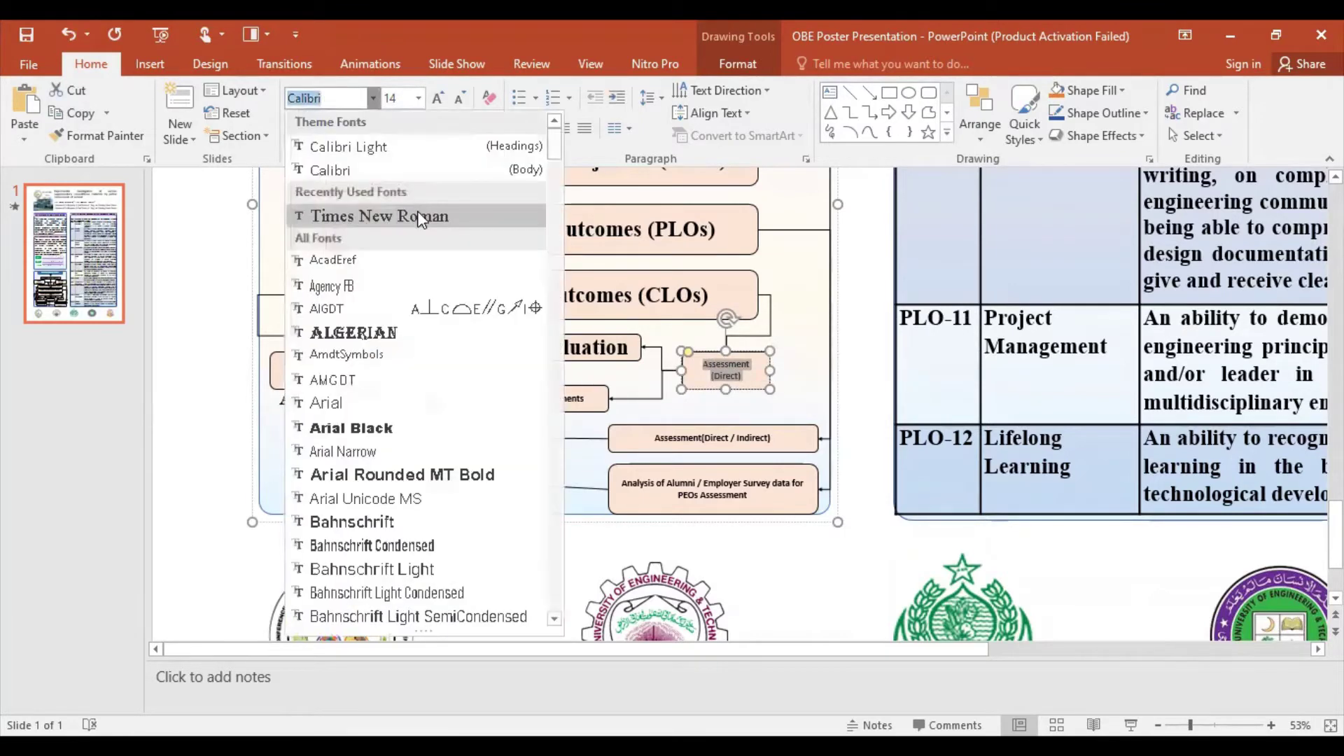
{"action": "left_click", "coordinate": [418, 212]}
{"action": "left_click", "coordinate": [435, 99]}
{"action": "left_click", "coordinate": [435, 98]}
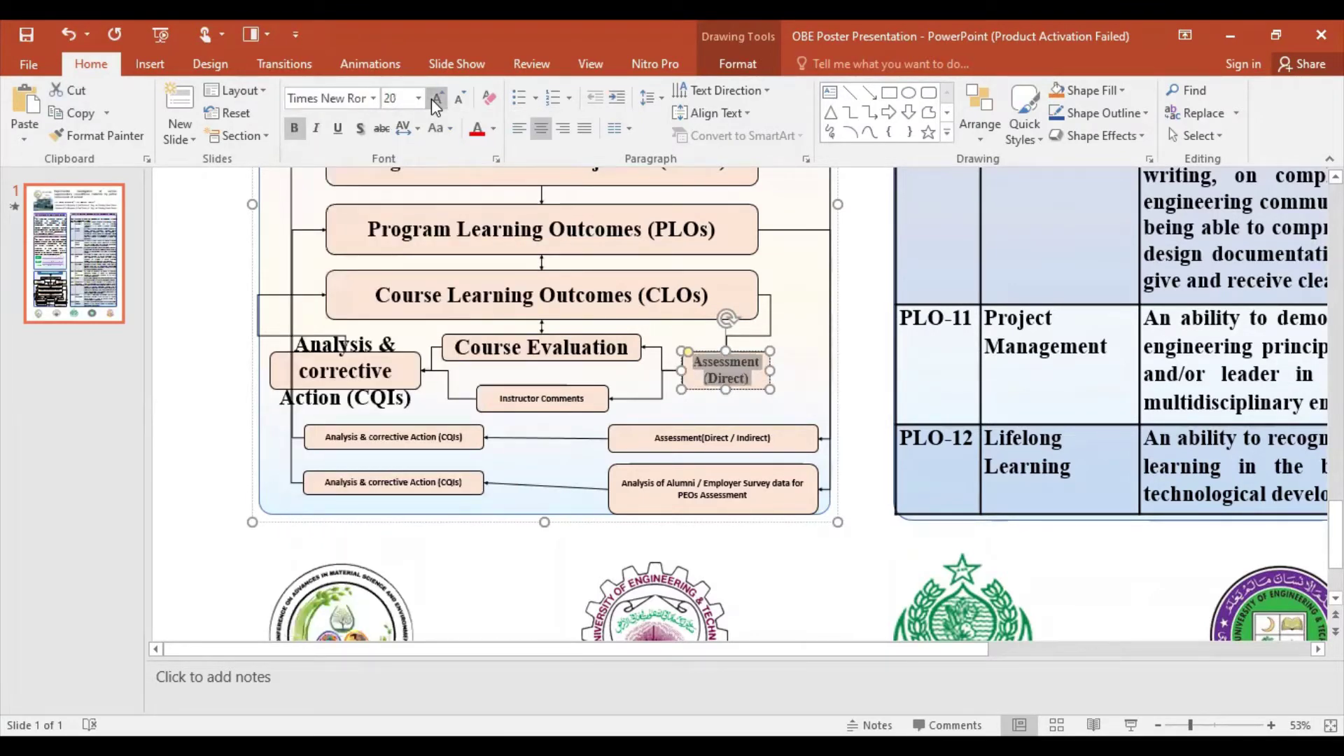
{"action": "left_click", "coordinate": [435, 98]}
{"action": "left_click", "coordinate": [435, 99]}
{"action": "left_click", "coordinate": [435, 99]}
{"action": "left_click", "coordinate": [434, 99]}
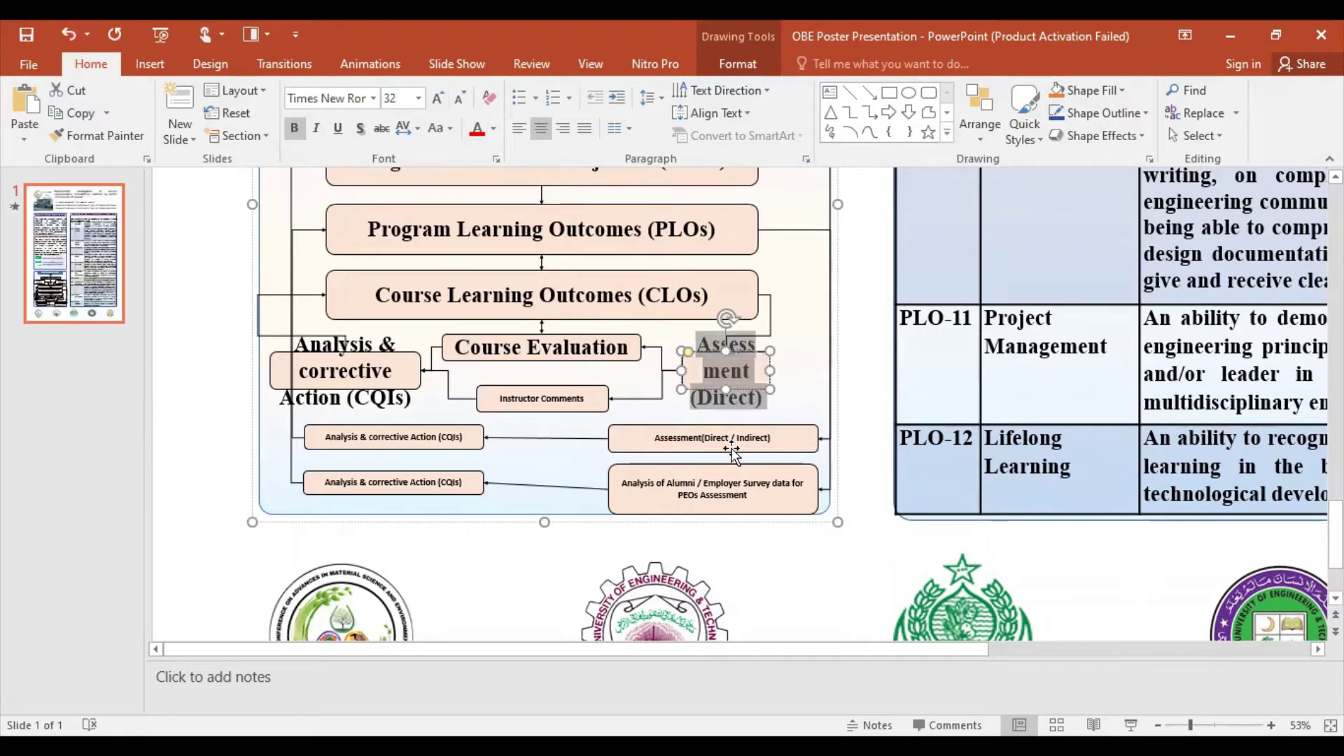
Step: Widen the Assessment (Direct) box on both sides so its text fits two lines
{"action": "left_click_drag", "start_coordinate": [773, 370], "coordinate": [832, 370]}
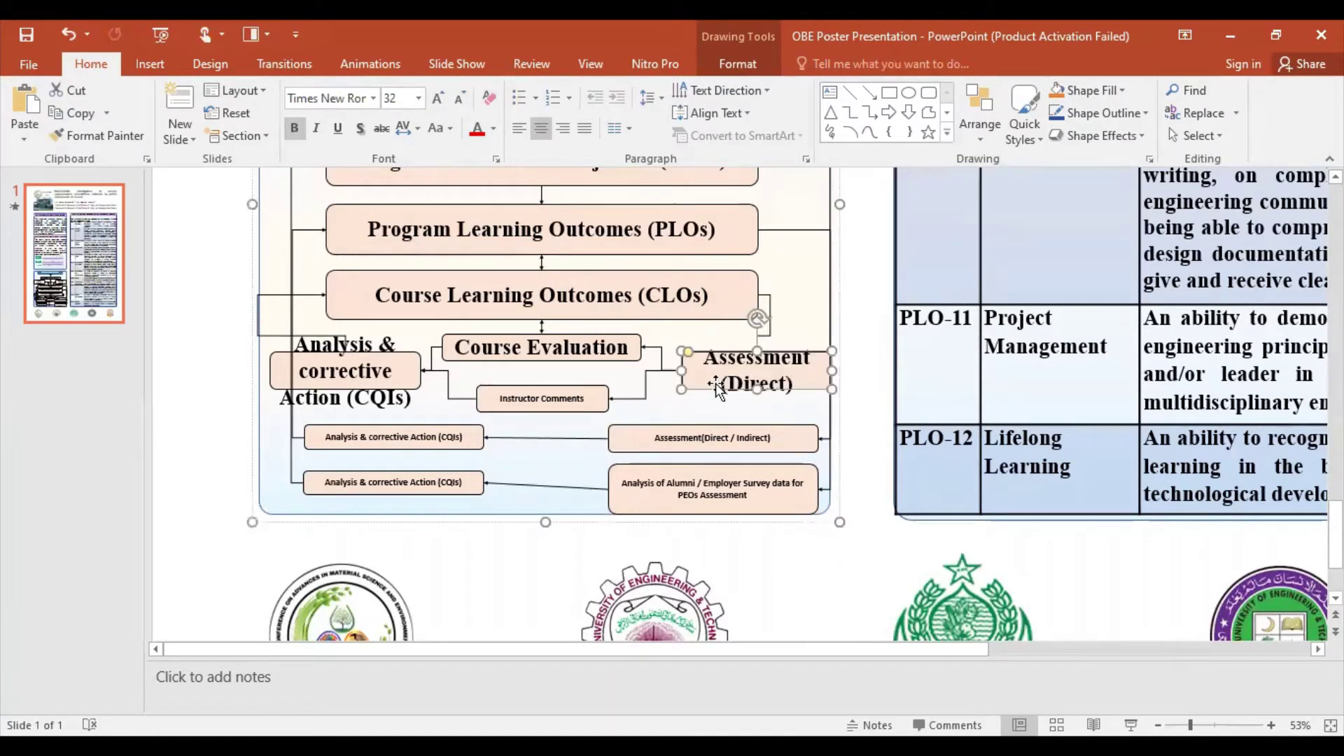
{"action": "left_click_drag", "start_coordinate": [681, 370], "coordinate": [671, 370]}
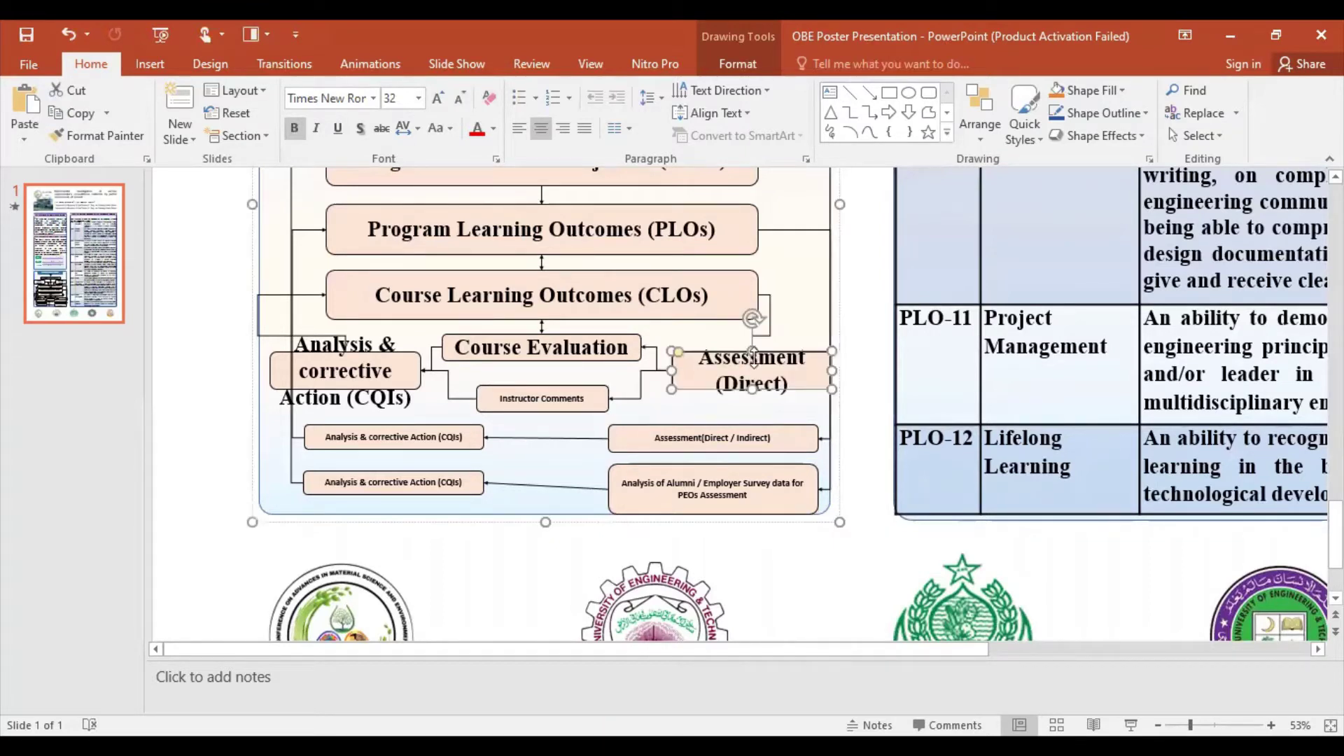
{"action": "left_click", "coordinate": [798, 420]}
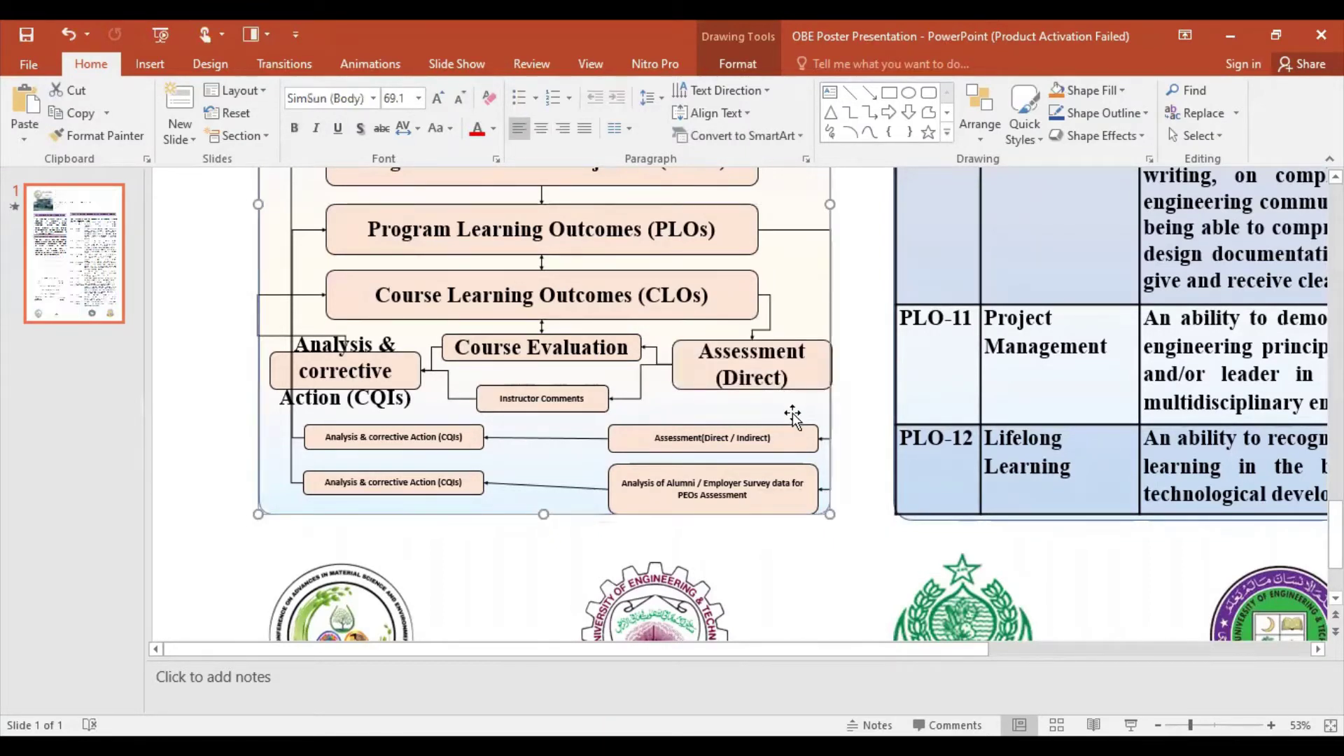
{"action": "left_click", "coordinate": [598, 348]}
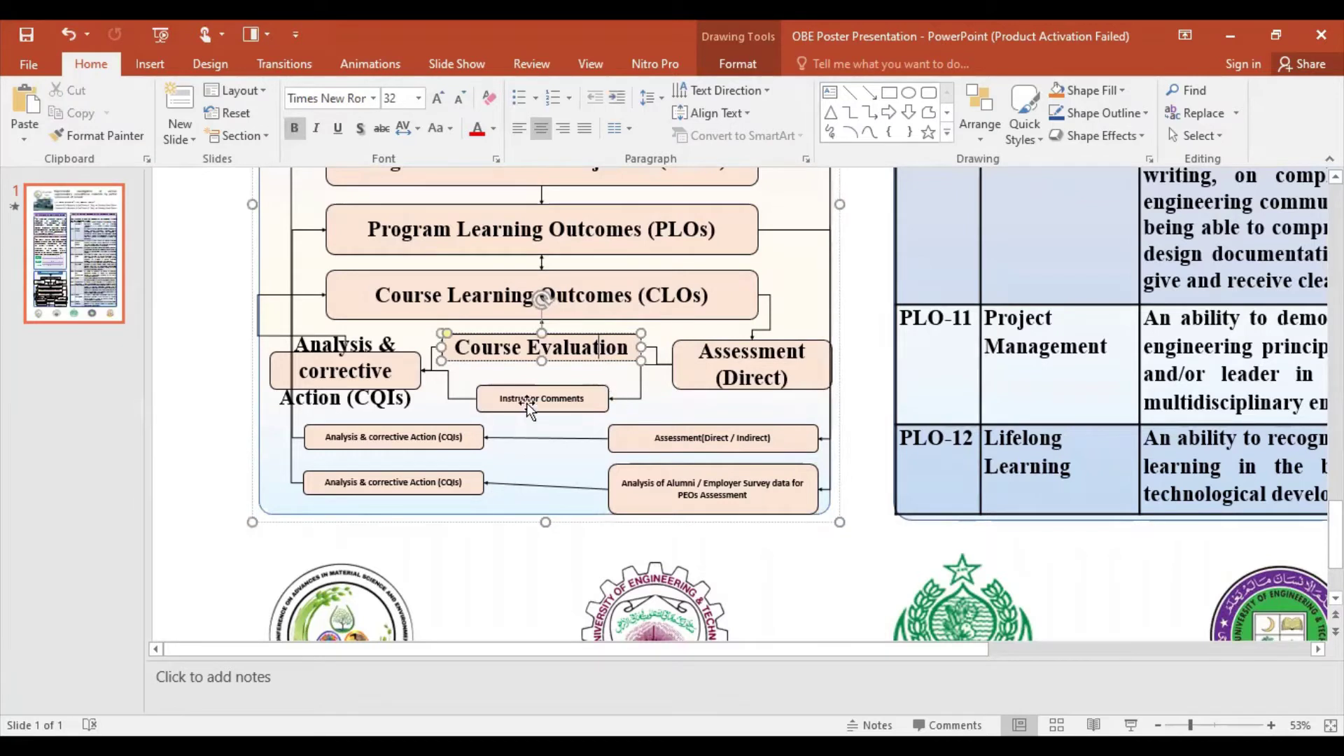
Step: Widen the Analysis & corrective Action box and position it below the CLOs box
{"action": "left_click", "coordinate": [658, 410]}
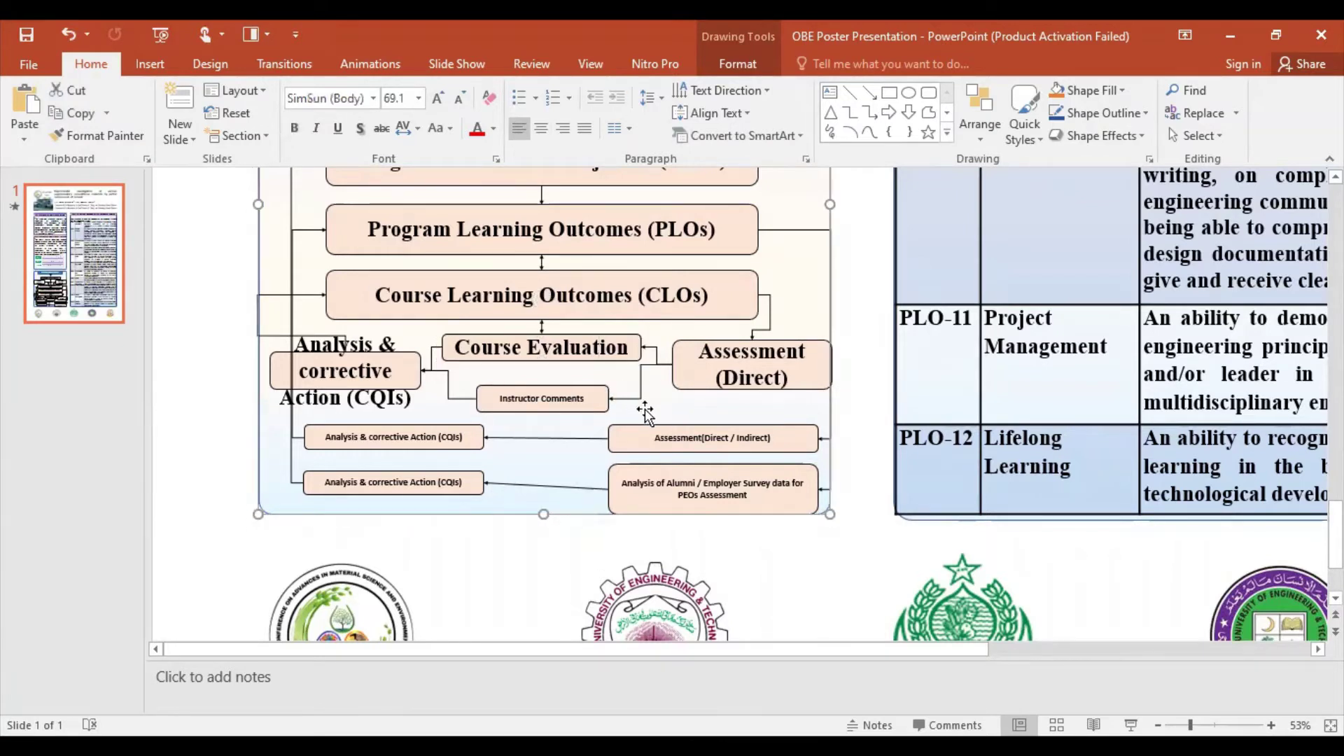
{"action": "left_click", "coordinate": [394, 370]}
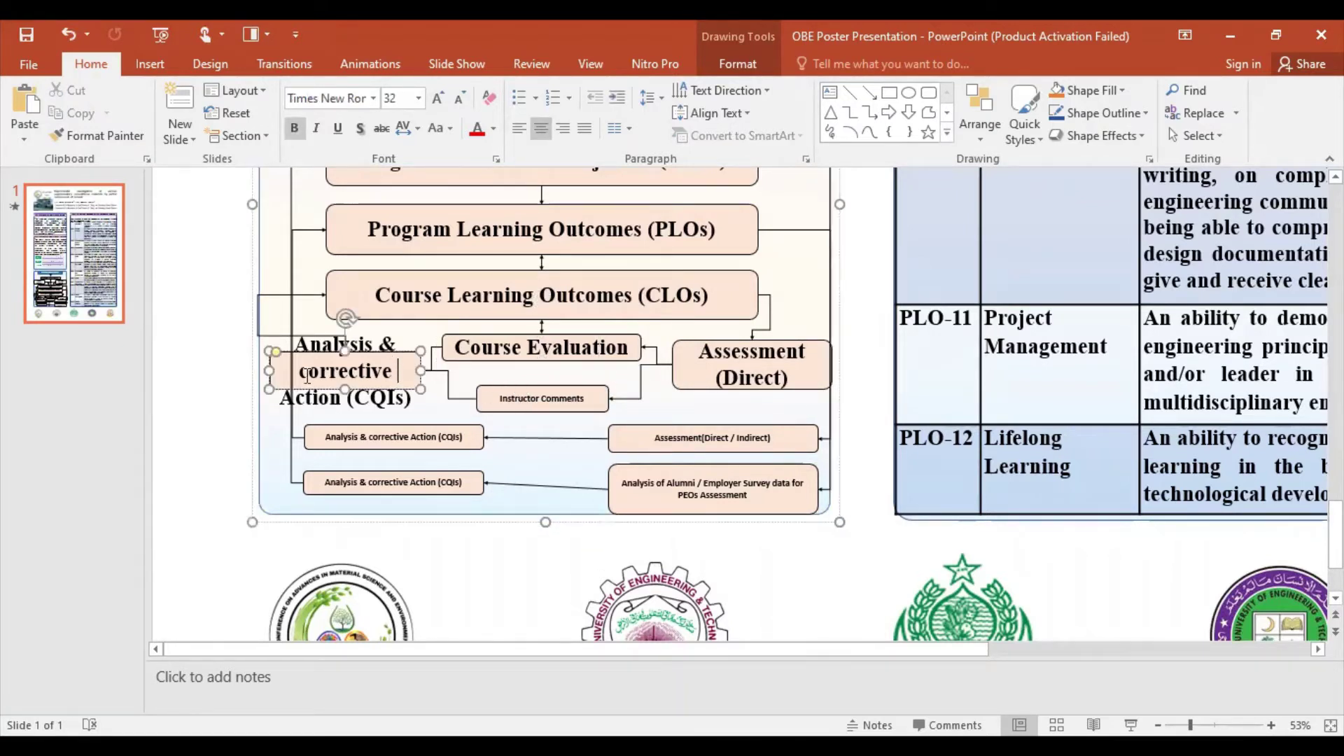
{"action": "left_click_drag", "start_coordinate": [273, 376], "coordinate": [256, 375]}
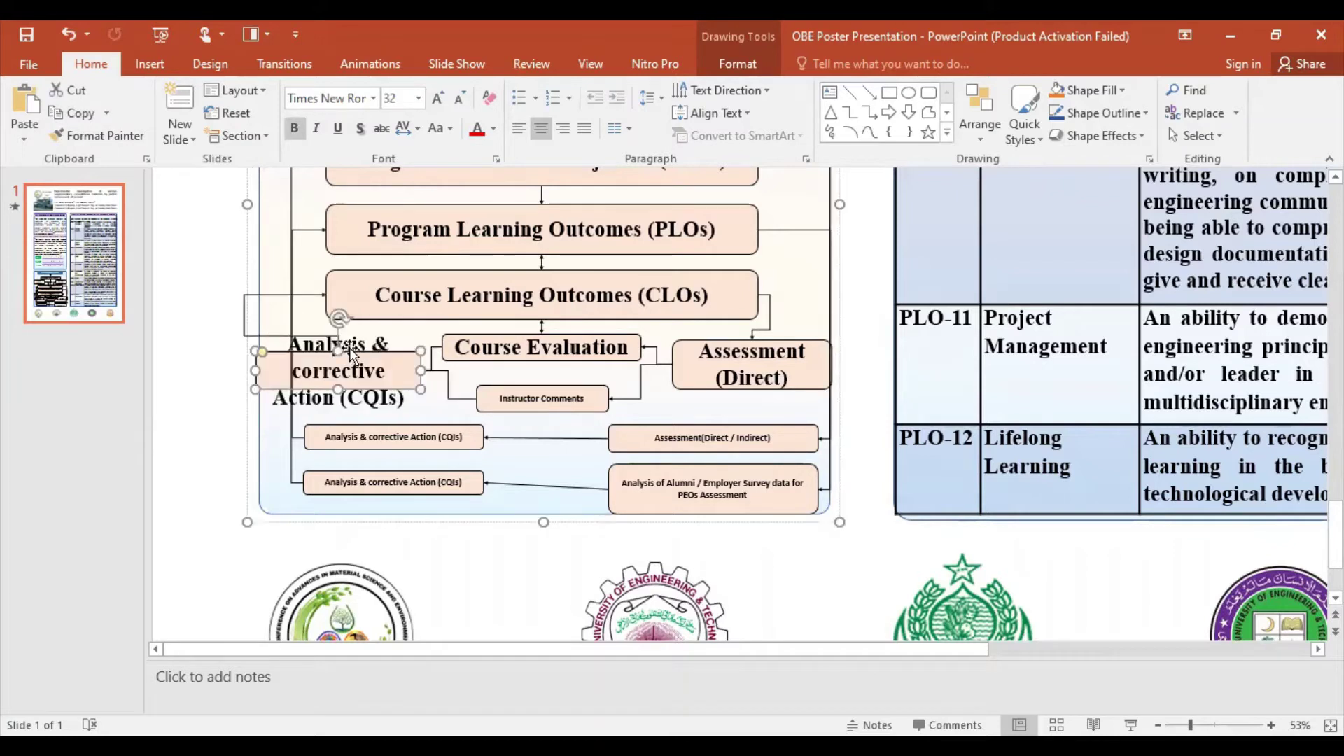
{"action": "left_click_drag", "start_coordinate": [339, 343], "coordinate": [347, 323]}
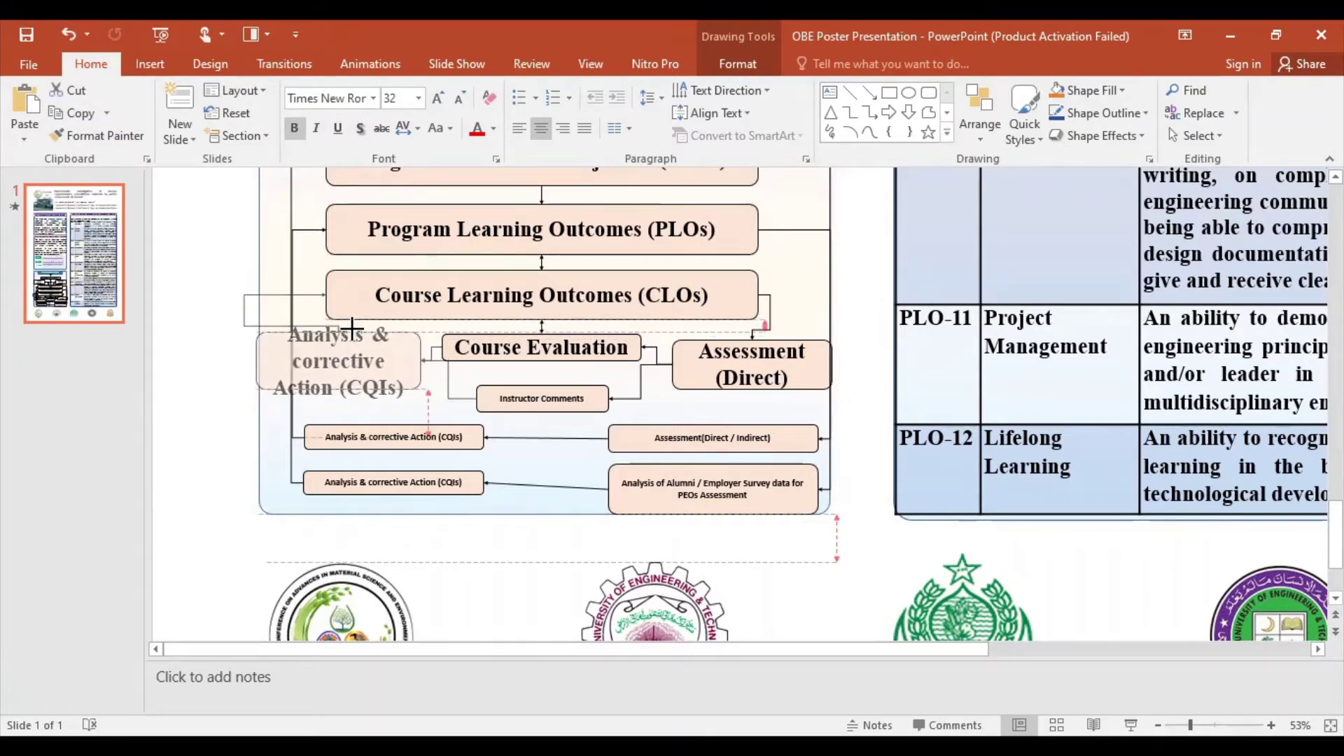
{"action": "left_click_drag", "start_coordinate": [352, 315], "coordinate": [351, 319]}
{"action": "left_click_drag", "start_coordinate": [338, 404], "coordinate": [338, 413]}
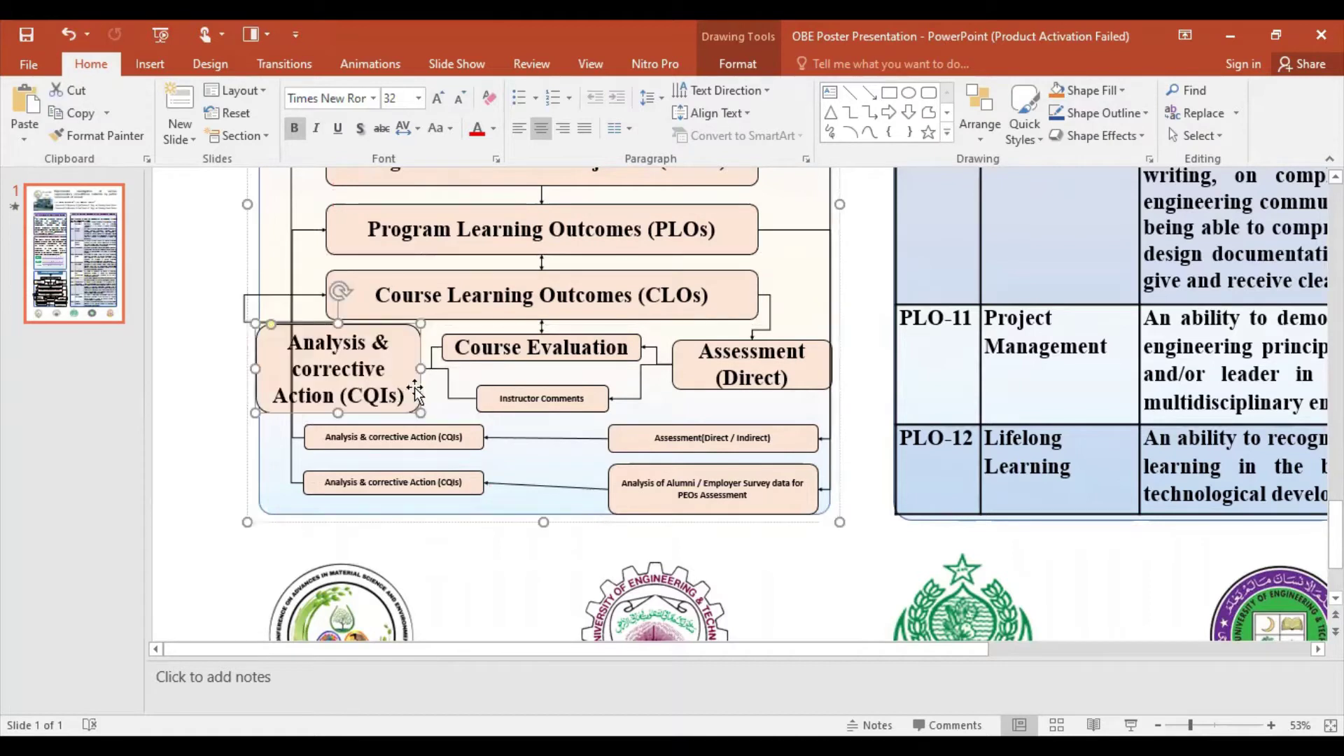
{"action": "left_click", "coordinate": [354, 341]}
{"action": "left_click_drag", "start_coordinate": [338, 324], "coordinate": [343, 344]}
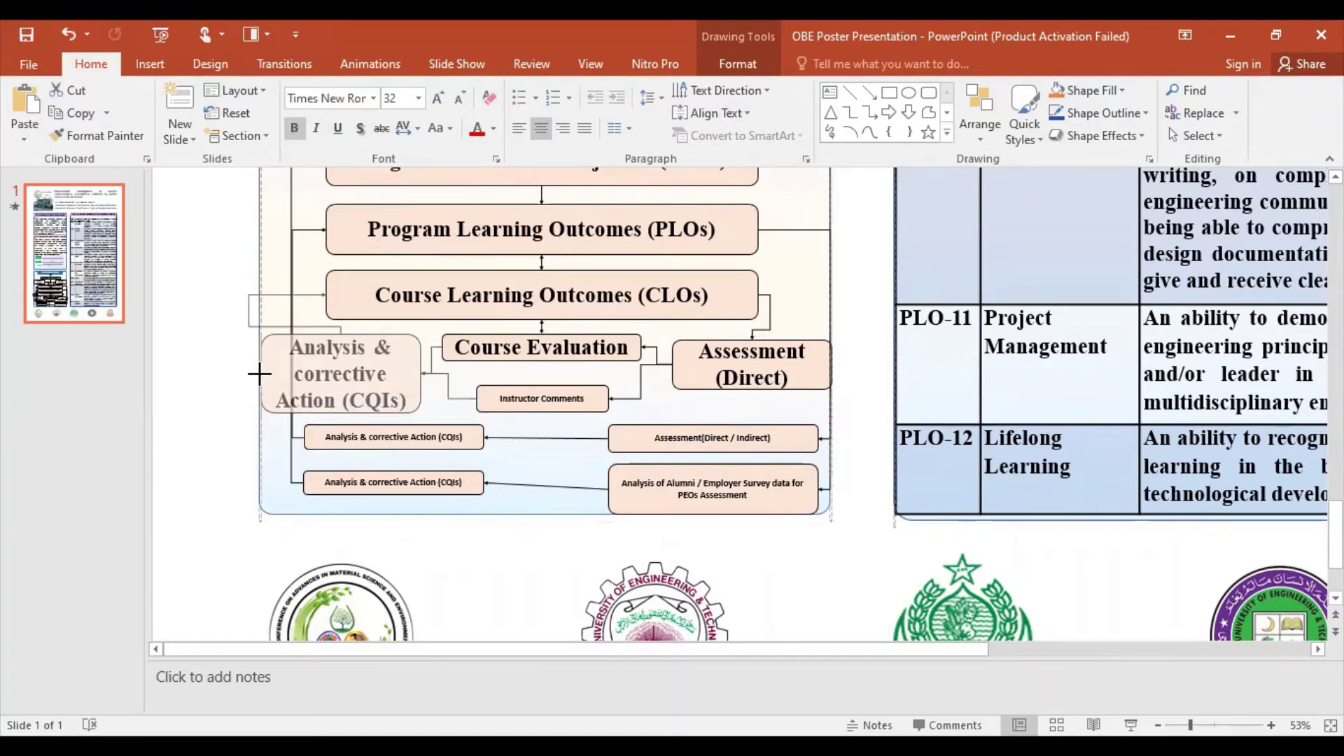
{"action": "left_click", "coordinate": [259, 374]}
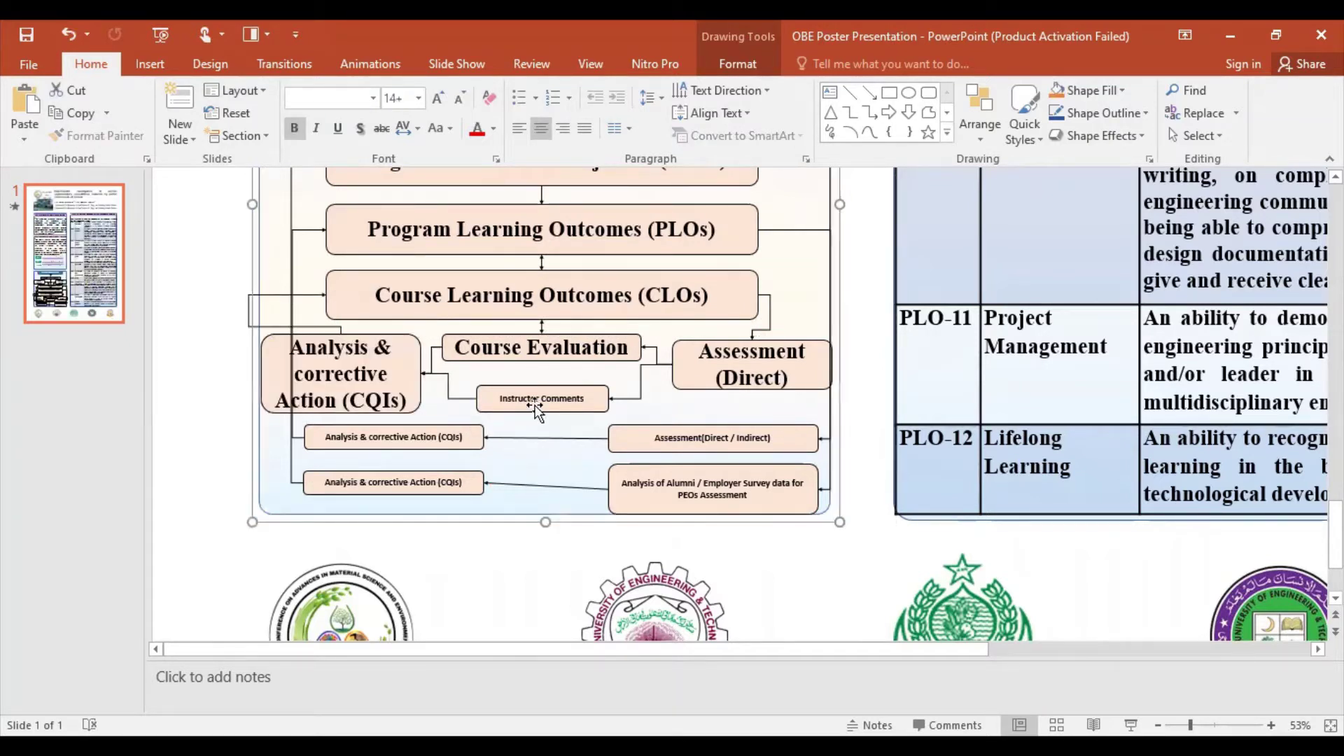
Step: Make Instructor Comments 32 pt Times New Roman and resize its box to fit
{"action": "left_click", "coordinate": [508, 399]}
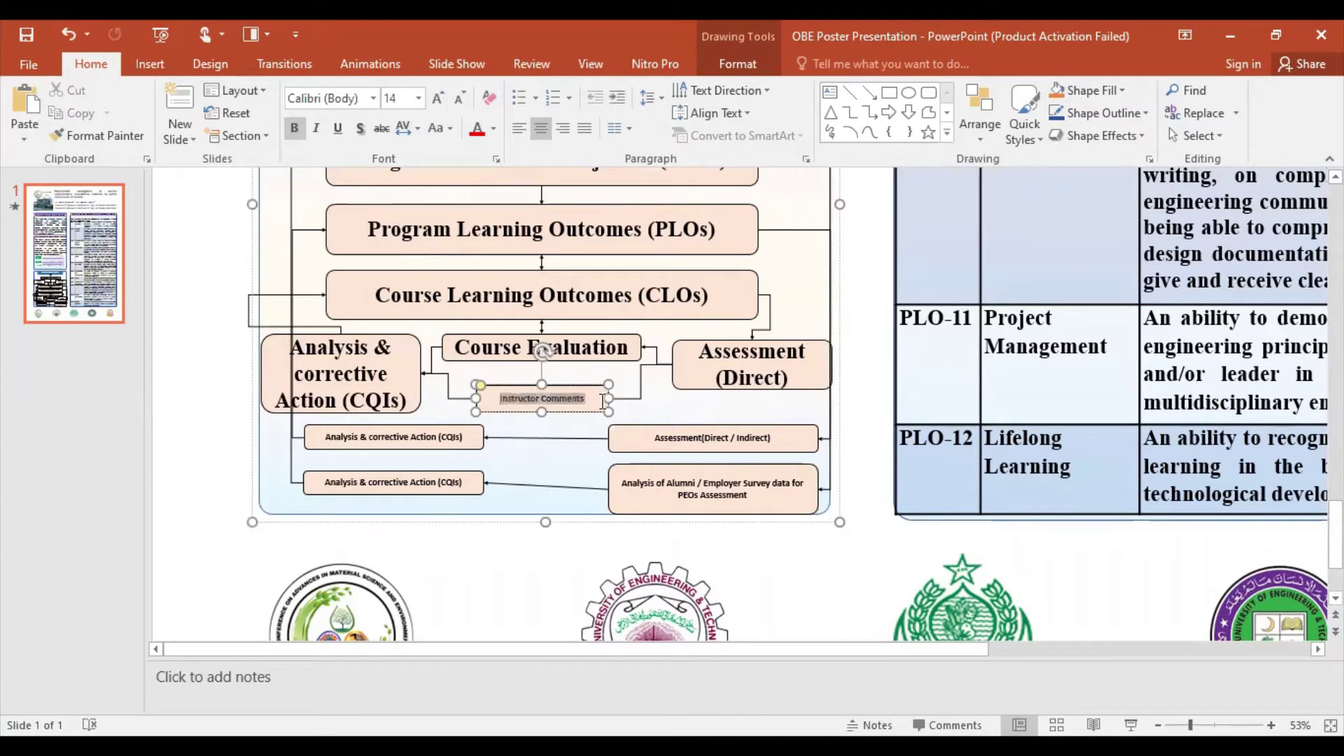
{"action": "left_click", "coordinate": [416, 102]}
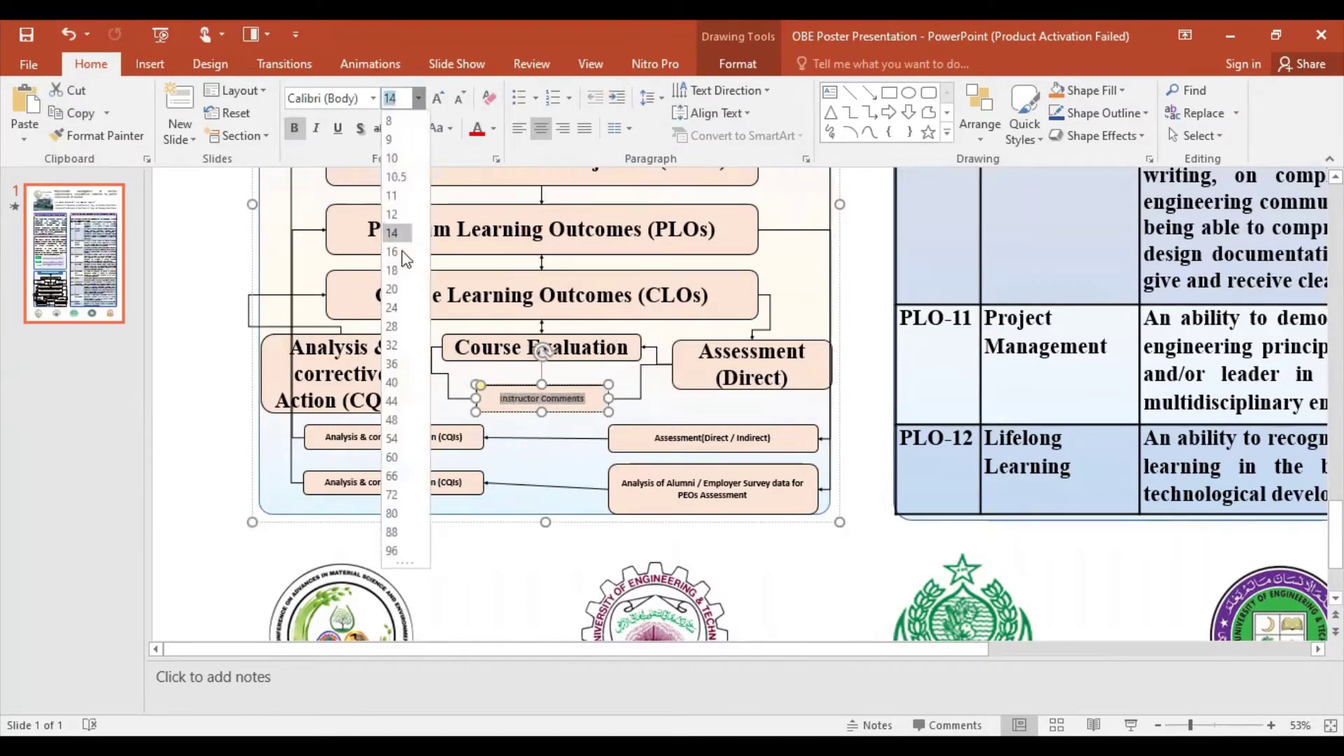
{"action": "left_click", "coordinate": [394, 345]}
{"action": "left_click", "coordinate": [373, 99]}
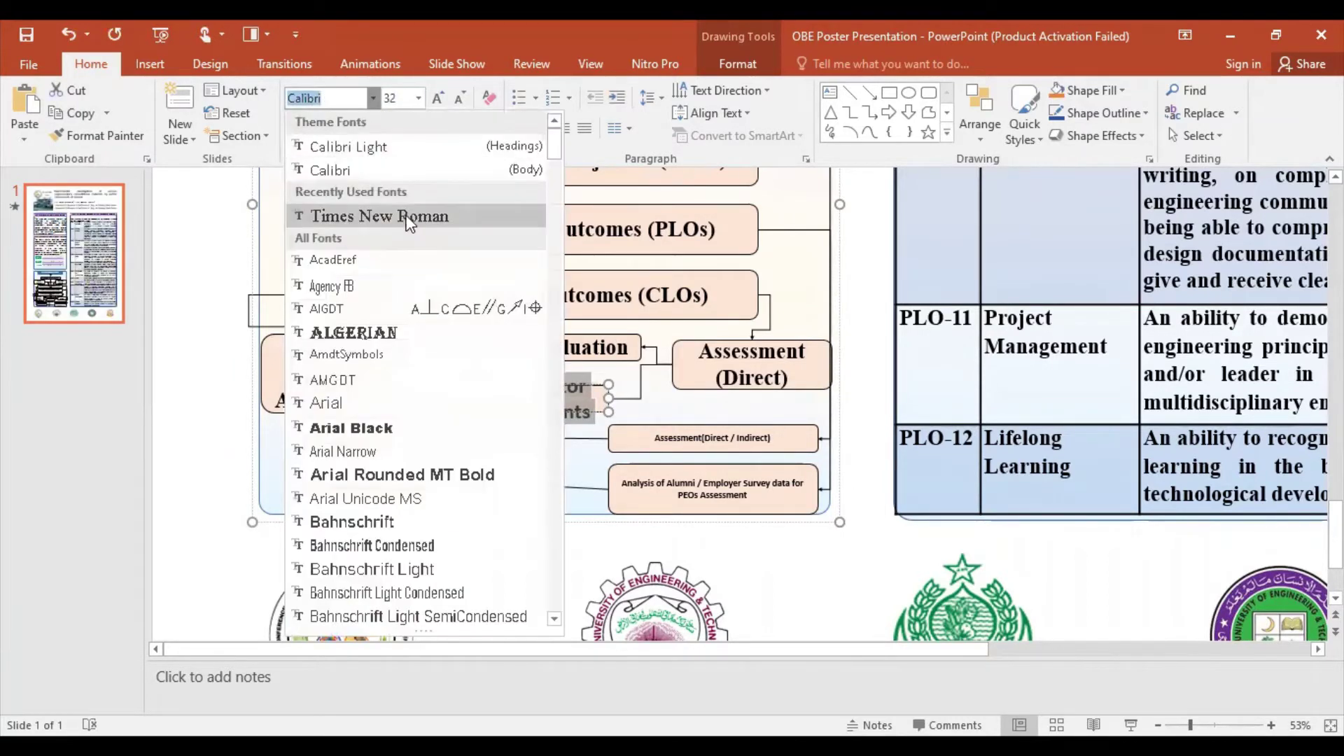
{"action": "left_click", "coordinate": [420, 215]}
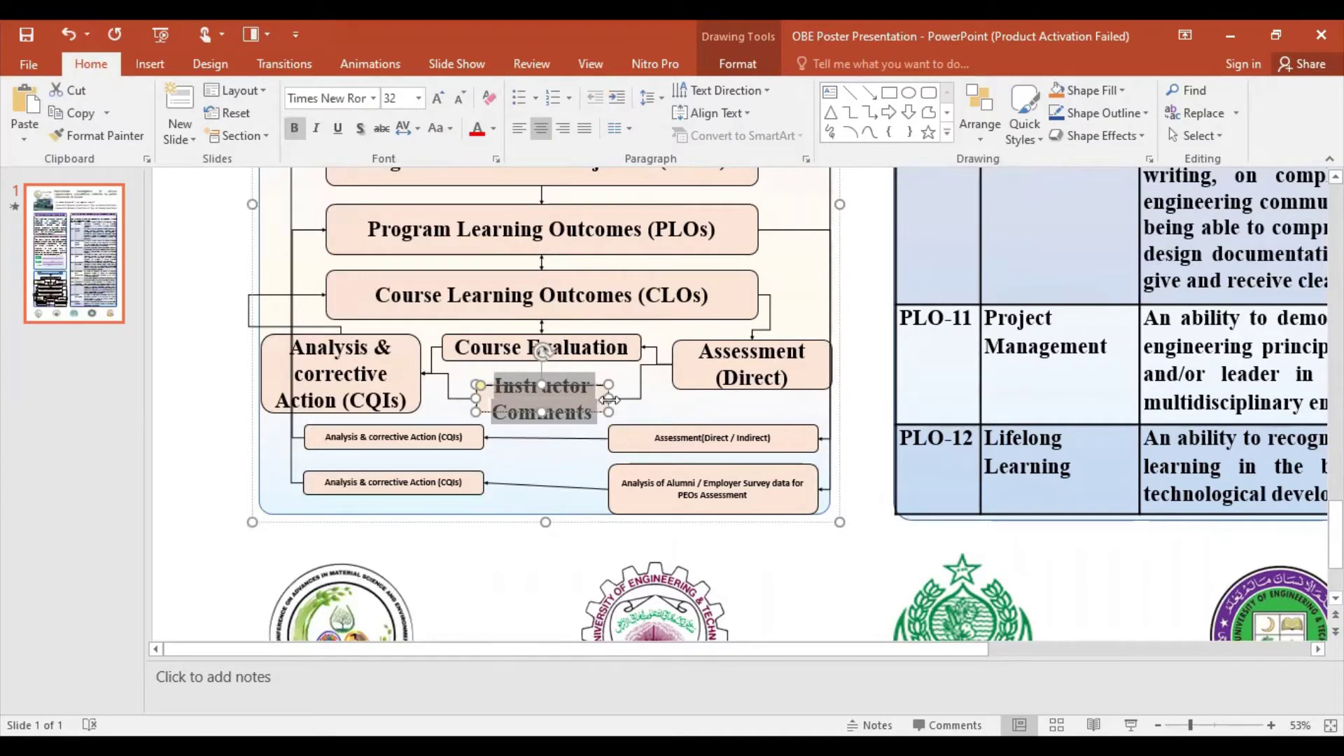
{"action": "left_click_drag", "start_coordinate": [609, 400], "coordinate": [634, 400]}
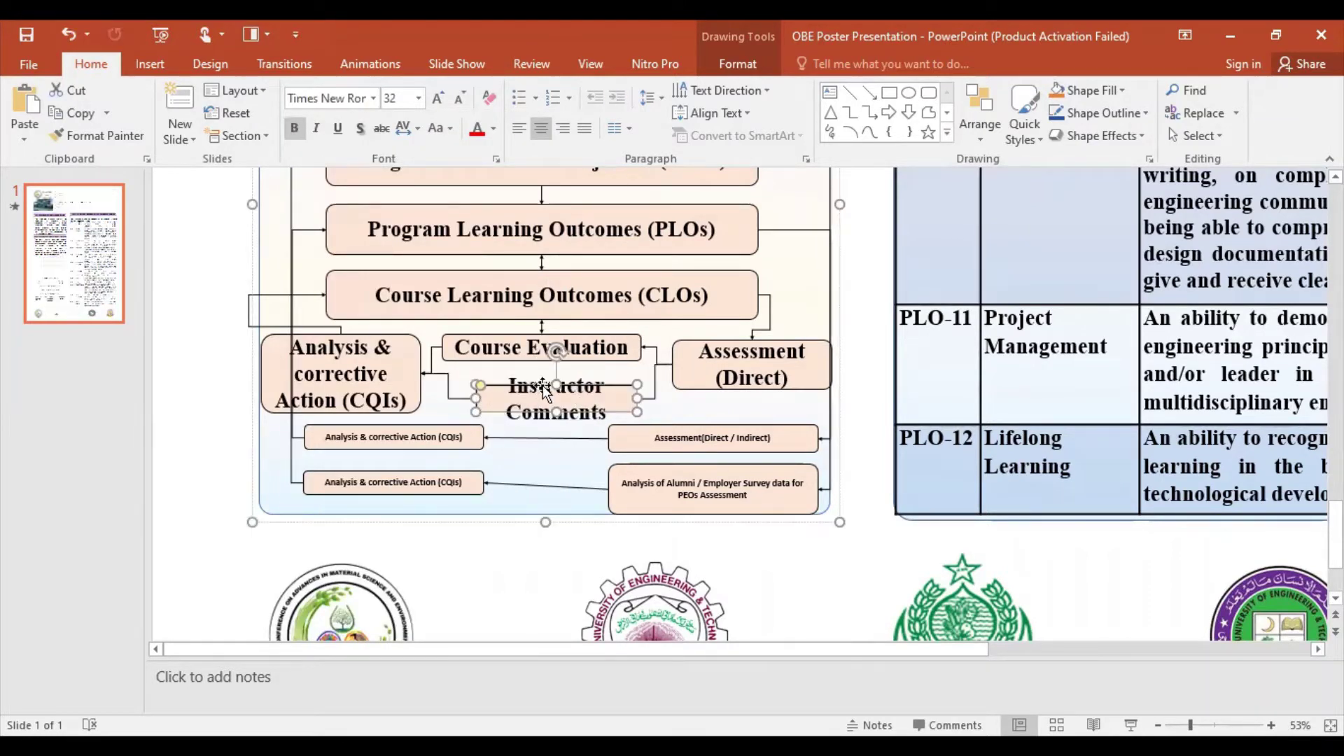
{"action": "mouse_move", "coordinate": [555, 384]}
{"action": "left_mouse_down"}
{"action": "mouse_move", "coordinate": [555, 365]}
{"action": "mouse_move", "coordinate": [563, 401]}
{"action": "mouse_move", "coordinate": [600, 379]}
{"action": "left_mouse_up"}
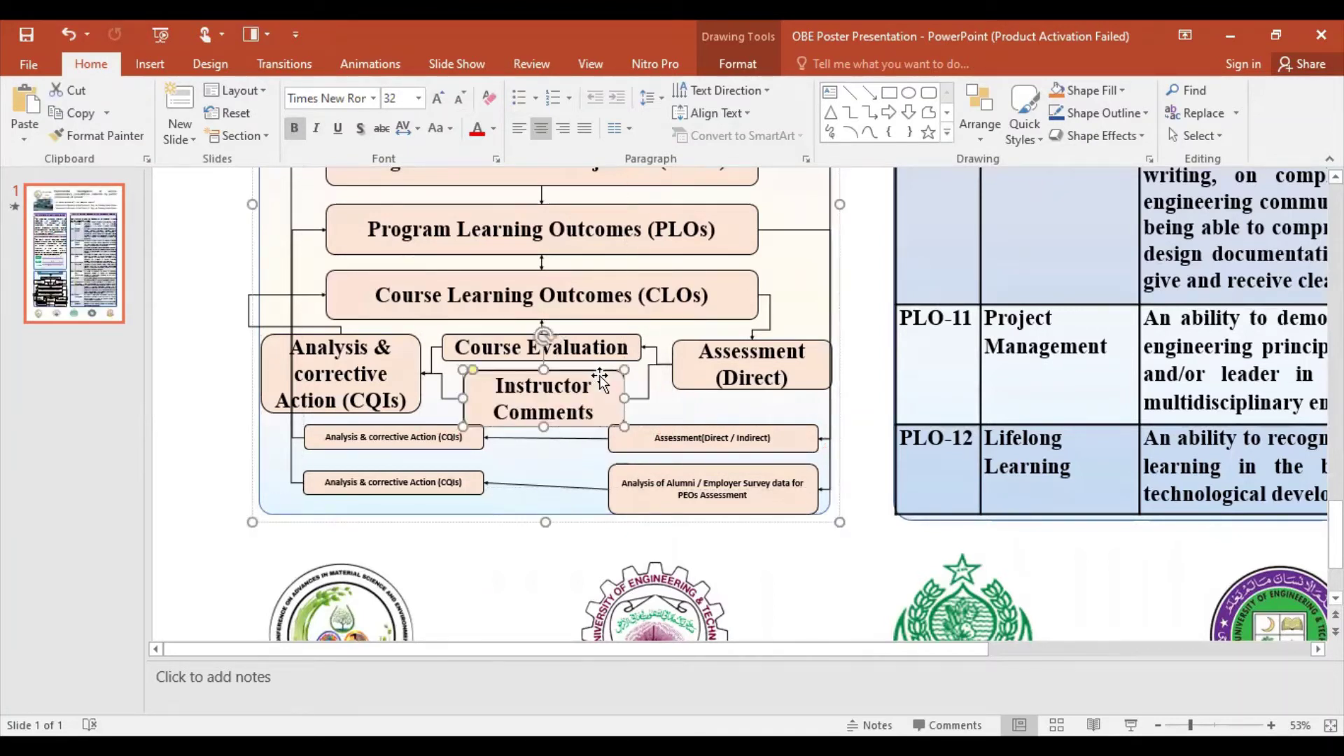
Step: Reattach the lower Analysis box's connector start point further left
{"action": "left_click", "coordinate": [683, 413]}
{"action": "left_click", "coordinate": [296, 474]}
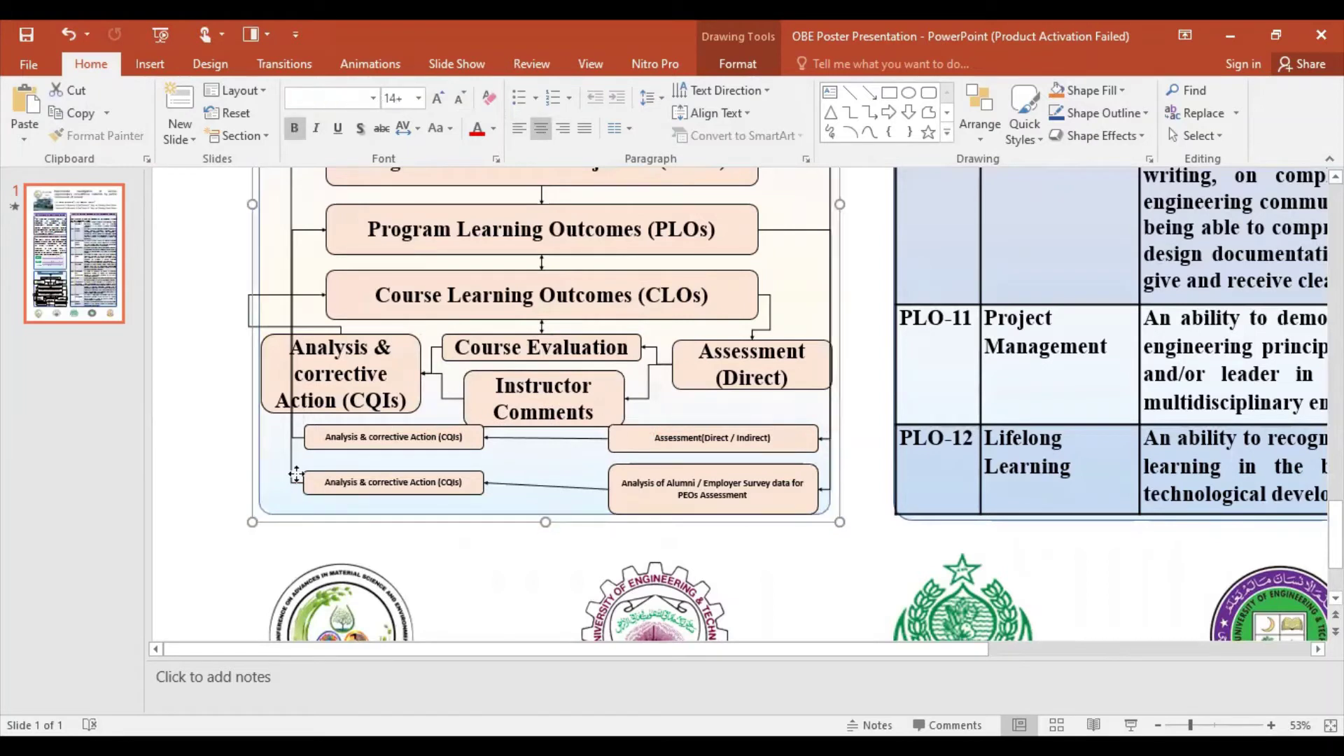
{"action": "left_click", "coordinate": [291, 470]}
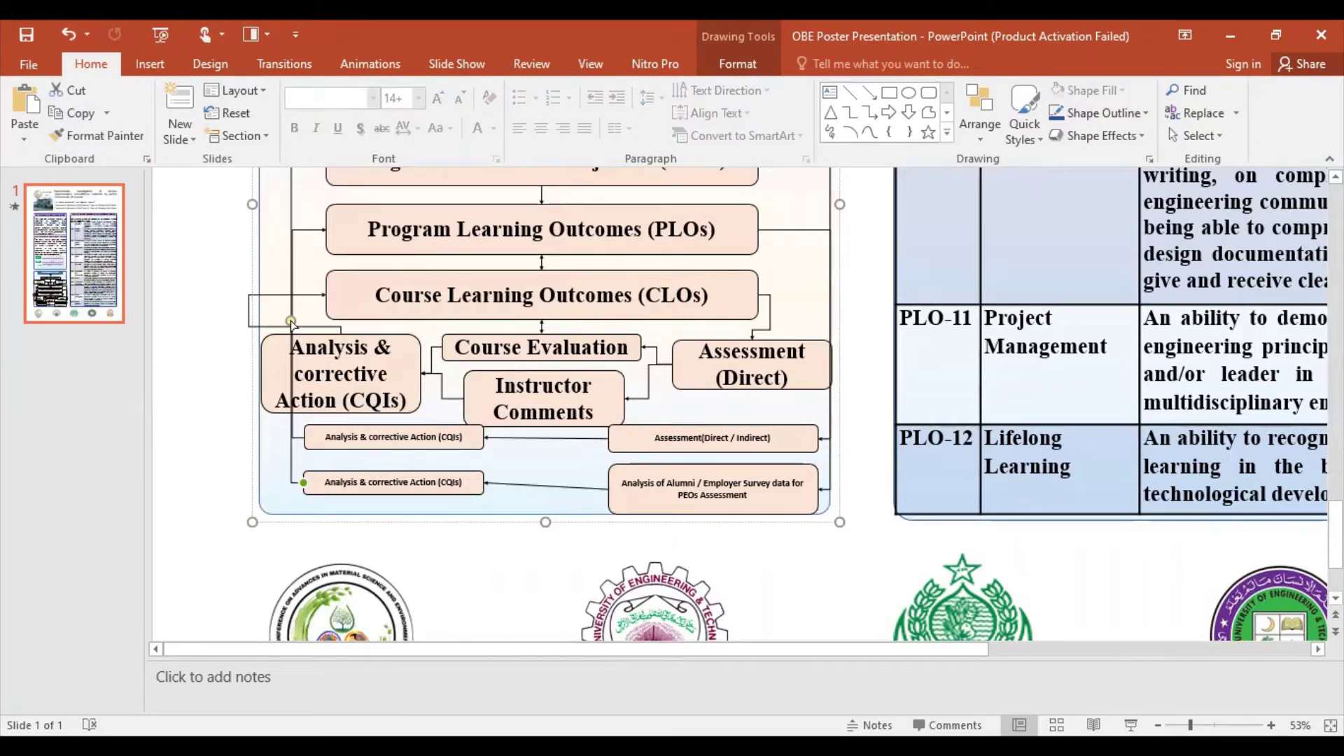
{"action": "left_click_drag", "start_coordinate": [291, 320], "coordinate": [264, 327]}
{"action": "left_click", "coordinate": [396, 526]}
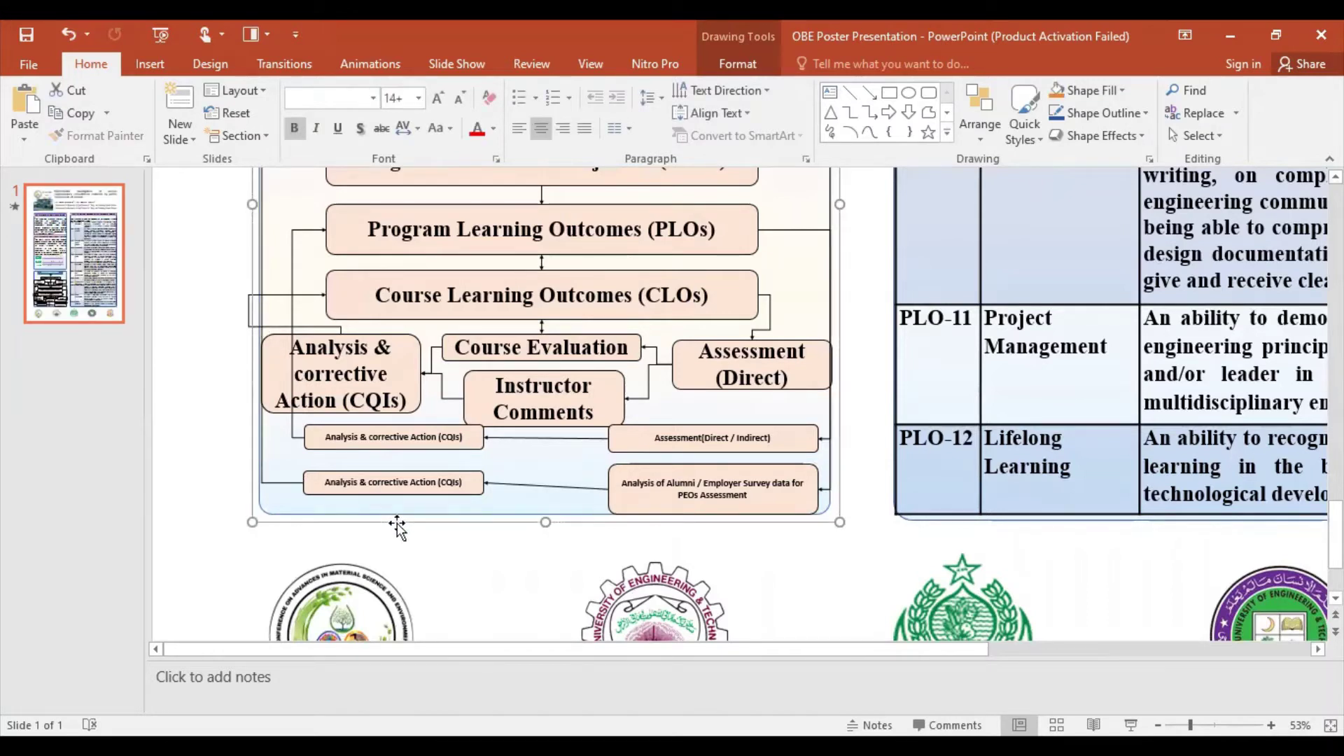
Step: Capitalise 'corrective' to 'Corrective' and shift the Analysis box right and down
{"action": "left_click", "coordinate": [339, 403]}
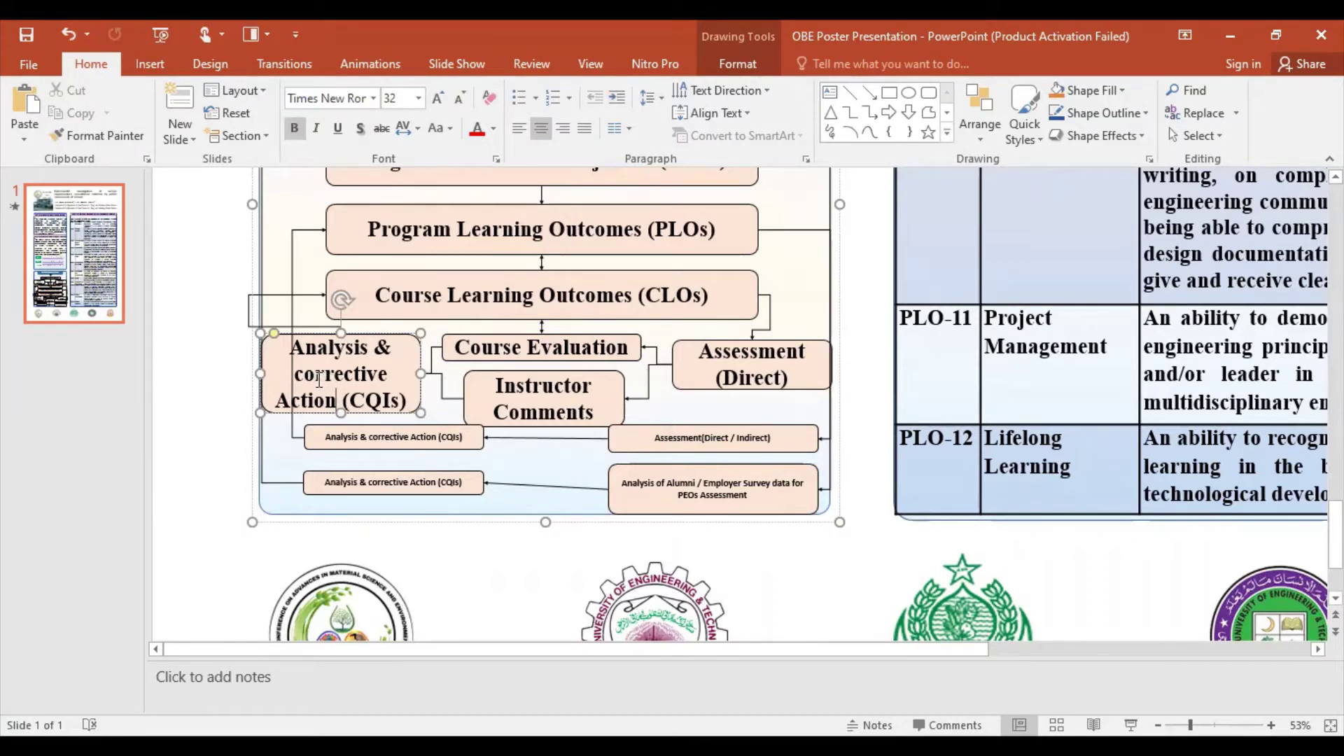
{"action": "key", "text": "shift+Right"}
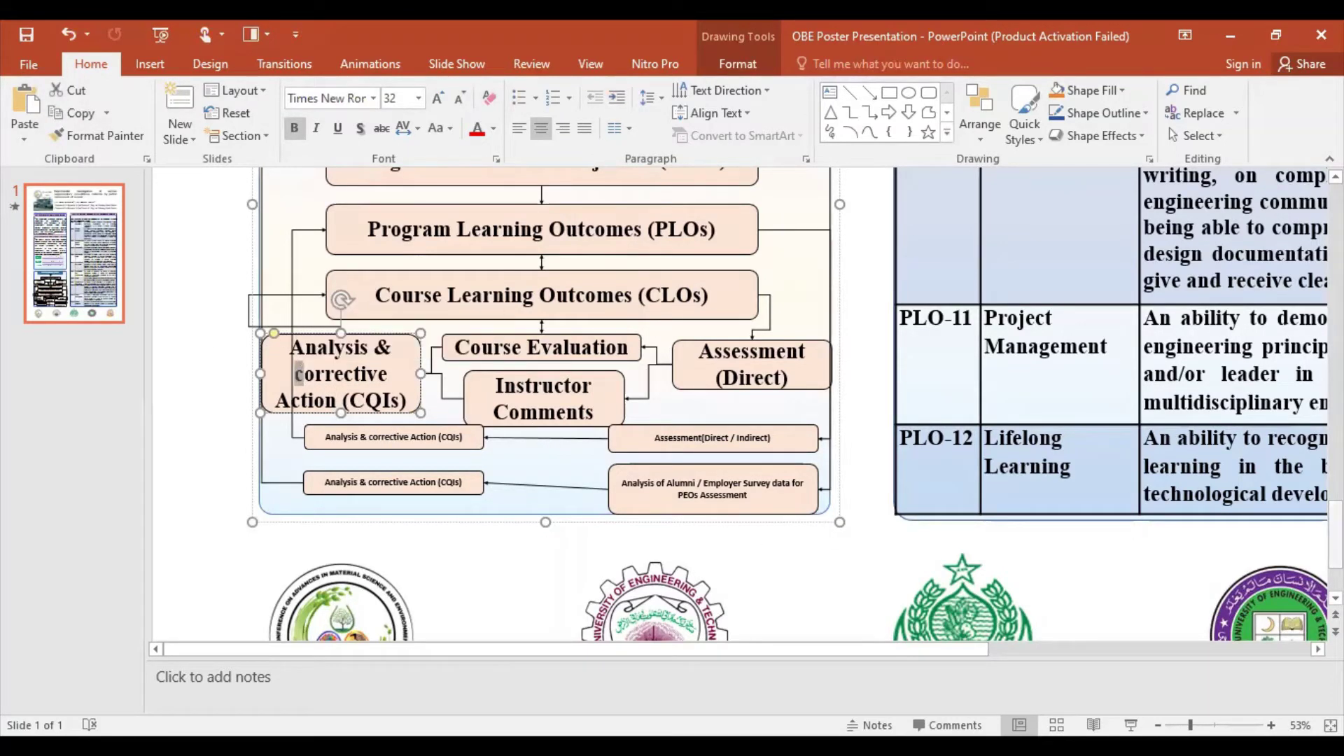
{"action": "type", "text": "C"}
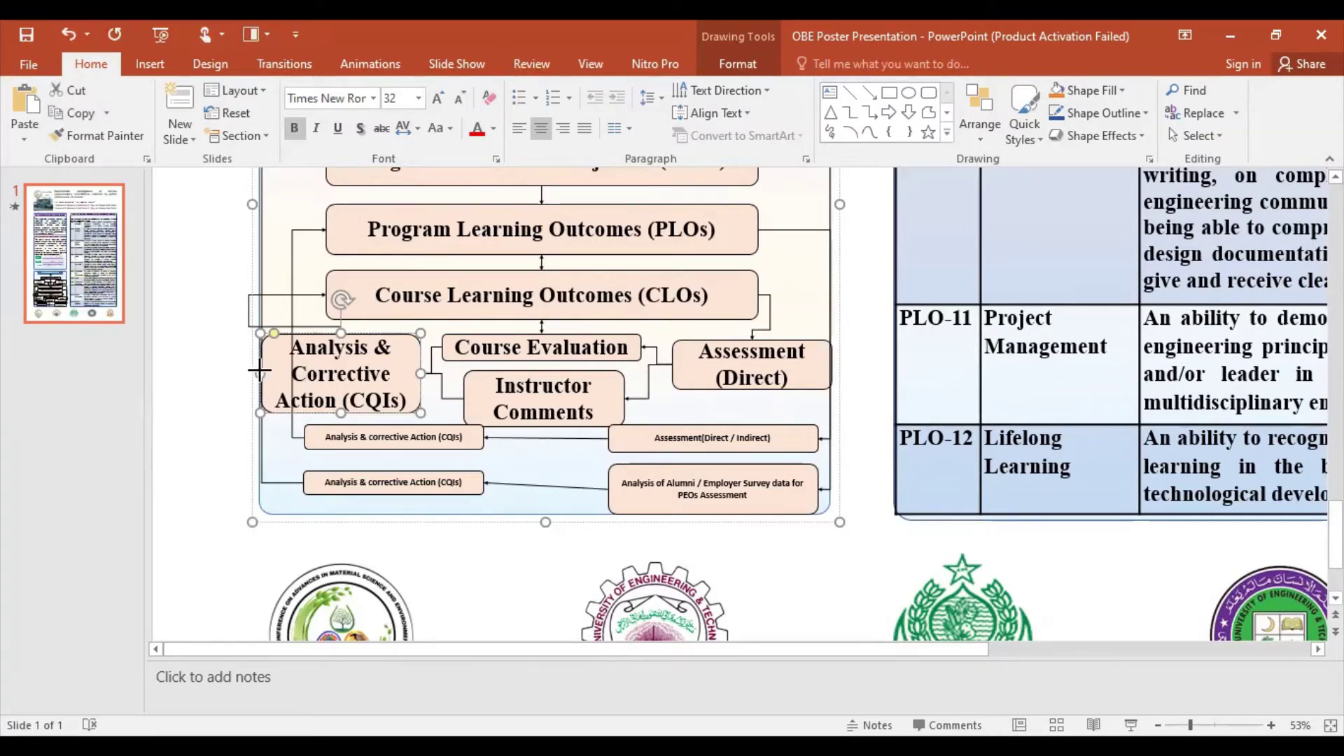
{"action": "left_click_drag", "start_coordinate": [259, 369], "coordinate": [269, 376]}
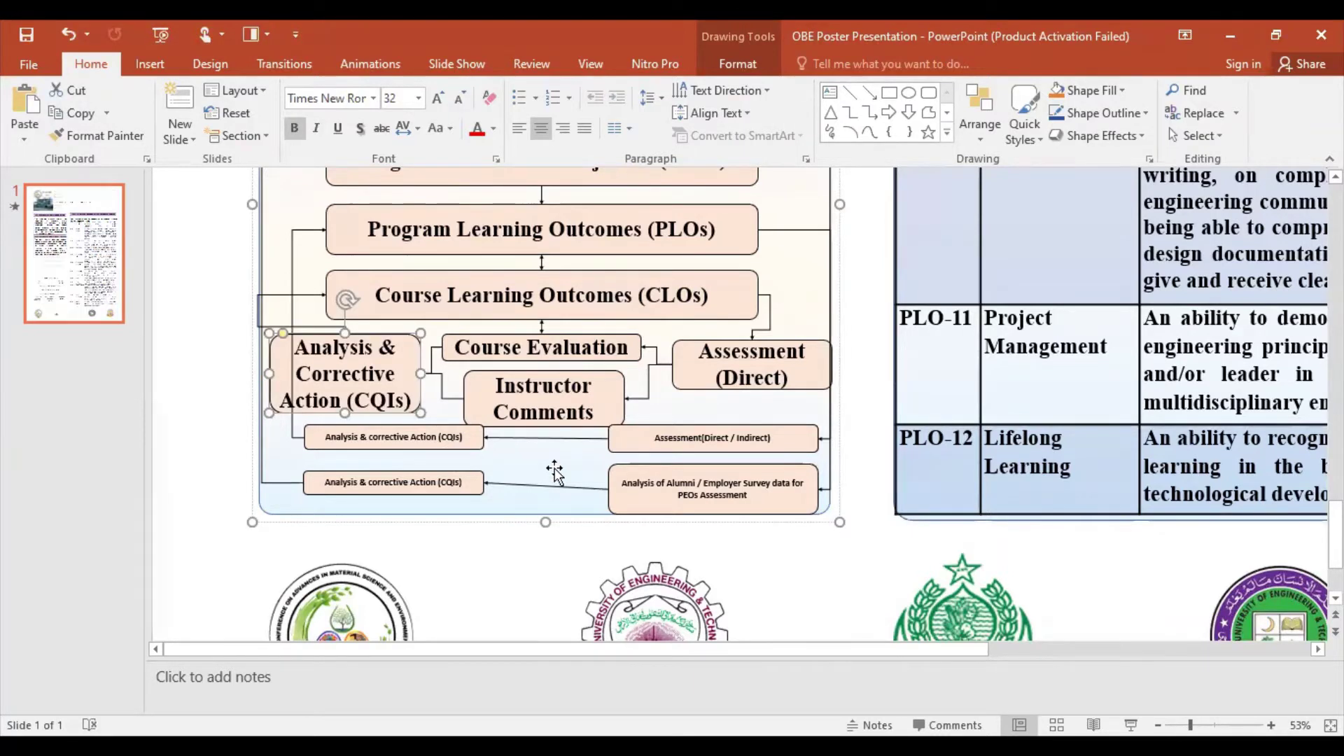
{"action": "left_click", "coordinate": [689, 448]}
{"action": "left_click", "coordinate": [690, 437]}
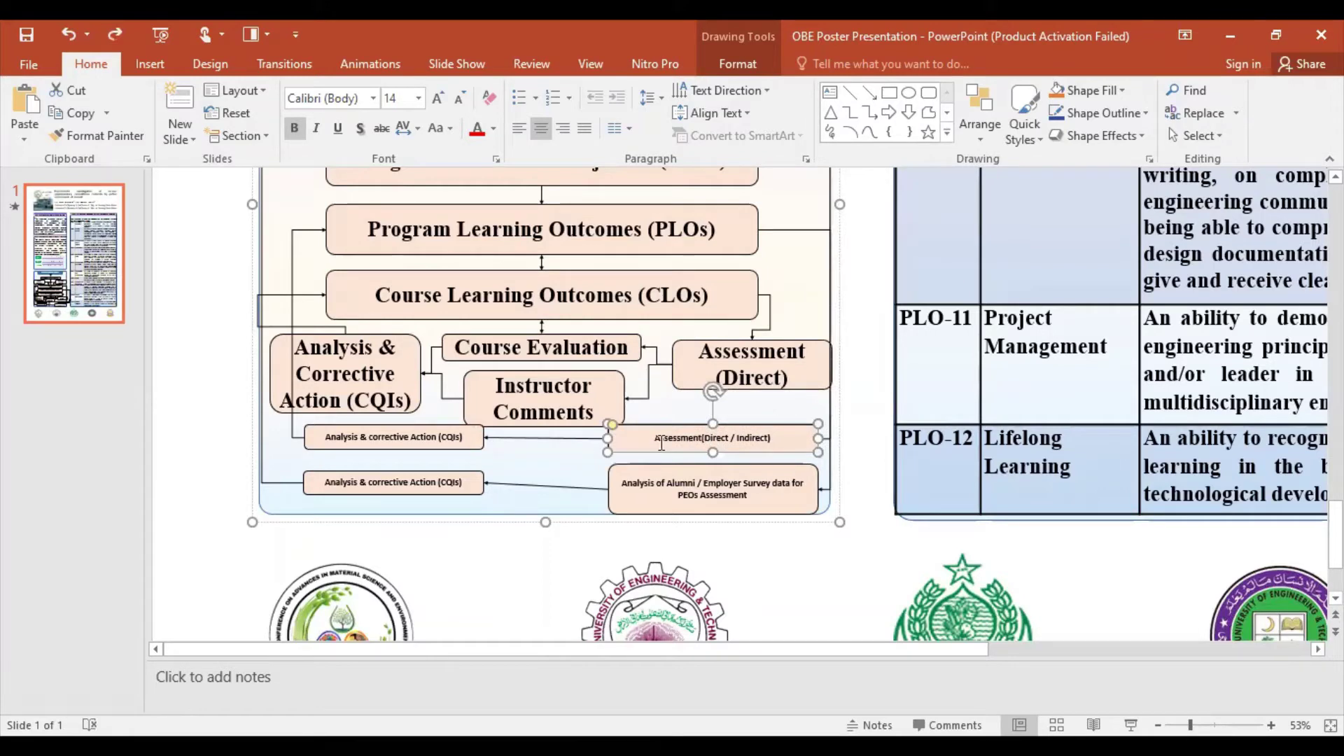
Step: Make Assessment(Direct / Indirect) 32 pt Times New Roman, then widen and reposition its box
{"action": "triple_click", "coordinate": [662, 441]}
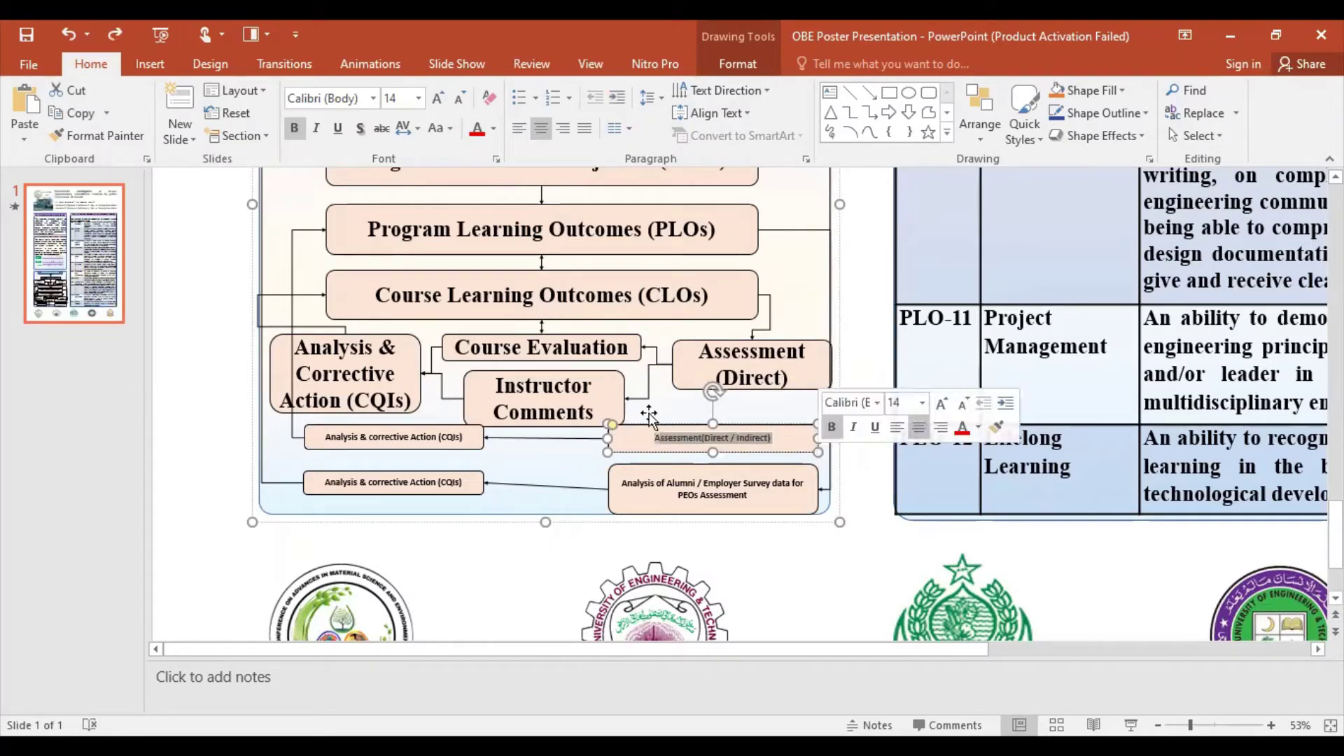
{"action": "left_click", "coordinate": [376, 98]}
{"action": "left_click", "coordinate": [371, 215]}
{"action": "left_click", "coordinate": [436, 99]}
{"action": "left_click", "coordinate": [435, 99]}
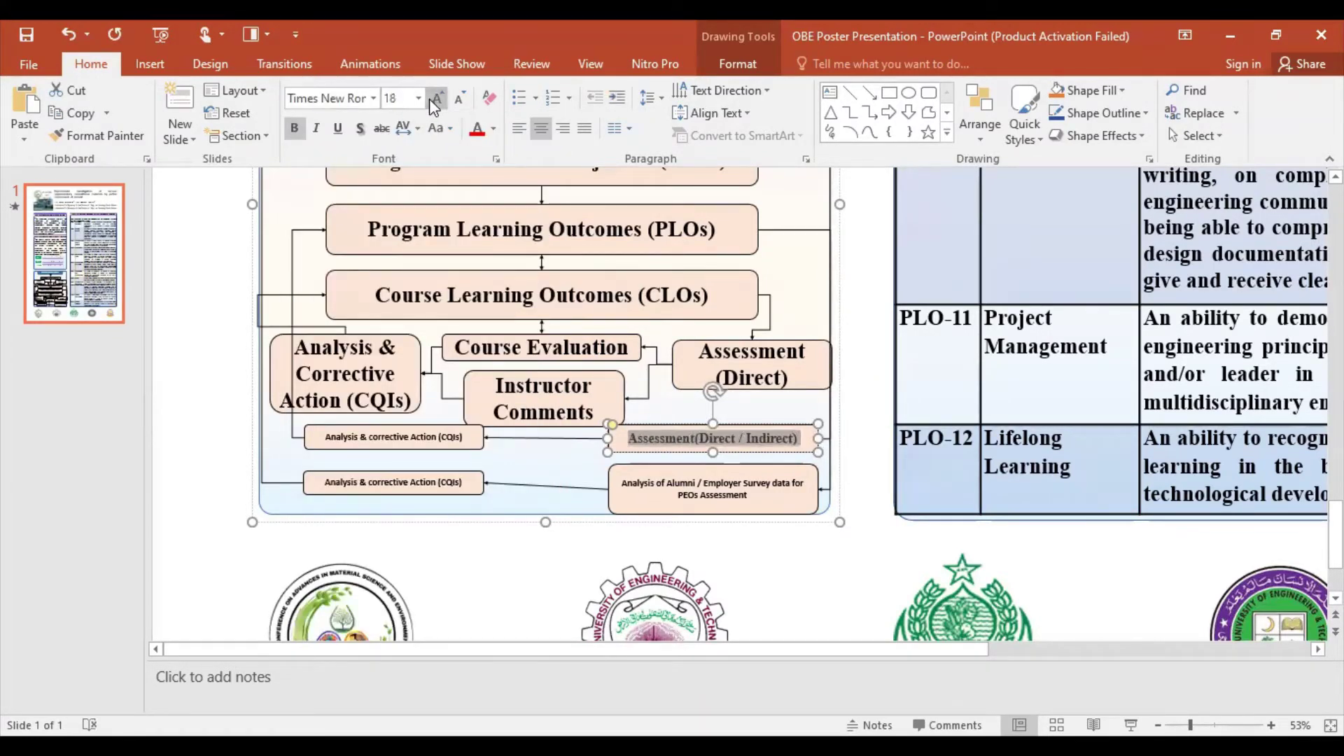
{"action": "left_click", "coordinate": [436, 98]}
{"action": "left_click", "coordinate": [436, 99]}
{"action": "left_click", "coordinate": [436, 99]}
{"action": "left_click", "coordinate": [435, 99]}
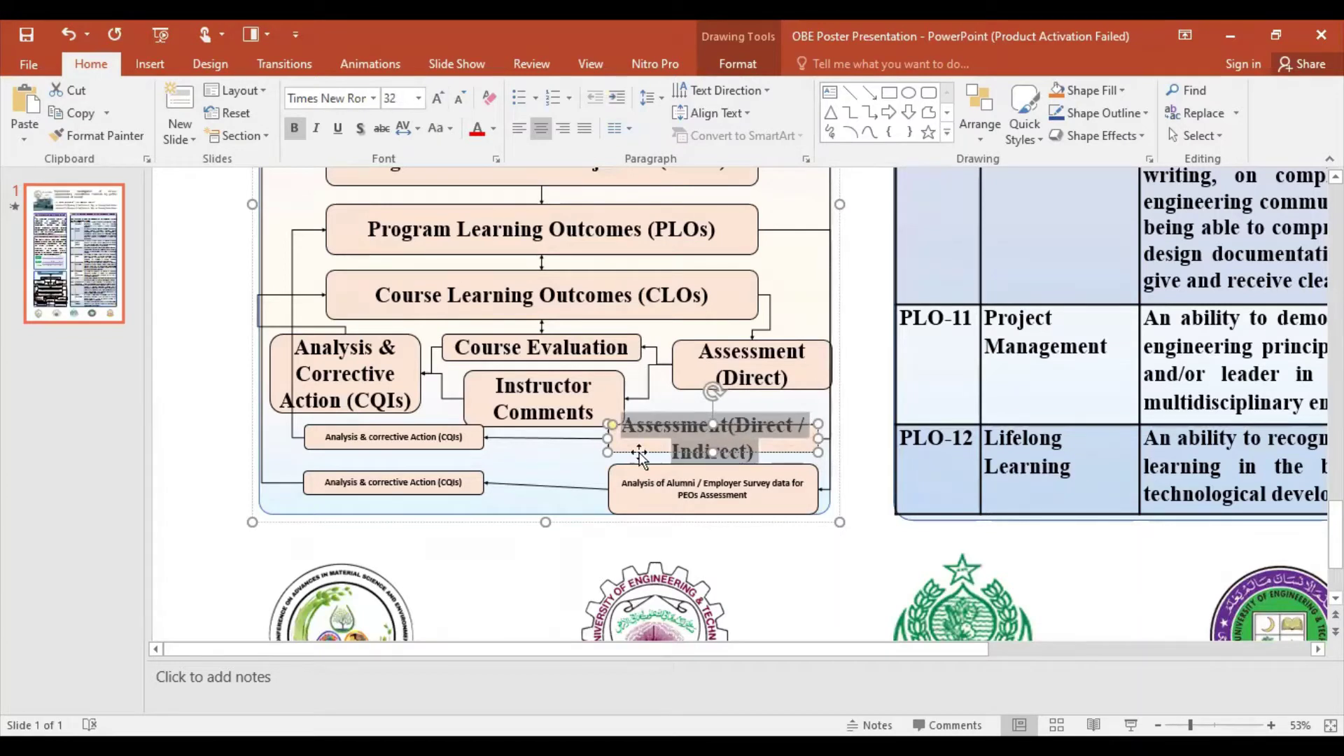
{"action": "left_click_drag", "start_coordinate": [606, 438], "coordinate": [572, 437]}
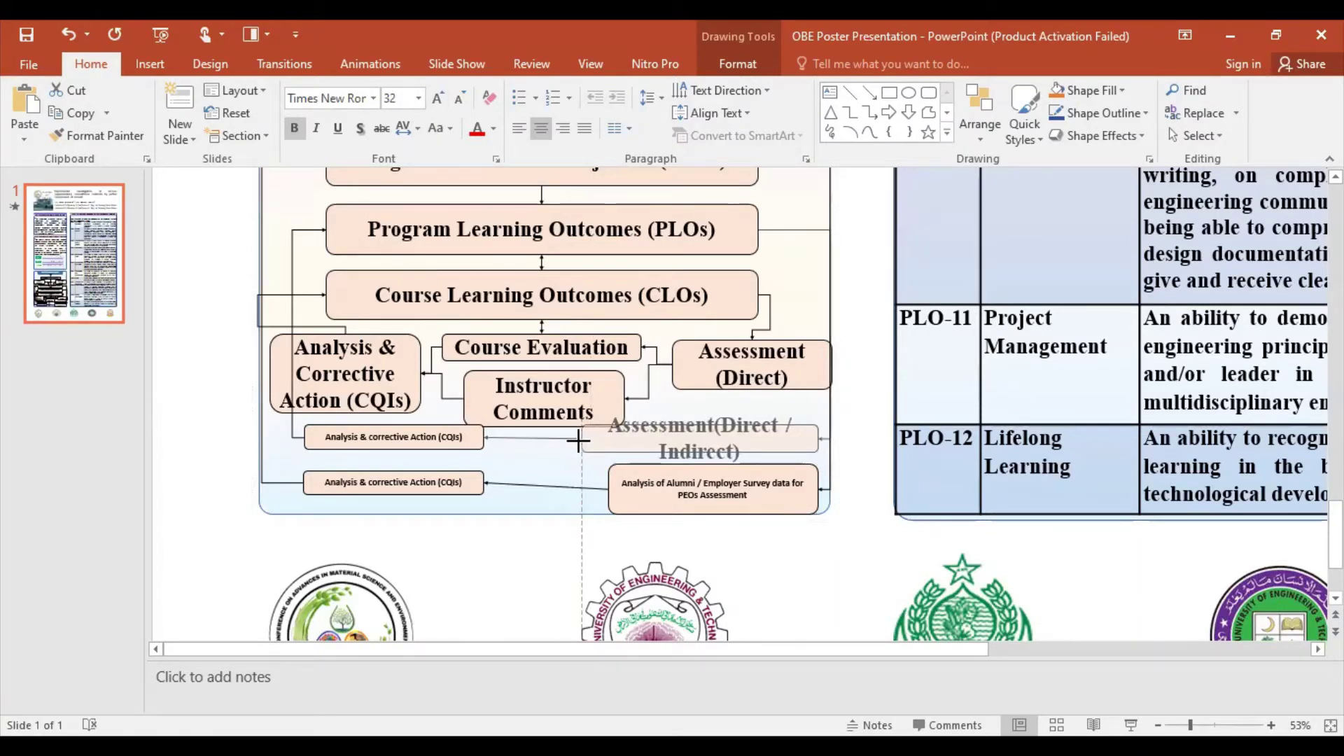
{"action": "mouse_move", "coordinate": [694, 422]}
{"action": "left_mouse_down"}
{"action": "mouse_move", "coordinate": [713, 424]}
{"action": "mouse_move", "coordinate": [690, 435]}
{"action": "left_mouse_up"}
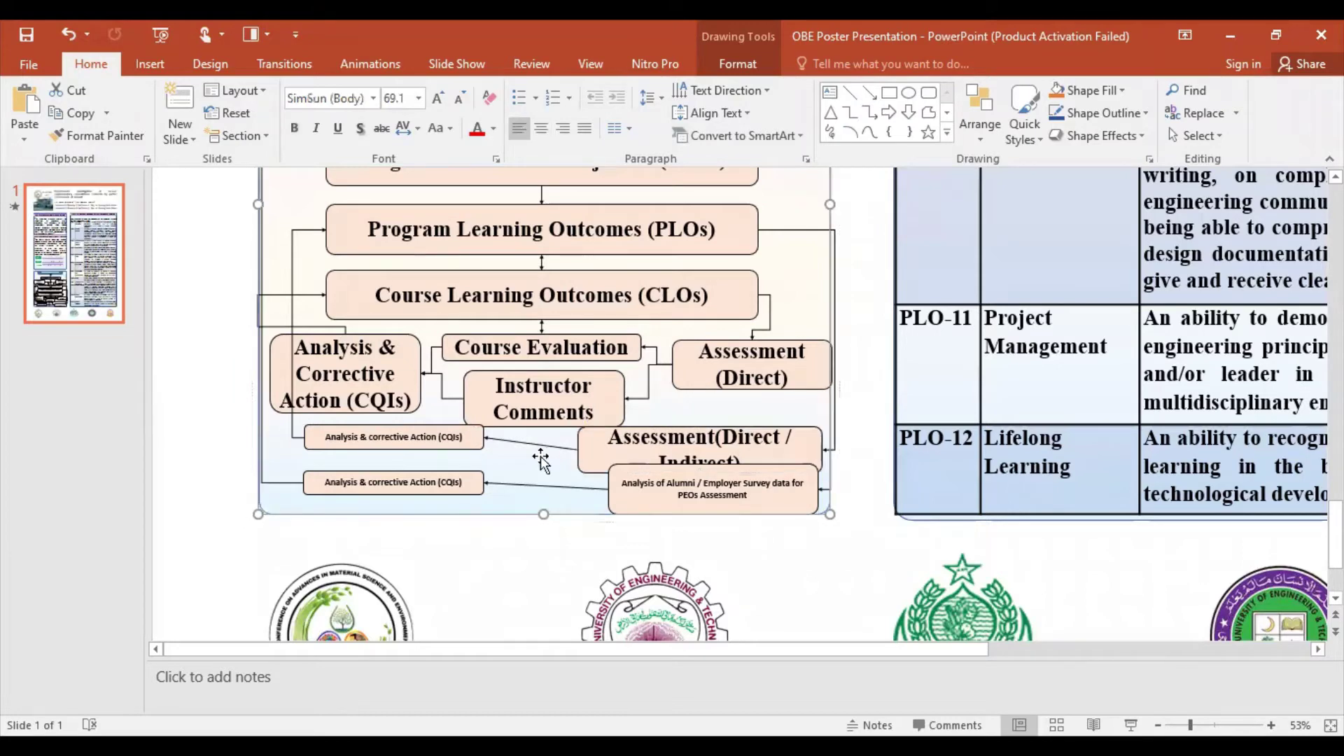
Step: Set the small Analysis & corrective Action (CQIs) text to 32 pt Times New Roman and enlarge its box
{"action": "left_click", "coordinate": [341, 437]}
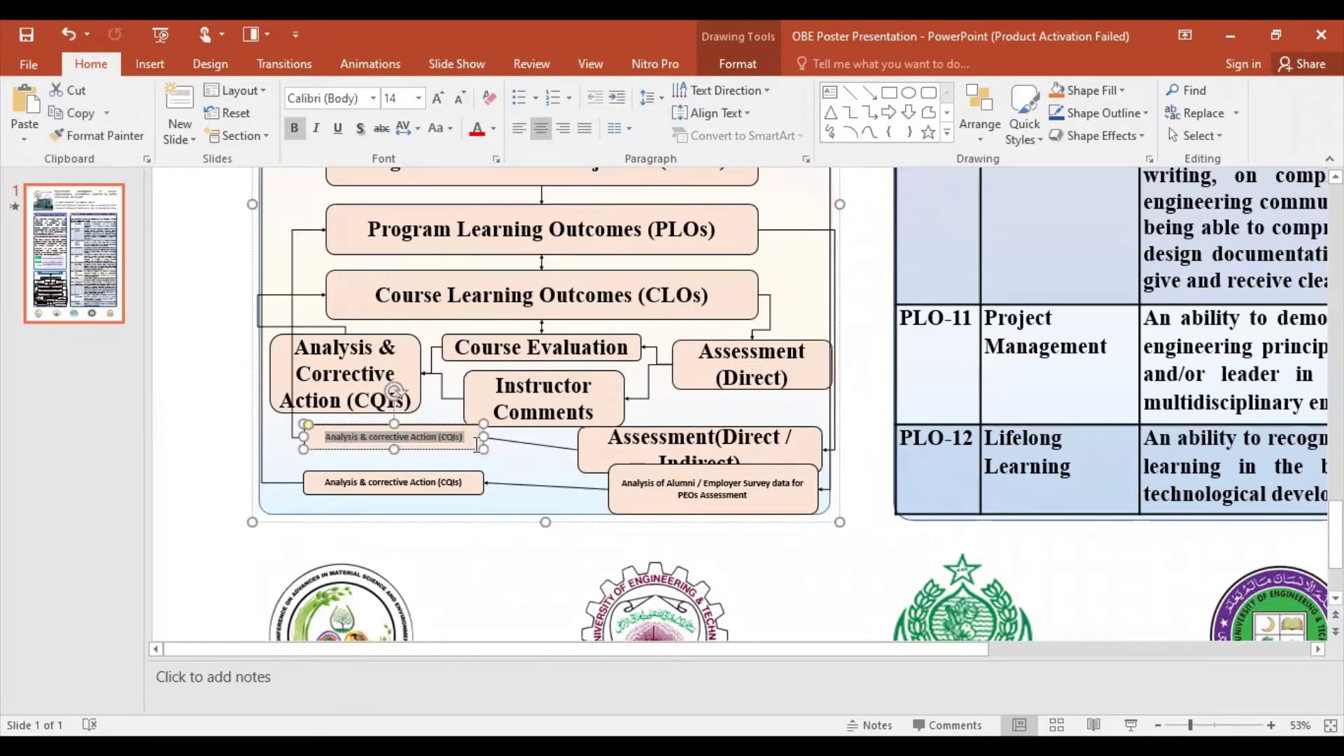
{"action": "left_click", "coordinate": [374, 99]}
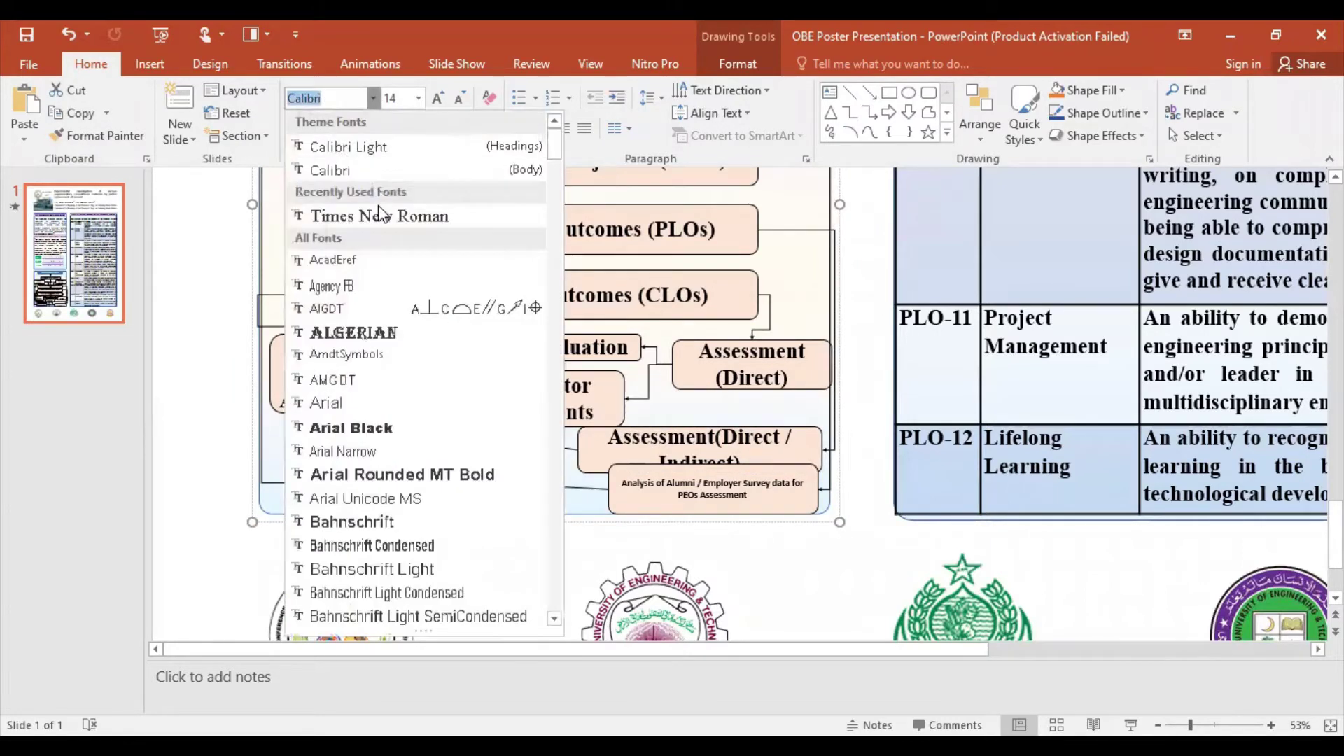
{"action": "left_click", "coordinate": [378, 224]}
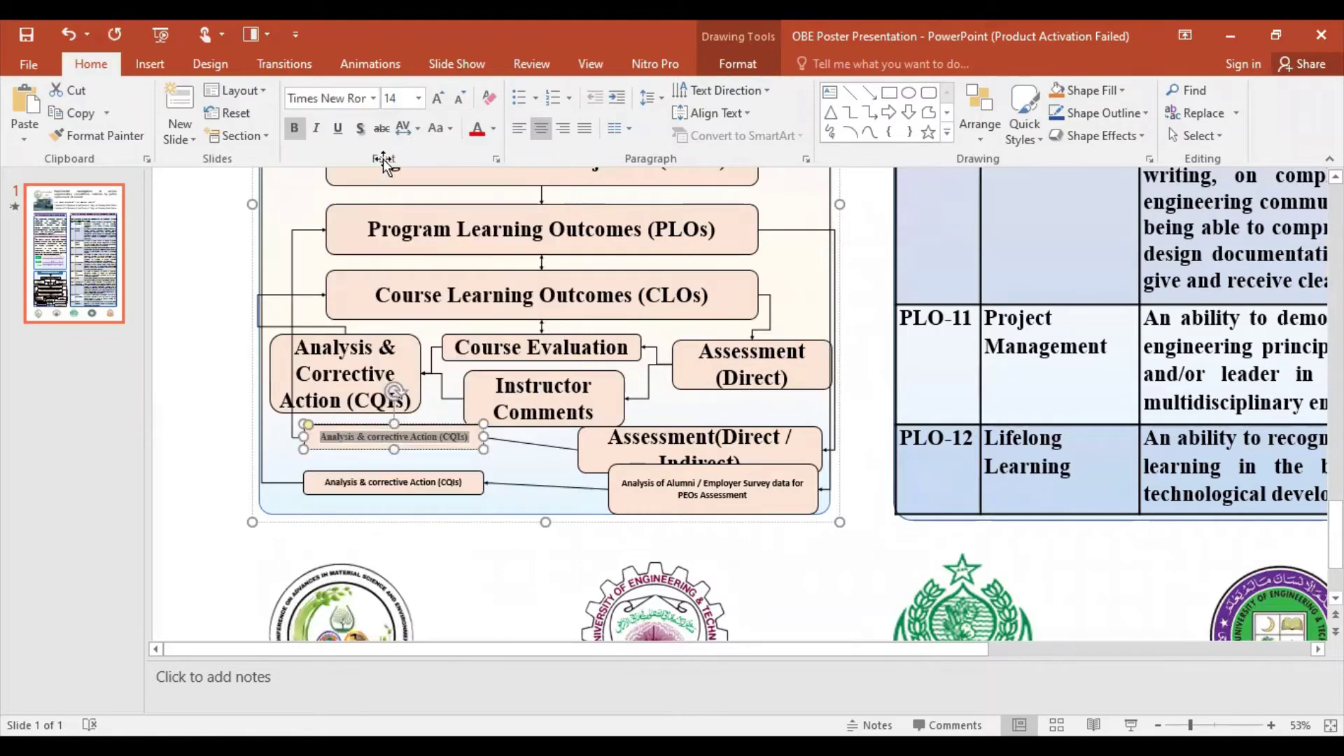
{"action": "left_click", "coordinate": [443, 102]}
{"action": "left_click", "coordinate": [443, 103]}
{"action": "left_click", "coordinate": [443, 102]}
{"action": "left_click", "coordinate": [443, 103]}
{"action": "left_click", "coordinate": [443, 103]}
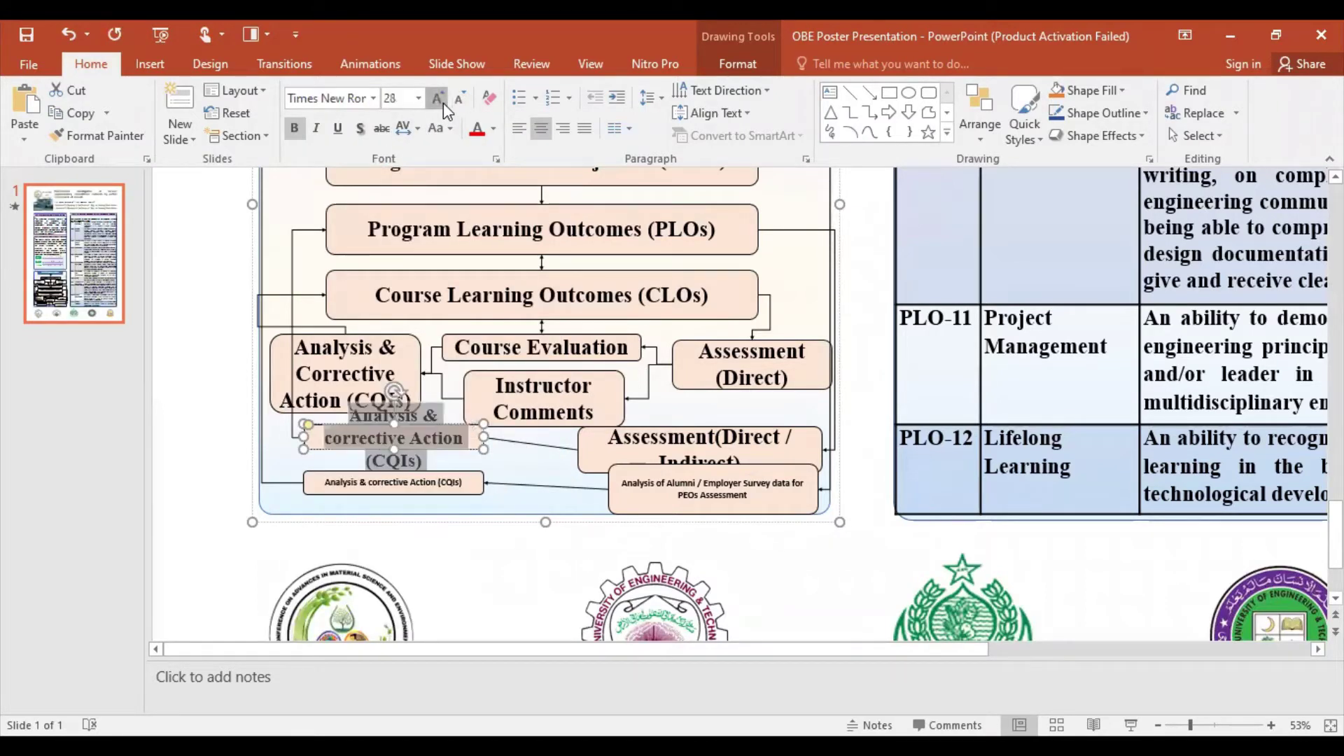
{"action": "left_click", "coordinate": [443, 103]}
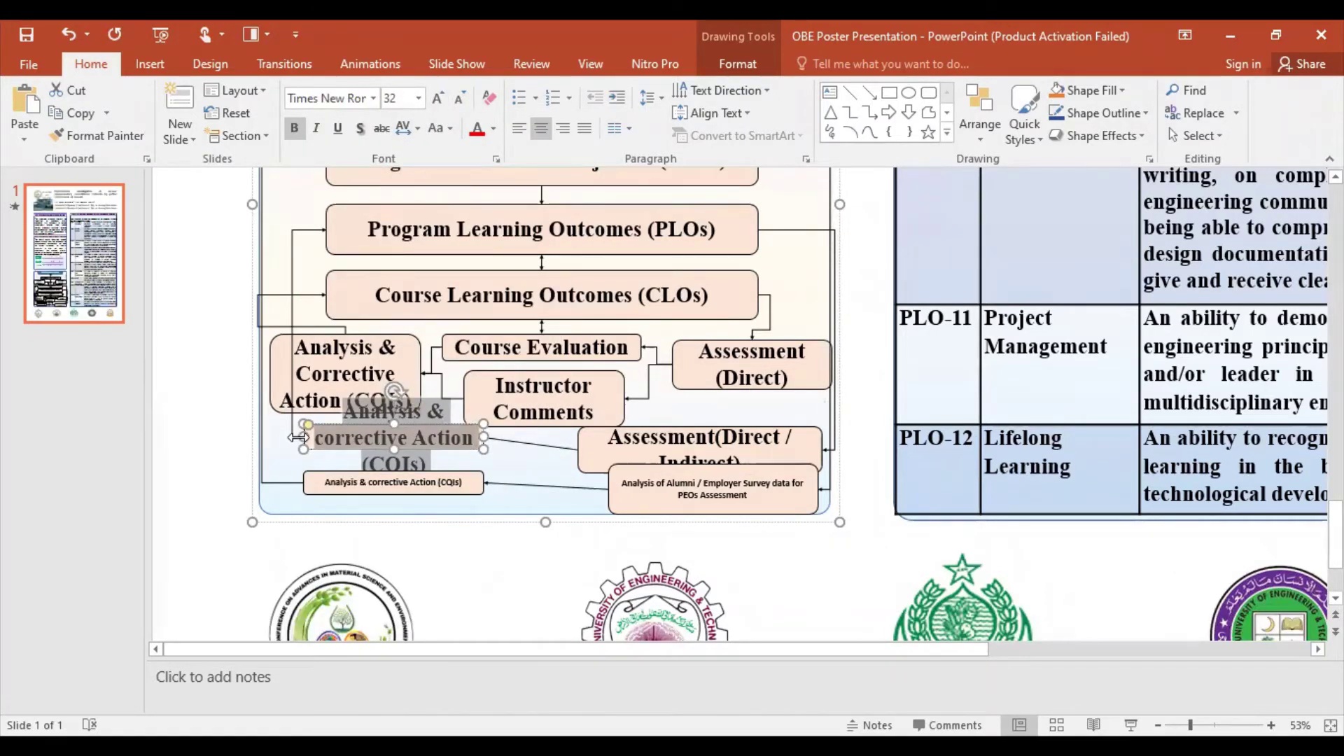
{"action": "left_click_drag", "start_coordinate": [299, 438], "coordinate": [275, 438]}
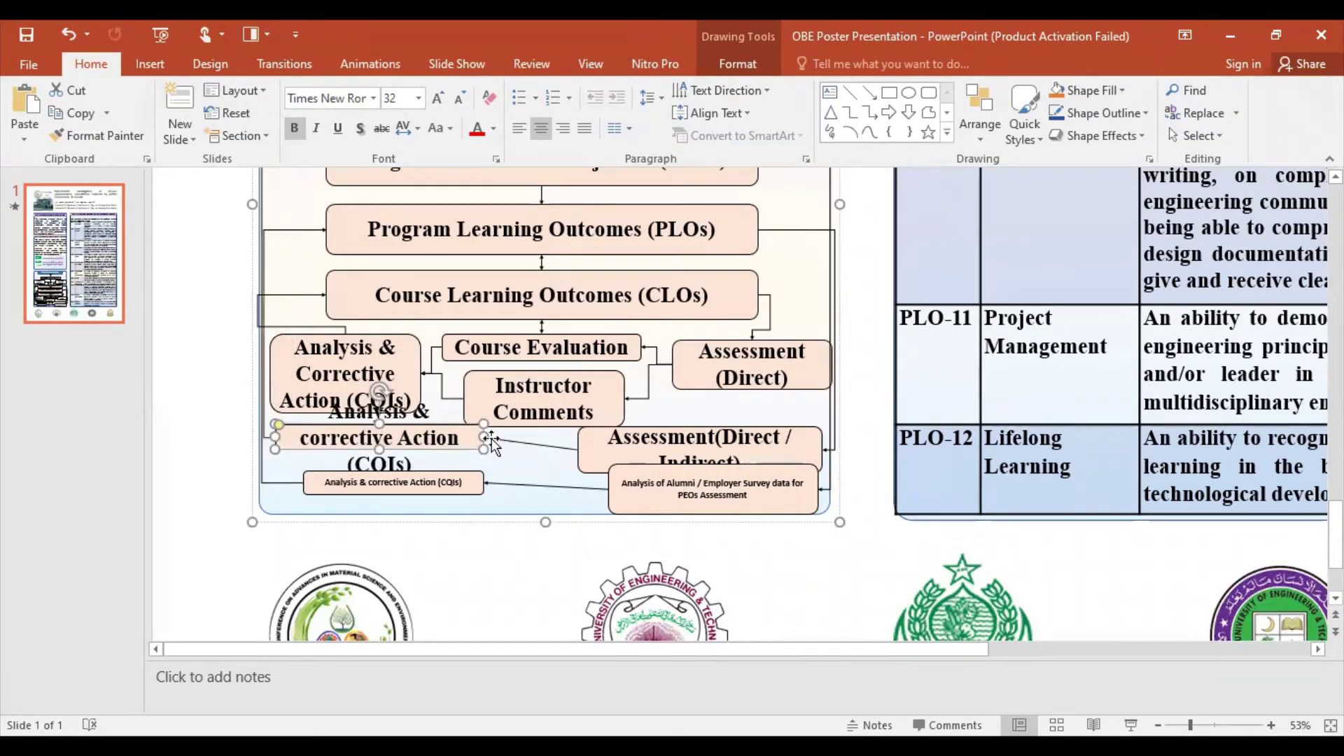
{"action": "left_click_drag", "start_coordinate": [379, 450], "coordinate": [379, 474]}
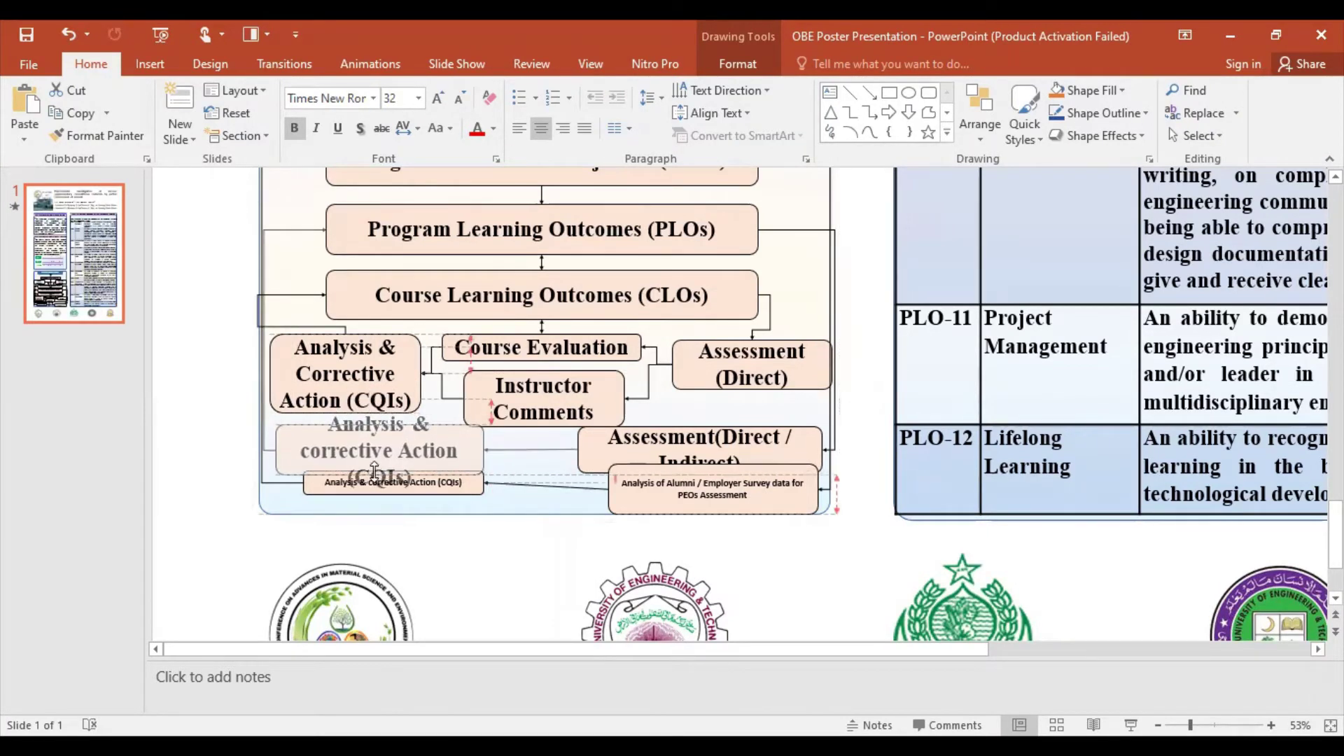
{"action": "mouse_move", "coordinate": [488, 449]}
{"action": "left_mouse_down"}
{"action": "mouse_move", "coordinate": [453, 450]}
{"action": "mouse_move", "coordinate": [439, 490]}
{"action": "left_mouse_up"}
{"action": "left_click", "coordinate": [473, 473]}
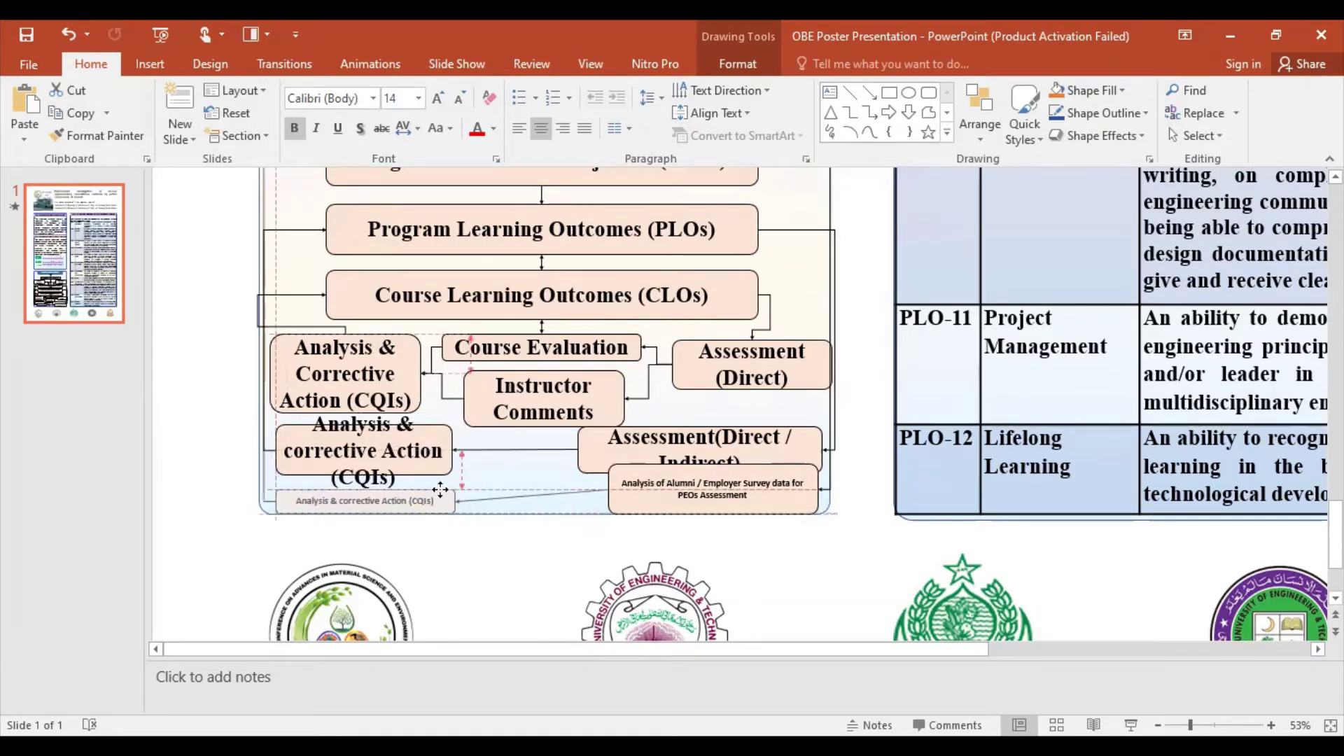
Step: Move the CQIs box under the Analysis & Corrective box and centre its text
{"action": "left_click", "coordinate": [365, 471]}
{"action": "left_click_drag", "start_coordinate": [366, 471], "coordinate": [362, 484]}
{"action": "left_click", "coordinate": [425, 427]}
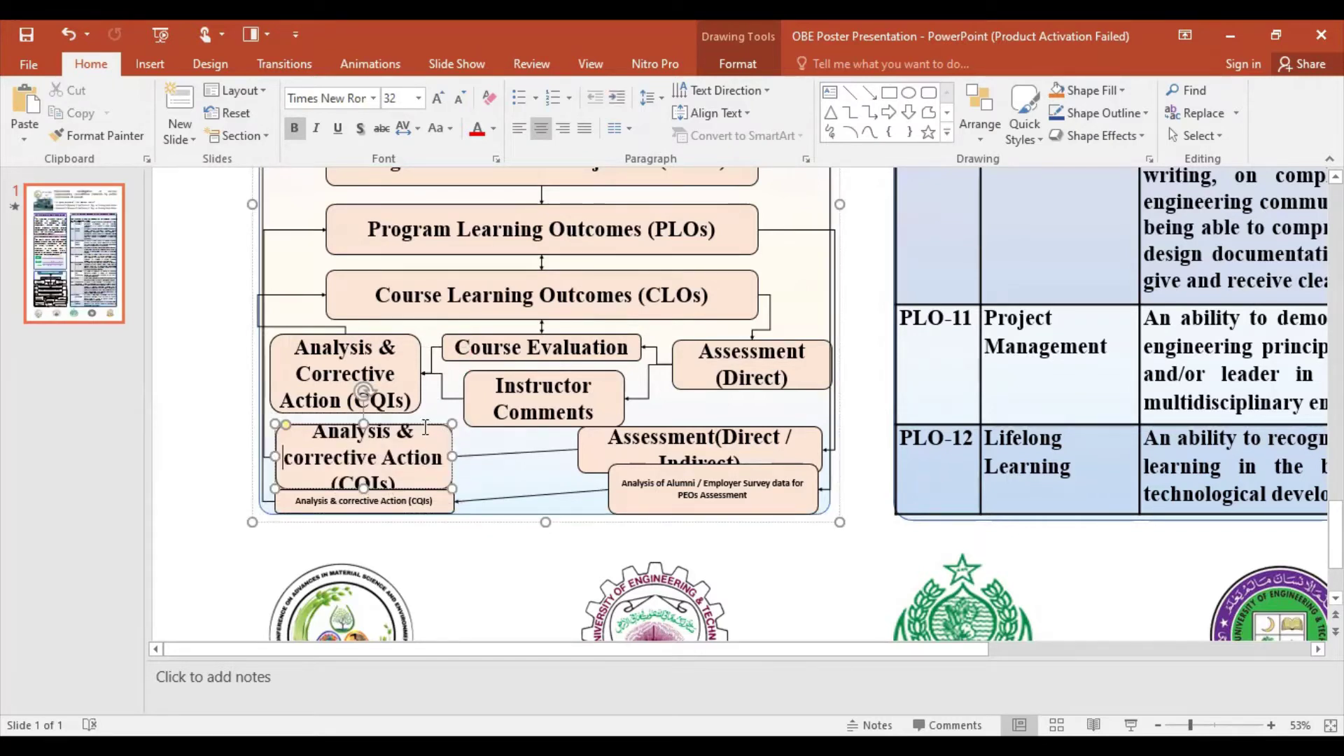
{"action": "left_click_drag", "start_coordinate": [423, 426], "coordinate": [464, 450]}
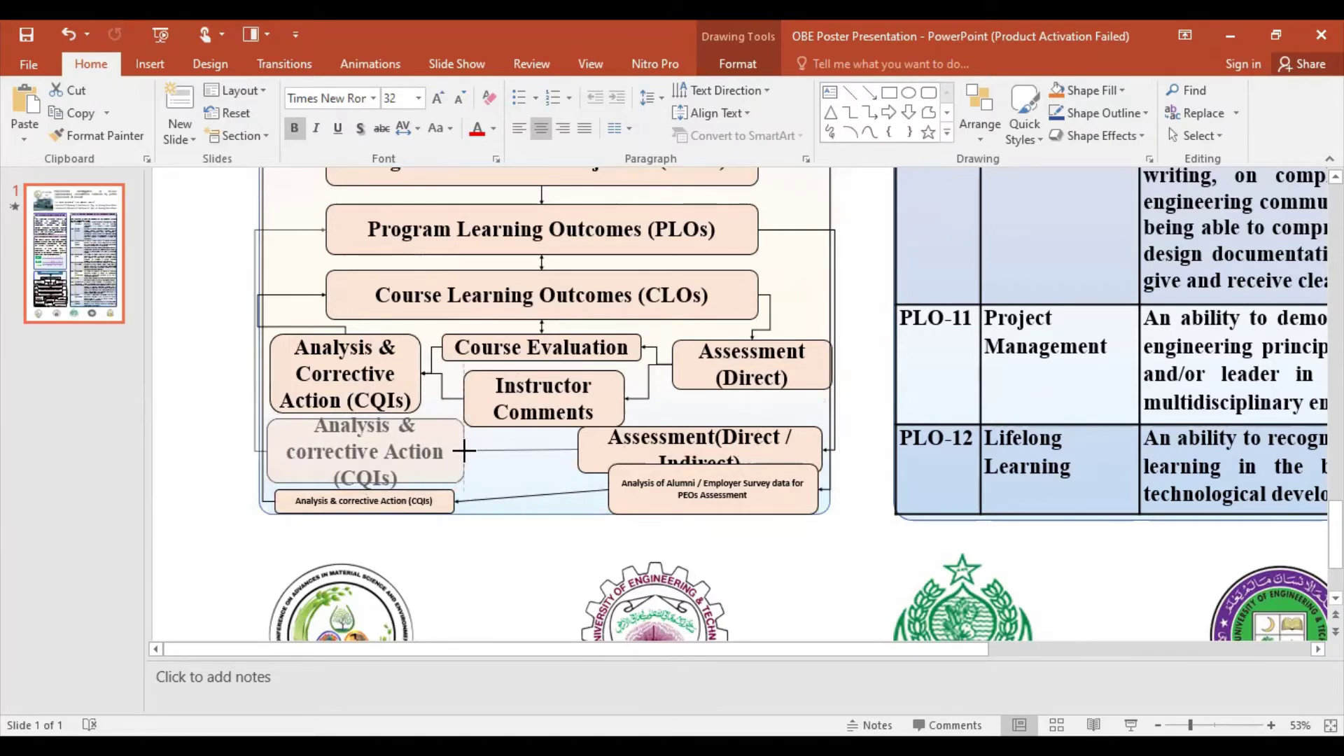
{"action": "left_click_drag", "start_coordinate": [268, 451], "coordinate": [266, 451]}
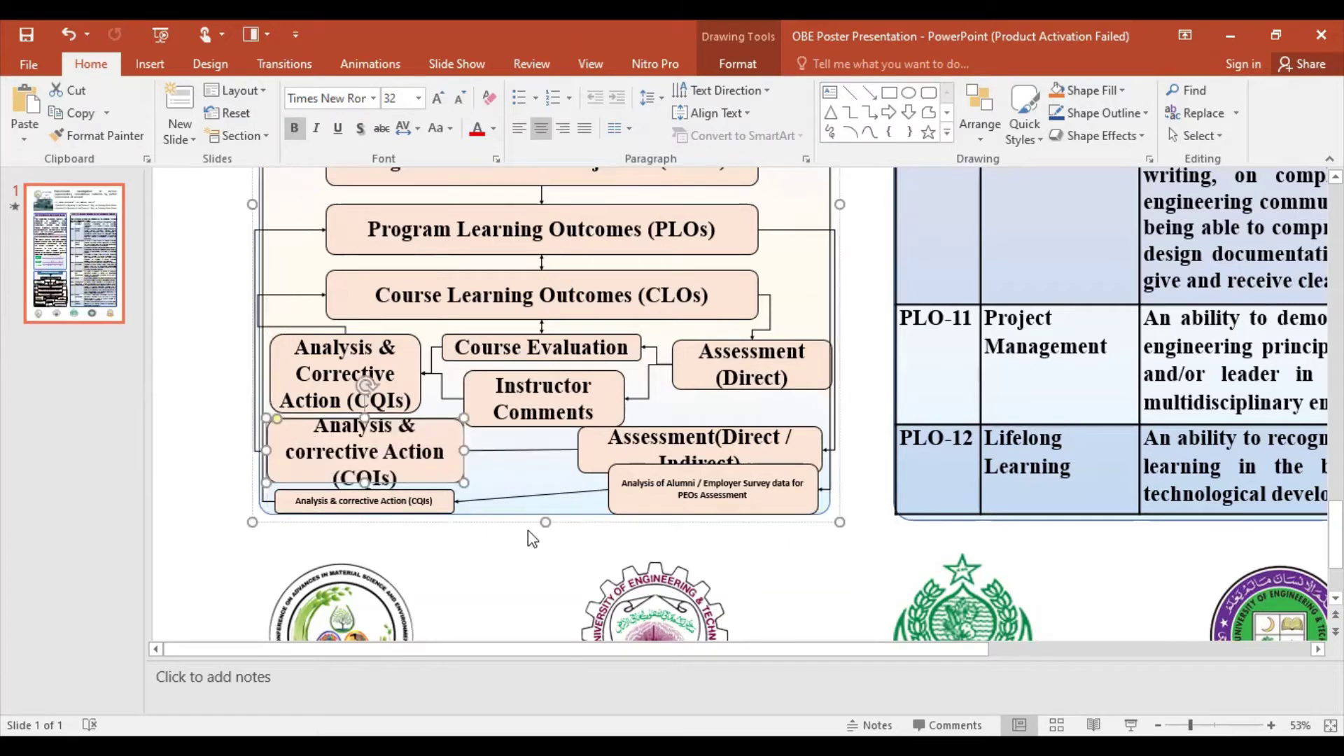
{"action": "triple_click", "coordinate": [307, 420]}
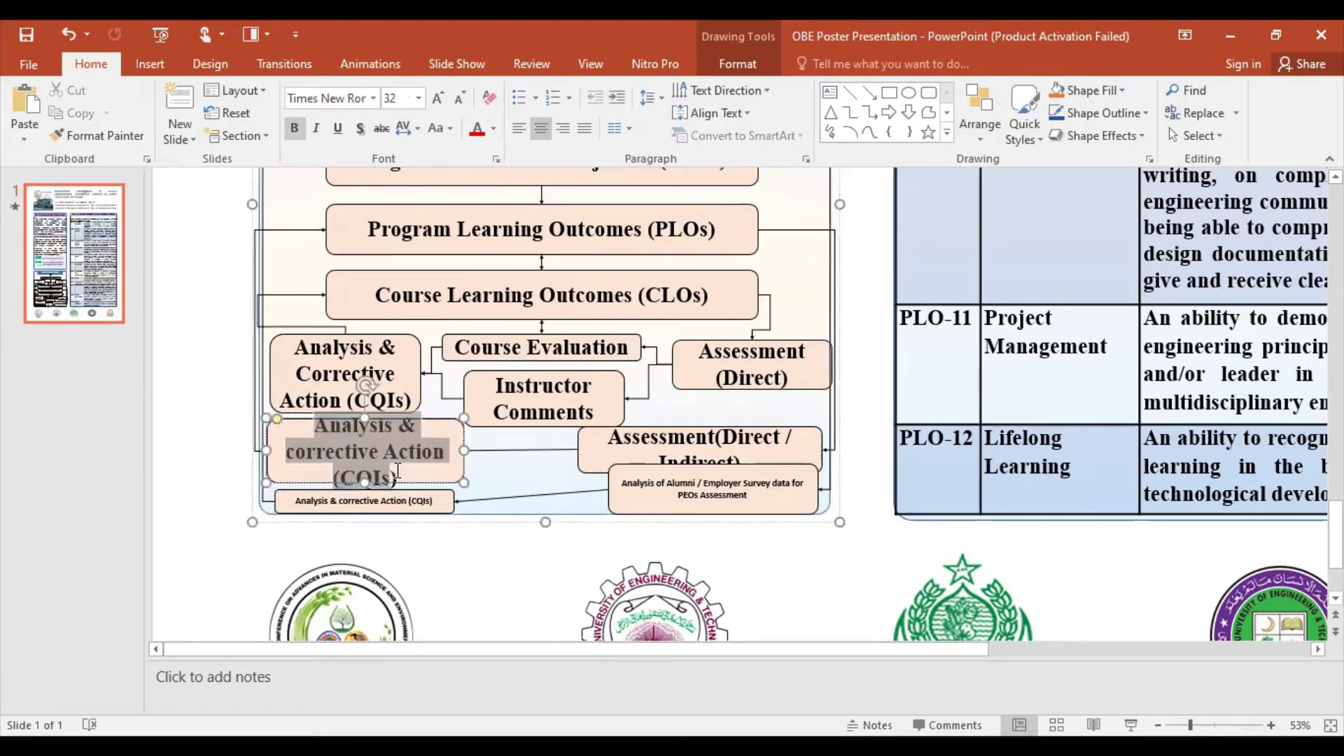
{"action": "left_click", "coordinate": [582, 136]}
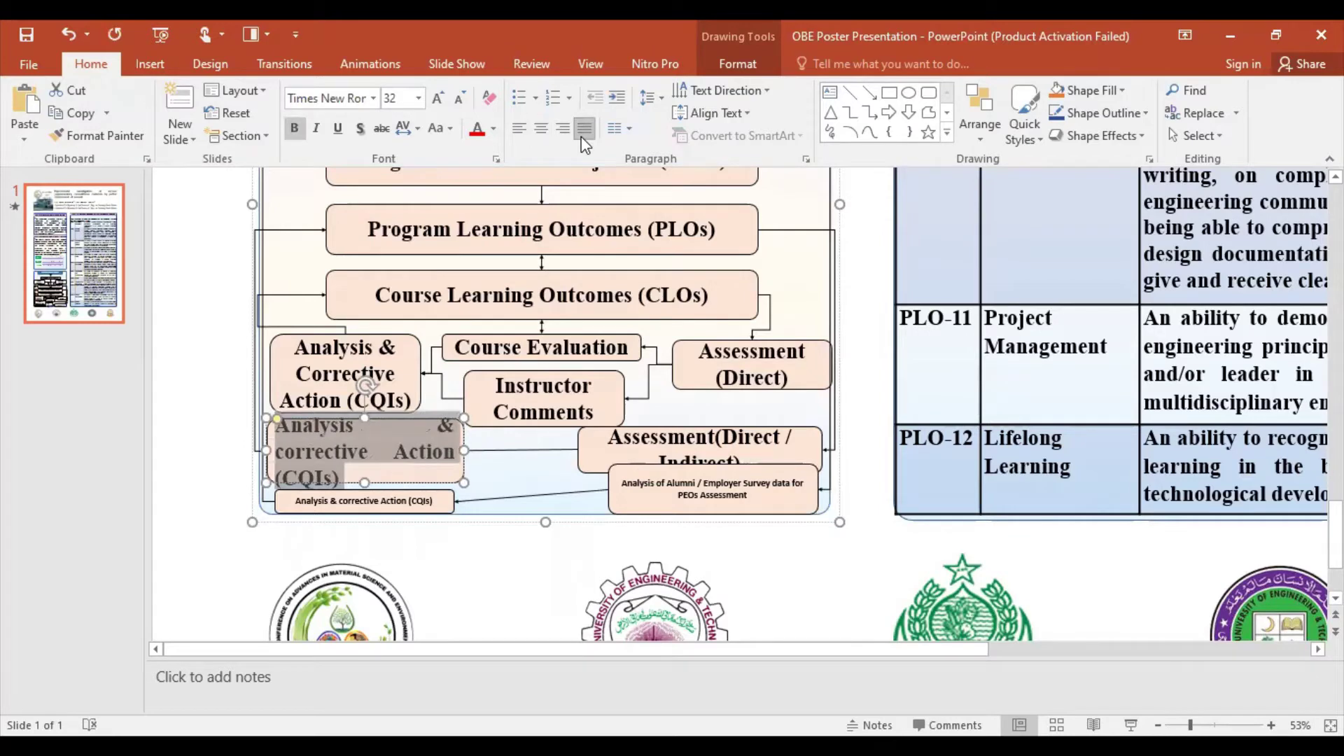
{"action": "left_click", "coordinate": [540, 129]}
{"action": "left_click", "coordinate": [549, 495]}
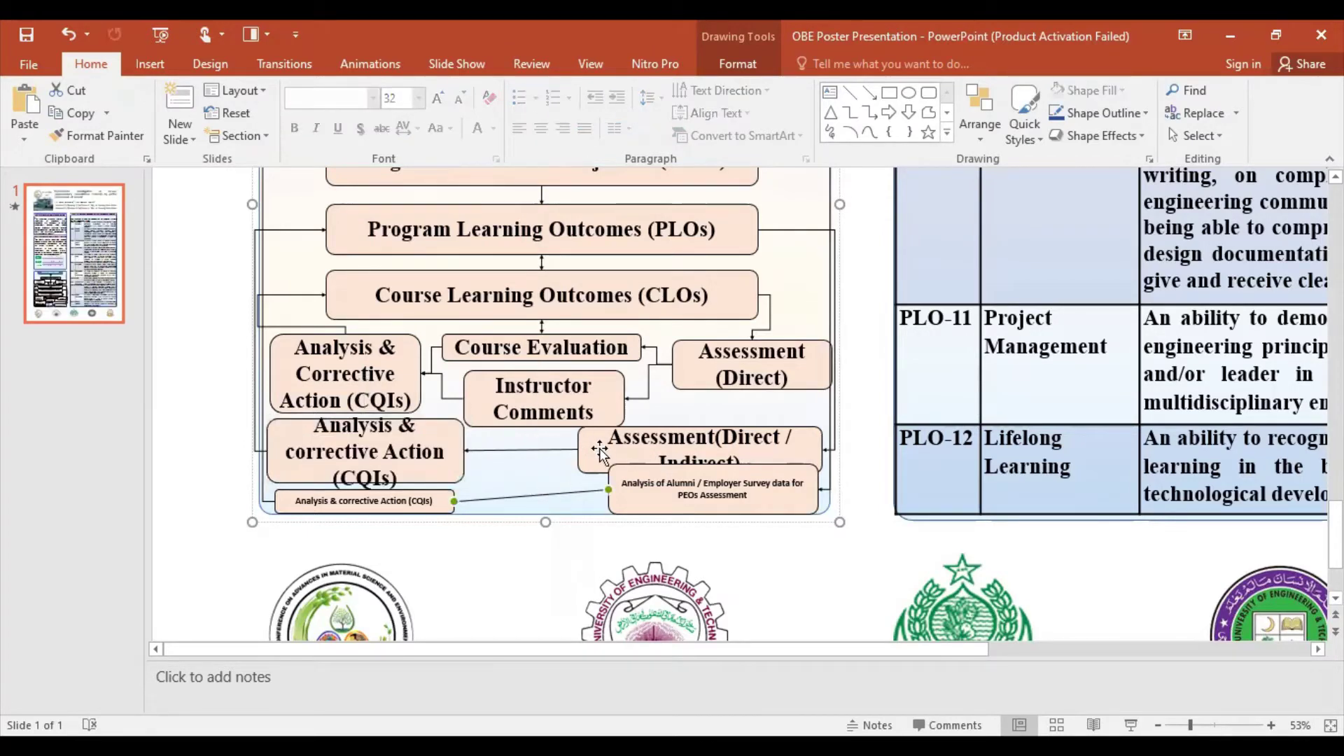
Step: Raise the Departmental Vision & Mission box and level Alumni and Employer Feedback higher
{"action": "scroll", "coordinate": [595, 448], "scroll_direction": "up", "scroll_amount": 3}
{"action": "scroll", "coordinate": [581, 427], "scroll_direction": "up", "scroll_amount": 3}
{"action": "scroll", "coordinate": [564, 402], "scroll_direction": "up", "scroll_amount": 3}
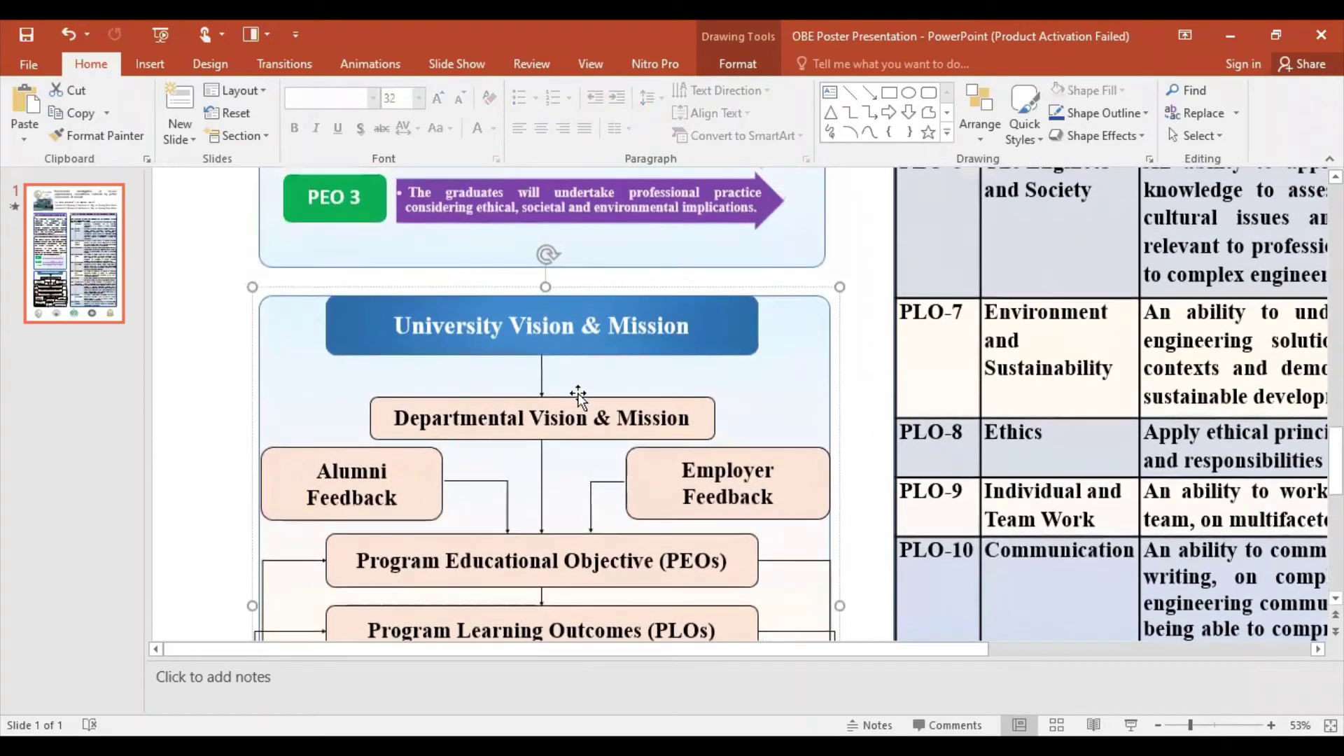
{"action": "left_click_drag", "start_coordinate": [578, 397], "coordinate": [575, 373]}
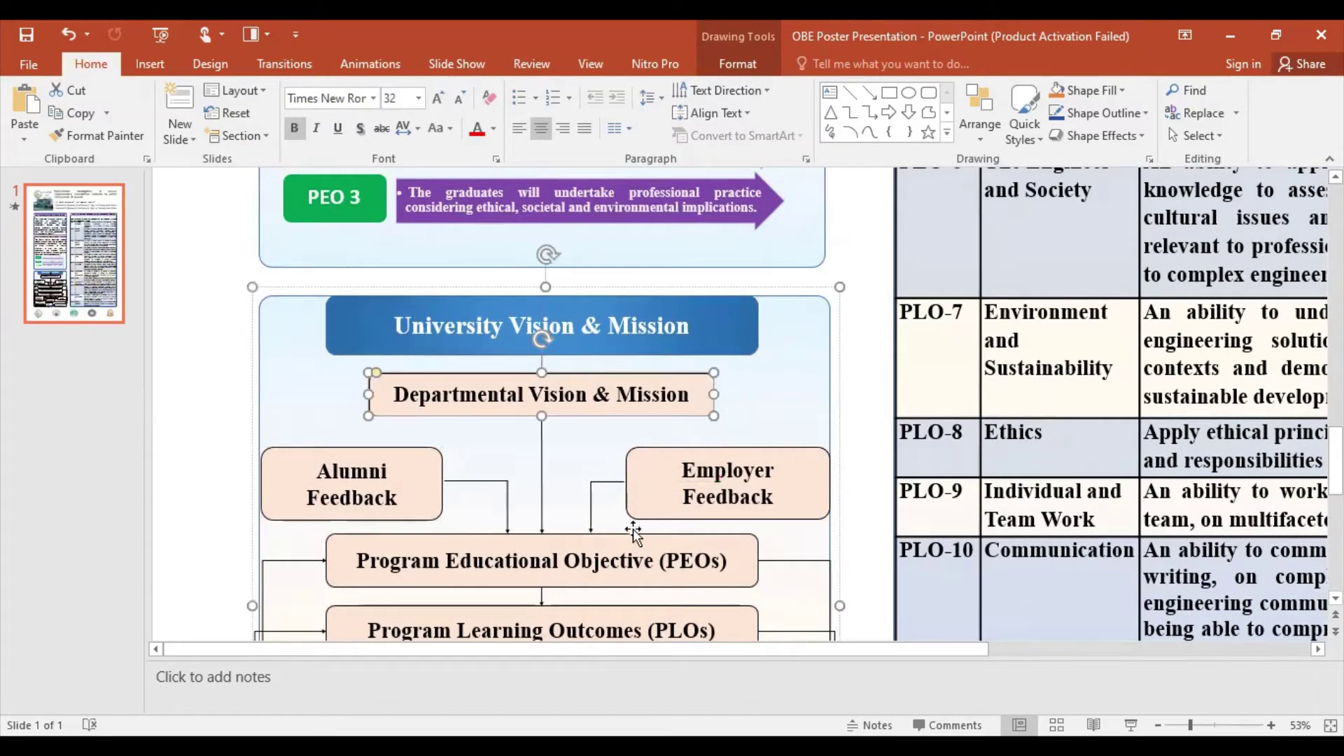
{"action": "left_click_drag", "start_coordinate": [407, 455], "coordinate": [407, 424]}
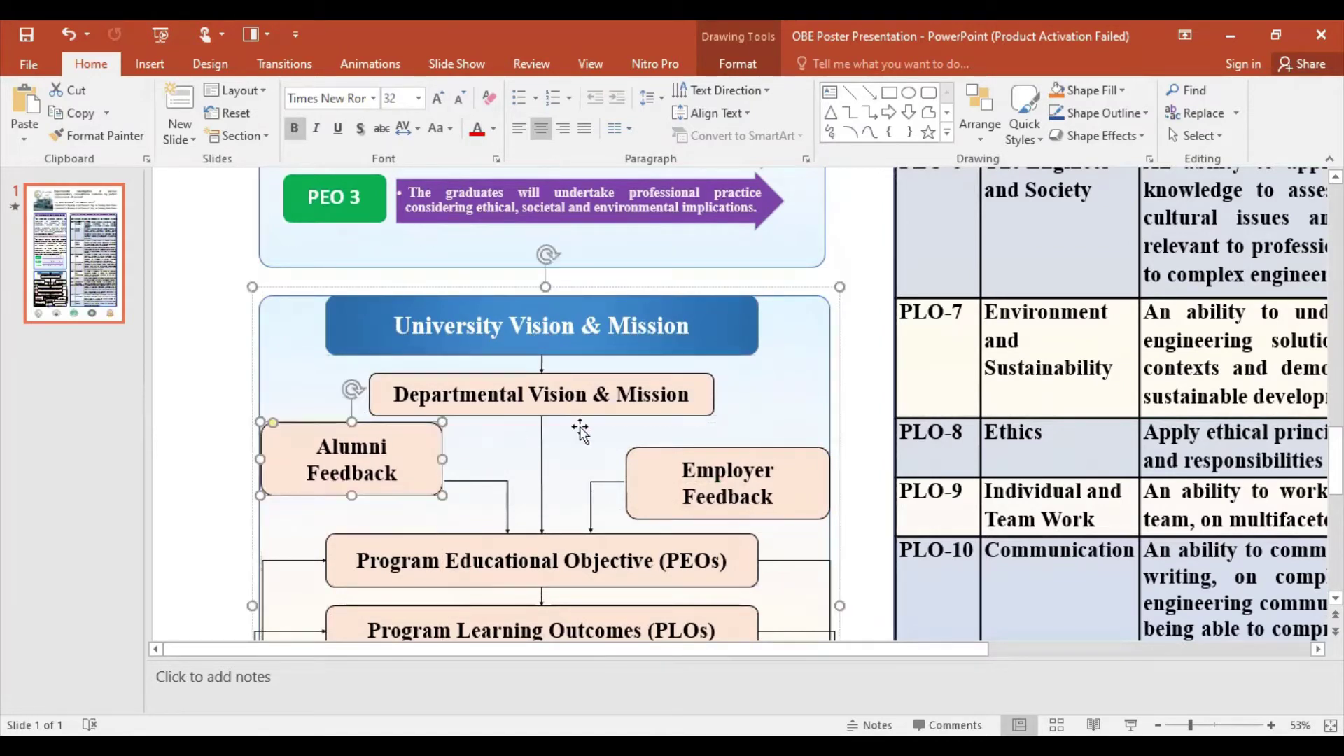
{"action": "left_click", "coordinate": [781, 451]}
{"action": "left_click_drag", "start_coordinate": [781, 452], "coordinate": [782, 427]}
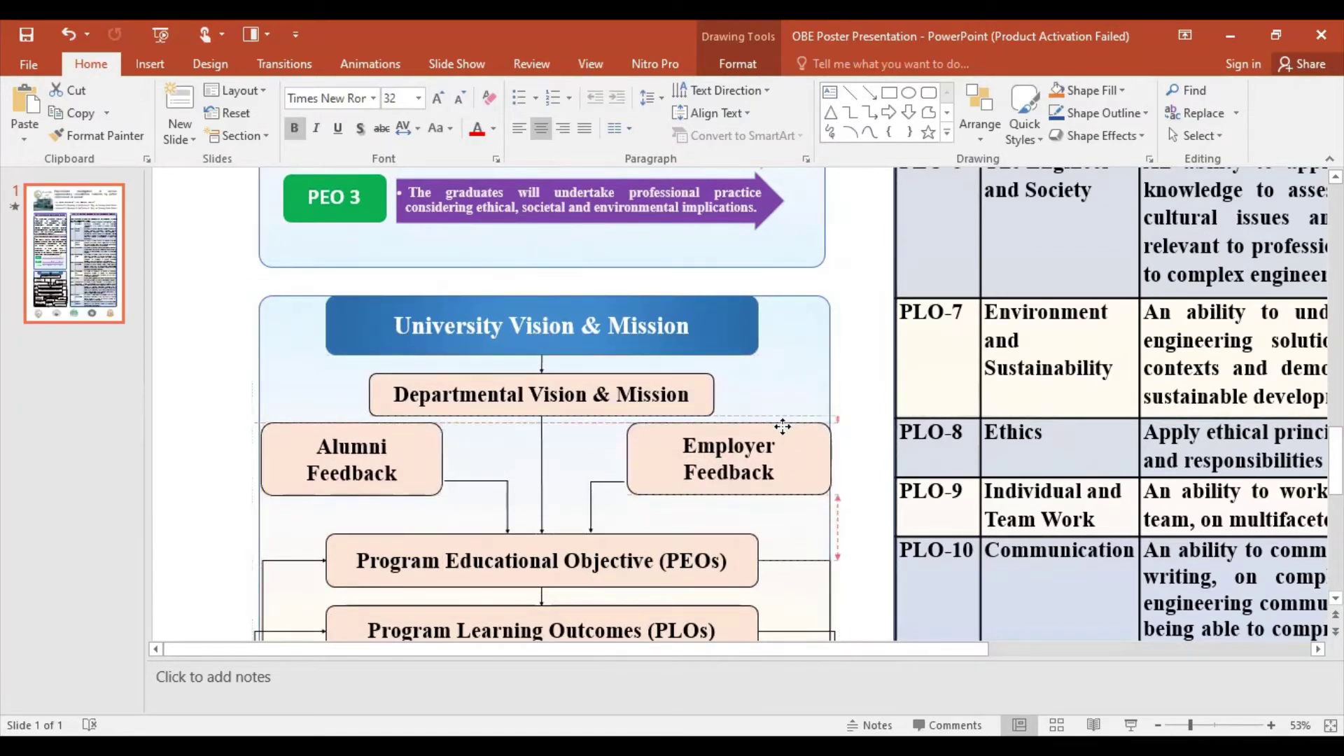
Step: Reroute the connectors into the Employer and Alumni Feedback boxes
{"action": "left_click_drag", "start_coordinate": [602, 482], "coordinate": [609, 462]}
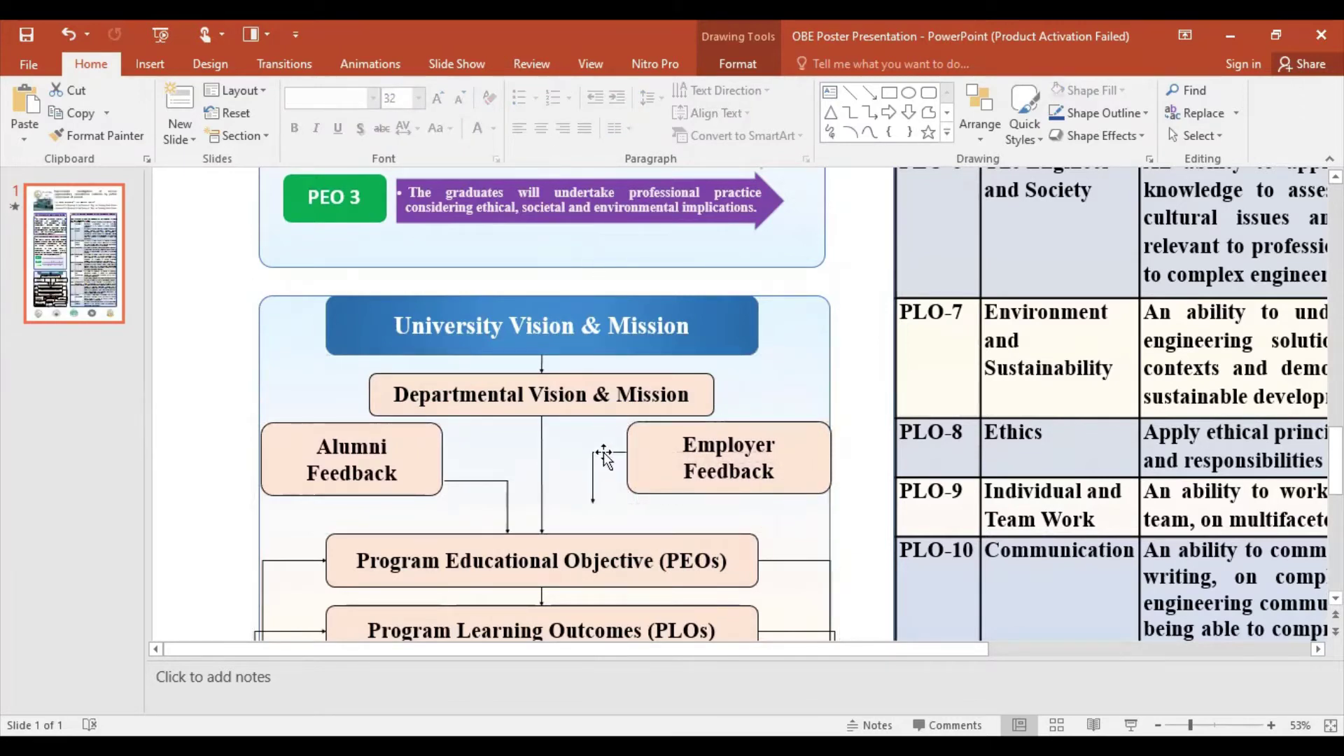
{"action": "left_click_drag", "start_coordinate": [604, 457], "coordinate": [603, 457]}
{"action": "left_click_drag", "start_coordinate": [471, 481], "coordinate": [472, 454]}
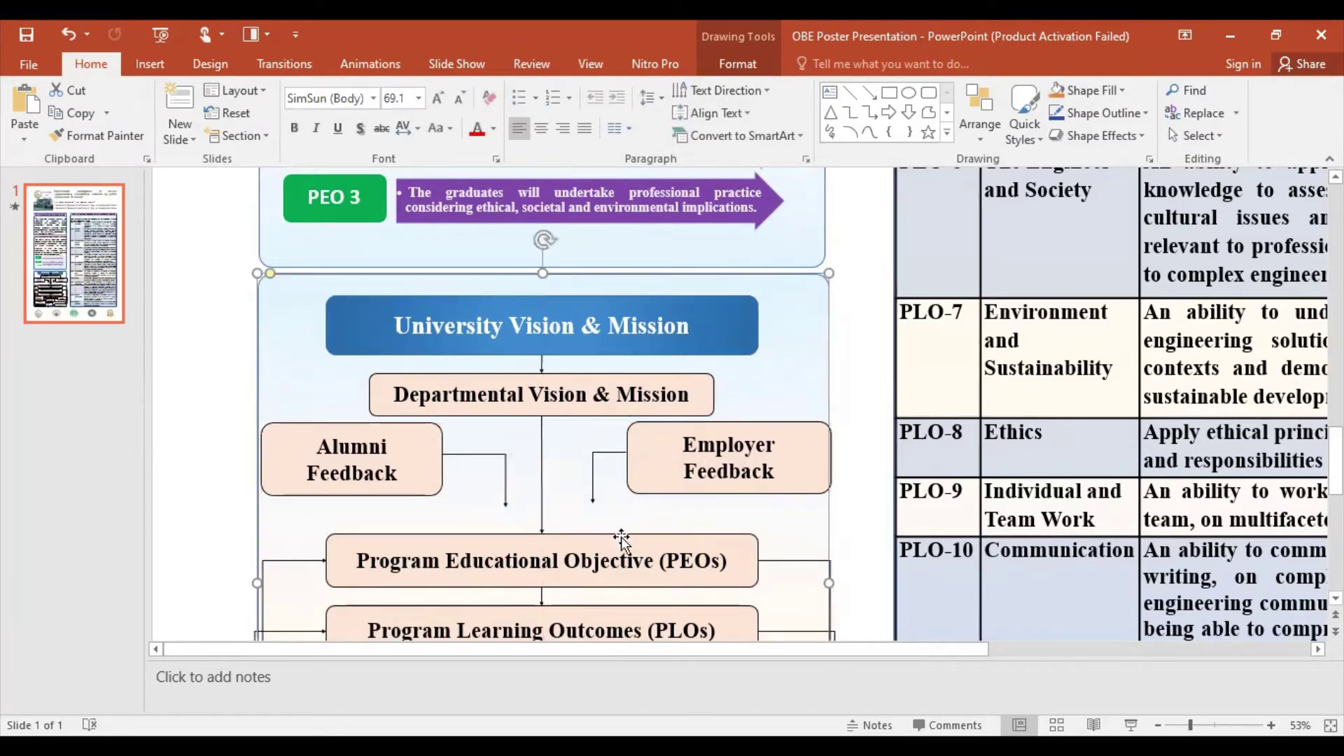
{"action": "left_click_drag", "start_coordinate": [621, 536], "coordinate": [628, 501]}
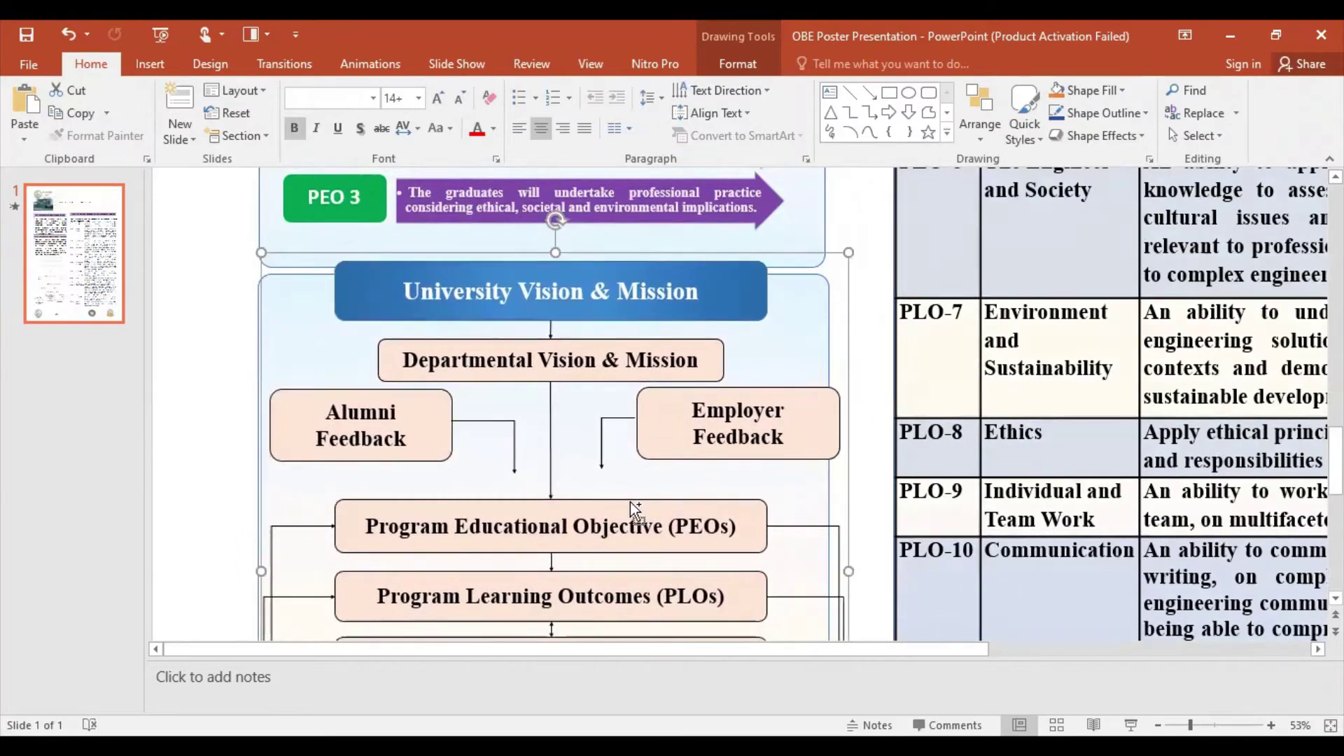
{"action": "key", "text": "ctrl+z"}
{"action": "left_click", "coordinate": [635, 525]}
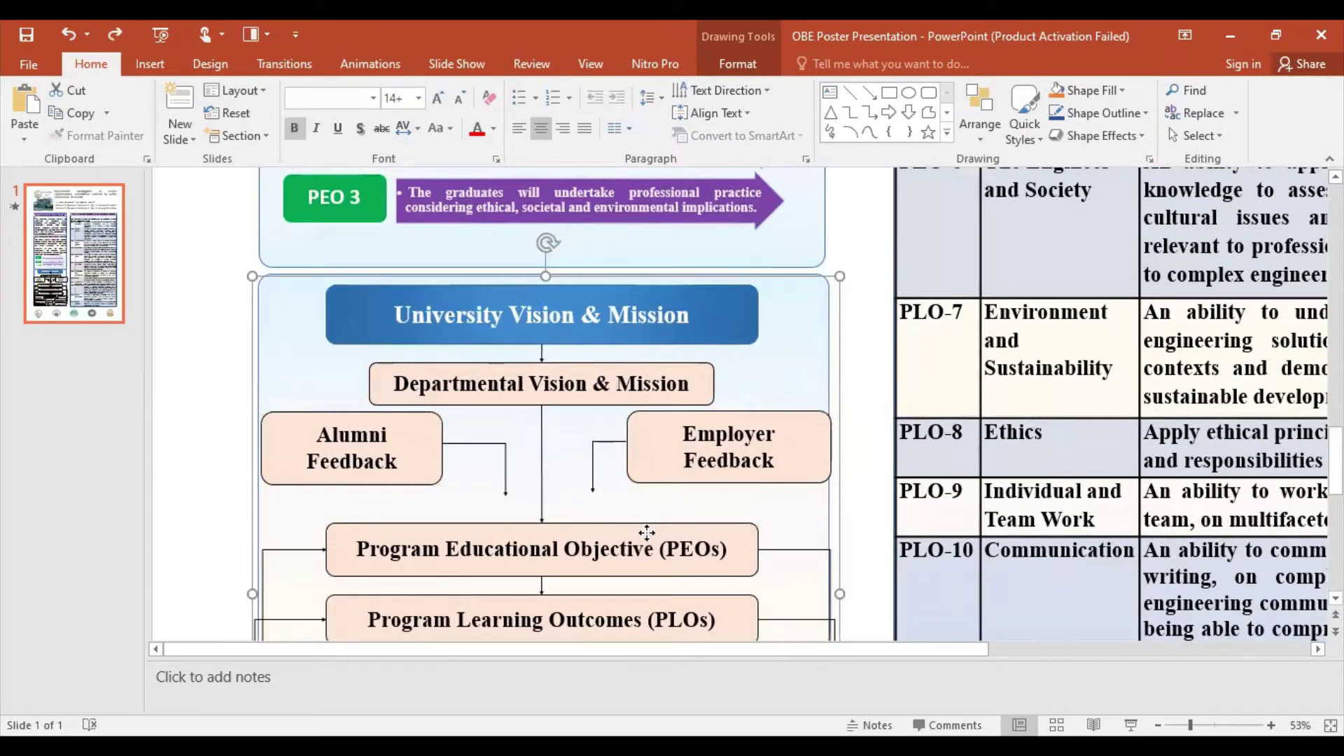
Step: Move the PEOs box up toward the feedback boxes and nudge Alumni Feedback up
{"action": "left_click", "coordinate": [647, 533]}
{"action": "left_click_drag", "start_coordinate": [564, 503], "coordinate": [564, 493]}
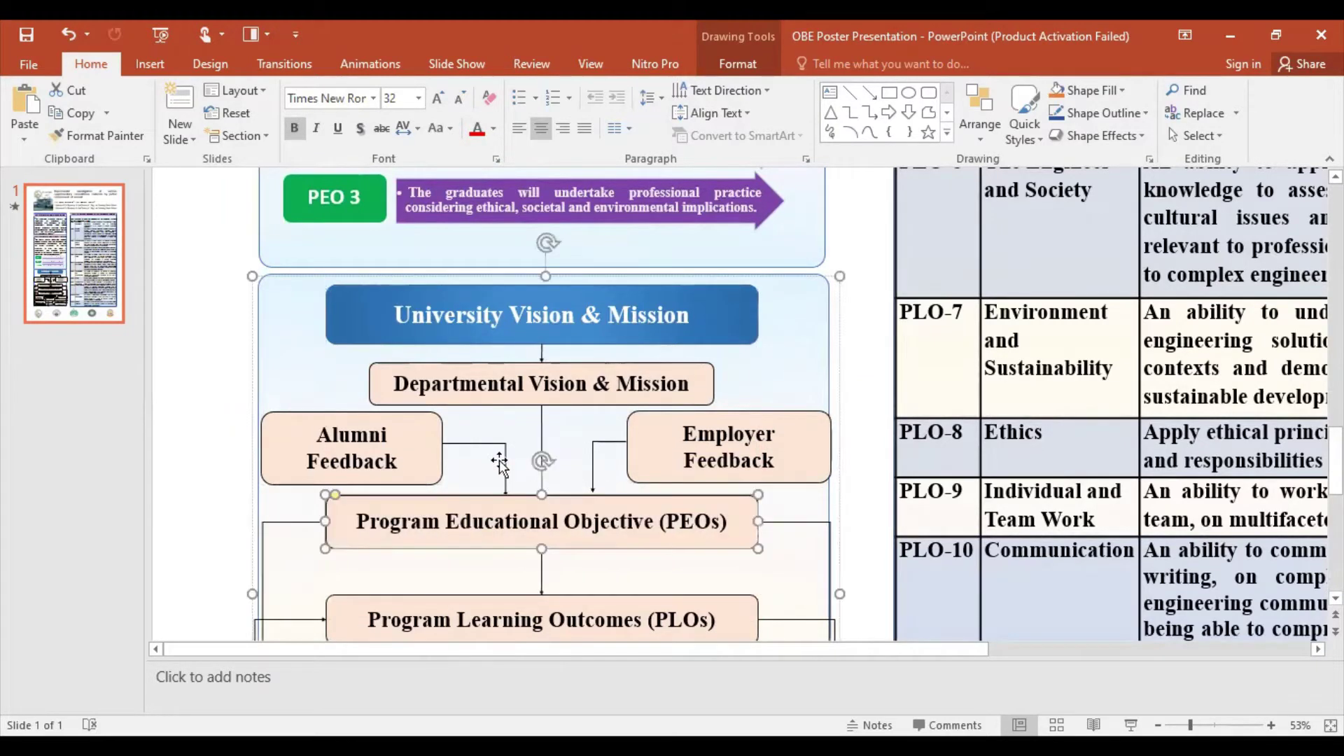
{"action": "left_click_drag", "start_coordinate": [427, 413], "coordinate": [426, 410]}
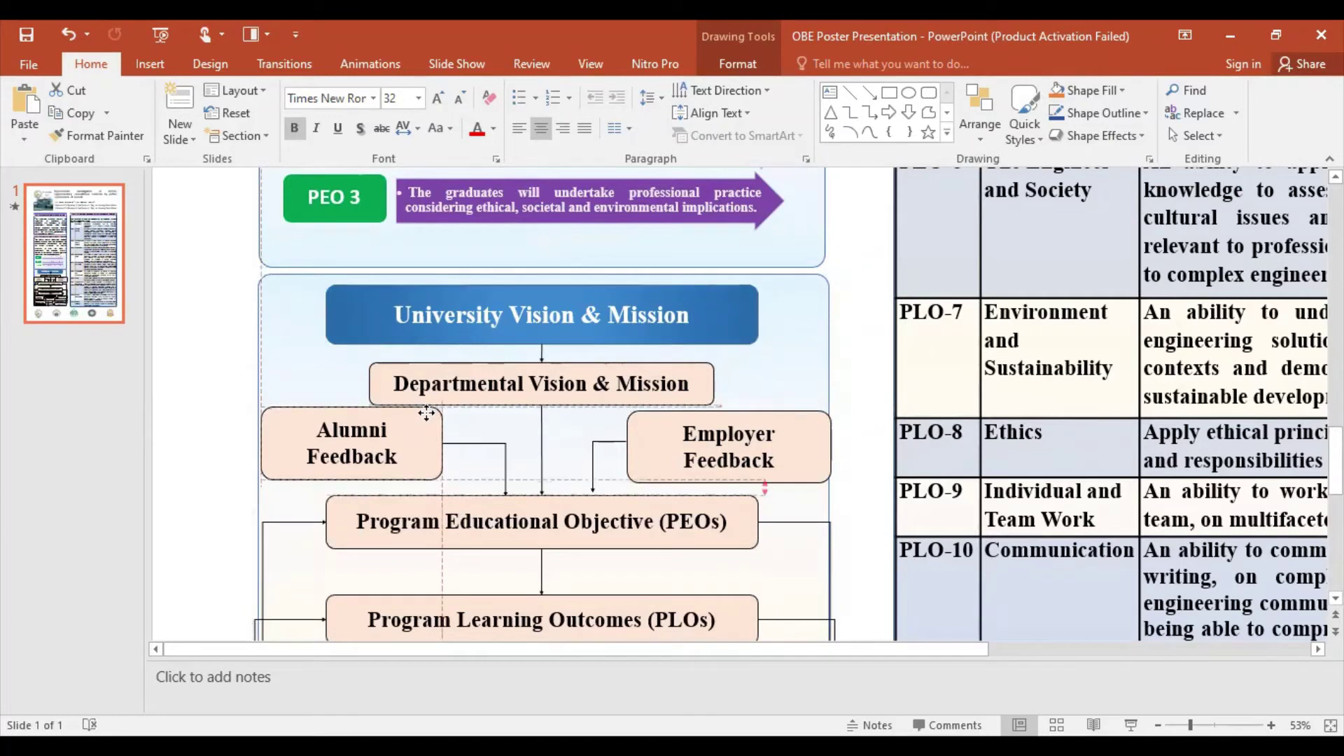
{"action": "left_click_drag", "start_coordinate": [571, 498], "coordinate": [570, 492]}
{"action": "scroll", "coordinate": [684, 591], "scroll_direction": "down", "scroll_amount": 1}
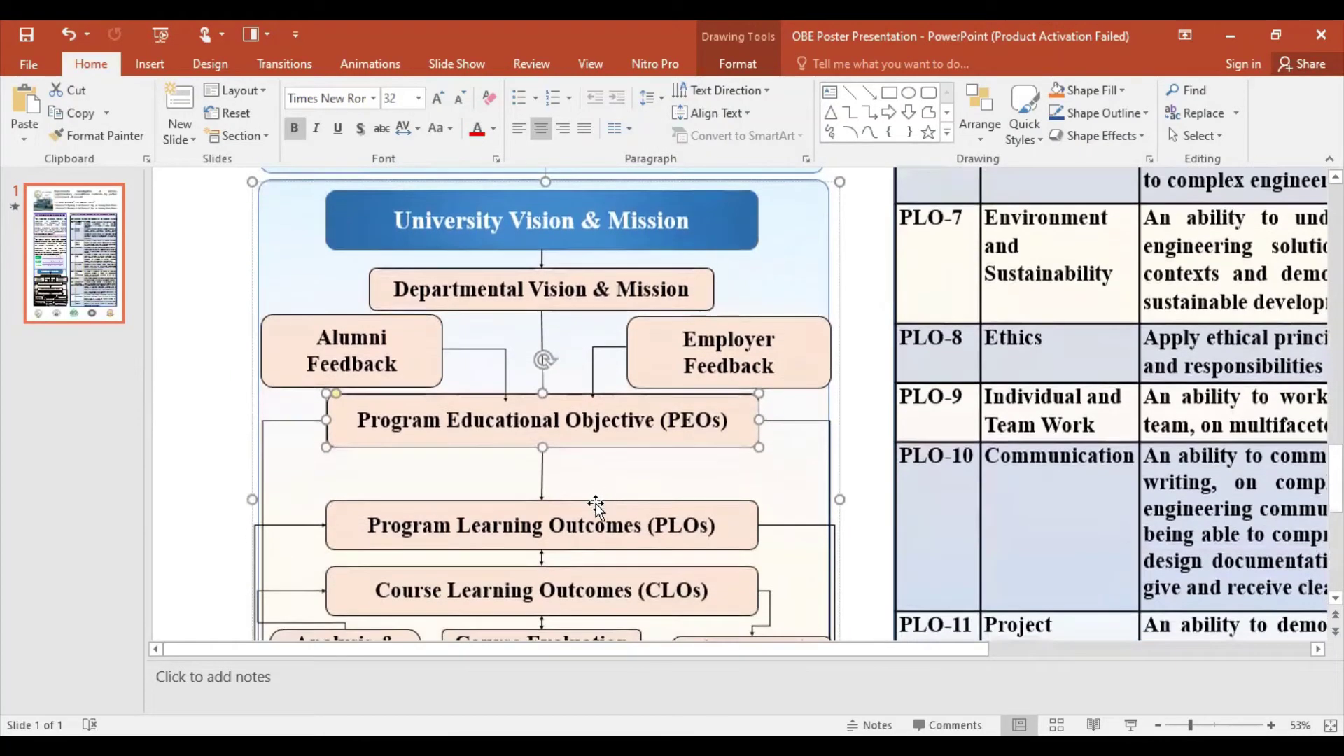
{"action": "left_click", "coordinate": [599, 503]}
{"action": "left_click", "coordinate": [600, 501]}
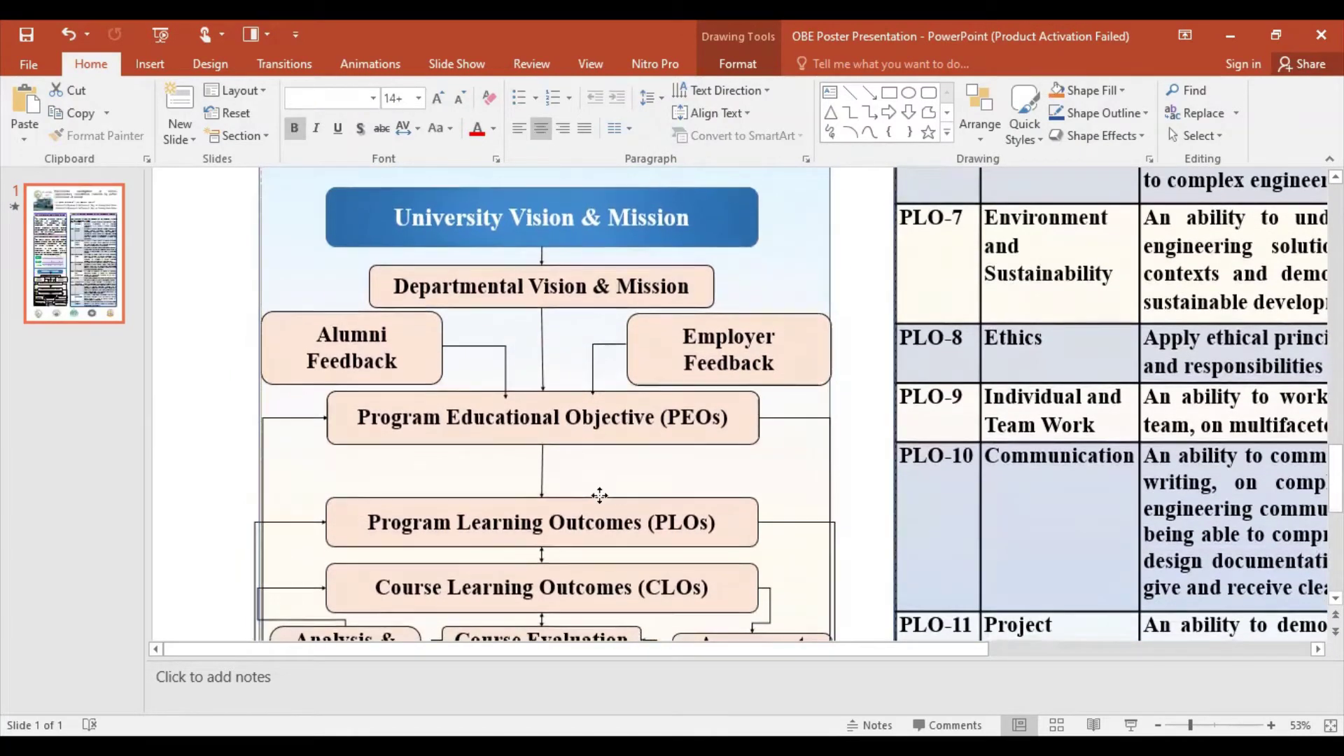
{"action": "key", "text": "ctrl+z"}
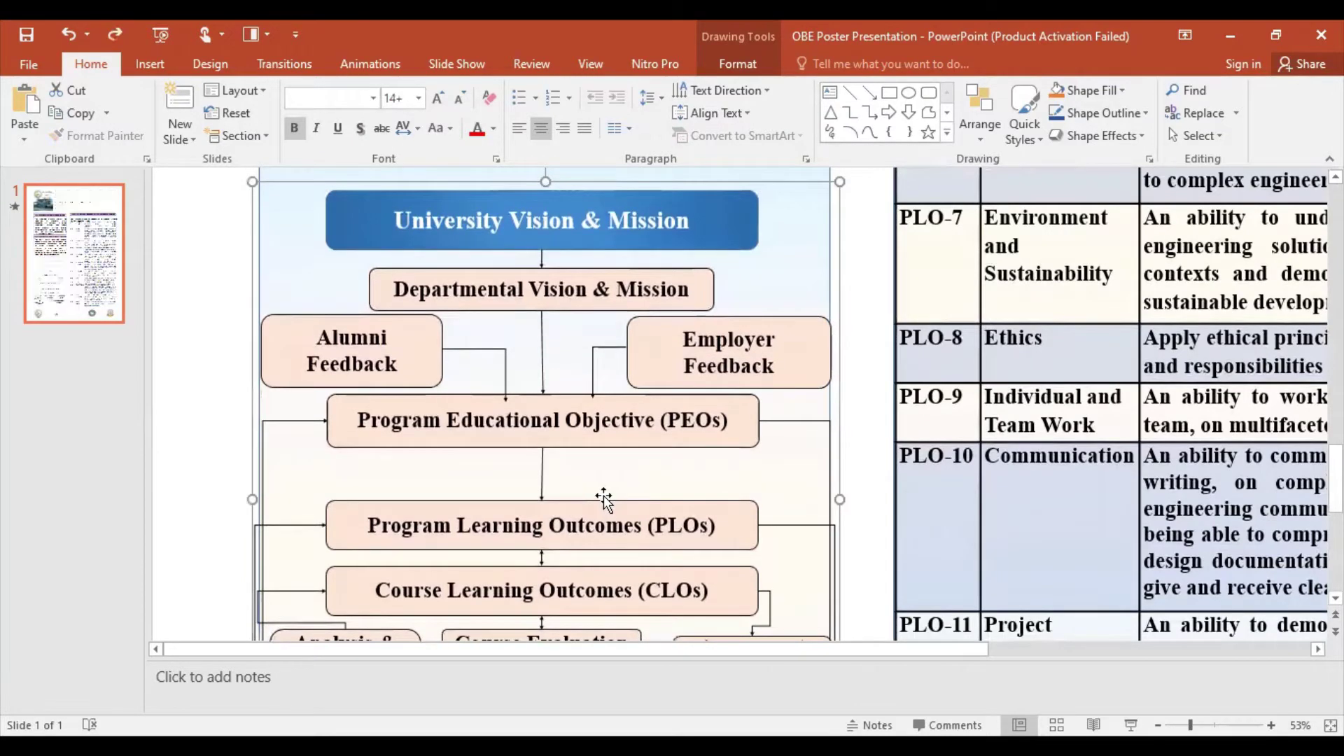
Step: Move the PLOs box up beneath PEOs and the CLOs box just below PLOs
{"action": "scroll", "coordinate": [637, 503], "scroll_direction": "up", "scroll_amount": 1}
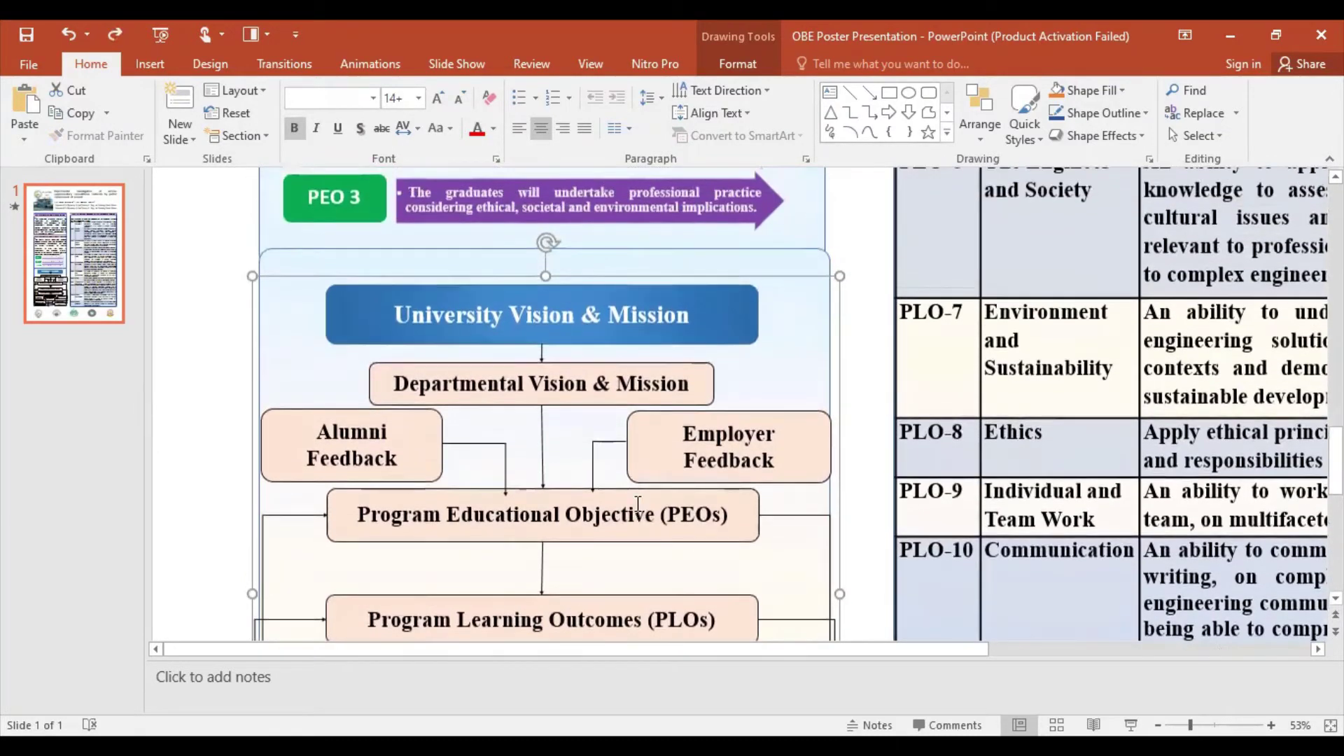
{"action": "left_click", "coordinate": [641, 497]}
{"action": "scroll", "coordinate": [634, 514], "scroll_direction": "down", "scroll_amount": 1}
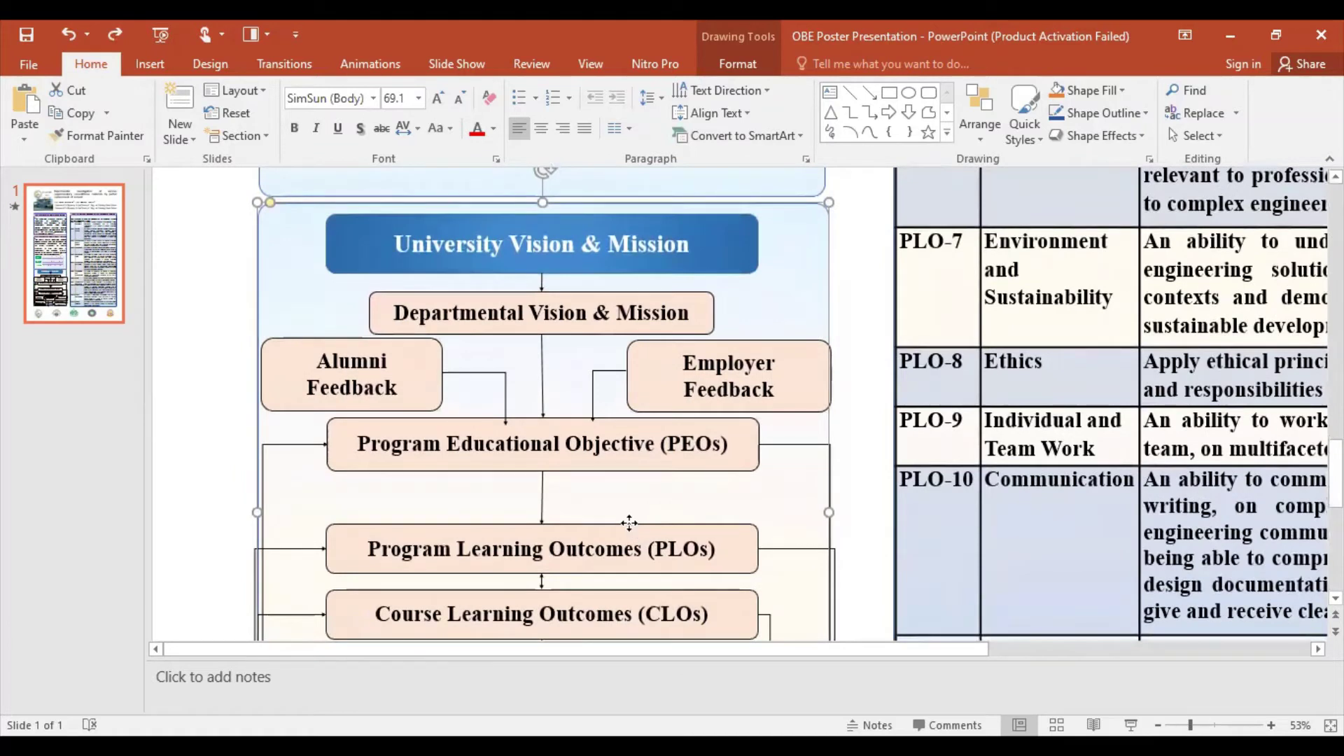
{"action": "left_click", "coordinate": [624, 528]}
{"action": "left_click", "coordinate": [620, 553]}
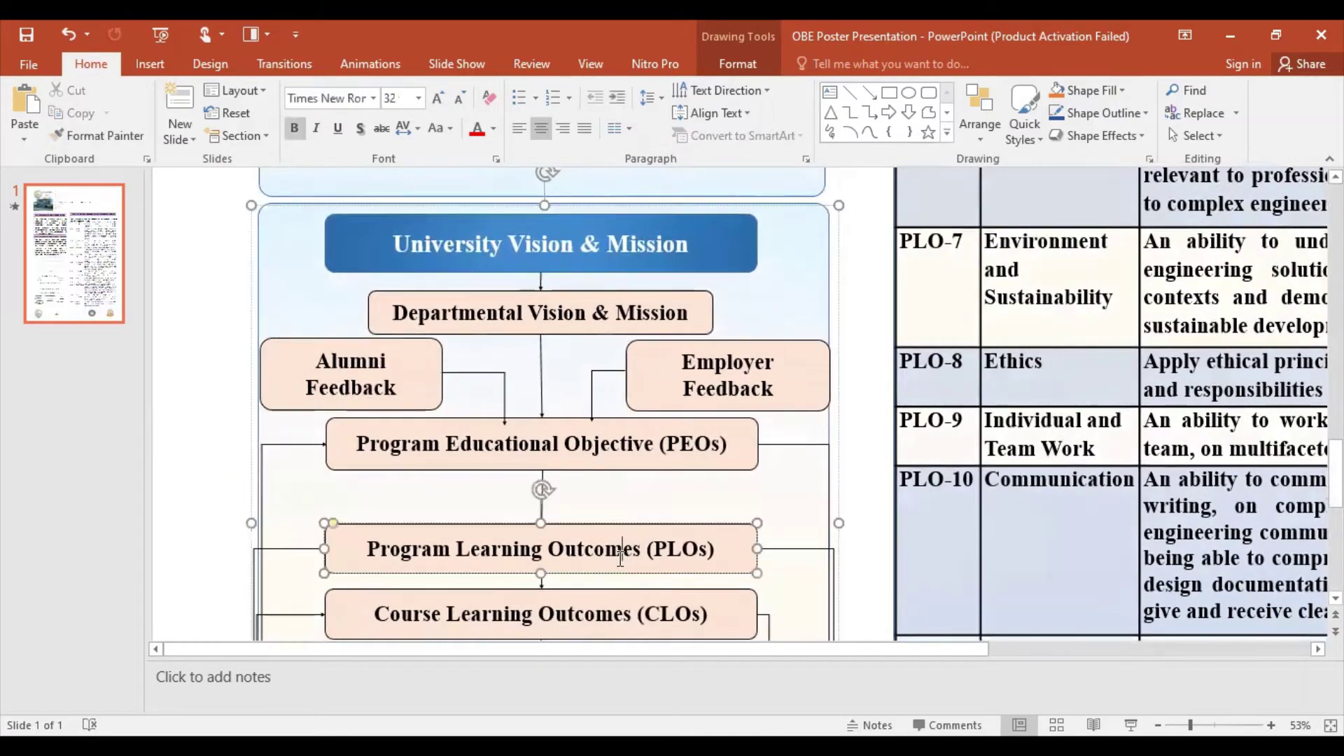
{"action": "left_click_drag", "start_coordinate": [613, 527], "coordinate": [615, 483]}
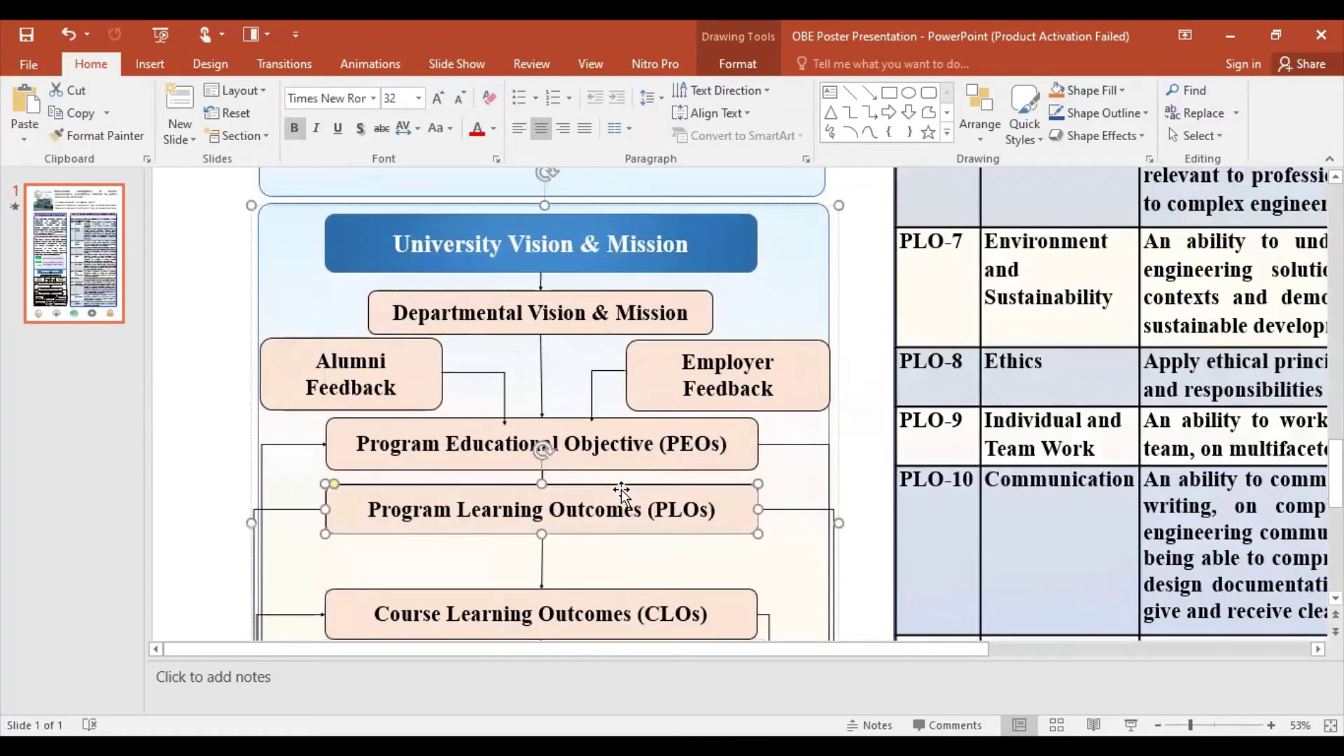
{"action": "scroll", "coordinate": [613, 521], "scroll_direction": "down", "scroll_amount": 1}
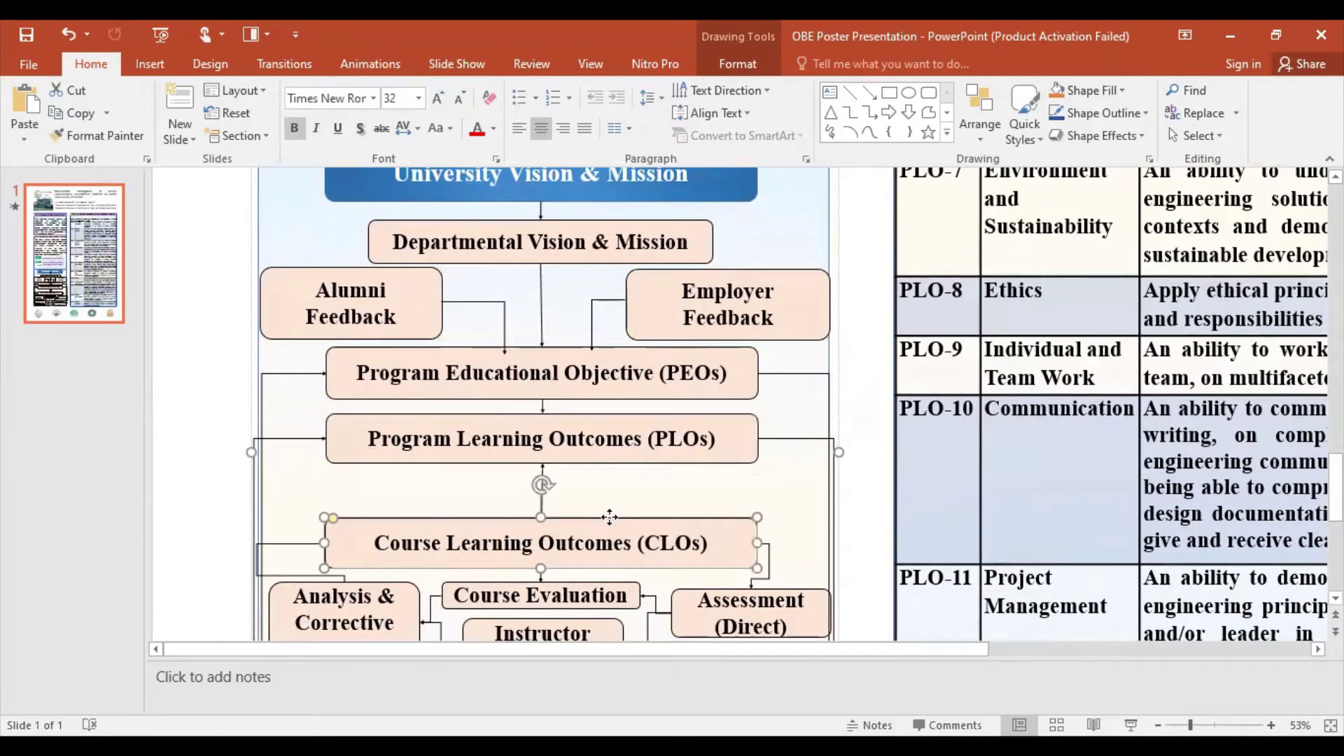
{"action": "left_click_drag", "start_coordinate": [613, 521], "coordinate": [609, 481]}
{"action": "scroll", "coordinate": [603, 498], "scroll_direction": "down", "scroll_amount": 2}
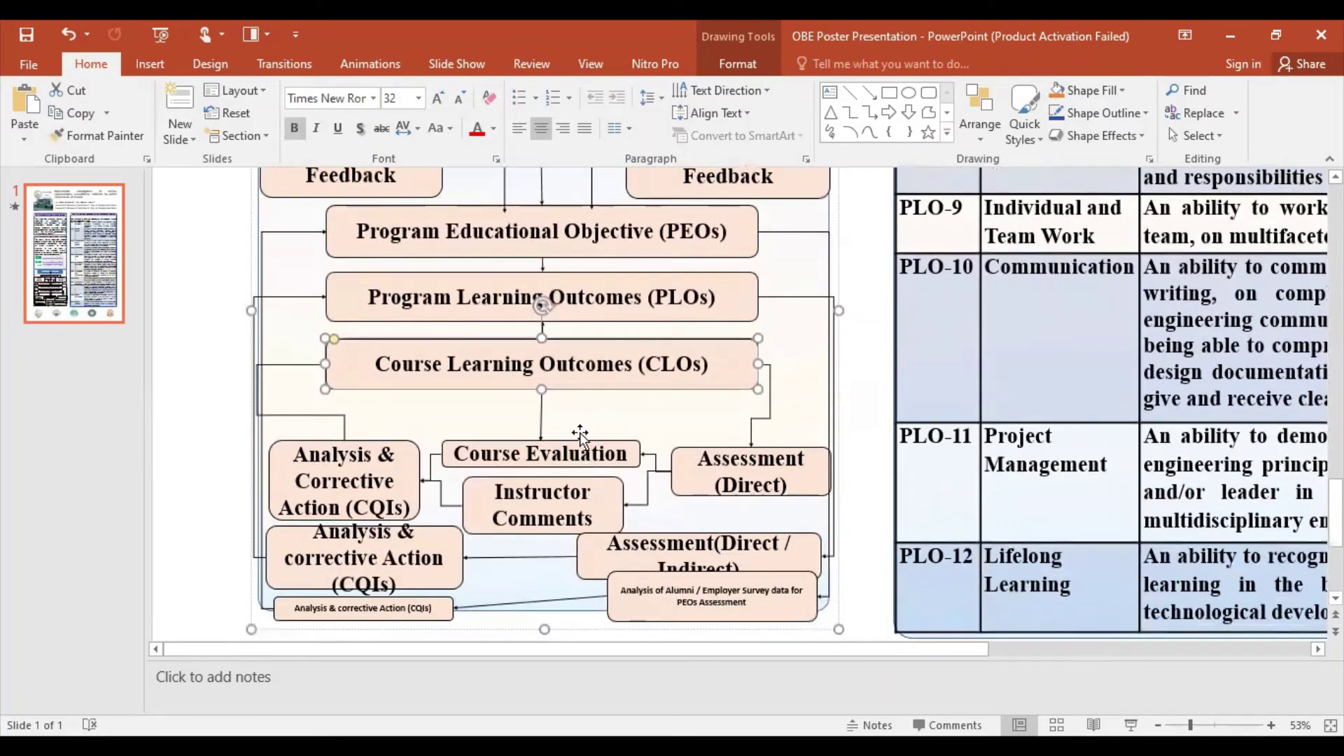
{"action": "left_click", "coordinate": [578, 438]}
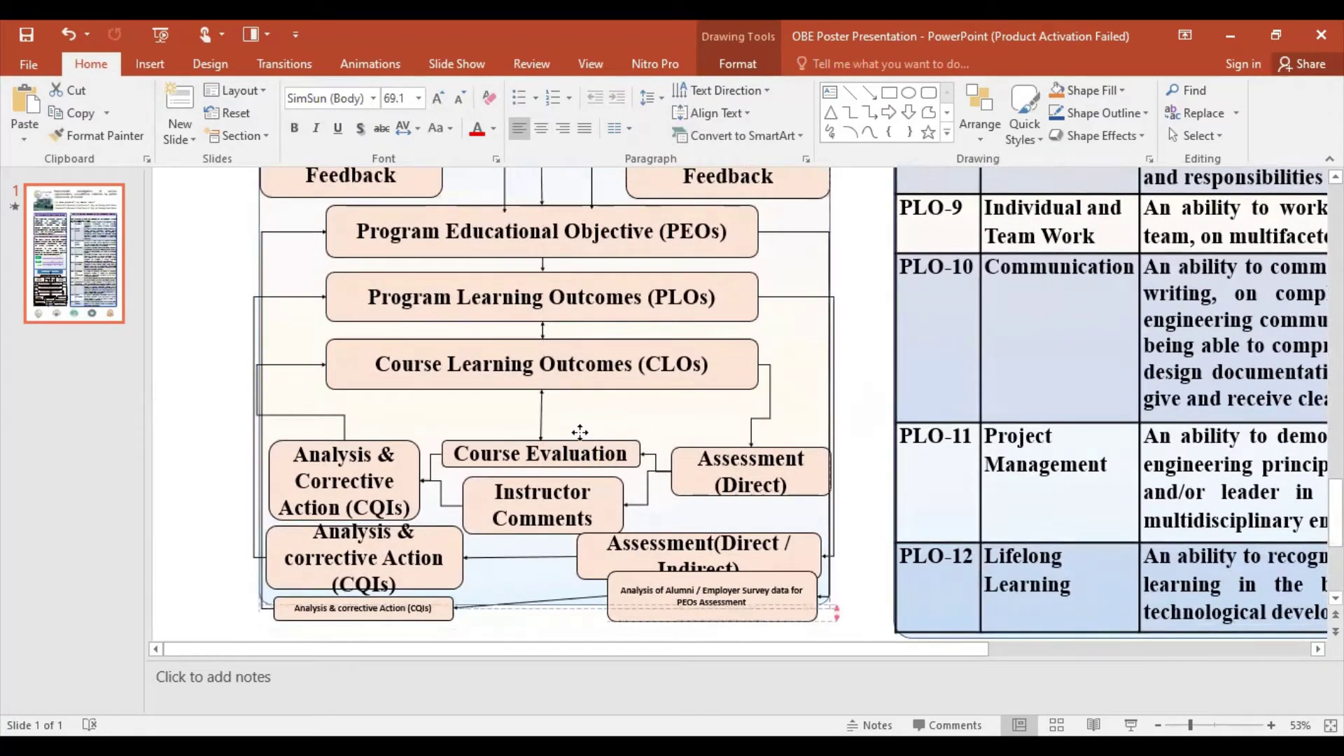
Step: Move the Course Evaluation box and the upper Analysis & Corrective Action (CQIs) box up
{"action": "left_click", "coordinate": [580, 449]}
{"action": "scroll", "coordinate": [773, 350], "scroll_direction": "up", "scroll_amount": 2}
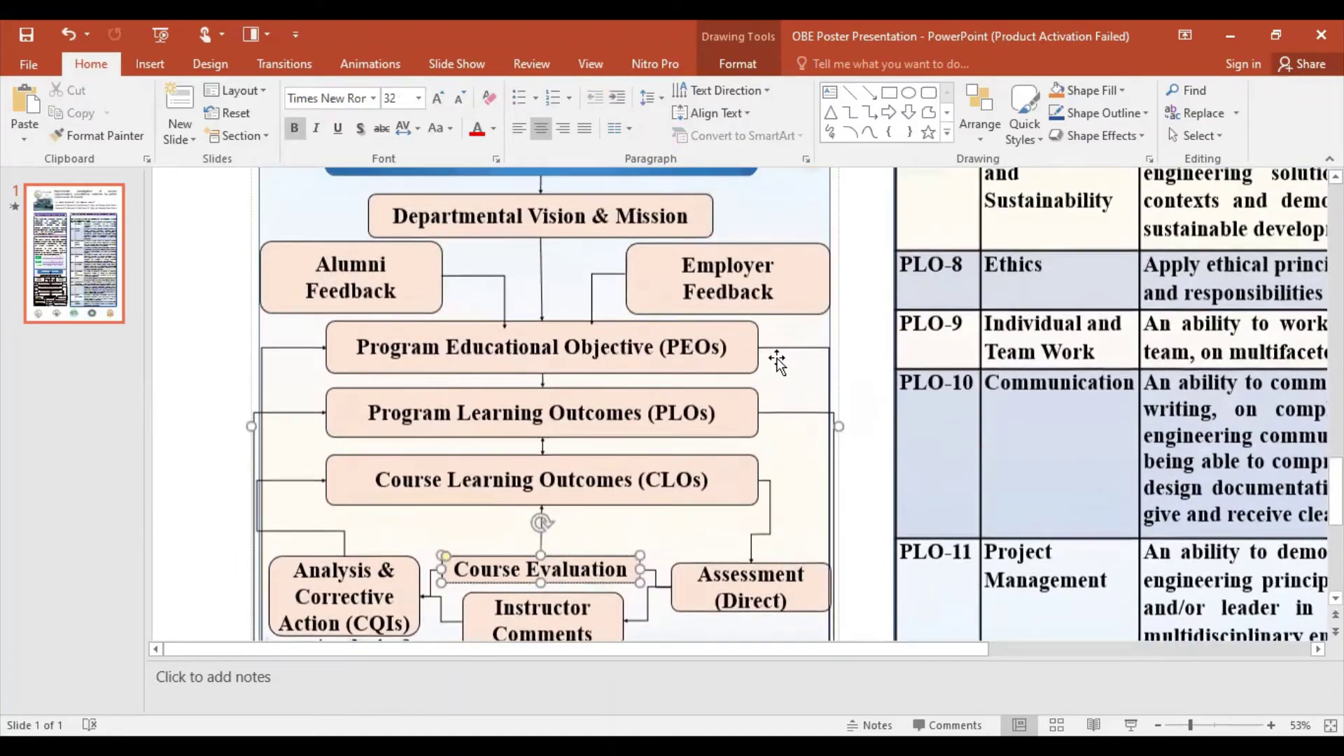
{"action": "scroll", "coordinate": [773, 350], "scroll_direction": "up", "scroll_amount": 3}
{"action": "key", "text": "ctrl+z"}
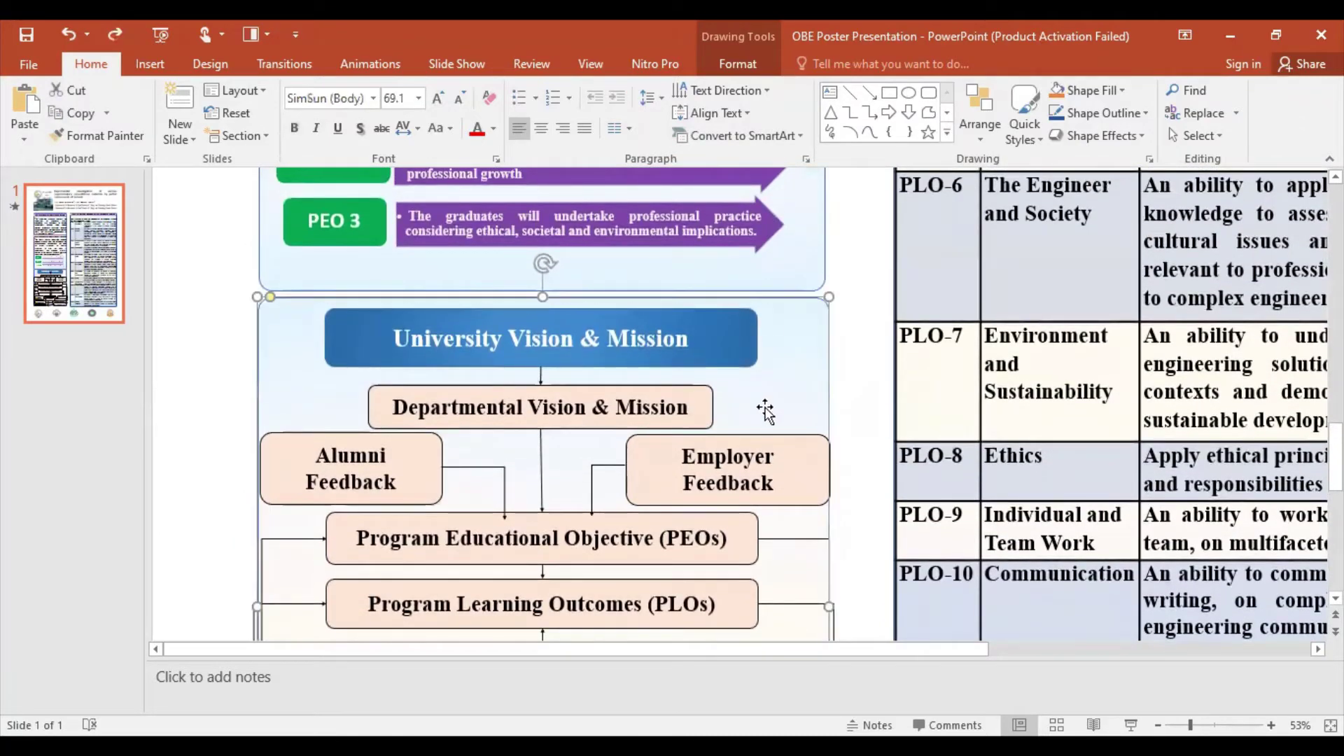
{"action": "scroll", "coordinate": [764, 420], "scroll_direction": "down", "scroll_amount": 1}
{"action": "scroll", "coordinate": [763, 420], "scroll_direction": "down", "scroll_amount": 2}
{"action": "scroll", "coordinate": [763, 420], "scroll_direction": "down", "scroll_amount": 1}
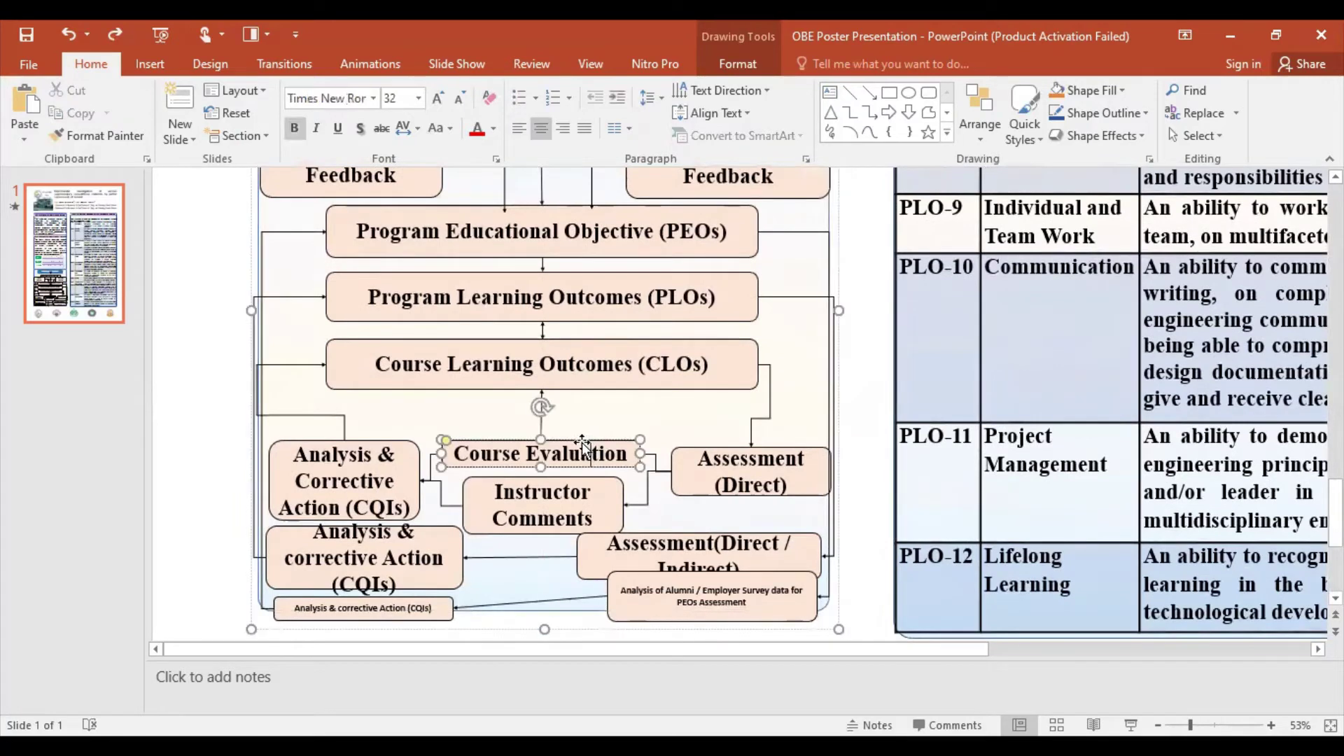
{"action": "left_click_drag", "start_coordinate": [582, 442], "coordinate": [582, 408]}
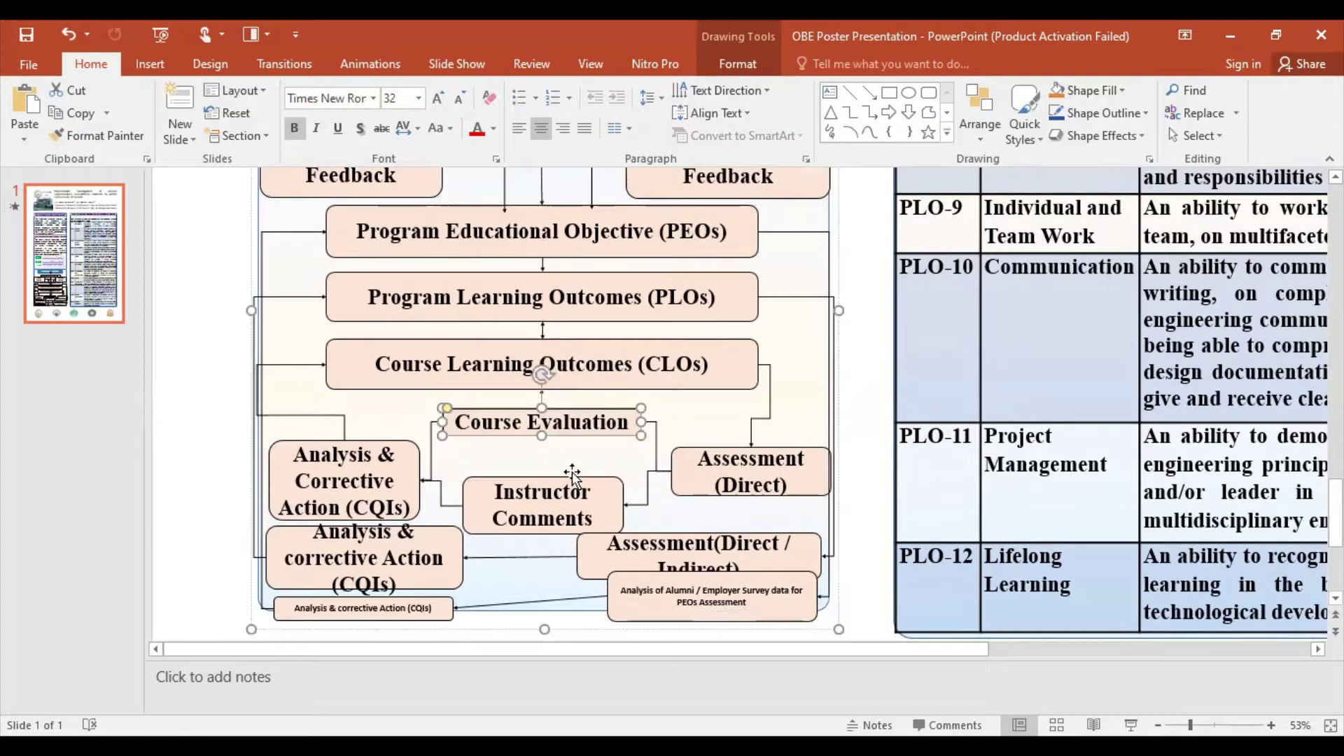
{"action": "left_click", "coordinate": [328, 440]}
{"action": "left_click_drag", "start_coordinate": [328, 415], "coordinate": [328, 399]}
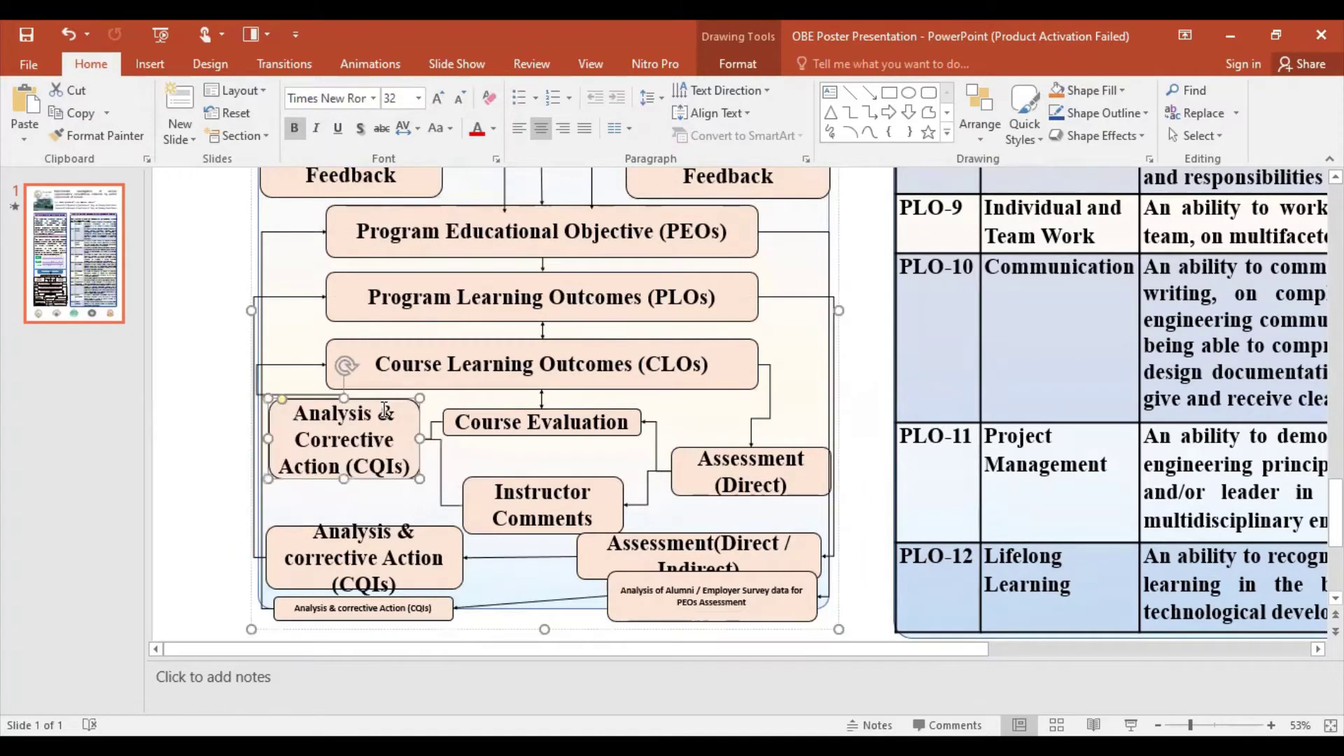
Step: Raise Assessment (Direct) level with Course Evaluation, and move Instructor Comments and the lower CQIs box up
{"action": "left_click", "coordinate": [767, 452]}
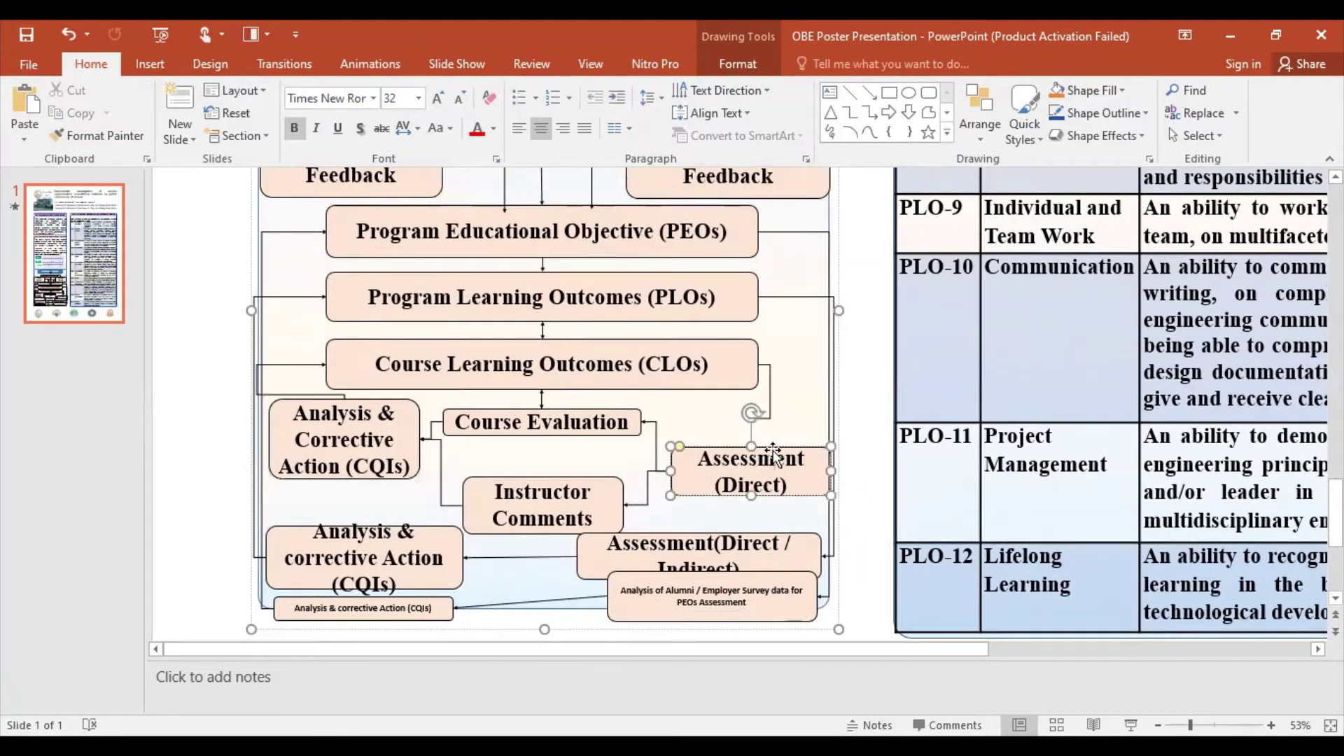
{"action": "left_click_drag", "start_coordinate": [773, 453], "coordinate": [777, 406]}
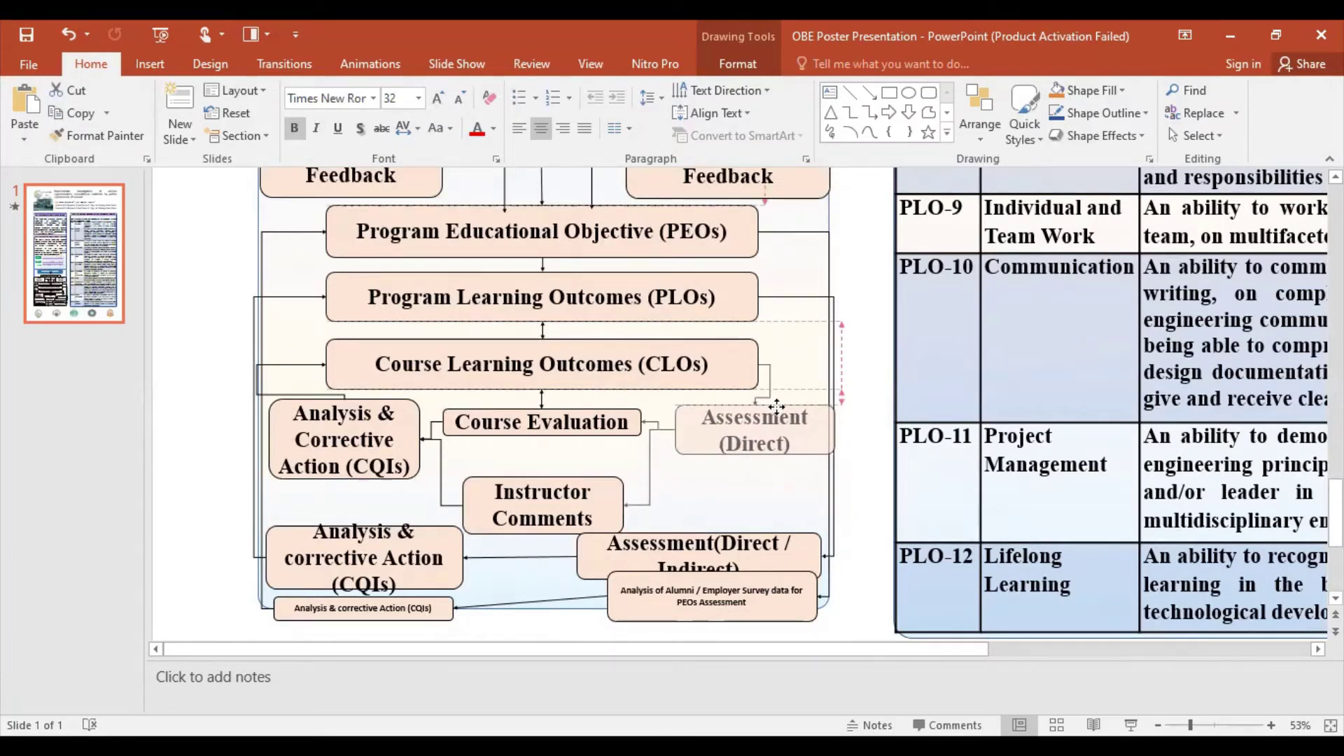
{"action": "left_click_drag", "start_coordinate": [776, 406], "coordinate": [776, 405]}
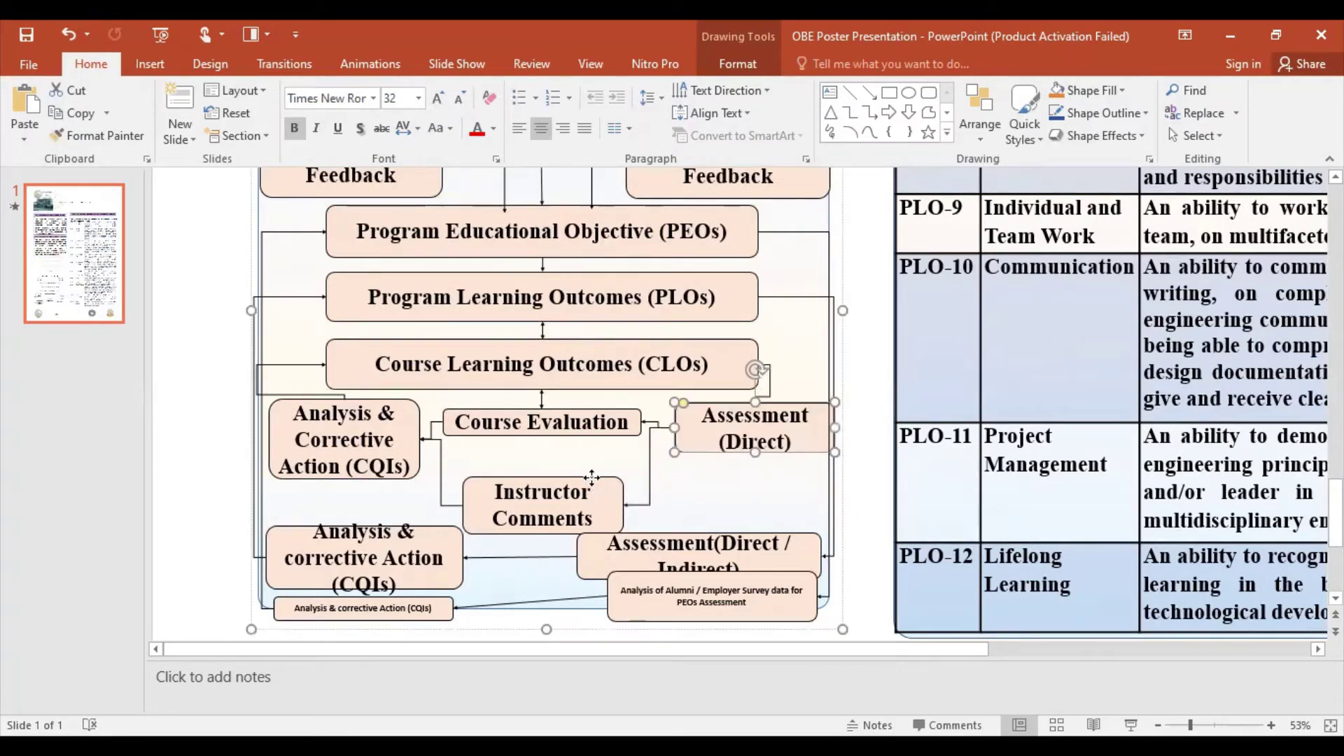
{"action": "left_click_drag", "start_coordinate": [592, 477], "coordinate": [596, 446]}
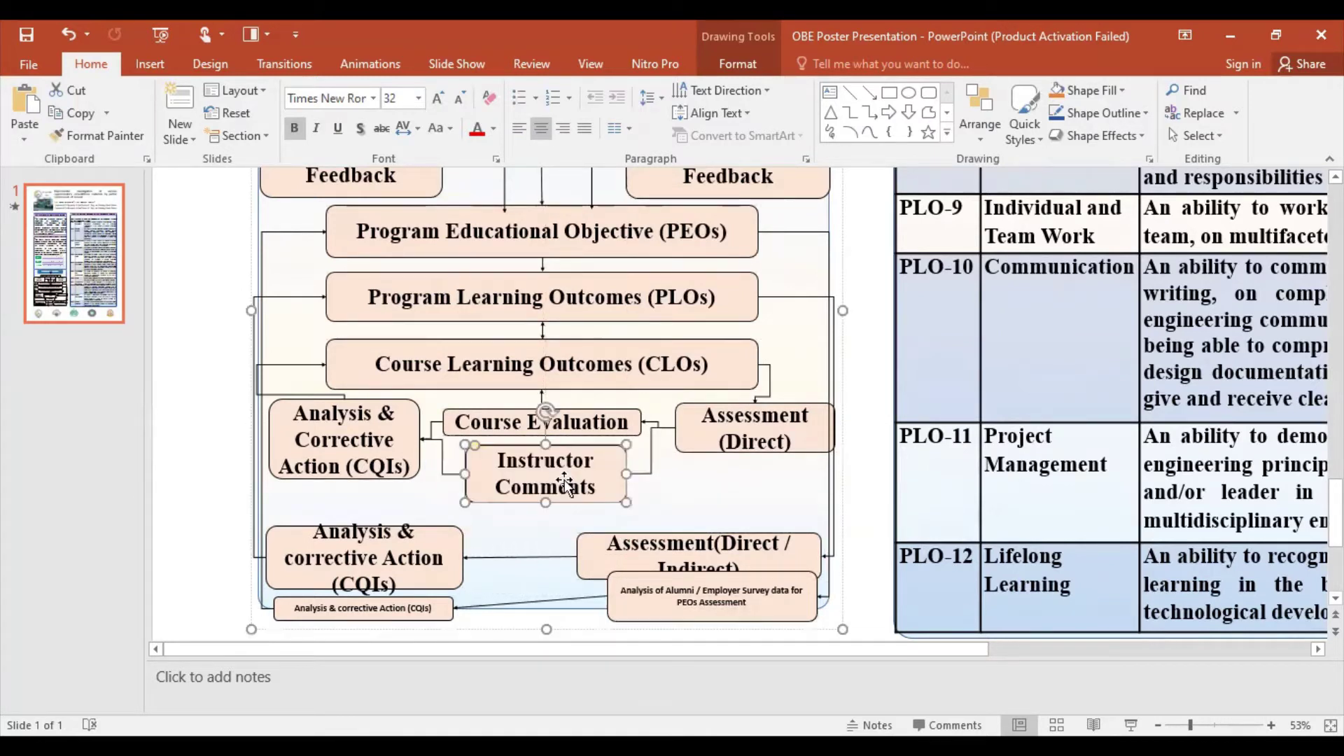
{"action": "left_click_drag", "start_coordinate": [447, 532], "coordinate": [443, 491]}
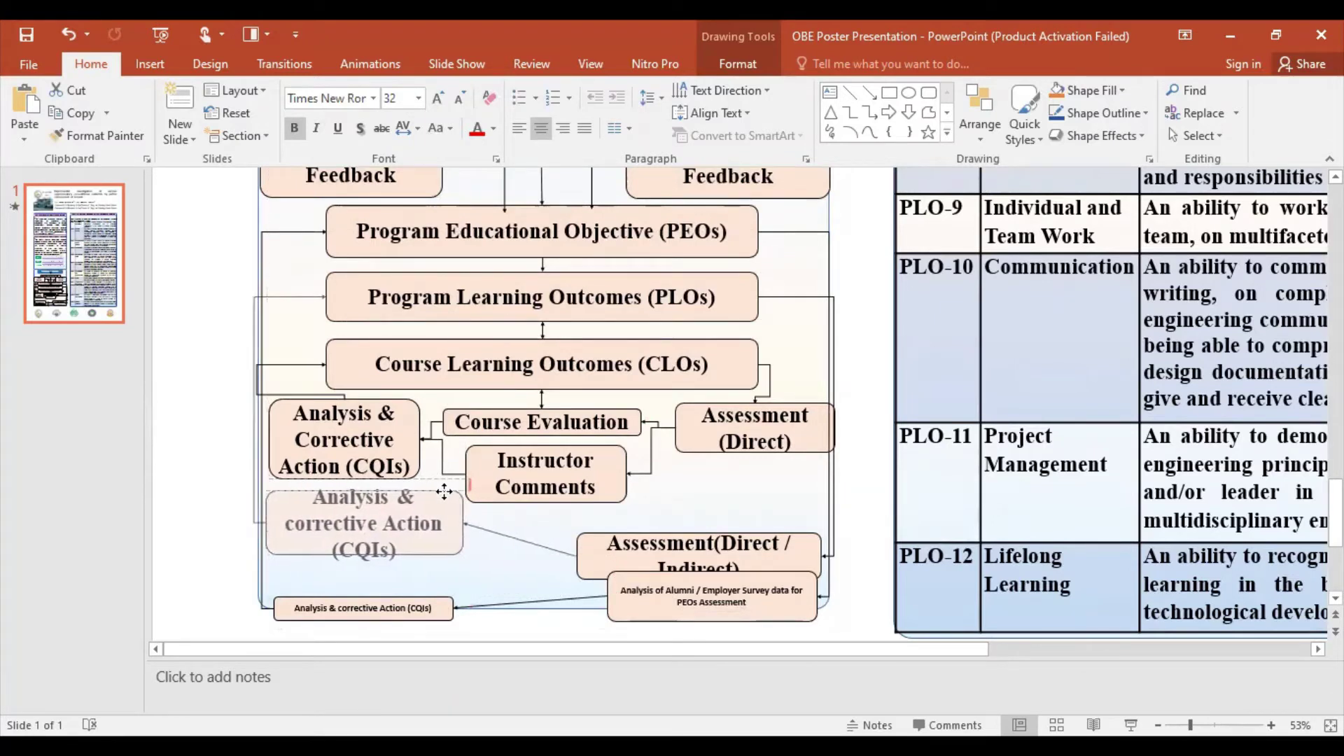
{"action": "left_click_drag", "start_coordinate": [443, 492], "coordinate": [444, 496]}
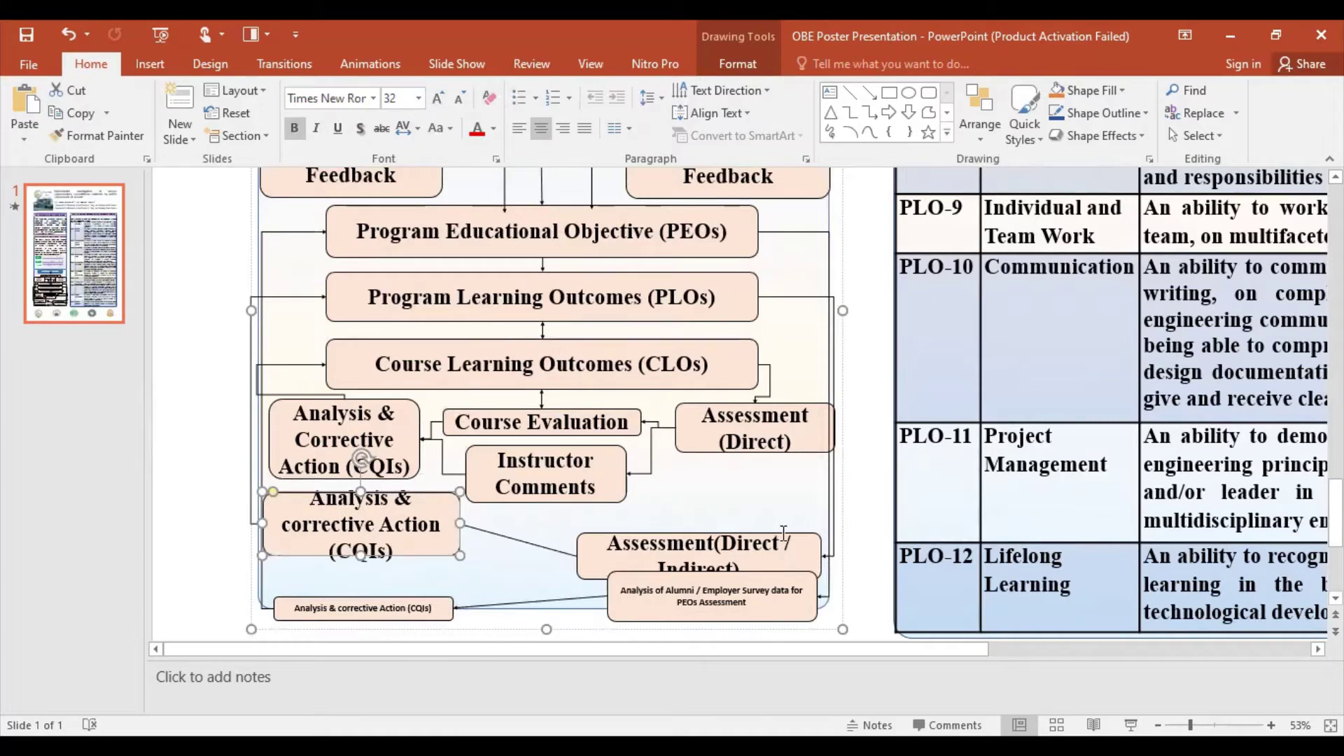
{"action": "key", "text": "ctrl+z"}
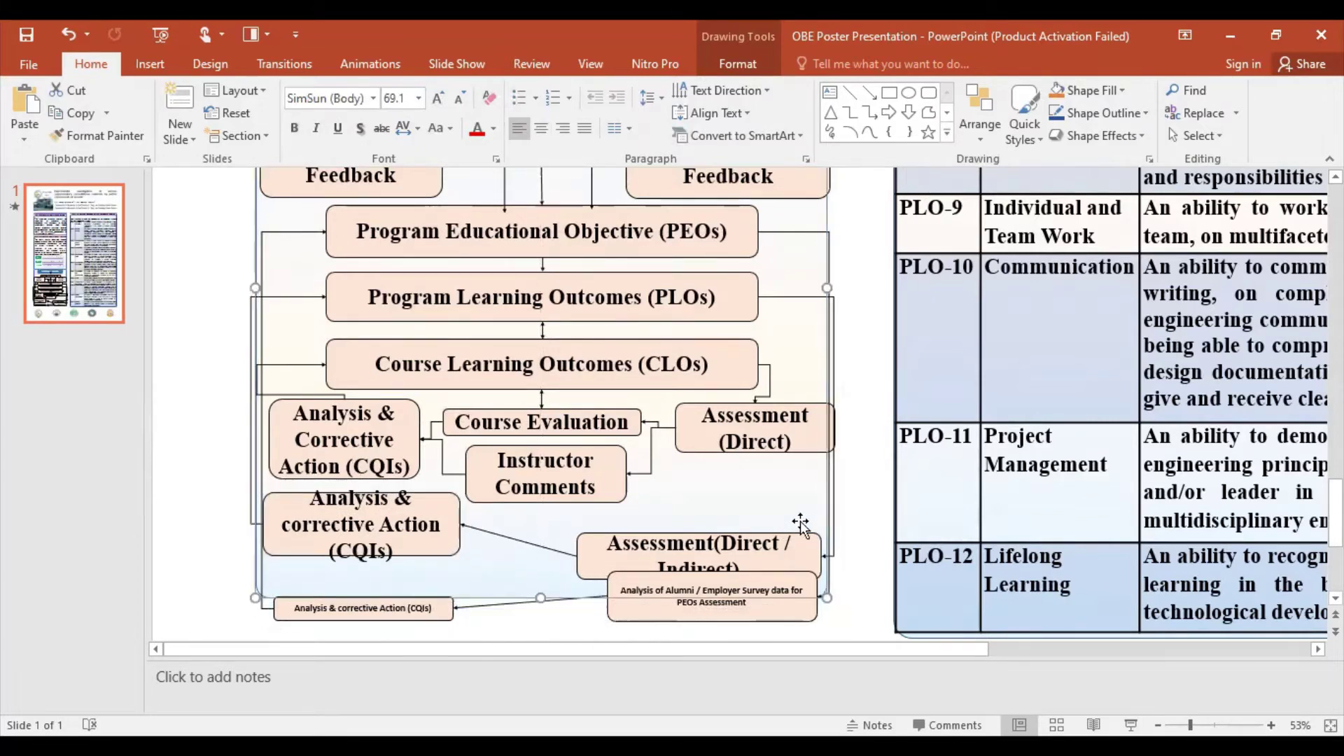
Step: Stack Assessment (Direct / Indirect) under Instructor Comments and the Alumni / Employer survey box beneath it
{"action": "left_click", "coordinate": [800, 564]}
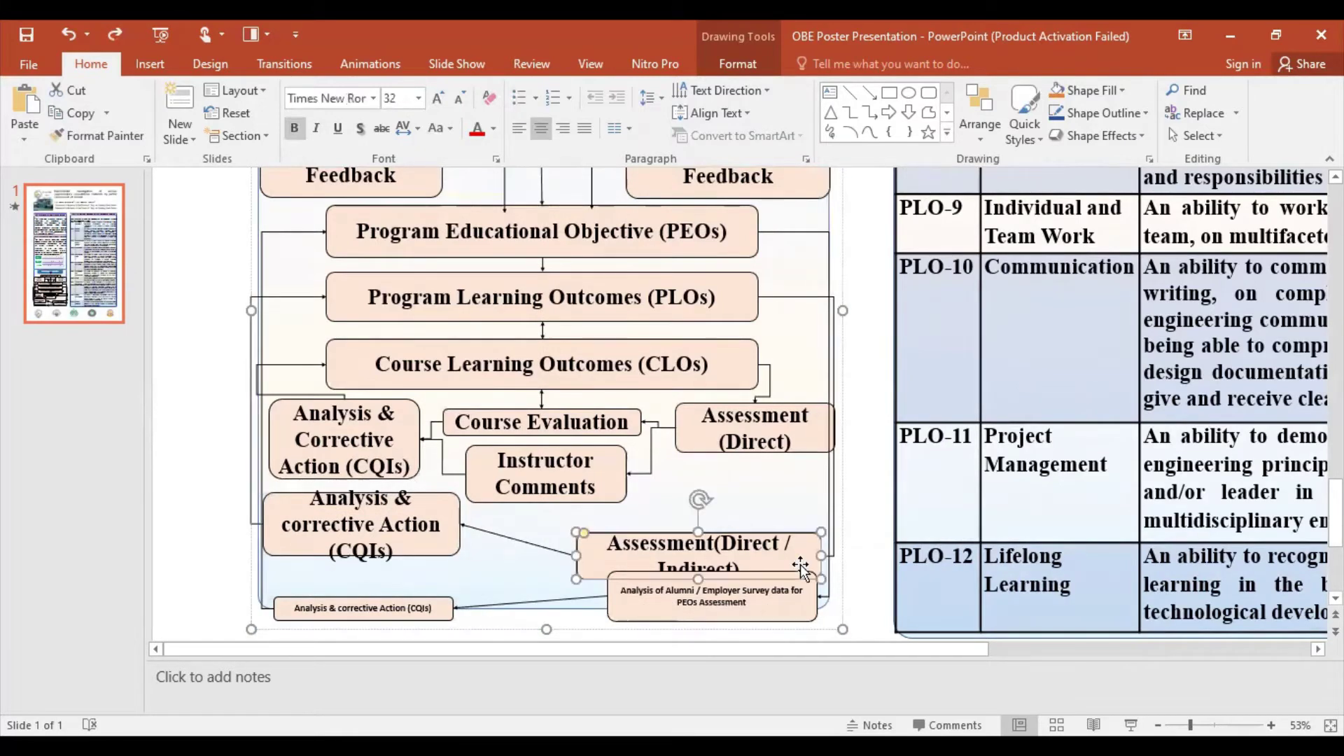
{"action": "left_click_drag", "start_coordinate": [799, 535], "coordinate": [807, 507]}
{"action": "left_click", "coordinate": [797, 578]}
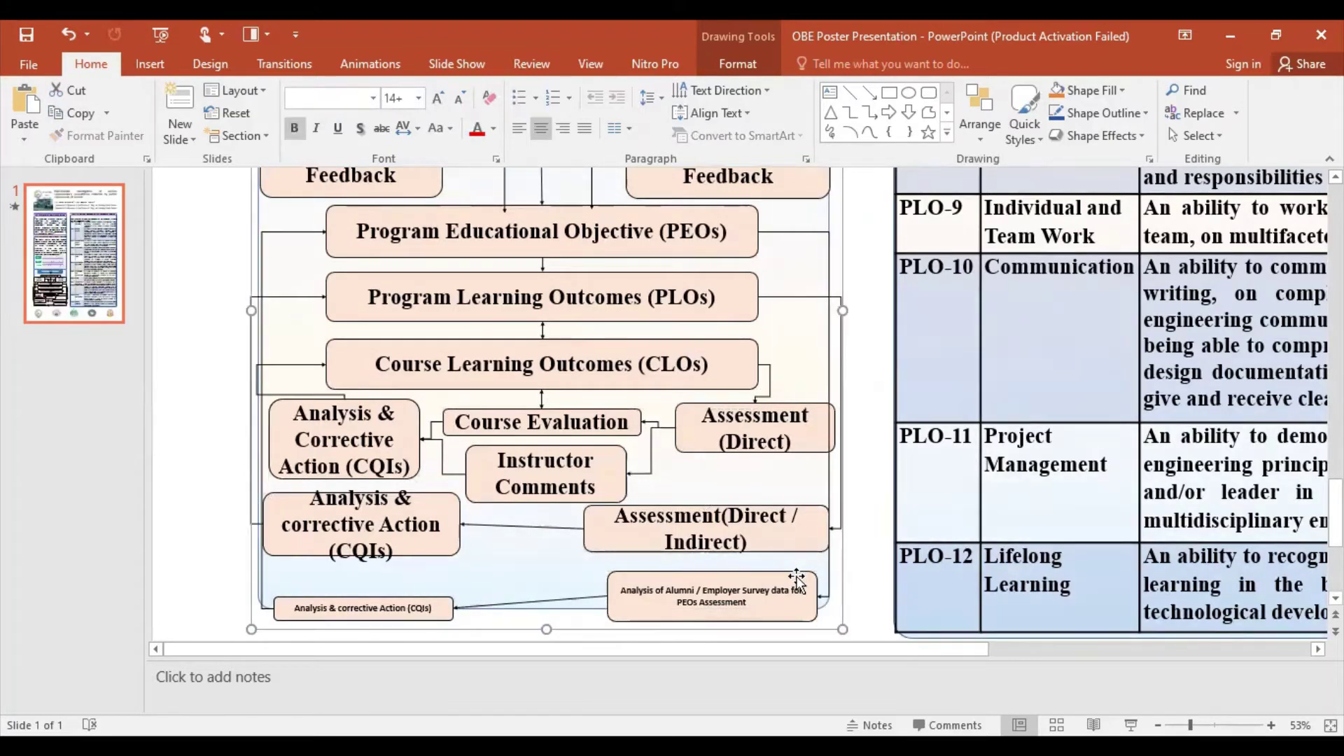
{"action": "left_click", "coordinate": [796, 579]}
{"action": "mouse_move", "coordinate": [781, 572]}
{"action": "left_mouse_down"}
{"action": "mouse_move", "coordinate": [785, 557]}
{"action": "mouse_move", "coordinate": [759, 558]}
{"action": "left_mouse_up"}
Step: Set the Alumni / Employer survey text to 32 pt Times New Roman
{"action": "left_click_drag", "start_coordinate": [599, 575], "coordinate": [727, 590]}
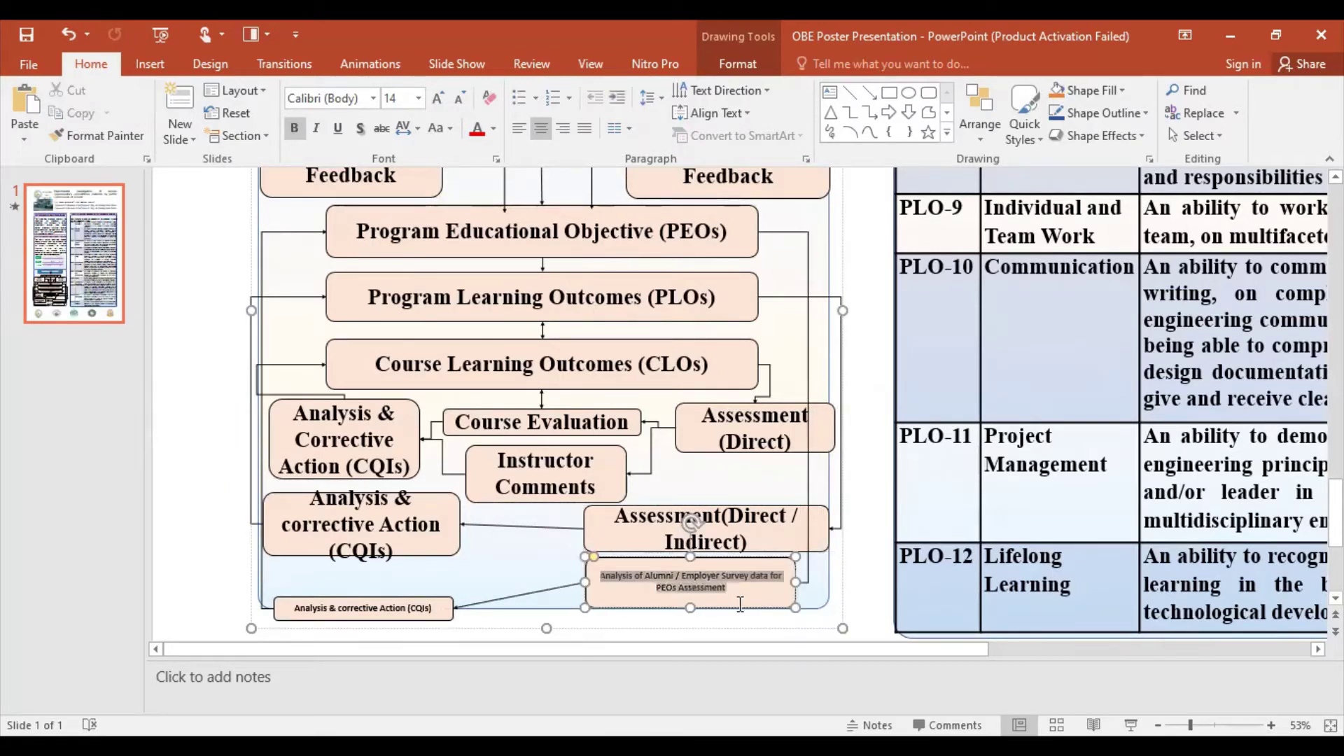
{"action": "left_click", "coordinate": [438, 98]}
{"action": "left_click", "coordinate": [438, 98]}
{"action": "left_click", "coordinate": [438, 98]}
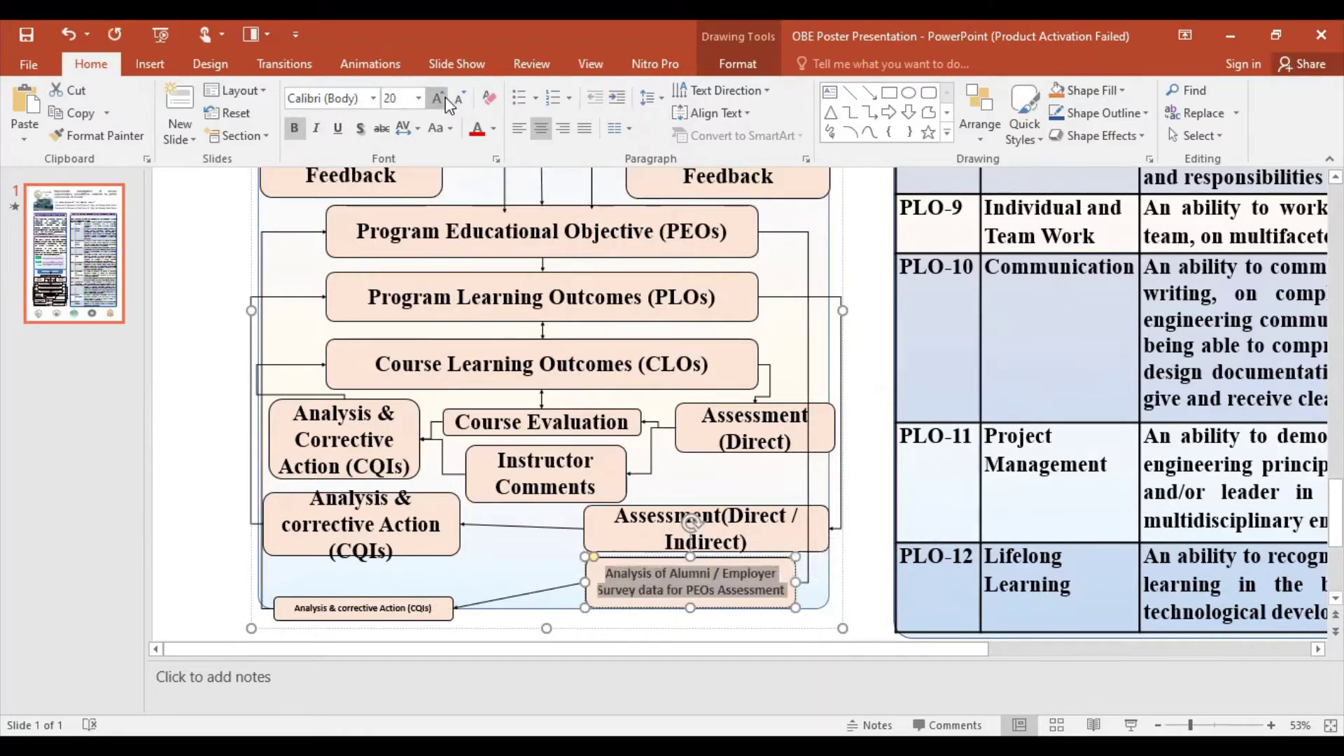
{"action": "left_click", "coordinate": [438, 98]}
{"action": "left_click", "coordinate": [438, 98]}
{"action": "left_click", "coordinate": [438, 98]}
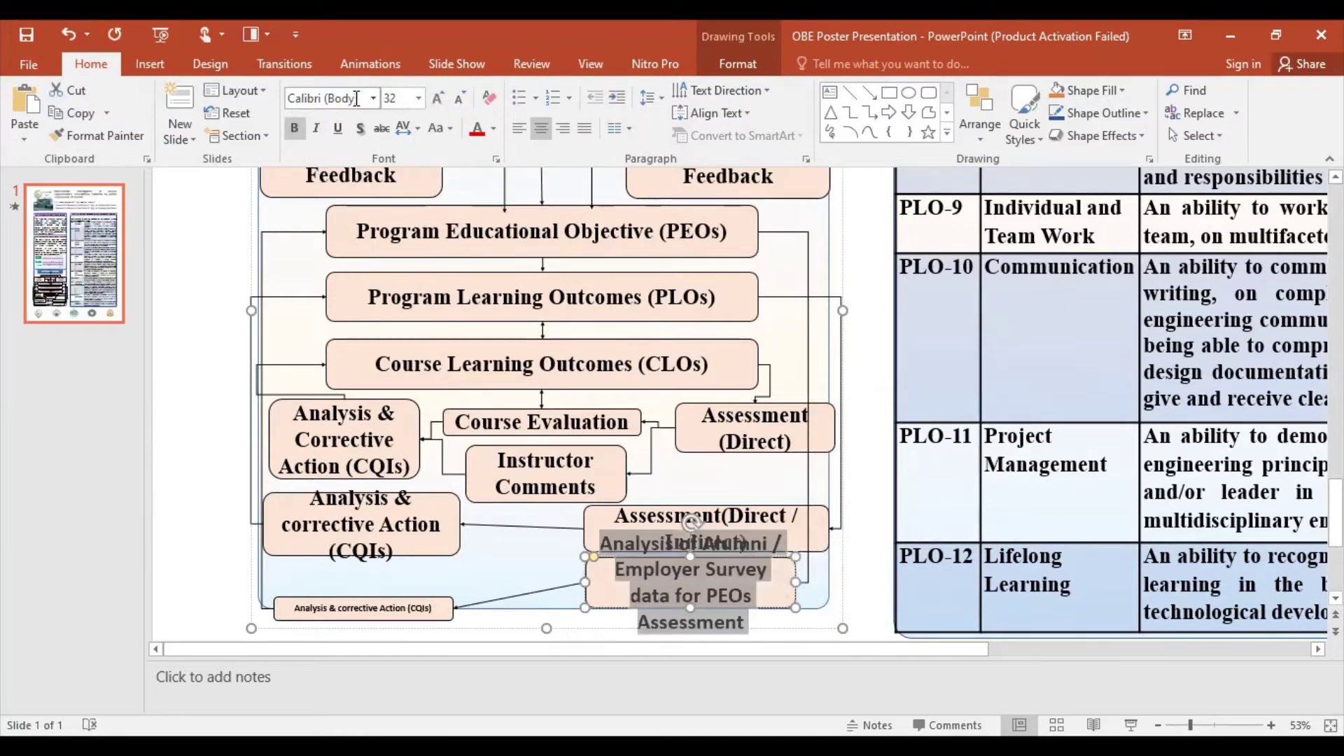
{"action": "left_click", "coordinate": [372, 99]}
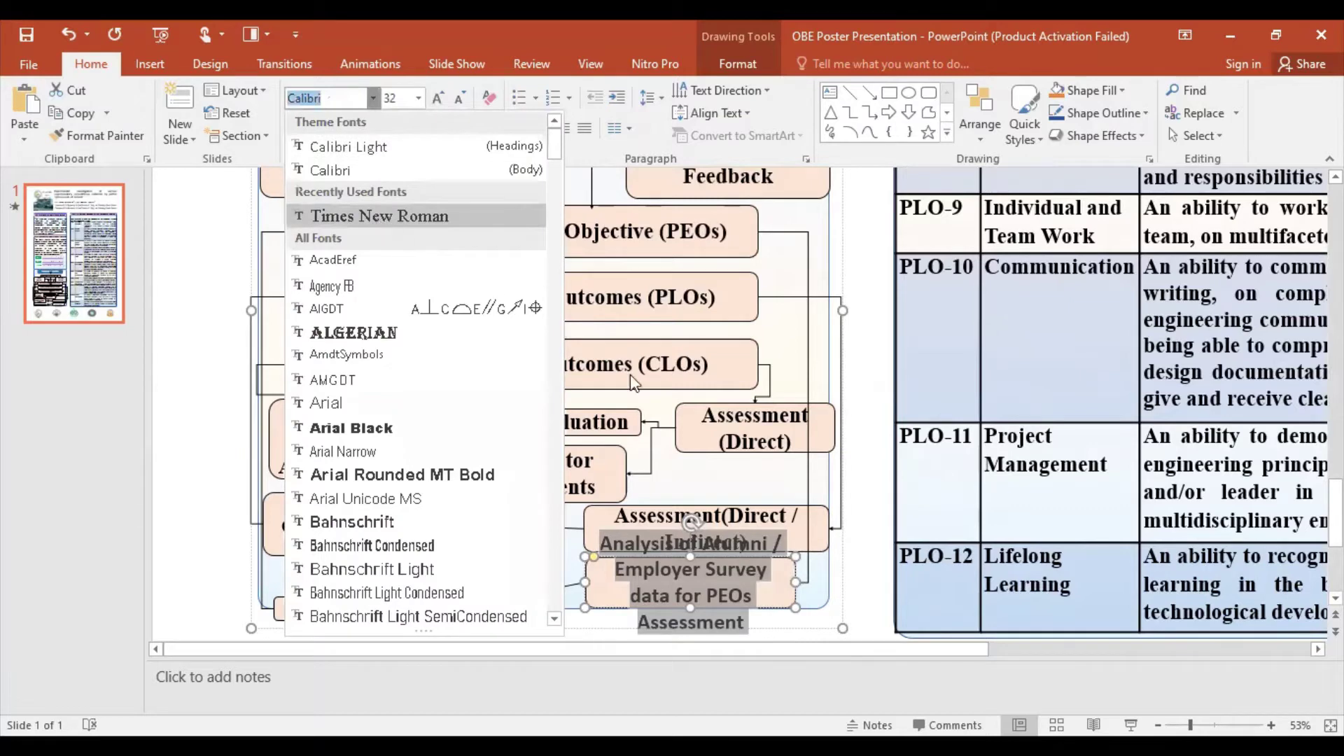
{"action": "left_click", "coordinate": [371, 215]}
Step: Widen the survey box on both sides so its text fits on two lines
{"action": "left_click_drag", "start_coordinate": [586, 582], "coordinate": [550, 578]}
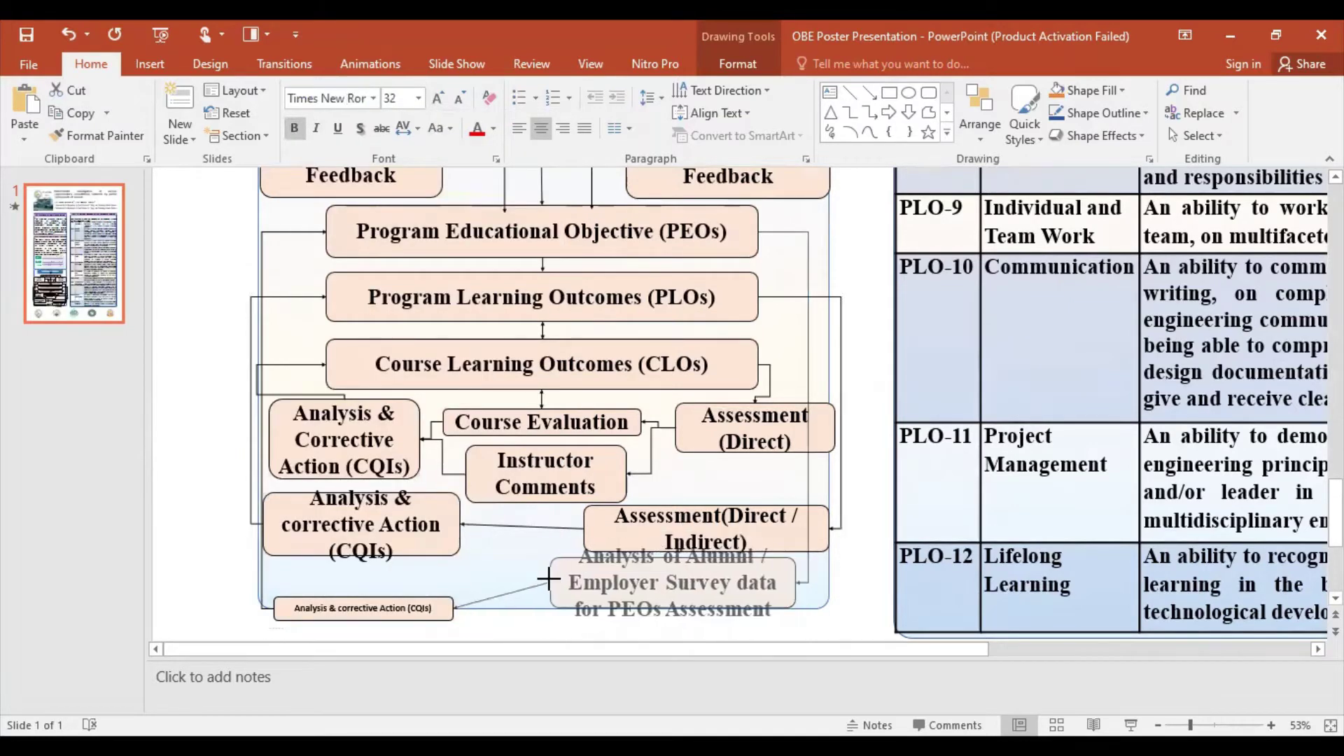
{"action": "left_click_drag", "start_coordinate": [796, 582], "coordinate": [830, 585]}
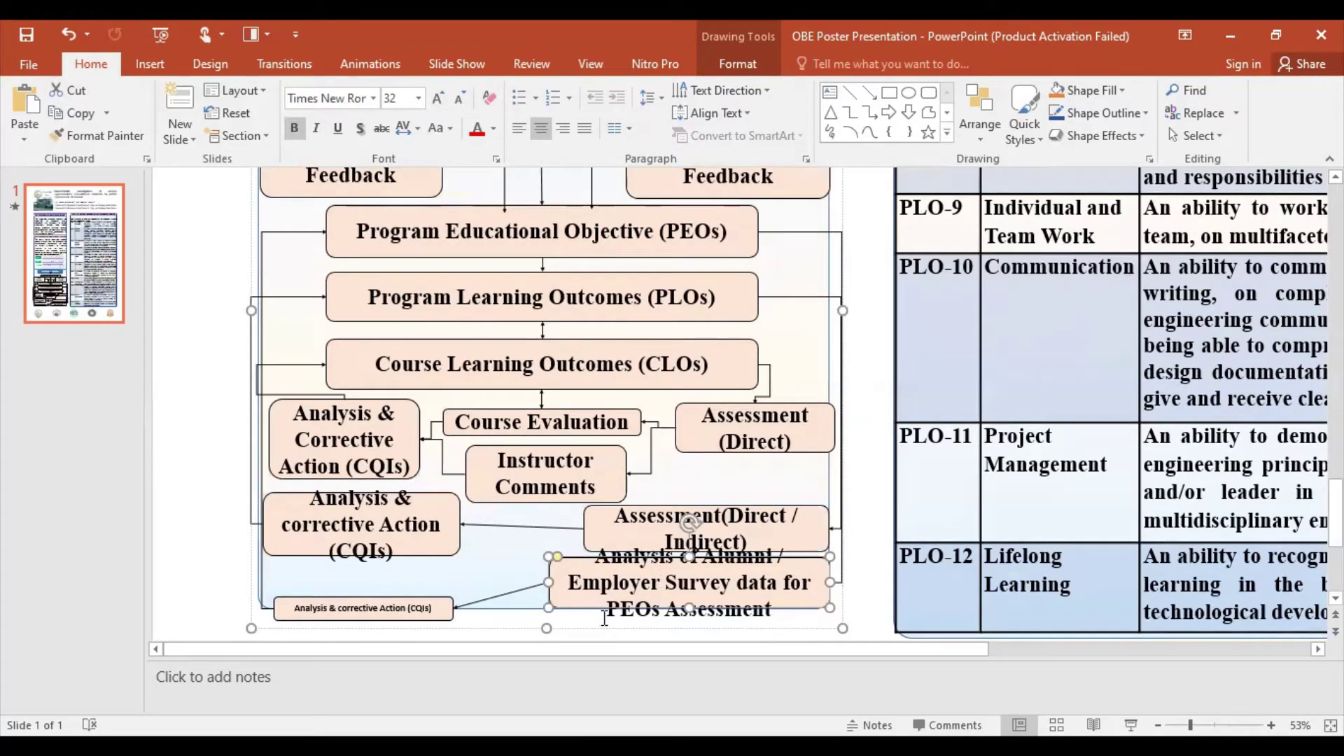
{"action": "left_click_drag", "start_coordinate": [548, 583], "coordinate": [489, 574]}
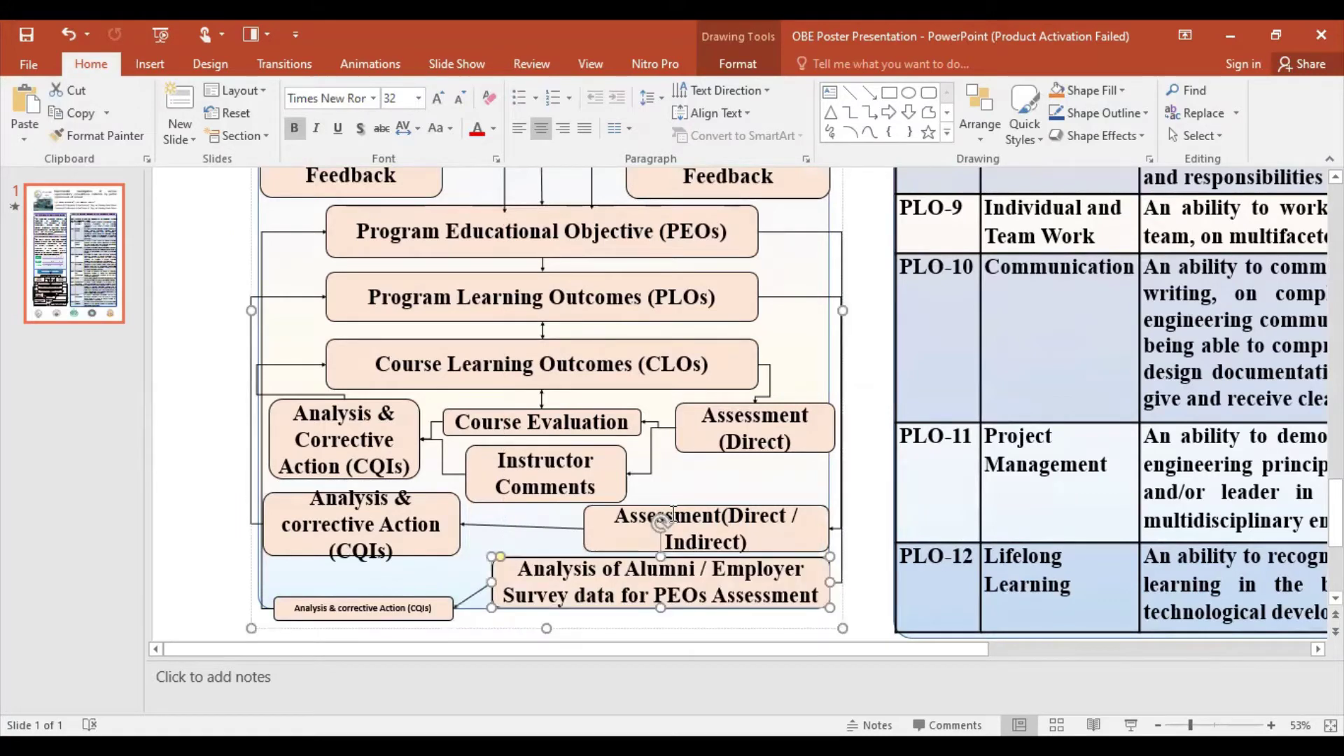
Step: Widen and shift Assessment (Direct / Indirect) left, and make Assessment (Direct) slightly narrower
{"action": "left_click", "coordinate": [677, 511]}
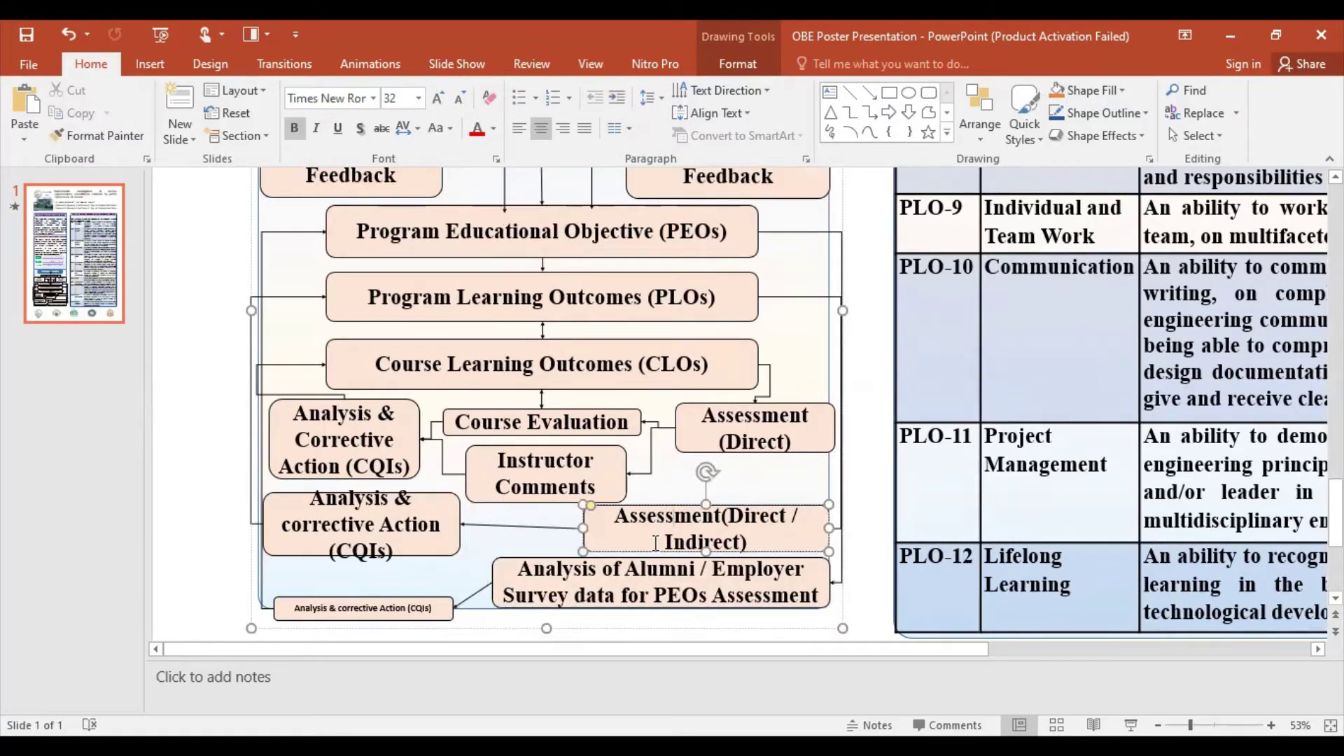
{"action": "left_click_drag", "start_coordinate": [584, 526], "coordinate": [549, 525]}
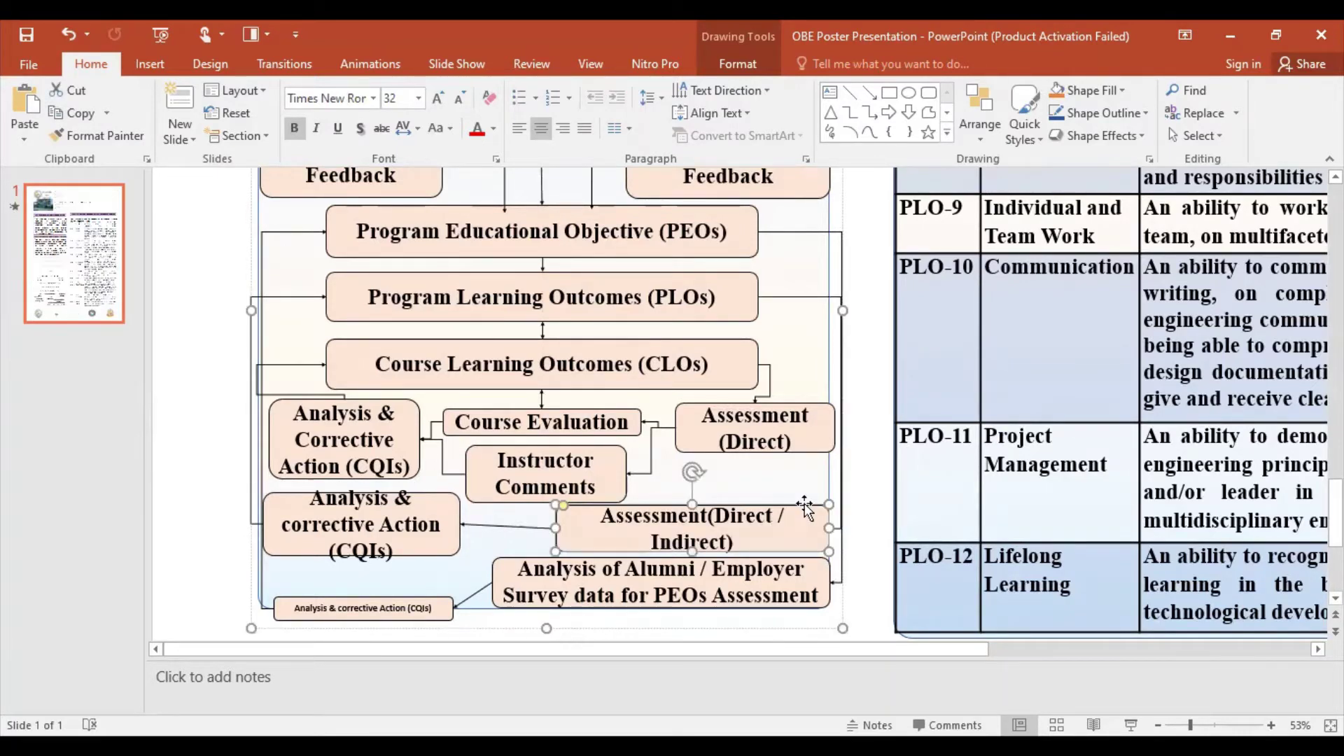
{"action": "left_click_drag", "start_coordinate": [805, 509], "coordinate": [763, 506]}
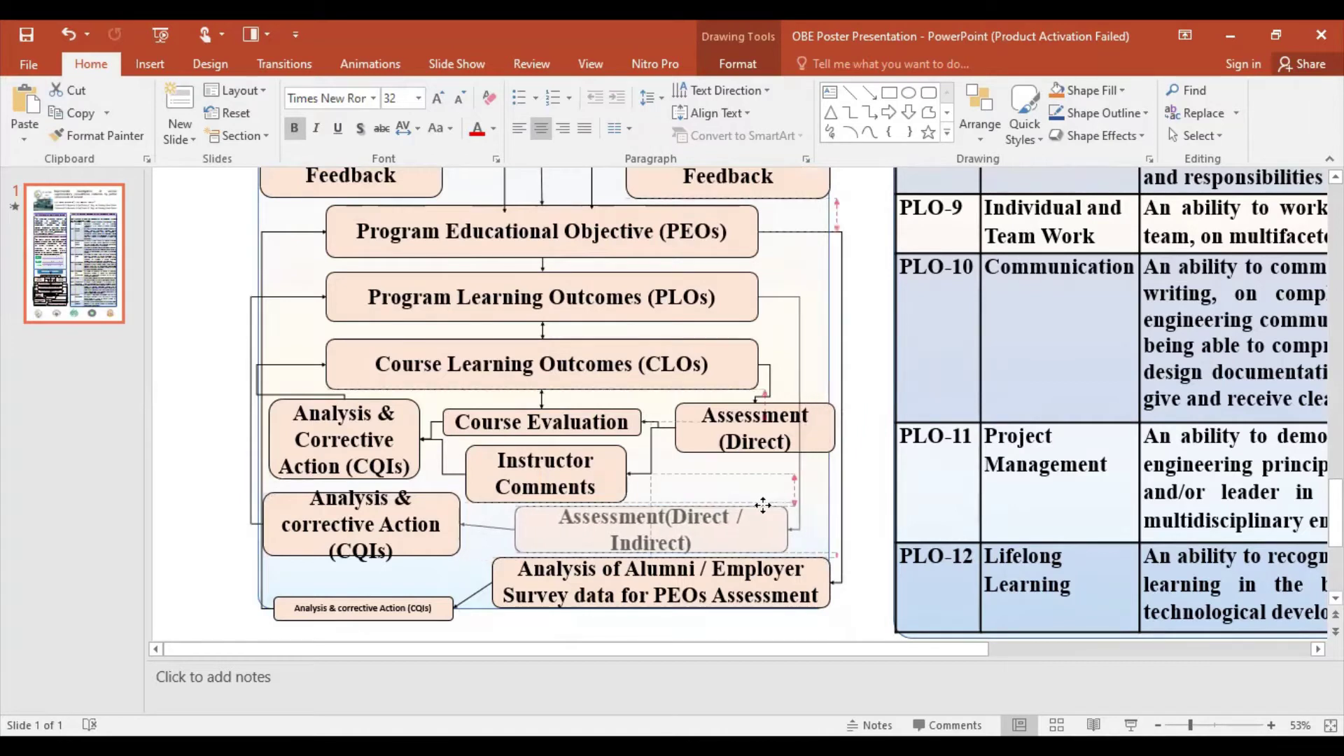
{"action": "left_click_drag", "start_coordinate": [763, 506], "coordinate": [758, 506]}
{"action": "left_click", "coordinate": [827, 433]}
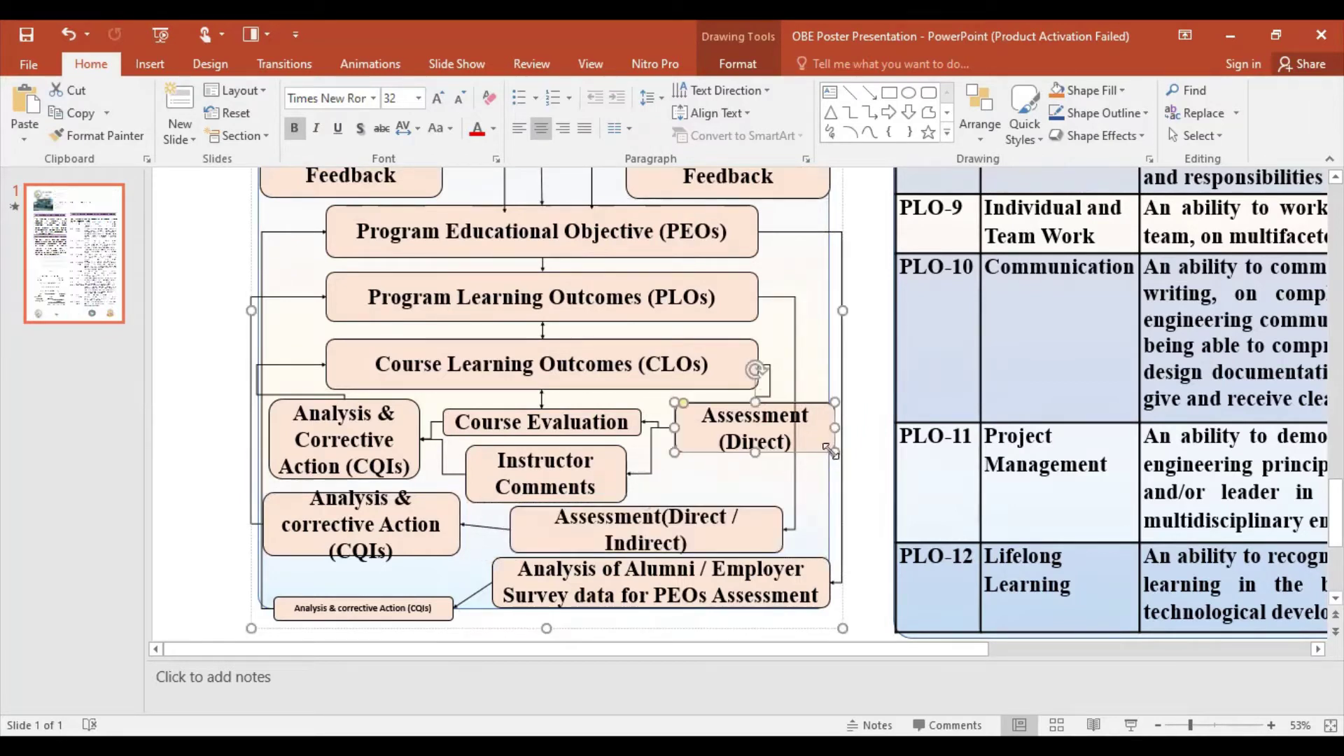
{"action": "left_click_drag", "start_coordinate": [833, 427], "coordinate": [820, 428]}
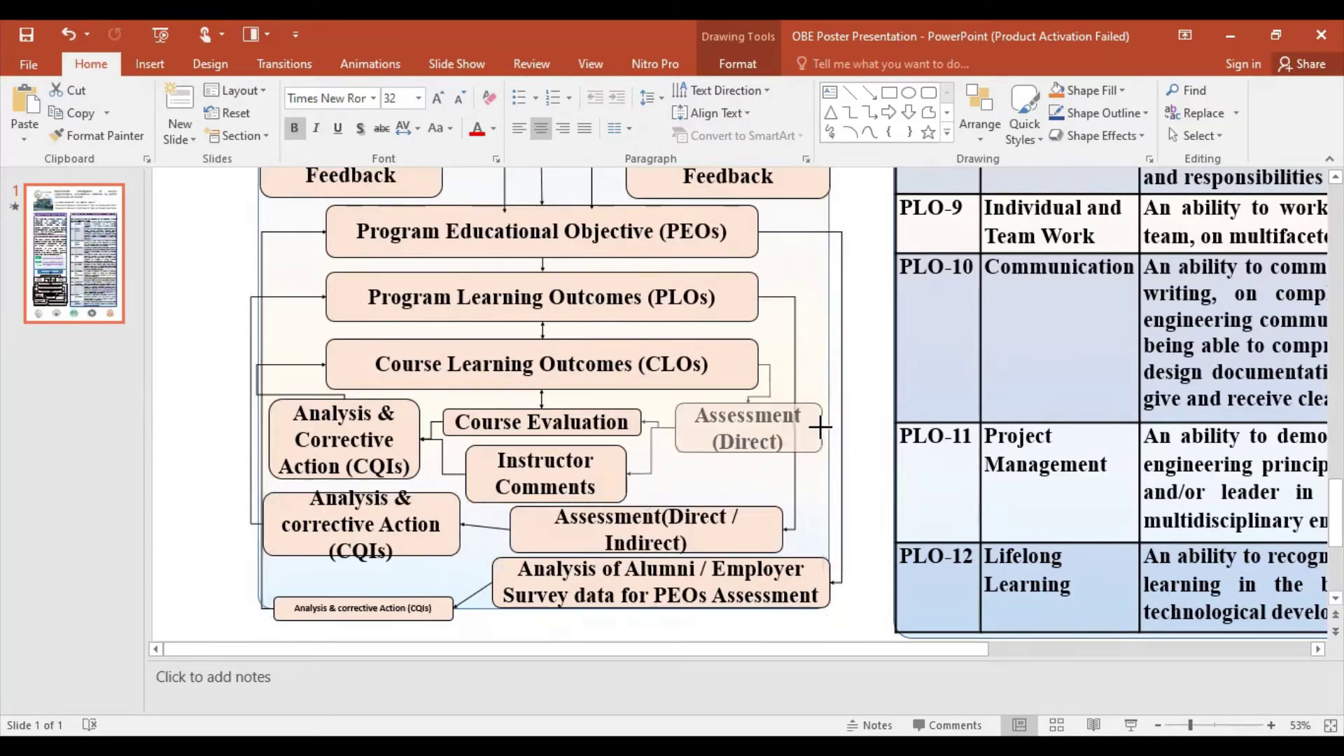
Step: Shift the Alumni / Employer survey box slightly to the left
{"action": "left_click", "coordinate": [819, 578]}
{"action": "left_click", "coordinate": [546, 569]}
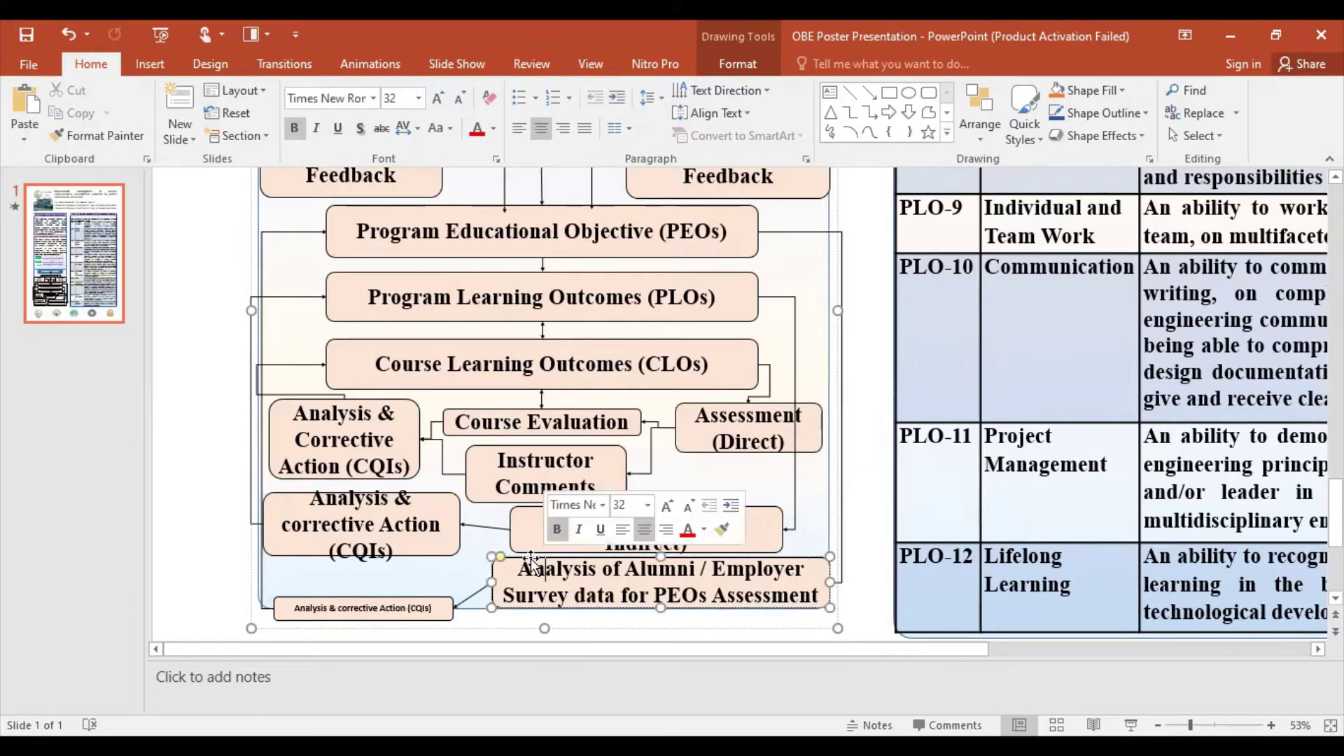
{"action": "left_click_drag", "start_coordinate": [516, 560], "coordinate": [501, 555]}
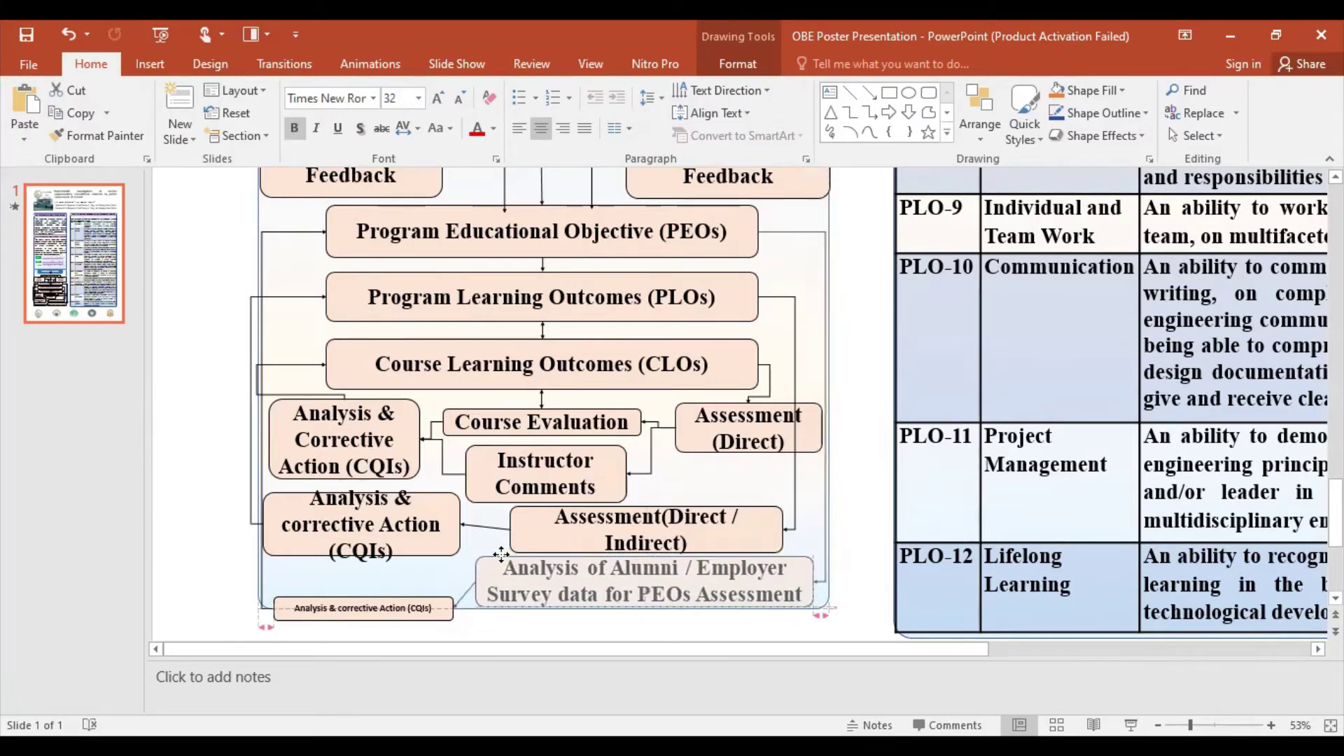
{"action": "left_click", "coordinate": [378, 600]}
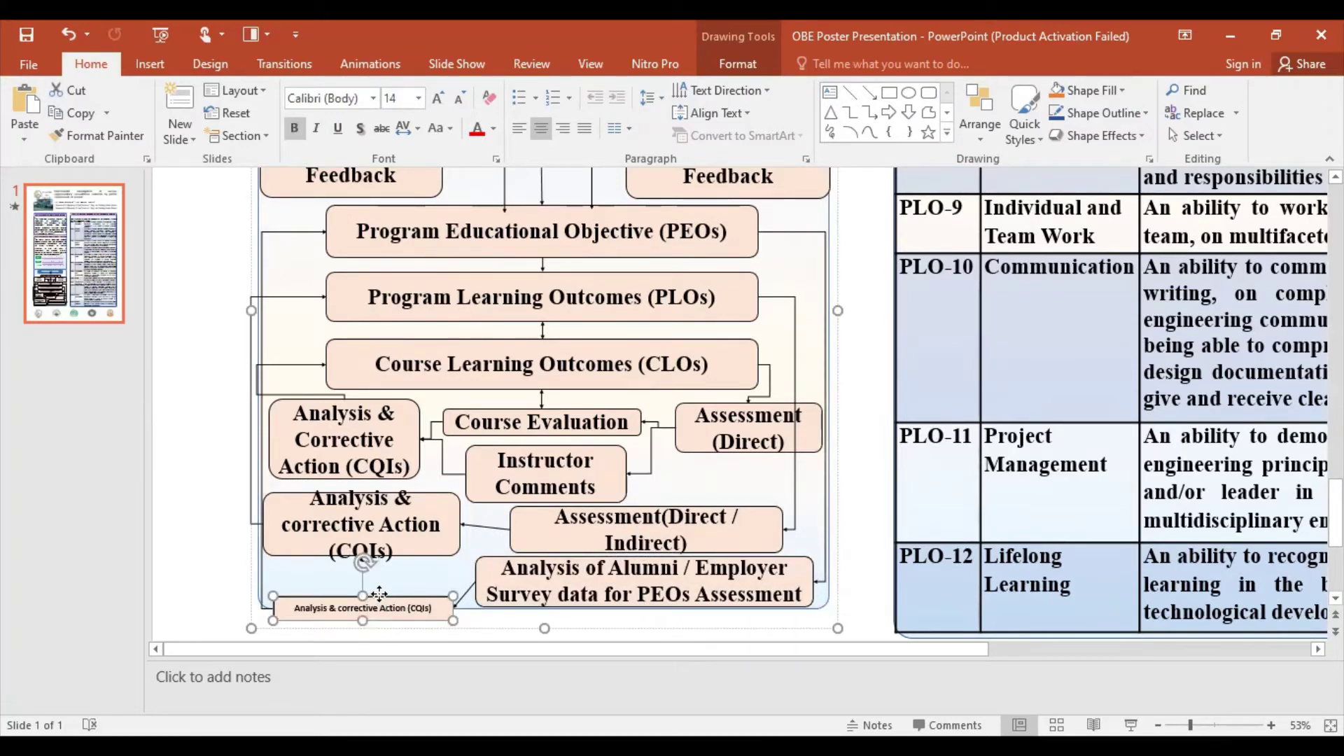
Step: Place the small CQIs box under the larger CQIs box and make its text 32 pt Times New Roman
{"action": "left_click_drag", "start_coordinate": [378, 594], "coordinate": [378, 570]}
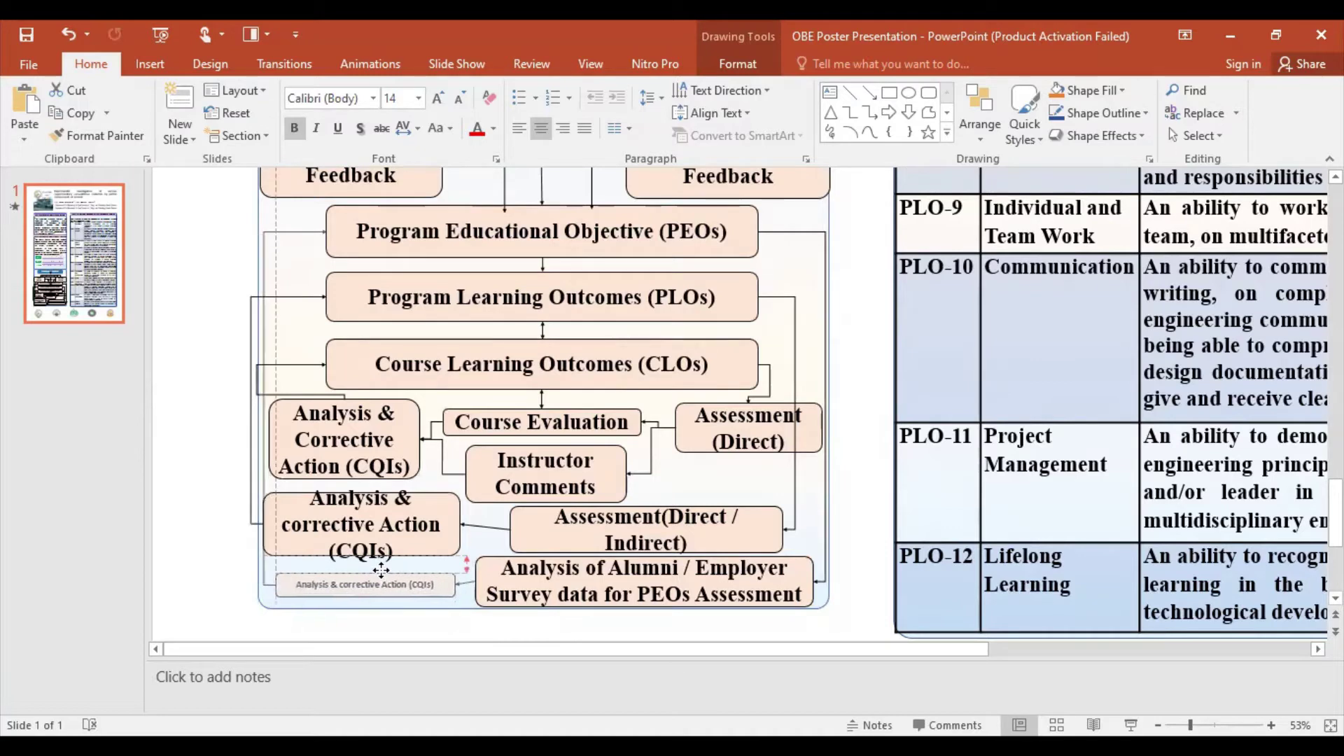
{"action": "left_click_drag", "start_coordinate": [378, 571], "coordinate": [379, 573]}
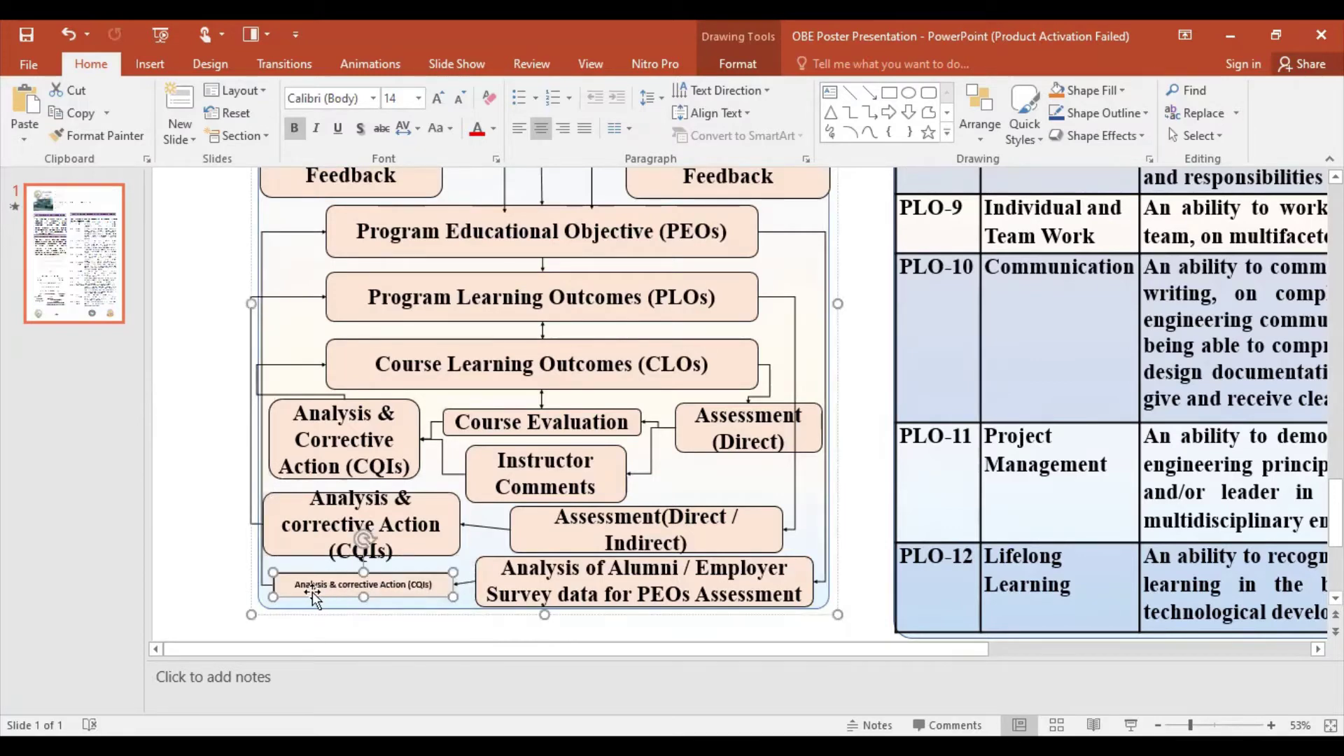
{"action": "left_click_drag", "start_coordinate": [299, 590], "coordinate": [432, 587]}
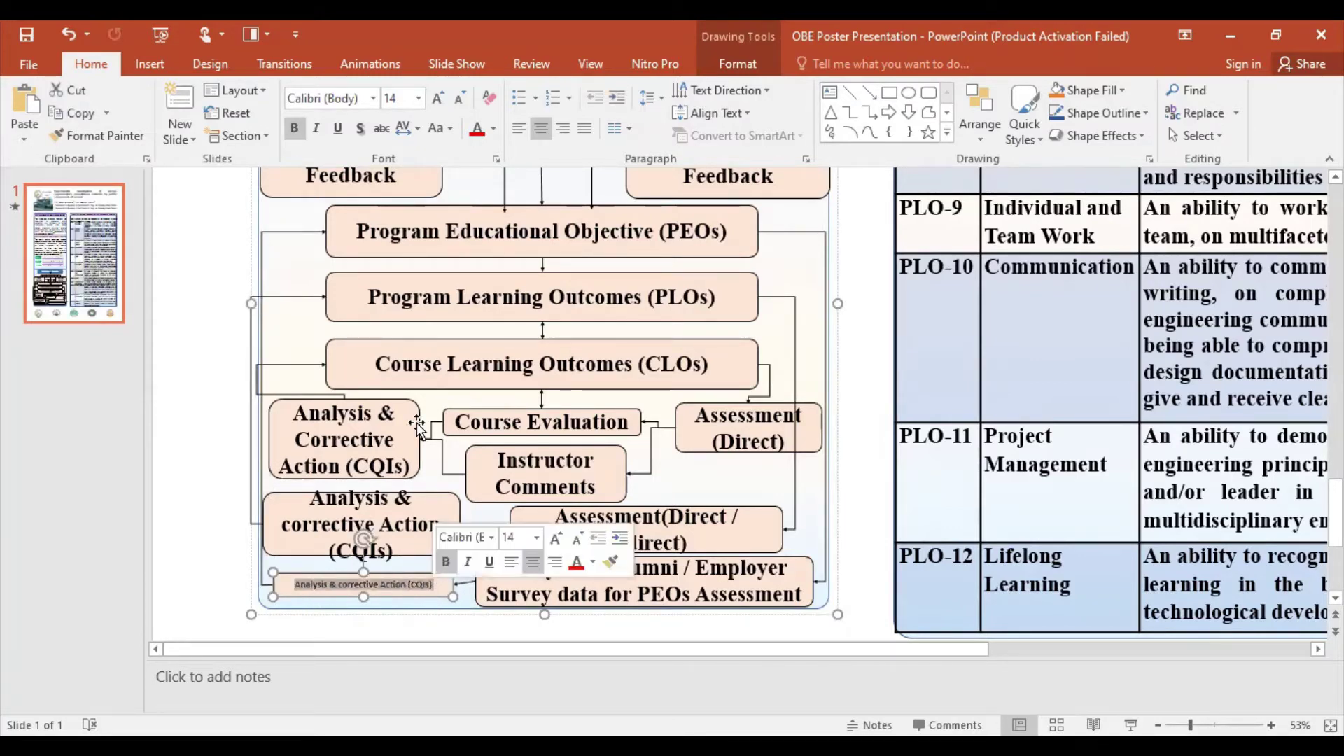
{"action": "left_click", "coordinate": [374, 98]}
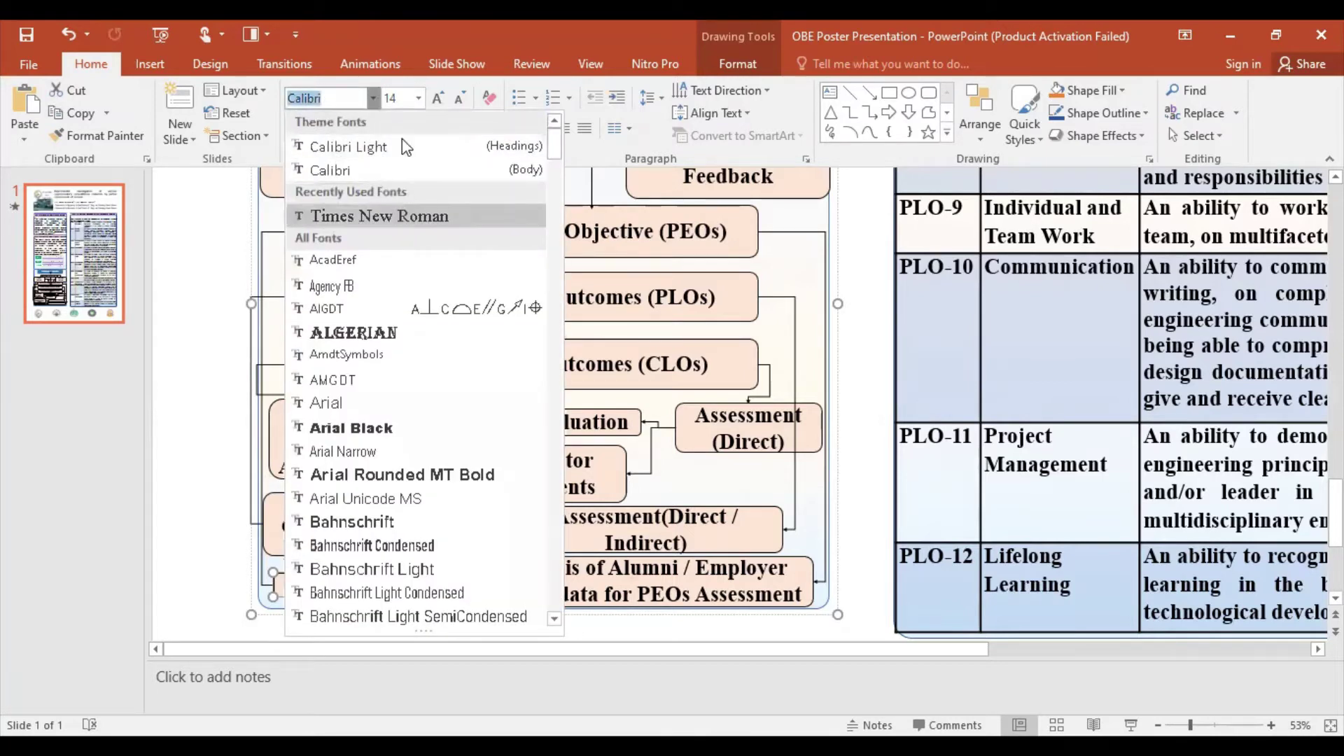
{"action": "left_click", "coordinate": [378, 216]}
{"action": "left_click", "coordinate": [418, 98]}
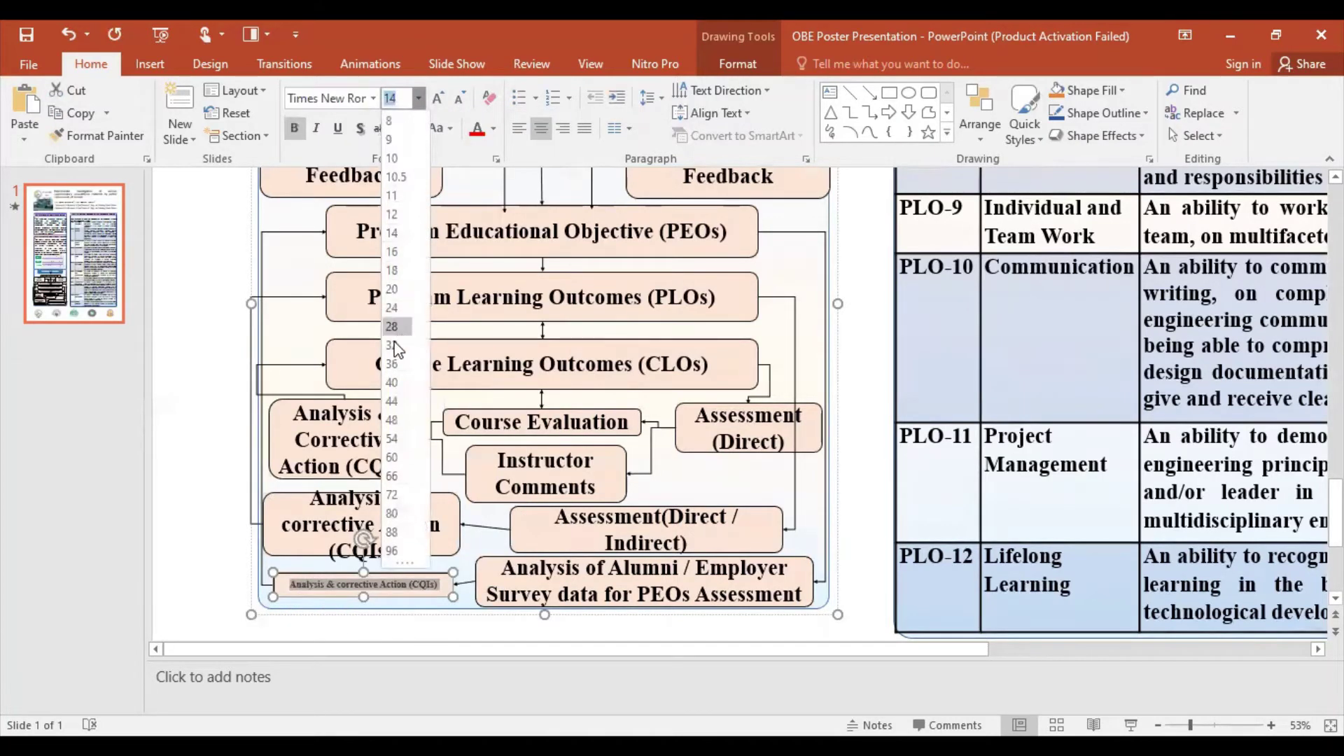
{"action": "left_click", "coordinate": [421, 362]}
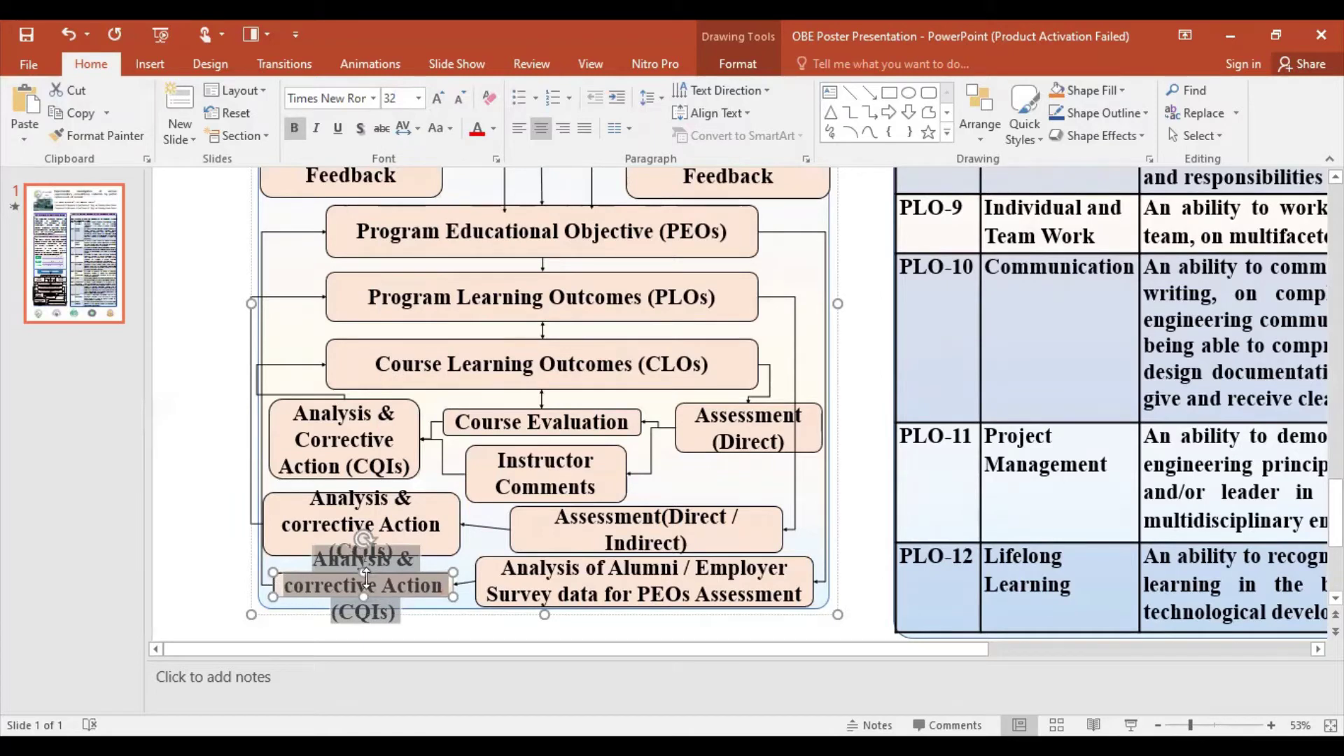
Step: Enlarge the small CQIs box taller and wider on both sides to fit its text
{"action": "left_click_drag", "start_coordinate": [366, 574], "coordinate": [366, 549]}
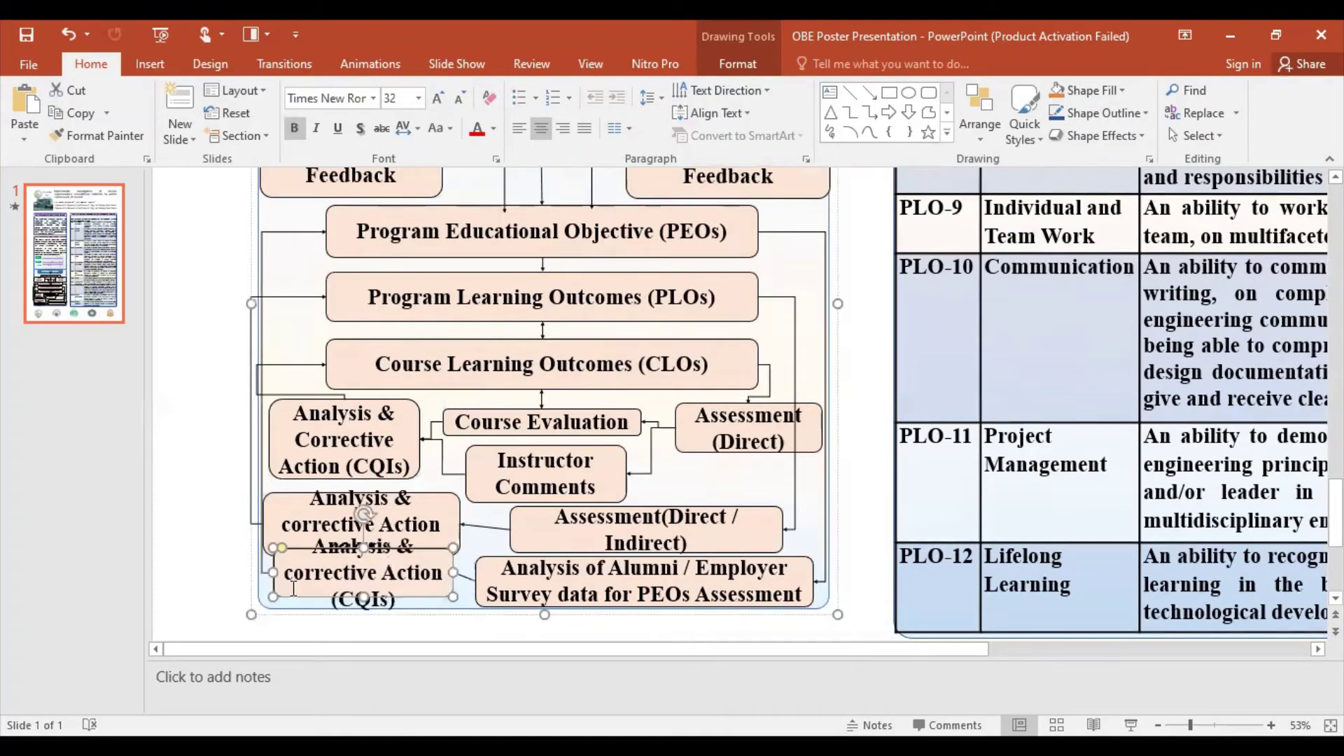
{"action": "left_click_drag", "start_coordinate": [364, 597], "coordinate": [367, 602]}
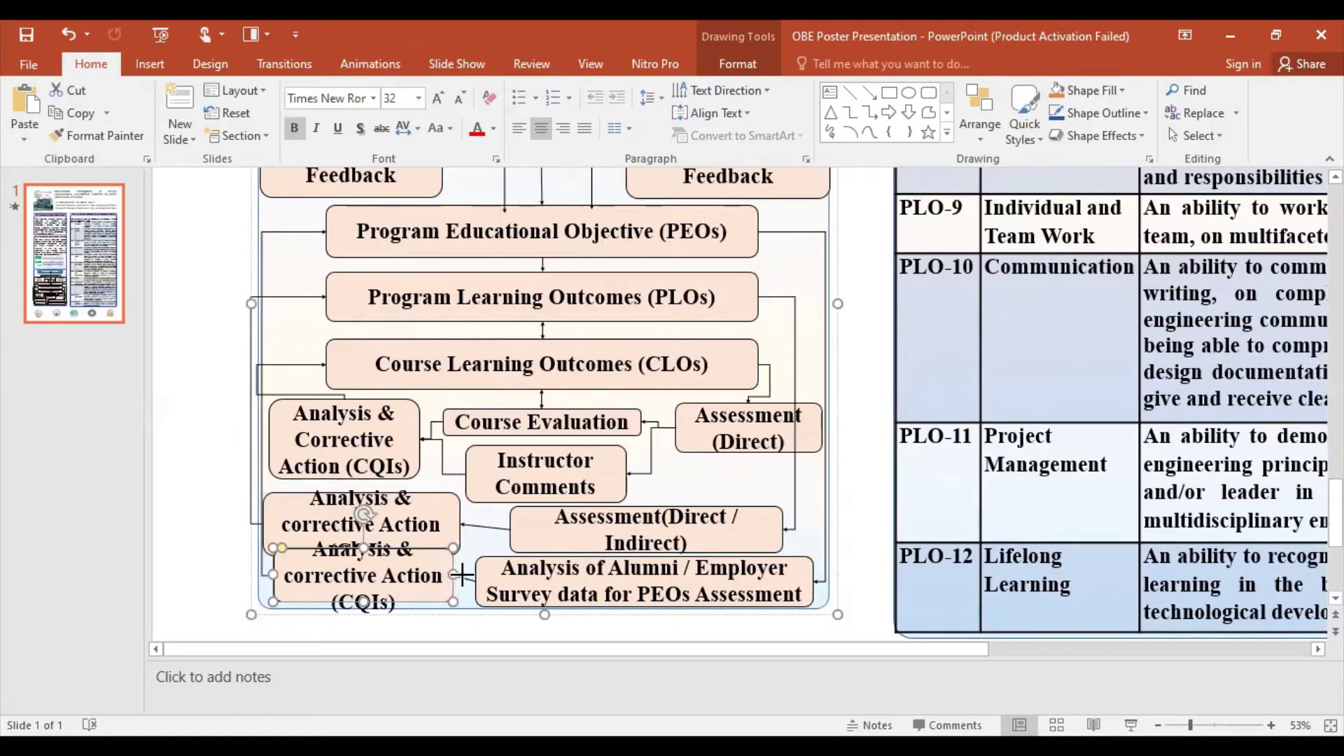
{"action": "left_click_drag", "start_coordinate": [462, 575], "coordinate": [467, 574]}
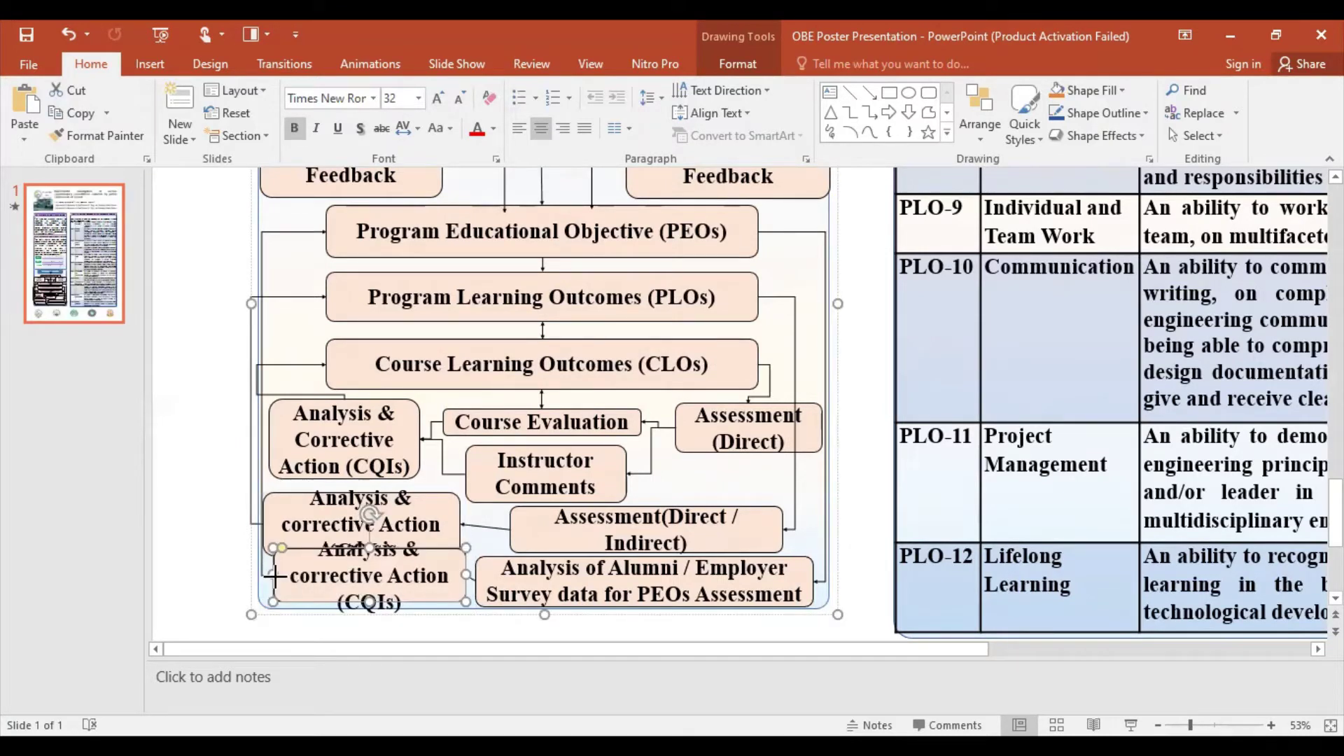
{"action": "left_click_drag", "start_coordinate": [274, 575], "coordinate": [262, 575]}
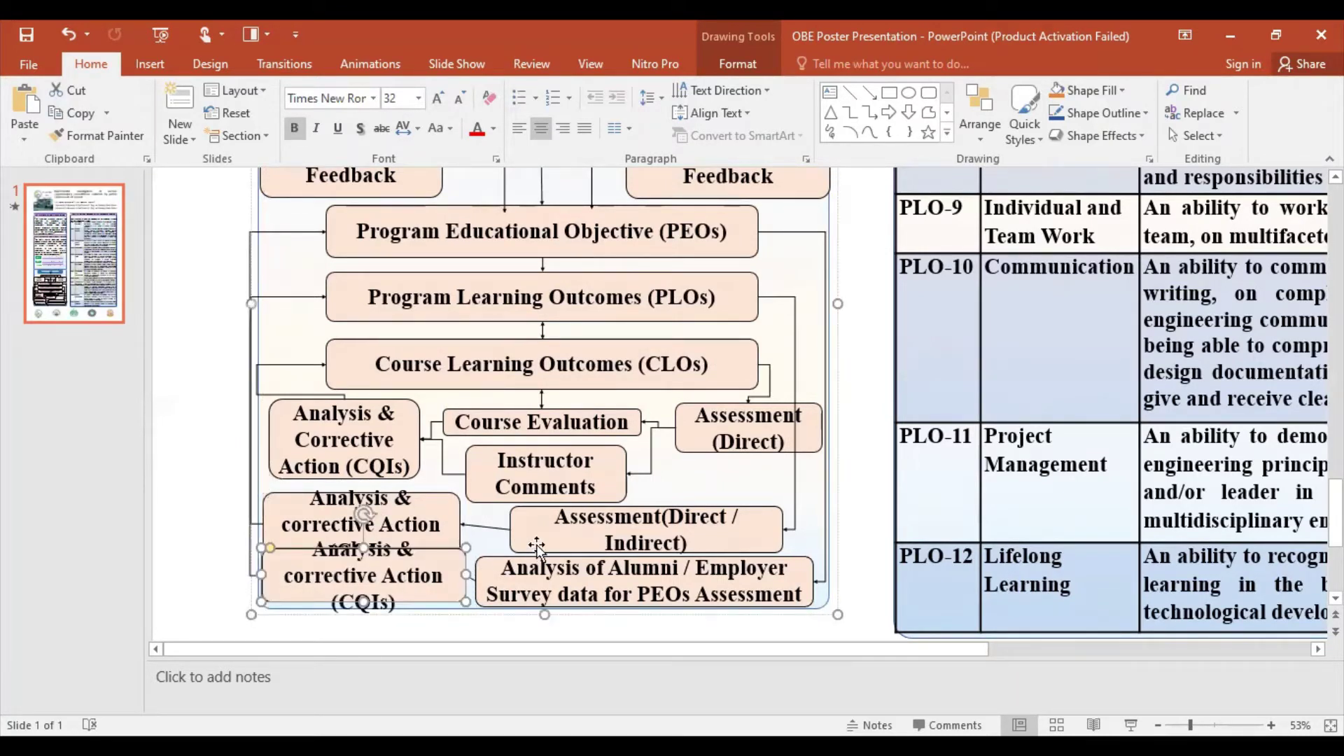
Step: Move the Program Learning Outcomes (PLOs) and Course Learning Outcomes (CLOs) boxes up
{"action": "scroll", "coordinate": [520, 576], "scroll_direction": "down", "scroll_amount": 1}
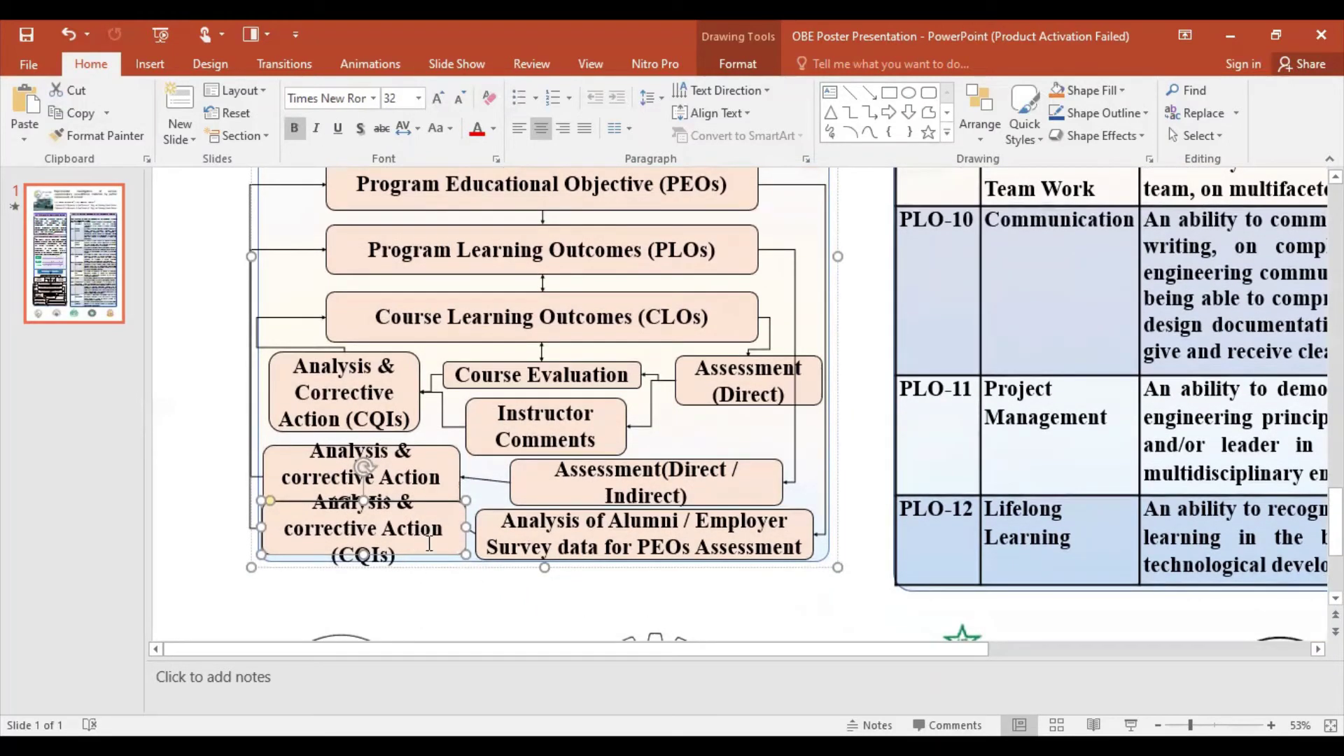
{"action": "left_click", "coordinate": [431, 451]}
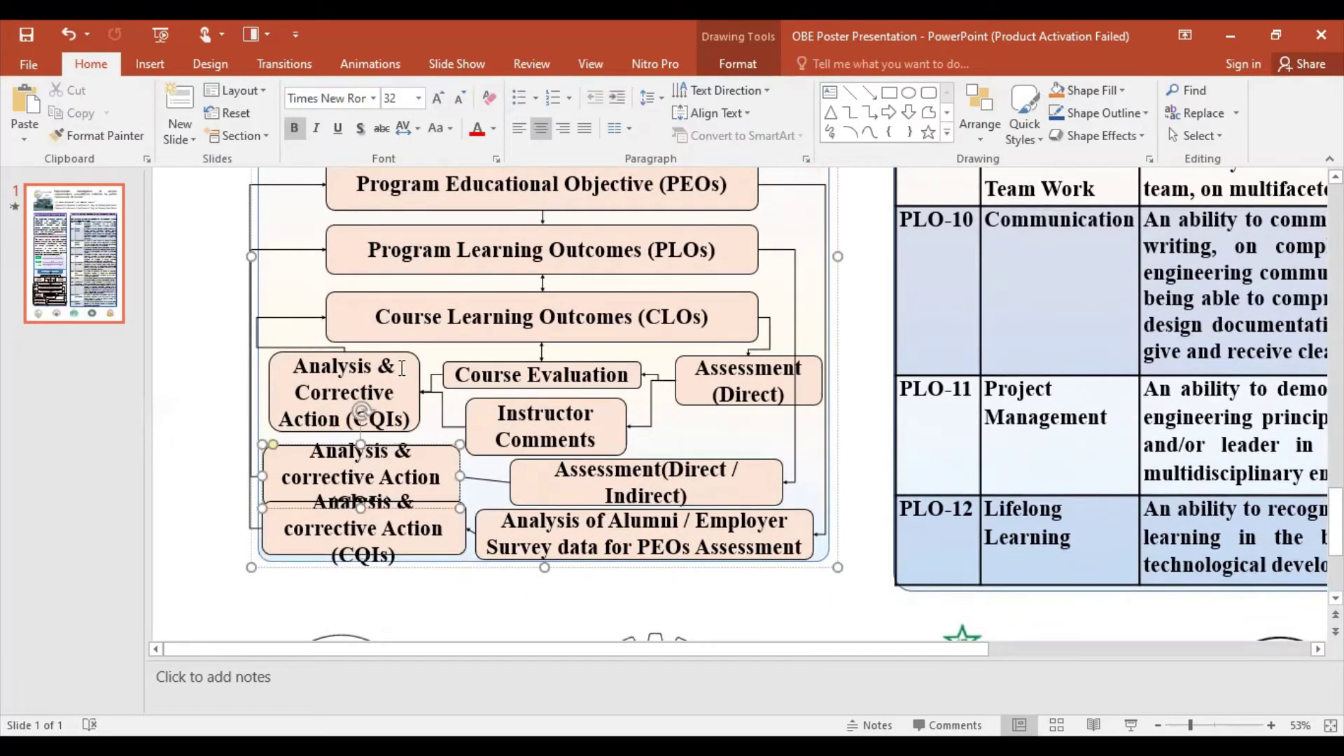
{"action": "left_click_drag", "start_coordinate": [402, 354], "coordinate": [405, 351]}
{"action": "scroll", "coordinate": [633, 410], "scroll_direction": "up", "scroll_amount": 2}
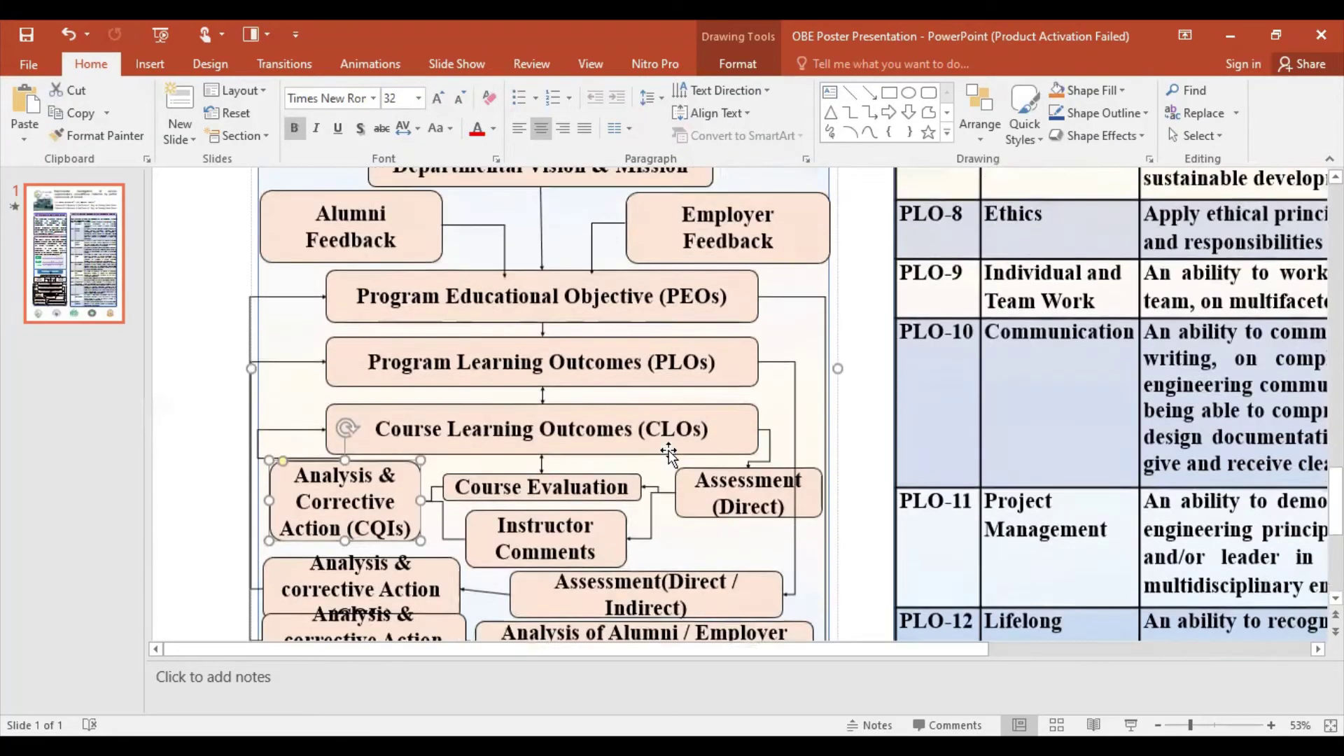
{"action": "scroll", "coordinate": [633, 410], "scroll_direction": "up", "scroll_amount": 1}
{"action": "left_click_drag", "start_coordinate": [633, 397], "coordinate": [632, 387]}
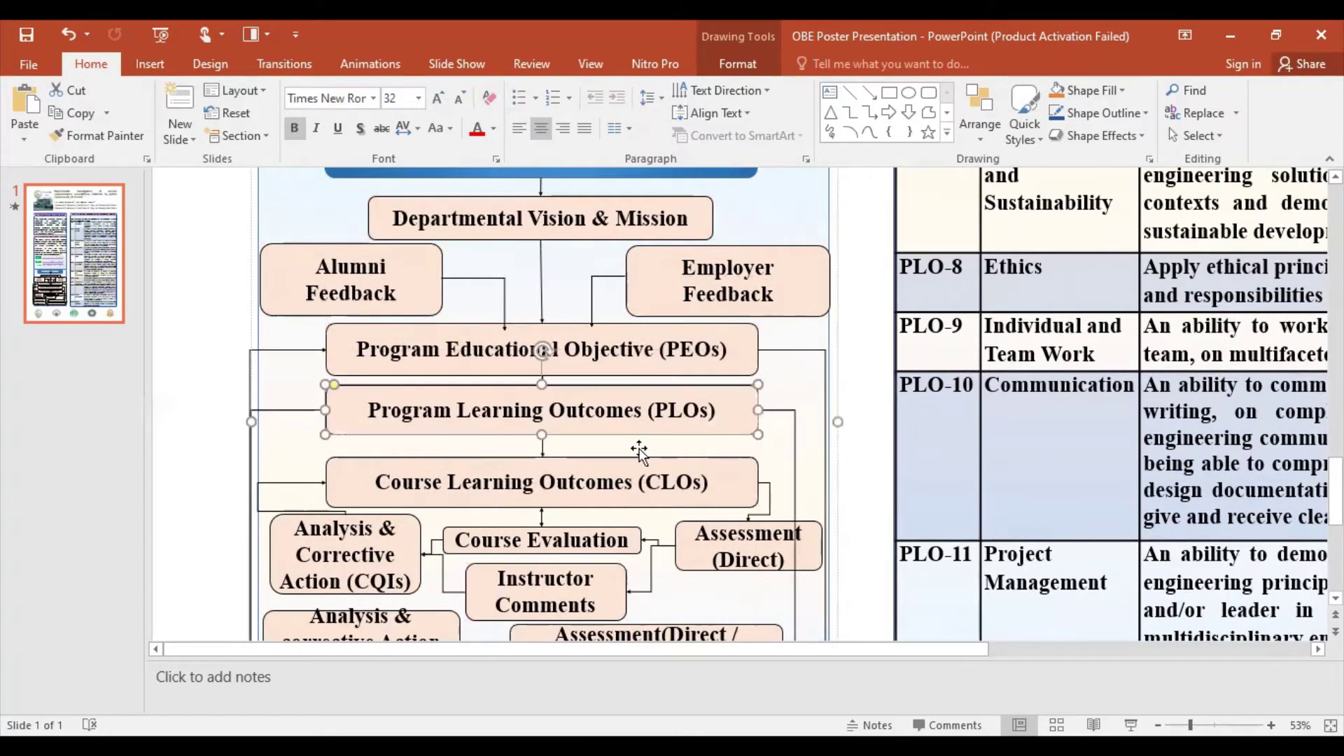
{"action": "left_click_drag", "start_coordinate": [636, 463], "coordinate": [636, 448]}
{"action": "scroll", "coordinate": [659, 488], "scroll_direction": "down", "scroll_amount": 2}
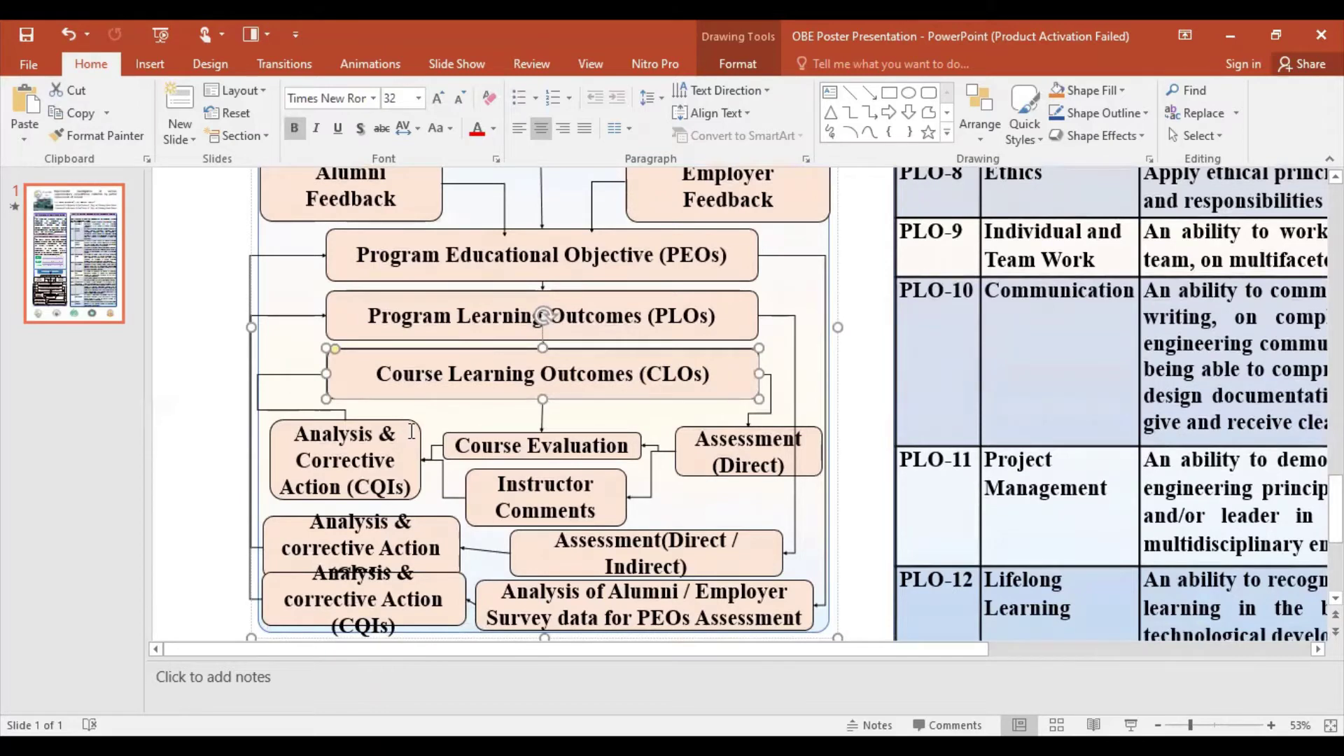
Step: Raise the CQIs and Assessment (Direct) boxes, and move Course Evaluation just below the CLOs box
{"action": "left_click_drag", "start_coordinate": [416, 436], "coordinate": [414, 419]}
{"action": "left_click_drag", "start_coordinate": [812, 427], "coordinate": [812, 413]}
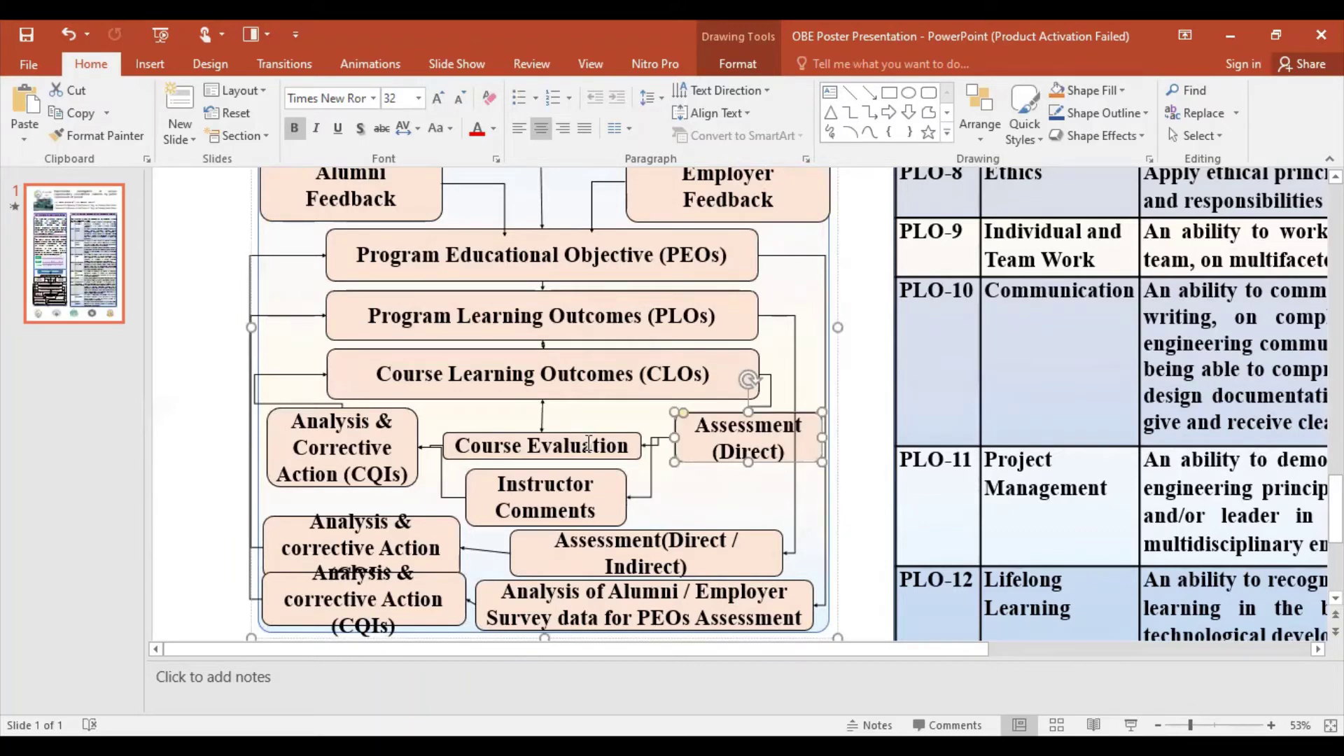
{"action": "key", "text": "Escape"}
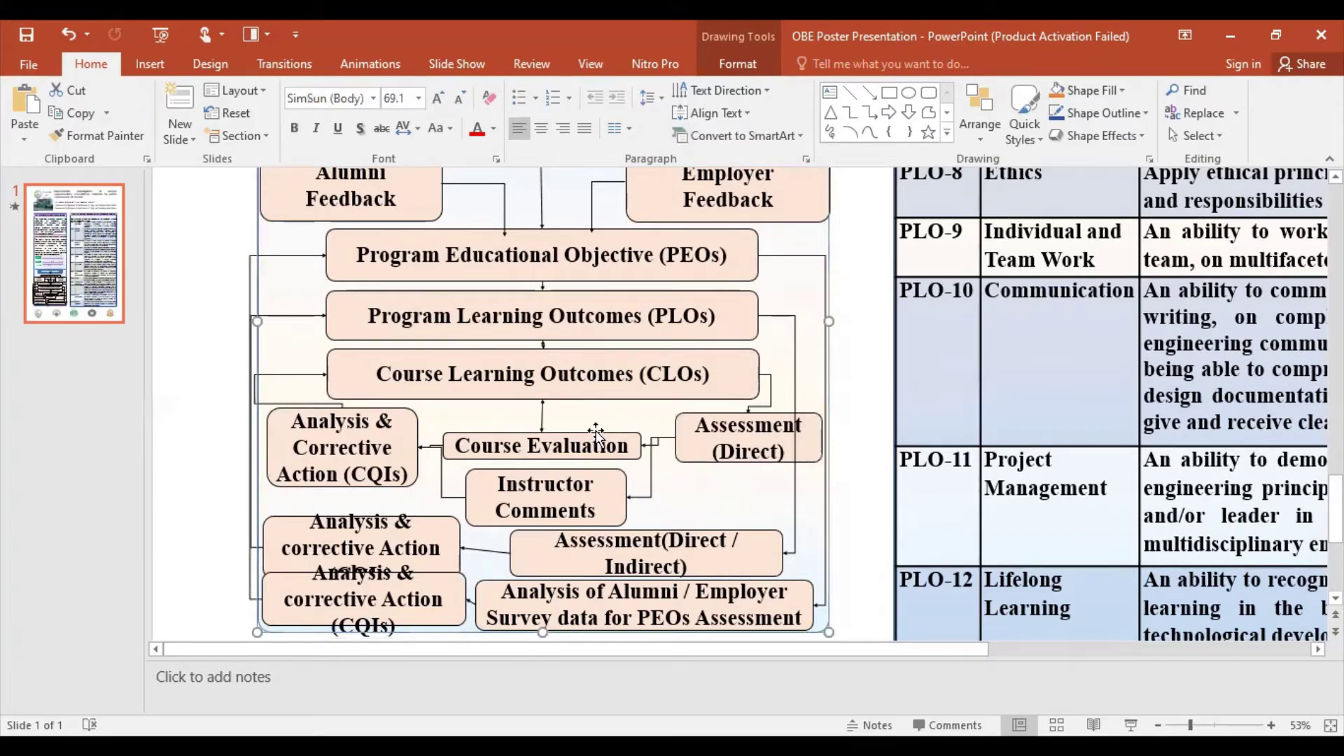
{"action": "left_click", "coordinate": [591, 446]}
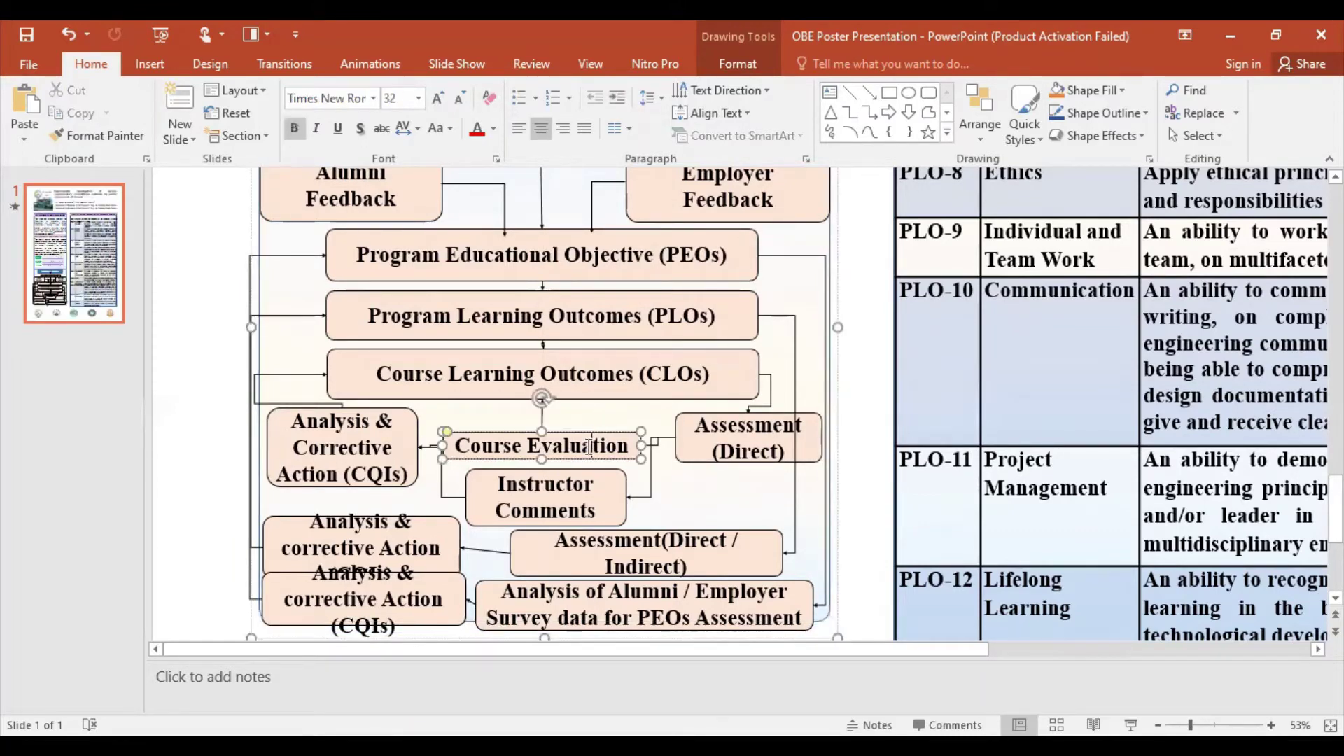
{"action": "left_click_drag", "start_coordinate": [588, 435], "coordinate": [588, 419]}
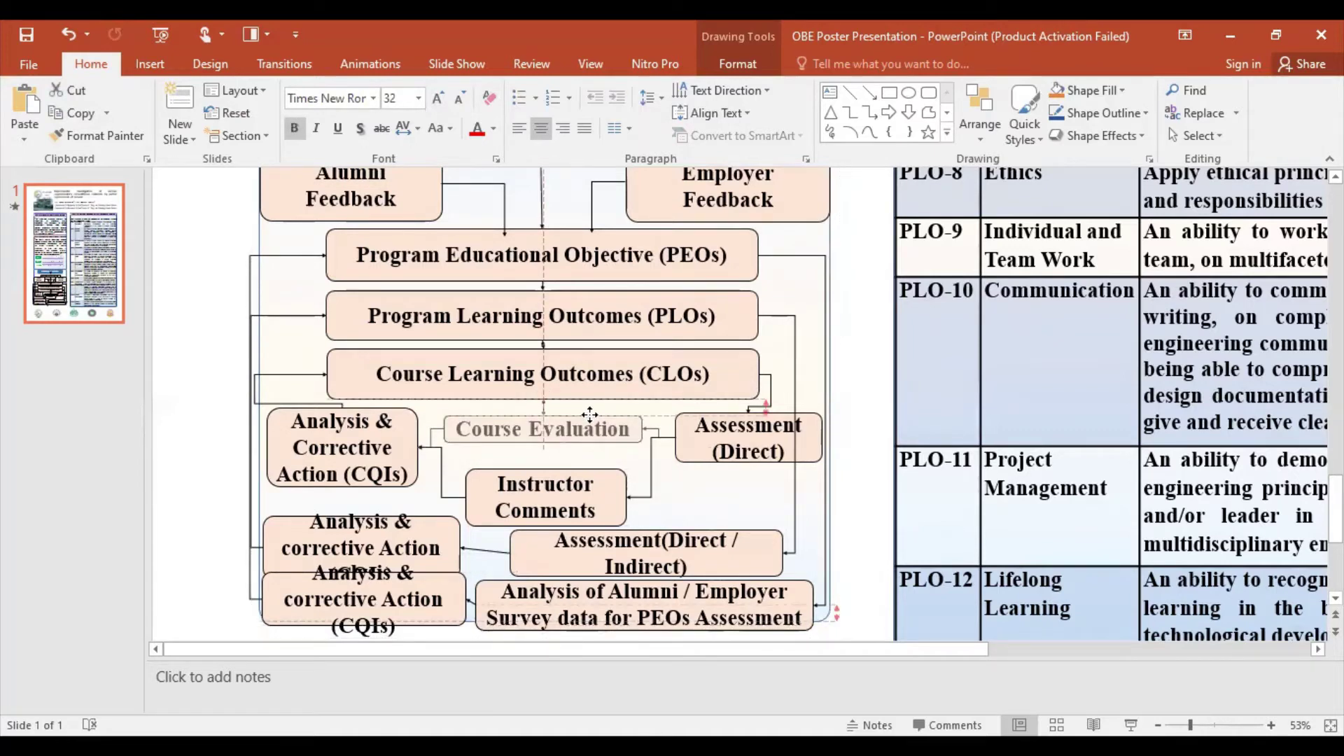
Step: Raise Instructor Comments, and move Assessment (Direct) left while making it narrower
{"action": "left_click_drag", "start_coordinate": [600, 474], "coordinate": [601, 450]}
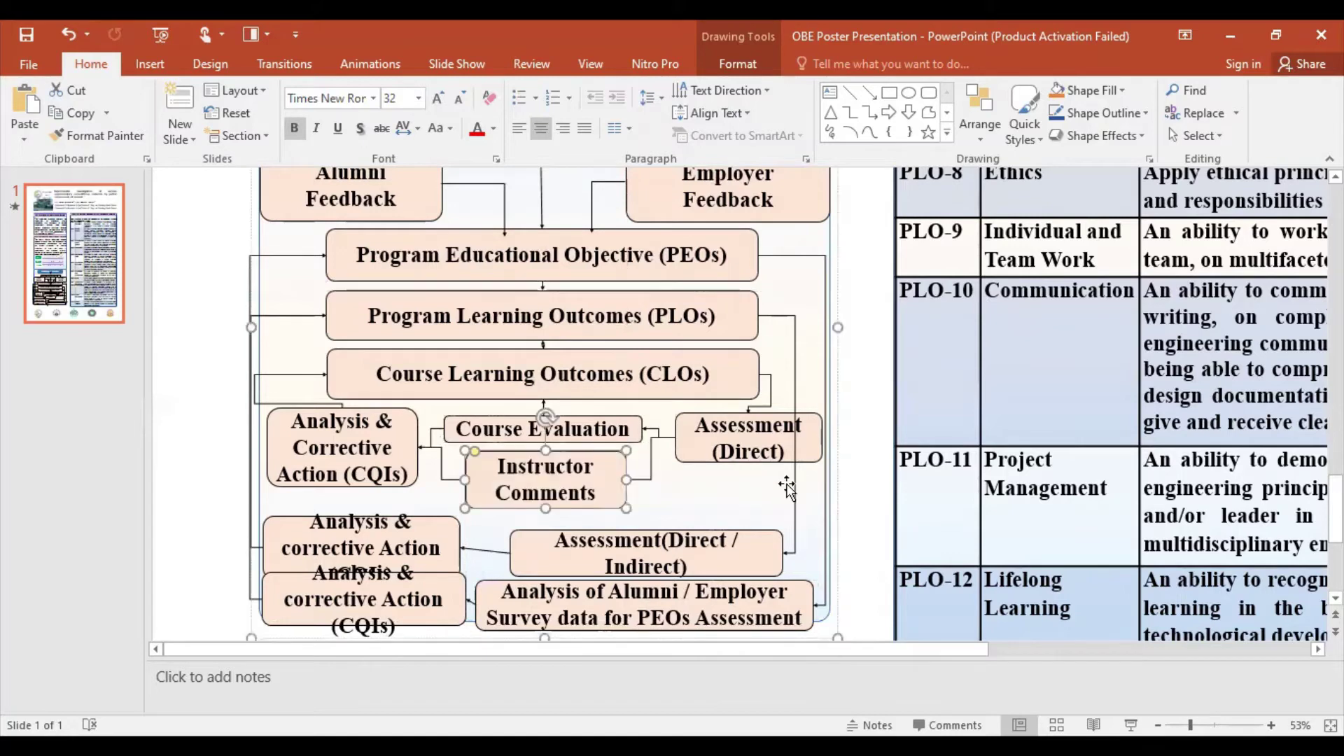
{"action": "left_click", "coordinate": [795, 451]}
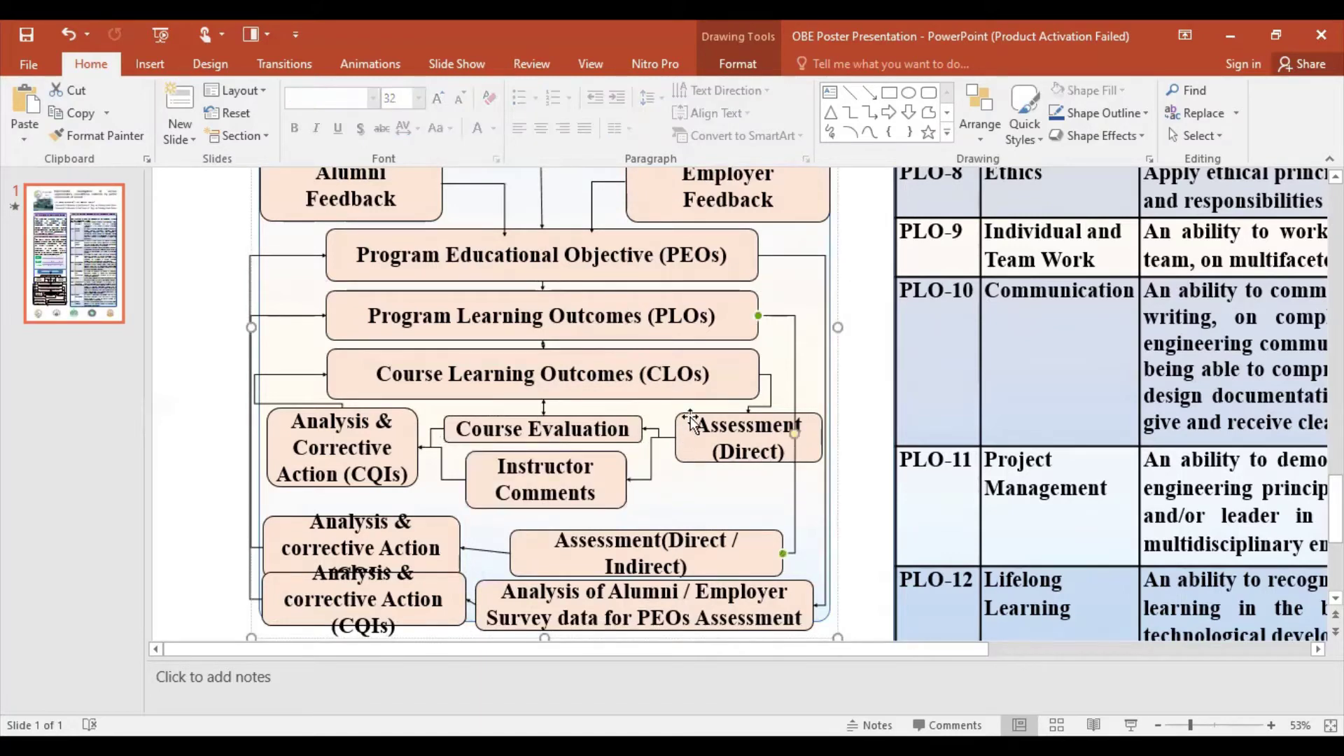
{"action": "left_click_drag", "start_coordinate": [690, 419], "coordinate": [673, 417]}
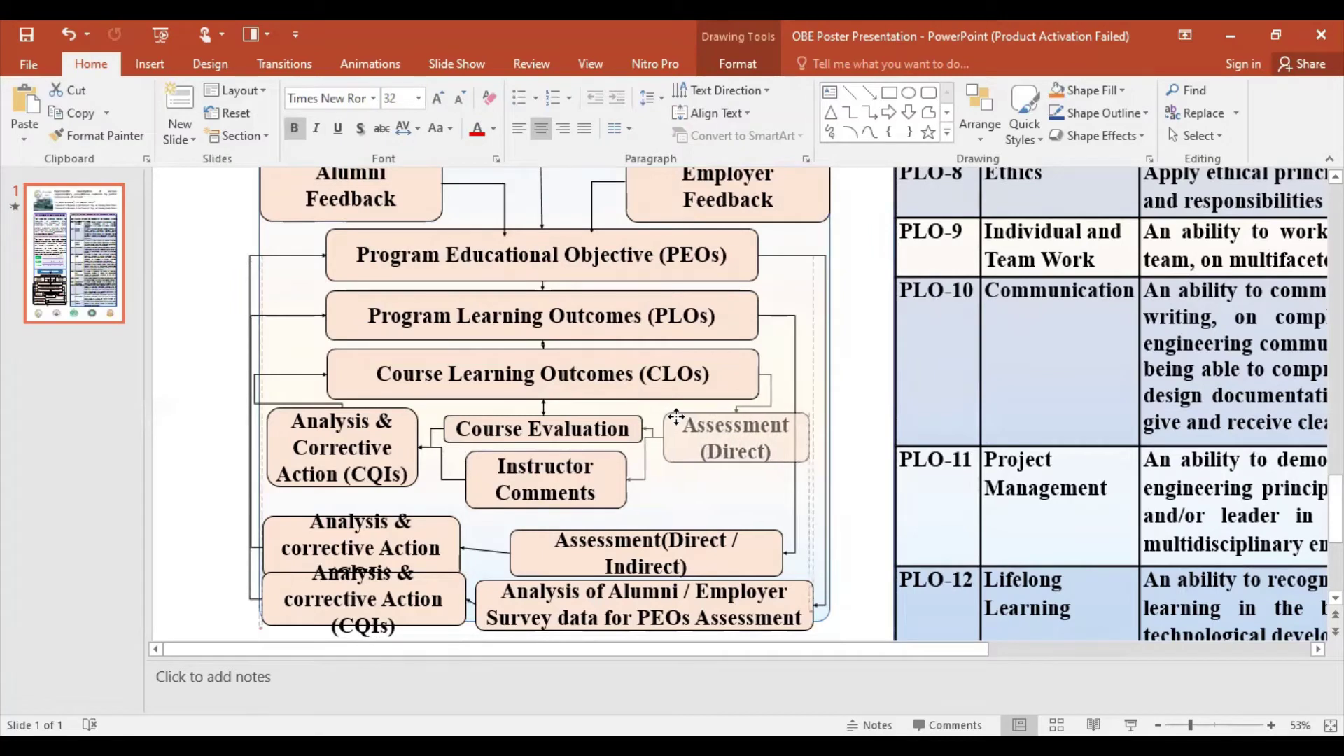
{"action": "left_click_drag", "start_coordinate": [672, 416], "coordinate": [677, 416]}
{"action": "left_click_drag", "start_coordinate": [810, 441], "coordinate": [791, 441]}
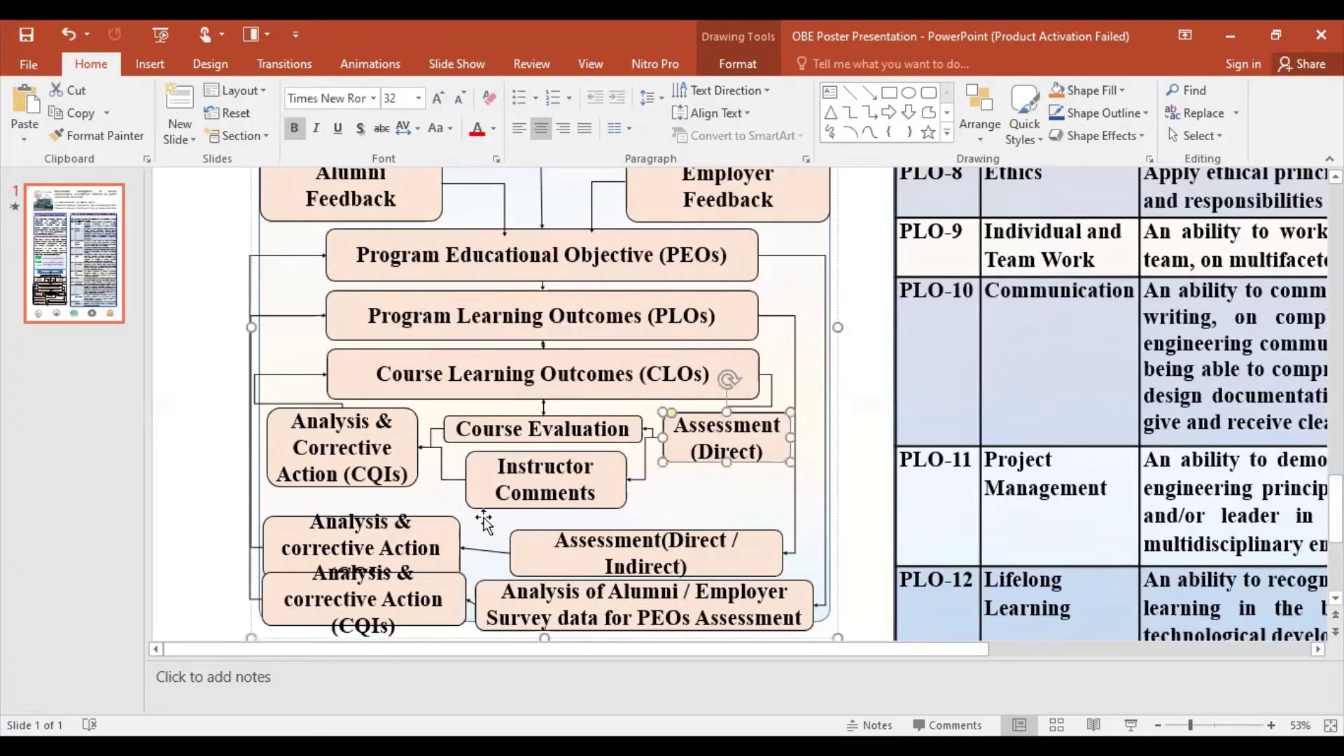
Step: Move the middle Analysis & corrective Action box up and narrow the Instructor Comments box
{"action": "left_click", "coordinate": [431, 522]}
{"action": "left_click_drag", "start_coordinate": [434, 516], "coordinate": [436, 493]}
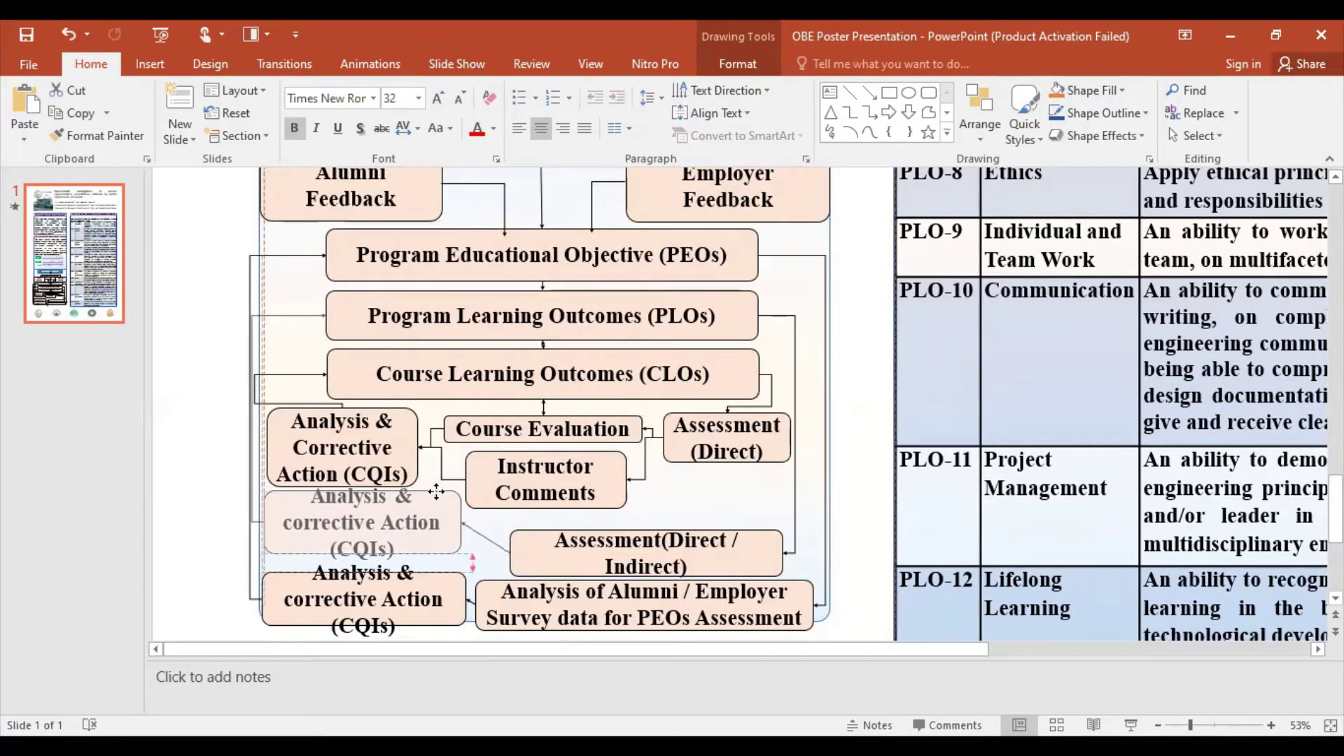
{"action": "mouse_move", "coordinate": [436, 492]}
{"action": "left_mouse_down"}
{"action": "mouse_move", "coordinate": [468, 524]}
{"action": "mouse_move", "coordinate": [493, 482]}
{"action": "left_mouse_up"}
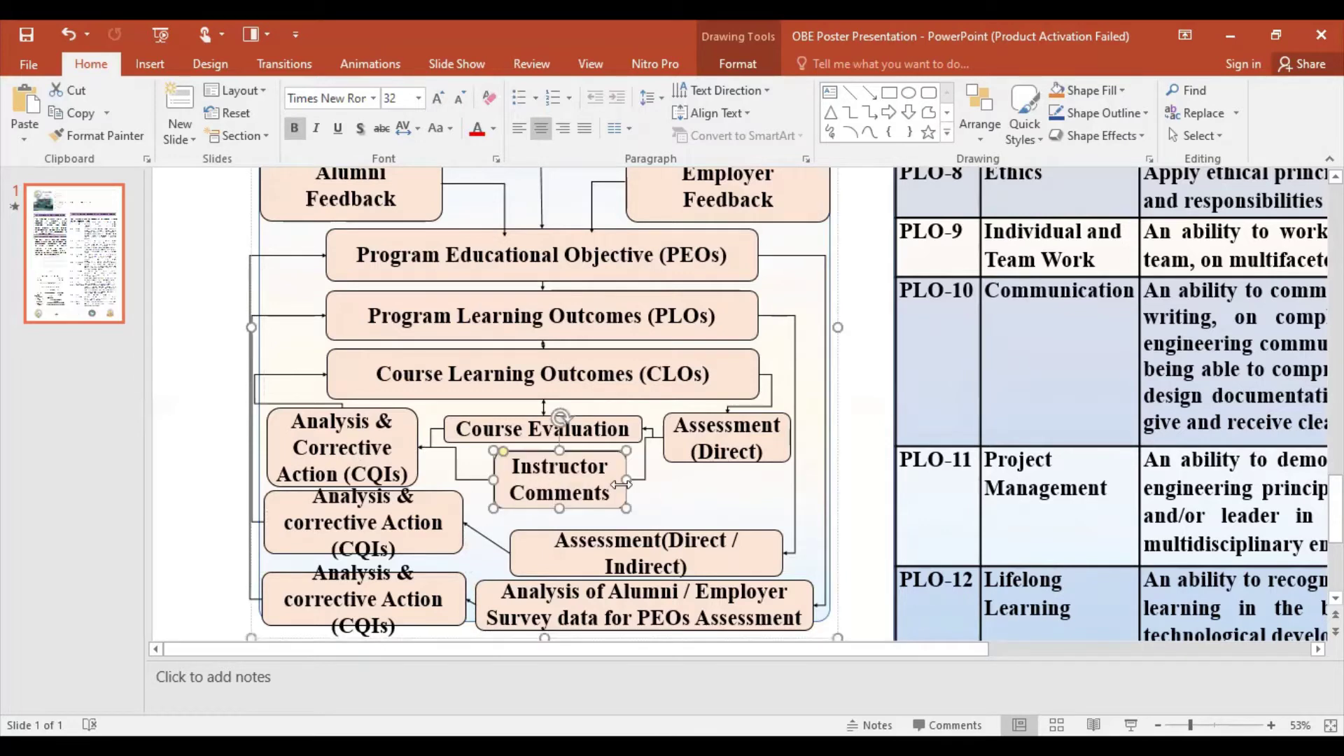
{"action": "left_click_drag", "start_coordinate": [622, 484], "coordinate": [612, 480]}
{"action": "left_click", "coordinate": [367, 564]}
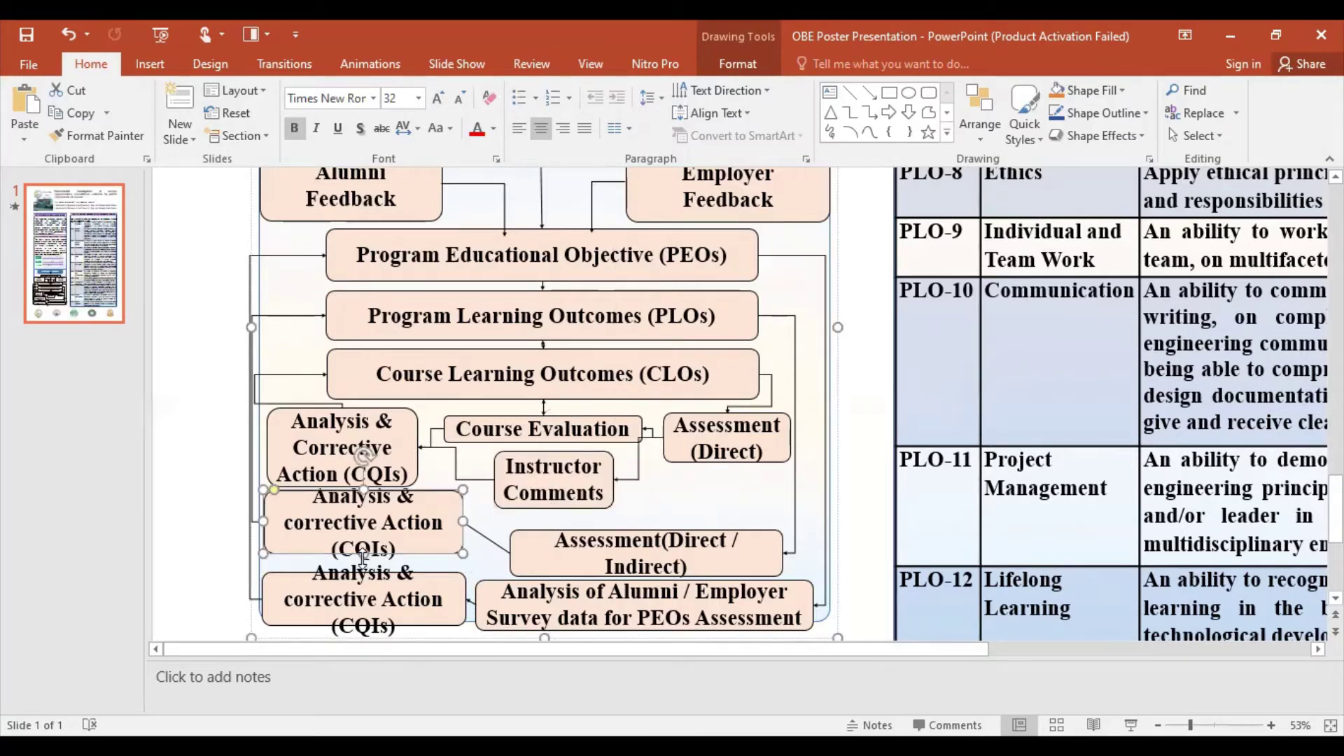
{"action": "left_click_drag", "start_coordinate": [363, 558], "coordinate": [362, 566]}
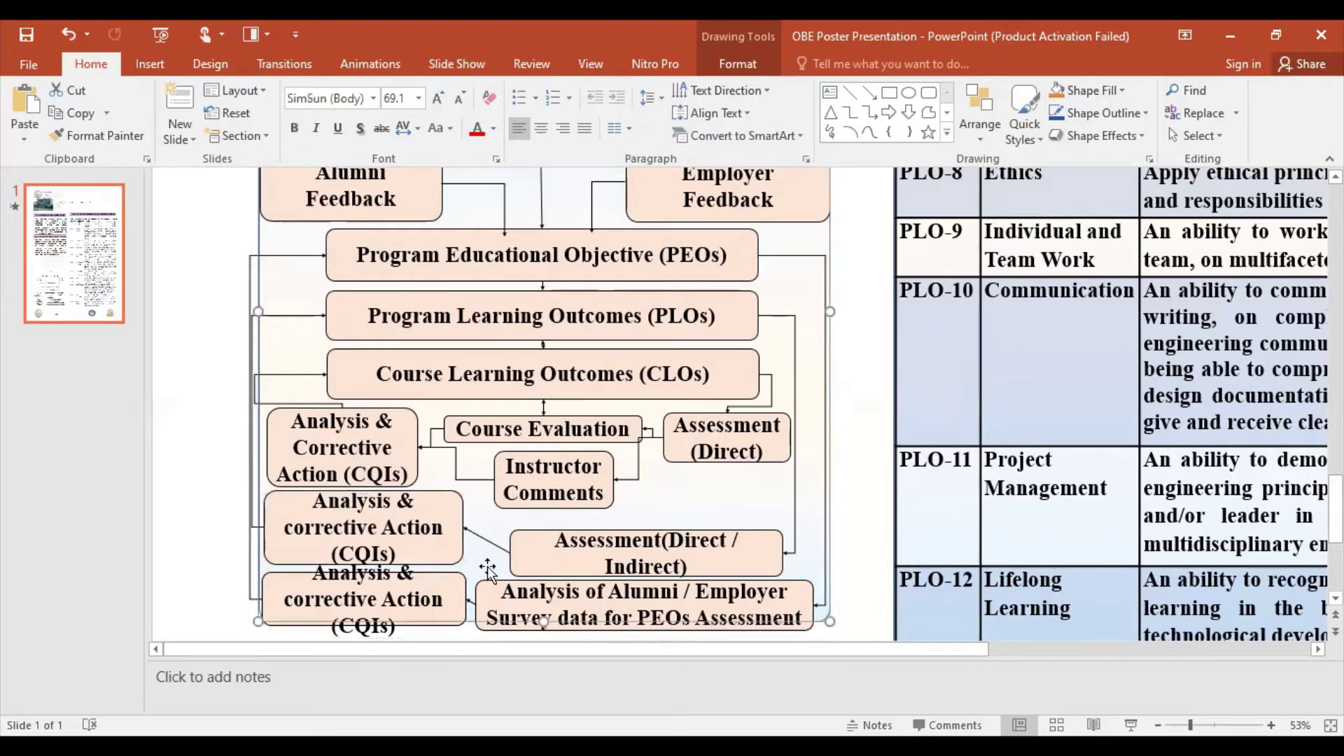
{"action": "left_click", "coordinate": [744, 529]}
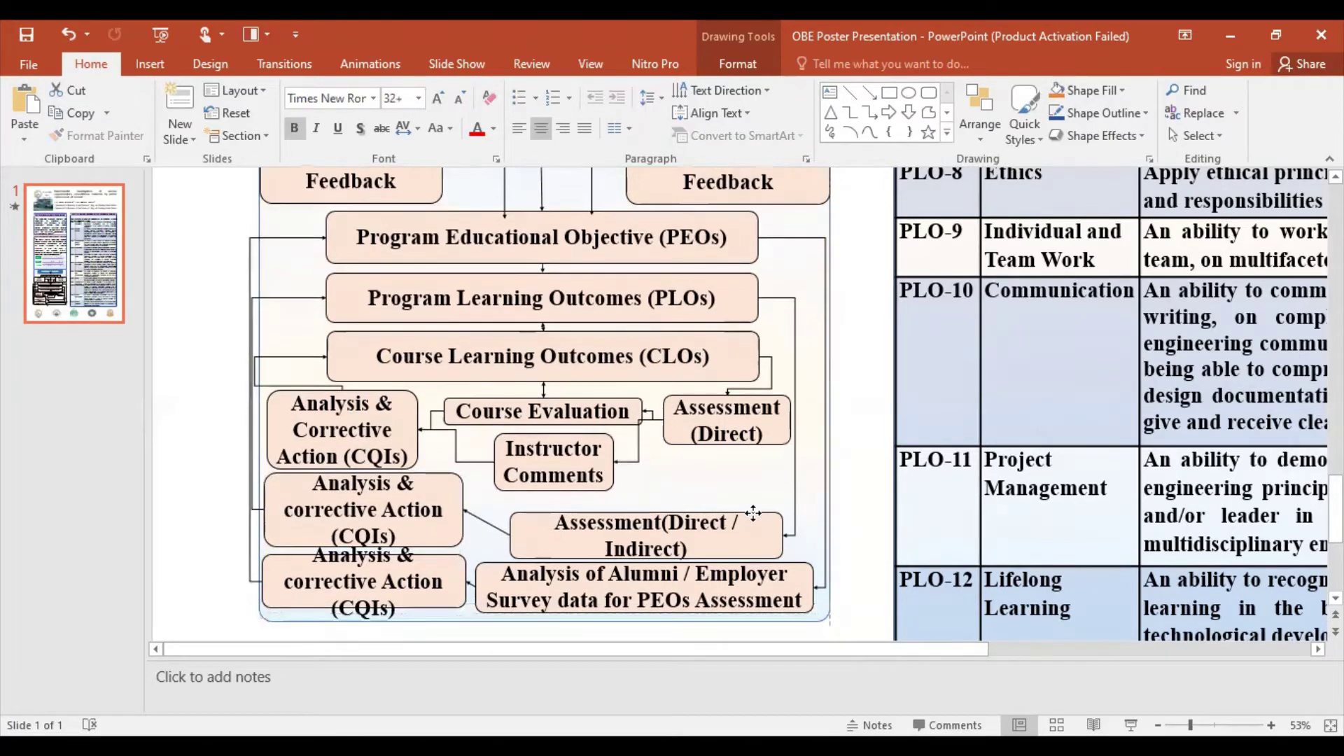
{"action": "key", "text": "ctrl+z"}
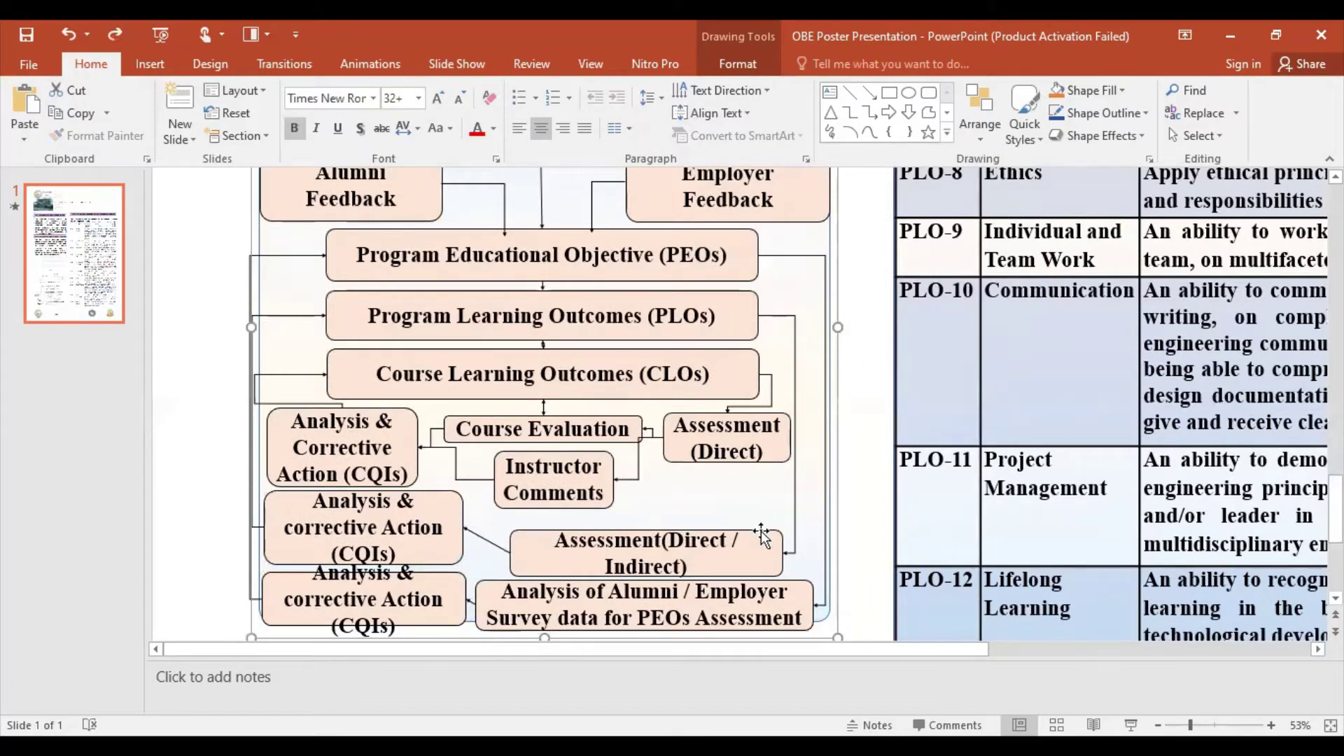
Step: Raise Assessment (Direct / Indirect), the Alumni / Employer survey box and the bottom Analysis box
{"action": "left_click", "coordinate": [776, 537]}
{"action": "left_click_drag", "start_coordinate": [767, 533], "coordinate": [775, 516]}
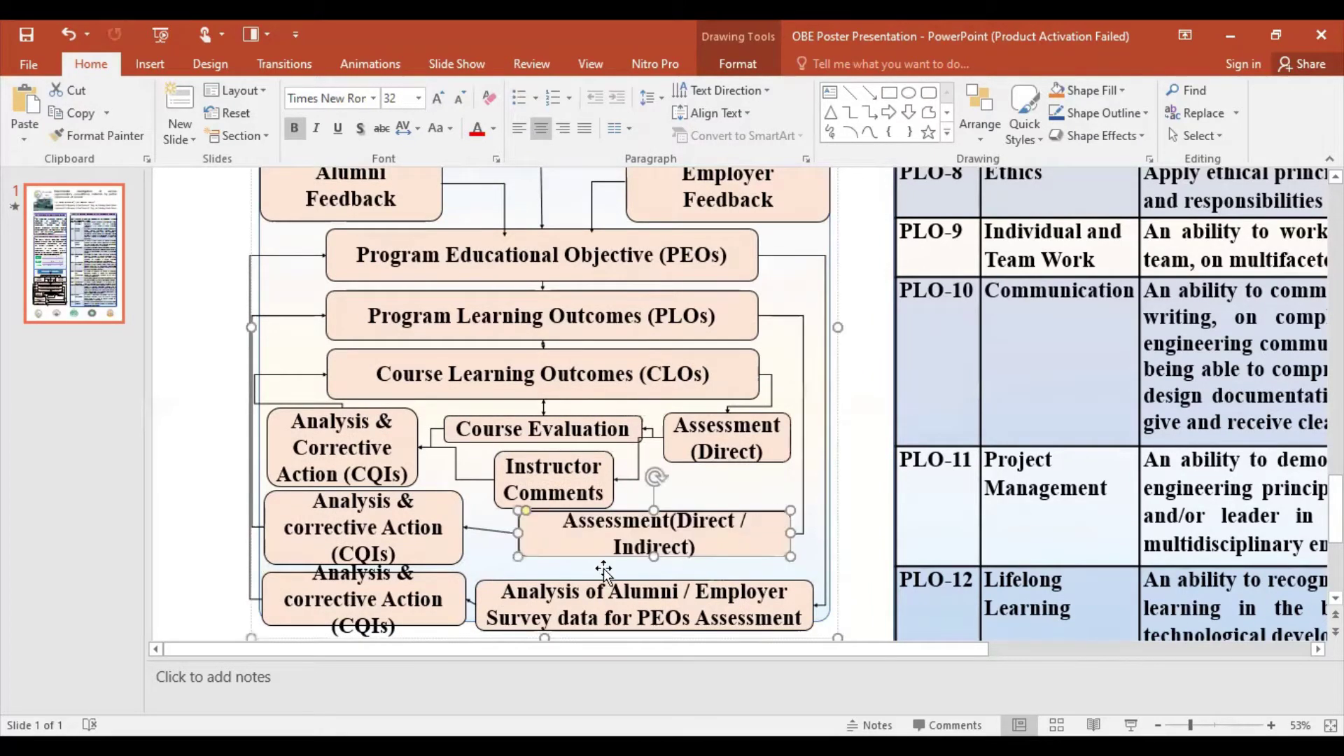
{"action": "left_click", "coordinate": [455, 585]}
{"action": "left_click_drag", "start_coordinate": [805, 583], "coordinate": [807, 570]}
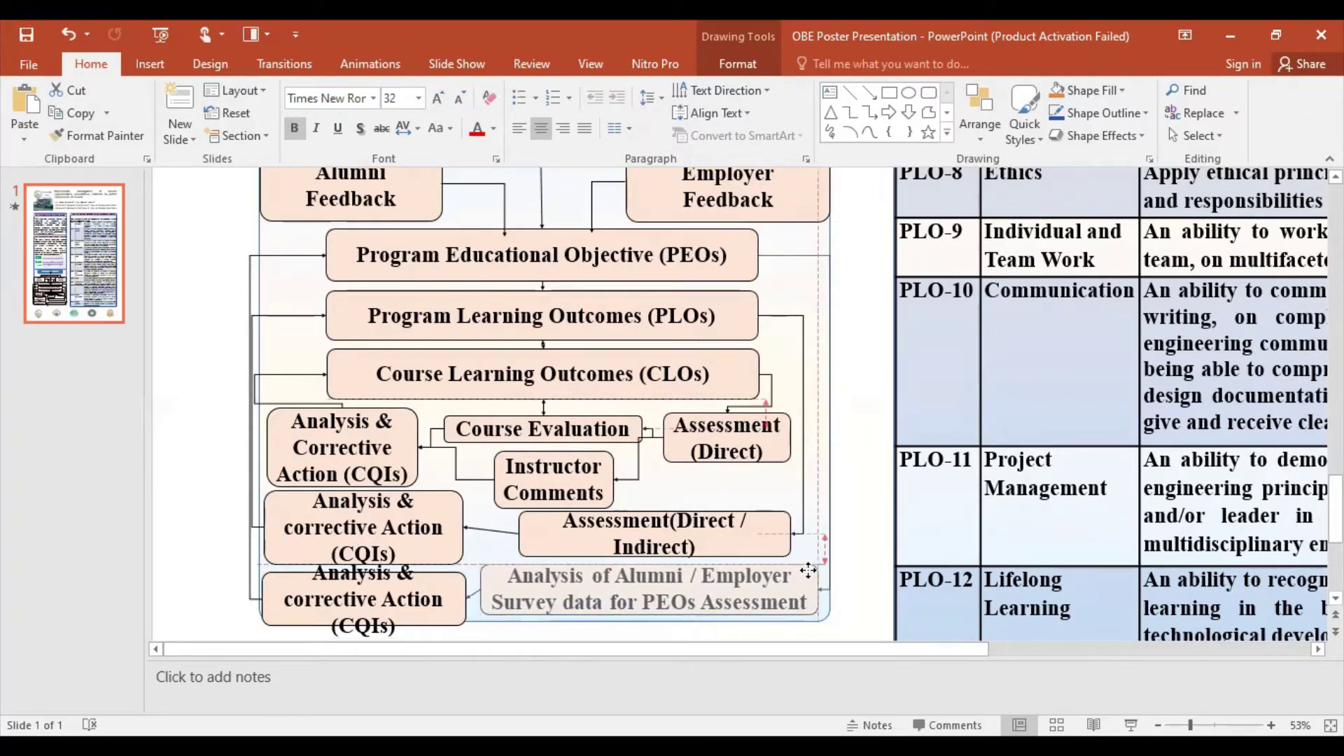
{"action": "left_click_drag", "start_coordinate": [807, 570], "coordinate": [809, 571]}
{"action": "left_click", "coordinate": [462, 620]}
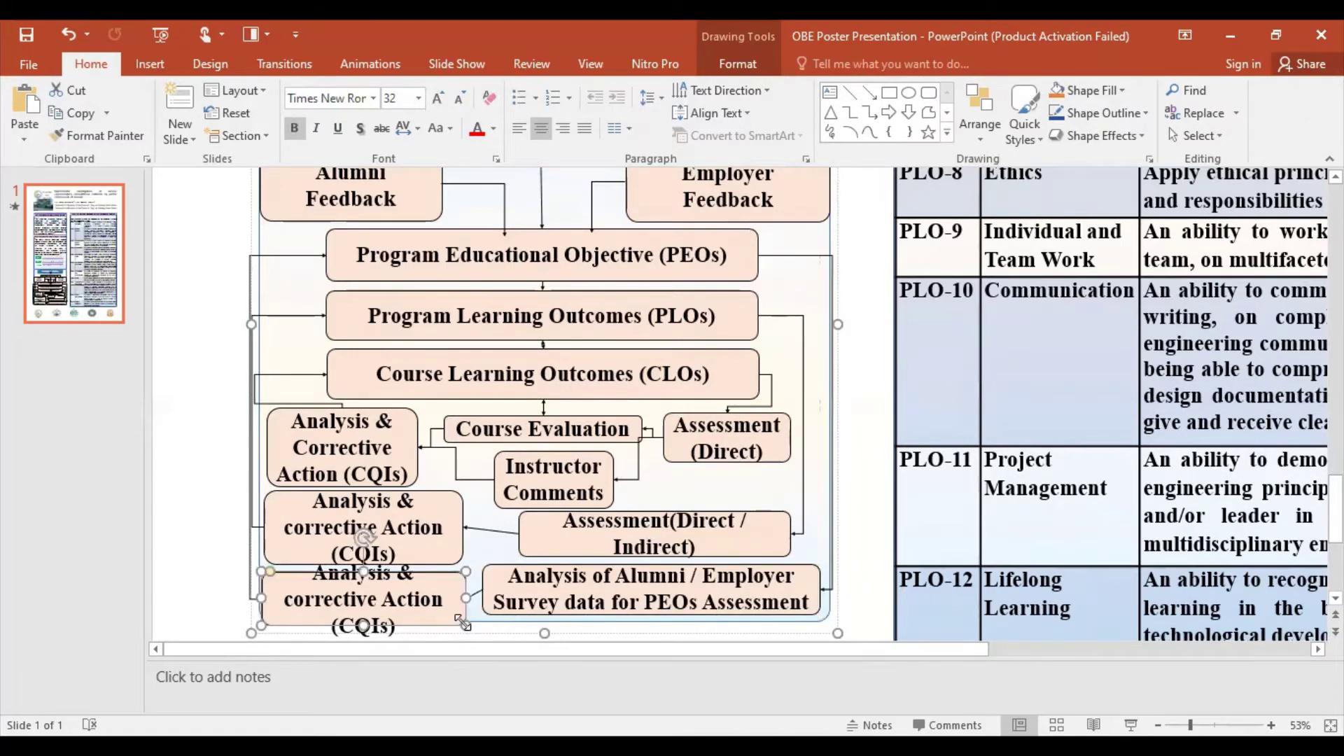
{"action": "left_click_drag", "start_coordinate": [458, 574], "coordinate": [469, 594]}
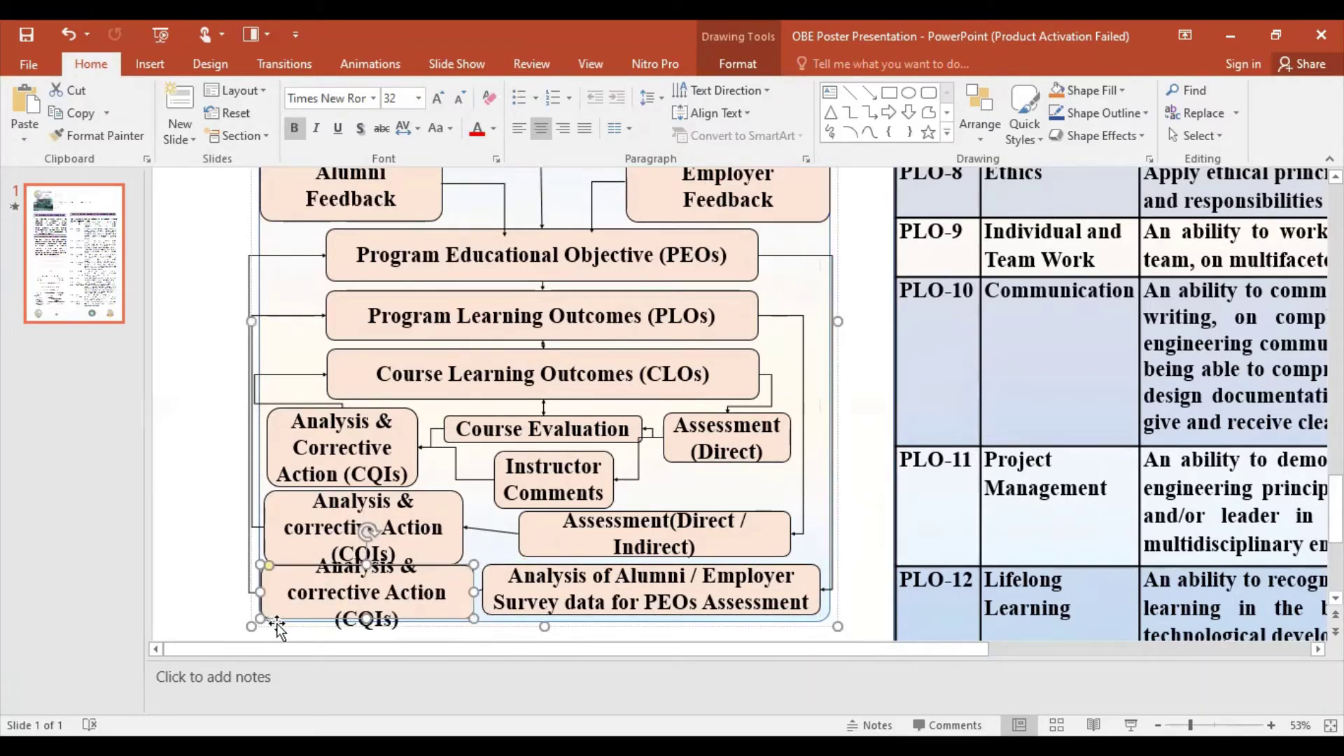
Step: Nudge the flowchart's background frame slightly to the right
{"action": "left_click", "coordinate": [467, 634]}
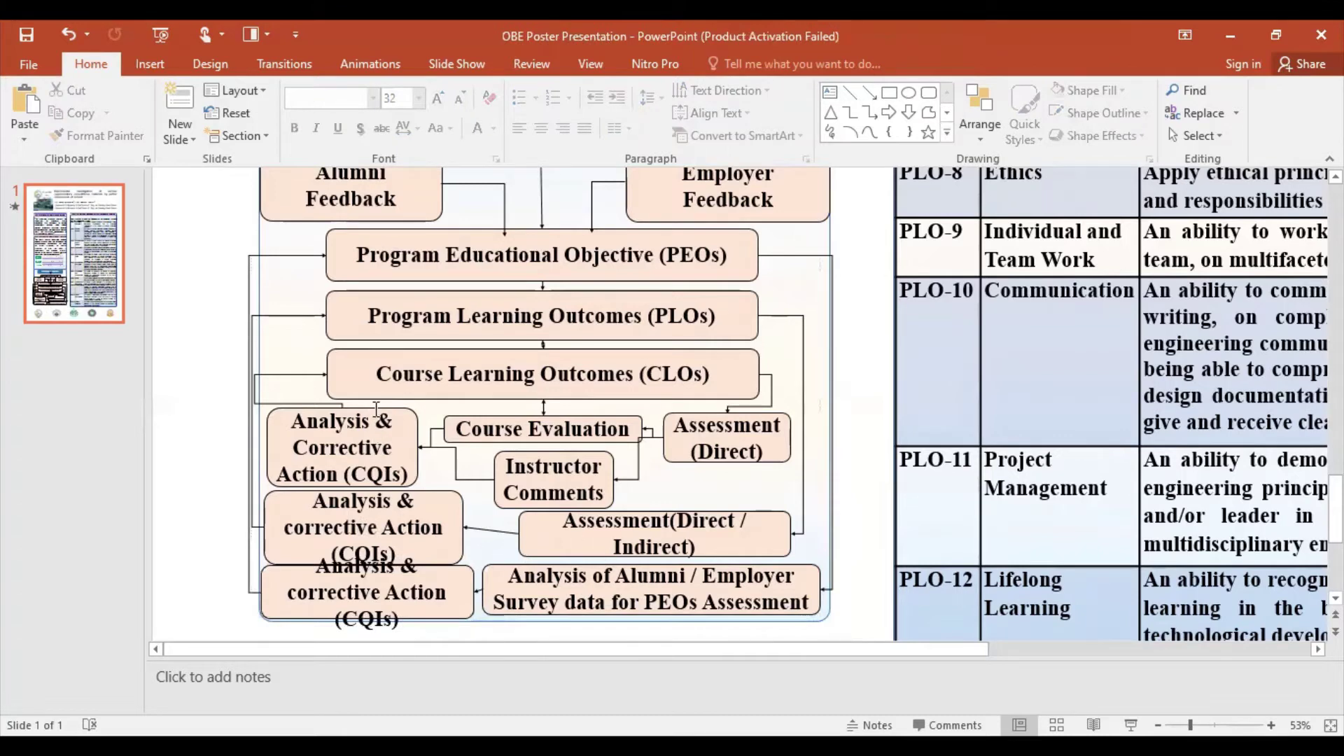
{"action": "scroll", "coordinate": [457, 448], "scroll_direction": "up", "scroll_amount": 1}
{"action": "scroll", "coordinate": [486, 397], "scroll_direction": "up", "scroll_amount": 2}
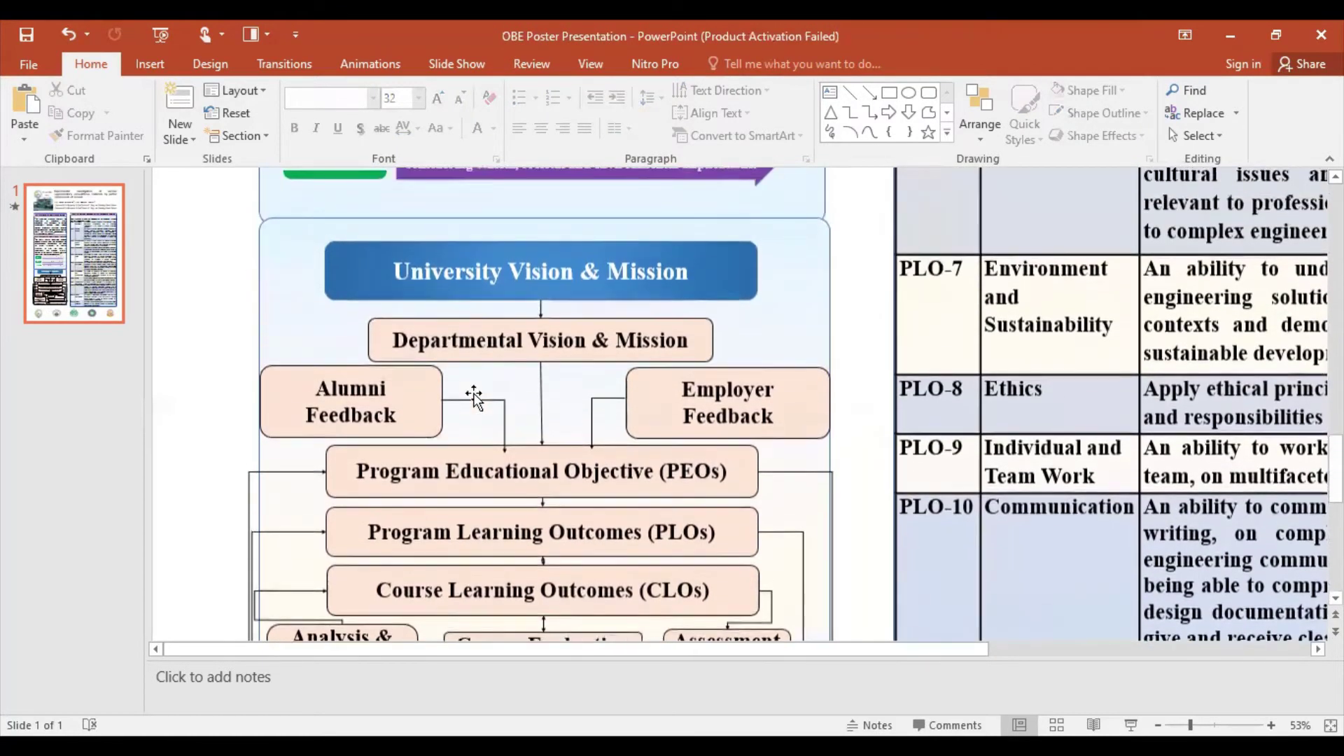
{"action": "scroll", "coordinate": [812, 359], "scroll_direction": "up", "scroll_amount": 2}
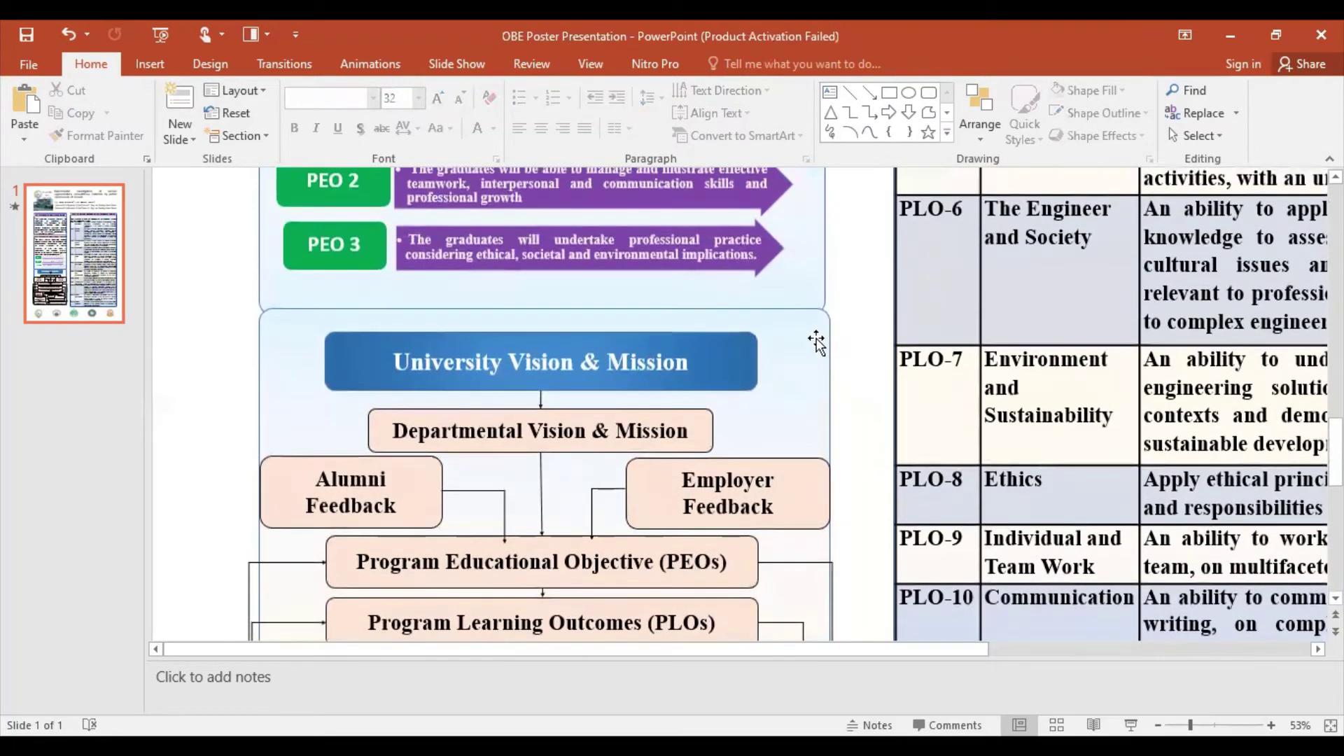
{"action": "left_click_drag", "start_coordinate": [812, 358], "coordinate": [816, 358]}
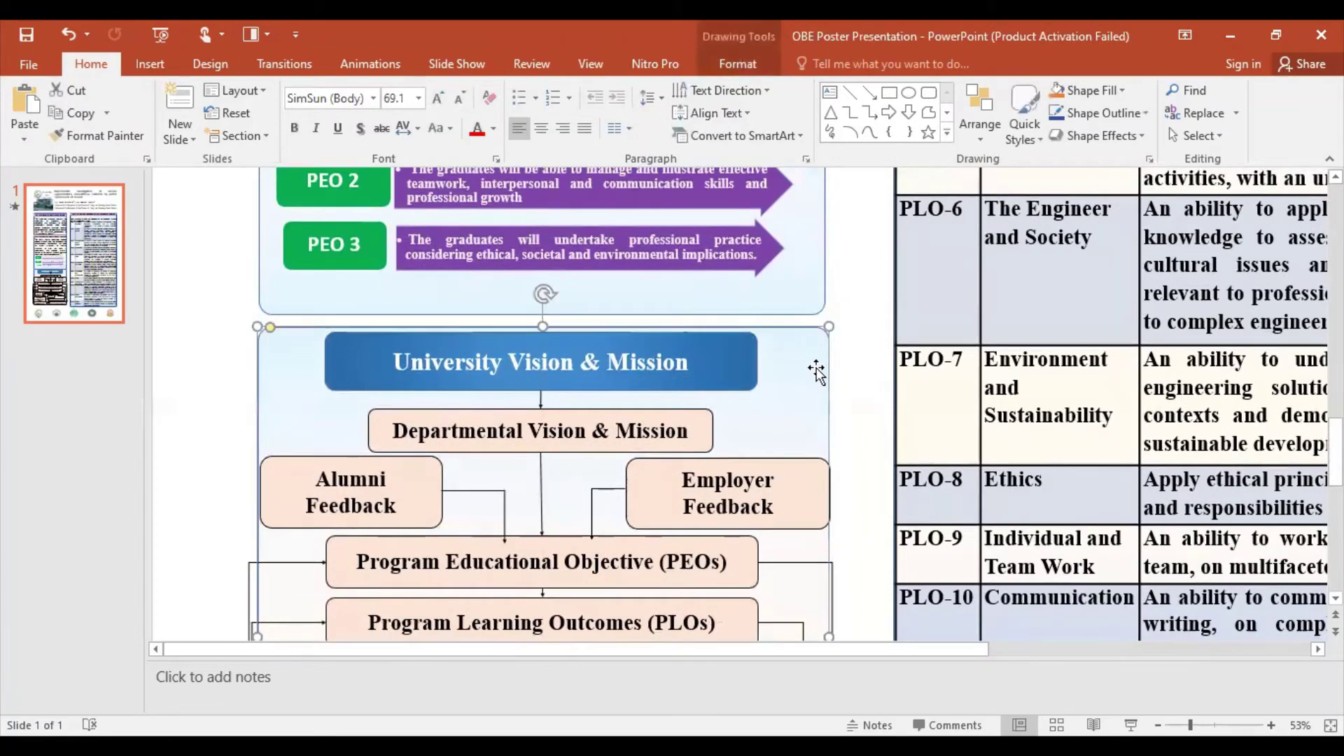
{"action": "scroll", "coordinate": [805, 392], "scroll_direction": "down", "scroll_amount": 1}
{"action": "scroll", "coordinate": [800, 413], "scroll_direction": "down", "scroll_amount": 2}
{"action": "scroll", "coordinate": [796, 422], "scroll_direction": "down", "scroll_amount": 2}
{"action": "scroll", "coordinate": [795, 423], "scroll_direction": "down", "scroll_amount": 1}
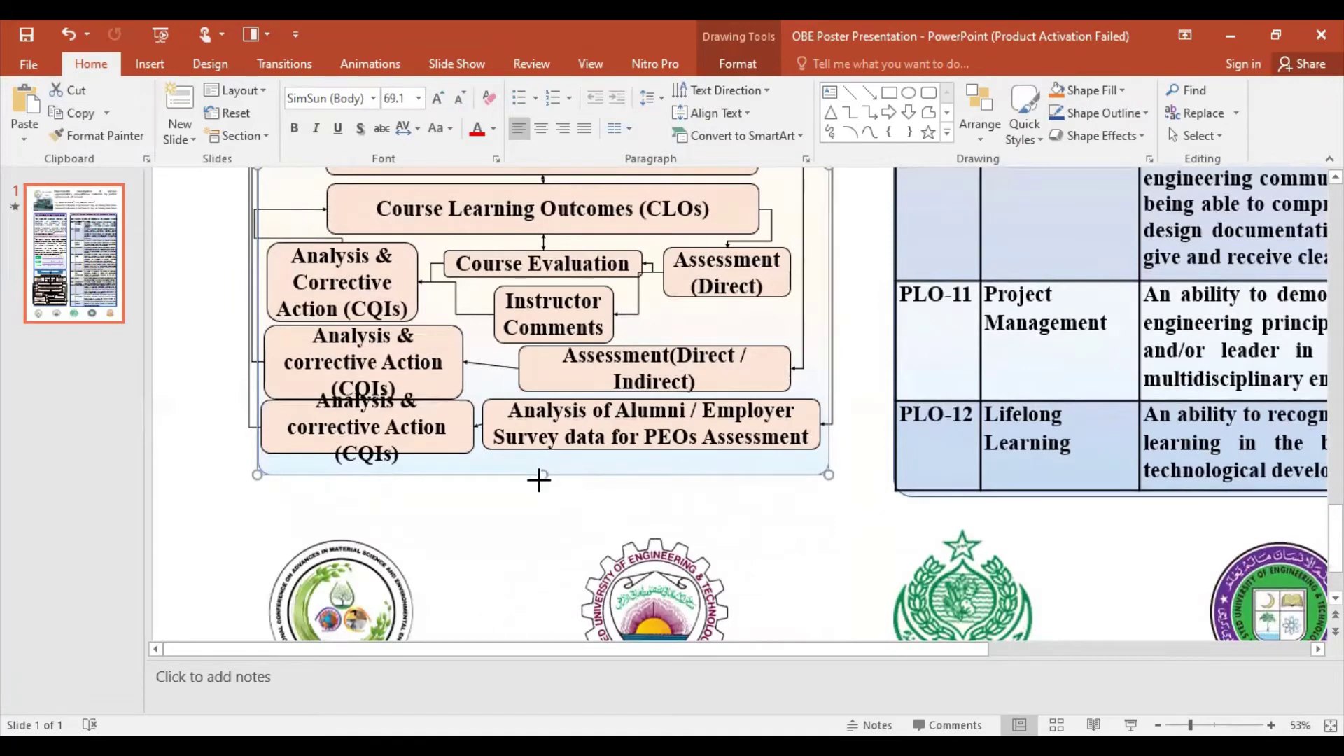
Step: Increase the flowchart frame's height to 13.2 inches
{"action": "left_click_drag", "start_coordinate": [538, 480], "coordinate": [538, 505]}
{"action": "left_click", "coordinate": [715, 71]}
{"action": "left_click", "coordinate": [1136, 94]}
{"action": "left_click", "coordinate": [1136, 93]}
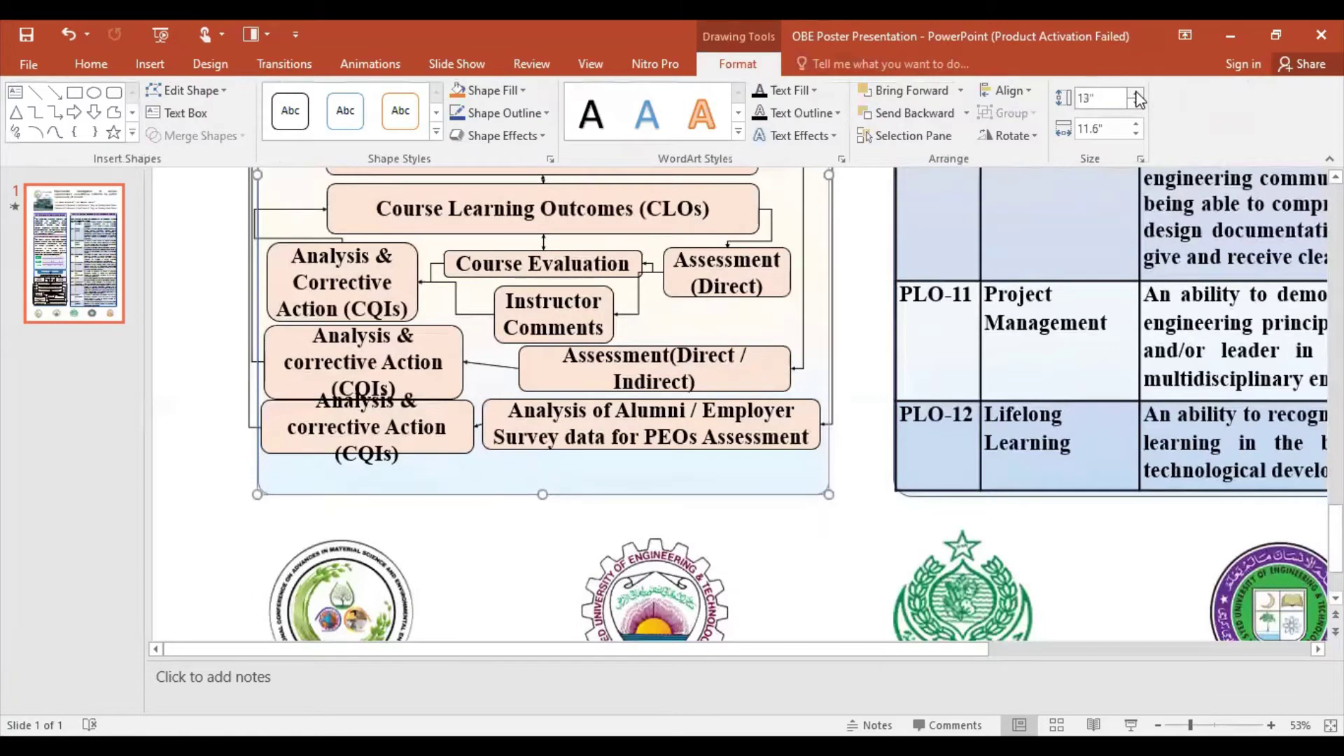
{"action": "left_click", "coordinate": [1136, 94]}
Step: Spread out the bottom CQIs, survey, middle CQIs and Assessment (Direct / Indirect) boxes into the added space
{"action": "left_click", "coordinate": [765, 510]}
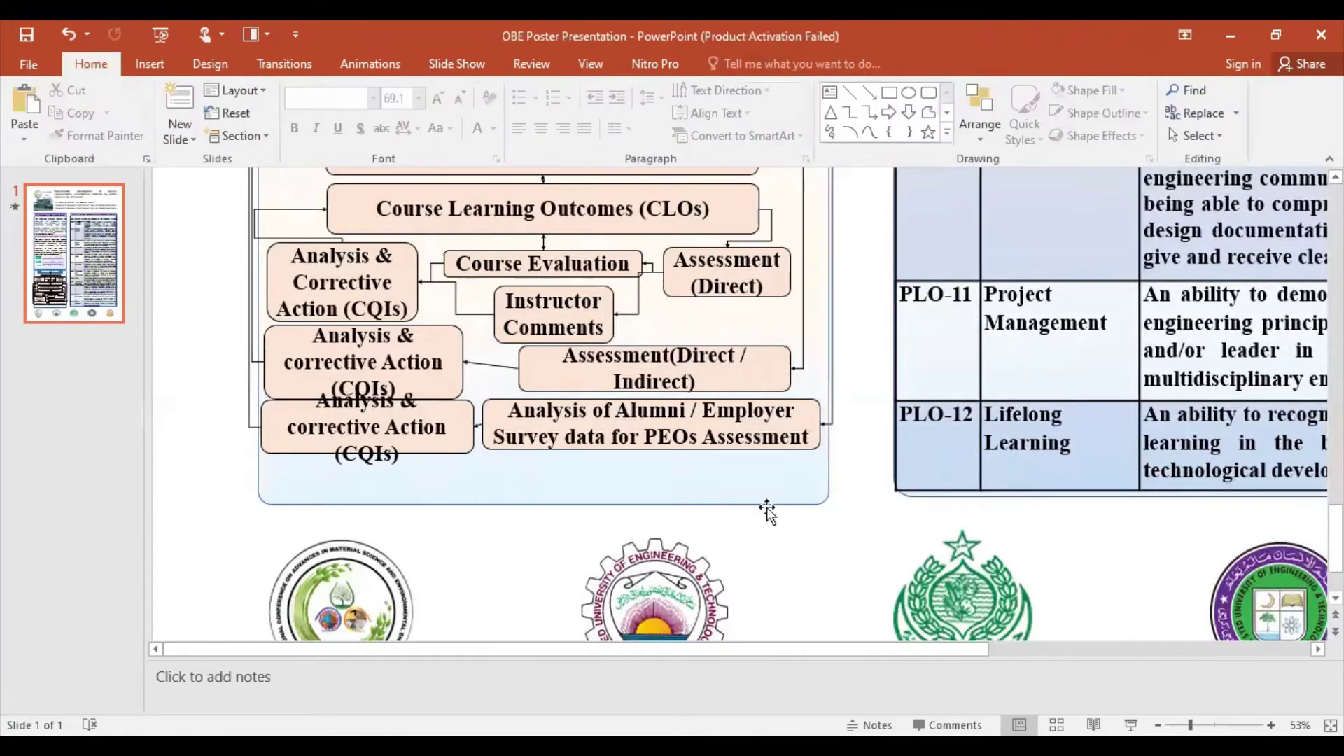
{"action": "left_click", "coordinate": [618, 438]}
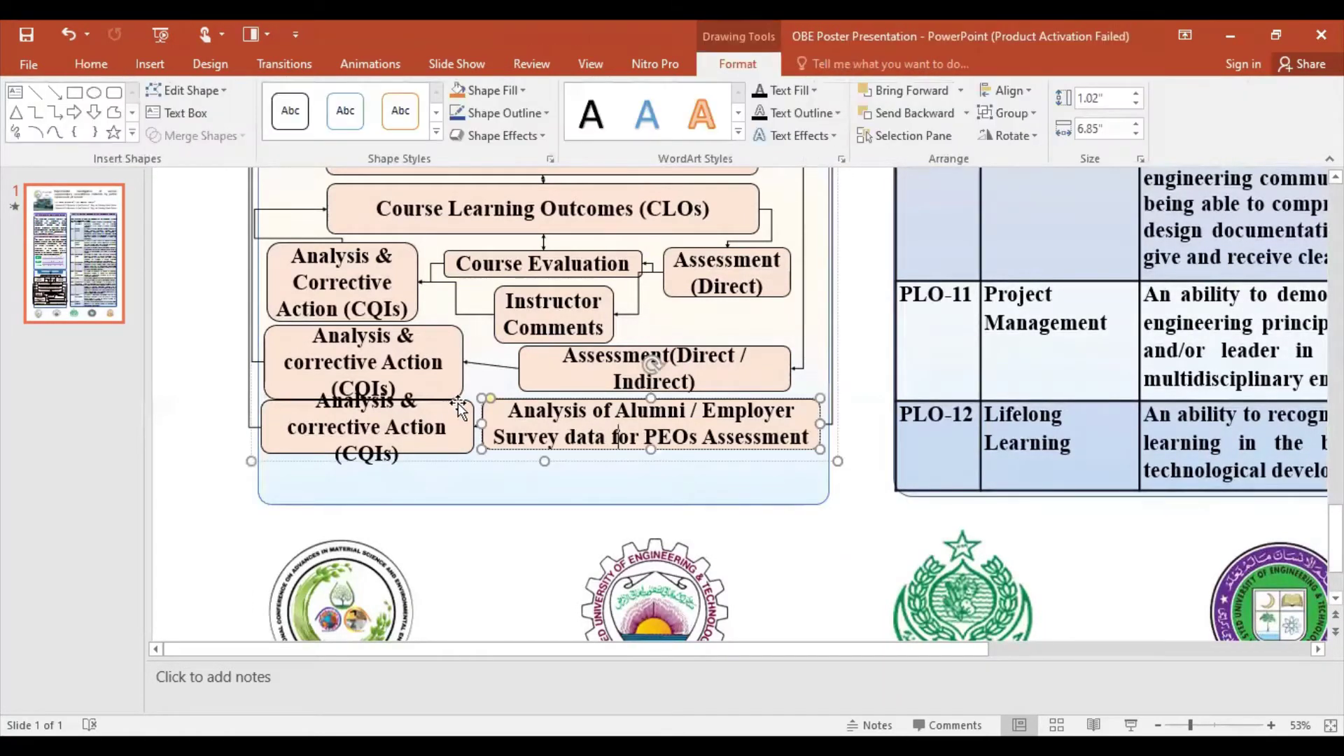
{"action": "left_click_drag", "start_coordinate": [458, 405], "coordinate": [465, 438]}
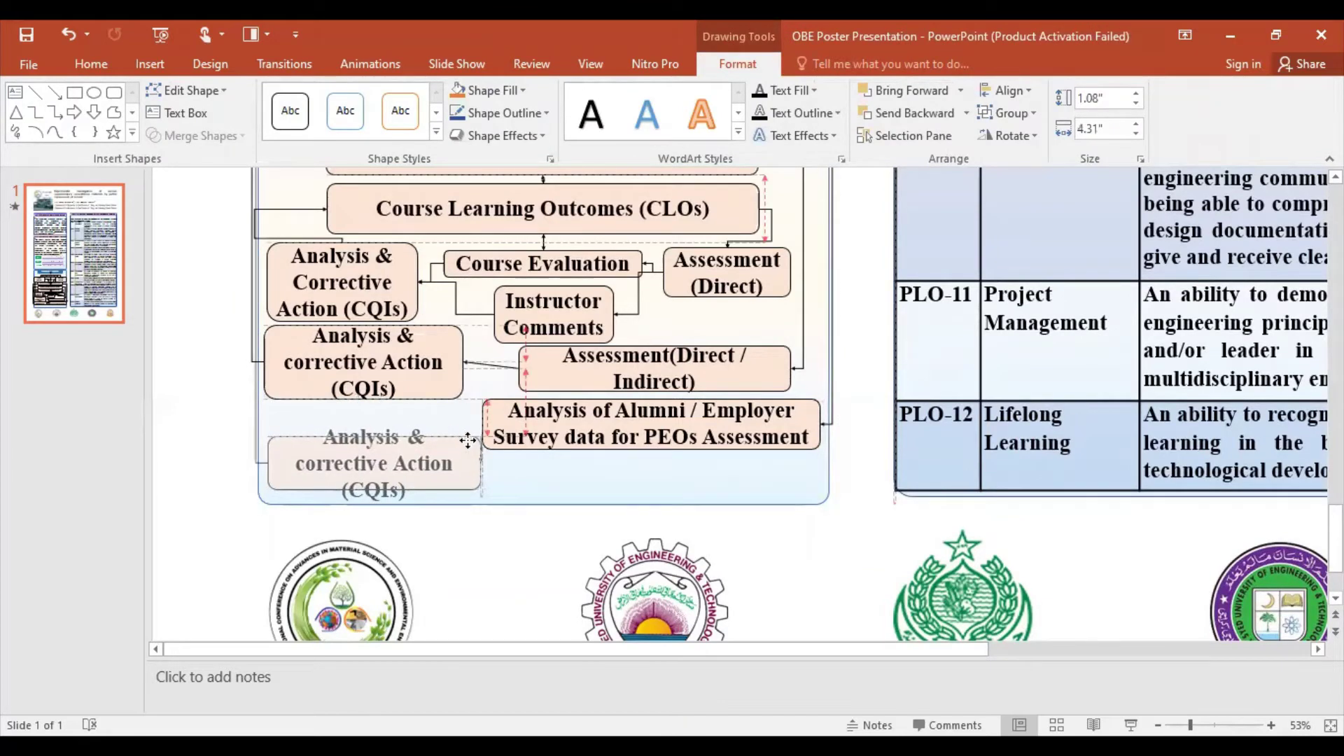
{"action": "left_click_drag", "start_coordinate": [467, 440], "coordinate": [472, 442]}
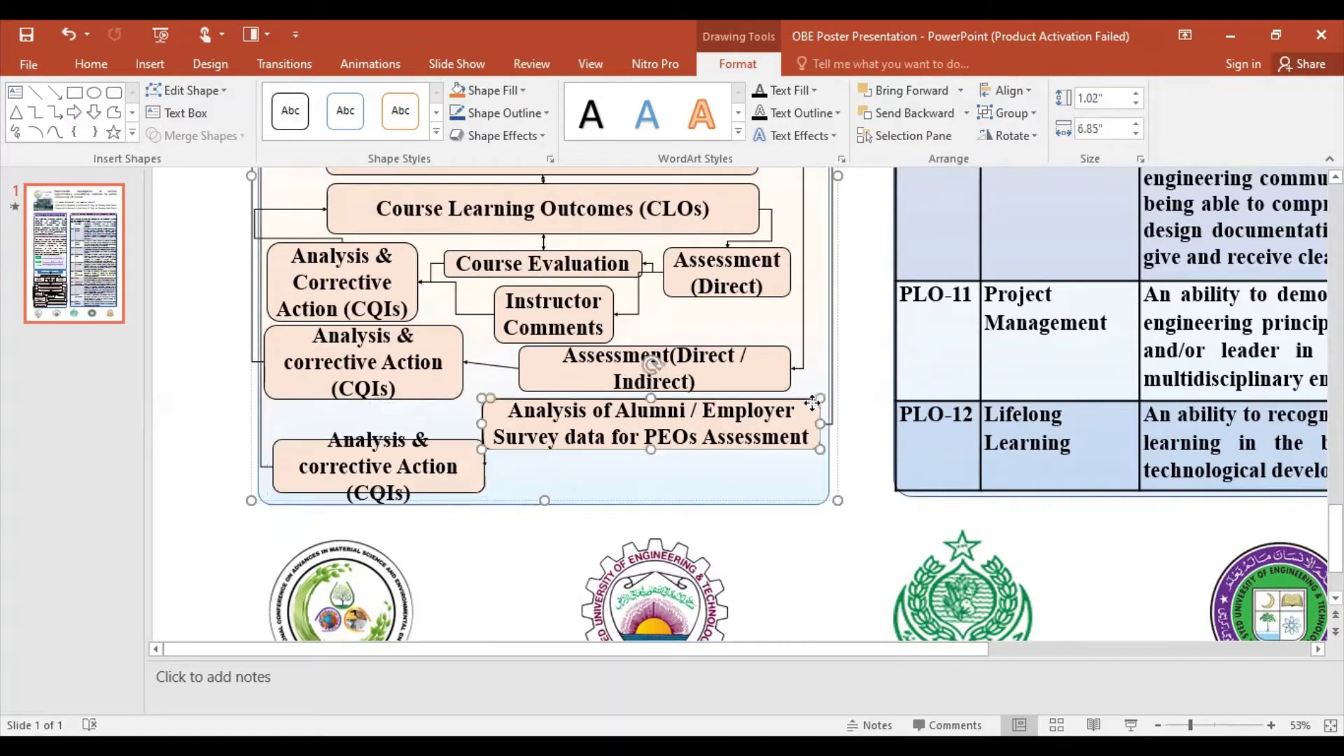
{"action": "left_click_drag", "start_coordinate": [814, 401], "coordinate": [820, 447]}
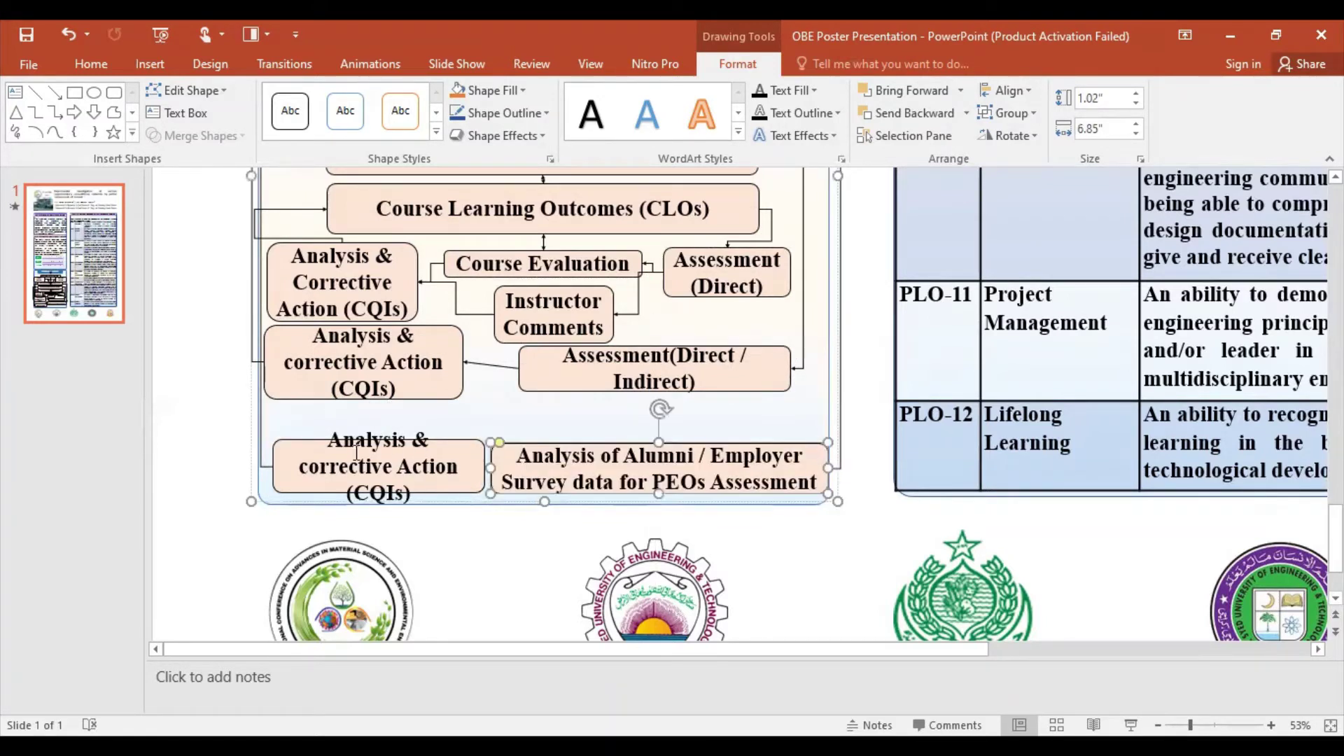
{"action": "left_click_drag", "start_coordinate": [451, 331], "coordinate": [460, 343]}
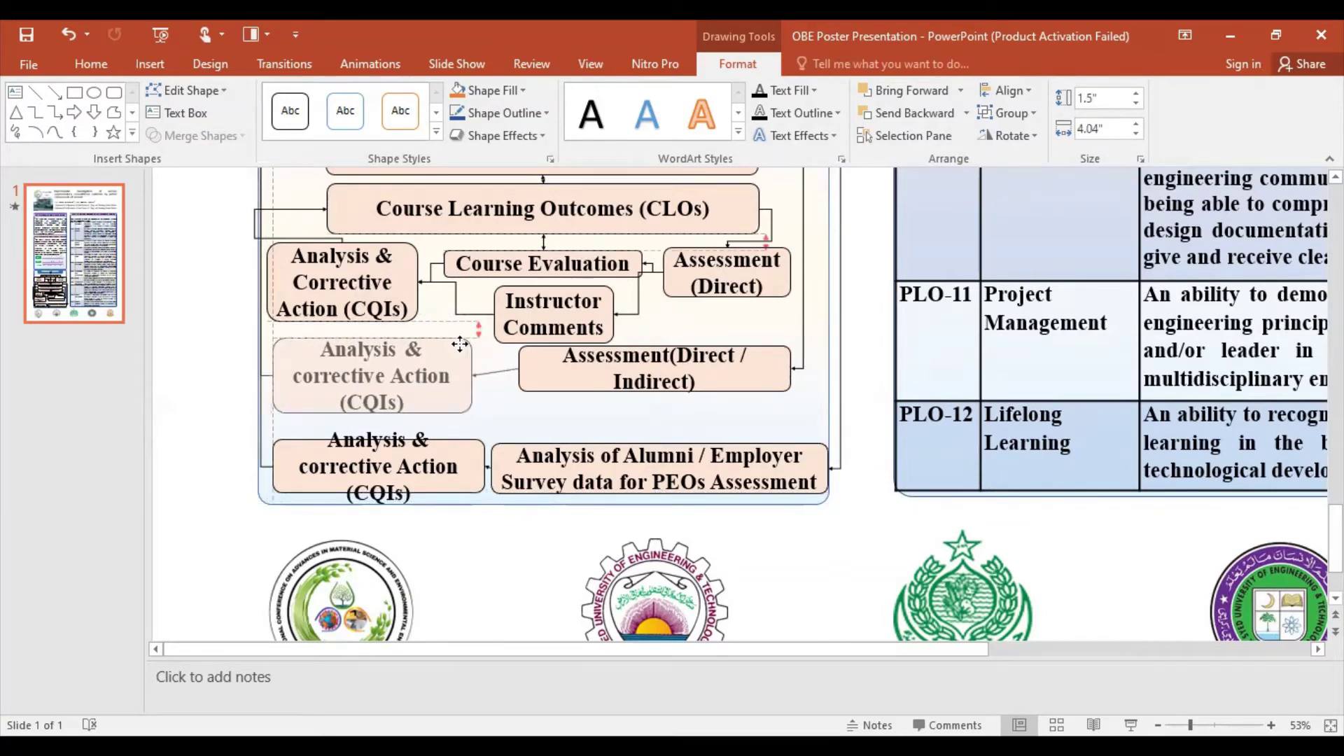
{"action": "left_click_drag", "start_coordinate": [460, 343], "coordinate": [460, 339]}
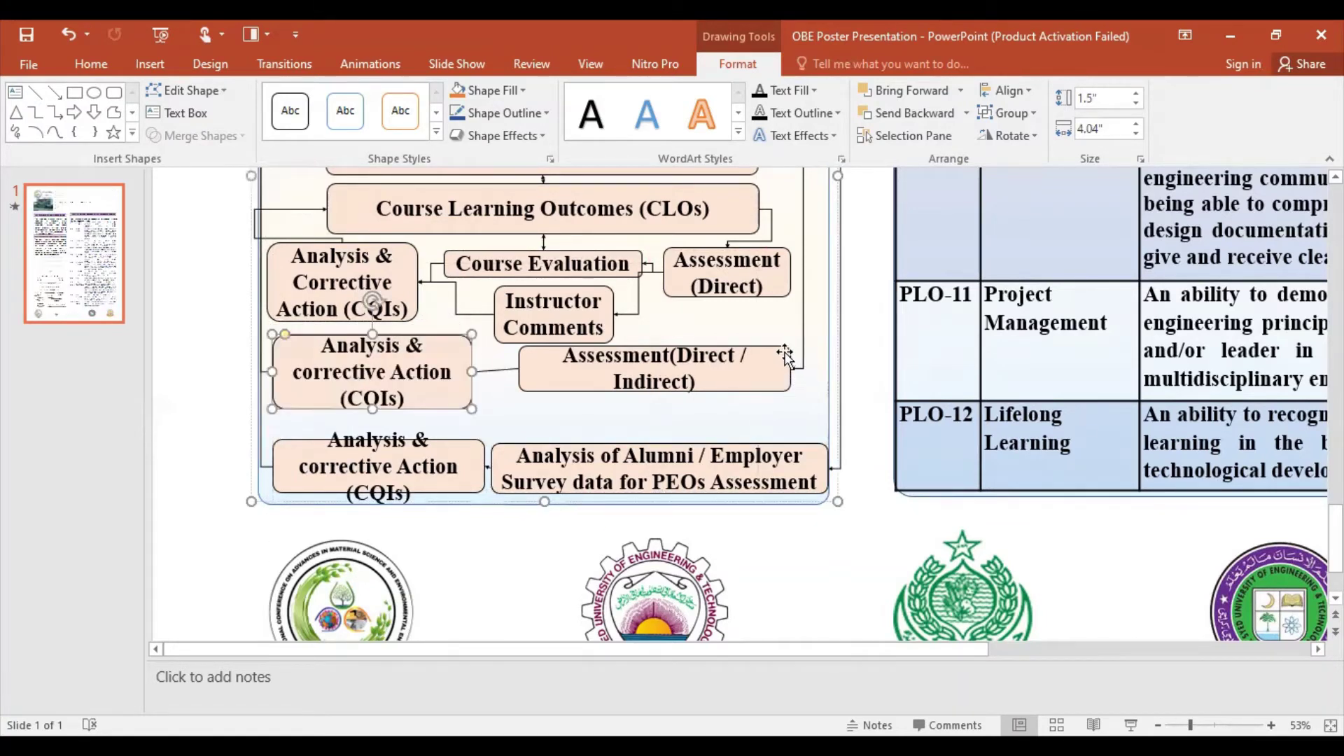
{"action": "left_click_drag", "start_coordinate": [784, 356], "coordinate": [803, 357]}
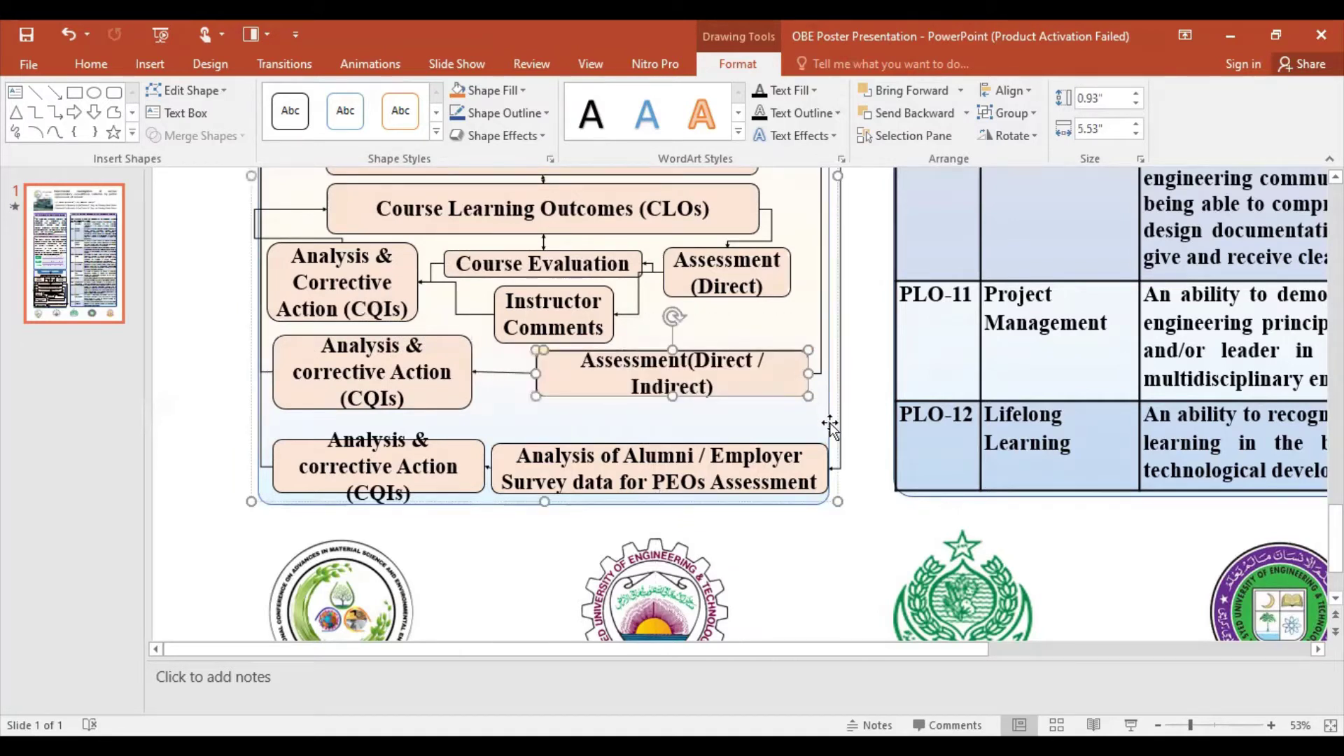
Step: Try enlarging the whole flowchart group, undo it, and reselect the flowchart
{"action": "left_click", "coordinate": [777, 508]}
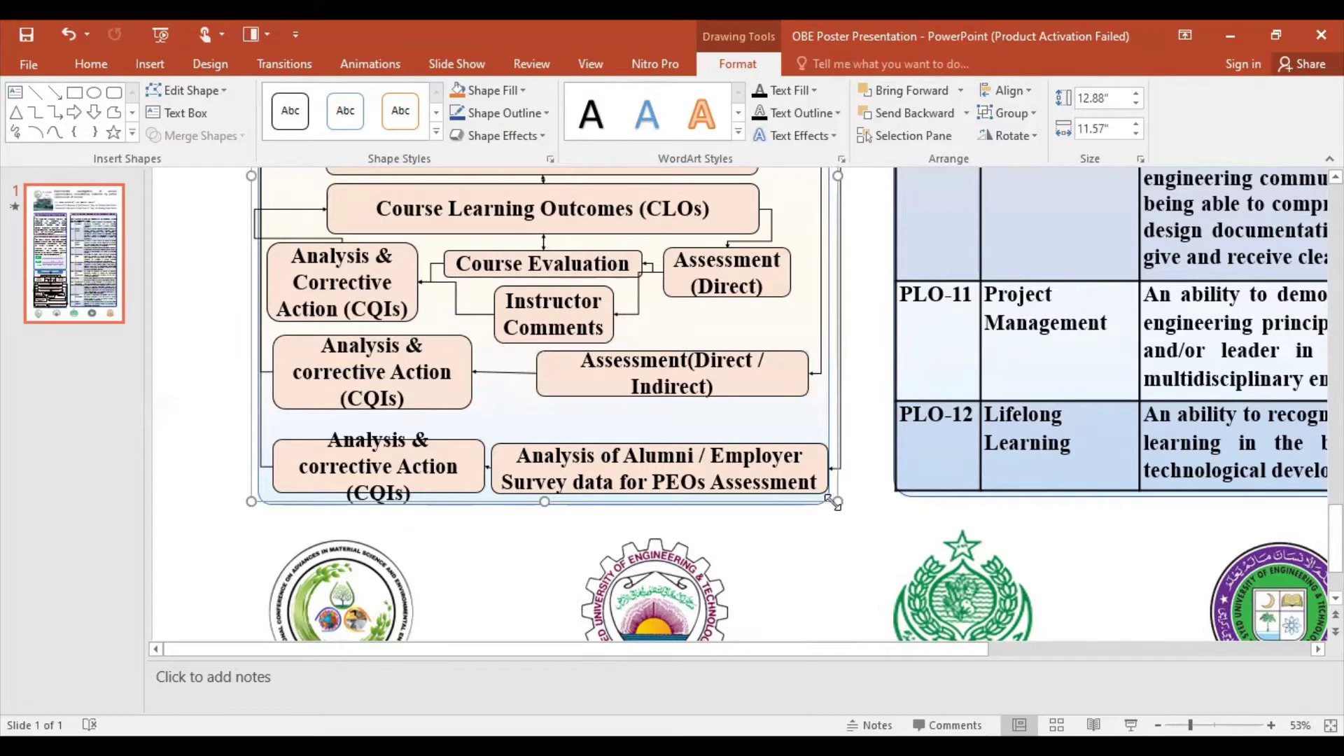
{"action": "left_click_drag", "start_coordinate": [836, 502], "coordinate": [843, 511]}
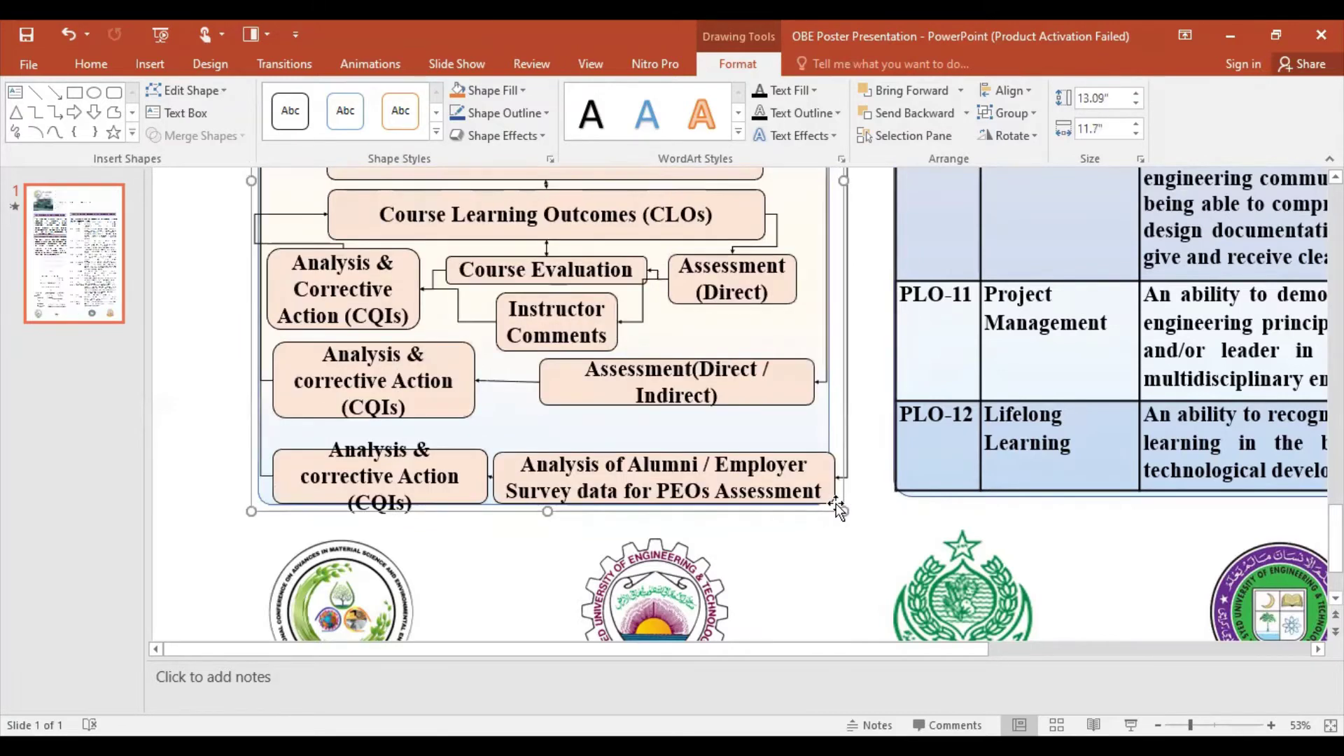
{"action": "key", "text": "ctrl+z"}
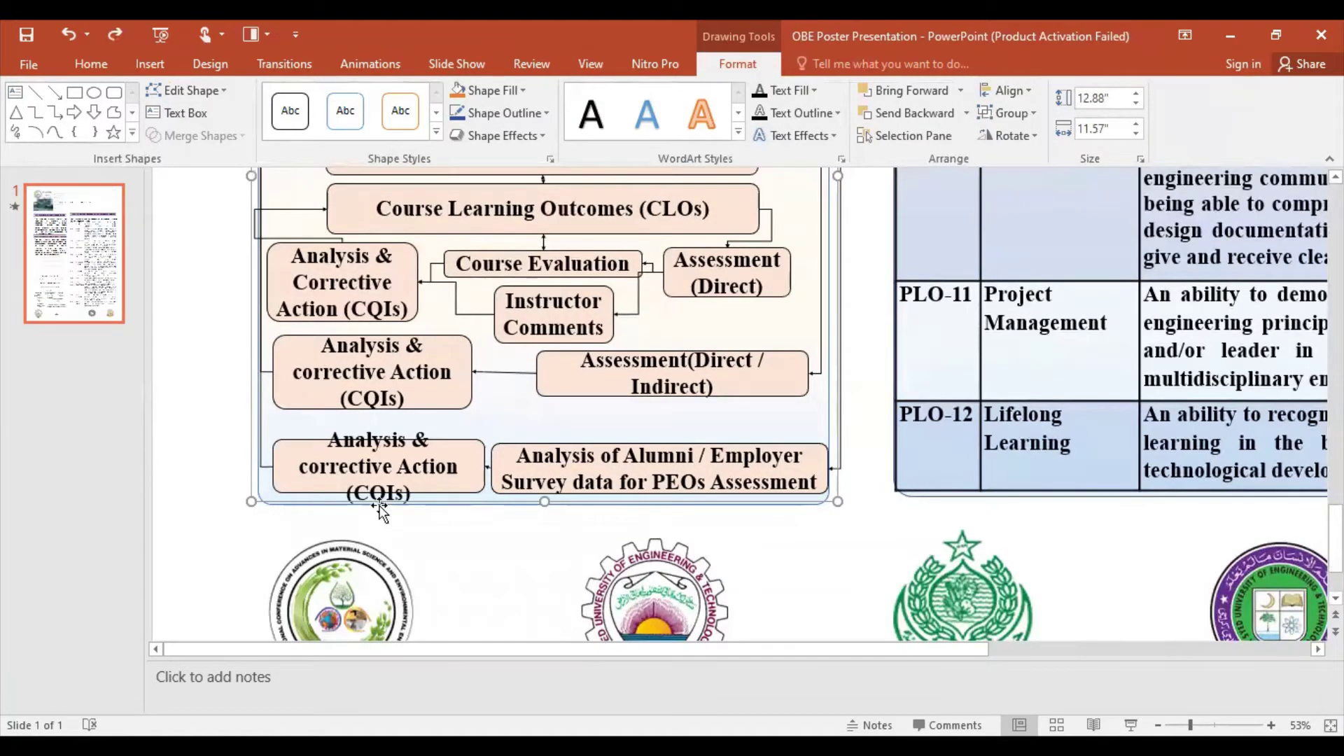
{"action": "left_click", "coordinate": [385, 533]}
{"action": "left_click", "coordinate": [482, 508]}
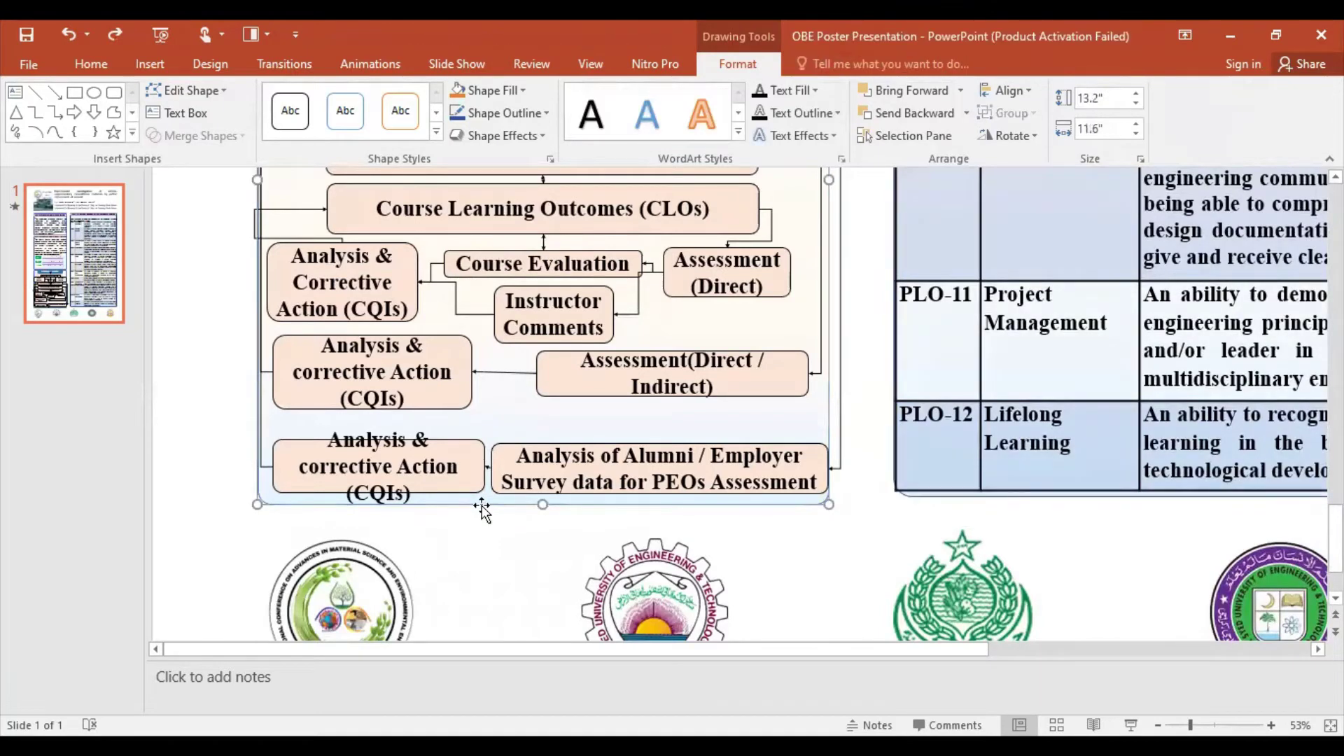
Step: Widen the flowchart's background frame to the right
{"action": "left_click_drag", "start_coordinate": [544, 504], "coordinate": [544, 511]}
{"action": "scroll", "coordinate": [871, 385], "scroll_direction": "up", "scroll_amount": 2}
{"action": "scroll", "coordinate": [868, 364], "scroll_direction": "up", "scroll_amount": 2}
{"action": "scroll", "coordinate": [864, 343], "scroll_direction": "up", "scroll_amount": 2}
{"action": "scroll", "coordinate": [861, 314], "scroll_direction": "up", "scroll_amount": 2}
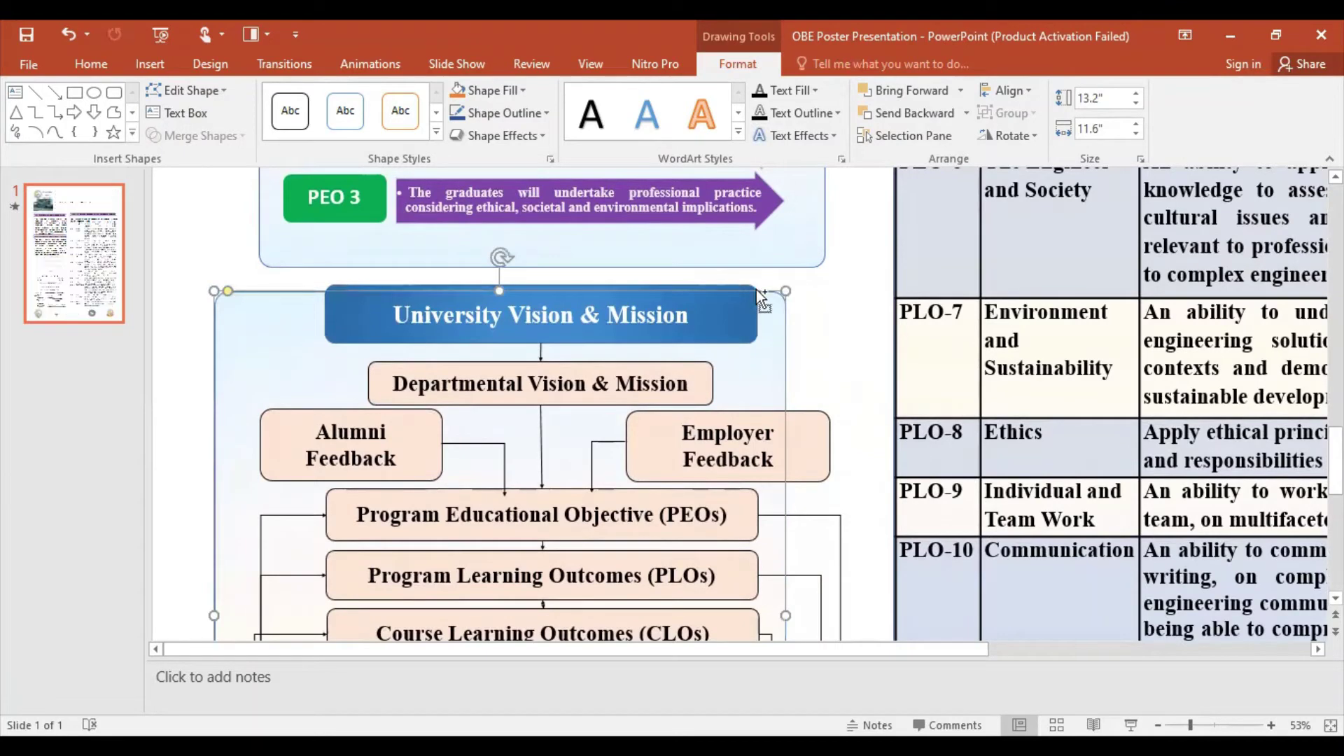
{"action": "scroll", "coordinate": [875, 514], "scroll_direction": "down", "scroll_amount": 3}
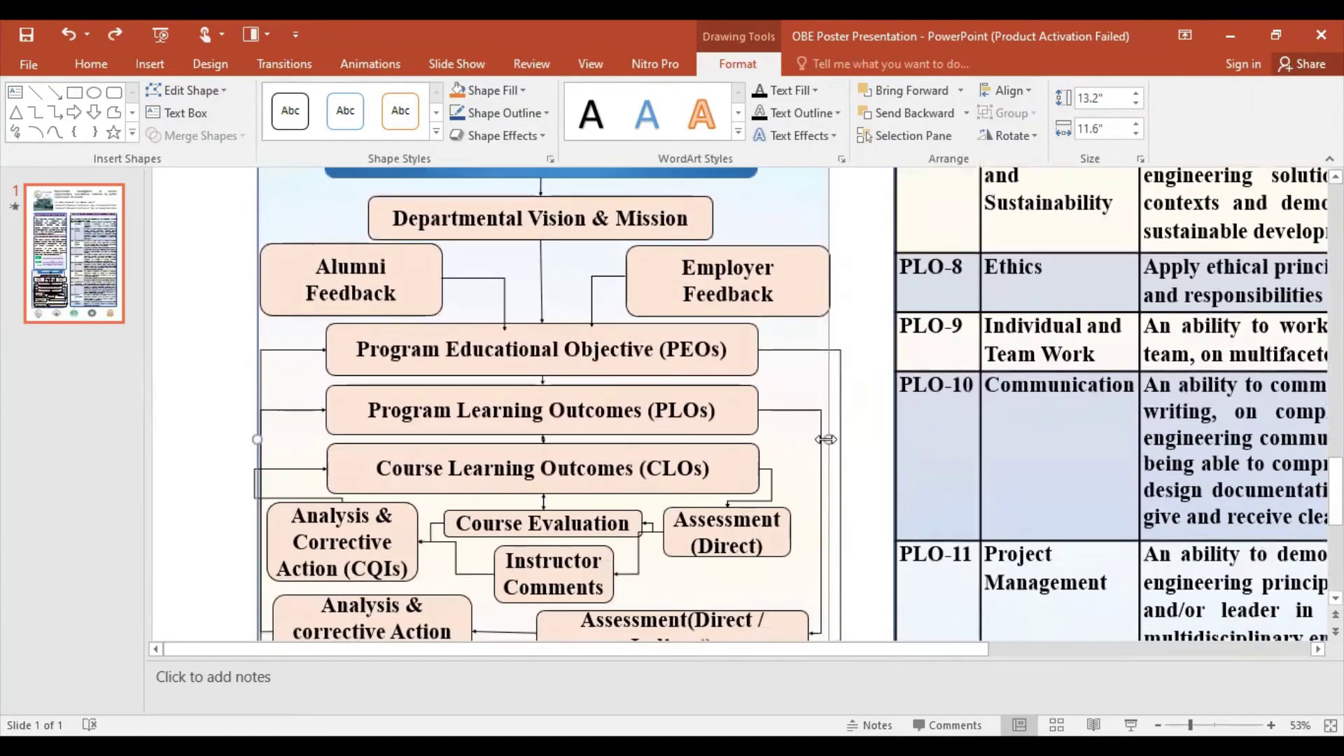
{"action": "left_click_drag", "start_coordinate": [828, 437], "coordinate": [852, 437]}
Step: Shift the inner flowchart boxes slightly to the right
{"action": "scroll", "coordinate": [872, 522], "scroll_direction": "down", "scroll_amount": 1}
{"action": "scroll", "coordinate": [872, 522], "scroll_direction": "down", "scroll_amount": 2}
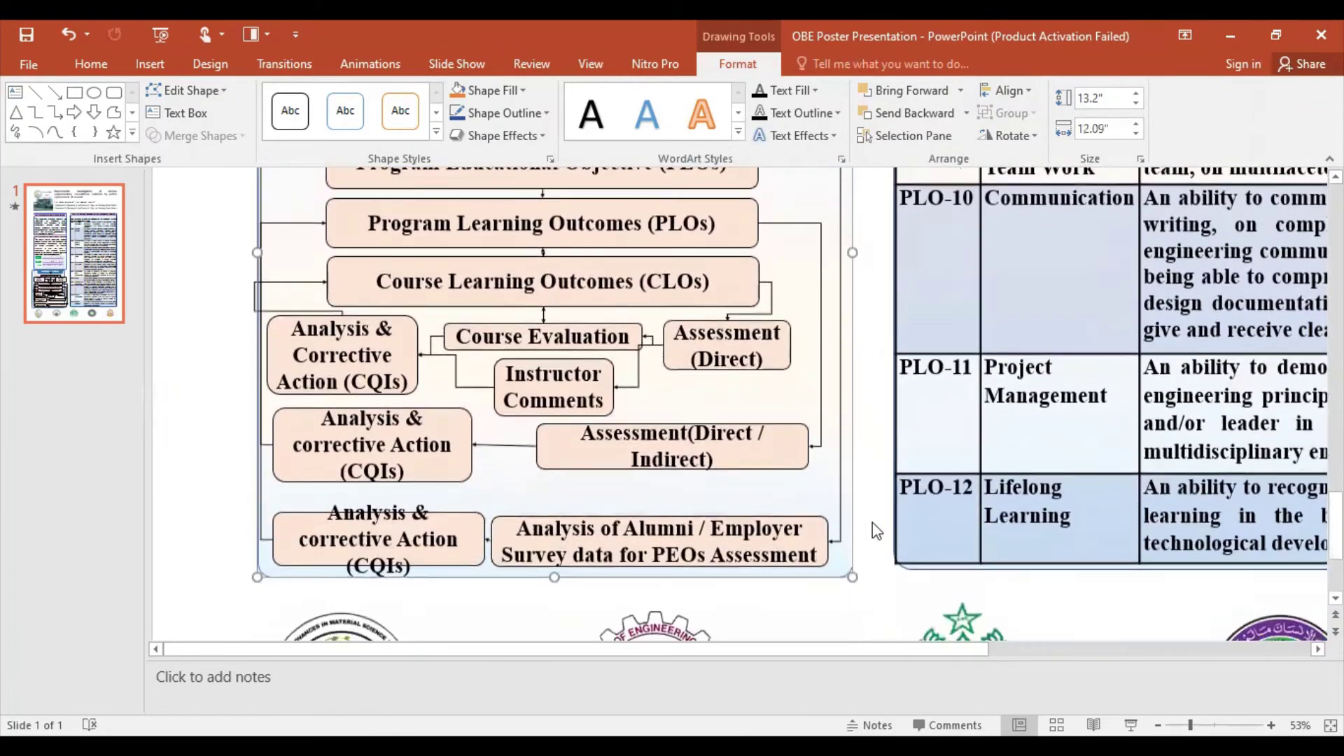
{"action": "scroll", "coordinate": [873, 523], "scroll_direction": "down", "scroll_amount": 2}
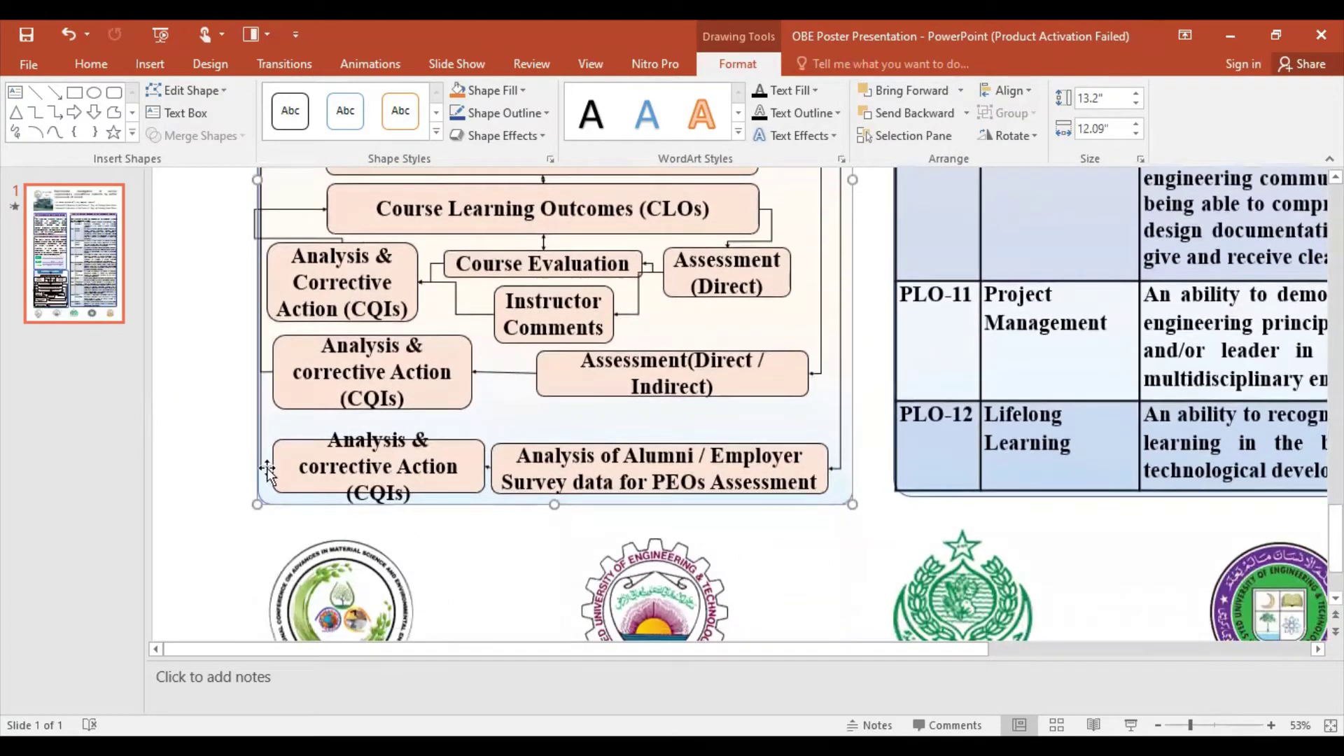
{"action": "left_click_drag", "start_coordinate": [261, 210], "coordinate": [244, 182]}
{"action": "scroll", "coordinate": [637, 480], "scroll_direction": "down", "scroll_amount": 1}
{"action": "scroll", "coordinate": [637, 480], "scroll_direction": "down", "scroll_amount": 1}
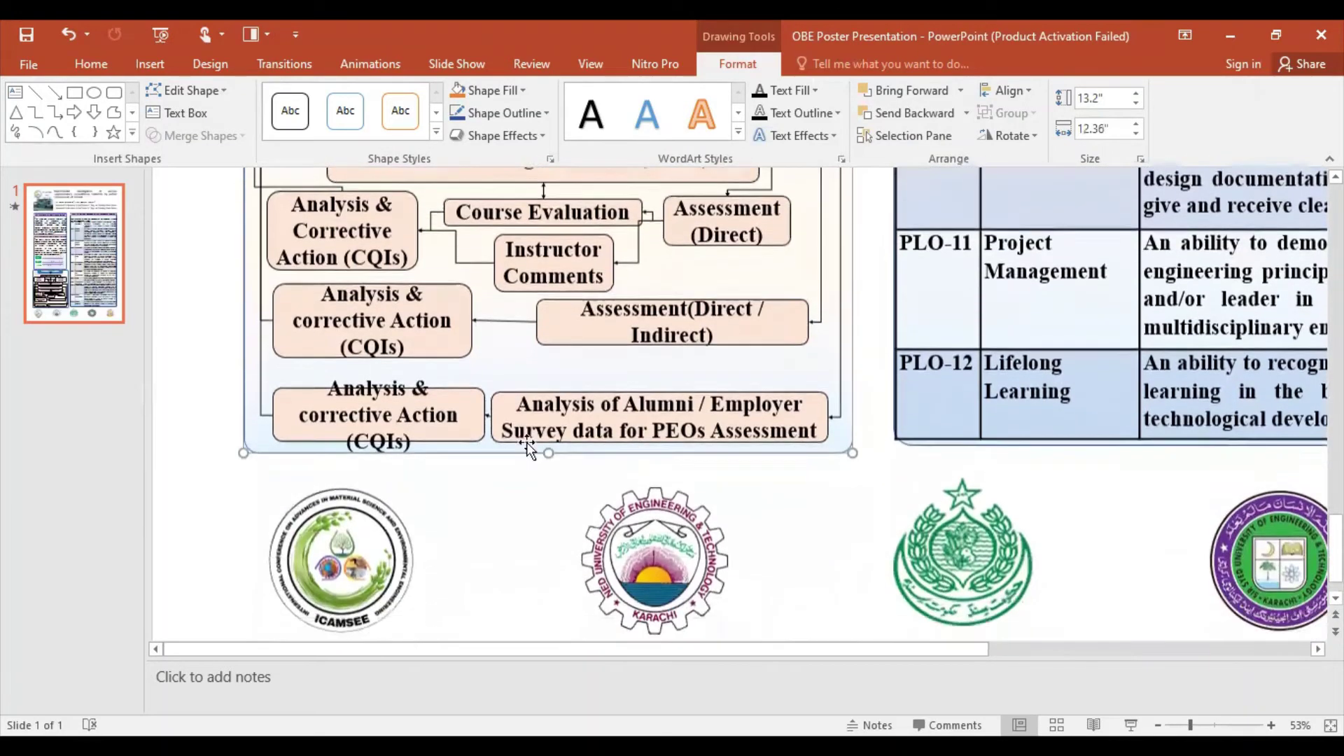
{"action": "left_click_drag", "start_coordinate": [816, 399], "coordinate": [822, 390]}
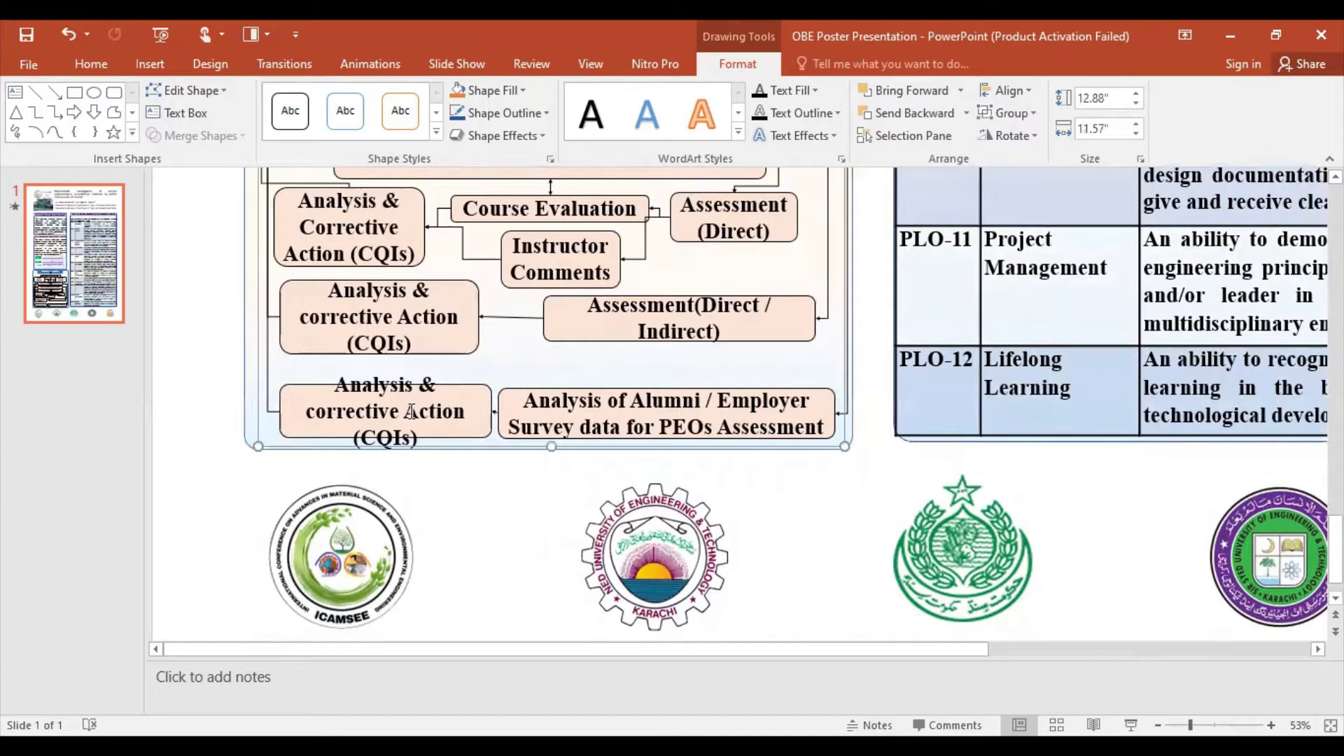
Step: Move the bottom Analysis & corrective Action box up beside the Alumni survey box
{"action": "left_click", "coordinate": [279, 423]}
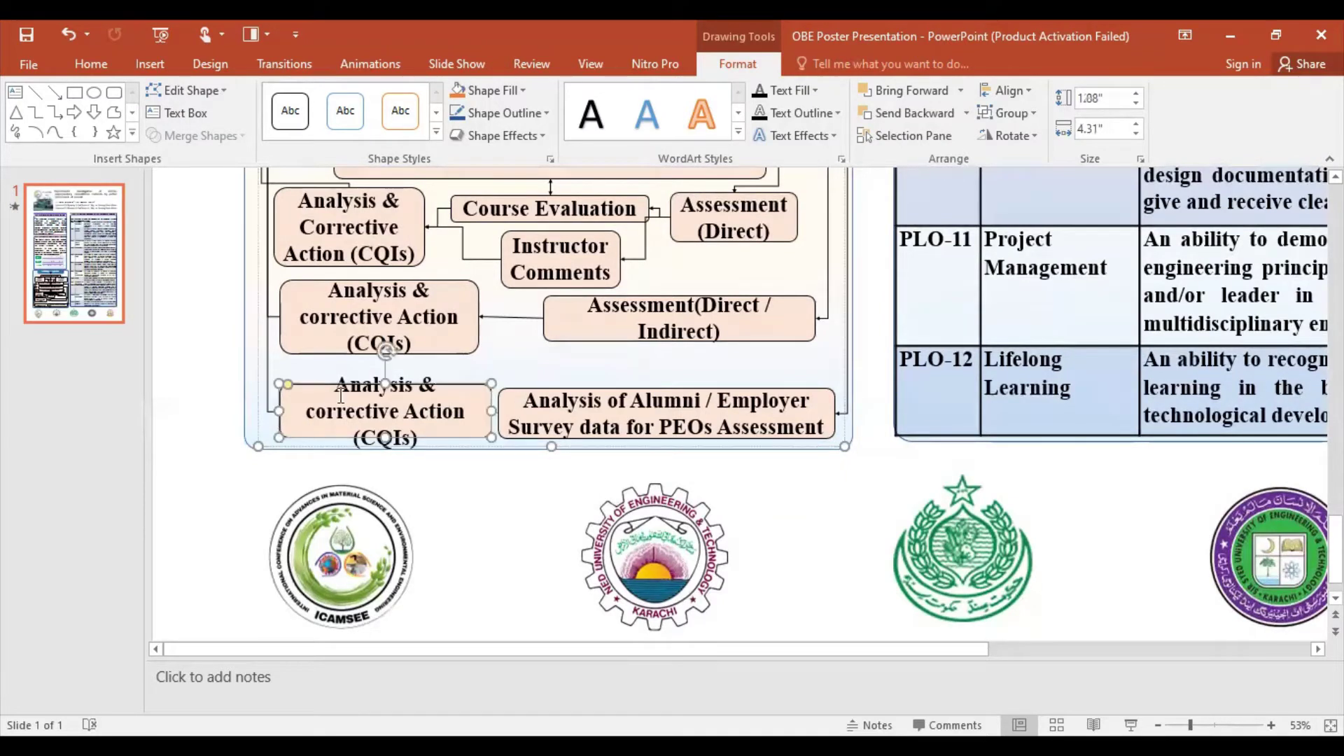
{"action": "mouse_move", "coordinate": [384, 384]}
{"action": "left_mouse_down"}
{"action": "mouse_move", "coordinate": [385, 364]}
{"action": "mouse_move", "coordinate": [293, 376]}
{"action": "mouse_move", "coordinate": [362, 365]}
{"action": "left_mouse_up"}
{"action": "left_click", "coordinate": [435, 468]}
{"action": "left_click", "coordinate": [414, 389]}
{"action": "left_click", "coordinate": [477, 529]}
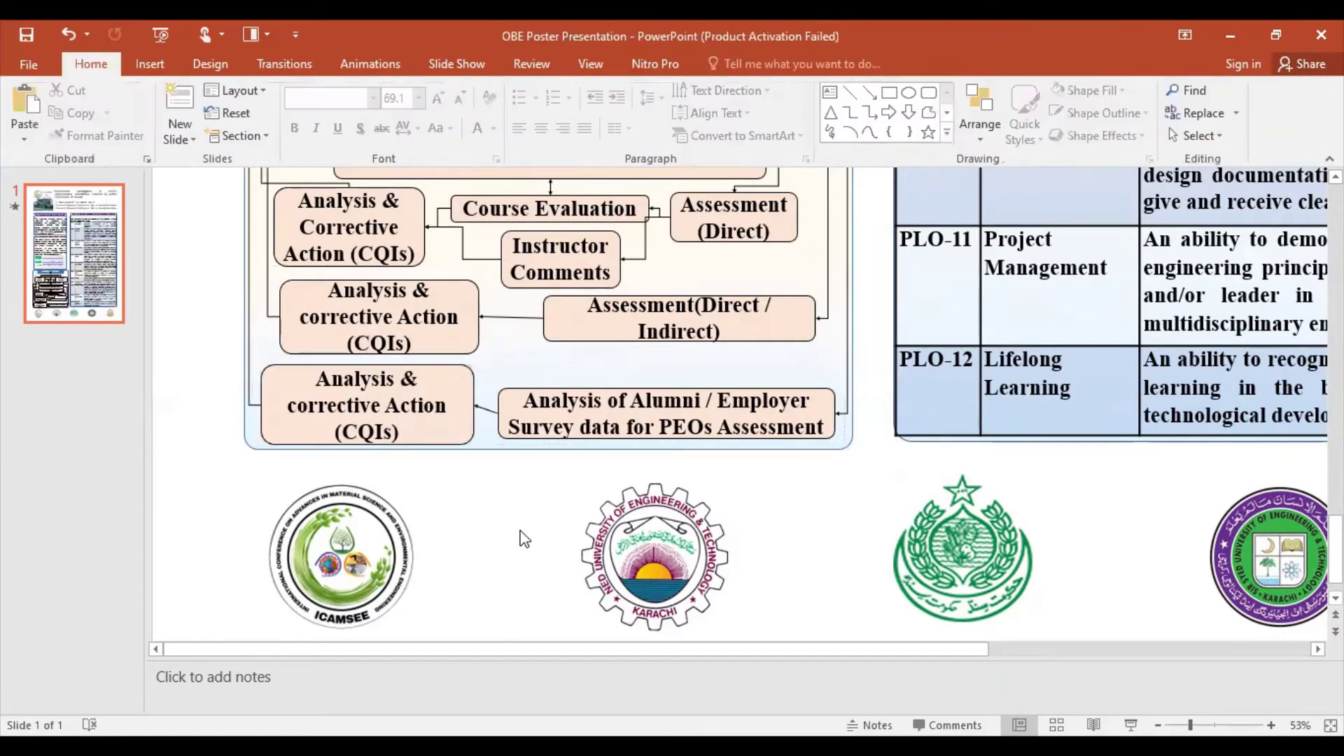
Step: Nudge the flowchart contents left and move the upper CQIs box slightly right toward Course Evaluation
{"action": "scroll", "coordinate": [524, 539], "scroll_direction": "up", "scroll_amount": 2}
{"action": "scroll", "coordinate": [431, 486], "scroll_direction": "up", "scroll_amount": 1}
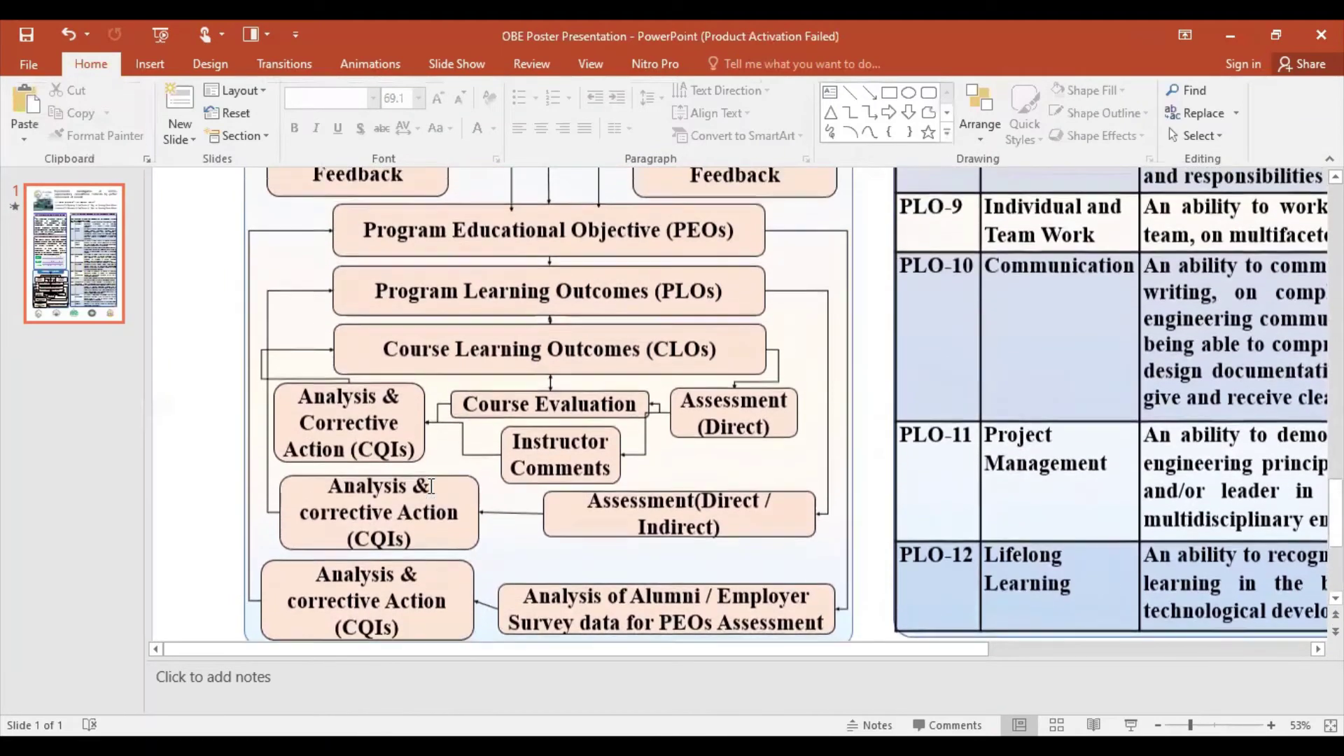
{"action": "scroll", "coordinate": [431, 486], "scroll_direction": "up", "scroll_amount": 1}
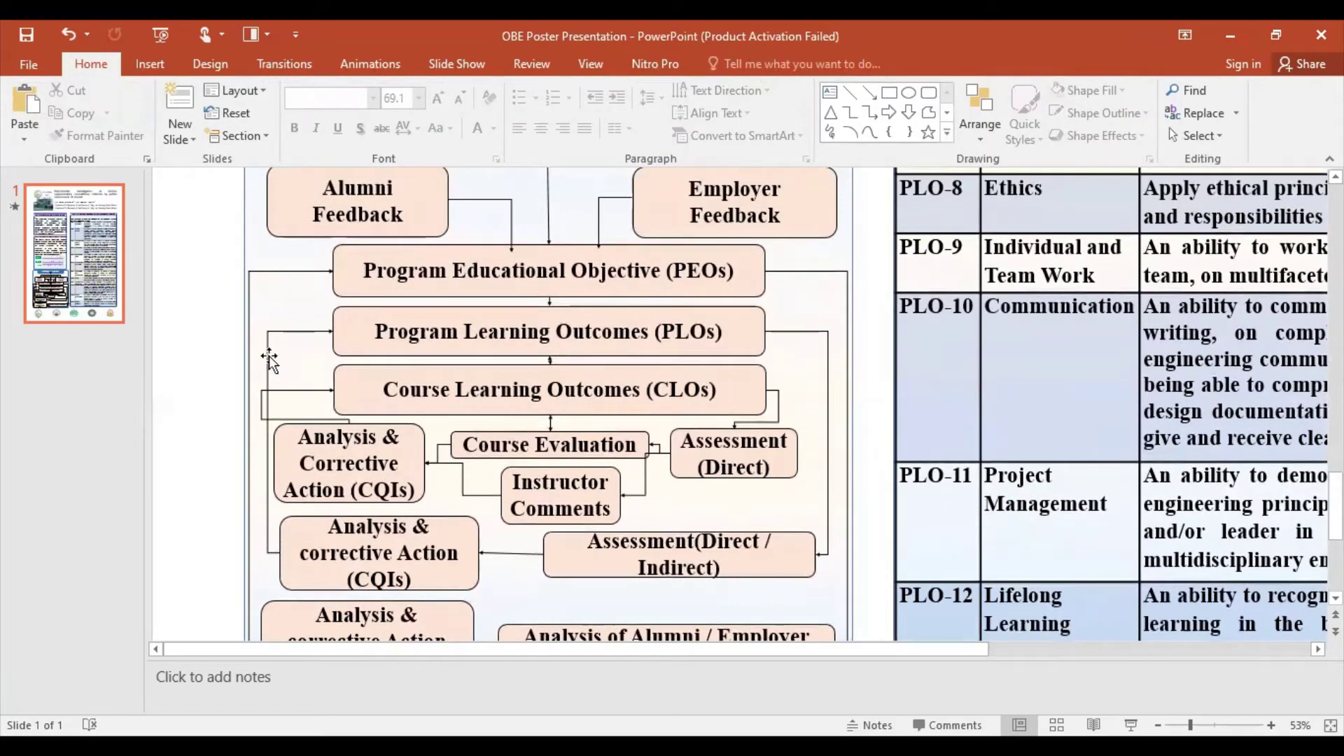
{"action": "left_click_drag", "start_coordinate": [269, 361], "coordinate": [264, 358]}
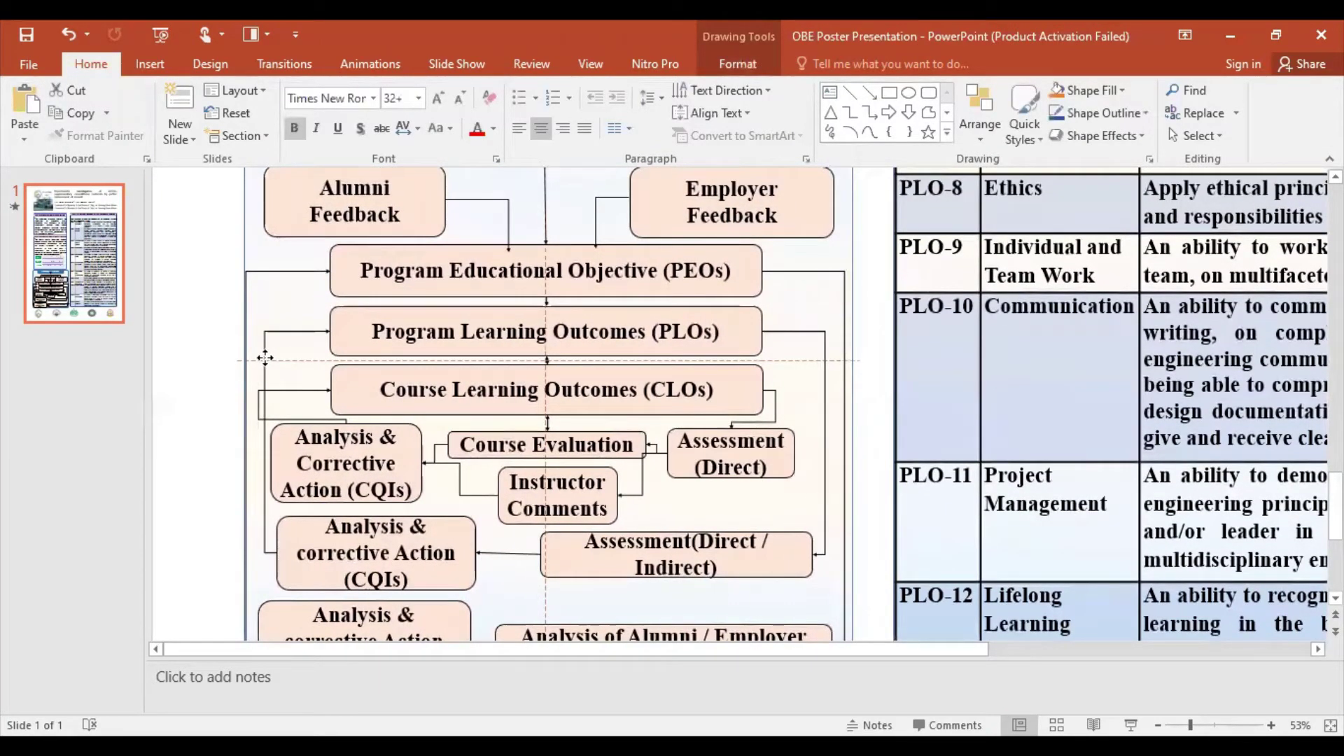
{"action": "left_click_drag", "start_coordinate": [265, 358], "coordinate": [268, 359]}
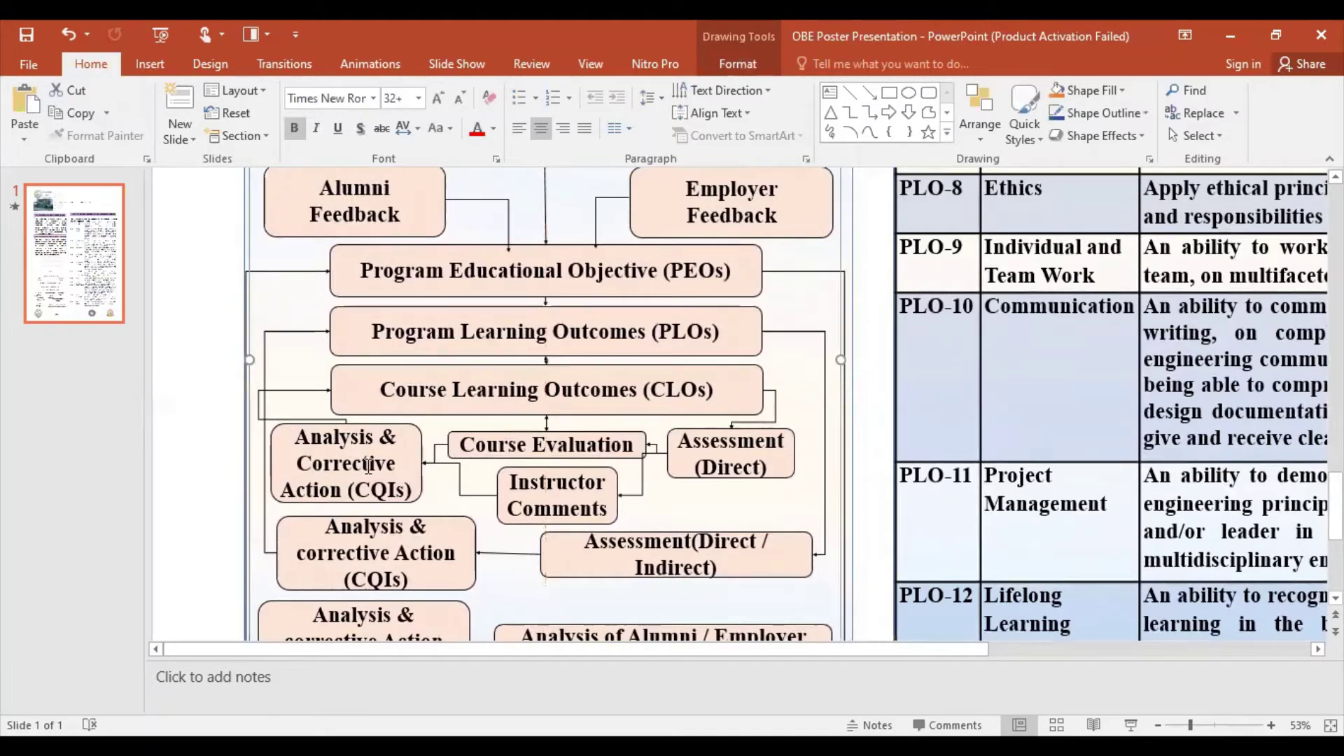
{"action": "double_click", "coordinate": [413, 425]}
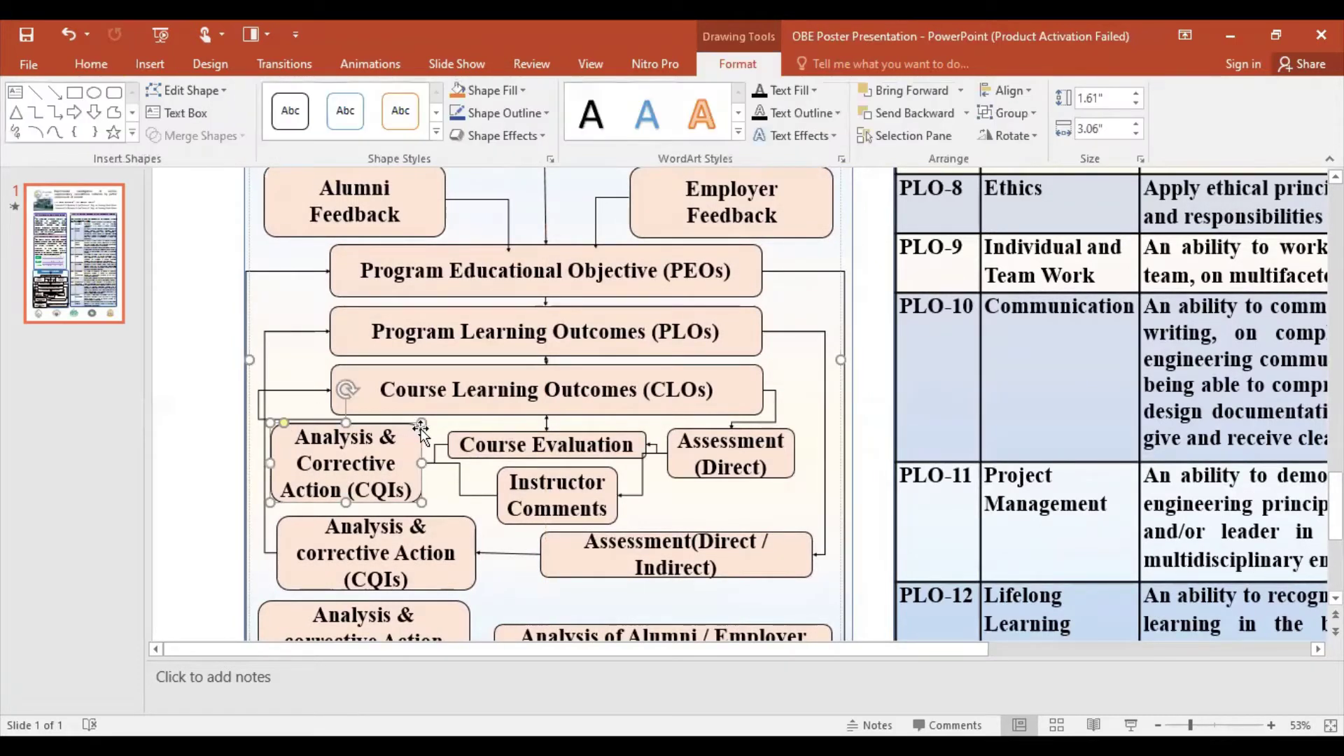
{"action": "left_click_drag", "start_coordinate": [419, 445], "coordinate": [427, 445]}
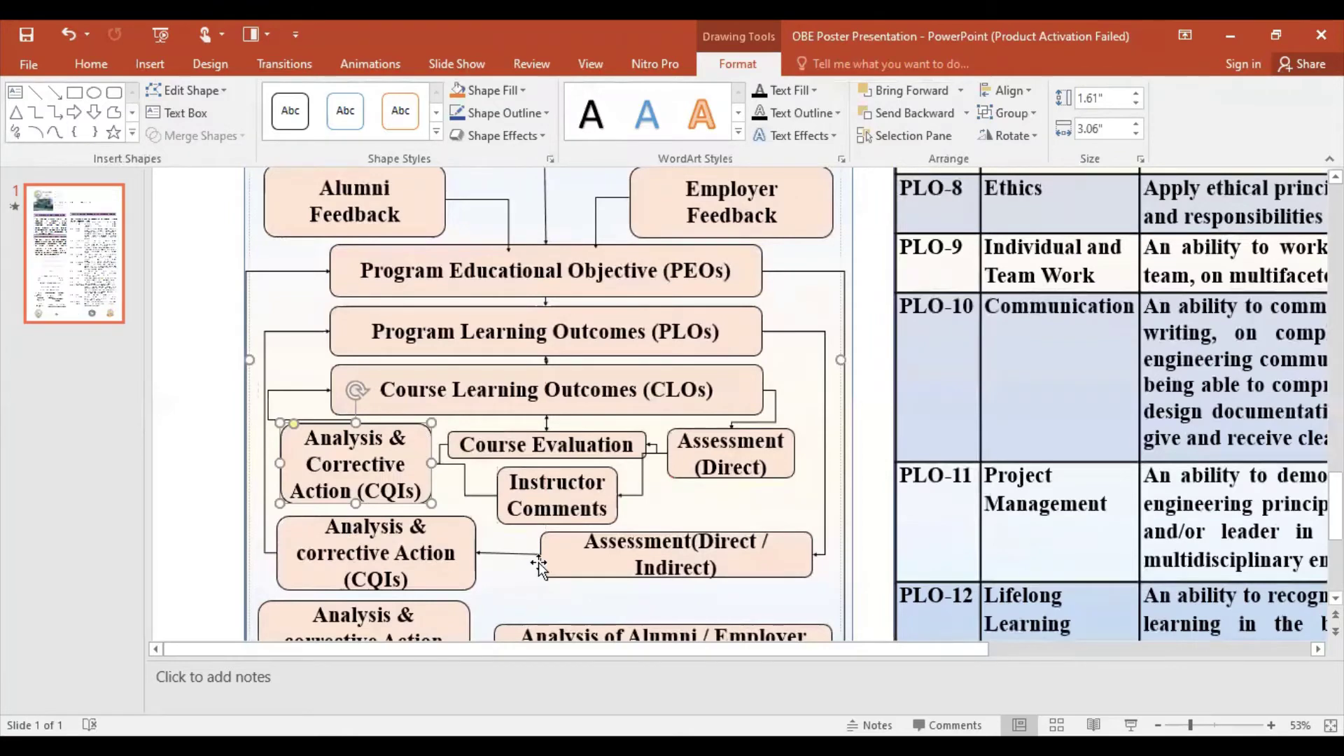
Step: Drag the Employer Feedback connector's segments and move its end near the Departmental box
{"action": "scroll", "coordinate": [539, 561], "scroll_direction": "down", "scroll_amount": 3}
{"action": "scroll", "coordinate": [532, 560], "scroll_direction": "up", "scroll_amount": 3}
{"action": "scroll", "coordinate": [518, 558], "scroll_direction": "up", "scroll_amount": 3}
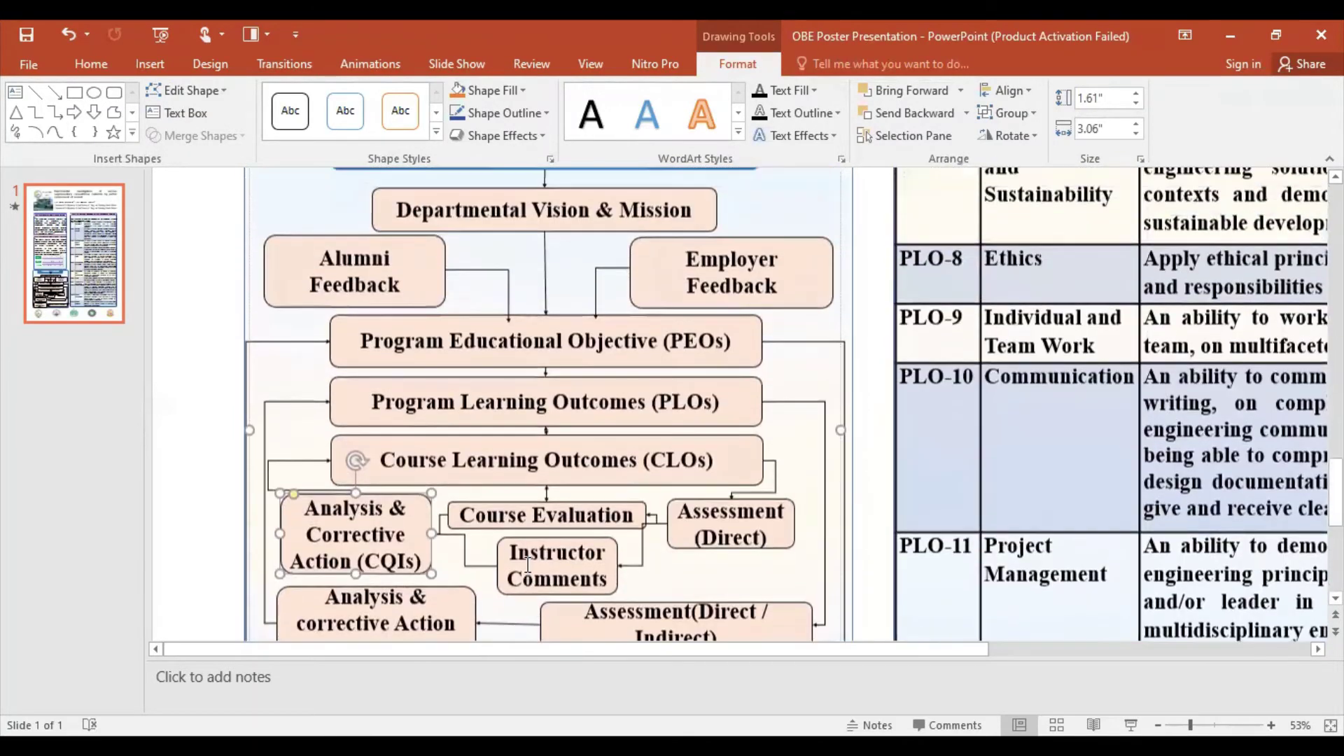
{"action": "scroll", "coordinate": [490, 554], "scroll_direction": "up", "scroll_amount": 3}
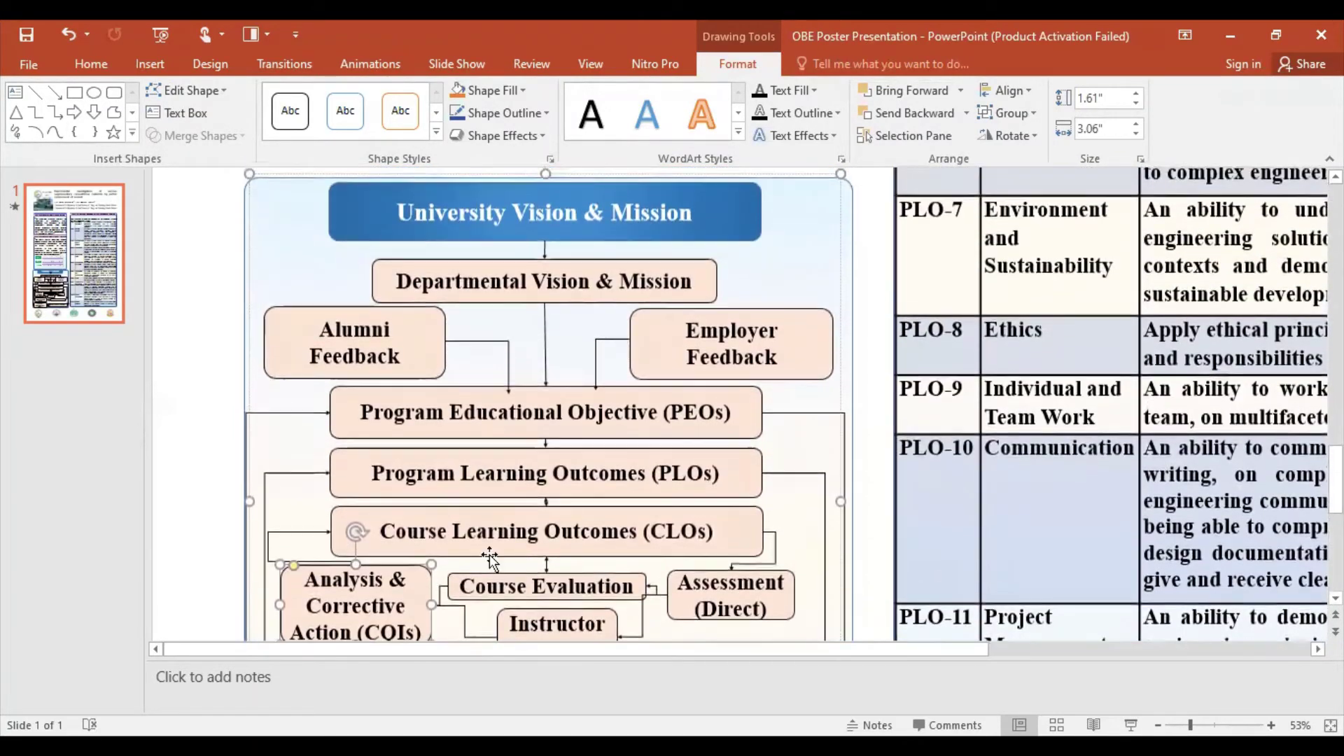
{"action": "left_click", "coordinate": [509, 359]}
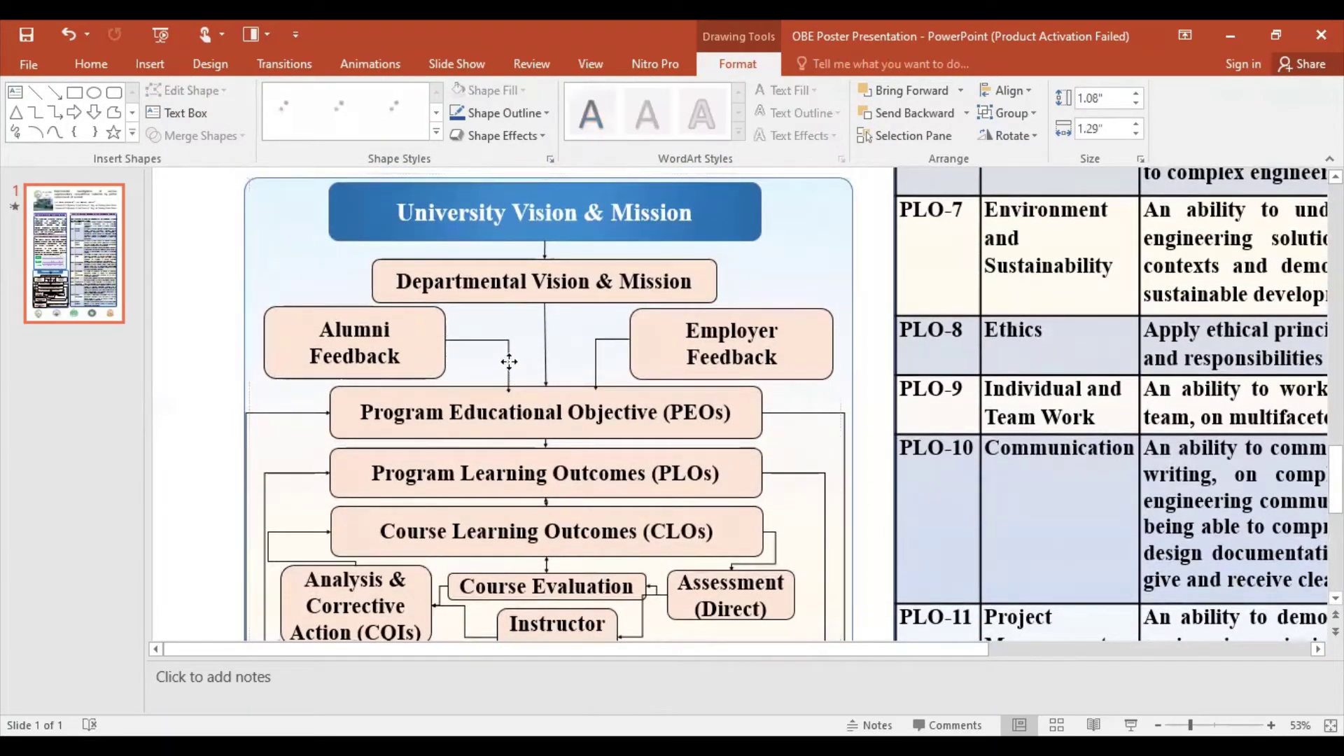
{"action": "left_click", "coordinate": [594, 348]}
{"action": "left_click_drag", "start_coordinate": [594, 348], "coordinate": [628, 329]}
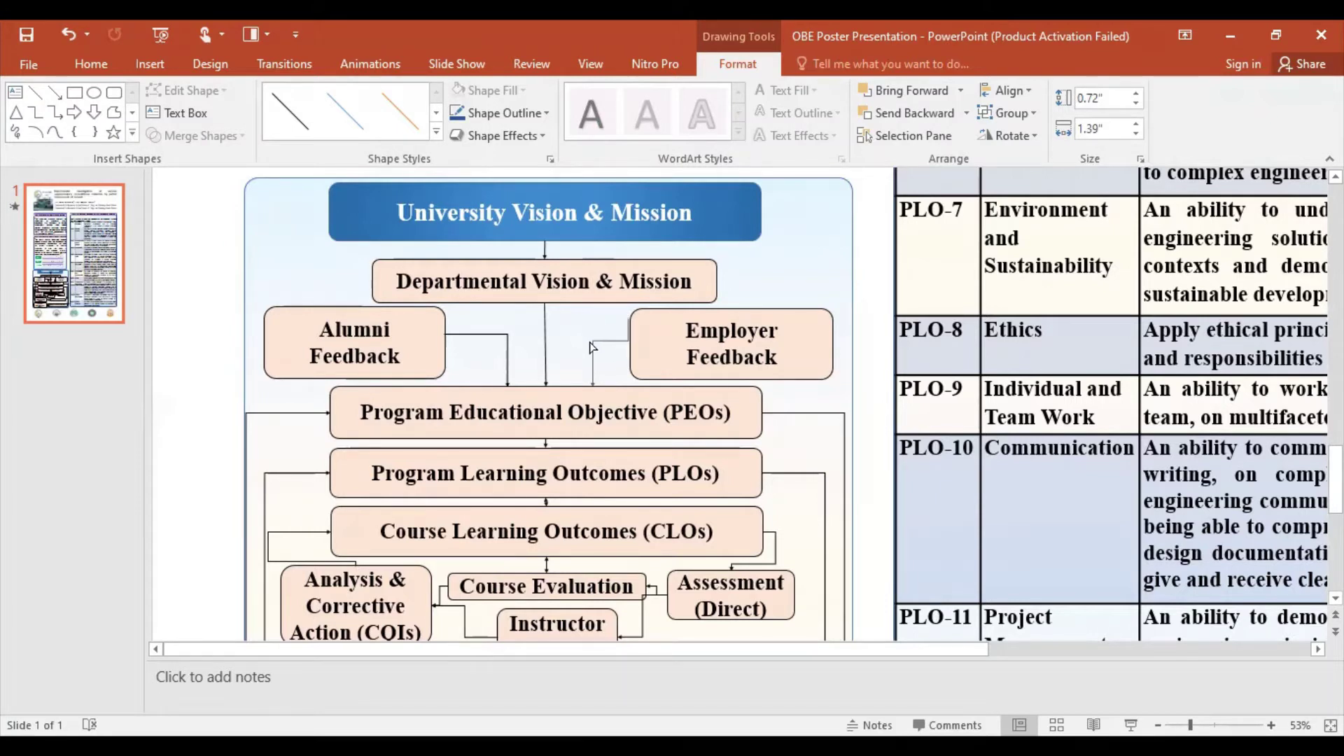
{"action": "mouse_move", "coordinate": [590, 340]}
{"action": "left_mouse_down"}
{"action": "mouse_move", "coordinate": [579, 354]}
{"action": "mouse_move", "coordinate": [639, 333]}
{"action": "mouse_move", "coordinate": [422, 269]}
{"action": "left_mouse_up"}
{"action": "left_click", "coordinate": [615, 324]}
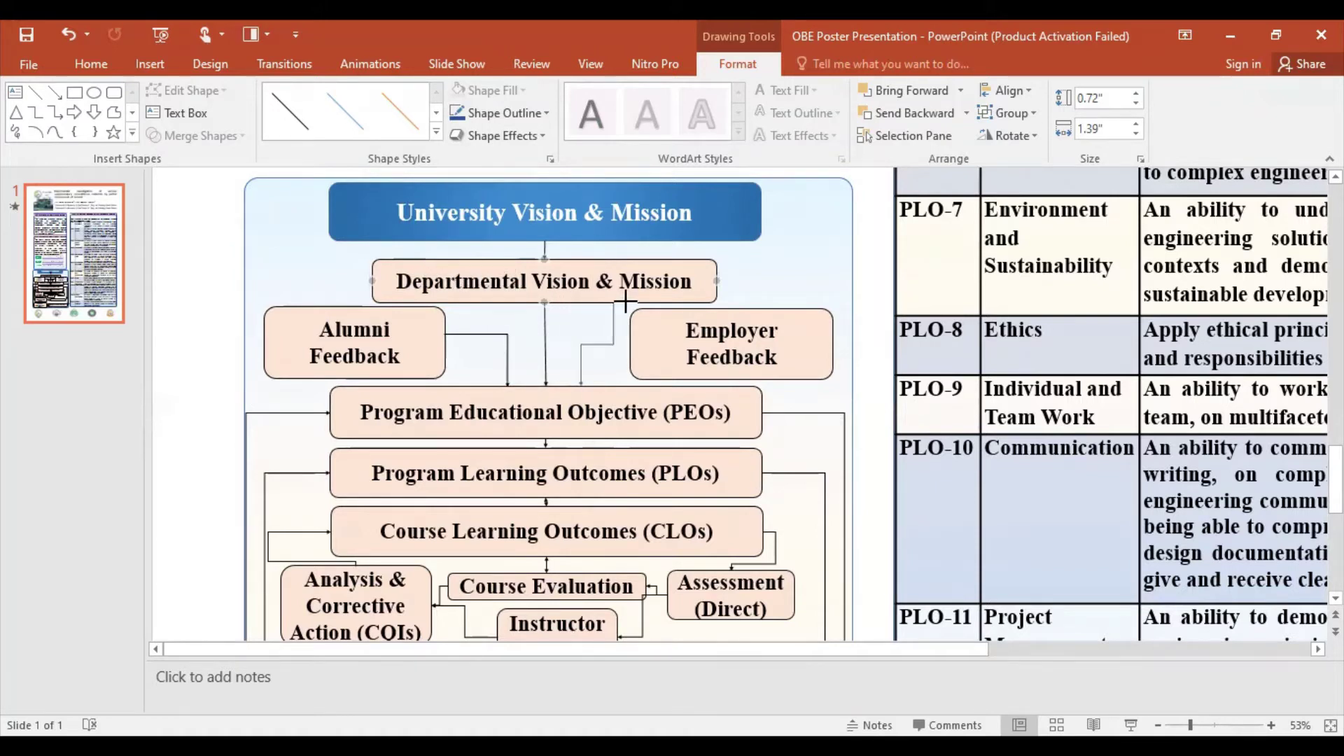
{"action": "left_click_drag", "start_coordinate": [422, 269], "coordinate": [631, 306]}
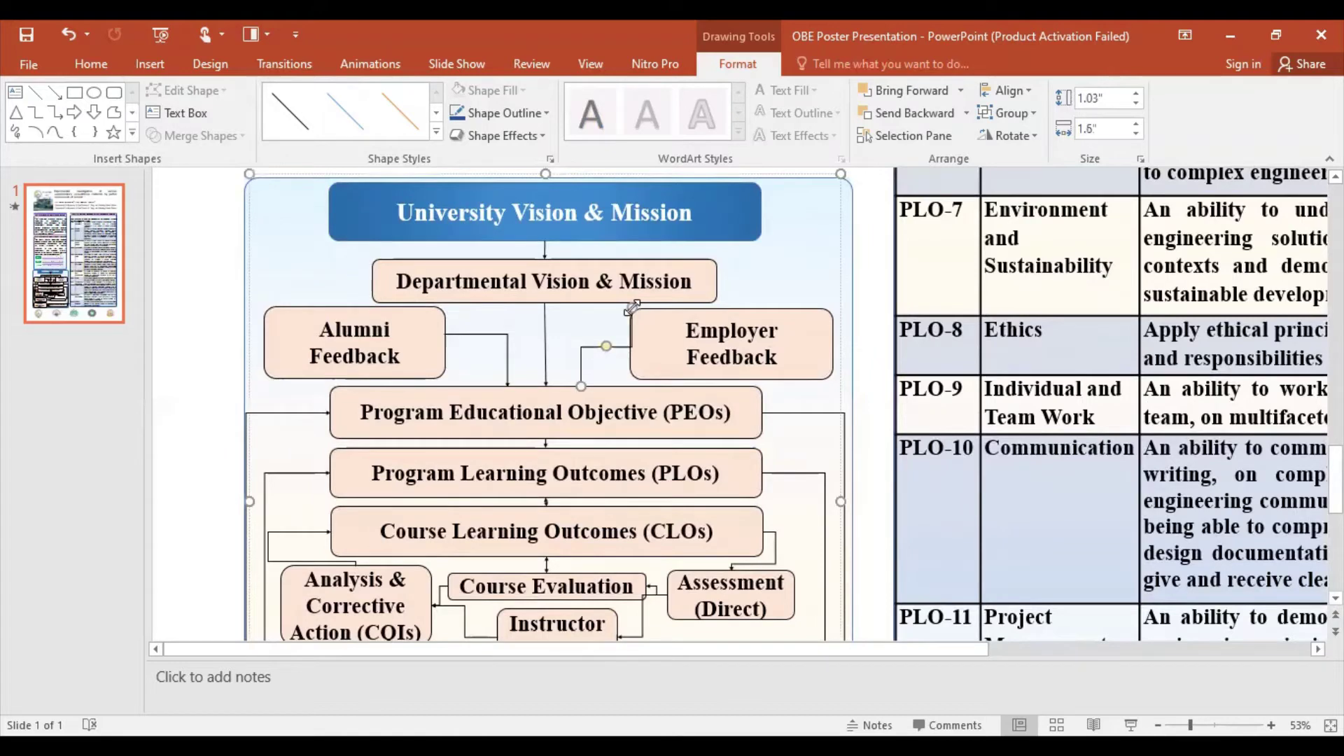
Step: Cut and restore the connector, raise its horizontal run, and reattach its end at Employer Feedback
{"action": "right_click", "coordinate": [632, 307]}
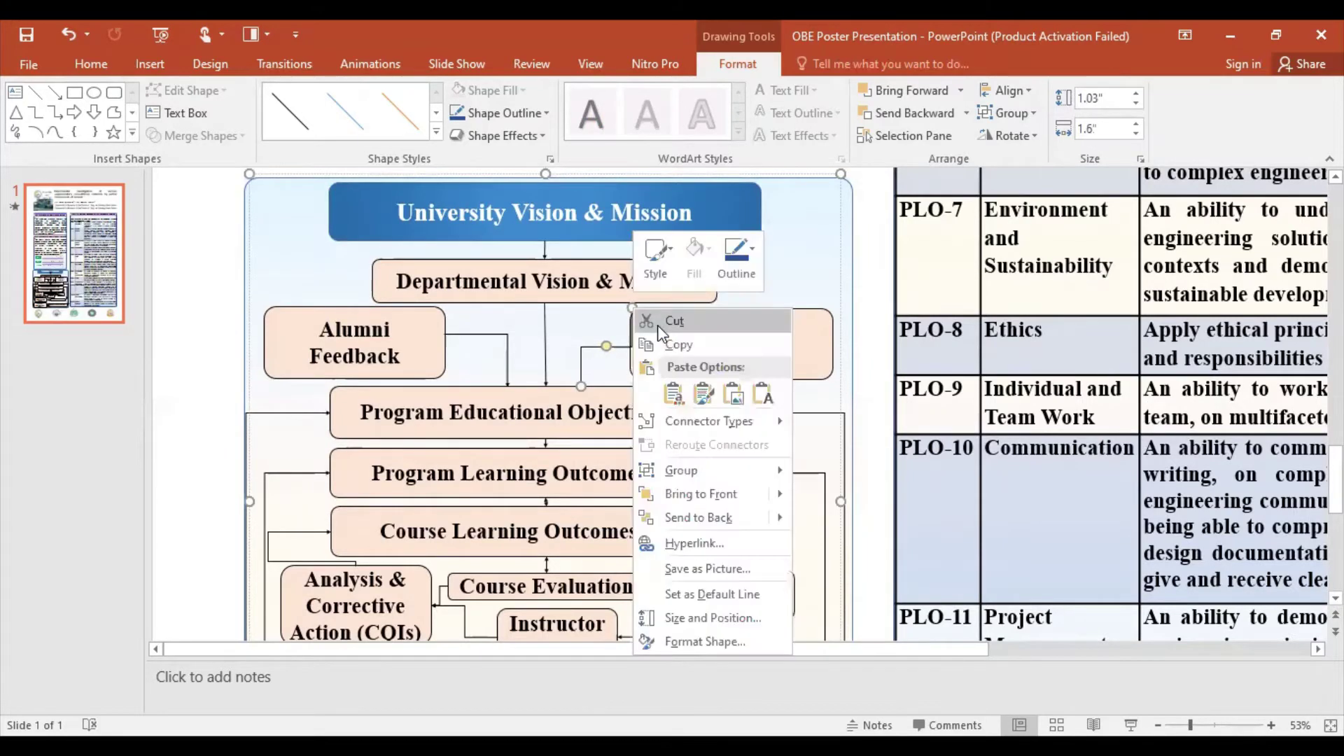
{"action": "left_click", "coordinate": [672, 321]}
{"action": "scroll", "coordinate": [616, 329], "scroll_direction": "down", "scroll_amount": 2}
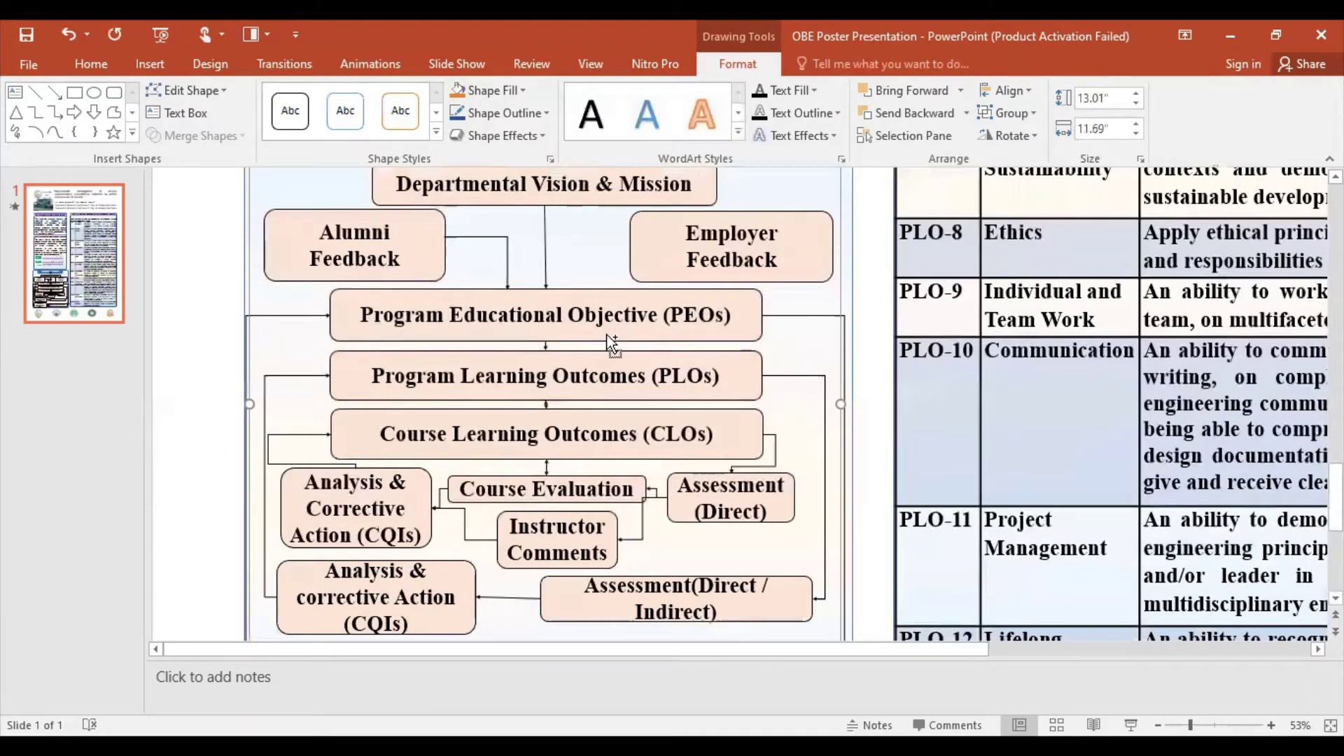
{"action": "key", "text": "ctrl+z"}
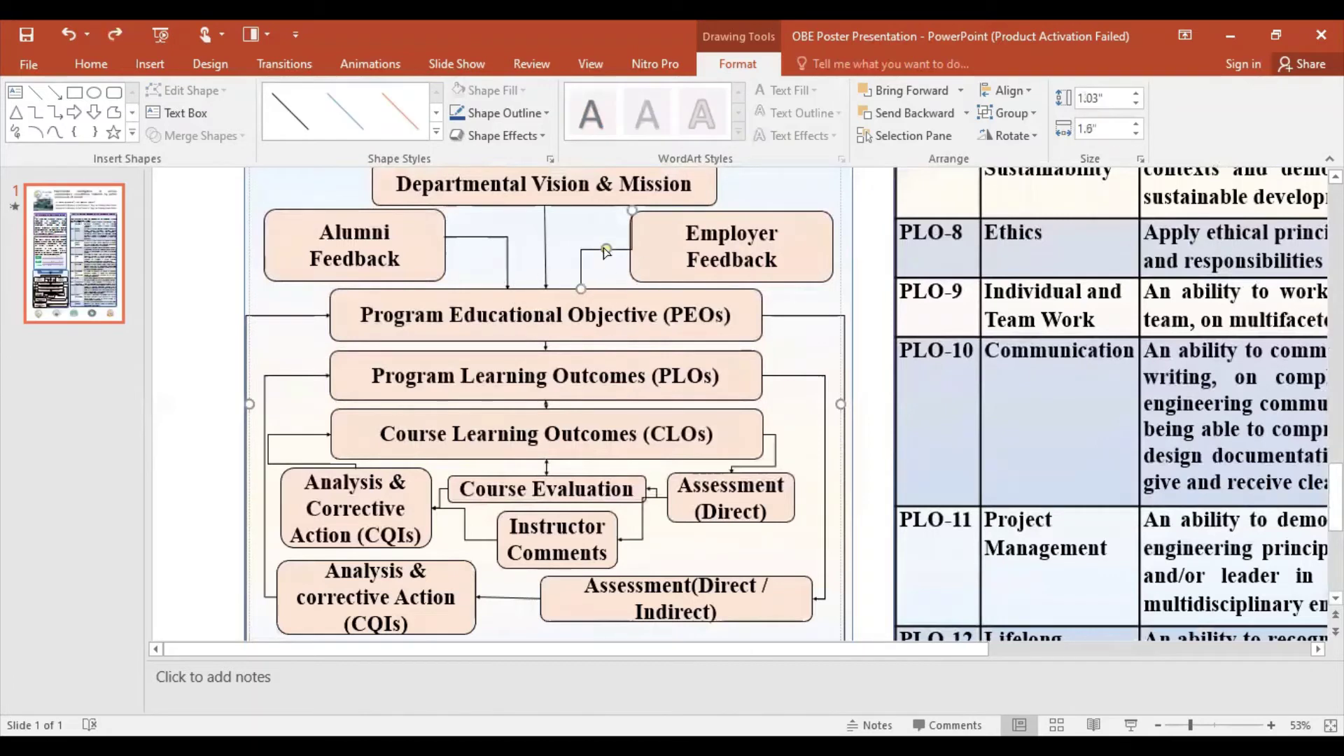
{"action": "mouse_move", "coordinate": [603, 233]}
{"action": "left_mouse_down"}
{"action": "mouse_move", "coordinate": [607, 211]}
{"action": "mouse_move", "coordinate": [630, 239]}
{"action": "left_mouse_up"}
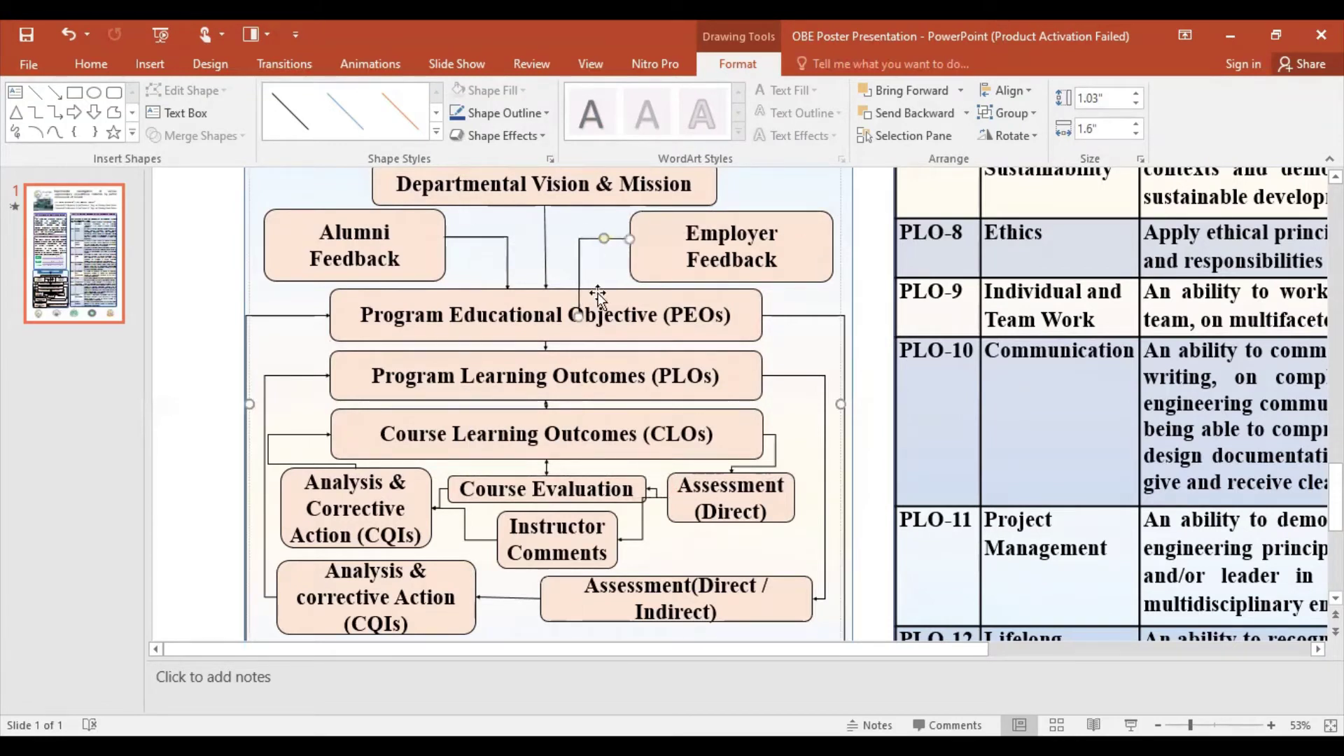
{"action": "left_click_drag", "start_coordinate": [576, 318], "coordinate": [581, 287]}
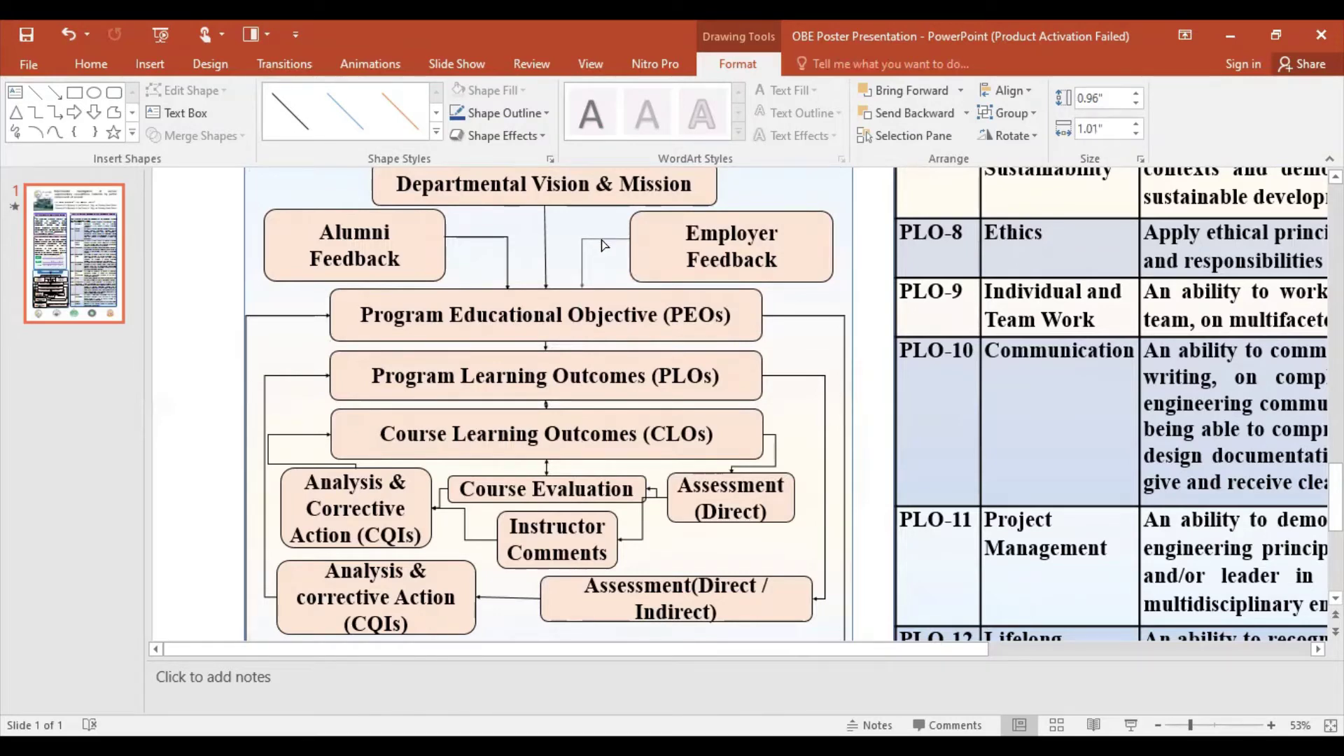
{"action": "left_click", "coordinate": [602, 239]}
{"action": "left_click", "coordinate": [623, 294]}
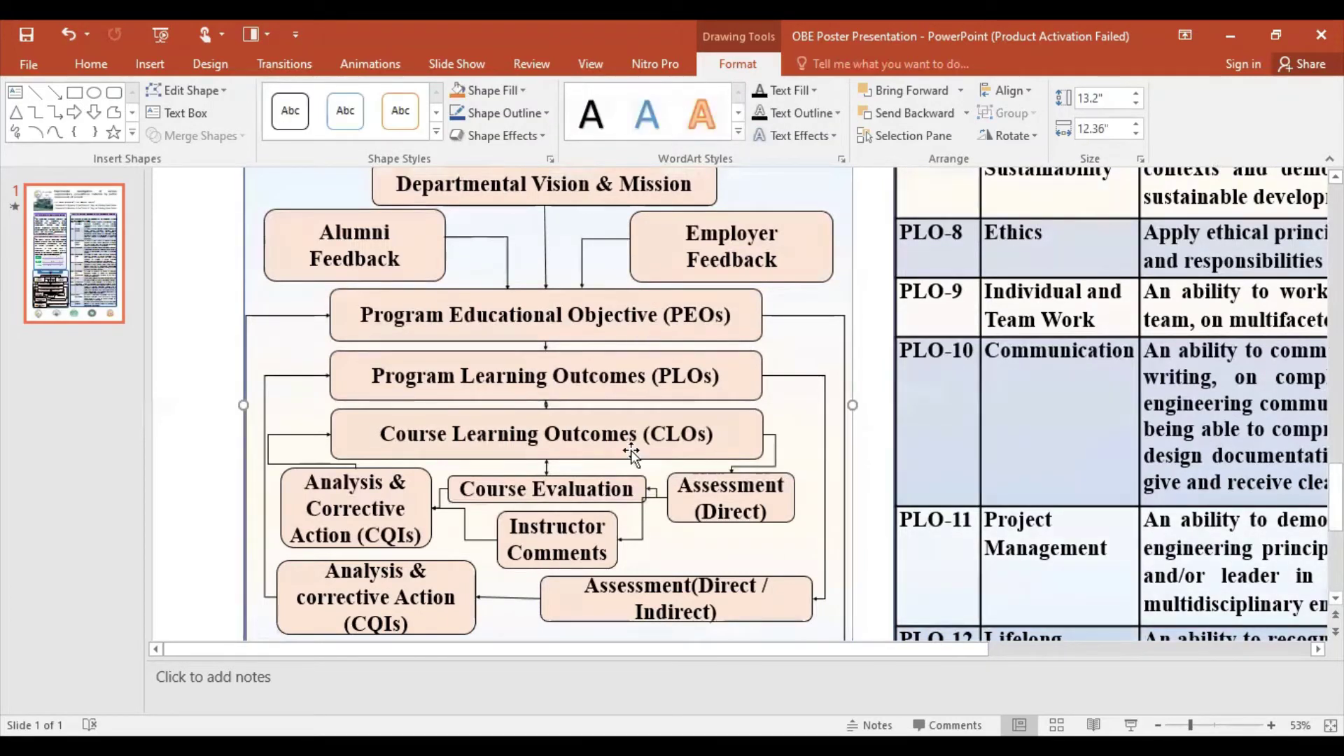
Step: Move the short connector's end beside the bottom CQIs box up onto the survey box
{"action": "scroll", "coordinate": [619, 467], "scroll_direction": "down", "scroll_amount": 3}
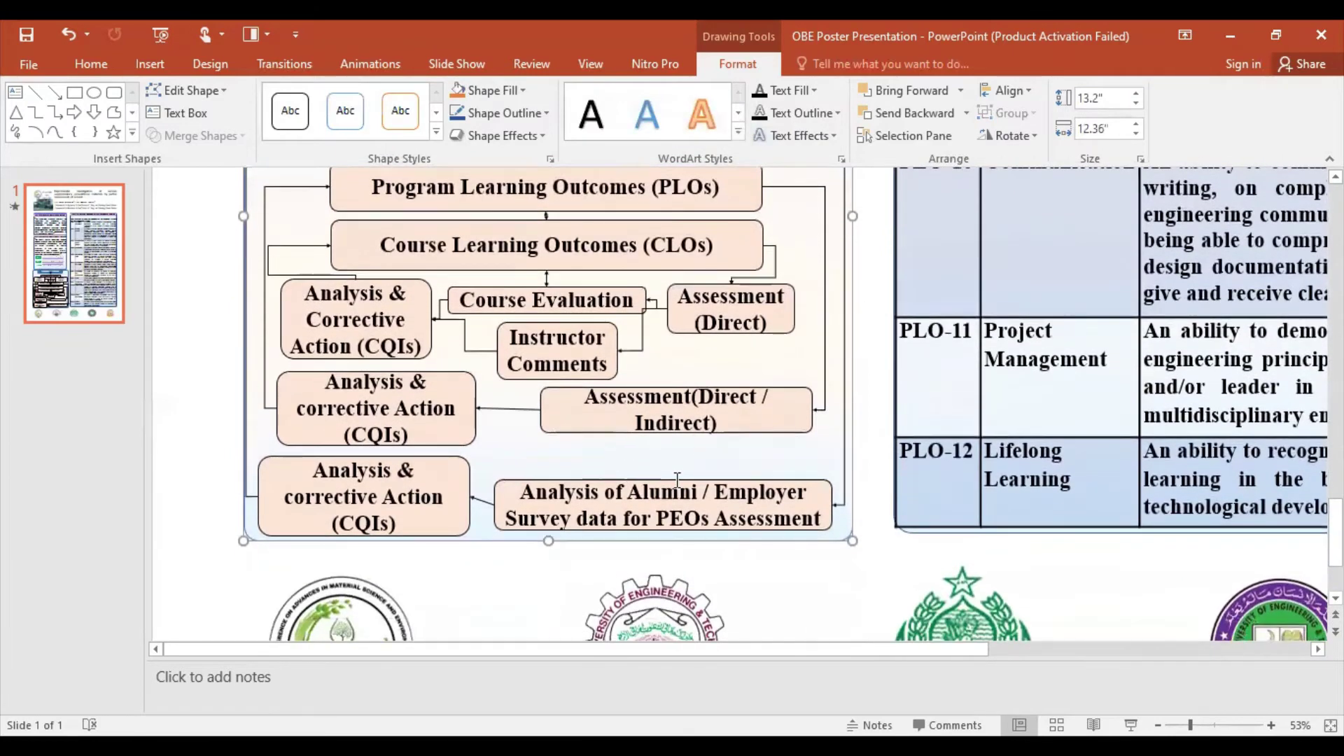
{"action": "left_click", "coordinate": [483, 509]}
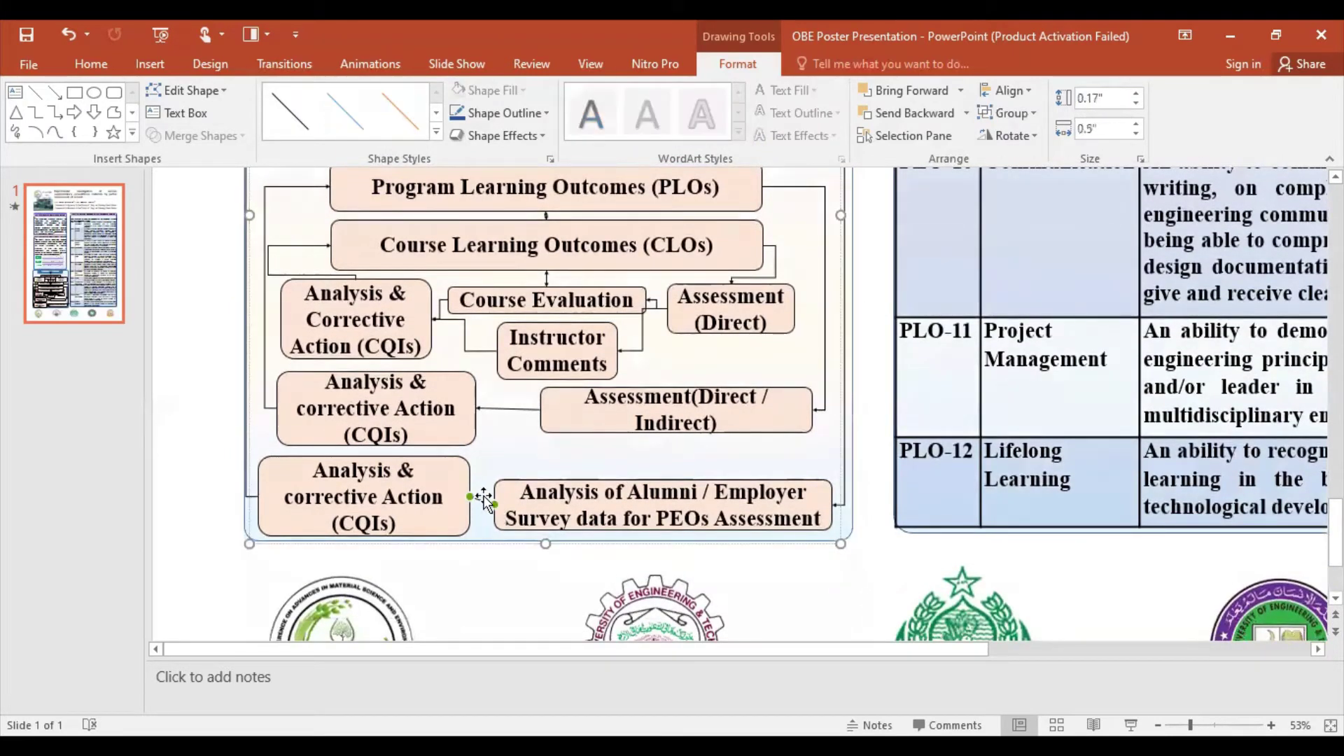
{"action": "left_click", "coordinate": [481, 502]}
{"action": "left_click_drag", "start_coordinate": [493, 501], "coordinate": [495, 495]}
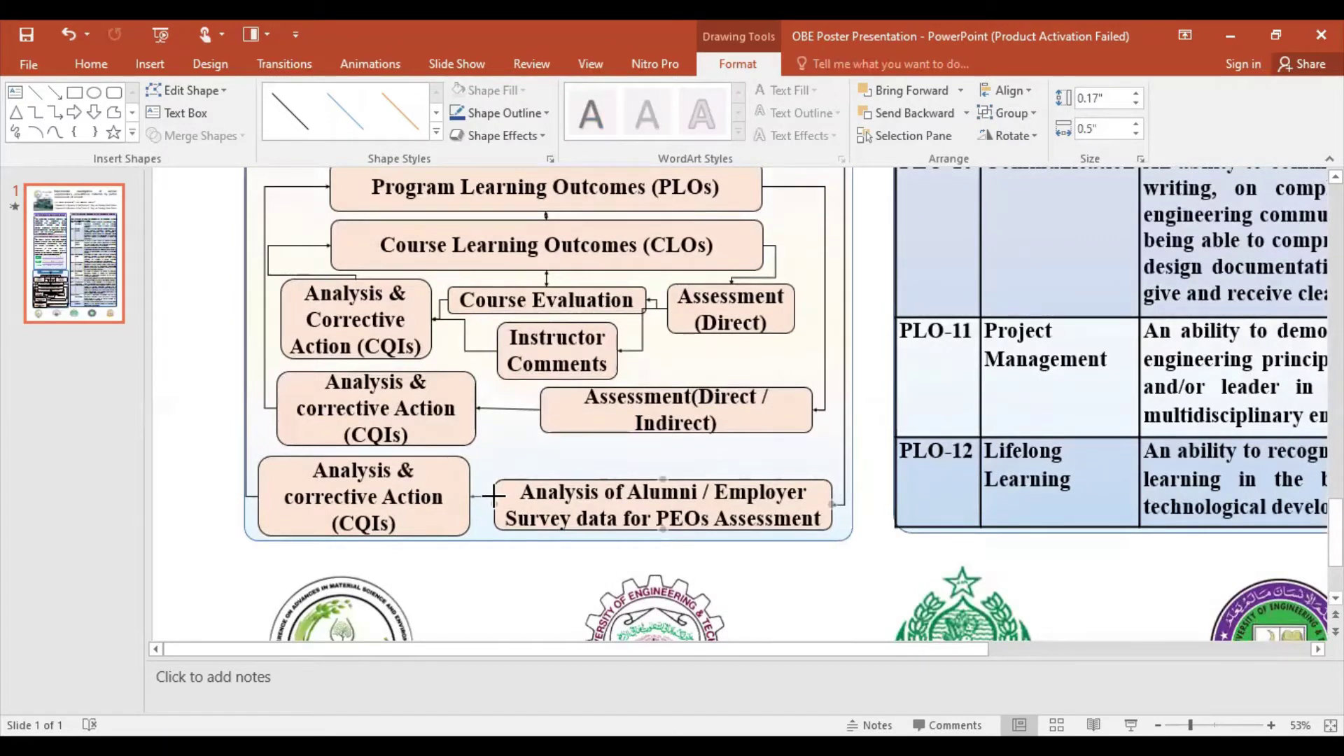
{"action": "left_click_drag", "start_coordinate": [493, 494], "coordinate": [491, 496]}
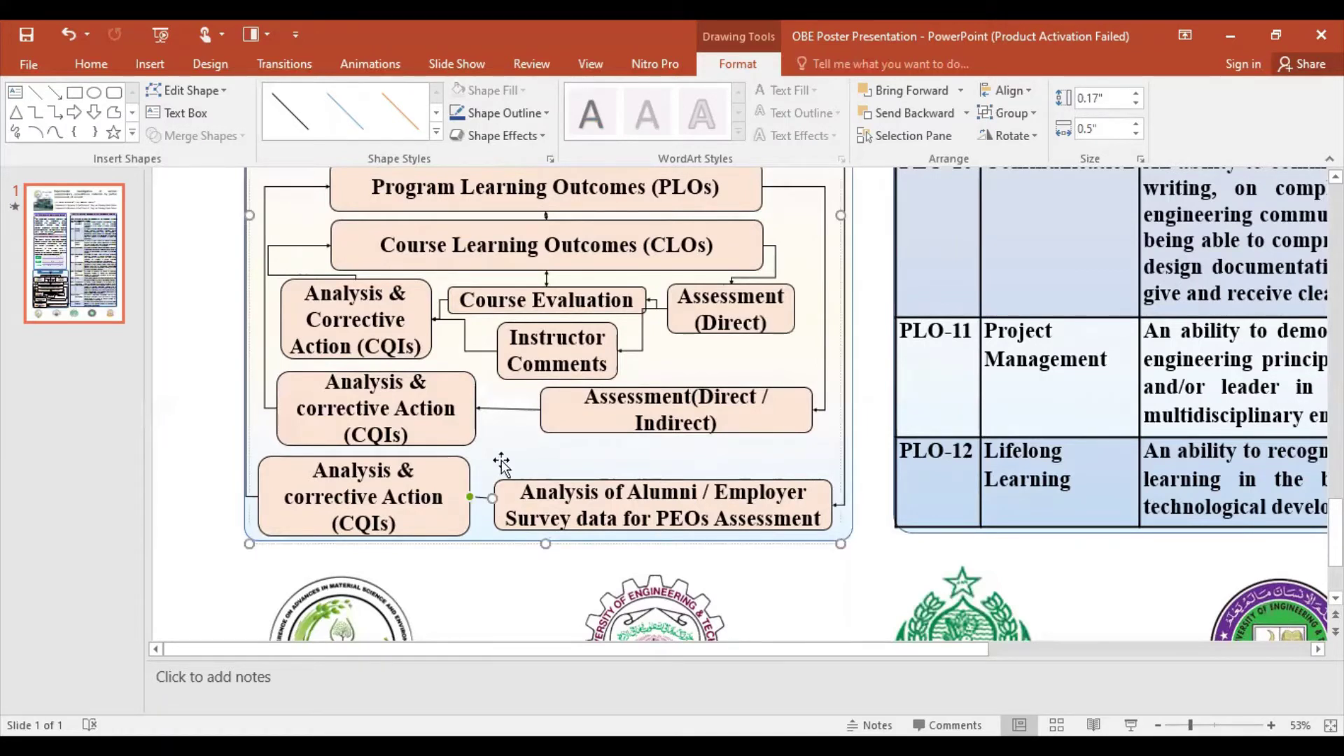
Step: Try flipping the short connector horizontally with Rotate, then undo the flip
{"action": "left_click", "coordinate": [478, 497]}
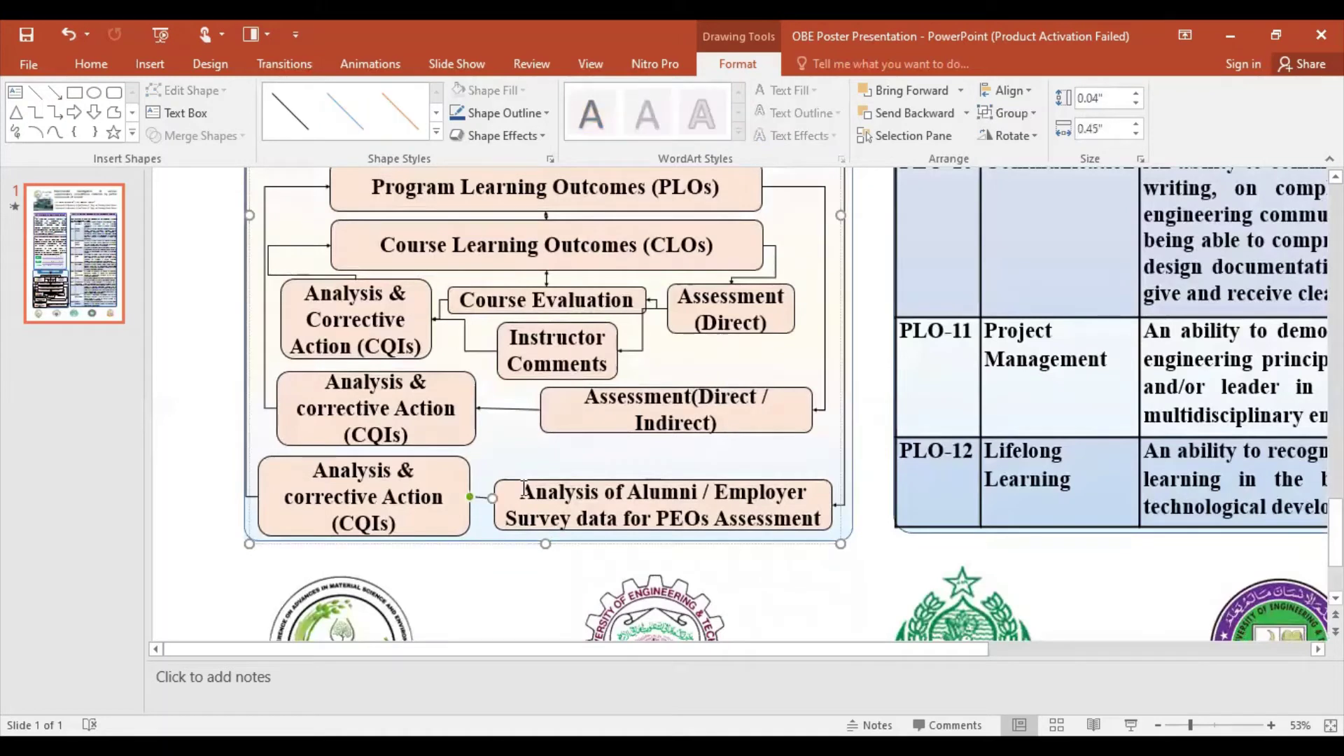
{"action": "left_click", "coordinate": [1035, 136]}
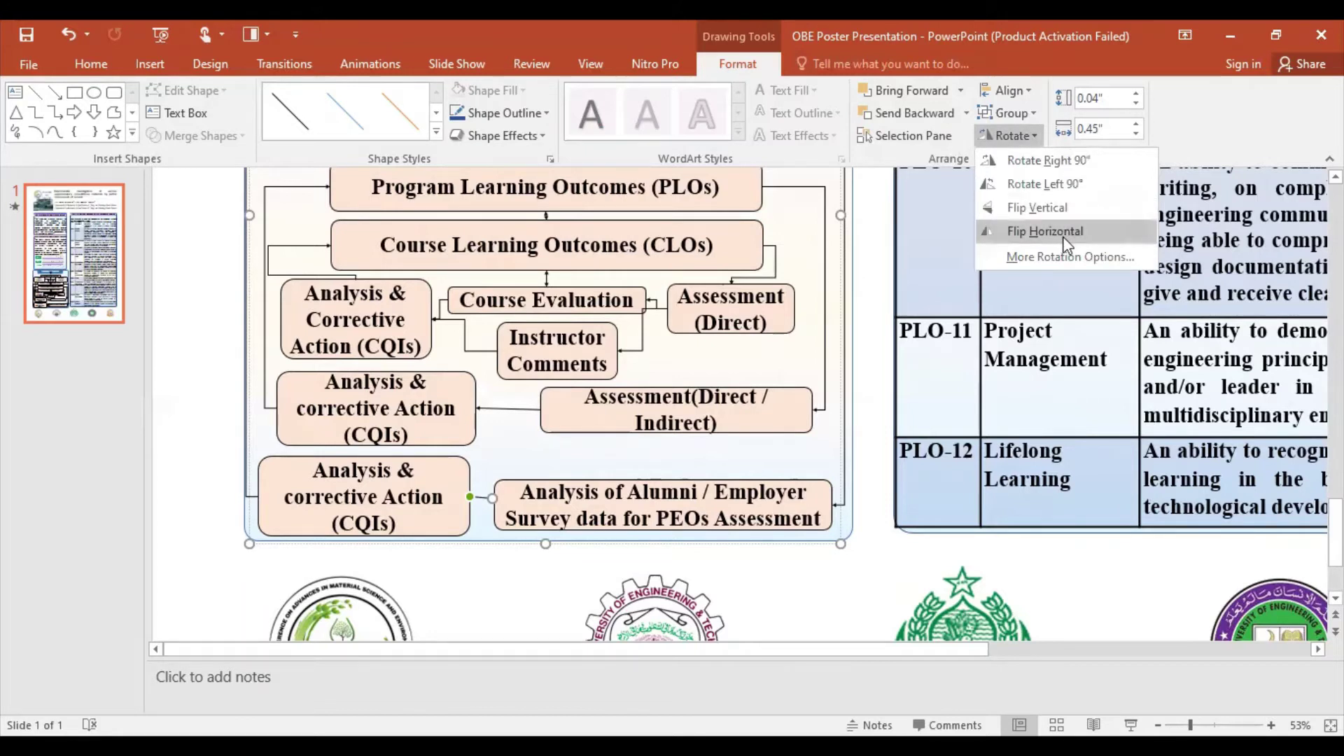
{"action": "left_click", "coordinate": [1045, 232]}
{"action": "left_click", "coordinate": [465, 511]}
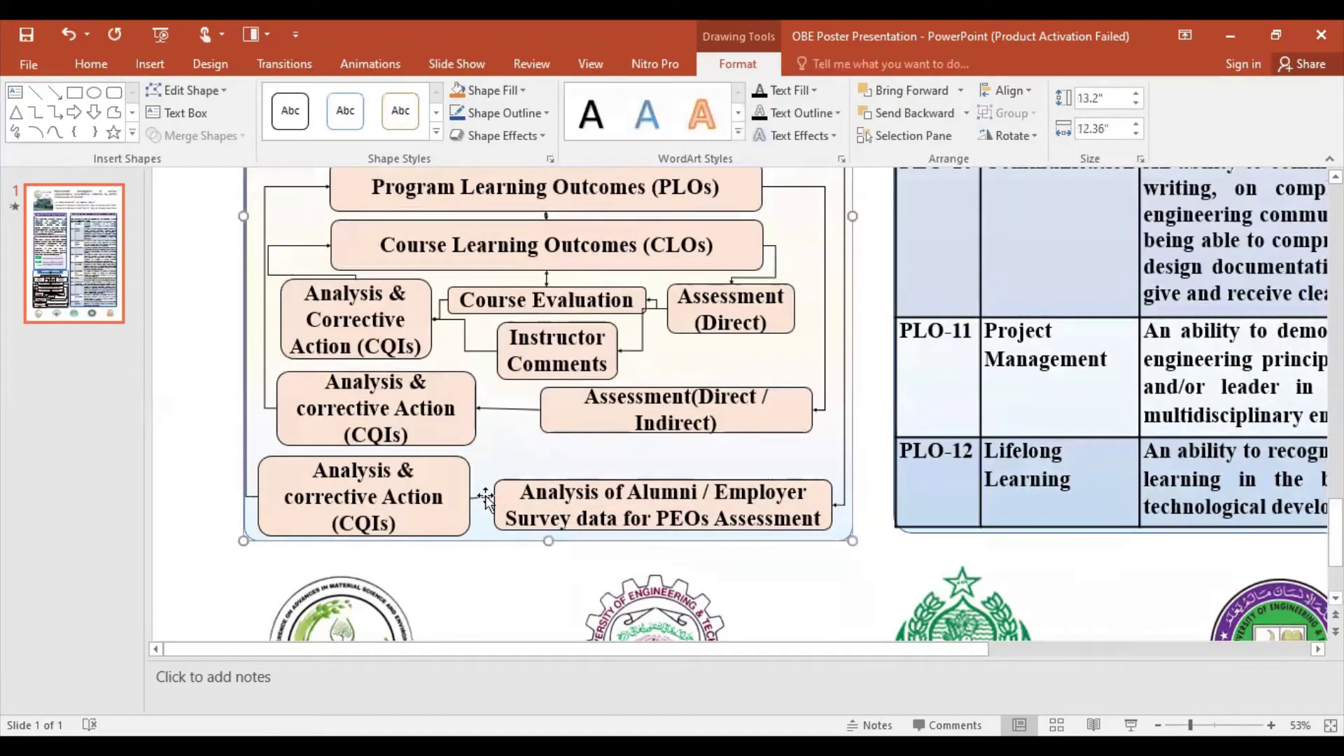
{"action": "key", "text": "ctrl+z"}
Step: Reattach the connector end to the survey box's connection point so it points into CQIs
{"action": "left_click", "coordinate": [483, 507]}
{"action": "left_click", "coordinate": [484, 498]}
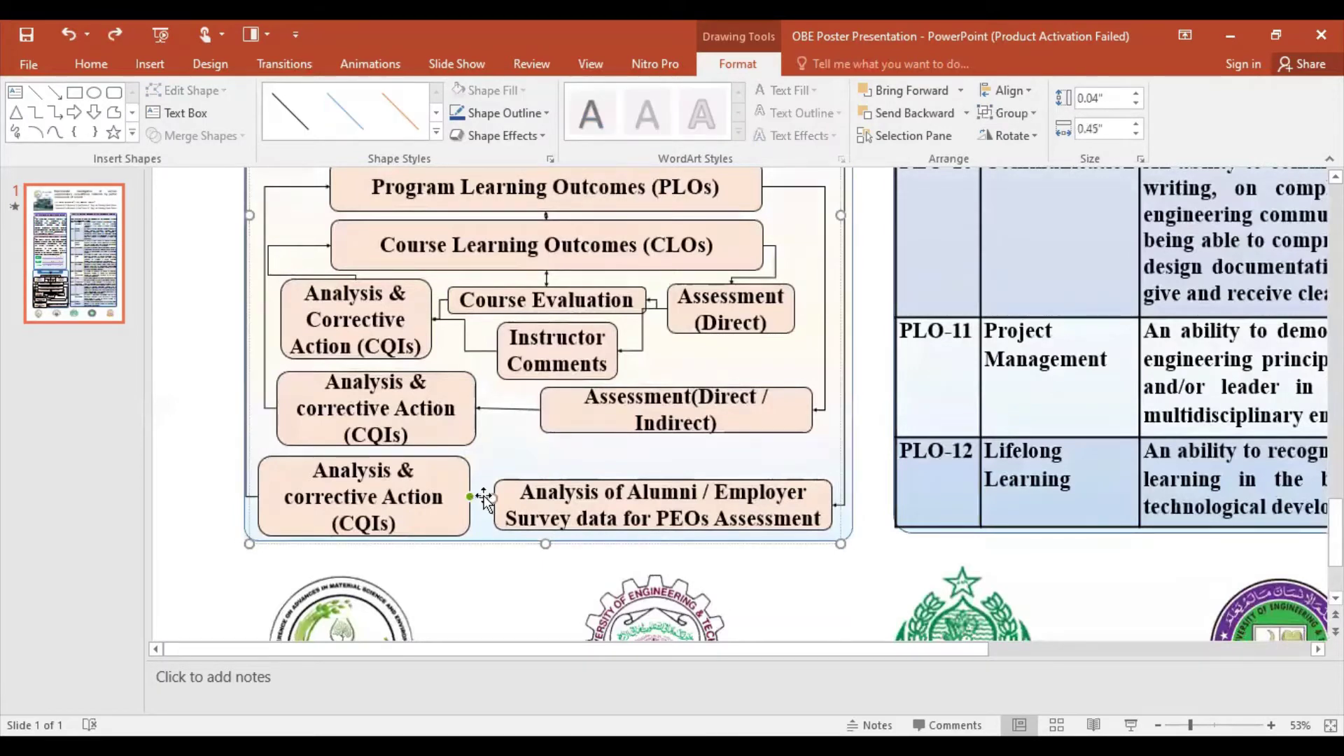
{"action": "left_click_drag", "start_coordinate": [484, 498], "coordinate": [495, 497]}
{"action": "left_click", "coordinate": [504, 463]}
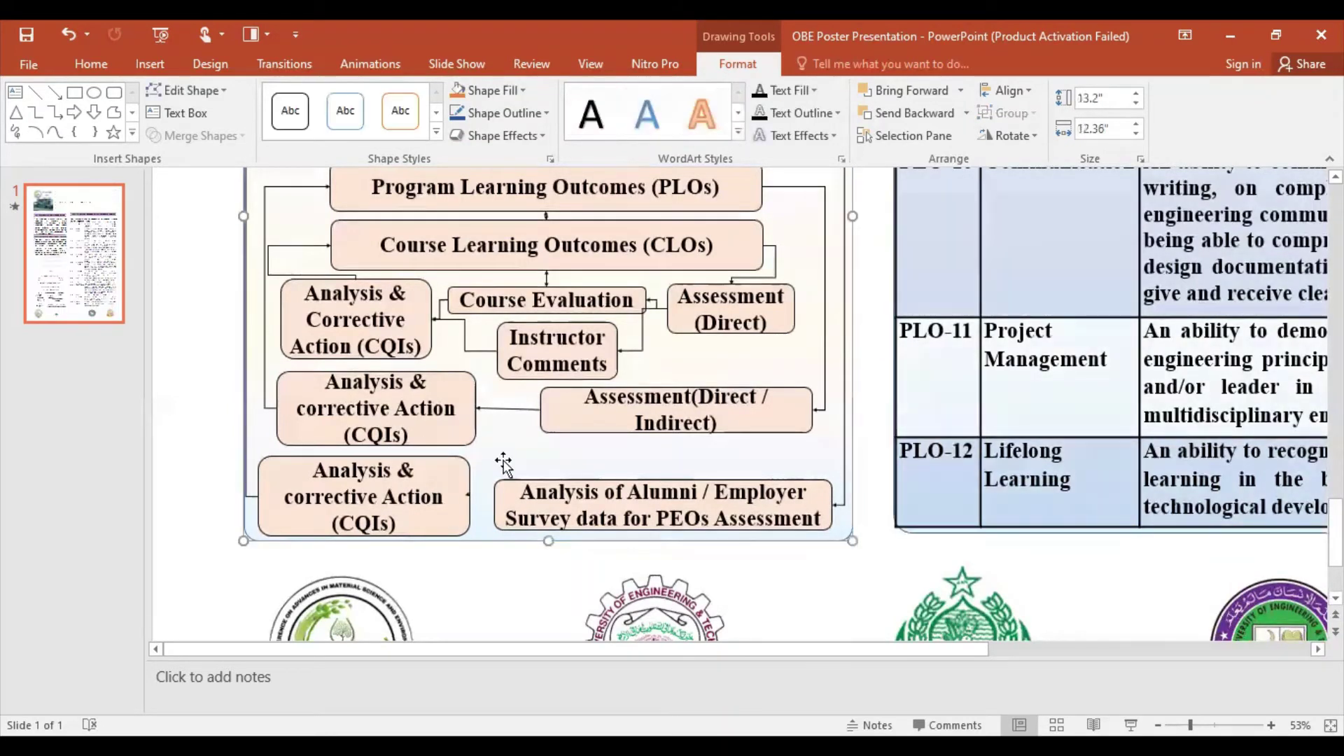
{"action": "key", "text": "ctrl+z"}
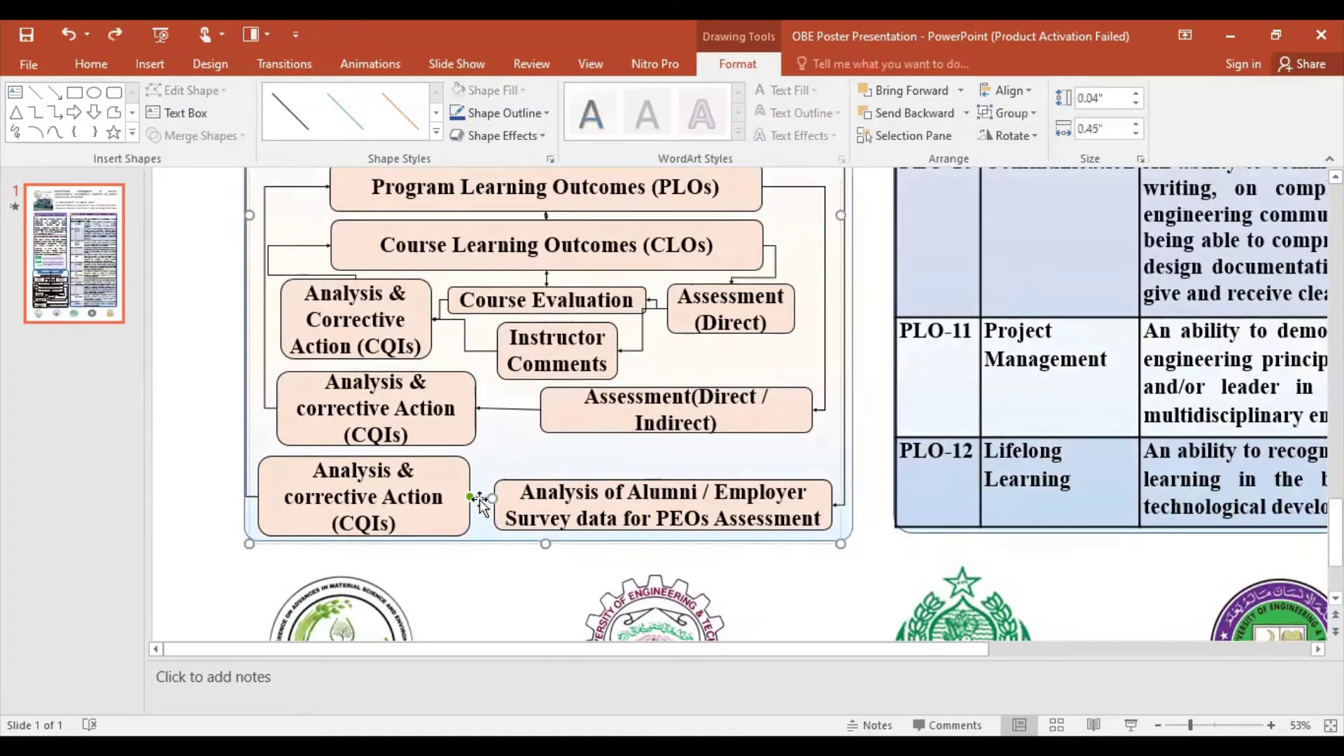
{"action": "left_click_drag", "start_coordinate": [494, 498], "coordinate": [494, 495]}
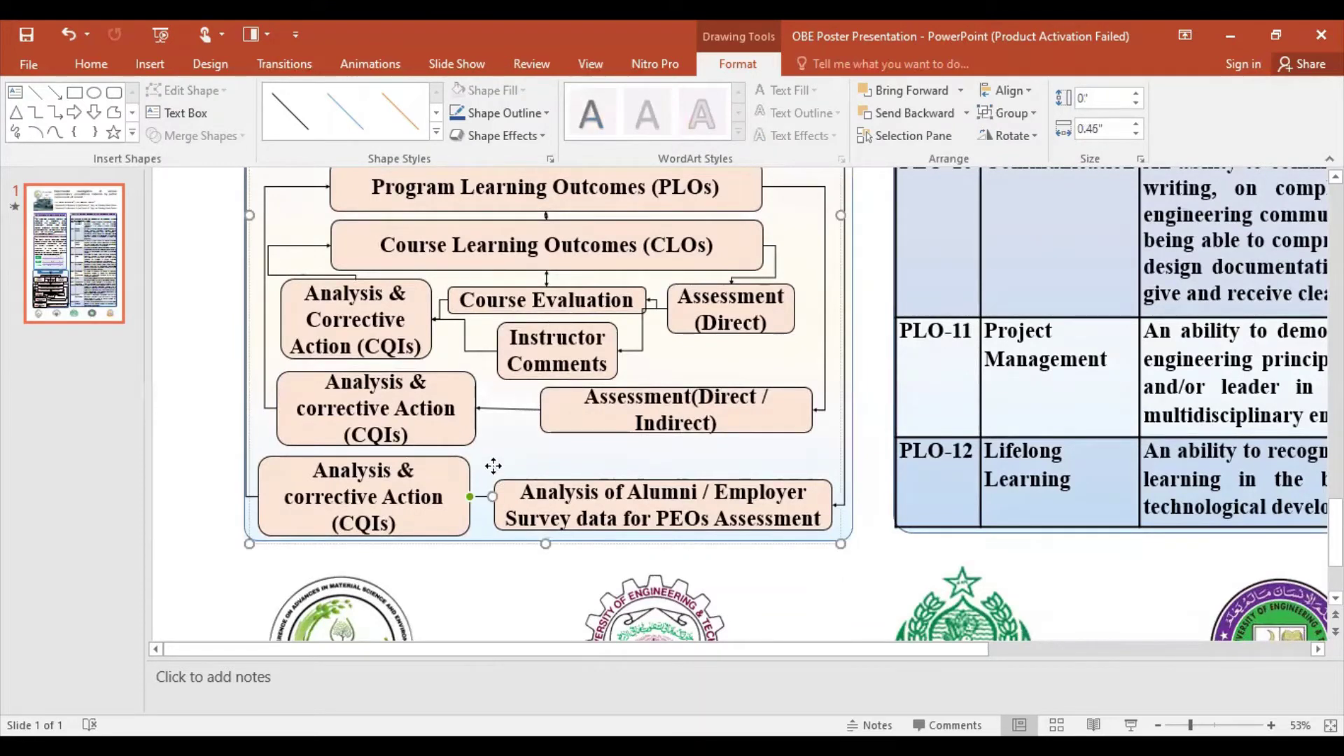
{"action": "left_click", "coordinate": [494, 464]}
{"action": "scroll", "coordinate": [585, 486], "scroll_direction": "up", "scroll_amount": 1}
Step: Snap the Assessment (Direct / Indirect) arrow's end onto the middle CQIs box
{"action": "scroll", "coordinate": [584, 487], "scroll_direction": "up", "scroll_amount": 1}
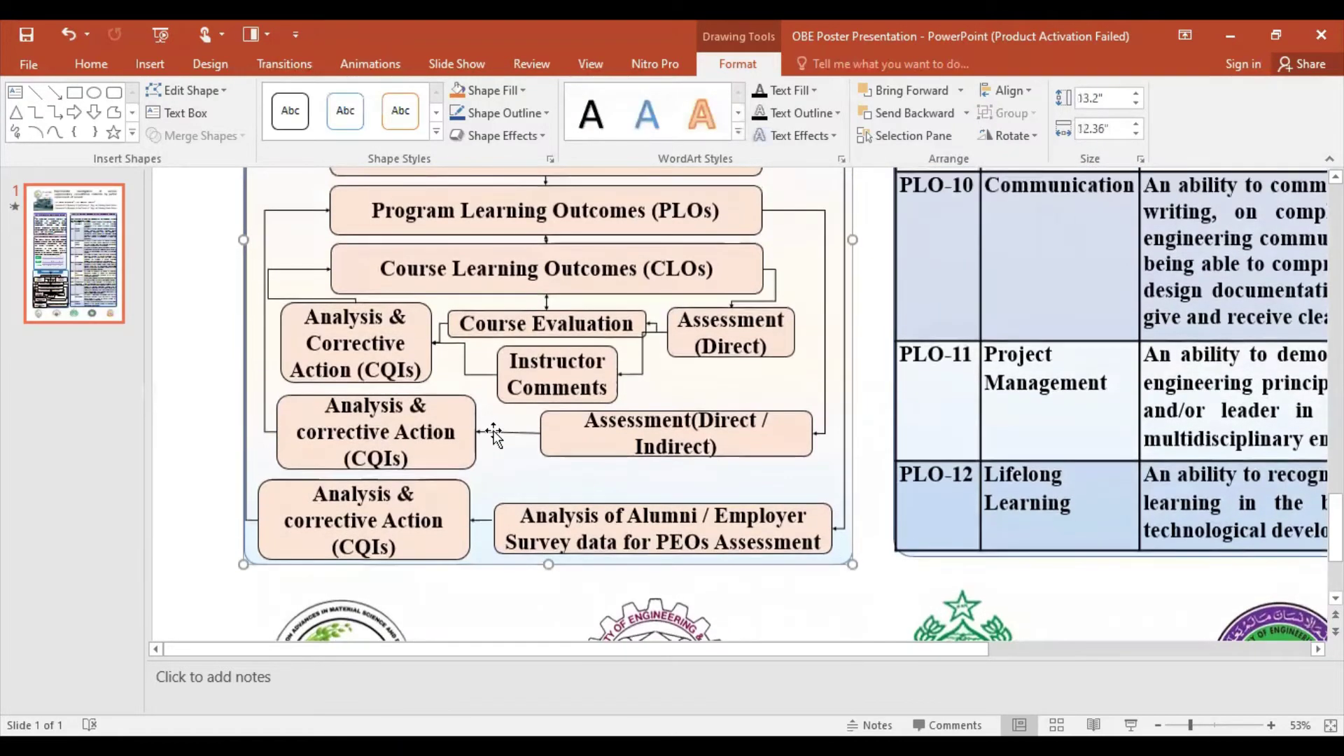
{"action": "left_click", "coordinate": [497, 434]}
{"action": "left_click_drag", "start_coordinate": [473, 430], "coordinate": [476, 432]}
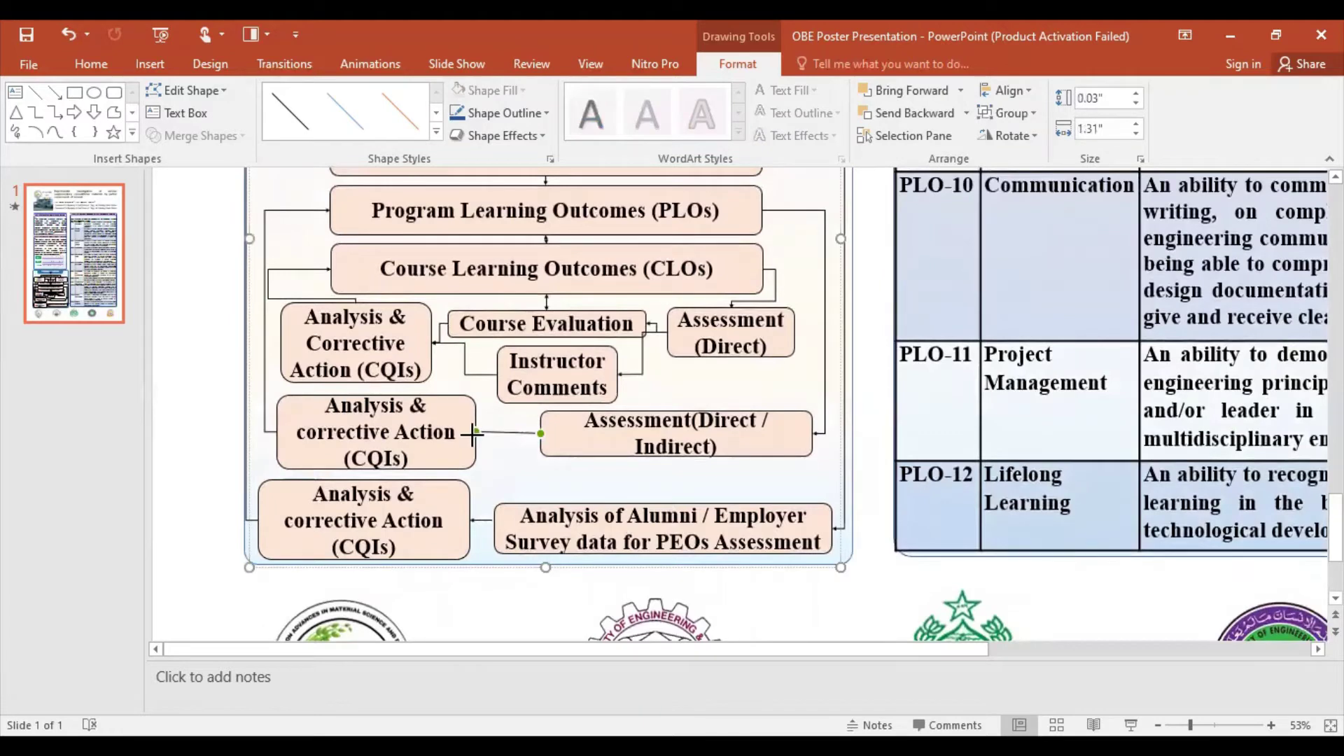
{"action": "left_click", "coordinate": [479, 438]}
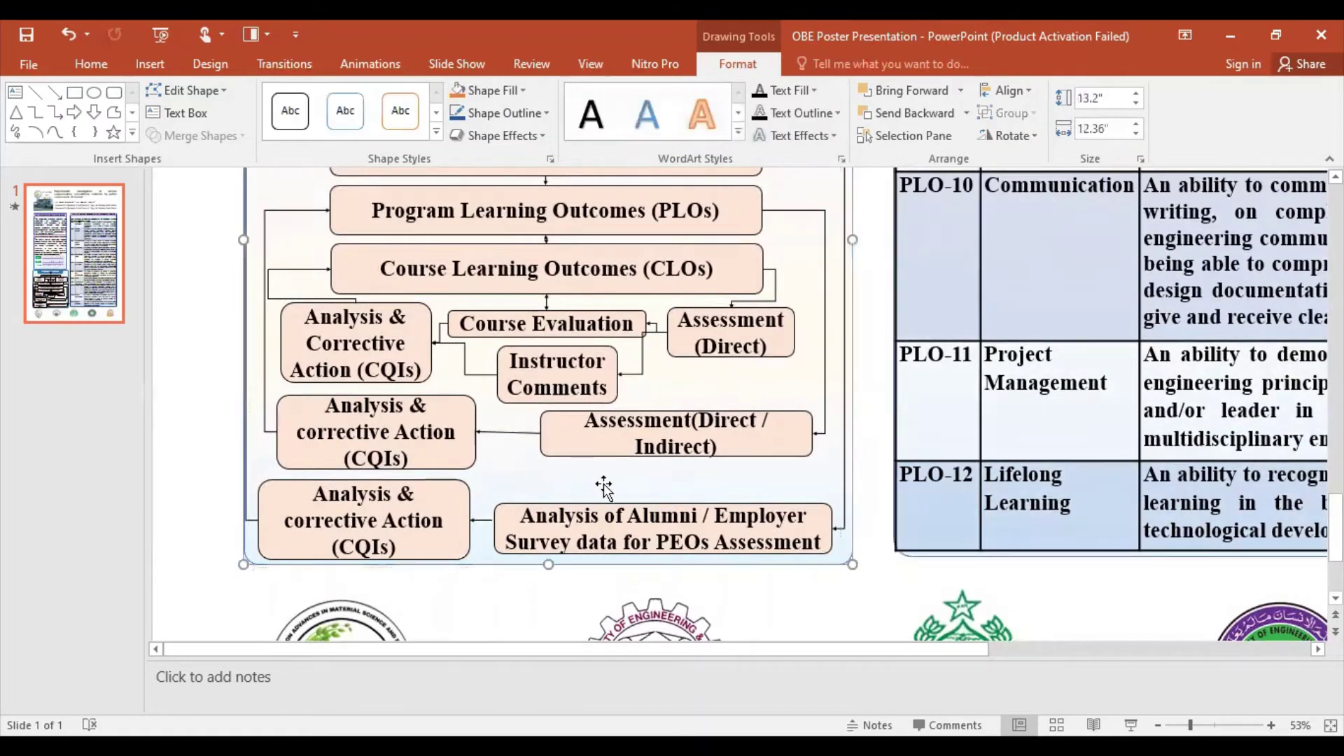
Step: Move the Instructor Comments box slightly left beneath Course Evaluation
{"action": "scroll", "coordinate": [599, 490], "scroll_direction": "up", "scroll_amount": 1}
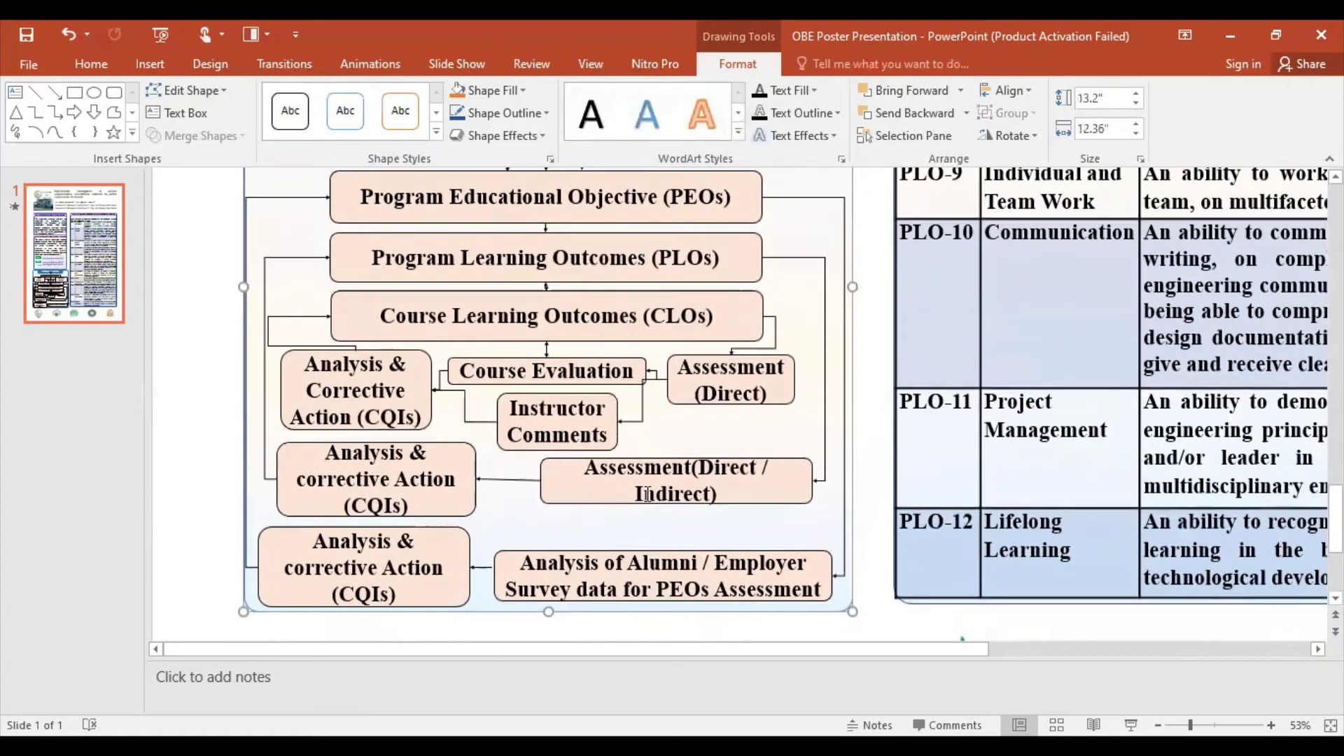
{"action": "left_click", "coordinate": [637, 366]}
{"action": "left_click", "coordinate": [640, 371]}
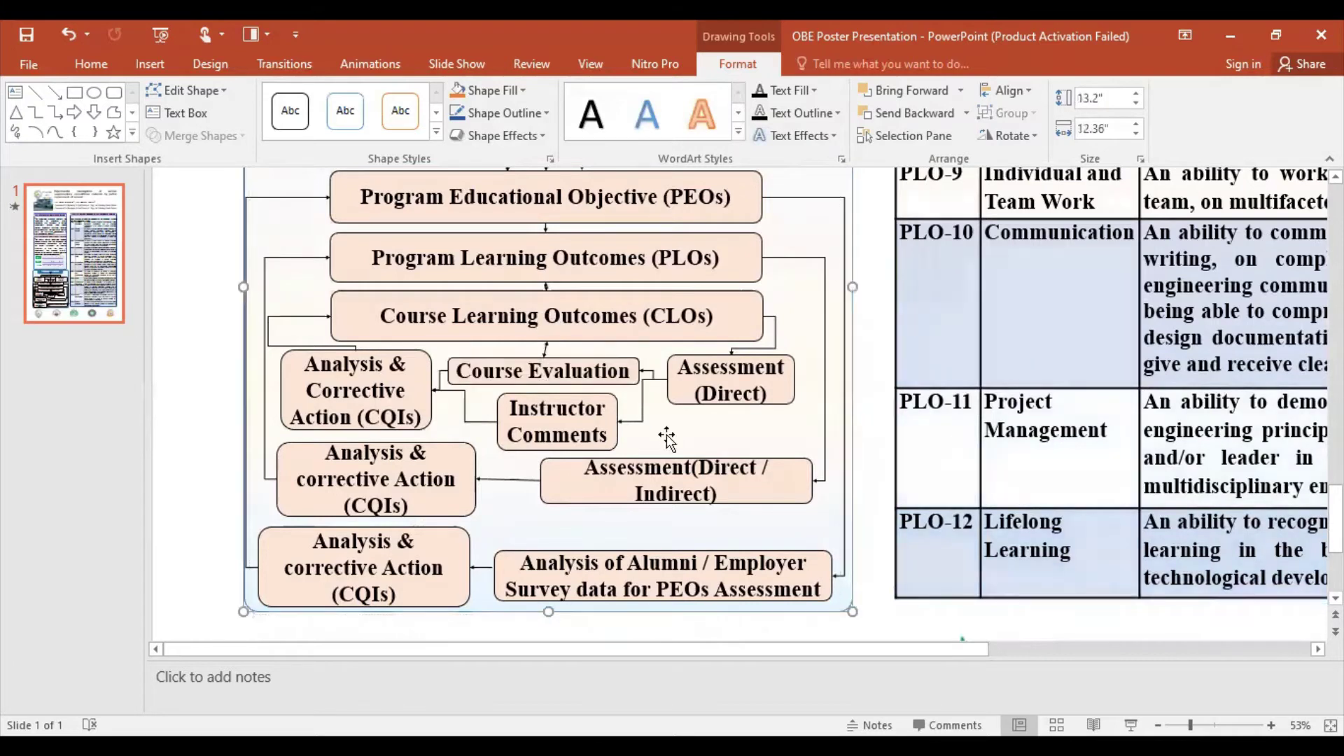
{"action": "left_click", "coordinate": [459, 371]}
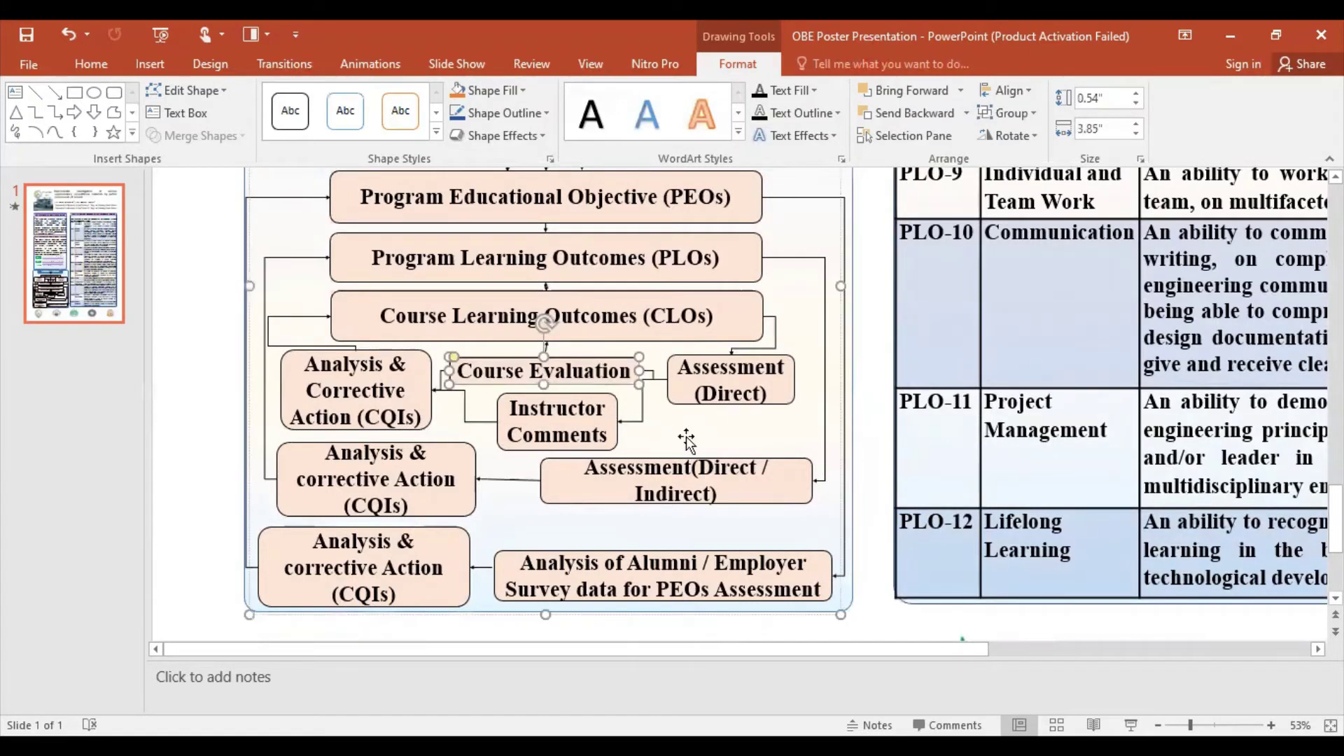
{"action": "left_click", "coordinate": [529, 422]}
{"action": "left_click", "coordinate": [528, 422]}
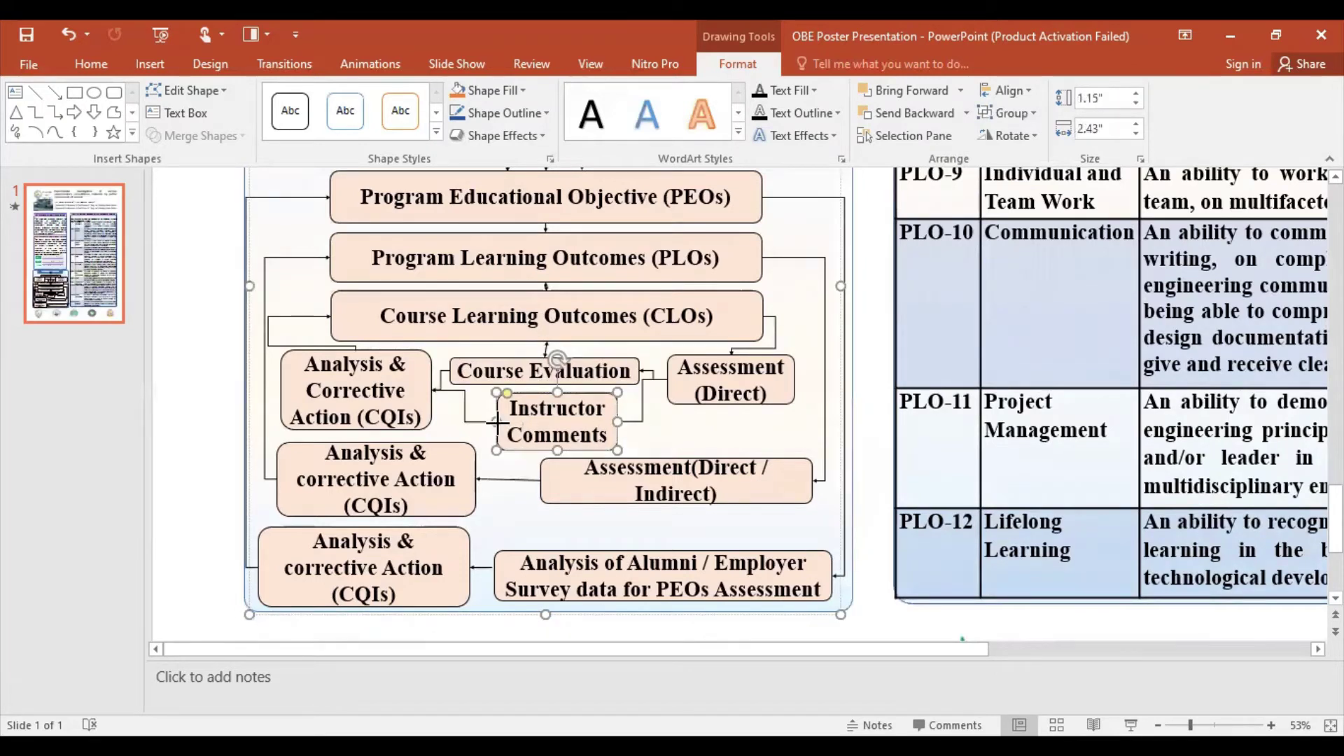
{"action": "left_click_drag", "start_coordinate": [490, 422], "coordinate": [478, 424]}
{"action": "left_click", "coordinate": [673, 445]}
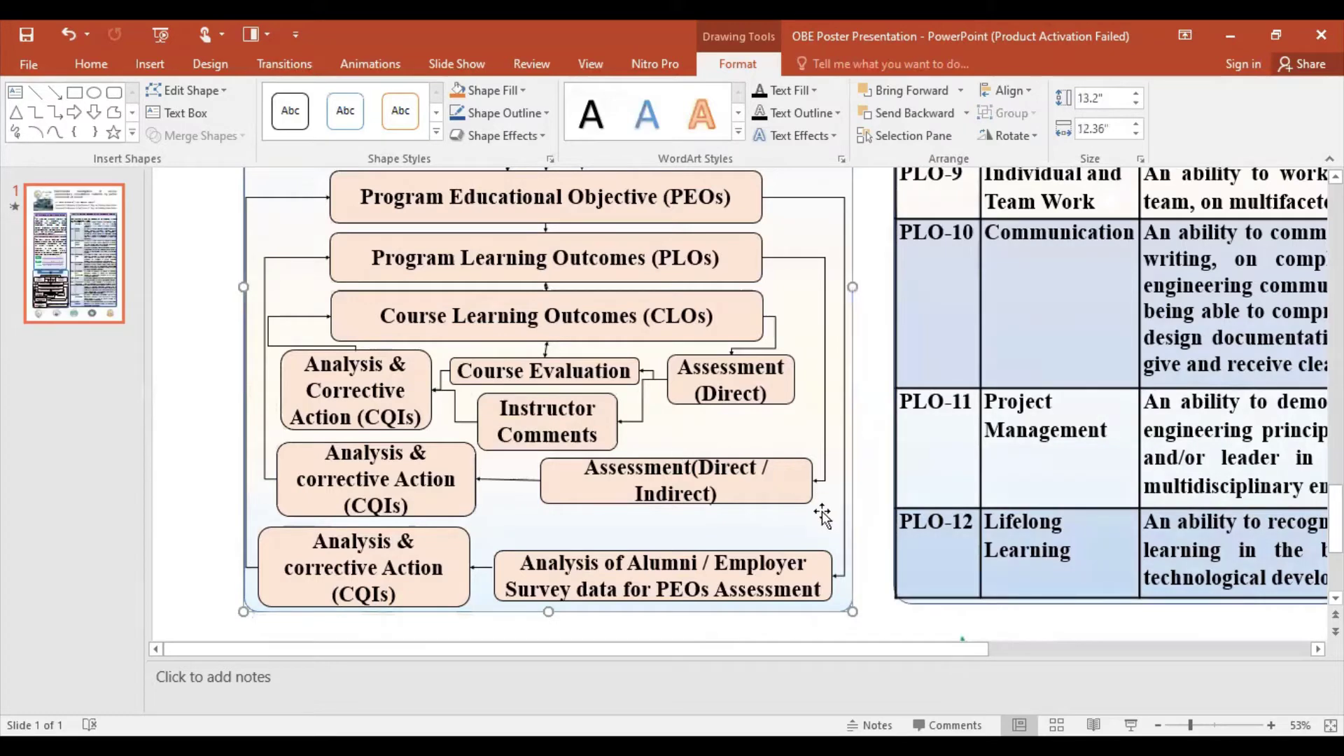
Step: Widen the PEO background frame and shorten it from its lower-left corner to even spacing
{"action": "scroll", "coordinate": [799, 566], "scroll_direction": "down", "scroll_amount": 1}
{"action": "scroll", "coordinate": [799, 566], "scroll_direction": "up", "scroll_amount": 1}
{"action": "scroll", "coordinate": [799, 565], "scroll_direction": "up", "scroll_amount": 2}
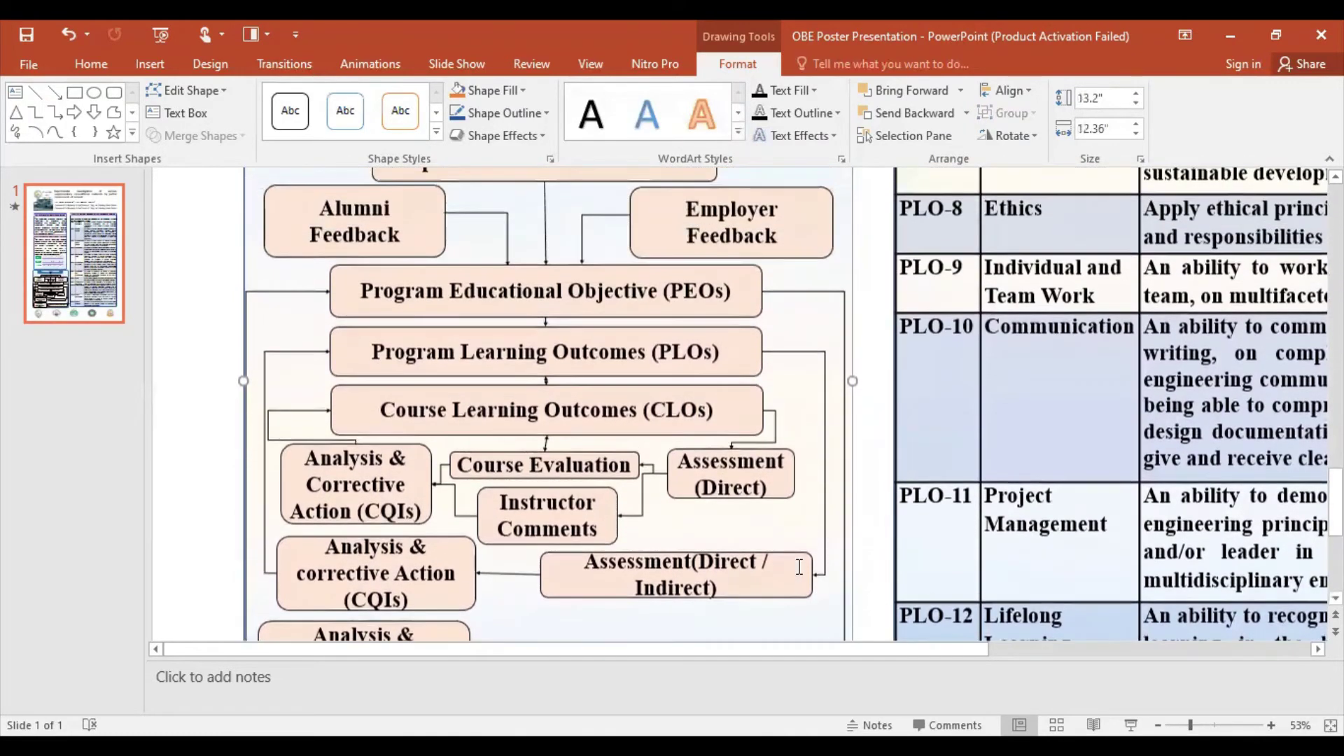
{"action": "scroll", "coordinate": [799, 566], "scroll_direction": "up", "scroll_amount": 3}
{"action": "scroll", "coordinate": [800, 565], "scroll_direction": "up", "scroll_amount": 3}
{"action": "scroll", "coordinate": [798, 564], "scroll_direction": "up", "scroll_amount": 2}
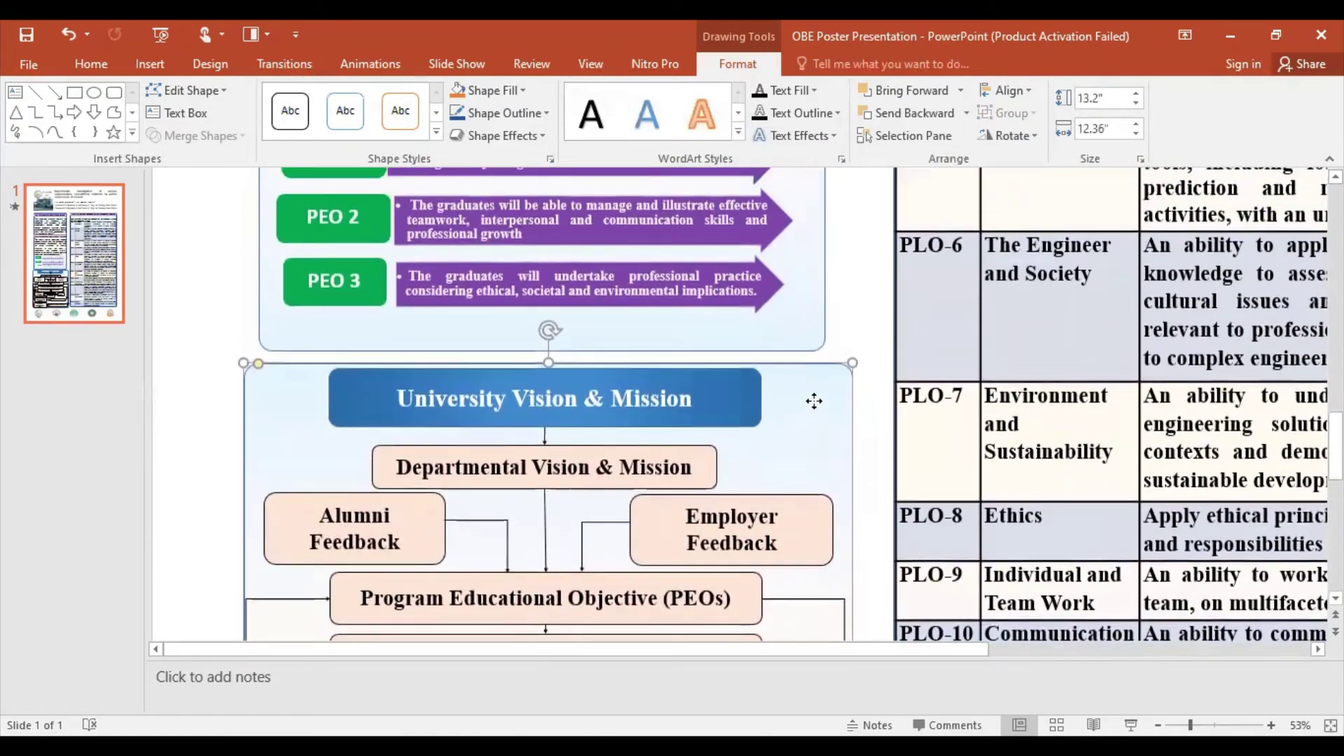
{"action": "left_click", "coordinate": [826, 300]}
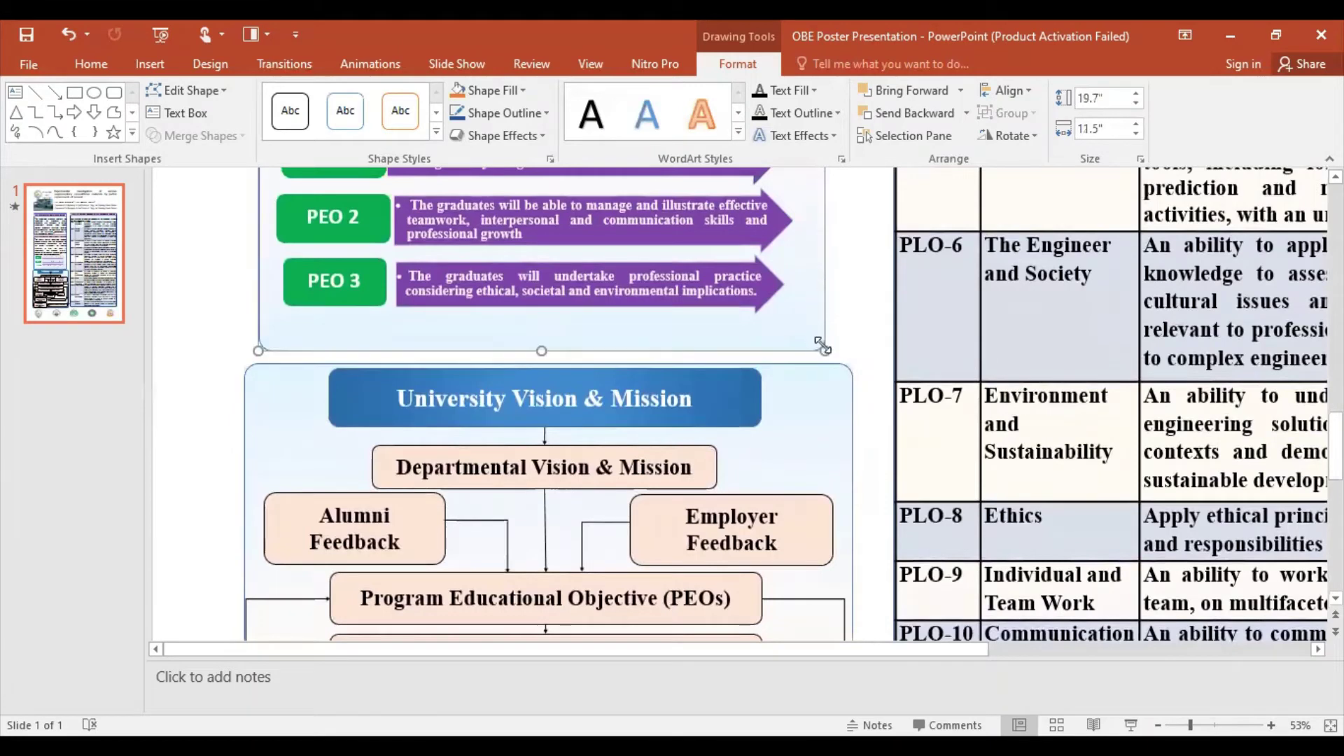
{"action": "left_click_drag", "start_coordinate": [822, 345], "coordinate": [853, 344]}
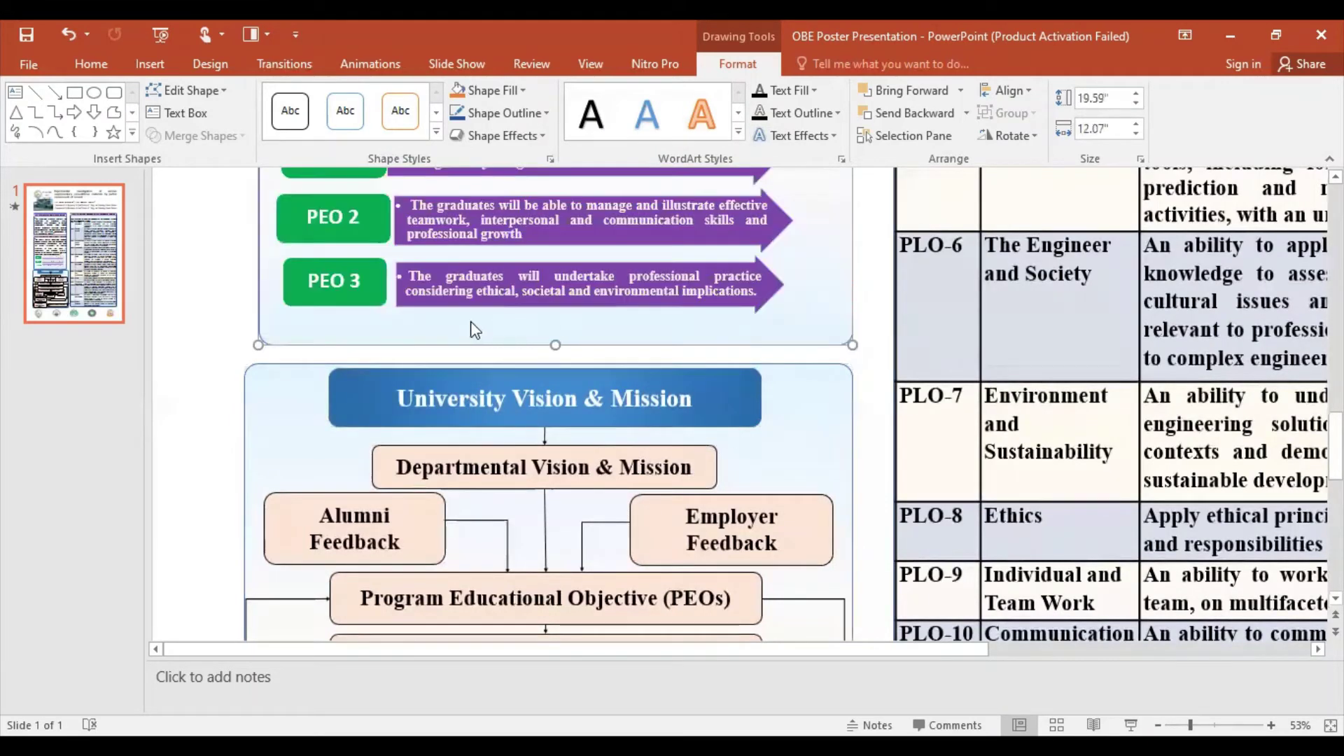
{"action": "left_click_drag", "start_coordinate": [258, 344], "coordinate": [245, 342]}
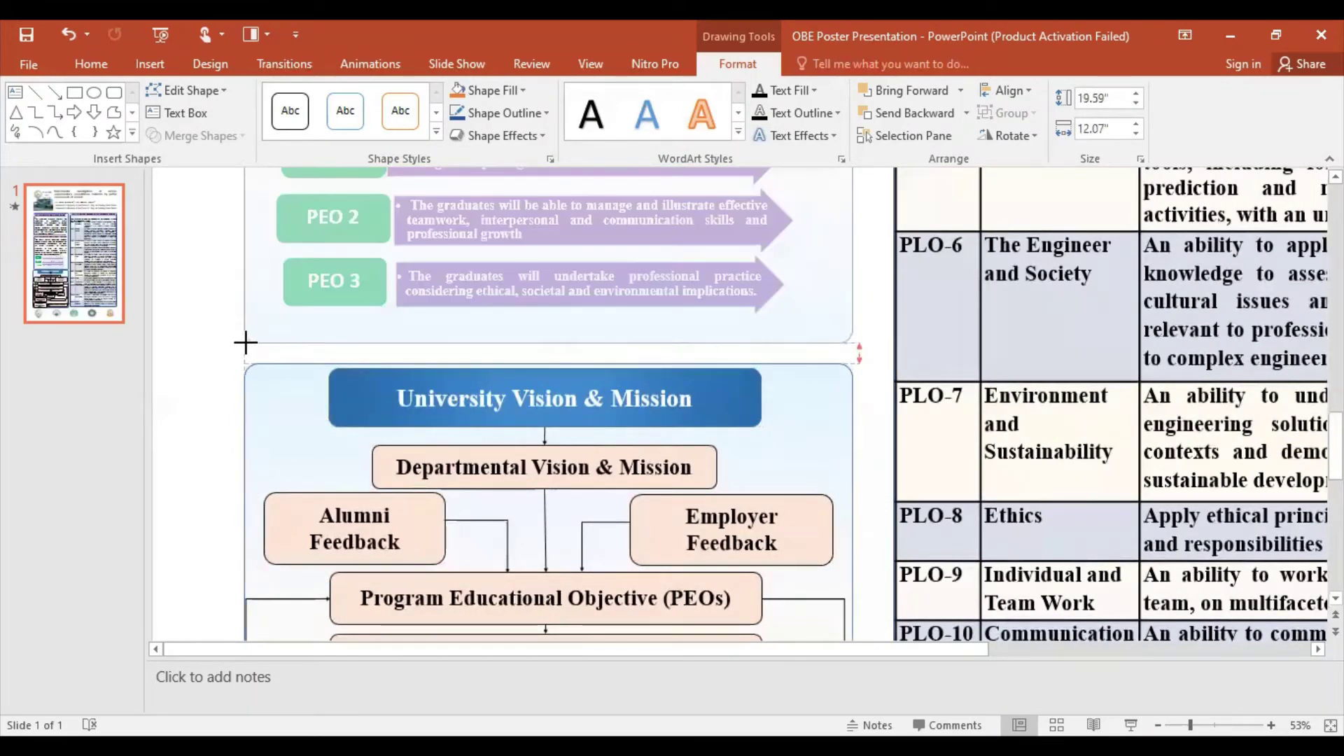
Step: Select the 12.36-inch flowchart frame and then the PLO table to compare their sizes
{"action": "left_click", "coordinate": [728, 485]}
{"action": "scroll", "coordinate": [728, 485], "scroll_direction": "down", "scroll_amount": 3}
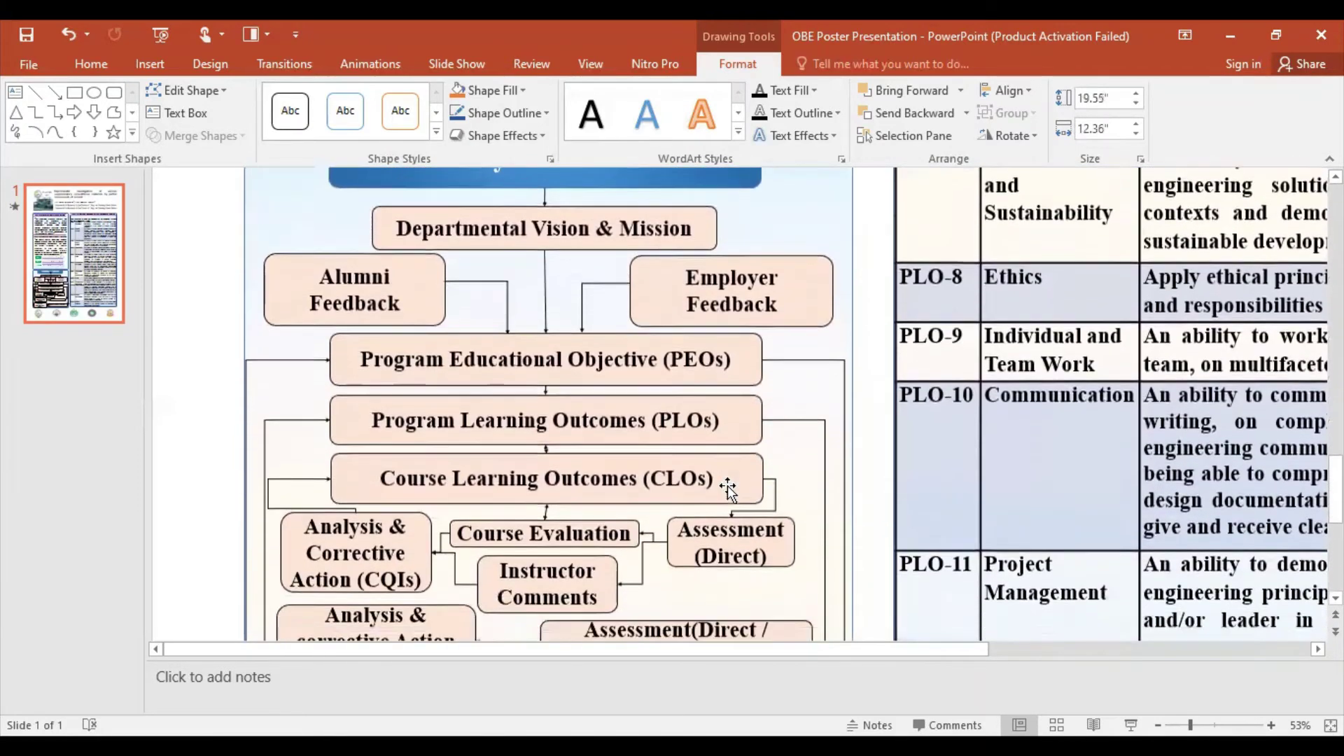
{"action": "scroll", "coordinate": [728, 486], "scroll_direction": "down", "scroll_amount": 3}
{"action": "left_click", "coordinate": [850, 543]}
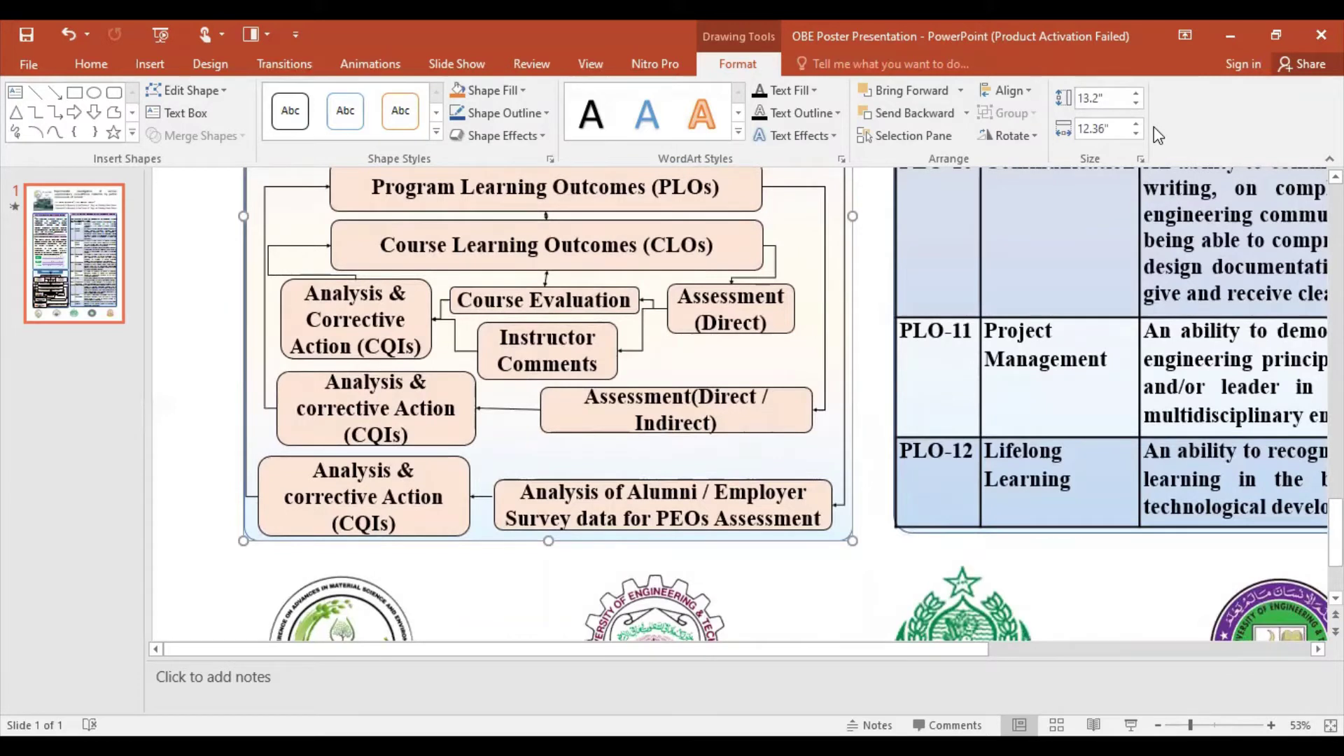
{"action": "left_click", "coordinate": [1013, 532]}
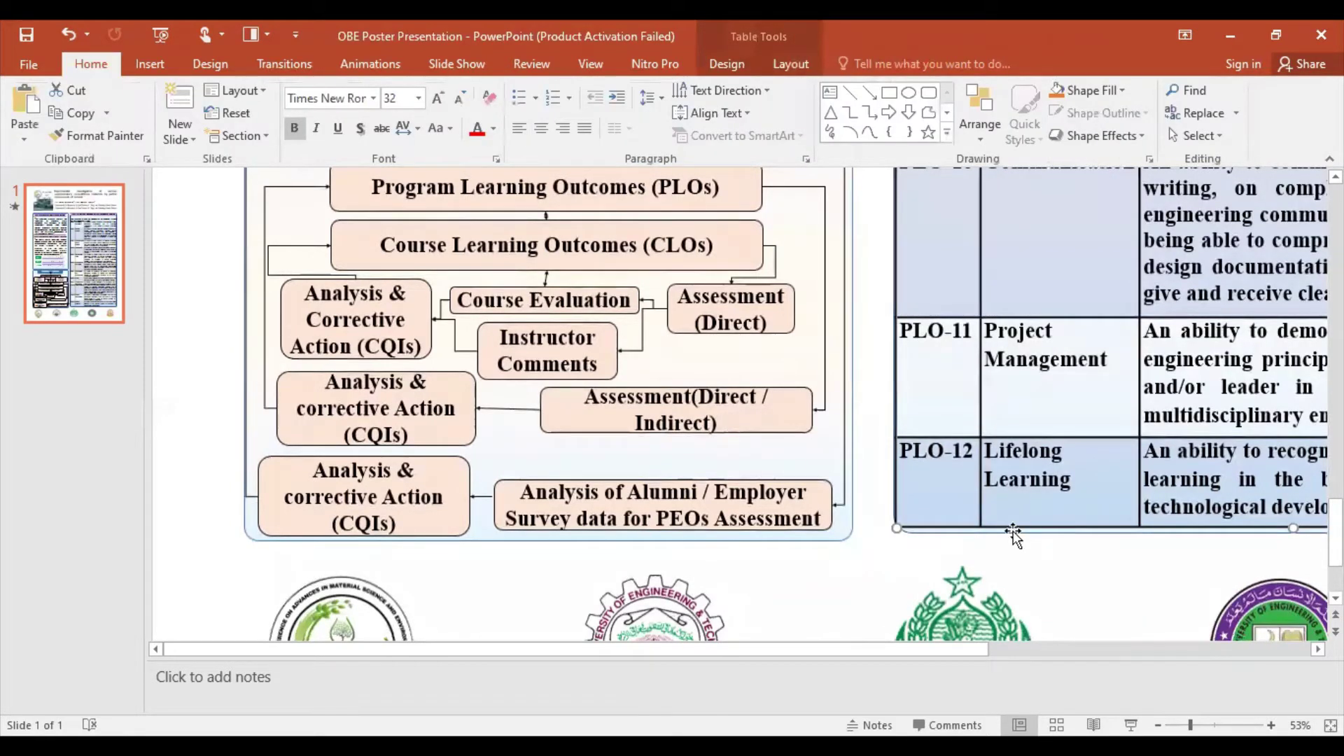
{"action": "scroll", "coordinate": [1009, 535], "scroll_direction": "up", "scroll_amount": 2}
{"action": "scroll", "coordinate": [1001, 525], "scroll_direction": "up", "scroll_amount": 3}
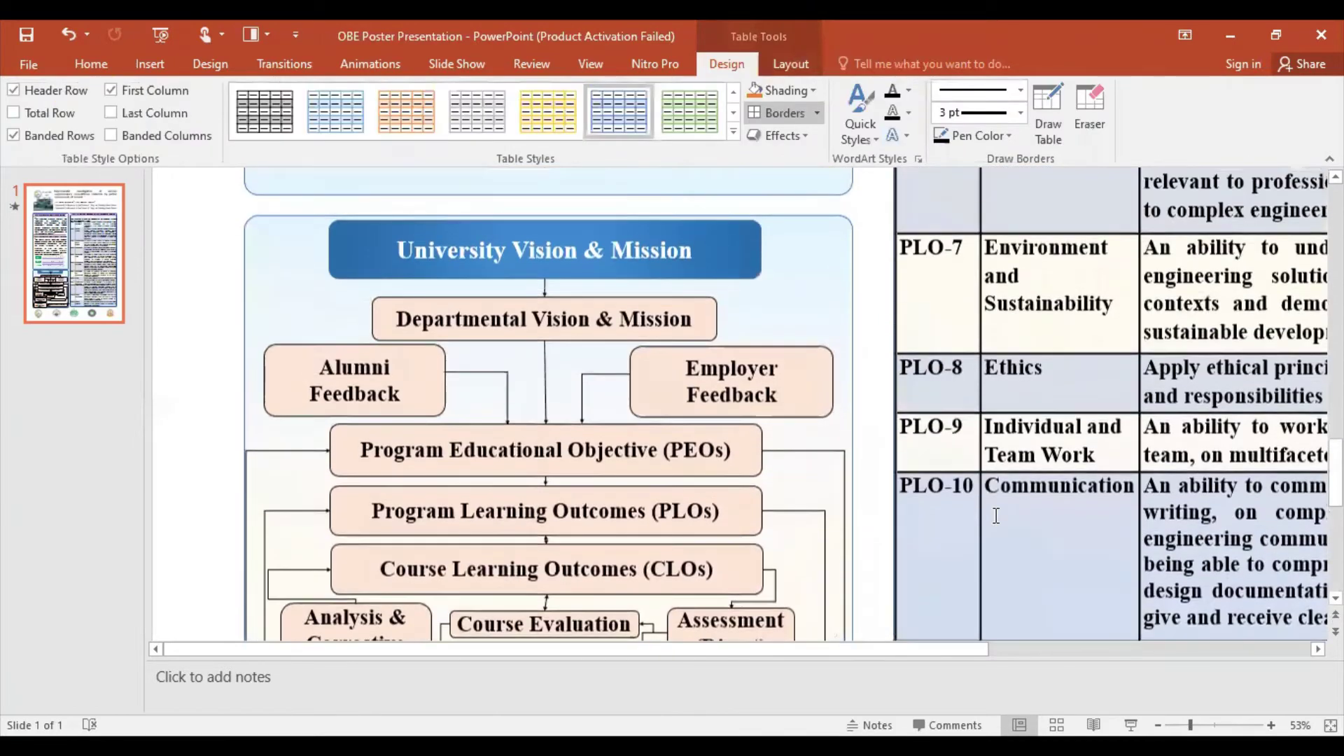
{"action": "scroll", "coordinate": [996, 516], "scroll_direction": "up", "scroll_amount": 2}
{"action": "scroll", "coordinate": [996, 516], "scroll_direction": "up", "scroll_amount": 2}
{"action": "scroll", "coordinate": [995, 515], "scroll_direction": "up", "scroll_amount": 3}
{"action": "scroll", "coordinate": [995, 516], "scroll_direction": "up", "scroll_amount": 2}
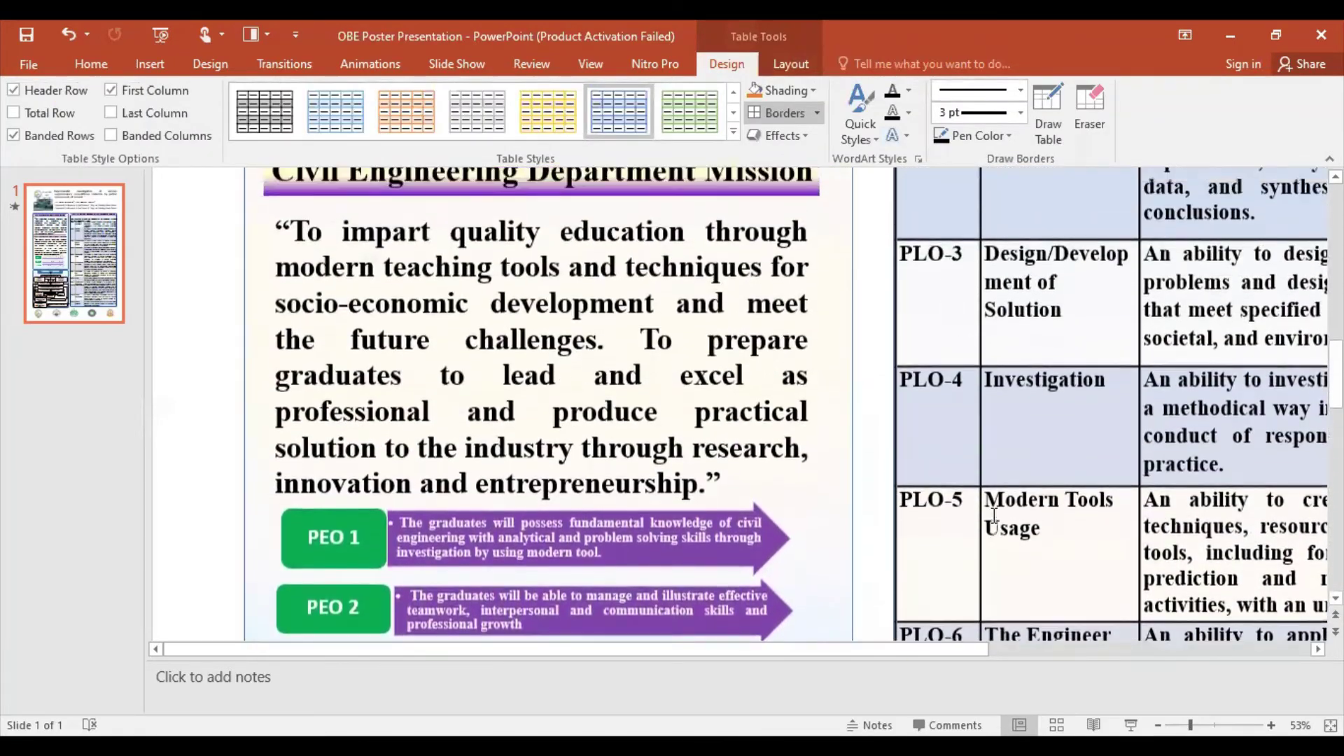
{"action": "scroll", "coordinate": [994, 515], "scroll_direction": "up", "scroll_amount": 3}
{"action": "scroll", "coordinate": [994, 516], "scroll_direction": "up", "scroll_amount": 3}
{"action": "scroll", "coordinate": [852, 444], "scroll_direction": "up", "scroll_amount": 3}
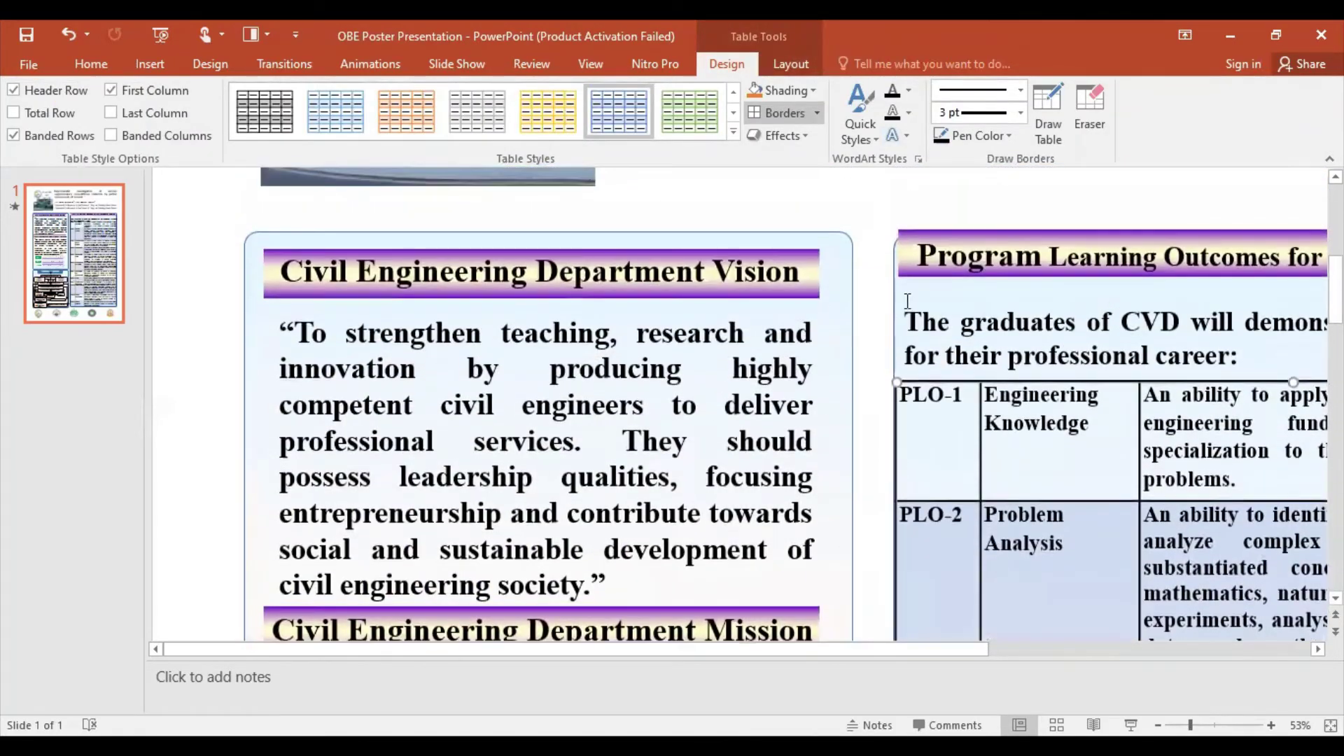
{"action": "left_click", "coordinate": [896, 297]}
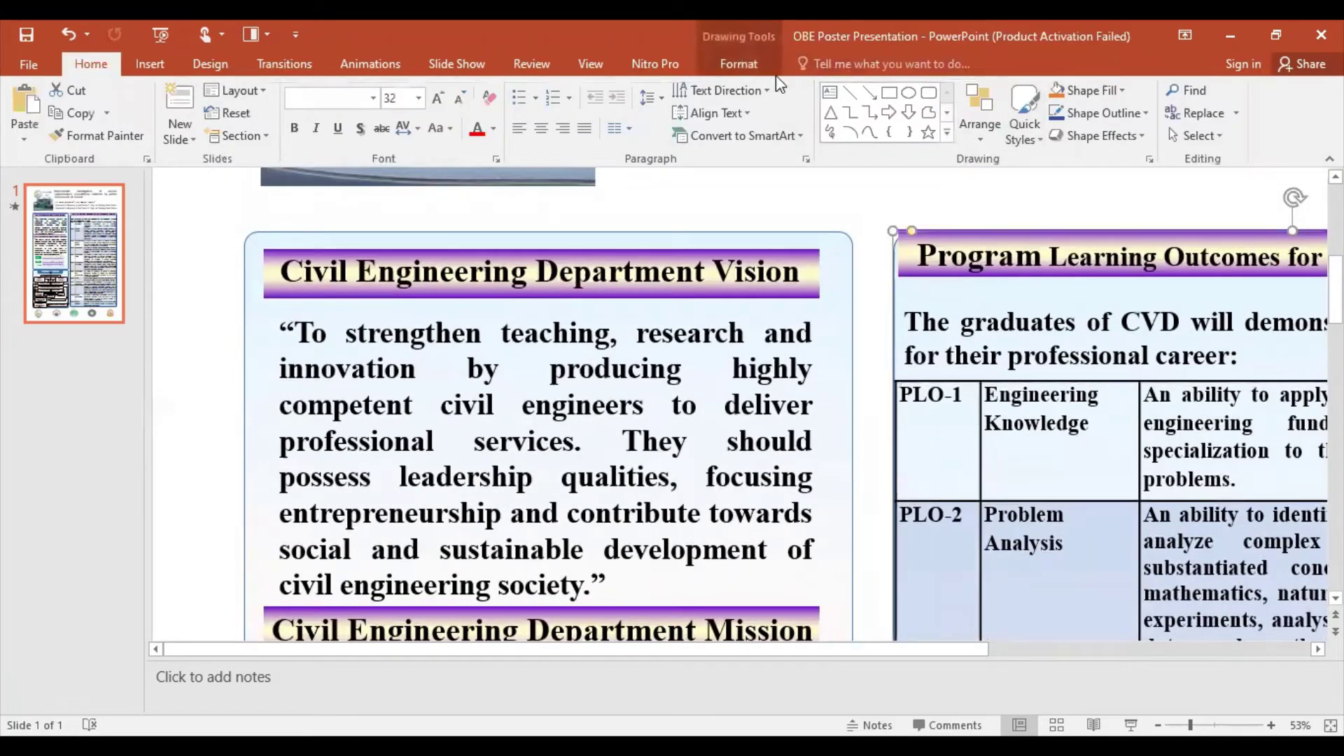
{"action": "left_click", "coordinate": [742, 63]}
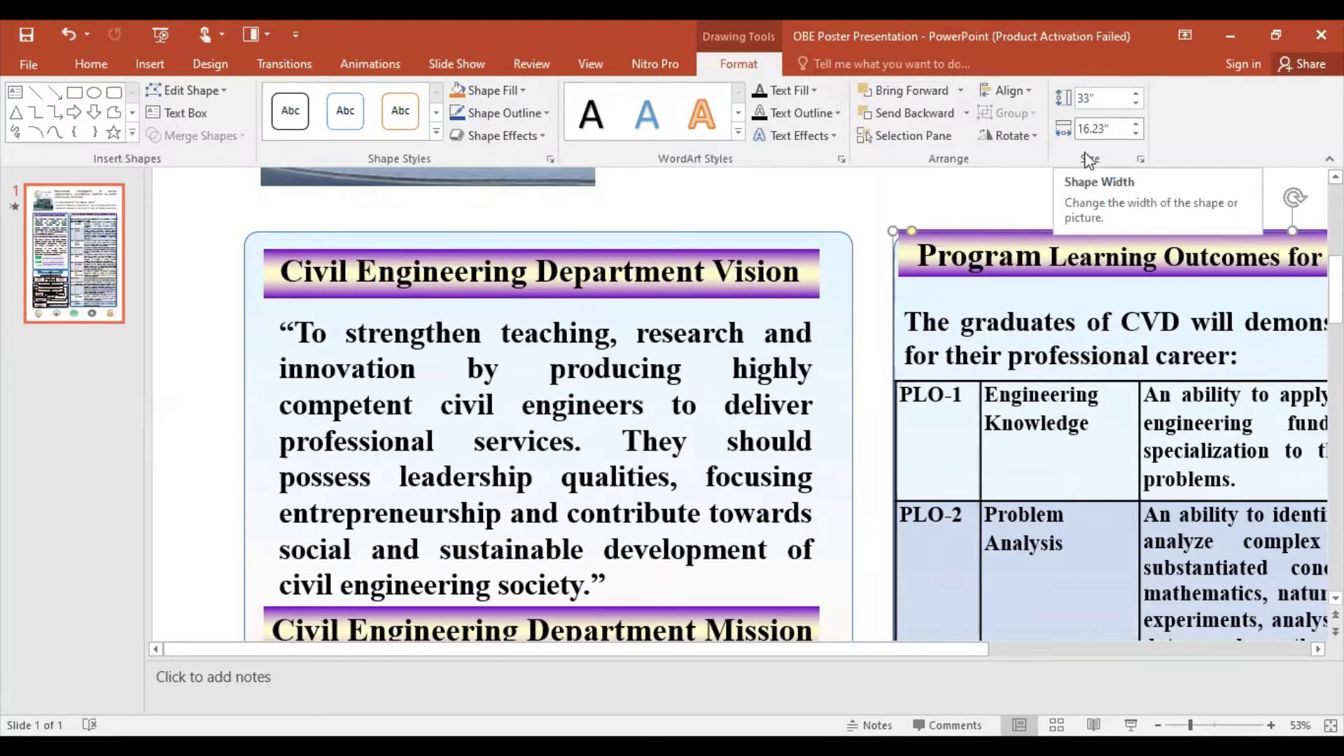
{"action": "left_click", "coordinate": [844, 255]}
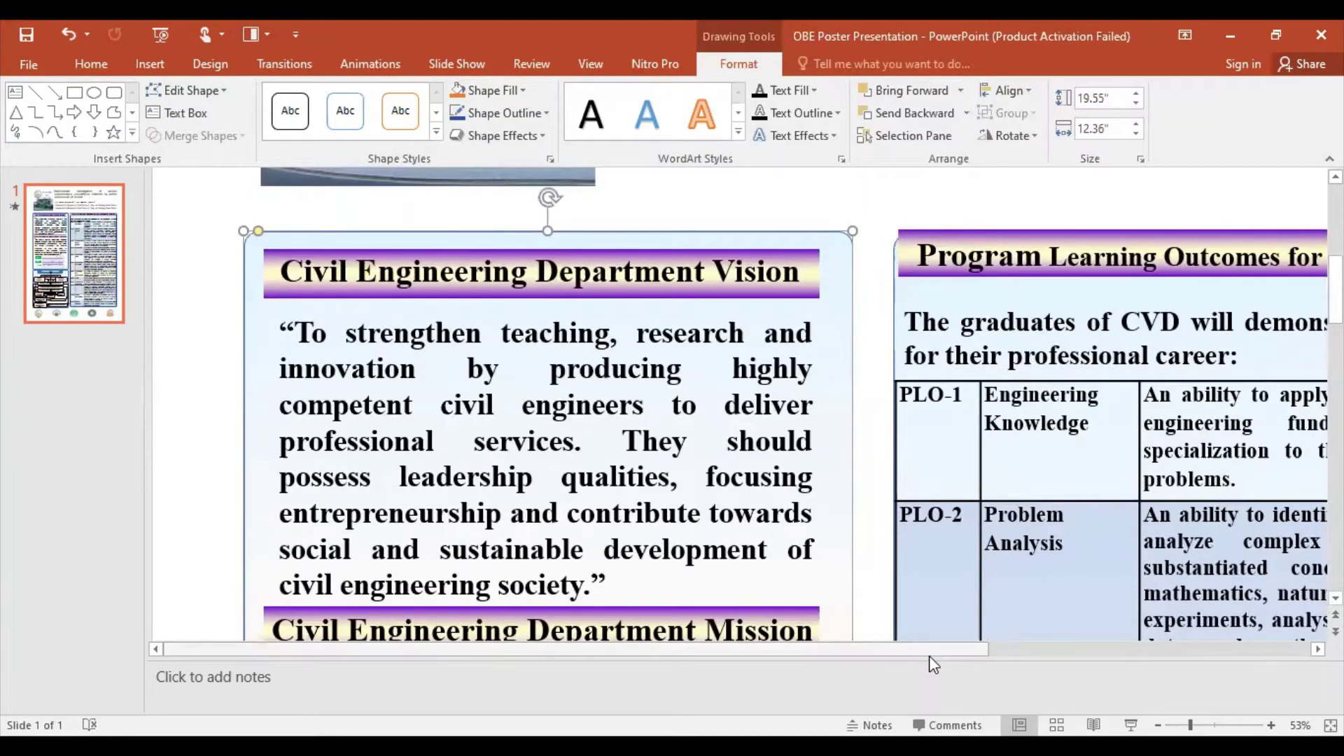
{"action": "left_click_drag", "start_coordinate": [929, 655], "coordinate": [1244, 654]}
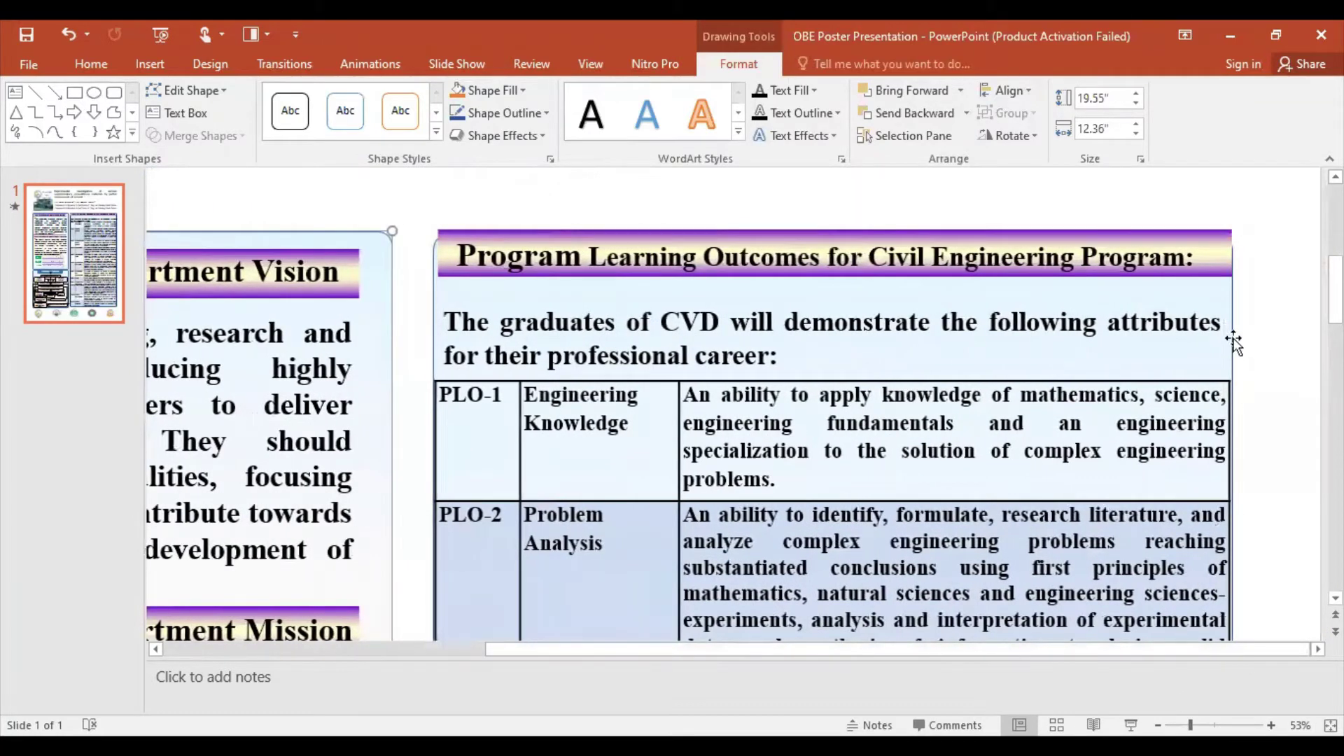
{"action": "left_click", "coordinate": [1232, 315]}
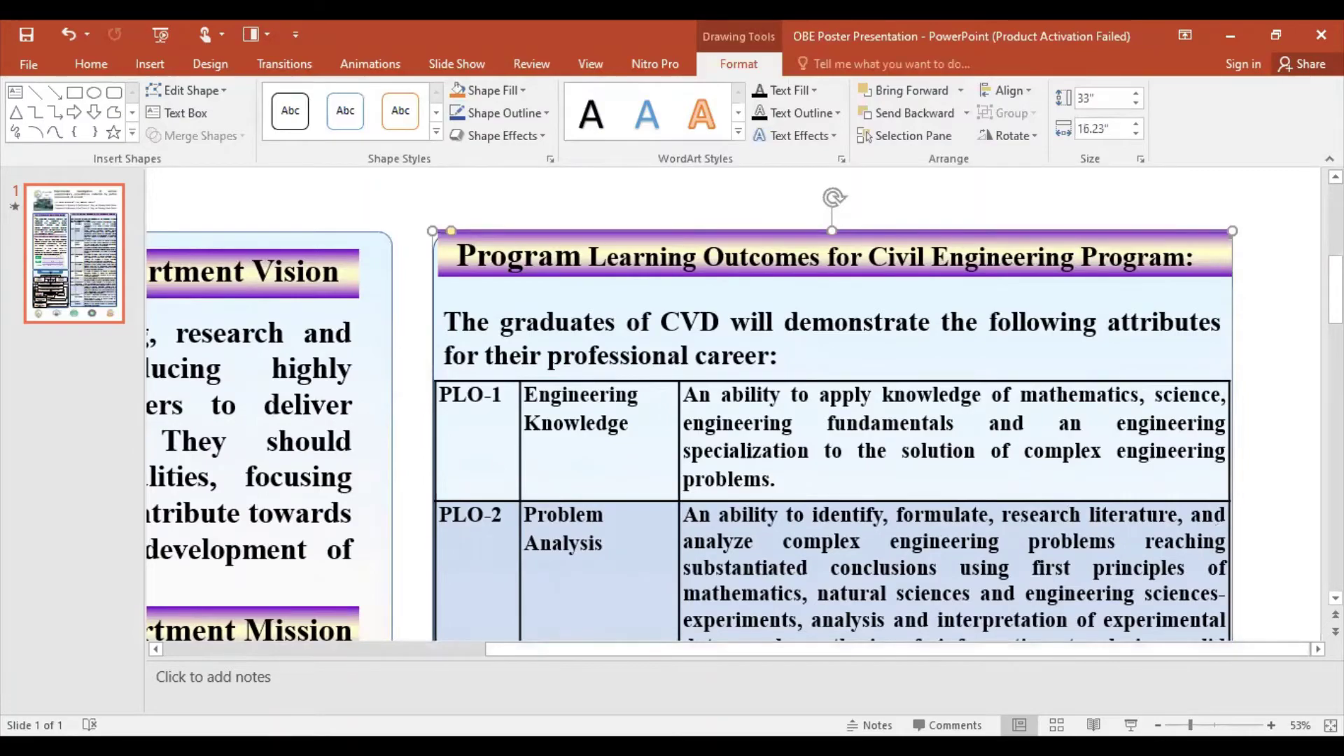
{"action": "scroll", "coordinate": [735, 413], "scroll_direction": "down", "scroll_amount": 5}
{"action": "scroll", "coordinate": [735, 413], "scroll_direction": "down", "scroll_amount": 5}
{"action": "scroll", "coordinate": [735, 413], "scroll_direction": "down", "scroll_amount": 2}
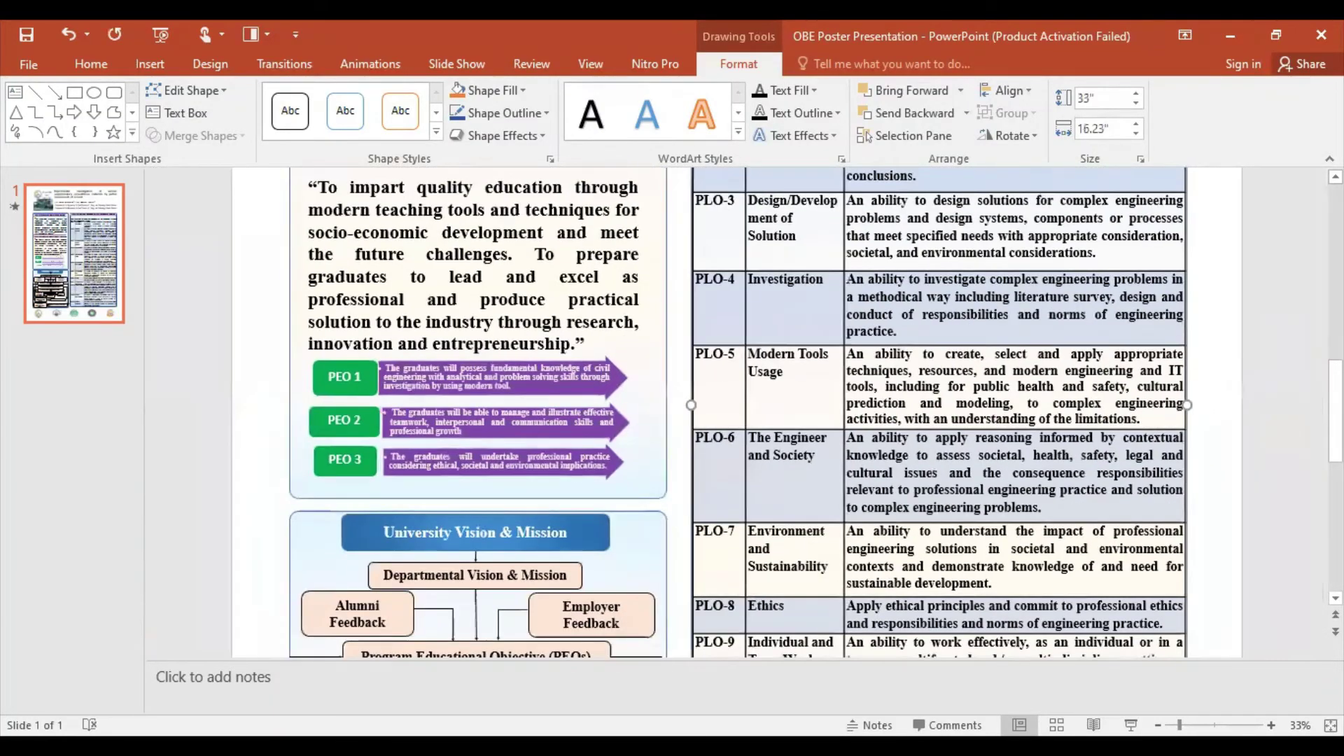
{"action": "scroll", "coordinate": [836, 545], "scroll_direction": "down", "scroll_amount": 1}
{"action": "scroll", "coordinate": [836, 545], "scroll_direction": "down", "scroll_amount": 3}
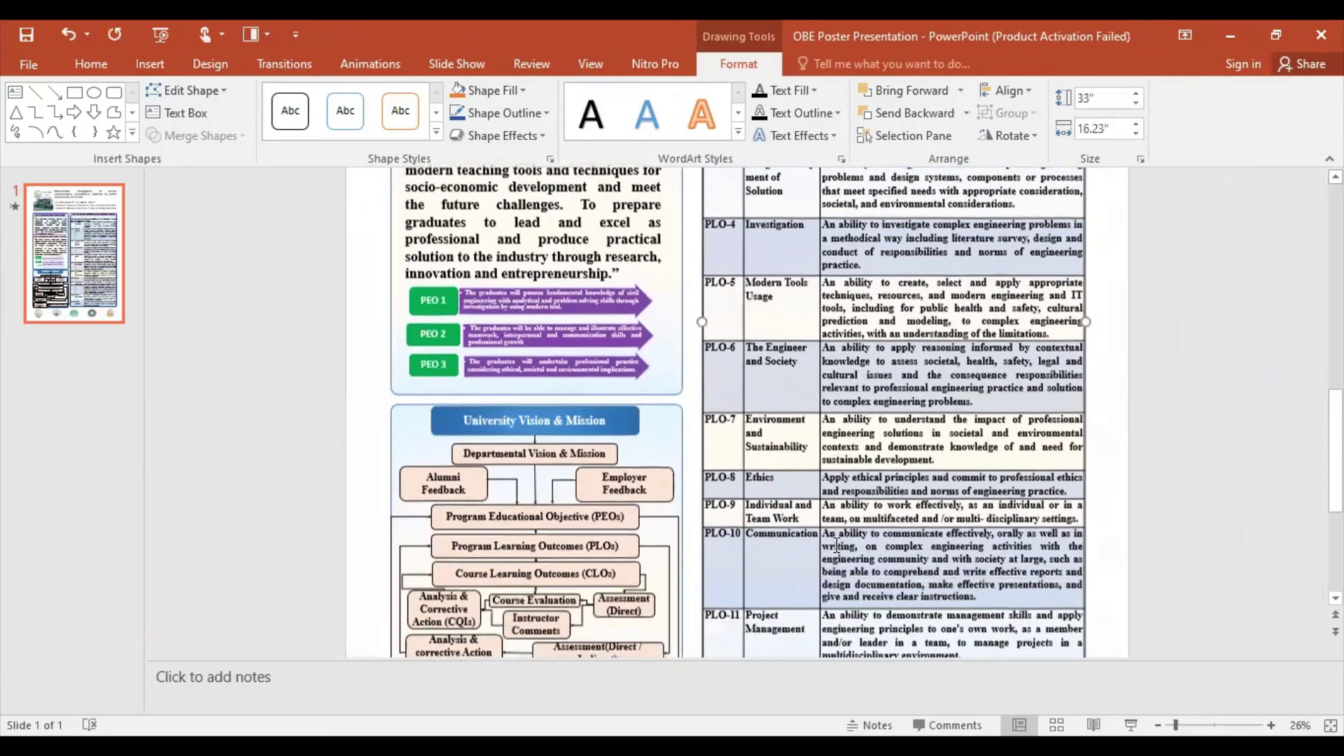
{"action": "scroll", "coordinate": [836, 545], "scroll_direction": "down", "scroll_amount": 3}
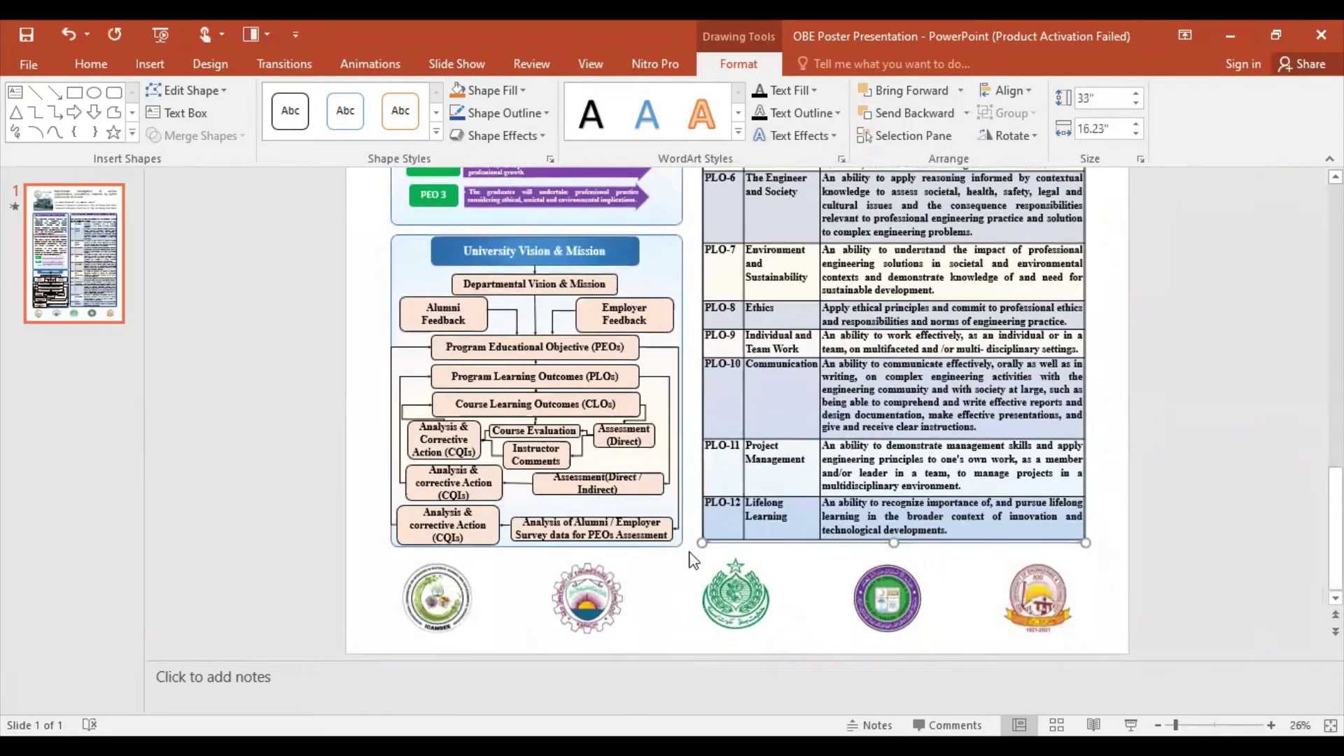
{"action": "scroll", "coordinate": [687, 543], "scroll_direction": "up", "scroll_amount": 2}
{"action": "scroll", "coordinate": [689, 540], "scroll_direction": "up", "scroll_amount": 4}
{"action": "scroll", "coordinate": [689, 540], "scroll_direction": "up", "scroll_amount": 3}
{"action": "scroll", "coordinate": [686, 476], "scroll_direction": "up", "scroll_amount": 2}
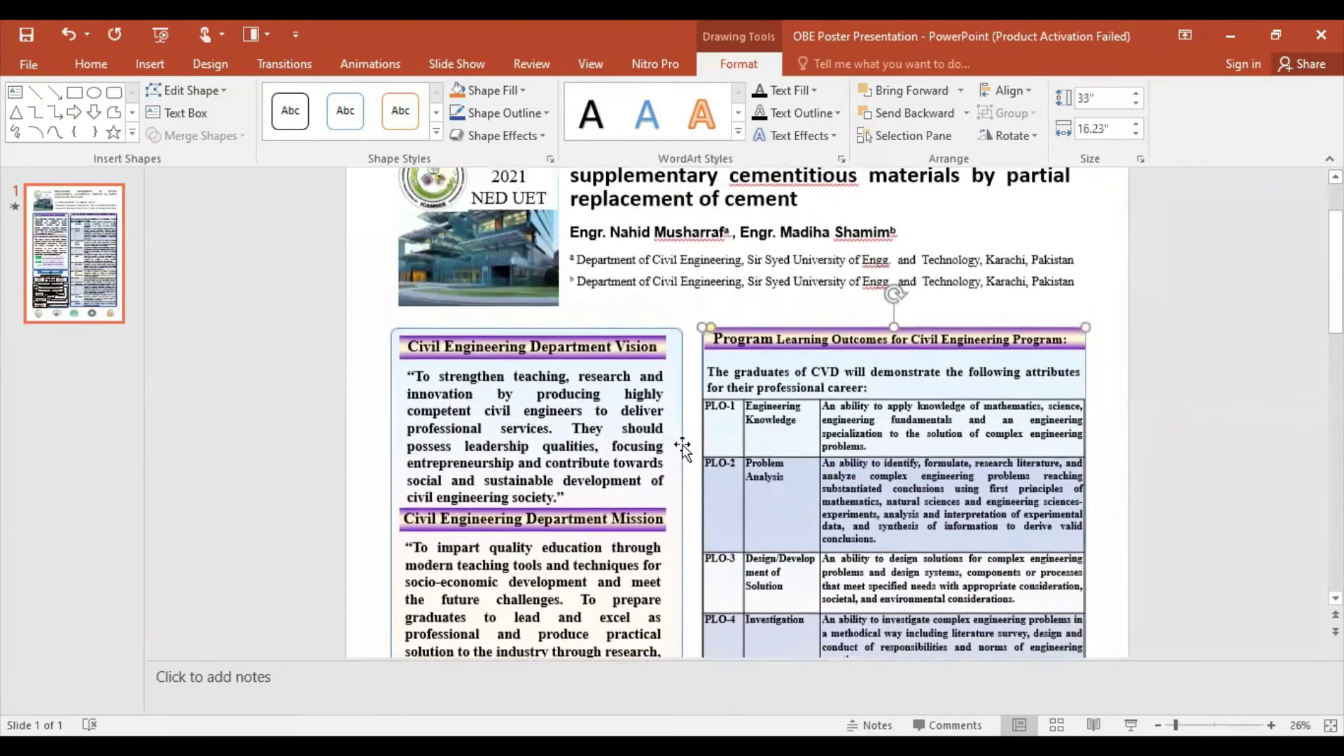
Step: Widen the Vision and Mission frame to 13 inches and shift it left to realign
{"action": "left_click", "coordinate": [677, 401]}
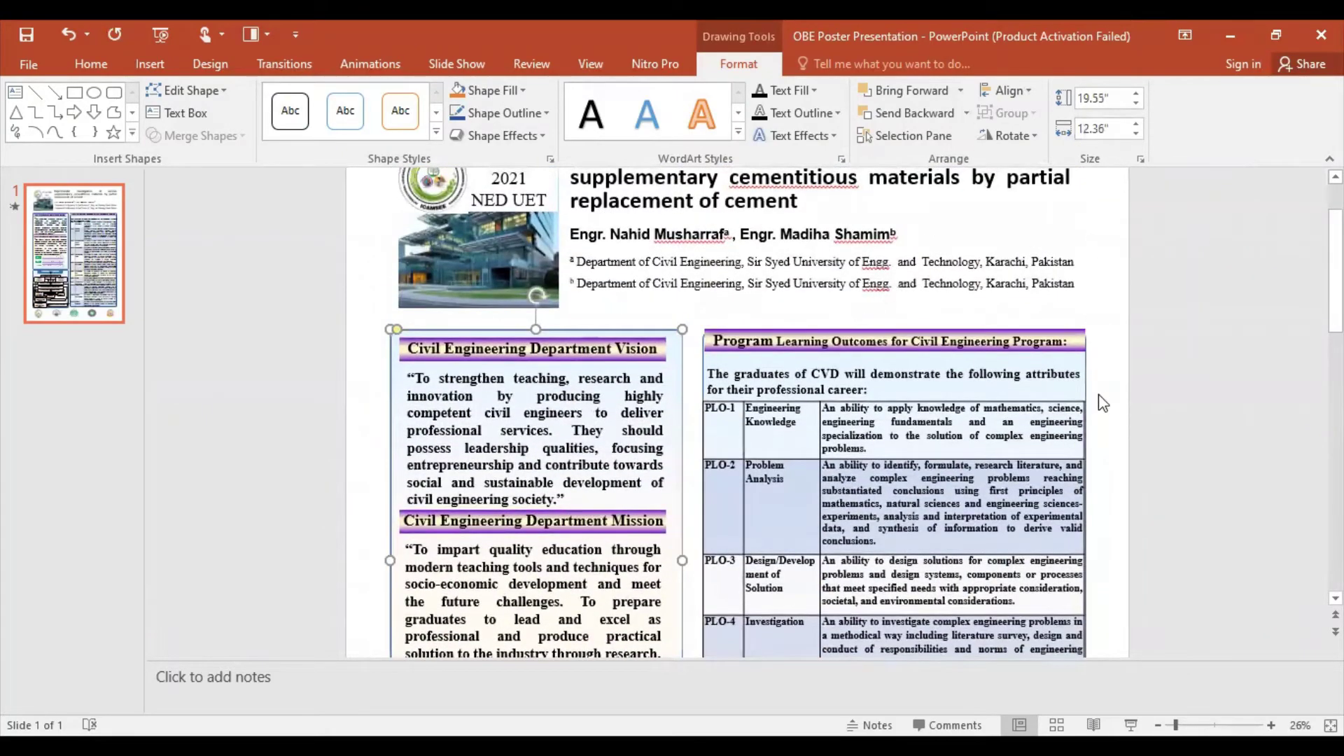
{"action": "scroll", "coordinate": [696, 506], "scroll_direction": "down", "scroll_amount": 2}
{"action": "scroll", "coordinate": [695, 508], "scroll_direction": "down", "scroll_amount": 2}
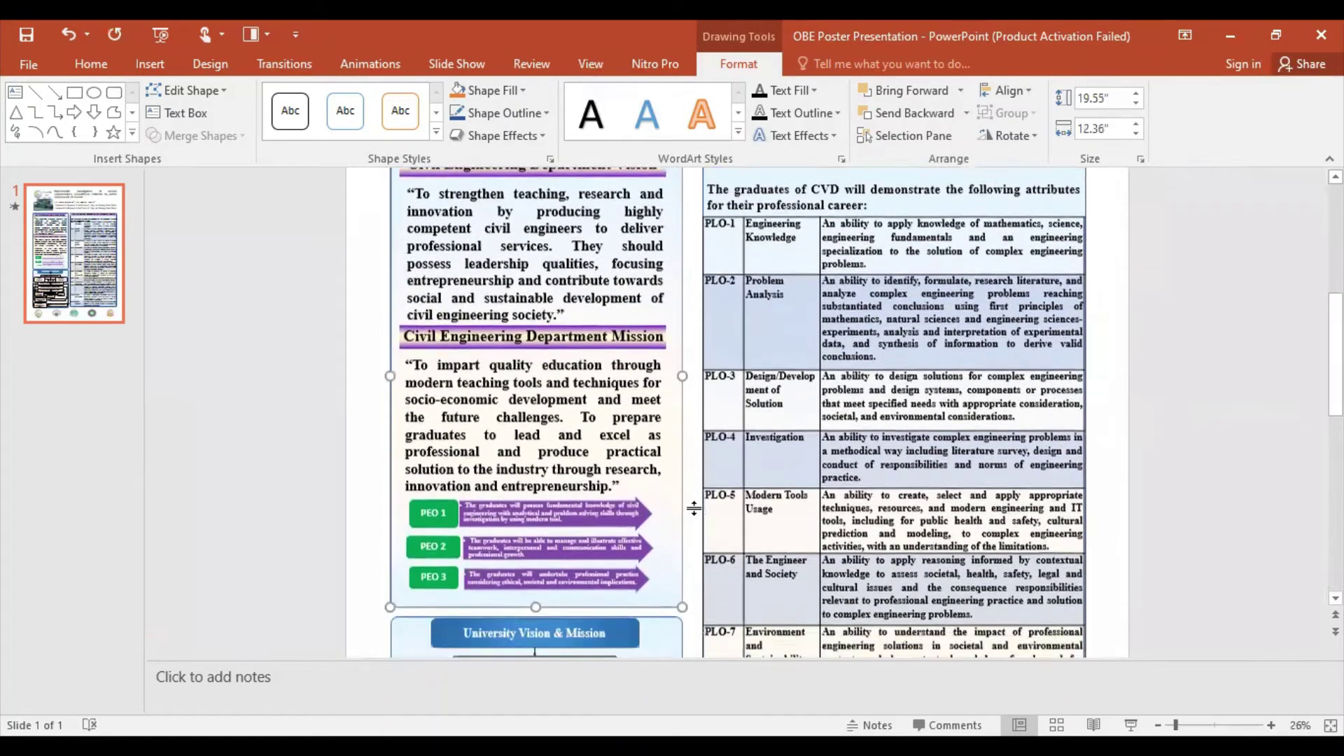
{"action": "scroll", "coordinate": [693, 510], "scroll_direction": "down", "scroll_amount": 2}
{"action": "scroll", "coordinate": [692, 511], "scroll_direction": "down", "scroll_amount": 2}
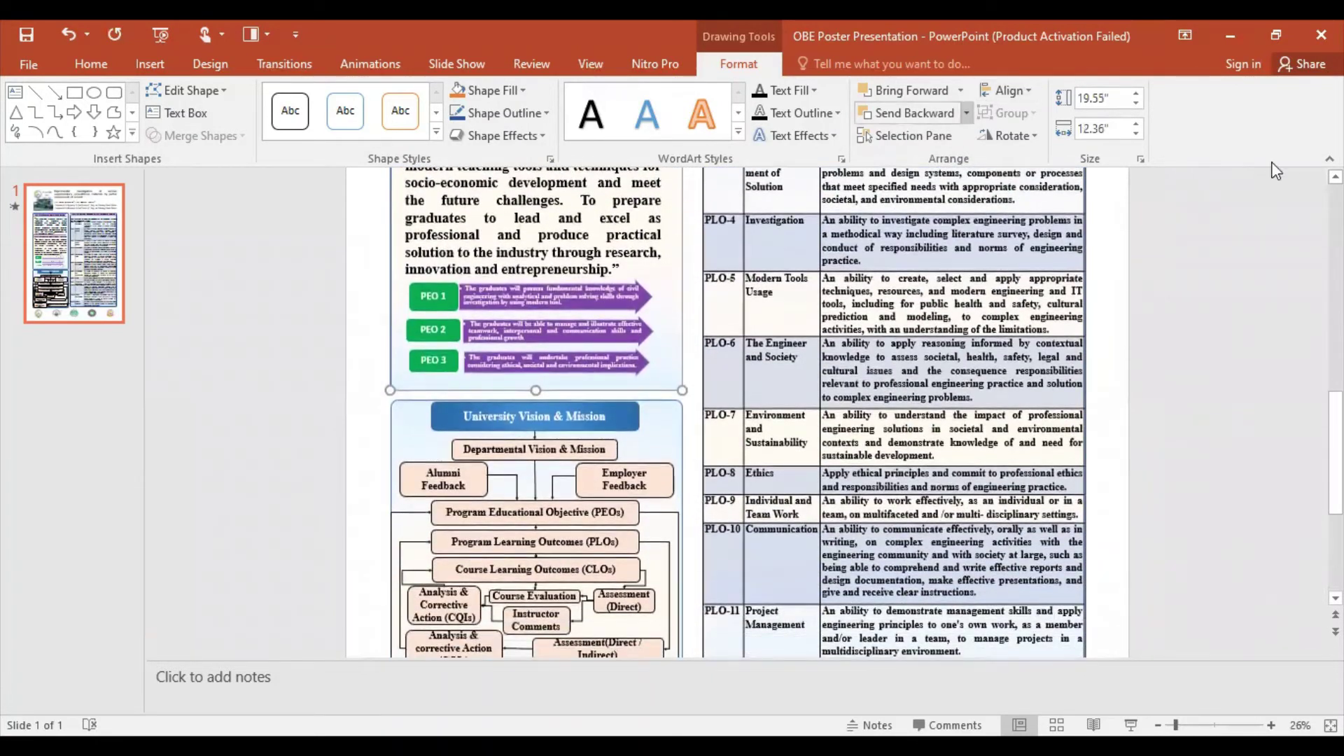
{"action": "left_click", "coordinate": [1136, 123]}
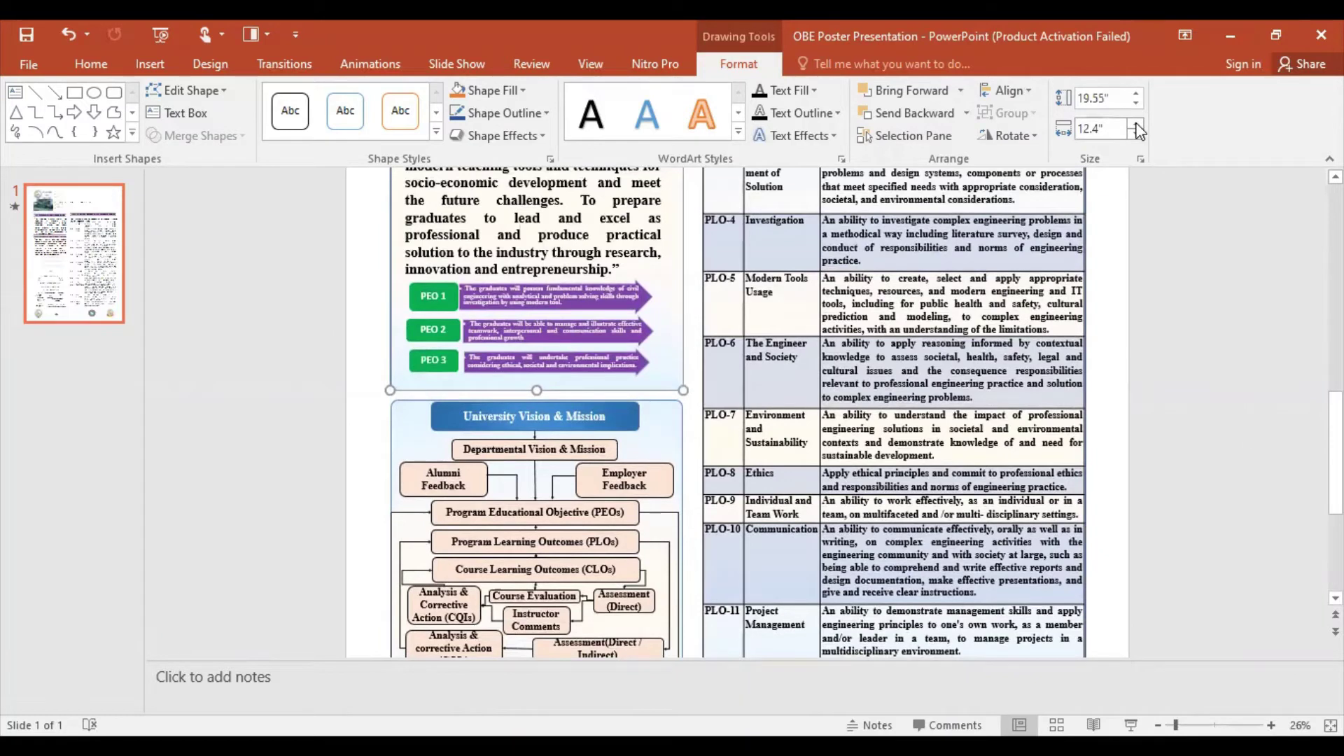
{"action": "left_click", "coordinate": [1136, 123]}
{"action": "left_click", "coordinate": [1136, 123]}
{"action": "left_click", "coordinate": [1136, 123]}
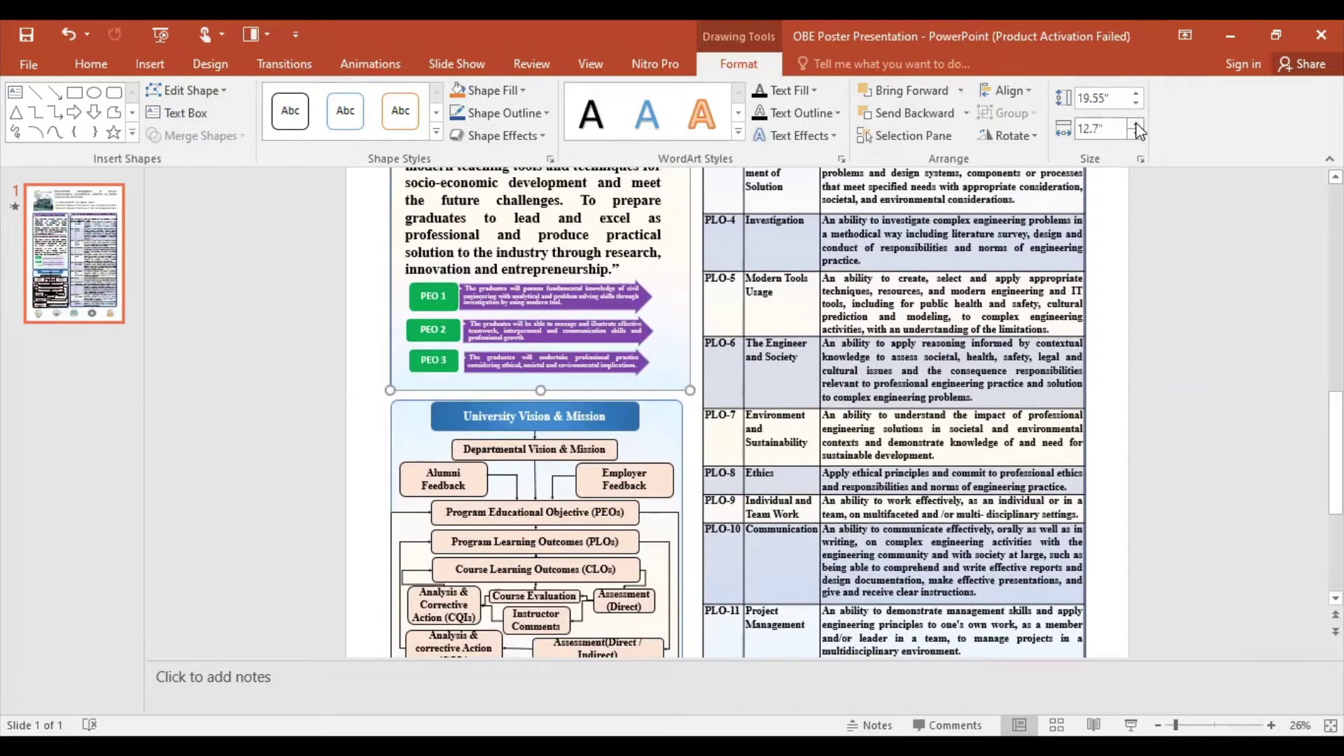
{"action": "left_click", "coordinate": [1136, 123]}
{"action": "left_click", "coordinate": [1136, 123]}
{"action": "left_click", "coordinate": [1136, 123]}
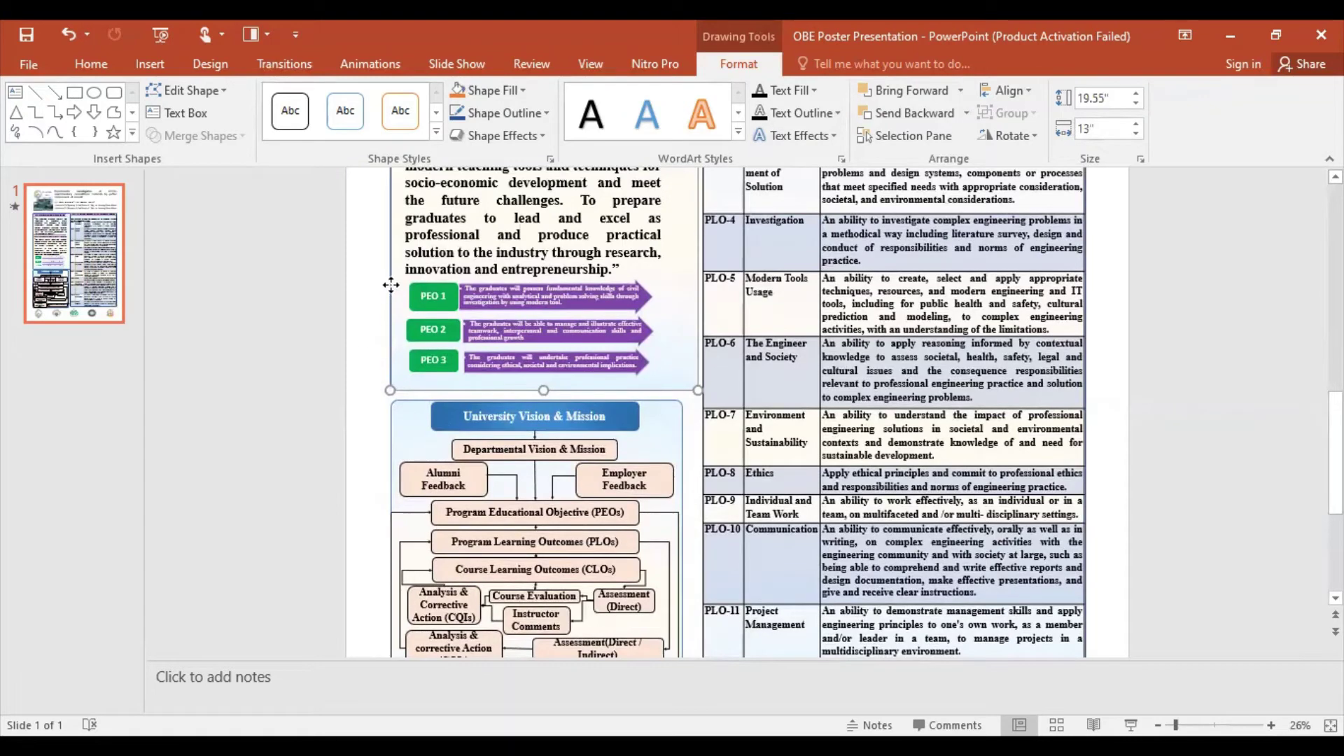
{"action": "left_click_drag", "start_coordinate": [390, 284], "coordinate": [381, 285]}
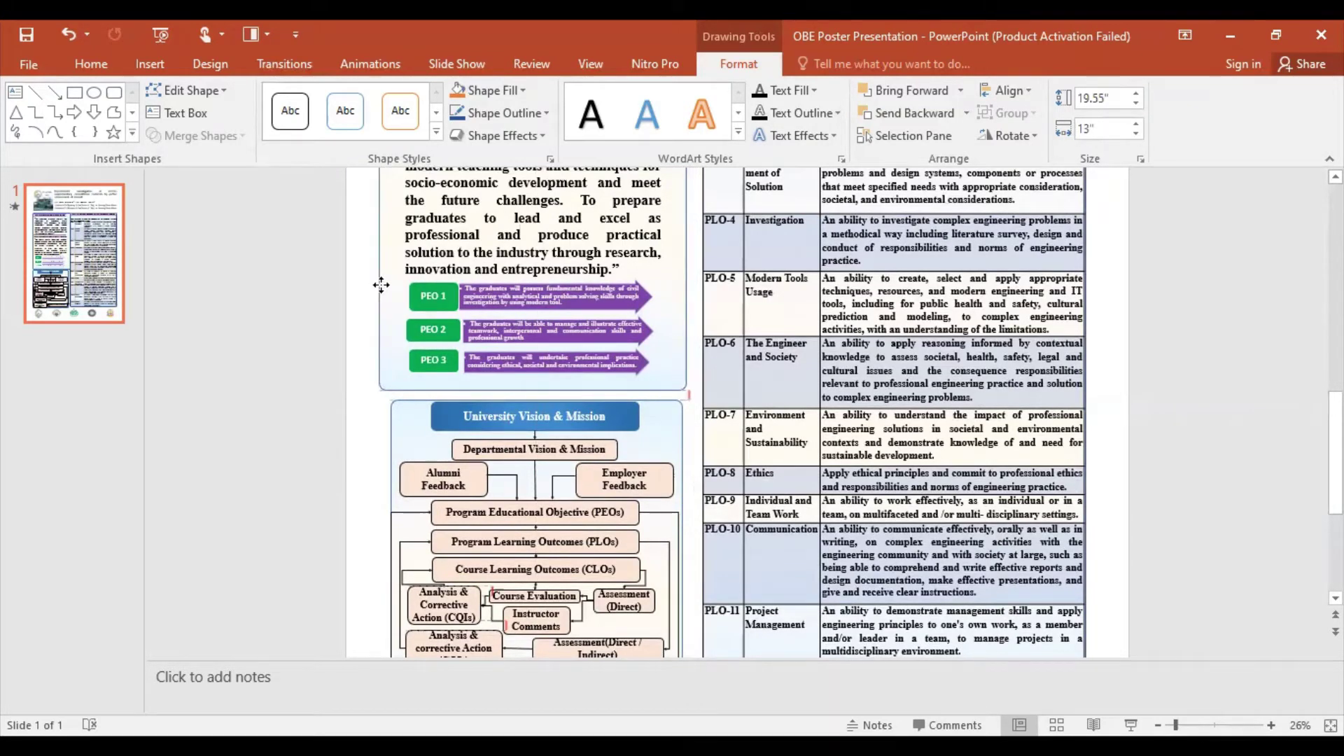
Step: Move the flowchart background frame left and widen it to match the frame above
{"action": "scroll", "coordinate": [679, 478], "scroll_direction": "down", "scroll_amount": 2}
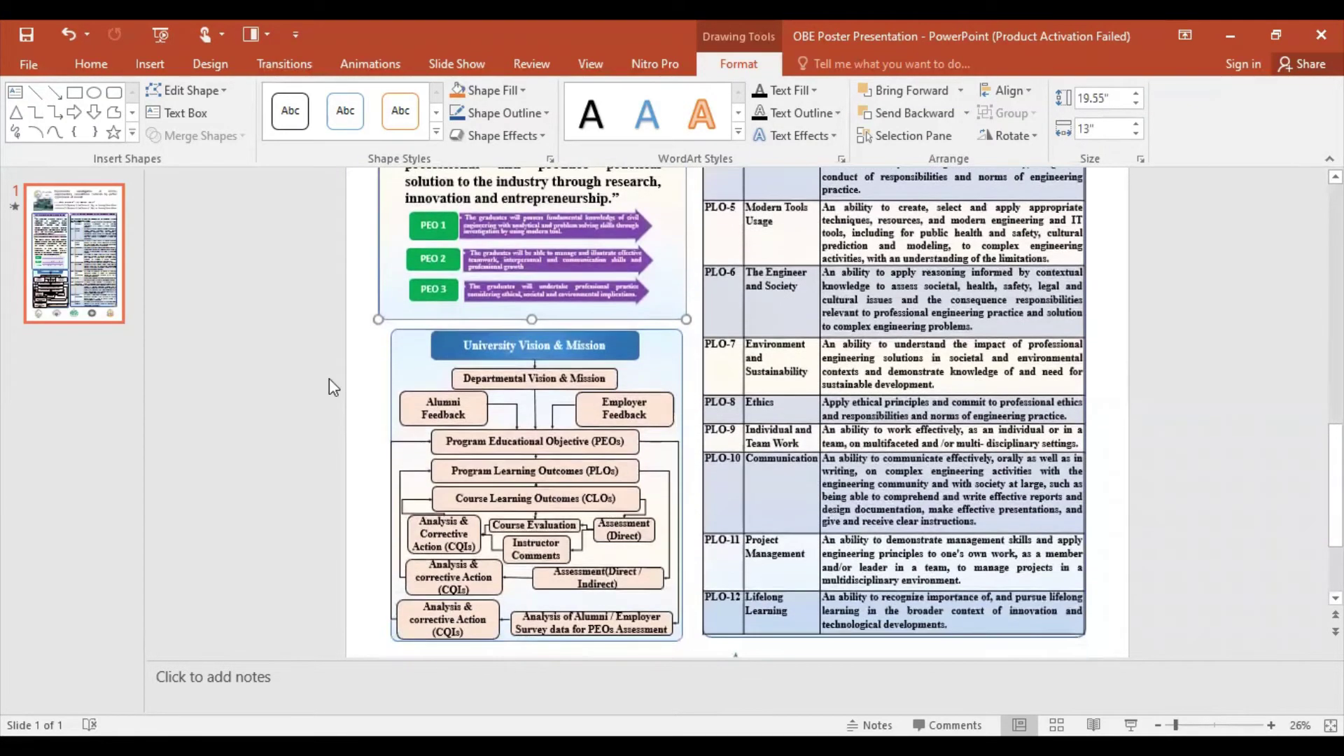
{"action": "left_click", "coordinate": [389, 360]}
{"action": "left_click_drag", "start_coordinate": [390, 479], "coordinate": [378, 482]}
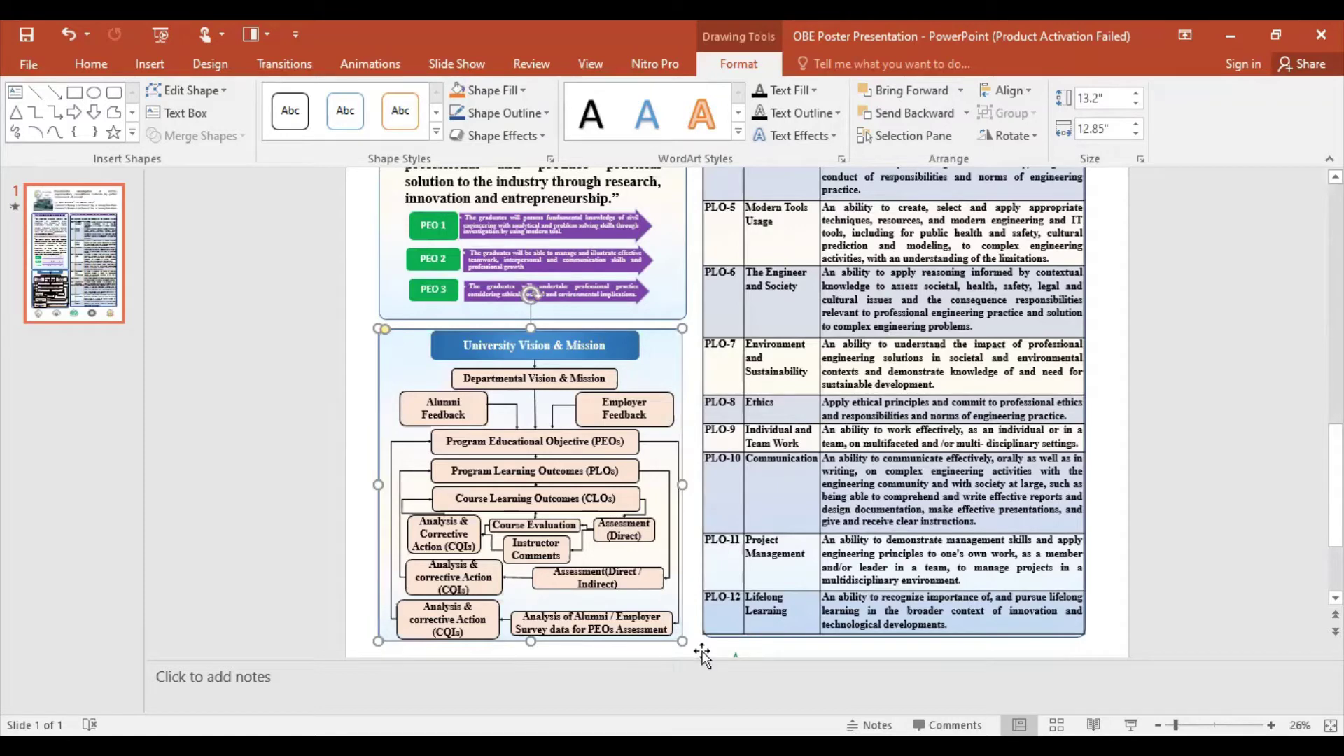
{"action": "scroll", "coordinate": [708, 643], "scroll_direction": "down", "scroll_amount": 1}
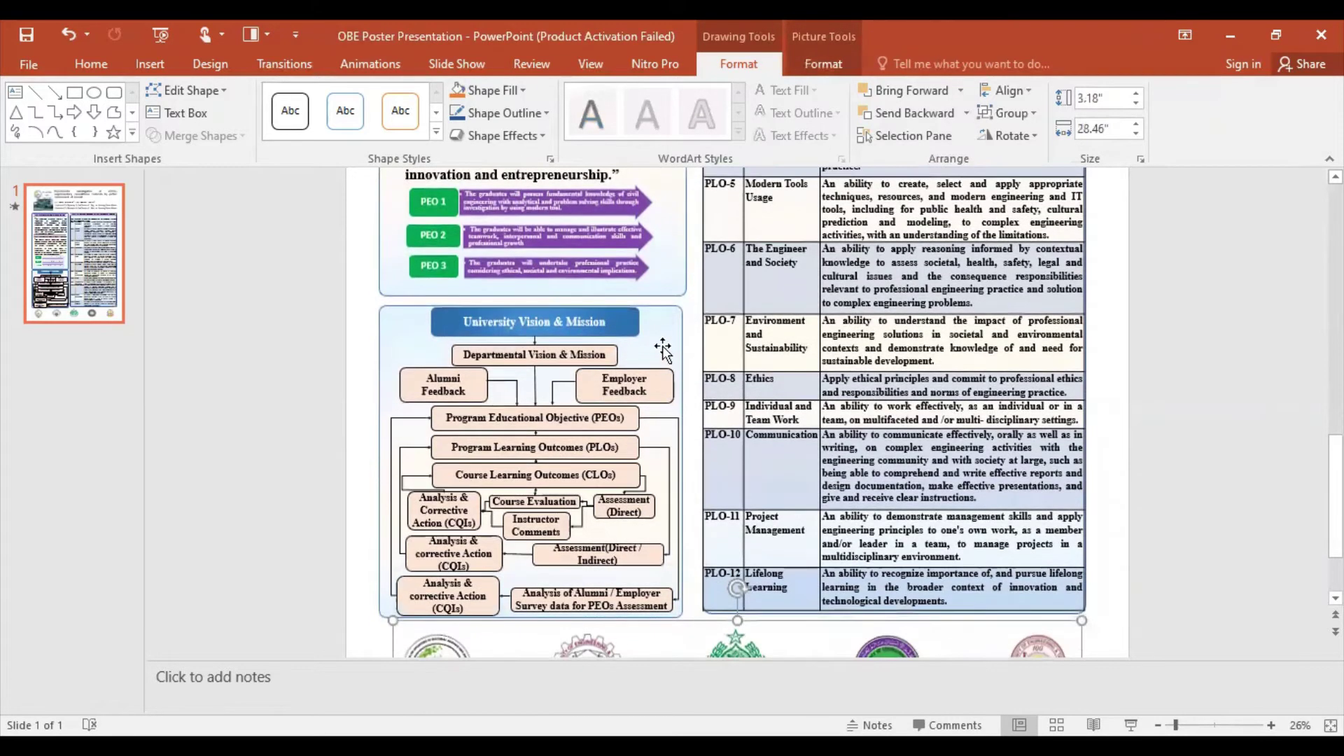
{"action": "left_click_drag", "start_coordinate": [683, 460], "coordinate": [686, 460]}
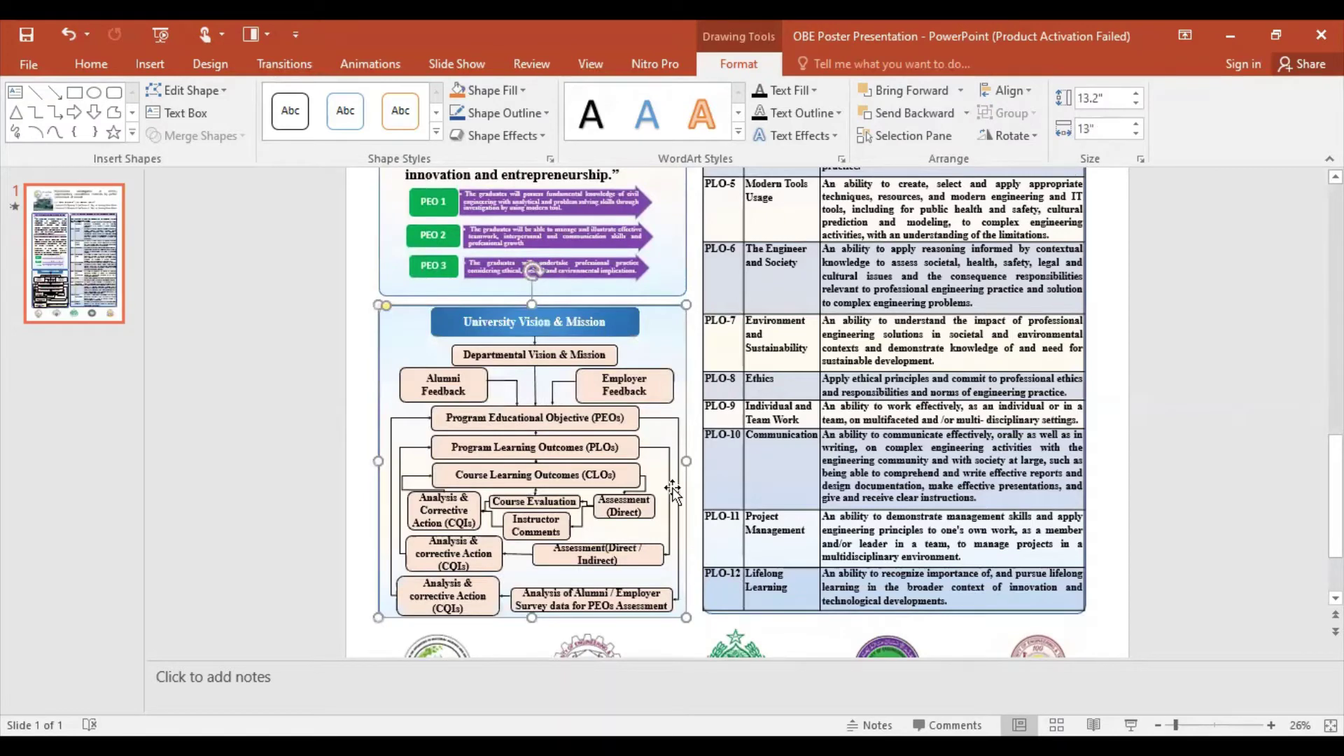
{"action": "scroll", "coordinate": [768, 588], "scroll_direction": "down", "scroll_amount": 2}
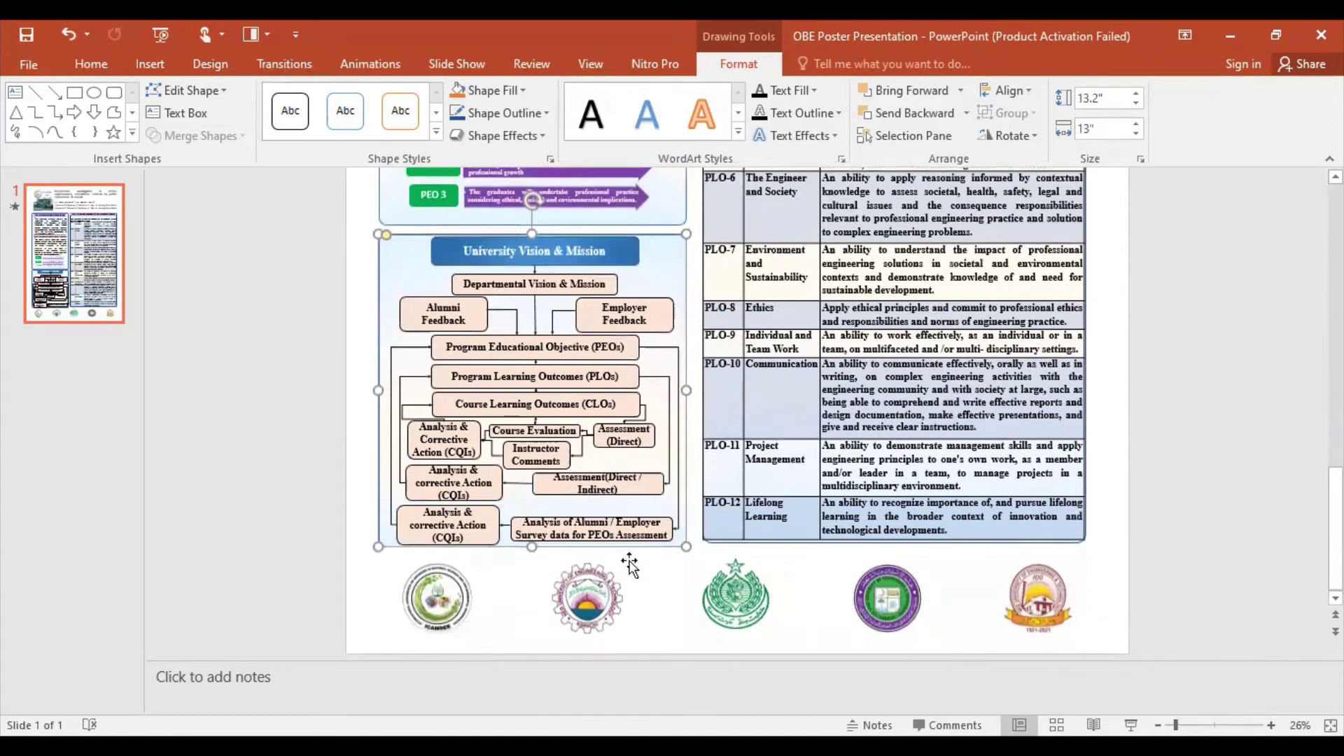
{"action": "scroll", "coordinate": [978, 577], "scroll_direction": "up", "scroll_amount": 4}
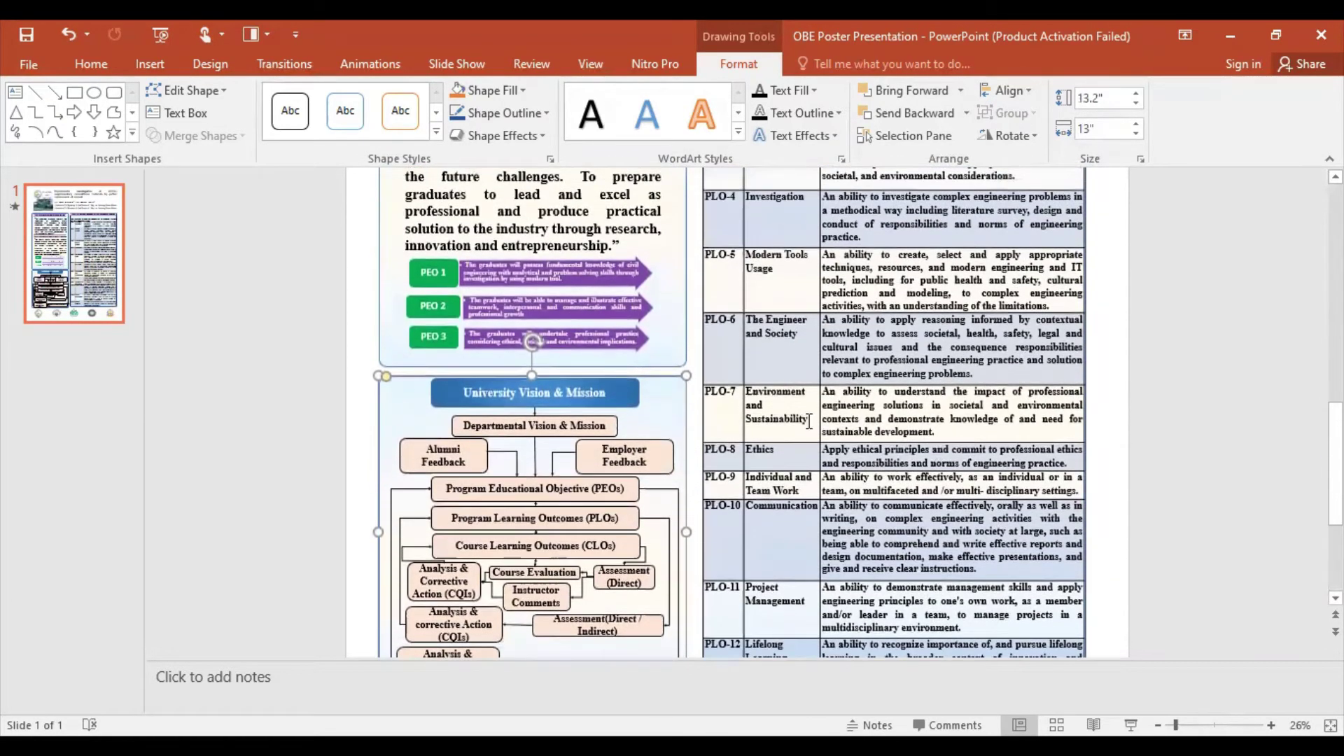
{"action": "scroll", "coordinate": [1137, 522], "scroll_direction": "up", "scroll_amount": 2}
{"action": "scroll", "coordinate": [1135, 518], "scroll_direction": "up", "scroll_amount": 3}
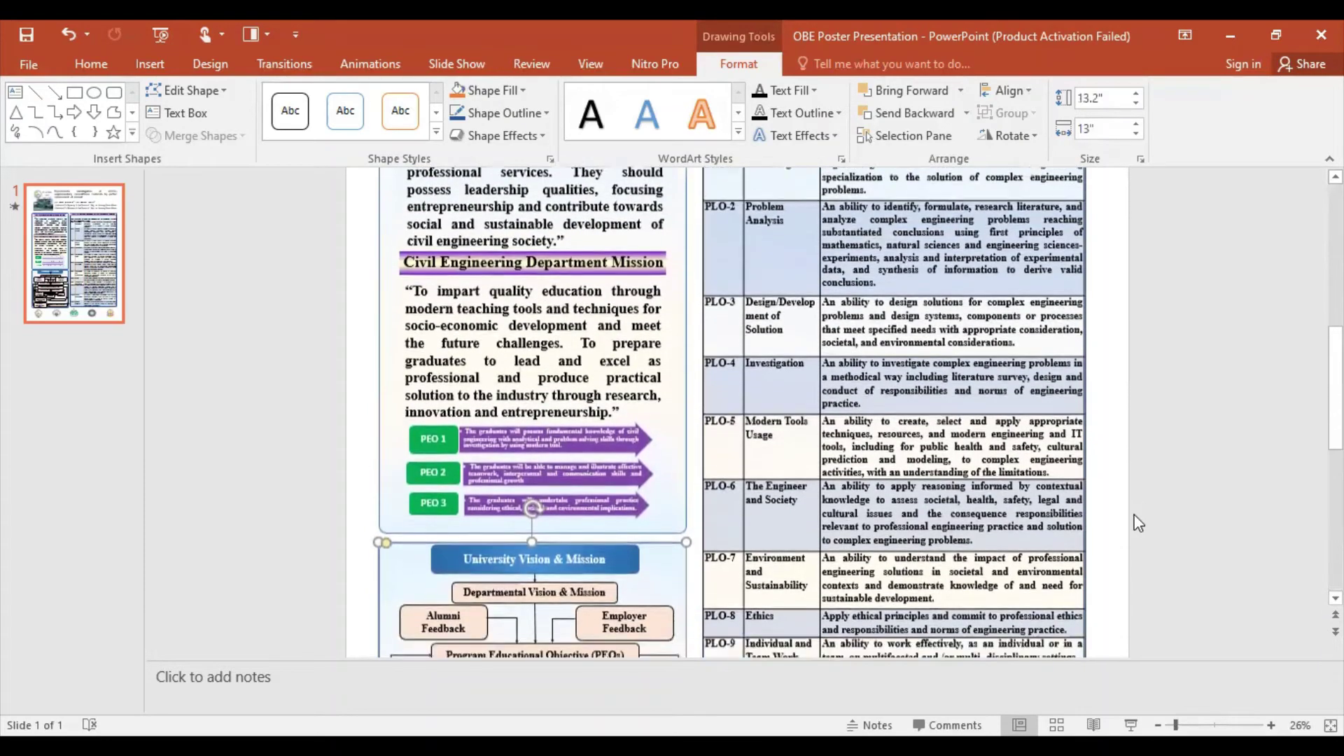
{"action": "scroll", "coordinate": [1138, 521], "scroll_direction": "down", "scroll_amount": 6}
{"action": "scroll", "coordinate": [1113, 532], "scroll_direction": "down", "scroll_amount": 3}
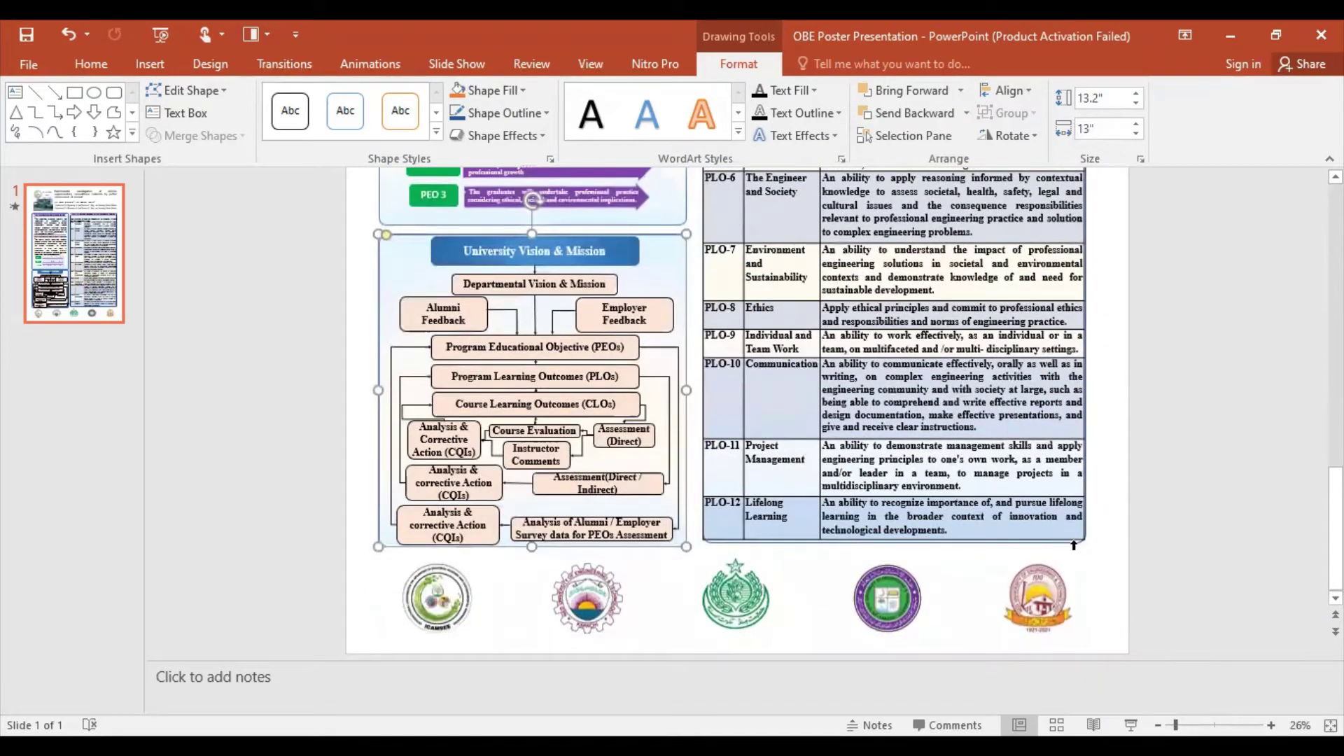
{"action": "scroll", "coordinate": [1075, 544], "scroll_direction": "up", "scroll_amount": 2}
{"action": "scroll", "coordinate": [1076, 490], "scroll_direction": "up", "scroll_amount": 6}
{"action": "scroll", "coordinate": [1078, 420], "scroll_direction": "up", "scroll_amount": 7}
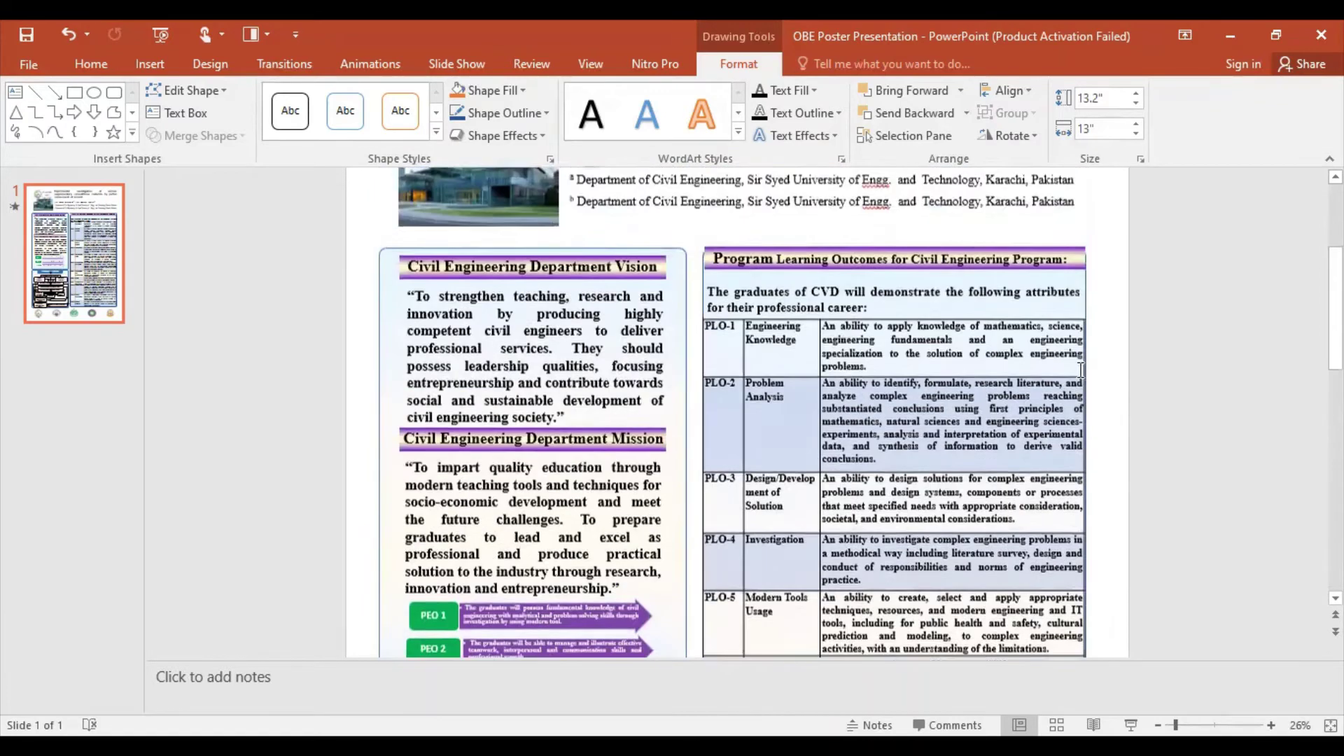
{"action": "scroll", "coordinate": [1081, 331], "scroll_direction": "up", "scroll_amount": 3}
Step: Raise the Program Learning Outcomes frame's height to 33.2 inches
{"action": "left_click", "coordinate": [1087, 347]}
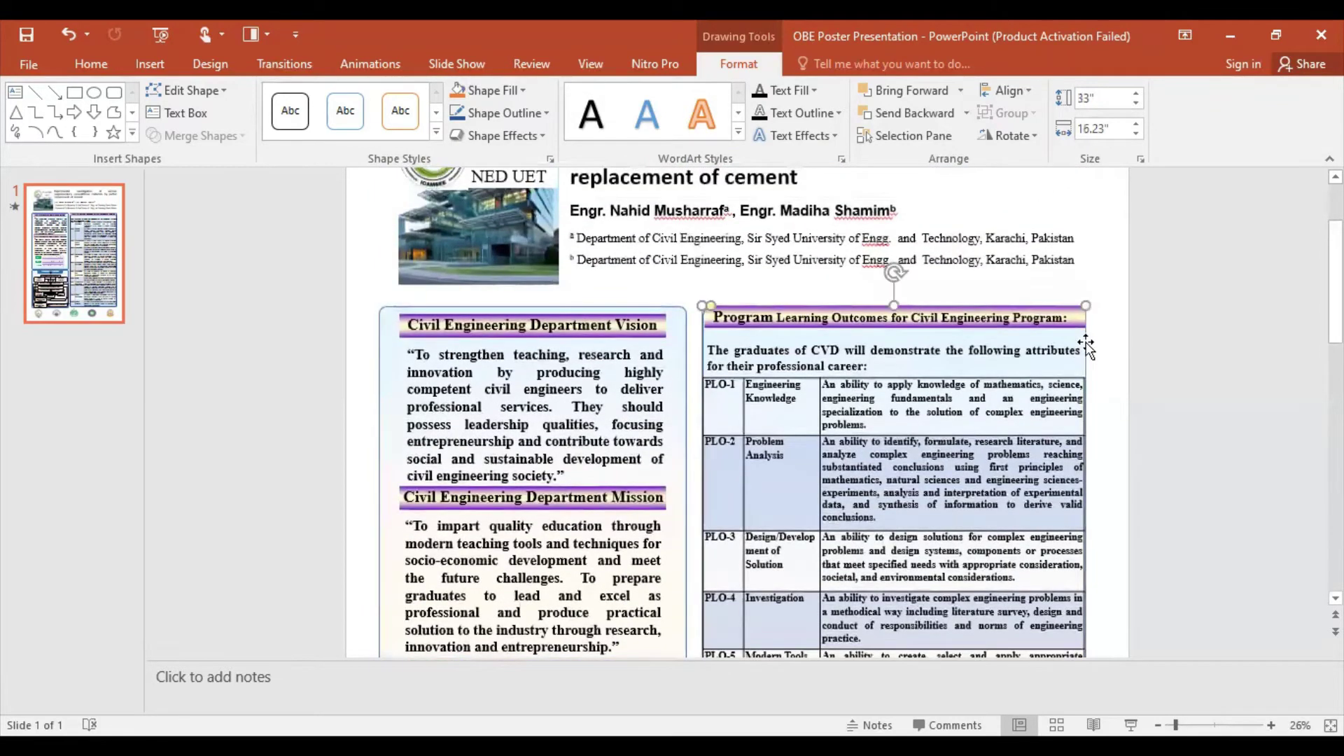
{"action": "left_click", "coordinate": [1136, 93]}
{"action": "scroll", "coordinate": [966, 406], "scroll_direction": "down", "scroll_amount": 2}
{"action": "scroll", "coordinate": [966, 406], "scroll_direction": "down", "scroll_amount": 3}
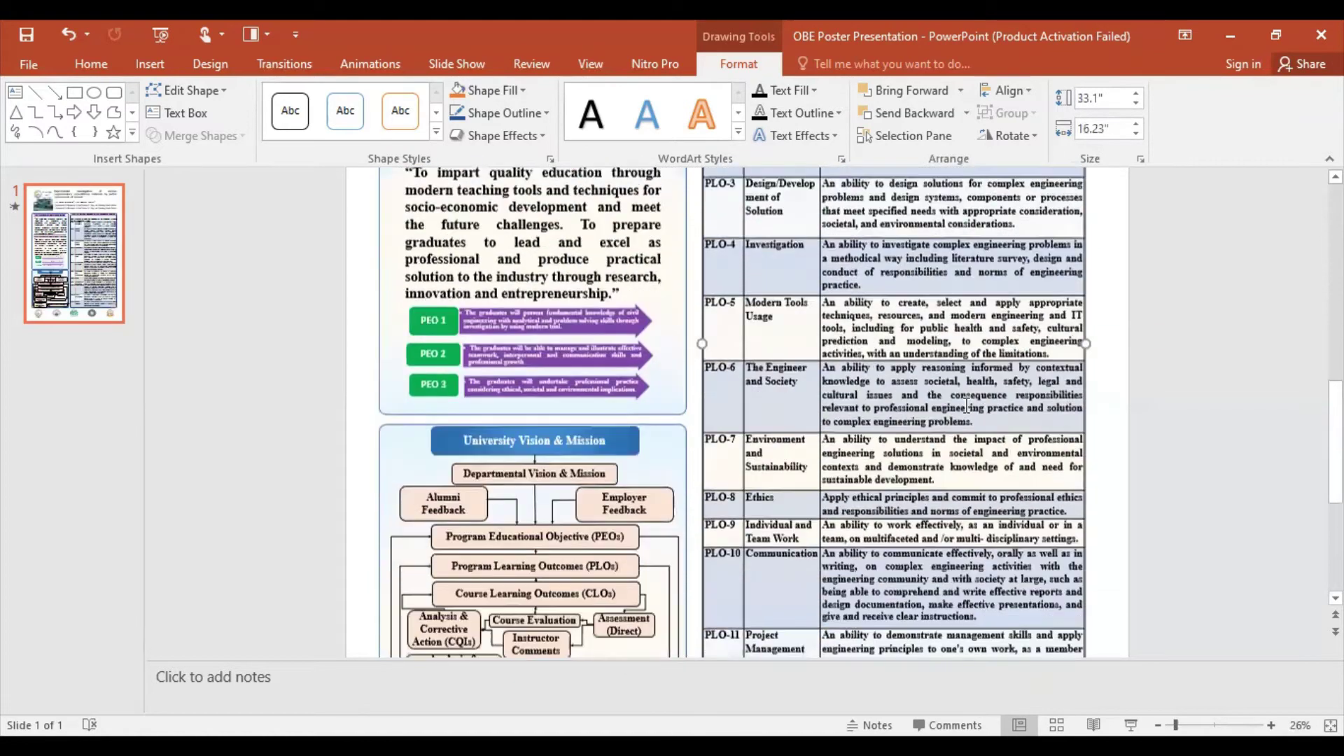
{"action": "scroll", "coordinate": [966, 406], "scroll_direction": "down", "scroll_amount": 2}
{"action": "scroll", "coordinate": [966, 406], "scroll_direction": "down", "scroll_amount": 1}
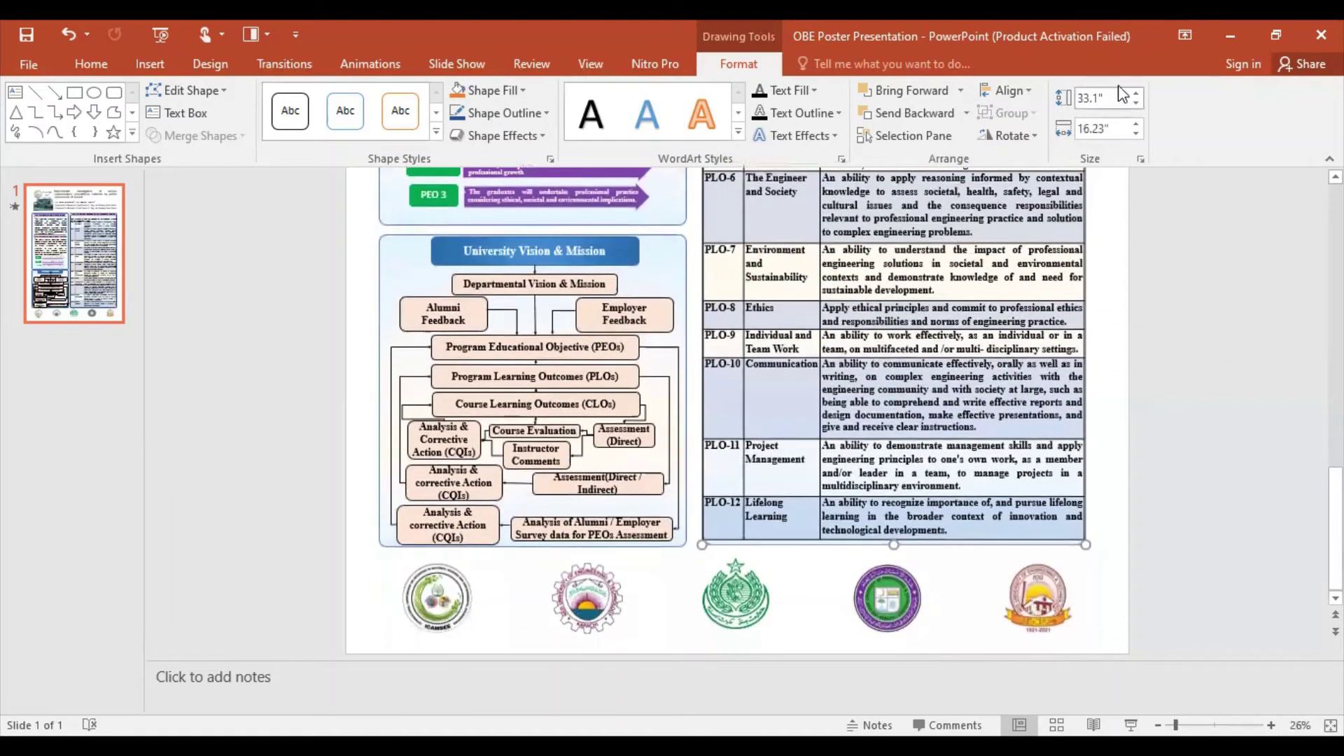
{"action": "left_click", "coordinate": [1136, 93]}
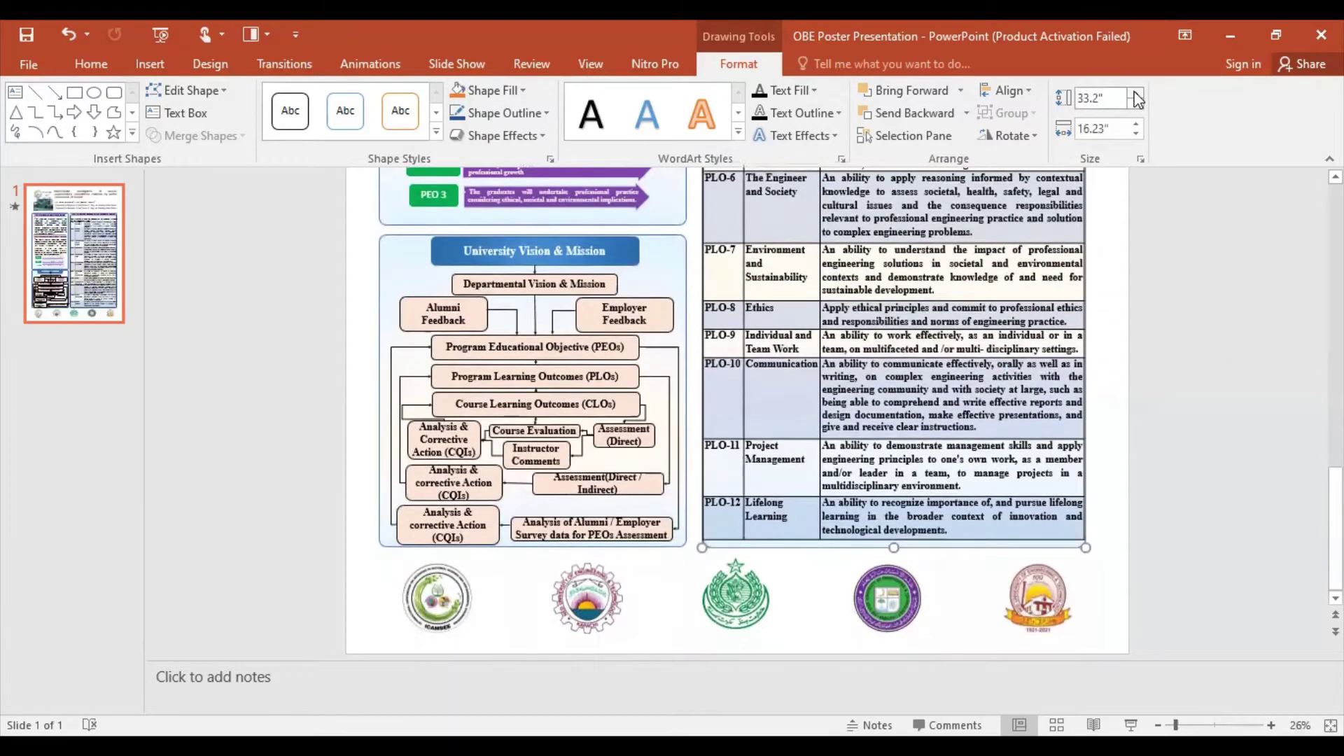
{"action": "left_click", "coordinate": [692, 571]}
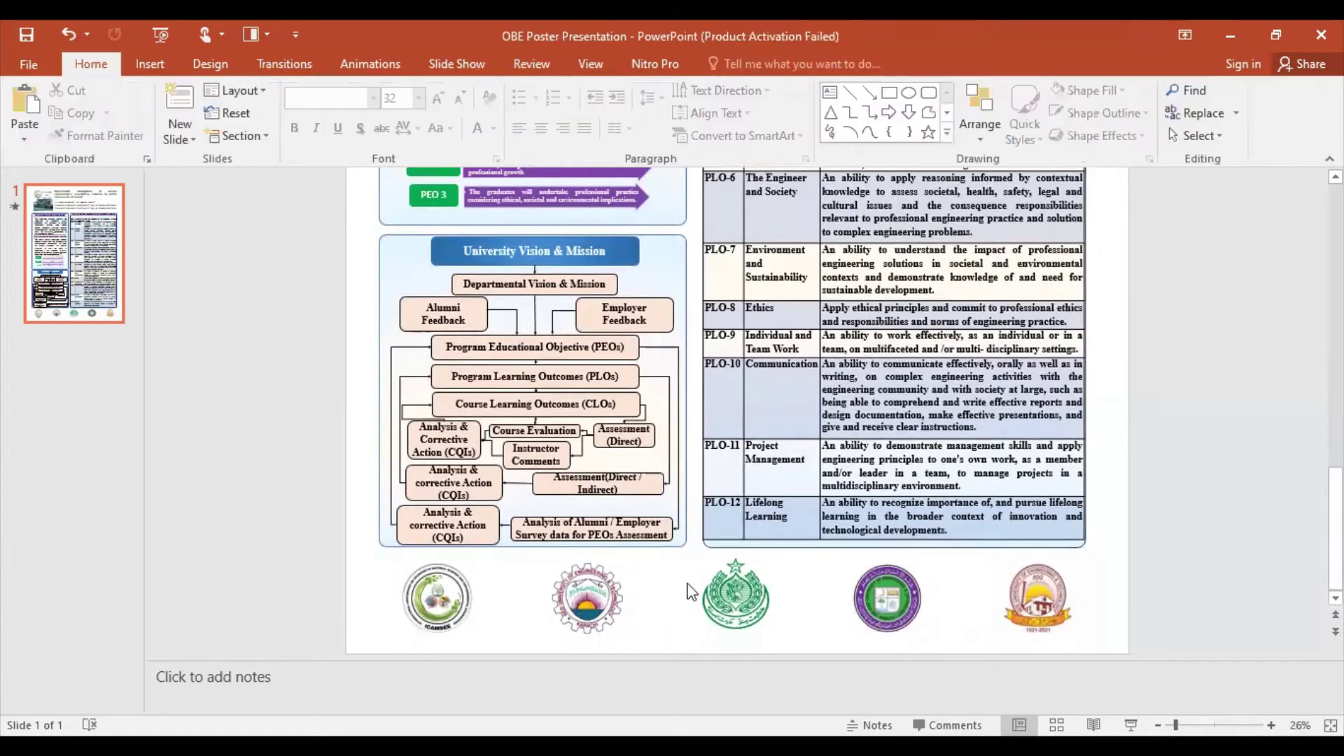
{"action": "left_click", "coordinate": [715, 551]}
{"action": "left_click", "coordinate": [729, 551]}
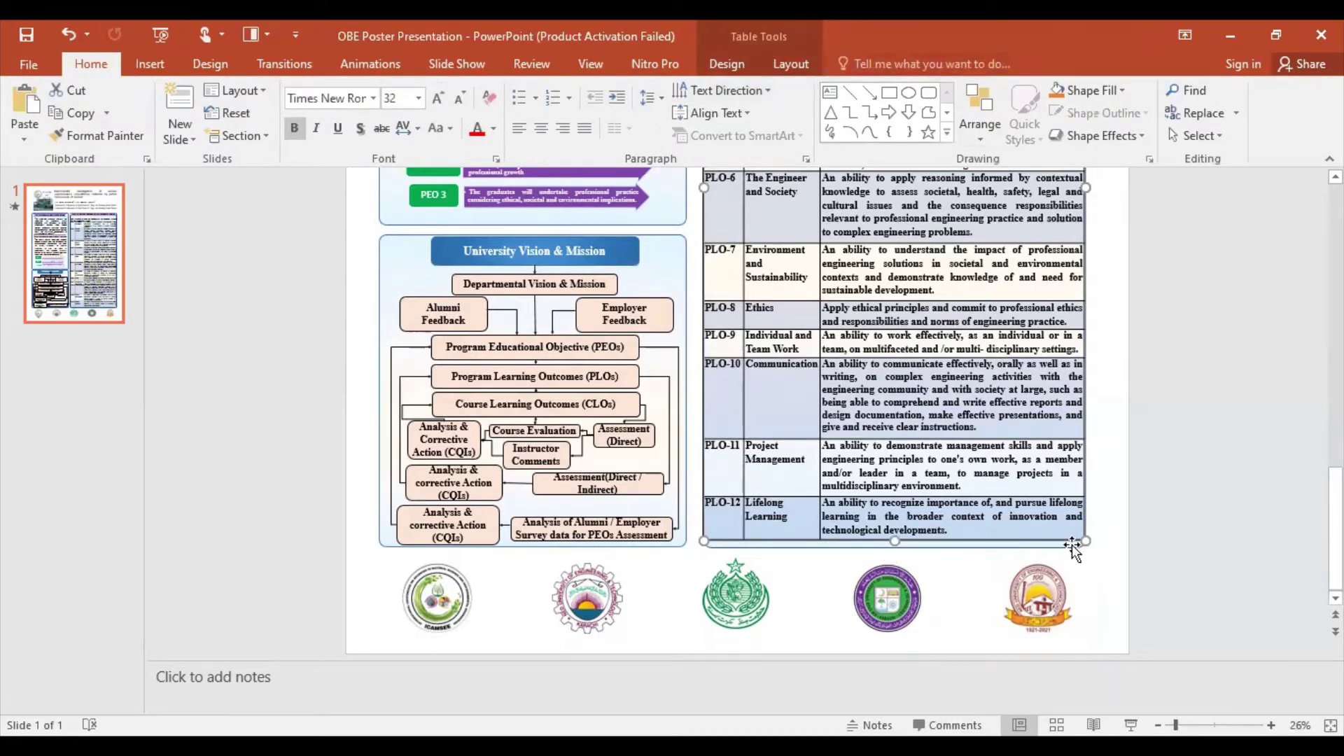
Step: Nudge the Program Learning Outcomes heading slightly down inside its frame
{"action": "scroll", "coordinate": [814, 409], "scroll_direction": "up", "scroll_amount": 3}
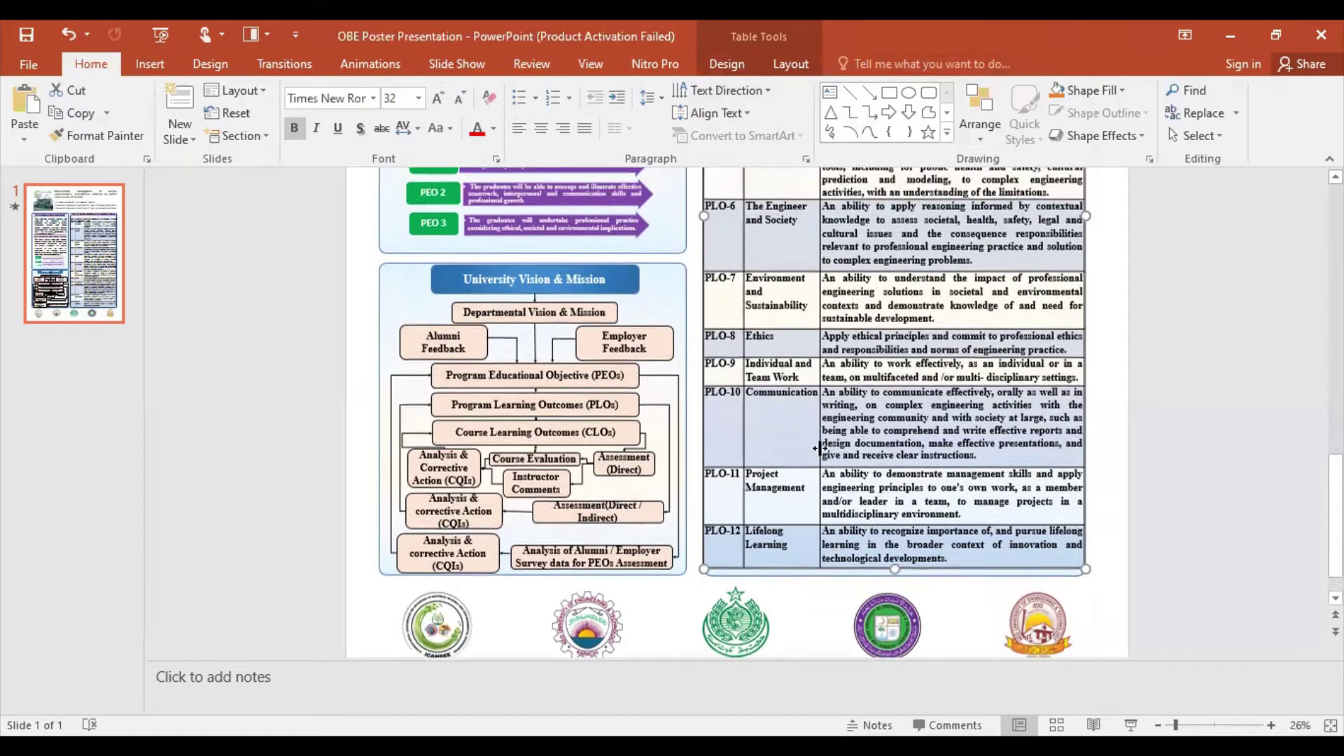
{"action": "scroll", "coordinate": [814, 409], "scroll_direction": "up", "scroll_amount": 2}
{"action": "scroll", "coordinate": [814, 410], "scroll_direction": "up", "scroll_amount": 2}
{"action": "scroll", "coordinate": [814, 409], "scroll_direction": "up", "scroll_amount": 2}
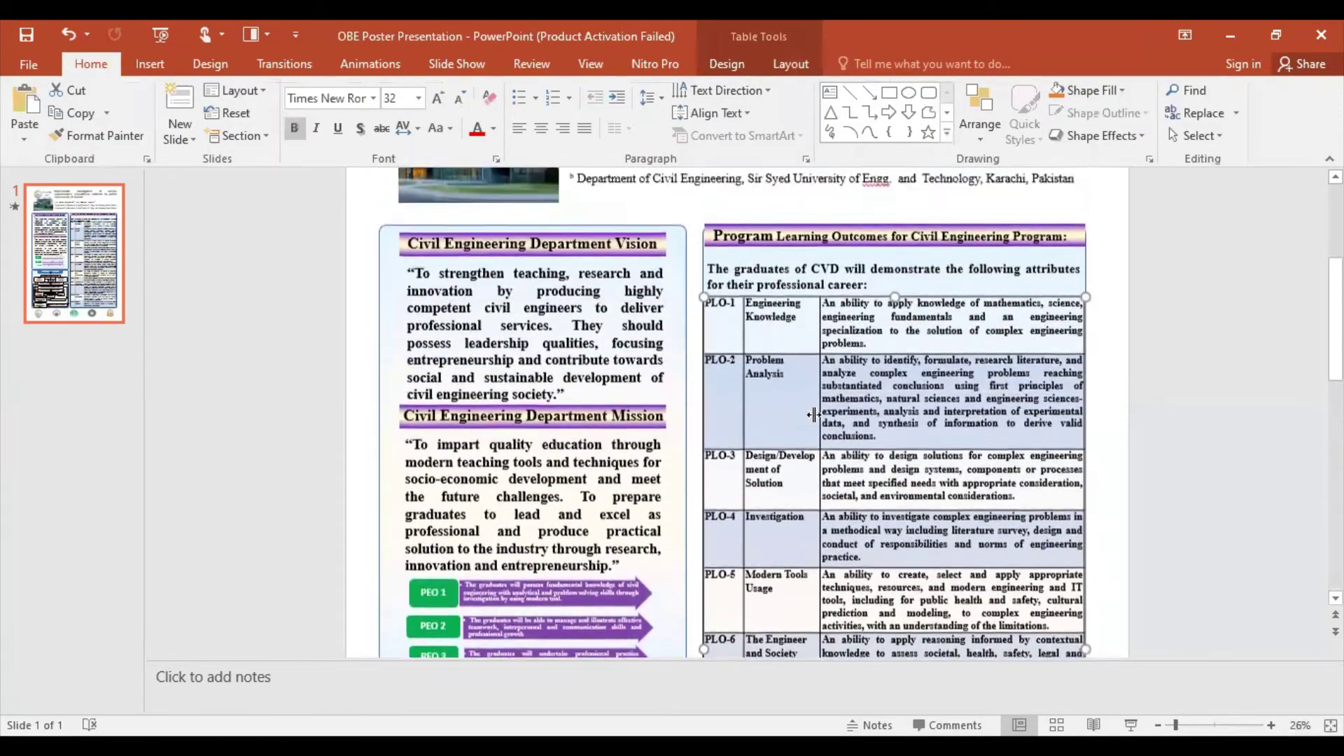
{"action": "scroll", "coordinate": [870, 357], "scroll_direction": "up", "scroll_amount": 2}
{"action": "left_click", "coordinate": [947, 261]}
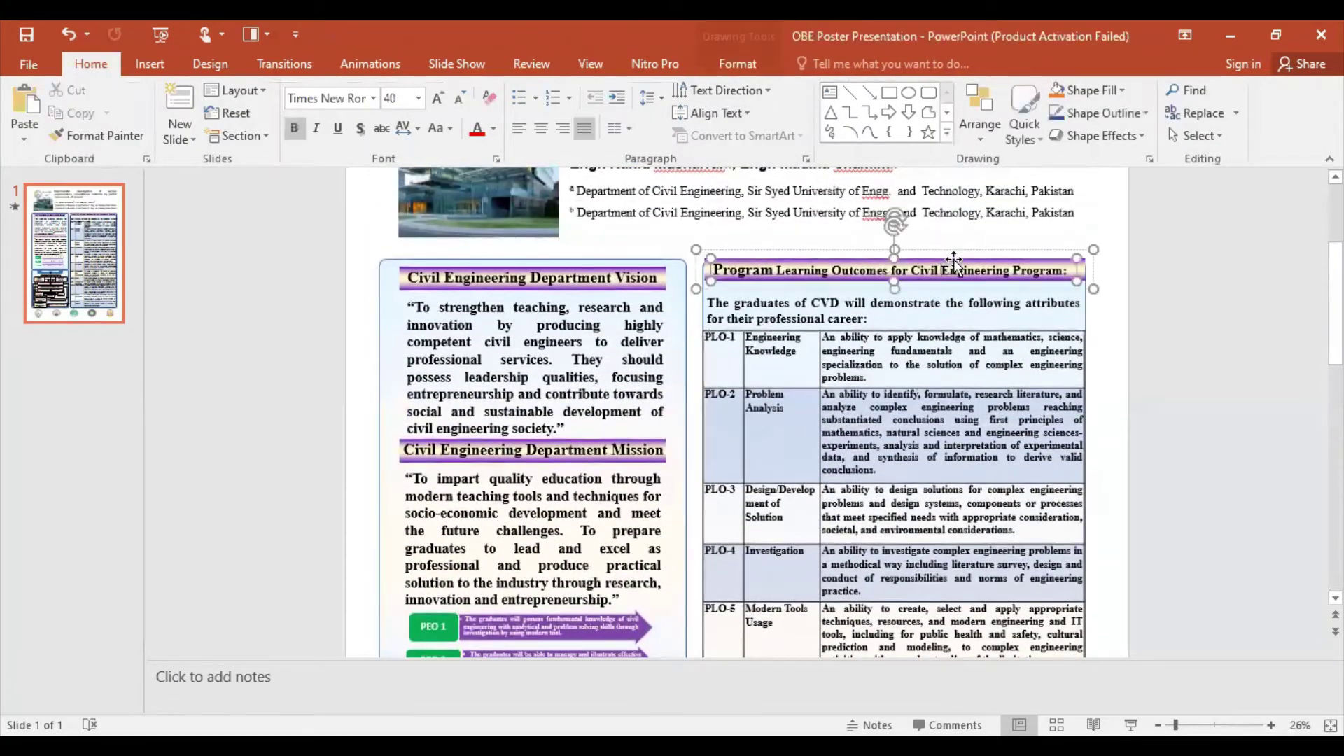
{"action": "left_click_drag", "start_coordinate": [968, 248], "coordinate": [969, 252]}
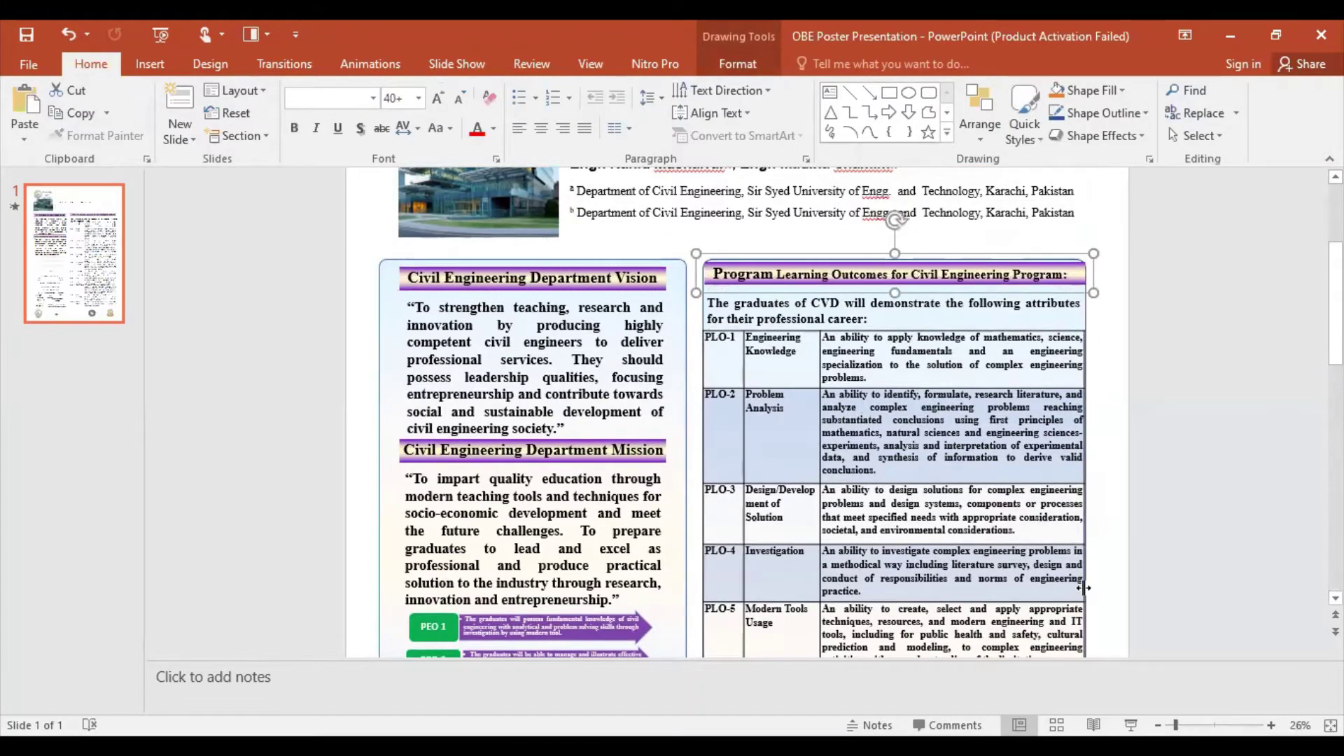
{"action": "scroll", "coordinate": [743, 263], "scroll_direction": "down", "scroll_amount": 1}
Step: Widen the PLO background frame to 16.5 inches
{"action": "left_click", "coordinate": [703, 237]}
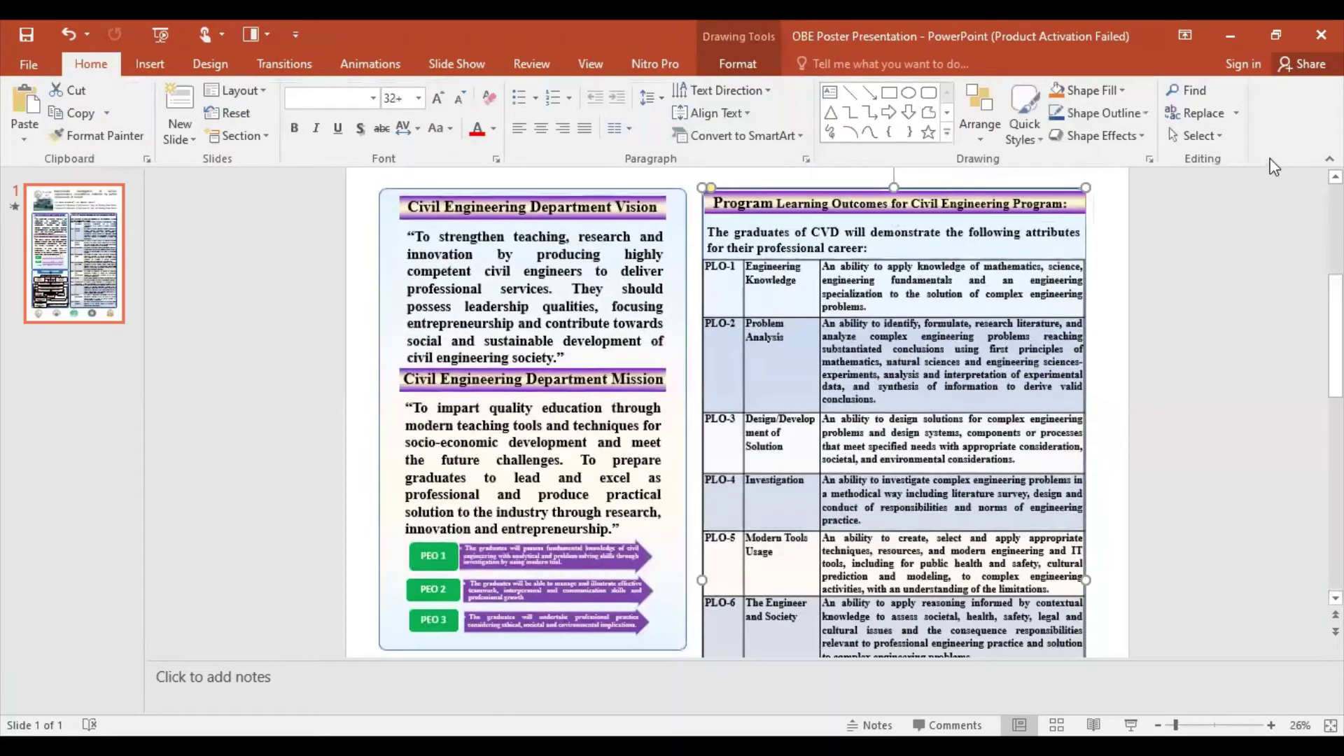
{"action": "left_click", "coordinate": [738, 63]}
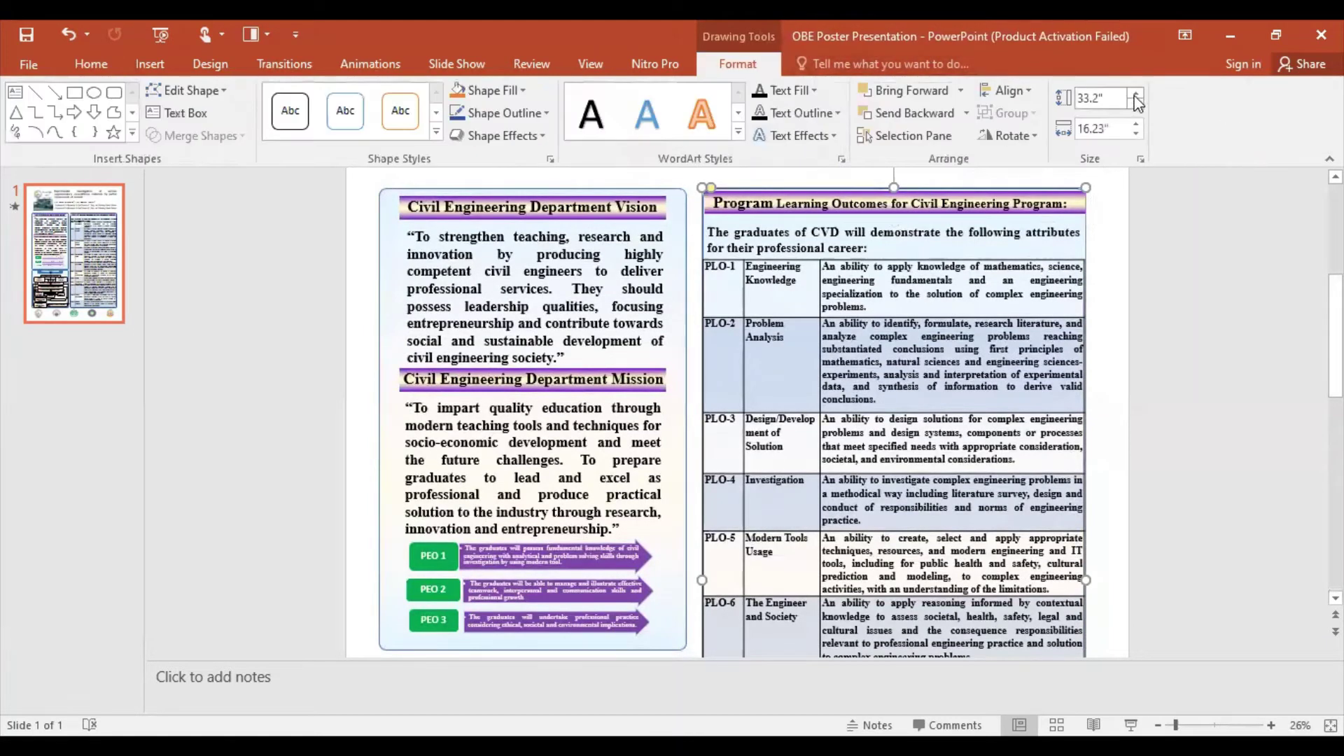
{"action": "left_click", "coordinate": [1136, 124]}
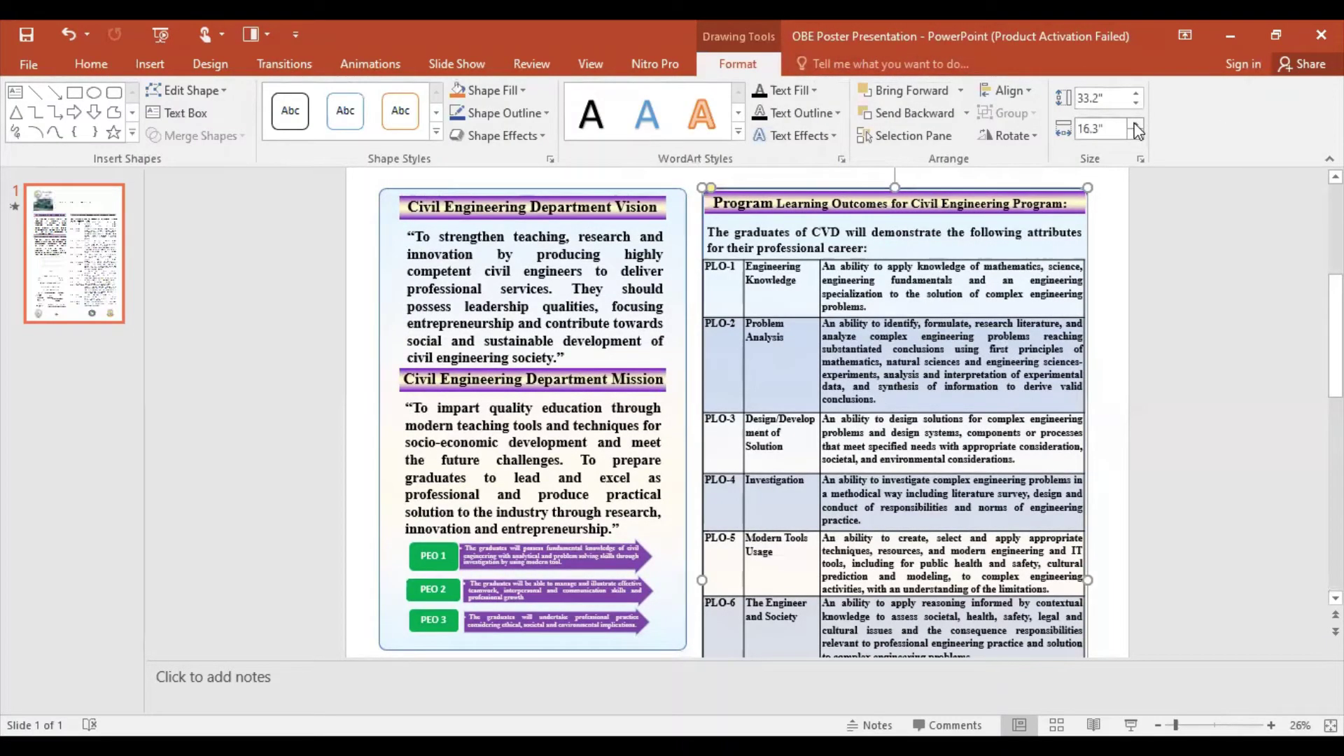
{"action": "left_click", "coordinate": [1137, 124]}
{"action": "left_click", "coordinate": [1137, 125]}
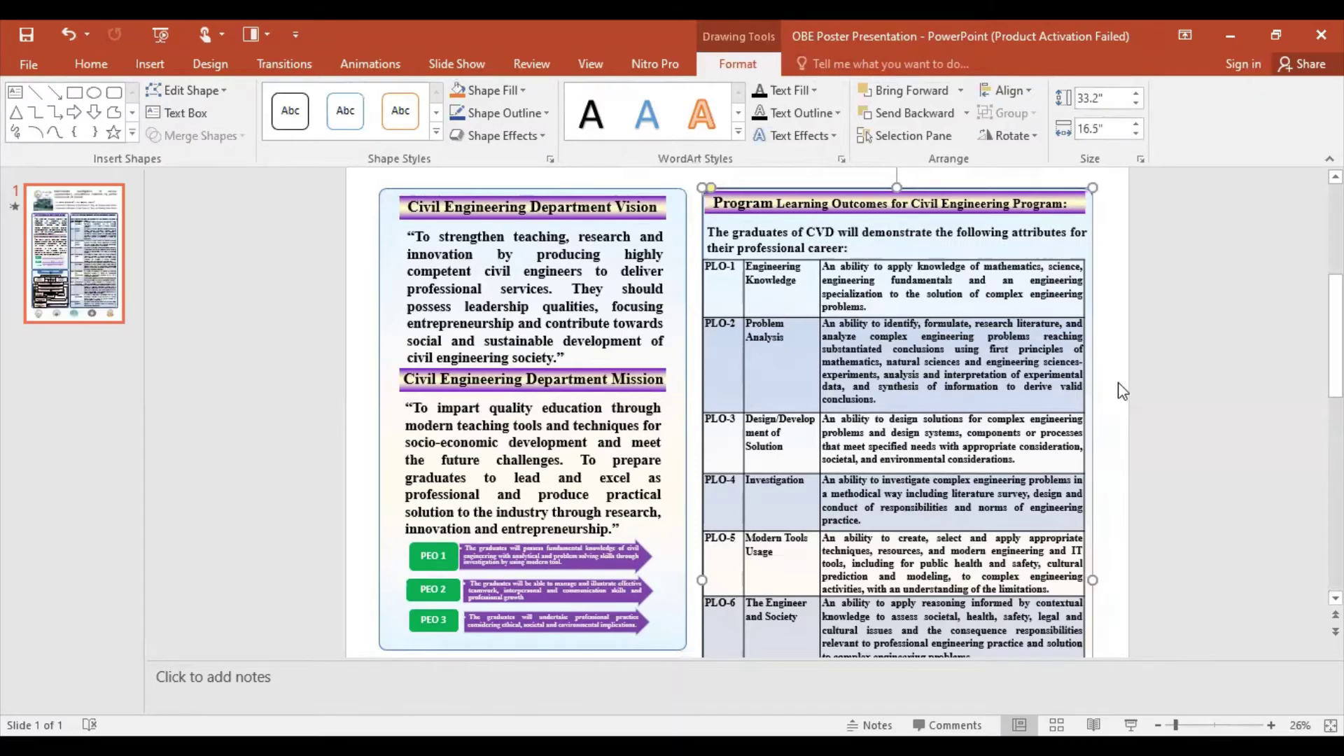
{"action": "left_click", "coordinate": [1108, 448]}
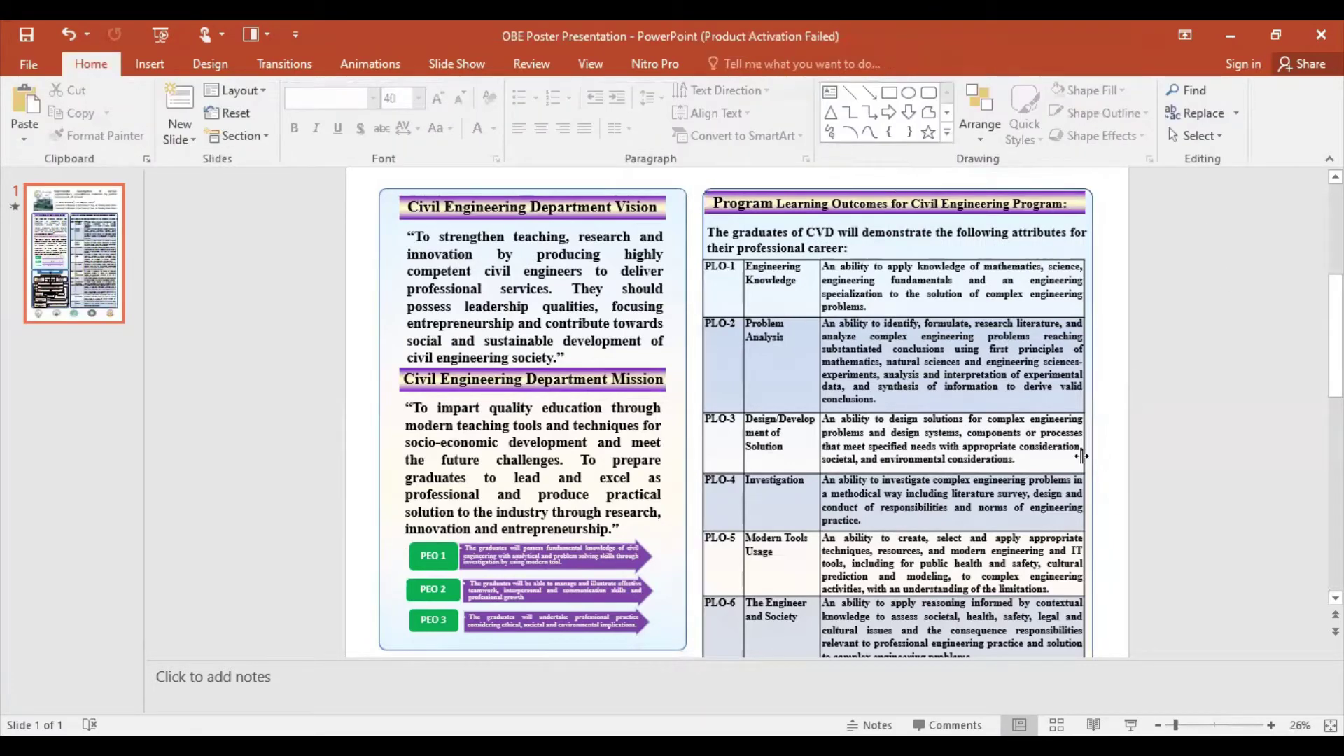
{"action": "left_click", "coordinate": [1082, 458]}
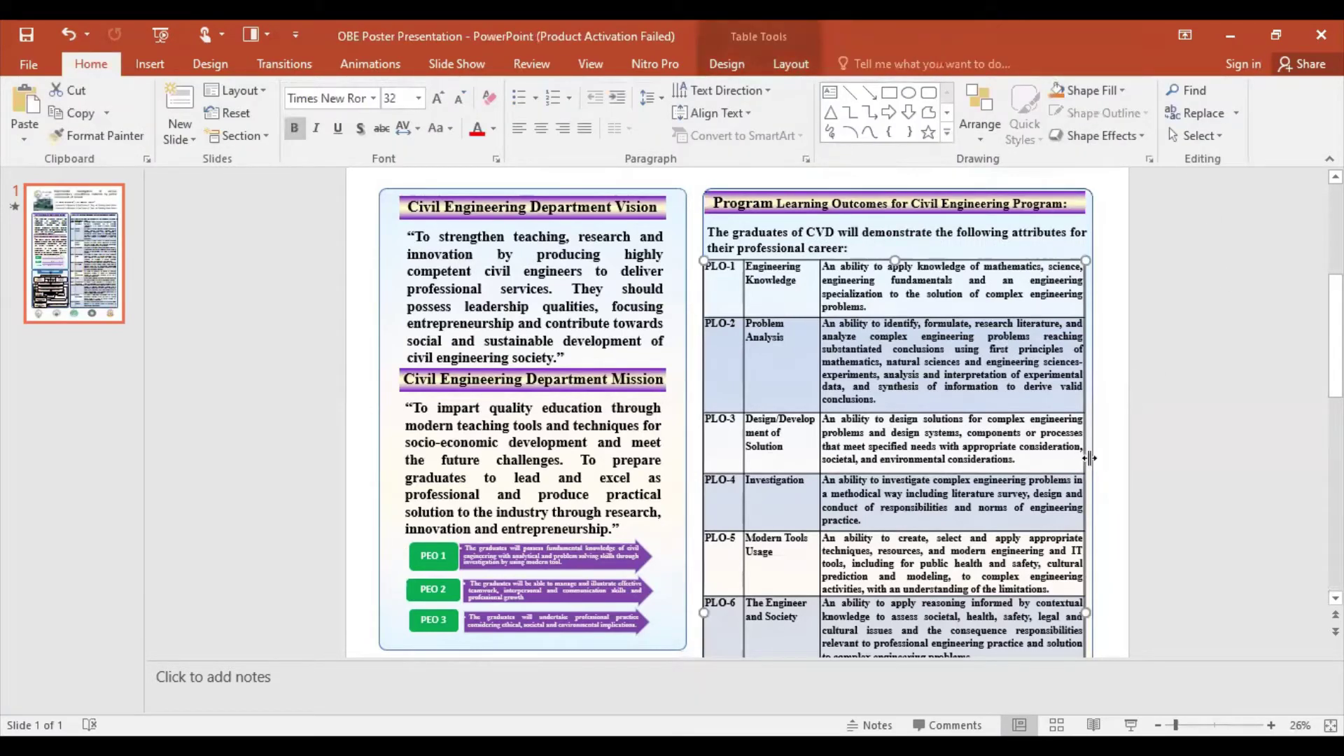
{"action": "scroll", "coordinate": [1129, 527], "scroll_direction": "down", "scroll_amount": 2}
{"action": "scroll", "coordinate": [1129, 527], "scroll_direction": "down", "scroll_amount": 2}
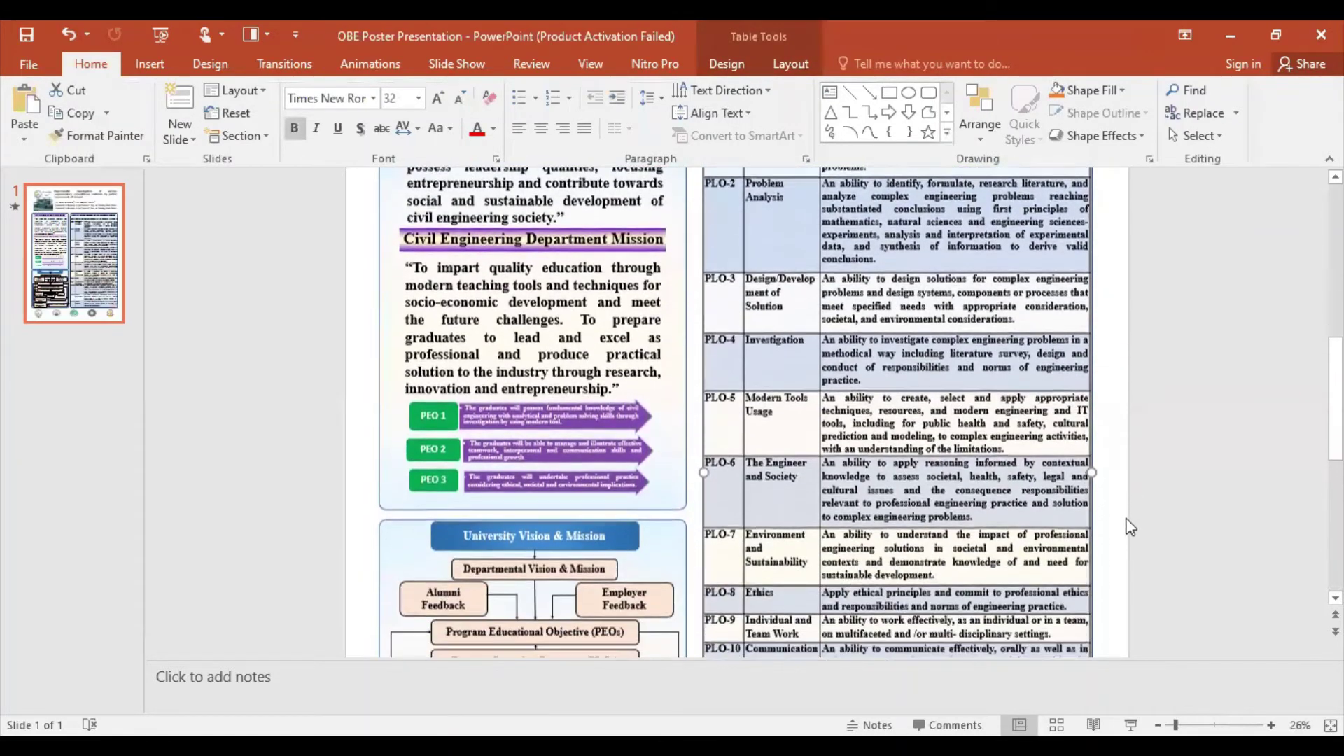
{"action": "scroll", "coordinate": [1128, 527], "scroll_direction": "down", "scroll_amount": 2}
{"action": "scroll", "coordinate": [1129, 527], "scroll_direction": "down", "scroll_amount": 2}
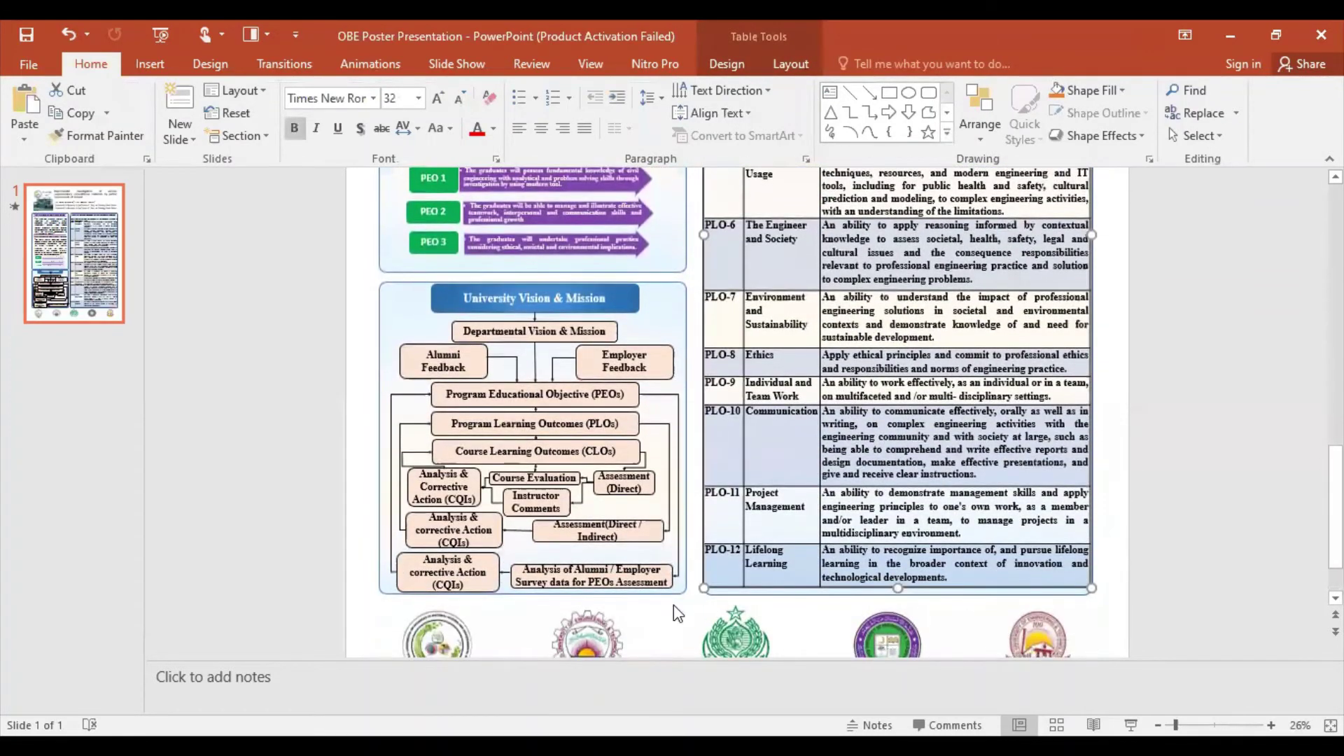
{"action": "left_click", "coordinate": [809, 609]}
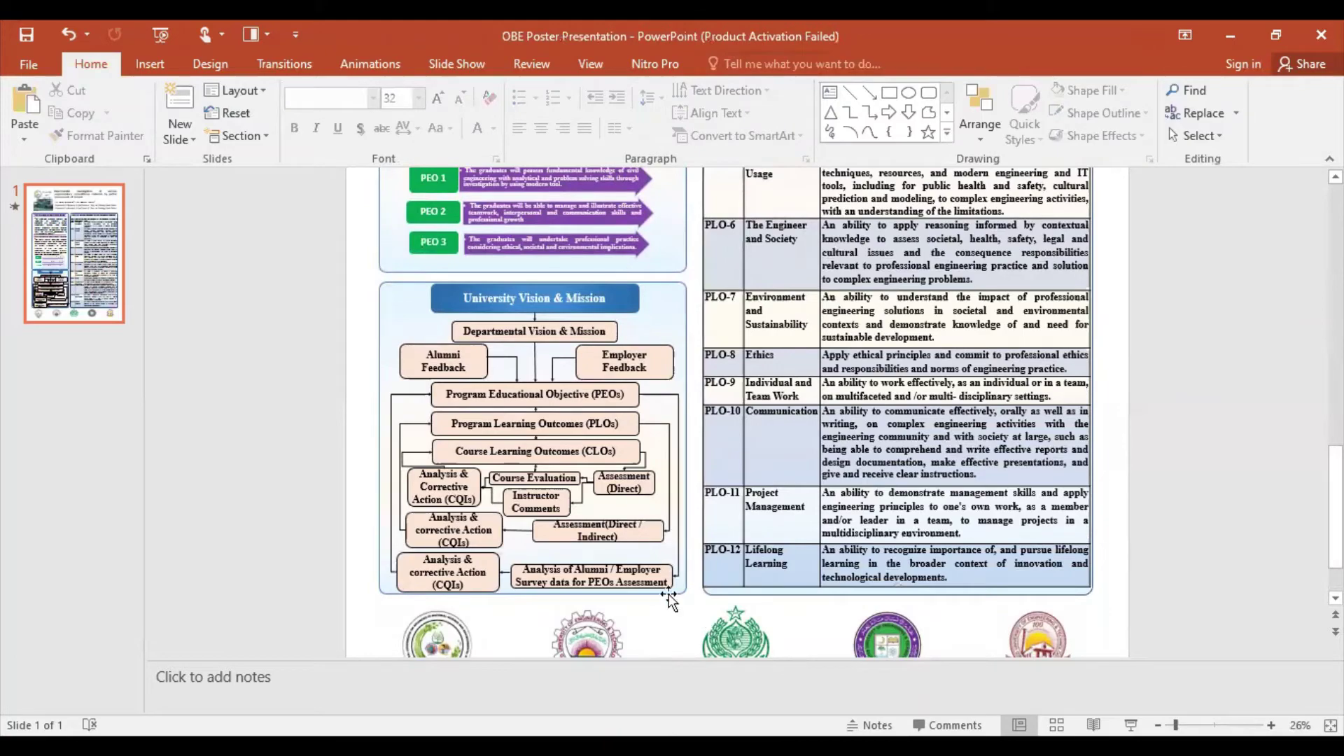
Step: Align the flowchart frame's bottom edge with the PLO table and turn on View > Ruler
{"action": "scroll", "coordinate": [966, 546], "scroll_direction": "up", "scroll_amount": 2, "text": "ctrl"}
{"action": "scroll", "coordinate": [966, 546], "scroll_direction": "up", "scroll_amount": 1, "text": "ctrl"}
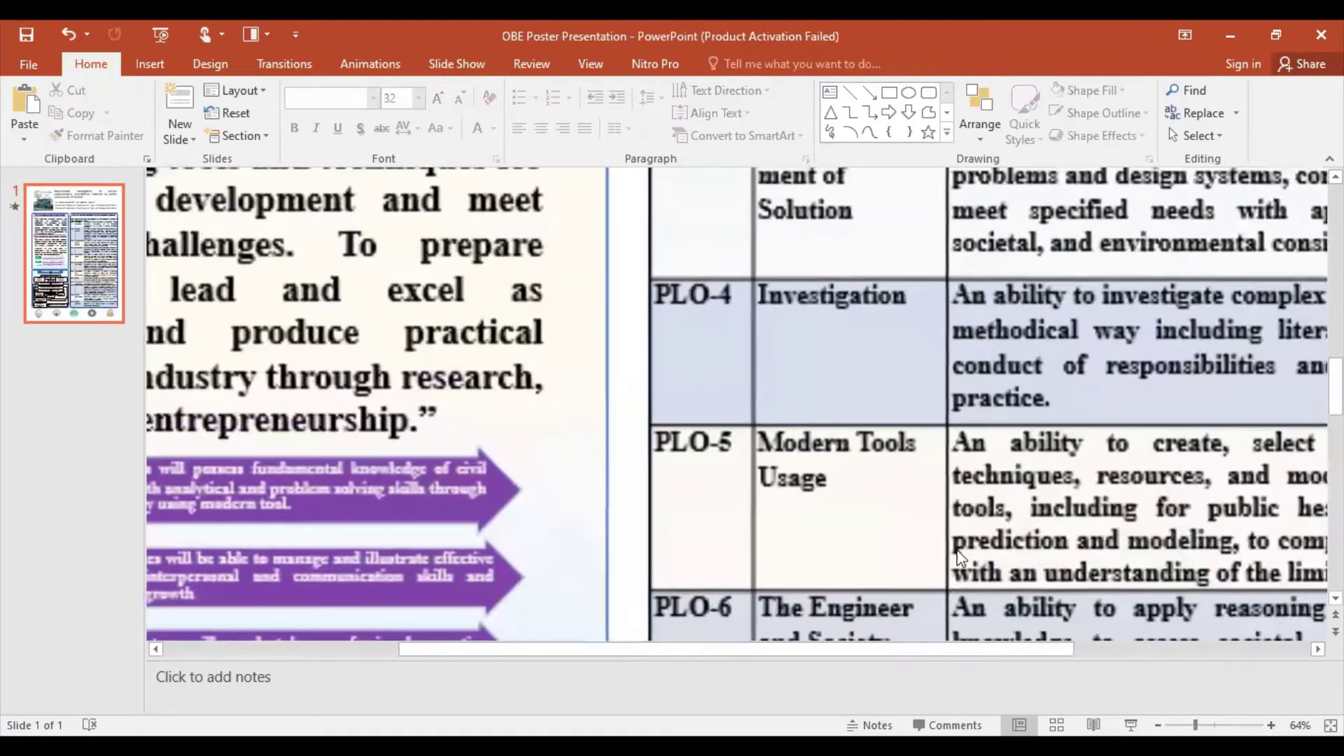
{"action": "scroll", "coordinate": [966, 543], "scroll_direction": "up", "scroll_amount": 1, "text": "ctrl"}
{"action": "scroll", "coordinate": [966, 542], "scroll_direction": "down", "scroll_amount": 2}
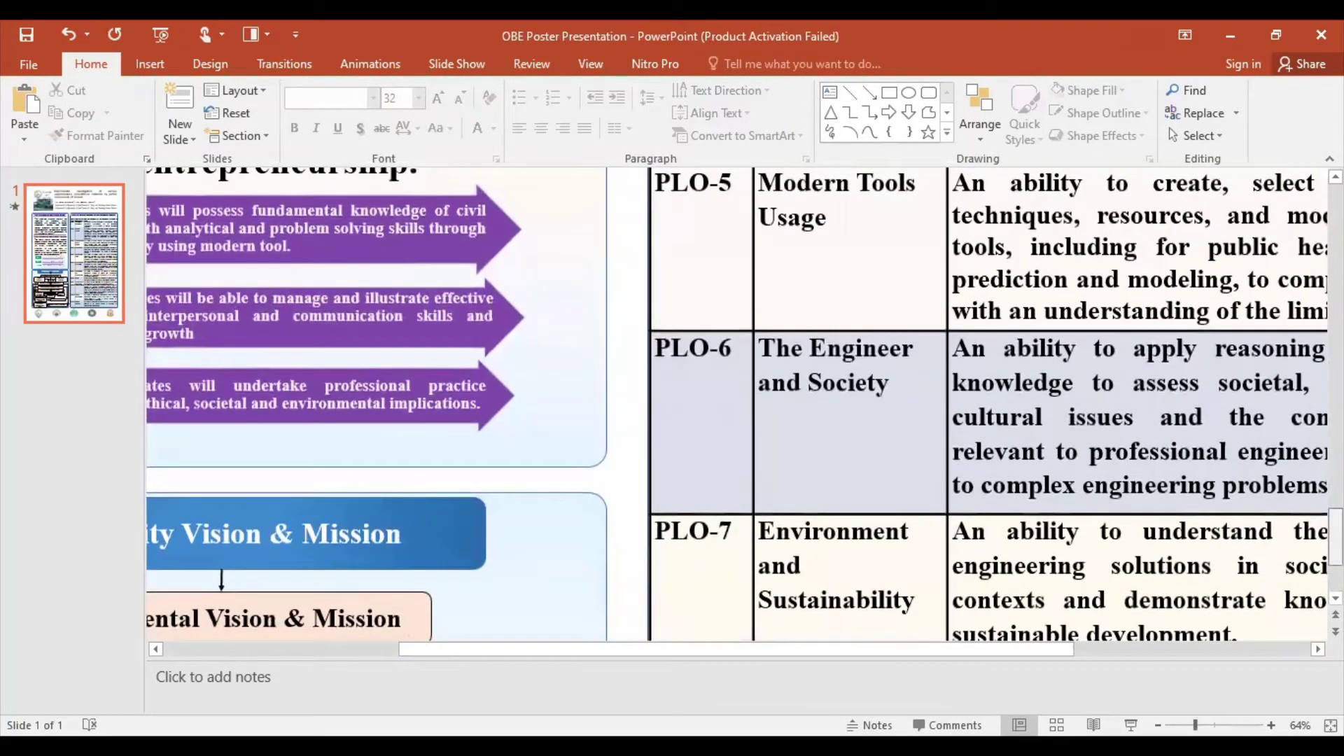
{"action": "left_click", "coordinate": [1335, 578]}
{"action": "scroll", "coordinate": [903, 578], "scroll_direction": "down", "scroll_amount": 1}
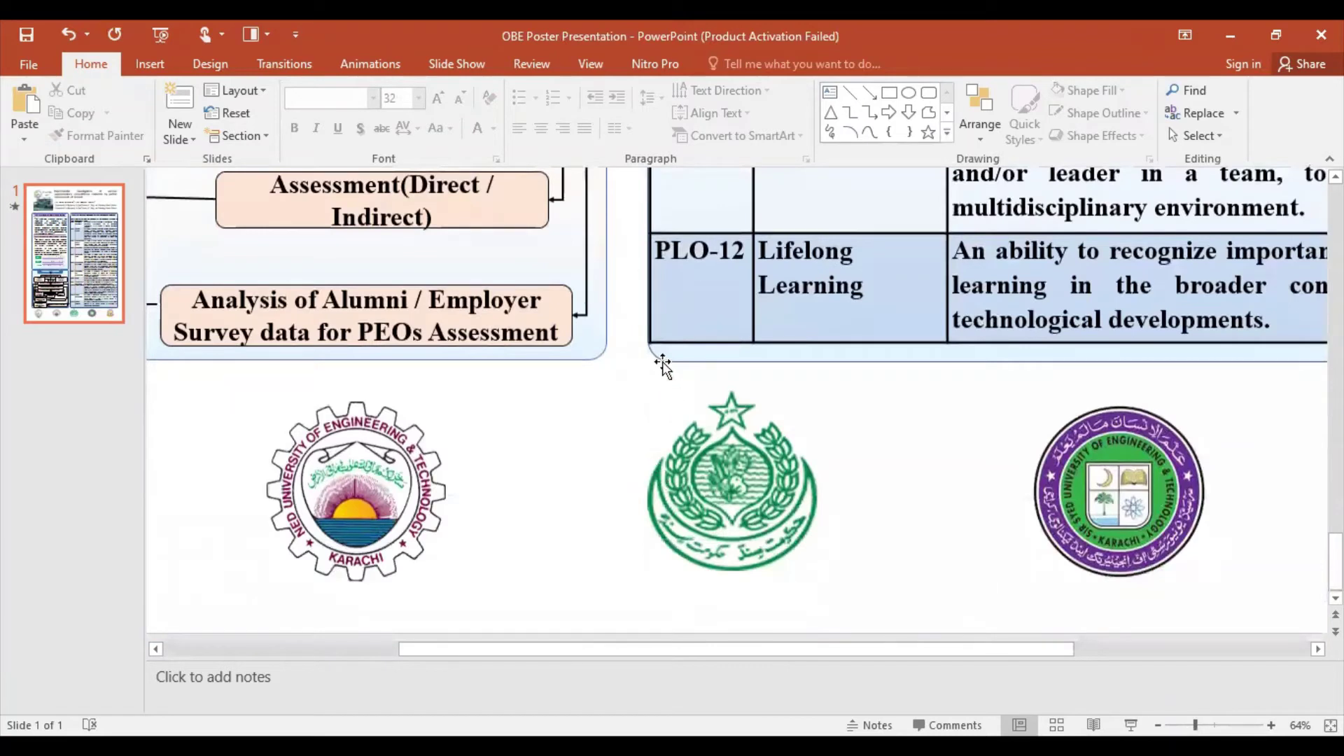
{"action": "left_click", "coordinate": [557, 357]}
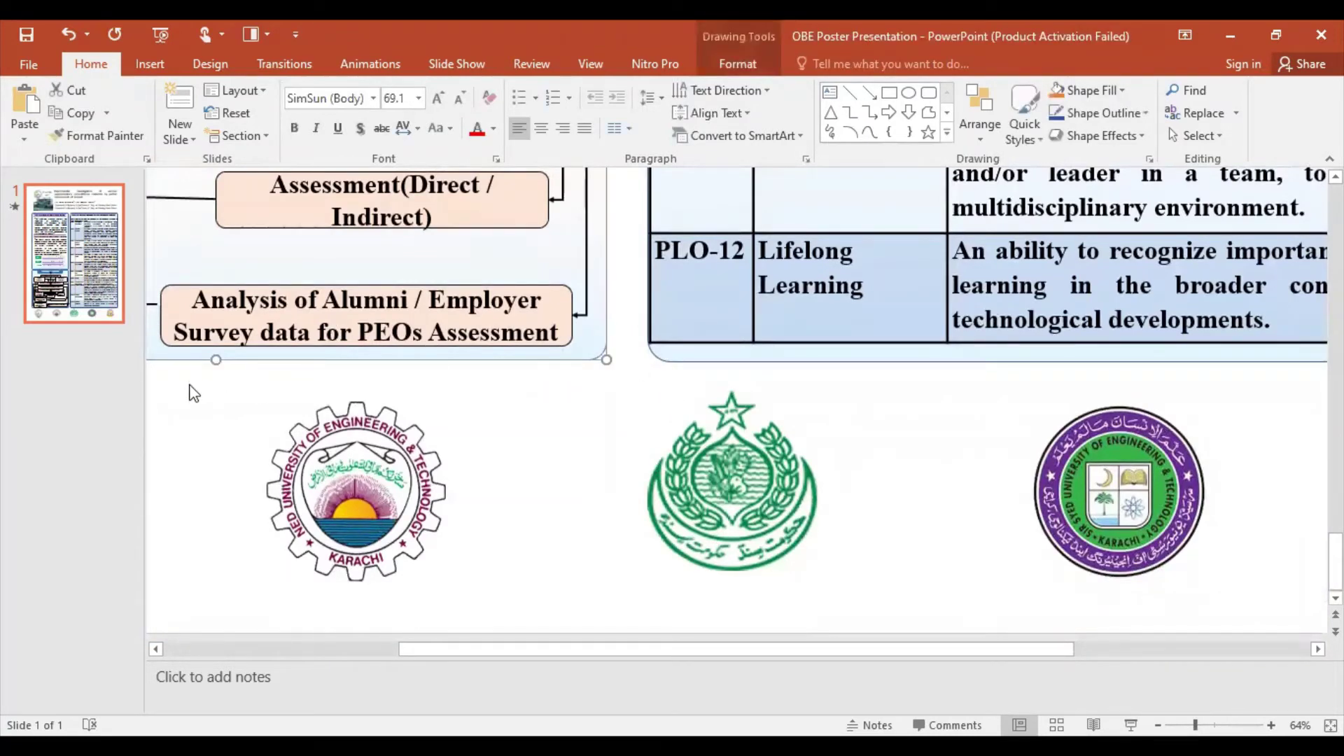
{"action": "left_click_drag", "start_coordinate": [212, 363], "coordinate": [213, 360]}
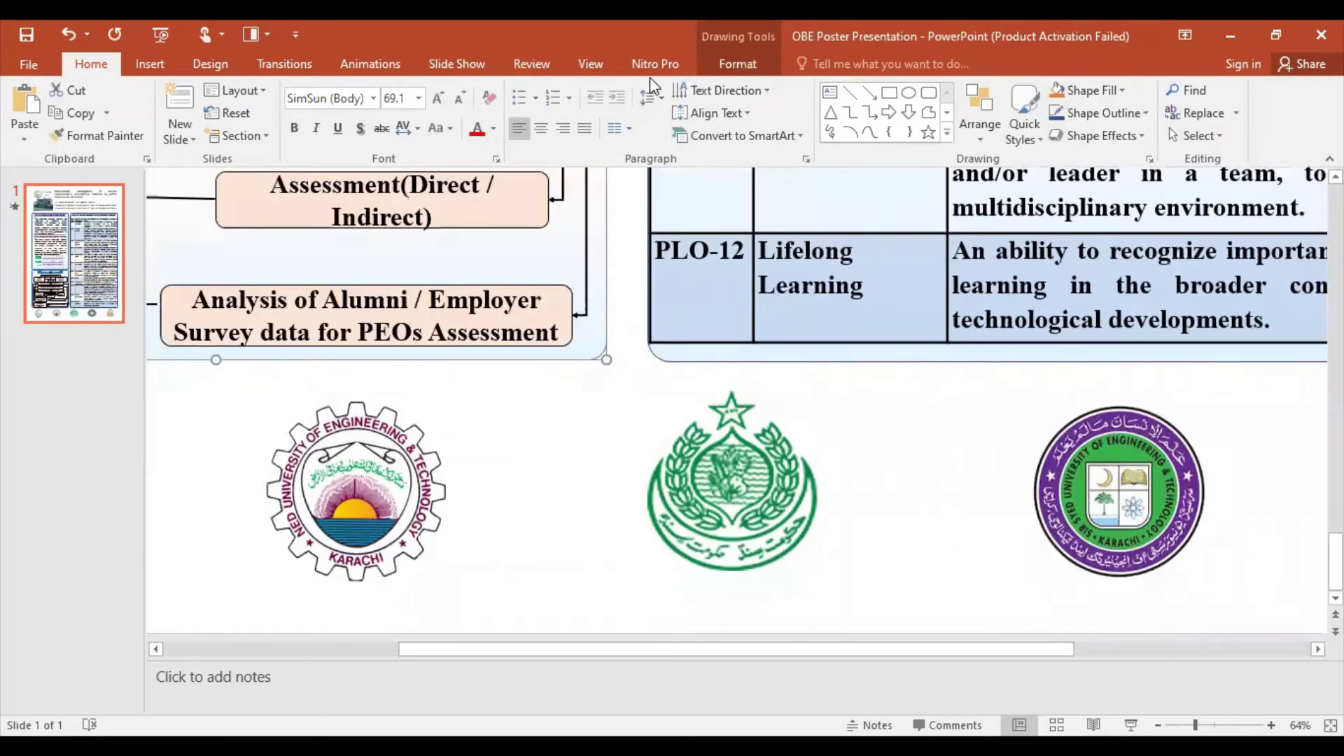
{"action": "left_click", "coordinate": [591, 64]}
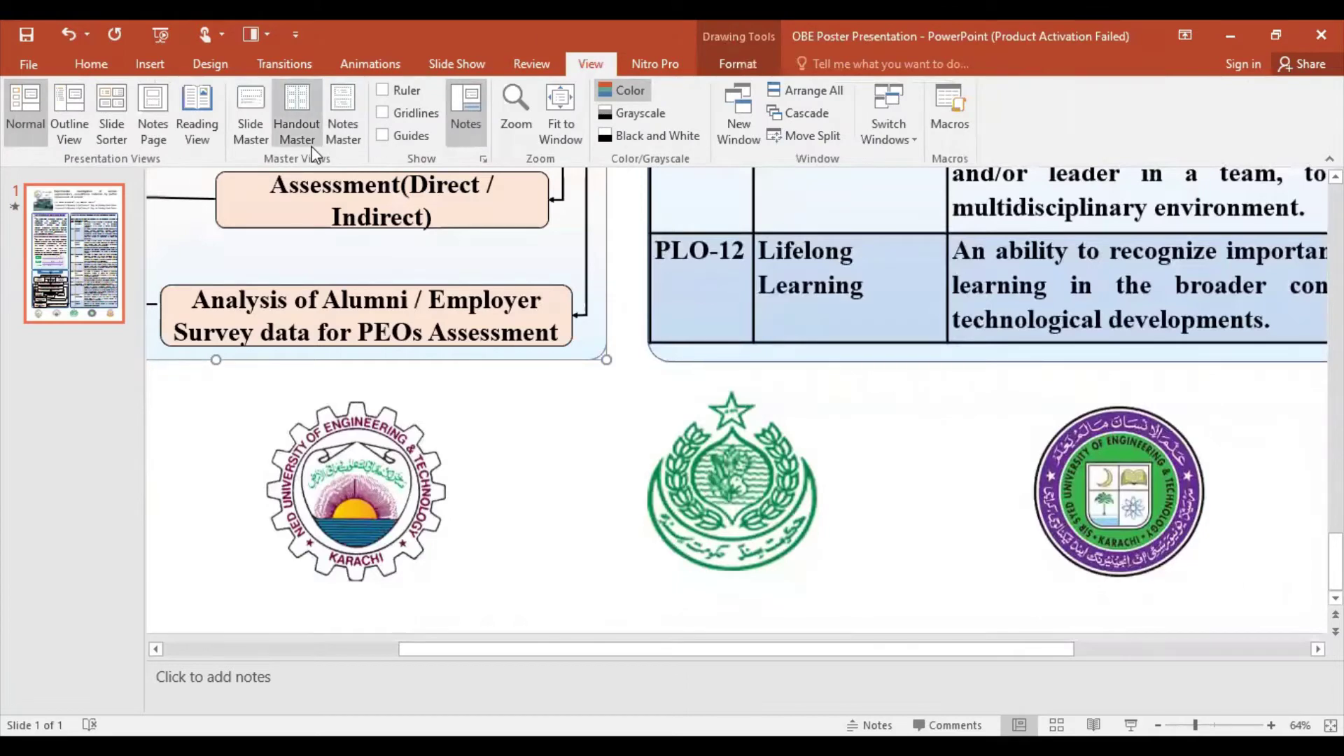
{"action": "left_click", "coordinate": [383, 90]}
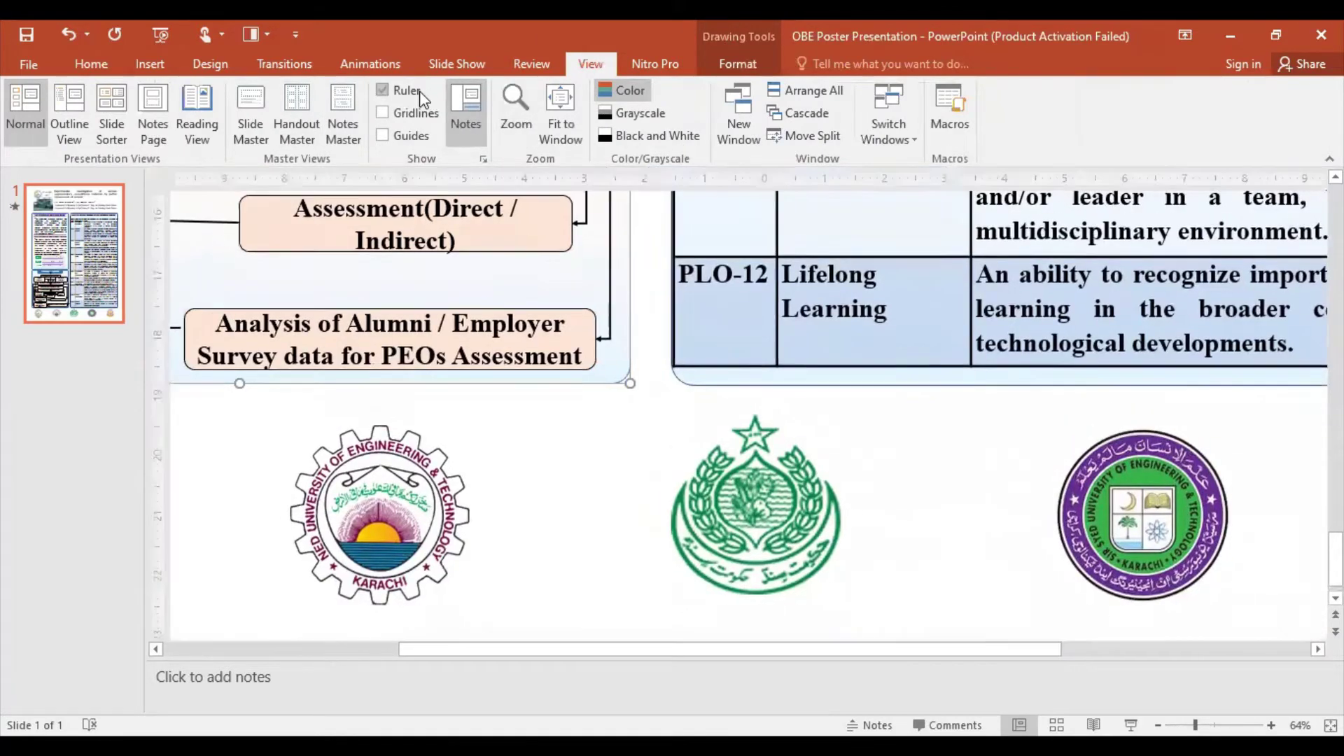
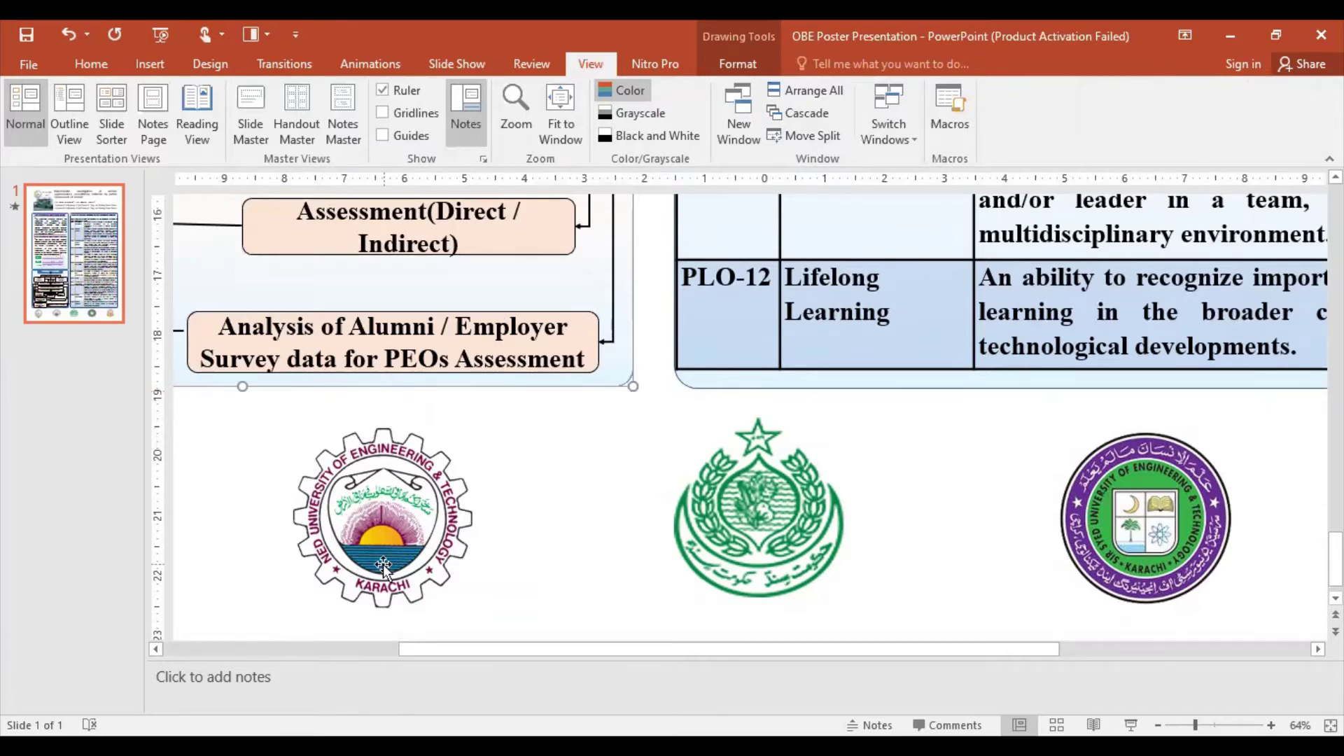
Step: Review the poster's PLO table, ICAMSEE 2021 NED UET text box and title box
{"action": "left_click_drag", "start_coordinate": [492, 651], "coordinate": [1120, 647]}
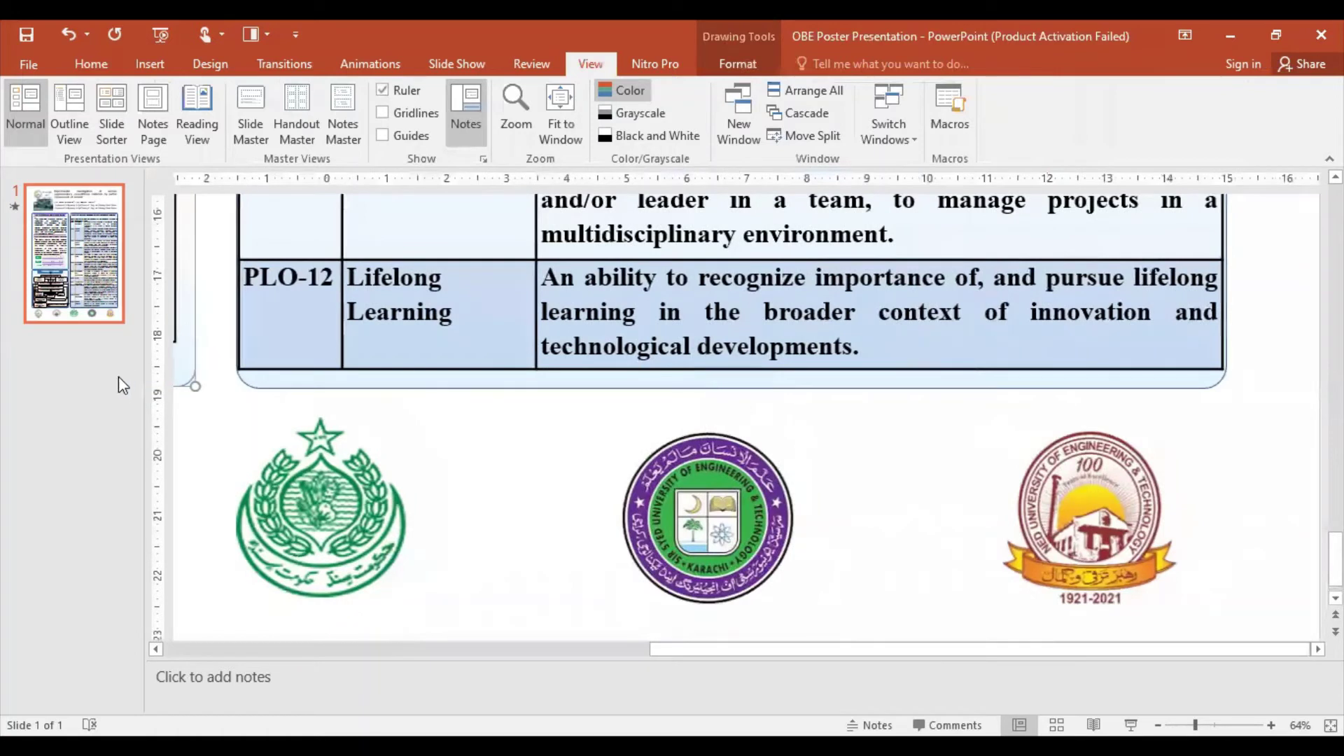
{"action": "left_click", "coordinate": [249, 381]}
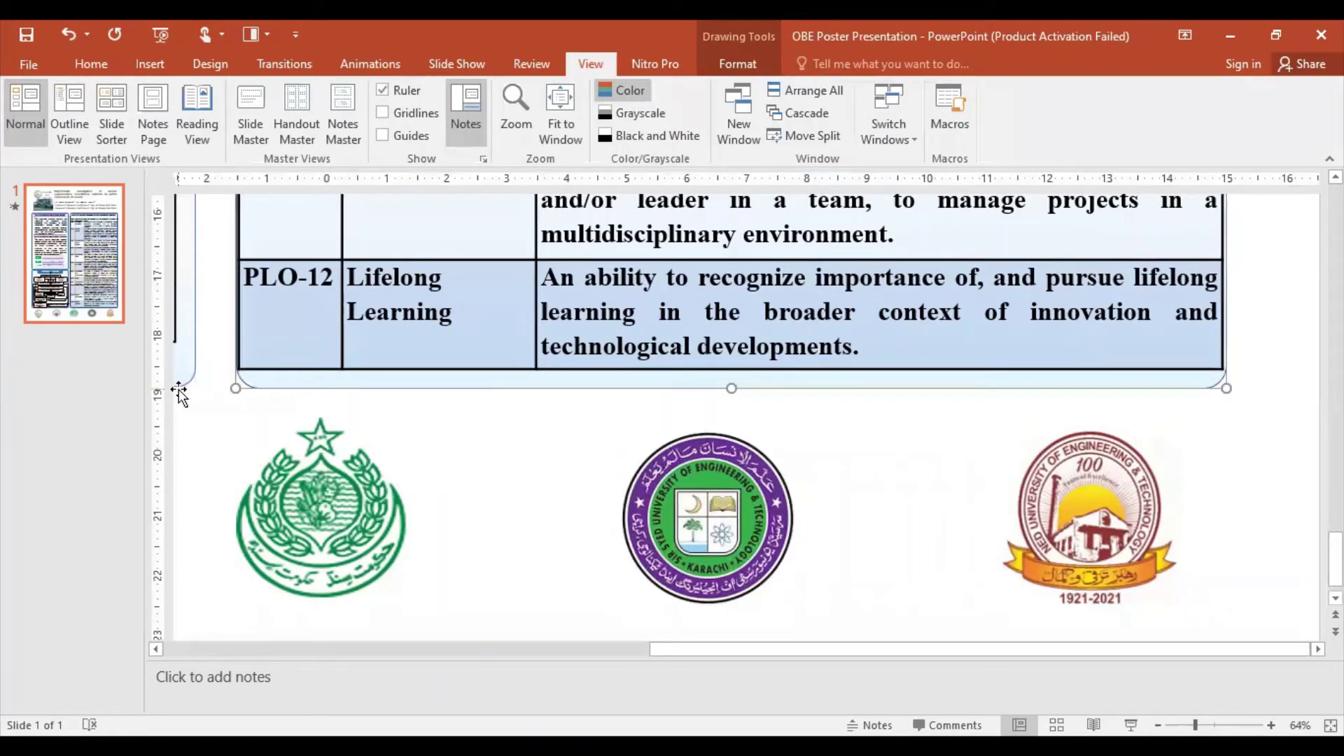
{"action": "left_click", "coordinate": [509, 416]}
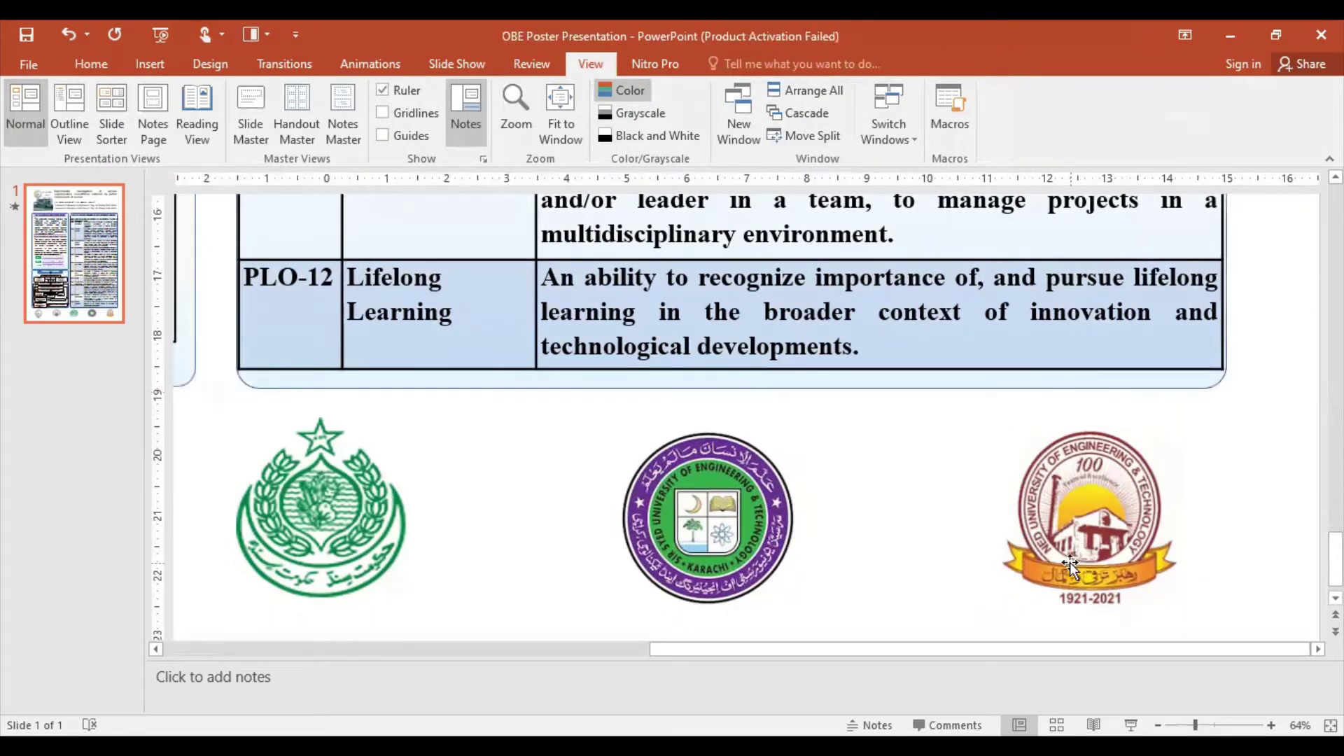
{"action": "scroll", "coordinate": [878, 537], "scroll_direction": "up", "scroll_amount": 1}
{"action": "left_click_drag", "start_coordinate": [1336, 544], "coordinate": [1336, 211]}
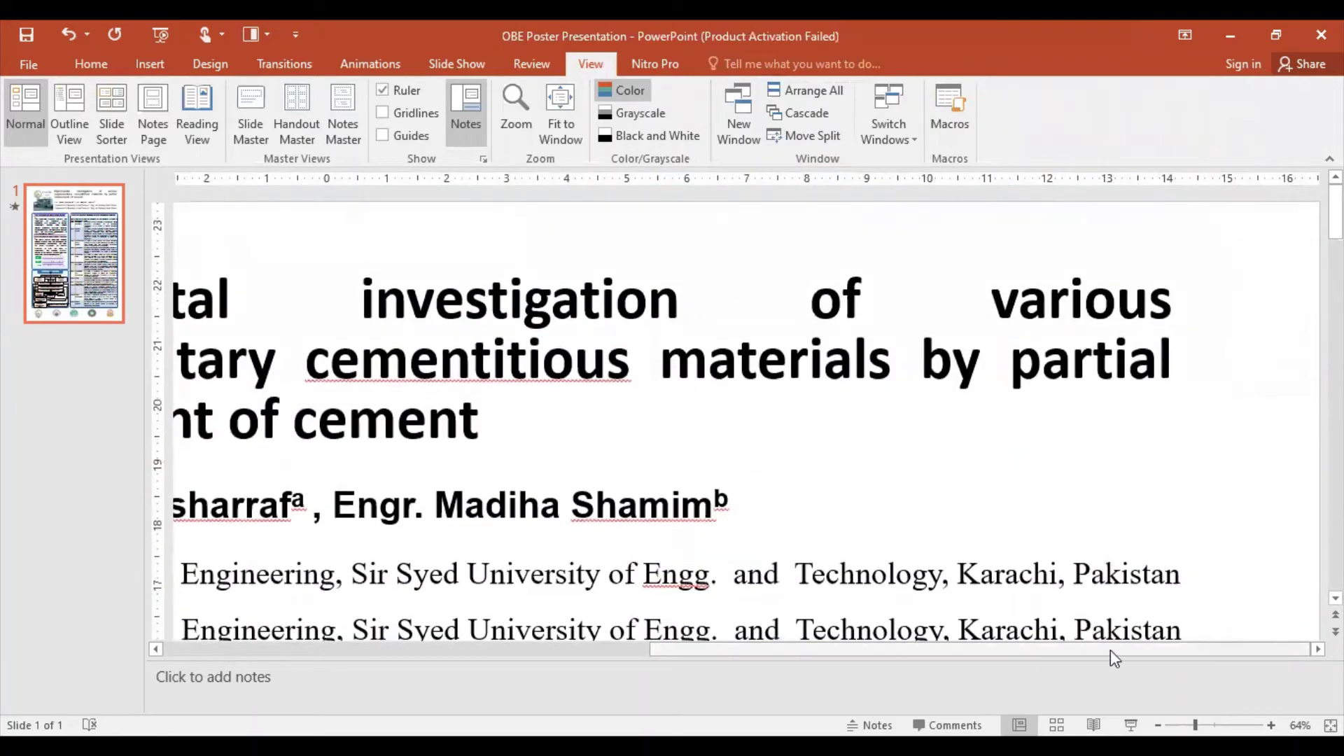
{"action": "left_click_drag", "start_coordinate": [1115, 658], "coordinate": [725, 632]}
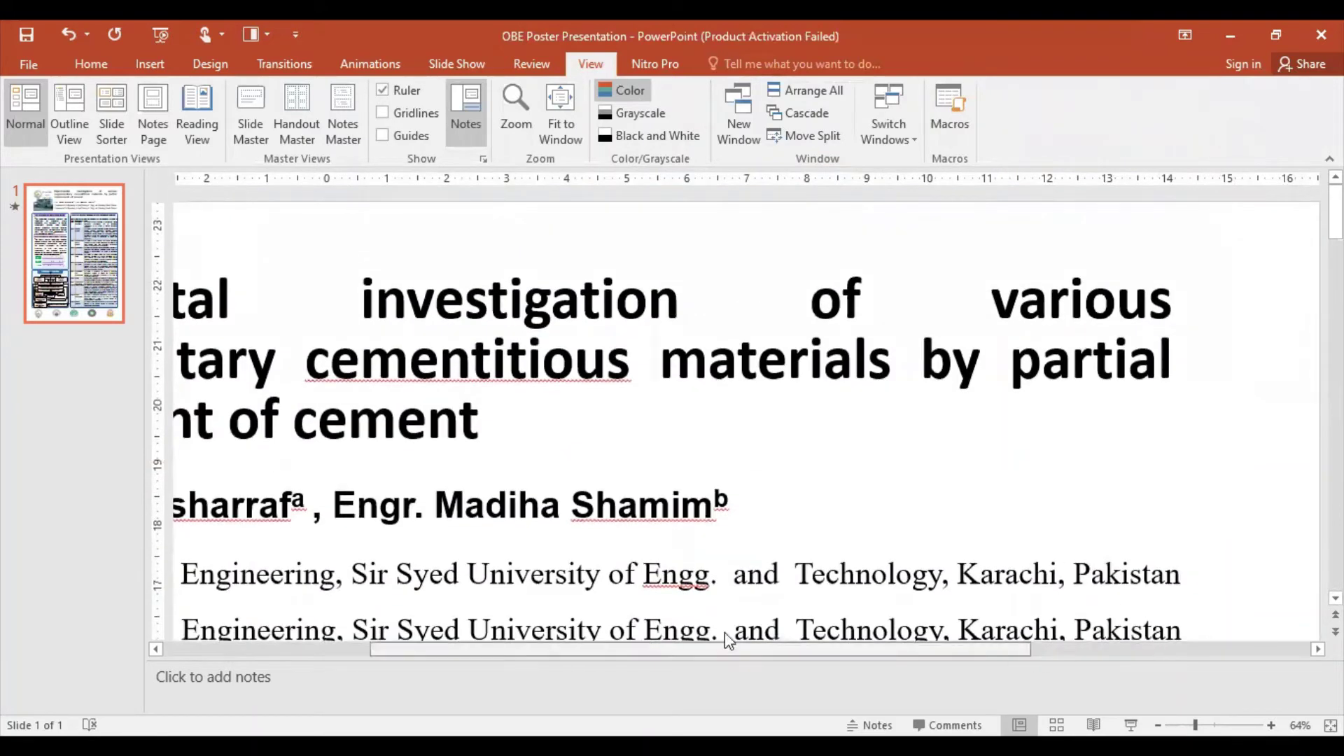
{"action": "left_click", "coordinate": [441, 383]}
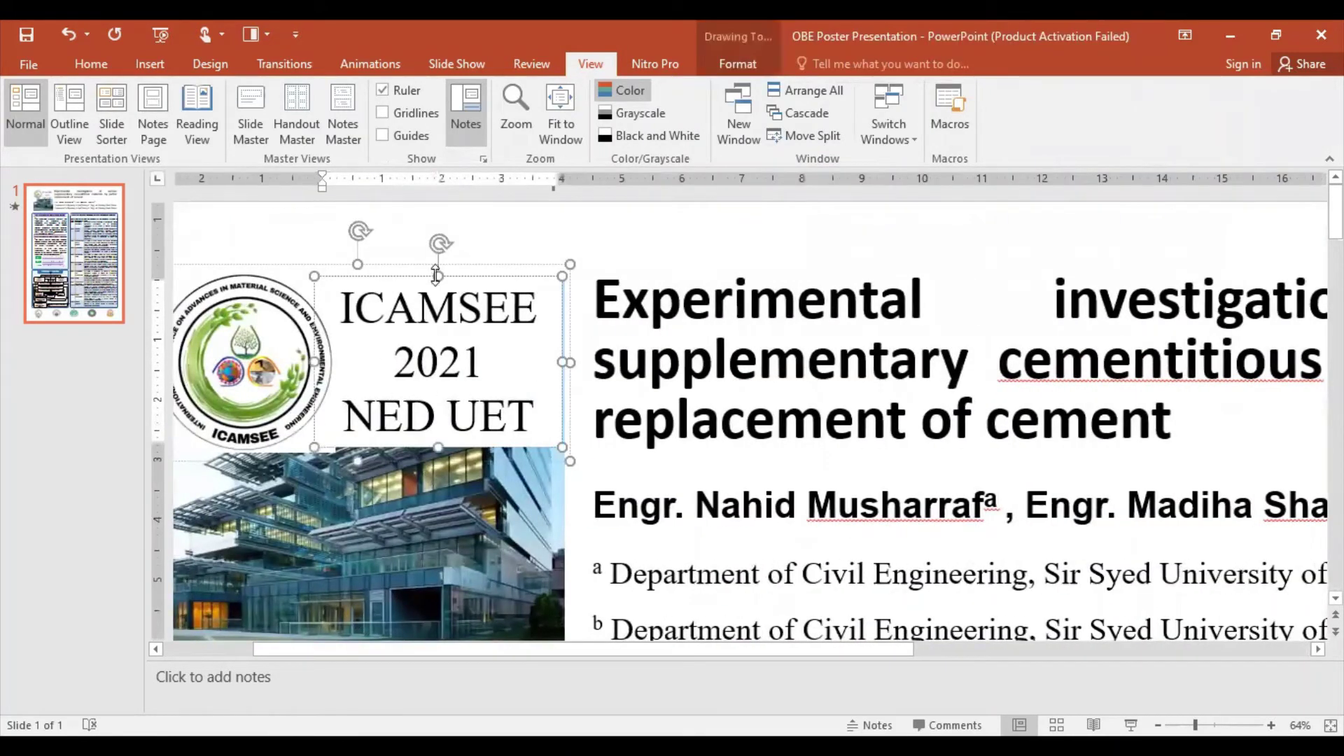
{"action": "left_click", "coordinate": [910, 395]}
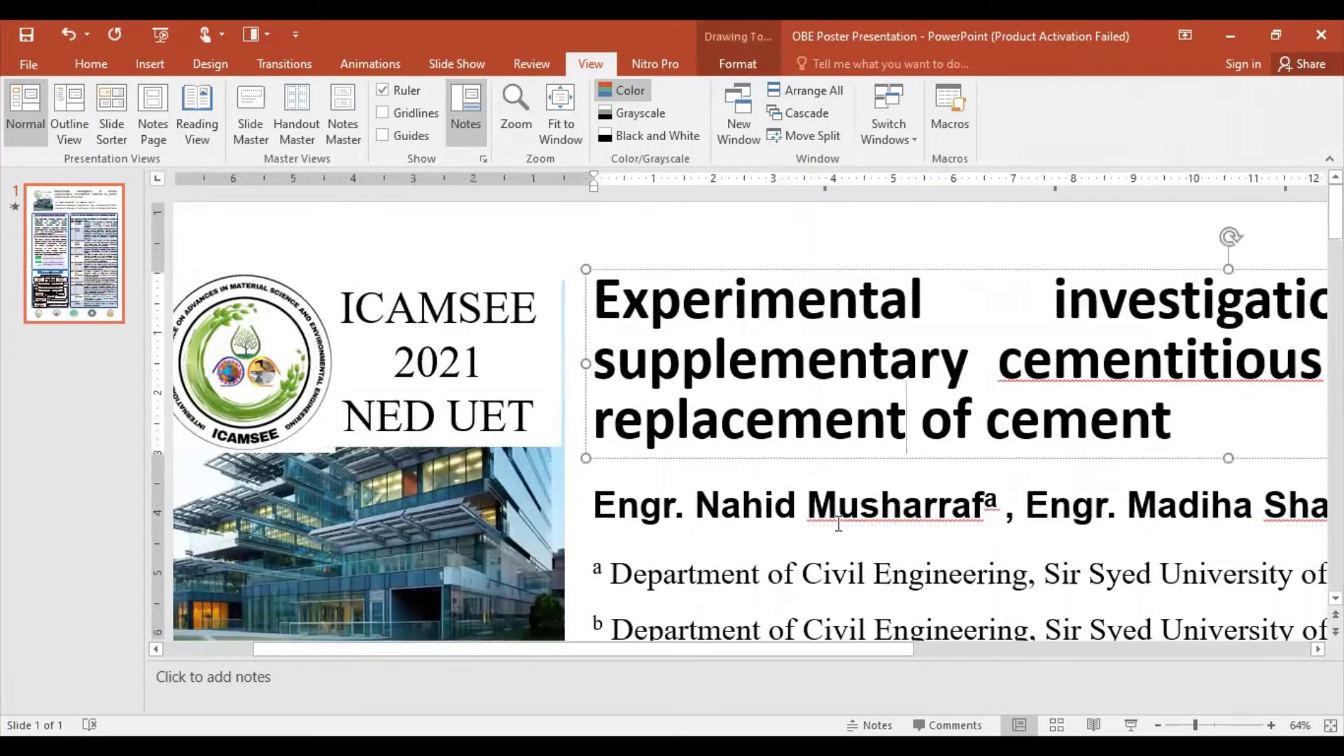
Step: Save the presentation and zoom the slide out to 28%
{"action": "key", "text": "ctrl+s"}
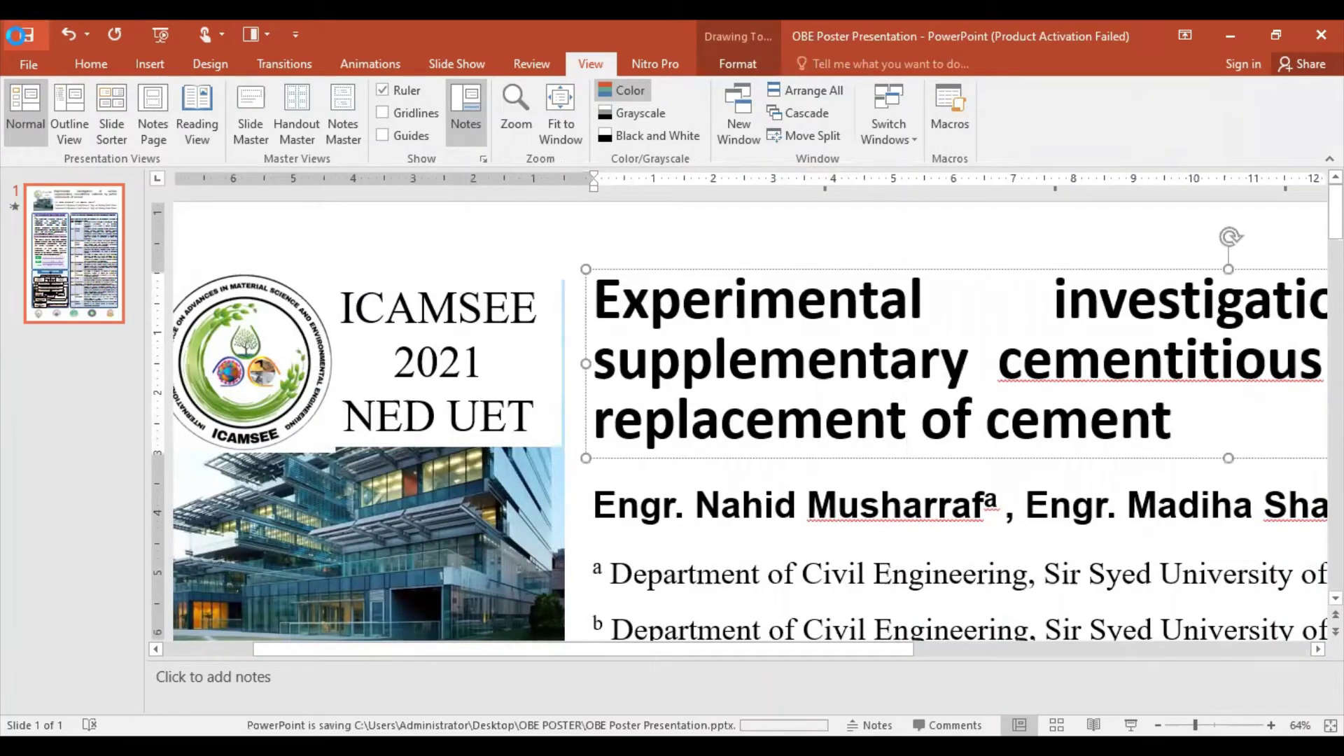
{"action": "scroll", "coordinate": [938, 528], "scroll_direction": "down", "scroll_amount": 2}
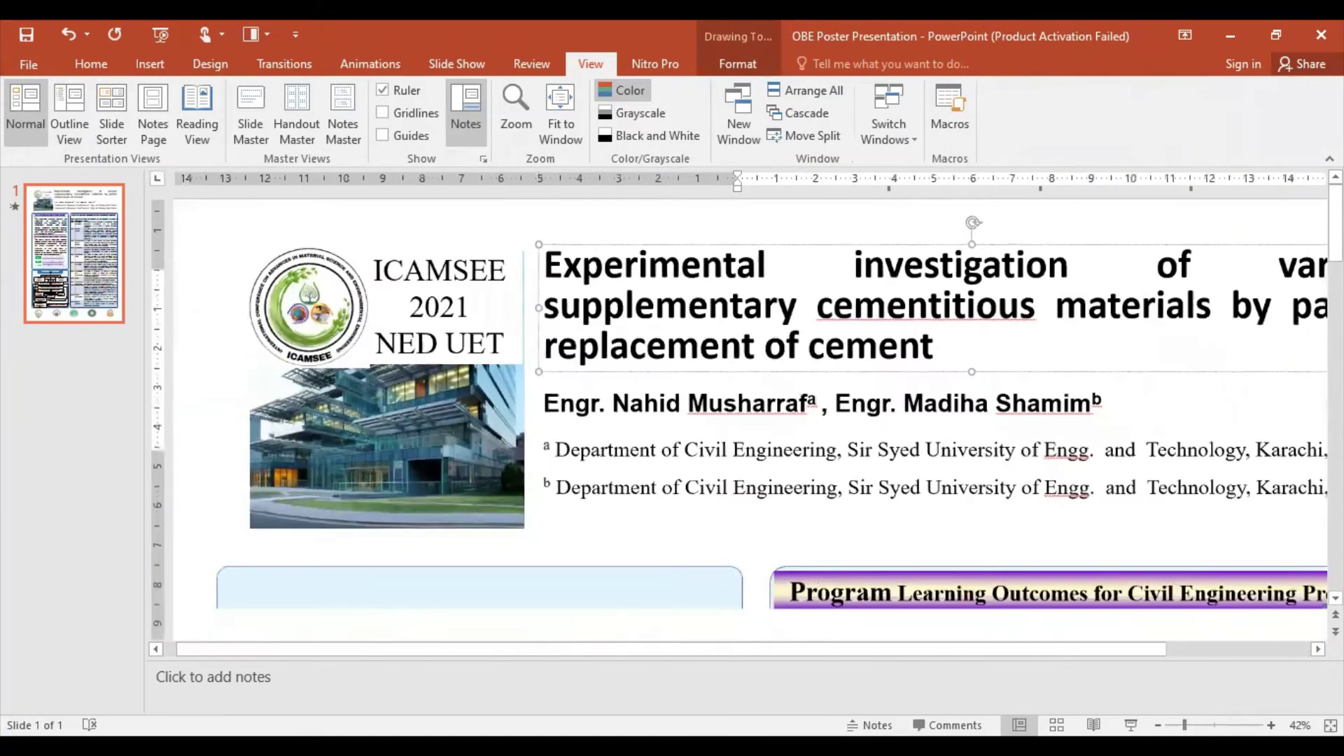
{"action": "scroll", "coordinate": [938, 528], "scroll_direction": "down", "scroll_amount": 1}
{"action": "scroll", "coordinate": [938, 528], "scroll_direction": "down", "scroll_amount": 1}
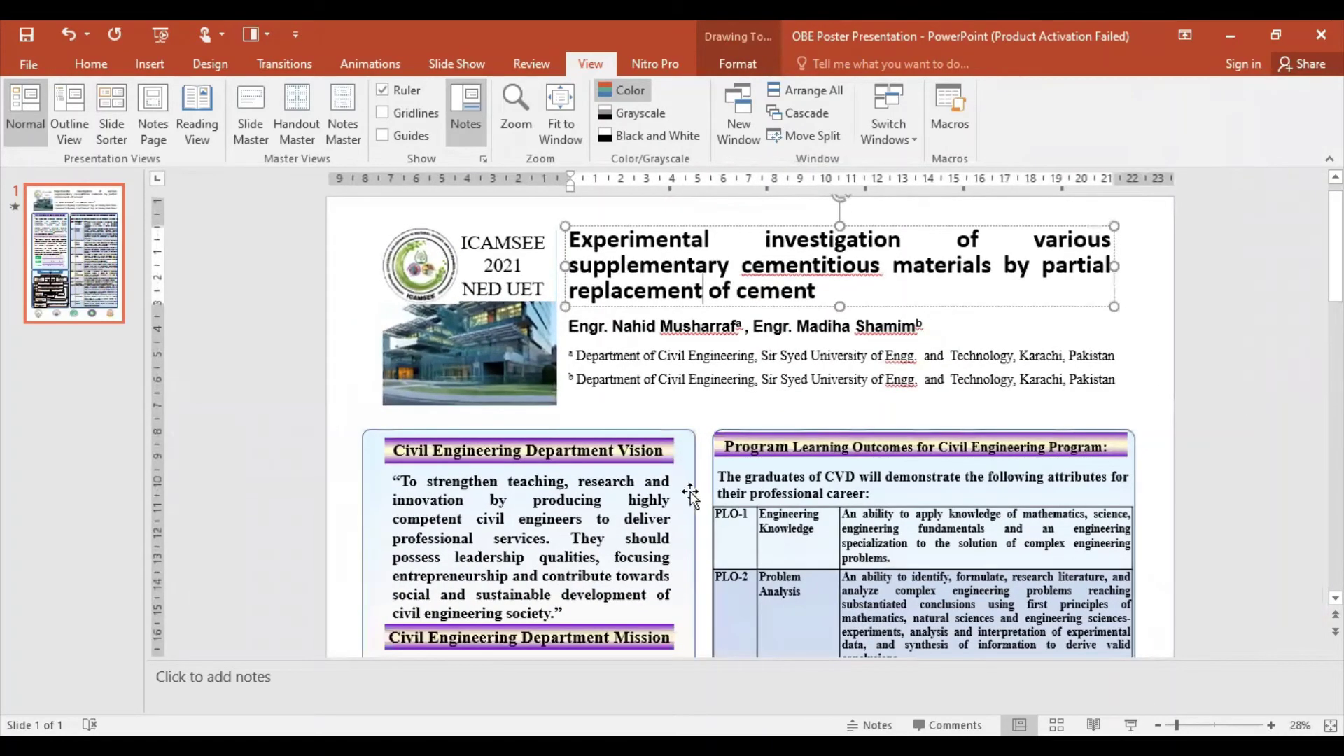
{"action": "scroll", "coordinate": [675, 564], "scroll_direction": "down", "scroll_amount": 2}
{"action": "scroll", "coordinate": [672, 564], "scroll_direction": "down", "scroll_amount": 2}
Step: Stretch the Vision heading and Vision paragraph boxes to the panel's left and right edges
{"action": "scroll", "coordinate": [630, 532], "scroll_direction": "up", "scroll_amount": 1}
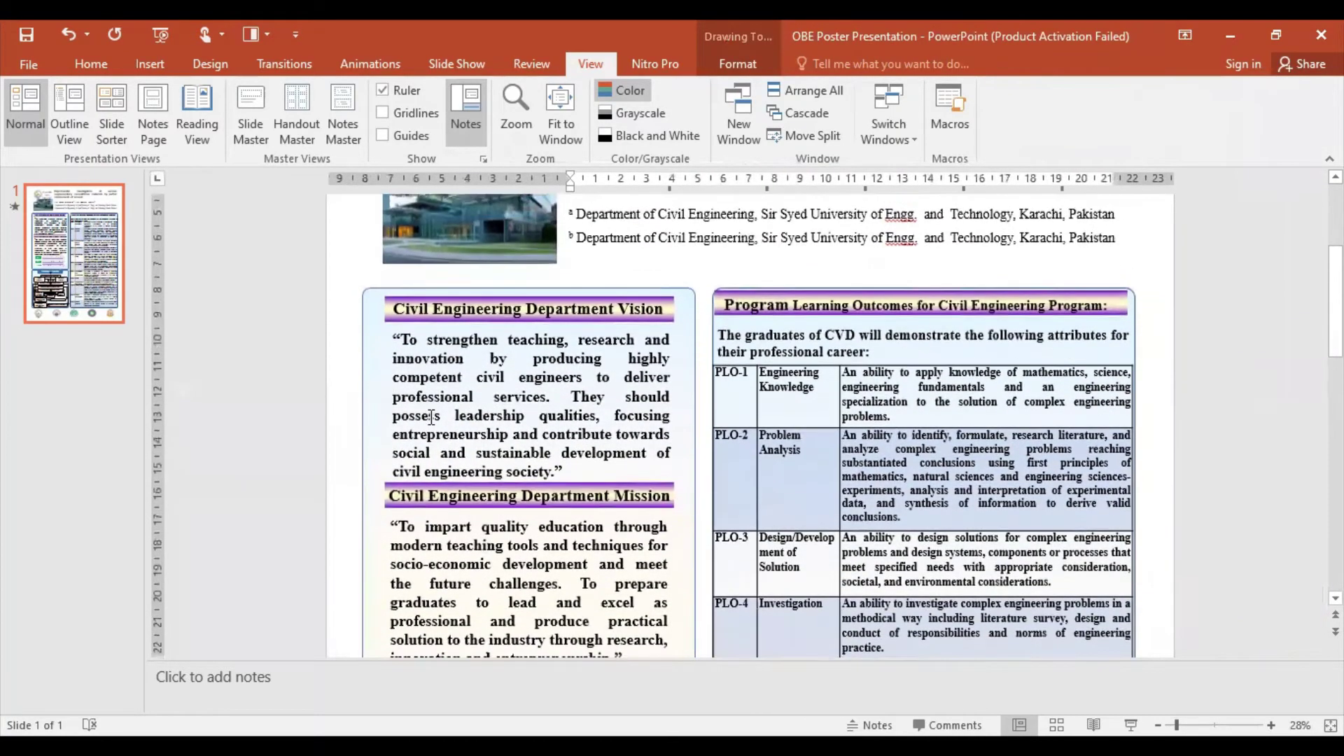
{"action": "left_click", "coordinate": [428, 415]}
{"action": "left_click_drag", "start_coordinate": [390, 303], "coordinate": [367, 307]}
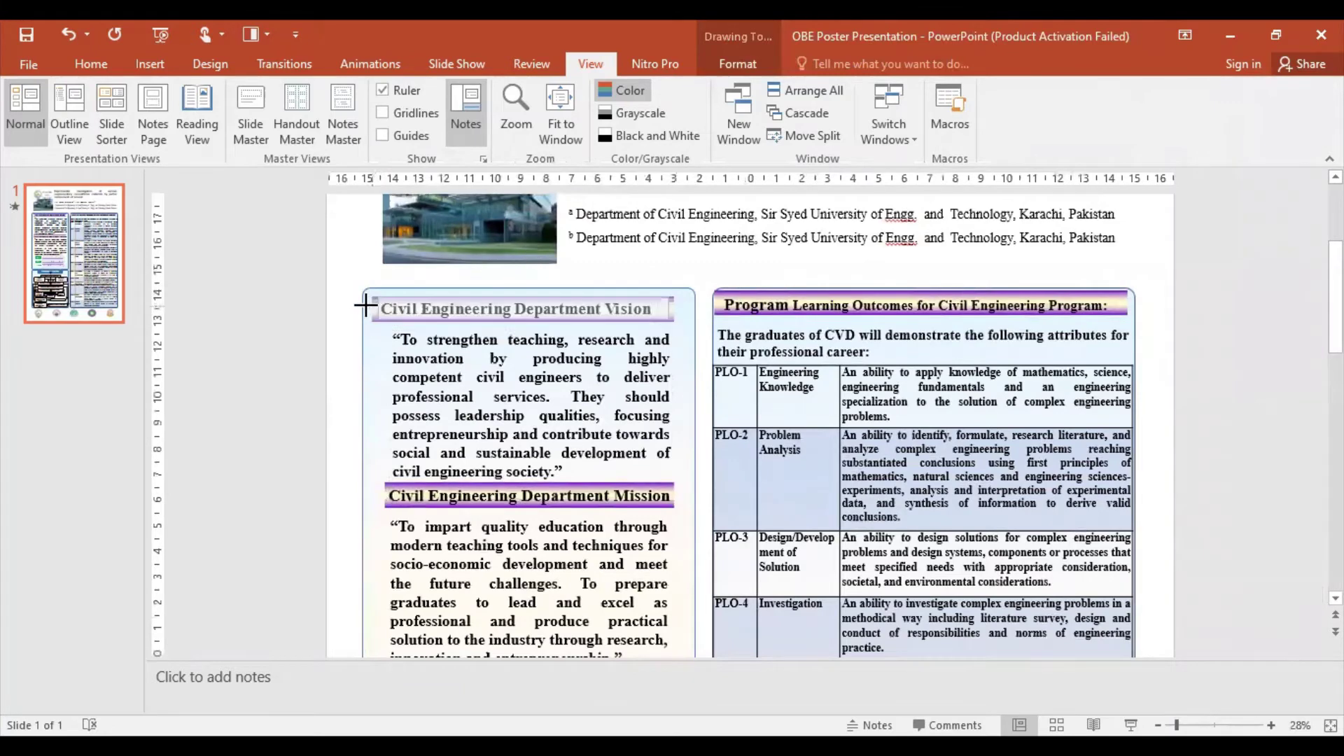
{"action": "left_click_drag", "start_coordinate": [683, 320], "coordinate": [695, 321]}
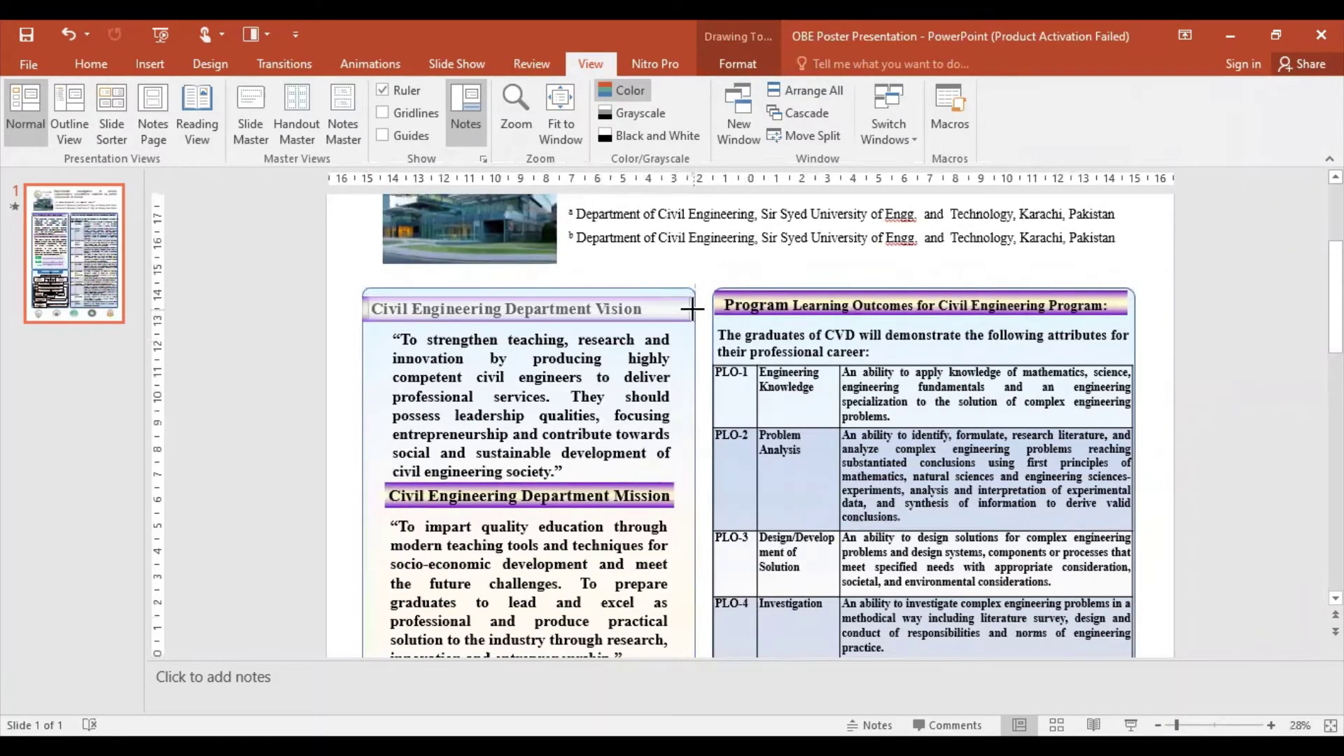
{"action": "left_click", "coordinate": [596, 378]}
{"action": "left_click_drag", "start_coordinate": [382, 415], "coordinate": [365, 415]}
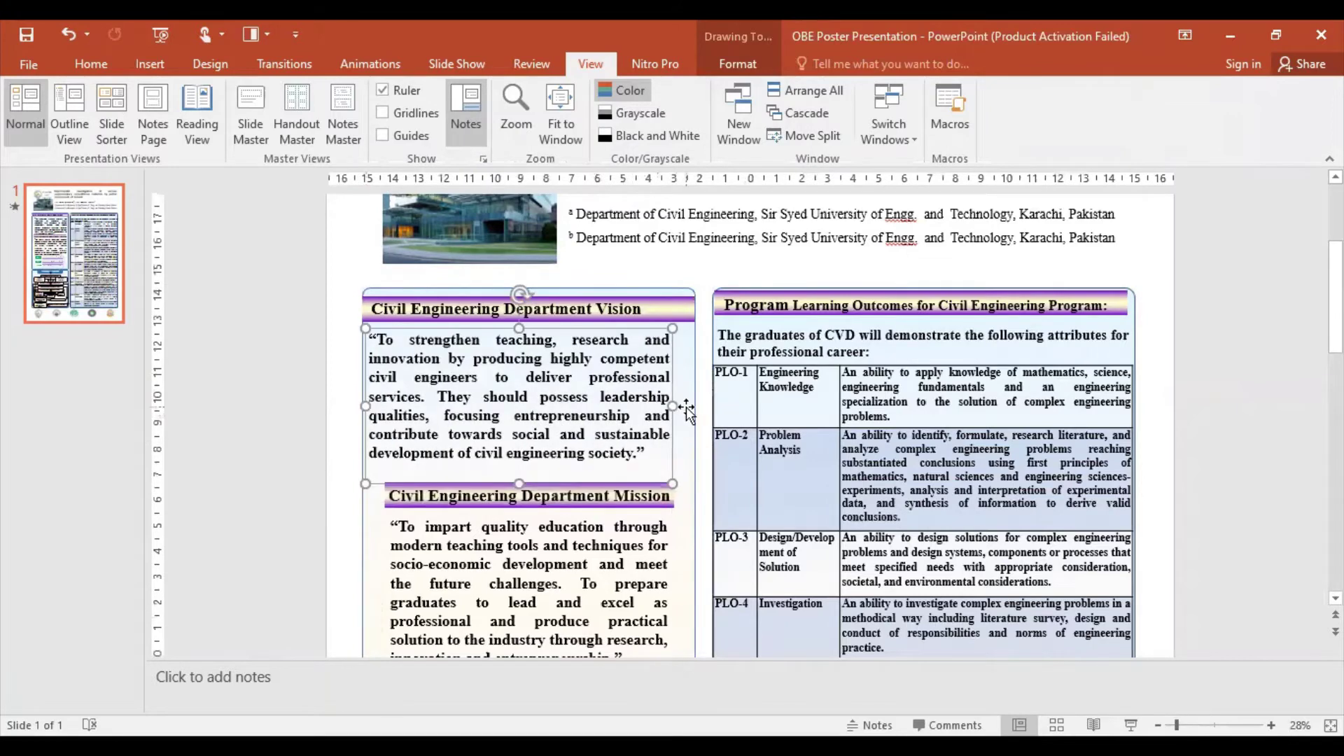
{"action": "left_click_drag", "start_coordinate": [674, 410], "coordinate": [691, 407]}
Step: Stretch the Mission heading and Mission paragraph boxes to the panel's left and right edges
{"action": "scroll", "coordinate": [630, 420], "scroll_direction": "down", "scroll_amount": 2}
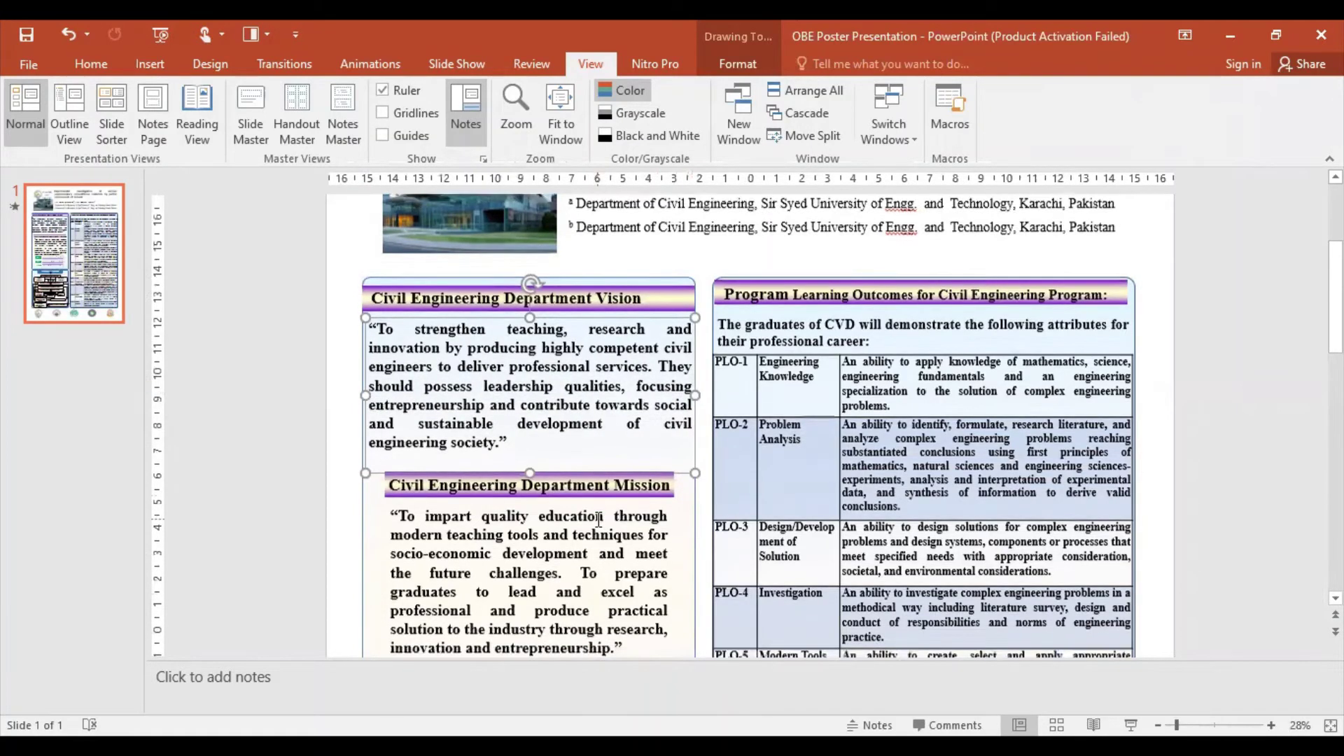
{"action": "left_click", "coordinate": [577, 425]}
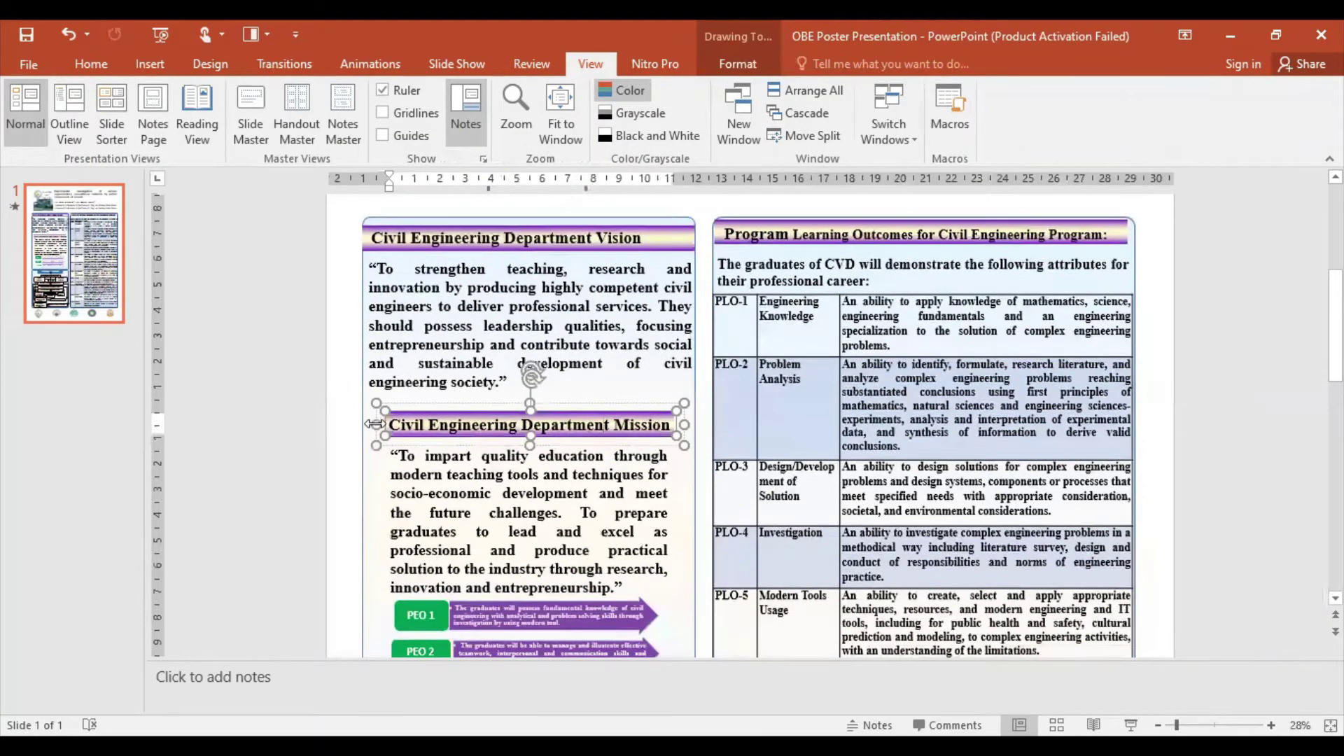
{"action": "left_click_drag", "start_coordinate": [376, 418], "coordinate": [363, 421]}
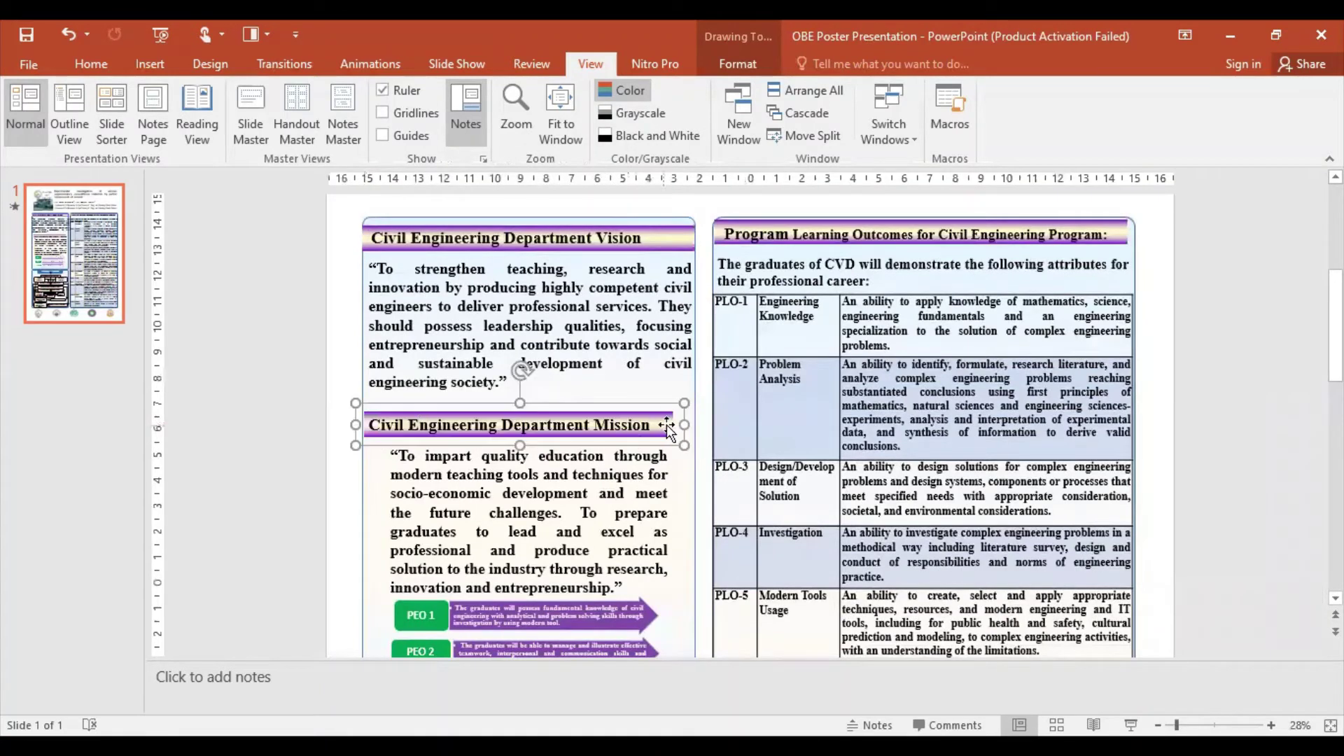
{"action": "left_click_drag", "start_coordinate": [676, 425], "coordinate": [695, 423]}
{"action": "left_click", "coordinate": [668, 504]}
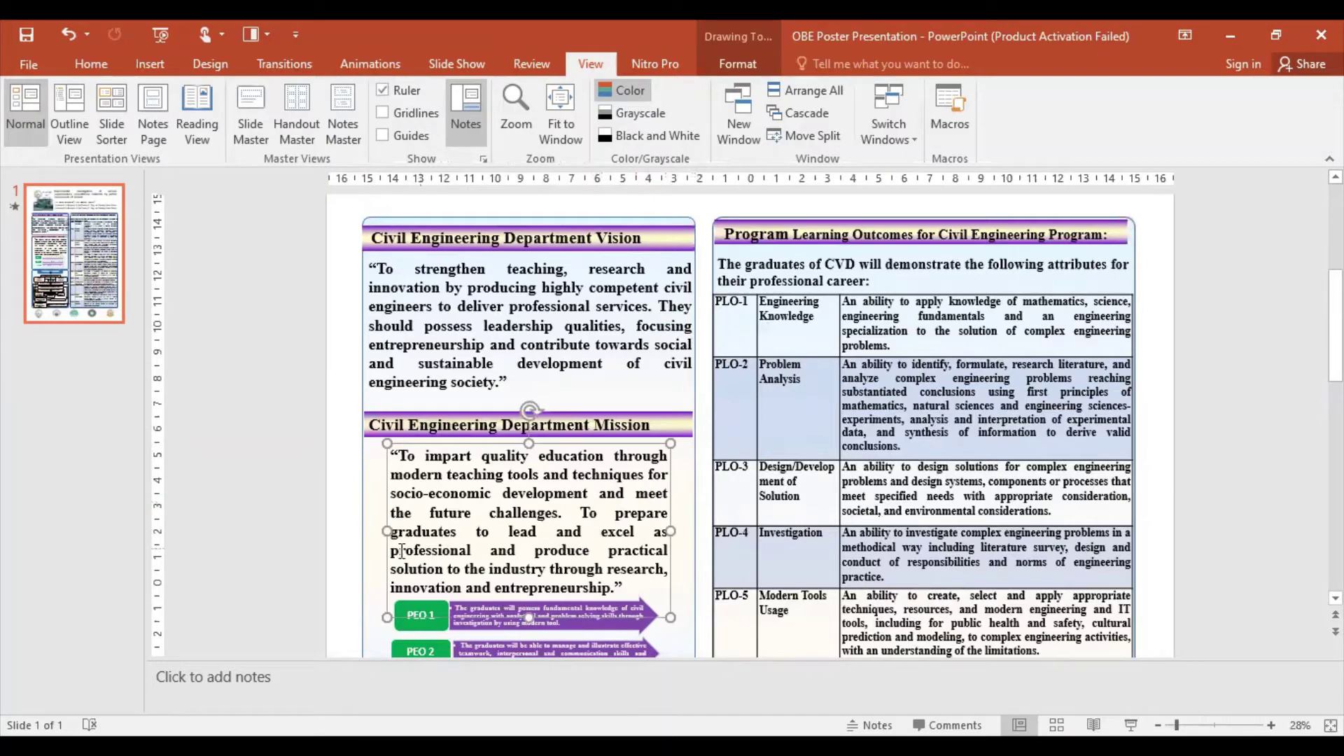
{"action": "left_click_drag", "start_coordinate": [388, 530], "coordinate": [363, 521]}
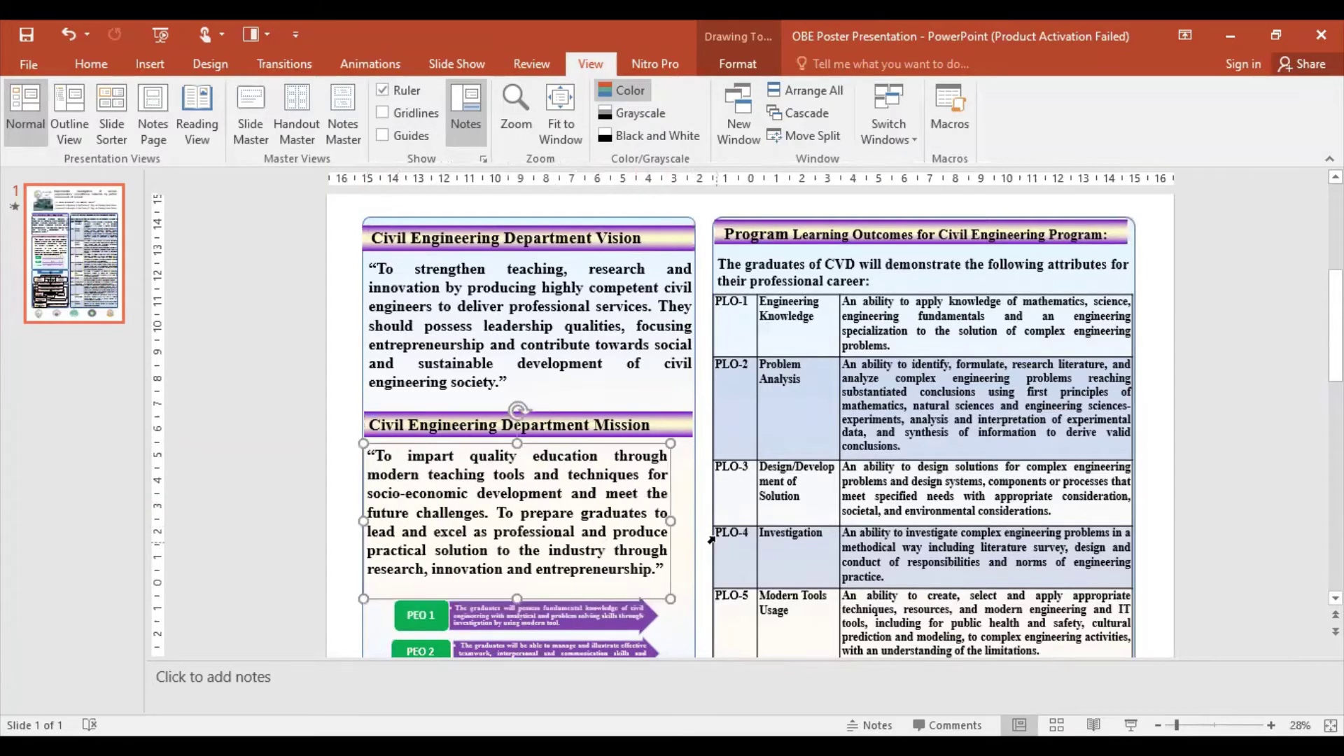
{"action": "left_click_drag", "start_coordinate": [669, 522], "coordinate": [695, 522]}
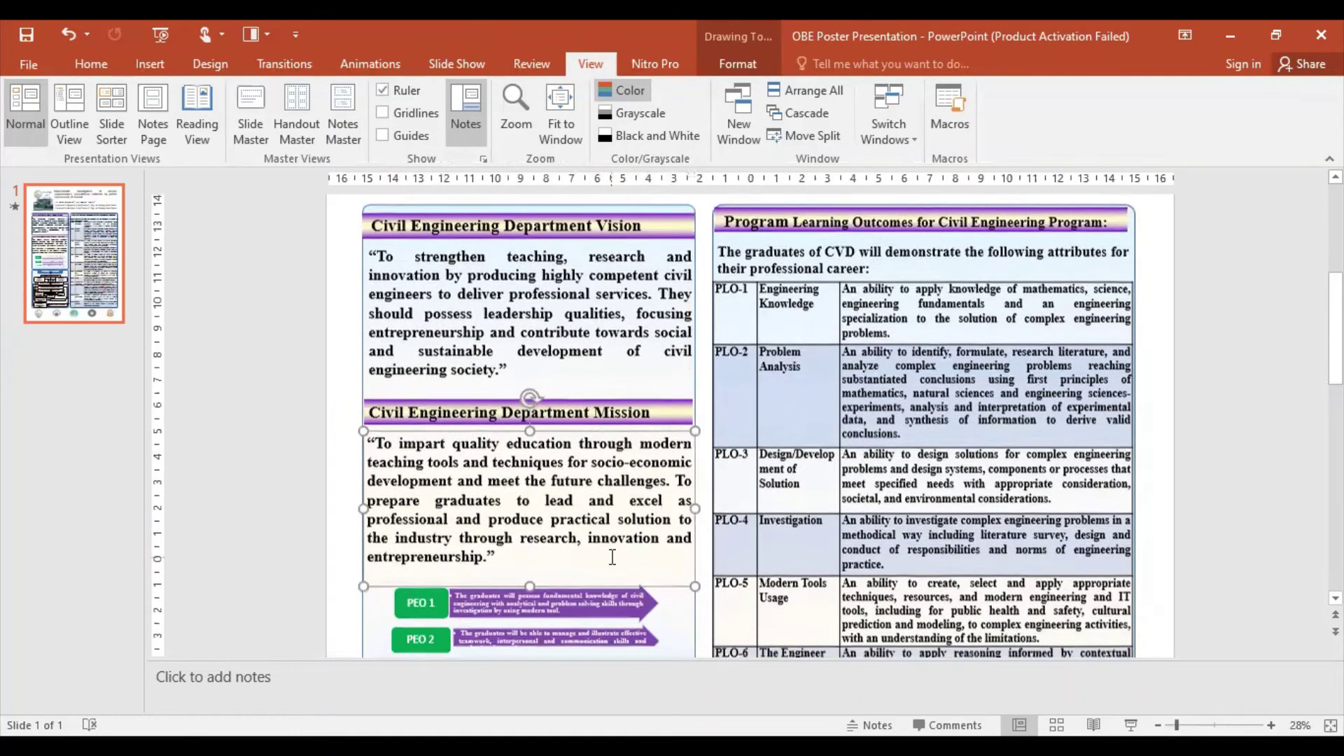
Step: Widen the PEO SmartArt graphic to span the panel width and adjust its top edge
{"action": "scroll", "coordinate": [611, 555], "scroll_direction": "down", "scroll_amount": 2}
{"action": "scroll", "coordinate": [611, 554], "scroll_direction": "down", "scroll_amount": 1}
{"action": "left_click", "coordinate": [441, 451]}
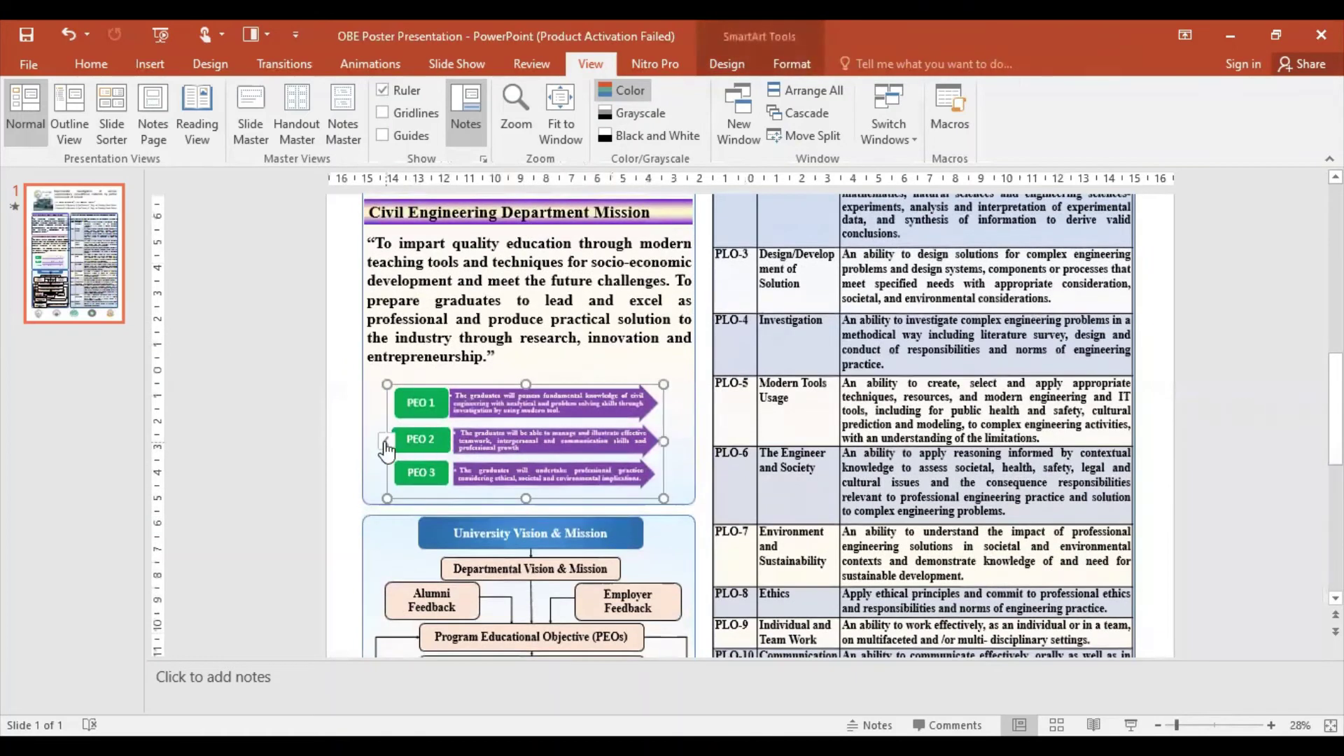
{"action": "left_click_drag", "start_coordinate": [387, 384], "coordinate": [369, 382]}
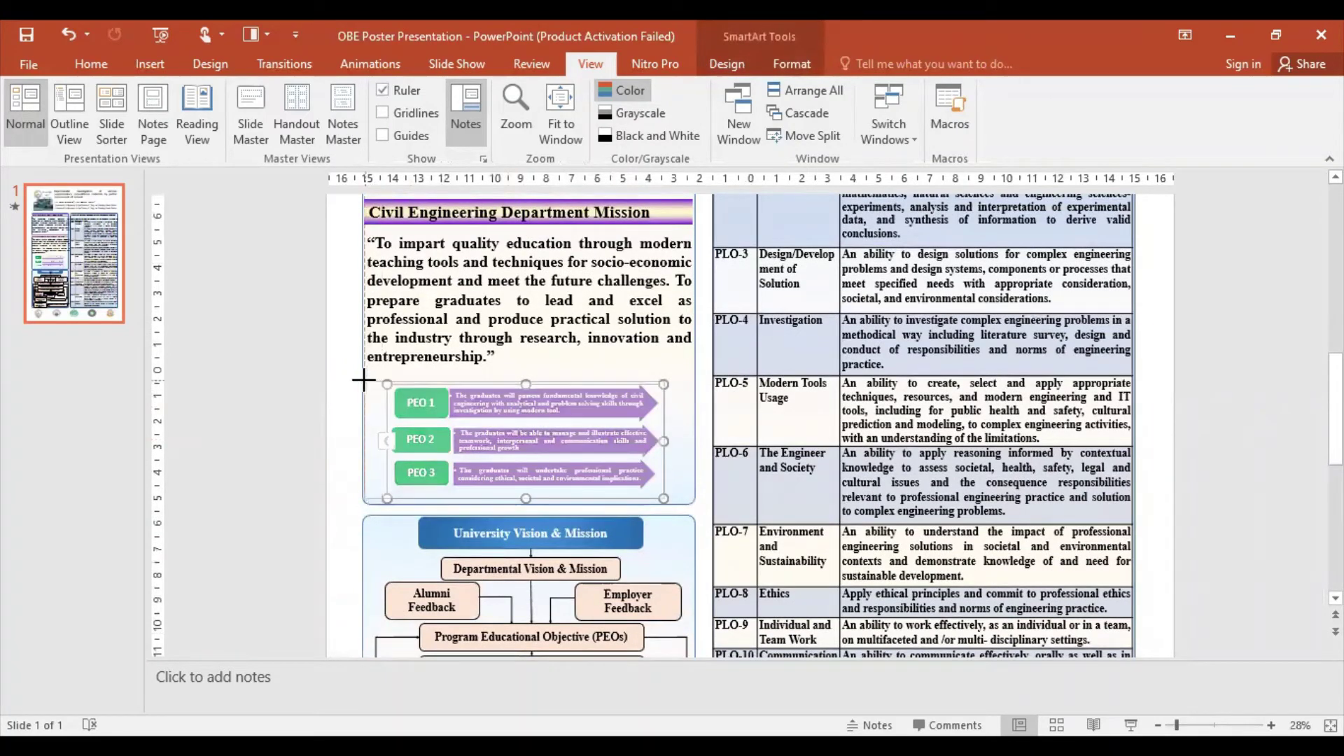
{"action": "left_click_drag", "start_coordinate": [664, 441], "coordinate": [693, 439]}
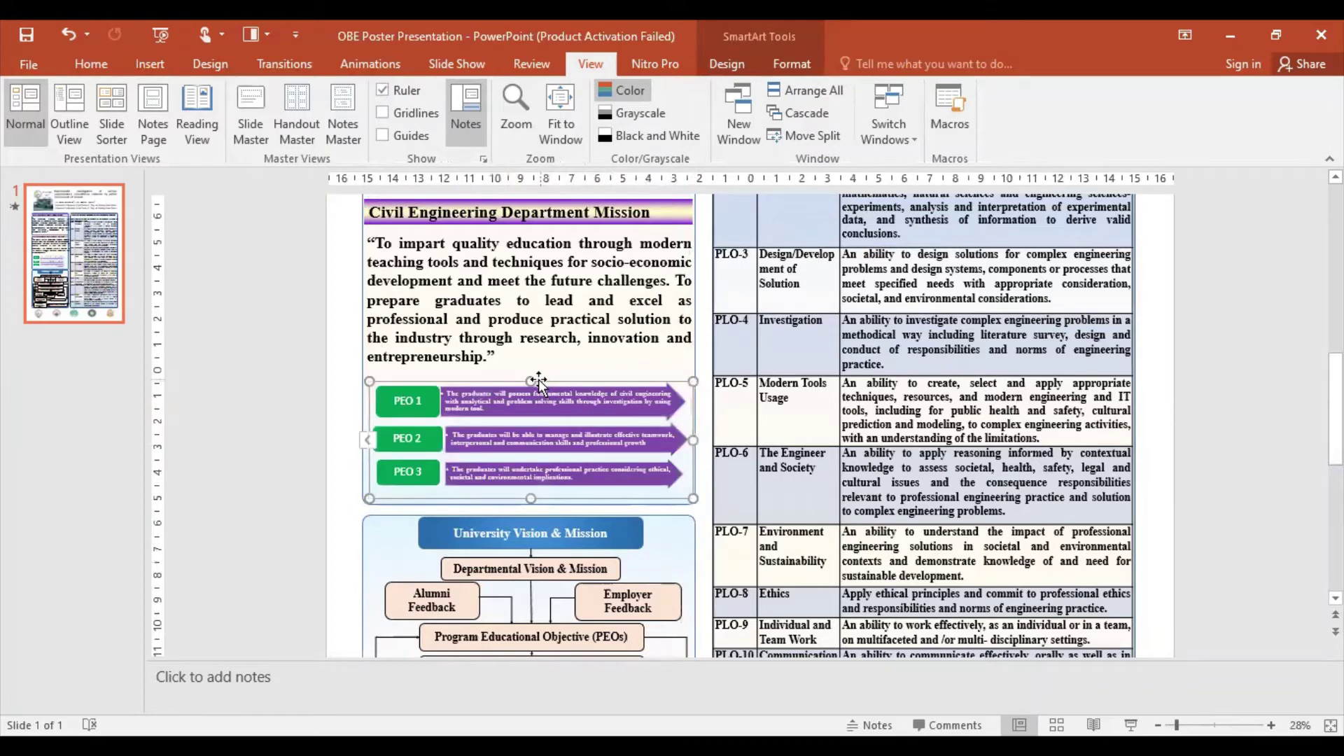
{"action": "mouse_move", "coordinate": [534, 363]}
{"action": "left_mouse_down"}
{"action": "mouse_move", "coordinate": [529, 352]}
{"action": "mouse_move", "coordinate": [586, 365]}
{"action": "left_mouse_up"}
Step: Nudge the Vision panel slightly upward into place
{"action": "scroll", "coordinate": [662, 577], "scroll_direction": "down", "scroll_amount": 1}
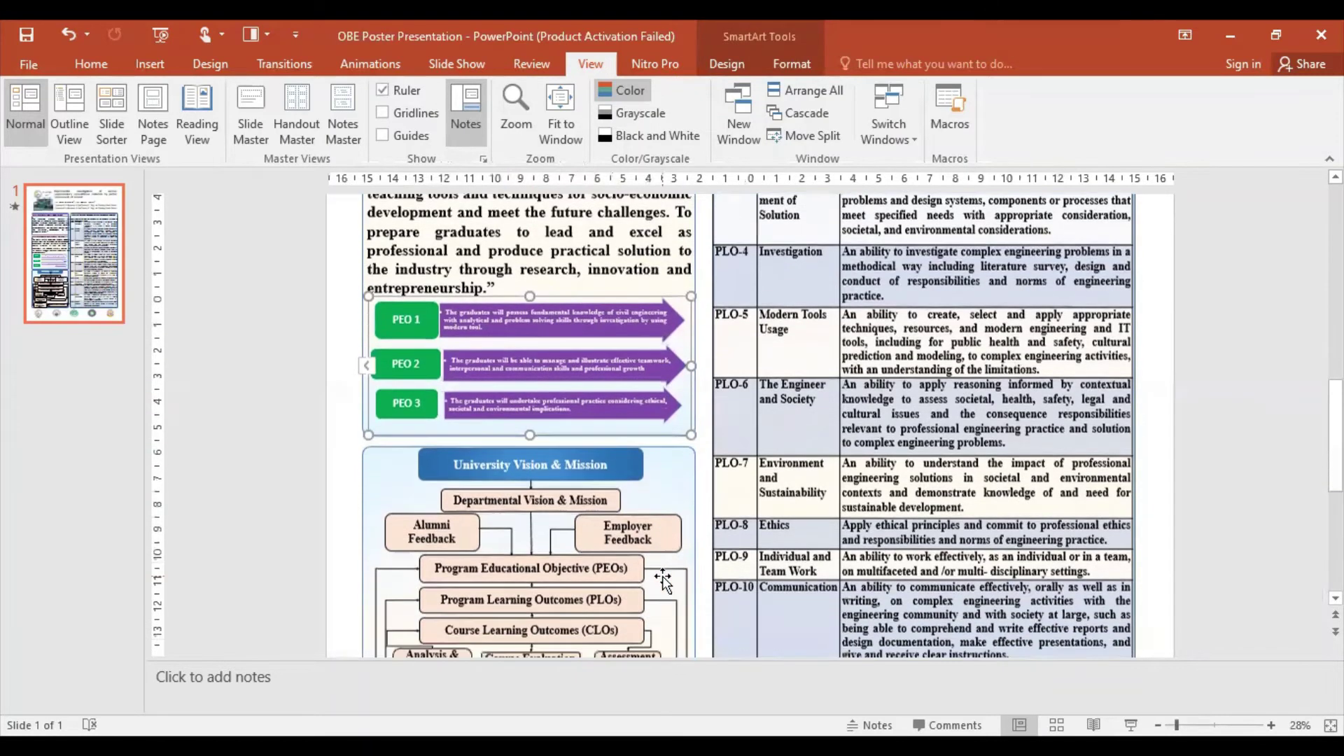
{"action": "scroll", "coordinate": [663, 576], "scroll_direction": "down", "scroll_amount": 2}
{"action": "scroll", "coordinate": [662, 577], "scroll_direction": "down", "scroll_amount": 2}
{"action": "scroll", "coordinate": [449, 558], "scroll_direction": "down", "scroll_amount": 1}
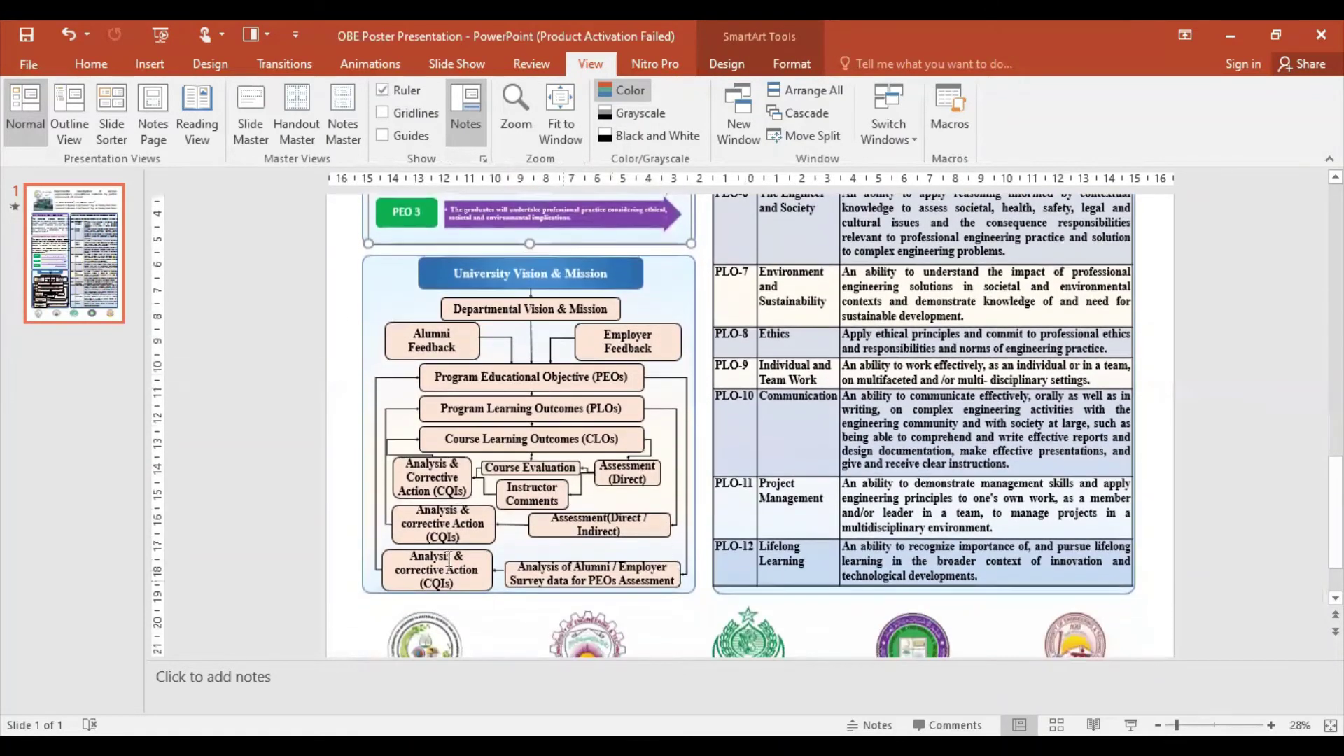
{"action": "left_click", "coordinate": [466, 275]}
{"action": "scroll", "coordinate": [935, 524], "scroll_direction": "up", "scroll_amount": 1}
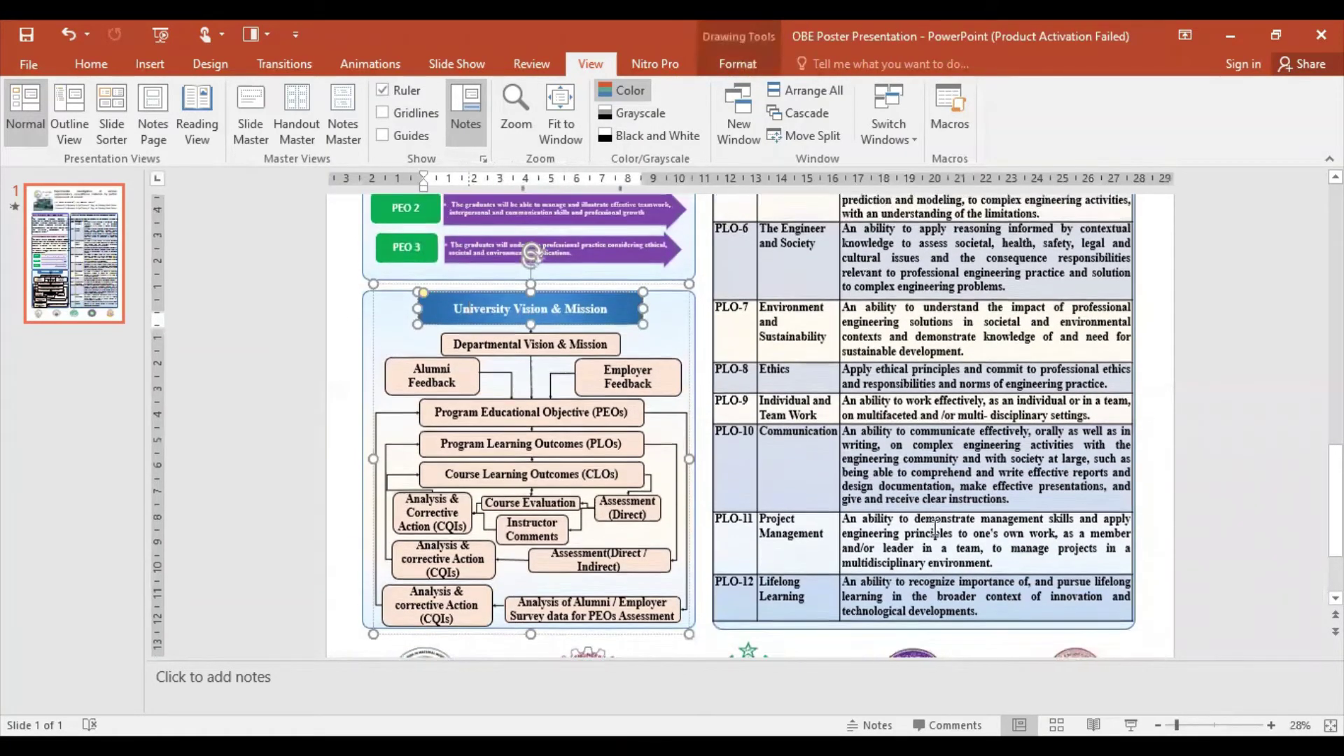
{"action": "scroll", "coordinate": [935, 524], "scroll_direction": "up", "scroll_amount": 2}
{"action": "scroll", "coordinate": [935, 523], "scroll_direction": "up", "scroll_amount": 2}
{"action": "scroll", "coordinate": [935, 523], "scroll_direction": "up", "scroll_amount": 3}
{"action": "scroll", "coordinate": [935, 523], "scroll_direction": "up", "scroll_amount": 2}
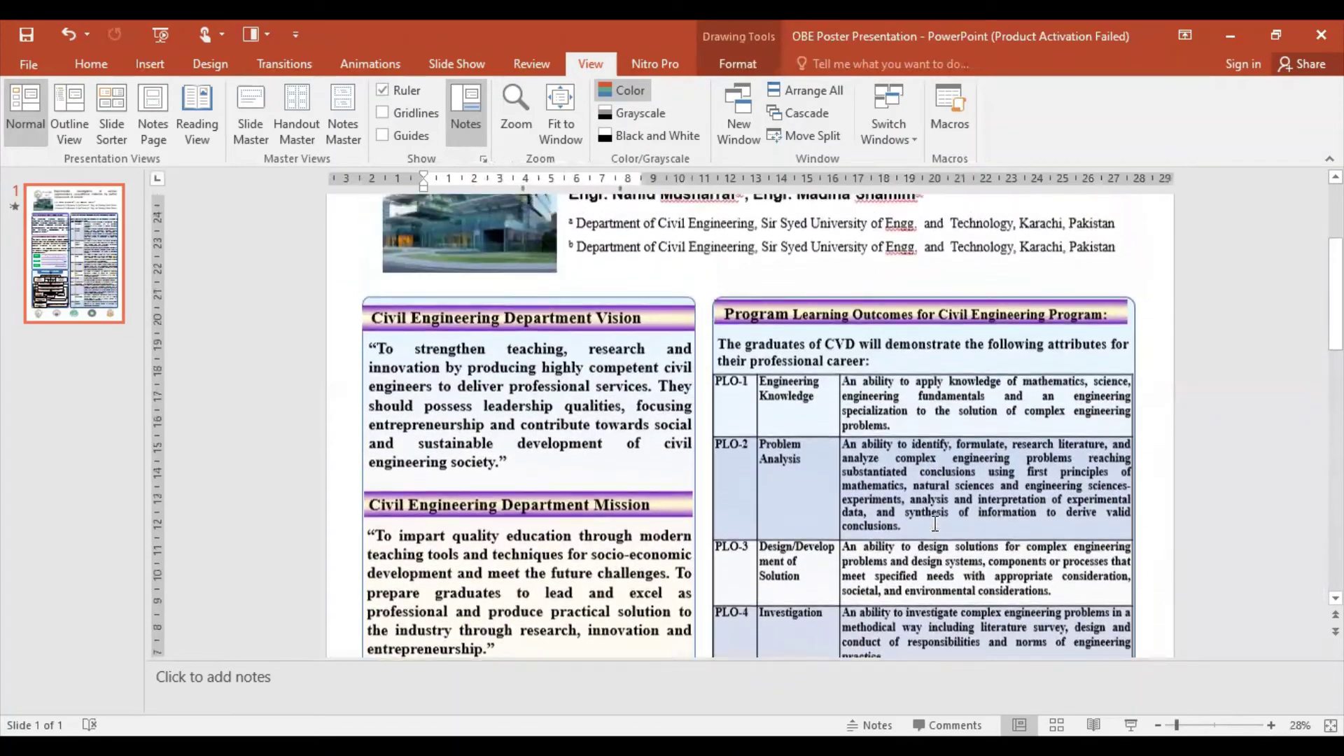
{"action": "scroll", "coordinate": [935, 524], "scroll_direction": "up", "scroll_amount": 1}
{"action": "scroll", "coordinate": [925, 532], "scroll_direction": "up", "scroll_amount": 1}
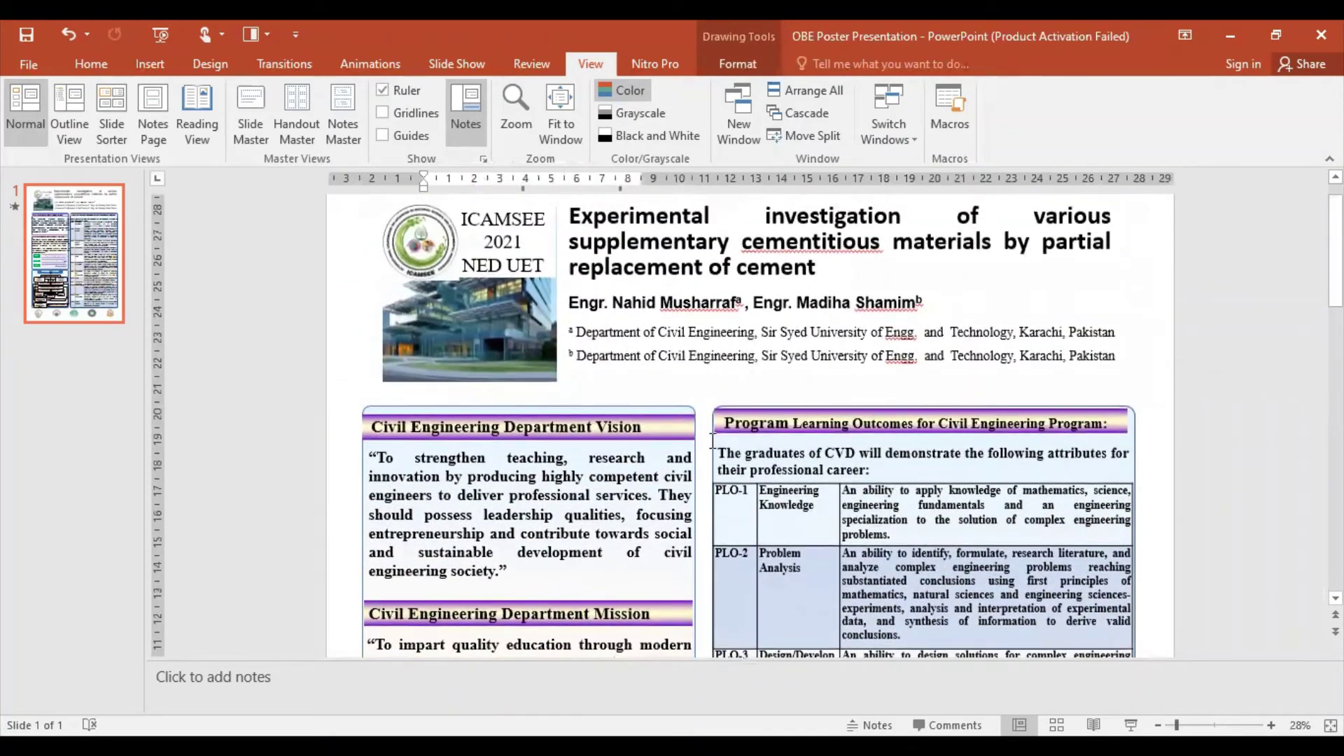
{"action": "left_click_drag", "start_coordinate": [650, 423], "coordinate": [653, 418]}
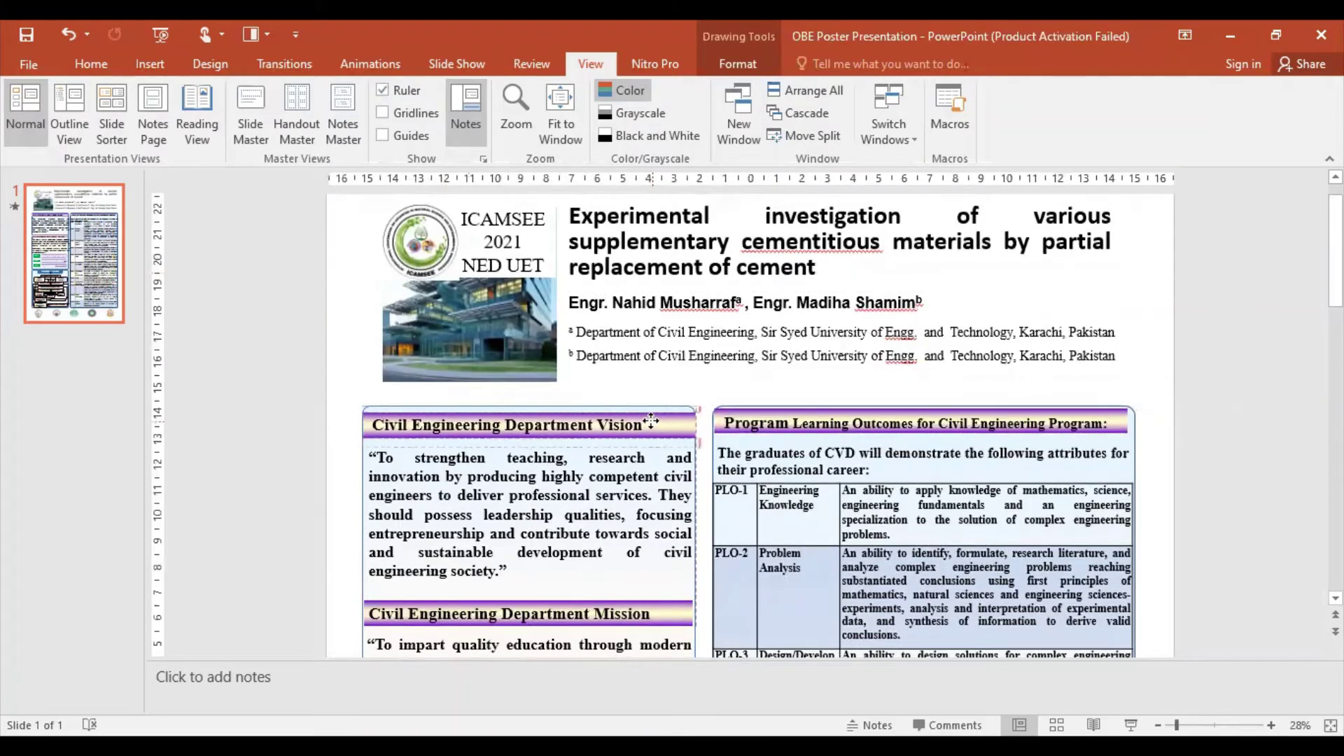
{"action": "left_click_drag", "start_coordinate": [653, 419], "coordinate": [653, 421]}
Step: Undo a stray move, then lower the Program Learning Outcomes title box along the smart guide
{"action": "left_click", "coordinate": [962, 412]}
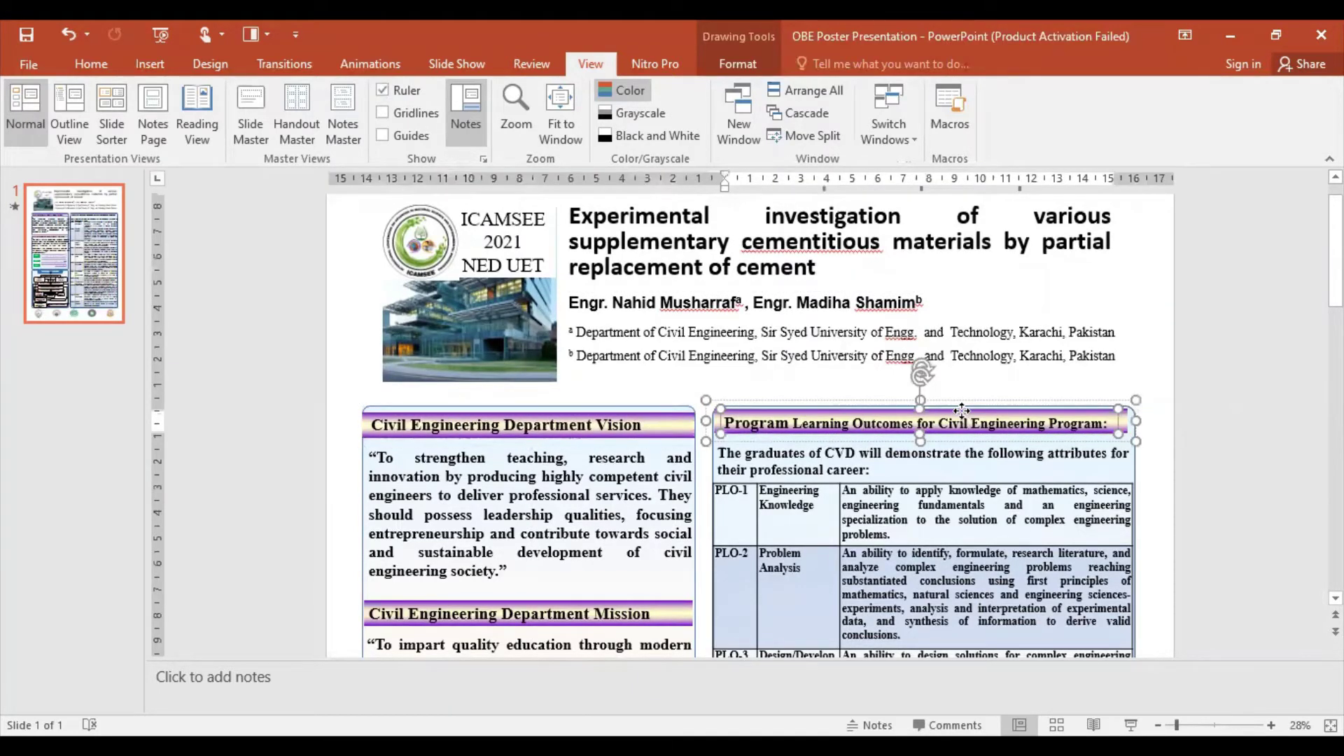
{"action": "left_click_drag", "start_coordinate": [962, 411], "coordinate": [963, 410]}
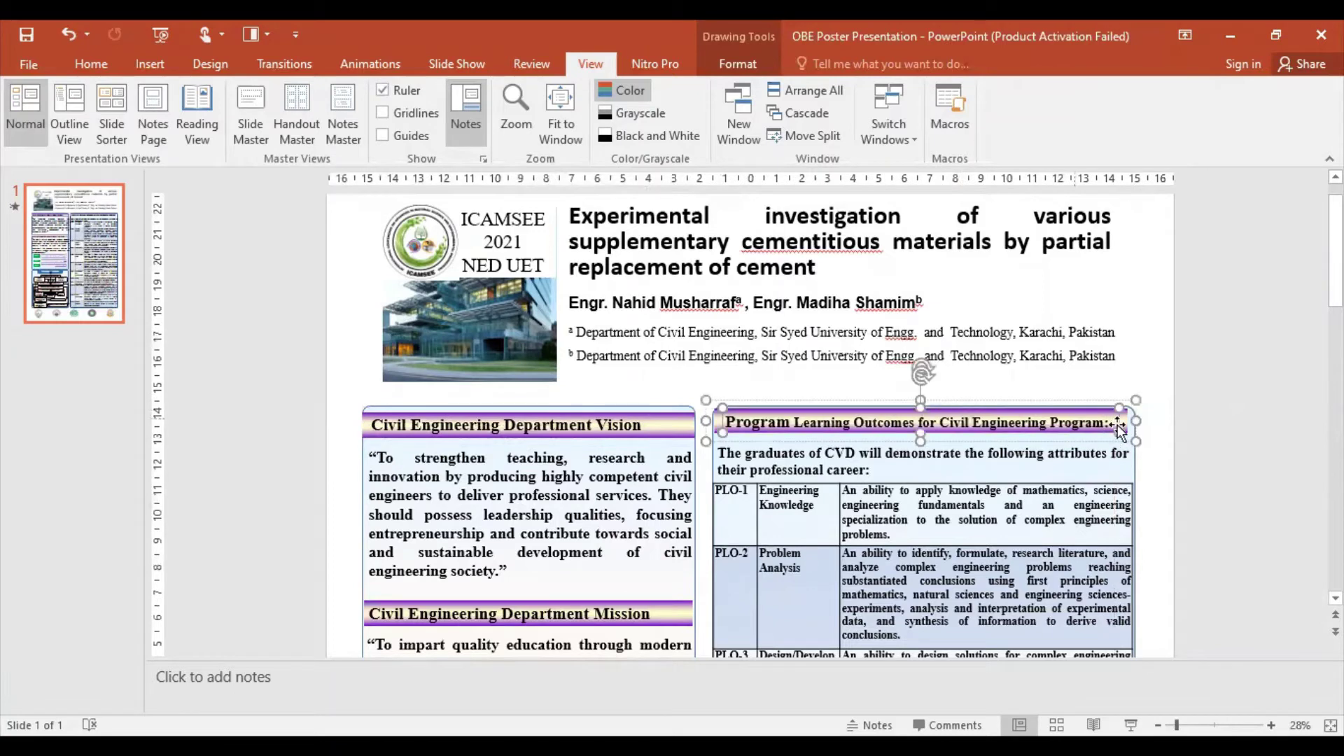
{"action": "left_click_drag", "start_coordinate": [1118, 428], "coordinate": [1113, 429]}
{"action": "key", "text": "ctrl+z"}
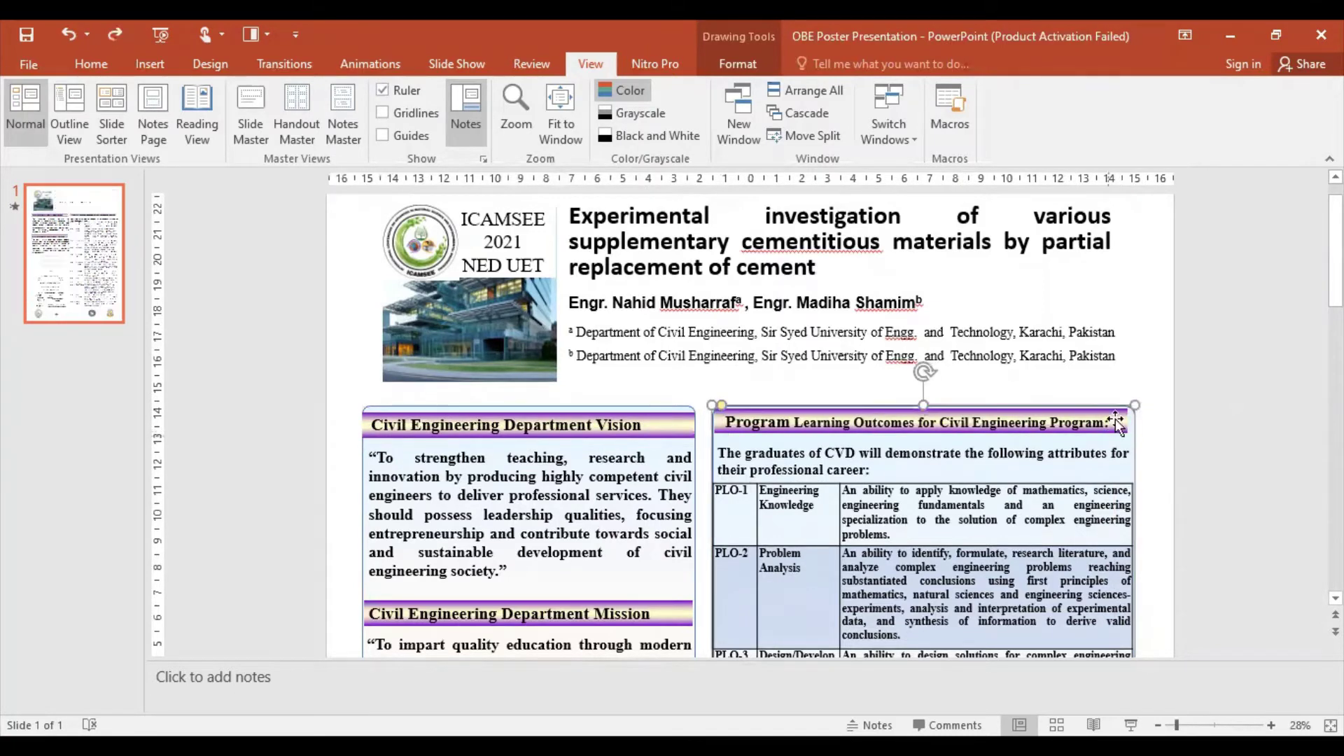
{"action": "left_click_drag", "start_coordinate": [1116, 446], "coordinate": [1117, 446]}
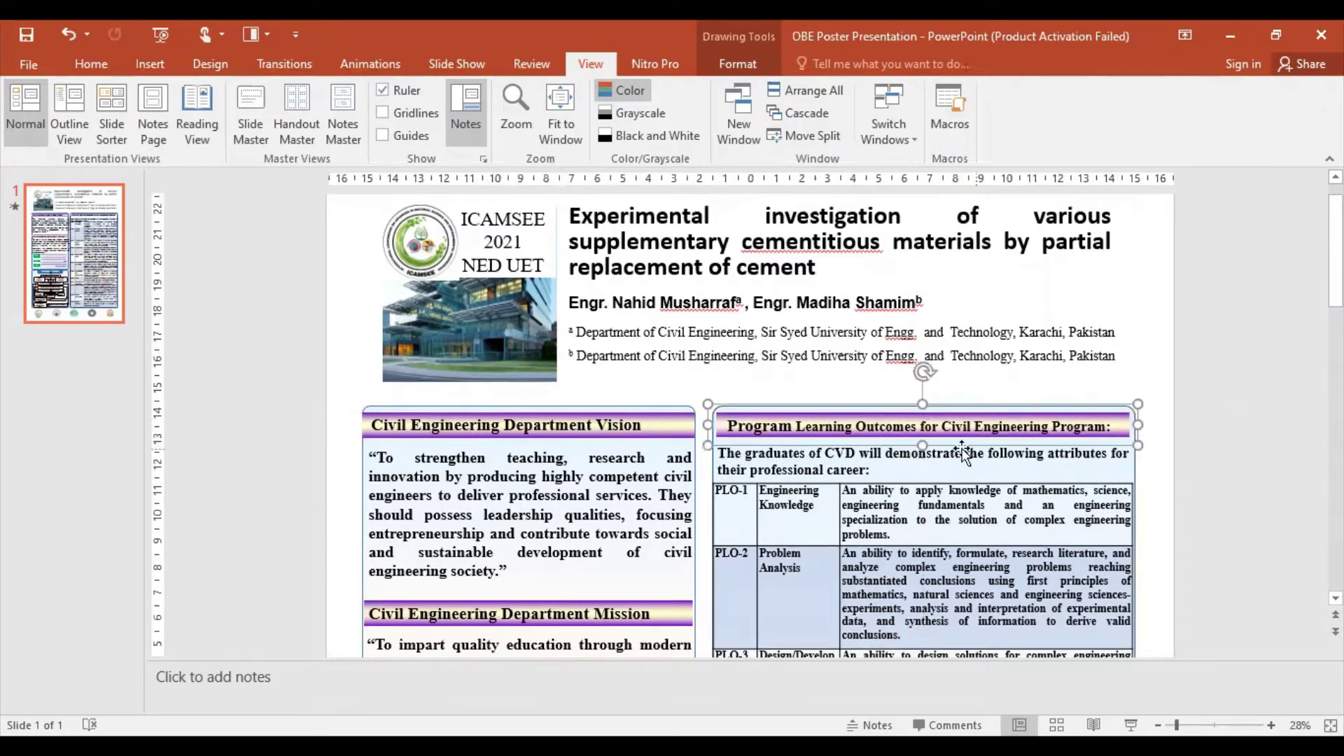
{"action": "left_click_drag", "start_coordinate": [923, 446], "coordinate": [926, 411]}
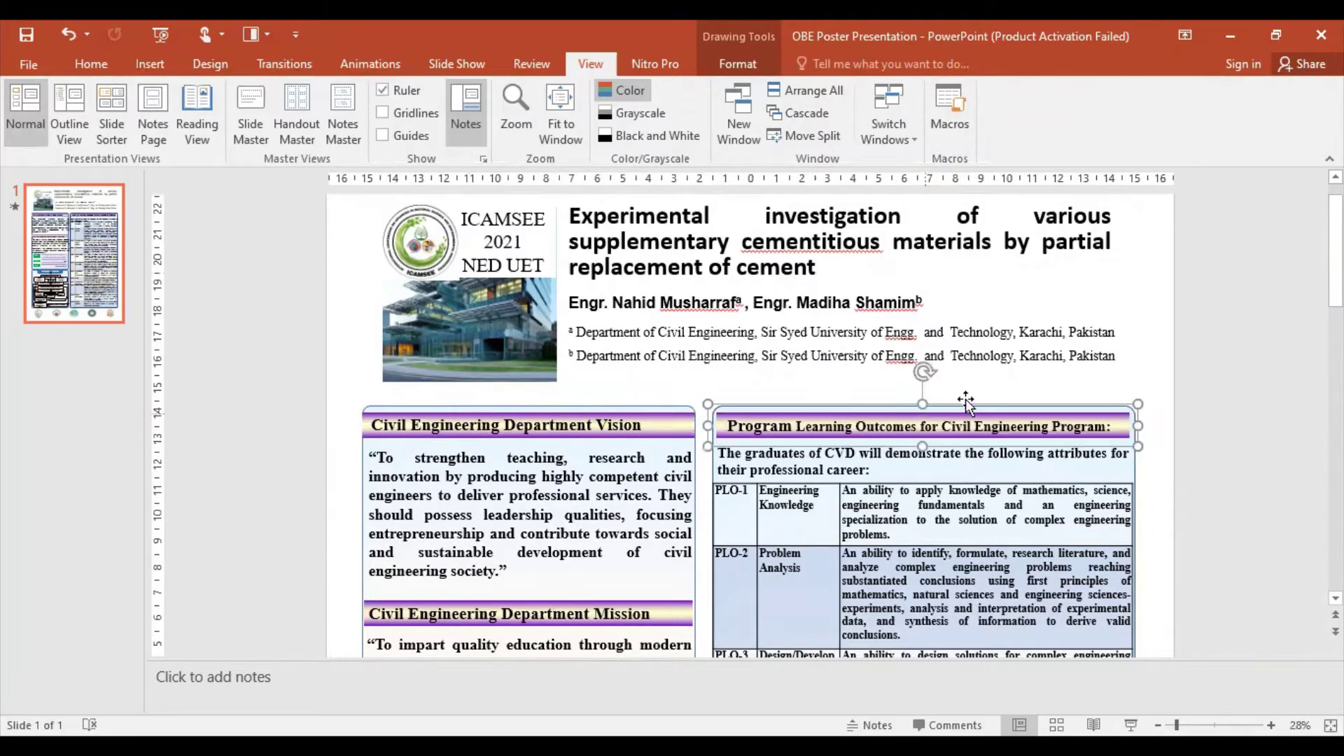
{"action": "left_click", "coordinate": [1074, 382]}
Step: Undo the accidental move of the Analysis of Alumni / Employer box
{"action": "scroll", "coordinate": [727, 542], "scroll_direction": "down", "scroll_amount": 3}
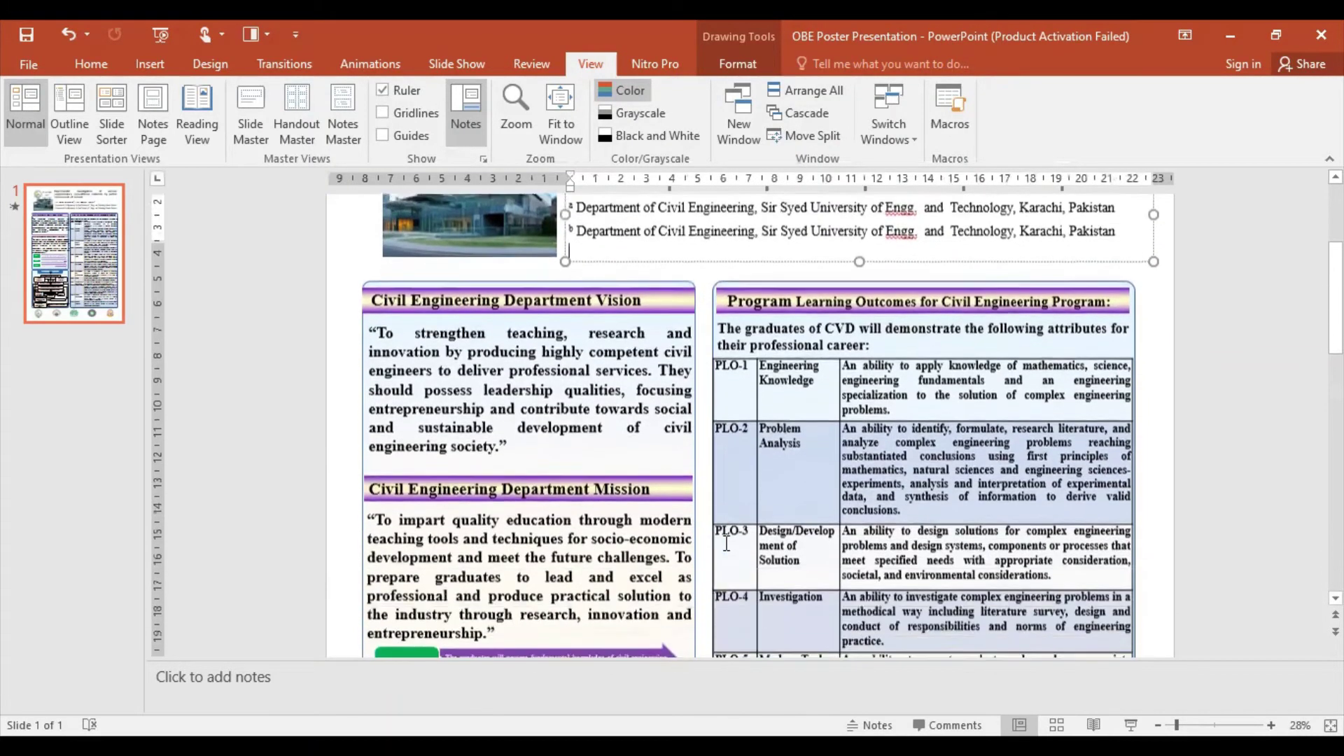
{"action": "scroll", "coordinate": [726, 543], "scroll_direction": "down", "scroll_amount": 2}
{"action": "scroll", "coordinate": [727, 543], "scroll_direction": "down", "scroll_amount": 3}
{"action": "scroll", "coordinate": [727, 542], "scroll_direction": "down", "scroll_amount": 2}
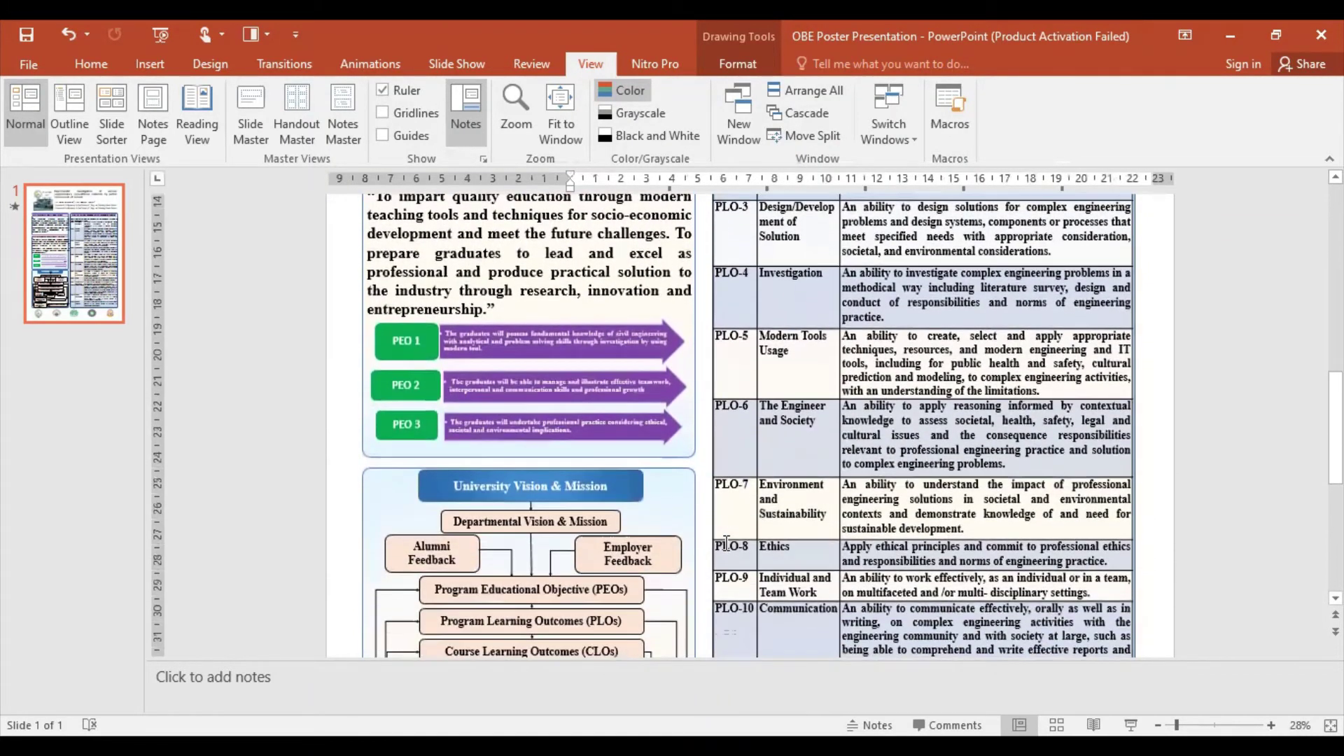
{"action": "left_click", "coordinate": [369, 395]}
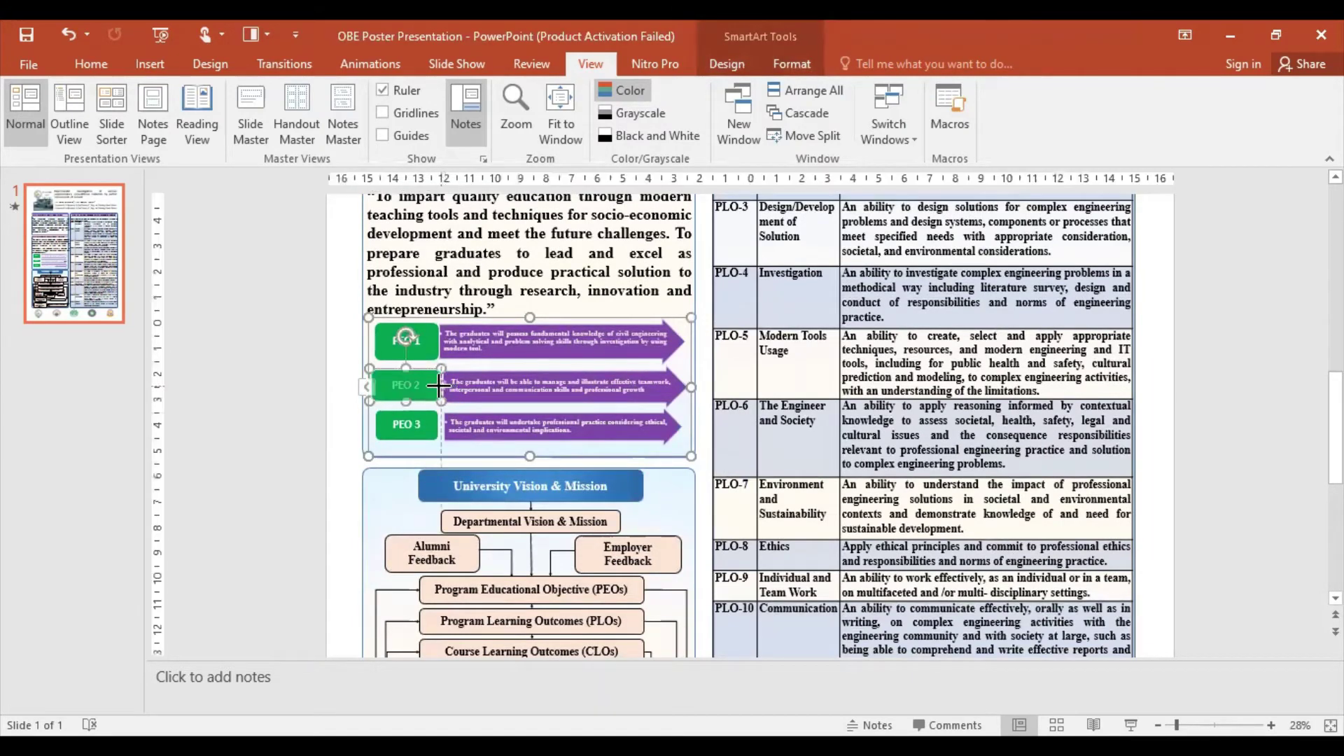
{"action": "scroll", "coordinate": [657, 469], "scroll_direction": "down", "scroll_amount": 2}
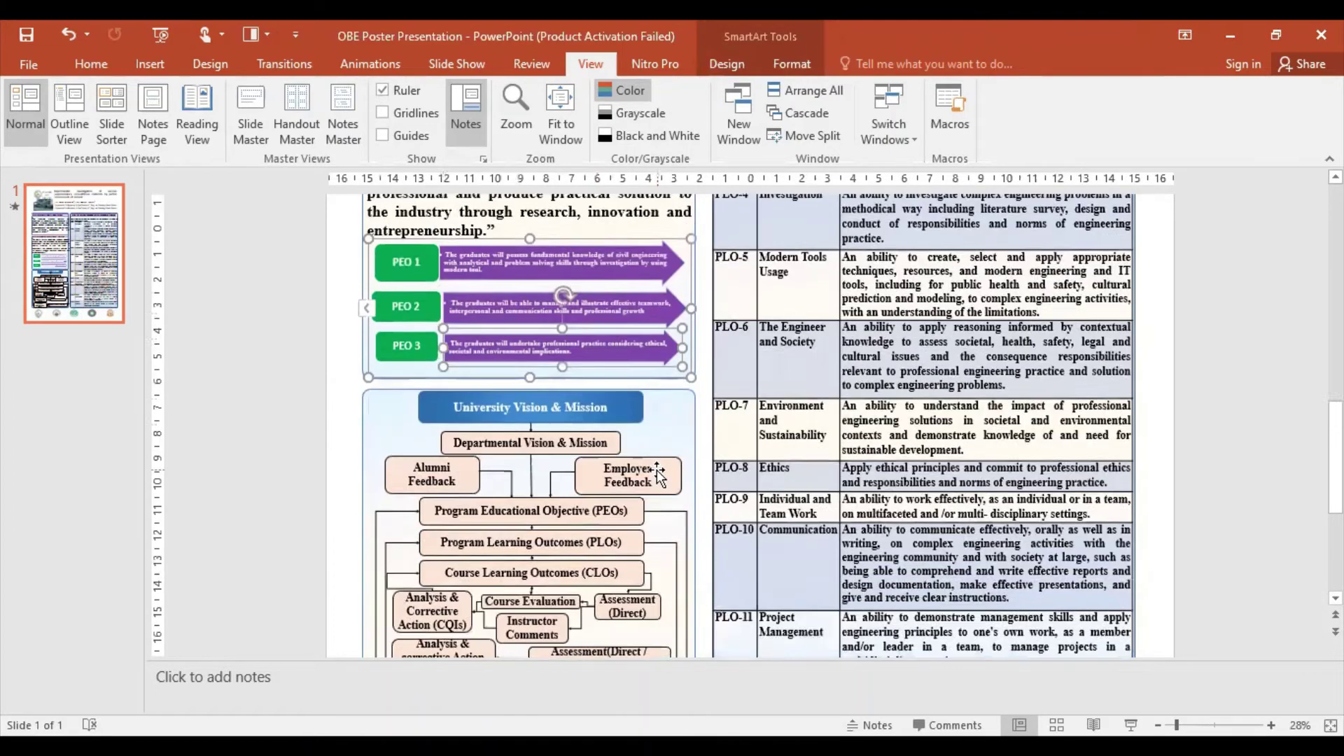
{"action": "scroll", "coordinate": [657, 469], "scroll_direction": "down", "scroll_amount": 2}
{"action": "scroll", "coordinate": [656, 469], "scroll_direction": "down", "scroll_amount": 3}
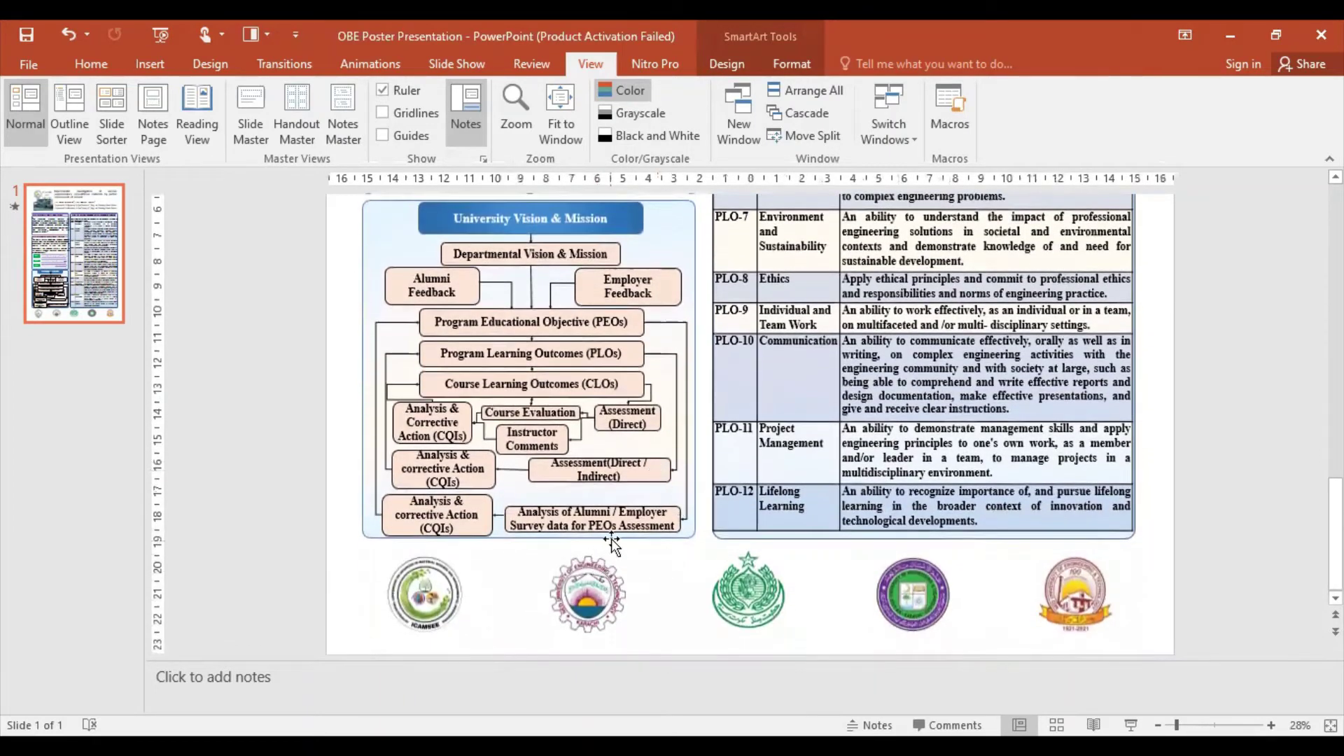
{"action": "mouse_move", "coordinate": [619, 529]}
{"action": "left_mouse_down"}
{"action": "mouse_move", "coordinate": [590, 495]}
{"action": "mouse_move", "coordinate": [618, 528]}
{"action": "left_mouse_up"}
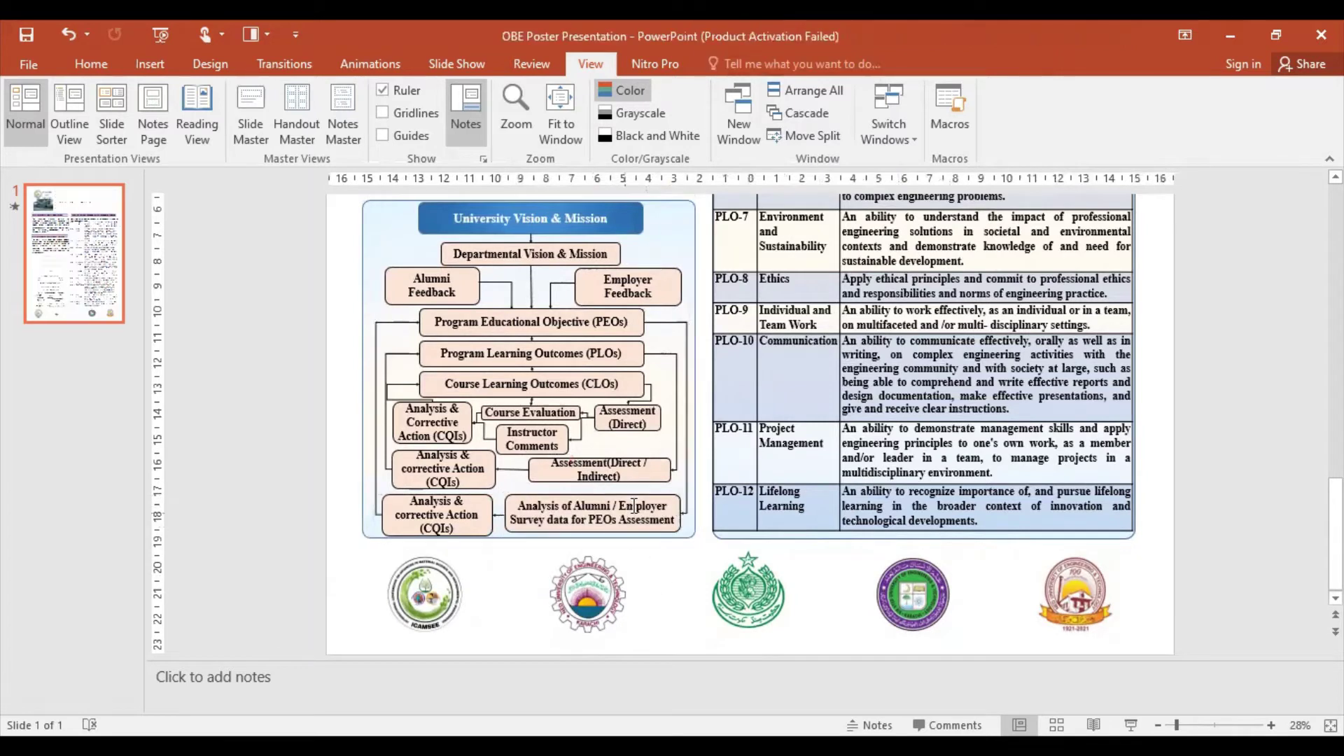
{"action": "key", "text": "ctrl+z"}
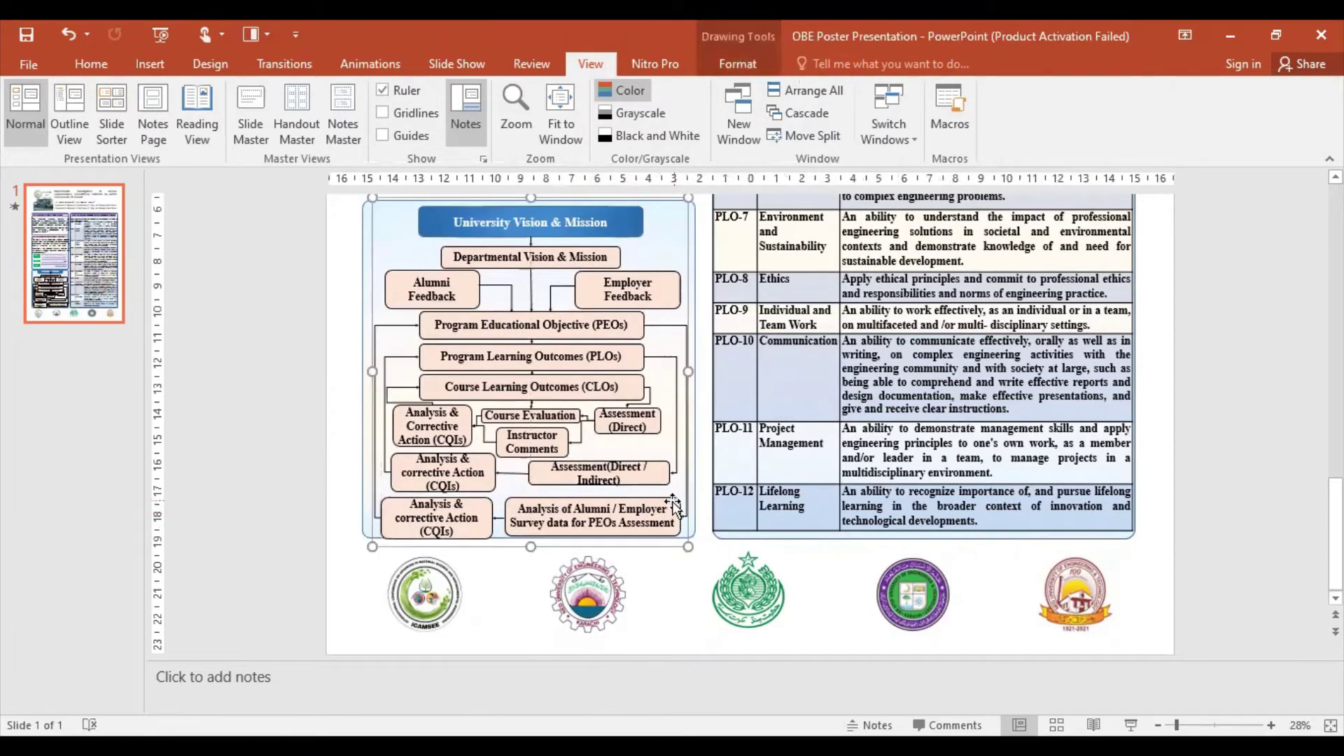
{"action": "key", "text": "ctrl+z"}
Step: Shift the Analysis of Alumni / Employer box left into line and save the poster
{"action": "left_click", "coordinate": [639, 528]}
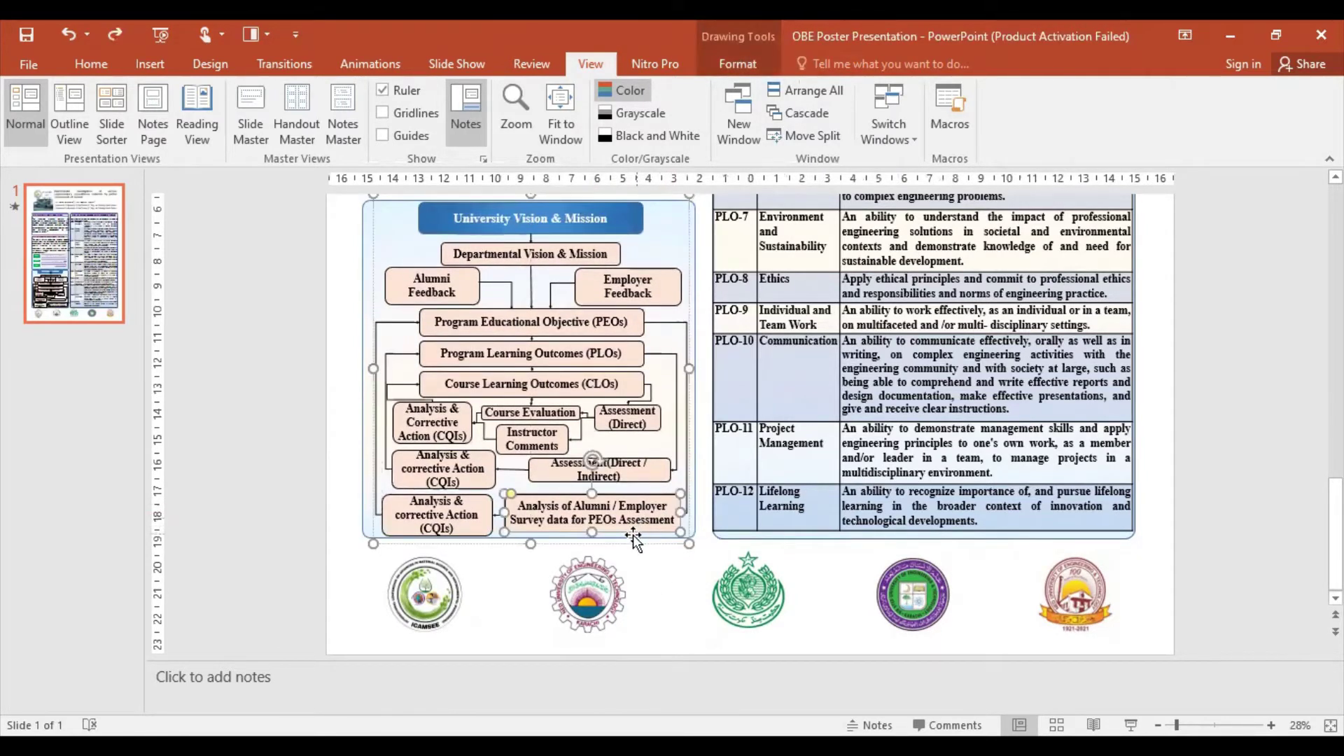
{"action": "left_click_drag", "start_coordinate": [633, 494], "coordinate": [633, 498]}
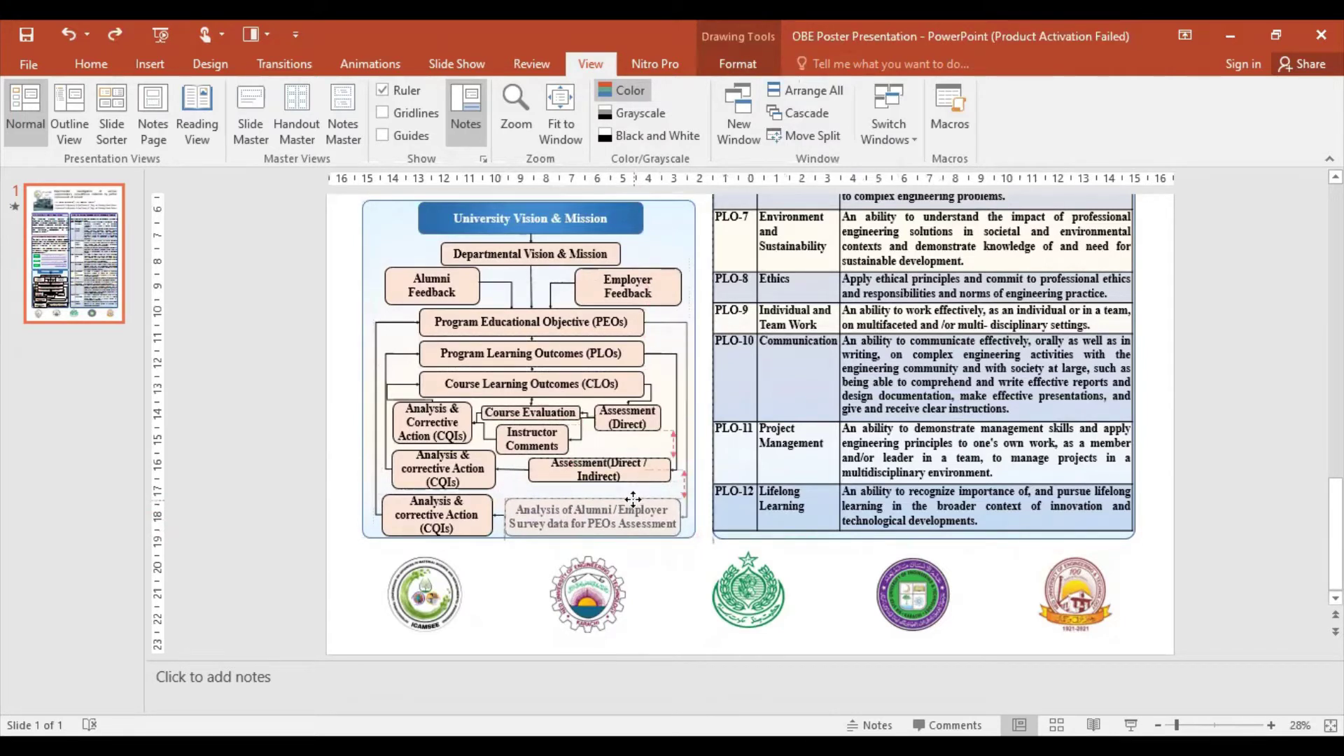
{"action": "left_click_drag", "start_coordinate": [633, 498], "coordinate": [592, 495]}
{"action": "key", "text": "ctrl+s"}
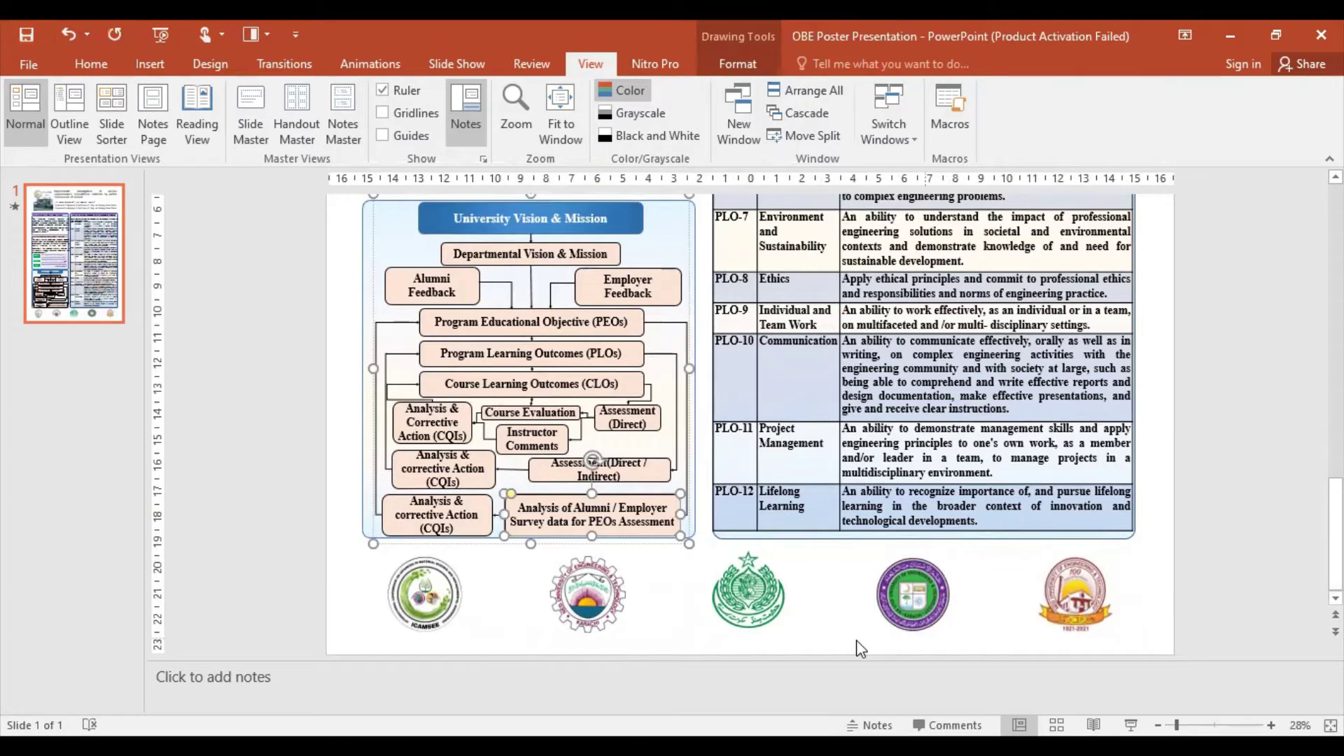
{"action": "left_click", "coordinate": [831, 579]}
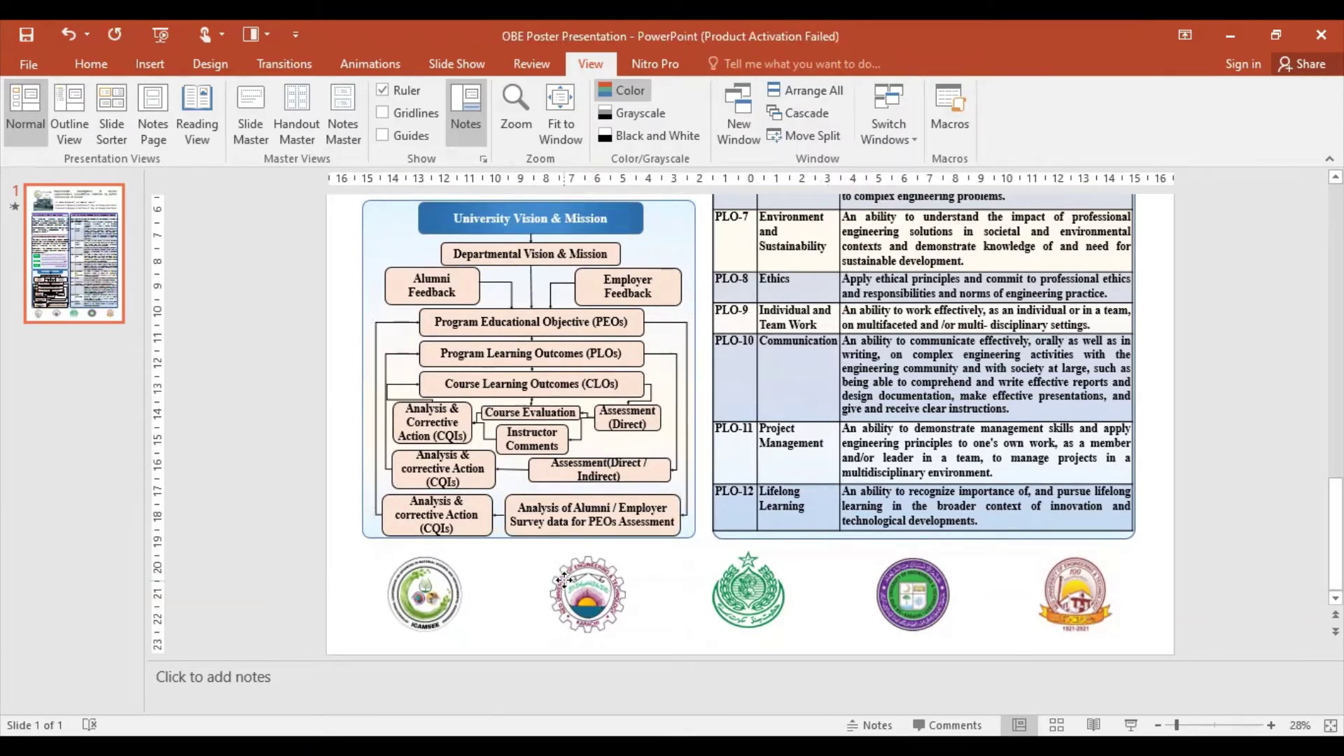
Step: Delete the row of logos at the poster's bottom and save
{"action": "left_click", "coordinate": [539, 585]}
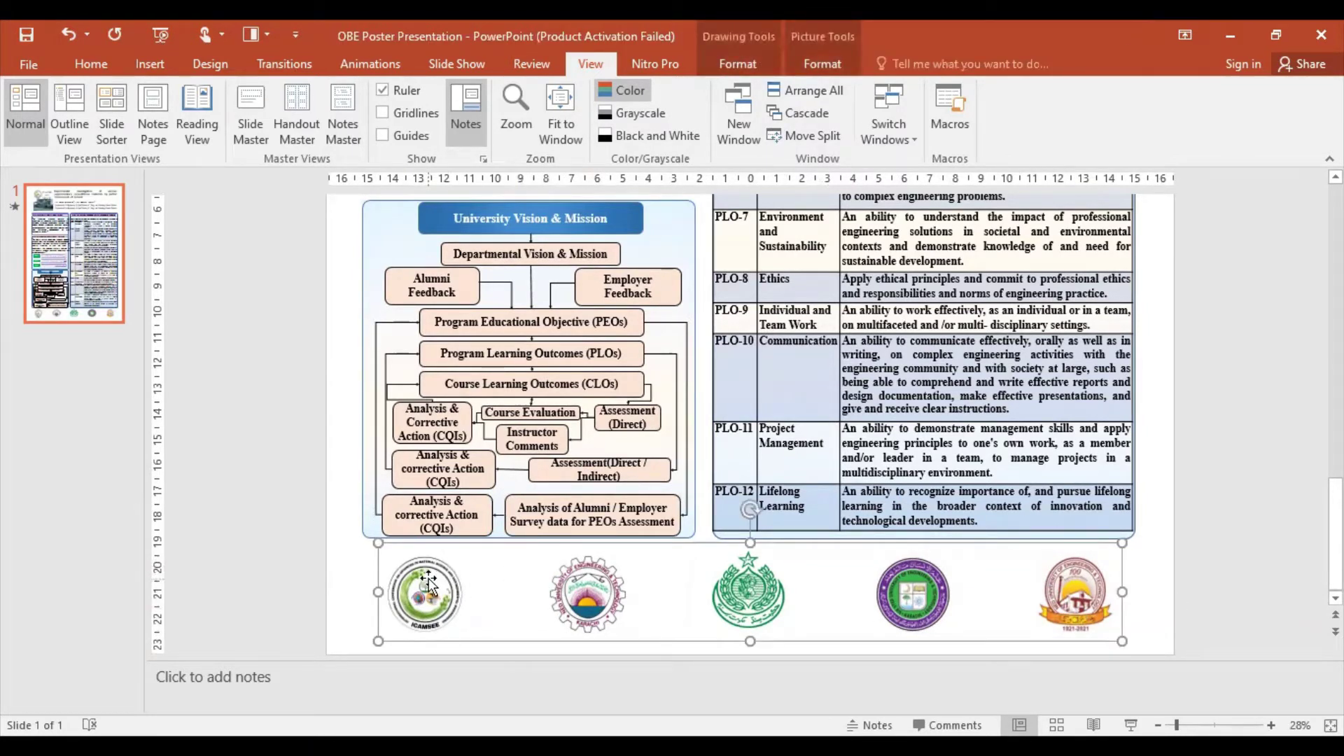
{"action": "left_click", "coordinate": [428, 581]}
{"action": "left_click", "coordinate": [551, 621]}
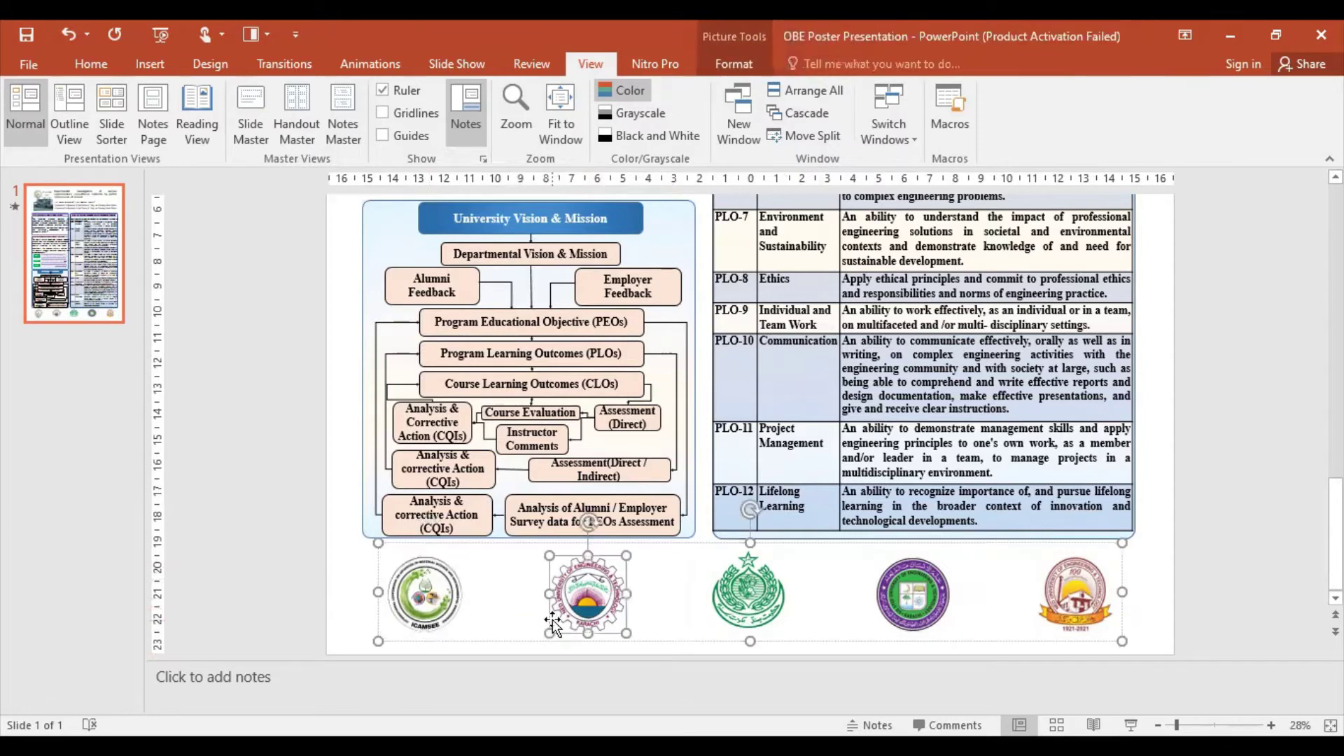
{"action": "left_click", "coordinate": [510, 548]}
{"action": "key", "text": "Delete"}
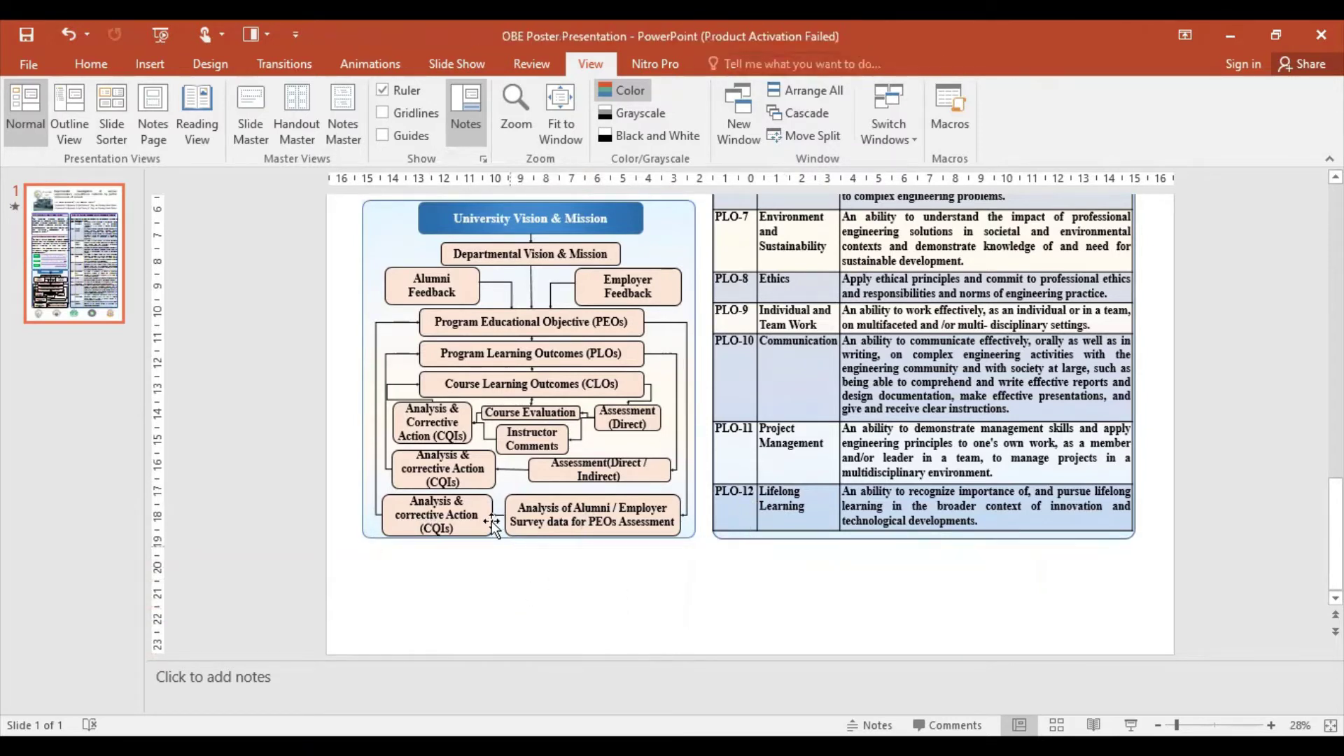
{"action": "left_click", "coordinate": [27, 34]}
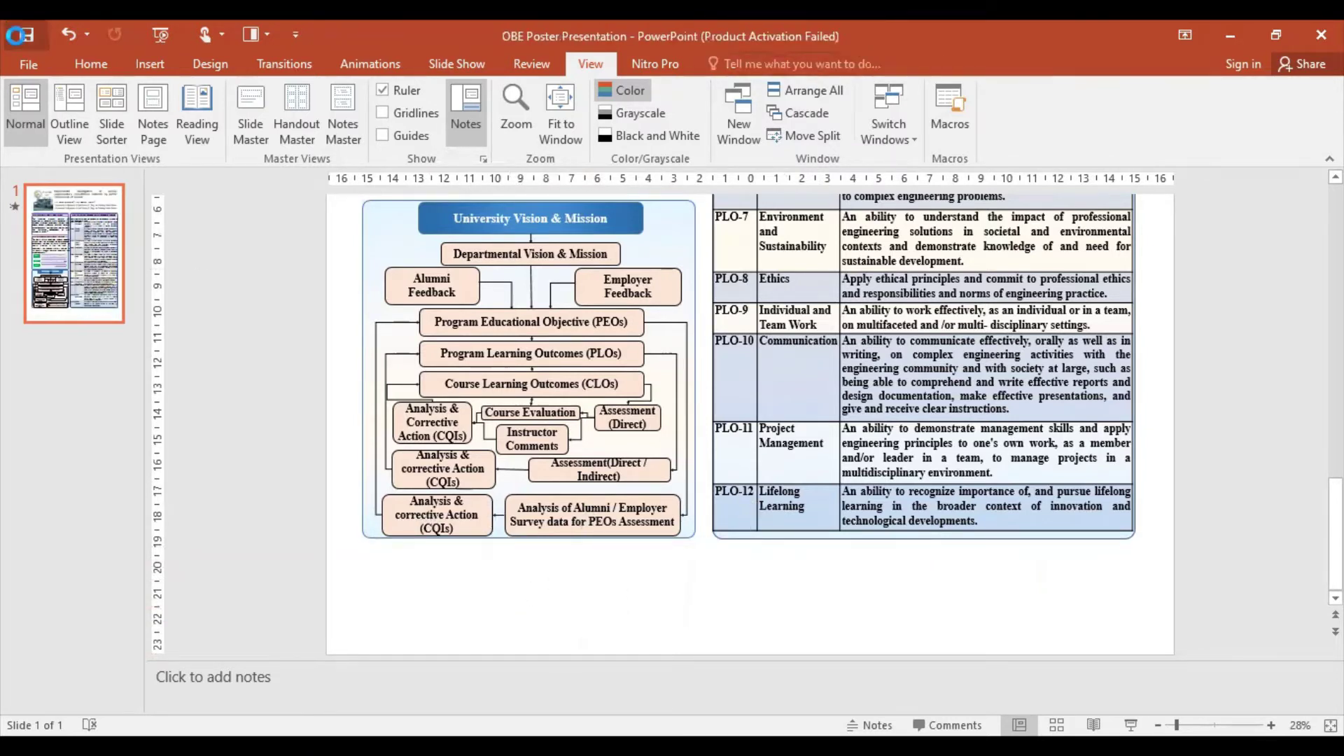
Step: Draw a full-width rounded rectangle across the poster bottom with No Fill
{"action": "left_click", "coordinate": [155, 74]}
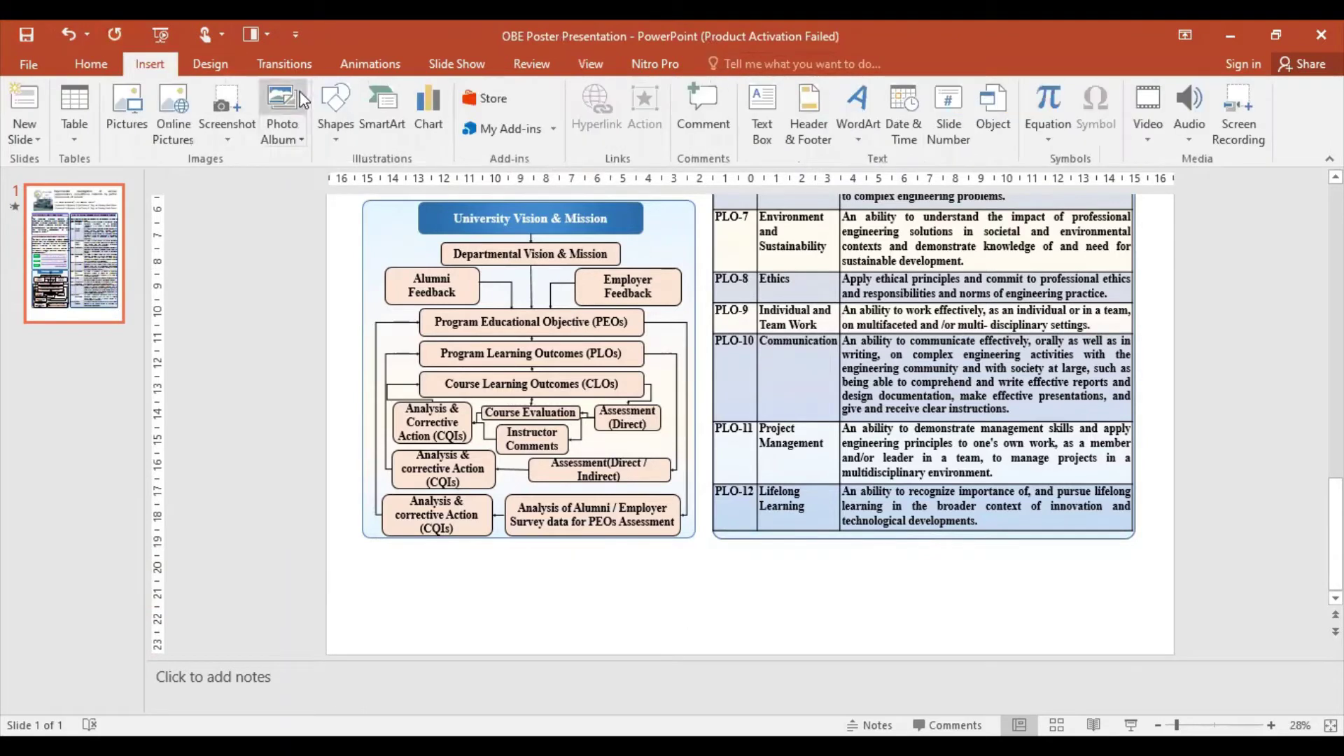
{"action": "left_click", "coordinate": [339, 128]}
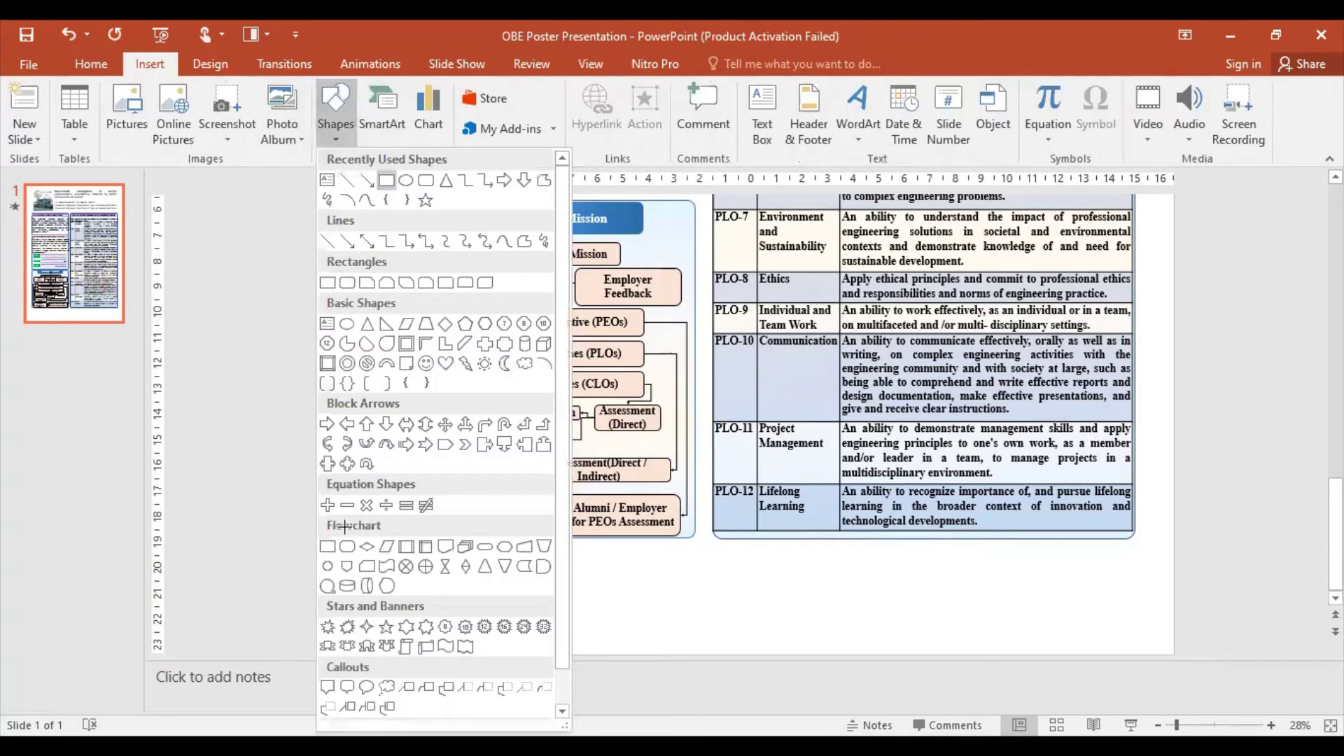
{"action": "left_click", "coordinate": [362, 550]}
{"action": "left_click", "coordinate": [336, 112]}
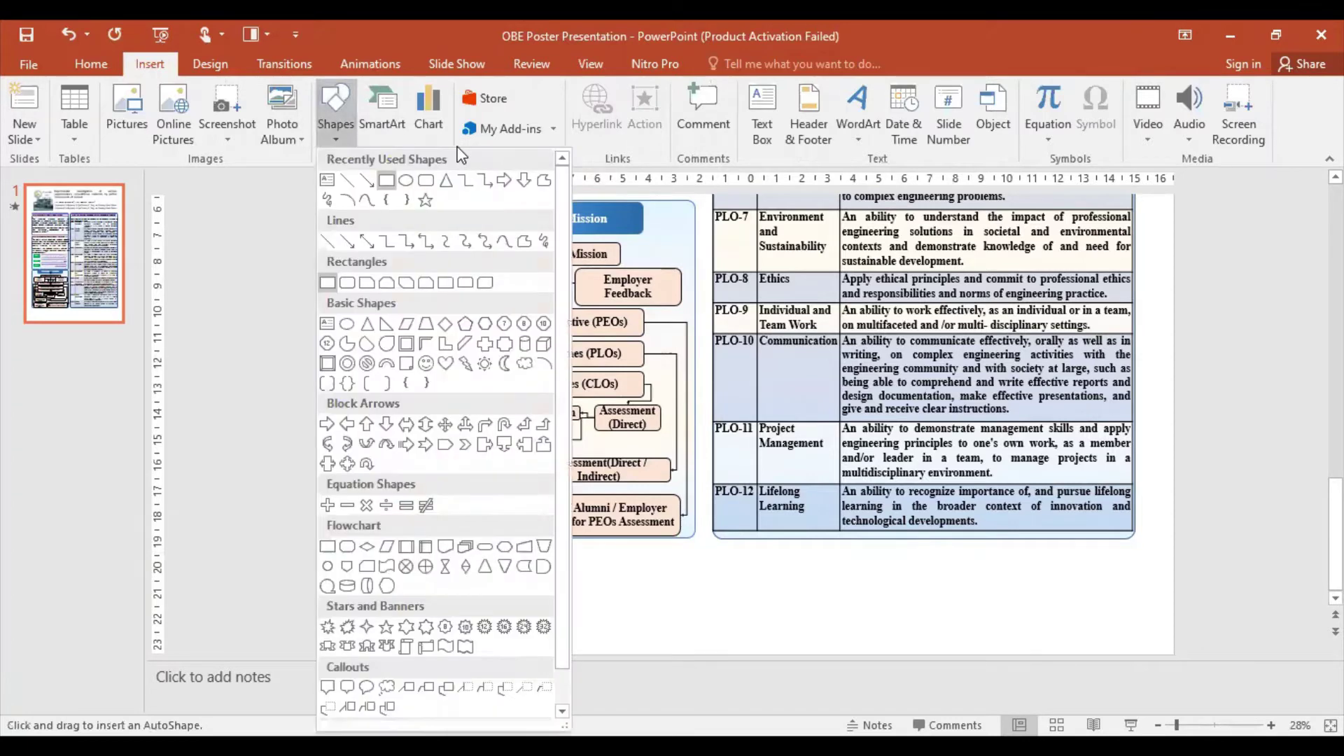
{"action": "left_click", "coordinate": [432, 184]}
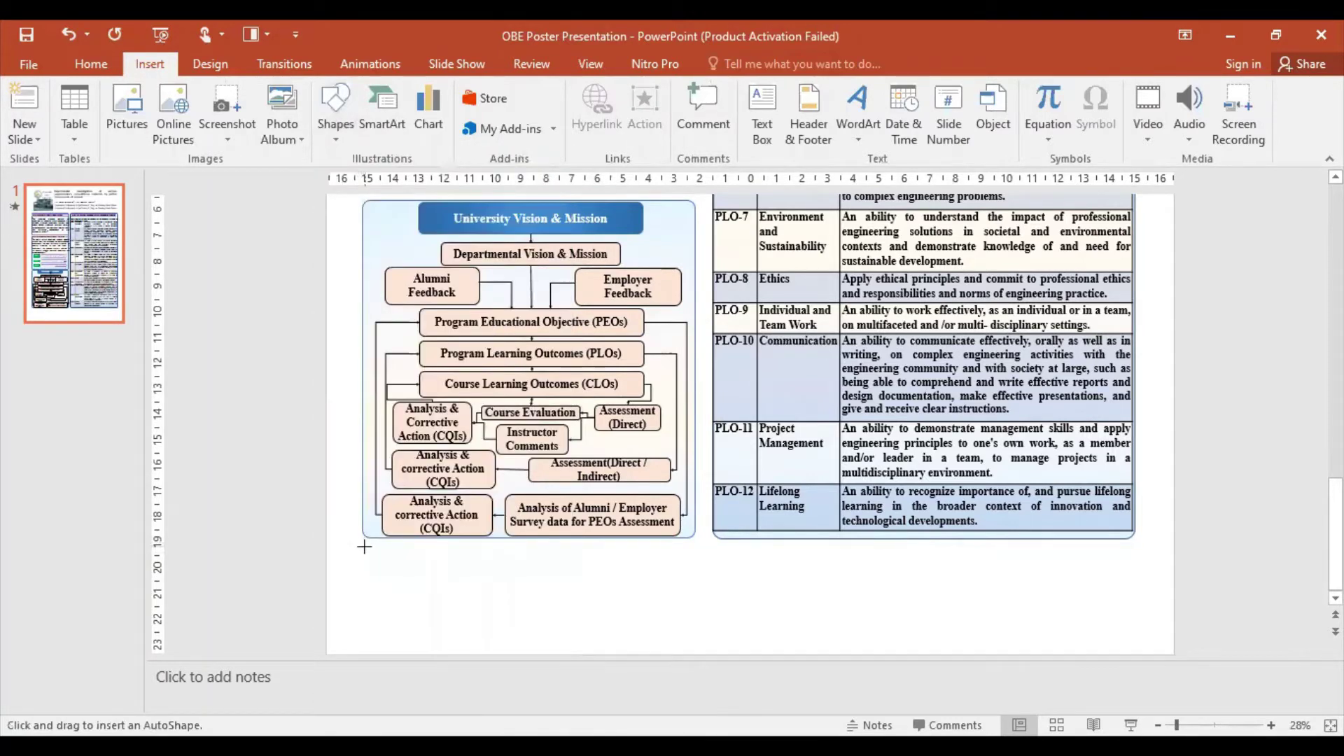
{"action": "left_click_drag", "start_coordinate": [364, 547], "coordinate": [1136, 632]}
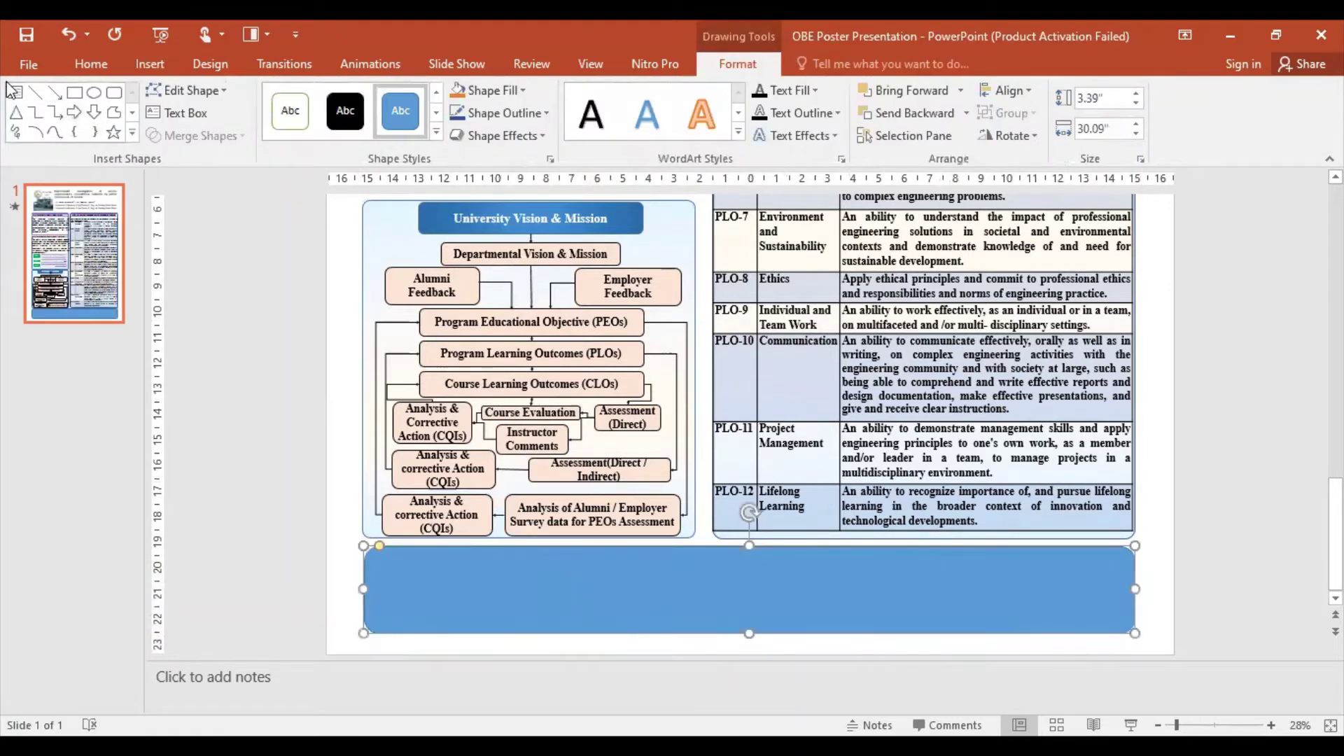
{"action": "left_click", "coordinate": [500, 98]}
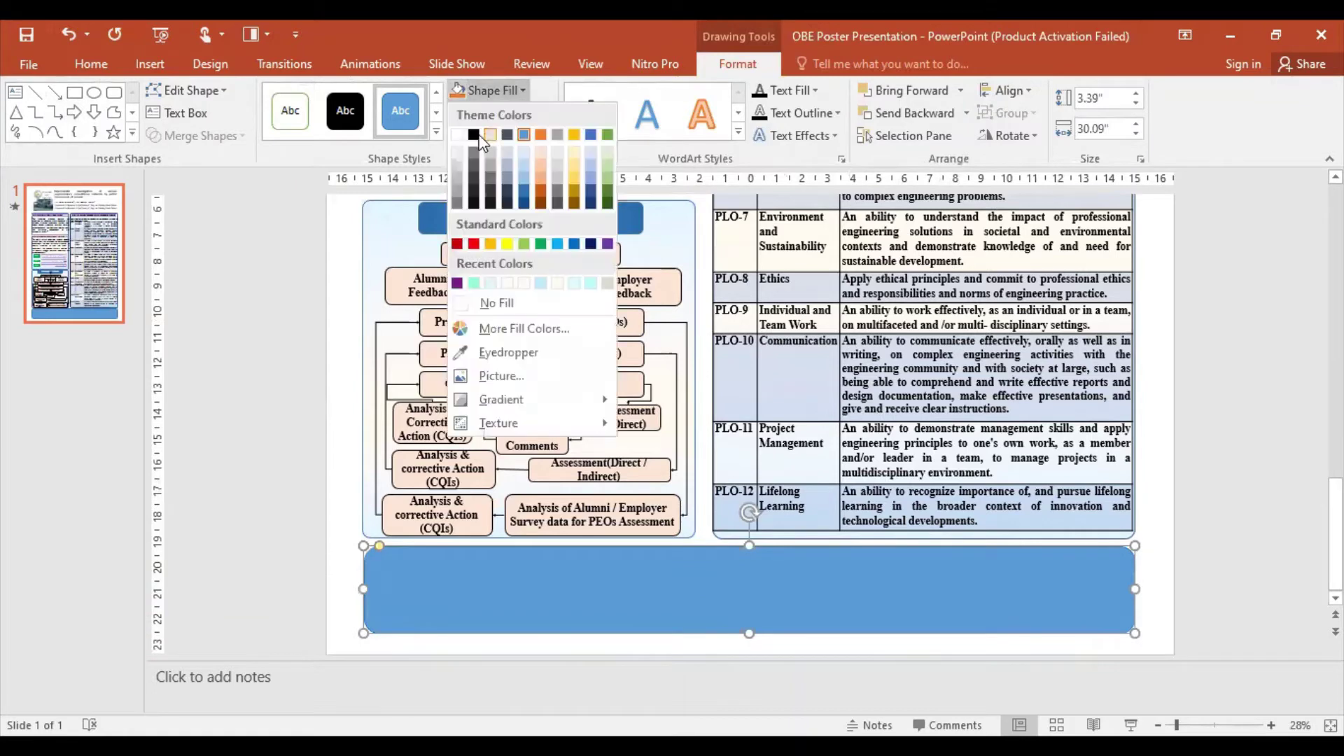
{"action": "left_click", "coordinate": [488, 302]}
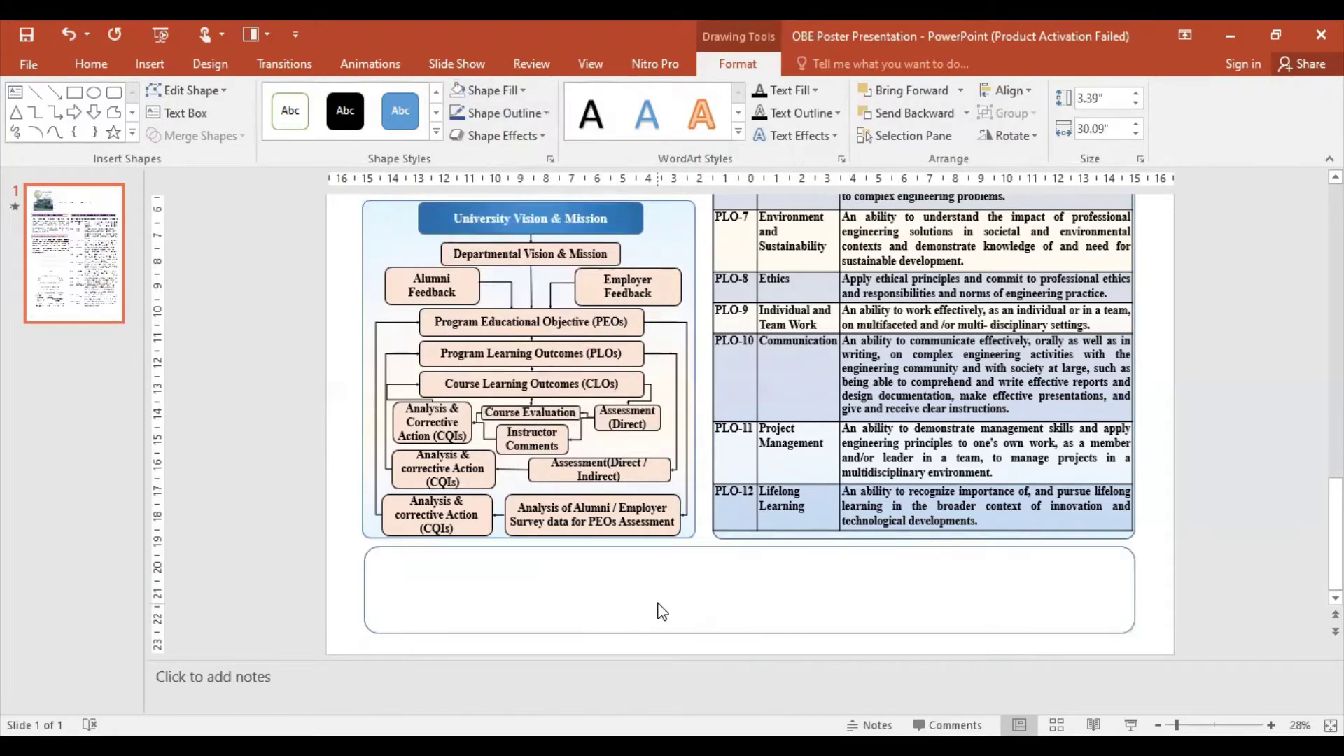
{"action": "left_click", "coordinate": [1194, 645]}
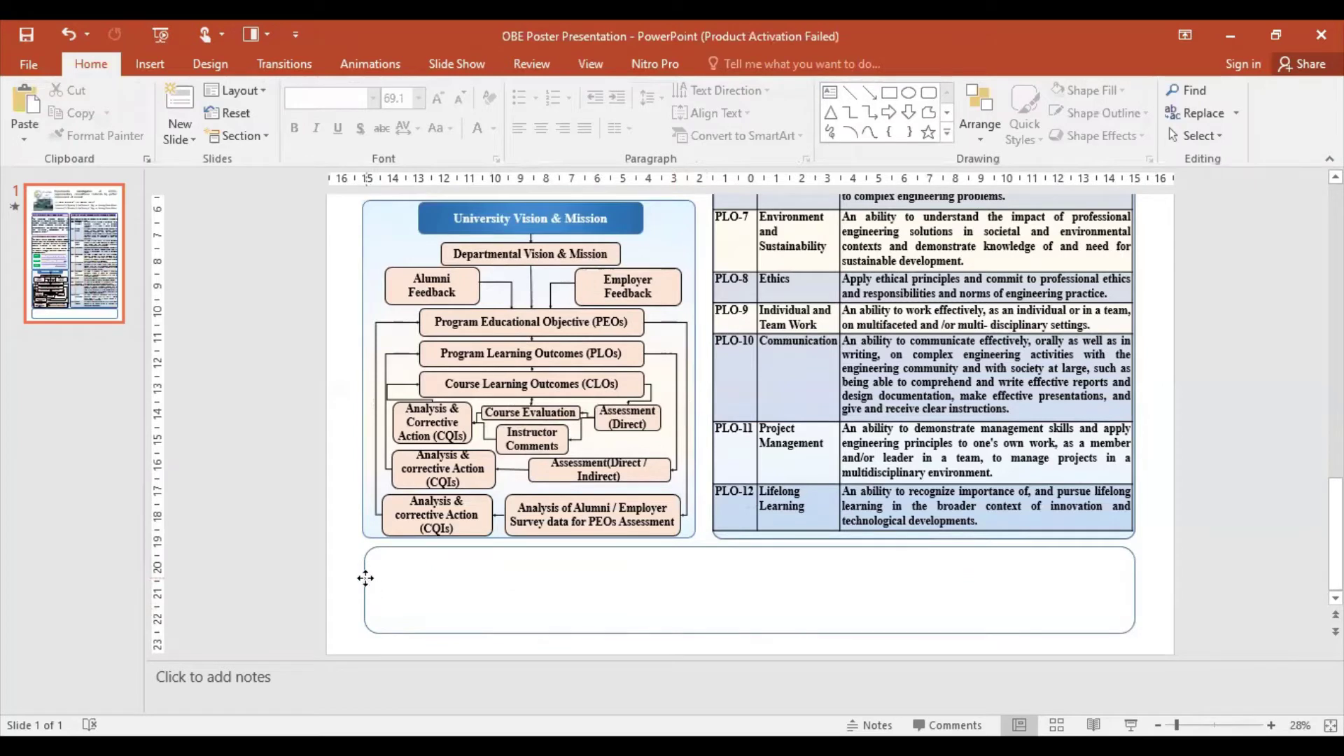
Step: Give the bottom rounded box a light blue fill and a 1 Point soft edge
{"action": "left_click_drag", "start_coordinate": [366, 578], "coordinate": [362, 589]}
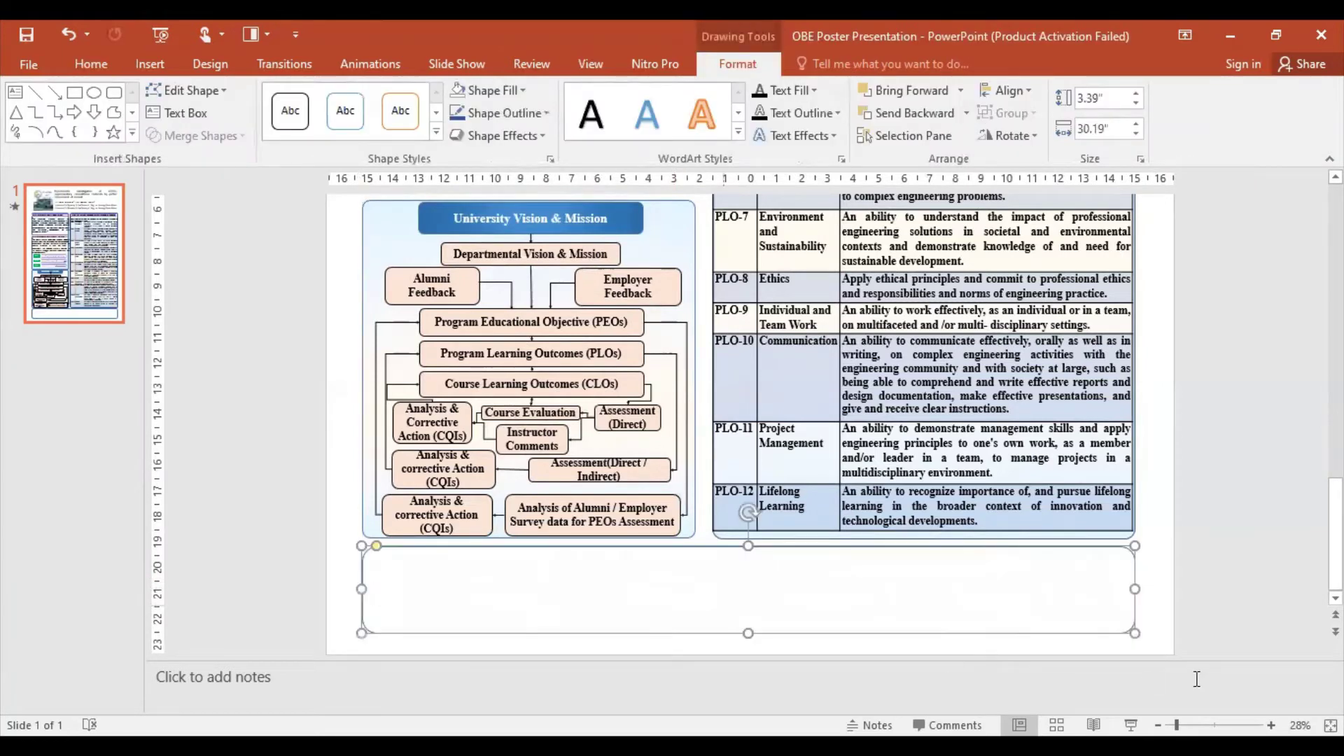
{"action": "left_click", "coordinate": [525, 92]}
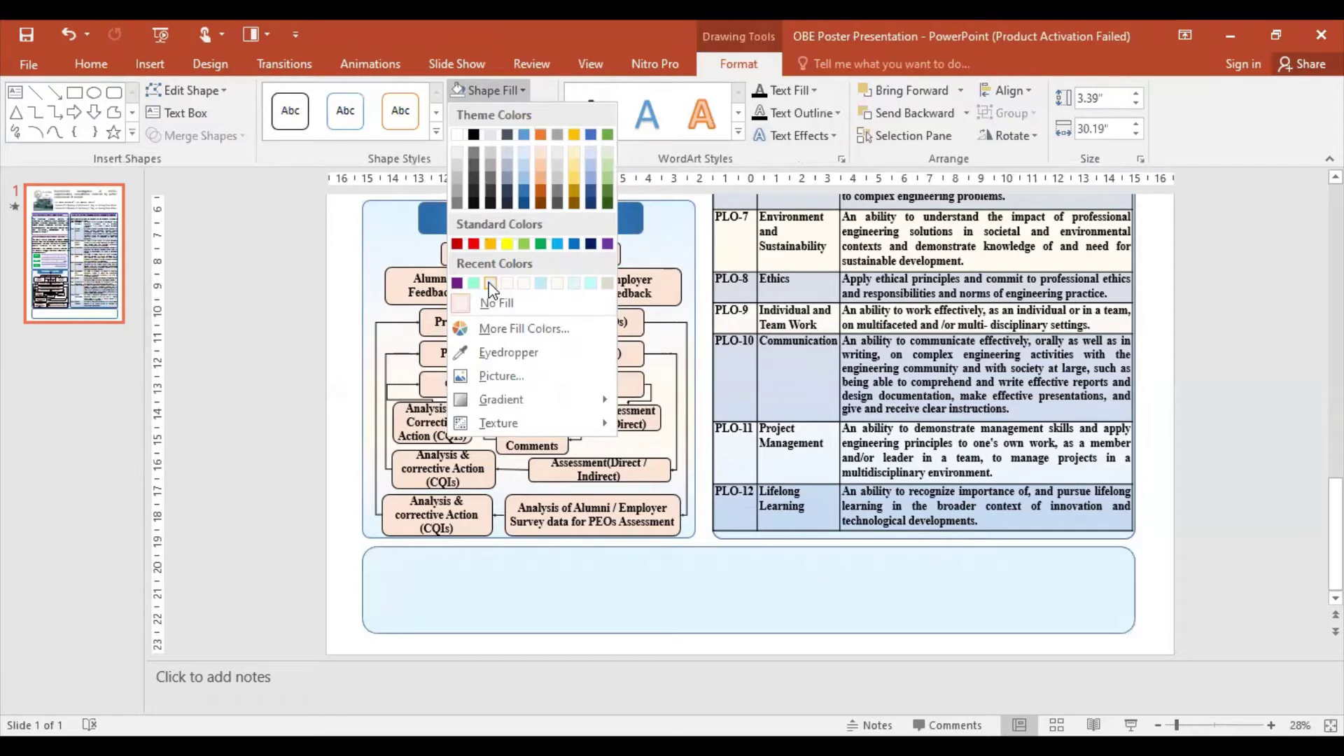
{"action": "left_click", "coordinate": [490, 283]}
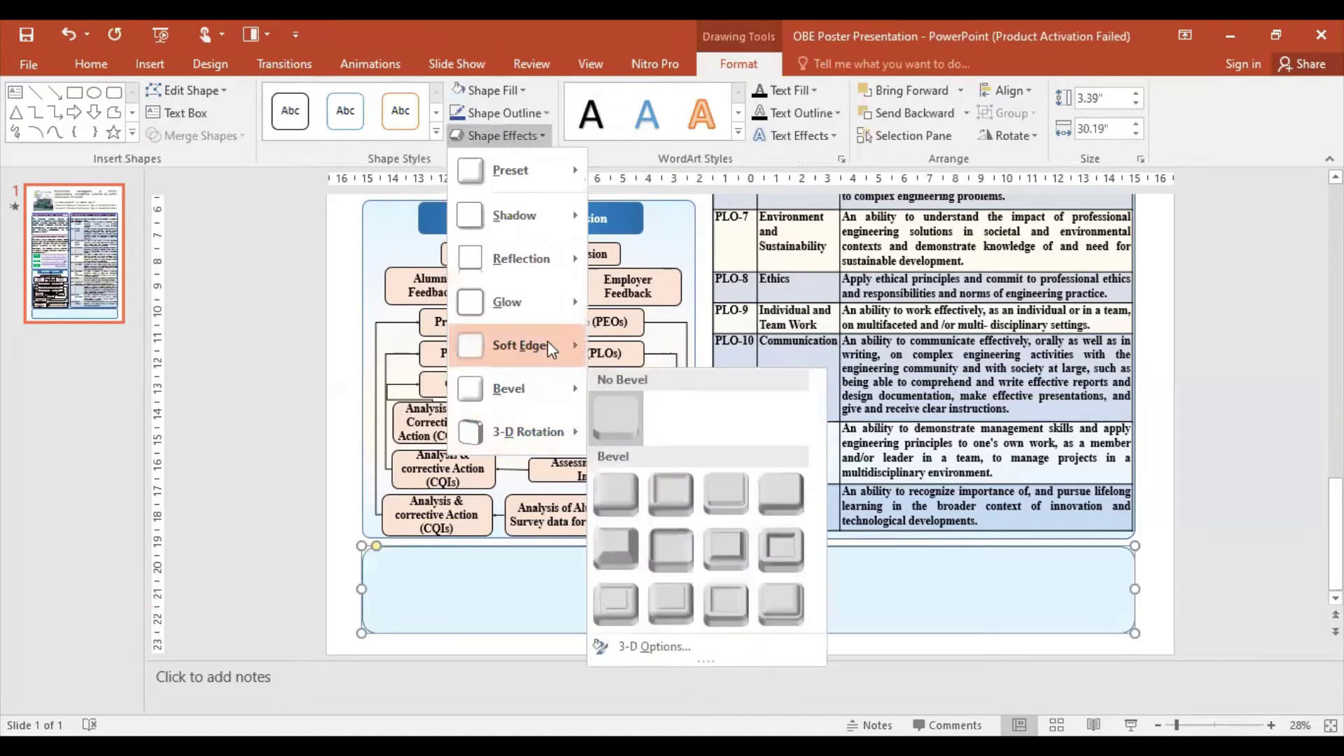
{"action": "mouse_move", "coordinate": [521, 346]}
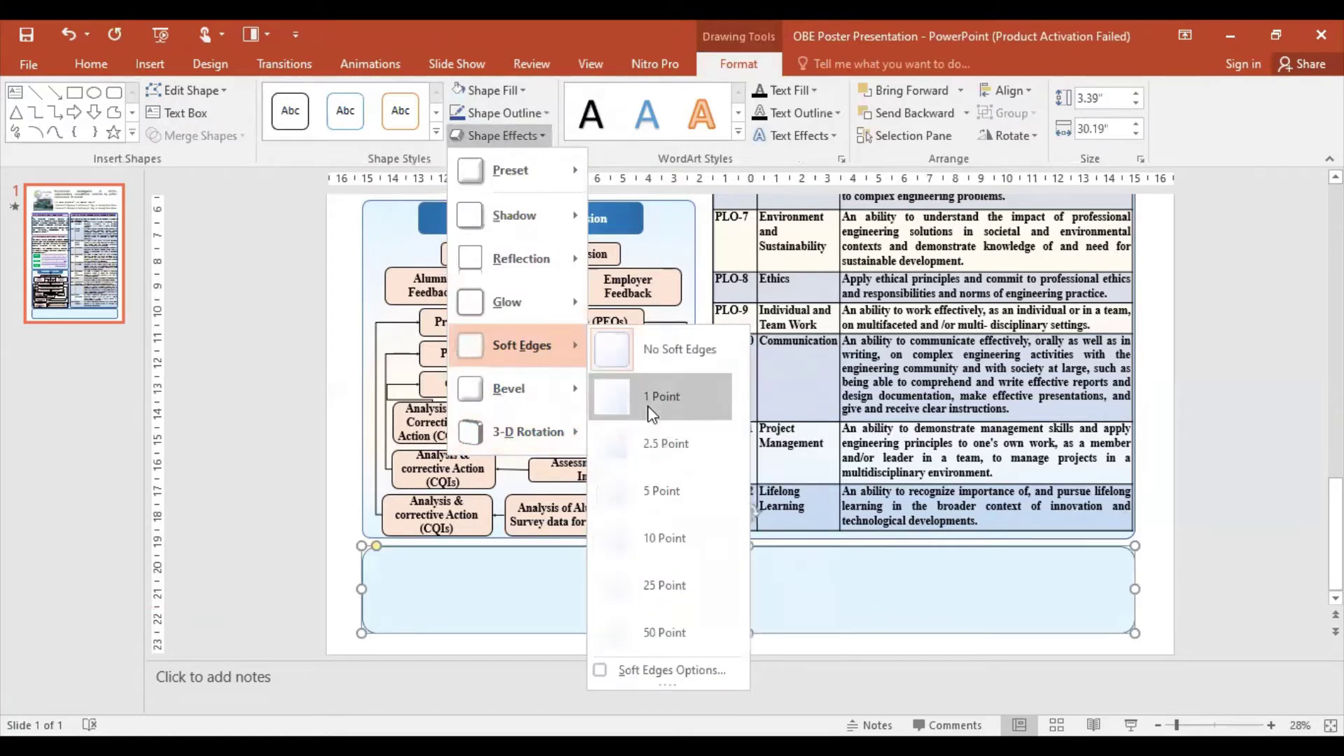
{"action": "left_click", "coordinate": [648, 407]}
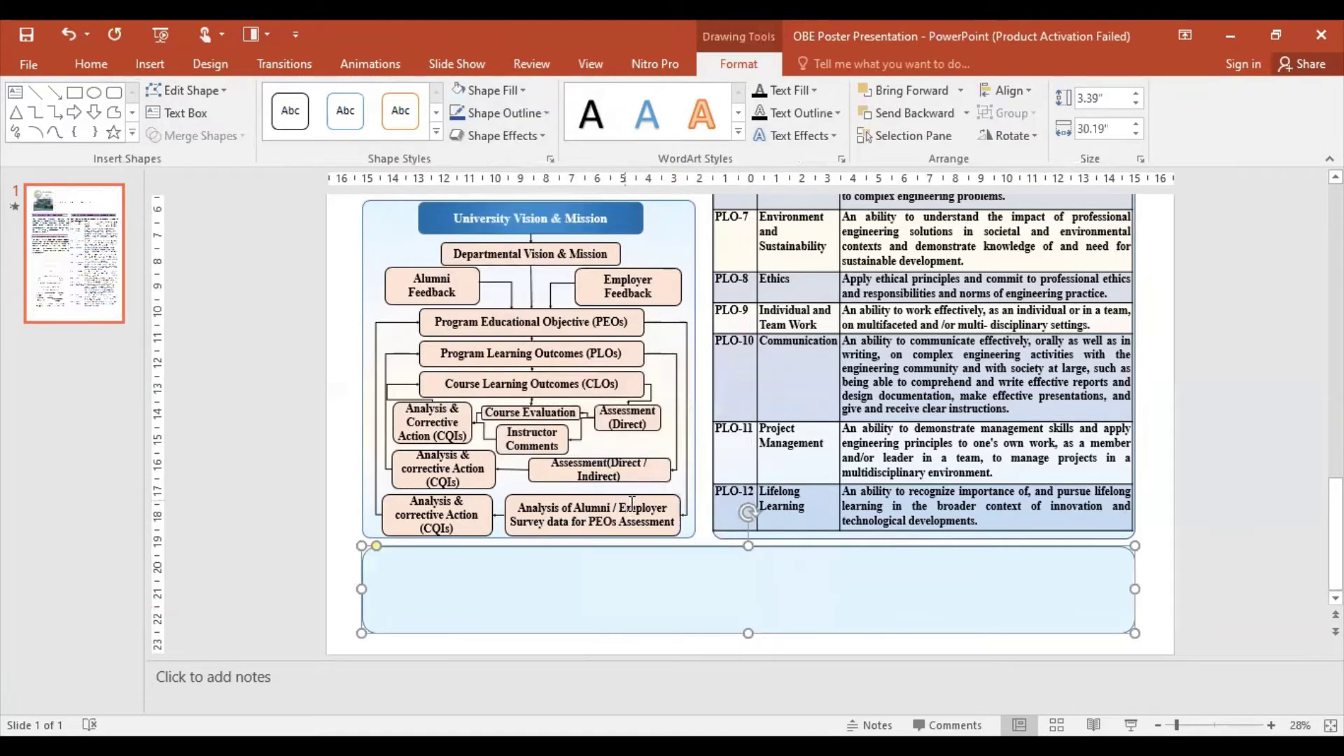
Step: Apply an outer shadow, then a perspective shadow, to the bottom box
{"action": "left_click", "coordinate": [532, 135]}
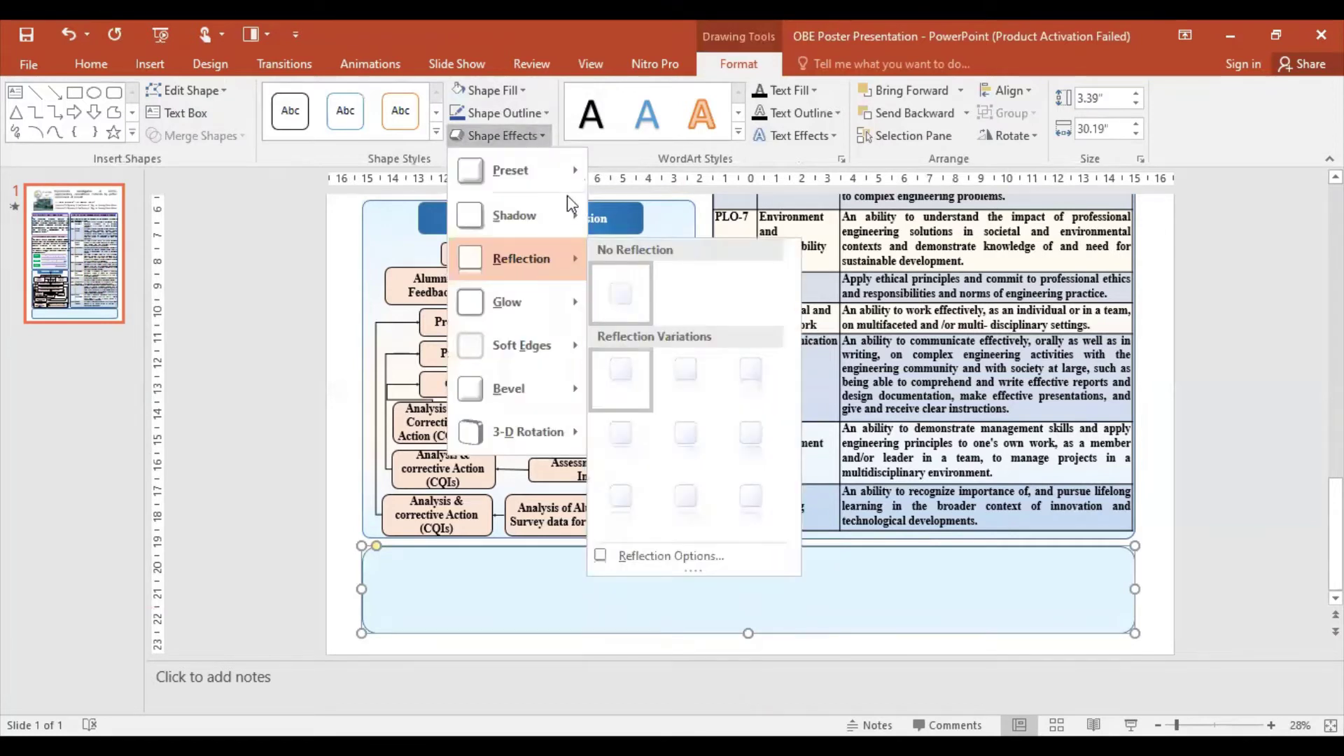
{"action": "mouse_move", "coordinate": [514, 215]}
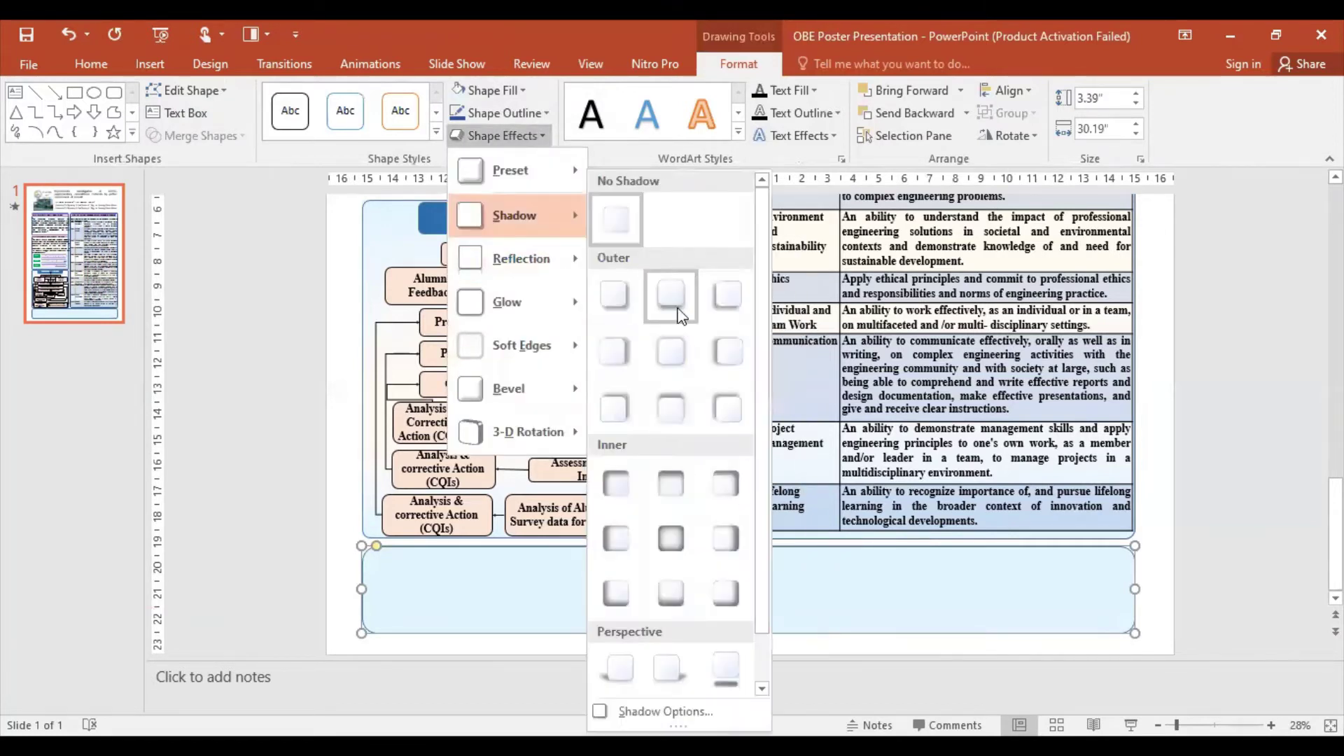
{"action": "left_click", "coordinate": [616, 532]}
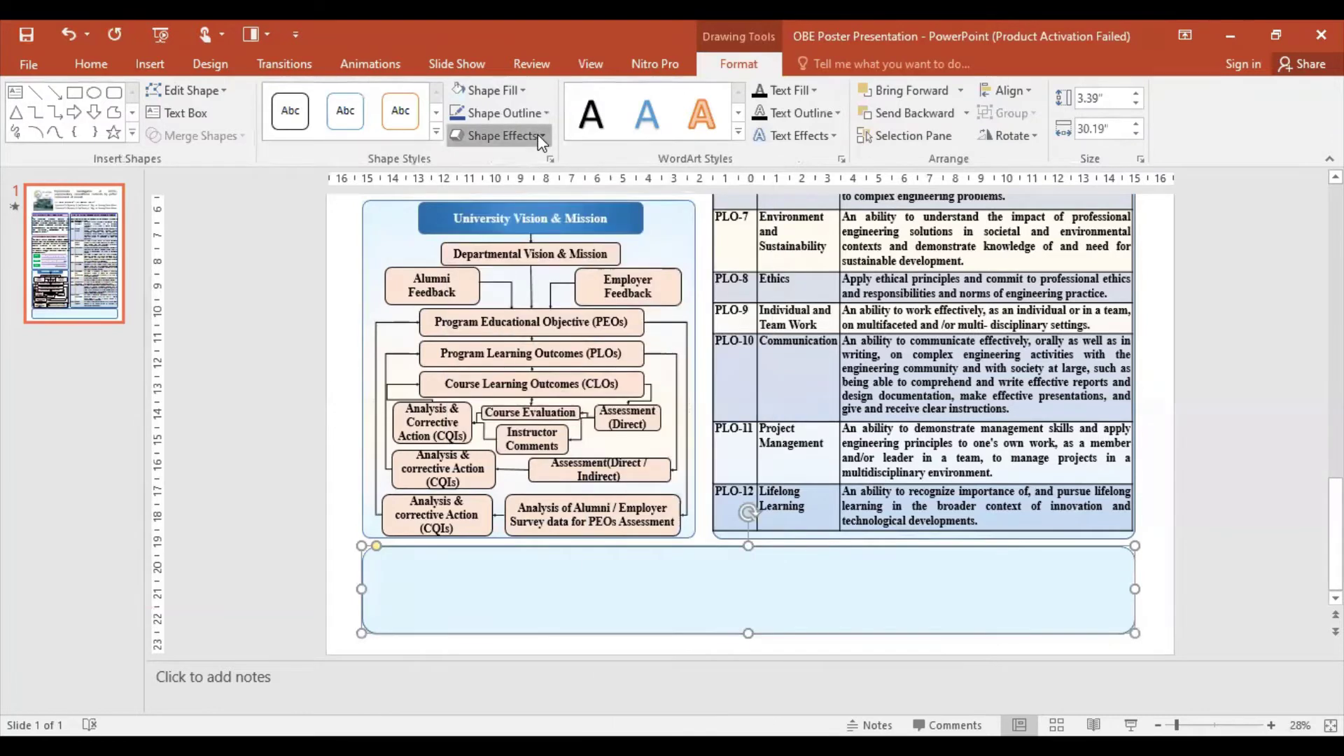
{"action": "left_click", "coordinate": [532, 136]}
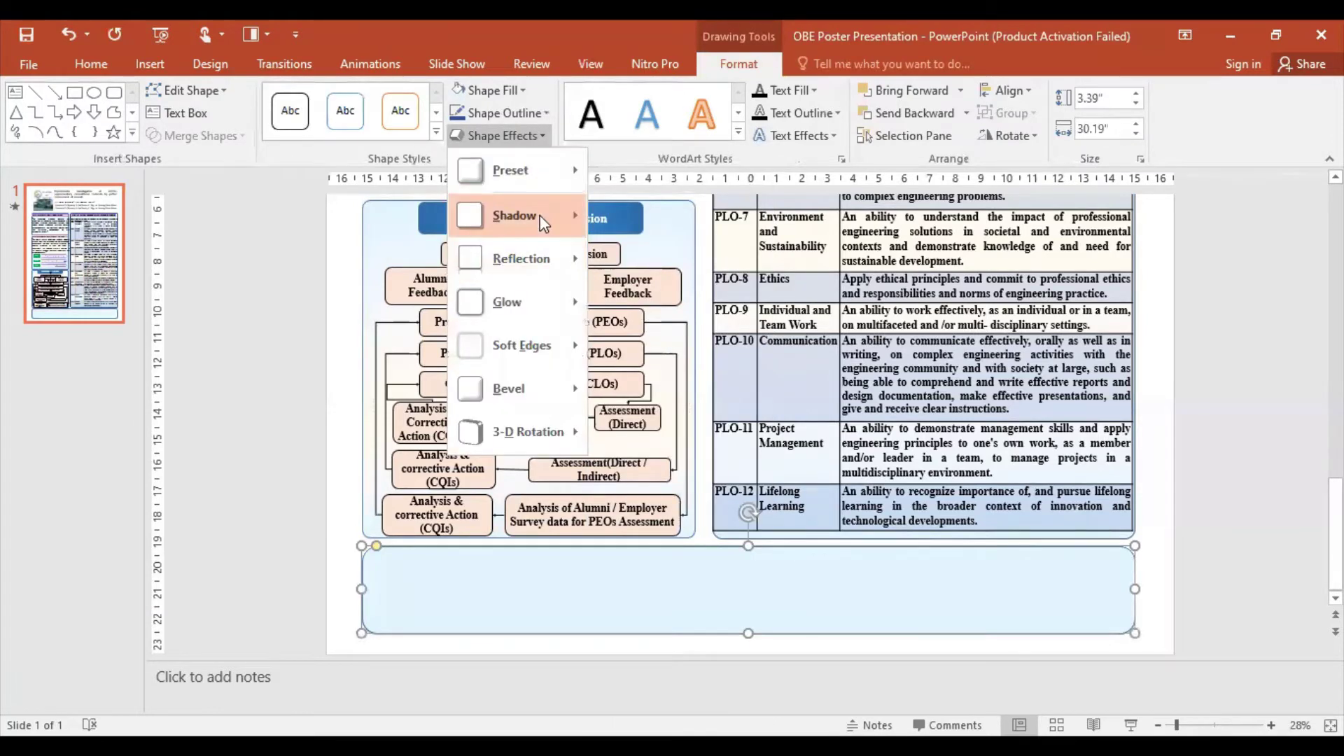
{"action": "mouse_move", "coordinate": [514, 216]}
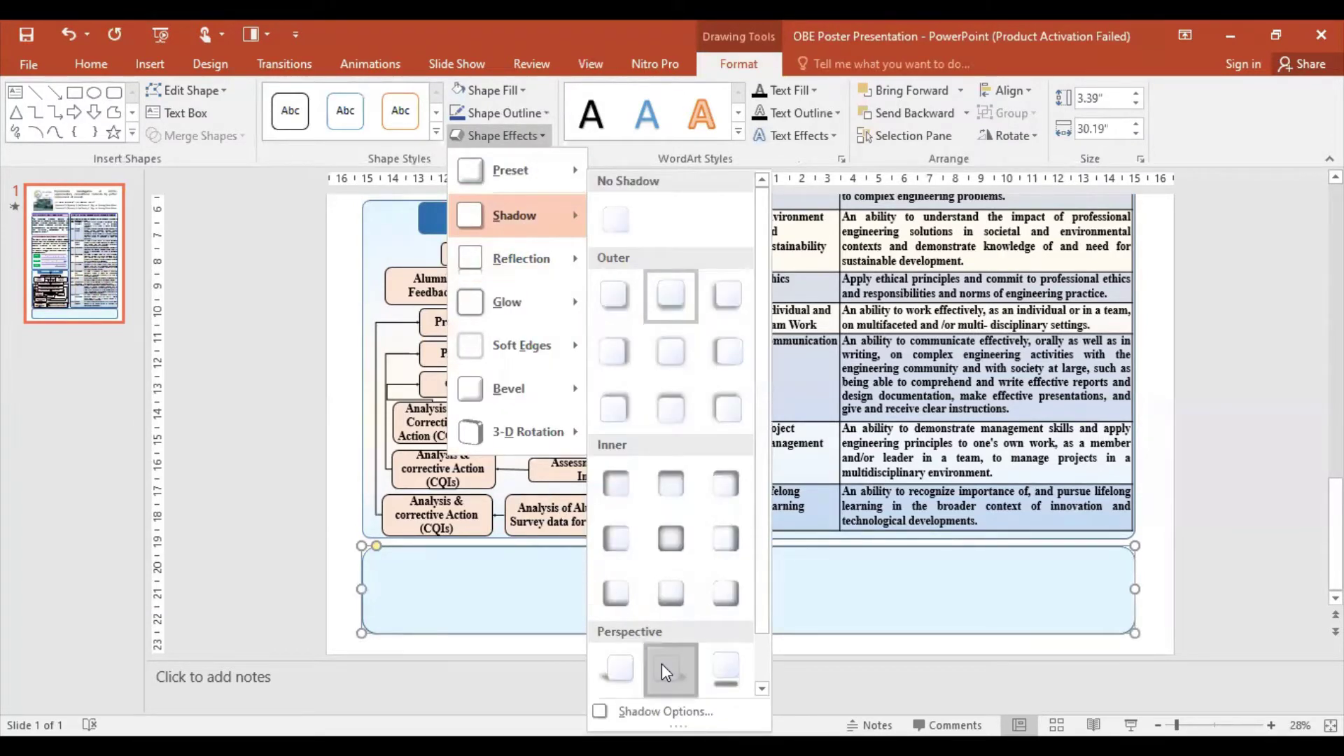
{"action": "left_click", "coordinate": [662, 668]}
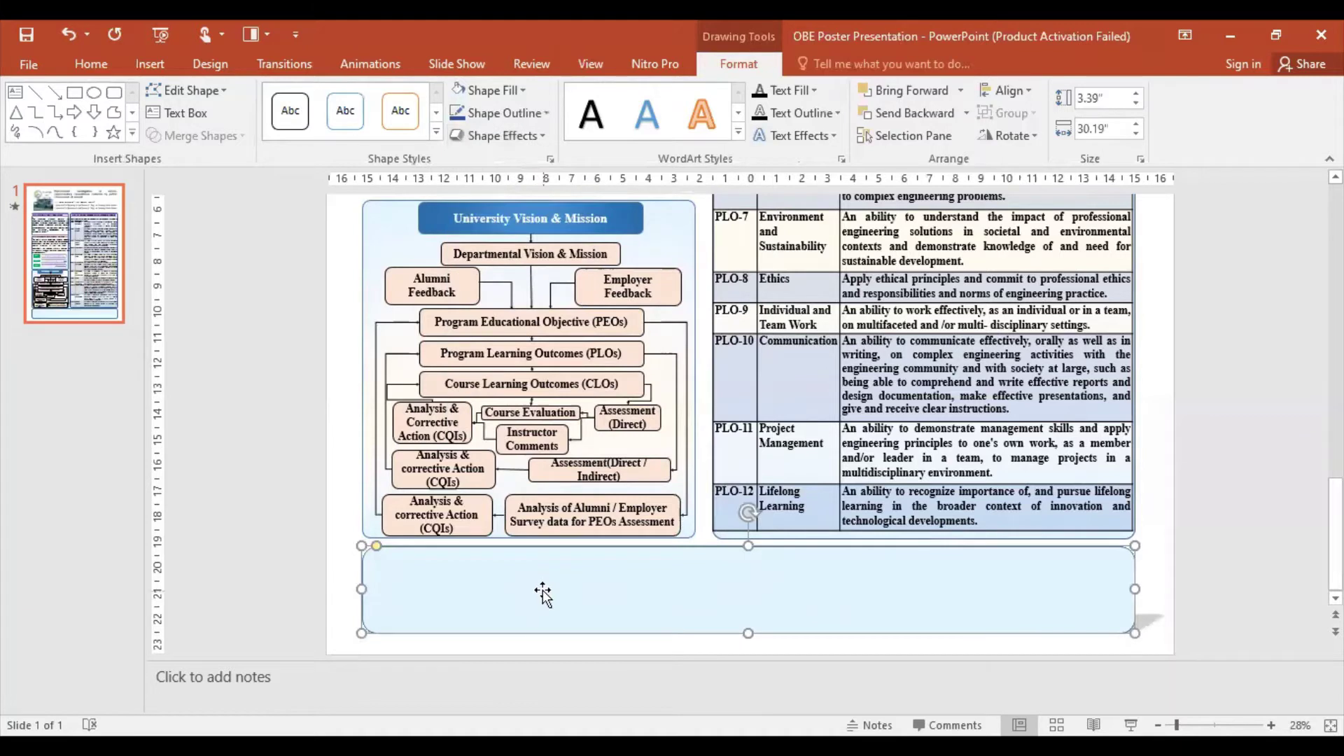
{"action": "left_click", "coordinate": [532, 136]}
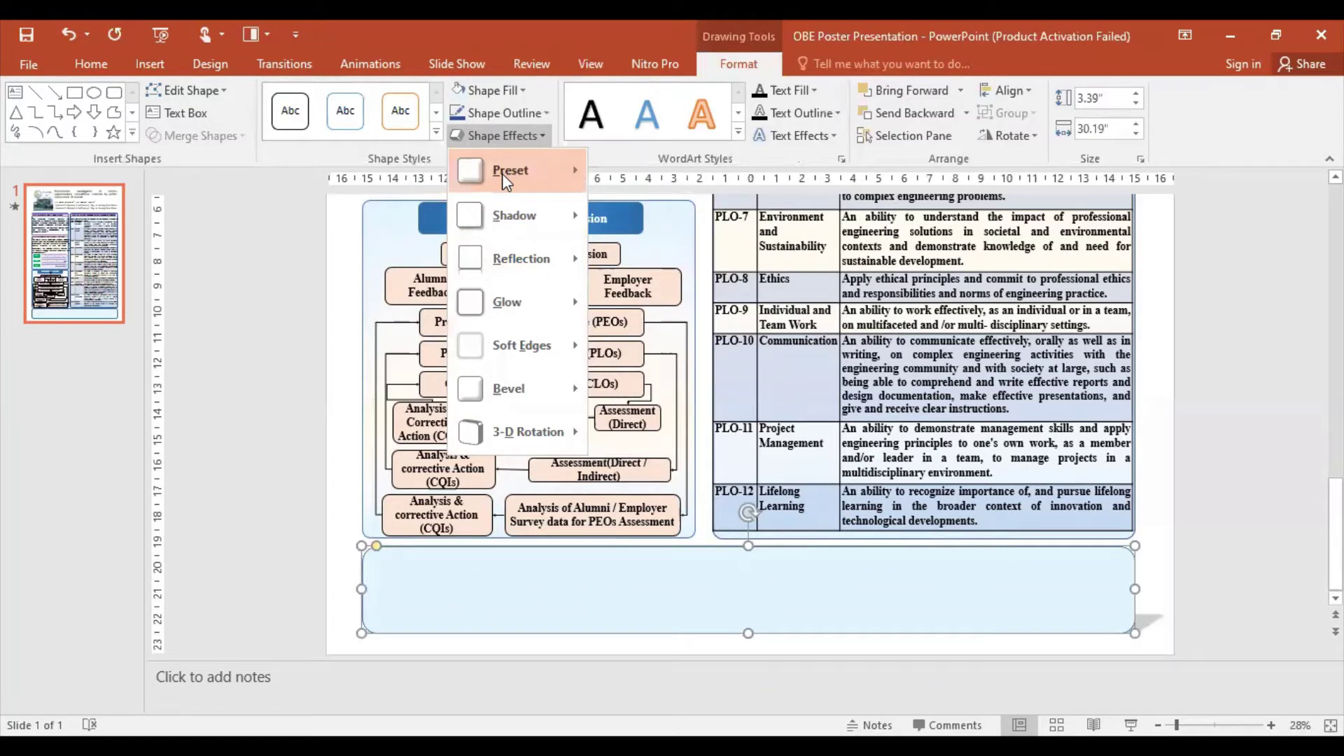
{"action": "mouse_move", "coordinate": [515, 170]}
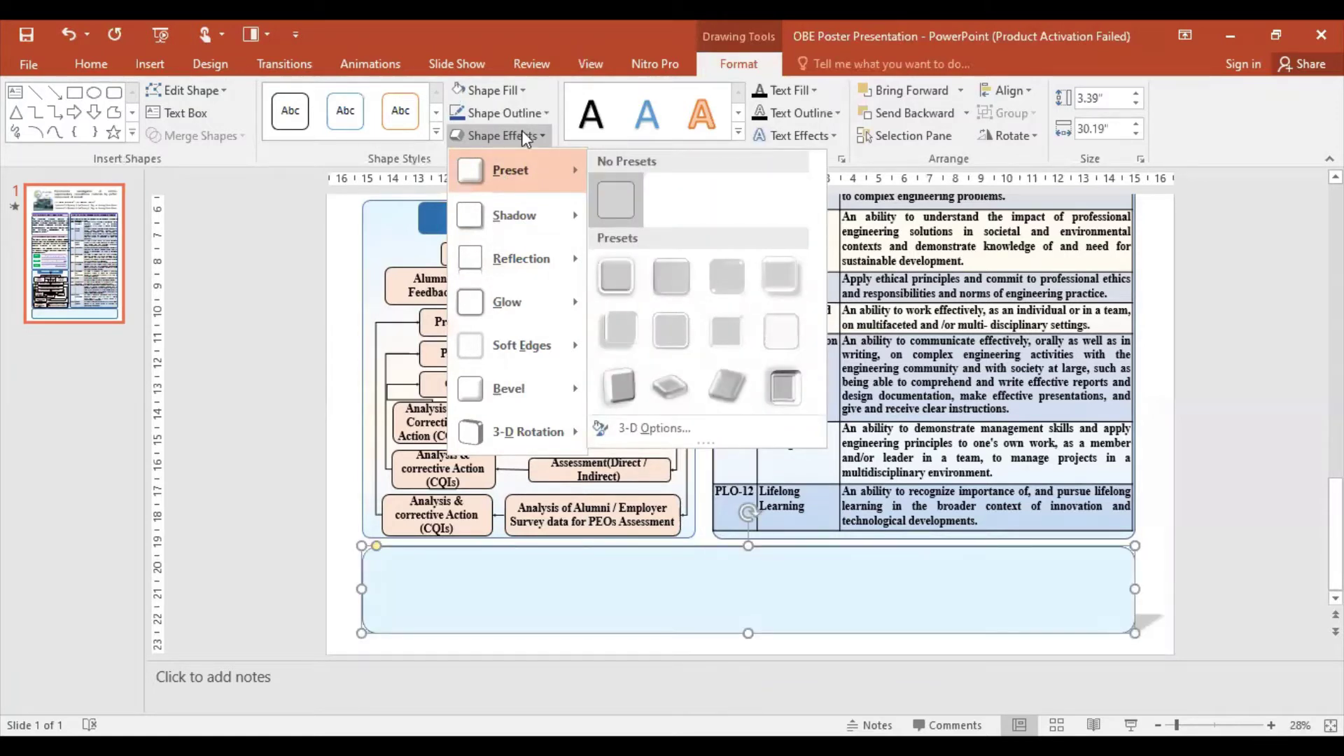
Step: Browse outline and fill colours without changes, then delete the bottom rounded box
{"action": "left_click", "coordinate": [518, 113]}
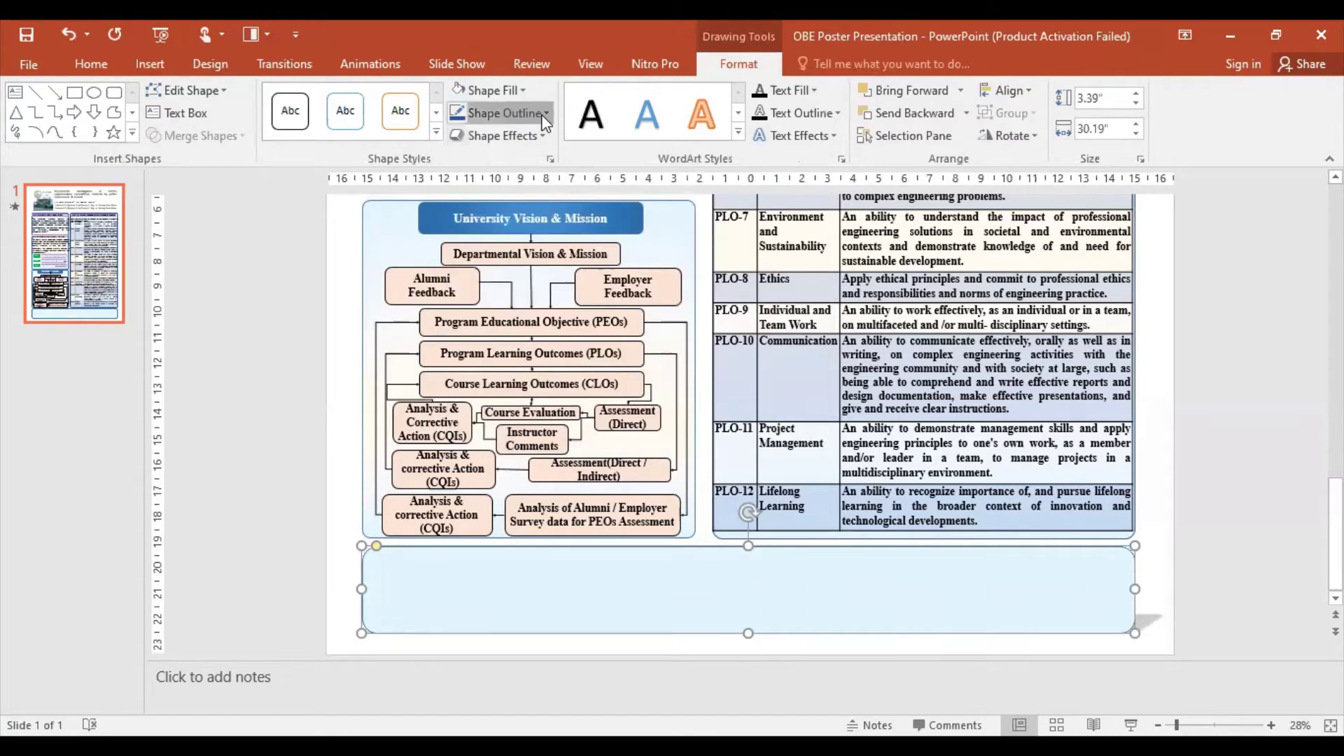
{"action": "left_click", "coordinate": [518, 112]}
{"action": "left_click", "coordinate": [490, 90]}
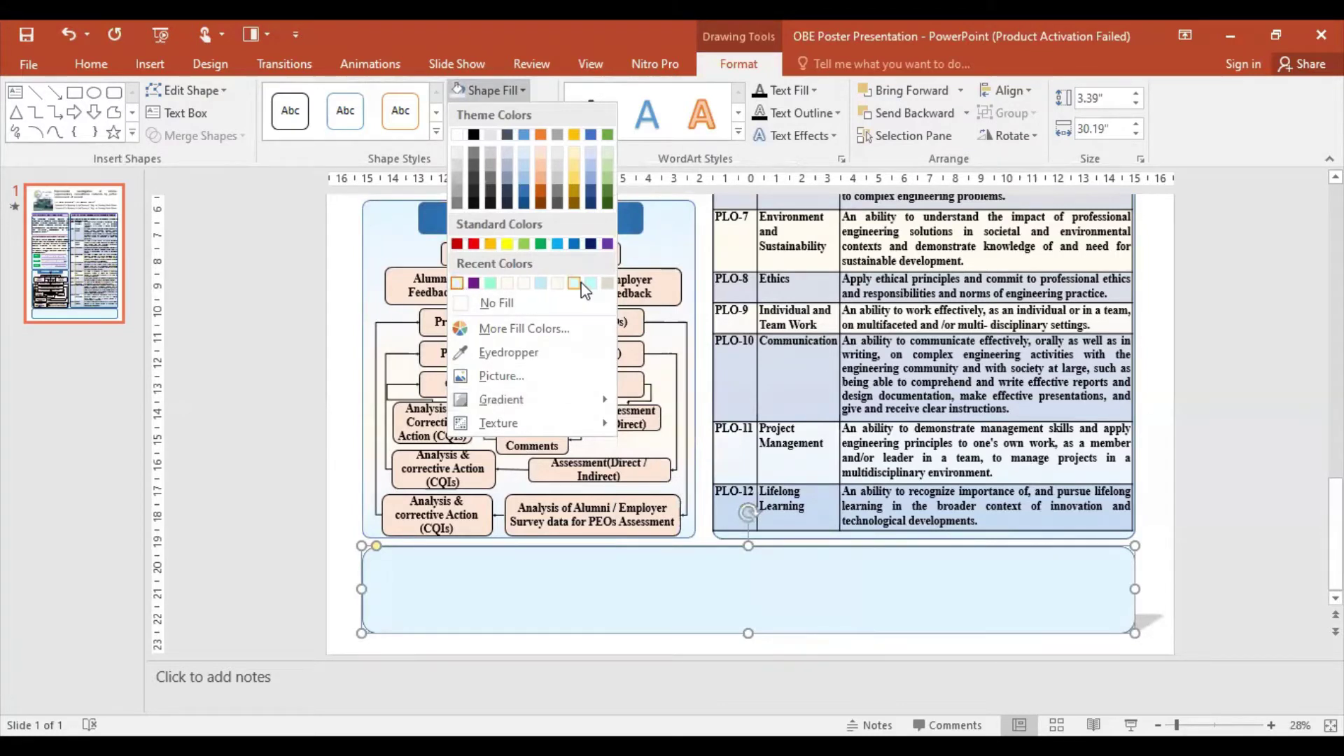
{"action": "left_click", "coordinate": [733, 596]}
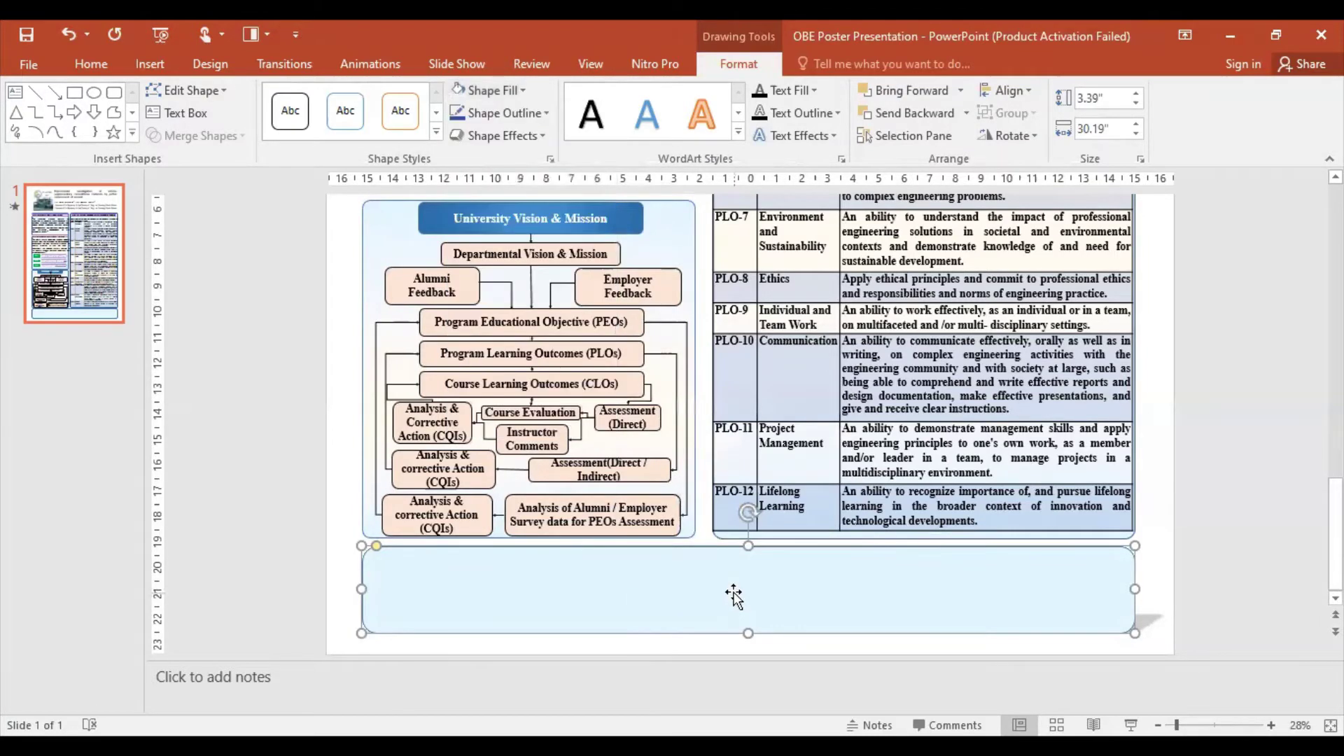
{"action": "key", "text": "Delete"}
{"action": "left_click", "coordinate": [672, 213]}
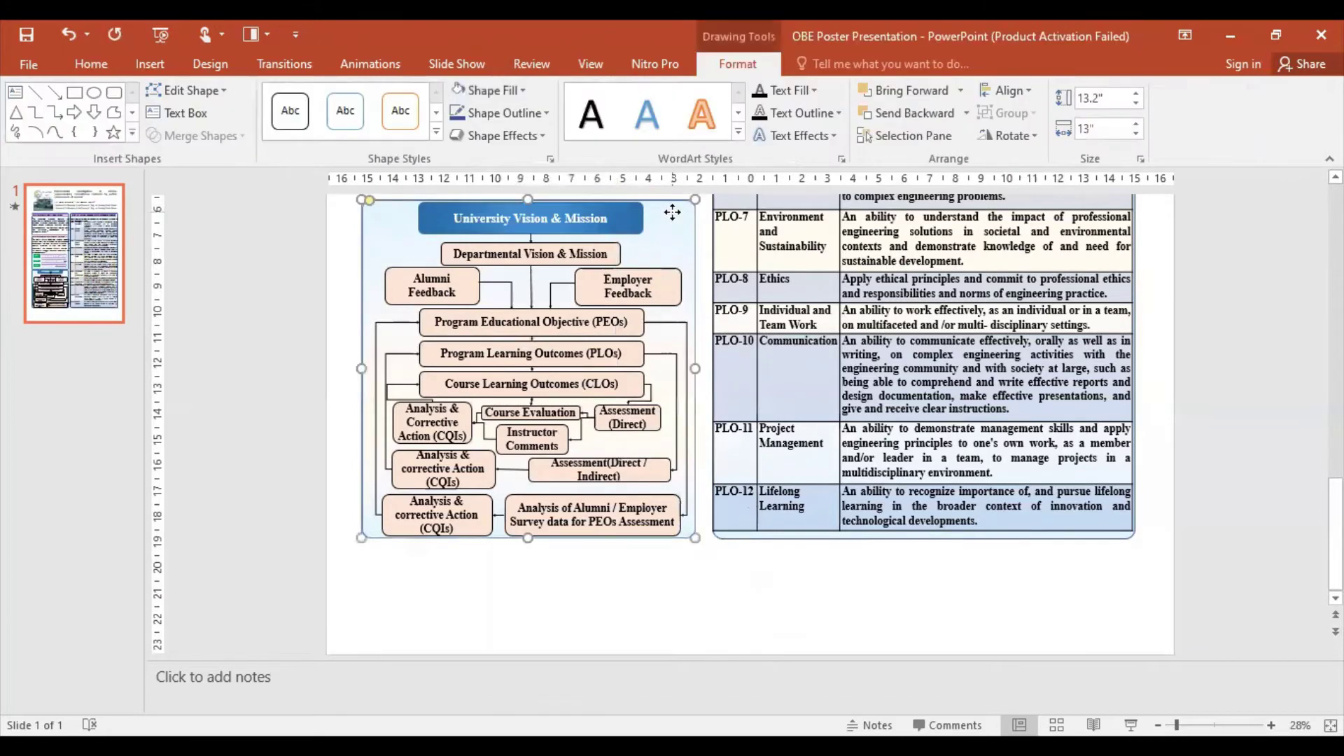
Step: Paste the copied gradient box and move it below the feedback boxes
{"action": "right_click", "coordinate": [585, 590]}
{"action": "left_click", "coordinate": [636, 460]}
{"action": "left_click_drag", "start_coordinate": [602, 518], "coordinate": [588, 560]}
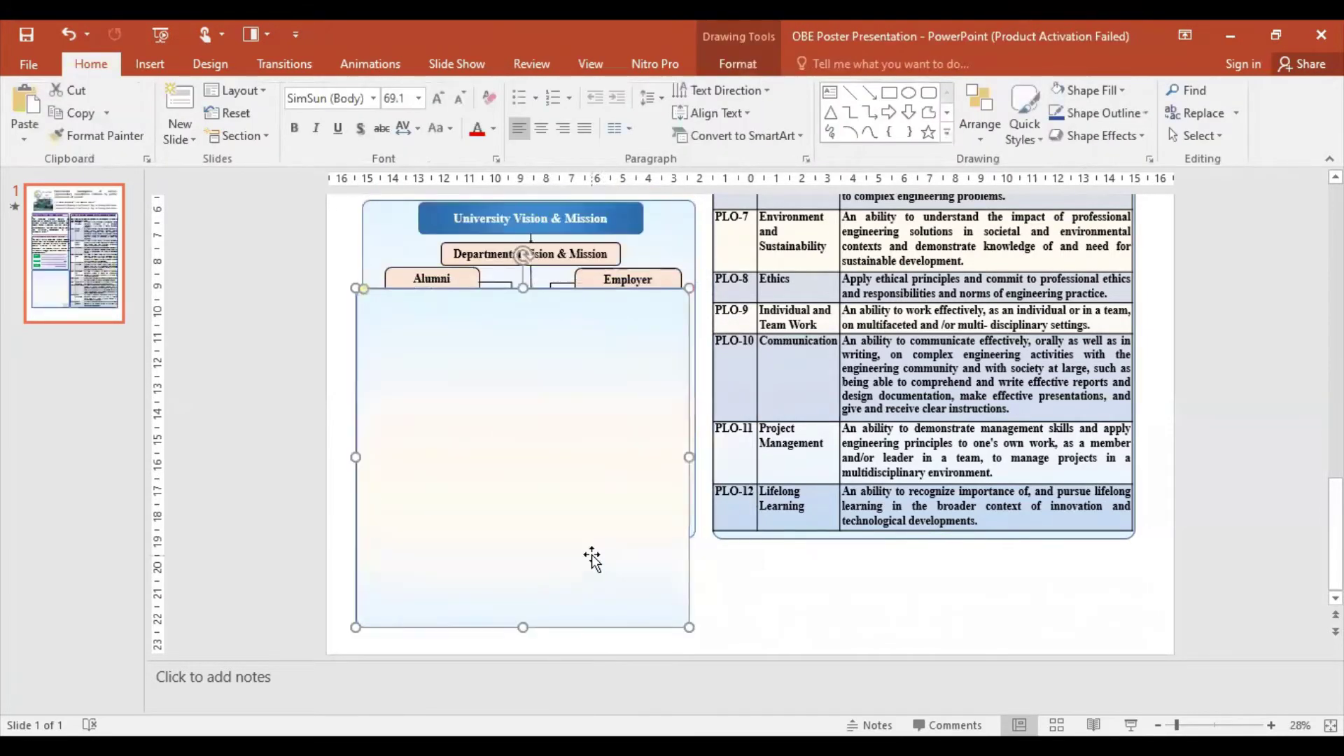
{"action": "key", "text": "ctrl+shift+bracketleft"}
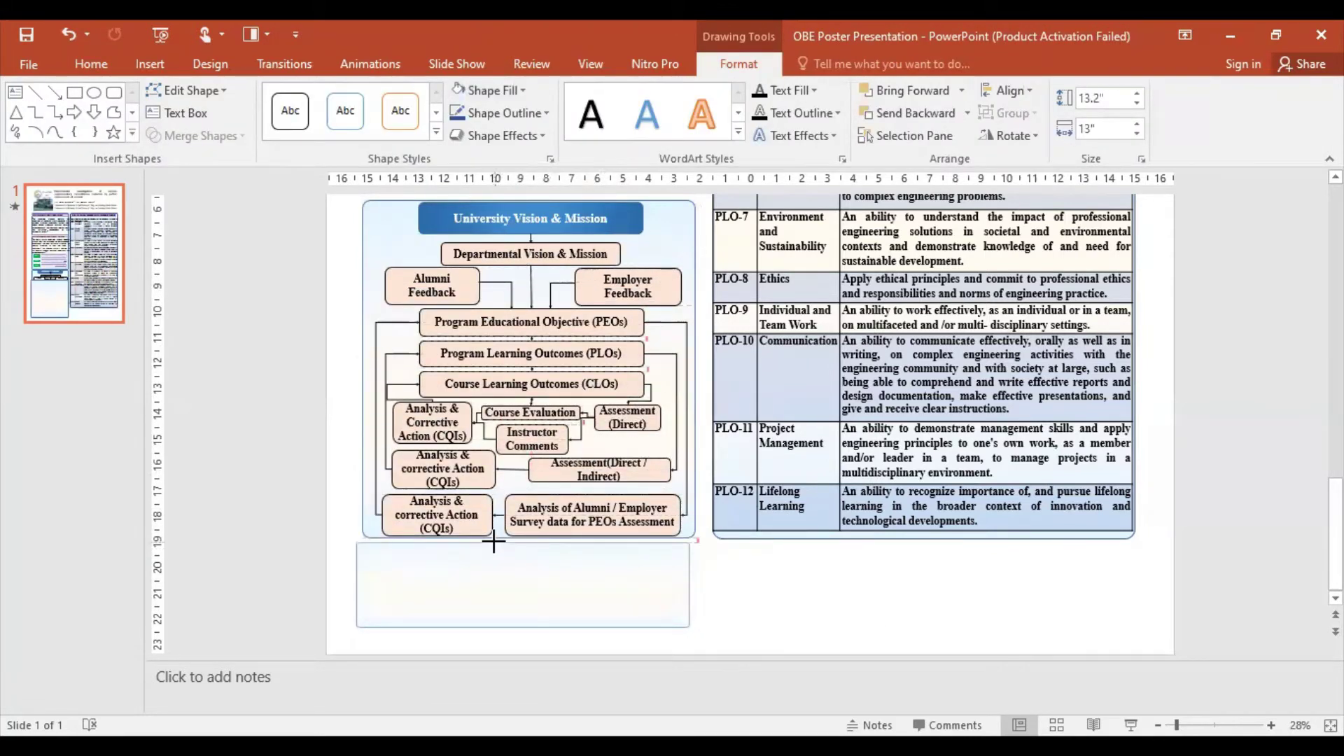
{"action": "key", "text": "ctrl+z"}
{"action": "left_click", "coordinate": [740, 633]}
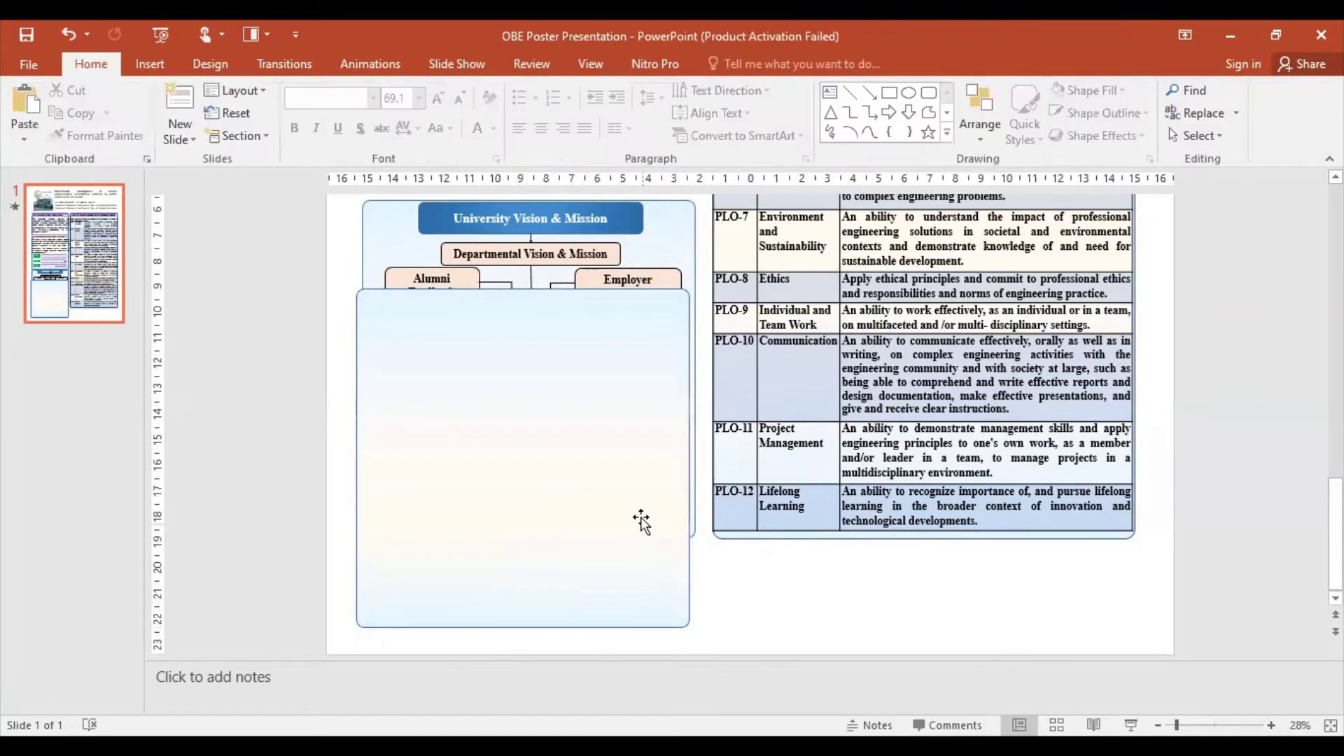
{"action": "mouse_move", "coordinate": [639, 522]}
{"action": "left_mouse_down"}
{"action": "mouse_move", "coordinate": [660, 537]}
{"action": "mouse_move", "coordinate": [641, 540]}
{"action": "left_mouse_up"}
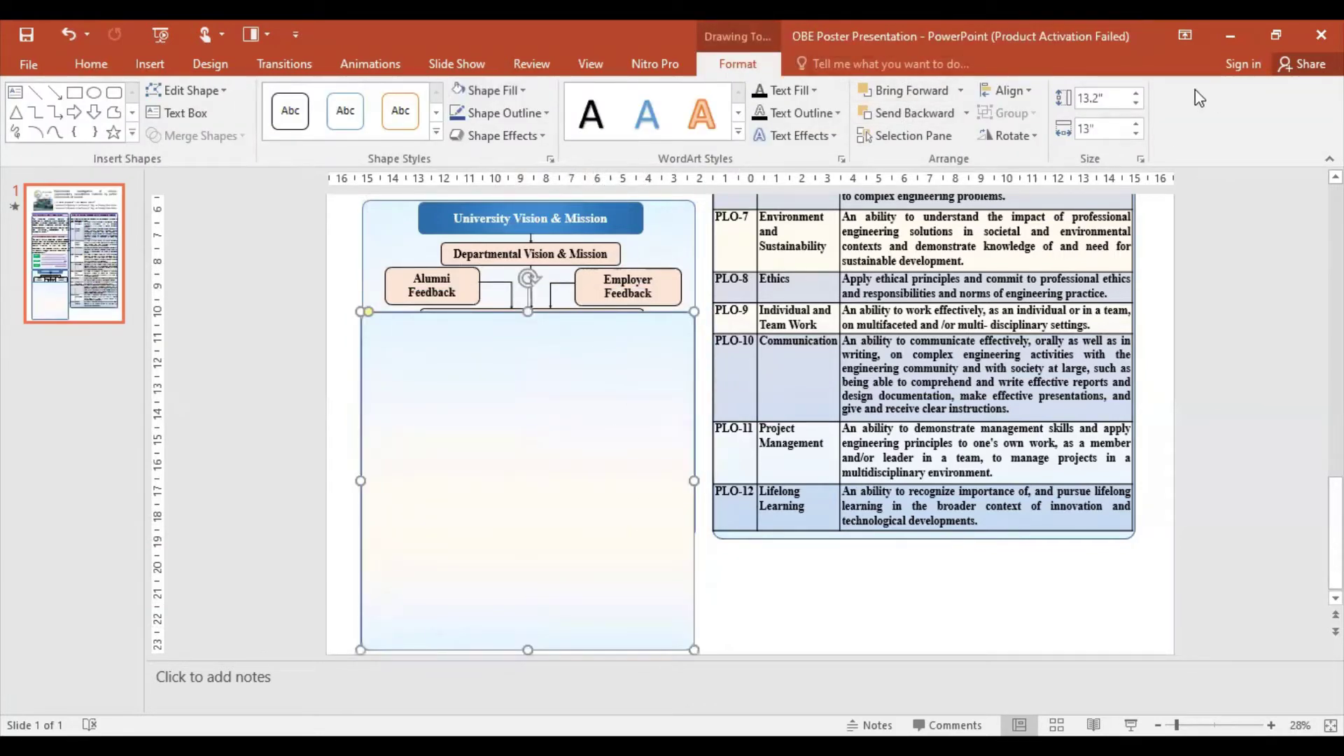
Step: Reduce the gradient box's height and widen it to 30.2 inches, the poster's full width
{"action": "left_click", "coordinate": [1139, 102]}
{"action": "left_click", "coordinate": [1140, 103]}
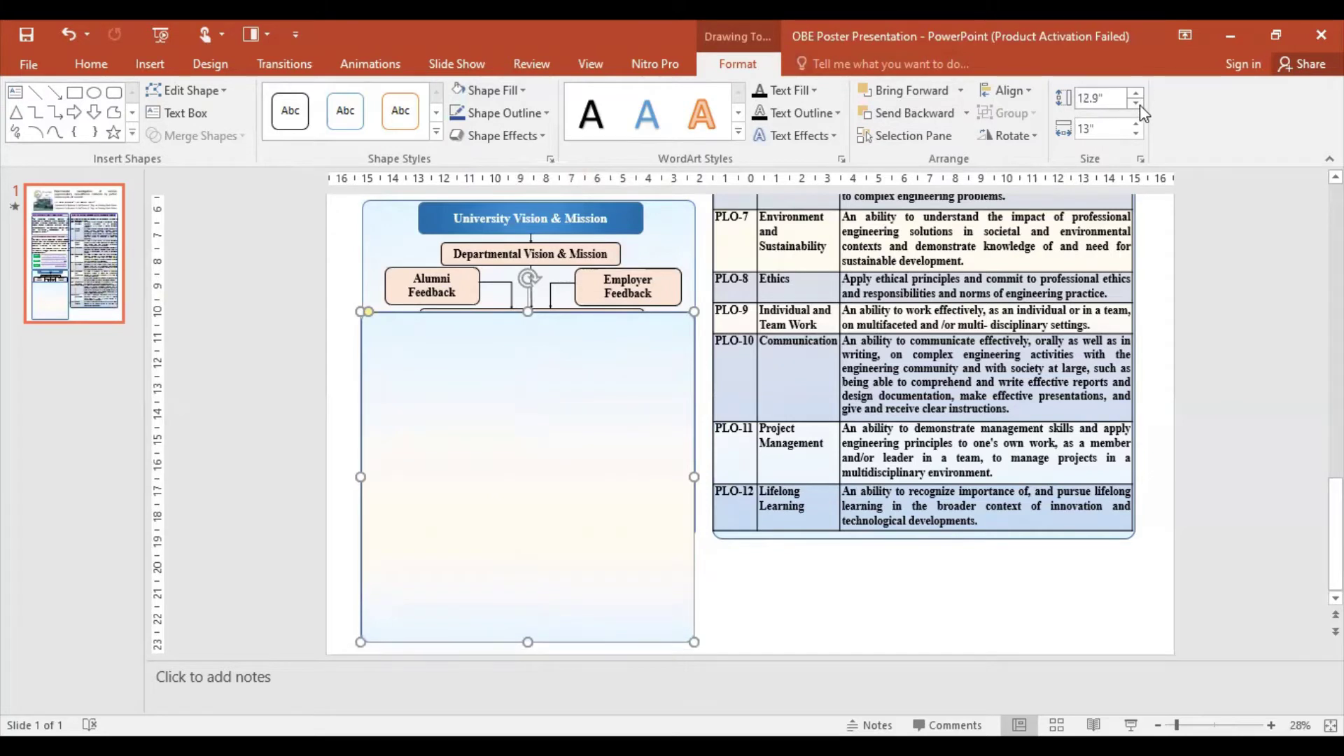
{"action": "left_click", "coordinate": [1139, 104]}
{"action": "left_click", "coordinate": [1139, 104]}
{"action": "left_click", "coordinate": [1140, 103]}
{"action": "left_click", "coordinate": [1140, 104]}
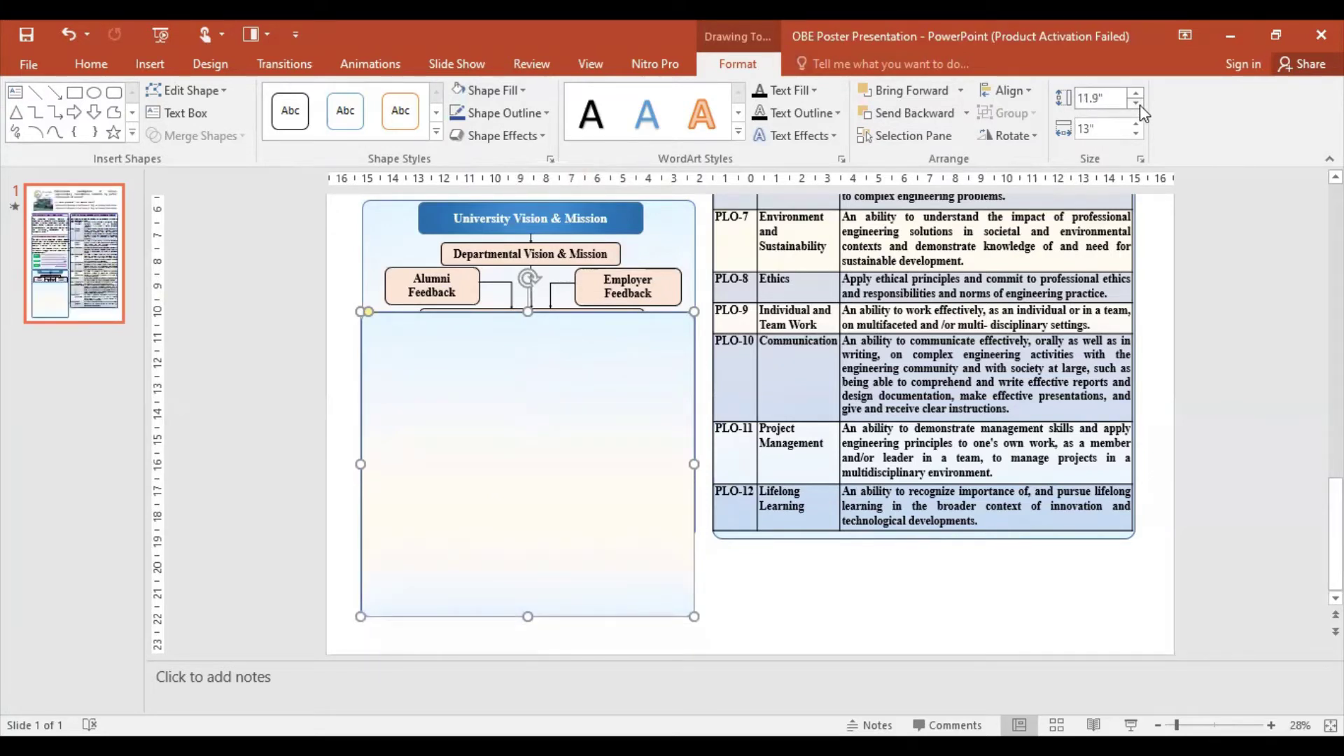
{"action": "left_click", "coordinate": [1139, 103]}
{"action": "left_click", "coordinate": [1140, 104]}
{"action": "left_click", "coordinate": [1139, 104]}
{"action": "left_click", "coordinate": [1140, 104]}
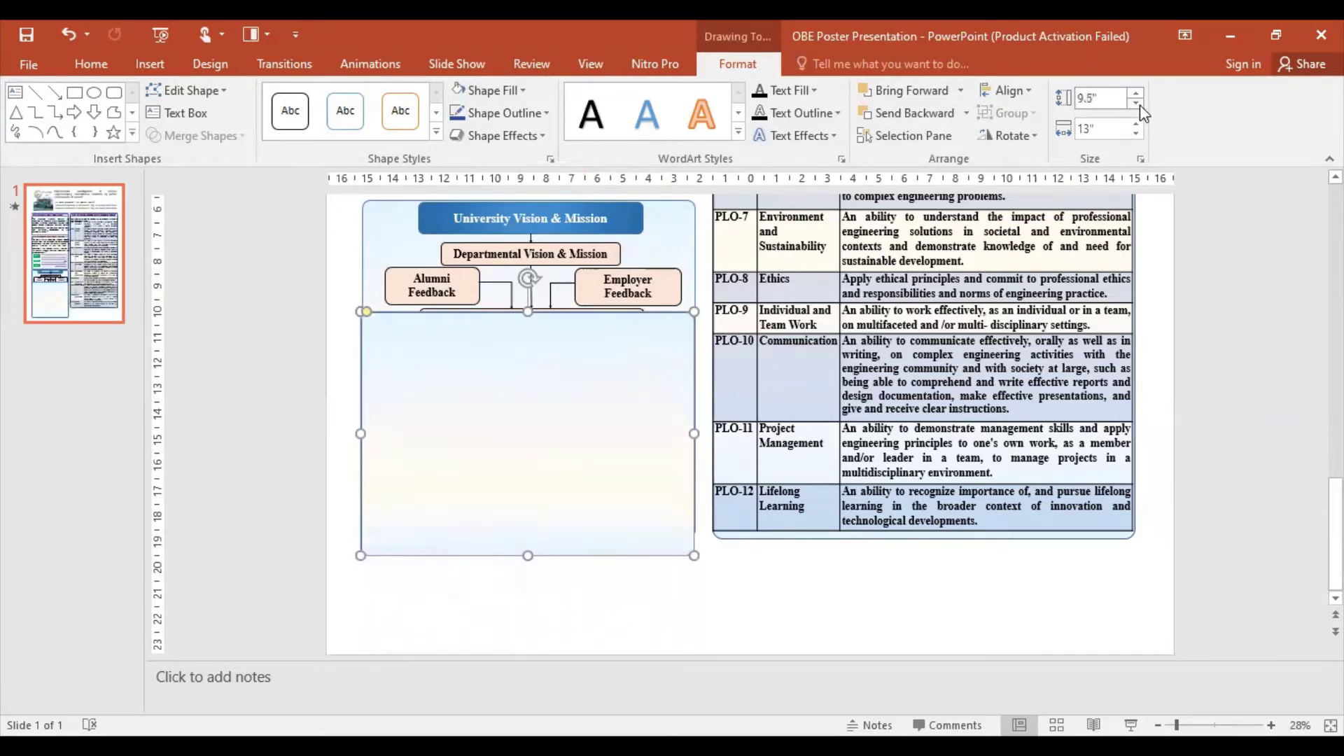
{"action": "left_click", "coordinate": [1139, 103]}
{"action": "left_click", "coordinate": [1140, 103]}
{"action": "left_click", "coordinate": [1140, 104]}
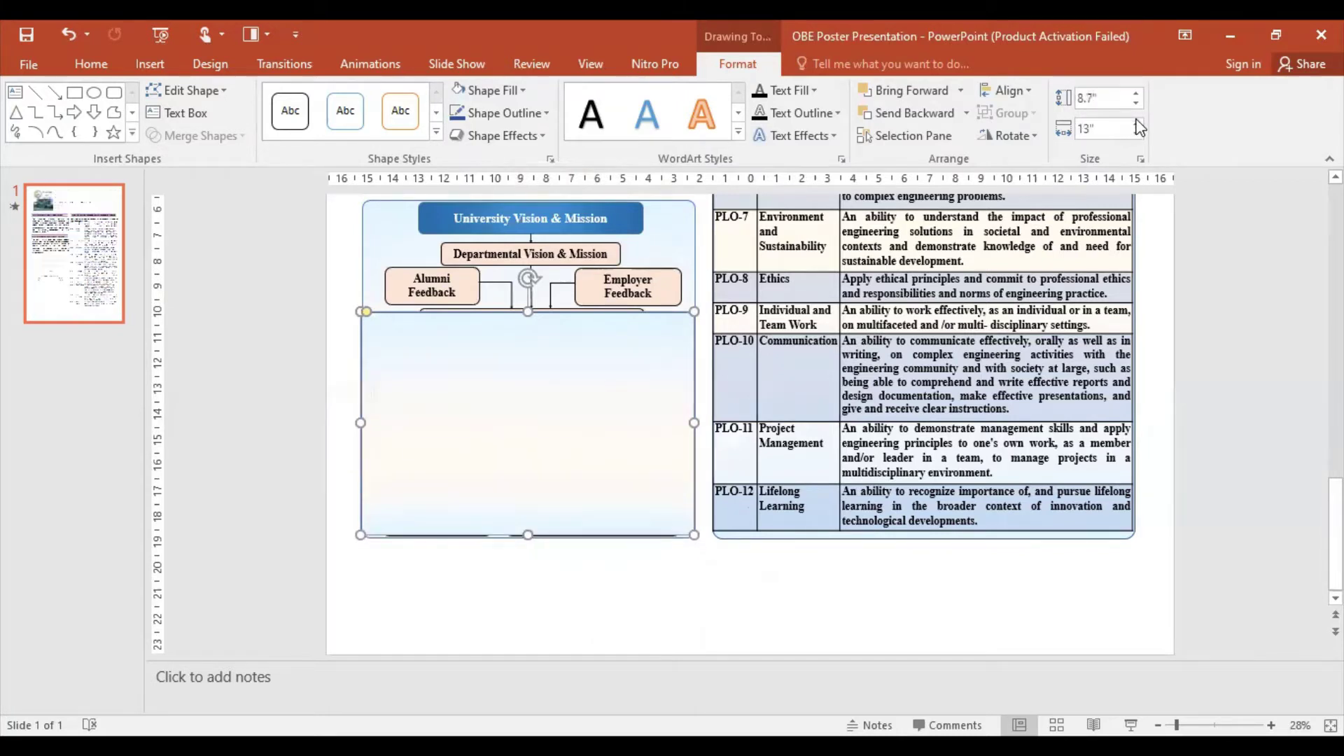
{"action": "left_click", "coordinate": [1136, 122]}
{"action": "left_click", "coordinate": [1136, 123]}
{"action": "left_click", "coordinate": [1137, 122]}
{"action": "left_click", "coordinate": [1137, 123]}
{"action": "left_click", "coordinate": [1137, 123]}
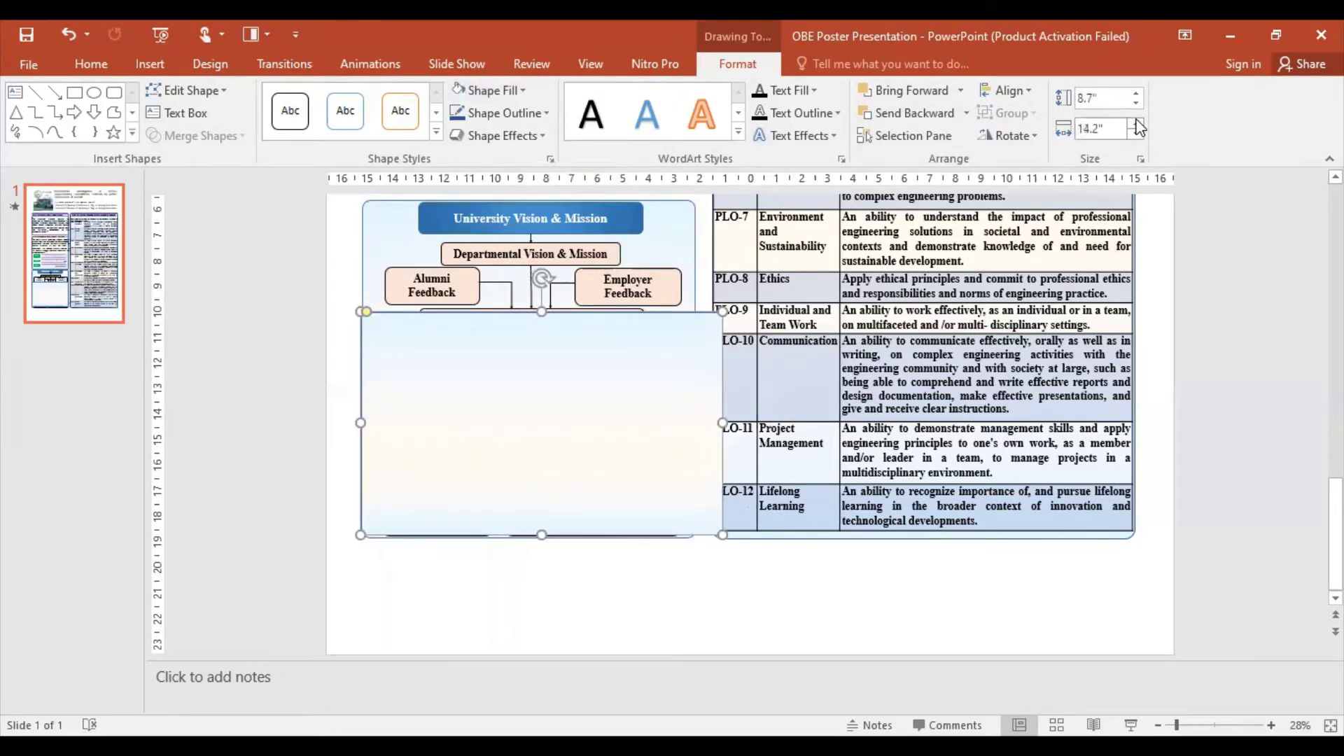
{"action": "left_click", "coordinate": [1137, 123]}
{"action": "left_click", "coordinate": [1137, 122]}
{"action": "left_click", "coordinate": [1137, 123]}
{"action": "left_click", "coordinate": [1137, 123]}
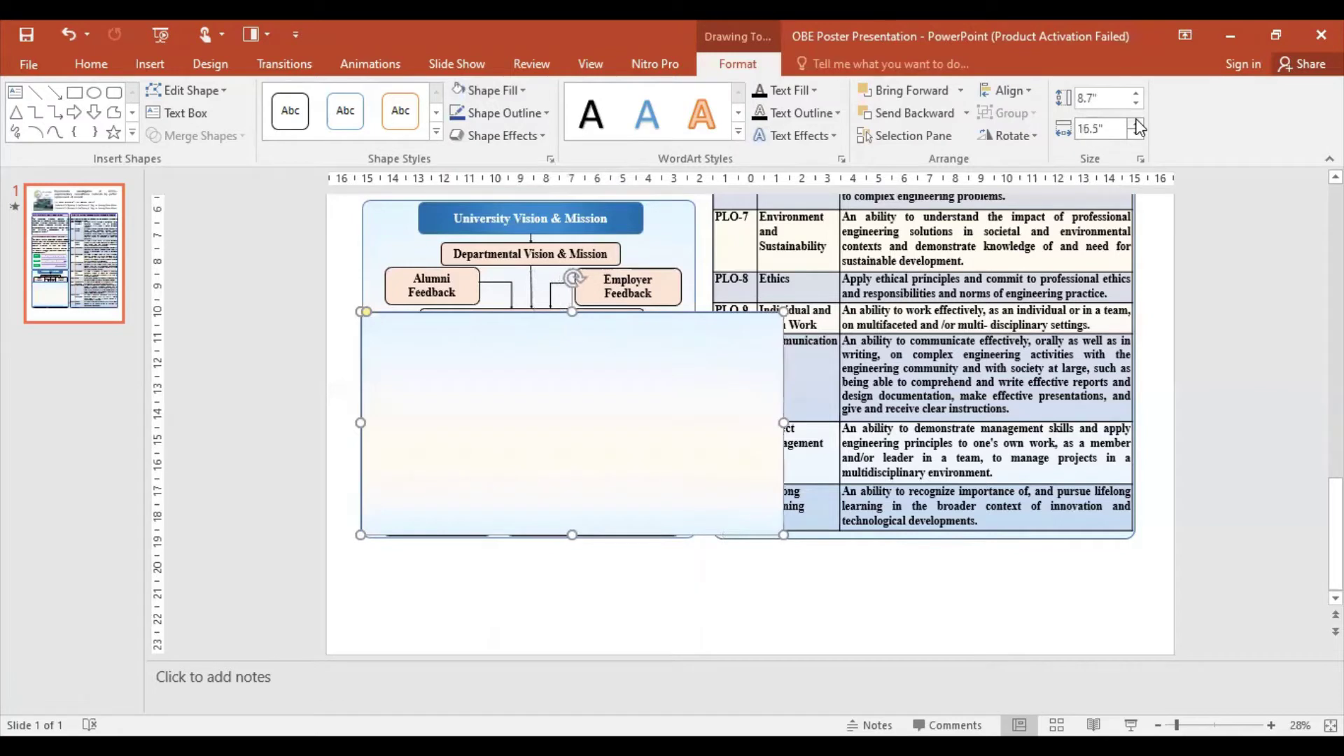
{"action": "left_click", "coordinate": [1137, 123]}
{"action": "left_click", "coordinate": [1137, 123]}
{"action": "left_click", "coordinate": [1137, 124]}
{"action": "left_click", "coordinate": [1137, 123]}
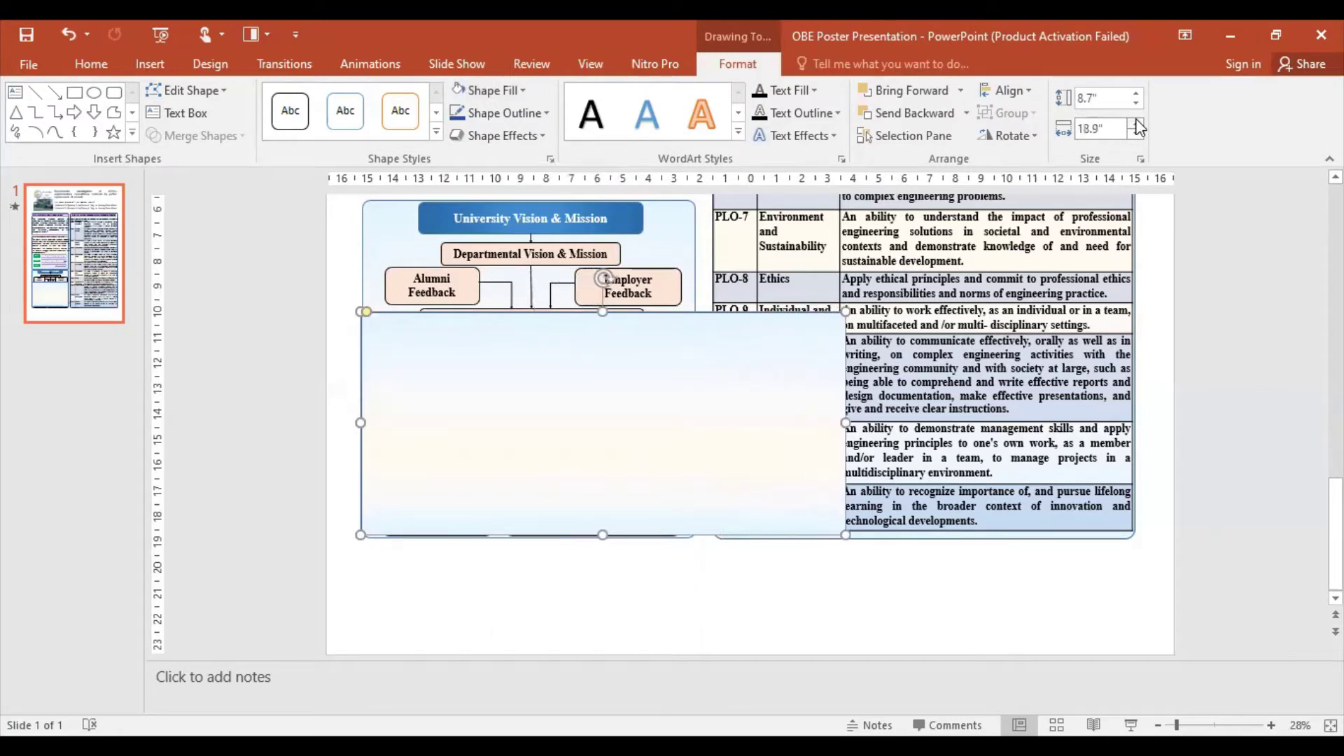
{"action": "left_click", "coordinate": [1137, 123]}
{"action": "left_click", "coordinate": [1137, 123]}
{"action": "left_click", "coordinate": [1137, 124]}
{"action": "left_click", "coordinate": [1137, 123]}
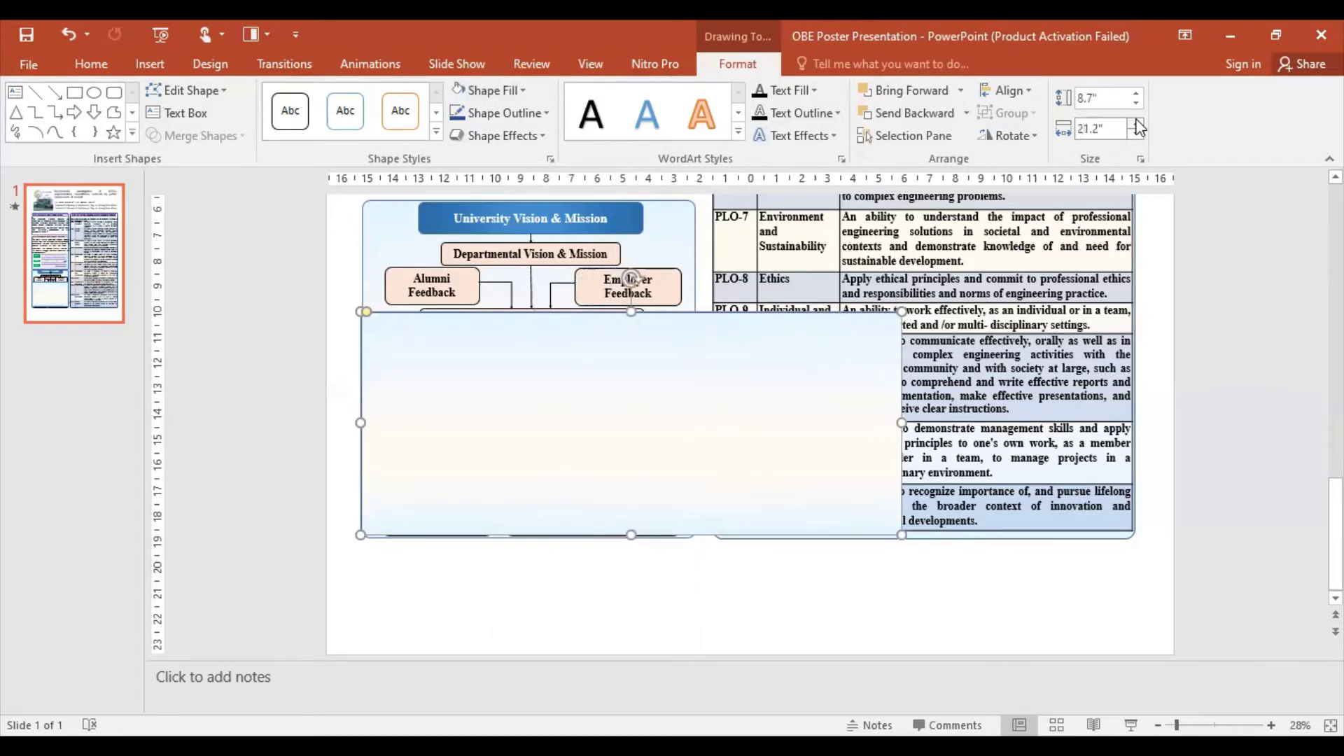
{"action": "left_click", "coordinate": [1136, 123]}
{"action": "left_click", "coordinate": [1137, 123]}
{"action": "left_click", "coordinate": [1137, 123]}
{"action": "left_click", "coordinate": [1137, 123]}
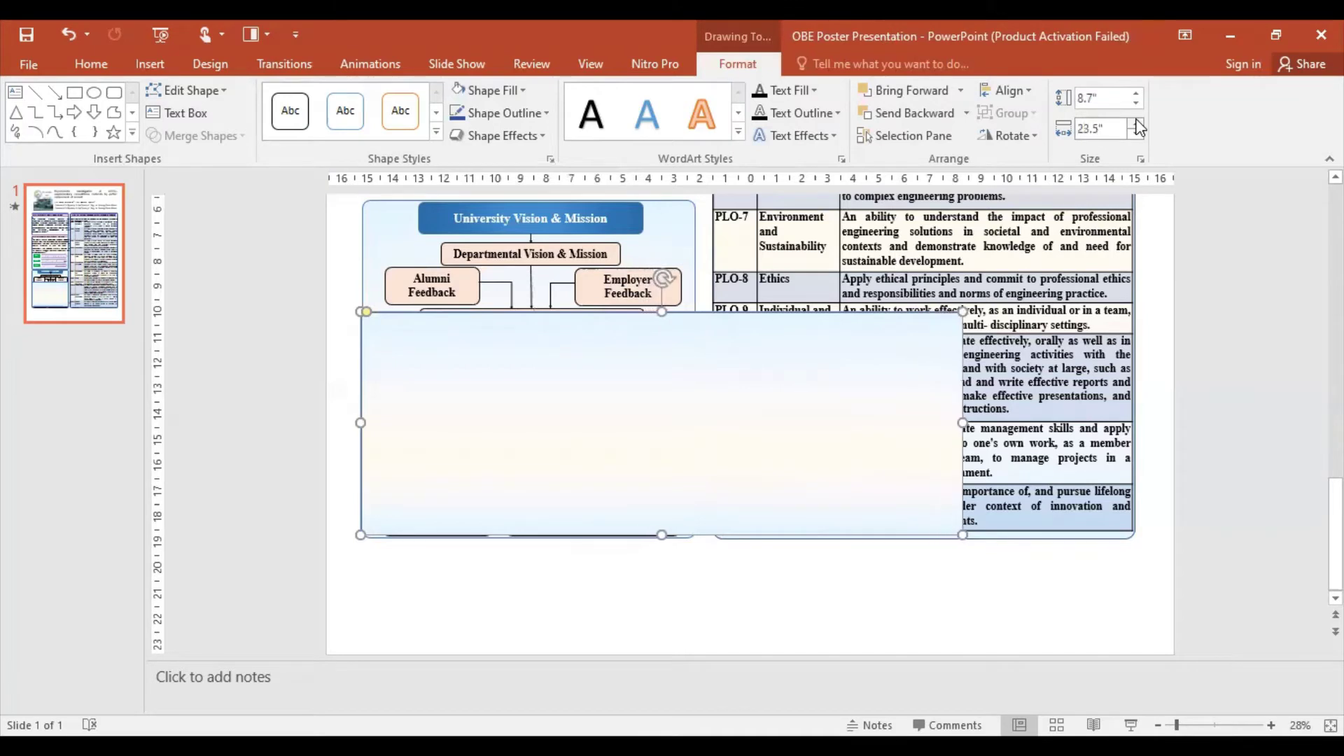
{"action": "left_click", "coordinate": [1137, 124]}
{"action": "left_click", "coordinate": [1136, 123]}
{"action": "left_click", "coordinate": [1136, 124]}
{"action": "left_click", "coordinate": [1137, 123]}
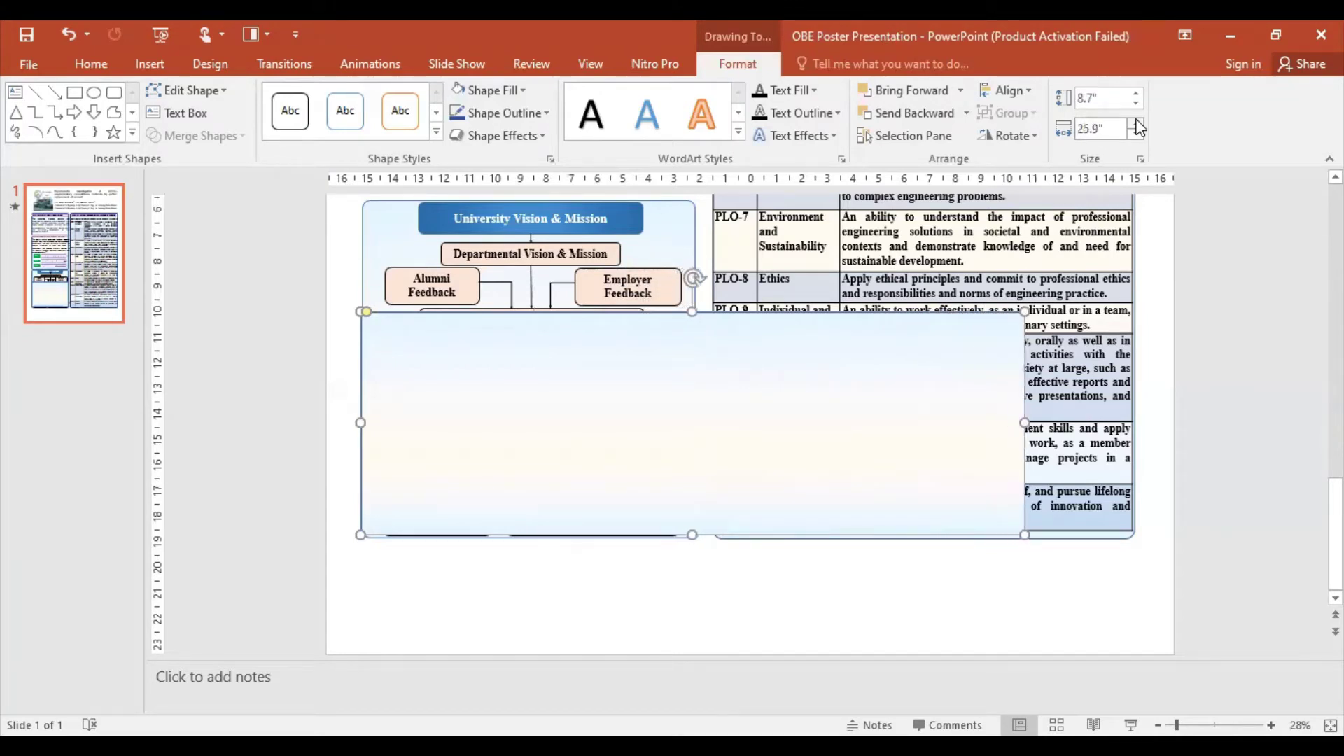
{"action": "left_click", "coordinate": [1137, 123]}
{"action": "left_click", "coordinate": [1137, 123]}
{"action": "left_click", "coordinate": [1137, 124]}
{"action": "left_click", "coordinate": [1137, 124]}
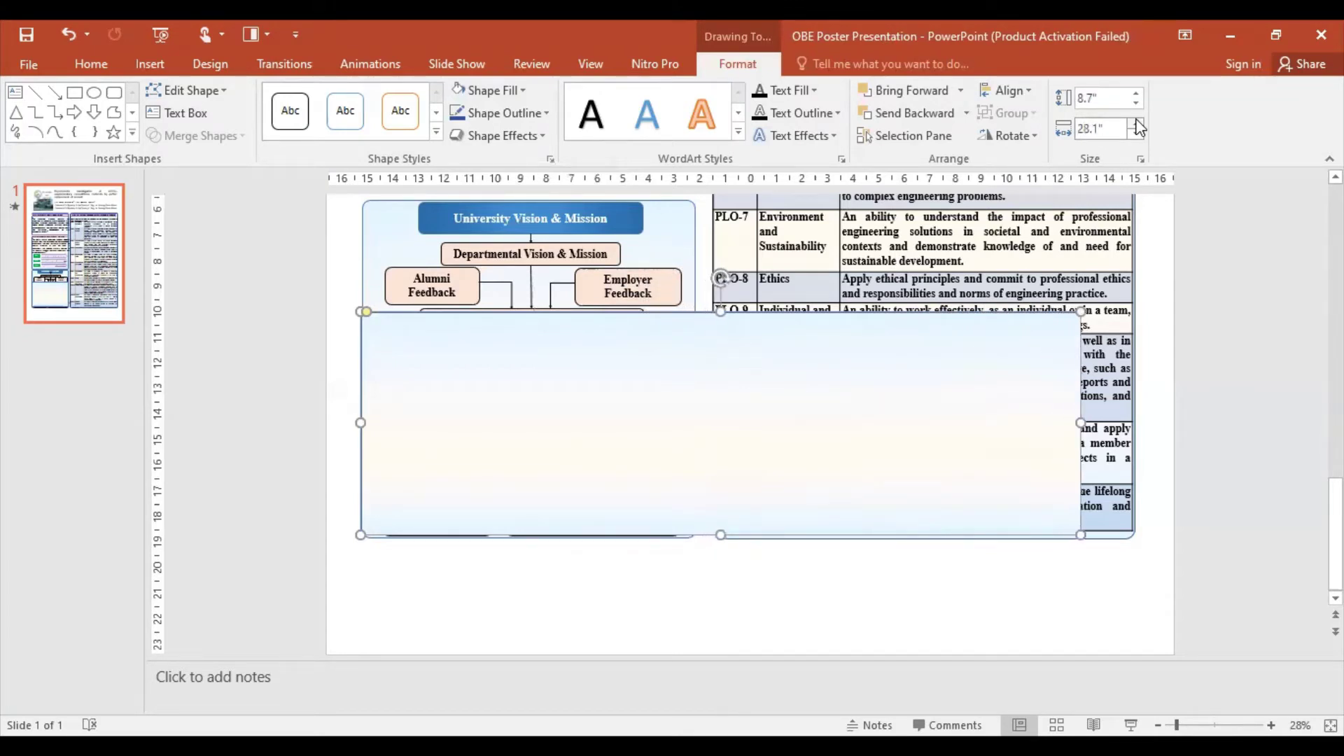
{"action": "left_click", "coordinate": [1137, 123]}
{"action": "left_click", "coordinate": [1137, 123]}
{"action": "left_click", "coordinate": [1136, 124]}
{"action": "left_click", "coordinate": [1137, 123]}
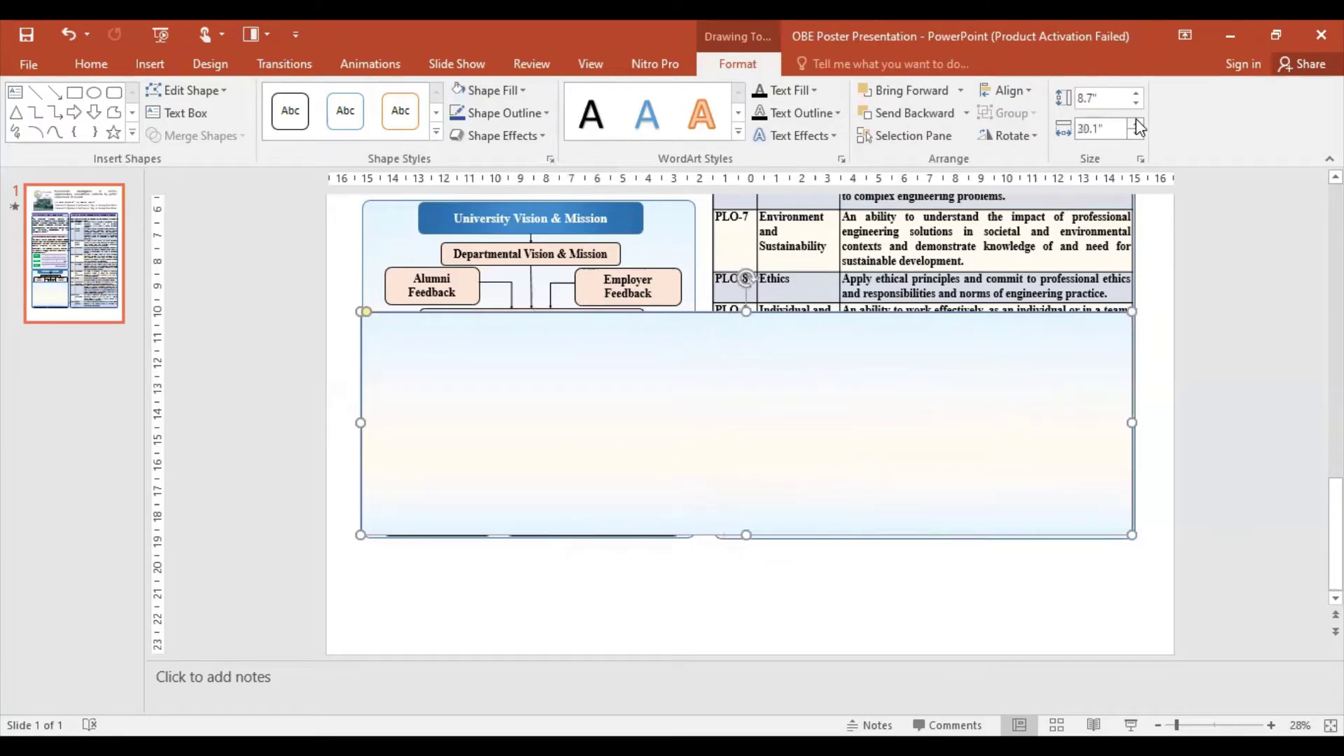
{"action": "left_click", "coordinate": [1137, 123]}
{"action": "left_click", "coordinate": [1136, 123]}
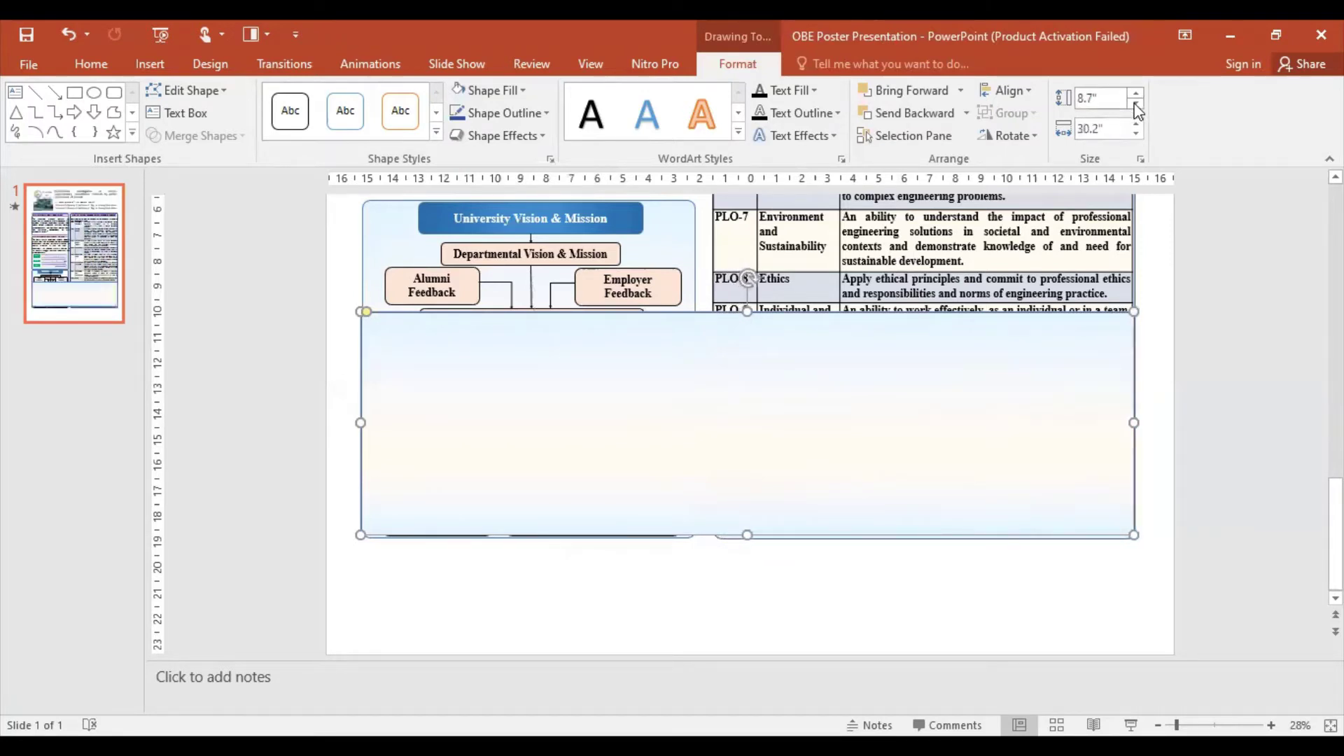
Step: Shorten the box to 4.1 inches high and place it just below the flowchart and table
{"action": "left_click", "coordinate": [1136, 104]}
{"action": "left_click", "coordinate": [1136, 103]}
{"action": "left_click", "coordinate": [1136, 103]}
{"action": "left_click", "coordinate": [1136, 104]}
{"action": "left_click", "coordinate": [1136, 103]}
{"action": "left_click", "coordinate": [1136, 103]}
{"action": "left_click", "coordinate": [1136, 104]}
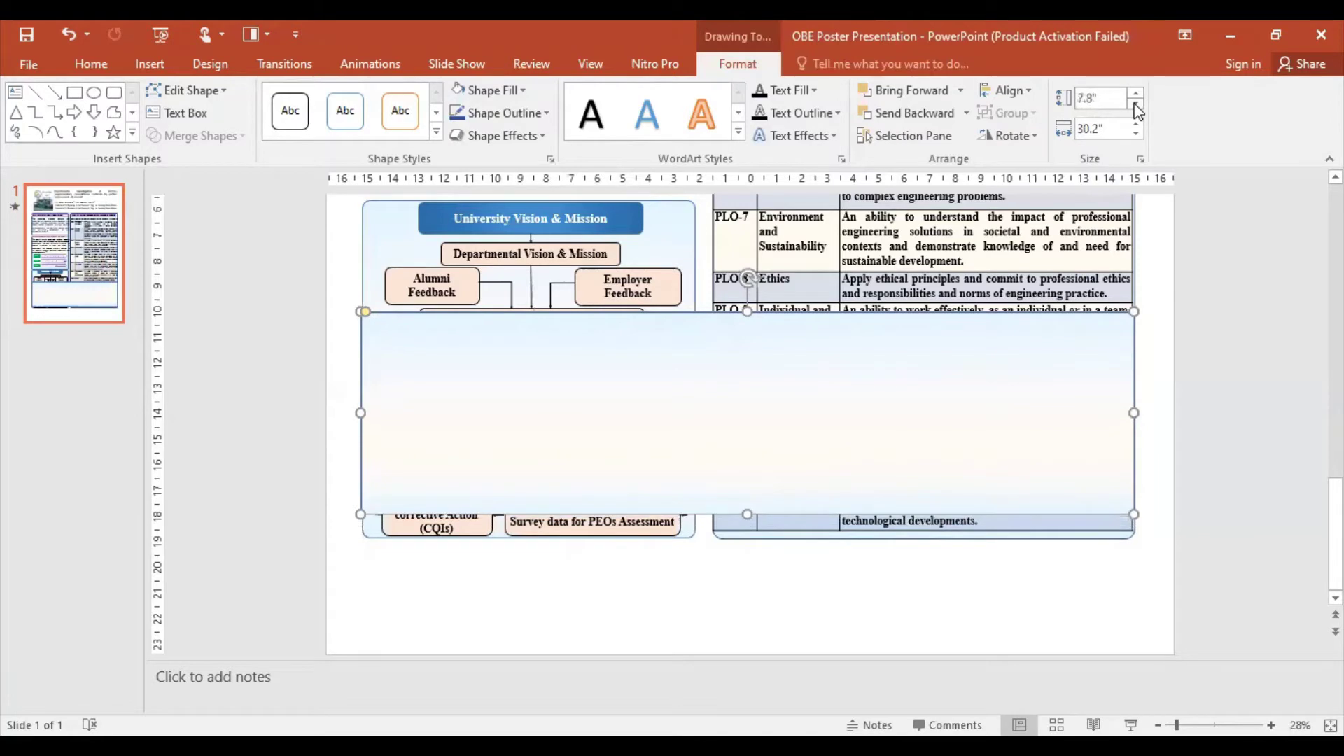
{"action": "left_click", "coordinate": [1136, 103]}
{"action": "left_click", "coordinate": [1136, 103]}
{"action": "left_click", "coordinate": [1136, 104]}
{"action": "left_click", "coordinate": [1136, 104]}
{"action": "left_click", "coordinate": [1136, 103]}
{"action": "left_click", "coordinate": [1136, 104]}
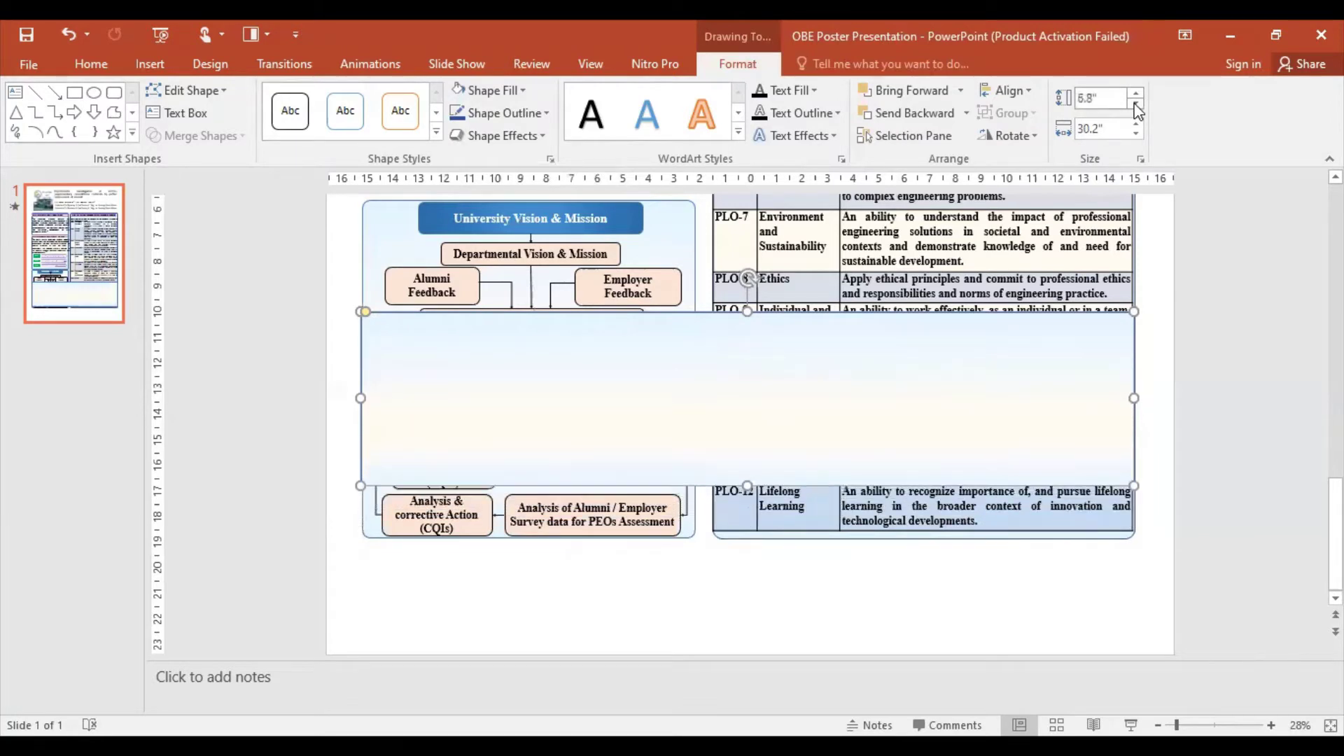
{"action": "left_click", "coordinate": [1136, 104]}
{"action": "left_click", "coordinate": [1136, 103]}
{"action": "left_click", "coordinate": [1136, 104]}
{"action": "left_click", "coordinate": [1136, 104]}
{"action": "left_click", "coordinate": [1136, 104]}
{"action": "left_click", "coordinate": [1136, 104]}
{"action": "left_click", "coordinate": [1136, 103]}
{"action": "left_click", "coordinate": [1136, 103]}
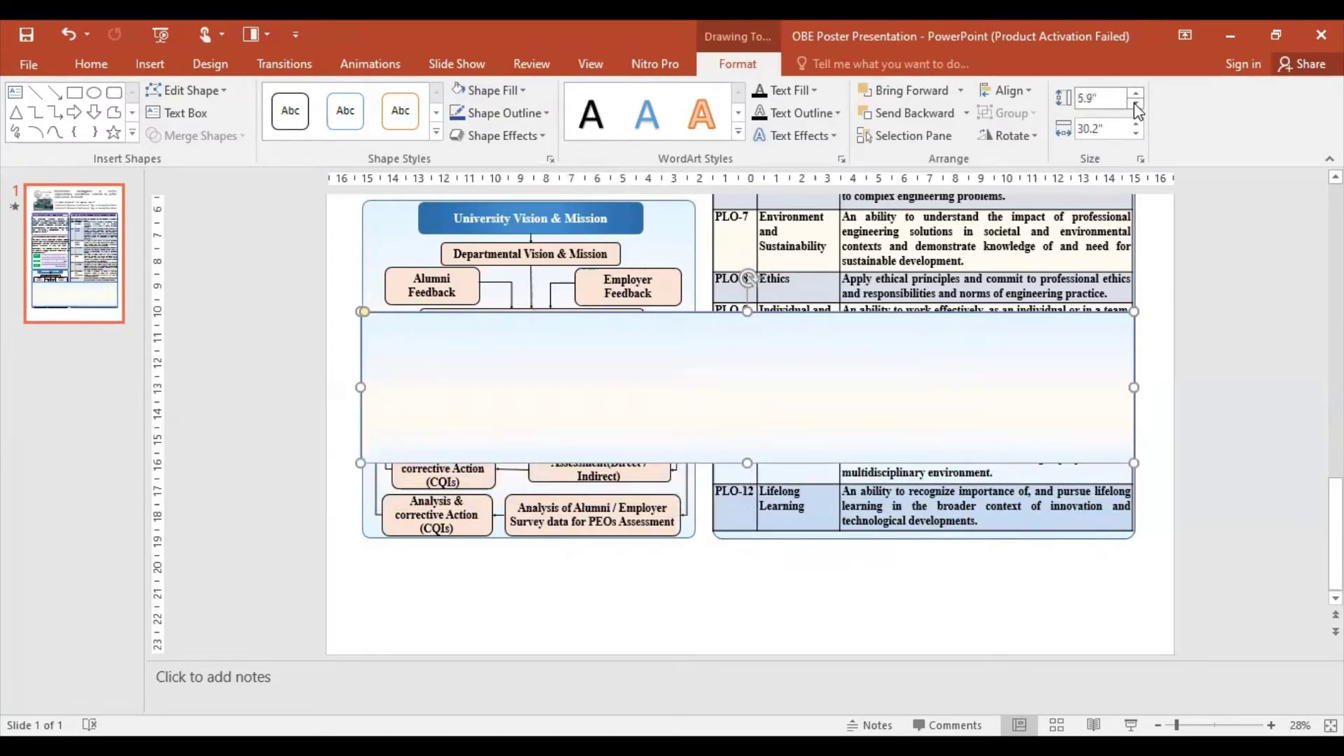
{"action": "mouse_move", "coordinate": [973, 359]}
{"action": "left_mouse_down"}
{"action": "mouse_move", "coordinate": [961, 494]}
{"action": "mouse_move", "coordinate": [975, 529]}
{"action": "left_mouse_up"}
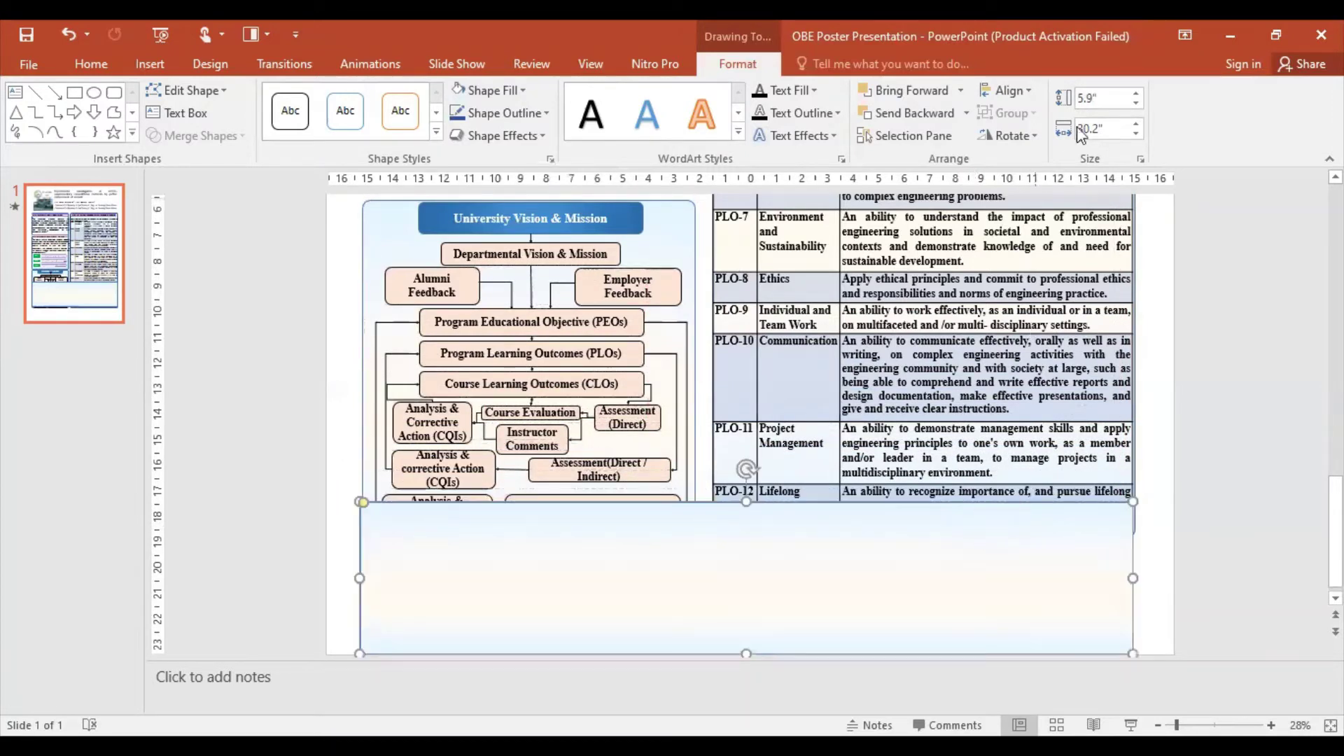
{"action": "left_click", "coordinate": [1139, 105]}
{"action": "left_click", "coordinate": [1139, 105]}
{"action": "left_click", "coordinate": [1139, 105]}
{"action": "left_click", "coordinate": [1139, 105]}
{"action": "left_click", "coordinate": [1139, 105]}
{"action": "left_click", "coordinate": [1139, 105]}
{"action": "left_click", "coordinate": [1139, 105]}
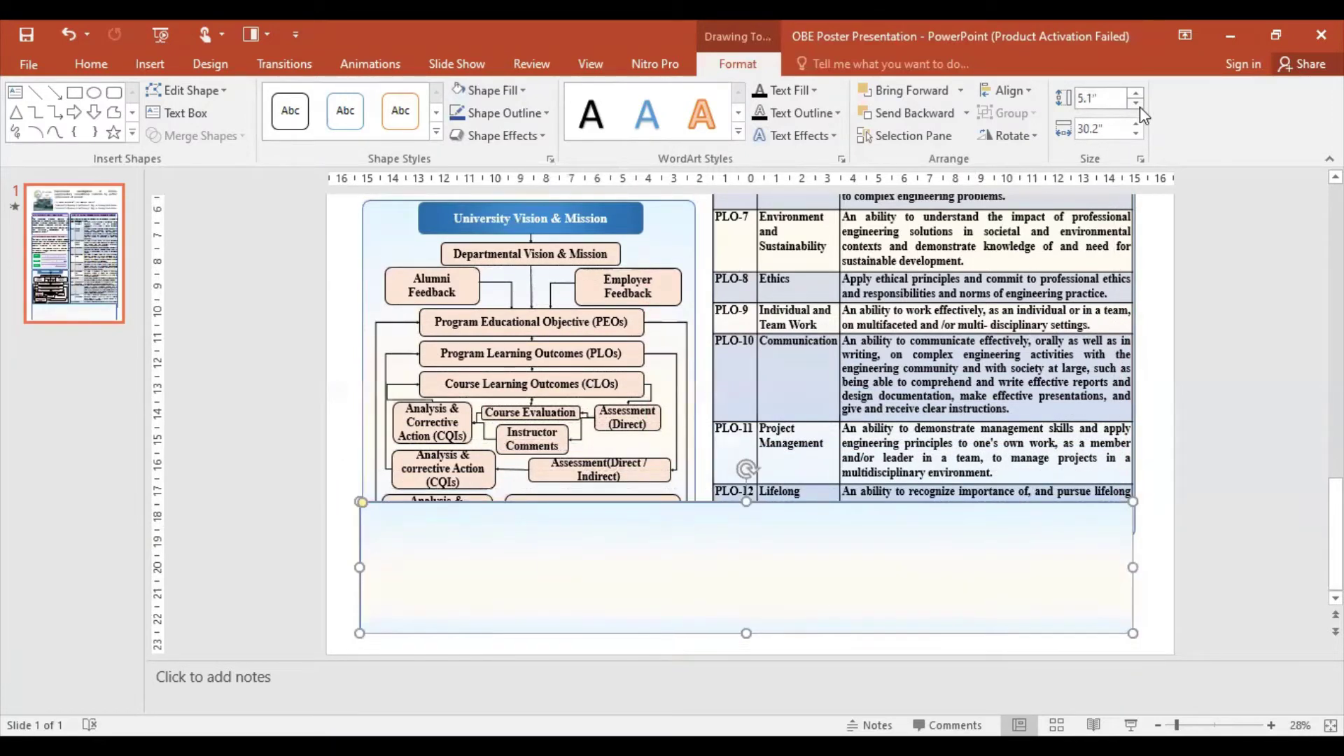
{"action": "left_click", "coordinate": [1139, 105]}
{"action": "left_click", "coordinate": [1139, 105]}
{"action": "left_click", "coordinate": [1138, 105]}
{"action": "left_click", "coordinate": [1139, 105]}
{"action": "left_click", "coordinate": [1139, 105]}
{"action": "left_click", "coordinate": [1139, 105]}
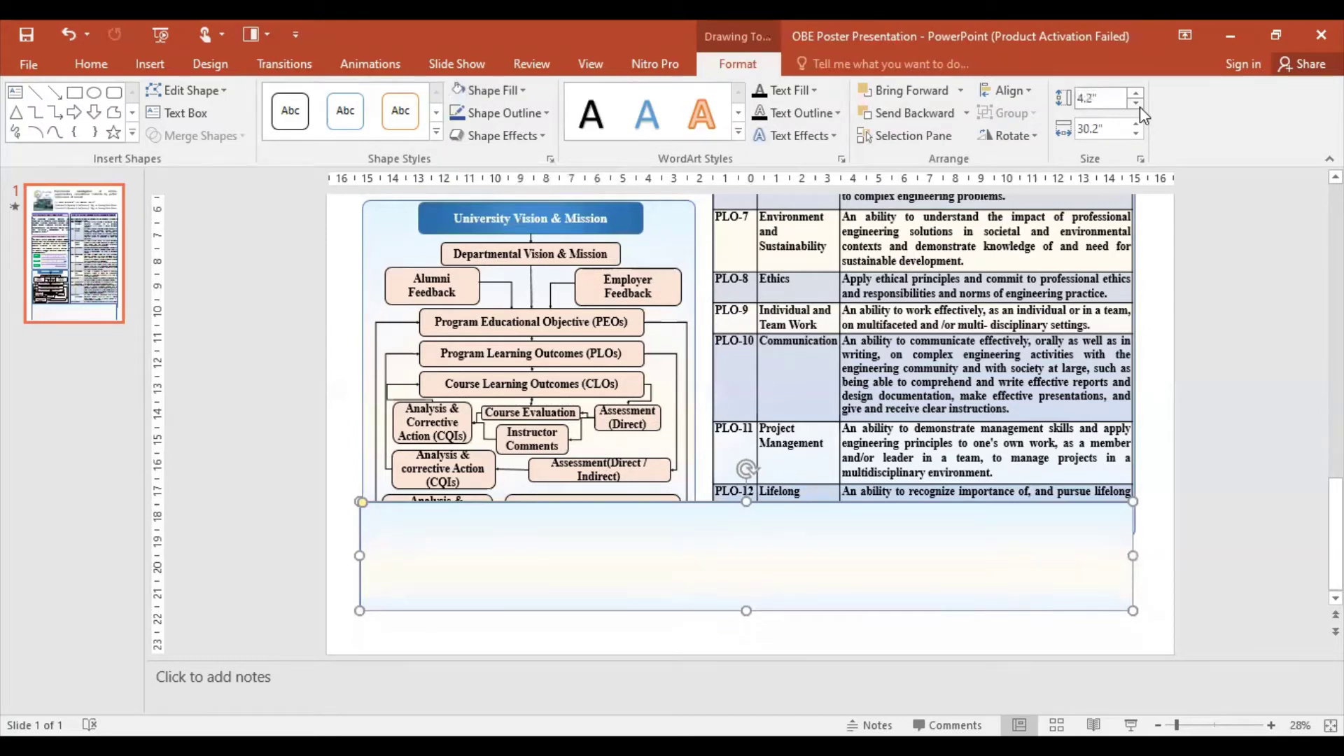
{"action": "left_click", "coordinate": [1139, 105]}
{"action": "left_click_drag", "start_coordinate": [882, 569], "coordinate": [882, 616]}
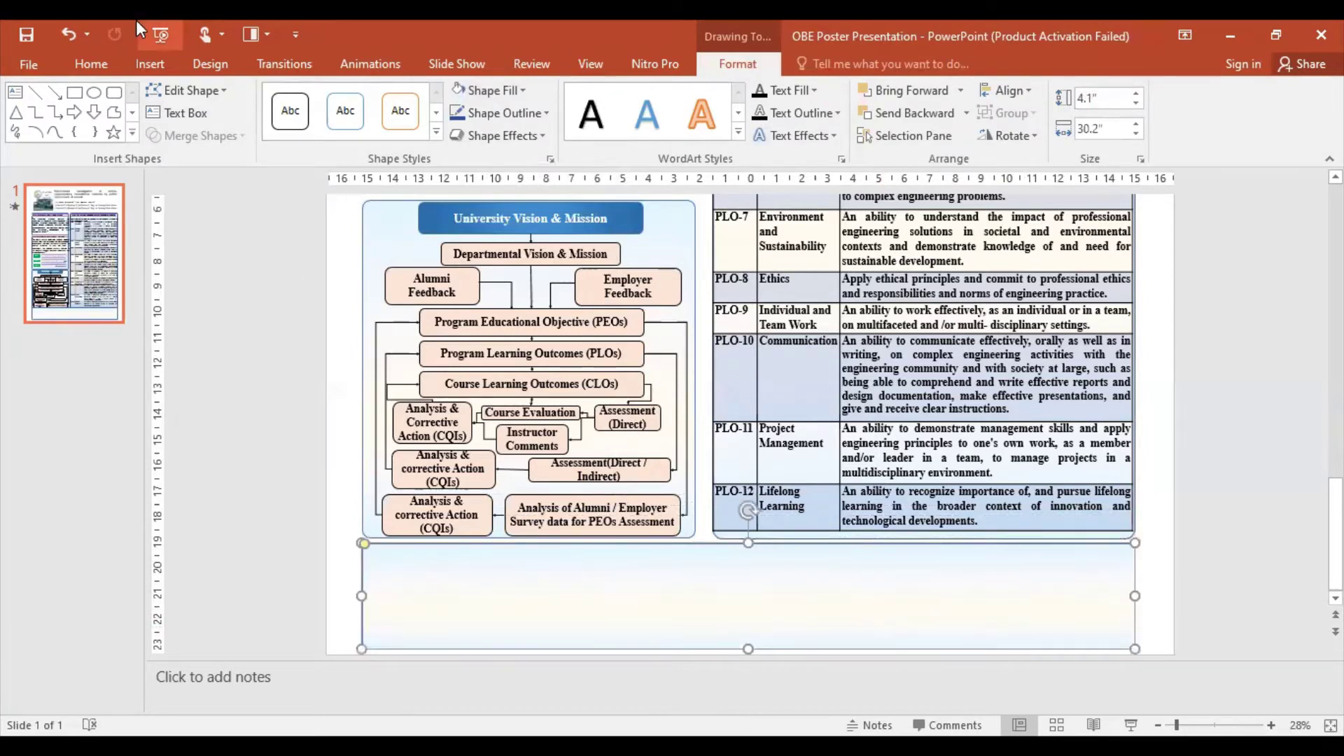
Step: Add a text box reading 'Published by Civil Engineering Department of Sir Syed University of Engineering and Technology' and save
{"action": "left_click", "coordinate": [15, 91]}
{"action": "left_click_drag", "start_coordinate": [385, 545], "coordinate": [1121, 643]}
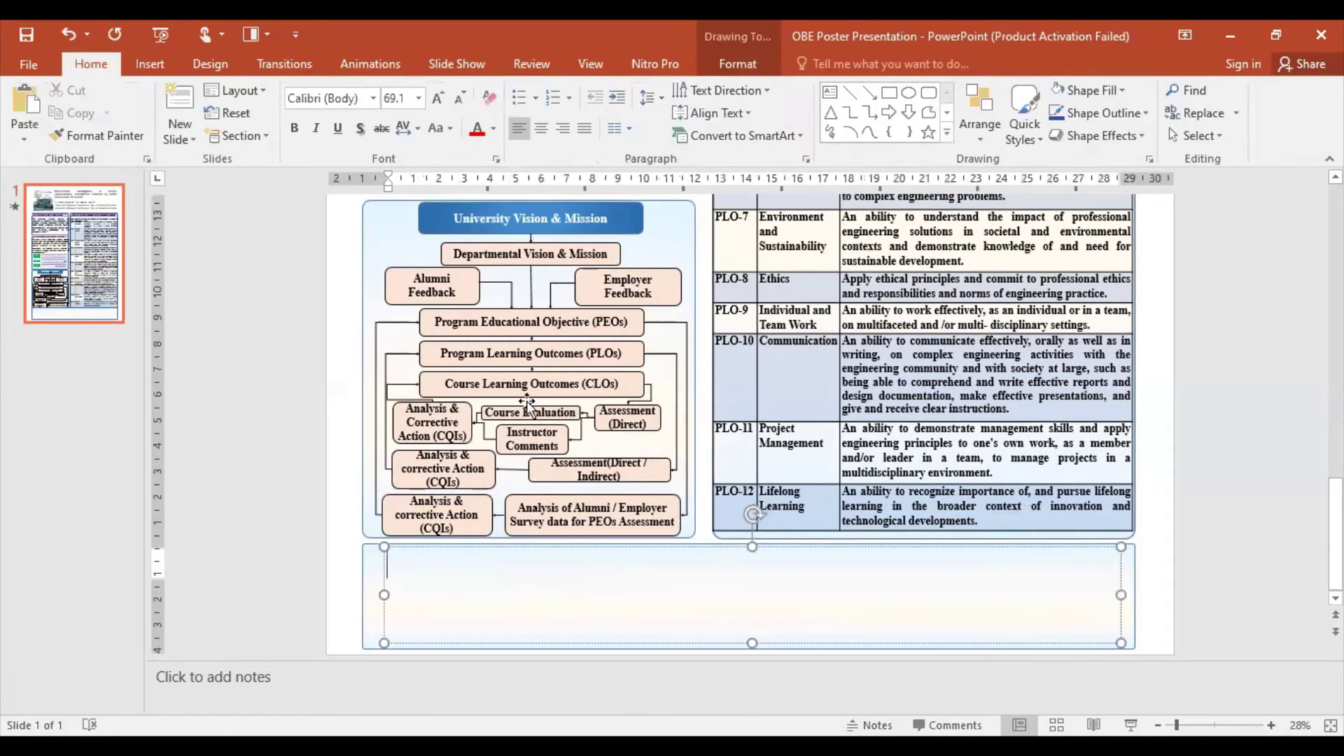
{"action": "type", "text": "Published by C"}
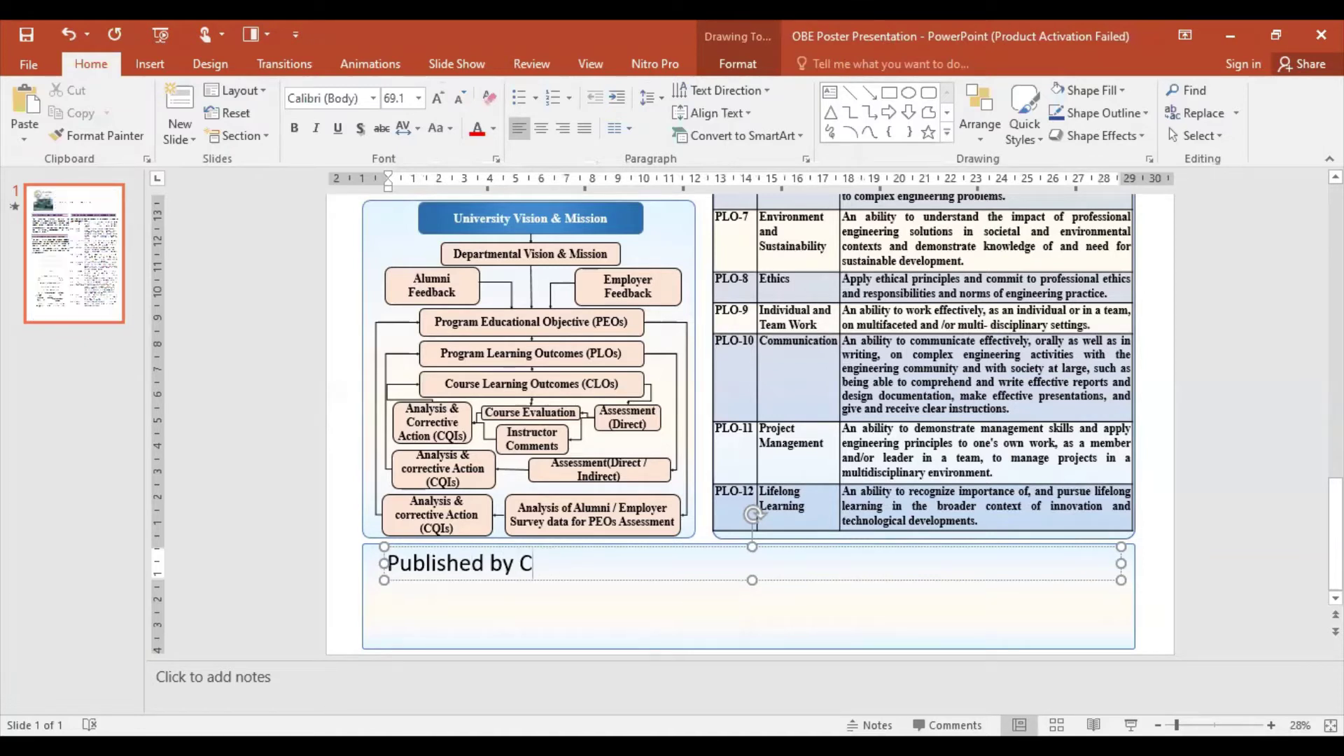
{"action": "type", "text": "ivil Engine"}
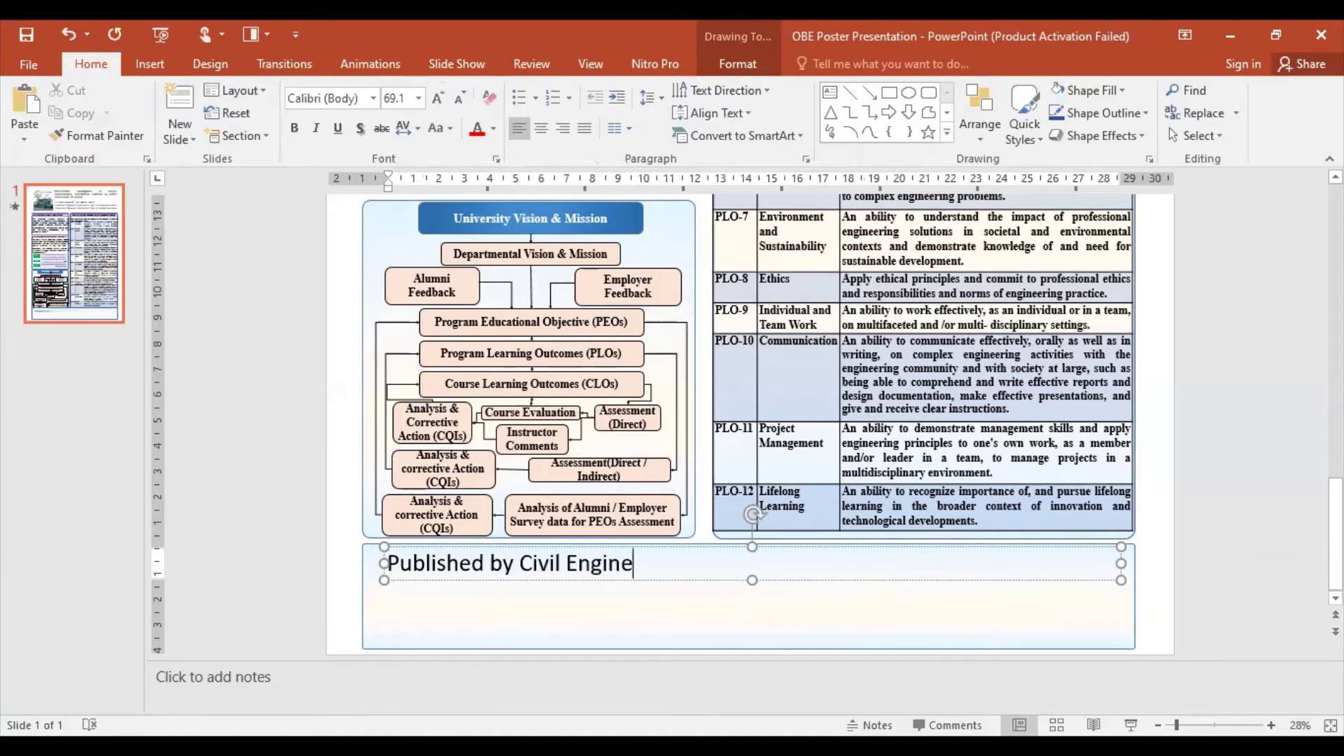
{"action": "type", "text": "ering Depa"}
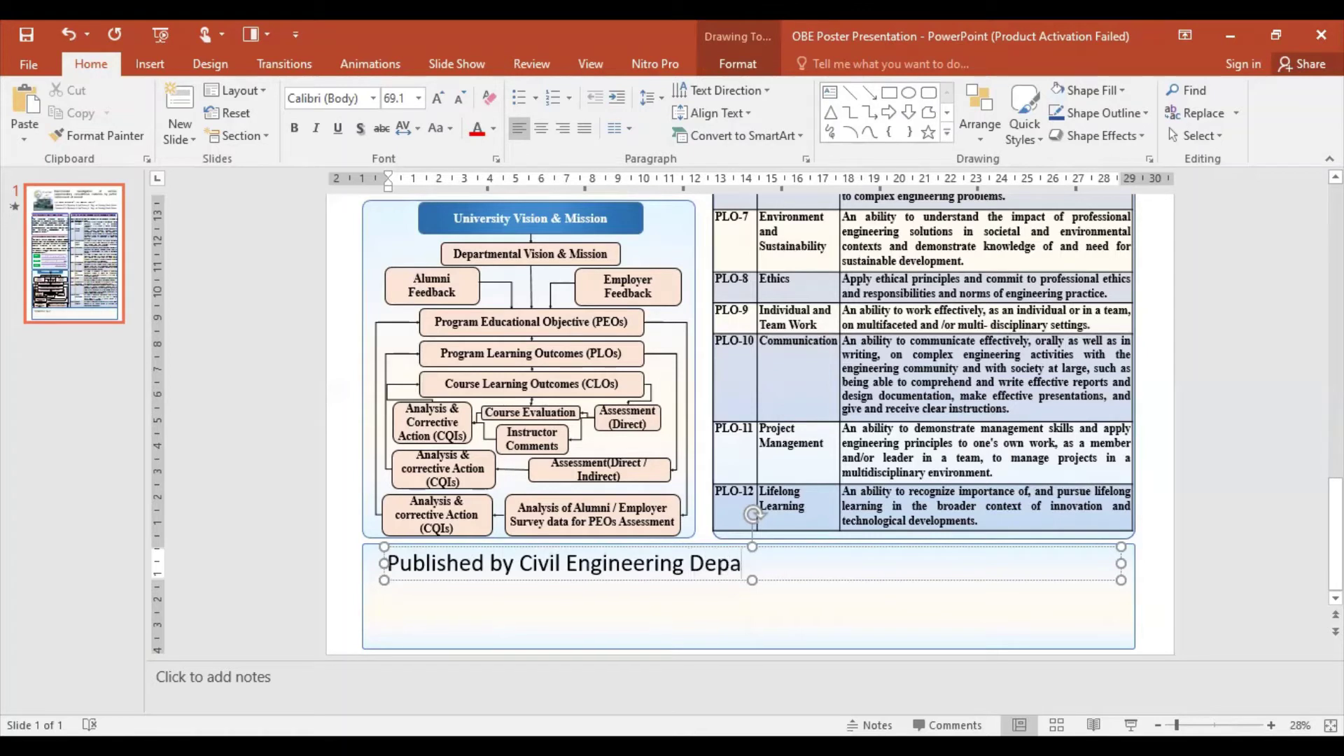
{"action": "type", "text": "rt"}
{"action": "type", "text": "mne"}
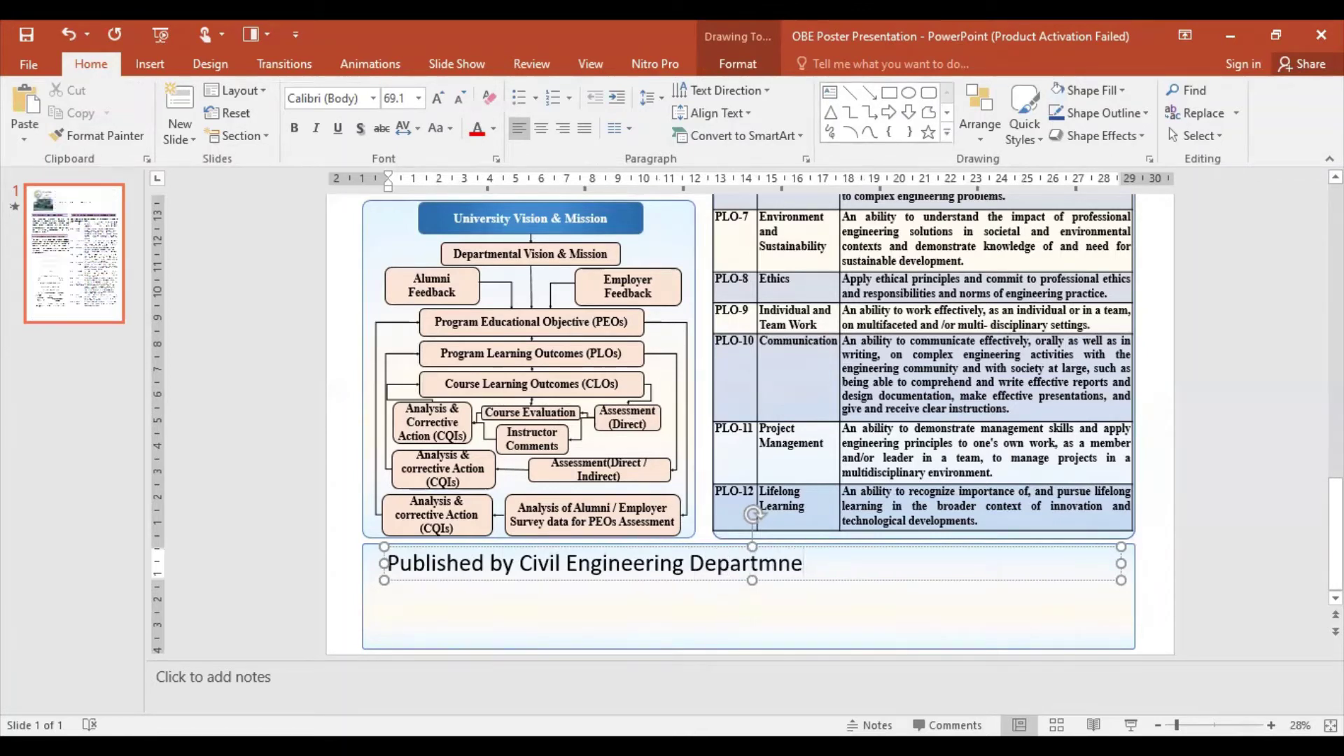
{"action": "key", "text": "BackSpace"}
{"action": "key", "text": "BackSpace"}
{"action": "type", "text": "ent of "}
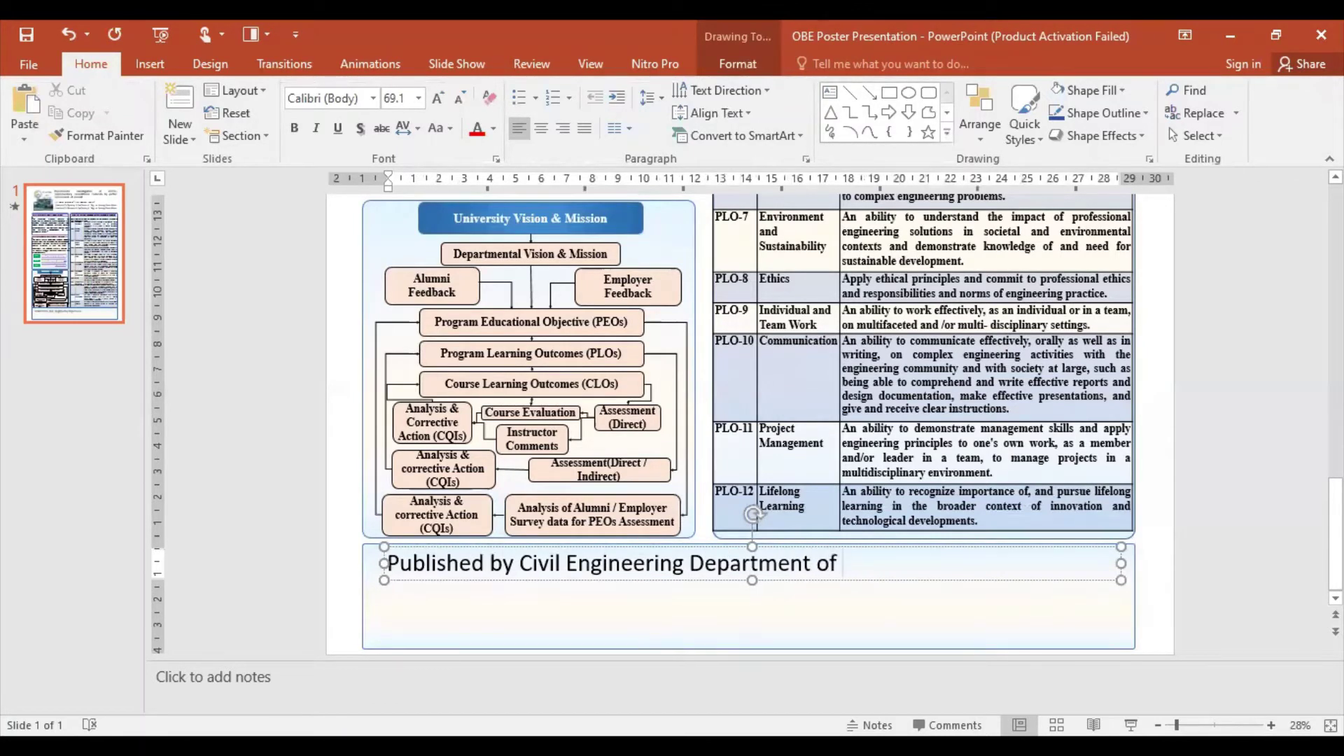
{"action": "type", "text": "Sir Syed "}
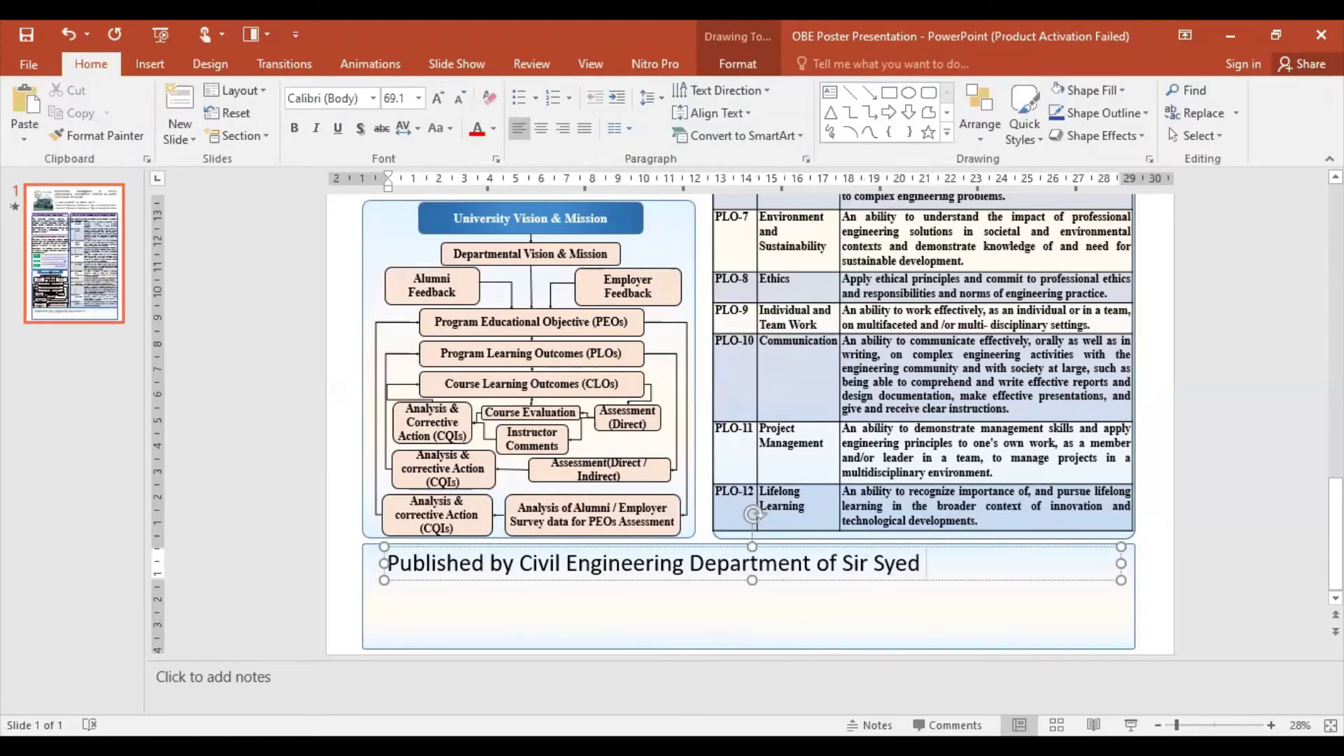
{"action": "type", "text": "Universit"}
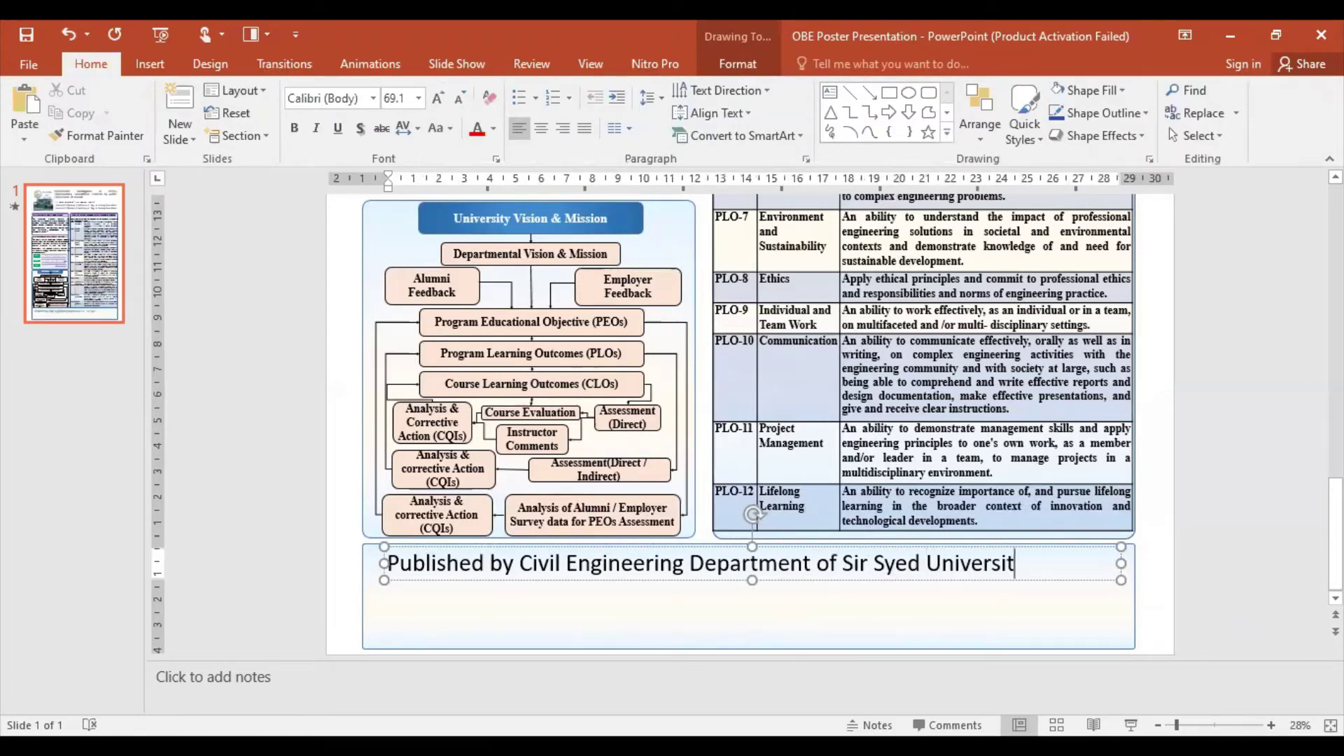
{"action": "type", "text": "y of Engineerin"}
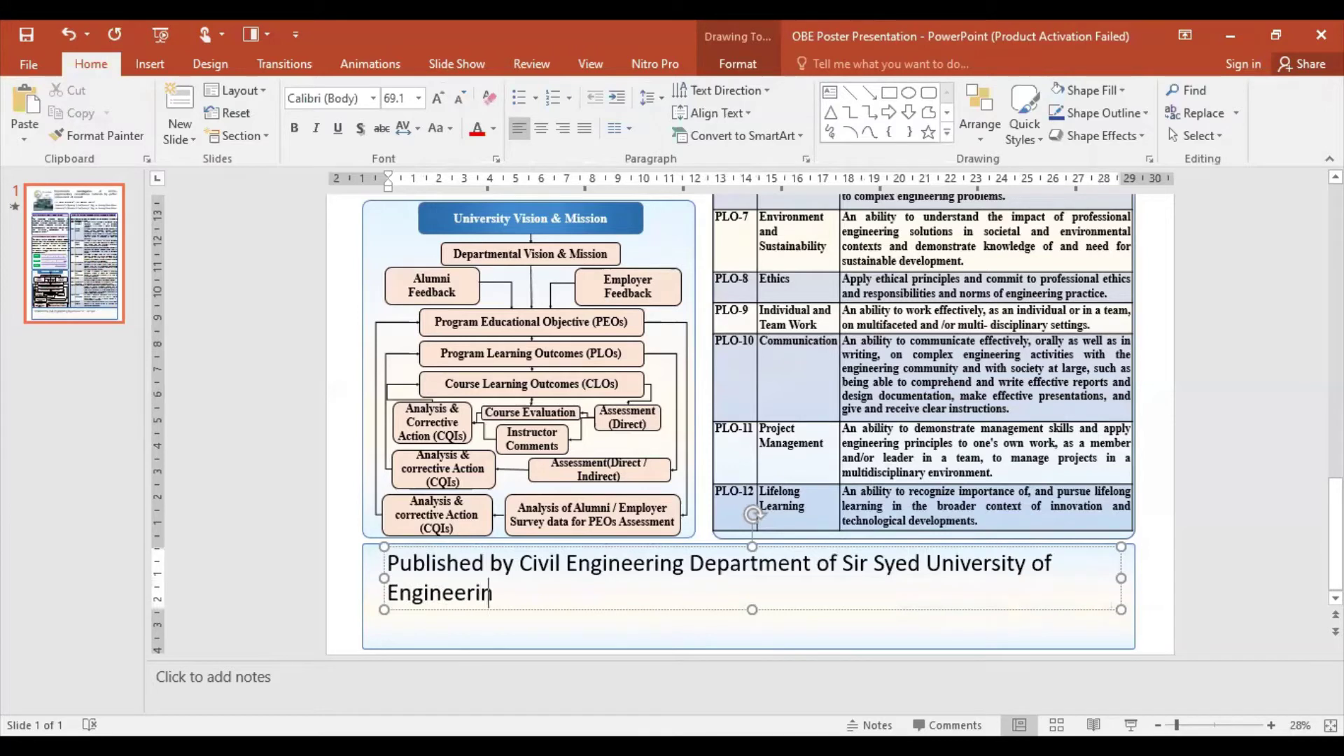
{"action": "type", "text": "g and Techno"}
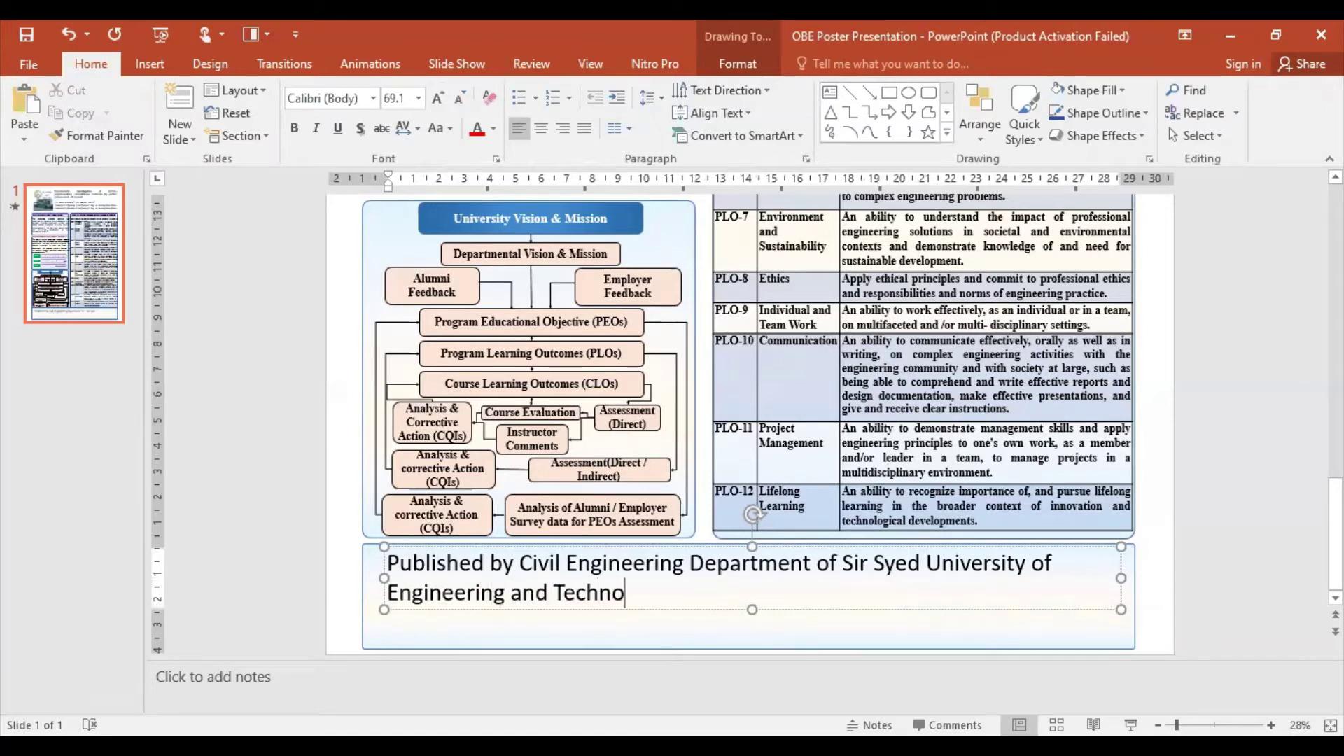
{"action": "type", "text": "logy"}
{"action": "key", "text": "Return"}
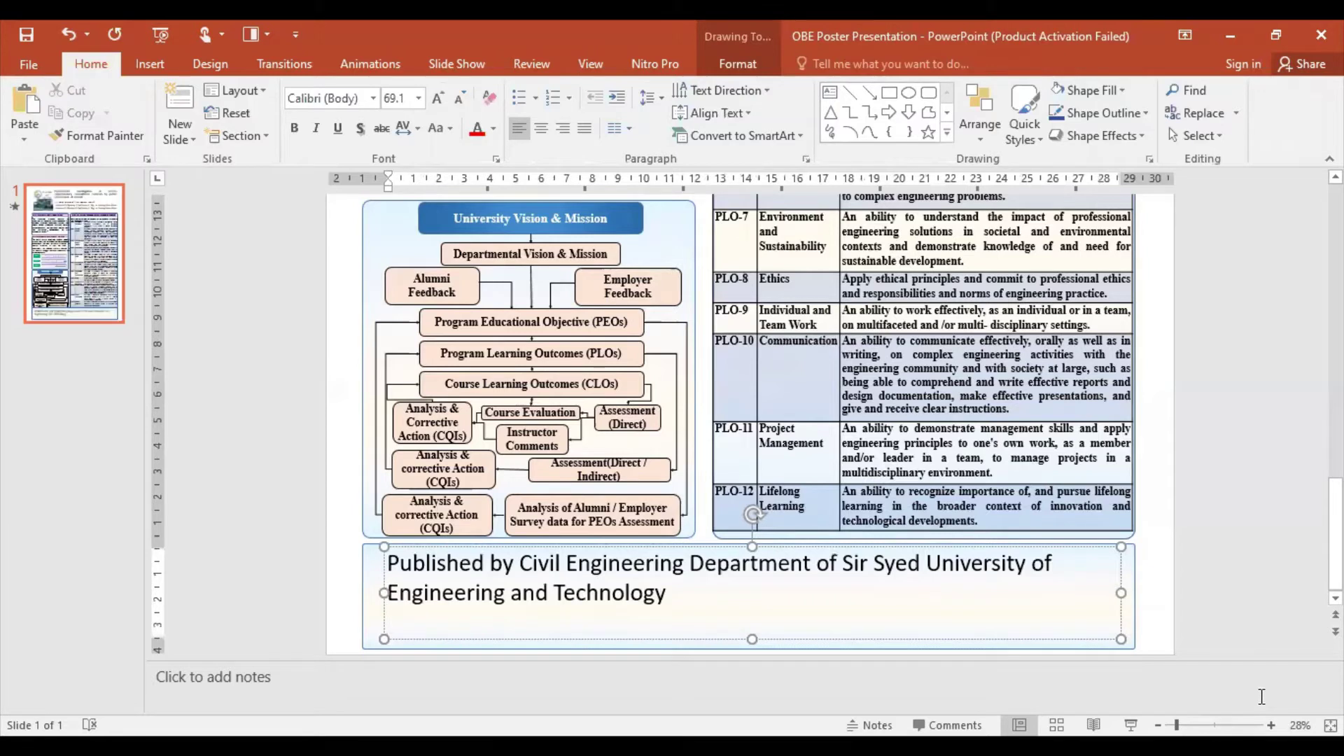
{"action": "key", "text": "ctrl+s"}
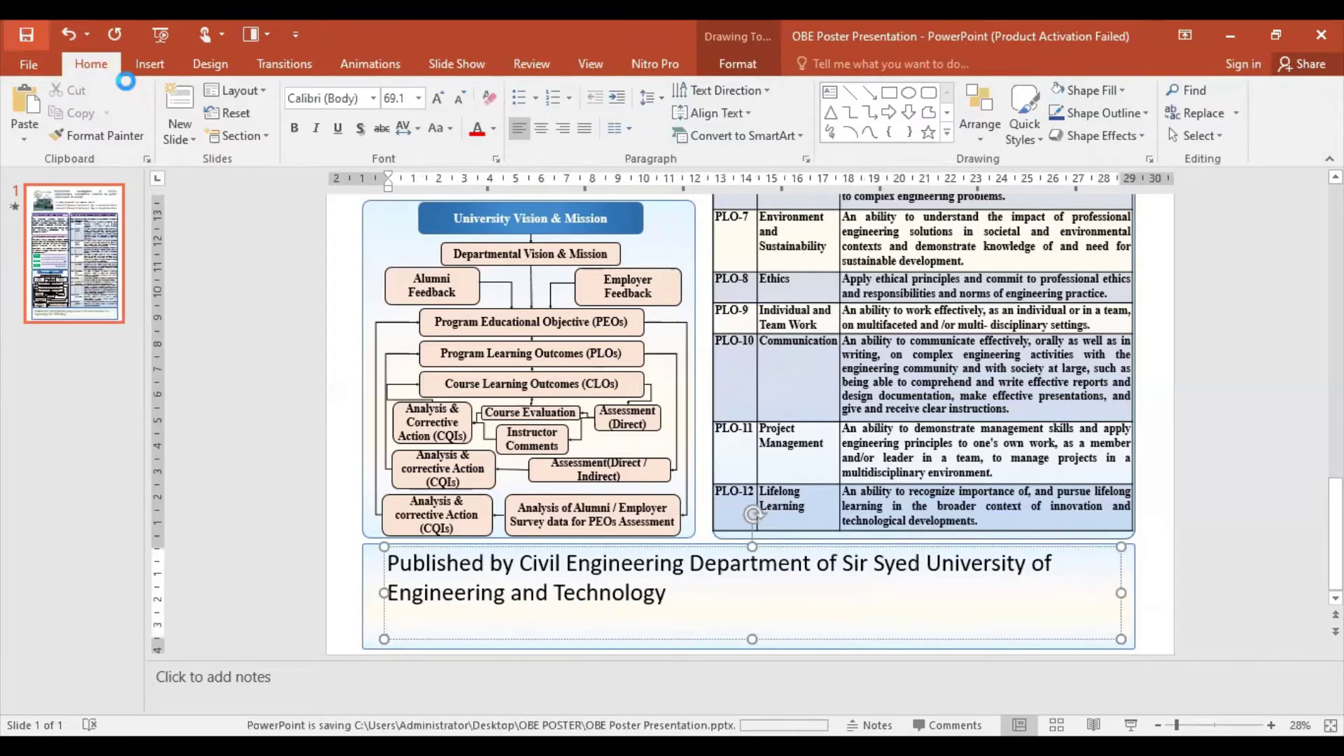
Step: Make the footer text bold Times New Roman
{"action": "left_click_drag", "start_coordinate": [389, 564], "coordinate": [671, 595]}
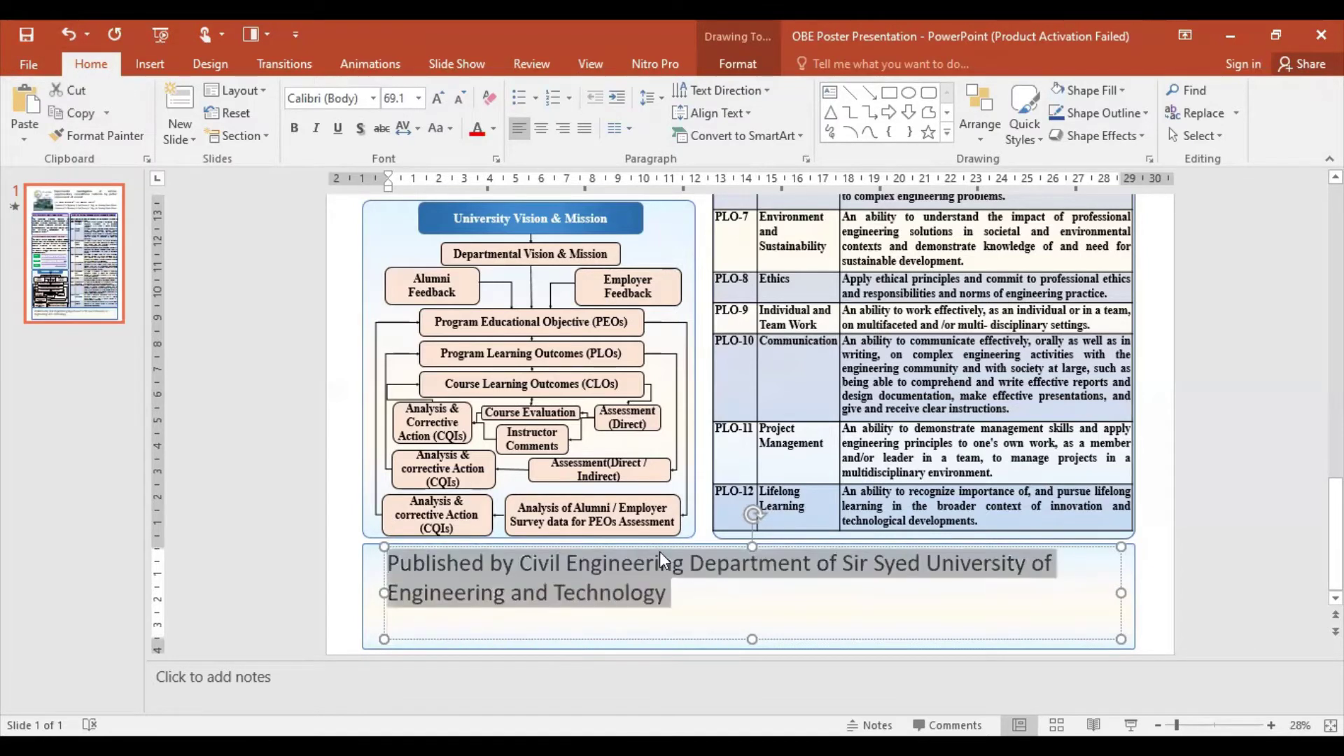
{"action": "left_click", "coordinate": [288, 132]}
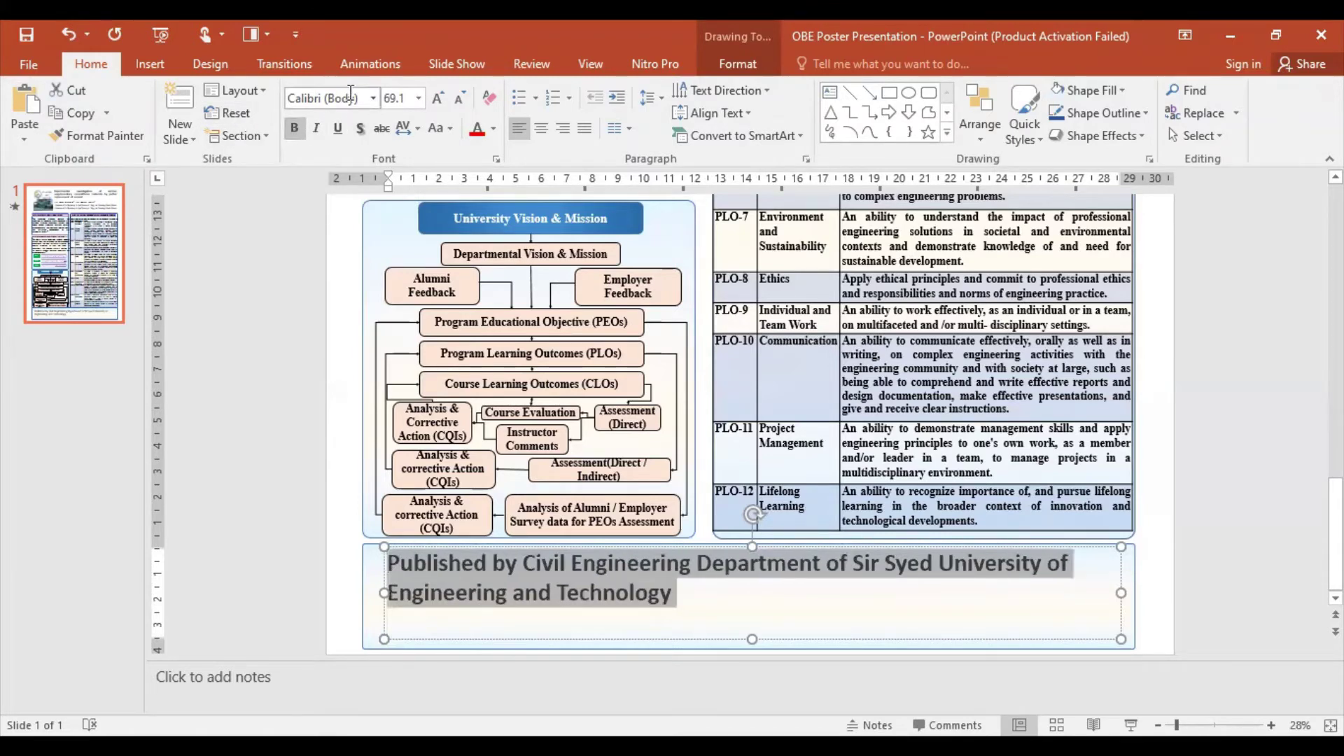
{"action": "left_click", "coordinate": [371, 100]}
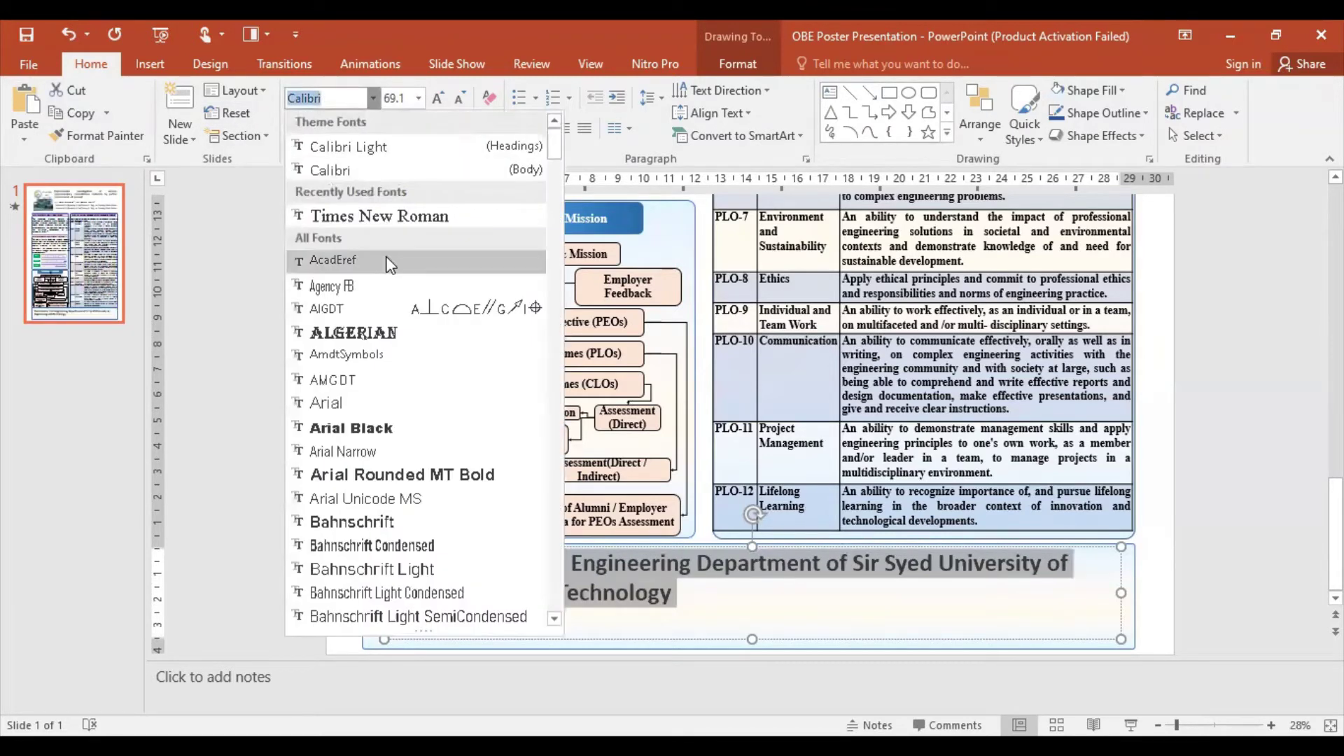
{"action": "left_click", "coordinate": [475, 226]}
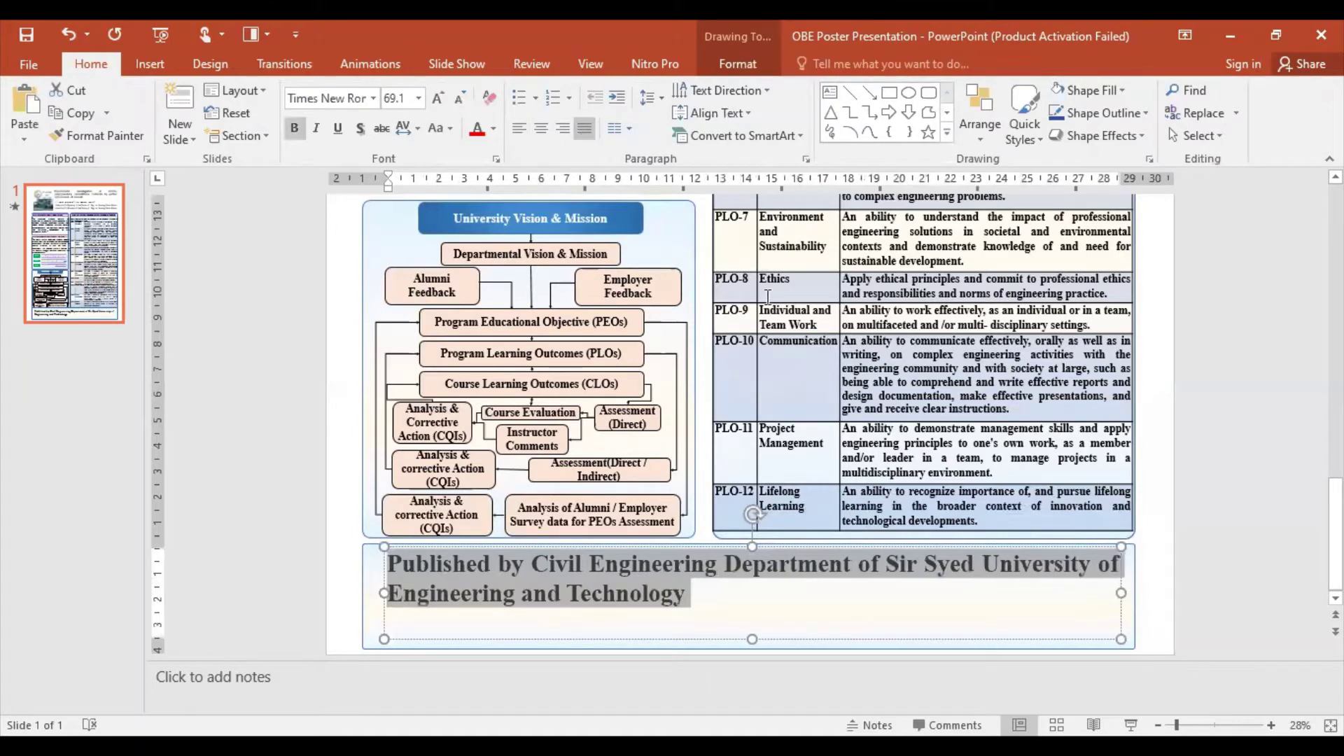
Step: Stretch the footer box to the slide's edges and add an empty line after 'Technology'
{"action": "left_click_drag", "start_coordinate": [382, 594], "coordinate": [362, 593]}
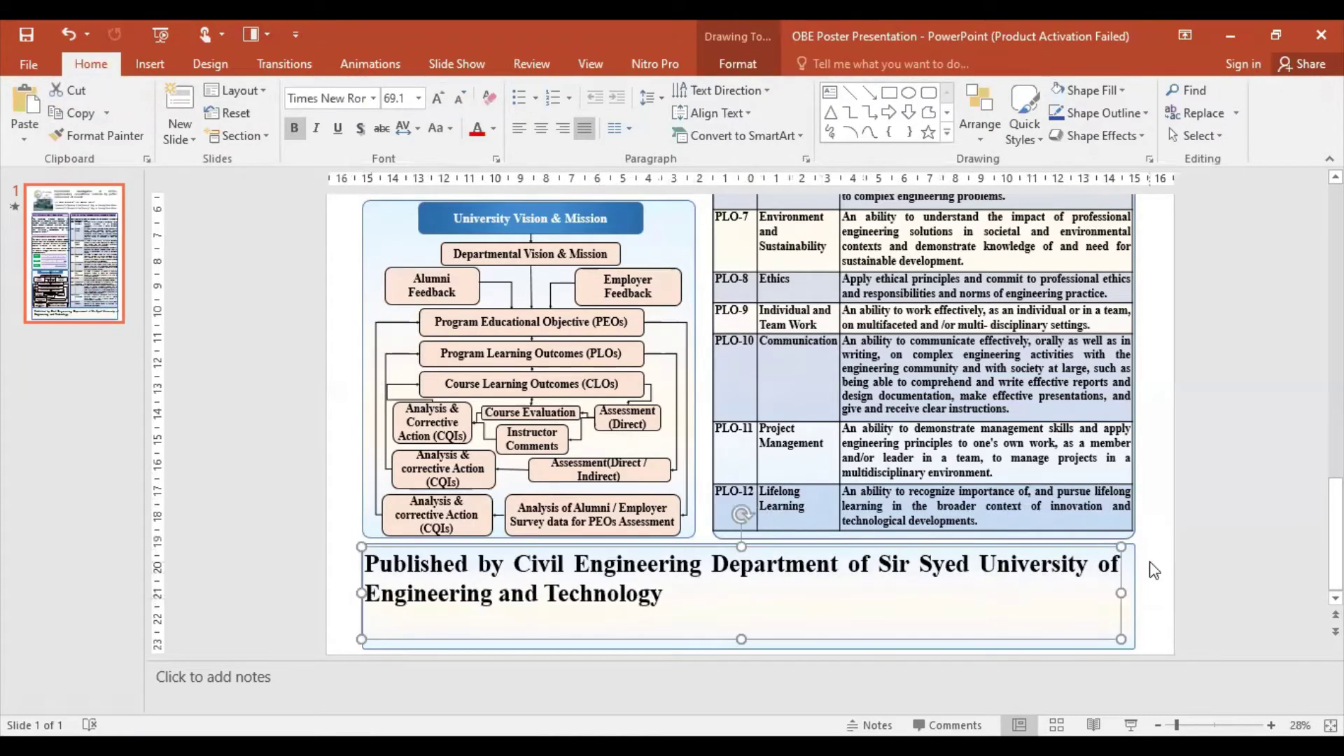
{"action": "left_click_drag", "start_coordinate": [1123, 593], "coordinate": [1134, 595]}
{"action": "left_click", "coordinate": [654, 602]}
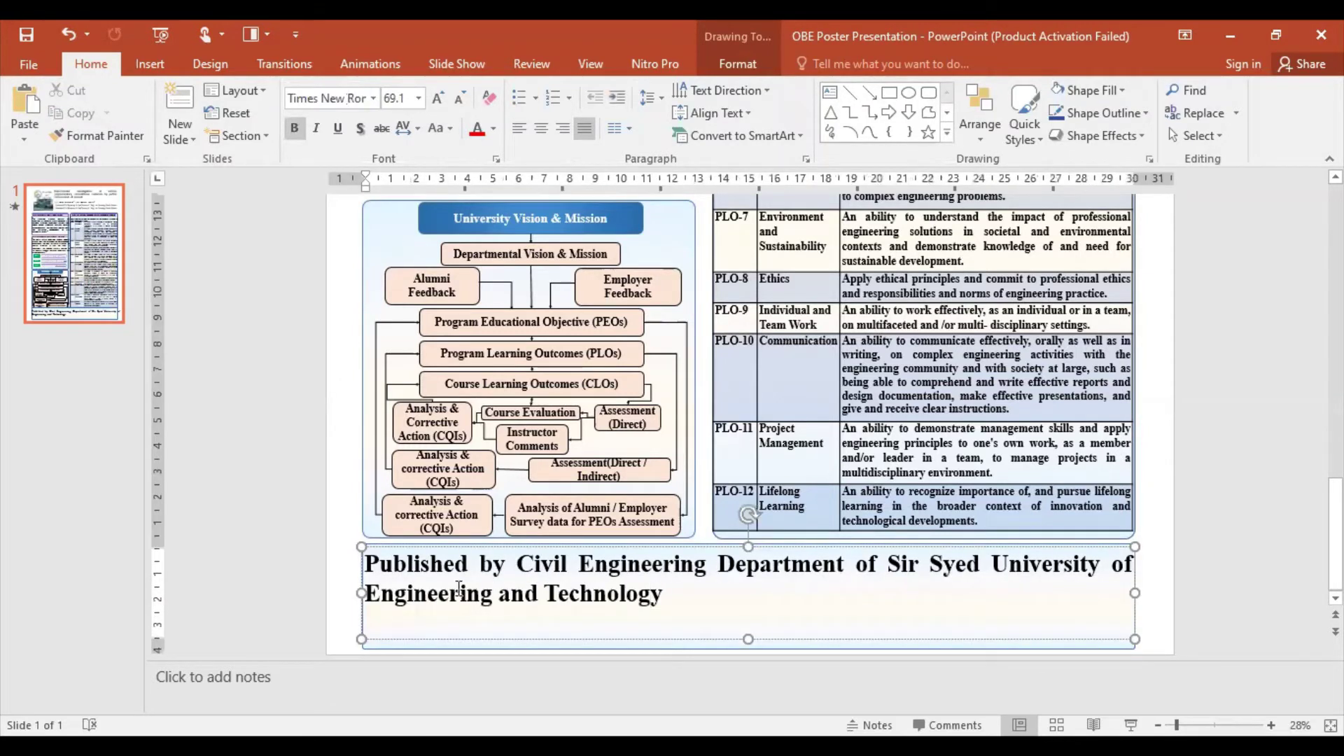
{"action": "left_click_drag", "start_coordinate": [369, 569], "coordinate": [698, 584]}
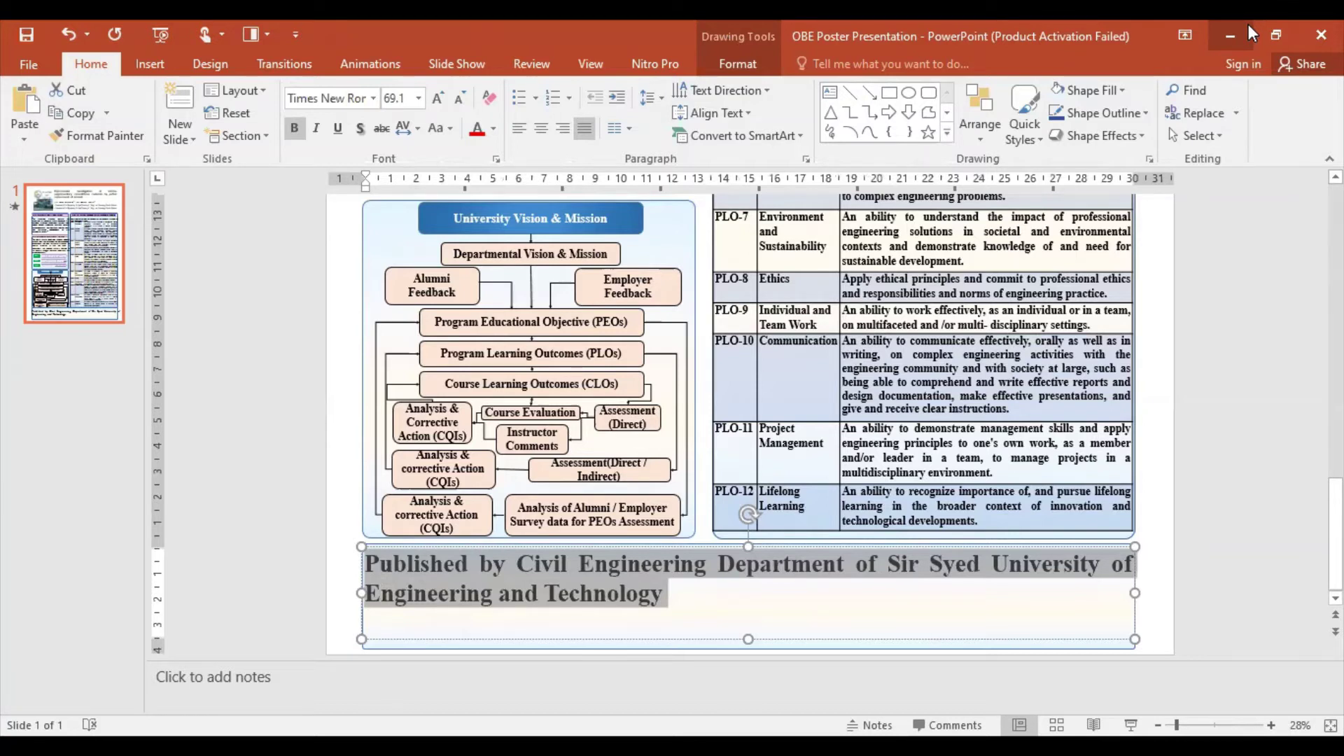
{"action": "left_click", "coordinate": [729, 602]}
{"action": "key", "text": "Return"}
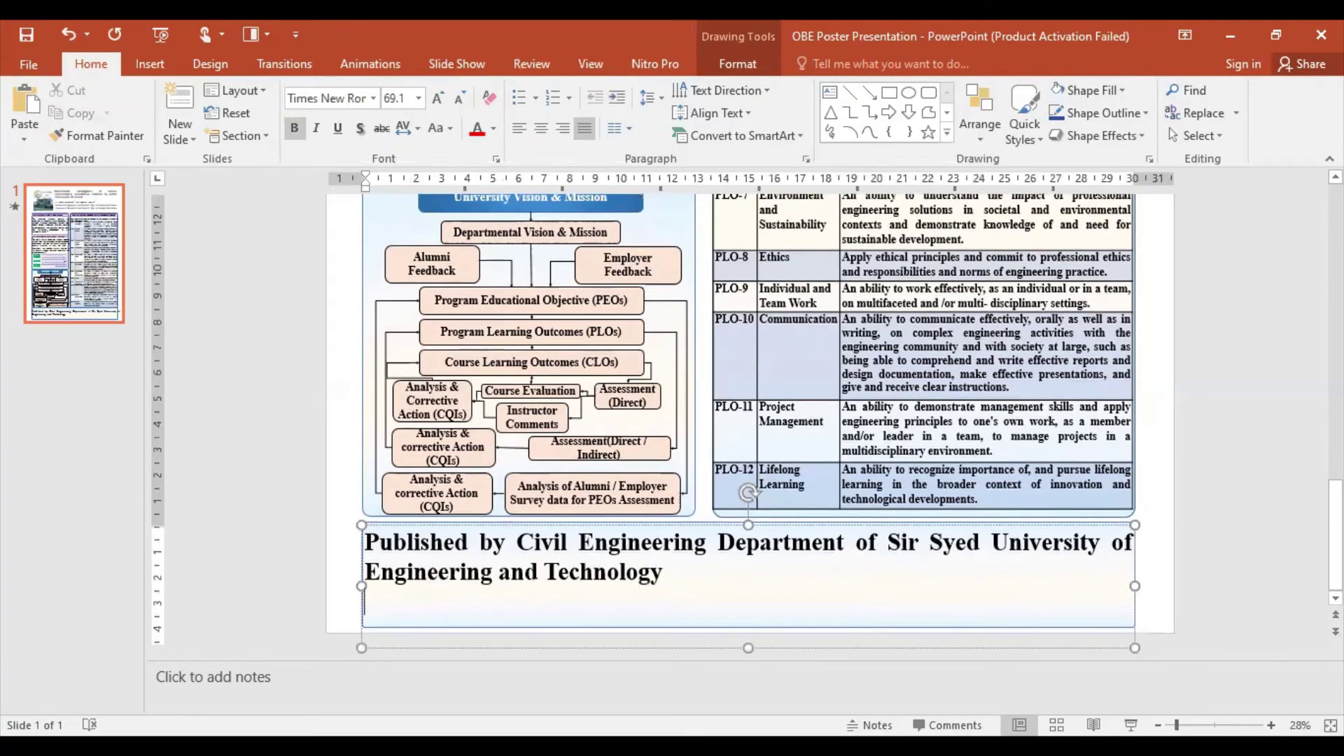
{"action": "key", "text": "Escape"}
{"action": "key", "text": "Tab"}
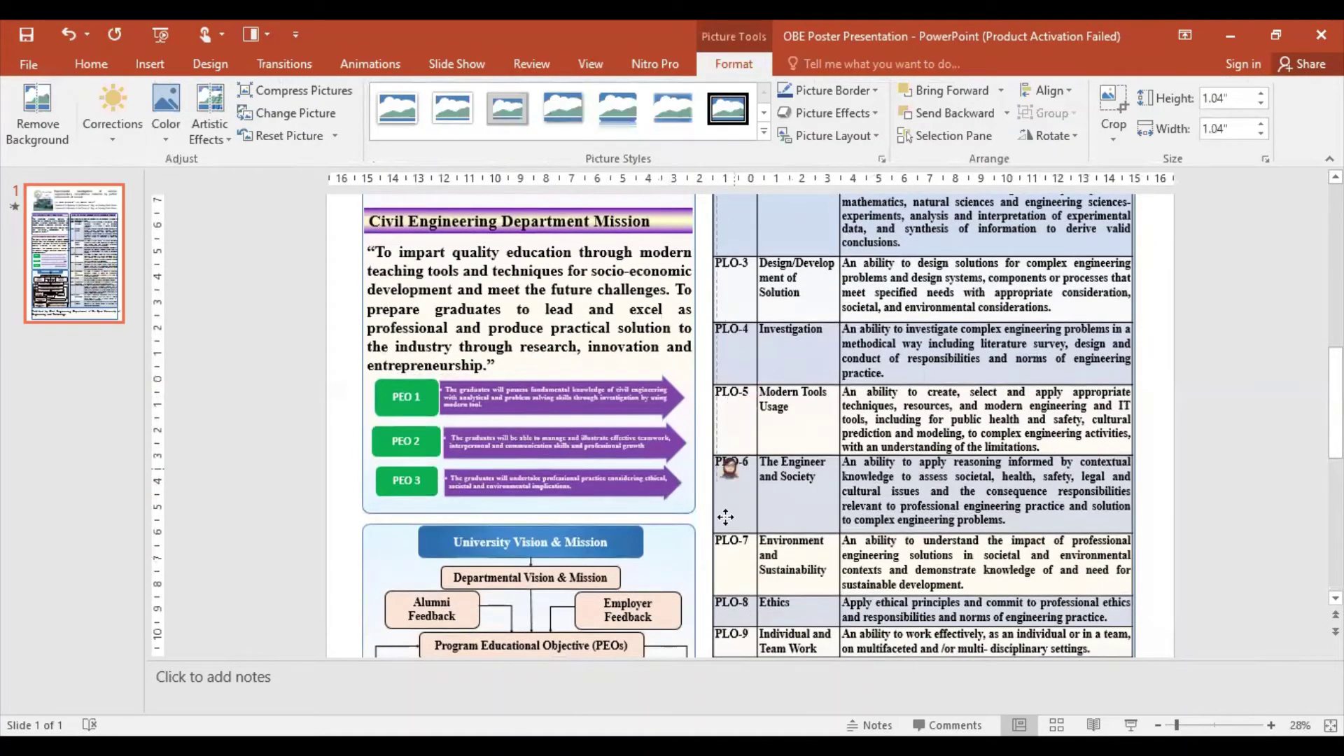
Step: Move the small avatar picture into the footer's bottom-left corner
{"action": "left_click_drag", "start_coordinate": [752, 380], "coordinate": [698, 648]}
{"action": "scroll", "coordinate": [774, 558], "scroll_direction": "down", "scroll_amount": 4}
{"action": "scroll", "coordinate": [774, 558], "scroll_direction": "down", "scroll_amount": 2}
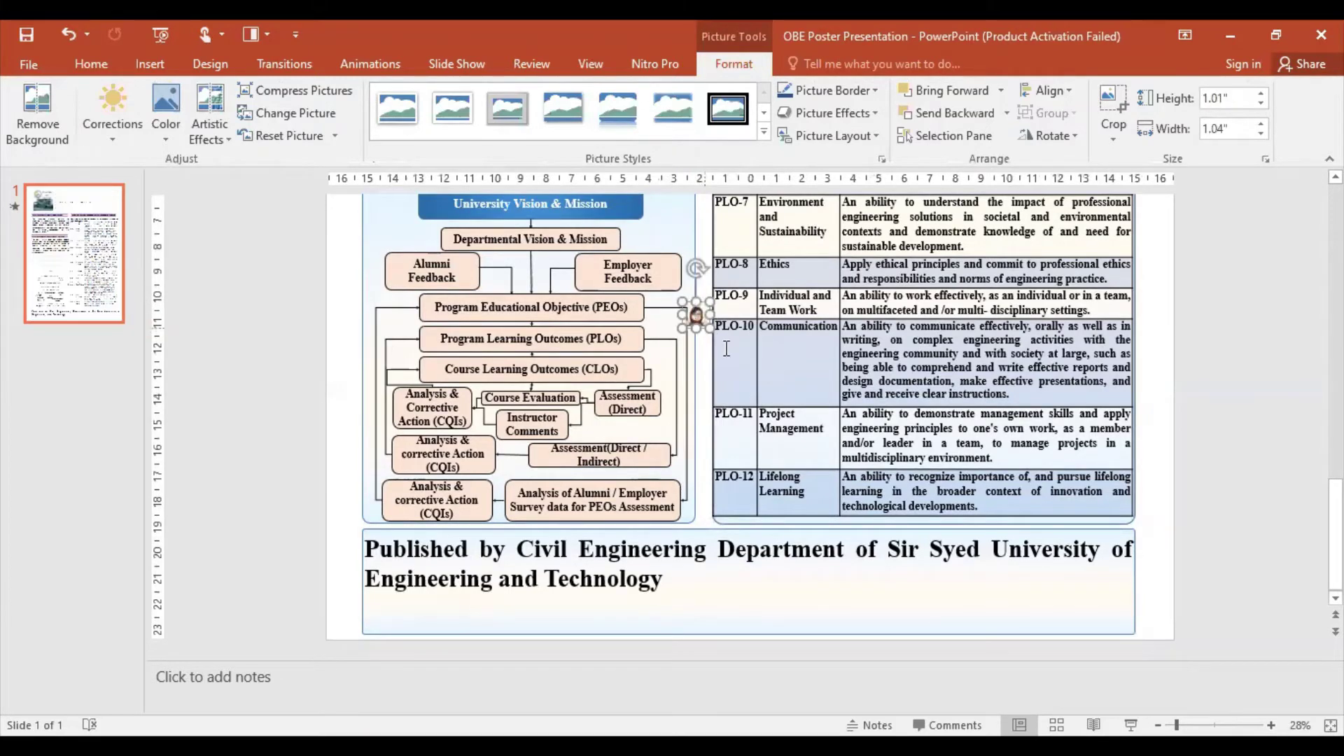
{"action": "left_click", "coordinate": [710, 314]}
{"action": "left_click", "coordinate": [710, 314]}
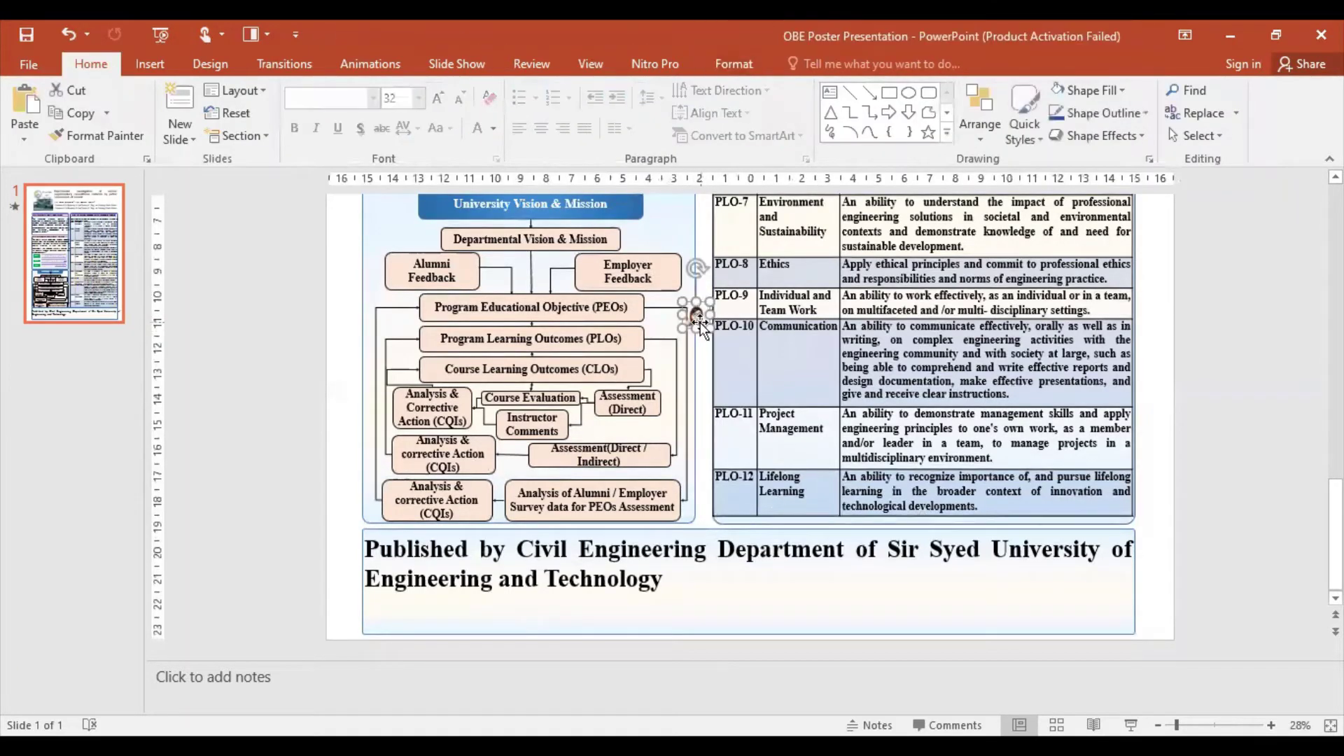
{"action": "mouse_move", "coordinate": [710, 313]}
{"action": "left_mouse_down"}
{"action": "mouse_move", "coordinate": [649, 528]}
{"action": "mouse_move", "coordinate": [383, 607]}
{"action": "left_mouse_up"}
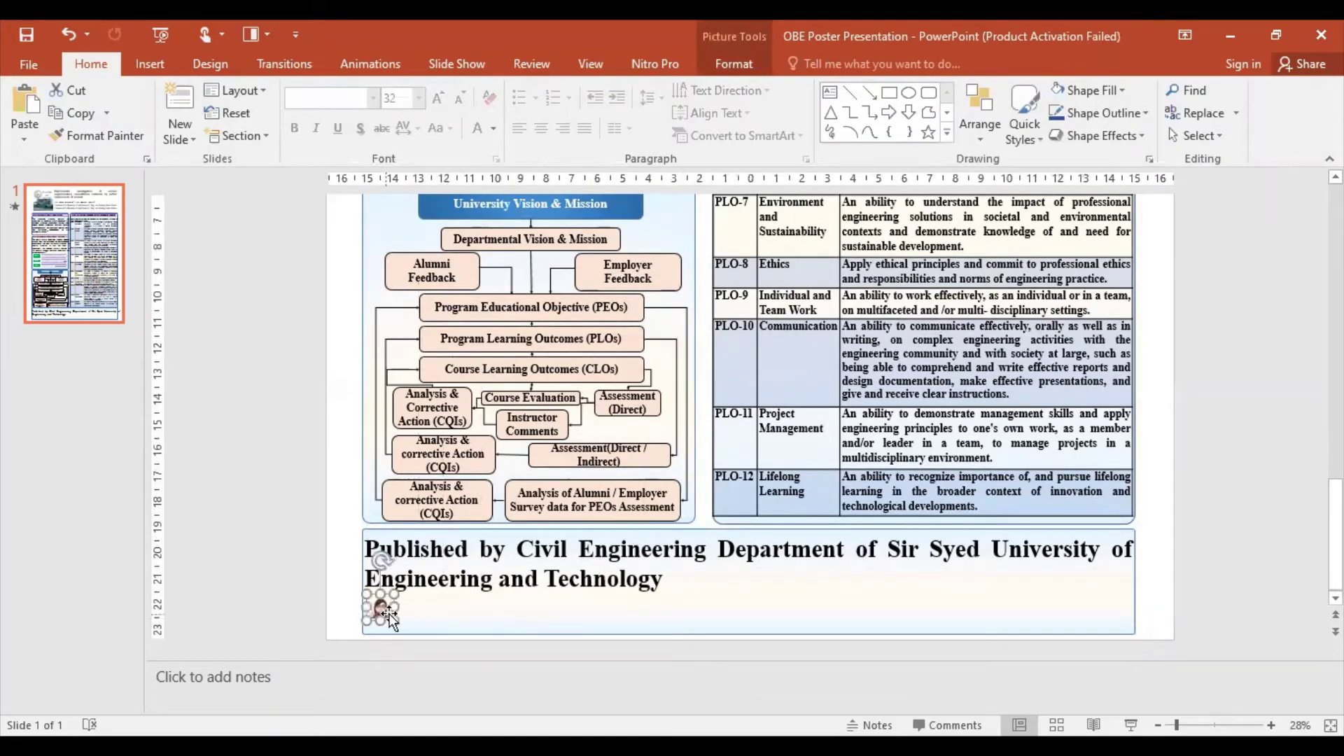
{"action": "left_click_drag", "start_coordinate": [383, 606], "coordinate": [420, 607]}
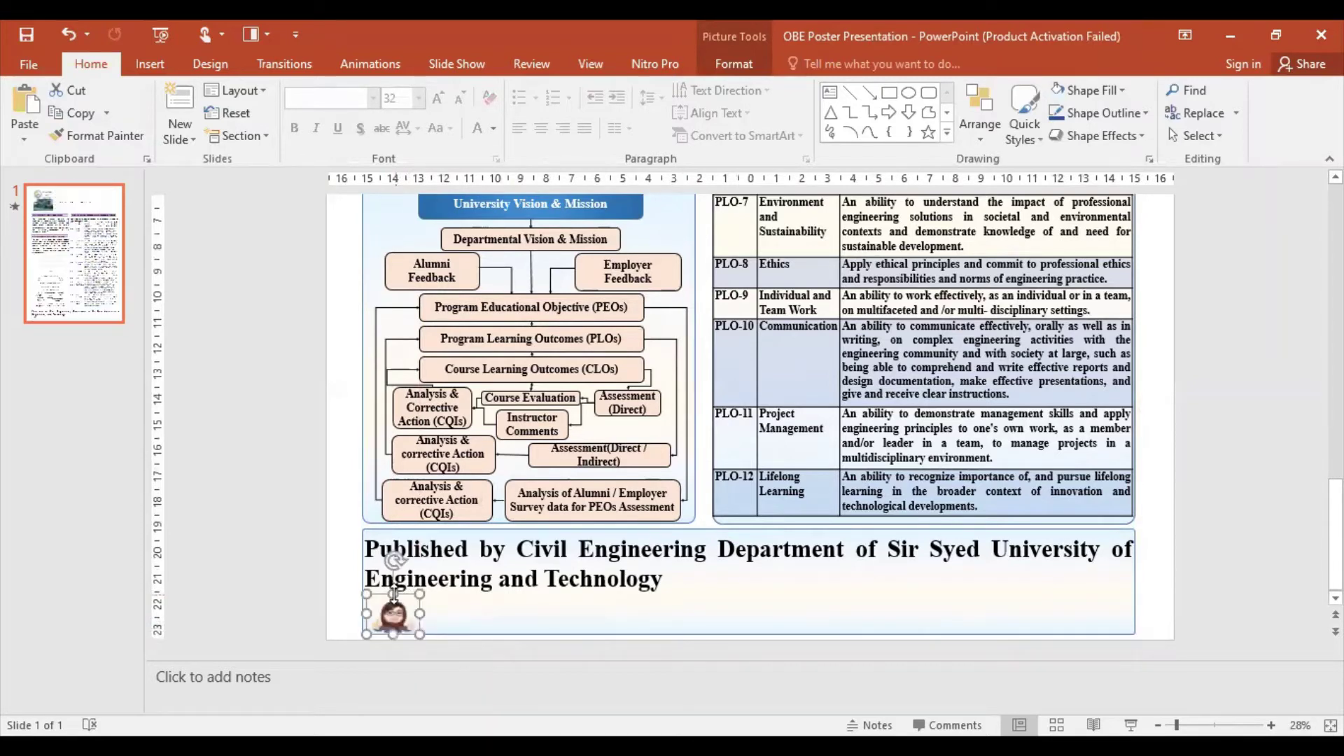
{"action": "left_click", "coordinate": [392, 592]}
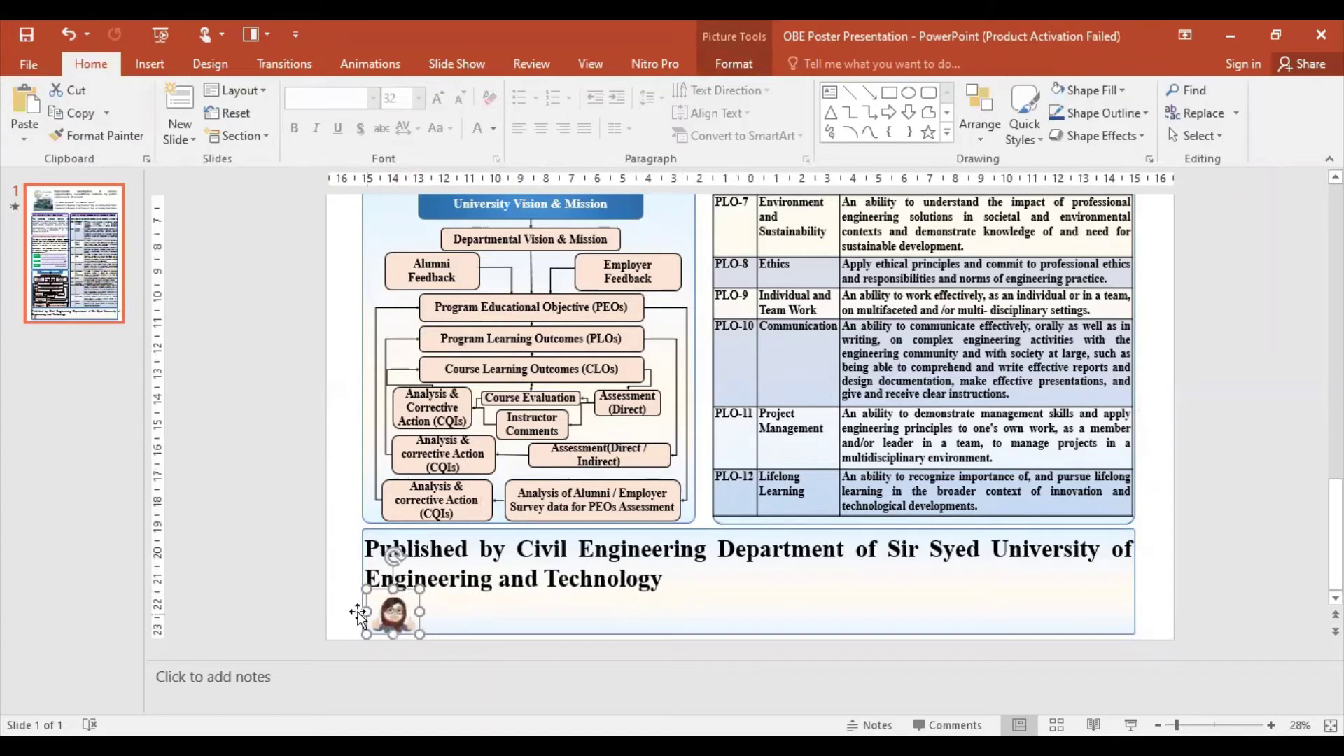
Step: Review the avatar's picture corrections and colour options, leaving them unchanged
{"action": "left_click", "coordinate": [392, 611]}
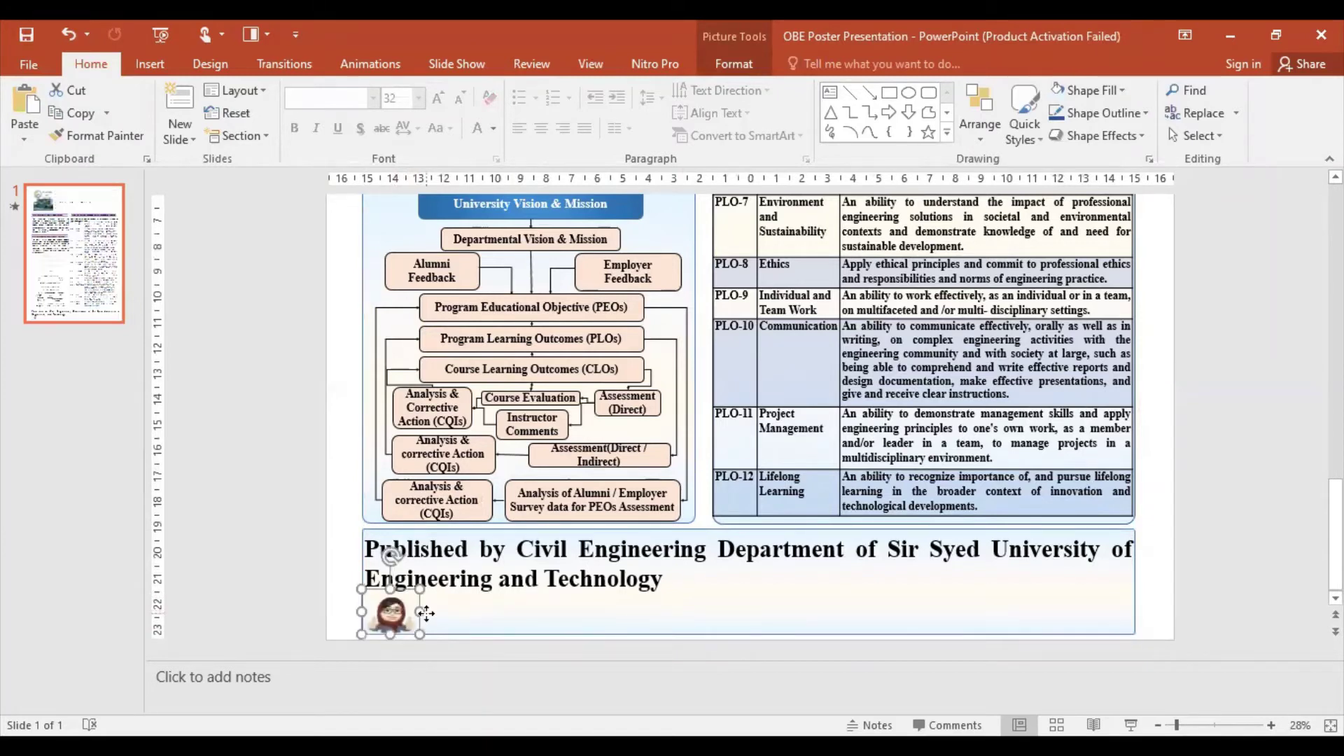
{"action": "left_click", "coordinate": [428, 614]}
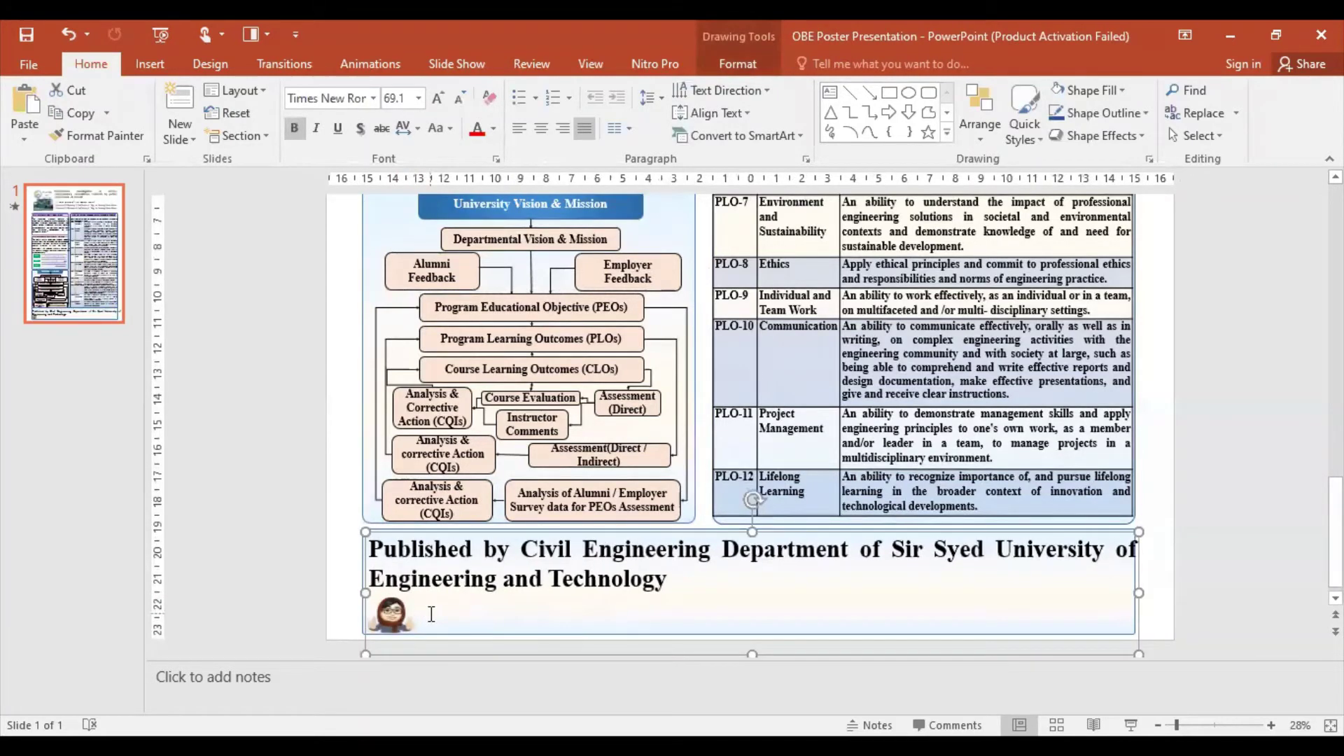
{"action": "key", "text": "ctrl+z"}
{"action": "left_click", "coordinate": [437, 616]}
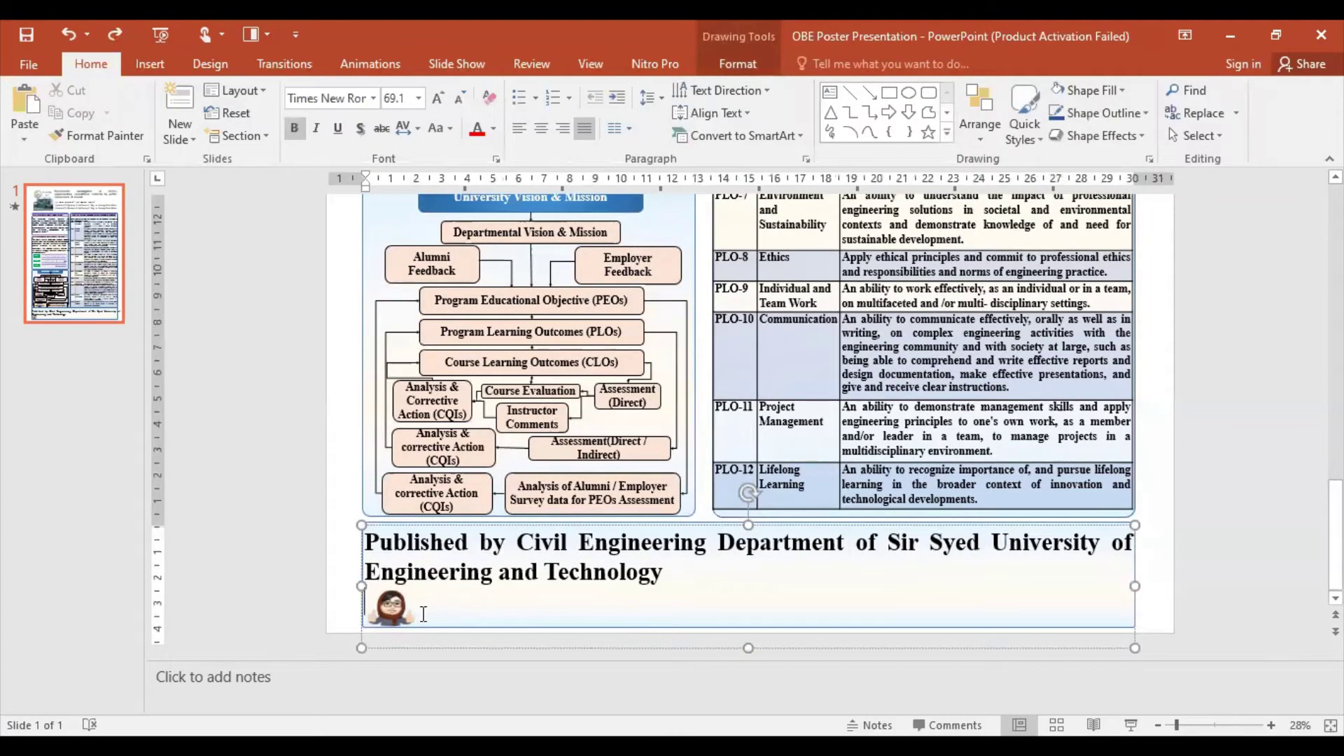
{"action": "left_click", "coordinate": [395, 610]}
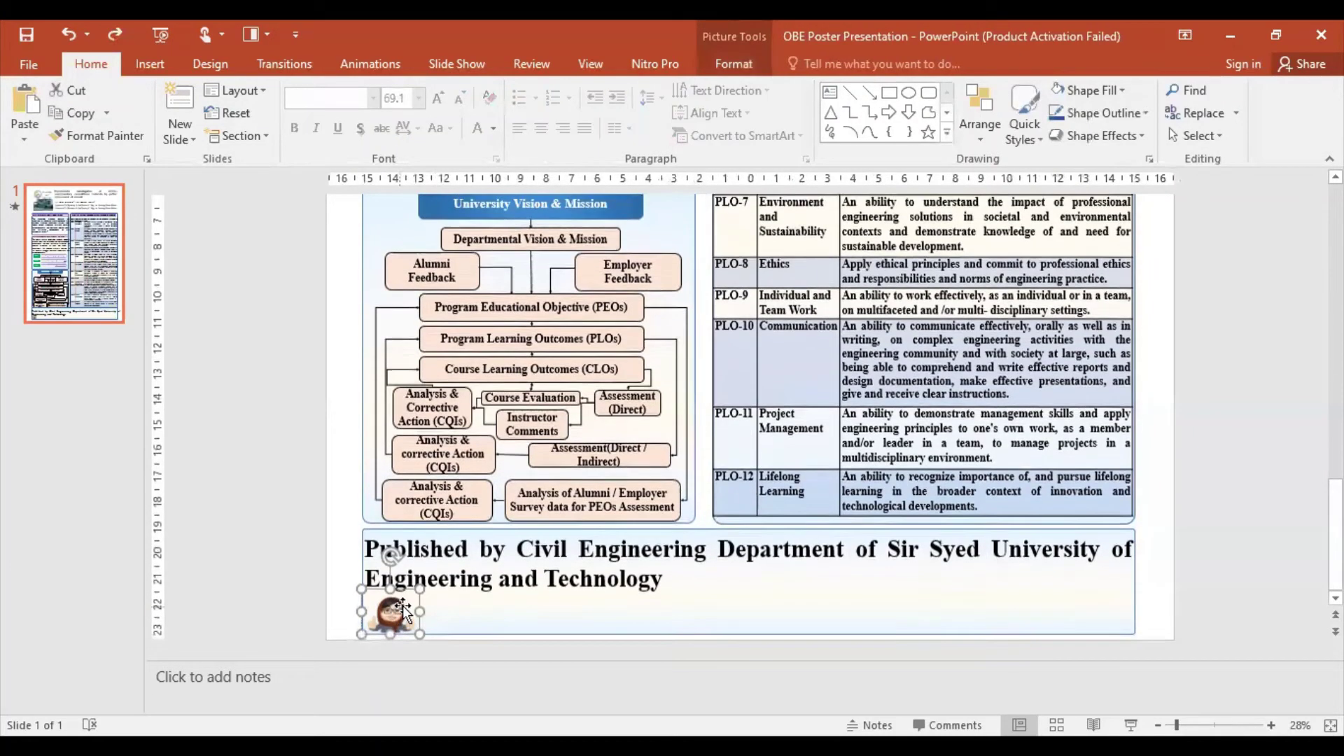
{"action": "left_click", "coordinate": [732, 64]}
{"action": "left_click", "coordinate": [100, 130]}
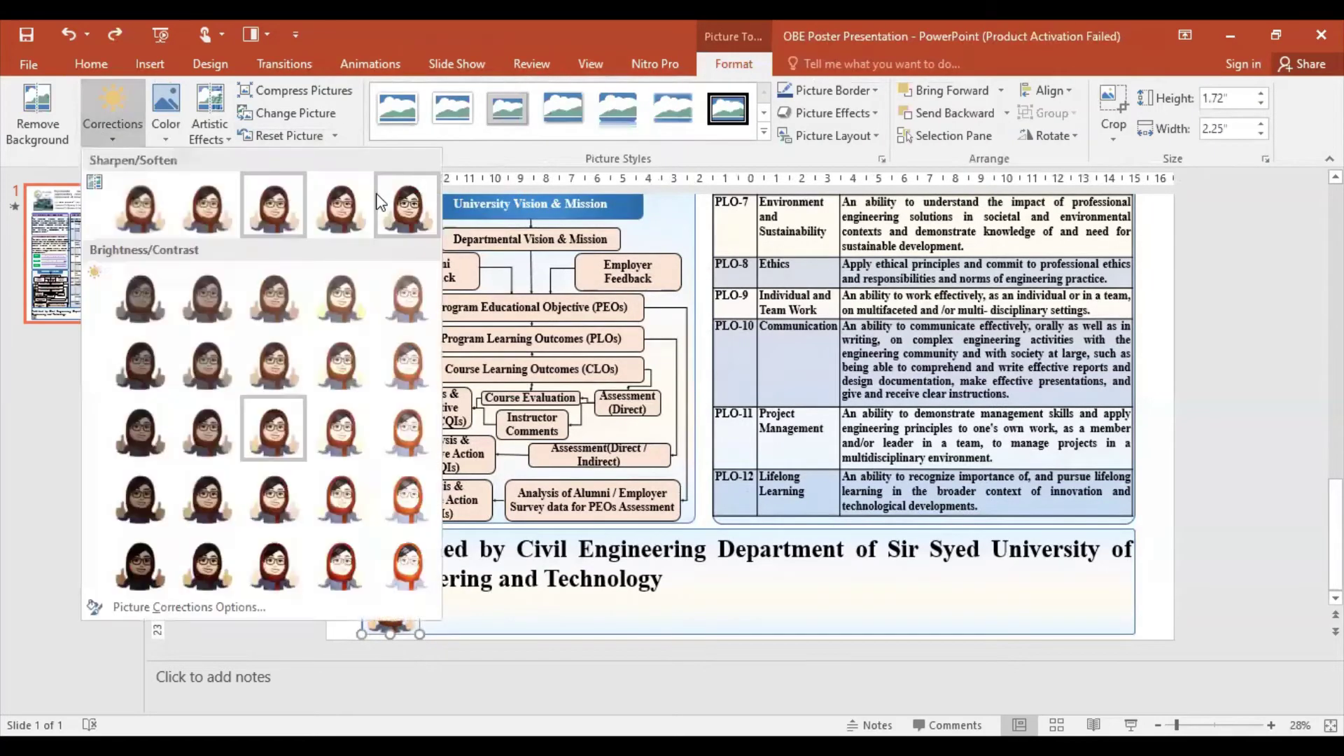
{"action": "left_click", "coordinate": [167, 138]}
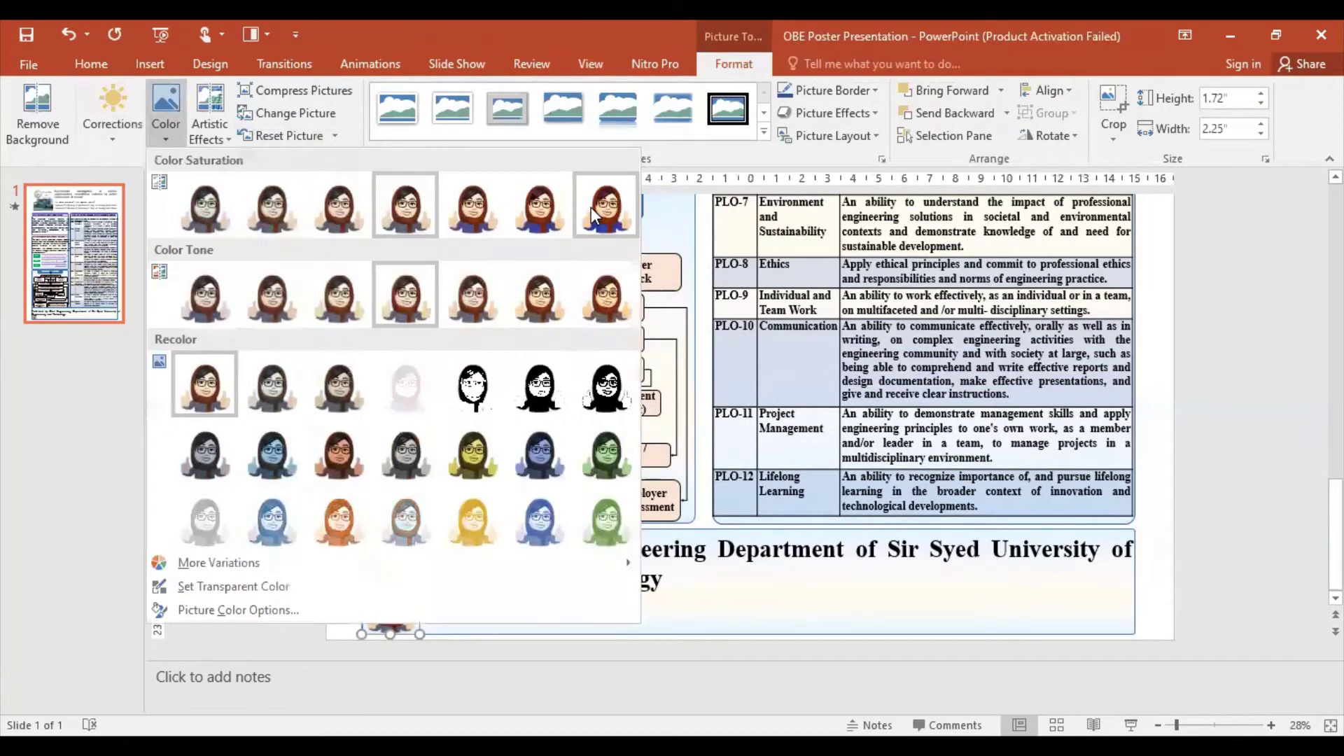
{"action": "left_click", "coordinate": [591, 207]}
Step: Select the footer credit text box and bring up the Insert ribbon
{"action": "left_click", "coordinate": [506, 627]}
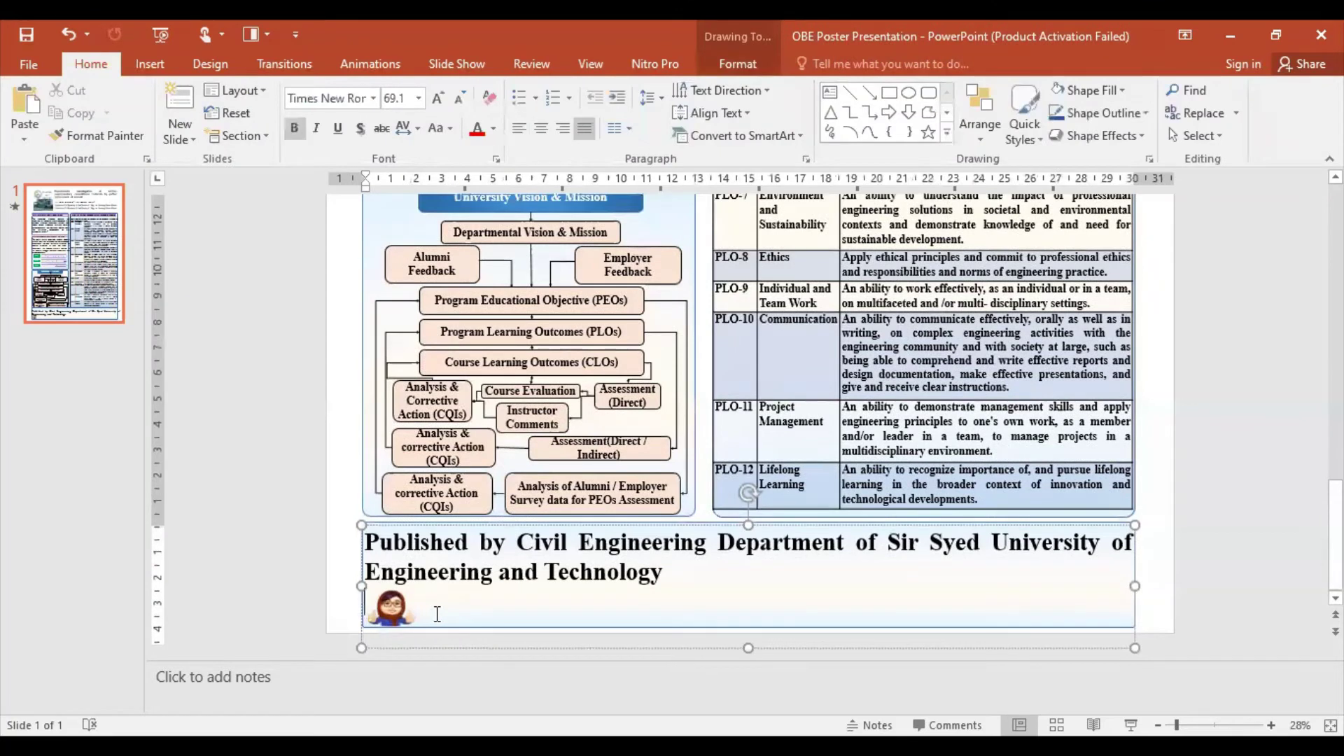
{"action": "left_click", "coordinate": [431, 616]}
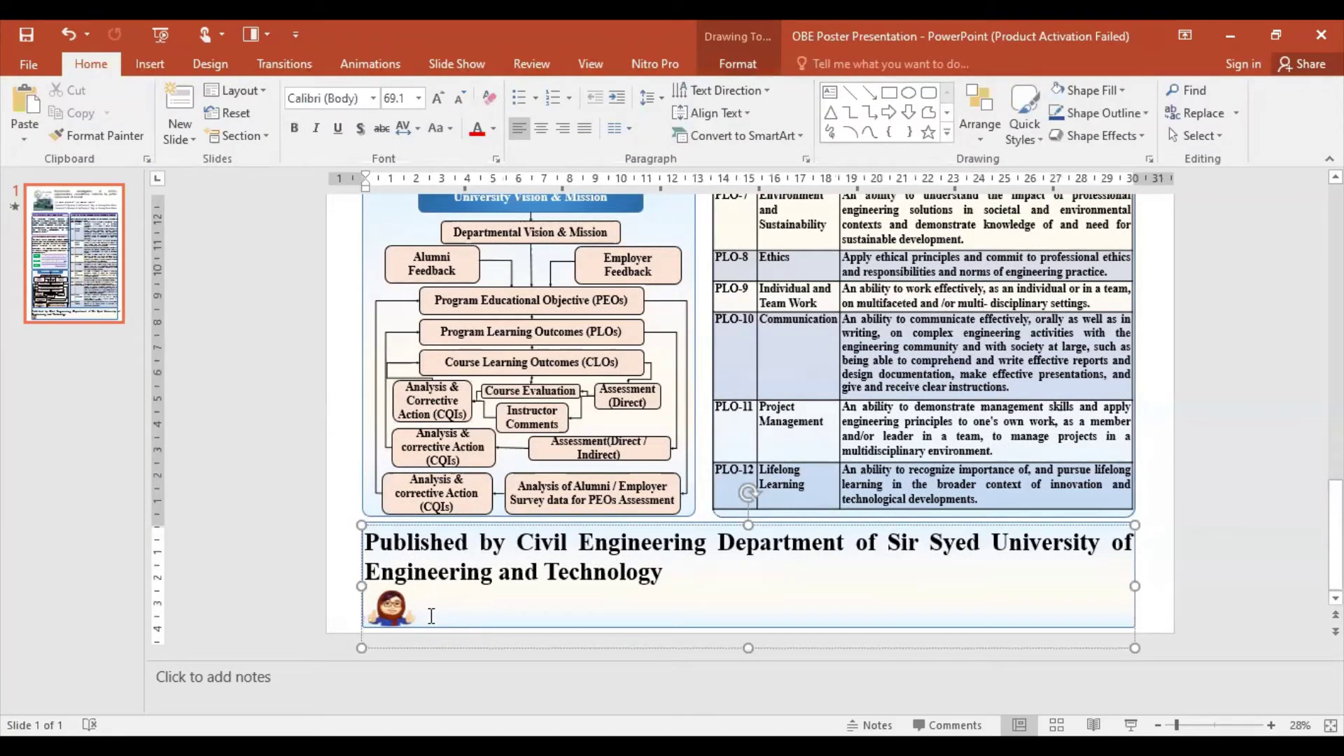
{"action": "left_click", "coordinate": [393, 623]}
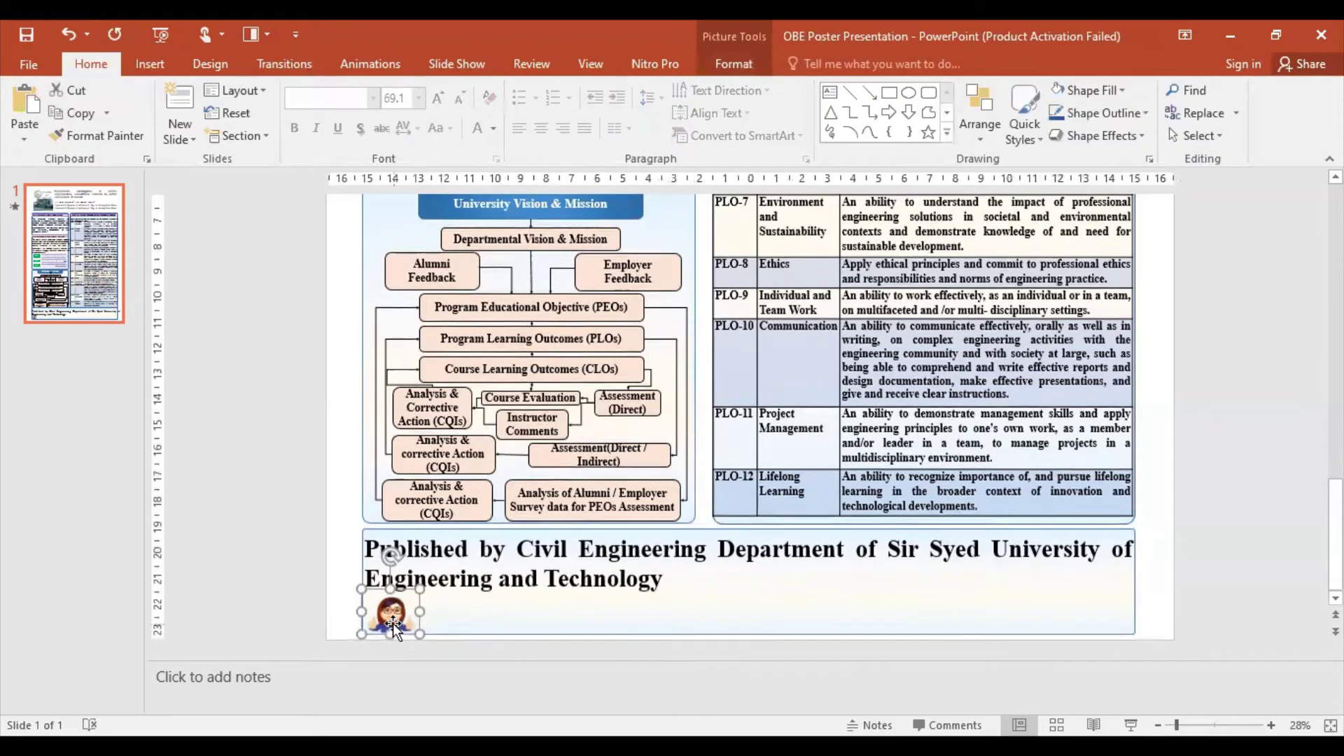
{"action": "left_click", "coordinate": [431, 616]}
{"action": "left_click", "coordinate": [390, 614]}
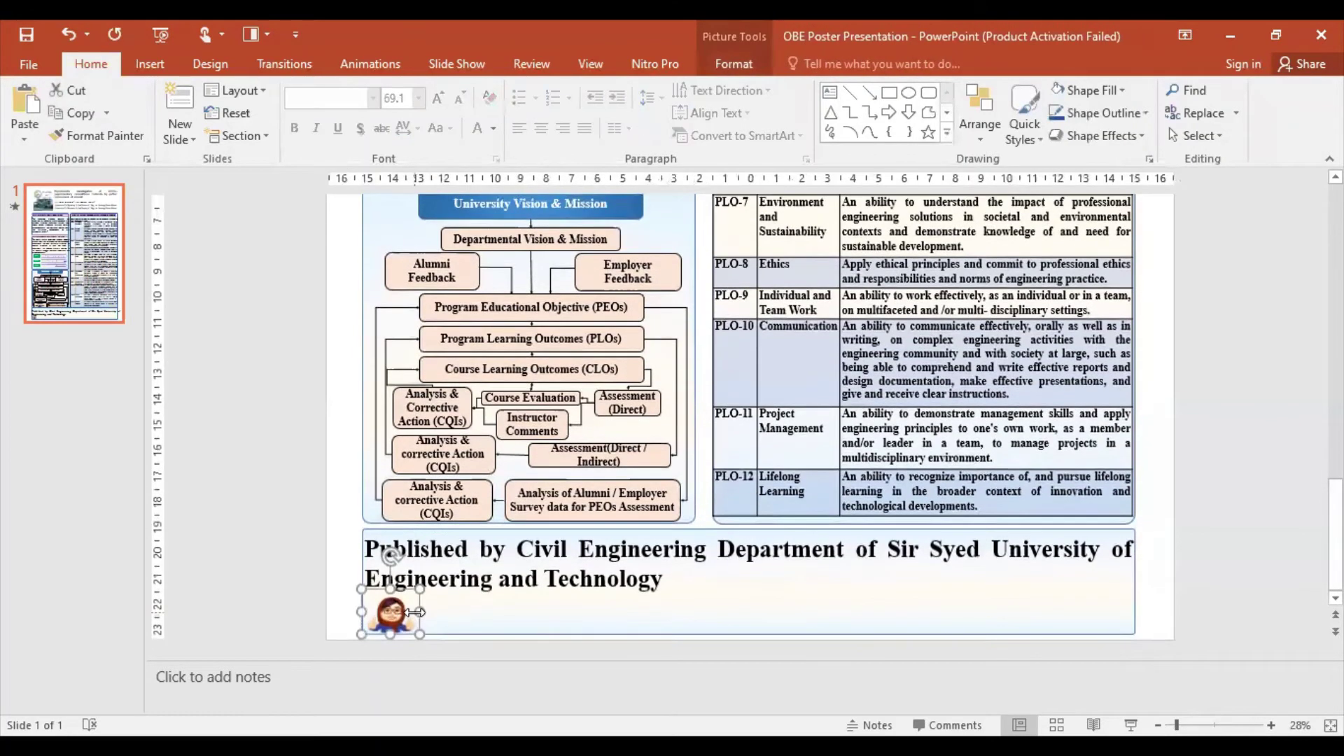
{"action": "left_click", "coordinate": [449, 612]}
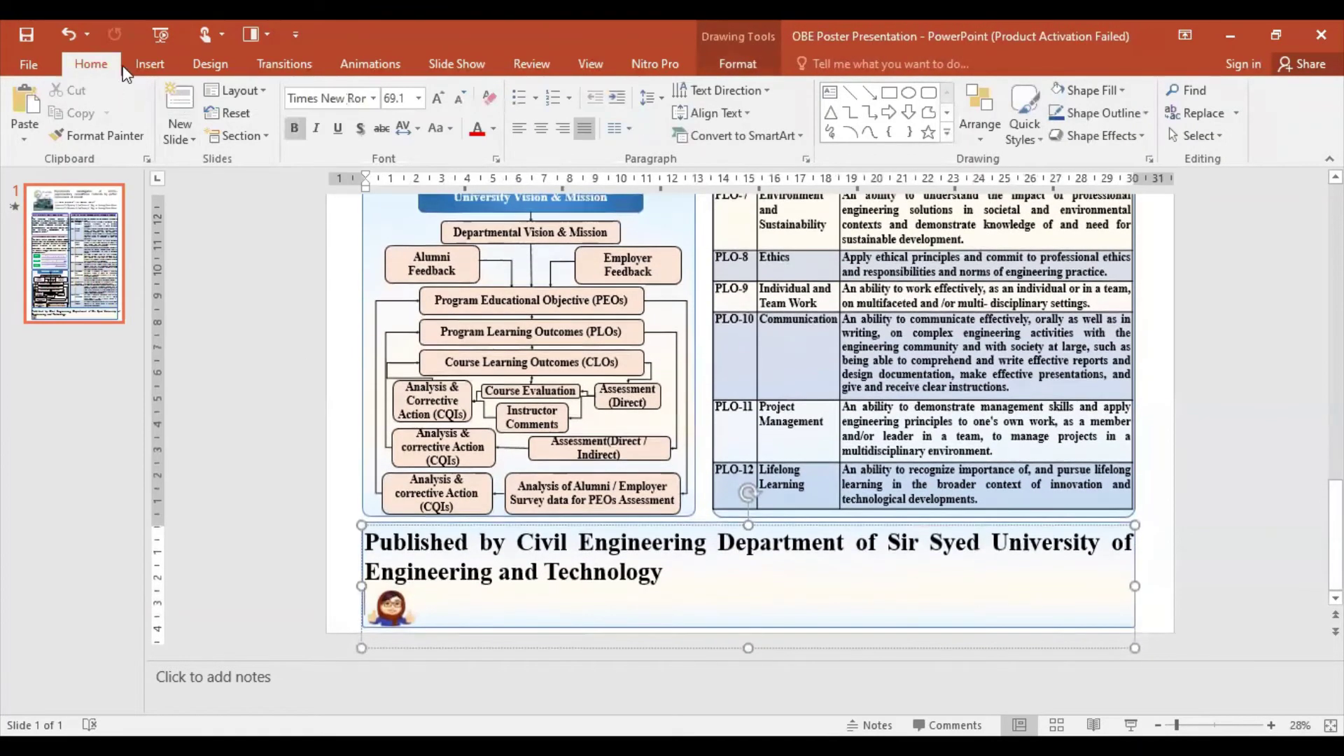
{"action": "left_click", "coordinate": [150, 64]}
Step: Draw a text box below the footer credit and widen it on both sides
{"action": "left_click", "coordinate": [324, 124]}
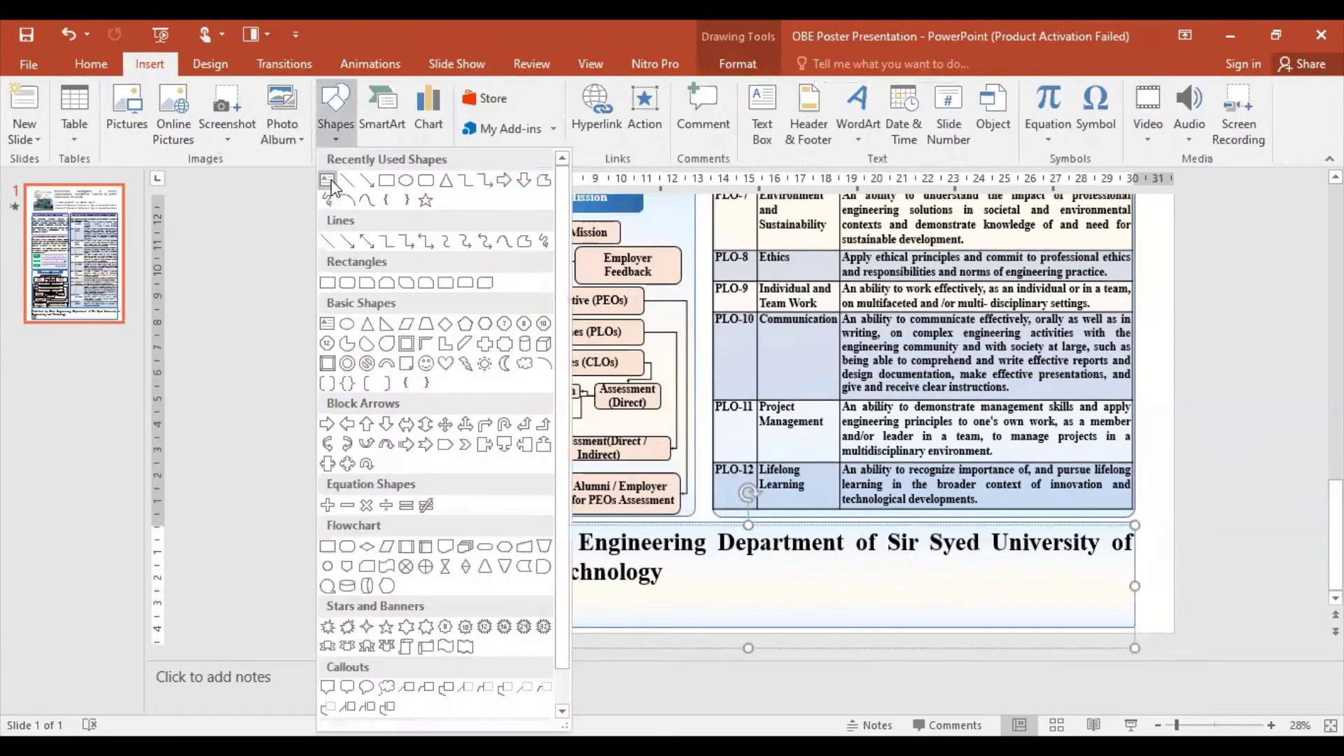
{"action": "left_click", "coordinate": [328, 181]}
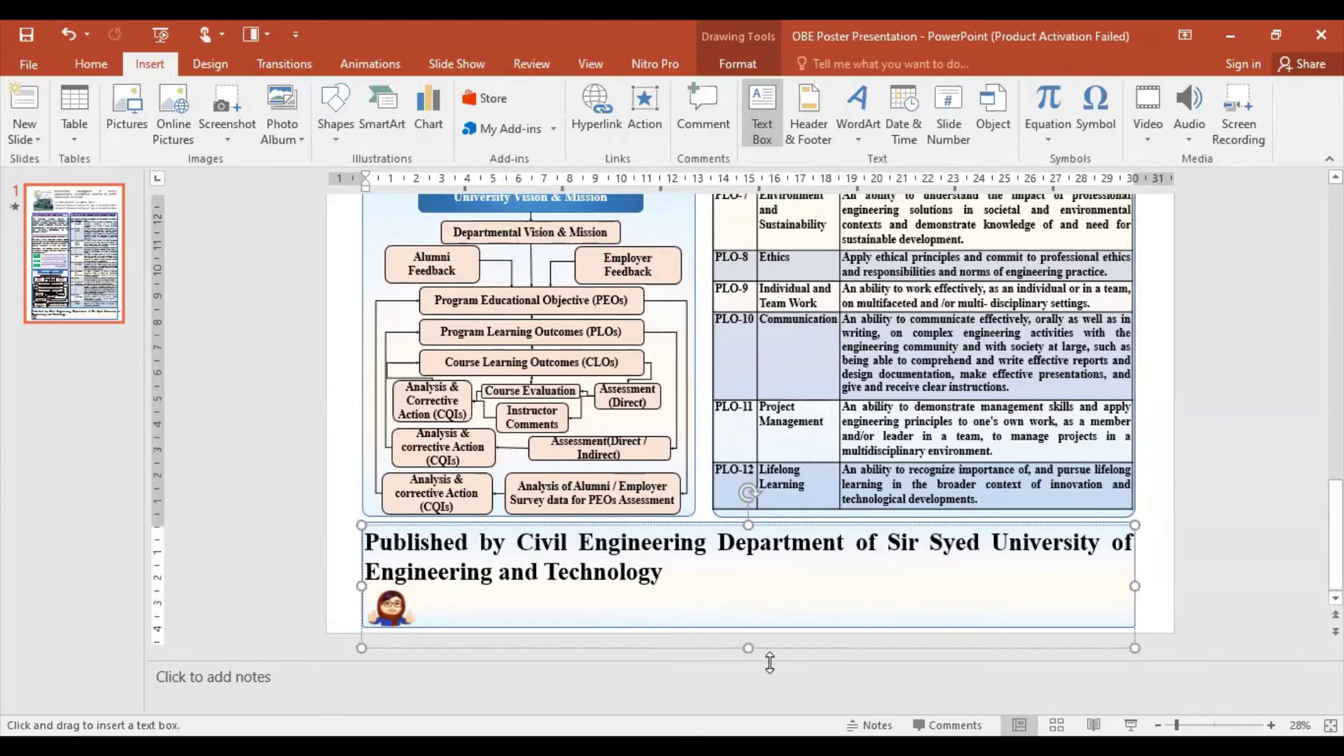
{"action": "mouse_move", "coordinate": [748, 647]}
{"action": "left_mouse_down"}
{"action": "mouse_move", "coordinate": [743, 592]}
{"action": "mouse_move", "coordinate": [748, 634]}
{"action": "mouse_move", "coordinate": [584, 606]}
{"action": "left_mouse_up"}
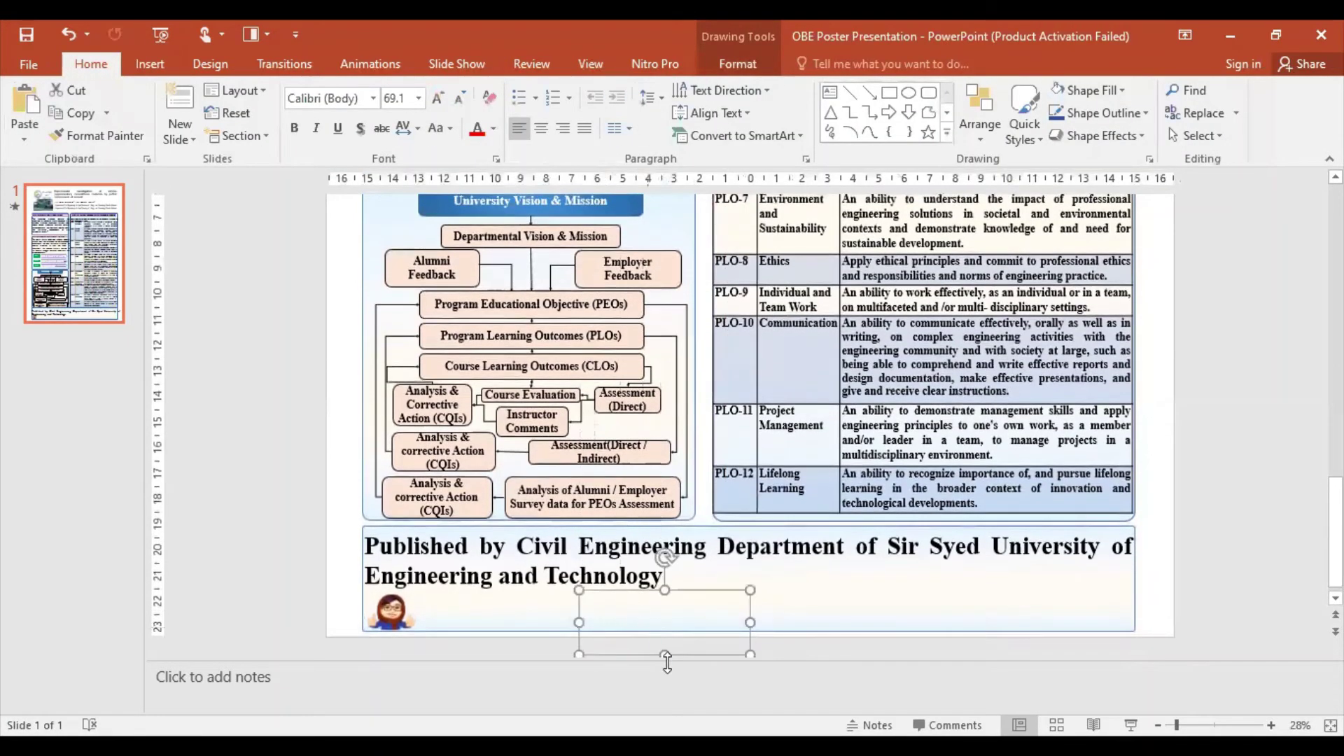
{"action": "left_click", "coordinate": [665, 627]}
{"action": "left_click_drag", "start_coordinate": [579, 622], "coordinate": [418, 622]}
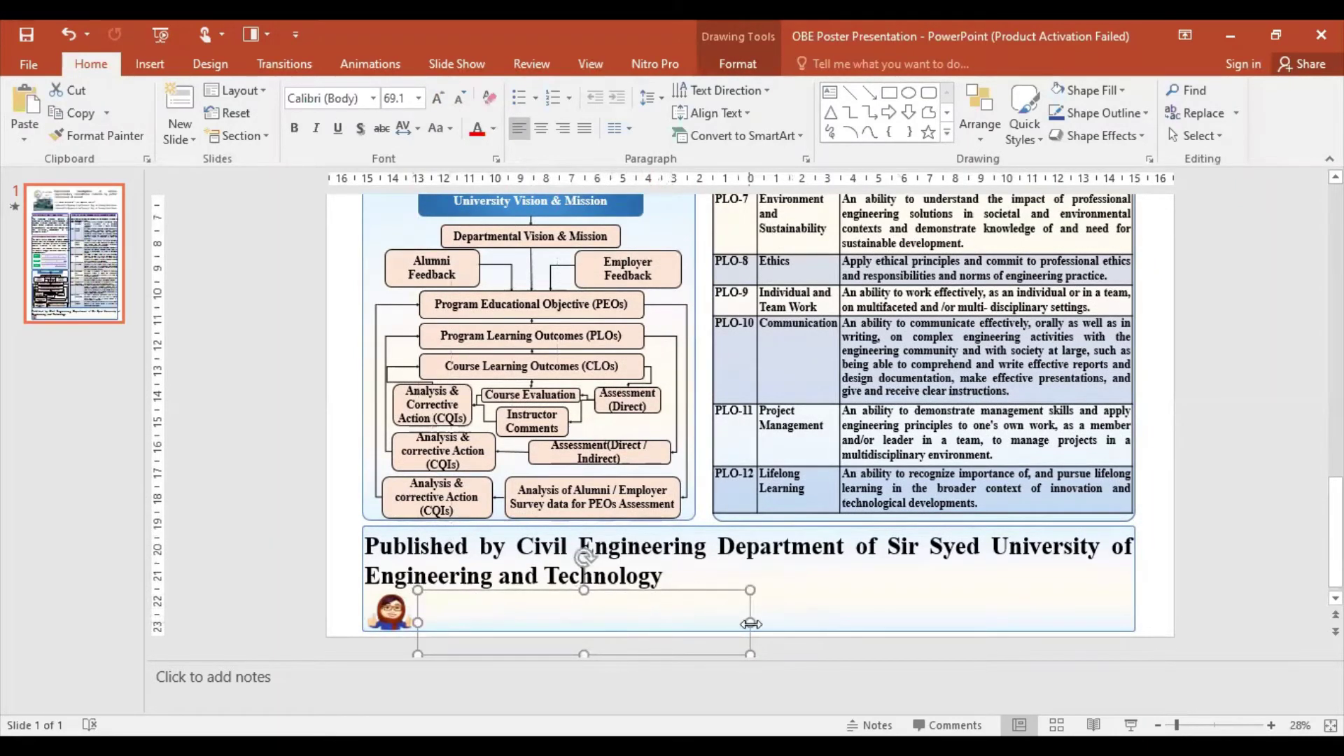
{"action": "left_click_drag", "start_coordinate": [752, 622], "coordinate": [832, 622]}
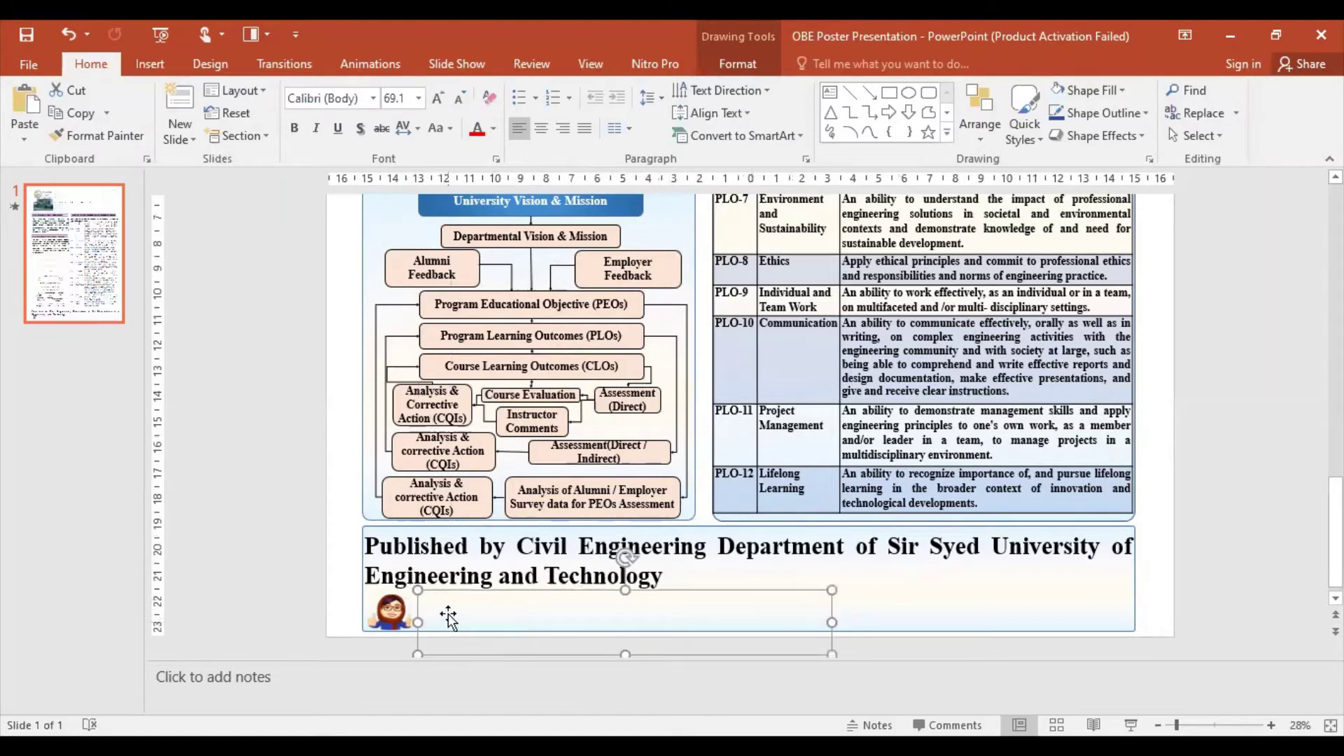
Step: Type 'Designed By:' with the designer's name, 'Senior Lecturer' and 'Civil Engineering Department' on three lines
{"action": "right_click", "coordinate": [441, 620]}
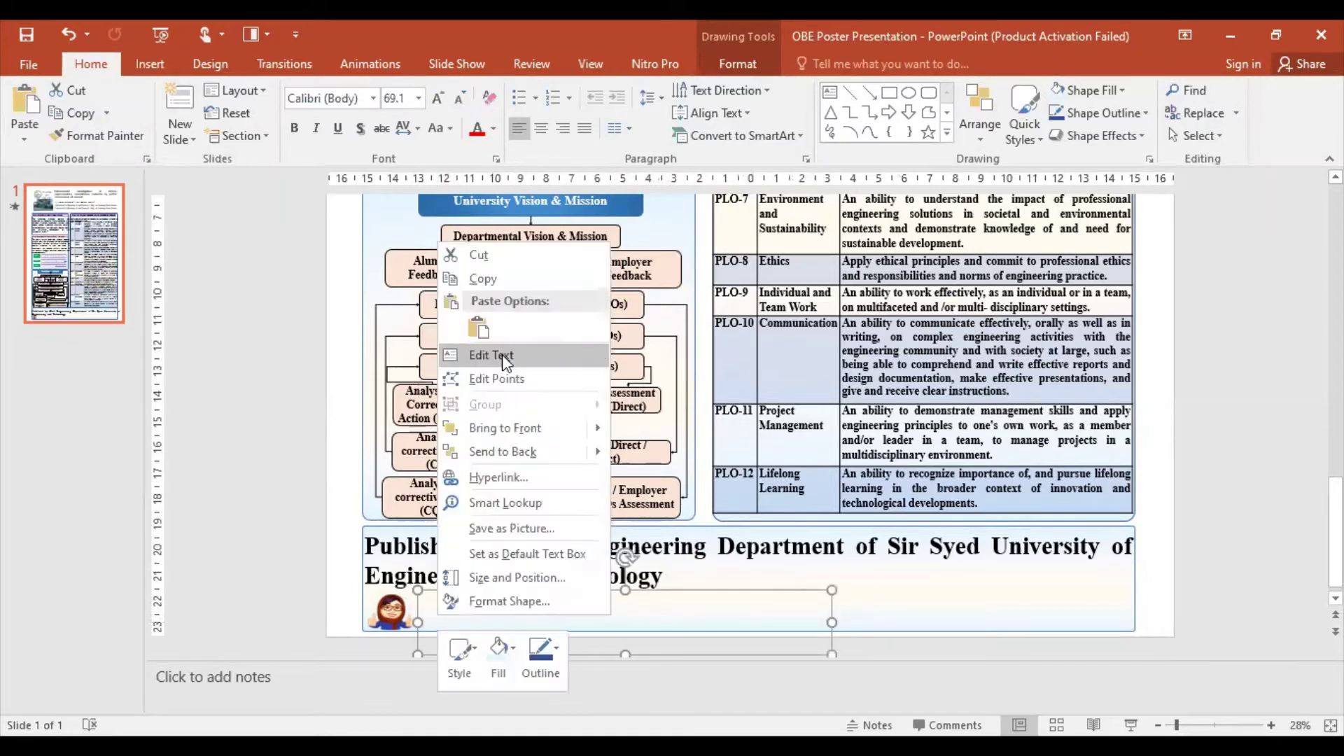
{"action": "left_click", "coordinate": [502, 355]}
{"action": "type", "text": "Des"}
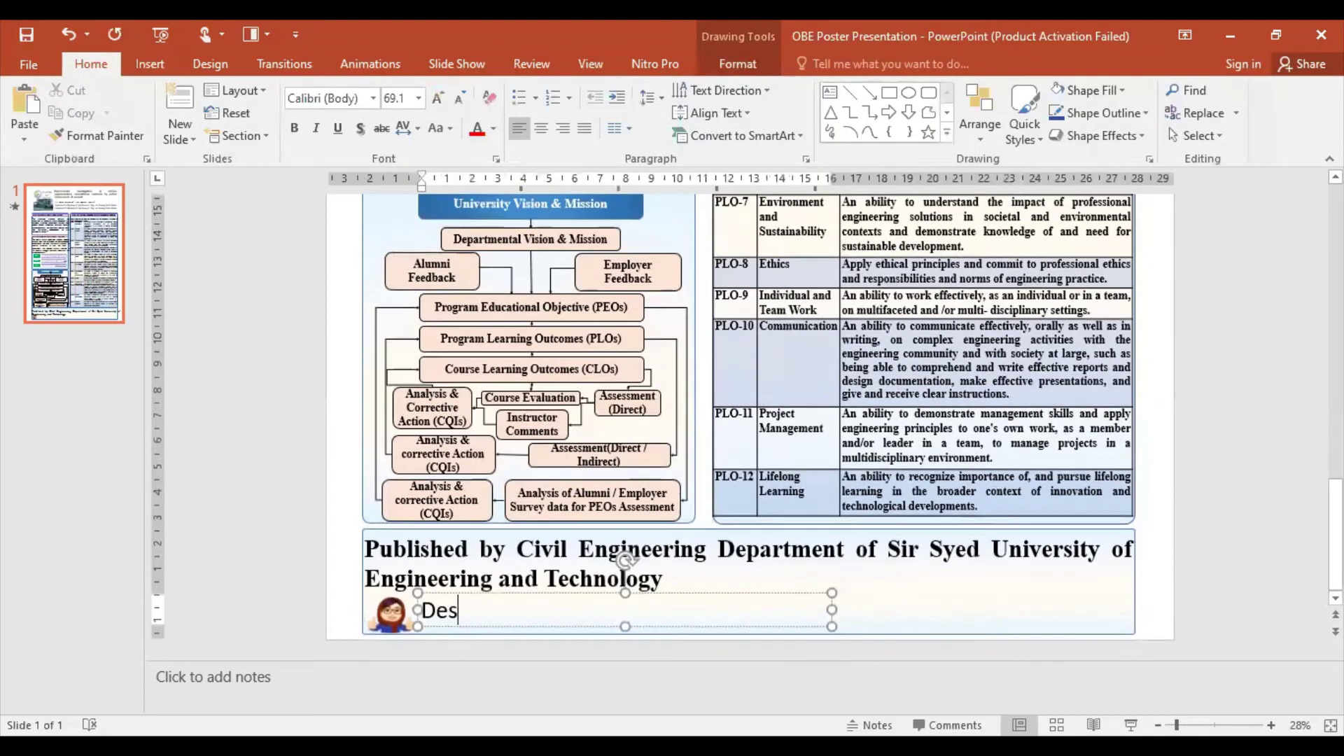
{"action": "type", "text": "igned B"}
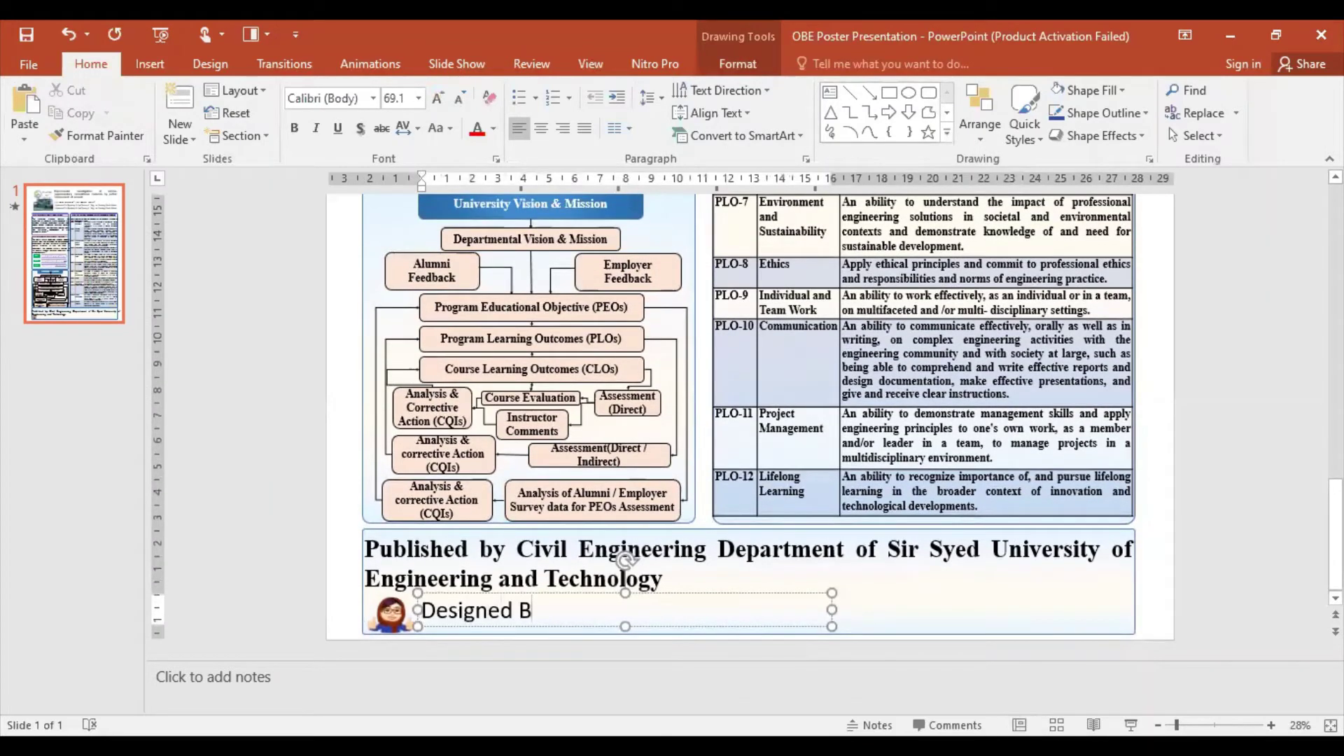
{"action": "type", "text": "y: En"}
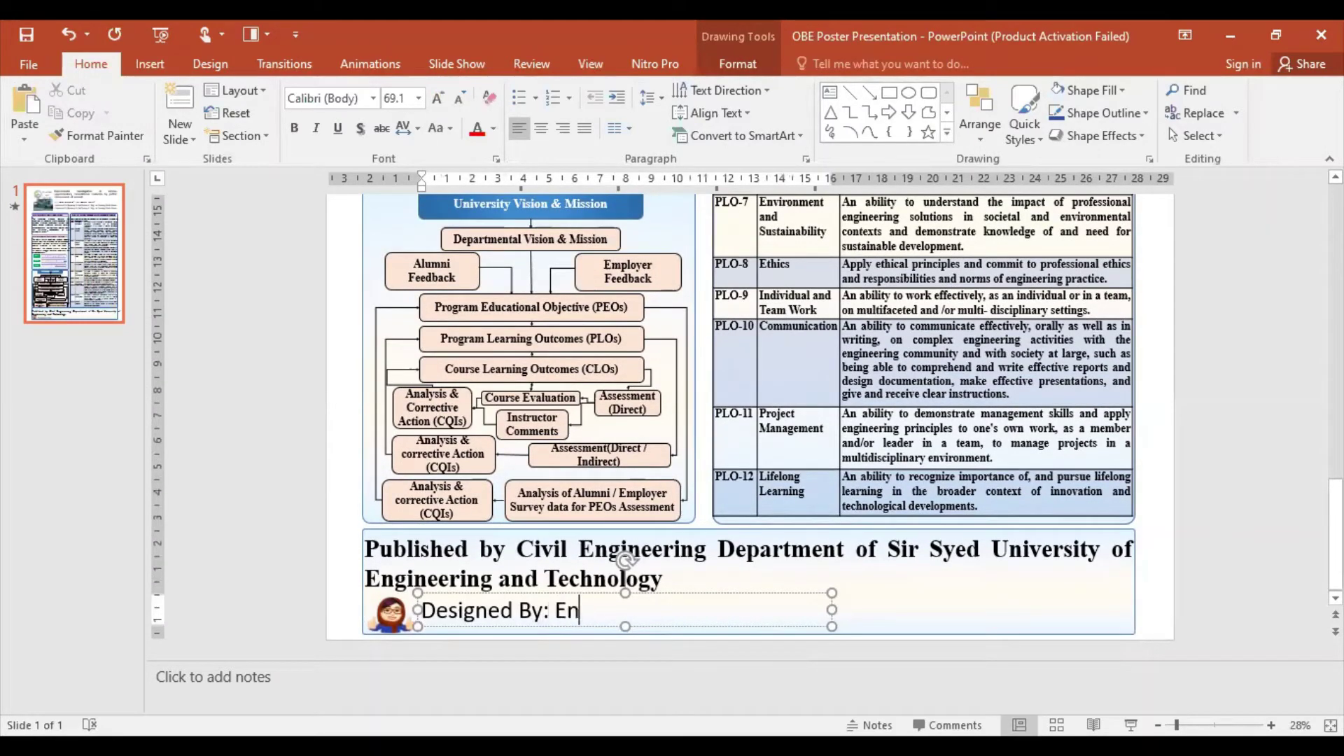
{"action": "type", "text": "gineer "}
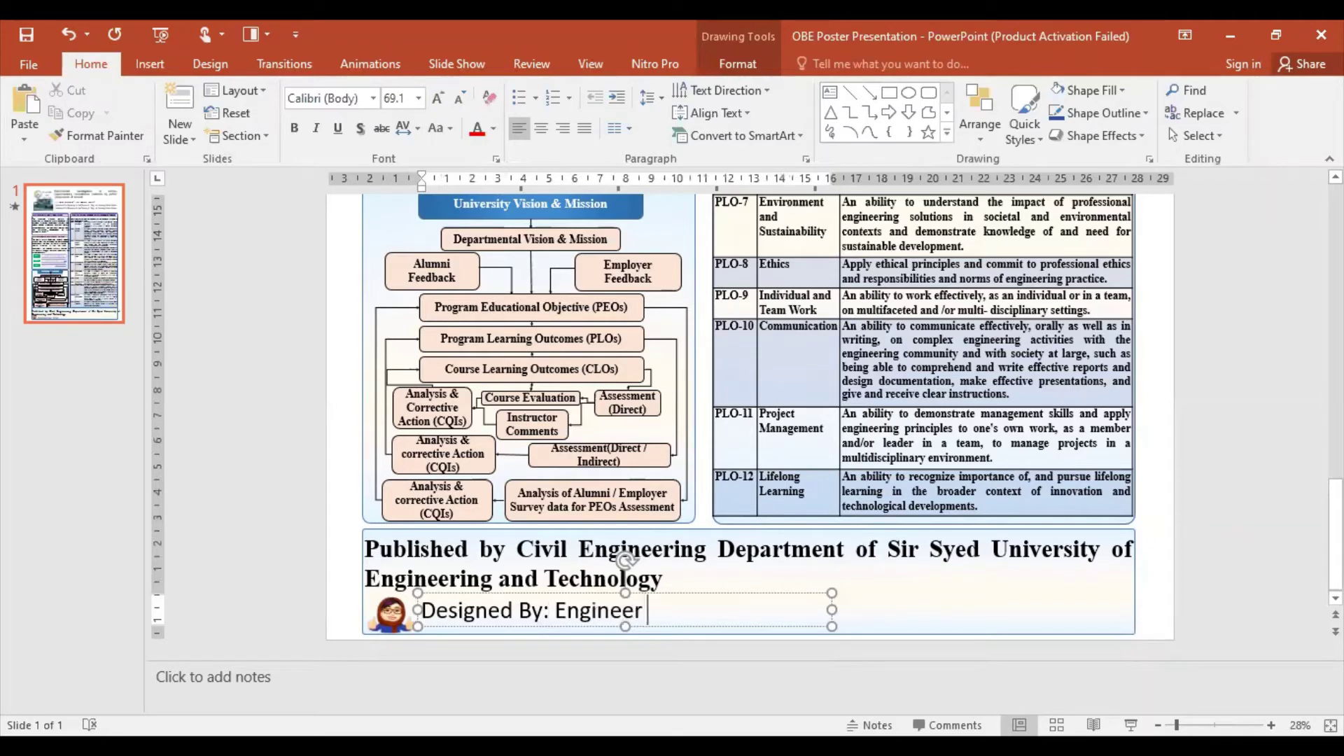
{"action": "type", "text": "Nahid Mosharraf"}
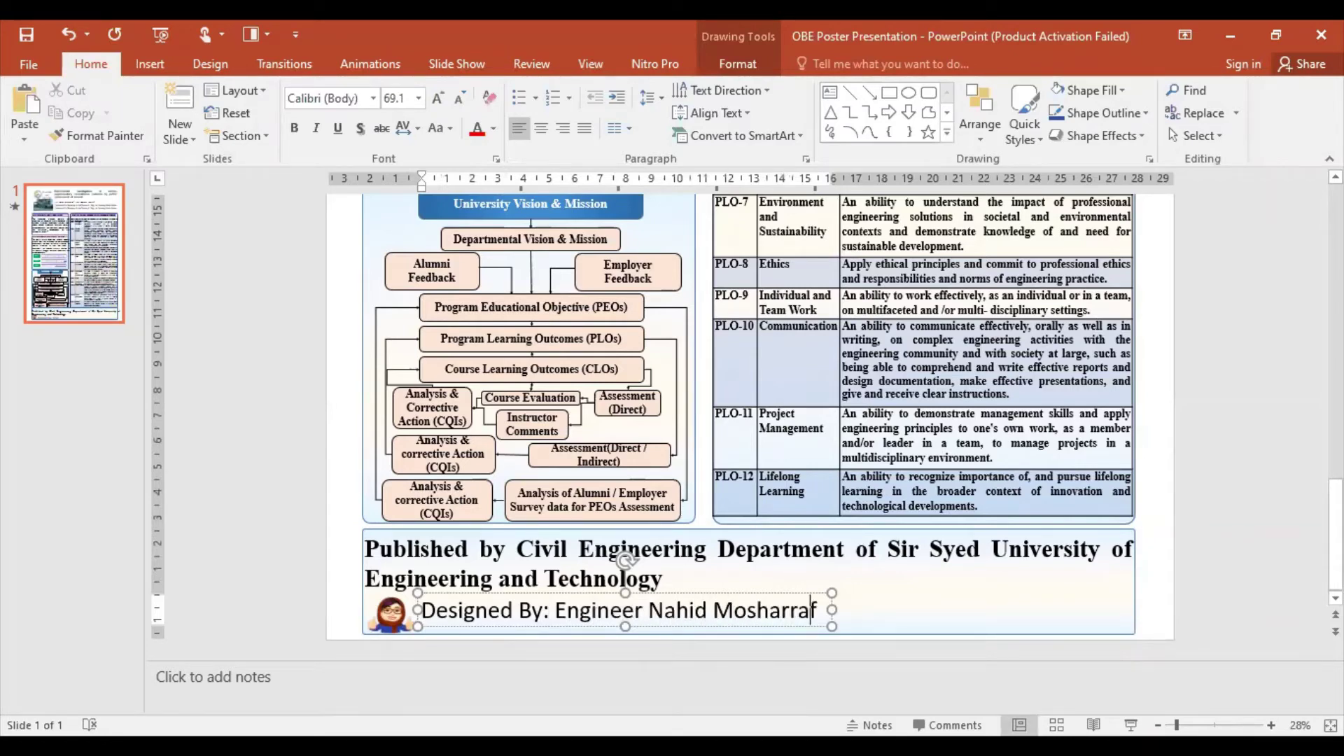
{"action": "key", "text": "Return"}
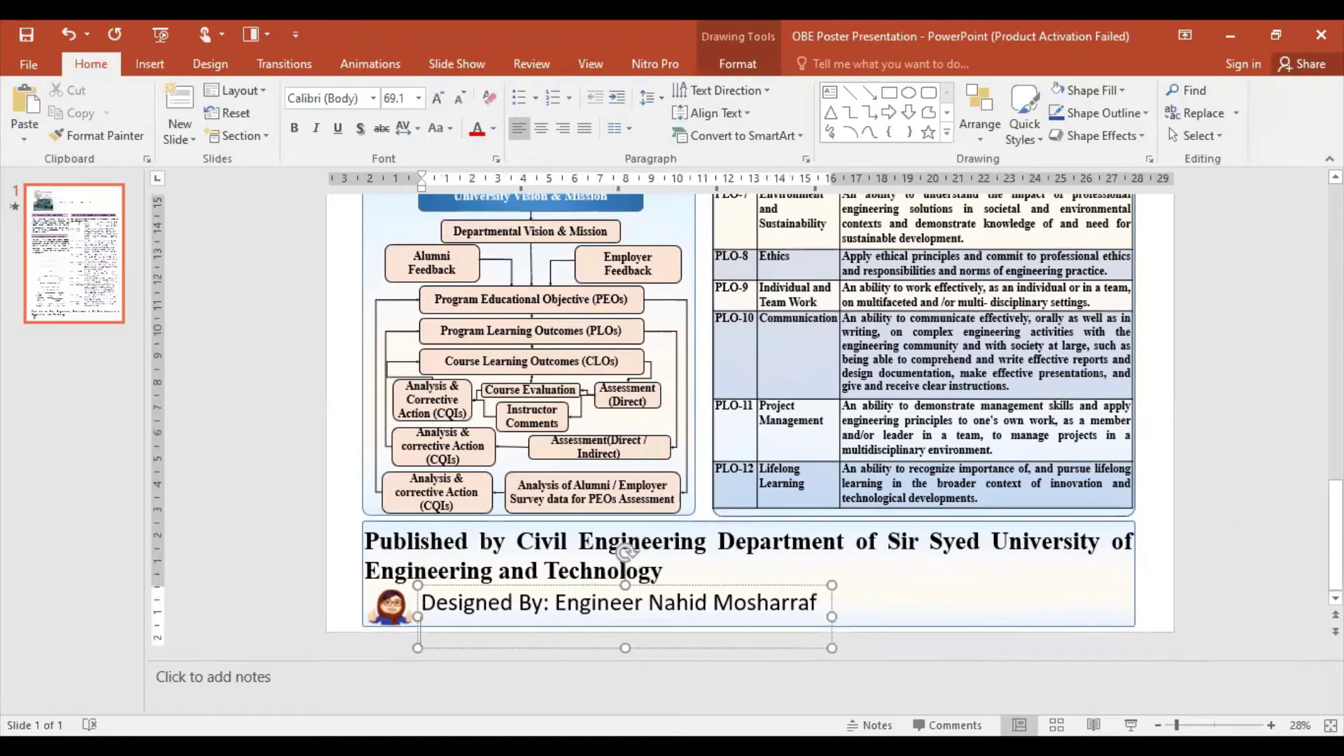
{"action": "type", "text": "Senior Lecturer"}
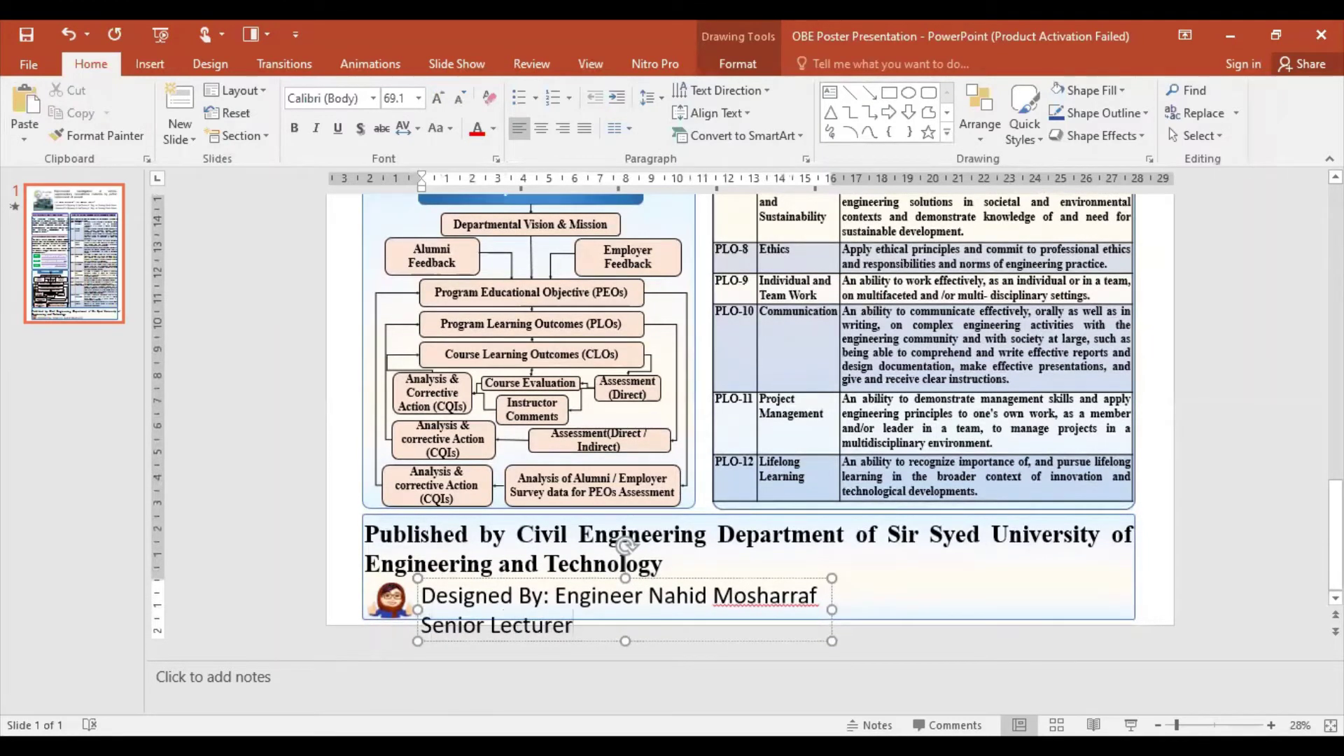
{"action": "key", "text": "Return"}
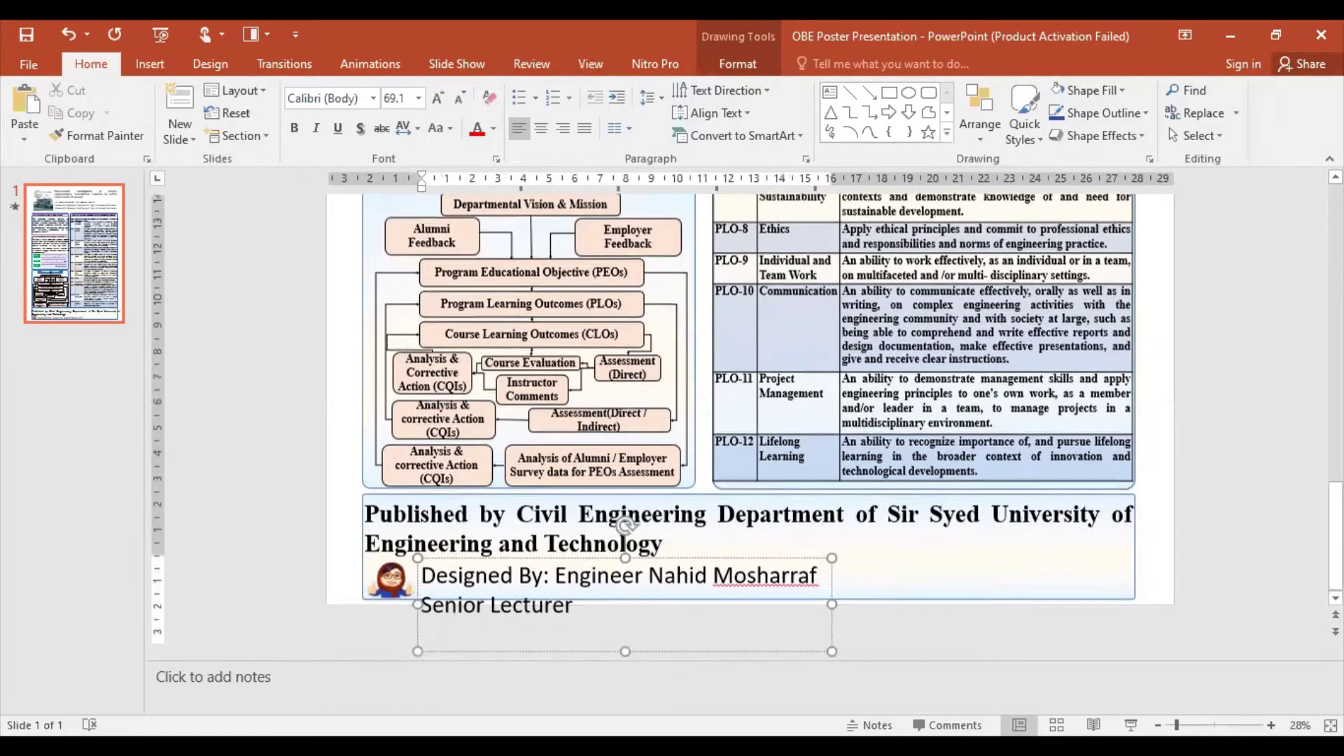
{"action": "type", "text": "Cvii"}
{"action": "key", "text": "BackSpace"}
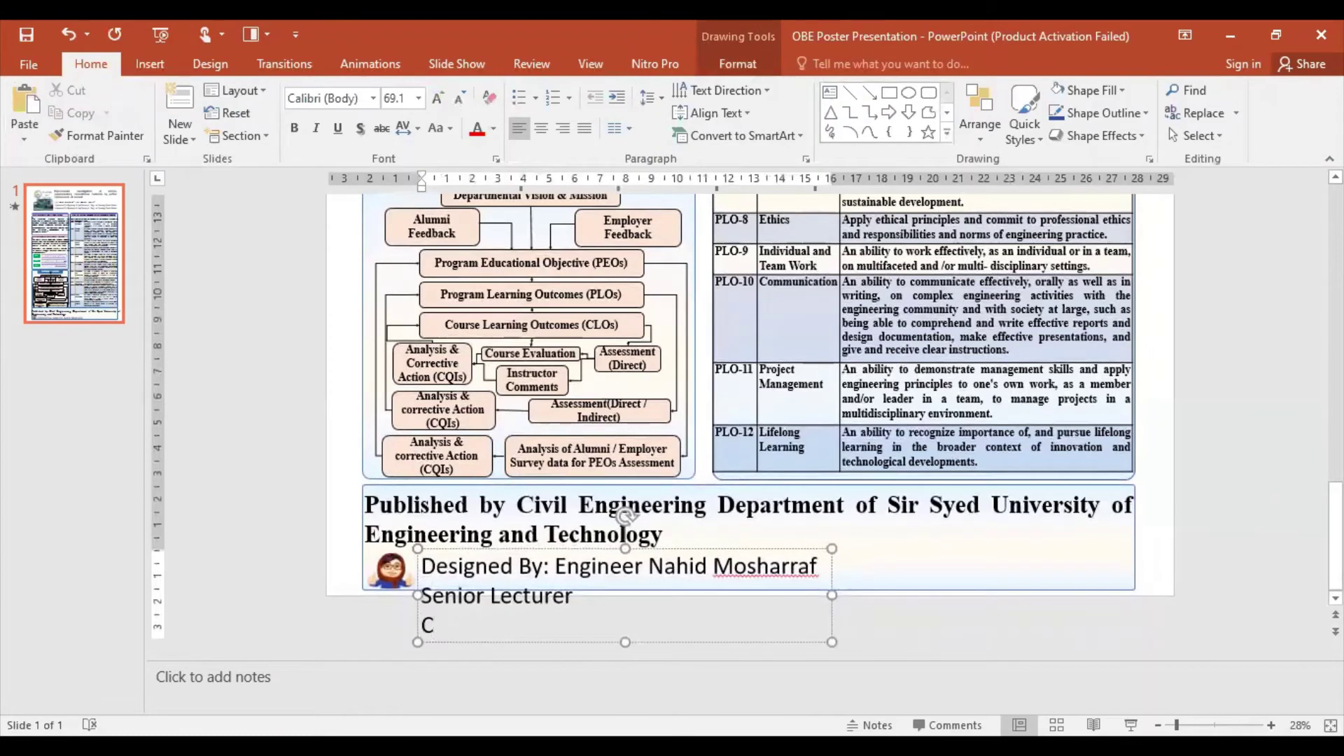
{"action": "type", "text": "Engineer"}
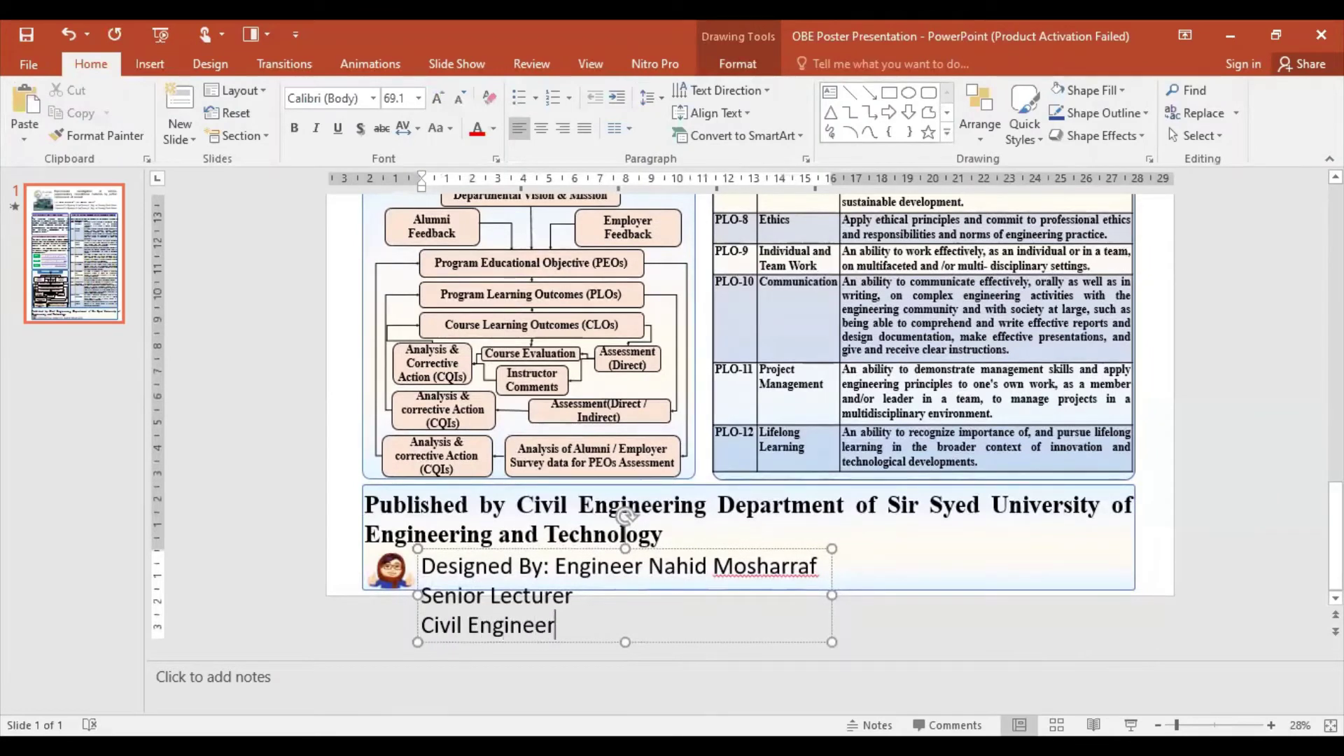
{"action": "type", "text": "ing Depa"}
{"action": "type", "text": "rtment"}
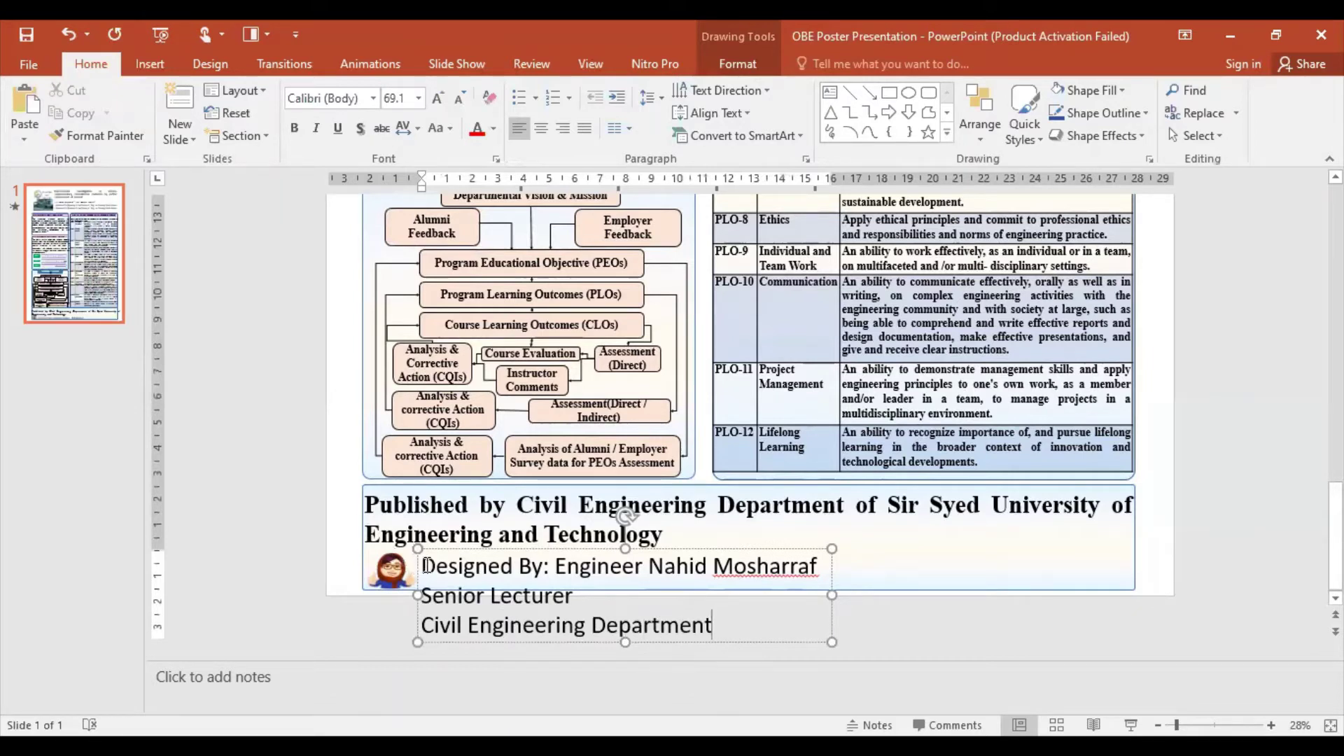
{"action": "key", "text": "ctrl+a"}
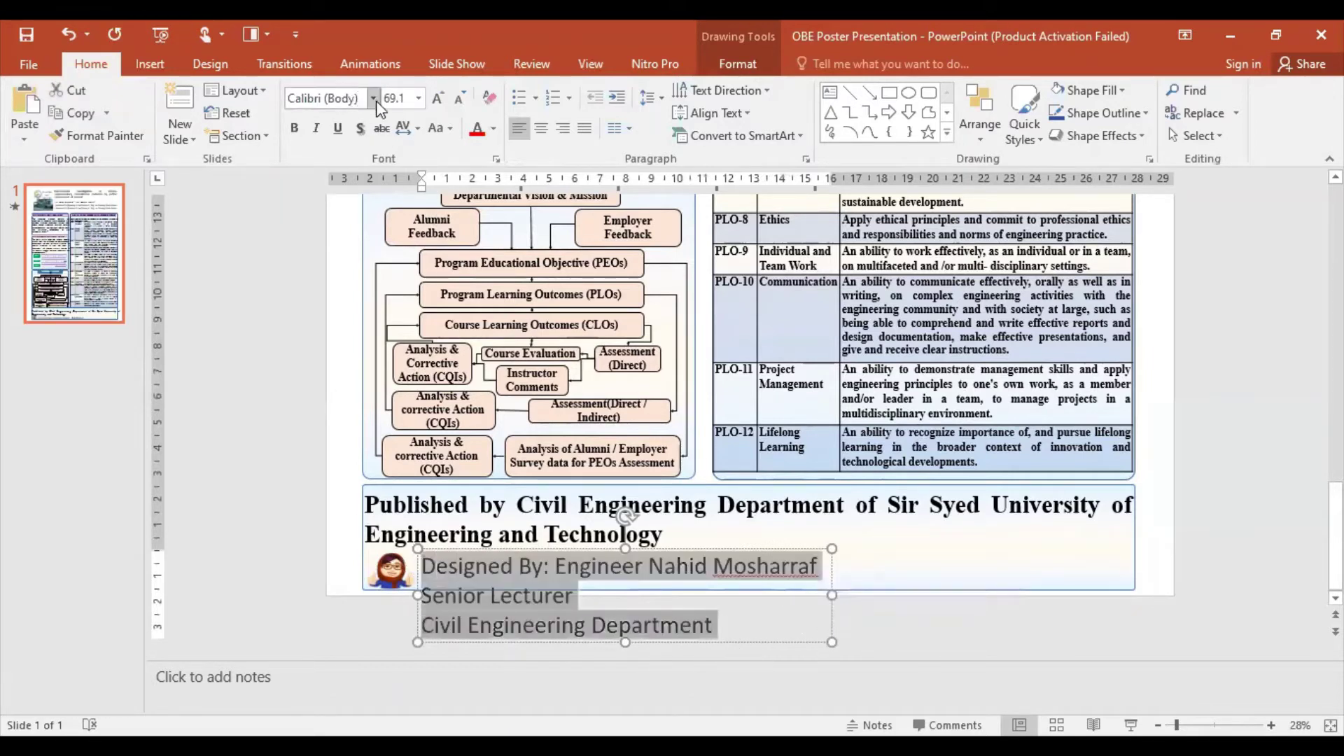
Step: Set the designer credit text to Times New Roman, 32 pt
{"action": "left_click", "coordinate": [373, 98]}
{"action": "left_click", "coordinate": [376, 217]}
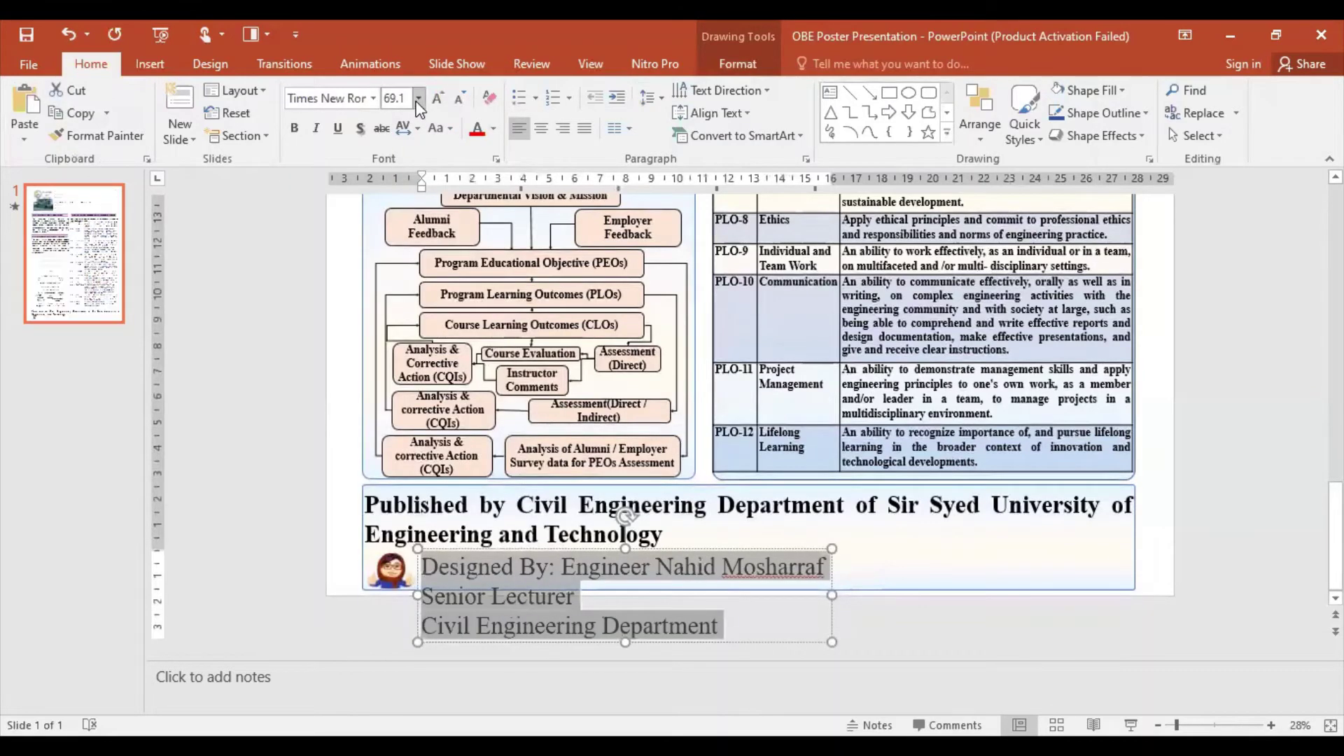
{"action": "left_click", "coordinate": [419, 98]}
{"action": "left_click", "coordinate": [392, 345]}
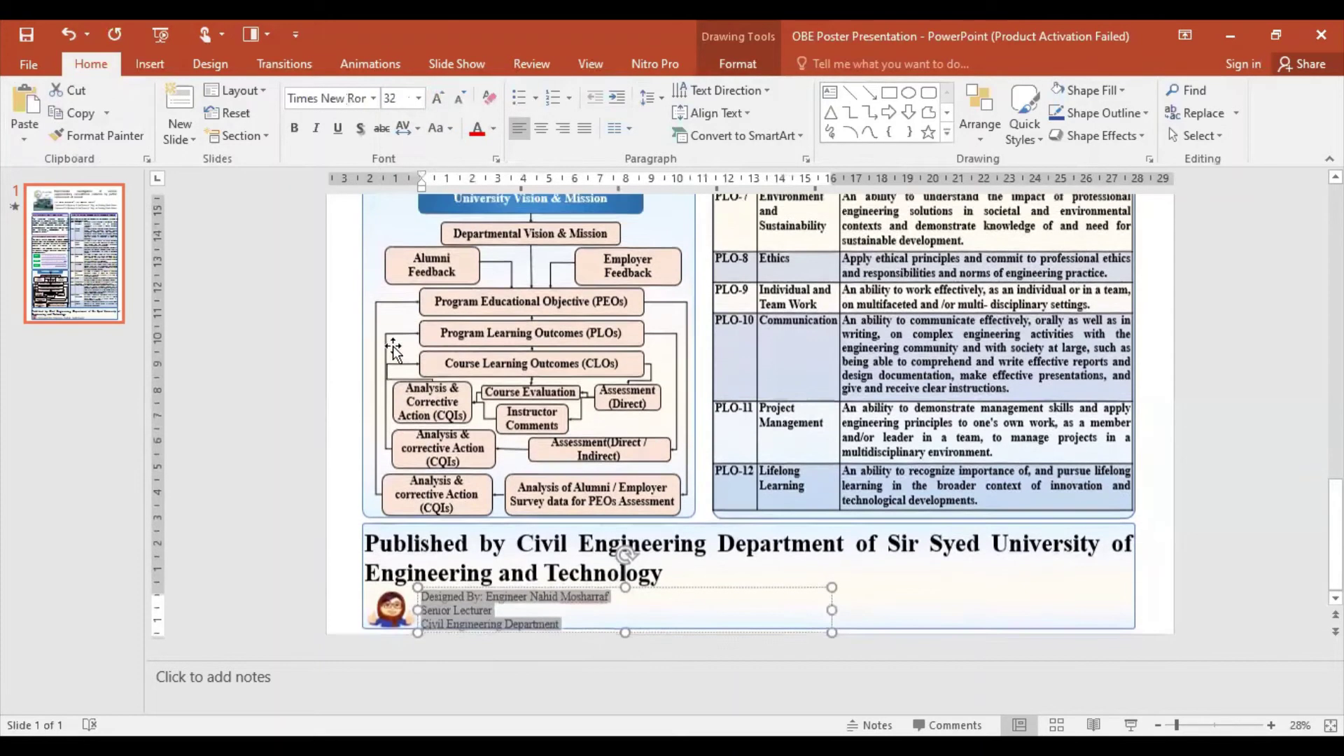
Step: Stretch the credit box to full footer width and join name, Senior Lecturer and department onto one line
{"action": "left_click_drag", "start_coordinate": [833, 618], "coordinate": [1114, 616]}
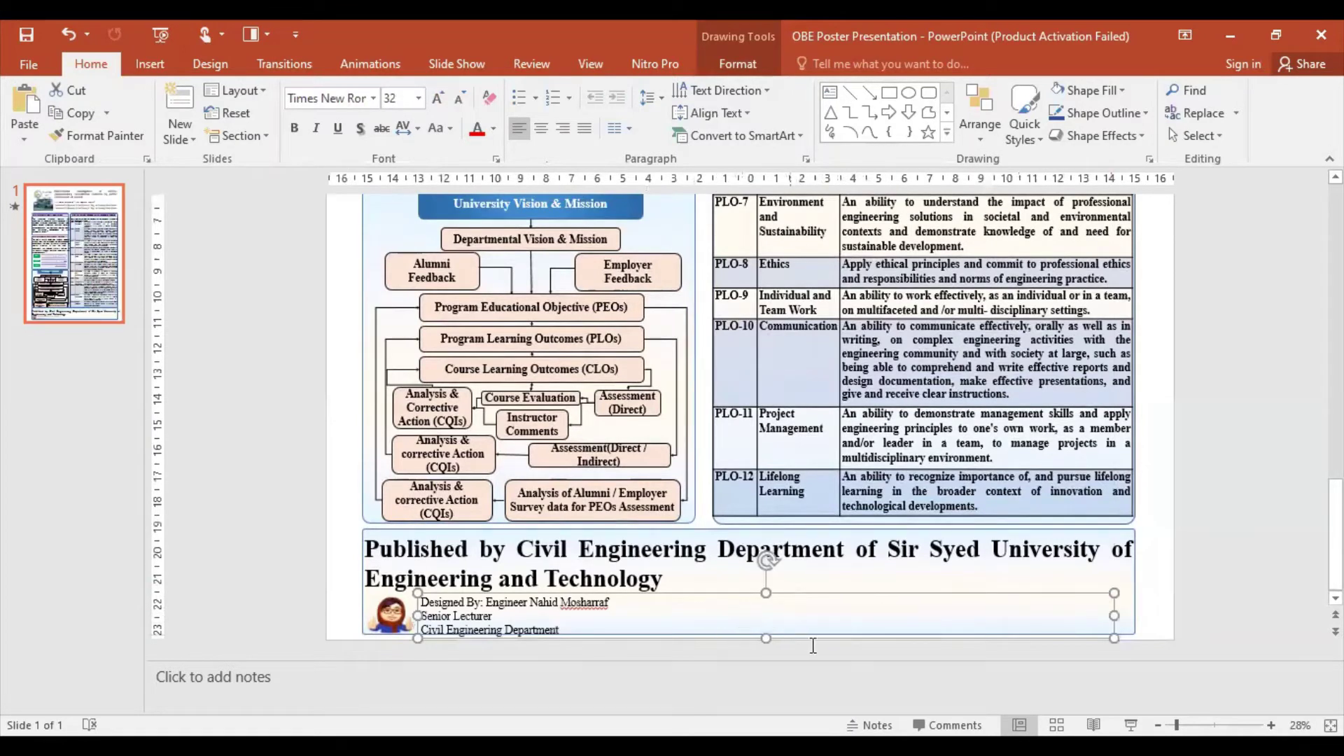
{"action": "left_click_drag", "start_coordinate": [765, 635], "coordinate": [764, 638]}
{"action": "left_click", "coordinate": [424, 616]}
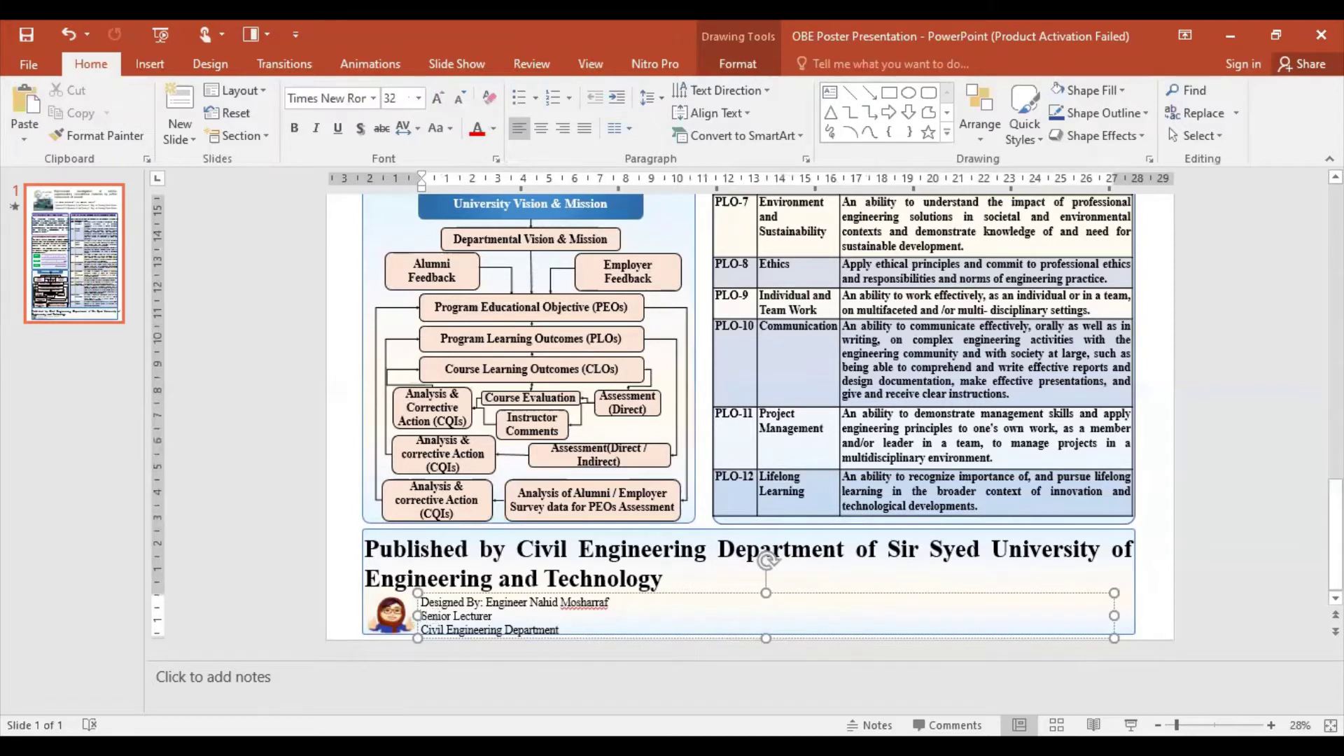
{"action": "key", "text": "BackSpace"}
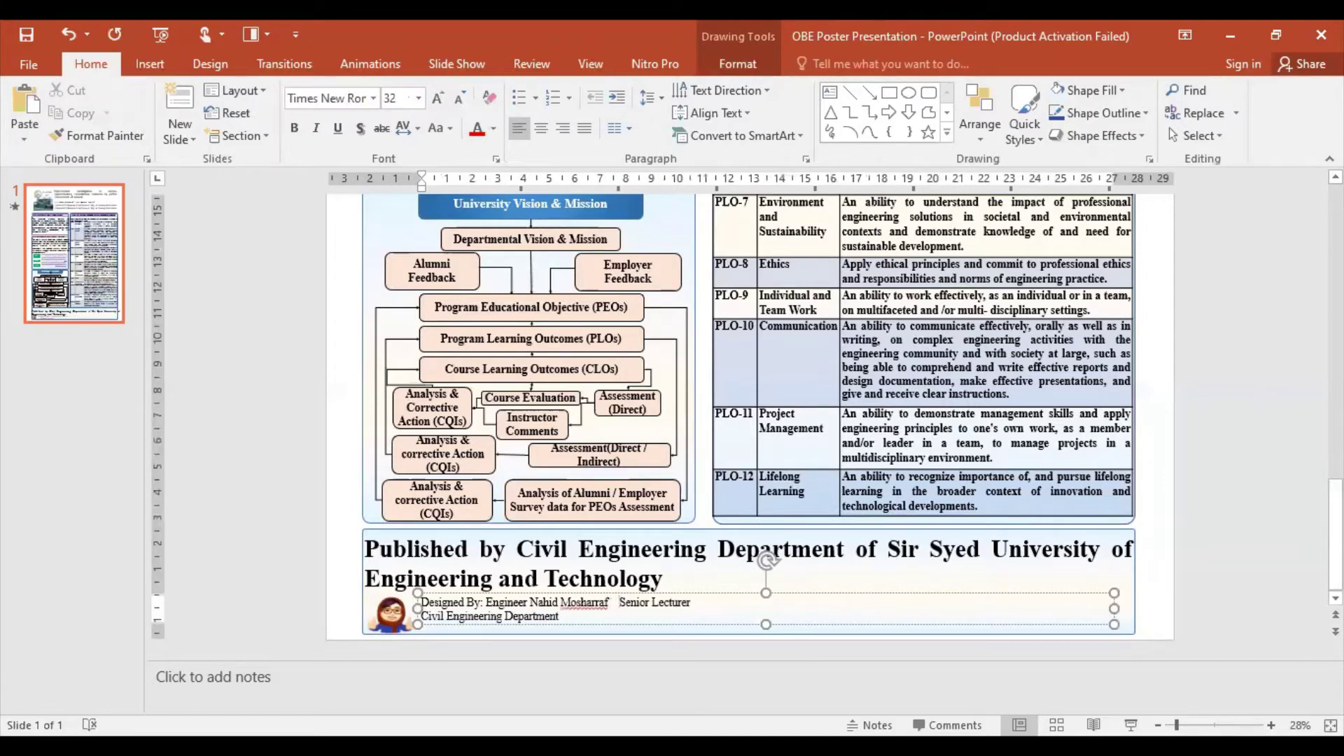
{"action": "left_click", "coordinate": [422, 616]}
{"action": "key", "text": "BackSpace"}
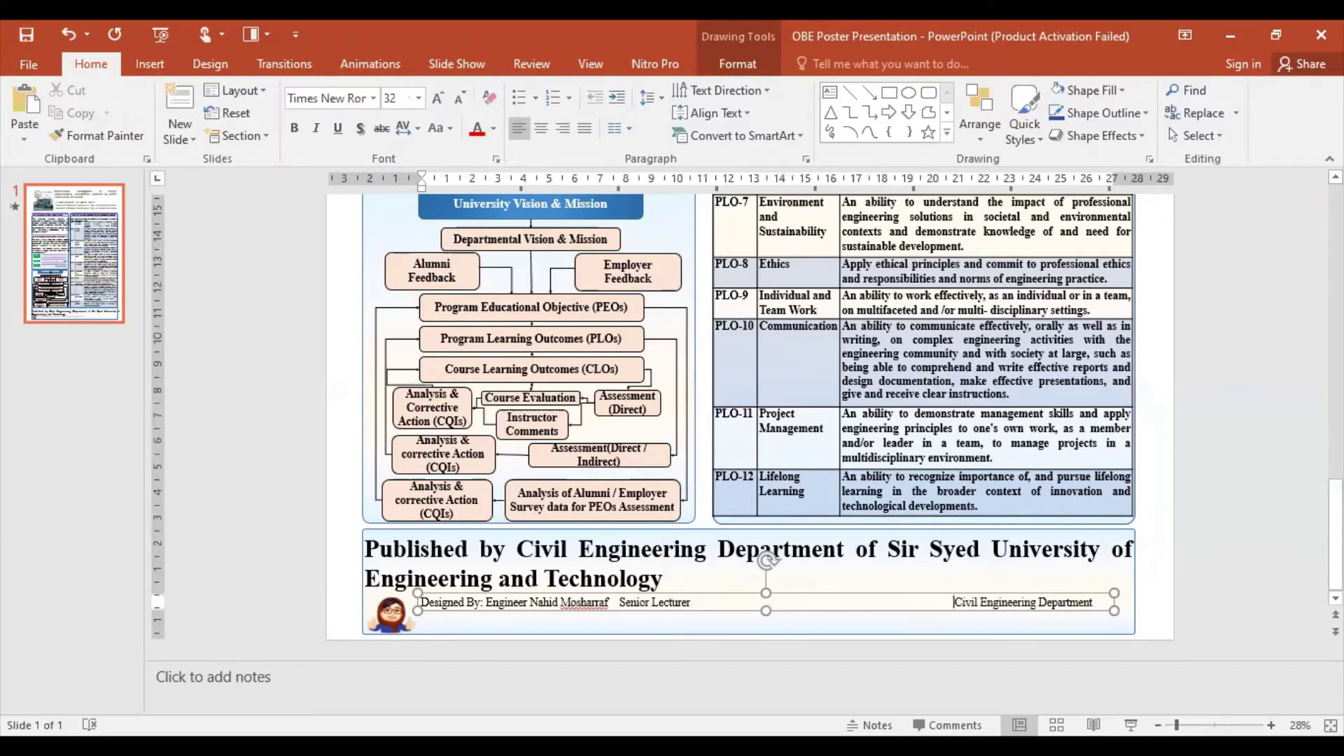
{"action": "left_click", "coordinate": [972, 598]}
{"action": "key", "text": "BackSpace"}
{"action": "key", "text": "BackSpace"}
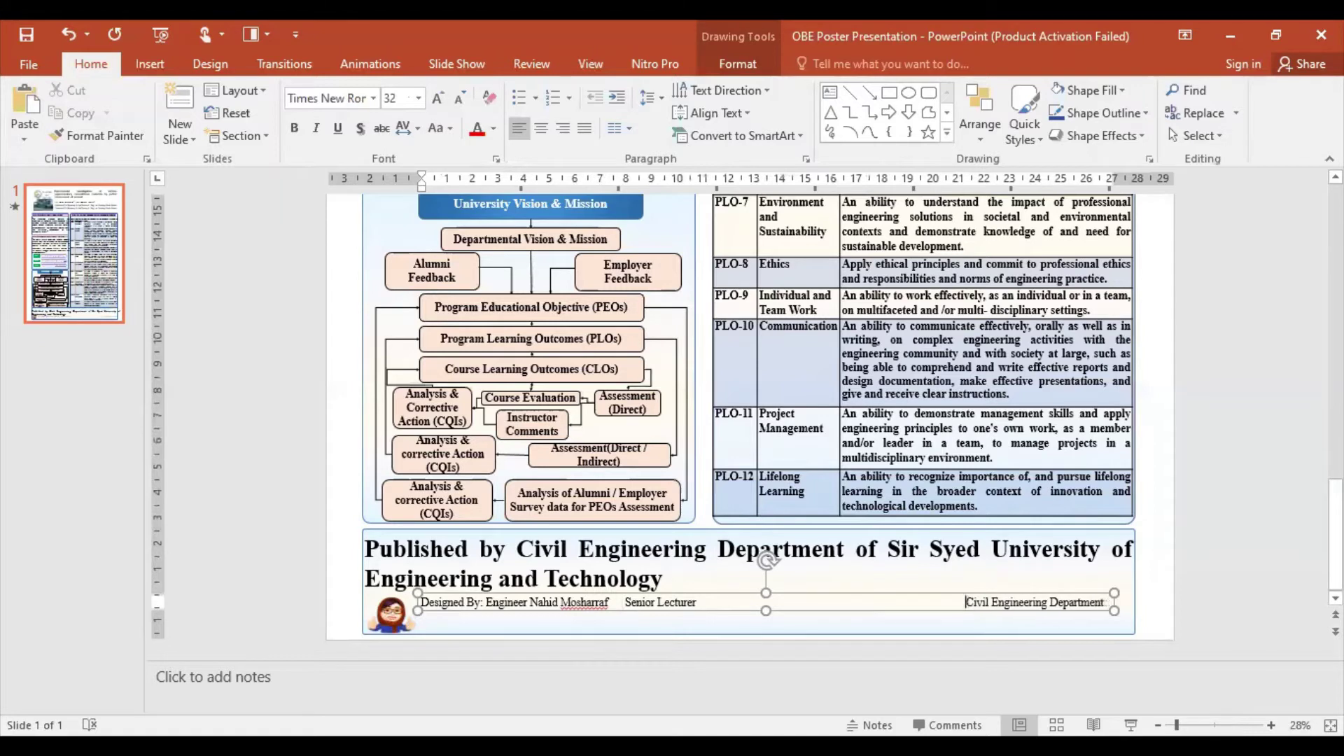
{"action": "key", "text": "BackSpace"}
{"action": "key", "text": "BackSpace"}
{"action": "key", "text": "BackSpace"}
{"action": "key", "text": "BackSpace"}
{"action": "key", "text": "BackSpace"}
{"action": "key", "text": "BackSpace"}
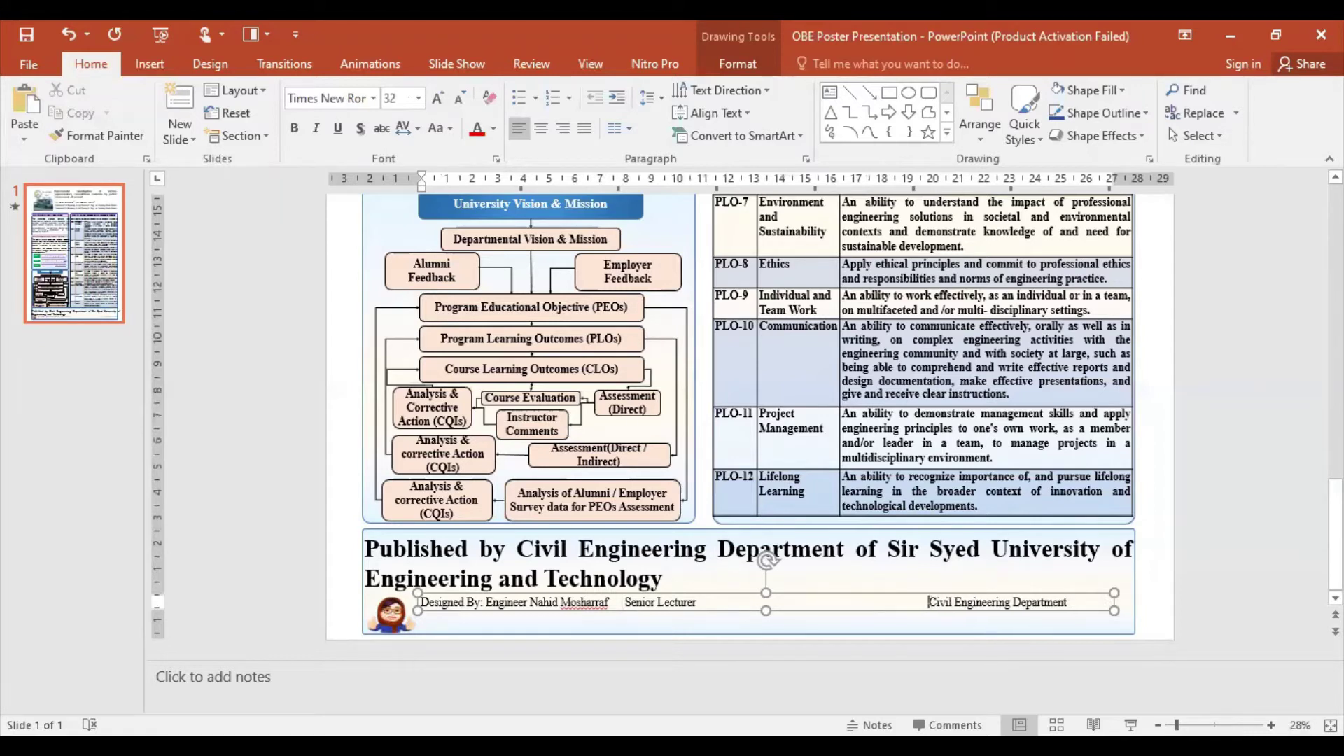
{"action": "key", "text": "BackSpace"}
{"action": "key", "text": "BackSpace"}
{"action": "key", "text": "BackSpace"}
{"action": "key", "text": "BackSpace"}
{"action": "key", "text": "BackSpace"}
{"action": "key", "text": "BackSpace"}
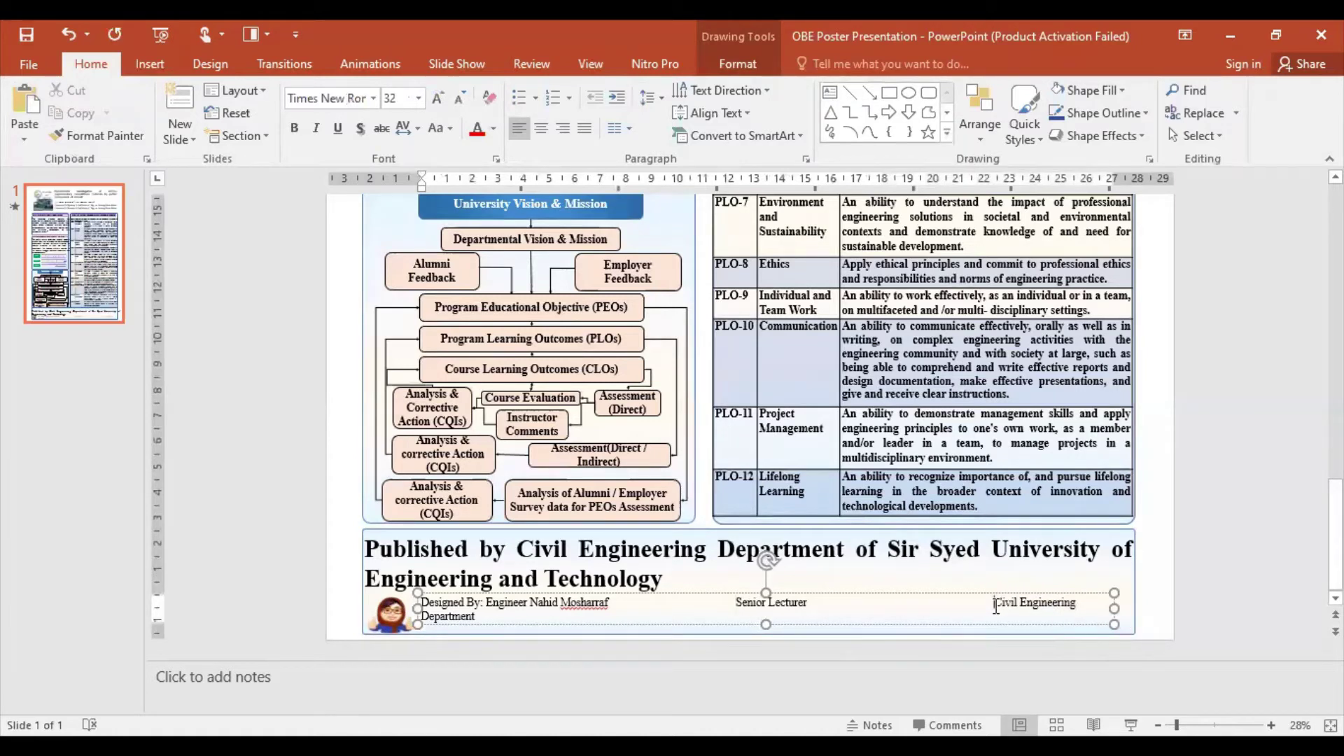
{"action": "key", "text": "BackSpace"}
{"action": "key", "text": "BackSpace"}
{"action": "key", "text": "BackSpace"}
{"action": "key", "text": "BackSpace"}
{"action": "key", "text": "BackSpace"}
{"action": "key", "text": "BackSpace"}
{"action": "key", "text": "BackSpace"}
{"action": "key", "text": "BackSpace"}
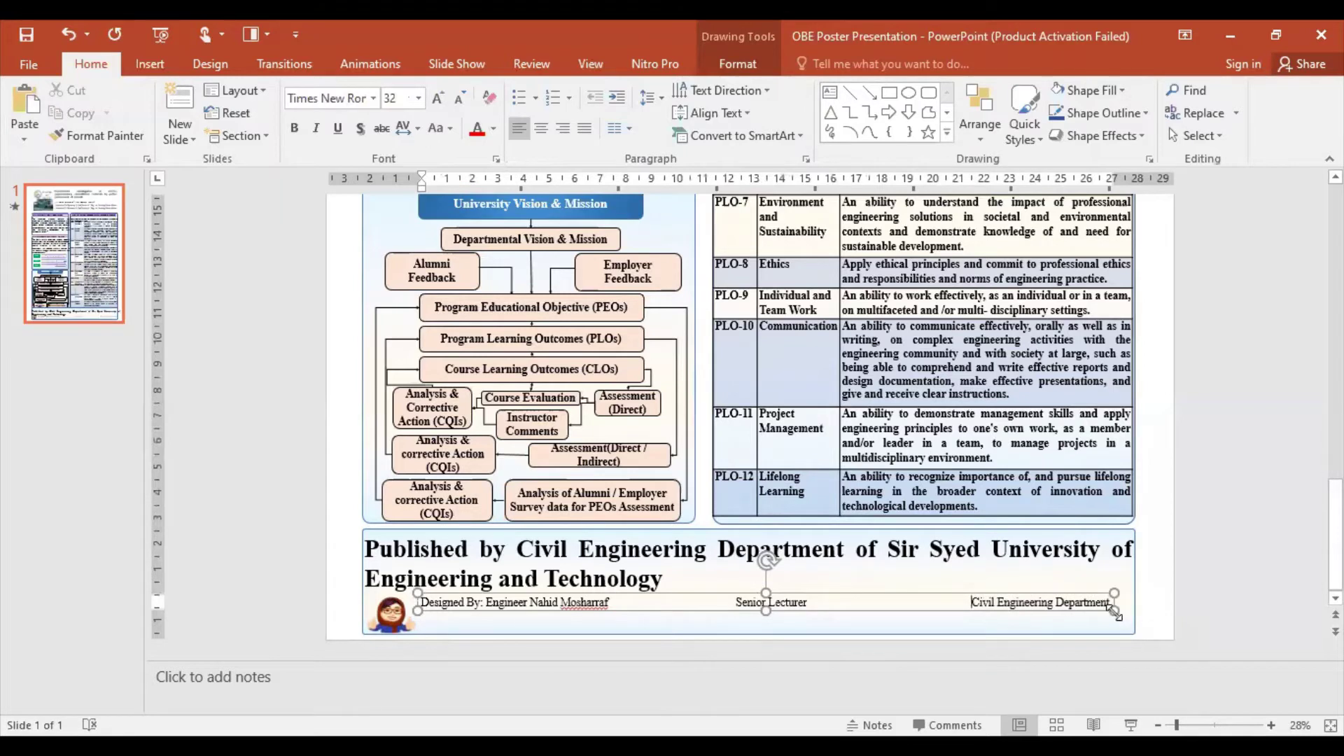
Step: Widen the credit box slightly and make the Designed By line bold at 36 pt
{"action": "left_click_drag", "start_coordinate": [1116, 614], "coordinate": [1134, 616]}
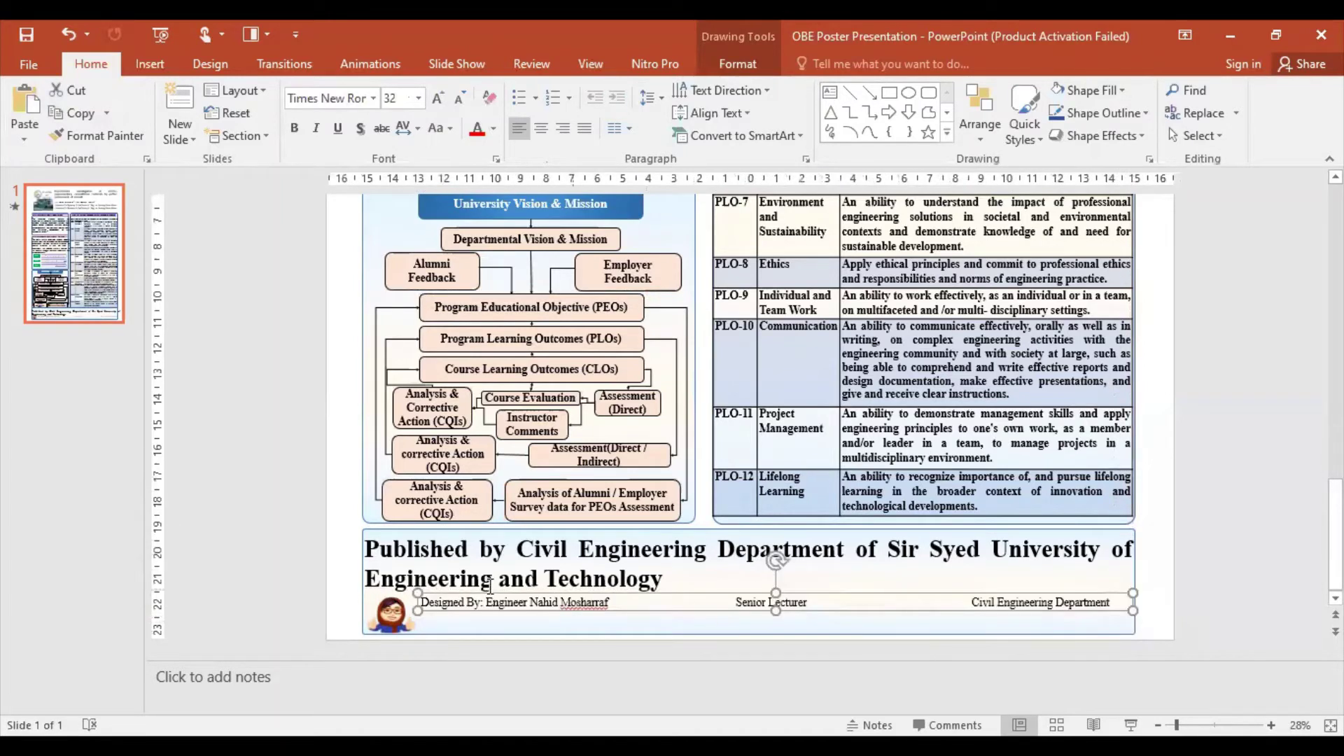
{"action": "left_click_drag", "start_coordinate": [423, 602], "coordinate": [1113, 604]}
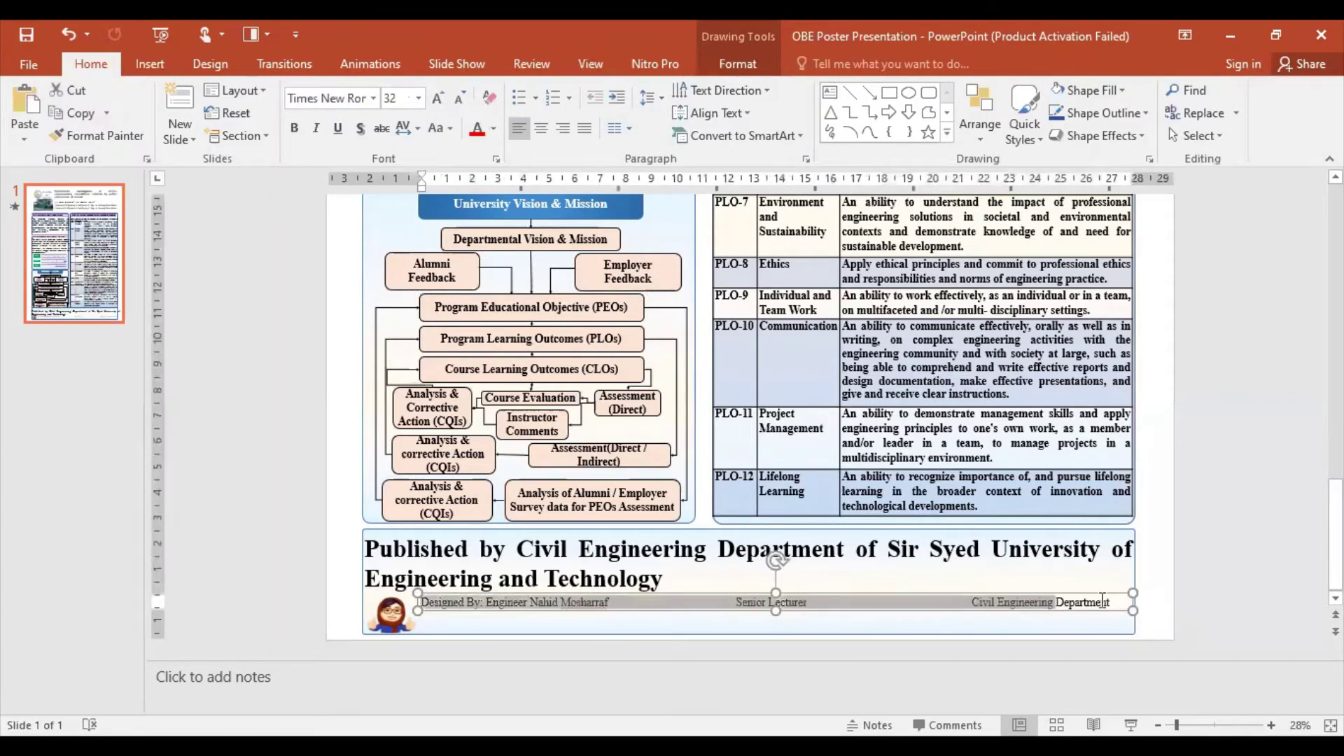
{"action": "left_click", "coordinate": [294, 129]}
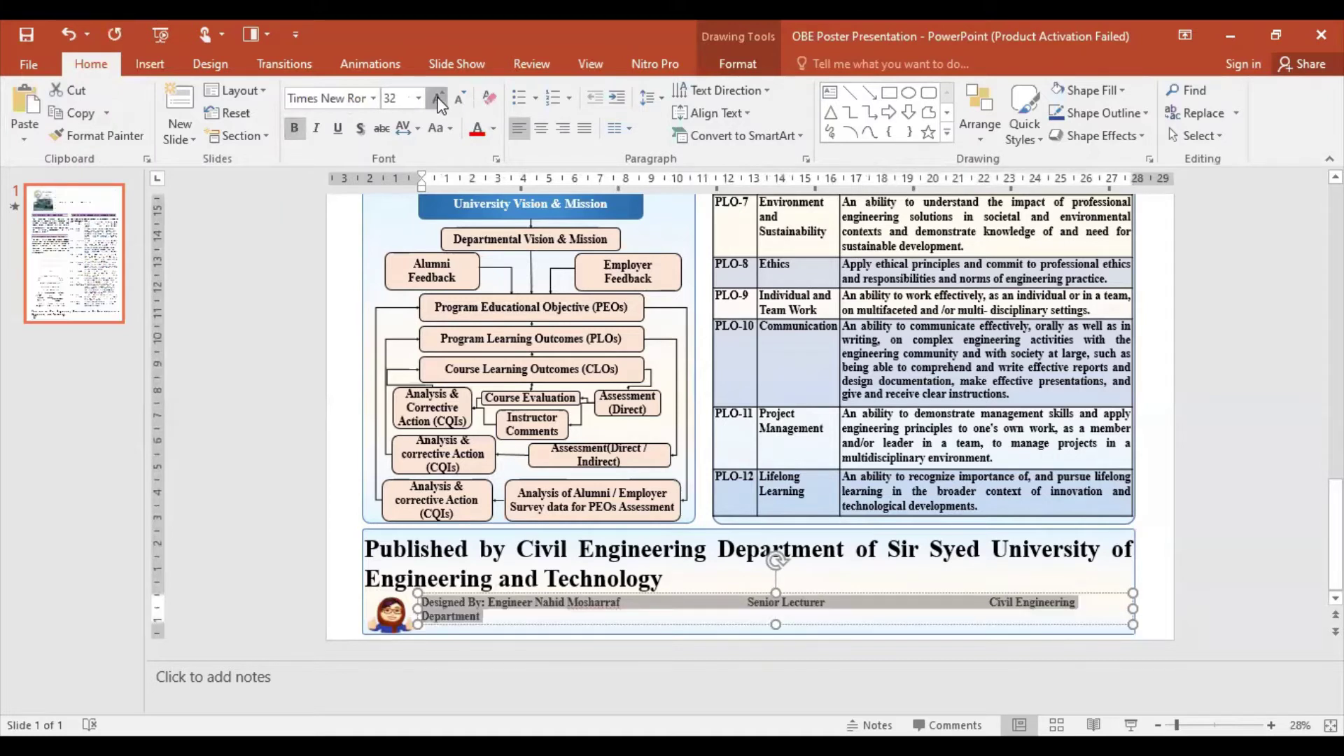
{"action": "left_click", "coordinate": [438, 98]}
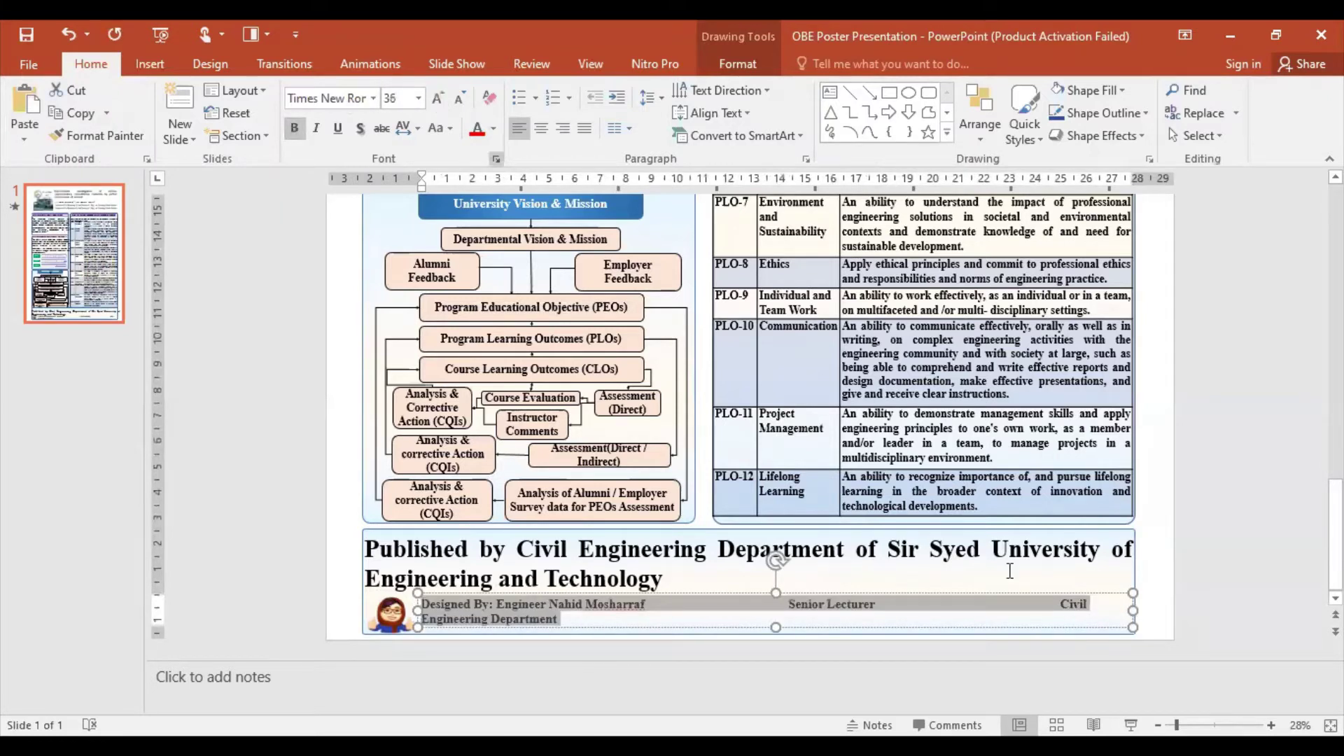
Step: Remove extra spaces before Senior Lecturer and Civil Engineering, then lower the box into position
{"action": "left_click", "coordinate": [796, 603]}
{"action": "key", "text": "BackSpace"}
{"action": "key", "text": "BackSpace"}
{"action": "key", "text": "BackSpace"}
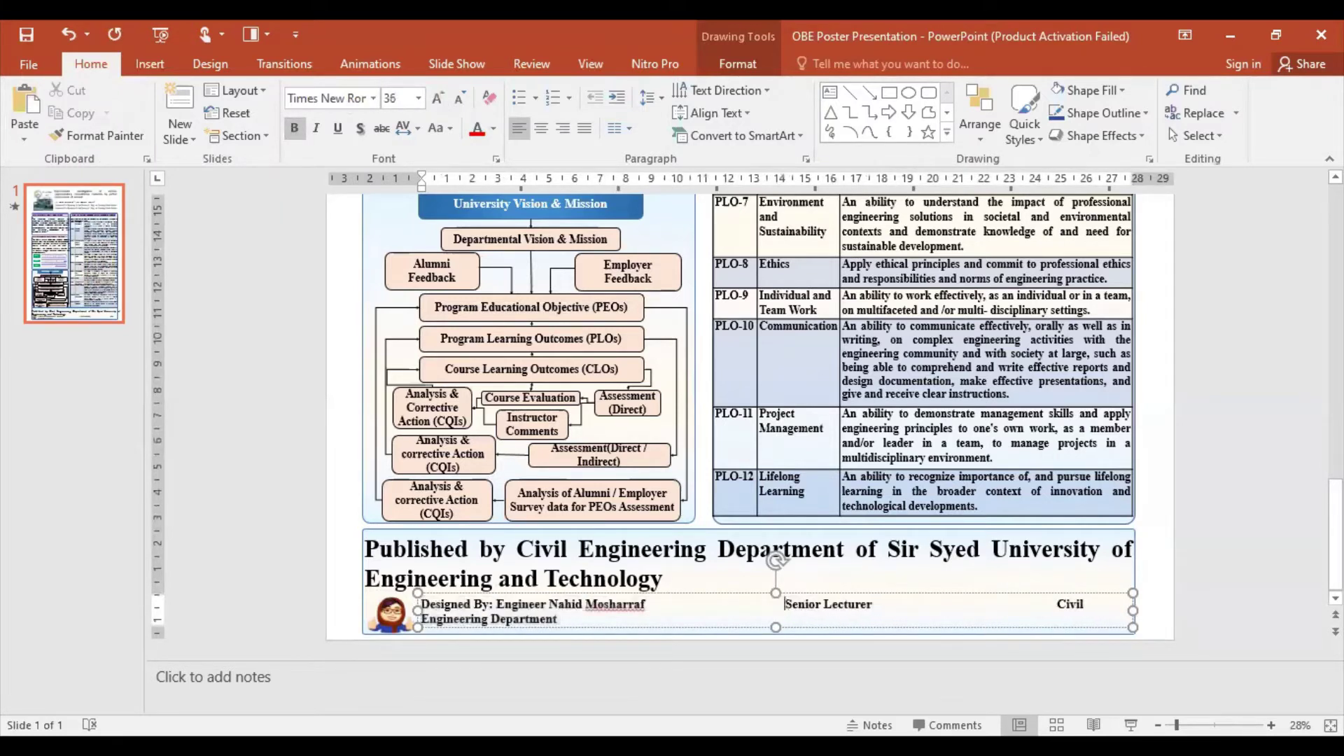
{"action": "key", "text": "BackSpace"}
{"action": "key", "text": "BackSpace"}
{"action": "key", "text": "BackSpace"}
{"action": "key", "text": "BackSpace"}
{"action": "key", "text": "BackSpace"}
{"action": "key", "text": "BackSpace"}
{"action": "key", "text": "BackSpace"}
{"action": "key", "text": "BackSpace"}
{"action": "key", "text": "BackSpace"}
{"action": "key", "text": "BackSpace"}
{"action": "key", "text": "BackSpace"}
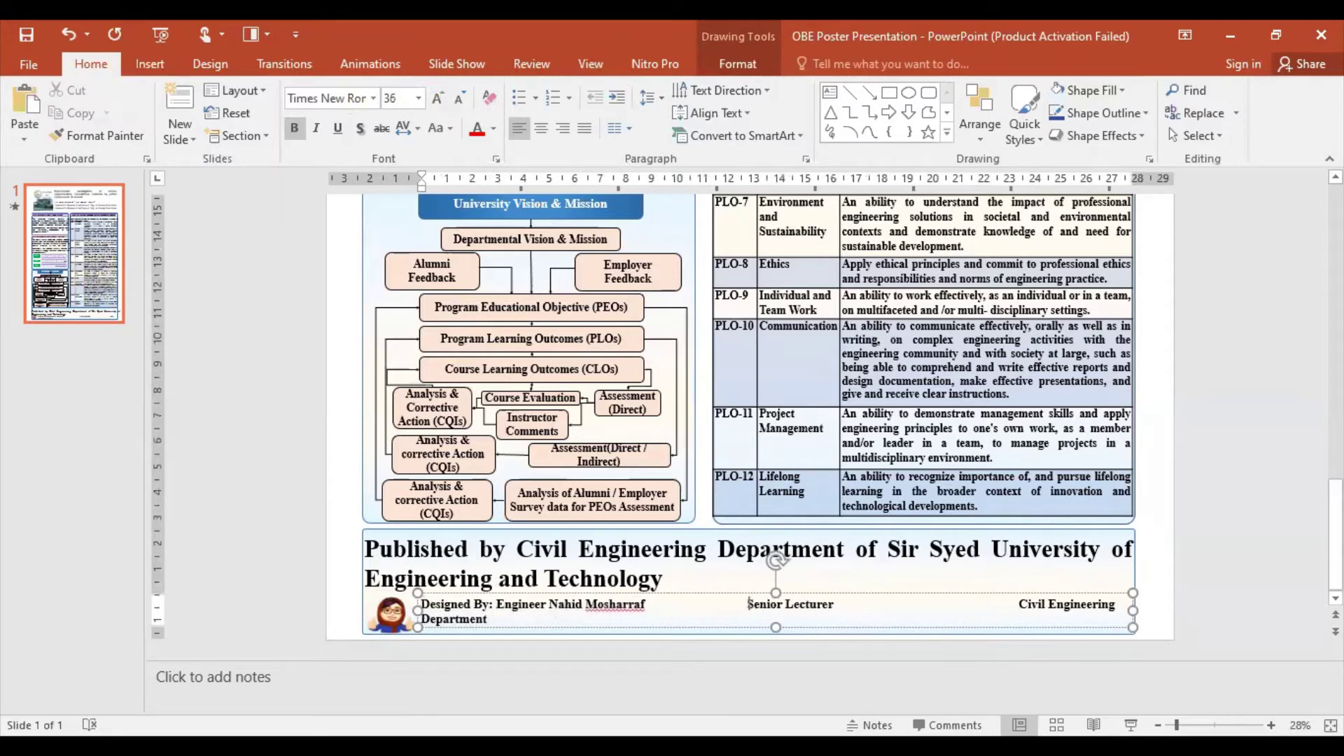
{"action": "key", "text": "BackSpace"}
{"action": "key", "text": "BackSpace"}
{"action": "key", "text": "BackSpace"}
{"action": "left_click", "coordinate": [1007, 603]}
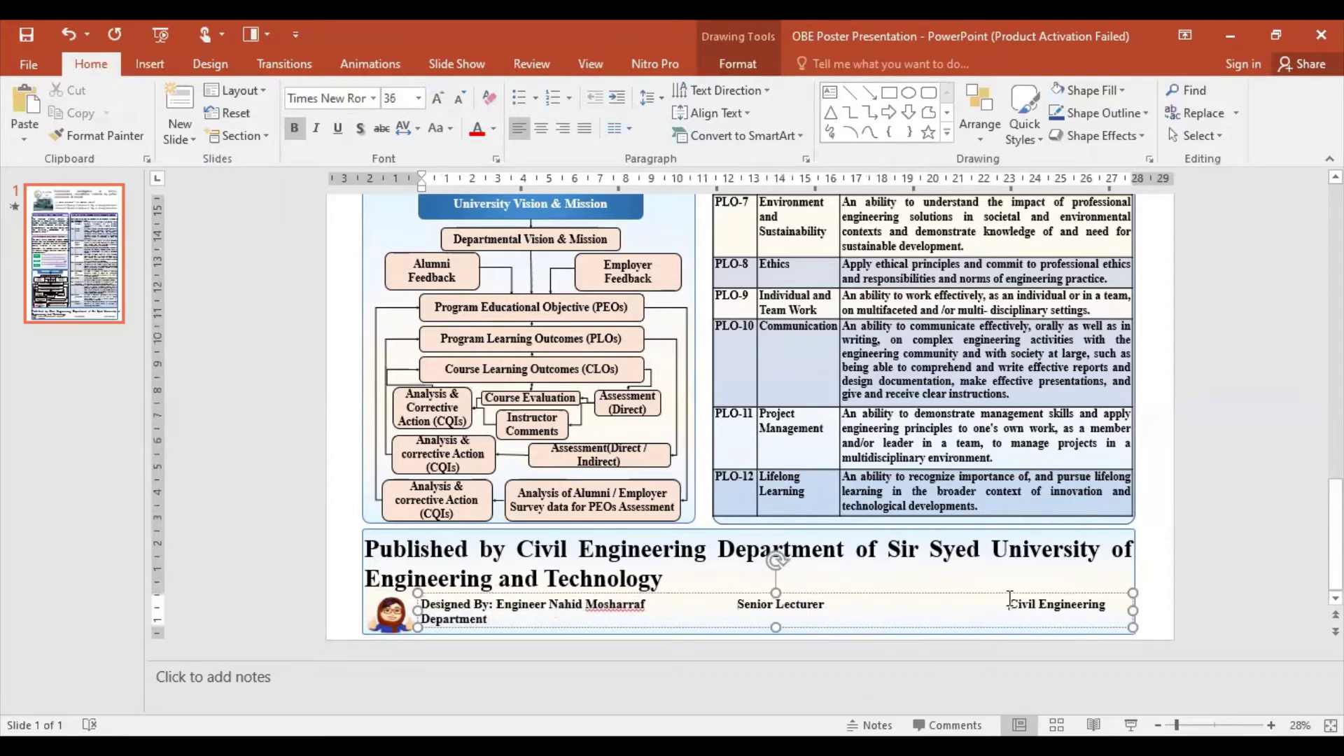
{"action": "key", "text": "BackSpace"}
{"action": "key", "text": "BackSpace"}
{"action": "key", "text": "BackSpace"}
{"action": "key", "text": "BackSpace"}
{"action": "key", "text": "BackSpace"}
{"action": "key", "text": "BackSpace"}
{"action": "key", "text": "BackSpace"}
{"action": "key", "text": "BackSpace"}
{"action": "key", "text": "BackSpace"}
{"action": "key", "text": "BackSpace"}
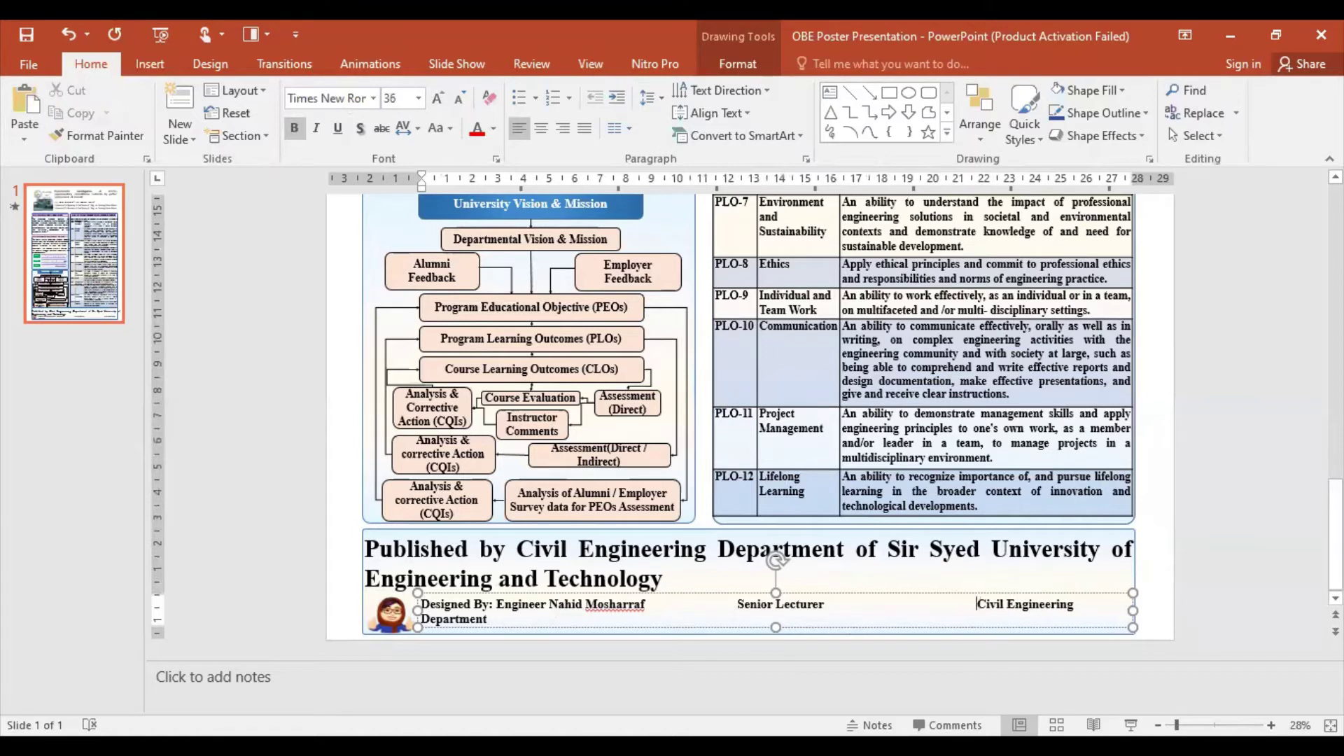
{"action": "key", "text": "BackSpace"}
{"action": "key", "text": "BackSpace"}
{"action": "key", "text": "BackSpace"}
{"action": "key", "text": "BackSpace"}
{"action": "key", "text": "BackSpace"}
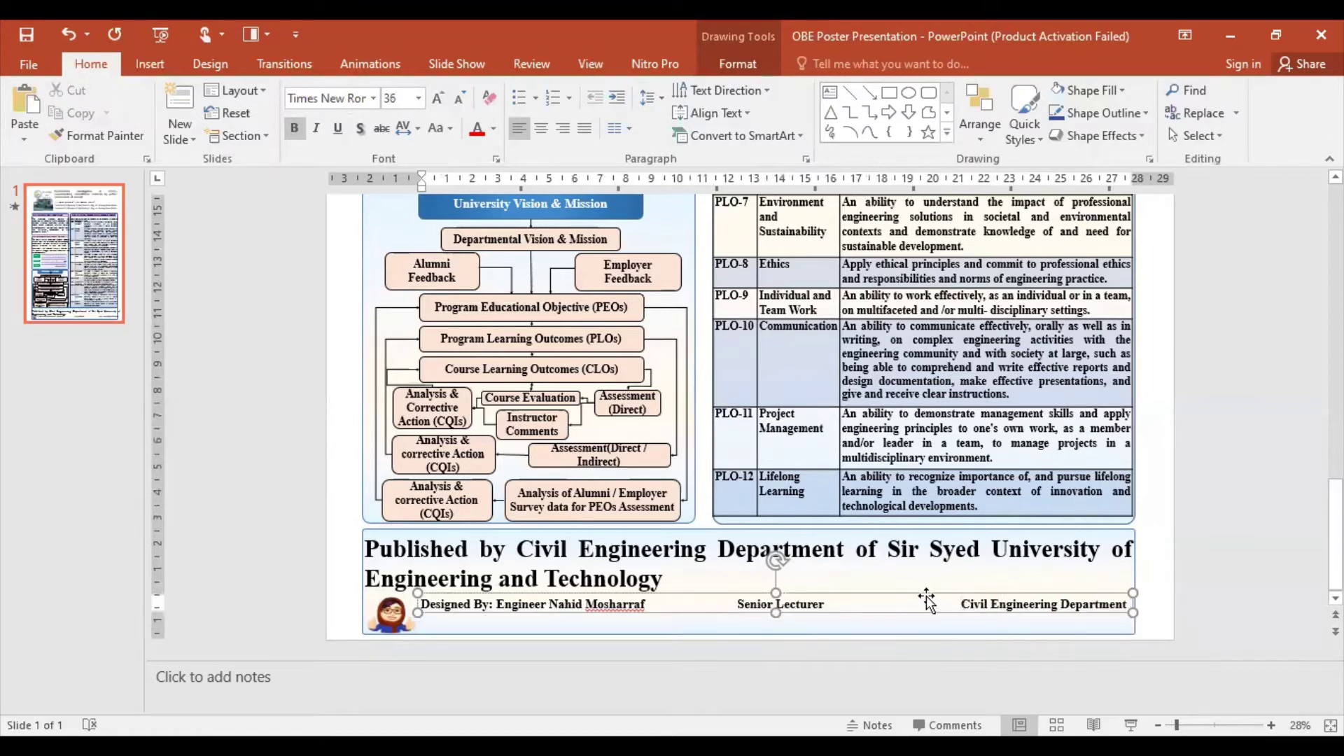
{"action": "left_click_drag", "start_coordinate": [927, 597], "coordinate": [926, 615]}
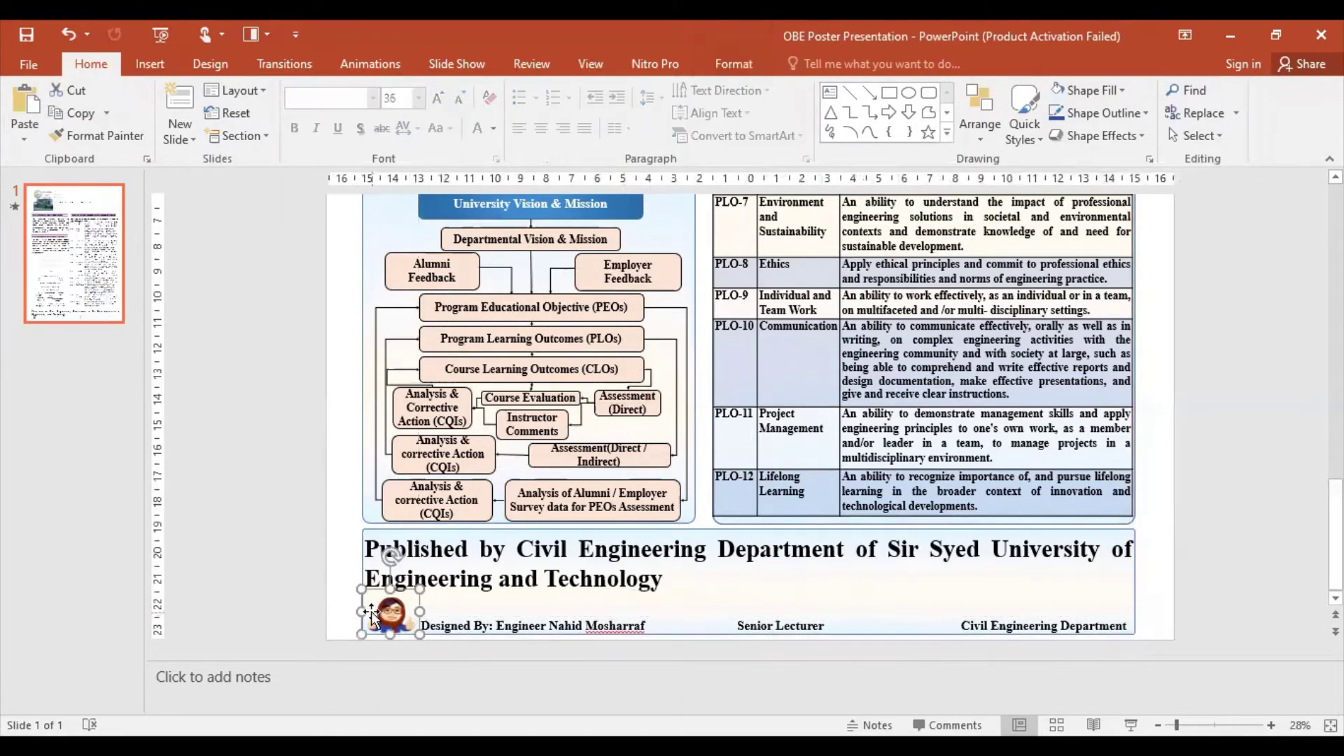
Step: Try repositioning the avatar picture, then reselect the footer text box
{"action": "left_click", "coordinate": [386, 593]}
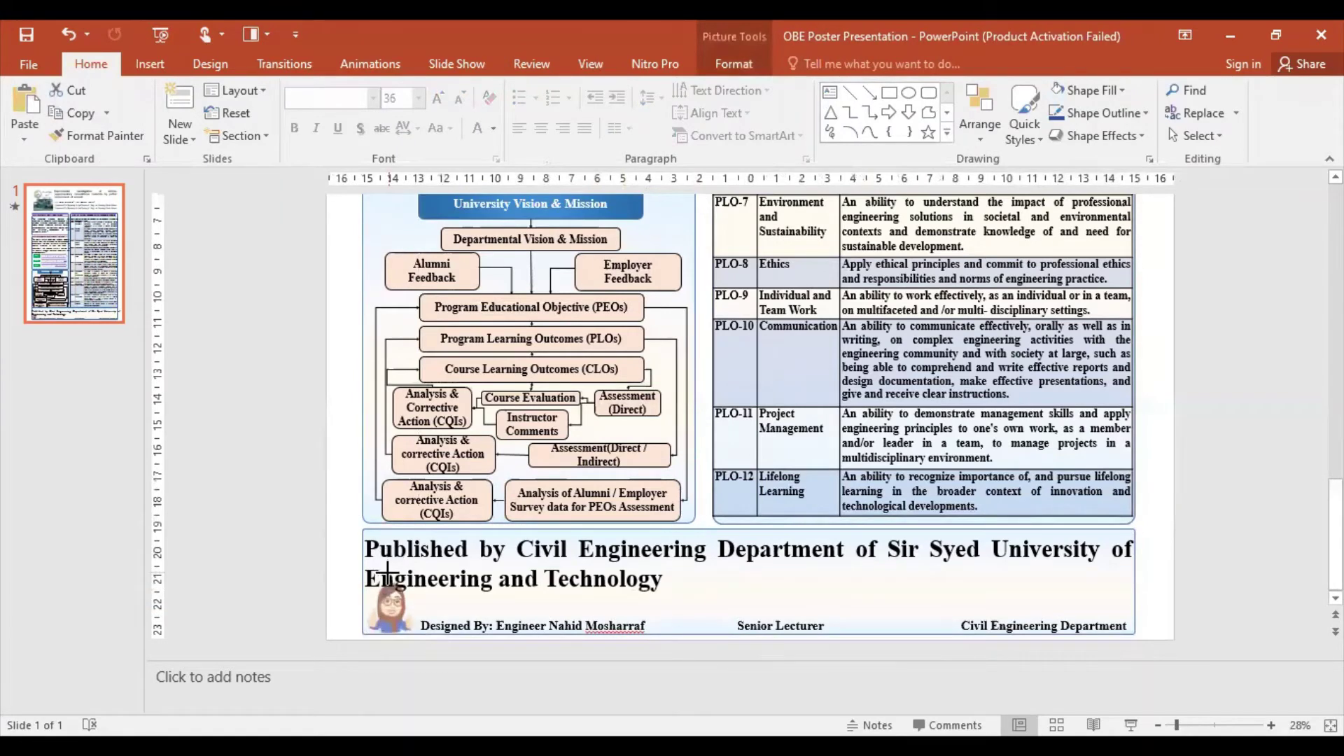
{"action": "mouse_move", "coordinate": [386, 587]}
{"action": "left_mouse_down"}
{"action": "mouse_move", "coordinate": [410, 577]}
{"action": "mouse_move", "coordinate": [390, 578]}
{"action": "mouse_move", "coordinate": [381, 549]}
{"action": "left_mouse_up"}
{"action": "left_click", "coordinate": [402, 560]}
{"action": "left_click", "coordinate": [378, 609]}
{"action": "left_click", "coordinate": [381, 548]}
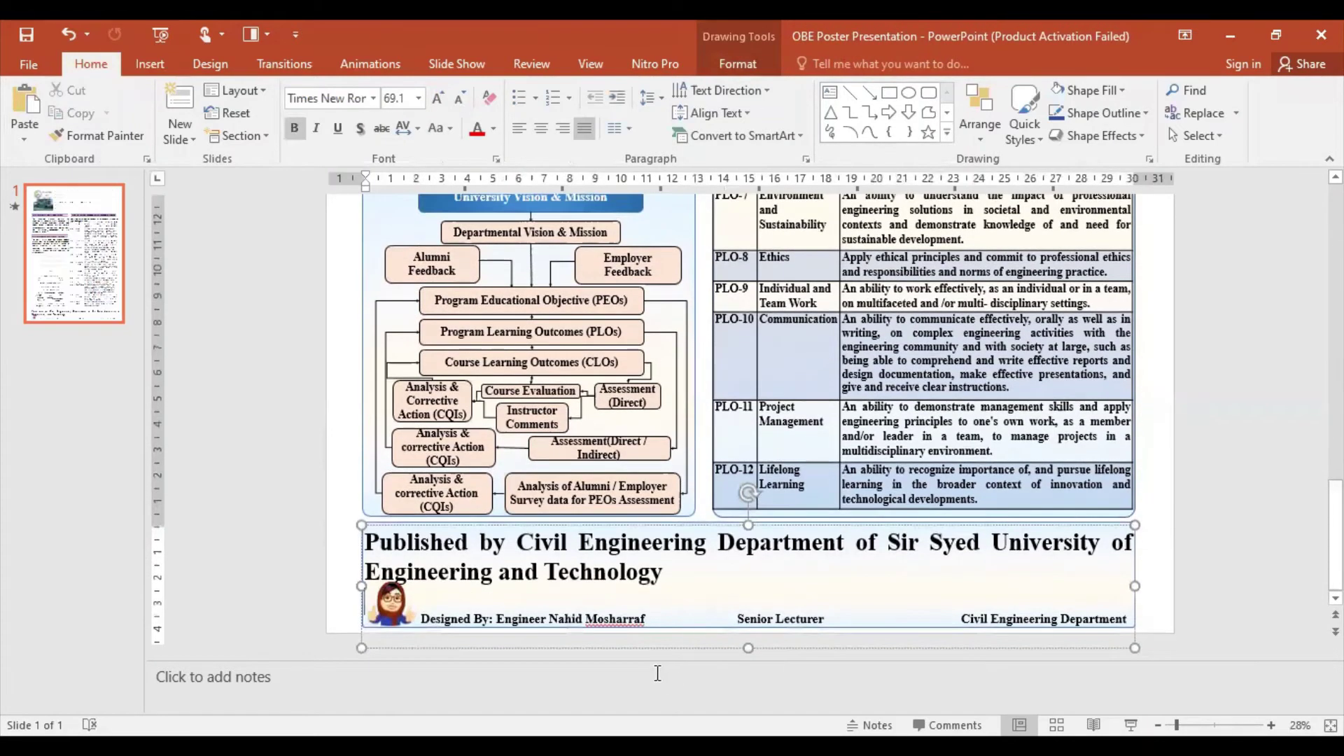
{"action": "left_click", "coordinate": [984, 639]}
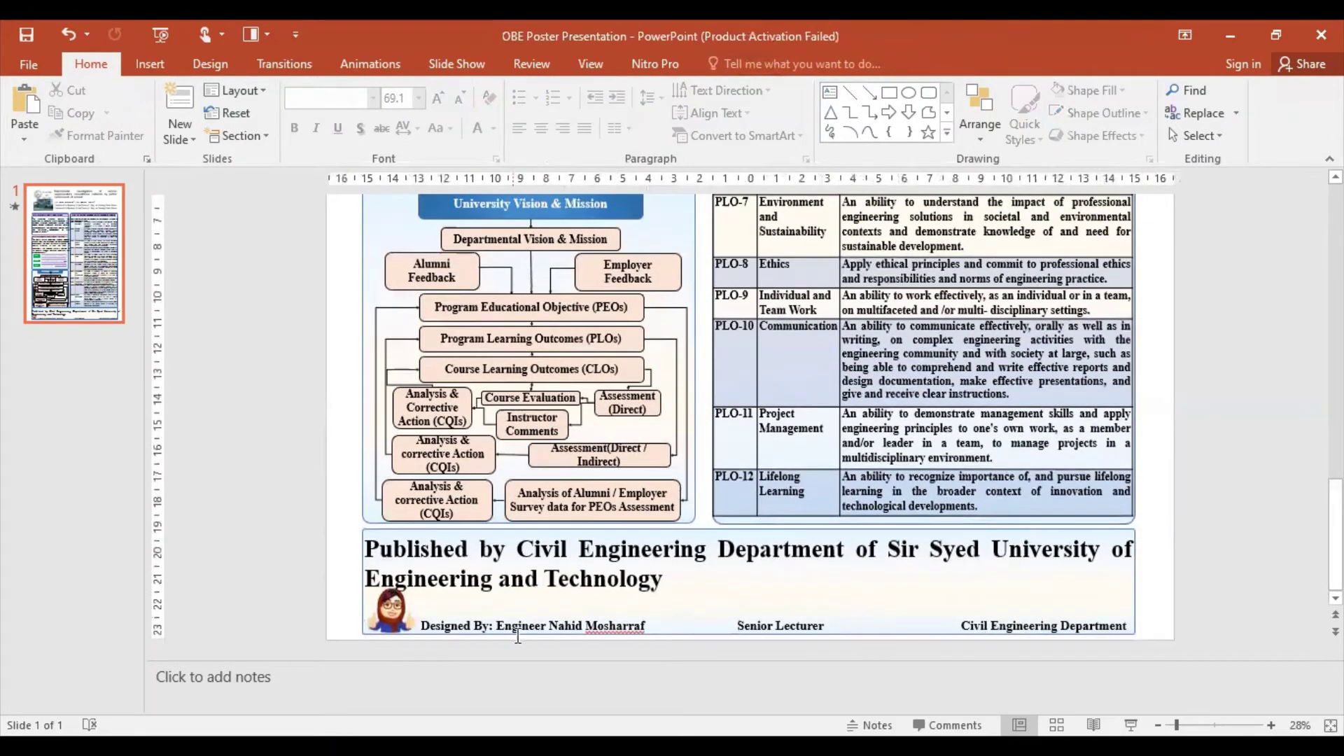
Step: Enlarge the footer credit text to 40 pt and move it up beneath the Published by text
{"action": "left_click_drag", "start_coordinate": [420, 625], "coordinate": [1132, 621]}
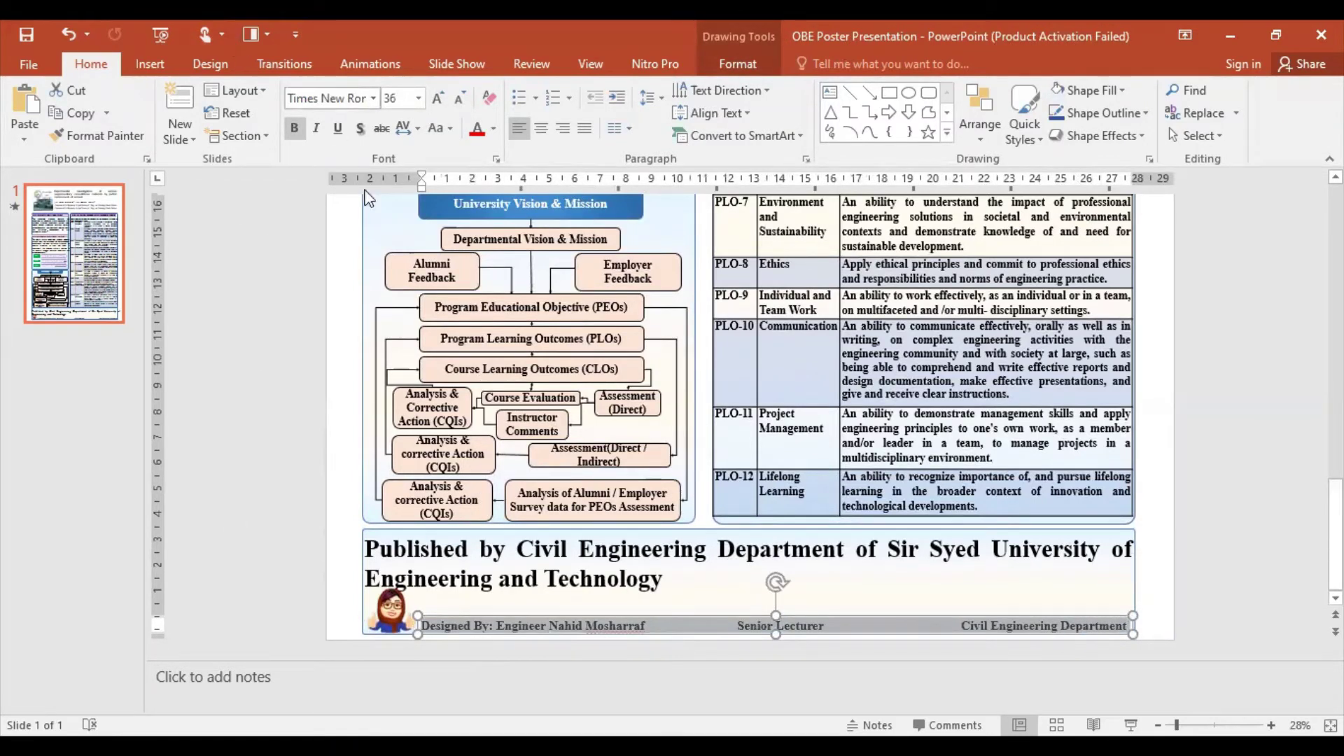
{"action": "left_click", "coordinate": [436, 99]}
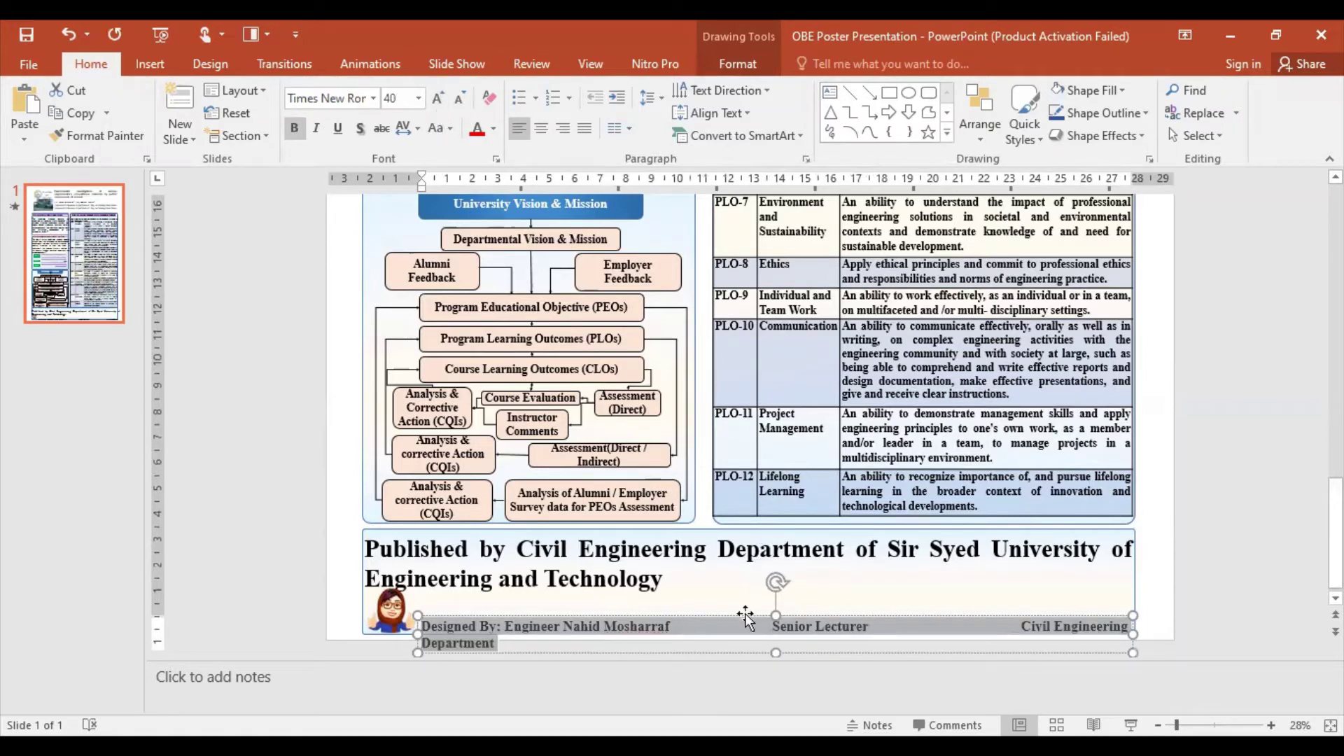
{"action": "left_click_drag", "start_coordinate": [744, 616], "coordinate": [745, 591]}
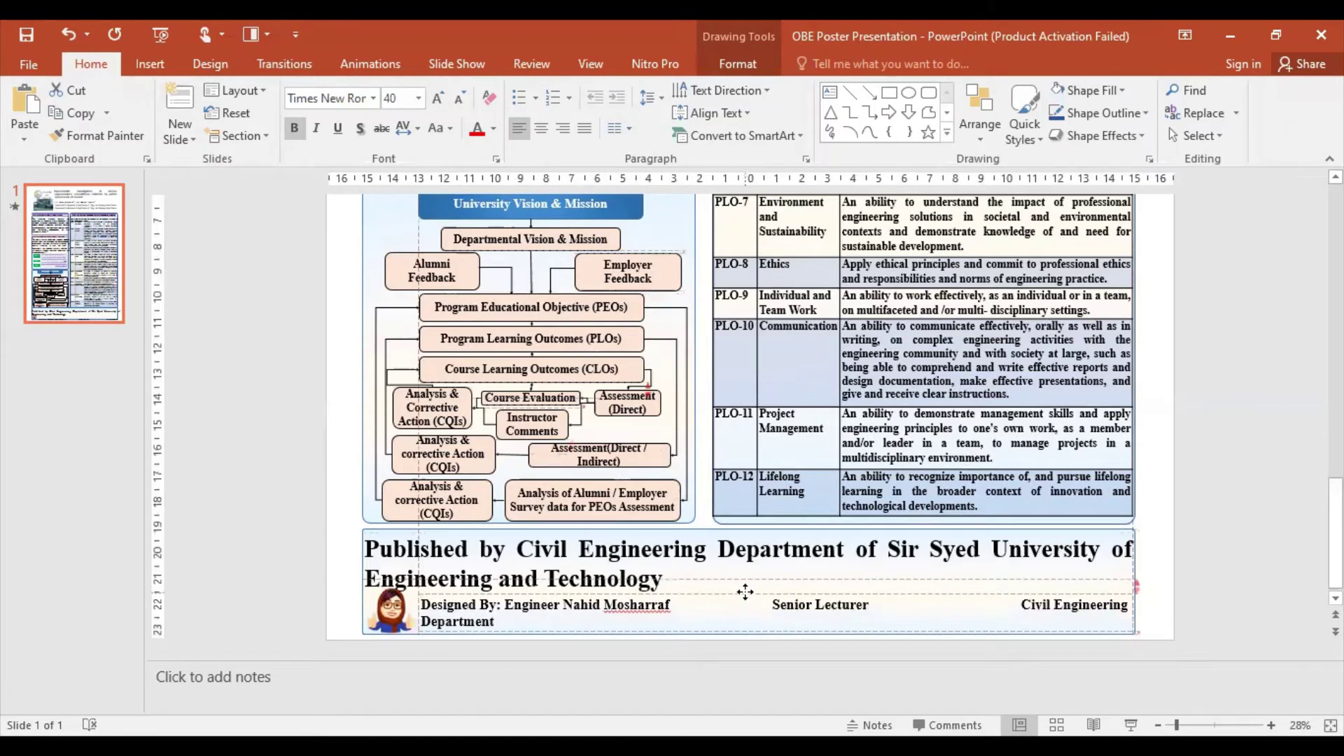
Step: Delete extra spaces so Civil Engineering Department stays whole on one line, then nudge the box into place
{"action": "left_click", "coordinate": [745, 604]}
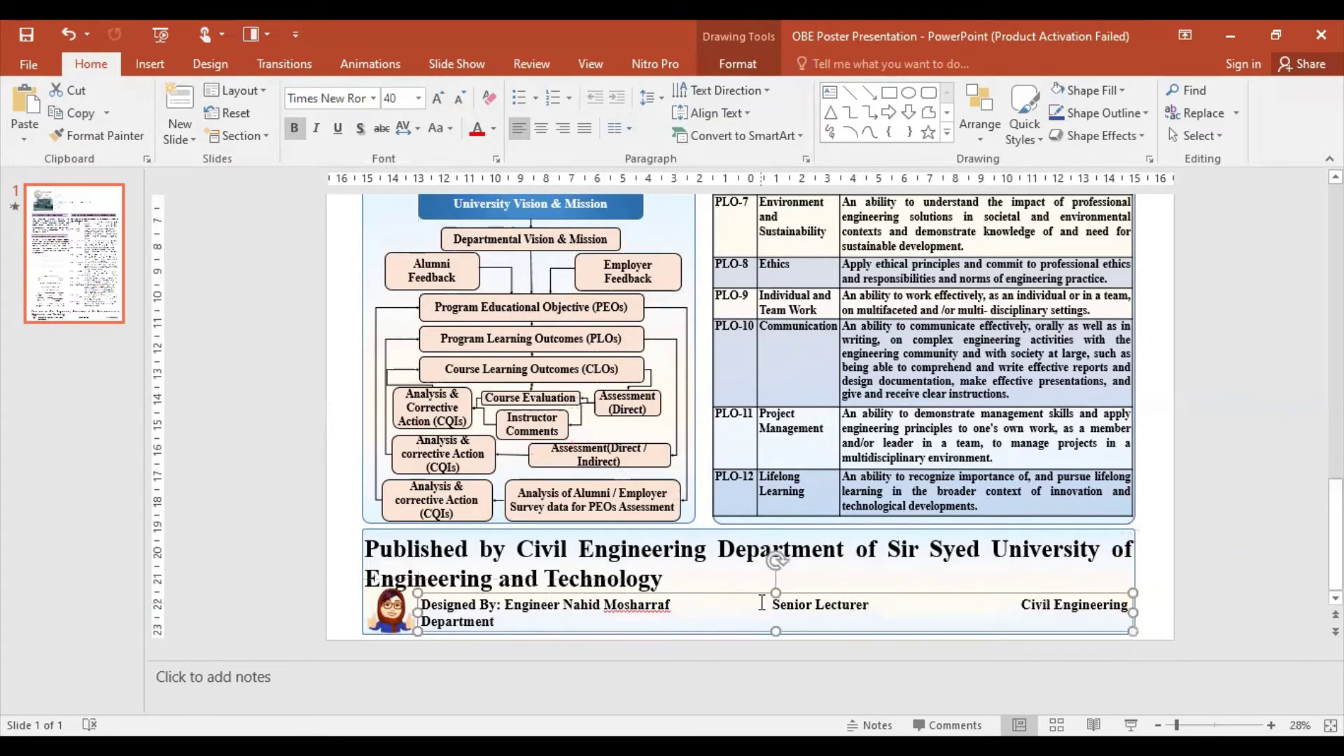
{"action": "key", "text": "BackSpace"}
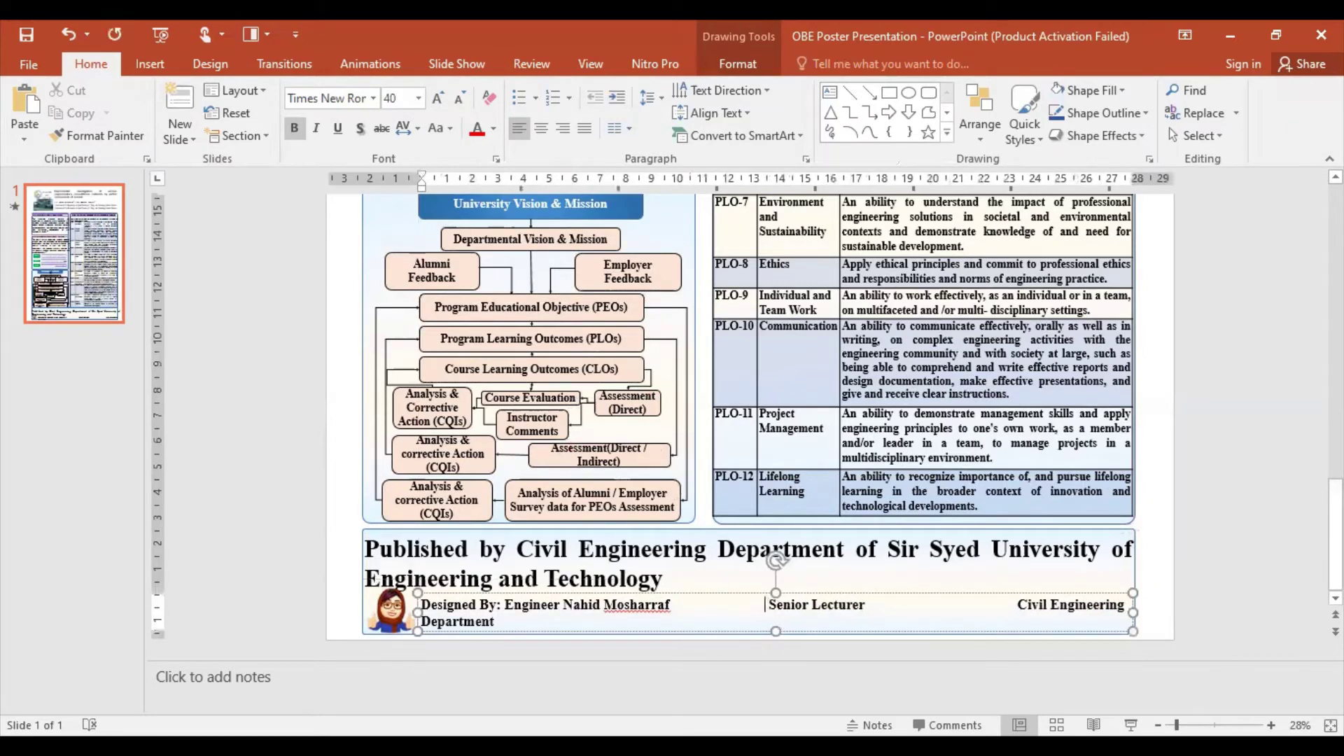
{"action": "key", "text": "BackSpace"}
{"action": "key", "text": "BackSpace"}
{"action": "key", "text": "BackSpace"}
{"action": "key", "text": "BackSpace"}
{"action": "key", "text": "BackSpace"}
{"action": "key", "text": "BackSpace"}
{"action": "key", "text": "BackSpace"}
{"action": "key", "text": "BackSpace"}
{"action": "key", "text": "BackSpace"}
{"action": "key", "text": "BackSpace"}
{"action": "key", "text": "BackSpace"}
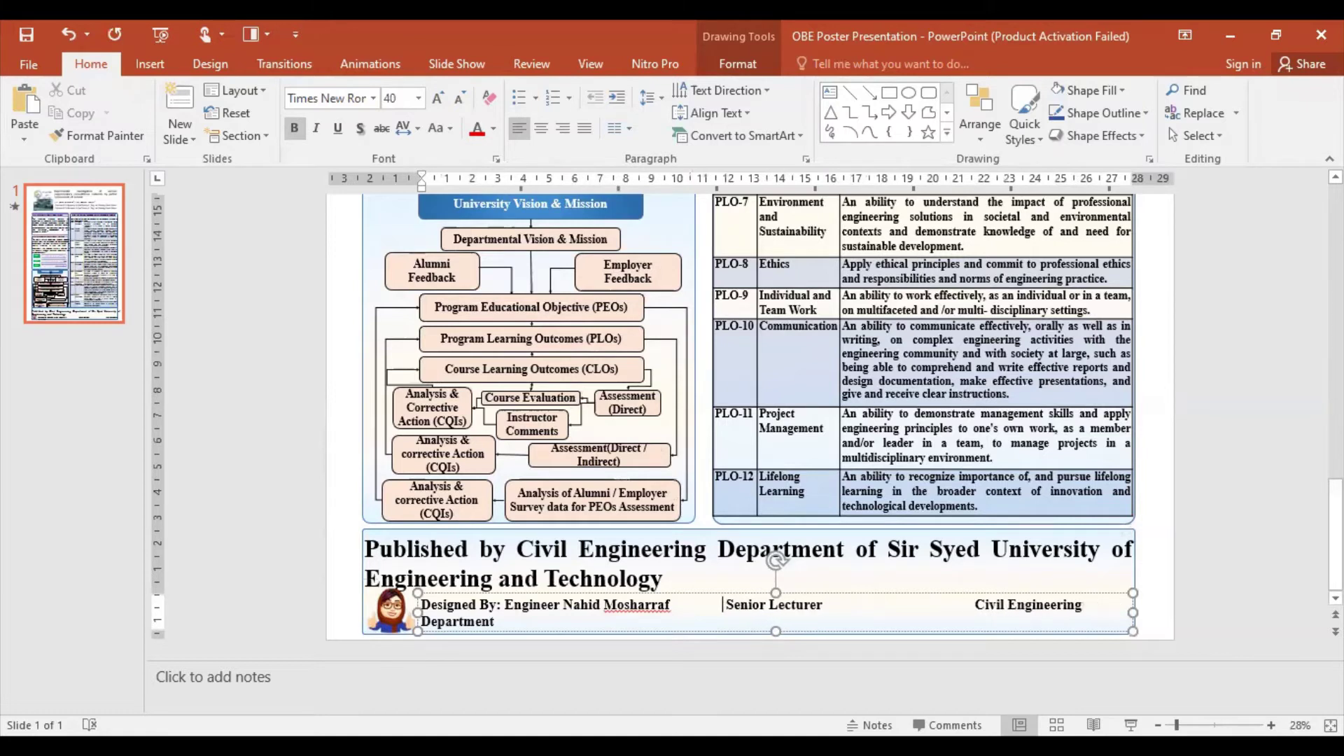
{"action": "key", "text": "BackSpace"}
{"action": "key", "text": "BackSpace"}
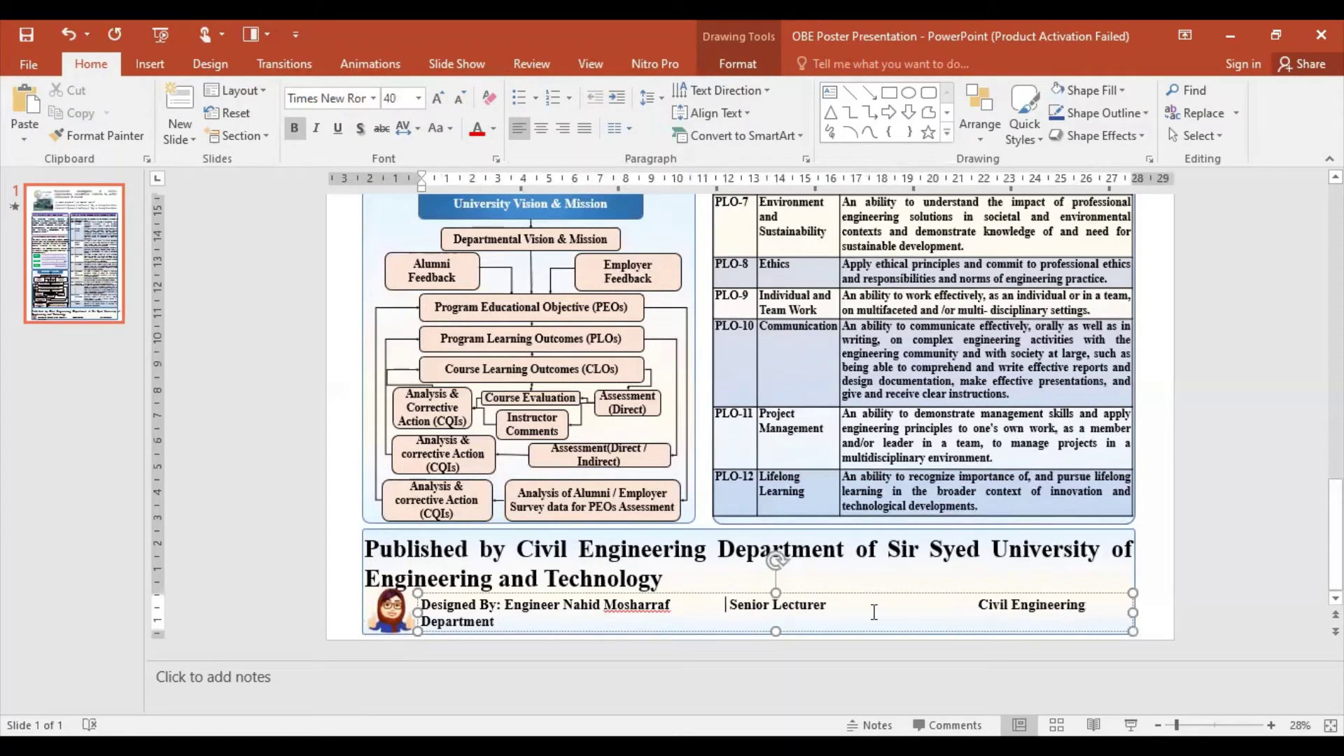
{"action": "key", "text": "BackSpace"}
{"action": "key", "text": "BackSpace"}
{"action": "key", "text": "BackSpace"}
{"action": "key", "text": "BackSpace"}
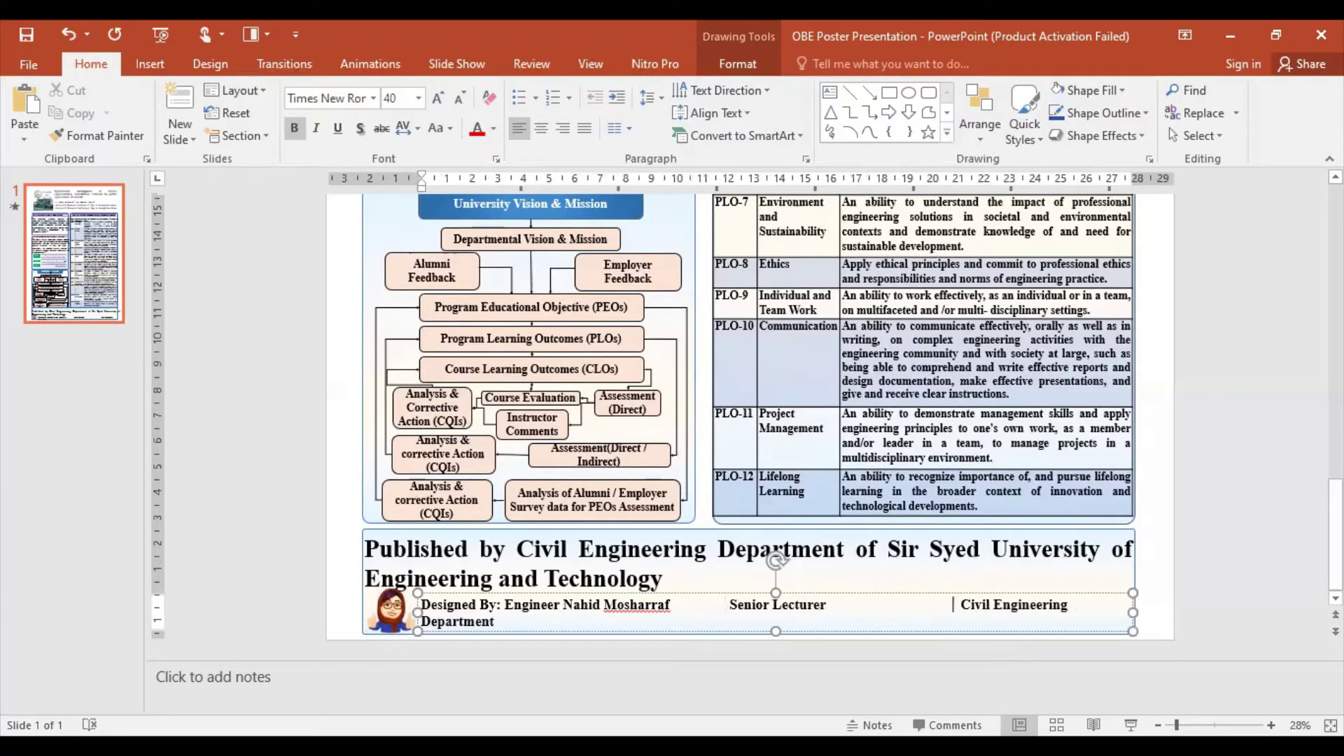
{"action": "key", "text": "BackSpace"}
{"action": "key", "text": "BackSpace"}
{"action": "key", "text": "BackSpace"}
{"action": "key", "text": "BackSpace"}
{"action": "key", "text": "BackSpace"}
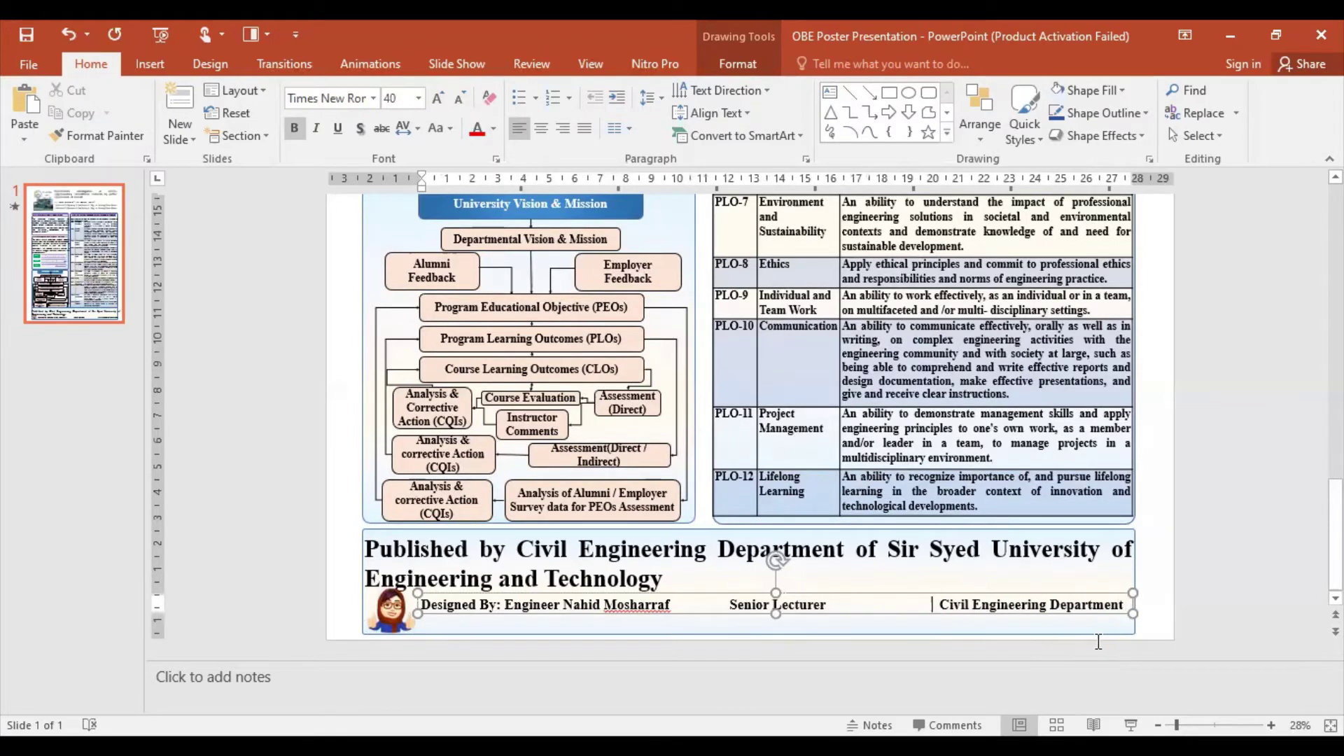
{"action": "left_click", "coordinate": [802, 620]}
{"action": "left_click", "coordinate": [812, 603]}
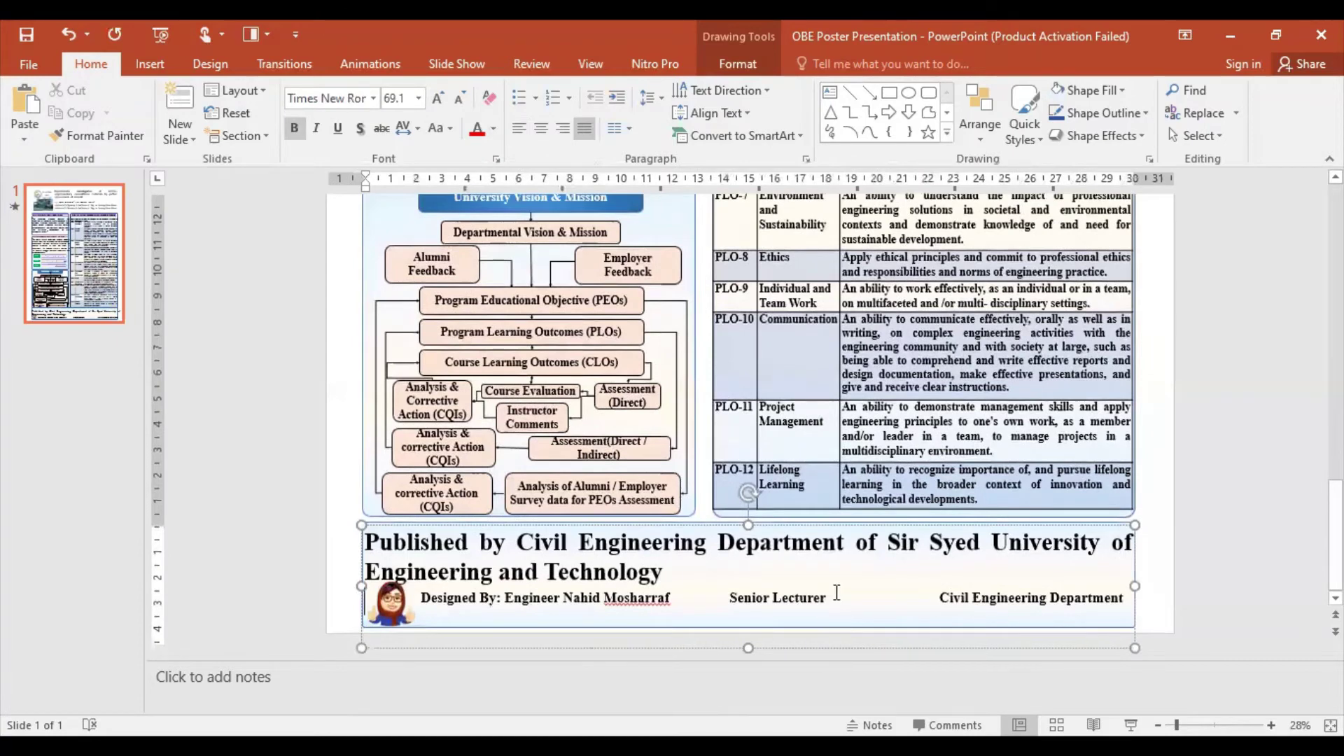
{"action": "left_click_drag", "start_coordinate": [836, 596], "coordinate": [834, 612]}
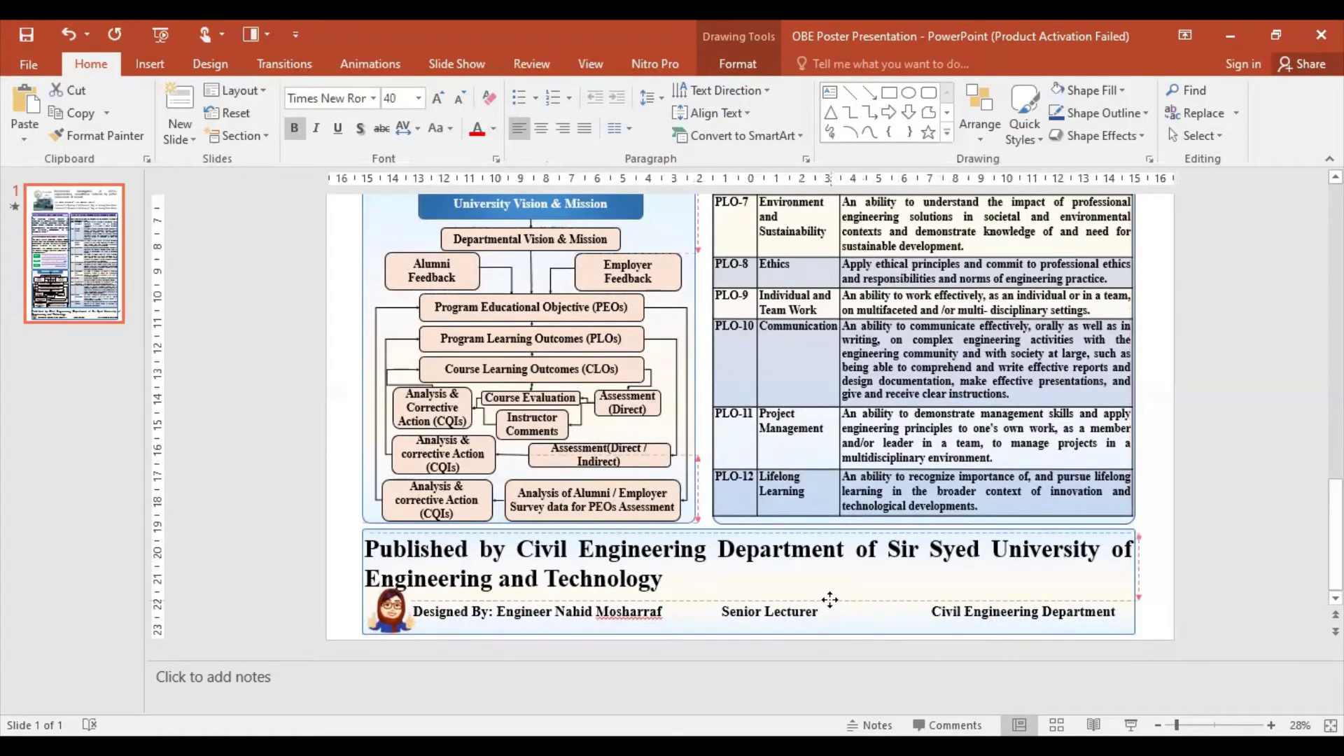
{"action": "left_click_drag", "start_coordinate": [834, 604], "coordinate": [847, 598]}
{"action": "left_click", "coordinate": [684, 616]}
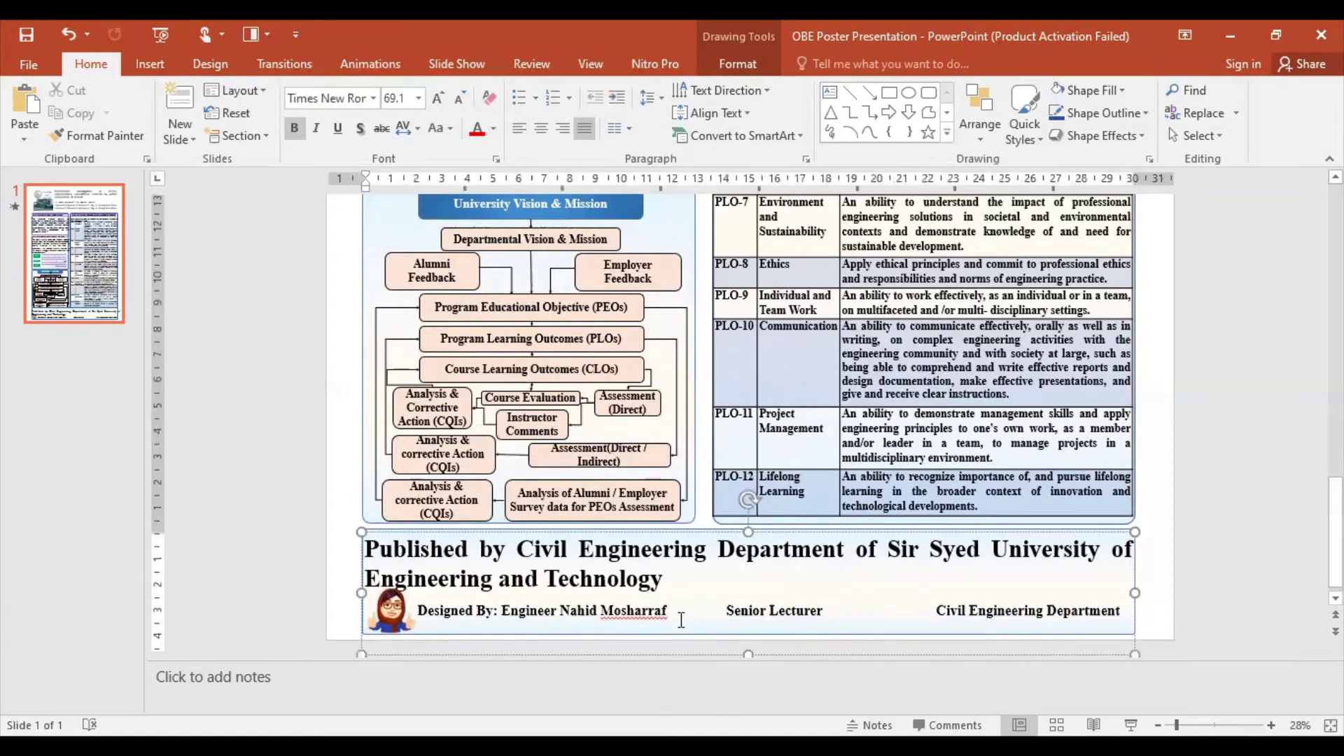
{"action": "scroll", "coordinate": [684, 616], "scroll_direction": "up", "scroll_amount": 1}
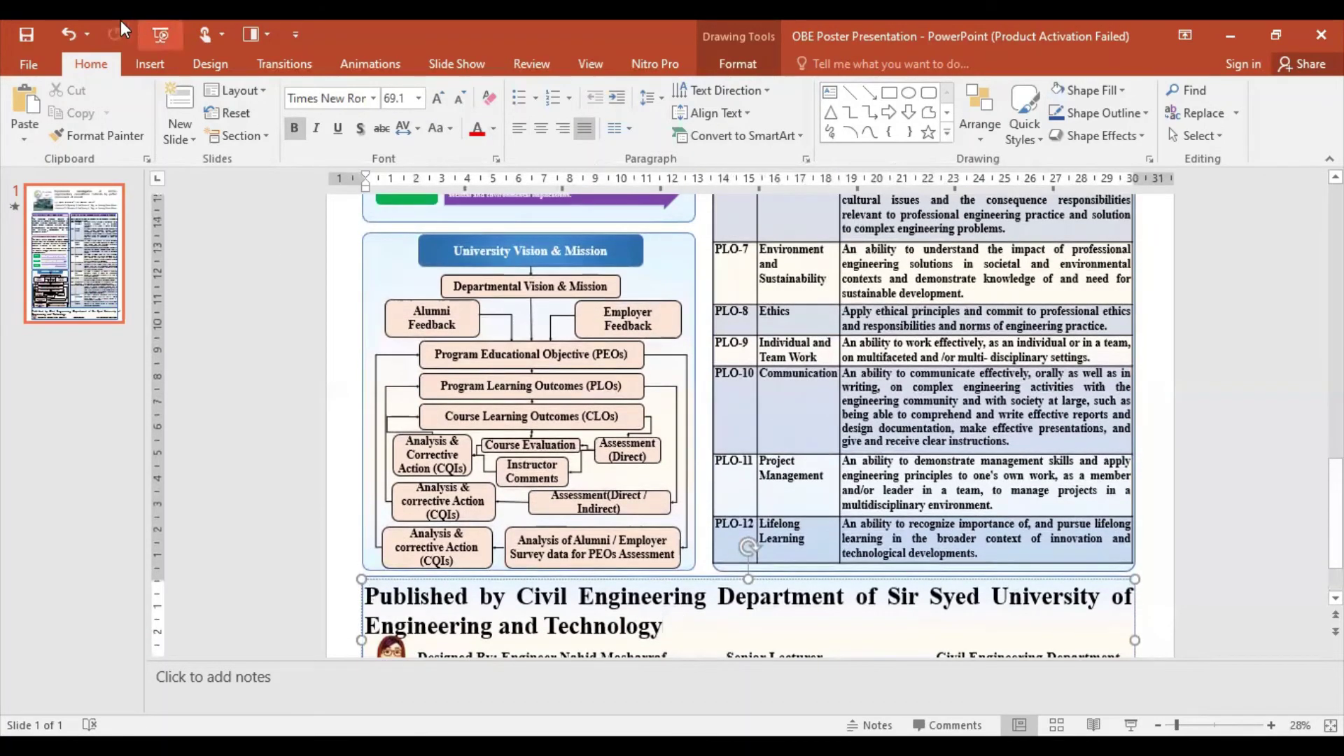
Step: Save the poster from the Quick Access Toolbar
{"action": "left_click", "coordinate": [26, 34]}
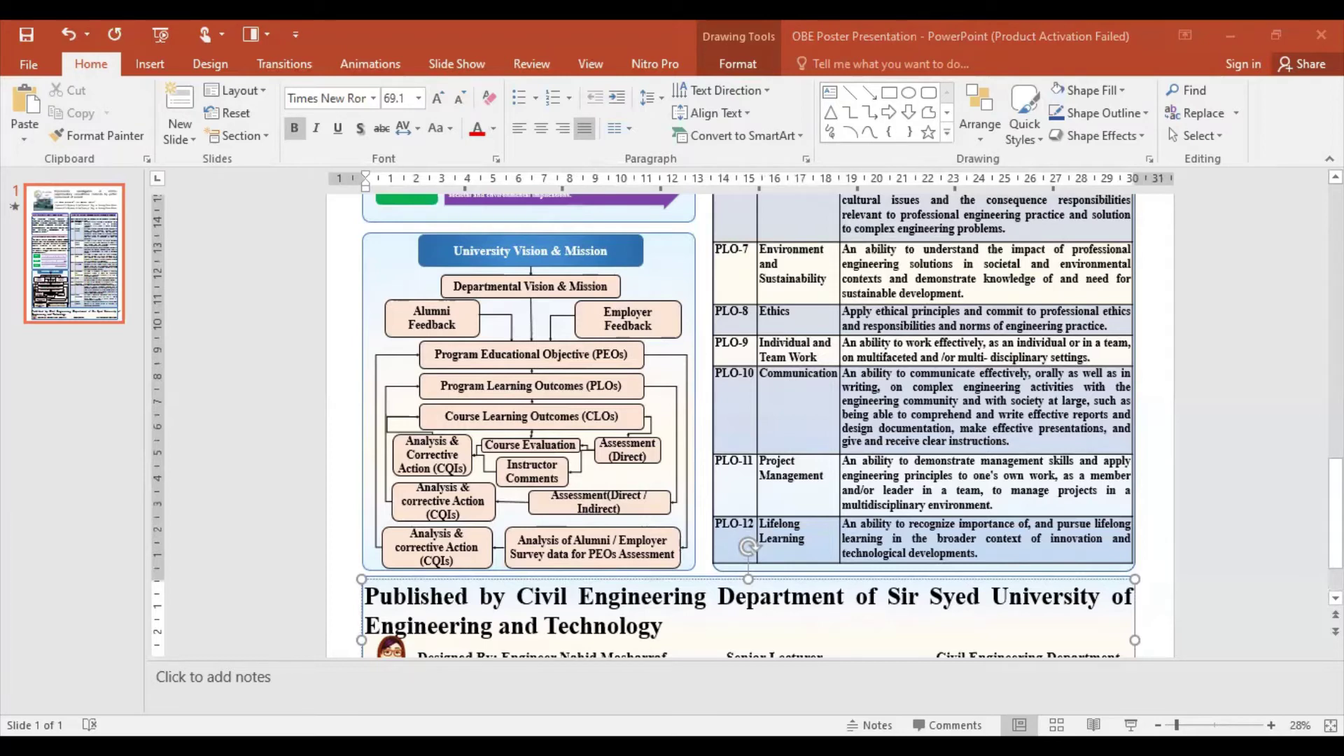
Step: Delete the author and affiliation text box from the header
{"action": "scroll", "coordinate": [803, 639], "scroll_direction": "up", "scroll_amount": 5}
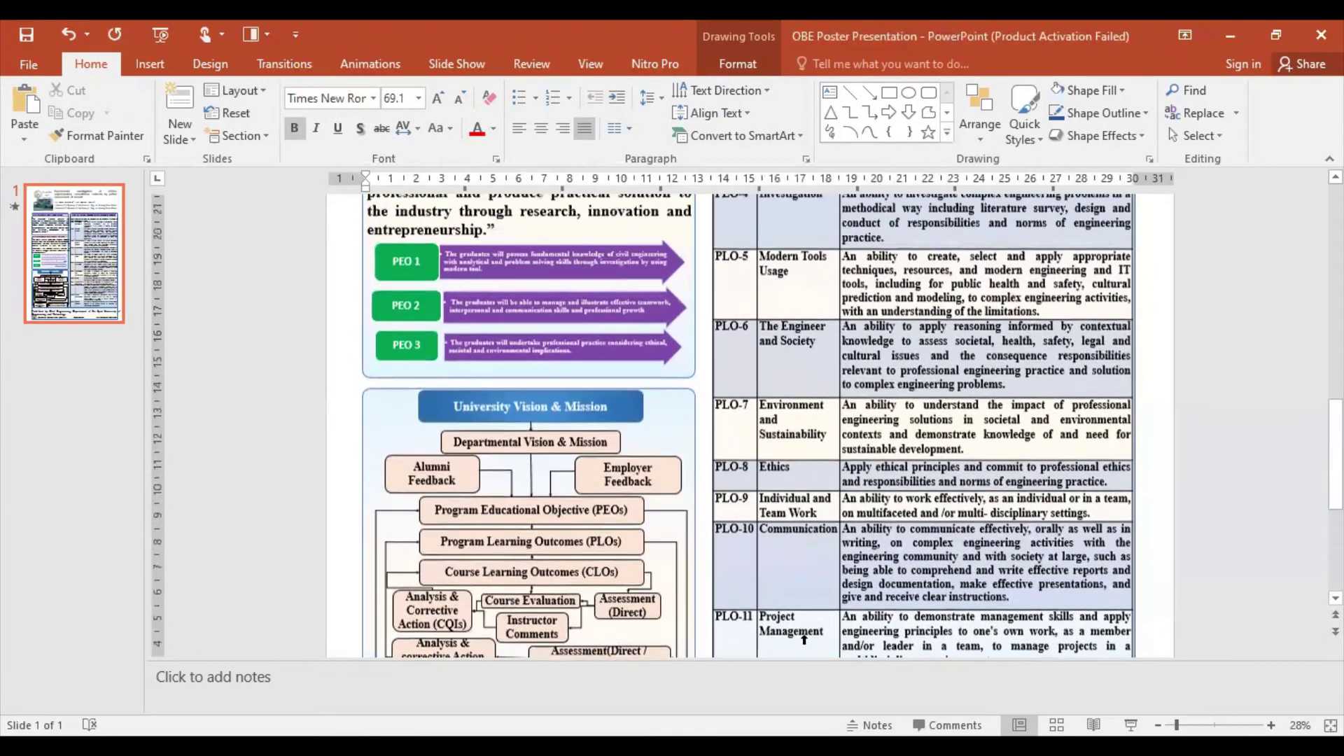
{"action": "scroll", "coordinate": [804, 630], "scroll_direction": "up", "scroll_amount": 5}
{"action": "scroll", "coordinate": [819, 384], "scroll_direction": "up", "scroll_amount": 10}
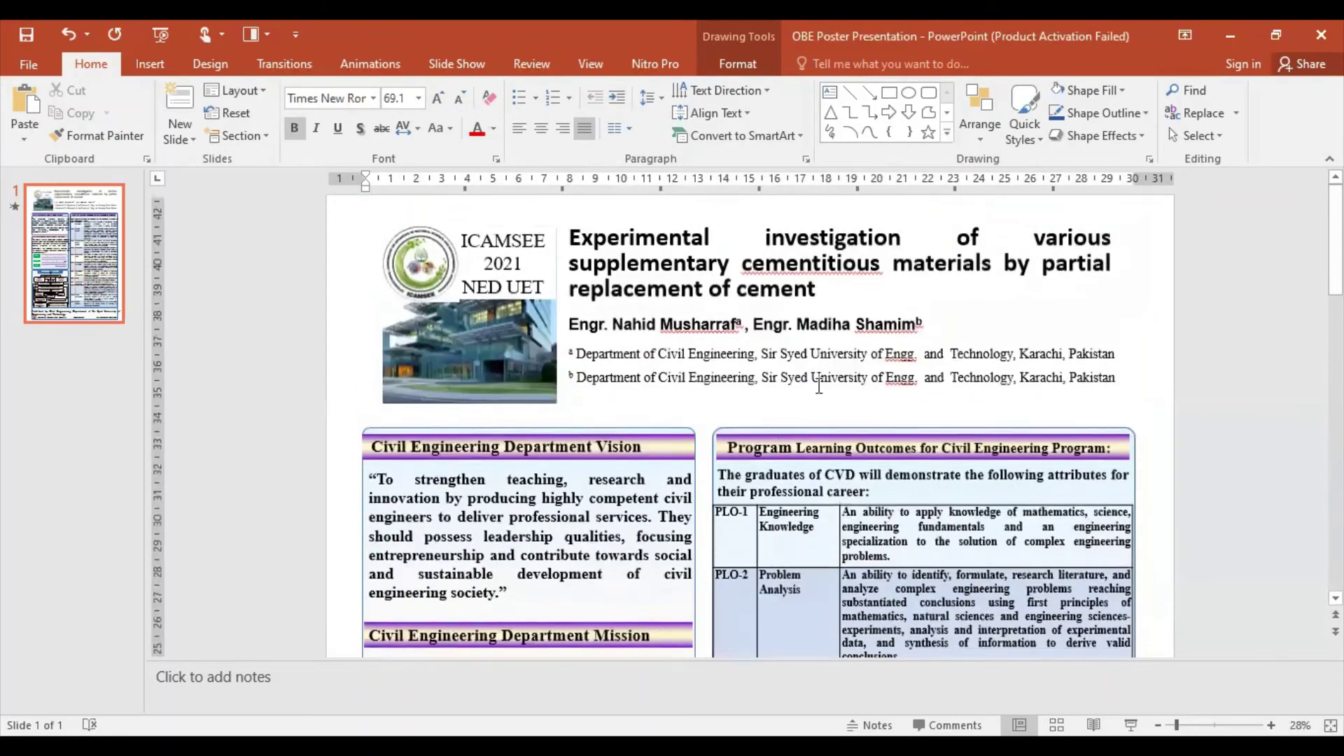
{"action": "left_click", "coordinate": [614, 337]}
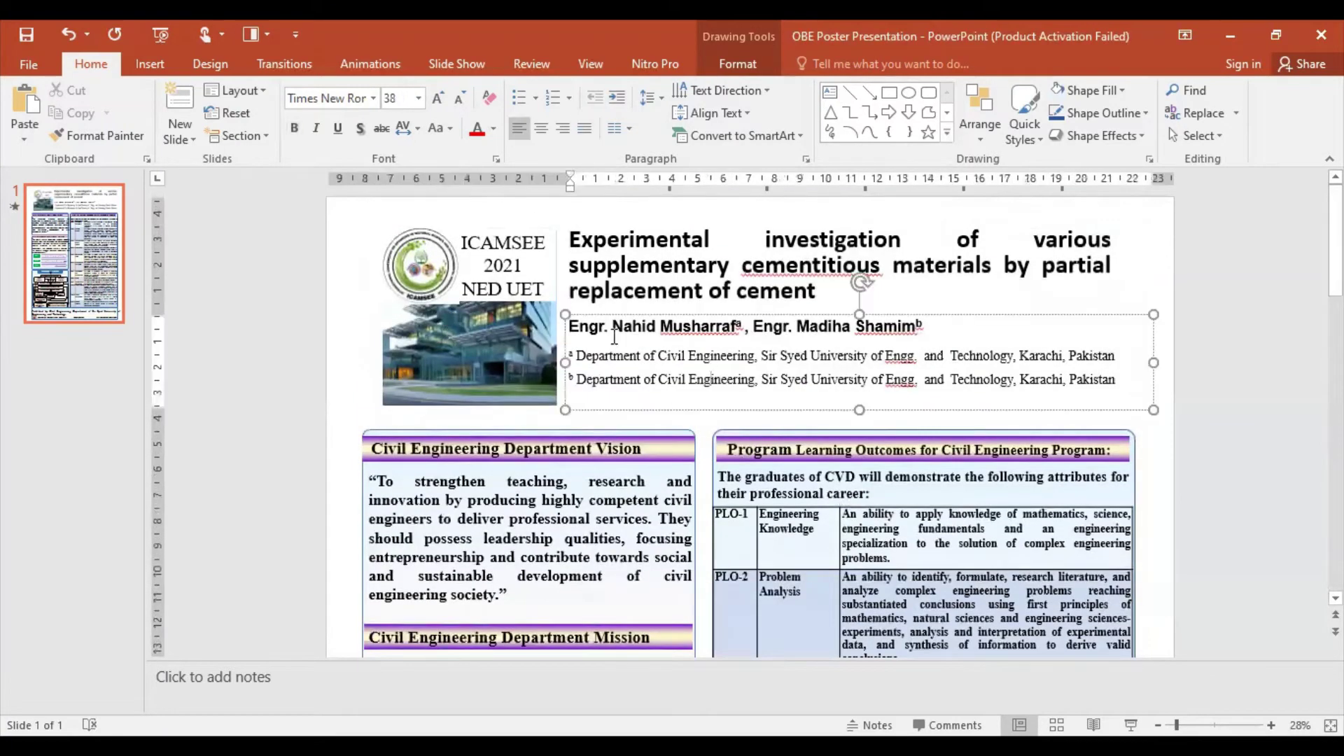
{"action": "left_click", "coordinate": [641, 315]}
{"action": "key", "text": "Delete"}
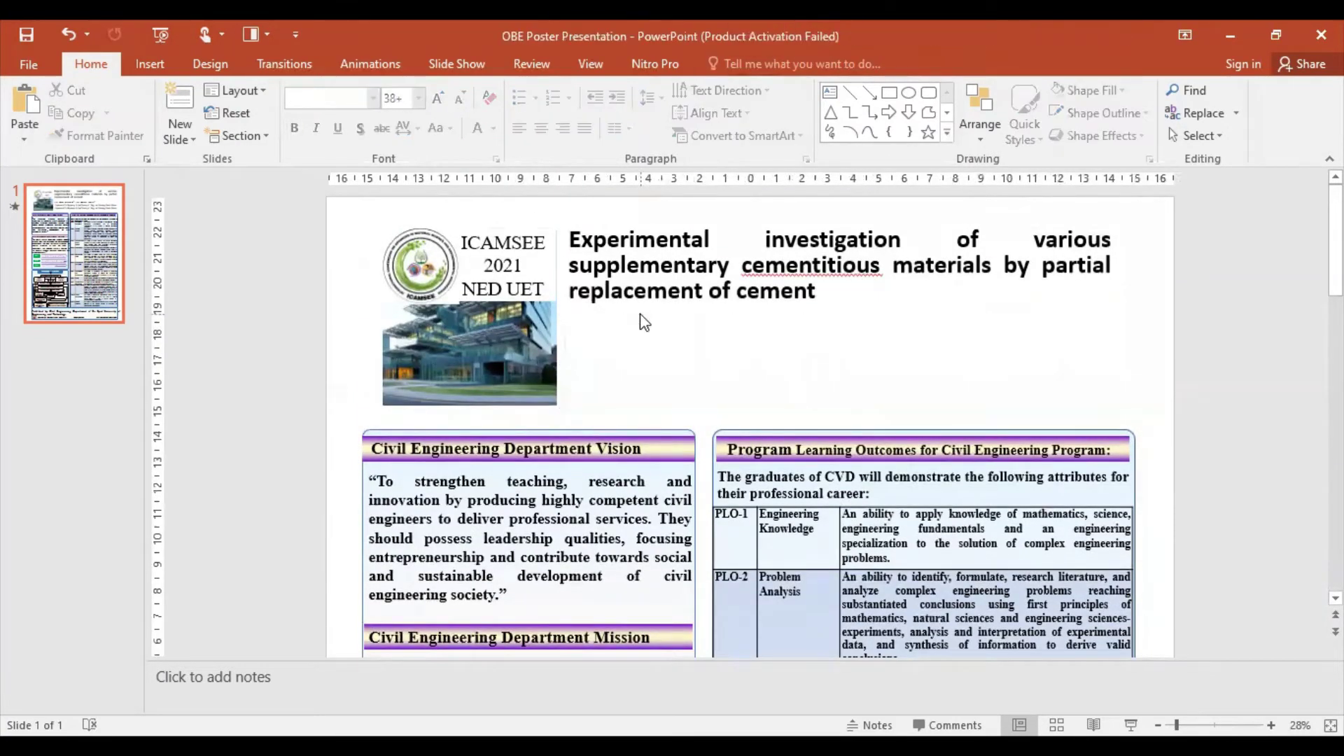
Step: Delete the old poster title box
{"action": "left_click", "coordinate": [639, 288]}
{"action": "left_click", "coordinate": [663, 221]}
{"action": "left_click", "coordinate": [665, 222]}
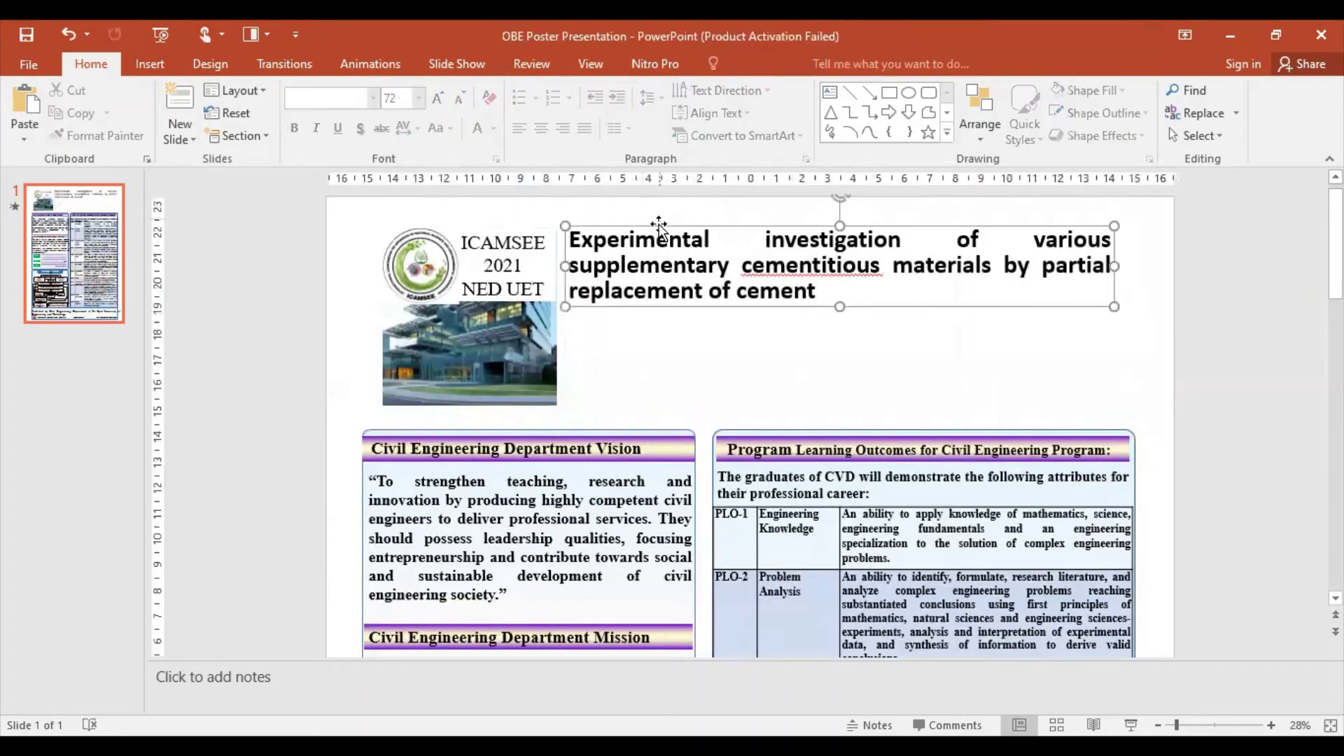
{"action": "key", "text": "Delete"}
Step: Delete the building photo and the ICAMSEE logo and text group
{"action": "left_click", "coordinate": [469, 326]}
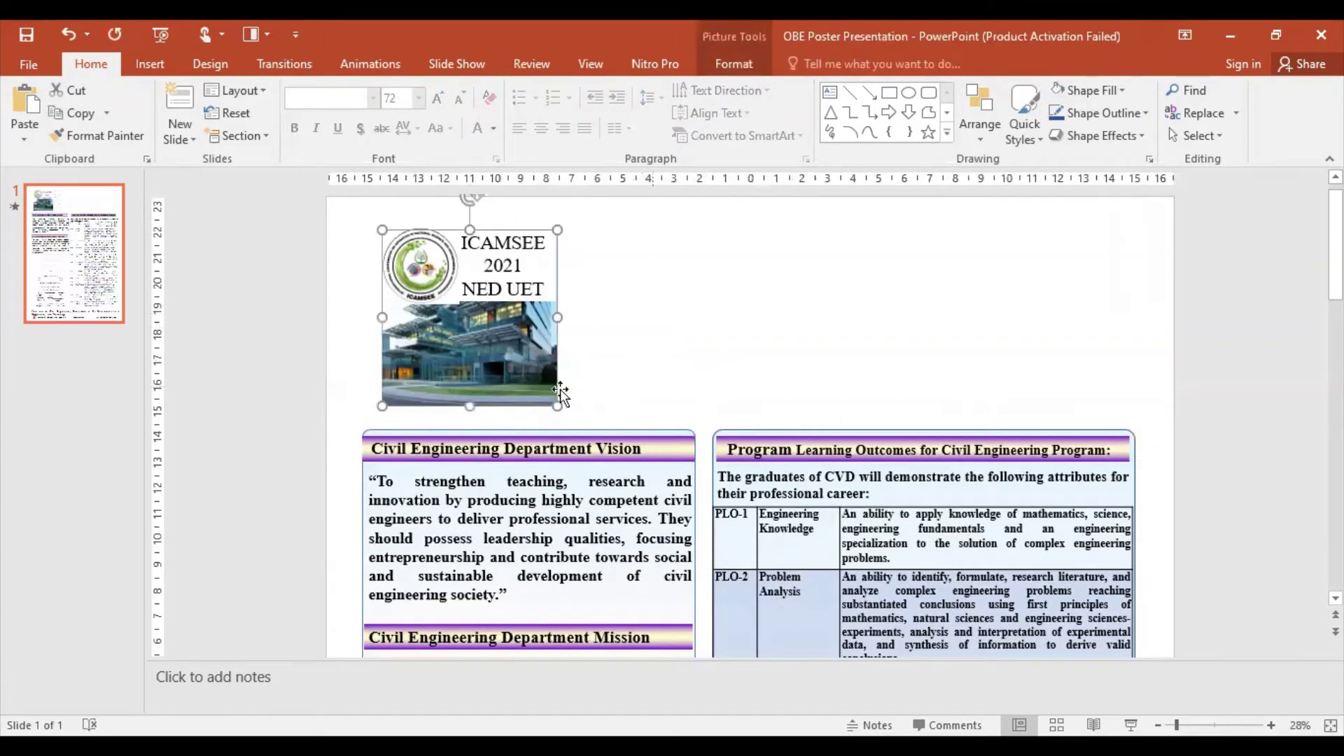
{"action": "left_click", "coordinate": [503, 428]}
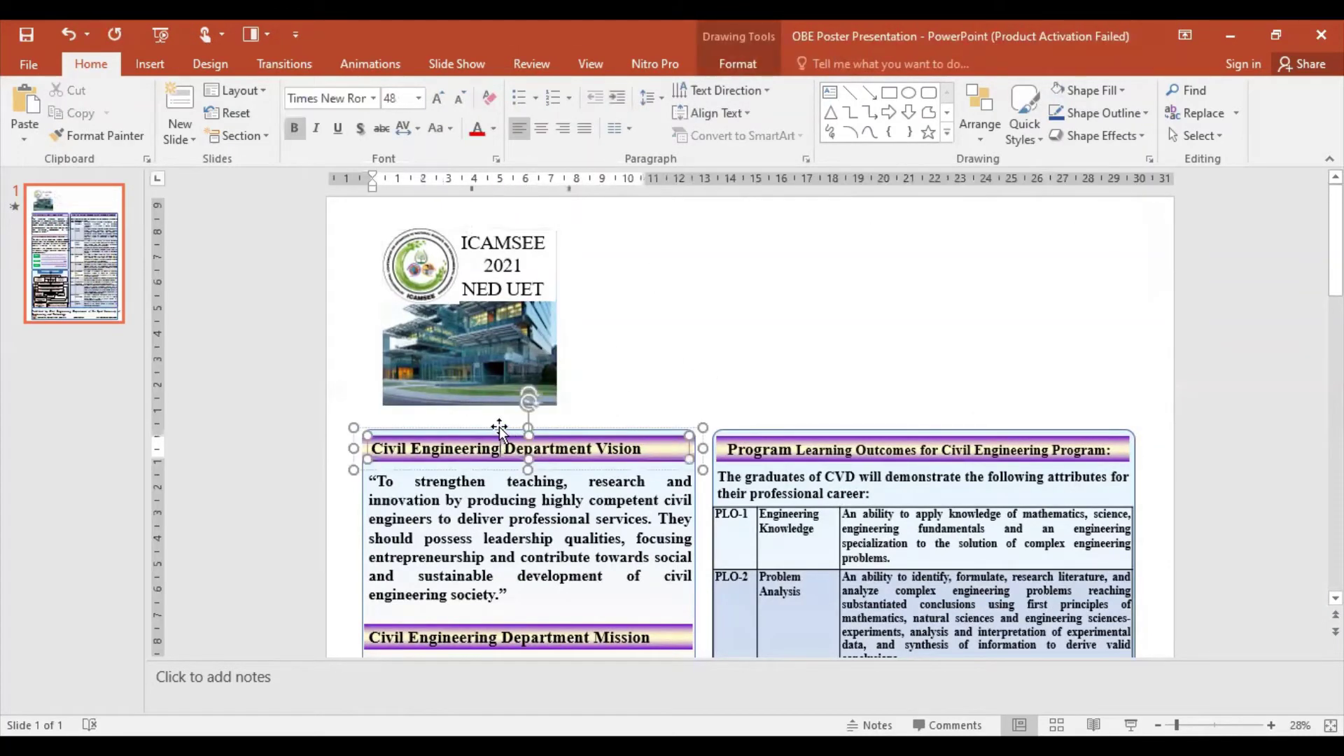
{"action": "left_click", "coordinate": [503, 428]}
{"action": "left_click", "coordinate": [758, 397]}
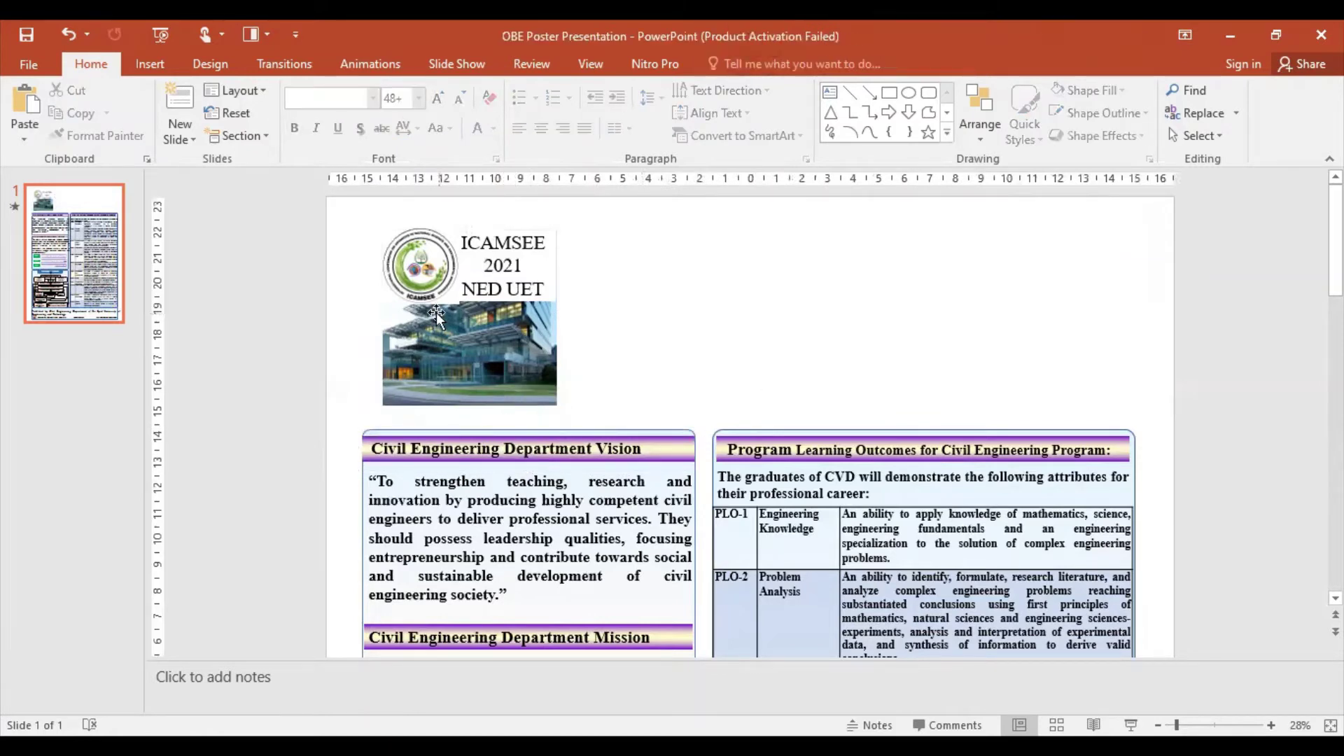
{"action": "left_click", "coordinate": [447, 293]}
{"action": "key", "text": "Delete"}
{"action": "left_click", "coordinate": [475, 287]}
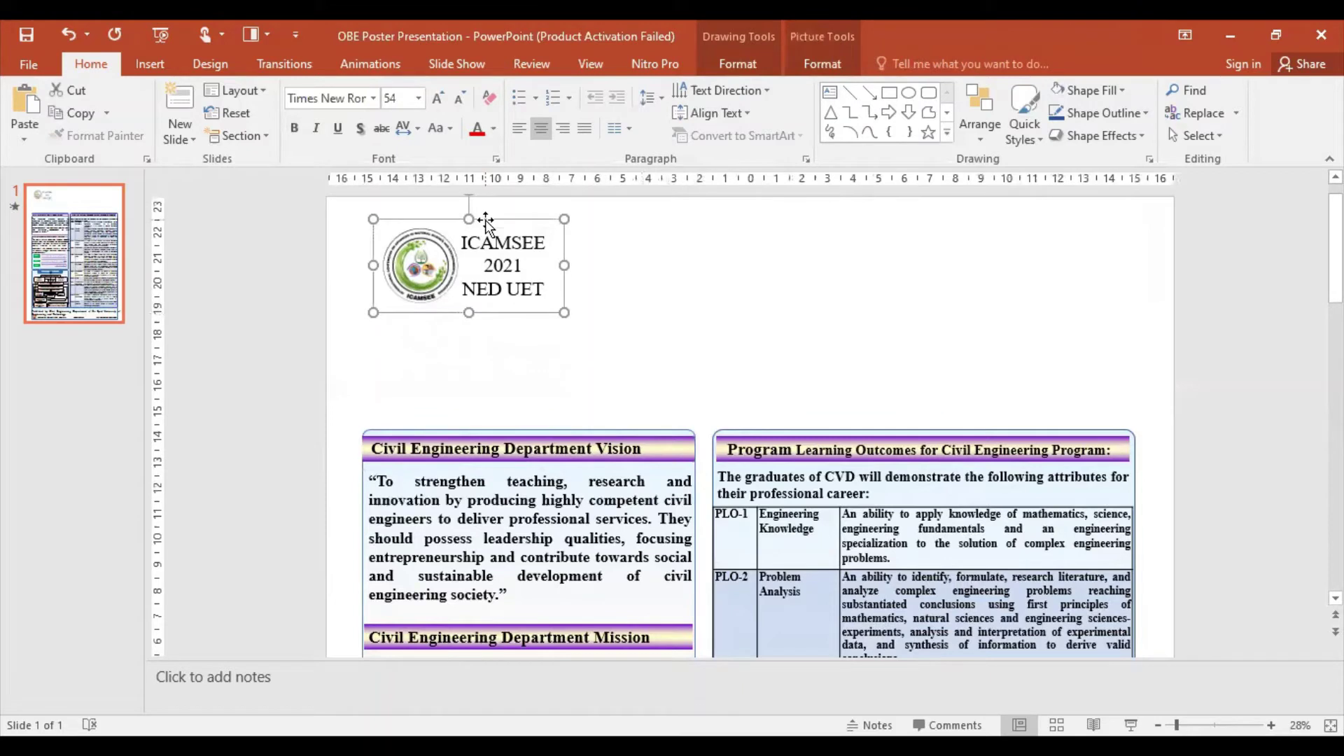
{"action": "key", "text": "Delete"}
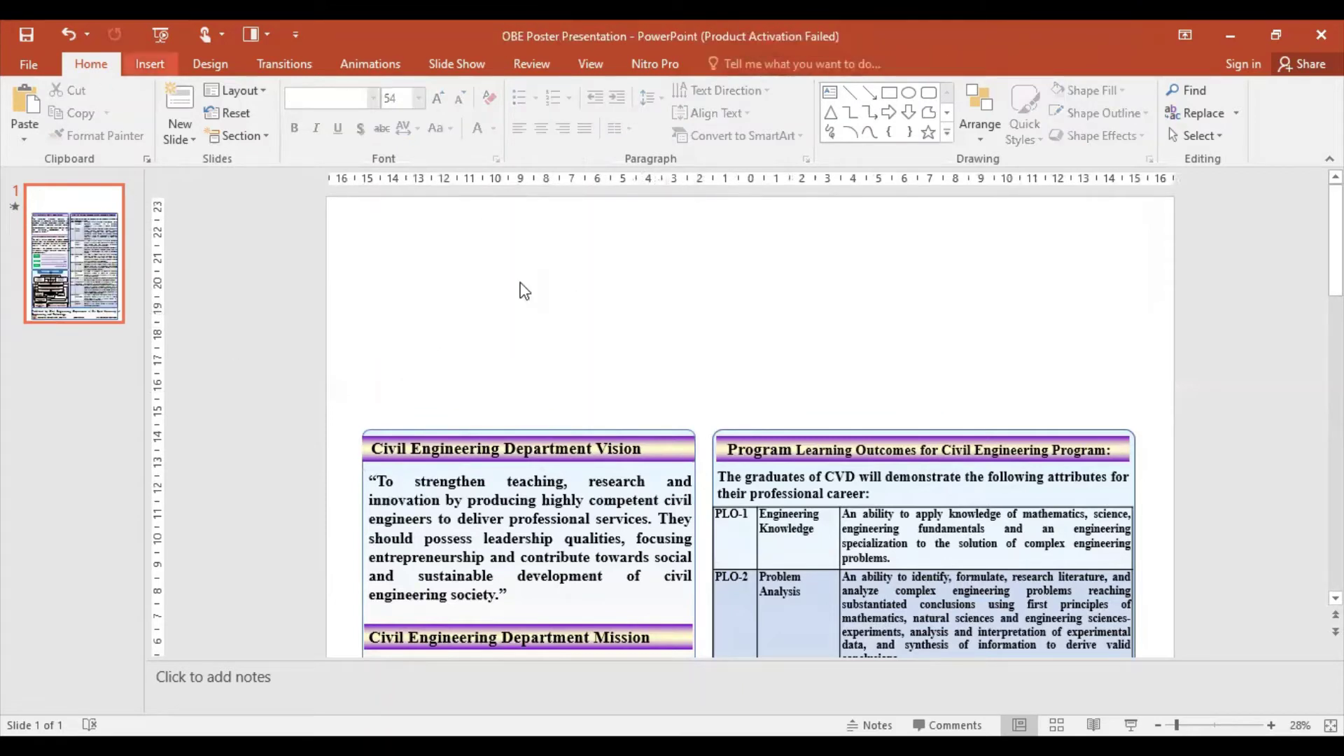
Step: Paste a copy of the pale gradient box and reduce its height to about 7.4 inches
{"action": "left_click", "coordinate": [694, 604]}
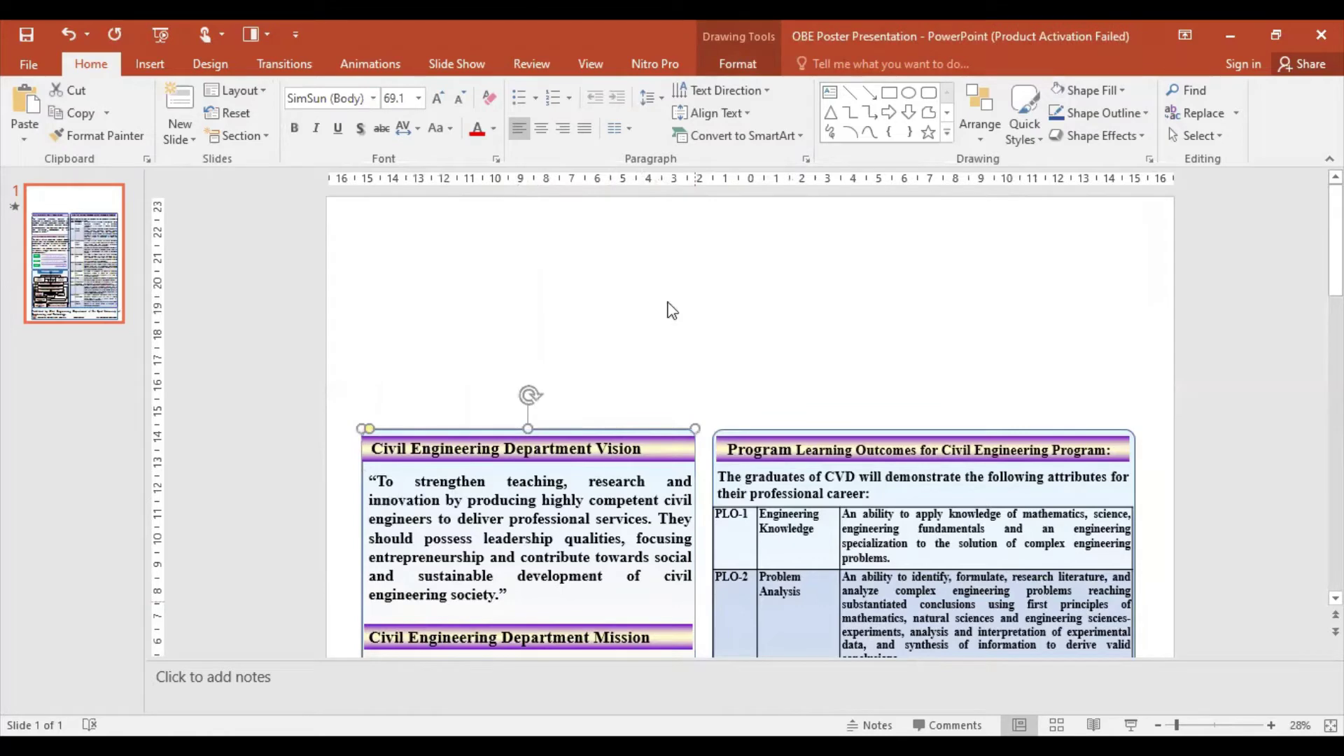
{"action": "key", "text": "ctrl+v"}
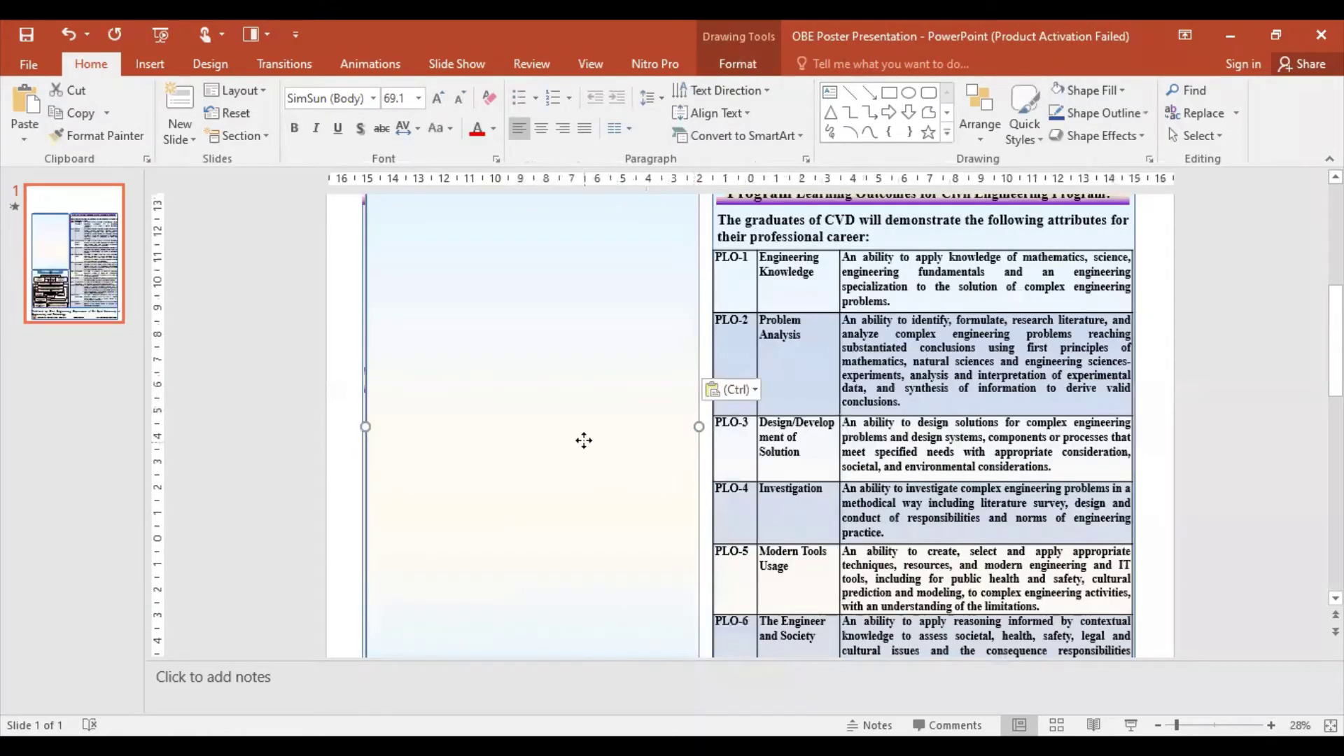
{"action": "scroll", "coordinate": [586, 444], "scroll_direction": "down", "scroll_amount": 2}
{"action": "scroll", "coordinate": [588, 445], "scroll_direction": "down", "scroll_amount": 2}
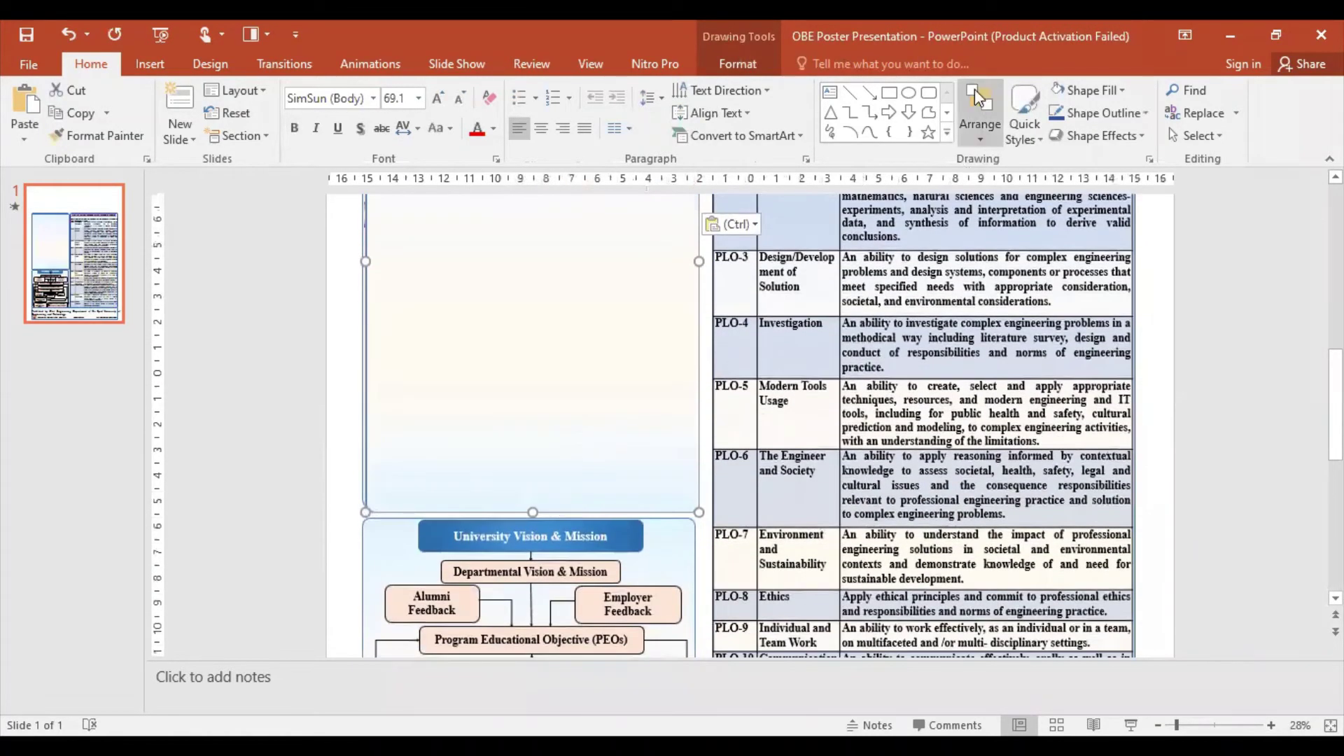
{"action": "left_click", "coordinate": [742, 62]}
{"action": "left_click", "coordinate": [1137, 103]}
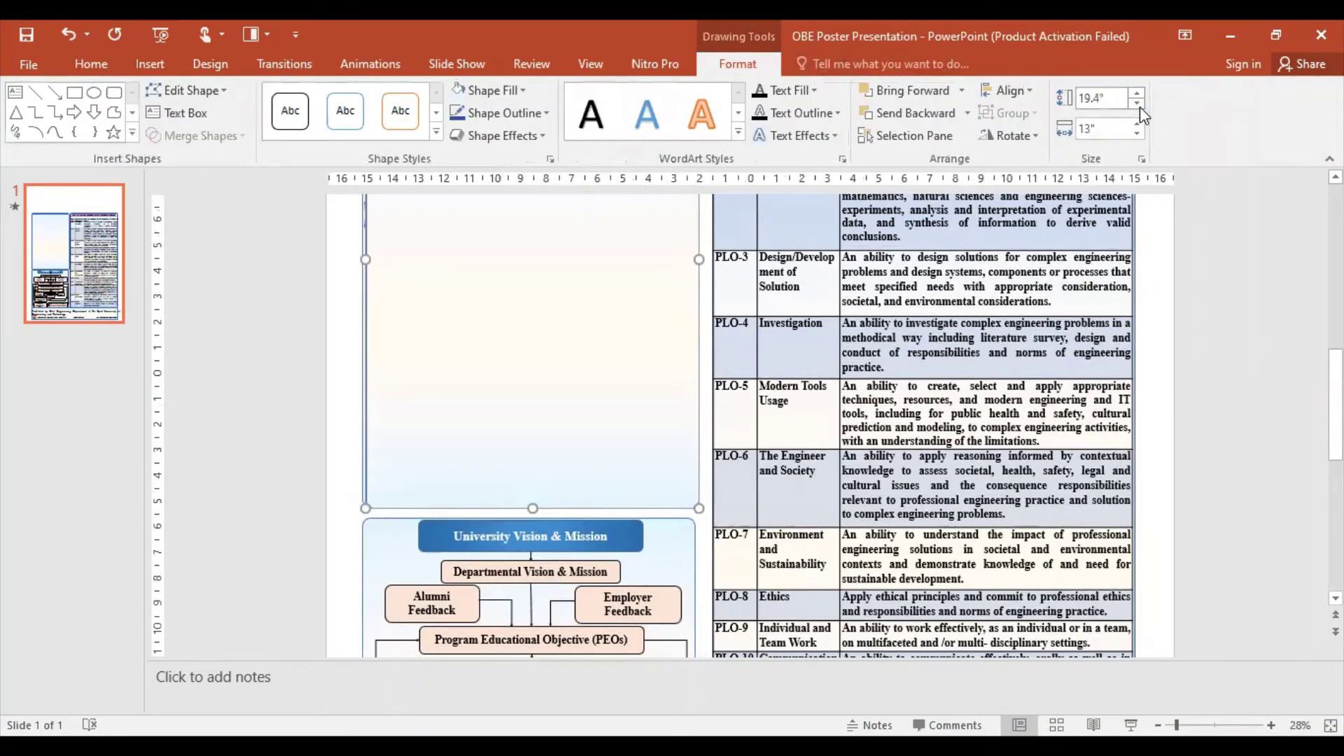
{"action": "left_click", "coordinate": [1138, 104]}
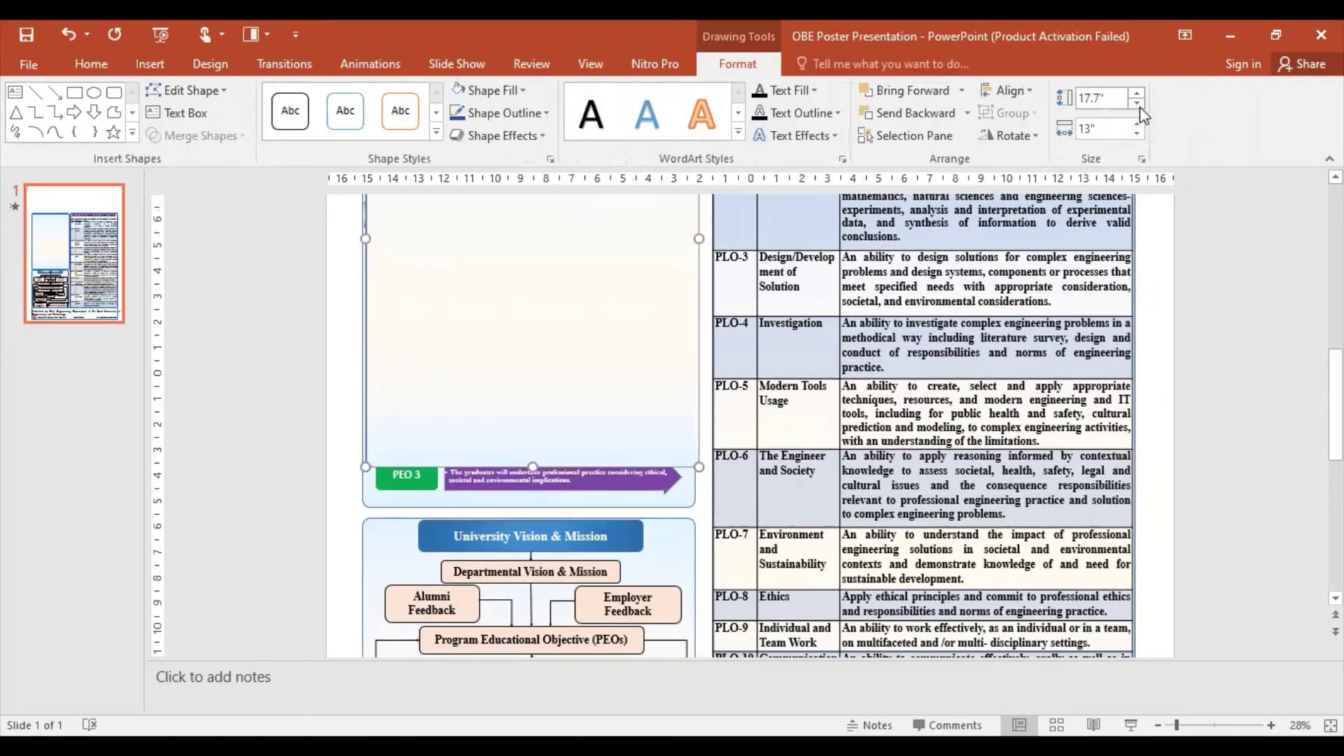
{"action": "left_click", "coordinate": [1139, 104]}
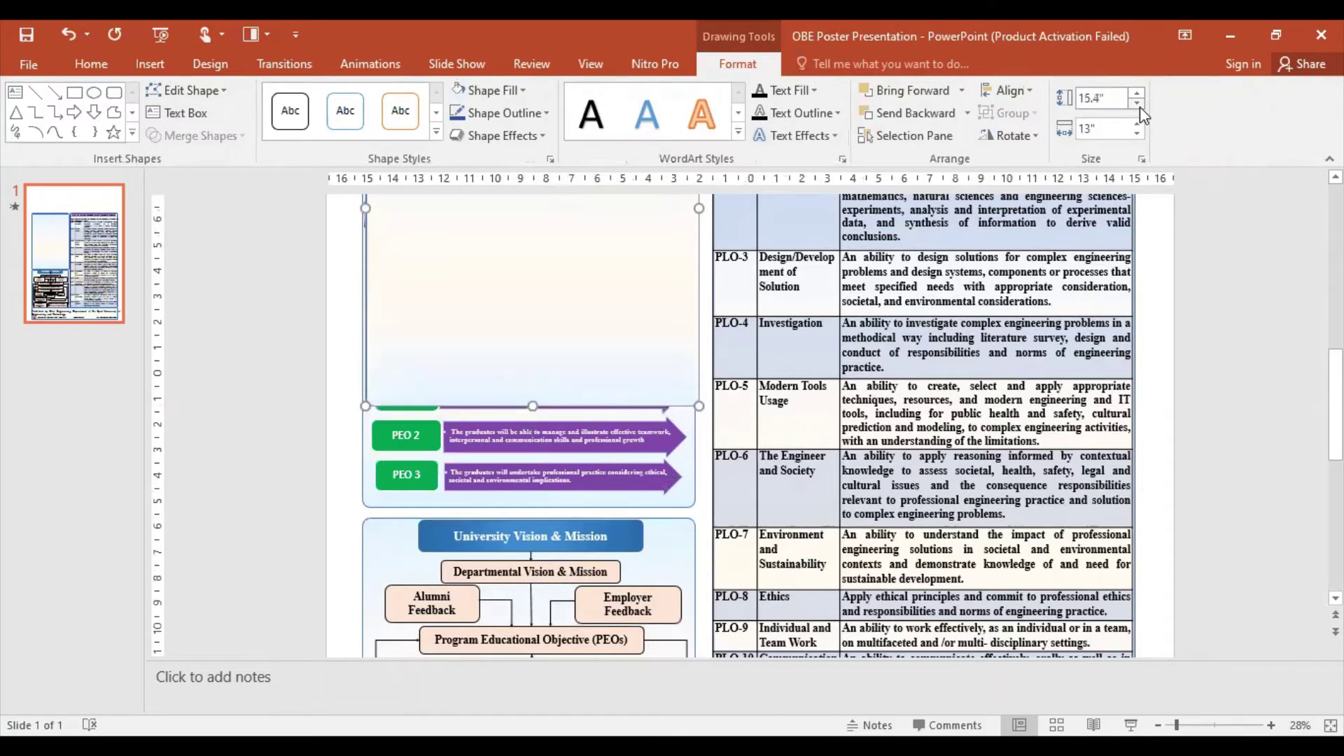
{"action": "left_click", "coordinate": [1139, 105]}
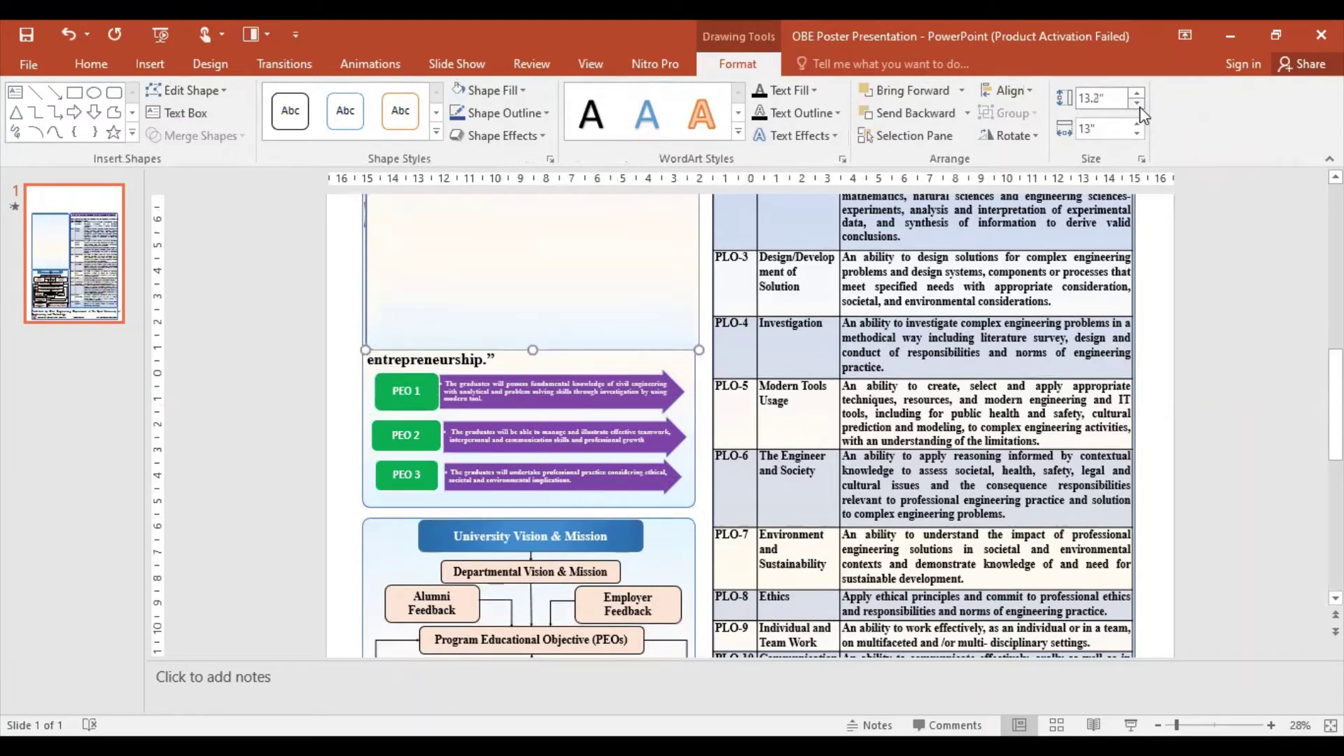
{"action": "left_click", "coordinate": [1140, 106]}
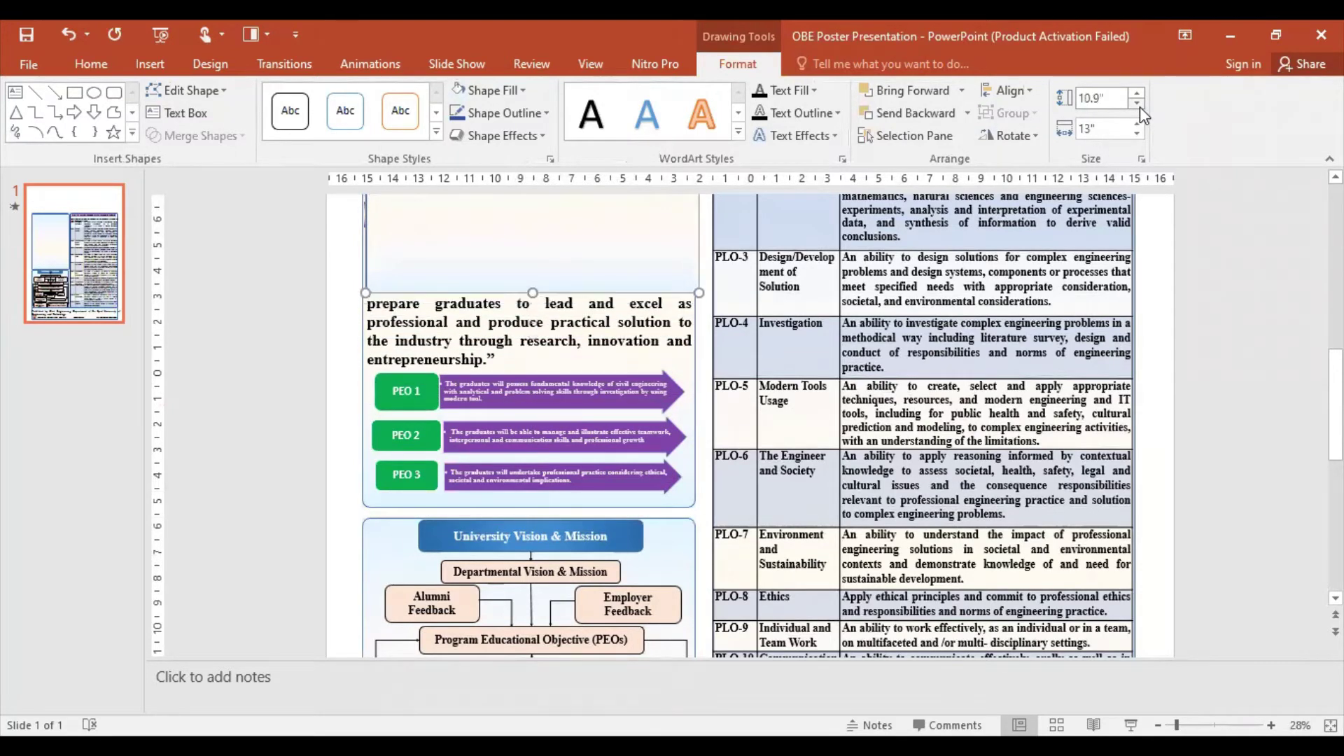
{"action": "left_click", "coordinate": [1139, 106]}
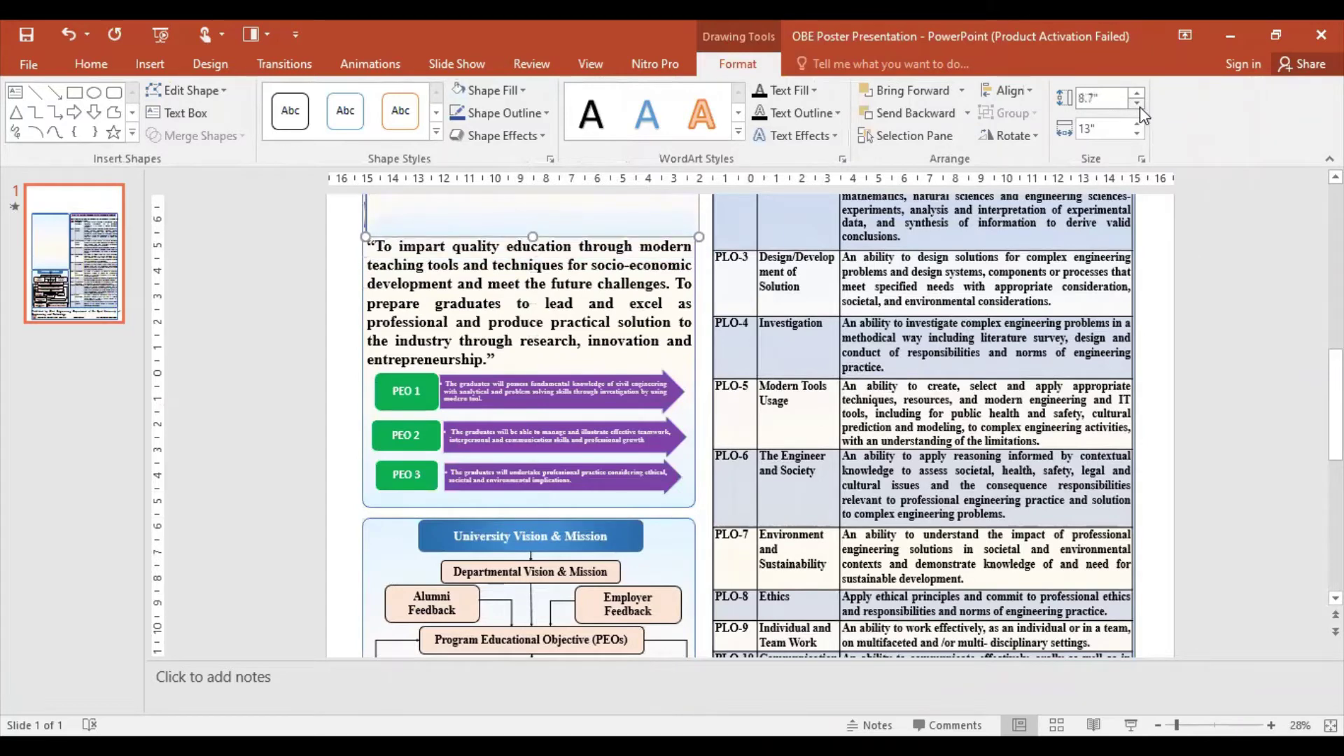
{"action": "left_click", "coordinate": [1140, 107]}
{"action": "scroll", "coordinate": [528, 361], "scroll_direction": "up", "scroll_amount": 5}
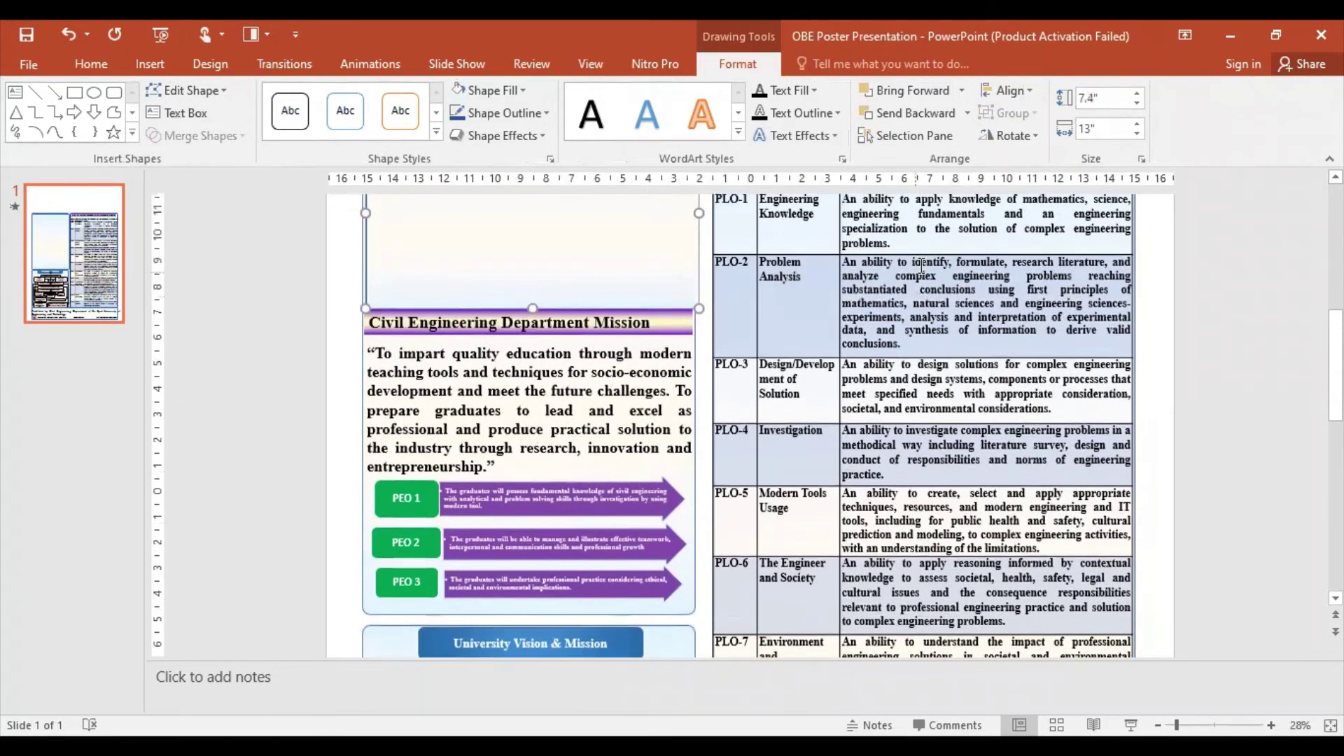
Step: Move the copy into the empty header and size it to 7.3" high by 30" wide
{"action": "left_click_drag", "start_coordinate": [528, 361], "coordinate": [516, 201]}
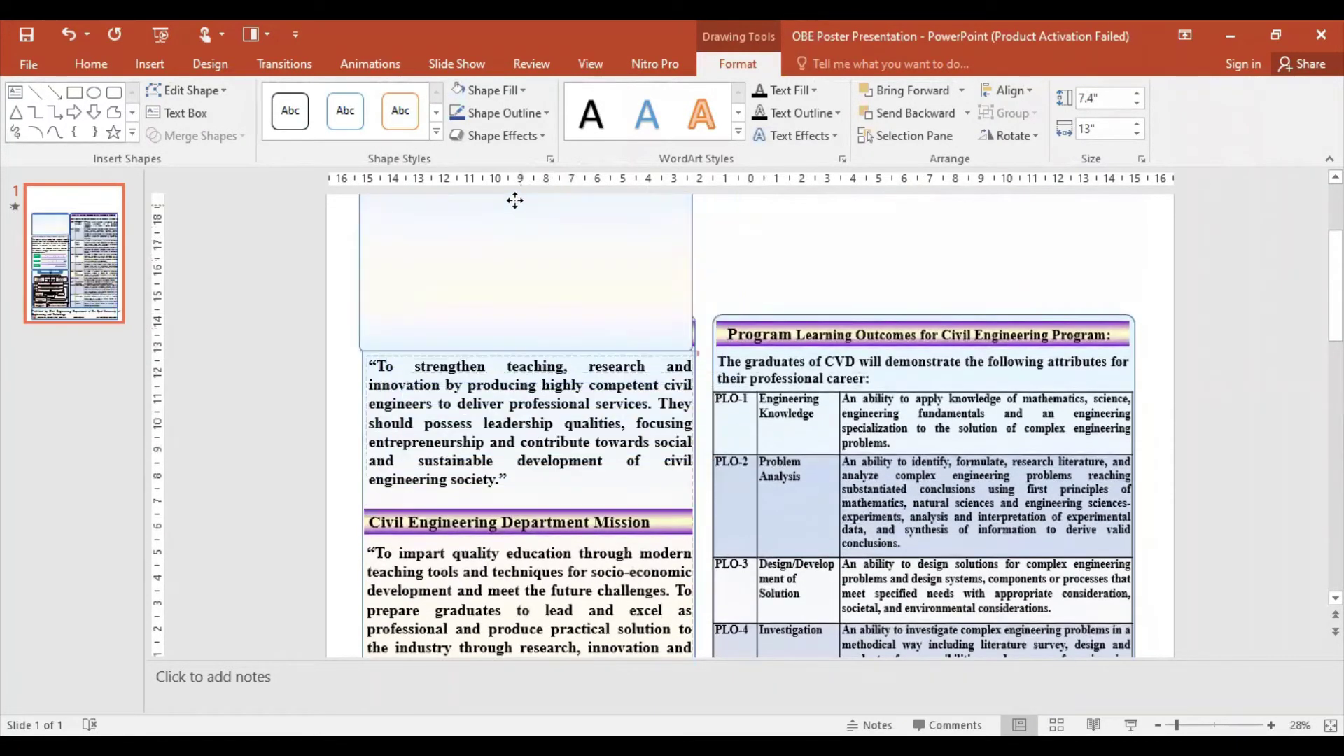
{"action": "scroll", "coordinate": [829, 353], "scroll_direction": "up", "scroll_amount": 1}
{"action": "left_click_drag", "start_coordinate": [663, 362], "coordinate": [610, 351]}
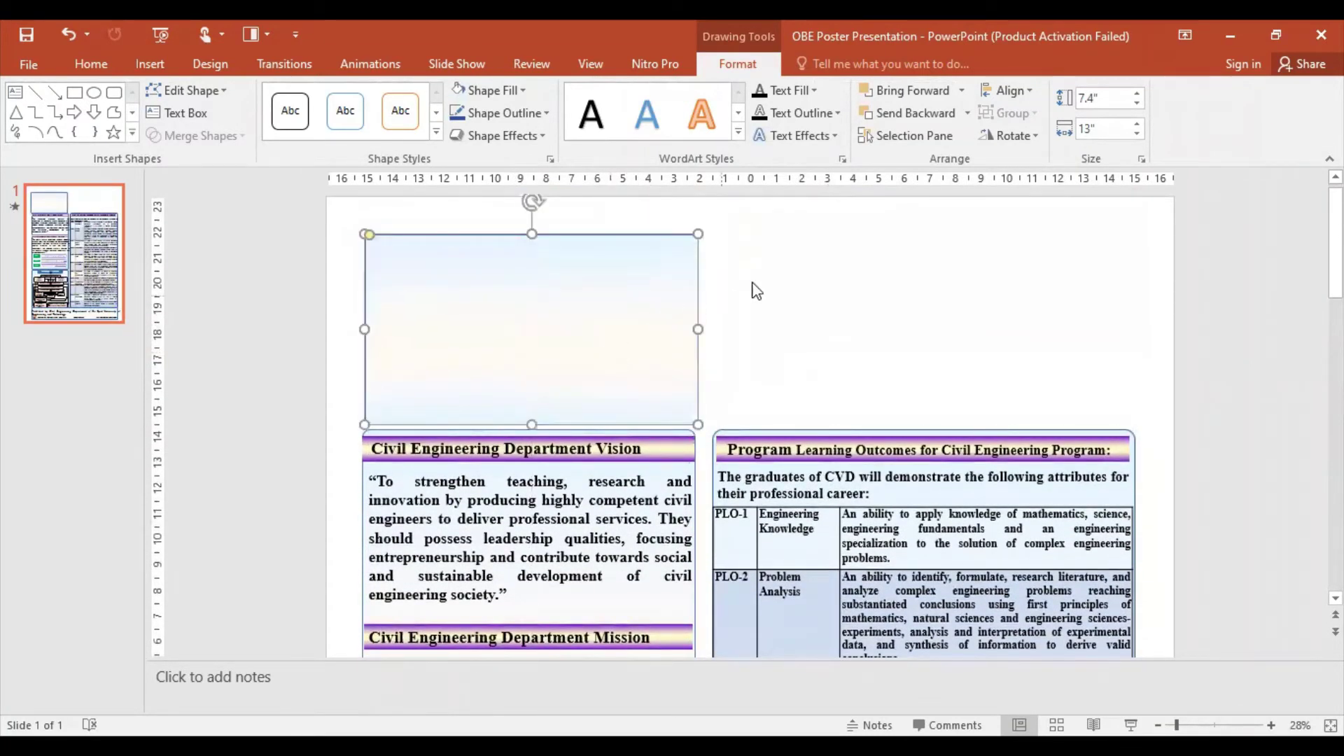
{"action": "left_click", "coordinate": [1136, 94]}
{"action": "left_click", "coordinate": [1137, 94]}
{"action": "left_click", "coordinate": [1137, 94]}
{"action": "left_click", "coordinate": [1137, 94]}
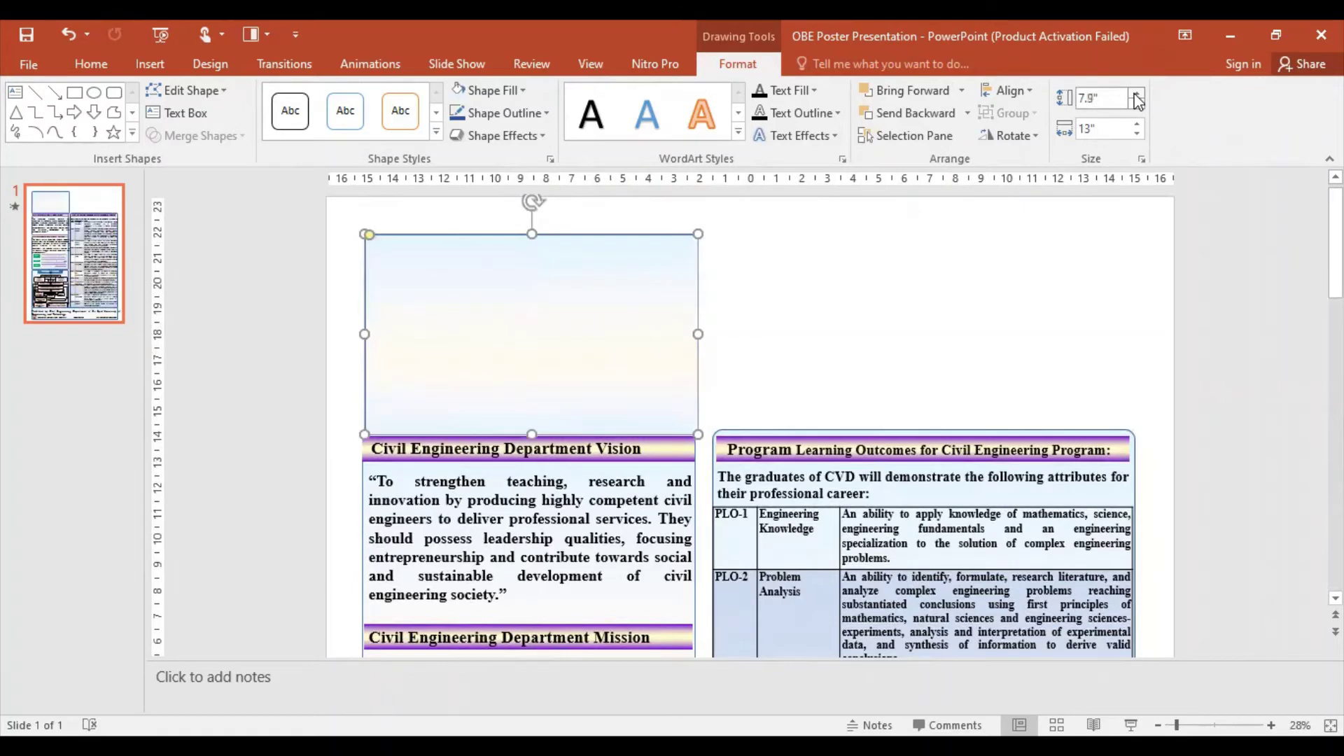
{"action": "left_click", "coordinate": [1137, 94]}
{"action": "left_click", "coordinate": [1137, 94]}
{"action": "left_click", "coordinate": [1137, 104]}
{"action": "left_click", "coordinate": [1136, 104]}
{"action": "left_click", "coordinate": [1137, 104]}
{"action": "left_click", "coordinate": [1137, 104]}
{"action": "left_click", "coordinate": [1137, 103]}
{"action": "left_click", "coordinate": [1137, 103]}
{"action": "left_click", "coordinate": [1138, 125]}
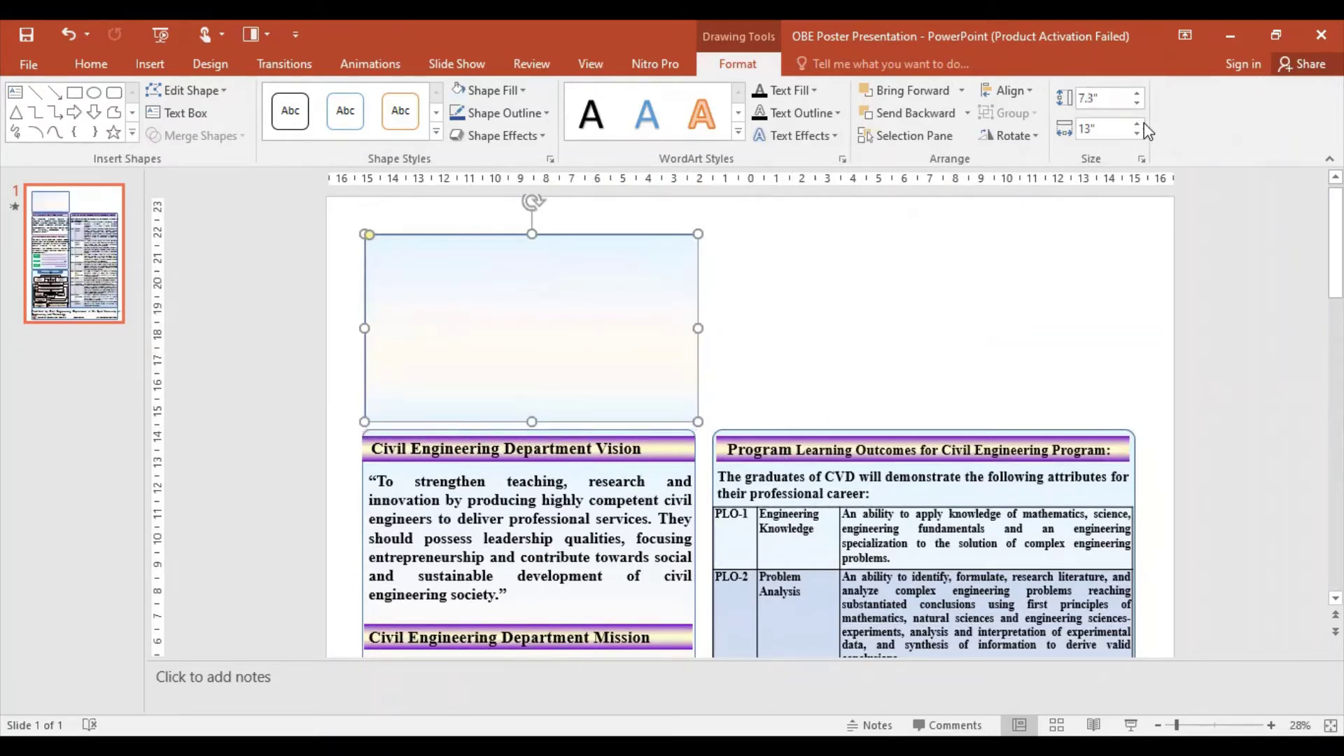
{"action": "left_click_drag", "start_coordinate": [1139, 121], "coordinate": [1141, 128]}
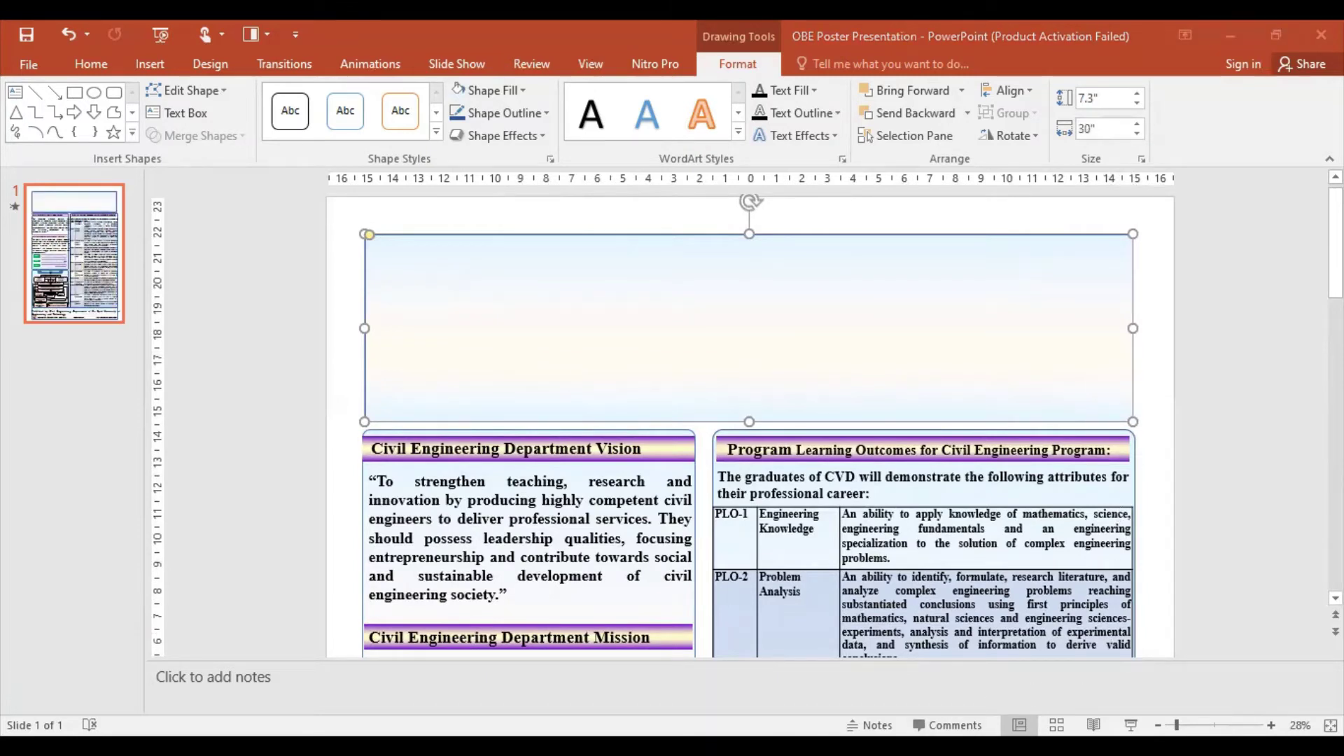
Step: Center-align the 'Published by Civil Engineering Department…' footer text
{"action": "scroll", "coordinate": [593, 442], "scroll_direction": "down", "scroll_amount": 1}
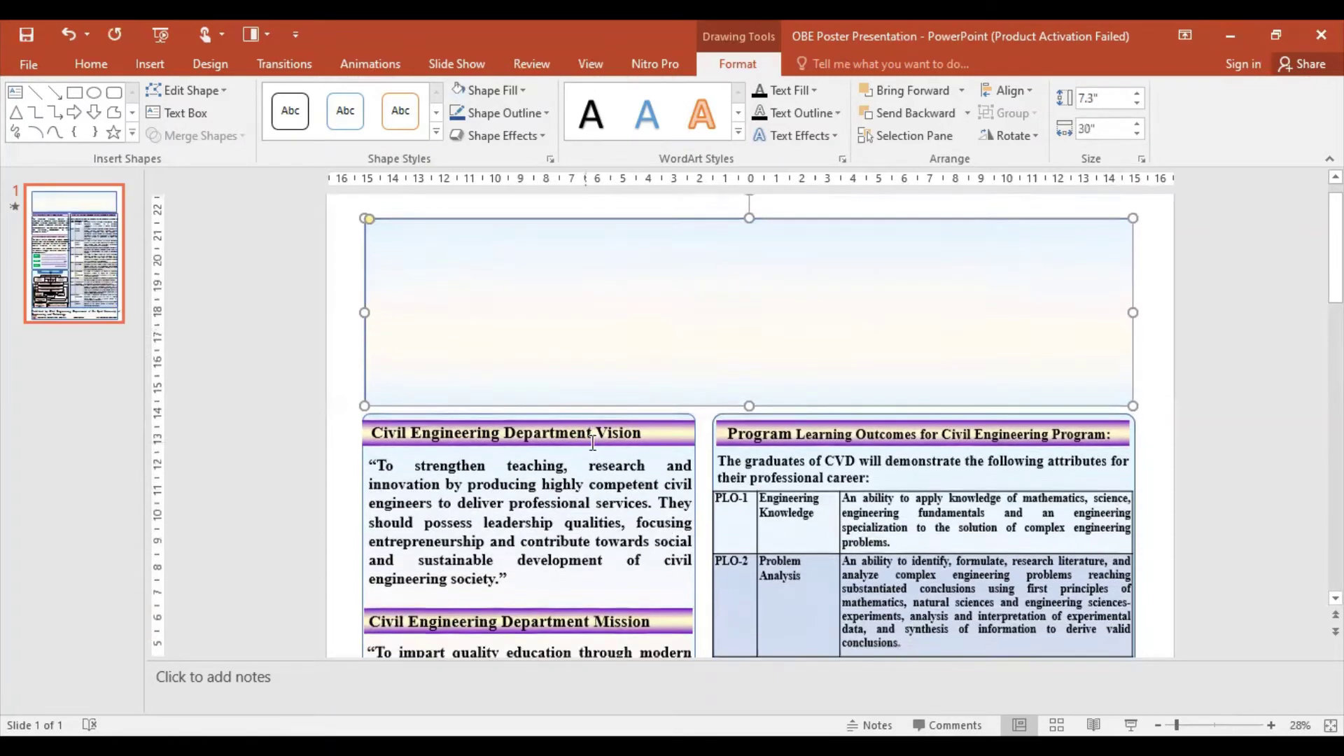
{"action": "scroll", "coordinate": [592, 442], "scroll_direction": "down", "scroll_amount": 5}
{"action": "scroll", "coordinate": [630, 462], "scroll_direction": "down", "scroll_amount": 5}
{"action": "scroll", "coordinate": [693, 482], "scroll_direction": "down", "scroll_amount": 3}
{"action": "scroll", "coordinate": [840, 560], "scroll_direction": "down", "scroll_amount": 2}
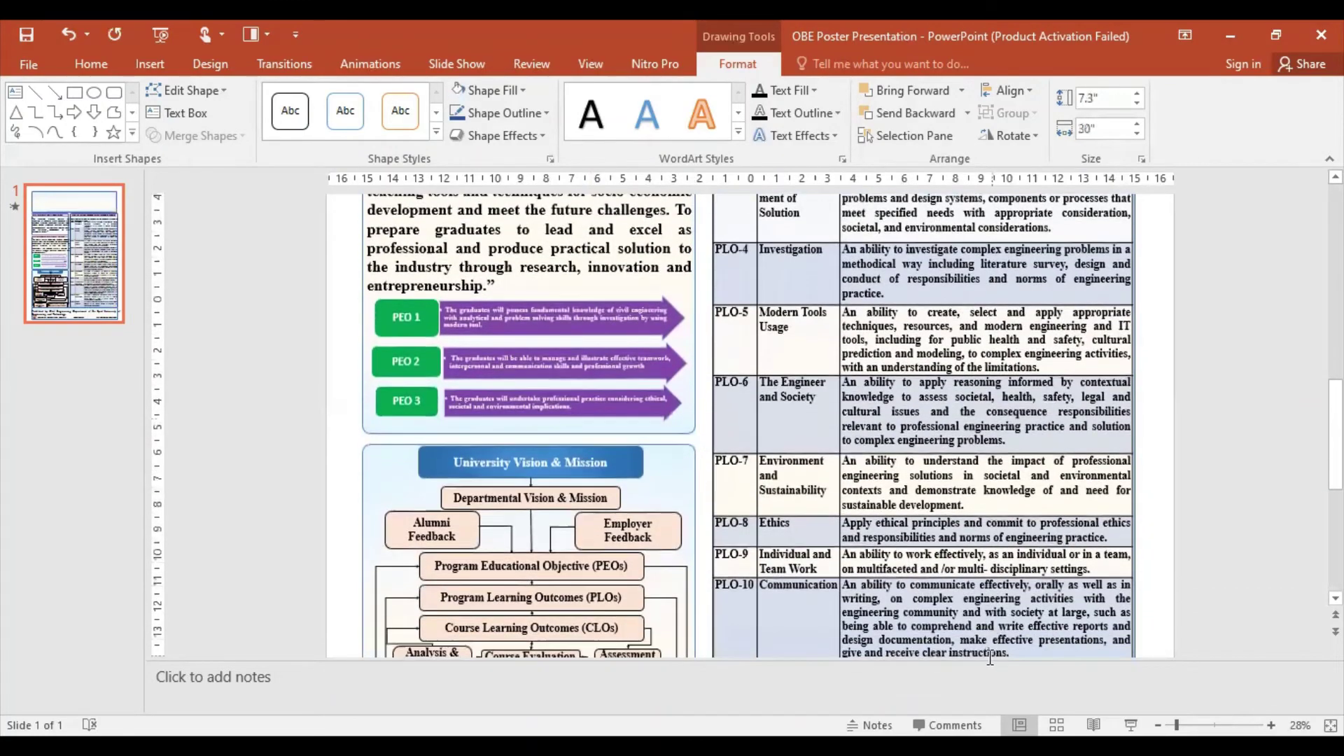
{"action": "scroll", "coordinate": [840, 616], "scroll_direction": "down", "scroll_amount": 5}
{"action": "scroll", "coordinate": [700, 588], "scroll_direction": "down", "scroll_amount": 3}
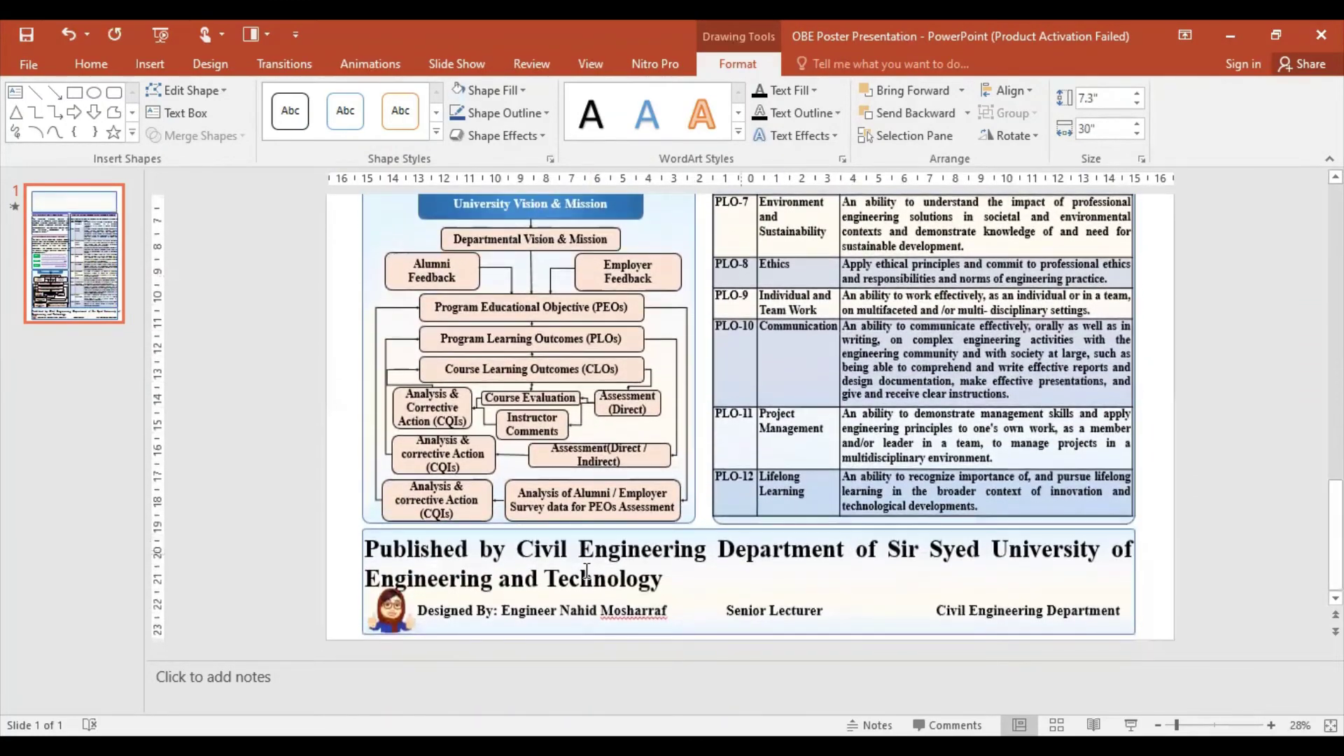
{"action": "mouse_move", "coordinate": [369, 551]}
{"action": "left_mouse_down"}
{"action": "mouse_move", "coordinate": [707, 553]}
{"action": "mouse_move", "coordinate": [665, 581]}
{"action": "left_mouse_up"}
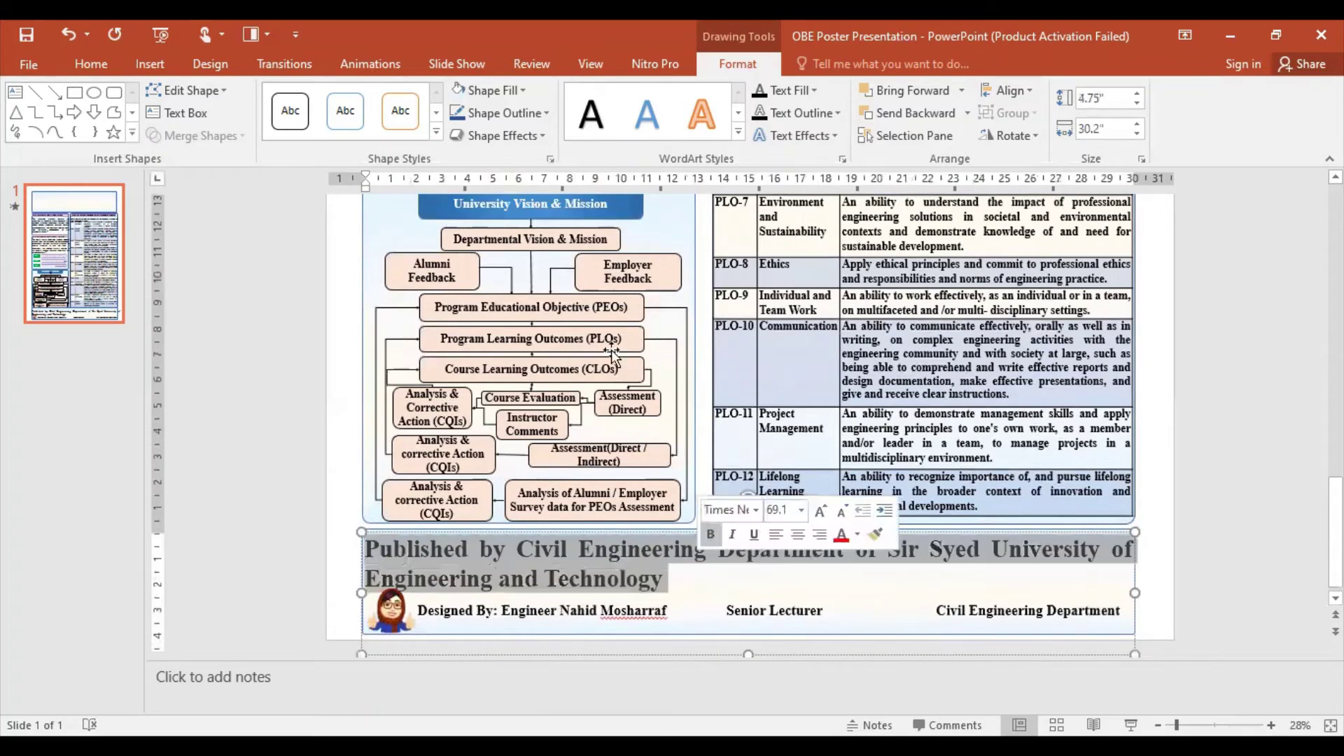
{"action": "left_click", "coordinate": [91, 64]}
{"action": "left_click", "coordinate": [540, 128]}
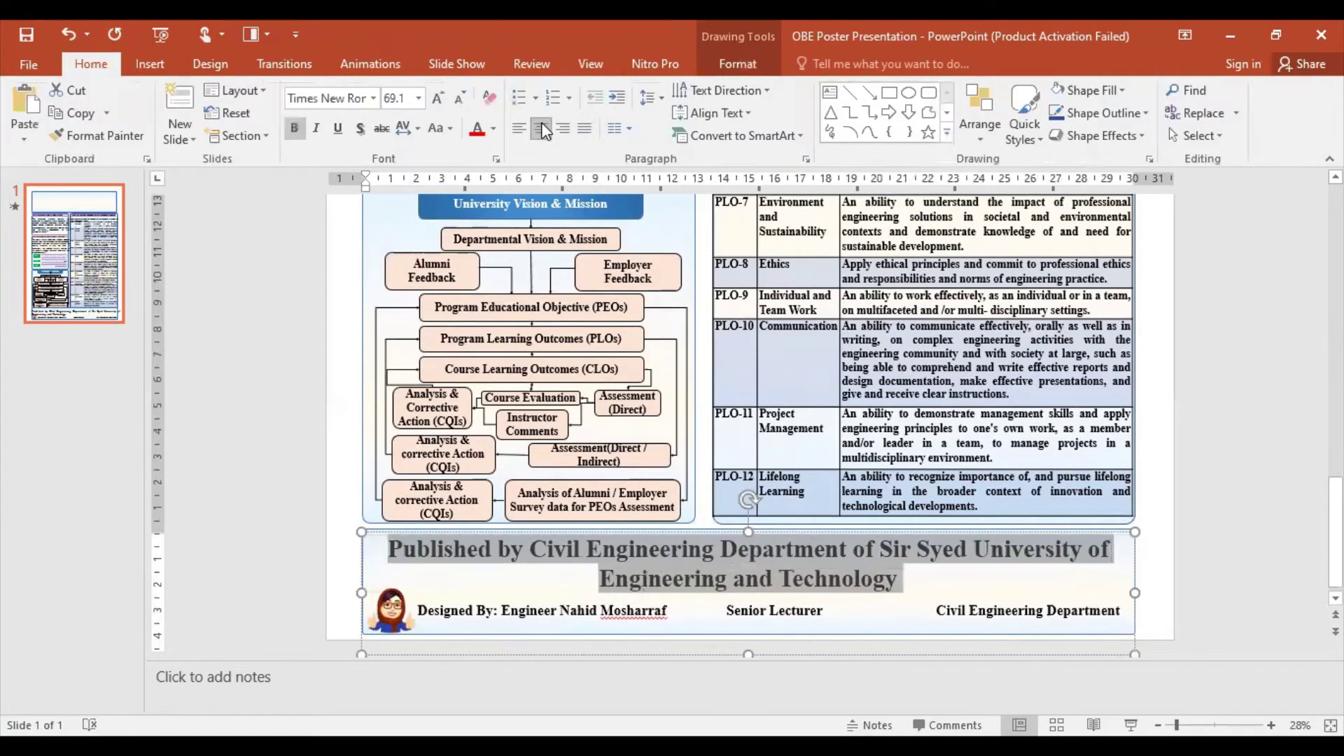
{"action": "left_click", "coordinate": [1023, 571]}
Step: Select the full-width header box and save the poster
{"action": "scroll", "coordinate": [844, 606], "scroll_direction": "down", "scroll_amount": 1}
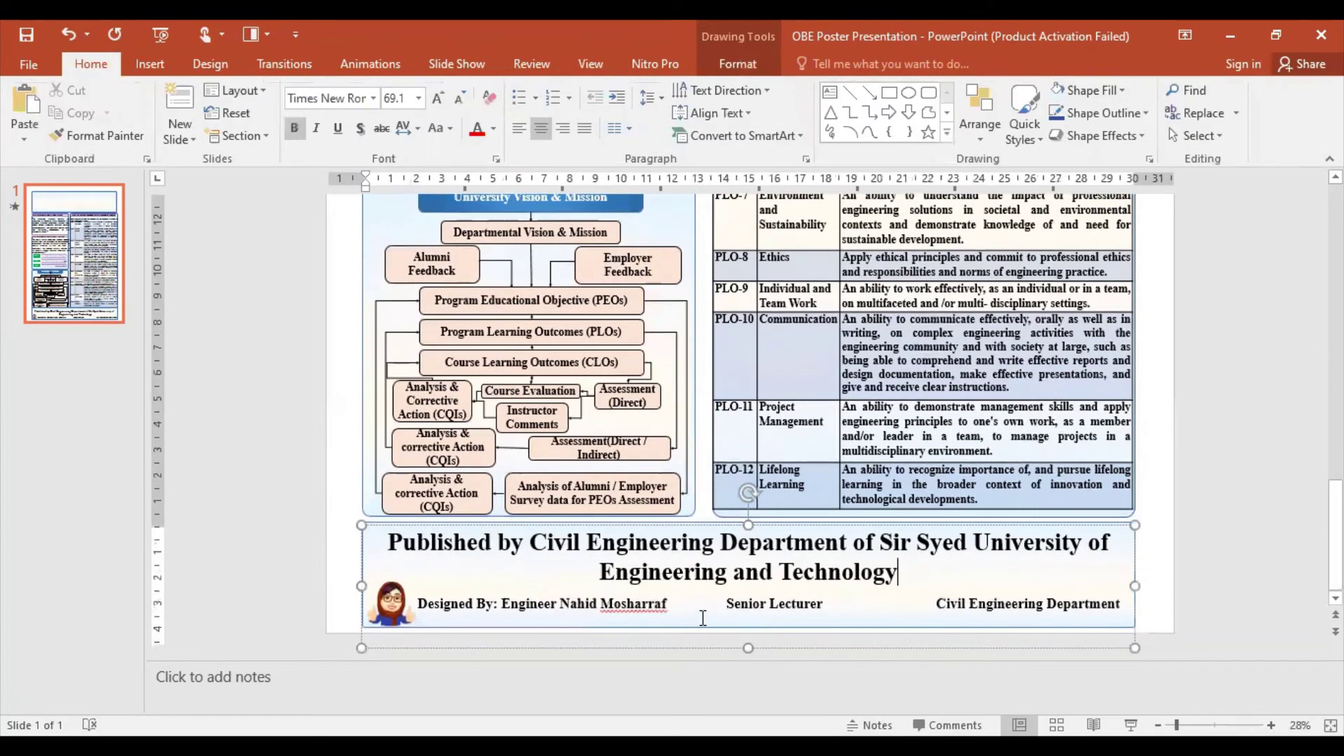
{"action": "left_click_drag", "start_coordinate": [1335, 535], "coordinate": [1336, 242]}
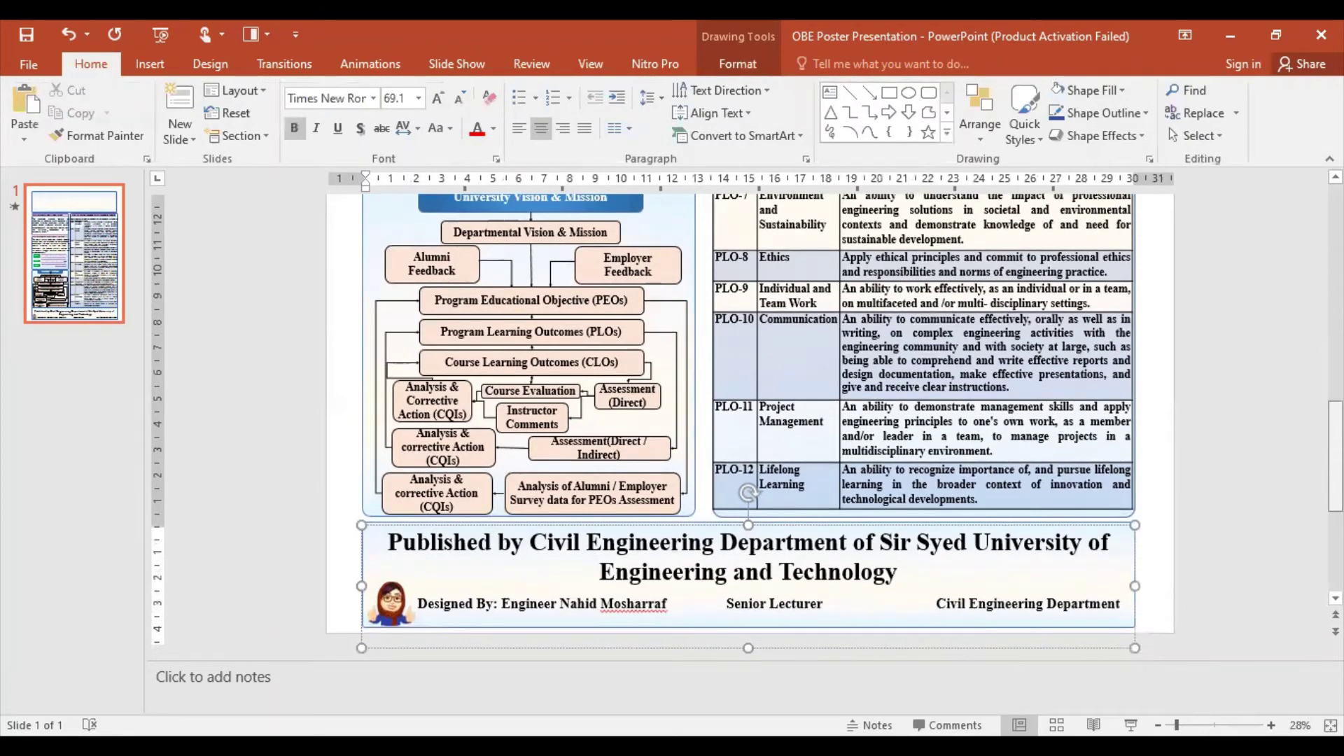
{"action": "left_click", "coordinate": [875, 300]}
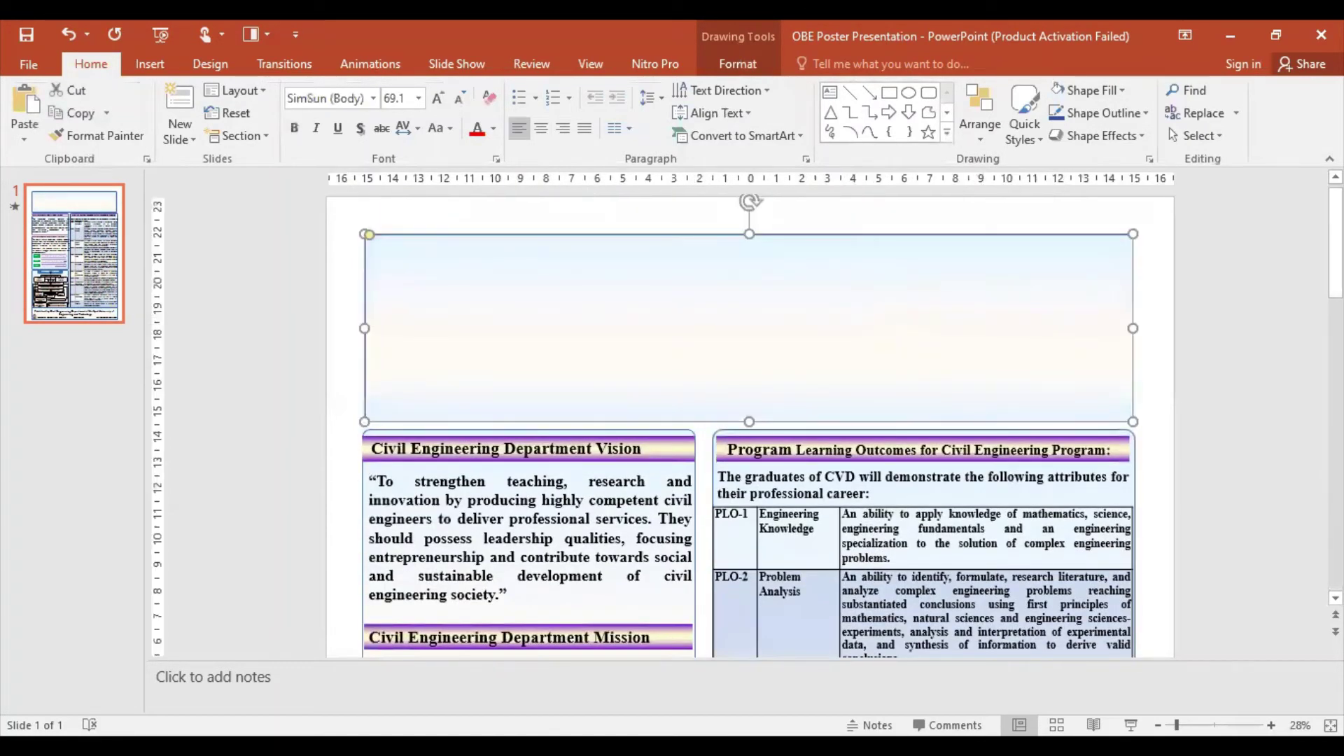
{"action": "left_click", "coordinate": [26, 34]}
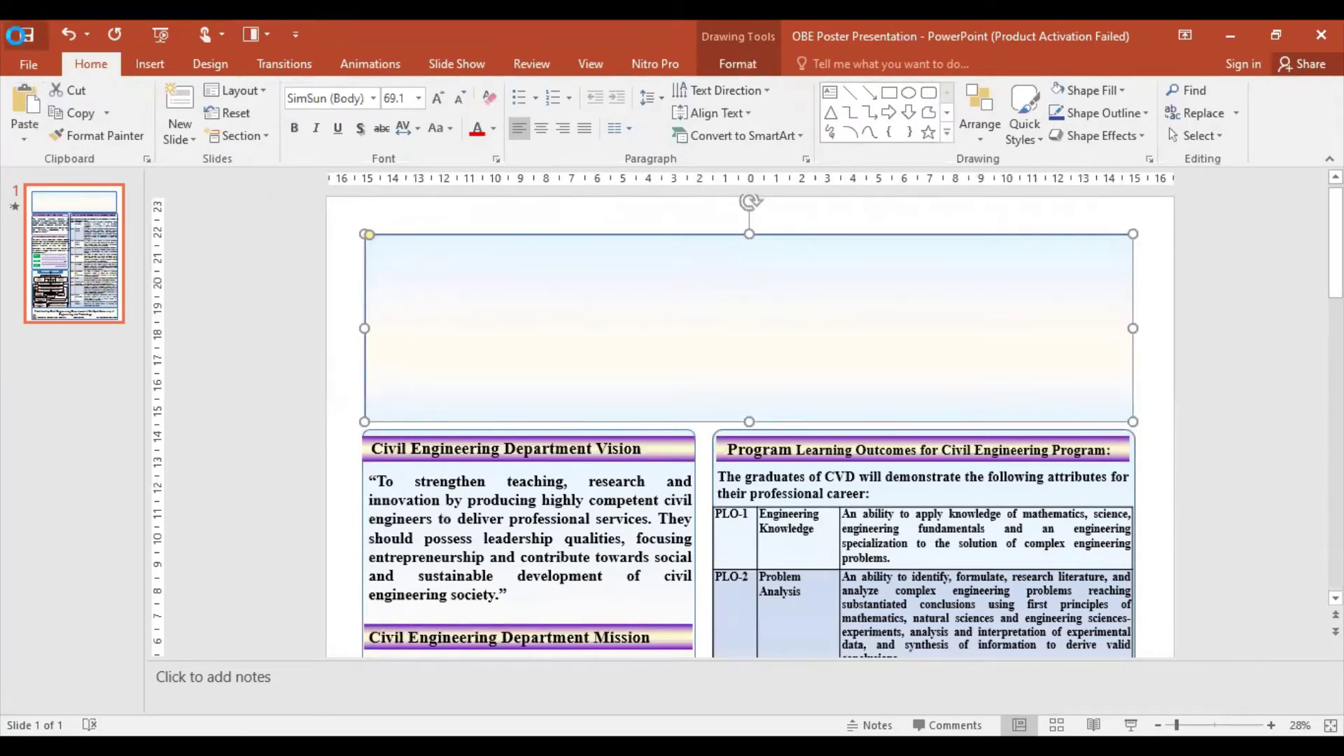
{"action": "left_click", "coordinate": [26, 34]}
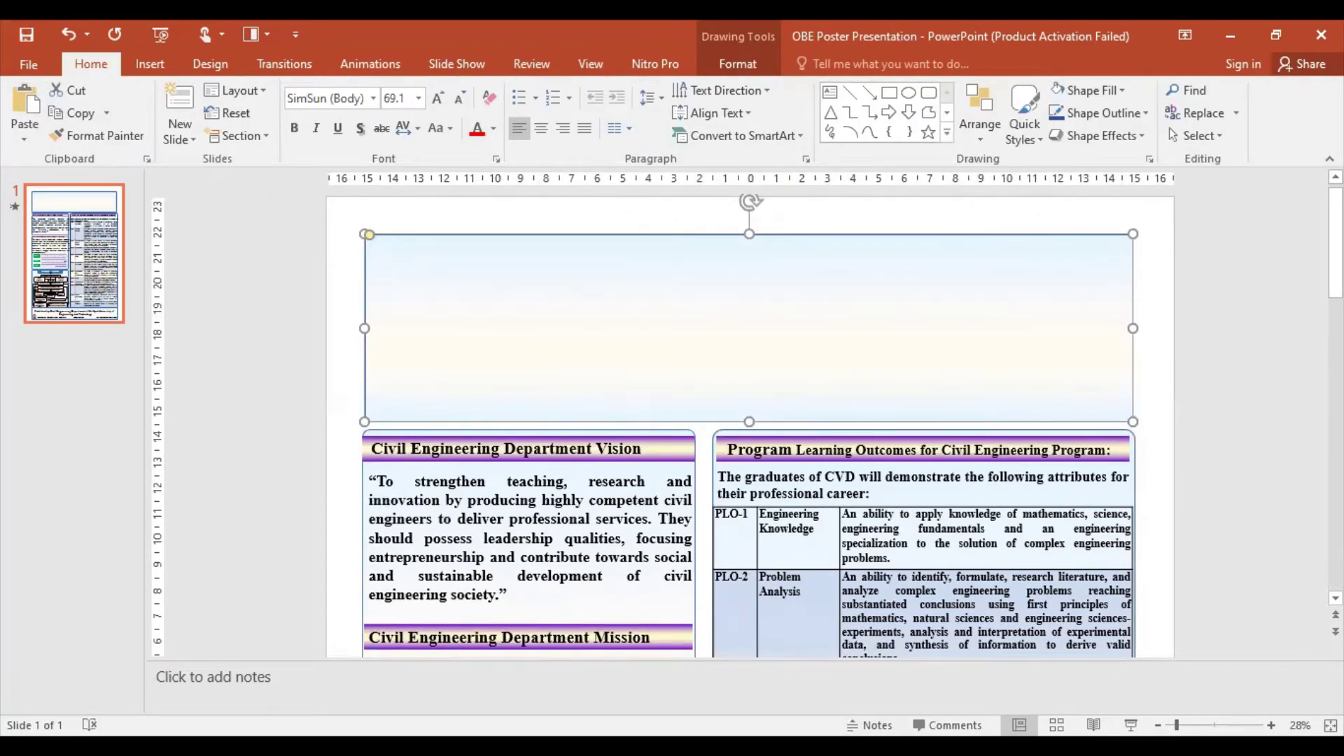
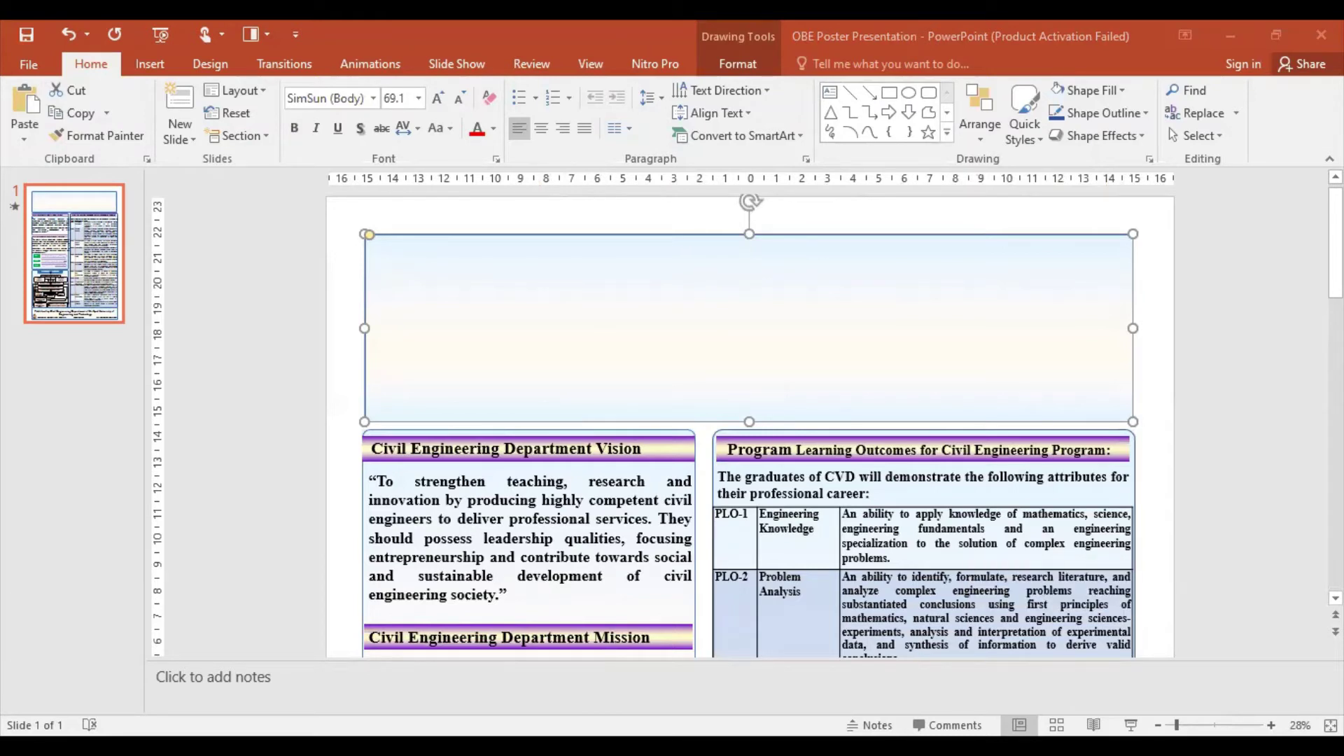
Step: Paste the university Vision and Mission text into the top box and set it to 32 pt
{"action": "type", "text": "University’s Vision “To meet the demands of challenging times as envisioned by Sir Syed Ahmed Khan by transforming Pakistan into a knowledge-based society through social impact projects and innovation in education, research and creativity, endeavoring to create an entrepreneurial mindset”. University’s Mission “To play a leading role as a University of Engineering and Technology in national socio-economic development meeting the challenges of modern time by creating alliances and partnerships between academia and industry. To focus on innovation, research and commercialization, a sense of social and moral responsibility and imbued with the Aligarh spirit”."}
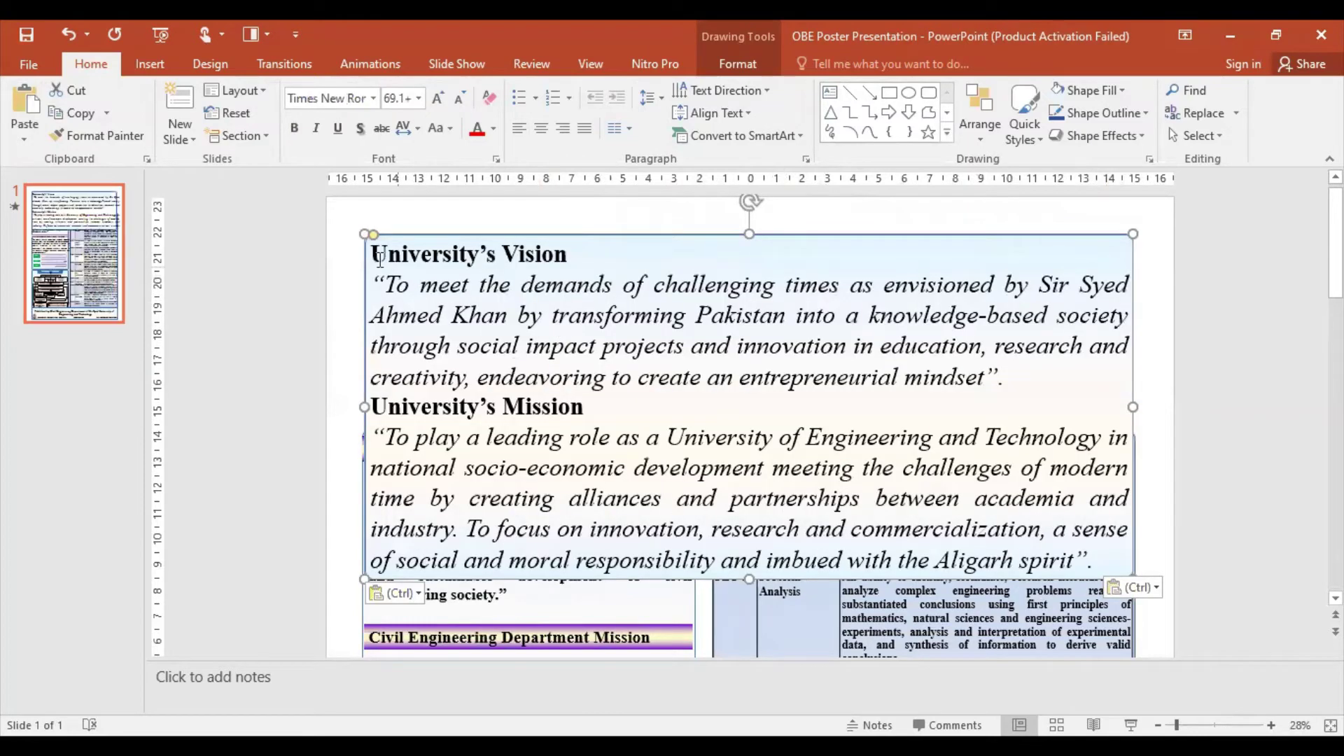
{"action": "left_click_drag", "start_coordinate": [380, 259], "coordinate": [1106, 560]}
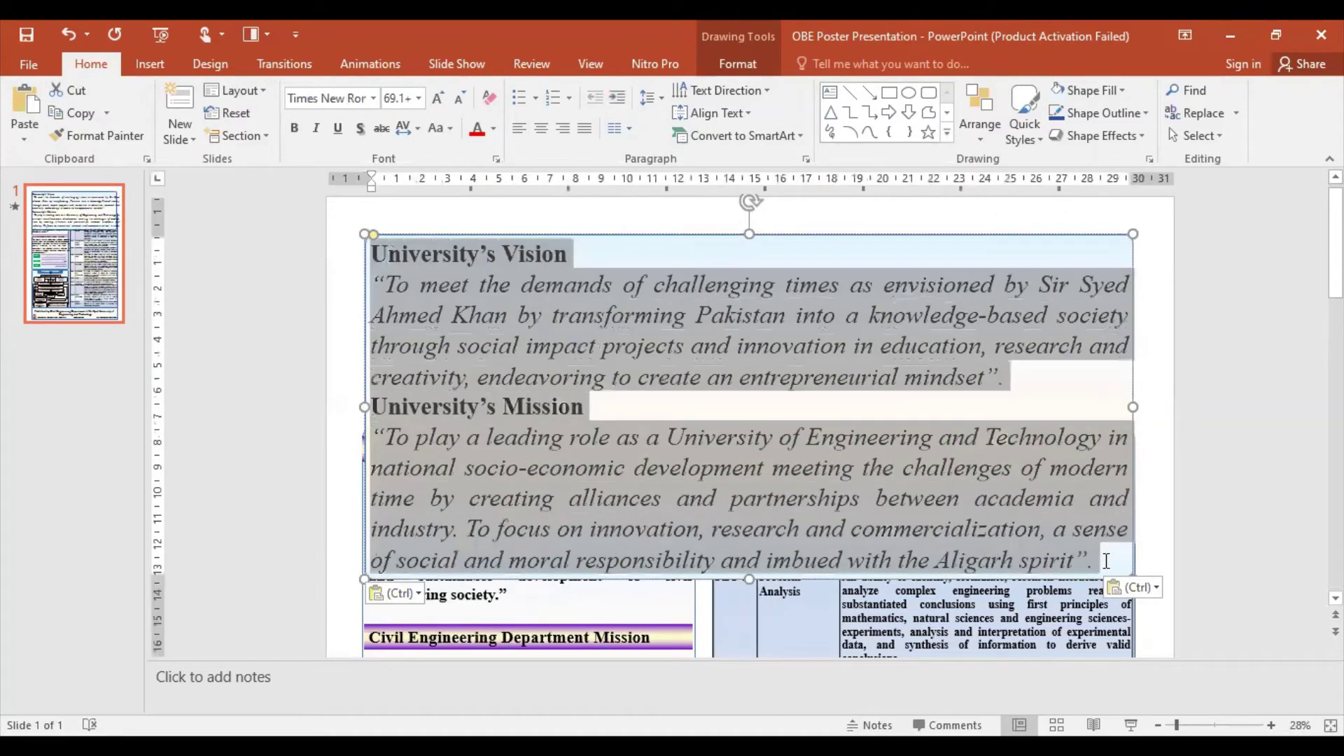
{"action": "left_click", "coordinate": [419, 98]}
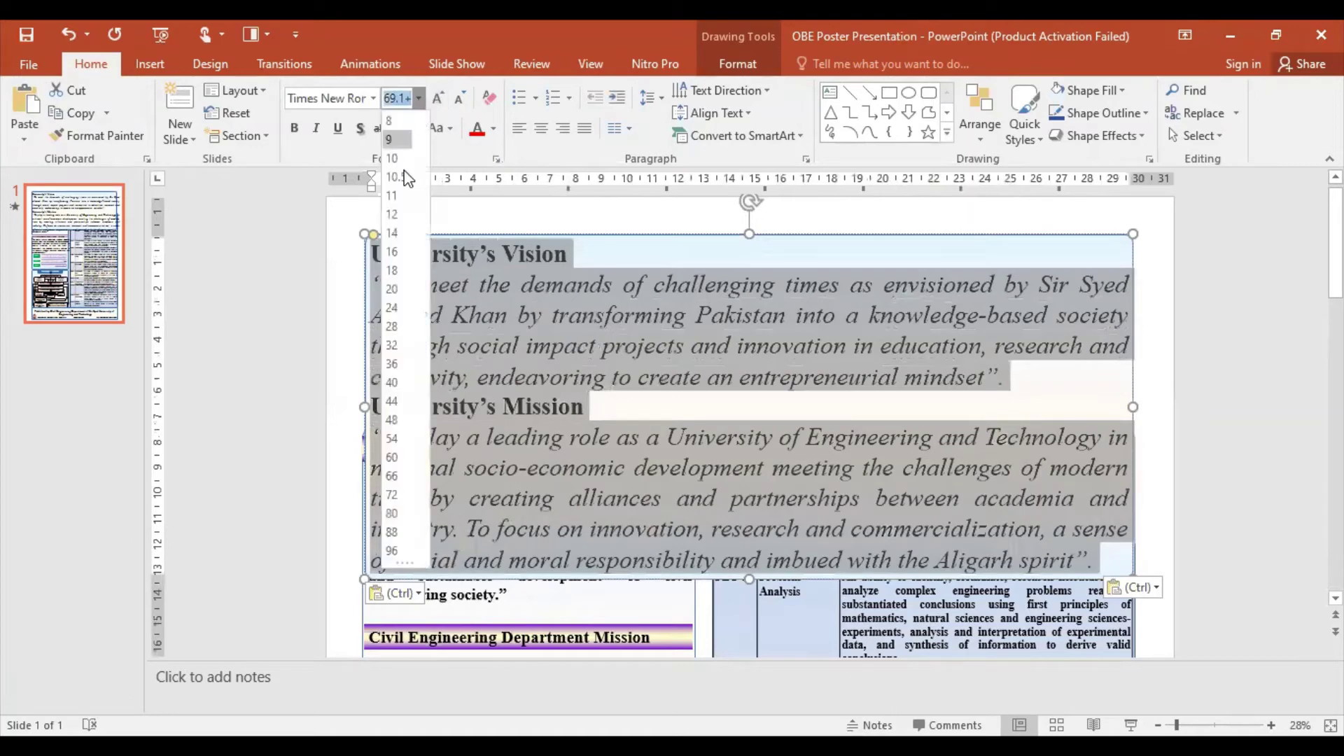
{"action": "left_click", "coordinate": [404, 350]}
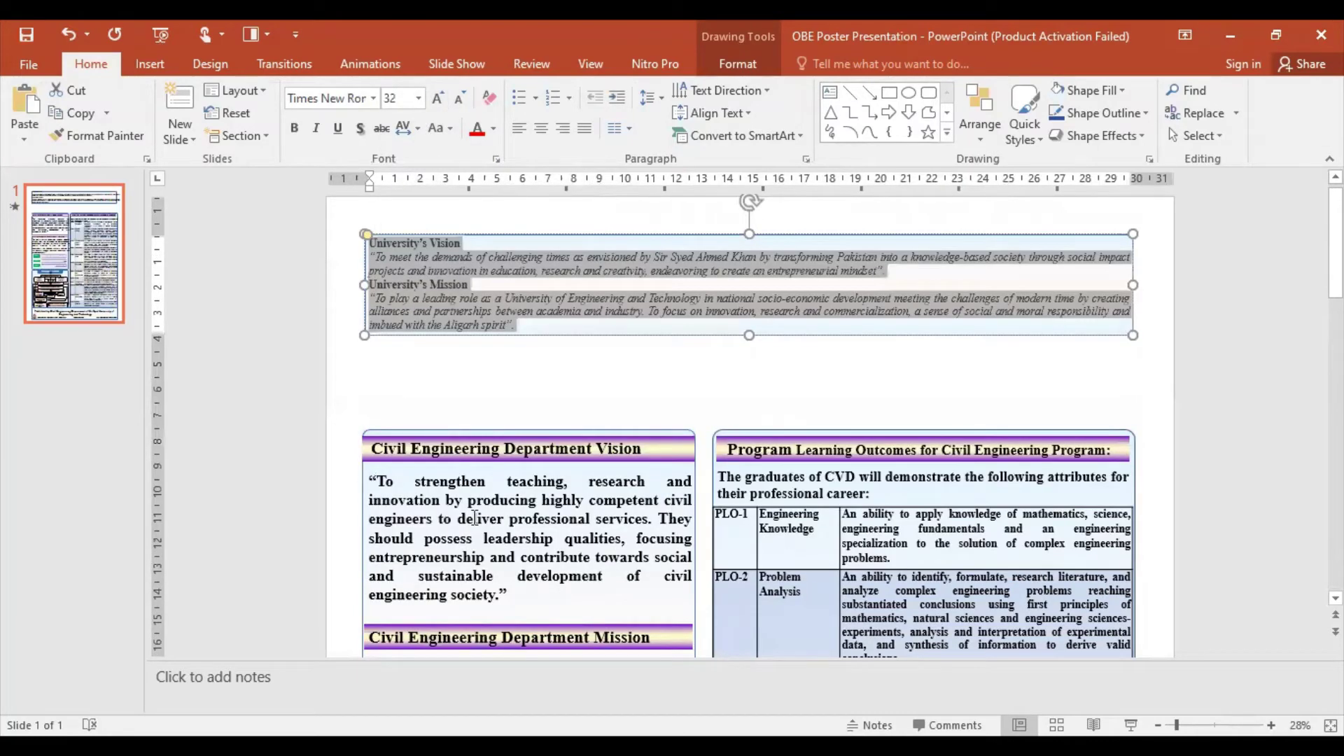
Step: Enlarge the University's Vision quote to 44 pt
{"action": "left_click_drag", "start_coordinate": [372, 481], "coordinate": [594, 593]}
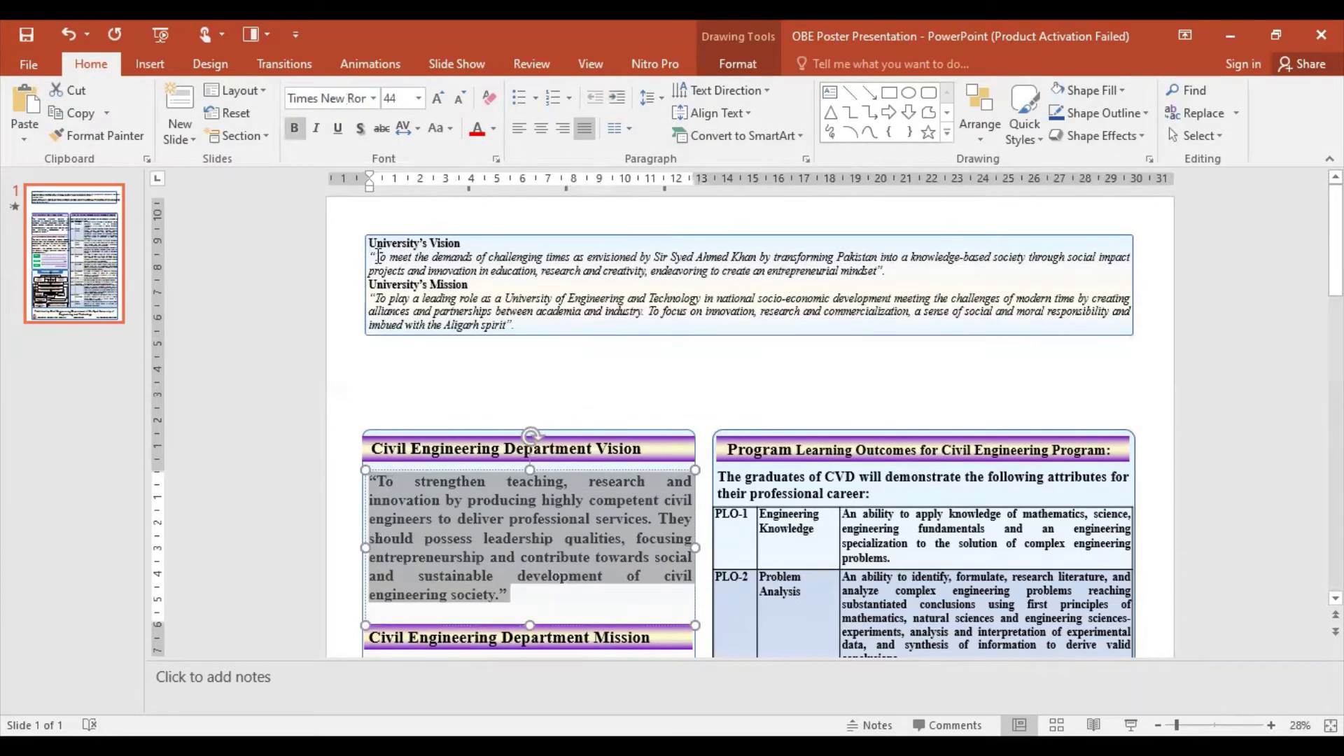
{"action": "left_click_drag", "start_coordinate": [374, 257], "coordinate": [886, 264]}
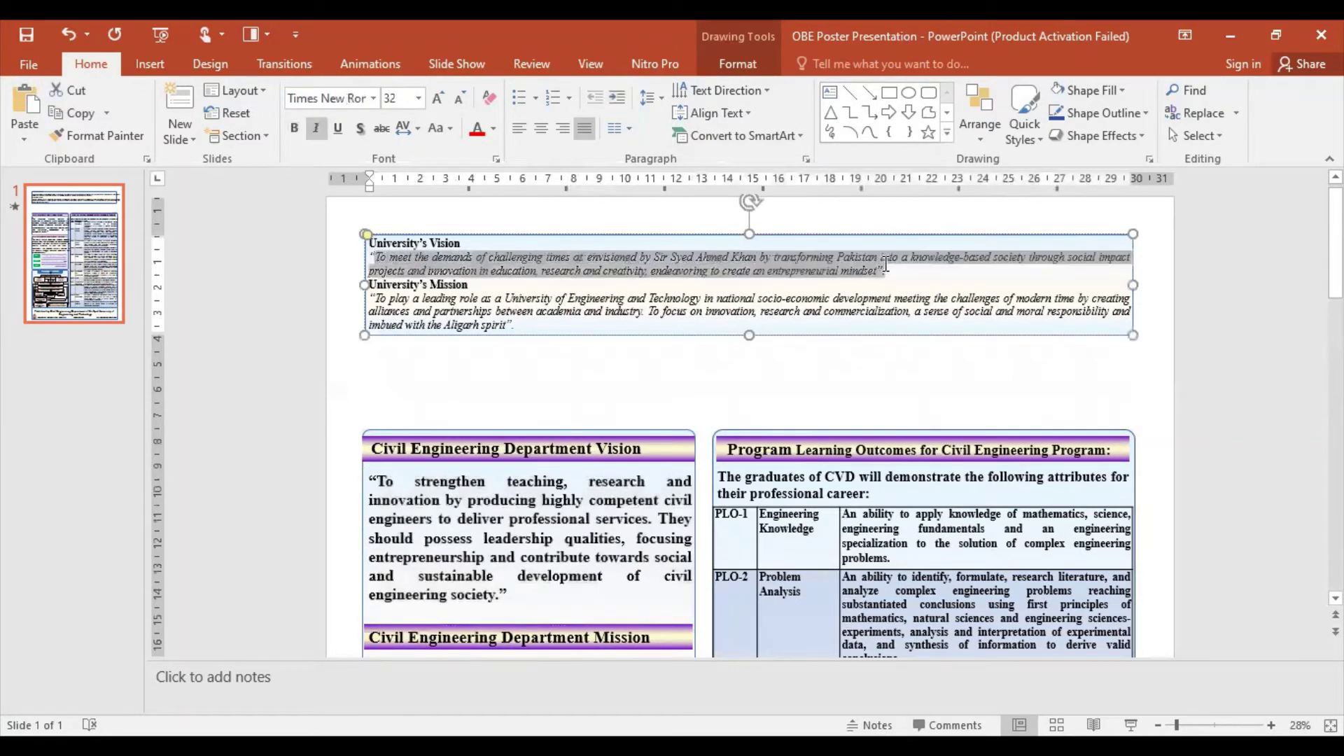
{"action": "left_click", "coordinate": [371, 256]}
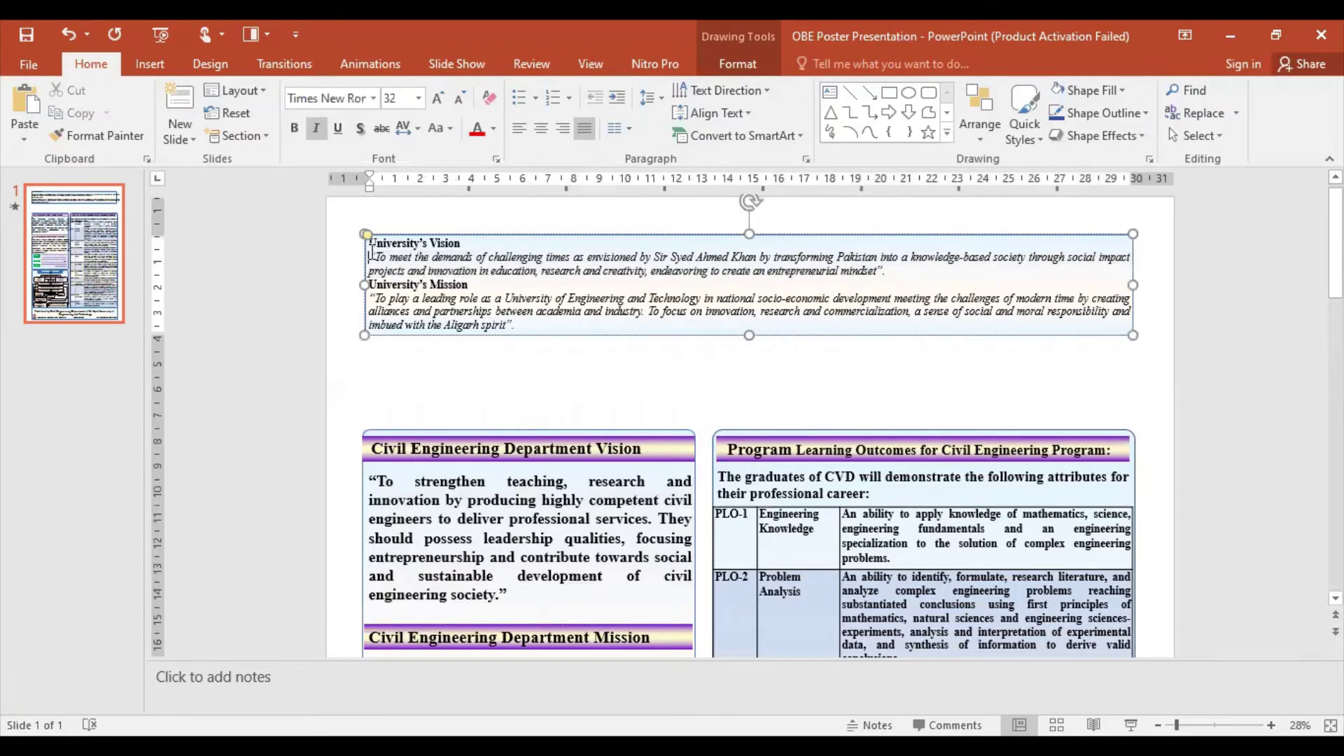
{"action": "left_click_drag", "start_coordinate": [371, 257], "coordinate": [887, 272]}
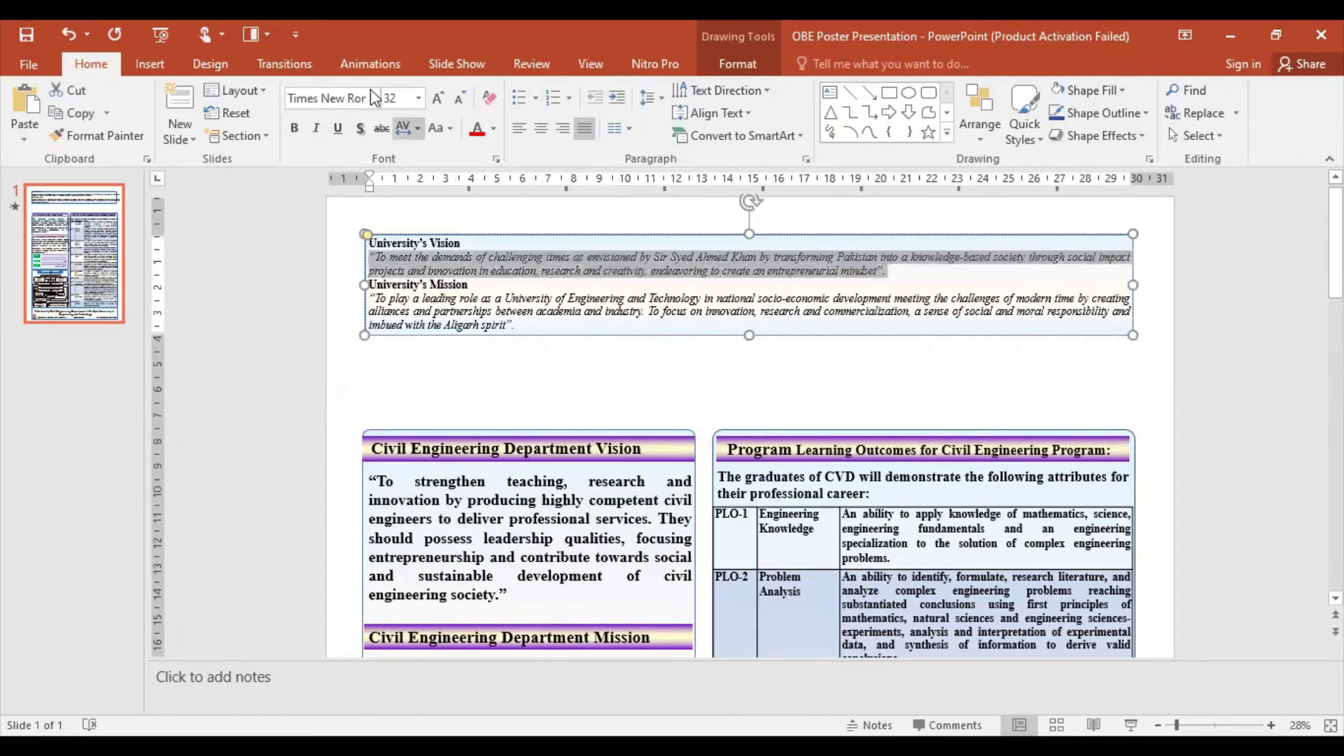
{"action": "left_click", "coordinate": [420, 98]}
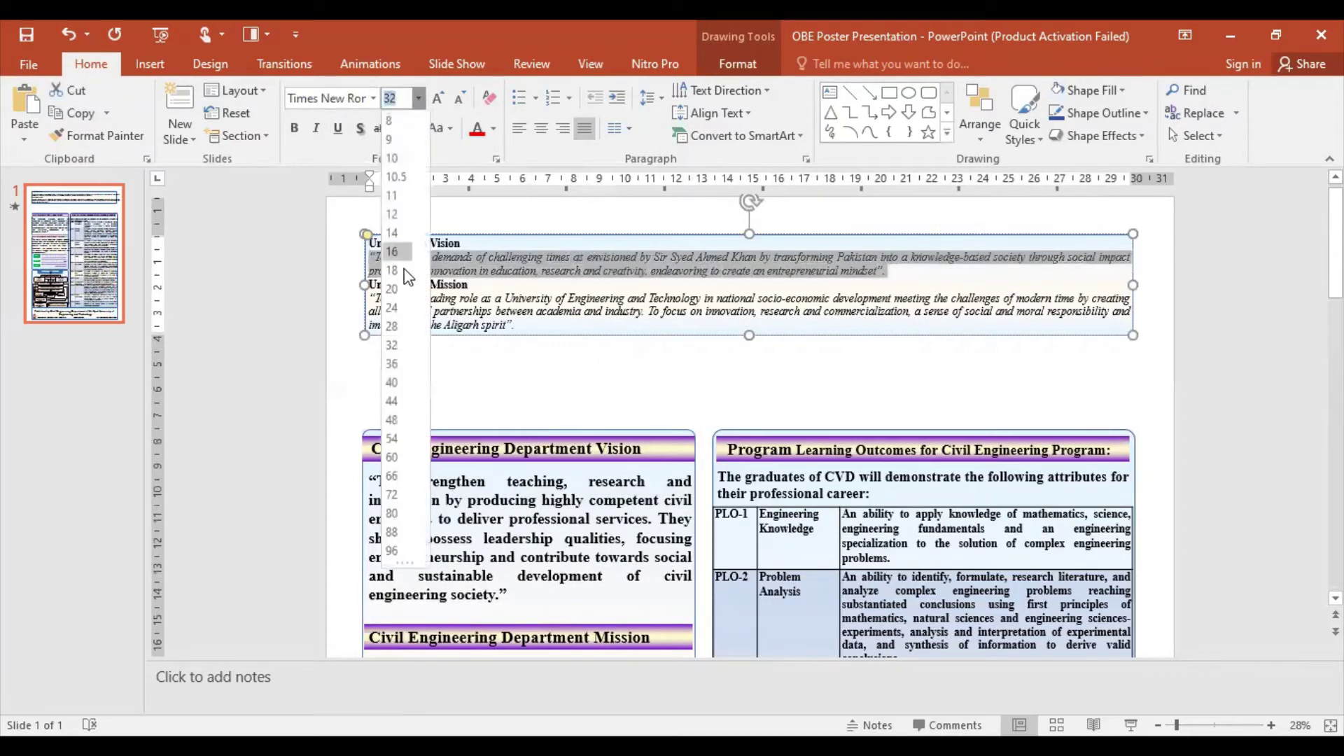
{"action": "left_click", "coordinate": [402, 393]}
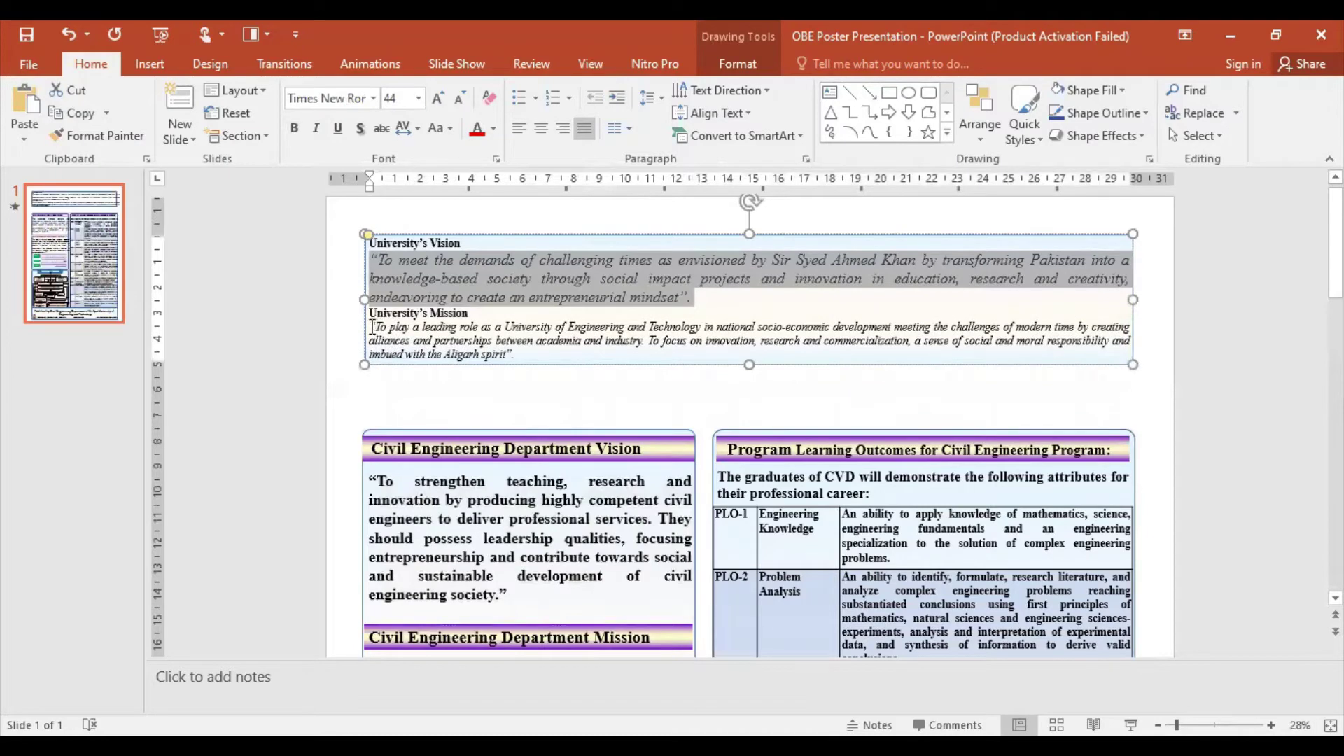
Step: Set the University's Mission quote to 44 pt, bold, with italics removed
{"action": "left_click_drag", "start_coordinate": [371, 327], "coordinate": [548, 358]}
{"action": "left_click", "coordinate": [419, 98]}
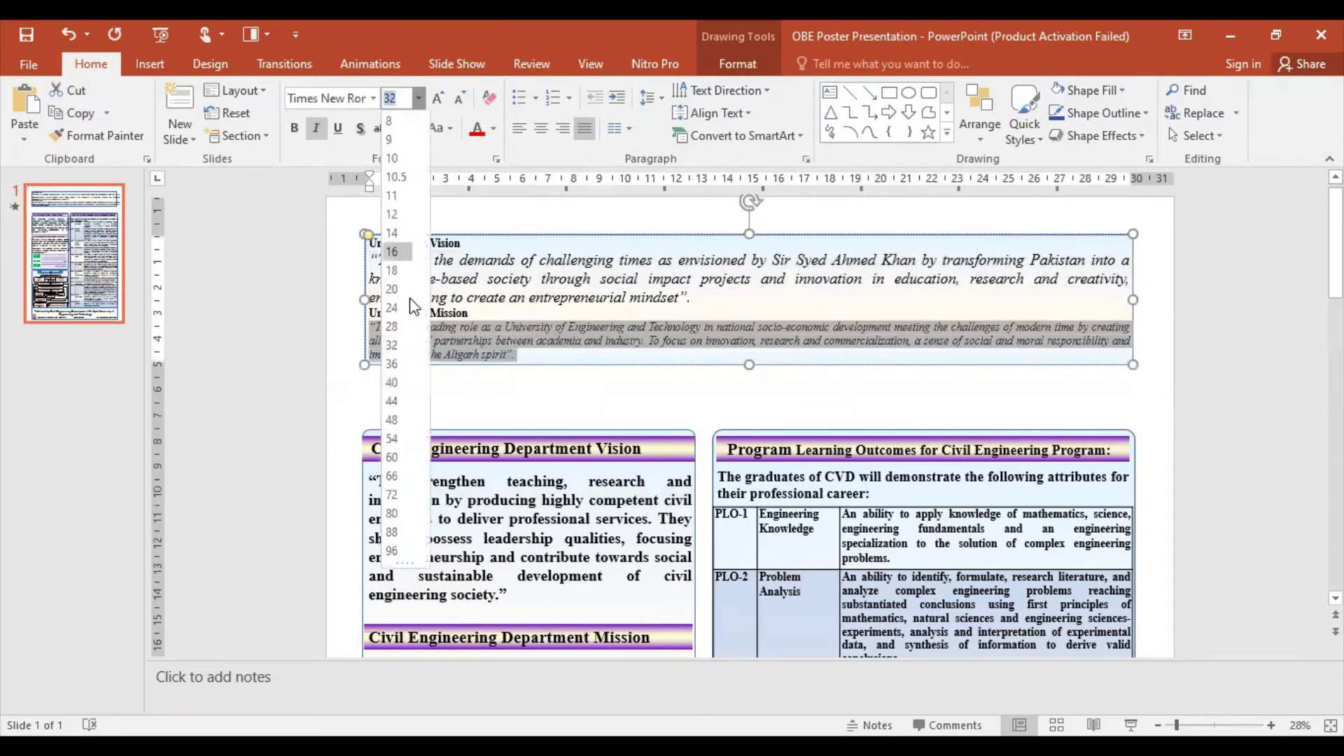
{"action": "left_click", "coordinate": [392, 401]}
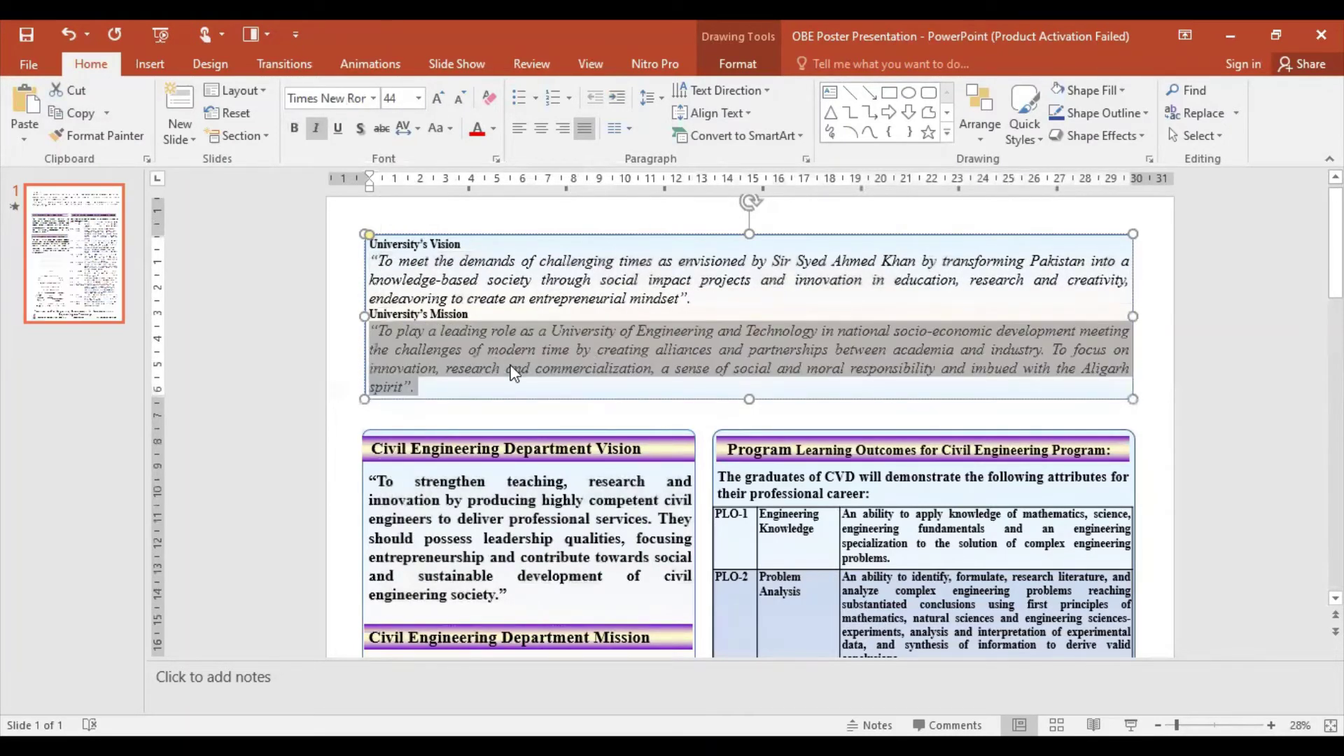
{"action": "left_click", "coordinate": [296, 131]}
{"action": "left_click", "coordinate": [316, 128]}
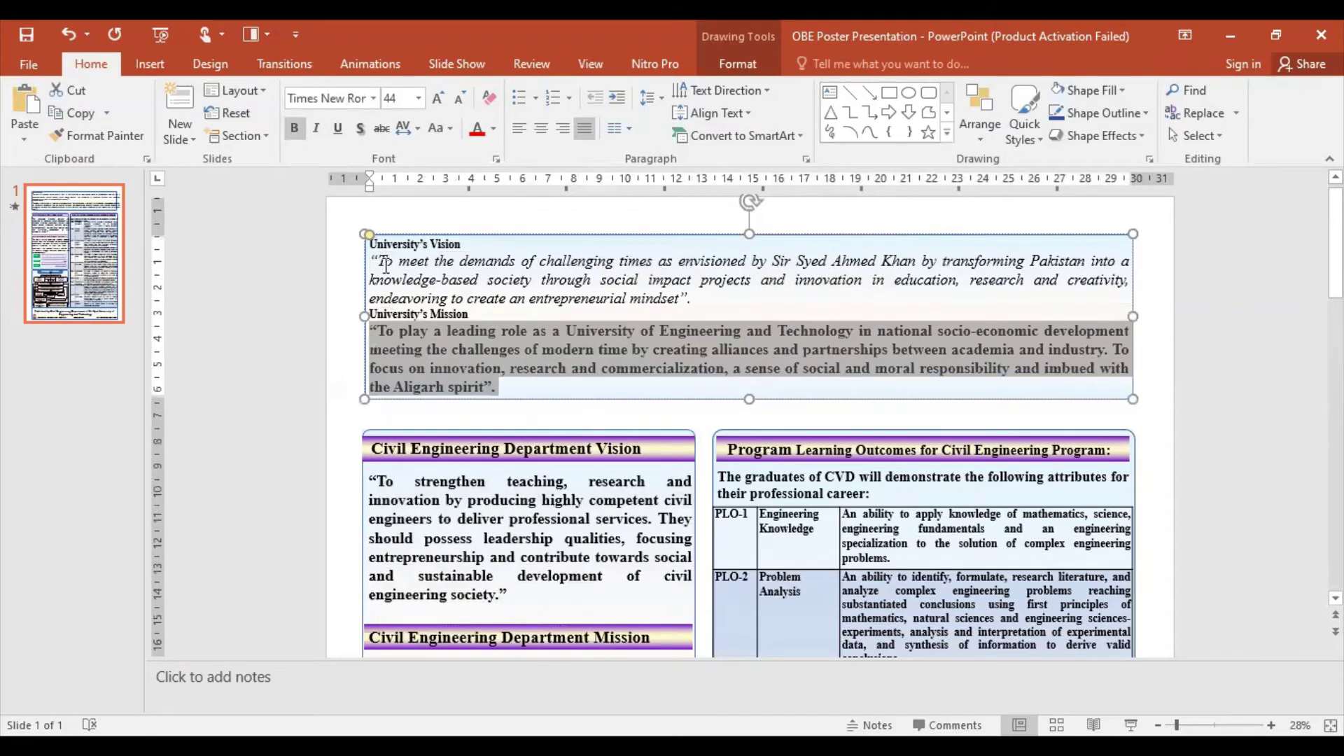
Step: Make the Vision quote bold and remove its italics
{"action": "left_click_drag", "start_coordinate": [372, 263], "coordinate": [718, 301]}
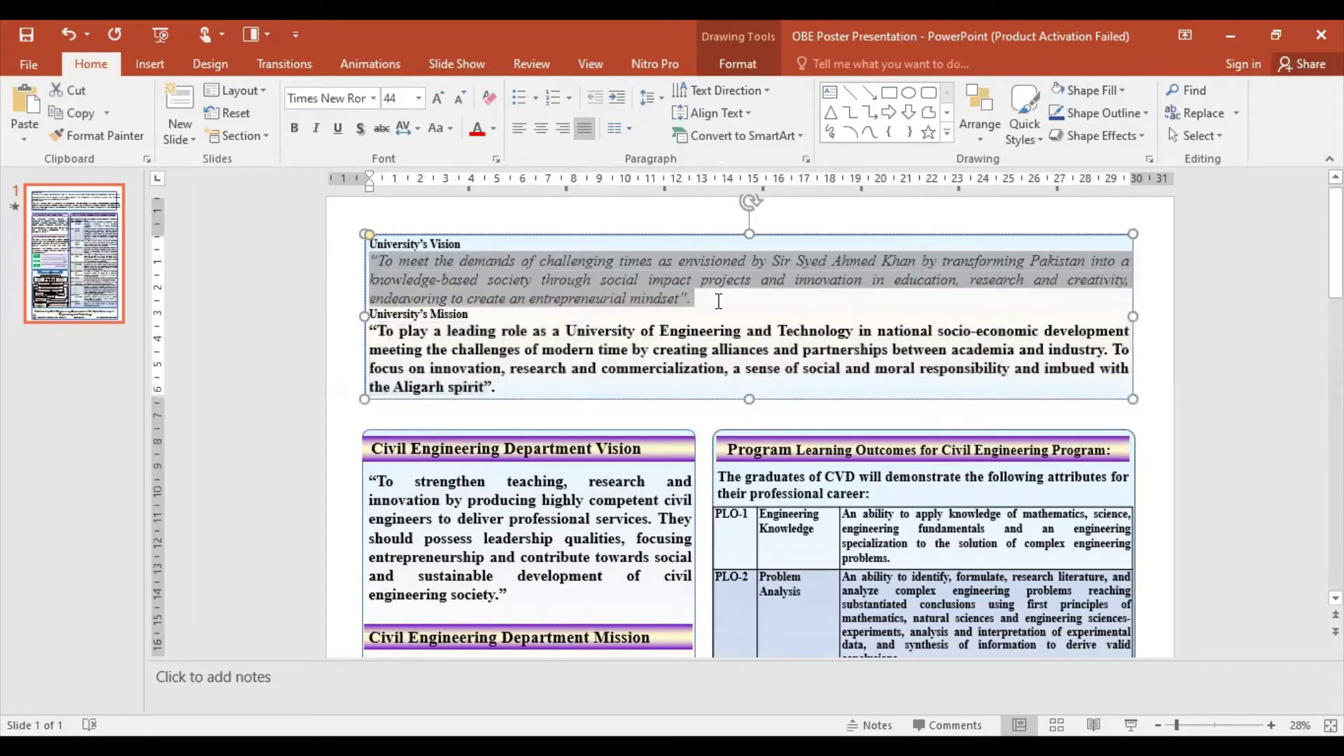
{"action": "left_click", "coordinate": [297, 131]}
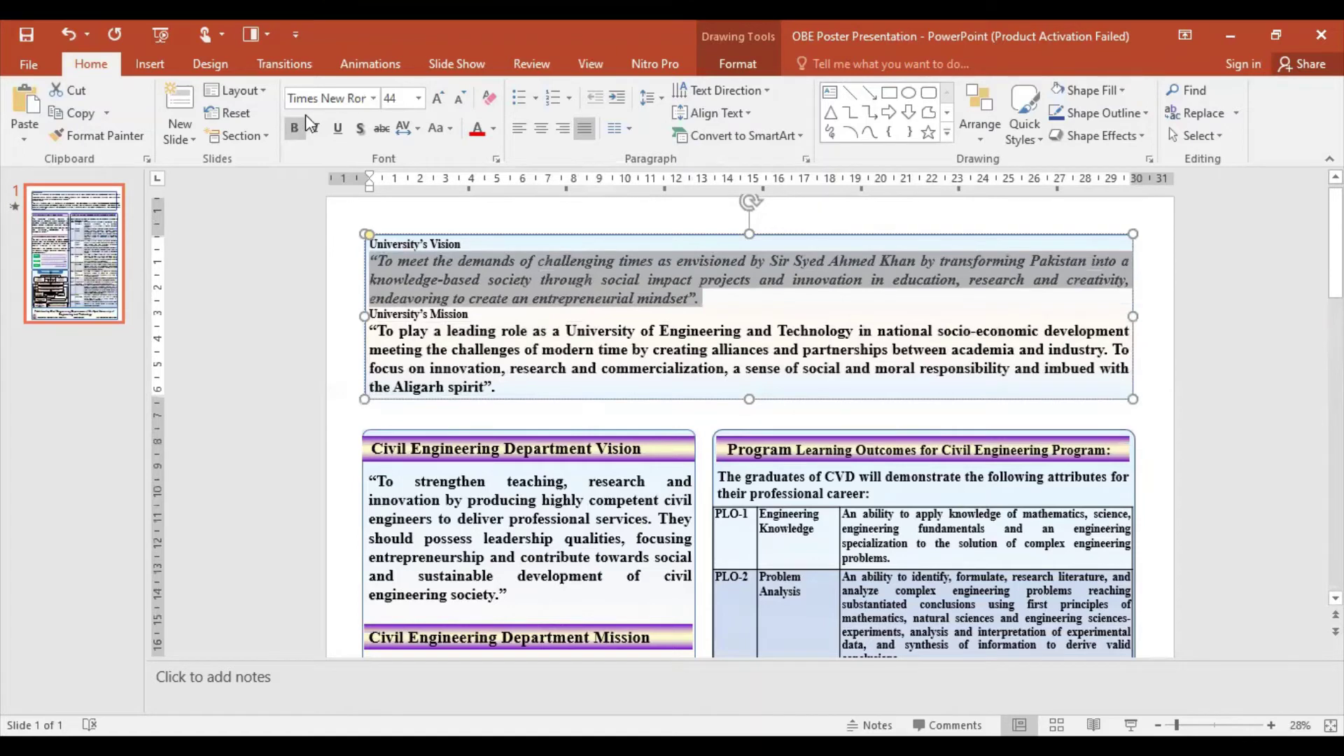
{"action": "key", "text": "ctrl+i"}
{"action": "left_click", "coordinate": [585, 390]}
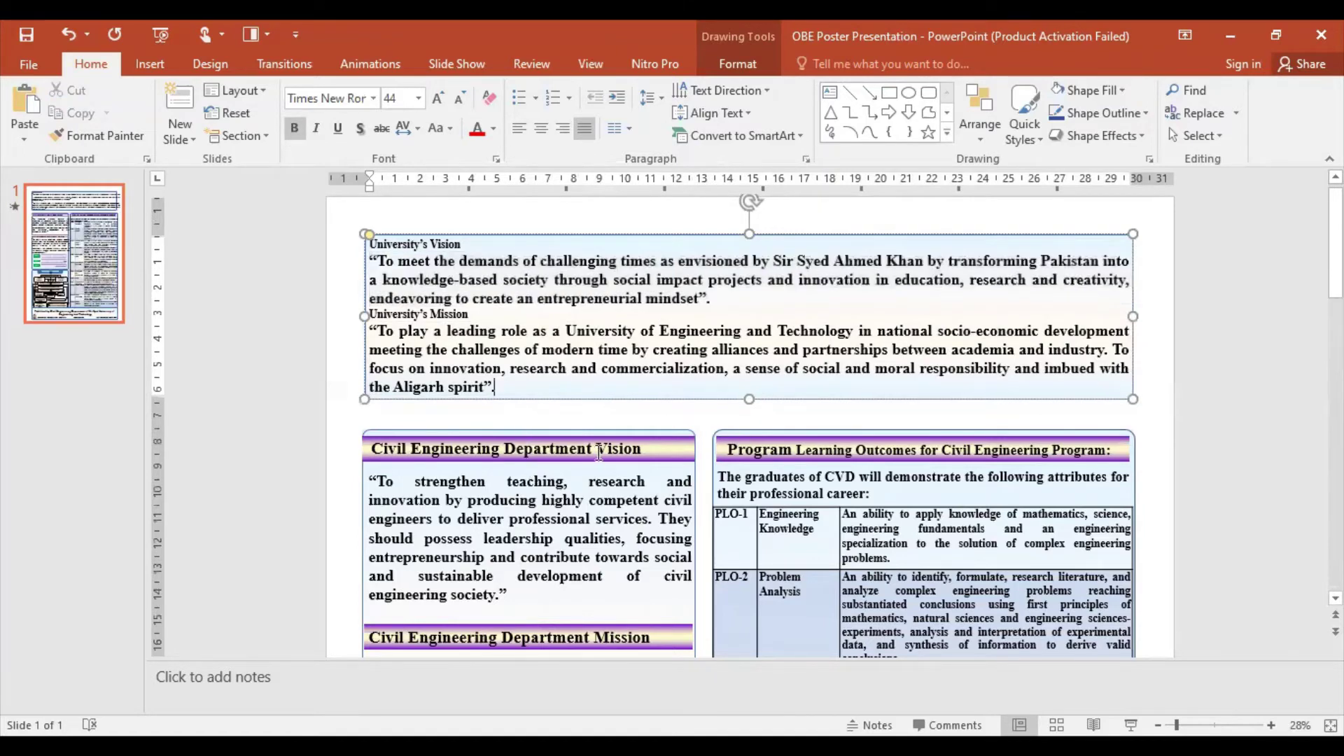
{"action": "left_click", "coordinate": [661, 452]}
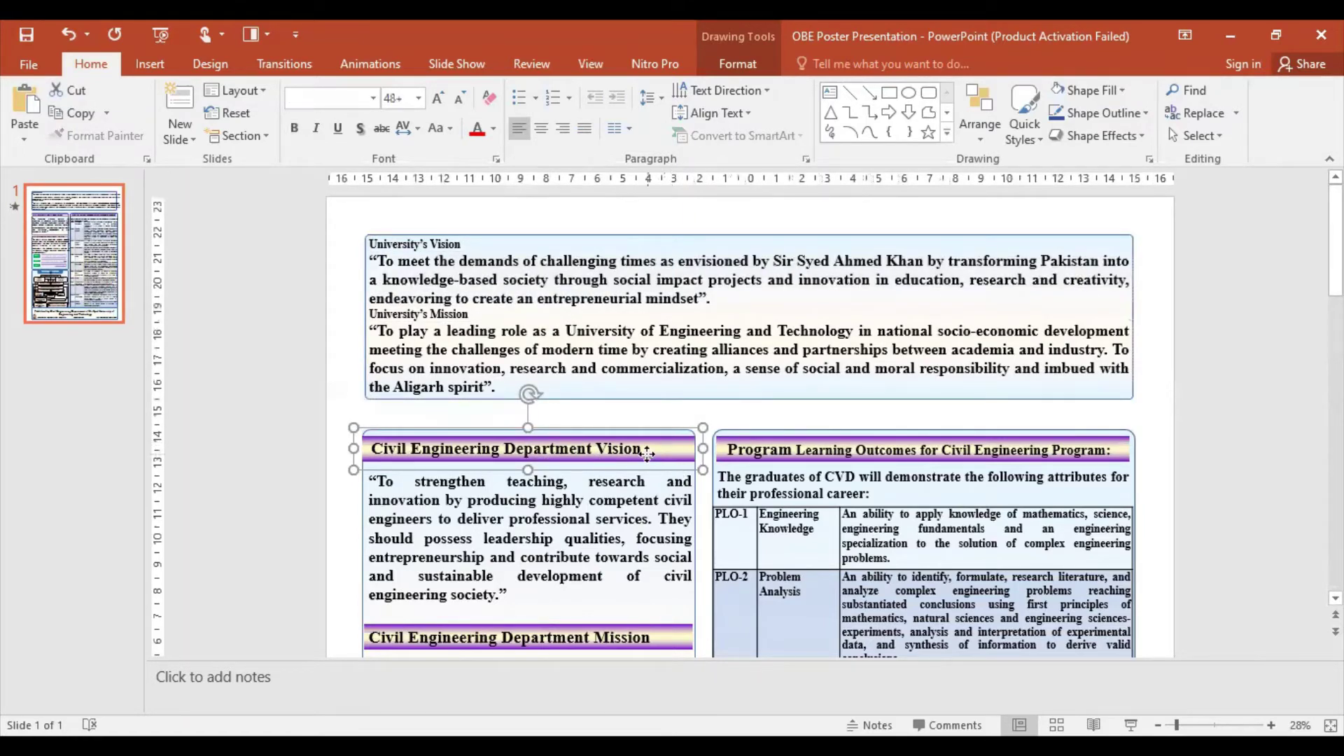
Step: Copy the department Vision header bar and place a copy above the University's Vision heading
{"action": "left_click_drag", "start_coordinate": [647, 453], "coordinate": [655, 434]}
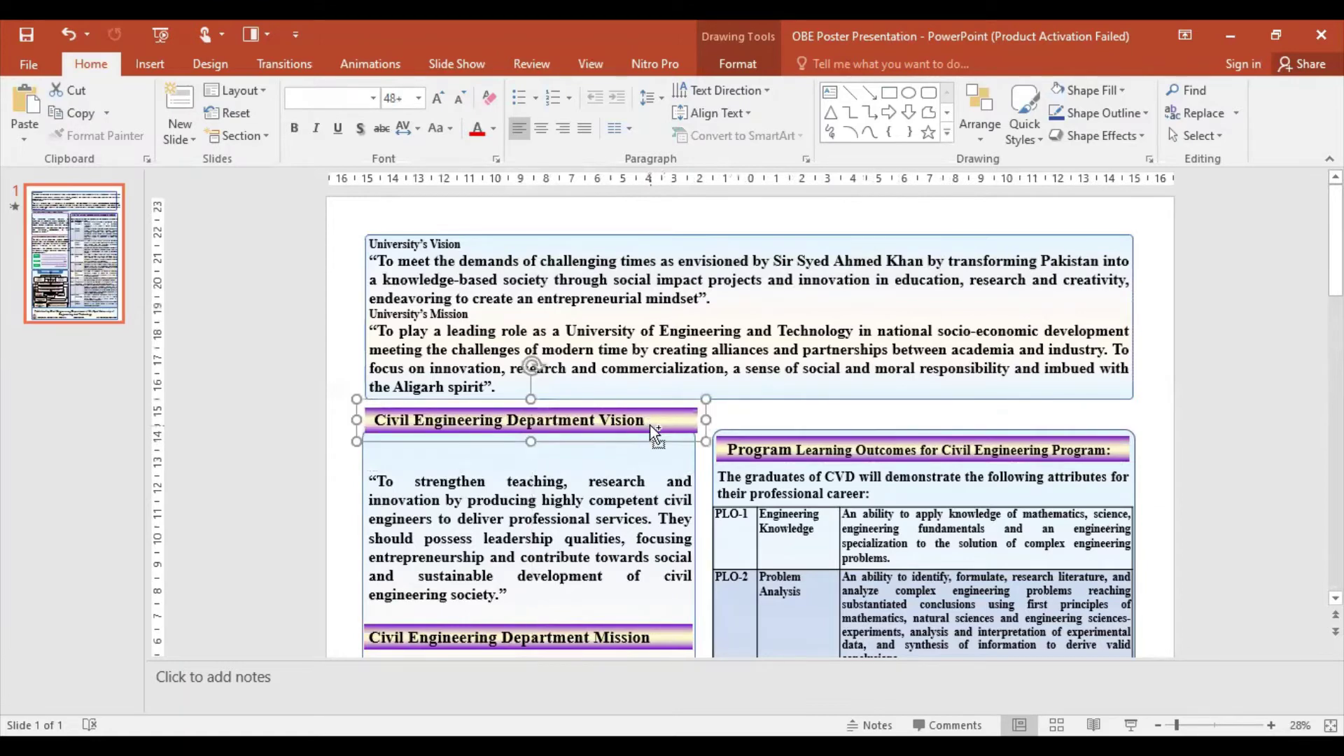
{"action": "key", "text": "ctrl+z"}
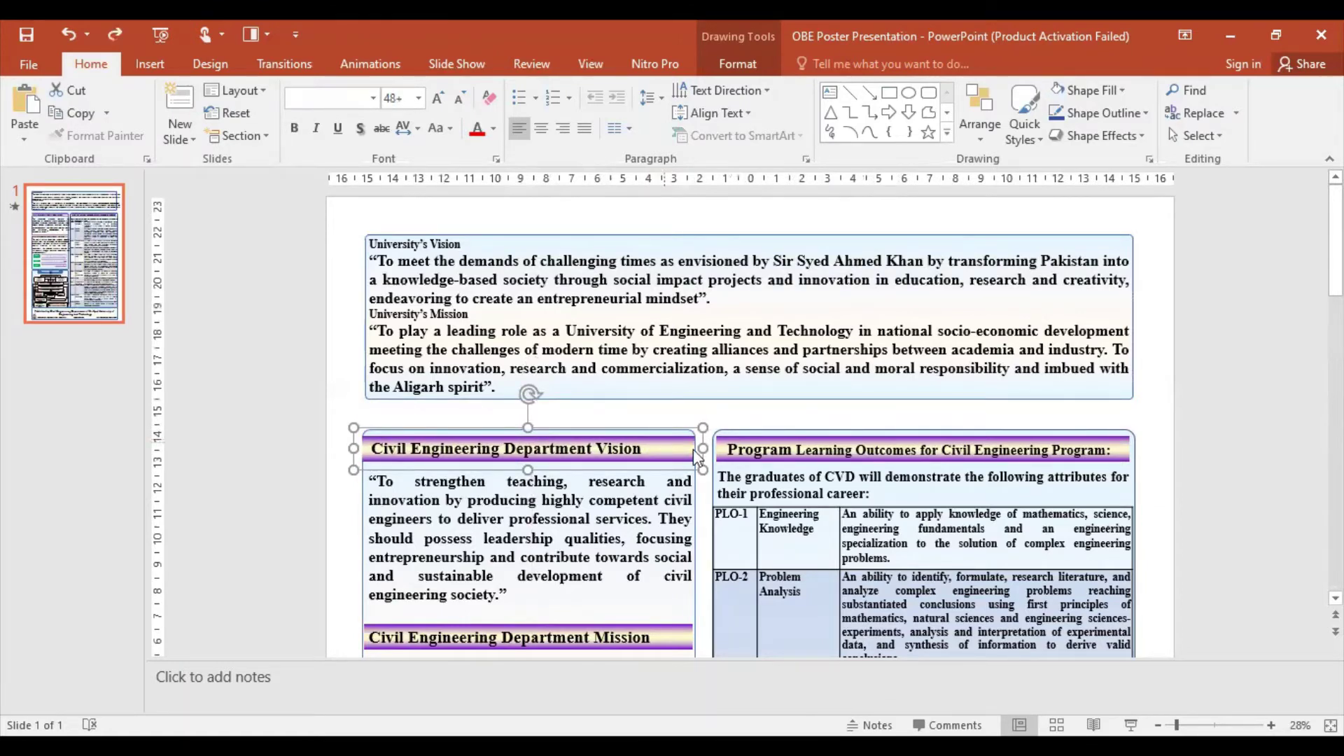
{"action": "right_click", "coordinate": [664, 441]}
{"action": "left_click", "coordinate": [616, 240]}
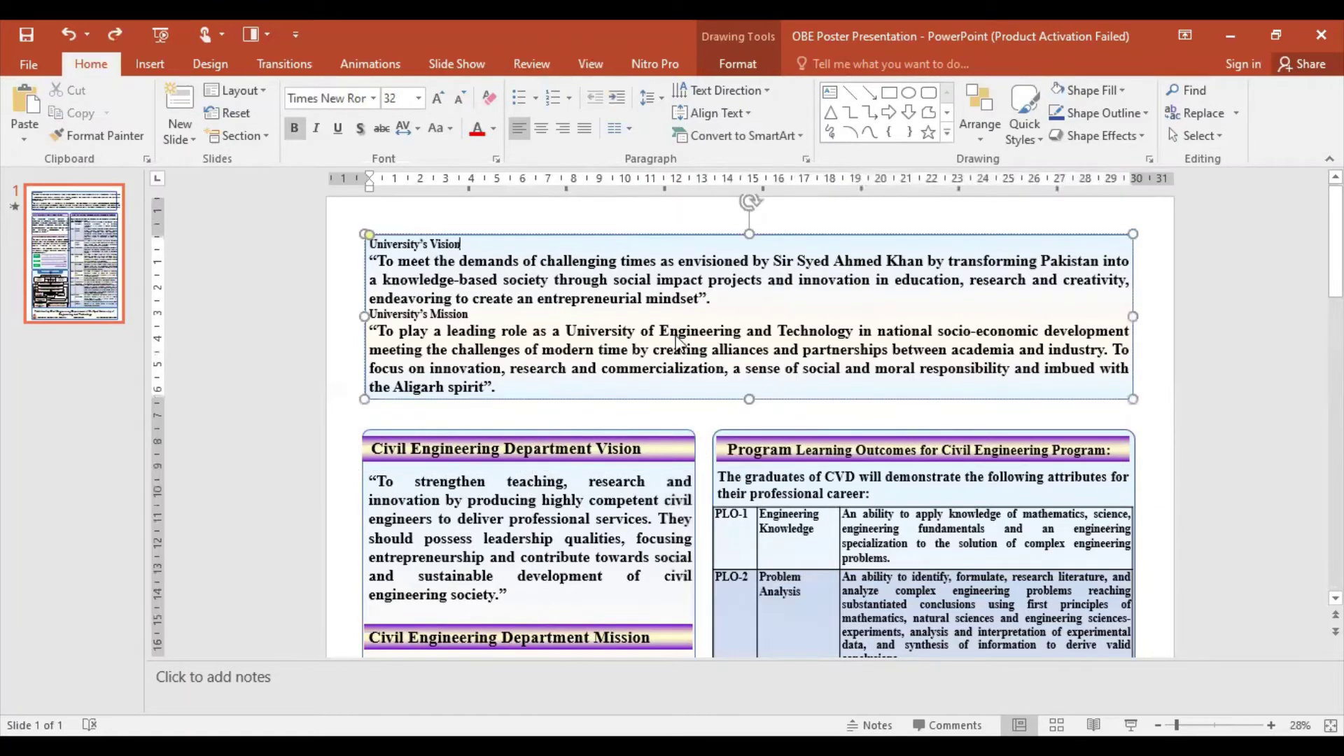
{"action": "key", "text": "ctrl+v"}
{"action": "mouse_move", "coordinate": [669, 448]}
{"action": "left_mouse_down"}
{"action": "mouse_move", "coordinate": [744, 228]}
{"action": "mouse_move", "coordinate": [785, 215]}
{"action": "left_mouse_up"}
{"action": "left_click", "coordinate": [715, 315]}
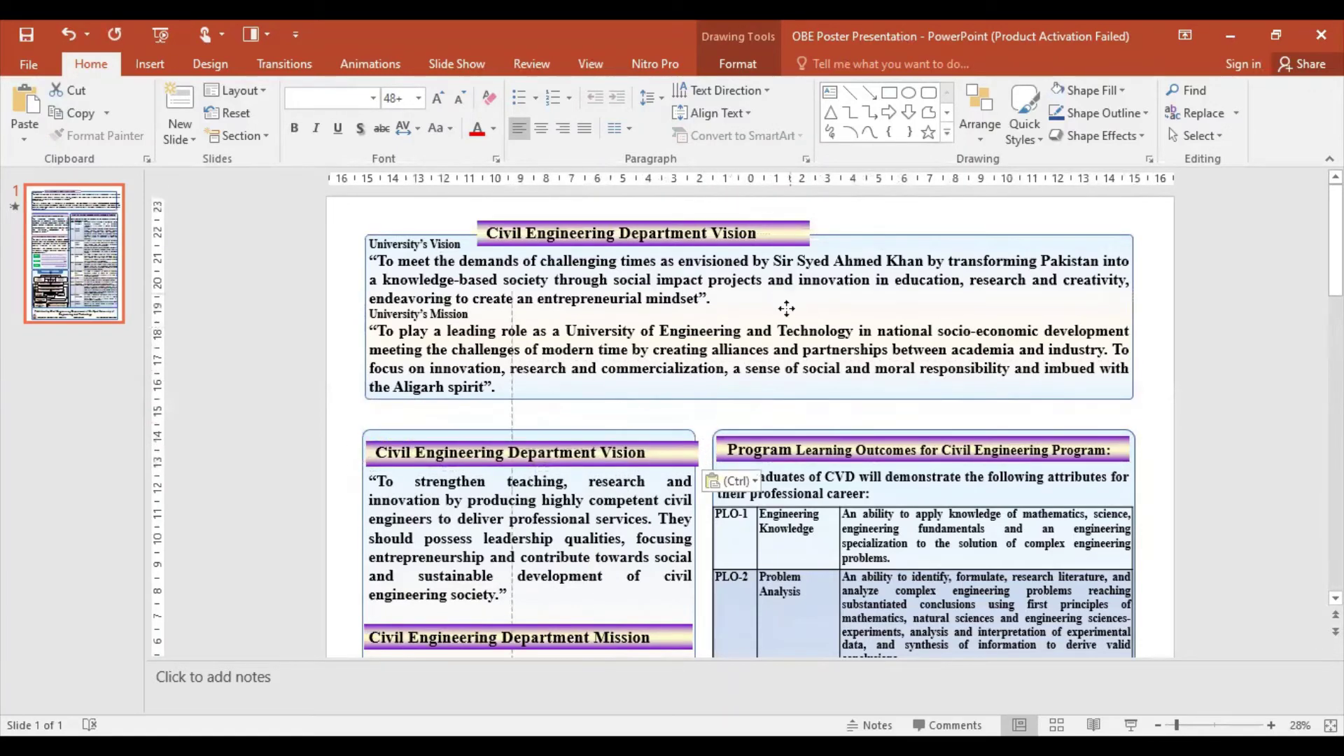
Step: Place a second header copy over the mission paragraph and retitle it 'University's Mission'
{"action": "key", "text": "ctrl+y"}
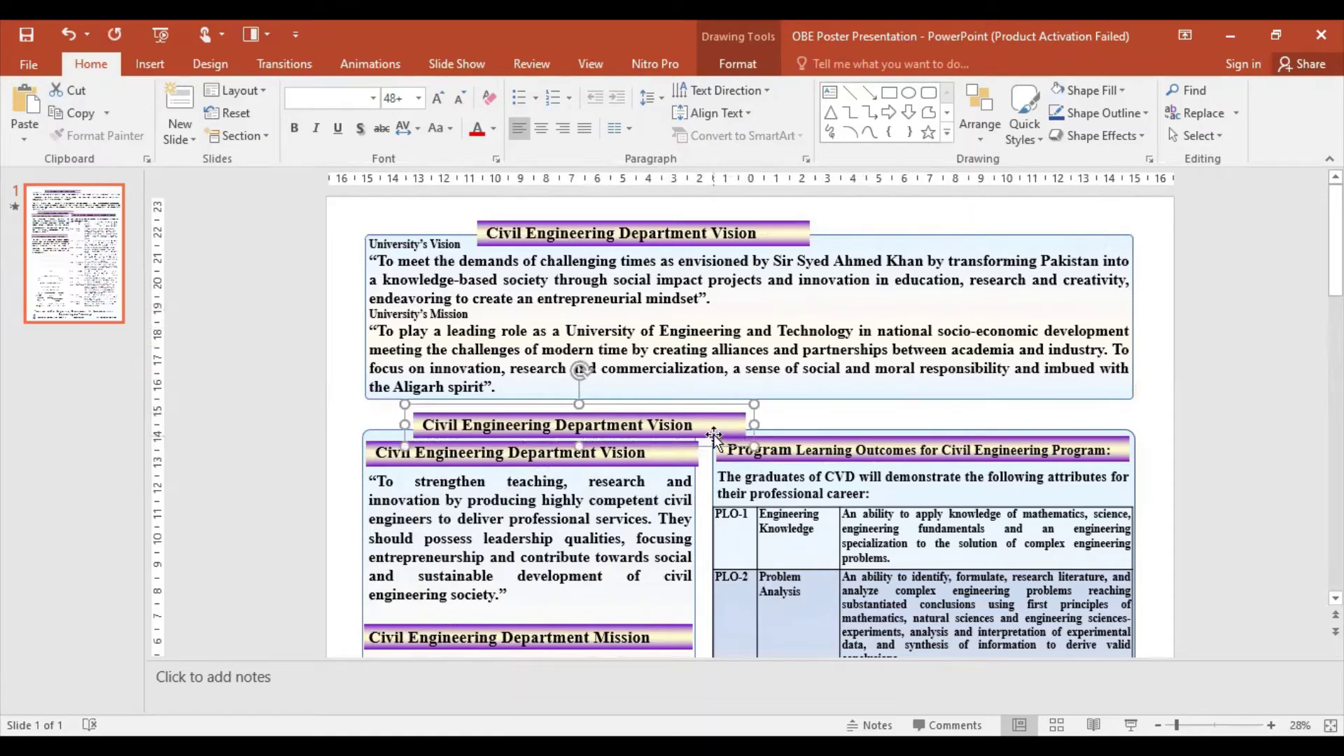
{"action": "left_click_drag", "start_coordinate": [728, 437], "coordinate": [782, 327]}
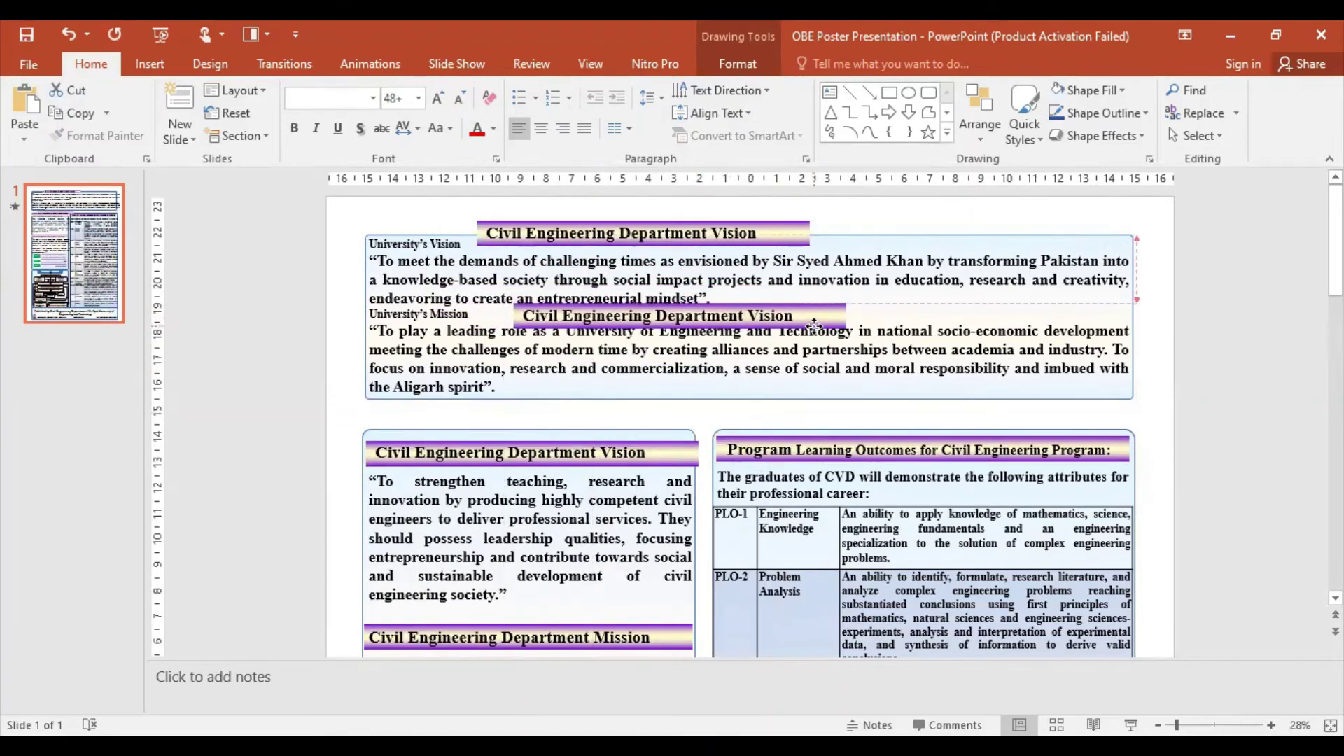
{"action": "left_click_drag", "start_coordinate": [815, 316], "coordinate": [814, 326]}
{"action": "left_click_drag", "start_coordinate": [535, 317], "coordinate": [797, 318]}
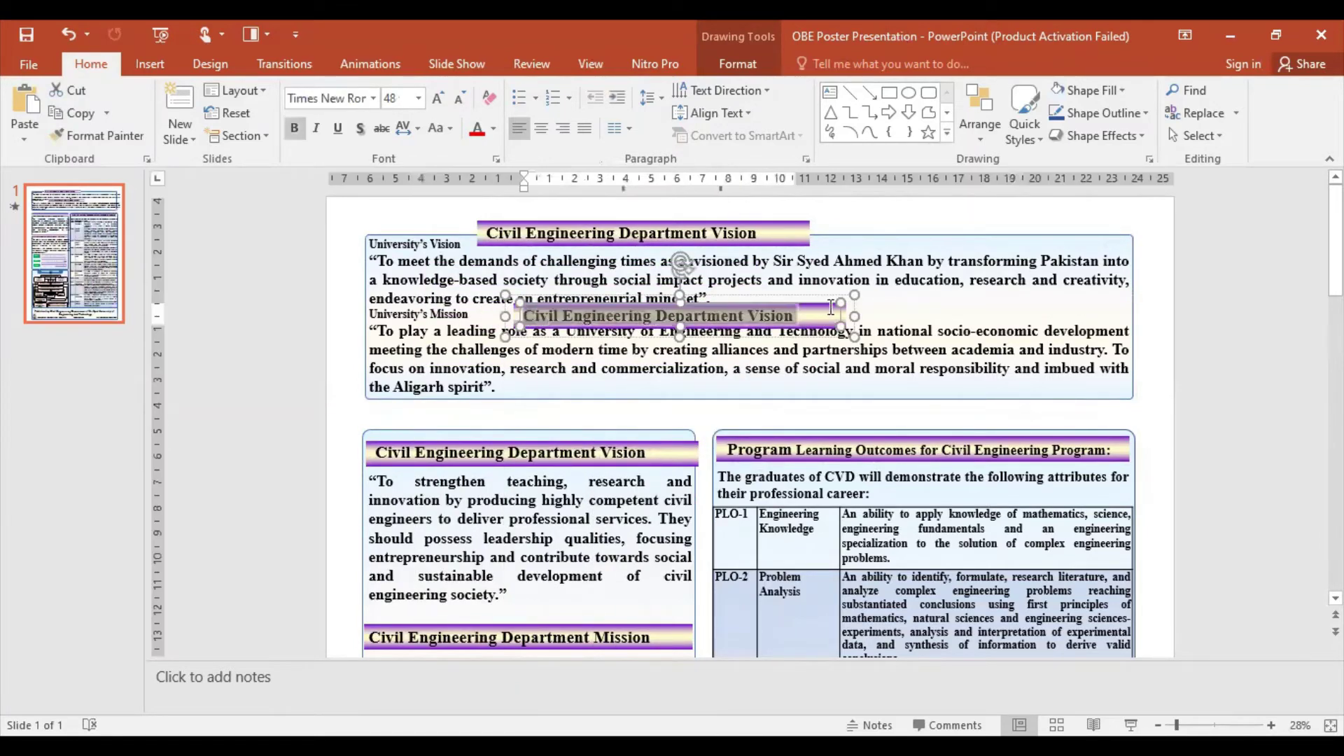
{"action": "type", "text": "Univ"}
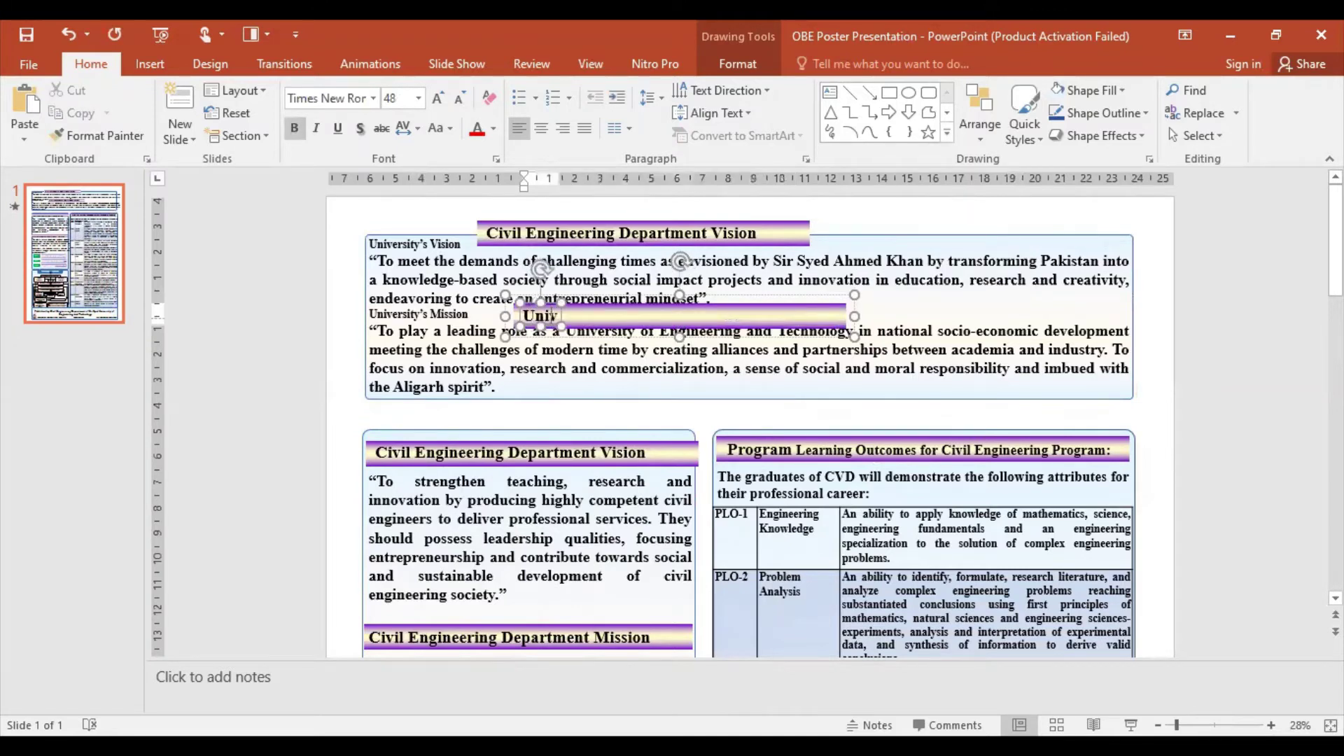
{"action": "type", "text": "ersity's M"}
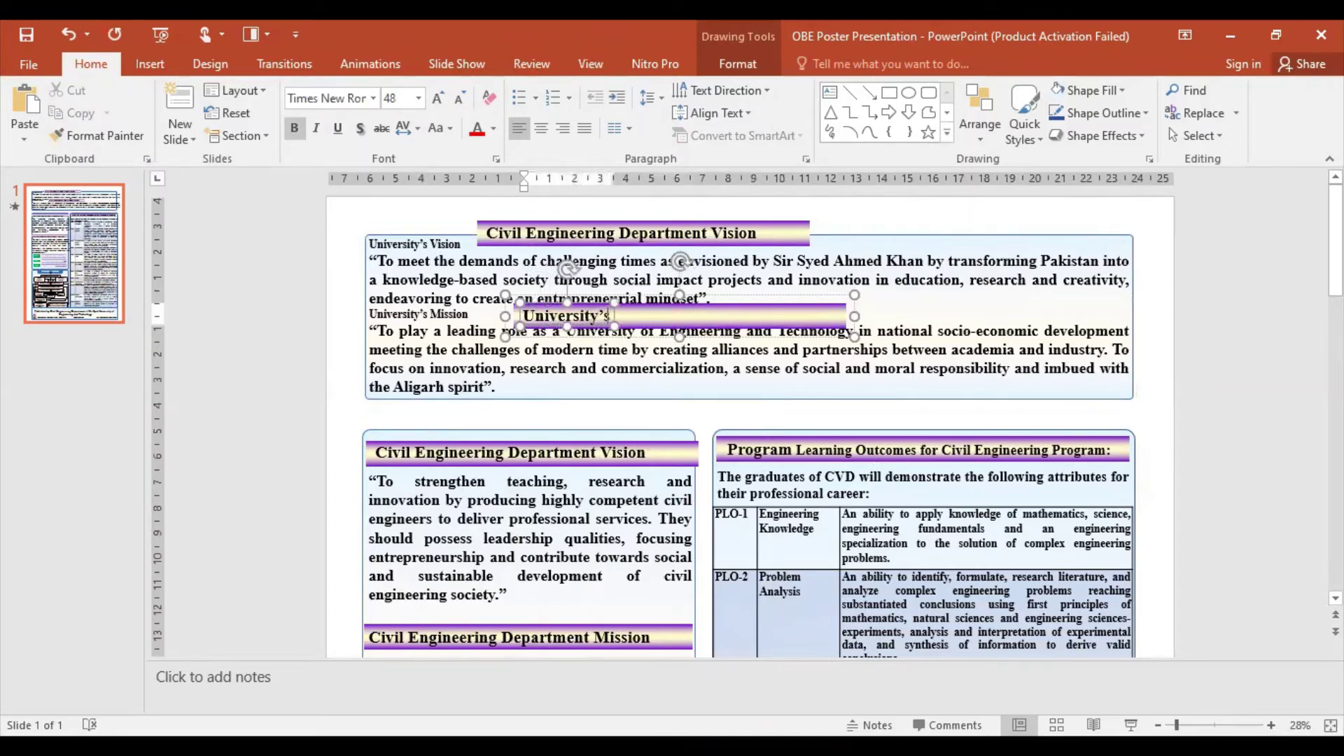
{"action": "type", "text": "ission"}
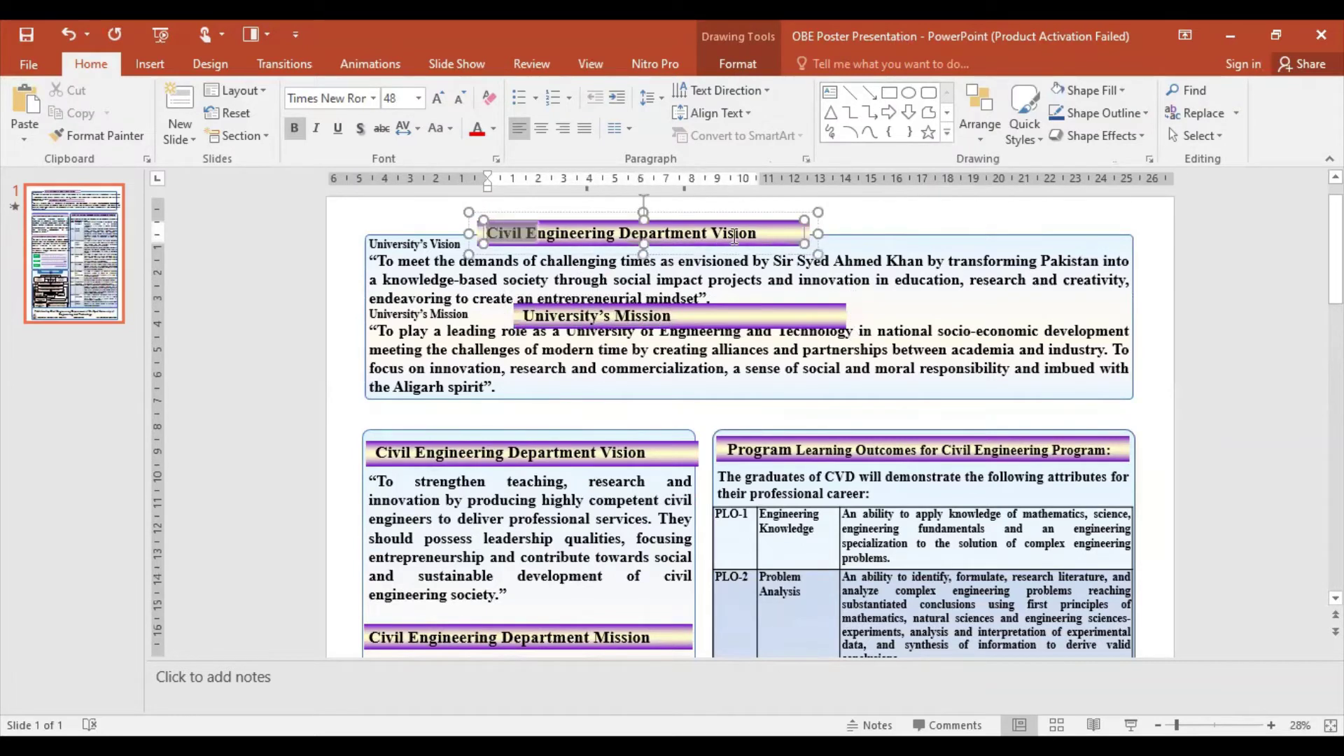
Step: Retype the top banner copy's title as 'University's Vision', fixing the 'Vission' typo
{"action": "left_click_drag", "start_coordinate": [488, 231], "coordinate": [805, 233]}
{"action": "type", "text": "unive"}
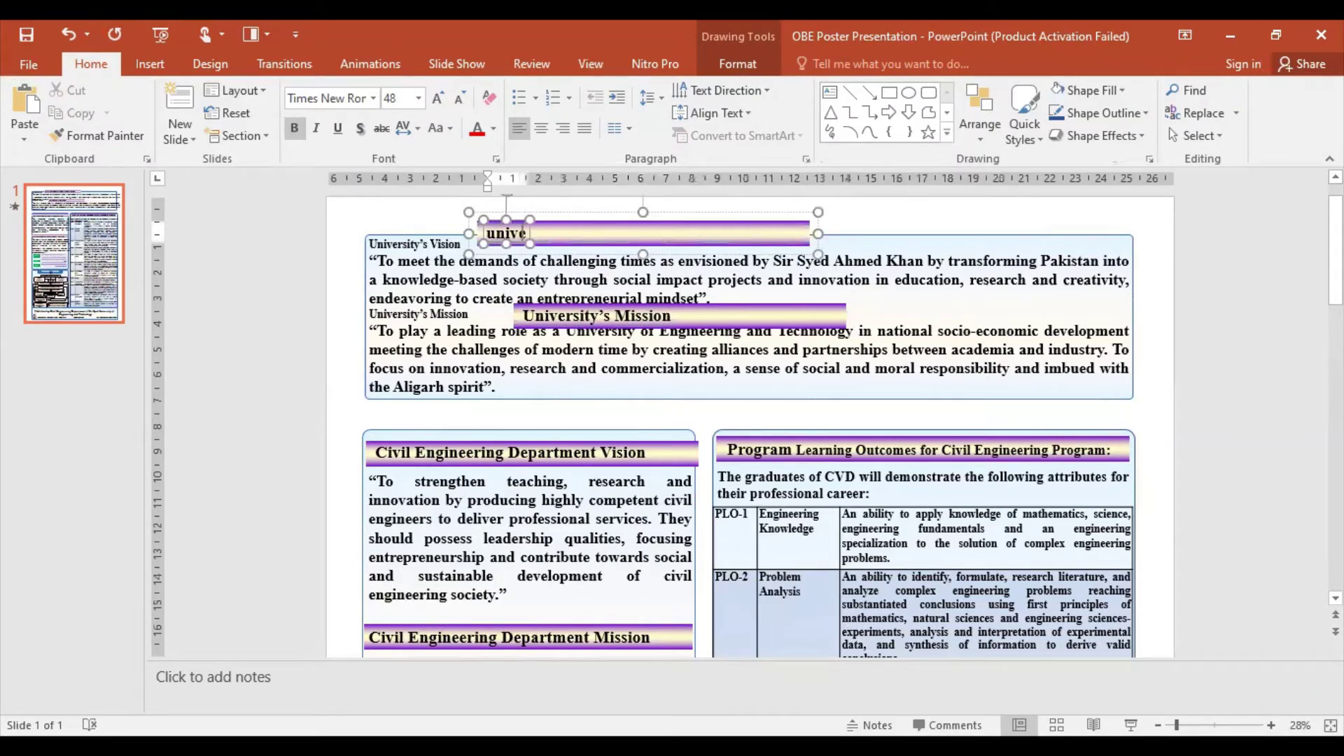
{"action": "key", "text": "BackSpace"}
{"action": "key", "text": "BackSpace"}
{"action": "type", "text": "Un"}
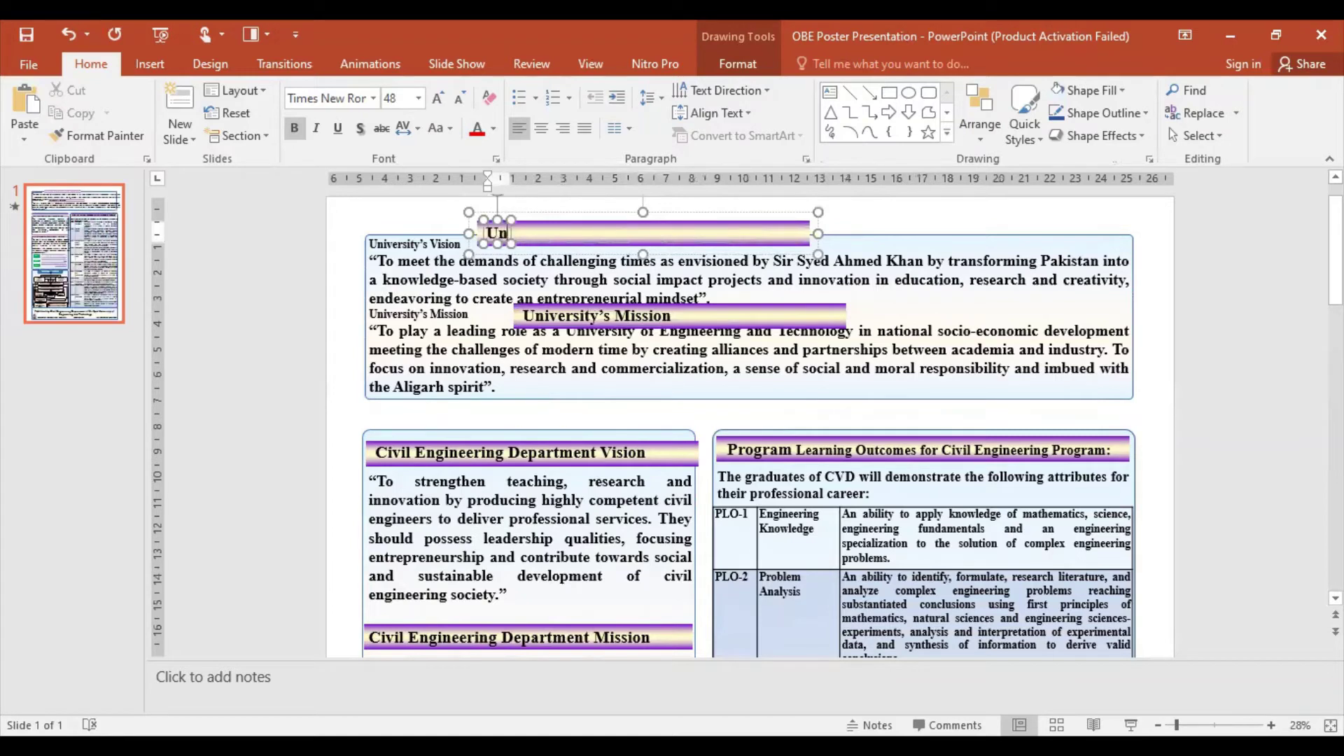
{"action": "type", "text": "iversity"}
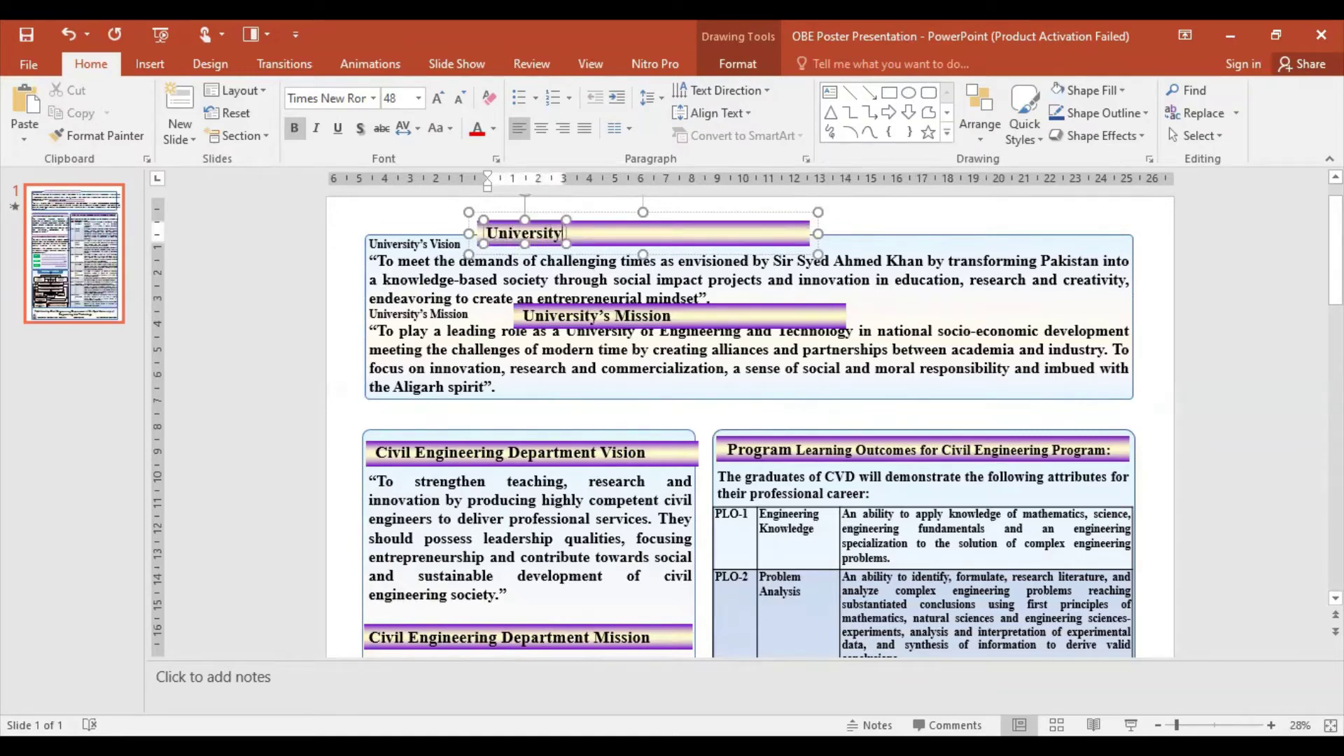
{"action": "type", "text": "'s Mission"}
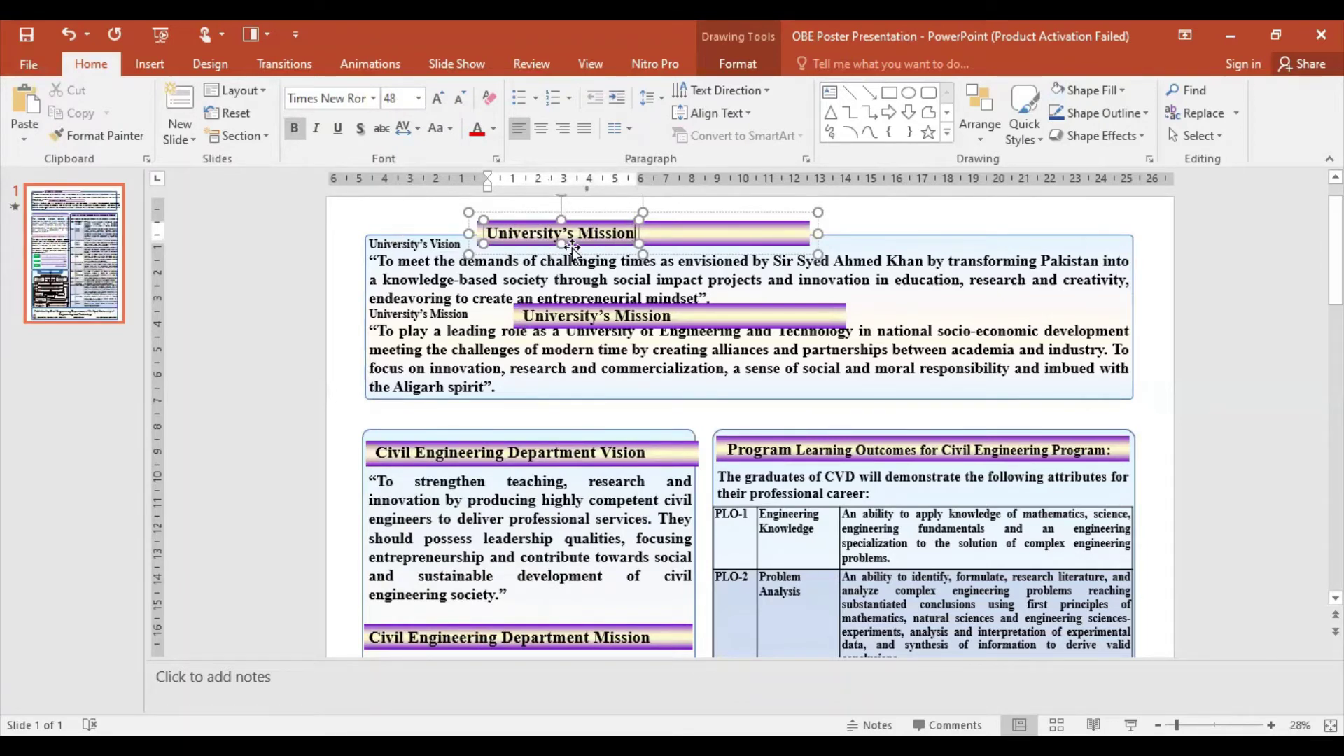
{"action": "key", "text": "BackSpace"}
{"action": "key", "text": "BackSpace"}
{"action": "key", "text": "BackSpace"}
{"action": "key", "text": "BackSpace"}
{"action": "key", "text": "BackSpace"}
{"action": "key", "text": "BackSpace"}
{"action": "type", "text": "Vi"}
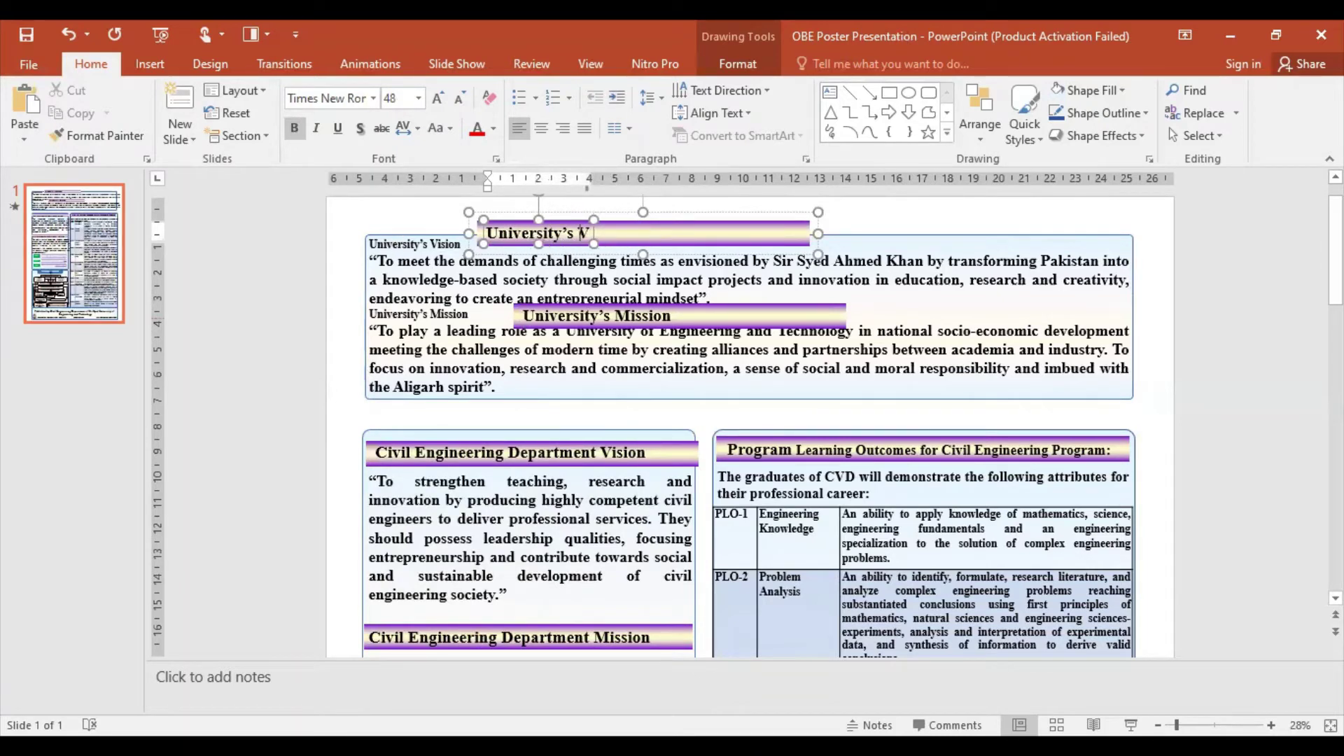
{"action": "type", "text": "ssion"}
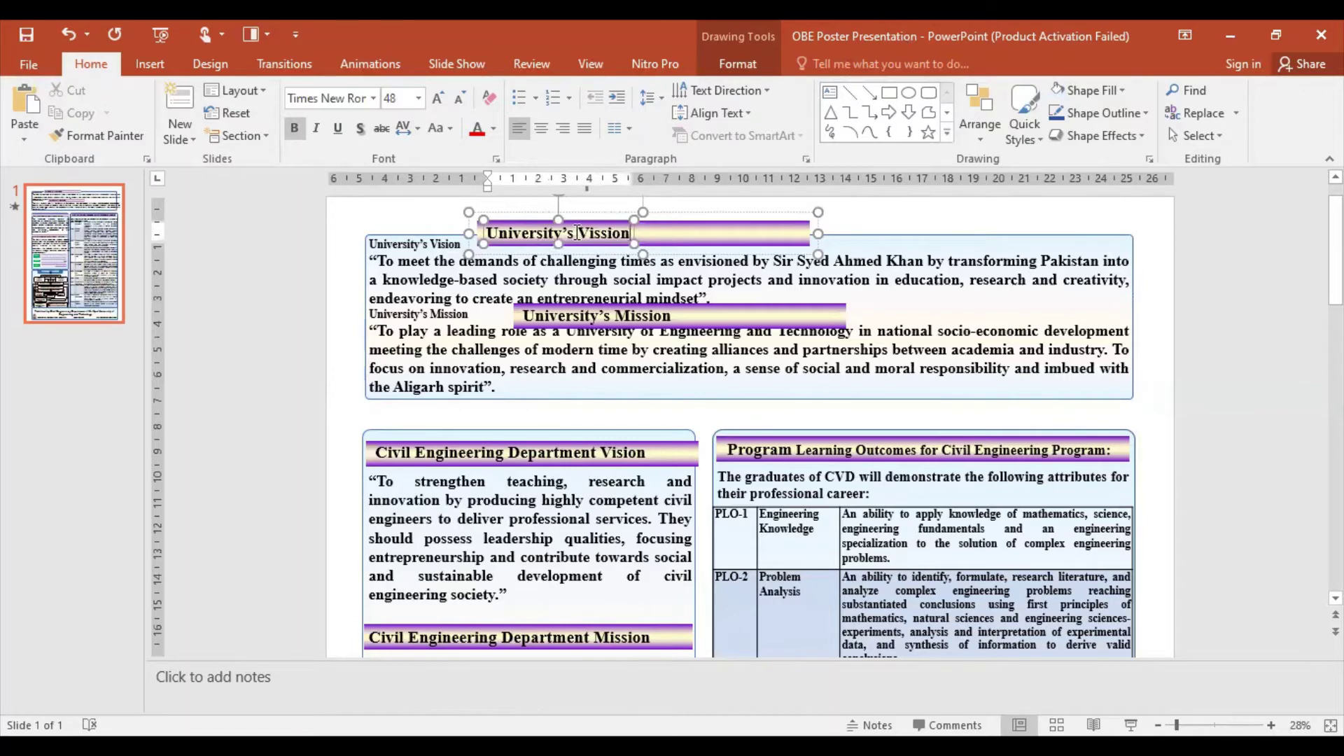
{"action": "key", "text": "BackSpace"}
{"action": "key", "text": "BackSpace"}
{"action": "key", "text": "BackSpace"}
{"action": "key", "text": "BackSpace"}
Step: Finish the 'University's Vision' title, delete the small Vision line, and move the banner to the box top
{"action": "type", "text": "i"}
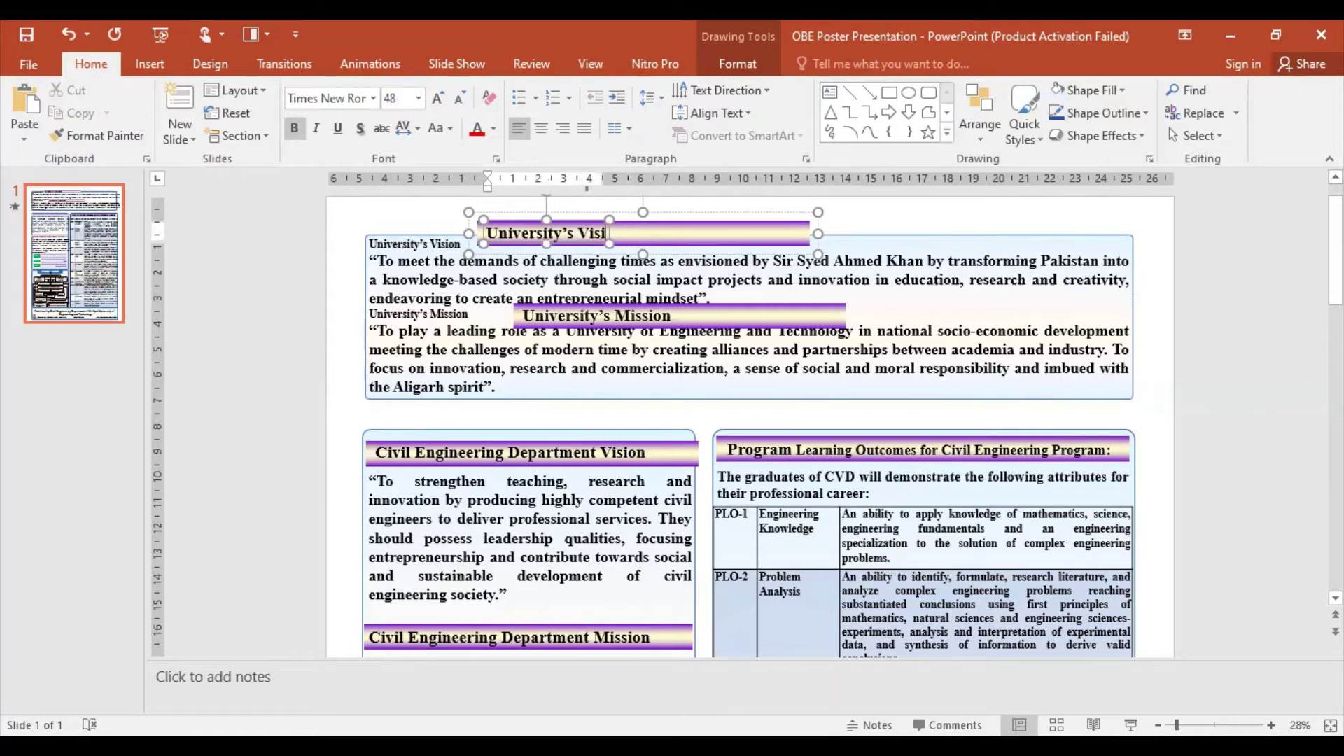
{"action": "type", "text": "on"}
{"action": "left_click", "coordinate": [611, 420]}
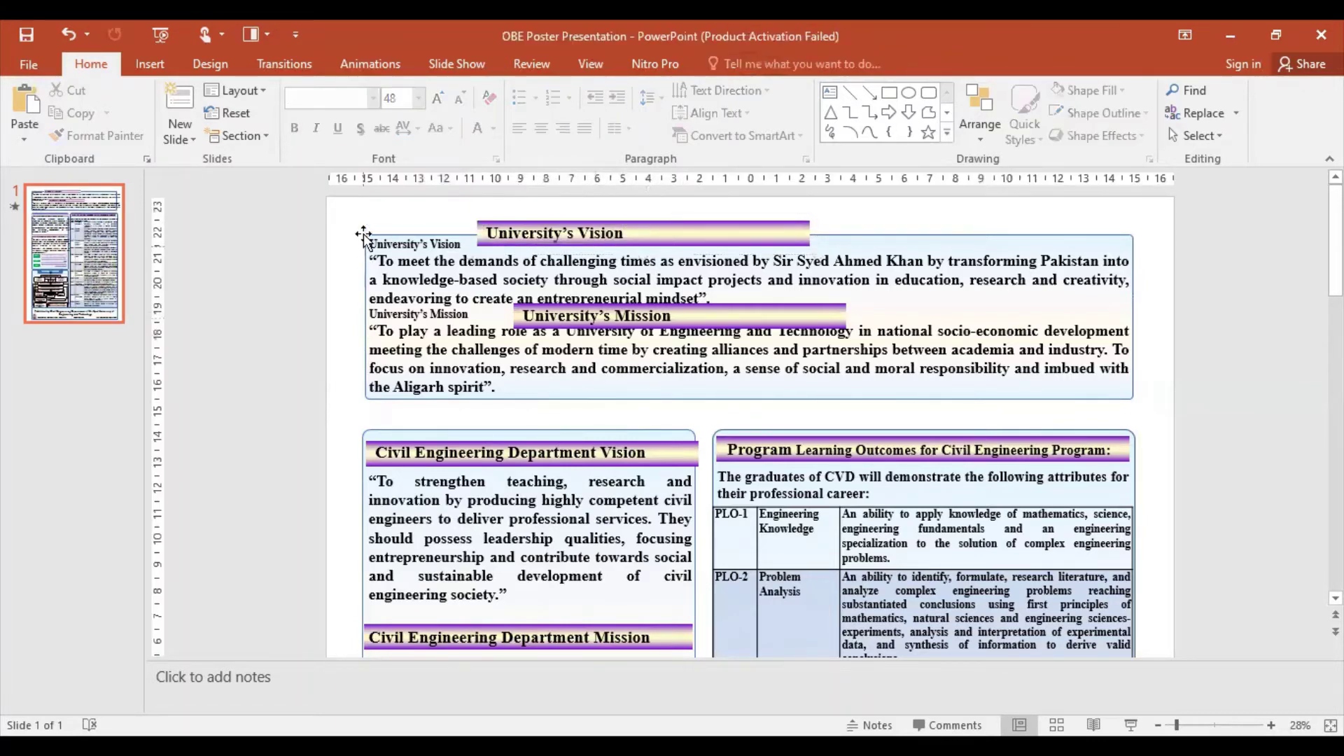
{"action": "left_click", "coordinate": [392, 245]}
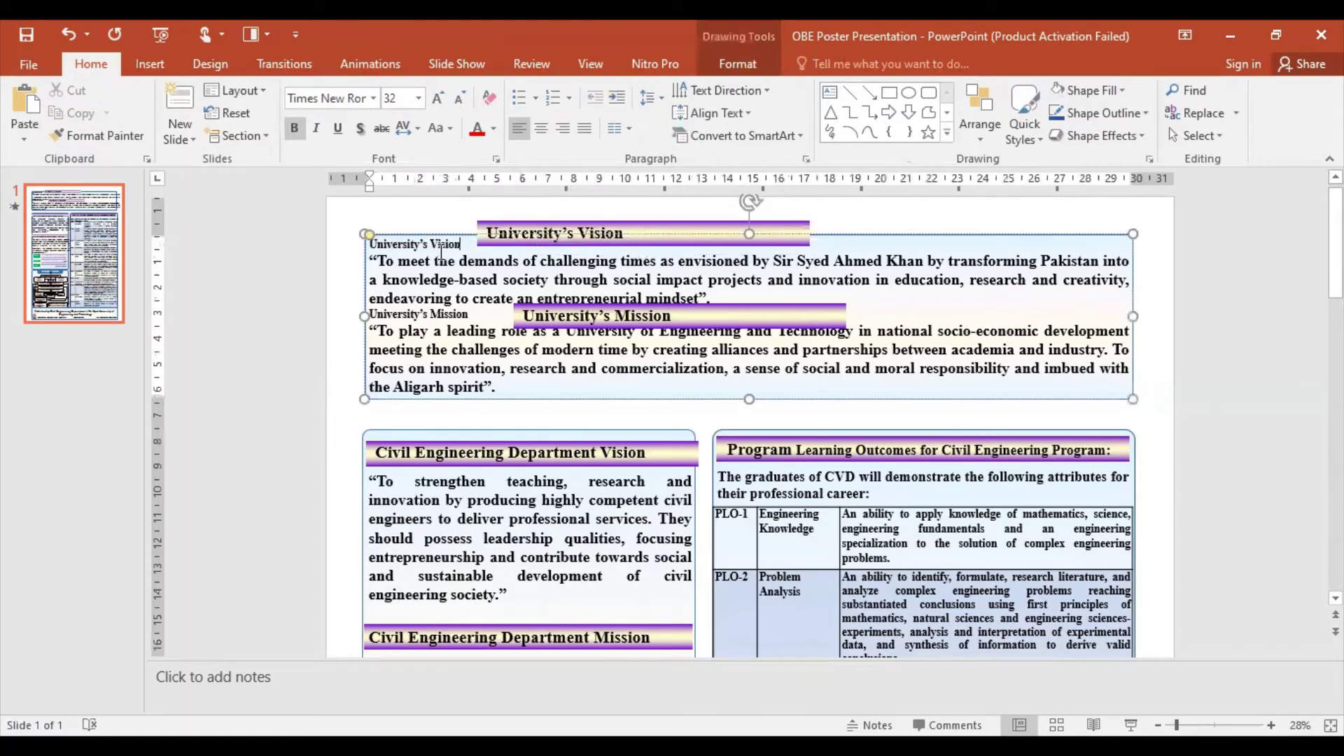
{"action": "triple_click", "coordinate": [441, 245]}
{"action": "key", "text": "Delete"}
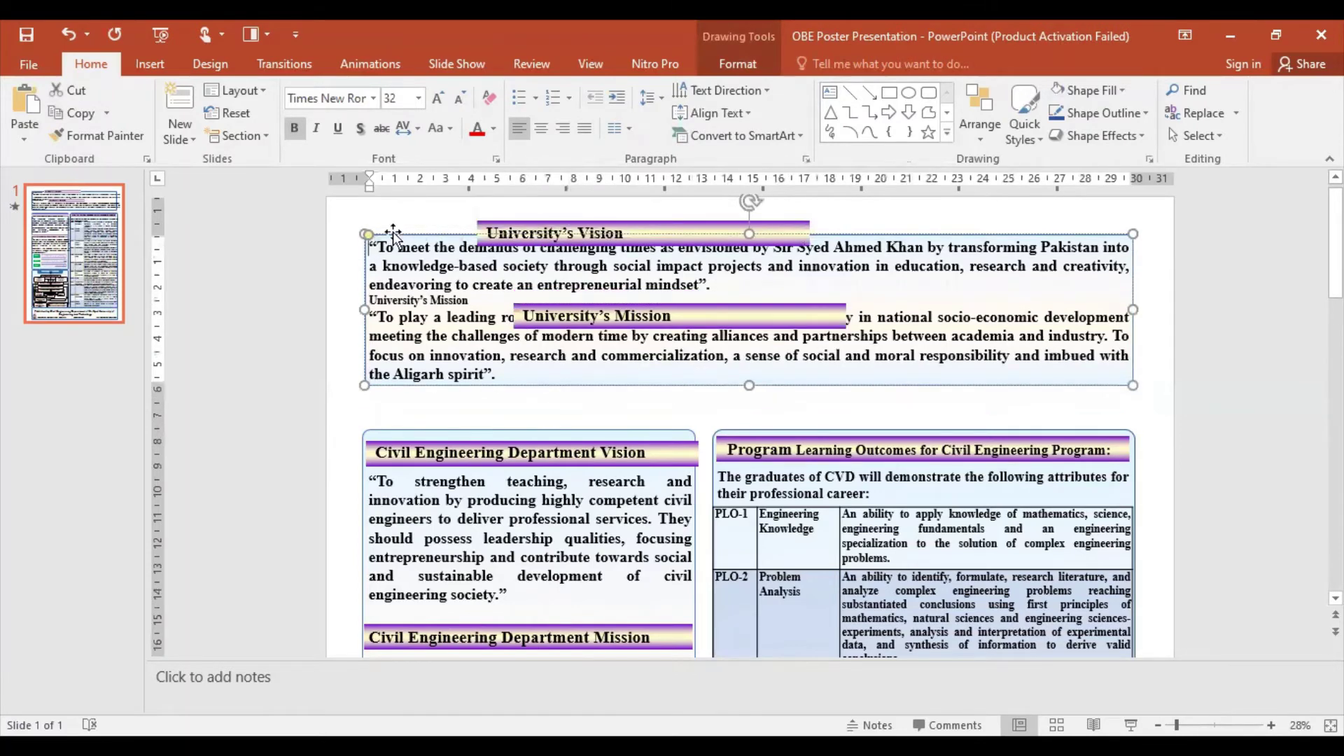
{"action": "key", "text": "Return"}
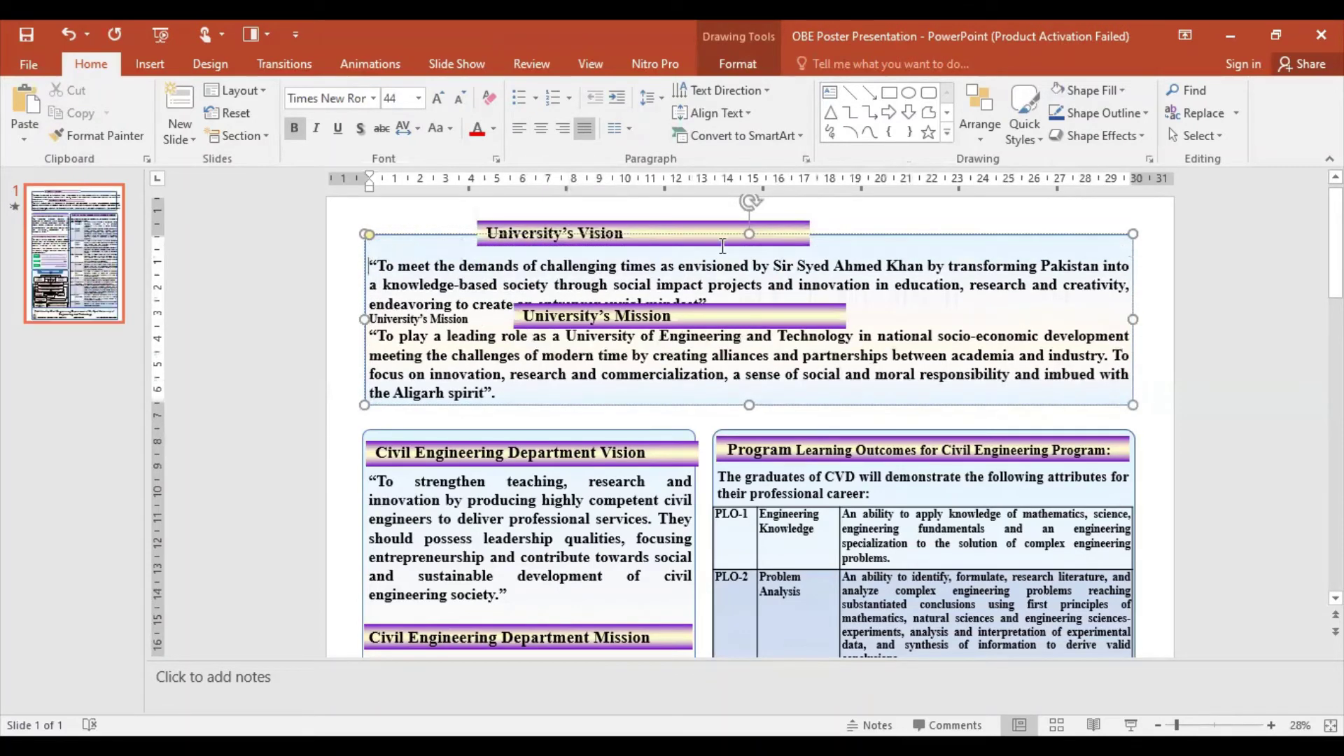
{"action": "left_click", "coordinate": [725, 228]}
{"action": "mouse_move", "coordinate": [724, 211]}
{"action": "left_mouse_down"}
{"action": "mouse_move", "coordinate": [611, 227]}
{"action": "mouse_move", "coordinate": [938, 238]}
{"action": "mouse_move", "coordinate": [749, 246]}
{"action": "mouse_move", "coordinate": [727, 219]}
{"action": "mouse_move", "coordinate": [769, 225]}
{"action": "left_mouse_up"}
Step: Add blank lines before the Mission quote and move the Mission banner down into the gap
{"action": "left_click", "coordinate": [704, 315]}
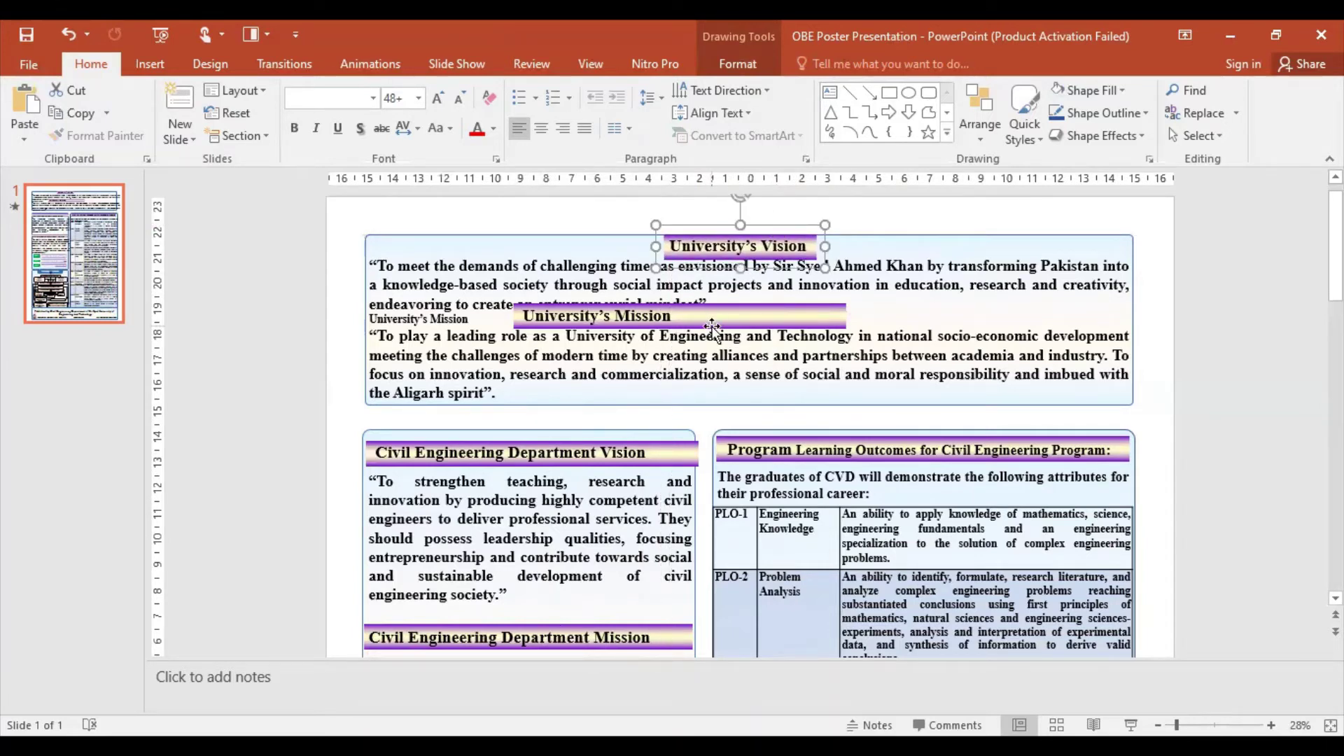
{"action": "left_click", "coordinate": [837, 315]}
{"action": "mouse_move", "coordinate": [855, 316]}
{"action": "left_mouse_down"}
{"action": "mouse_move", "coordinate": [700, 316]}
{"action": "mouse_move", "coordinate": [676, 284]}
{"action": "left_mouse_up"}
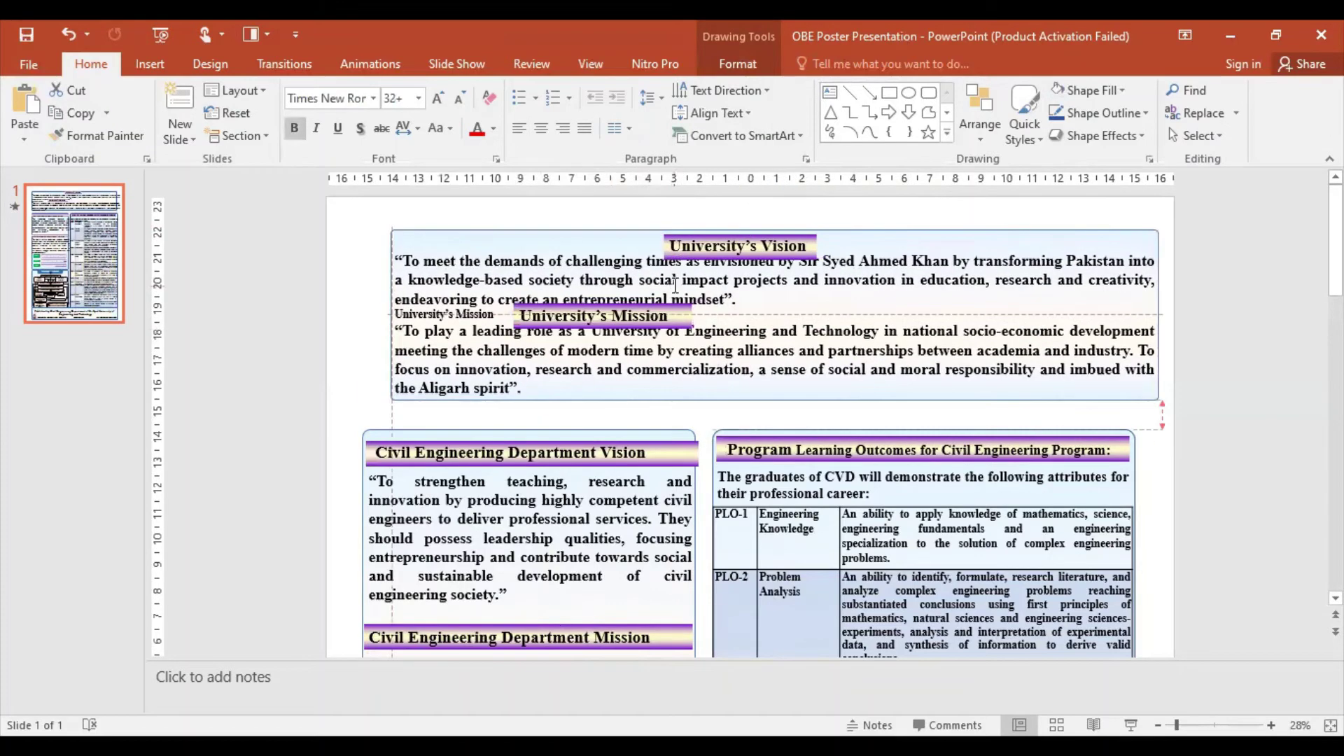
{"action": "key", "text": "ctrl+z"}
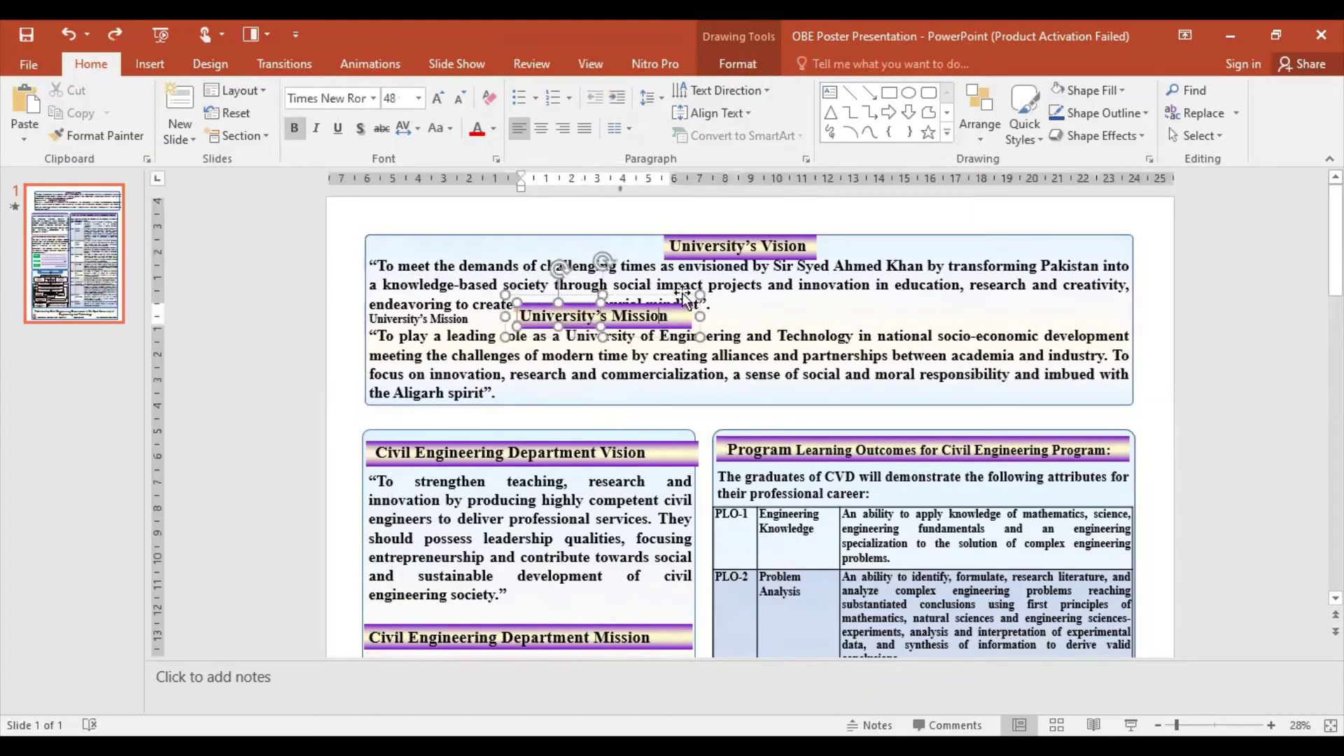
{"action": "left_click_drag", "start_coordinate": [692, 293], "coordinate": [831, 297]}
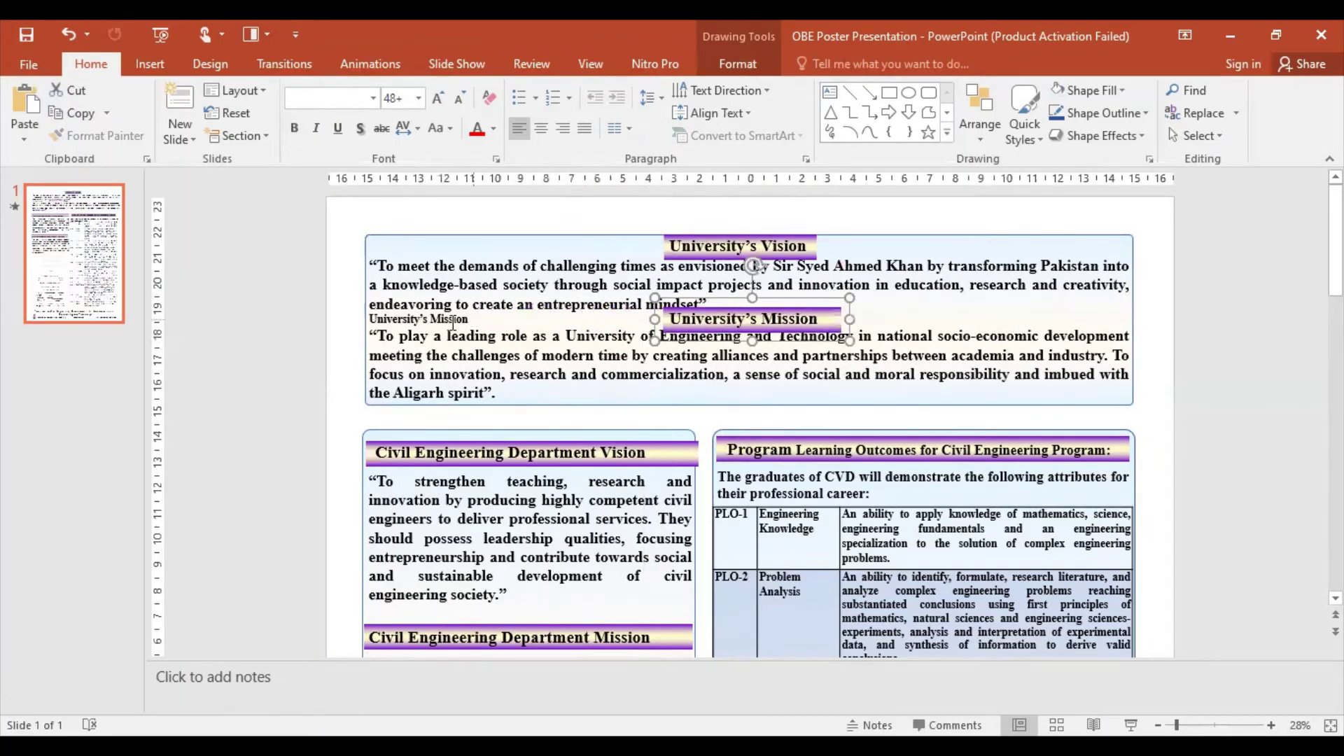
{"action": "left_click_drag", "start_coordinate": [468, 318], "coordinate": [370, 319]}
{"action": "key", "text": "Delete"}
{"action": "key", "text": "ctrl+z"}
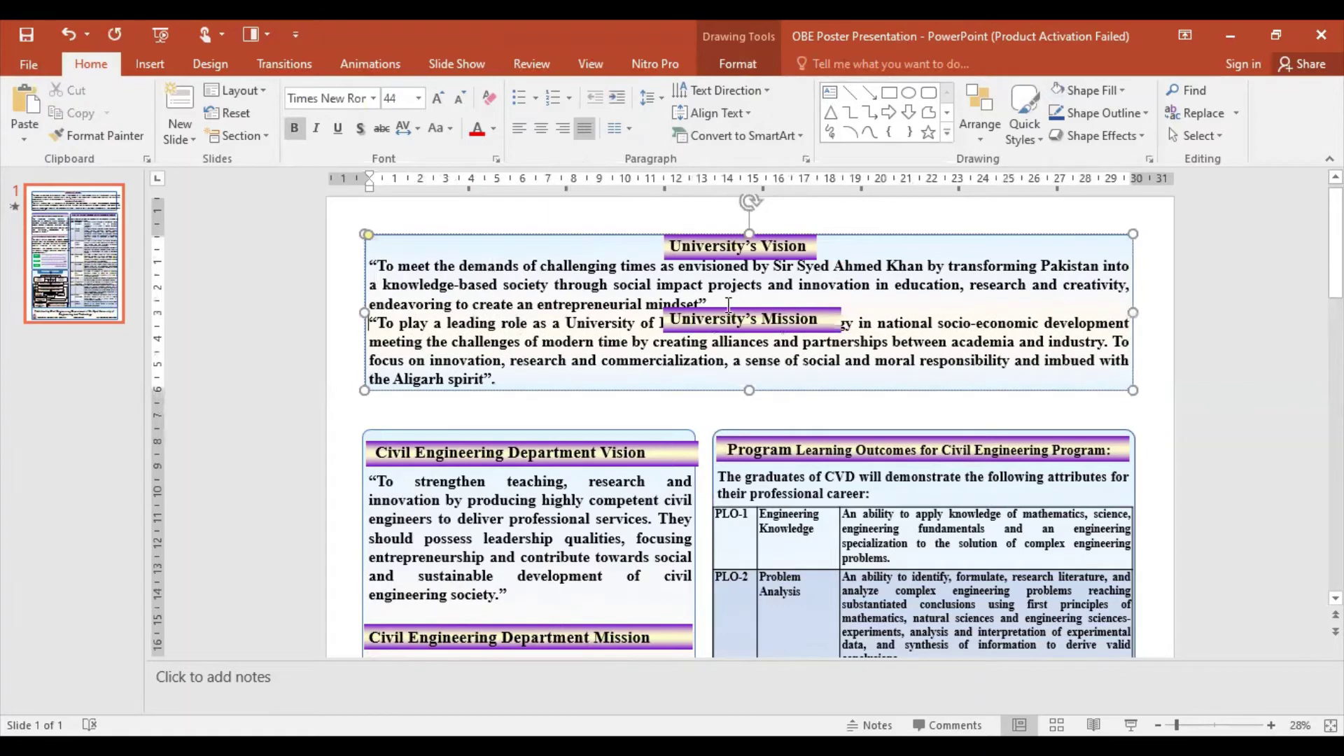
{"action": "key", "text": "Return"}
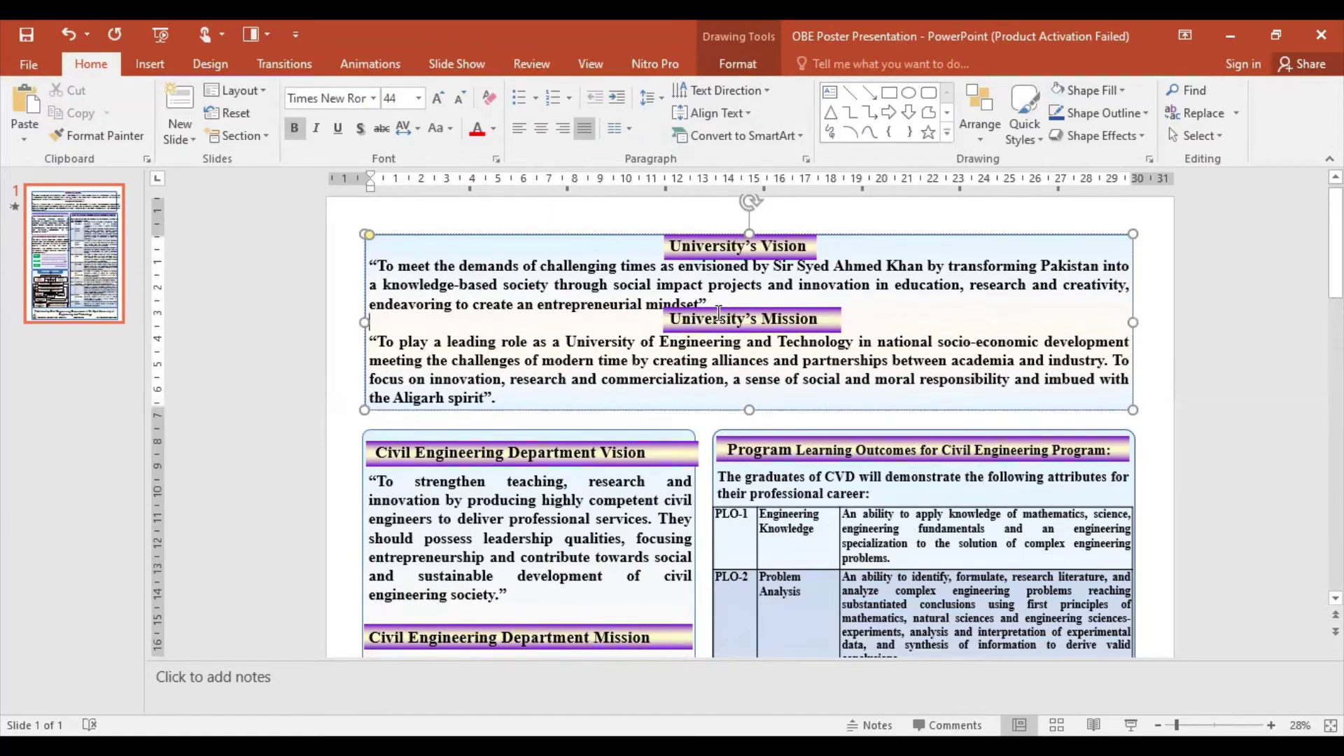
{"action": "left_click_drag", "start_coordinate": [832, 312], "coordinate": [833, 314]}
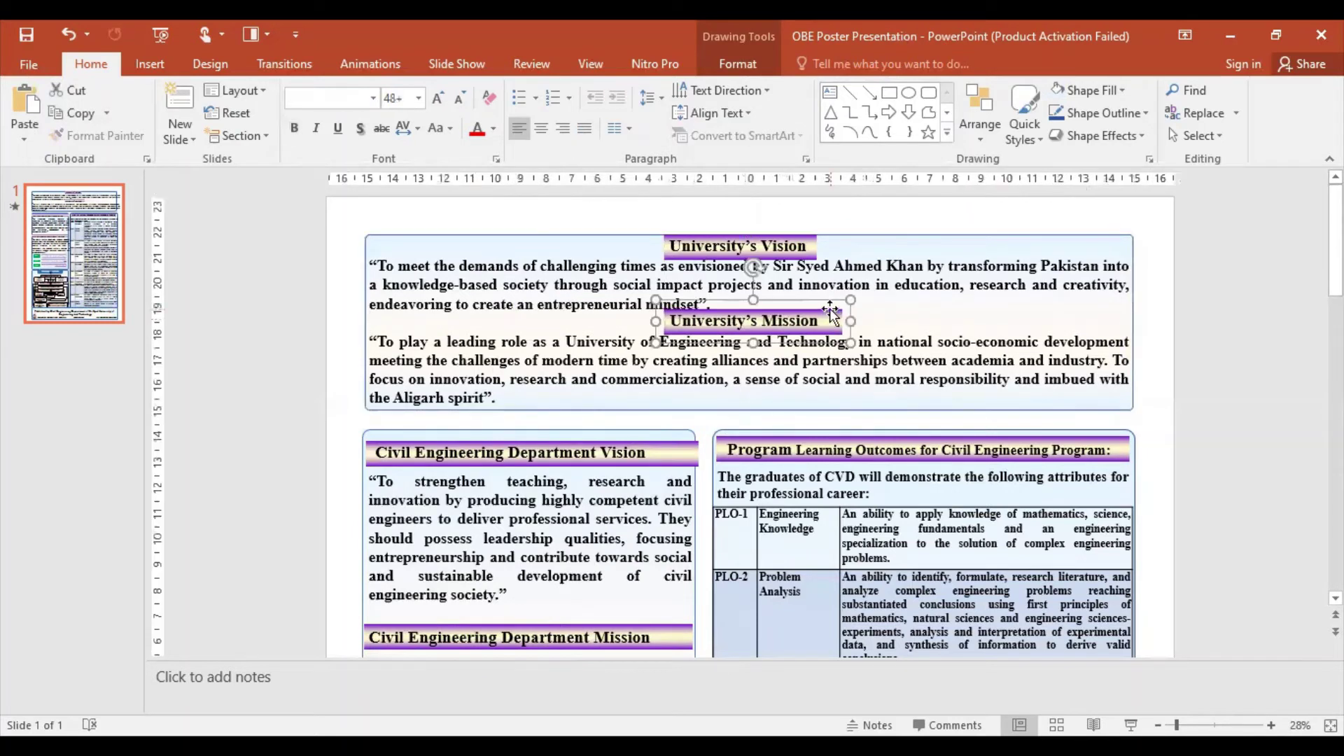
{"action": "left_click", "coordinate": [854, 320]}
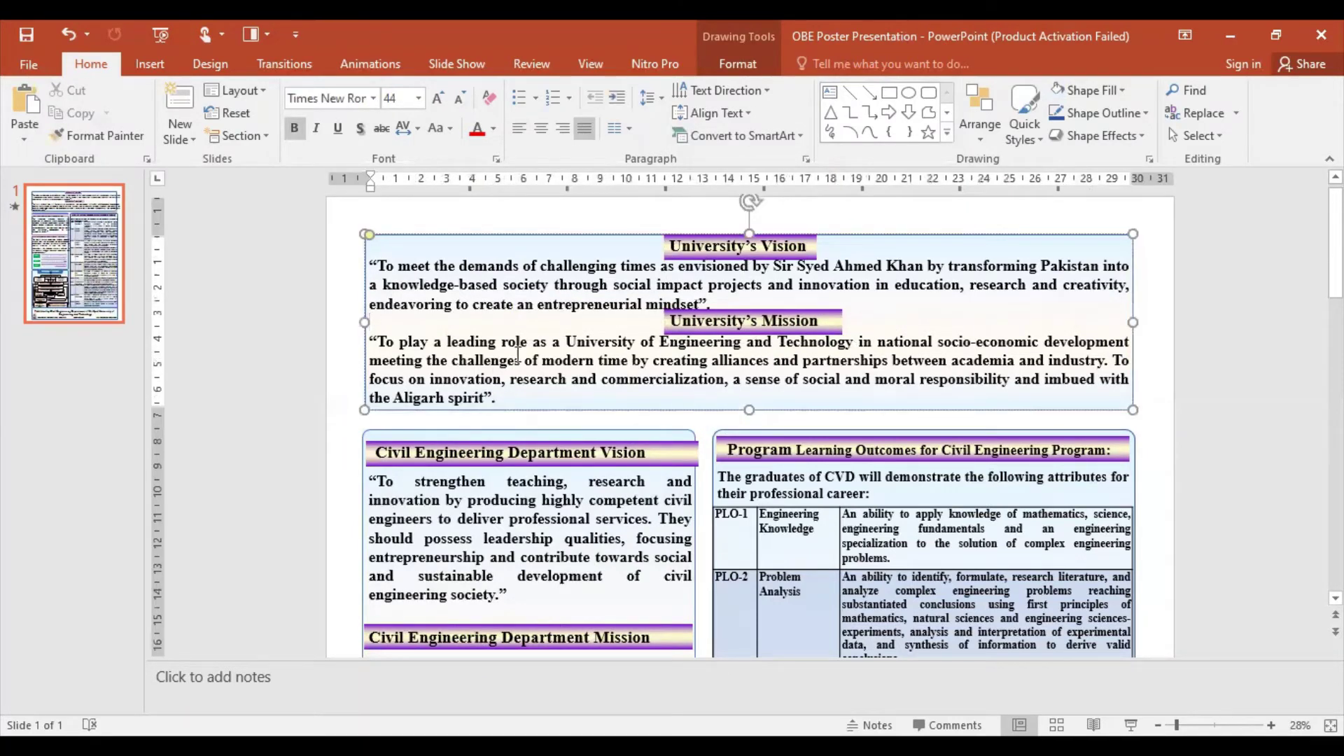
{"action": "key", "text": "Return"}
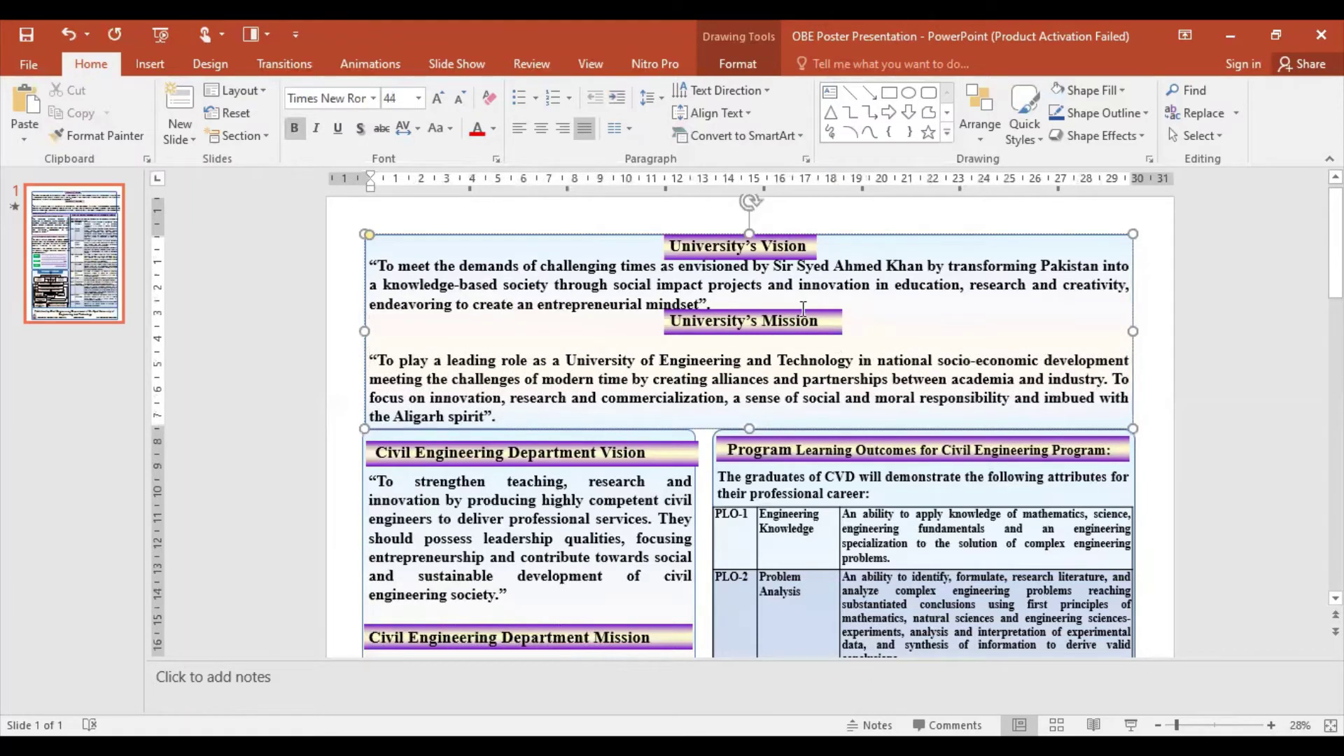
{"action": "left_click_drag", "start_coordinate": [832, 313], "coordinate": [831, 329]}
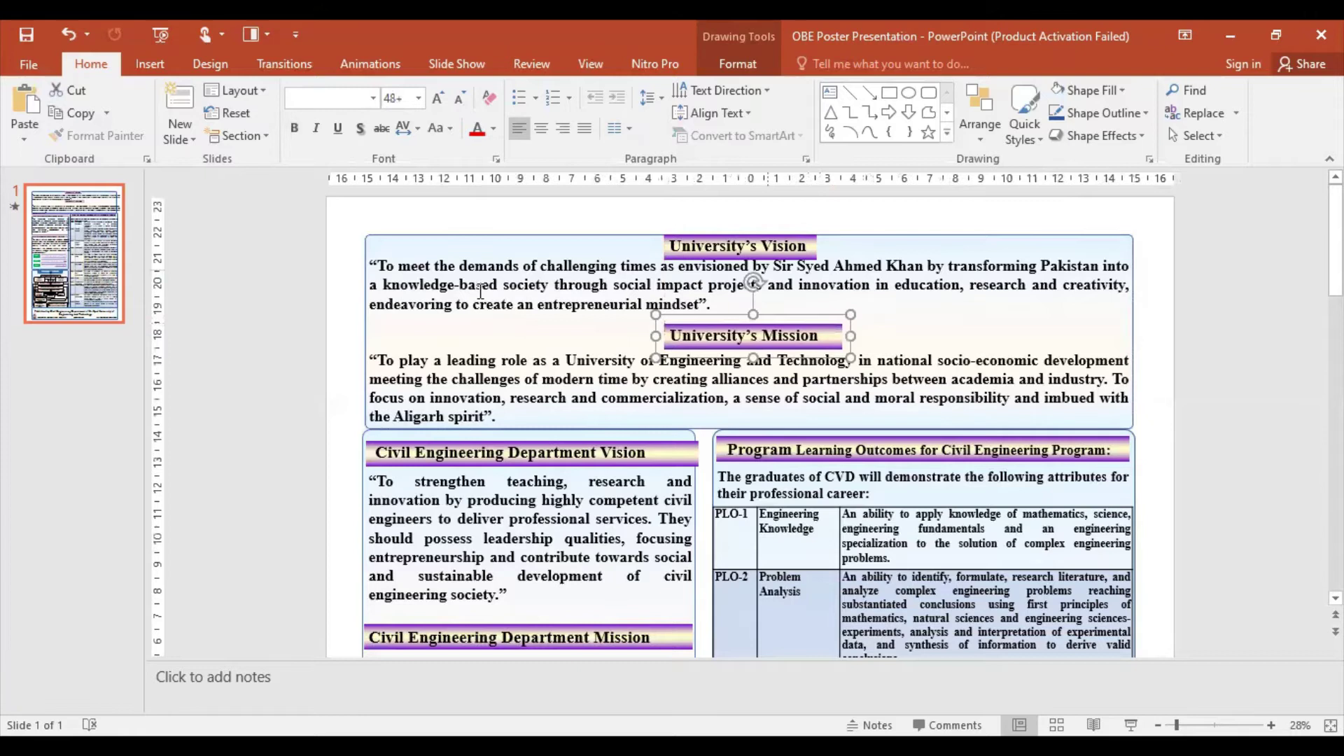
Step: Add a blank line above the Vision quote and lower both banners into their gaps
{"action": "left_click", "coordinate": [379, 266]}
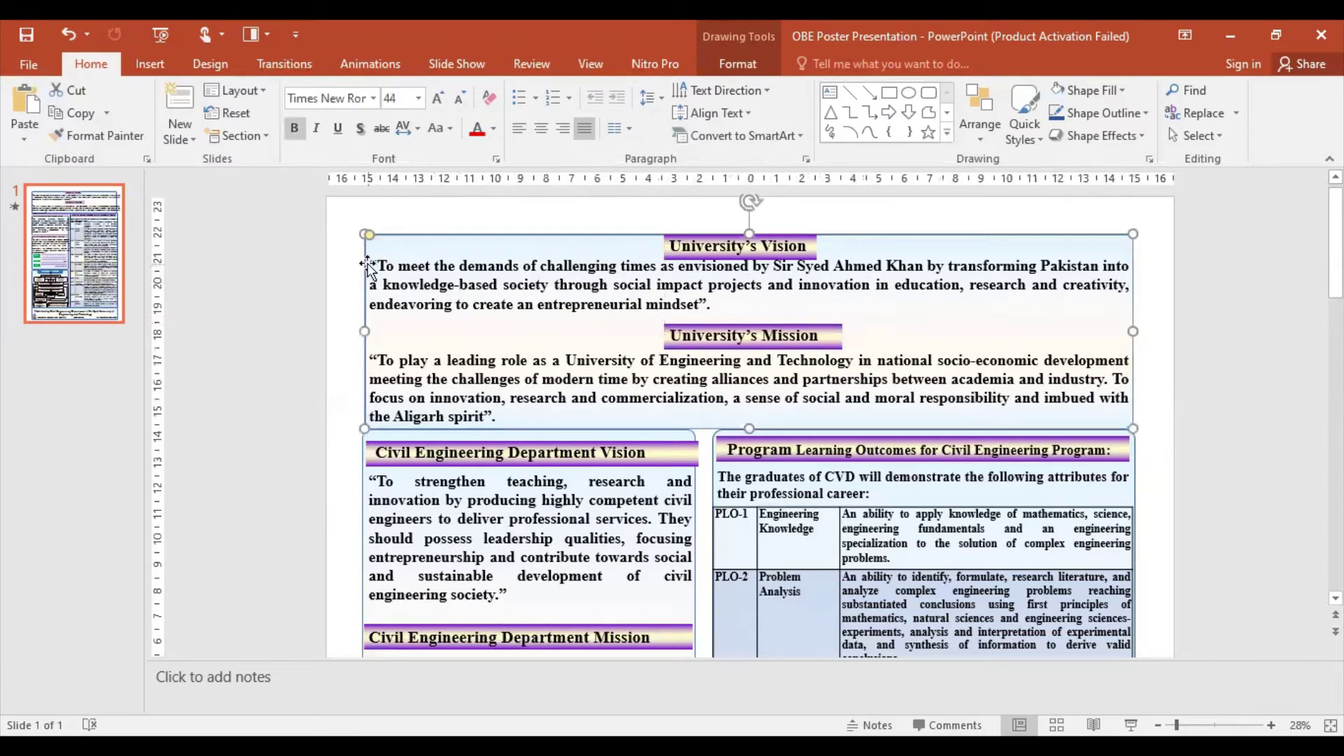
{"action": "left_click", "coordinate": [372, 268]}
{"action": "key", "text": "Return"}
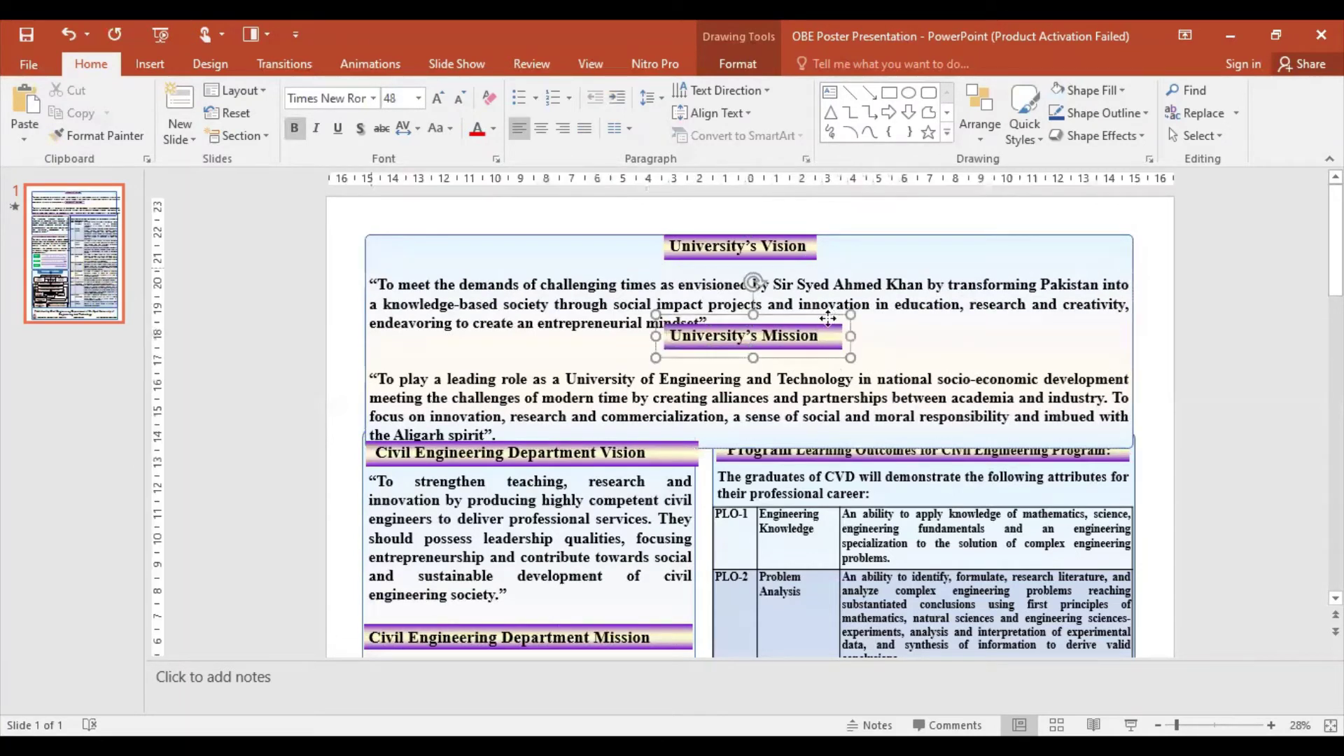
{"action": "left_click_drag", "start_coordinate": [827, 313], "coordinate": [830, 323]}
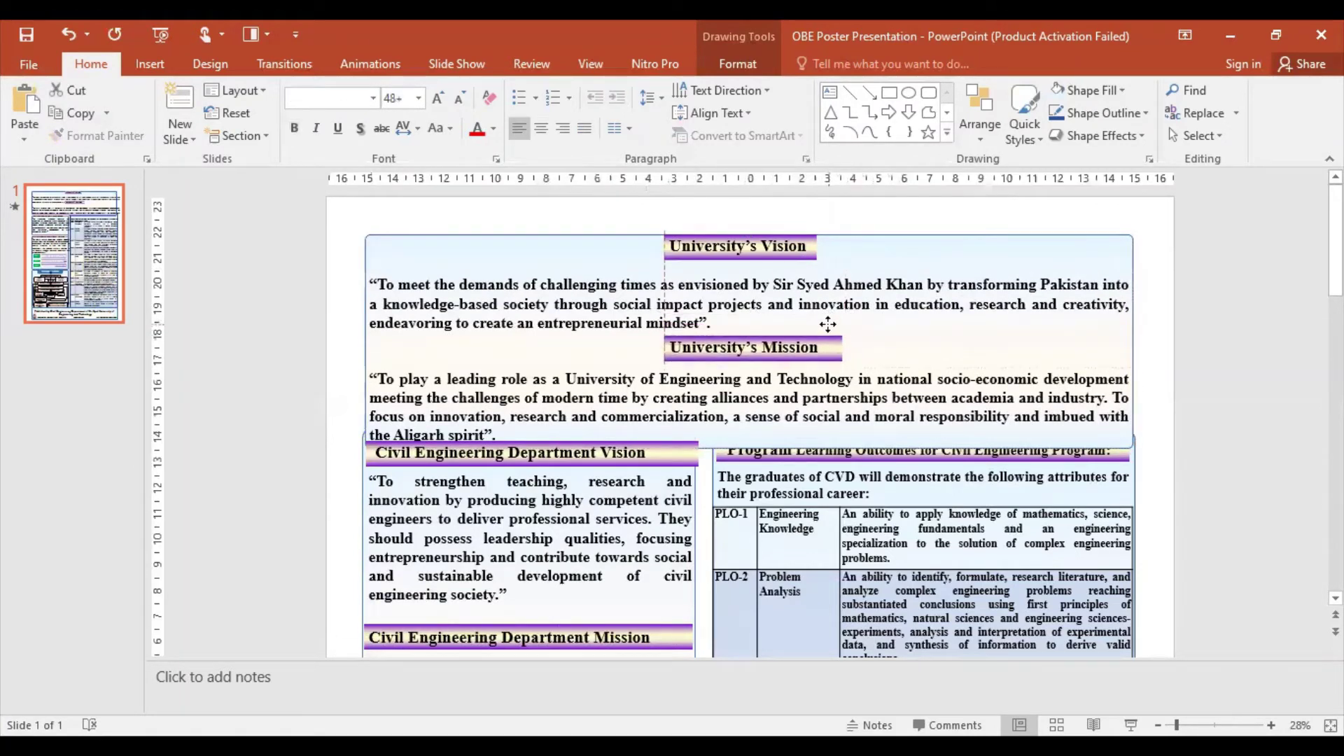
{"action": "left_click", "coordinate": [802, 238]}
{"action": "left_click_drag", "start_coordinate": [816, 218], "coordinate": [819, 225]}
{"action": "left_click", "coordinate": [831, 357]}
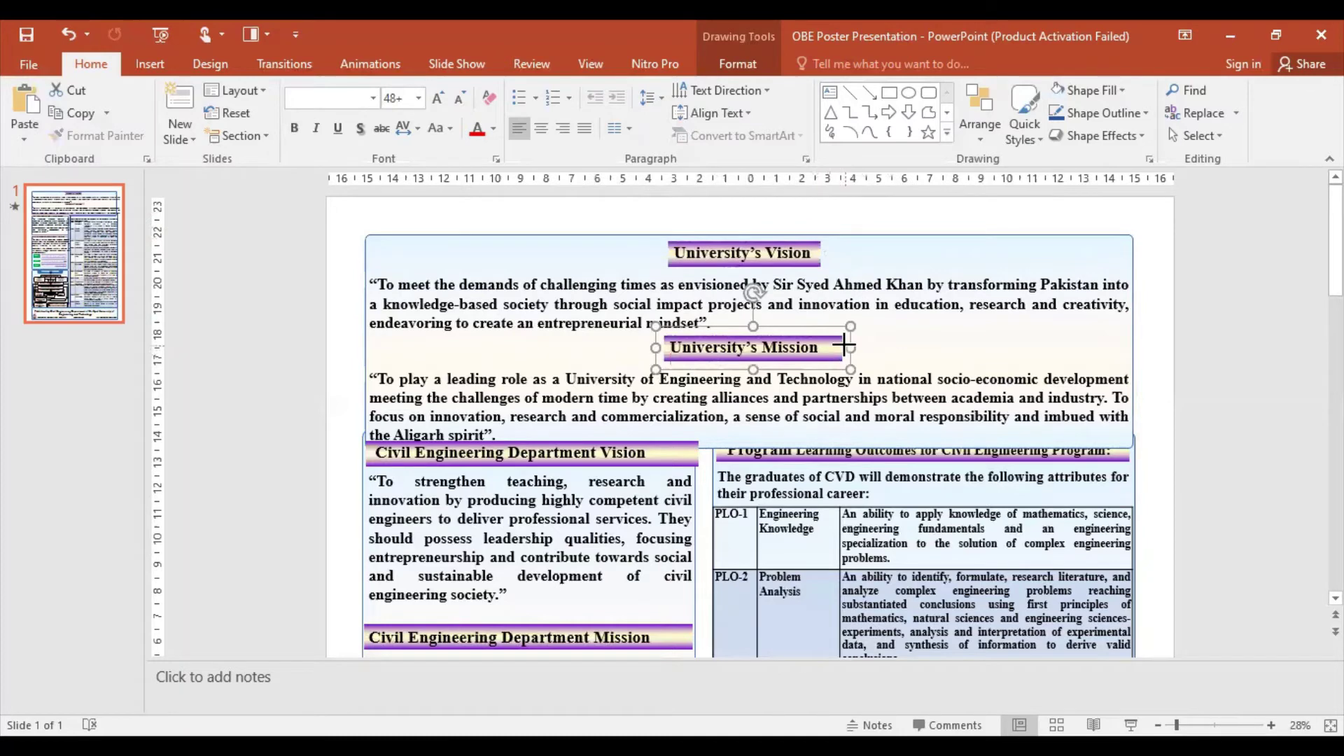
{"action": "left_click_drag", "start_coordinate": [845, 346], "coordinate": [833, 346]}
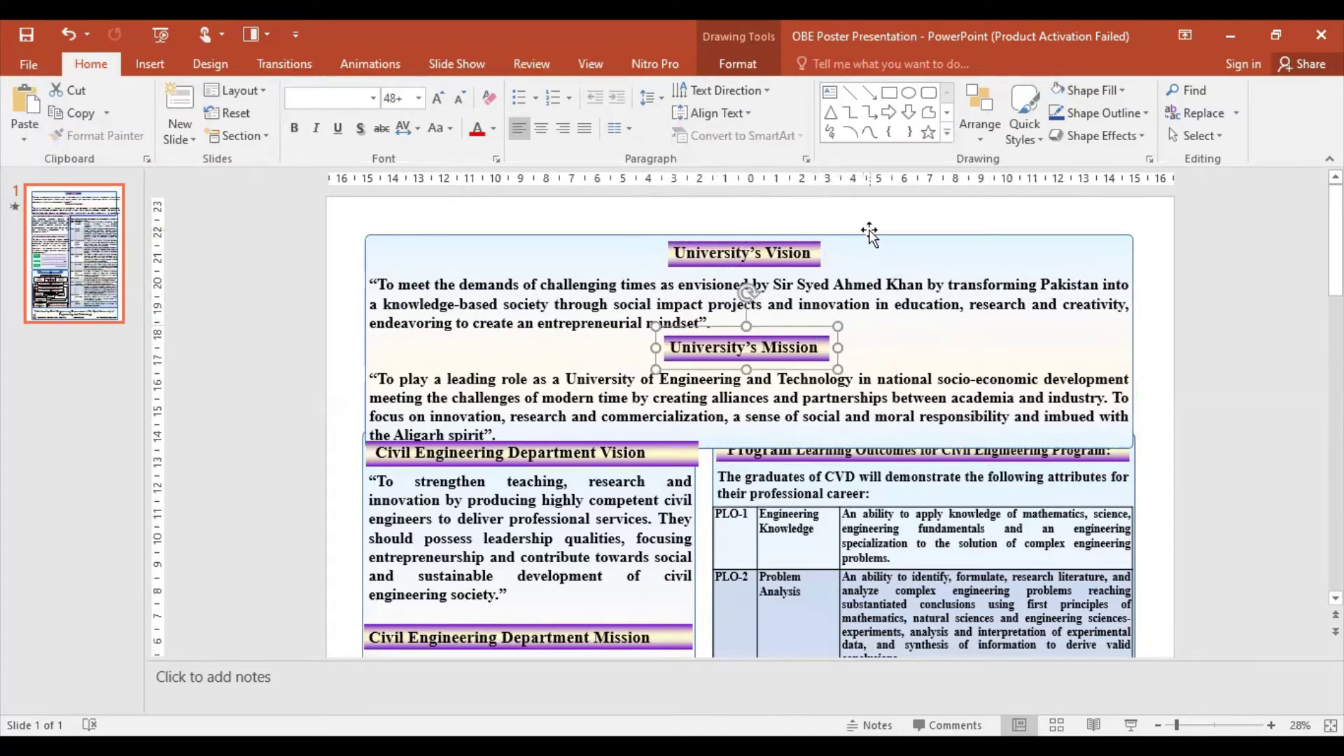
Step: Move the whole box up and realign both banners above their quotes
{"action": "mouse_move", "coordinate": [872, 238]}
{"action": "left_mouse_down"}
{"action": "mouse_move", "coordinate": [872, 204]}
{"action": "mouse_move", "coordinate": [806, 204]}
{"action": "left_mouse_up"}
{"action": "left_click", "coordinate": [798, 253]}
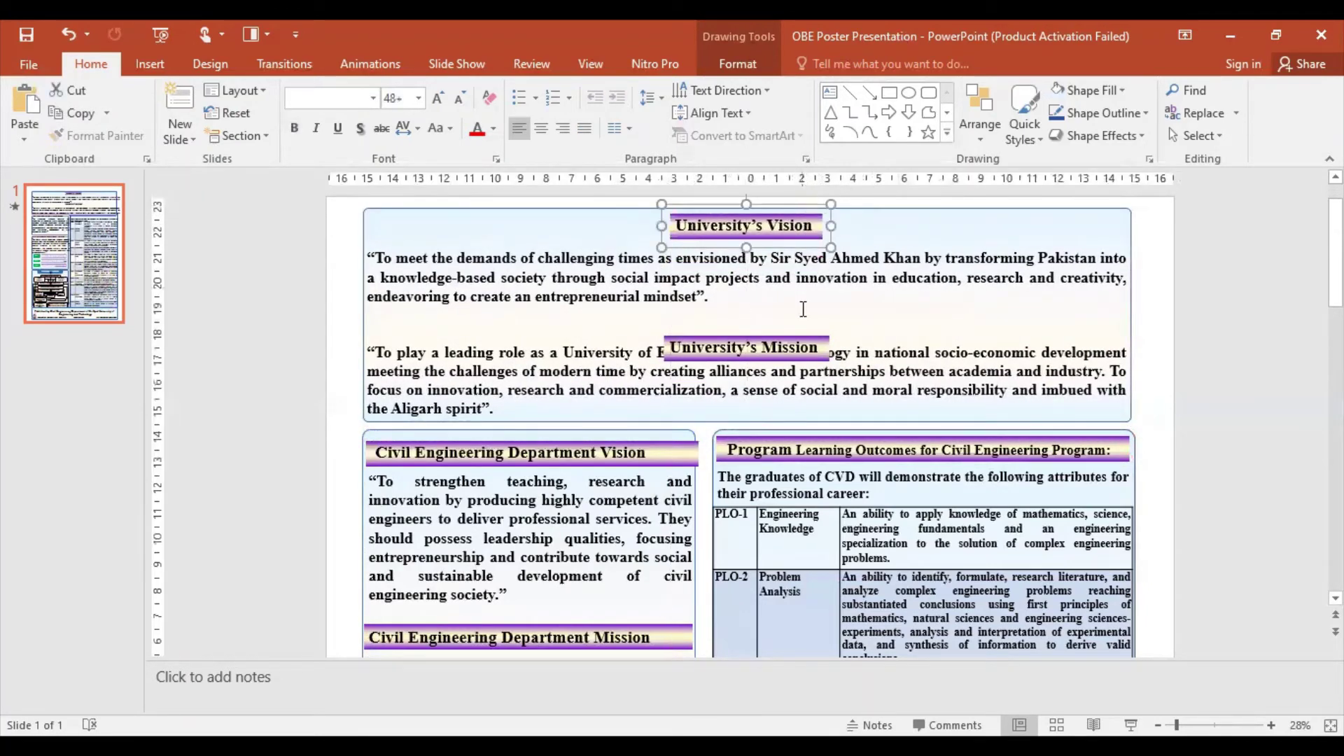
{"action": "left_click", "coordinate": [798, 332]}
{"action": "left_click_drag", "start_coordinate": [801, 327], "coordinate": [806, 301]}
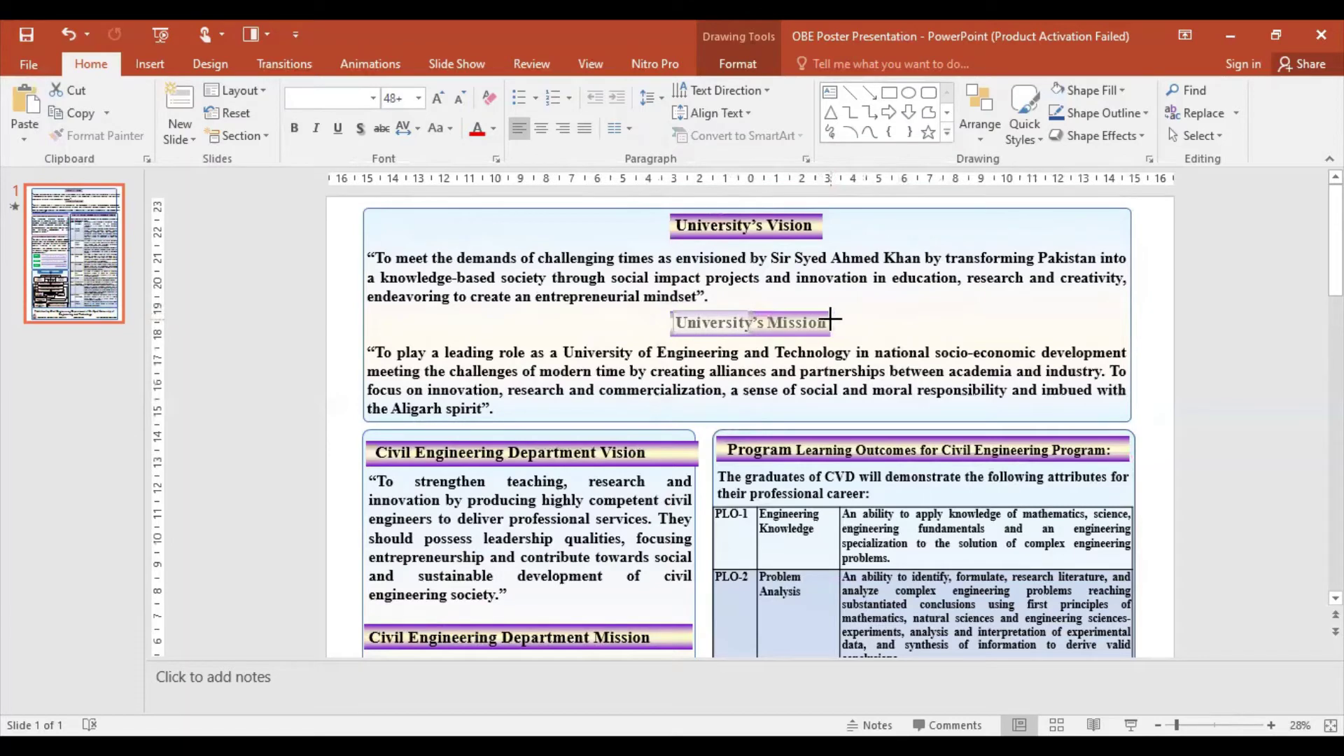
{"action": "left_click", "coordinate": [851, 393]}
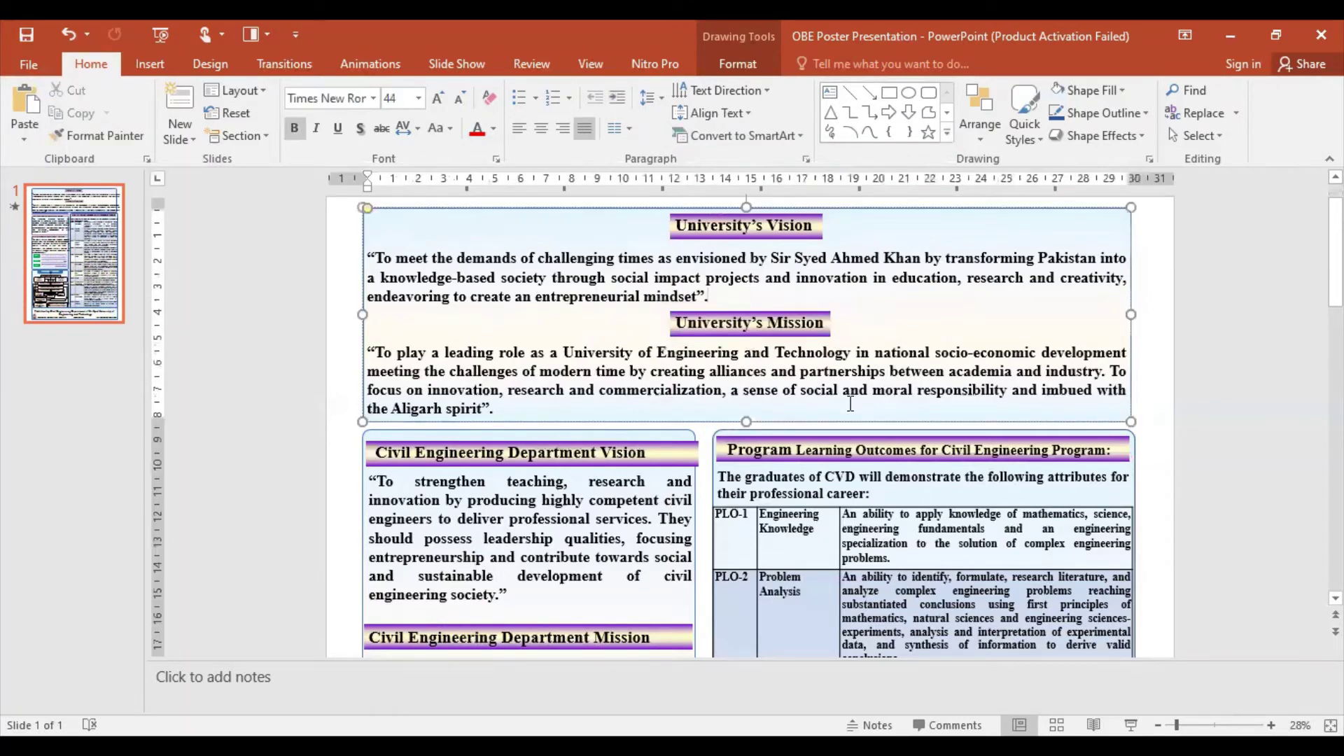
Step: Scroll down through the whole poster and back up, then save the file
{"action": "scroll", "coordinate": [849, 404], "scroll_direction": "down", "scroll_amount": 2}
{"action": "scroll", "coordinate": [849, 404], "scroll_direction": "down", "scroll_amount": 1}
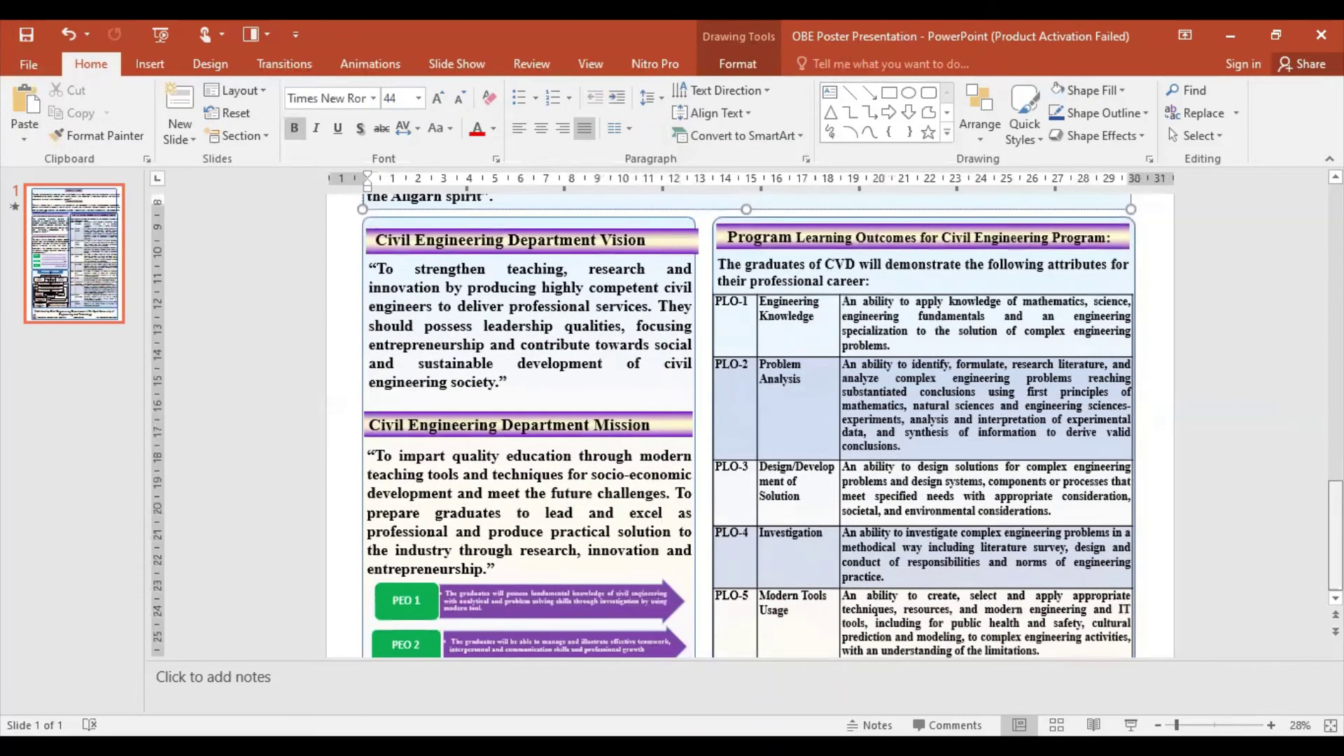
{"action": "scroll", "coordinate": [849, 403], "scroll_direction": "down", "scroll_amount": 8}
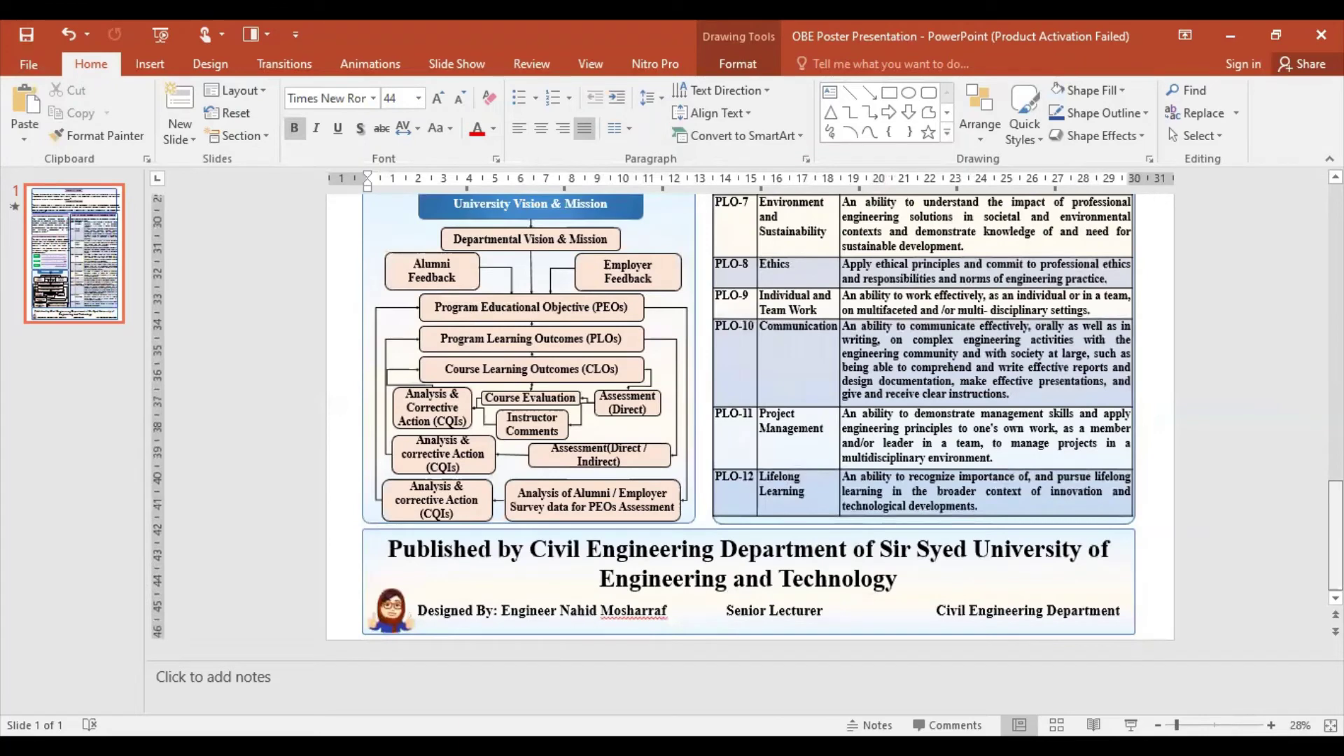
{"action": "scroll", "coordinate": [461, 200], "scroll_direction": "up", "scroll_amount": 4}
{"action": "scroll", "coordinate": [461, 200], "scroll_direction": "up", "scroll_amount": 6}
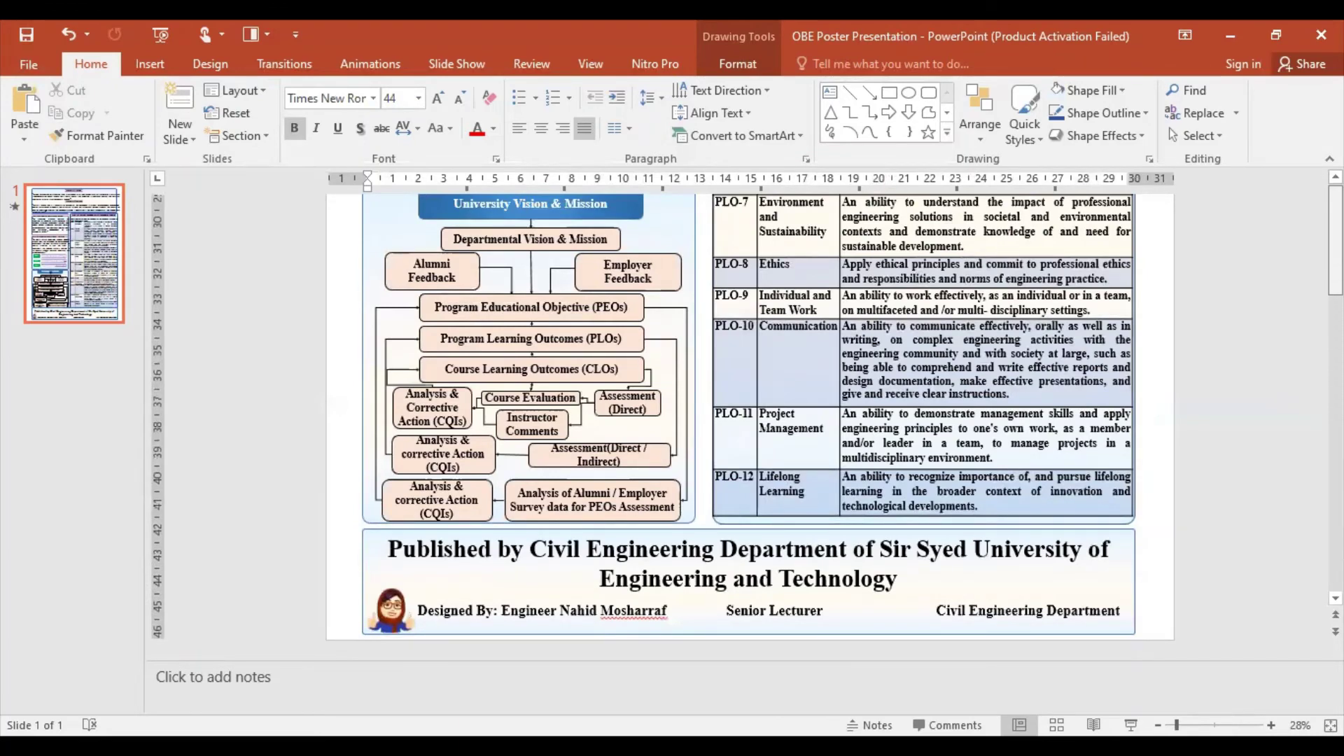
{"action": "left_click", "coordinate": [26, 35]}
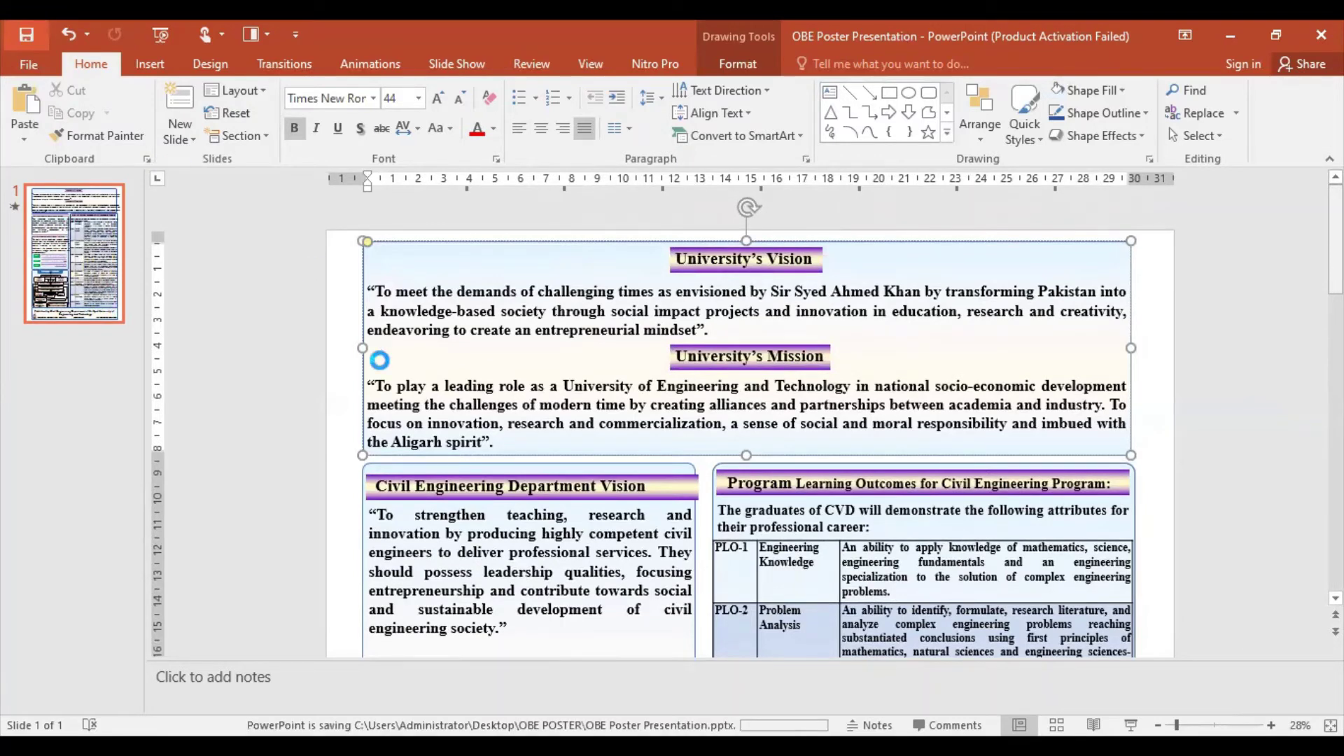
{"action": "left_click", "coordinate": [367, 301]}
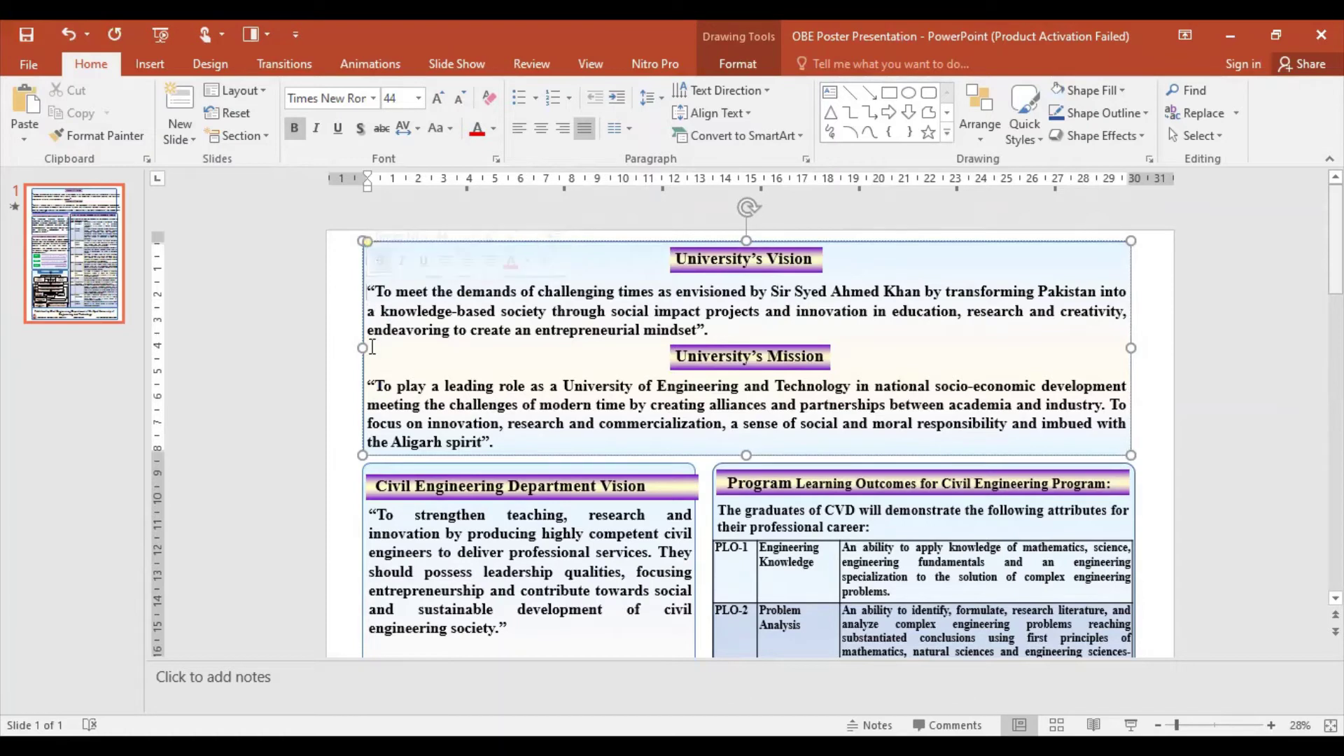
Step: Narrow the Vision/Mission text box and extend its bottom edge downward
{"action": "mouse_move", "coordinate": [362, 348]}
{"action": "left_mouse_down"}
{"action": "mouse_move", "coordinate": [547, 345]}
{"action": "mouse_move", "coordinate": [477, 346]}
{"action": "mouse_move", "coordinate": [495, 330]}
{"action": "mouse_move", "coordinate": [529, 333]}
{"action": "left_mouse_up"}
{"action": "left_click_drag", "start_coordinate": [621, 360], "coordinate": [531, 361]}
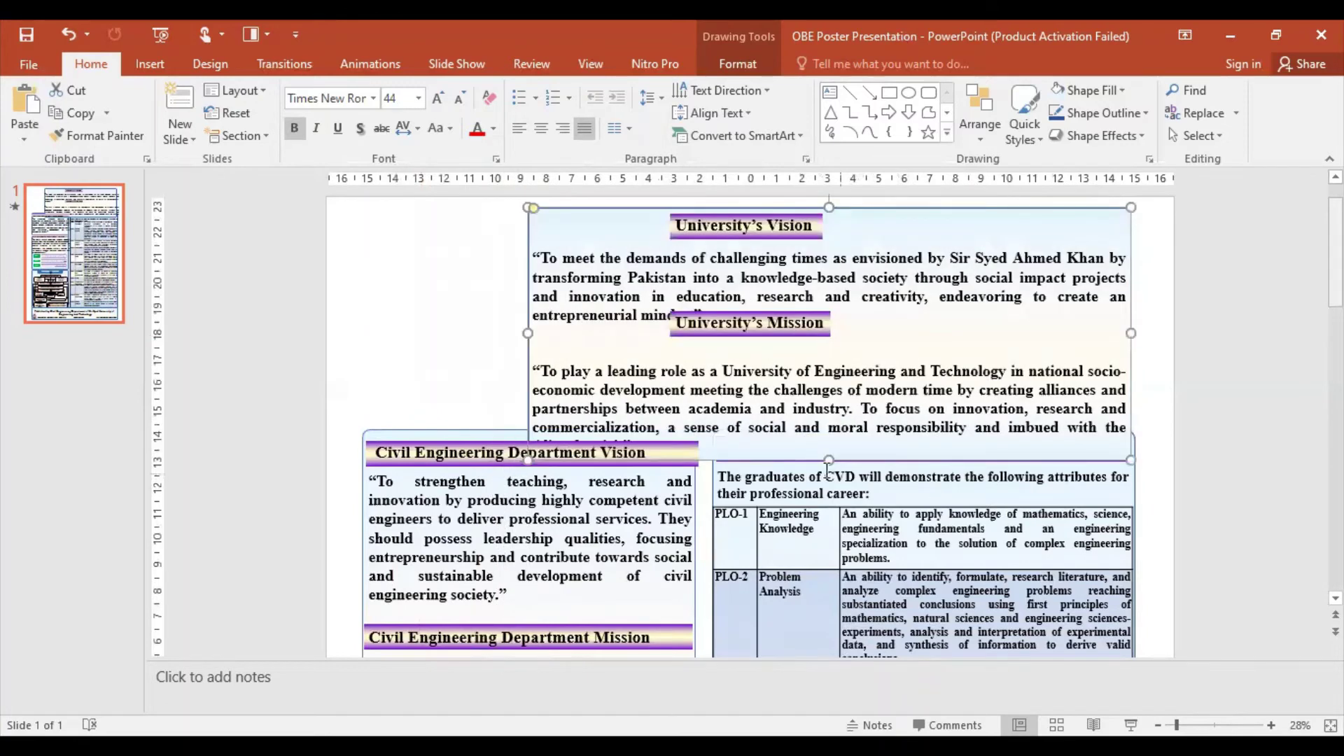
{"action": "left_click", "coordinate": [832, 419]}
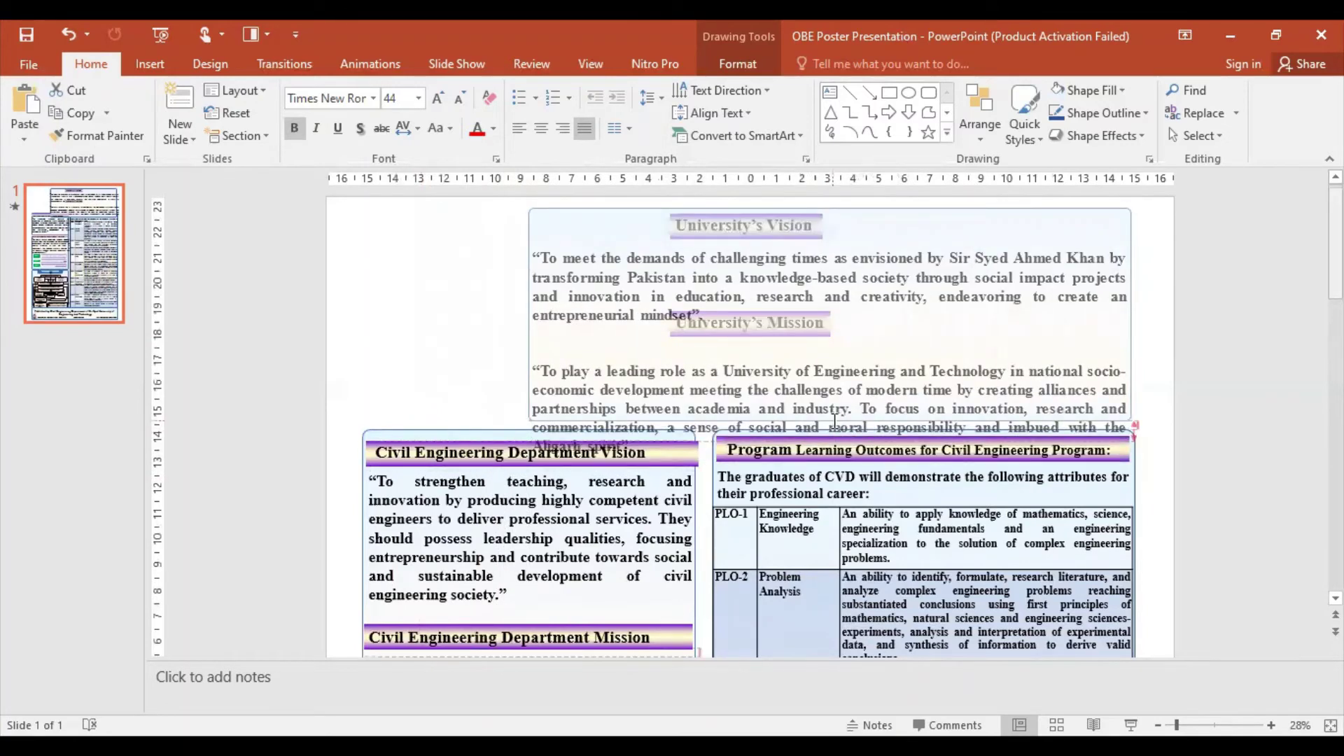
{"action": "left_click_drag", "start_coordinate": [831, 419], "coordinate": [831, 460]}
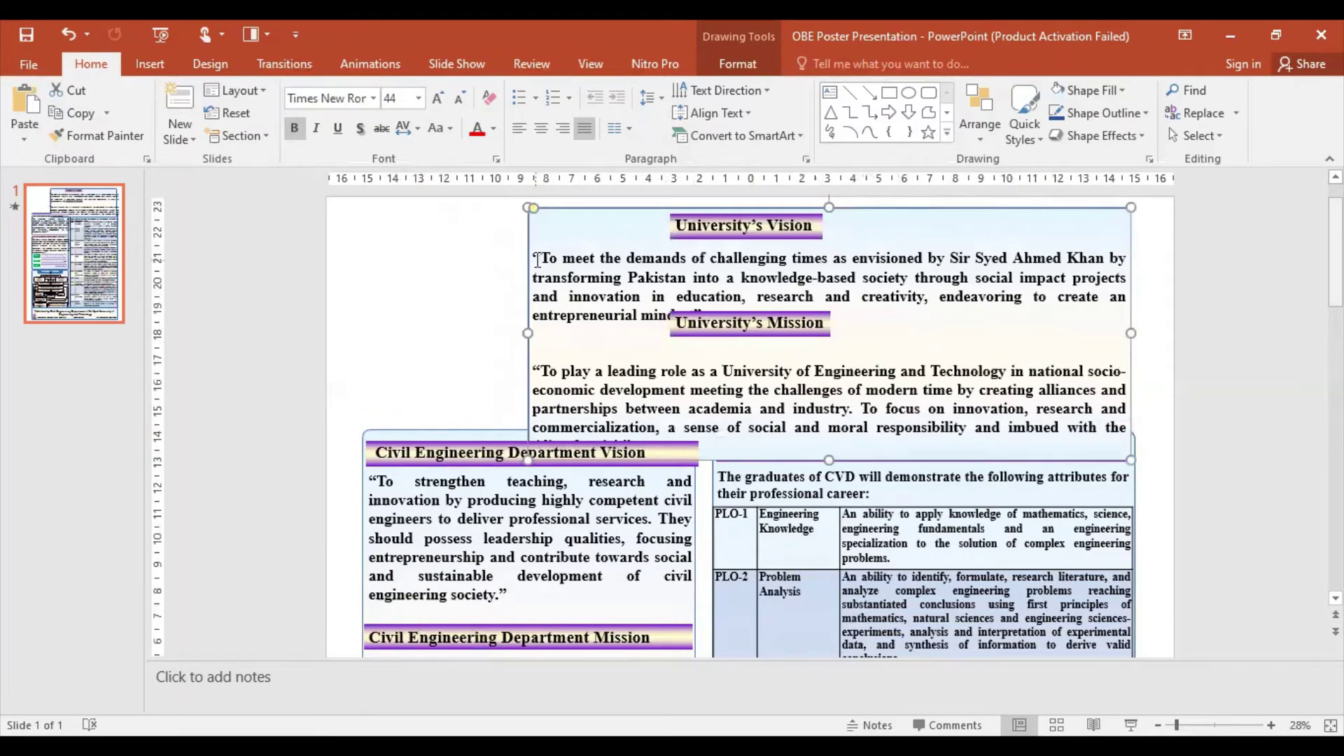
Step: Move the Mission heading below the Vision quote and centre the Vision heading over its quote
{"action": "left_click_drag", "start_coordinate": [544, 259], "coordinate": [826, 315]}
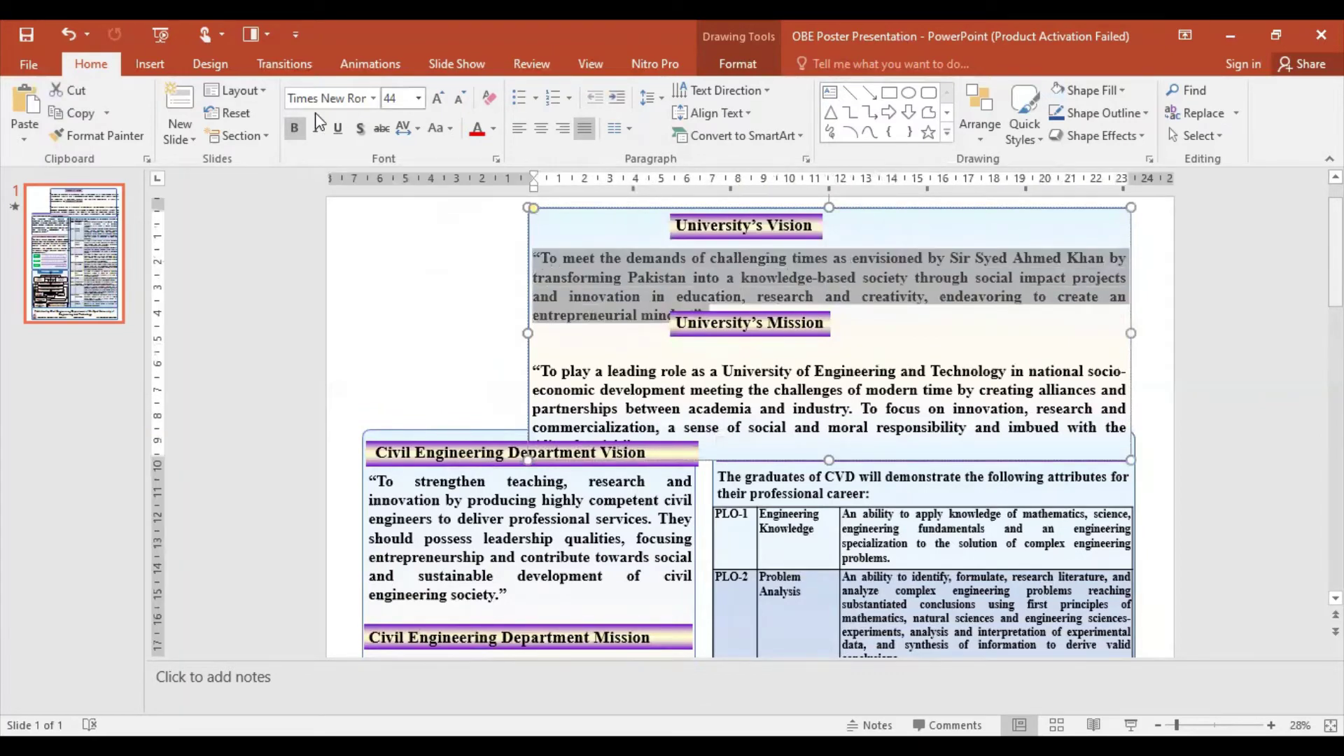
{"action": "left_click", "coordinate": [797, 225]}
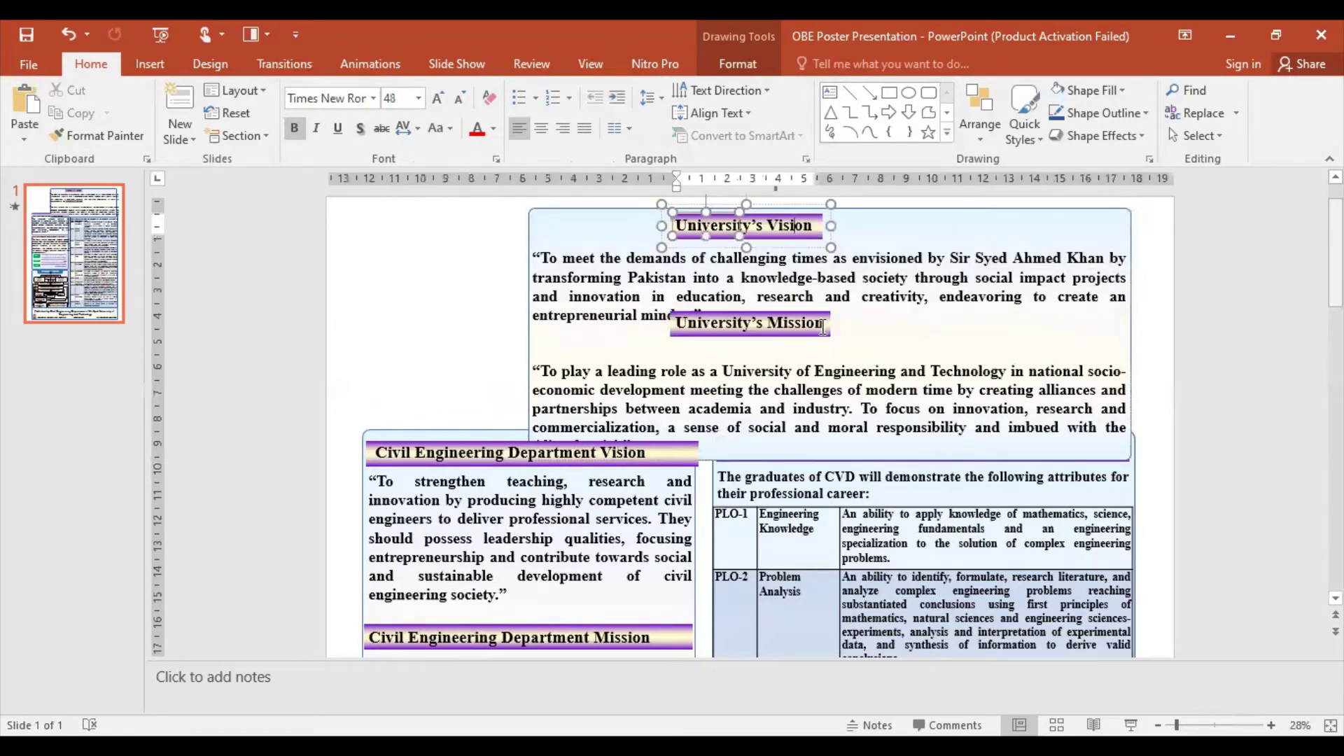
{"action": "left_click", "coordinate": [824, 323]}
{"action": "left_click", "coordinate": [813, 306]}
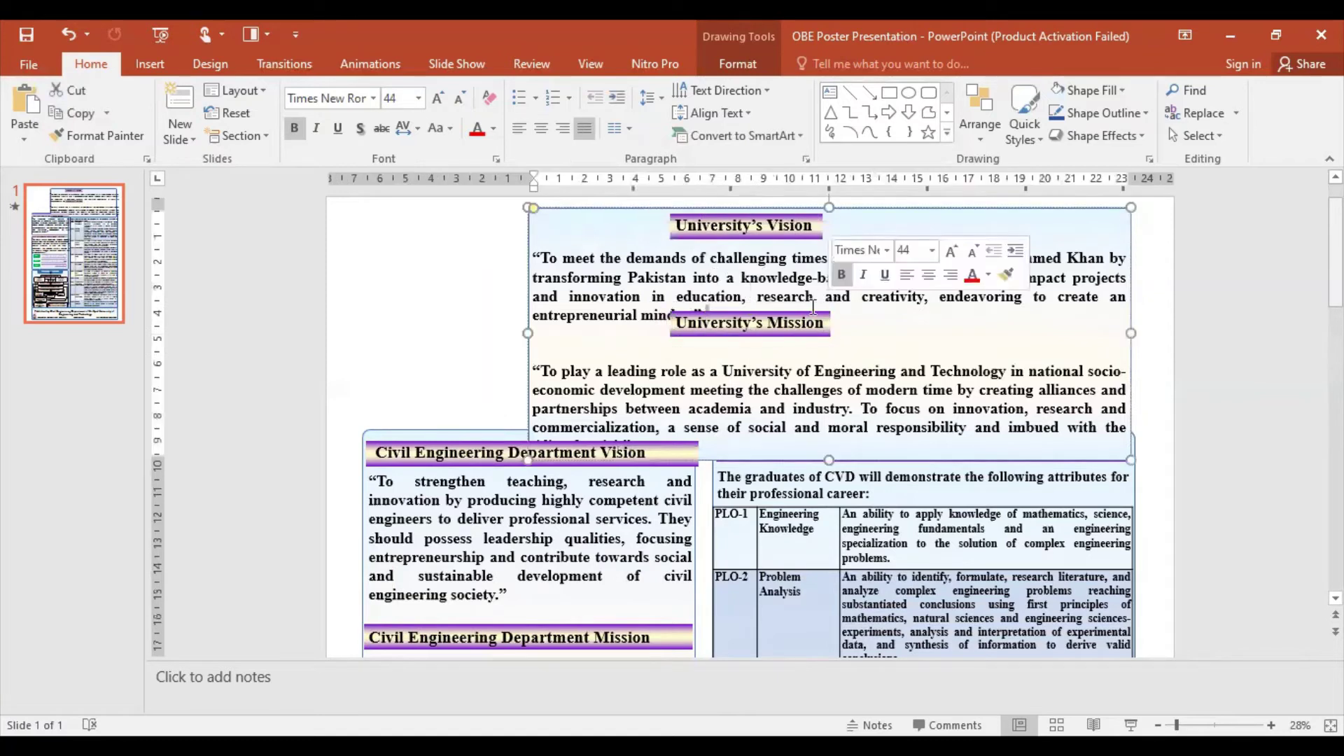
{"action": "left_click", "coordinate": [812, 307]}
{"action": "left_click_drag", "start_coordinate": [812, 307], "coordinate": [885, 318]}
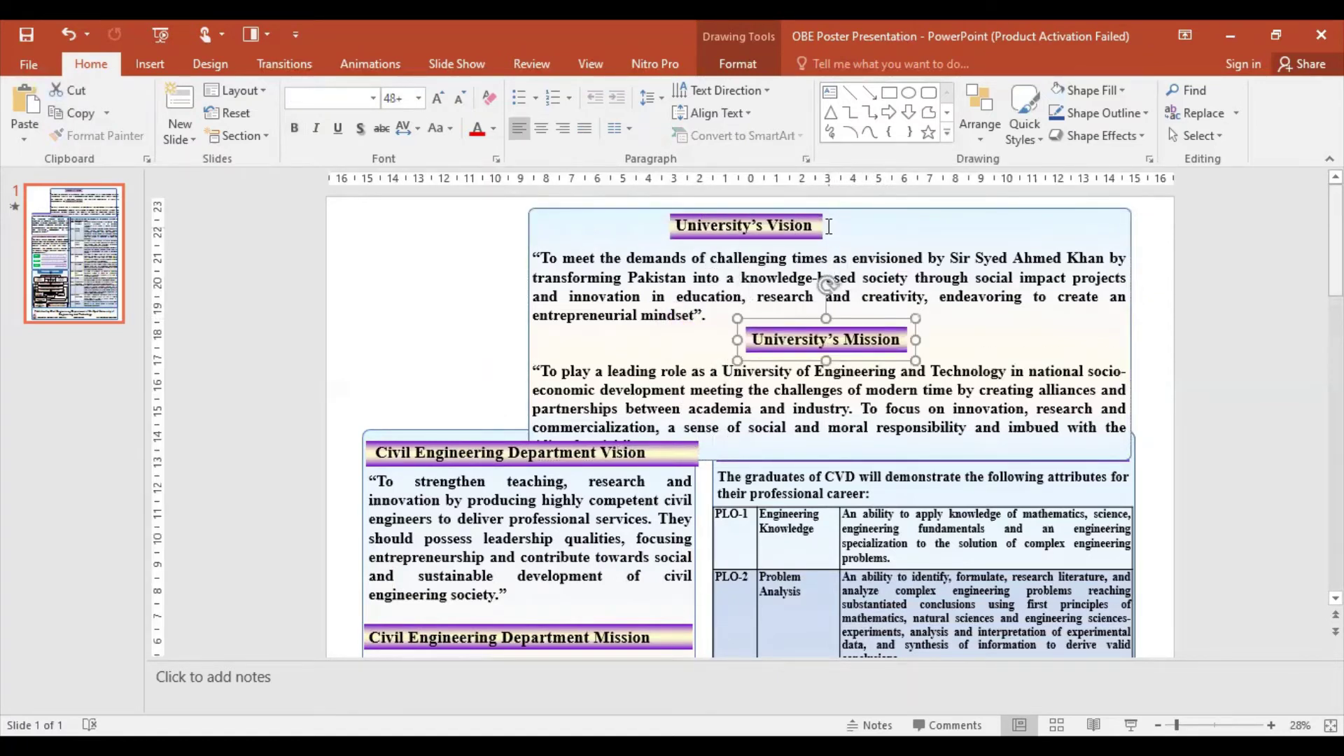
{"action": "left_click", "coordinate": [828, 226]}
{"action": "left_click_drag", "start_coordinate": [810, 204], "coordinate": [880, 208]}
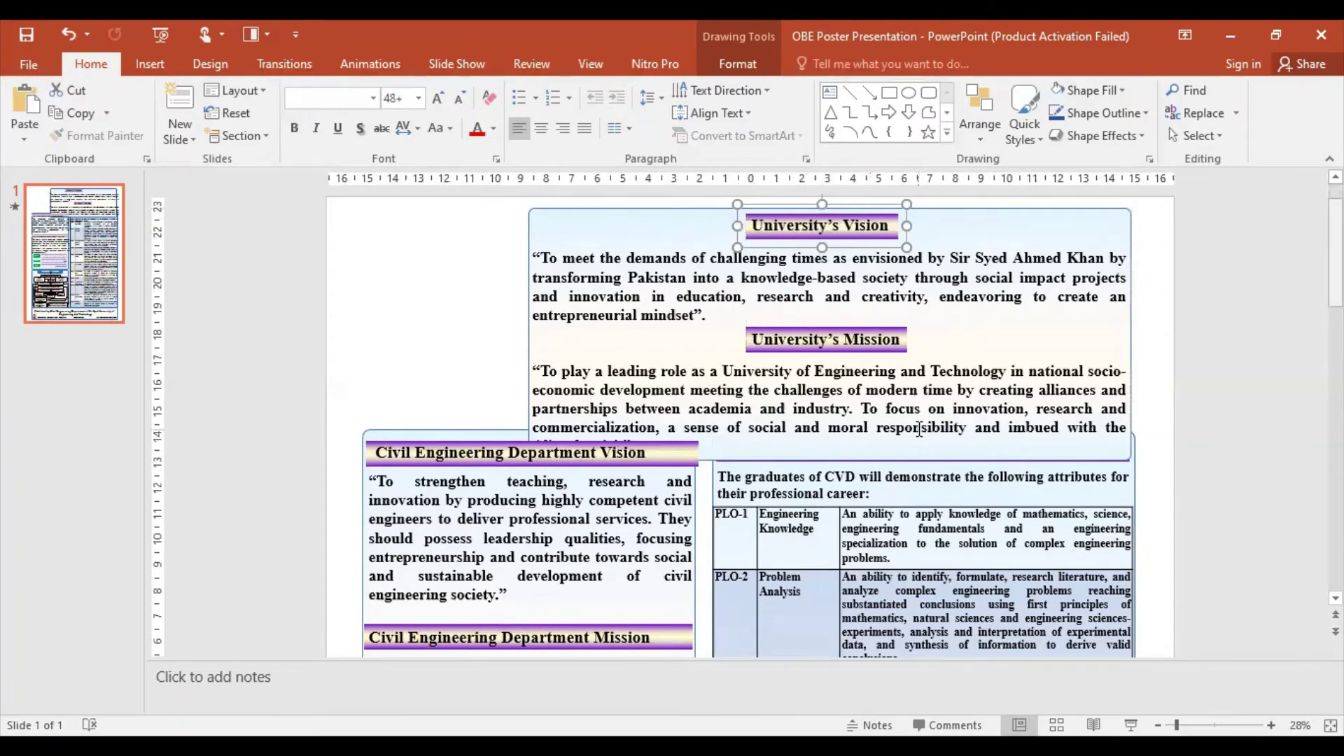
Step: Reduce both the Vision and Mission quotes to 40 pt
{"action": "scroll", "coordinate": [917, 427], "scroll_direction": "down", "scroll_amount": 2}
{"action": "left_click", "coordinate": [889, 347]}
{"action": "scroll", "coordinate": [889, 348], "scroll_direction": "up", "scroll_amount": 3}
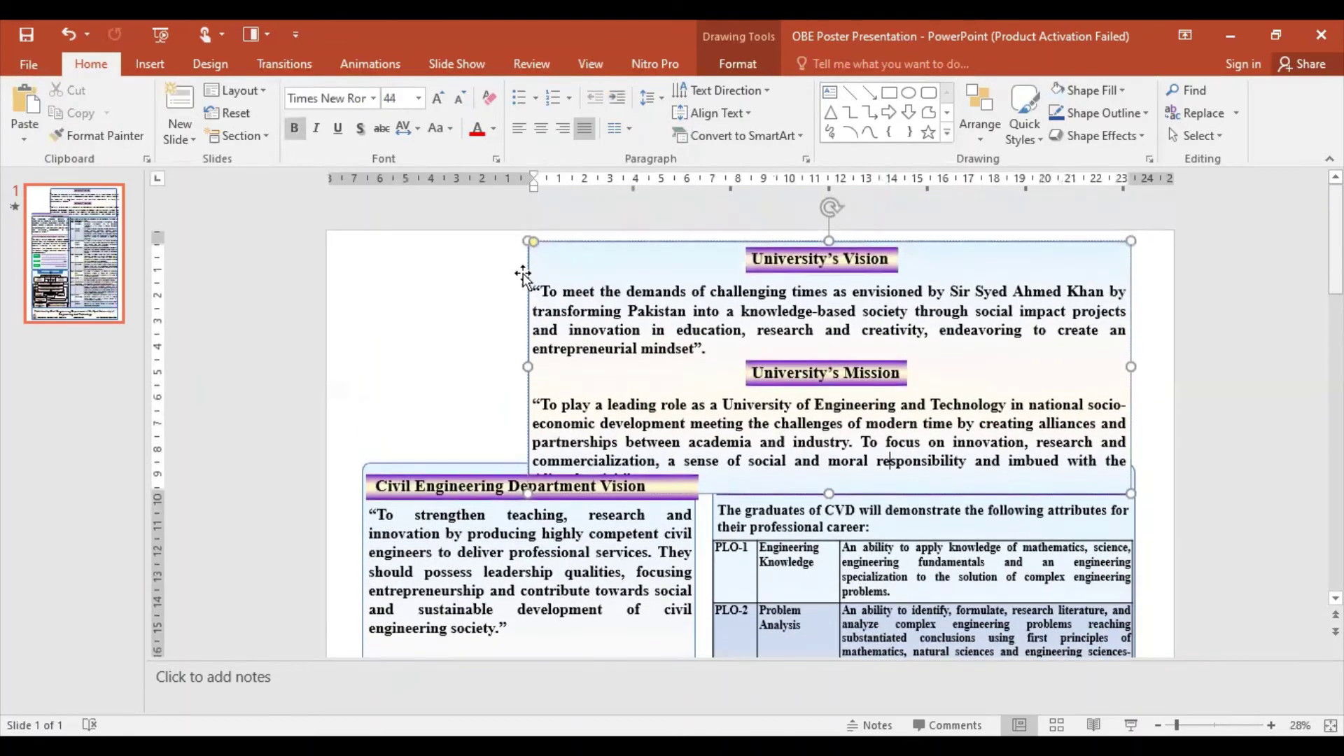
{"action": "left_click_drag", "start_coordinate": [533, 287], "coordinate": [709, 348]}
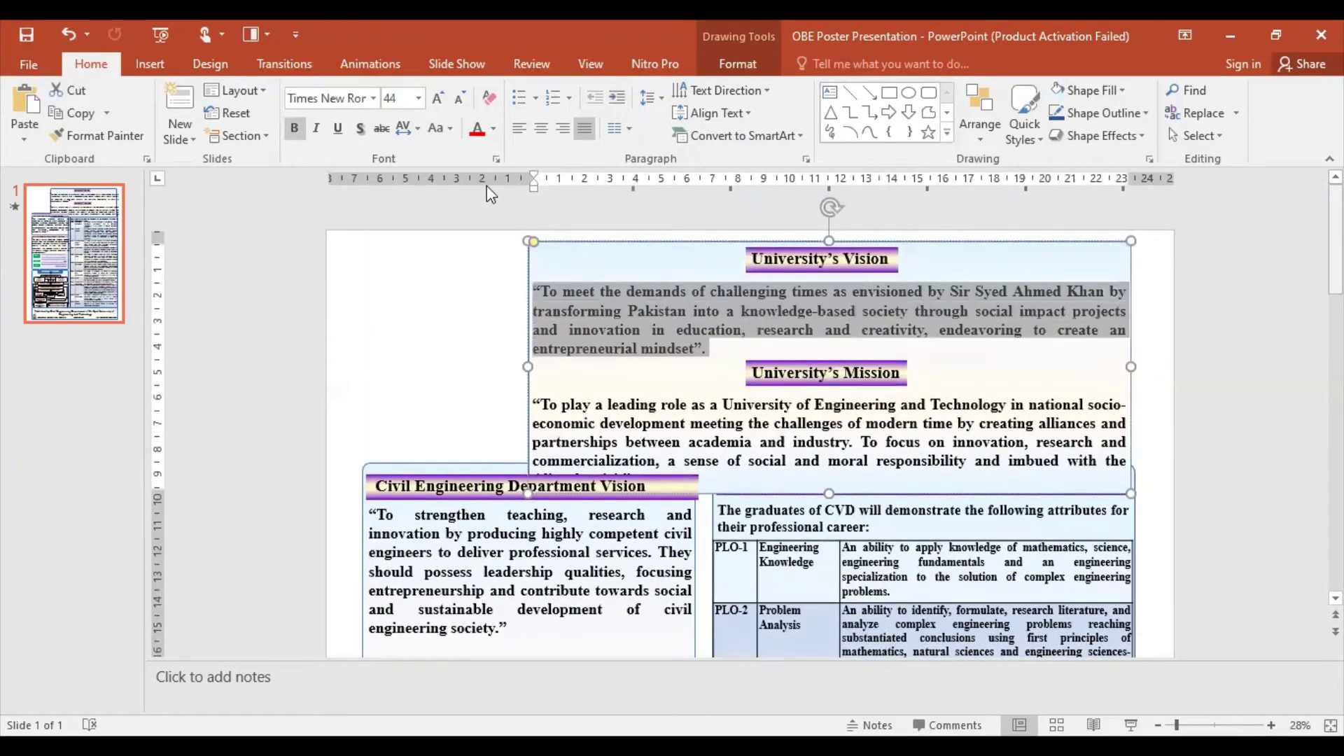
{"action": "left_click", "coordinate": [457, 100]}
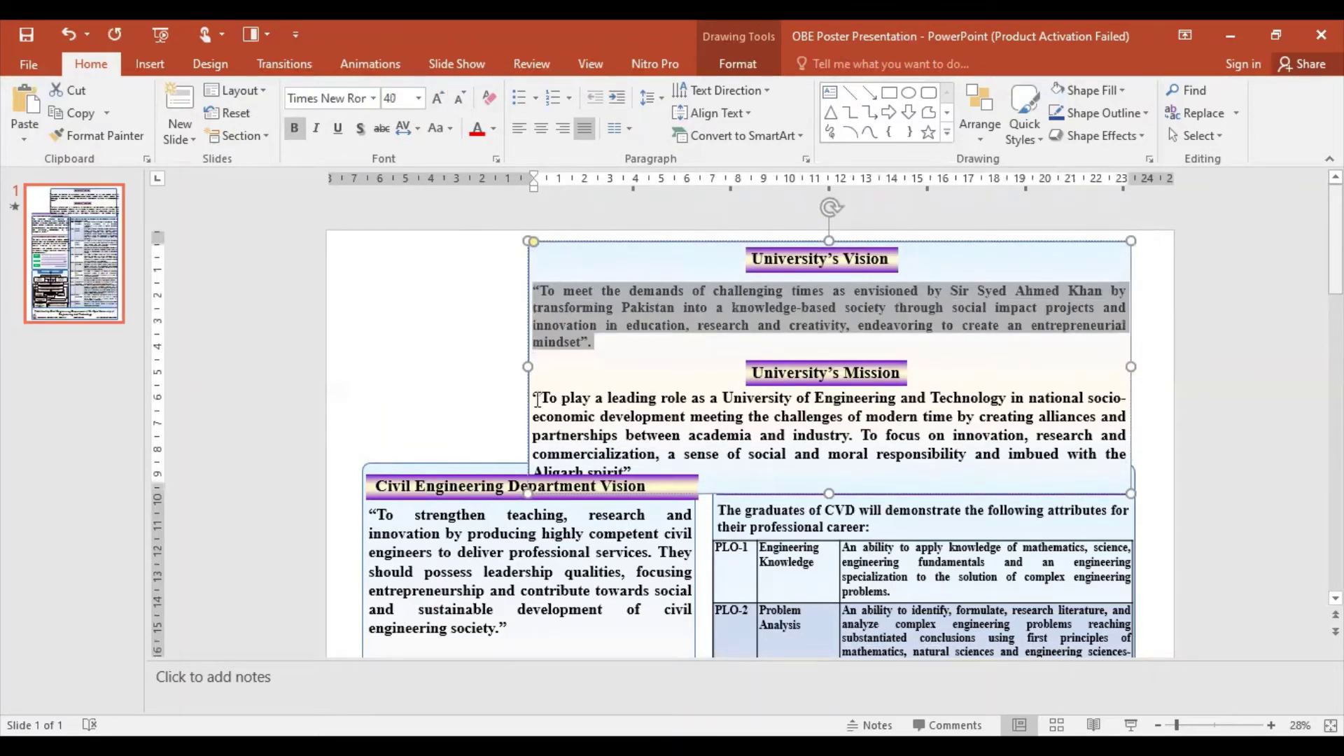
{"action": "left_click_drag", "start_coordinate": [536, 400], "coordinate": [633, 471]}
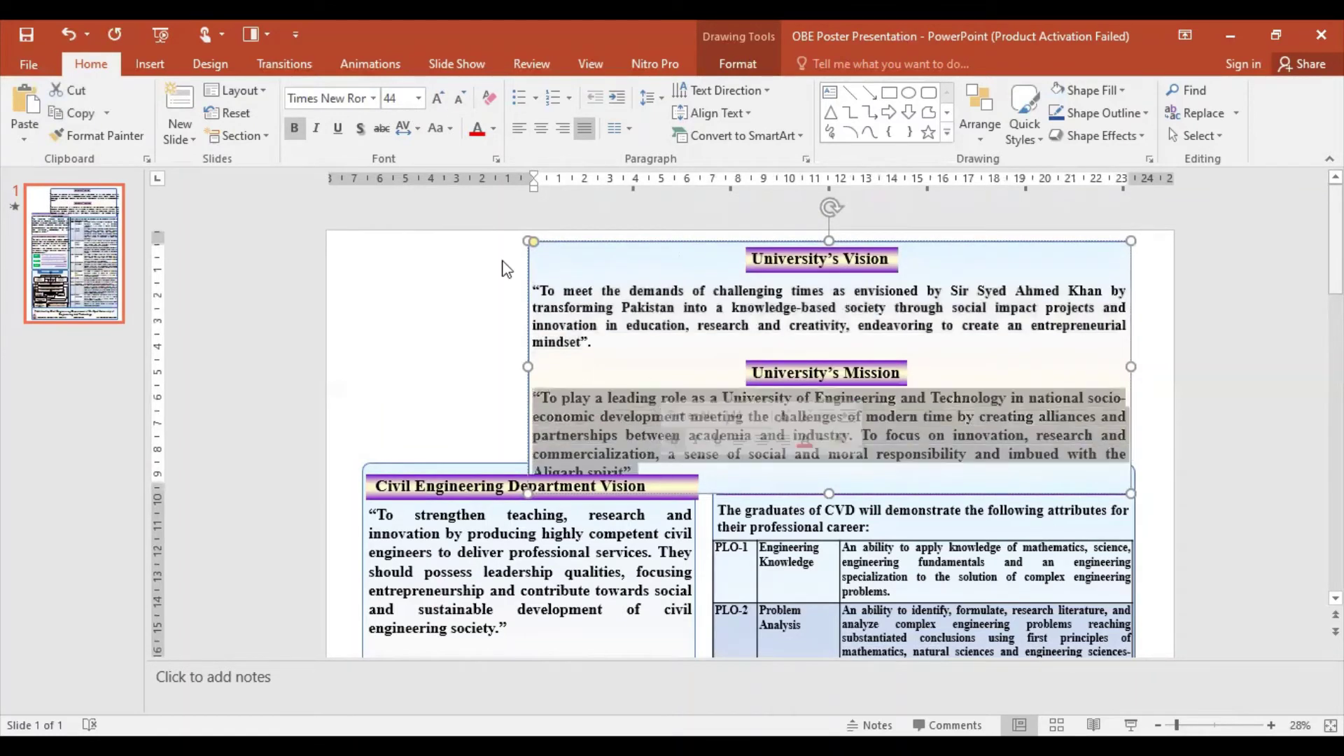
{"action": "left_click", "coordinate": [457, 101]}
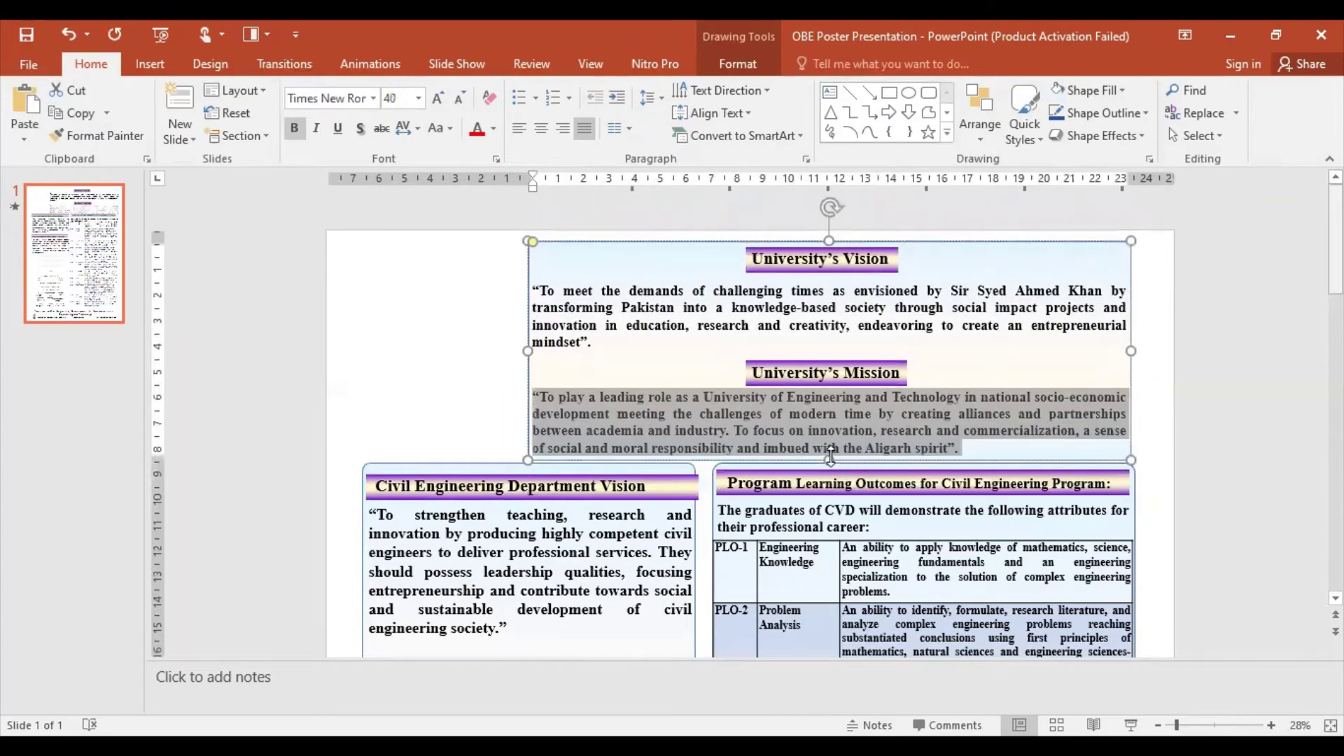
{"action": "left_click", "coordinate": [539, 389]}
{"action": "scroll", "coordinate": [770, 364], "scroll_direction": "down", "scroll_amount": 1}
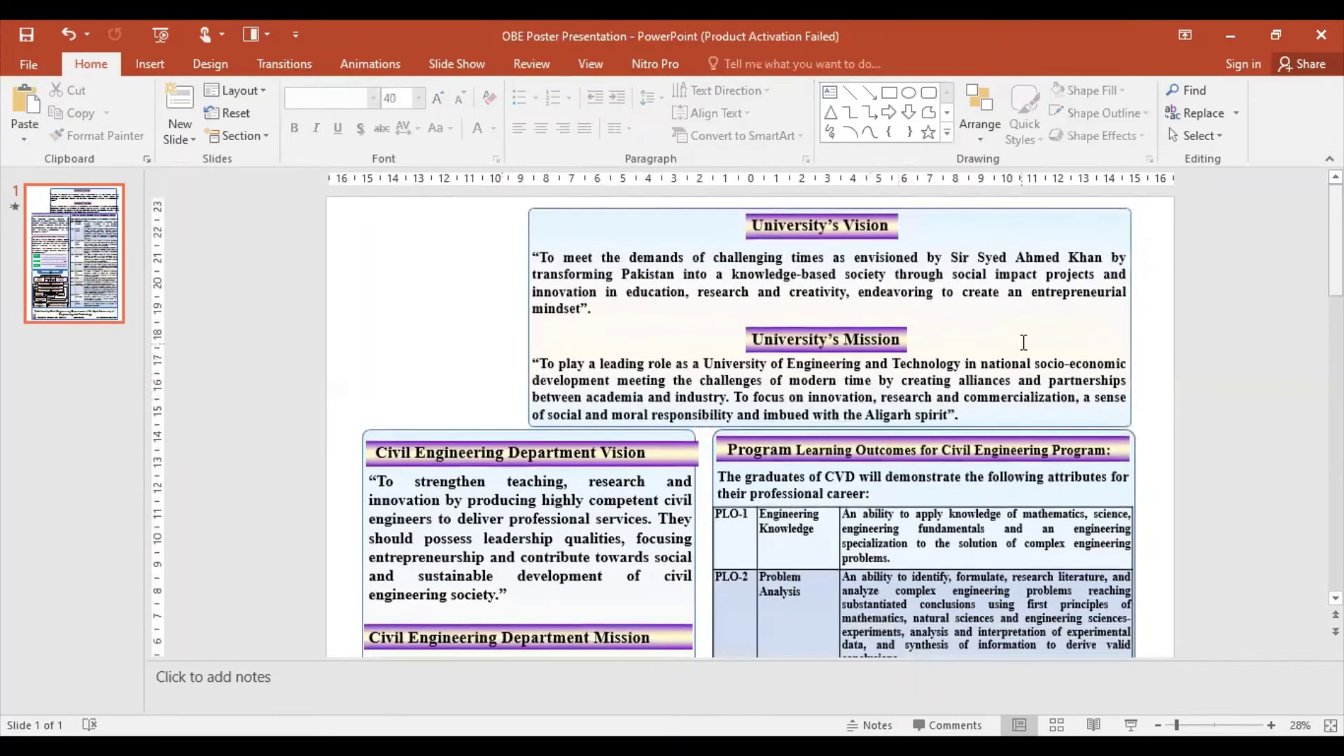
Step: Reduce the Vision/Mission box's Shape Height by three small steps
{"action": "left_click", "coordinate": [845, 331]}
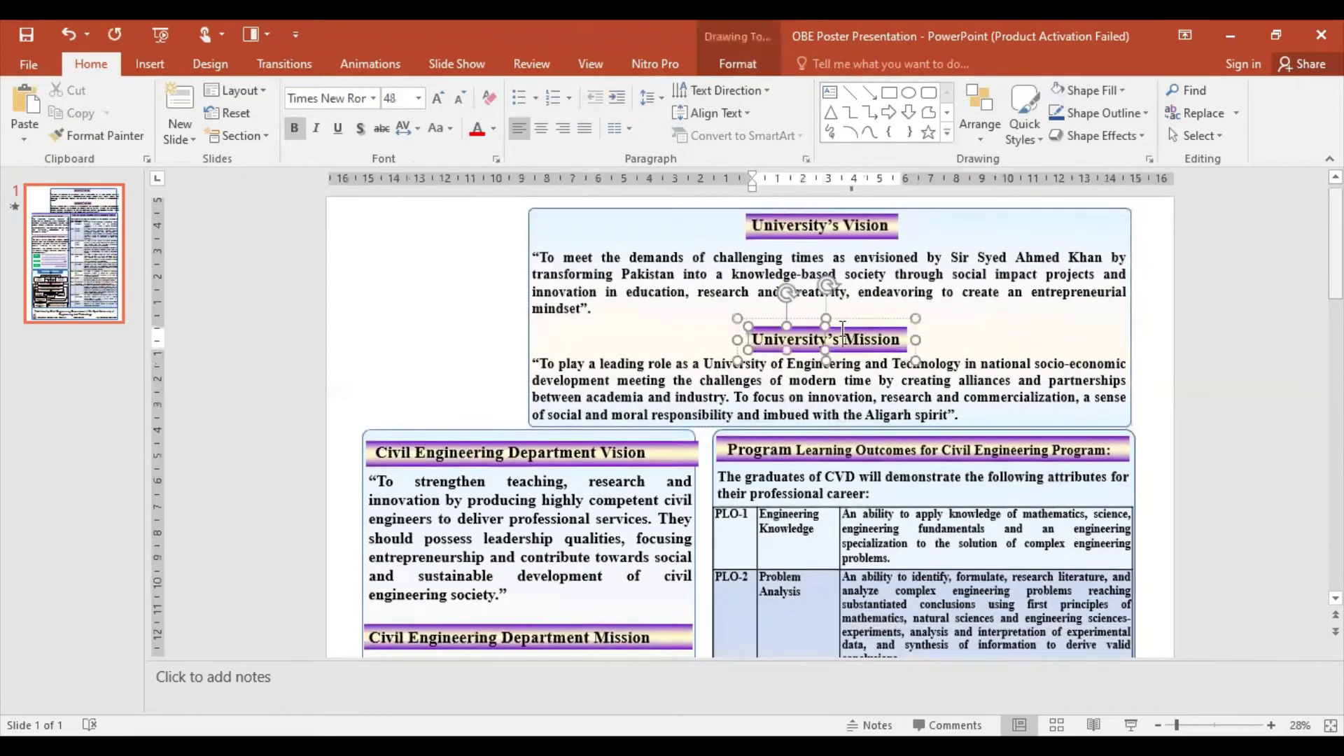
{"action": "left_click", "coordinate": [830, 424]}
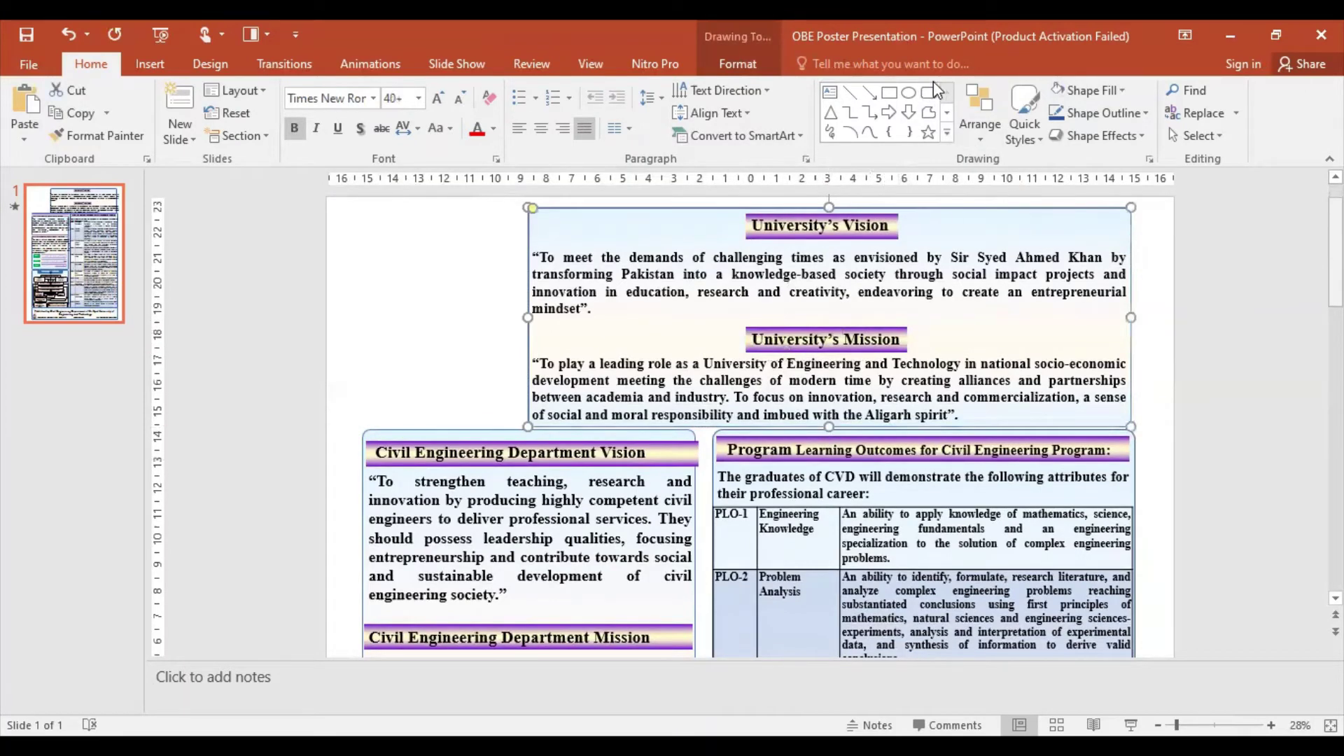
{"action": "left_click", "coordinate": [728, 64]}
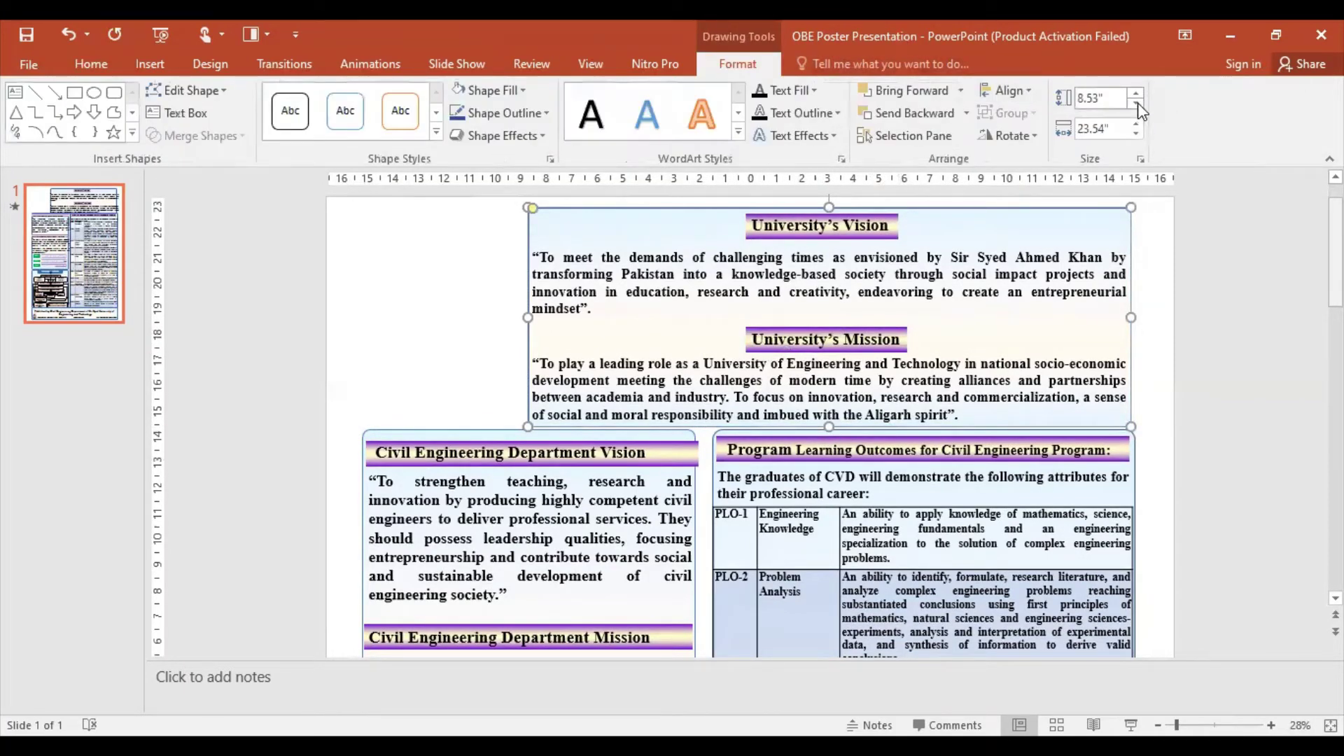
{"action": "left_click", "coordinate": [1136, 104]}
{"action": "left_click", "coordinate": [1136, 104]}
{"action": "left_click", "coordinate": [1136, 104]}
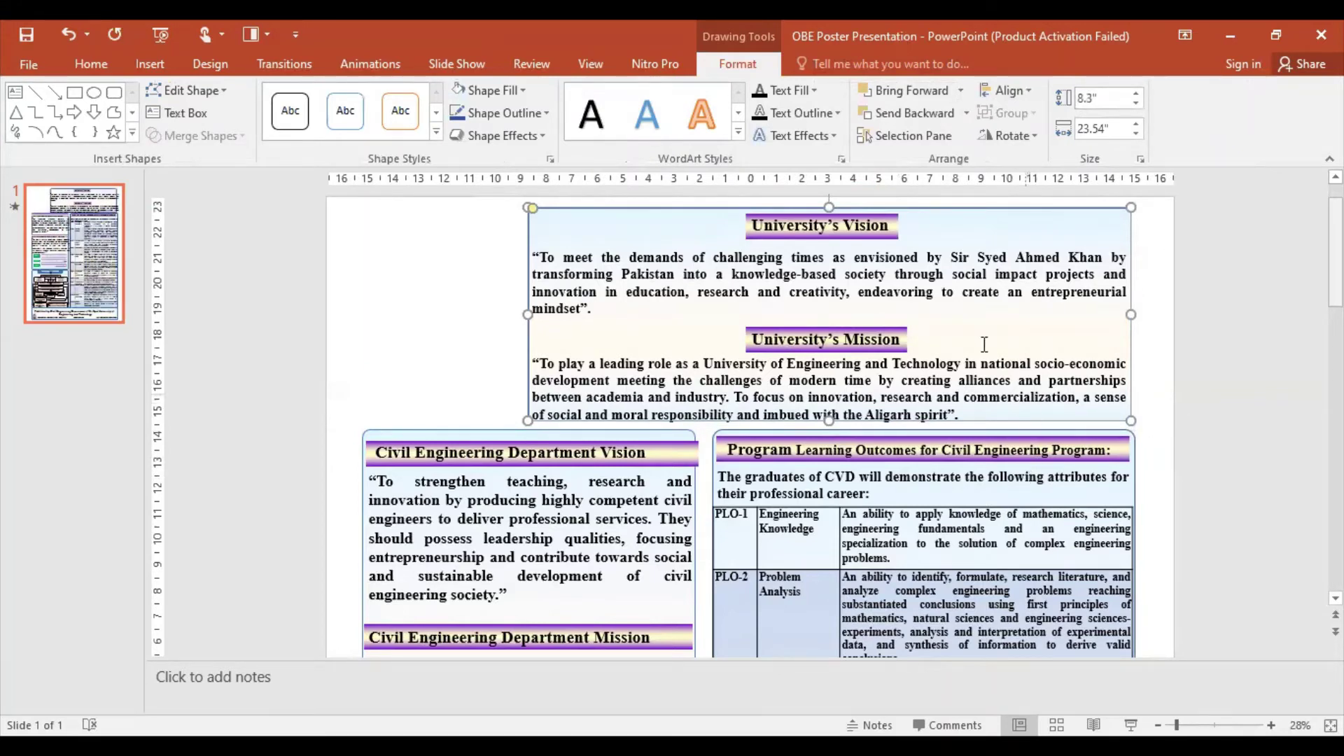
Step: Nudge the University's Mission heading up toward the Vision quote
{"action": "left_click_drag", "start_coordinate": [886, 322], "coordinate": [884, 304]}
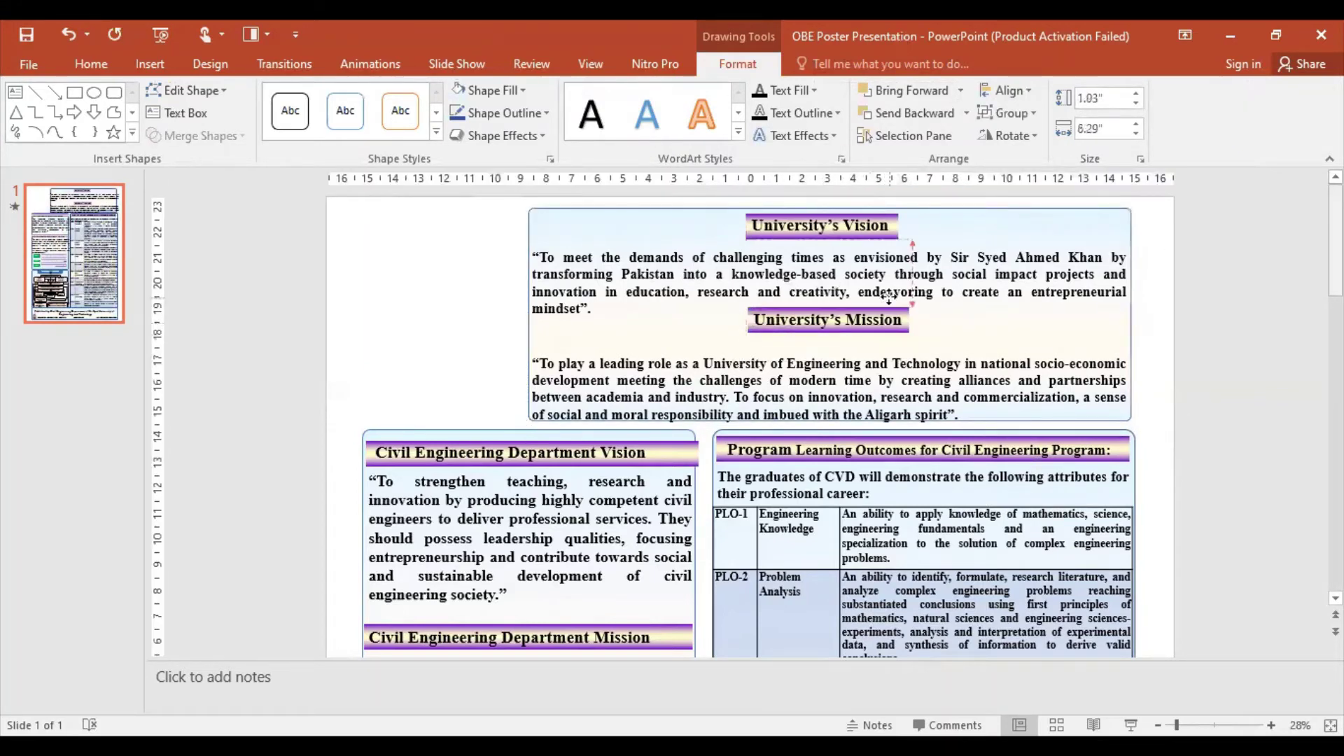
{"action": "left_click", "coordinate": [871, 364]}
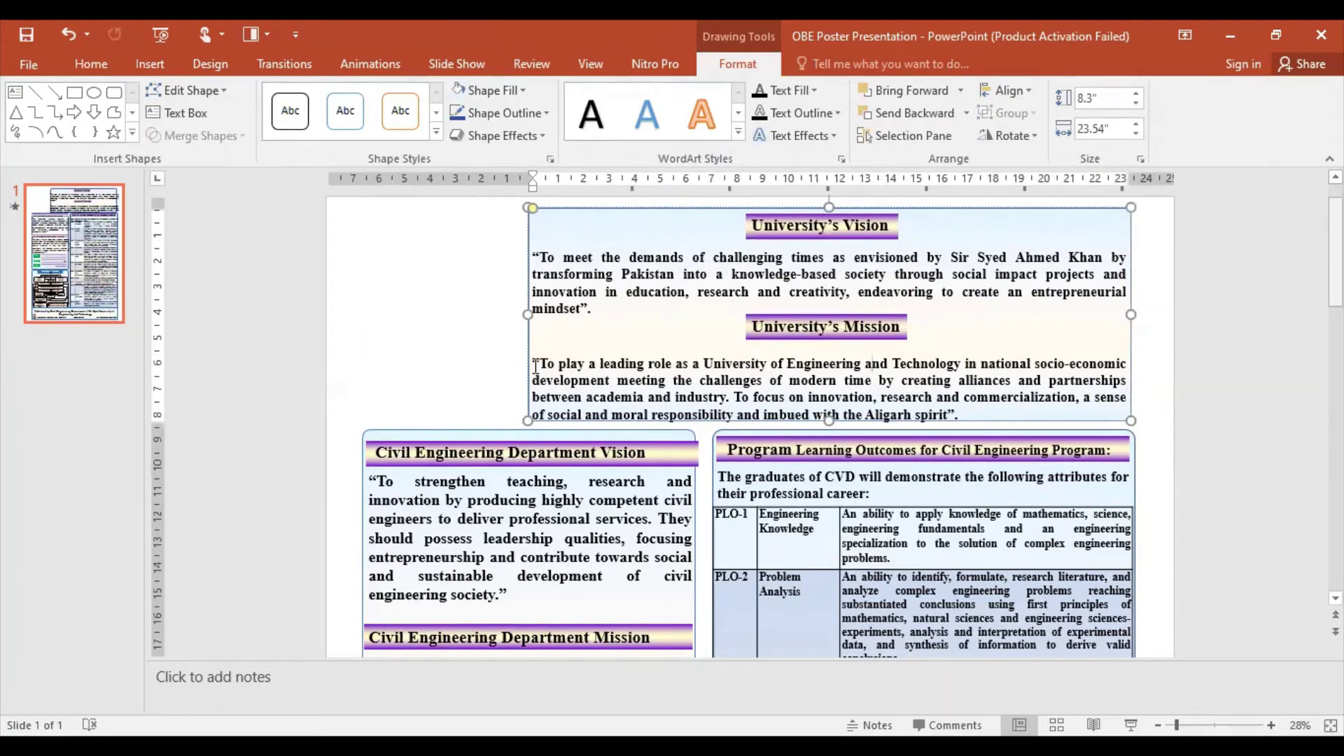
{"action": "key", "text": "ctrl+z"}
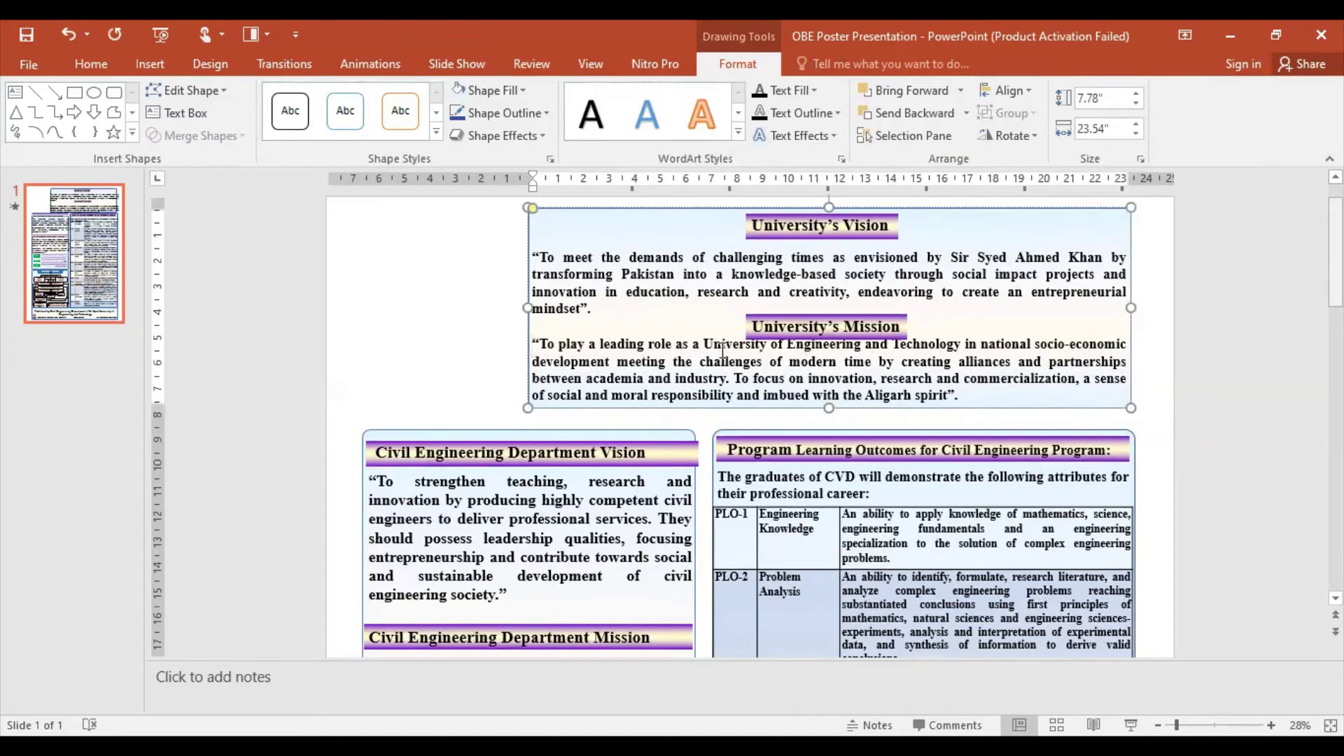
{"action": "left_click", "coordinate": [895, 311]}
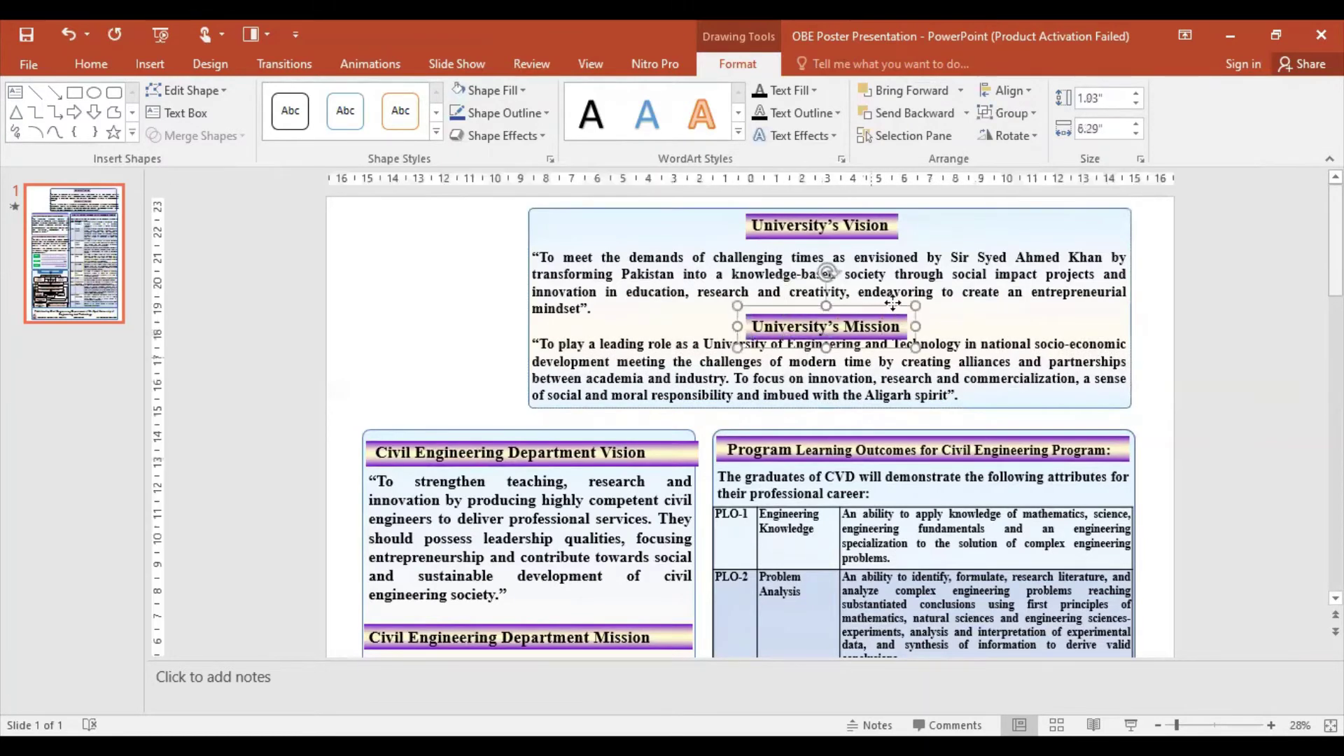
{"action": "left_click_drag", "start_coordinate": [895, 308], "coordinate": [893, 297]}
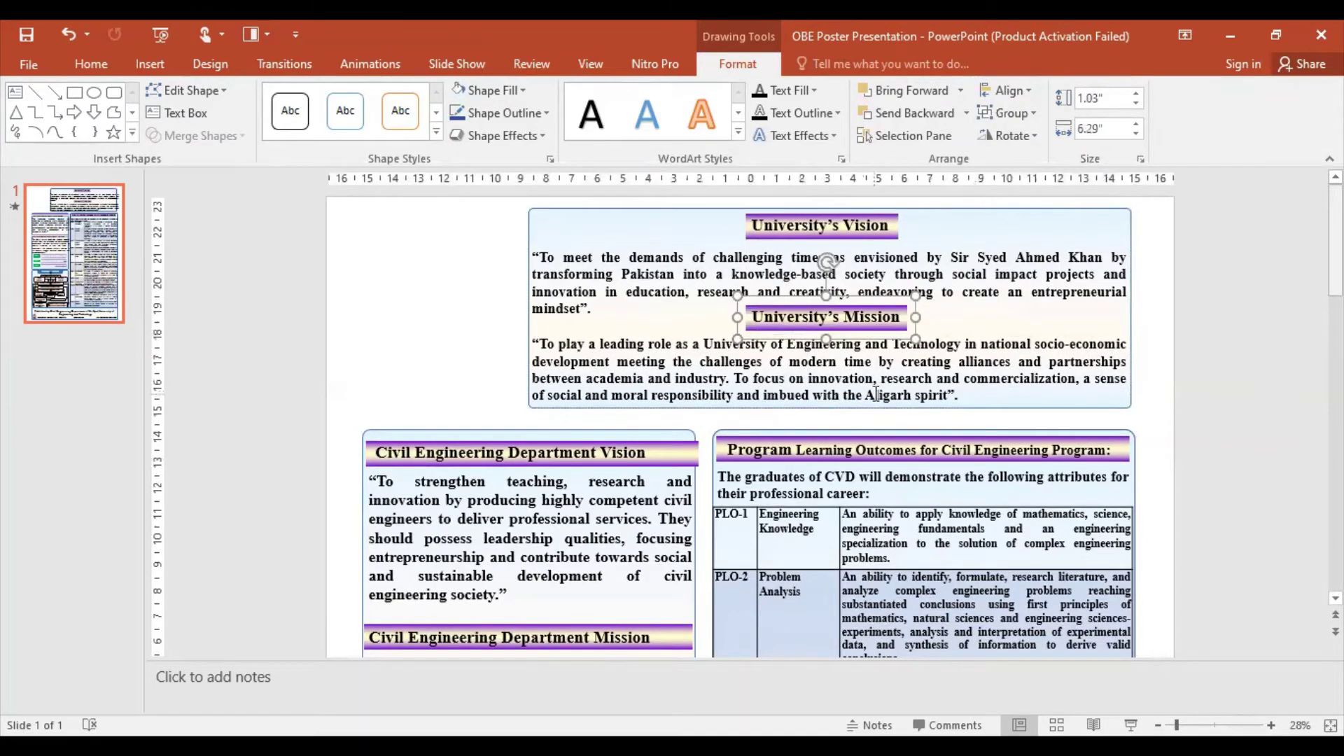
Step: Enlarge the Vision quote to 44 pt and delete the blank line above it
{"action": "left_click", "coordinate": [640, 298]}
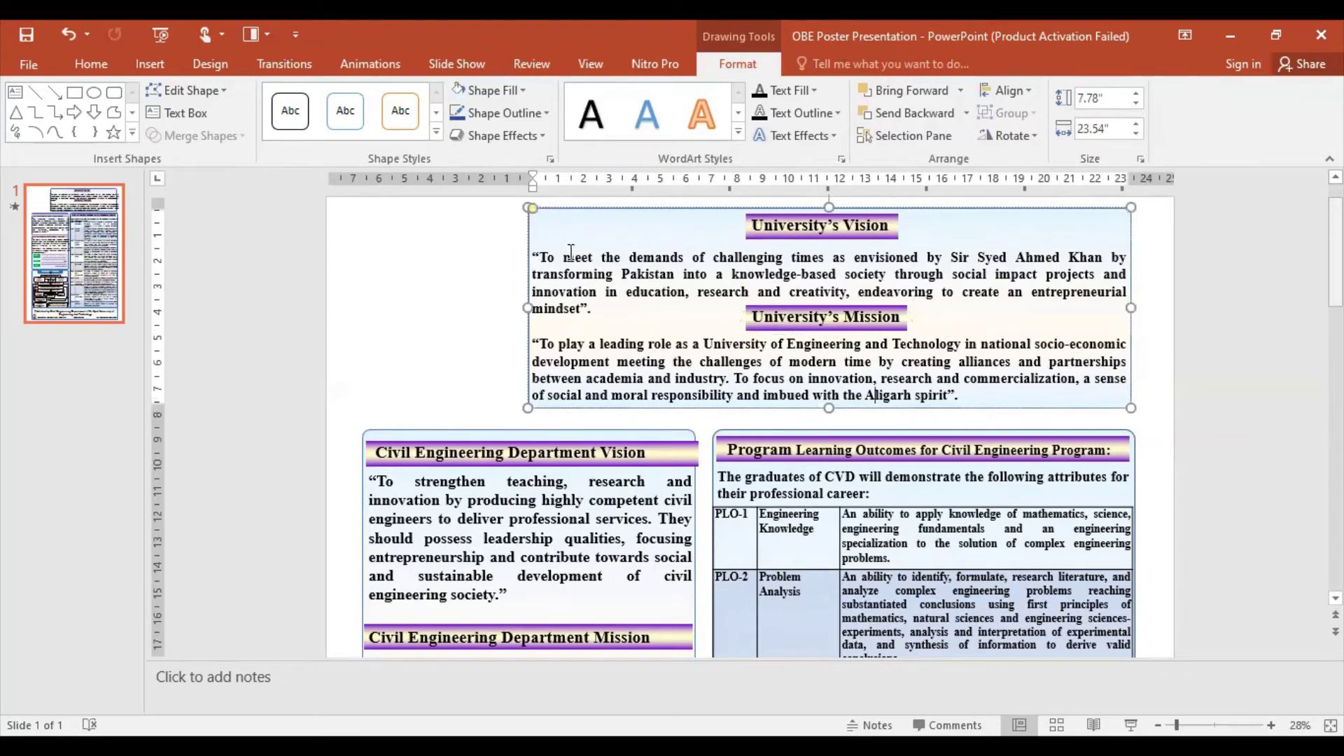
{"action": "triple_click", "coordinate": [549, 266]}
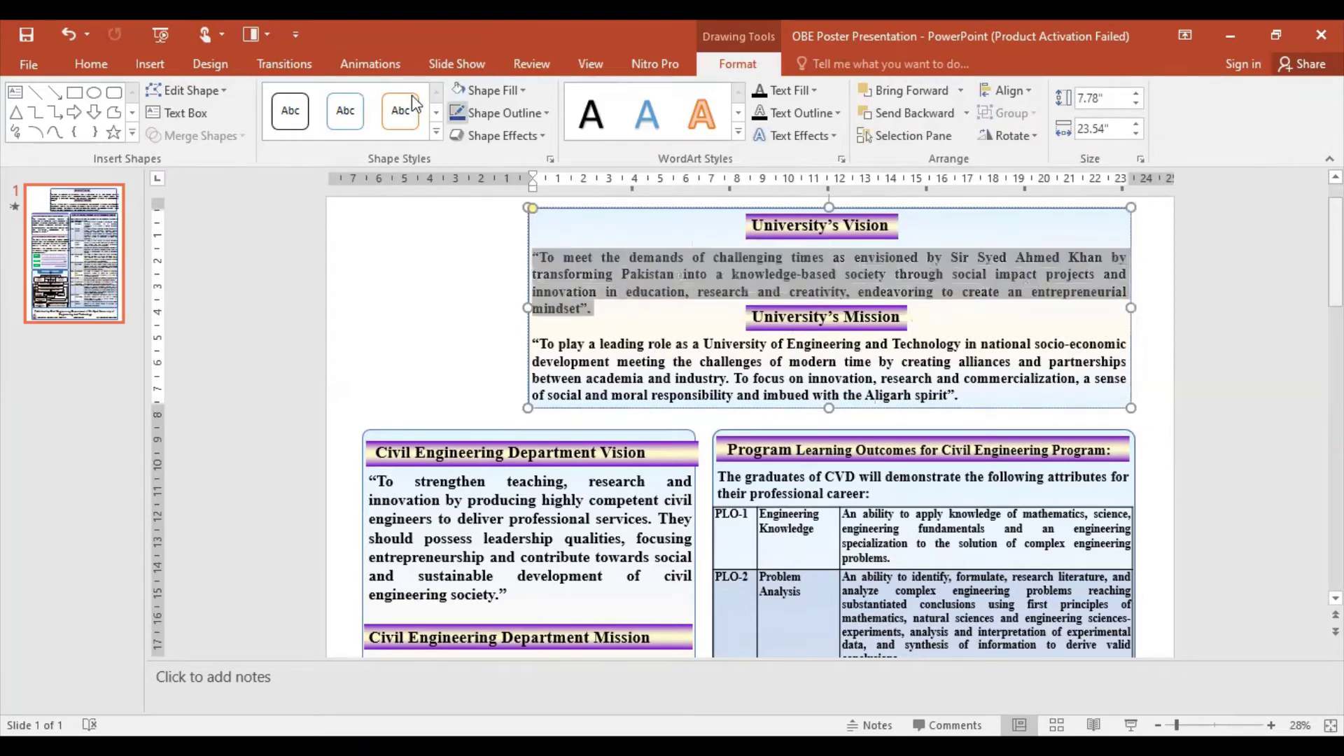
{"action": "left_click", "coordinate": [115, 63]}
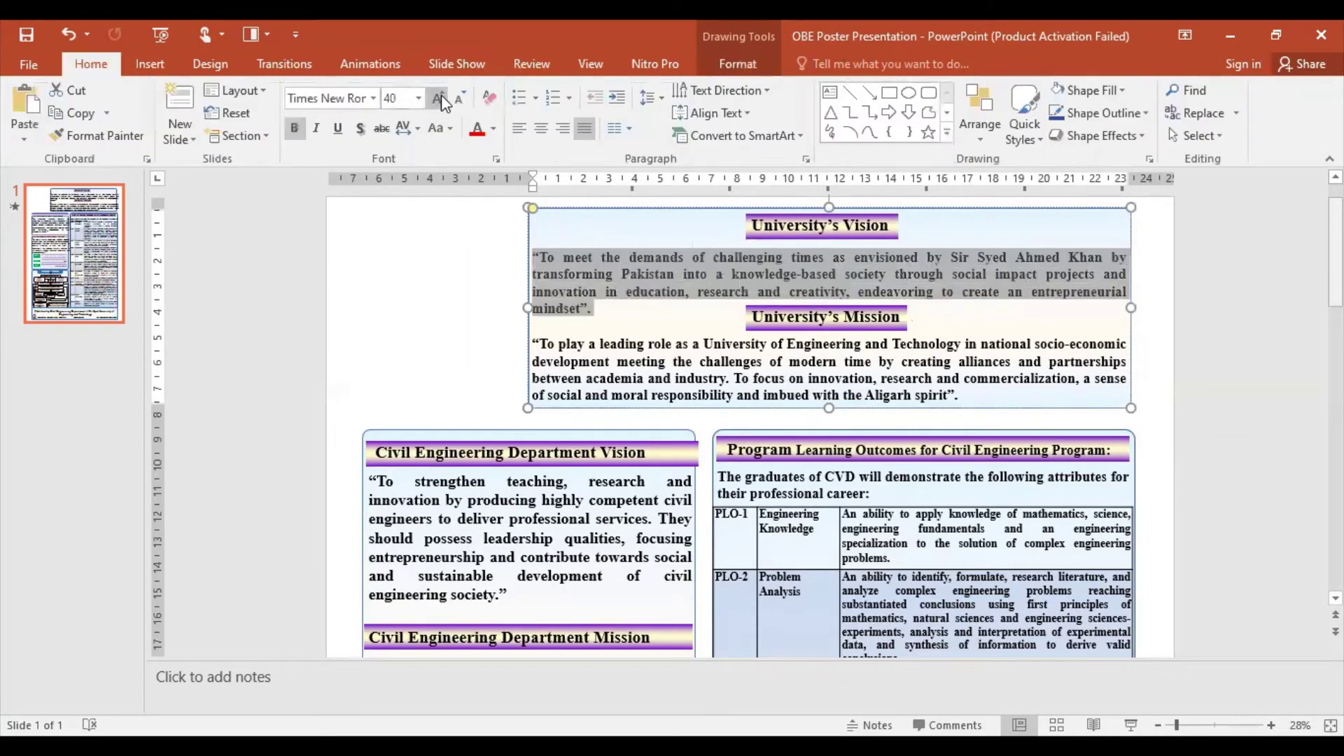
{"action": "left_click", "coordinate": [441, 94]}
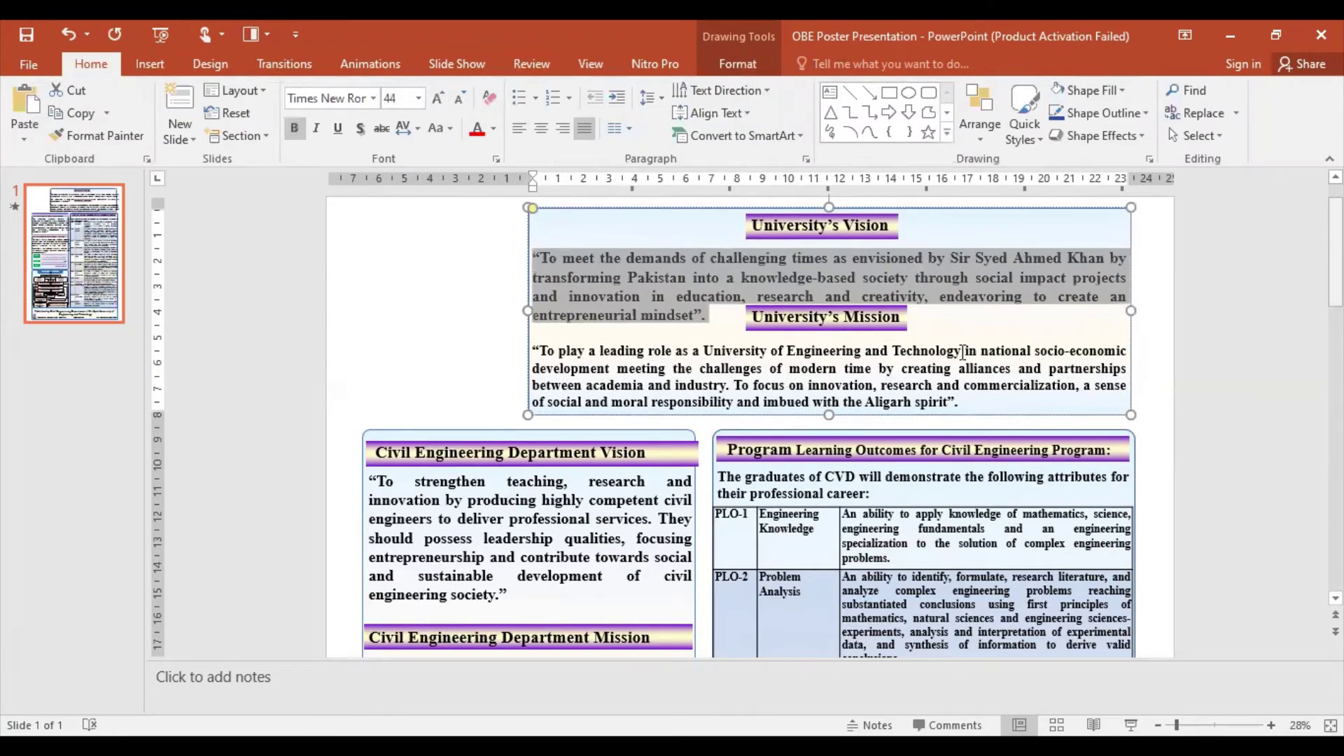
{"action": "left_click", "coordinate": [960, 350]}
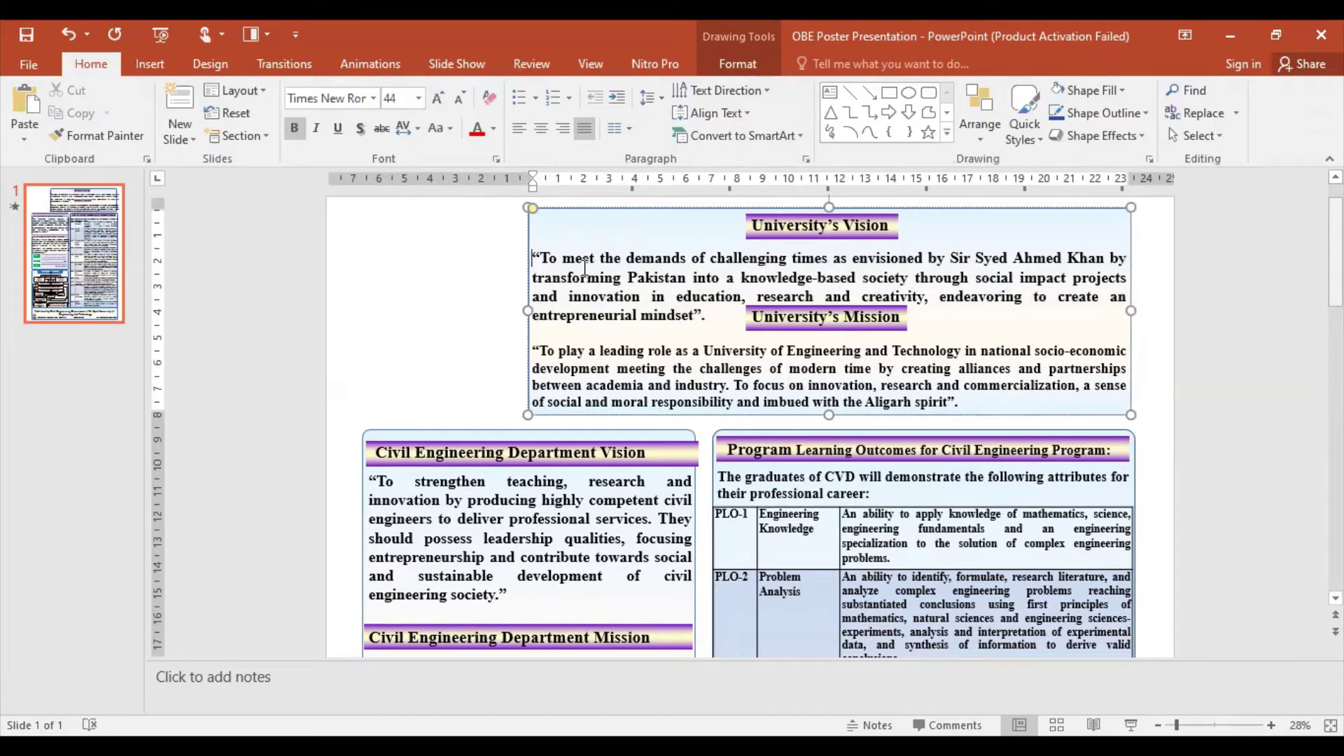
{"action": "key", "text": "BackSpace"}
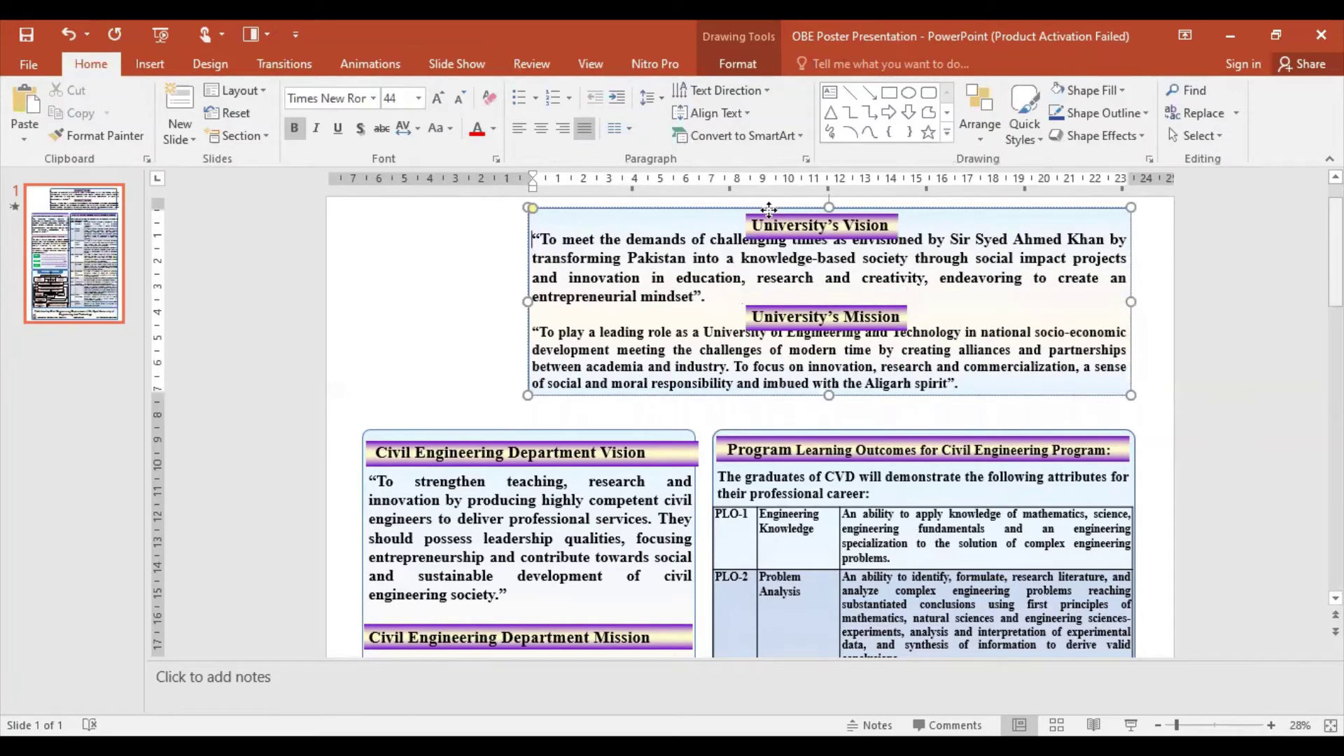
{"action": "left_click", "coordinate": [769, 209]}
{"action": "scroll", "coordinate": [995, 272], "scroll_direction": "up", "scroll_amount": 1}
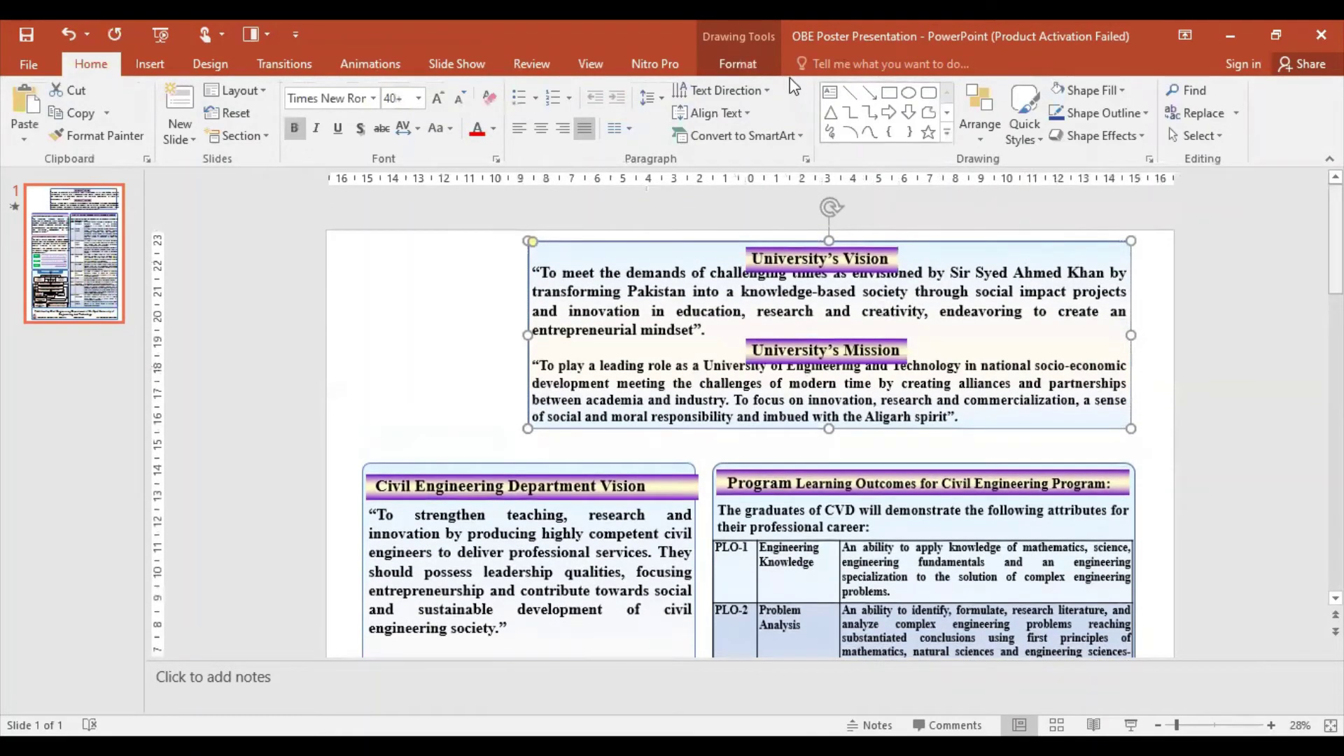
Step: Increase the box height slightly and reposition the box and its Vision heading
{"action": "left_click", "coordinate": [738, 64]}
{"action": "left_click", "coordinate": [1133, 94]}
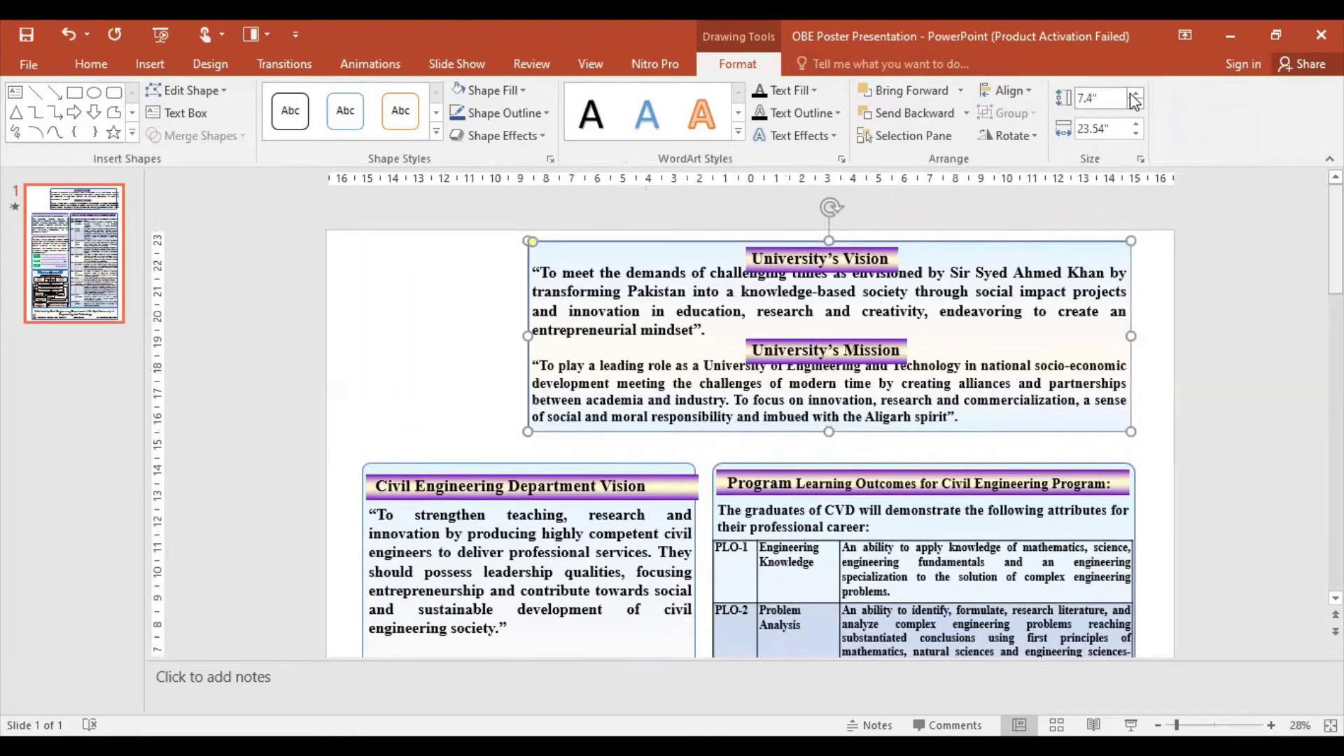
{"action": "left_click", "coordinate": [1133, 94]}
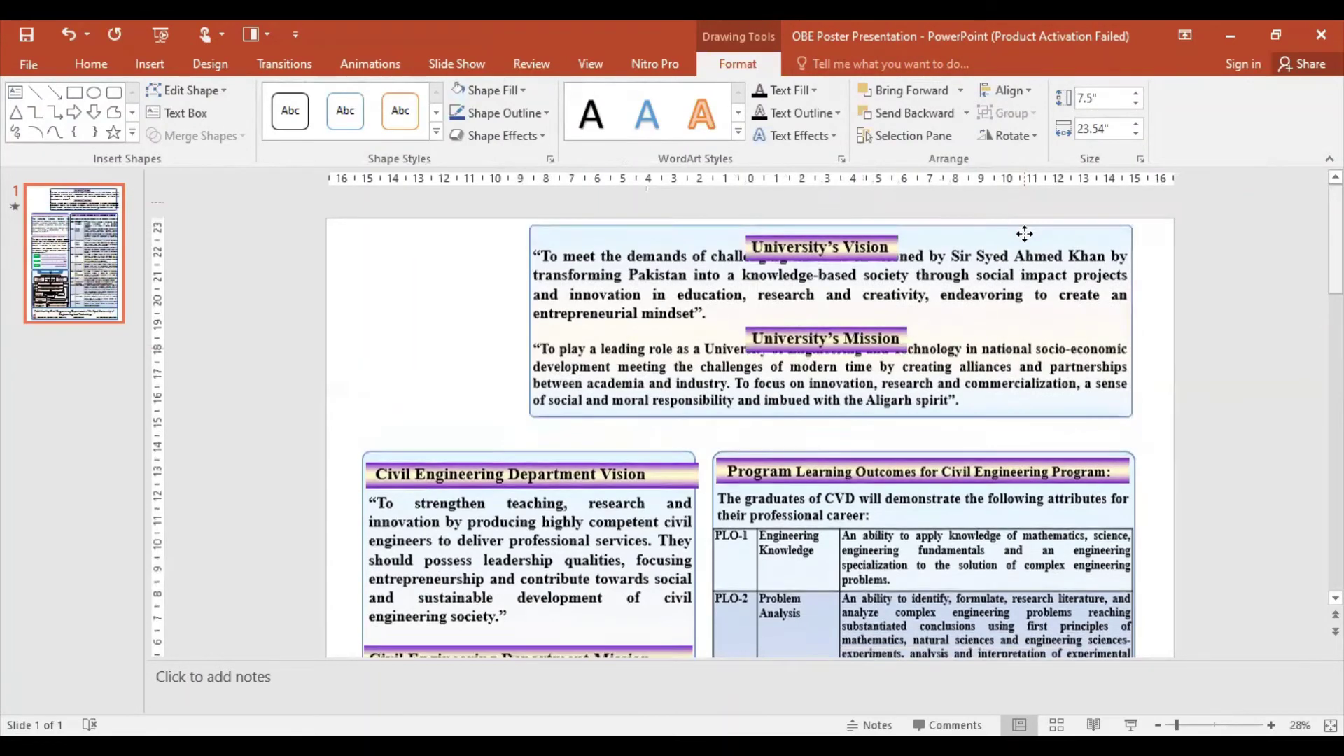
{"action": "scroll", "coordinate": [1024, 241], "scroll_direction": "down", "scroll_amount": 2}
{"action": "left_click_drag", "start_coordinate": [1023, 241], "coordinate": [1028, 246]}
{"action": "key", "text": "ctrl+z"}
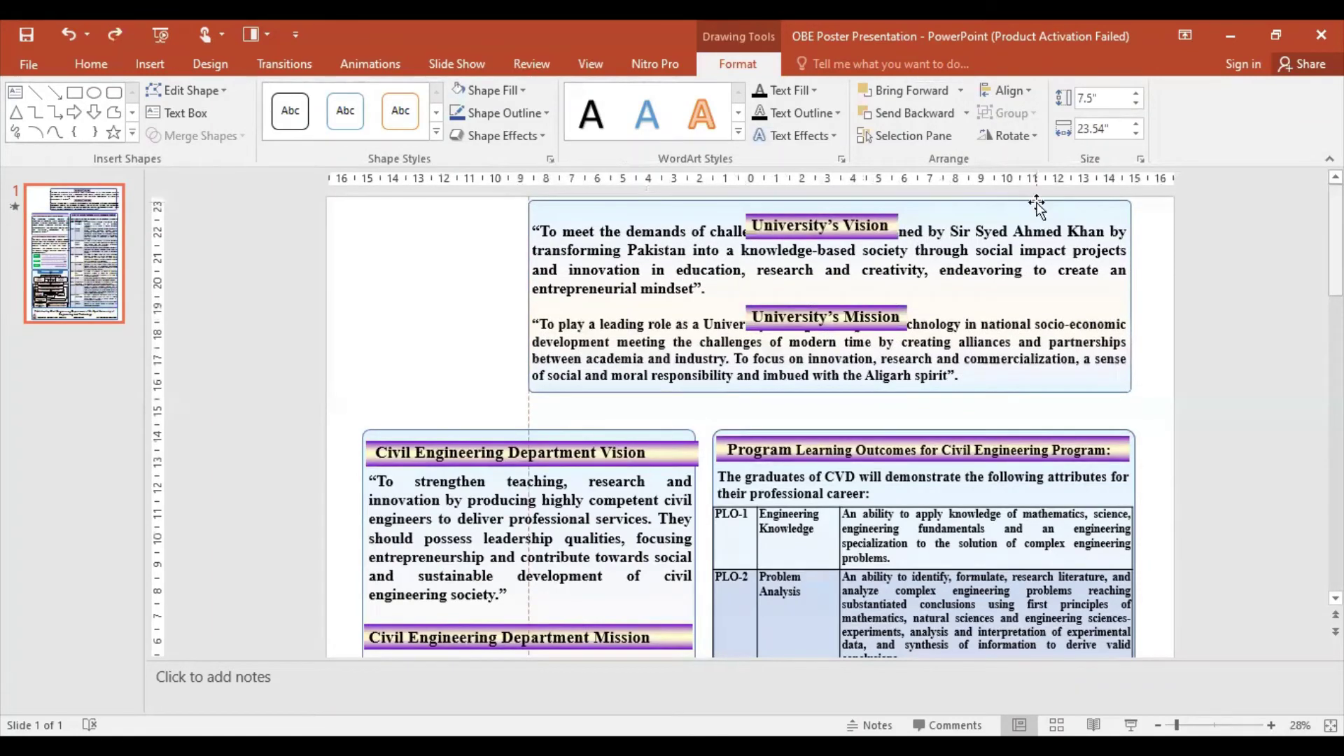
{"action": "left_click_drag", "start_coordinate": [1037, 206], "coordinate": [1037, 207]}
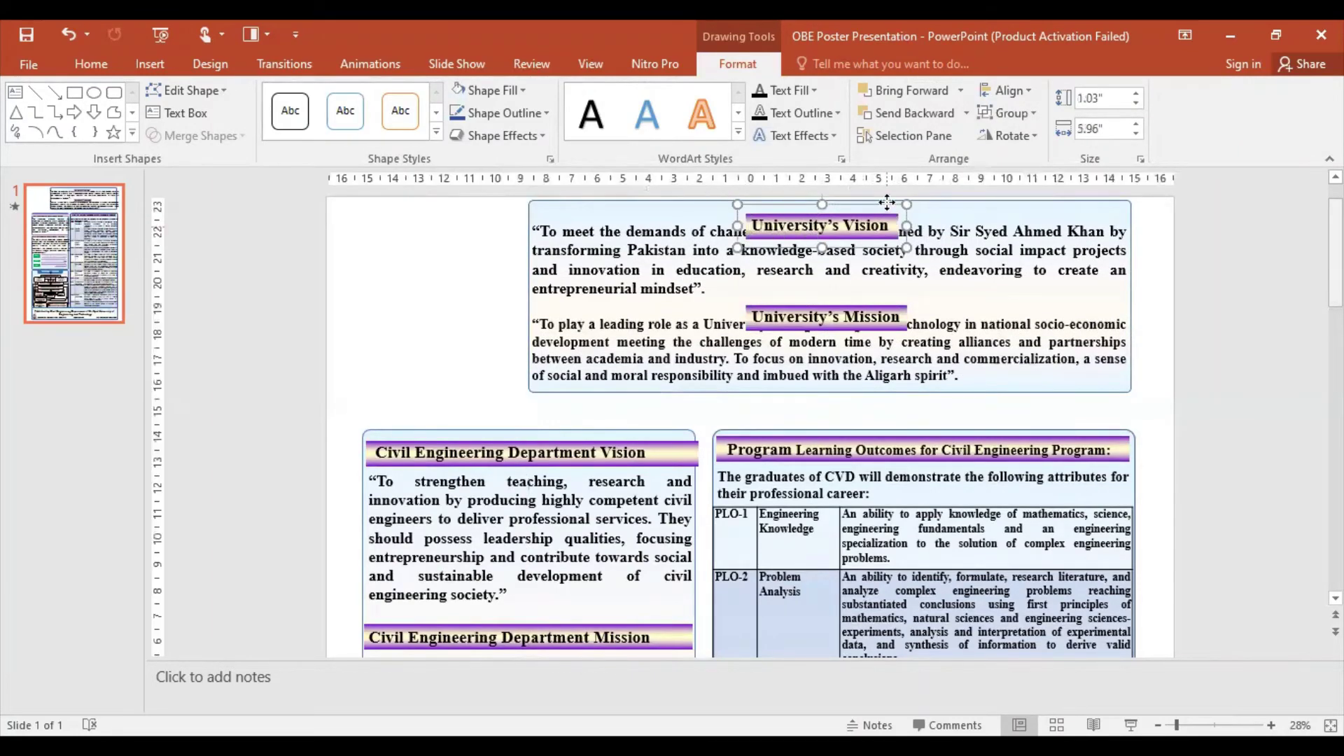
{"action": "mouse_move", "coordinate": [888, 226]}
{"action": "left_mouse_down"}
{"action": "mouse_move", "coordinate": [887, 193]}
{"action": "mouse_move", "coordinate": [888, 203]}
{"action": "left_mouse_up"}
{"action": "left_click_drag", "start_coordinate": [1128, 390], "coordinate": [1131, 396]}
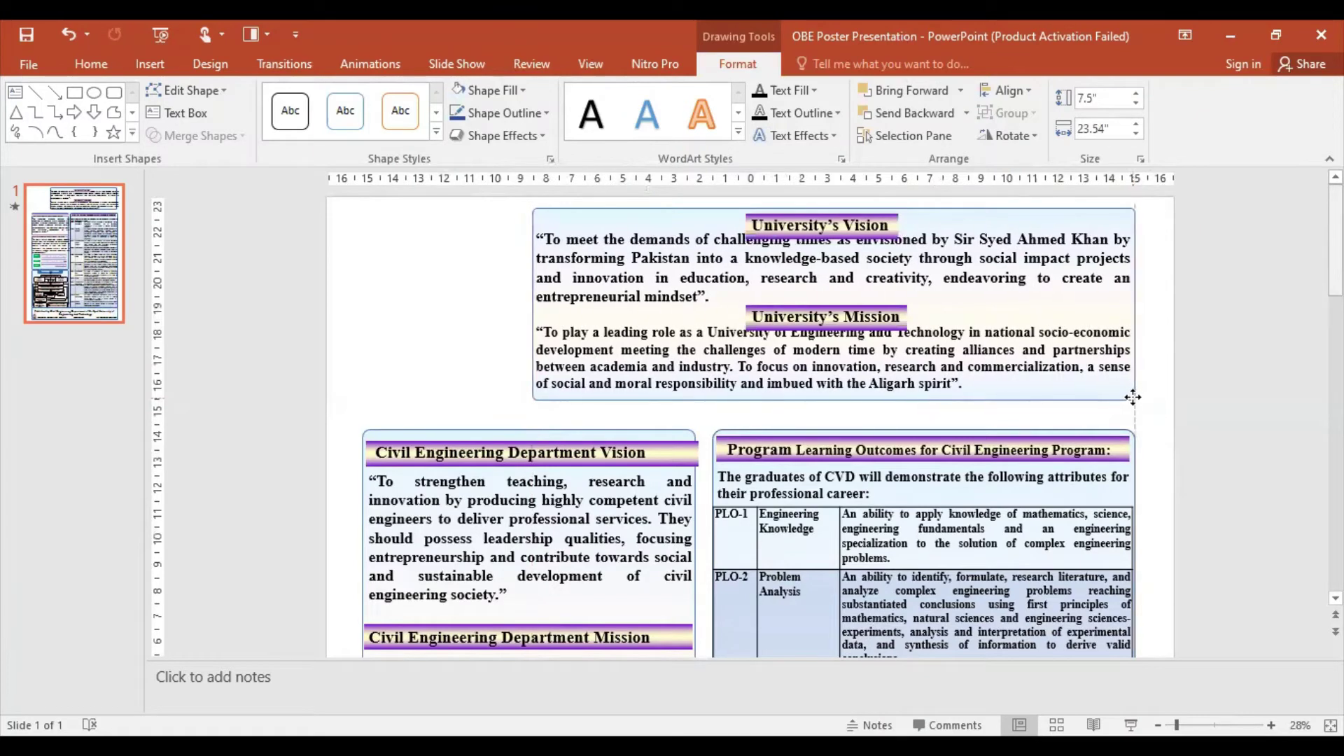
{"action": "left_click_drag", "start_coordinate": [1132, 397], "coordinate": [1132, 397]}
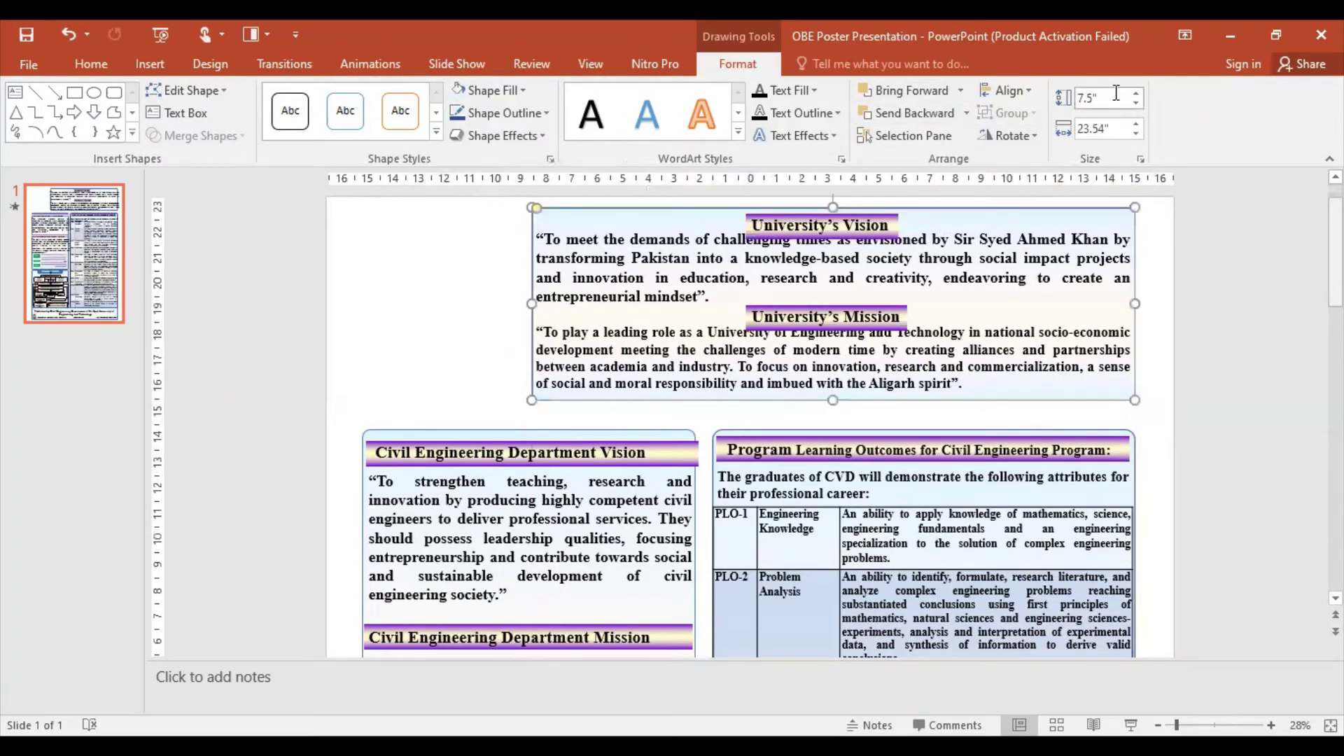
Step: Raise the box height to 8.1", add a blank line, and move the Mission banner down between the quotes
{"action": "left_click", "coordinate": [1138, 98]}
{"action": "left_click", "coordinate": [1137, 98]}
{"action": "left_click", "coordinate": [1138, 98]}
{"action": "left_click", "coordinate": [1137, 98]}
{"action": "left_click", "coordinate": [1137, 98]}
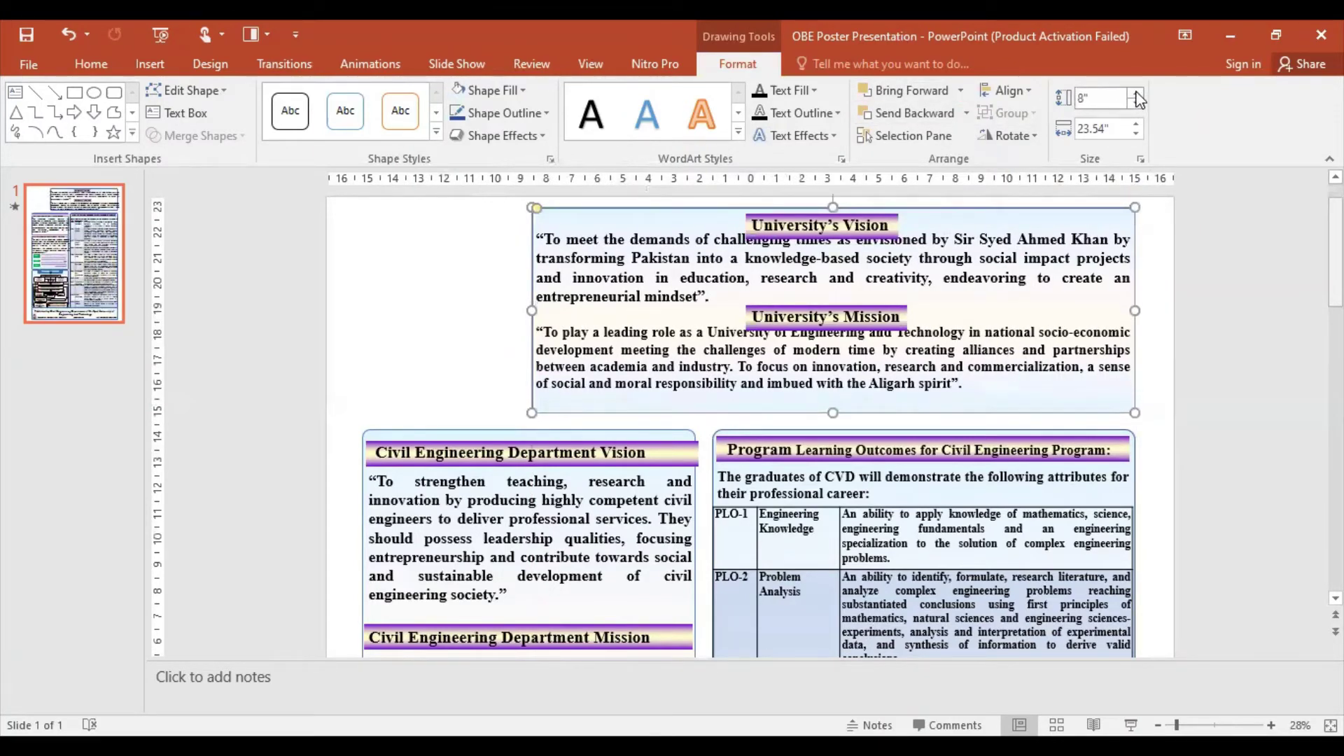
{"action": "left_click", "coordinate": [1138, 98]}
{"action": "left_click", "coordinate": [887, 231]}
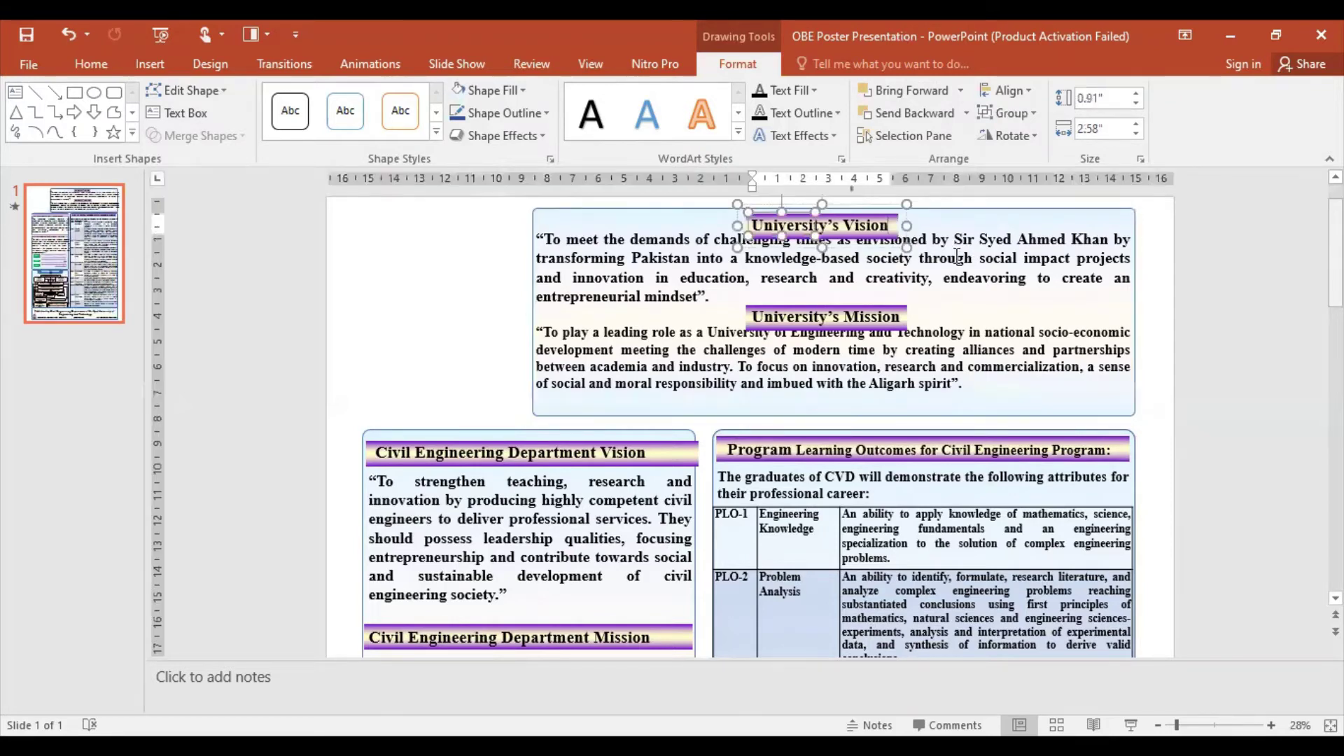
{"action": "left_click", "coordinate": [539, 236]}
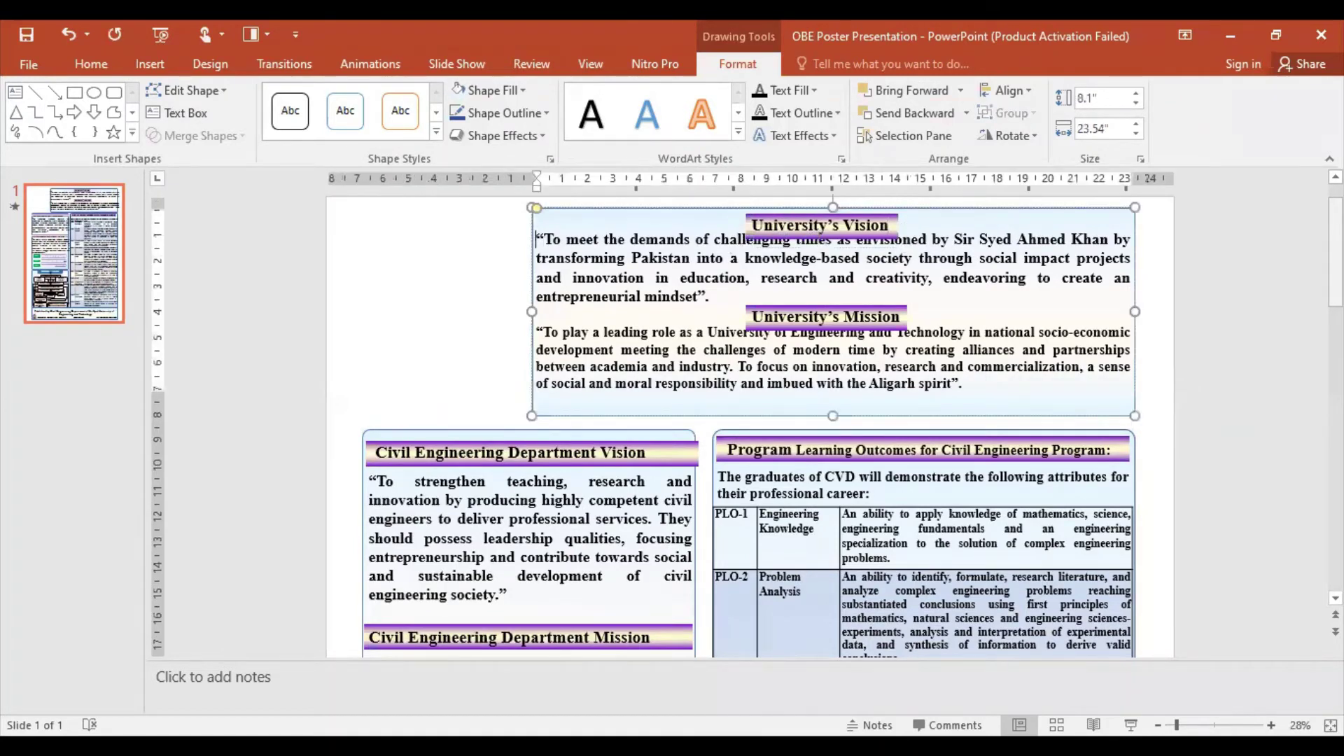
{"action": "key", "text": "Return"}
{"action": "left_click", "coordinate": [893, 317]}
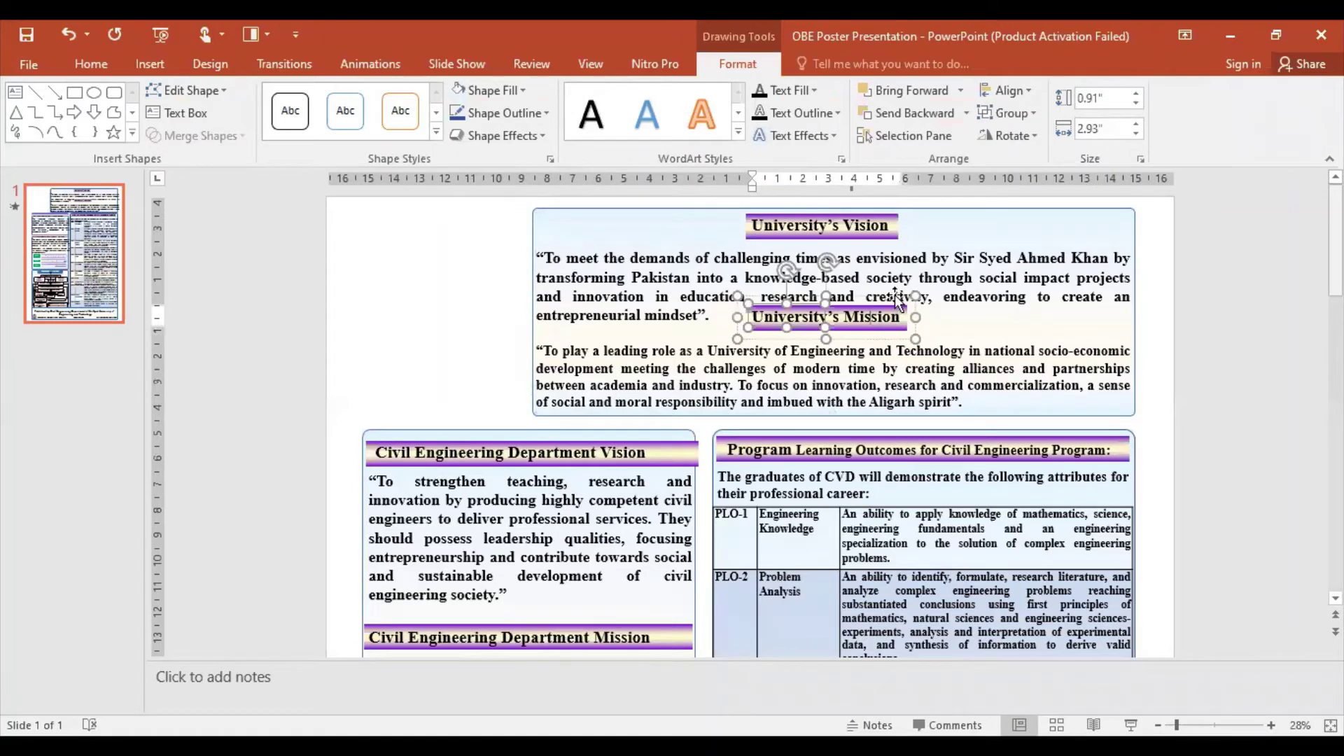
{"action": "left_click_drag", "start_coordinate": [898, 301], "coordinate": [893, 306]}
{"action": "left_click", "coordinate": [612, 341]}
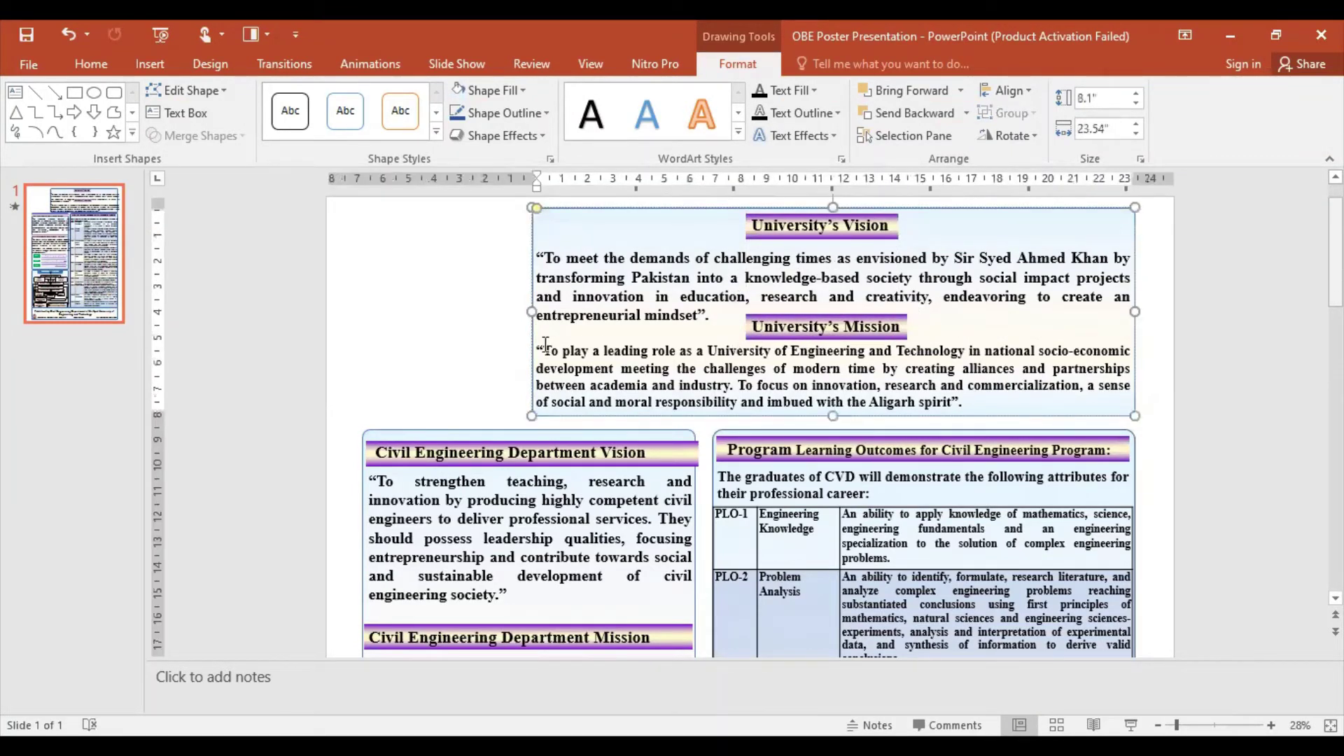
Step: Enlarge the University's Mission paragraph to 44 pt and nudge the box up slightly
{"action": "left_click_drag", "start_coordinate": [538, 350], "coordinate": [1043, 419]}
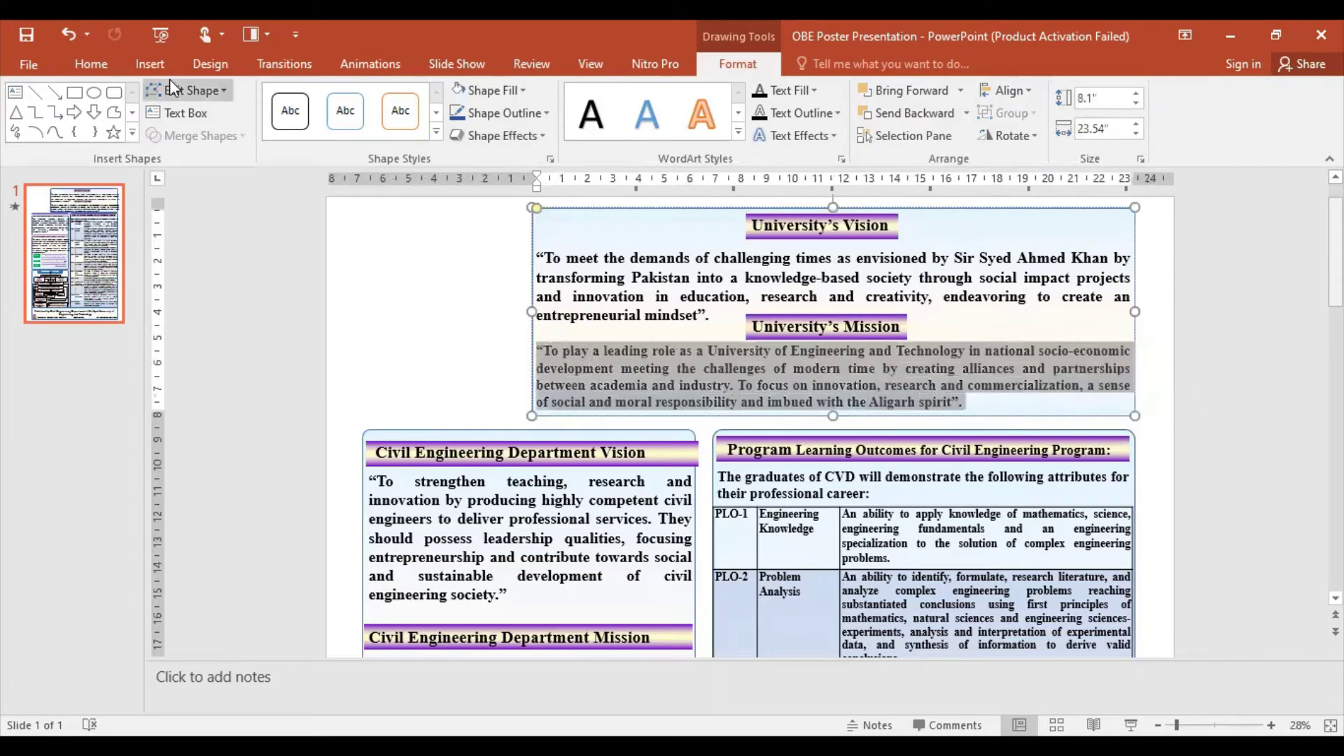
{"action": "left_click", "coordinate": [86, 62]}
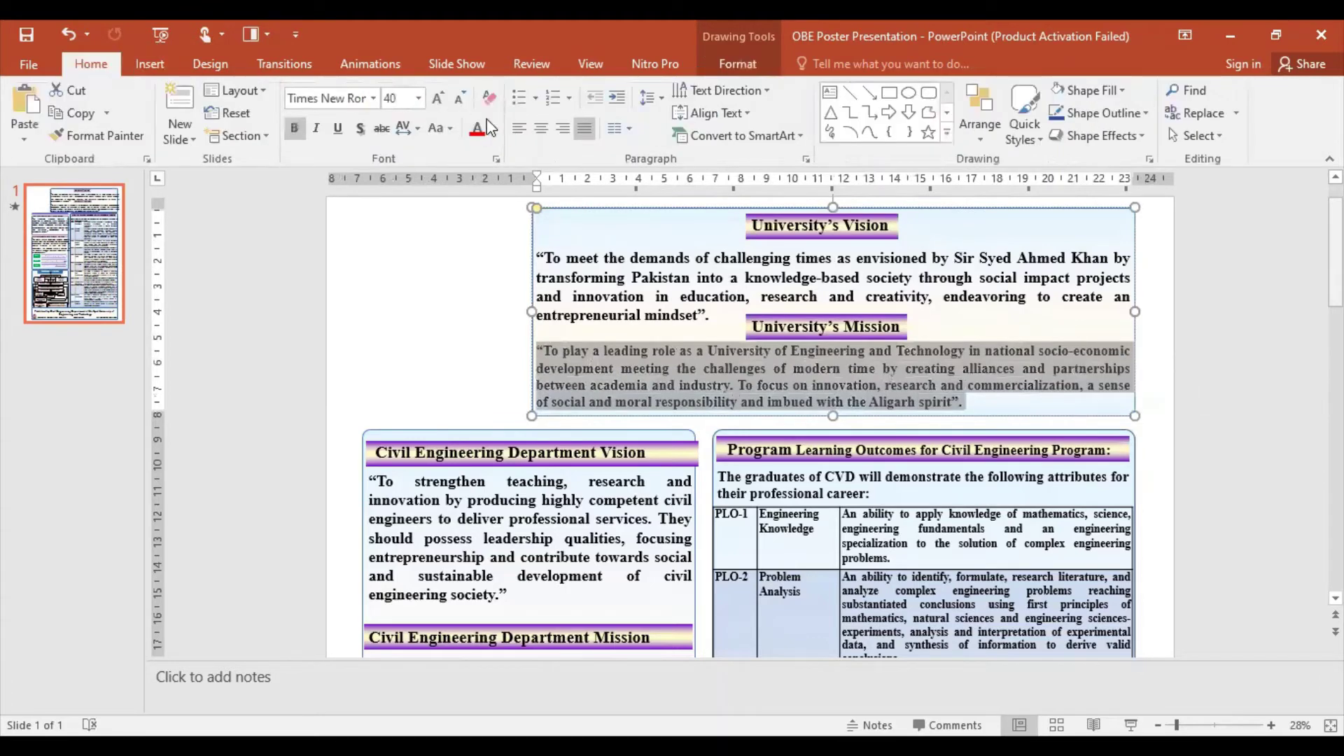
{"action": "left_click", "coordinate": [435, 99]}
{"action": "left_click", "coordinate": [893, 431]}
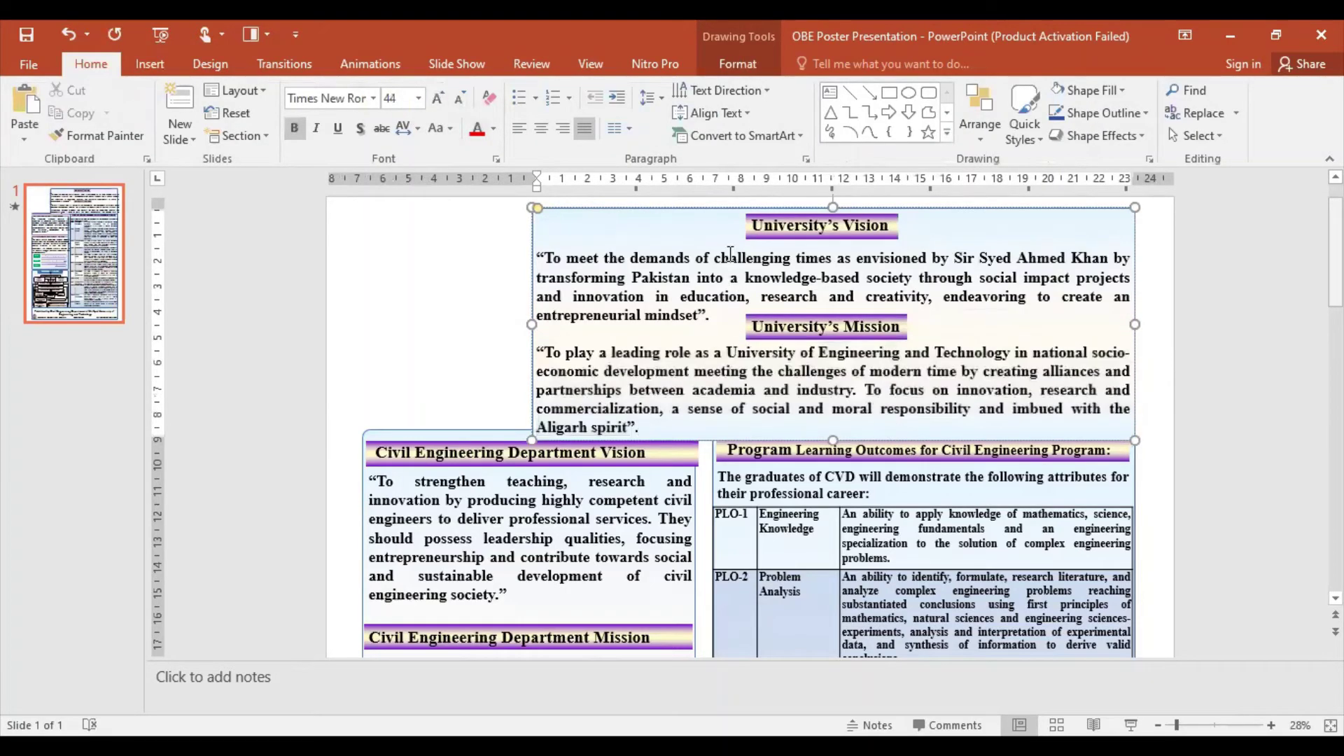
{"action": "left_click", "coordinate": [936, 200]}
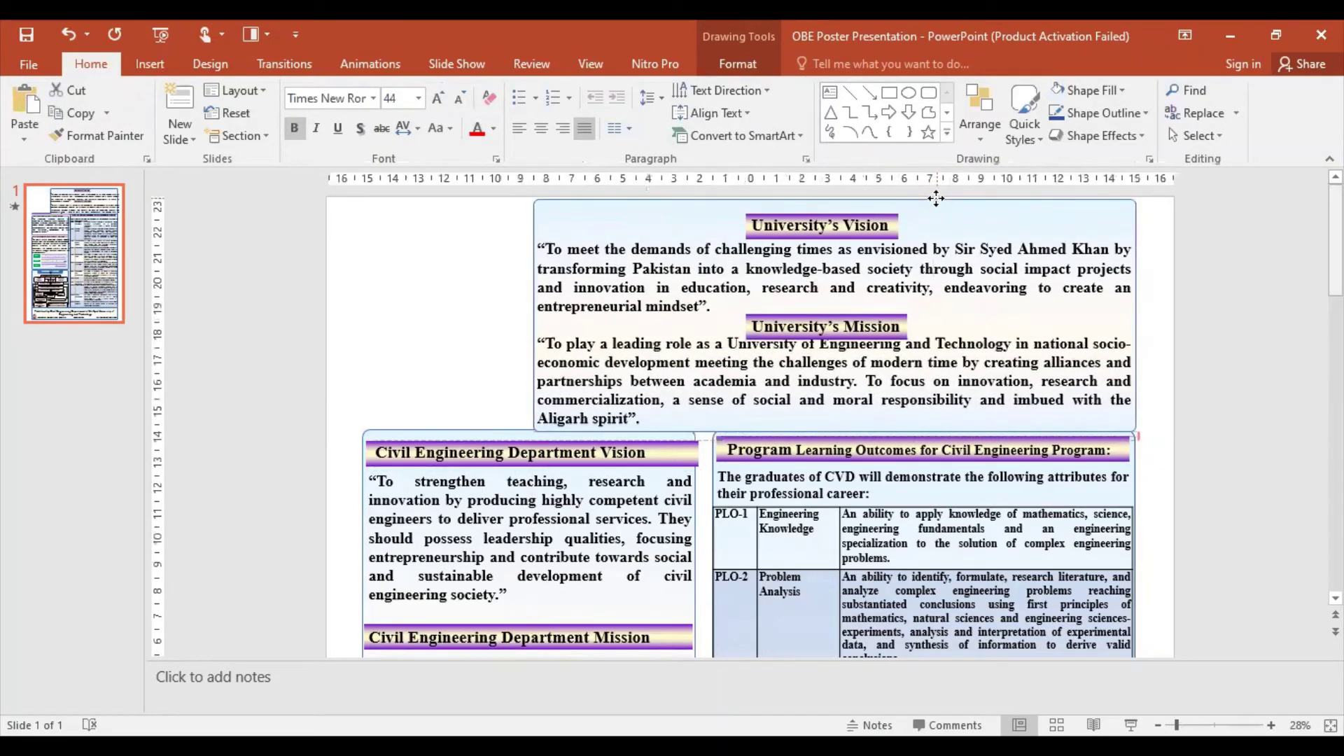
{"action": "left_click_drag", "start_coordinate": [936, 199], "coordinate": [936, 203]}
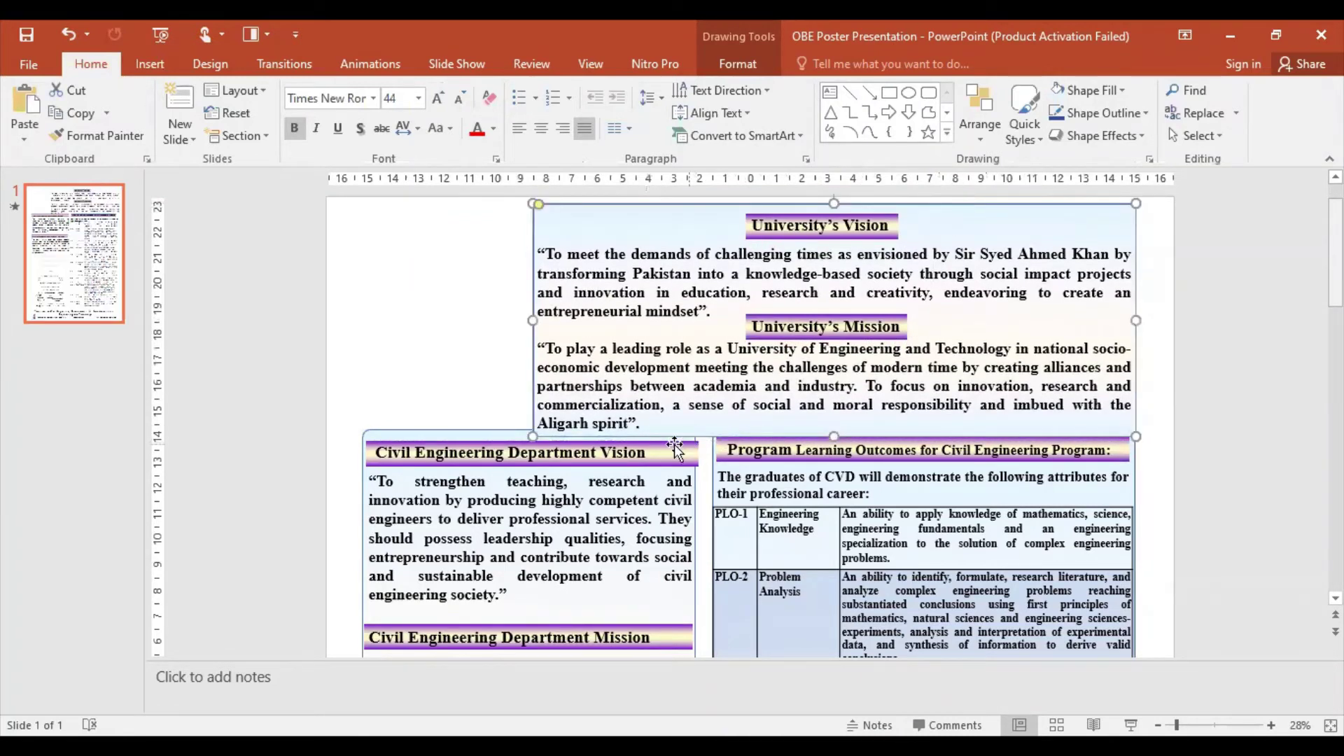
Step: Set the Vision/Mission box height to 8.9 inches
{"action": "left_click", "coordinate": [536, 348]}
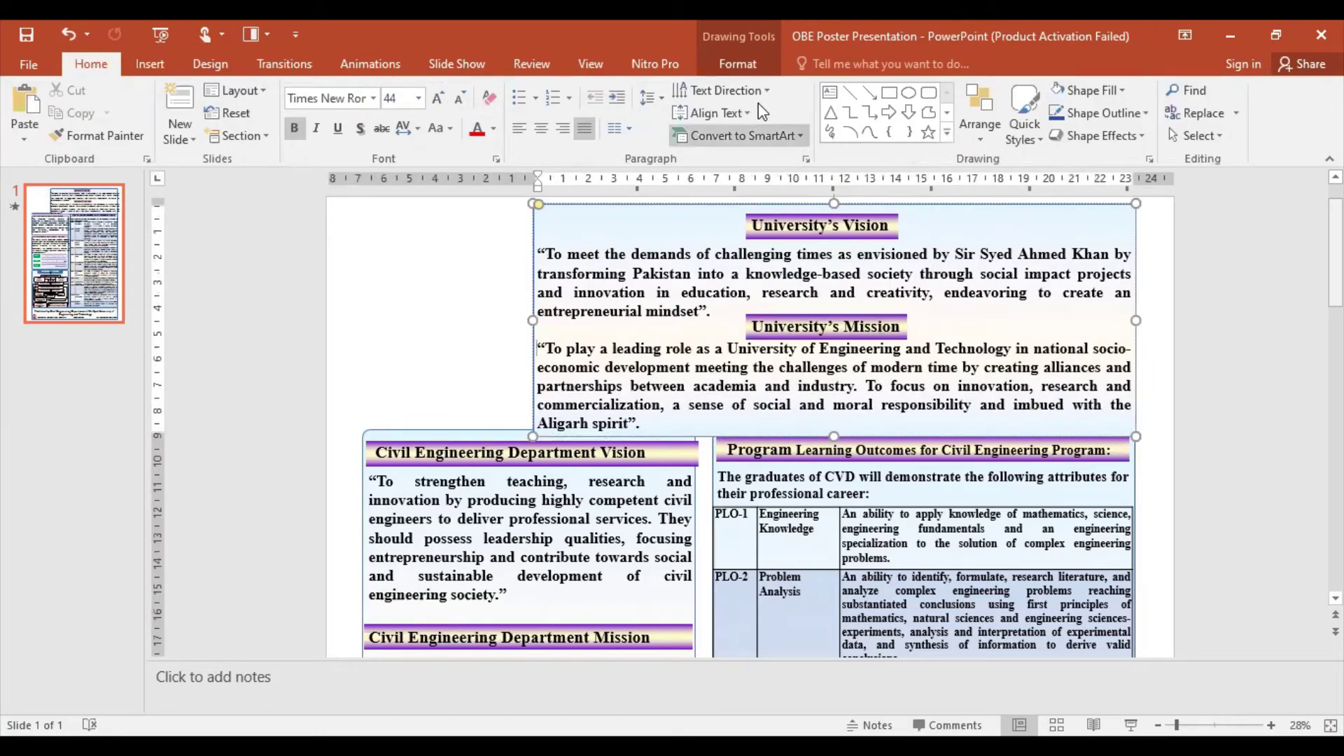
{"action": "left_click", "coordinate": [754, 69]}
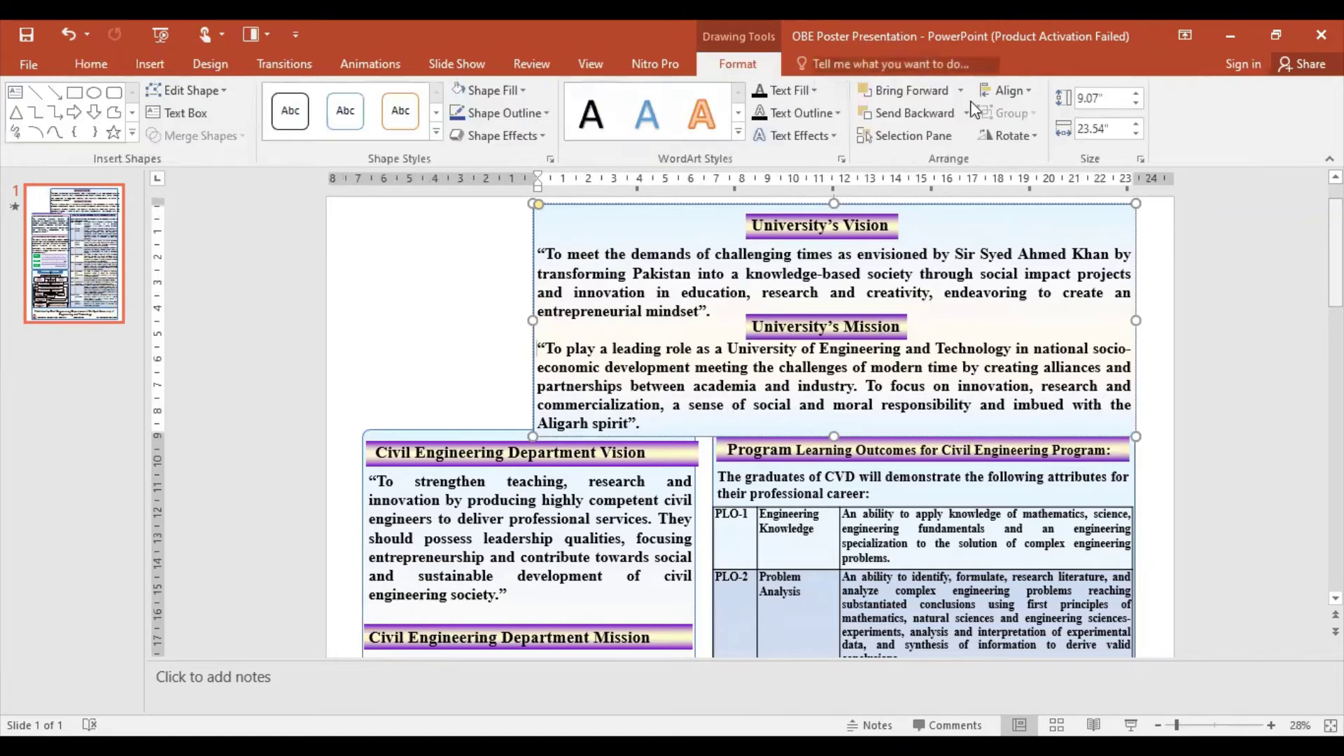
{"action": "left_click", "coordinate": [1135, 103]}
{"action": "left_click", "coordinate": [1135, 103]}
{"action": "left_click", "coordinate": [1139, 96]}
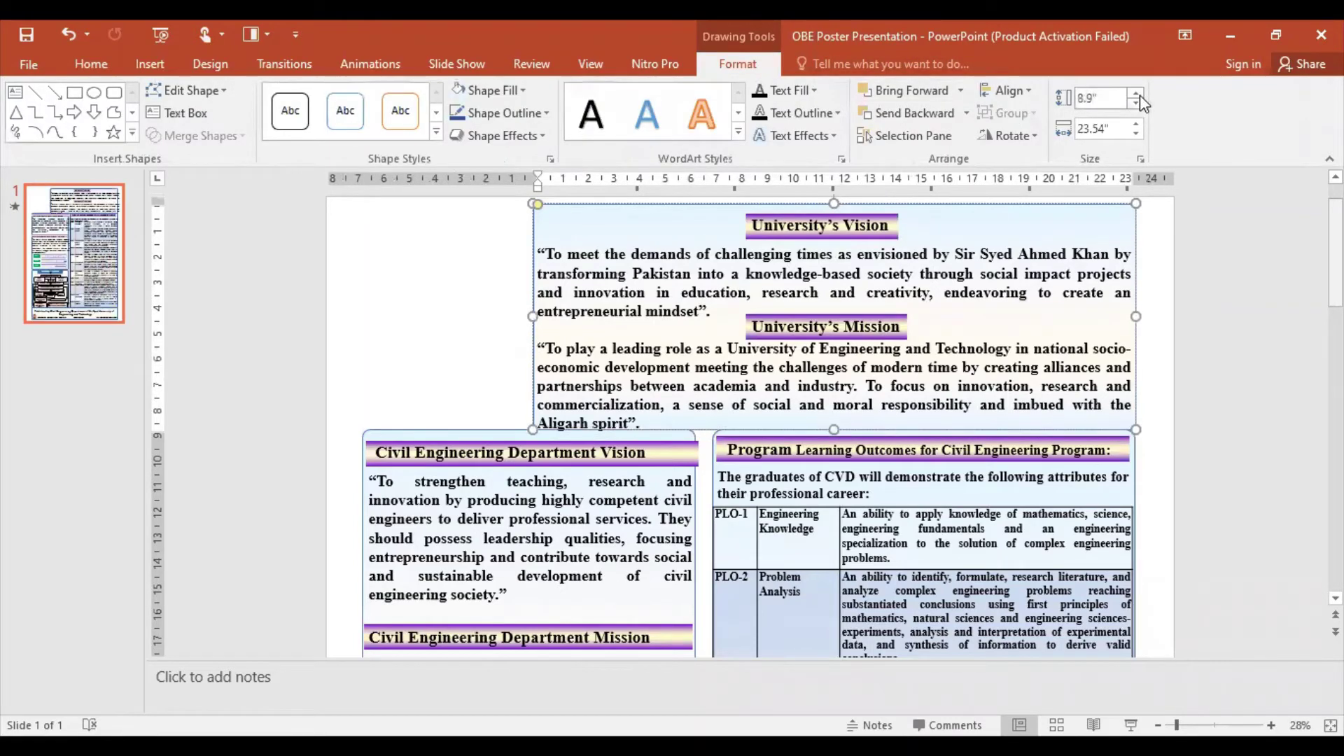
{"action": "left_click", "coordinate": [1139, 96]}
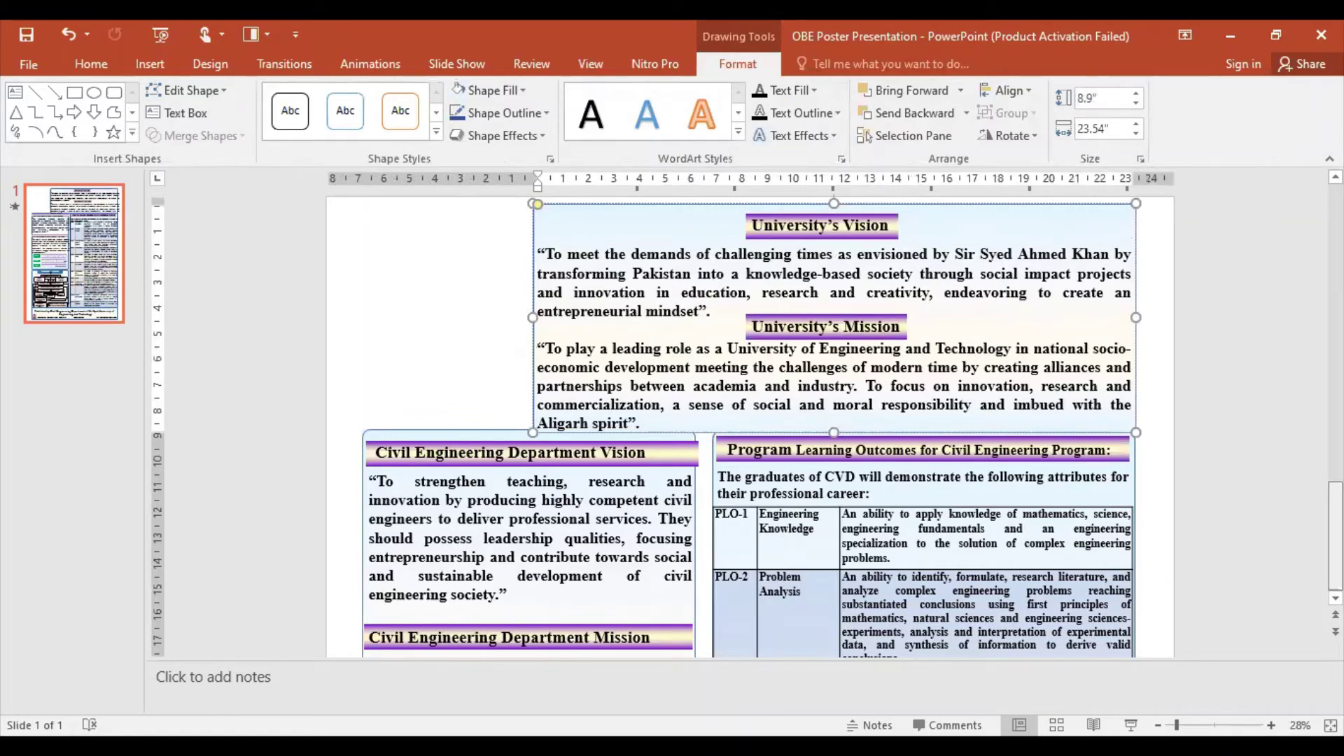
Step: Lower the Published by footer box's top edge and shrink its height to 4 inches
{"action": "scroll", "coordinate": [988, 582], "scroll_direction": "down", "scroll_amount": 5}
{"action": "scroll", "coordinate": [988, 582], "scroll_direction": "down", "scroll_amount": 5}
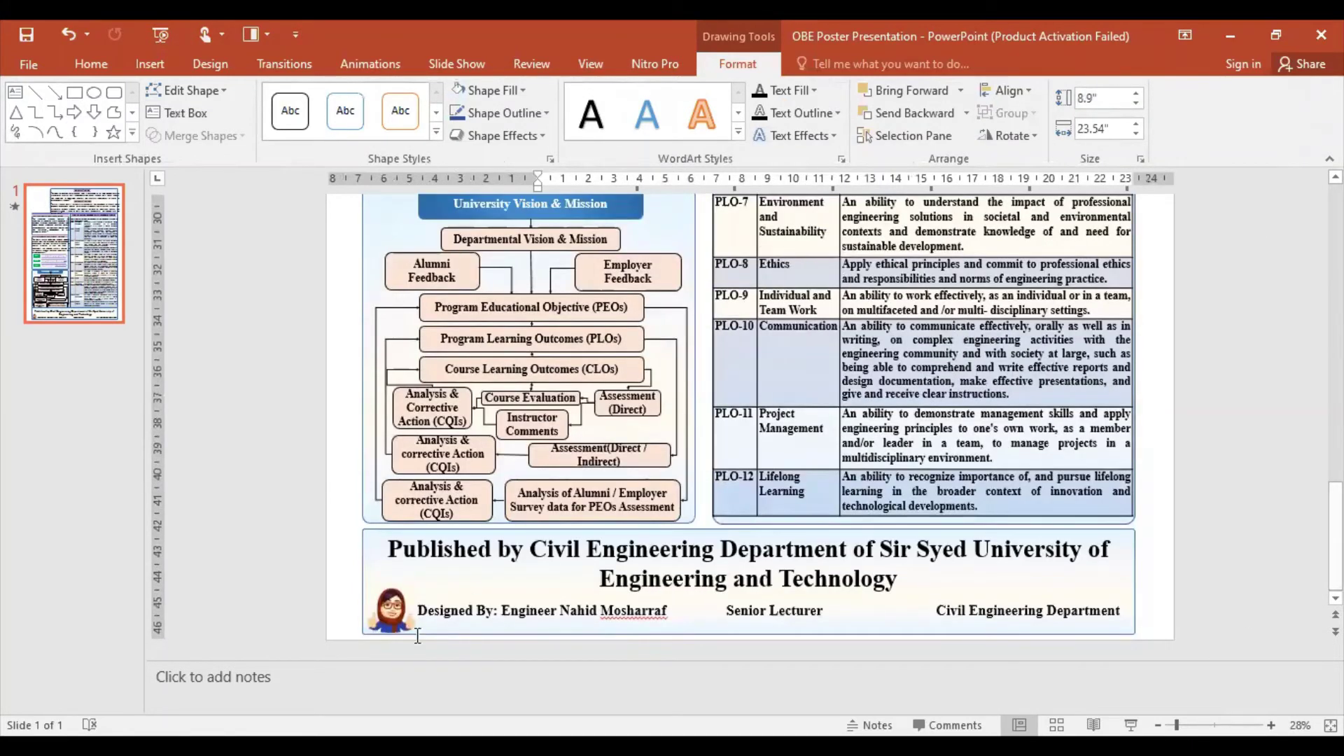
{"action": "left_click", "coordinate": [390, 557]}
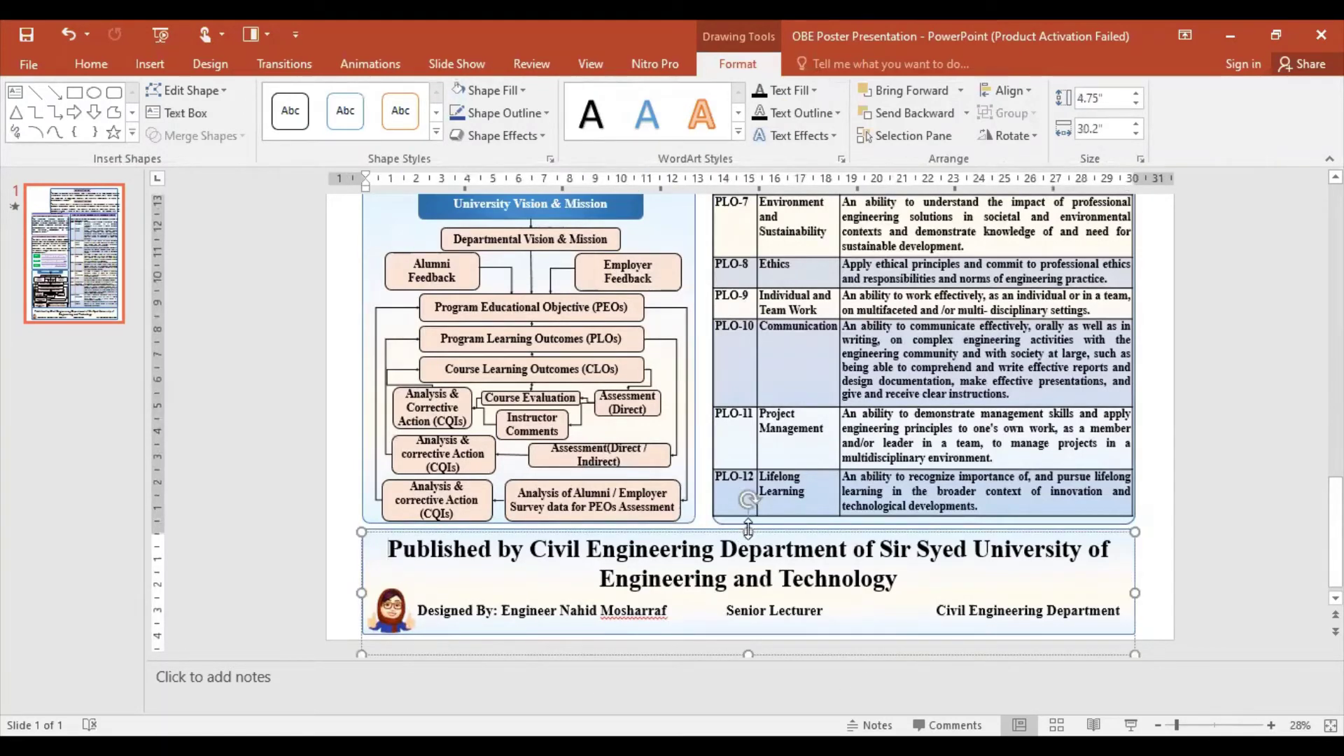
{"action": "left_click_drag", "start_coordinate": [748, 529], "coordinate": [748, 533]}
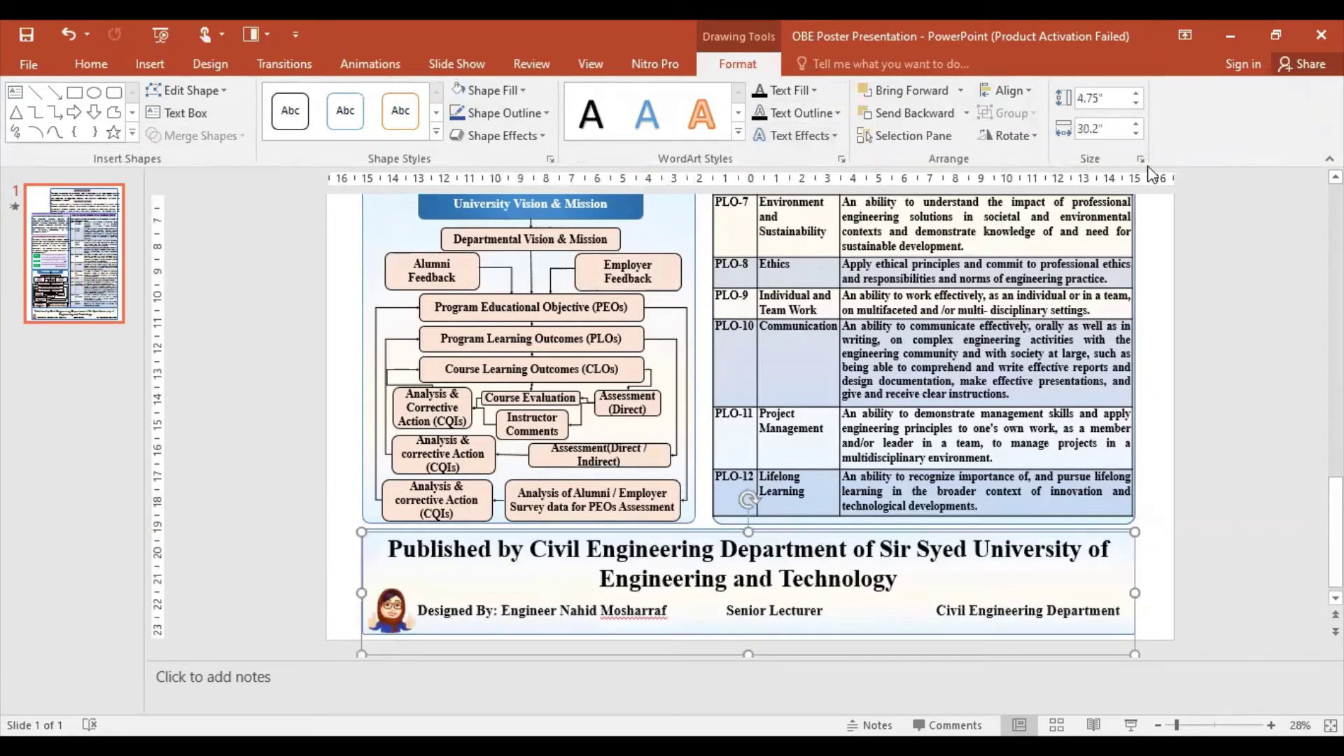
{"action": "left_click", "coordinate": [1138, 104]}
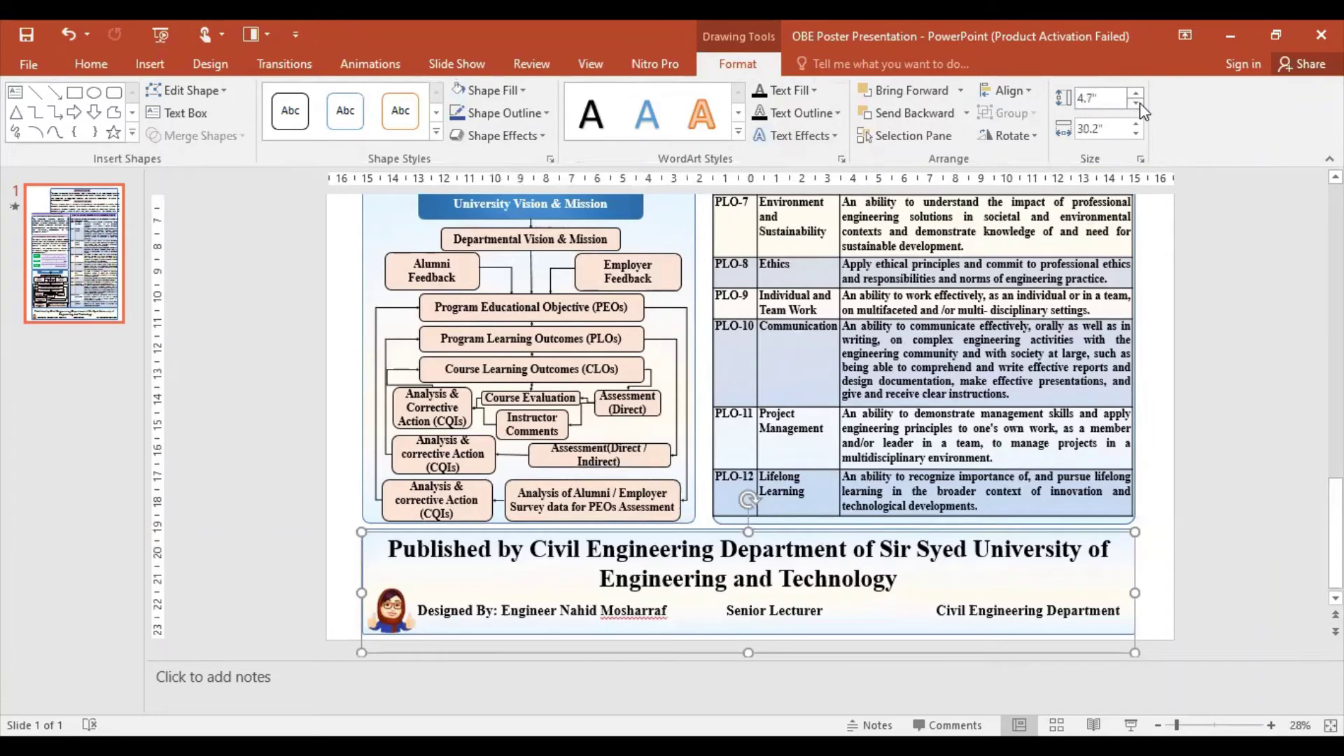
{"action": "left_click", "coordinate": [1140, 103]}
{"action": "left_click", "coordinate": [1140, 103]}
{"action": "left_click", "coordinate": [1140, 103]}
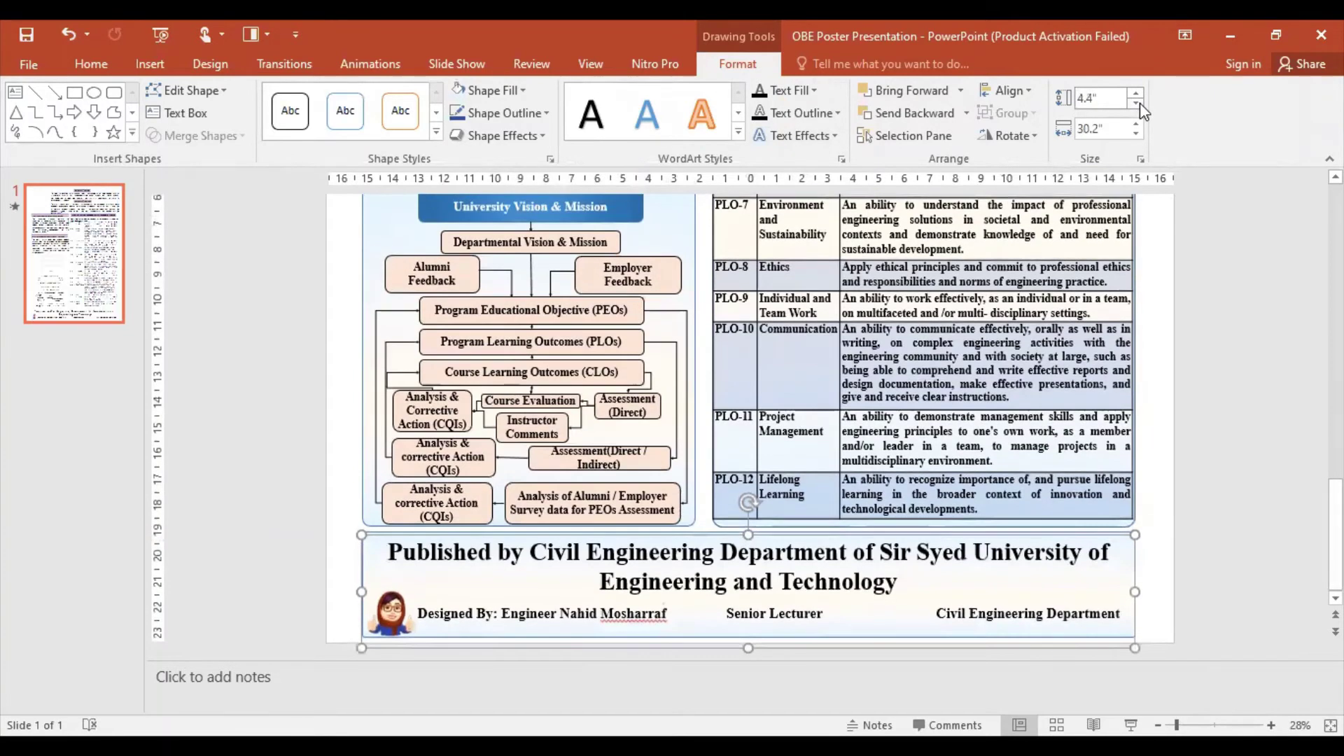
{"action": "left_click", "coordinate": [1140, 103]}
{"action": "left_click", "coordinate": [1140, 103]}
{"action": "left_click", "coordinate": [1139, 103]}
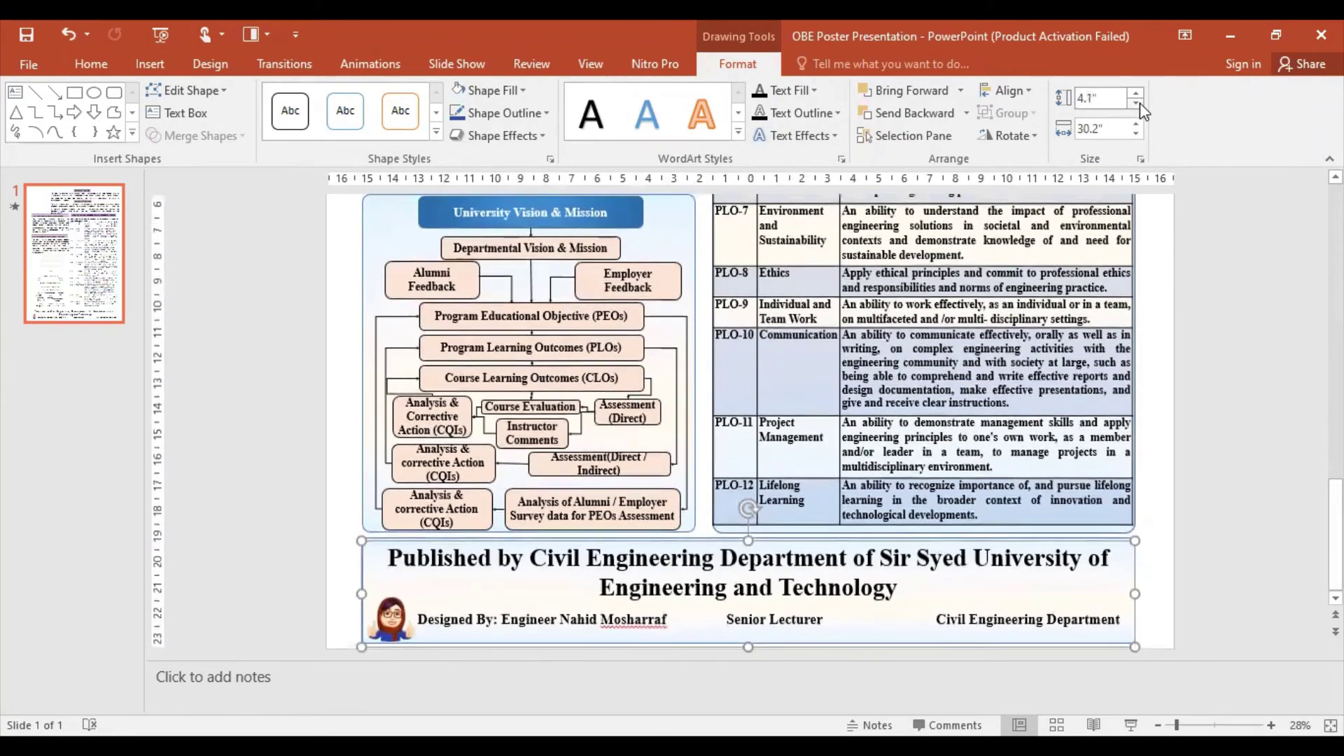
{"action": "left_click", "coordinate": [1140, 103]}
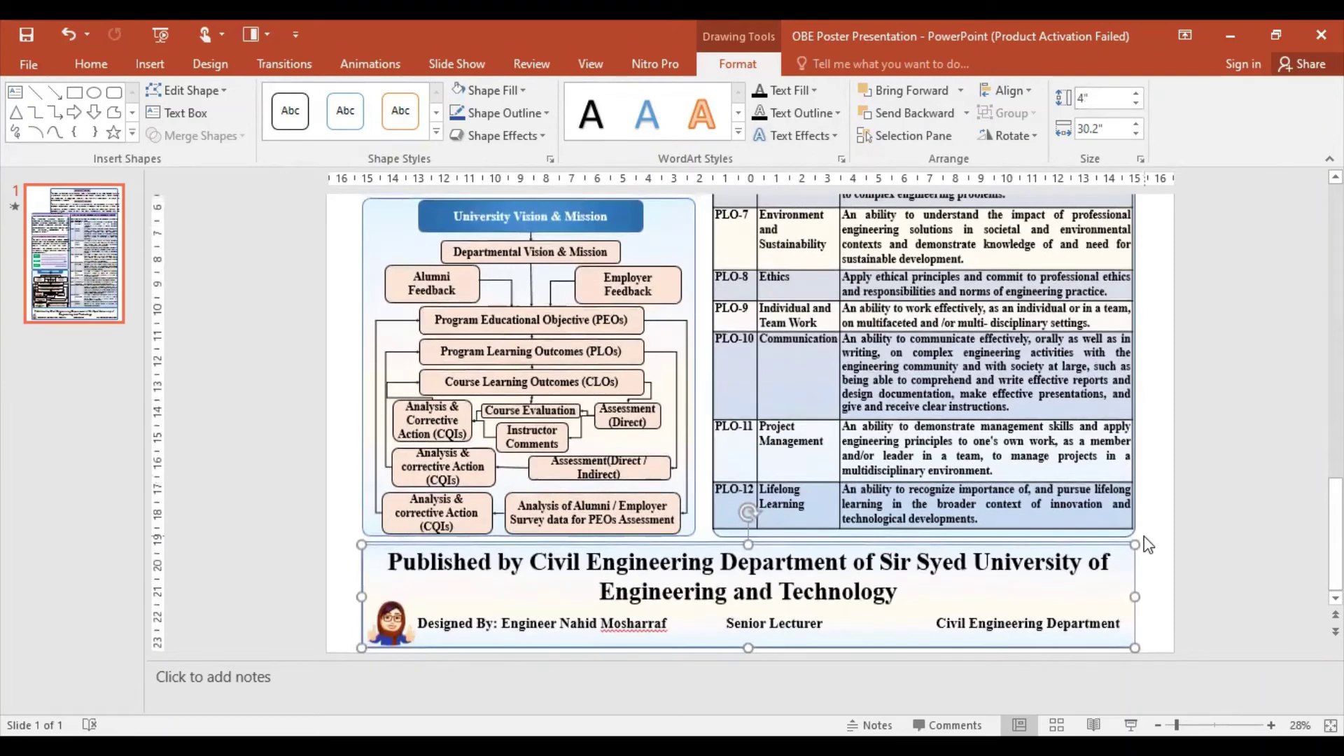
Step: Restore the footer box height to 4.1 inches, then shrink it to 3.8 inches
{"action": "left_click", "coordinate": [1145, 543]}
{"action": "left_click", "coordinate": [1131, 550]}
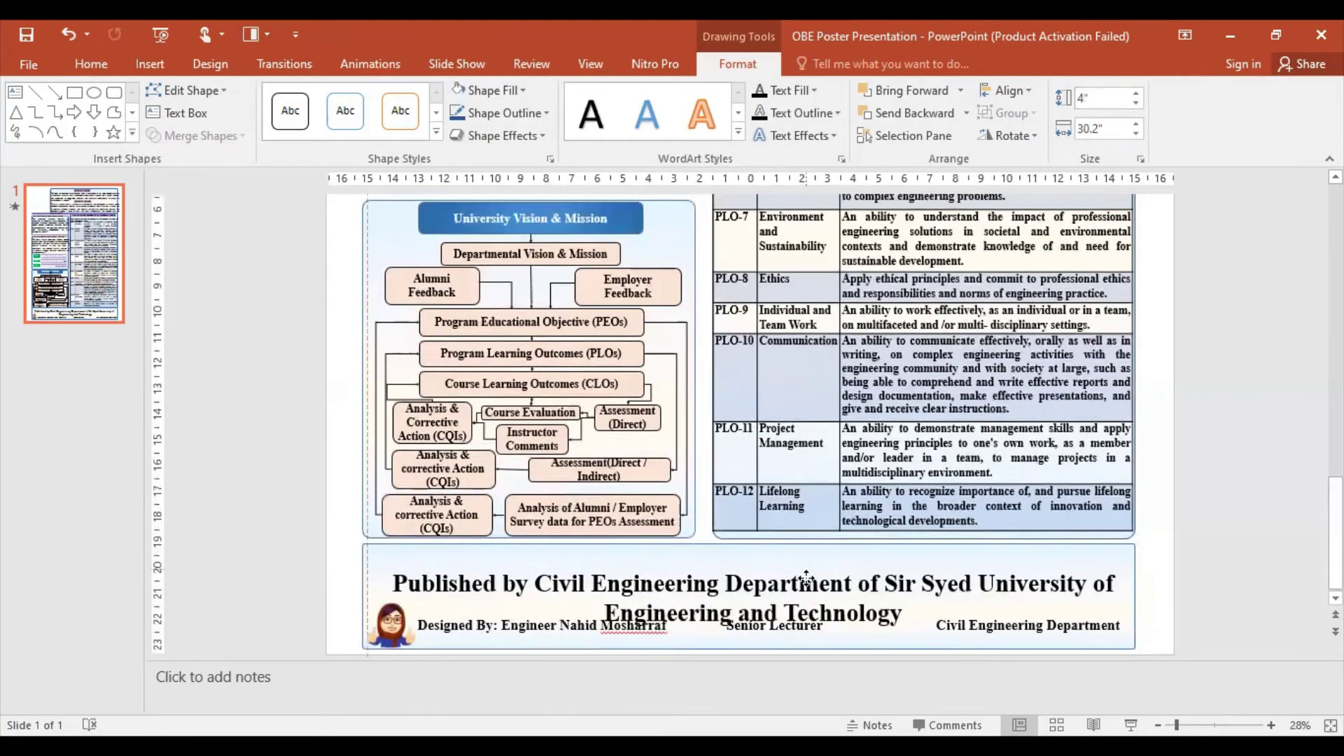
{"action": "key", "text": "ctrl+z"}
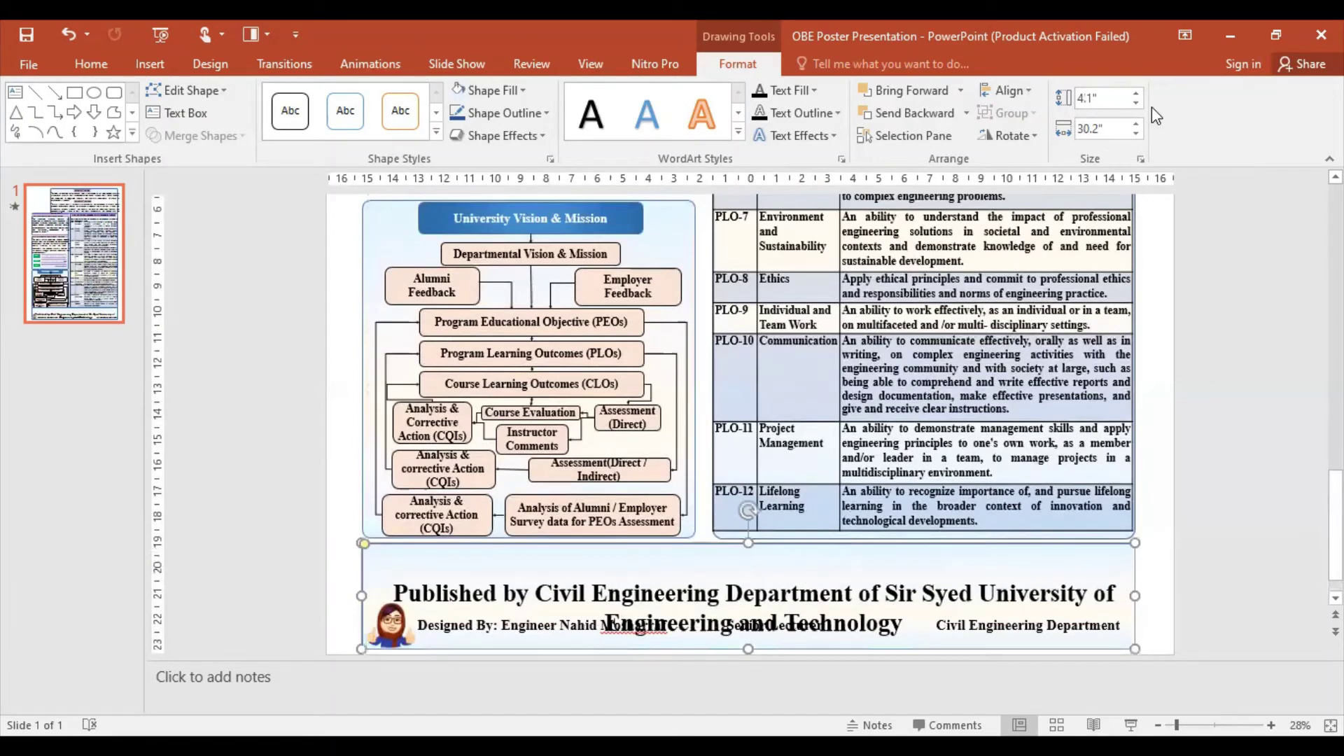
{"action": "left_click", "coordinate": [1136, 103]}
{"action": "left_click", "coordinate": [1135, 103]}
{"action": "left_click", "coordinate": [1135, 103]}
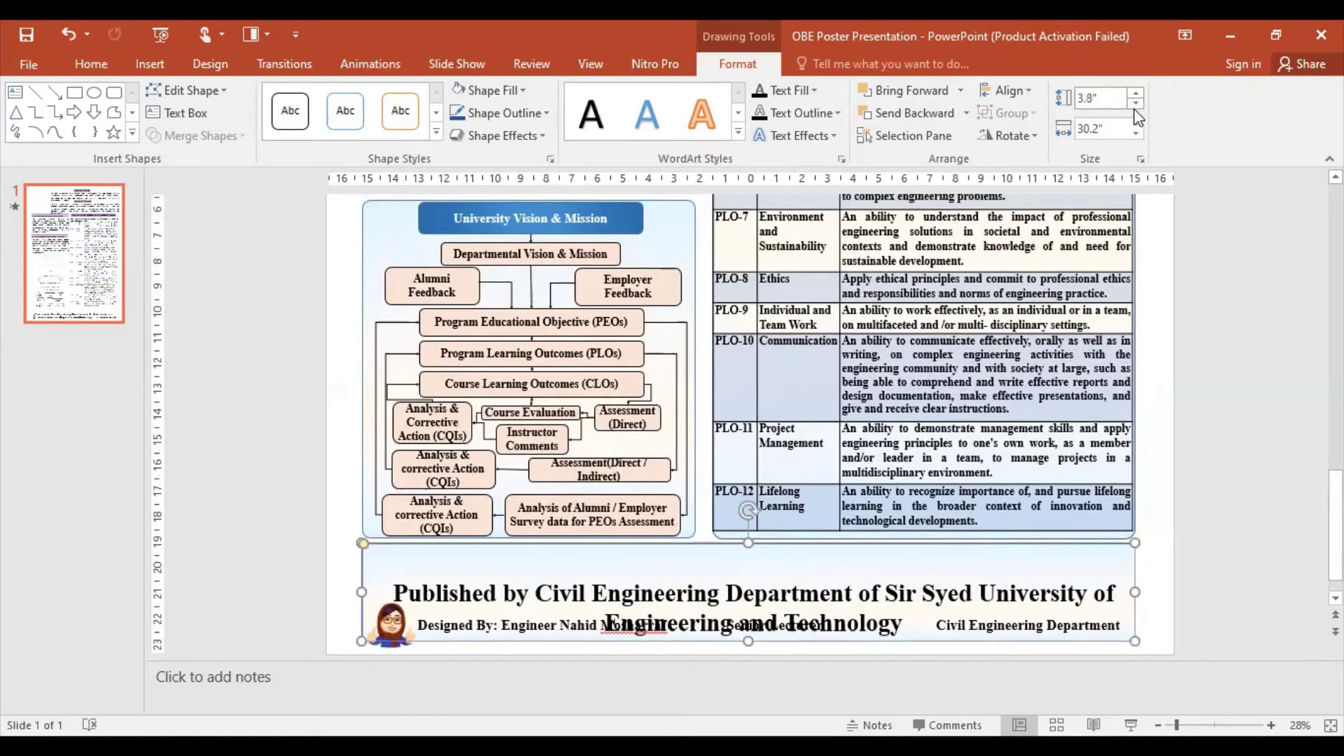
Step: Move the Designed By credit line up into the footer banner
{"action": "scroll", "coordinate": [819, 420], "scroll_direction": "down", "scroll_amount": 1}
{"action": "mouse_move", "coordinate": [820, 581]}
{"action": "left_mouse_down"}
{"action": "mouse_move", "coordinate": [819, 544]}
{"action": "mouse_move", "coordinate": [781, 596]}
{"action": "mouse_move", "coordinate": [802, 520]}
{"action": "left_mouse_up"}
{"action": "left_click", "coordinate": [782, 596]}
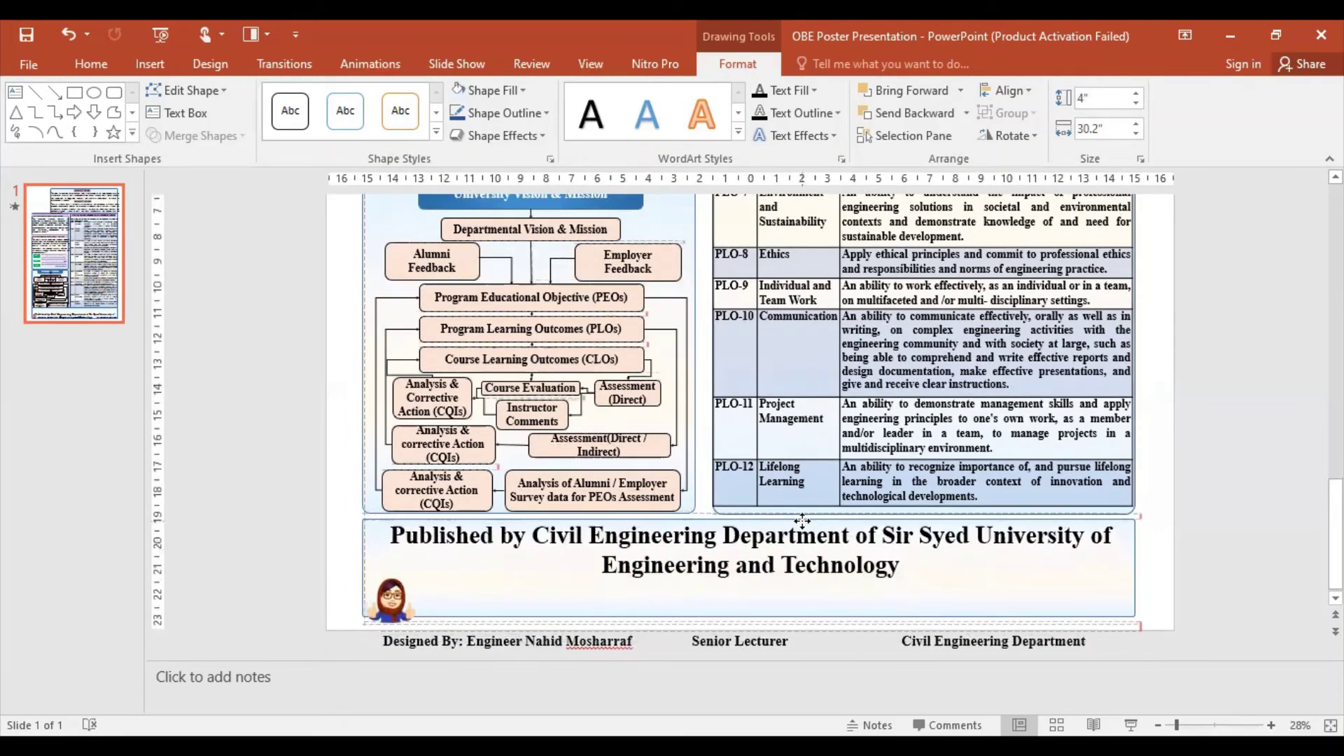
{"action": "left_click", "coordinate": [795, 639]}
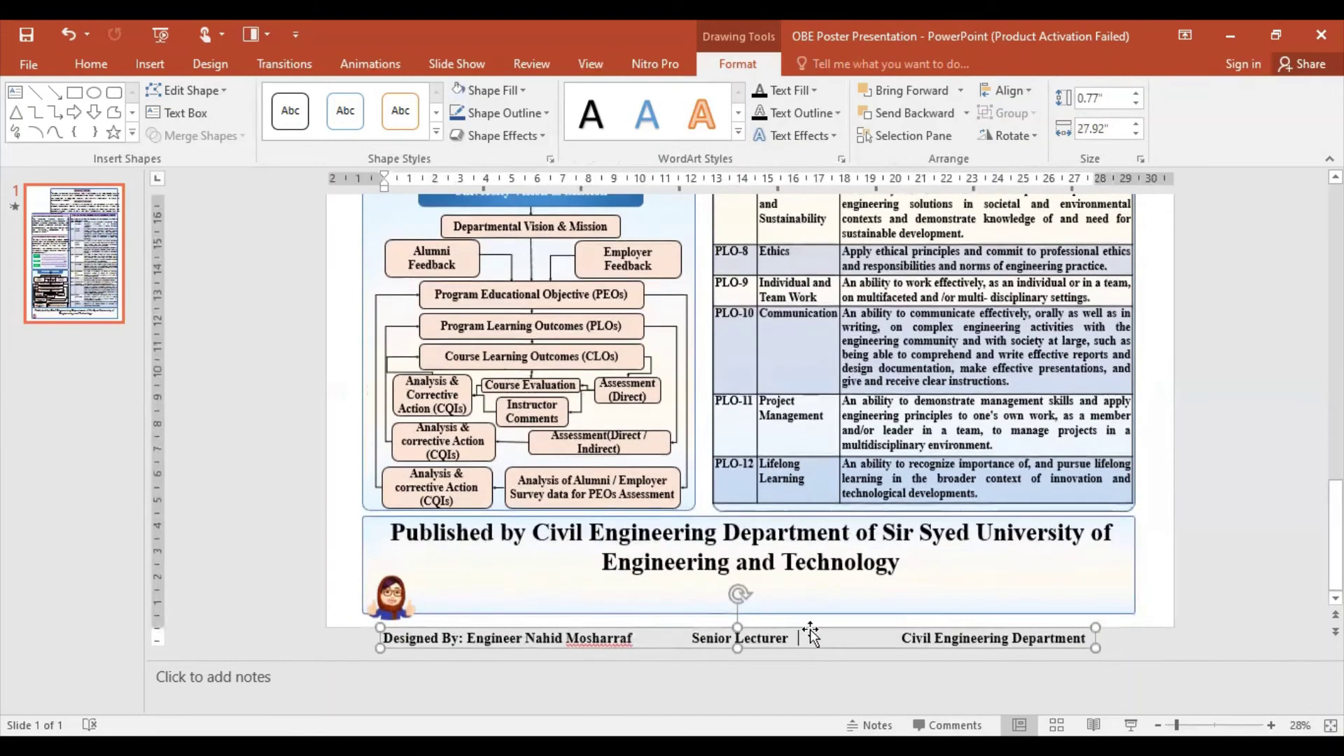
{"action": "mouse_move", "coordinate": [795, 639]}
{"action": "left_mouse_down"}
{"action": "mouse_move", "coordinate": [830, 586]}
{"action": "mouse_move", "coordinate": [846, 594]}
{"action": "left_mouse_up"}
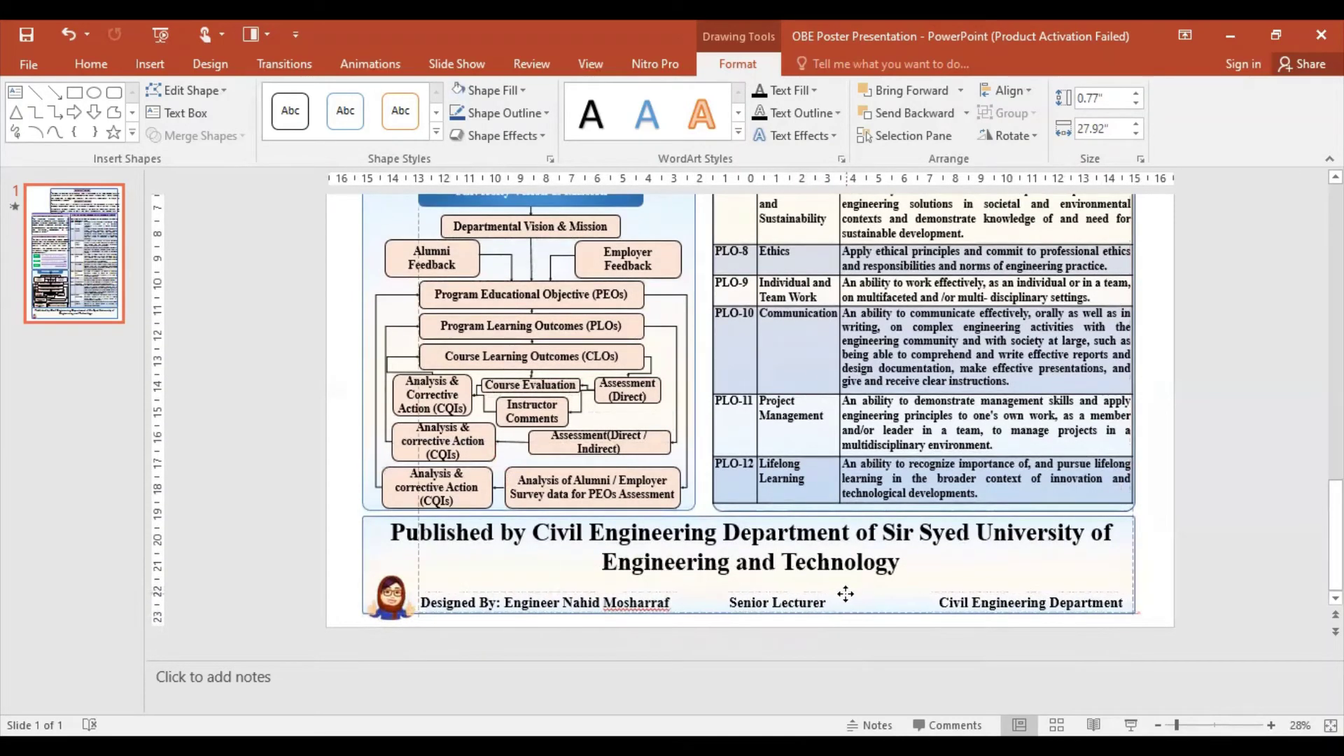
{"action": "scroll", "coordinate": [846, 594], "scroll_direction": "up", "scroll_amount": 1}
{"action": "left_click", "coordinate": [738, 632]}
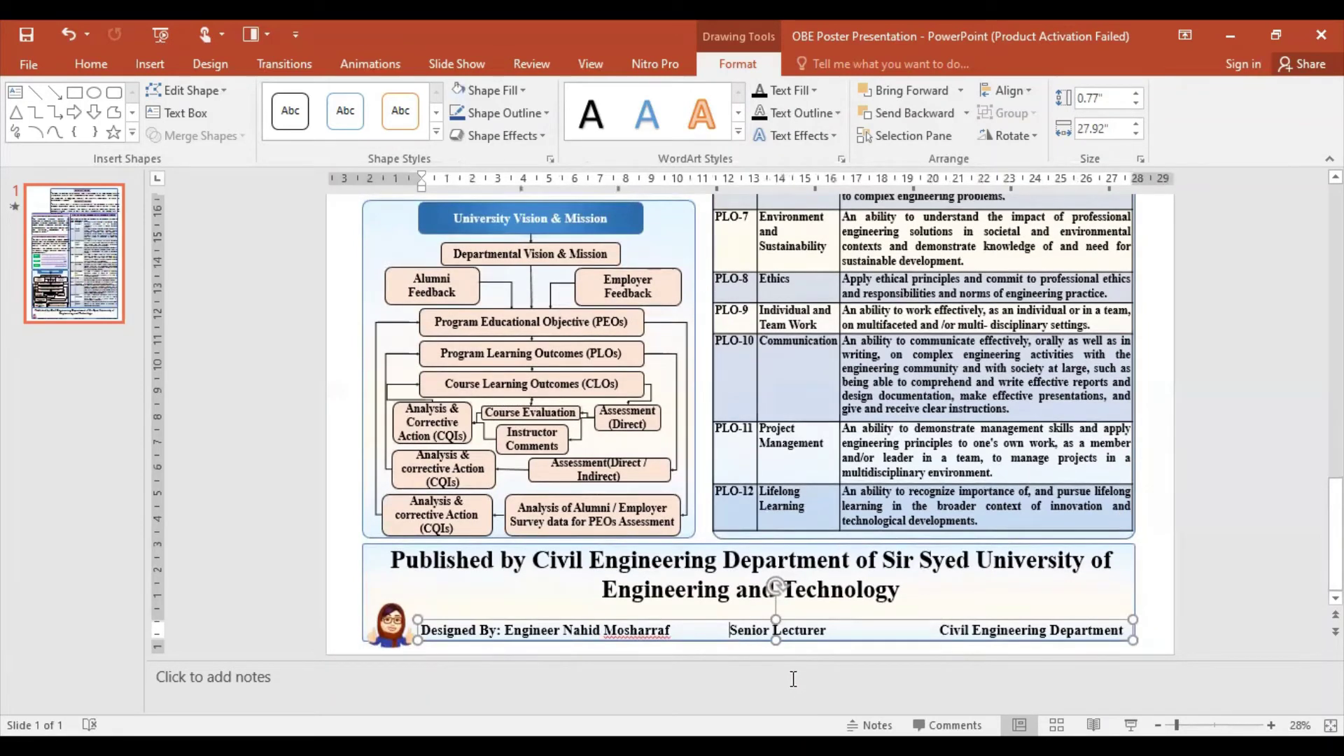
{"action": "left_click", "coordinate": [1048, 591]}
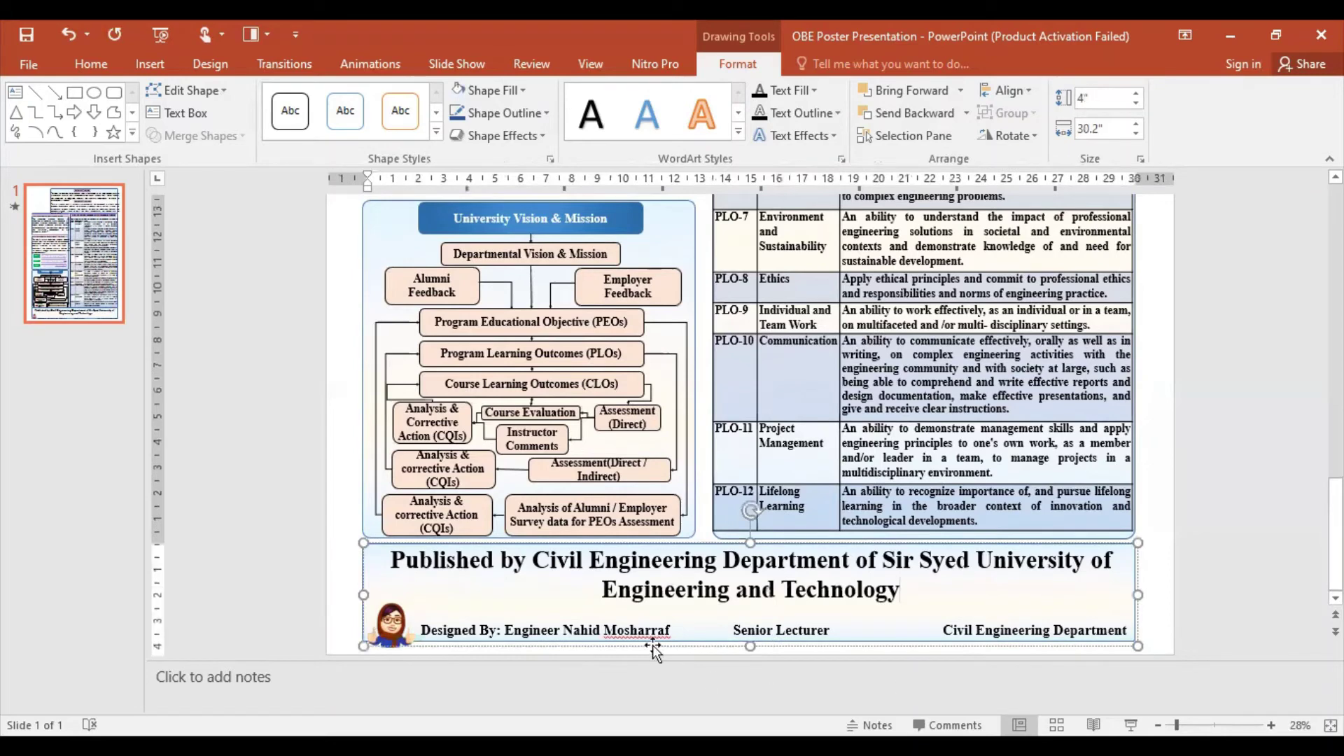
{"action": "left_click", "coordinate": [1180, 609]}
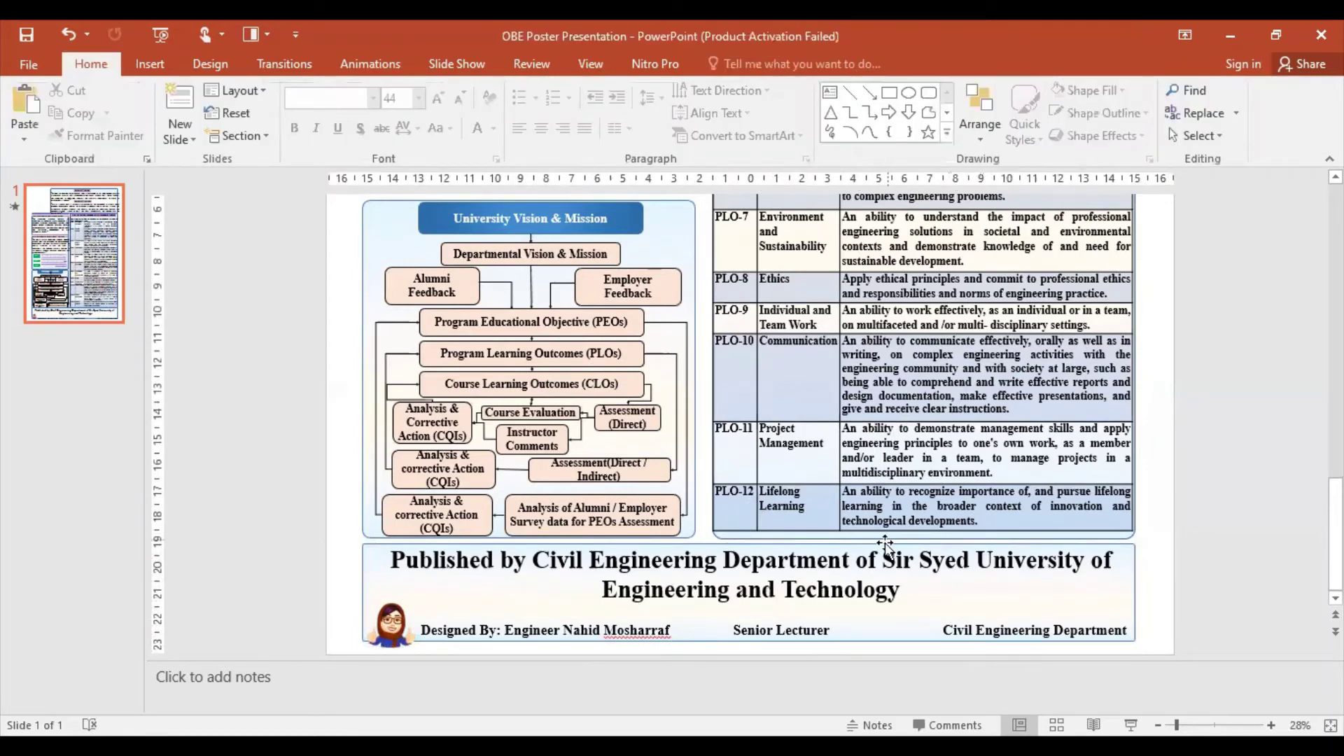
Step: Fine-tune the footer box position and shift the credit line down slightly
{"action": "left_click_drag", "start_coordinate": [881, 542], "coordinate": [879, 547]}
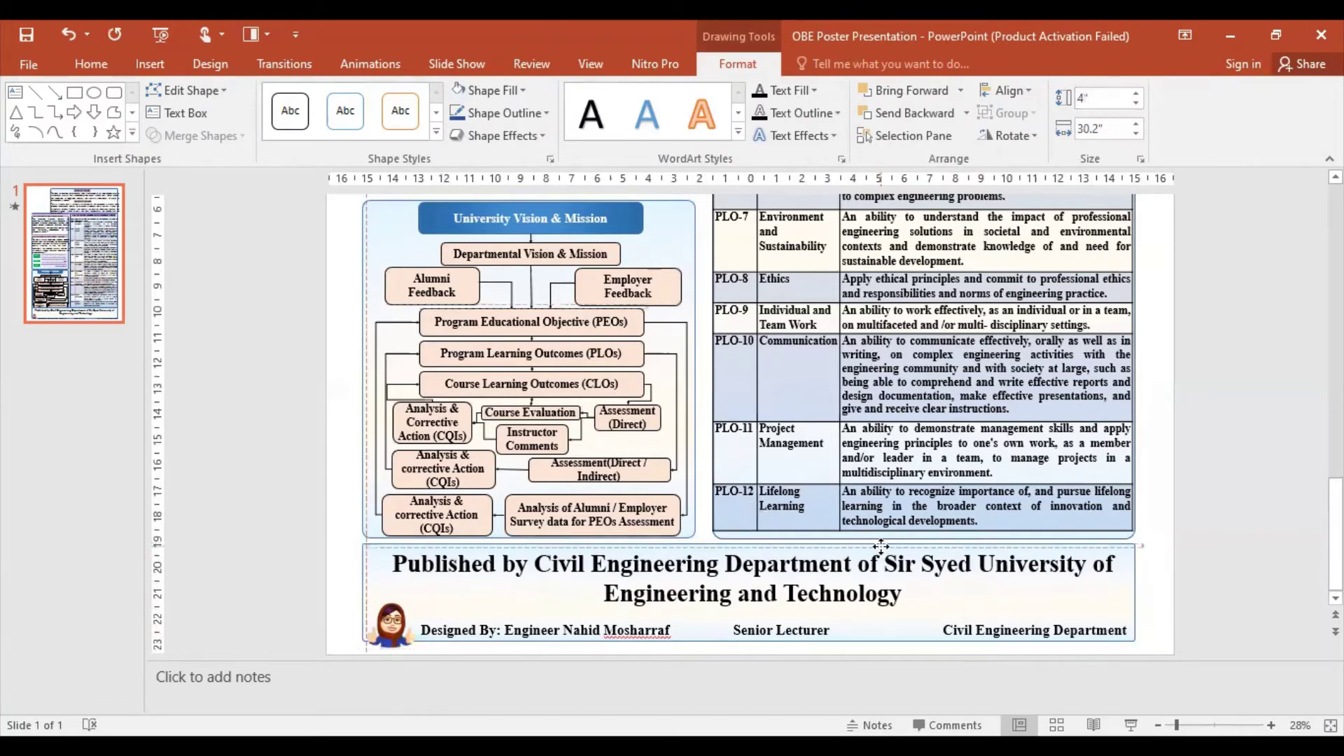
{"action": "left_click_drag", "start_coordinate": [880, 548], "coordinate": [879, 558]}
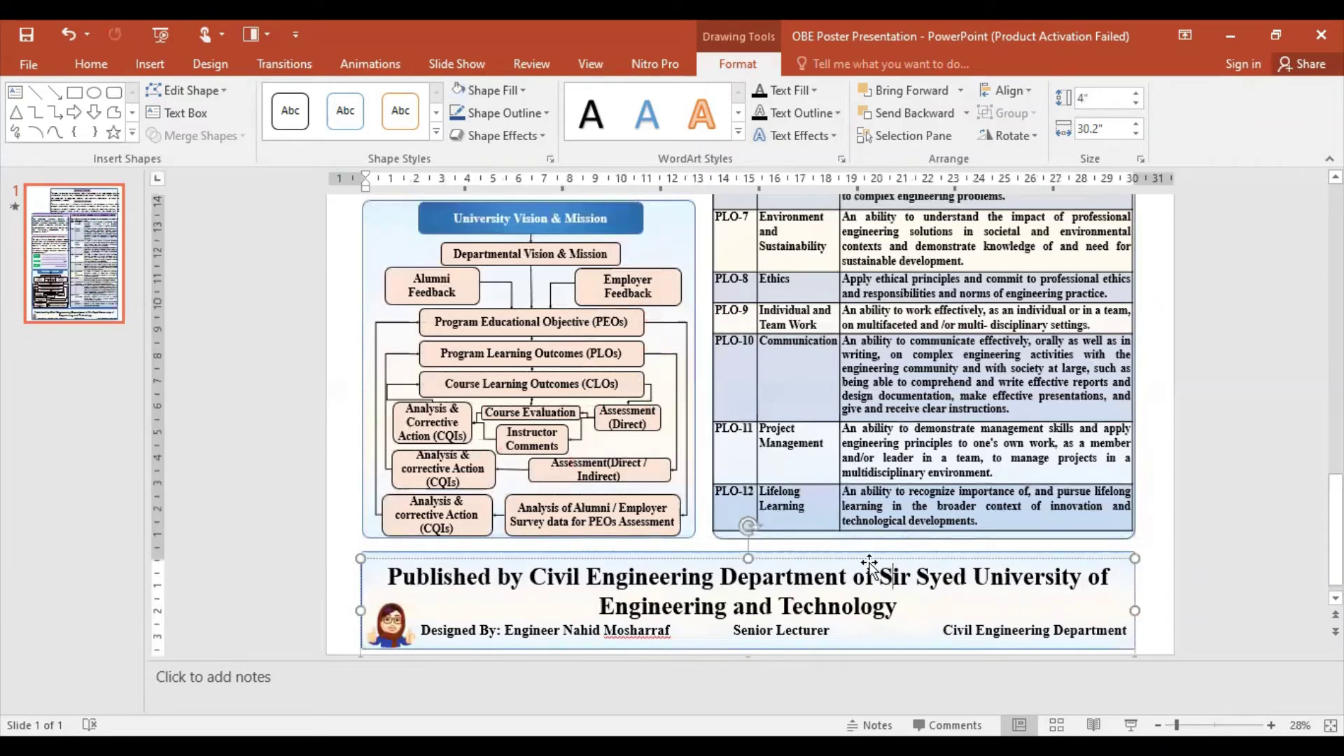
{"action": "left_click_drag", "start_coordinate": [870, 555], "coordinate": [861, 548]}
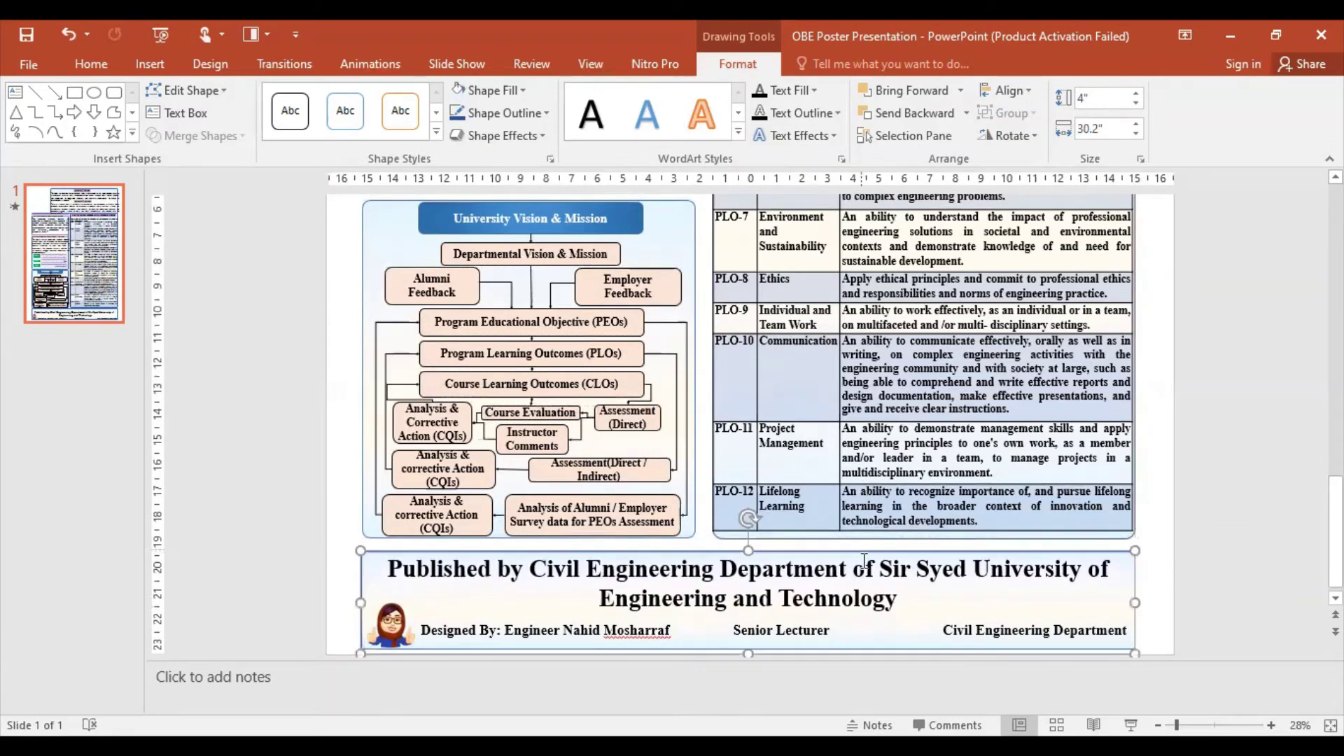
{"action": "left_click", "coordinate": [791, 627]}
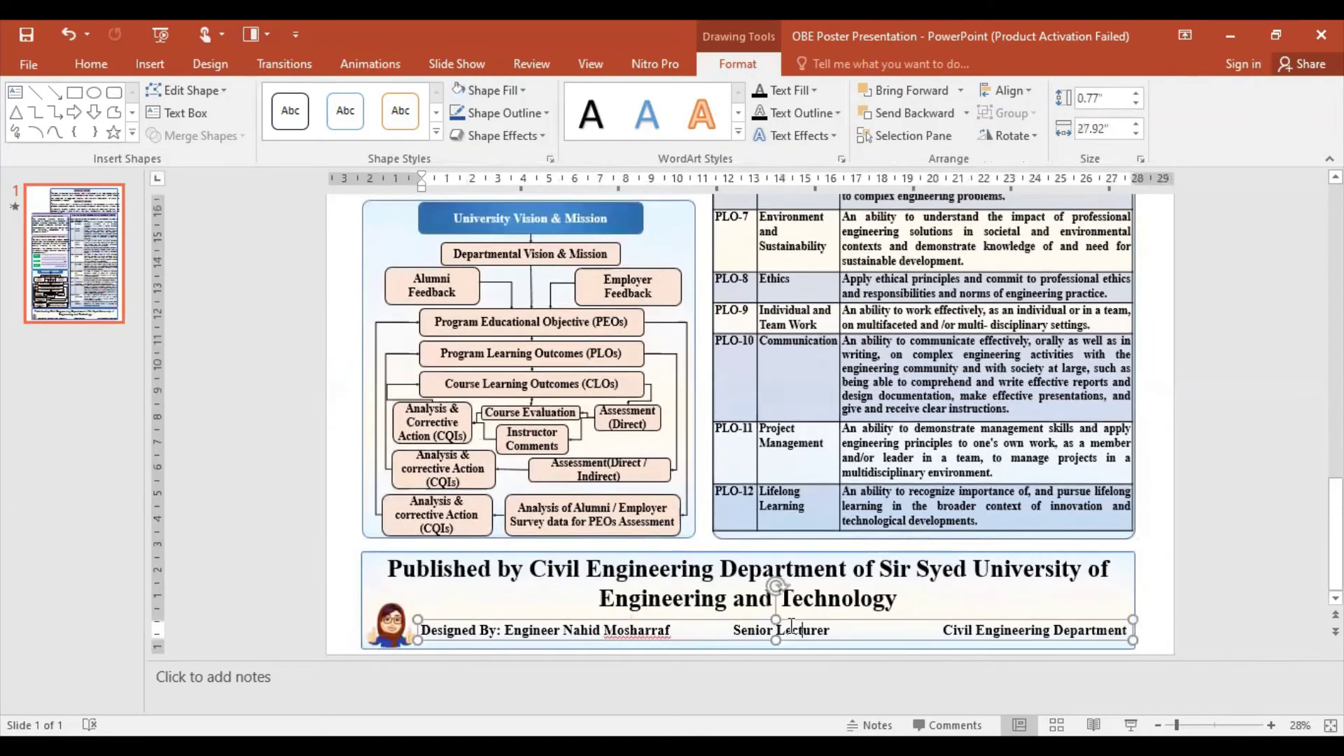
{"action": "left_click", "coordinate": [793, 619]}
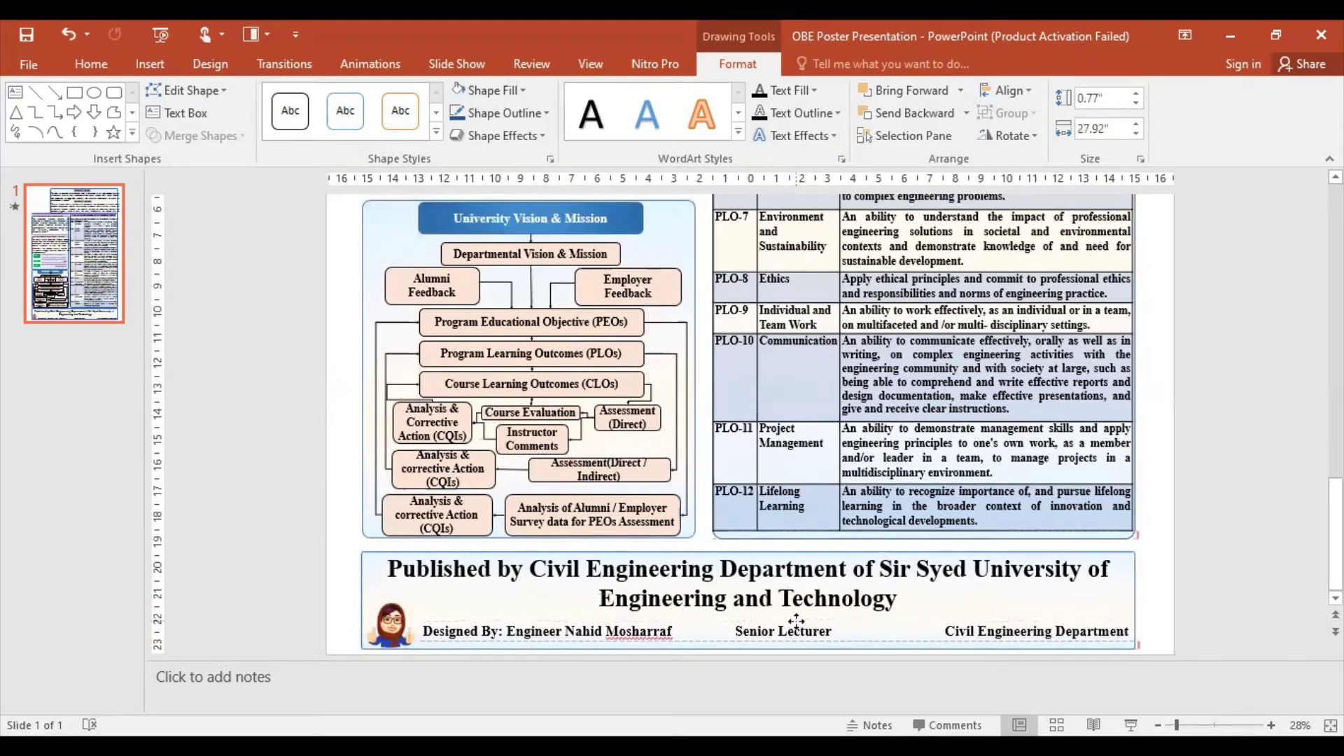
{"action": "left_click_drag", "start_coordinate": [792, 619], "coordinate": [794, 621]}
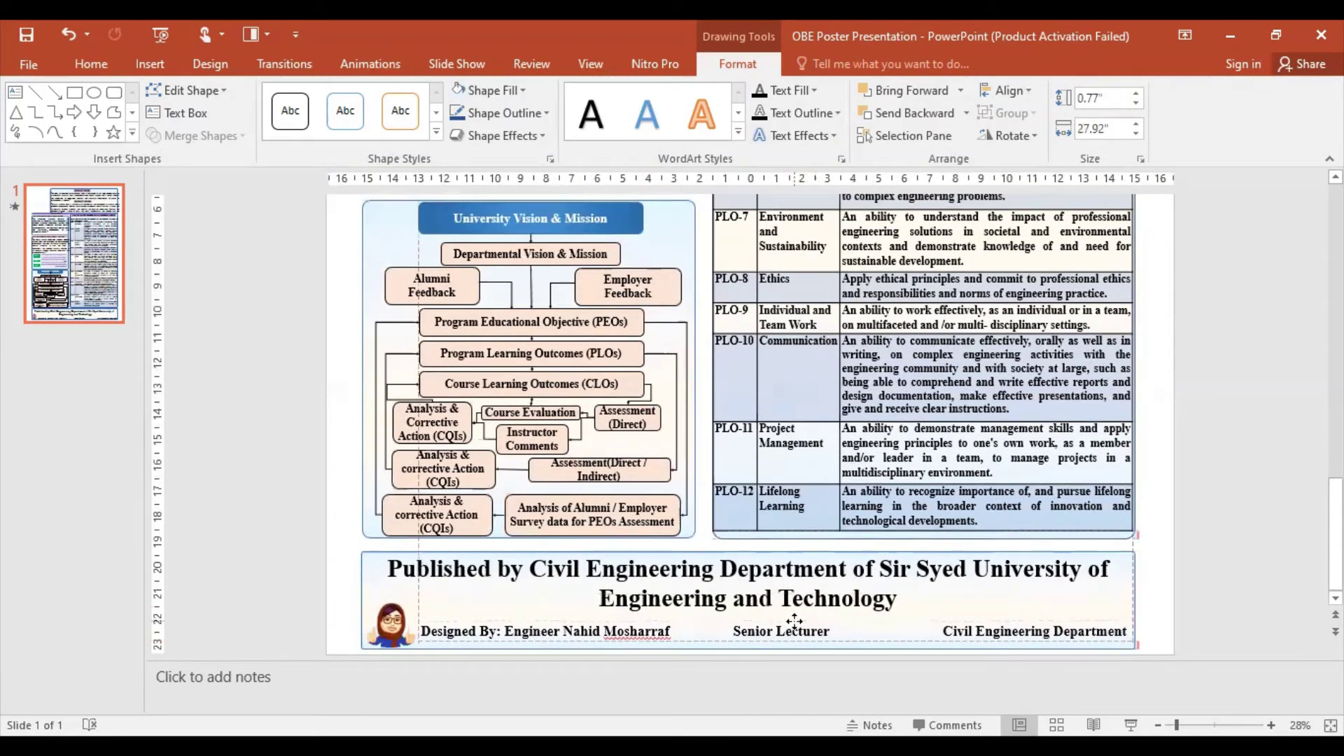
{"action": "left_click", "coordinate": [1156, 606]}
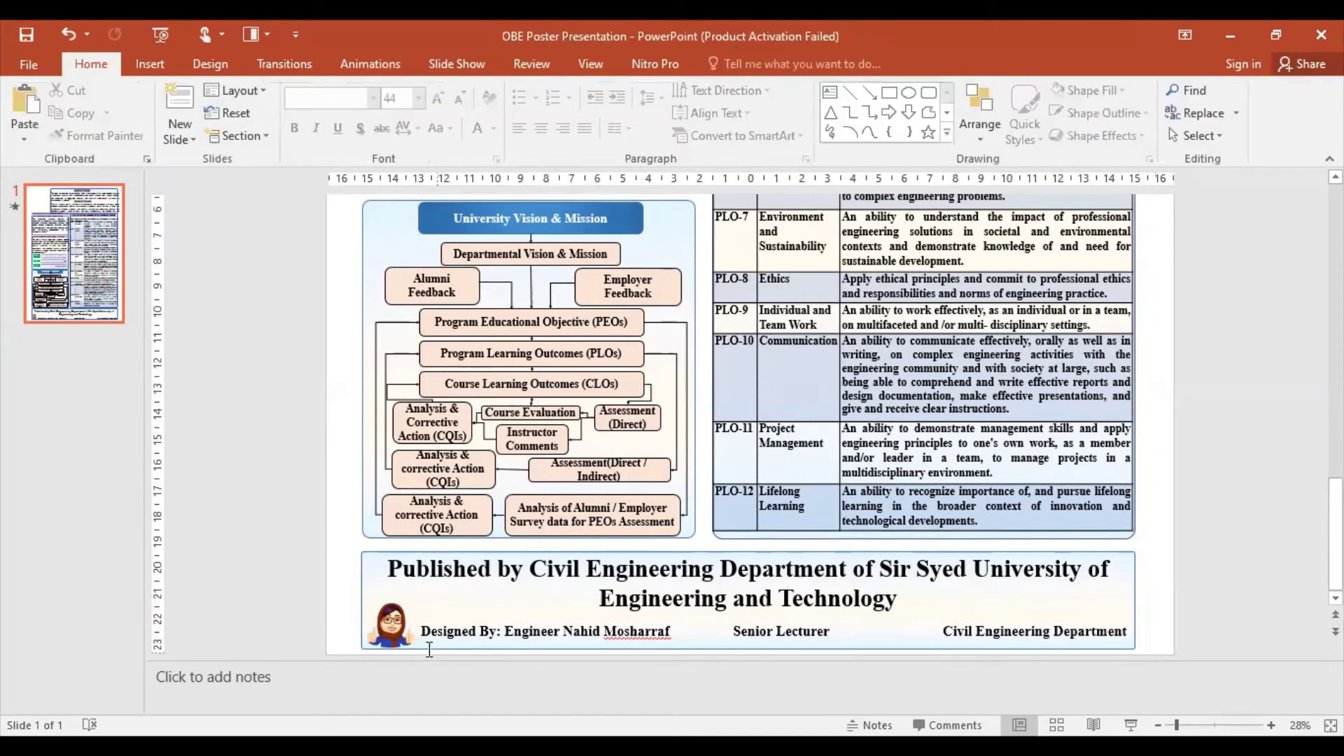
{"action": "left_click", "coordinate": [395, 633]}
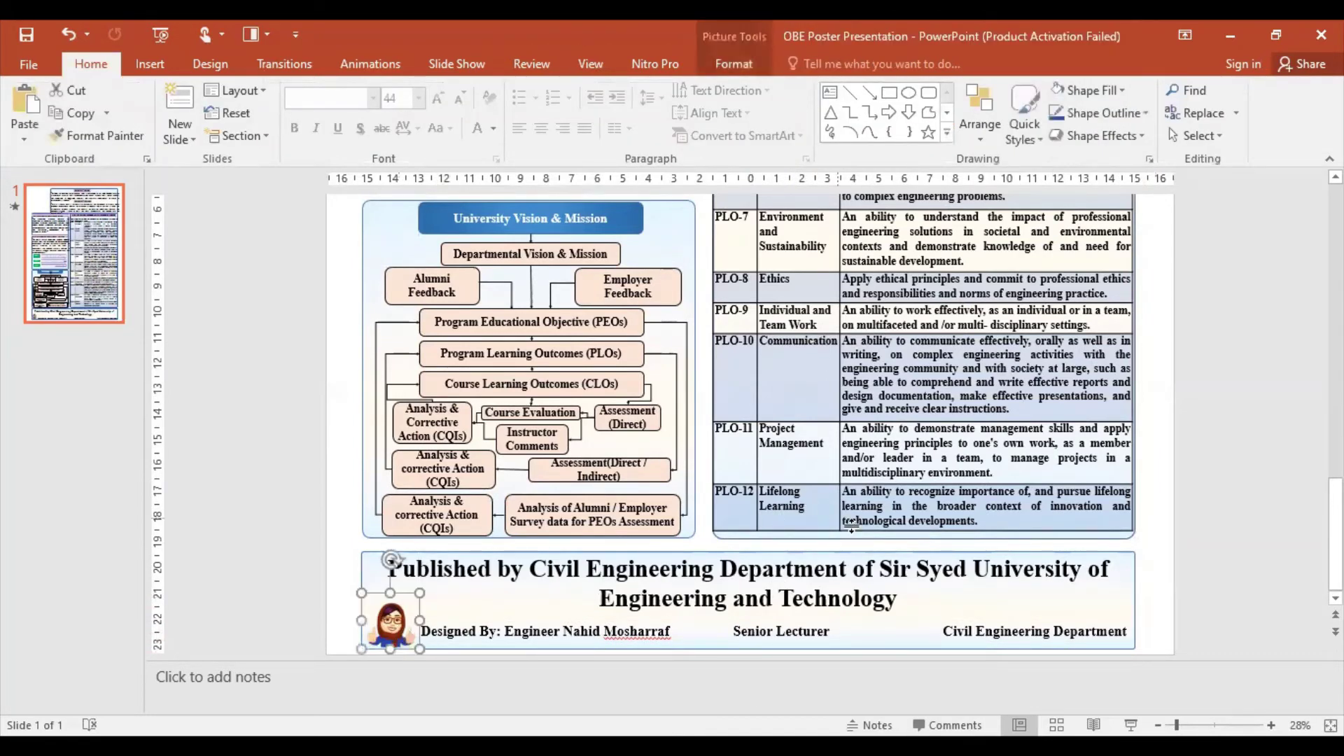
Step: Decrease the font size of the University's Vision and Mission paragraphs
{"action": "scroll", "coordinate": [851, 526], "scroll_direction": "up", "scroll_amount": 2}
{"action": "scroll", "coordinate": [850, 524], "scroll_direction": "up", "scroll_amount": 3}
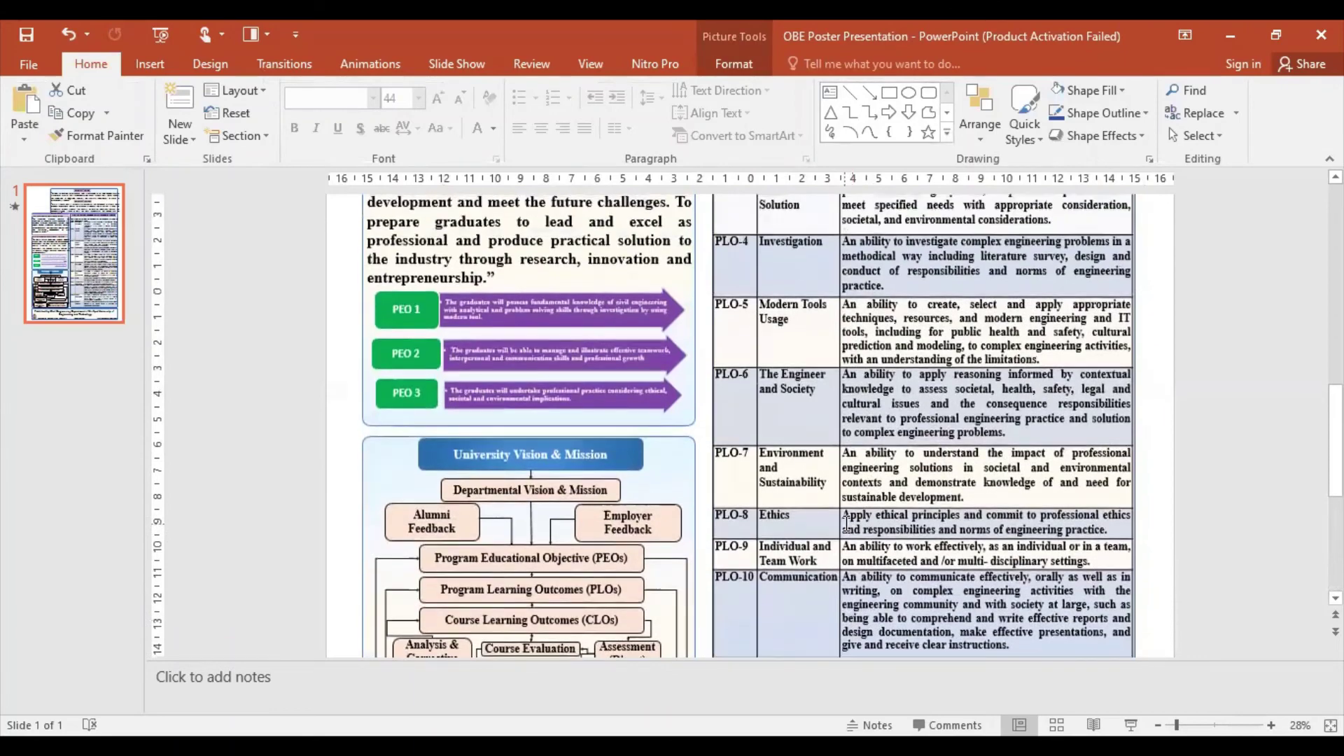
{"action": "scroll", "coordinate": [846, 522], "scroll_direction": "up", "scroll_amount": 2}
{"action": "scroll", "coordinate": [846, 522], "scroll_direction": "up", "scroll_amount": 5}
{"action": "scroll", "coordinate": [846, 522], "scroll_direction": "up", "scroll_amount": 5}
{"action": "scroll", "coordinate": [846, 523], "scroll_direction": "up", "scroll_amount": 3}
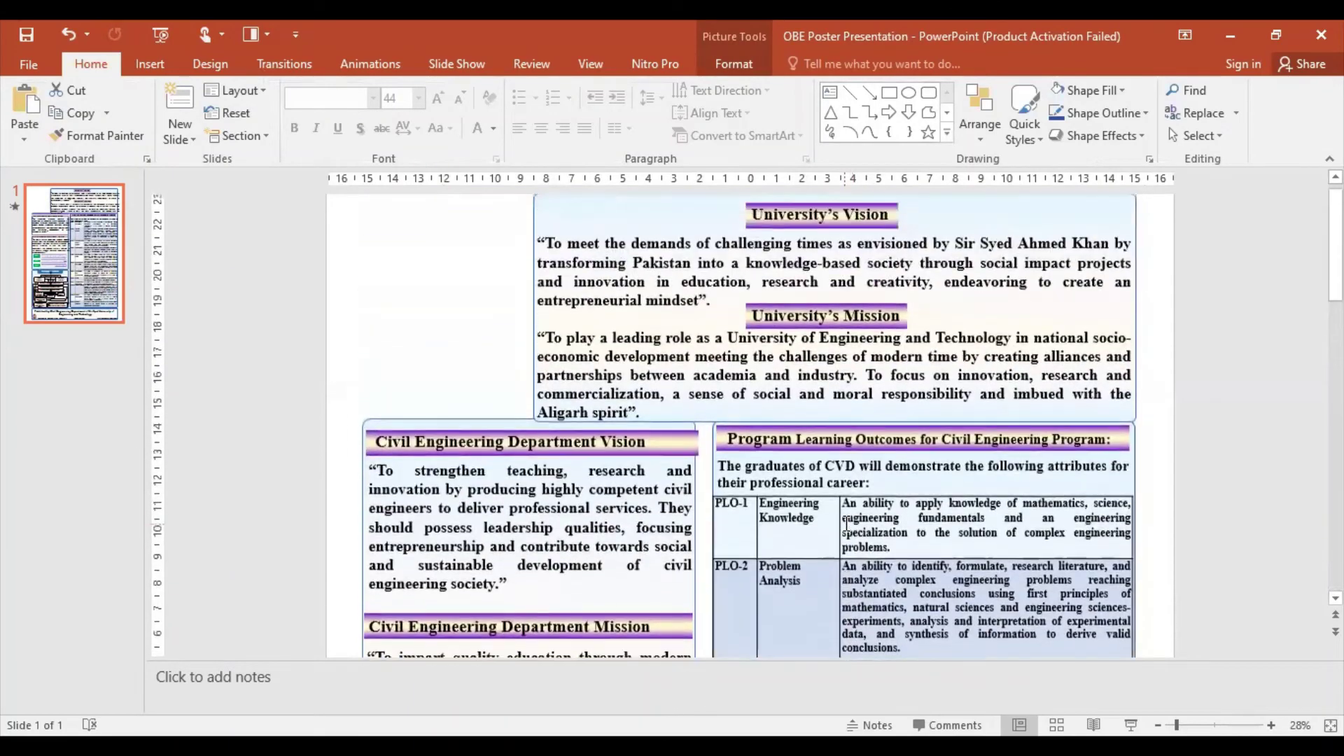
{"action": "scroll", "coordinate": [847, 525], "scroll_direction": "up", "scroll_amount": 1}
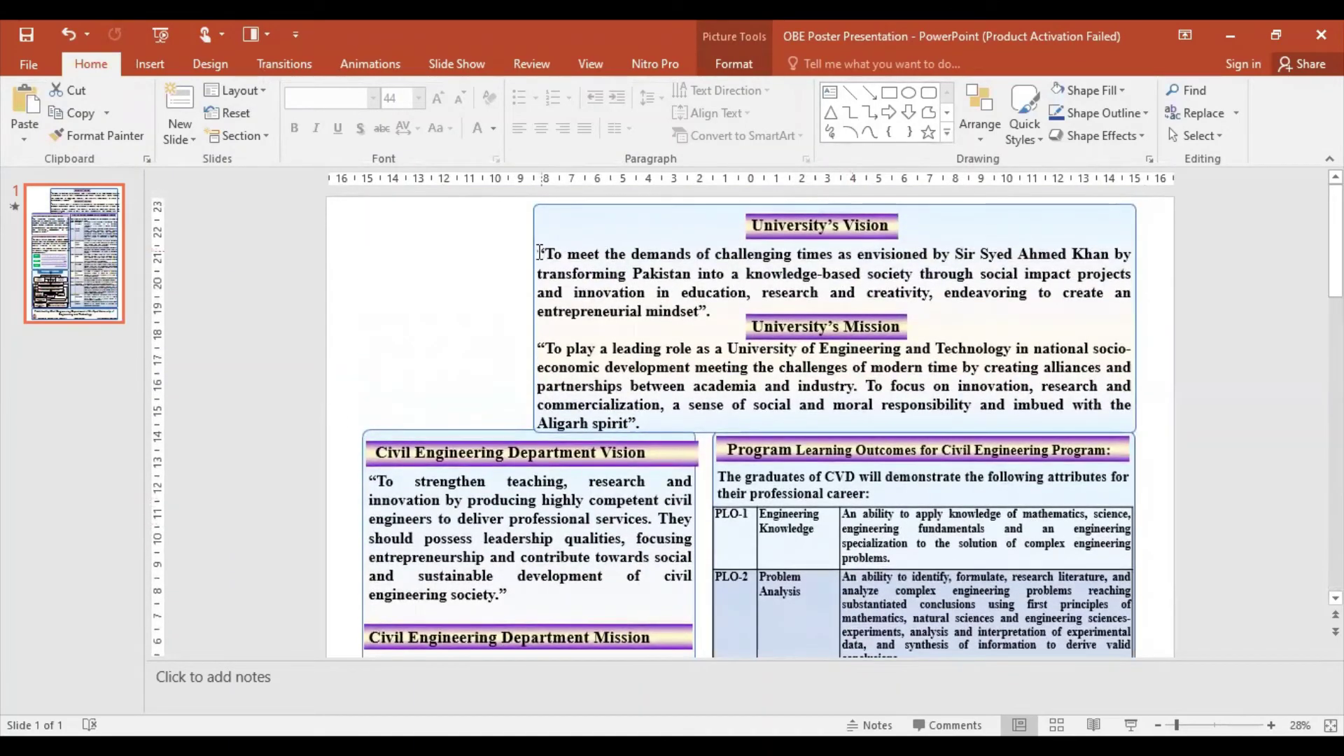
{"action": "left_click", "coordinate": [540, 252]}
{"action": "left_click_drag", "start_coordinate": [545, 253], "coordinate": [734, 308]}
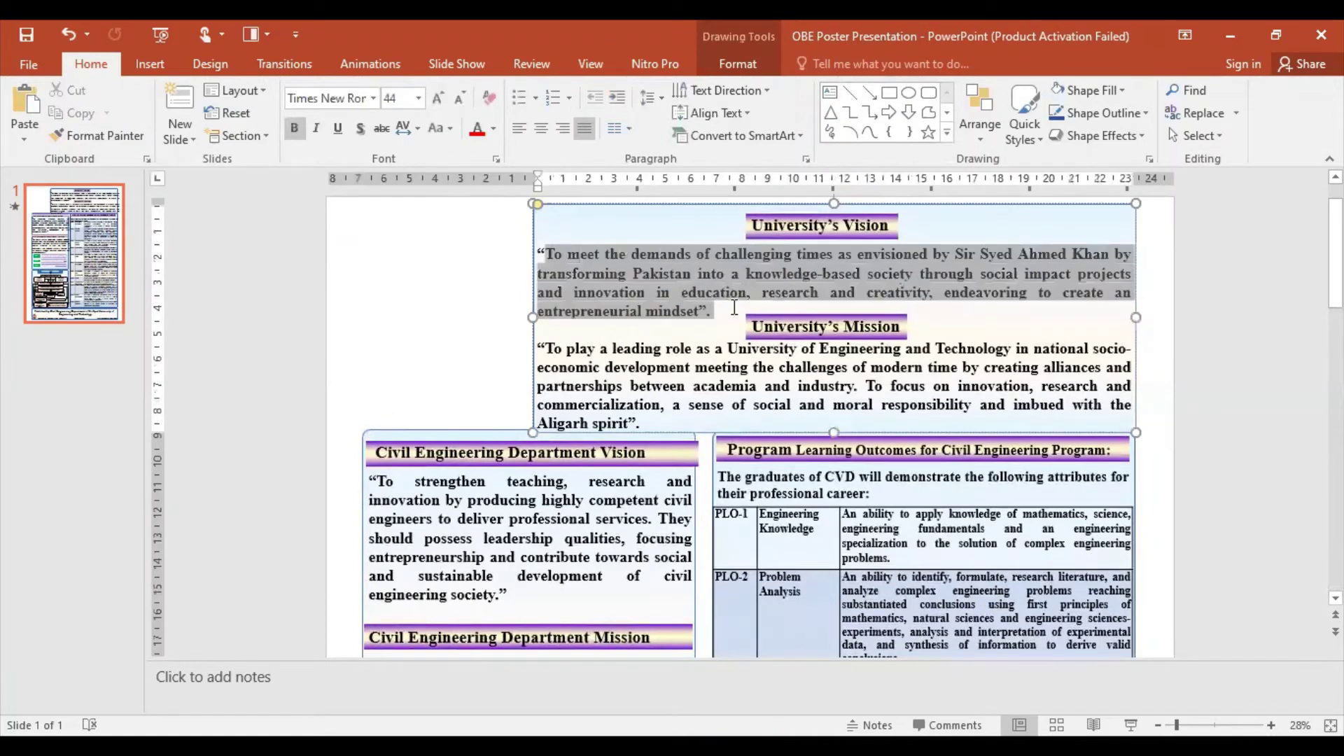
{"action": "left_click", "coordinate": [561, 255]}
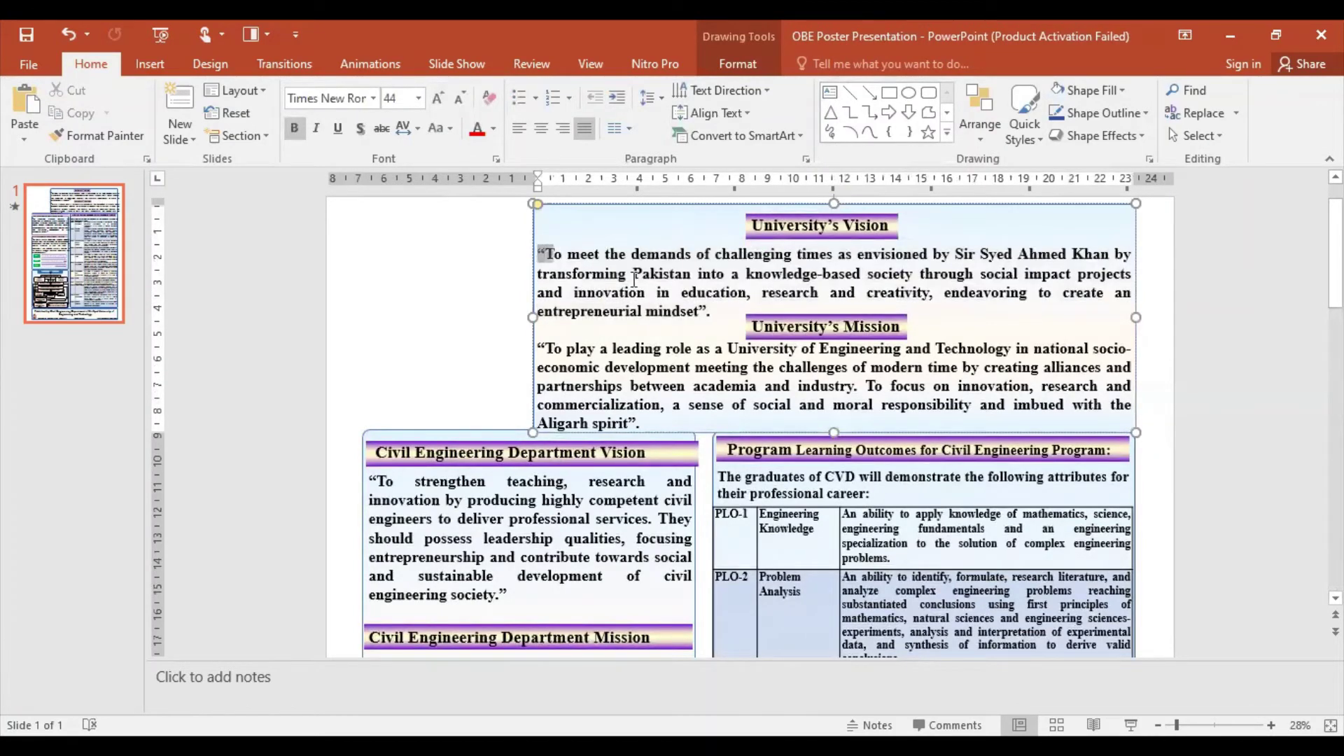
{"action": "left_click_drag", "start_coordinate": [541, 249], "coordinate": [712, 312]}
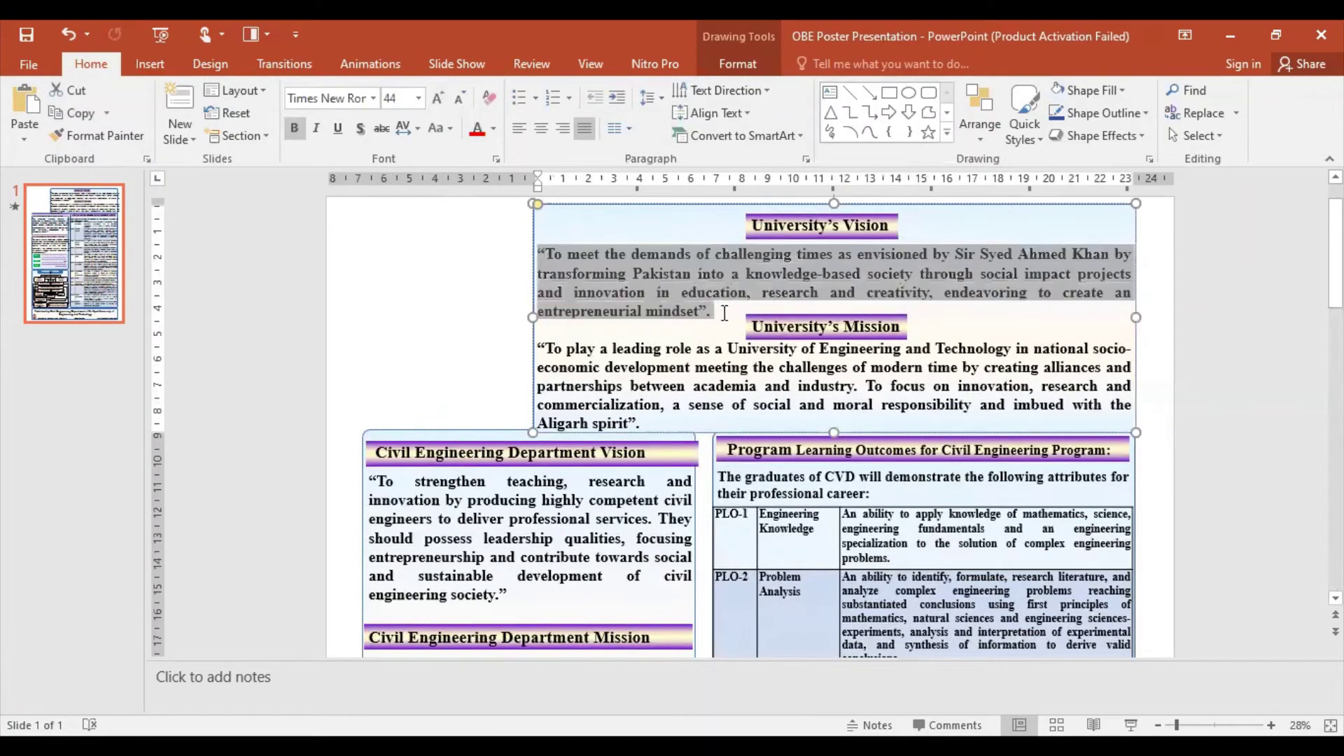
{"action": "left_click", "coordinate": [466, 106]}
{"action": "left_click", "coordinate": [548, 328]}
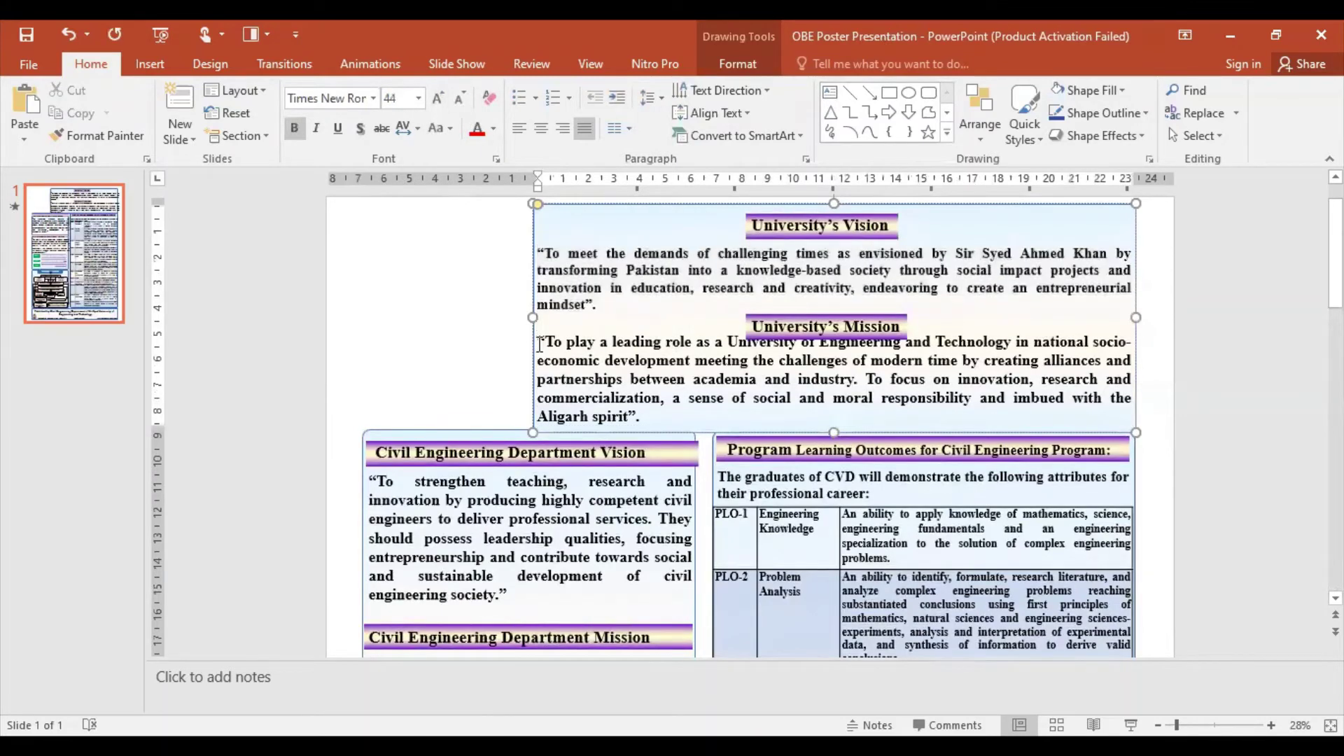
{"action": "left_click_drag", "start_coordinate": [541, 345], "coordinate": [640, 416]}
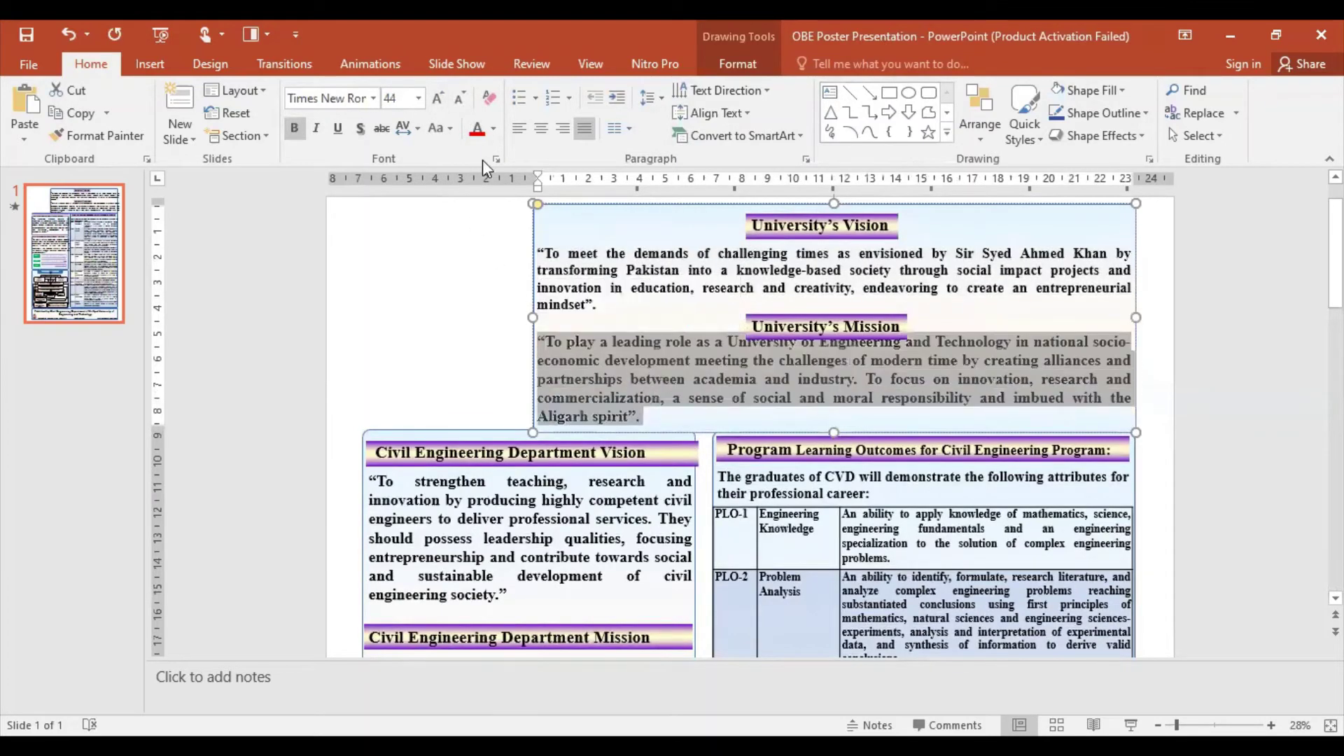
{"action": "left_click", "coordinate": [459, 102]}
Step: Insert a blank line above the Mission paragraph and move the Mission title into the gap
{"action": "left_click", "coordinate": [838, 313]}
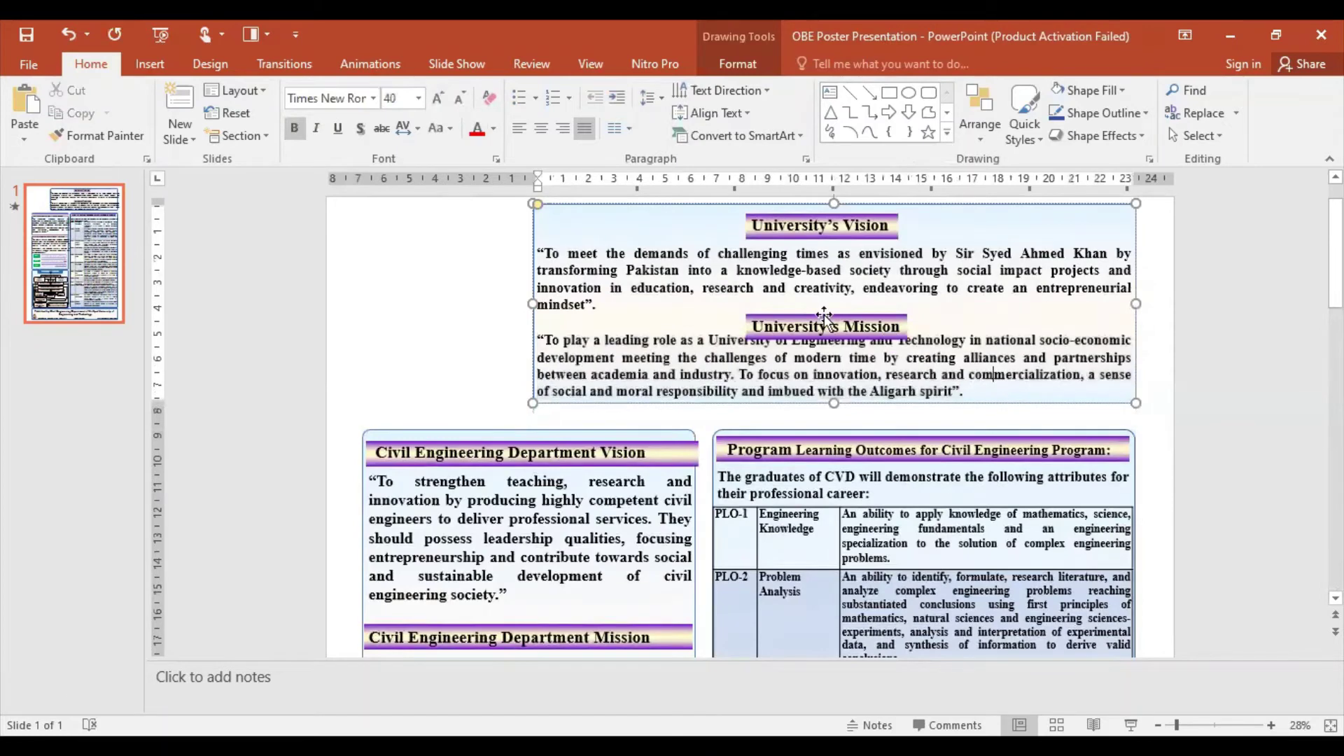
{"action": "left_click_drag", "start_coordinate": [840, 306], "coordinate": [840, 290]}
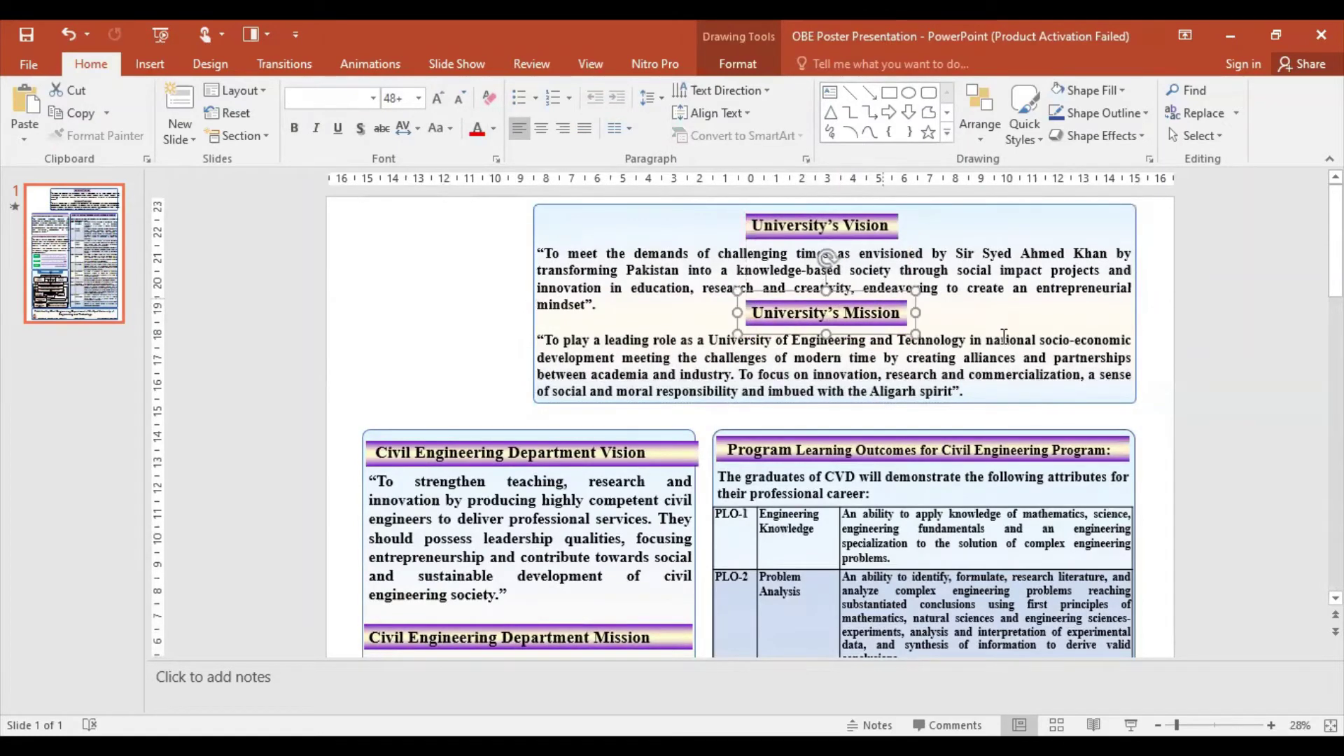
{"action": "left_click", "coordinate": [1006, 340]}
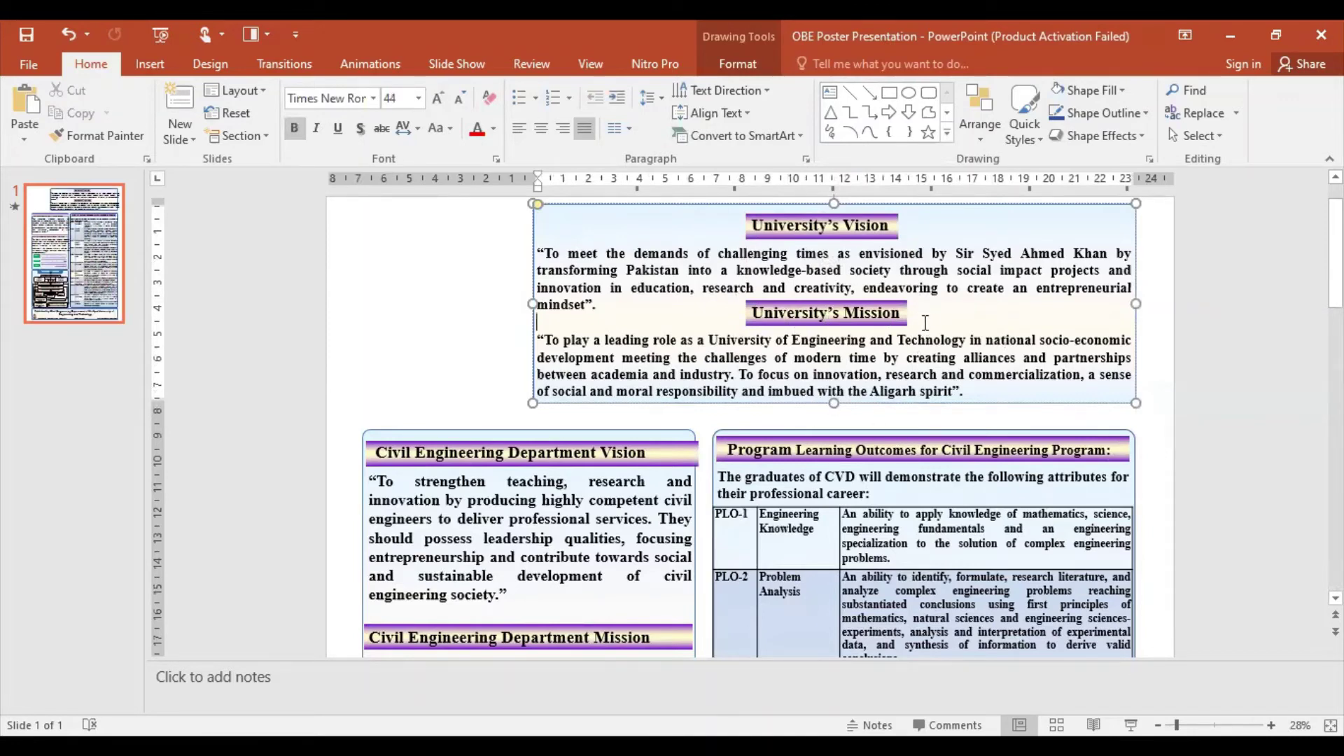
{"action": "left_click", "coordinate": [539, 341]}
{"action": "key", "text": "Return"}
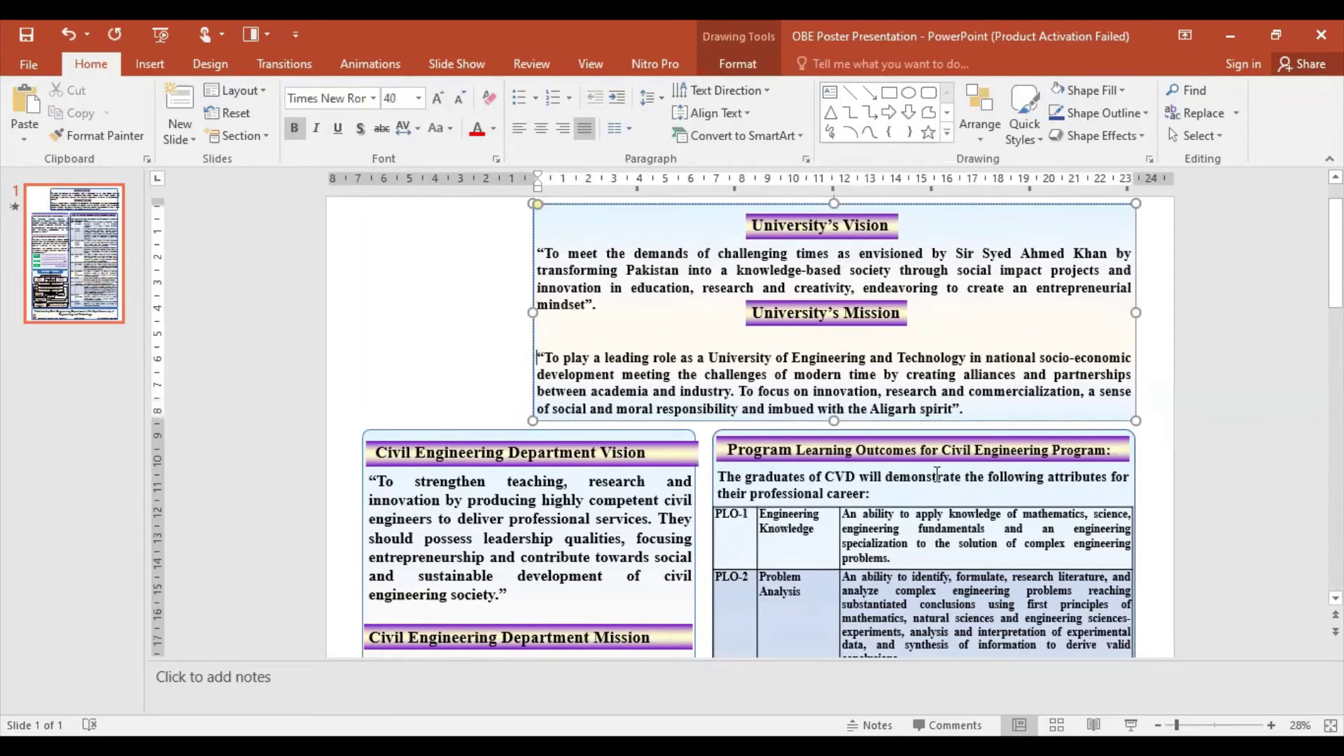
{"action": "left_click", "coordinate": [846, 308]}
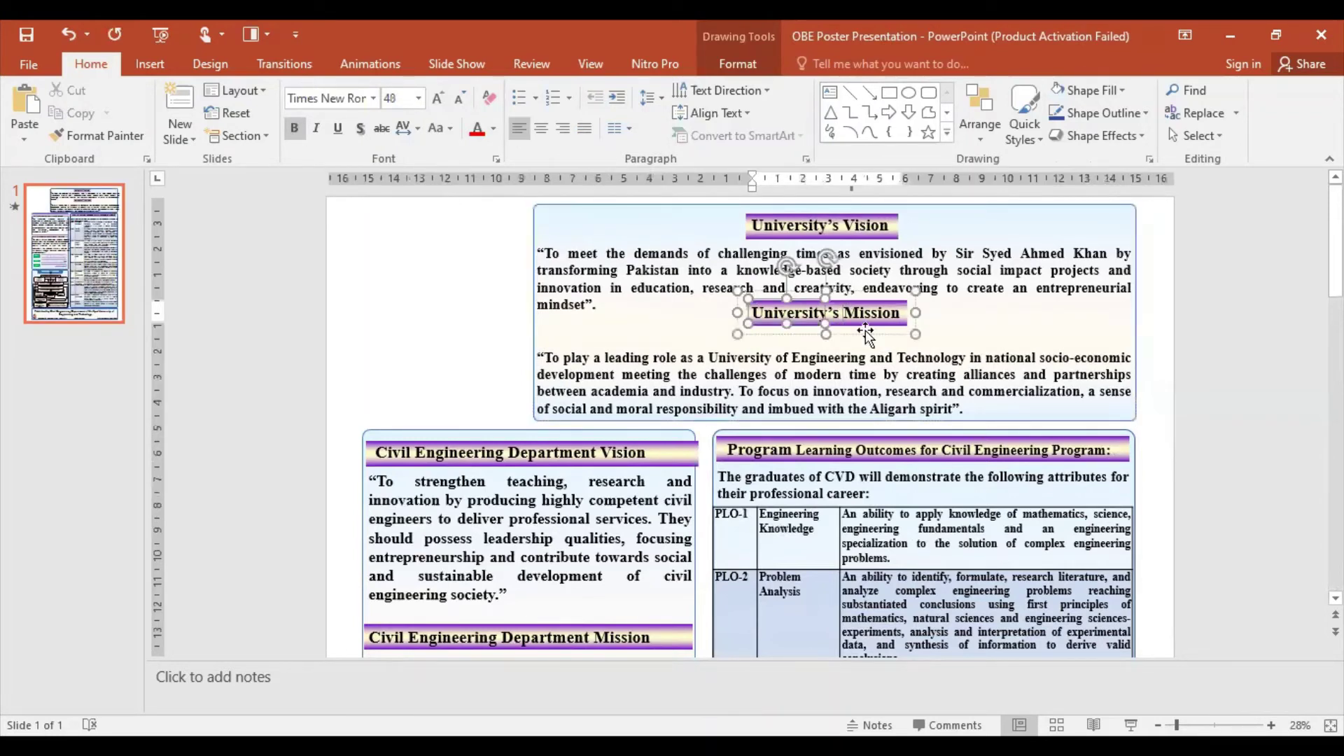
{"action": "left_click_drag", "start_coordinate": [865, 300], "coordinate": [863, 306]}
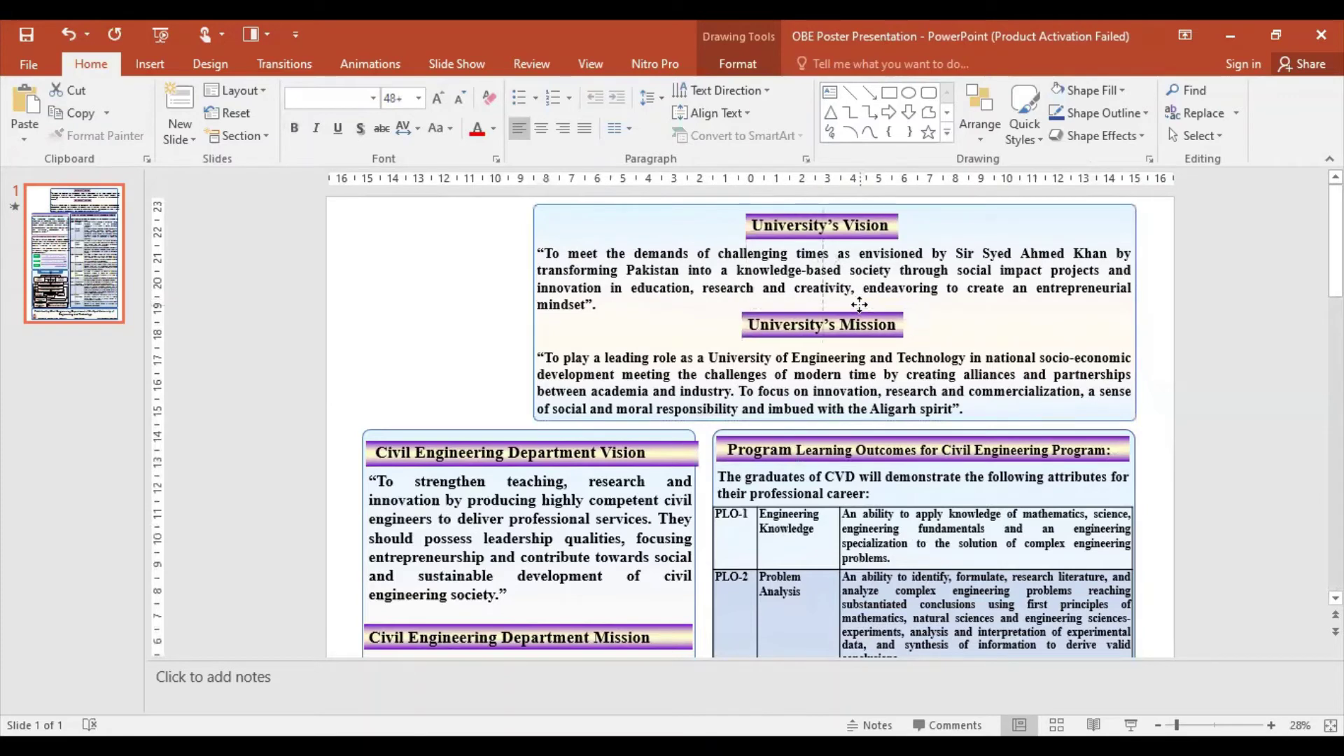
{"action": "left_click", "coordinate": [1008, 326]}
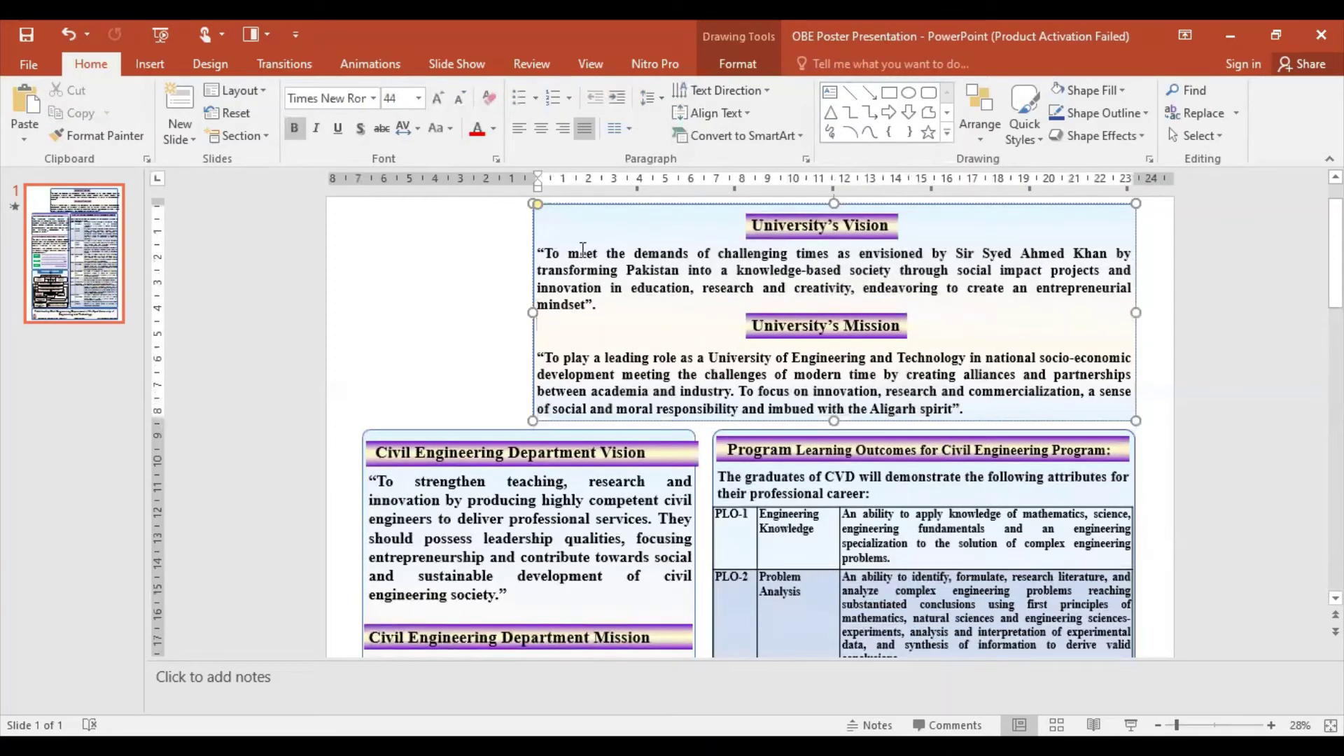
Step: Set the Vision/Mission box height to 8.3 inches and nudge it into place
{"action": "left_click", "coordinate": [591, 205]}
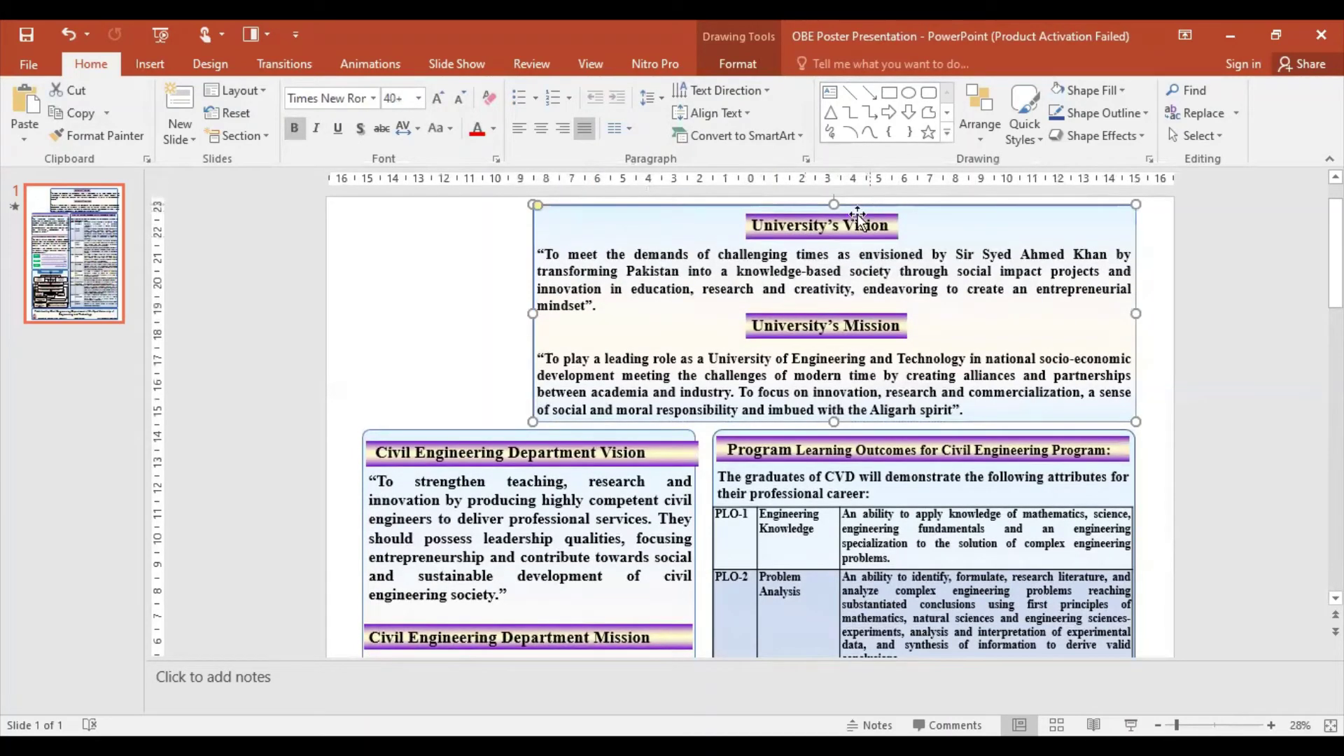
{"action": "left_click", "coordinate": [735, 64]}
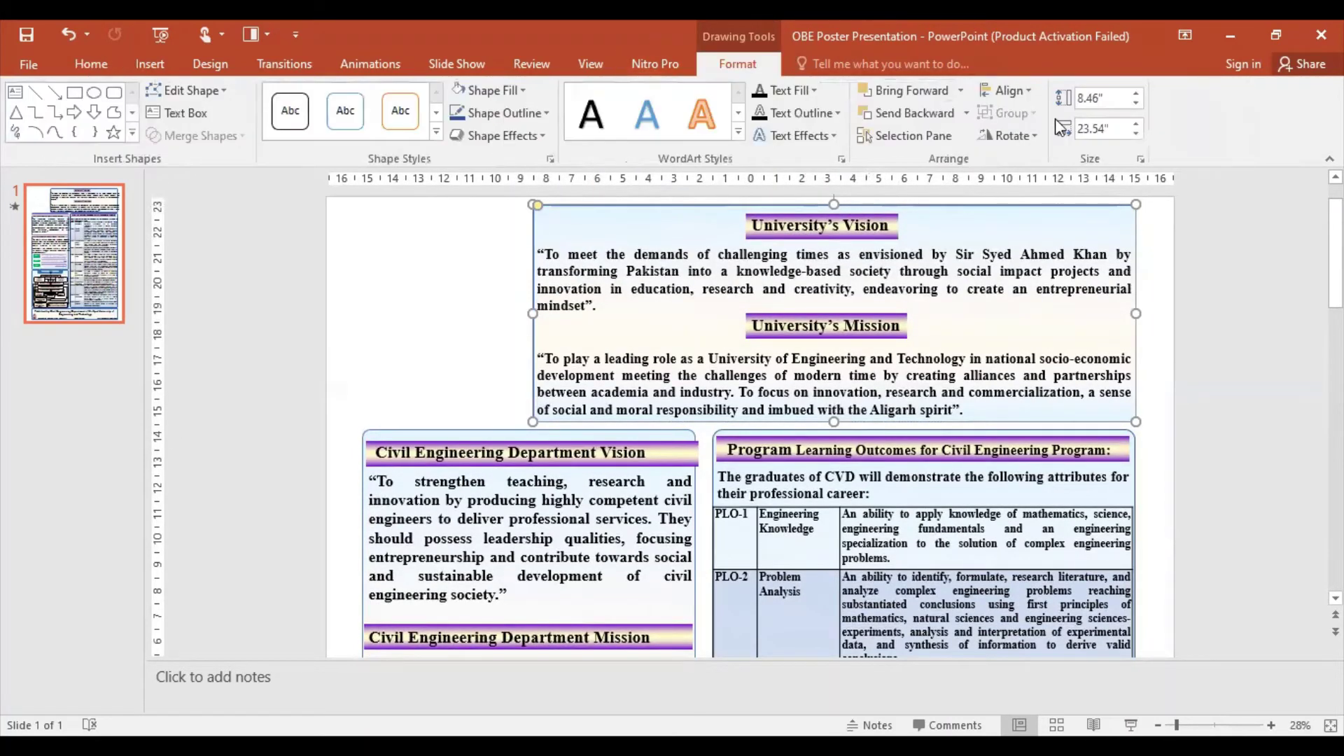
{"action": "left_click", "coordinate": [1134, 105]}
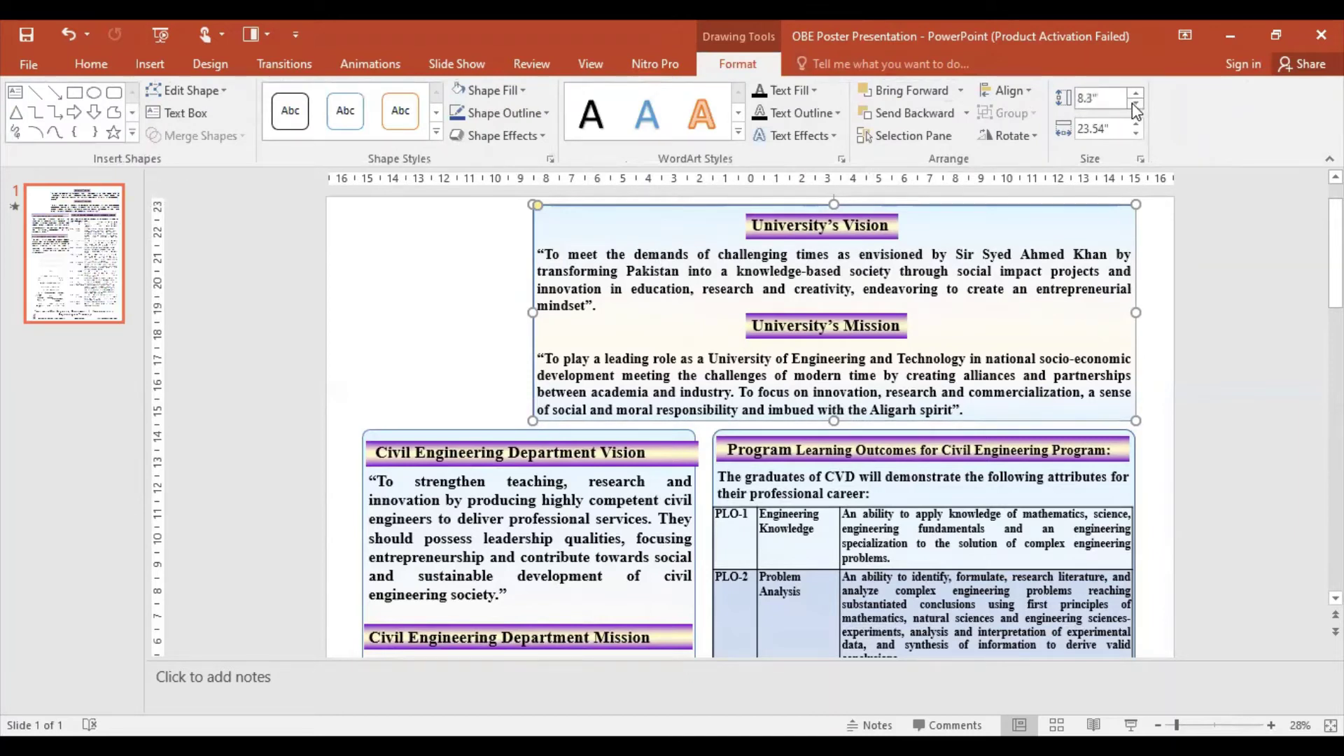
{"action": "left_click", "coordinate": [1134, 105]}
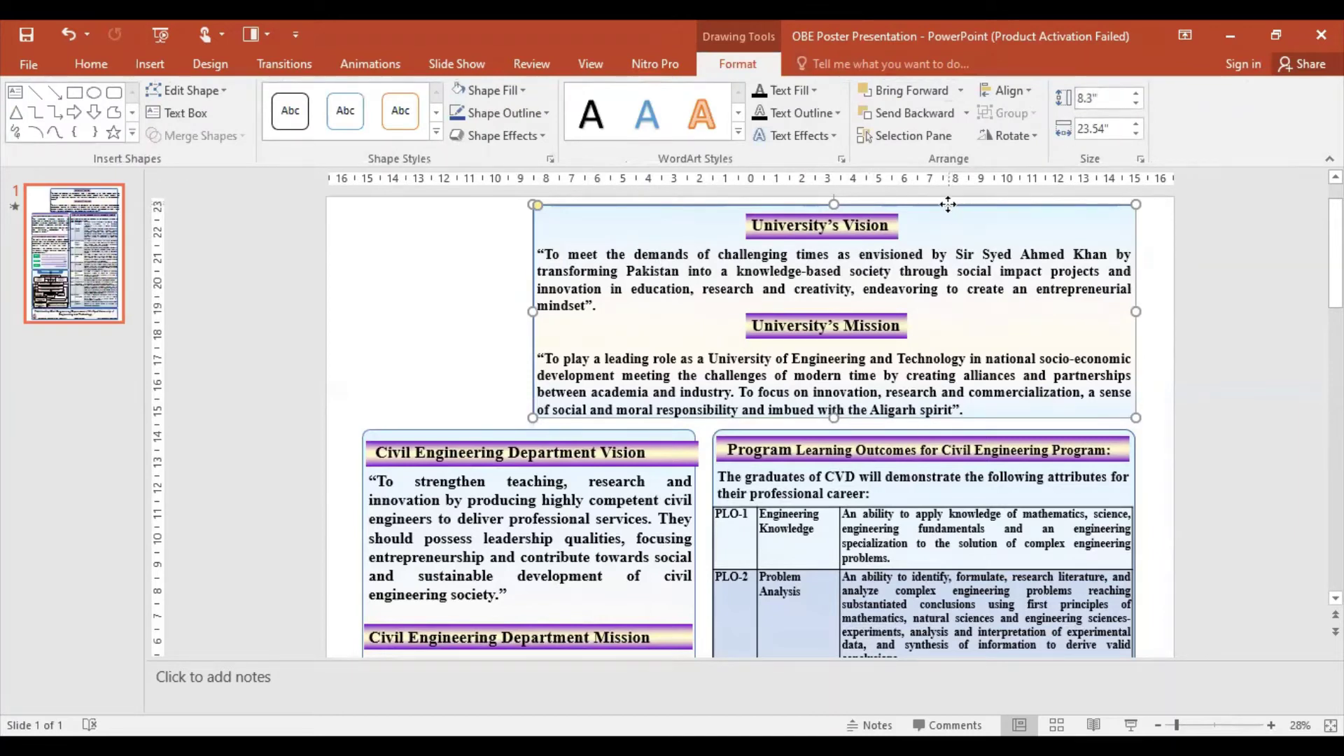
{"action": "left_click_drag", "start_coordinate": [952, 204], "coordinate": [948, 203]}
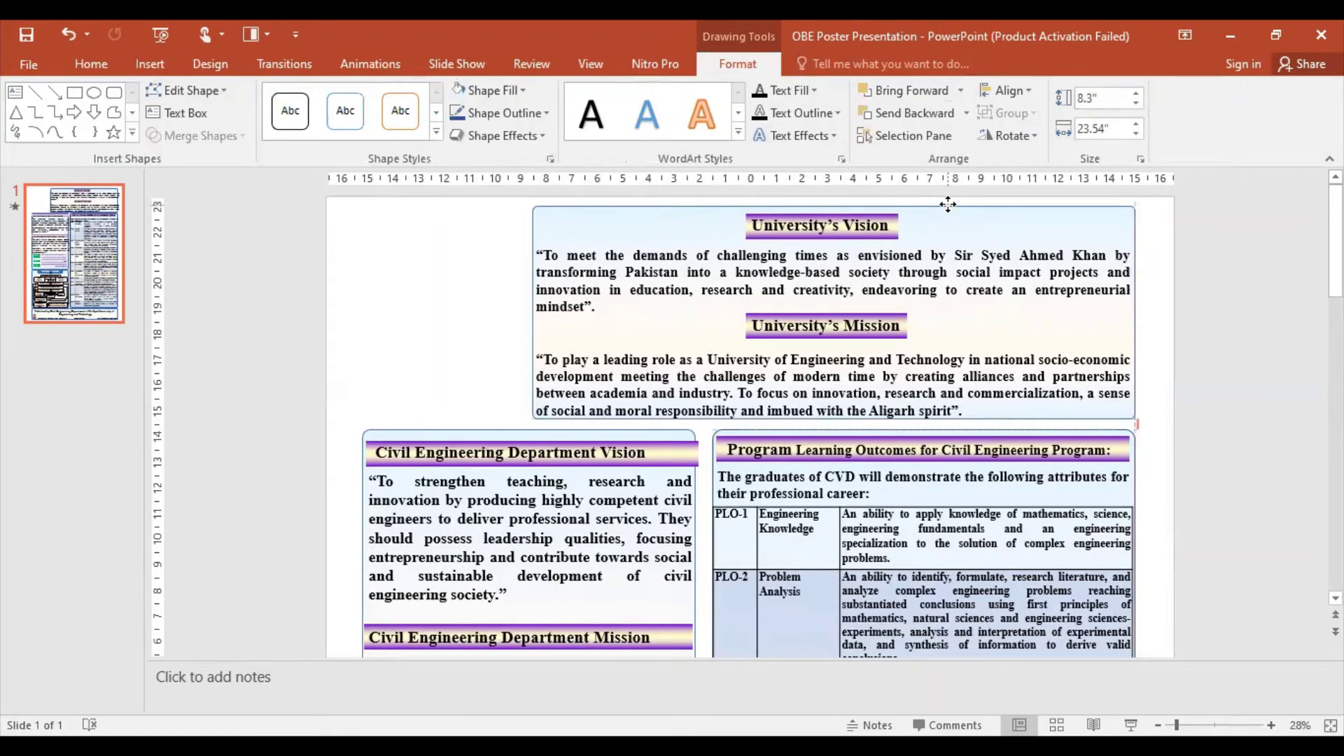
{"action": "left_click", "coordinate": [471, 364]}
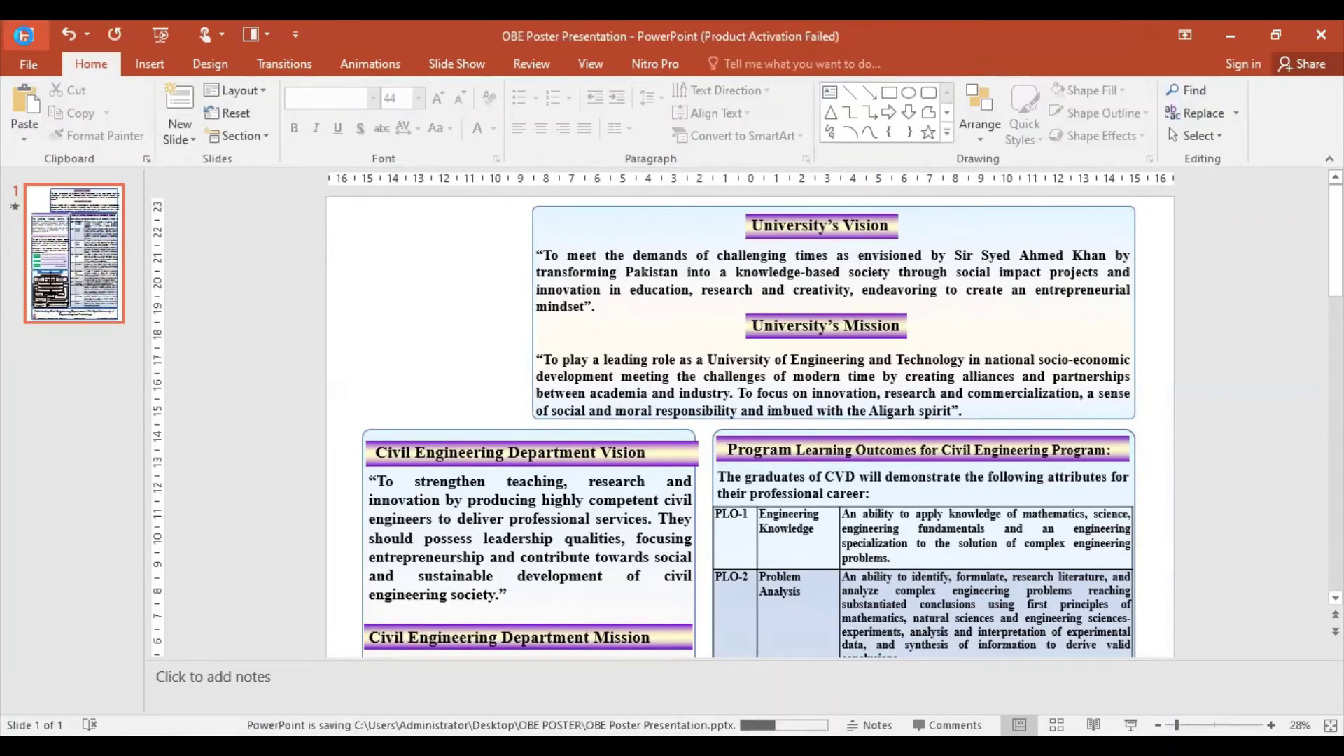
Step: Nudge the Civil Engineering Vision header up, save the poster, and copy the university logo
{"action": "left_click_drag", "start_coordinate": [623, 468], "coordinate": [661, 427]}
{"action": "left_click", "coordinate": [390, 282]}
{"action": "left_click", "coordinate": [23, 32]}
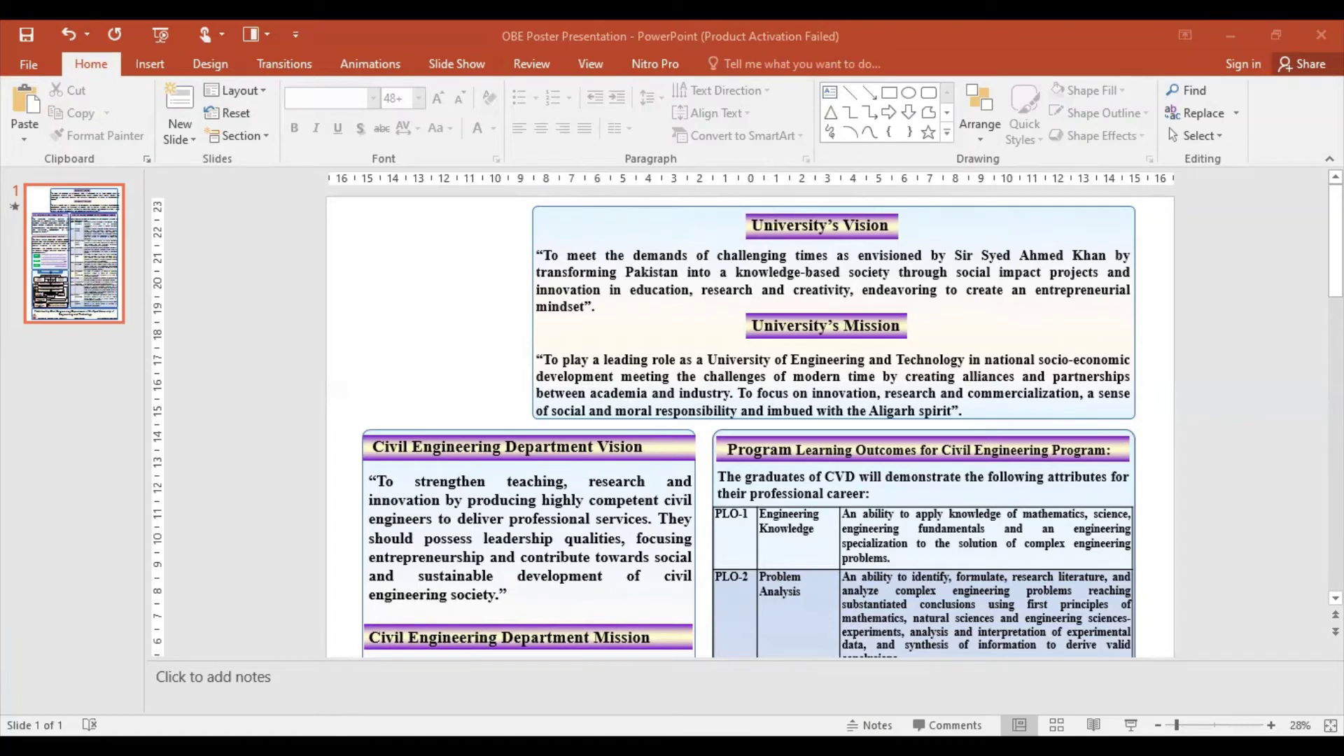
{"action": "key", "text": "ctrl+s"}
{"action": "key", "text": "shift+F10"}
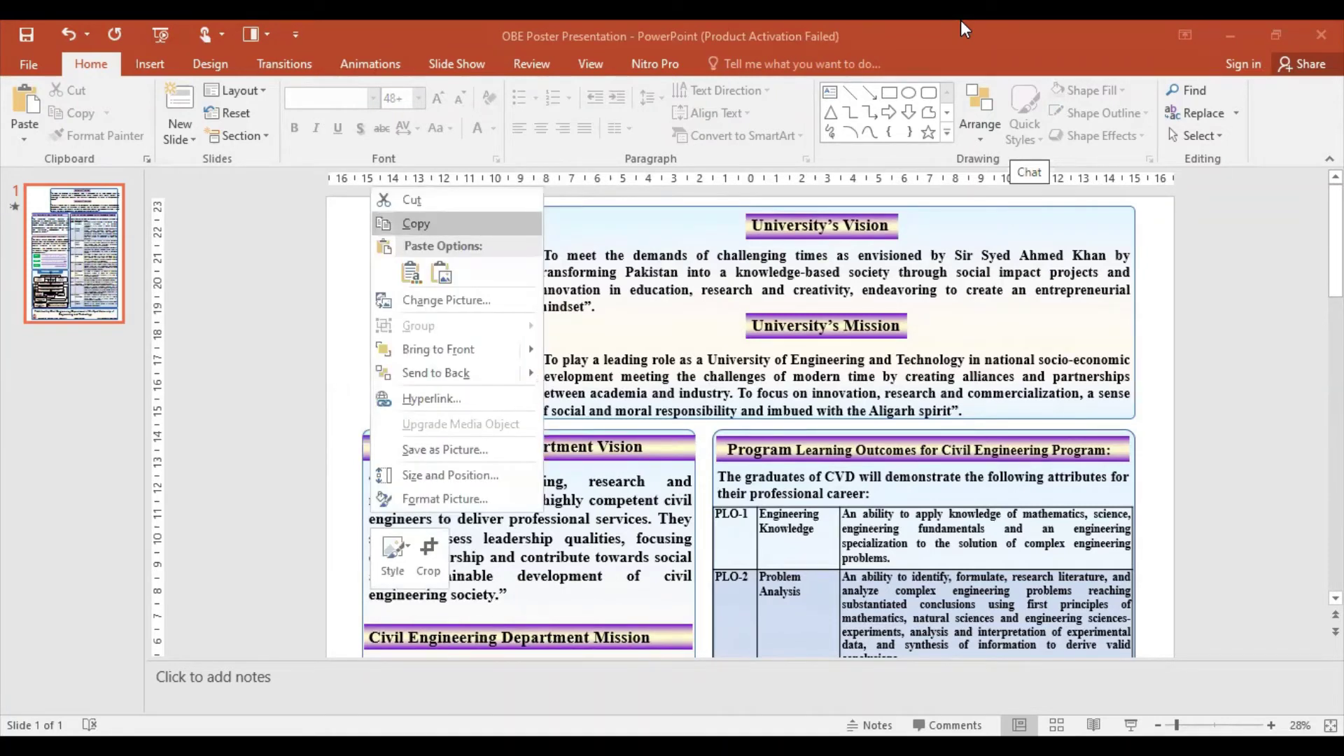
{"action": "key", "text": "Return"}
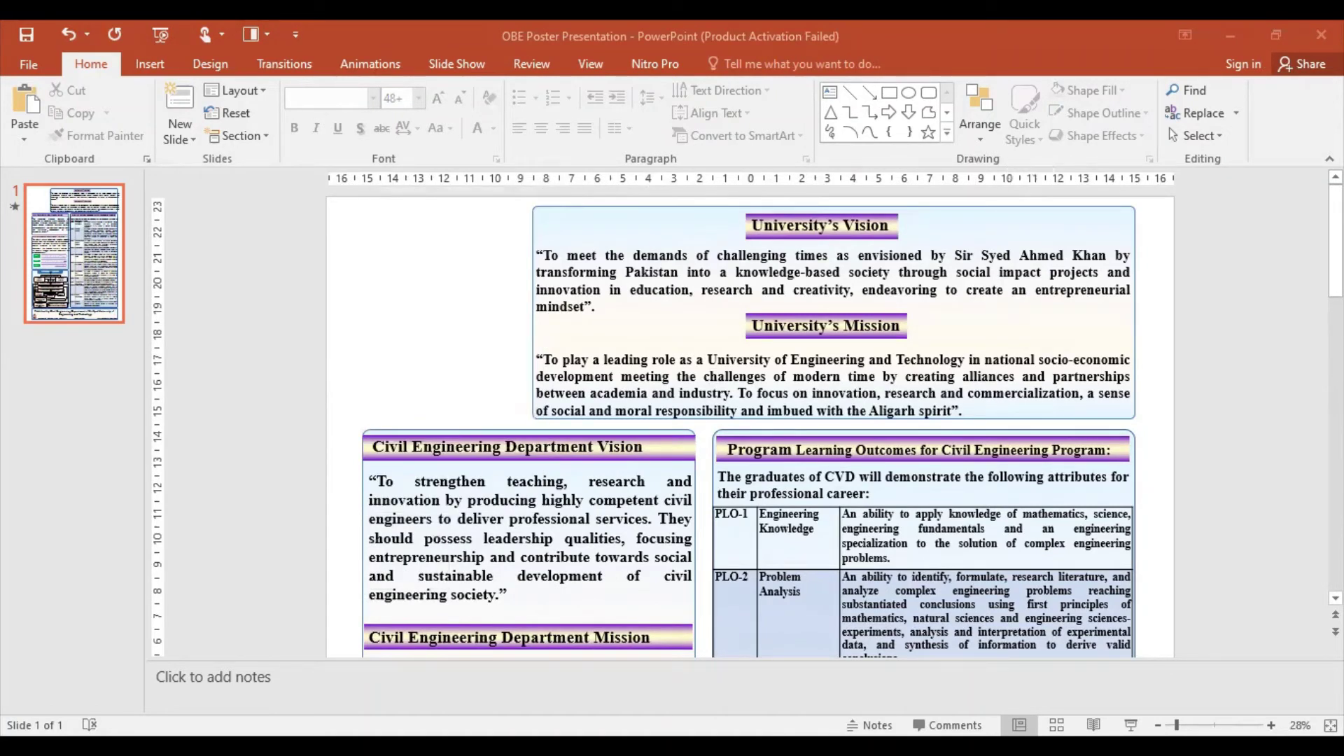
Step: Paste the university logo at the top-left and resize it to fill the space beside the Vision box
{"action": "right_click", "coordinate": [459, 336]}
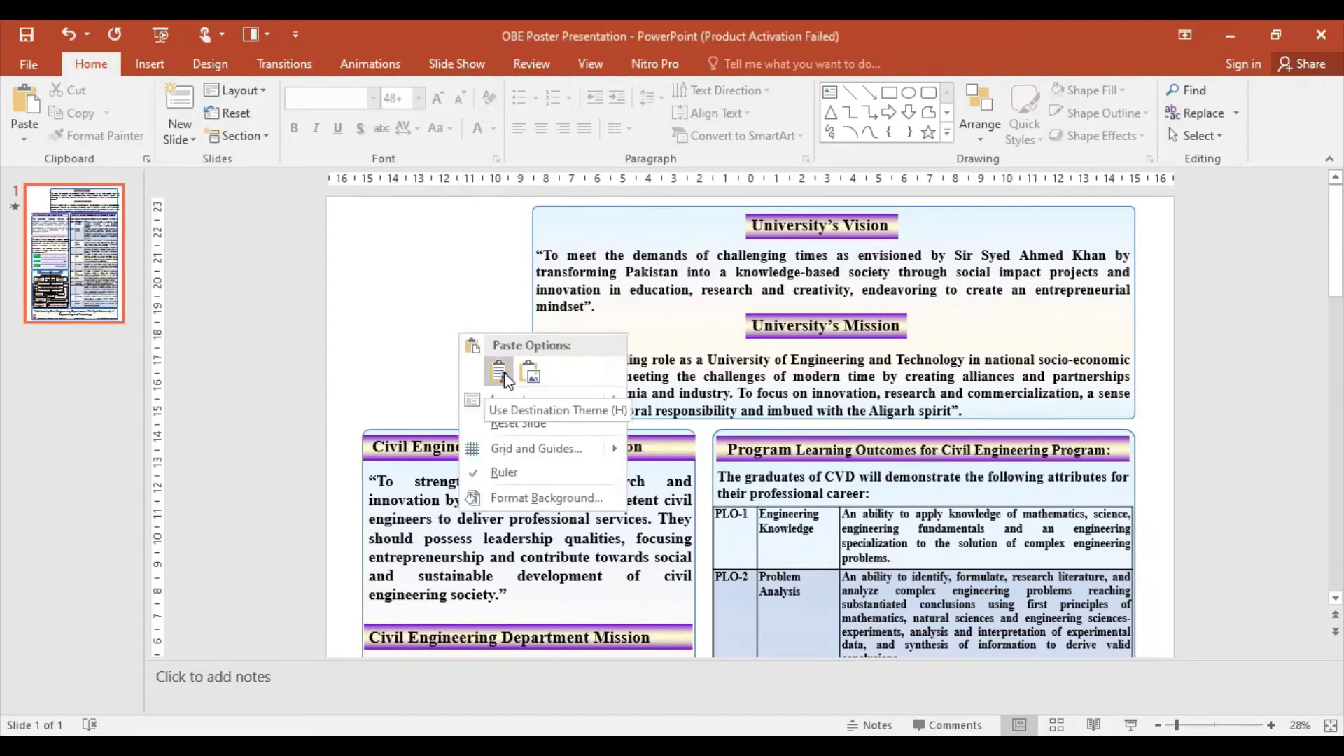
{"action": "left_click", "coordinate": [498, 372]}
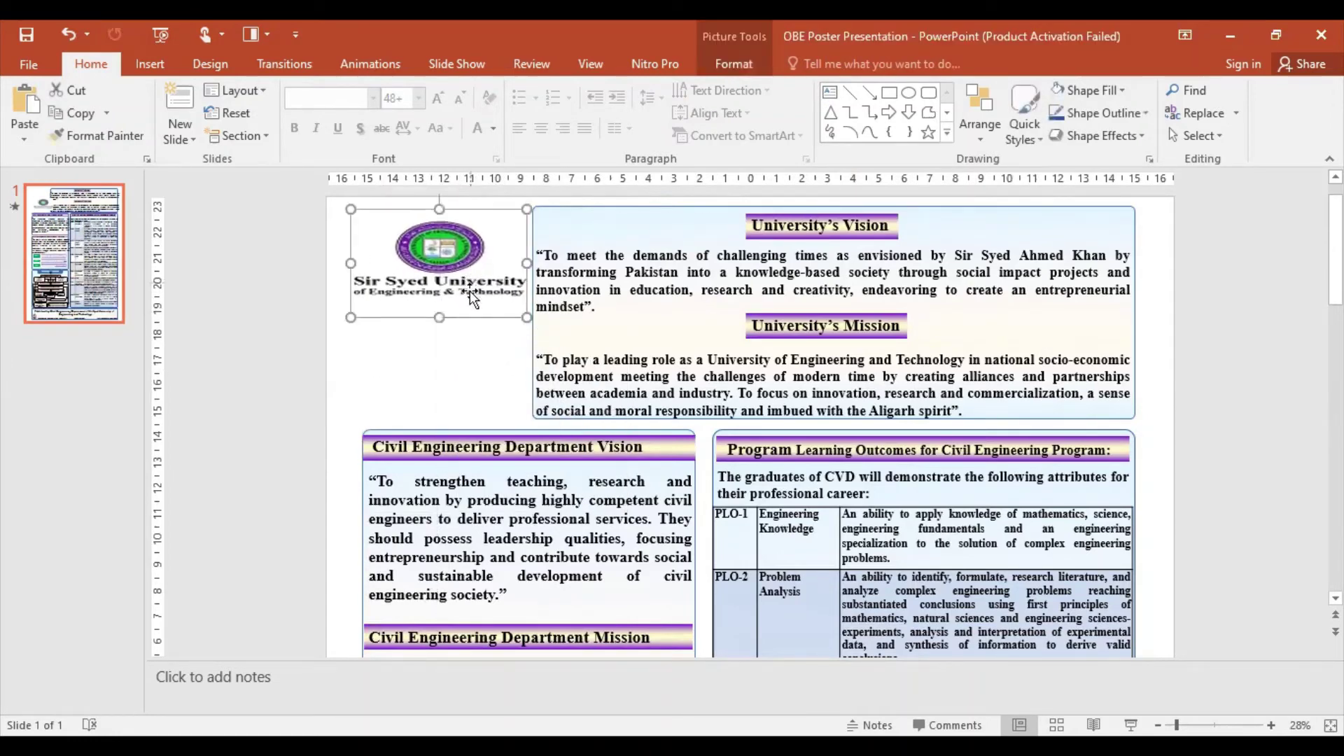
{"action": "left_click_drag", "start_coordinate": [439, 317], "coordinate": [433, 422]}
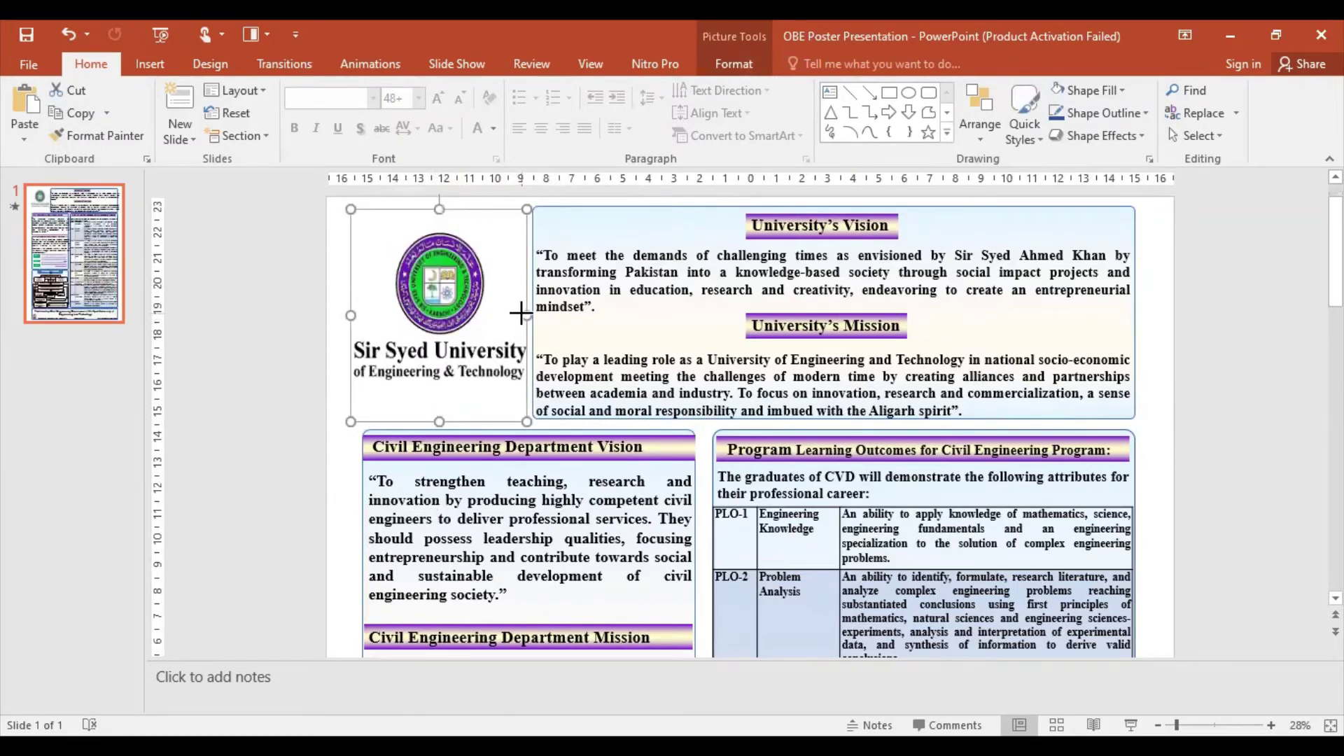
{"action": "left_click_drag", "start_coordinate": [520, 312], "coordinate": [524, 313]}
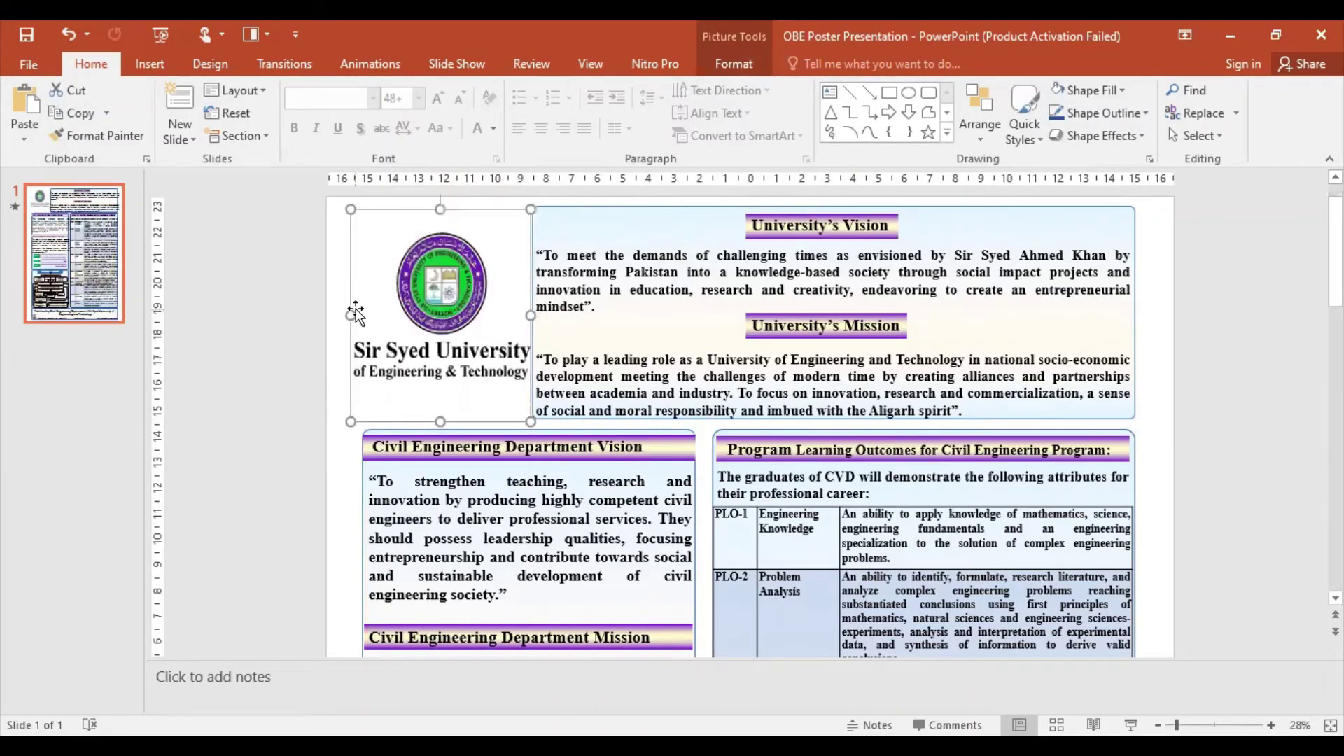
{"action": "left_click_drag", "start_coordinate": [356, 313], "coordinate": [366, 313]}
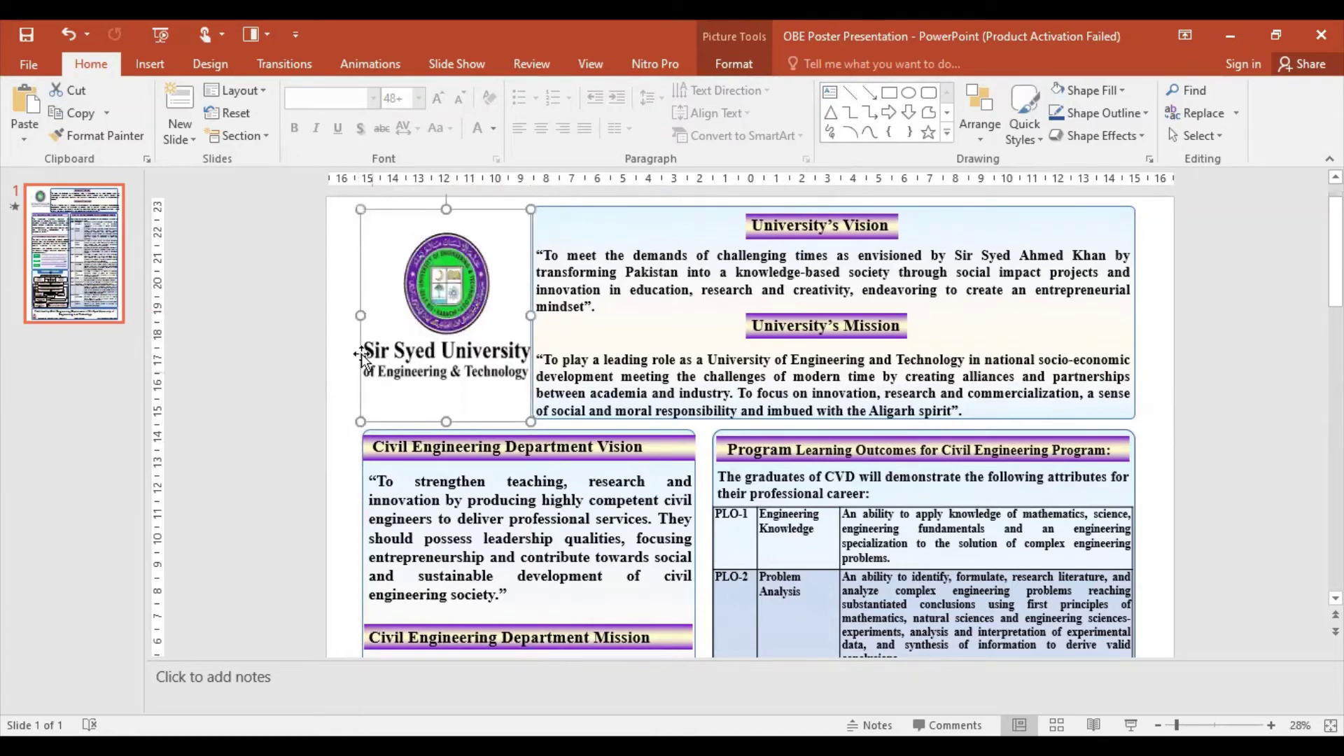
{"action": "left_click", "coordinate": [451, 480]}
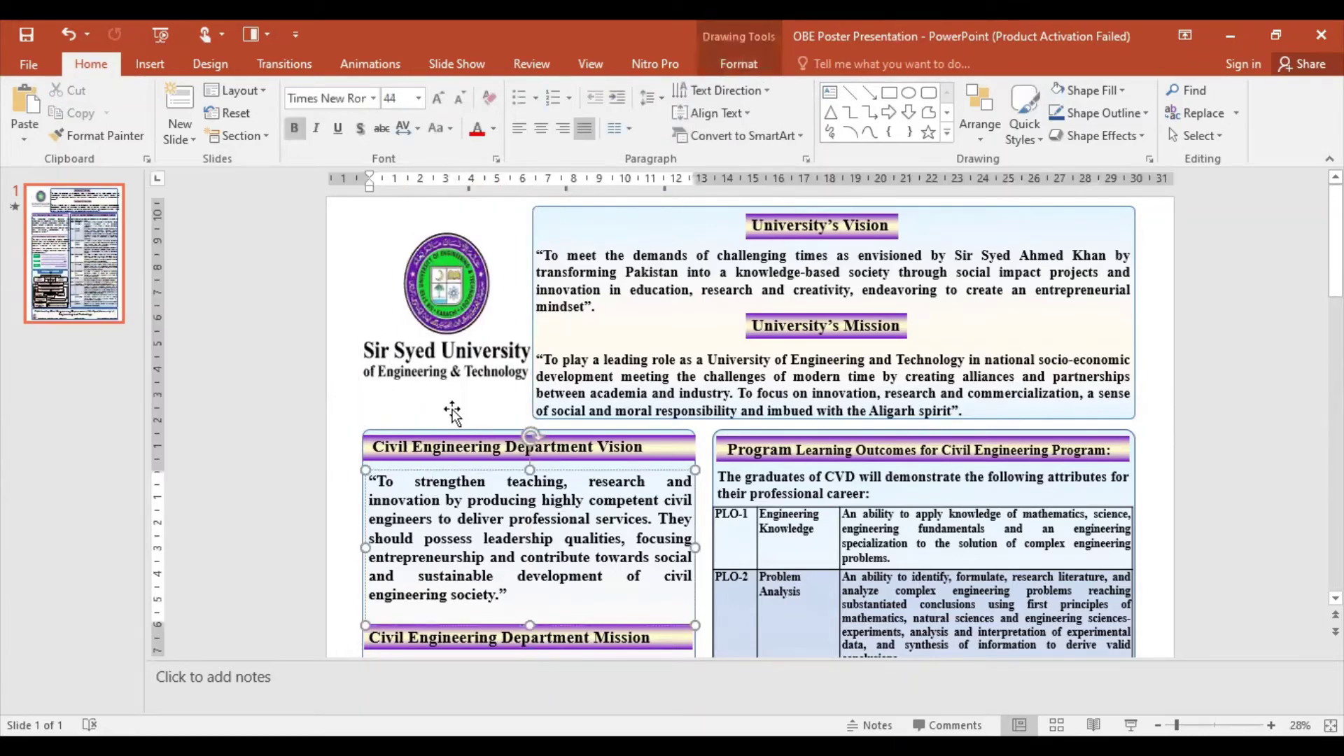
{"action": "left_click", "coordinate": [455, 364]}
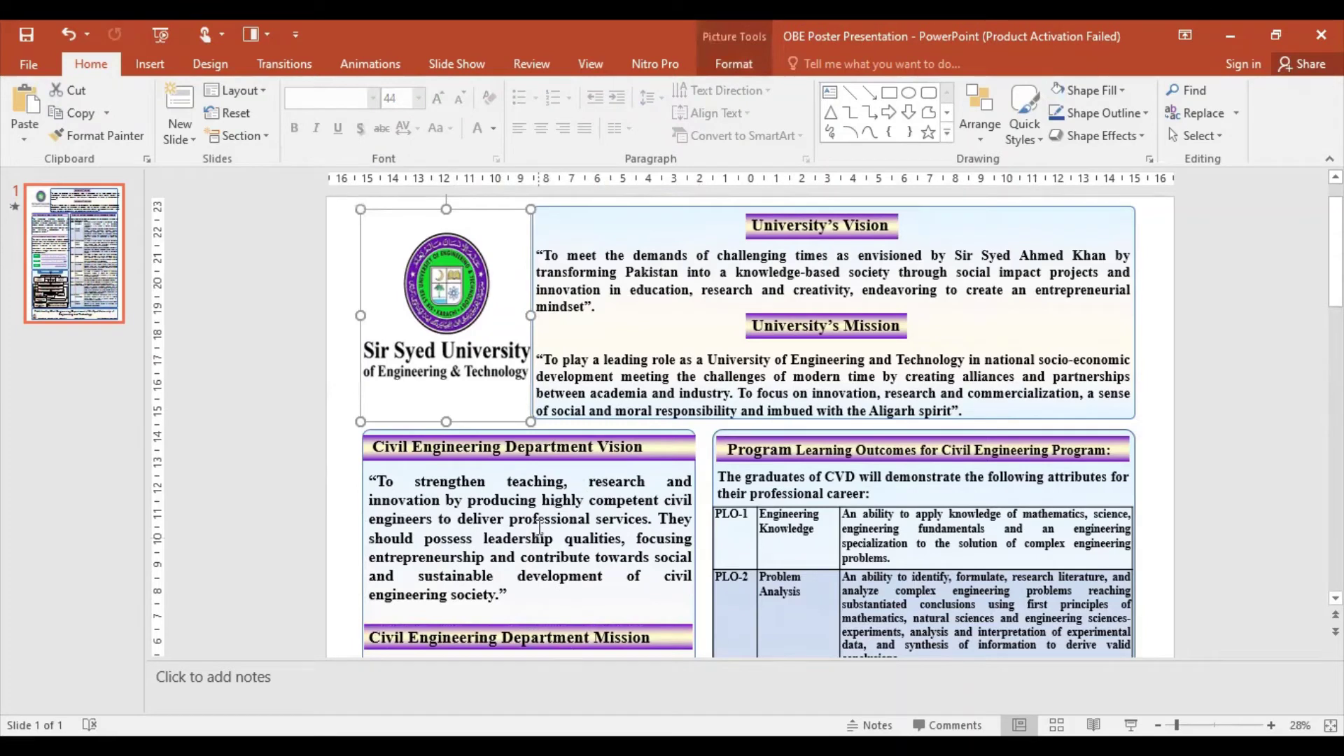
{"action": "left_click_drag", "start_coordinate": [360, 313], "coordinate": [362, 313]}
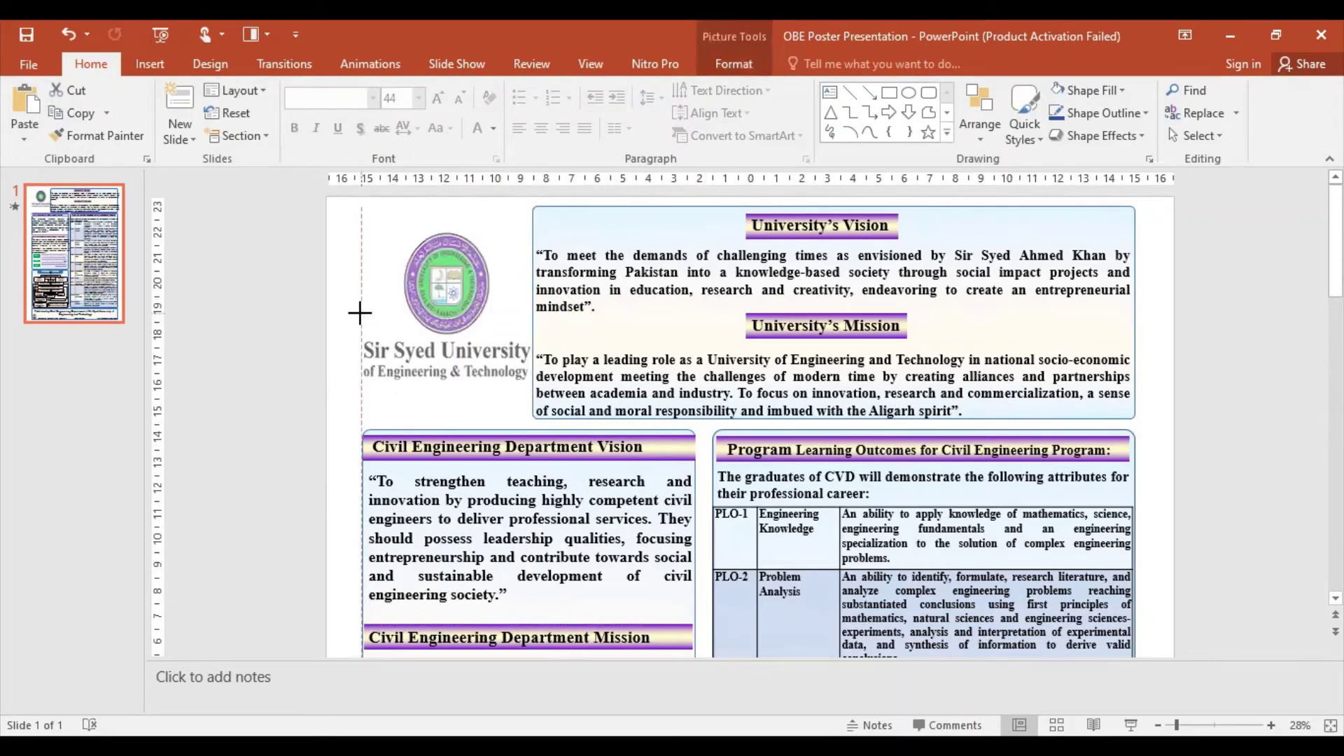
Step: Shorten the university logo by raising its bottom edge
{"action": "left_click", "coordinate": [635, 539]}
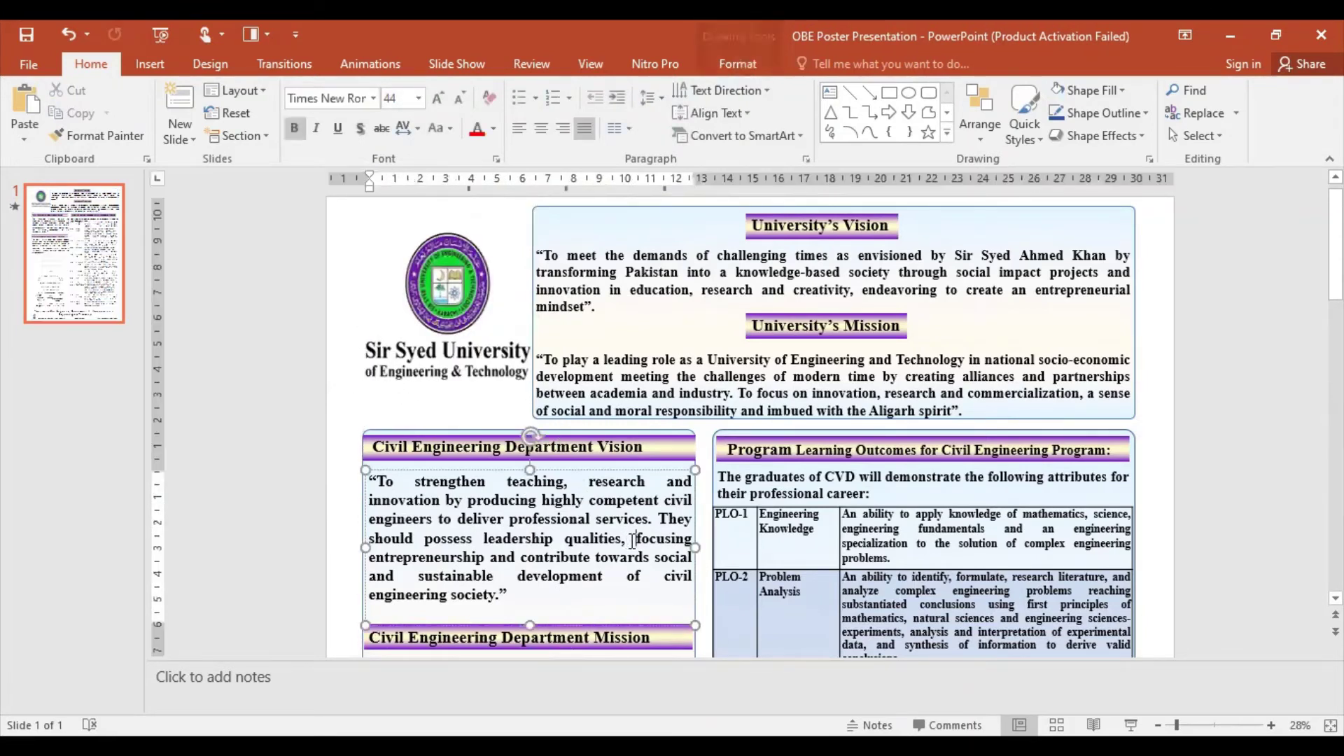
{"action": "scroll", "coordinate": [749, 427], "scroll_direction": "down", "scroll_amount": 10}
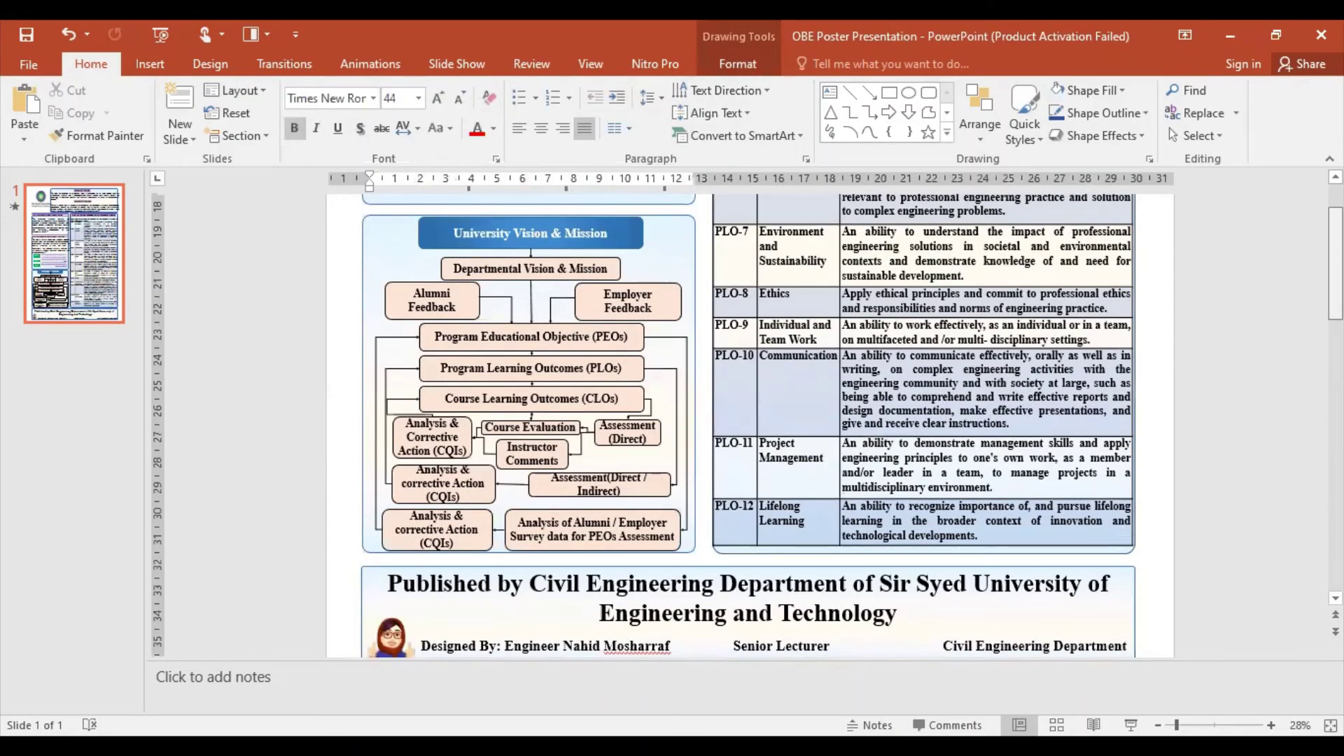
{"action": "scroll", "coordinate": [555, 399], "scroll_direction": "up", "scroll_amount": 10}
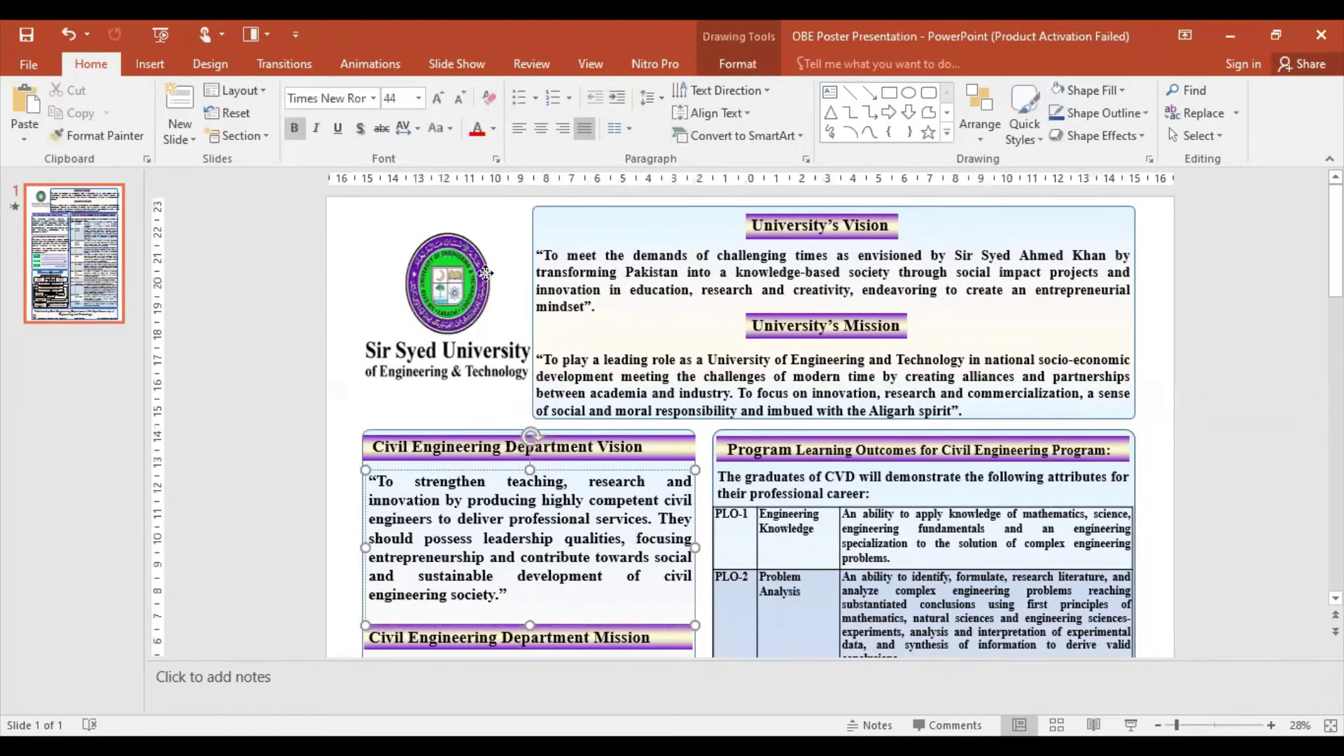
{"action": "left_click", "coordinate": [455, 406]}
{"action": "mouse_move", "coordinate": [444, 433]}
{"action": "left_mouse_down"}
{"action": "mouse_move", "coordinate": [444, 310]}
{"action": "mouse_move", "coordinate": [443, 353]}
{"action": "left_mouse_up"}
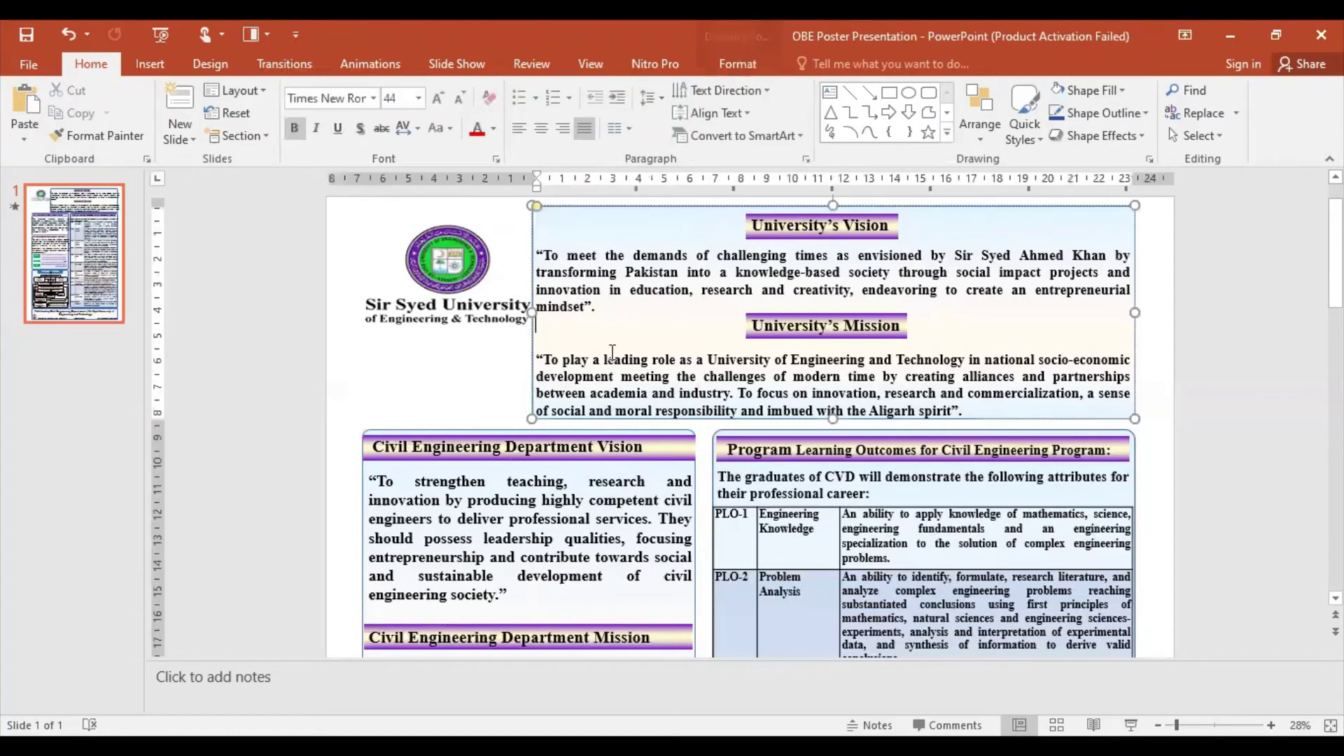
{"action": "left_click", "coordinate": [454, 509]}
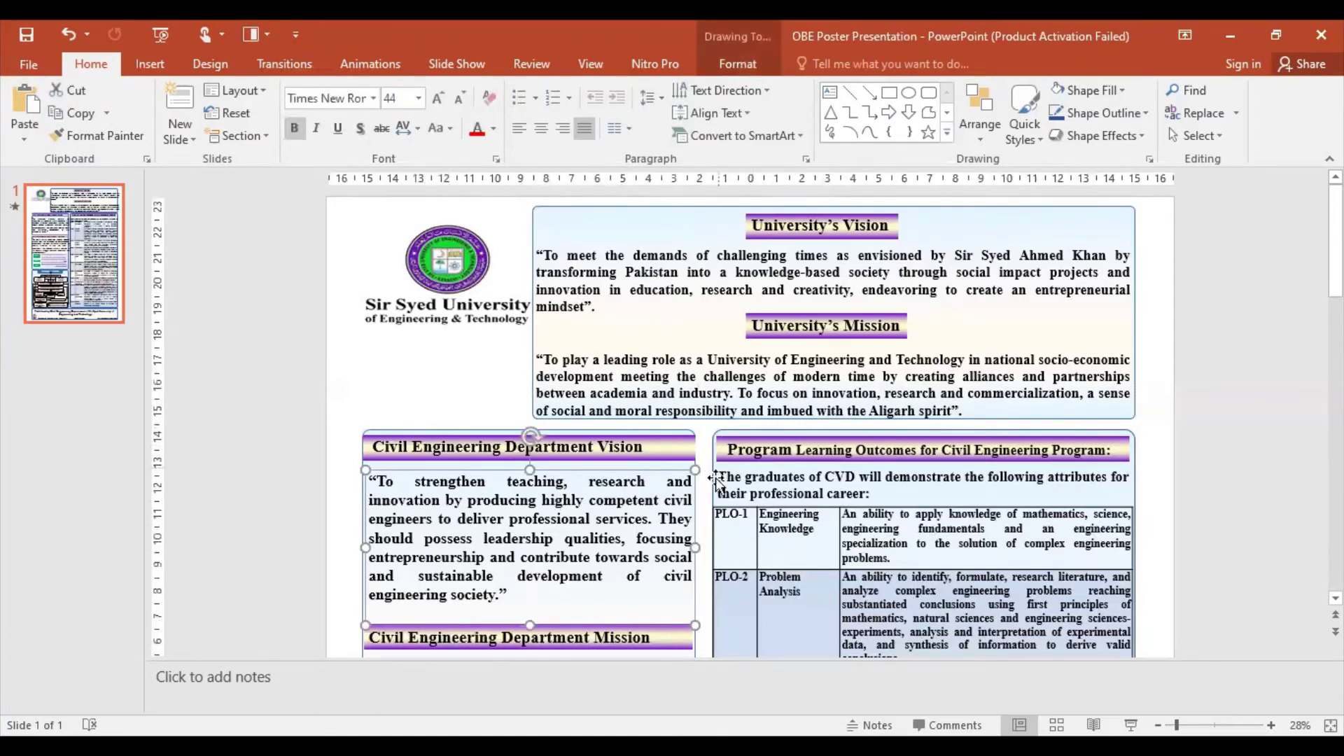
Step: Copy and paste the Vision/Mission box, undo the paste, and reselect the original box
{"action": "left_click", "coordinate": [1025, 419]}
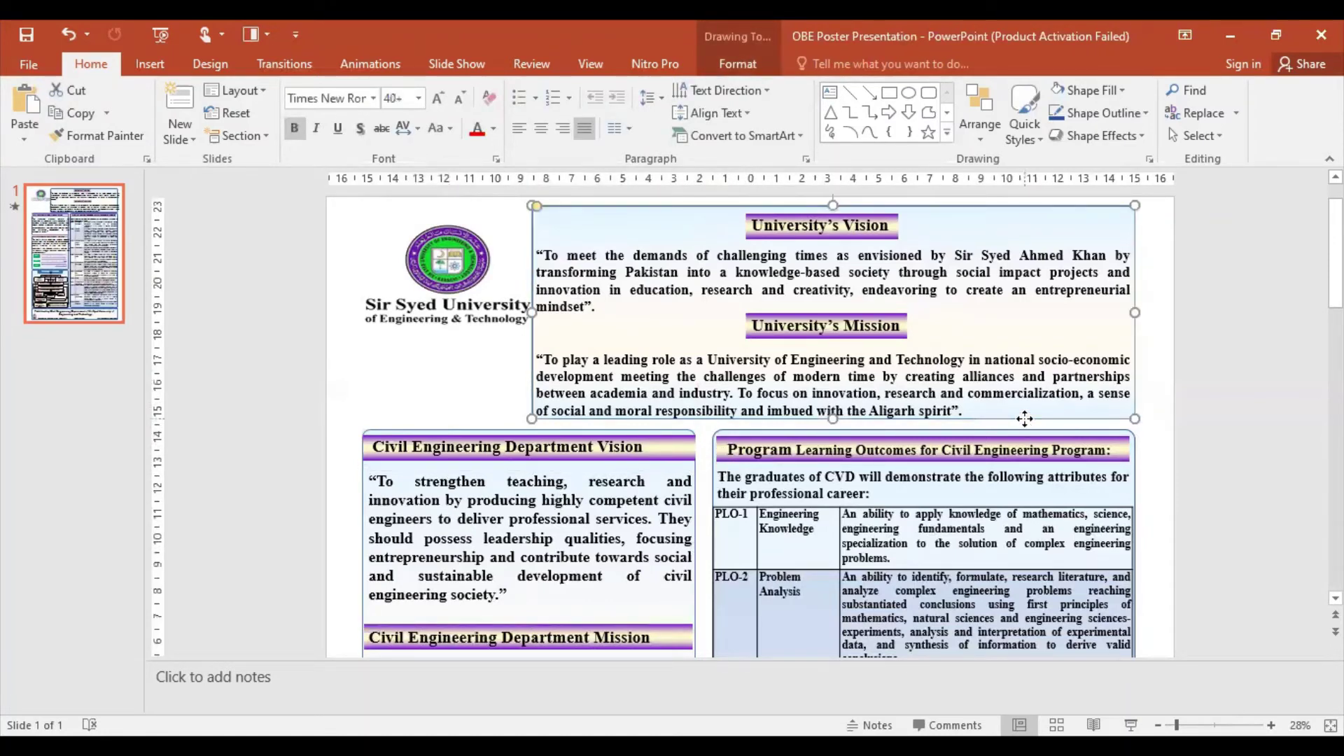
{"action": "right_click", "coordinate": [1025, 419]}
{"action": "left_click", "coordinate": [1090, 91]}
{"action": "right_click", "coordinate": [516, 364]}
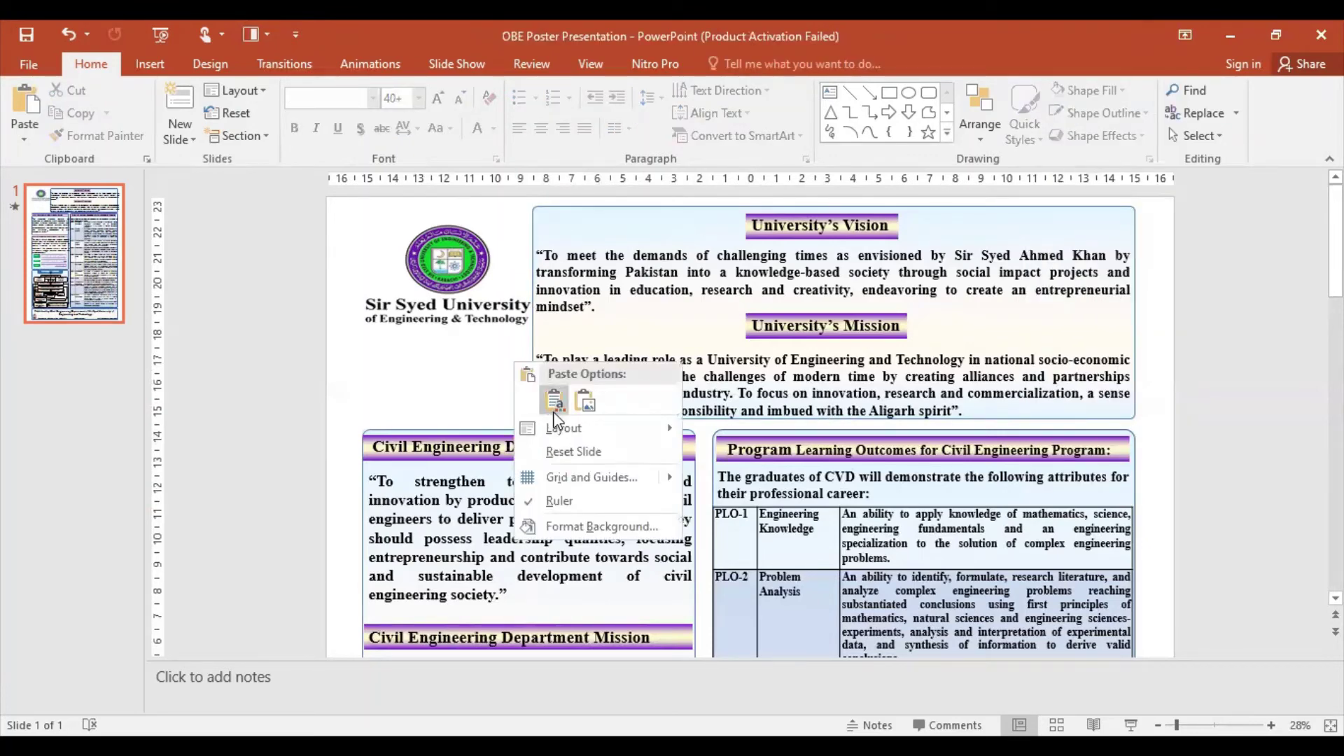
{"action": "left_click", "coordinate": [553, 412]}
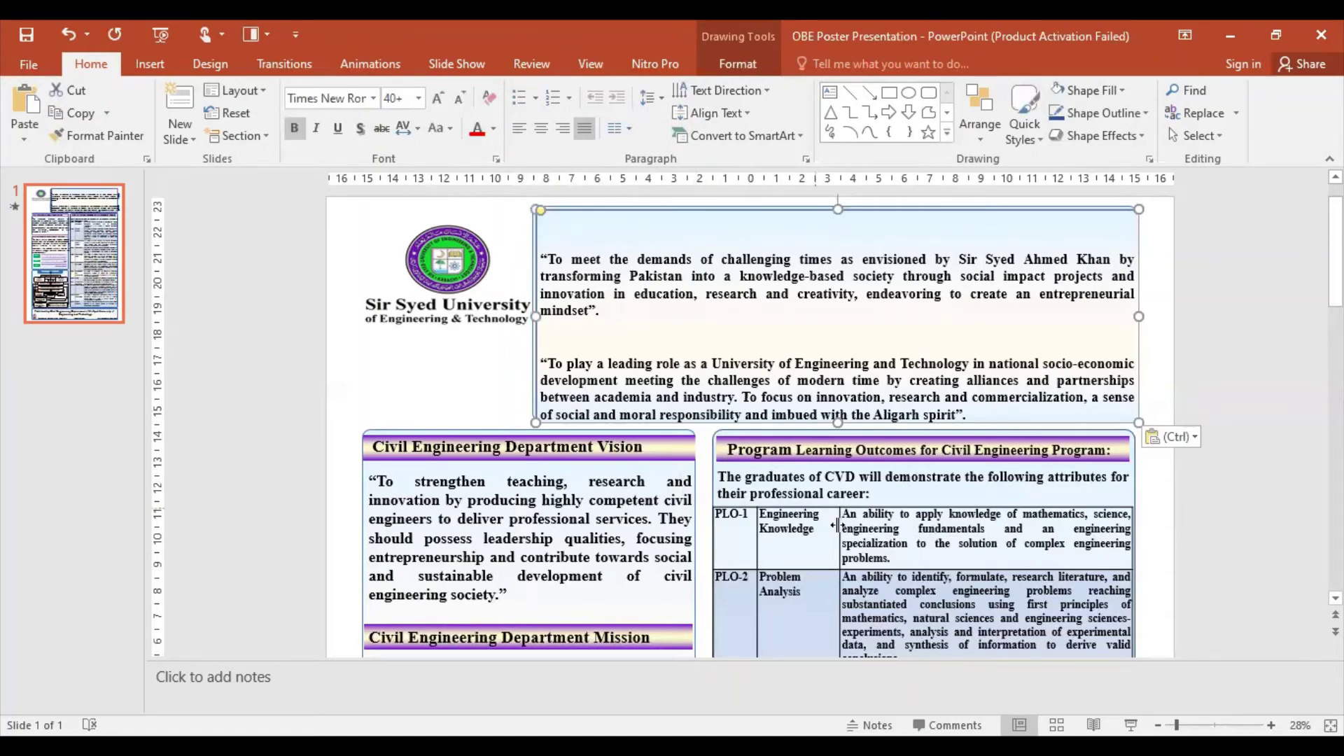
{"action": "scroll", "coordinate": [555, 411], "scroll_direction": "down", "scroll_amount": 3}
{"action": "scroll", "coordinate": [749, 420], "scroll_direction": "down", "scroll_amount": 5}
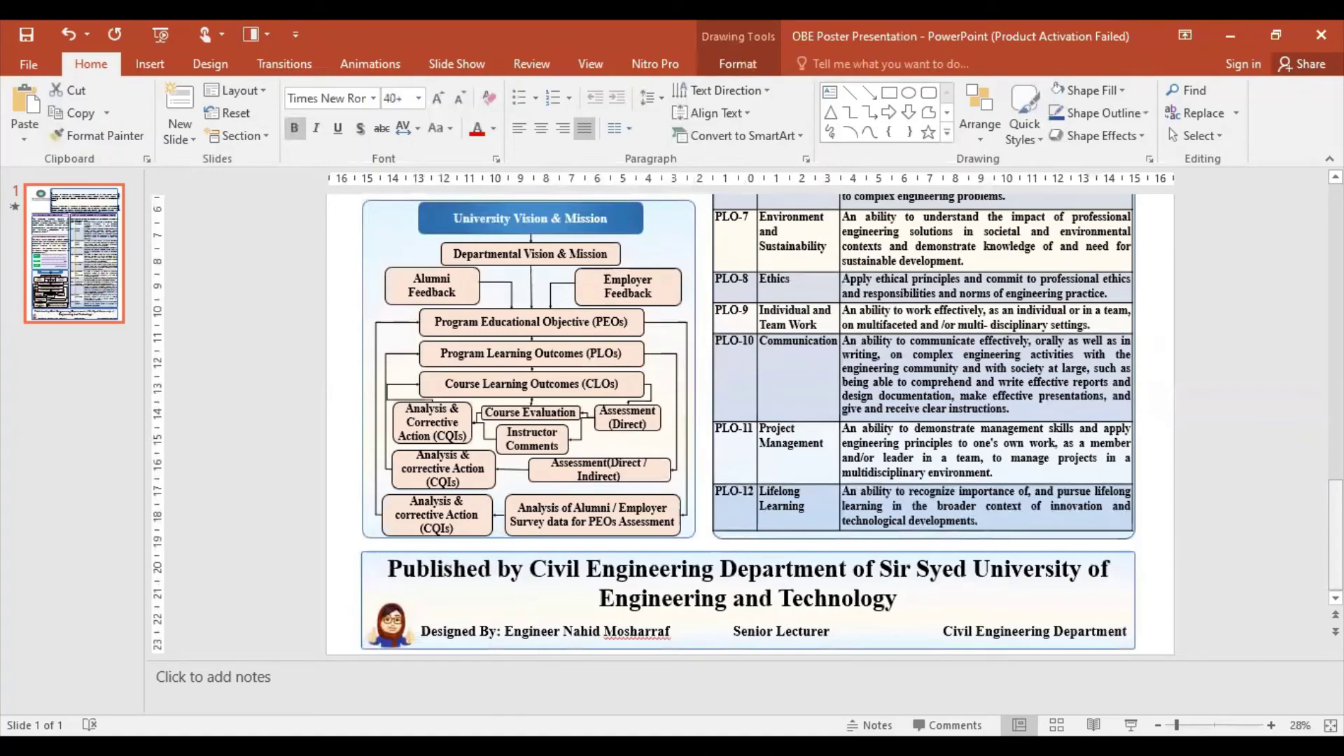
{"action": "key", "text": "ctrl+z"}
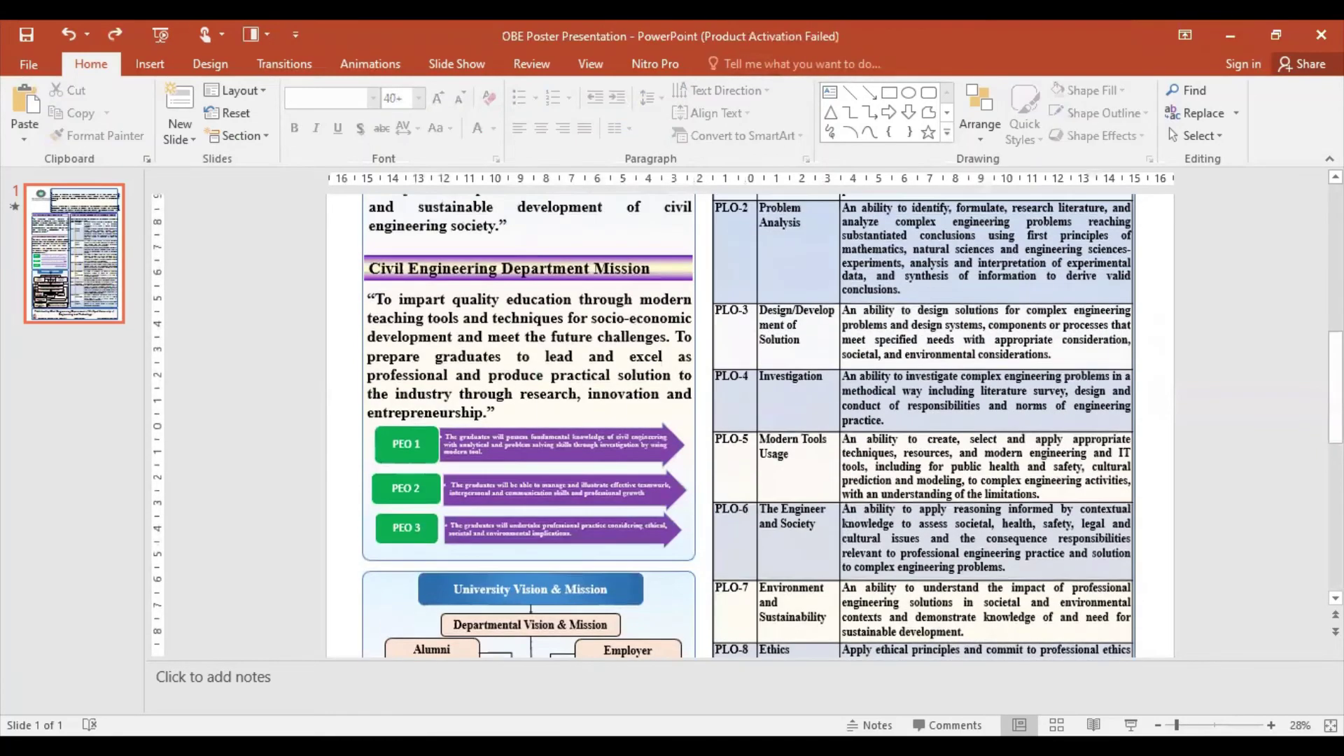
{"action": "scroll", "coordinate": [1297, 279], "scroll_direction": "up", "scroll_amount": 3}
{"action": "scroll", "coordinate": [1296, 278], "scroll_direction": "up", "scroll_amount": 3}
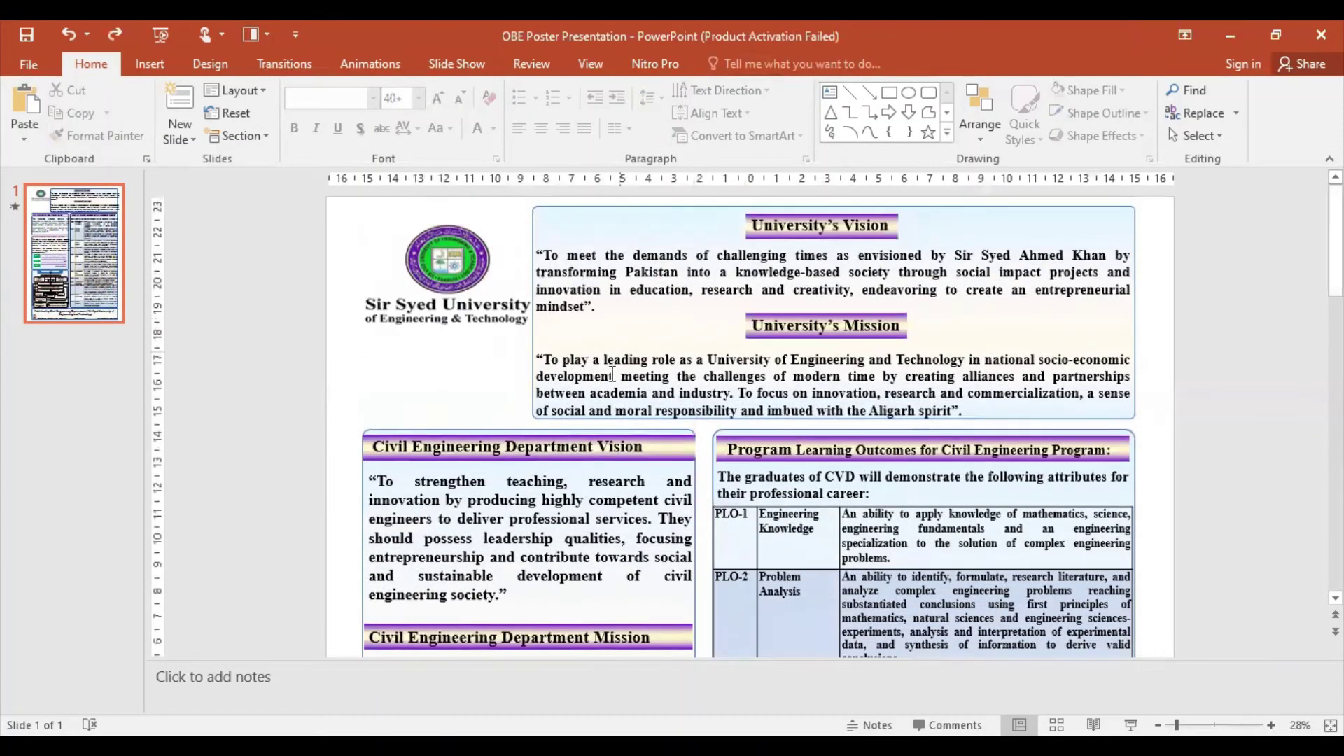
{"action": "left_click", "coordinate": [592, 323]}
{"action": "left_click", "coordinate": [556, 206]}
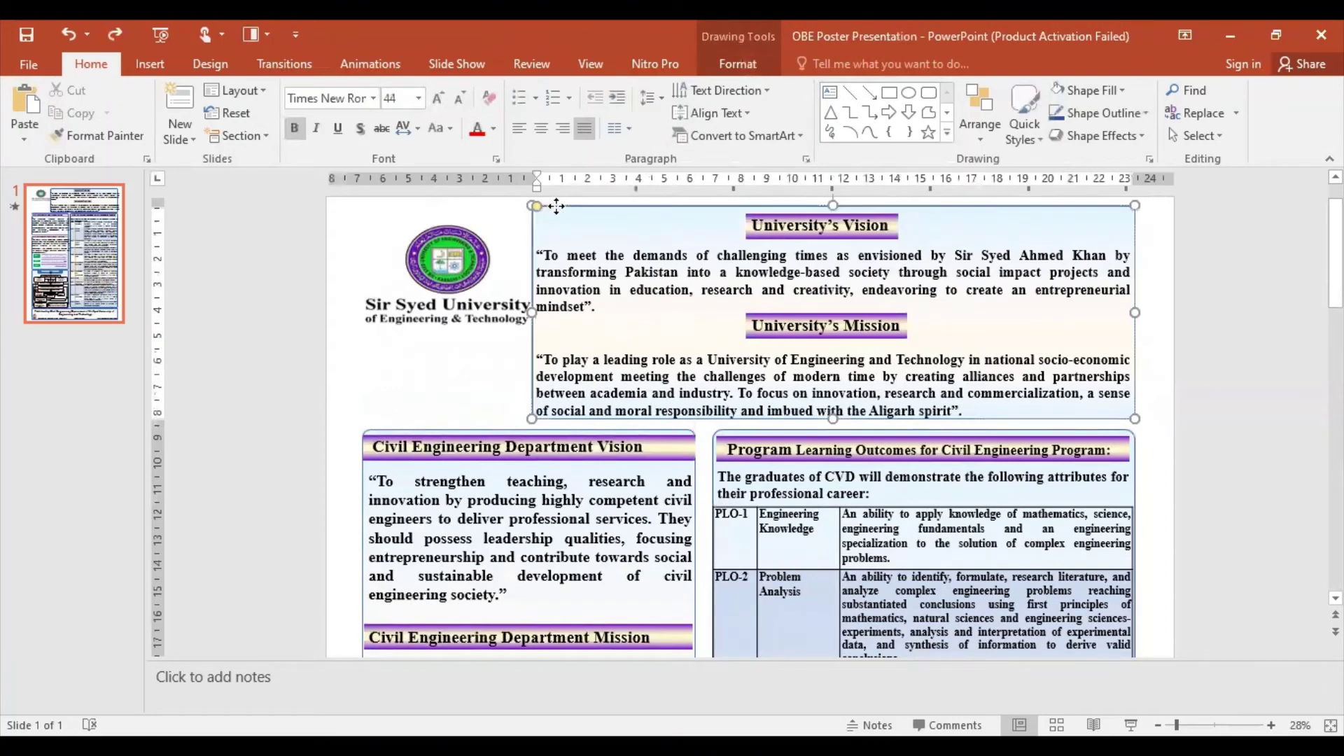
Step: Paste a copy of the Vision/Mission box at the poster's top-left
{"action": "right_click", "coordinate": [420, 343]}
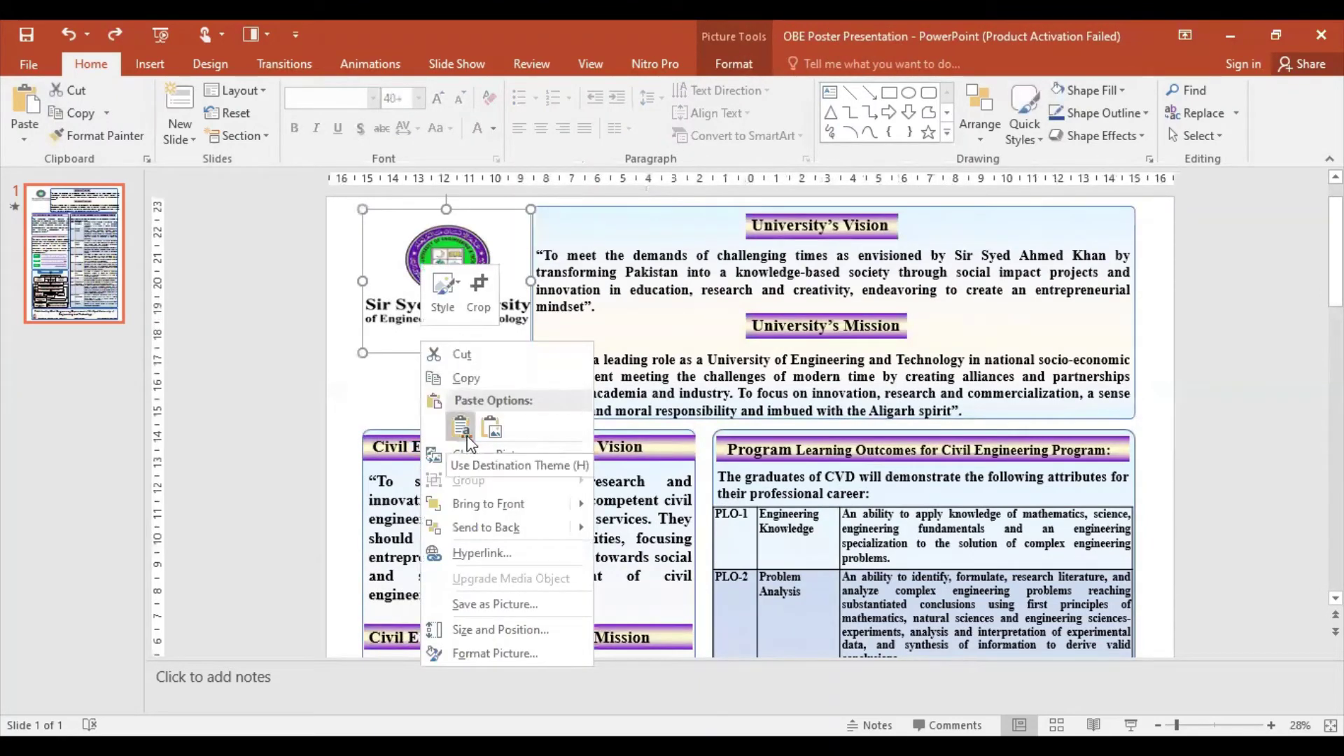
{"action": "left_click", "coordinate": [460, 426]}
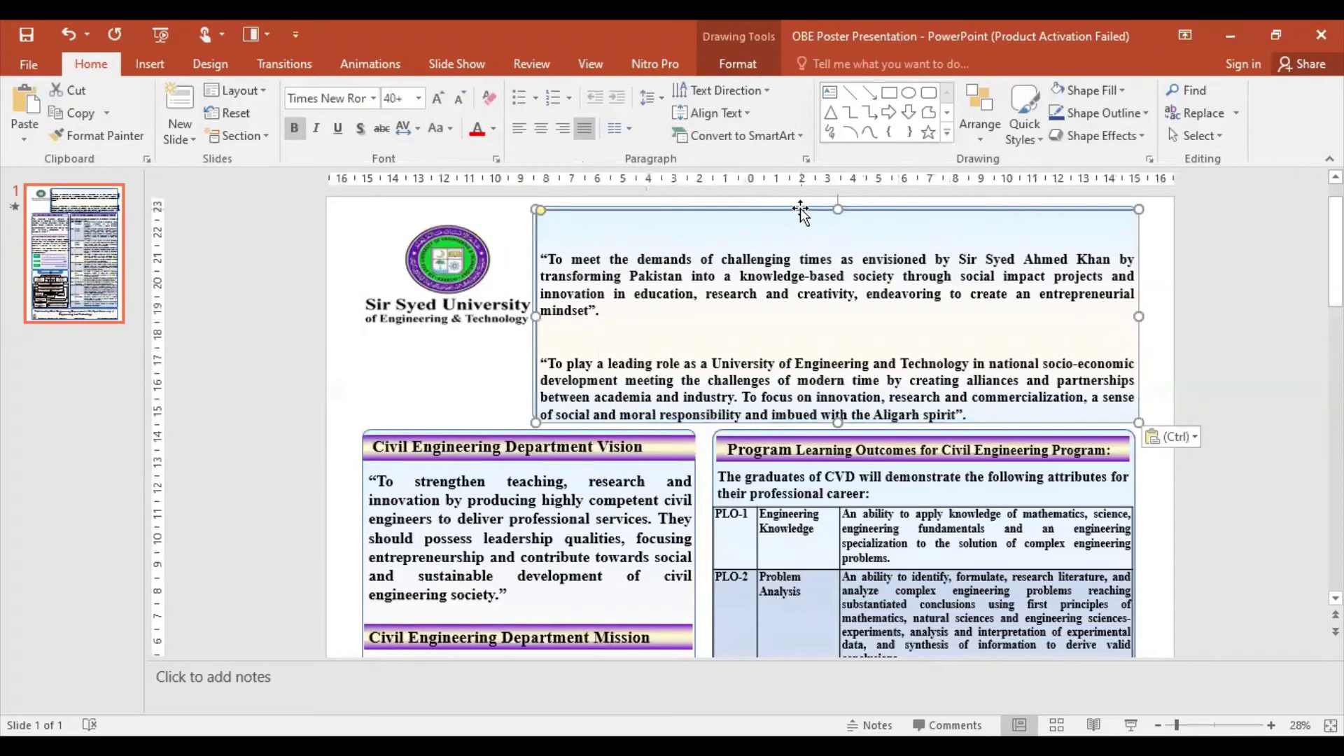
{"action": "left_click_drag", "start_coordinate": [800, 208], "coordinate": [627, 214]}
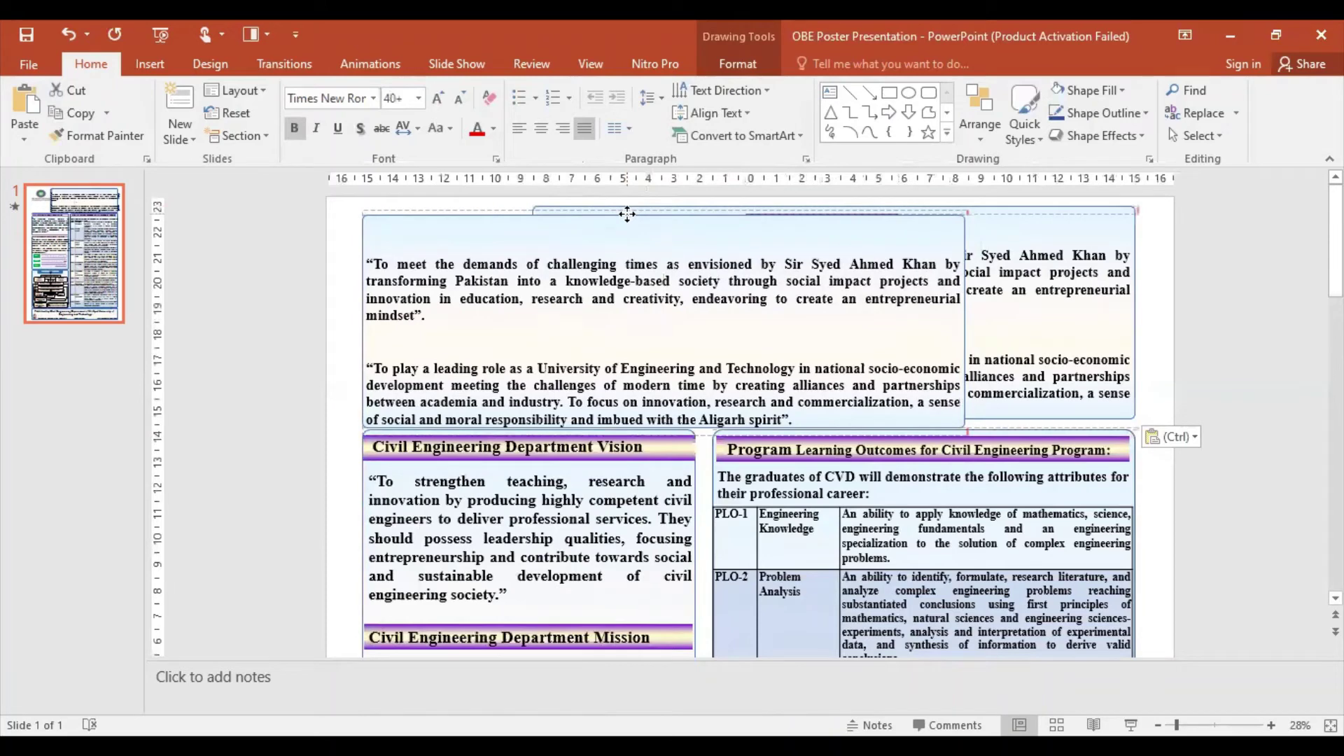
{"action": "left_click_drag", "start_coordinate": [627, 213], "coordinate": [627, 213]}
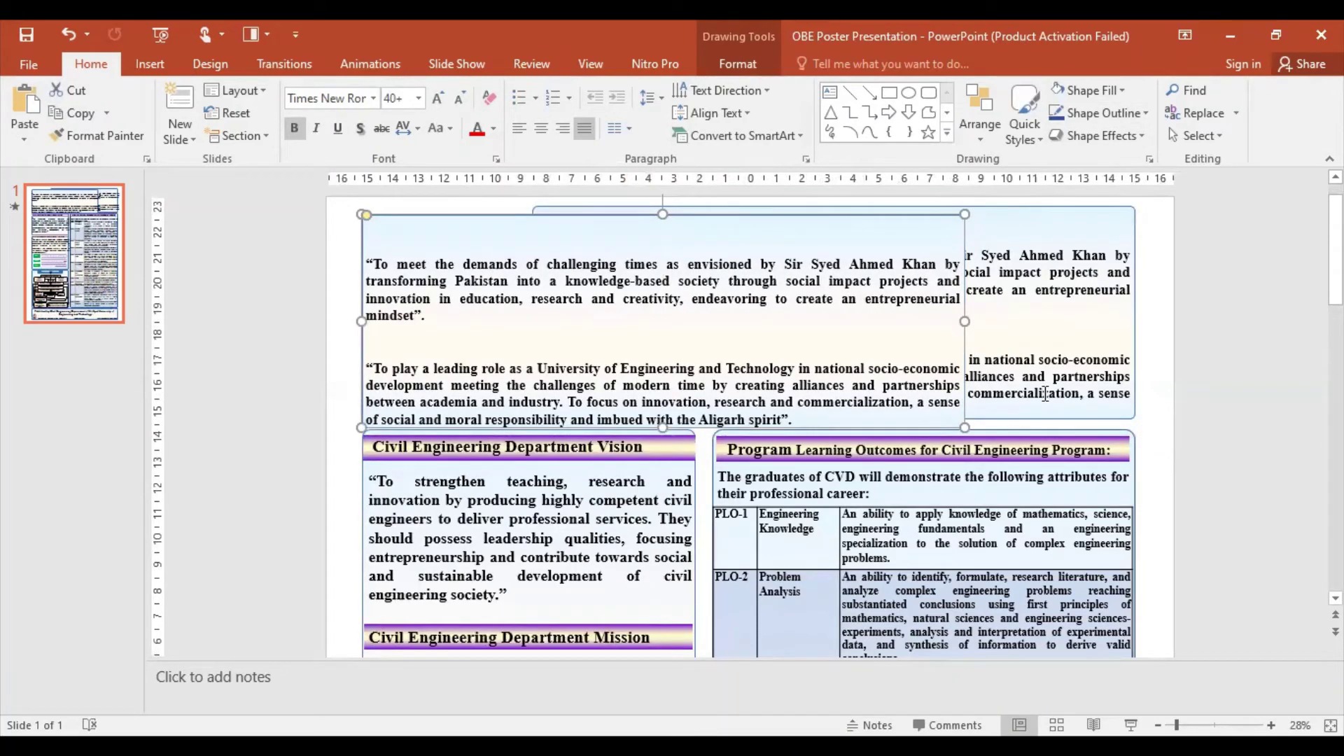
Step: Size the copied box to 4 inches high and 10 inches wide
{"action": "left_click", "coordinate": [738, 63]}
{"action": "left_click", "coordinate": [1136, 103]}
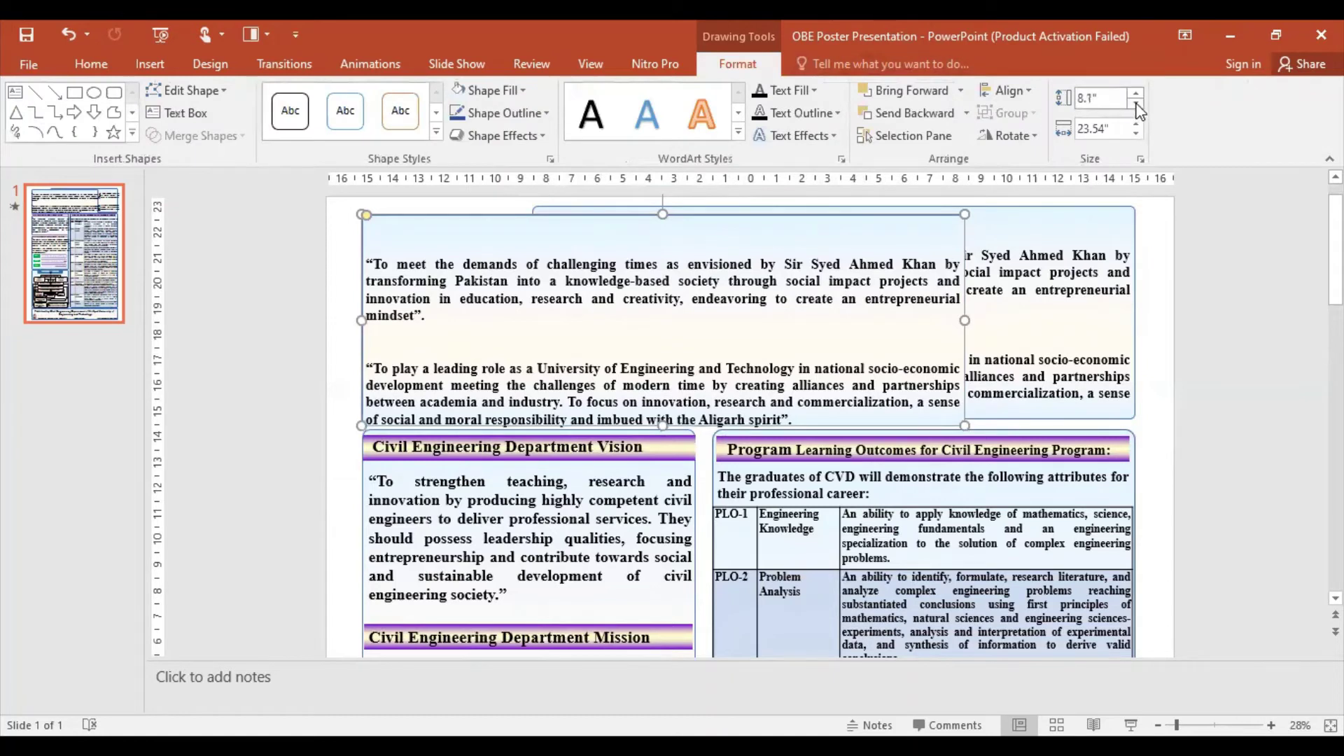
{"action": "left_click", "coordinate": [1135, 105]}
{"action": "left_click", "coordinate": [1136, 105]}
{"action": "left_click", "coordinate": [1135, 105]}
{"action": "left_click", "coordinate": [1136, 105]}
{"action": "left_click", "coordinate": [1135, 105]}
{"action": "left_click", "coordinate": [1135, 105]}
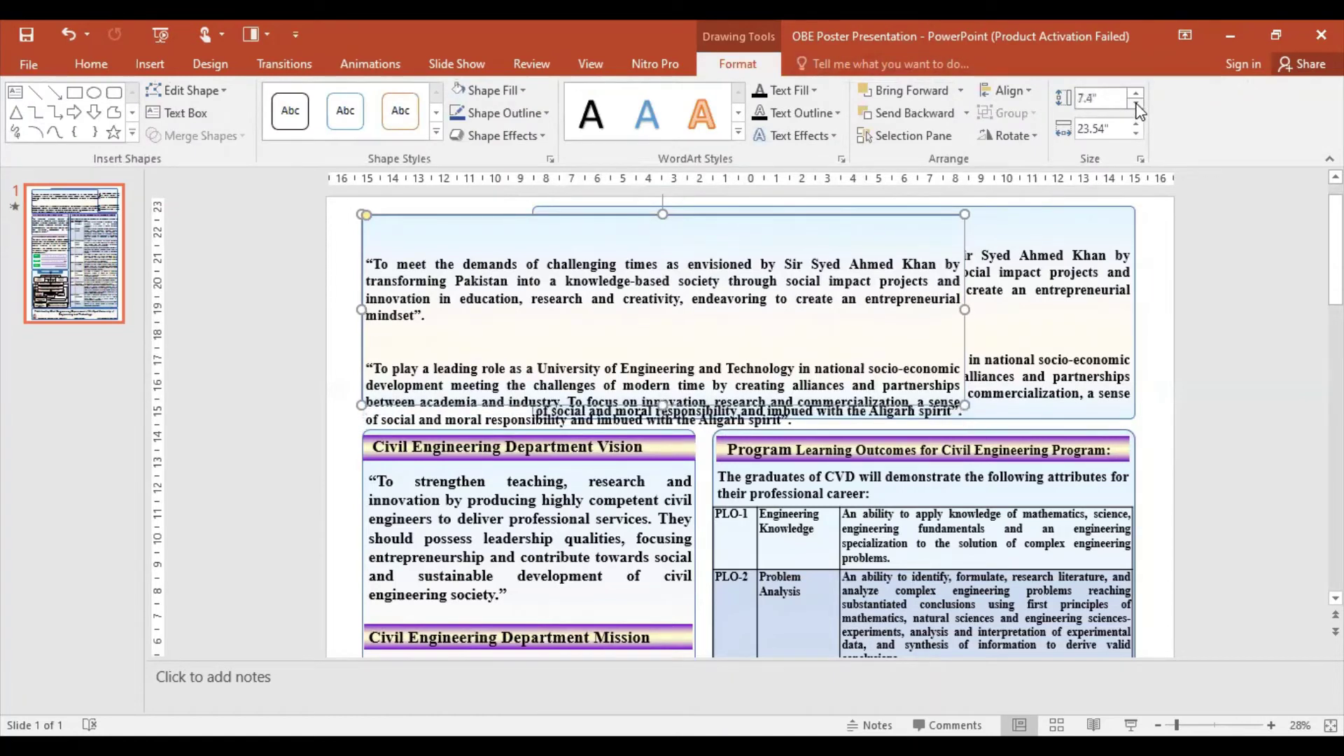
{"action": "left_click", "coordinate": [1135, 105]}
{"action": "left_click", "coordinate": [1136, 105]}
{"action": "left_click", "coordinate": [1135, 105]}
{"action": "left_click", "coordinate": [1135, 105]}
{"action": "left_click", "coordinate": [1135, 105]}
{"action": "left_click", "coordinate": [1094, 100]}
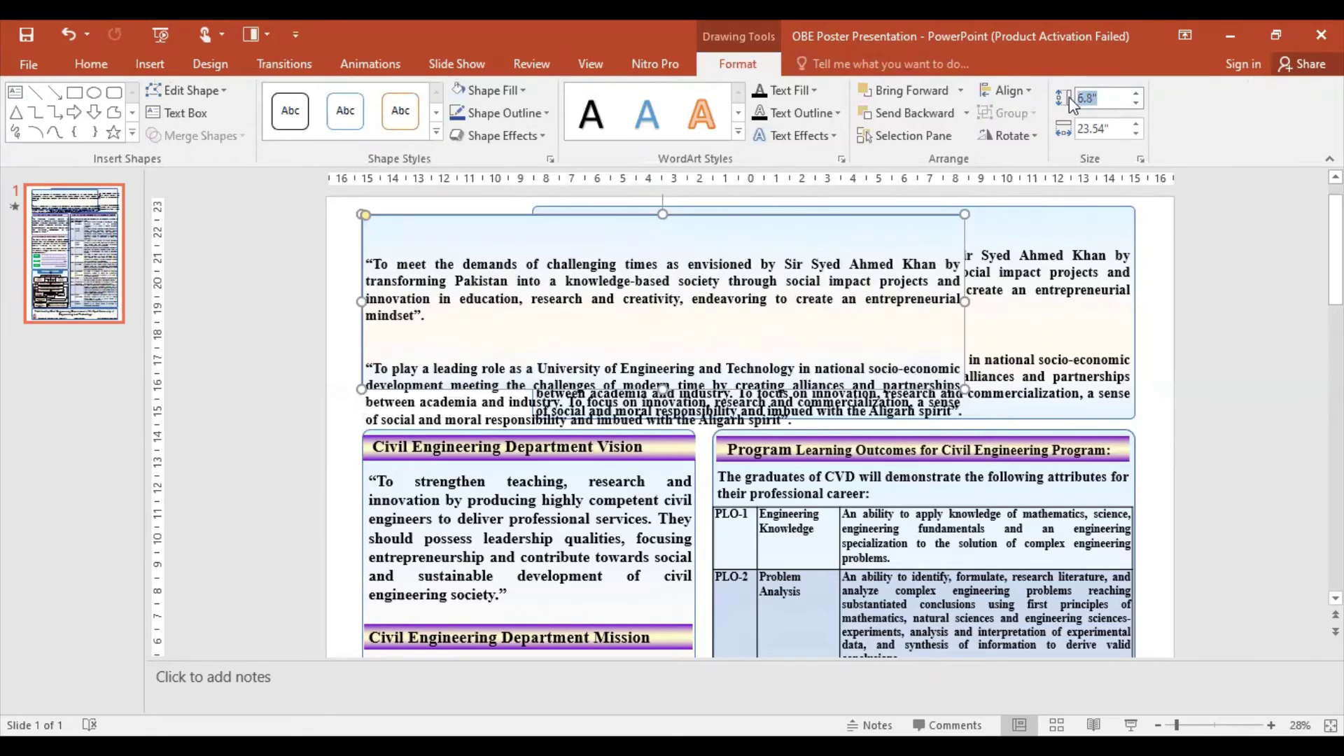
{"action": "type", "text": "4"}
{"action": "key", "text": "Return"}
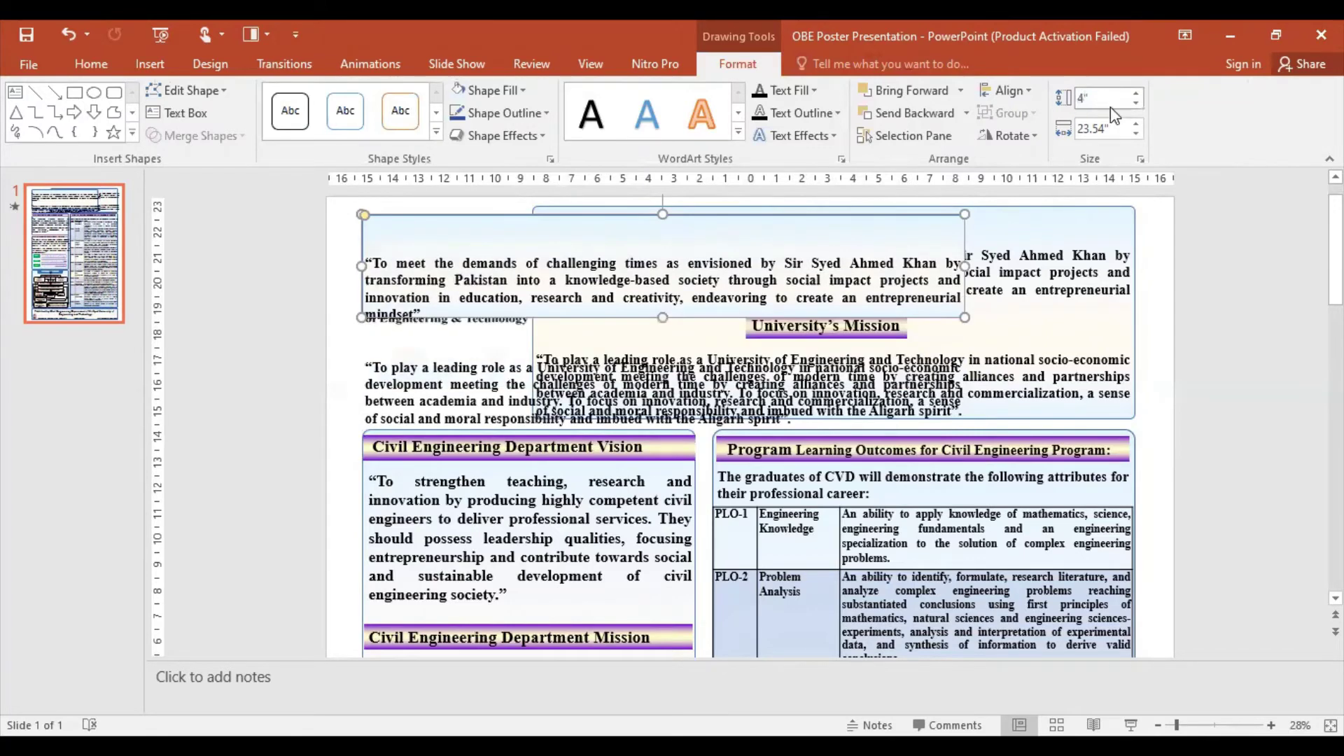
{"action": "left_click_drag", "start_coordinate": [1089, 132], "coordinate": [1133, 140]}
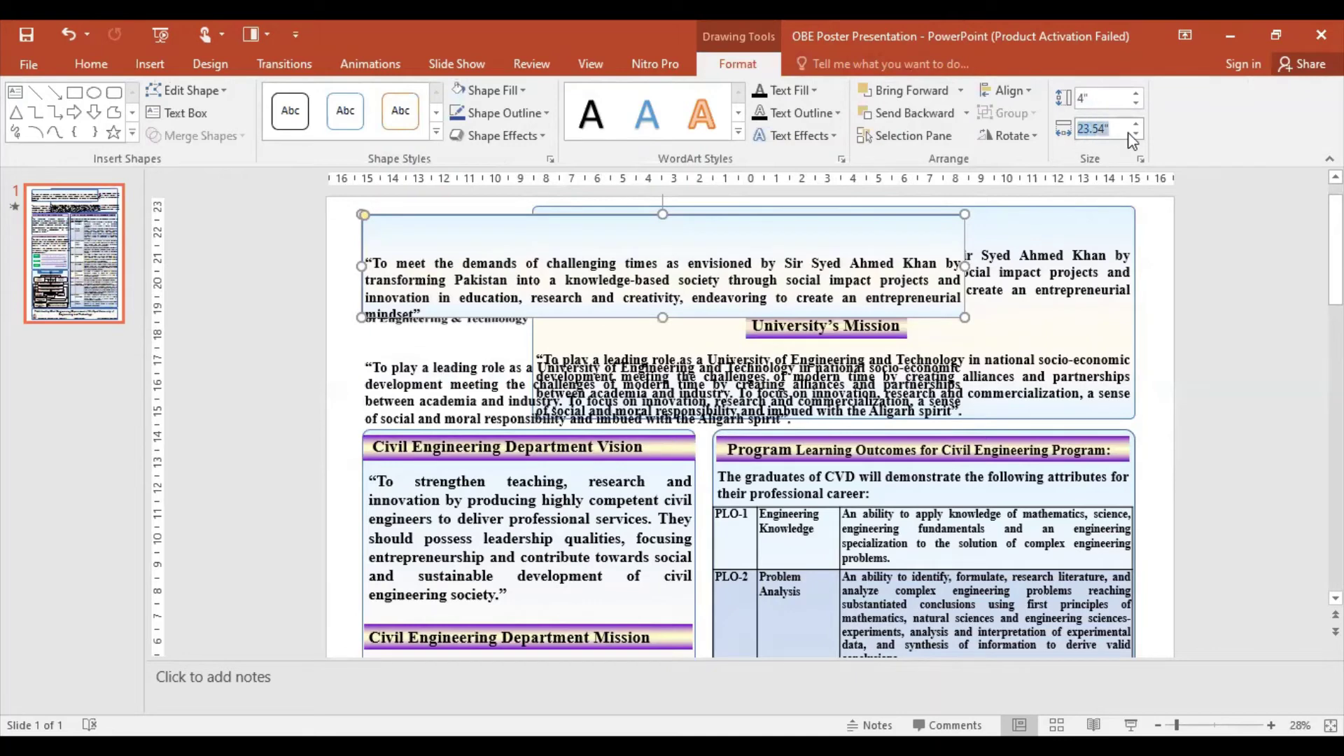
{"action": "type", "text": "10"}
{"action": "key", "text": "Return"}
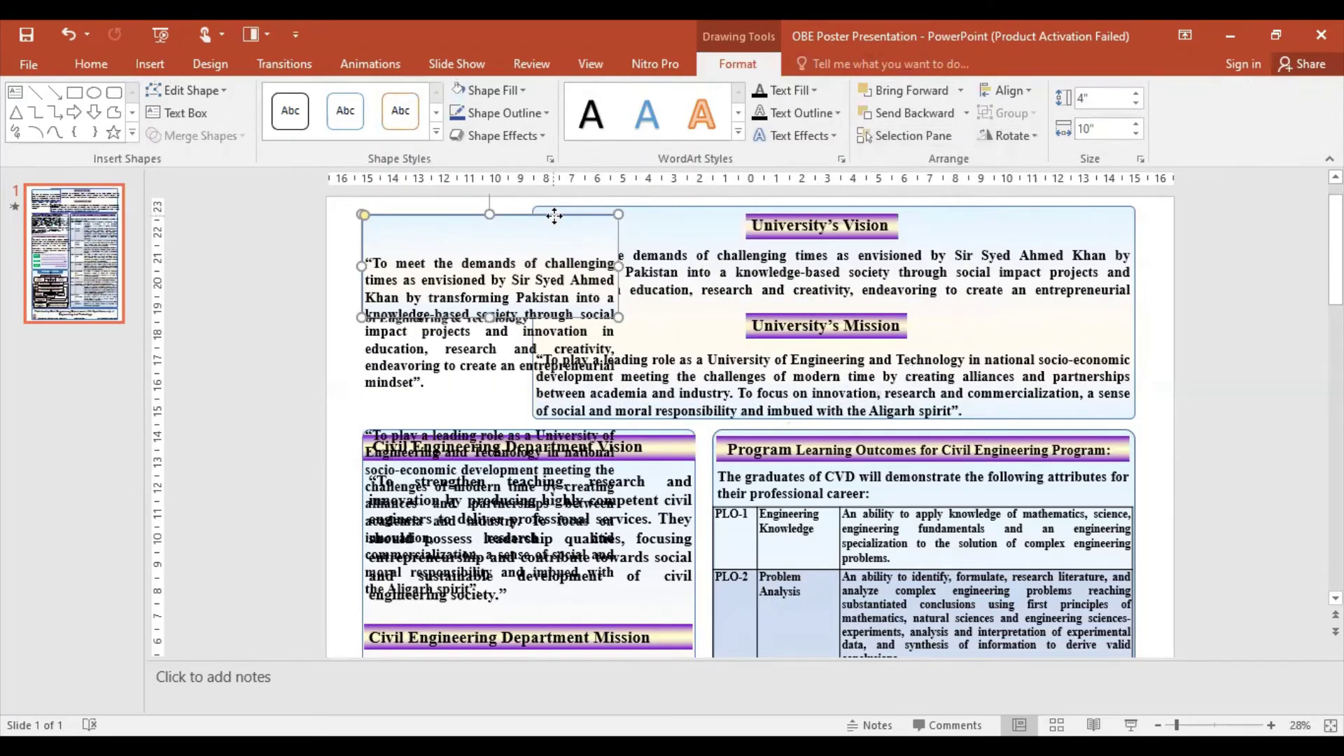
Step: Delete the copied quotation text and move the empty box below the logo
{"action": "mouse_move", "coordinate": [552, 234]}
{"action": "left_mouse_down"}
{"action": "mouse_move", "coordinate": [552, 287]}
{"action": "mouse_move", "coordinate": [566, 244]}
{"action": "left_mouse_up"}
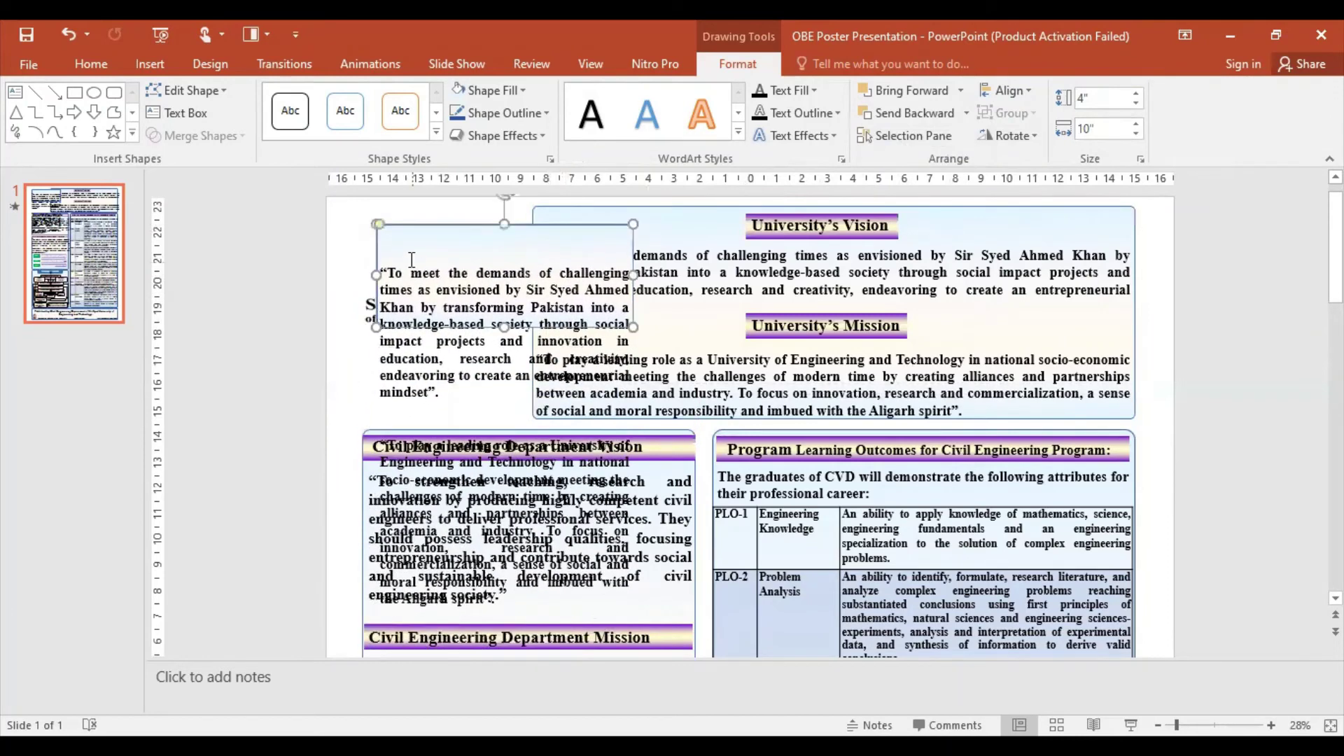
{"action": "left_click_drag", "start_coordinate": [588, 394], "coordinate": [637, 614]}
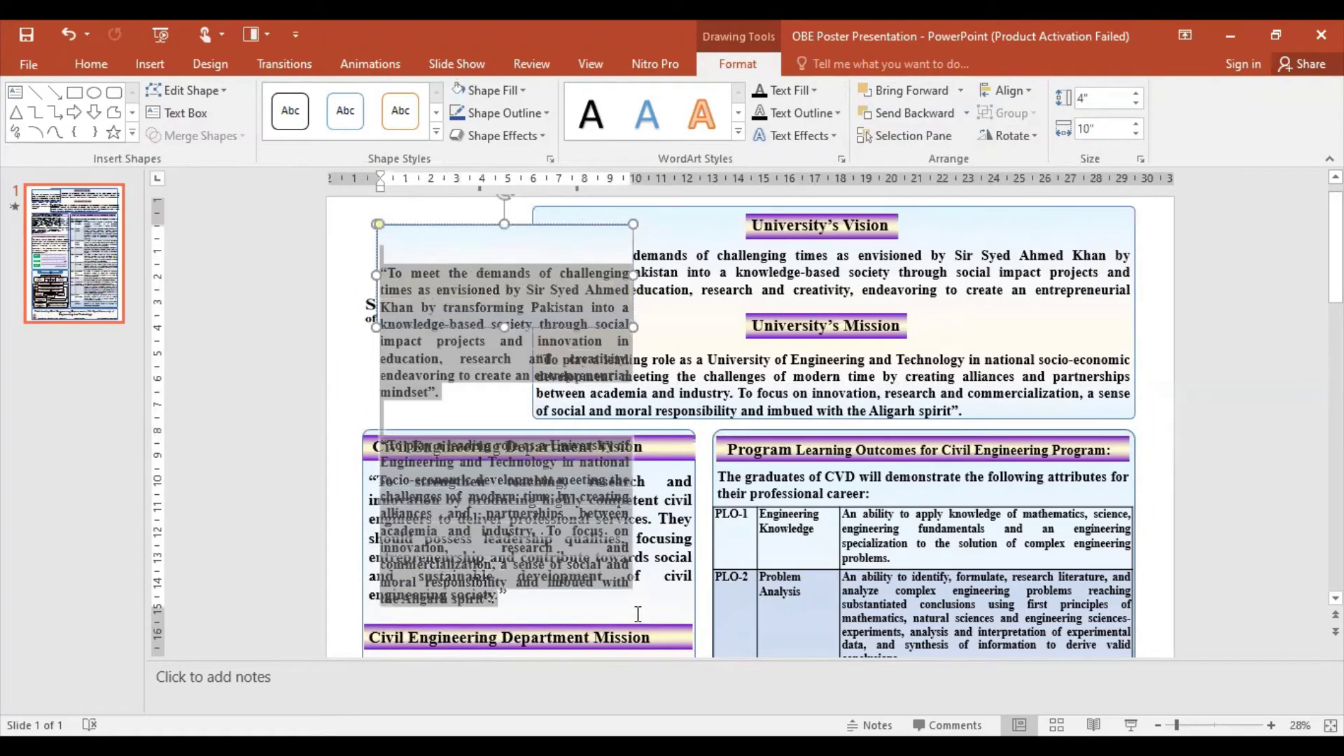
{"action": "key", "text": "Delete"}
{"action": "left_click_drag", "start_coordinate": [555, 223], "coordinate": [538, 341]}
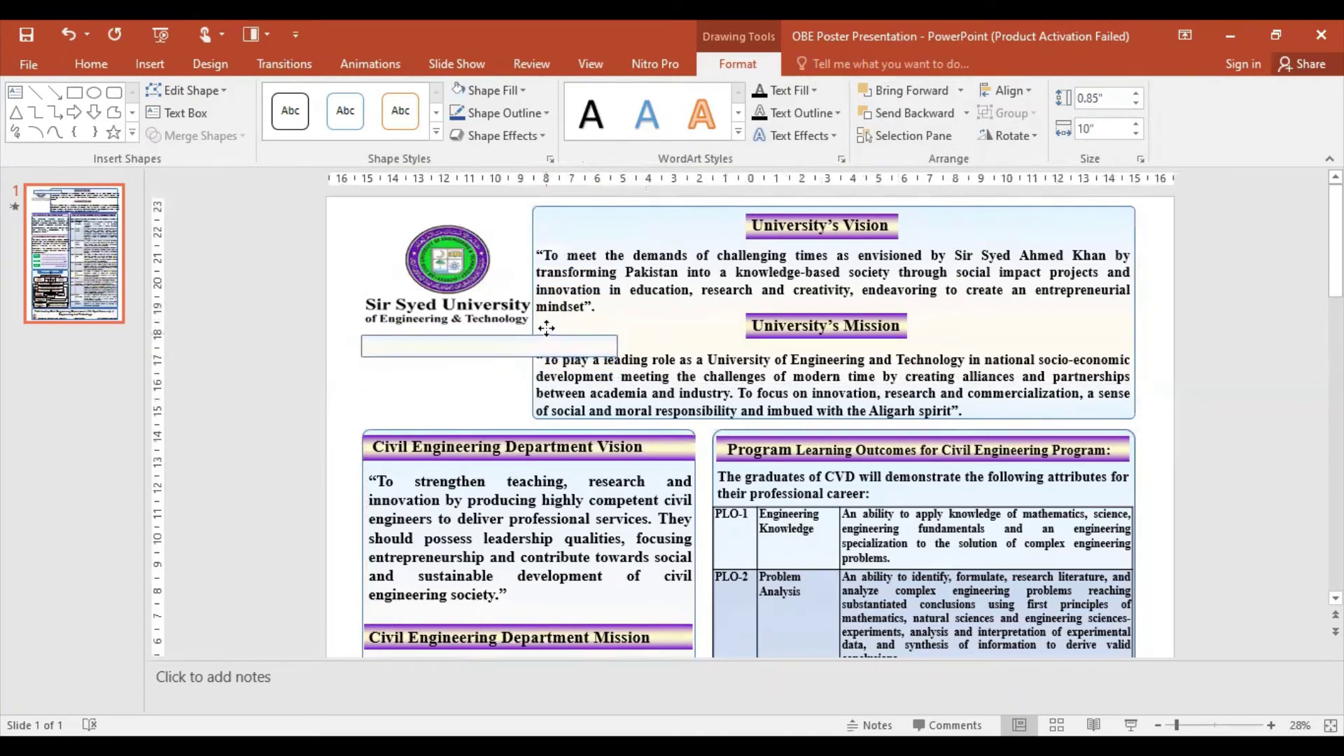
Step: Place the empty box beneath the logo and try widths of 6, 8, 7" and heights of 10, 5, 4"
{"action": "left_click_drag", "start_coordinate": [538, 340], "coordinate": [547, 335]}
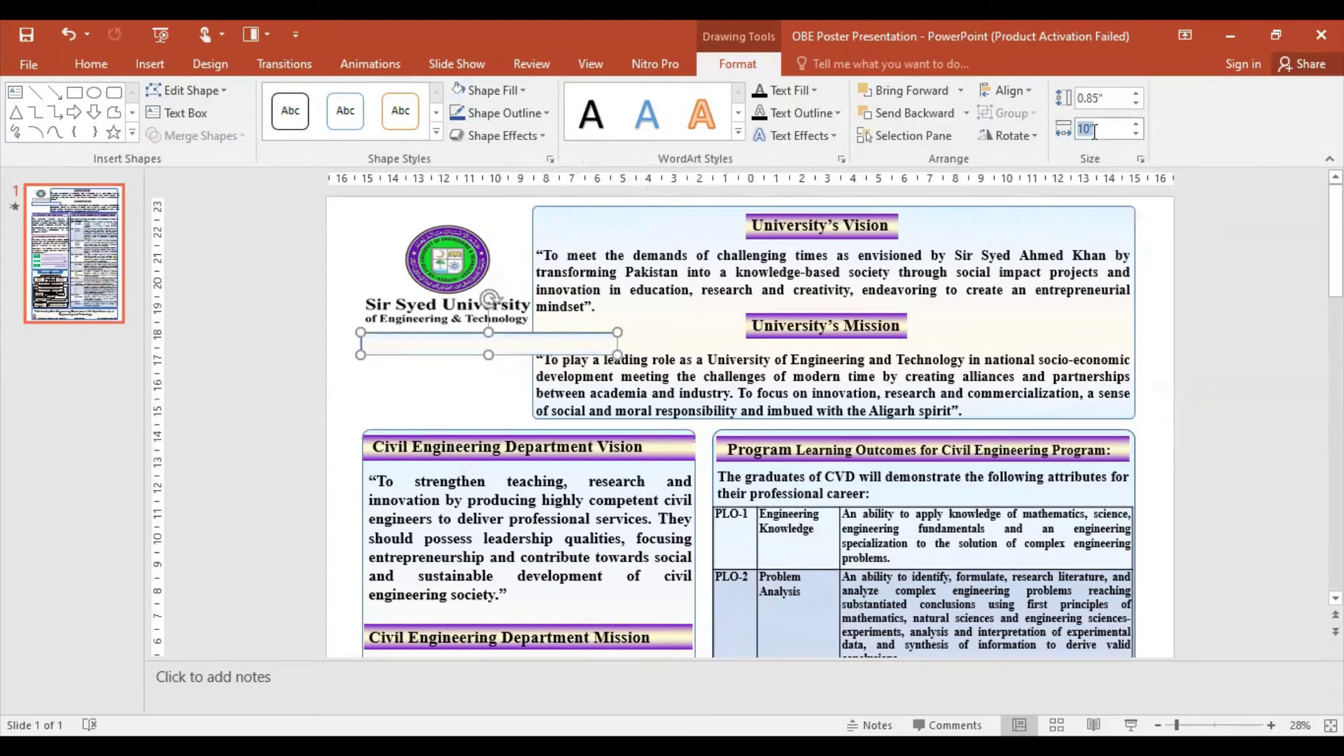
{"action": "type", "text": "6"}
{"action": "key", "text": "Return"}
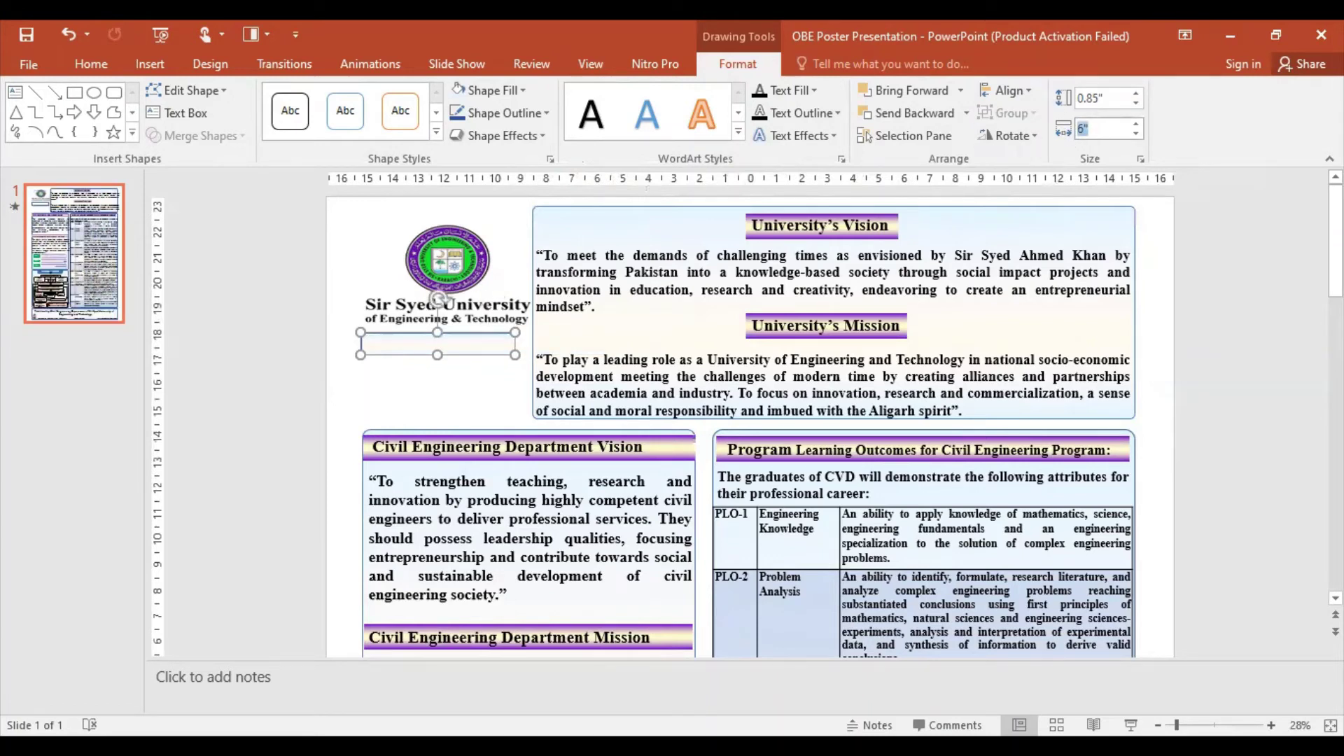
{"action": "type", "text": "8"}
{"action": "key", "text": "Return"}
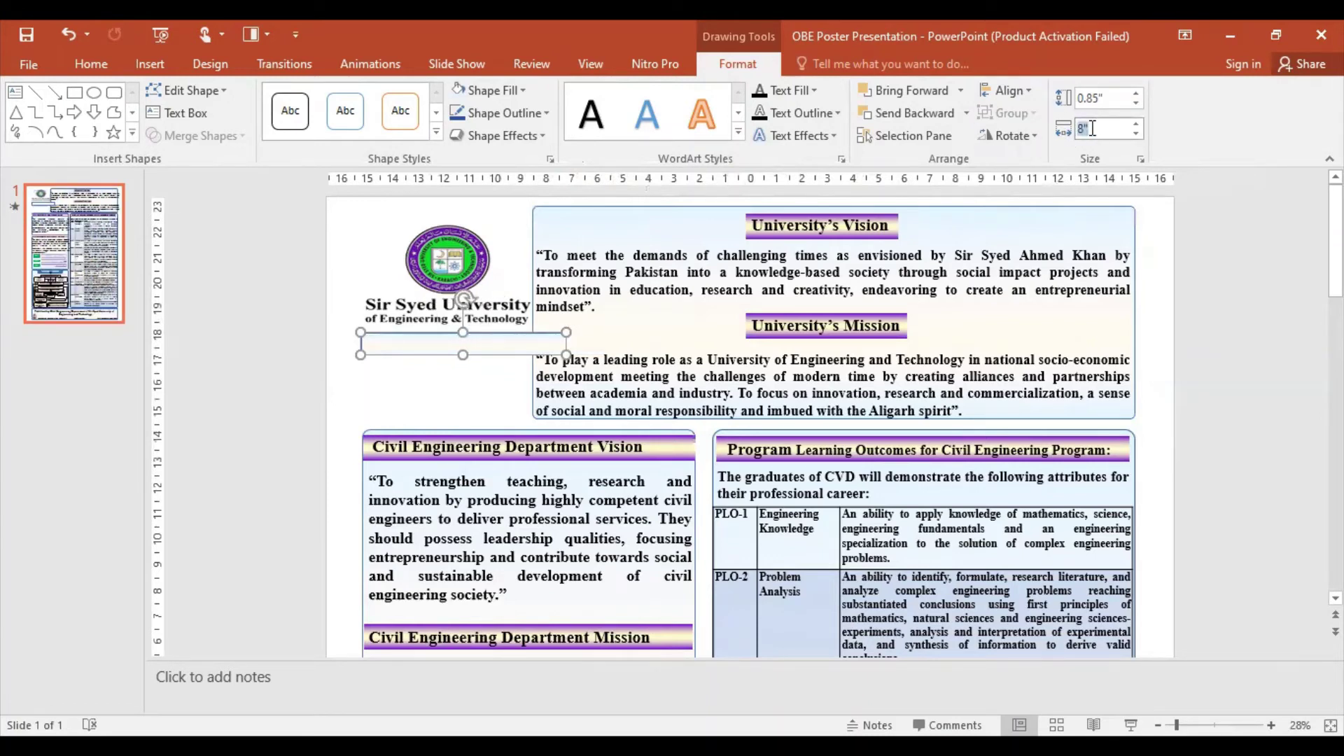
{"action": "type", "text": "7"}
{"action": "key", "text": "Return"}
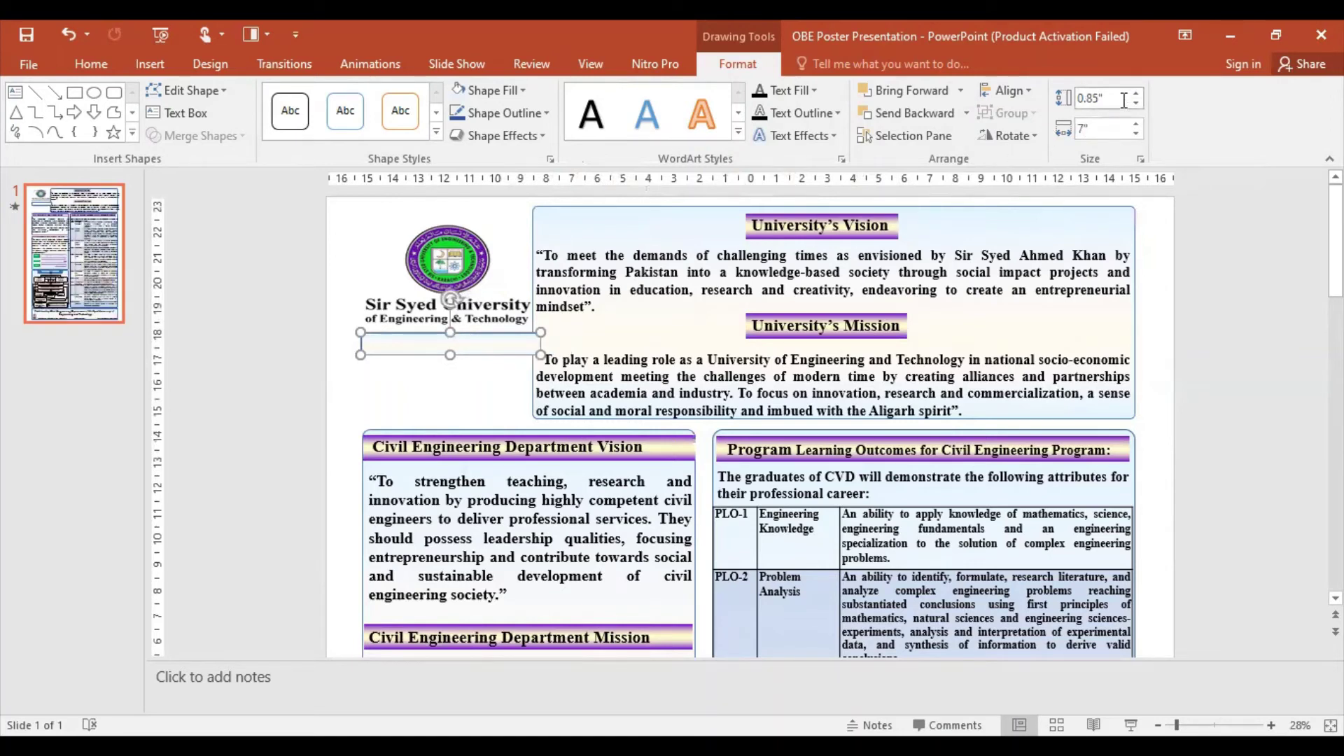
{"action": "left_click", "coordinate": [1123, 100]}
{"action": "type", "text": "1"}
{"action": "type", "text": "0"}
{"action": "key", "text": "Return"}
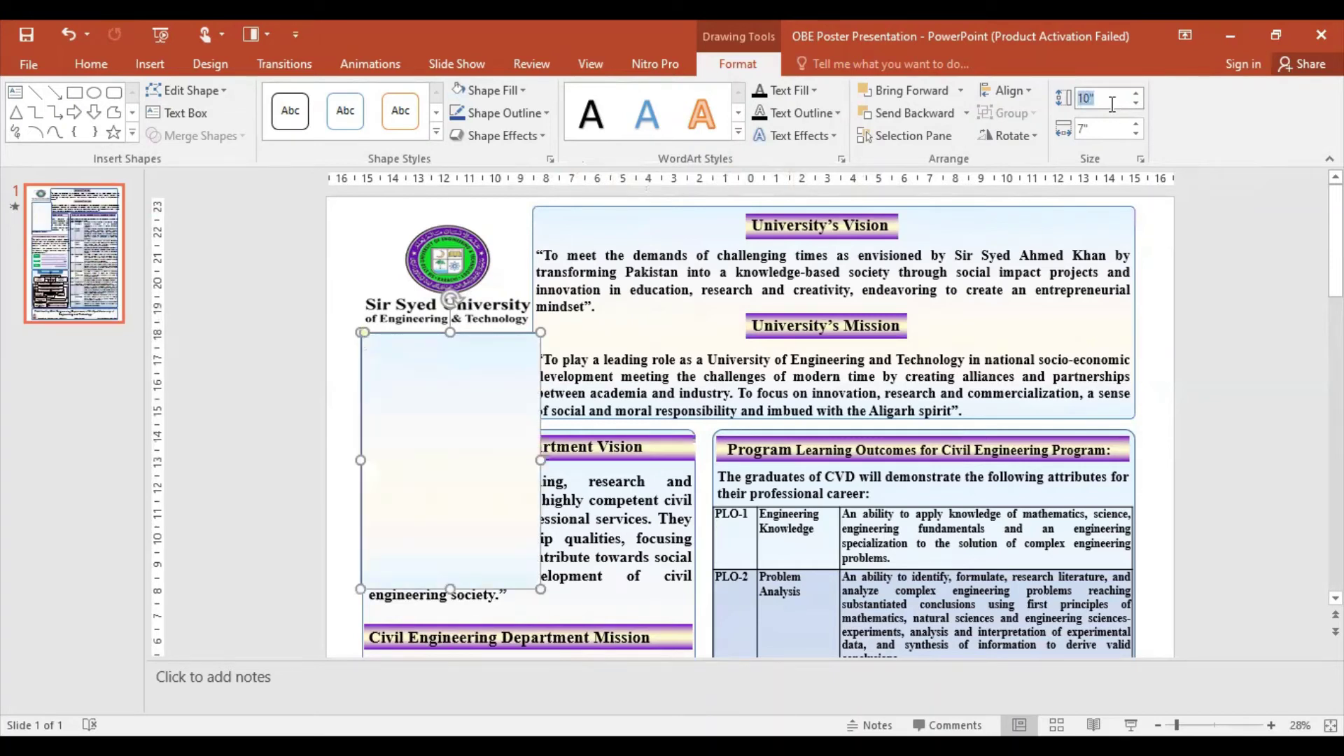
{"action": "type", "text": "5"}
{"action": "key", "text": "Return"}
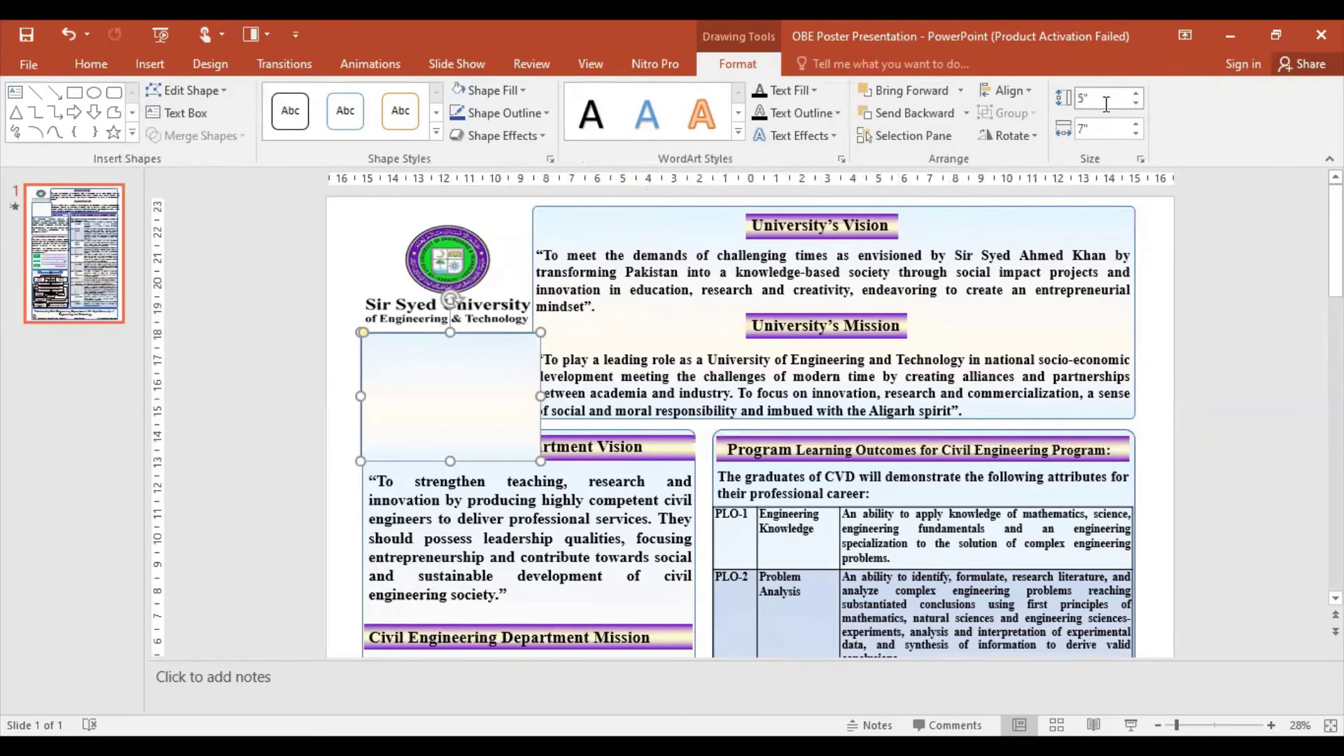
{"action": "key", "text": "Return"}
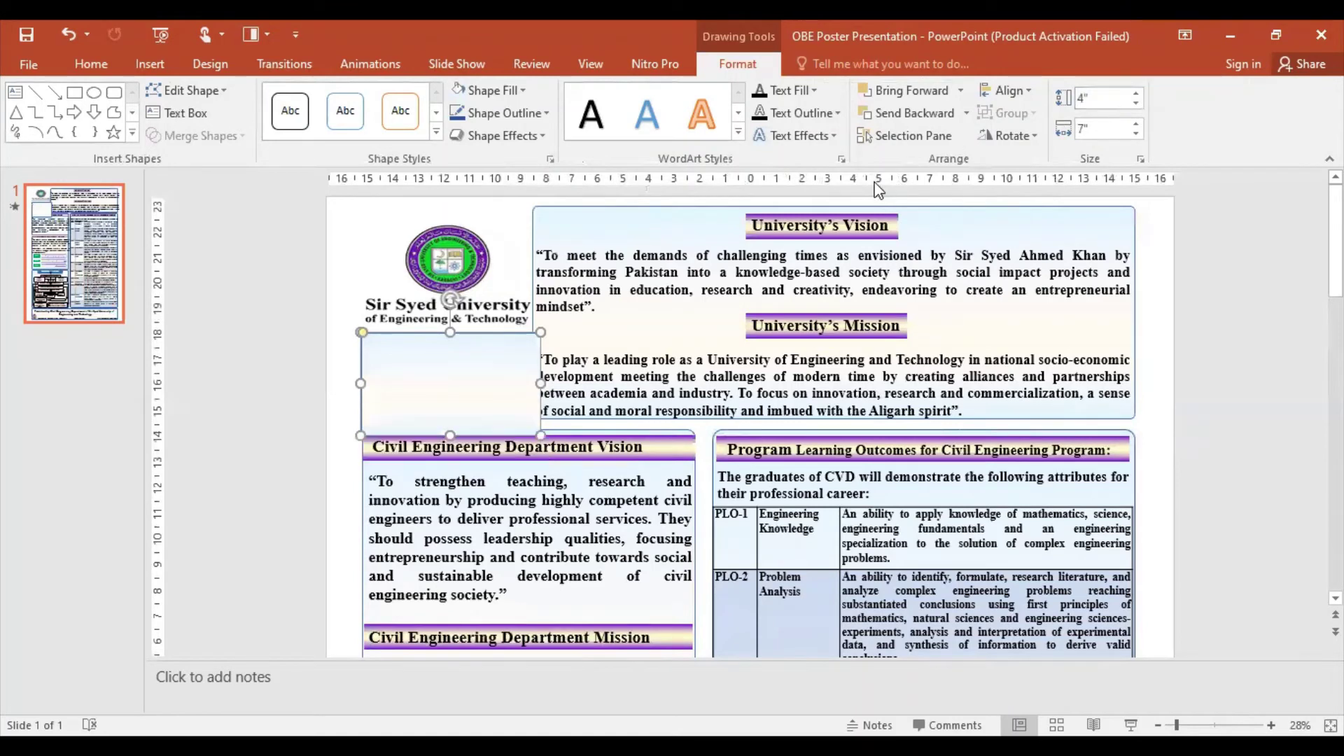
Step: Drag the right and bottom edges and step the height down until the box measures 3.3" by 6.54"
{"action": "left_click_drag", "start_coordinate": [540, 383], "coordinate": [530, 382]}
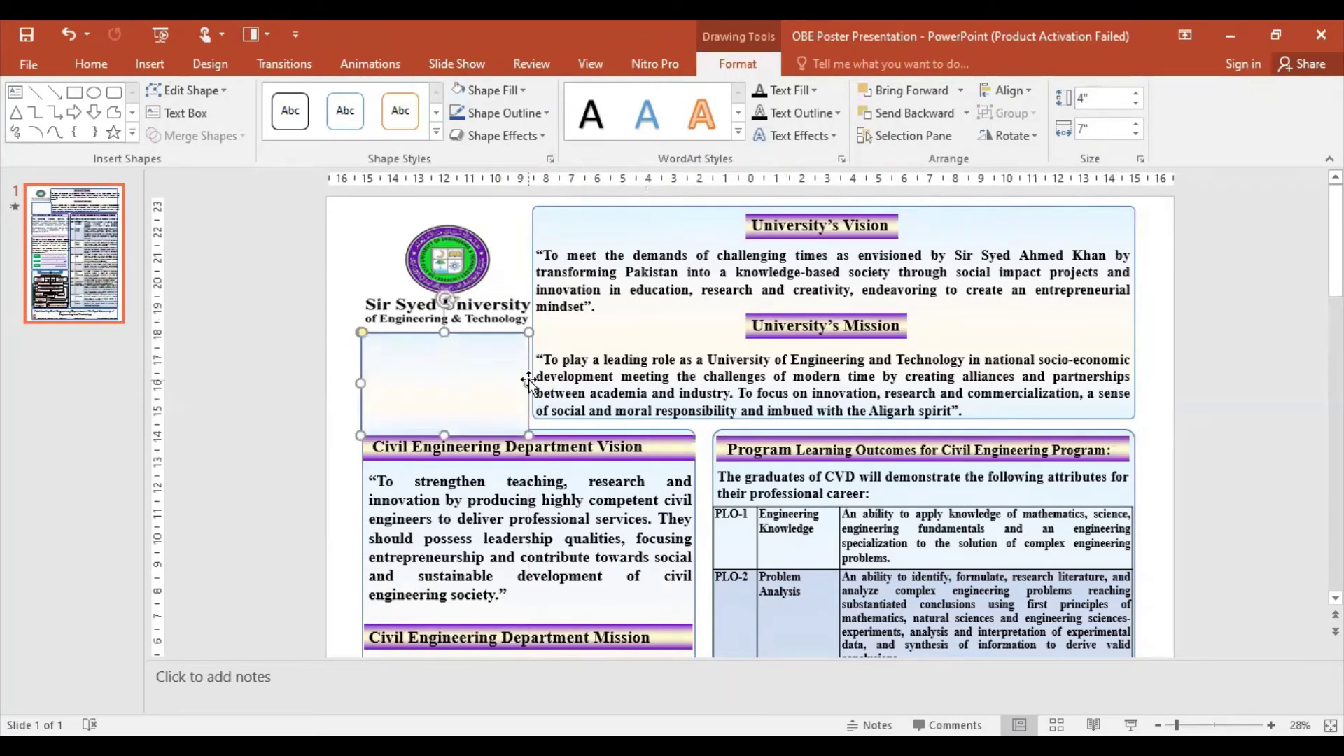
{"action": "left_click_drag", "start_coordinate": [440, 432], "coordinate": [442, 421]}
{"action": "left_click", "coordinate": [1136, 104]}
{"action": "left_click", "coordinate": [1136, 104]}
{"action": "left_click", "coordinate": [1136, 103]}
{"action": "left_click", "coordinate": [1135, 103]}
{"action": "left_click", "coordinate": [1135, 104]}
{"action": "left_click", "coordinate": [1135, 104]}
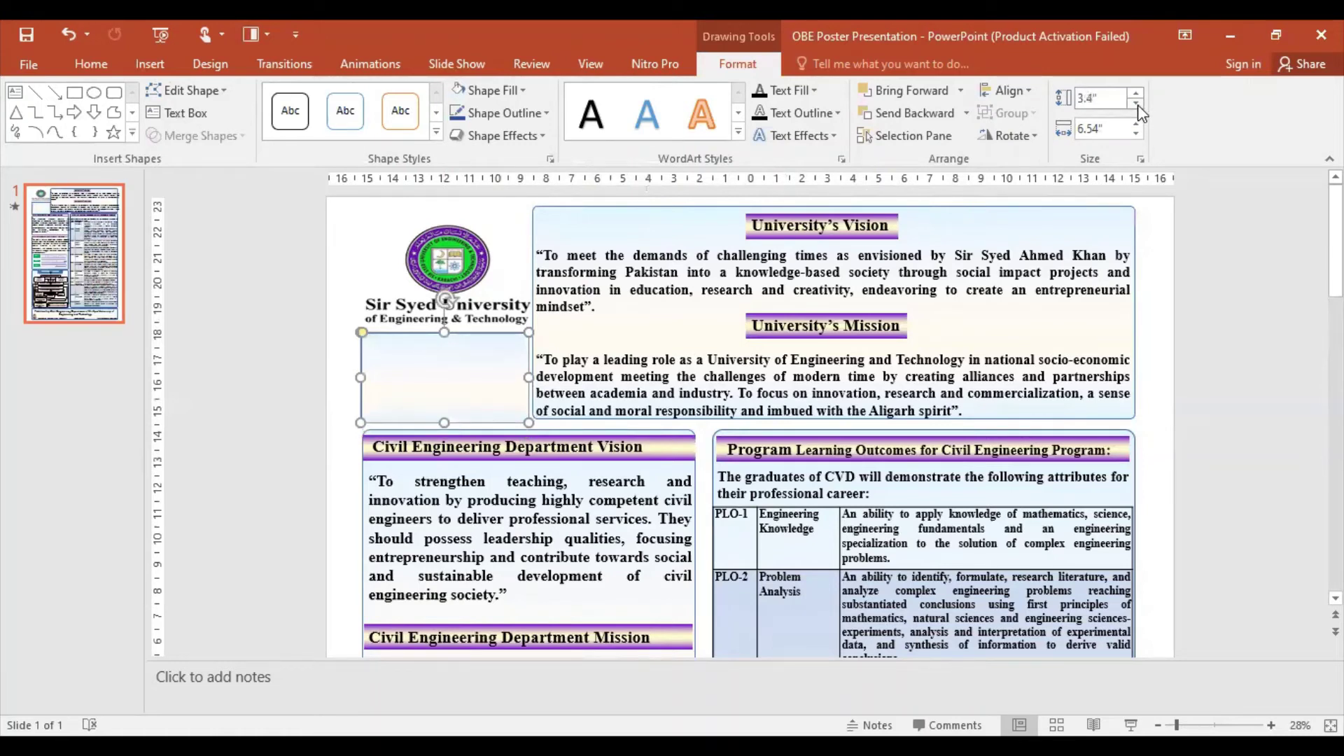
{"action": "left_click", "coordinate": [595, 340]}
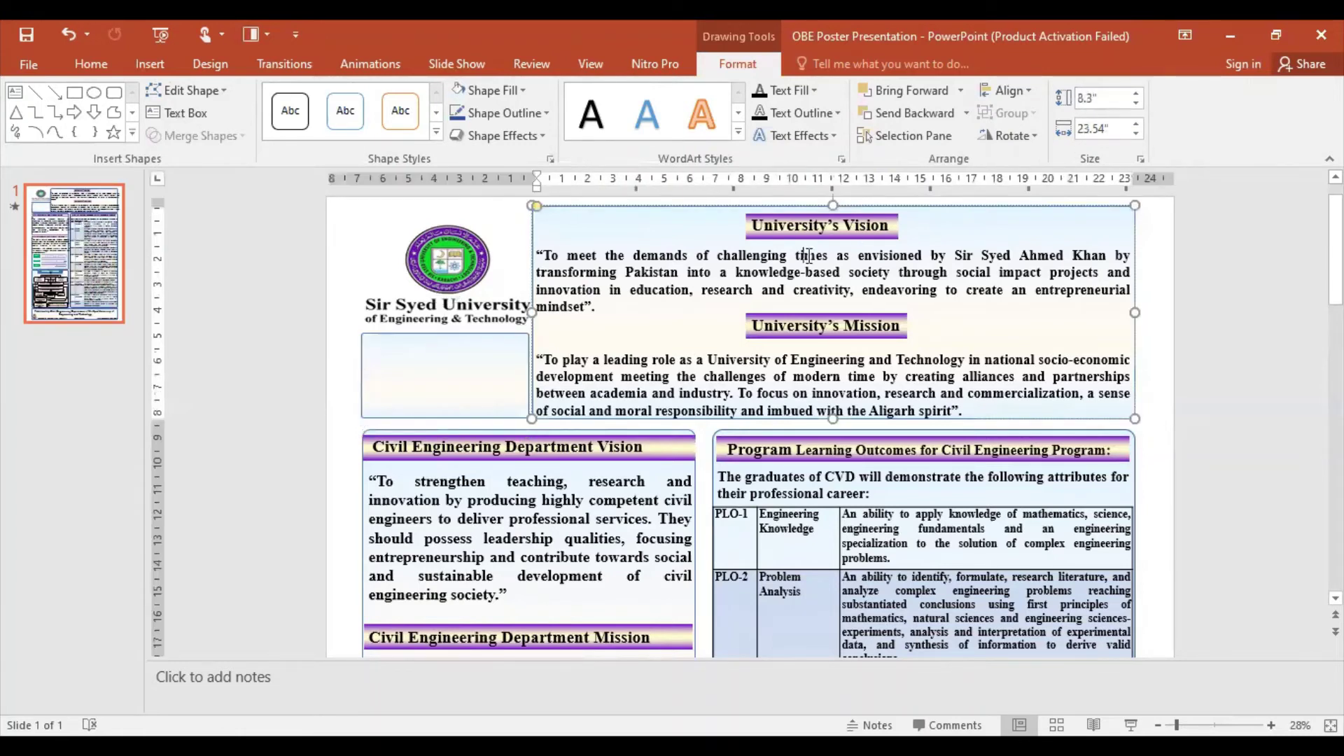
{"action": "left_click", "coordinate": [436, 402]}
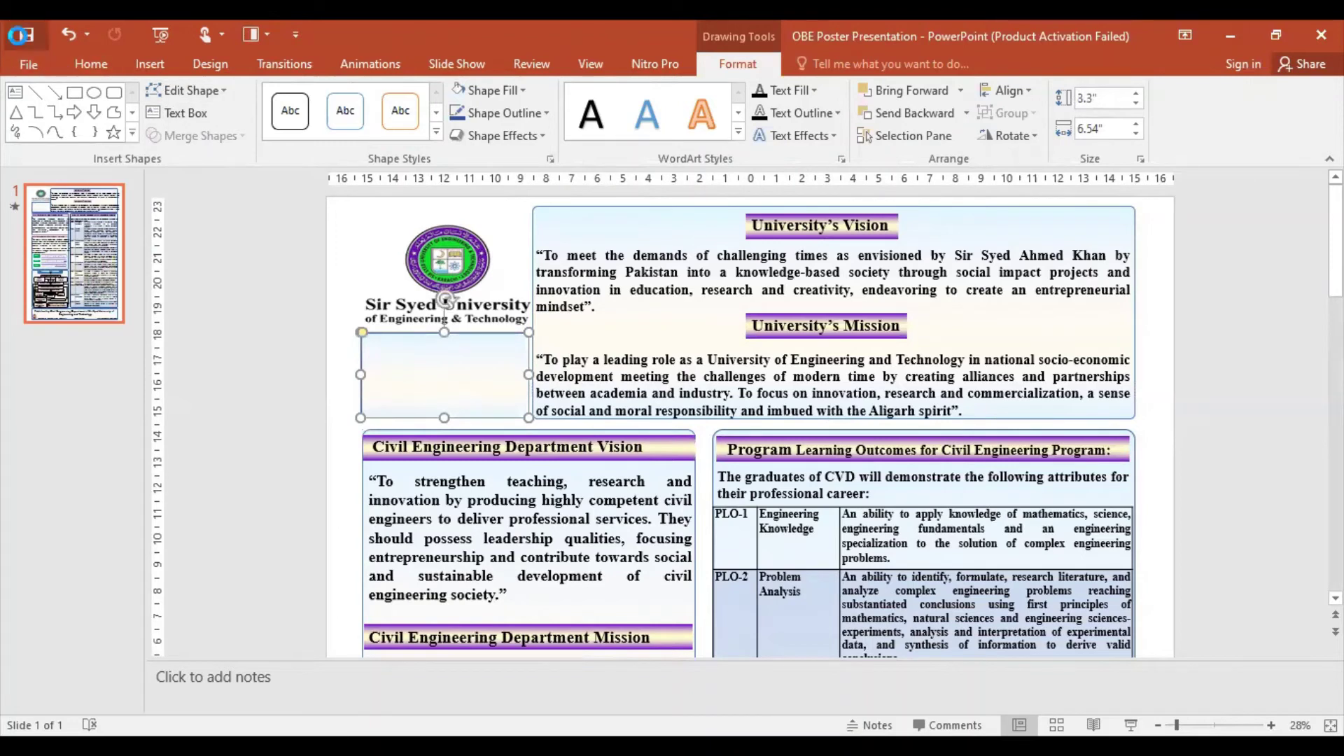
Step: Draw a text box inside the box under the logo and type 'Outcome Based Education (OBE)'
{"action": "left_click", "coordinate": [176, 112]}
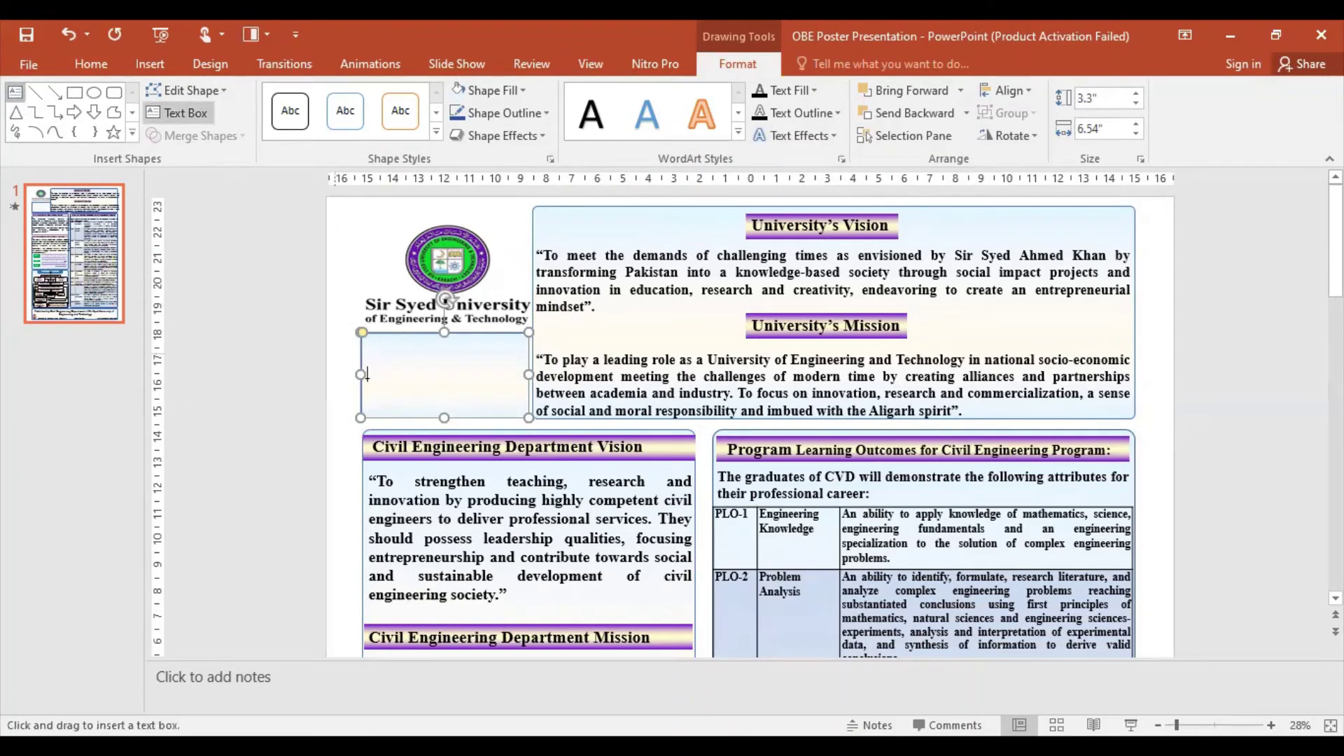
{"action": "left_click_drag", "start_coordinate": [369, 338], "coordinate": [522, 407]}
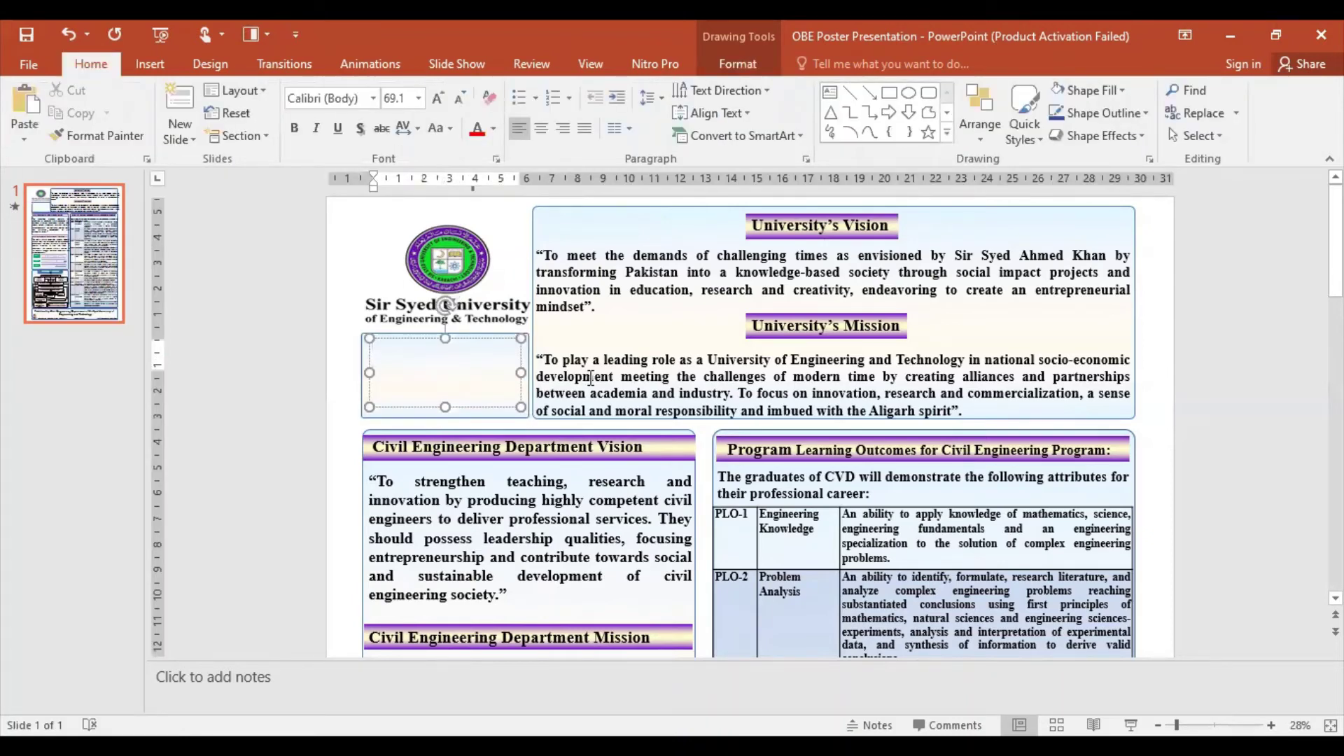
{"action": "type", "text": "OBE"}
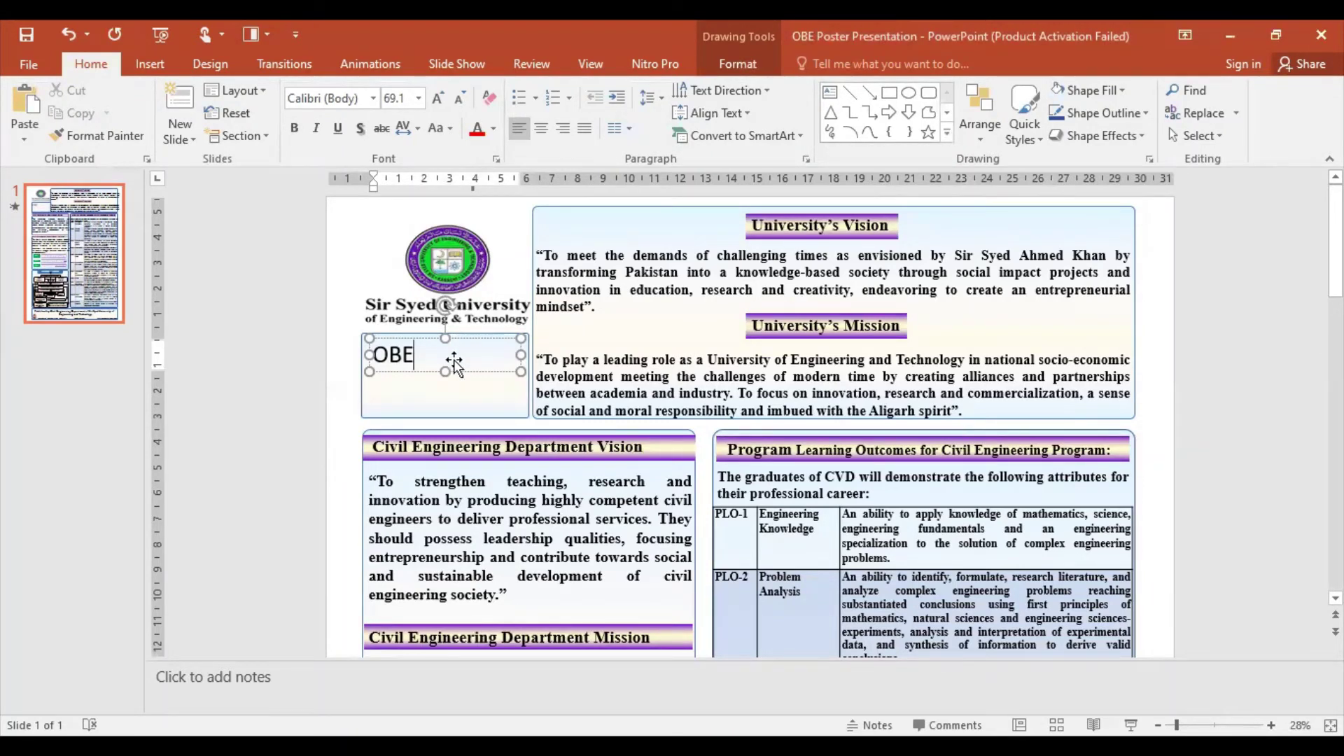
{"action": "key", "text": "BackSpace"}
{"action": "key", "text": "BackSpace"}
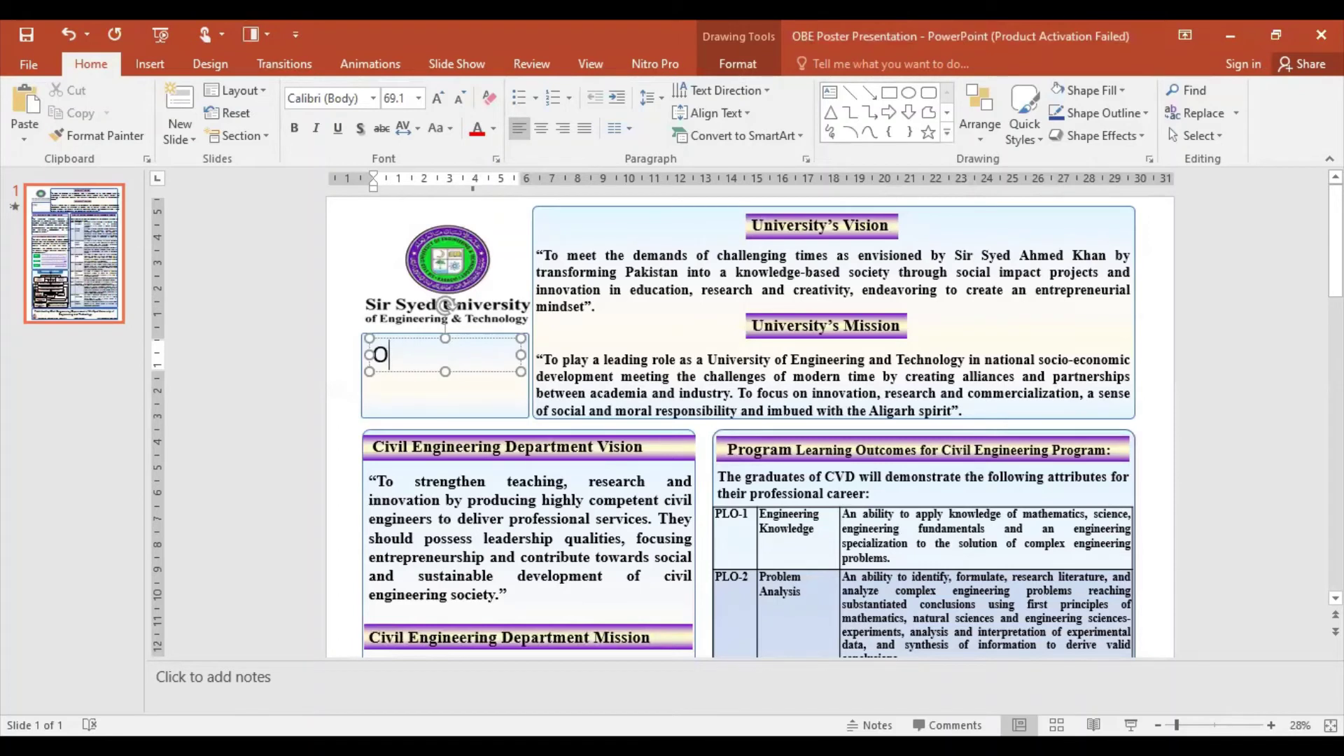
{"action": "type", "text": "utcome "}
{"action": "type", "text": "Based Edu"}
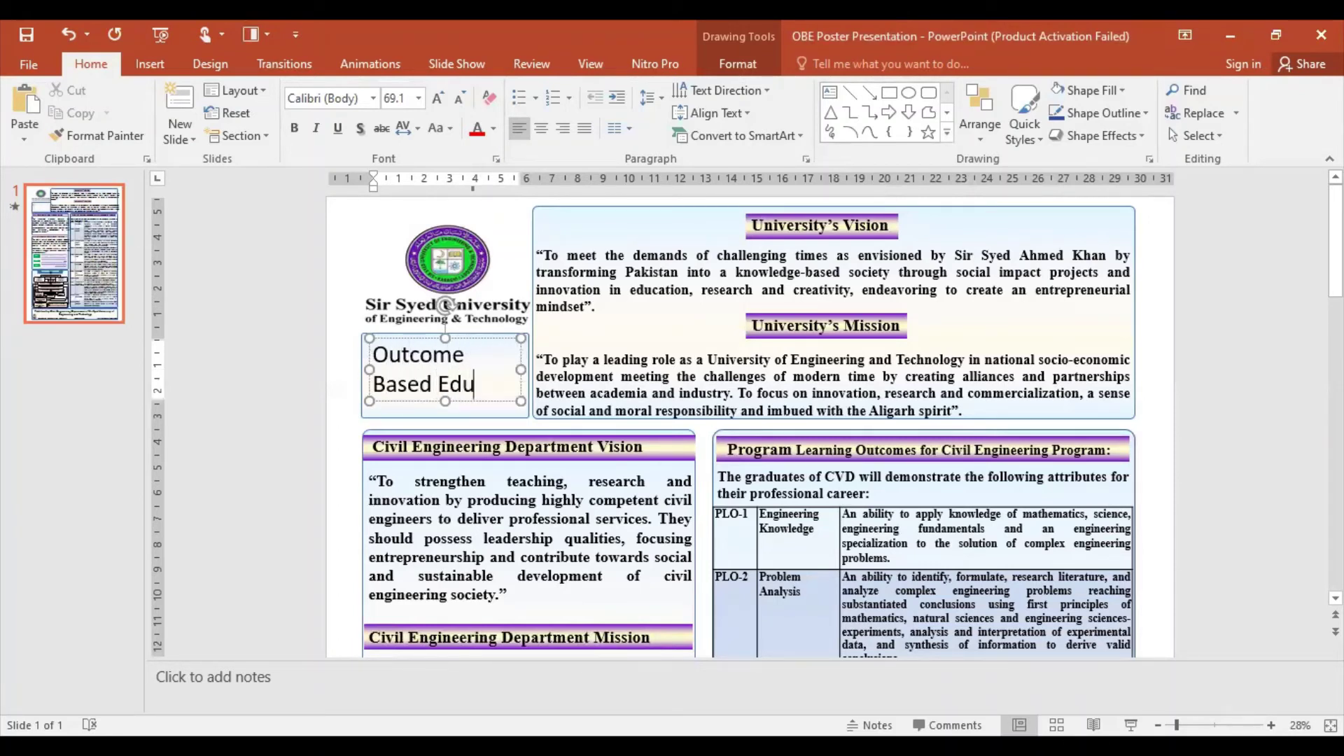
{"action": "type", "text": "cation"}
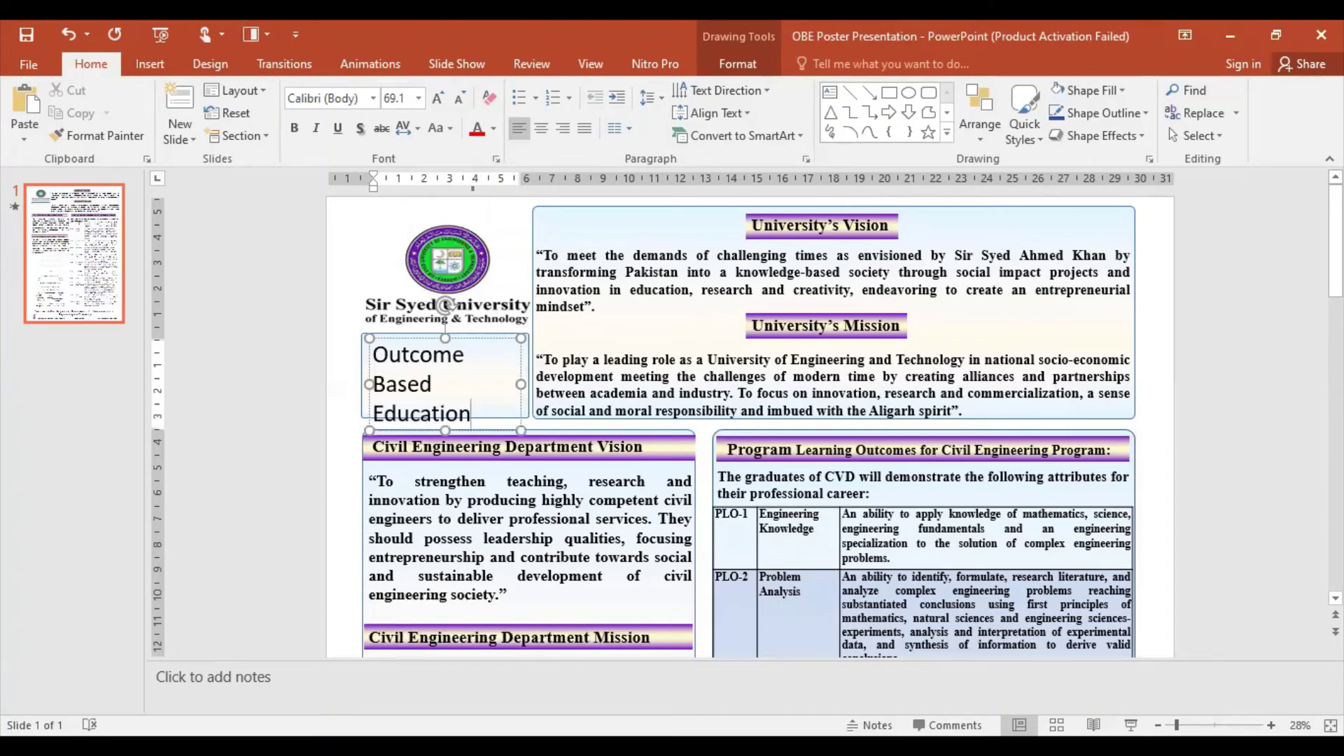
{"action": "type", "text": " (OBE"}
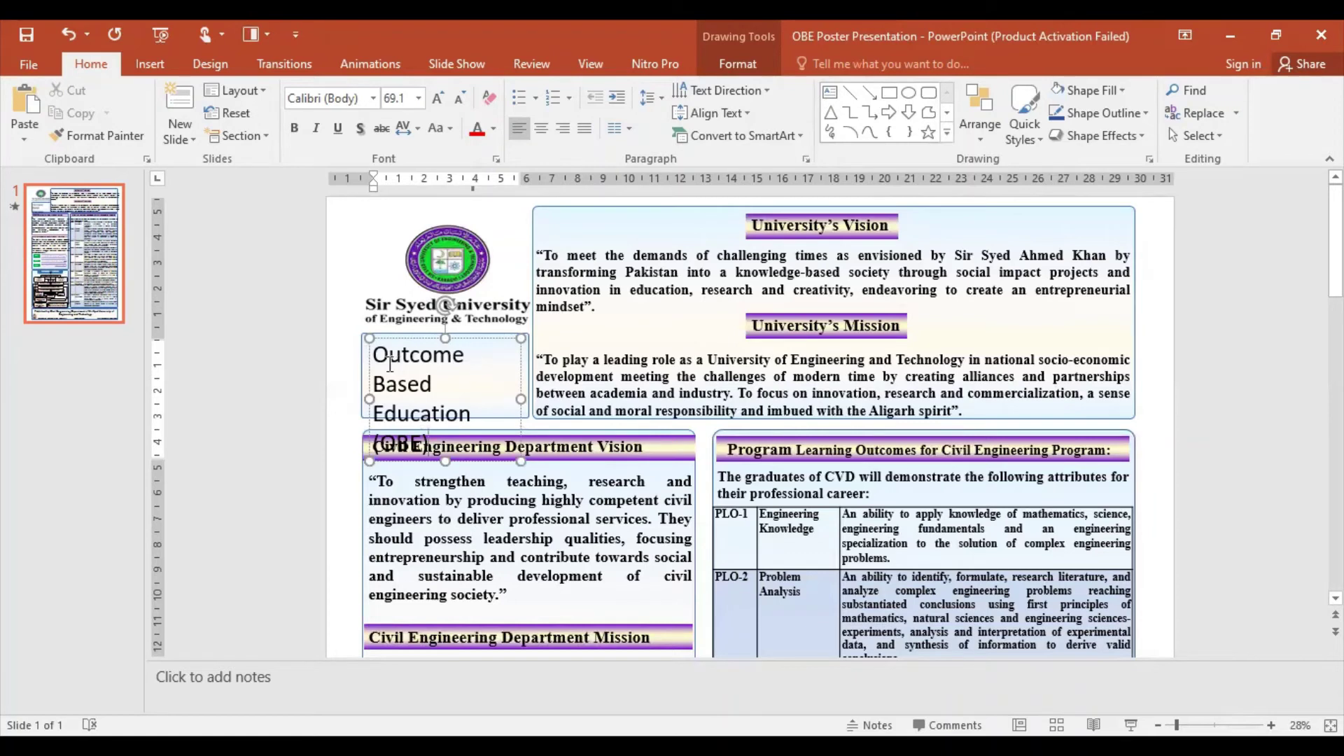
Step: Set the OBE title text to Times New Roman at size 60
{"action": "left_click_drag", "start_coordinate": [373, 357], "coordinate": [430, 445]}
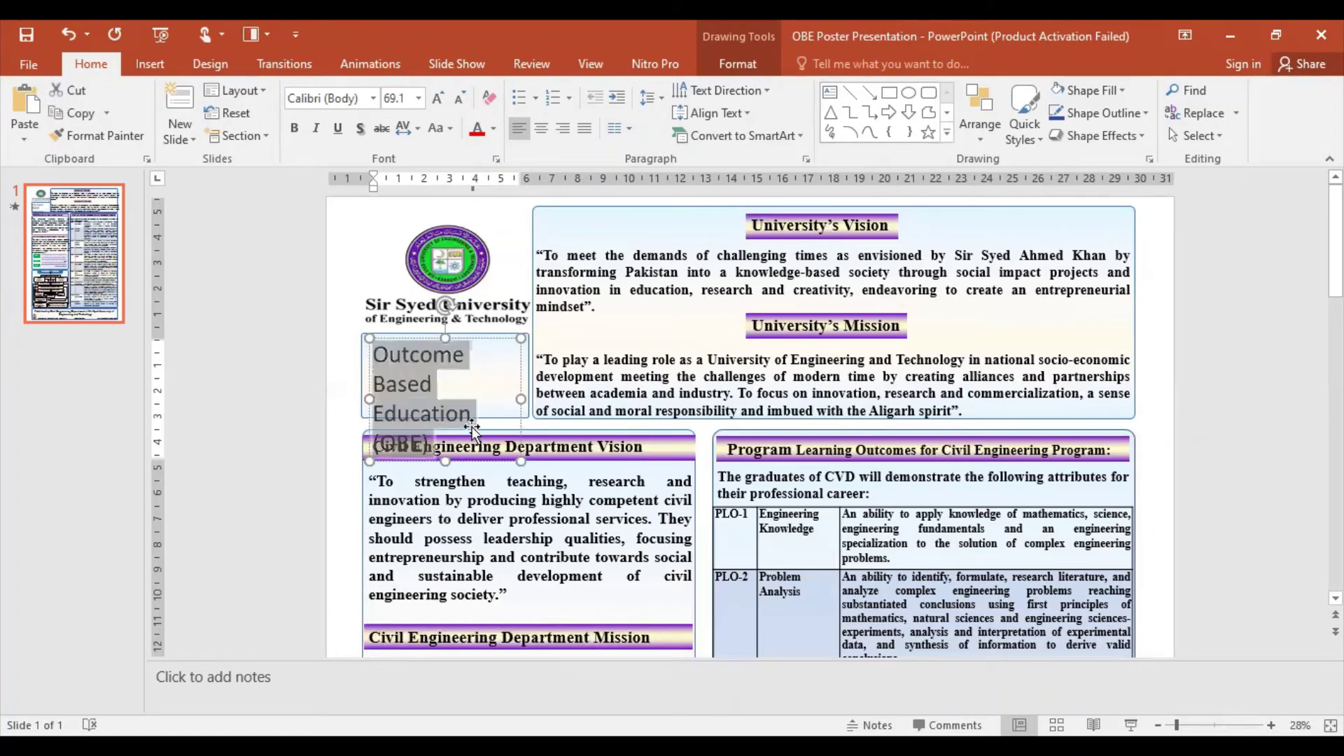
{"action": "left_click", "coordinate": [418, 98]}
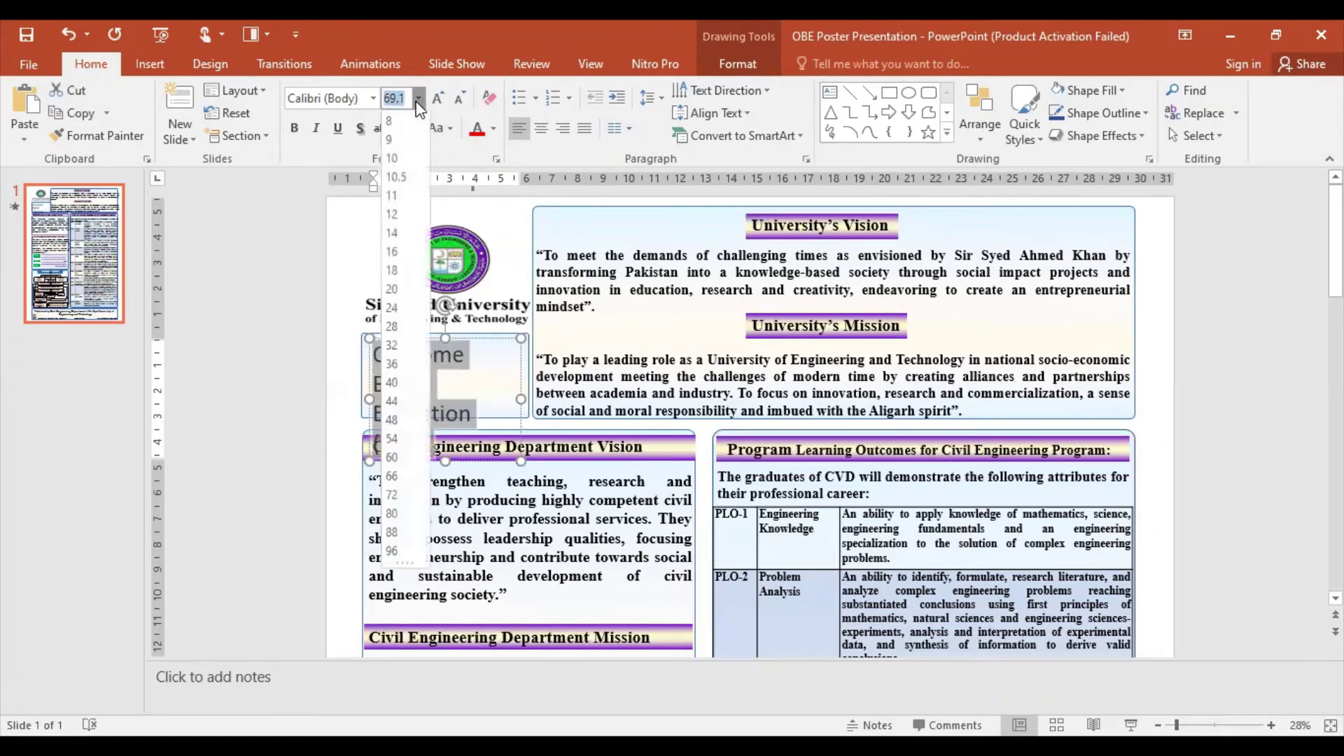
{"action": "left_click", "coordinate": [398, 402]}
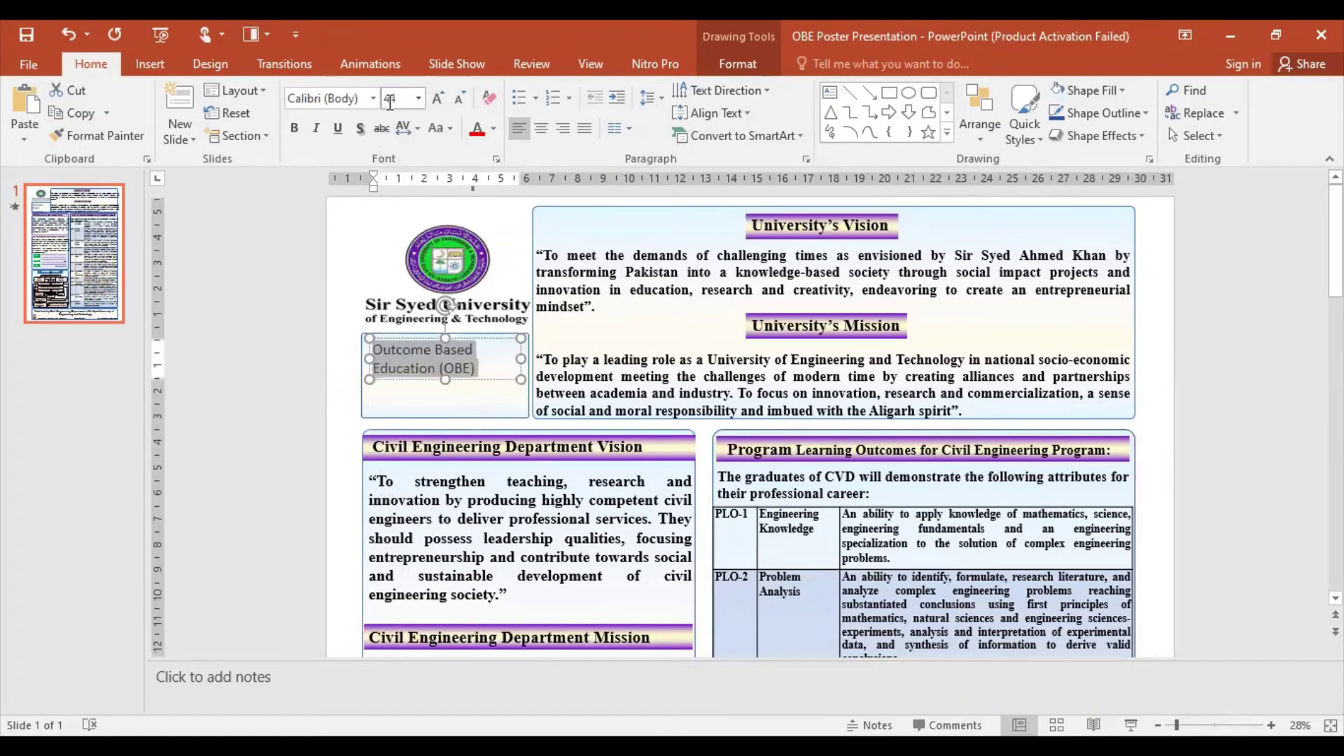
{"action": "left_click", "coordinate": [373, 98]}
{"action": "left_click", "coordinate": [380, 217]}
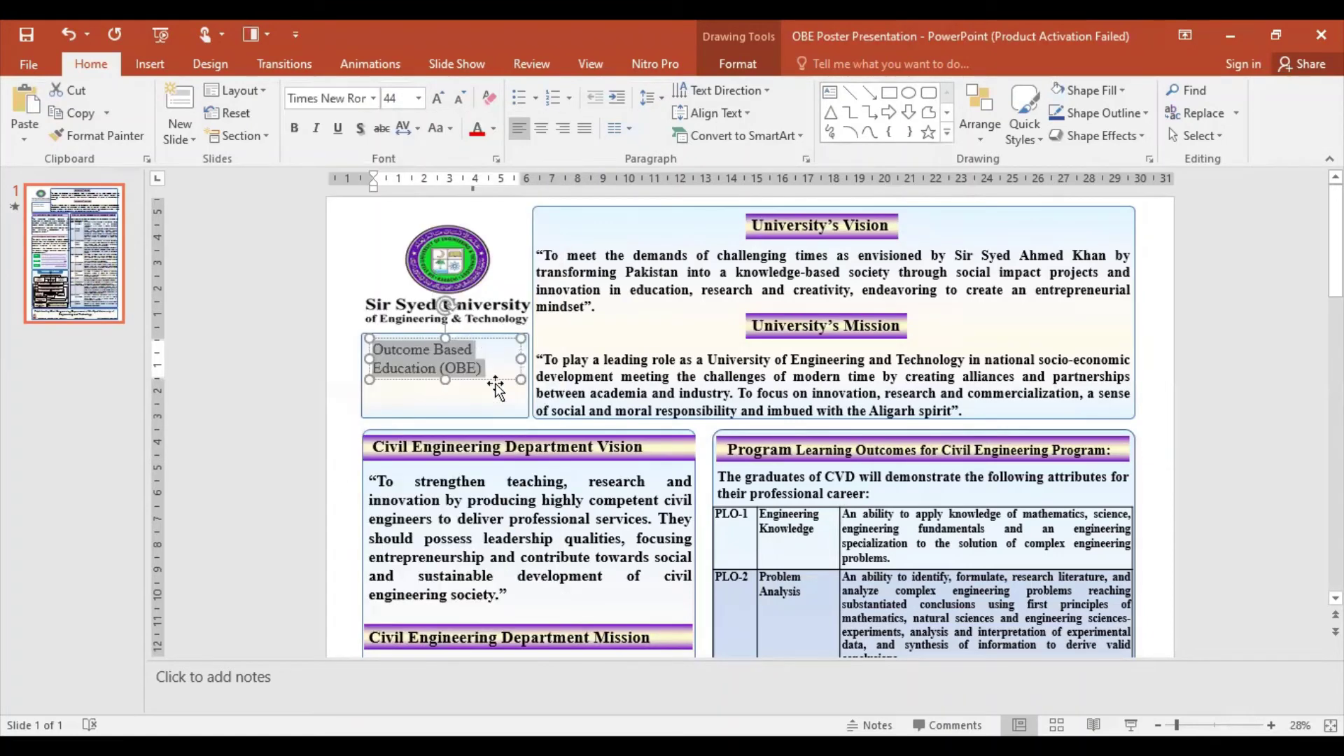
{"action": "left_click", "coordinate": [439, 99]}
{"action": "left_click", "coordinate": [439, 99]}
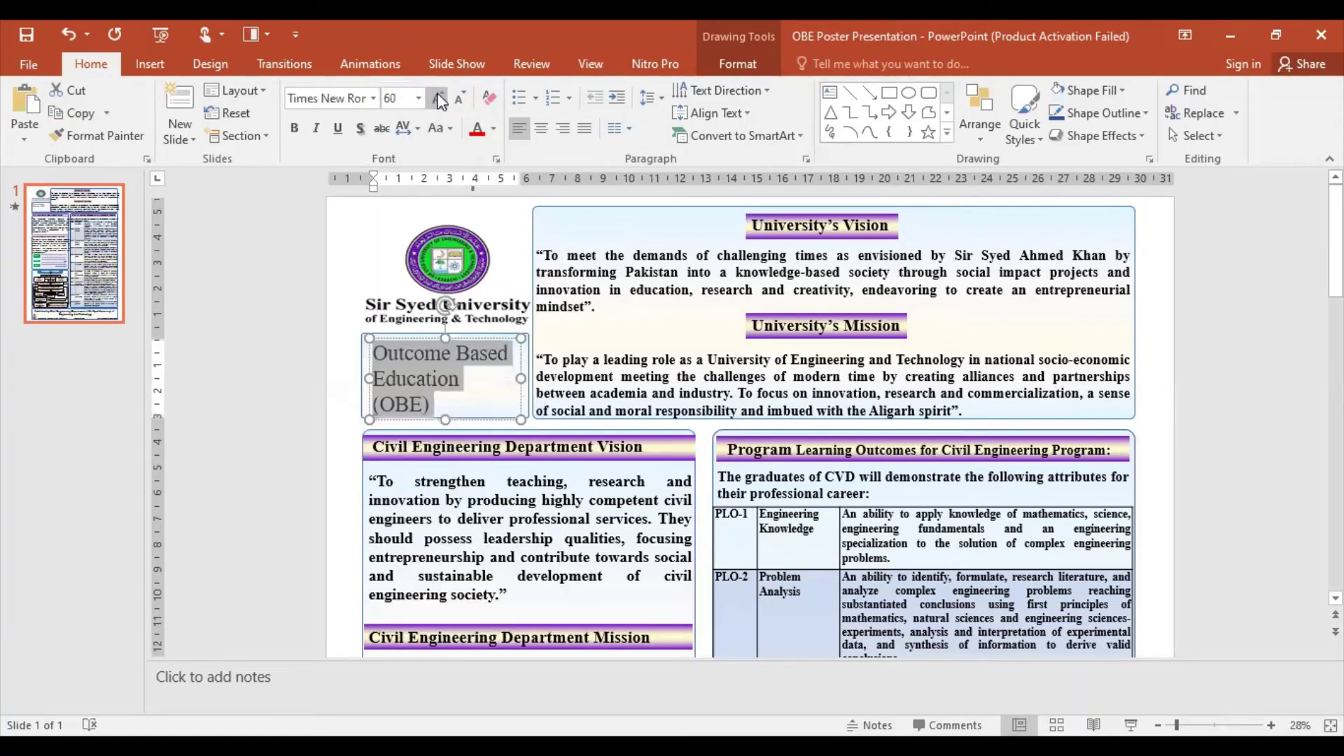
{"action": "left_click", "coordinate": [439, 98]}
{"action": "left_click", "coordinate": [439, 99]}
{"action": "left_click", "coordinate": [459, 98]}
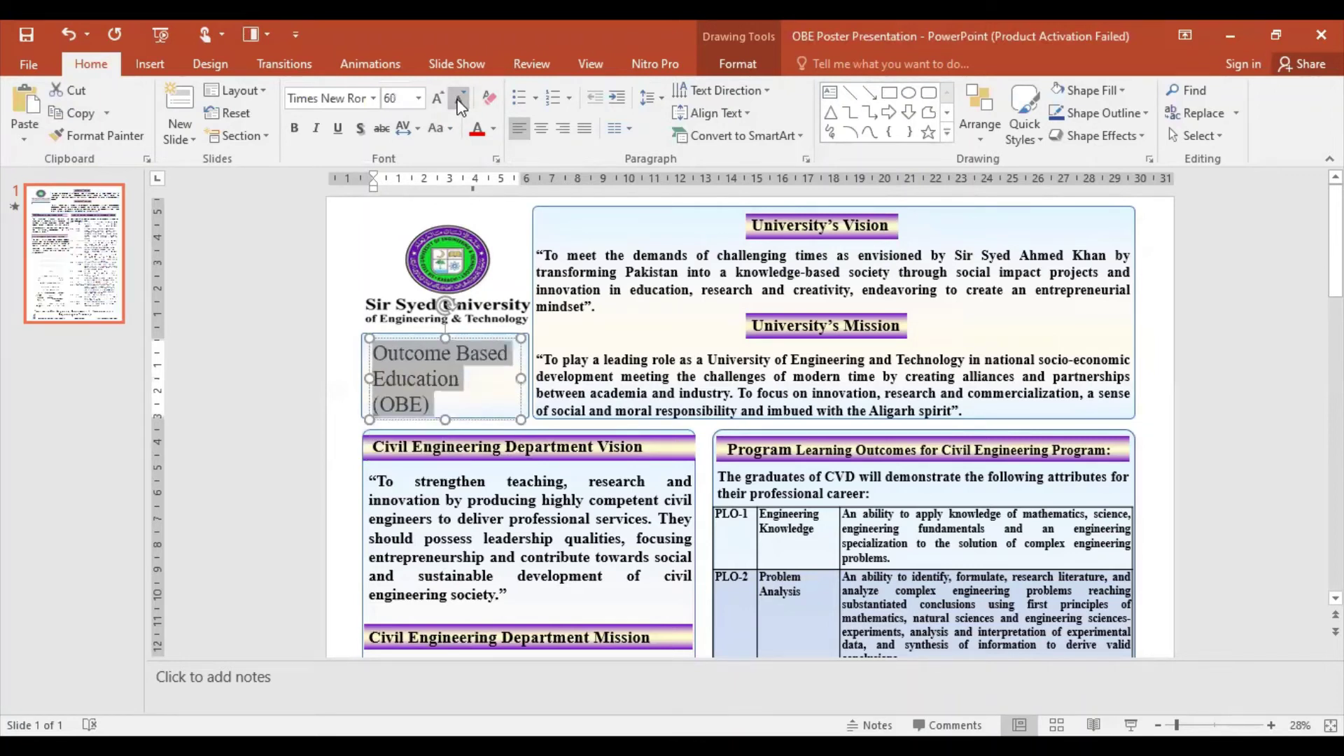
Step: Make the OBE title bold and centred, then exit editing with the box selected
{"action": "left_click", "coordinate": [585, 128]}
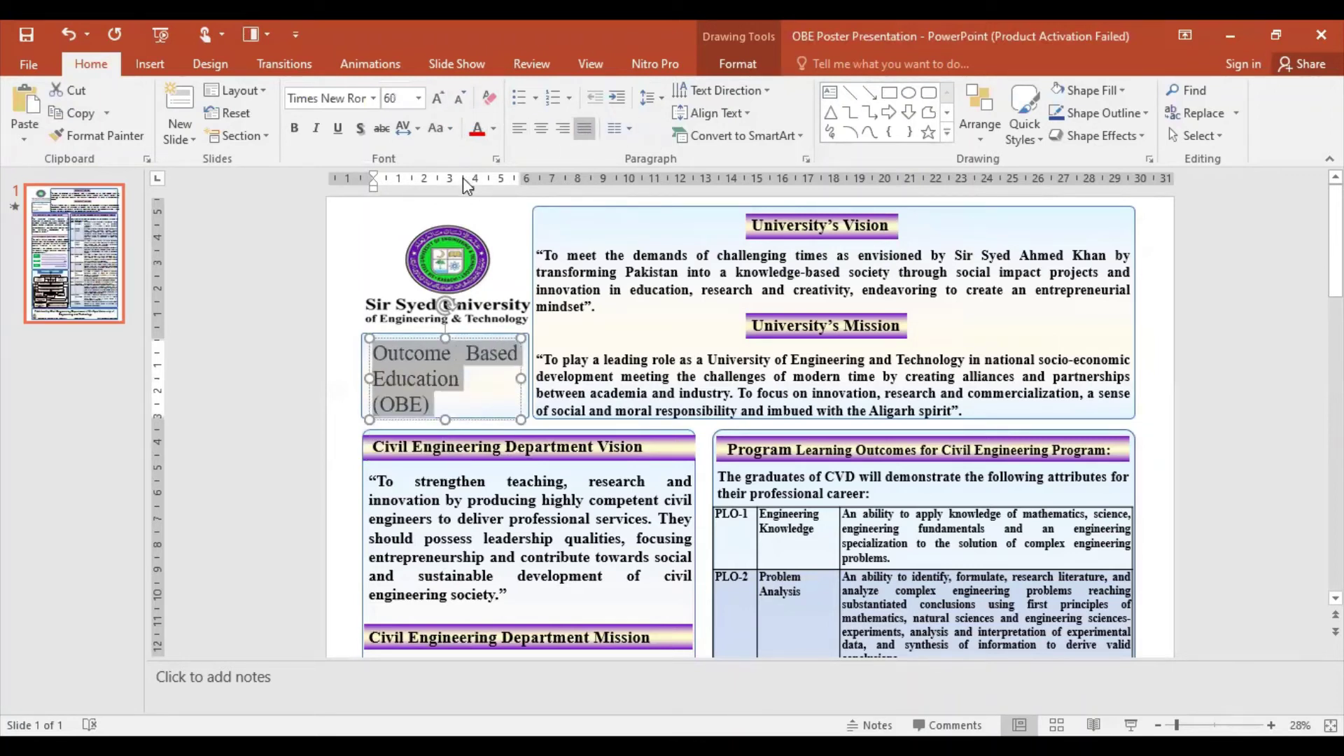
{"action": "left_click", "coordinate": [294, 129]}
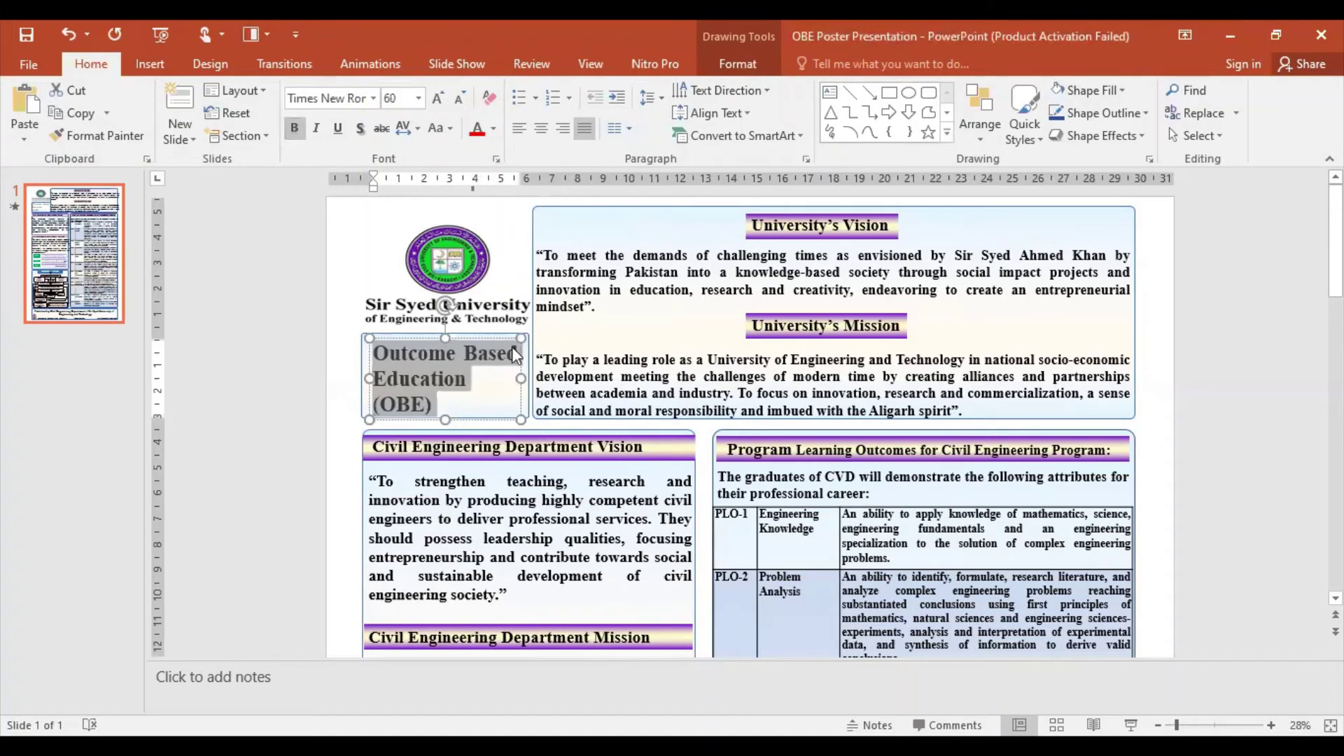
{"action": "left_click", "coordinate": [452, 385]}
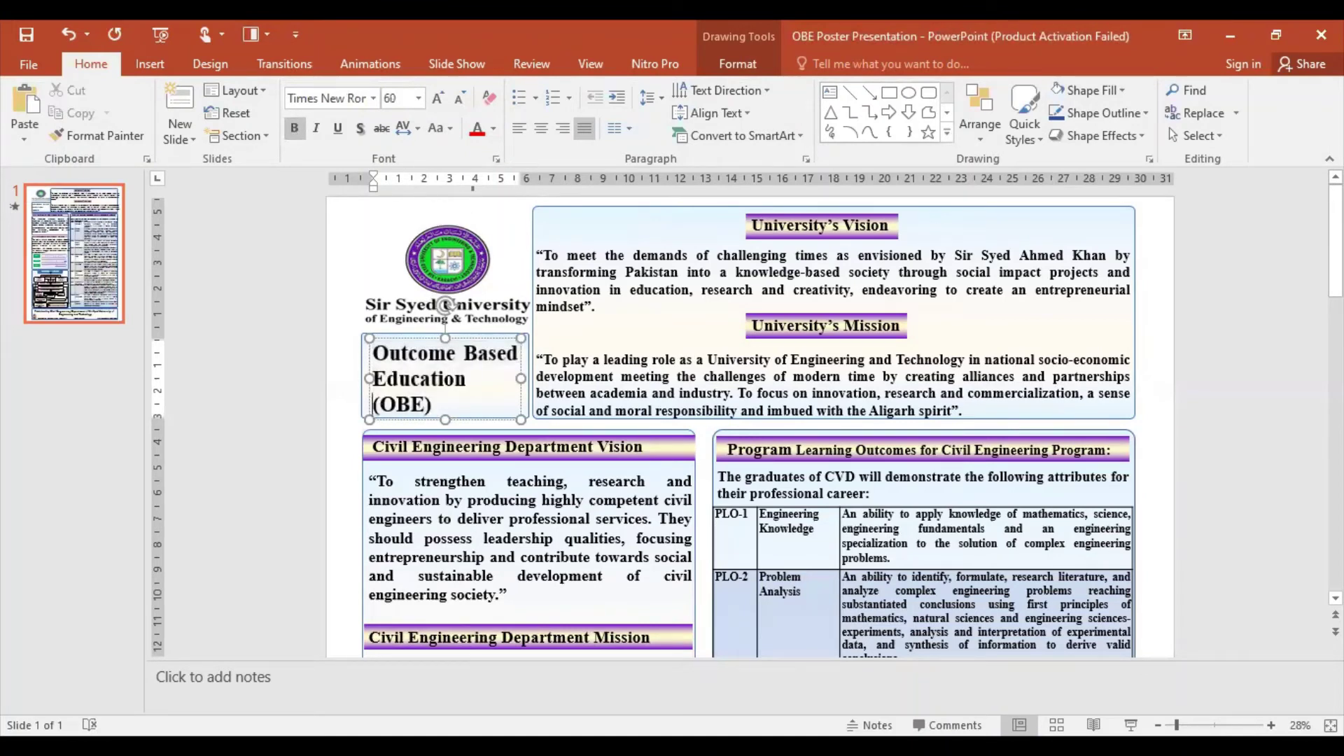
{"action": "left_click", "coordinate": [540, 133]}
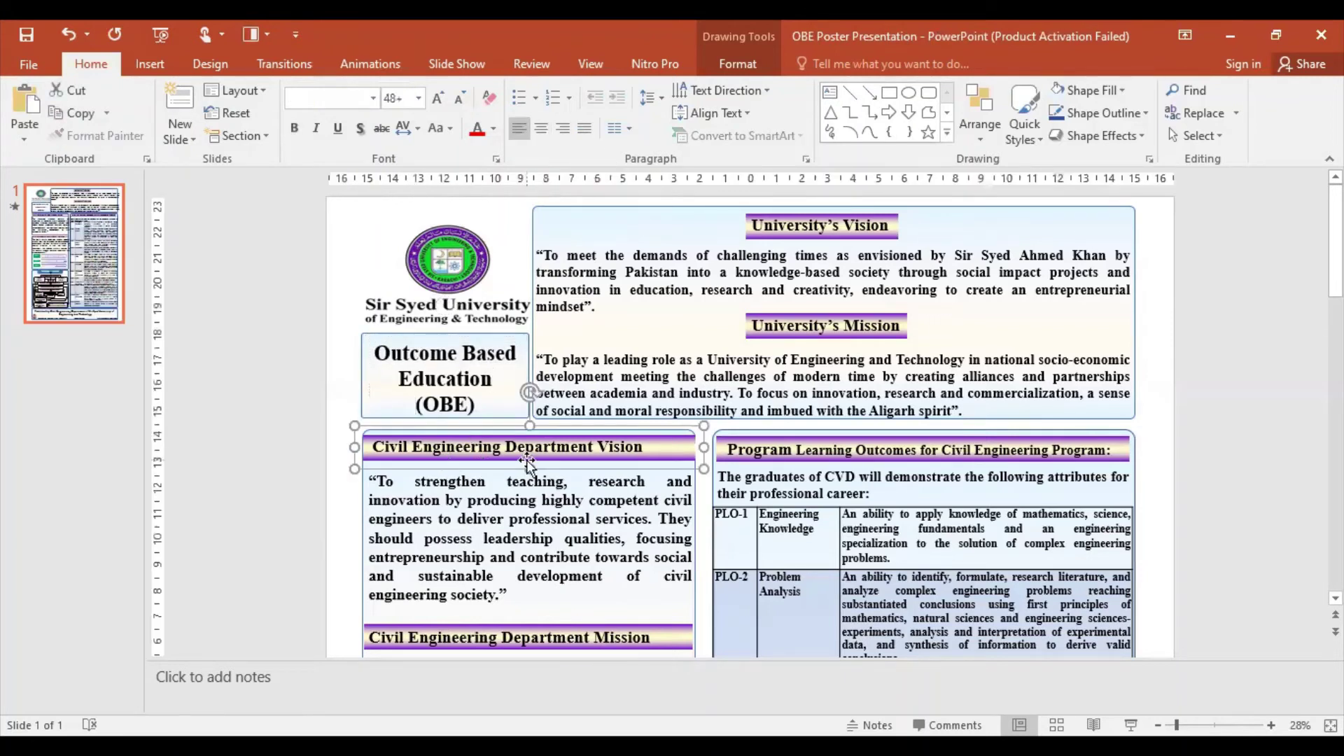
{"action": "left_click", "coordinate": [475, 405]}
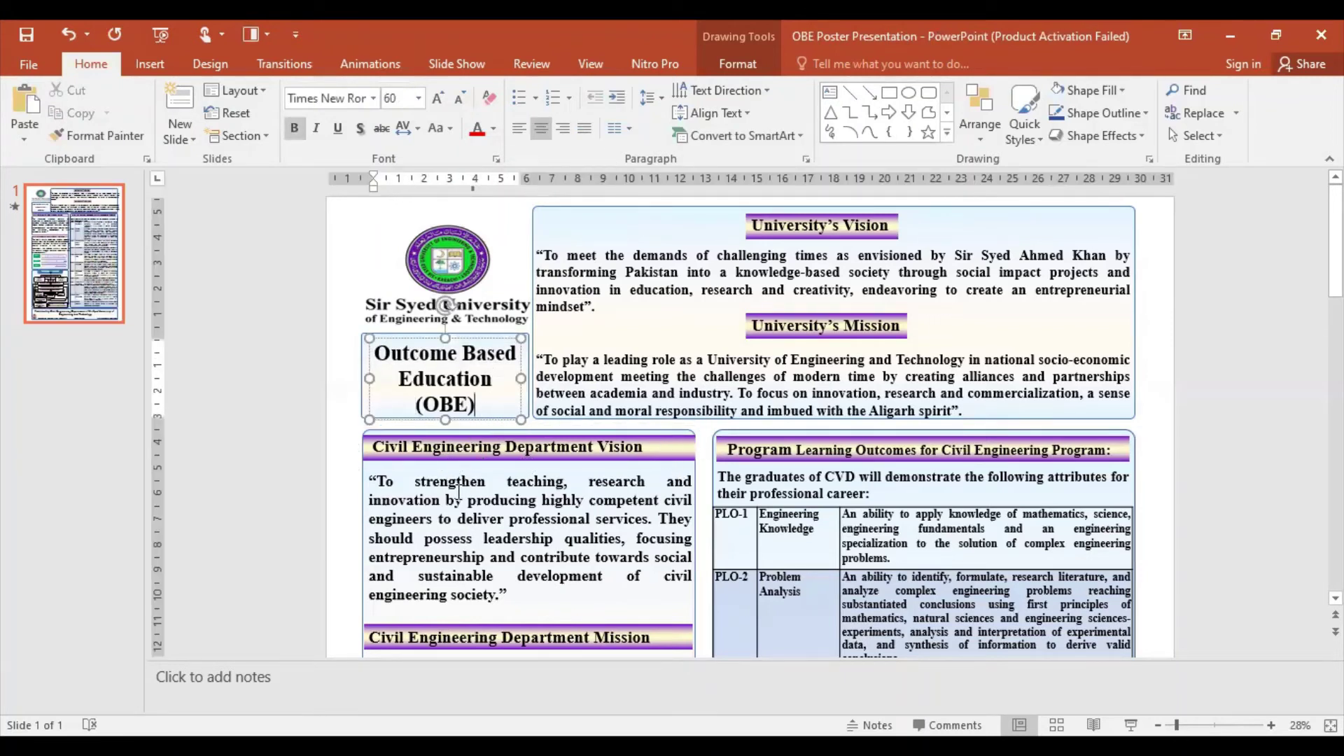
{"action": "key", "text": "Escape"}
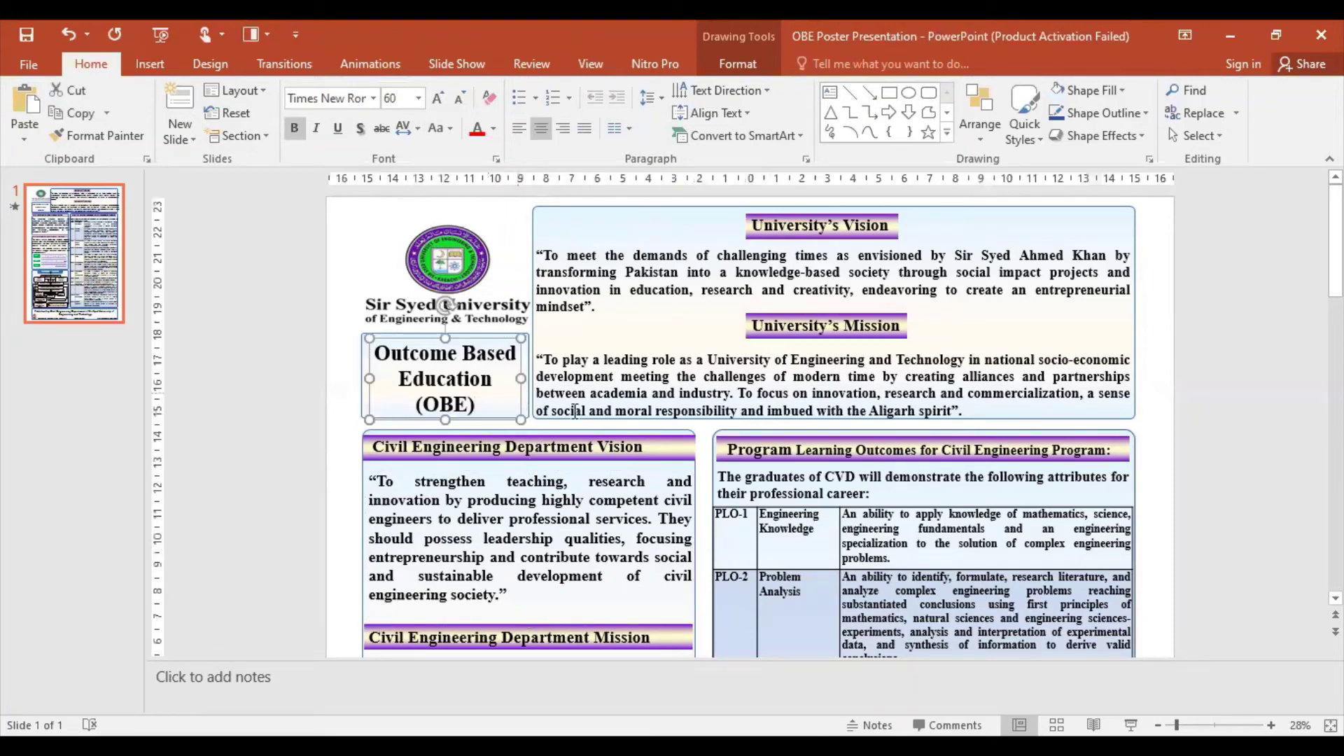
{"action": "left_click", "coordinate": [669, 481]}
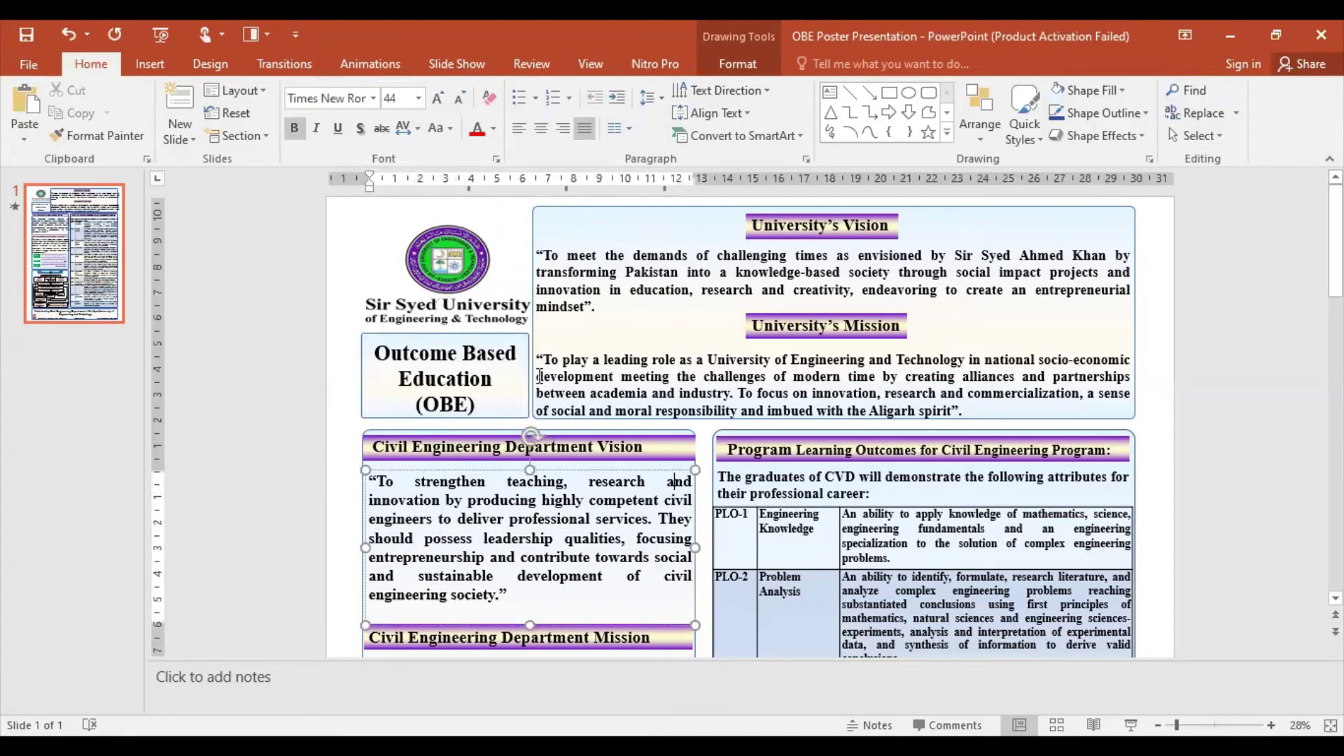
{"action": "left_click", "coordinate": [528, 350]}
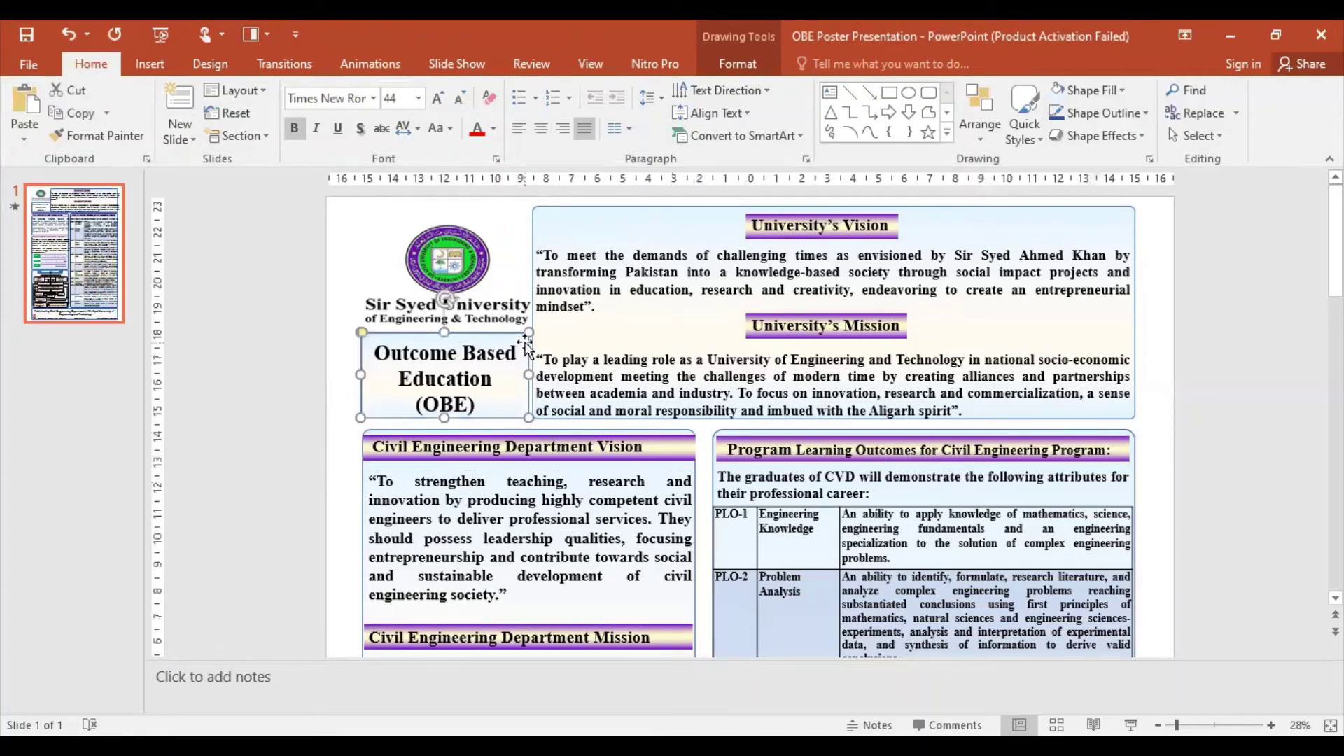
Step: Give the University's Vision and Mission box a light blue outline
{"action": "left_click", "coordinate": [566, 210]}
{"action": "left_click", "coordinate": [762, 59]}
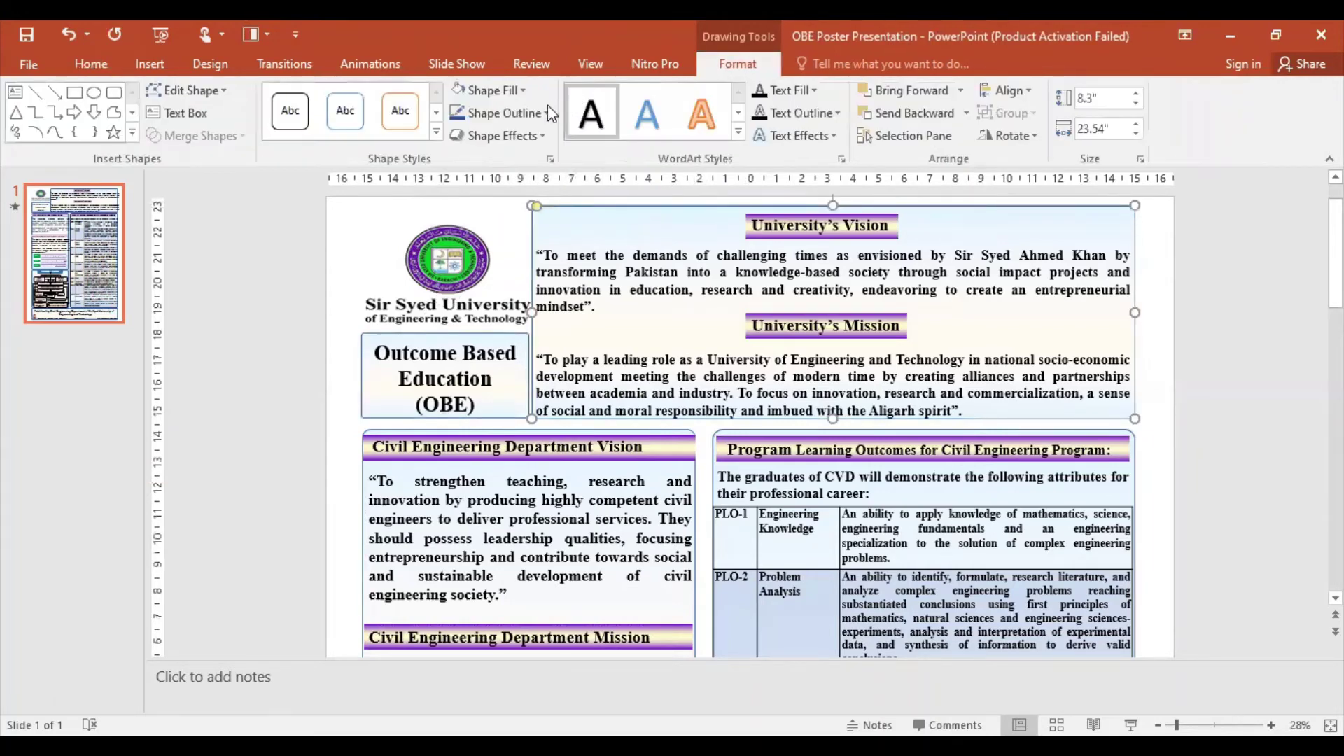
{"action": "left_click", "coordinate": [546, 112]}
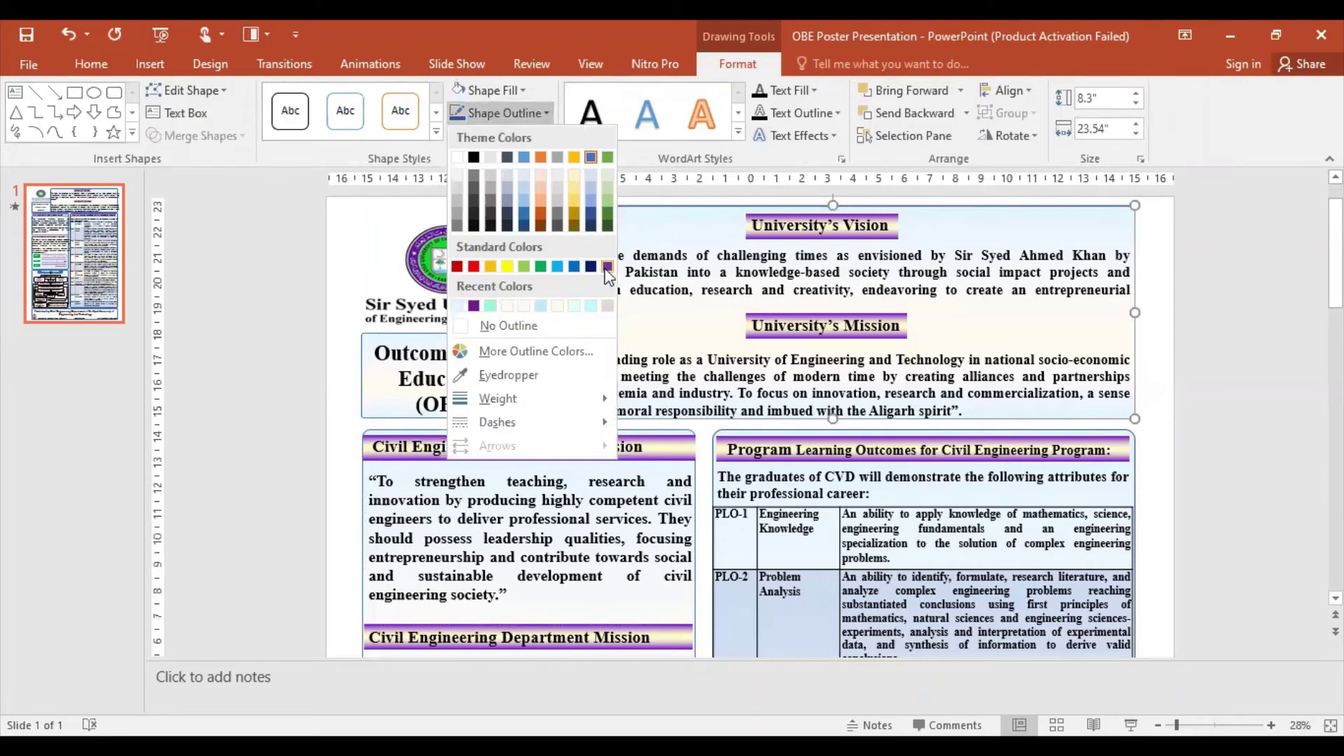
{"action": "left_click", "coordinate": [563, 274]}
Step: Set the Vision and Mission box outline weight to 3 pt
{"action": "left_click", "coordinate": [546, 113]}
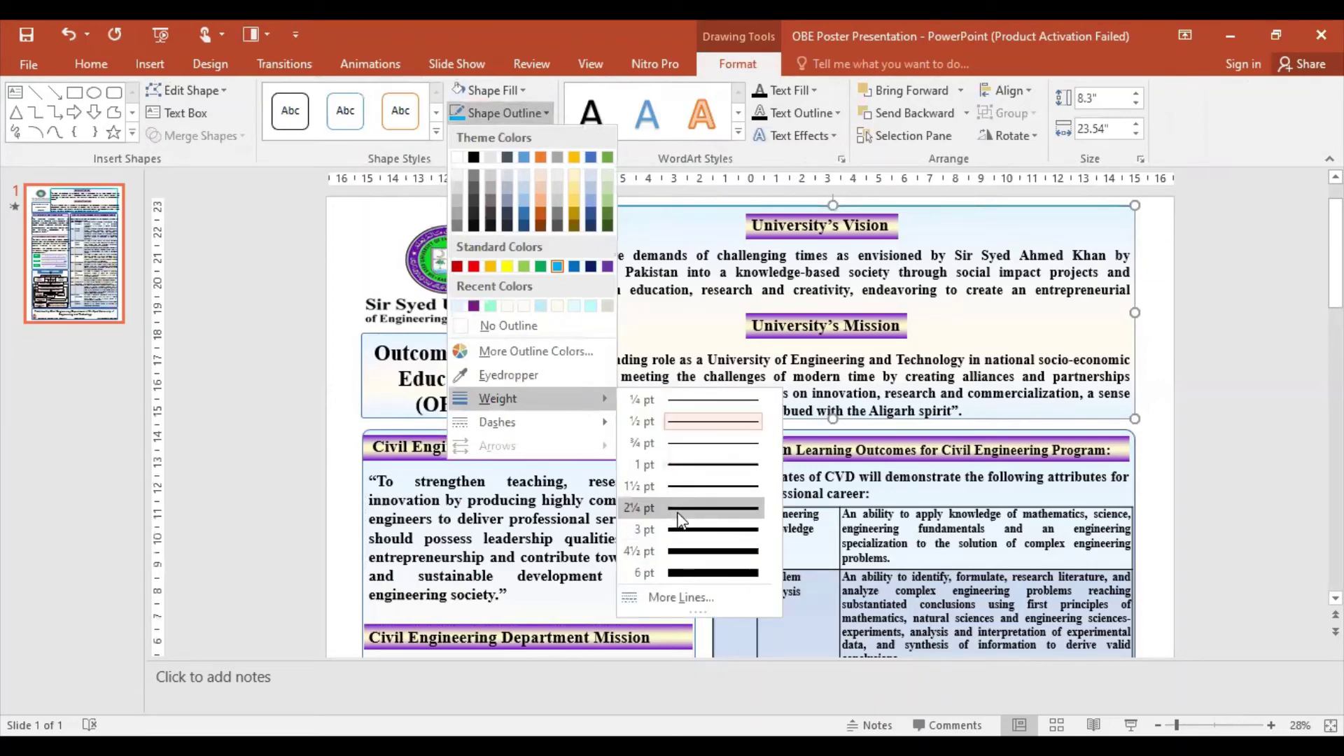
{"action": "left_click", "coordinate": [678, 509]}
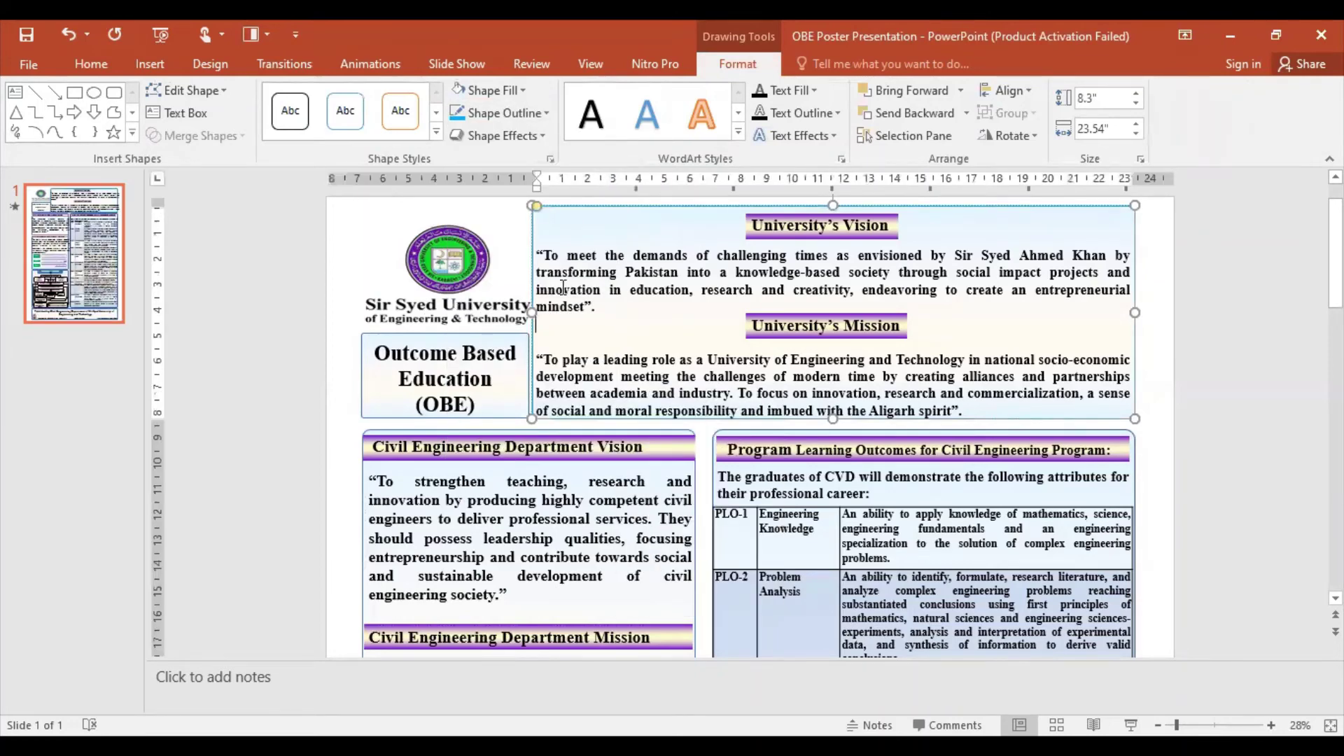
{"action": "left_click", "coordinate": [523, 231]}
{"action": "left_click", "coordinate": [1050, 420]}
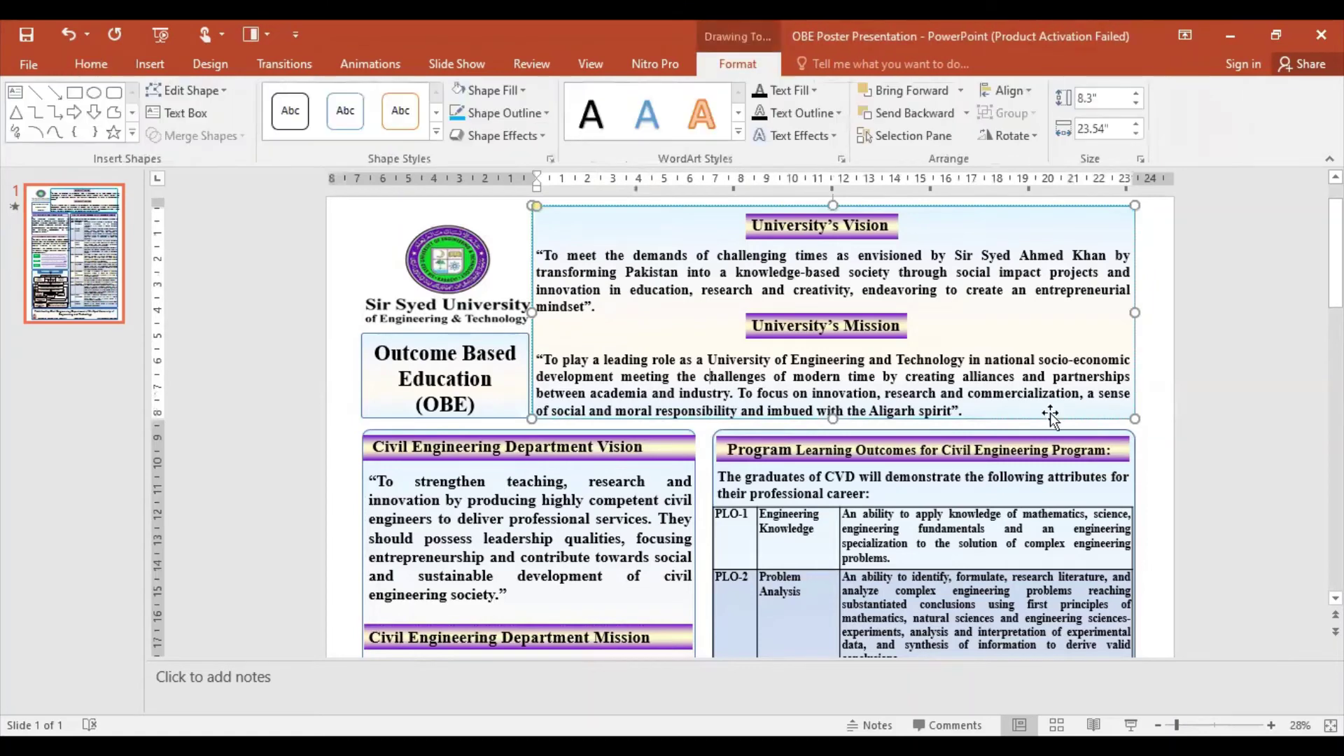
{"action": "left_click", "coordinate": [549, 115]}
{"action": "mouse_move", "coordinate": [497, 399]}
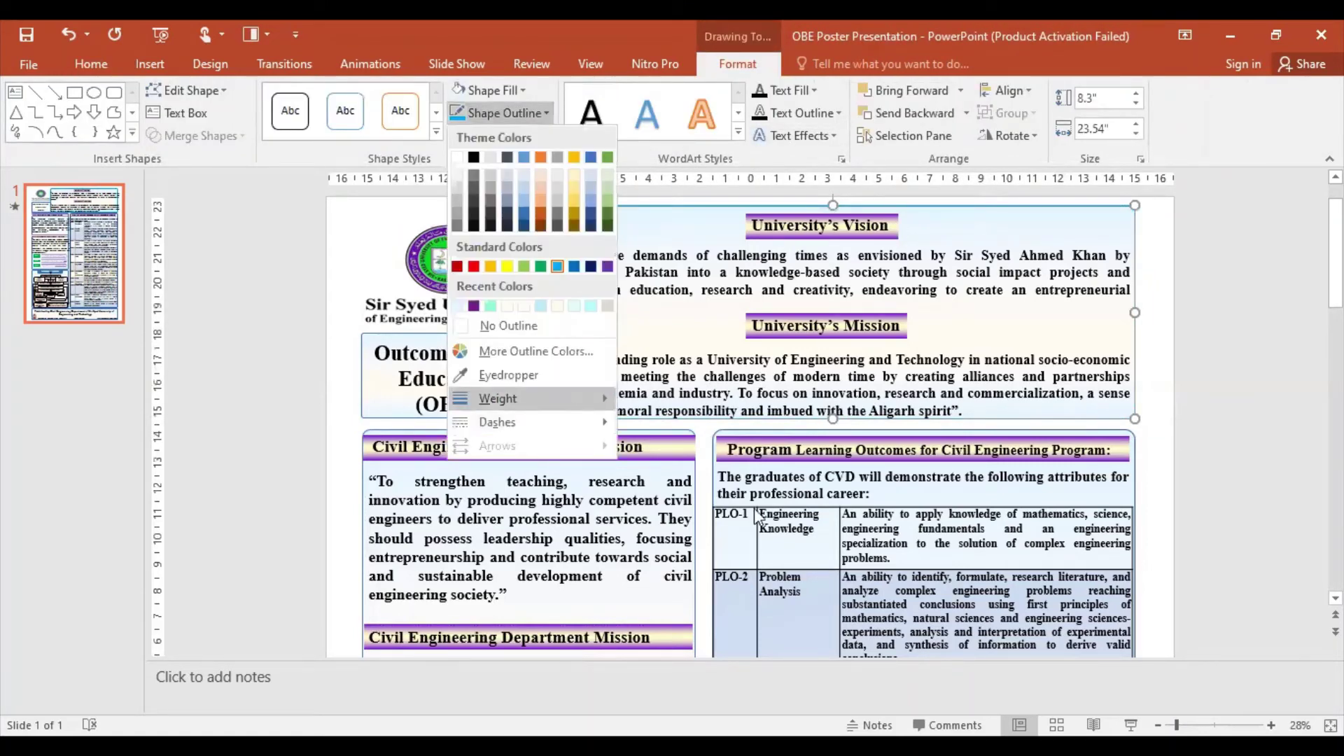
{"action": "left_click", "coordinate": [750, 532]}
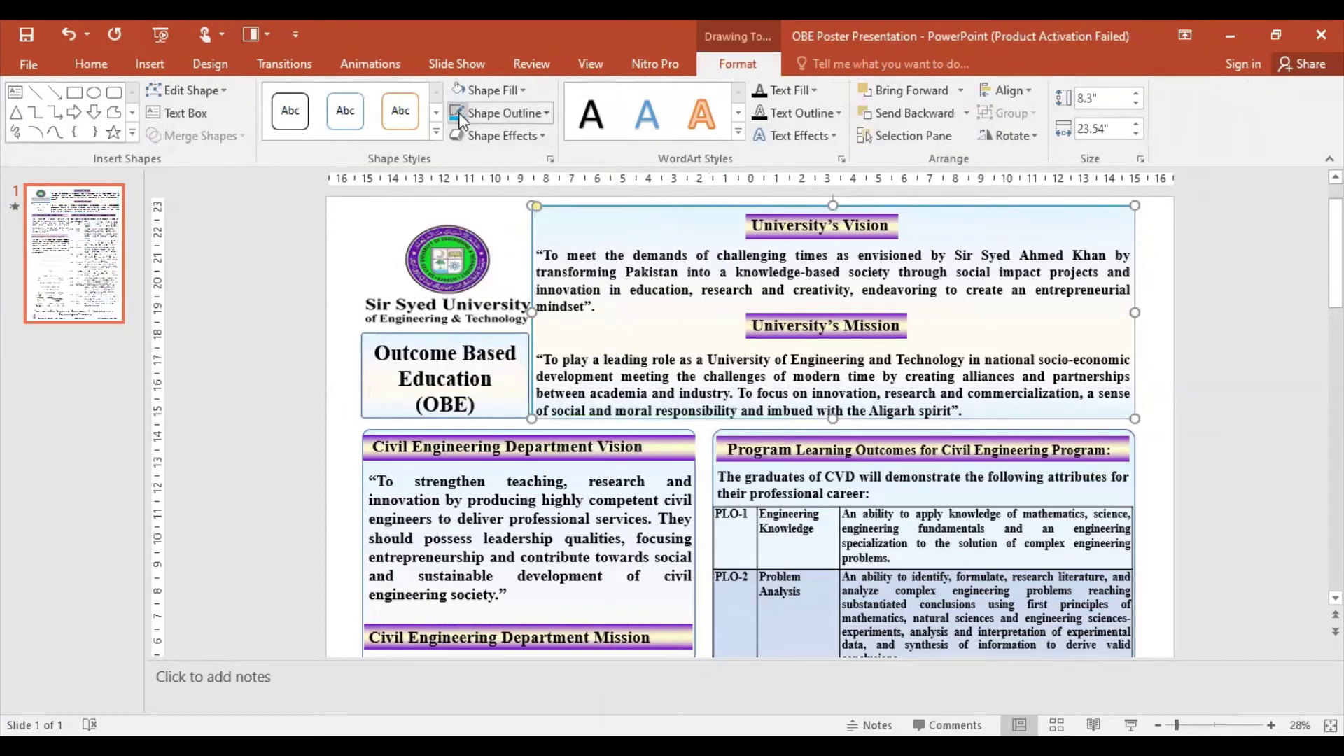
Step: Select the OBE box by its border and give it an outline weight
{"action": "left_click", "coordinate": [509, 378]}
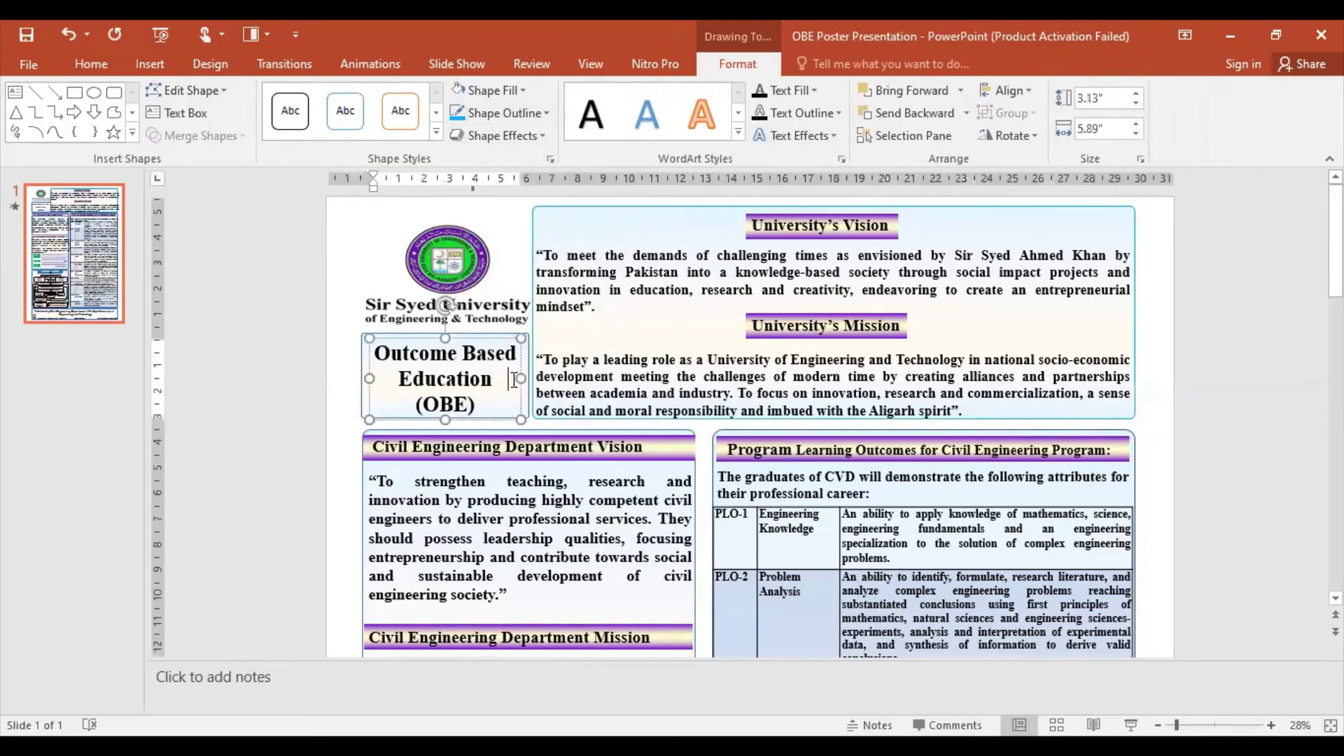
{"action": "left_click", "coordinate": [557, 215]}
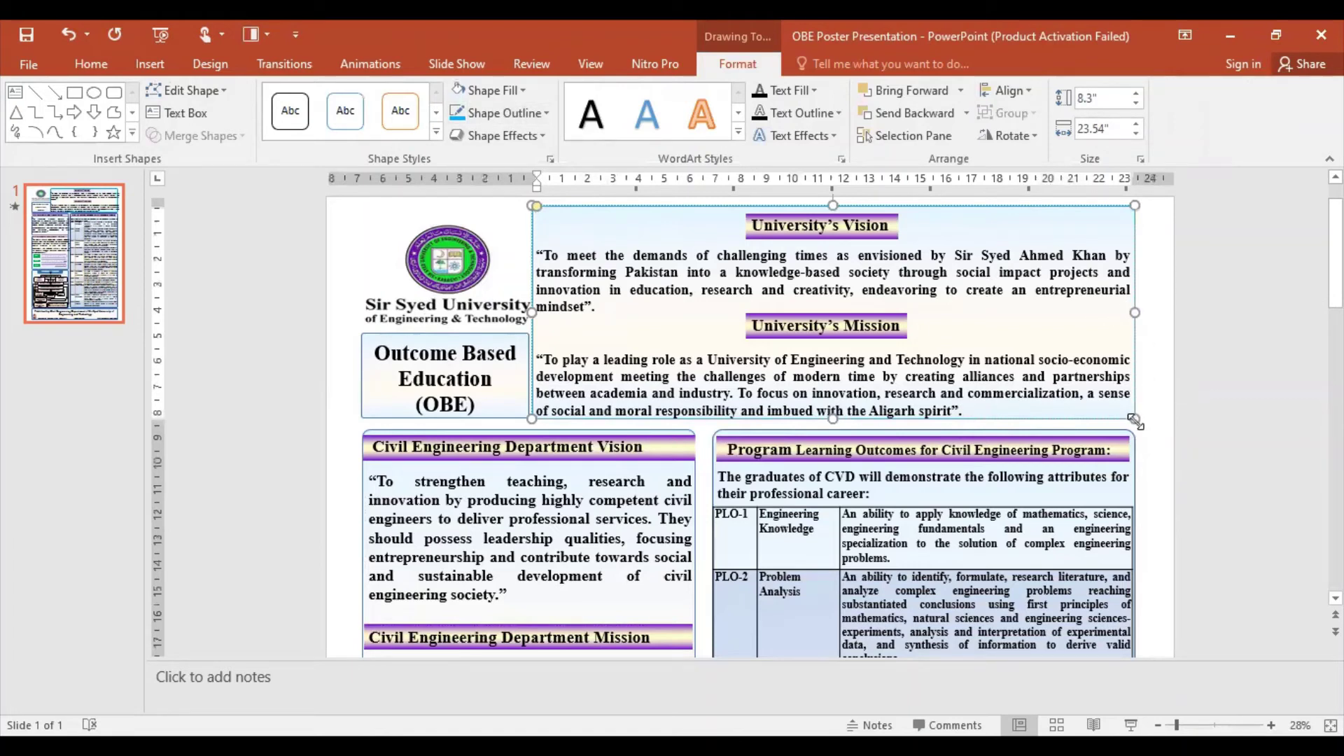
{"action": "left_click", "coordinate": [363, 392]}
{"action": "left_click", "coordinate": [527, 115]}
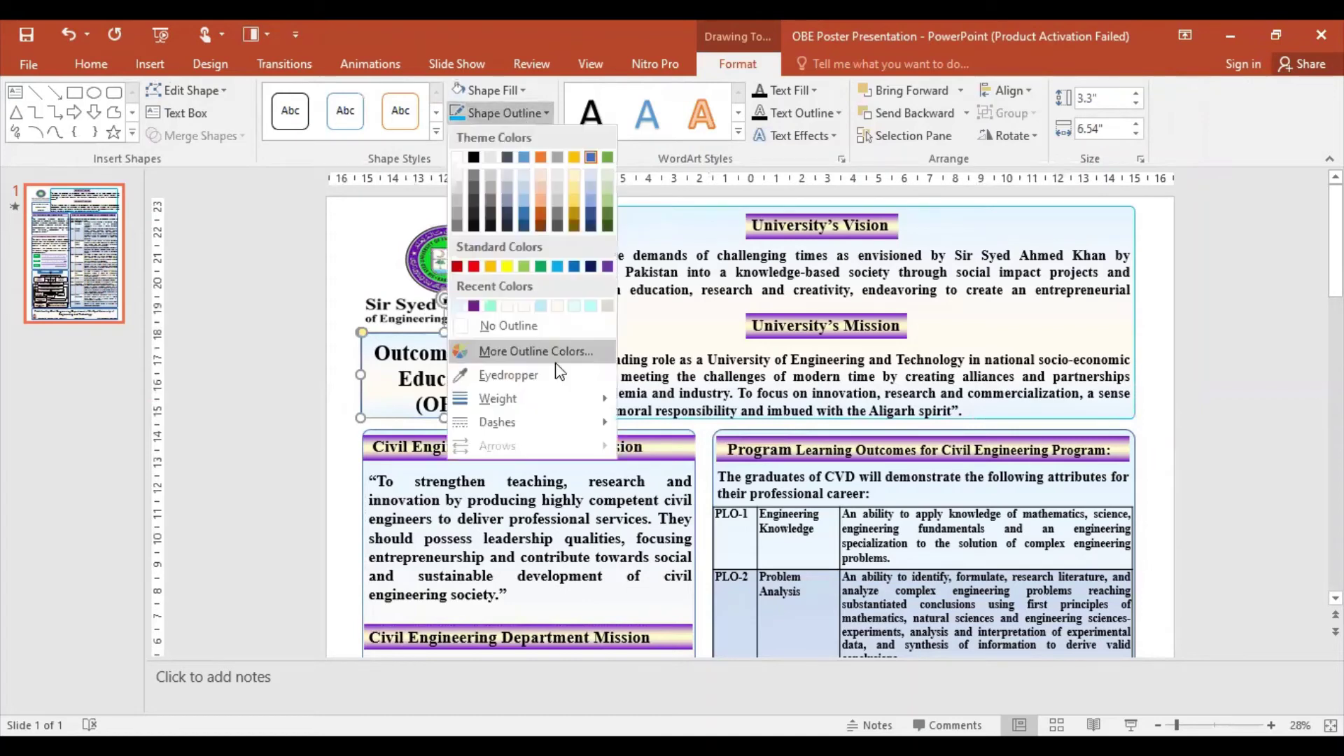
{"action": "mouse_move", "coordinate": [497, 399]}
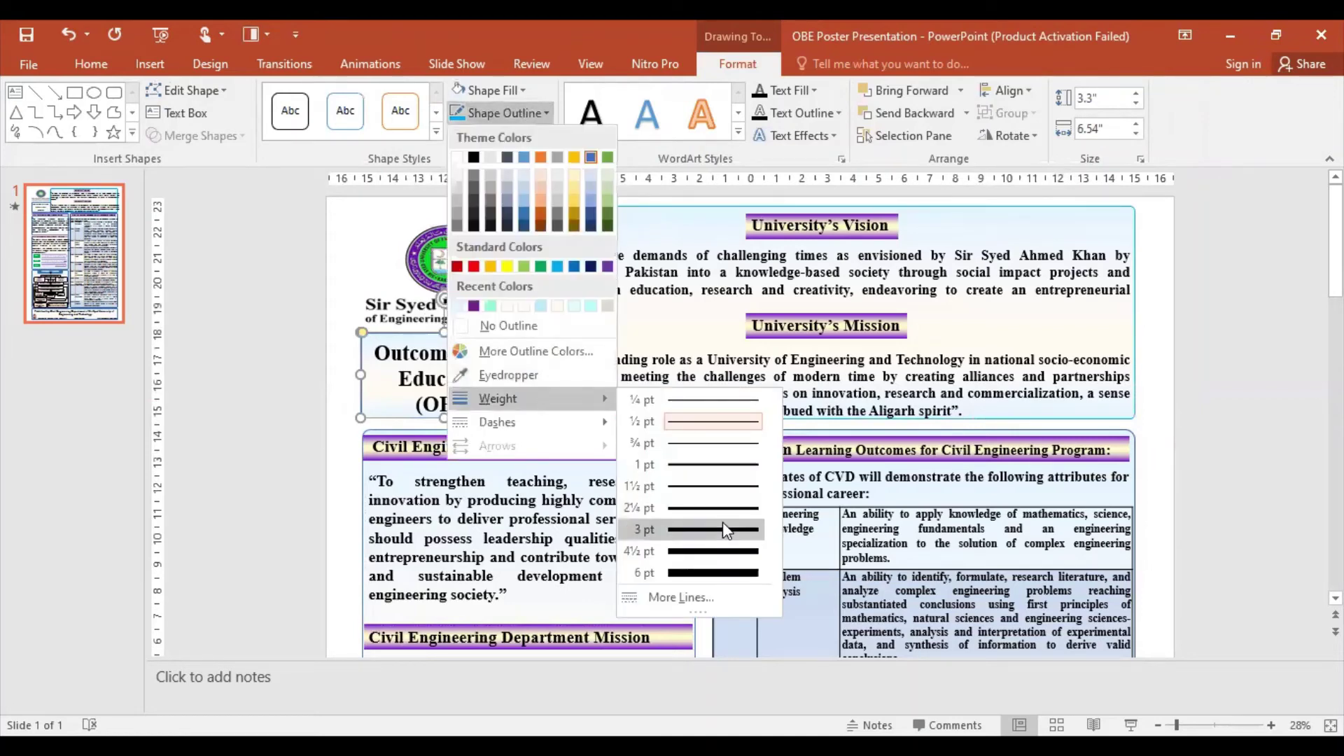
{"action": "left_click", "coordinate": [722, 522]}
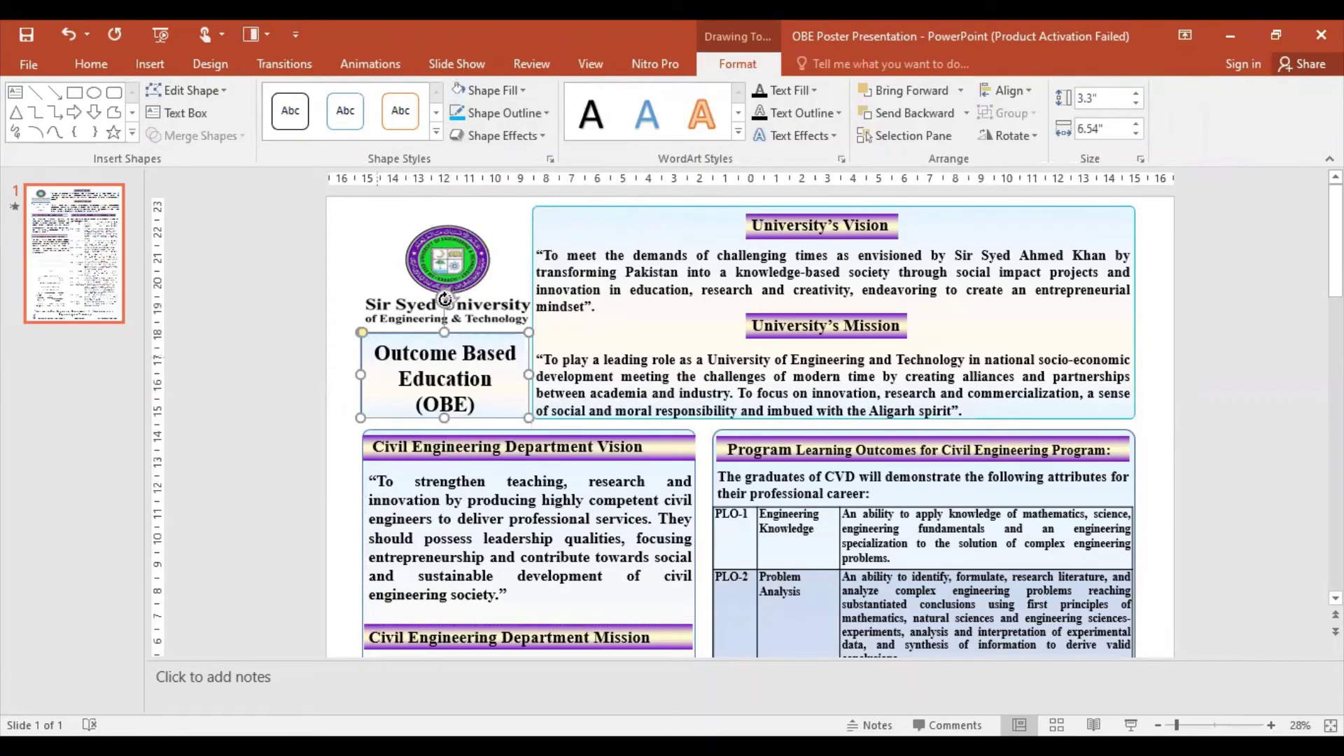
{"action": "left_click", "coordinate": [497, 114]}
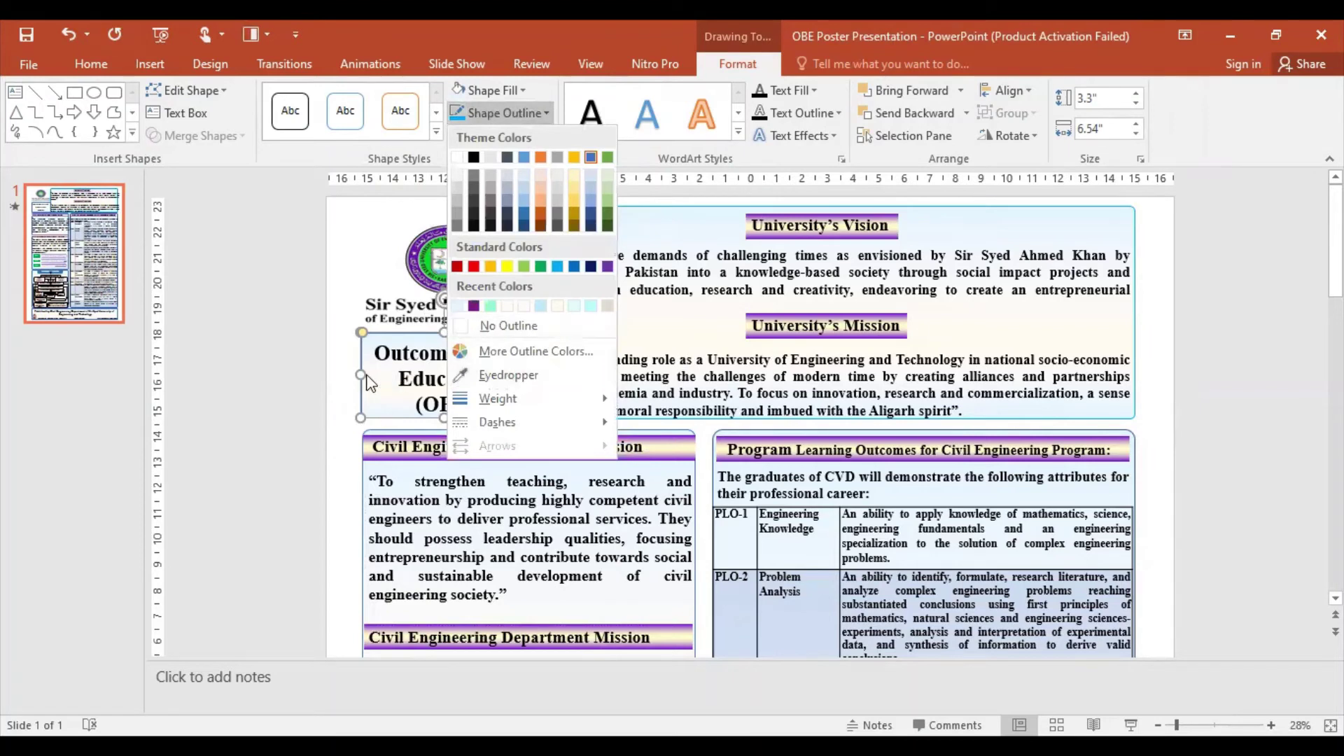
{"action": "left_click", "coordinate": [364, 401]}
Step: Apply a heavier outline to the OBE box and return it beneath the logo
{"action": "left_click_drag", "start_coordinate": [363, 400], "coordinate": [254, 351]}
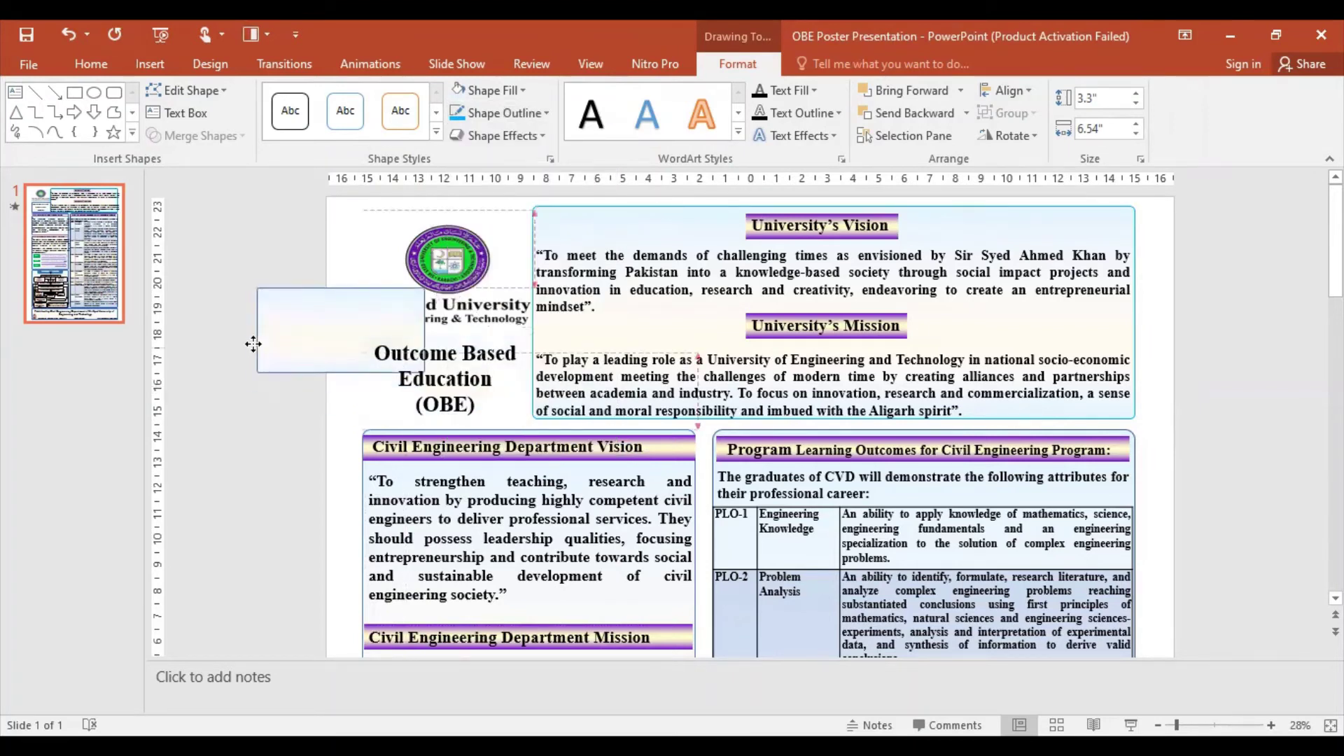
{"action": "left_click", "coordinate": [535, 112]}
{"action": "mouse_move", "coordinate": [497, 399]}
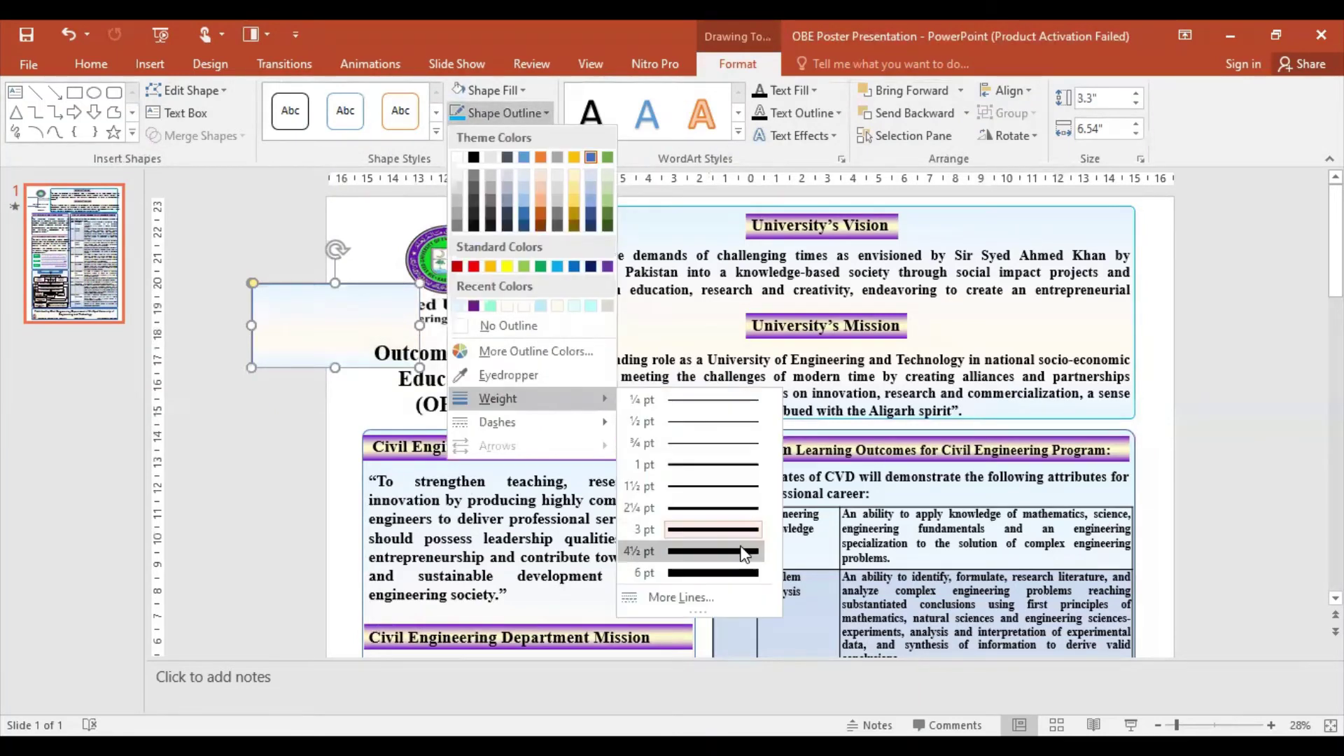
{"action": "left_click", "coordinate": [459, 116]}
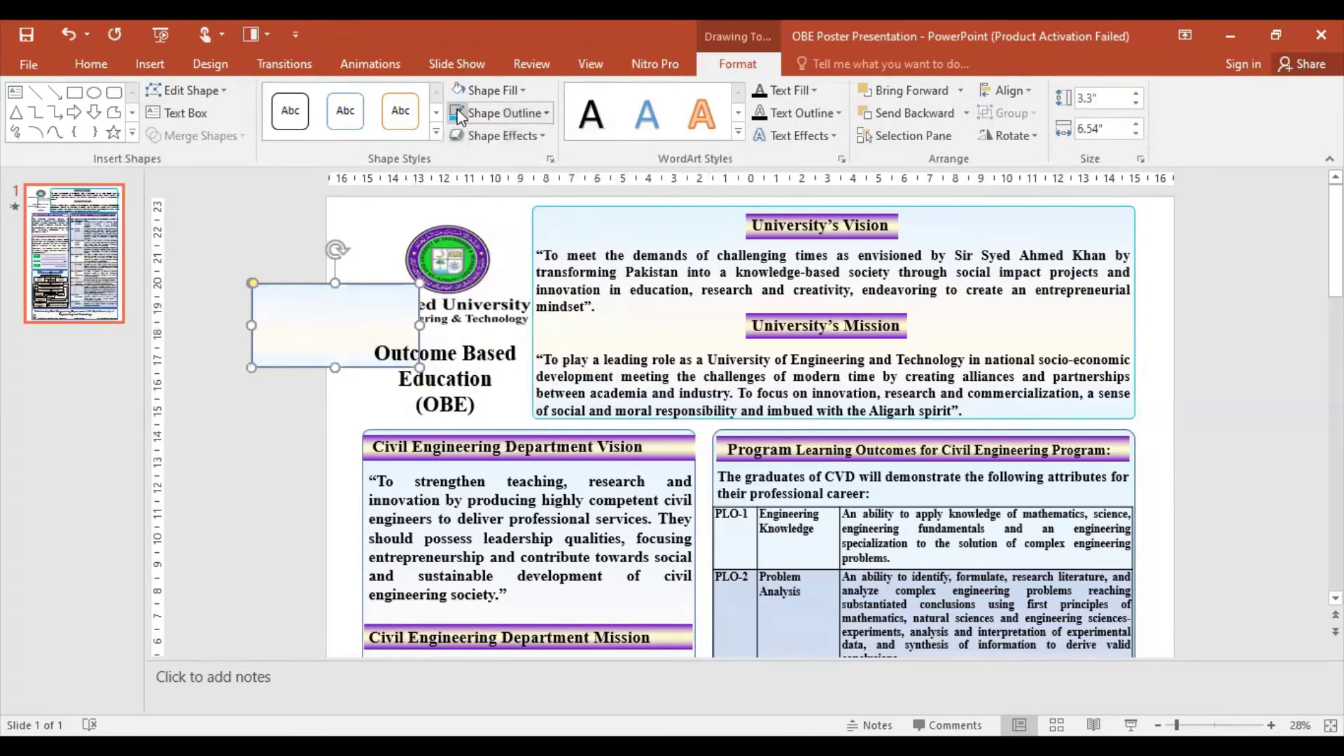
{"action": "left_click", "coordinate": [353, 405]}
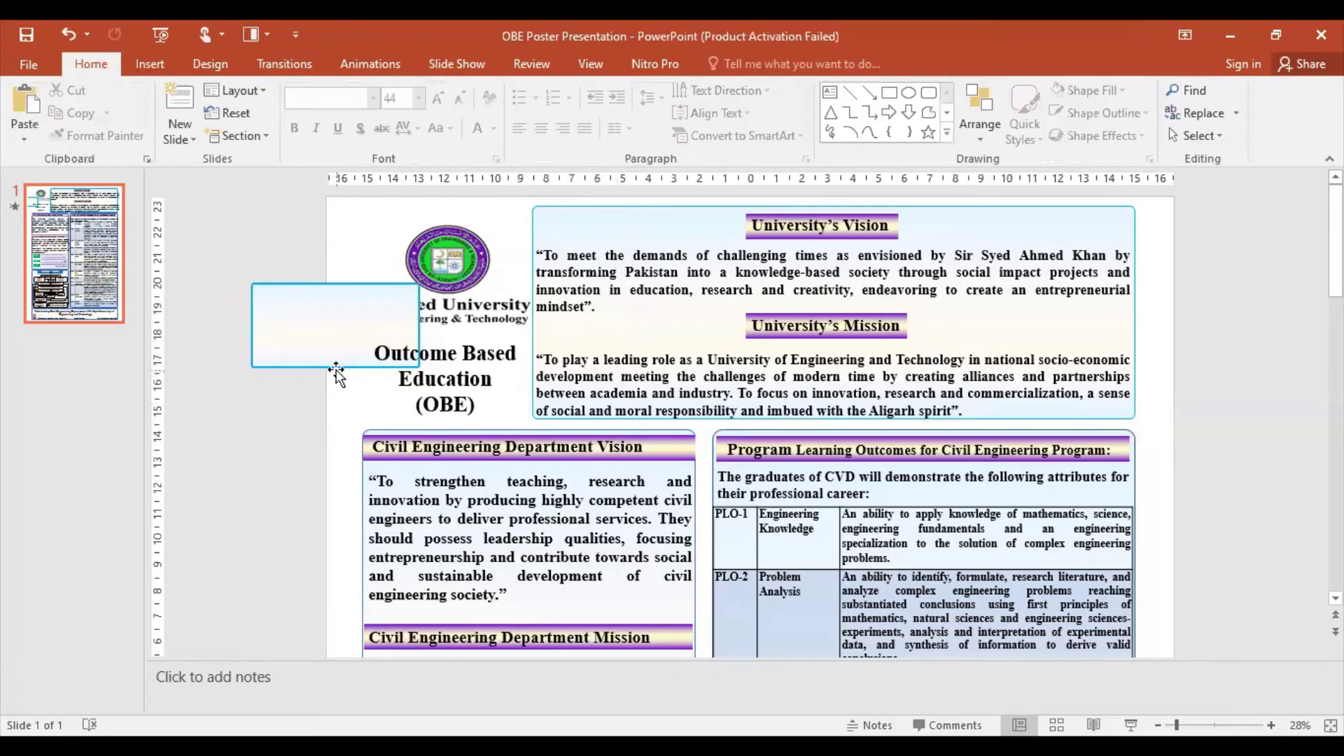
{"action": "left_click_drag", "start_coordinate": [336, 371], "coordinate": [384, 303]}
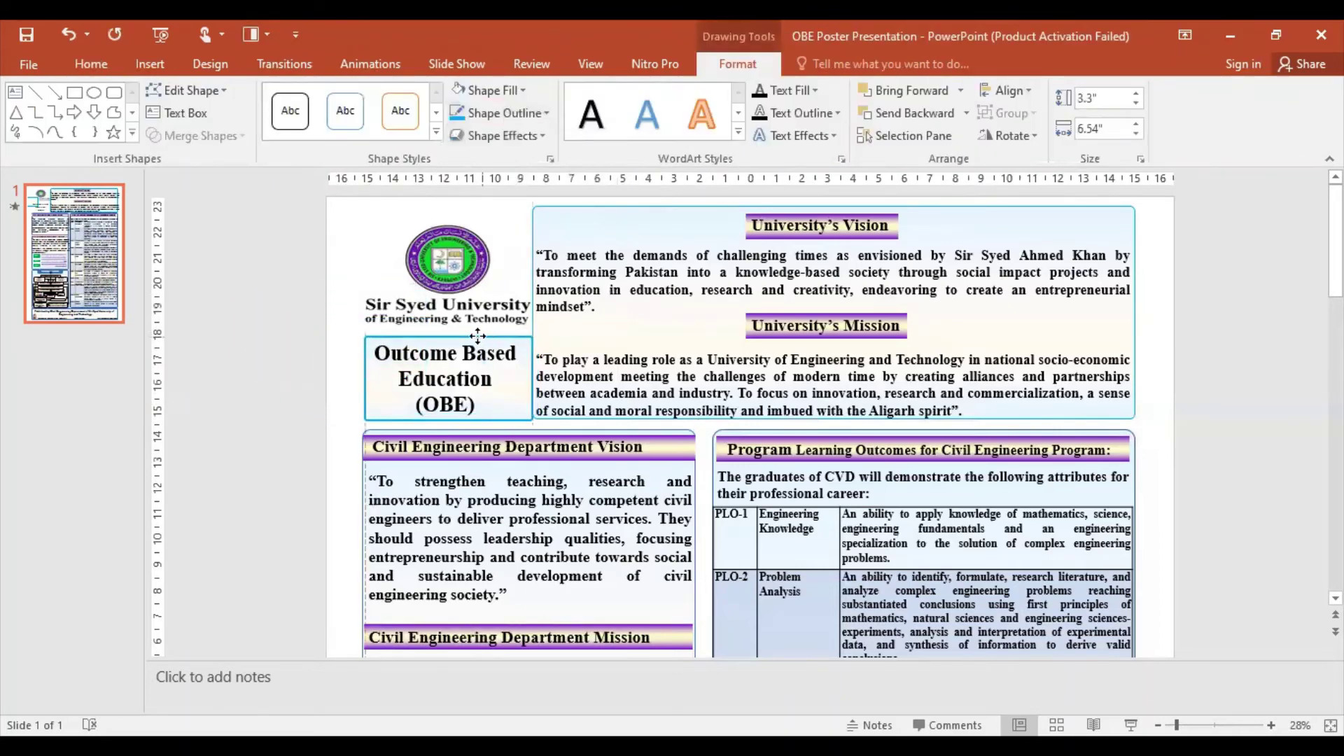
Step: Reduce the OBE box width to 6.4" and nudge it into line under the logo
{"action": "key", "text": "Left"}
{"action": "key", "text": "Left"}
{"action": "key", "text": "Left"}
{"action": "key", "text": "Left"}
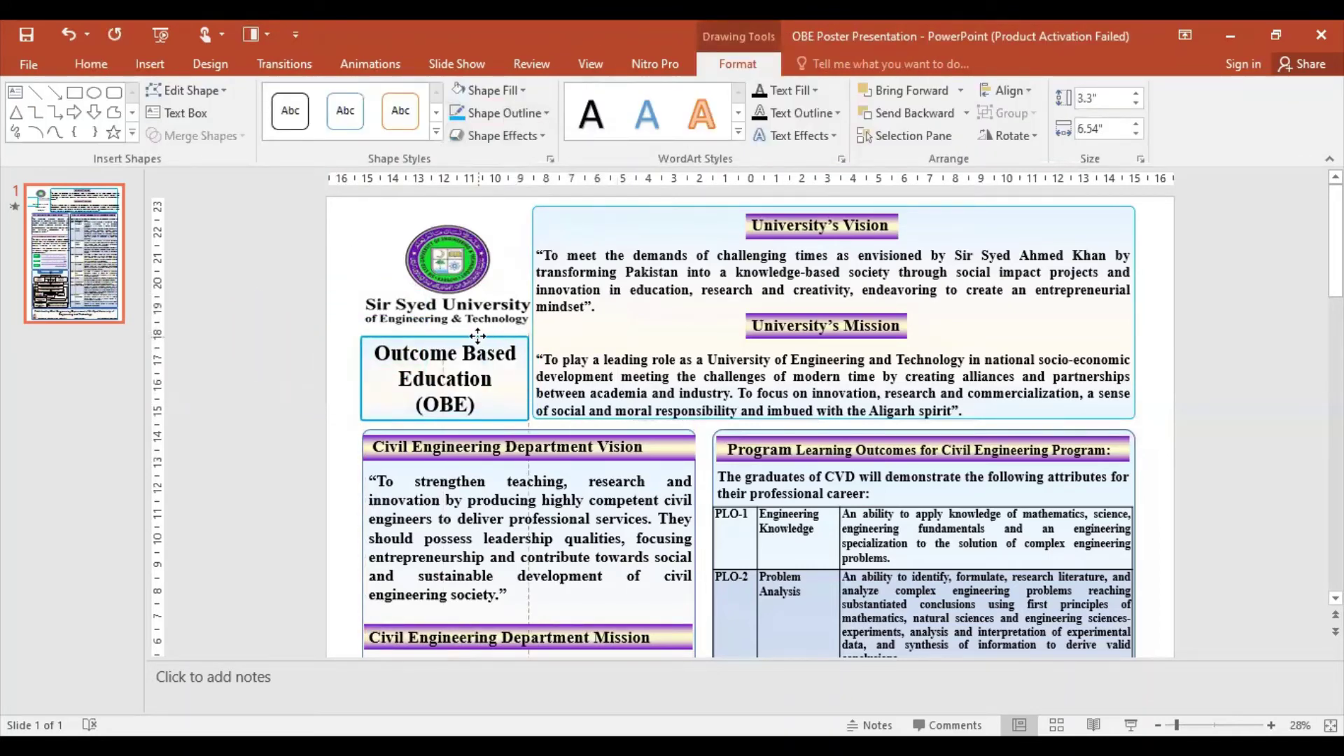
{"action": "left_click", "coordinate": [517, 395]}
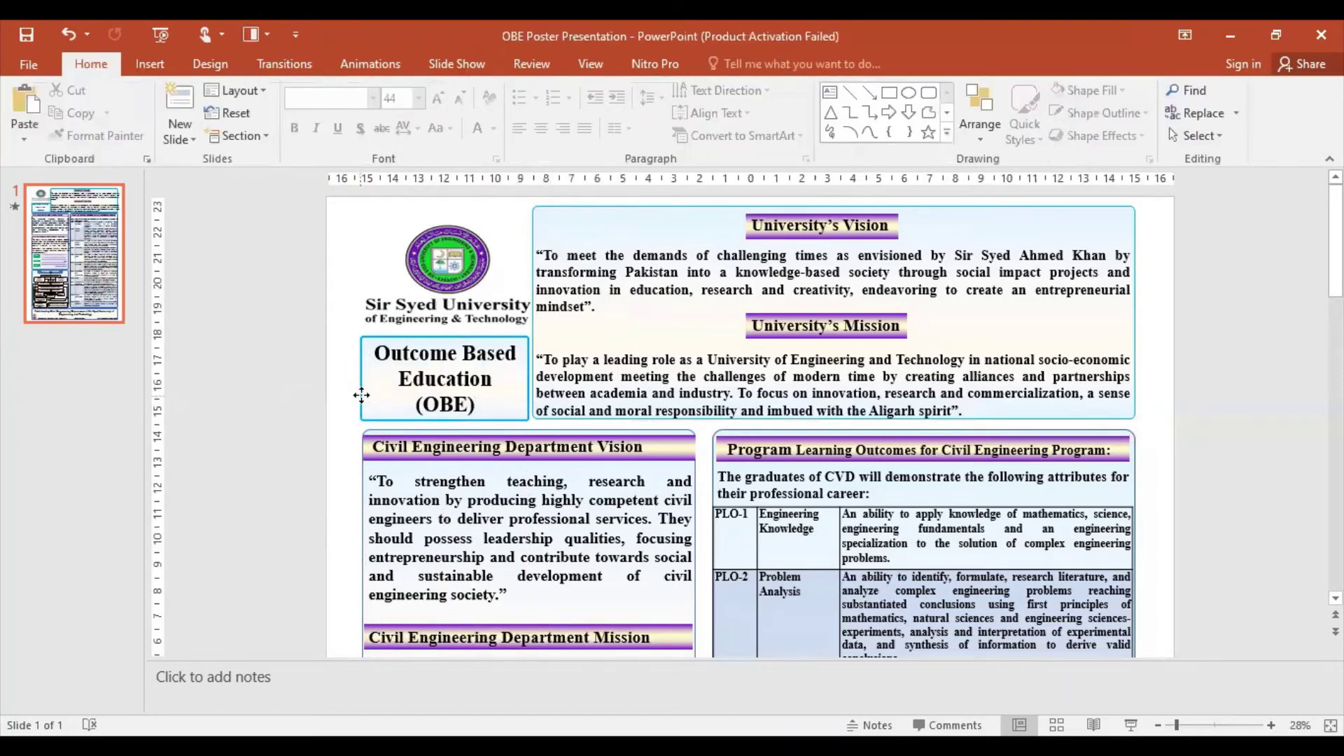
{"action": "left_click", "coordinate": [362, 391]}
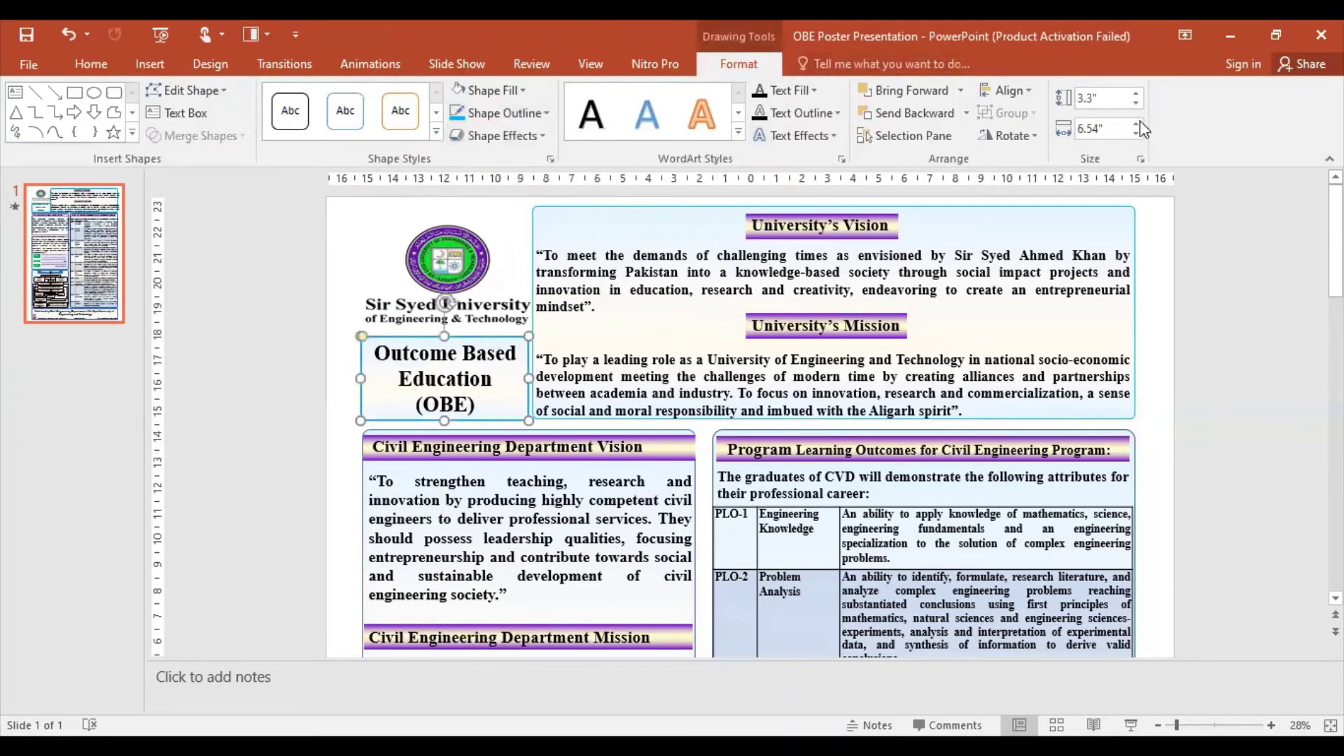
{"action": "left_click", "coordinate": [1137, 133]}
{"action": "left_click", "coordinate": [1138, 133]}
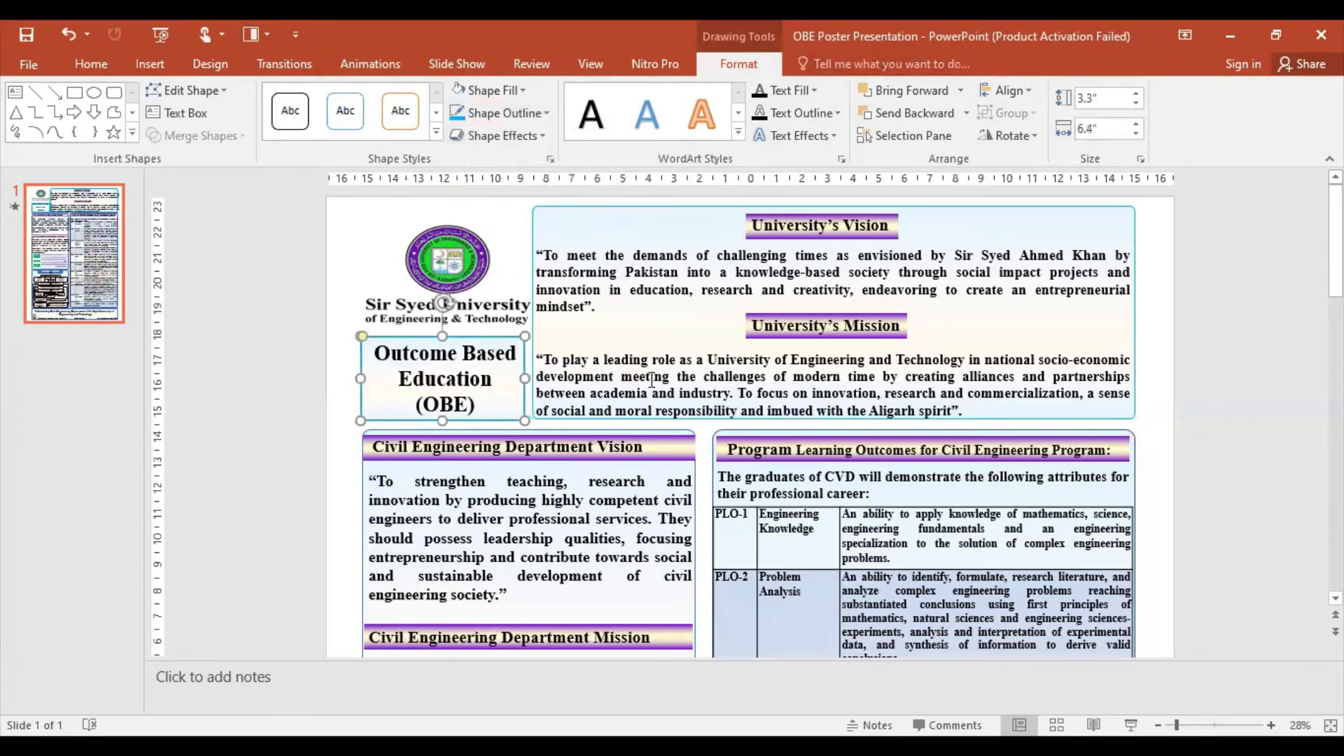
{"action": "left_click_drag", "start_coordinate": [510, 336], "coordinate": [511, 336]}
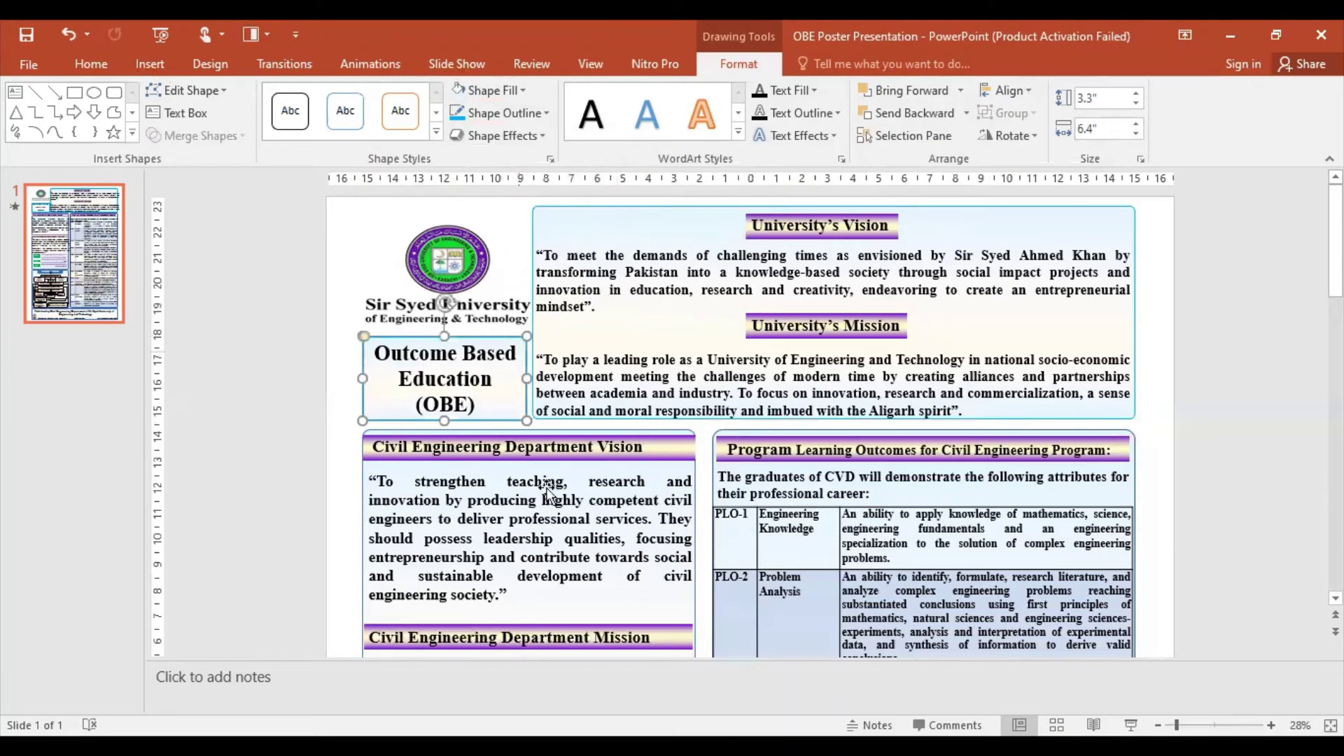
{"action": "left_click", "coordinate": [546, 490]}
{"action": "left_click", "coordinate": [563, 210]}
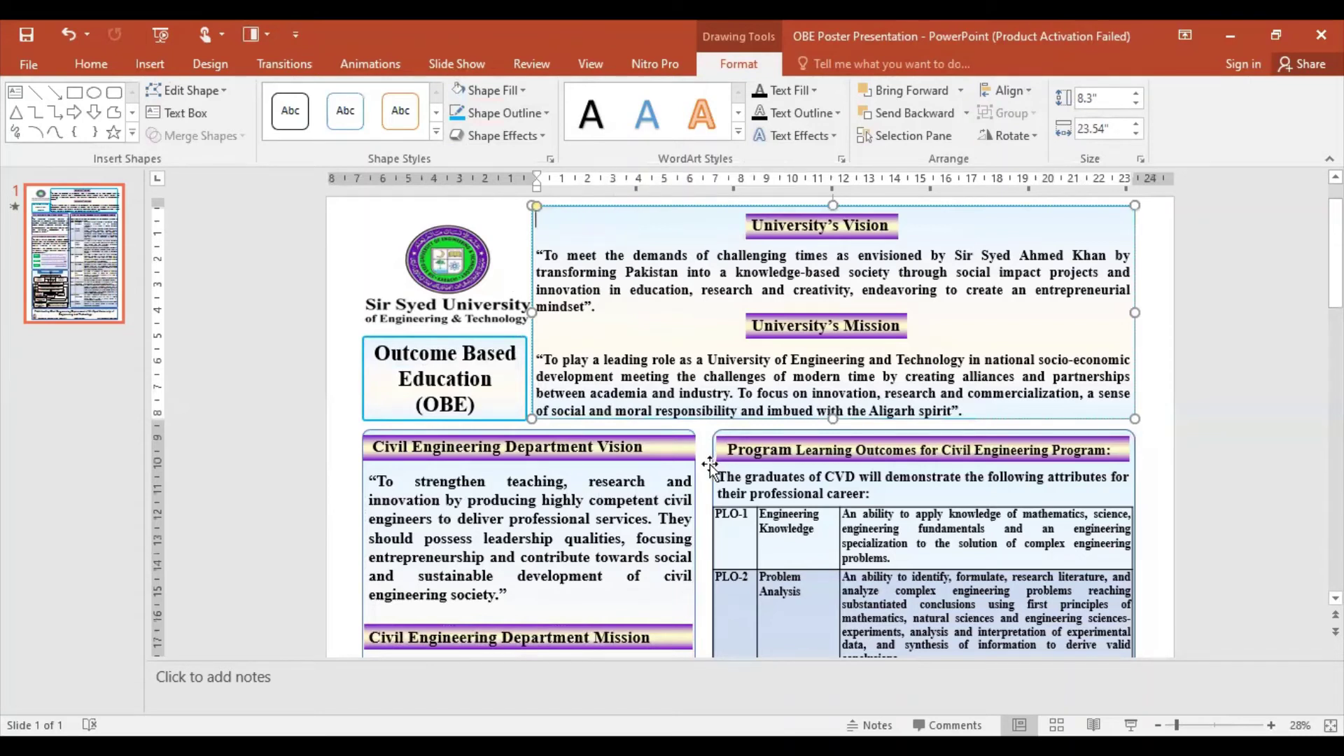
Step: Give the university vision and mission box a thicker outline, undoing an accidental move
{"action": "left_click", "coordinate": [733, 426]}
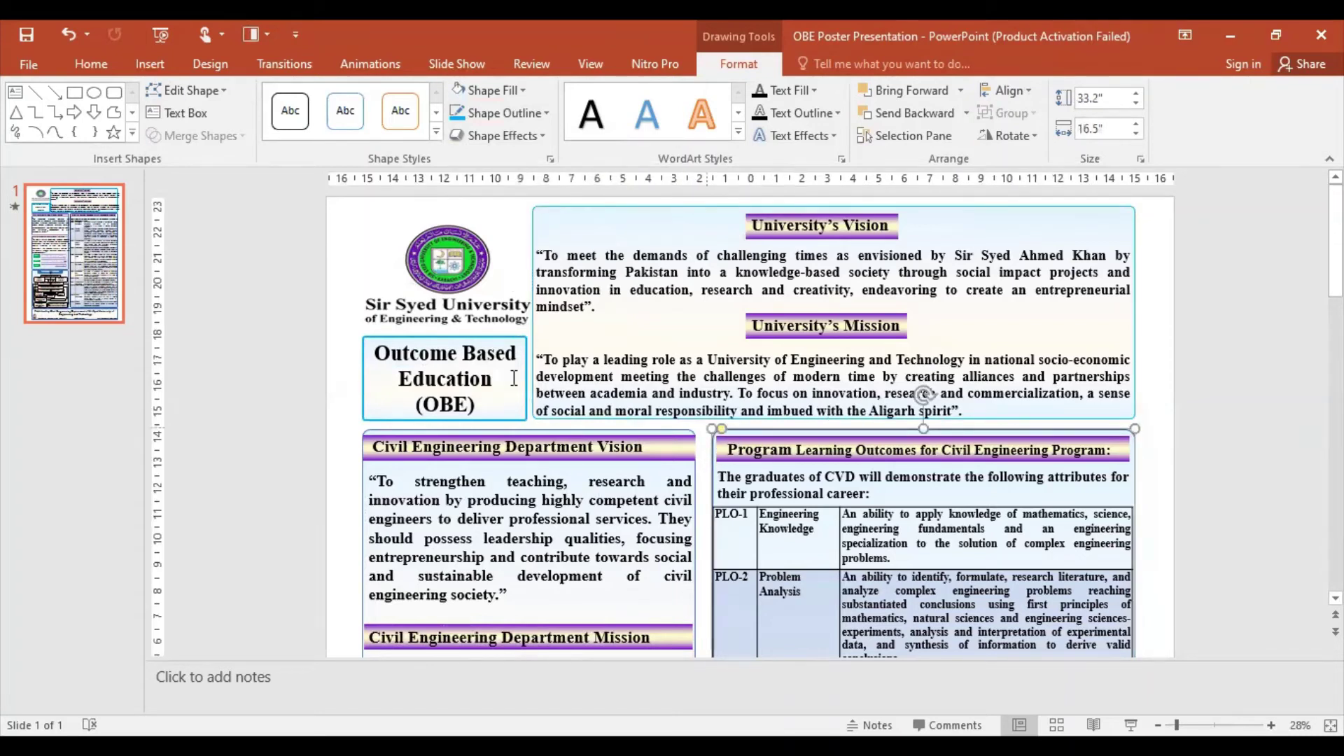
{"action": "left_click", "coordinate": [530, 205]}
{"action": "left_click", "coordinate": [540, 206]}
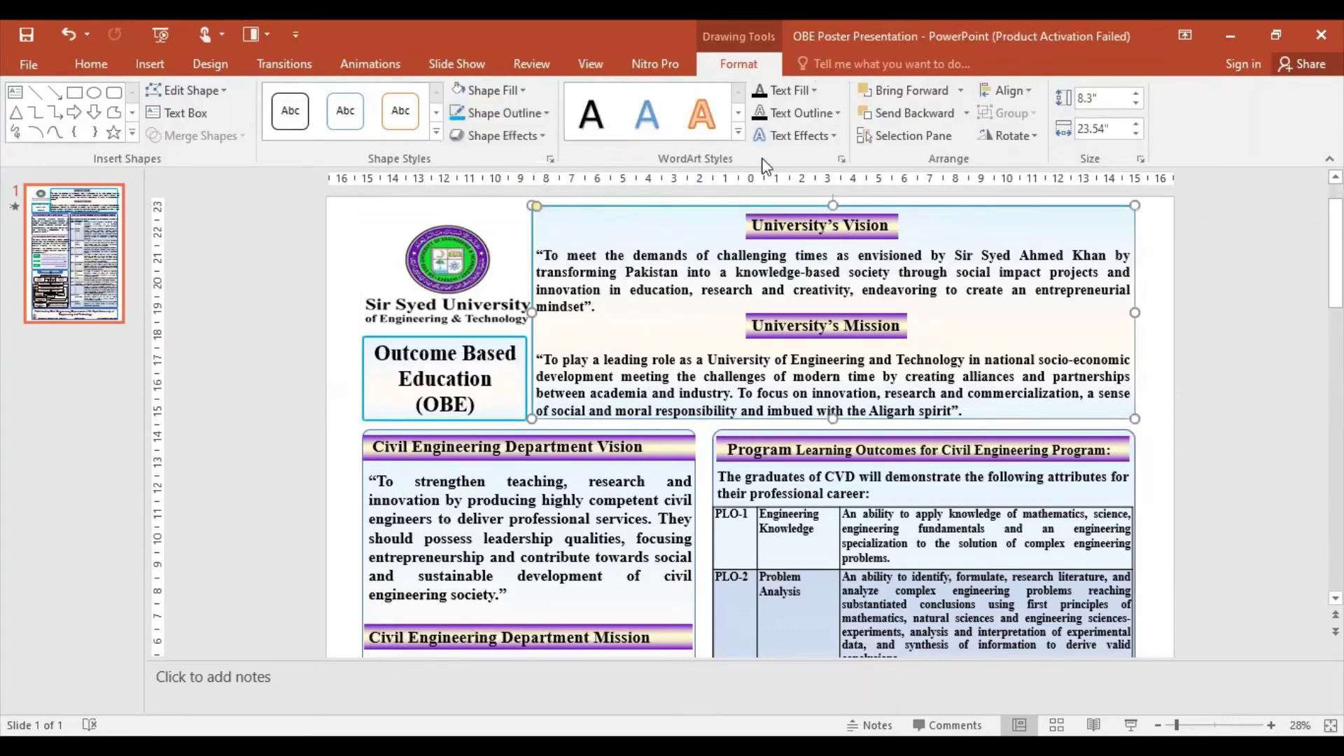
{"action": "left_click", "coordinate": [493, 113]}
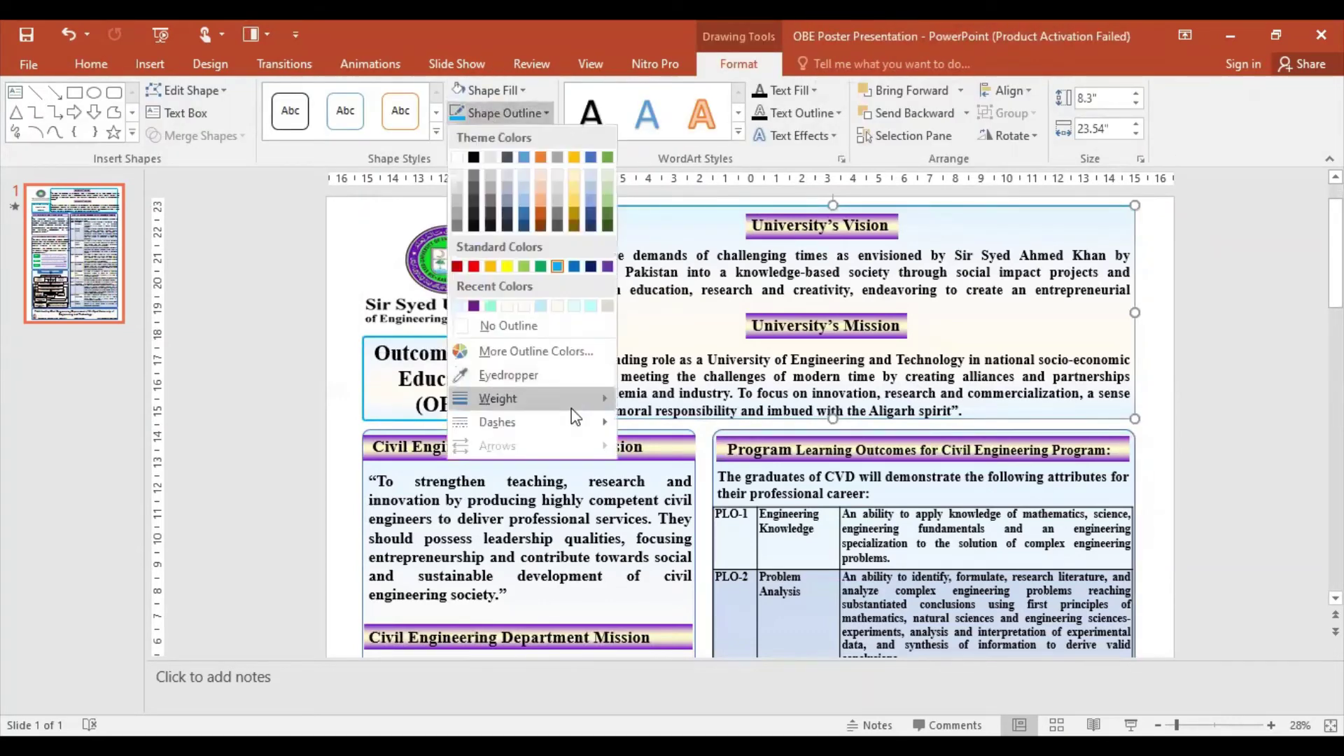
{"action": "mouse_move", "coordinate": [498, 399]}
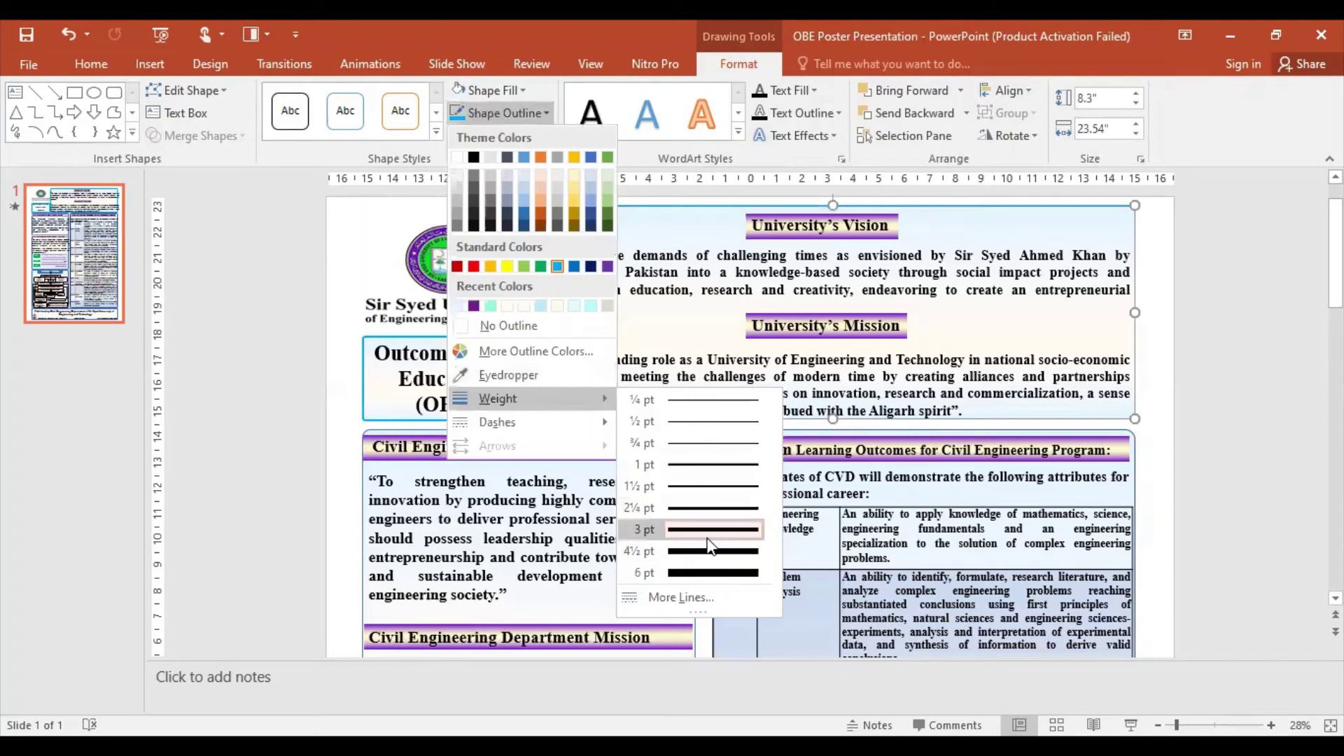
{"action": "left_click", "coordinate": [462, 113]}
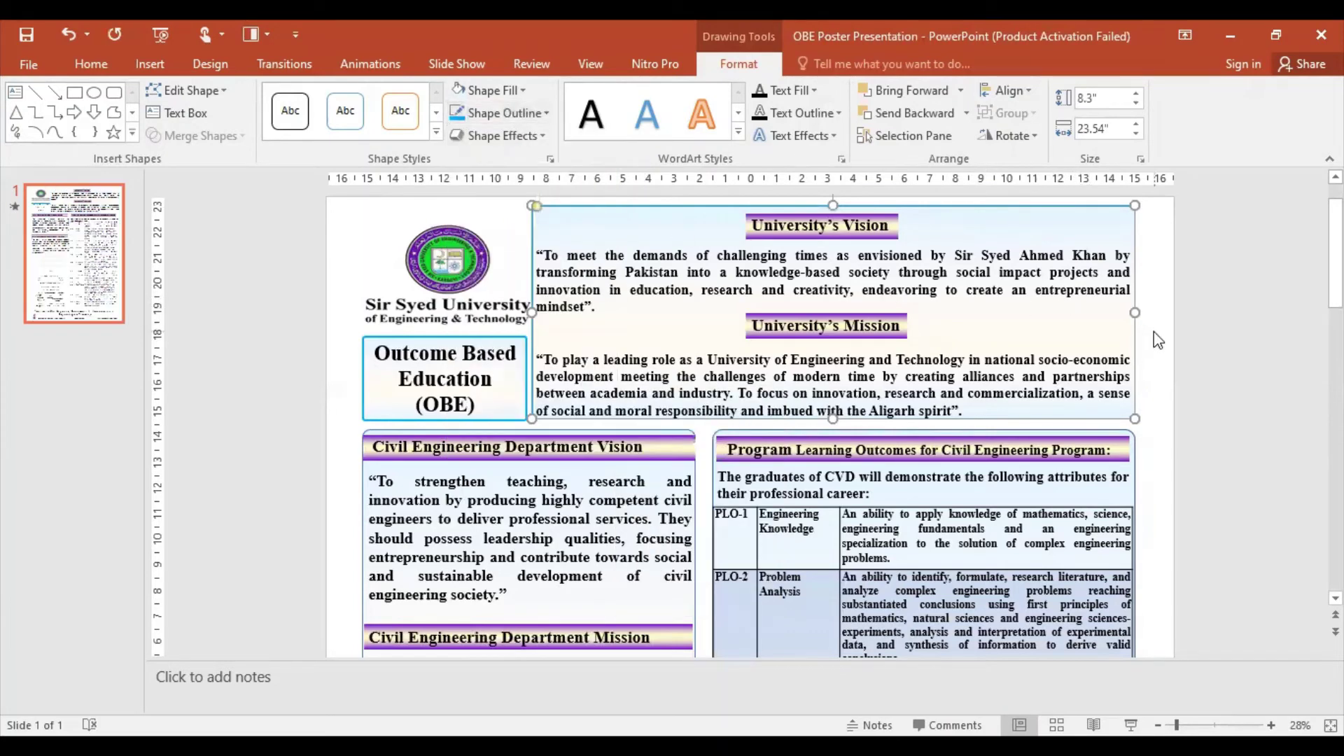
{"action": "left_click", "coordinate": [1169, 371]}
{"action": "left_click", "coordinate": [1137, 324]}
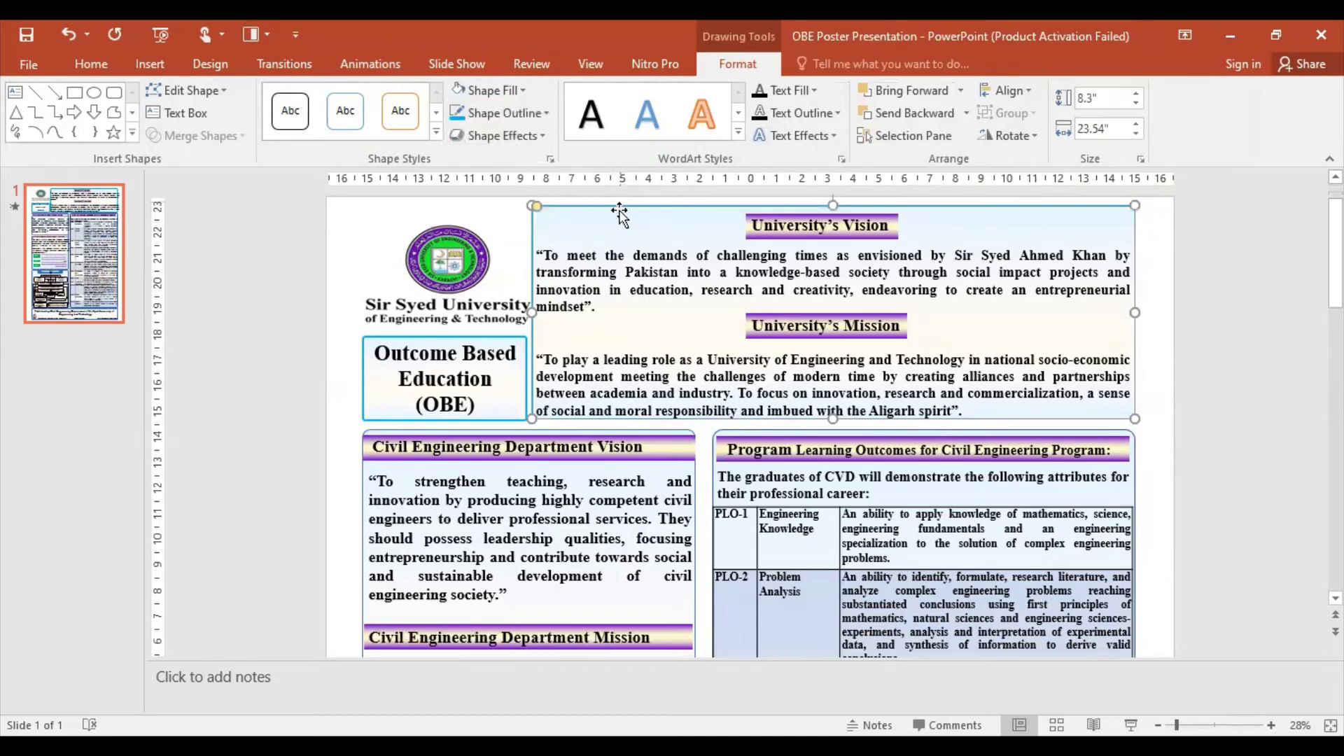
{"action": "left_click_drag", "start_coordinate": [622, 209], "coordinate": [720, 286]}
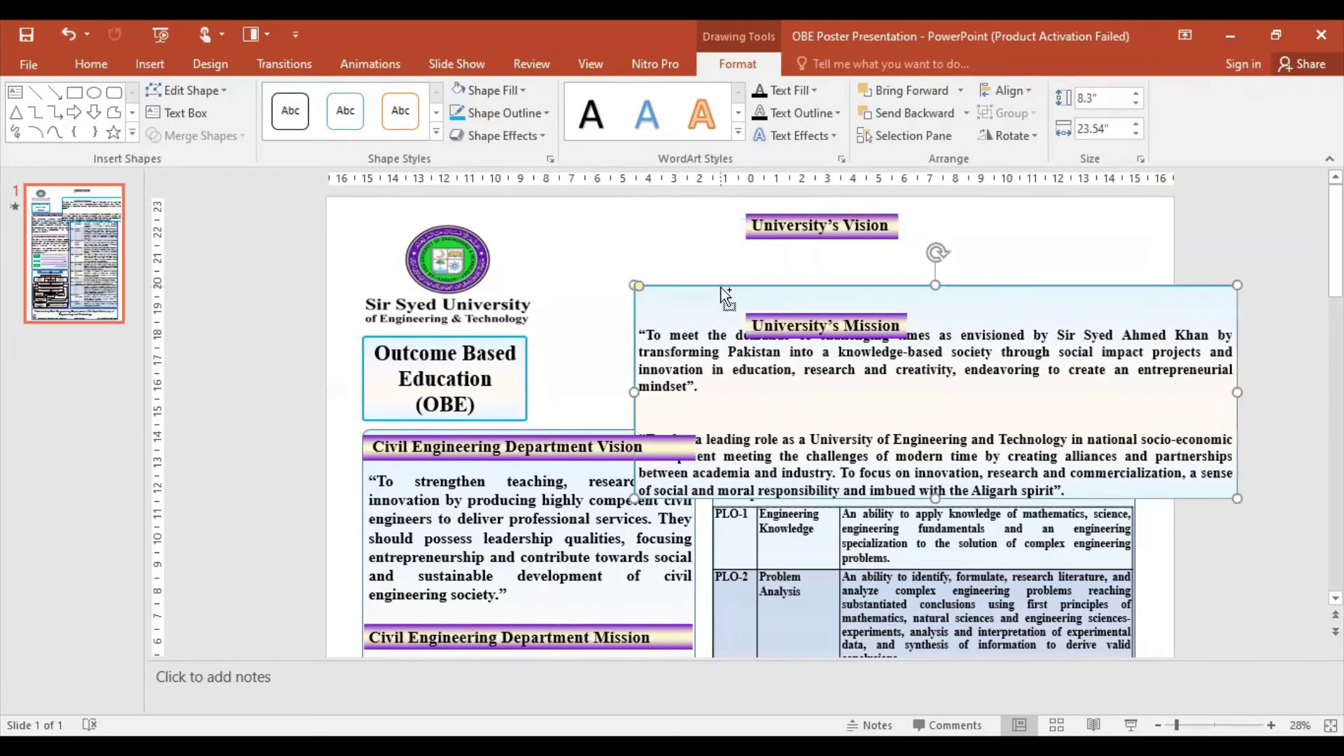
{"action": "key", "text": "ctrl+z"}
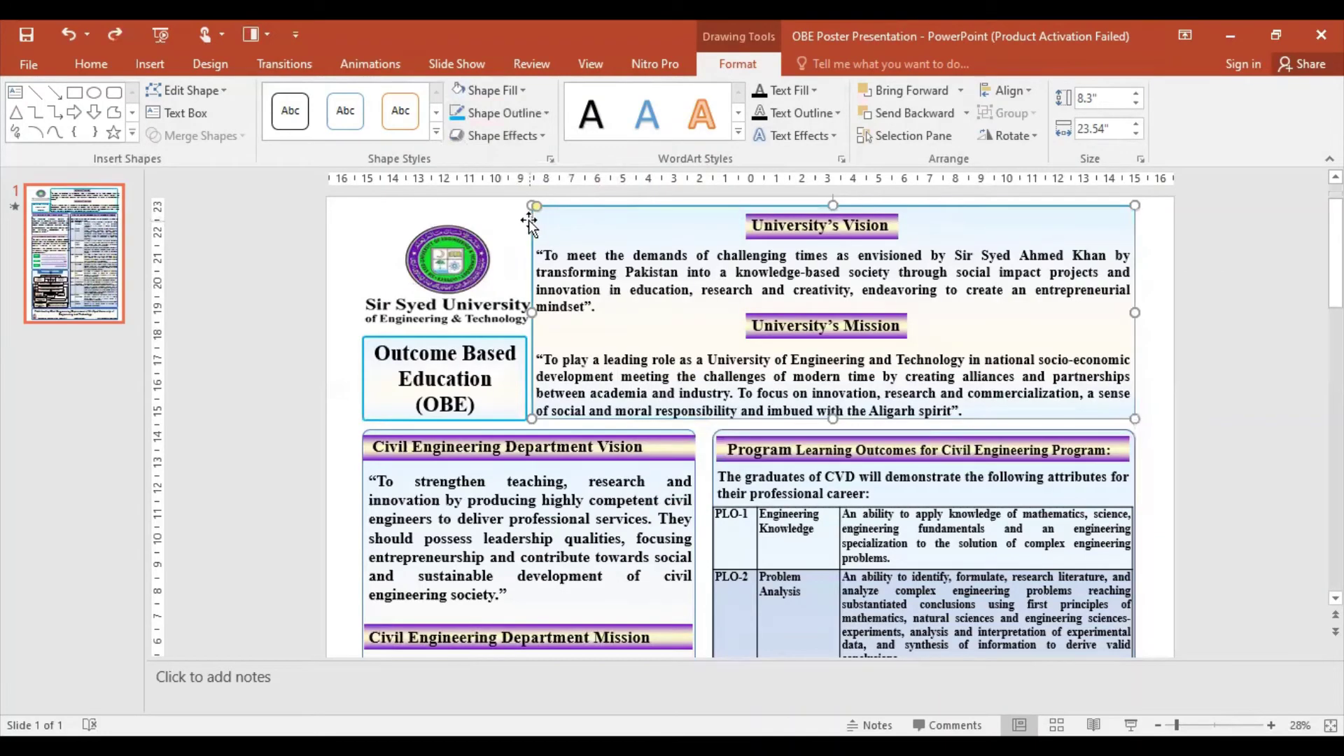
Step: Give the box enclosing the department mission and PEO arrows a dark 4½ pt outline
{"action": "scroll", "coordinate": [738, 612], "scroll_direction": "down", "scroll_amount": 3}
{"action": "scroll", "coordinate": [721, 581], "scroll_direction": "down", "scroll_amount": 2}
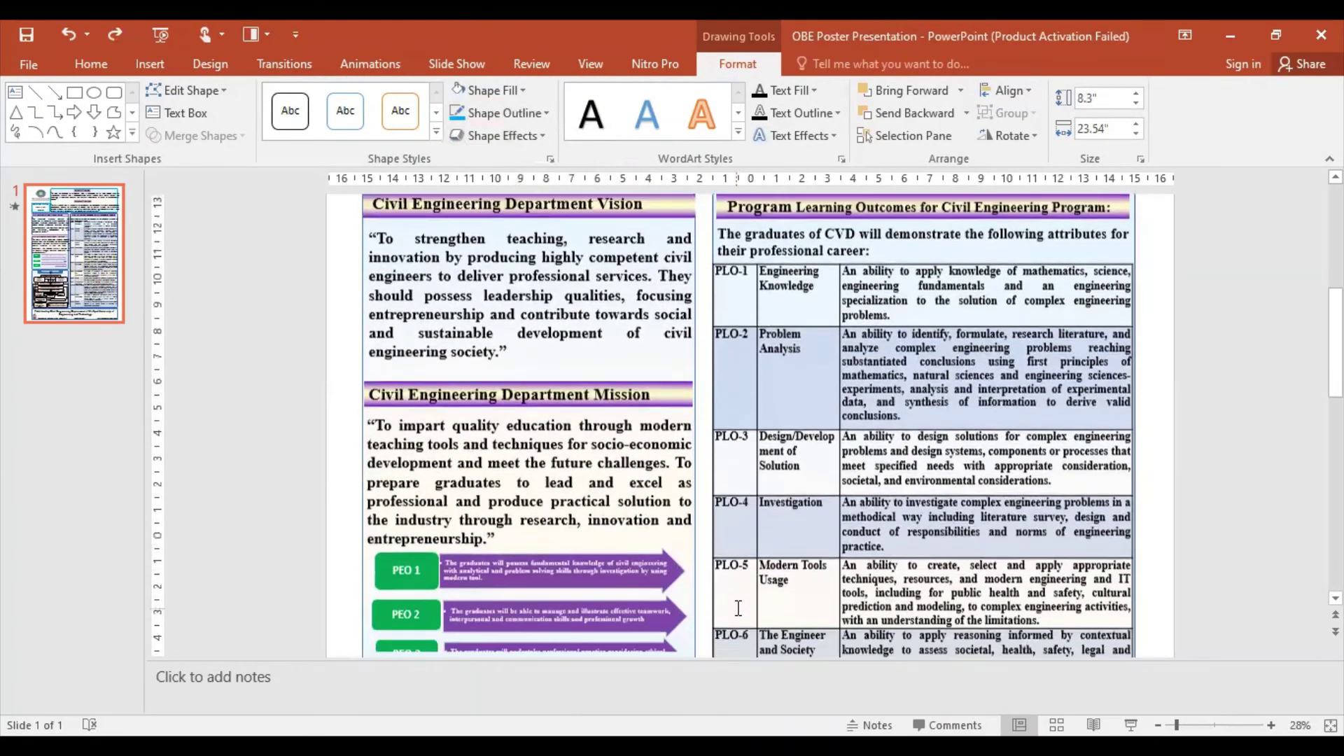
{"action": "scroll", "coordinate": [700, 546], "scroll_direction": "down", "scroll_amount": 3}
{"action": "left_click", "coordinate": [693, 527]}
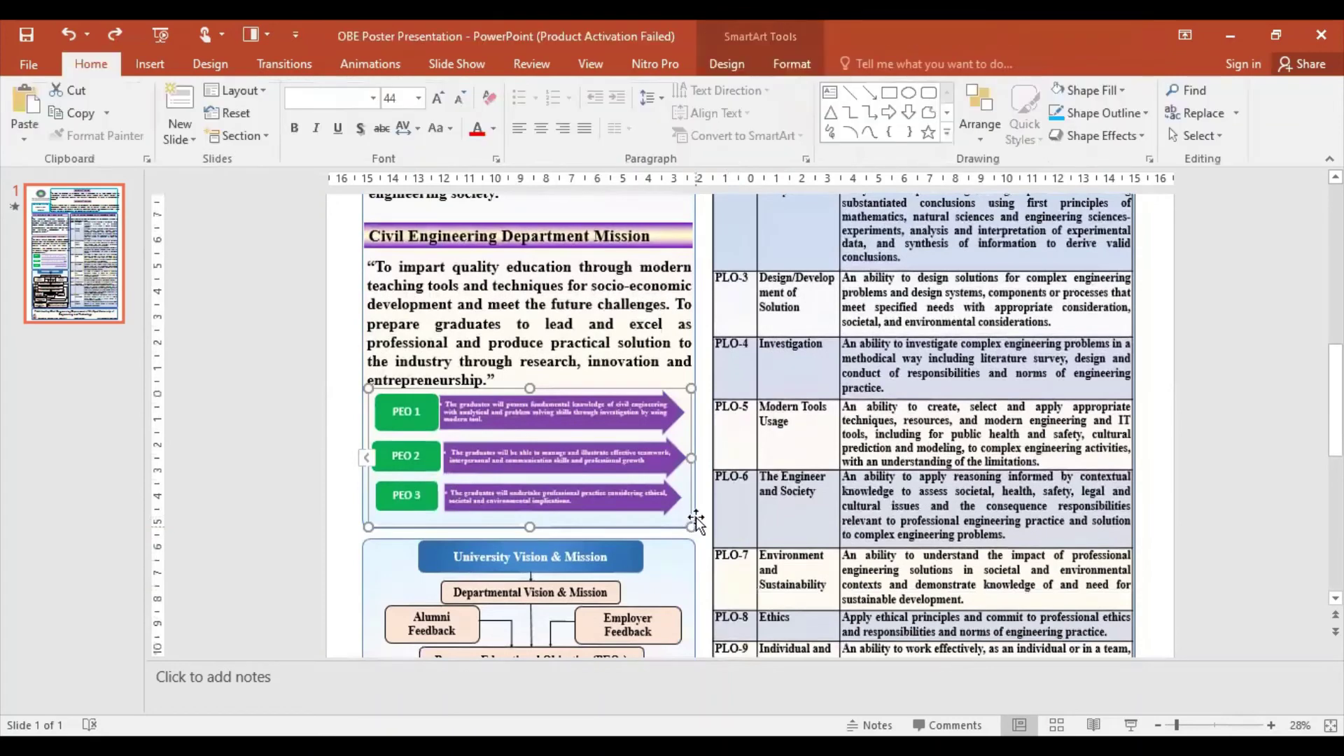
{"action": "left_click", "coordinate": [693, 379]}
{"action": "left_click", "coordinate": [697, 452]}
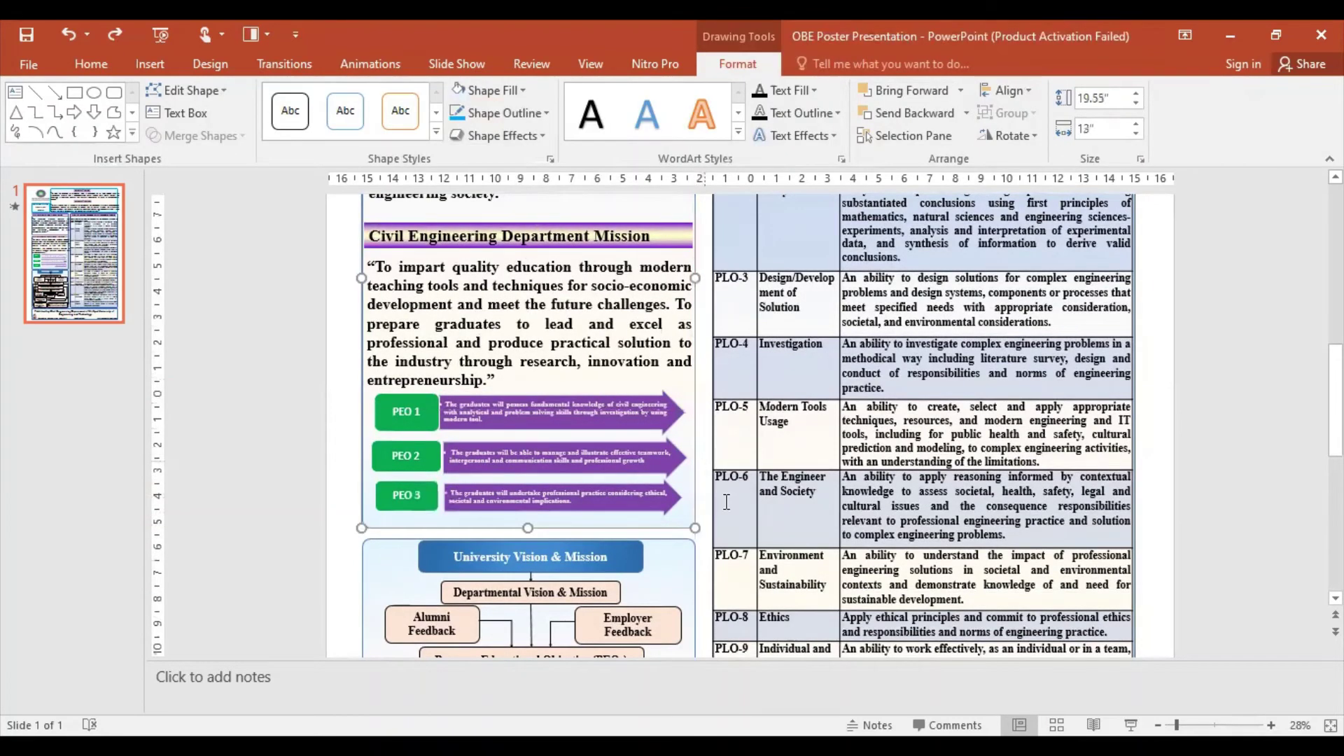
{"action": "left_click", "coordinate": [486, 116]}
{"action": "mouse_move", "coordinate": [498, 399]}
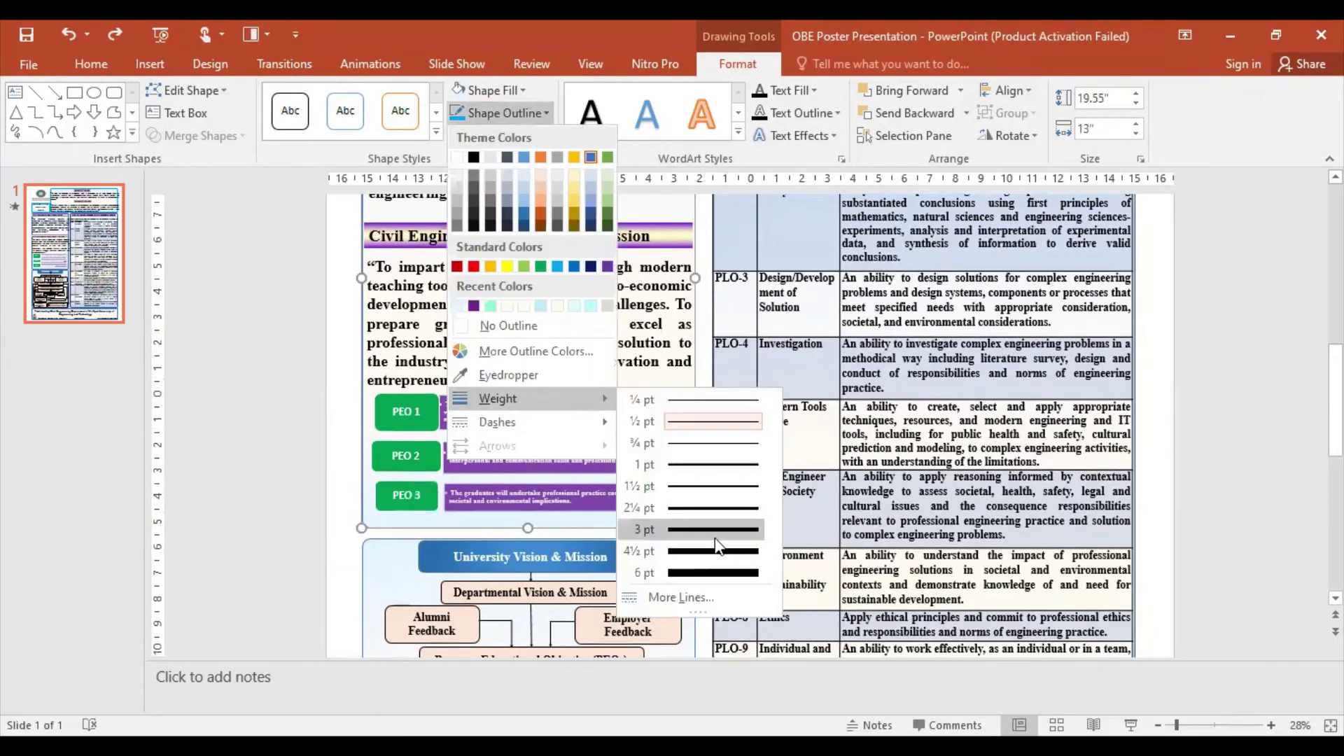
{"action": "left_click", "coordinate": [483, 185]}
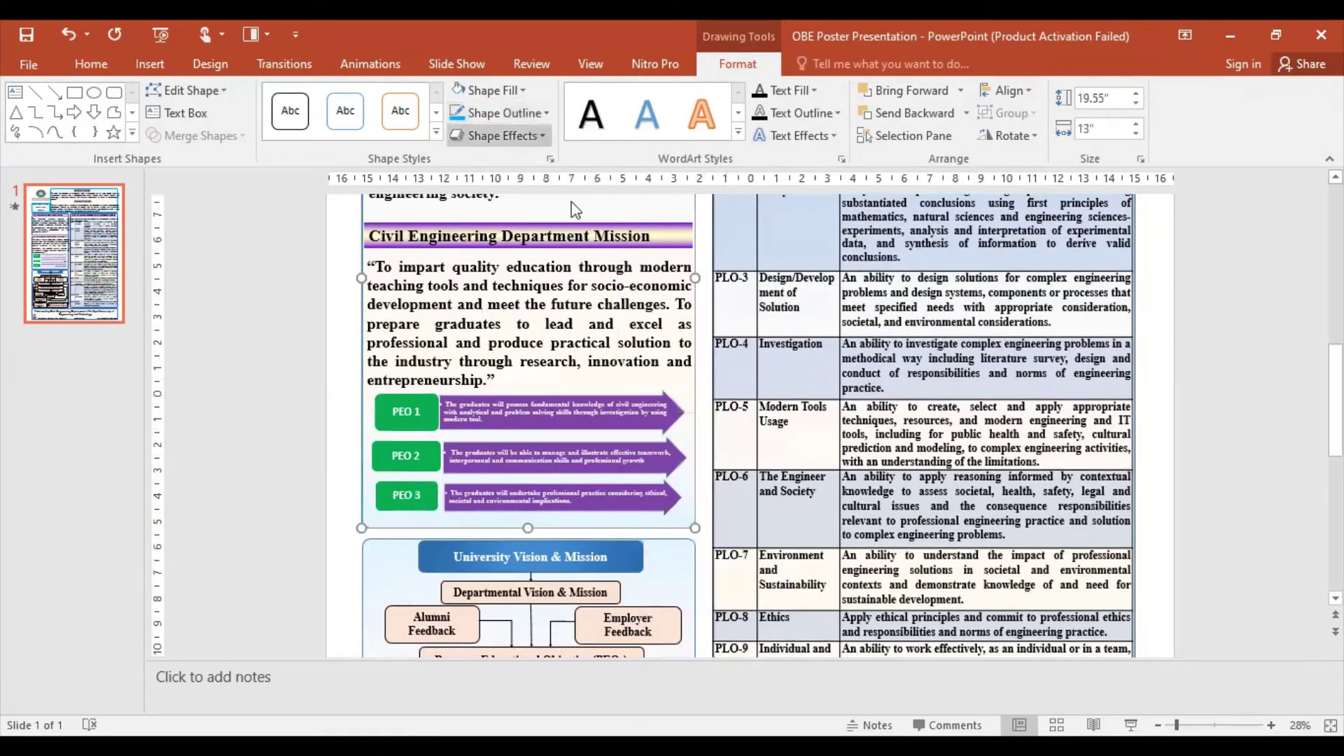
{"action": "left_click", "coordinate": [533, 112]}
{"action": "mouse_move", "coordinate": [497, 399]}
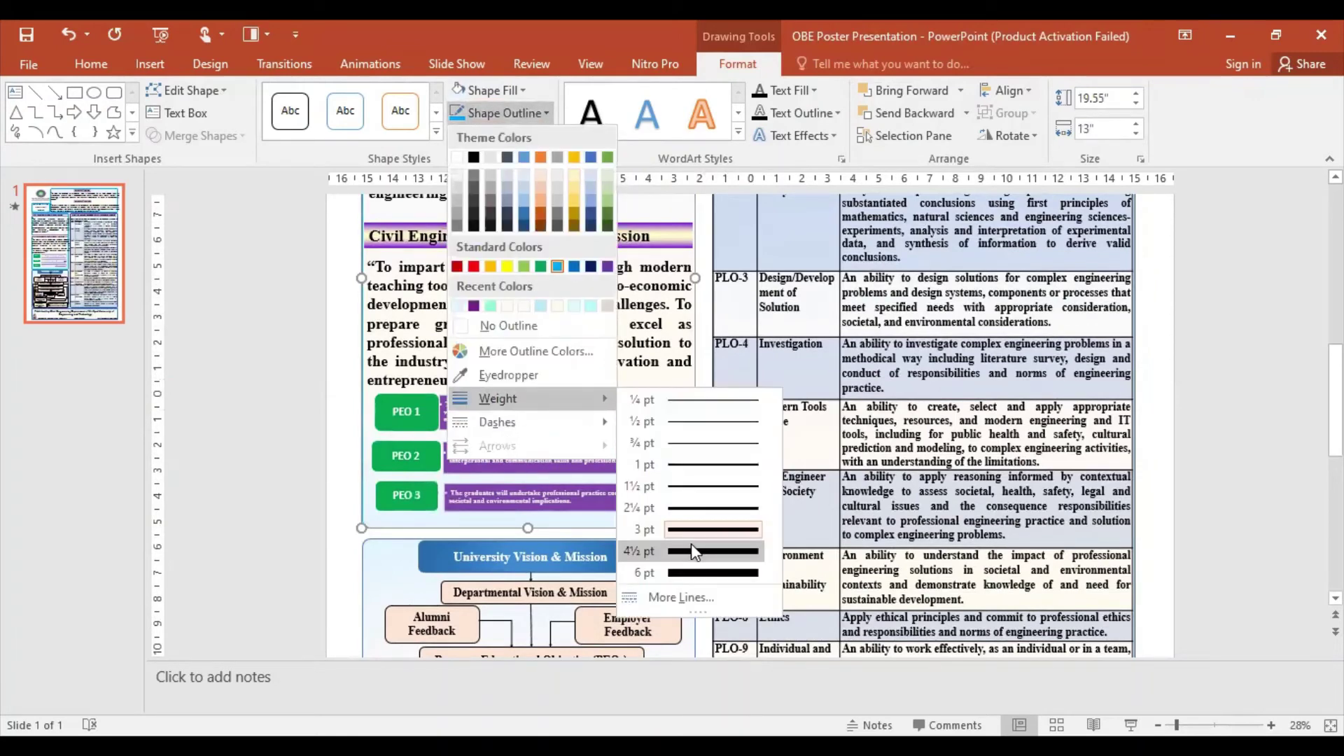
{"action": "left_click", "coordinate": [413, 576]}
{"action": "left_click", "coordinate": [345, 569]}
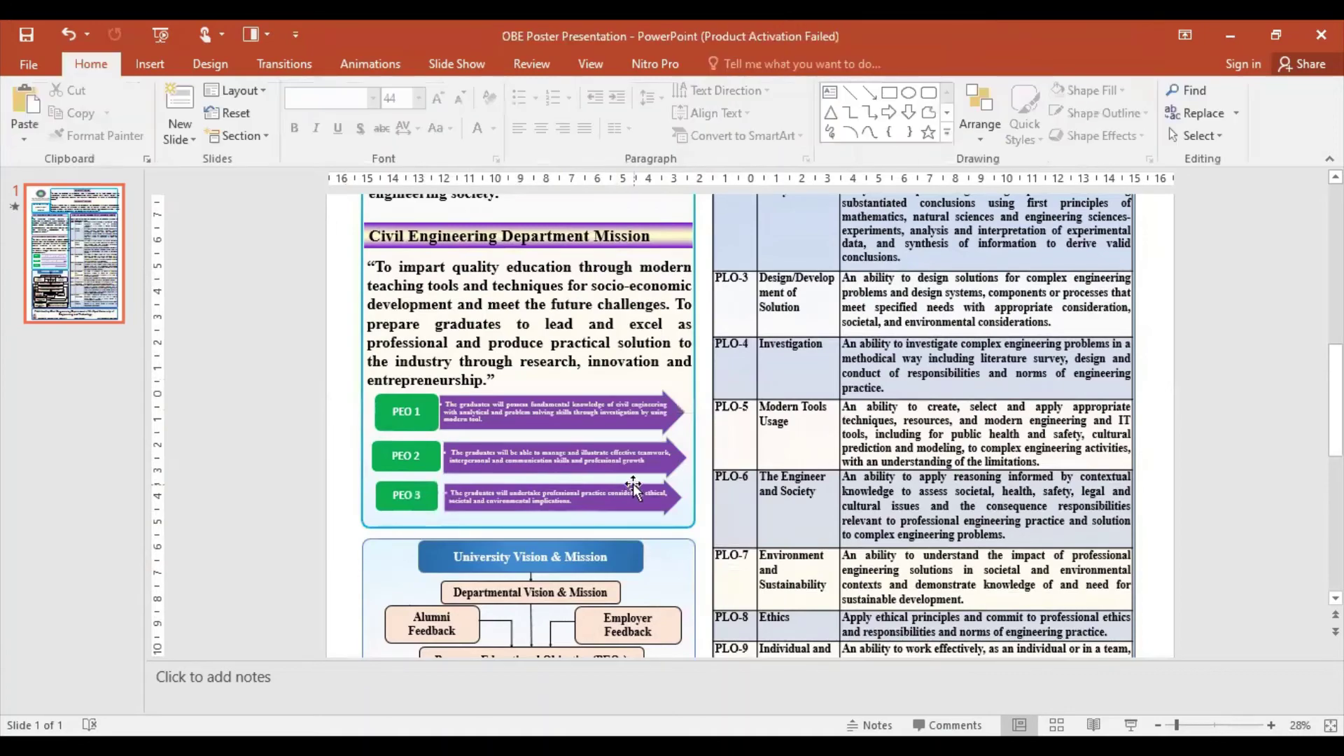
{"action": "scroll", "coordinate": [633, 485], "scroll_direction": "up", "scroll_amount": 3}
Step: Apply a thicker outline weight to the university vision and mission box
{"action": "scroll", "coordinate": [634, 485], "scroll_direction": "up", "scroll_amount": 2}
{"action": "scroll", "coordinate": [634, 485], "scroll_direction": "up", "scroll_amount": 2}
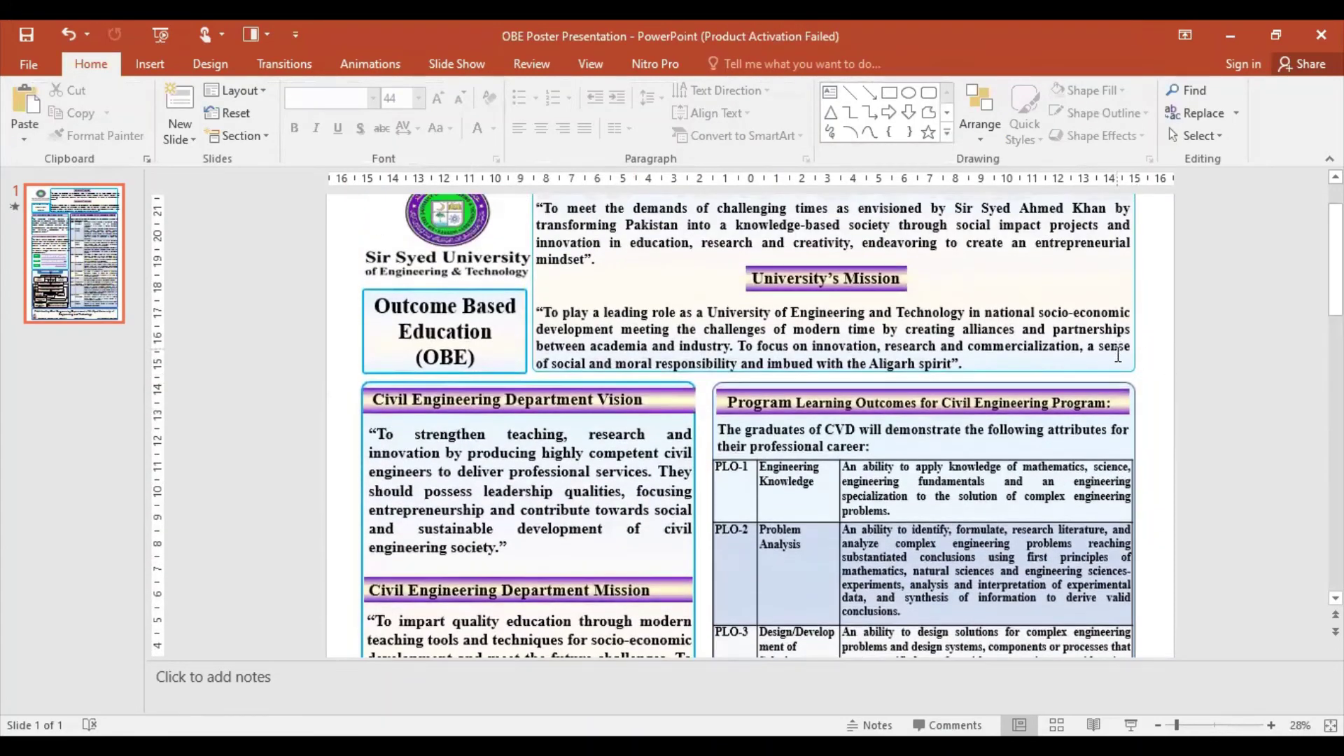
{"action": "left_click", "coordinate": [1134, 367]}
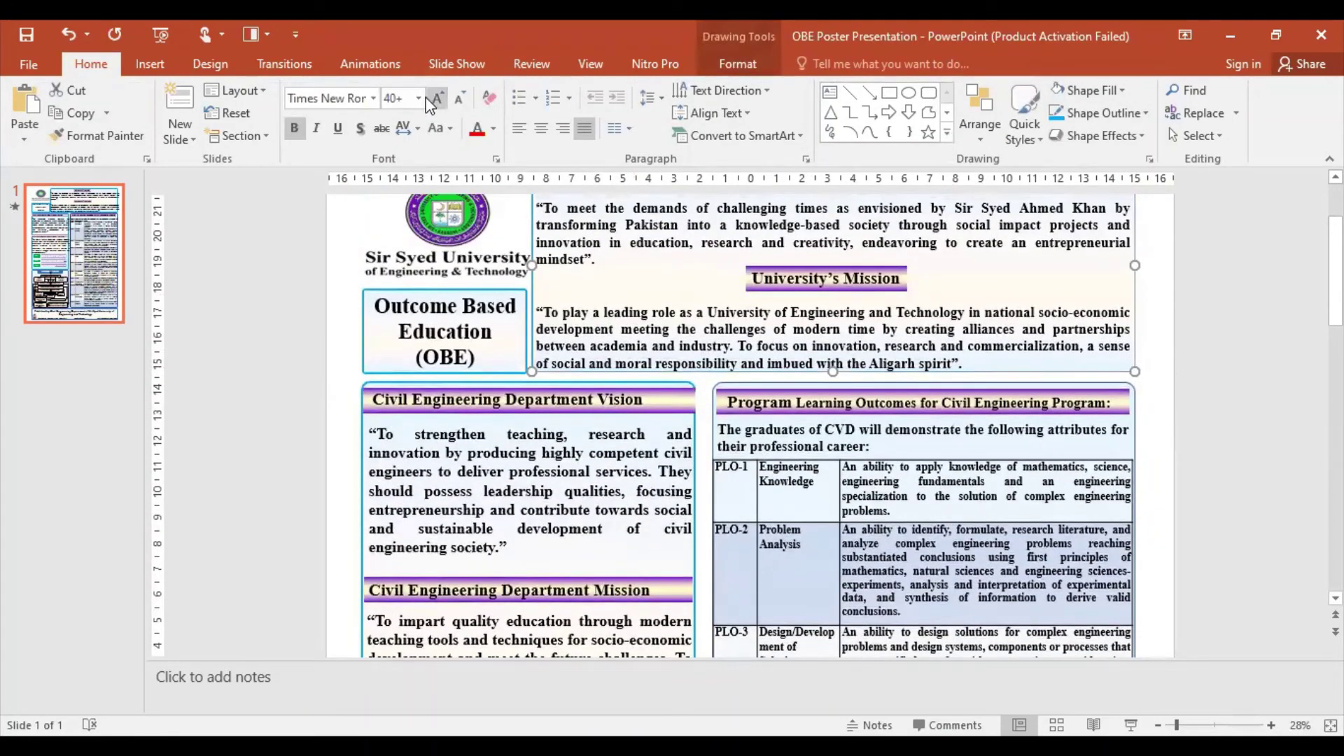
{"action": "left_click", "coordinate": [747, 73]}
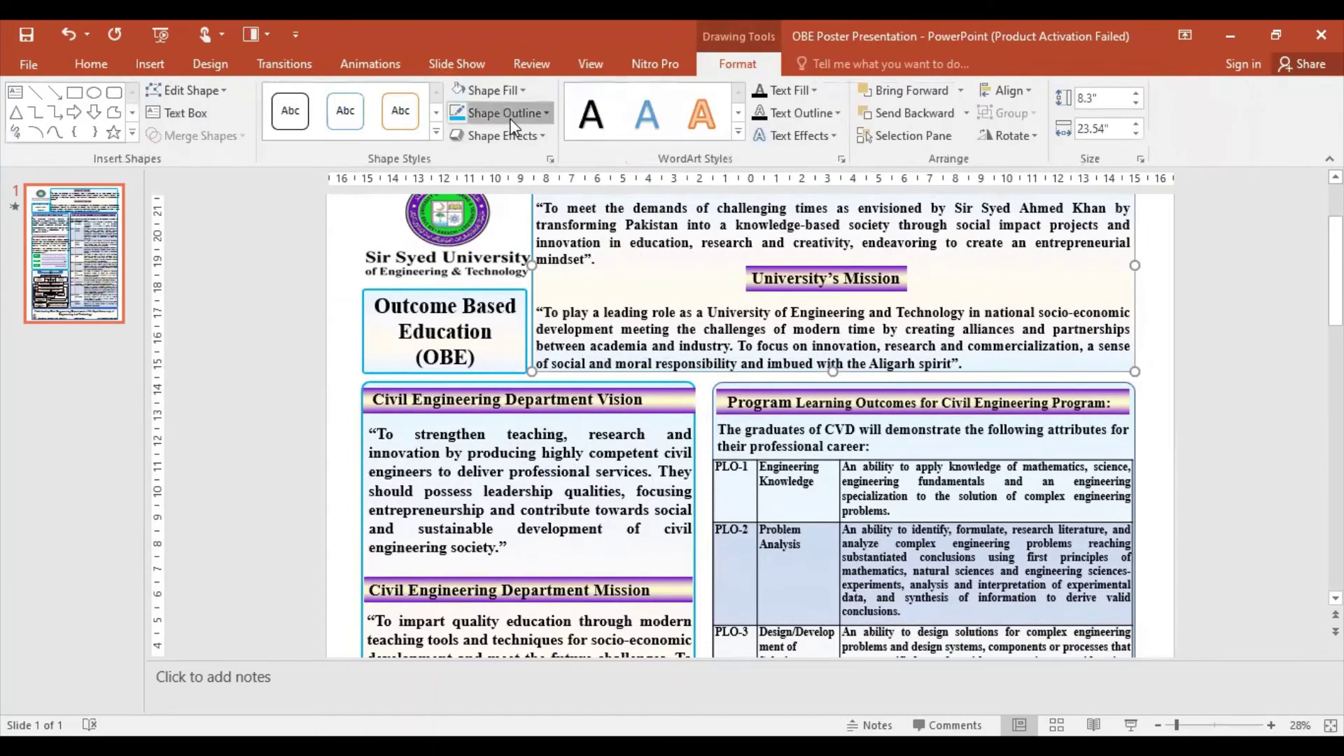
{"action": "left_click", "coordinate": [504, 112]}
{"action": "mouse_move", "coordinate": [498, 399]}
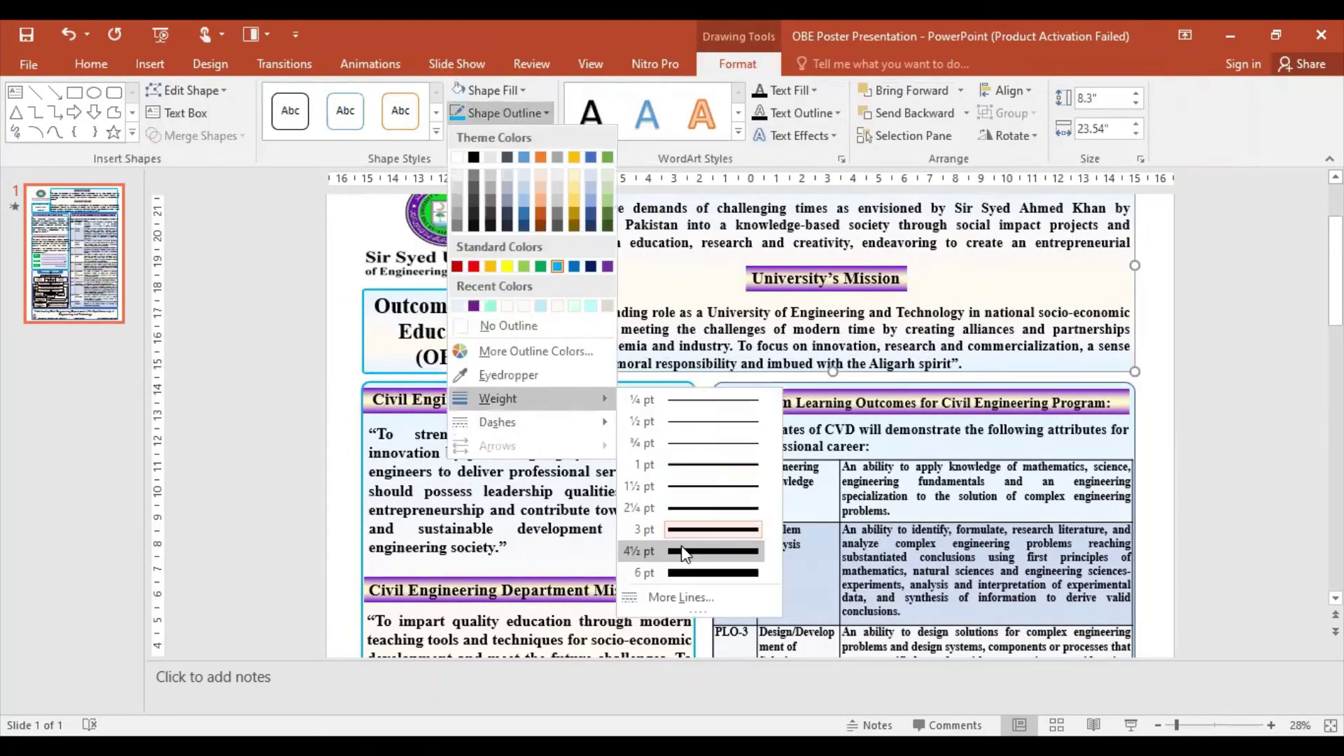
{"action": "left_click", "coordinate": [449, 208]}
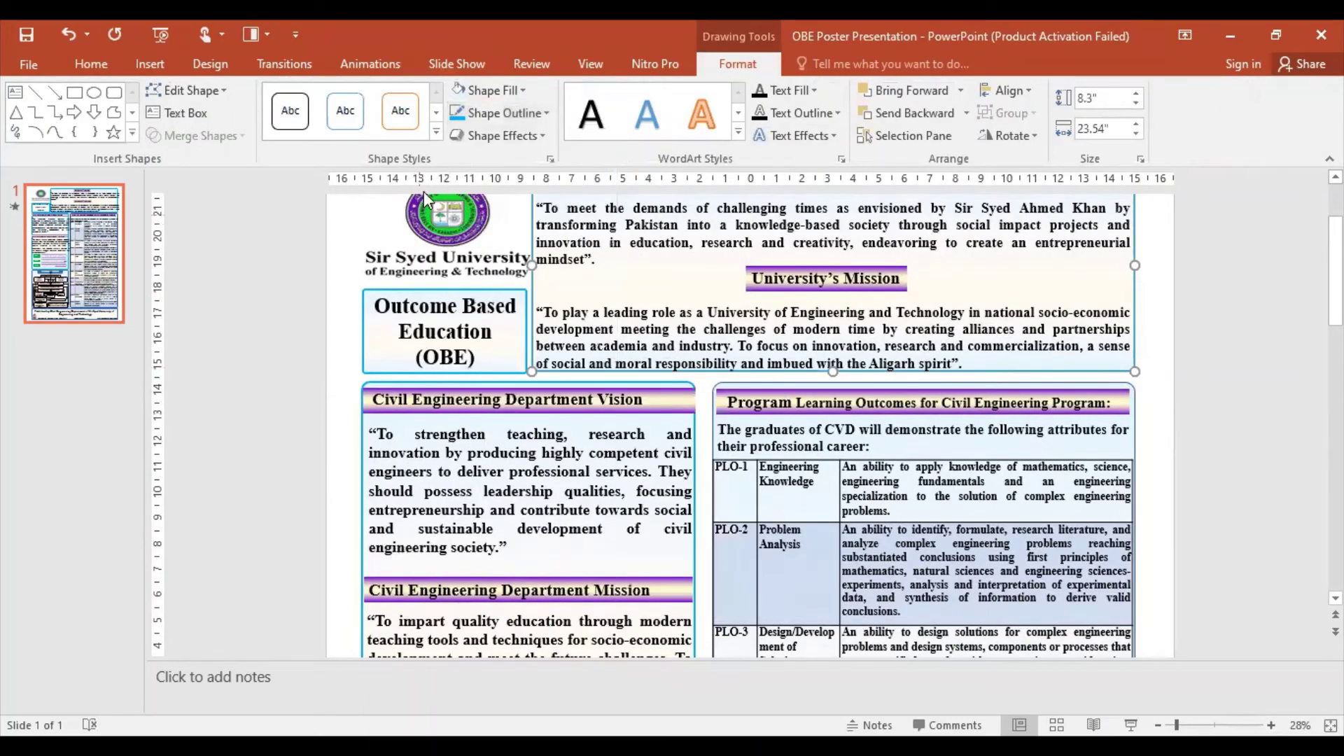
{"action": "left_click", "coordinate": [1147, 430]}
Step: Review outline weight options for the flowchart group box and the PLO table box
{"action": "scroll", "coordinate": [1146, 452], "scroll_direction": "down", "scroll_amount": 3}
{"action": "scroll", "coordinate": [1147, 451], "scroll_direction": "down", "scroll_amount": 3}
{"action": "scroll", "coordinate": [707, 457], "scroll_direction": "down", "scroll_amount": 3}
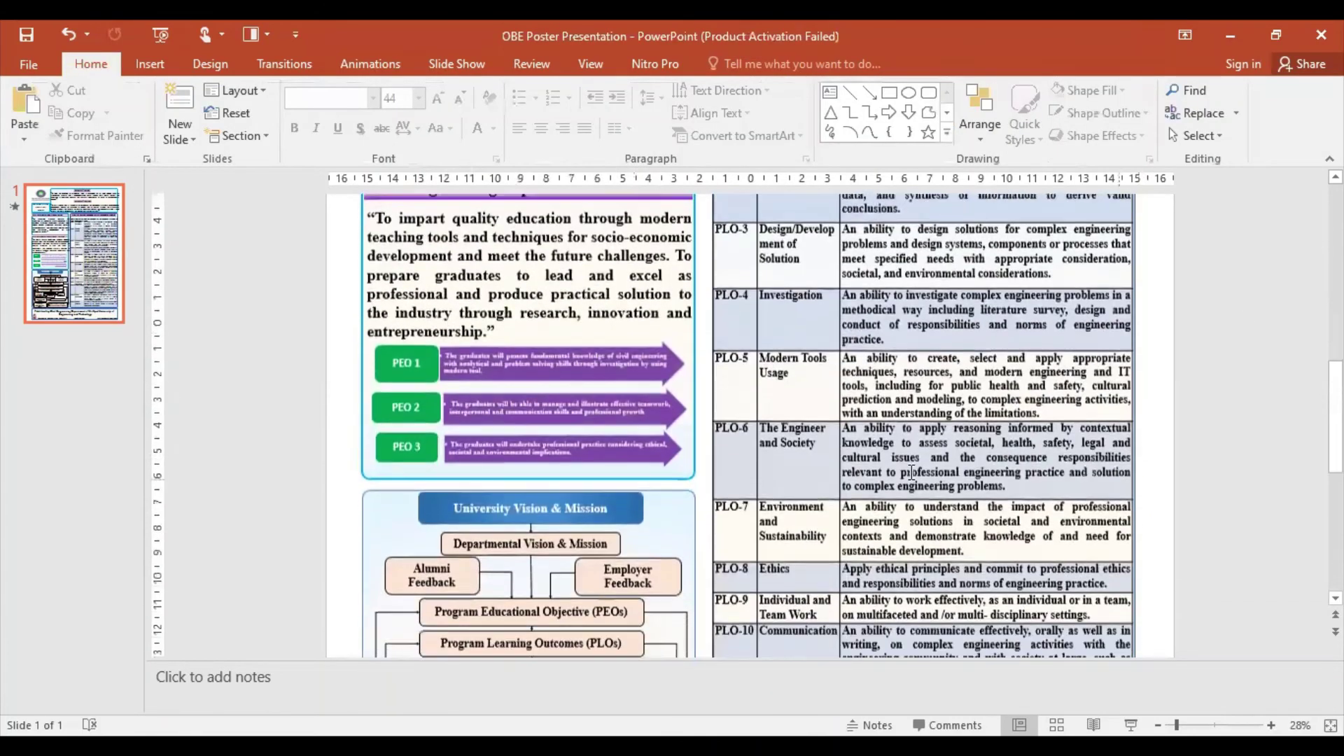
{"action": "scroll", "coordinate": [707, 457], "scroll_direction": "down", "scroll_amount": 1}
{"action": "left_click", "coordinate": [696, 461]}
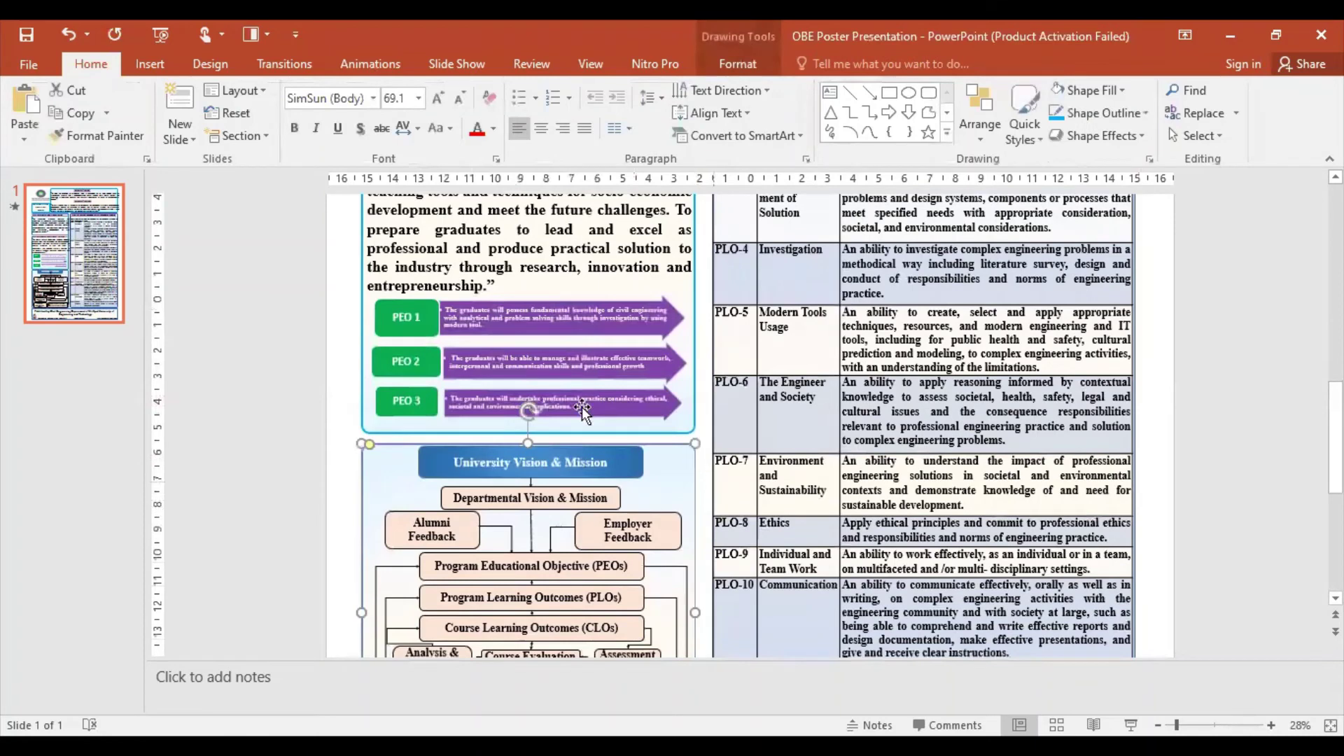
{"action": "left_click", "coordinate": [737, 65]}
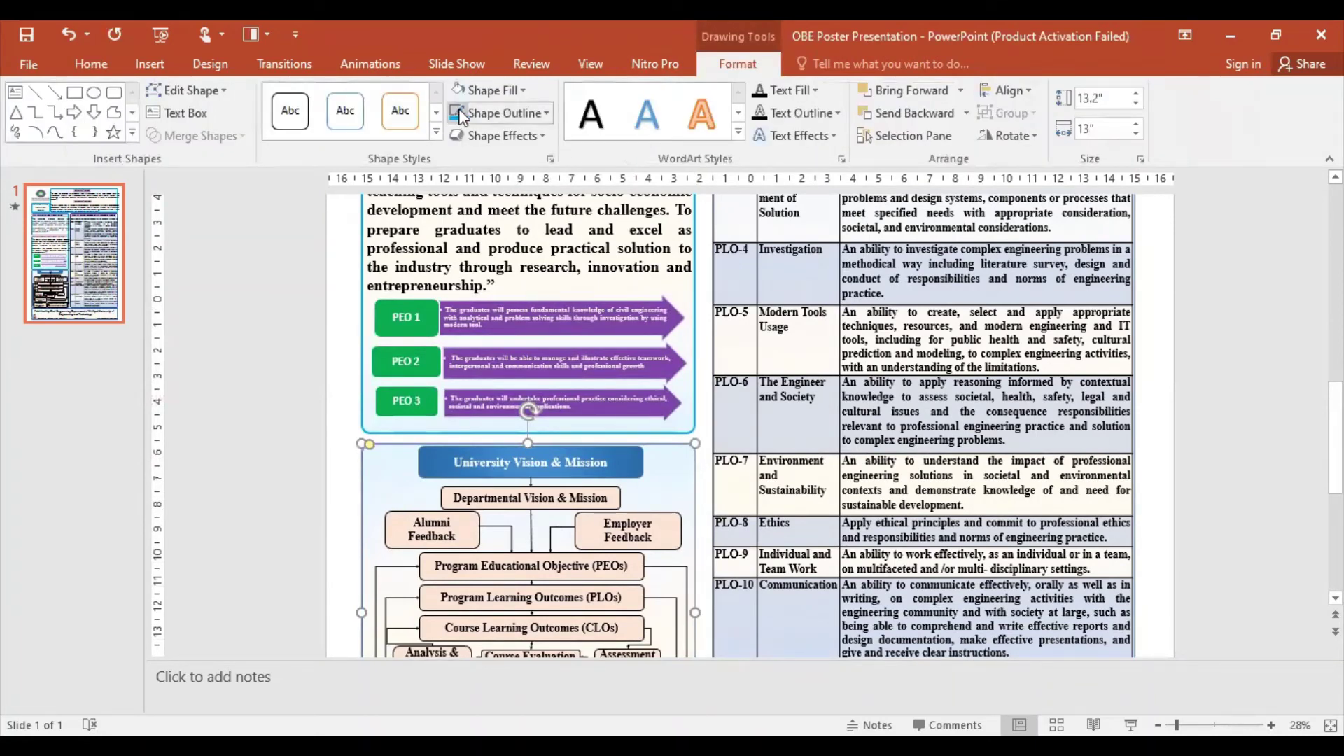
{"action": "left_click", "coordinate": [515, 115]}
{"action": "mouse_move", "coordinate": [498, 397]}
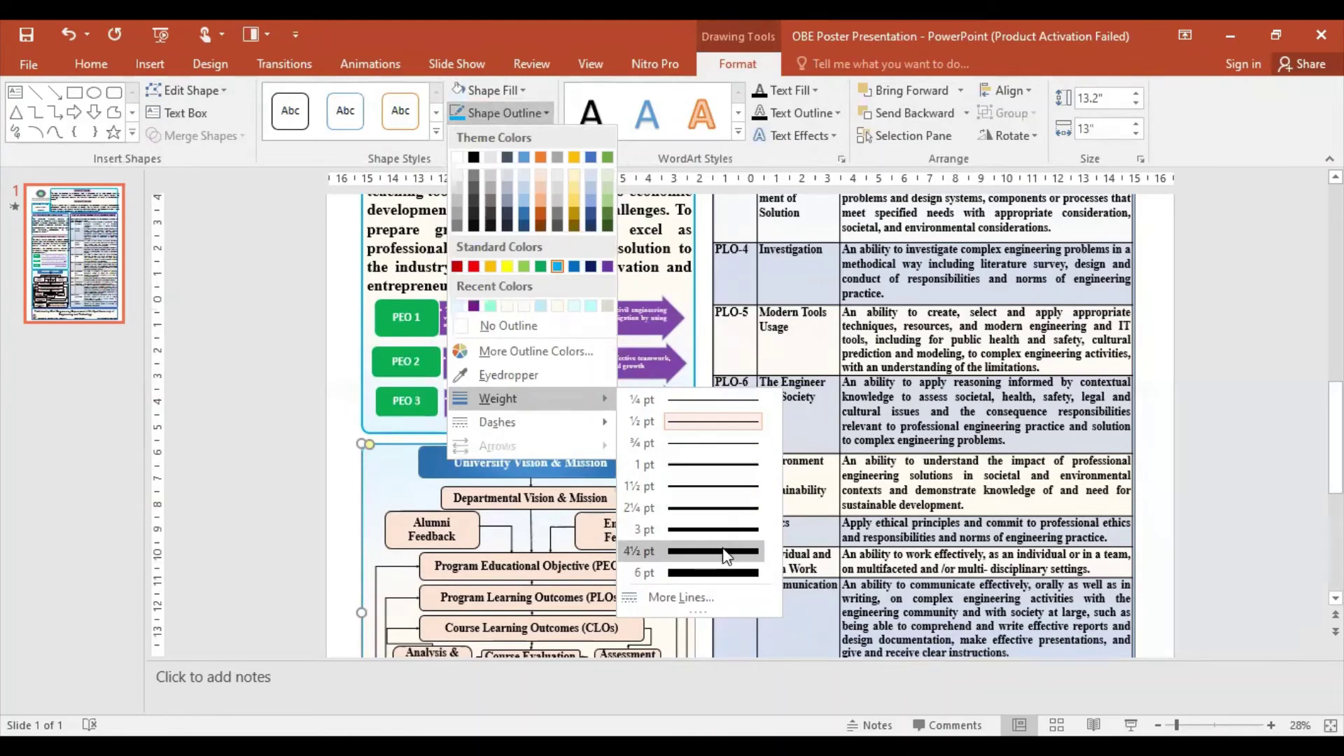
{"action": "scroll", "coordinate": [1161, 549], "scroll_direction": "down", "scroll_amount": 3}
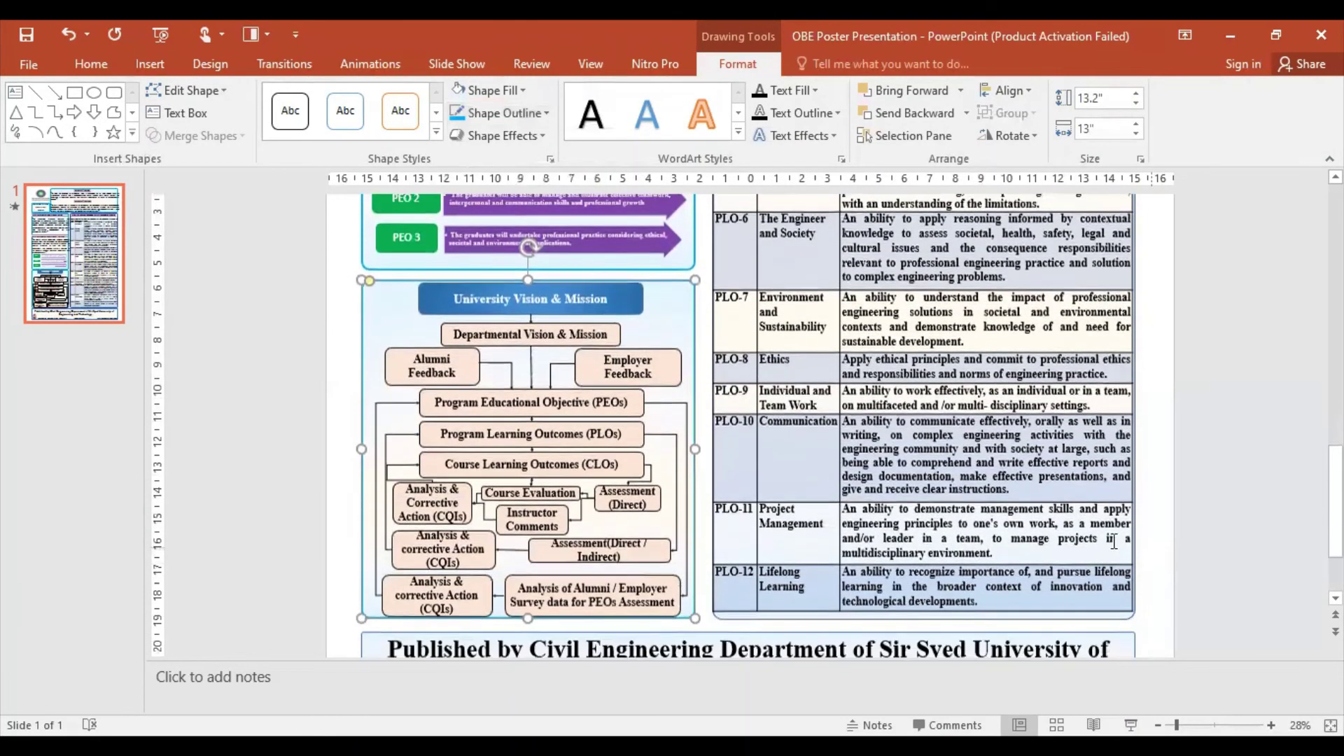
{"action": "left_click", "coordinate": [1118, 618]}
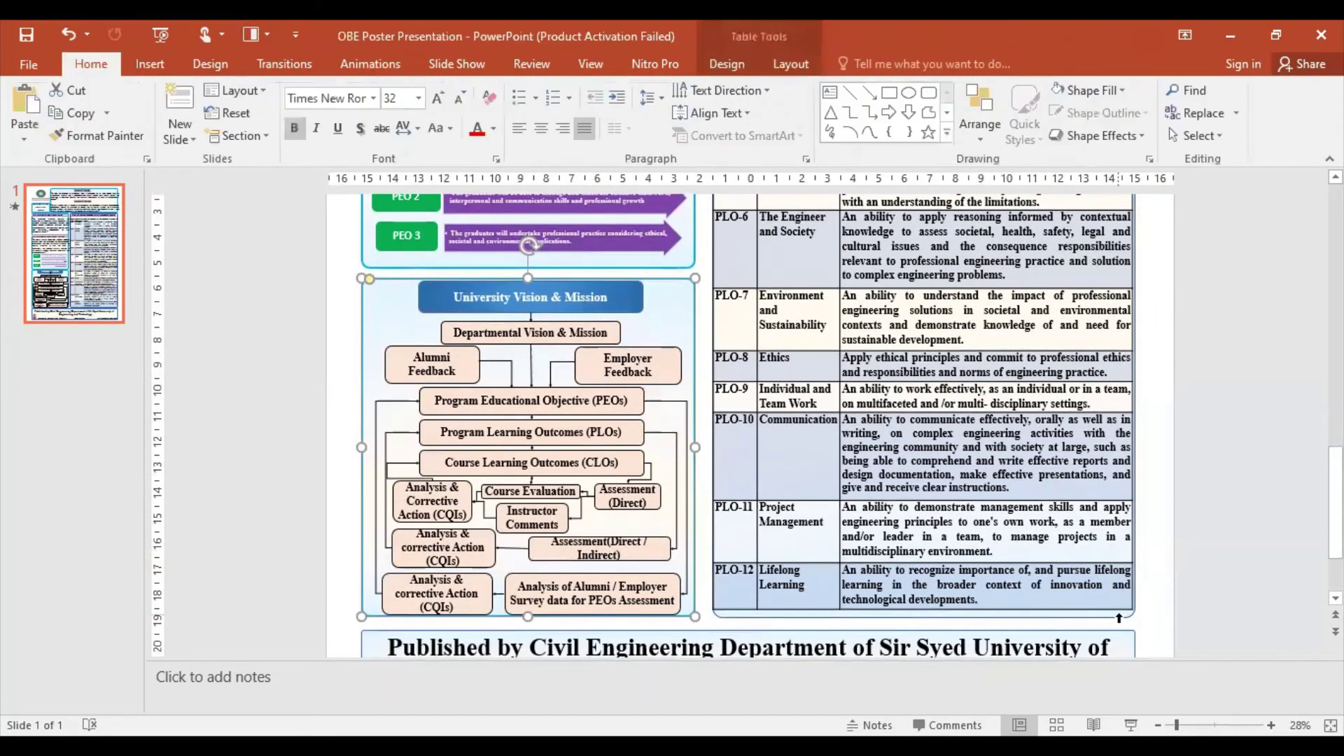
{"action": "left_click", "coordinate": [1125, 625]}
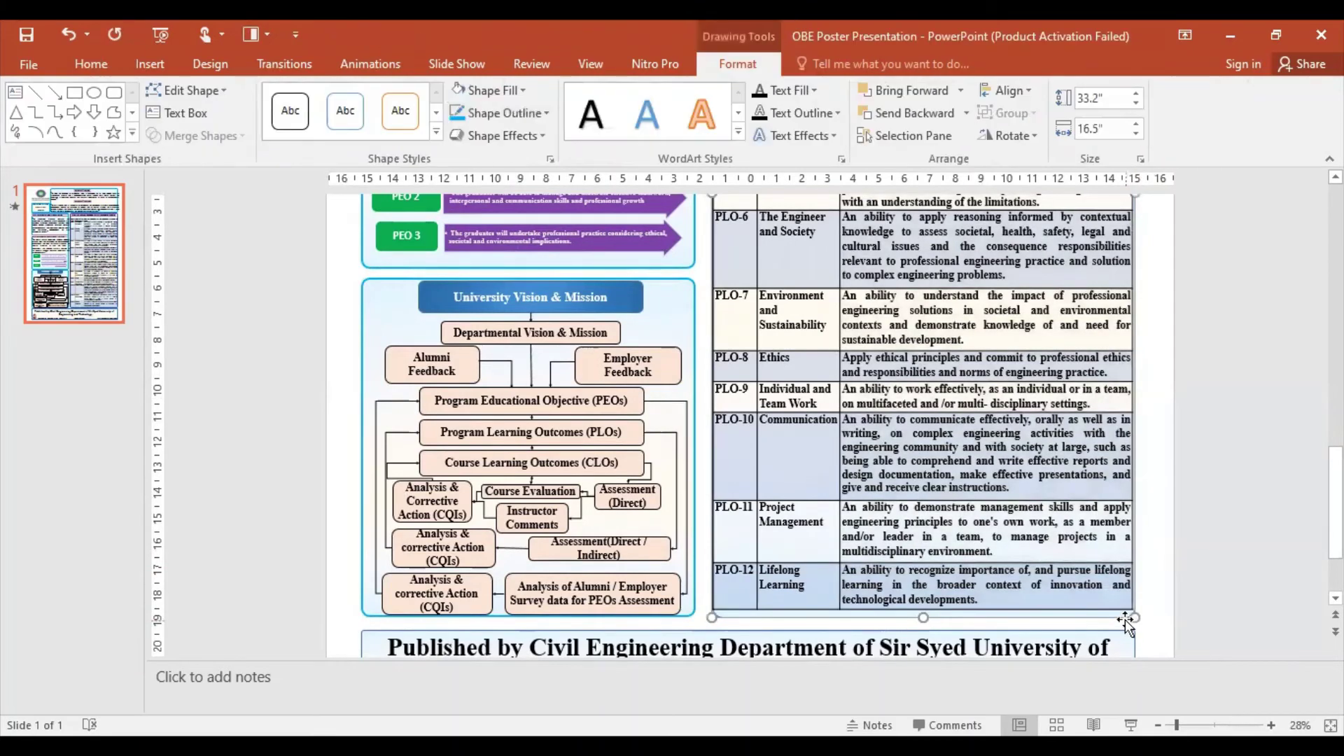
{"action": "left_click", "coordinate": [497, 114]}
{"action": "mouse_move", "coordinate": [498, 399]}
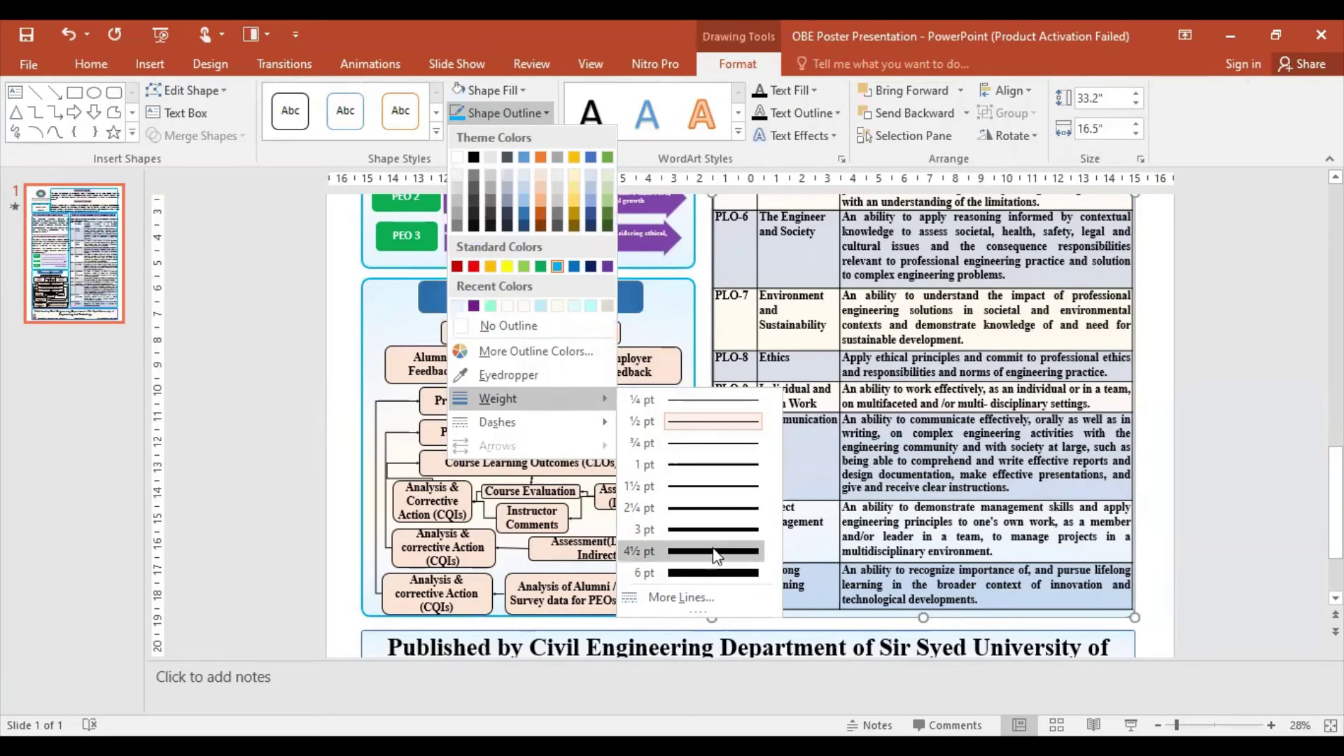
{"action": "scroll", "coordinate": [1191, 573], "scroll_direction": "down", "scroll_amount": 2}
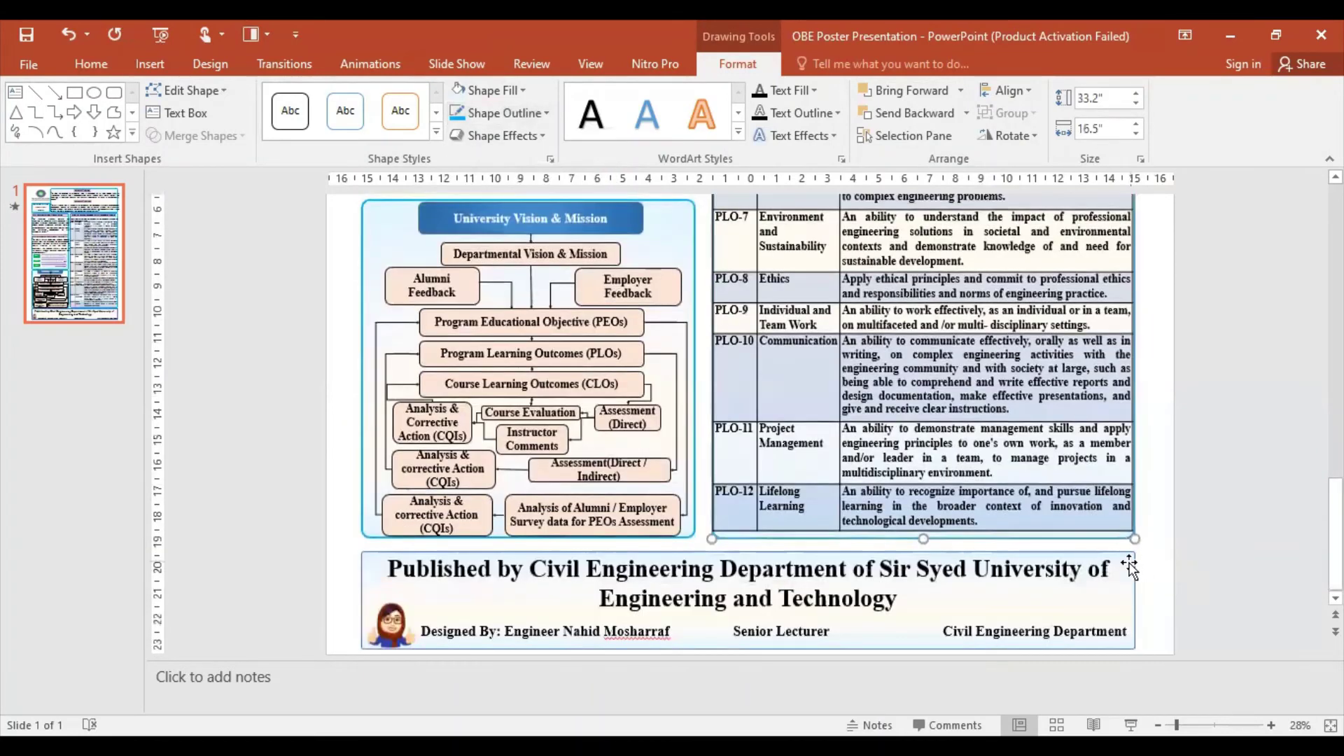
Step: Set the 'Published by Civil Engineering Department' footer box outline to 4½ pt
{"action": "left_click", "coordinate": [1134, 562]}
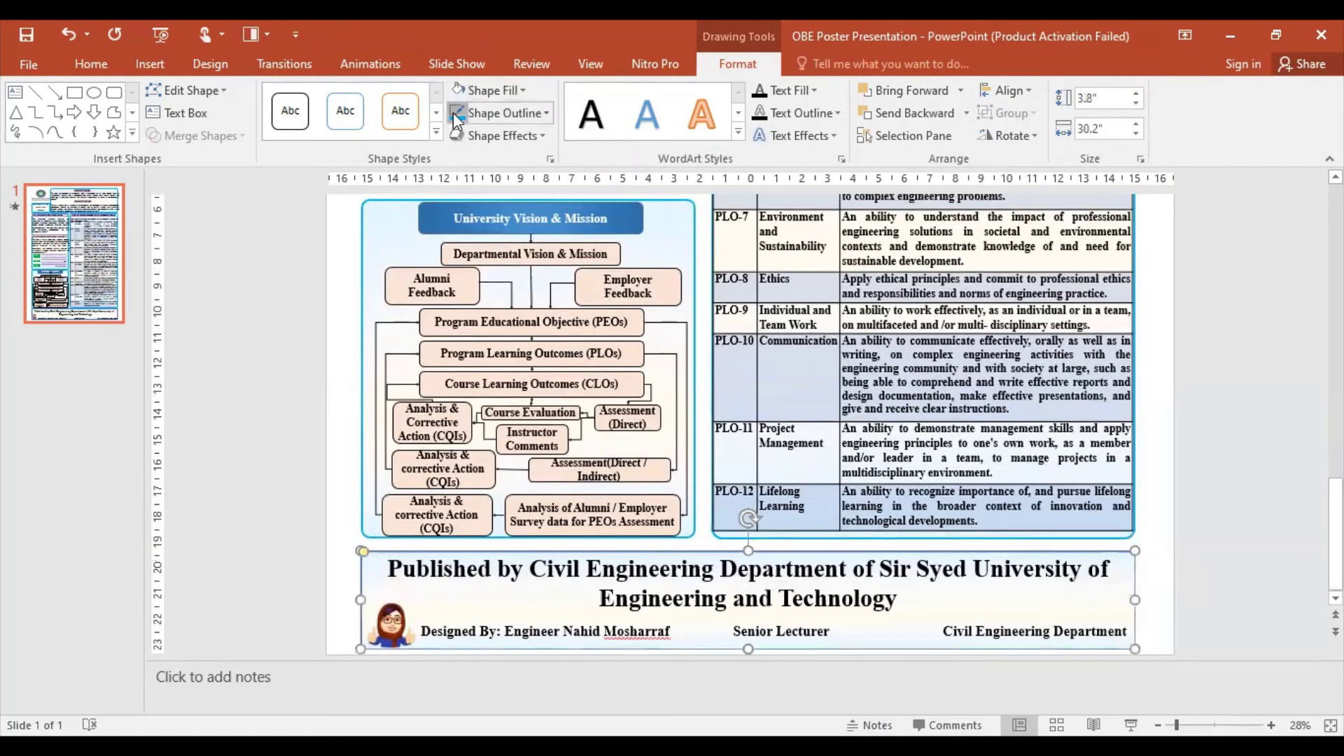
{"action": "left_click", "coordinate": [493, 116]}
{"action": "mouse_move", "coordinate": [498, 398]}
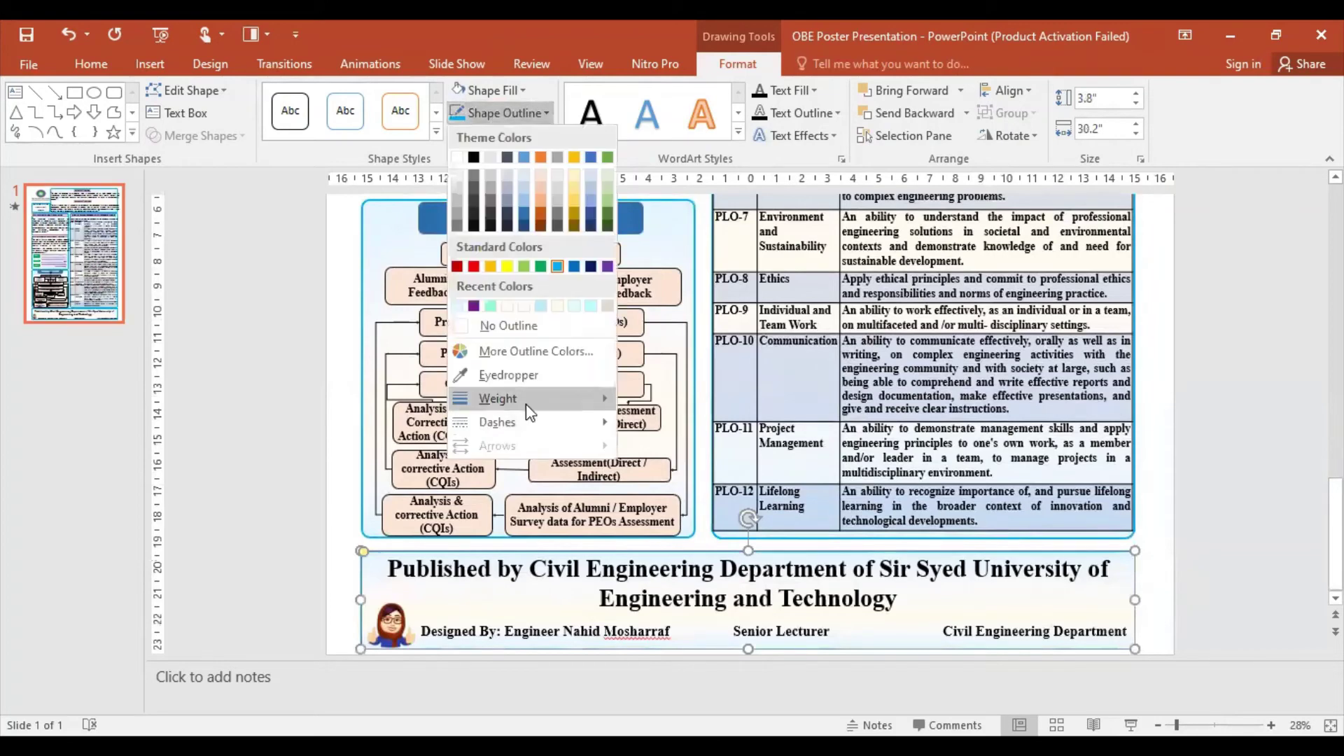
{"action": "left_click", "coordinate": [744, 553]}
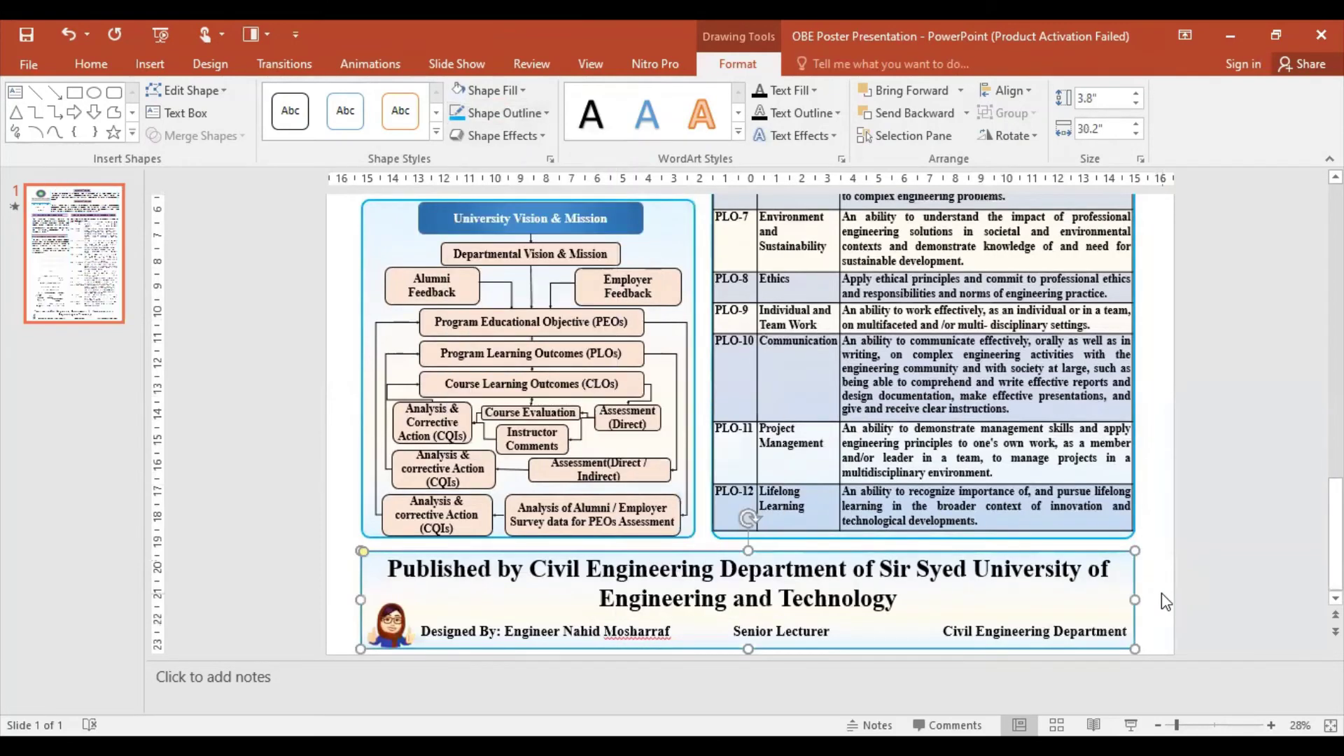
{"action": "left_click", "coordinate": [1161, 594]}
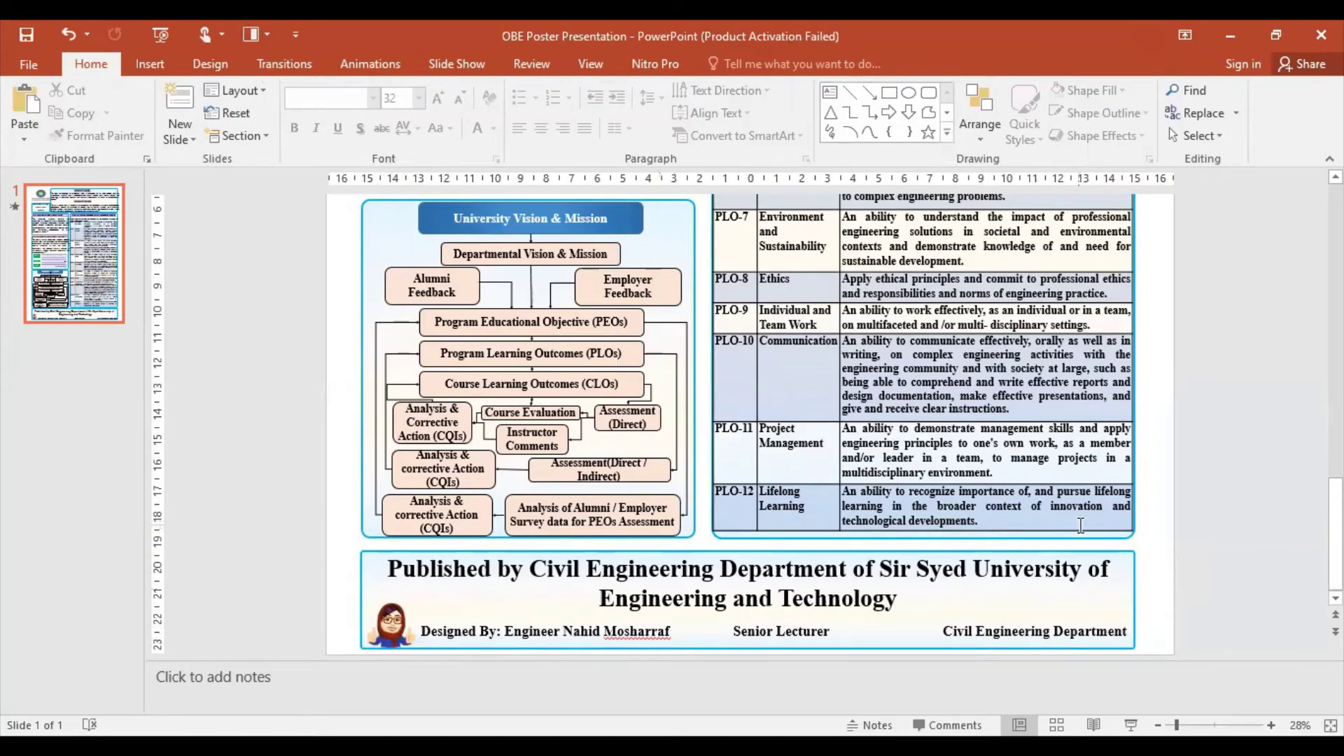
Step: Save the presentation, then undo the last action
{"action": "mouse_move", "coordinate": [1336, 533]}
{"action": "left_mouse_down"}
{"action": "mouse_move", "coordinate": [1335, 513]}
{"action": "mouse_move", "coordinate": [1335, 533]}
{"action": "left_mouse_up"}
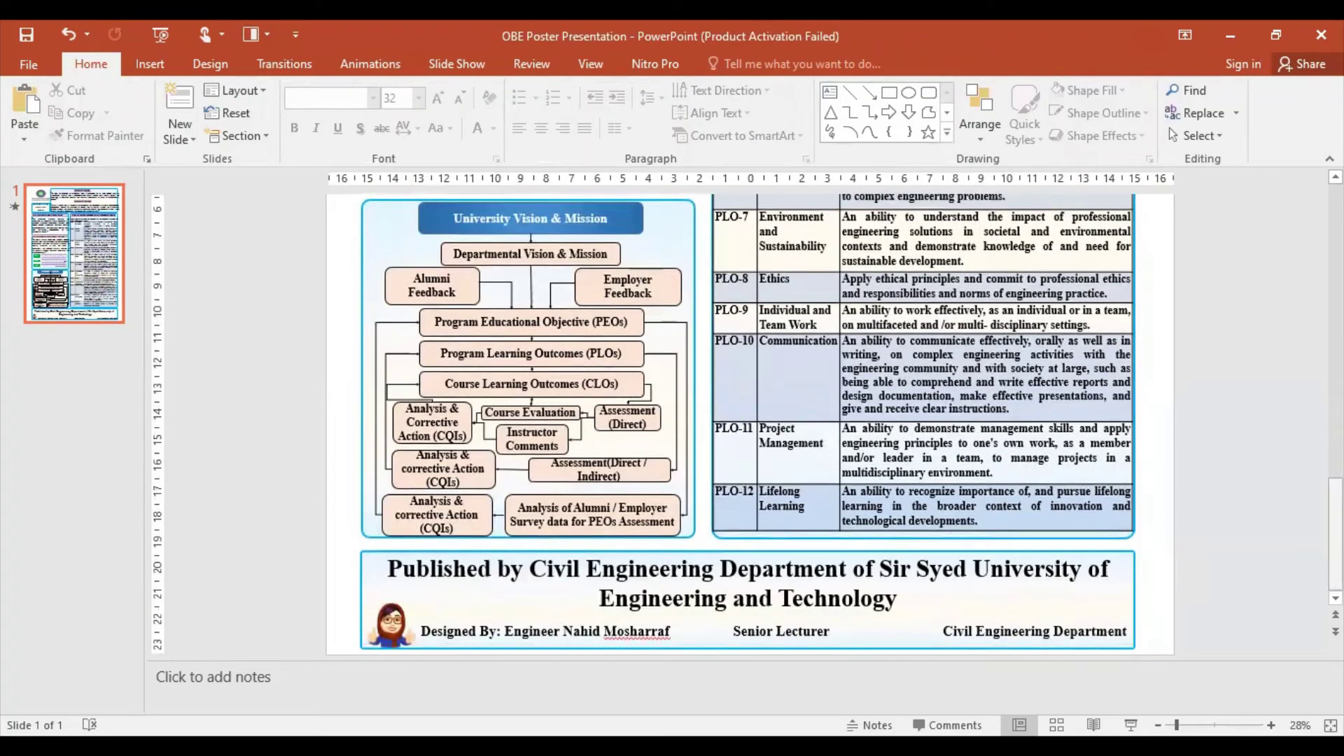
{"action": "left_click_drag", "start_coordinate": [1336, 533], "coordinate": [1336, 240]}
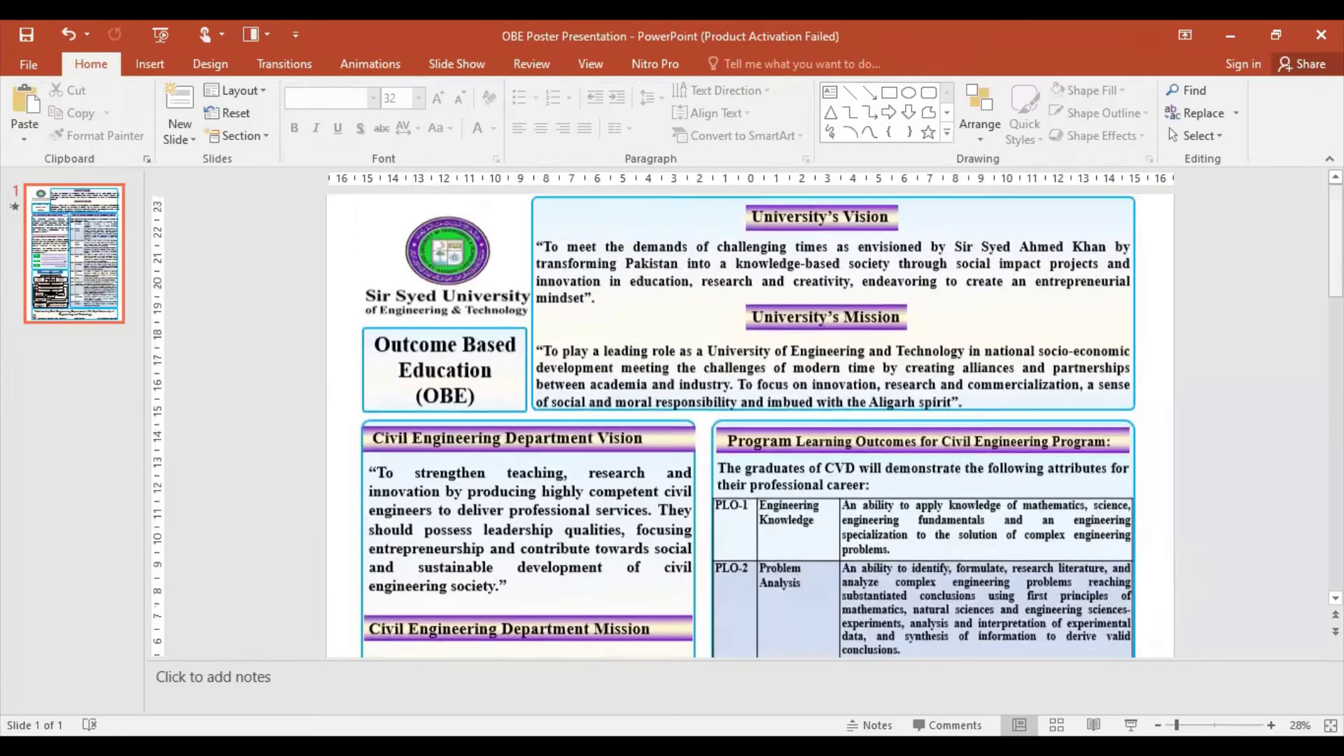
{"action": "left_click", "coordinate": [521, 301]}
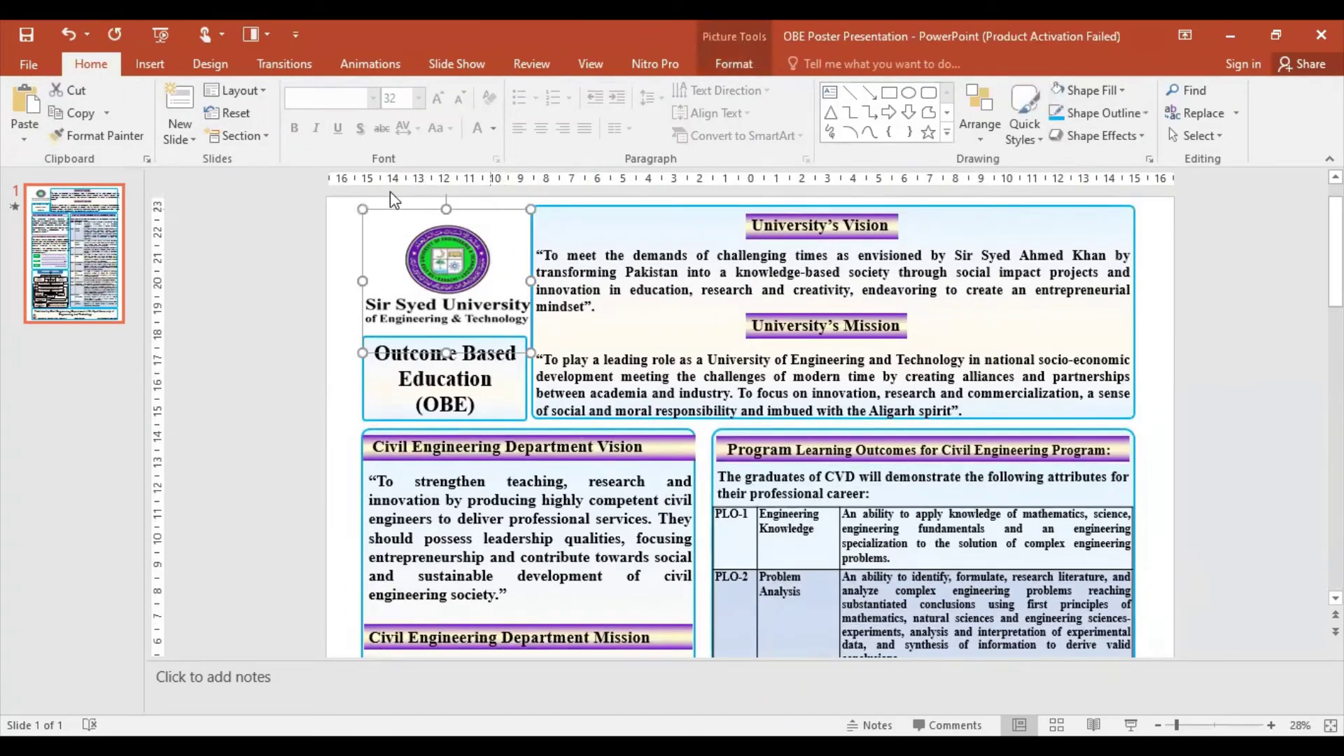
{"action": "left_click", "coordinate": [352, 416]}
{"action": "scroll", "coordinate": [980, 456], "scroll_direction": "down", "scroll_amount": 1}
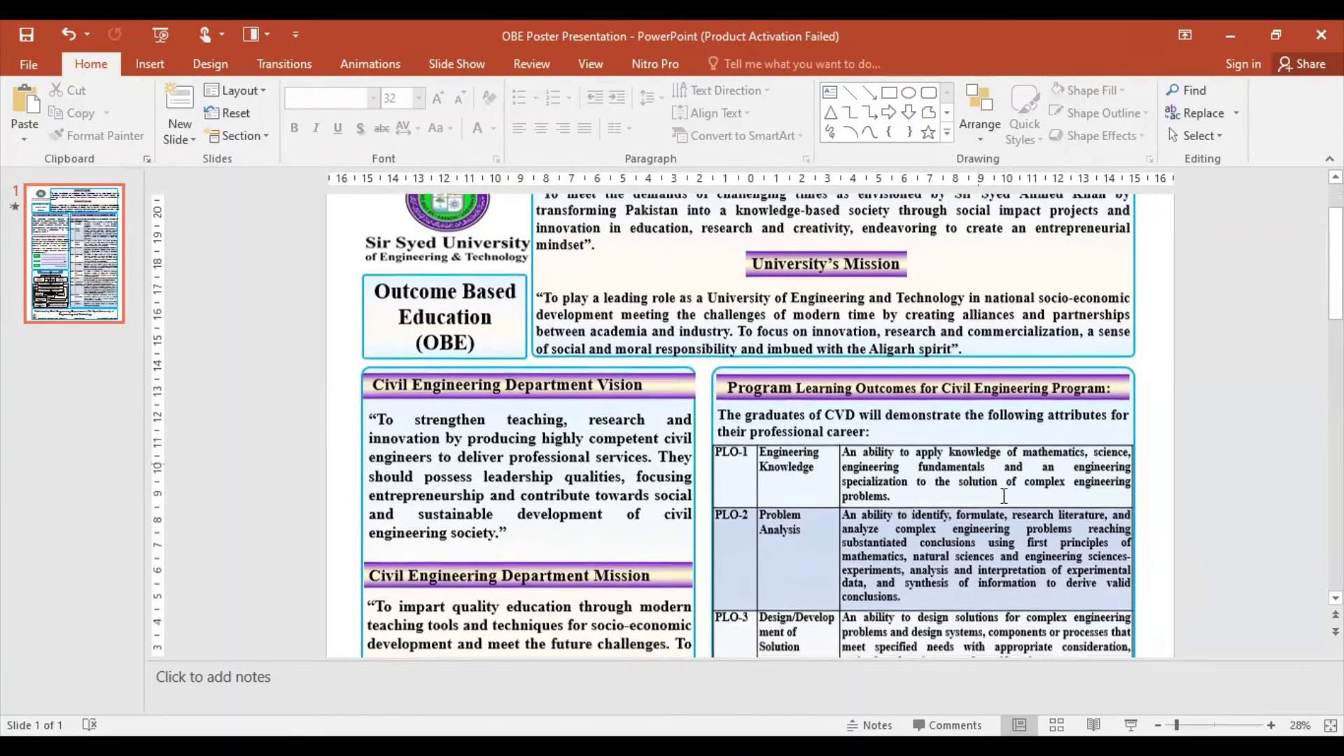
{"action": "left_click", "coordinate": [26, 35]}
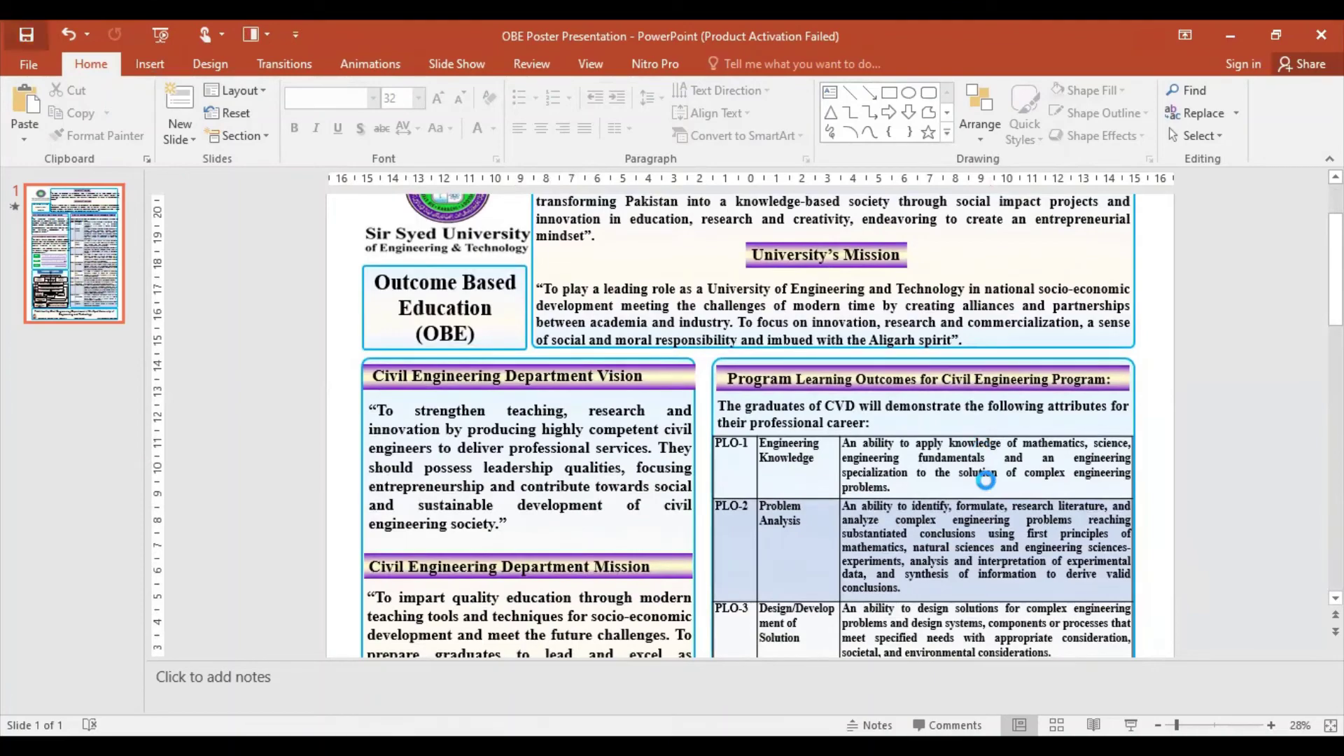
{"action": "key", "text": "ctrl+z"}
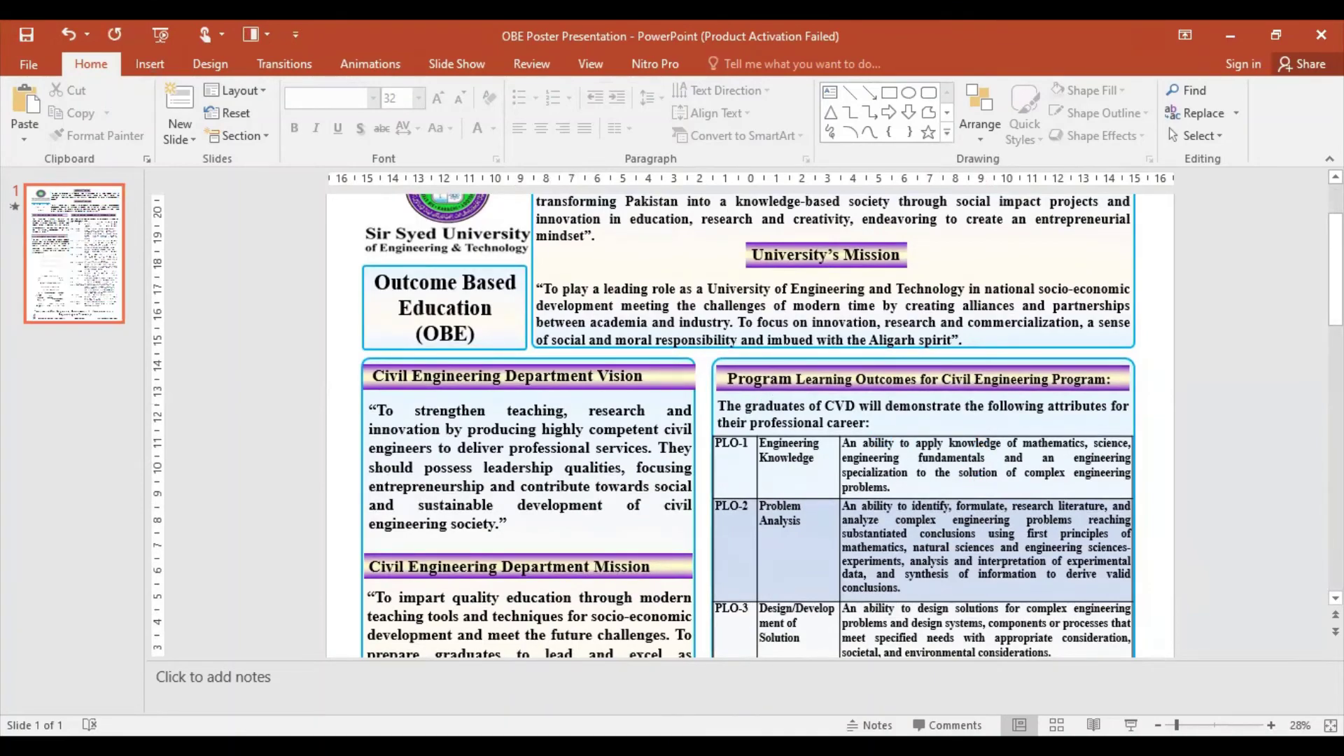
Step: Stretch the PEO 1 arrow upward and enlarge its description text to 28 pt
{"action": "scroll", "coordinate": [746, 420], "scroll_direction": "up", "scroll_amount": 3, "text": "ctrl"}
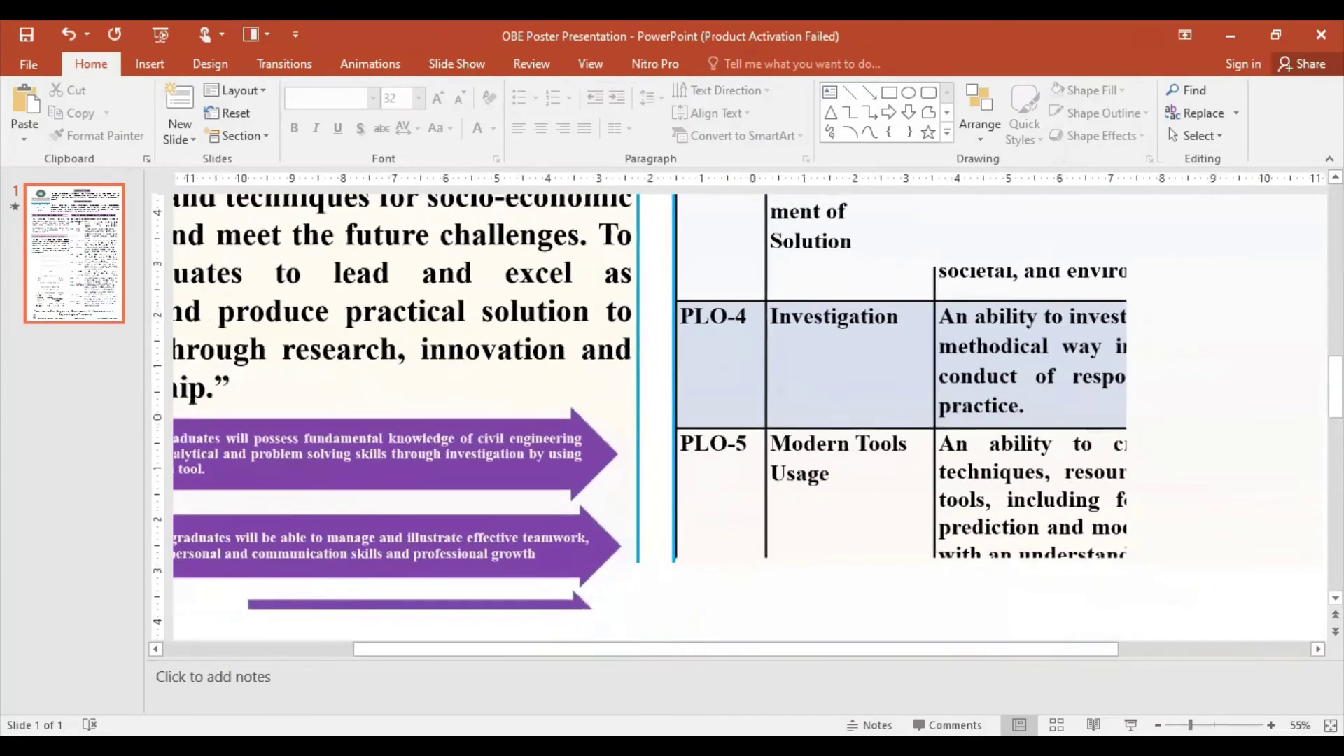
{"action": "scroll", "coordinate": [992, 545], "scroll_direction": "down", "scroll_amount": 3, "text": "ctrl"}
{"action": "scroll", "coordinate": [992, 545], "scroll_direction": "down", "scroll_amount": 3}
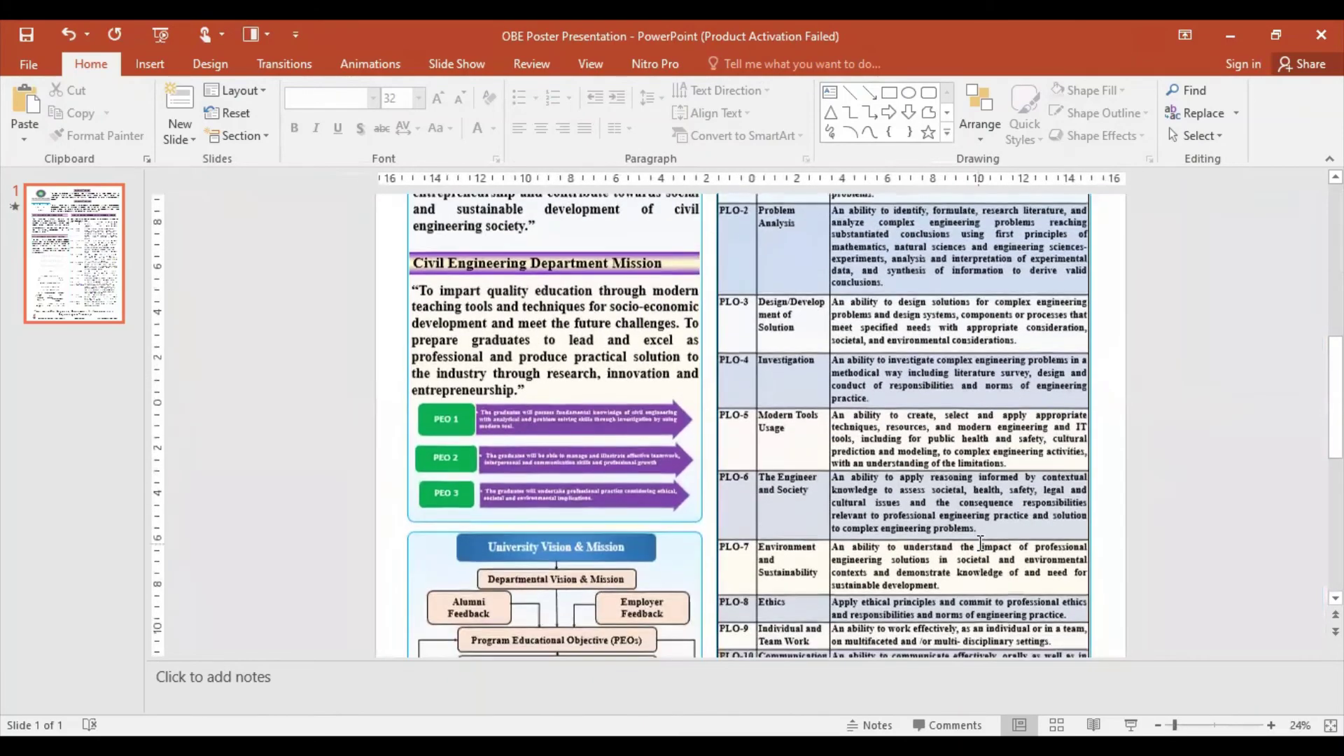
{"action": "scroll", "coordinate": [992, 545], "scroll_direction": "down", "scroll_amount": 2}
{"action": "scroll", "coordinate": [929, 551], "scroll_direction": "up", "scroll_amount": 2}
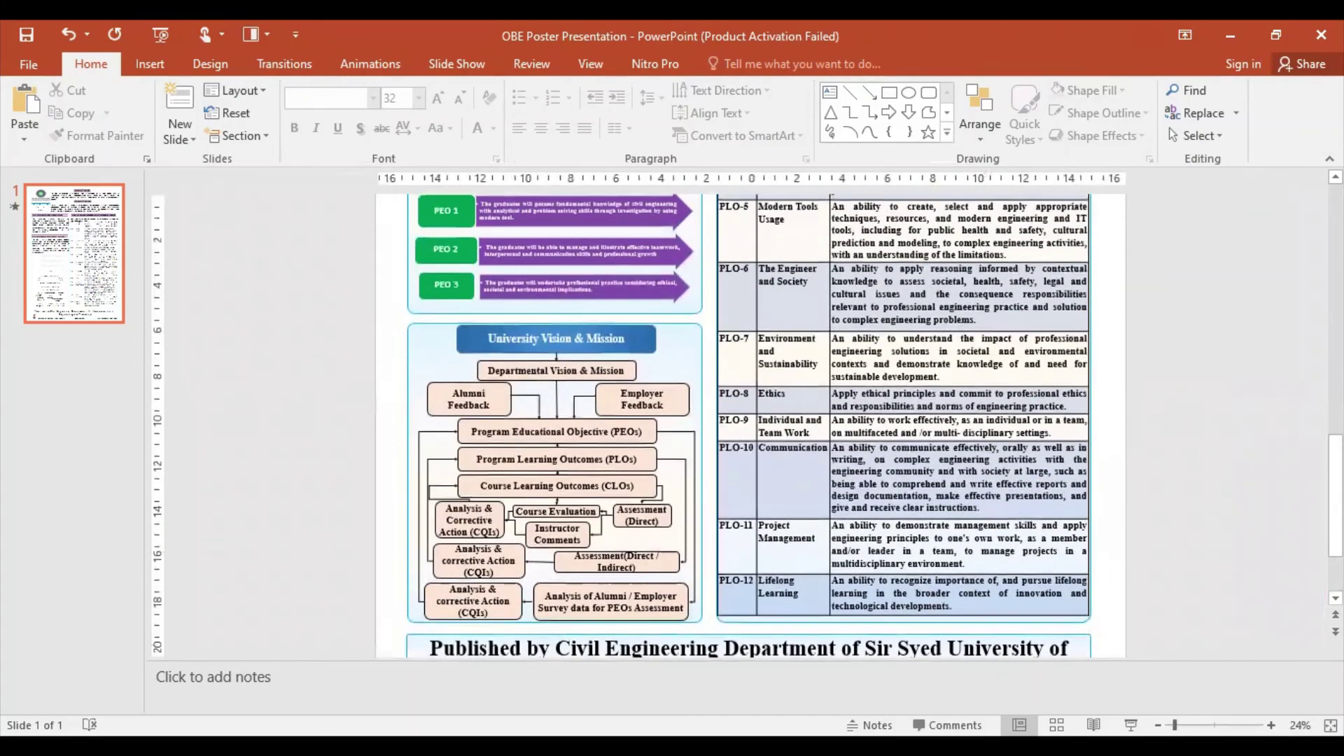
{"action": "scroll", "coordinate": [929, 551], "scroll_direction": "up", "scroll_amount": 2, "text": "ctrl"}
{"action": "scroll", "coordinate": [929, 551], "scroll_direction": "up", "scroll_amount": 2, "text": "ctrl"}
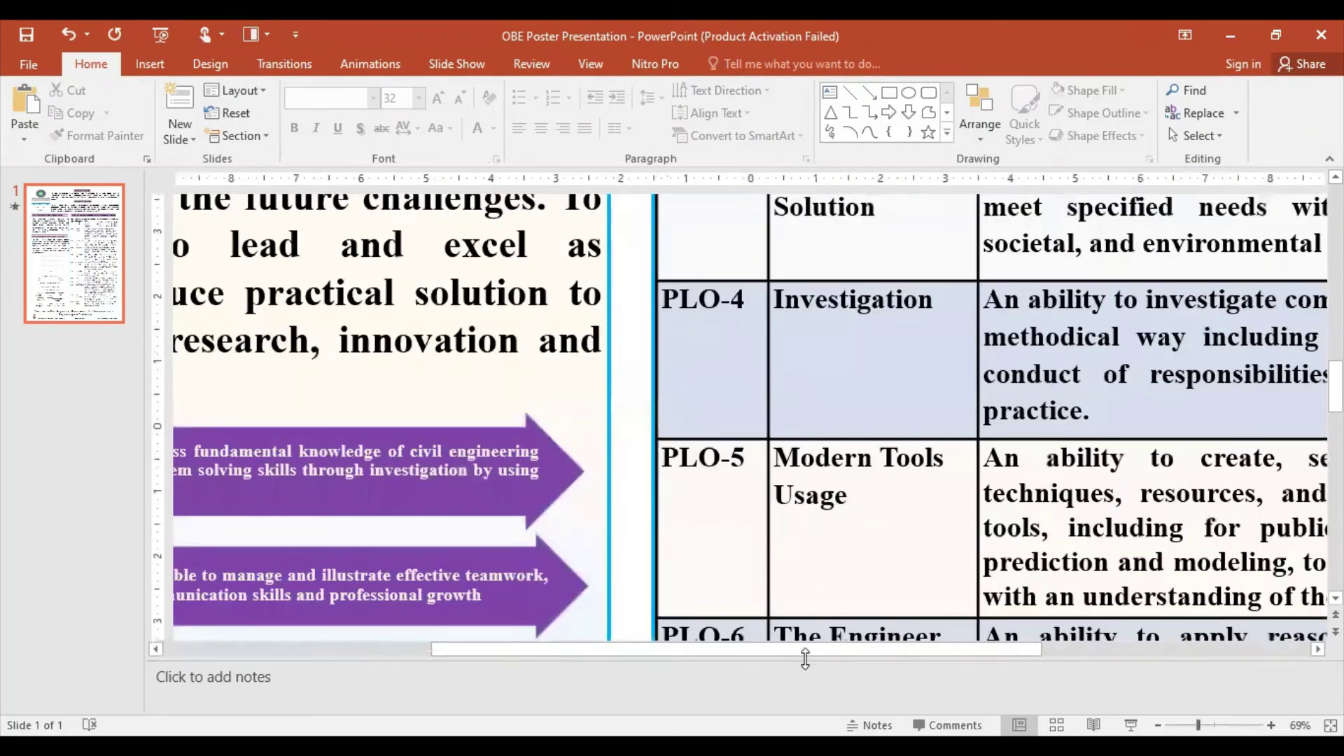
{"action": "left_click_drag", "start_coordinate": [805, 650], "coordinate": [539, 649]}
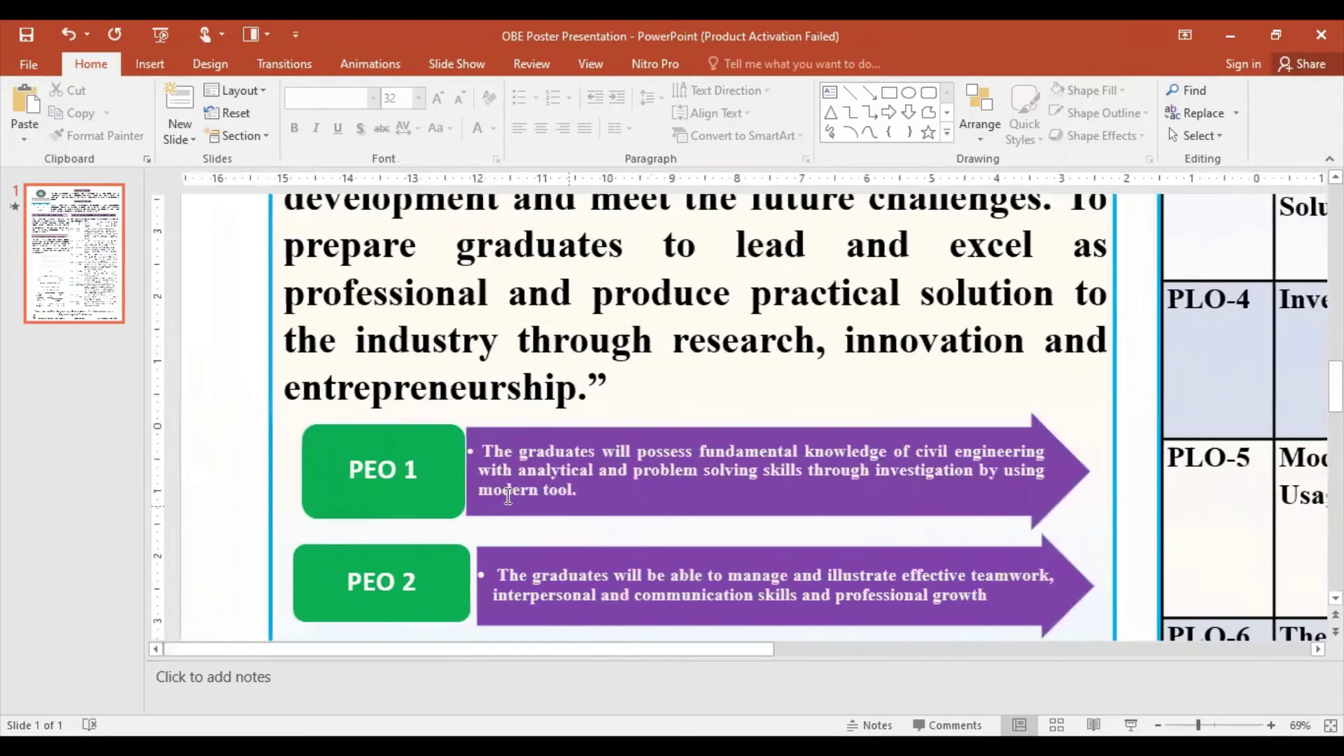
{"action": "left_click", "coordinate": [508, 497]}
{"action": "left_click_drag", "start_coordinate": [777, 411], "coordinate": [773, 395]}
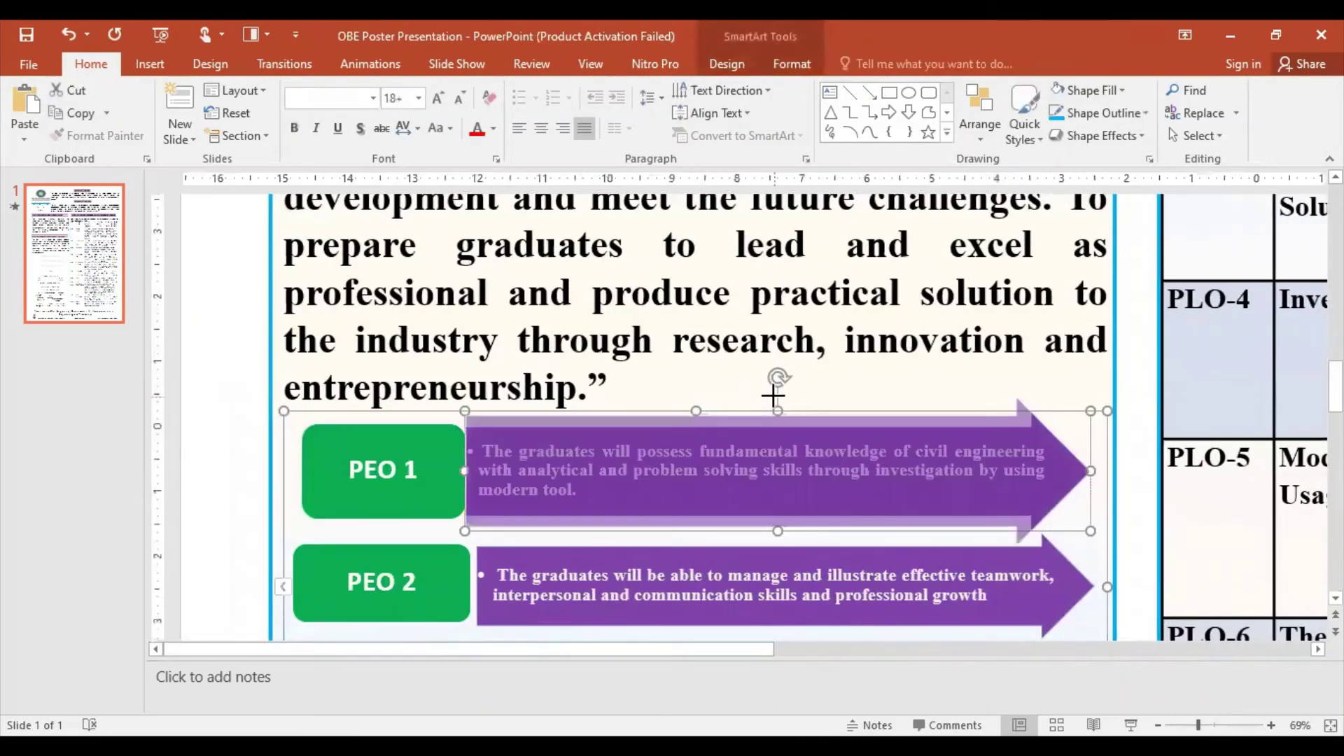
{"action": "left_click_drag", "start_coordinate": [482, 459], "coordinate": [627, 516]}
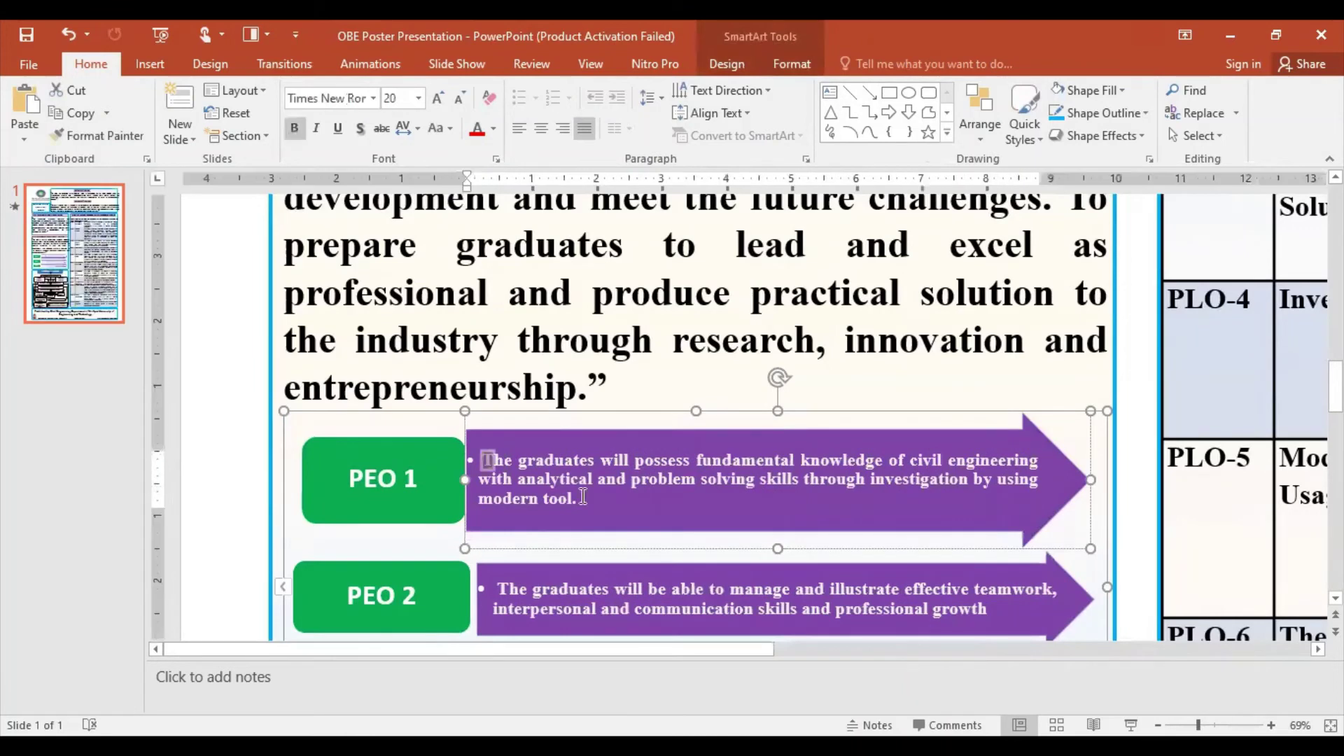
{"action": "left_click", "coordinate": [432, 99]}
{"action": "left_click", "coordinate": [432, 98]}
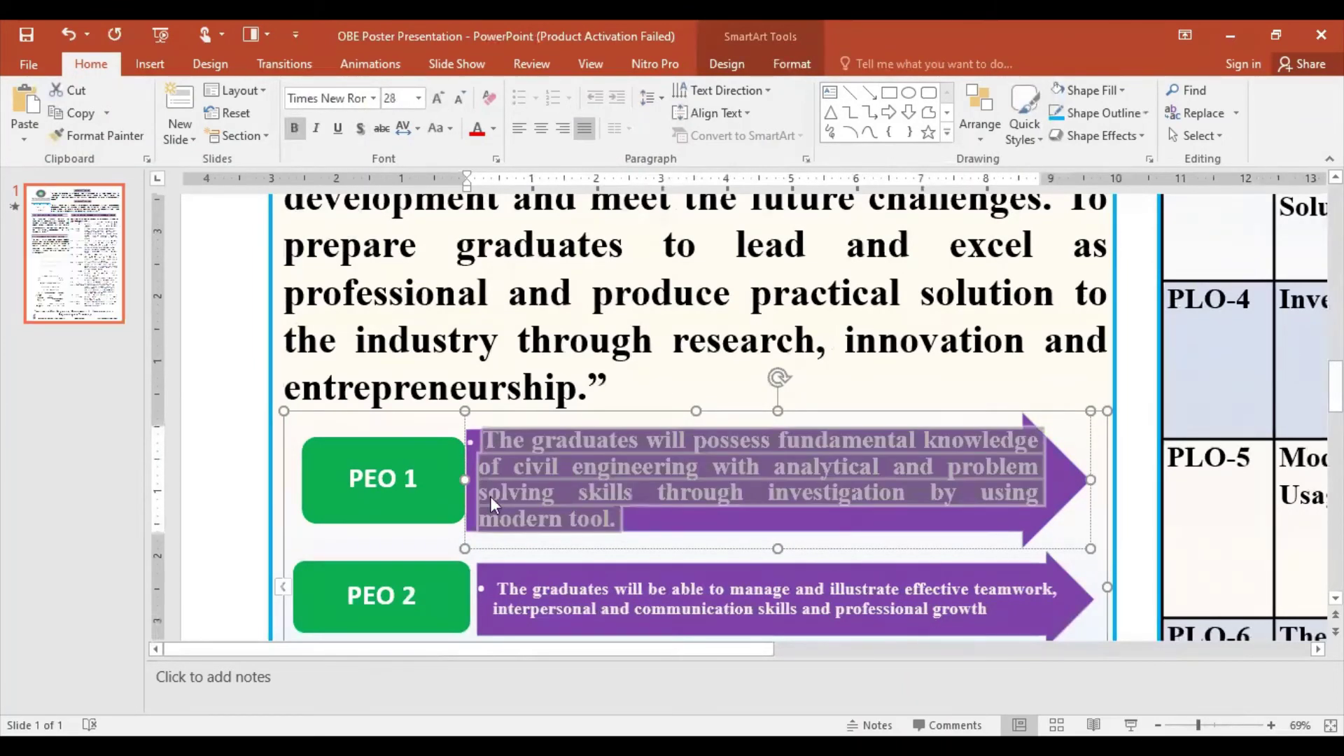
Step: Make the green PEO 1 box taller to match its enlarged arrow
{"action": "left_click", "coordinate": [366, 470]}
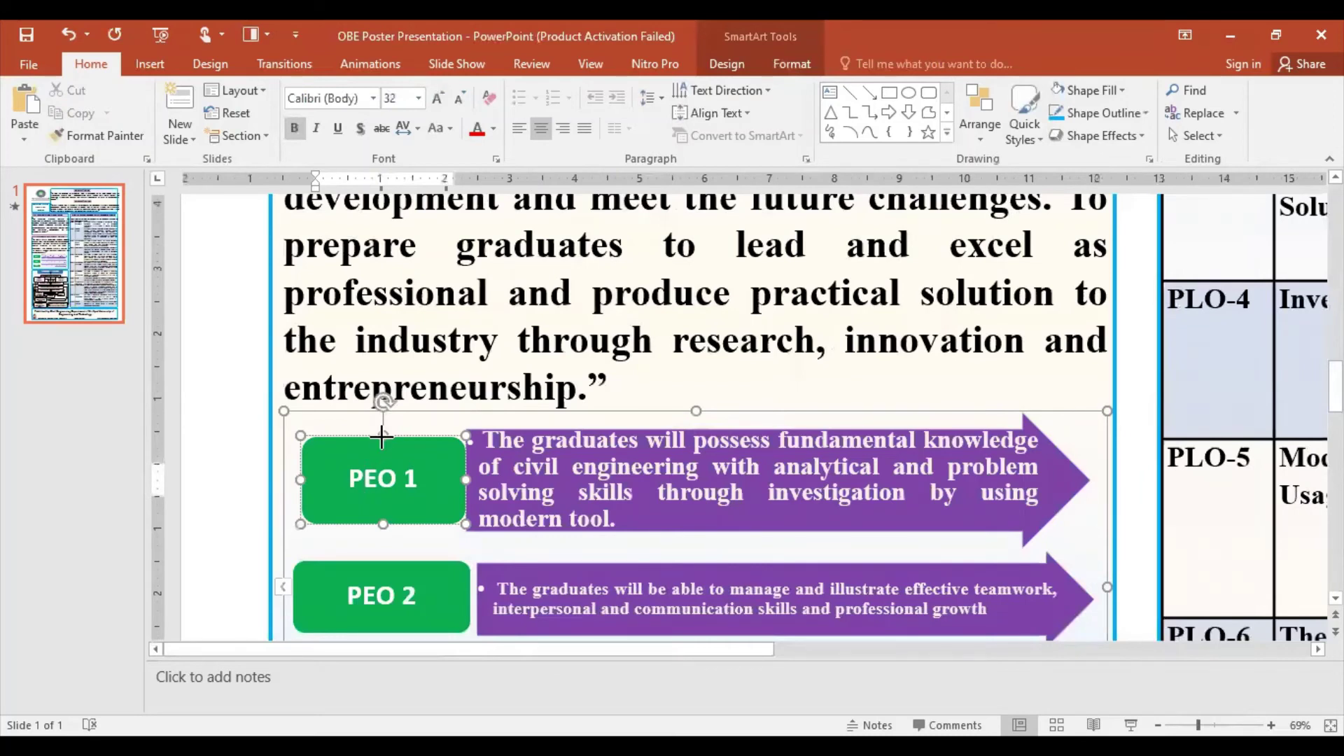
{"action": "left_click_drag", "start_coordinate": [381, 437], "coordinate": [382, 432]}
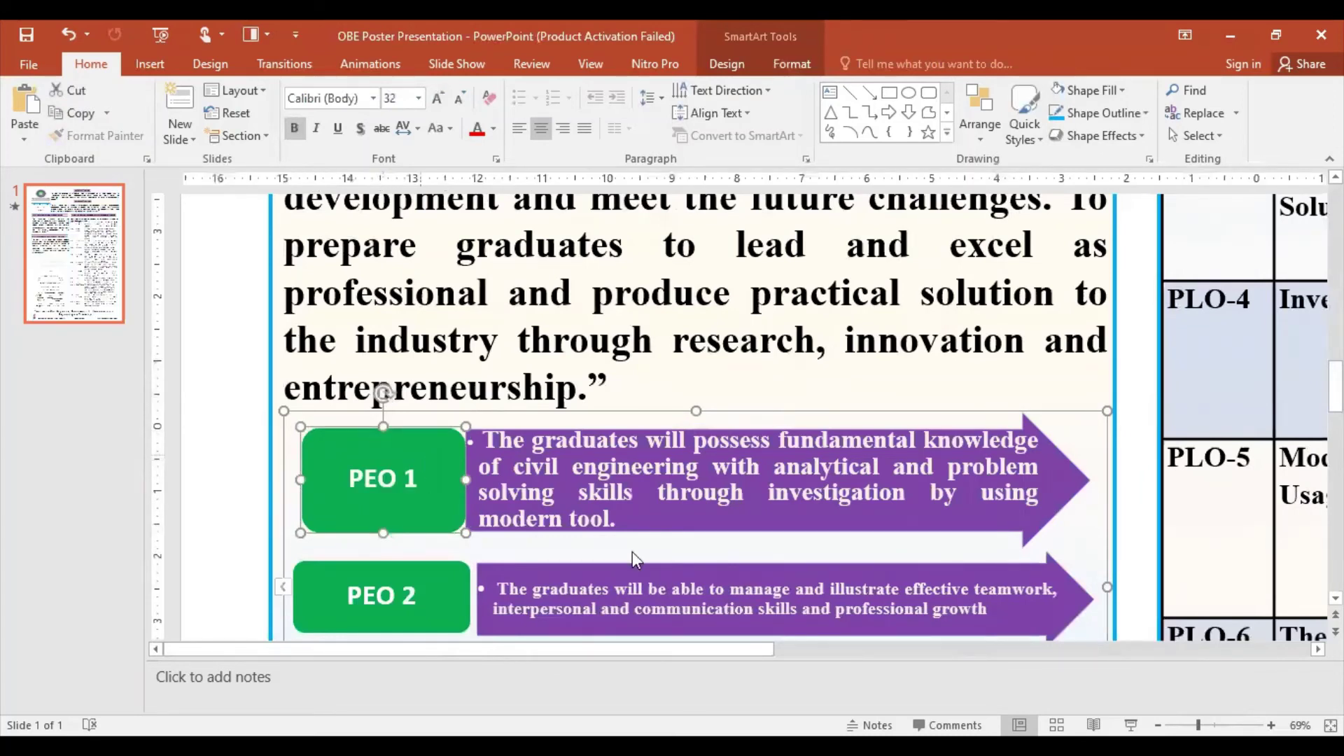
{"action": "left_click", "coordinate": [766, 512]}
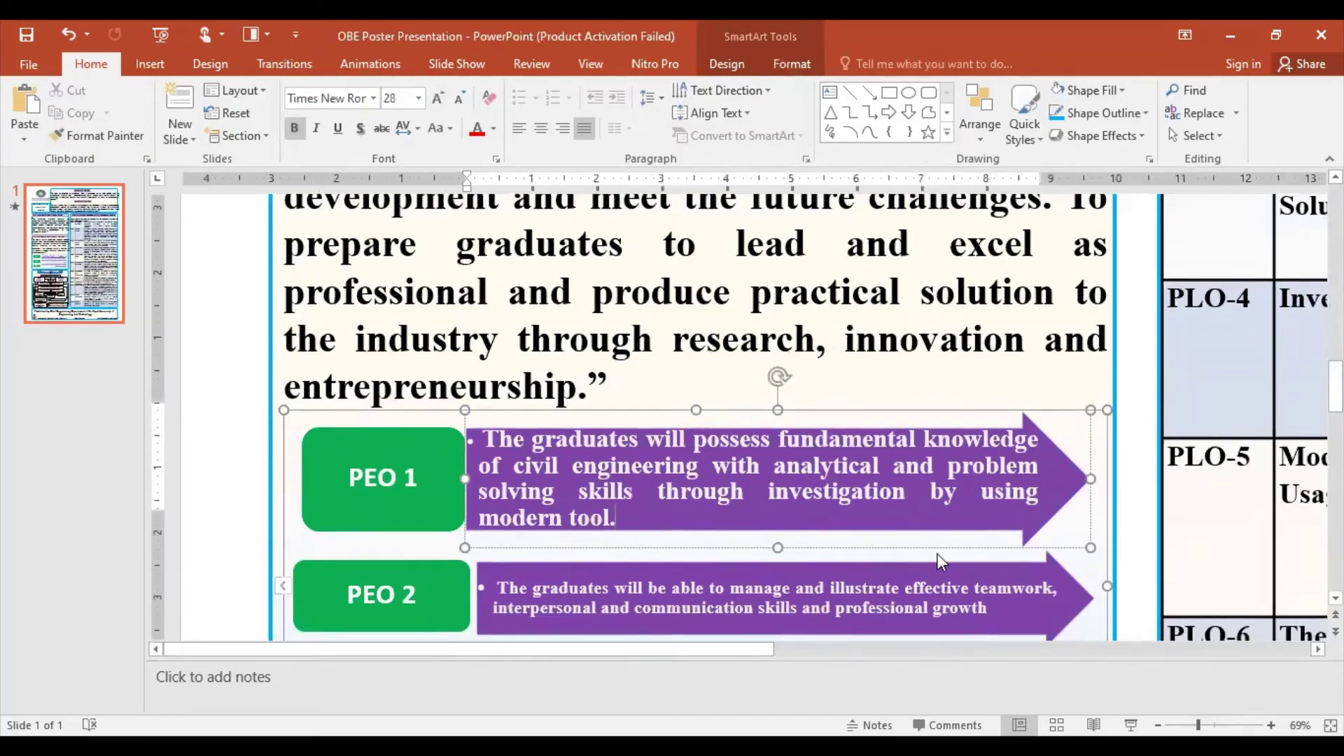
{"action": "scroll", "coordinate": [939, 555], "scroll_direction": "down", "scroll_amount": 2}
{"action": "scroll", "coordinate": [918, 558], "scroll_direction": "down", "scroll_amount": 1}
Step: Set the PEO 2 description to 28 pt and heighten its green box and arrow
{"action": "left_click", "coordinate": [445, 440]}
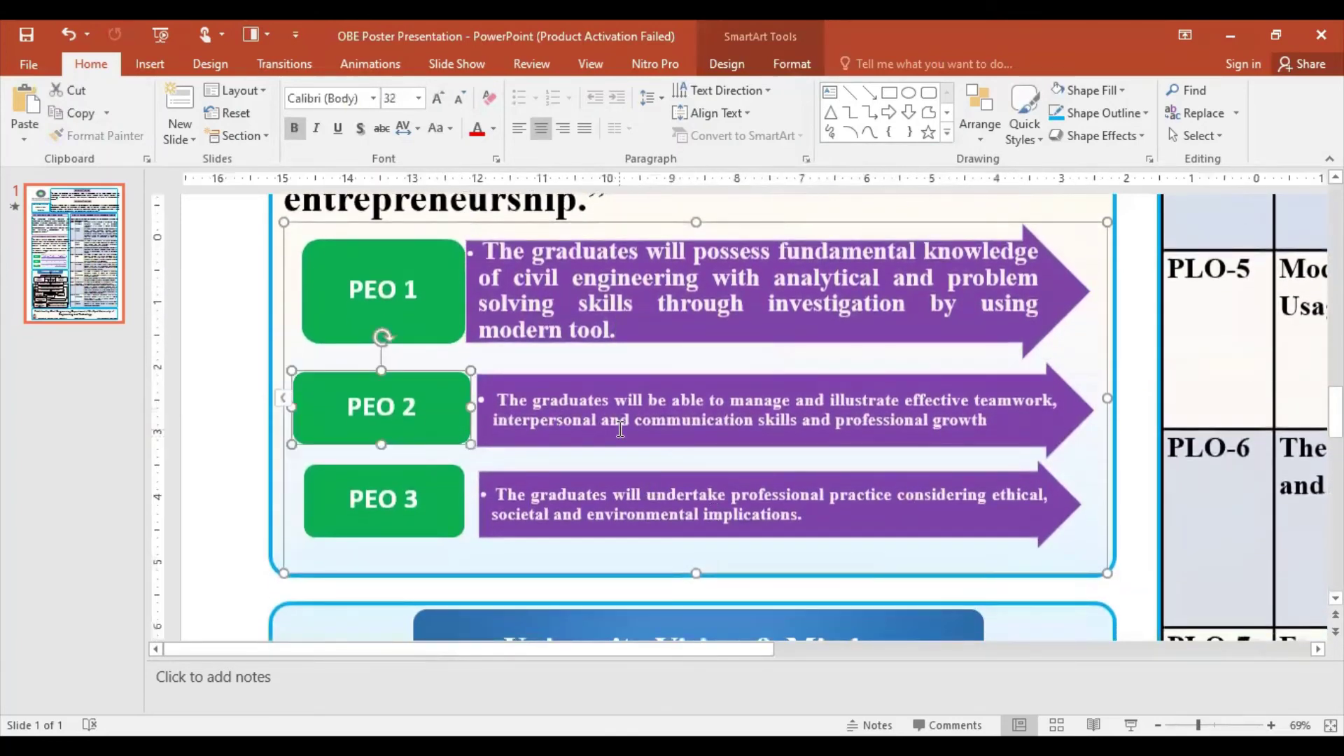
{"action": "left_click", "coordinate": [754, 443]}
{"action": "key", "text": "ctrl+a"}
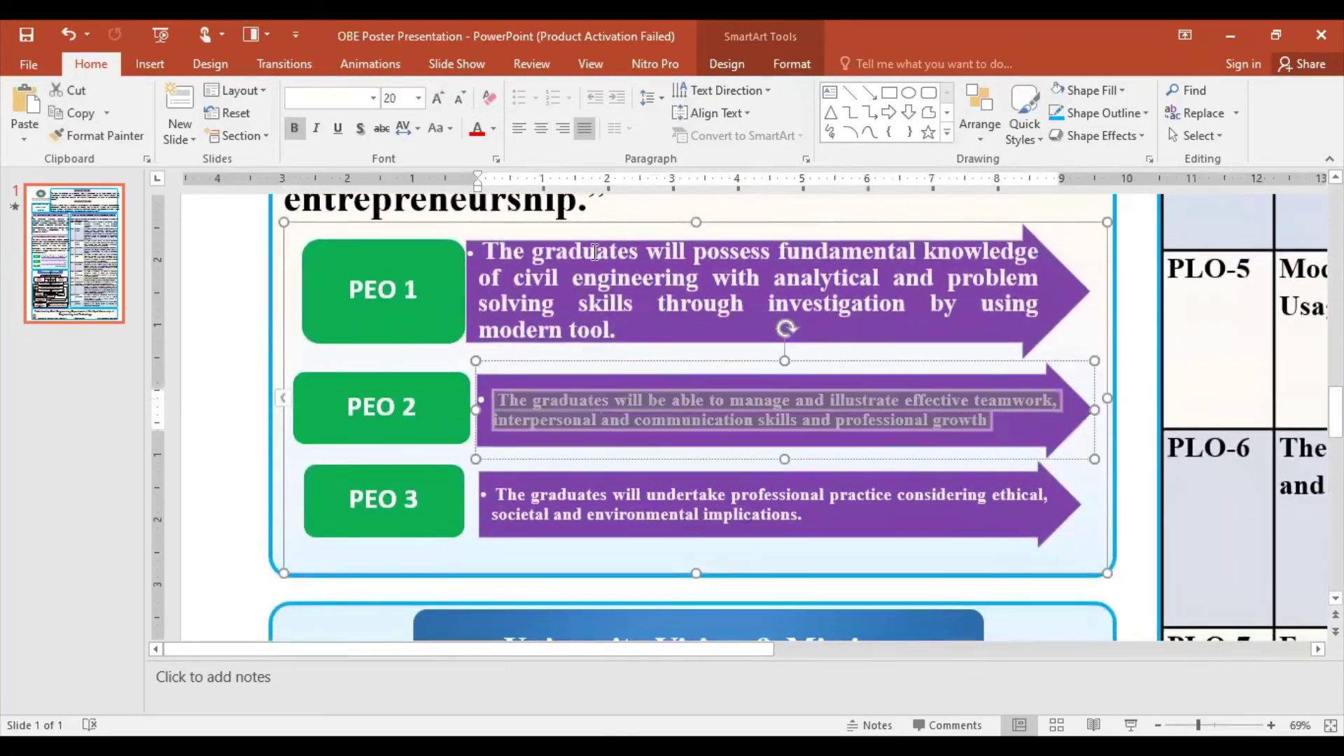
{"action": "left_click", "coordinate": [418, 98]}
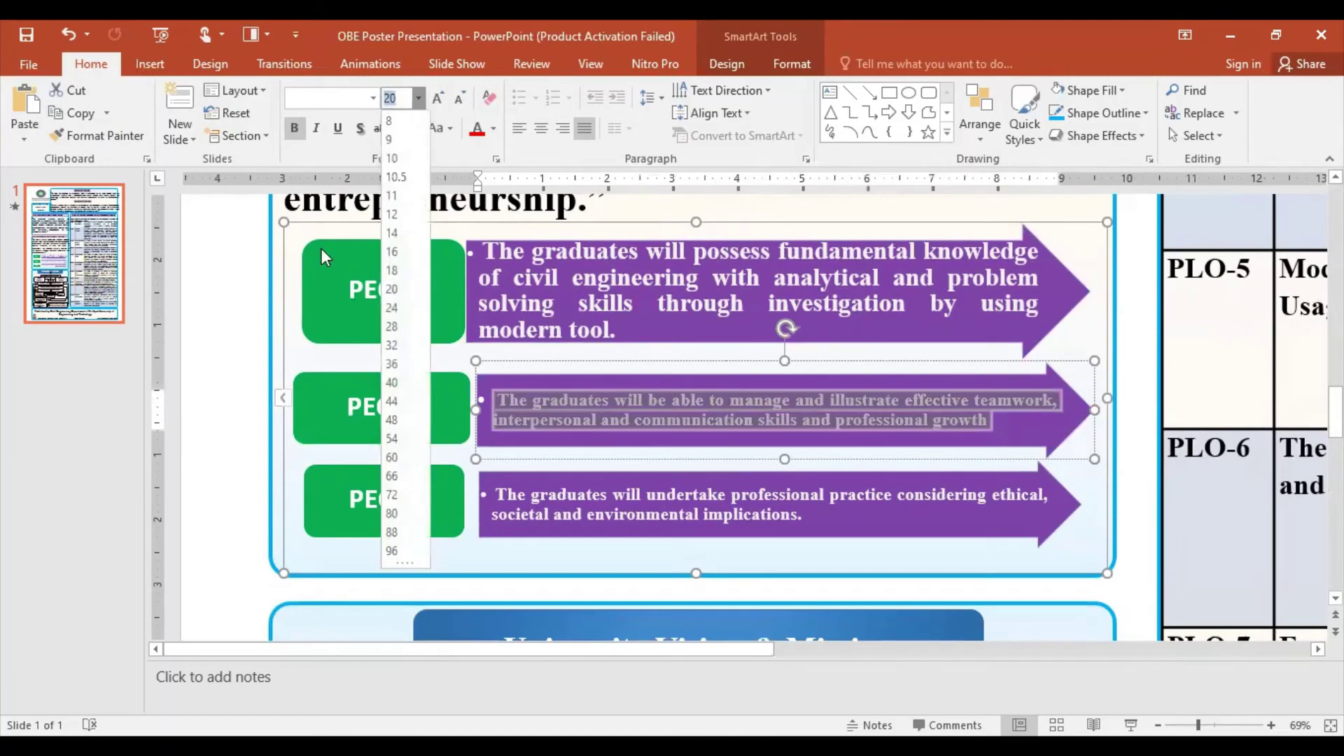
{"action": "left_click", "coordinate": [392, 345]}
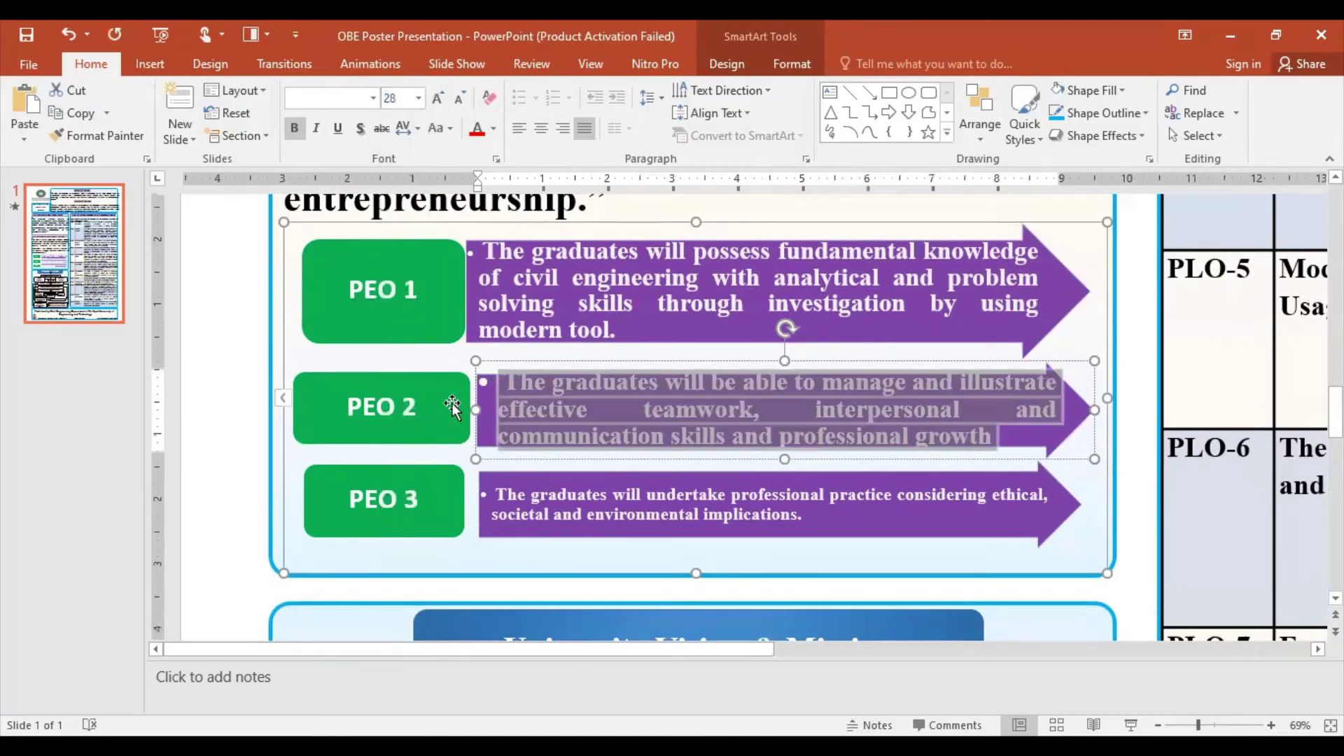
{"action": "left_click", "coordinate": [417, 402]}
{"action": "left_click_drag", "start_coordinate": [382, 371], "coordinate": [383, 367]}
{"action": "left_click", "coordinate": [738, 387]}
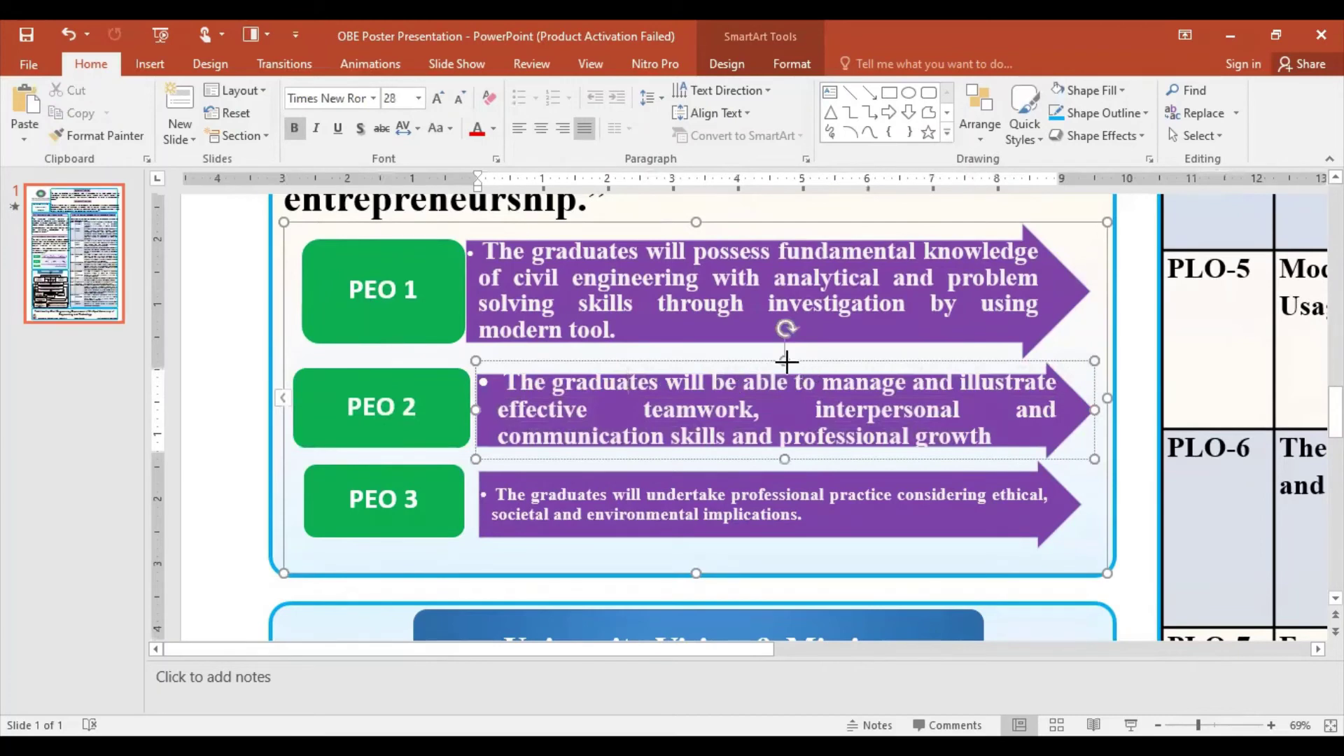
{"action": "left_click_drag", "start_coordinate": [786, 361], "coordinate": [787, 356]}
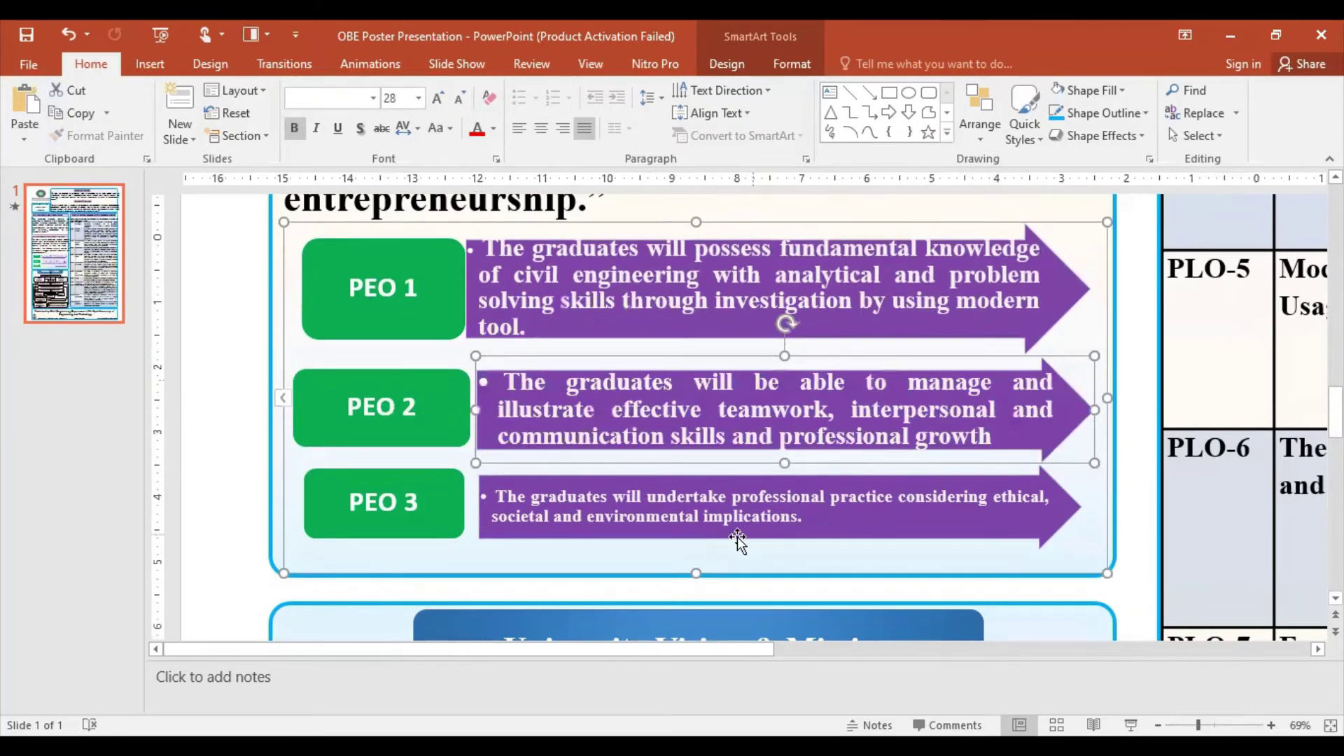
{"action": "left_click", "coordinate": [397, 385]}
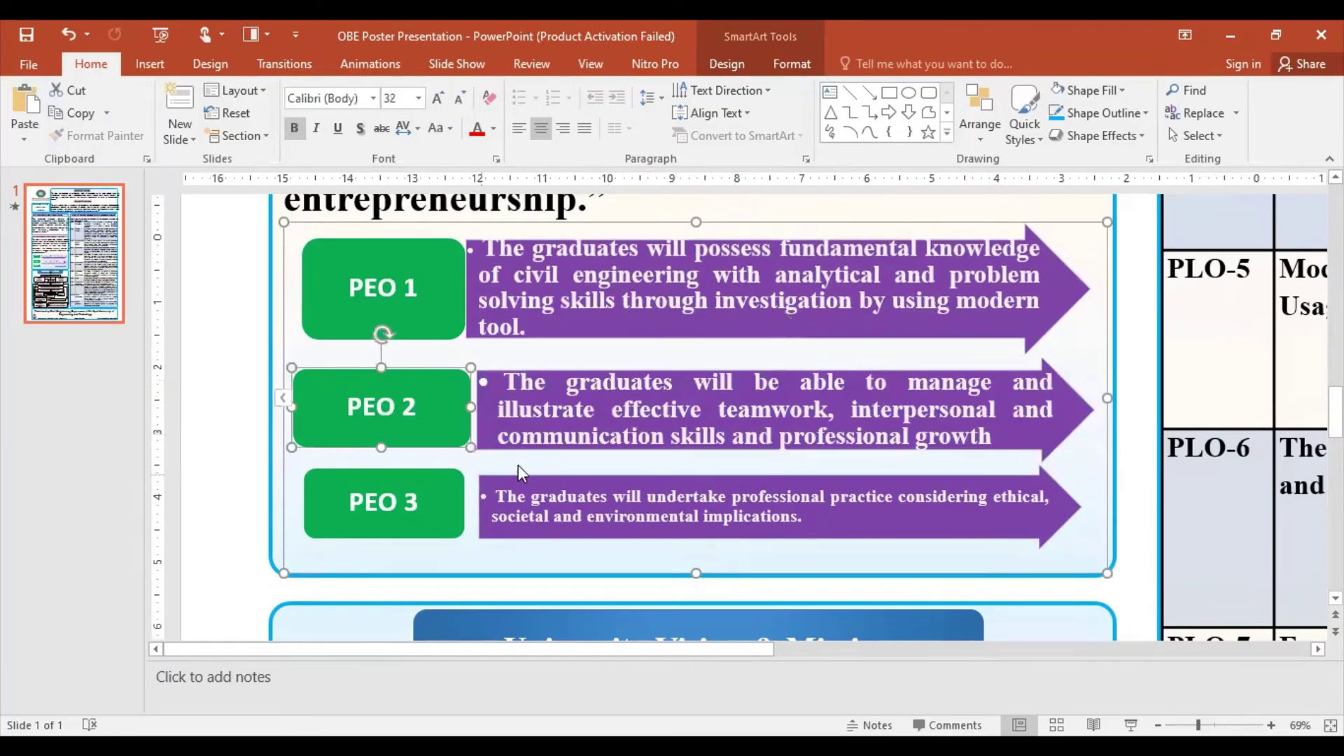
{"action": "left_click", "coordinate": [544, 275]}
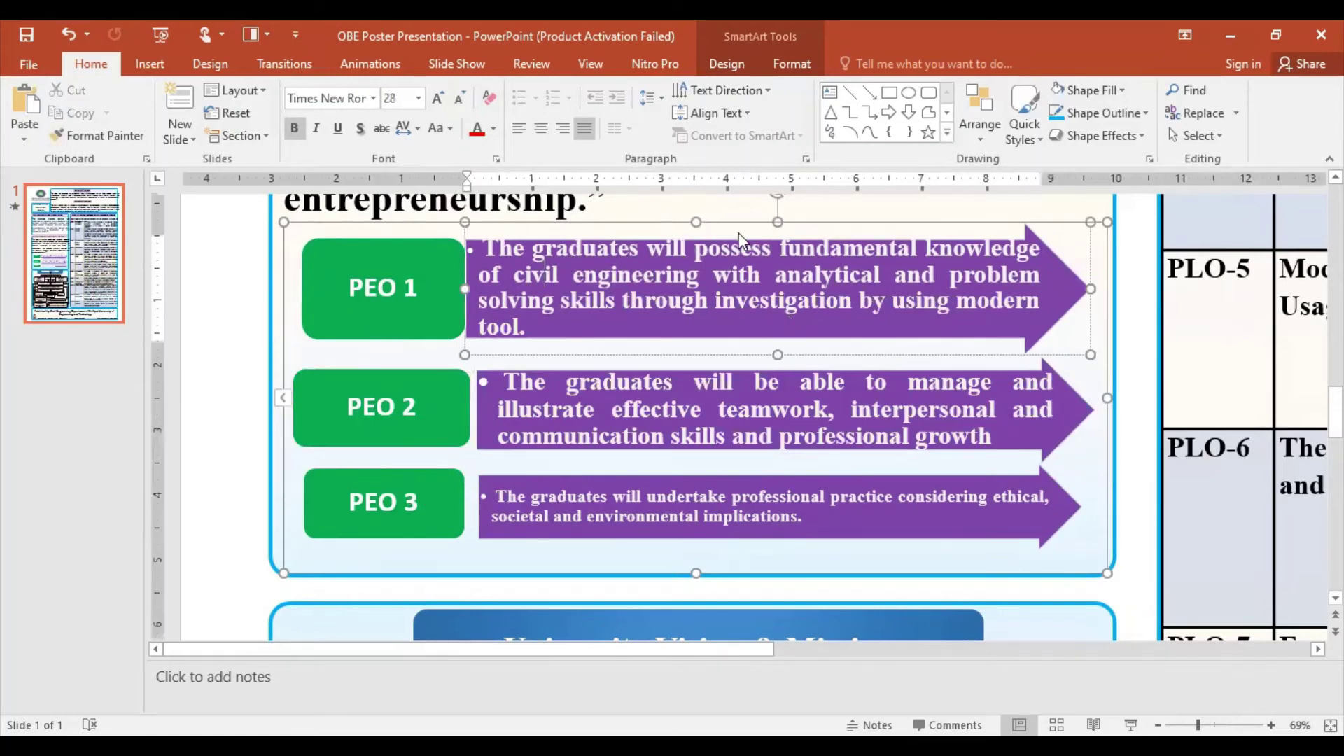
Step: Increase the Shape Height of the PEO 1 and PEO 2 arrows
{"action": "left_click", "coordinate": [752, 332]}
{"action": "left_click", "coordinate": [735, 67]}
{"action": "left_click", "coordinate": [798, 67]}
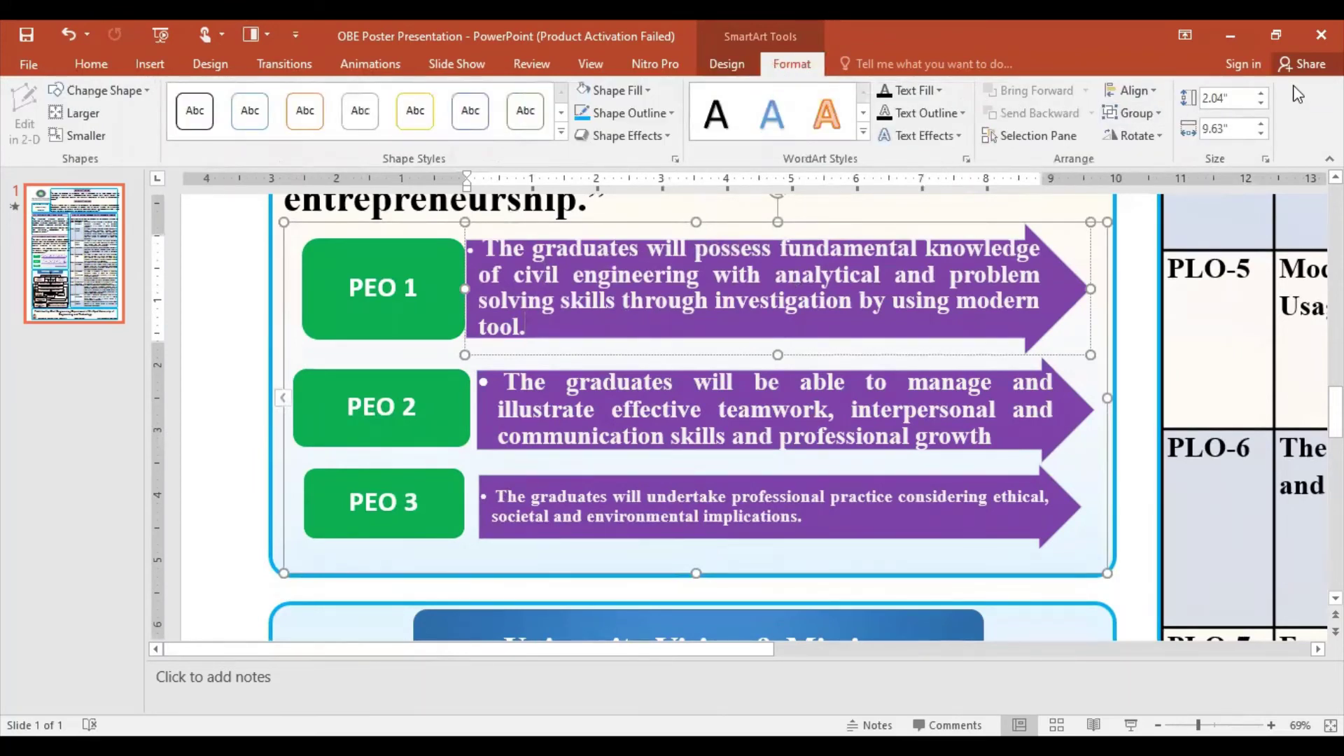
{"action": "left_click", "coordinate": [1262, 93]}
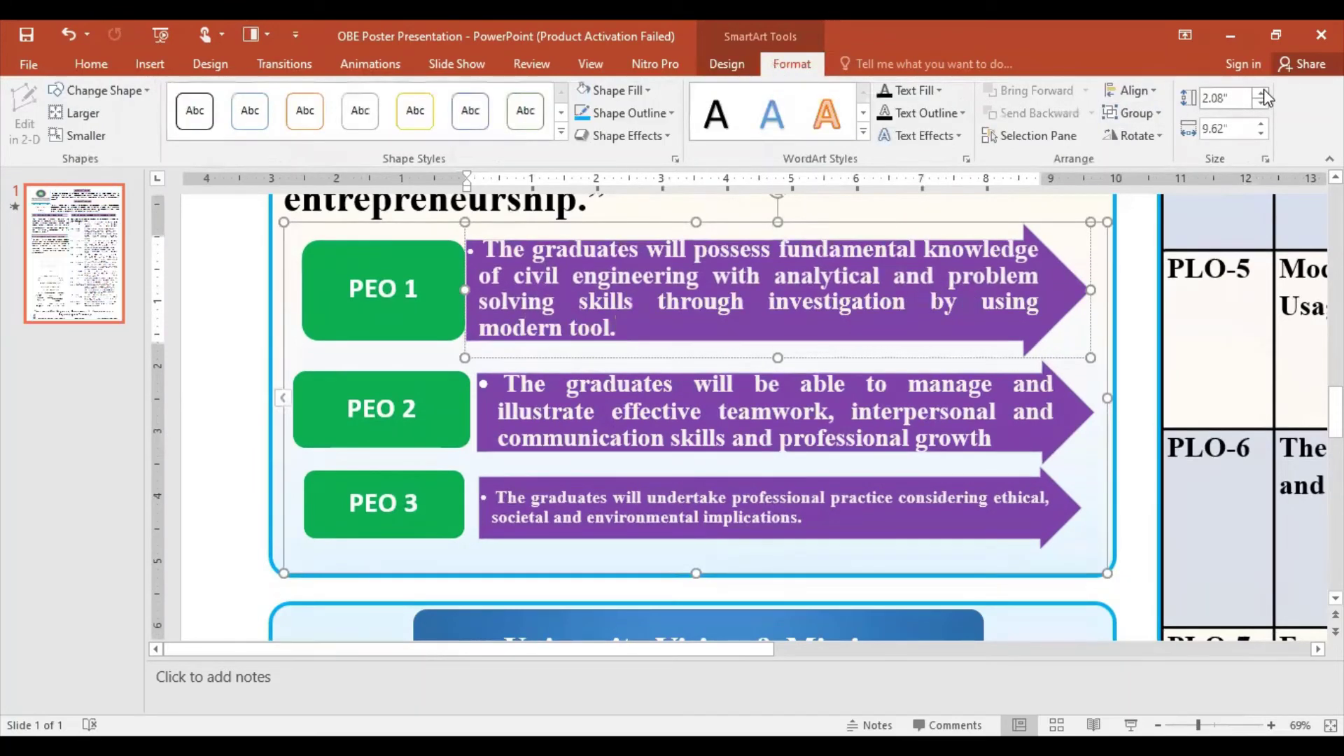
{"action": "left_click", "coordinate": [1263, 94]}
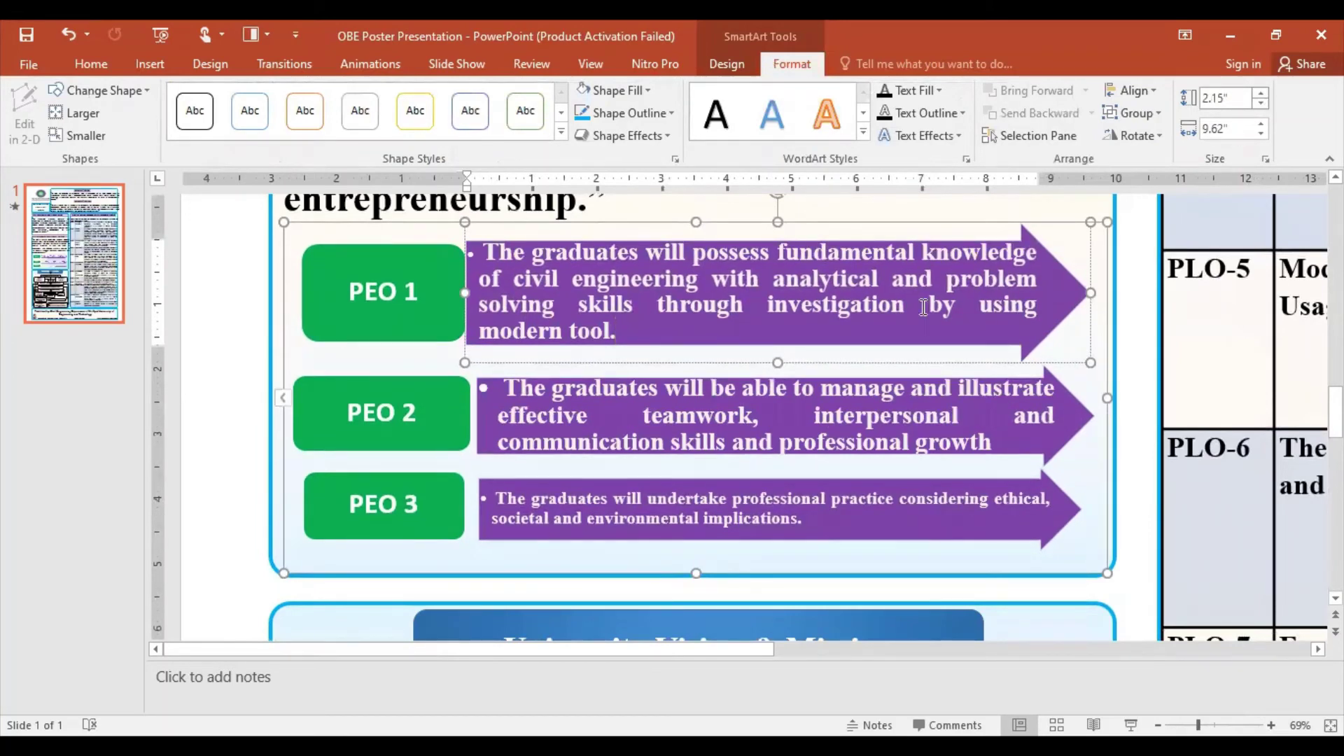
{"action": "left_click", "coordinate": [455, 419]}
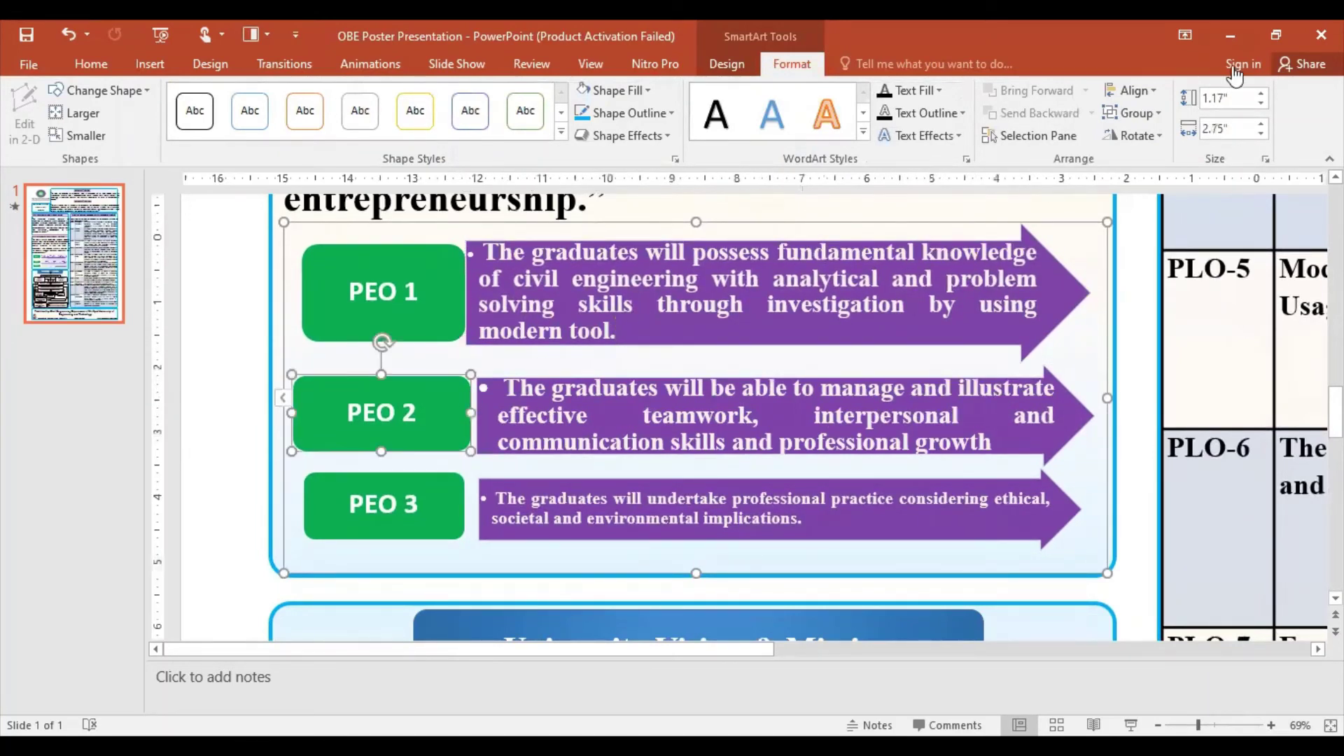
{"action": "left_click", "coordinate": [581, 420]}
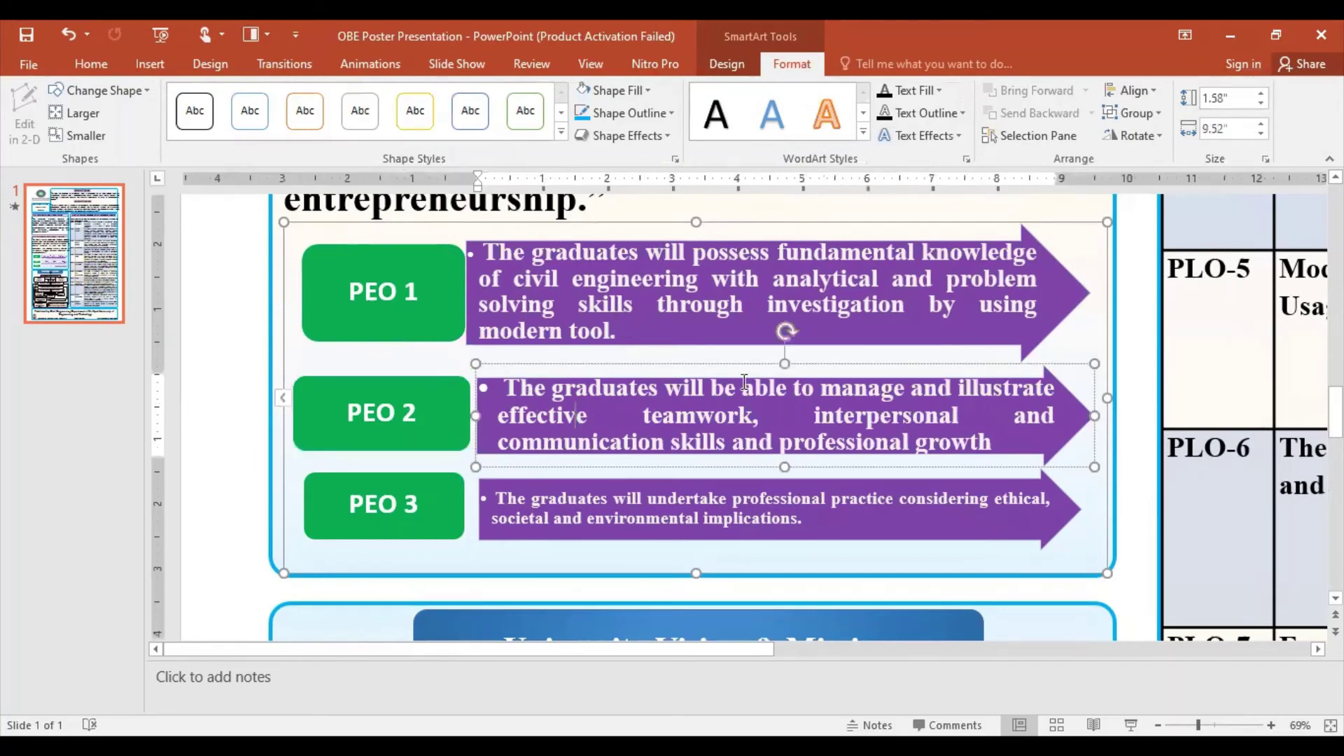
{"action": "left_click", "coordinate": [1266, 94]}
{"action": "left_click", "coordinate": [1266, 94]}
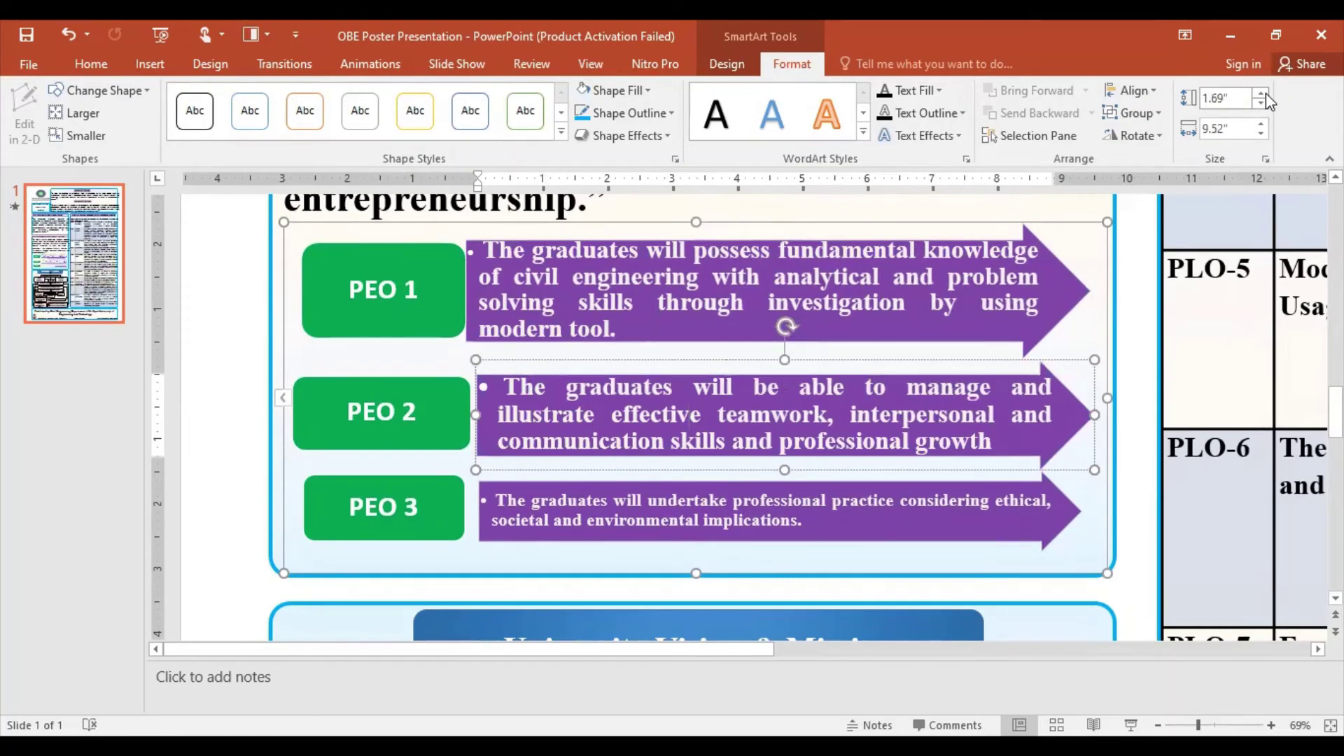
{"action": "left_click", "coordinate": [1265, 93]}
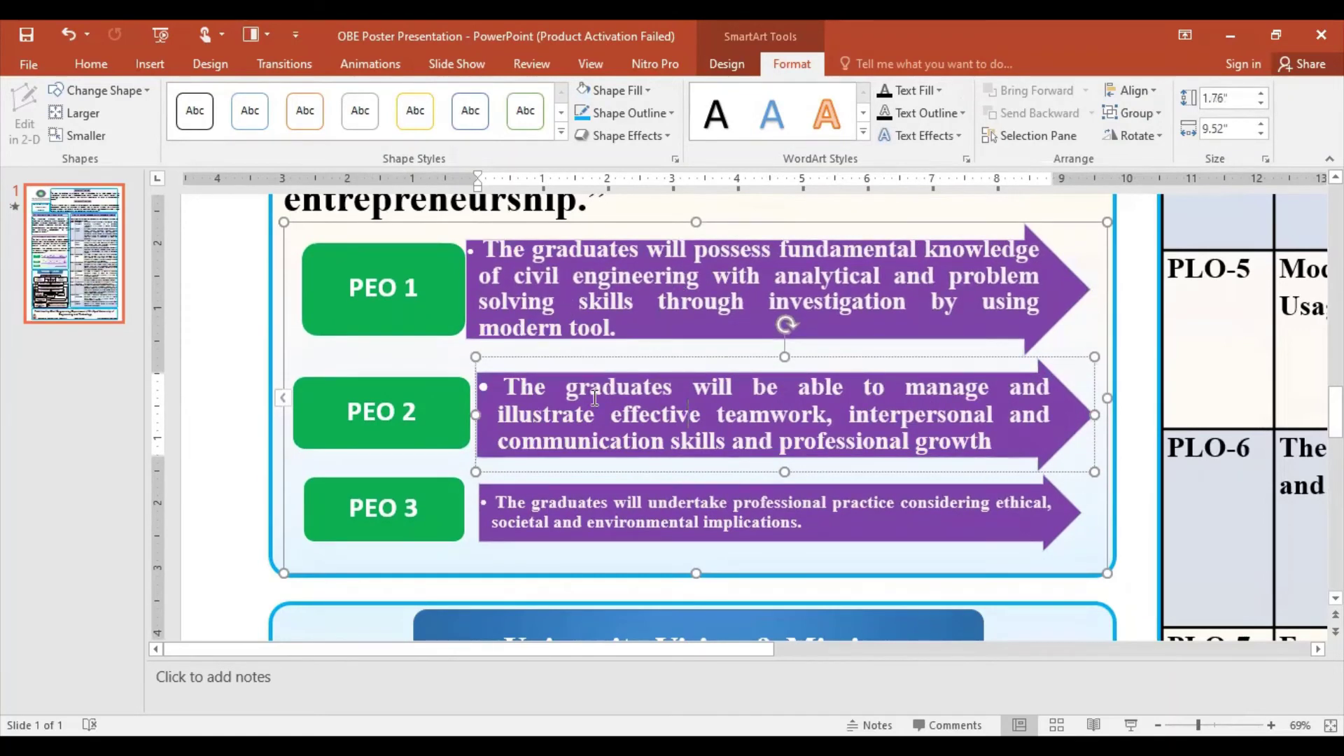
Step: Enlarge the PEO 3 description to 28 pt and raise its arrow height to 1.67"
{"action": "triple_click", "coordinate": [499, 509]}
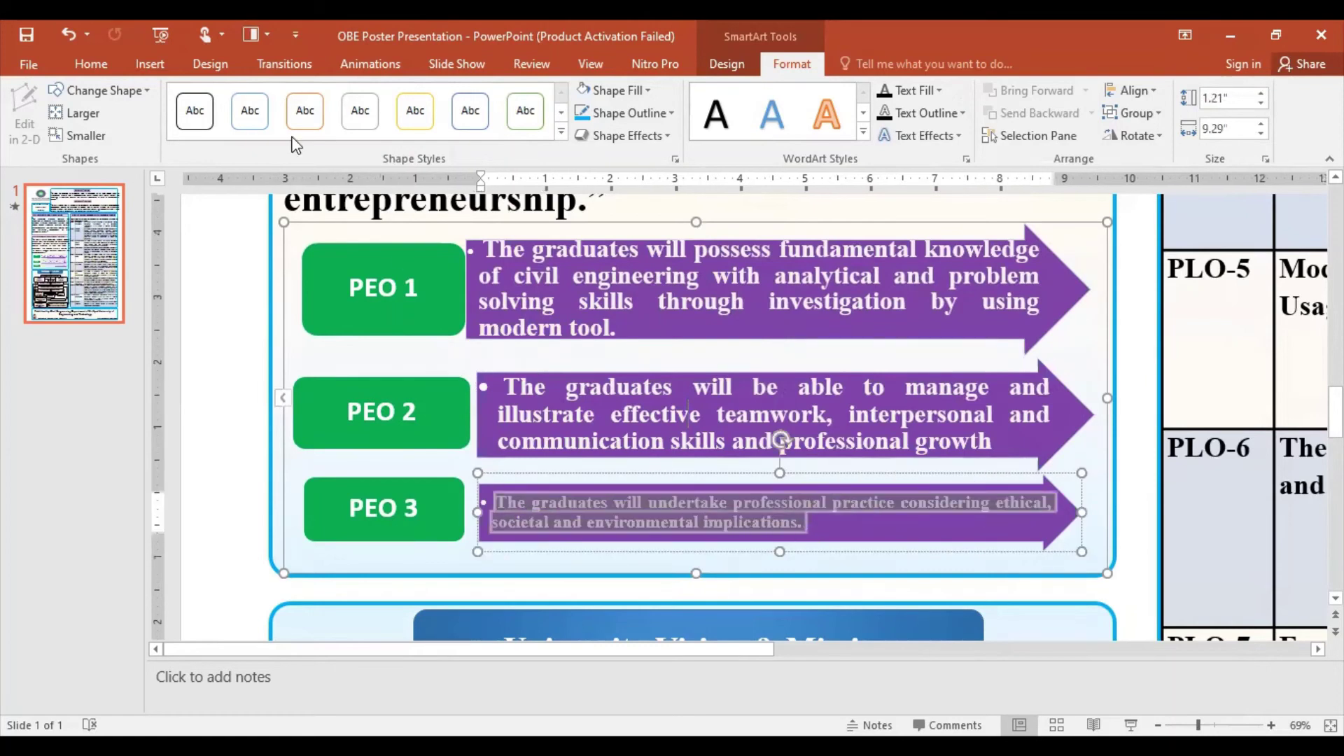
{"action": "left_click", "coordinate": [91, 63]}
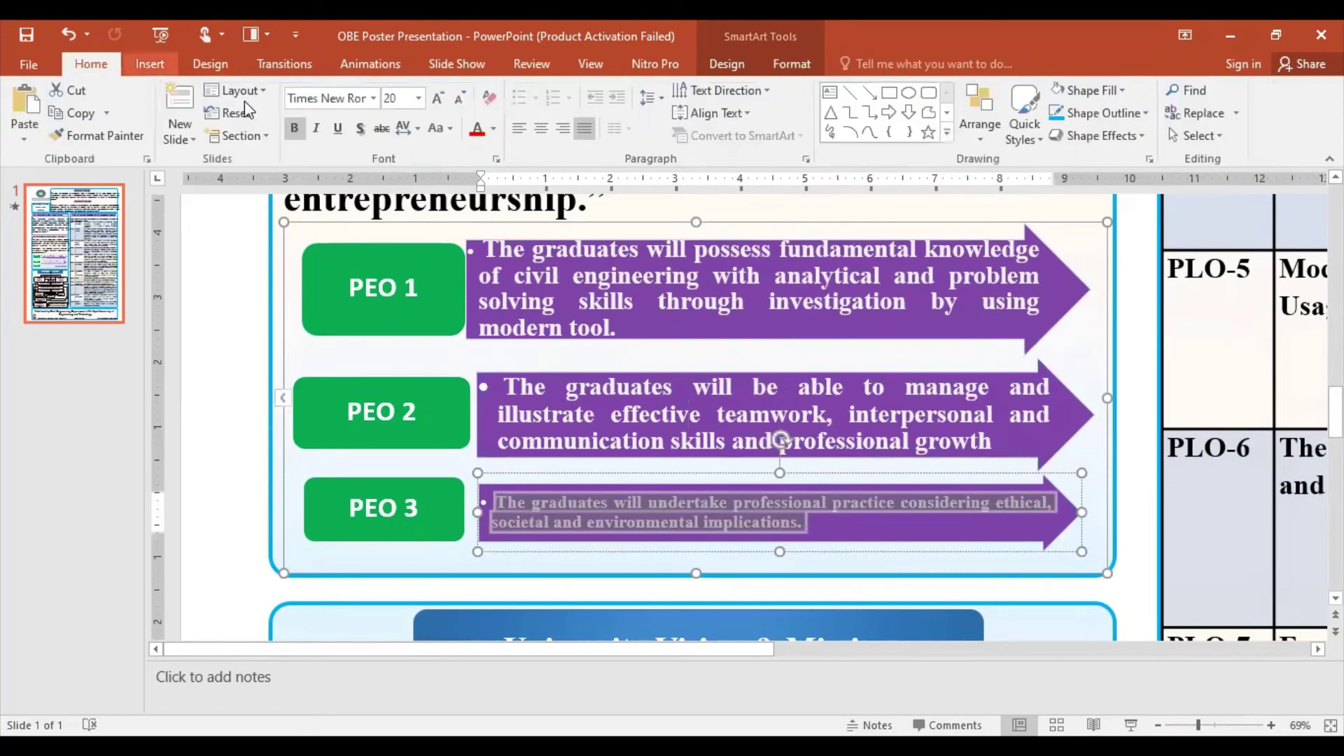
{"action": "left_click", "coordinate": [440, 99]}
{"action": "left_click", "coordinate": [439, 99]}
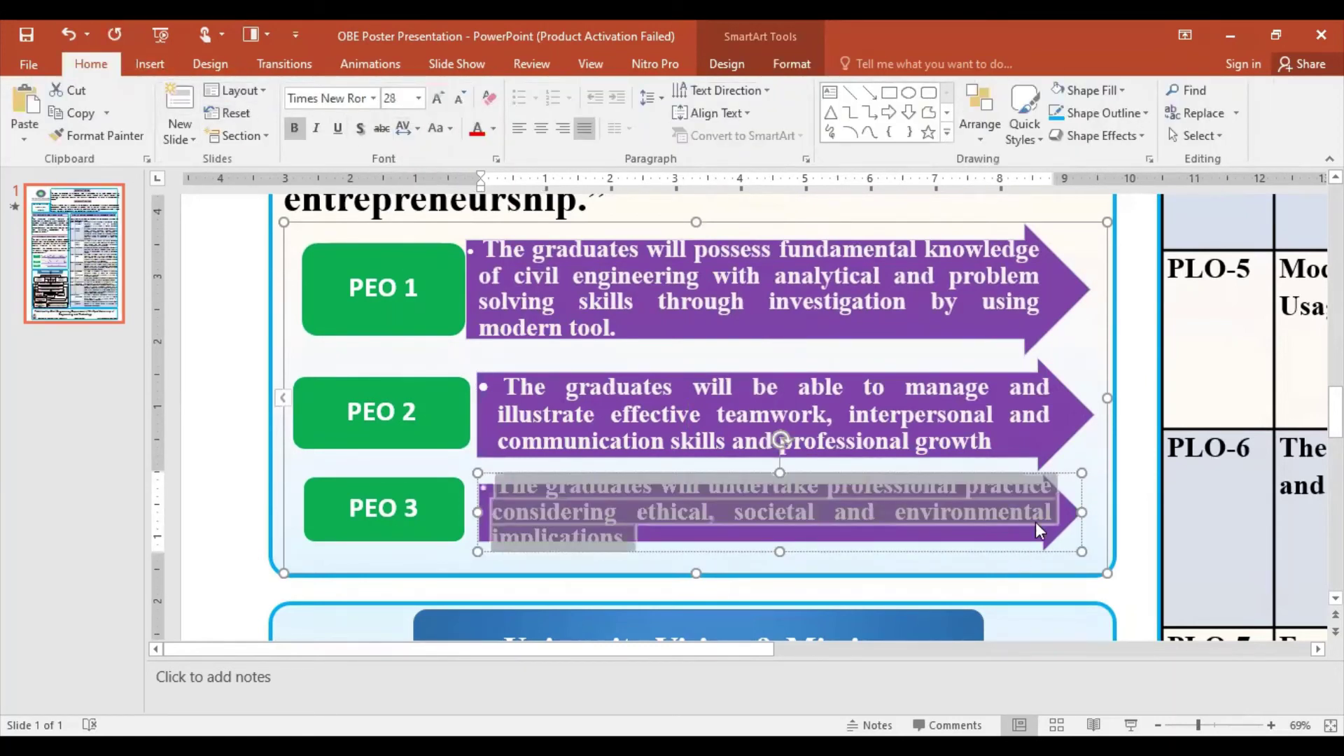
{"action": "left_click", "coordinate": [789, 65]}
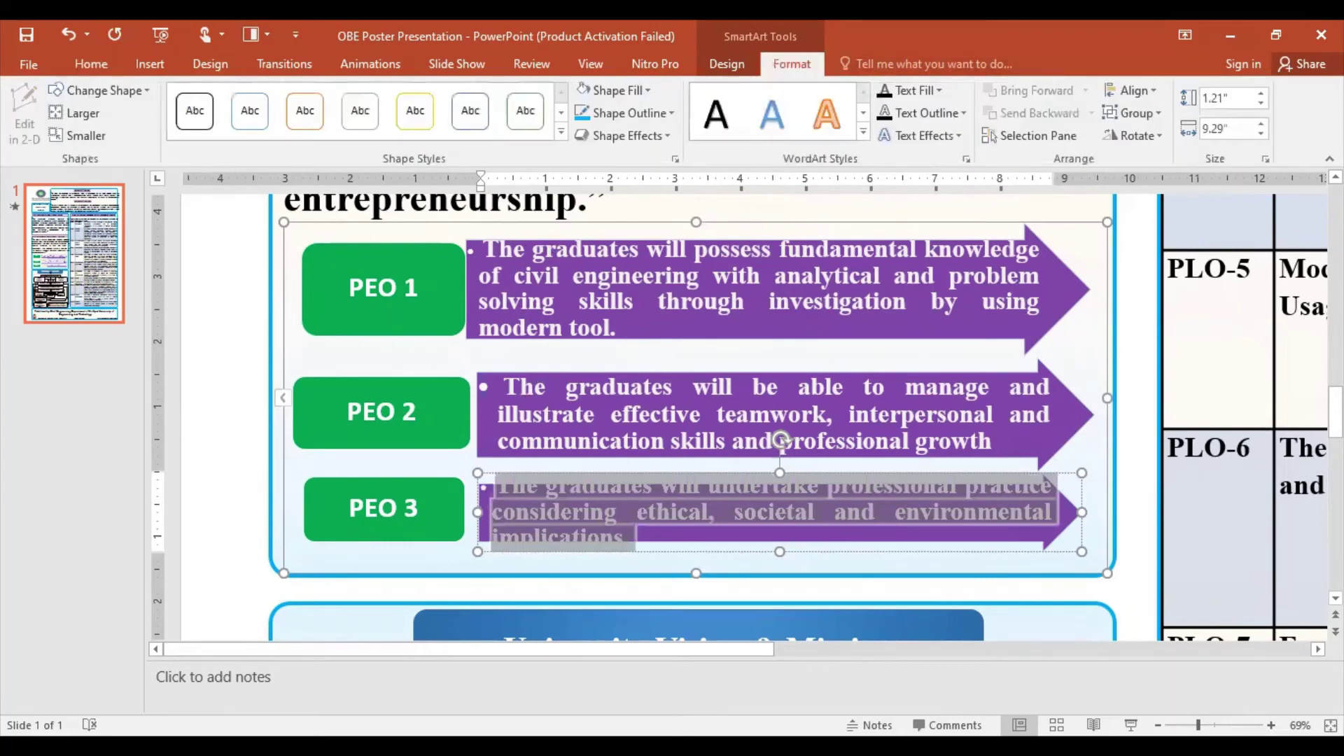
{"action": "left_click", "coordinate": [1262, 94]}
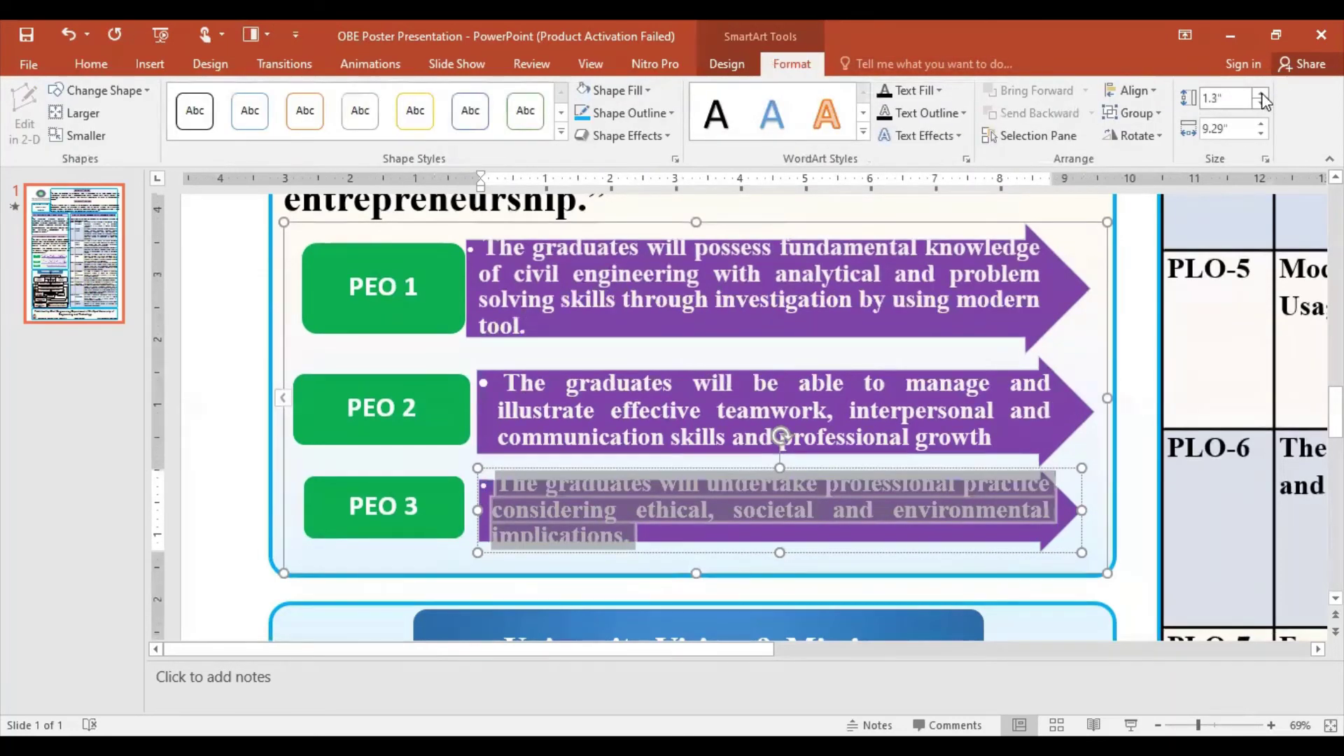
{"action": "left_click", "coordinate": [1262, 94]}
{"action": "left_click", "coordinate": [1263, 97]}
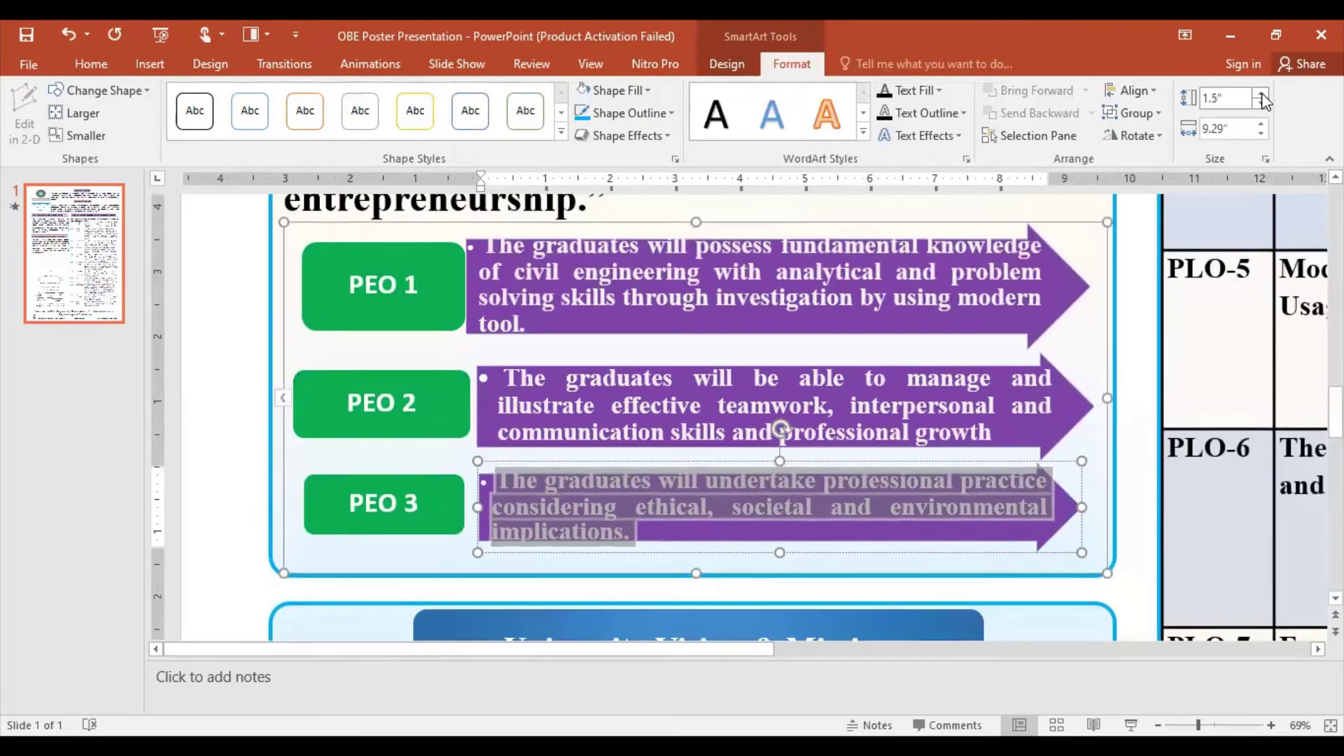
{"action": "left_click", "coordinate": [1263, 97]}
{"action": "left_click", "coordinate": [1263, 97]}
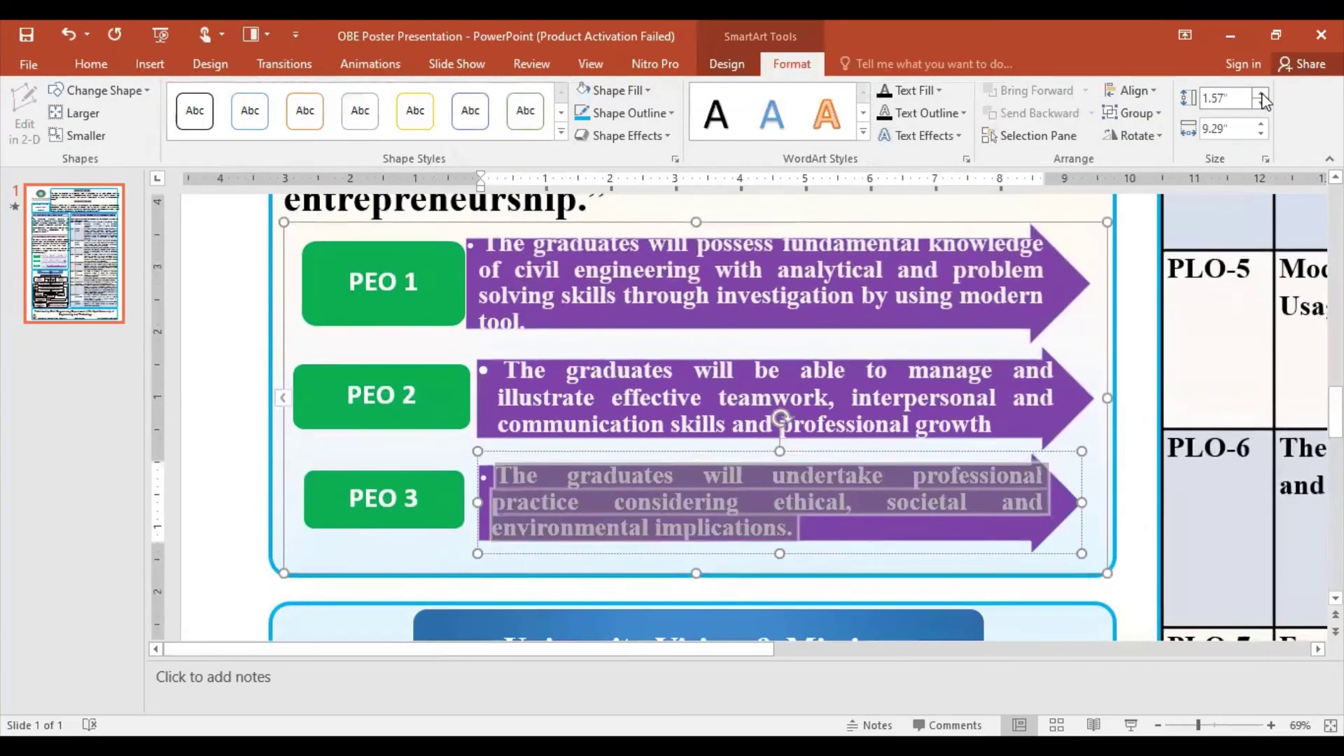
{"action": "left_click", "coordinate": [1263, 98]}
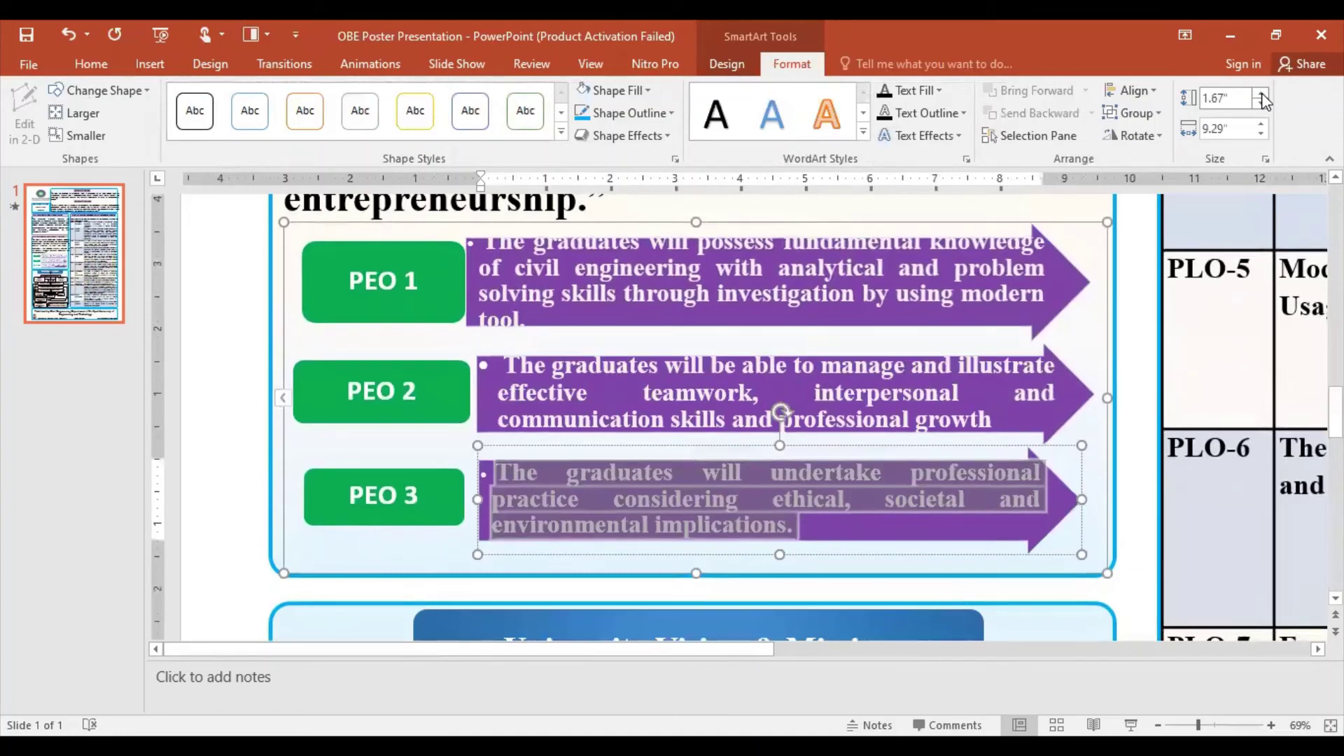
{"action": "scroll", "coordinate": [918, 497], "scroll_direction": "up", "scroll_amount": 2}
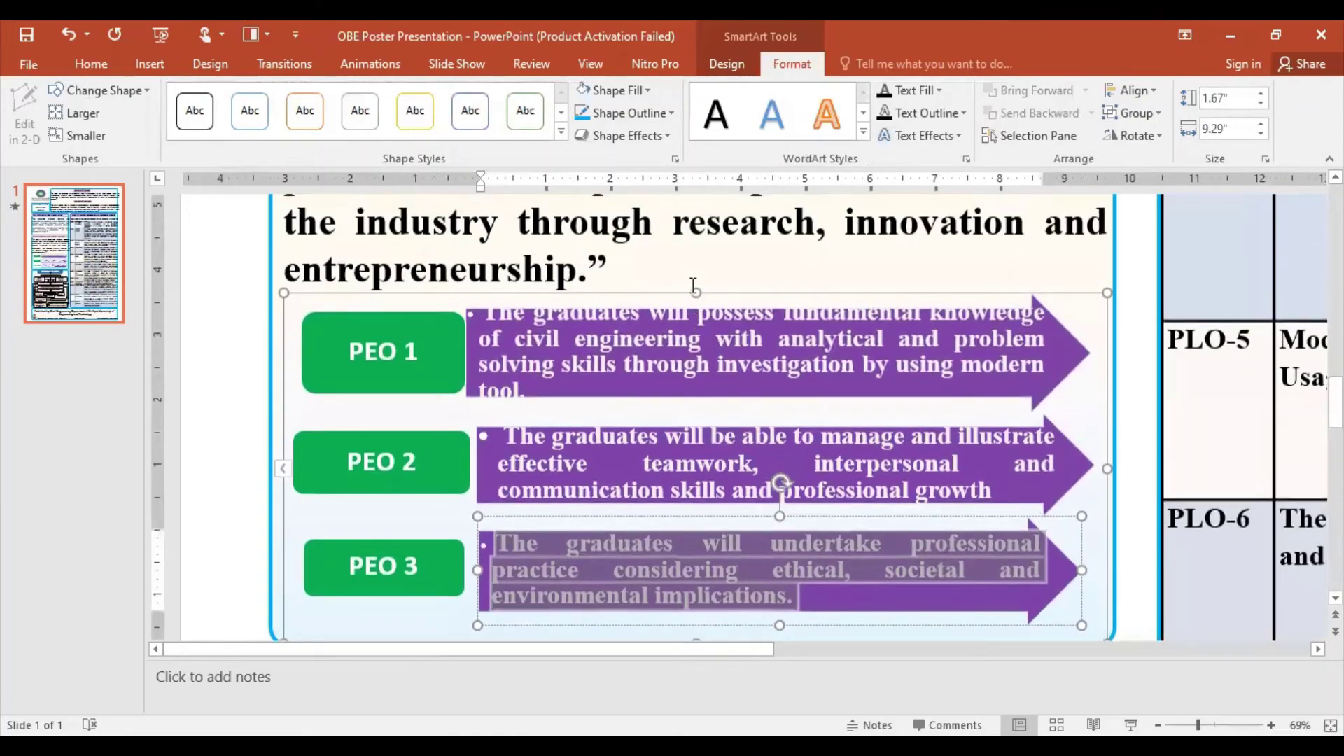
Step: Stretch the PEO 1 arrow taller and fine-tune the PEO 2 arrow's size and position
{"action": "left_click_drag", "start_coordinate": [693, 286], "coordinate": [692, 274]}
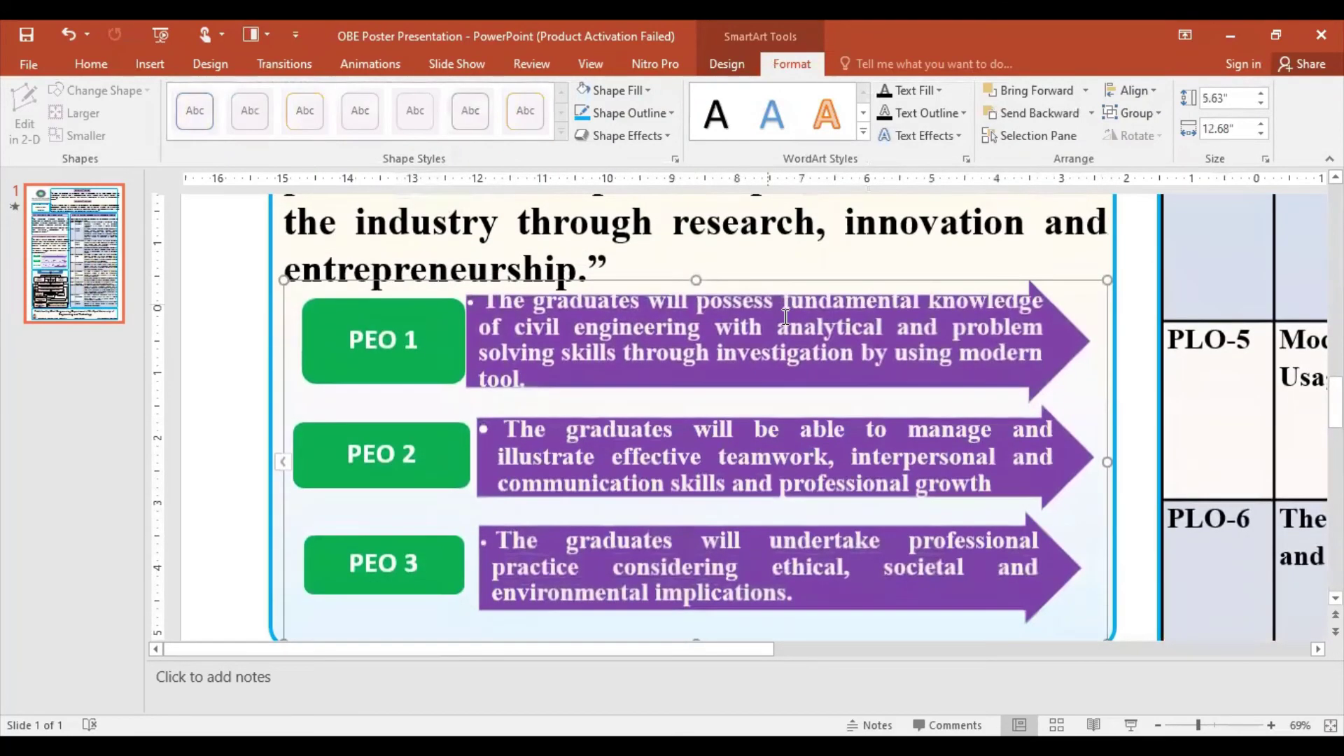
{"action": "left_click", "coordinate": [863, 393]}
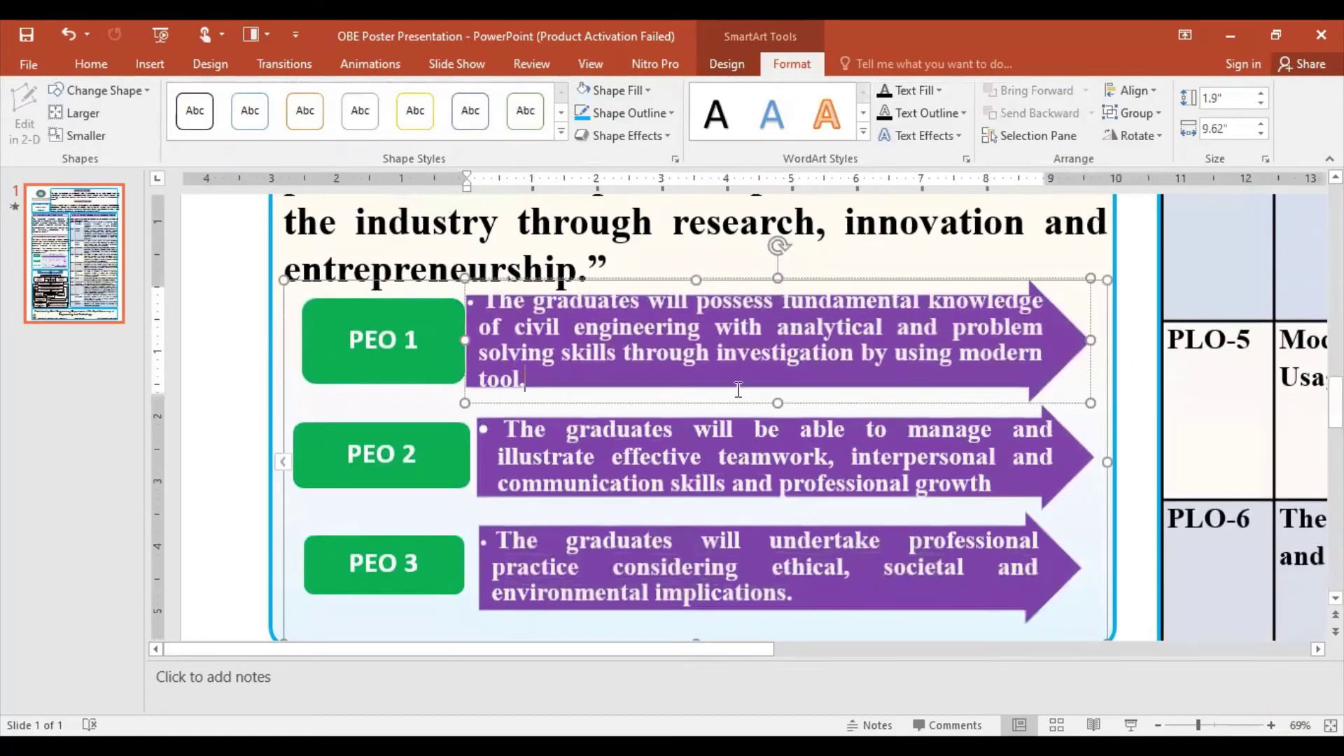
{"action": "left_click_drag", "start_coordinate": [778, 403], "coordinate": [777, 409]}
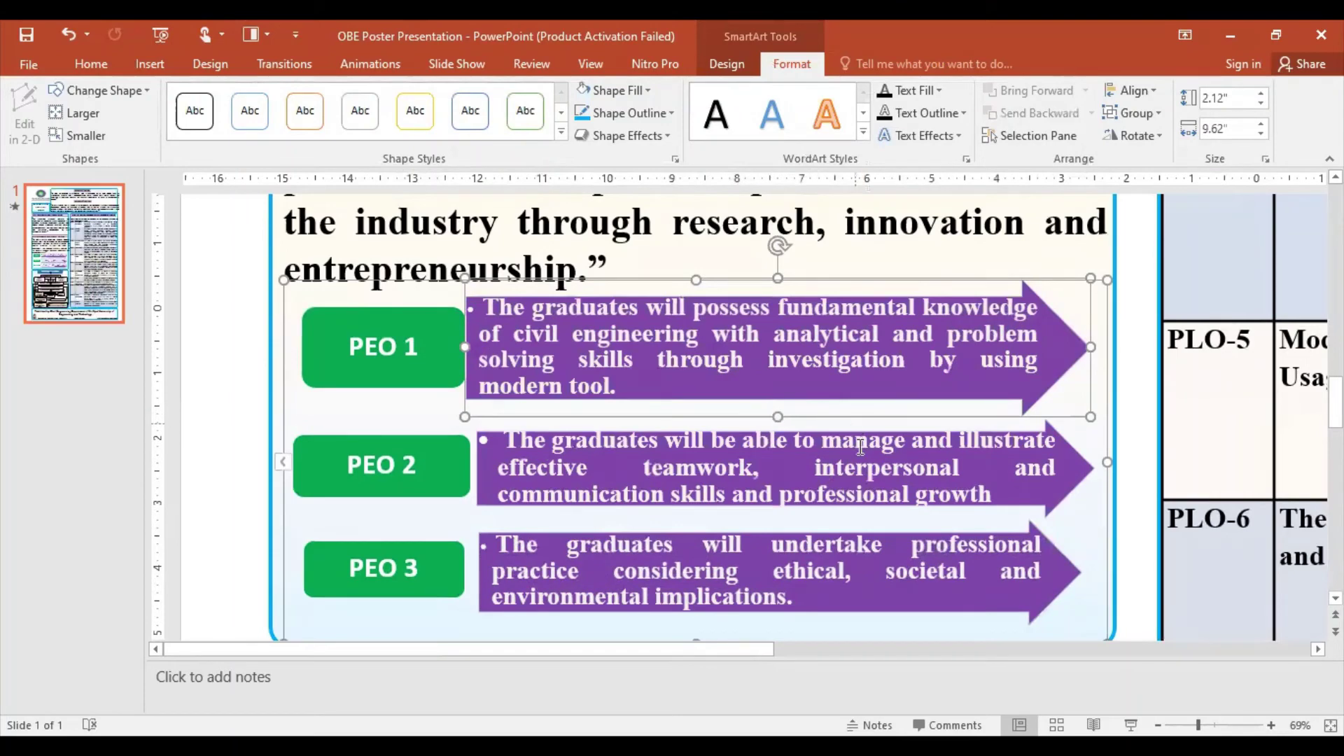
{"action": "scroll", "coordinate": [803, 506], "scroll_direction": "down", "scroll_amount": 1}
{"action": "left_click", "coordinate": [762, 546]}
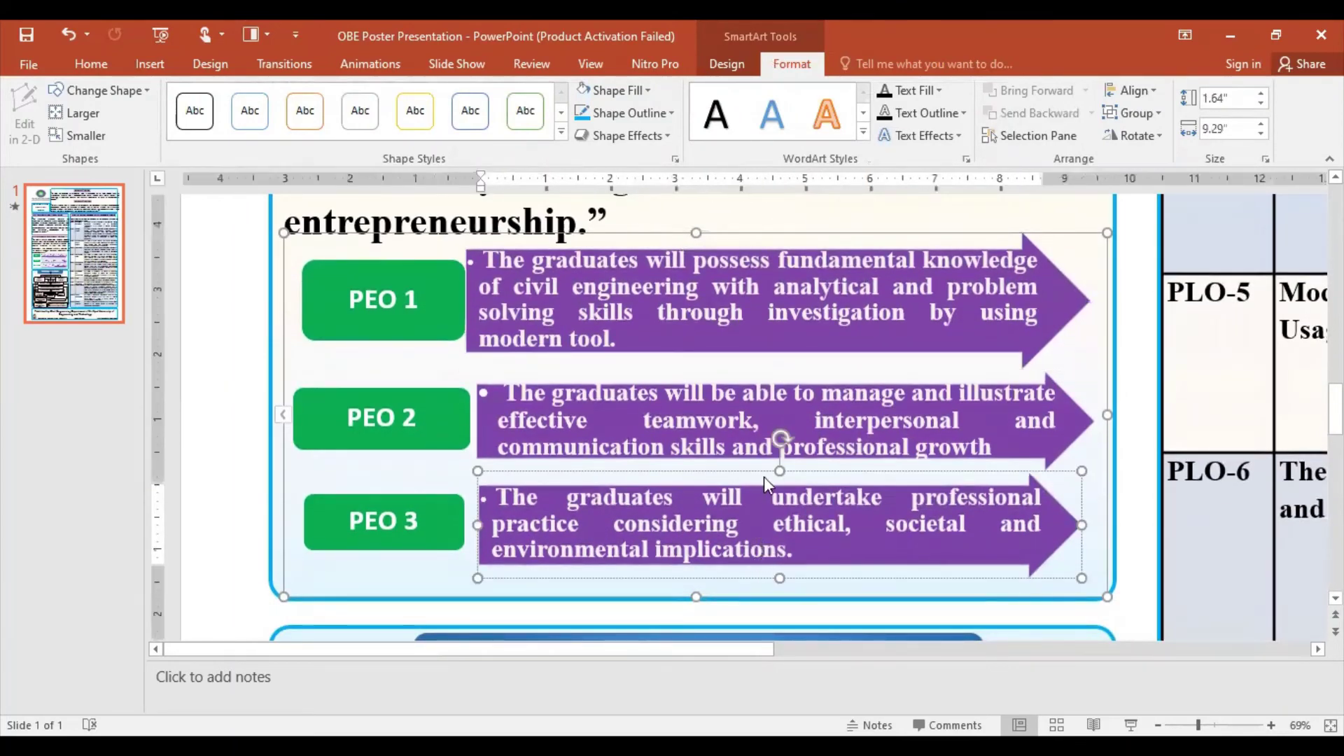
{"action": "left_click", "coordinate": [740, 433]}
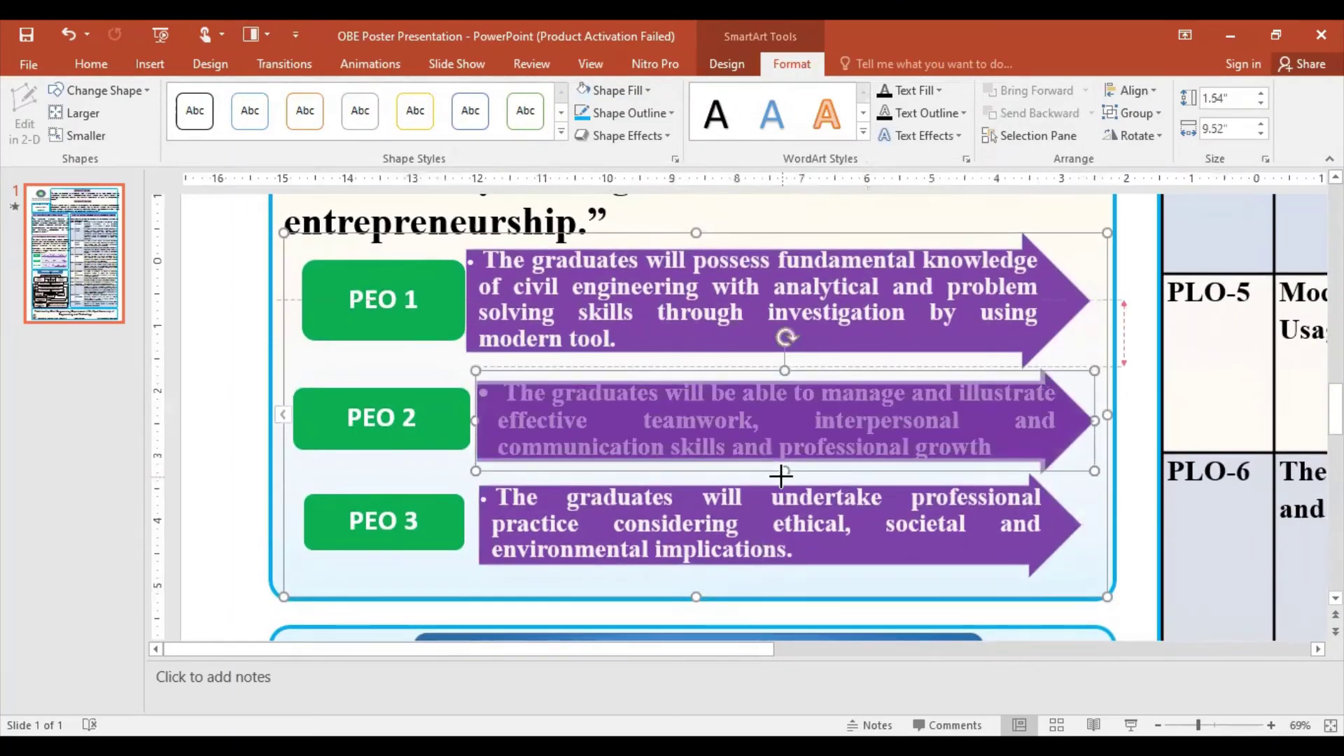
{"action": "left_click", "coordinate": [790, 555]}
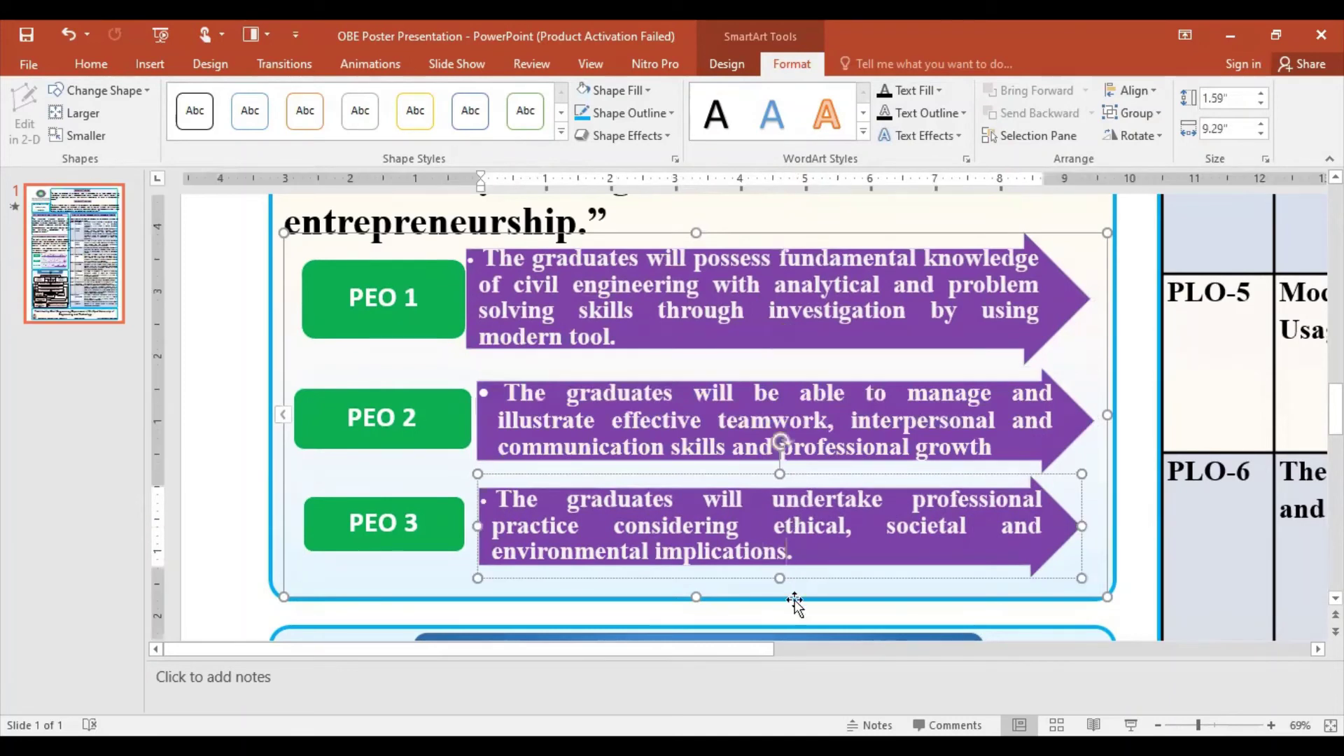
{"action": "left_click", "coordinate": [784, 369]}
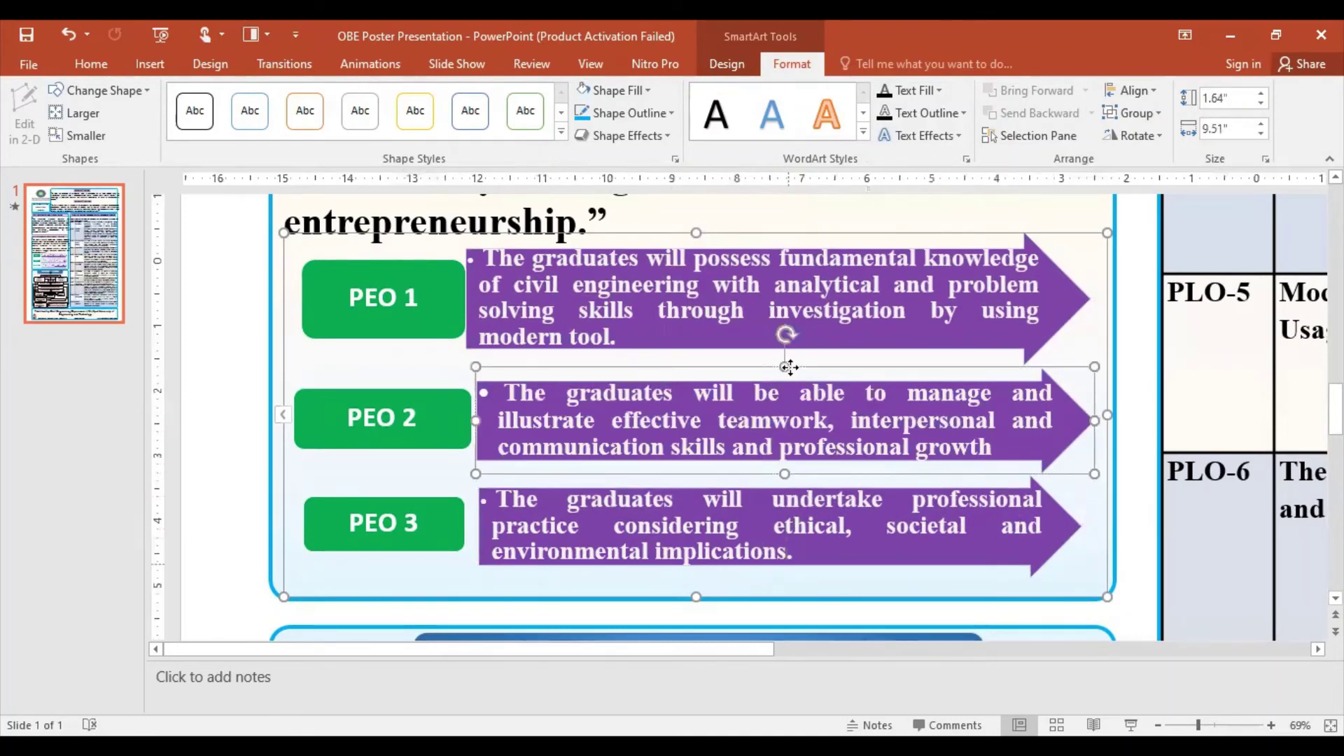
{"action": "left_click_drag", "start_coordinate": [783, 372], "coordinate": [784, 367]}
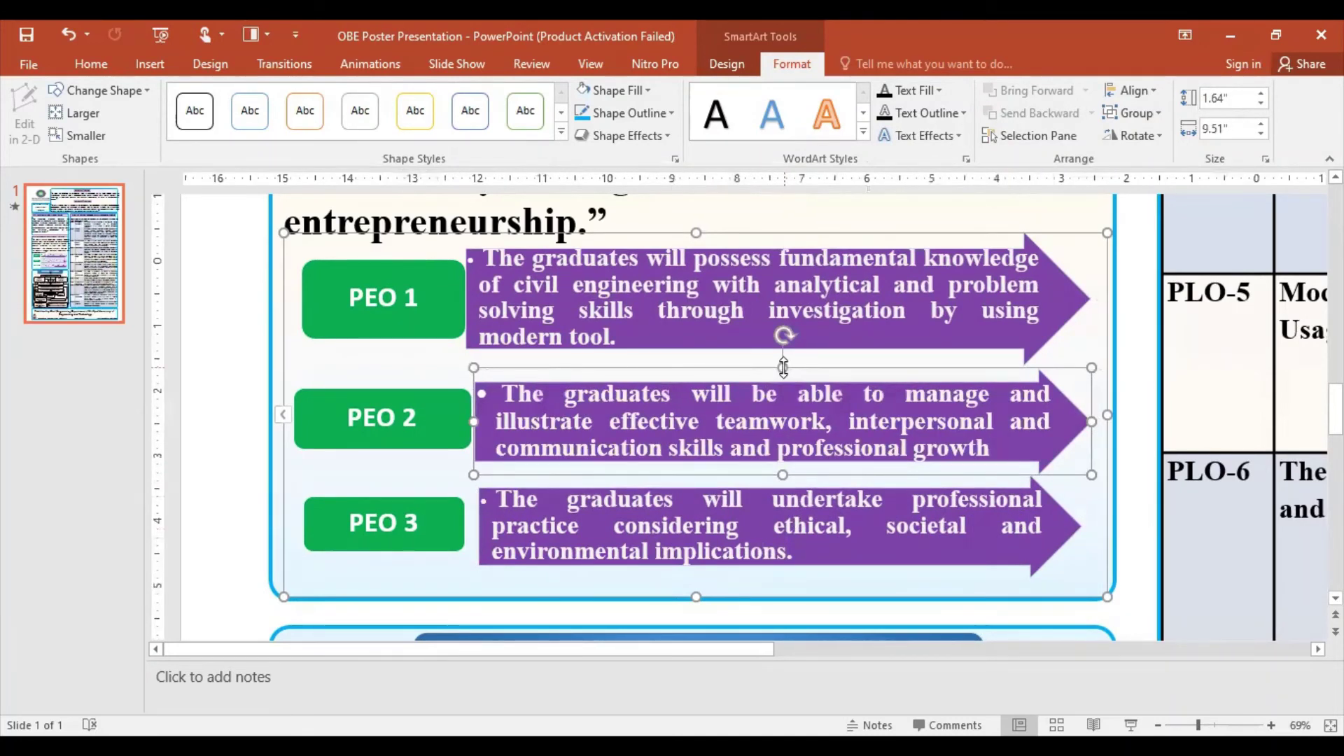
{"action": "key", "text": "ctrl+z"}
{"action": "left_click_drag", "start_coordinate": [784, 361], "coordinate": [786, 363]}
Step: Adjust PEO 1 and PEO 3 arrow heights, undoing an accidental move of PEO 1
{"action": "left_click", "coordinate": [878, 525]}
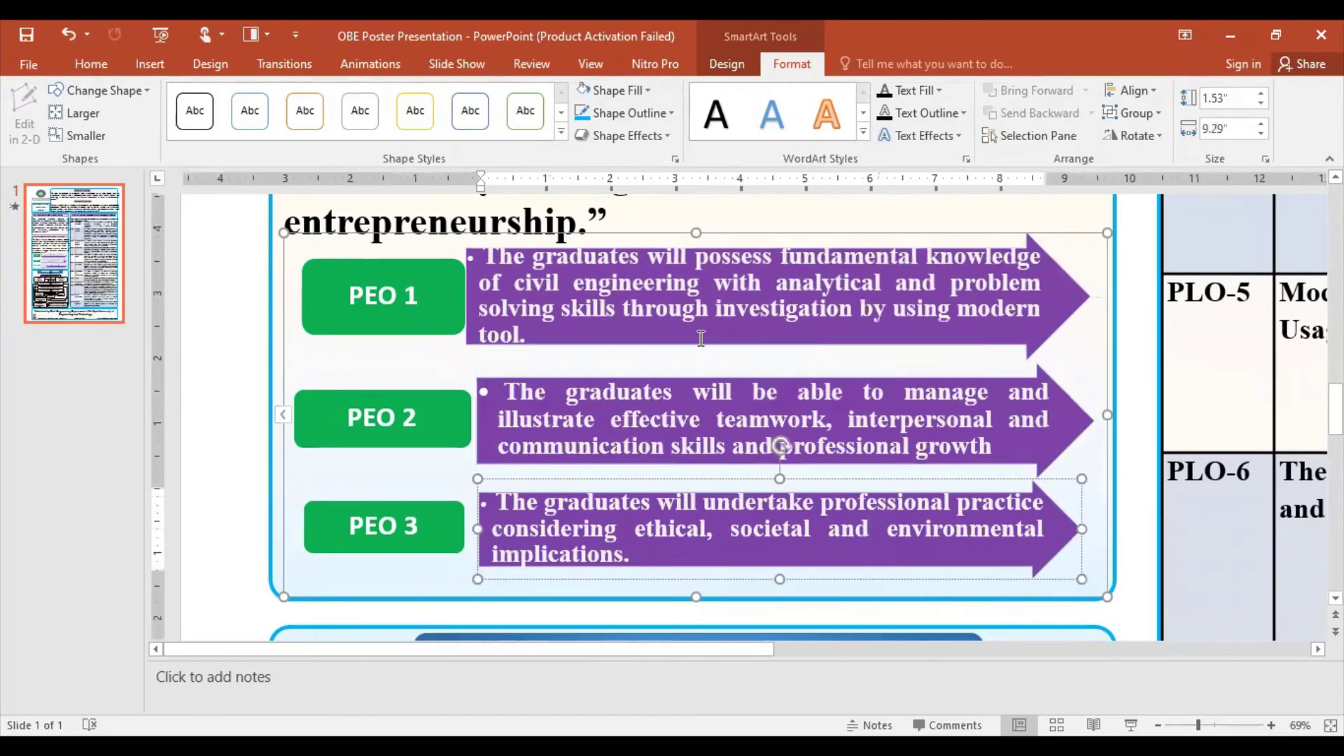
{"action": "left_click", "coordinate": [701, 338]}
{"action": "left_click_drag", "start_coordinate": [786, 361], "coordinate": [777, 372]}
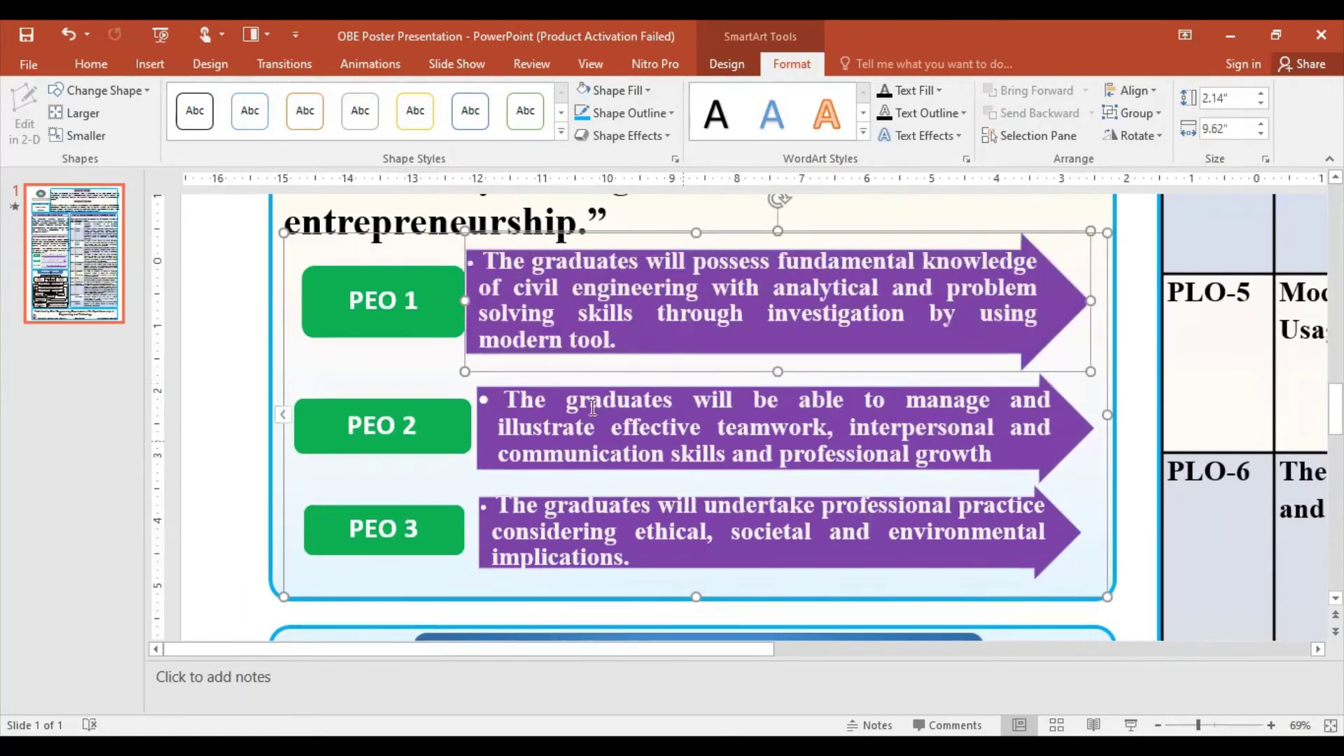
{"action": "left_click", "coordinate": [748, 531]}
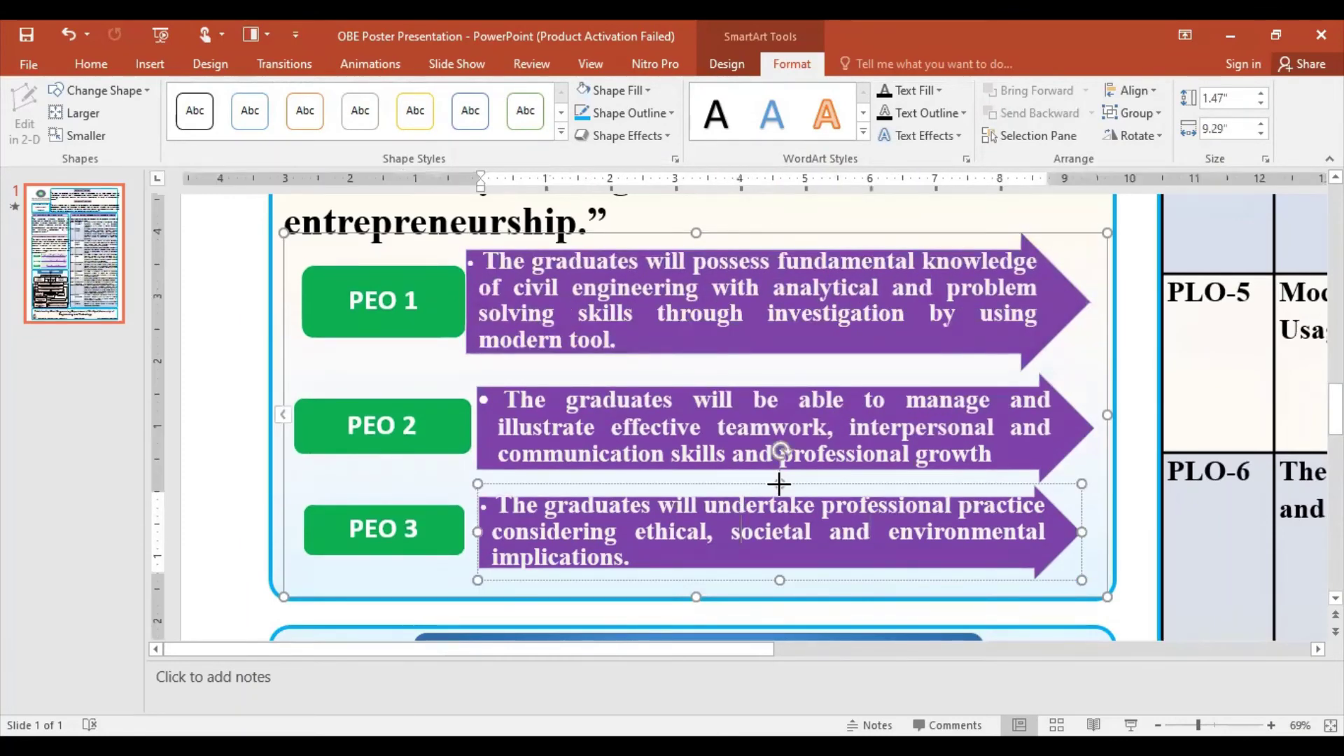
{"action": "left_click_drag", "start_coordinate": [778, 489], "coordinate": [779, 472]}
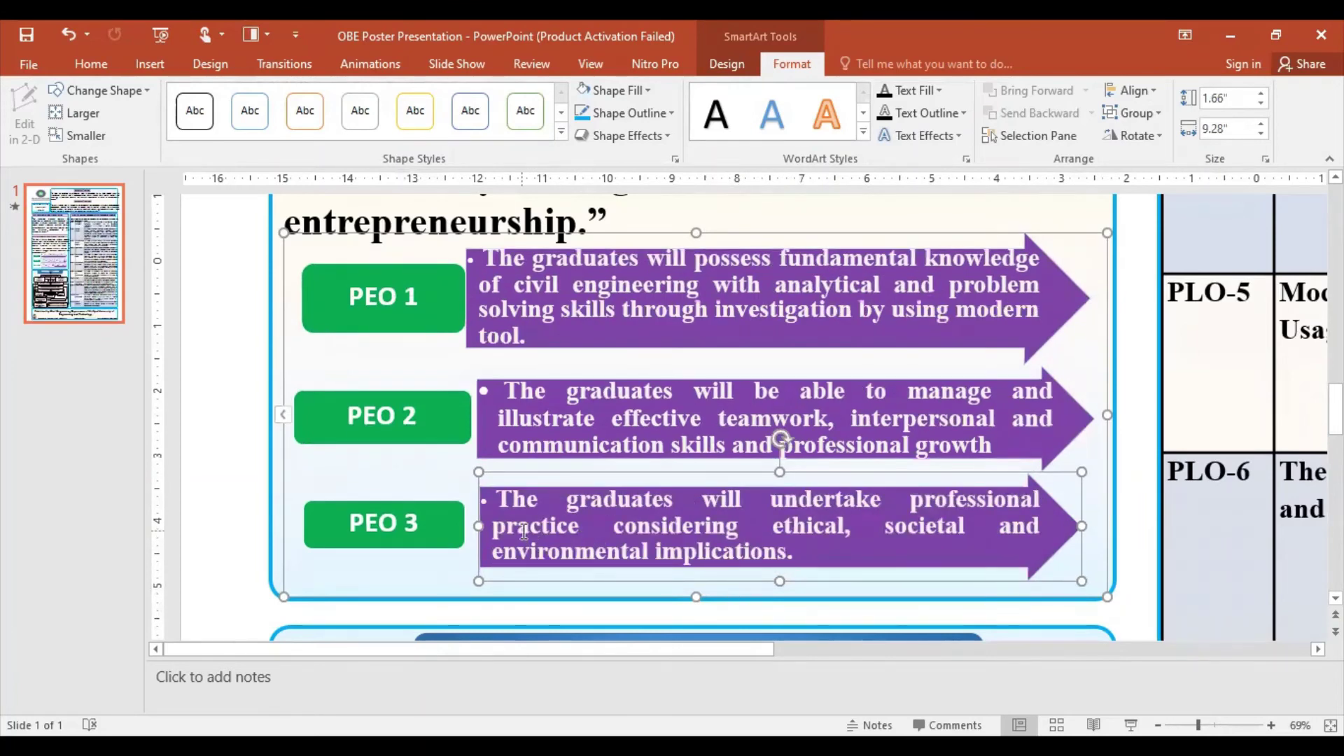
{"action": "left_click", "coordinate": [738, 333]}
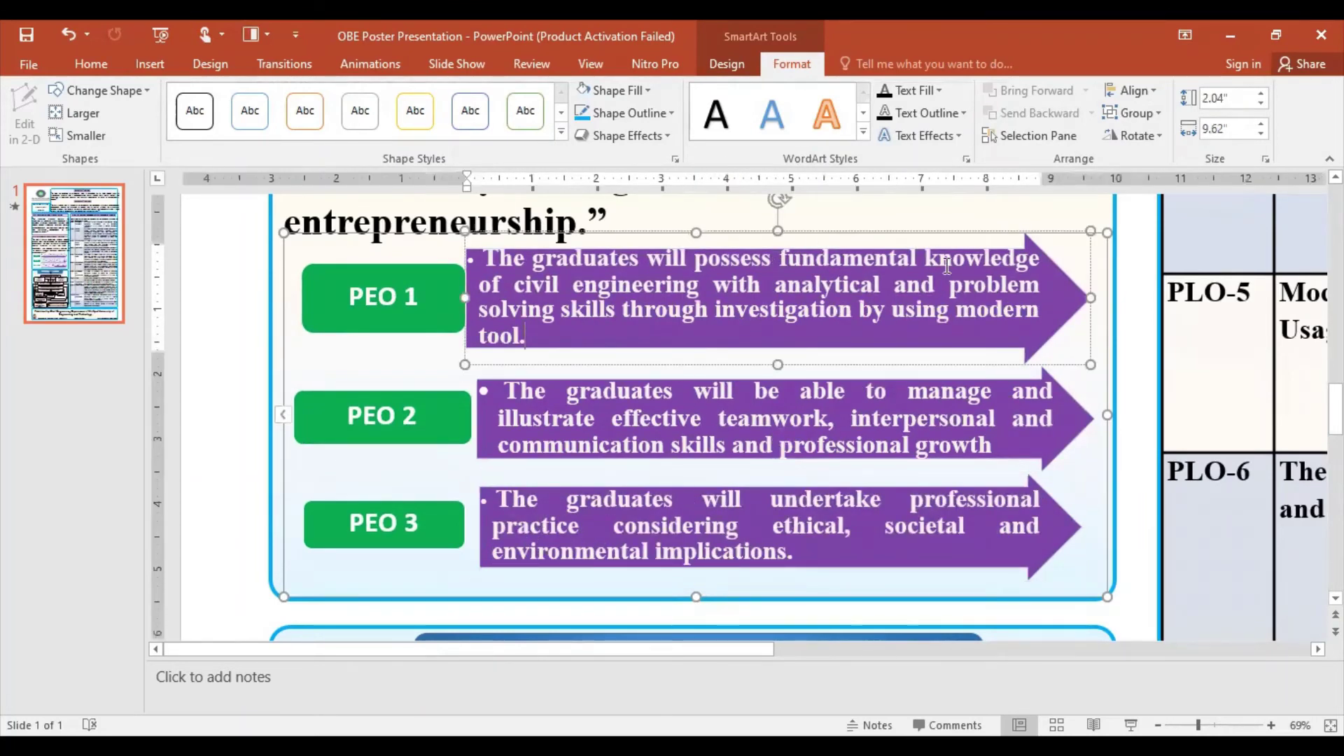
{"action": "mouse_move", "coordinate": [1071, 316]}
{"action": "left_mouse_down"}
{"action": "mouse_move", "coordinate": [1078, 306]}
{"action": "mouse_move", "coordinate": [920, 410]}
{"action": "left_mouse_up"}
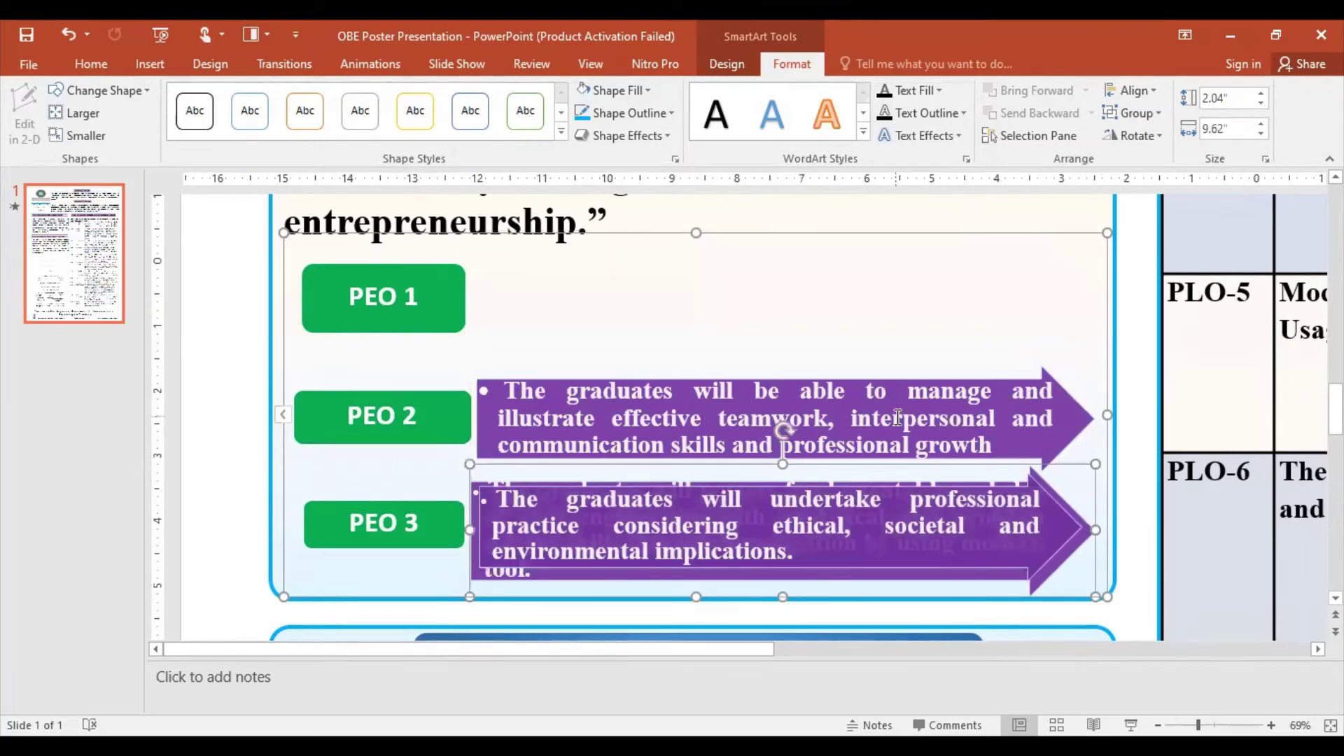
{"action": "key", "text": "ctrl+z"}
Step: Resize the PEO 1 and PEO 2 green boxes to 1" tall by 2.5" wide
{"action": "left_click", "coordinate": [946, 337]}
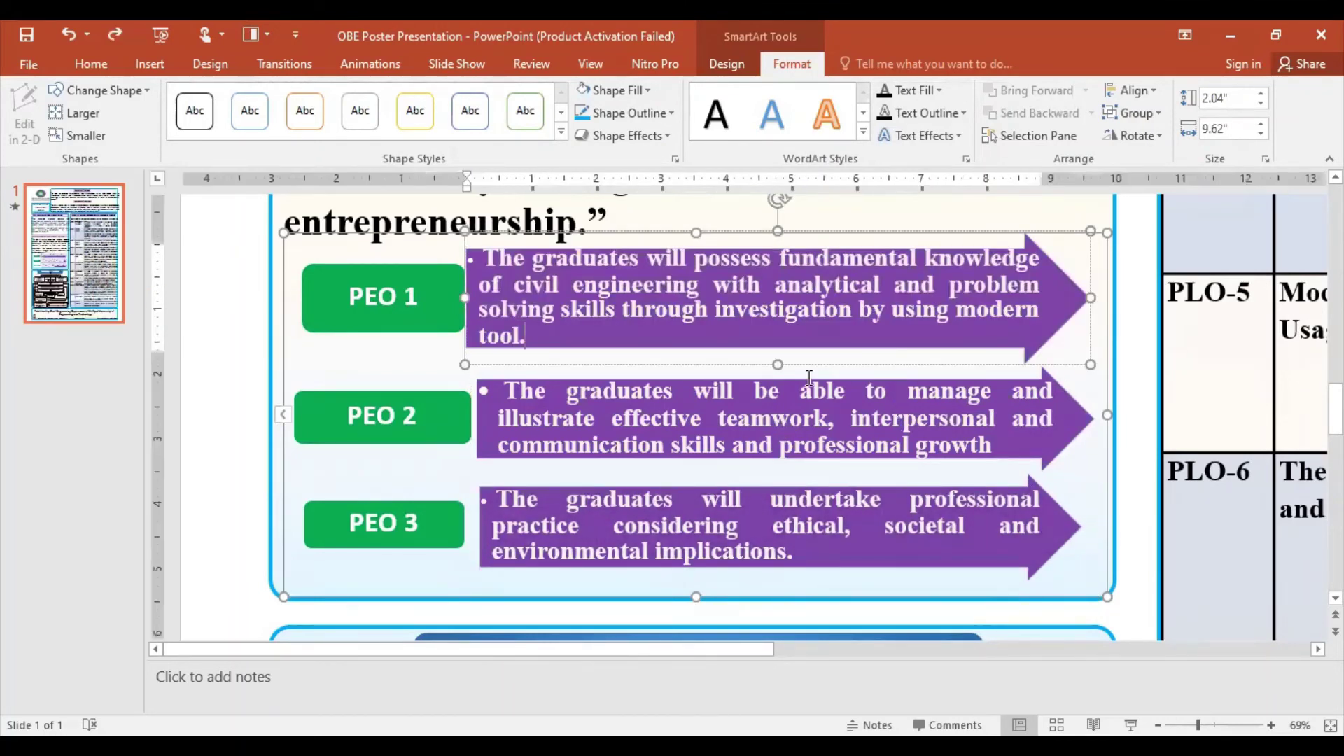
{"action": "left_click", "coordinate": [409, 295]}
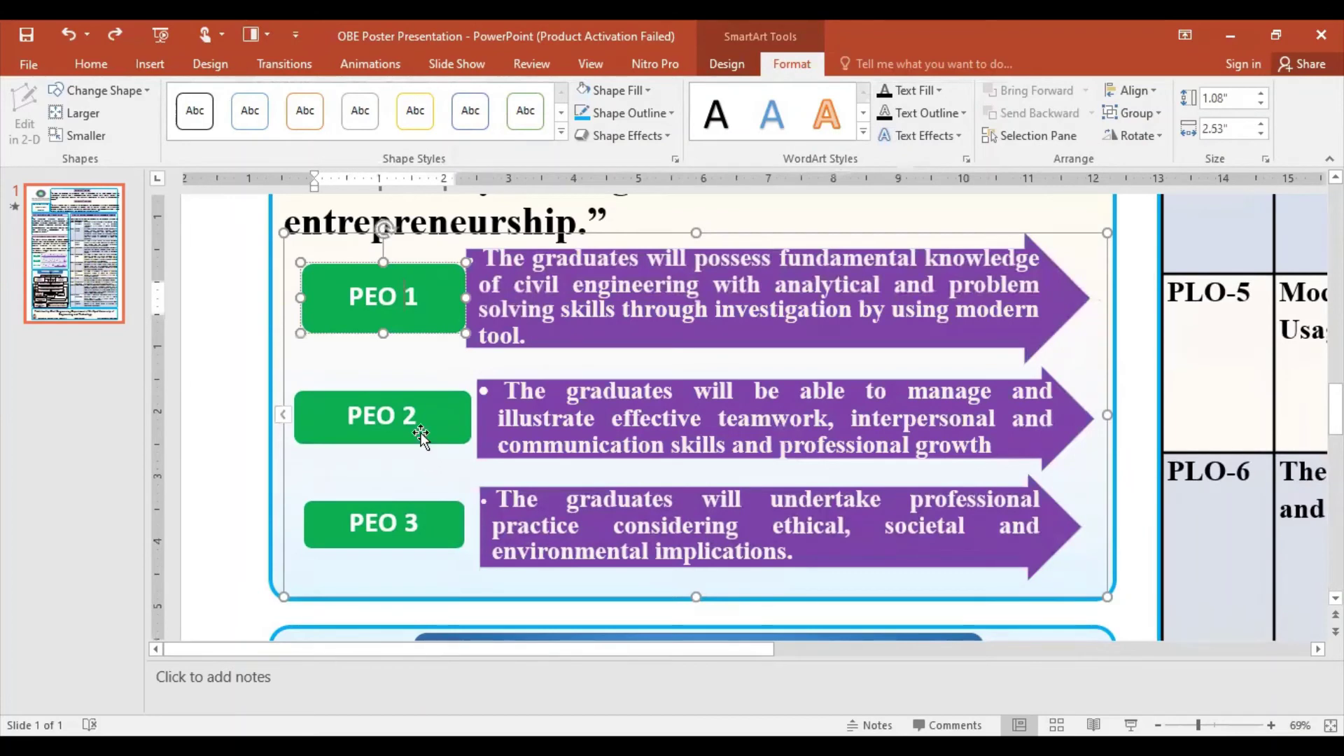
{"action": "left_click", "coordinate": [1264, 103]}
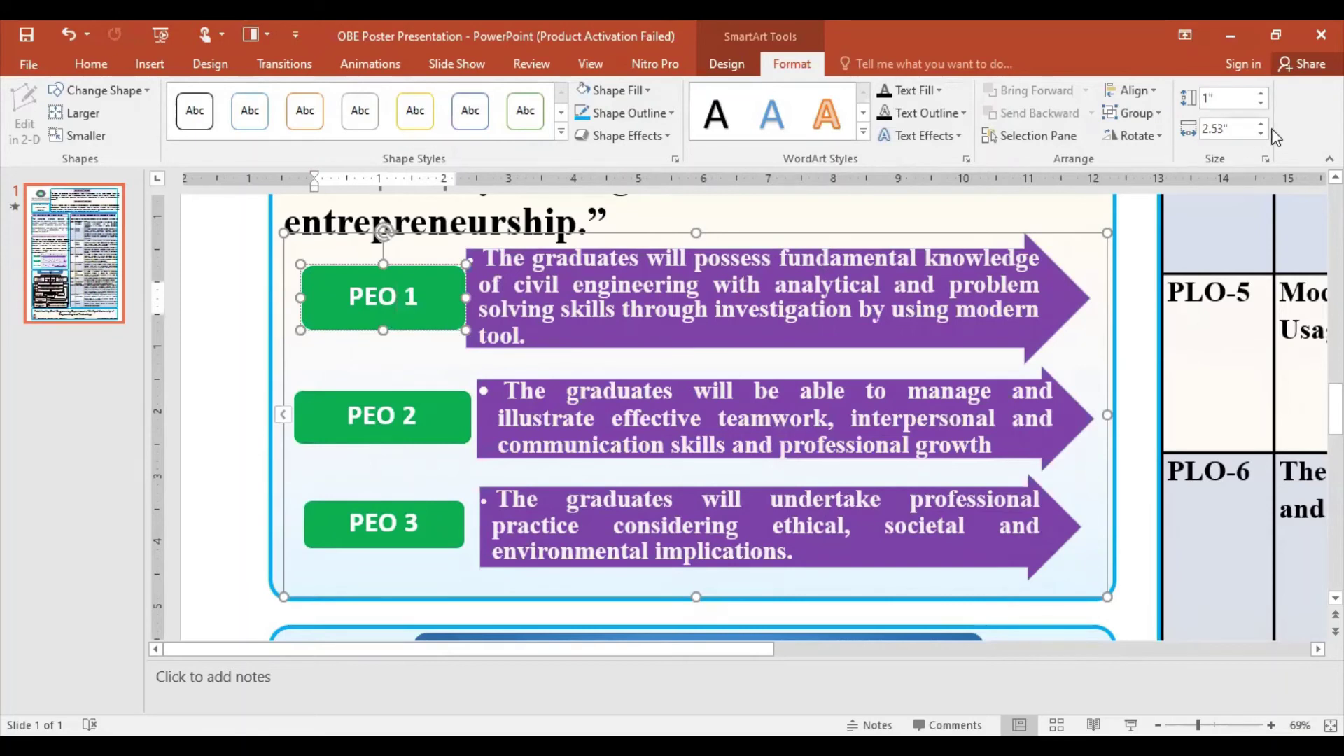
{"action": "left_click", "coordinate": [1225, 128]}
{"action": "type", "text": "2"}
{"action": "key", "text": "Return"}
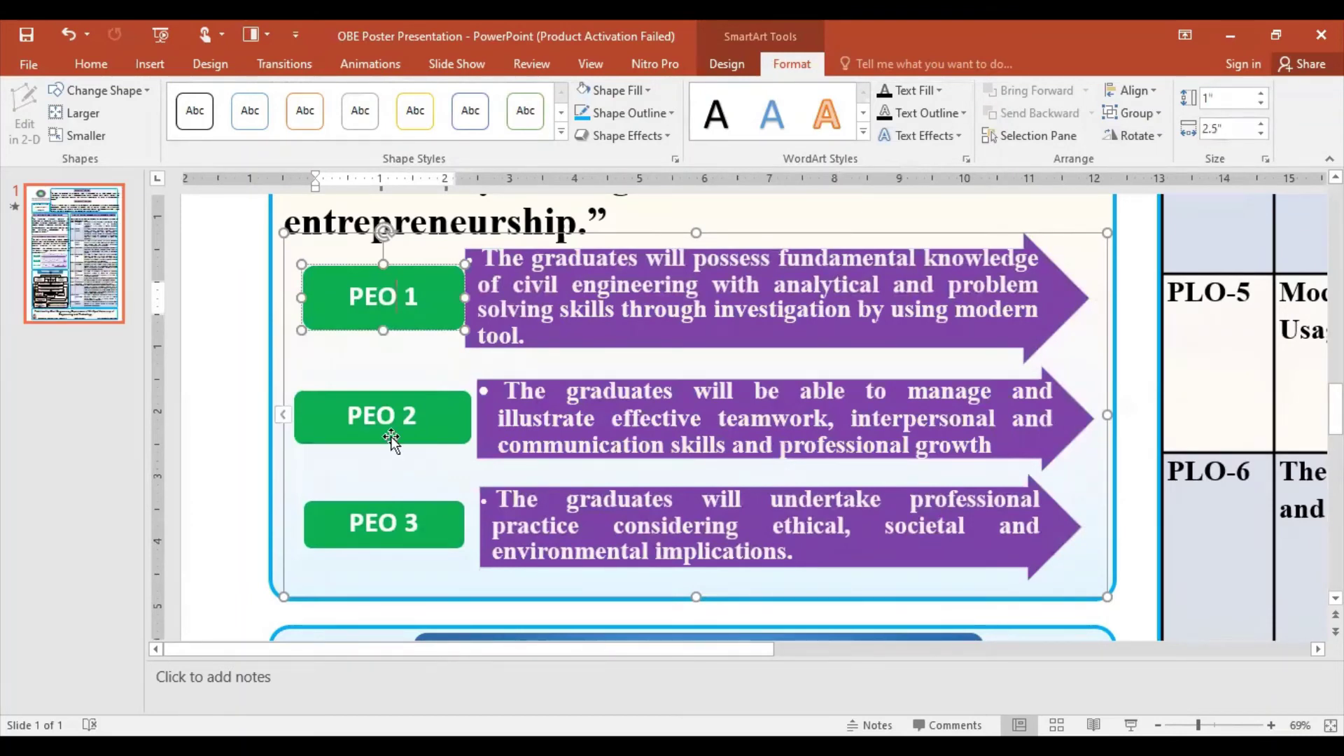
{"action": "left_click", "coordinate": [390, 435]}
{"action": "left_click", "coordinate": [1225, 98]}
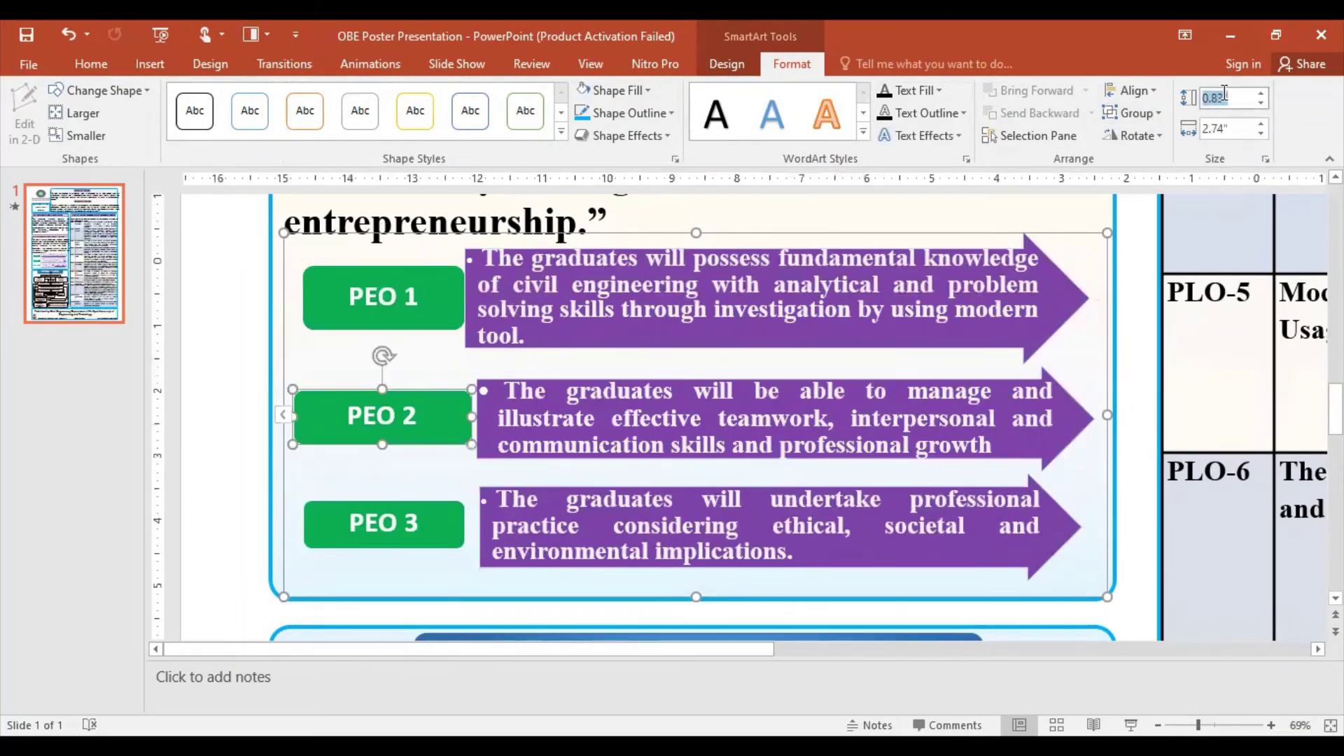
{"action": "type", "text": "1"}
{"action": "left_click", "coordinate": [1232, 131]}
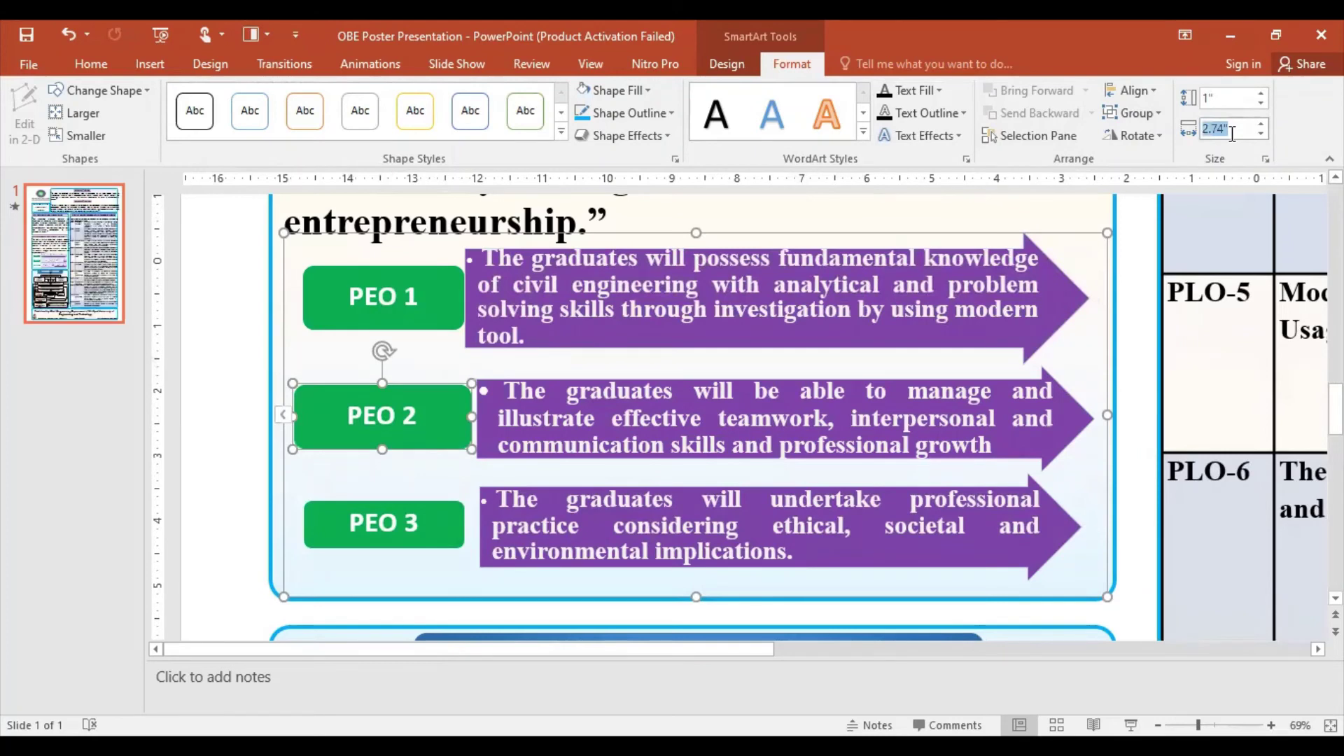
{"action": "type", "text": "2"}
{"action": "key", "text": "Return"}
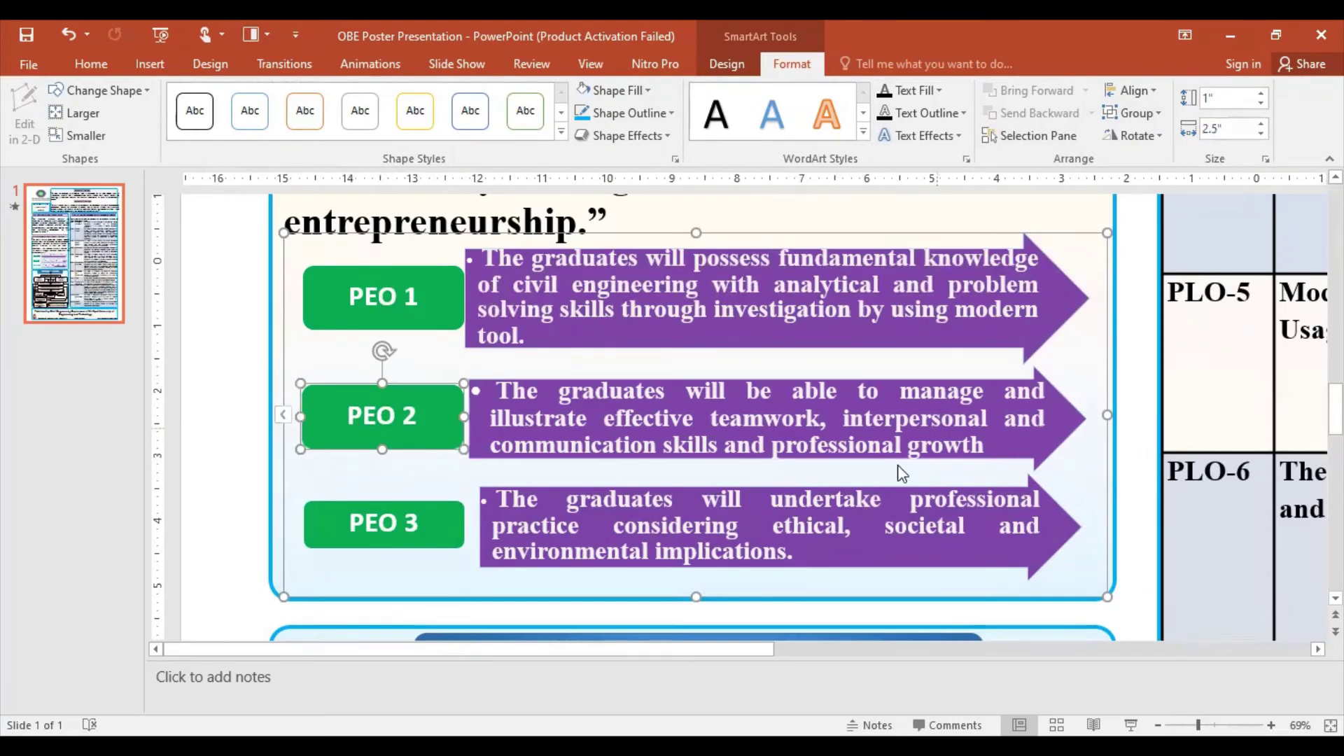
Step: Resize the PEO 3 green box to 1" tall by 2.5" wide
{"action": "left_click", "coordinate": [418, 539]}
{"action": "left_click", "coordinate": [1225, 98]}
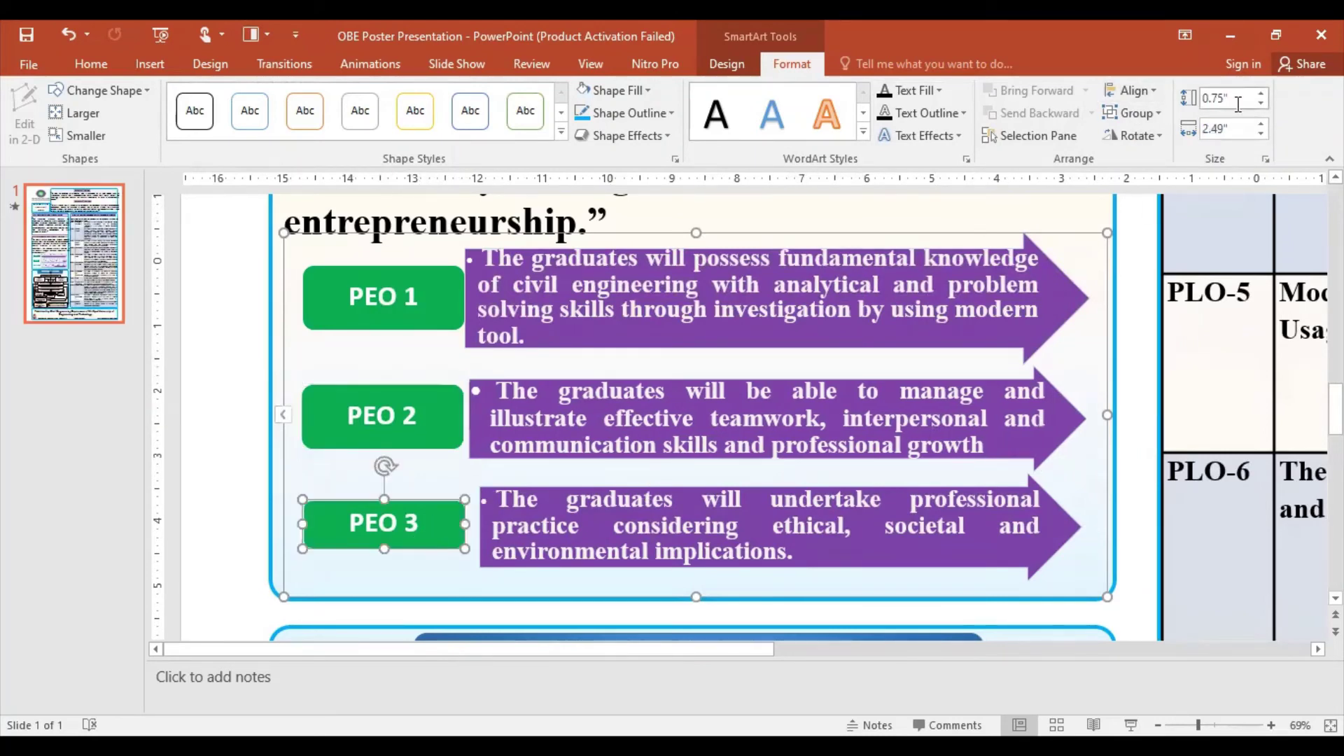
{"action": "type", "text": "1"}
{"action": "left_click", "coordinate": [1230, 131]}
{"action": "type", "text": "2.5"}
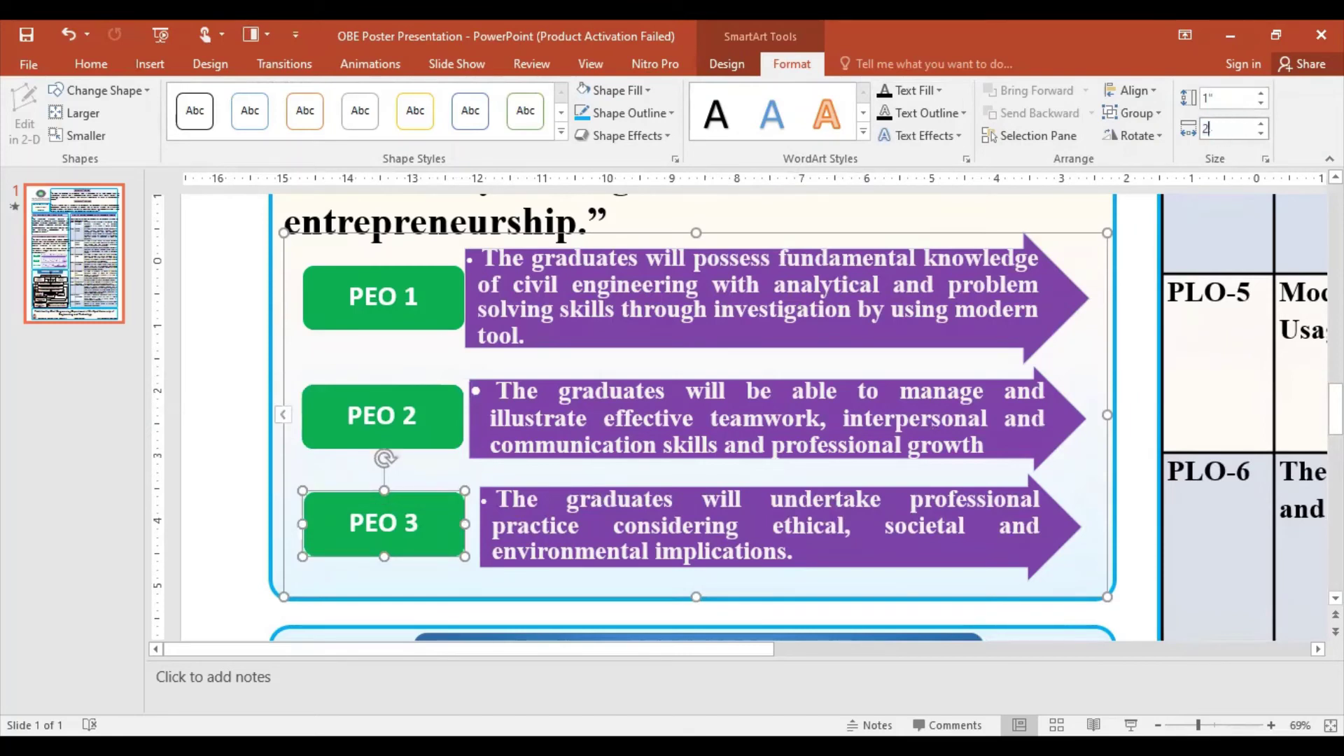
{"action": "key", "text": "Return"}
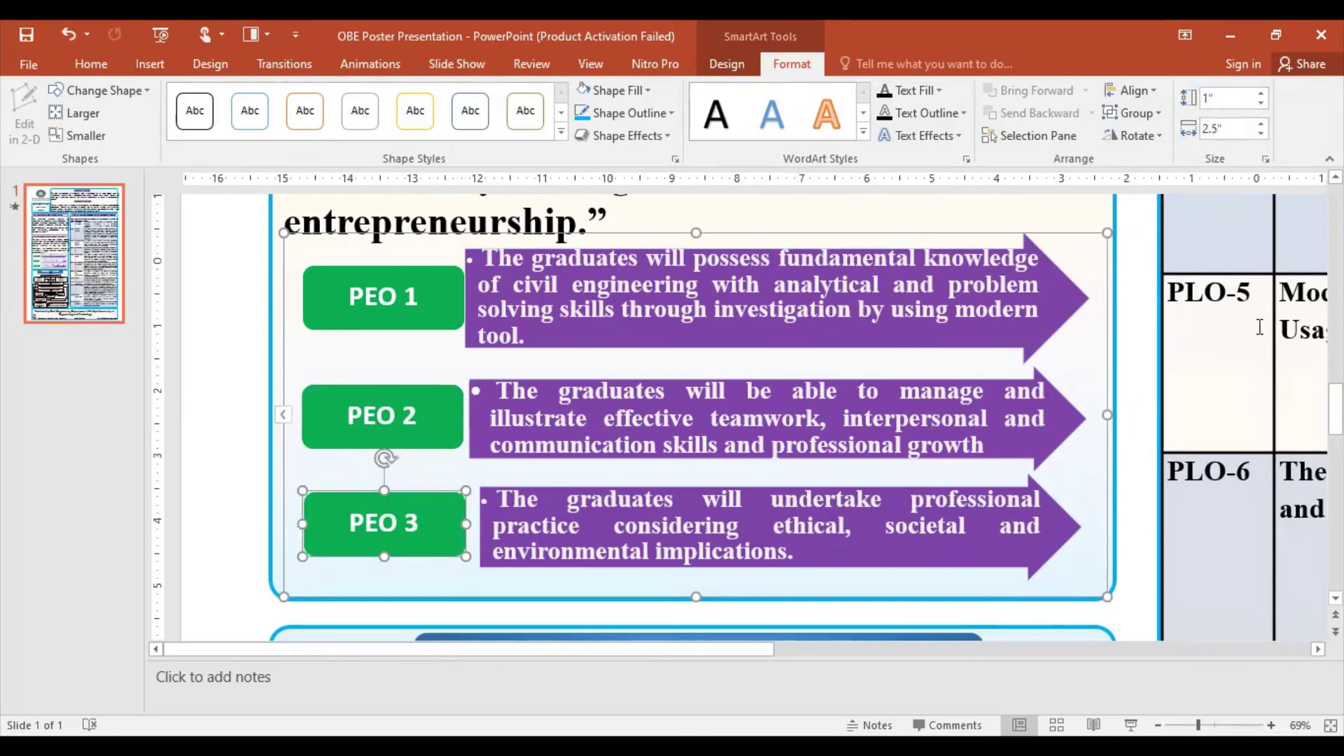
{"action": "left_click", "coordinate": [760, 557]}
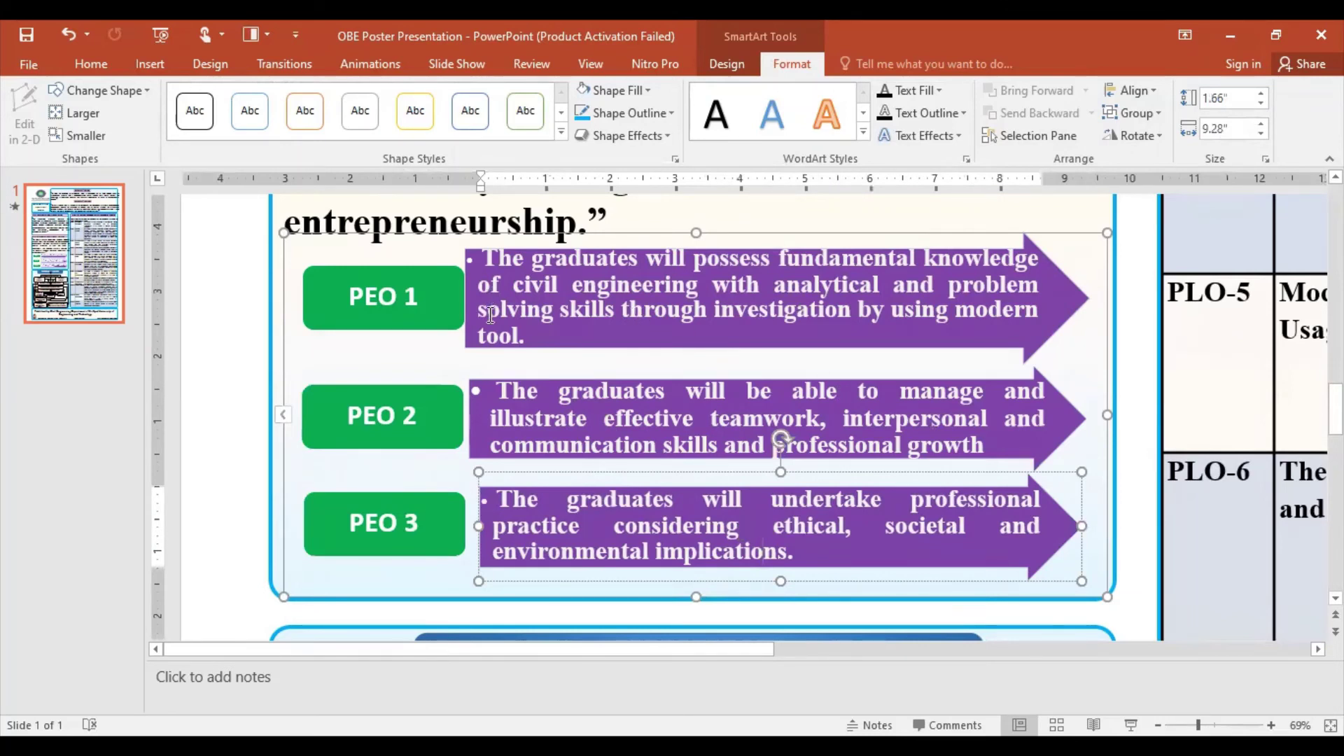
Step: Move the PEO 2 arrow left, widen the PEO 3 arrow leftward, and nudge the PEO 3 box against it
{"action": "left_click", "coordinate": [473, 400]}
{"action": "left_click_drag", "start_coordinate": [463, 420], "coordinate": [462, 420]}
{"action": "left_click", "coordinate": [474, 523]}
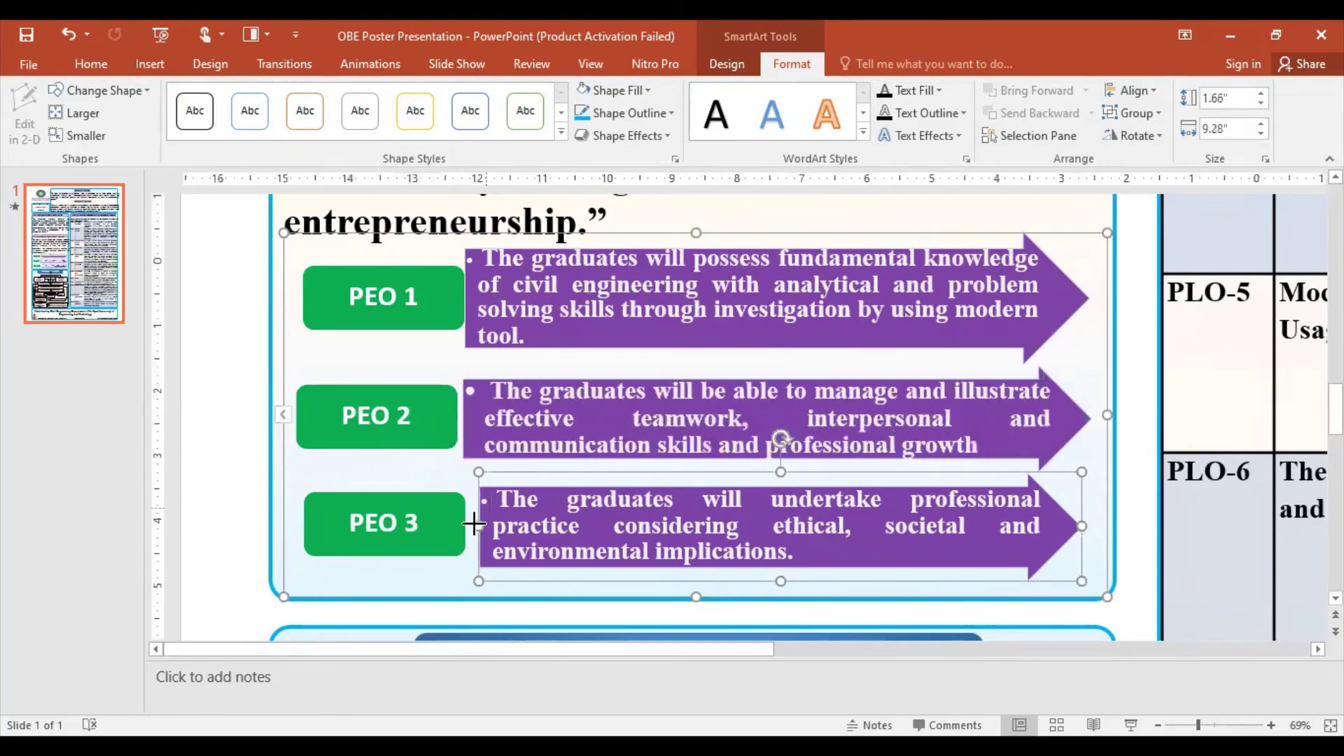
{"action": "left_click_drag", "start_coordinate": [473, 524], "coordinate": [463, 524]}
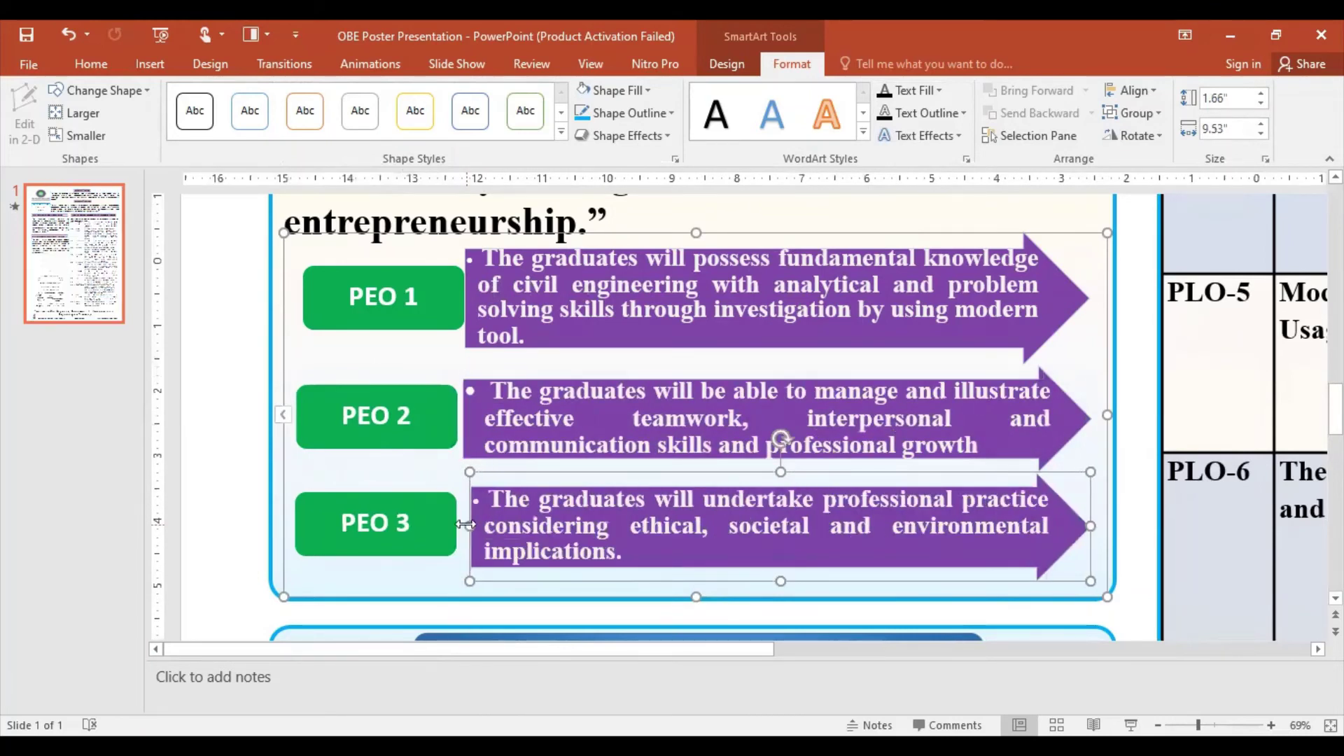
{"action": "left_click", "coordinate": [438, 536]}
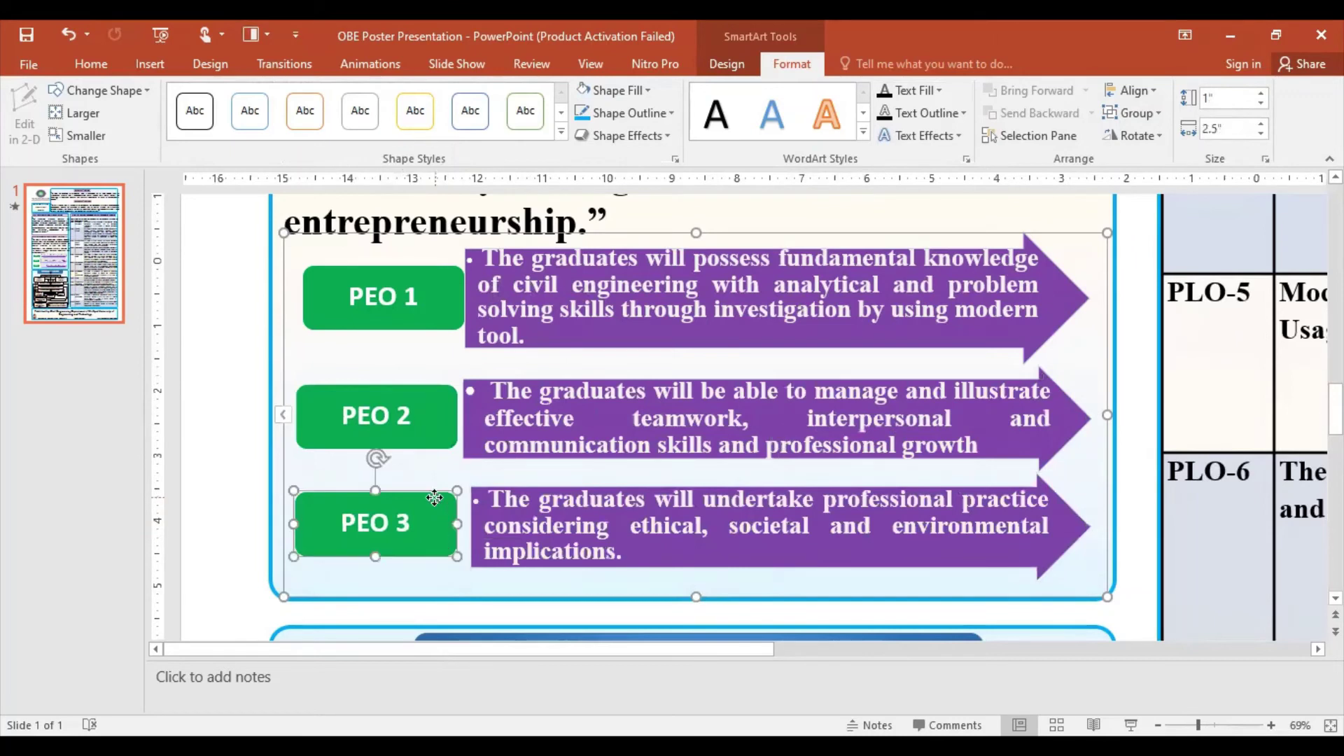
{"action": "mouse_move", "coordinate": [435, 499]}
{"action": "left_mouse_down"}
{"action": "mouse_move", "coordinate": [460, 530]}
{"action": "mouse_move", "coordinate": [431, 522]}
{"action": "left_mouse_up"}
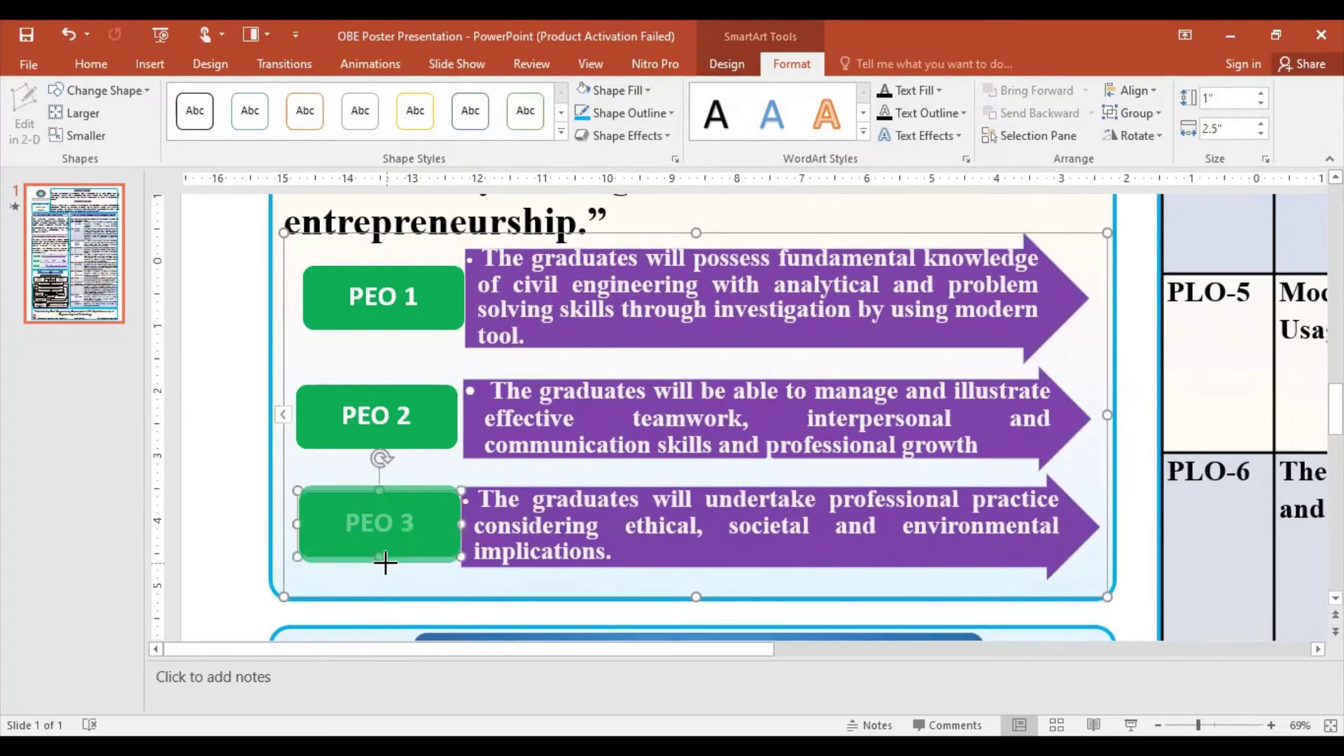
Step: Make the PEO 3 and PEO 2 boxes taller and adjust the PEO 2 box's width beside its arrow
{"action": "left_click_drag", "start_coordinate": [384, 562], "coordinate": [384, 563]}
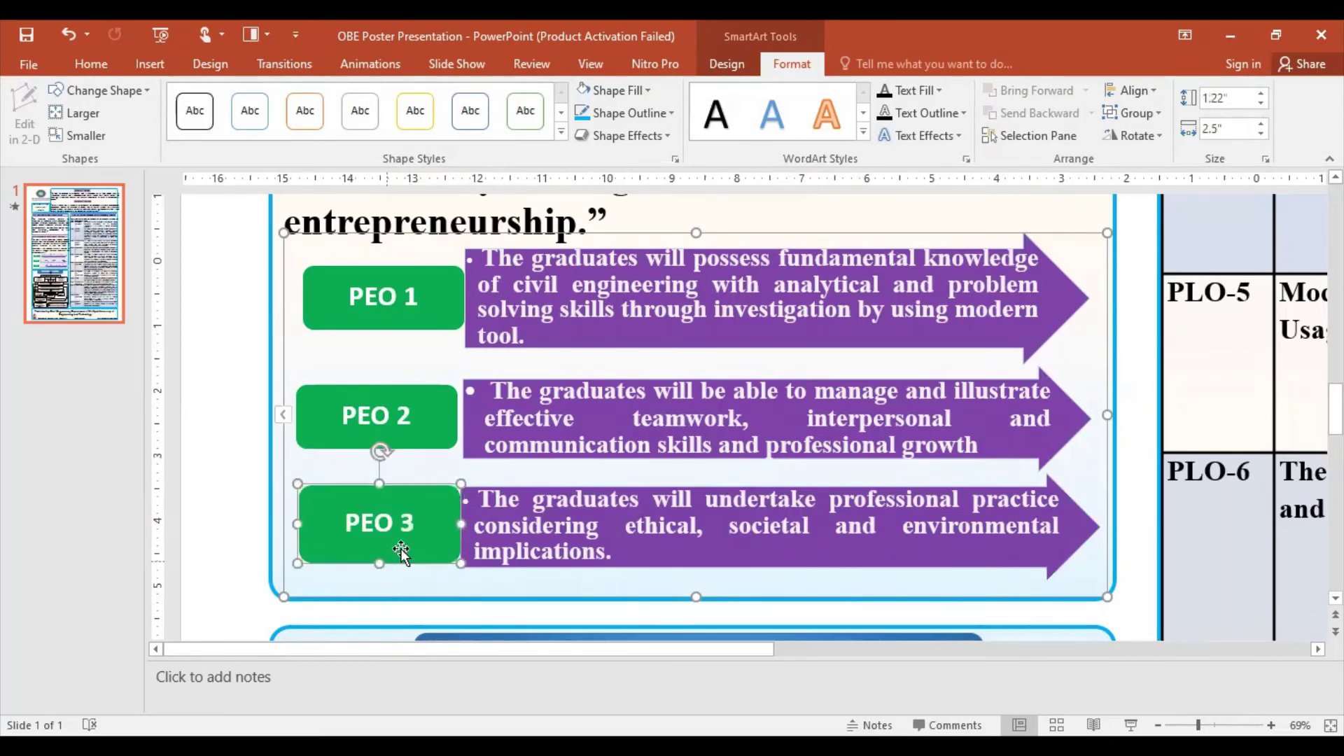
{"action": "left_click_drag", "start_coordinate": [427, 503], "coordinate": [429, 503]}
{"action": "left_click", "coordinate": [400, 404]}
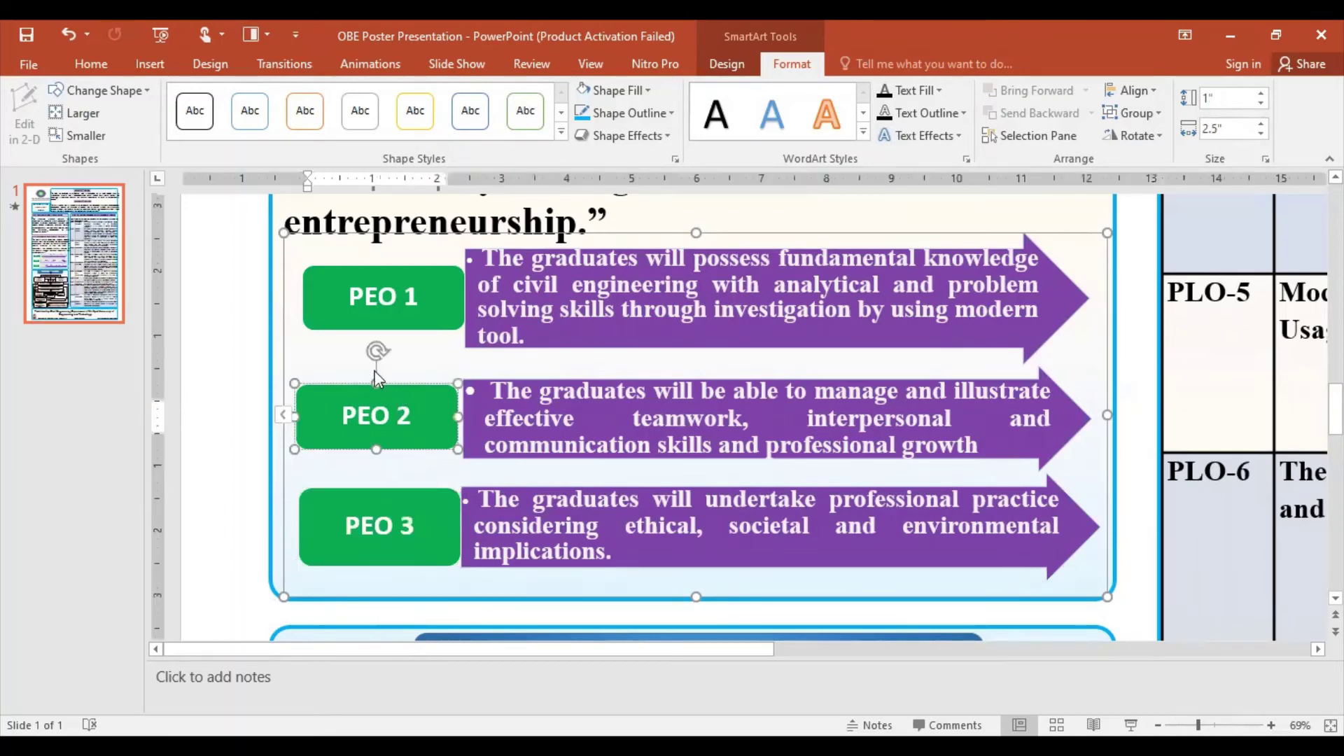
{"action": "left_click_drag", "start_coordinate": [378, 379], "coordinate": [372, 378]}
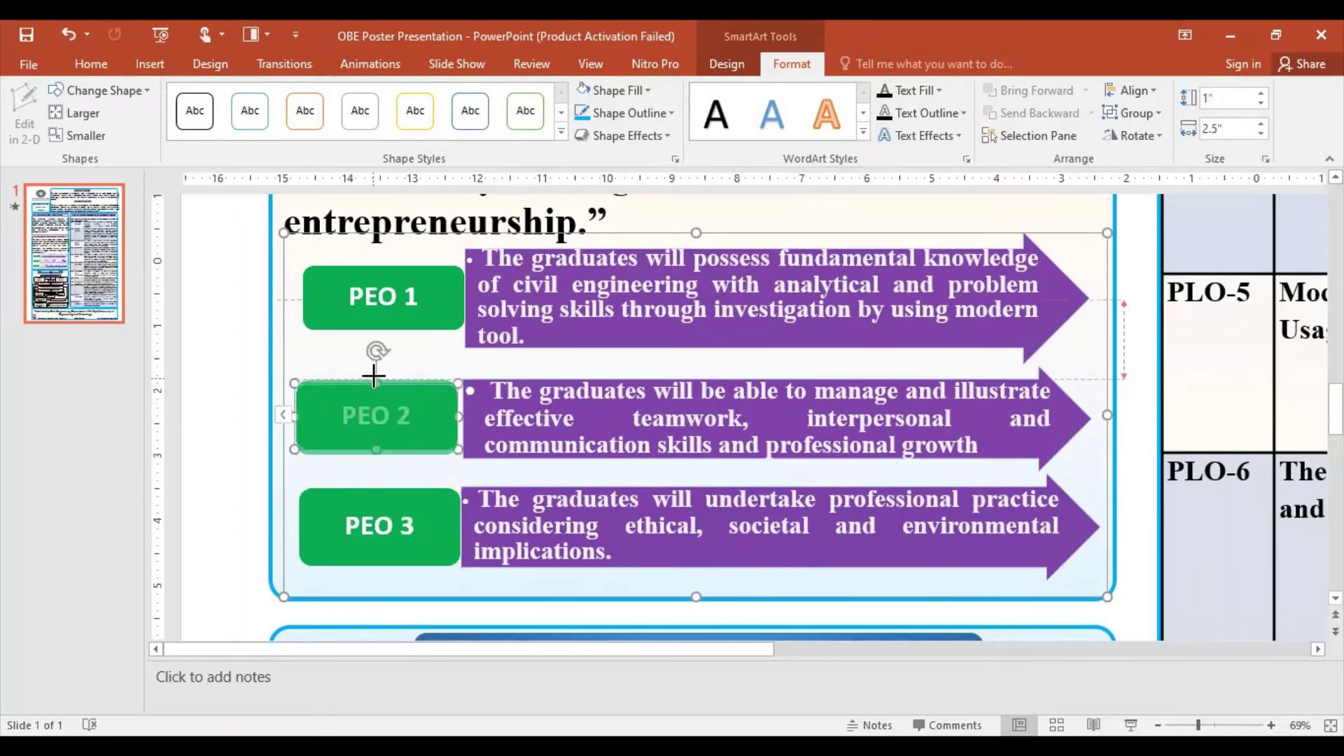
{"action": "left_click_drag", "start_coordinate": [373, 376], "coordinate": [374, 371]}
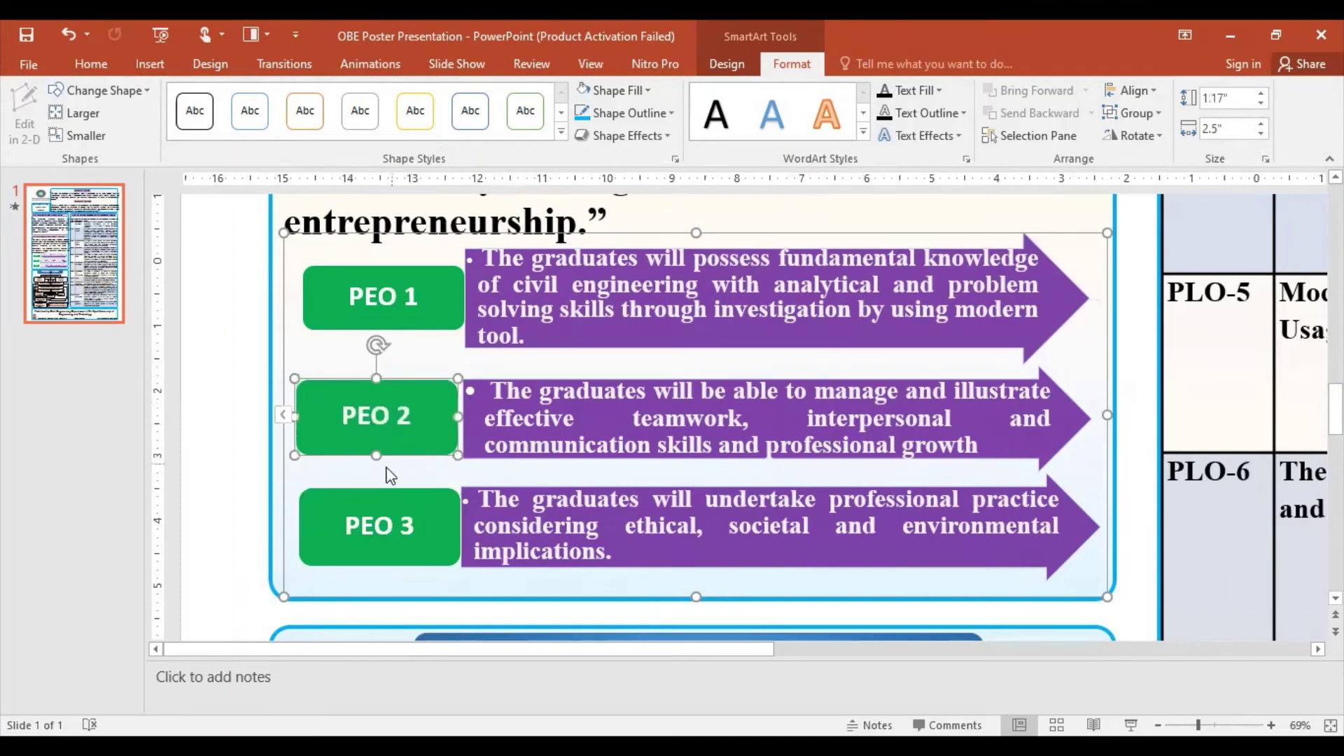
{"action": "left_click_drag", "start_coordinate": [376, 455], "coordinate": [376, 461]}
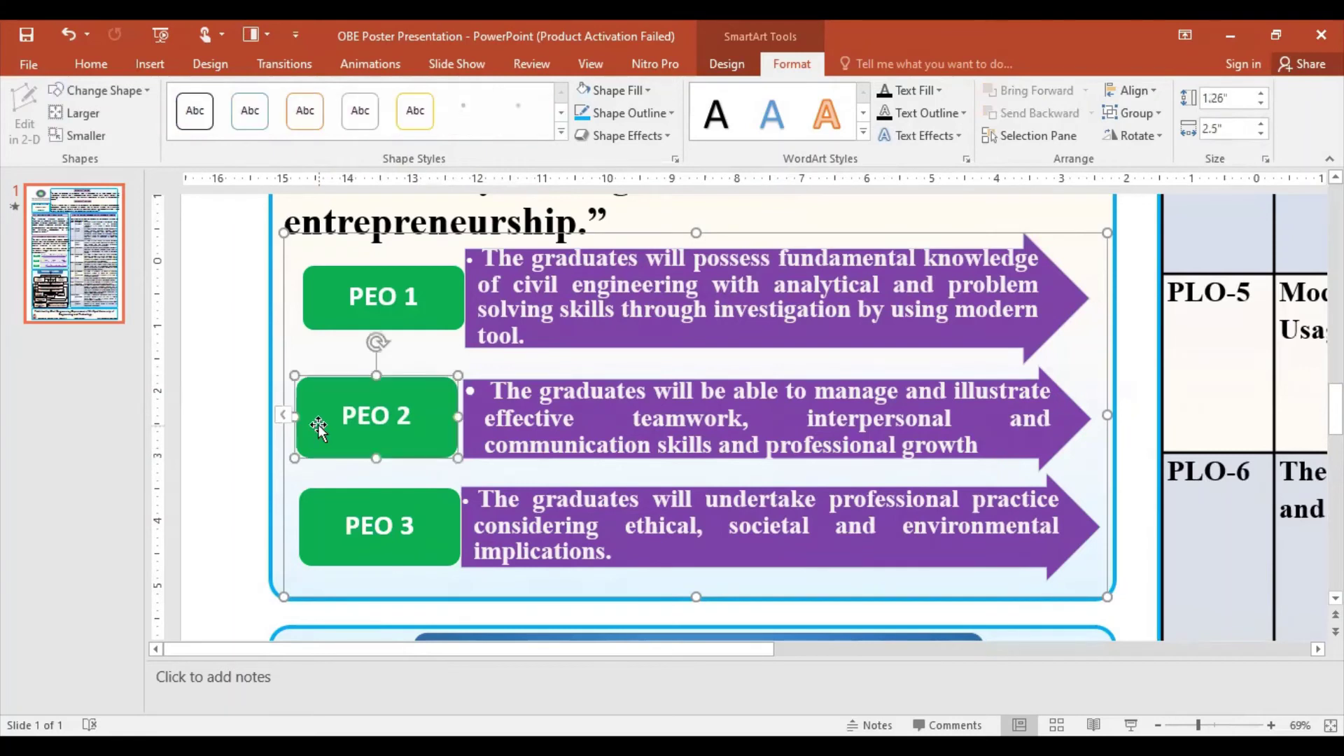
{"action": "left_click_drag", "start_coordinate": [295, 416], "coordinate": [300, 416]}
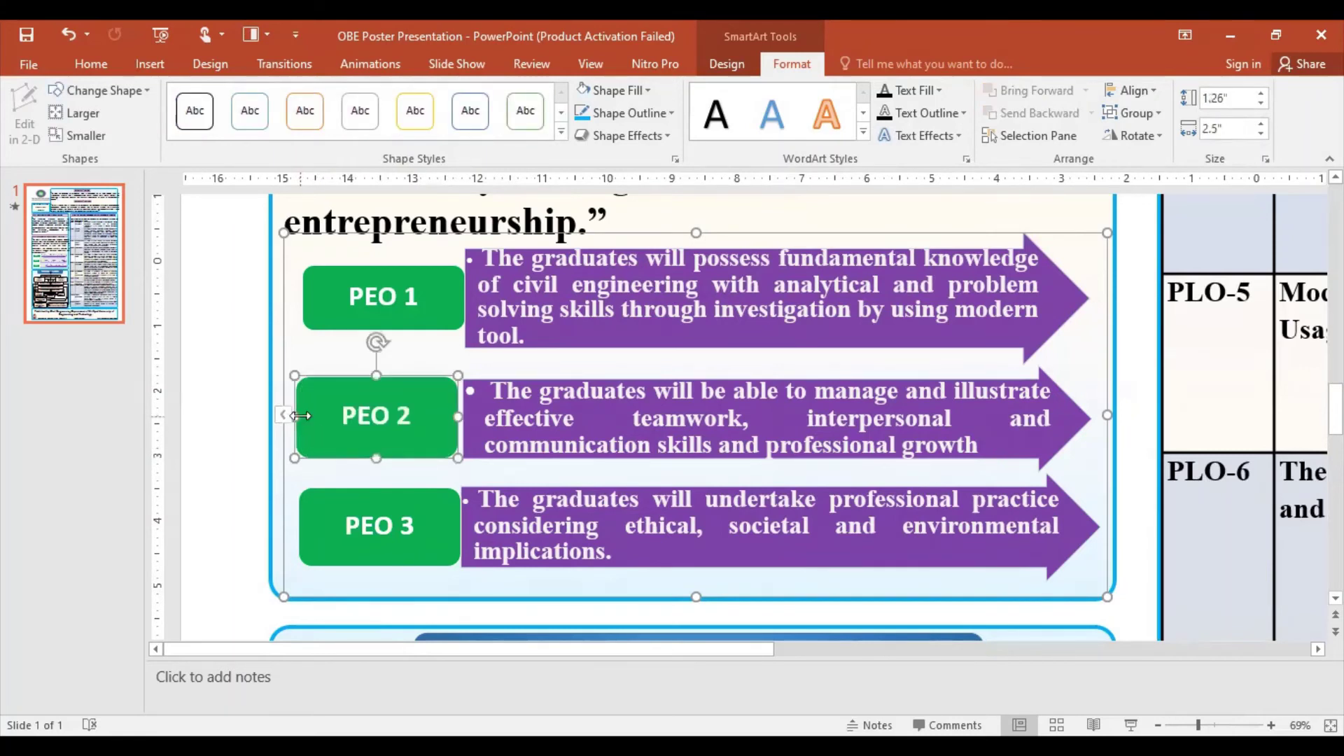
{"action": "left_click_drag", "start_coordinate": [448, 420], "coordinate": [462, 420]}
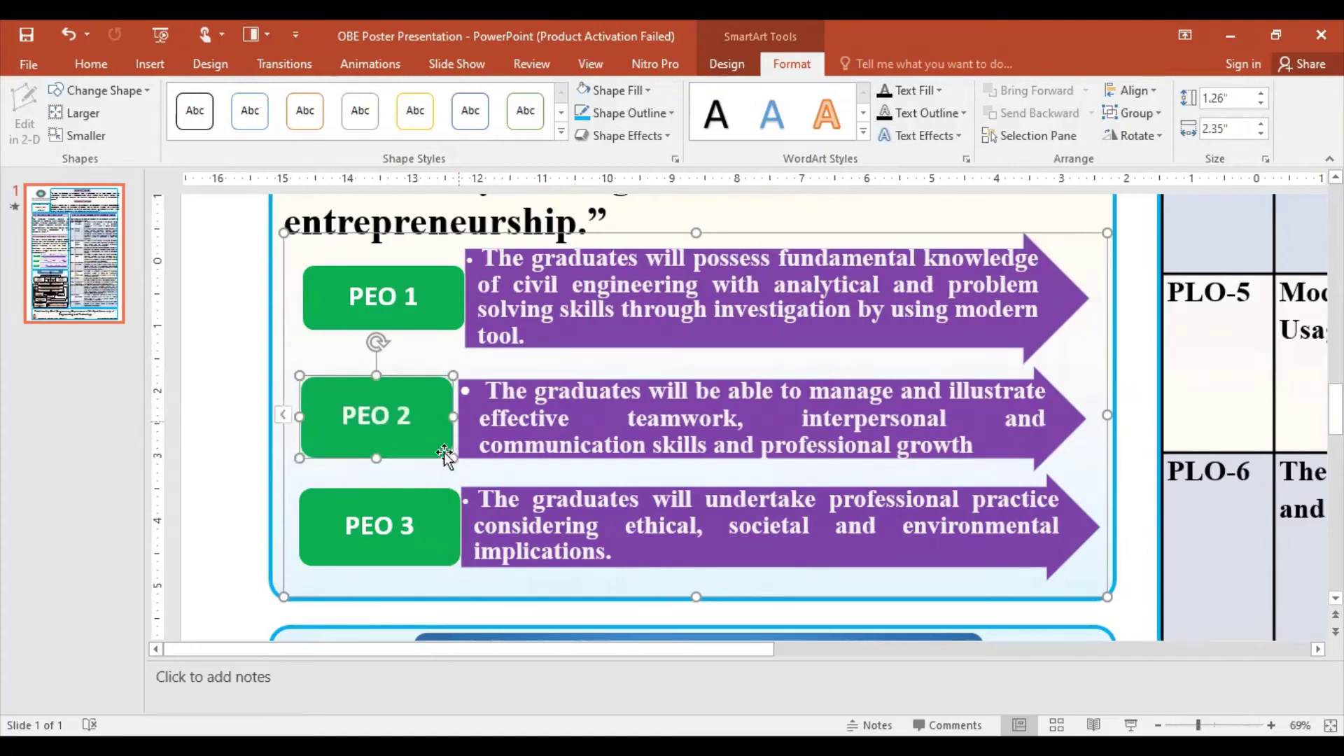
Step: Make the PEO 1 box taller and realign the PEO 2 box with its arrow
{"action": "left_click", "coordinate": [422, 485]}
{"action": "left_click", "coordinate": [418, 301]}
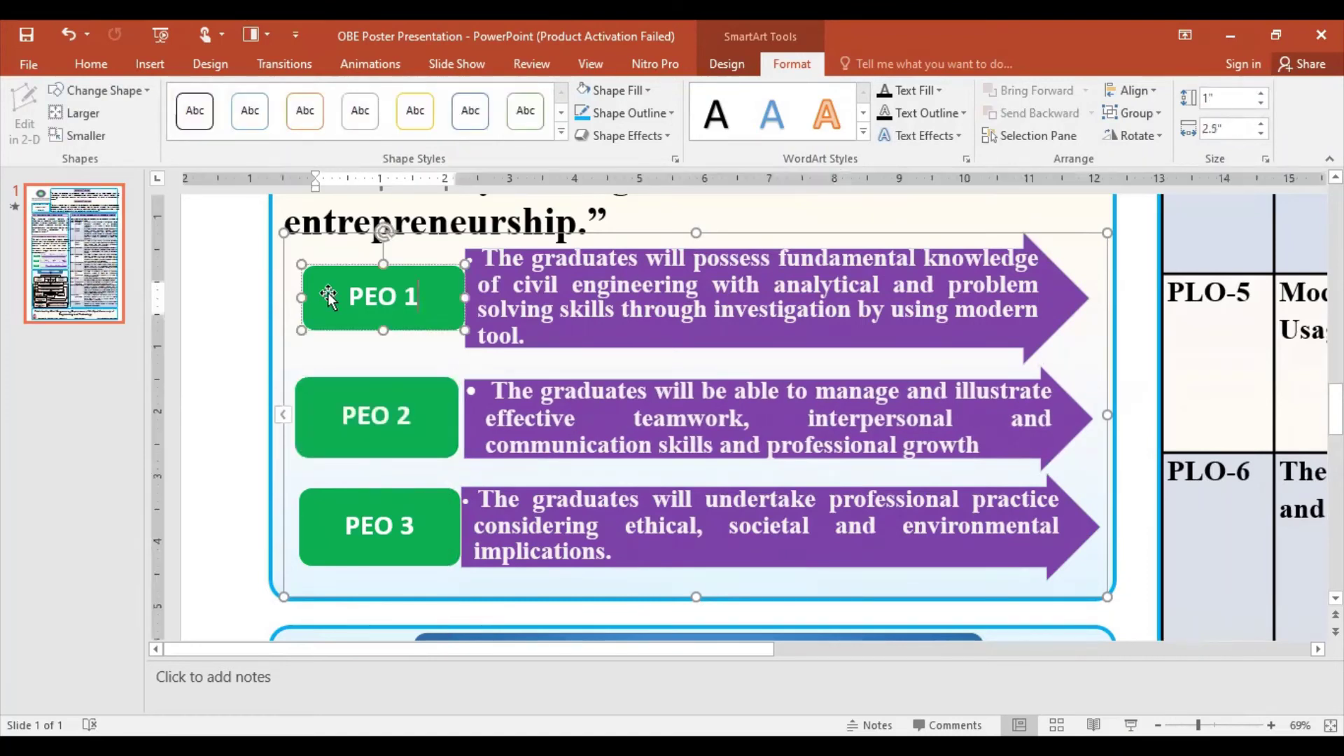
{"action": "left_click_drag", "start_coordinate": [388, 270], "coordinate": [381, 248]}
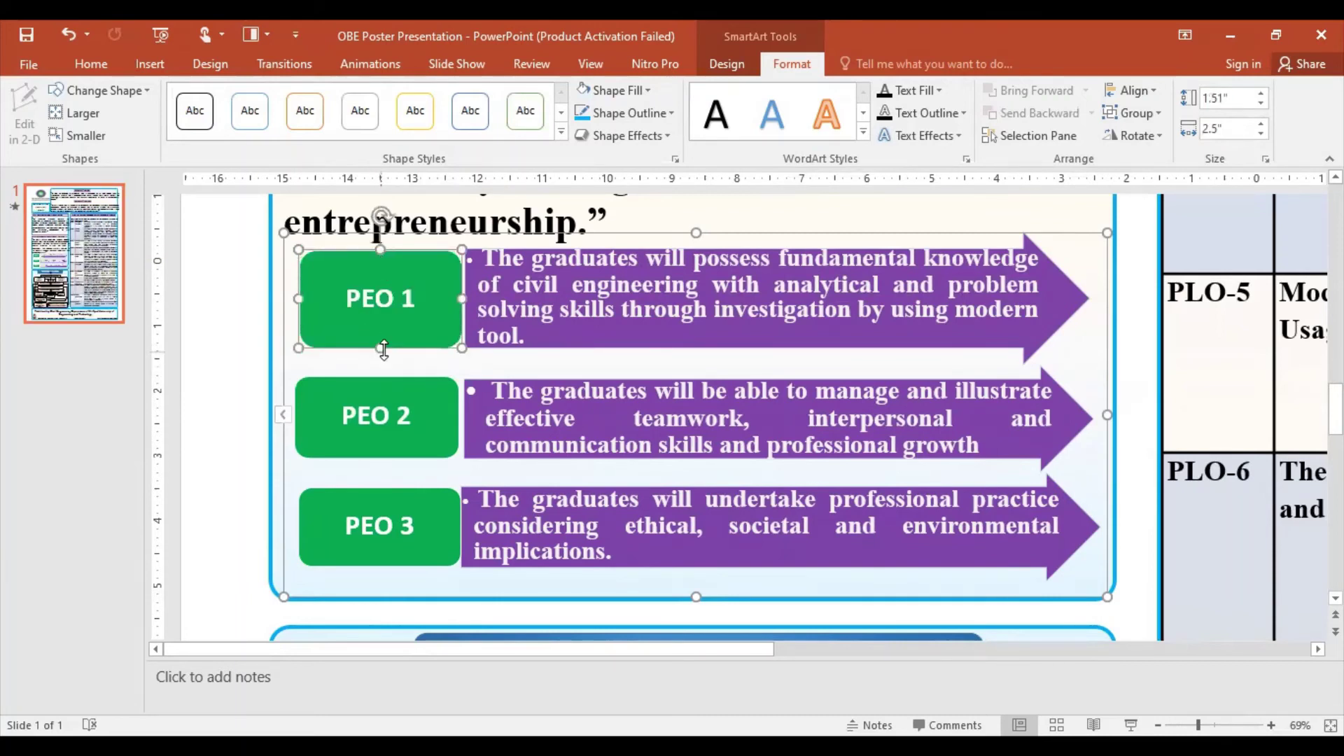
{"action": "left_click", "coordinate": [415, 445]}
{"action": "left_click_drag", "start_coordinate": [442, 397], "coordinate": [446, 397]}
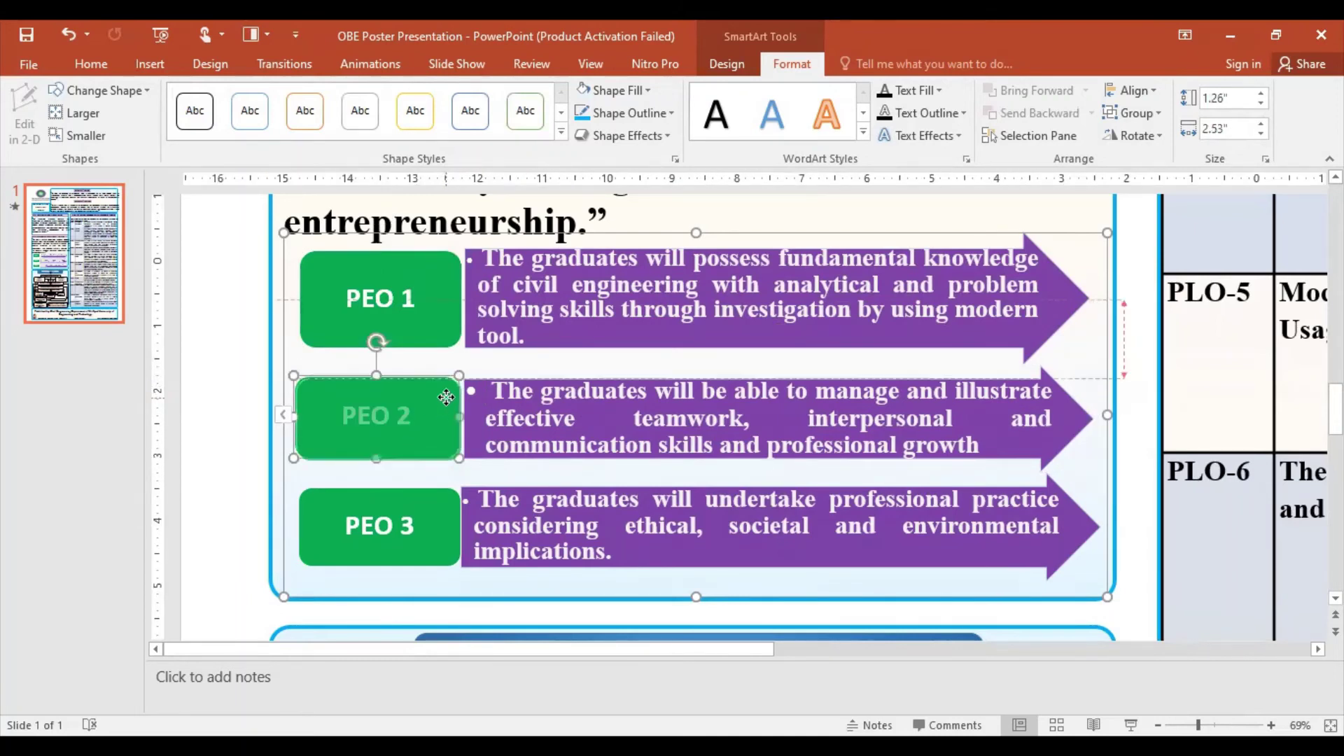
{"action": "left_click_drag", "start_coordinate": [446, 397], "coordinate": [447, 398]}
{"action": "left_click", "coordinate": [406, 485]}
{"action": "left_click", "coordinate": [403, 501]}
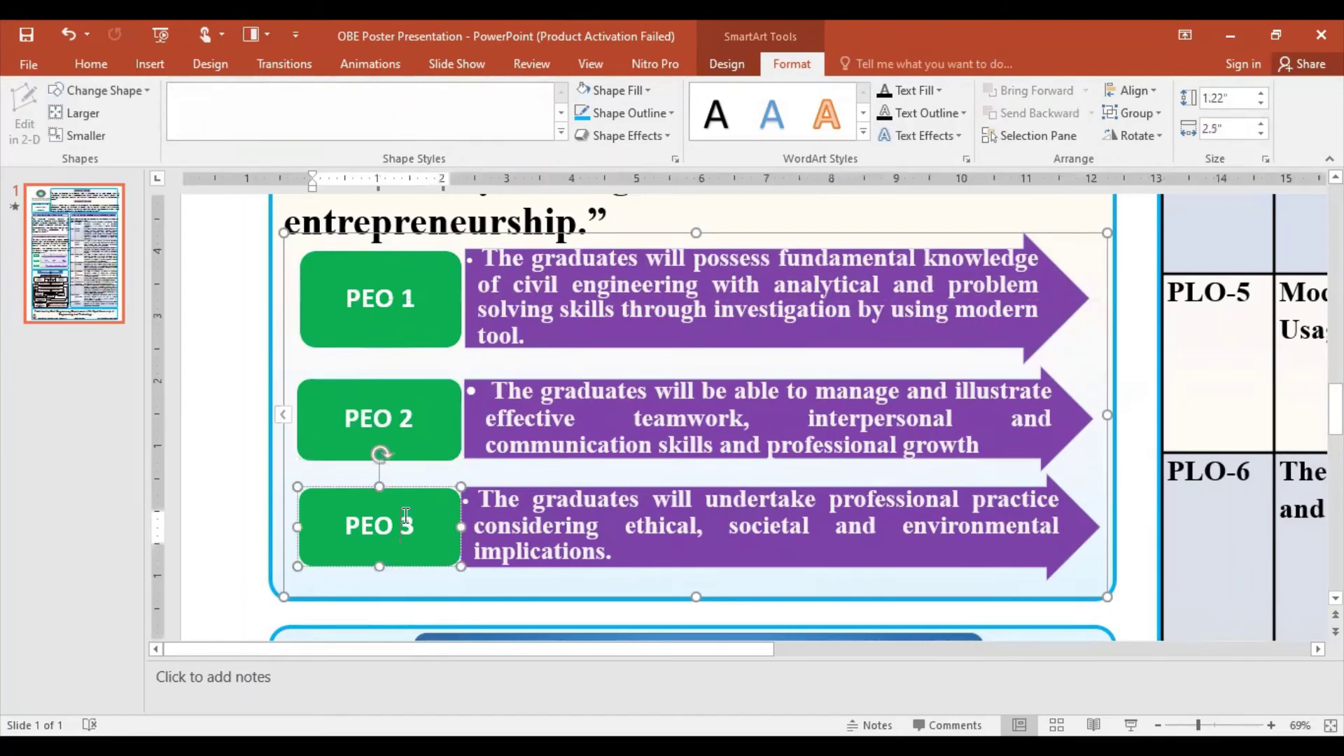
{"action": "left_click", "coordinate": [642, 236]}
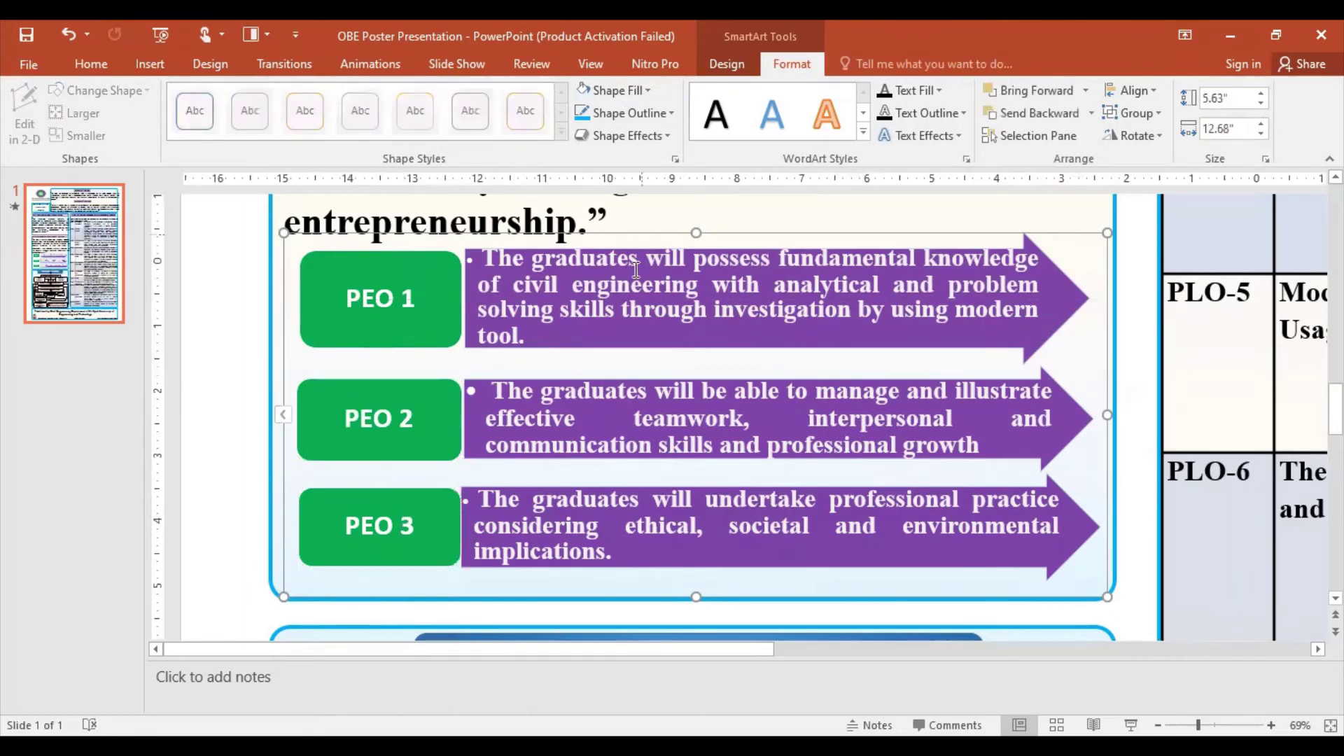
Step: Save the poster, make the PEO 1 arrow slightly taller, and widen the PEO 2 arrow
{"action": "left_click", "coordinate": [16, 40]}
{"action": "scroll", "coordinate": [869, 474], "scroll_direction": "up", "scroll_amount": 1}
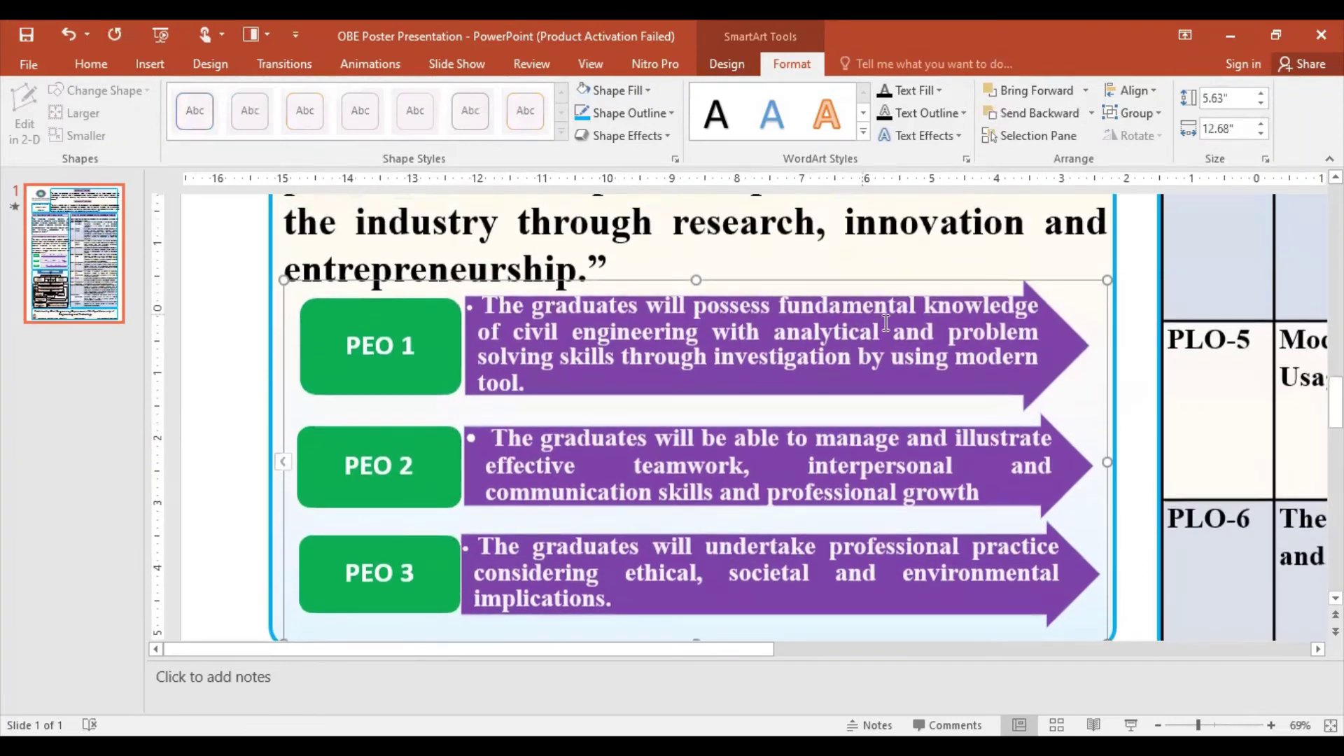
{"action": "left_click", "coordinate": [746, 389]}
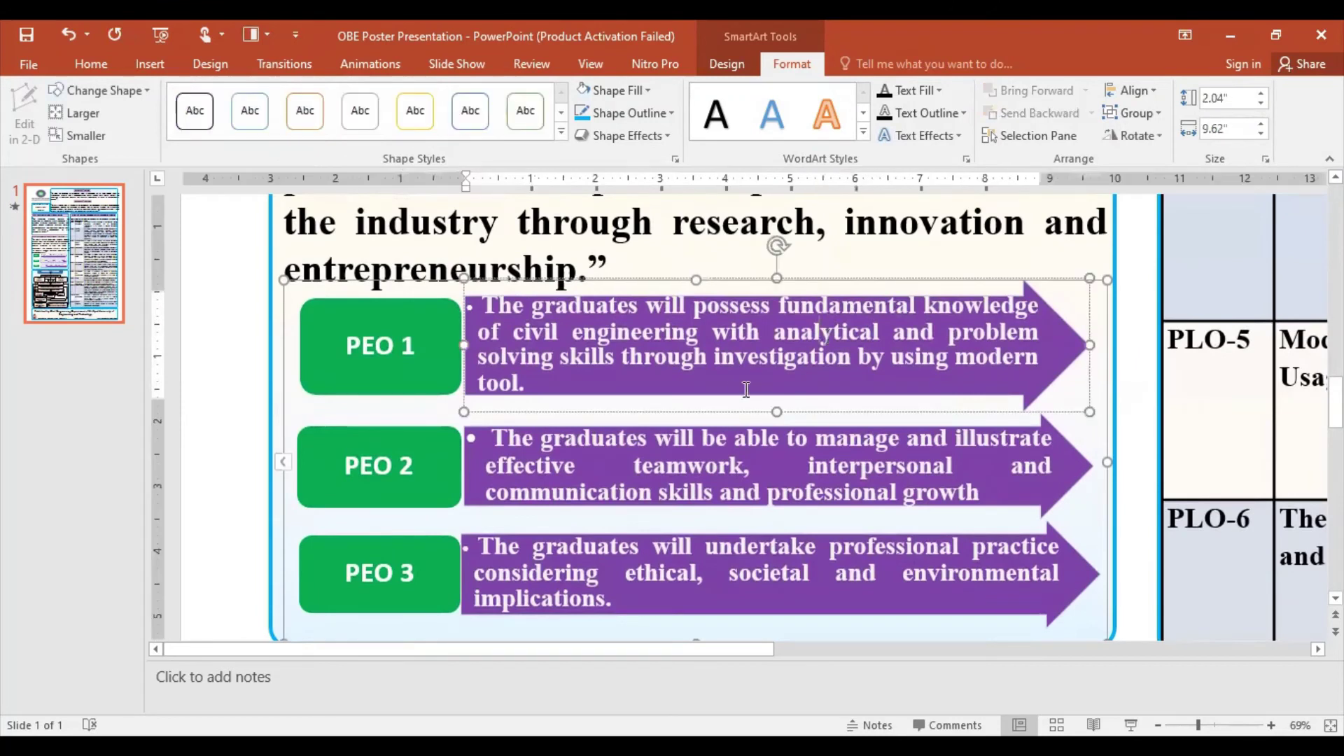
{"action": "left_click_drag", "start_coordinate": [772, 405], "coordinate": [777, 415]}
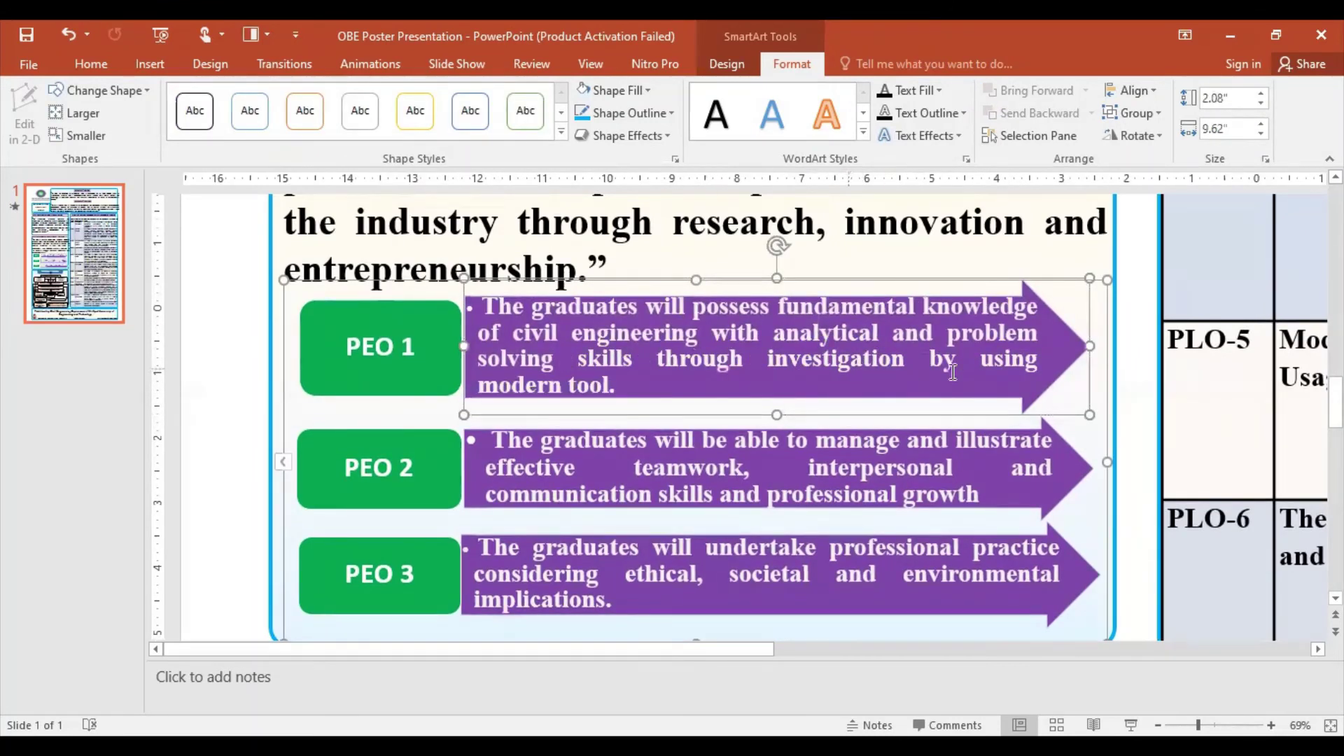
{"action": "left_click", "coordinate": [1076, 469]}
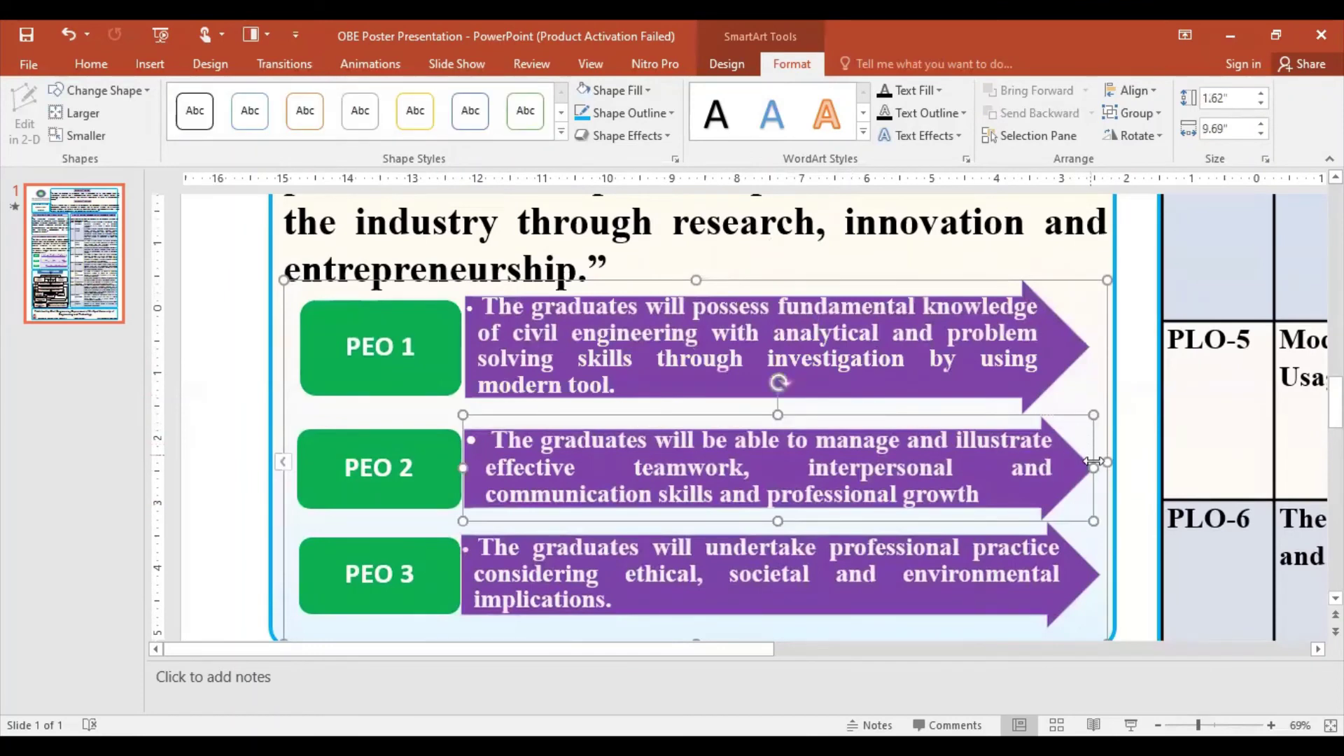
{"action": "left_click_drag", "start_coordinate": [1092, 461], "coordinate": [1104, 462]}
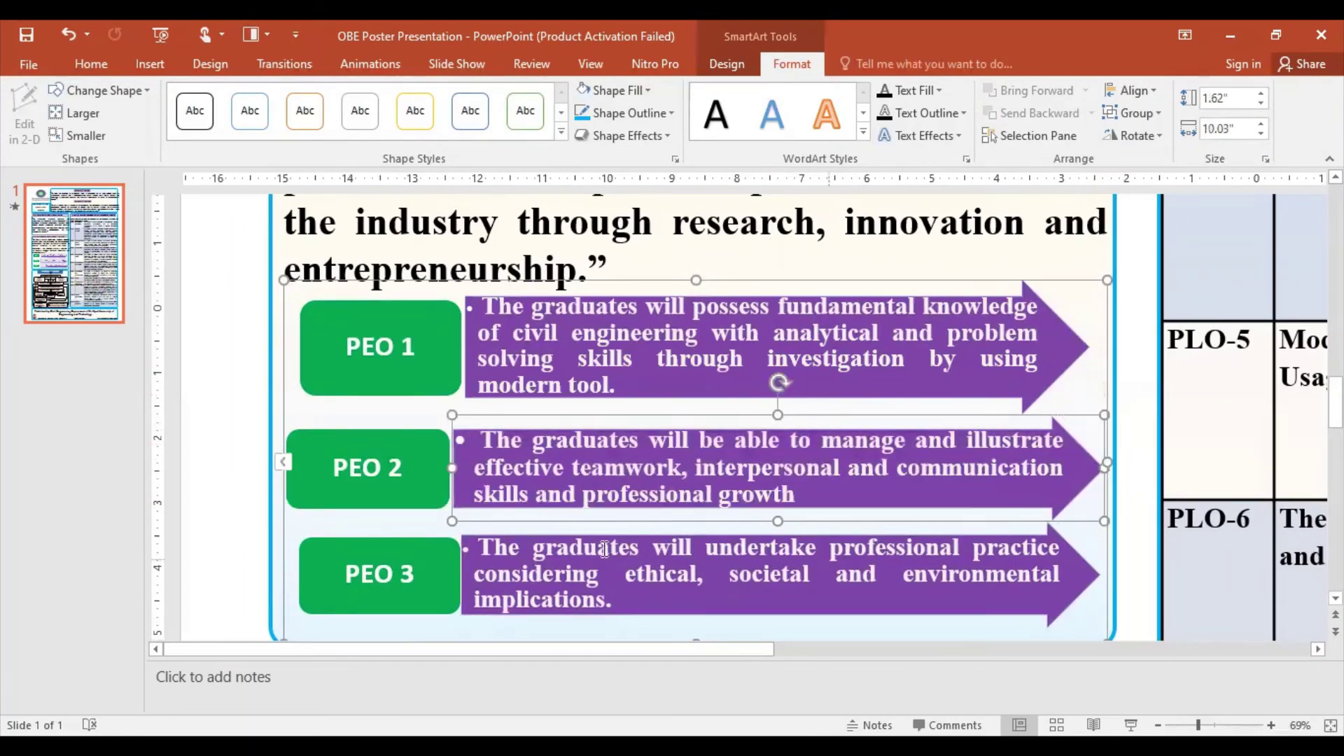
Step: Shift the PEO 1 and PEO 3 green boxes left into line with the others
{"action": "left_click_drag", "start_coordinate": [300, 365], "coordinate": [297, 363]}
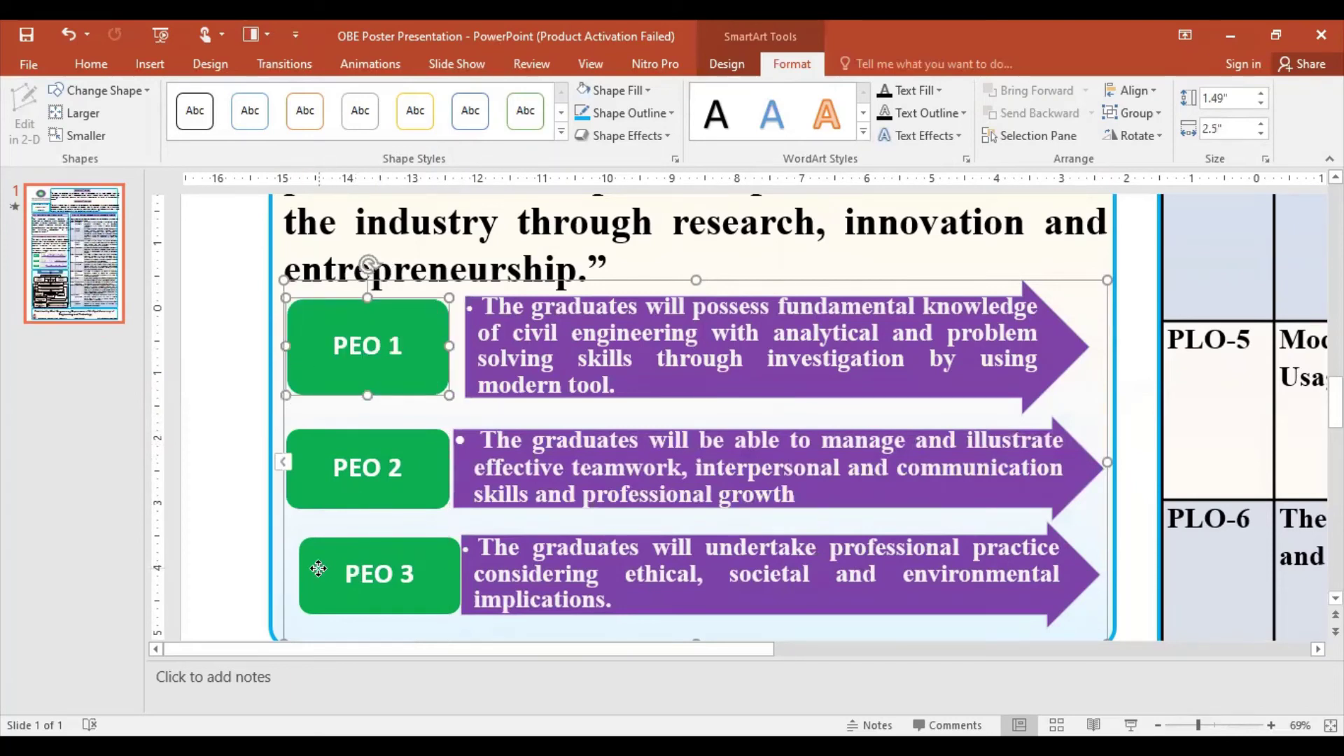
{"action": "left_click_drag", "start_coordinate": [315, 562], "coordinate": [307, 569]}
{"action": "left_click", "coordinate": [440, 633]}
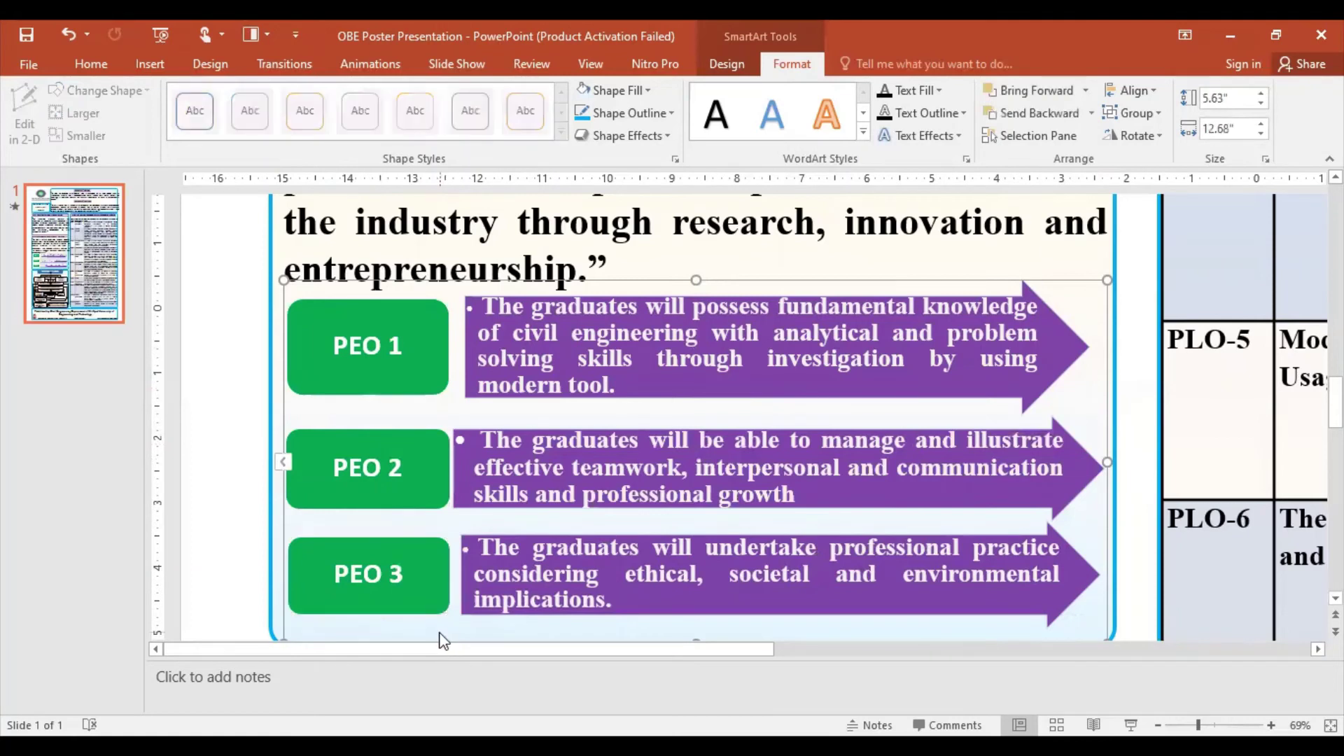
{"action": "left_click", "coordinate": [446, 580]}
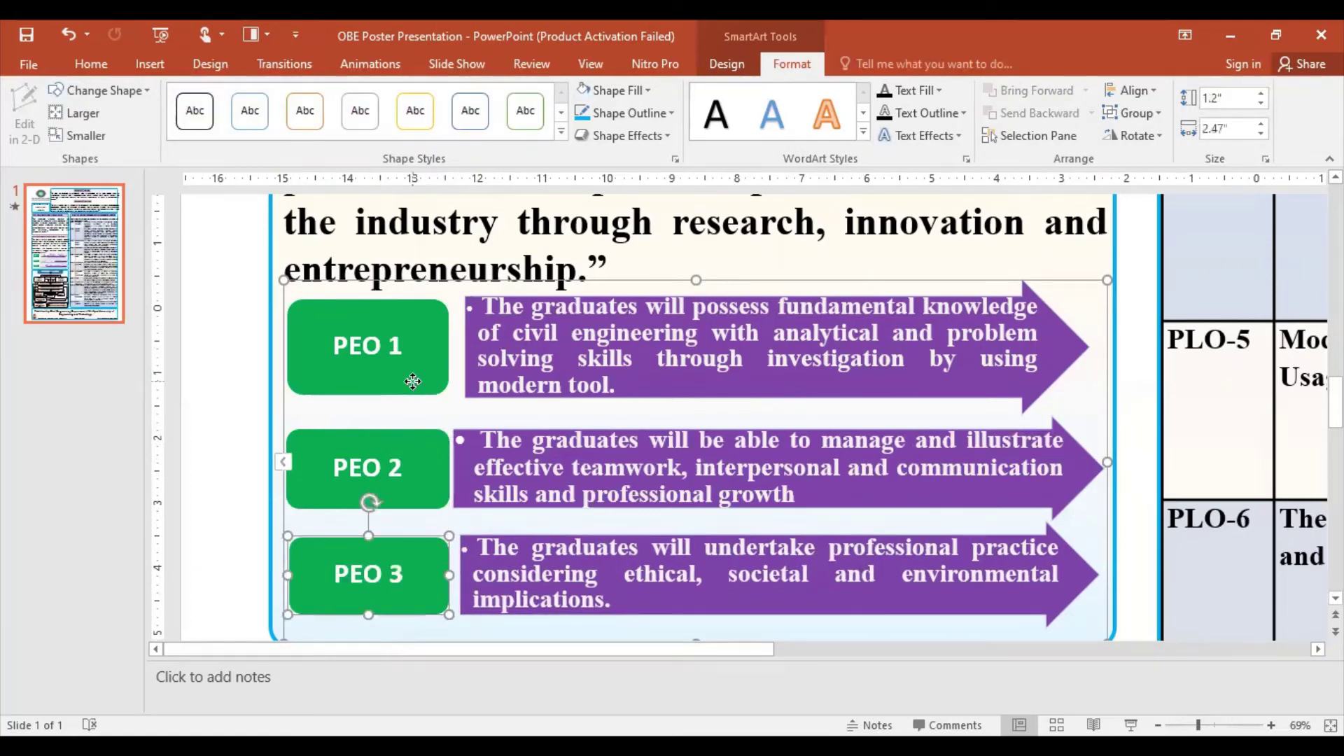
{"action": "left_click", "coordinate": [413, 389]}
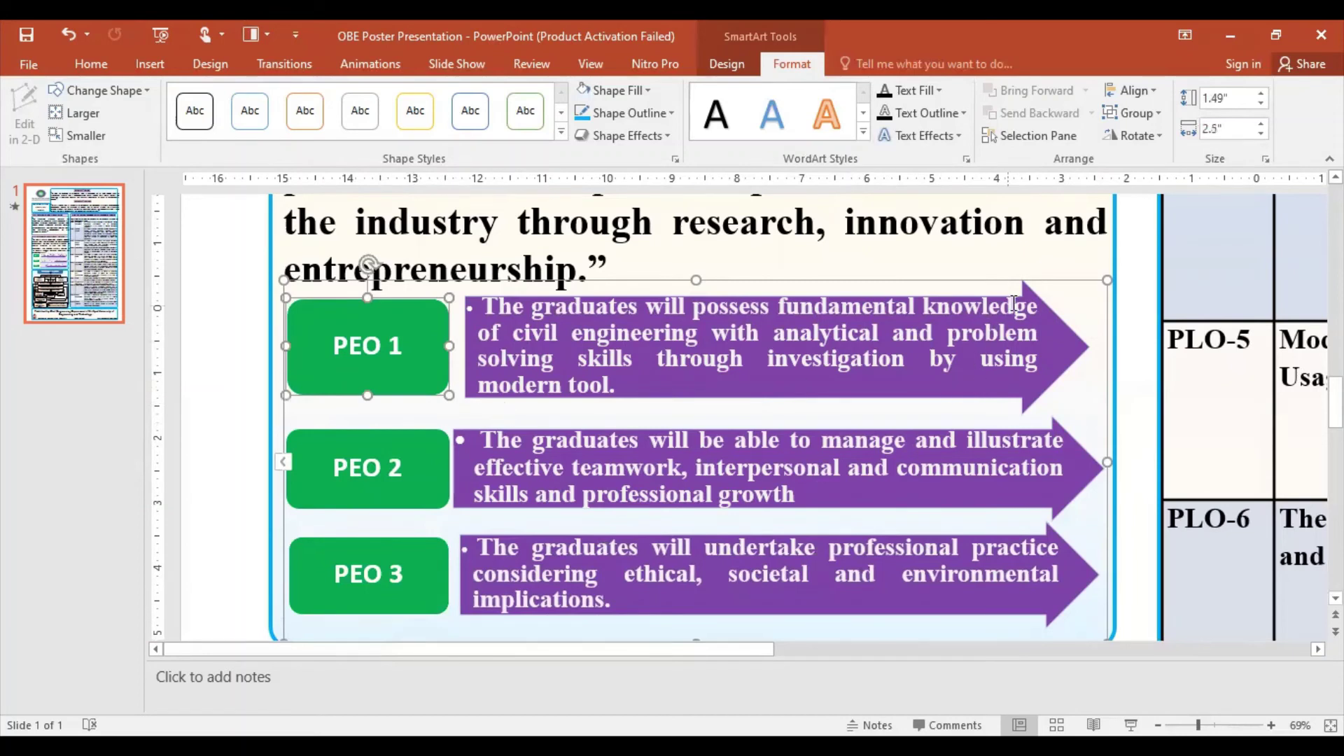
Step: Stretch the PEO 3 and PEO 1 arrows left toward their boxes and widen the PEO 3 box slightly
{"action": "left_click", "coordinate": [1041, 482]}
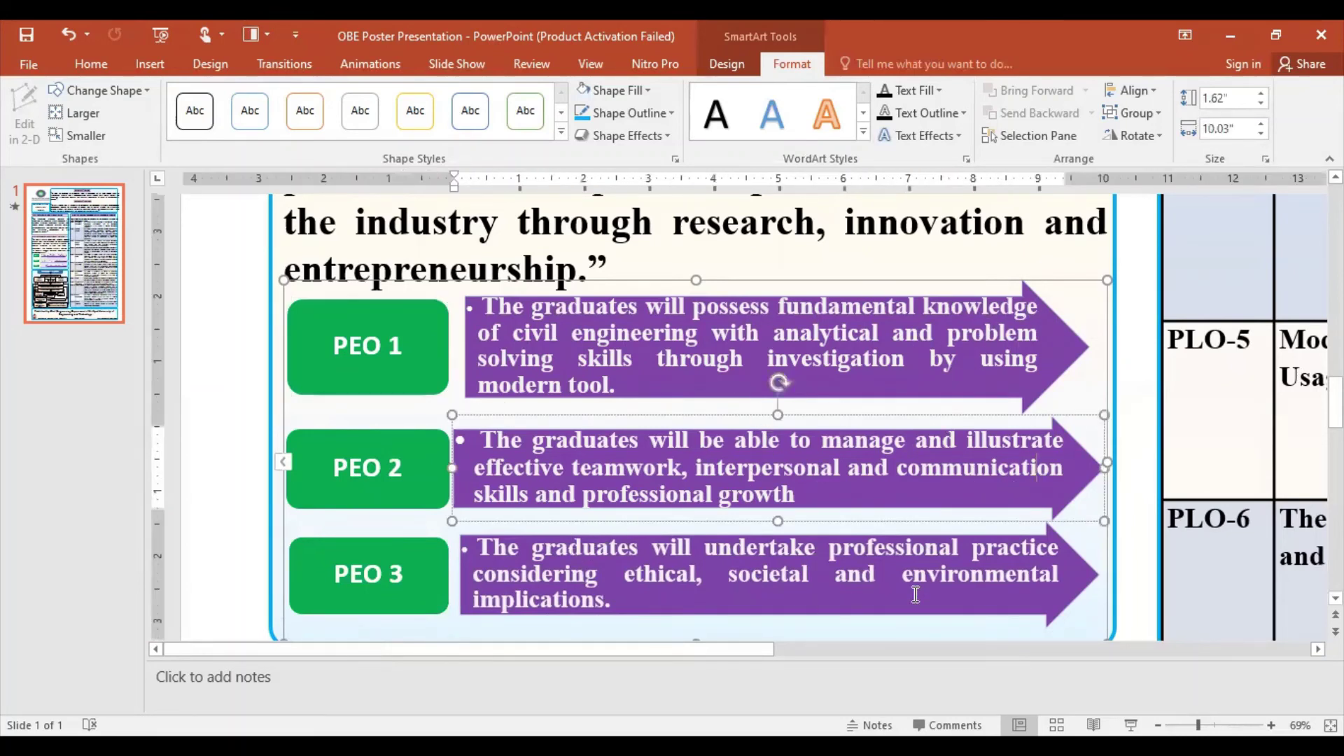
{"action": "left_click", "coordinate": [1069, 580]}
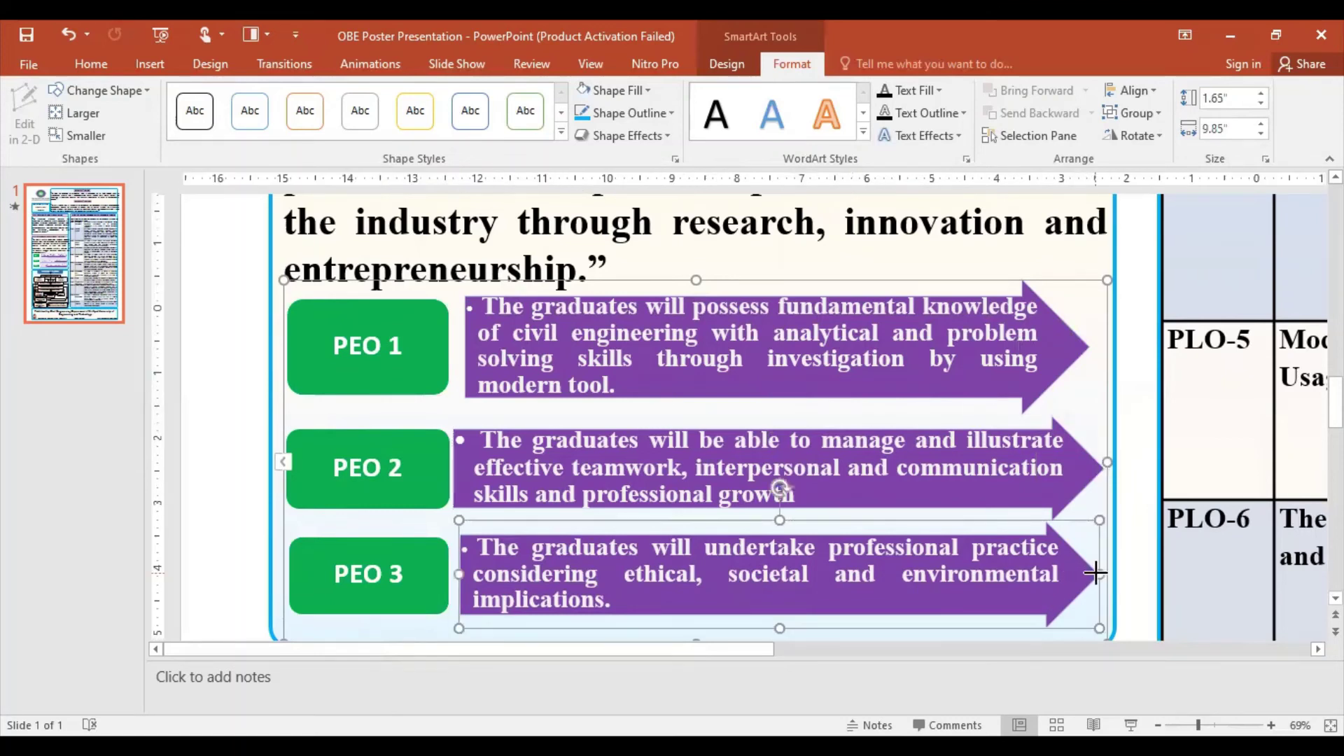
{"action": "left_click_drag", "start_coordinate": [1095, 573], "coordinate": [1099, 572]}
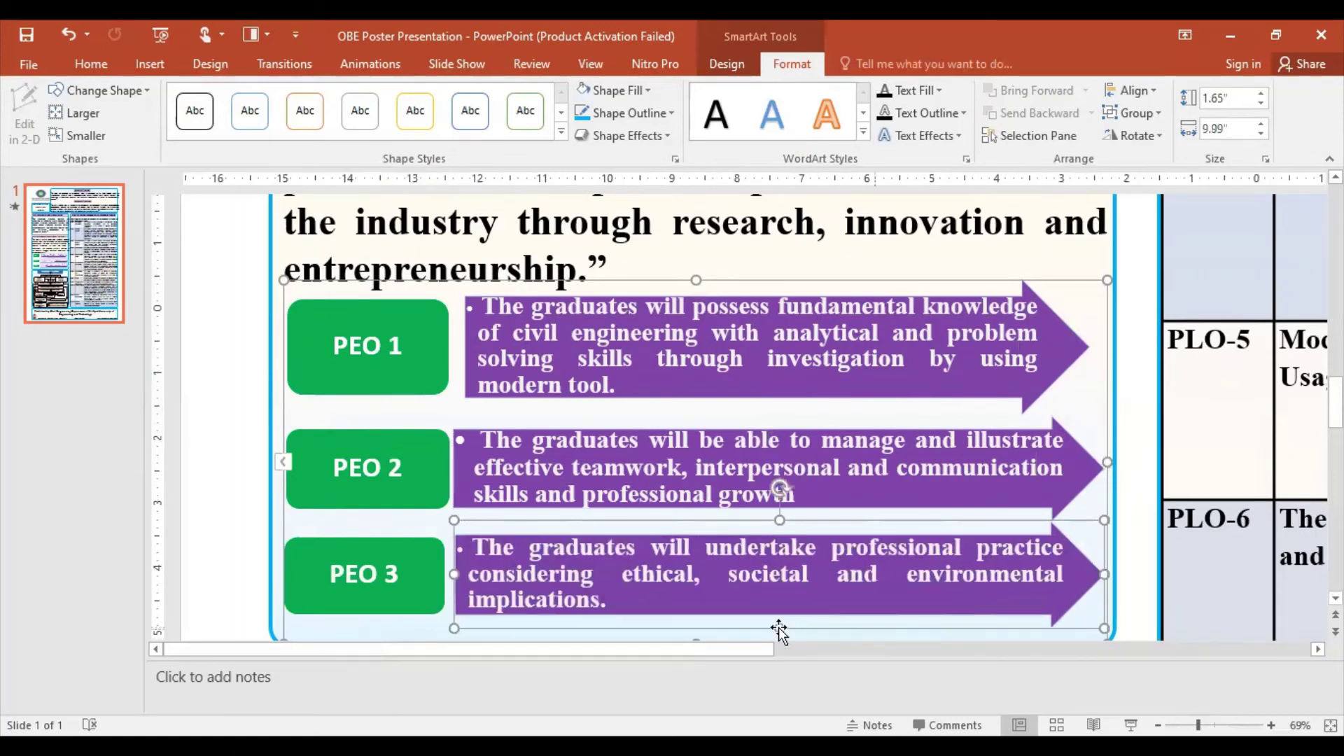
{"action": "left_click", "coordinate": [401, 625]}
{"action": "left_click", "coordinate": [468, 346]}
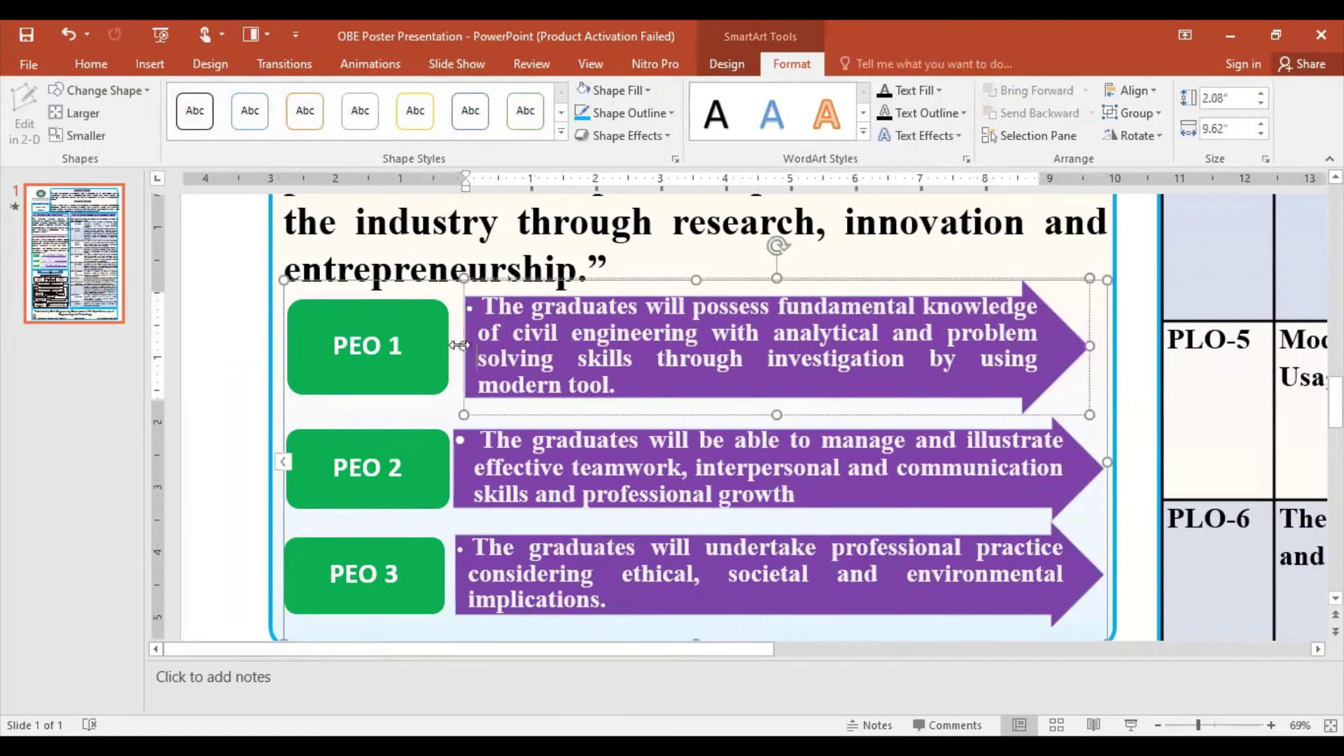
{"action": "left_click_drag", "start_coordinate": [453, 343], "coordinate": [448, 345]}
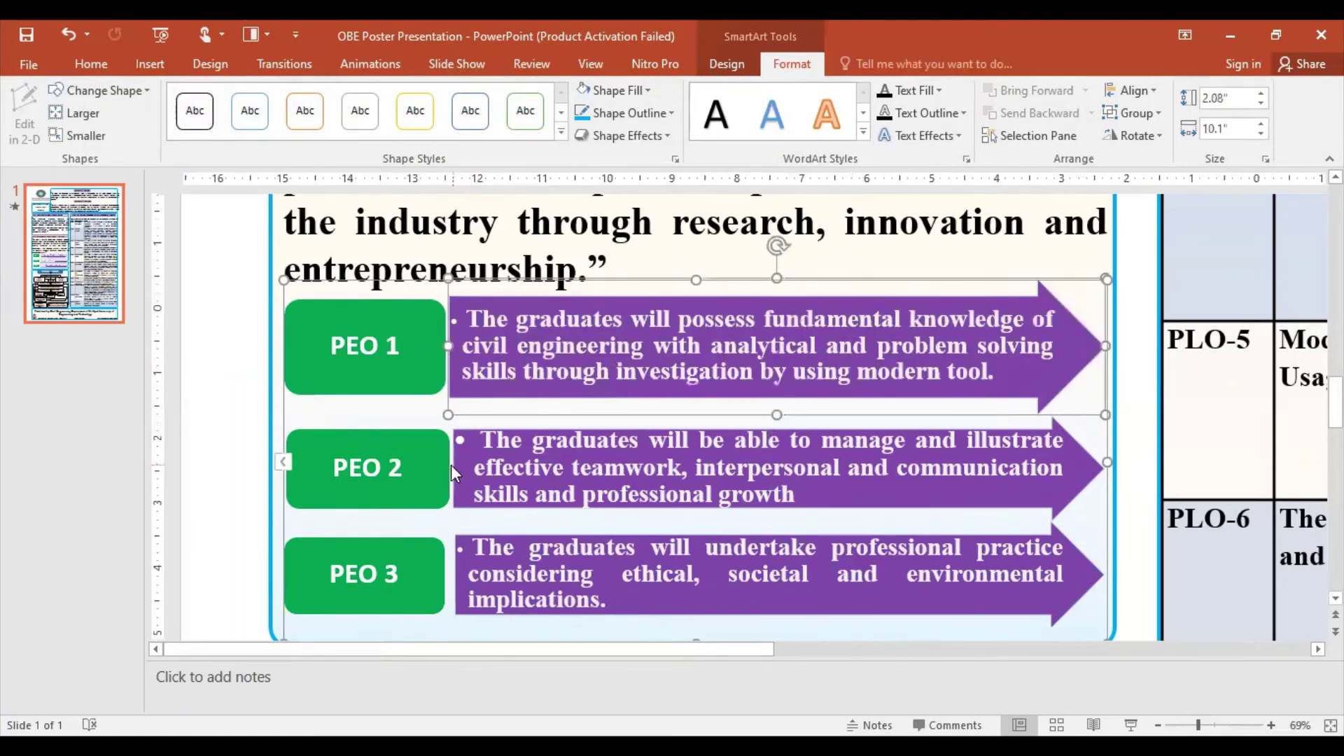
{"action": "left_click", "coordinate": [435, 555]}
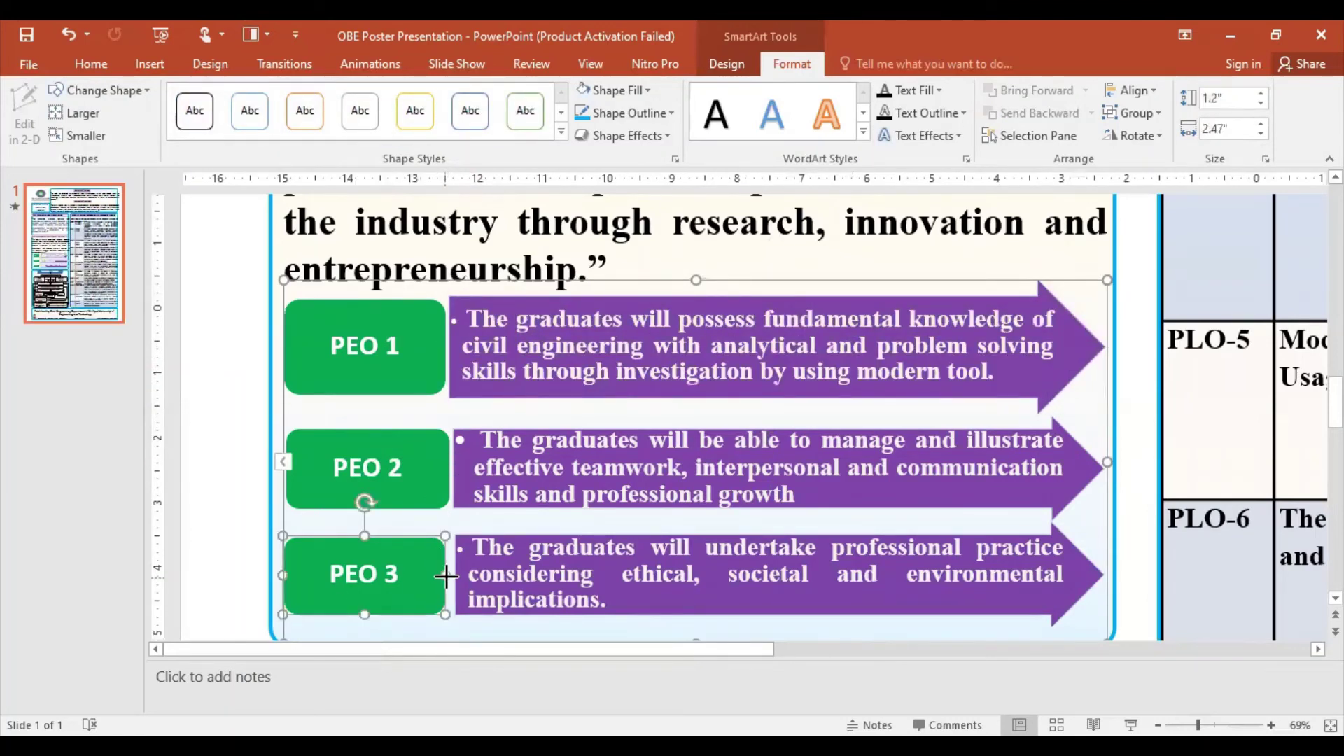
{"action": "left_click_drag", "start_coordinate": [446, 575], "coordinate": [455, 575]}
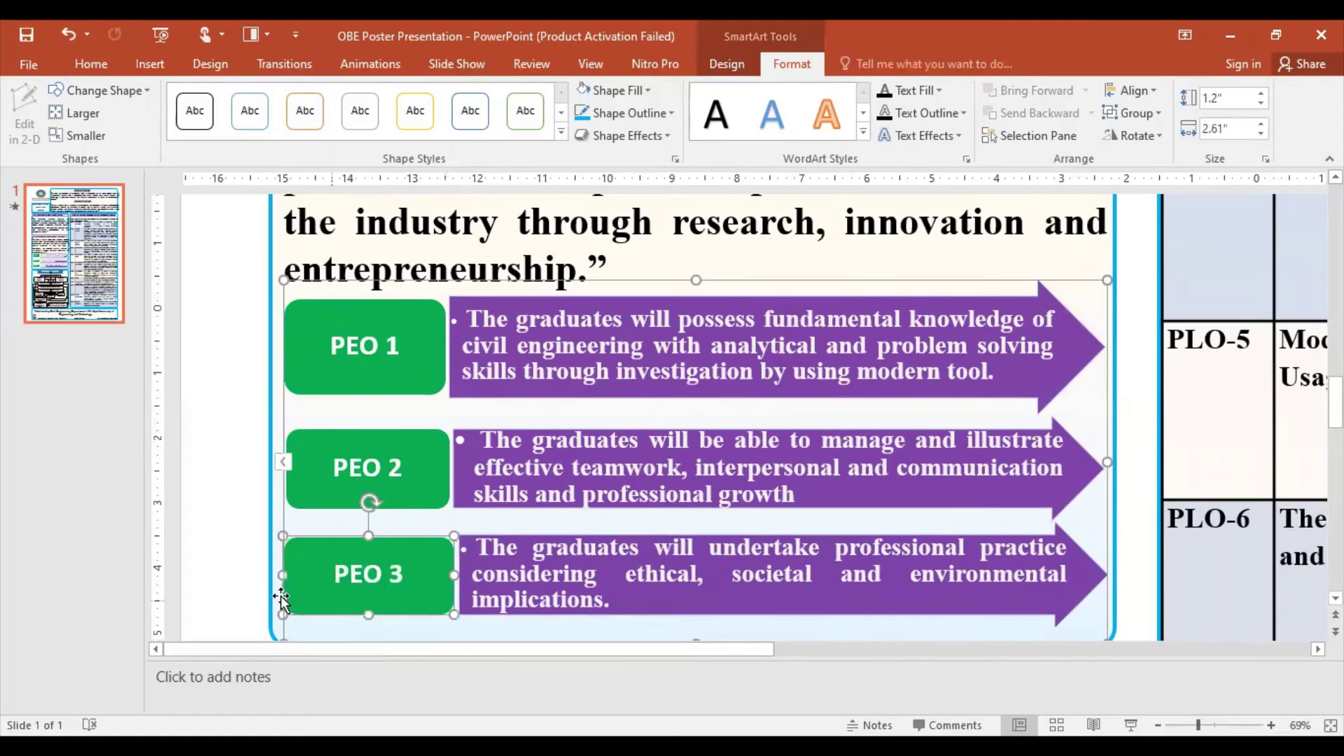
{"action": "left_click", "coordinate": [259, 426]}
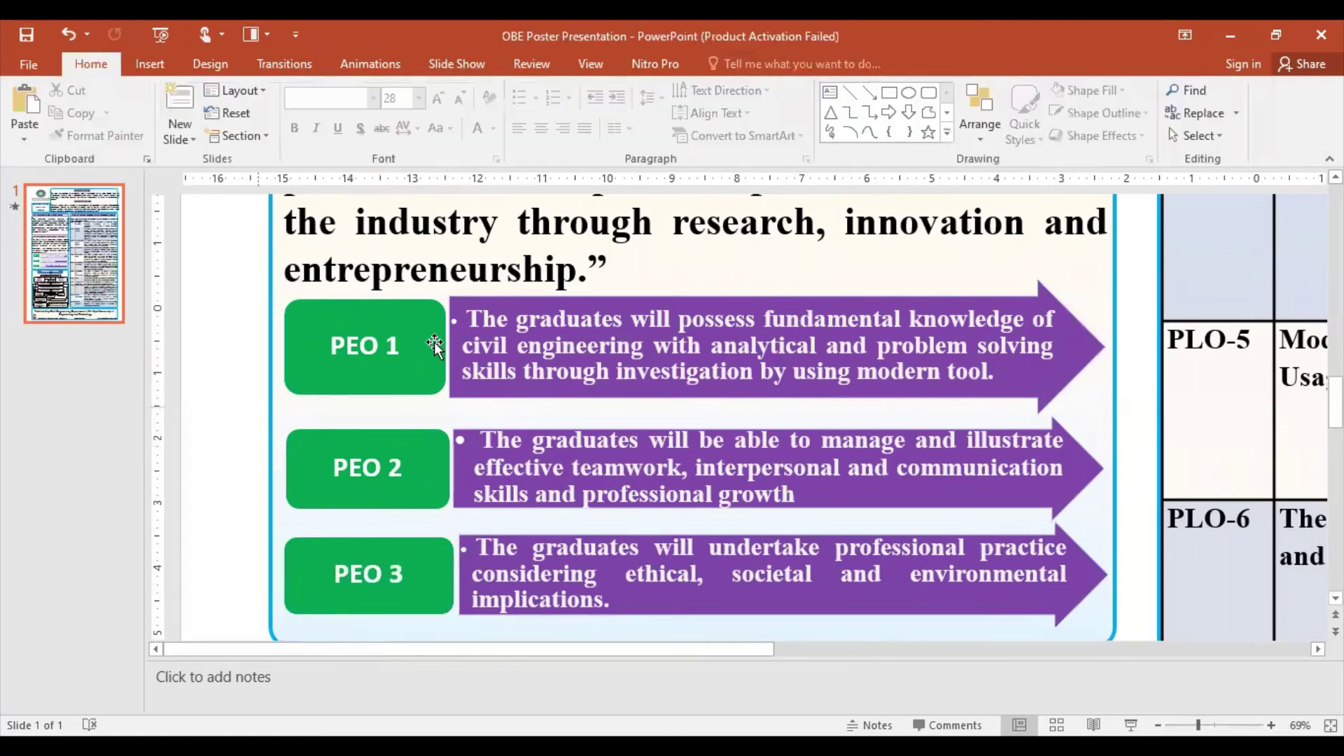
Step: Enlarge the PEO 1, PEO 2 and PEO 3 green labels to 40 pt
{"action": "left_click", "coordinate": [375, 352]}
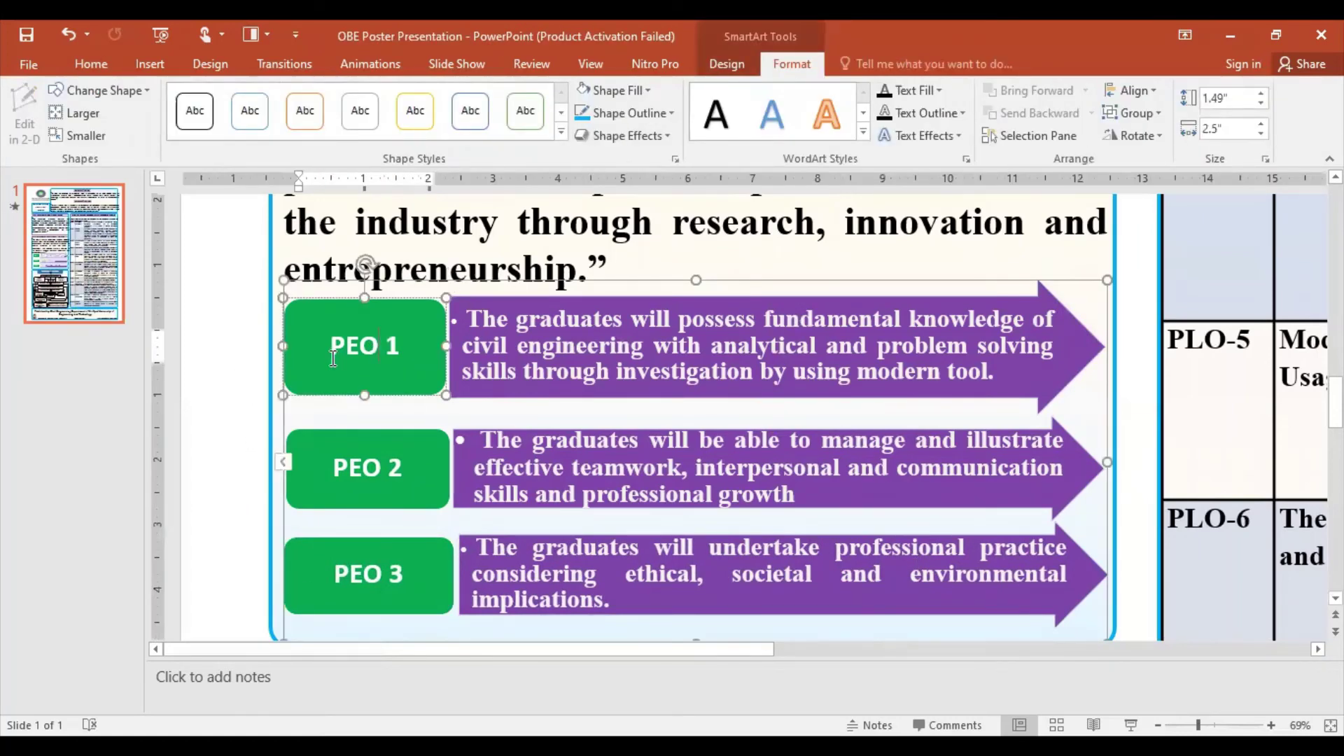
{"action": "left_click_drag", "start_coordinate": [333, 358], "coordinate": [403, 353]}
{"action": "left_click", "coordinate": [98, 67]}
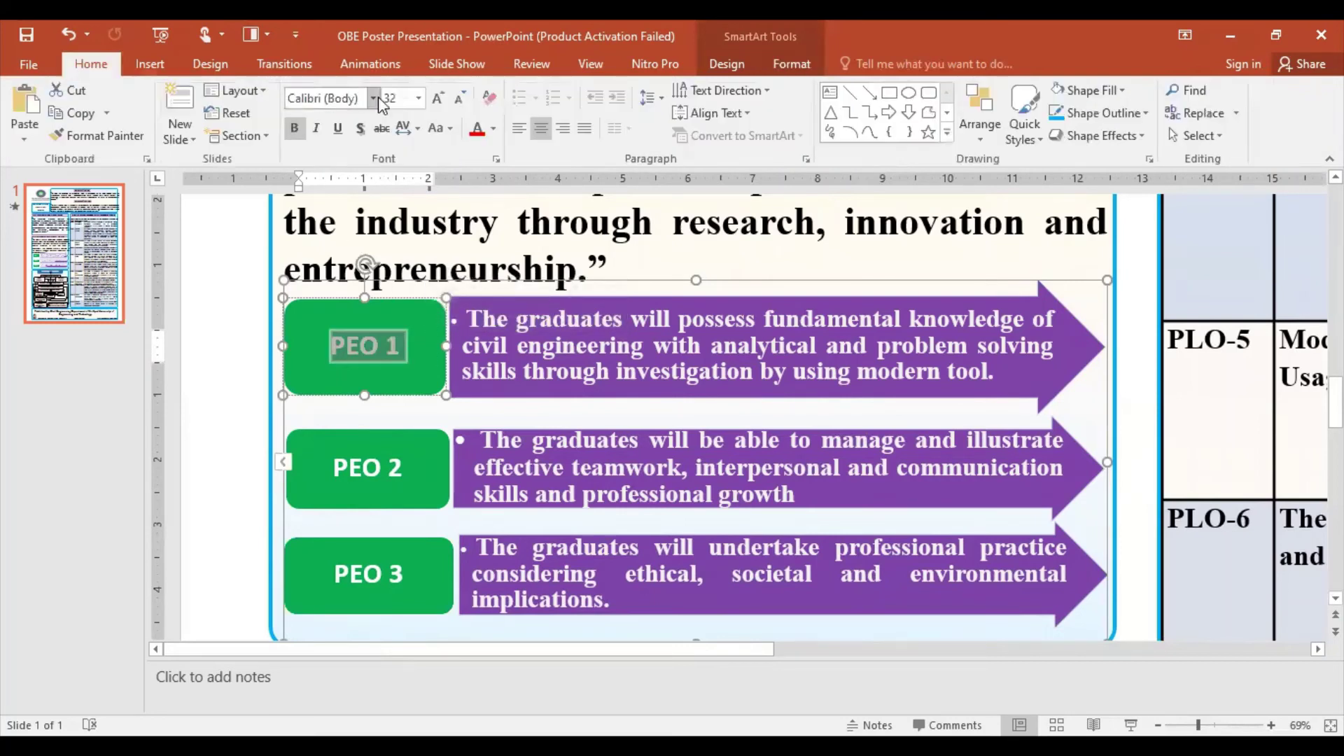
{"action": "left_click", "coordinate": [439, 106]}
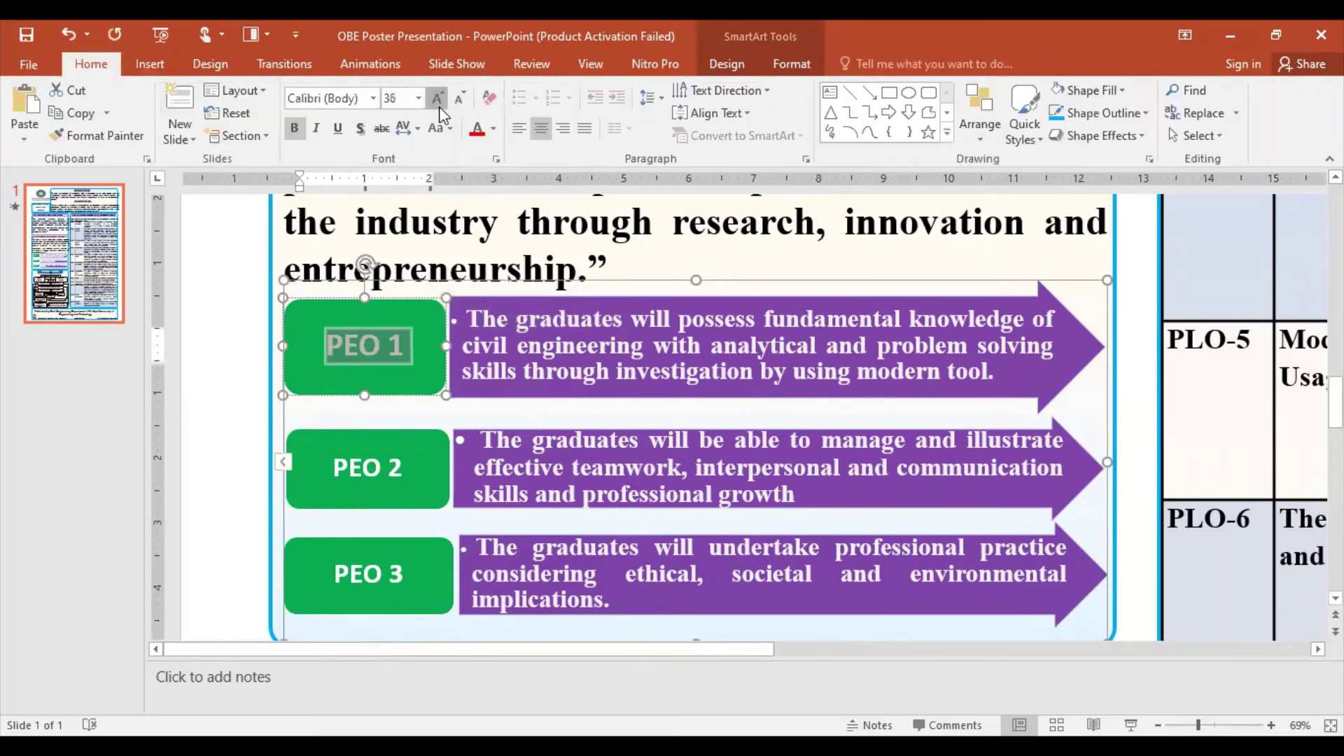
{"action": "left_click", "coordinate": [439, 107]}
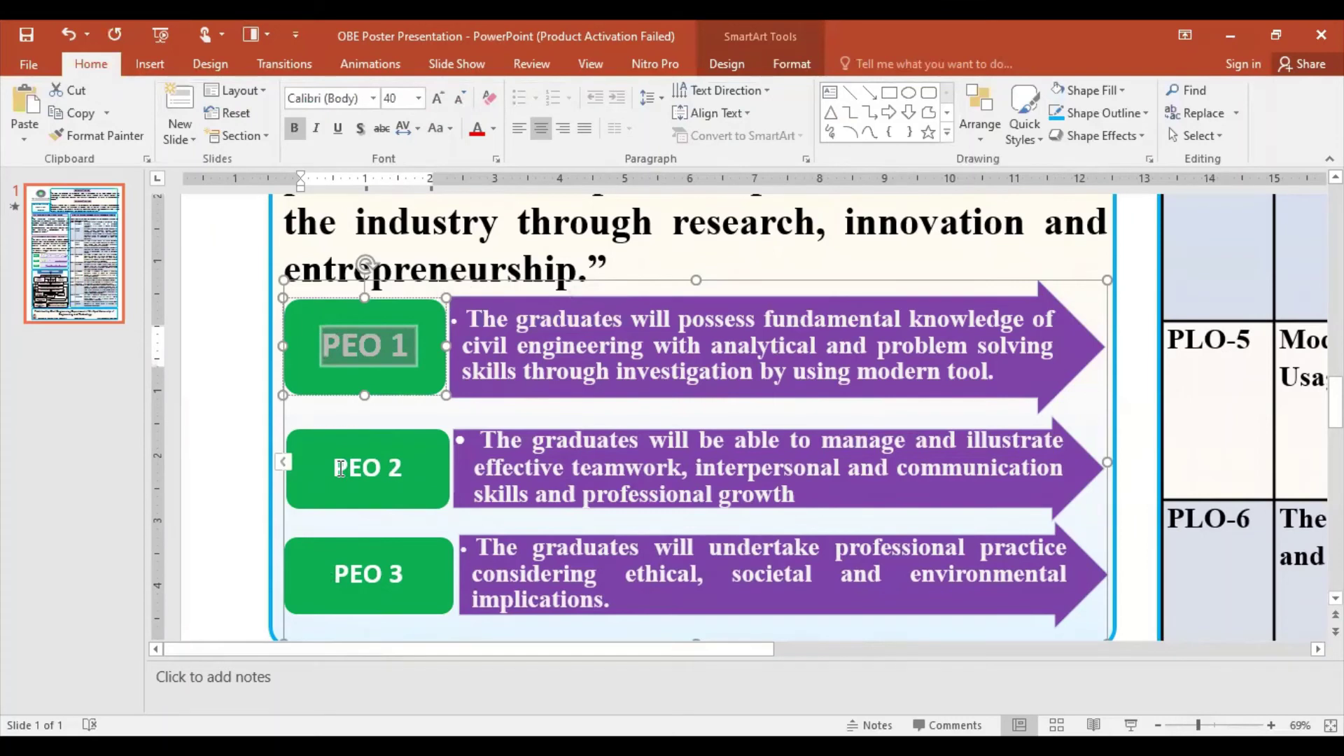
{"action": "left_click_drag", "start_coordinate": [340, 468], "coordinate": [409, 468]}
{"action": "left_click", "coordinate": [444, 101]}
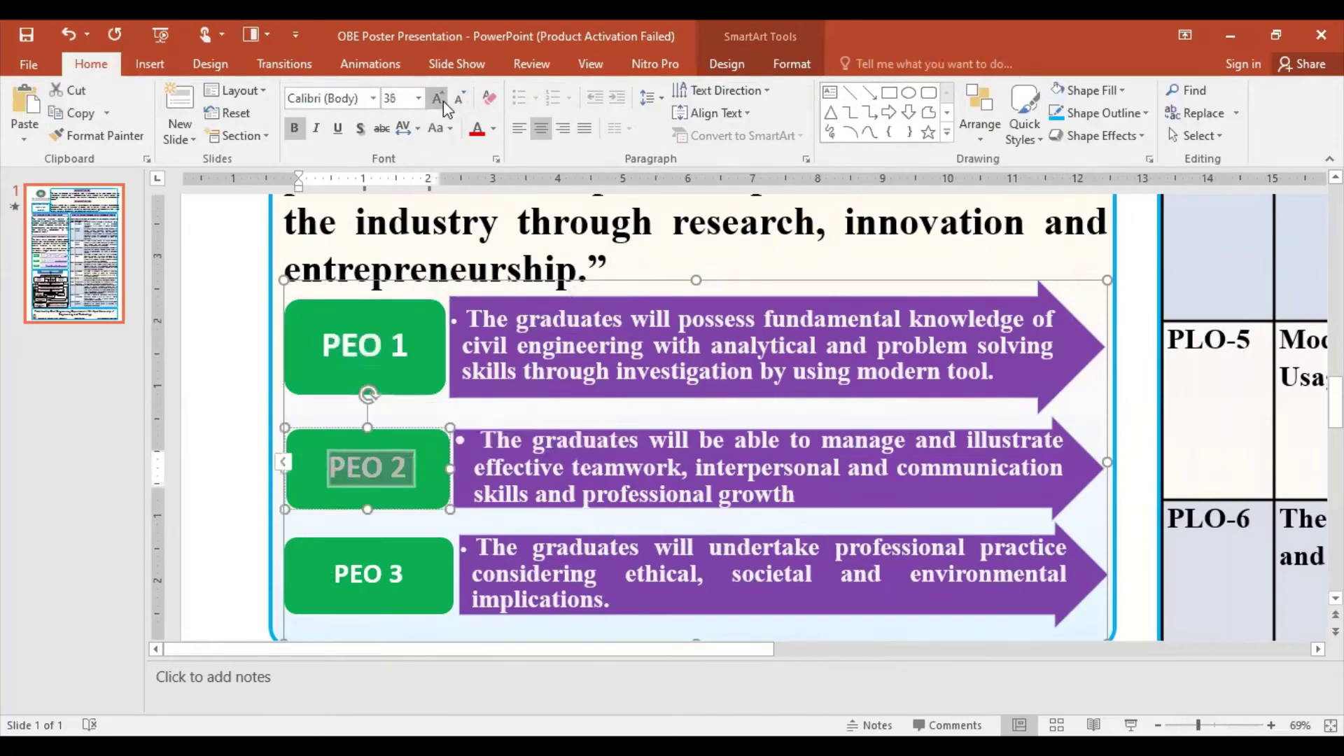
{"action": "left_click", "coordinate": [443, 101]}
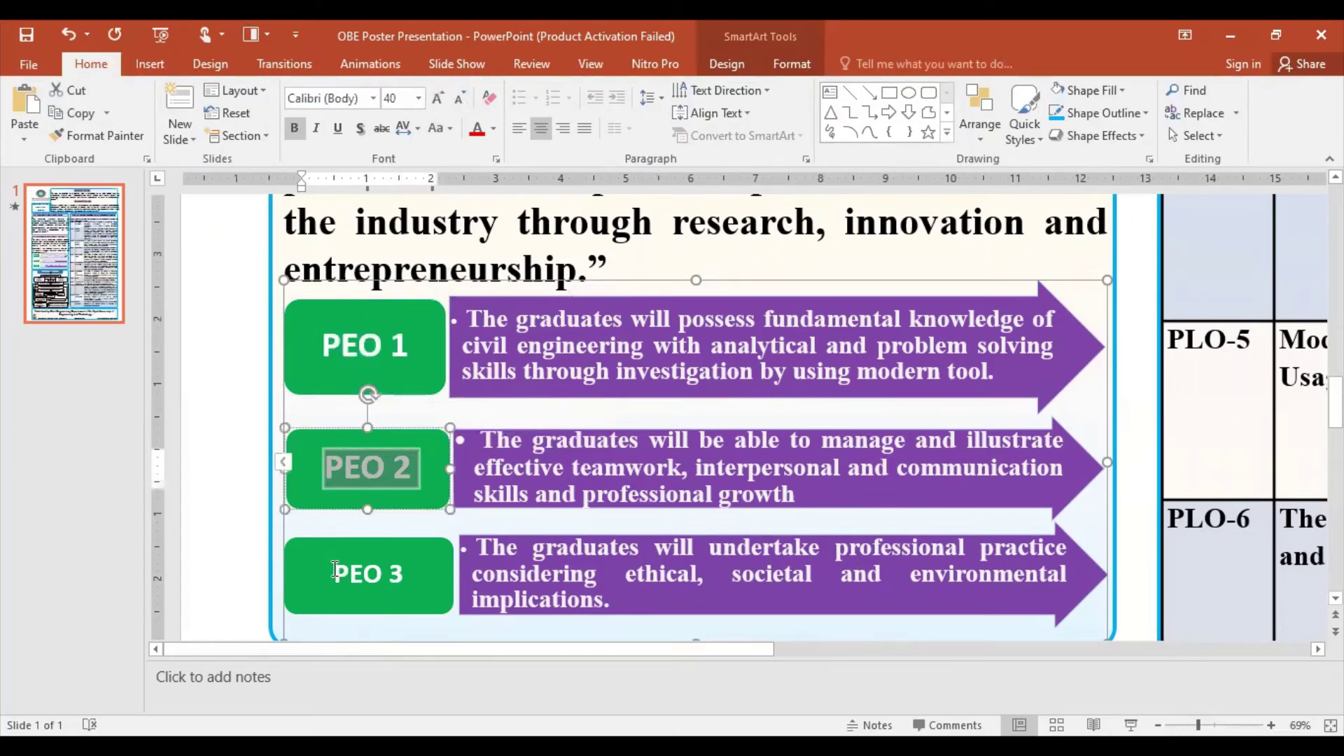
{"action": "left_click_drag", "start_coordinate": [331, 572], "coordinate": [422, 561]}
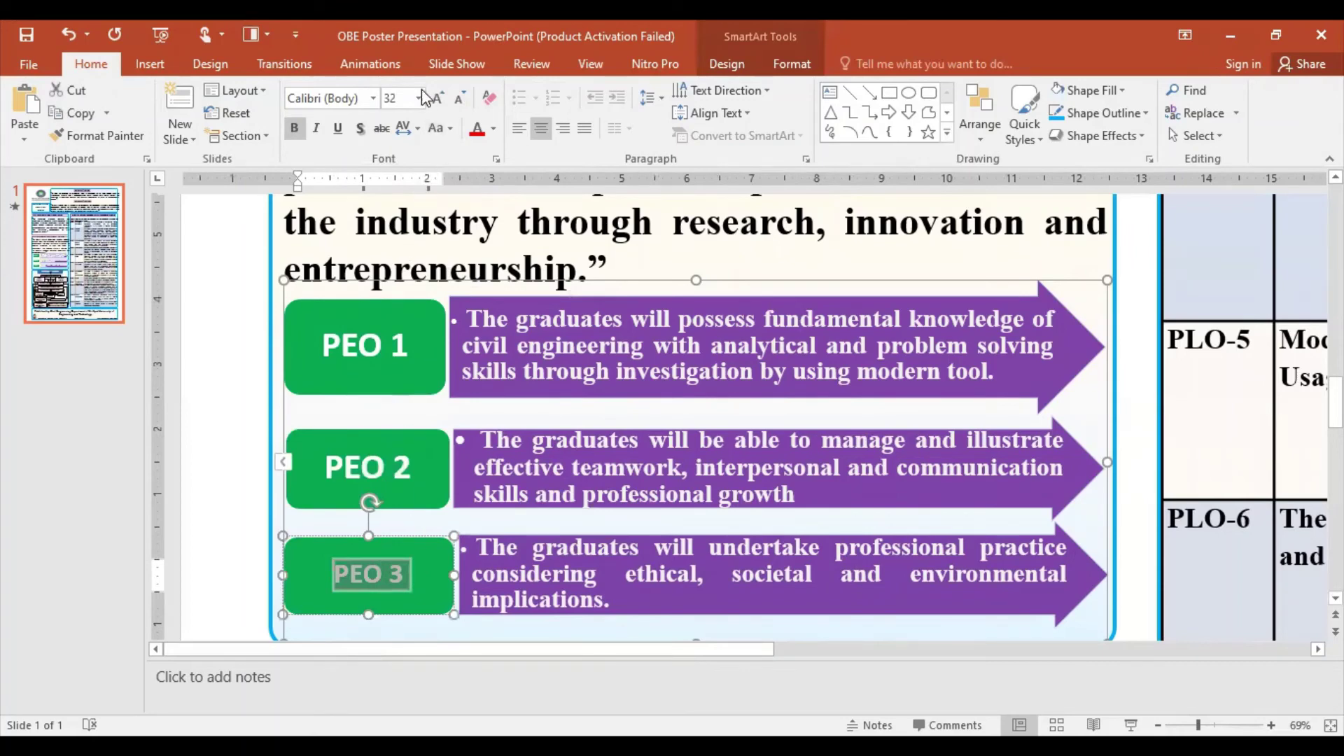
{"action": "left_click", "coordinate": [437, 101]}
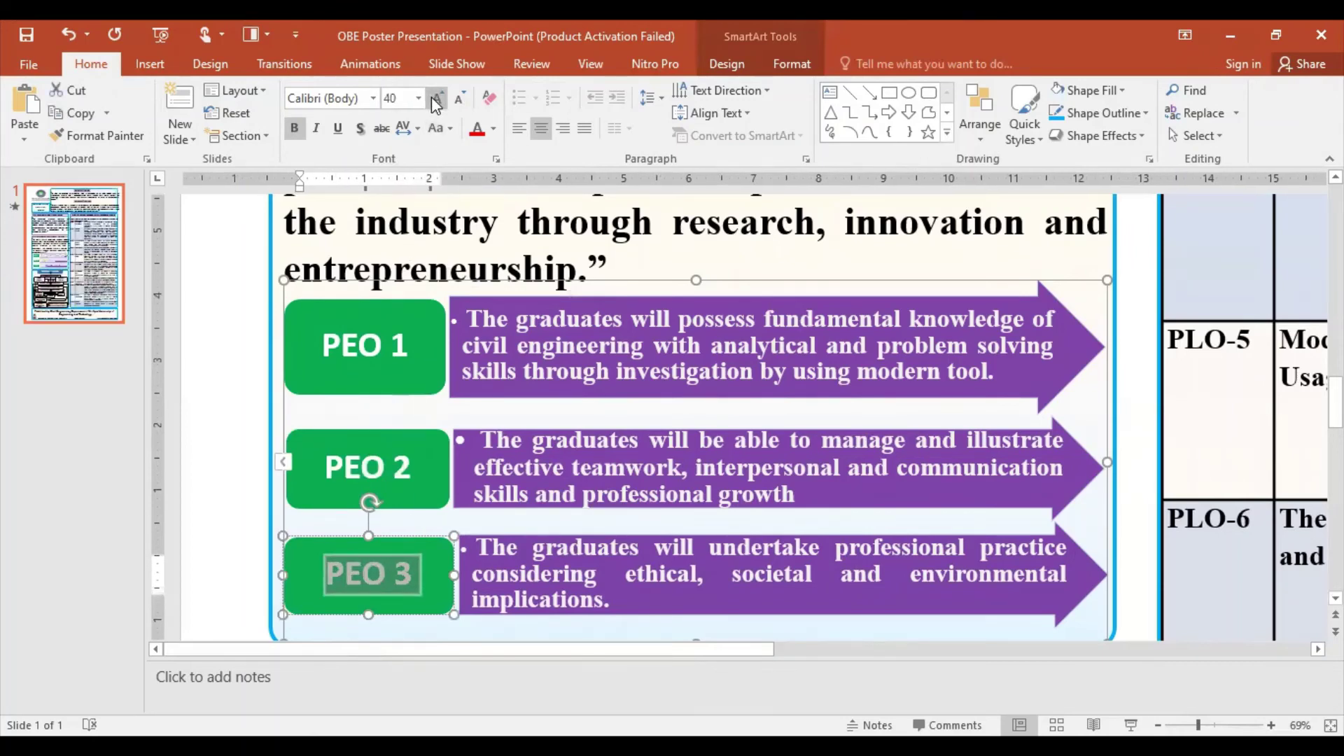
Step: Apply Times New Roman to the PEO 3, PEO 1 and PEO 2 labels
{"action": "left_click", "coordinate": [373, 98]}
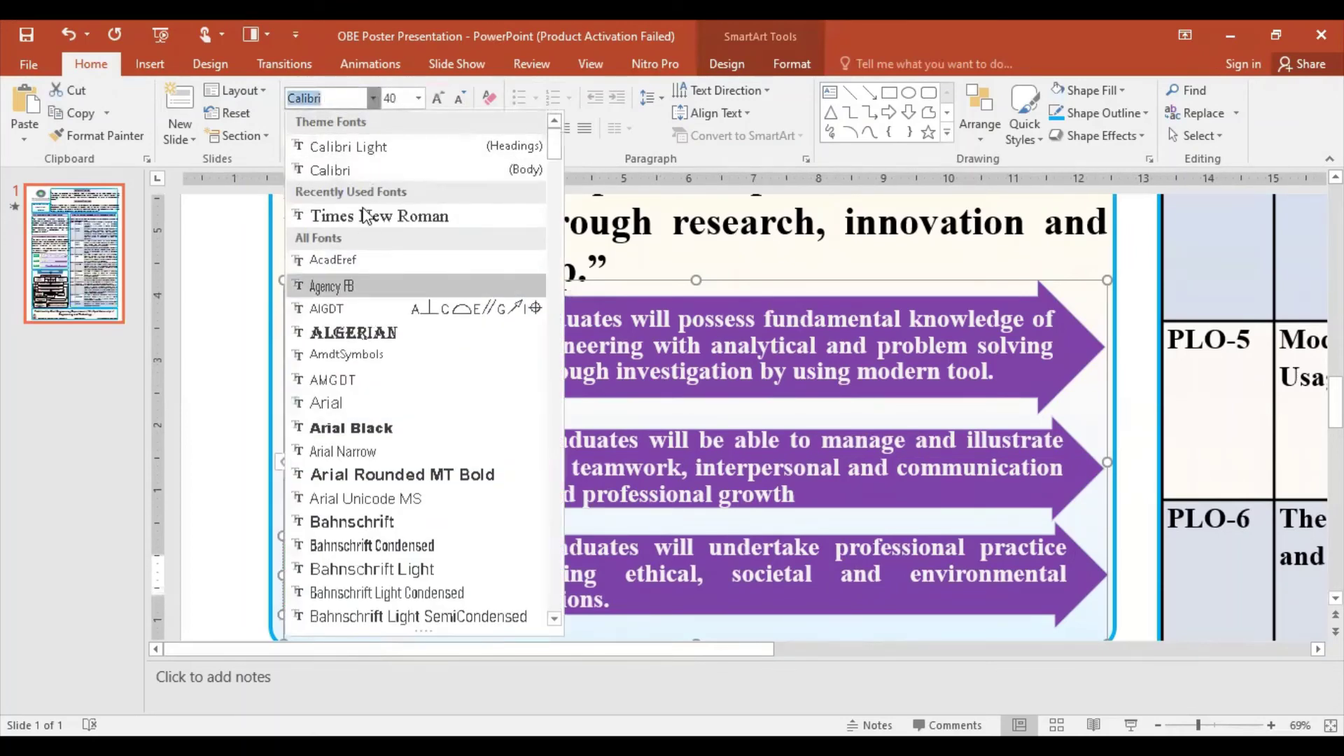
{"action": "left_click", "coordinate": [350, 215]}
{"action": "left_click", "coordinate": [321, 343]}
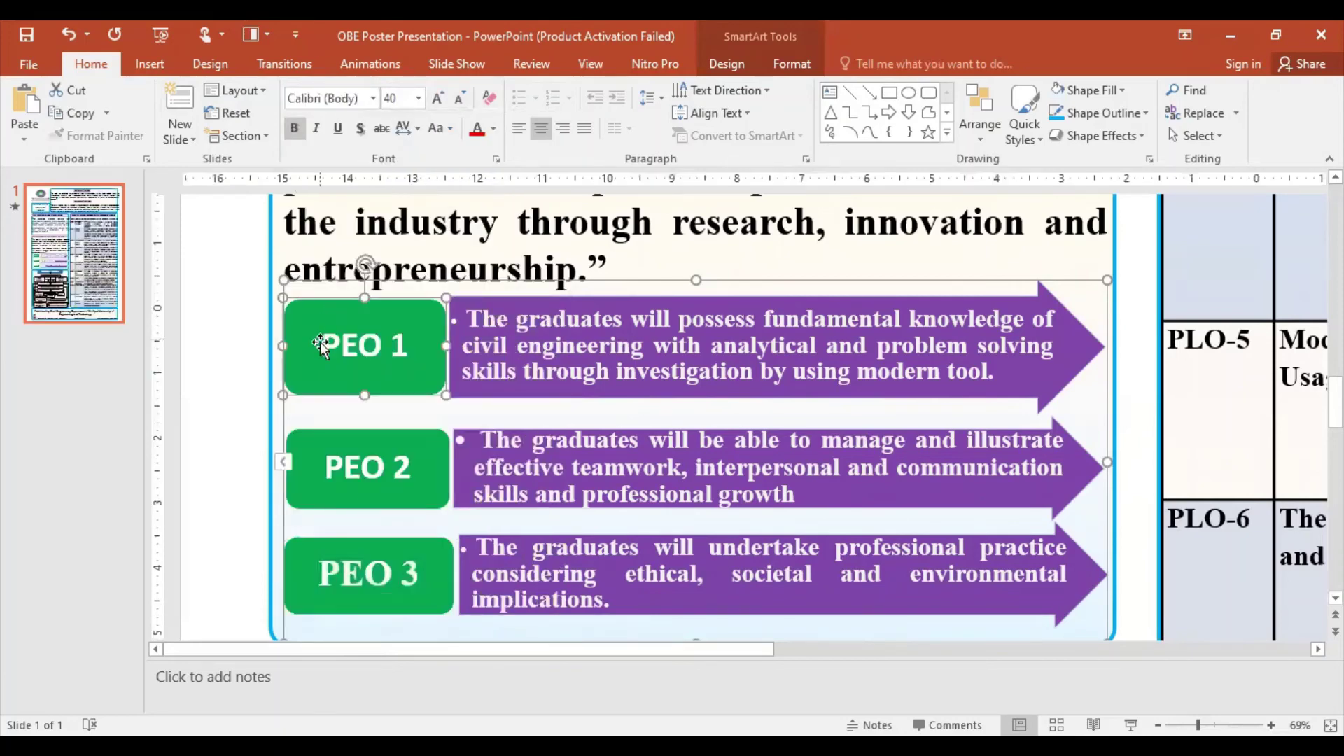
{"action": "left_click_drag", "start_coordinate": [328, 344], "coordinate": [413, 346]}
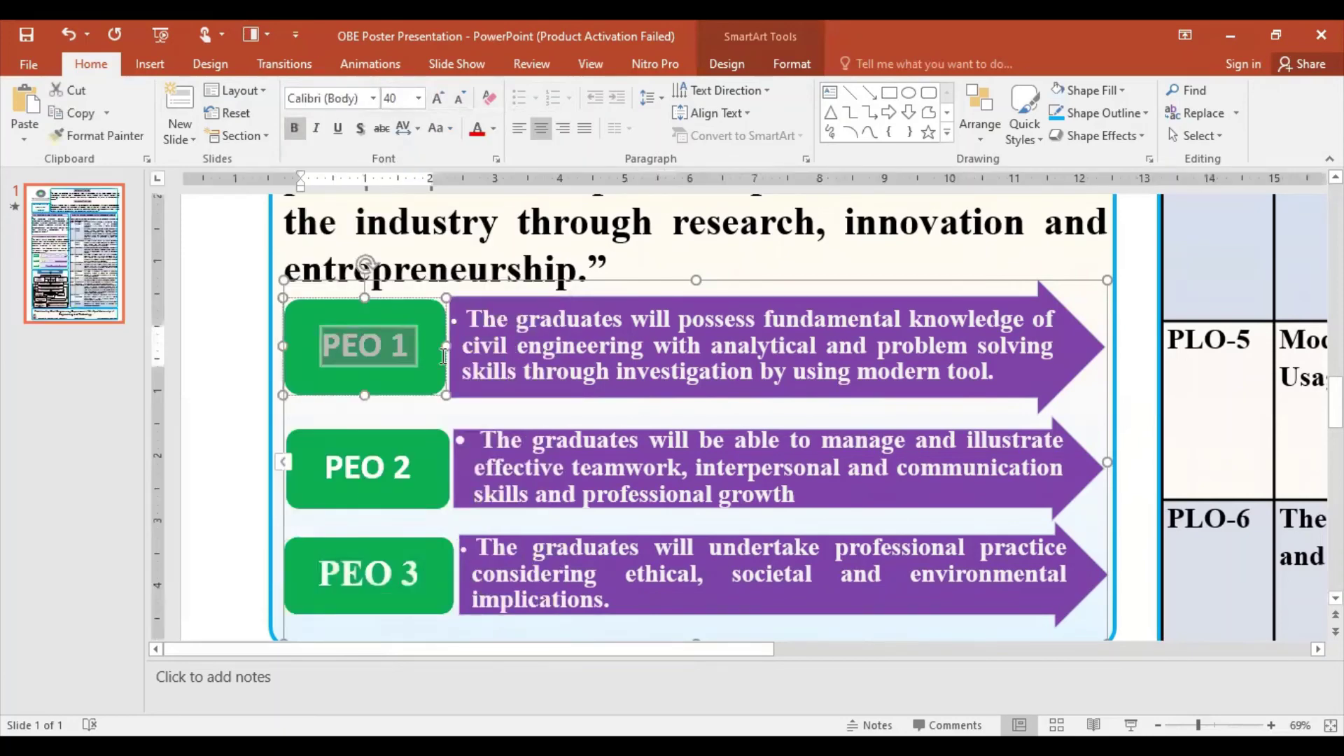
{"action": "left_click", "coordinate": [373, 98]}
{"action": "left_click", "coordinate": [364, 217]}
{"action": "left_click", "coordinate": [328, 462]}
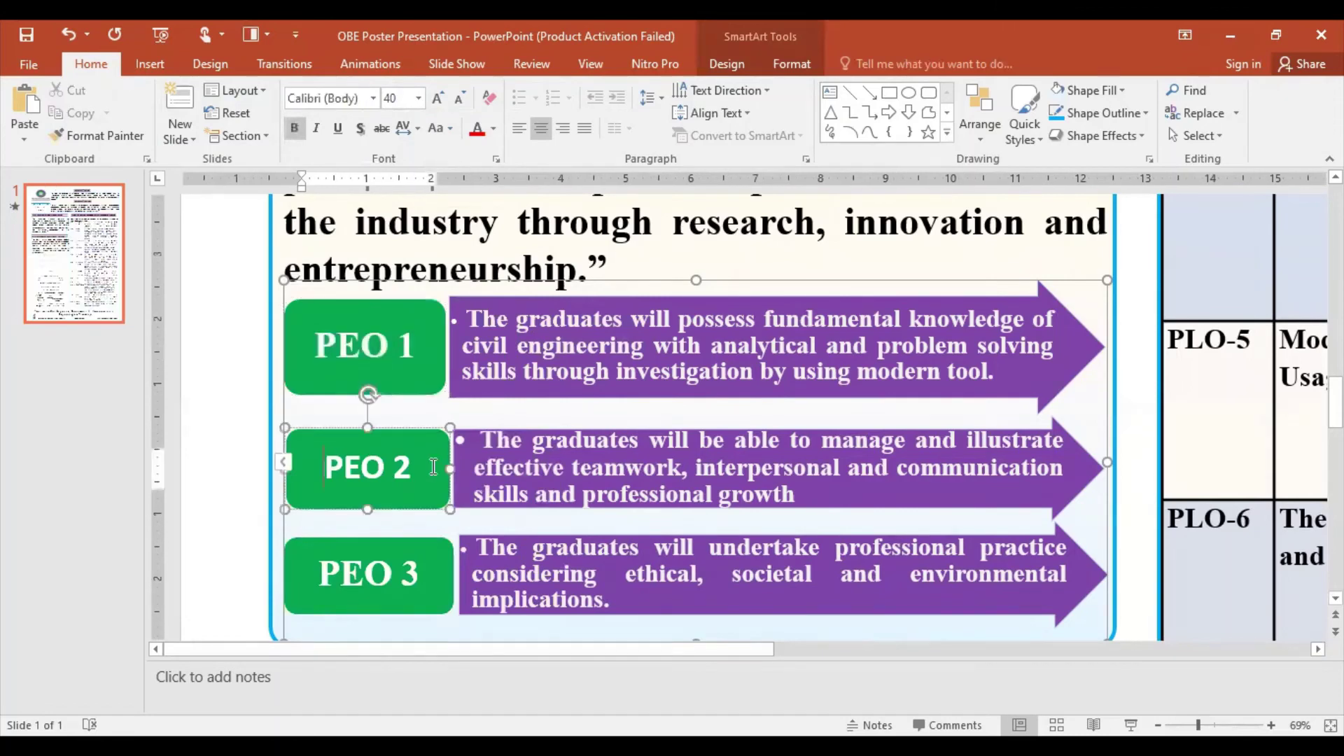
{"action": "left_click_drag", "start_coordinate": [324, 468], "coordinate": [431, 468]}
{"action": "left_click", "coordinate": [373, 98]}
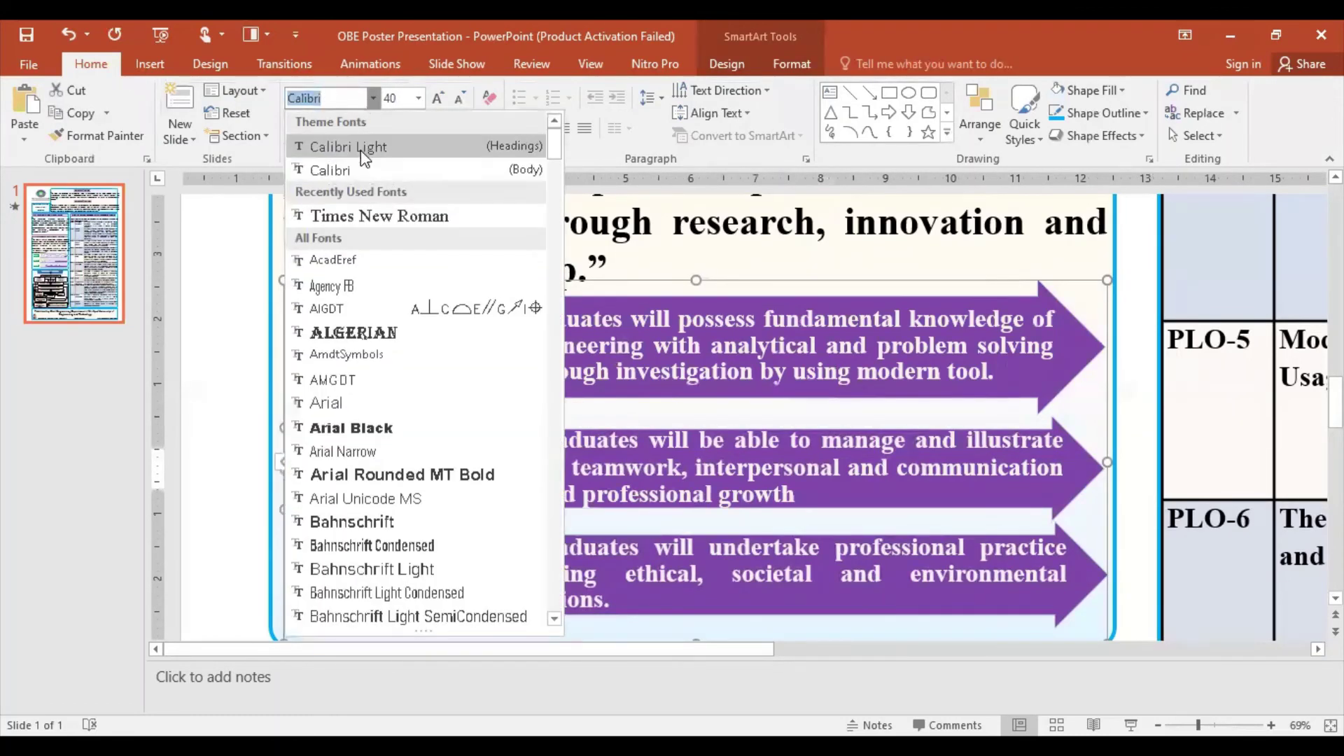
{"action": "left_click", "coordinate": [359, 219]}
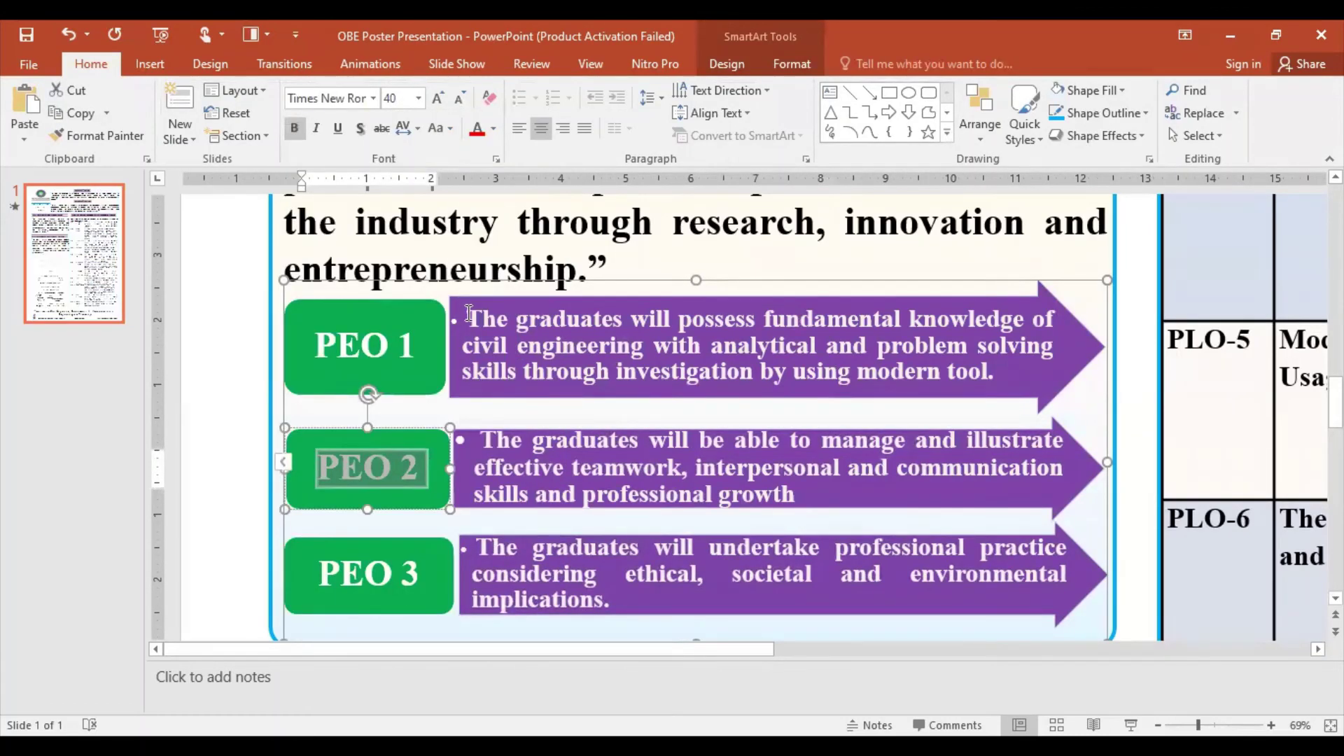
Step: Set the PEO 1 statement to Times New Roman at 28 pt
{"action": "left_click_drag", "start_coordinate": [465, 320], "coordinate": [1001, 373]}
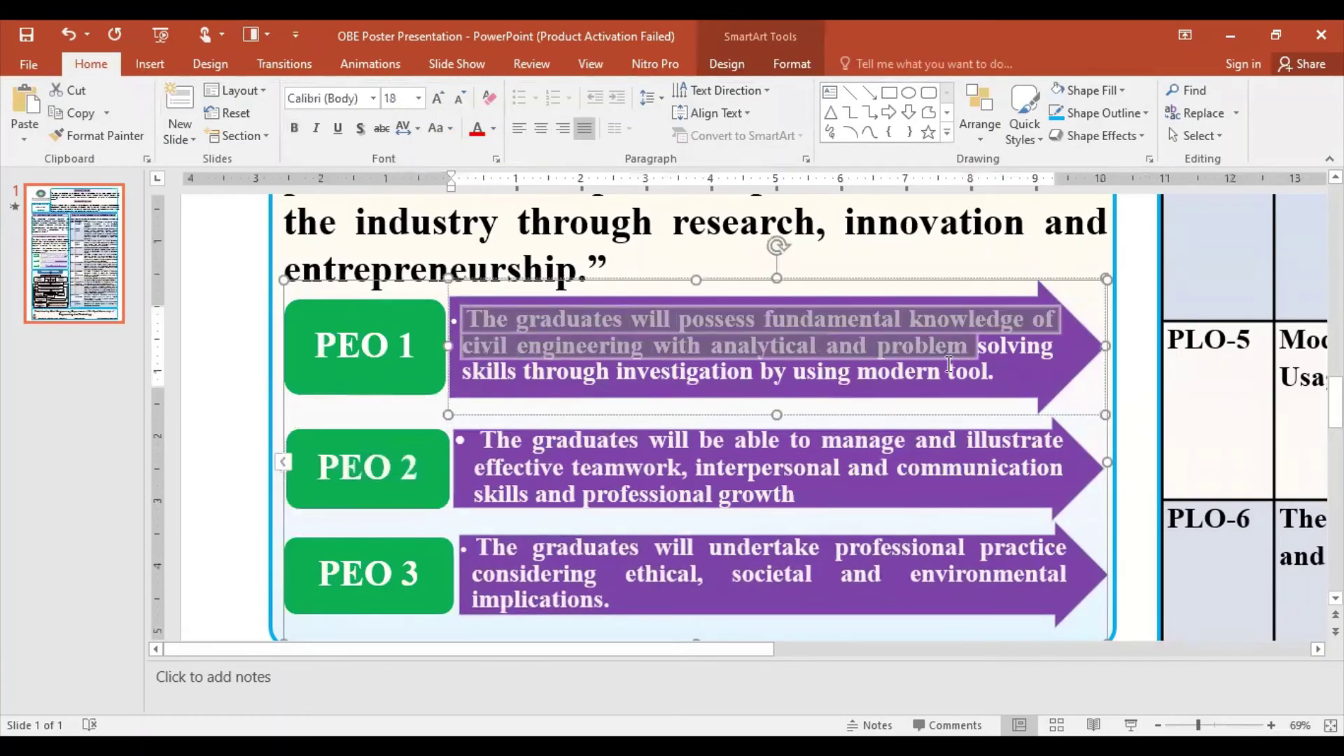
{"action": "left_click", "coordinate": [373, 98]}
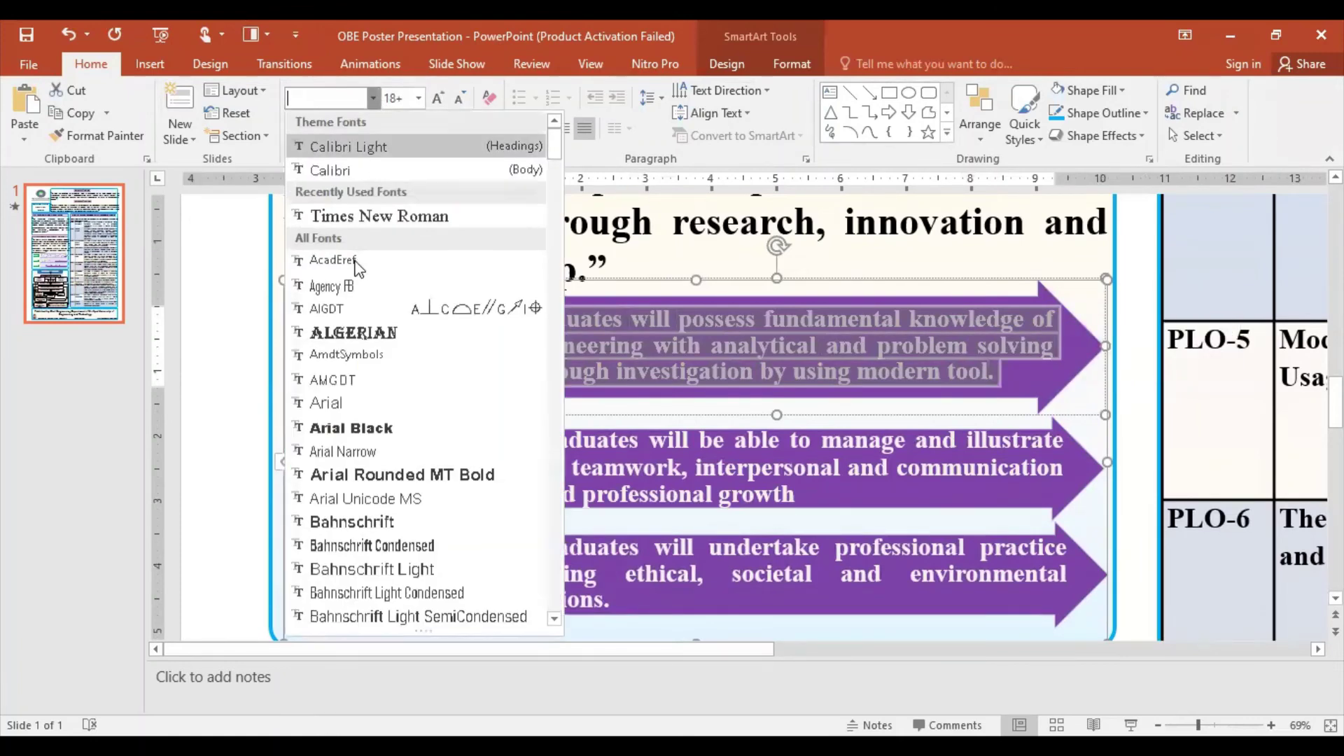
{"action": "left_click", "coordinate": [368, 216]}
{"action": "left_click", "coordinate": [418, 98]}
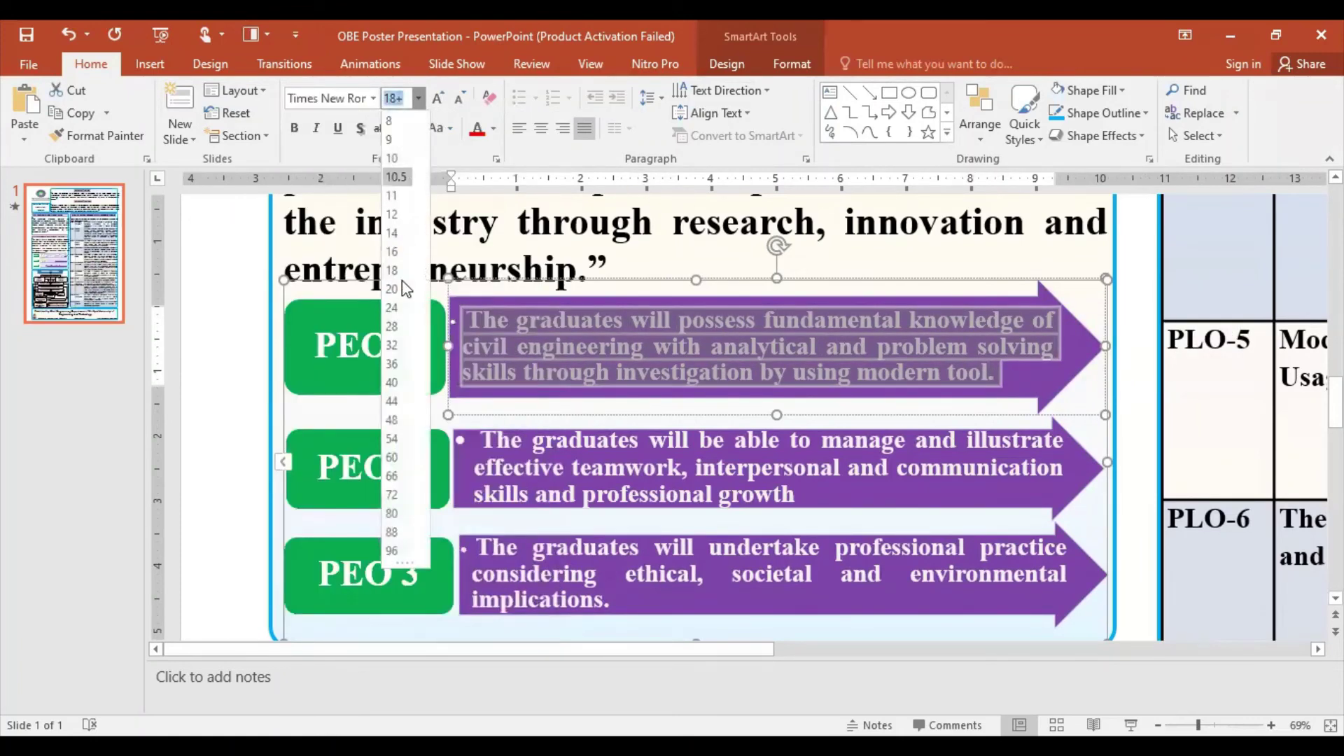
{"action": "left_click", "coordinate": [392, 326]}
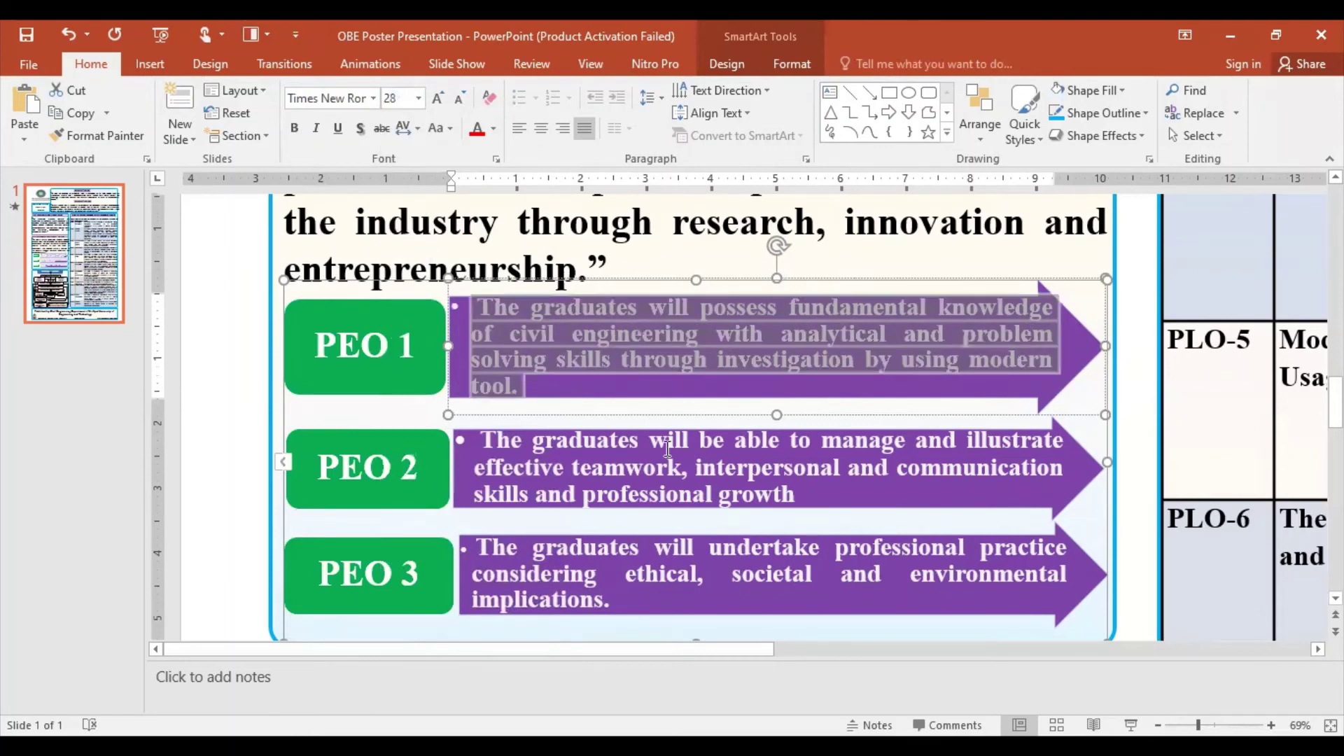
Step: Select the PEO 2 and PEO 3 statements, then place the cursor after 'growth' in PEO 2
{"action": "left_click", "coordinate": [547, 460]}
{"action": "left_click_drag", "start_coordinate": [480, 445], "coordinate": [796, 495]}
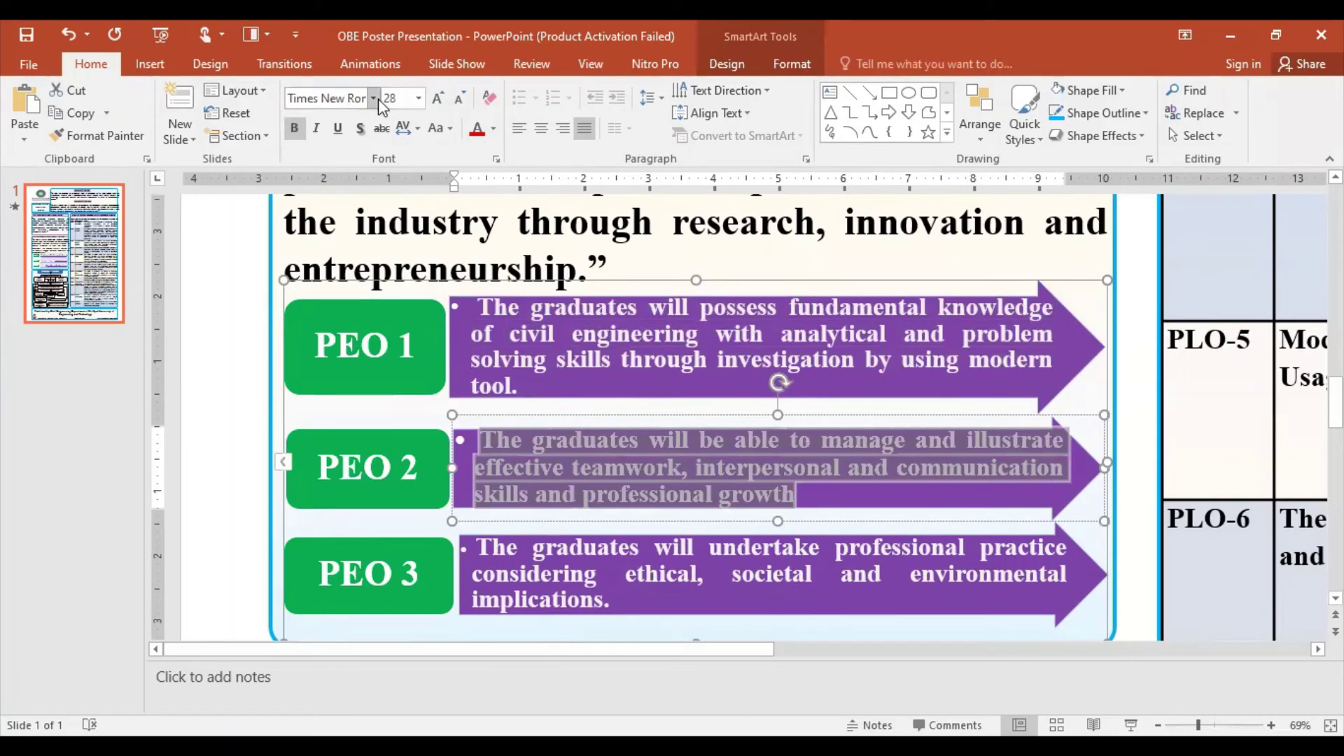
{"action": "left_click", "coordinate": [486, 556]}
{"action": "left_click_drag", "start_coordinate": [476, 549], "coordinate": [616, 601]}
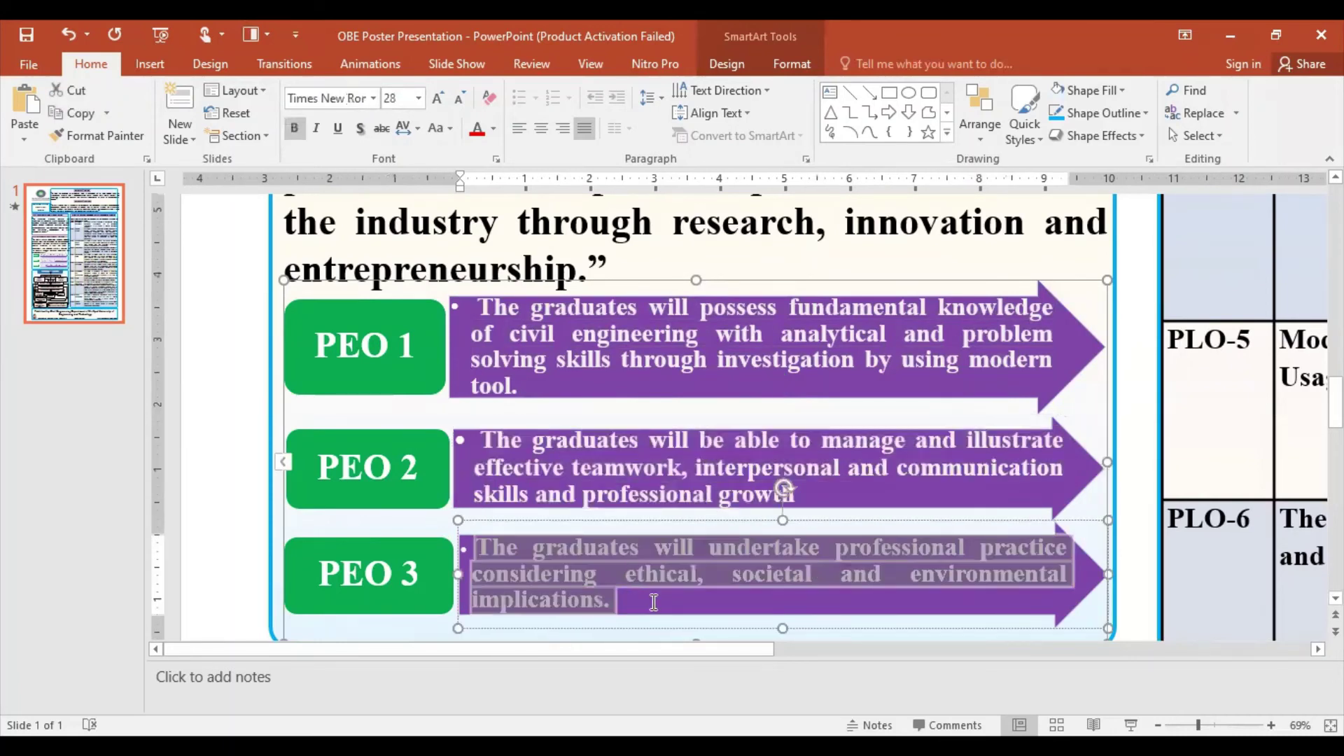
{"action": "left_click", "coordinate": [811, 492]}
{"action": "type", "text": "."}
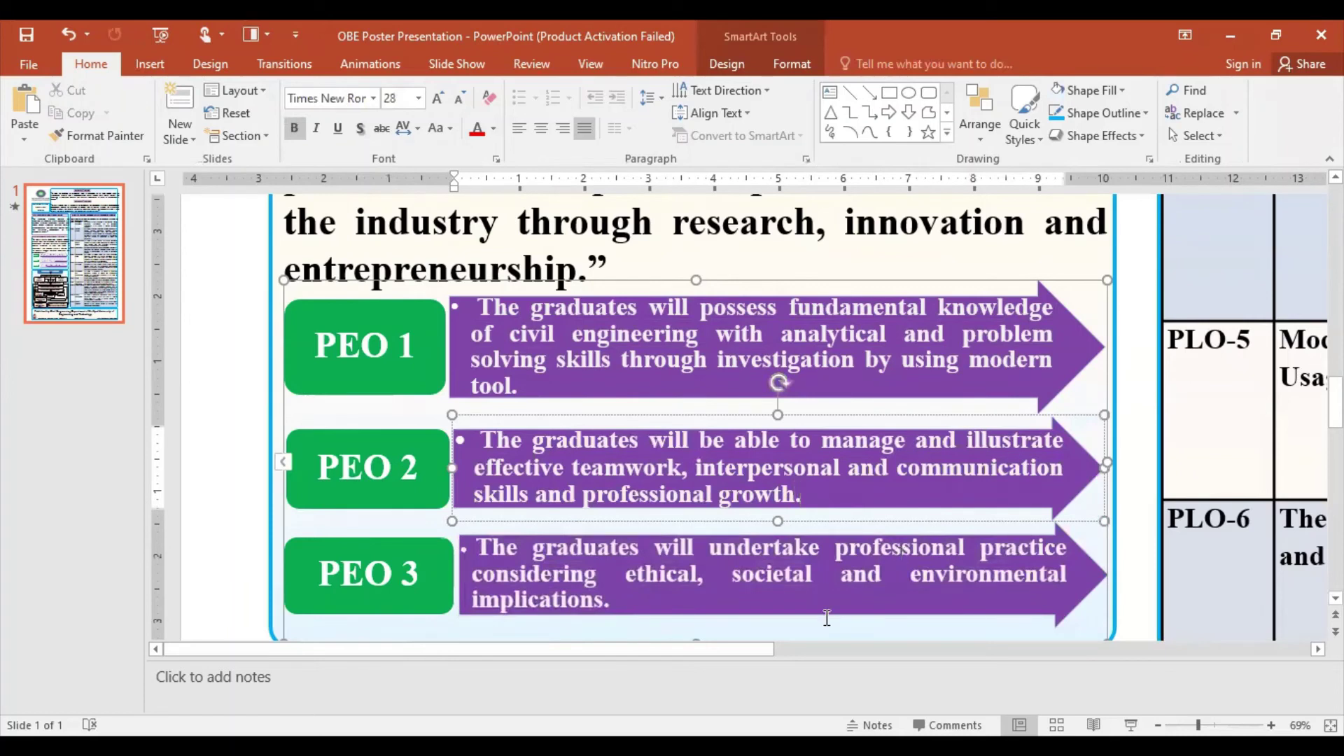
Step: Save the presentation, then save a PDF copy into the OBE POSTER folder
{"action": "left_click", "coordinate": [21, 34]}
{"action": "left_click", "coordinate": [14, 64]}
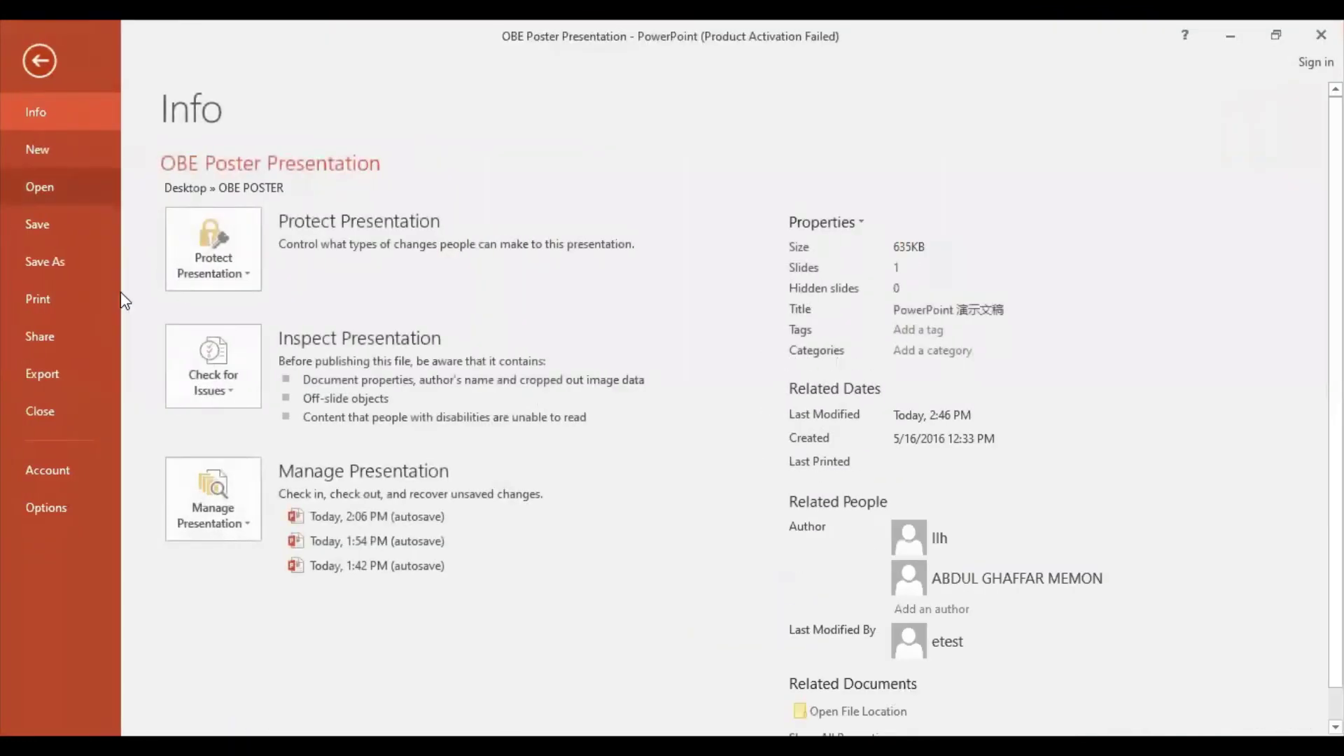
{"action": "left_click", "coordinate": [82, 266]}
{"action": "left_click", "coordinate": [518, 217]}
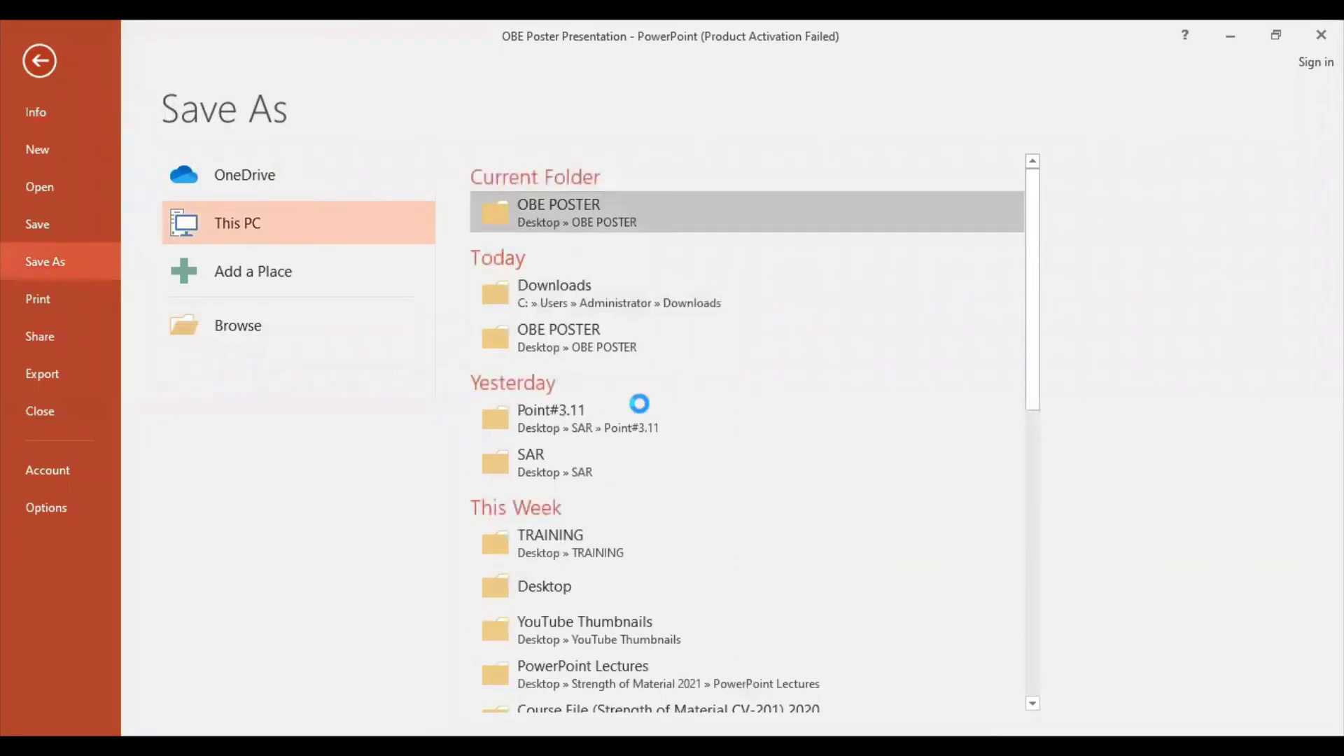
{"action": "left_click", "coordinate": [392, 382]}
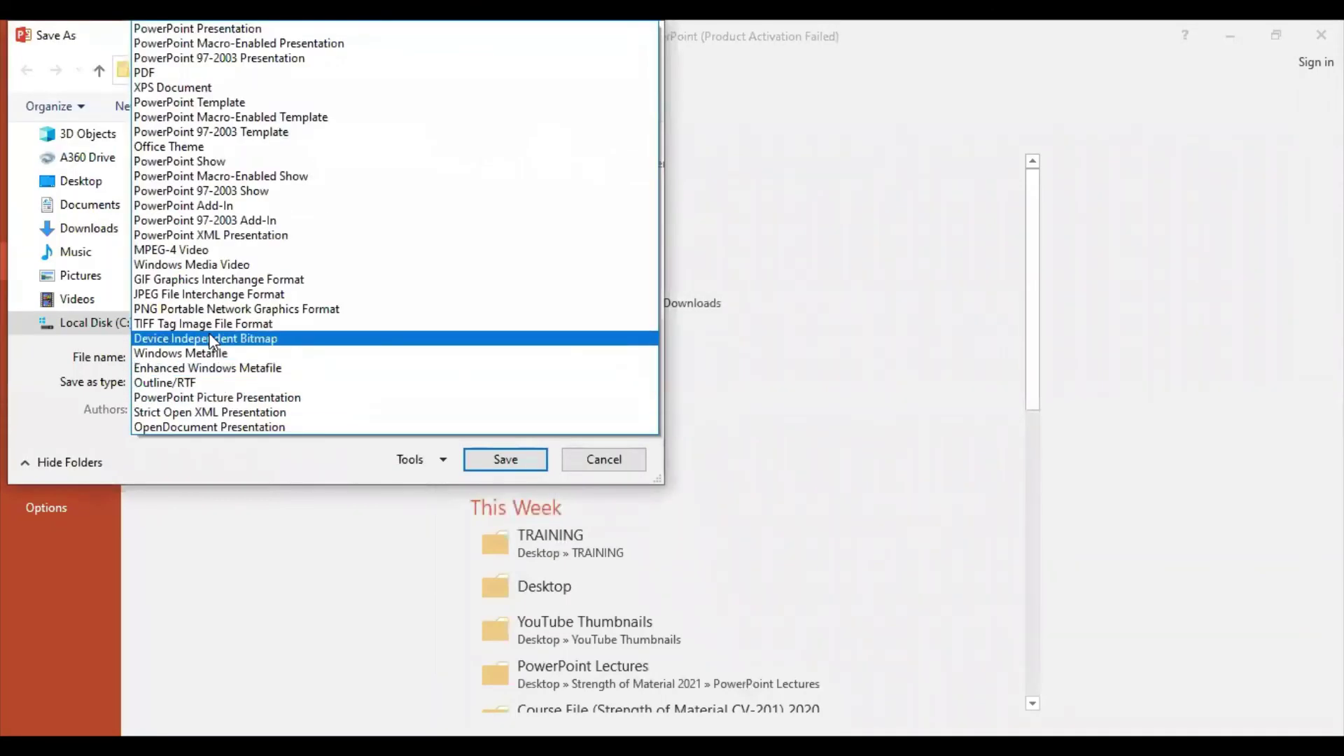
{"action": "left_click", "coordinate": [198, 73]}
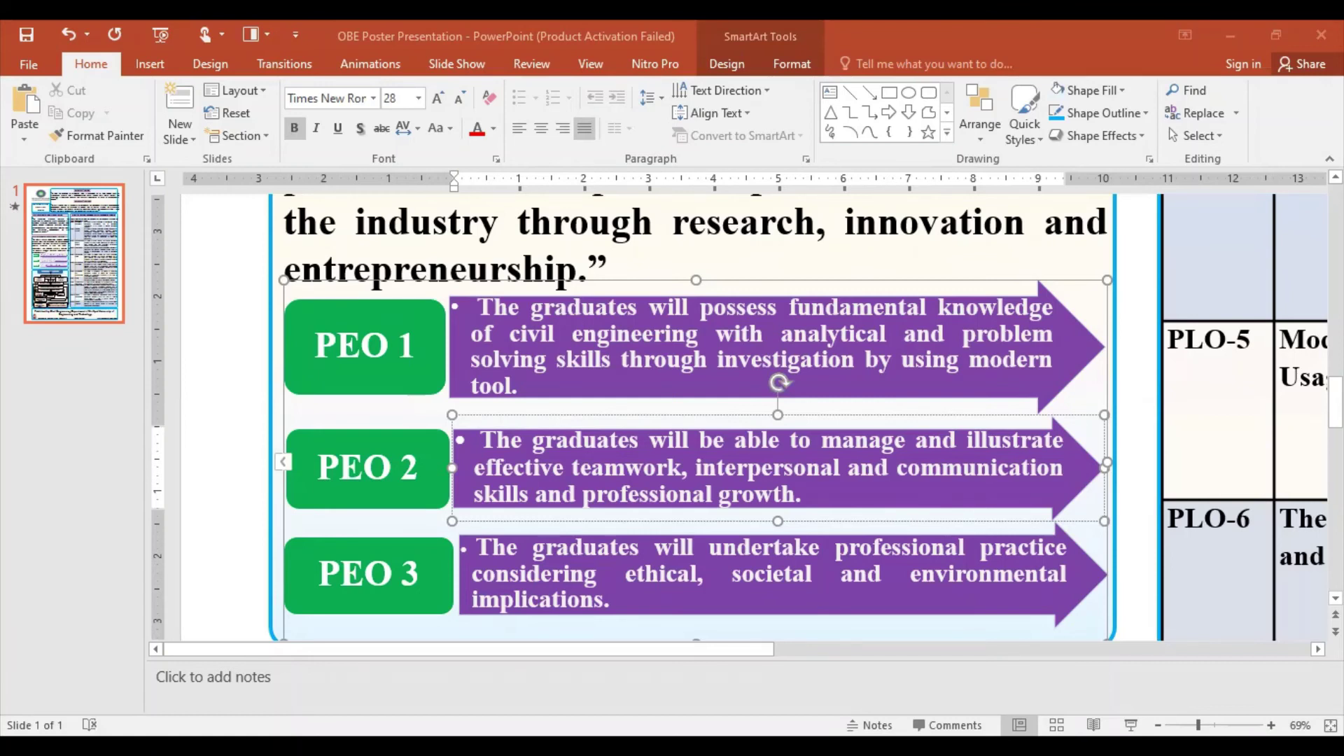
Step: Return to the poster slide and select the whole PLO table
{"action": "left_click", "coordinate": [1165, 658]}
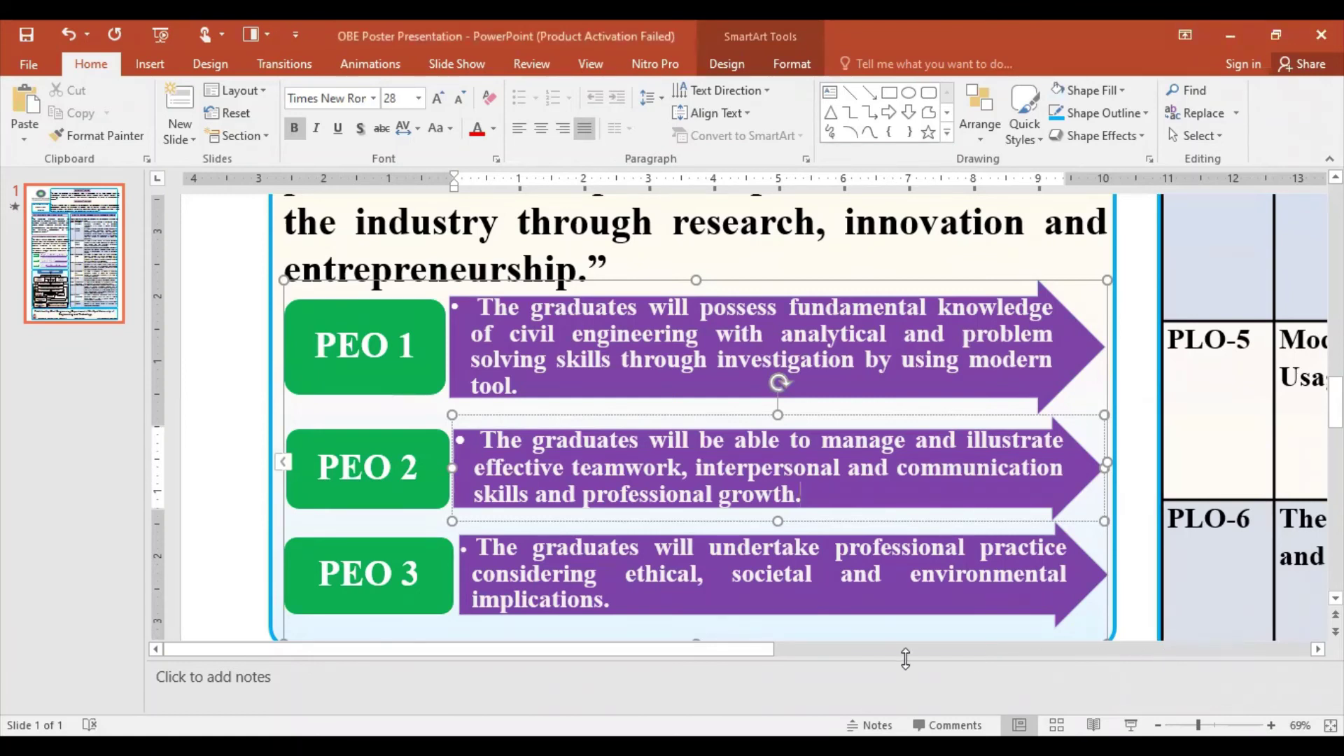
{"action": "left_click_drag", "start_coordinate": [759, 651], "coordinate": [1295, 650]}
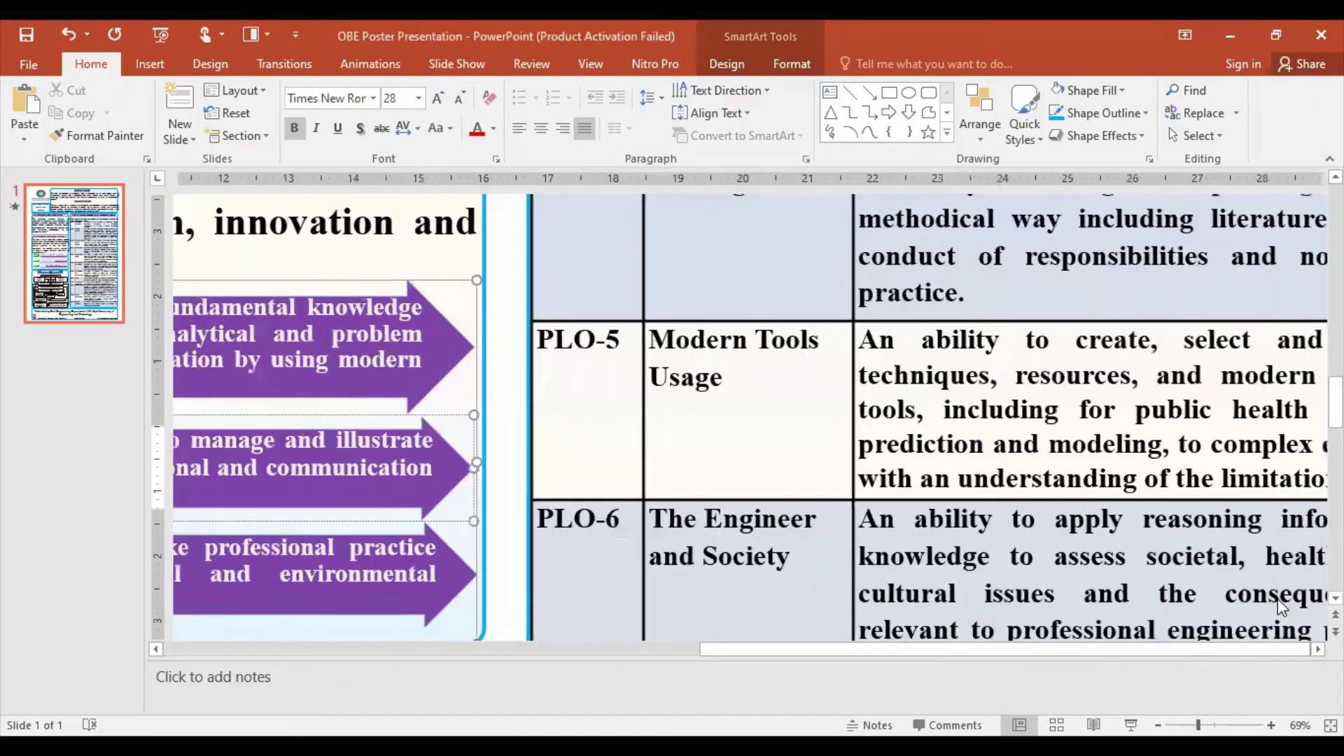
{"action": "left_click", "coordinate": [467, 383]}
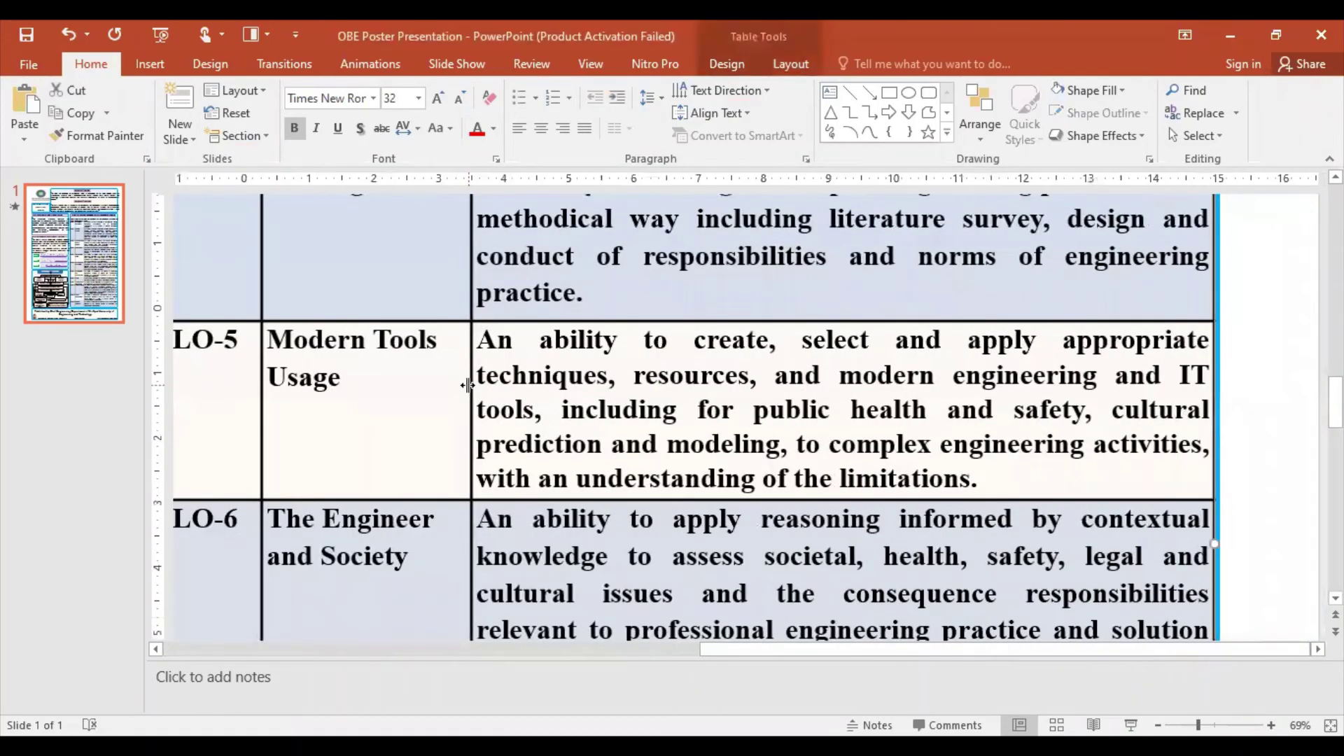
{"action": "left_click", "coordinate": [473, 387]}
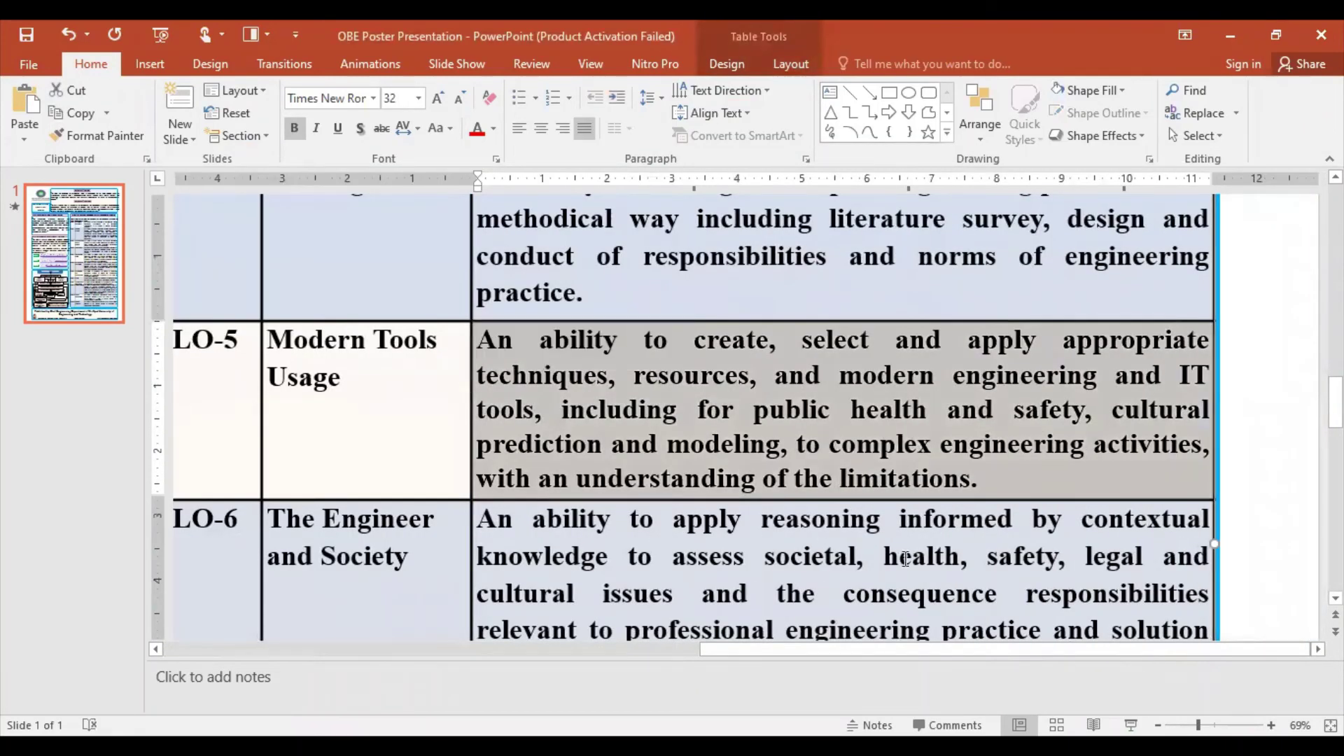
{"action": "scroll", "coordinate": [845, 439], "scroll_direction": "down", "scroll_amount": 2, "text": "ctrl"}
{"action": "scroll", "coordinate": [845, 439], "scroll_direction": "down", "scroll_amount": 1, "text": "ctrl"}
{"action": "scroll", "coordinate": [845, 438], "scroll_direction": "down", "scroll_amount": 1, "text": "ctrl"}
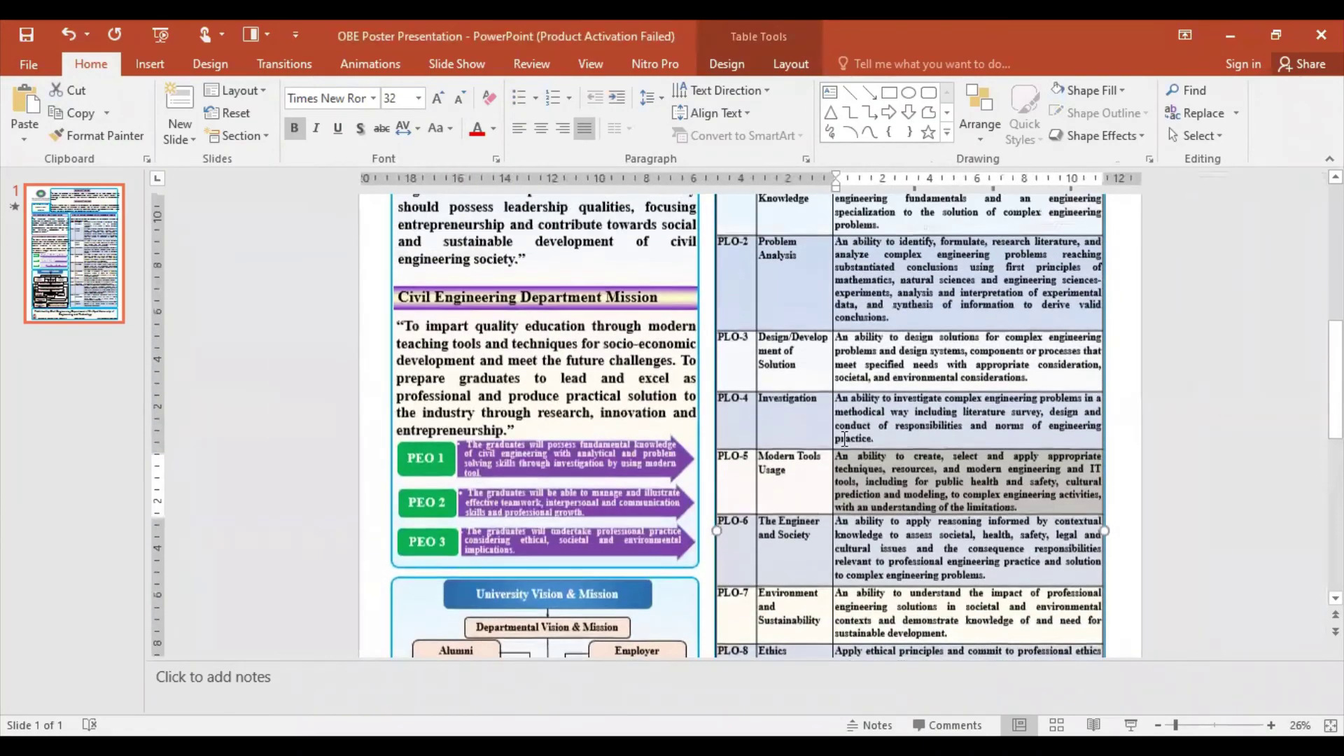
{"action": "scroll", "coordinate": [845, 439], "scroll_direction": "down", "scroll_amount": 1, "text": "ctrl"}
{"action": "scroll", "coordinate": [845, 439], "scroll_direction": "up", "scroll_amount": 1}
{"action": "left_click", "coordinate": [766, 376]}
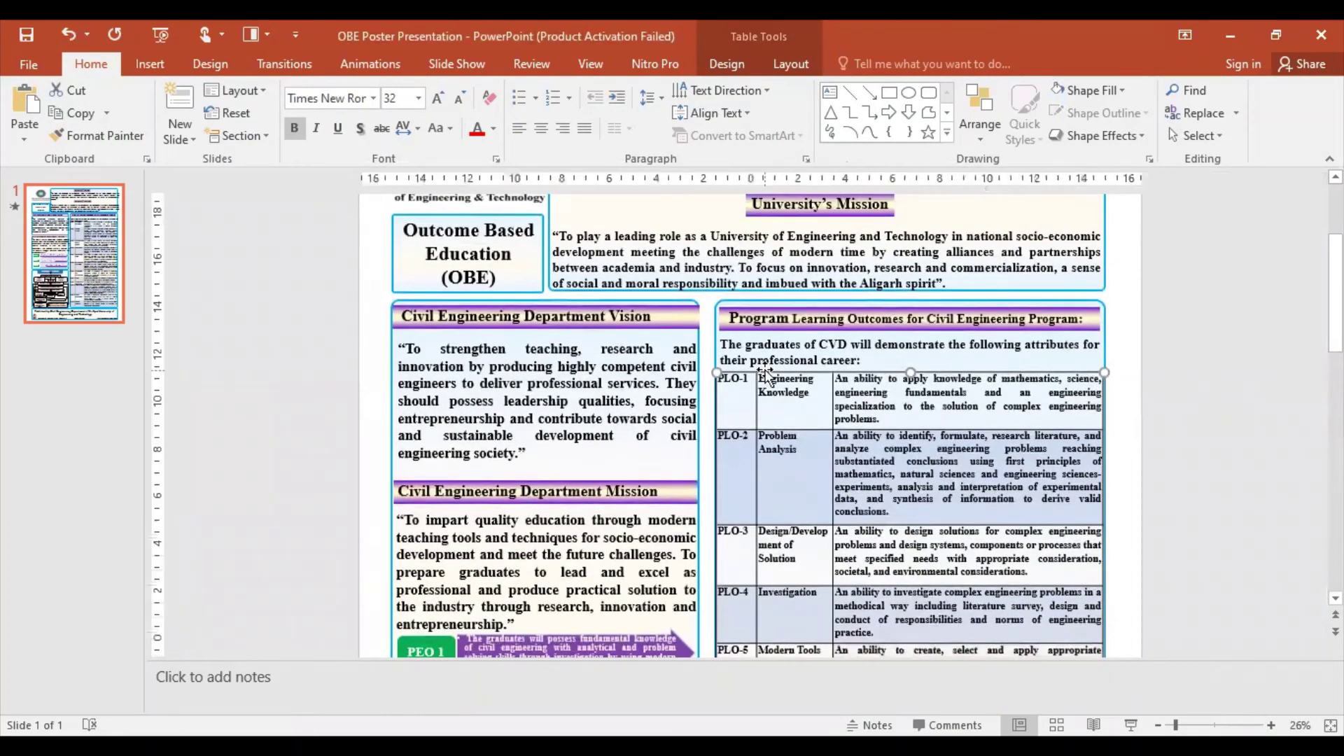
Step: Give every table cell 4½ pt coloured borders using All Borders
{"action": "left_click", "coordinate": [749, 63]}
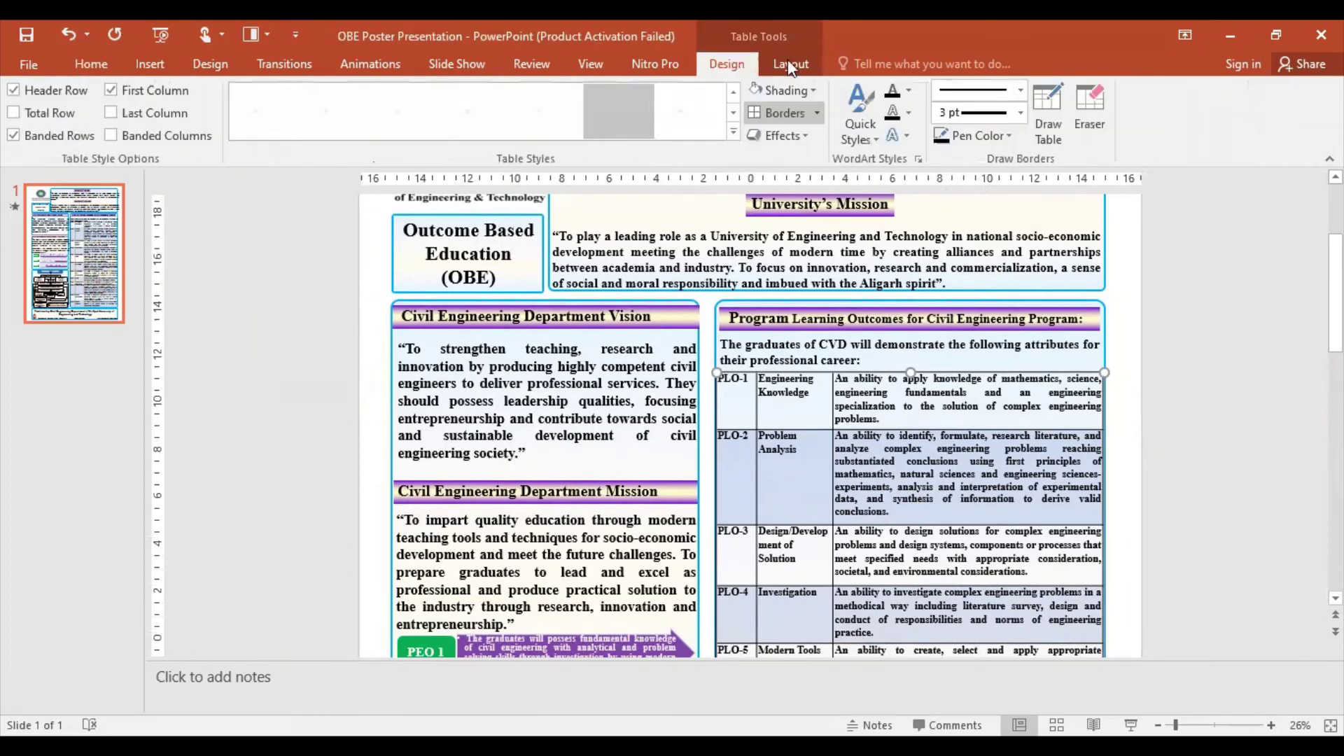
{"action": "left_click", "coordinate": [1022, 114]}
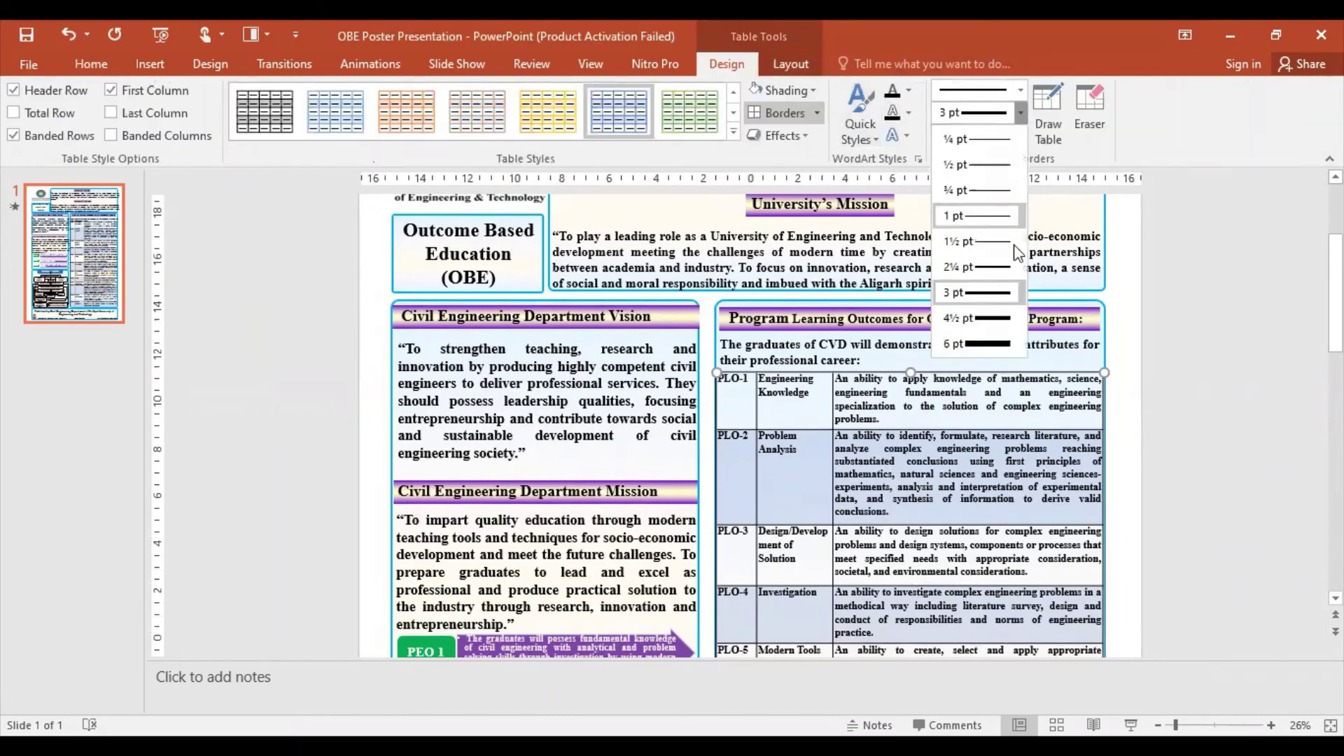
{"action": "left_click", "coordinate": [1001, 330]}
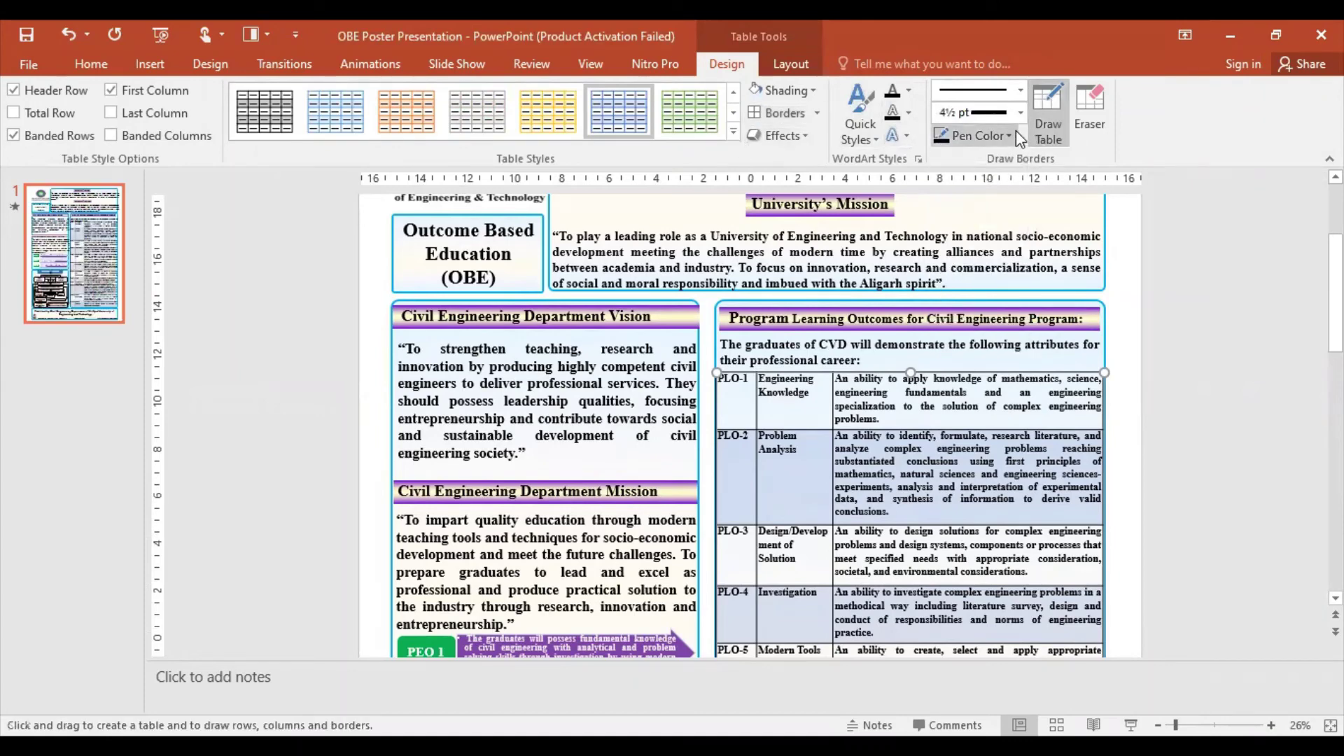
{"action": "left_click", "coordinate": [1014, 133]}
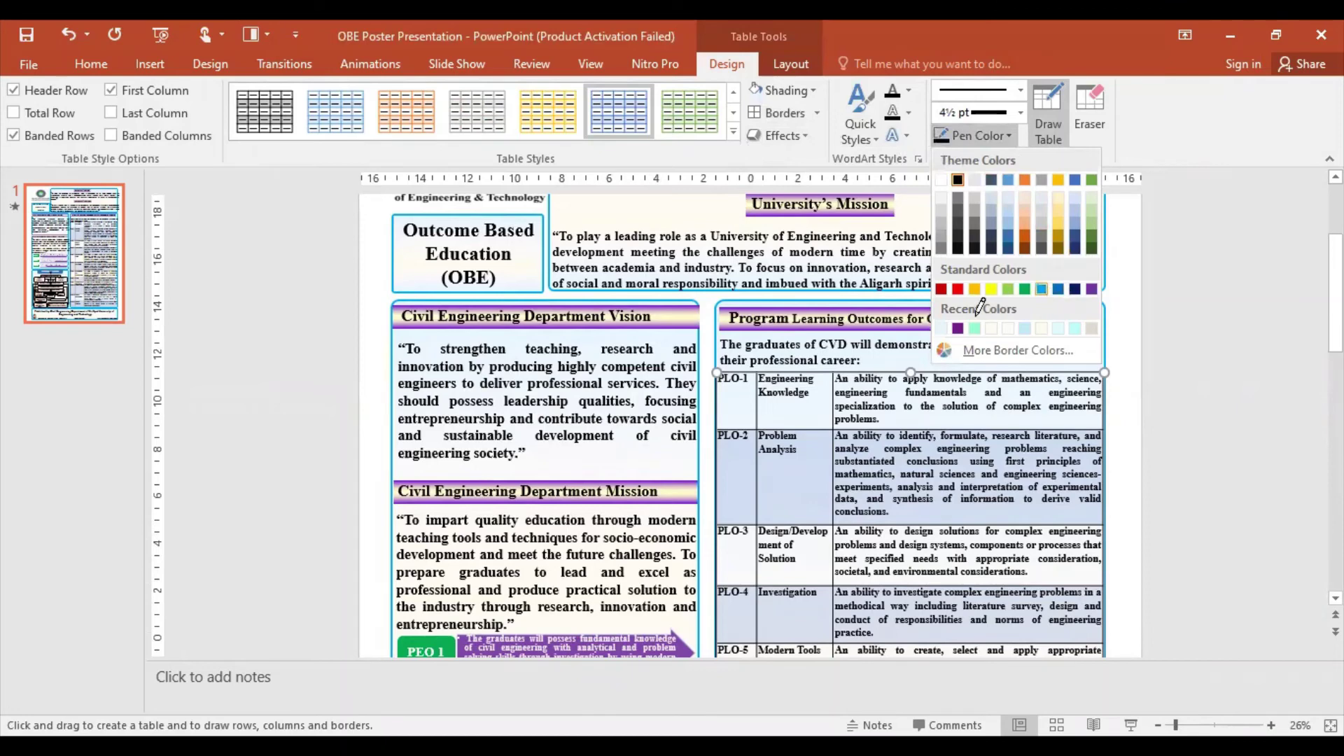
{"action": "left_click", "coordinate": [975, 290]}
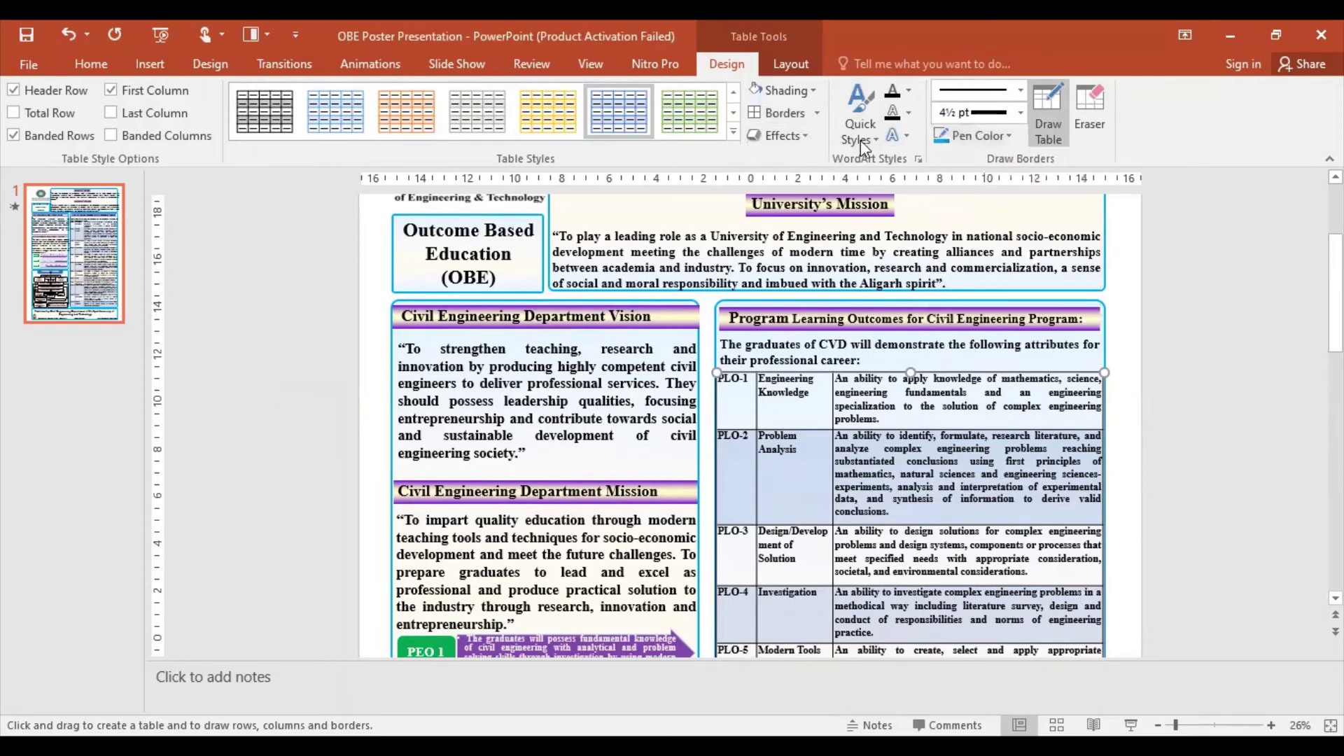
{"action": "left_click", "coordinate": [817, 113]}
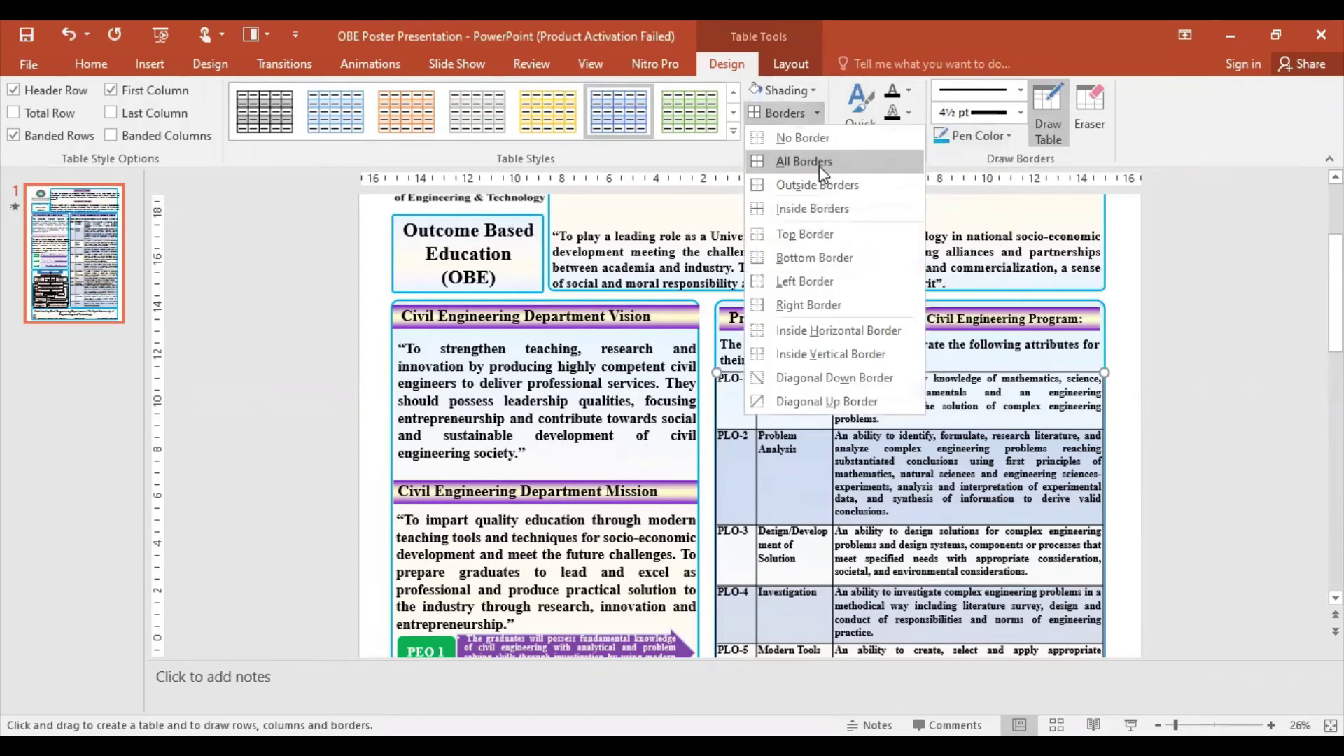
{"action": "left_click", "coordinate": [819, 162]}
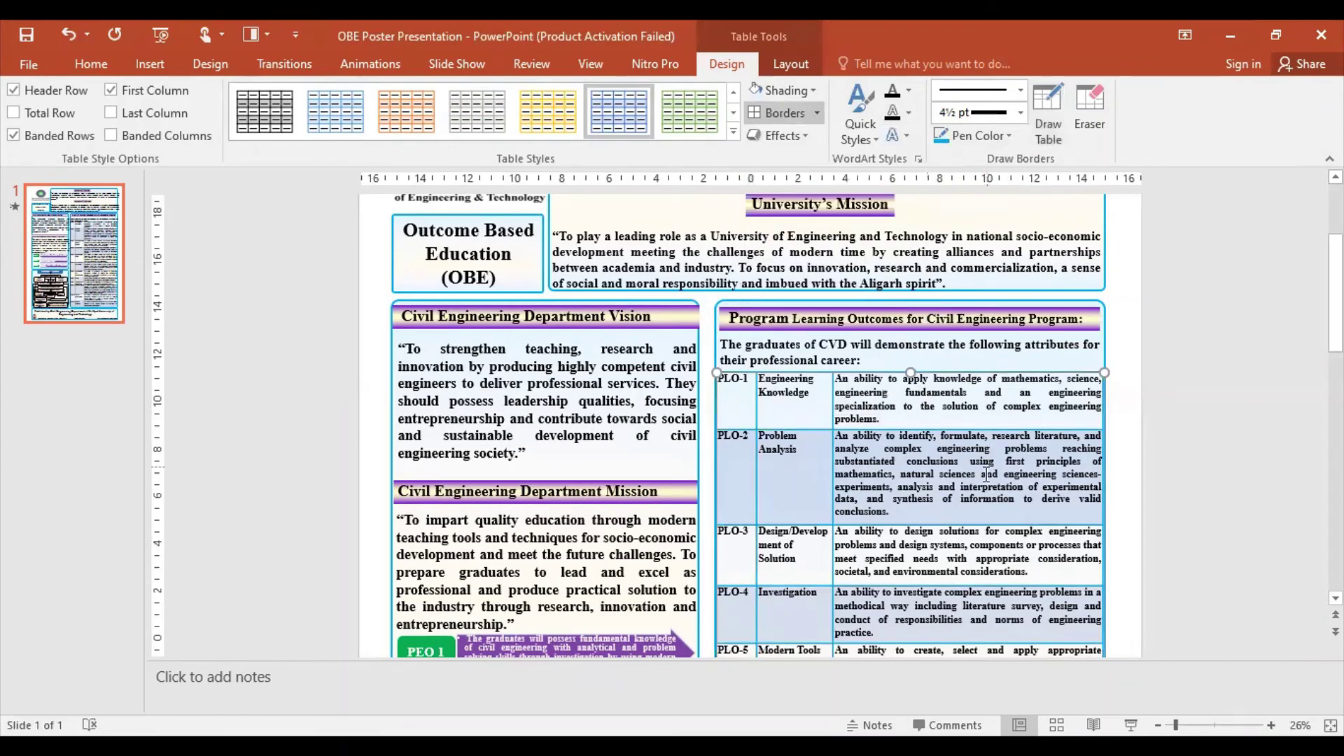
Step: Switch to a standard border colour and 6 pt weight, and reapply All Borders
{"action": "left_click", "coordinate": [1010, 139]}
{"action": "left_click", "coordinate": [1057, 290]}
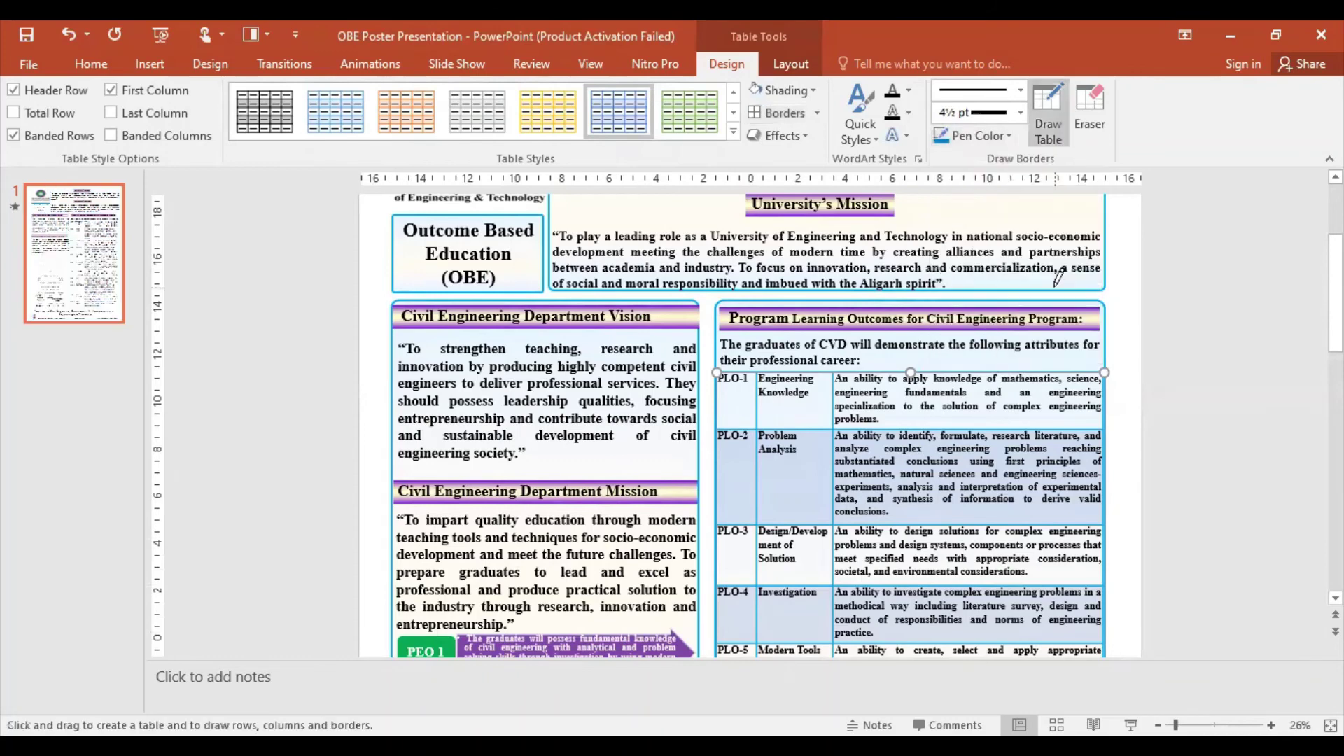
{"action": "left_click", "coordinate": [816, 114]}
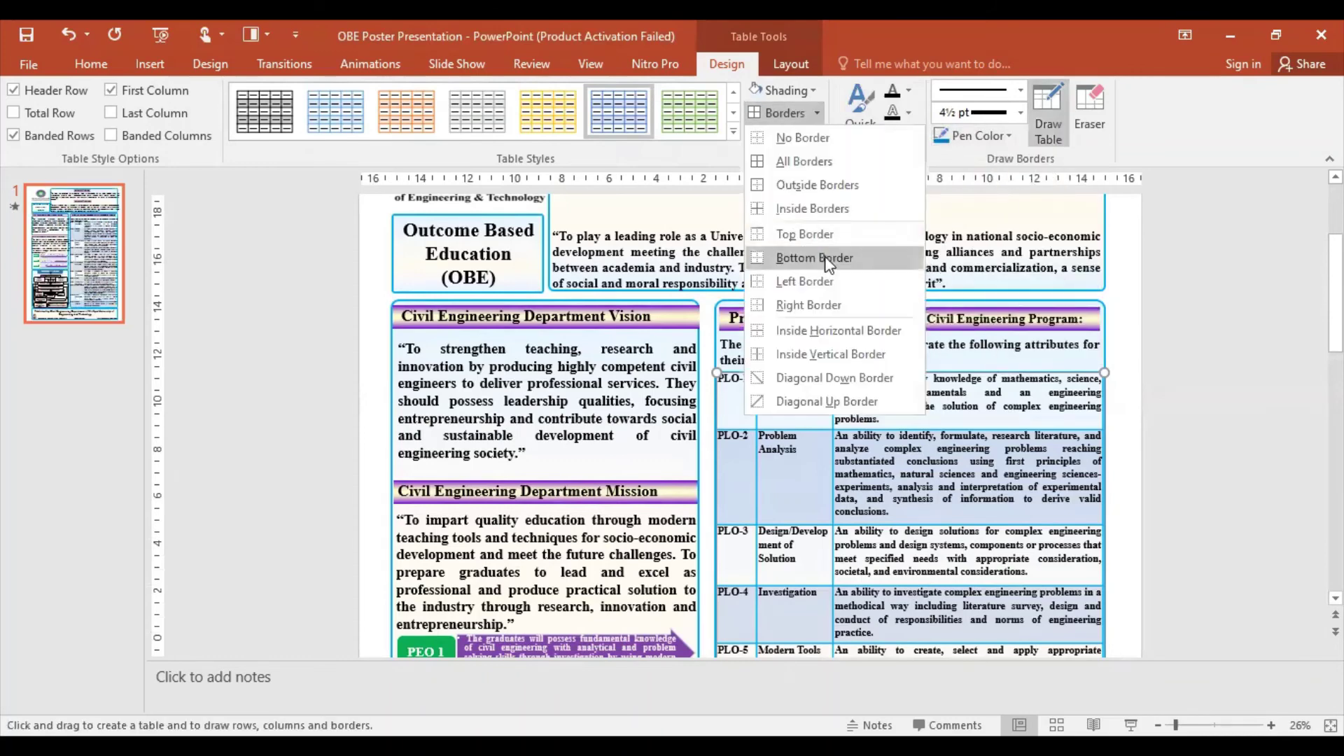
{"action": "left_click", "coordinate": [843, 172]}
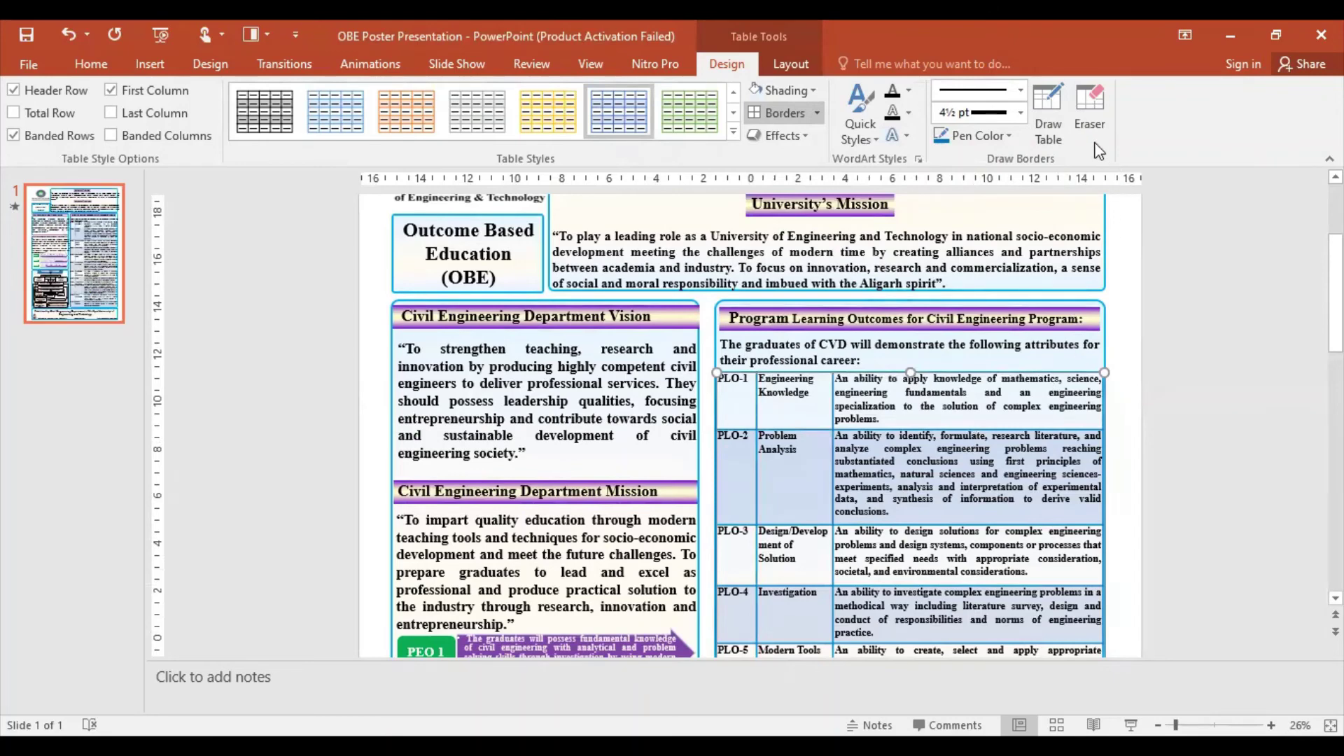
{"action": "left_click", "coordinate": [1020, 112]}
{"action": "left_click", "coordinate": [980, 343]}
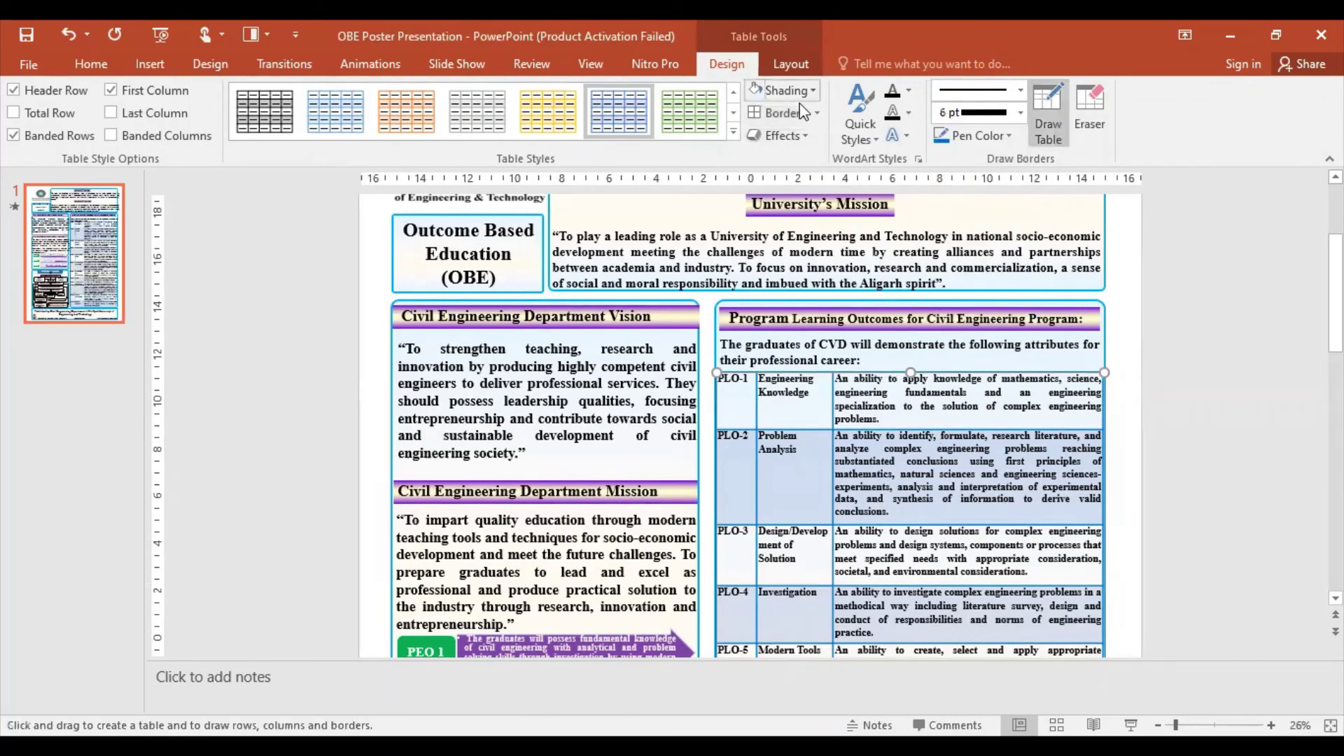
{"action": "left_click", "coordinate": [816, 114]}
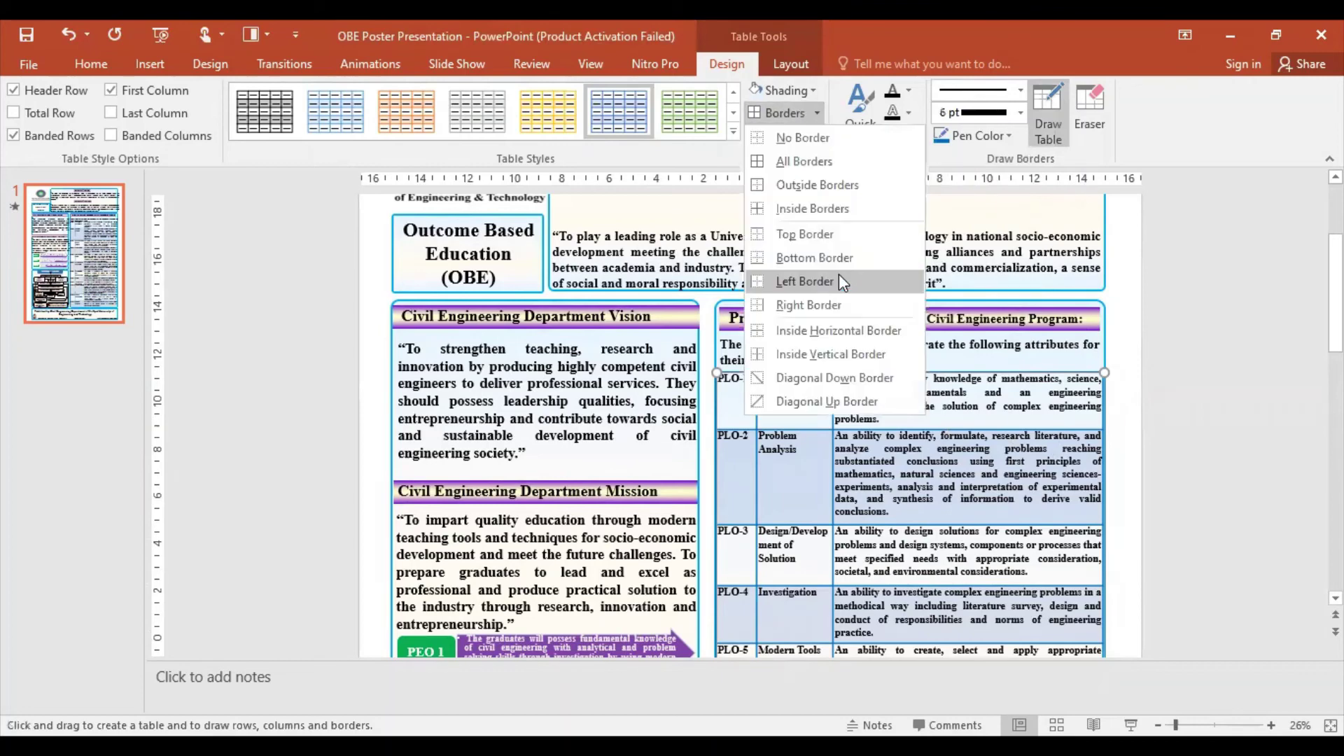
{"action": "left_click", "coordinate": [852, 164]}
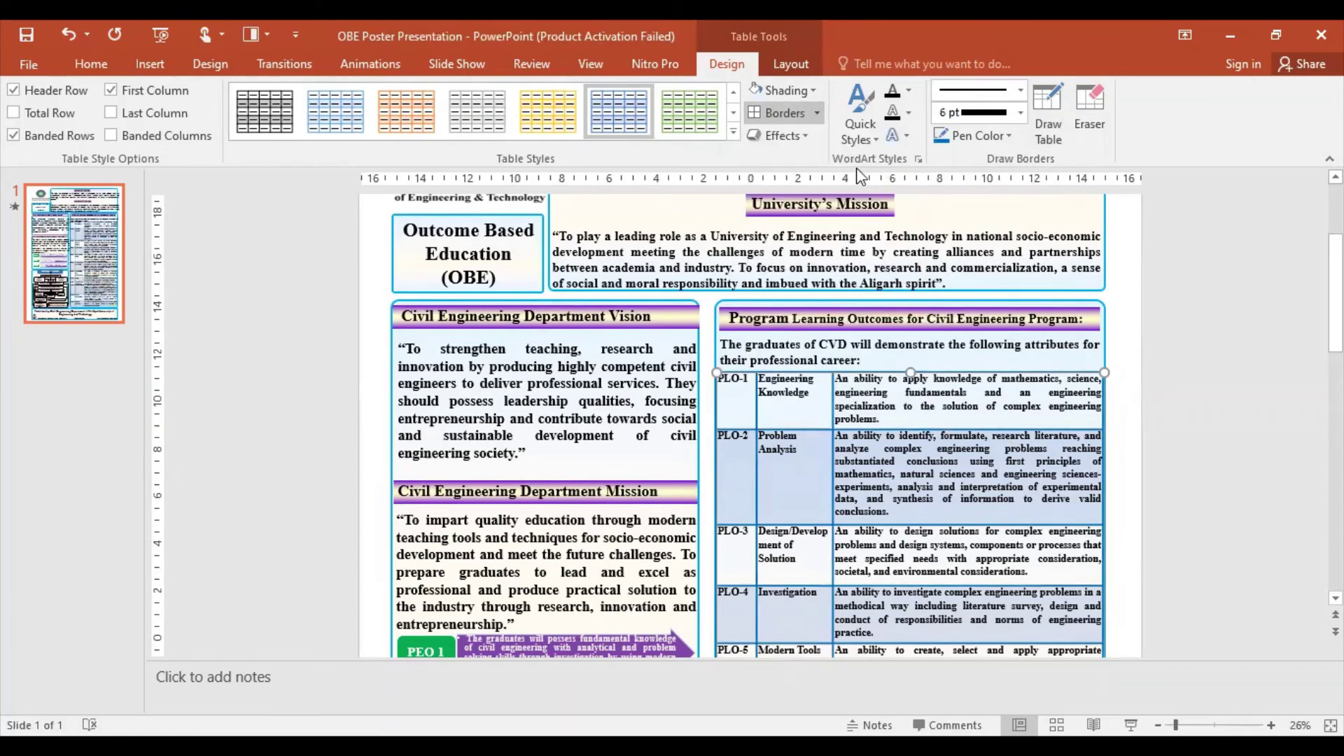
Step: Save the presentation with the bordered PLO table and scroll back over the slide
{"action": "left_click", "coordinate": [973, 492]}
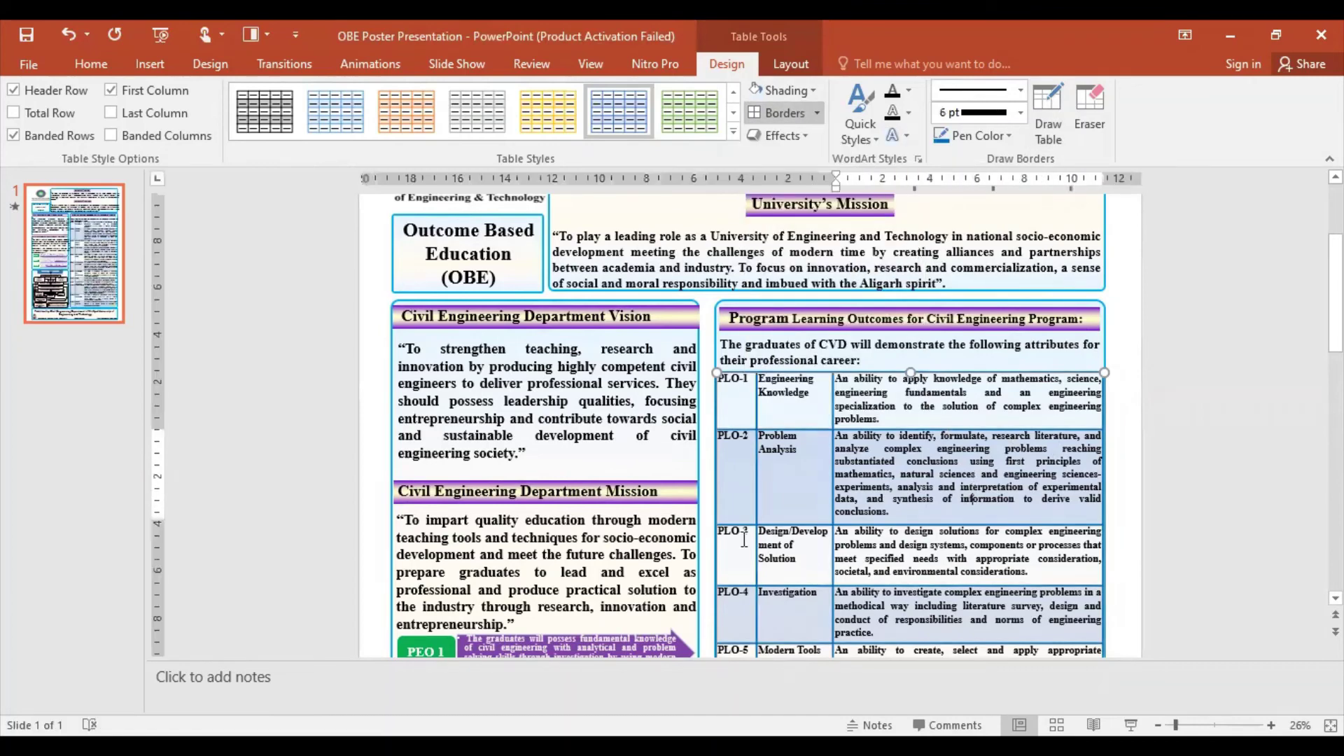
{"action": "left_click", "coordinate": [18, 34]}
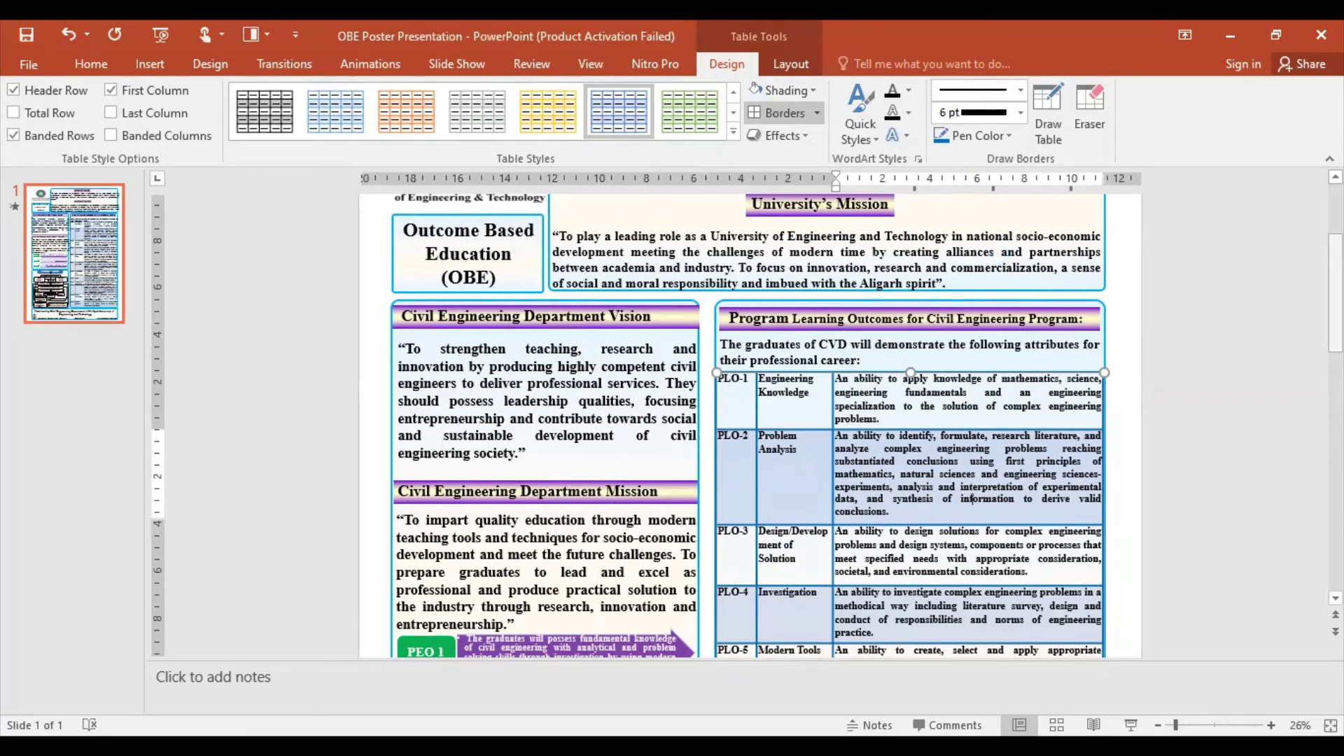
{"action": "scroll", "coordinate": [973, 498], "scroll_direction": "down", "scroll_amount": 10}
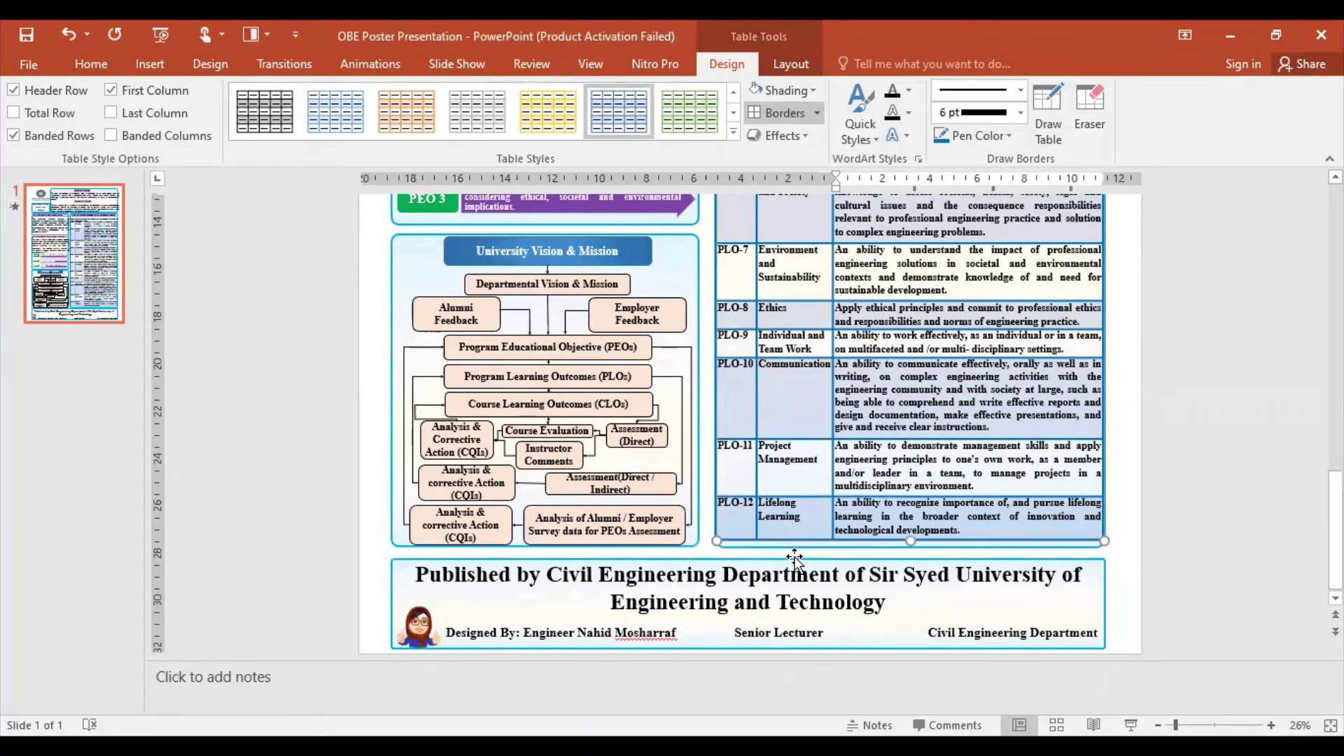
{"action": "scroll", "coordinate": [713, 622], "scroll_direction": "up", "scroll_amount": 1}
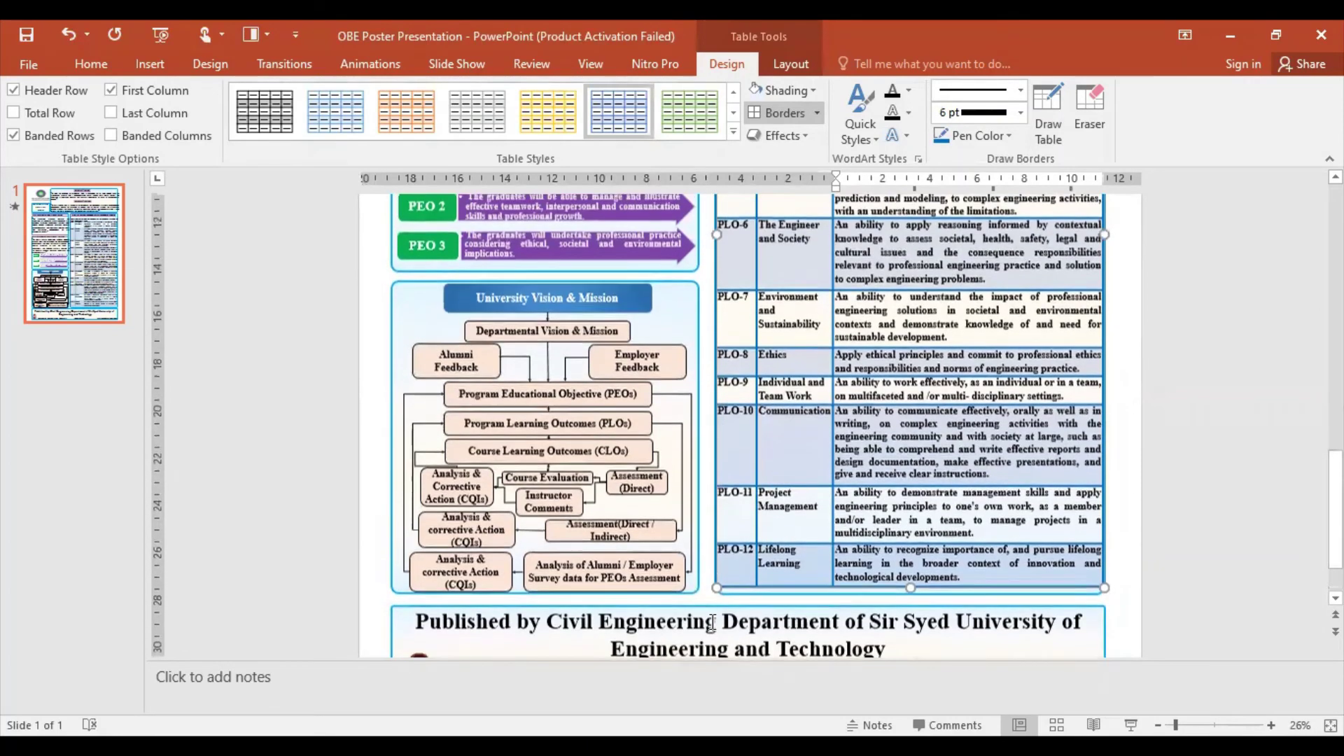
{"action": "scroll", "coordinate": [770, 609], "scroll_direction": "up", "scroll_amount": 2}
{"action": "scroll", "coordinate": [821, 602], "scroll_direction": "up", "scroll_amount": 1}
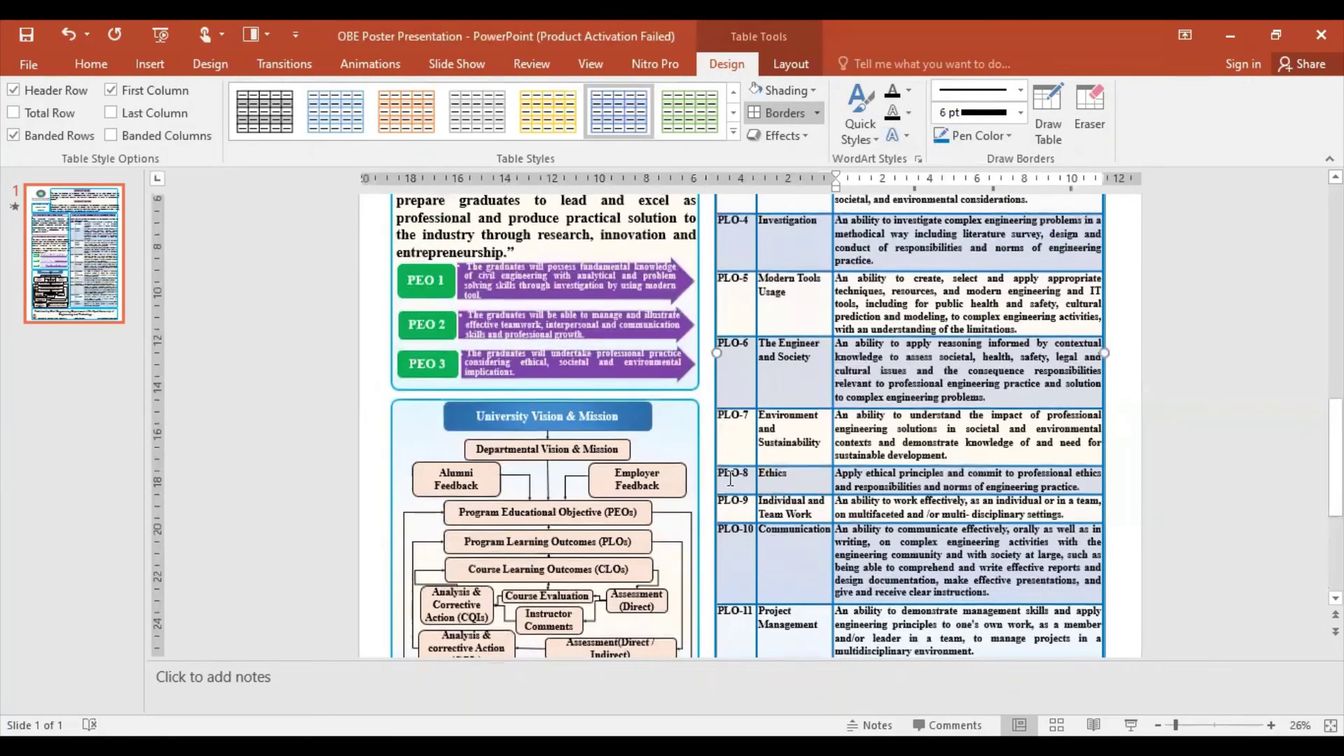
{"action": "scroll", "coordinate": [854, 616], "scroll_direction": "up", "scroll_amount": 3, "text": "ctrl"}
{"action": "scroll", "coordinate": [851, 644], "scroll_direction": "up", "scroll_amount": 1, "text": "ctrl"}
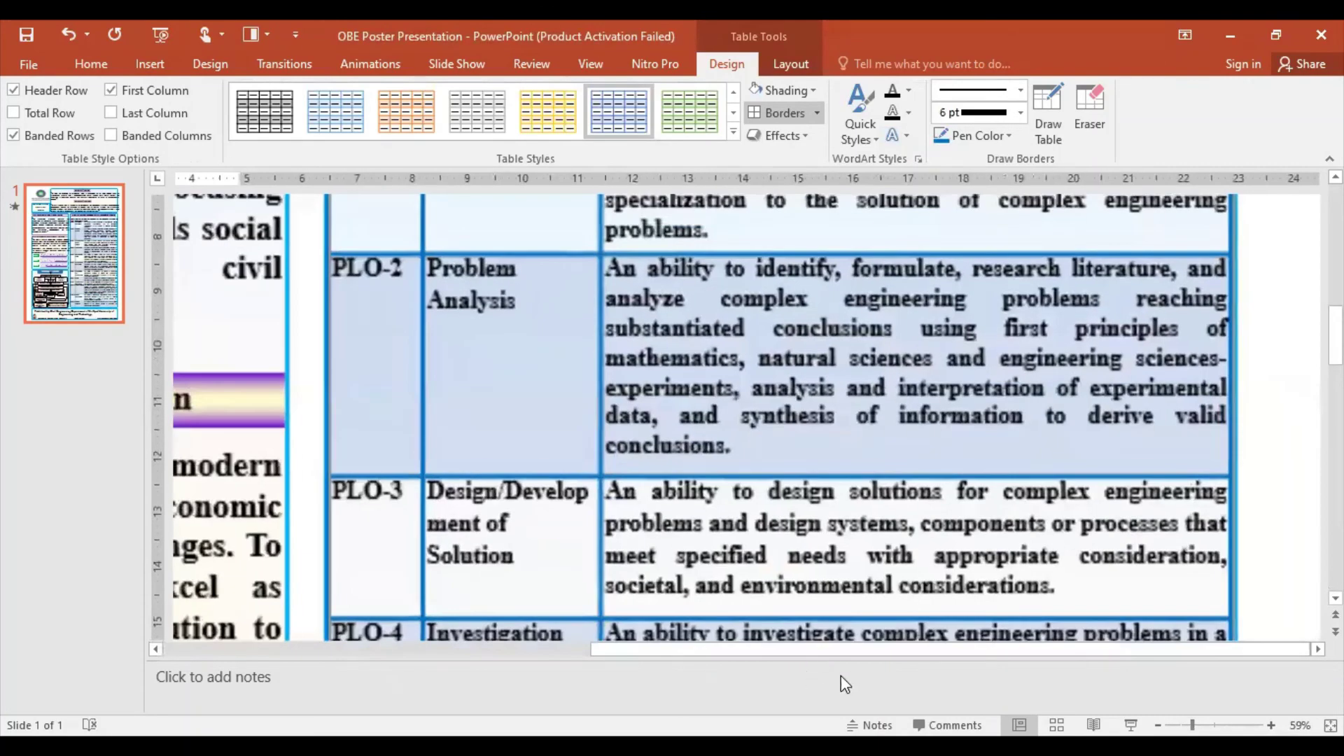
{"action": "left_click_drag", "start_coordinate": [854, 651], "coordinate": [485, 649]}
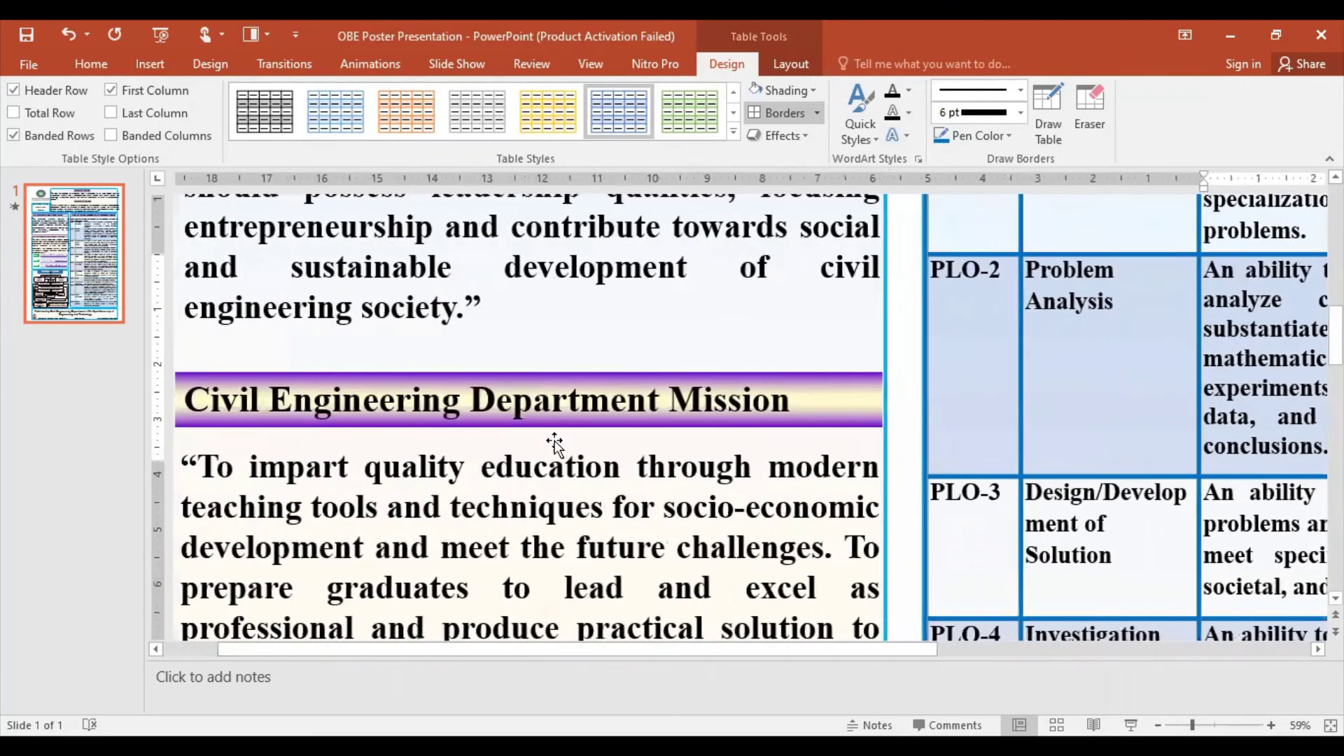
Step: Select the PEO arrows graphic and scroll around to inspect the PEO arrows
{"action": "scroll", "coordinate": [595, 562], "scroll_direction": "down", "scroll_amount": 2}
{"action": "scroll", "coordinate": [574, 532], "scroll_direction": "down", "scroll_amount": 2}
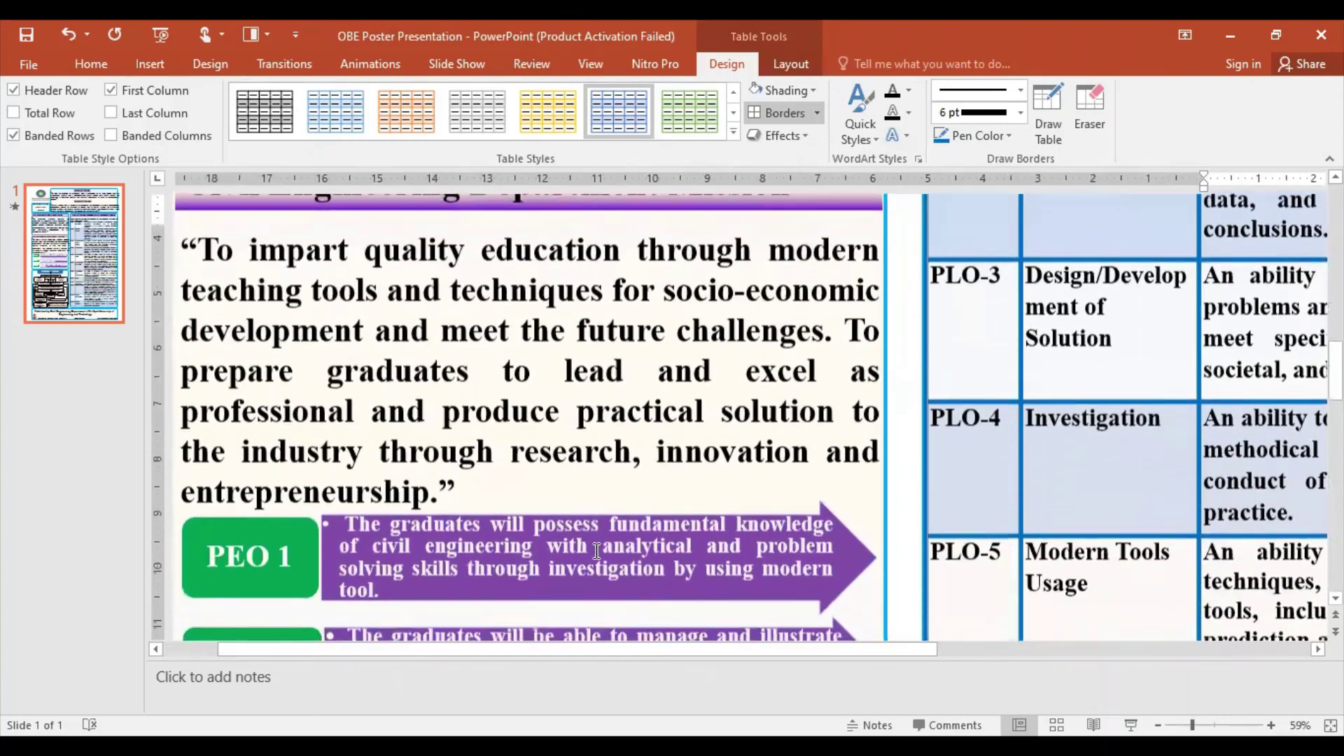
{"action": "scroll", "coordinate": [546, 490], "scroll_direction": "down", "scroll_amount": 3}
{"action": "scroll", "coordinate": [513, 443], "scroll_direction": "down", "scroll_amount": 1}
{"action": "left_click", "coordinate": [513, 443]}
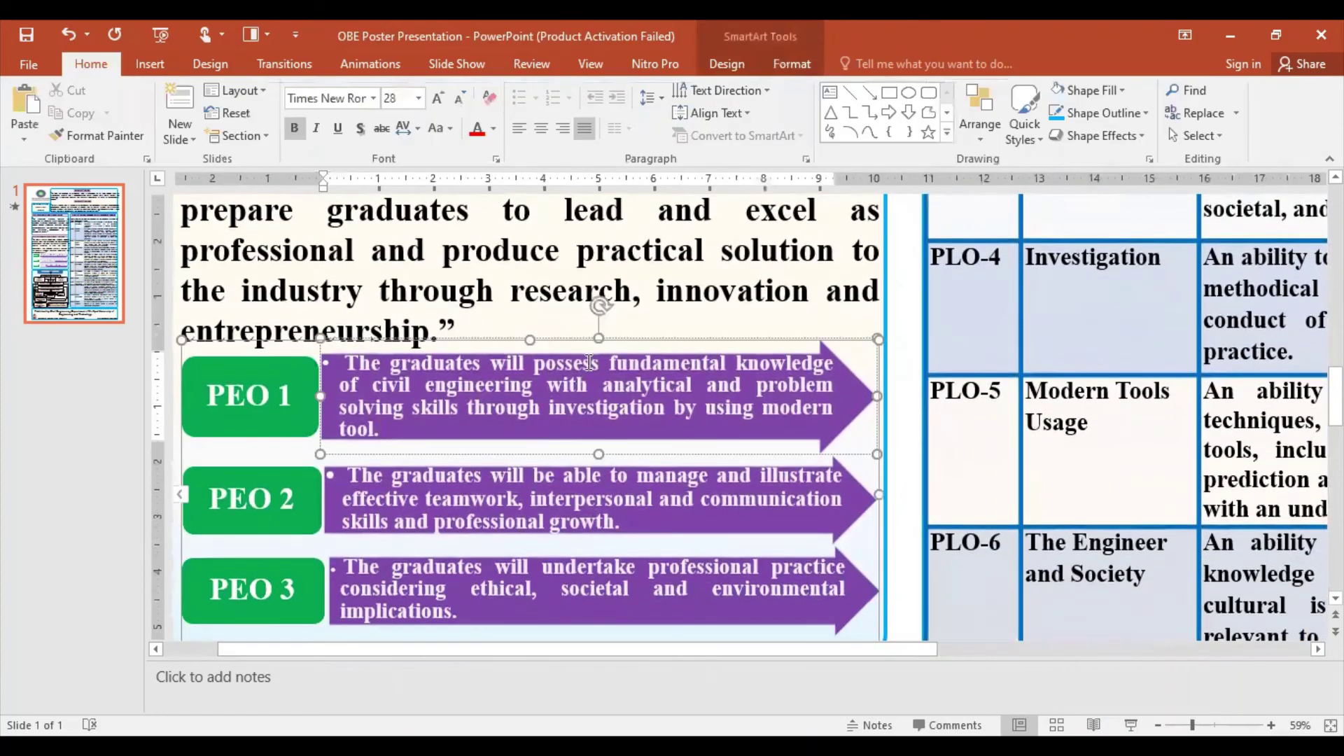
{"action": "left_click", "coordinate": [344, 363]}
{"action": "scroll", "coordinate": [541, 476], "scroll_direction": "up", "scroll_amount": 2}
{"action": "scroll", "coordinate": [541, 475], "scroll_direction": "up", "scroll_amount": 3}
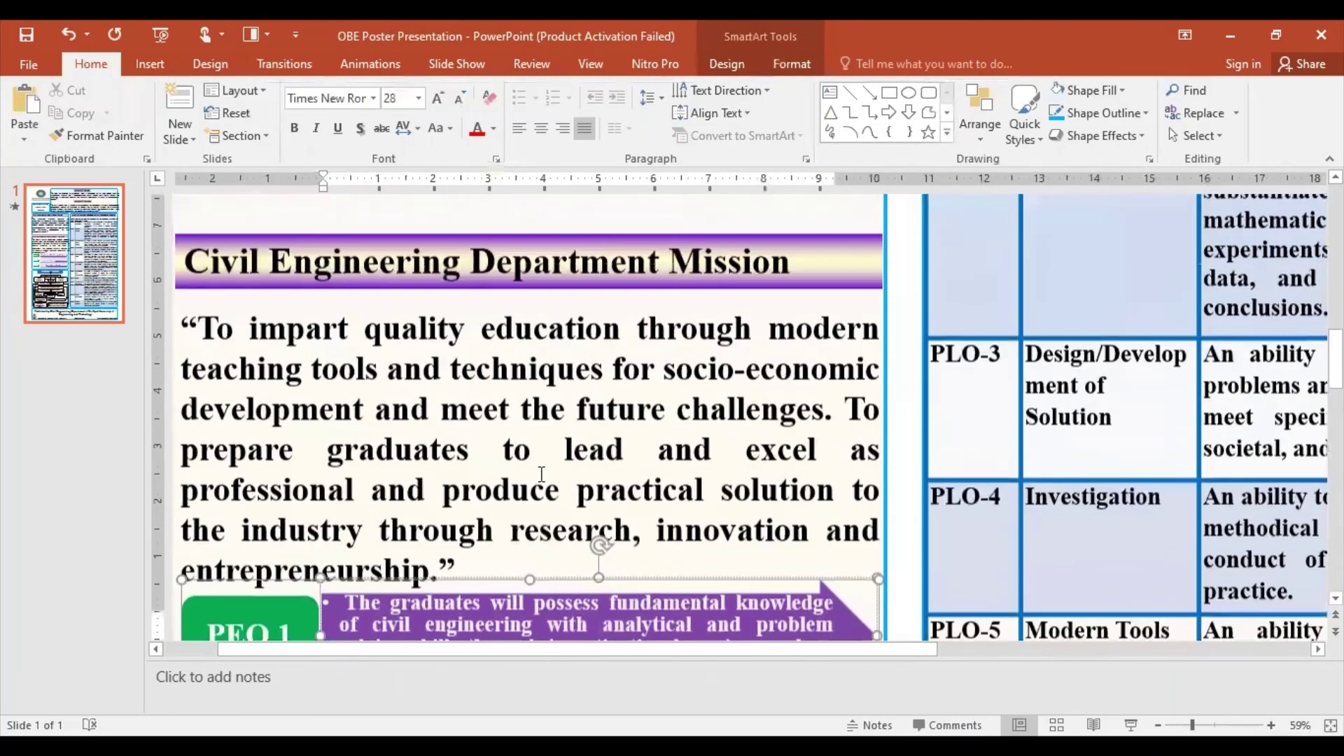
{"action": "scroll", "coordinate": [541, 476], "scroll_direction": "up", "scroll_amount": 3}
{"action": "scroll", "coordinate": [541, 475], "scroll_direction": "up", "scroll_amount": 1}
{"action": "scroll", "coordinate": [541, 476], "scroll_direction": "down", "scroll_amount": 3}
{"action": "scroll", "coordinate": [541, 475], "scroll_direction": "down", "scroll_amount": 4}
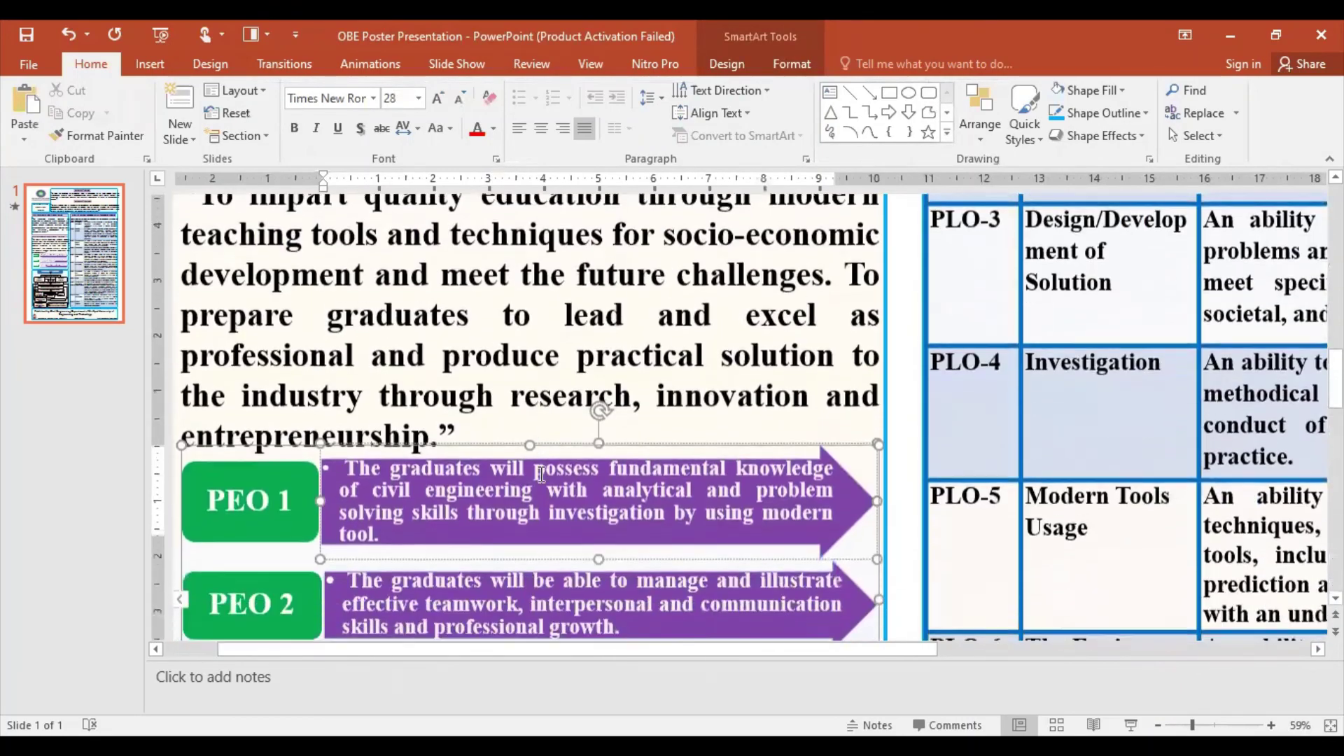
{"action": "scroll", "coordinate": [541, 476], "scroll_direction": "down", "scroll_amount": 3}
{"action": "scroll", "coordinate": [541, 475], "scroll_direction": "down", "scroll_amount": 2}
{"action": "scroll", "coordinate": [541, 475], "scroll_direction": "up", "scroll_amount": 2}
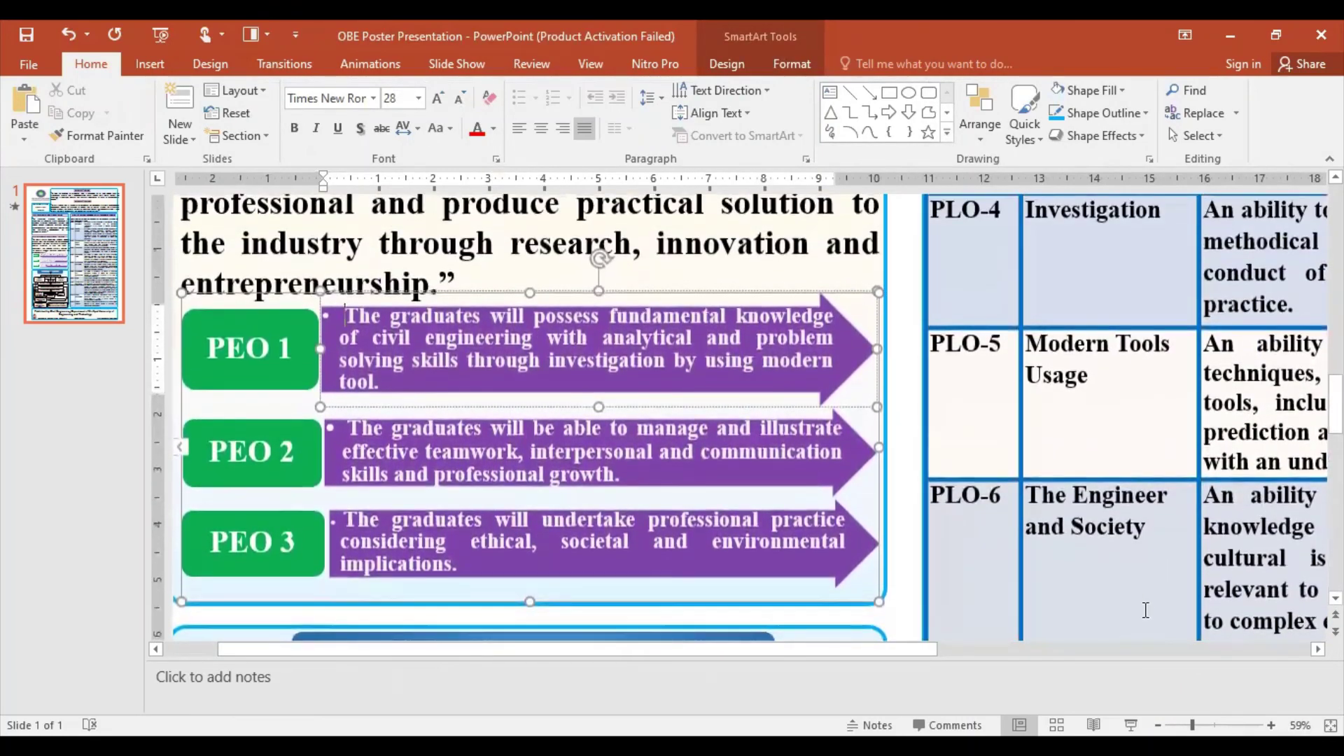
{"action": "scroll", "coordinate": [445, 407], "scroll_direction": "up", "scroll_amount": 1}
{"action": "scroll", "coordinate": [446, 407], "scroll_direction": "up", "scroll_amount": 3}
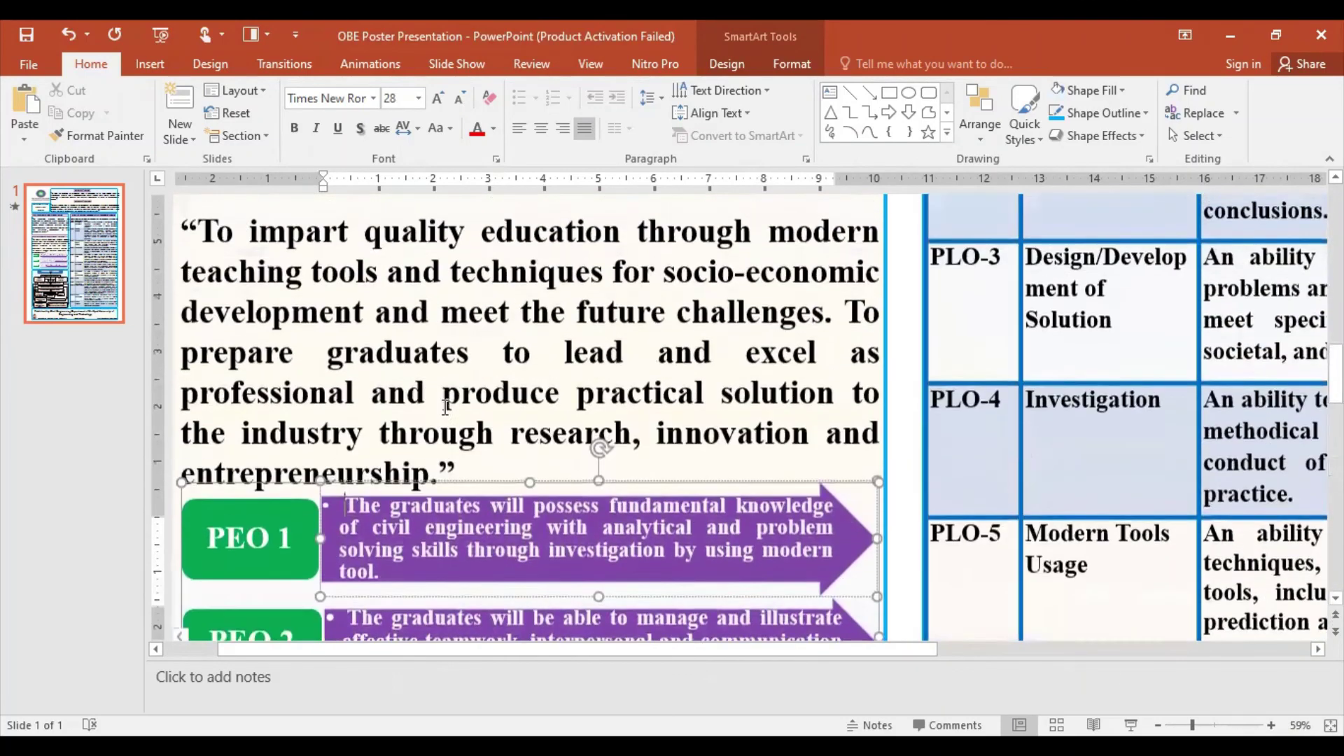
{"action": "scroll", "coordinate": [445, 407], "scroll_direction": "up", "scroll_amount": 1}
{"action": "scroll", "coordinate": [445, 406], "scroll_direction": "up", "scroll_amount": 2}
{"action": "scroll", "coordinate": [445, 407], "scroll_direction": "up", "scroll_amount": 1}
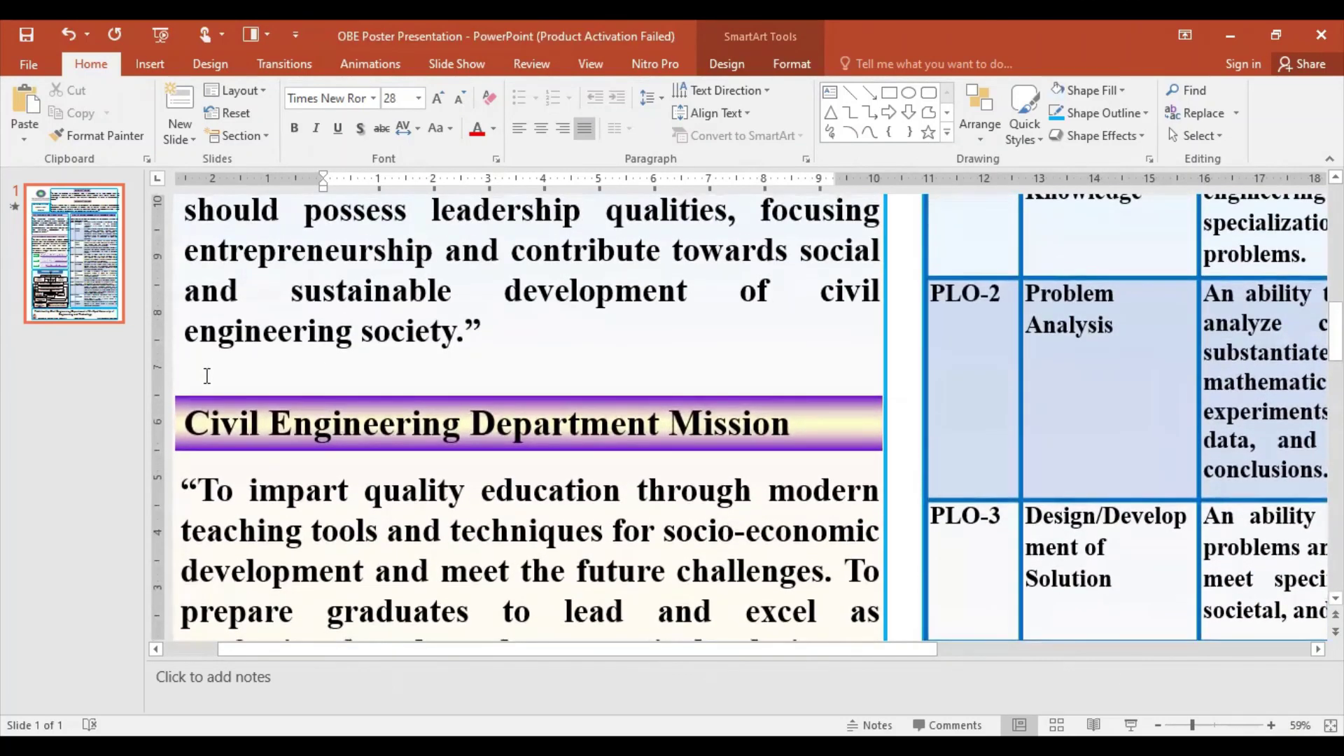
Step: Remove the Vision text's empty last line and move the Mission heading, Mission text and Vision text up
{"action": "left_click", "coordinate": [253, 376]}
{"action": "key", "text": "BackSpace"}
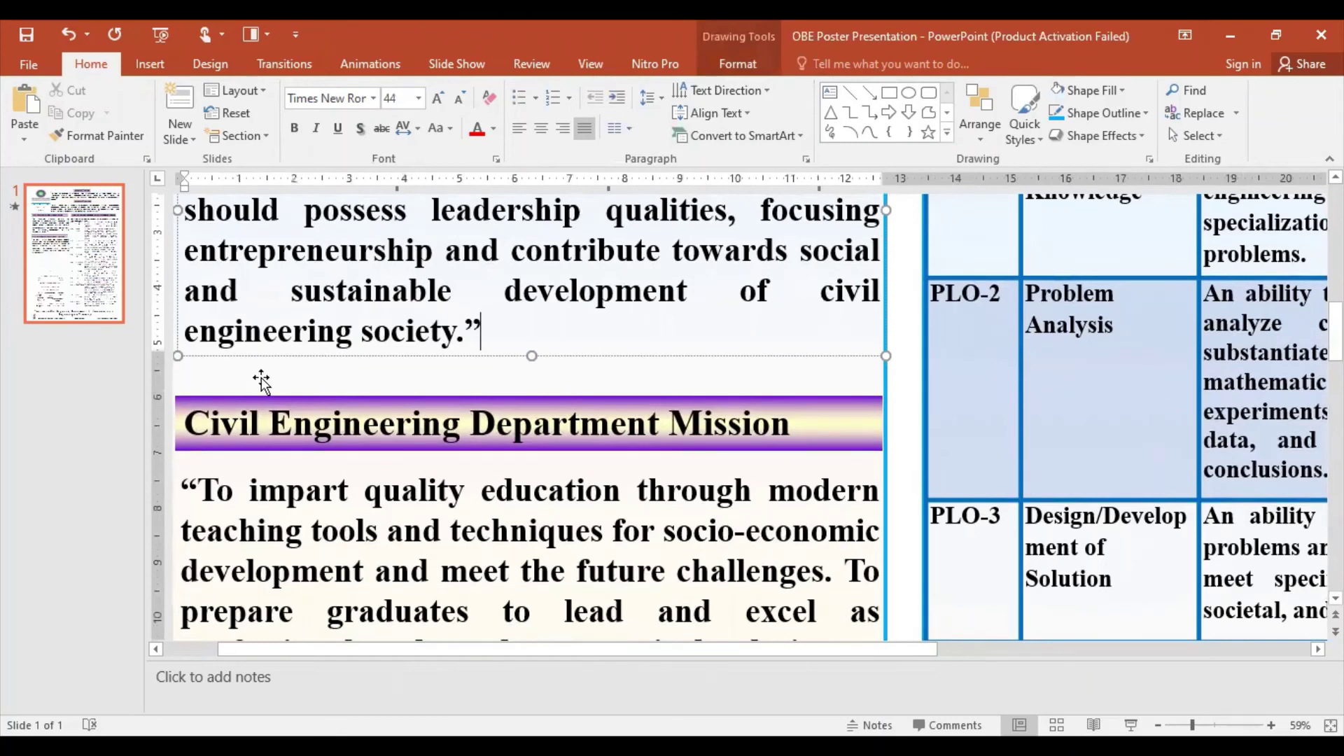
{"action": "left_click_drag", "start_coordinate": [232, 398], "coordinate": [232, 360]}
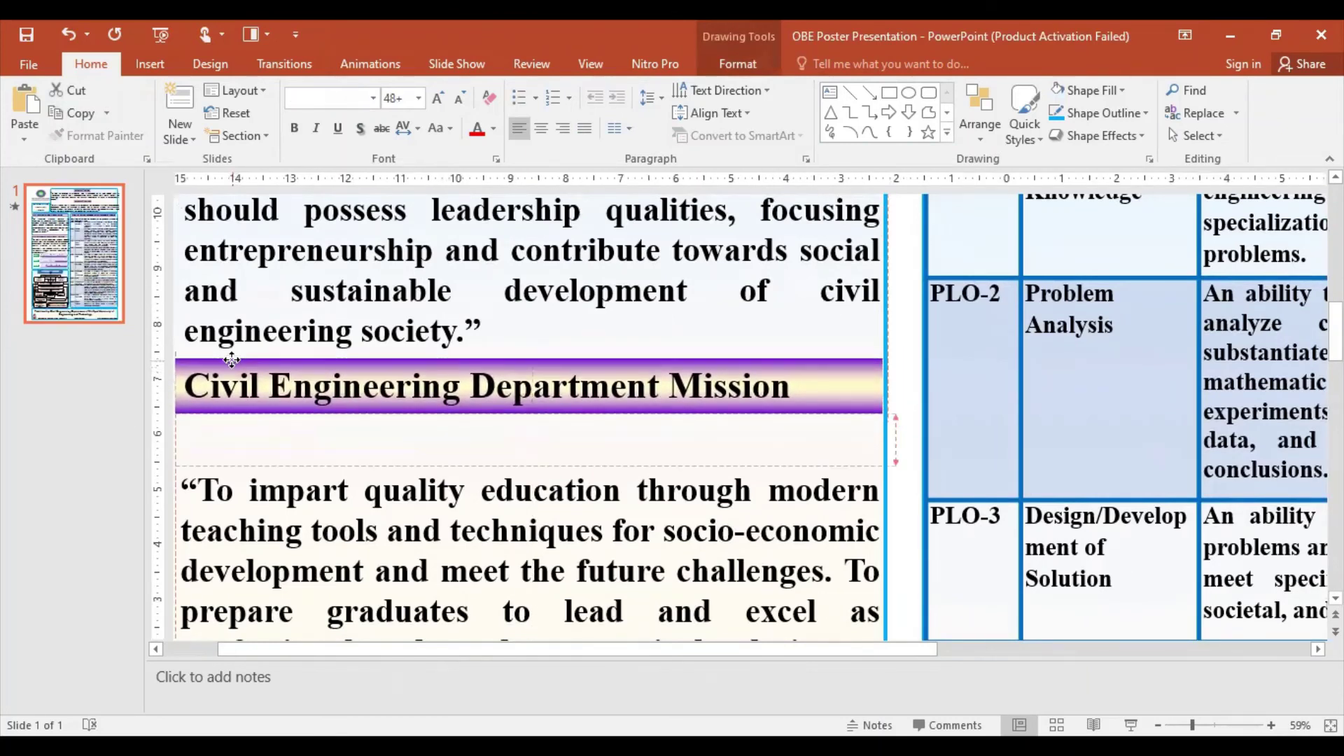
{"action": "left_click", "coordinate": [437, 490]}
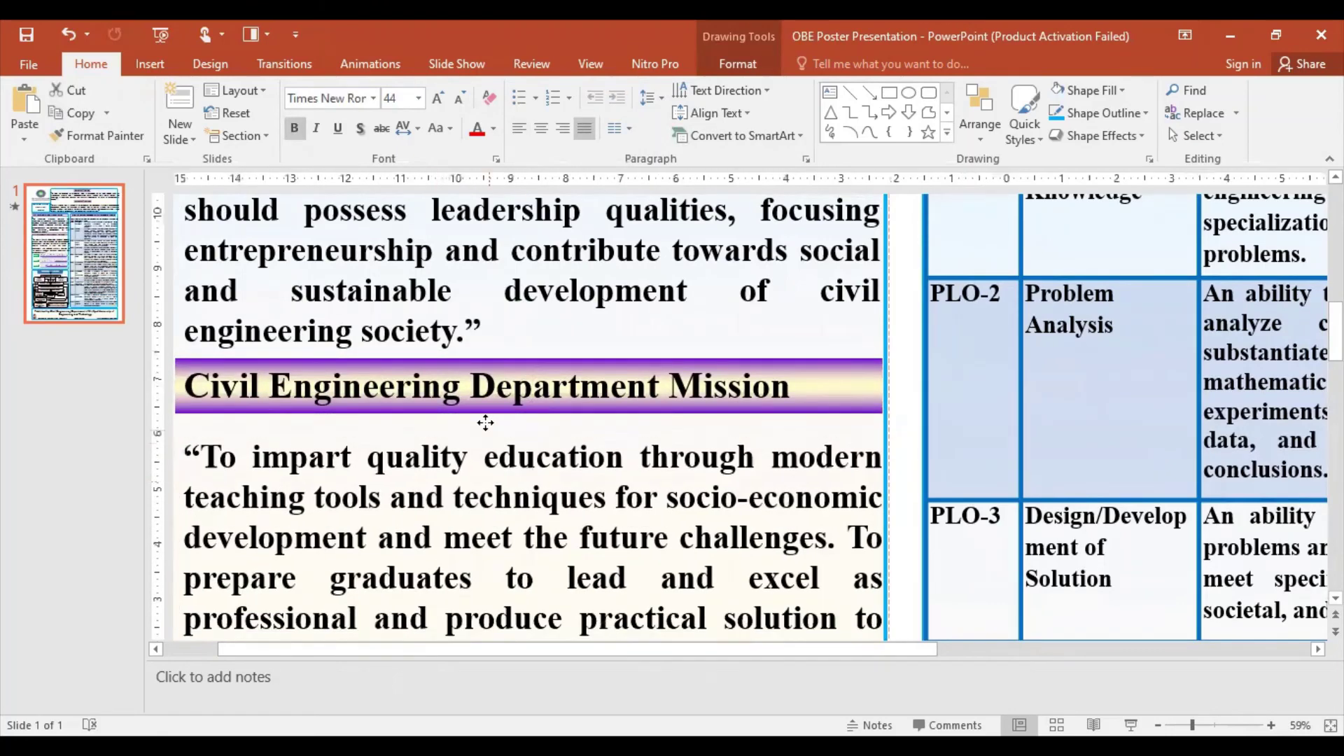
{"action": "left_click_drag", "start_coordinate": [490, 464], "coordinate": [486, 420]}
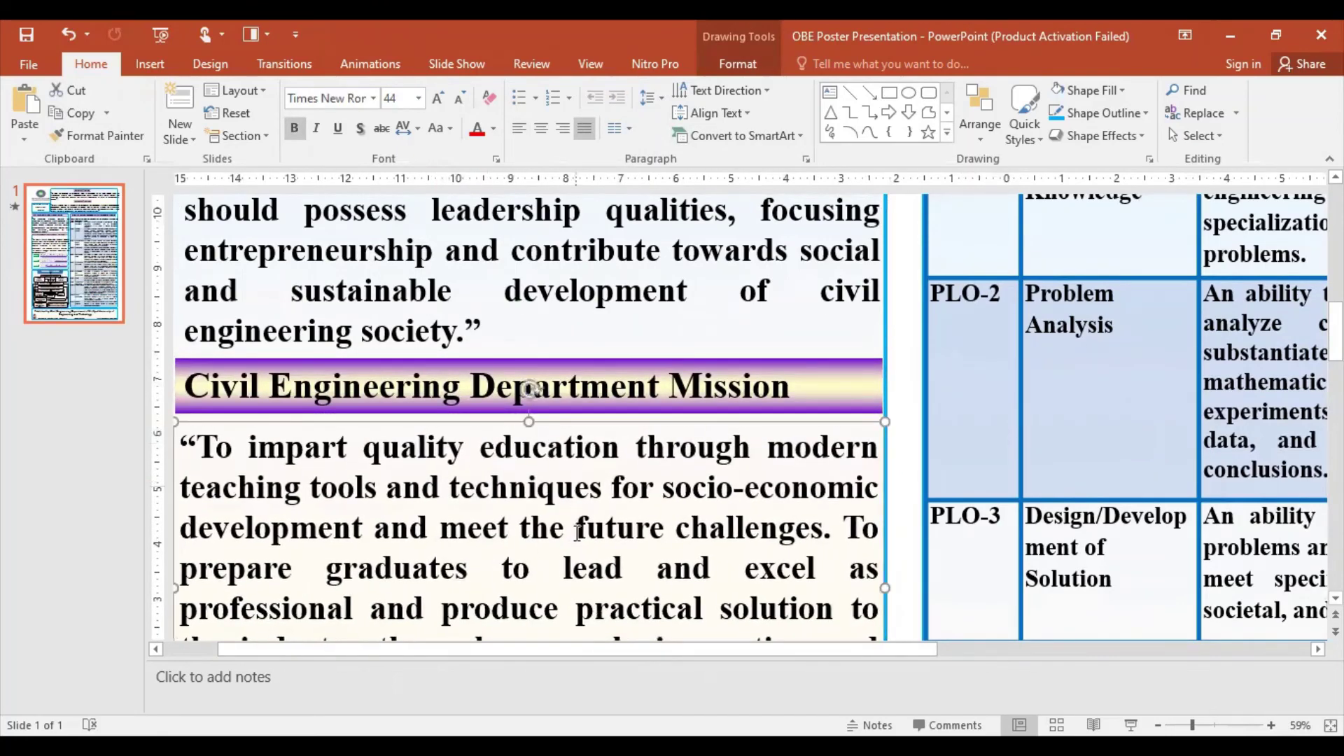
{"action": "scroll", "coordinate": [576, 535], "scroll_direction": "up", "scroll_amount": 3}
{"action": "scroll", "coordinate": [576, 535], "scroll_direction": "up", "scroll_amount": 3}
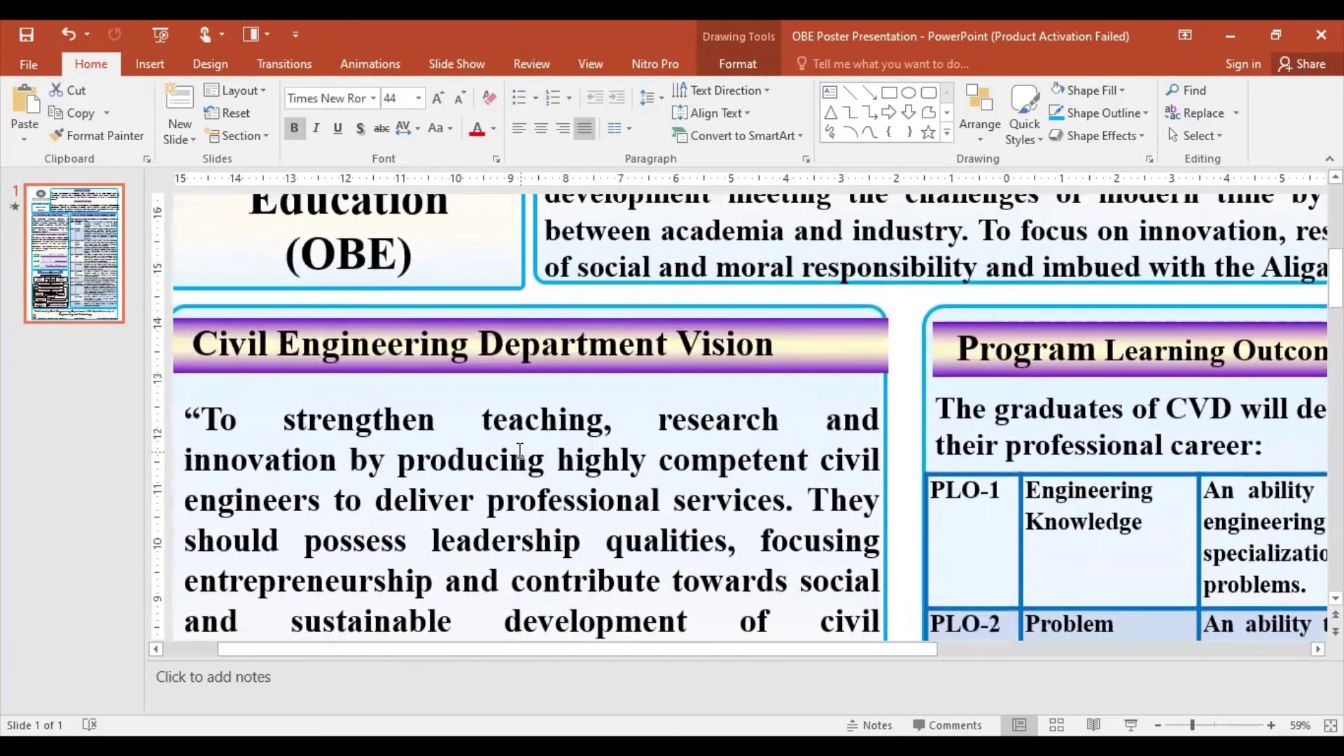
{"action": "left_click", "coordinate": [521, 456]}
{"action": "left_click_drag", "start_coordinate": [509, 399], "coordinate": [507, 382]}
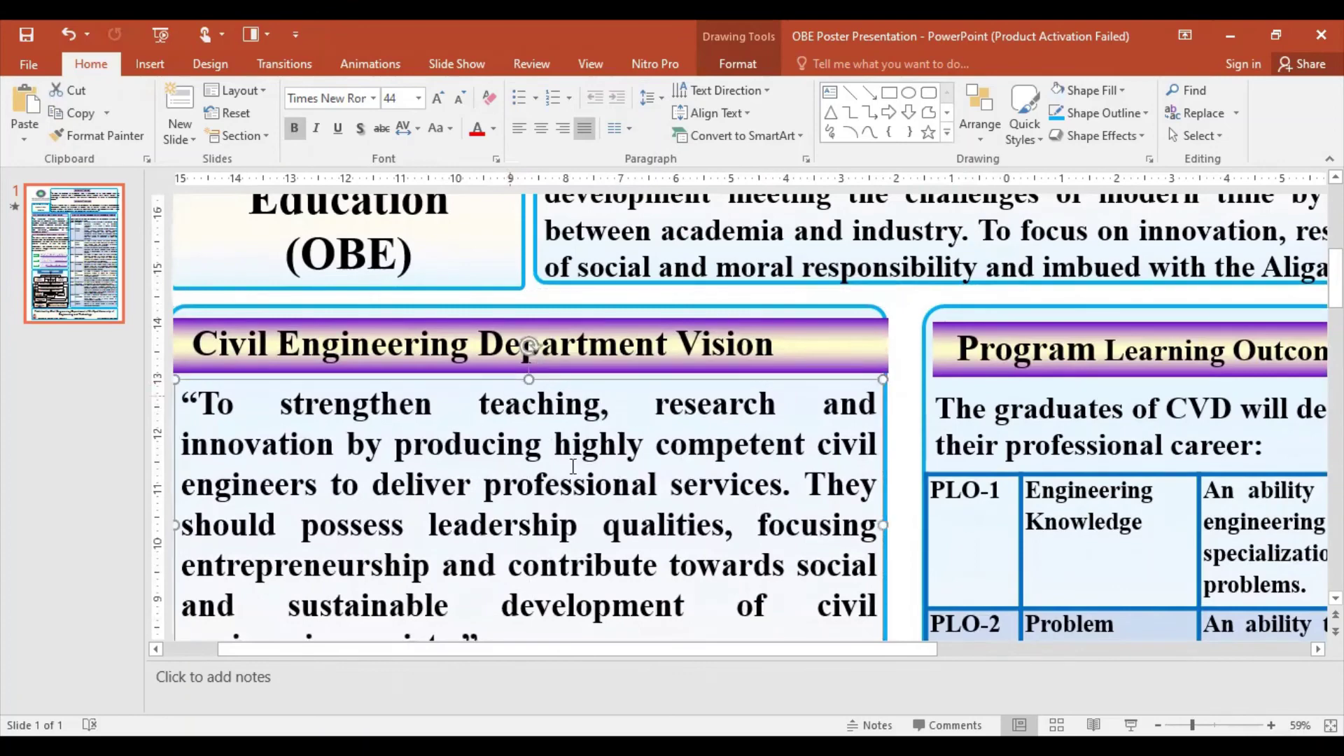
Step: Nudge the PEO arrows graphic slightly lower, just beneath the department mission statement
{"action": "scroll", "coordinate": [529, 353], "scroll_direction": "down", "scroll_amount": 2}
{"action": "scroll", "coordinate": [529, 263], "scroll_direction": "down", "scroll_amount": 2}
{"action": "scroll", "coordinate": [599, 496], "scroll_direction": "down", "scroll_amount": 3}
{"action": "scroll", "coordinate": [599, 501], "scroll_direction": "down", "scroll_amount": 2}
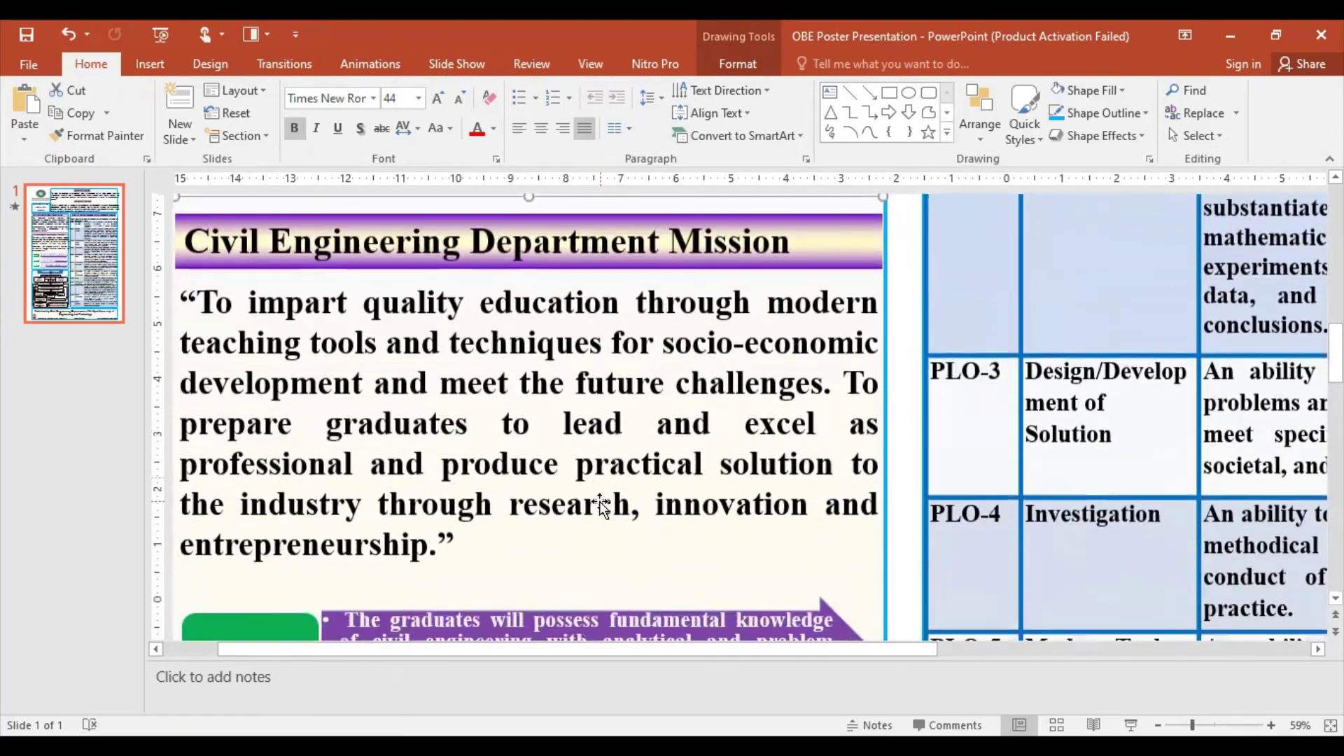
{"action": "scroll", "coordinate": [599, 501], "scroll_direction": "down", "scroll_amount": 2}
{"action": "scroll", "coordinate": [599, 501], "scroll_direction": "down", "scroll_amount": 2}
{"action": "scroll", "coordinate": [632, 453], "scroll_direction": "down", "scroll_amount": 2}
{"action": "left_click", "coordinate": [632, 453]}
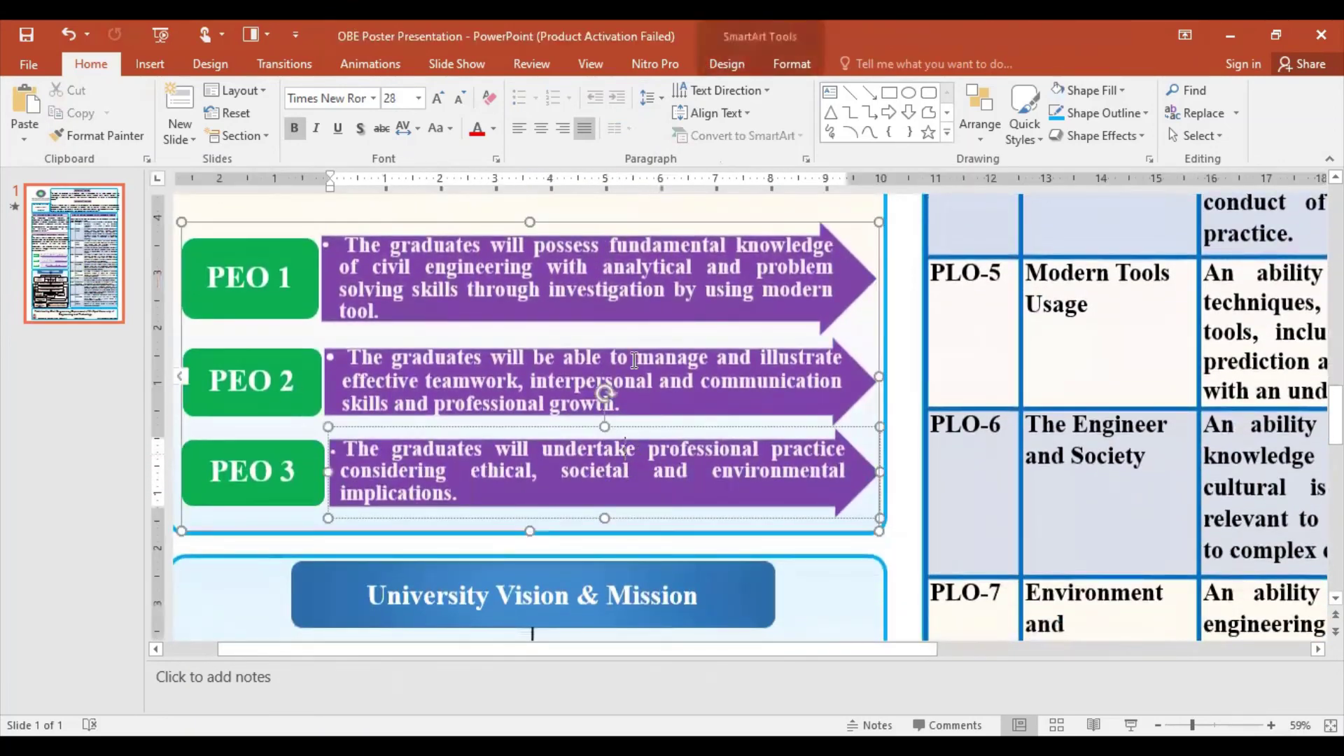
{"action": "left_click_drag", "start_coordinate": [615, 222], "coordinate": [617, 233]}
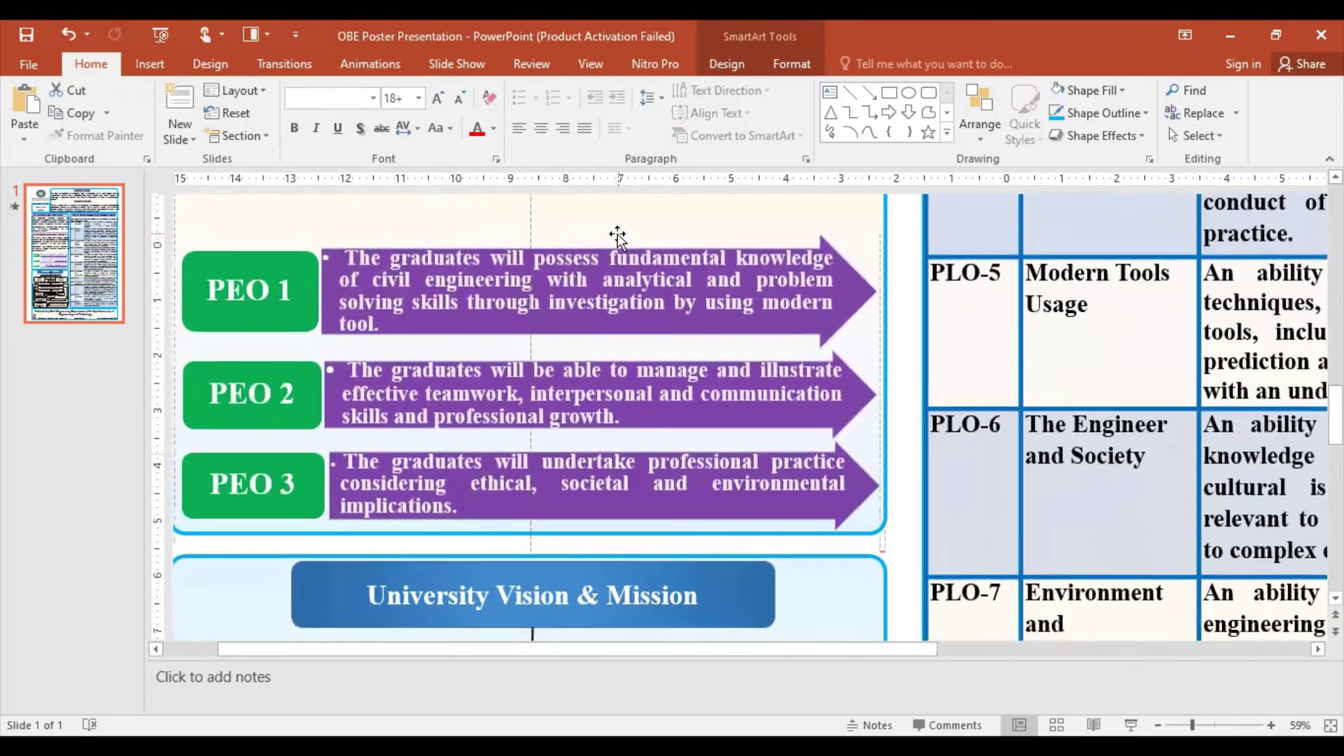
{"action": "left_click", "coordinate": [547, 241]}
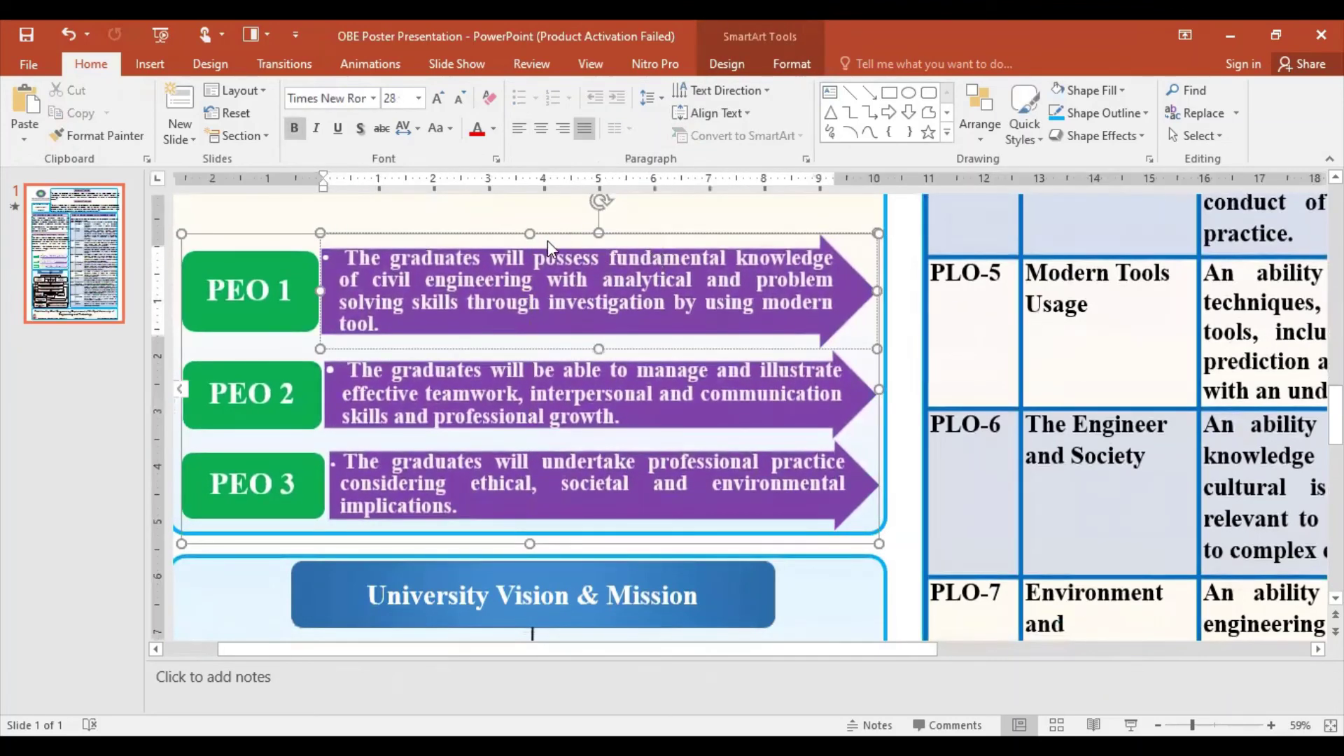
{"action": "left_click", "coordinate": [600, 233]}
{"action": "left_click_drag", "start_coordinate": [600, 232], "coordinate": [604, 235]}
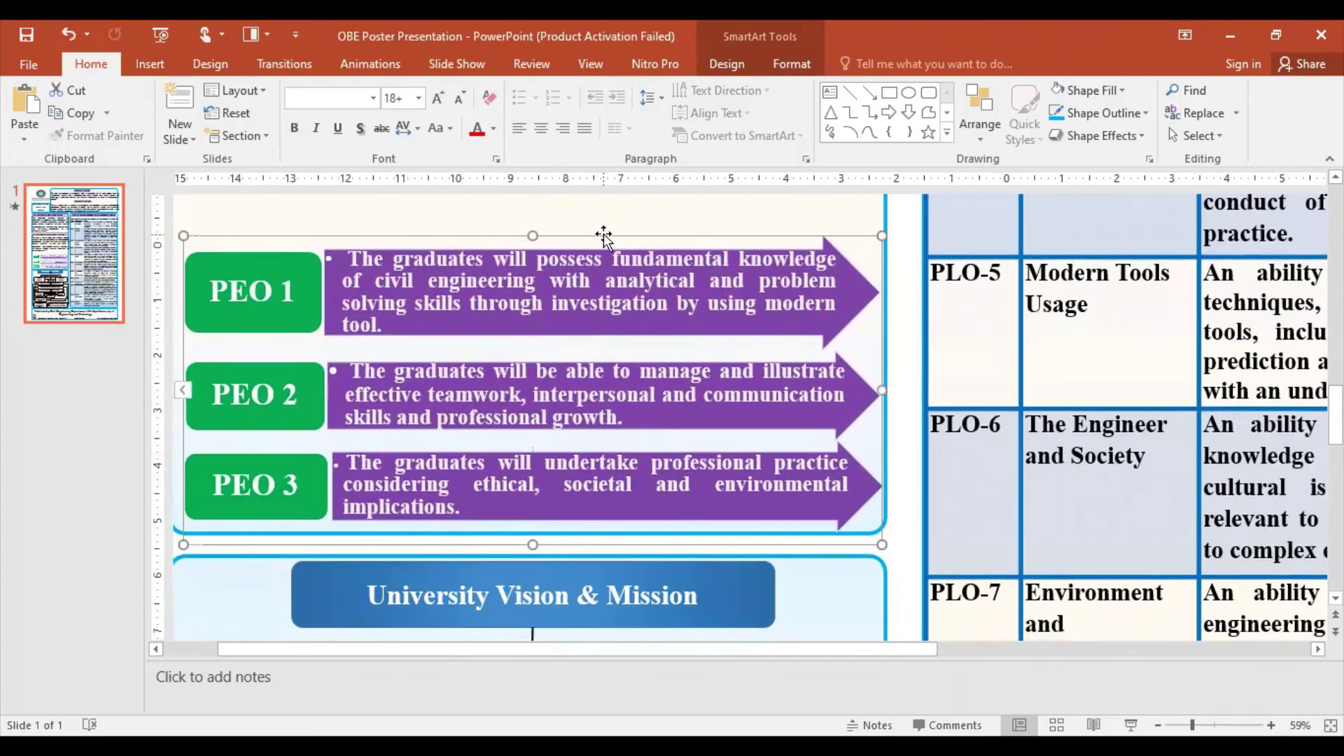
{"action": "left_click", "coordinate": [504, 265]}
{"action": "left_click", "coordinate": [601, 351]}
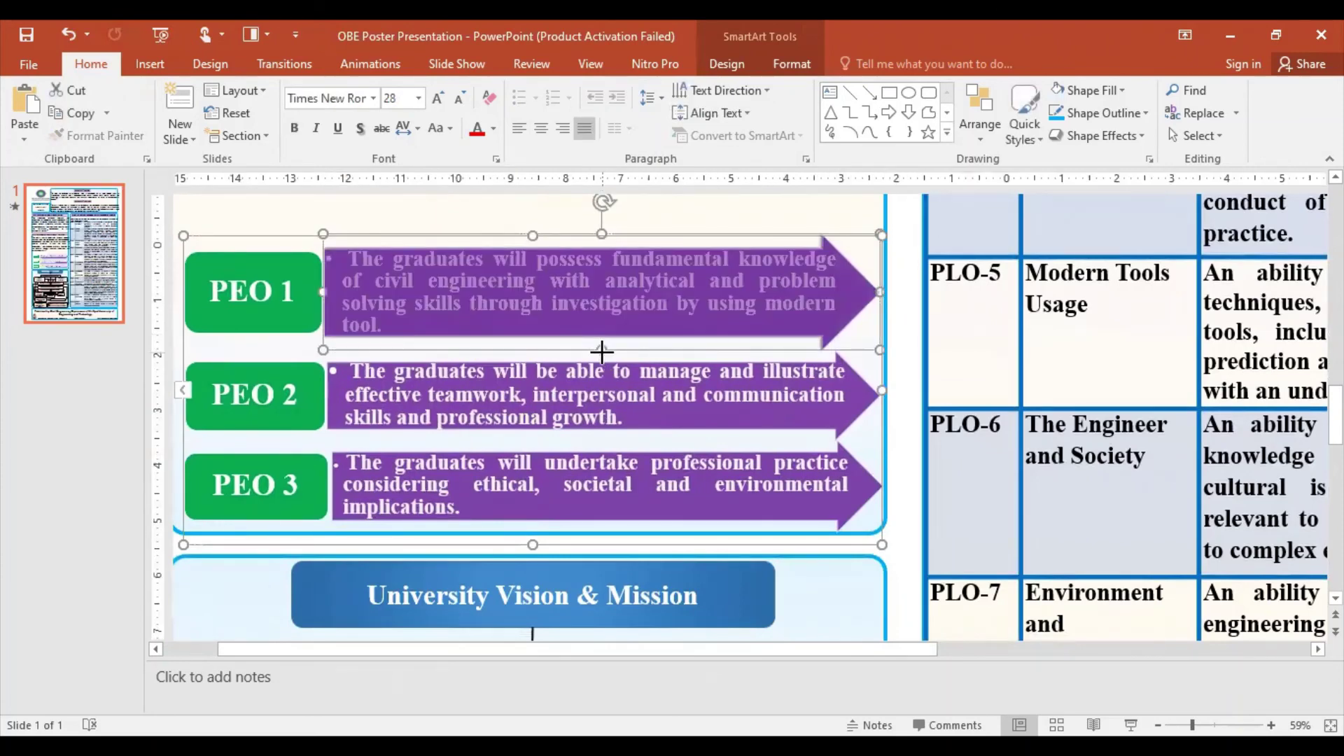
Step: Select the Civil Engineering Department Mission heading bar to copy it
{"action": "scroll", "coordinate": [482, 328], "scroll_direction": "up", "scroll_amount": 3}
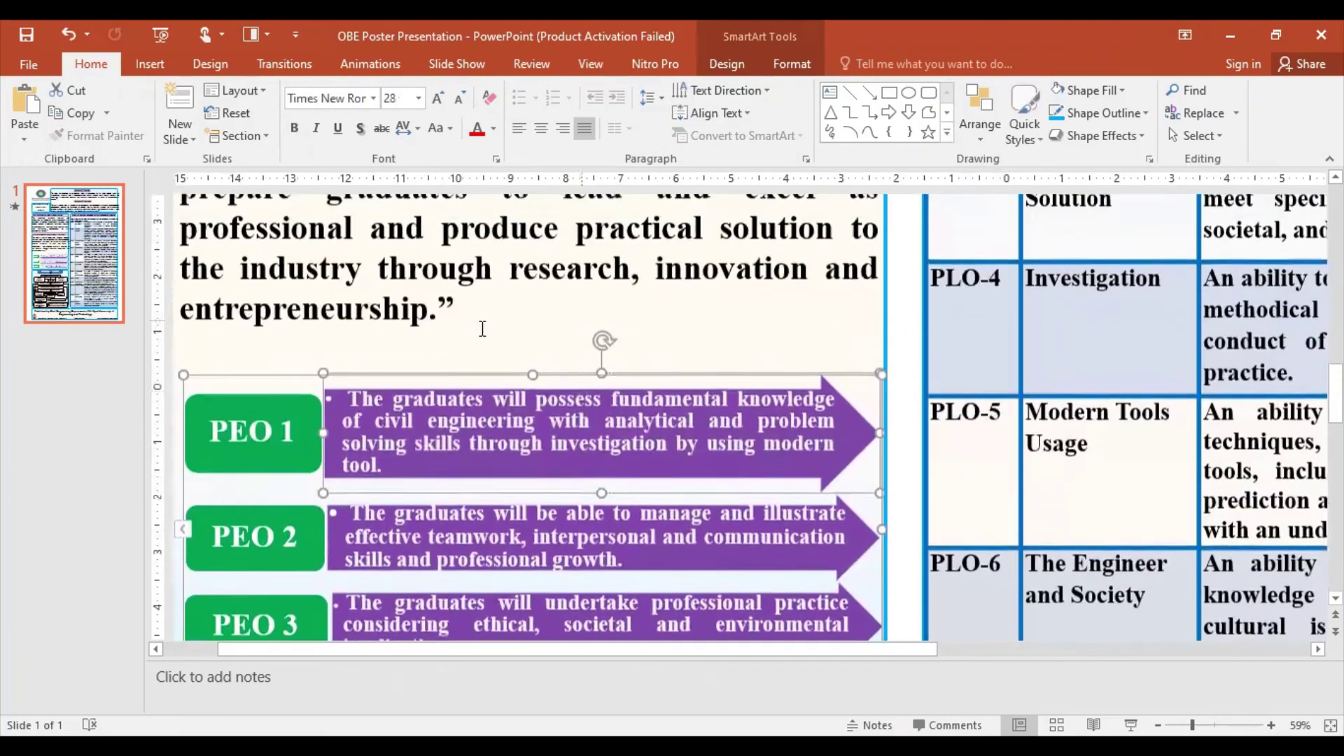
{"action": "left_click", "coordinate": [354, 308]}
{"action": "scroll", "coordinate": [455, 315], "scroll_direction": "up", "scroll_amount": 2}
{"action": "scroll", "coordinate": [525, 308], "scroll_direction": "up", "scroll_amount": 2}
{"action": "scroll", "coordinate": [557, 309], "scroll_direction": "up", "scroll_amount": 2}
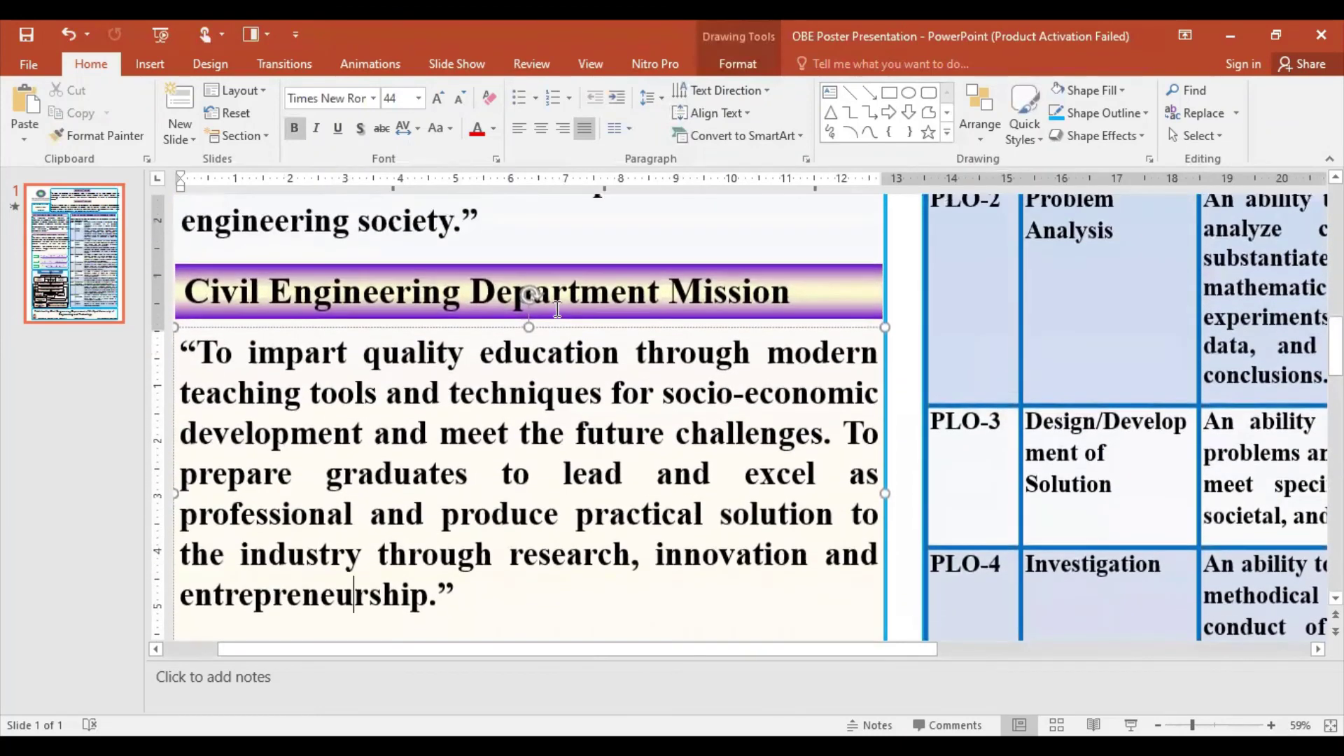
{"action": "left_click", "coordinate": [557, 309]}
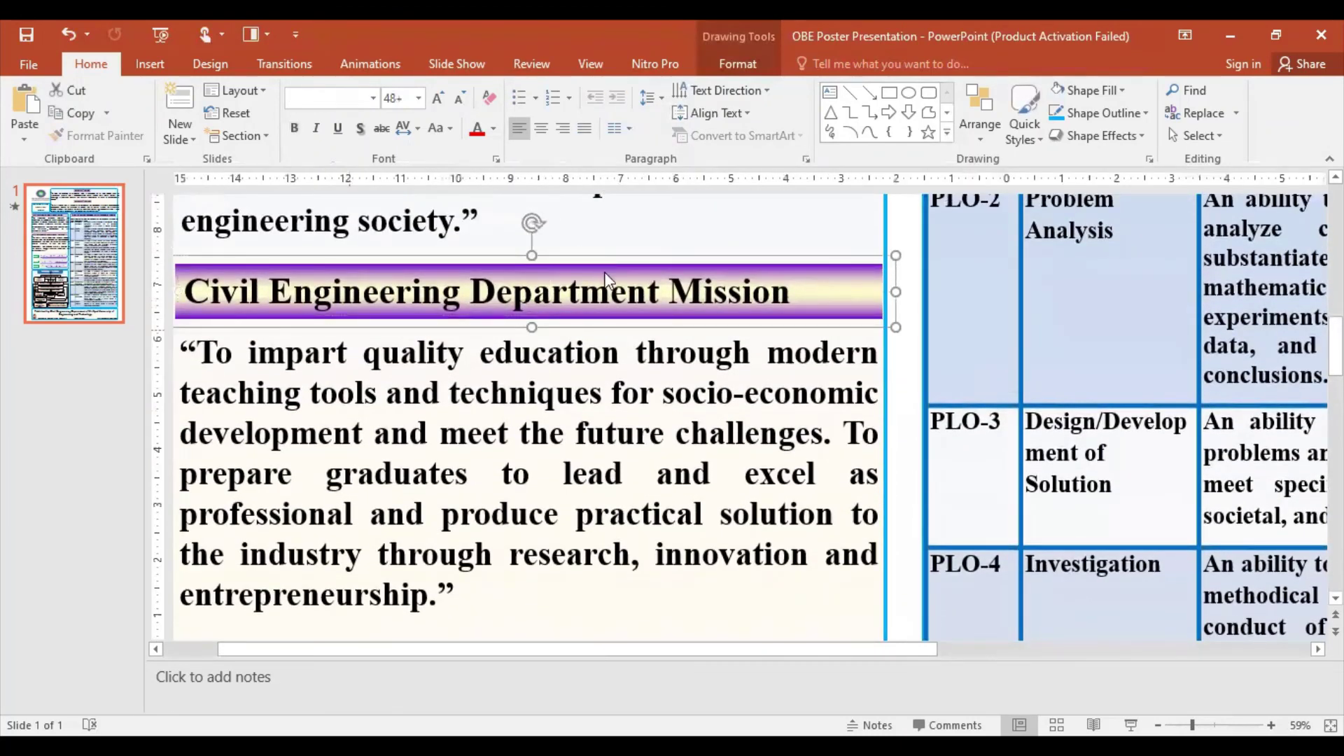
{"action": "scroll", "coordinate": [606, 316], "scroll_direction": "down", "scroll_amount": 3}
Step: Paste a copy of the Mission heading bar below the mission quote
{"action": "left_click", "coordinate": [431, 484]}
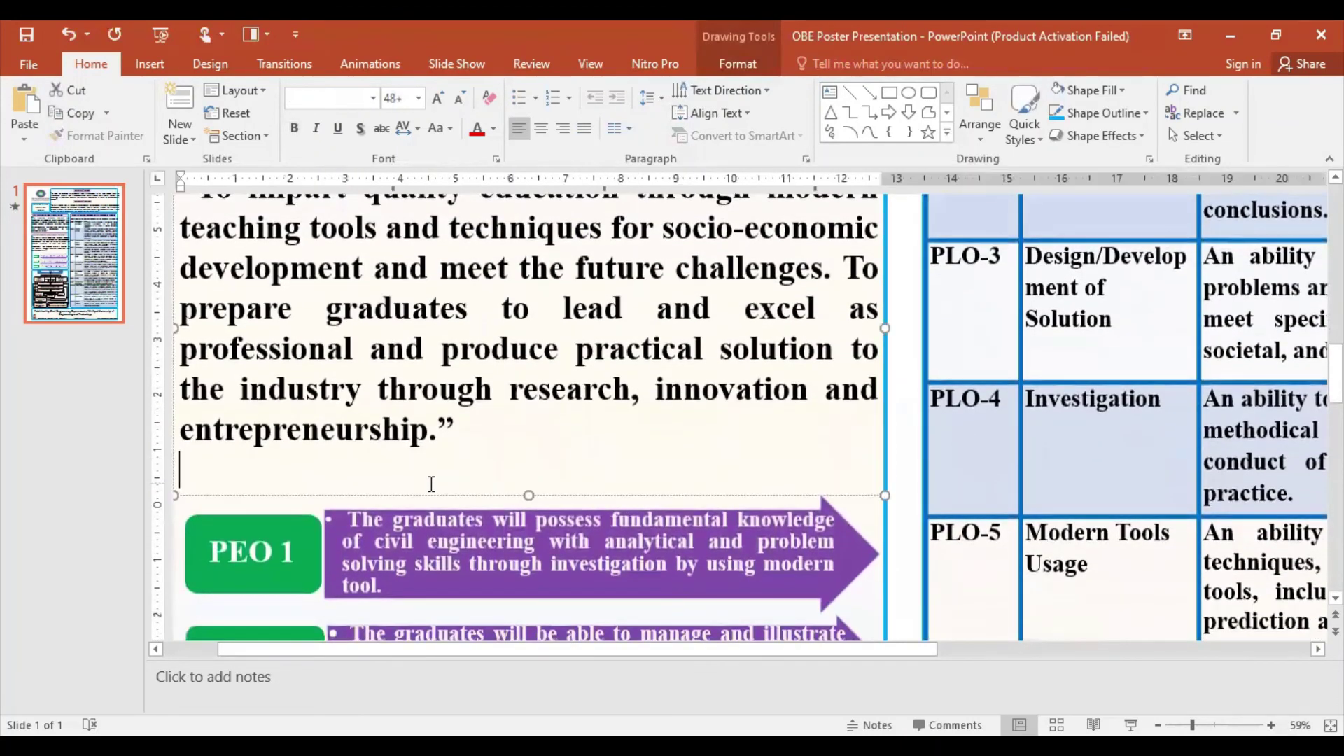
{"action": "right_click", "coordinate": [428, 485]}
{"action": "left_click", "coordinate": [471, 172]}
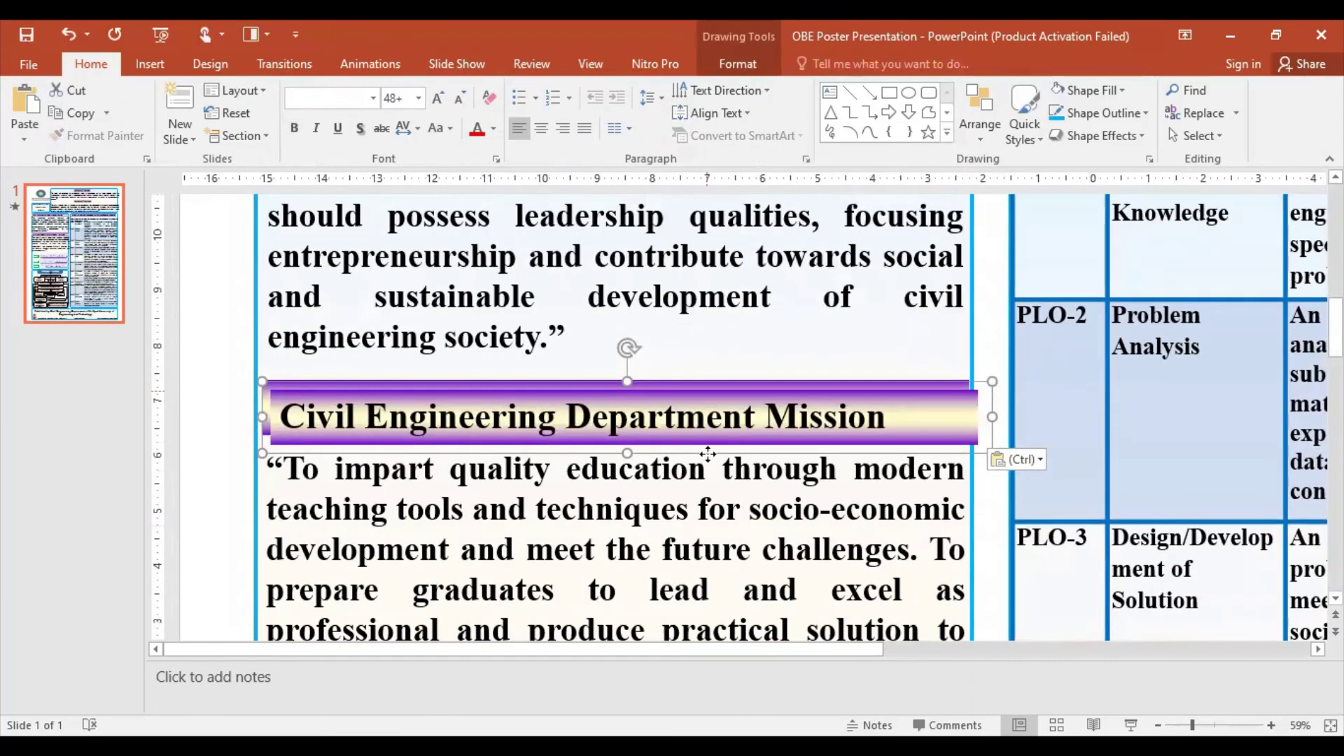
Step: Drag the copied heading bar down between the mission quote and the PEO arrows
{"action": "left_click_drag", "start_coordinate": [705, 390], "coordinate": [712, 555]}
{"action": "scroll", "coordinate": [712, 555], "scroll_direction": "down", "scroll_amount": 1}
{"action": "scroll", "coordinate": [713, 548], "scroll_direction": "down", "scroll_amount": 1}
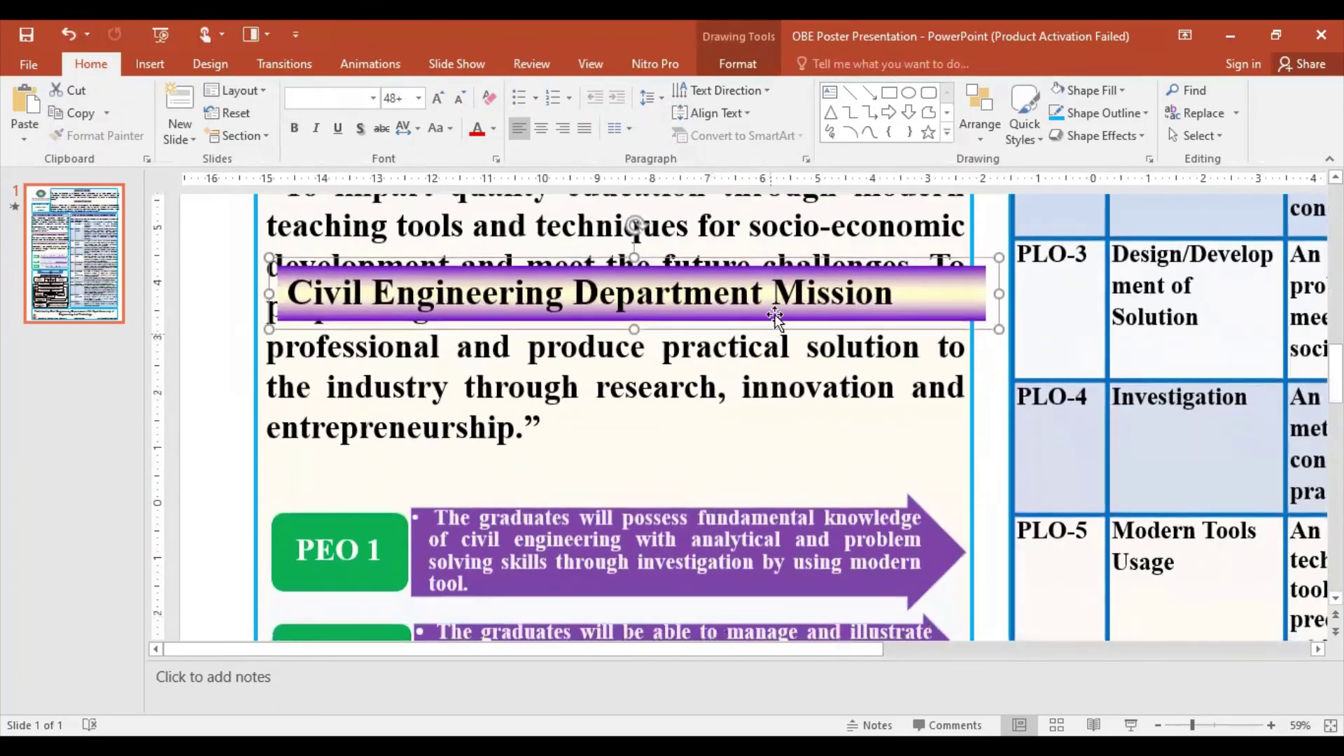
{"action": "left_click_drag", "start_coordinate": [771, 264], "coordinate": [758, 440]}
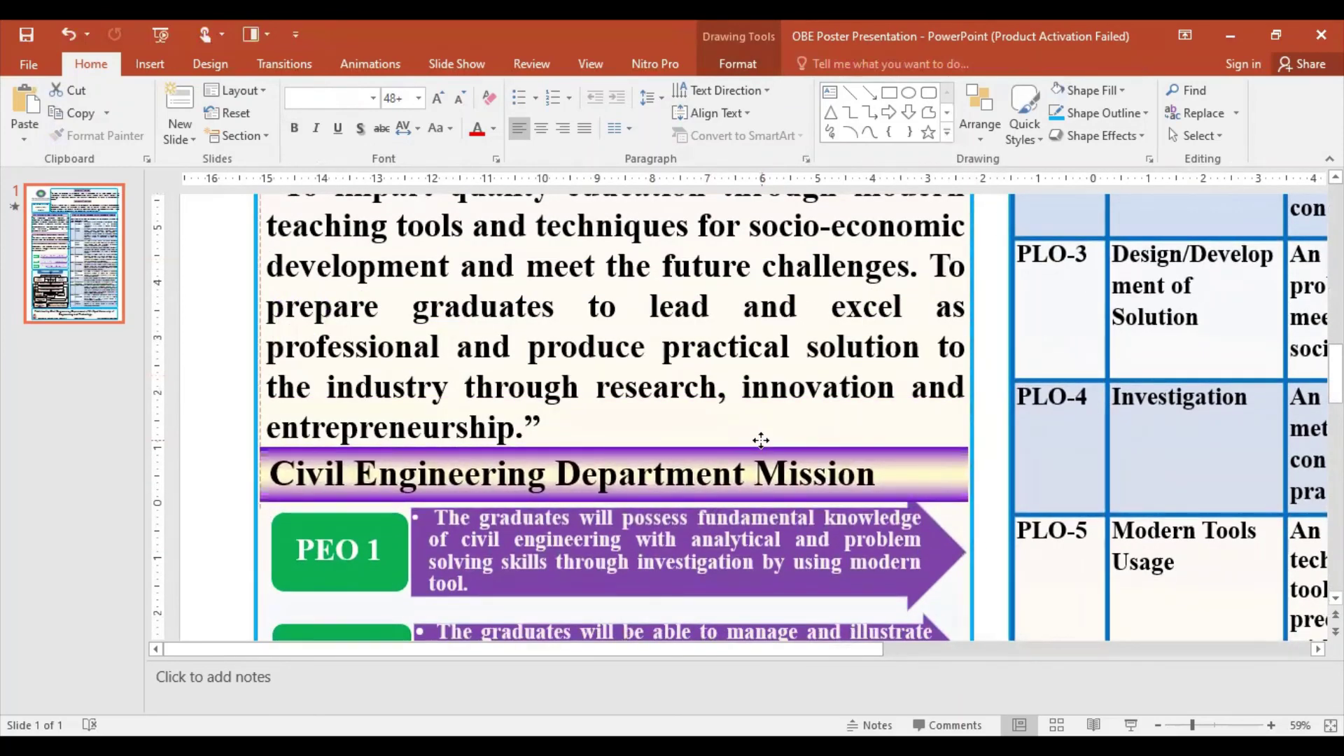
{"action": "left_click_drag", "start_coordinate": [759, 439], "coordinate": [759, 429]}
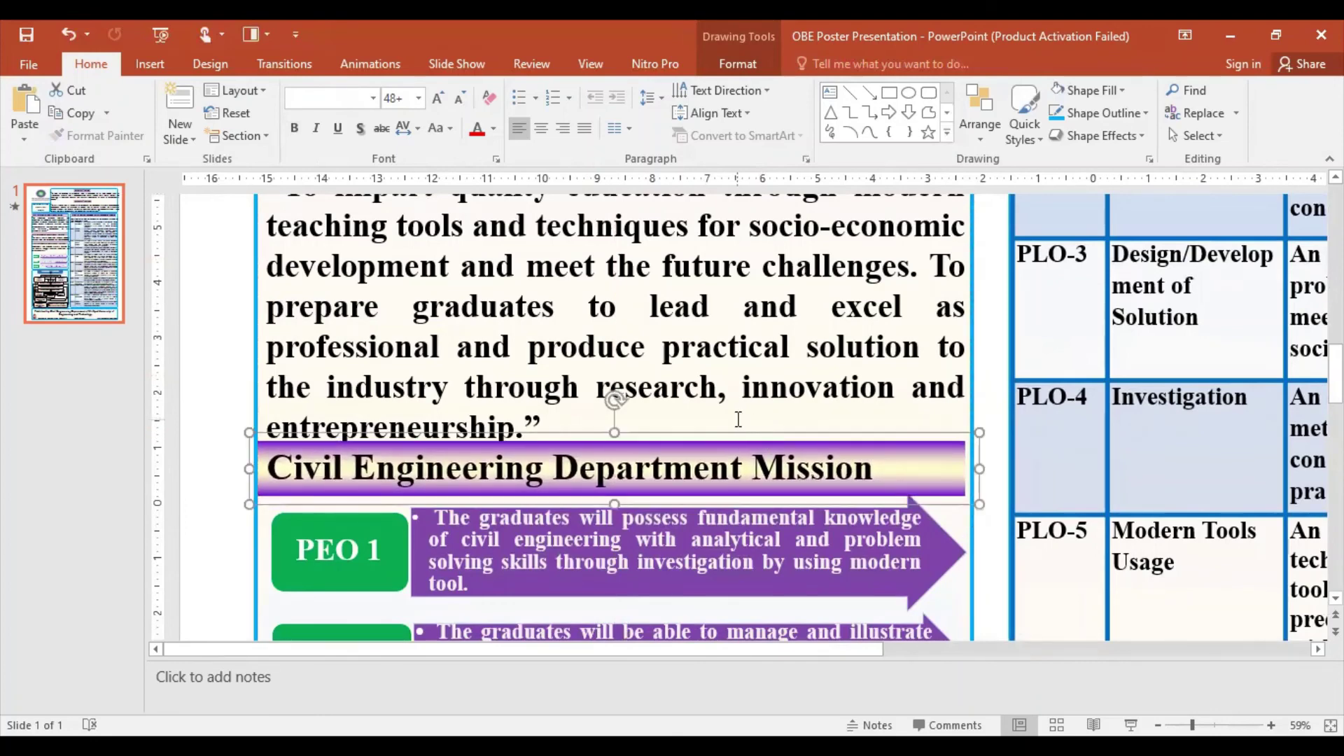
{"action": "scroll", "coordinate": [742, 420], "scroll_direction": "up", "scroll_amount": 3}
{"action": "left_click", "coordinate": [702, 336]}
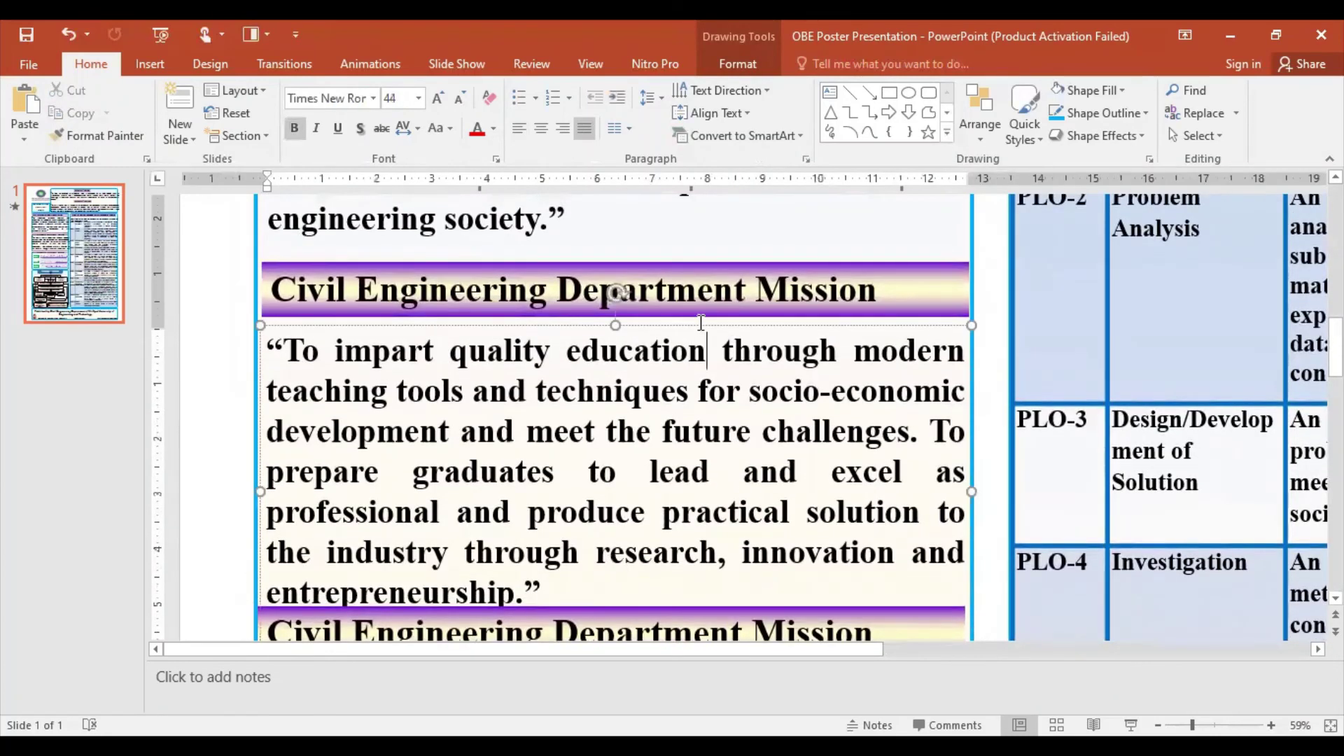
{"action": "left_click", "coordinate": [697, 331]}
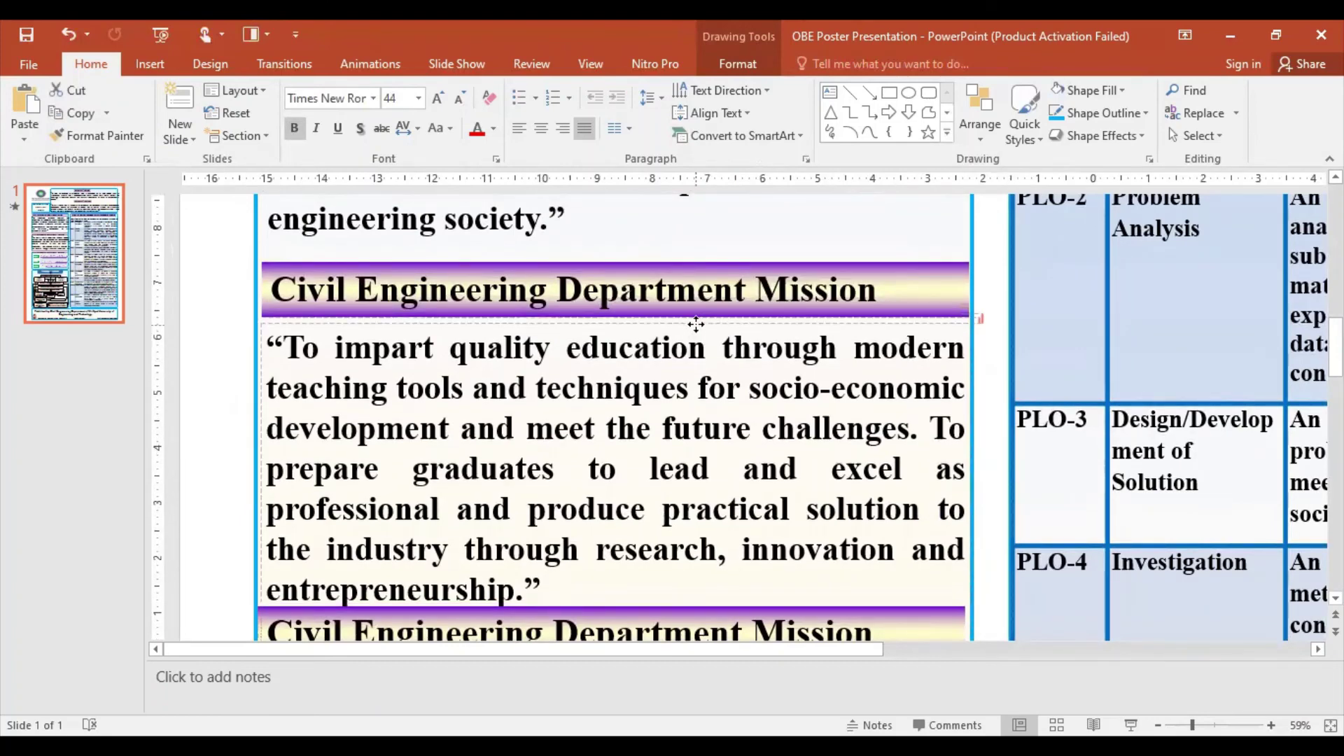
{"action": "scroll", "coordinate": [755, 548], "scroll_direction": "down", "scroll_amount": 2}
{"action": "scroll", "coordinate": [755, 548], "scroll_direction": "down", "scroll_amount": 1}
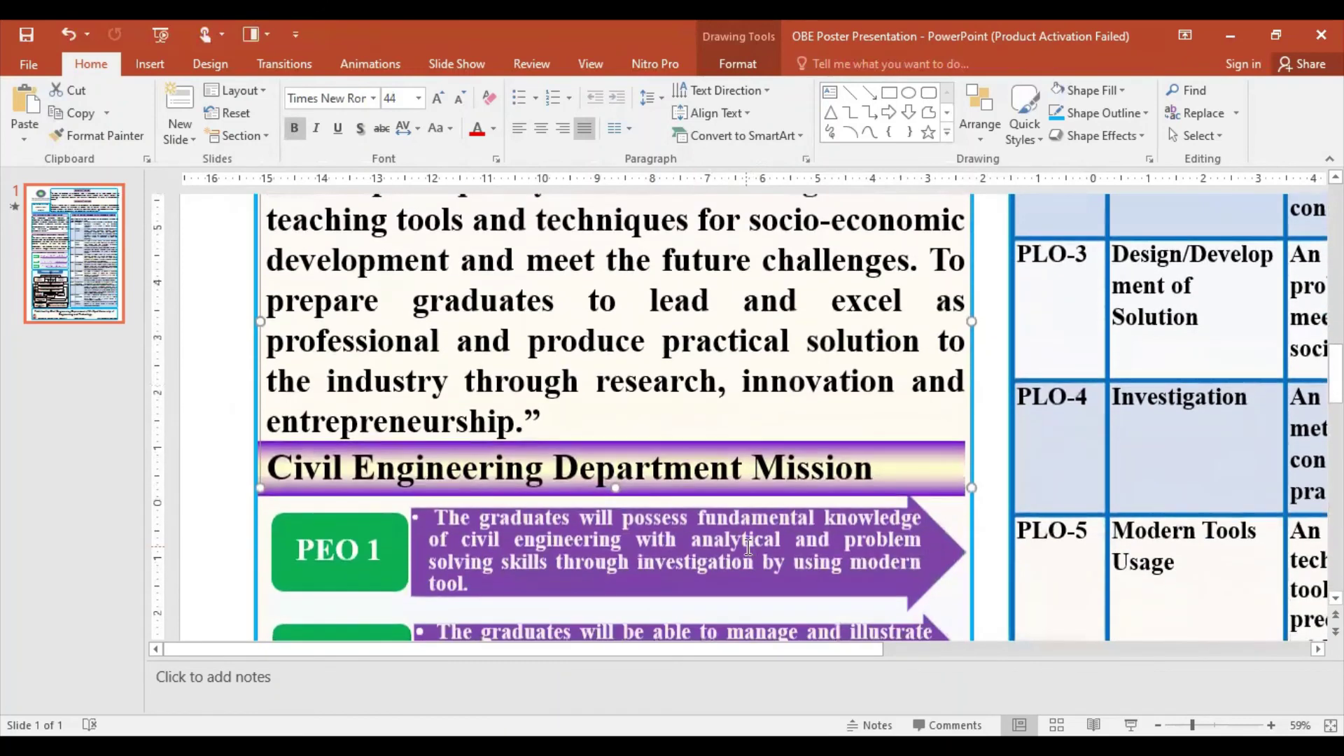
Step: Retitle the copied bar 'Program Educational Objective (PEO)', removing stray characters, and save the poster
{"action": "left_click_drag", "start_coordinate": [270, 468], "coordinate": [793, 475]}
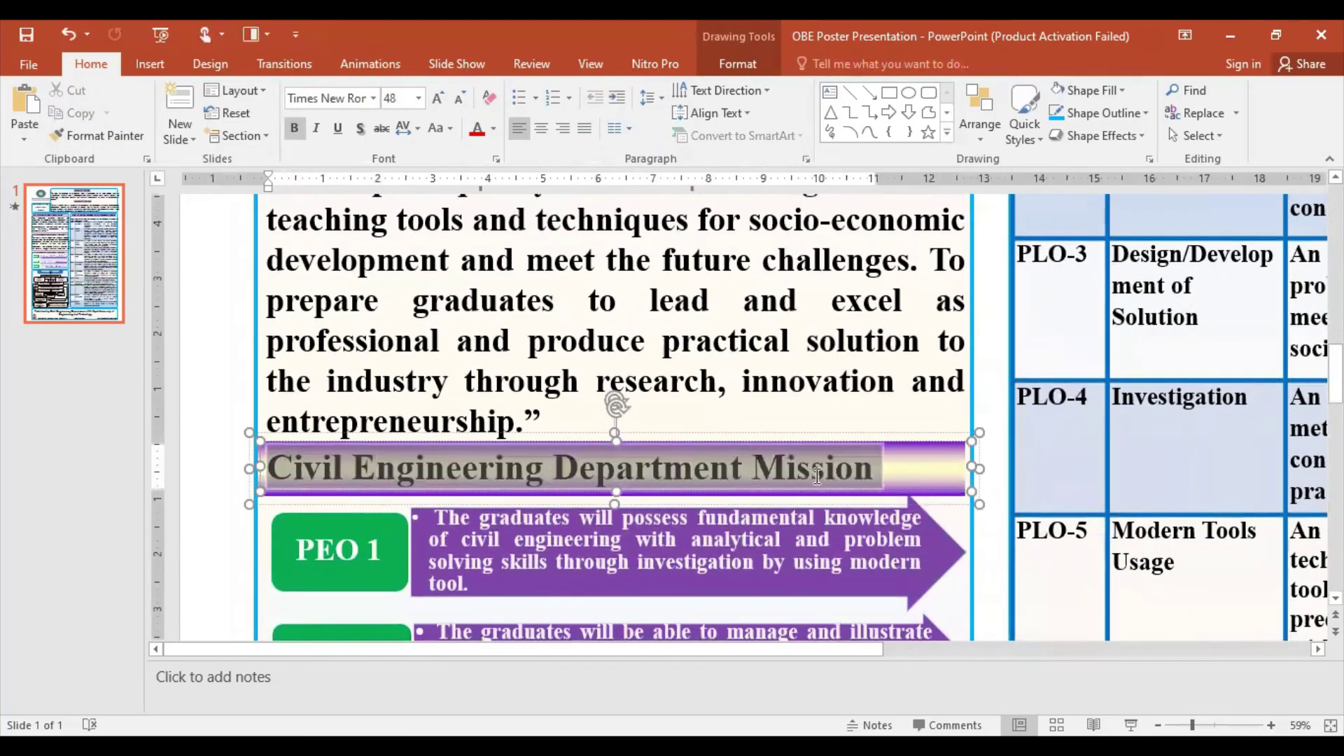
{"action": "type", "text": "Pro"}
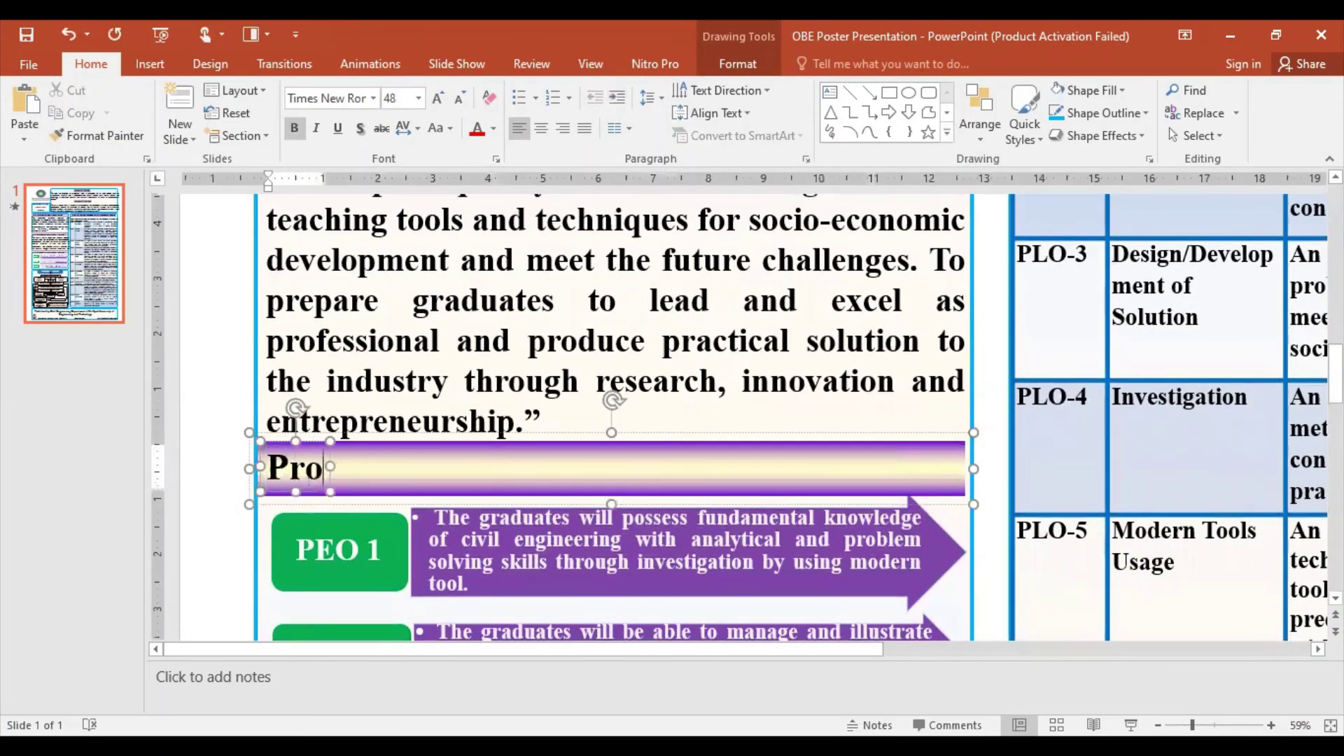
{"action": "type", "text": "gram Edu"}
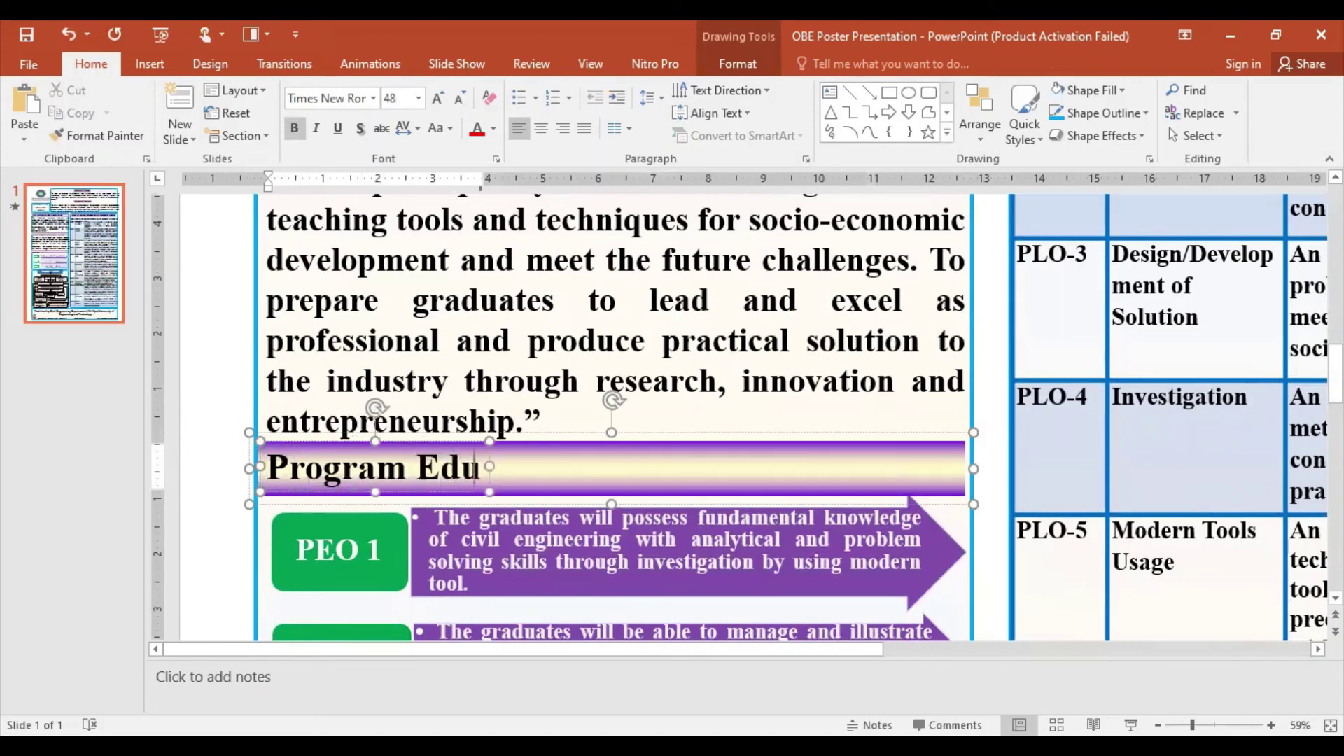
{"action": "type", "text": "cational"}
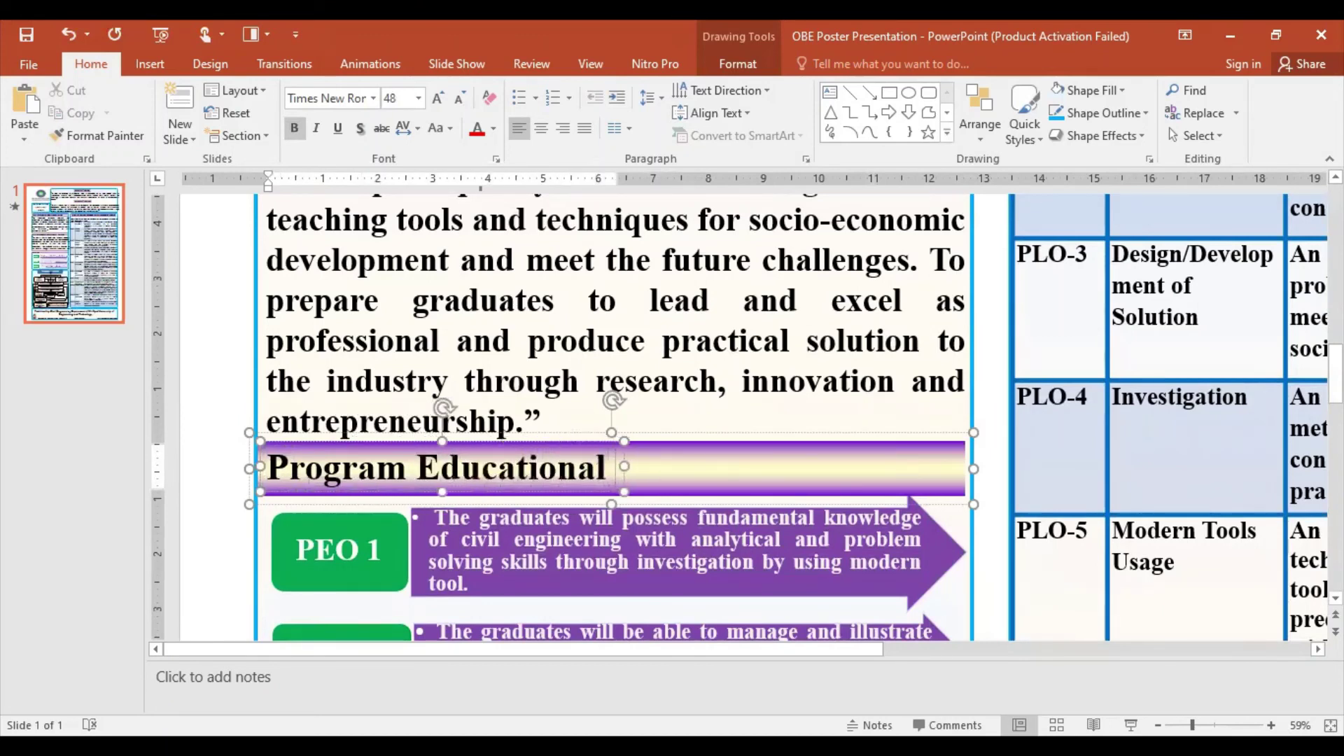
{"action": "type", "text": " Object"}
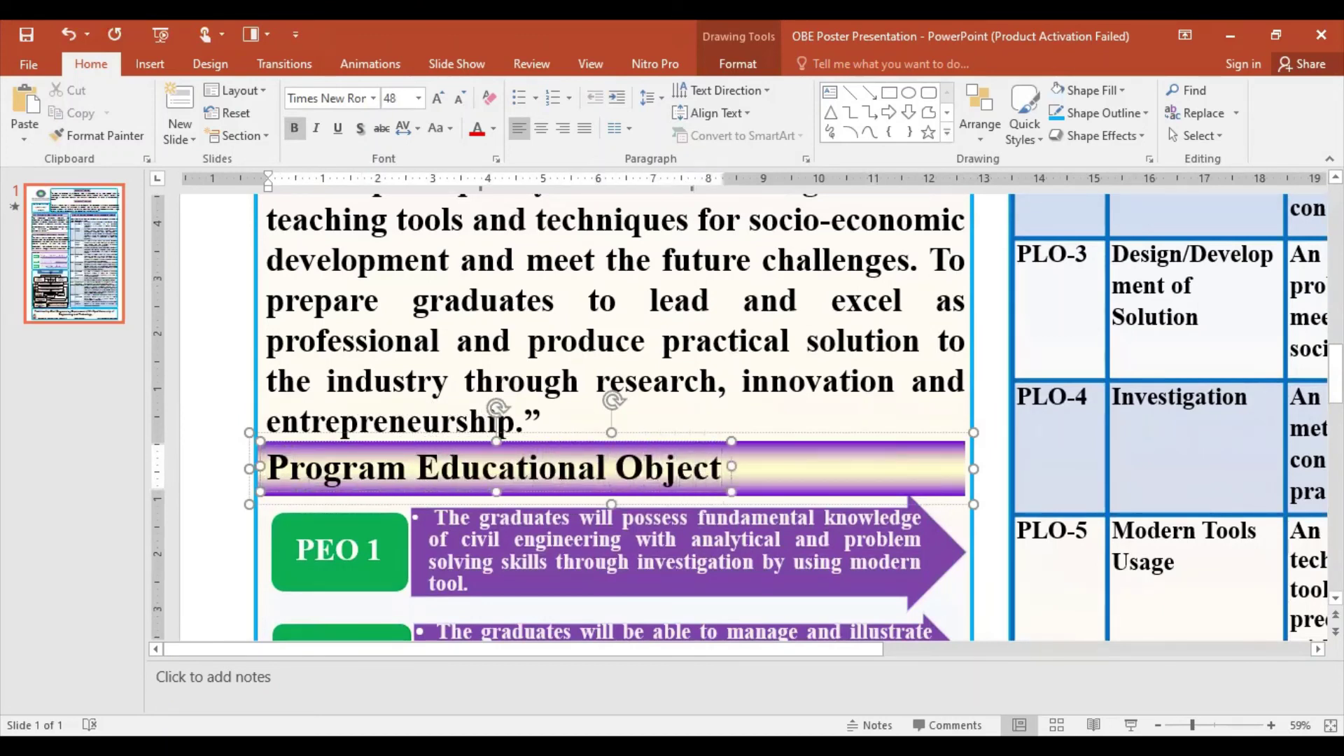
{"action": "type", "text": "ive (P"}
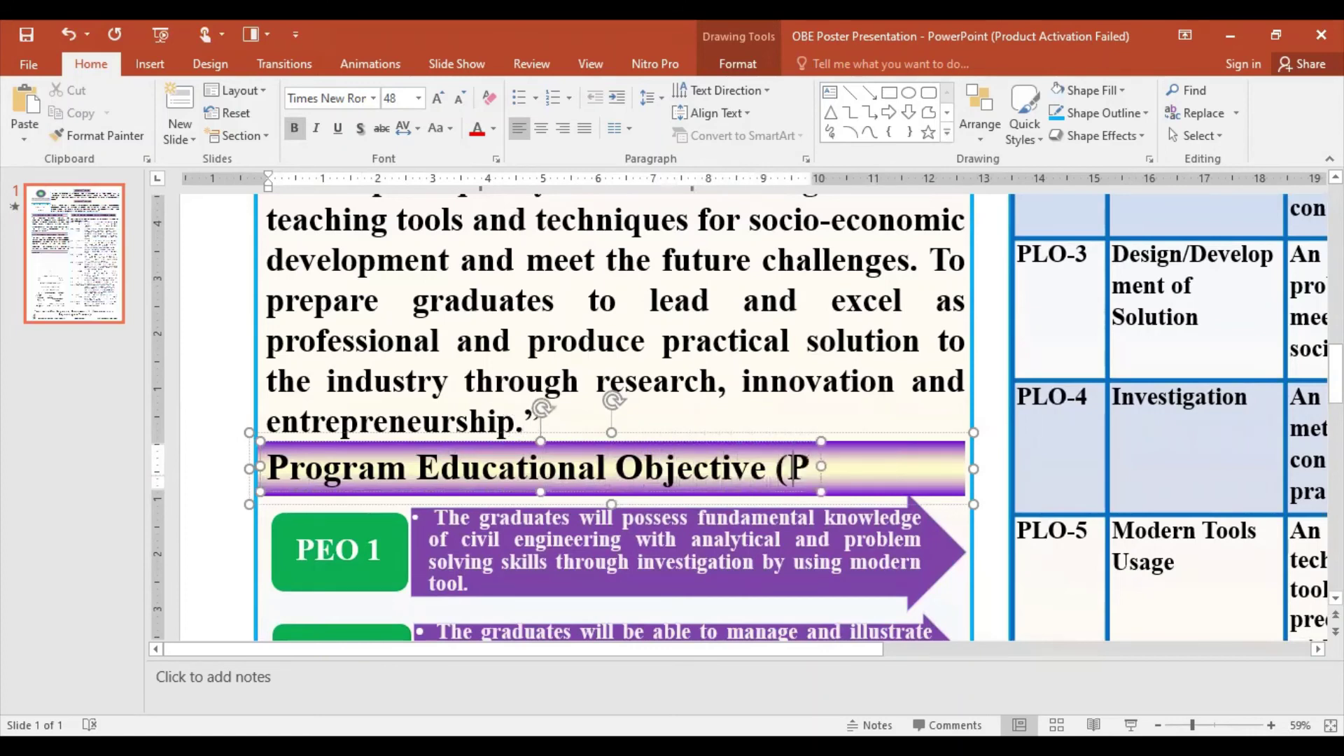
{"action": "type", "text": "EOs"}
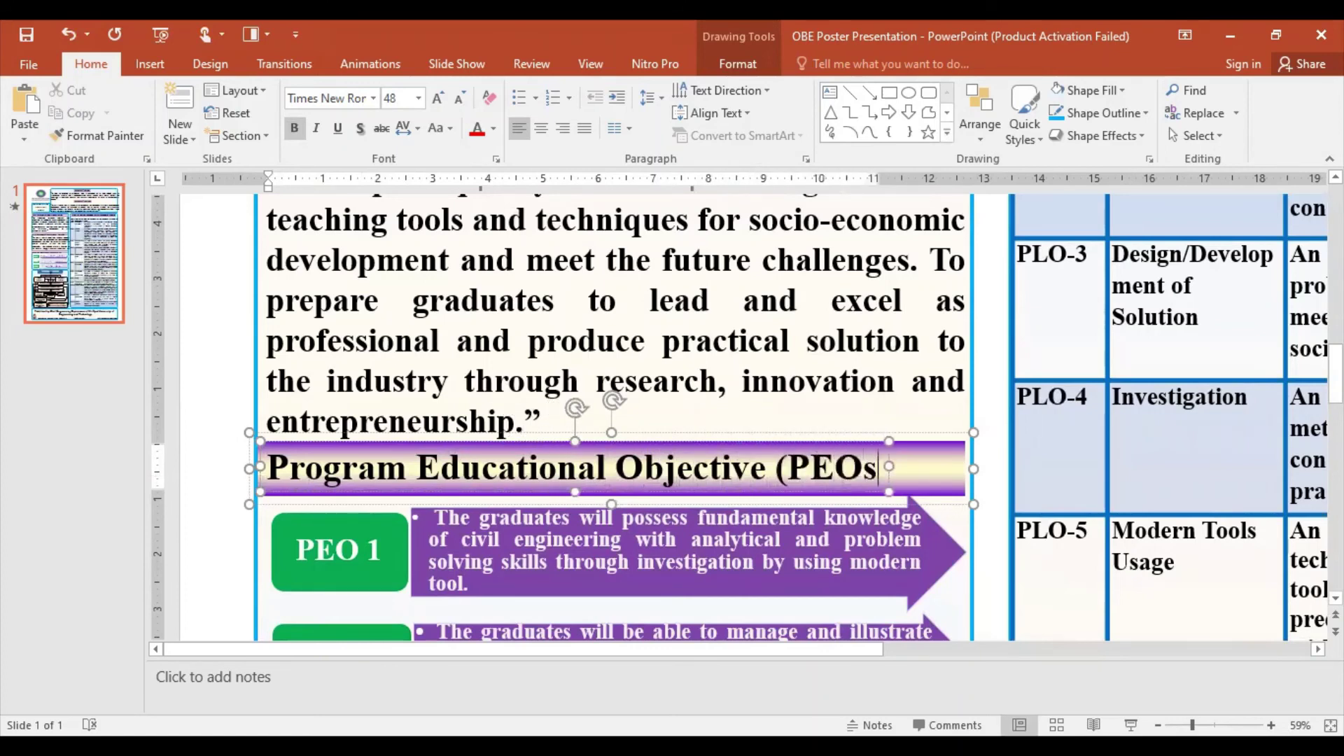
{"action": "key", "text": "BackSpace"}
{"action": "type", "text": ")"}
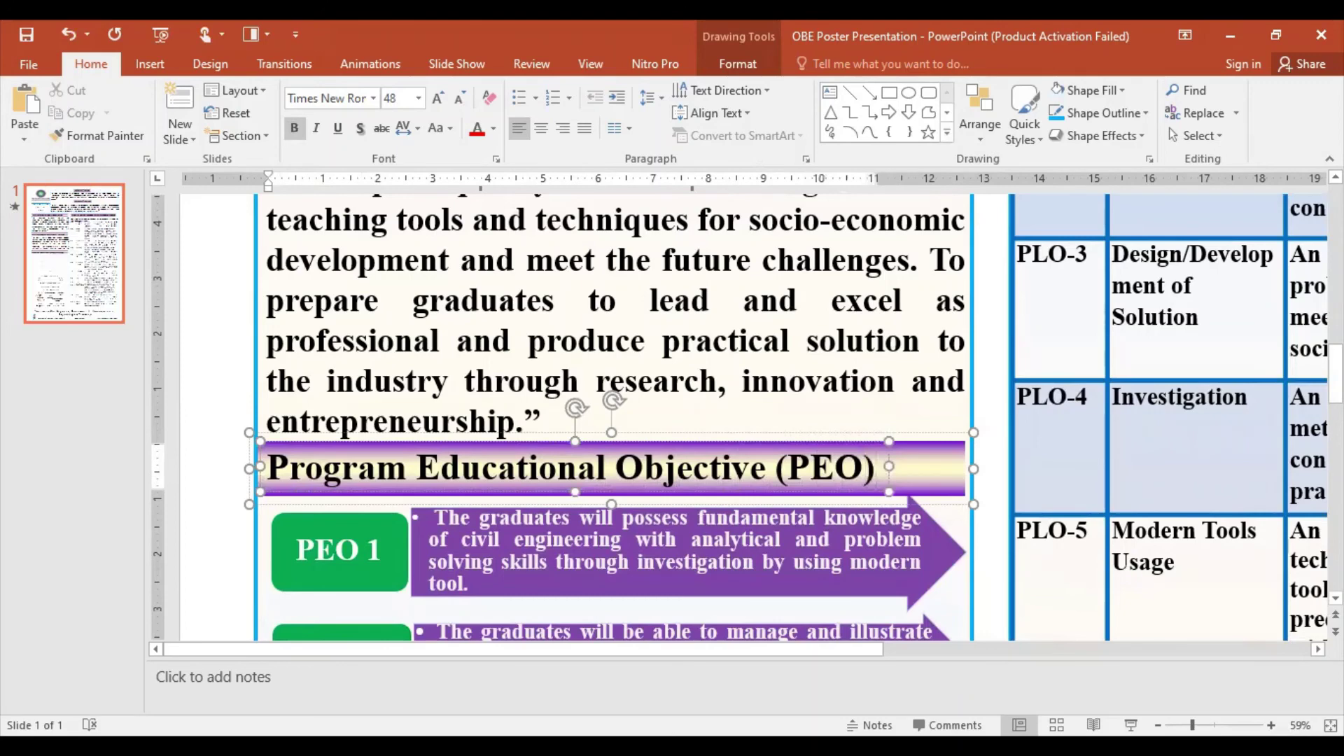
{"action": "type", "text": ":"}
{"action": "scroll", "coordinate": [791, 469], "scroll_direction": "up", "scroll_amount": 2}
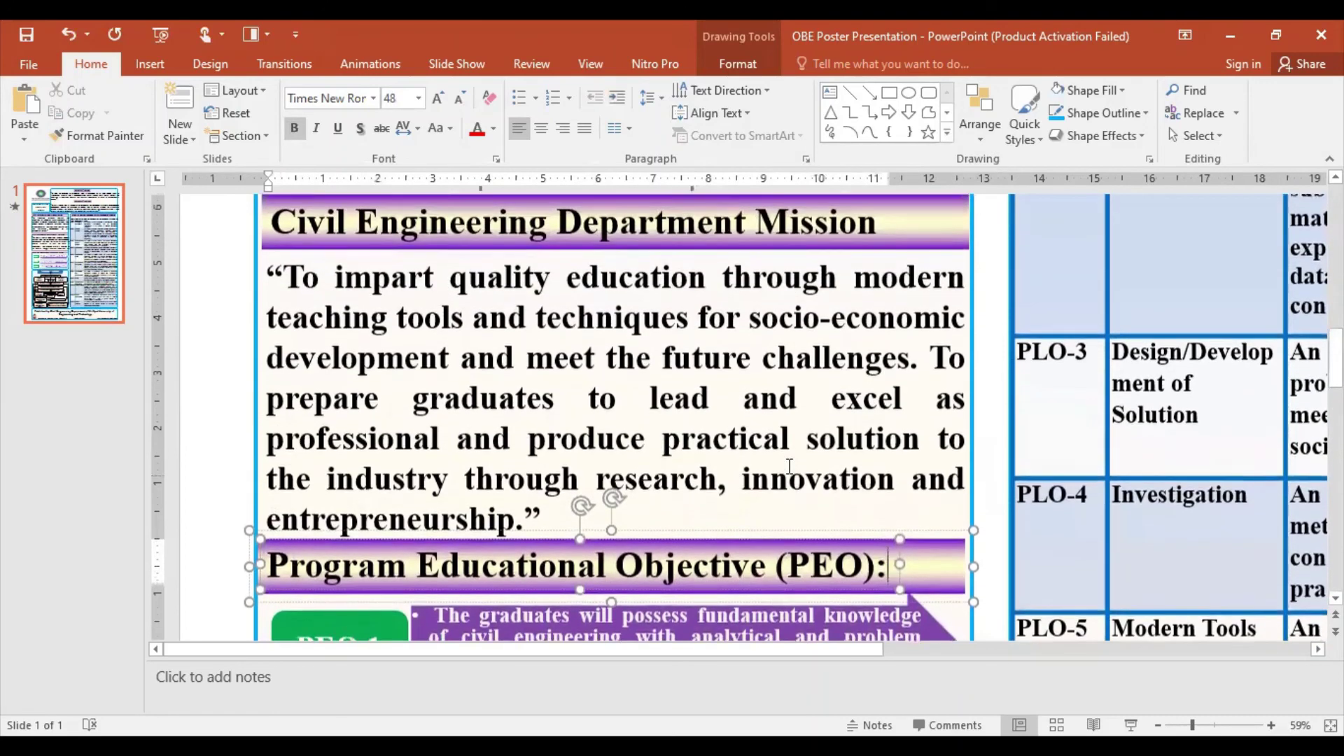
{"action": "scroll", "coordinate": [791, 469], "scroll_direction": "up", "scroll_amount": 2}
{"action": "scroll", "coordinate": [797, 495], "scroll_direction": "down", "scroll_amount": 1}
{"action": "scroll", "coordinate": [797, 495], "scroll_direction": "down", "scroll_amount": 2}
{"action": "key", "text": "BackSpace"}
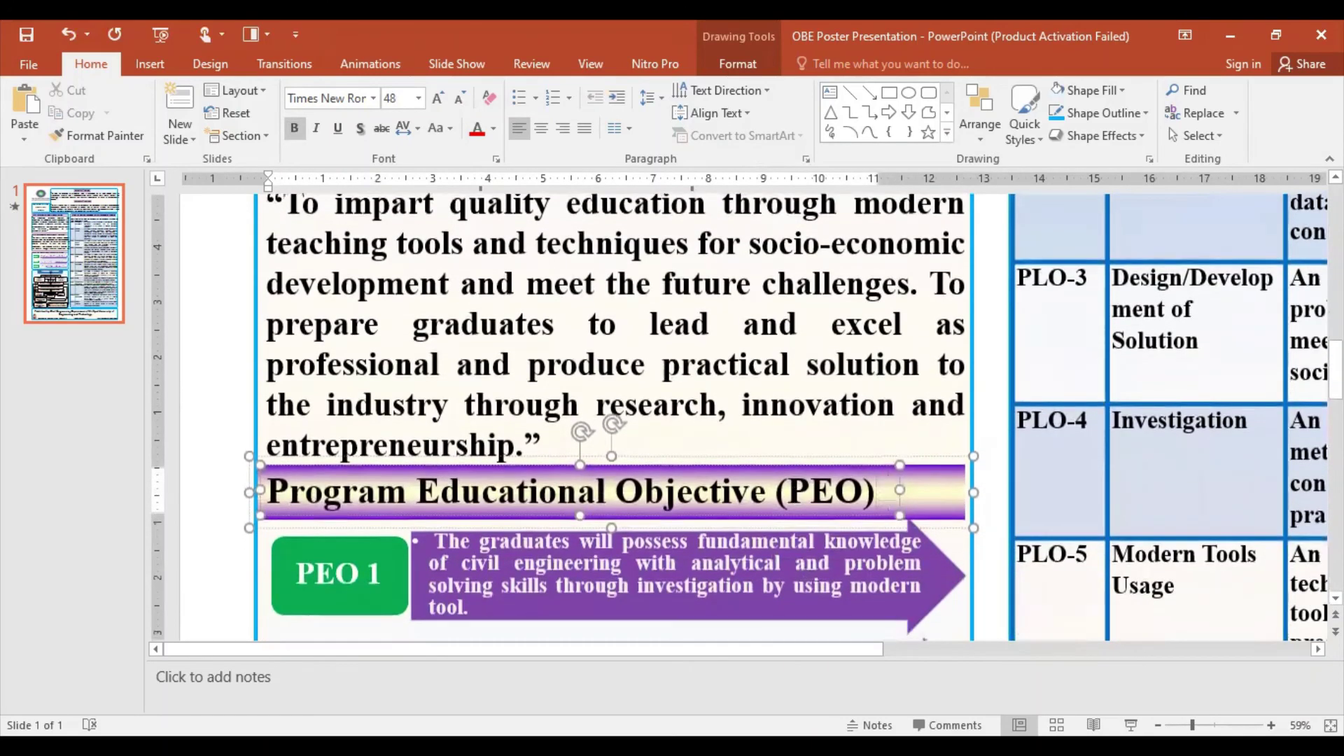
{"action": "left_click", "coordinate": [16, 23]}
{"action": "scroll", "coordinate": [456, 310], "scroll_direction": "down", "scroll_amount": 3, "text": "ctrl"}
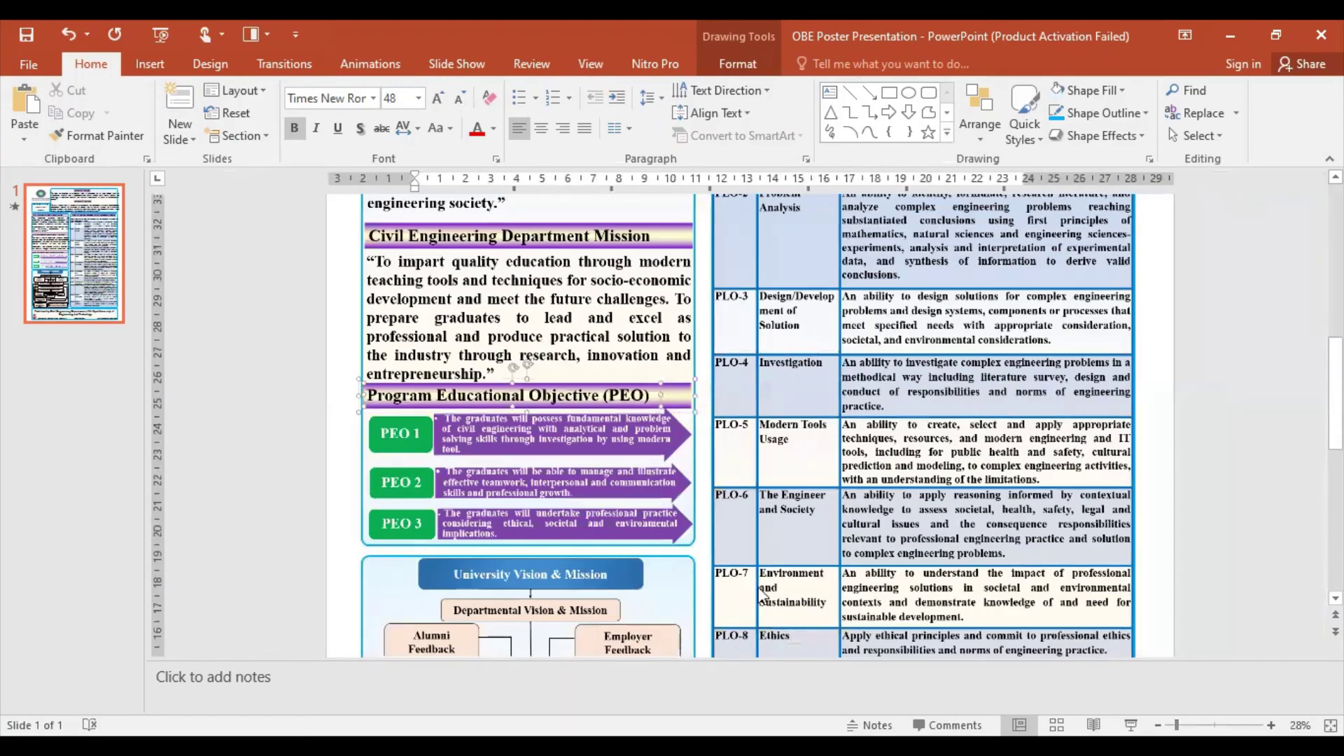
{"action": "left_click", "coordinate": [599, 508]}
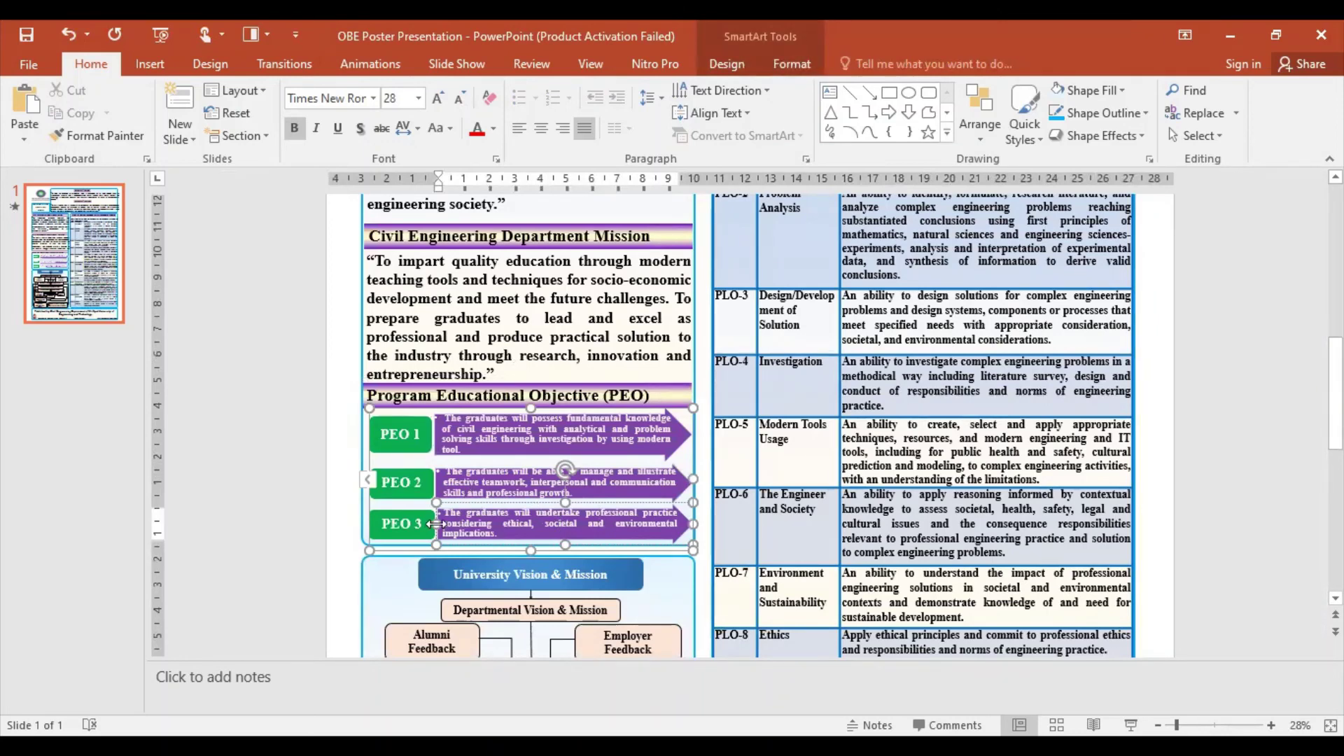
{"action": "scroll", "coordinate": [555, 466], "scroll_direction": "up", "scroll_amount": 2}
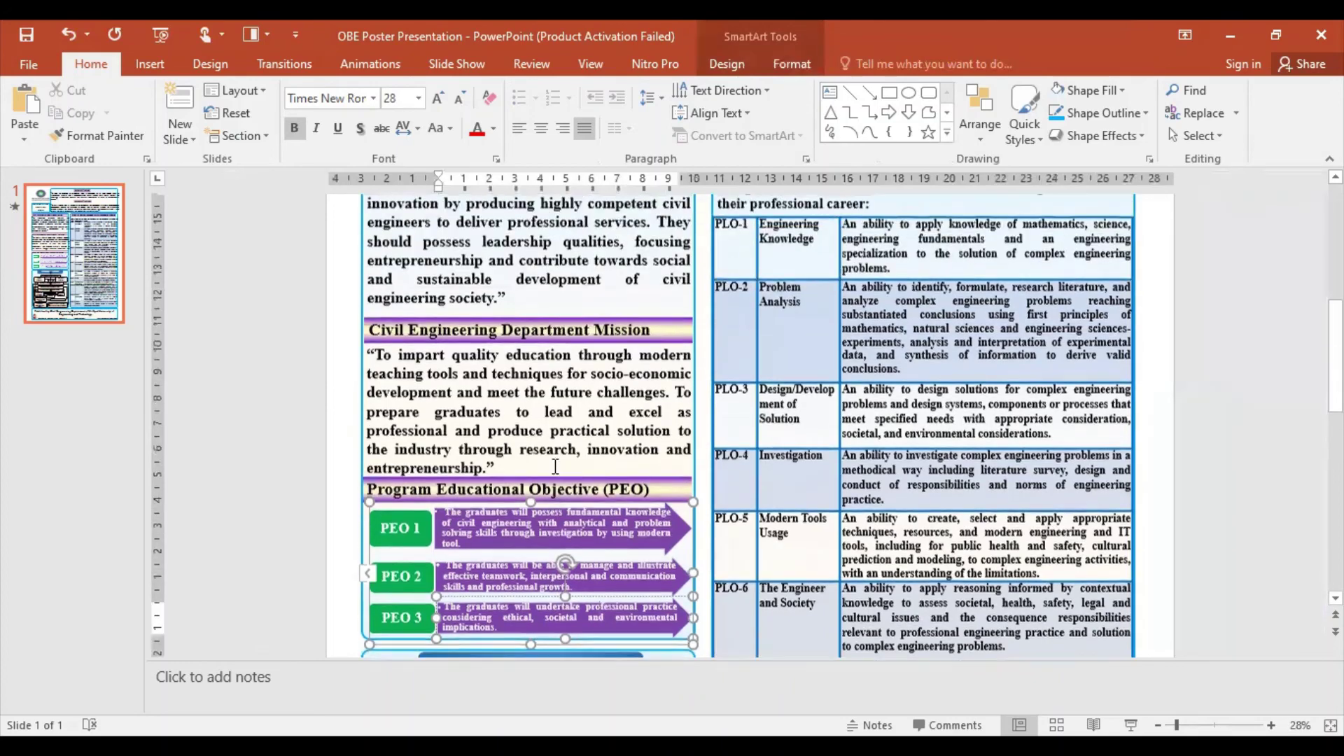
{"action": "scroll", "coordinate": [555, 466], "scroll_direction": "up", "scroll_amount": 3}
{"action": "scroll", "coordinate": [555, 466], "scroll_direction": "up", "scroll_amount": 2}
{"action": "scroll", "coordinate": [555, 466], "scroll_direction": "up", "scroll_amount": 2}
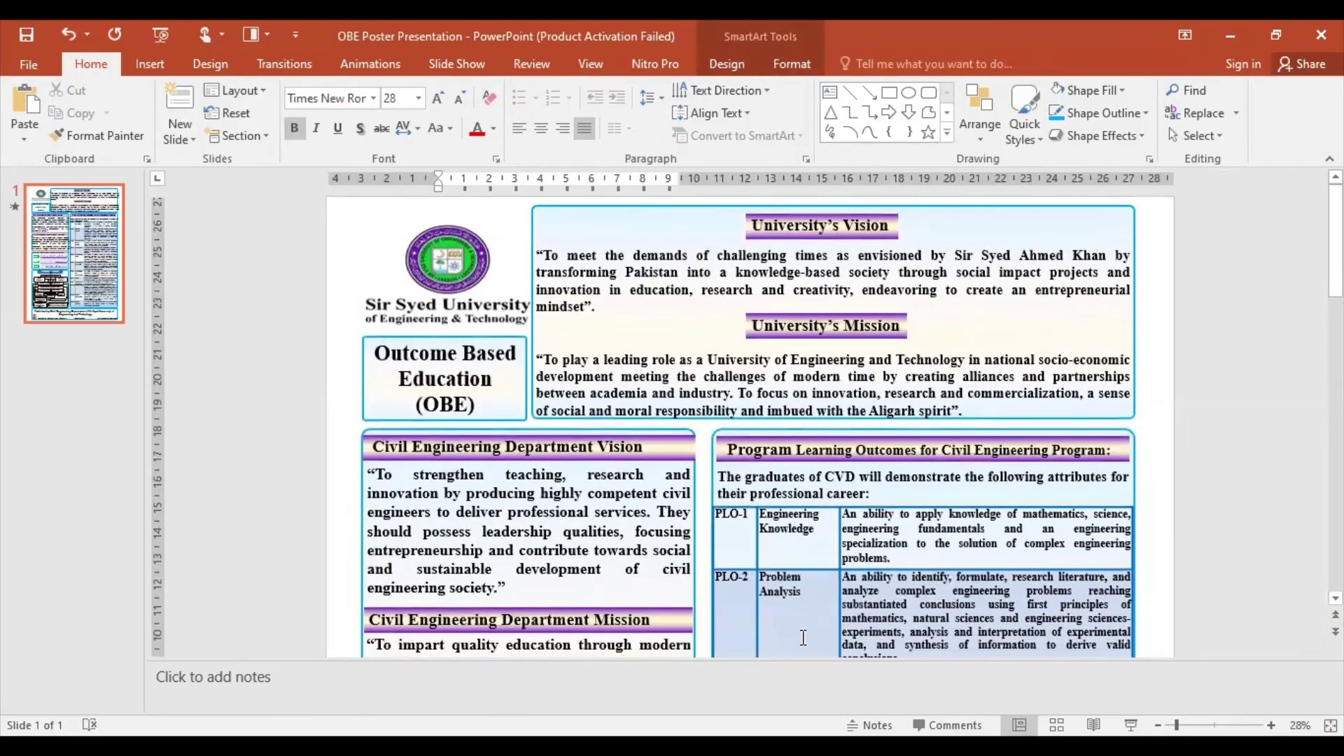
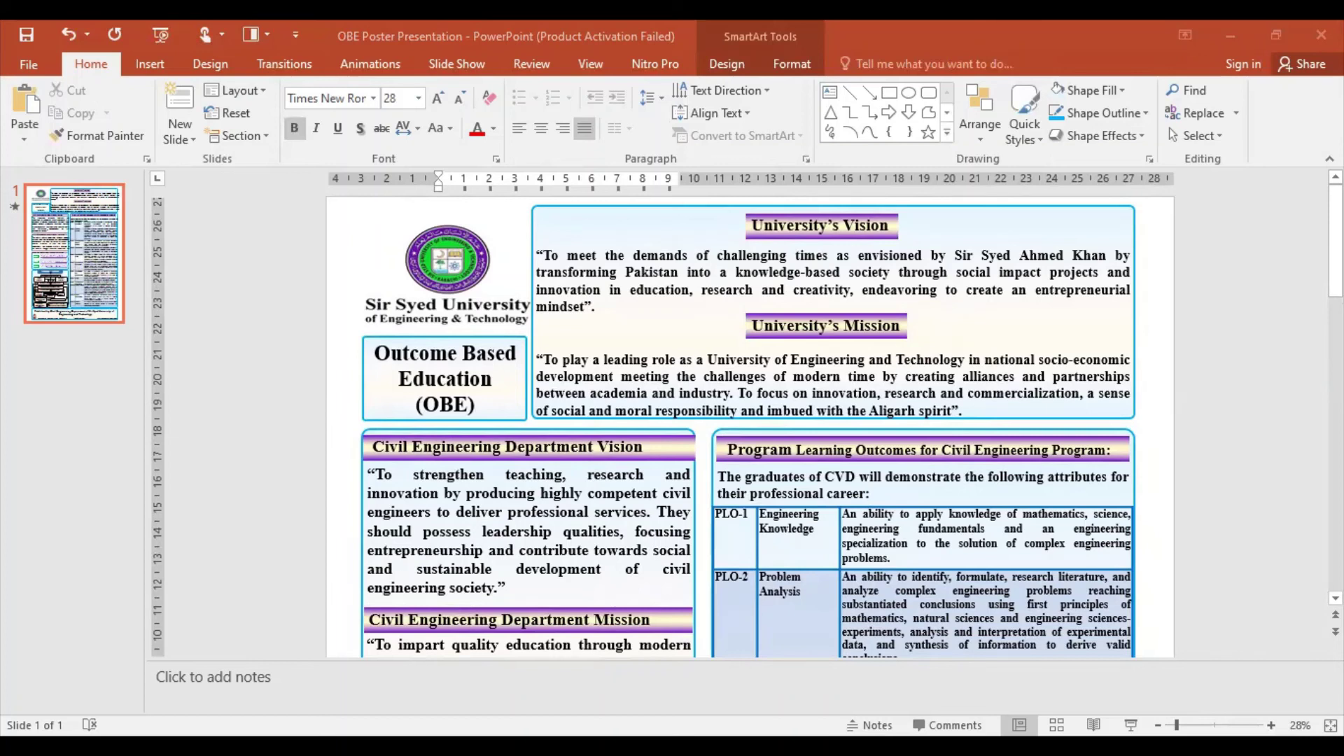
Step: Nudge the department vision text box slightly into place
{"action": "scroll", "coordinate": [545, 350], "scroll_direction": "down", "scroll_amount": 3}
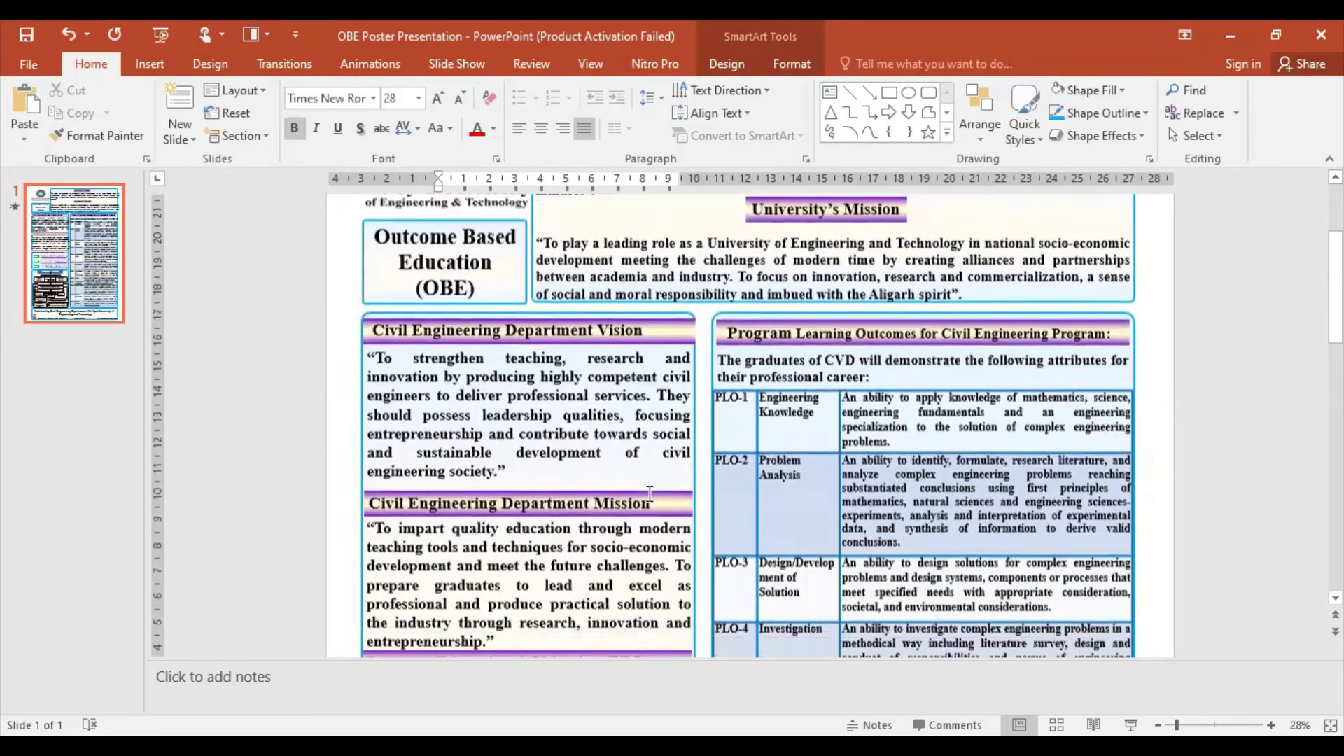
{"action": "scroll", "coordinate": [545, 350], "scroll_direction": "down", "scroll_amount": 3}
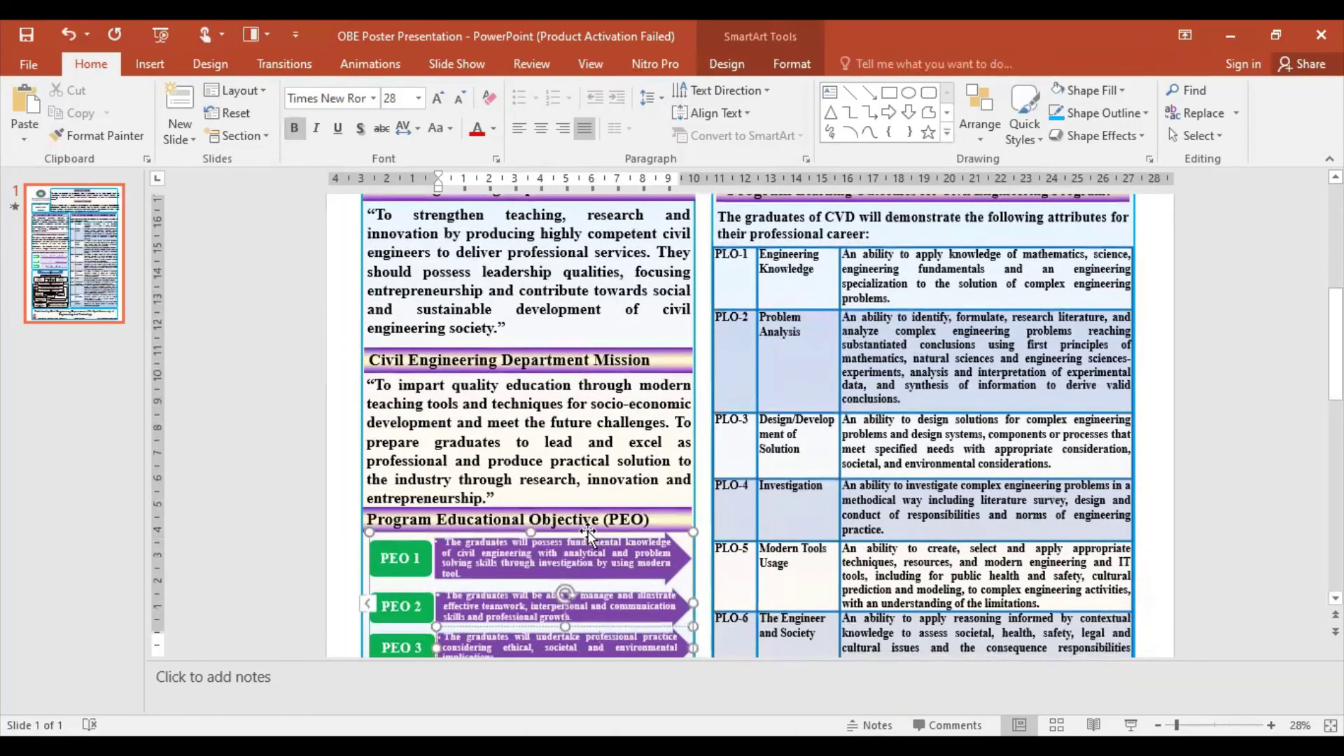
{"action": "scroll", "coordinate": [547, 486], "scroll_direction": "up", "scroll_amount": 1}
{"action": "scroll", "coordinate": [548, 487], "scroll_direction": "up", "scroll_amount": 1}
{"action": "left_click", "coordinate": [510, 384]}
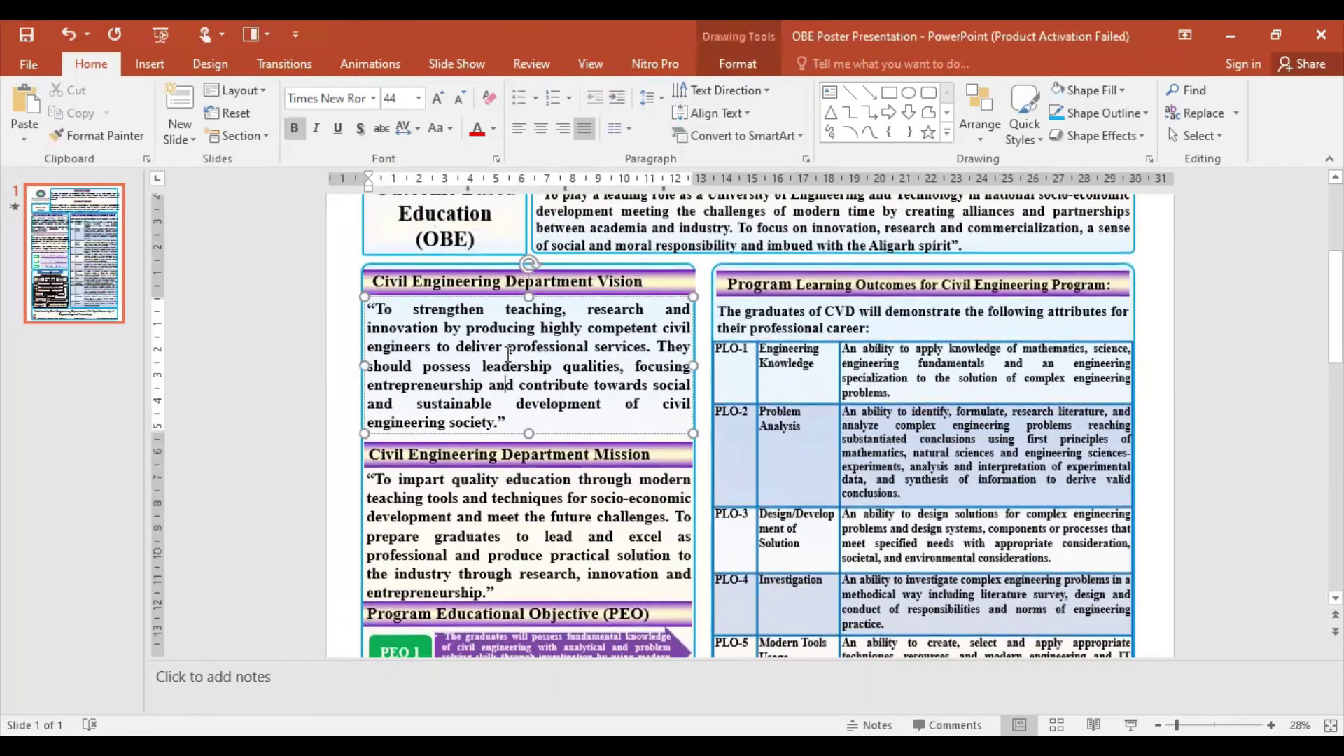
{"action": "left_click_drag", "start_coordinate": [518, 287], "coordinate": [513, 292]}
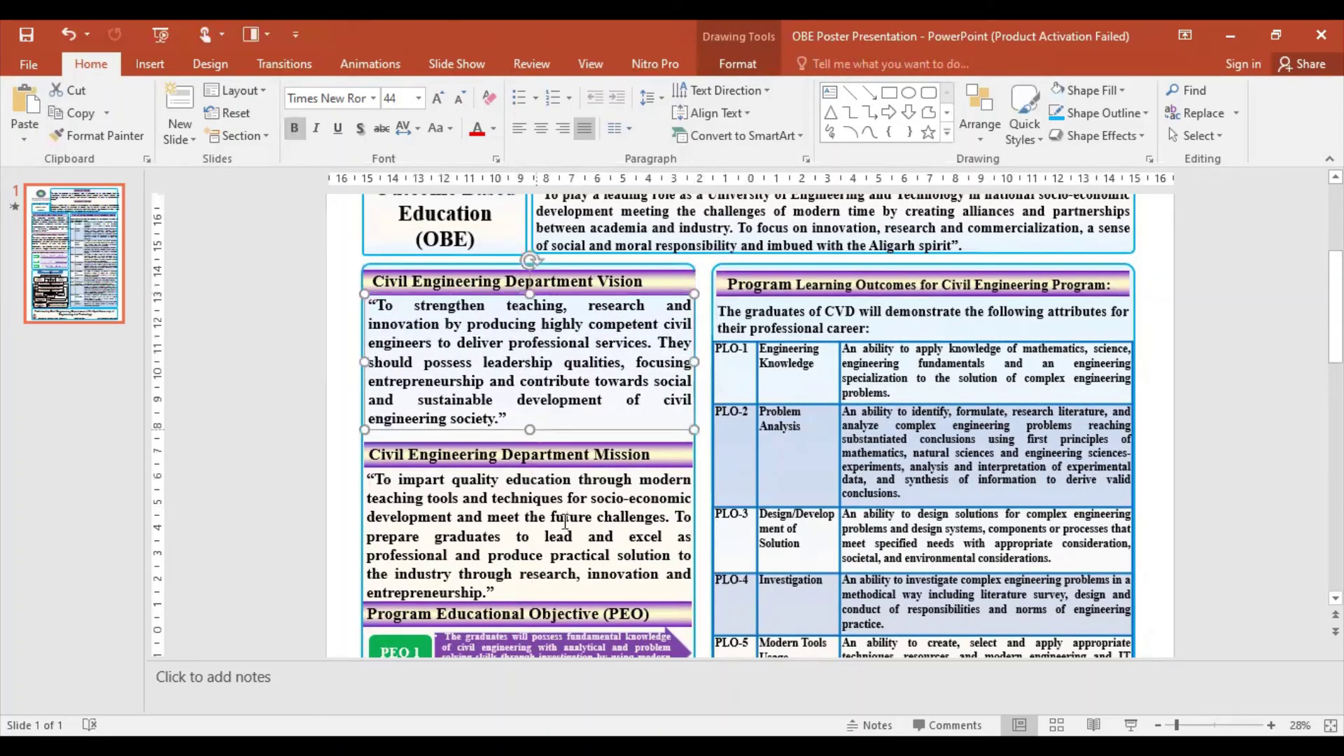
Step: Move the Mission heading and the mission statement text up beneath the vision text
{"action": "left_click", "coordinate": [557, 448]}
{"action": "key", "text": "Up"}
{"action": "key", "text": "Up"}
{"action": "key", "text": "Up"}
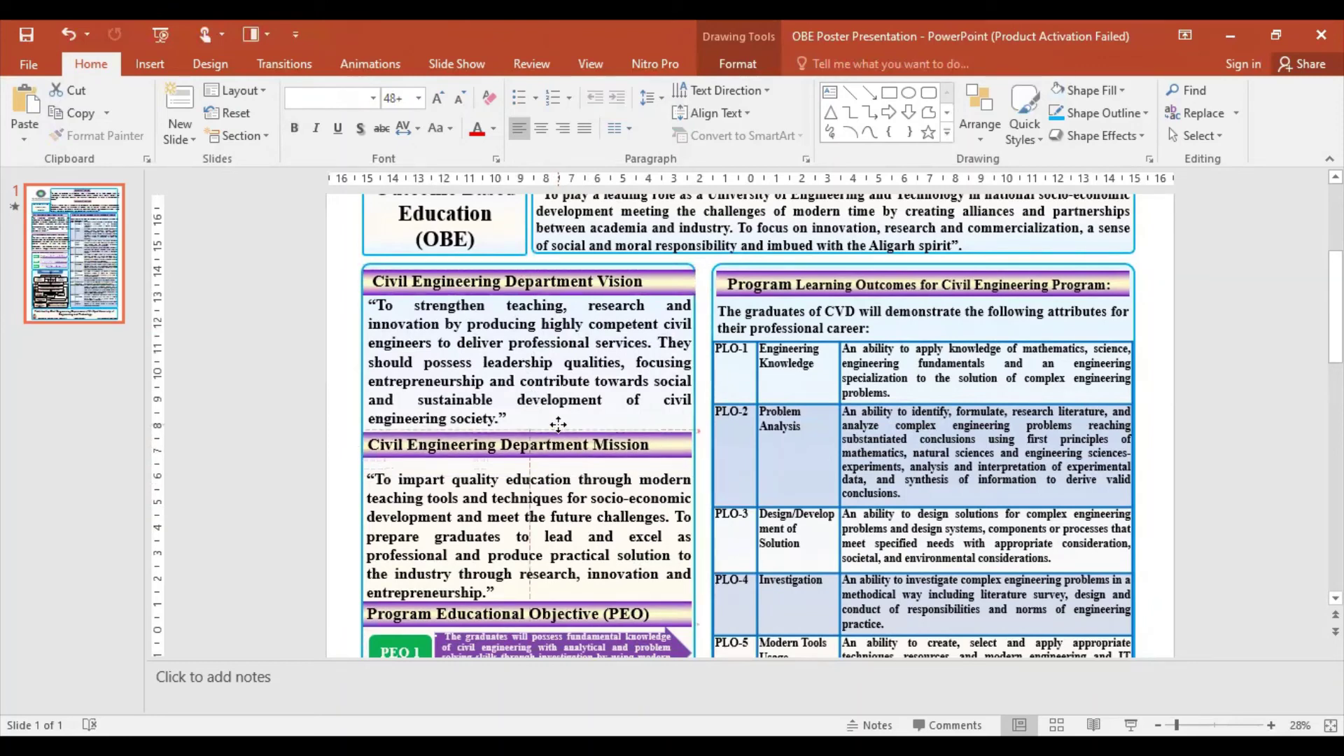
{"action": "key", "text": "Up"}
{"action": "left_click", "coordinate": [540, 496]}
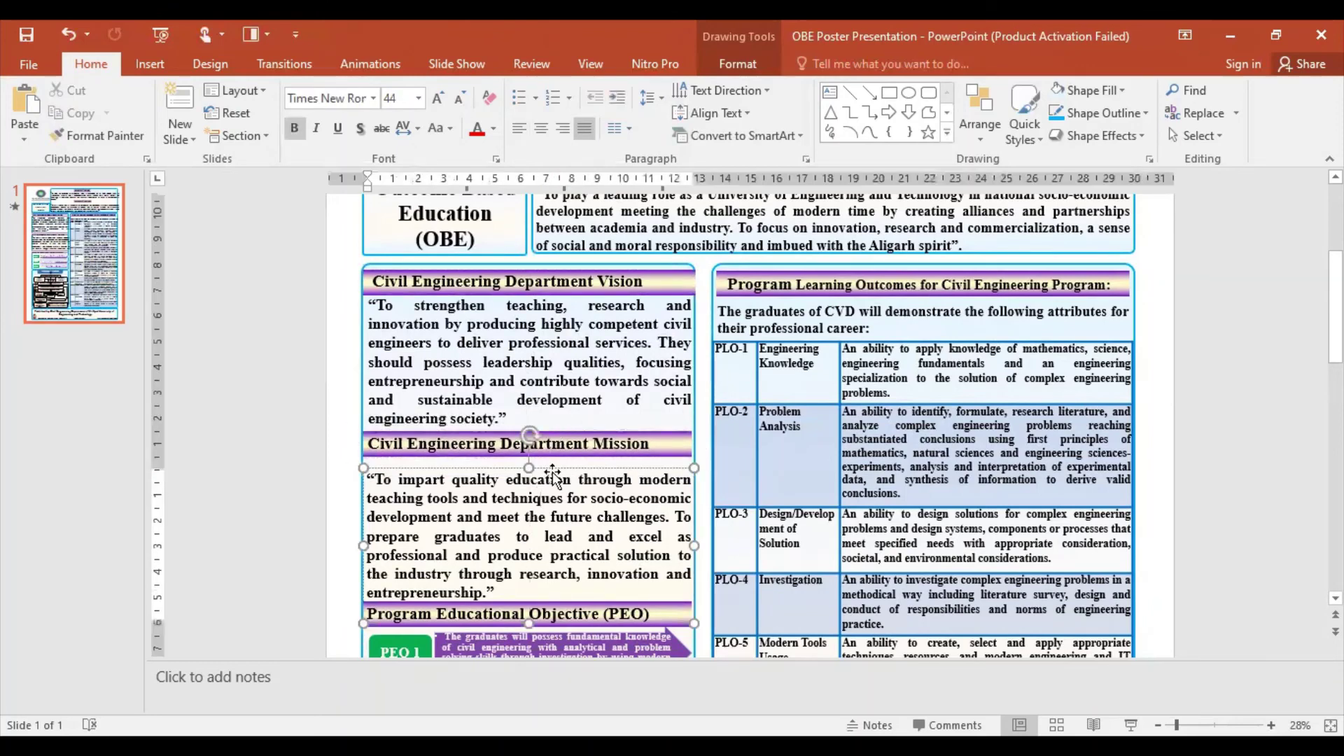
{"action": "left_click_drag", "start_coordinate": [553, 476], "coordinate": [548, 457]}
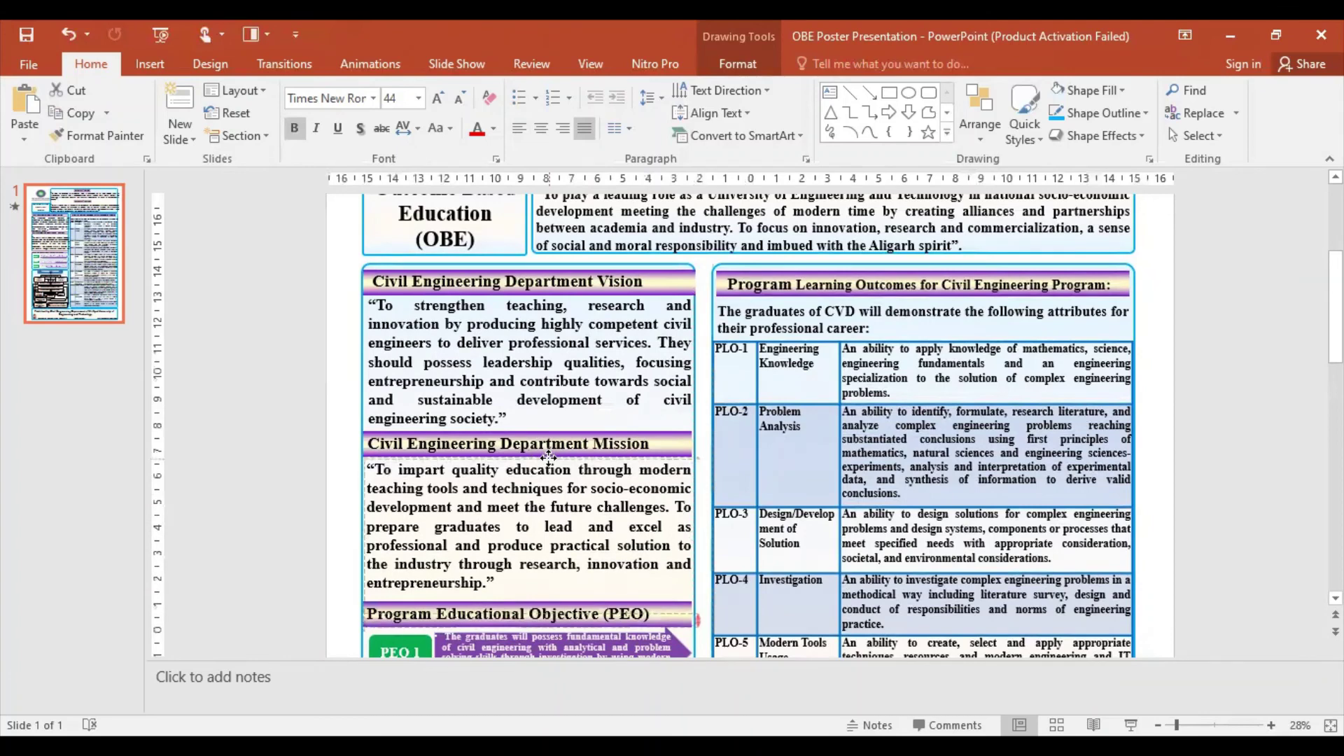
Step: Raise the PEO heading and the PEO arrows graphic to sit just under the mission text
{"action": "scroll", "coordinate": [581, 399], "scroll_direction": "down", "scroll_amount": 5}
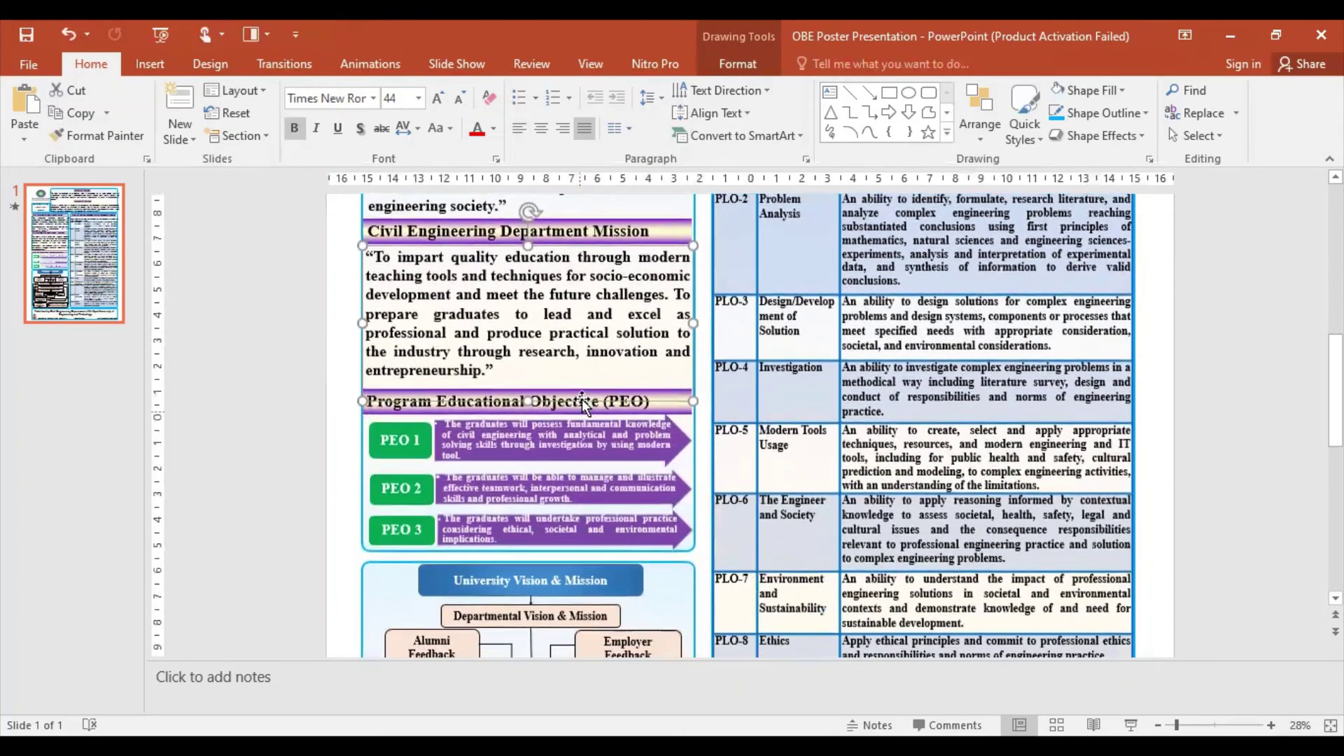
{"action": "left_click", "coordinate": [583, 403]}
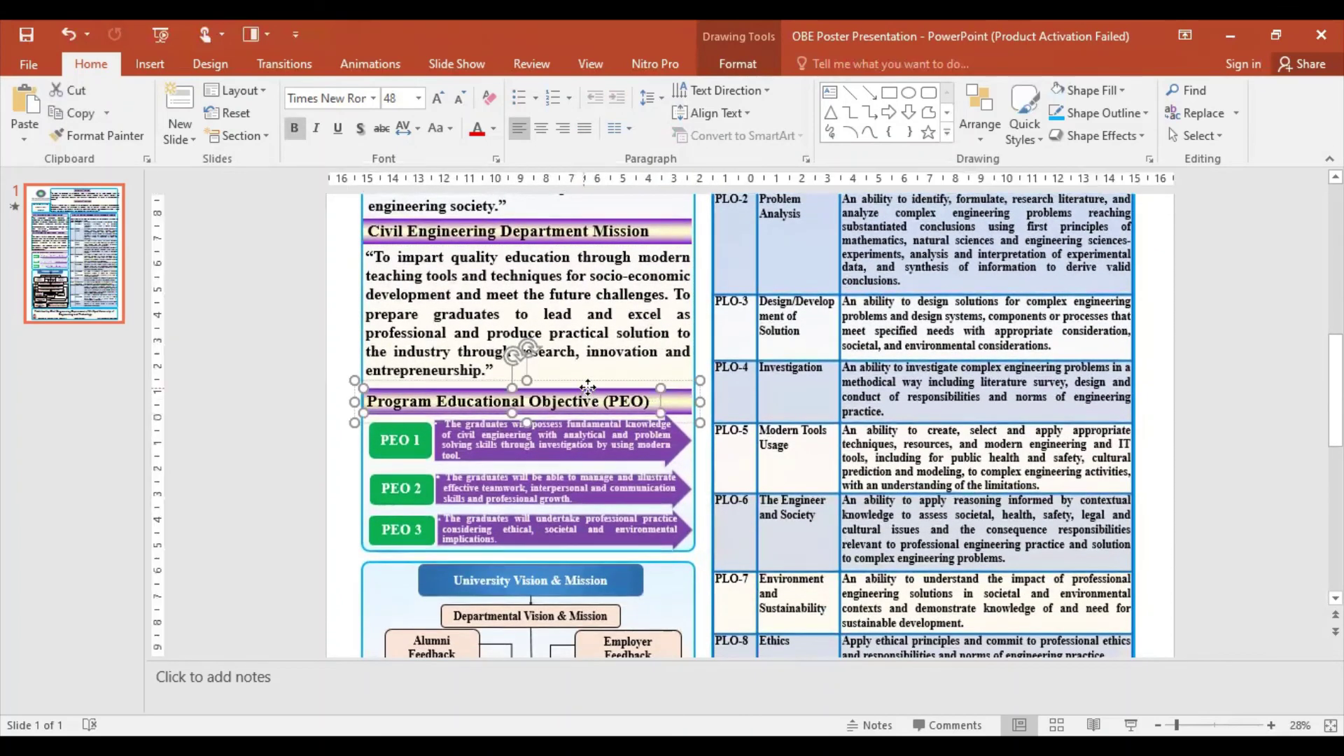
{"action": "left_click_drag", "start_coordinate": [587, 386], "coordinate": [588, 386]}
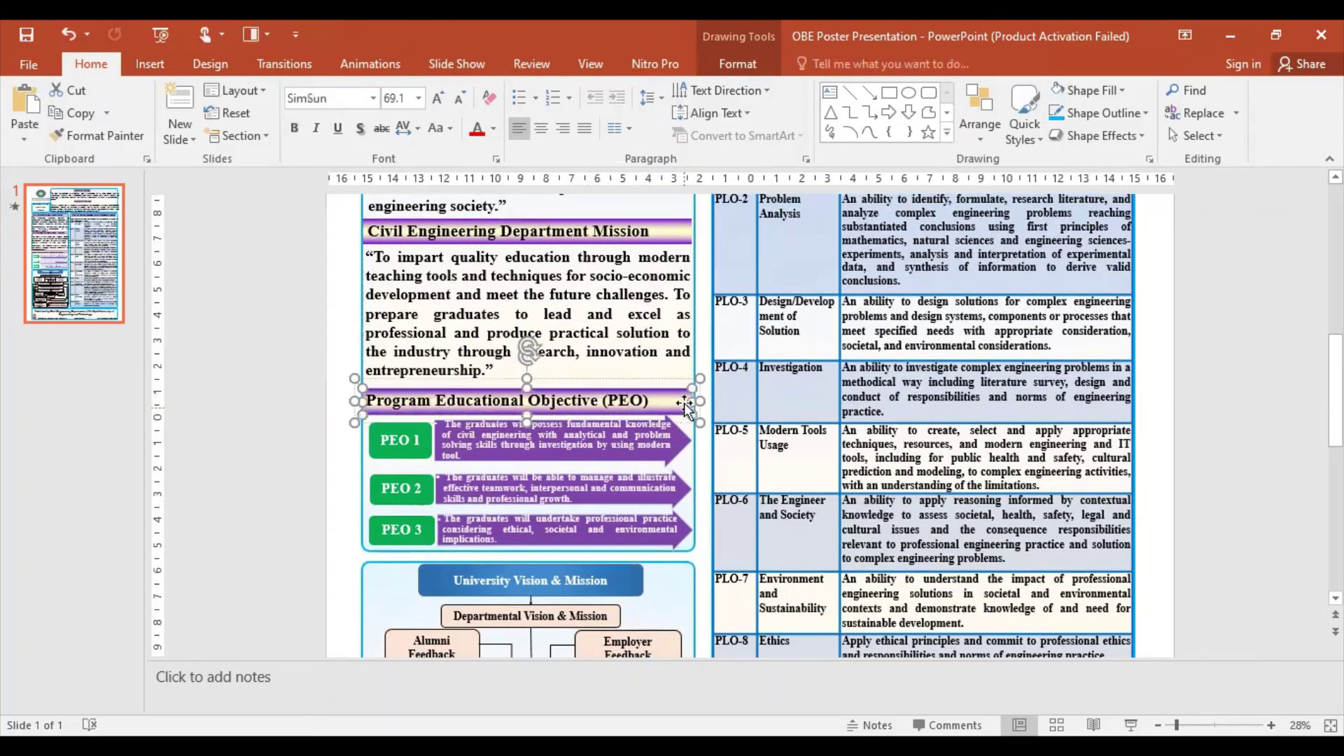
{"action": "left_click_drag", "start_coordinate": [684, 405], "coordinate": [686, 374]}
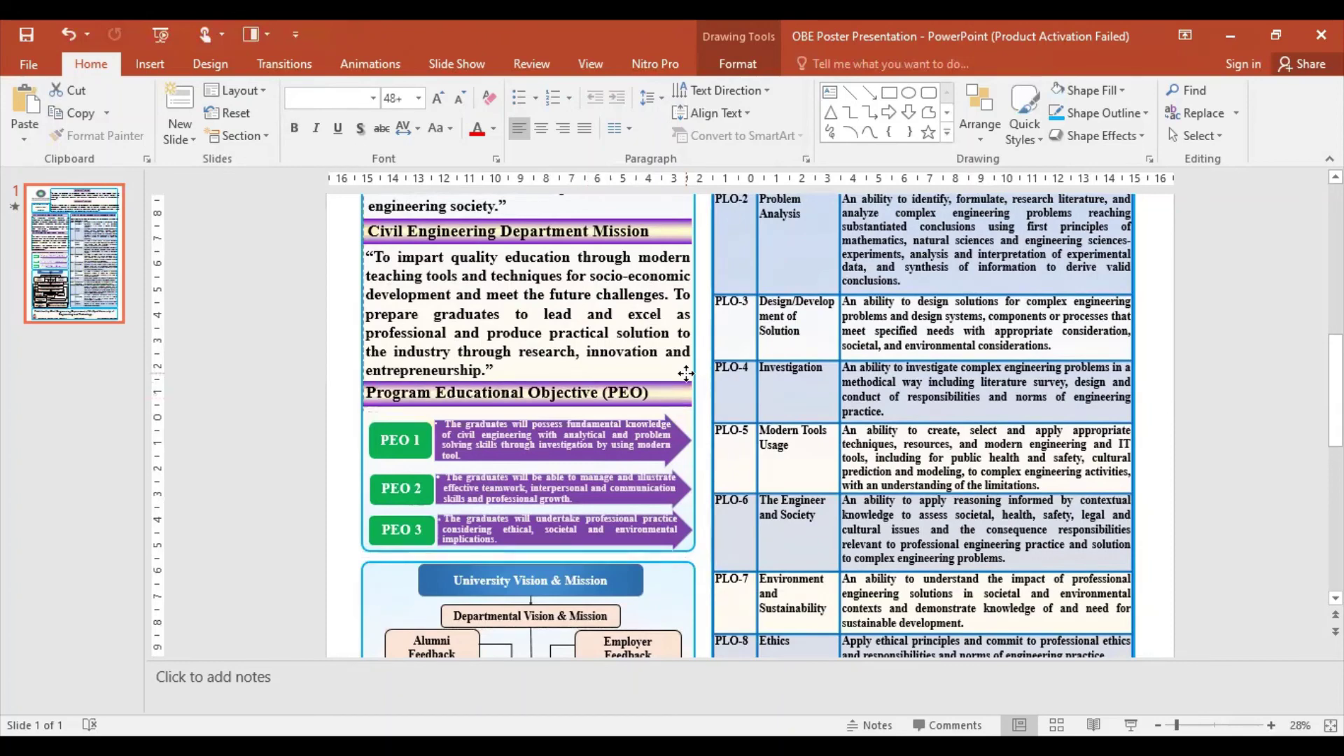
{"action": "left_click", "coordinate": [652, 452]}
{"action": "left_click_drag", "start_coordinate": [627, 412], "coordinate": [623, 408]}
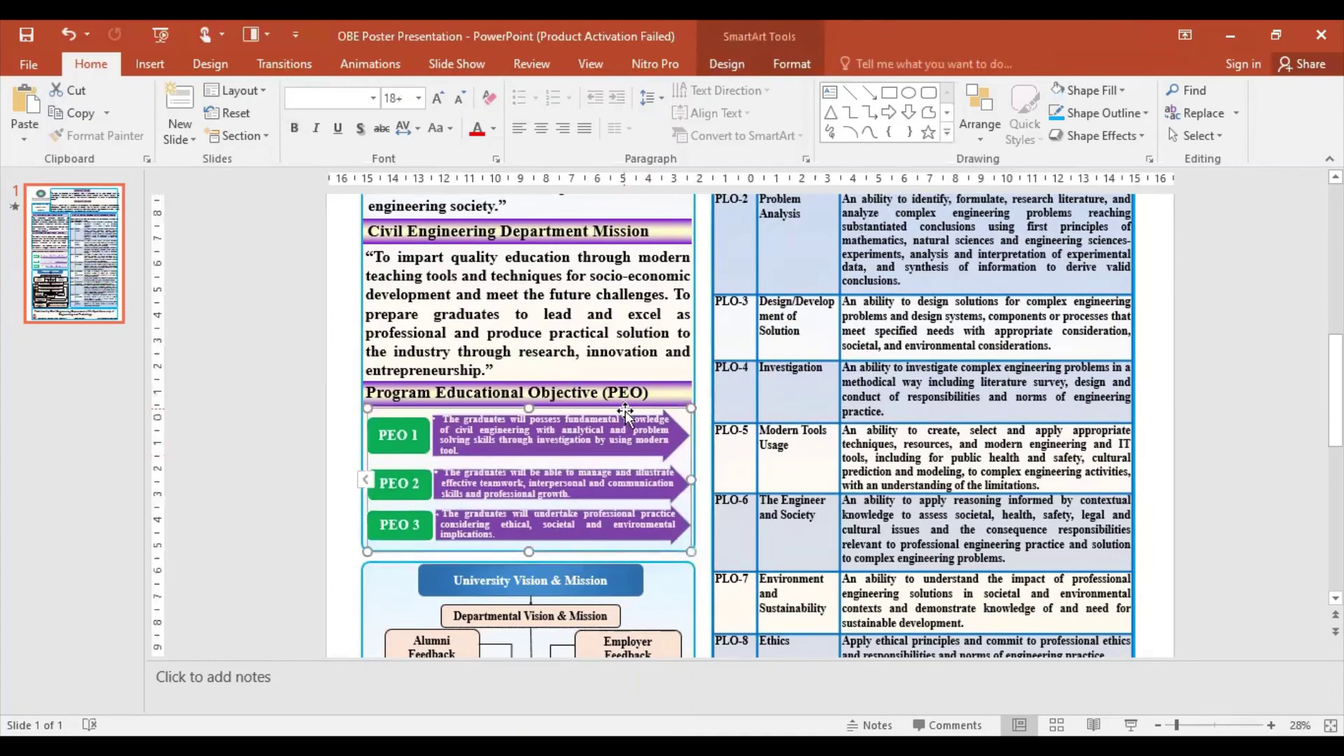
Step: Stretch the PEO 2 arrow shape slightly taller from its sizing handle
{"action": "scroll", "coordinate": [685, 560], "scroll_direction": "down", "scroll_amount": 3}
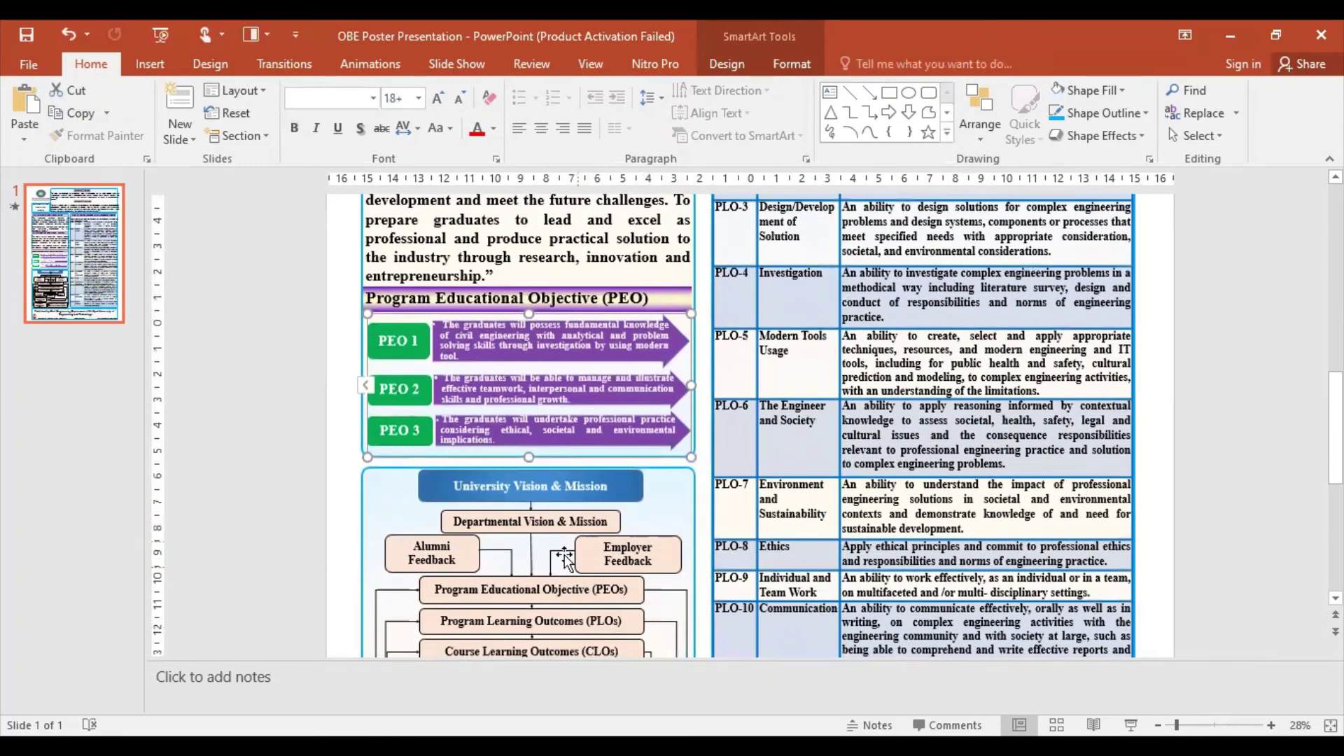
{"action": "scroll", "coordinate": [714, 630], "scroll_direction": "up", "scroll_amount": 5}
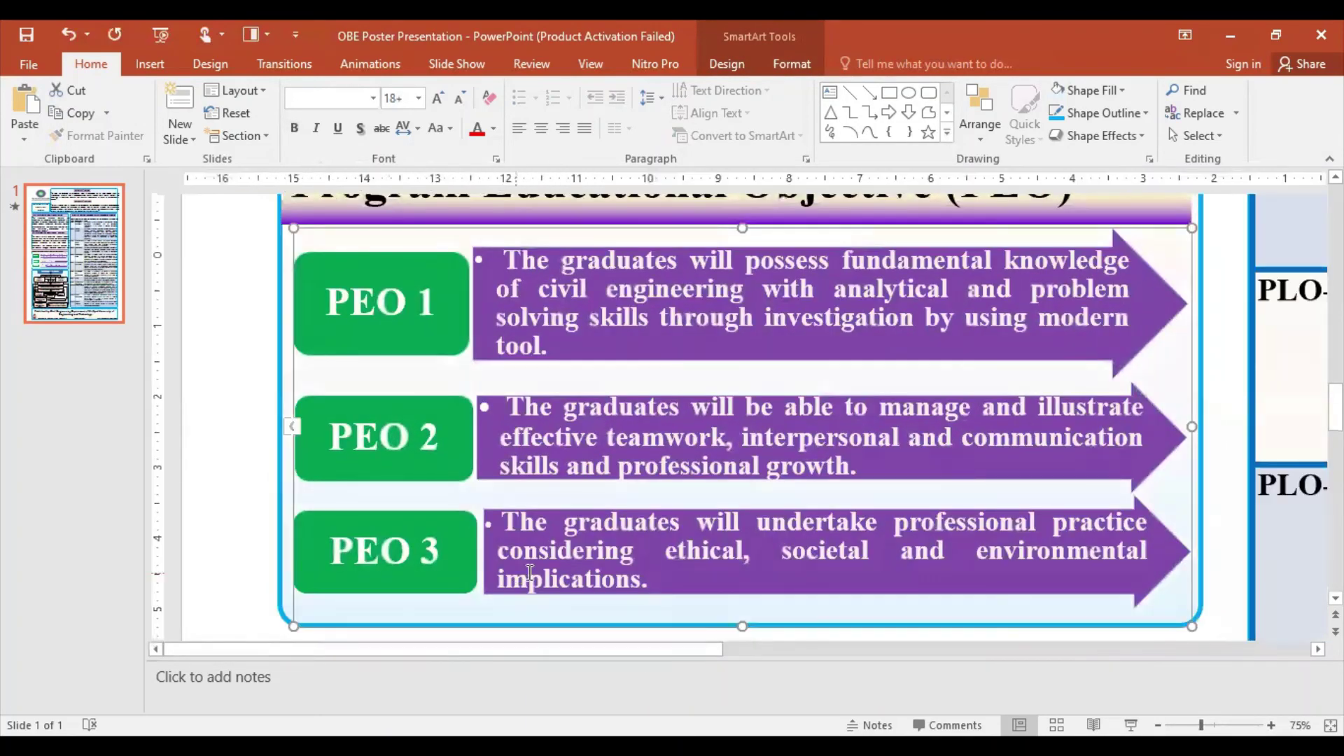
{"action": "scroll", "coordinate": [961, 539], "scroll_direction": "down", "scroll_amount": 1}
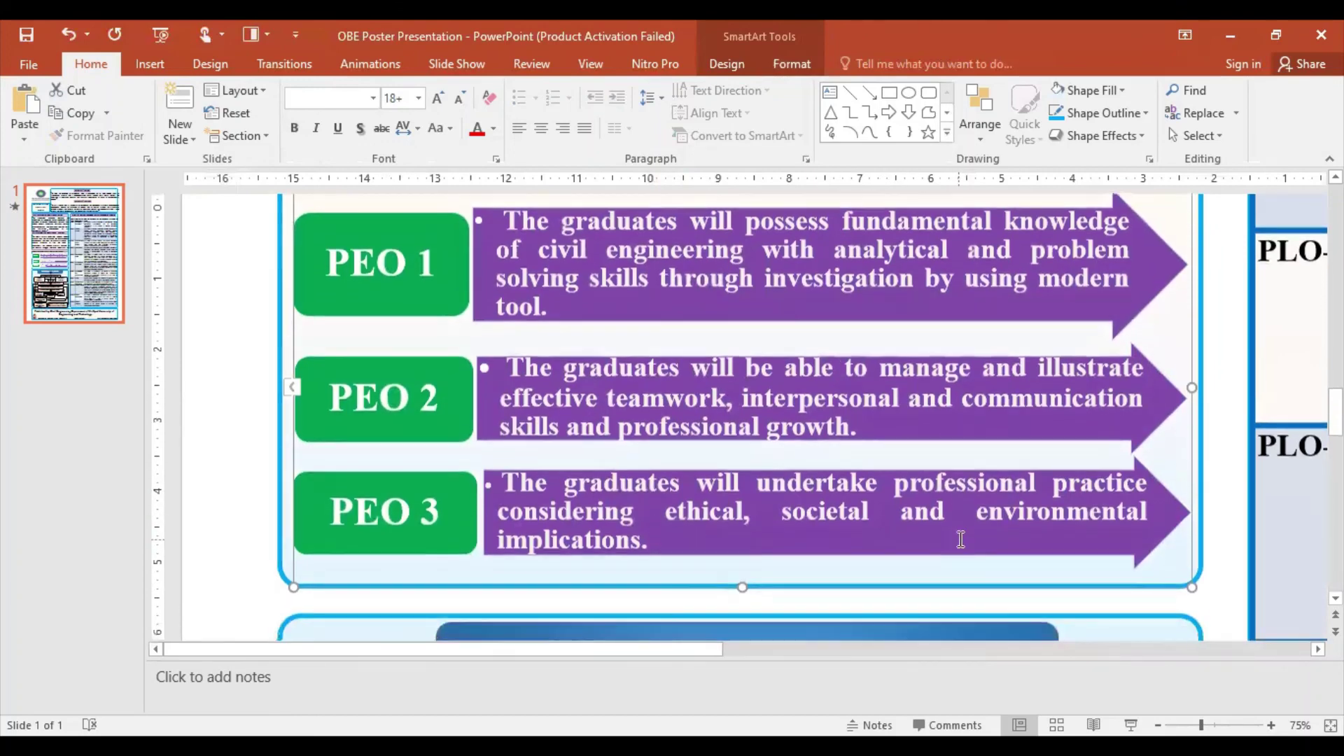
{"action": "left_click", "coordinate": [758, 410]}
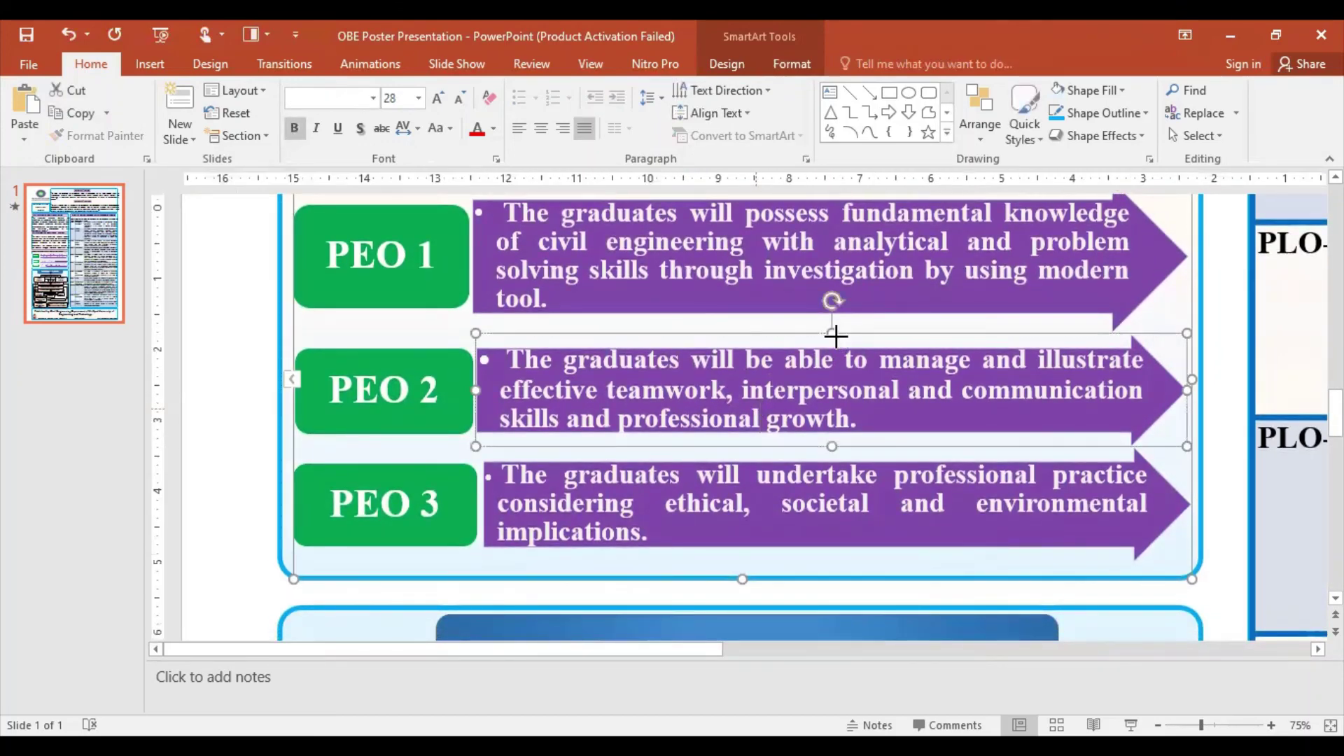
{"action": "left_click_drag", "start_coordinate": [835, 336], "coordinate": [835, 332]}
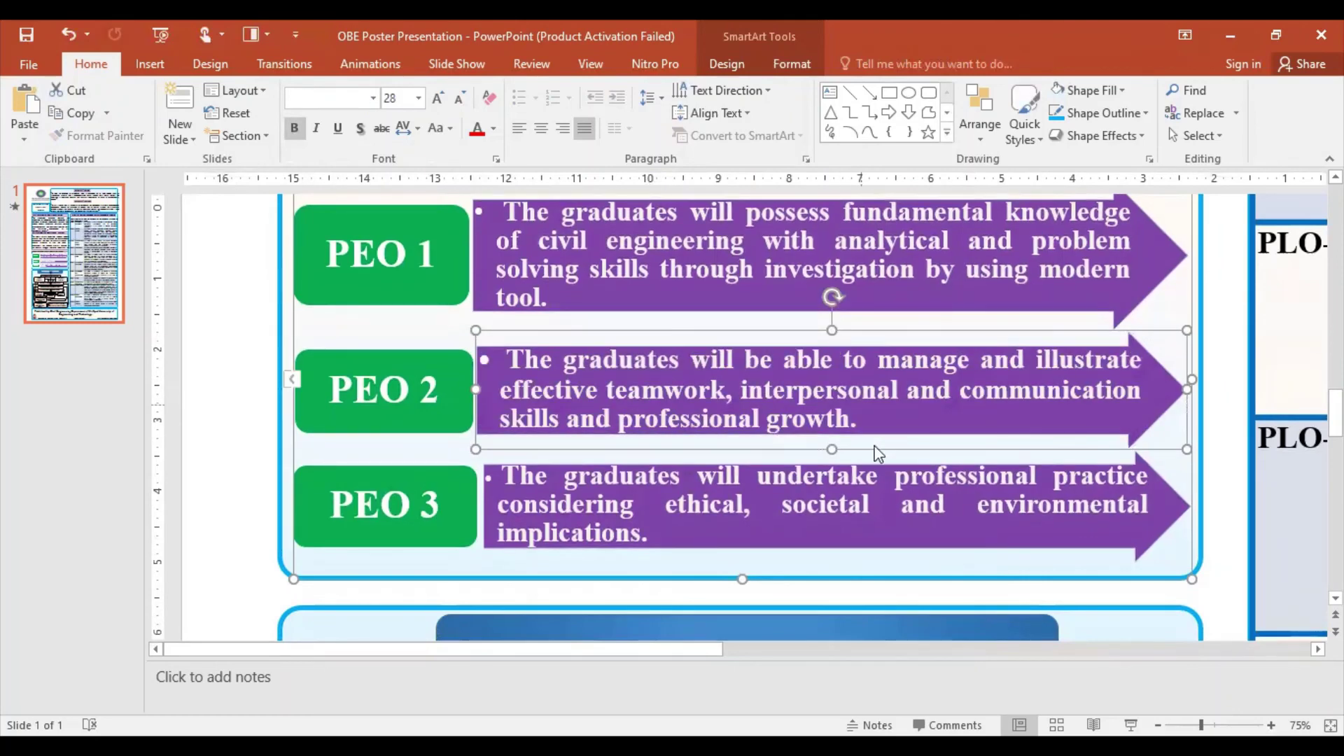
Step: Scroll down to review the OBE flowchart below the objectives graphic
{"action": "scroll", "coordinate": [734, 519], "scroll_direction": "down", "scroll_amount": 1}
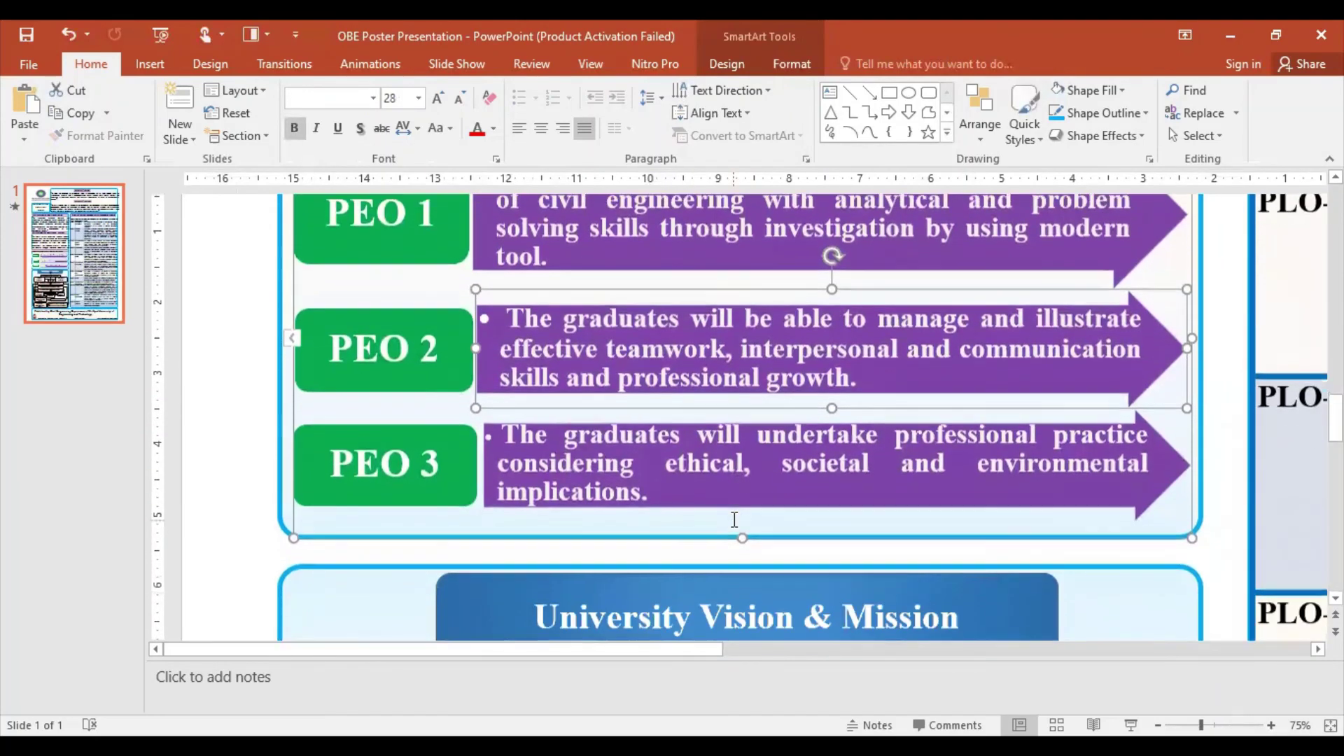
{"action": "scroll", "coordinate": [735, 520], "scroll_direction": "down", "scroll_amount": 2}
{"action": "scroll", "coordinate": [735, 520], "scroll_direction": "down", "scroll_amount": 3}
{"action": "scroll", "coordinate": [734, 520], "scroll_direction": "down", "scroll_amount": 2}
{"action": "scroll", "coordinate": [735, 519], "scroll_direction": "down", "scroll_amount": 3}
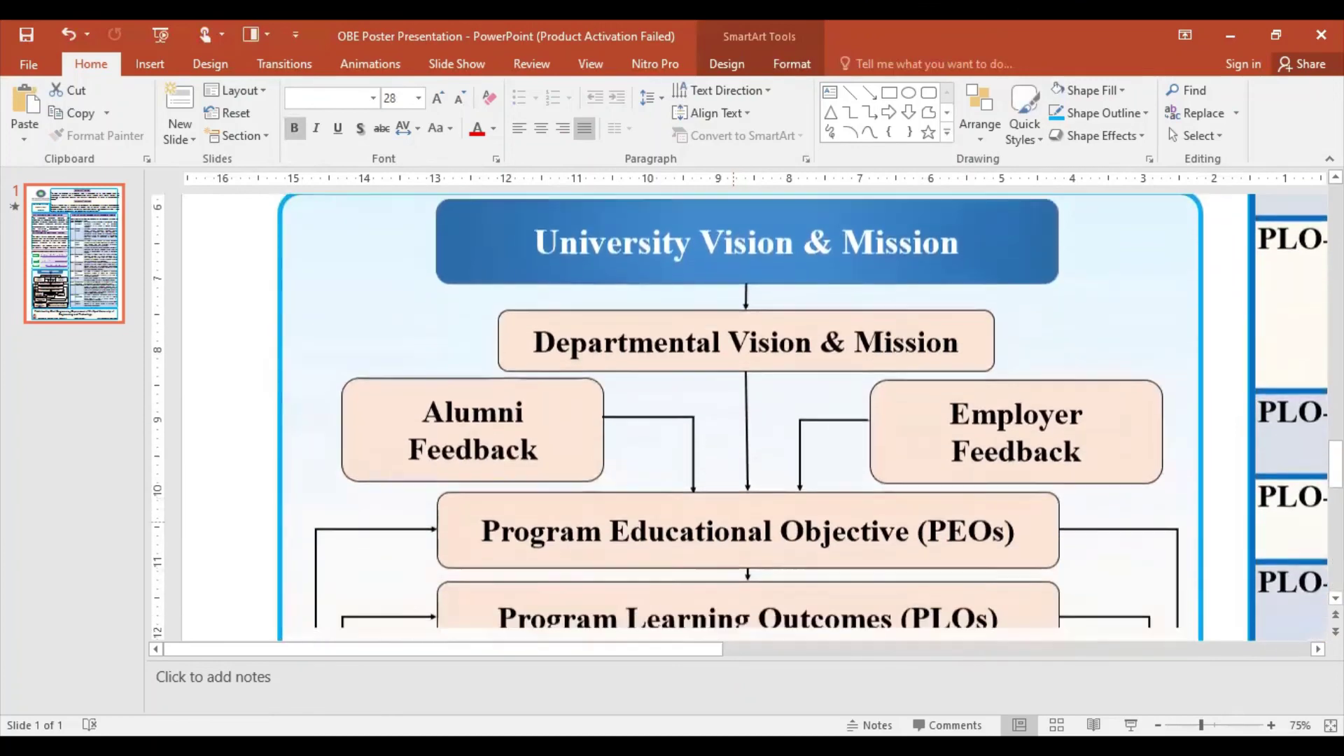
{"action": "scroll", "coordinate": [734, 519], "scroll_direction": "down", "scroll_amount": 10}
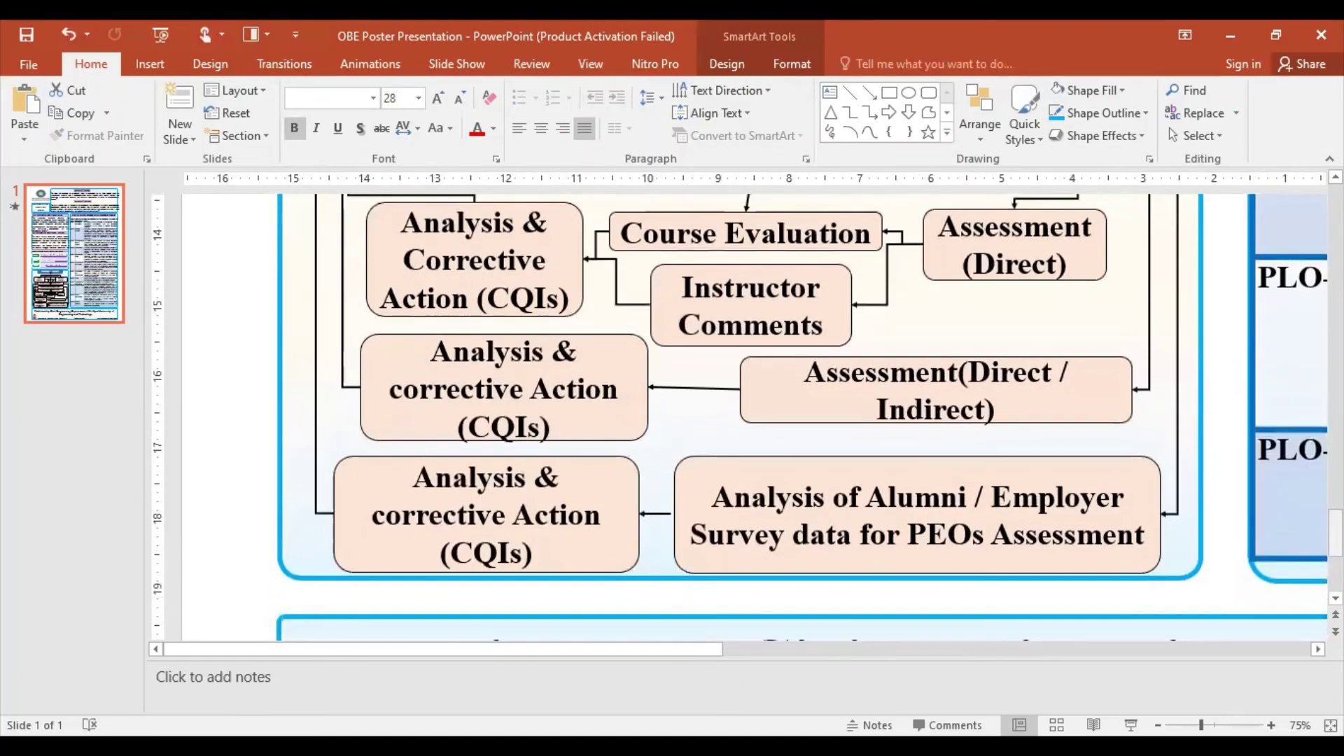
{"action": "scroll", "coordinate": [735, 519], "scroll_direction": "down", "scroll_amount": 2}
{"action": "scroll", "coordinate": [735, 519], "scroll_direction": "down", "scroll_amount": 3}
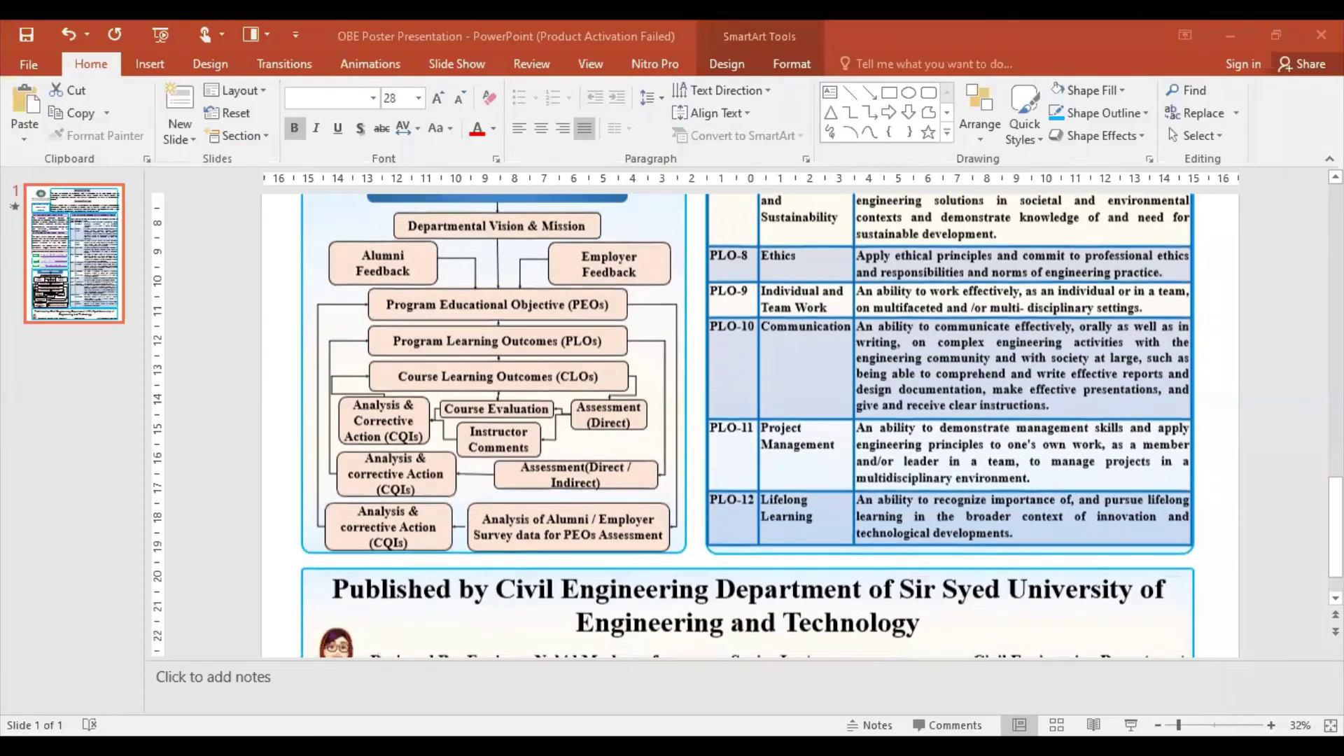
Step: Give the University Vision & Mission box a 3 pt outline
{"action": "scroll", "coordinate": [598, 266], "scroll_direction": "down", "scroll_amount": 1}
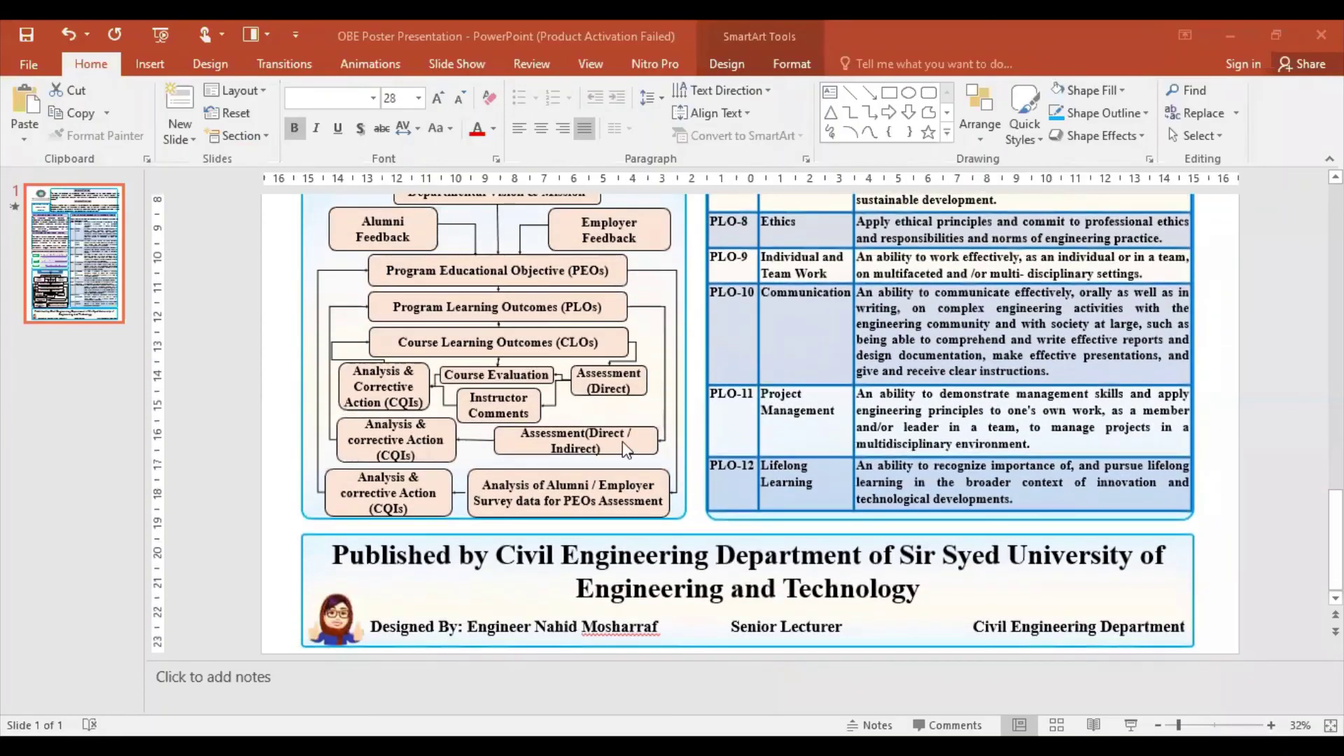
{"action": "scroll", "coordinate": [598, 266], "scroll_direction": "up", "scroll_amount": 2}
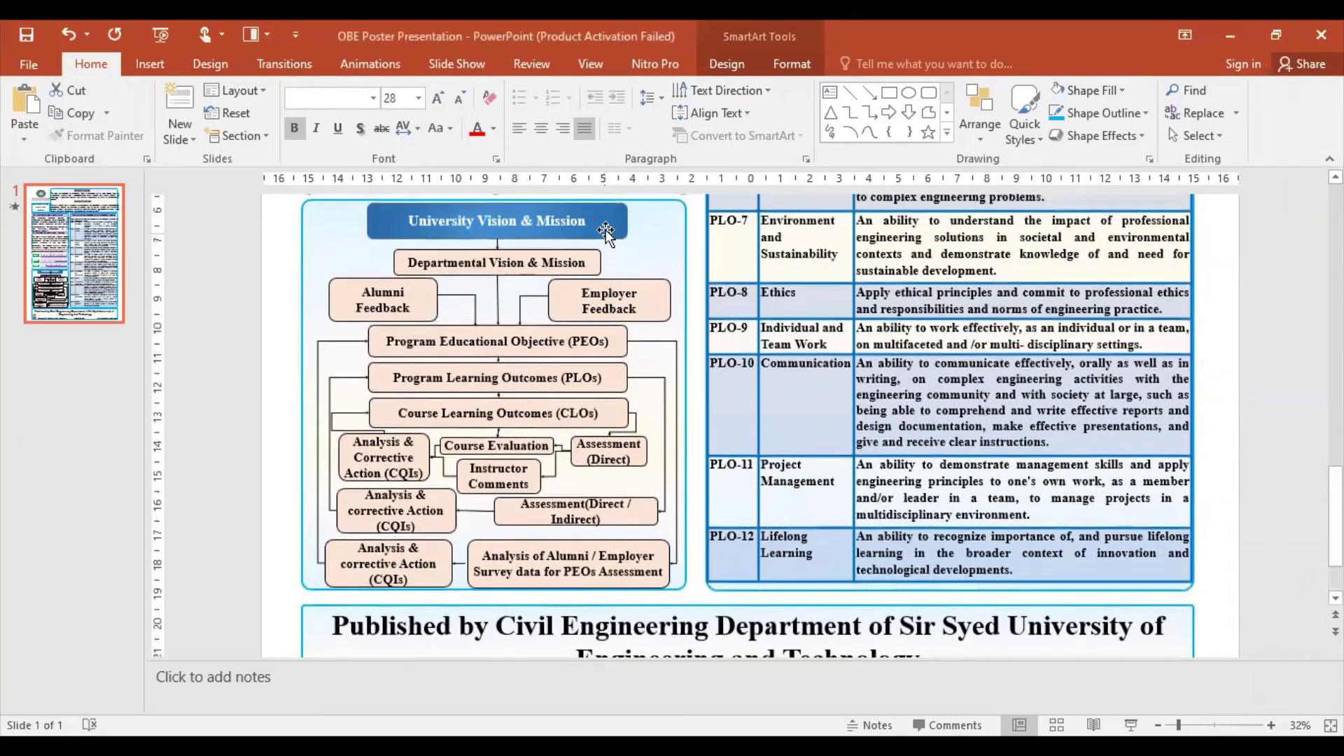
{"action": "left_click", "coordinate": [613, 232]}
{"action": "left_click", "coordinate": [615, 233]}
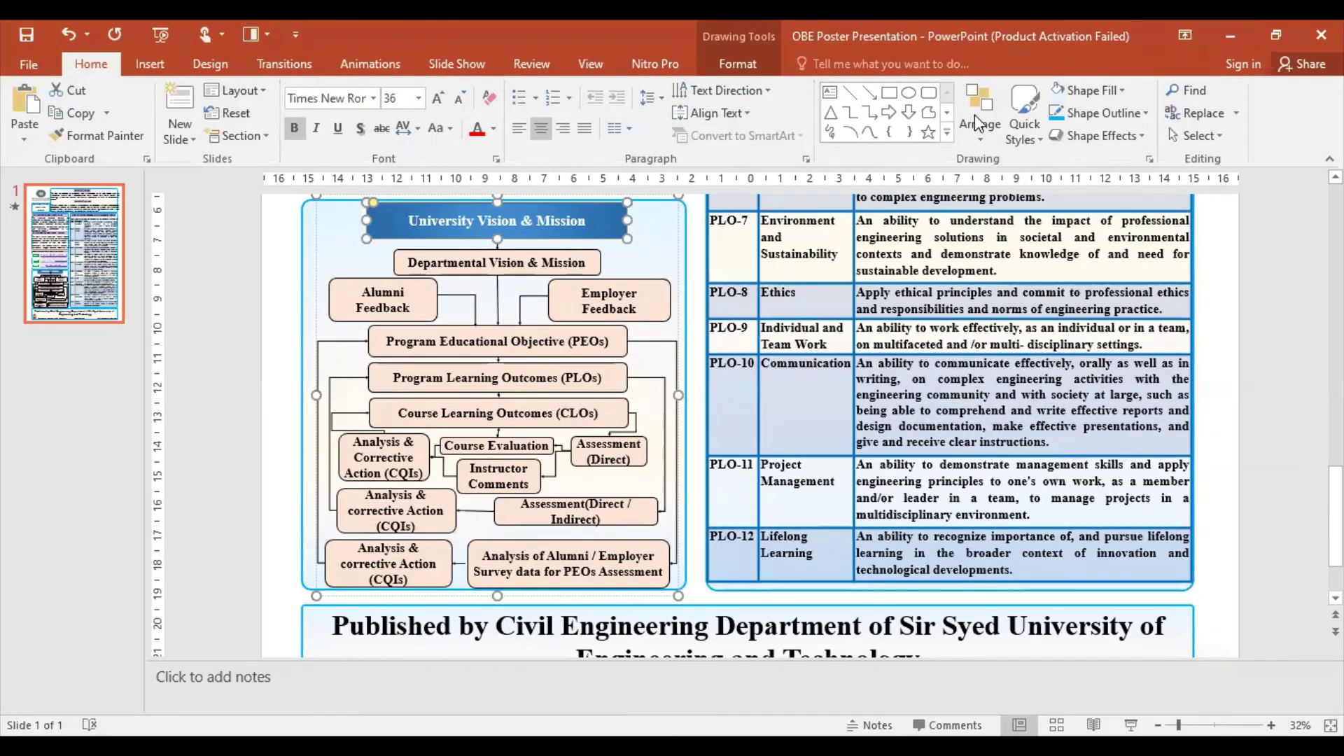
{"action": "left_click", "coordinate": [753, 62]}
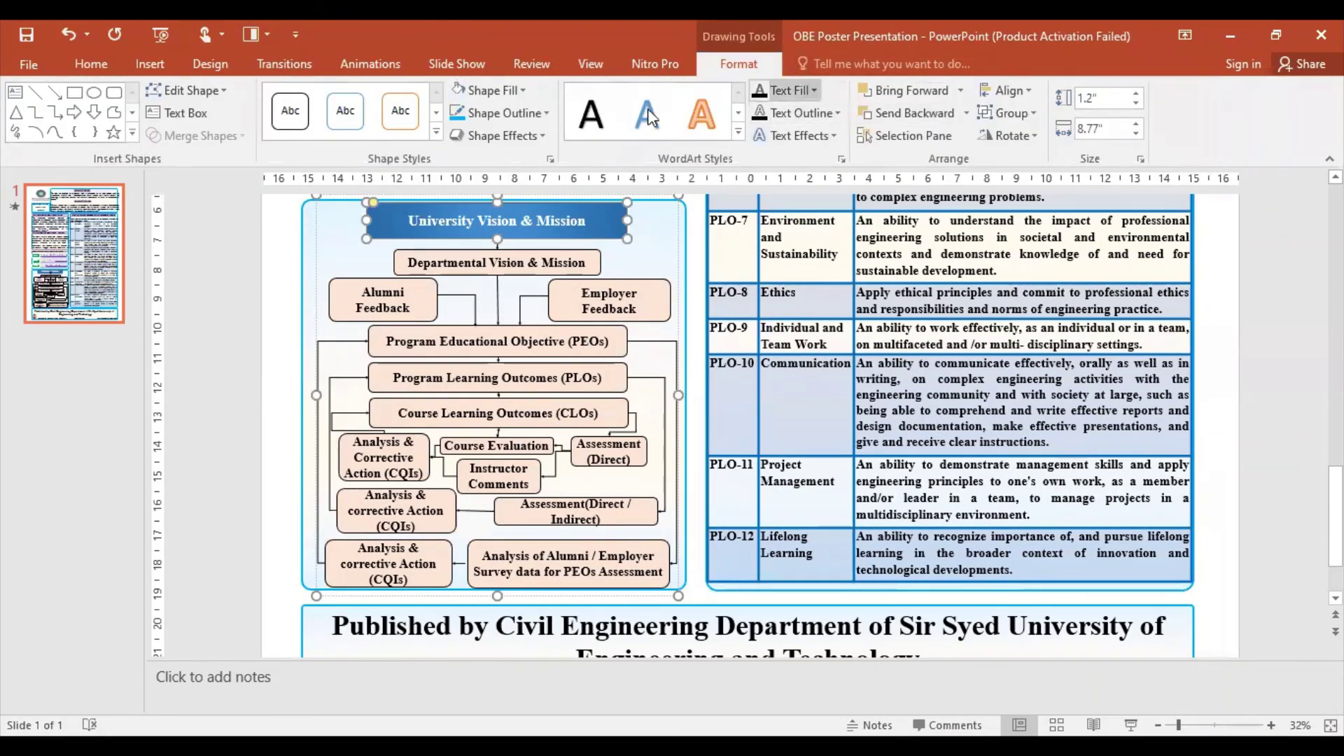
{"action": "left_click", "coordinate": [527, 115]}
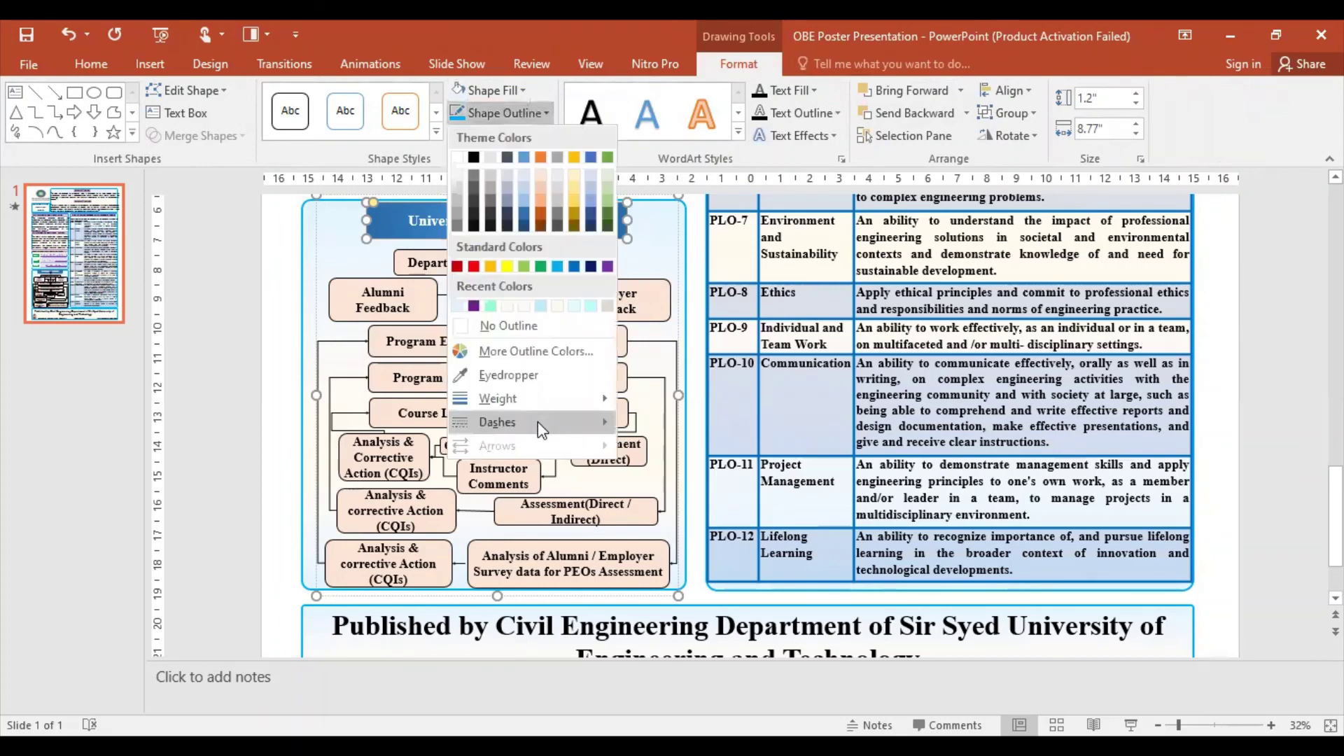
{"action": "mouse_move", "coordinate": [498, 399]}
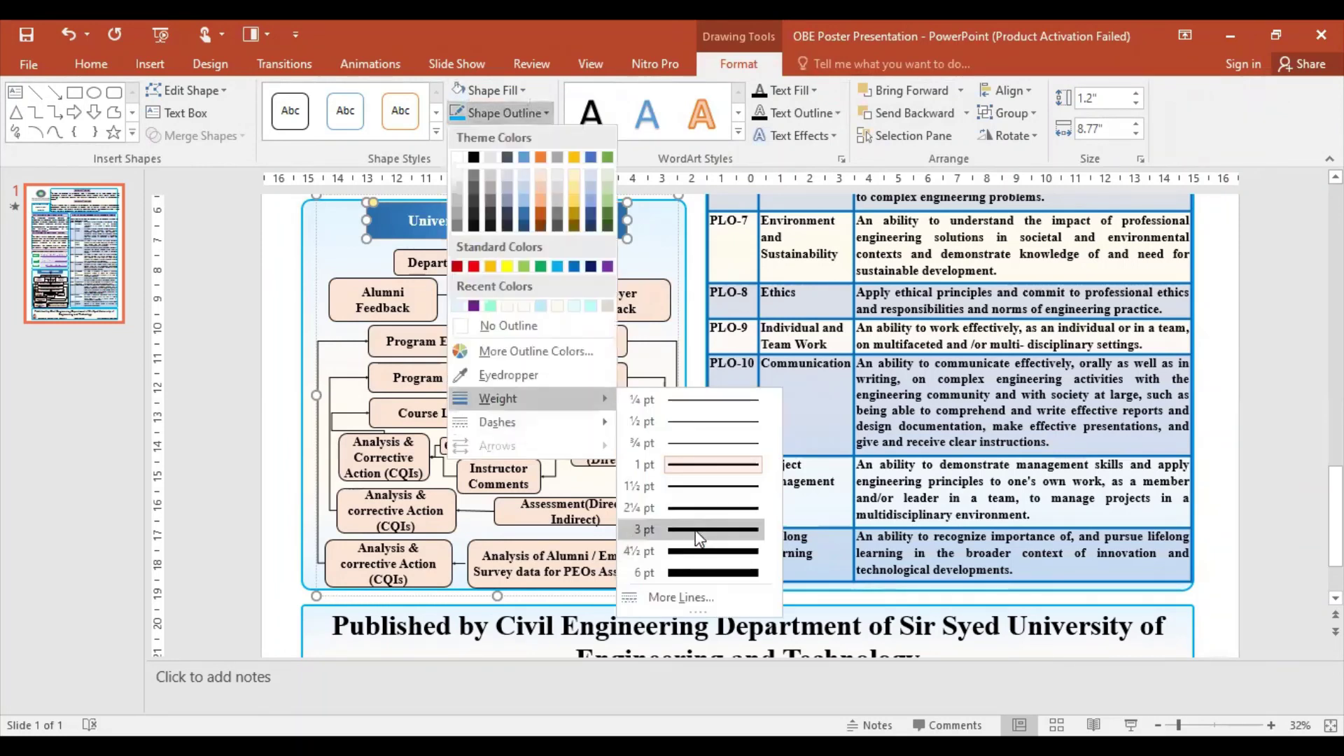
{"action": "left_click", "coordinate": [698, 530]}
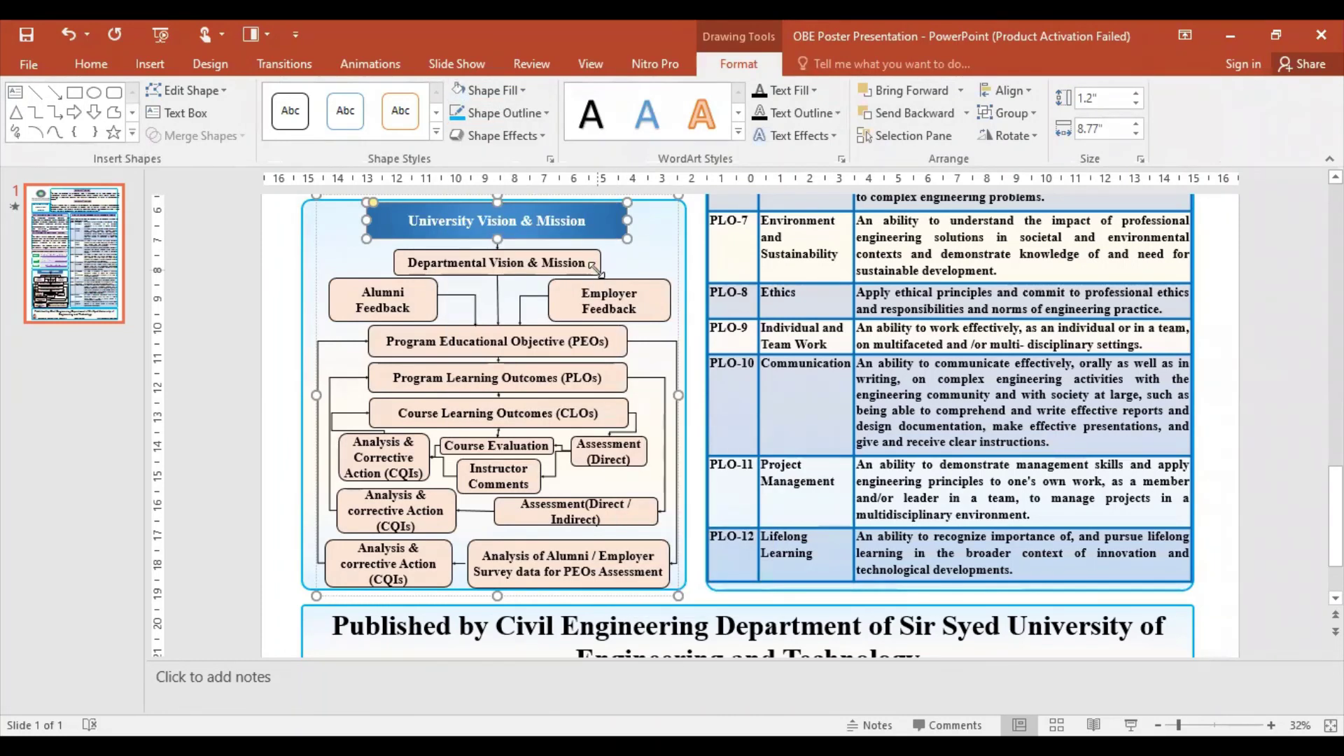
Step: Thicken the outlines of the Departmental Vision & Mission, Alumni Feedback and Employer Feedback boxes
{"action": "left_click", "coordinate": [496, 263]}
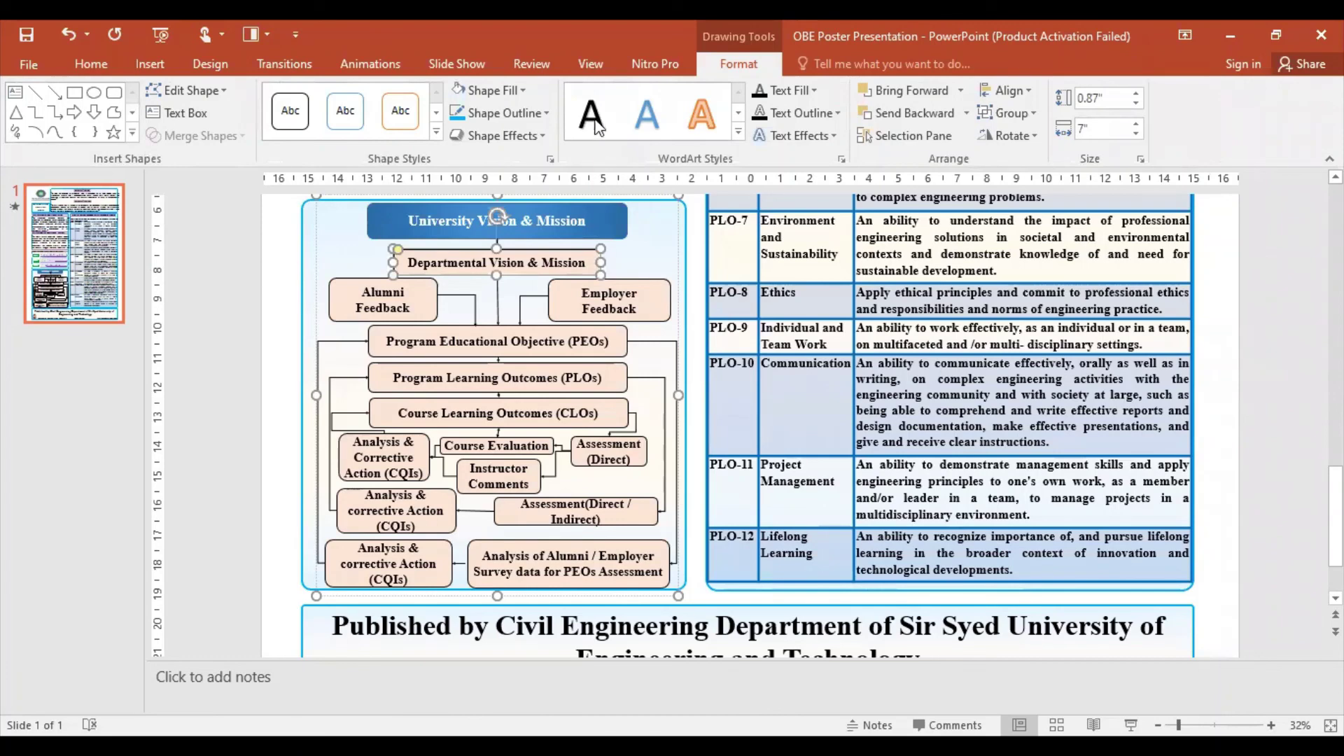
{"action": "left_click", "coordinate": [501, 122]}
{"action": "mouse_move", "coordinate": [498, 399]}
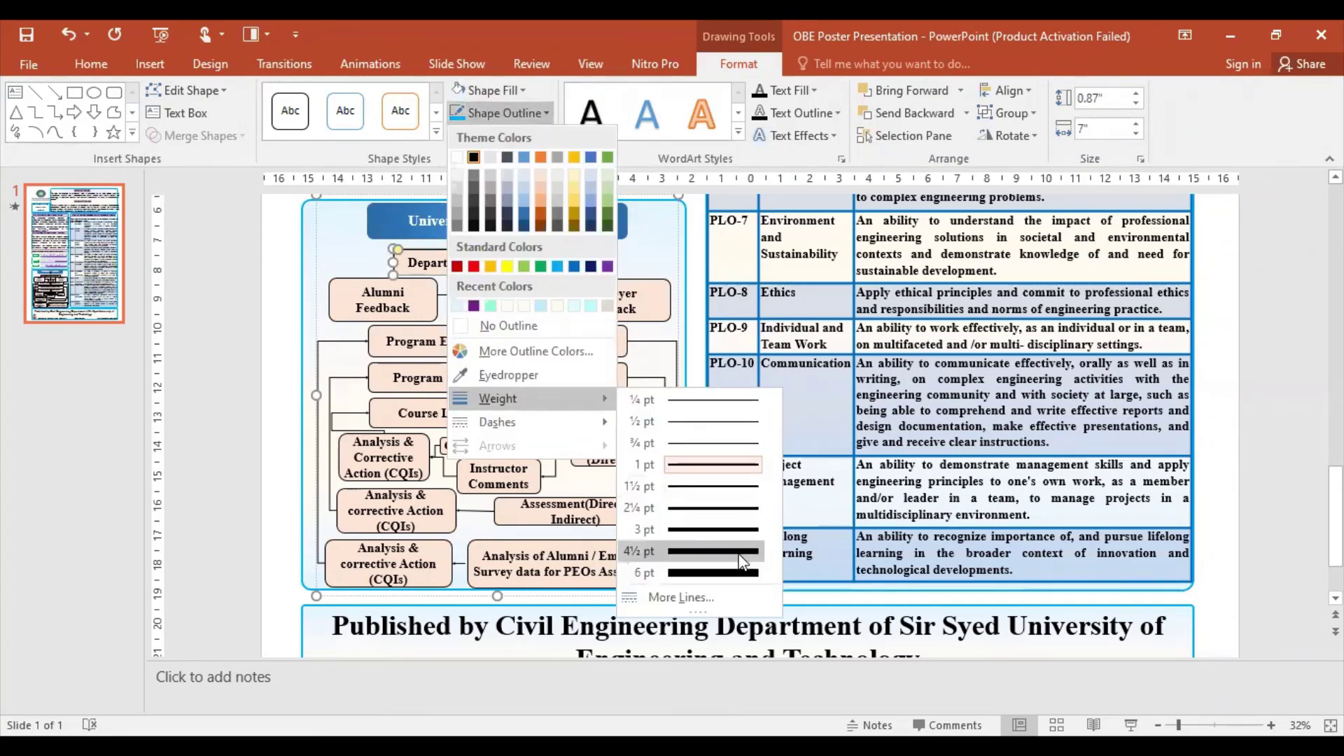
{"action": "left_click", "coordinate": [423, 308]}
{"action": "left_click", "coordinate": [422, 294]}
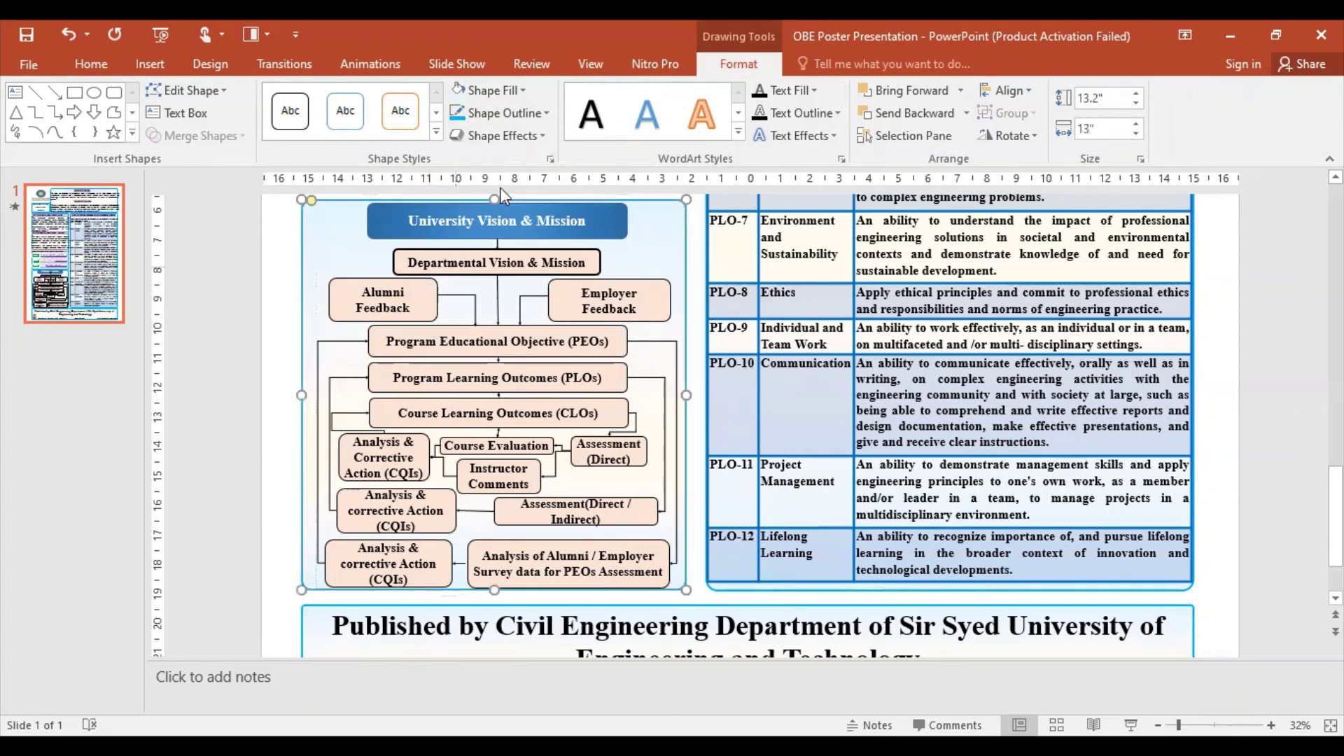
{"action": "left_click", "coordinate": [428, 308]}
{"action": "left_click", "coordinate": [505, 113]}
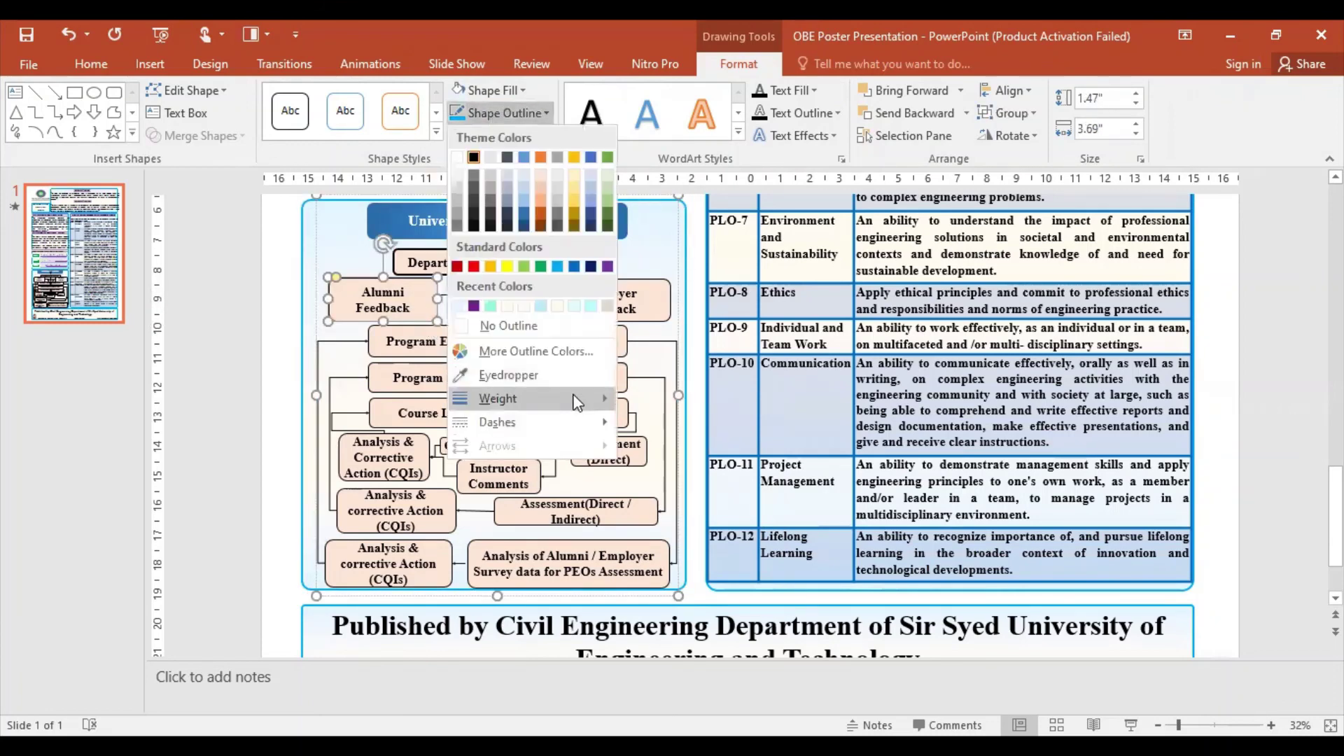
{"action": "mouse_move", "coordinate": [498, 399]}
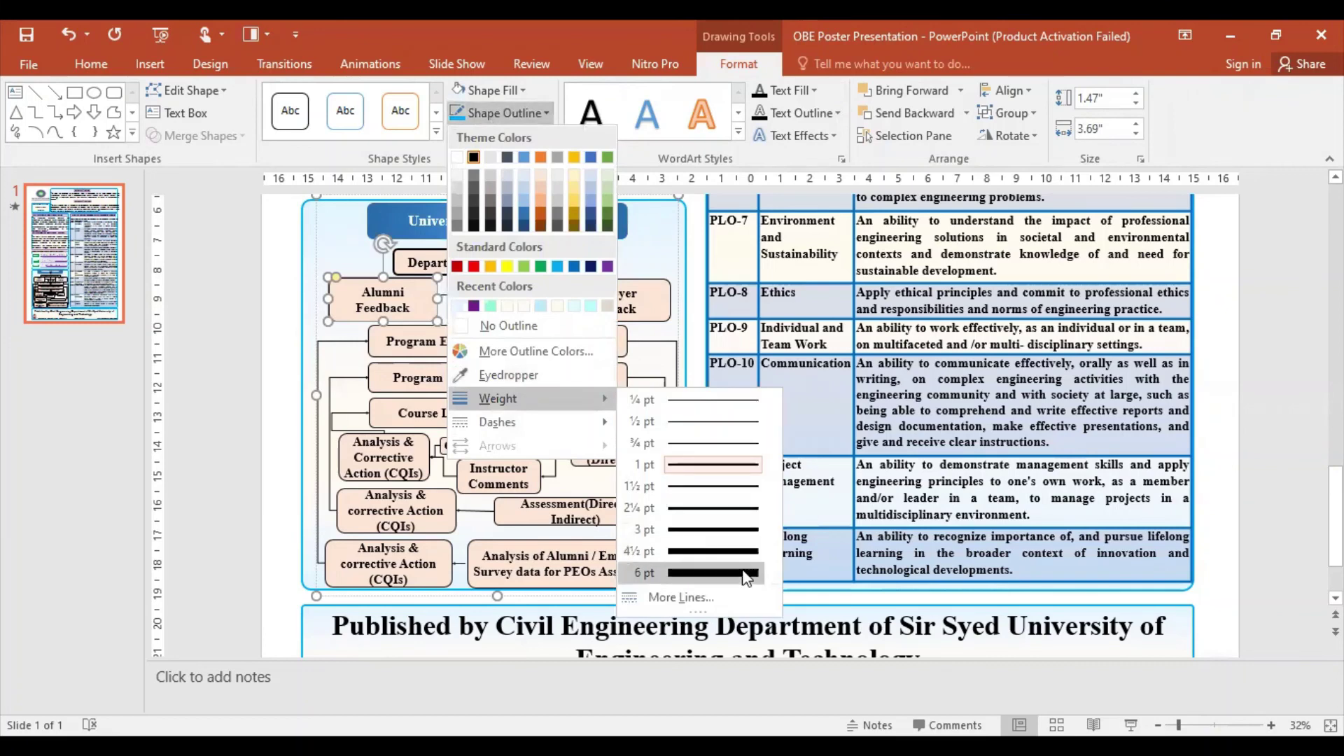
{"action": "left_click", "coordinate": [745, 556]}
{"action": "left_click", "coordinate": [653, 318]}
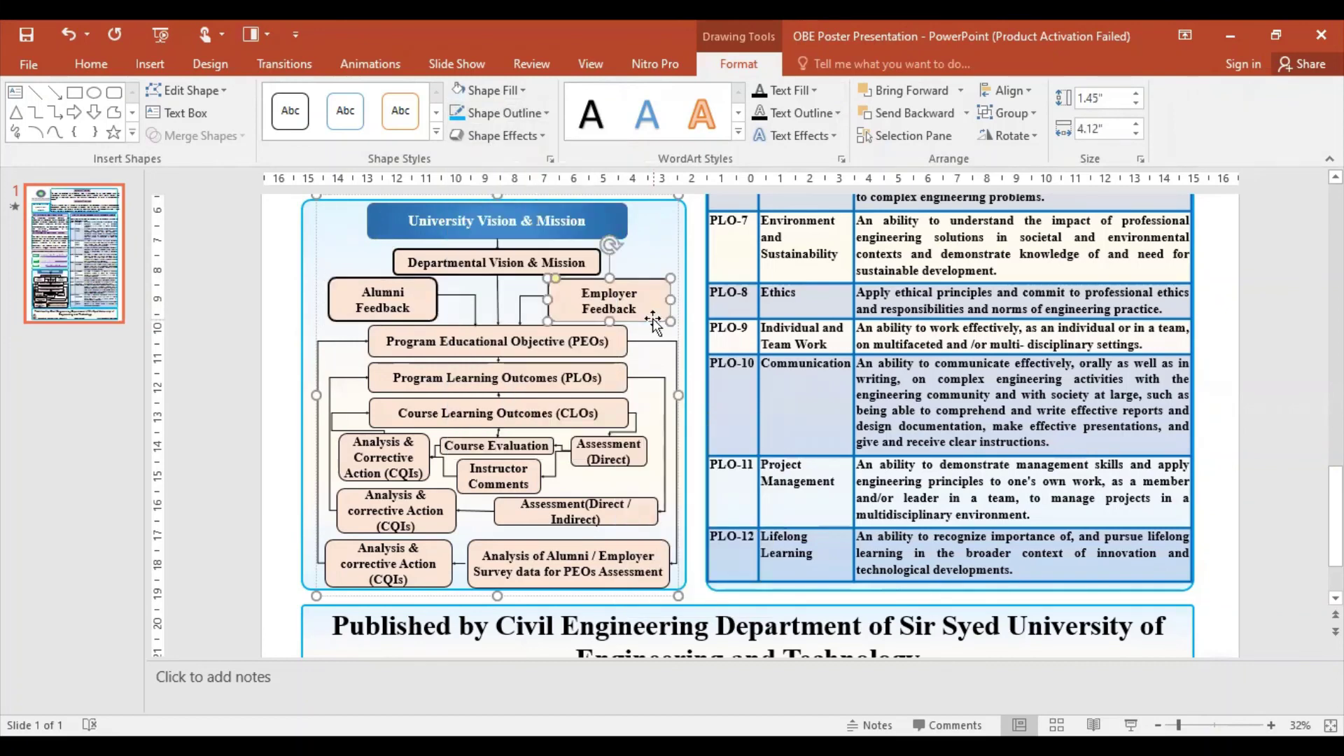
{"action": "left_click", "coordinate": [497, 112]}
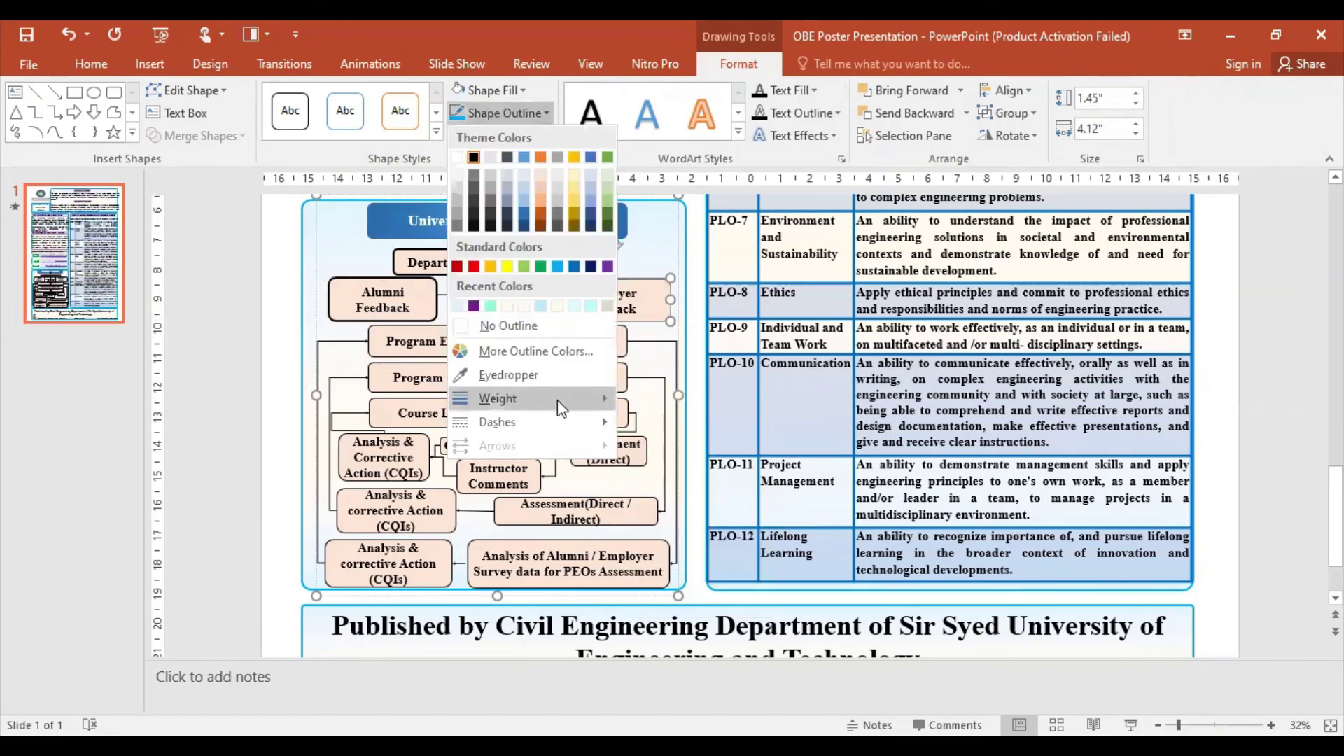
{"action": "left_click", "coordinate": [391, 350]}
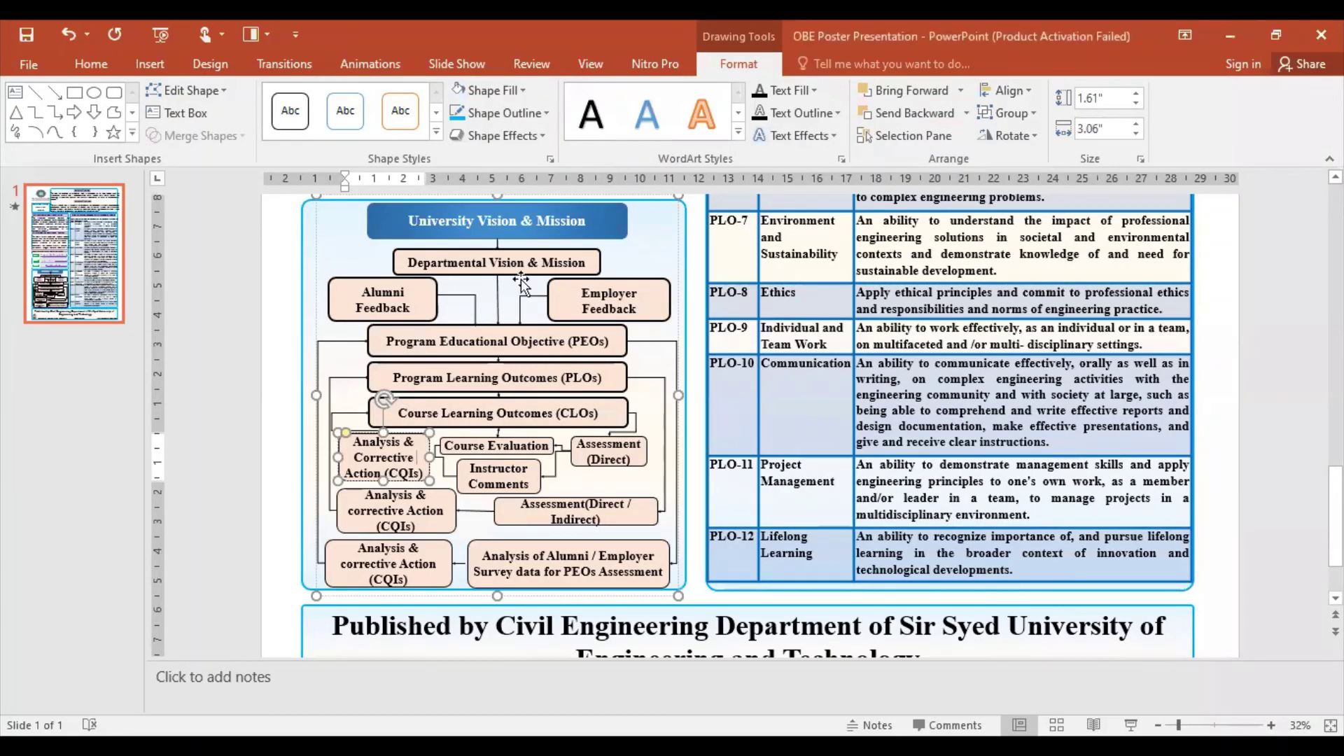
Step: Thicken the Analysis & Corrective Action, Course Evaluation, Assessment (Direct) and Instructor Comments outlines
{"action": "left_click", "coordinate": [516, 115]}
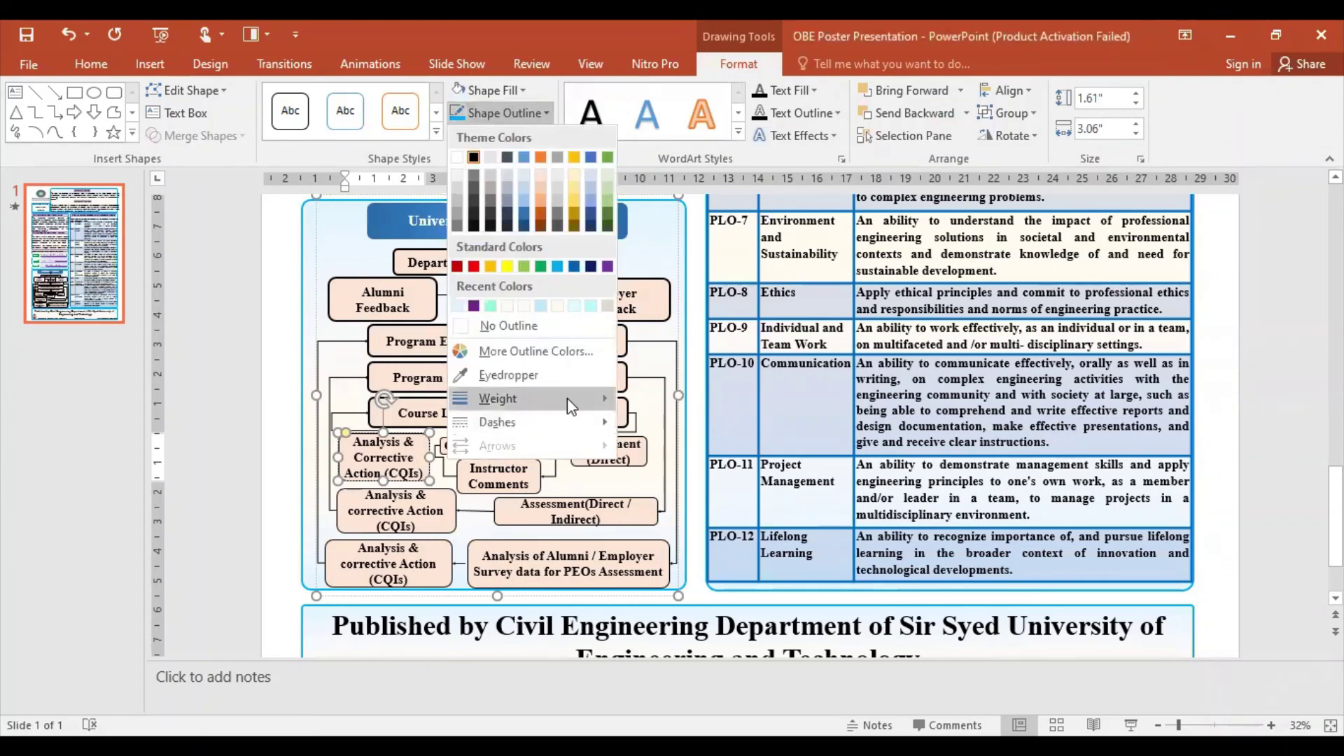
{"action": "mouse_move", "coordinate": [498, 397]}
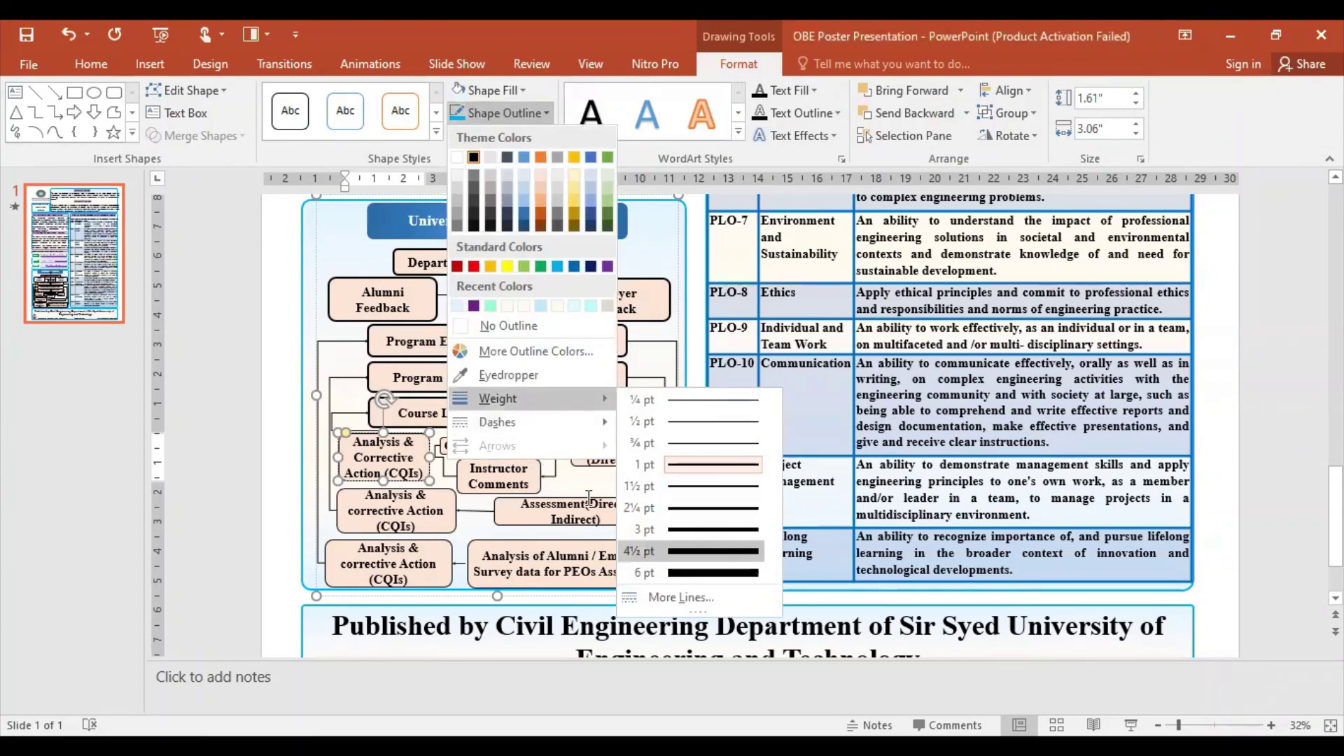
{"action": "left_click", "coordinate": [536, 454]}
{"action": "left_click", "coordinate": [536, 453]}
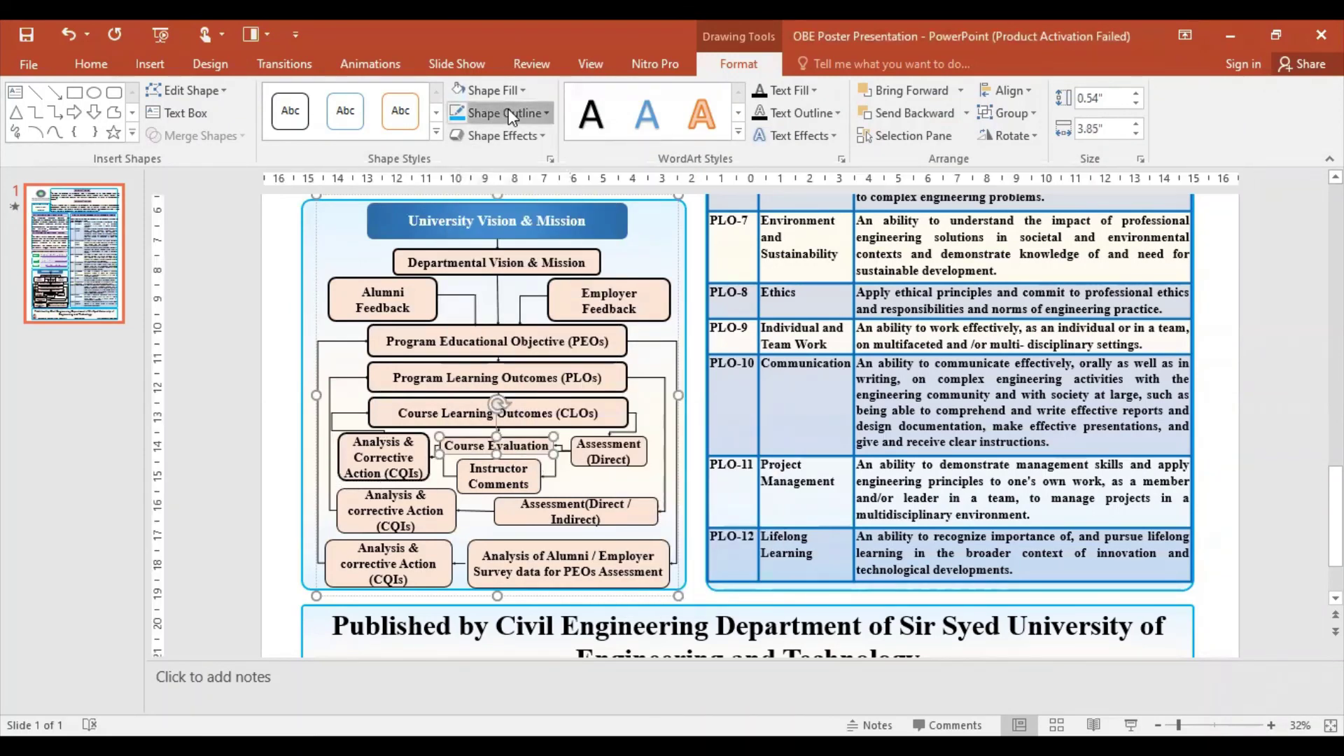
{"action": "left_click", "coordinate": [513, 115]}
{"action": "mouse_move", "coordinate": [497, 398]}
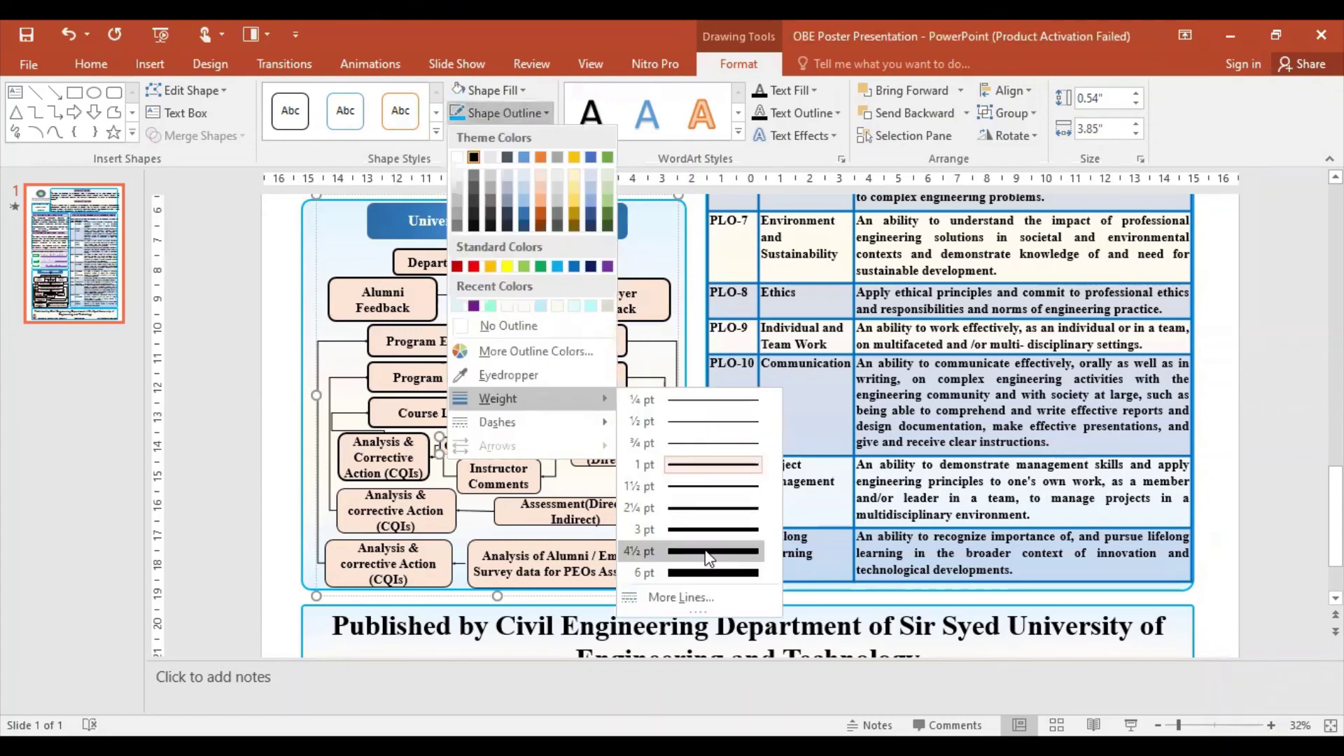
{"action": "left_click", "coordinate": [583, 466]}
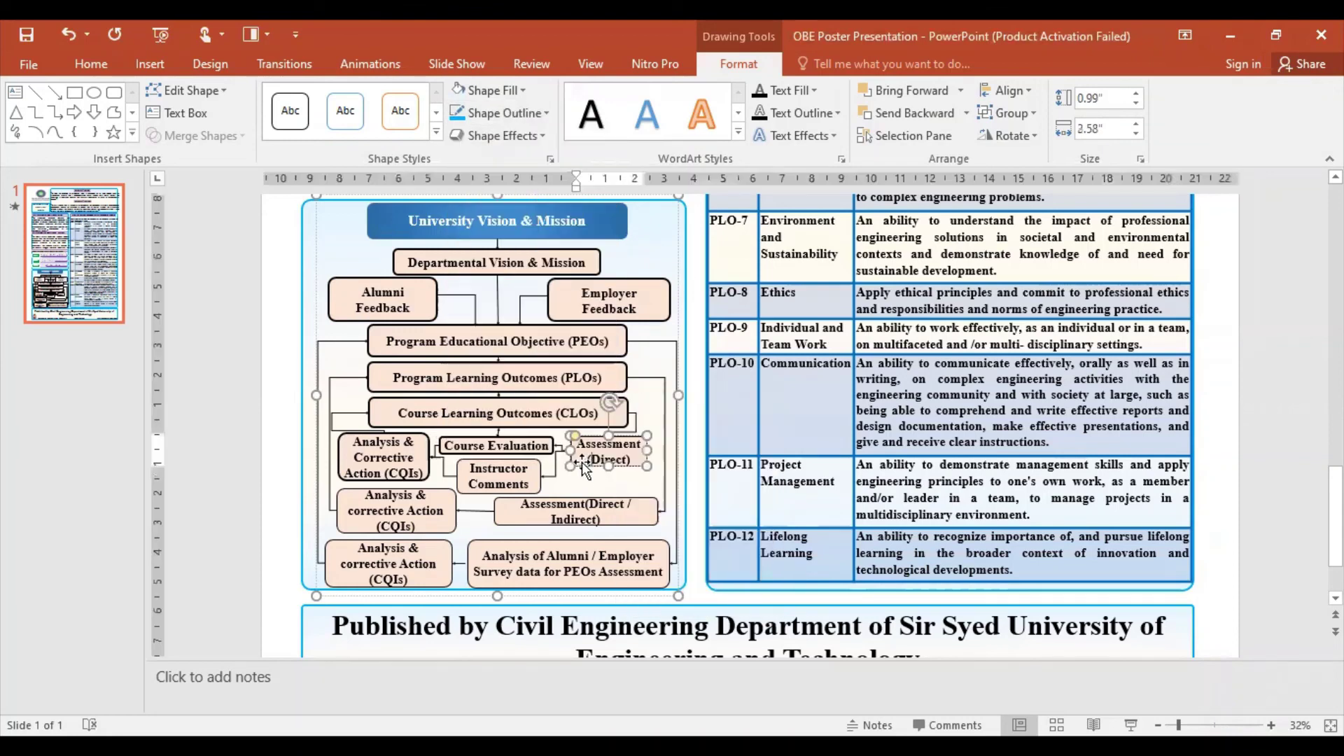
{"action": "left_click", "coordinate": [534, 112]}
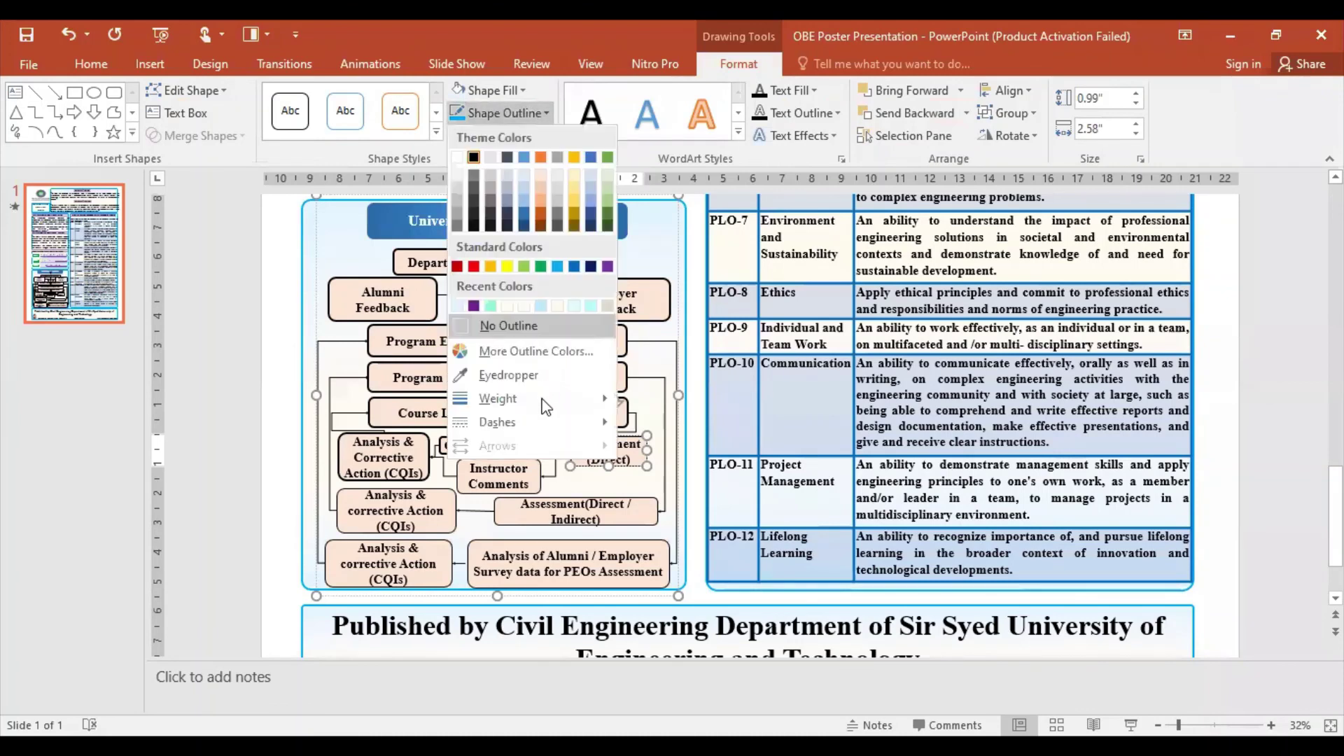
{"action": "mouse_move", "coordinate": [498, 398]}
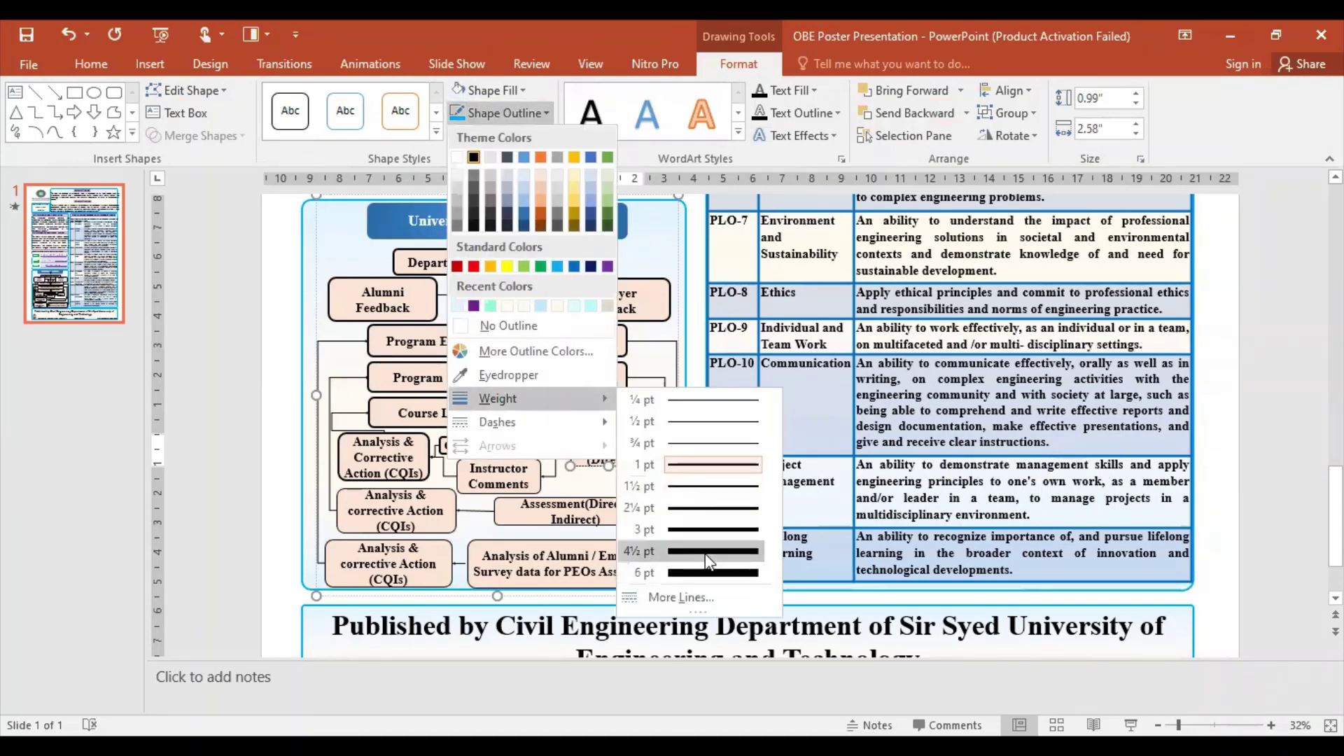
{"action": "left_click", "coordinate": [478, 489]}
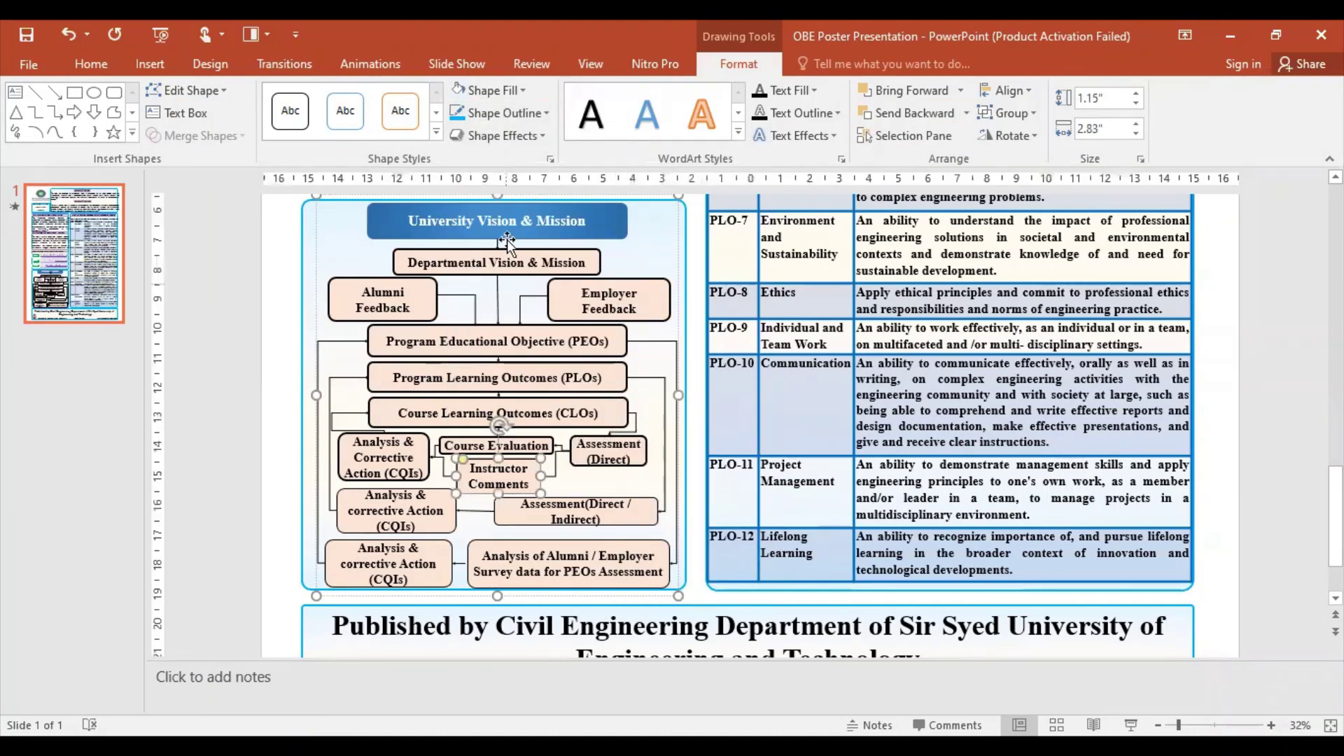
{"action": "left_click", "coordinate": [512, 115]}
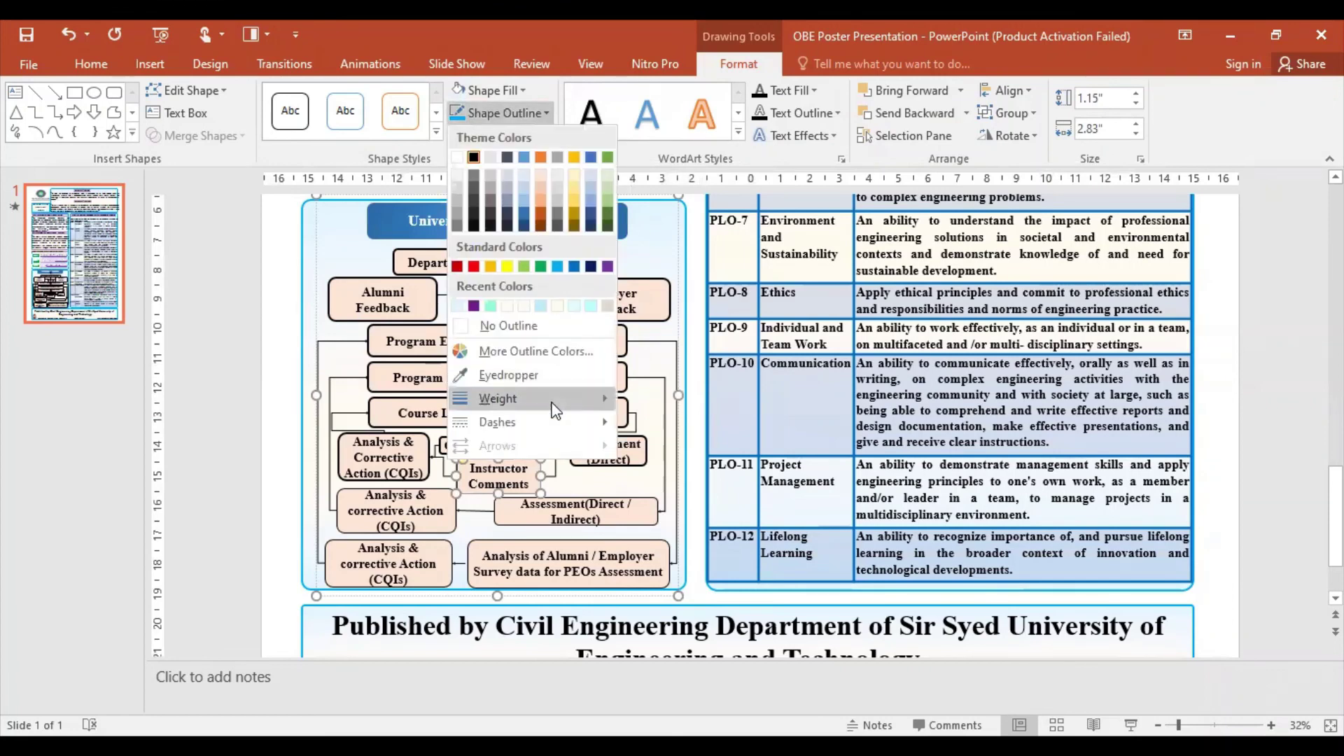
{"action": "left_click", "coordinate": [448, 525]}
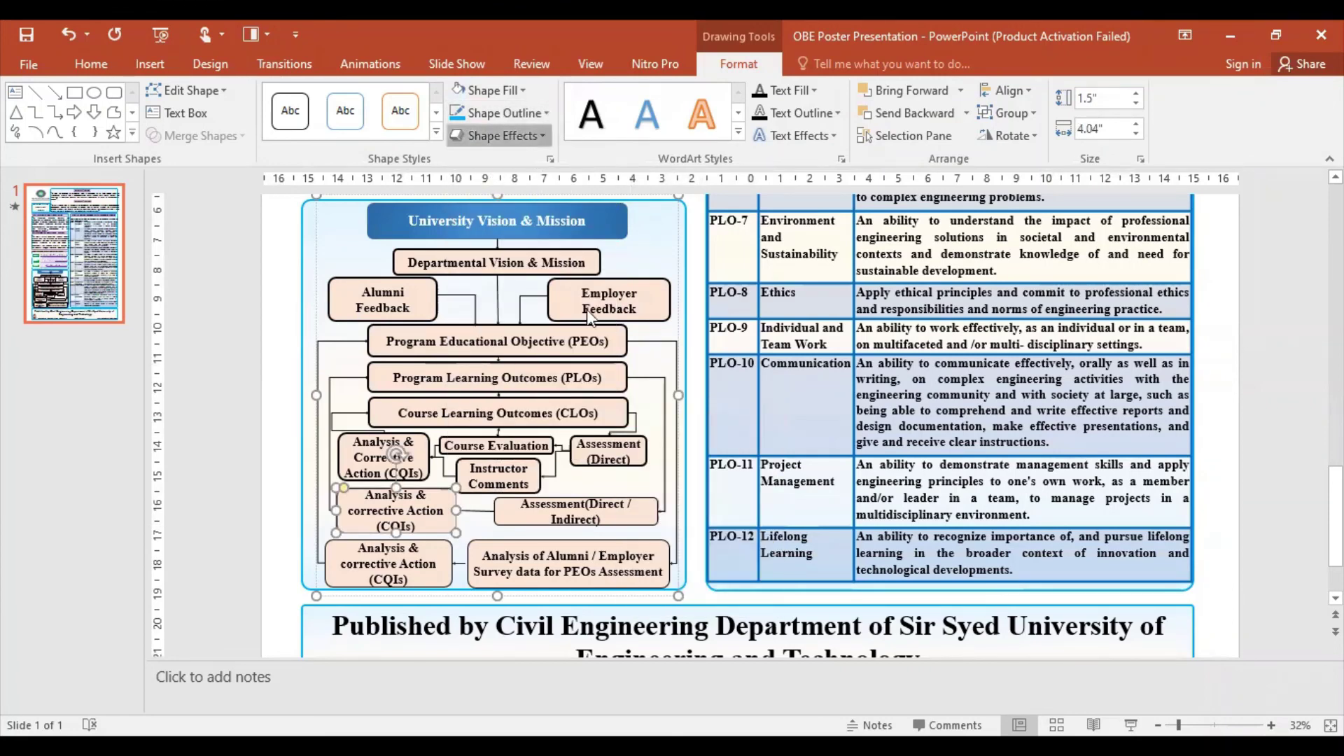
Step: Thicken the middle and lower Analysis boxes, Assessment (Direct / Indirect) and the survey analysis box
{"action": "left_click", "coordinate": [545, 112]}
{"action": "mouse_move", "coordinate": [498, 397]}
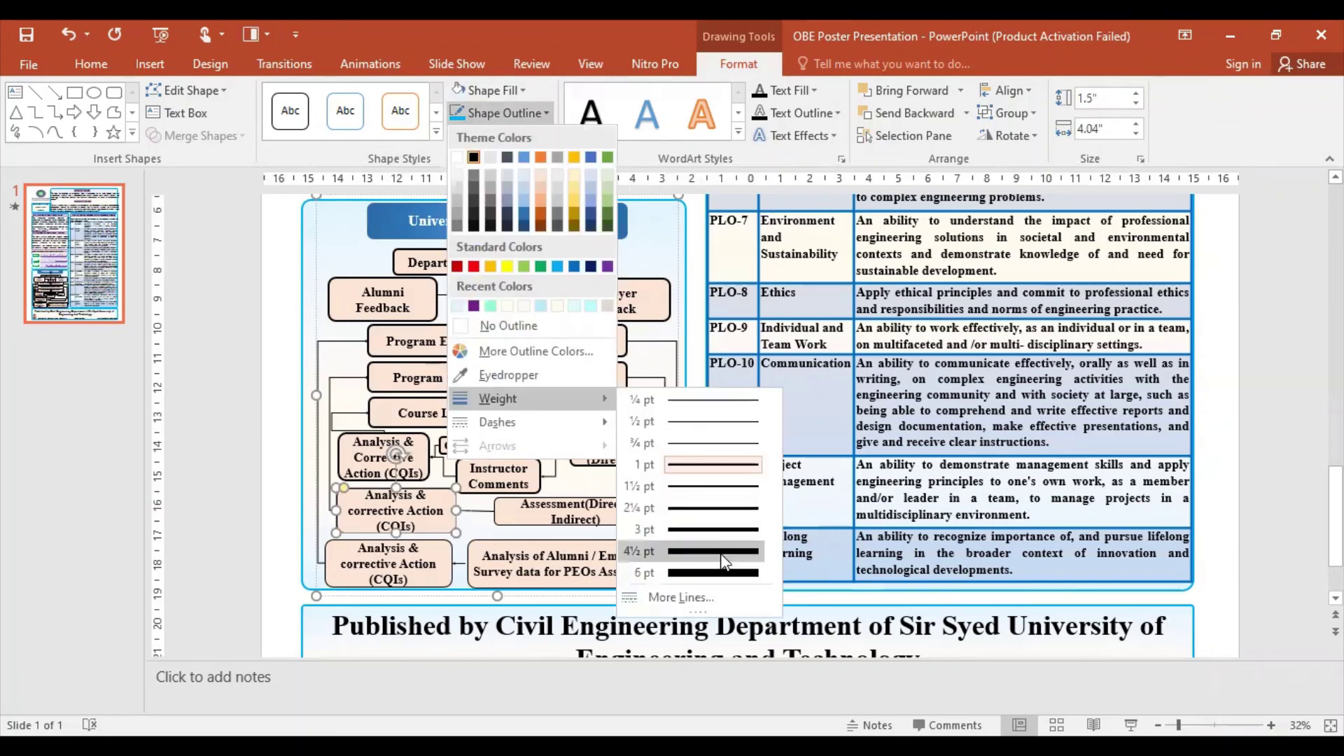
{"action": "left_click", "coordinate": [720, 551]}
{"action": "left_click", "coordinate": [649, 521]}
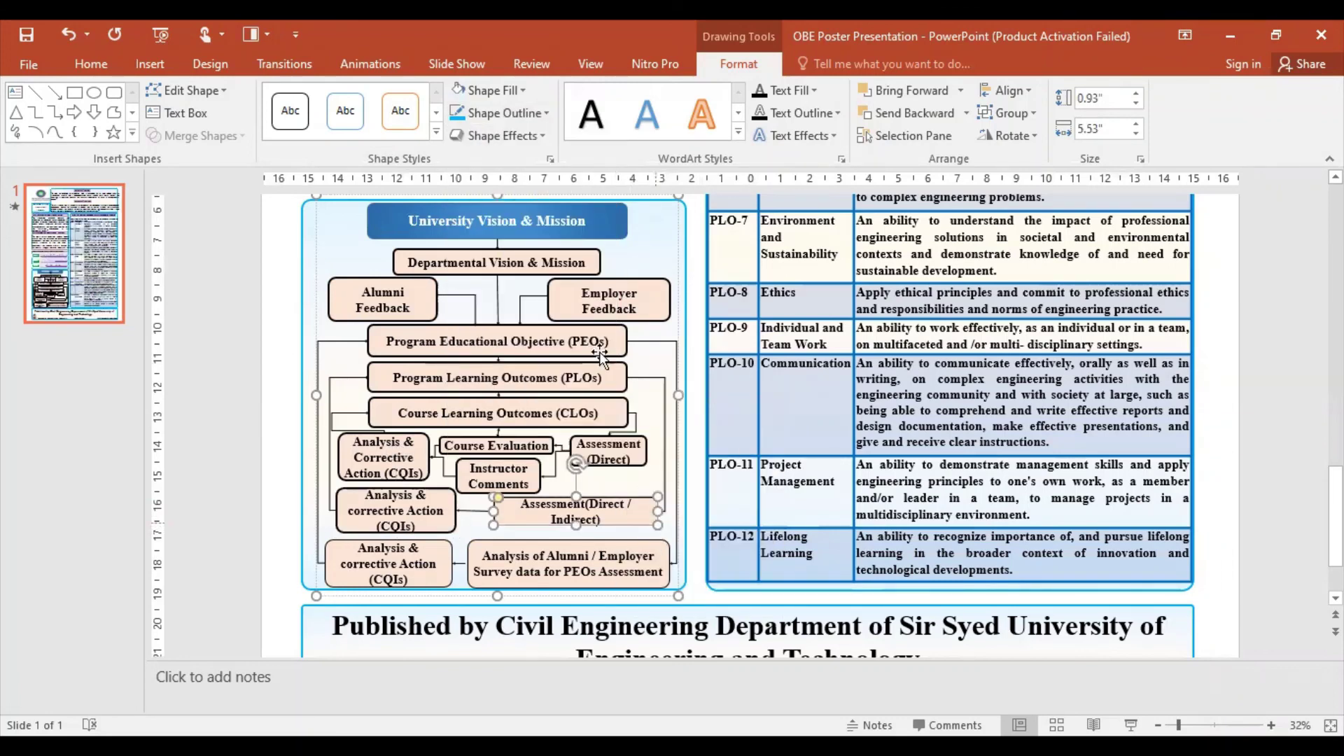
{"action": "left_click", "coordinate": [536, 119]}
{"action": "mouse_move", "coordinate": [498, 399]}
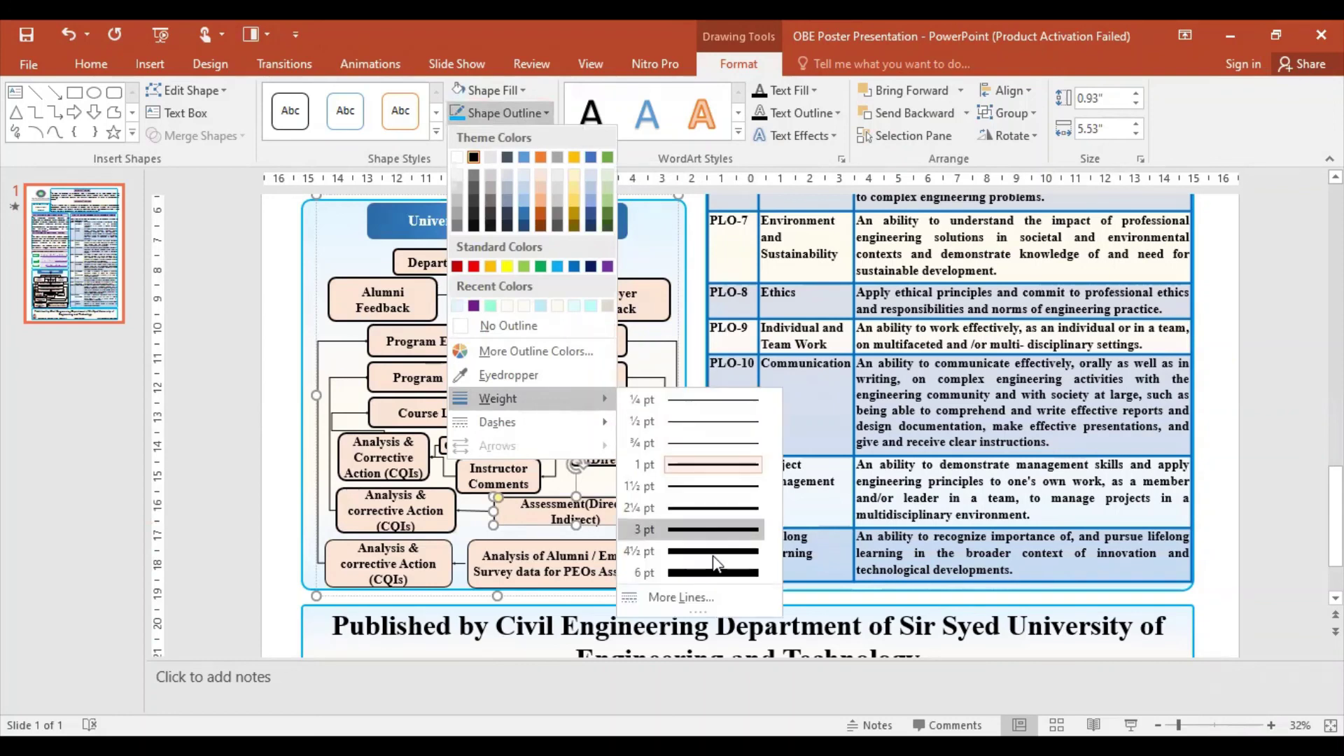
{"action": "left_click", "coordinate": [446, 577]}
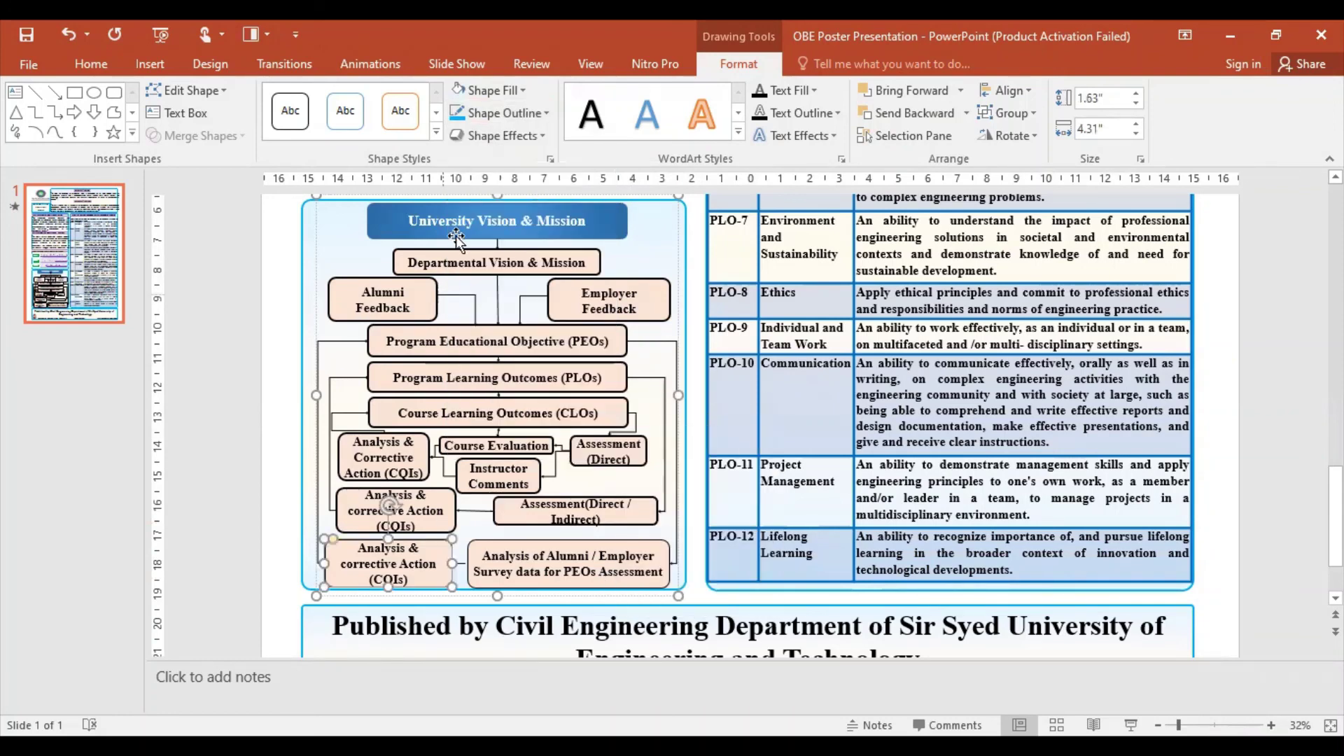
{"action": "left_click", "coordinate": [514, 120]}
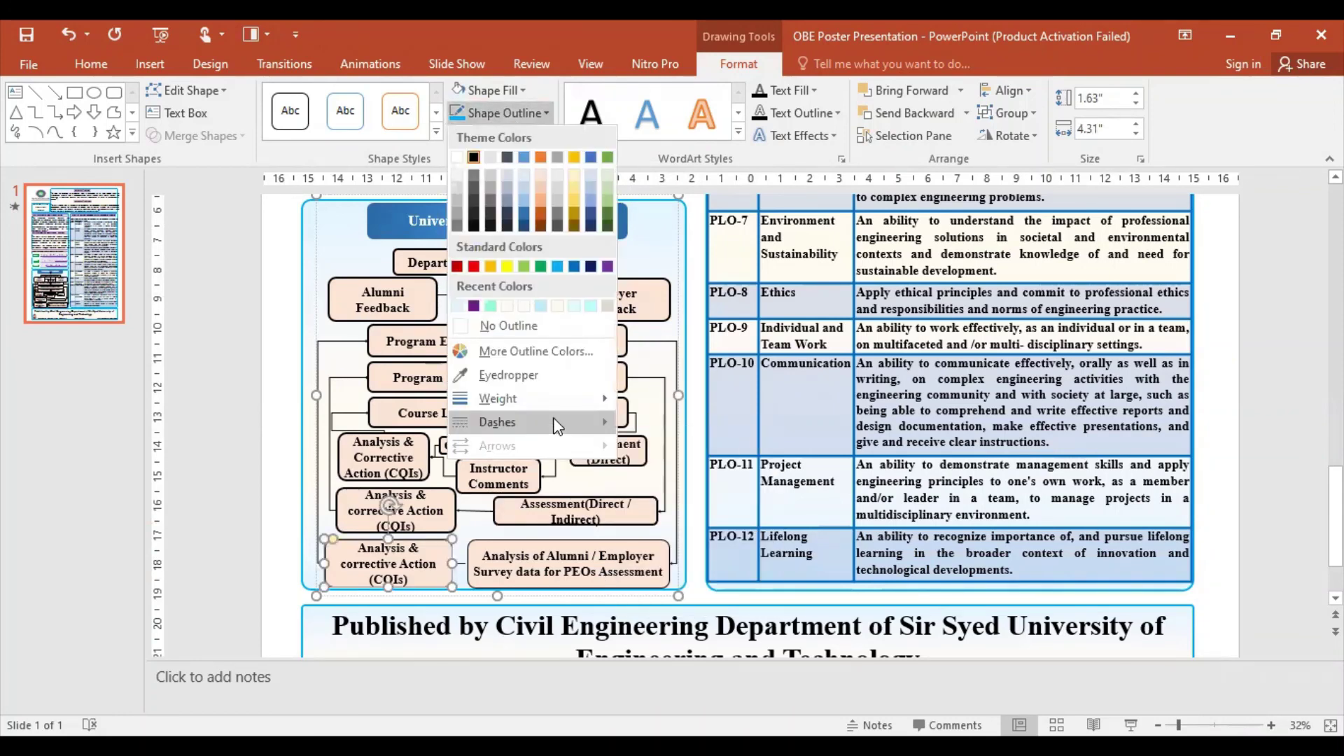
{"action": "mouse_move", "coordinate": [497, 399]}
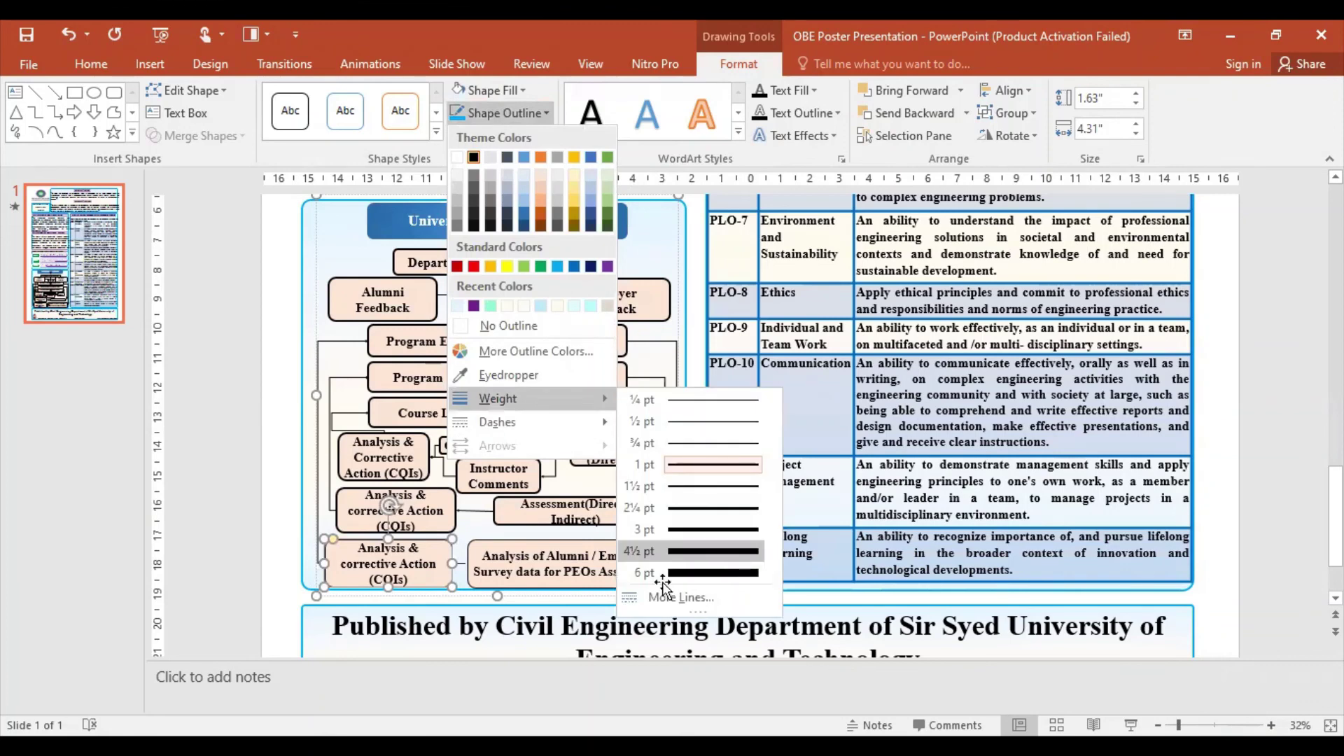
{"action": "left_click", "coordinate": [658, 581]}
{"action": "left_click", "coordinate": [513, 115]}
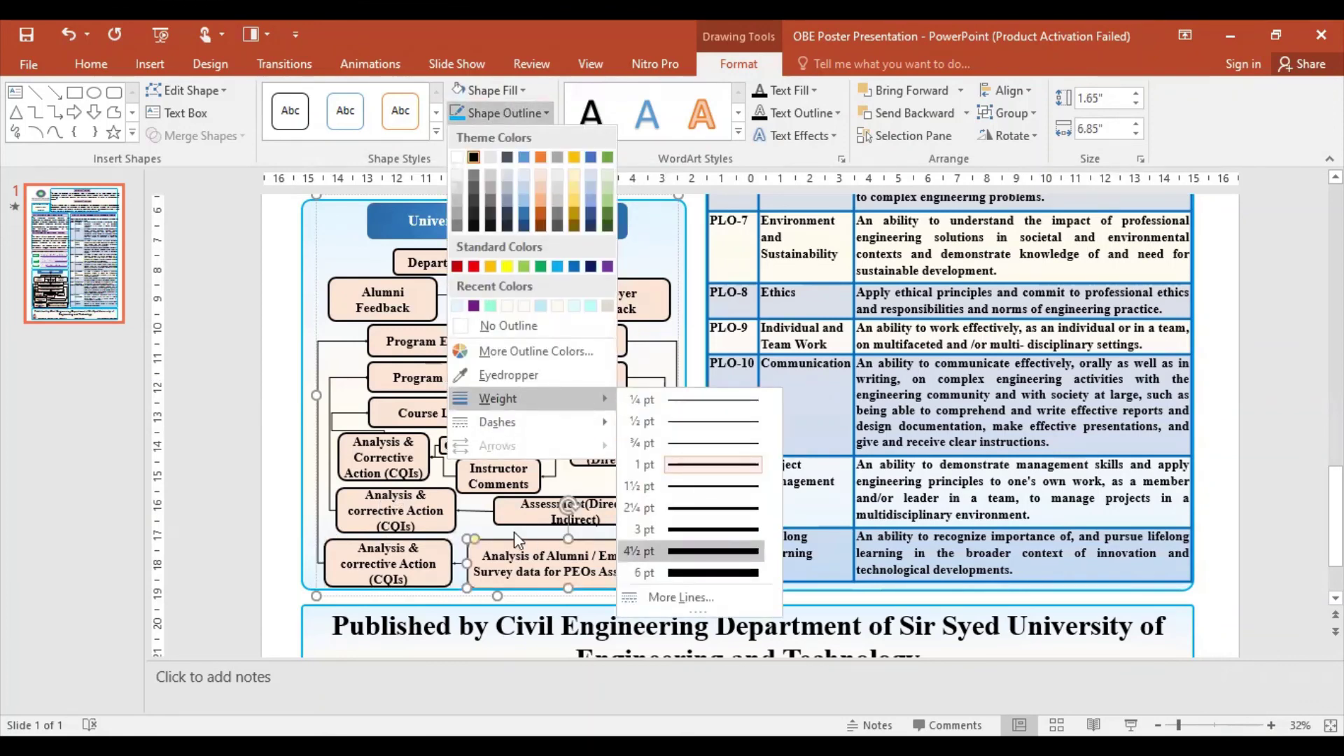
{"action": "left_click", "coordinate": [515, 539]}
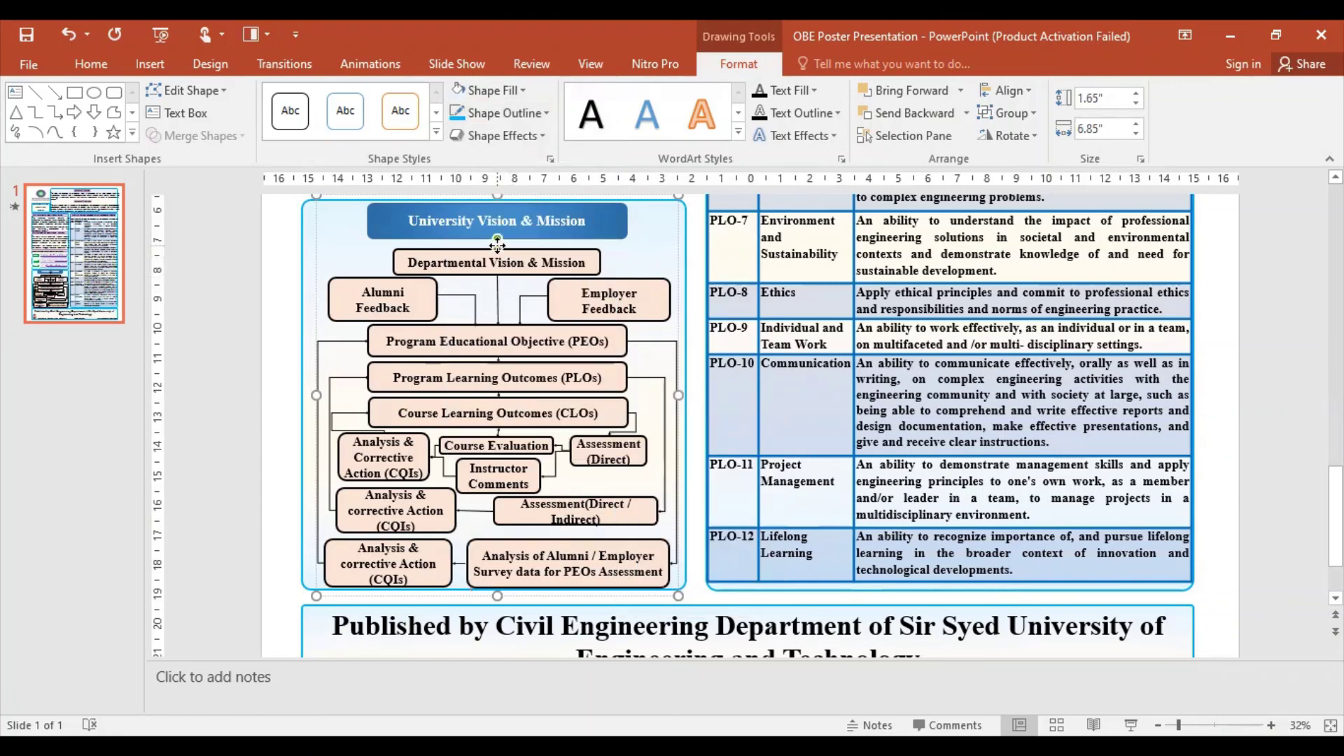
{"action": "left_click", "coordinate": [497, 244]}
Step: Thicken the connectors below University Vision & Mission, making the top one 4½ pt
{"action": "left_click", "coordinate": [538, 112]}
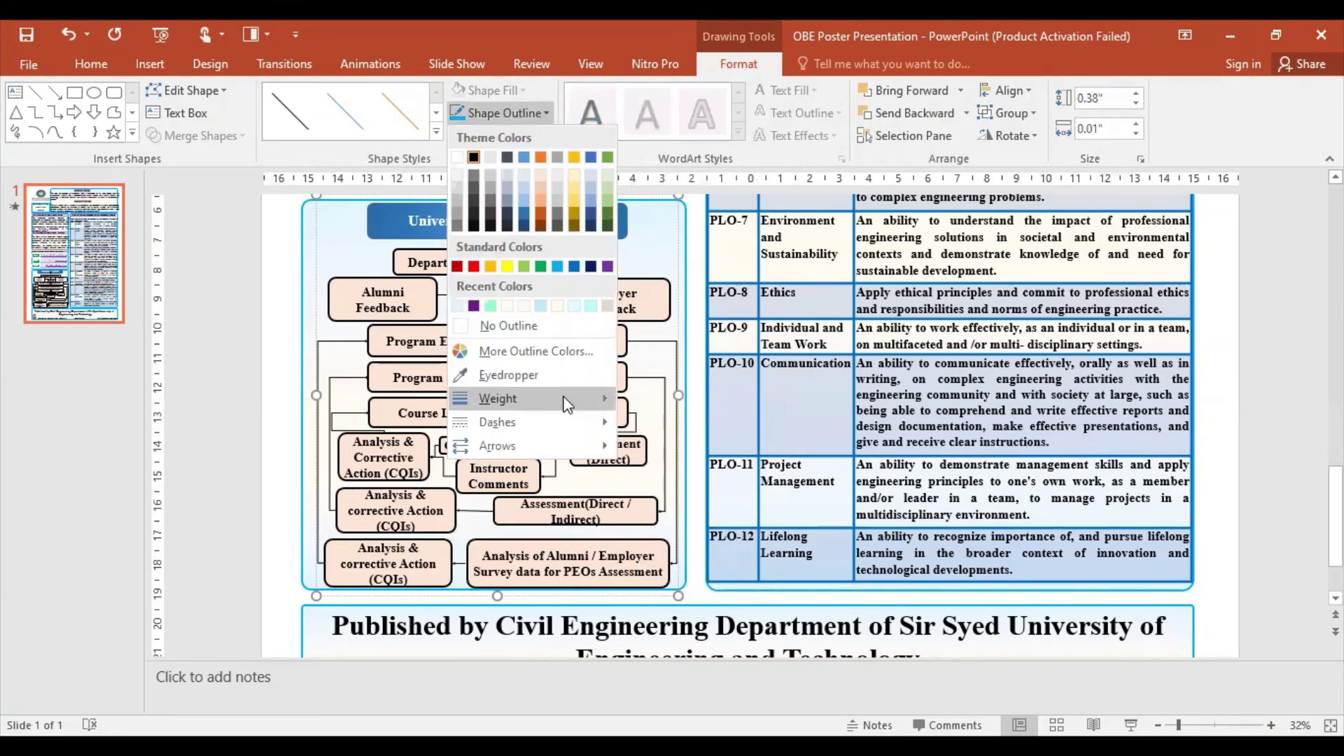
{"action": "left_click", "coordinate": [641, 487]}
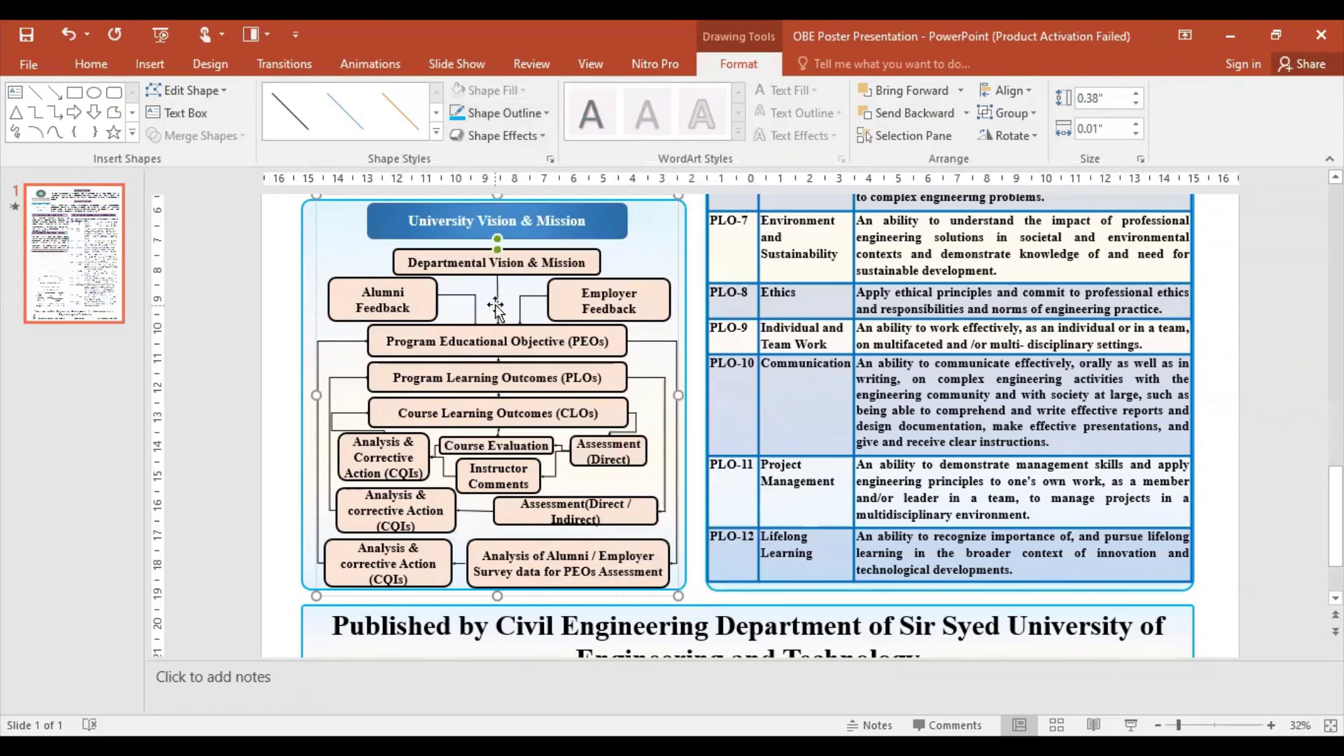
{"action": "left_click", "coordinate": [496, 308]}
{"action": "left_click", "coordinate": [526, 114]}
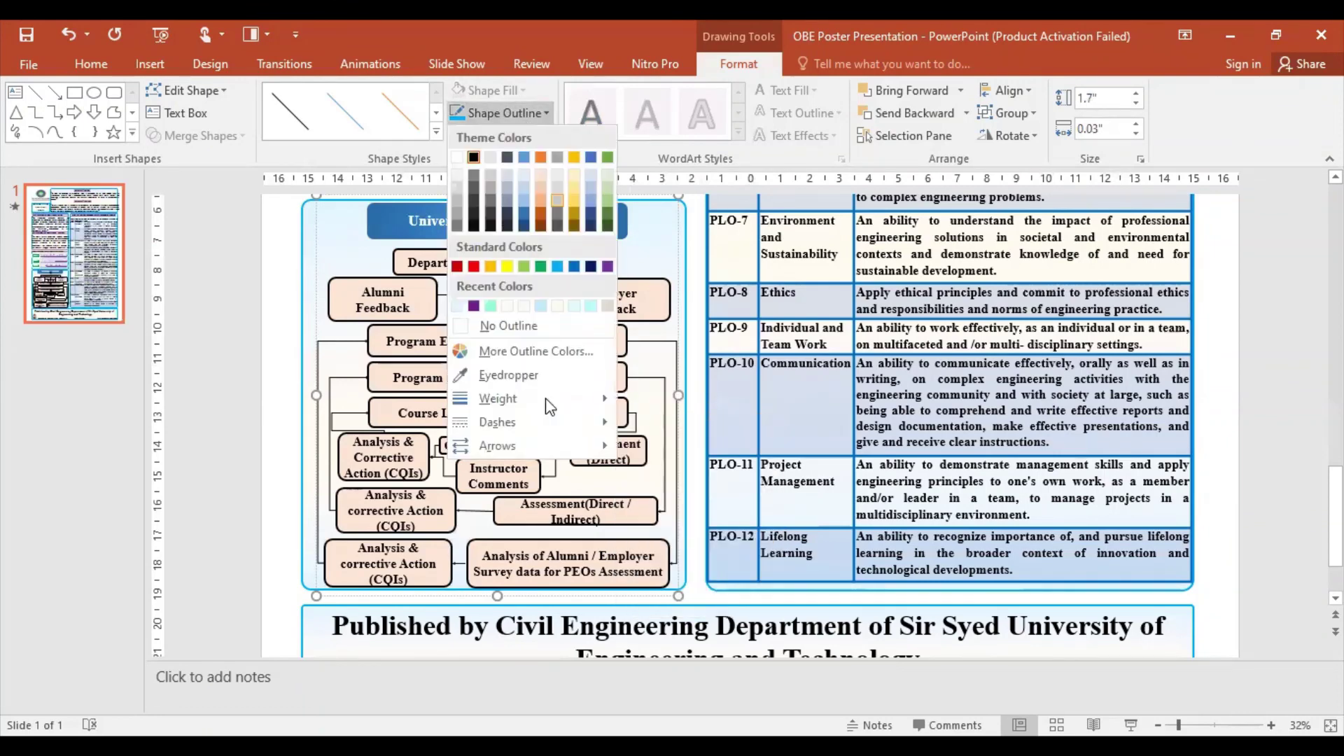
{"action": "mouse_move", "coordinate": [498, 398]}
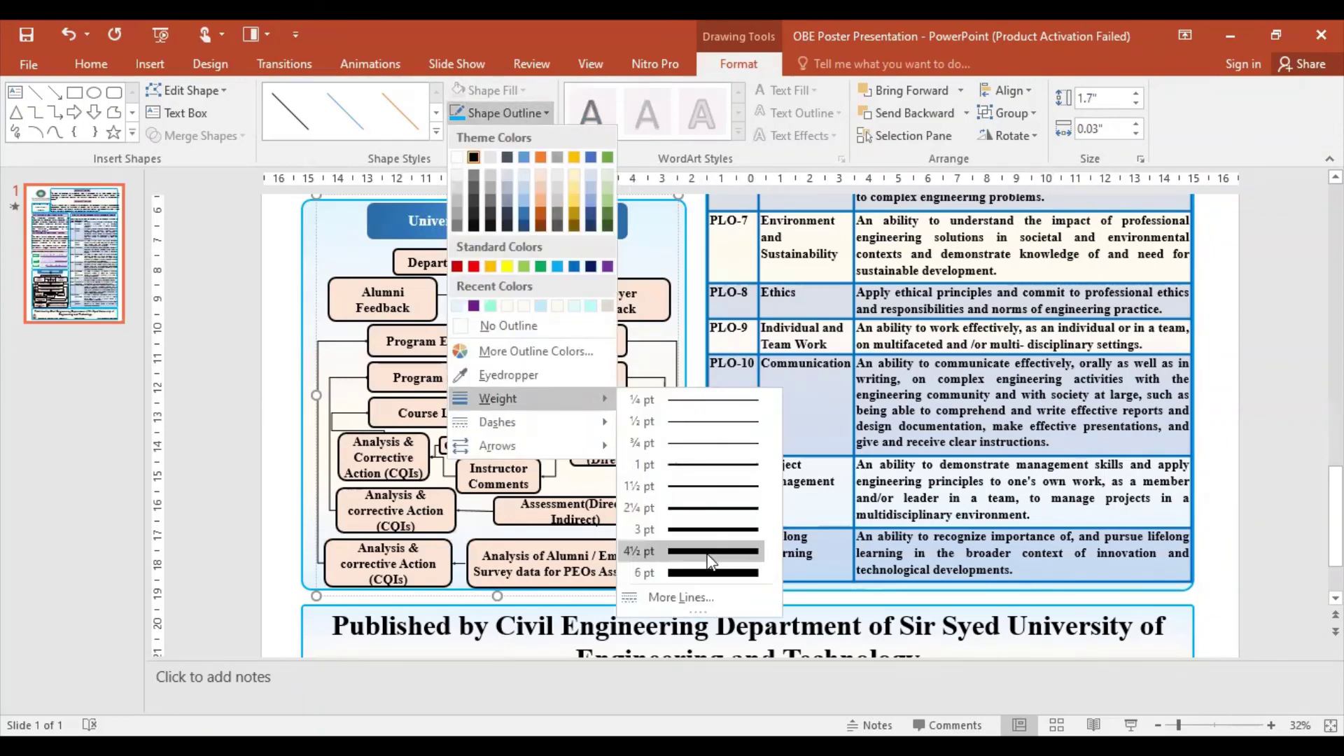
{"action": "left_click", "coordinate": [499, 246]}
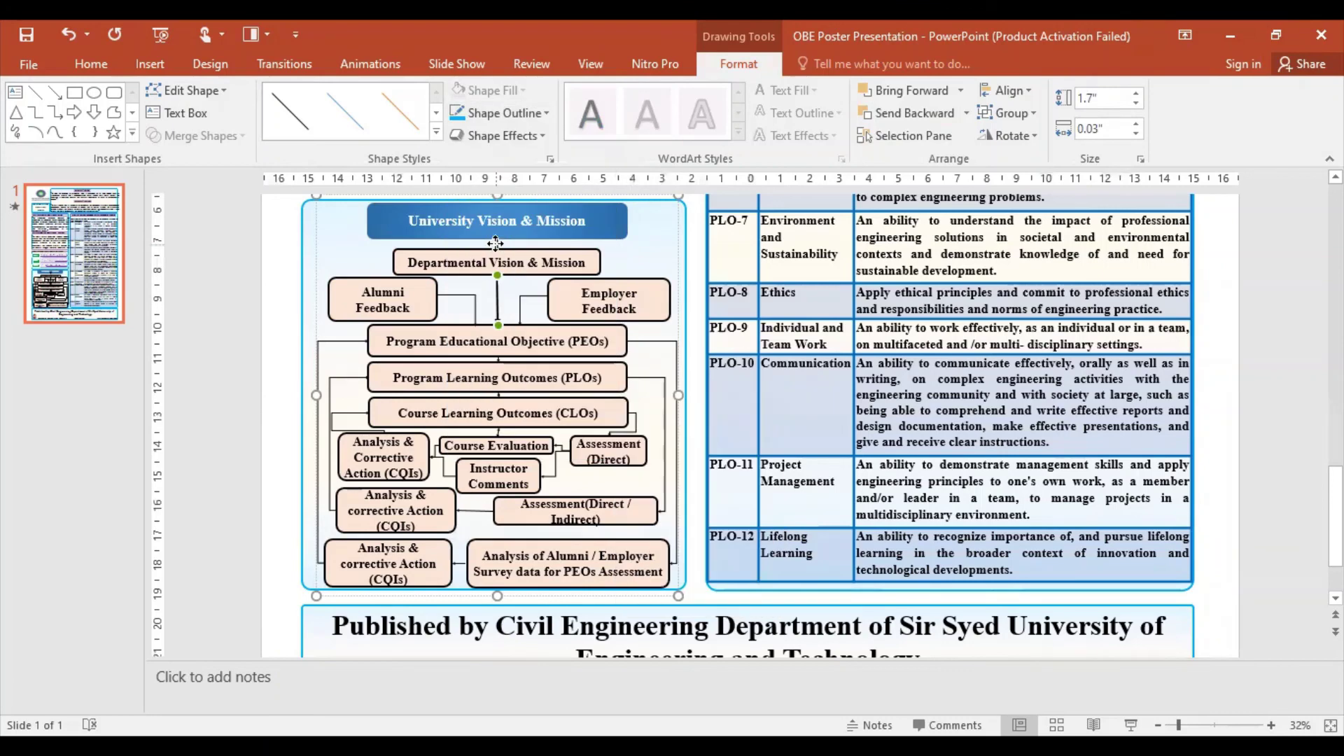
{"action": "left_click", "coordinate": [502, 110]}
{"action": "mouse_move", "coordinate": [498, 399]}
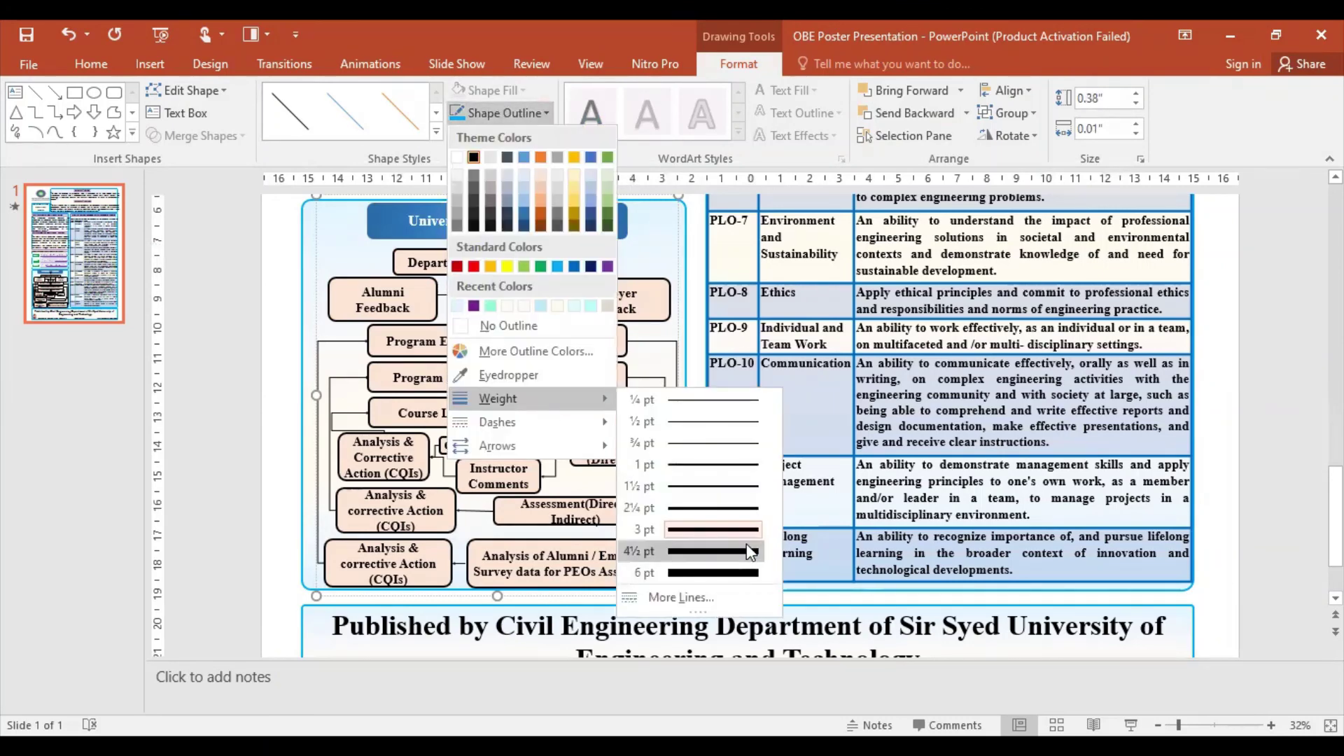
{"action": "left_click", "coordinate": [747, 552]}
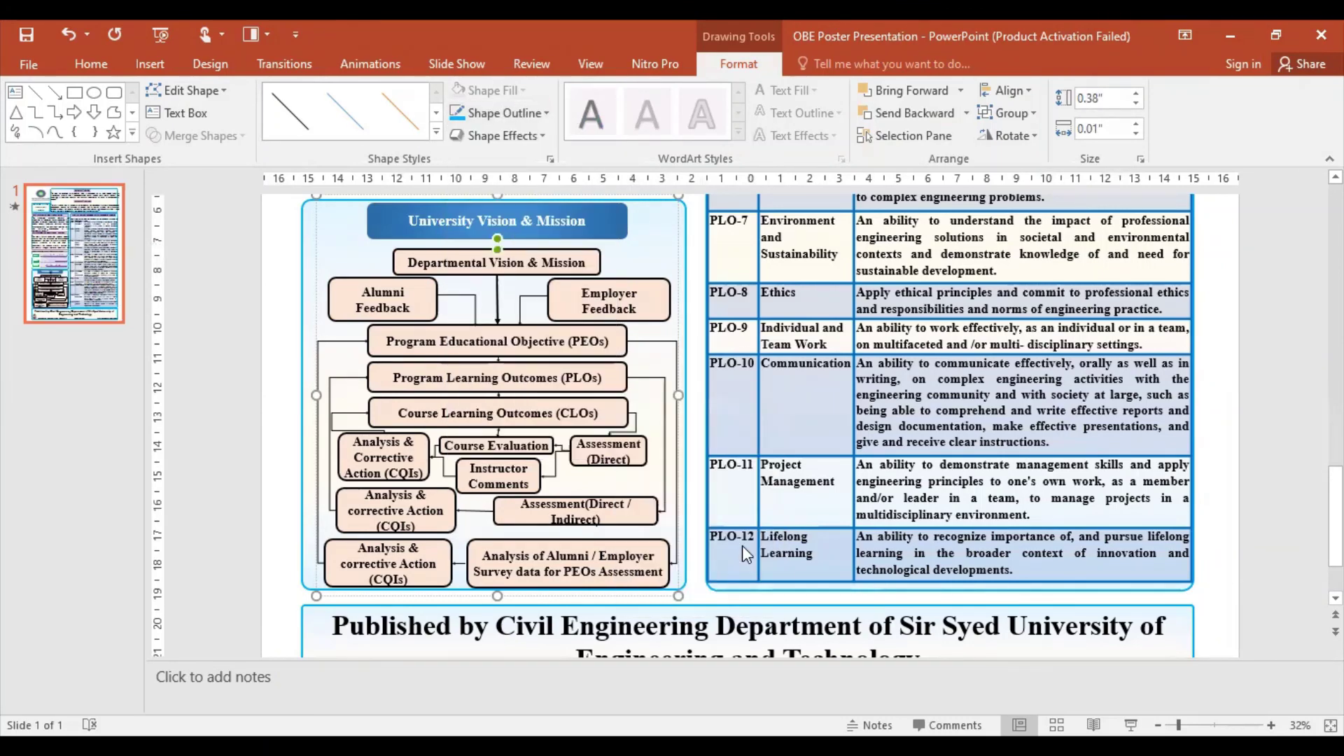
Step: Set the Alumni Feedback, Employer Feedback and both loop connectors into PEOs to 4½ pt
{"action": "left_click", "coordinate": [475, 301]}
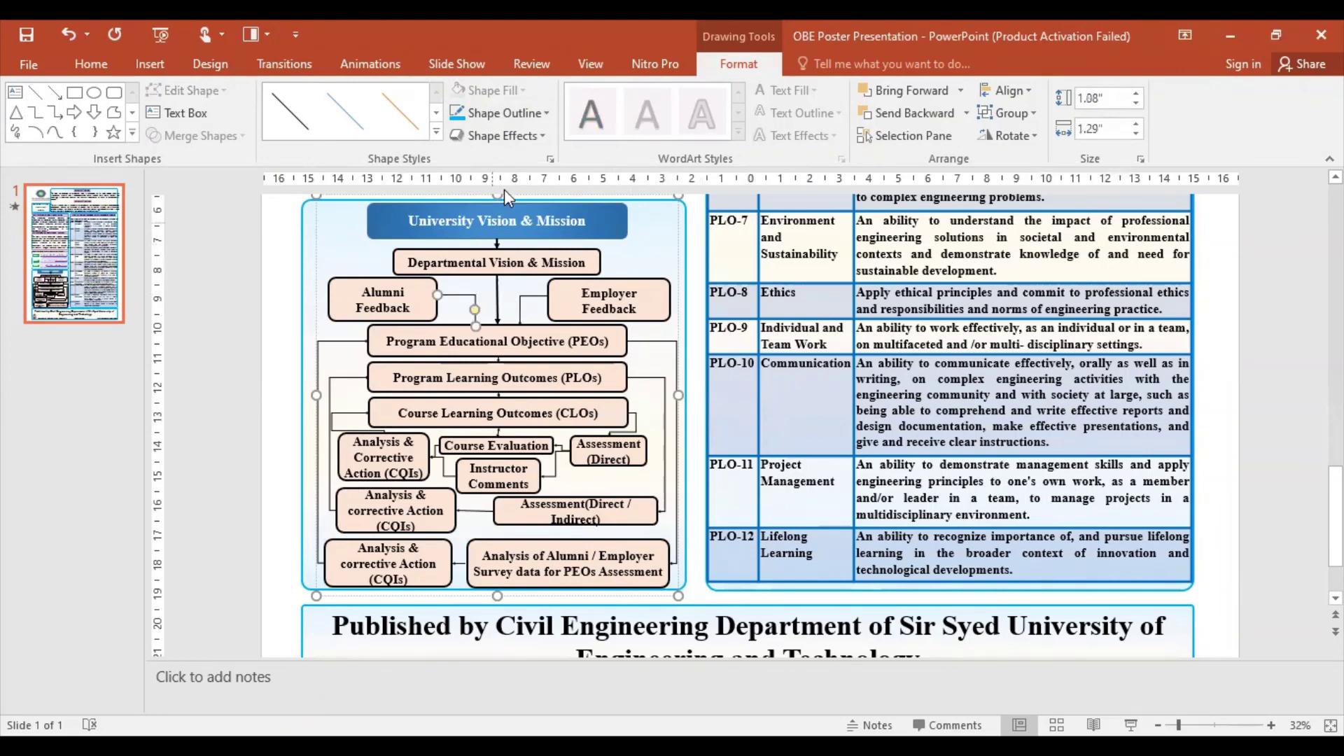
{"action": "left_click", "coordinate": [537, 113]}
{"action": "mouse_move", "coordinate": [498, 399]}
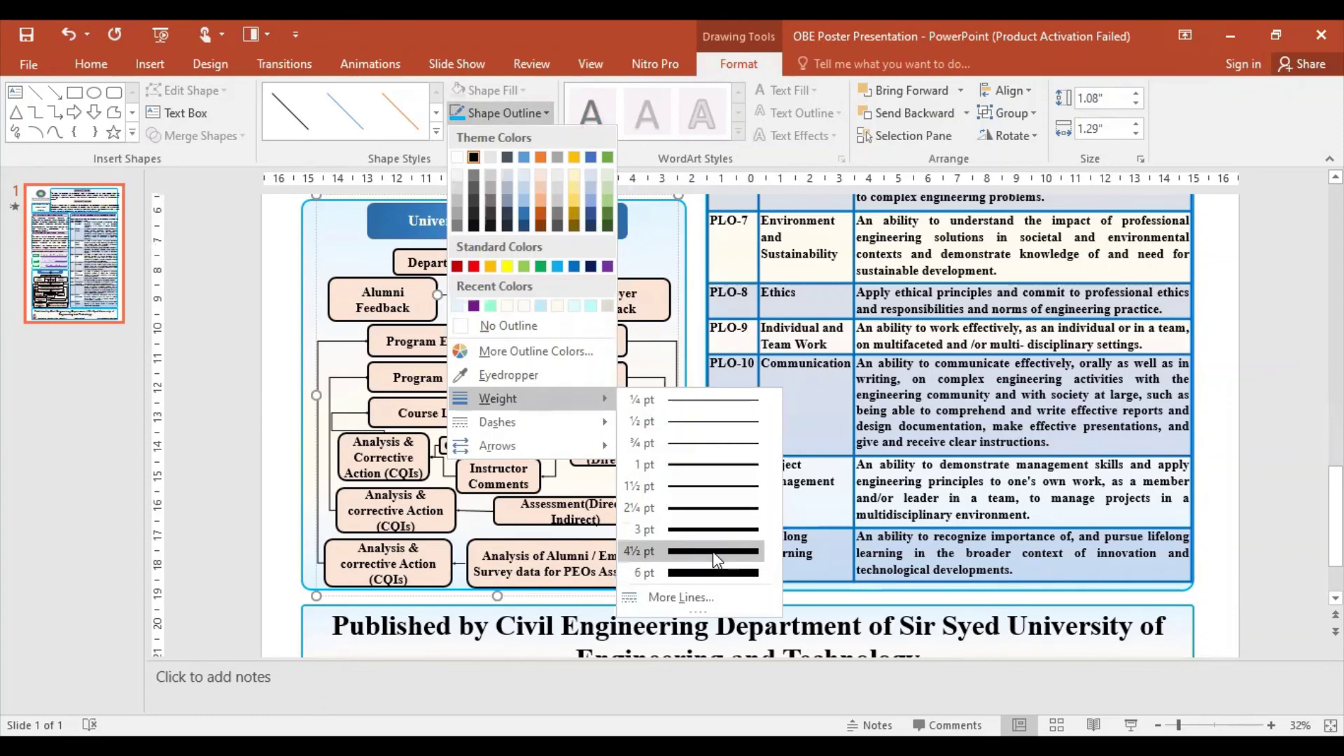
{"action": "left_click", "coordinate": [521, 311]}
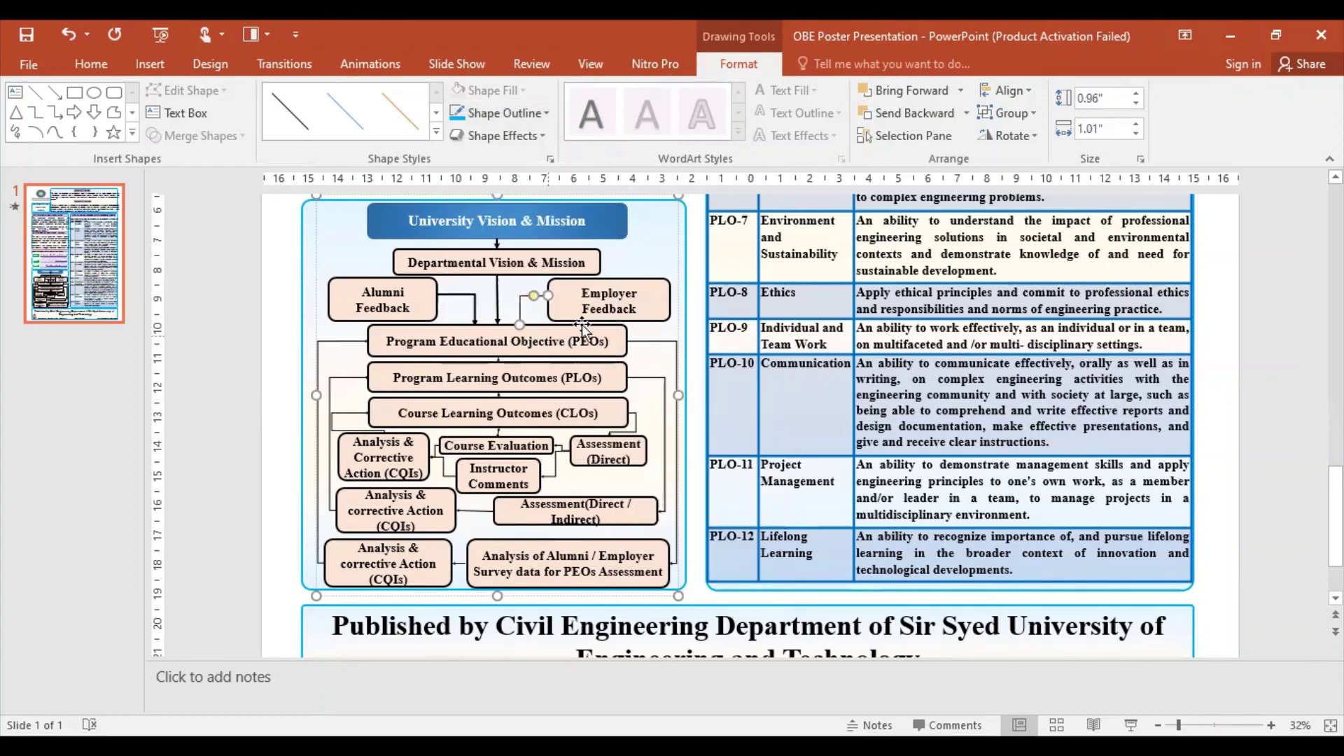
{"action": "left_click", "coordinate": [512, 116]}
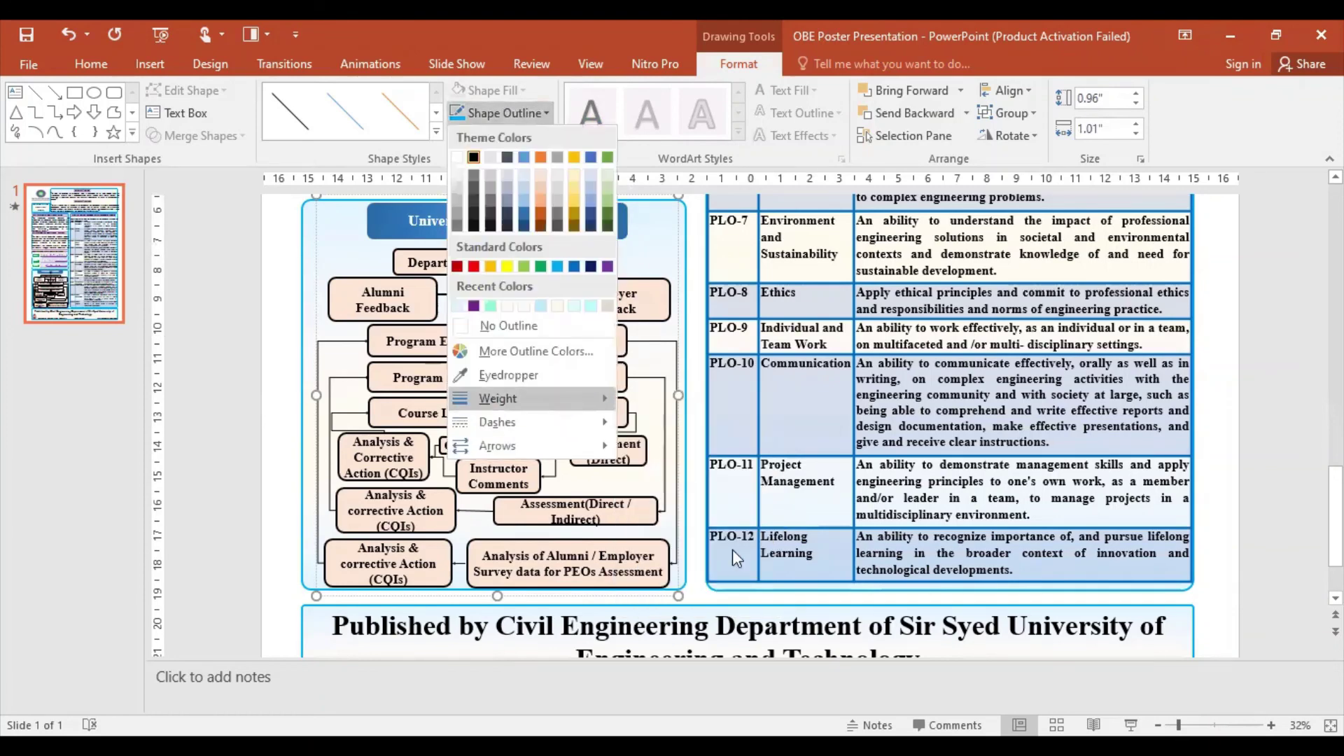
{"action": "left_click", "coordinate": [350, 341]}
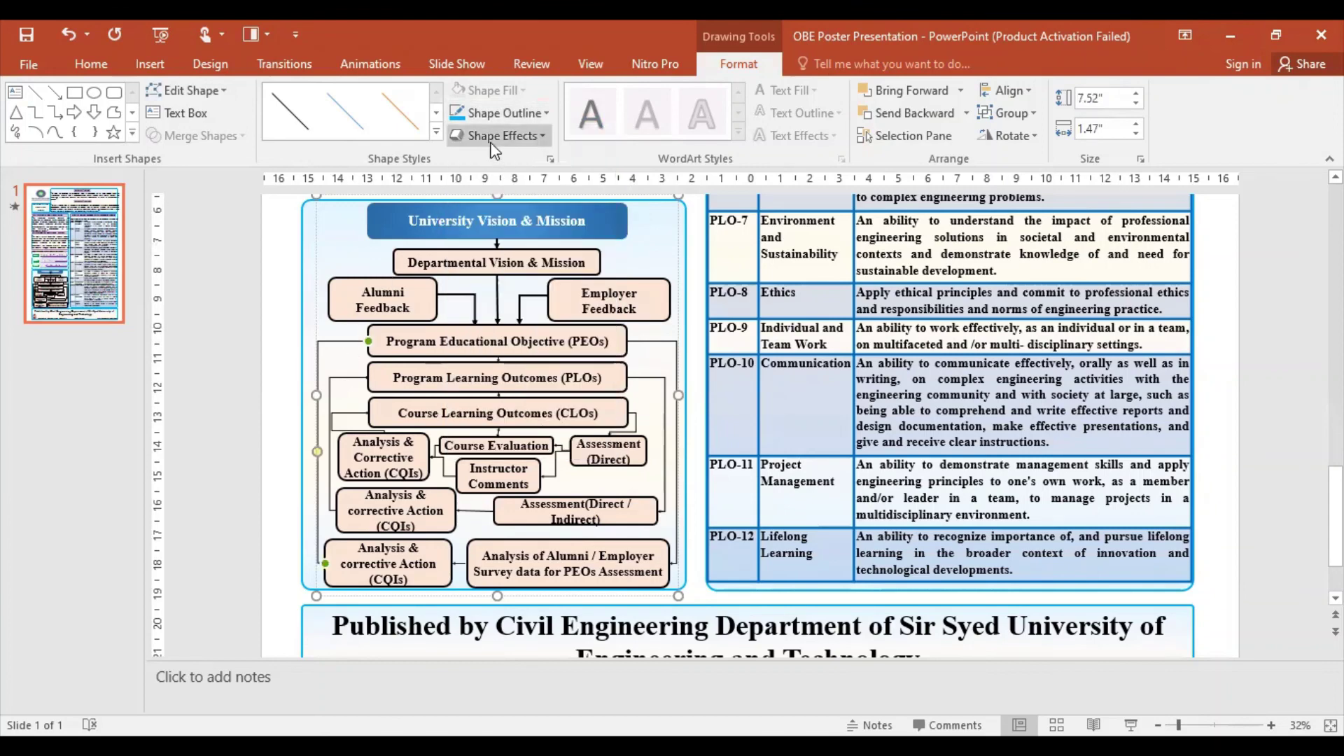
{"action": "left_click", "coordinate": [486, 116]}
{"action": "mouse_move", "coordinate": [498, 399]}
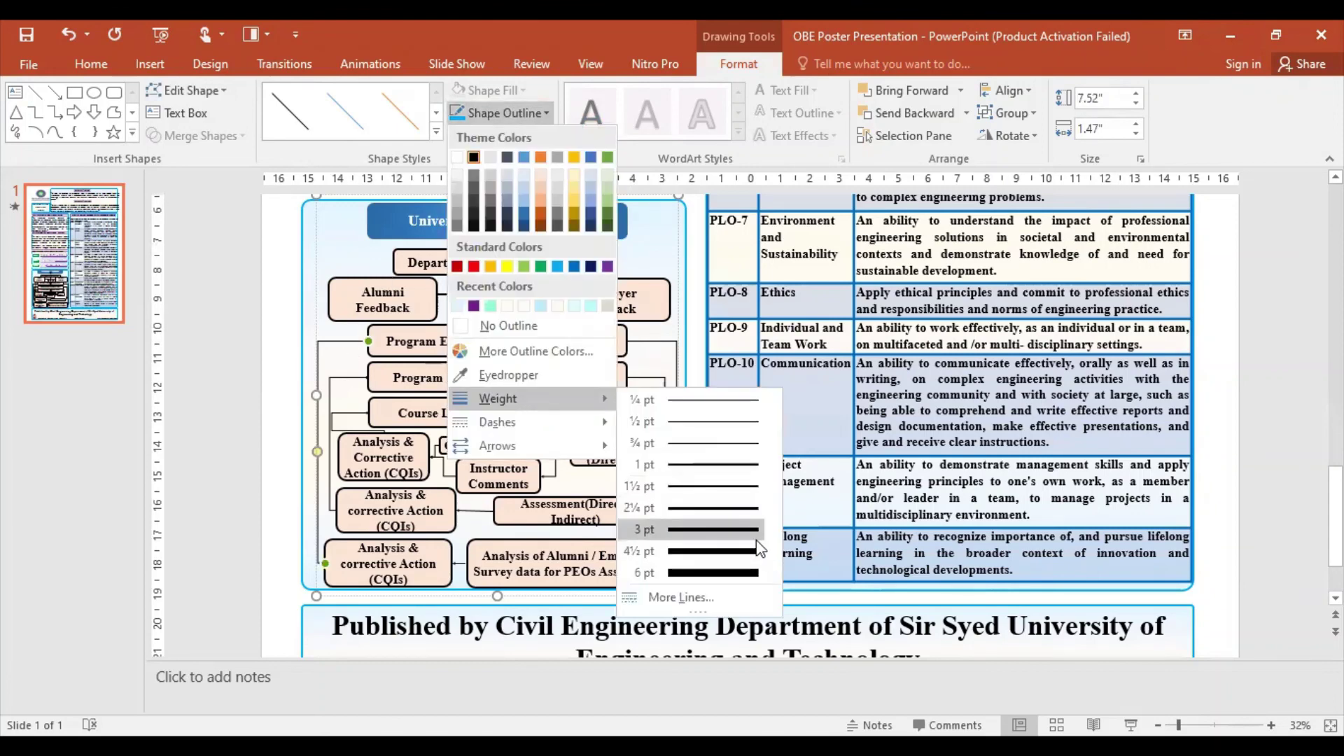
{"action": "left_click", "coordinate": [755, 553]}
{"action": "left_click", "coordinate": [677, 357]}
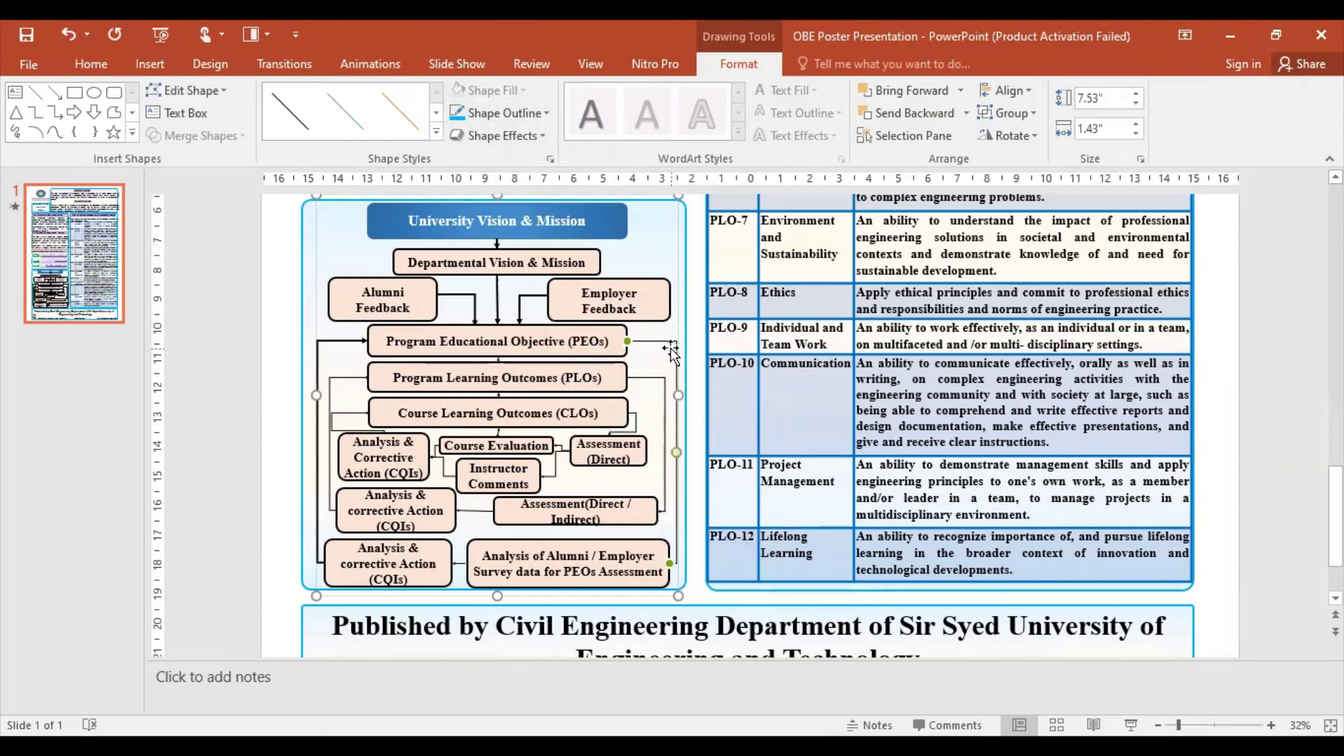
{"action": "left_click", "coordinate": [515, 116]}
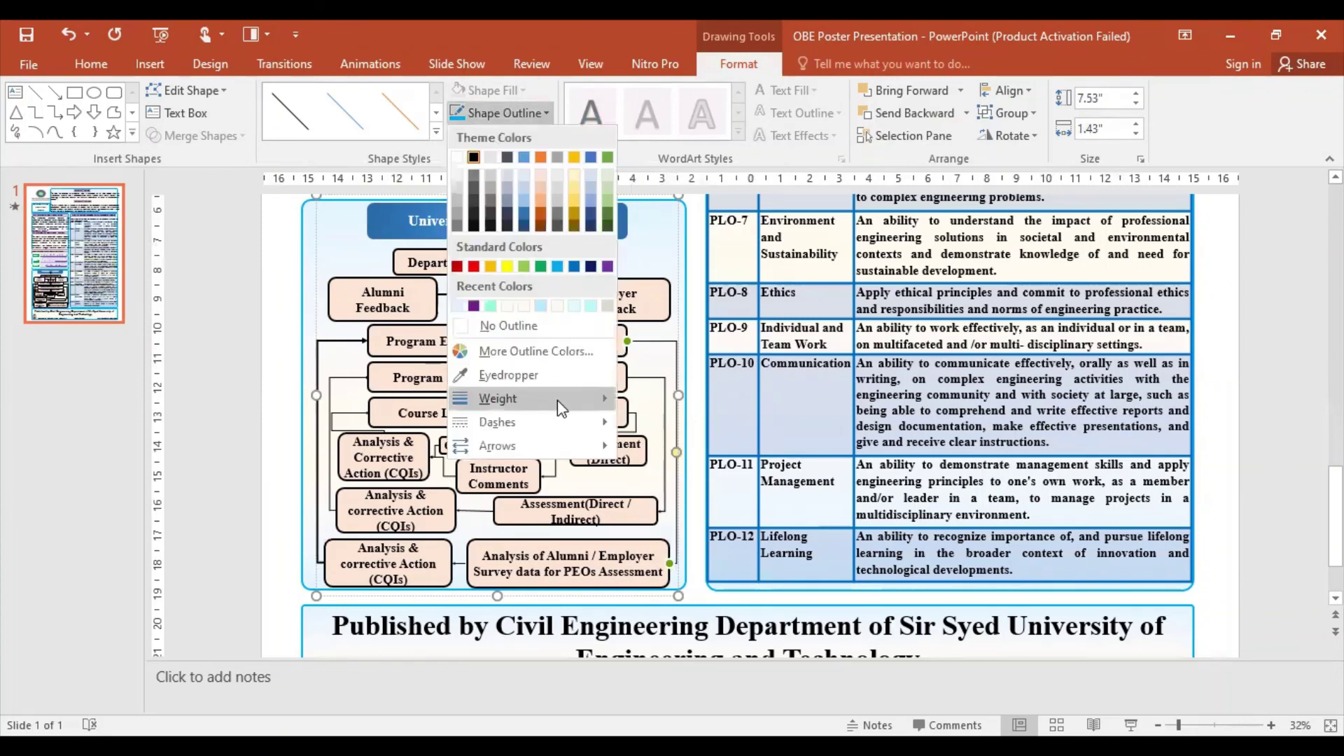
{"action": "left_click", "coordinate": [700, 553]}
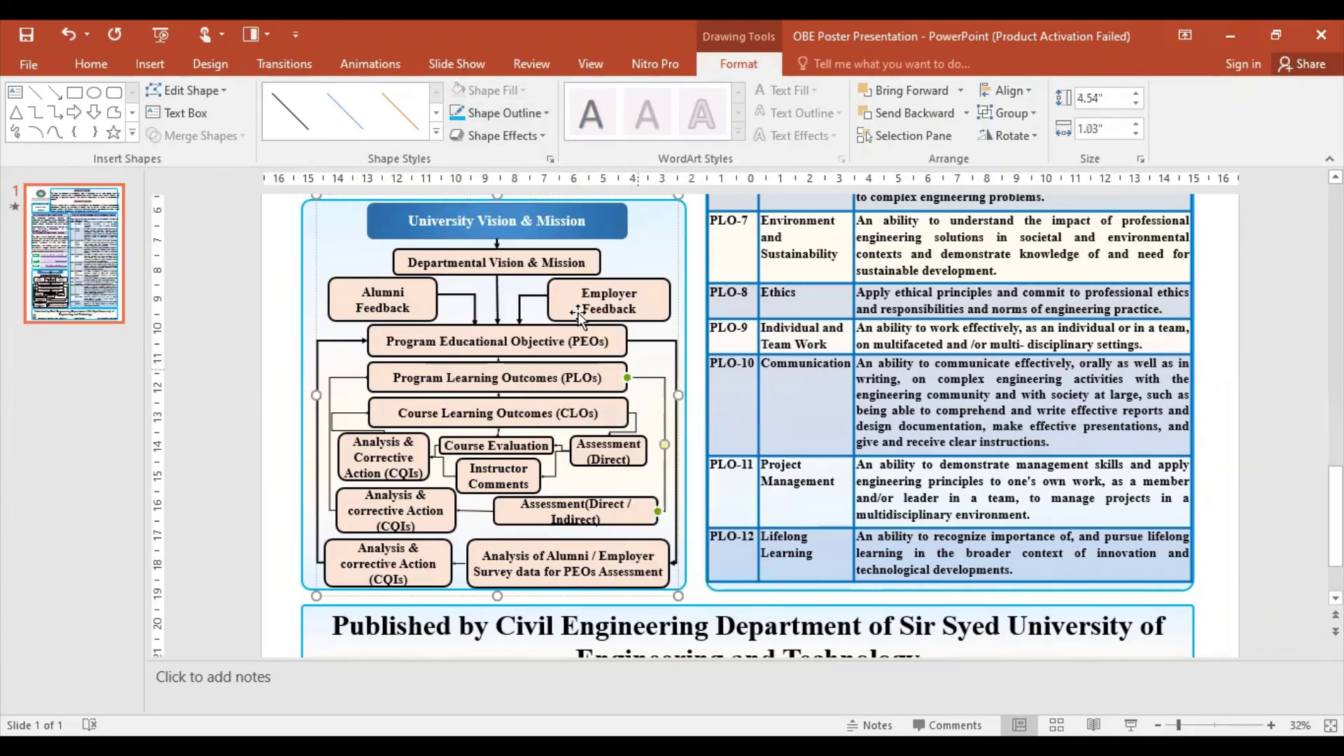
Step: Make the Assessment (Direct) connector 4½ pt and the Instructor Comments connector 3 pt
{"action": "left_click", "coordinate": [502, 116]}
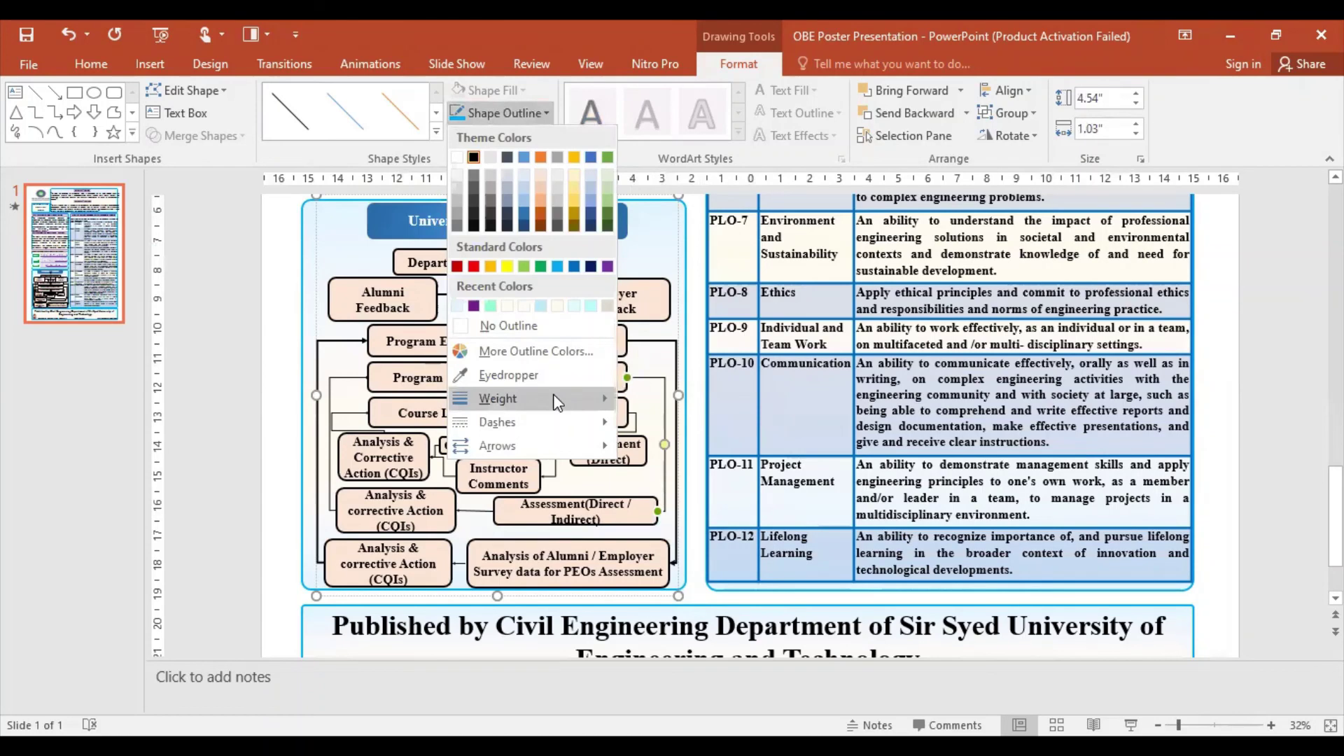
{"action": "mouse_move", "coordinate": [497, 399]}
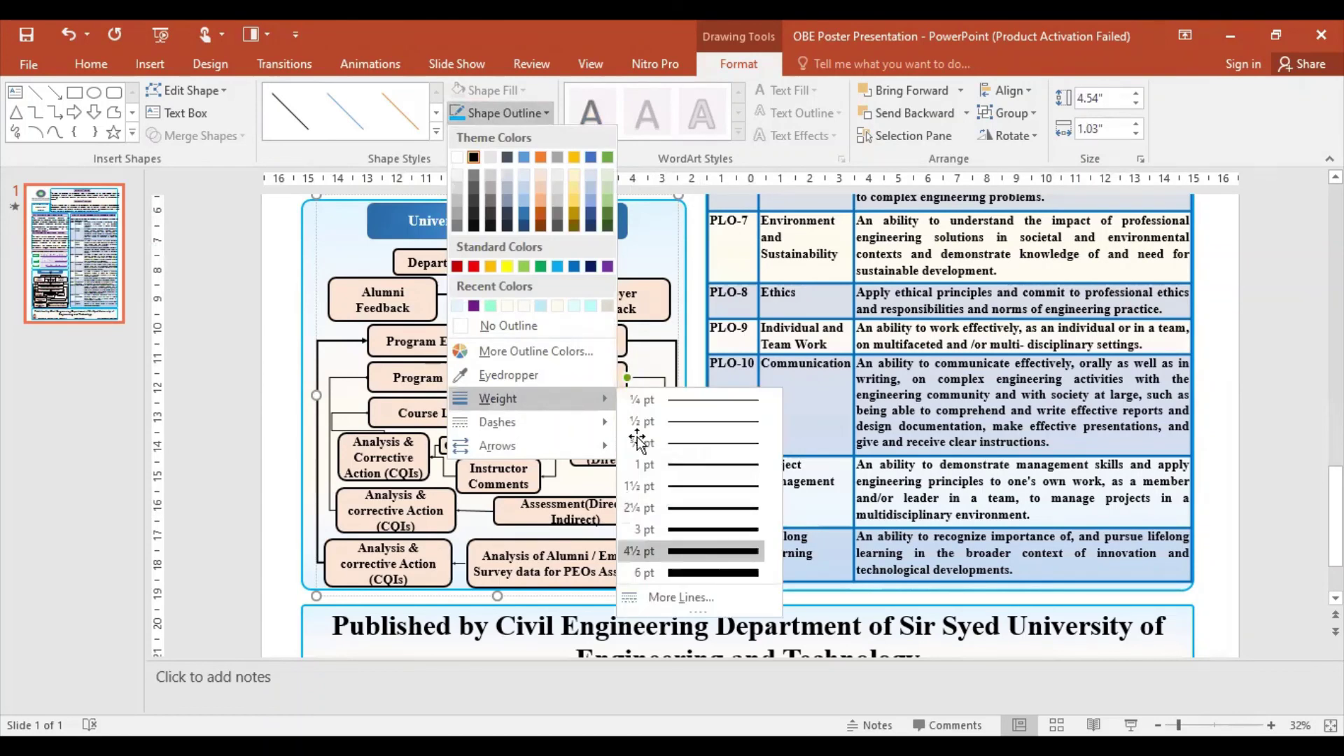
{"action": "left_click", "coordinate": [481, 183]}
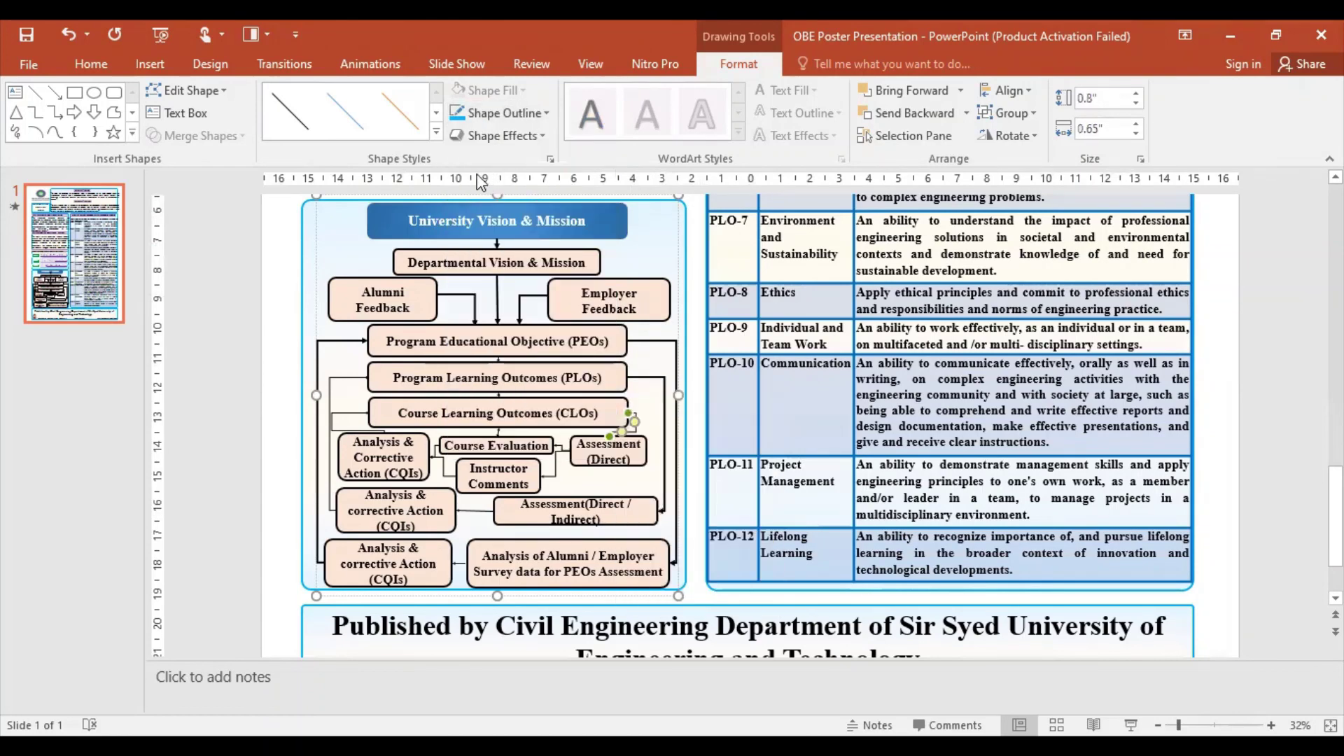
{"action": "left_click", "coordinate": [482, 112]}
{"action": "mouse_move", "coordinate": [498, 399]}
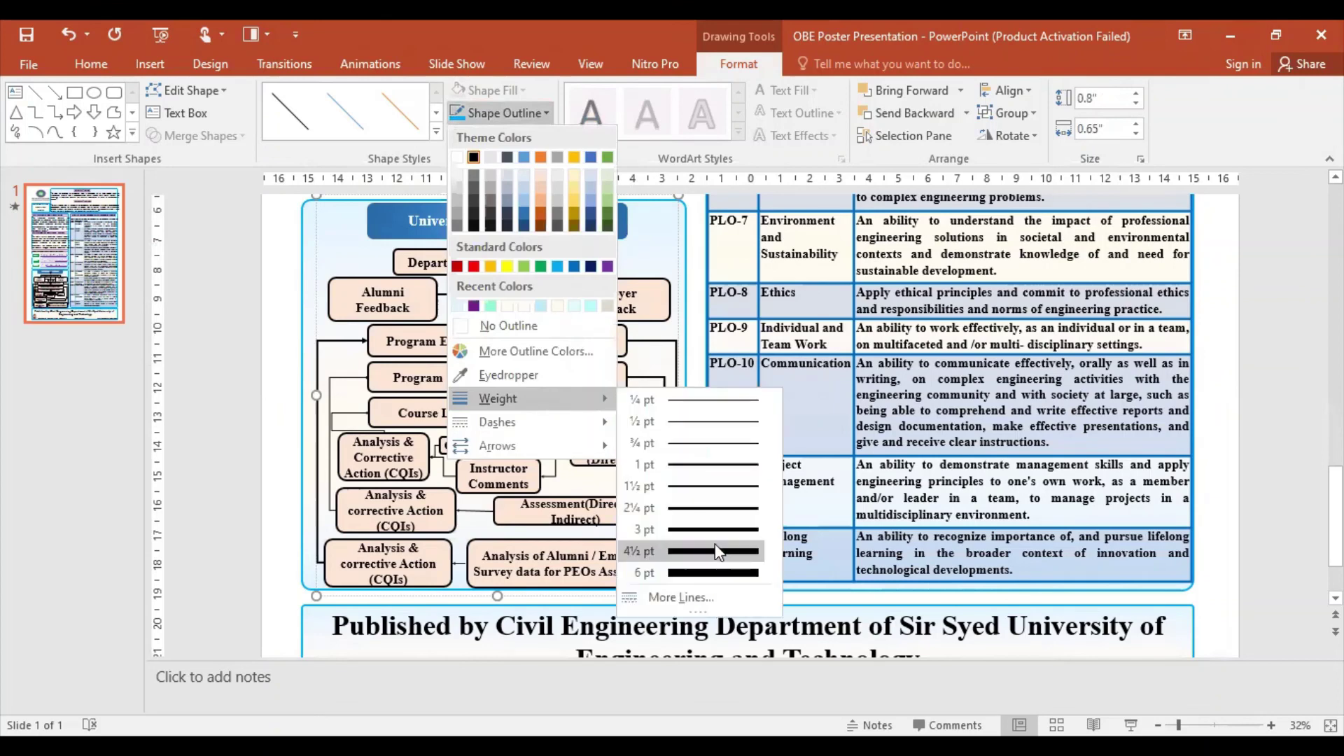
{"action": "left_click", "coordinate": [717, 551]}
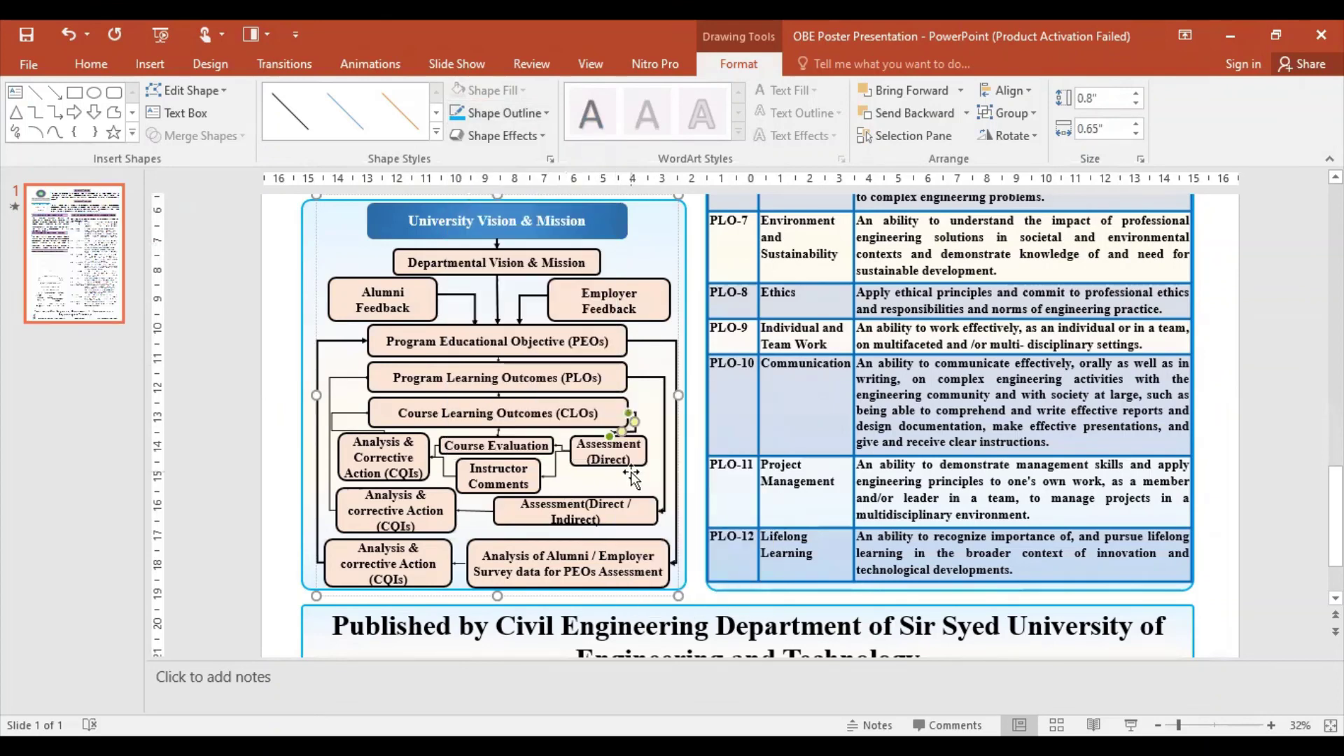
{"action": "left_click", "coordinate": [555, 469]}
{"action": "left_click", "coordinate": [490, 112]}
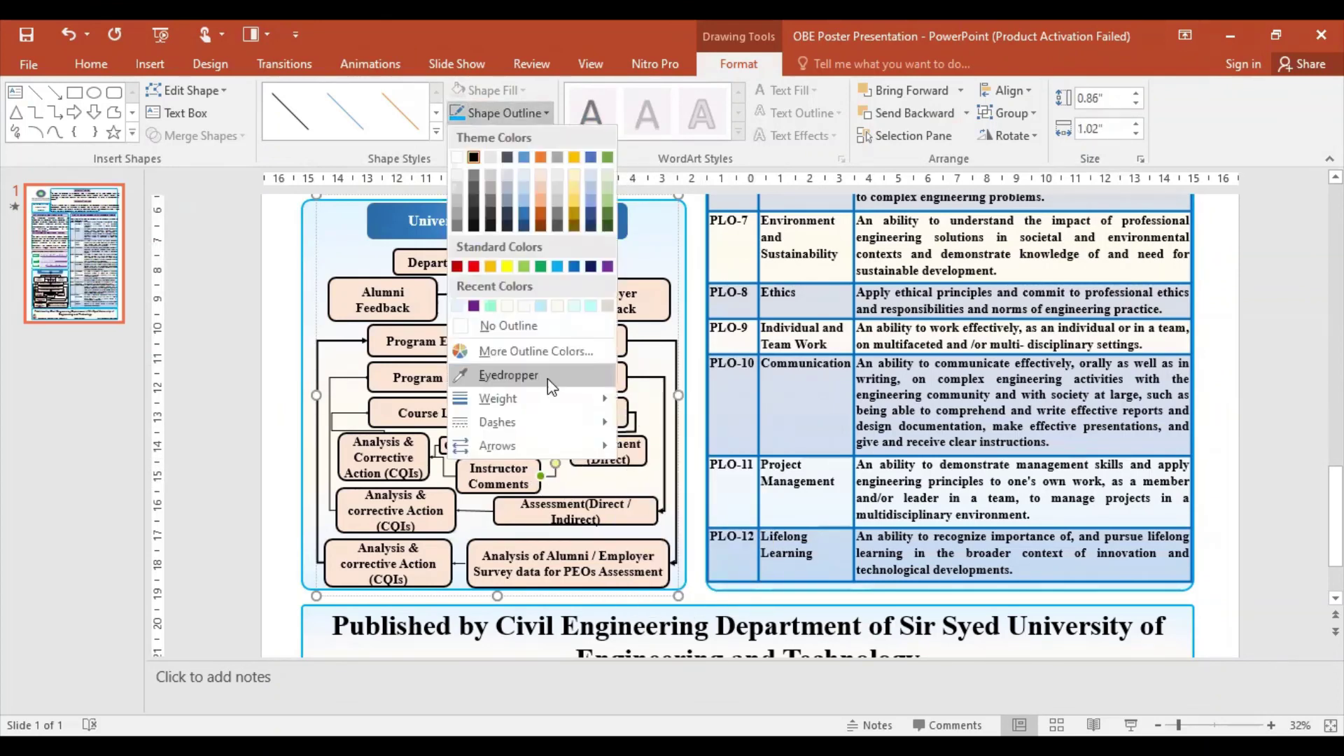
{"action": "mouse_move", "coordinate": [498, 399]}
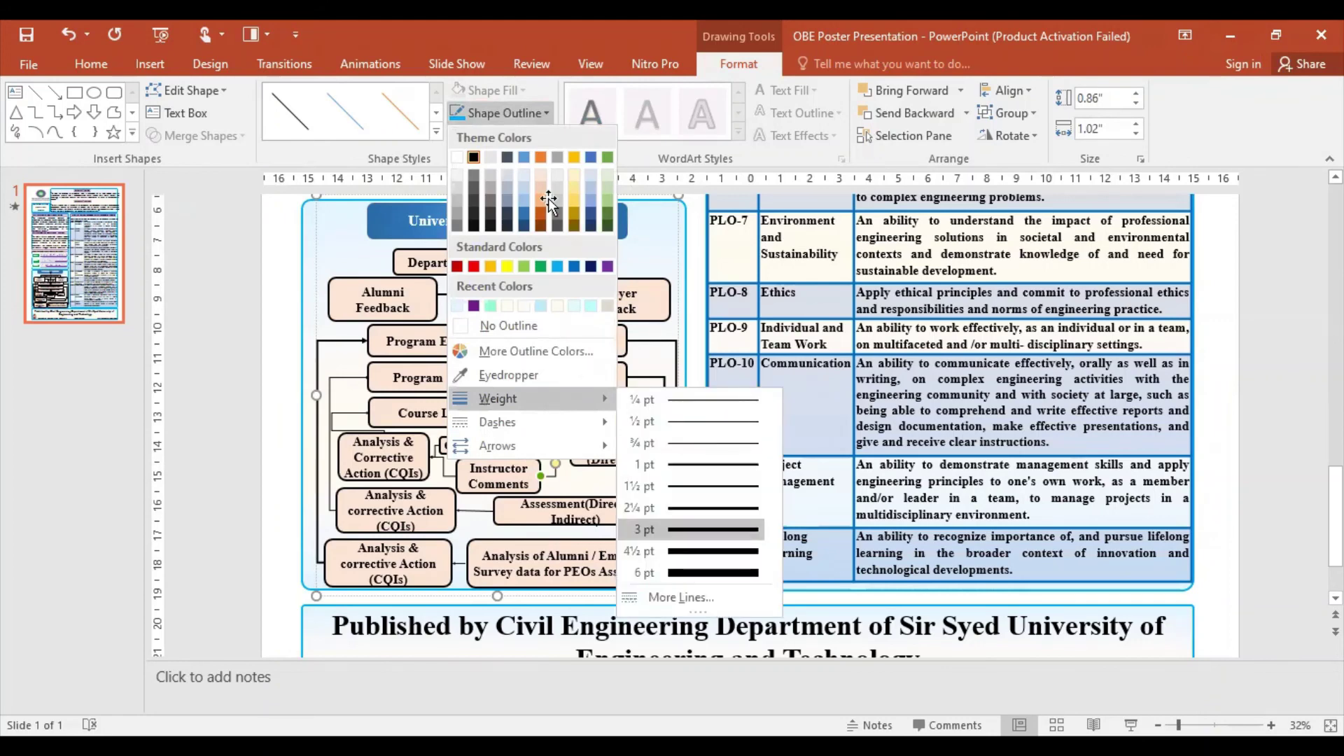
{"action": "left_click", "coordinate": [522, 117]}
{"action": "left_click", "coordinate": [523, 116]}
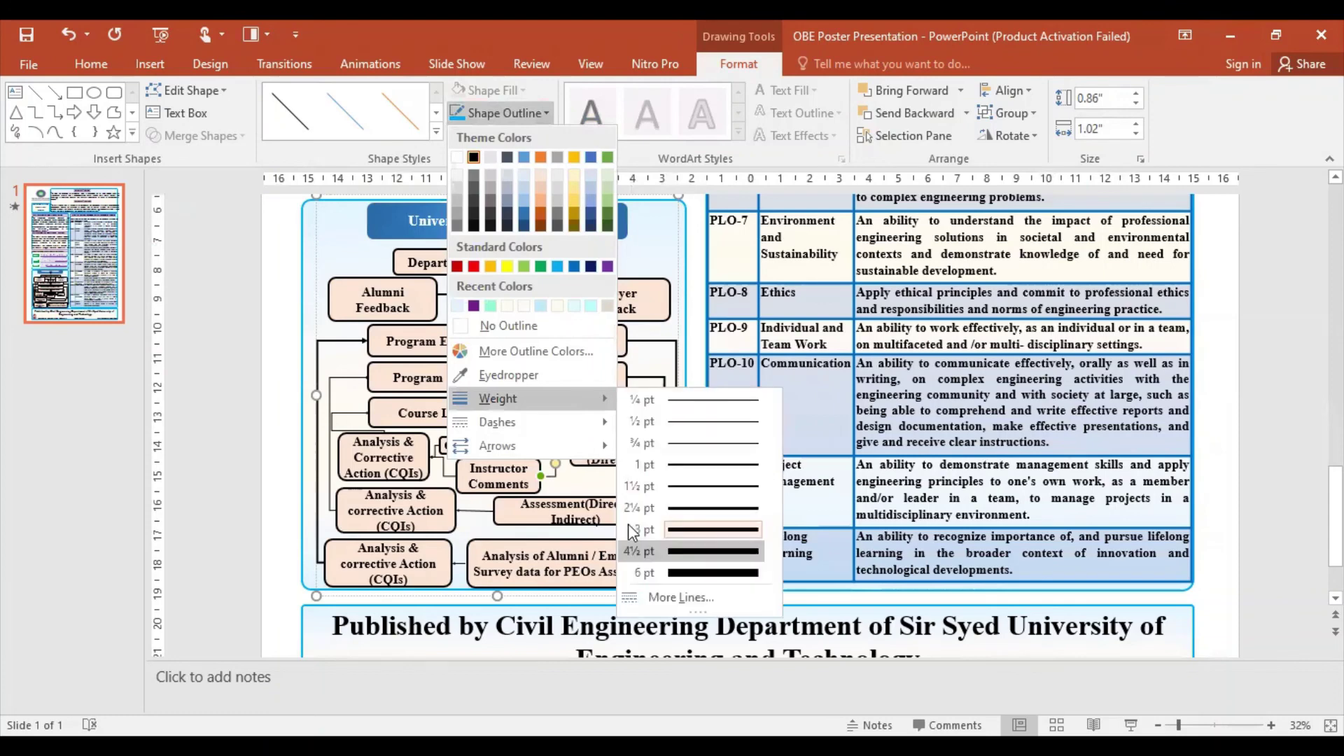
{"action": "left_click", "coordinate": [633, 530]}
Step: Give the PLOs, Analysis-to-Assessment and Instructor Comments connectors 4½ pt outlines
{"action": "left_click", "coordinate": [347, 378]}
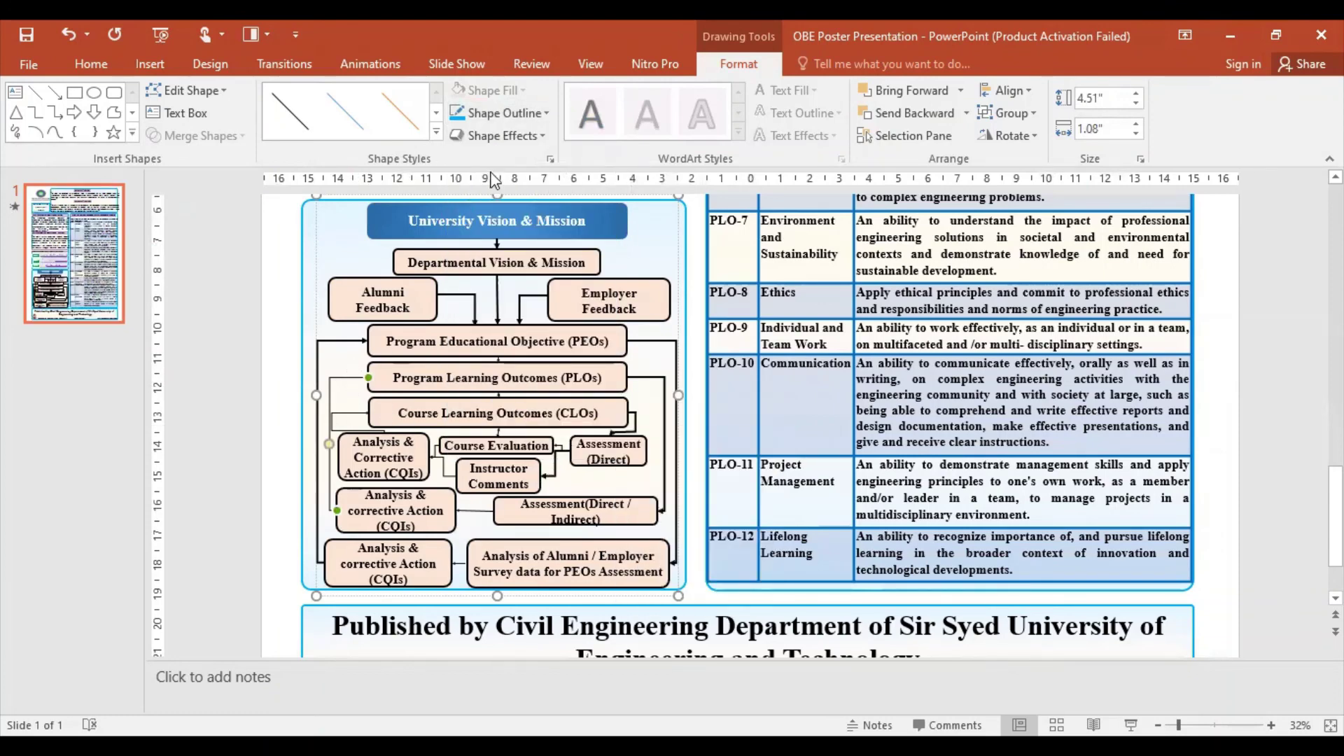
{"action": "left_click", "coordinate": [498, 114]}
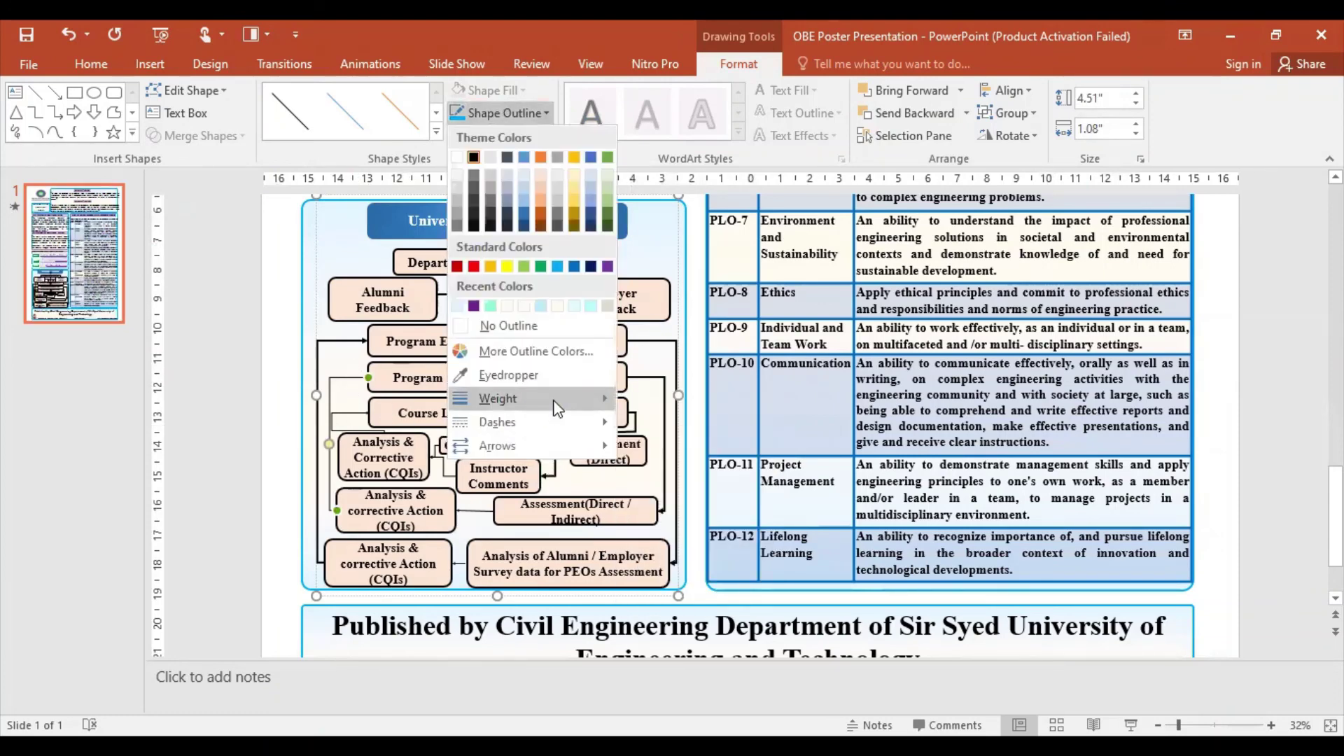
{"action": "mouse_move", "coordinate": [497, 398]}
{"action": "left_click", "coordinate": [700, 564]}
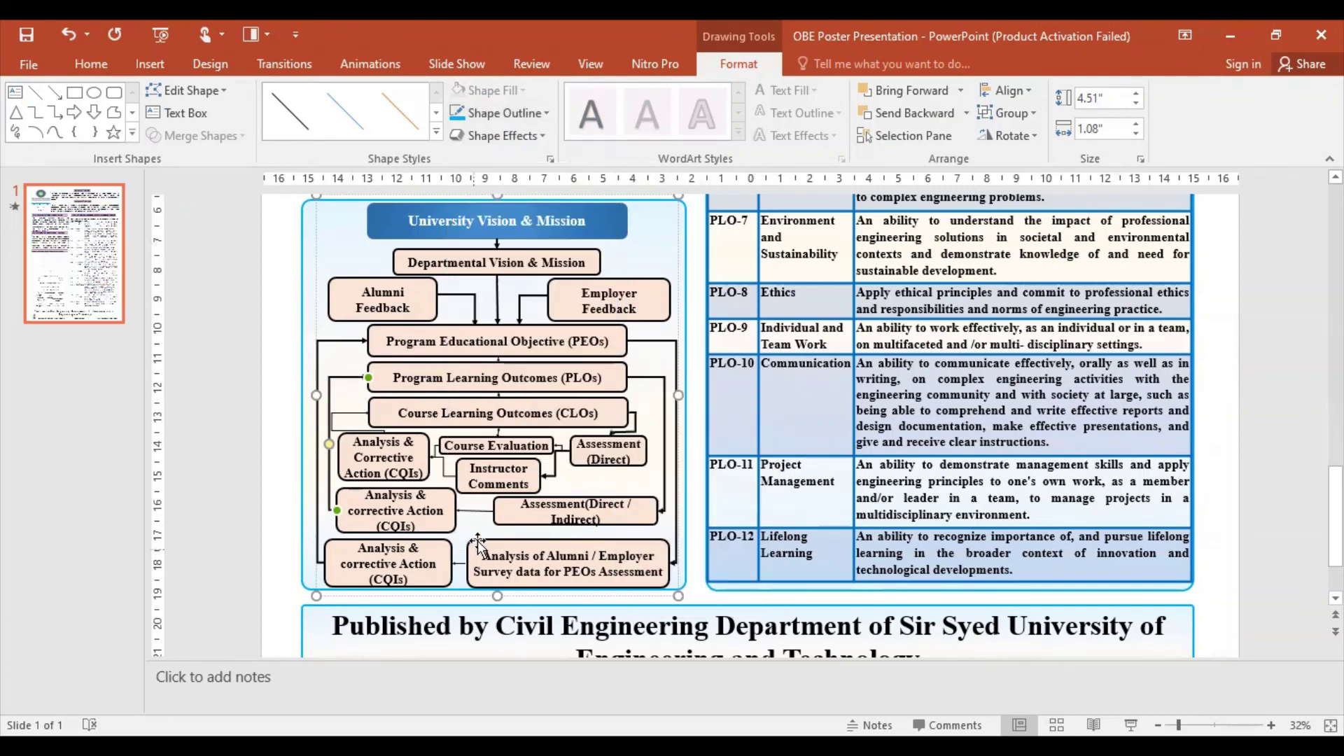
{"action": "left_click", "coordinate": [475, 510]}
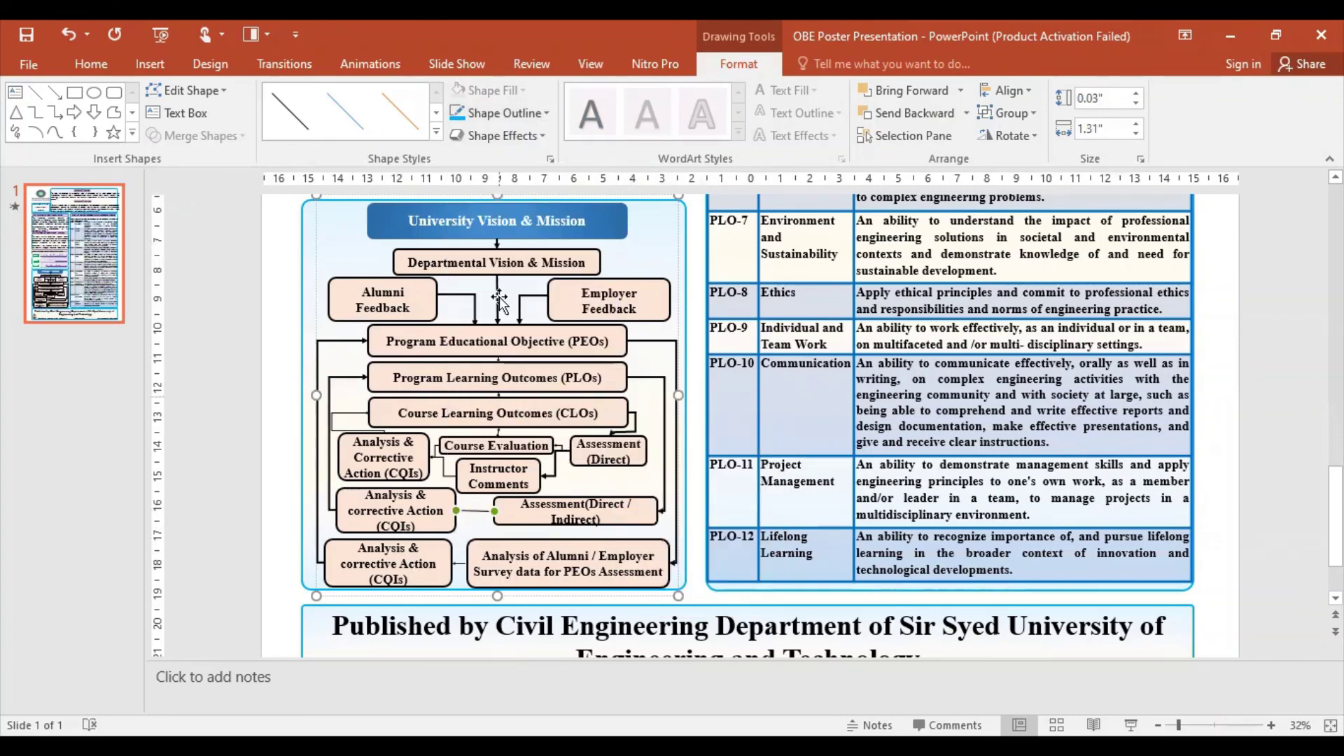
{"action": "left_click", "coordinate": [493, 112]}
{"action": "mouse_move", "coordinate": [498, 399]}
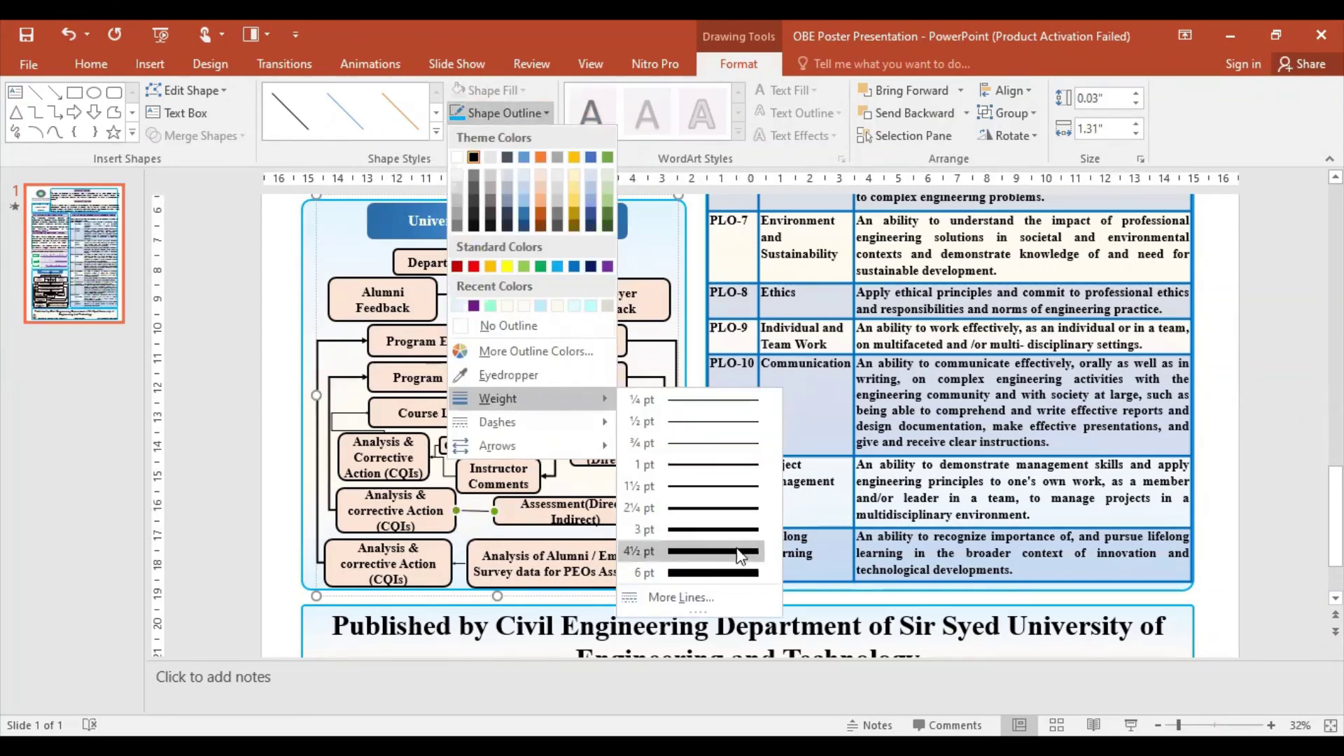
{"action": "left_click", "coordinate": [740, 553]}
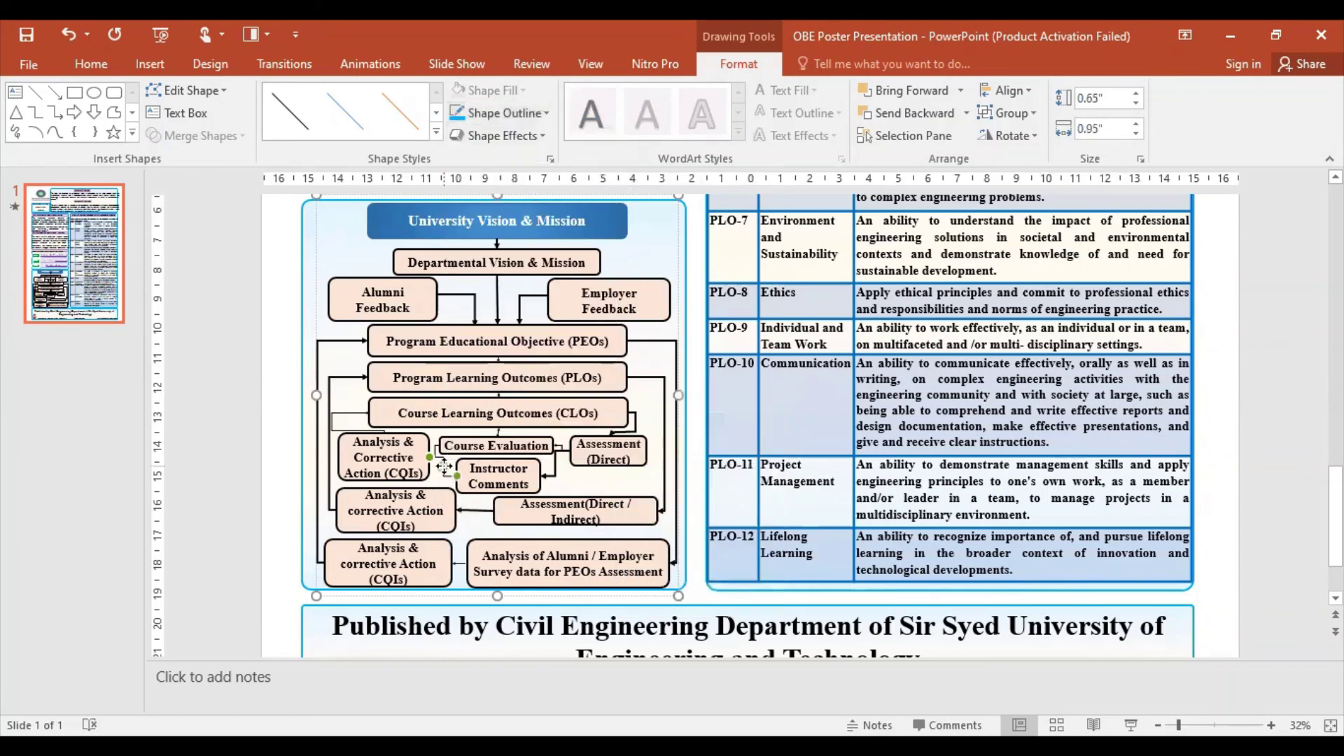
{"action": "left_click", "coordinate": [520, 115]}
{"action": "mouse_move", "coordinate": [498, 399]}
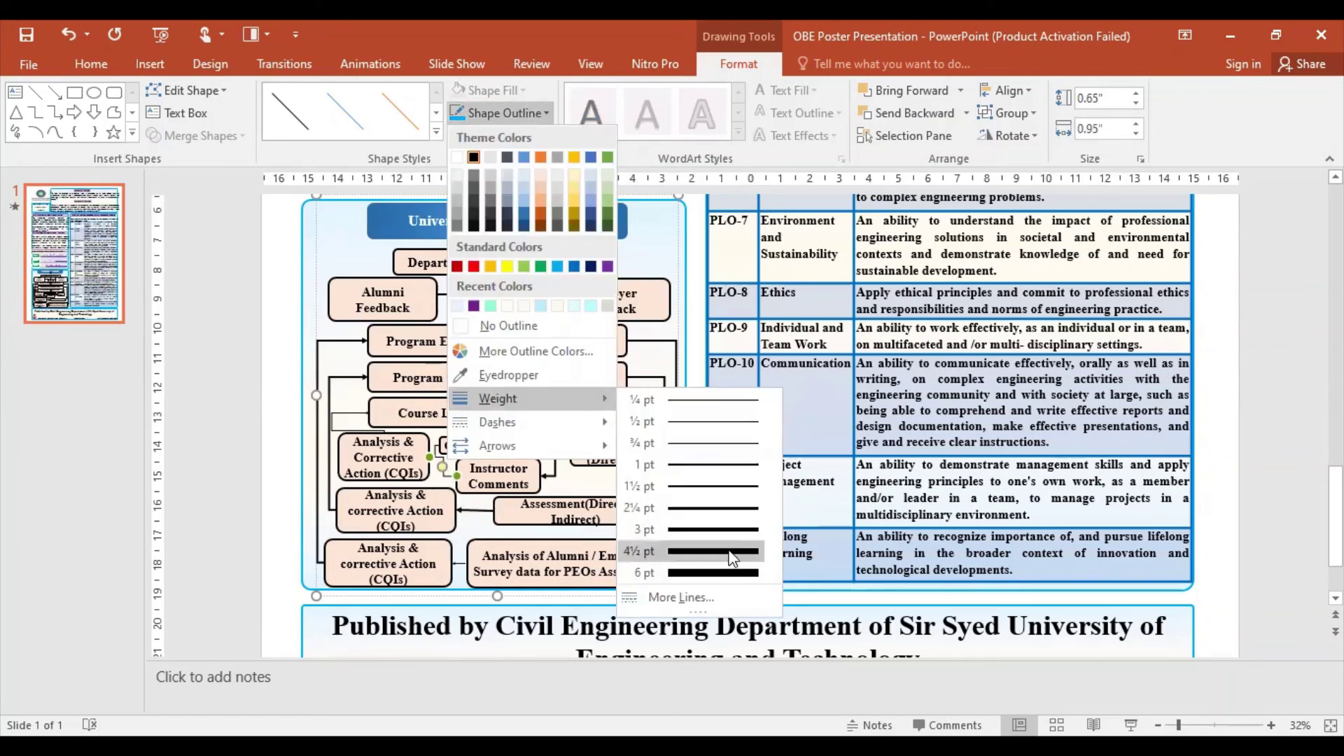
{"action": "left_click", "coordinate": [731, 553]}
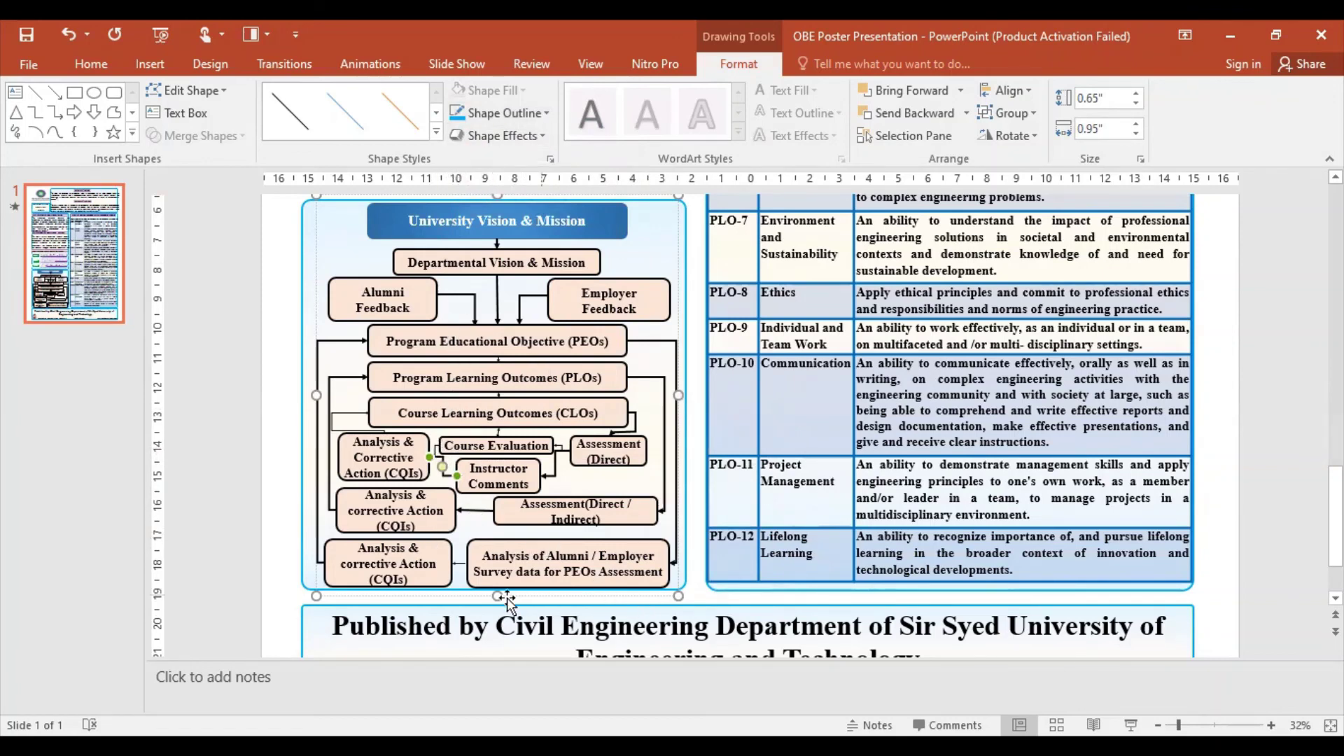
{"action": "left_click", "coordinate": [458, 560]}
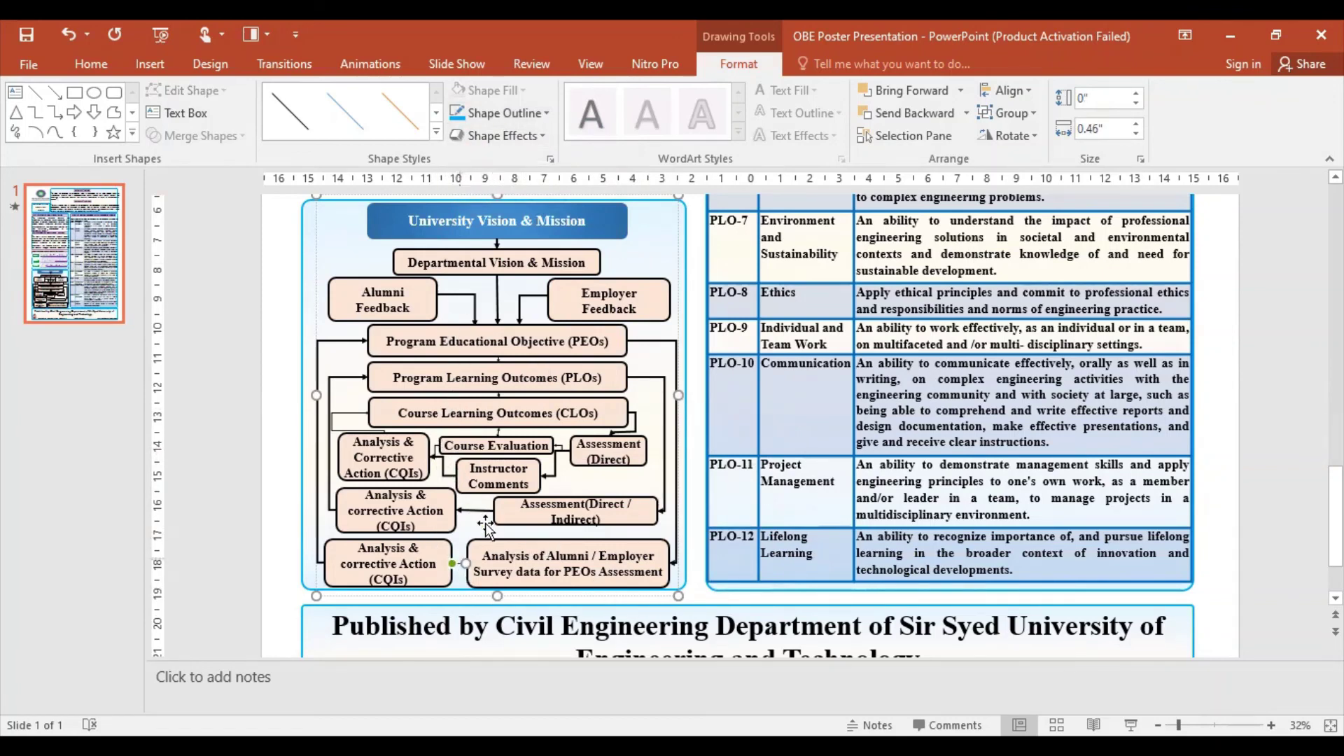
{"action": "left_click", "coordinate": [482, 115]}
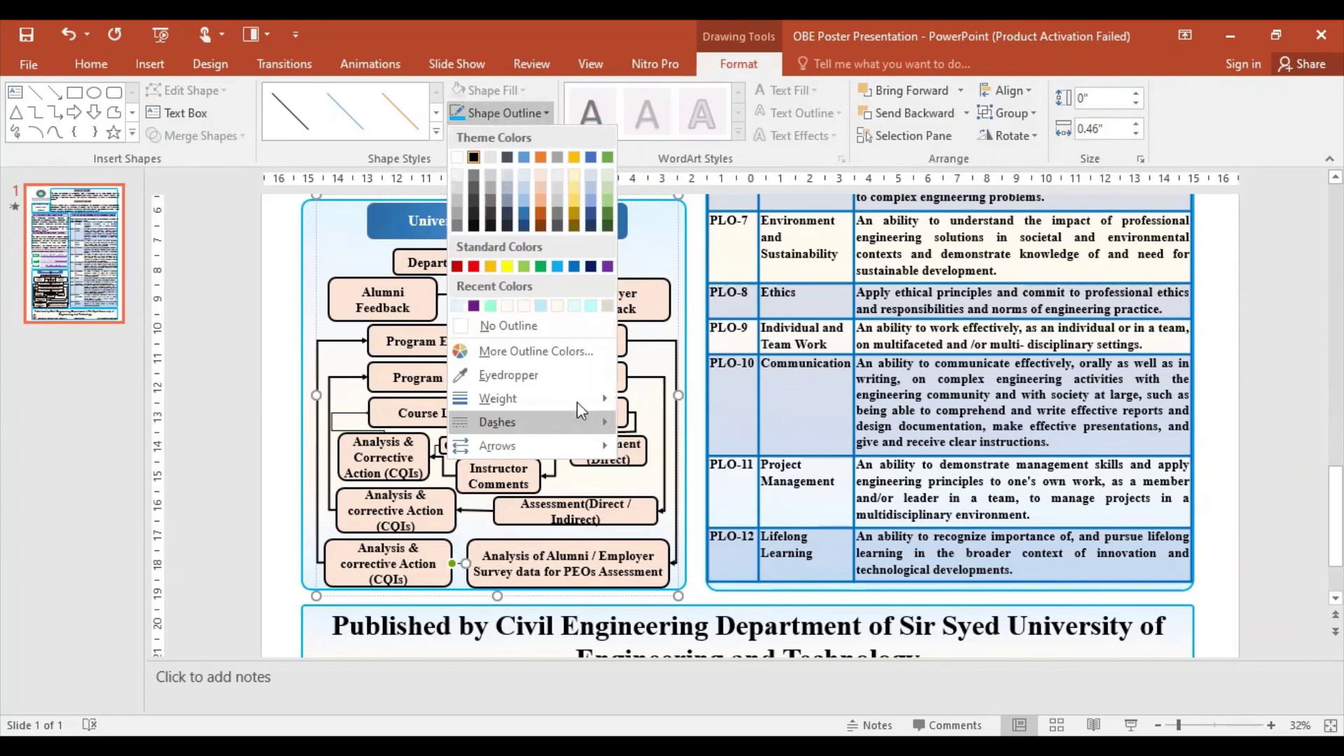
{"action": "left_click", "coordinate": [511, 601]}
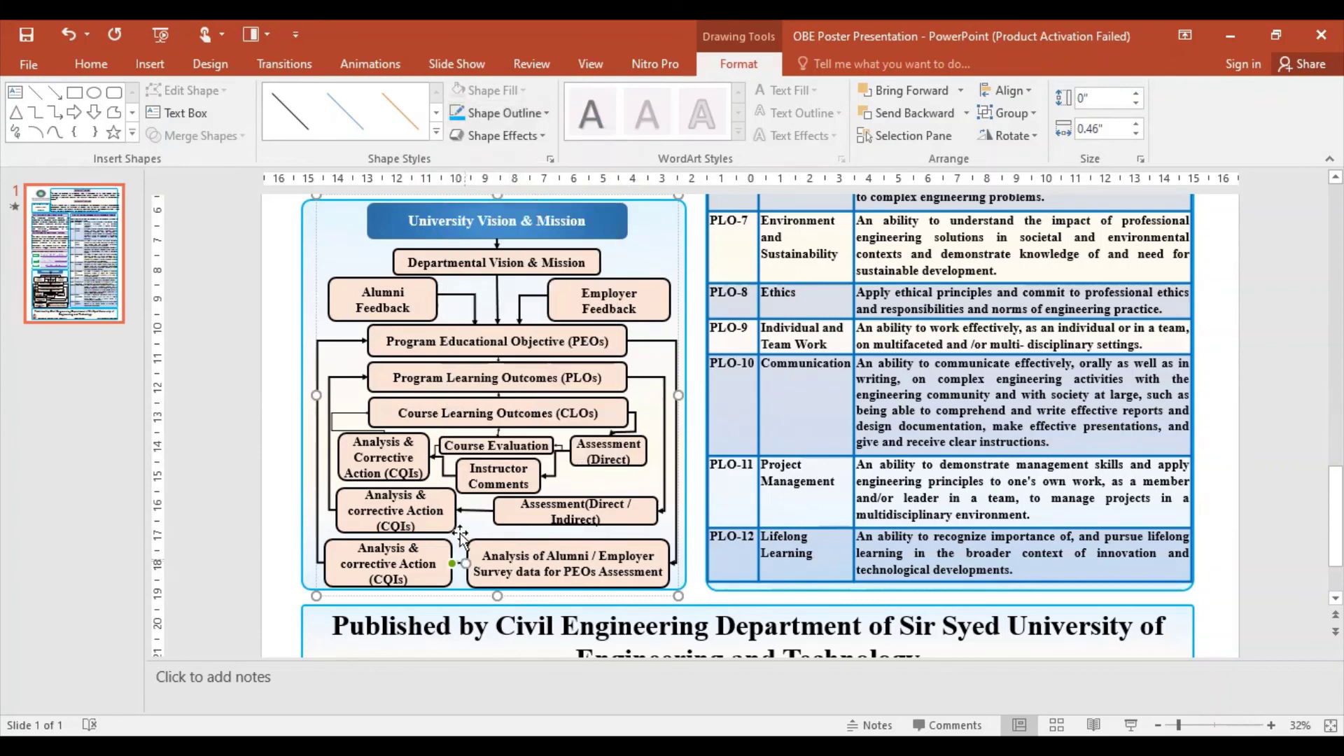
{"action": "left_click", "coordinate": [439, 459]}
Step: Make the Assessment (Direct) to Course Evaluation connector 4½ pt thick
{"action": "scroll", "coordinate": [462, 570], "scroll_direction": "up", "scroll_amount": 1}
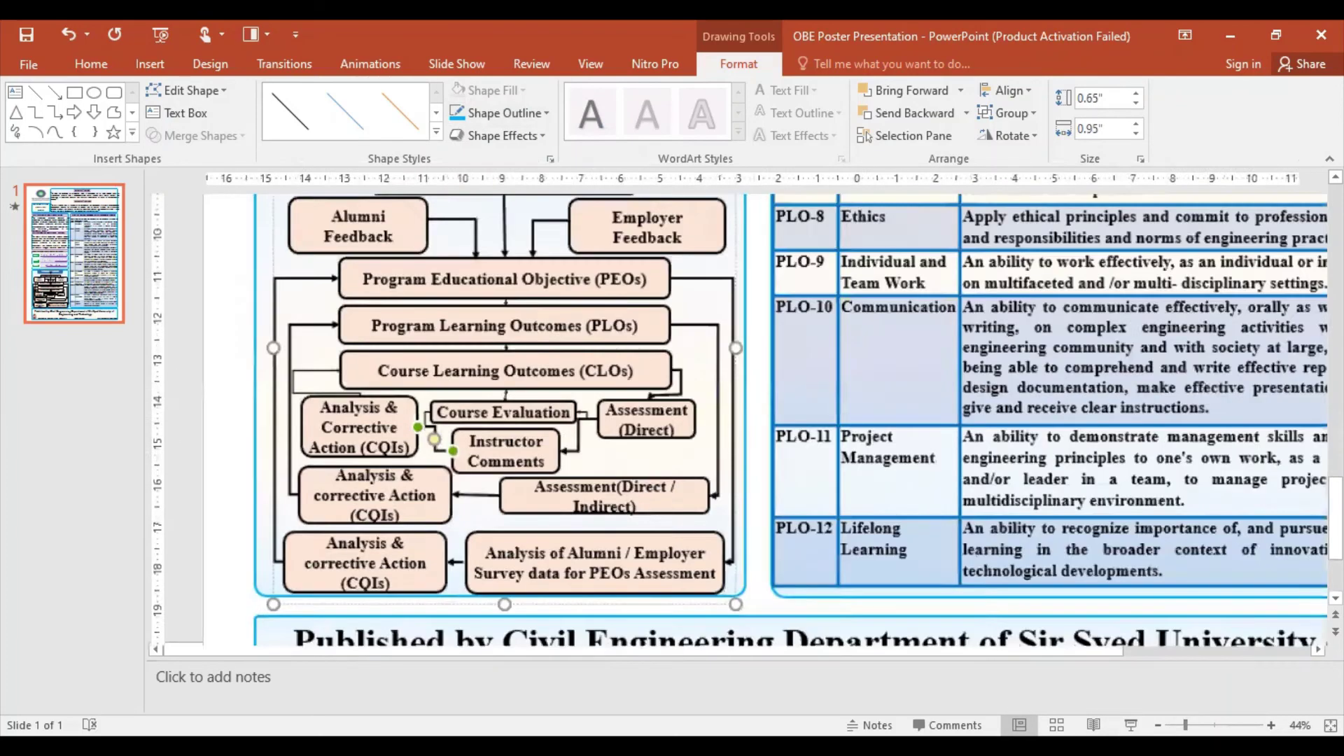
{"action": "scroll", "coordinate": [462, 570], "scroll_direction": "up", "scroll_amount": 1}
{"action": "scroll", "coordinate": [462, 571], "scroll_direction": "up", "scroll_amount": 1}
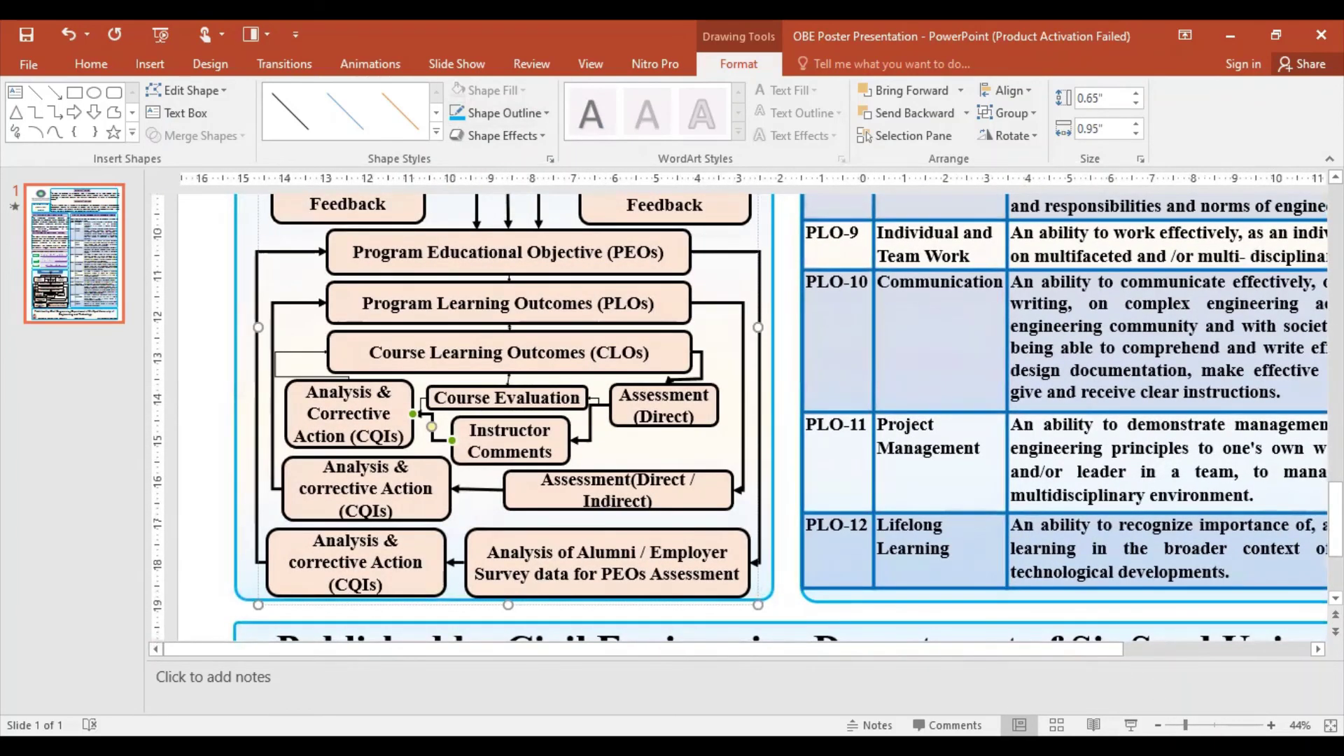
{"action": "scroll", "coordinate": [175, 445], "scroll_direction": "up", "scroll_amount": 5}
{"action": "left_click", "coordinate": [830, 378]}
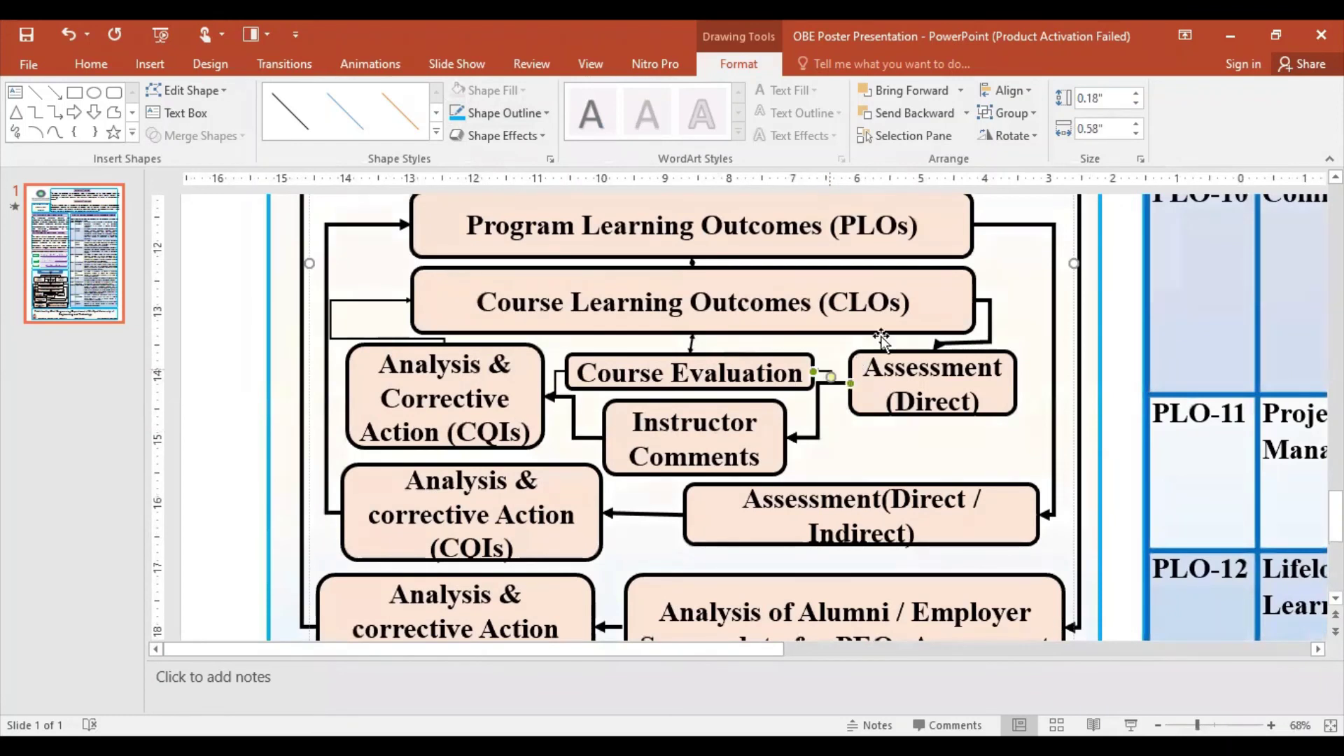
{"action": "left_click", "coordinate": [528, 114]}
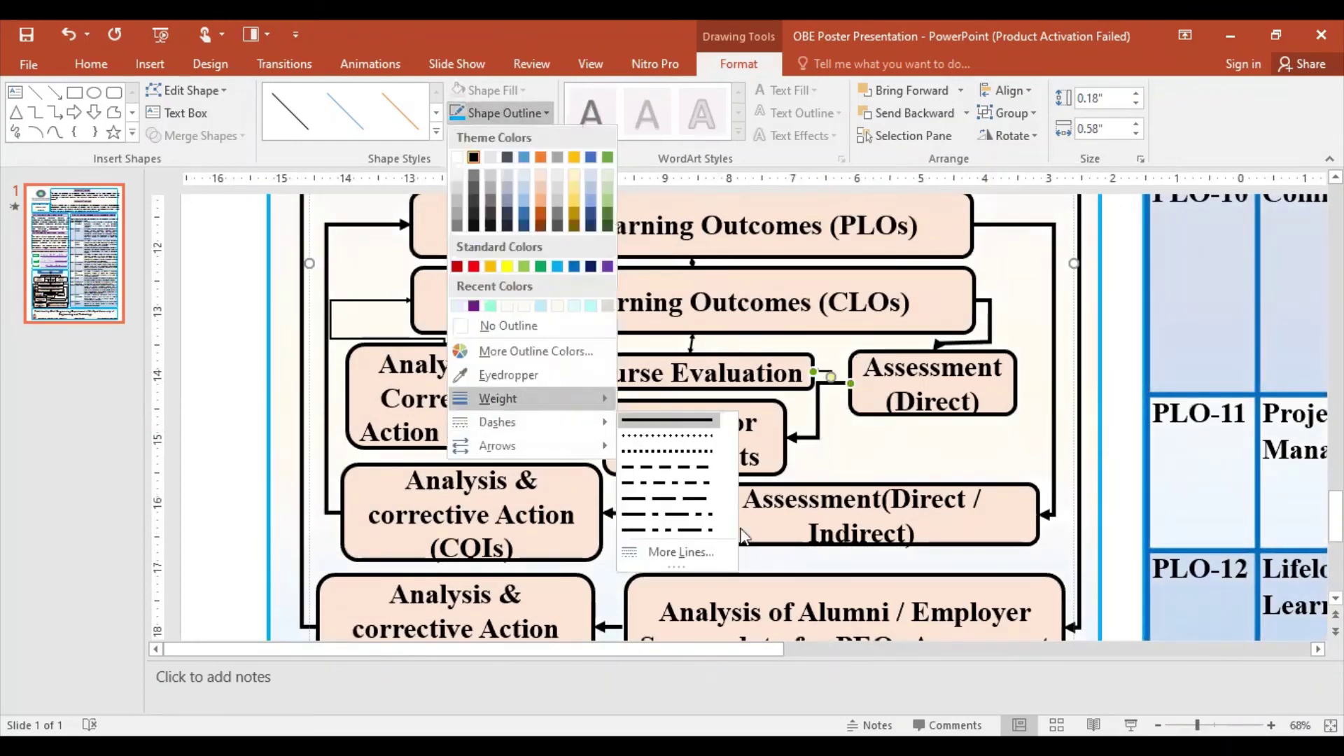
{"action": "mouse_move", "coordinate": [498, 399]}
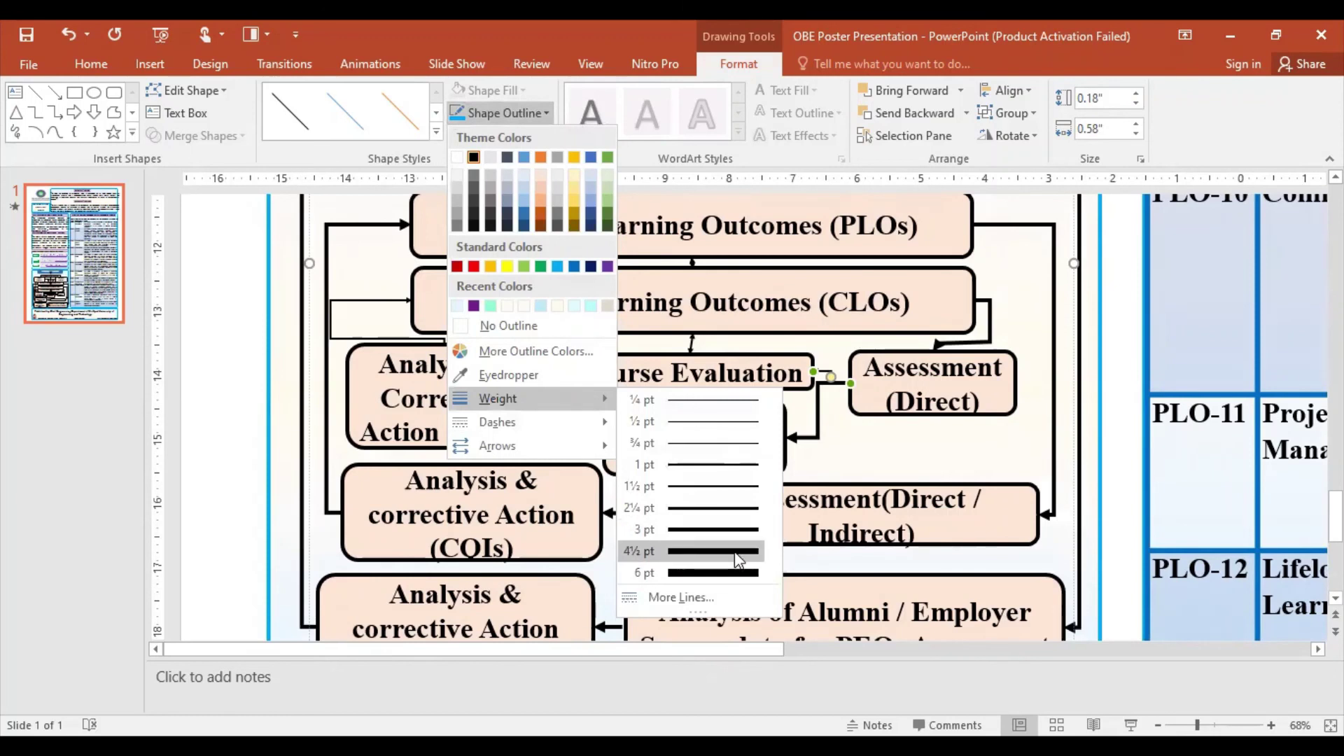
{"action": "left_click", "coordinate": [738, 558]}
Step: Set the connector left of Course Evaluation and the CLOs elbow connector to 4½ pt
{"action": "left_click", "coordinate": [556, 374]}
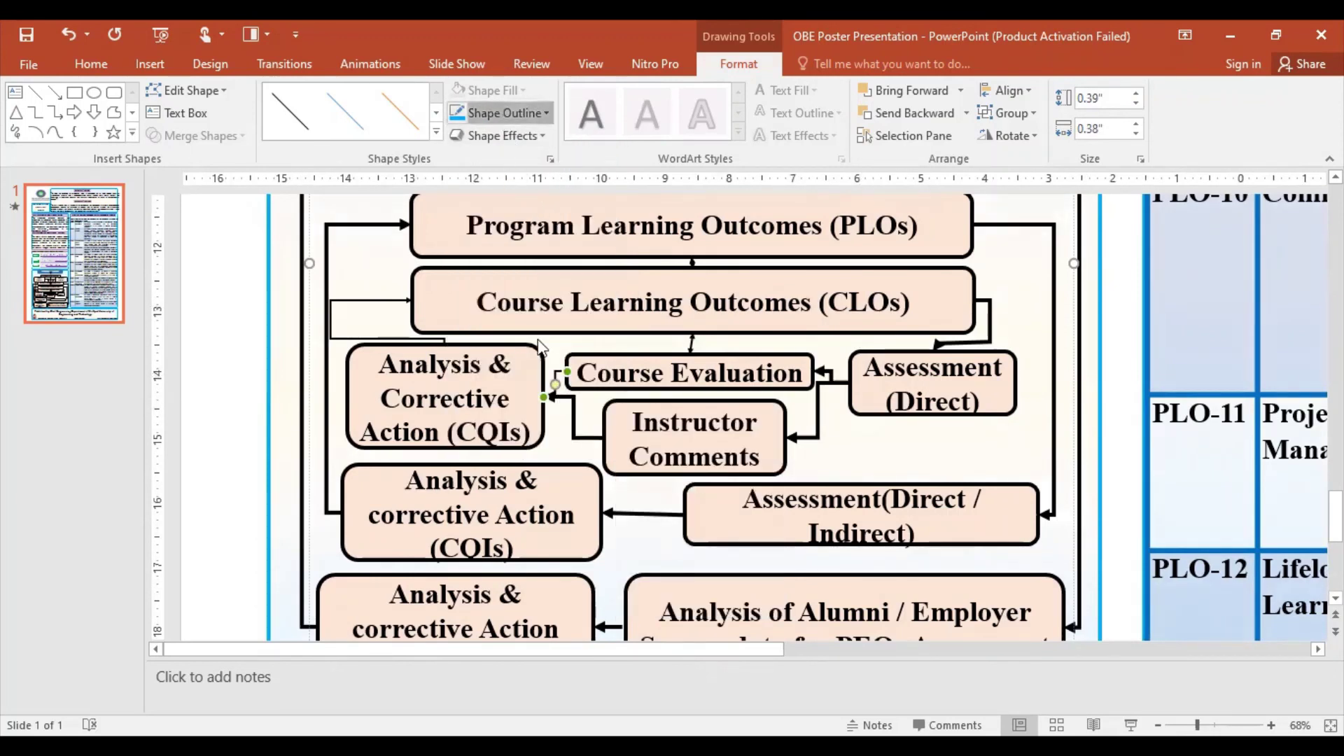
{"action": "left_click", "coordinate": [502, 115]}
{"action": "mouse_move", "coordinate": [498, 399]}
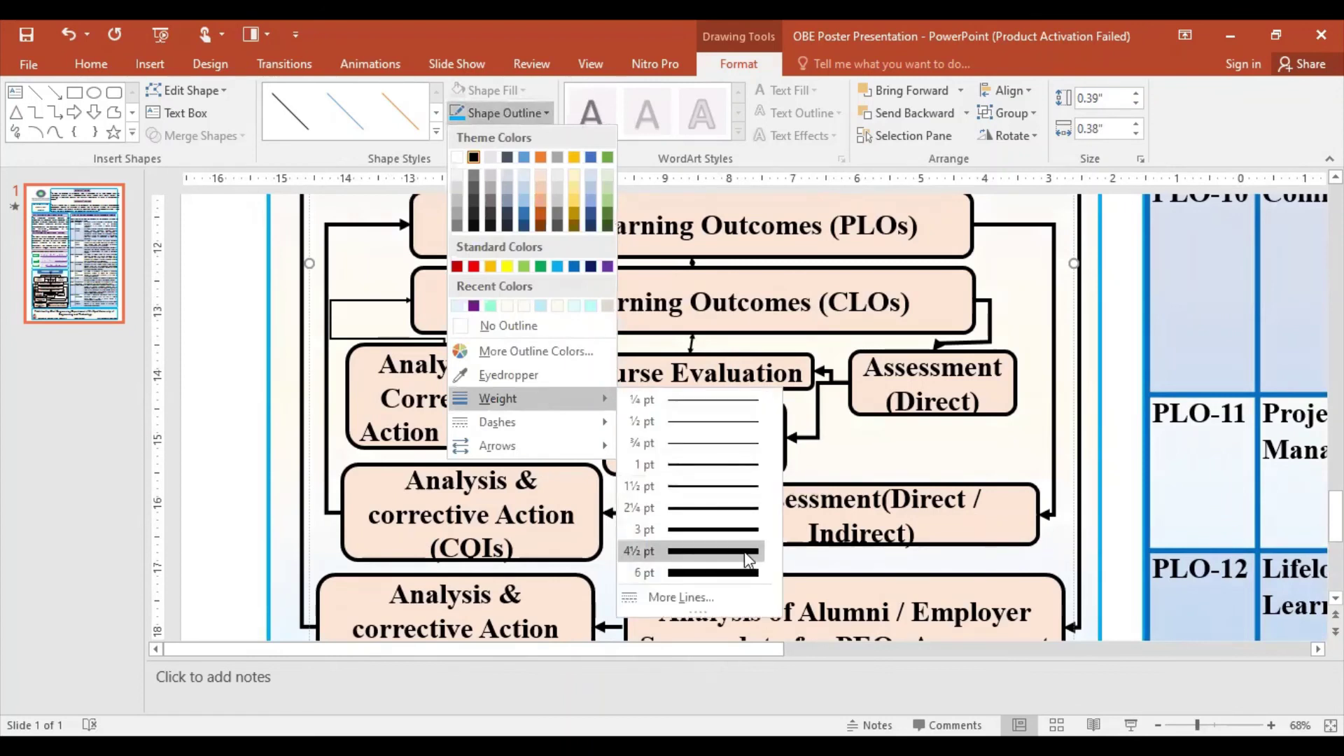
{"action": "left_click", "coordinate": [745, 551]}
{"action": "left_click", "coordinate": [344, 336]}
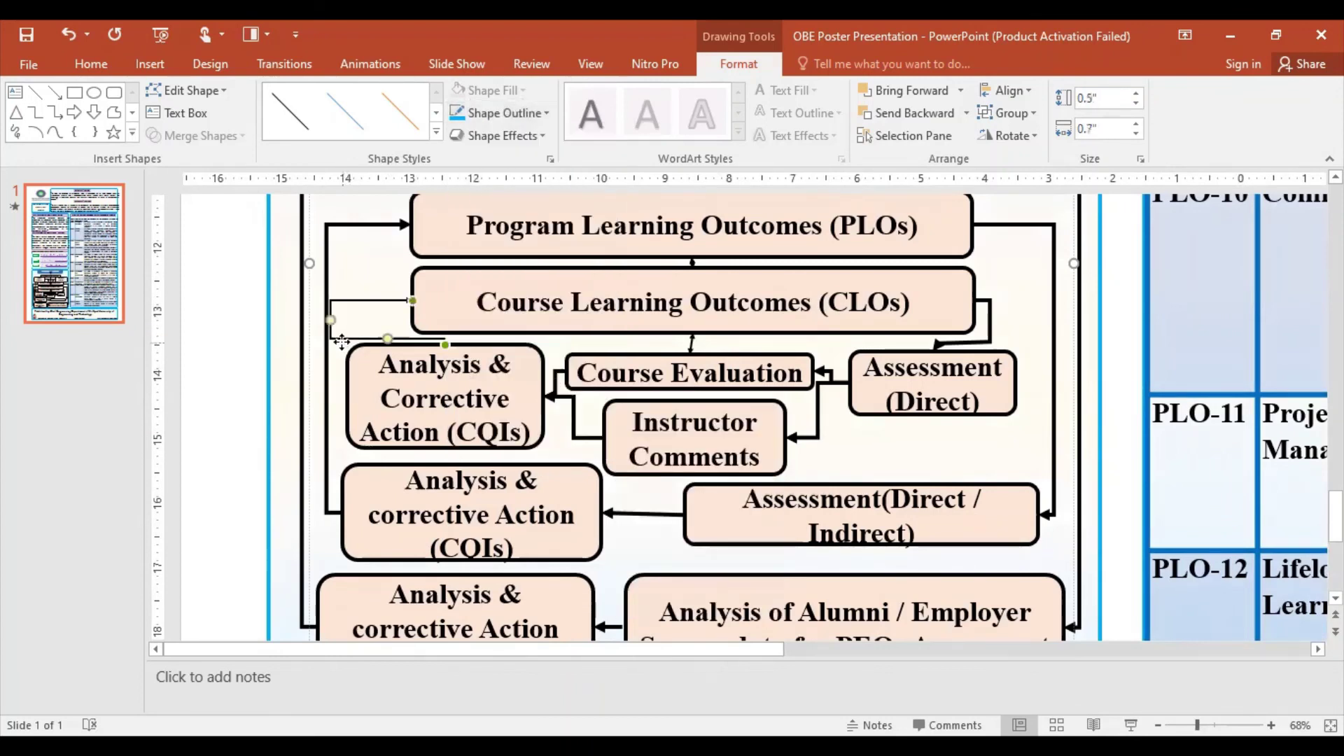
{"action": "left_click", "coordinate": [482, 116]}
{"action": "mouse_move", "coordinate": [498, 399]}
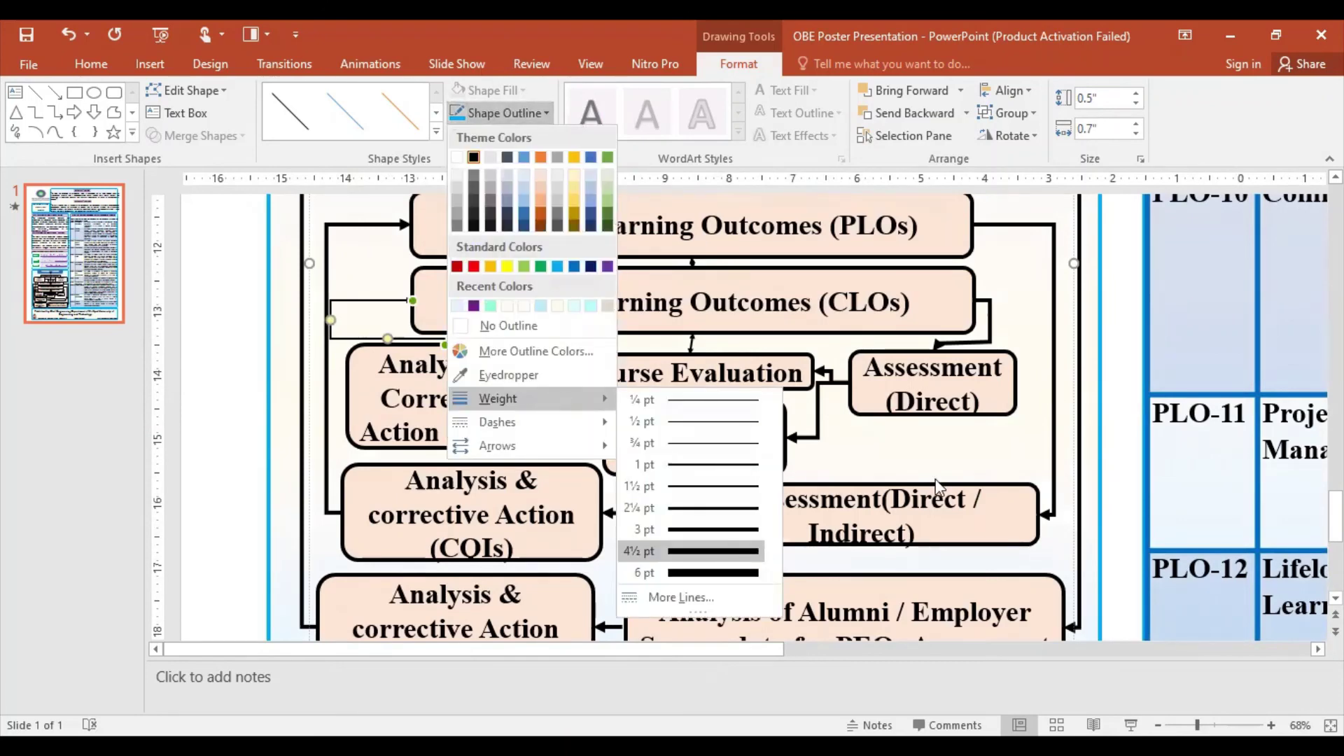
{"action": "left_click", "coordinate": [959, 455]}
{"action": "scroll", "coordinate": [583, 499], "scroll_direction": "down", "scroll_amount": 2}
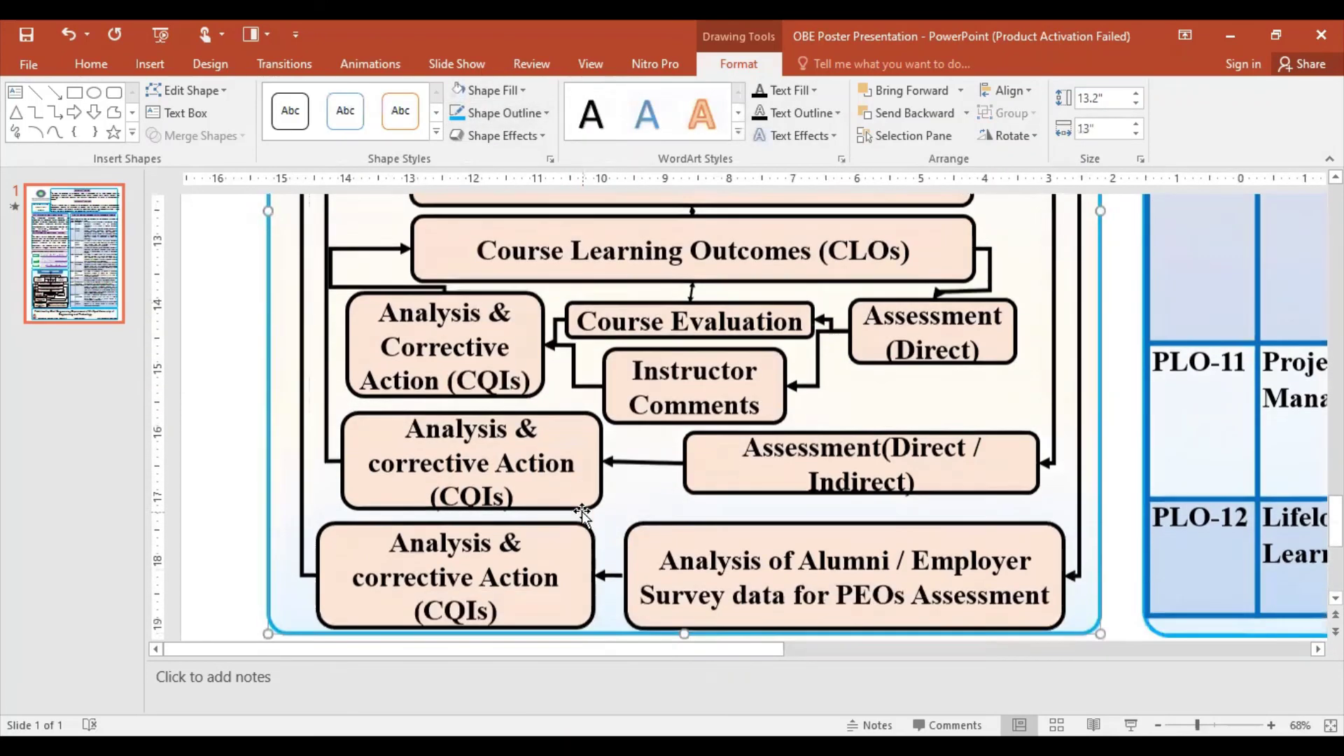
{"action": "scroll", "coordinate": [581, 511], "scroll_direction": "down", "scroll_amount": 2}
{"action": "scroll", "coordinate": [777, 564], "scroll_direction": "up", "scroll_amount": 2}
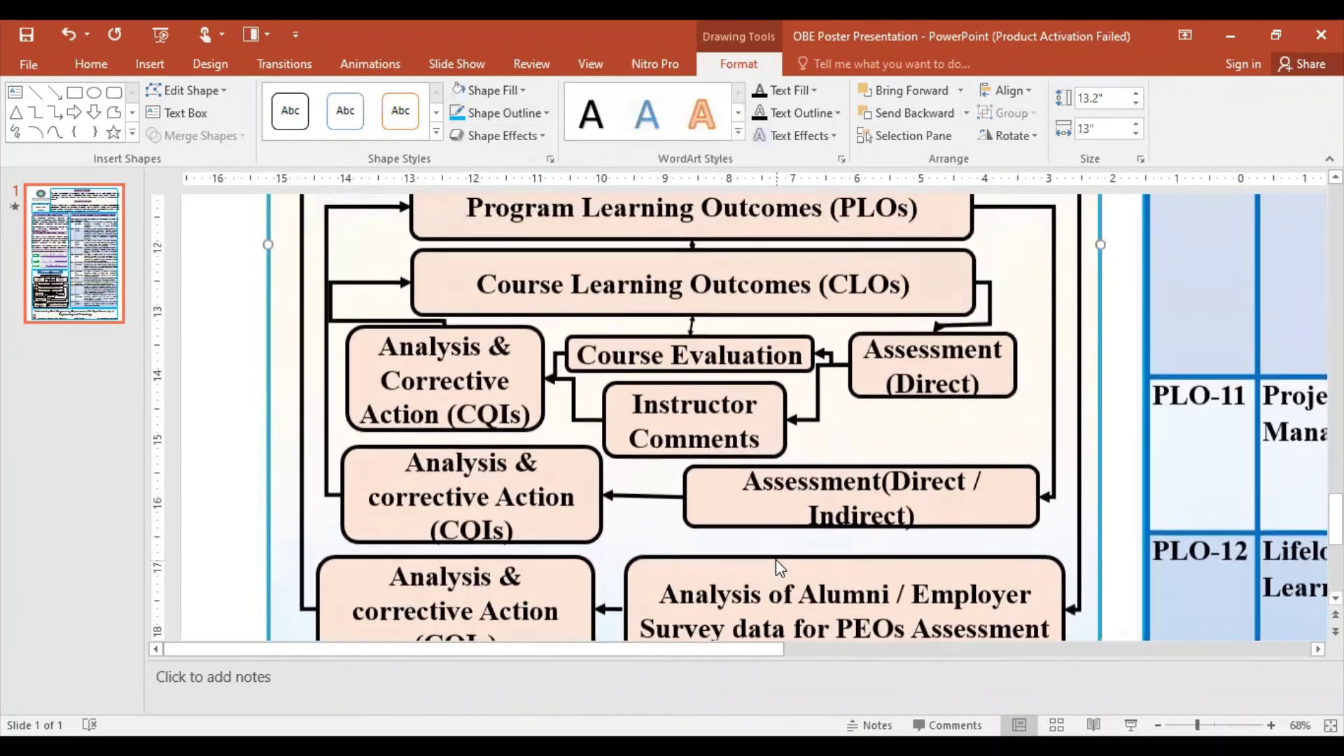
{"action": "scroll", "coordinate": [849, 574], "scroll_direction": "up", "scroll_amount": 2}
{"action": "scroll", "coordinate": [850, 574], "scroll_direction": "up", "scroll_amount": 1}
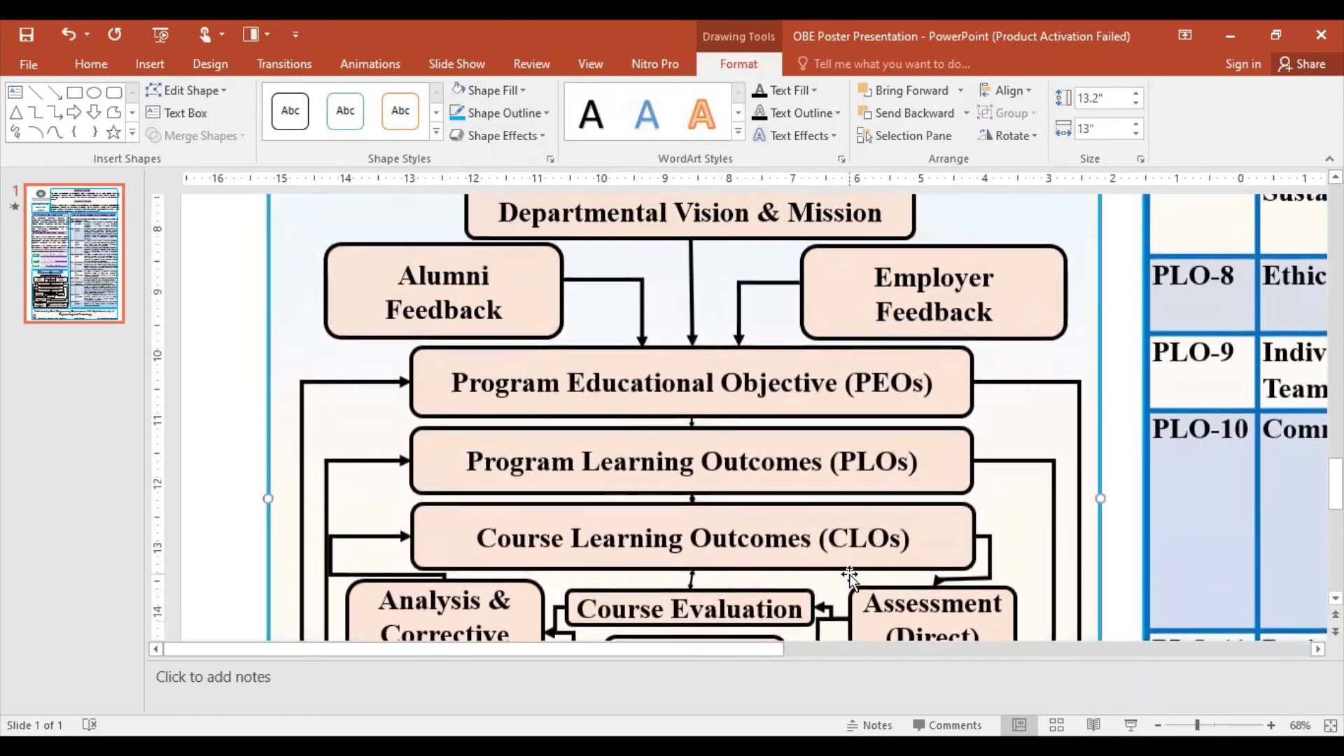
{"action": "scroll", "coordinate": [850, 574], "scroll_direction": "up", "scroll_amount": 2}
{"action": "scroll", "coordinate": [850, 574], "scroll_direction": "up", "scroll_amount": 1}
{"action": "left_click", "coordinate": [644, 330]}
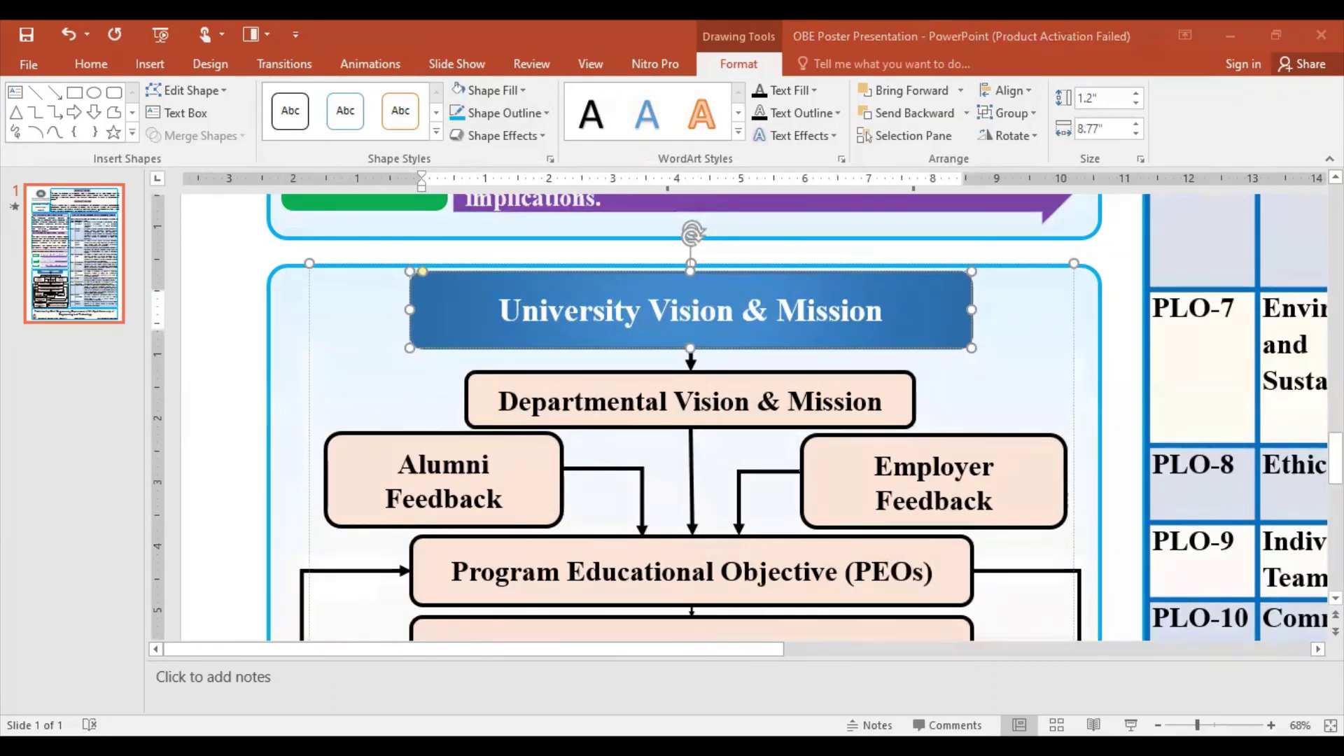
Step: Save the poster as a PDF named 'OBE Poster Presentation' in the OBE POSTER folder
{"action": "left_click", "coordinate": [29, 63]}
{"action": "left_click", "coordinate": [54, 264]}
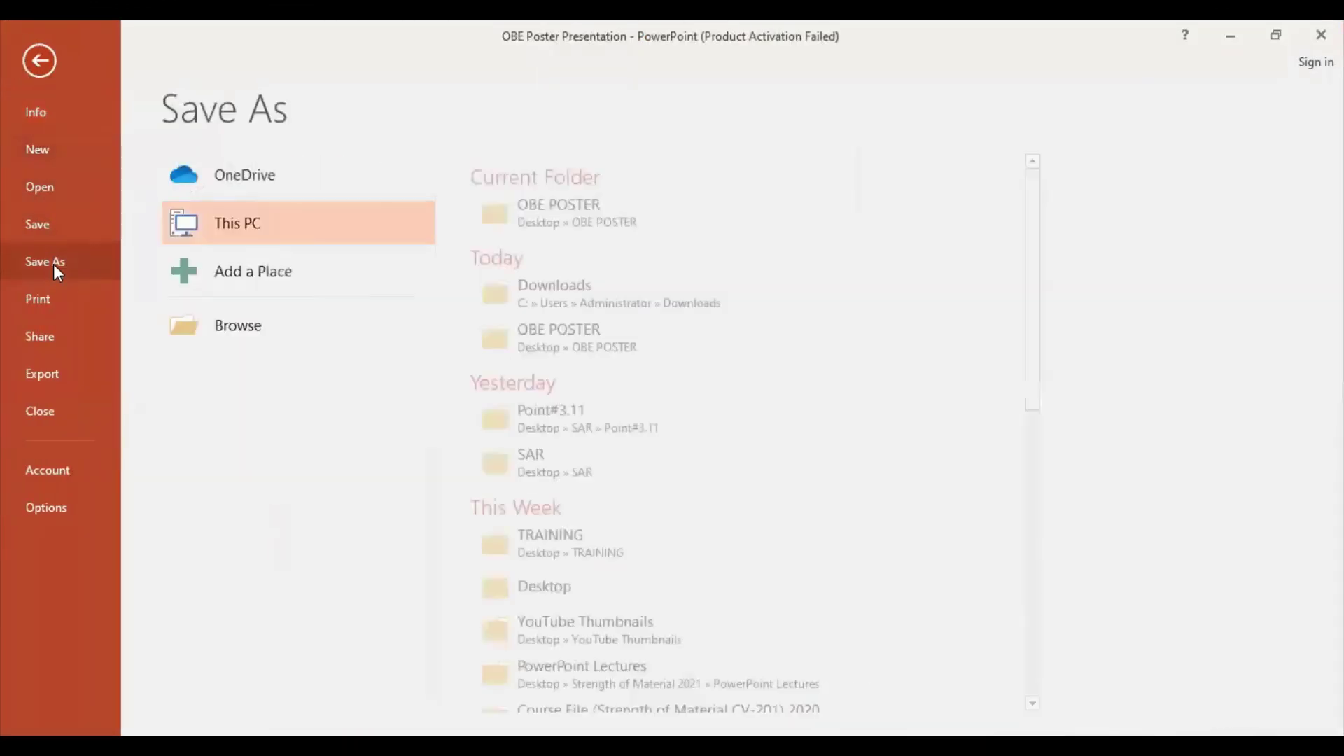
{"action": "left_click", "coordinate": [612, 350]}
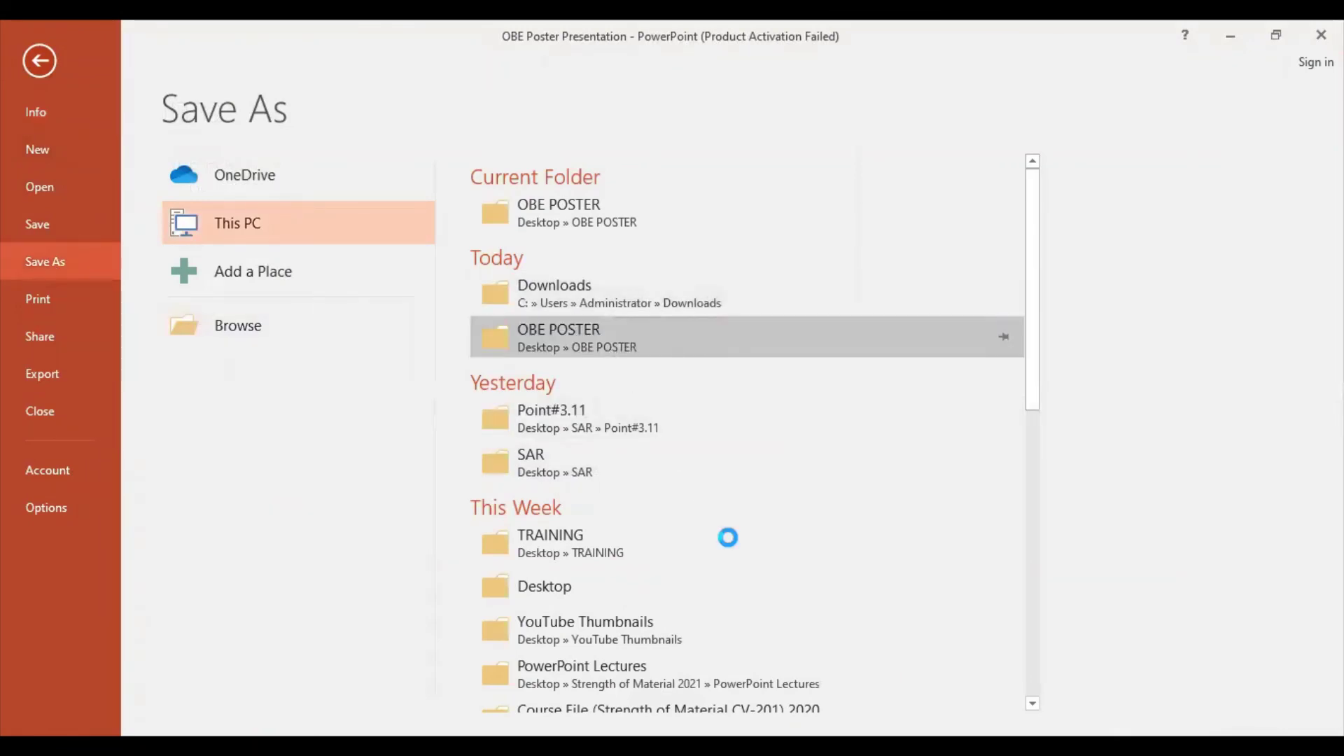
{"action": "left_click", "coordinate": [329, 382]}
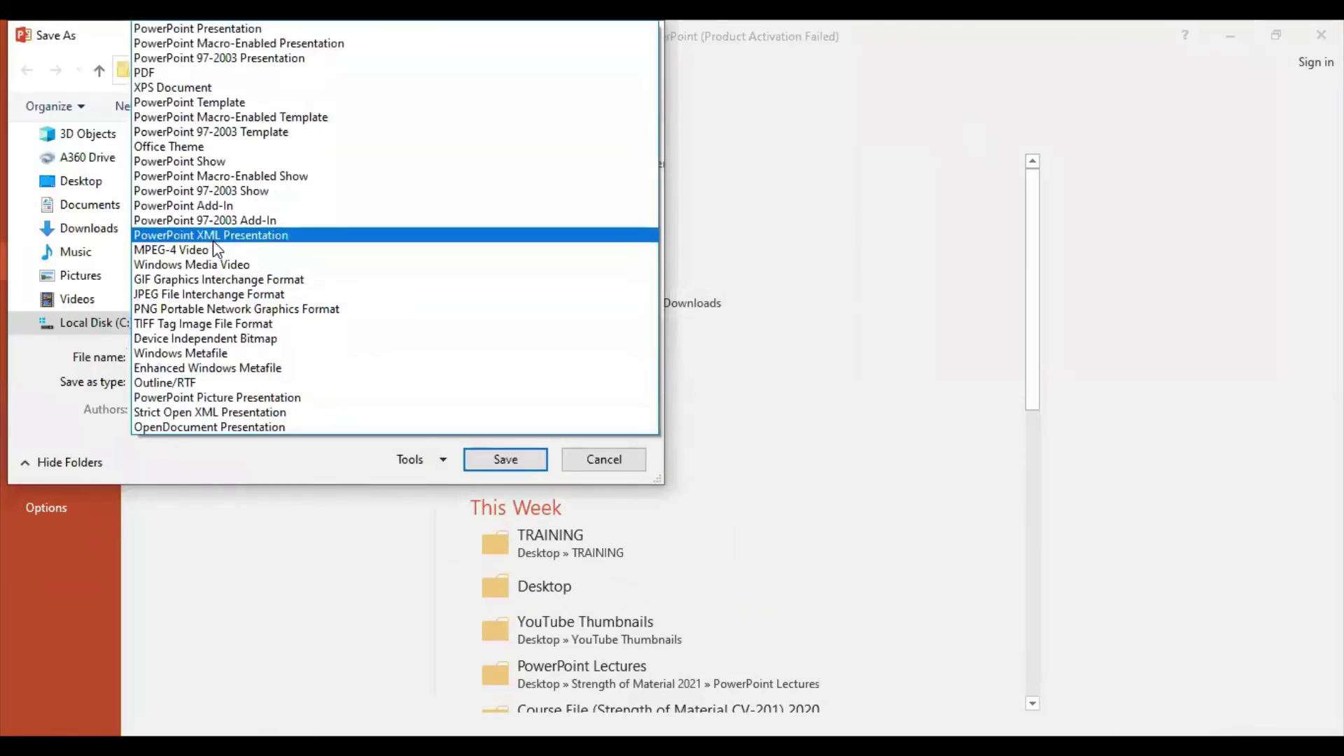
{"action": "left_click", "coordinate": [189, 72]}
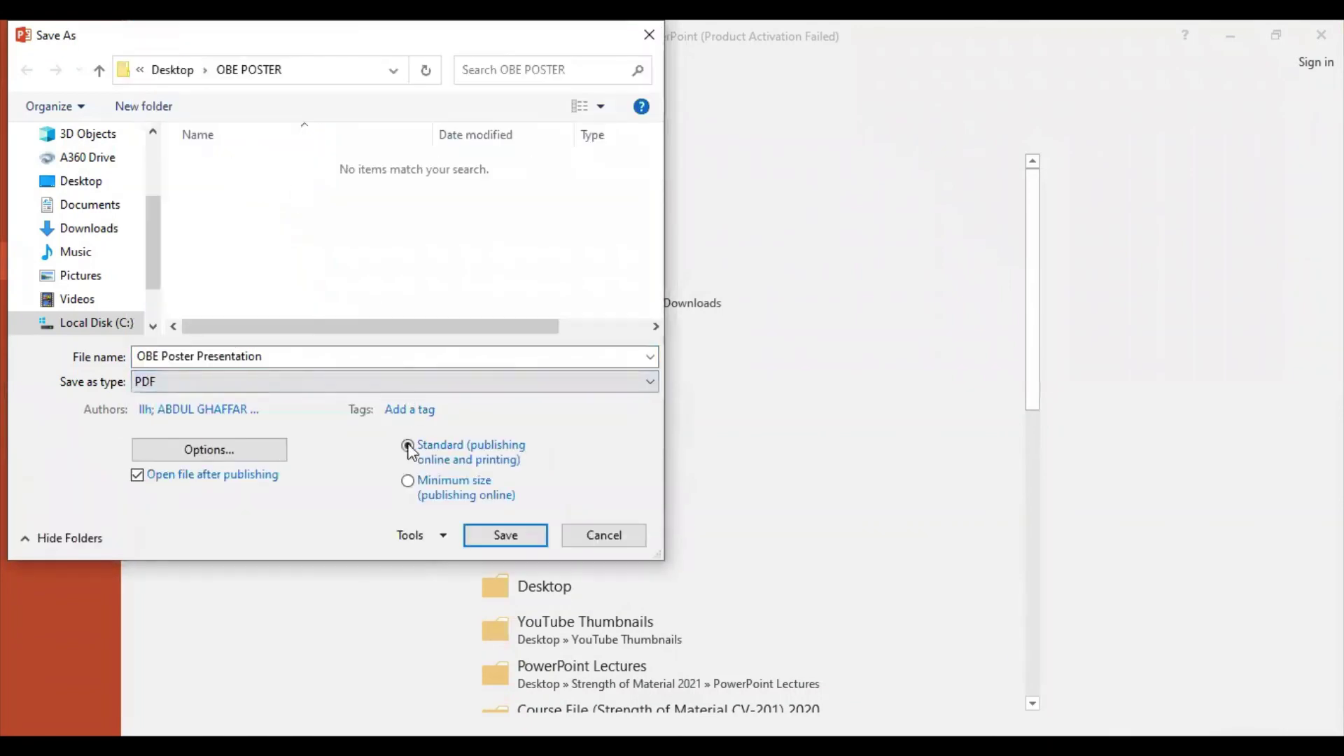
{"action": "left_click", "coordinate": [482, 533]}
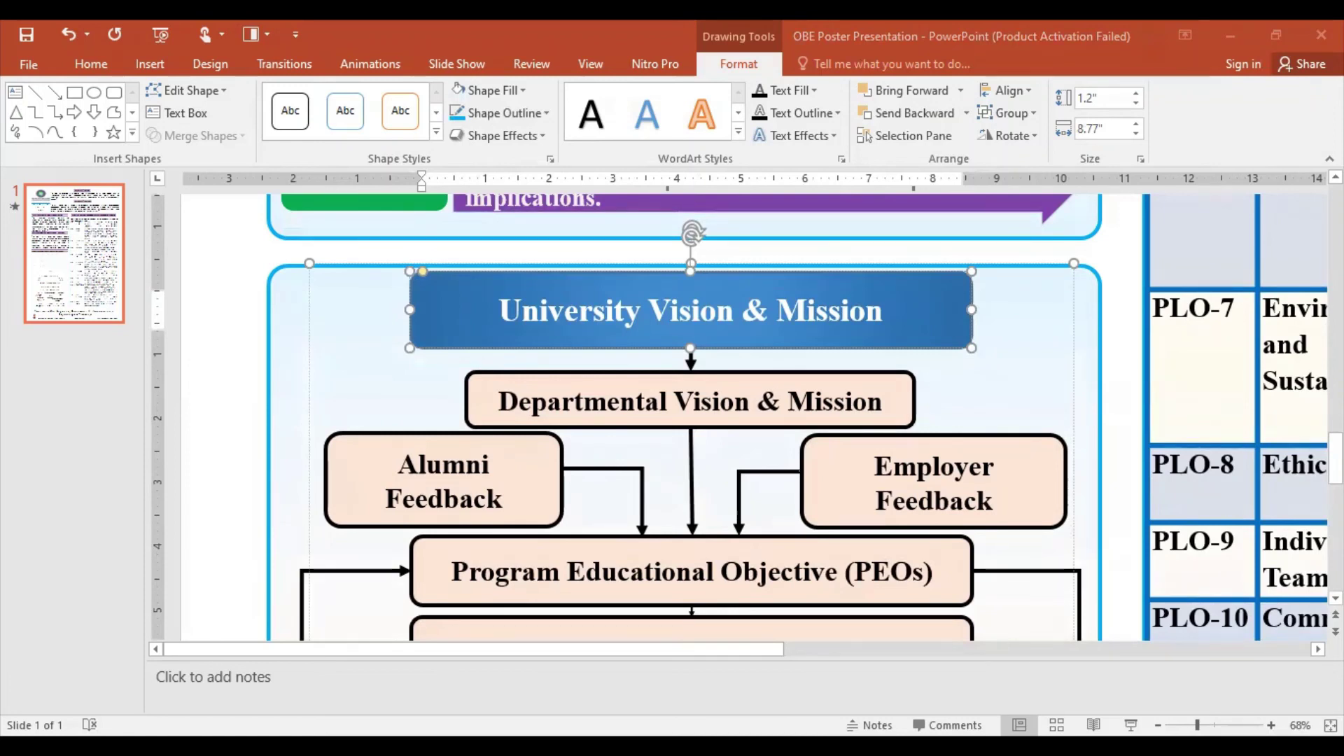
Step: Flip the short PLOs–CLOs connector vertically
{"action": "scroll", "coordinate": [559, 560], "scroll_direction": "down", "scroll_amount": 2}
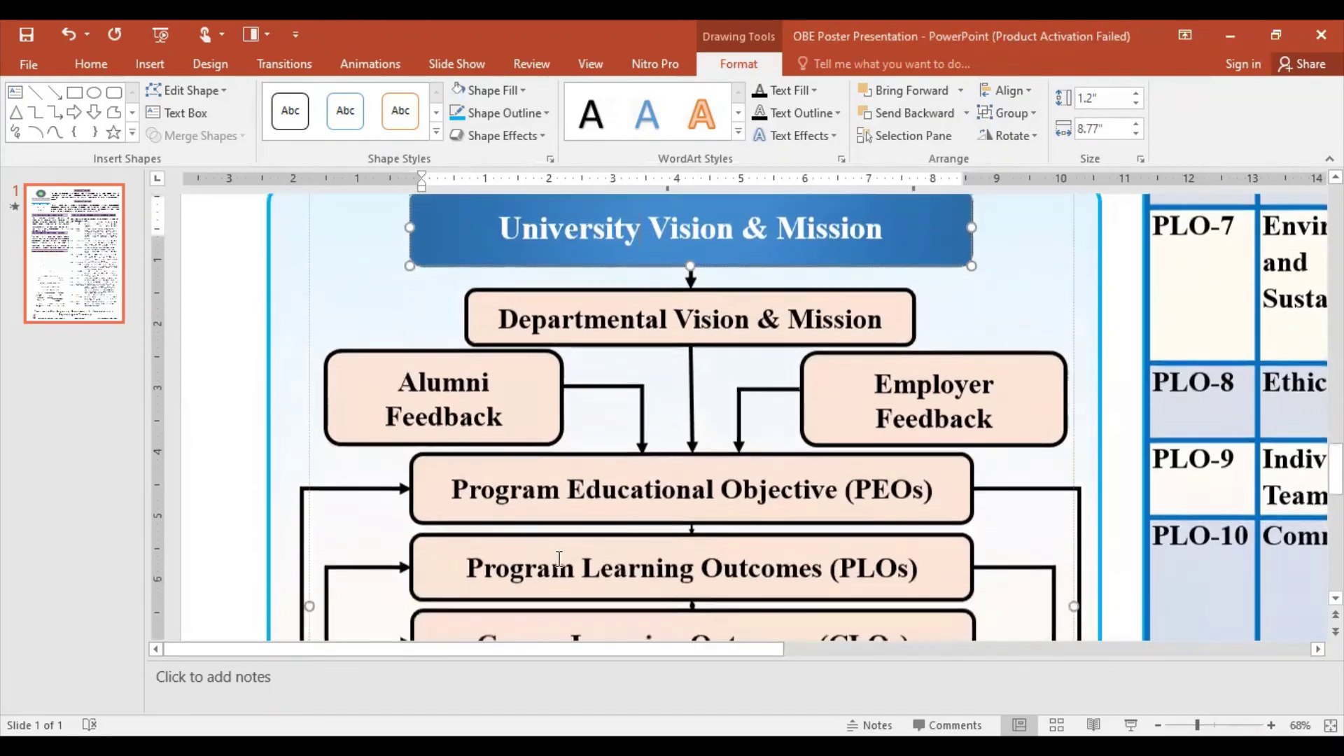
{"action": "scroll", "coordinate": [560, 560], "scroll_direction": "down", "scroll_amount": 1}
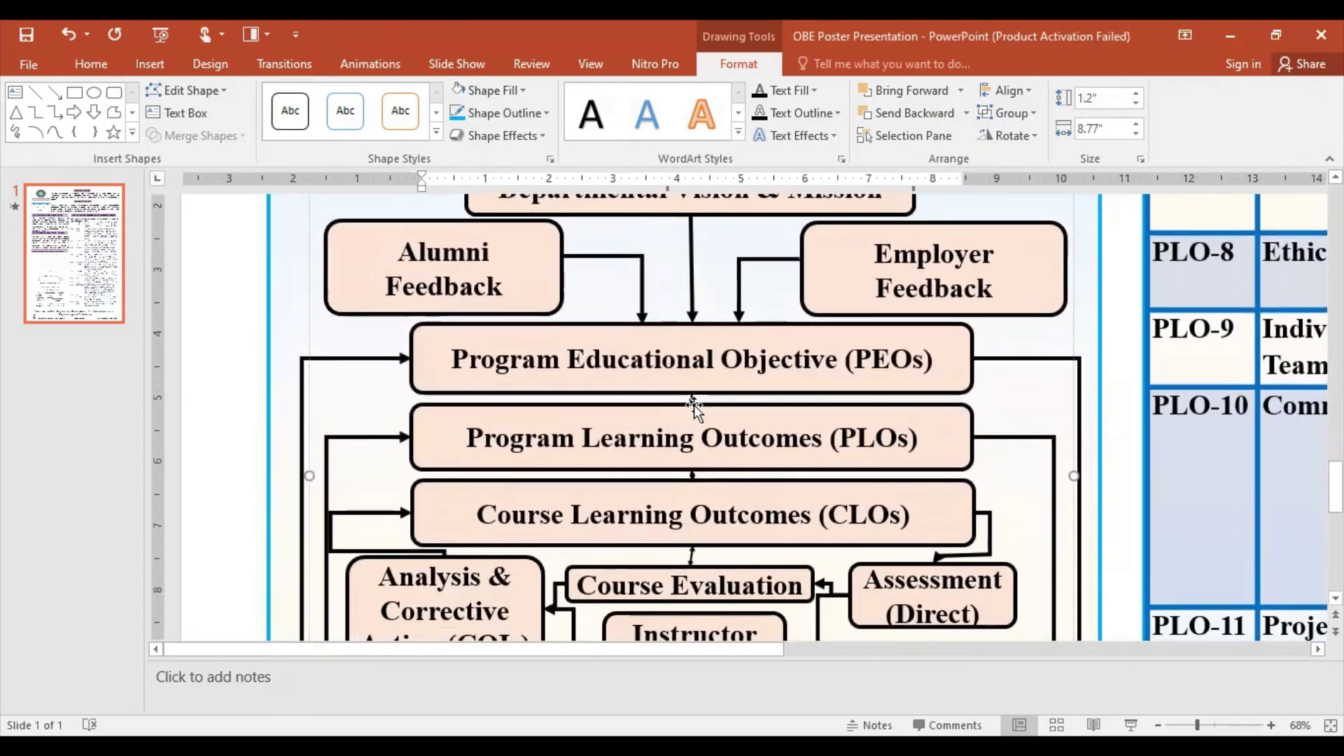
{"action": "left_click", "coordinate": [692, 474]}
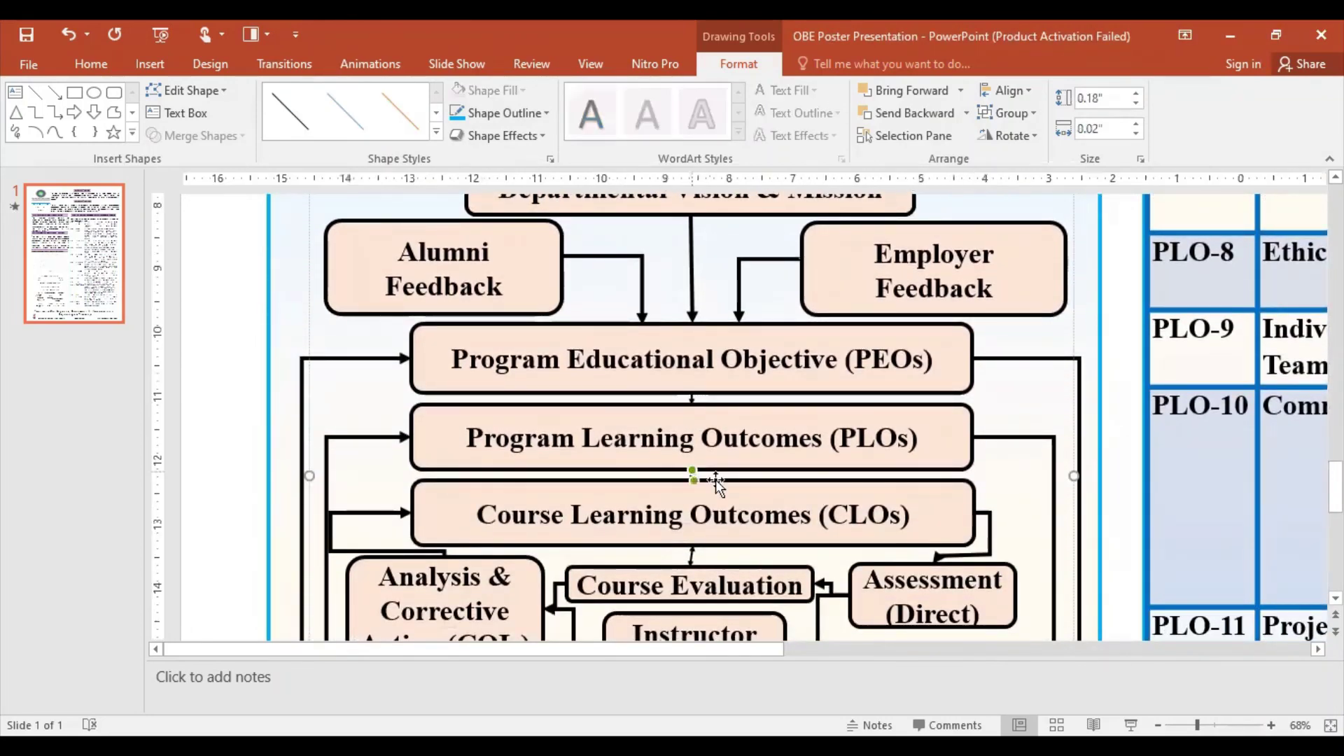
{"action": "left_click", "coordinate": [1008, 135]}
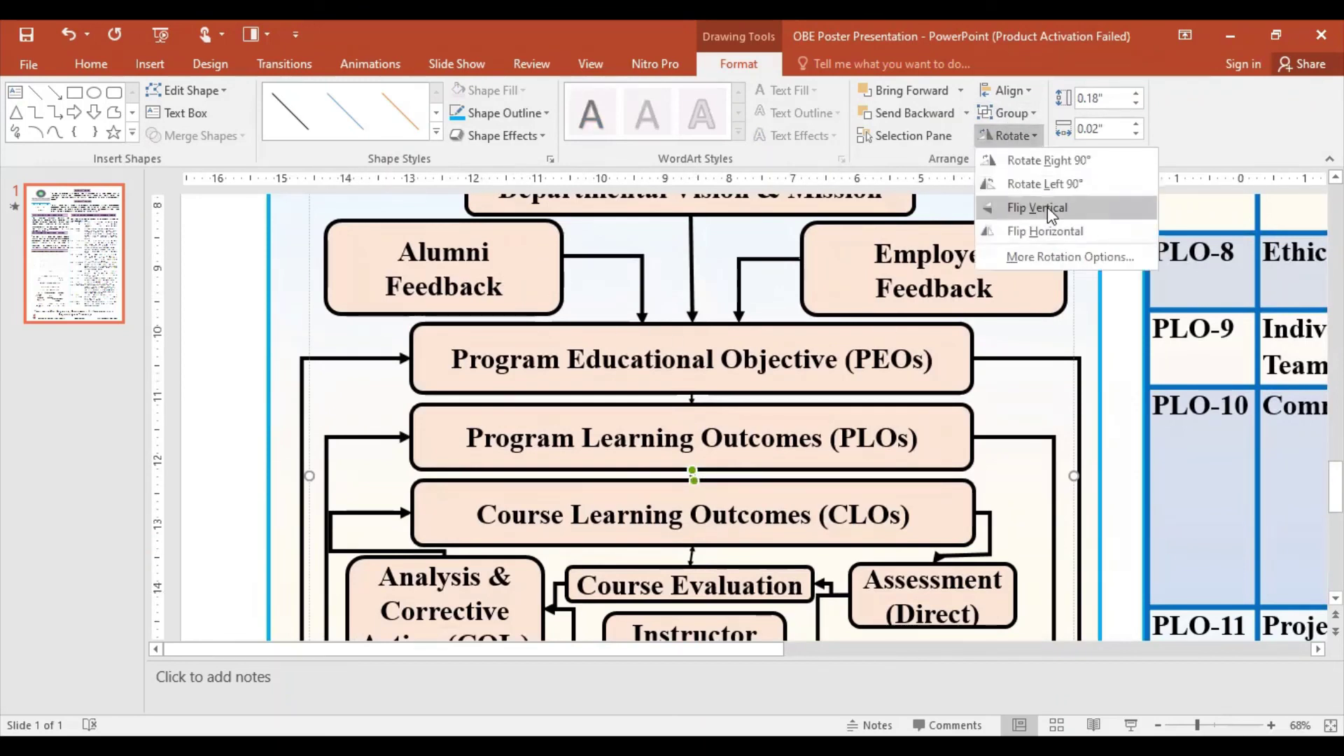
{"action": "left_click", "coordinate": [1047, 207]}
Step: Select the short PEOs–PLOs connector and bring up its outline options
{"action": "left_click", "coordinate": [728, 514]}
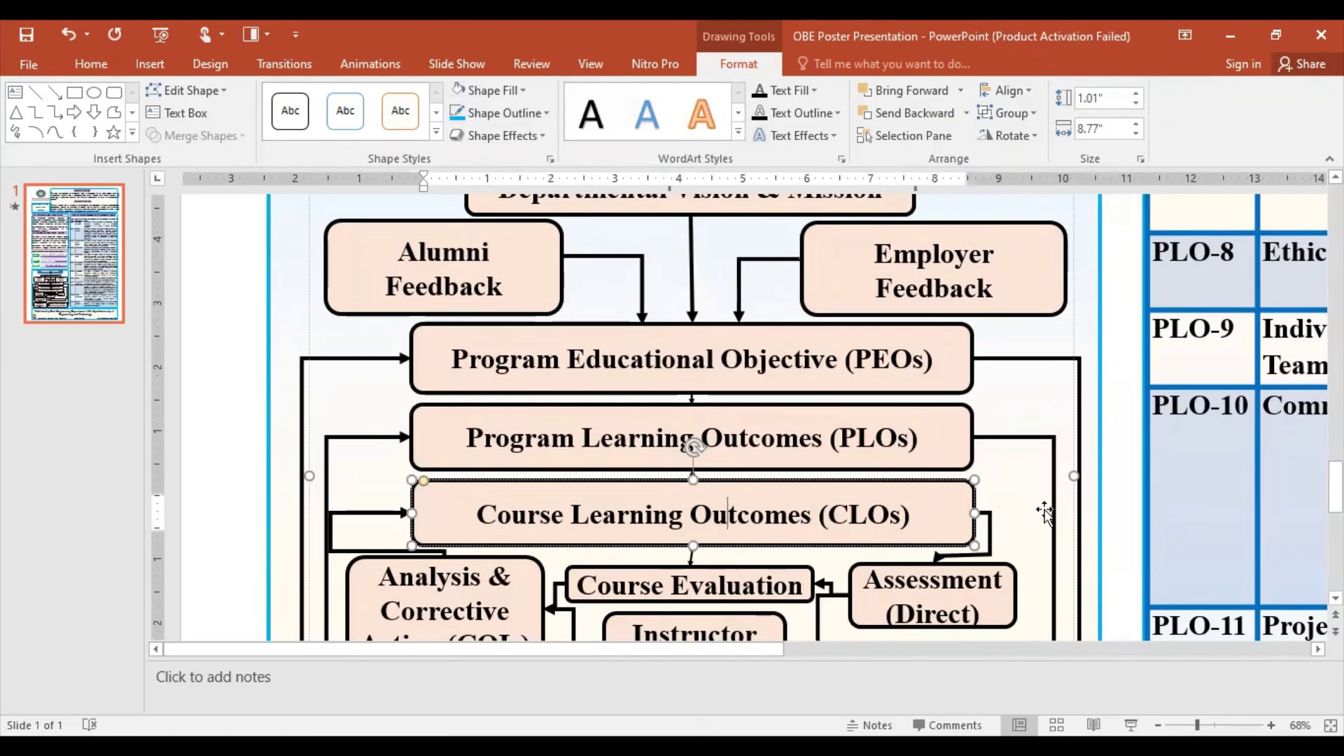
{"action": "left_click", "coordinate": [1028, 494]}
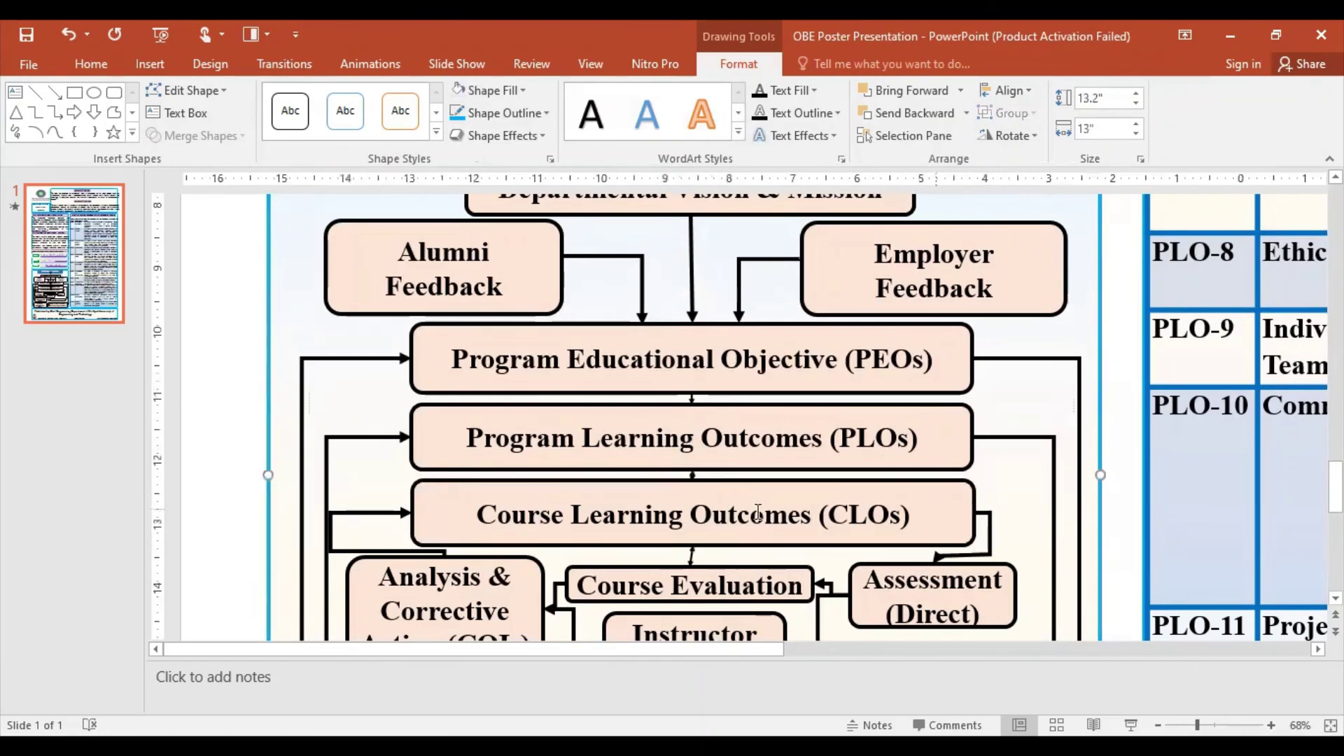
{"action": "left_click", "coordinate": [694, 395]}
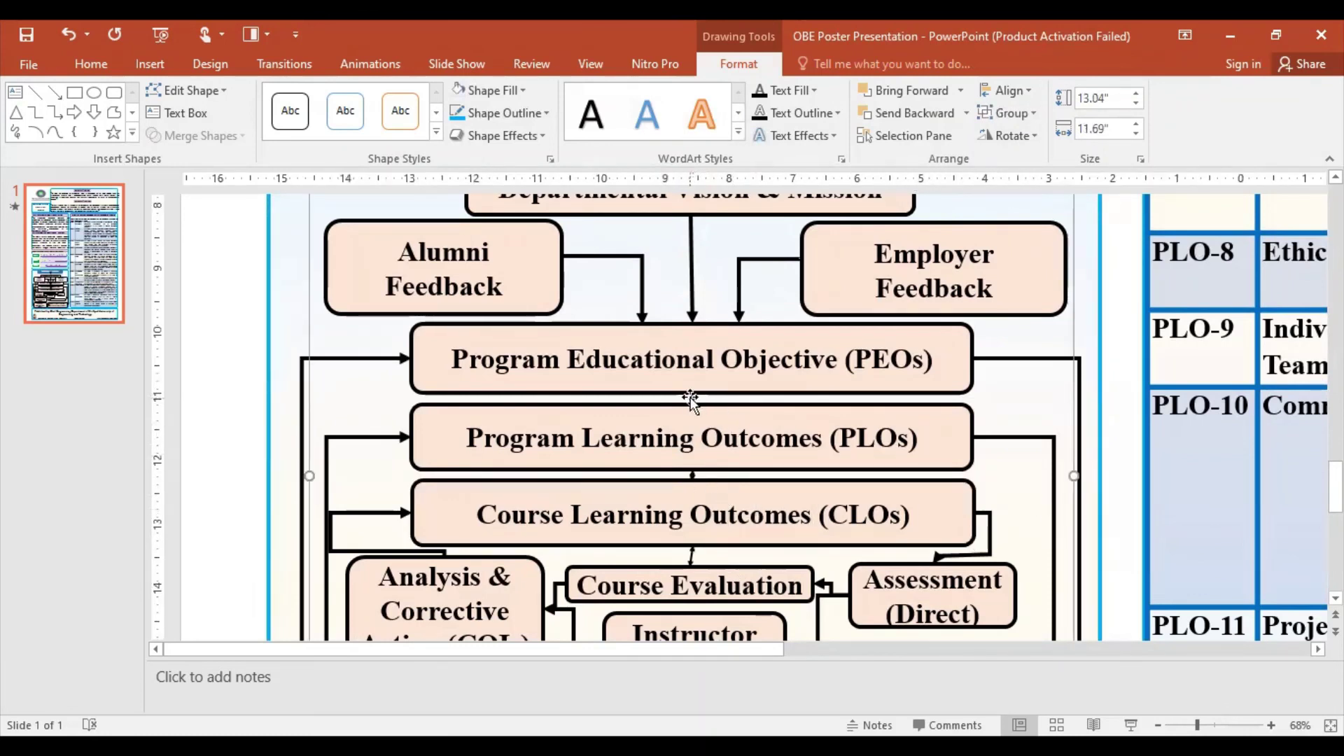
{"action": "left_click", "coordinate": [689, 399]}
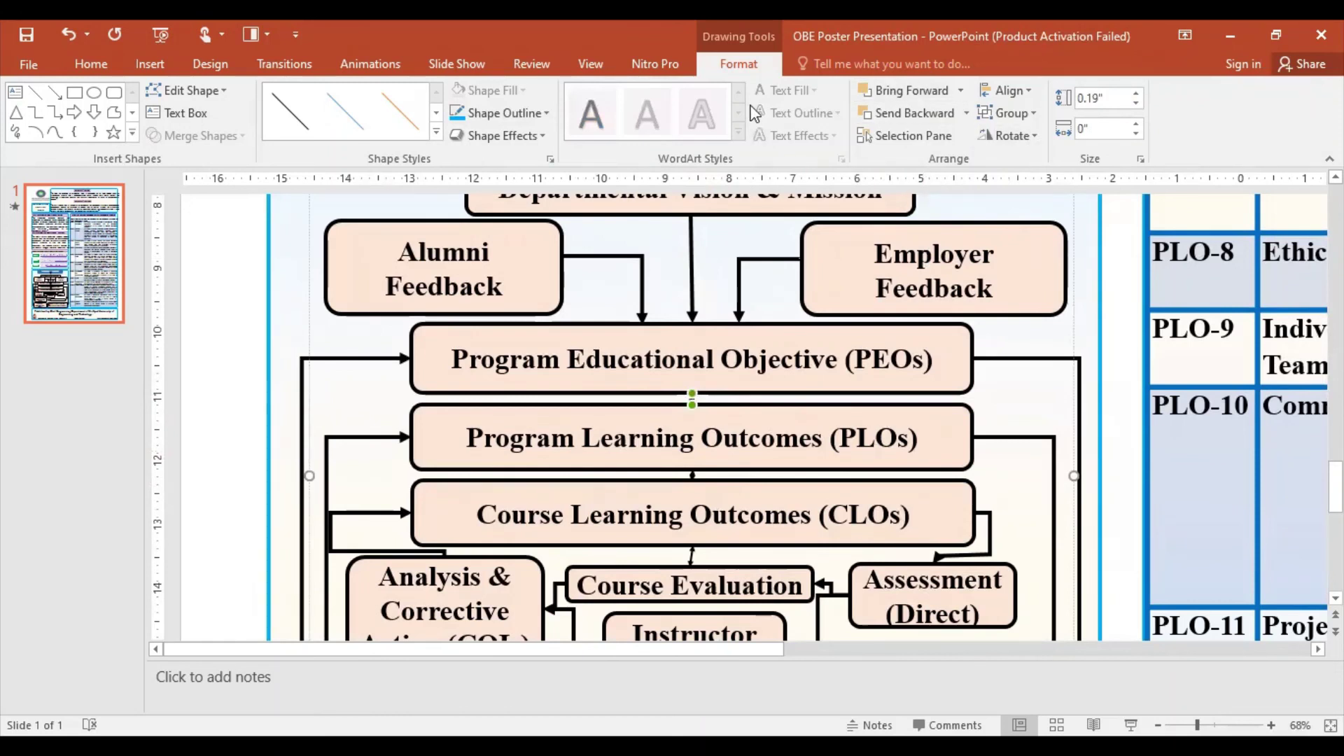
{"action": "left_click", "coordinate": [522, 115]}
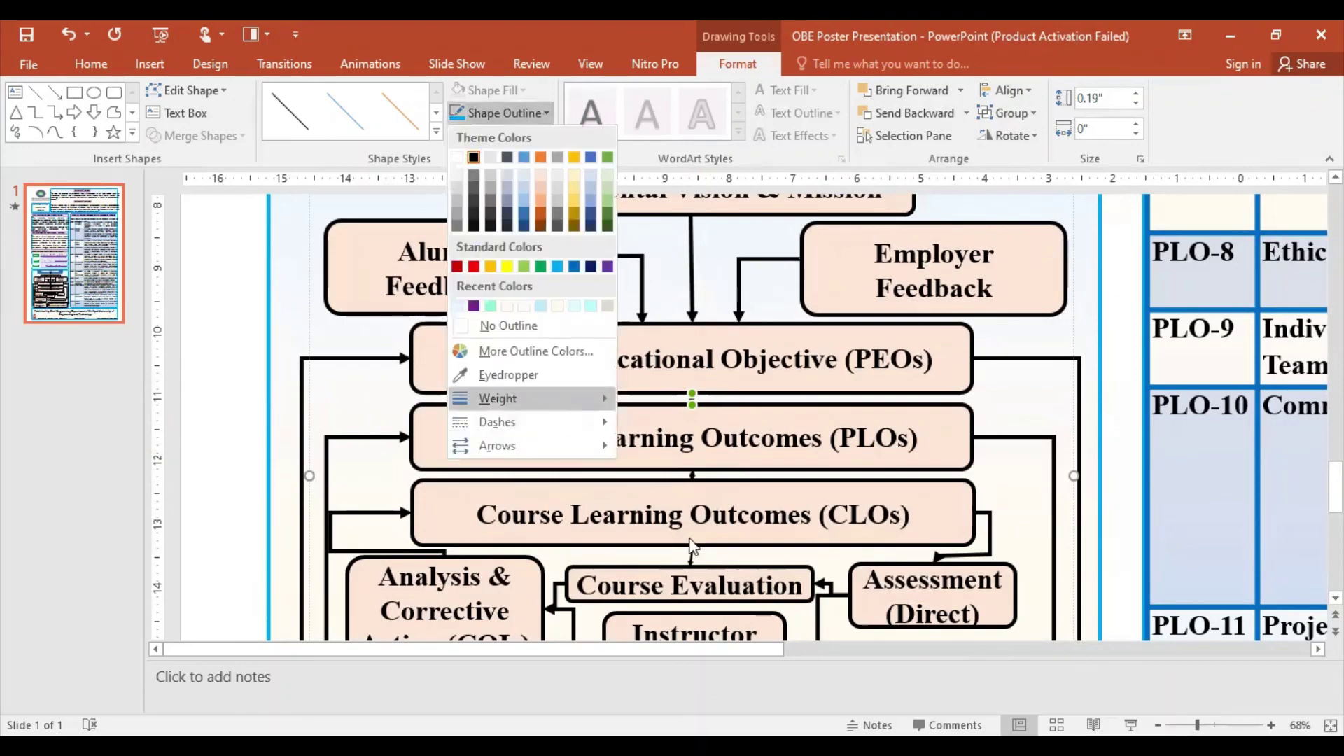